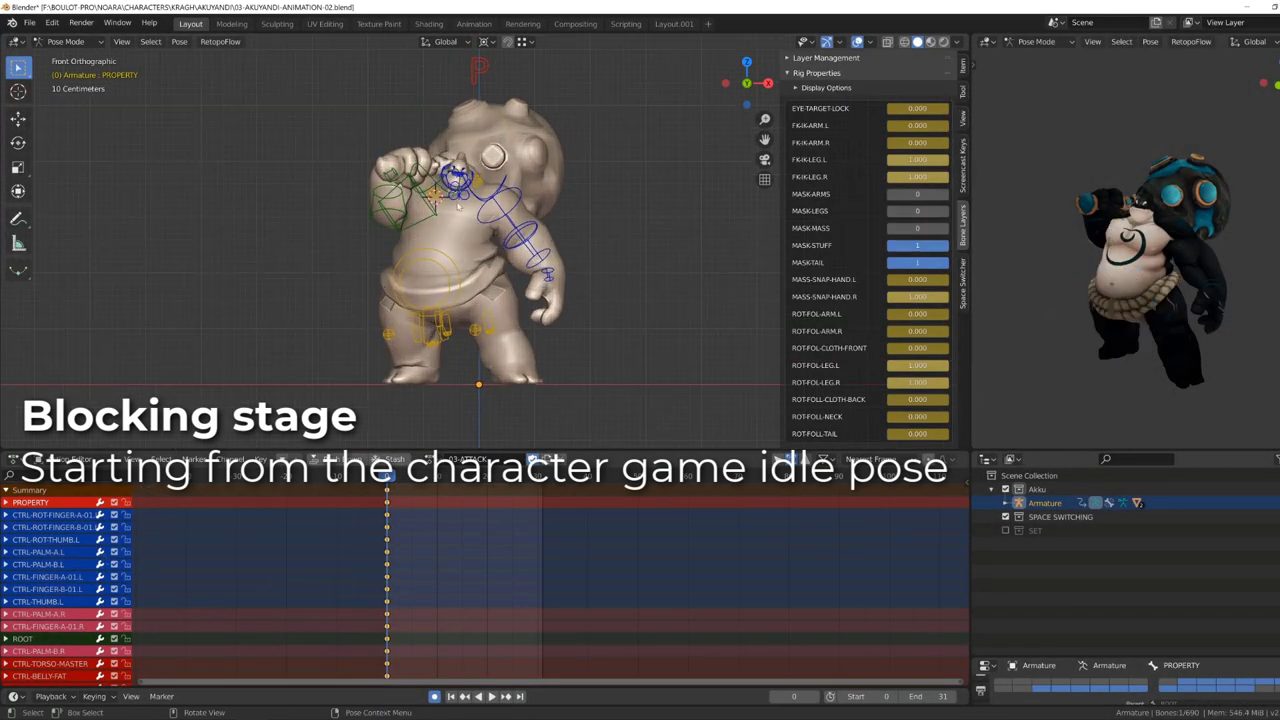
At frame 5, lower the torso master slightly and rotate the right FK arm from the idle stance.
left_click(788, 73)
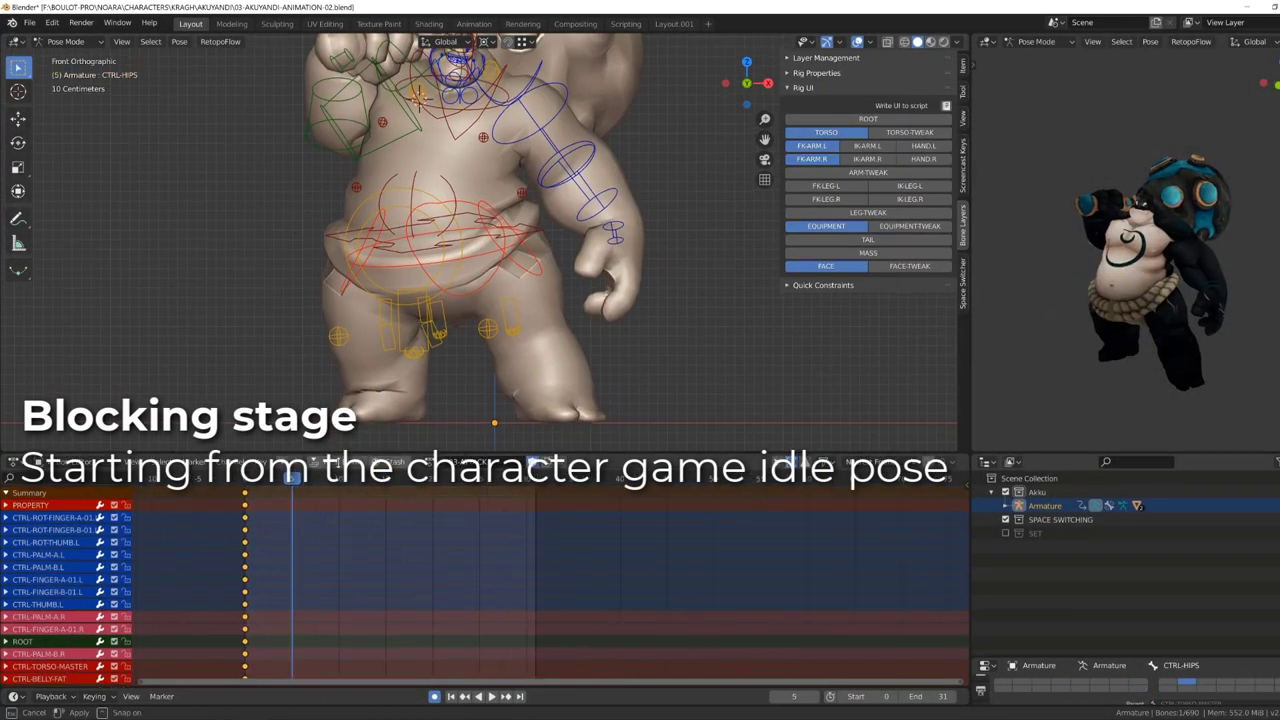
key("Return")
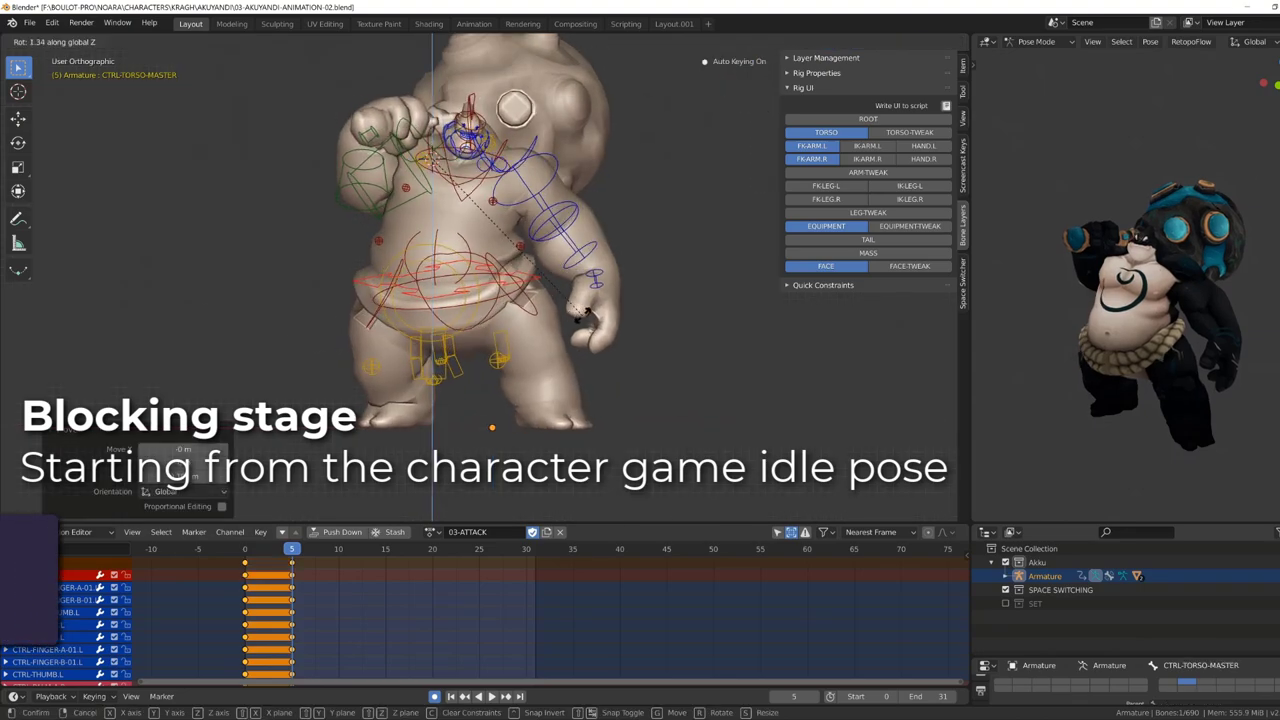
key("KP_3")
key("a")
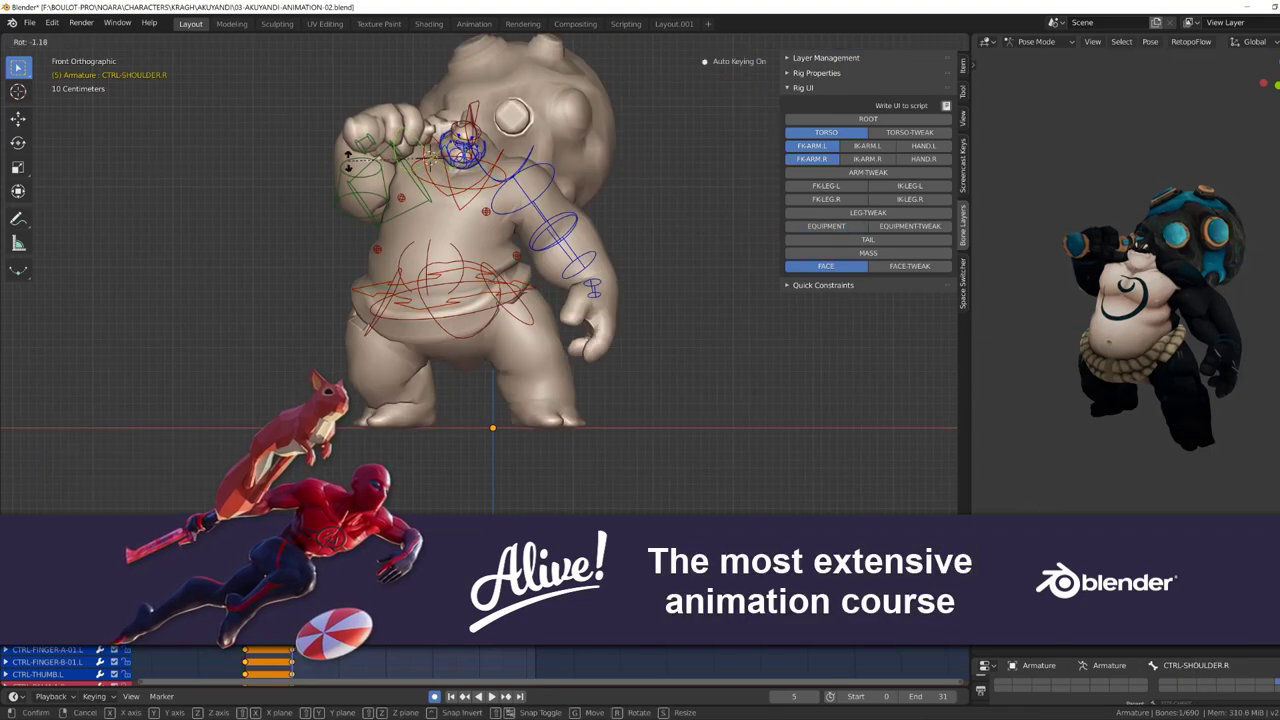
left_click(348, 160)
mouse_move(348, 160)
middle_mouse_down()
mouse_move(557, 227)
mouse_move(411, 178)
middle_mouse_up()
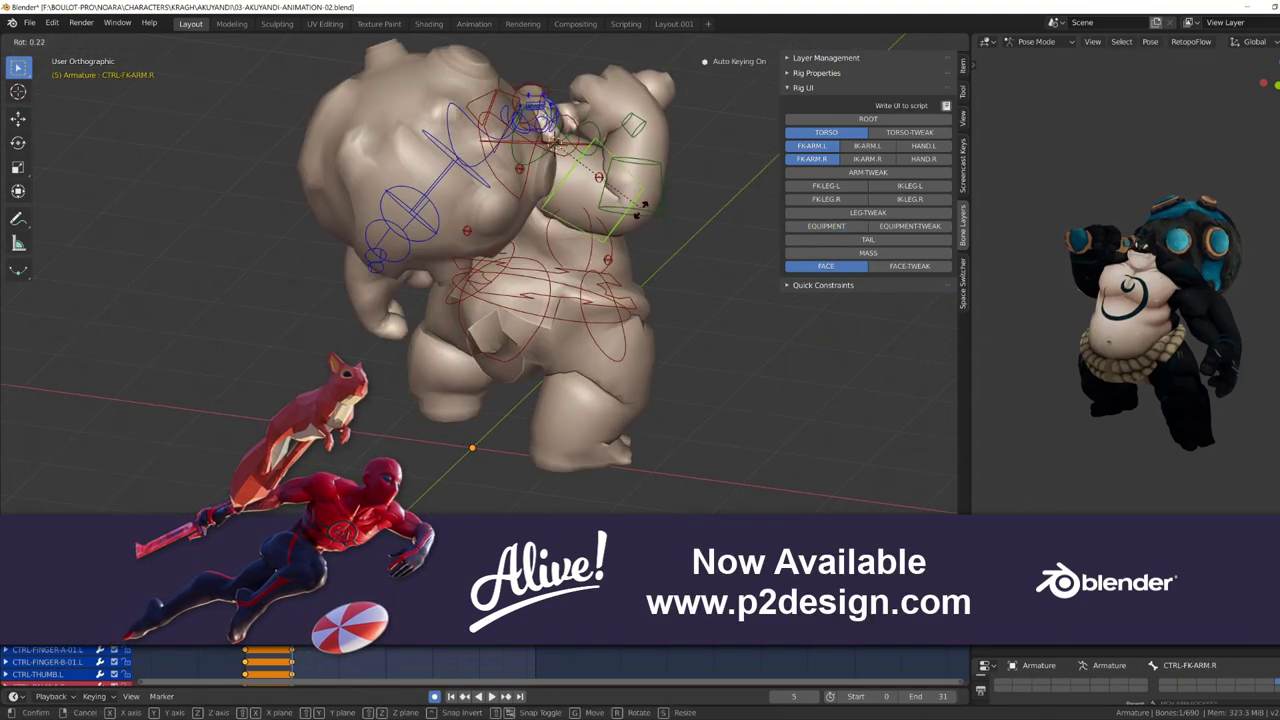
Tilt the chest on the X axis and set the keys to Constant interpolation.
left_click(411, 178)
key("r")
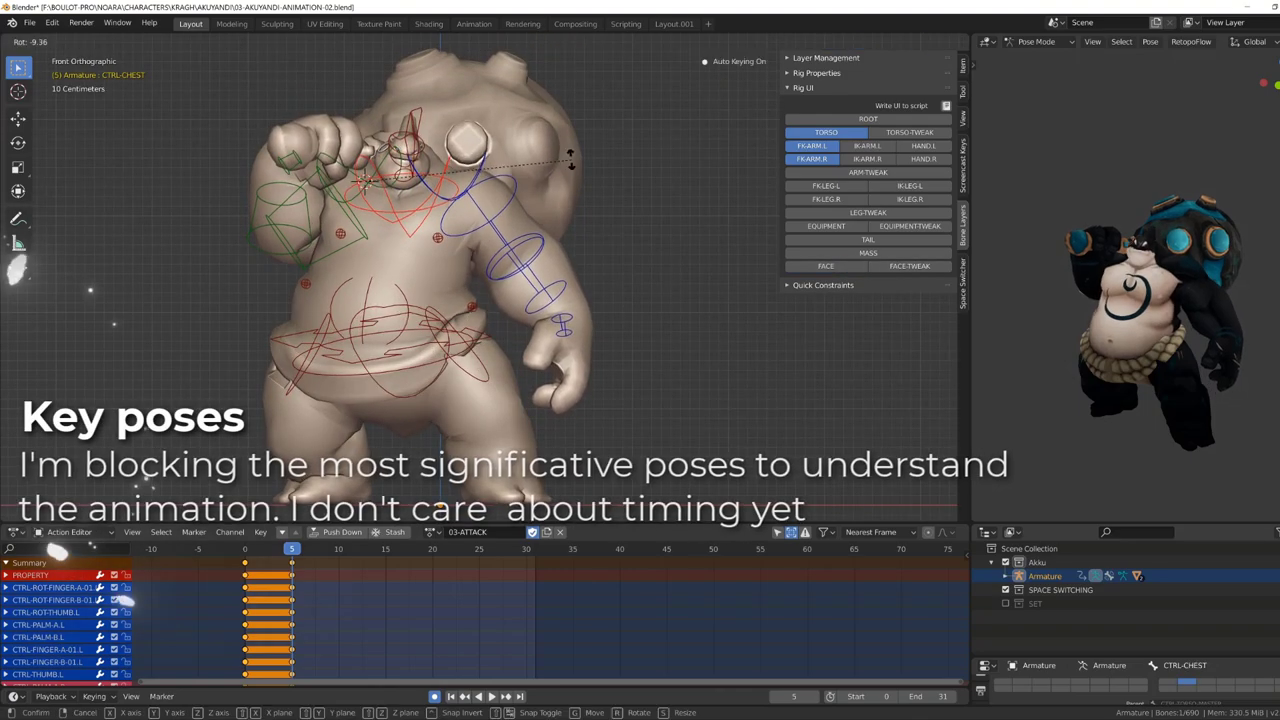
left_click(406, 145)
key("r")
key("x")
key("Escape")
key("KP_3")
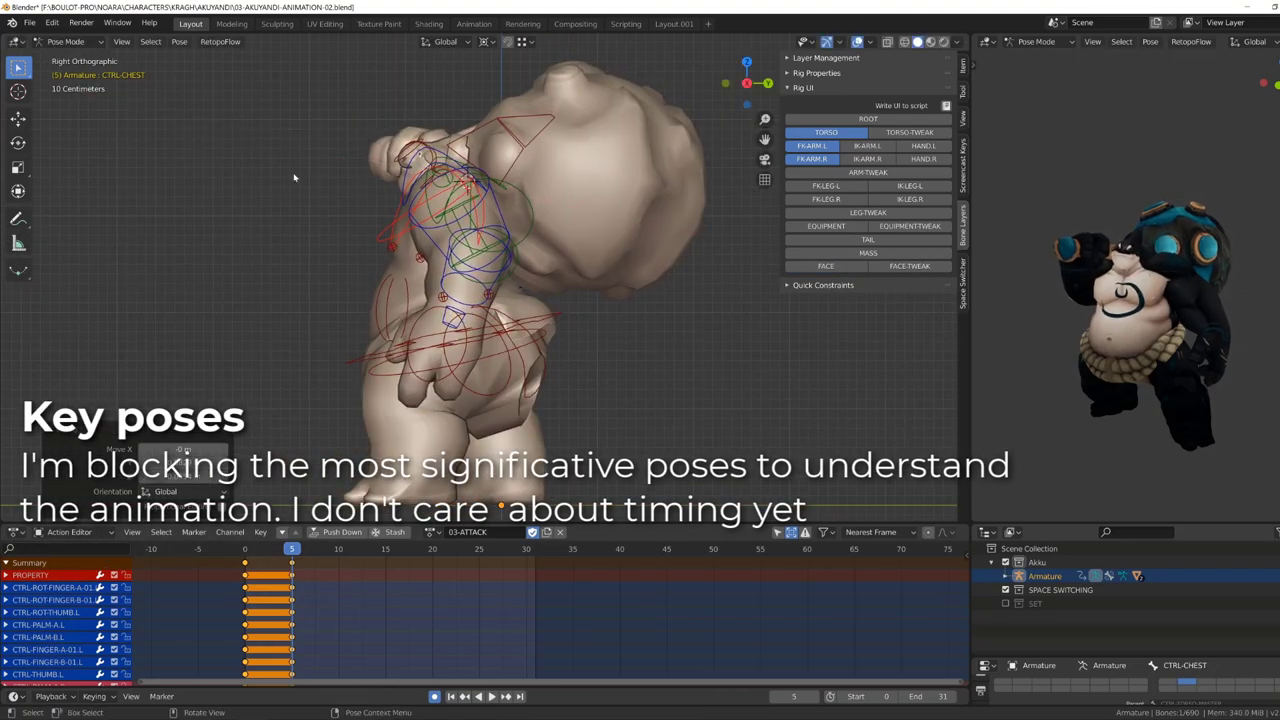
key("KP_1")
key("t")
left_click(170, 583)
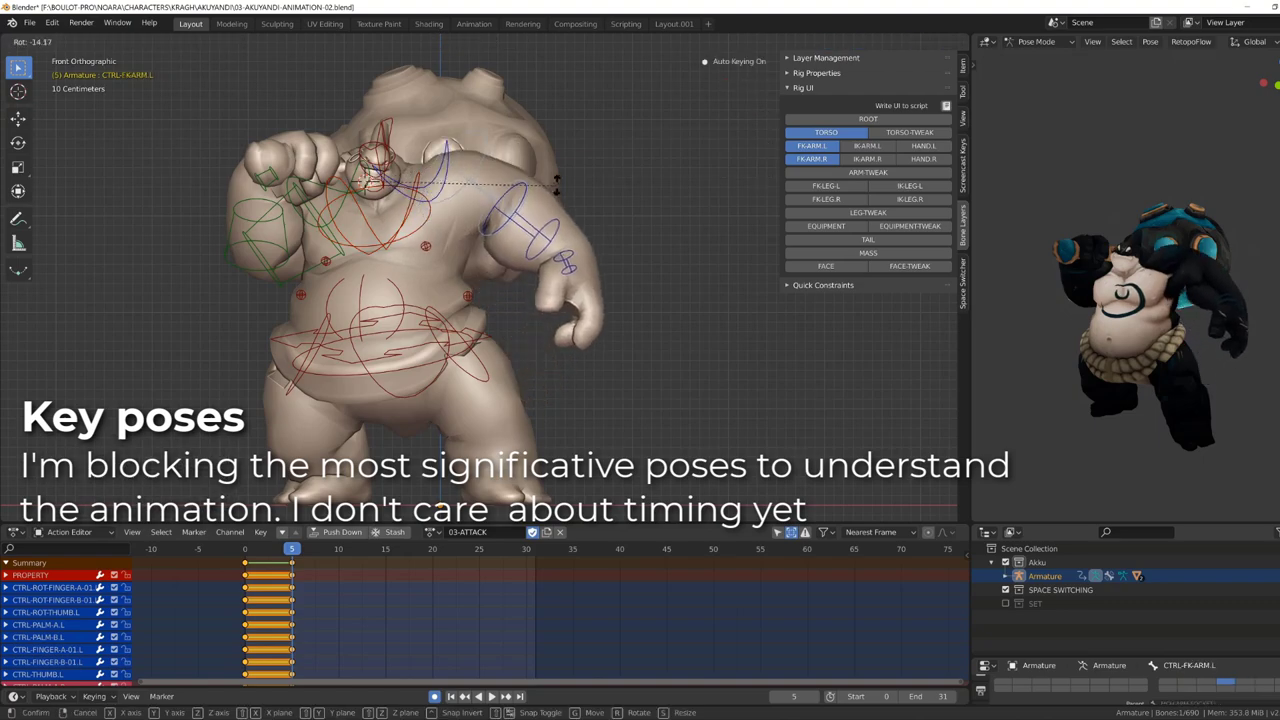
Lower the left arm slightly and twist the hips around Z.
key("r")
left_click(524, 254)
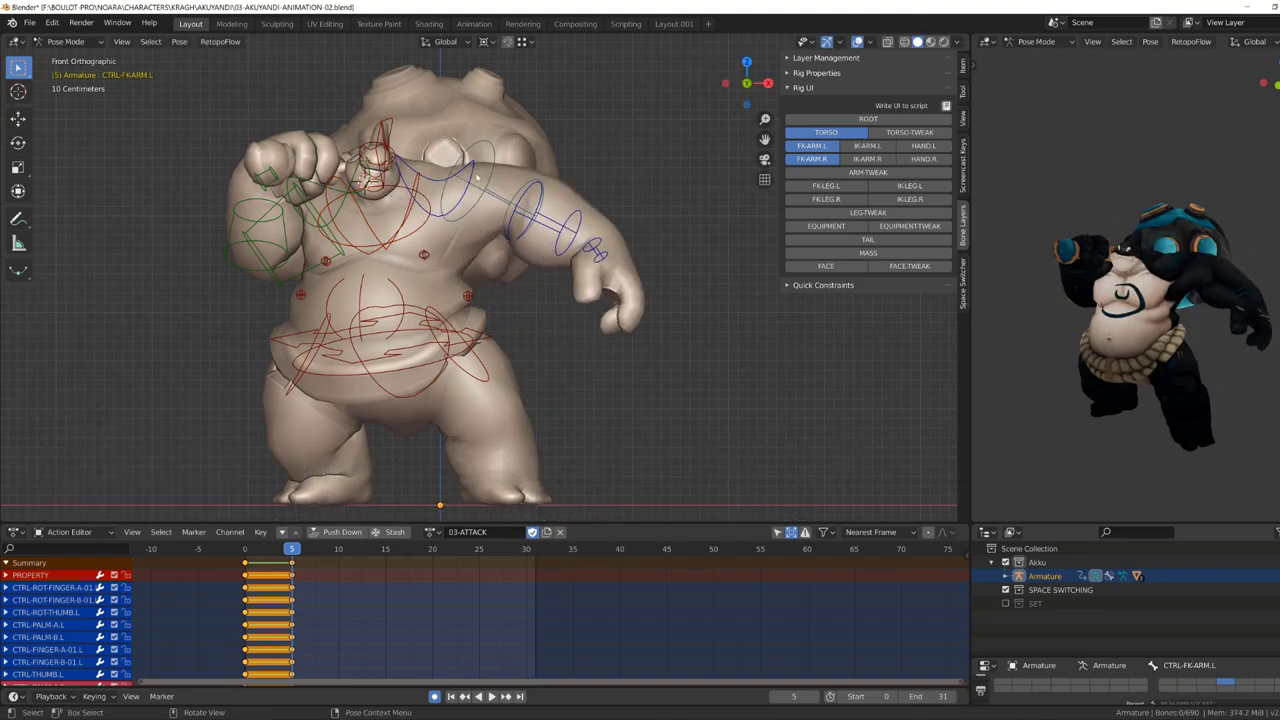
left_click(396, 272)
middle_click_drag(396, 272, 551, 321)
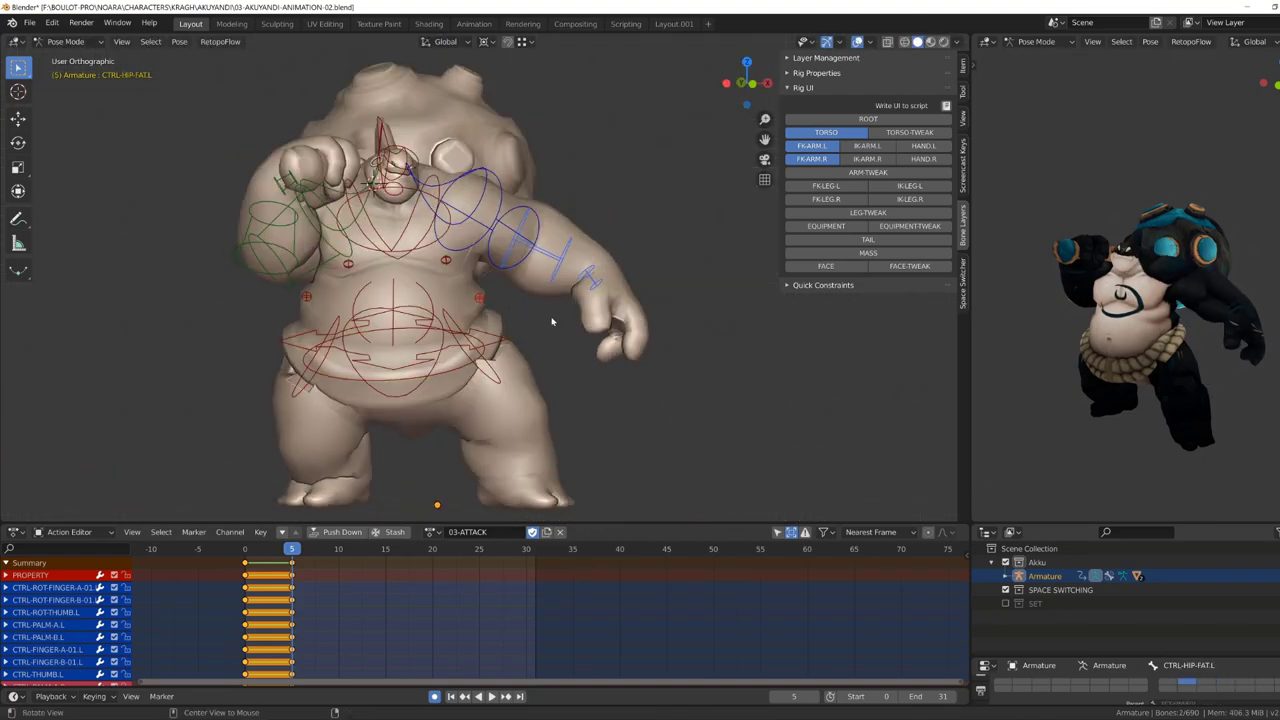
key("r")
left_click(500, 272)
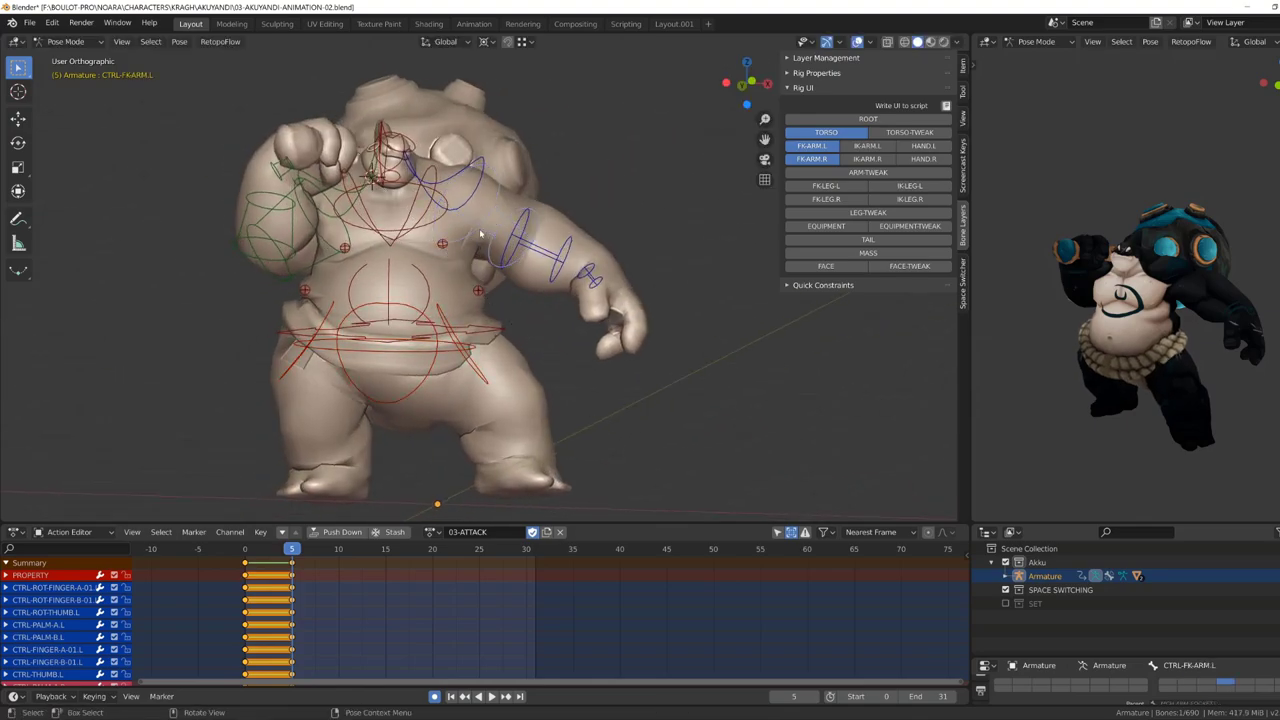
Switch the pivot to Individual Origins and rotate the left thumb controls.
left_click(484, 44)
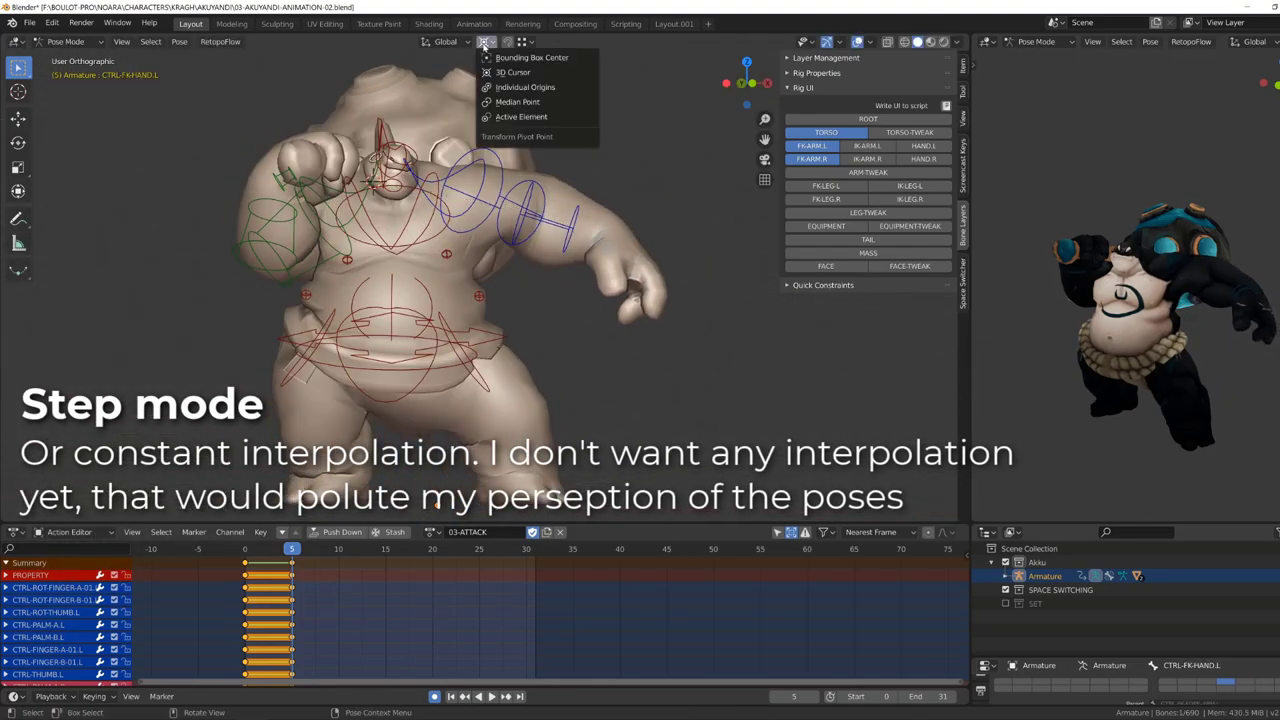
left_click(525, 87)
mouse_move(525, 87)
middle_mouse_down()
mouse_move(626, 276)
mouse_move(756, 260)
middle_mouse_up()
middle_click_drag(666, 214, 518, 347)
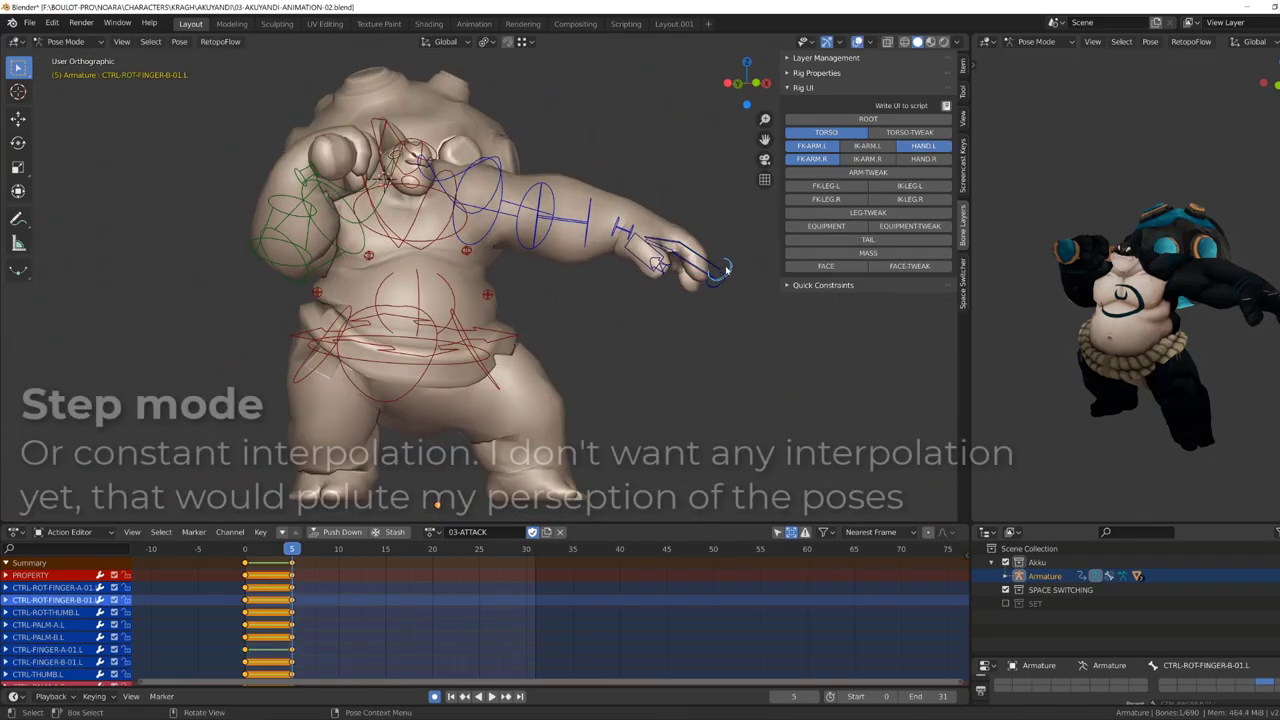
left_click(516, 330)
left_click(514, 325)
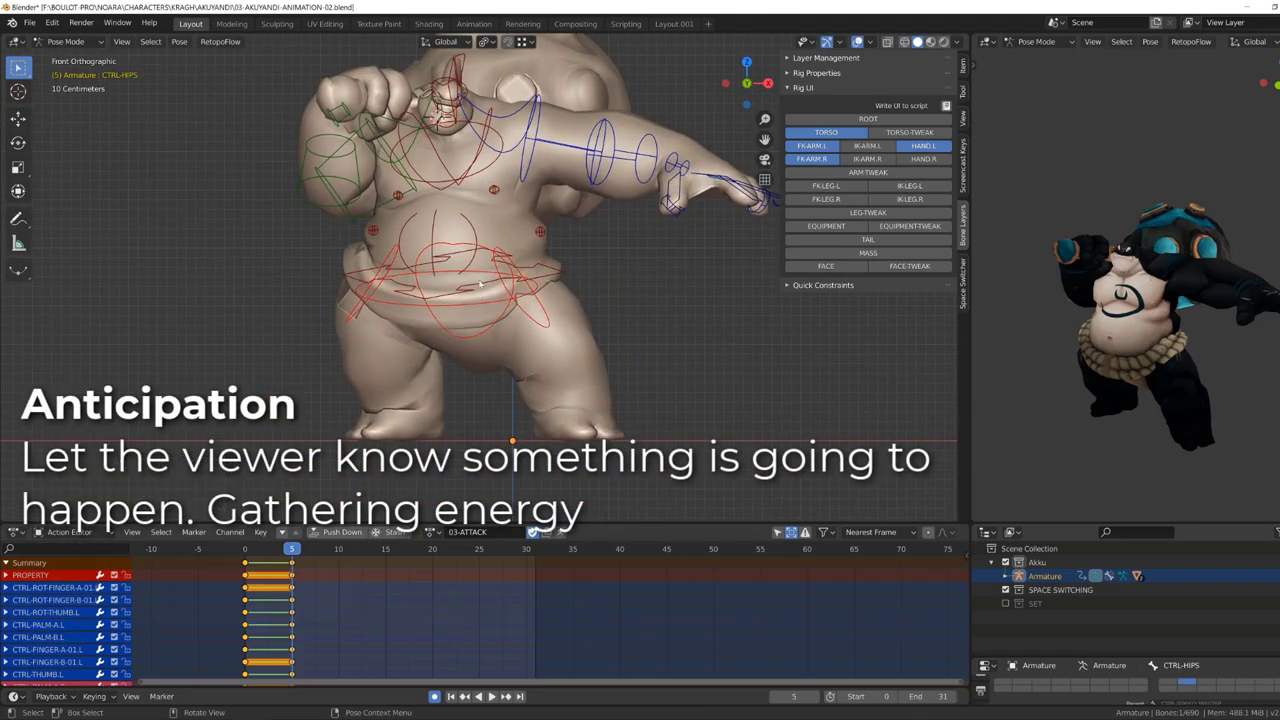
key("r")
key("KP_3")
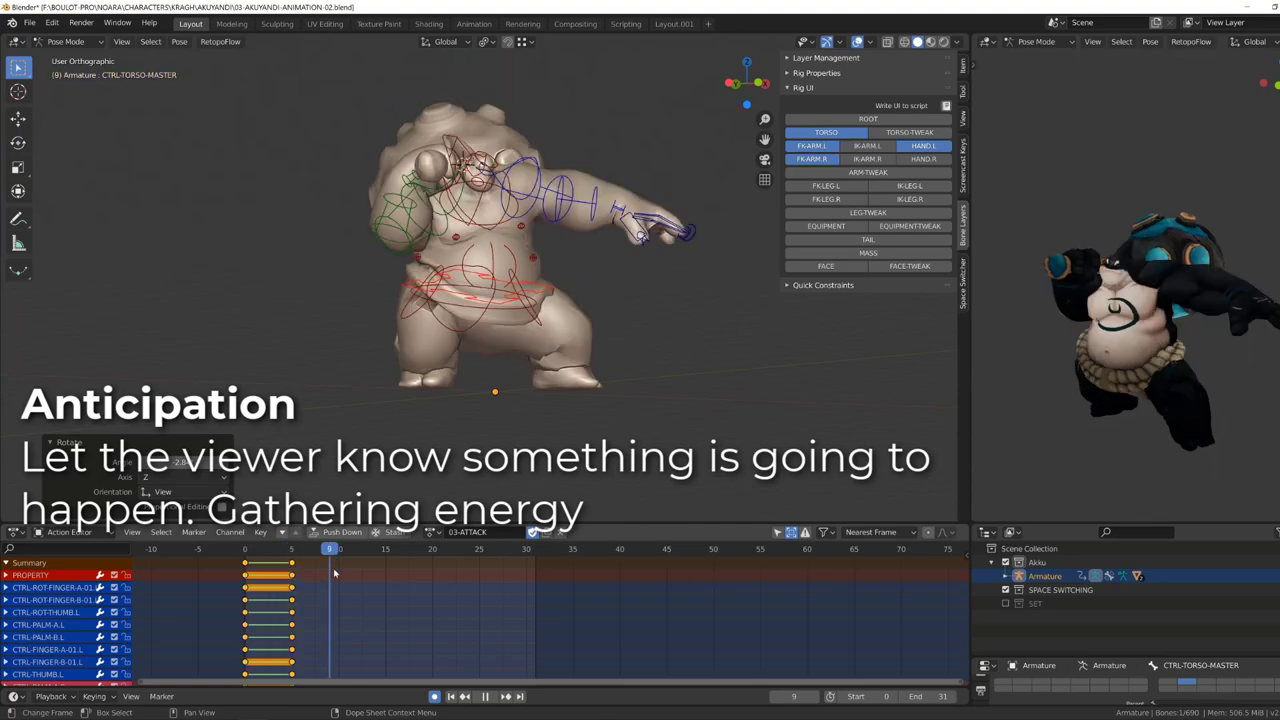
Cancel the stray move, go to frame 10, and frame a close view of the character.
key("Escape")
mouse_move(600, 300)
middle_mouse_down()
mouse_move(703, 323)
mouse_move(610, 285)
mouse_move(557, 313)
middle_mouse_up()
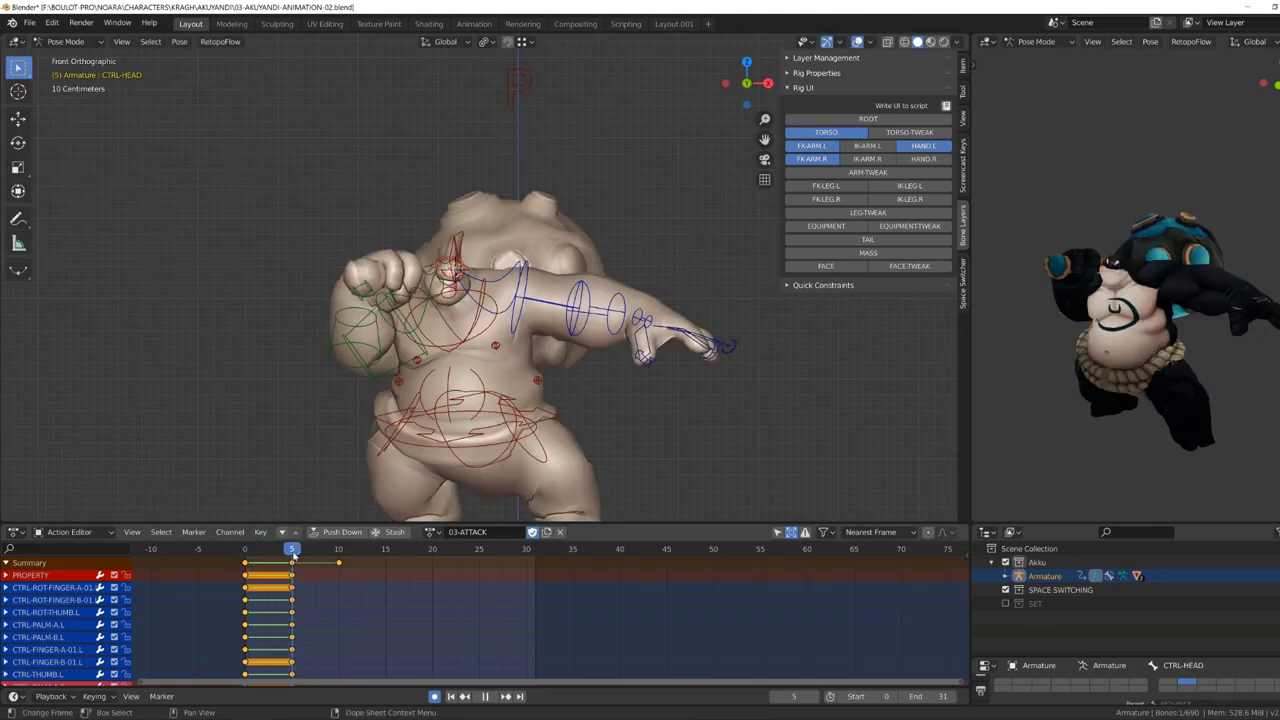
scroll(479, 237, "up", 3)
left_click(449, 309)
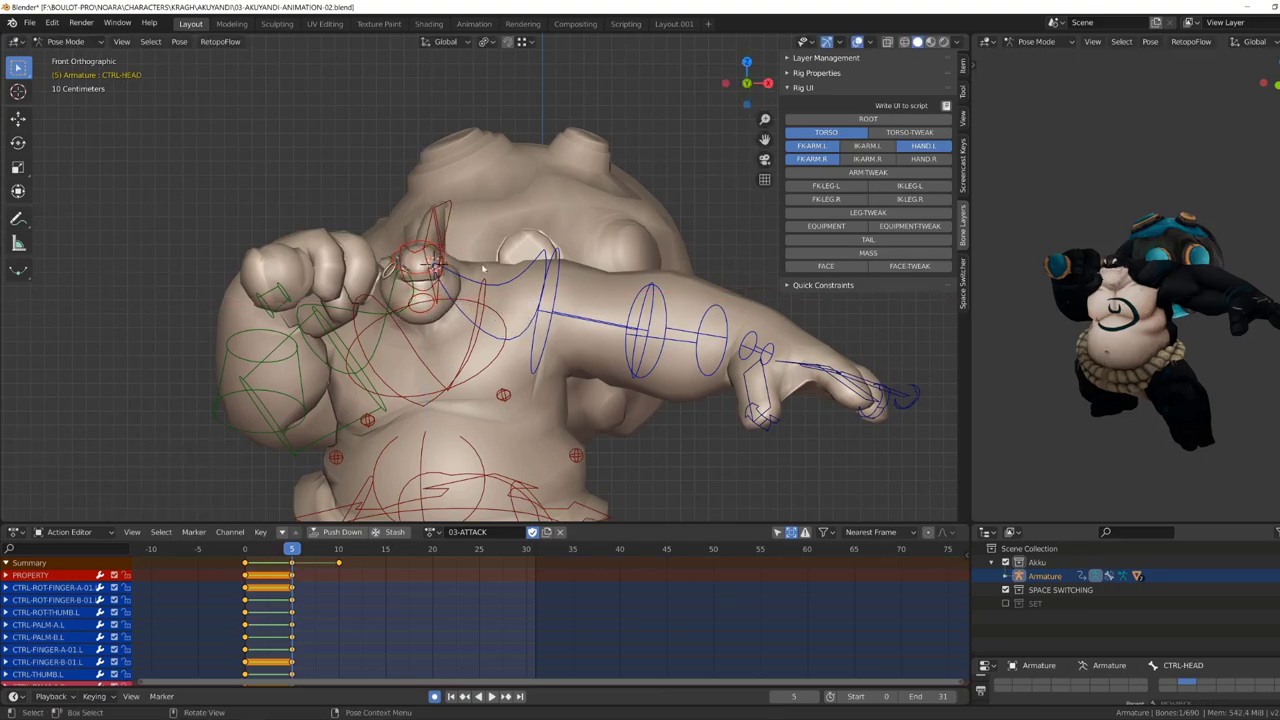
middle_click_drag(520, 300, 430, 320)
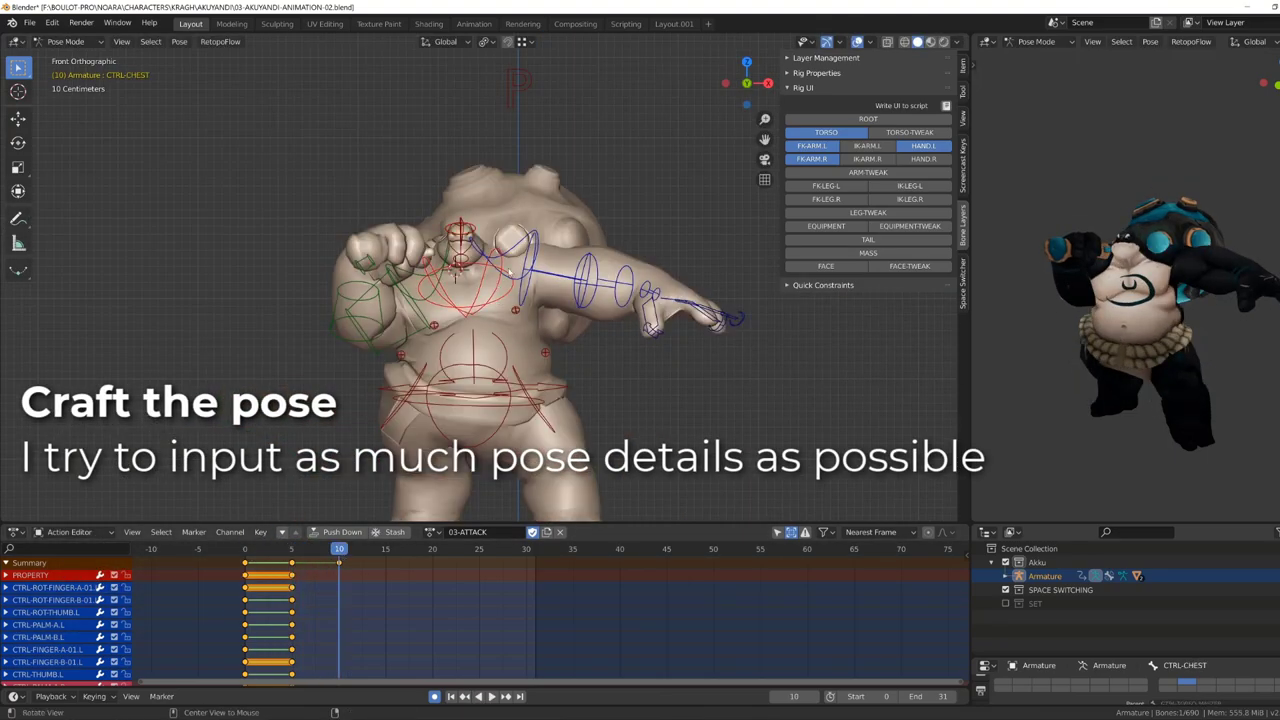
left_click(414, 323)
middle_click_drag(524, 302, 440, 225, "alt")
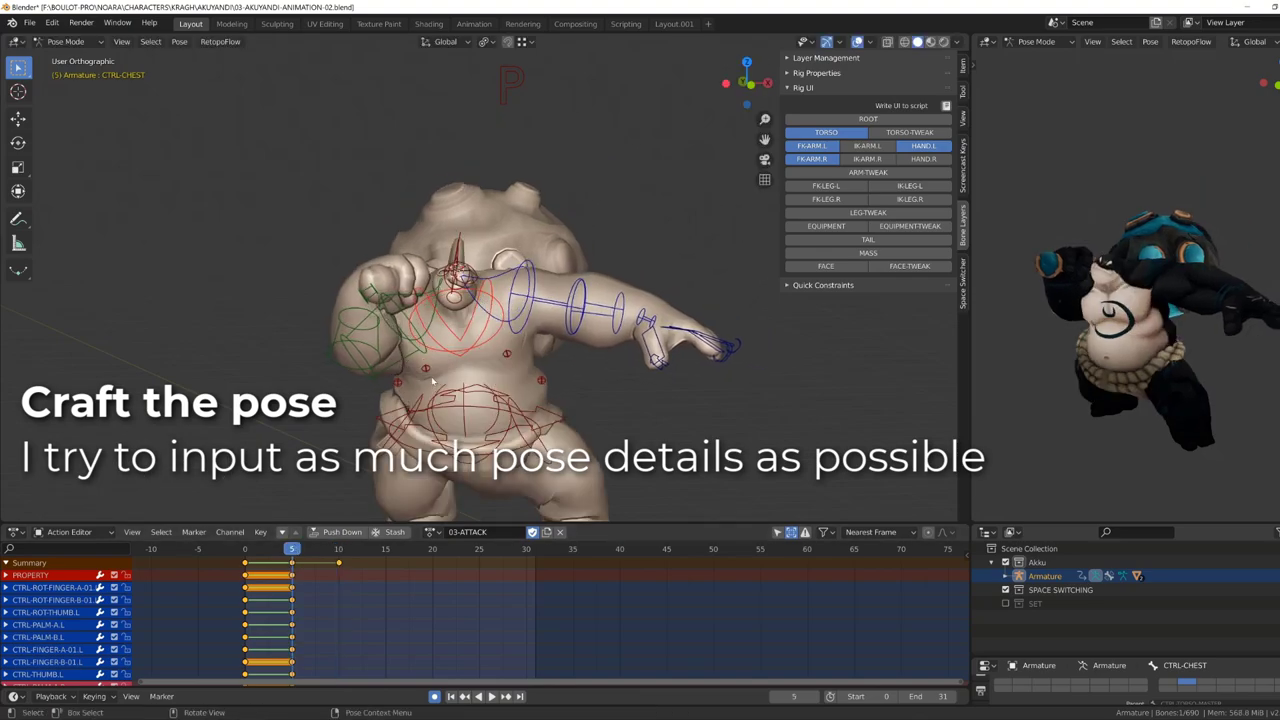
scroll(440, 225, "up", 3)
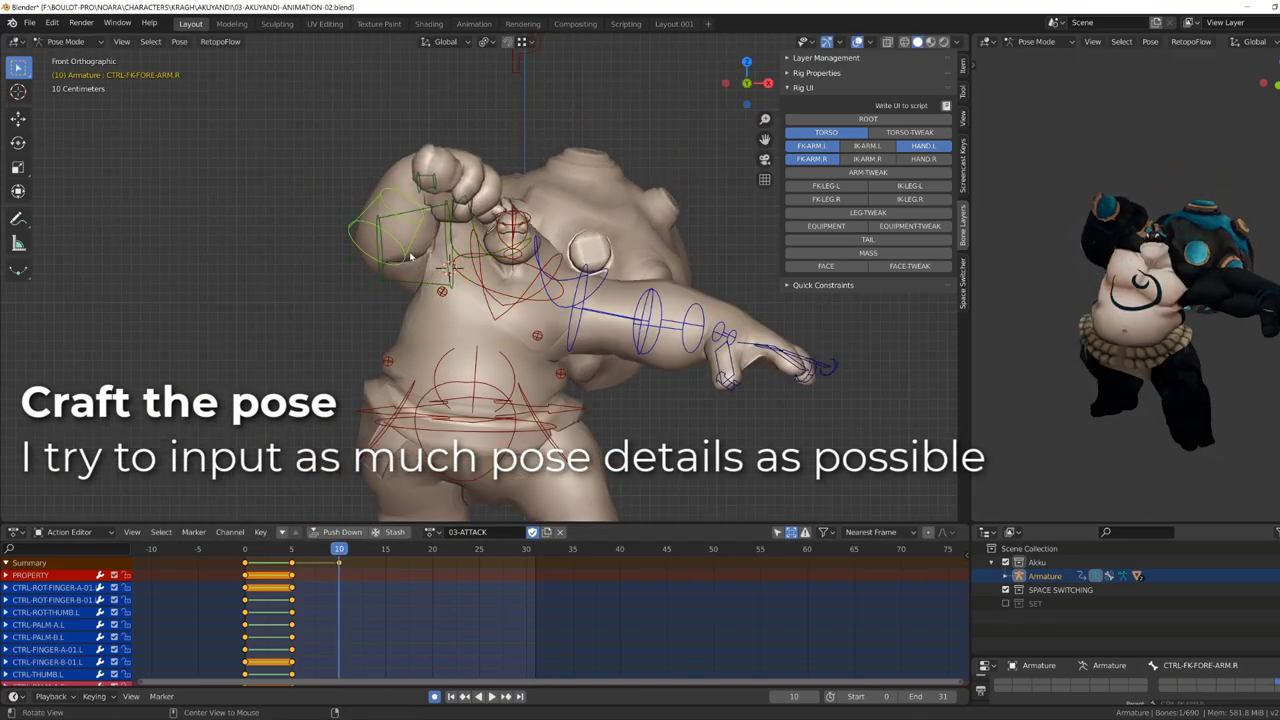
middle_click_drag(441, 225, 565, 367)
Rotate the right upper arm, forearm and hand upward to lift the mace.
left_click(497, 287)
key("r")
key("y")
key("y")
left_click(497, 287)
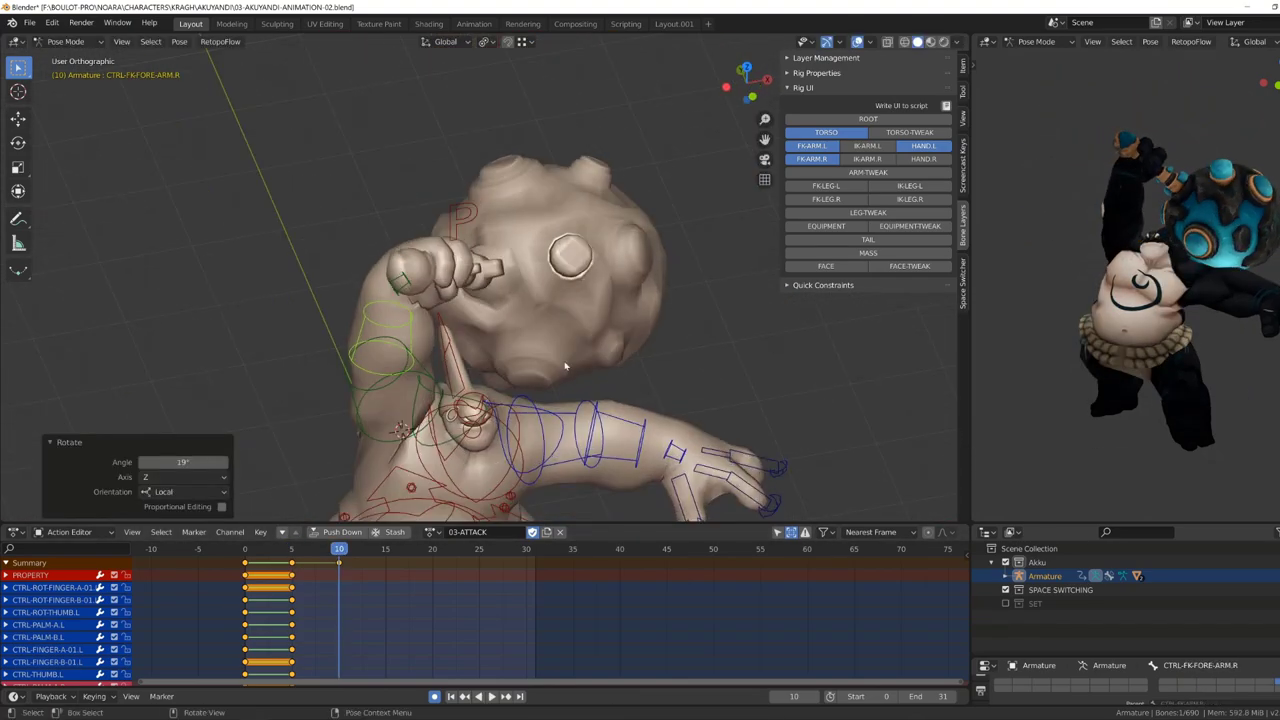
left_click(423, 477)
middle_click_drag(423, 477, 472, 236)
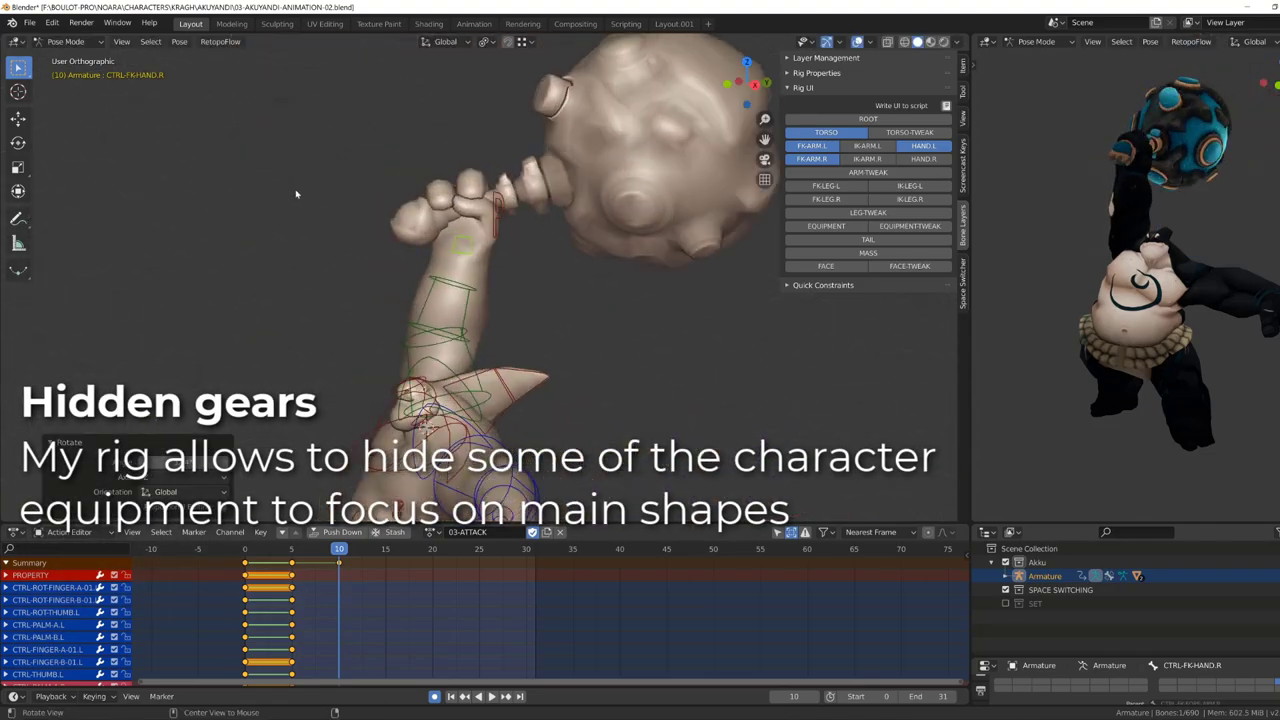
left_click(472, 236)
key("r")
left_click(473, 231)
From the left side view, rotate the right upper arm higher overhead.
key("ctrl+KP_3")
left_click(462, 222)
key("r")
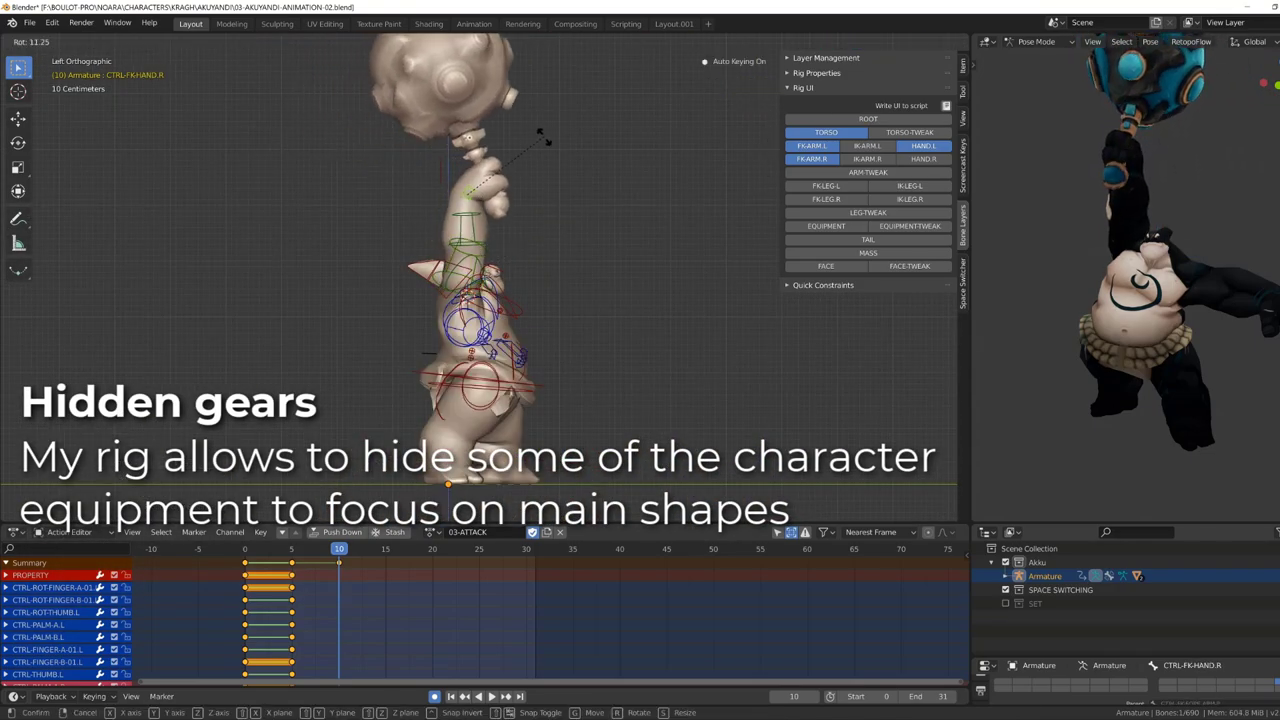
left_click(543, 137)
key("KP_1")
Adjust the right shoulder and hips, and begin moving the torso master.
left_click(447, 208)
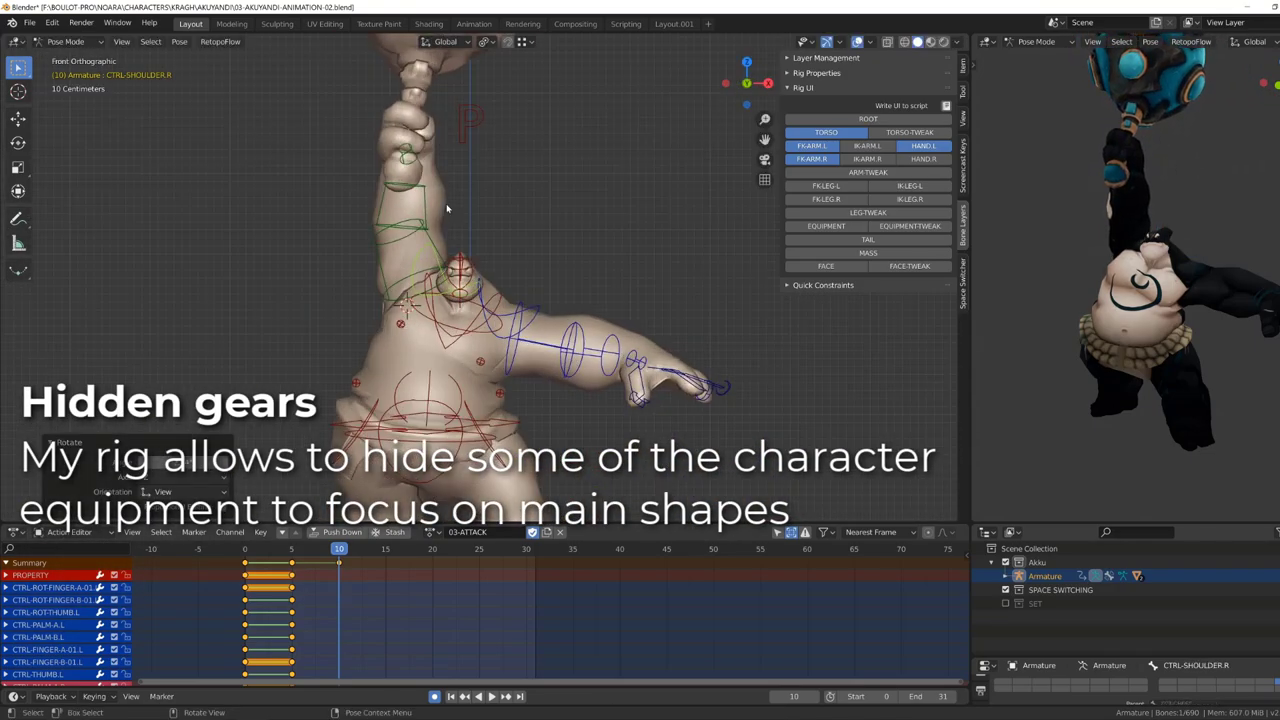
left_click(500, 485)
left_click(490, 357)
key("g")
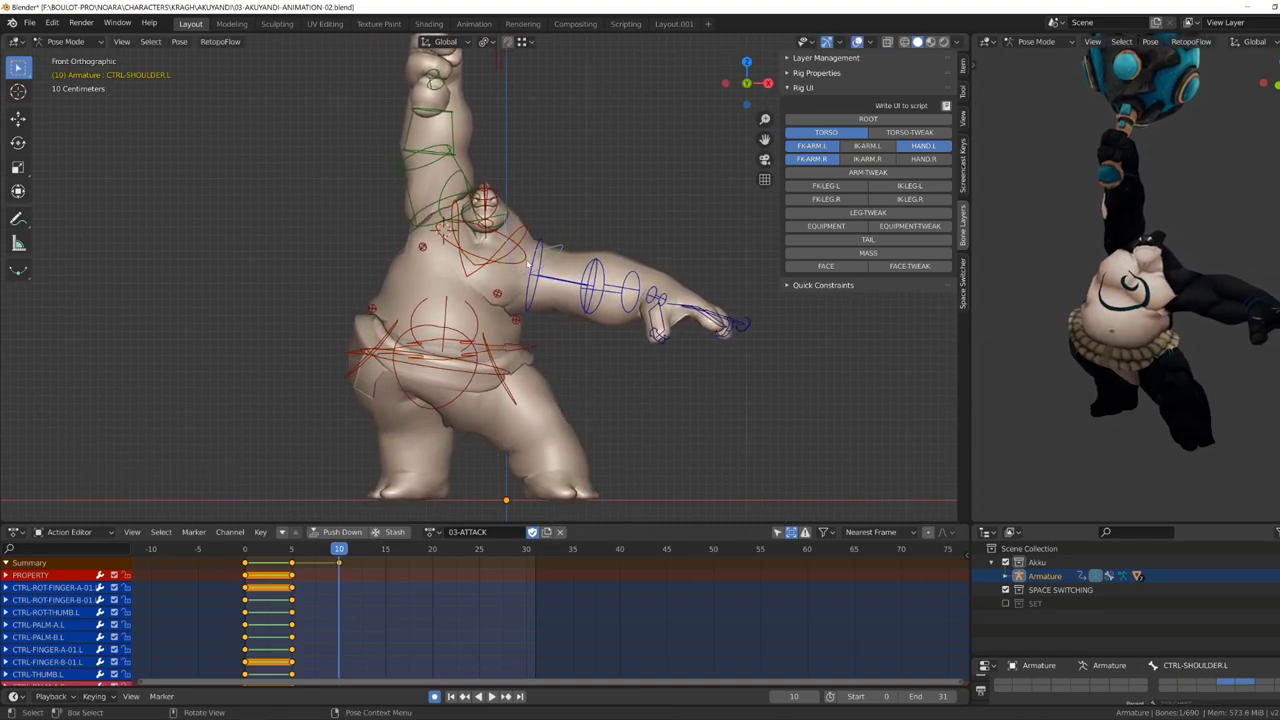
Key all channels at frame 10, then refine the torso's position and rotation from the side.
key("i")
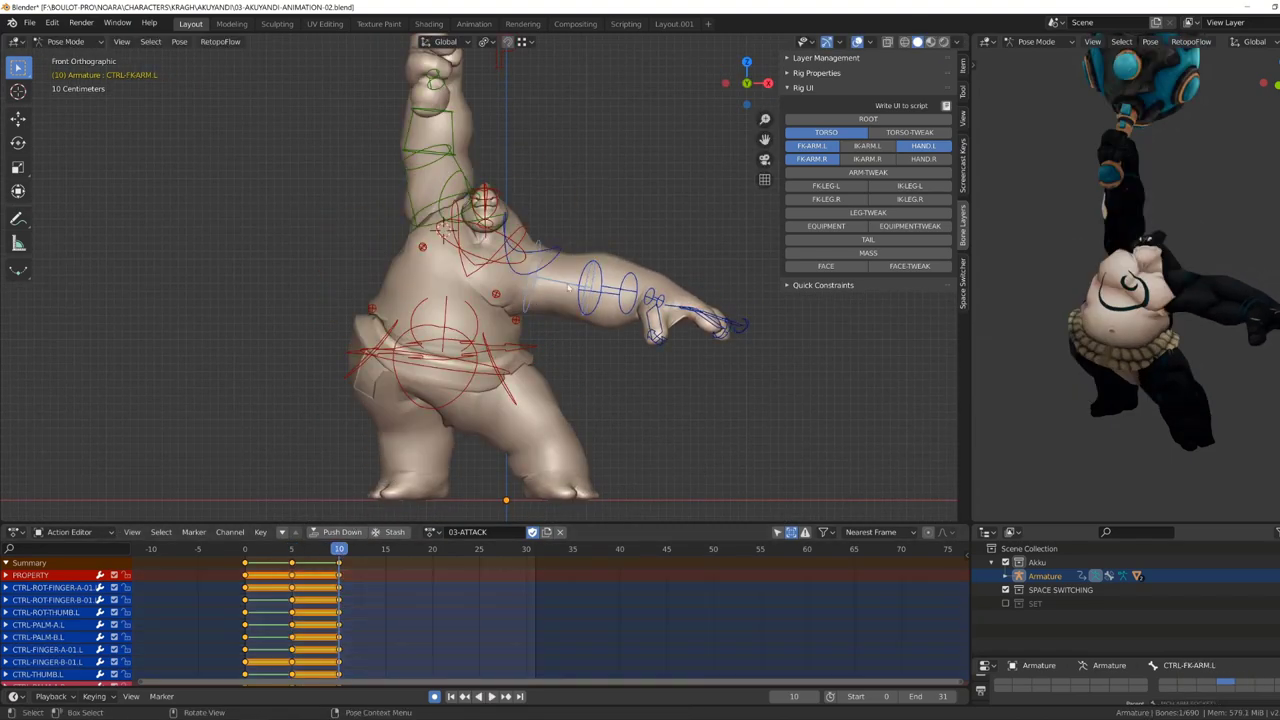
middle_click_drag(470, 300, 575, 365)
left_click(575, 365)
left_click(520, 330)
key("g")
left_click(540, 340)
key("KP_3")
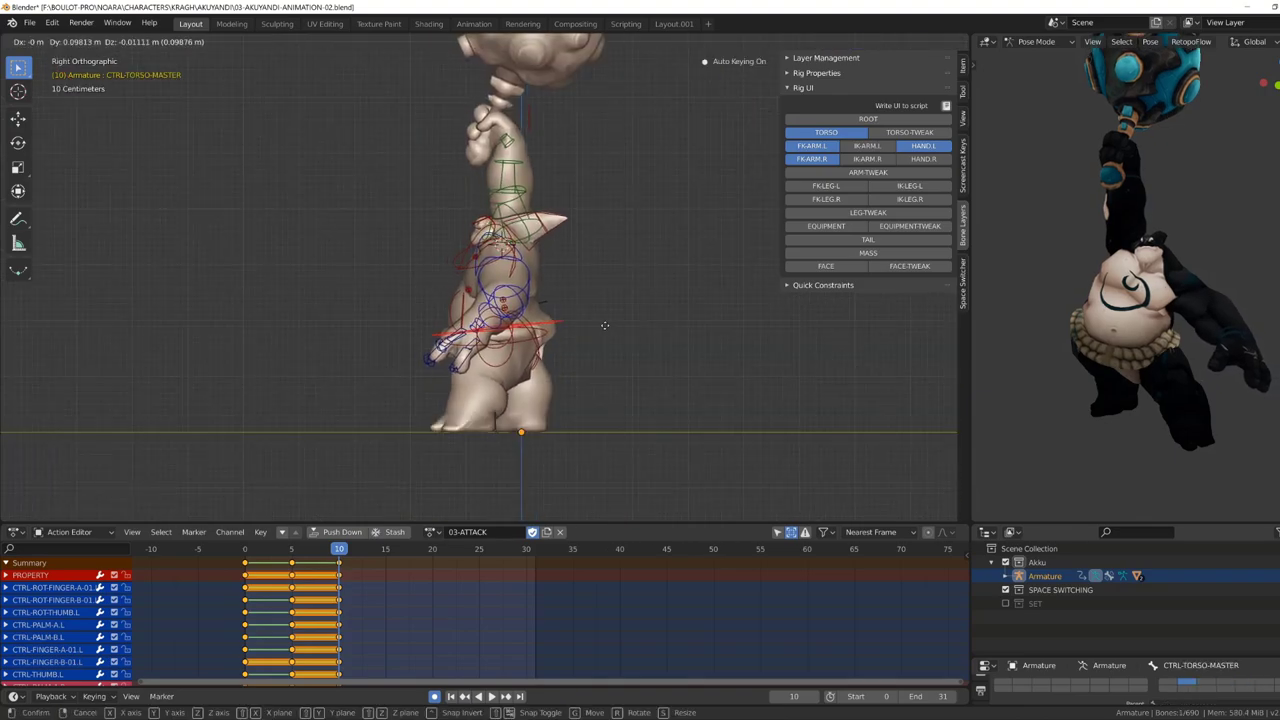
key("r")
key("Escape")
middle_click_drag(510, 182, 470, 300)
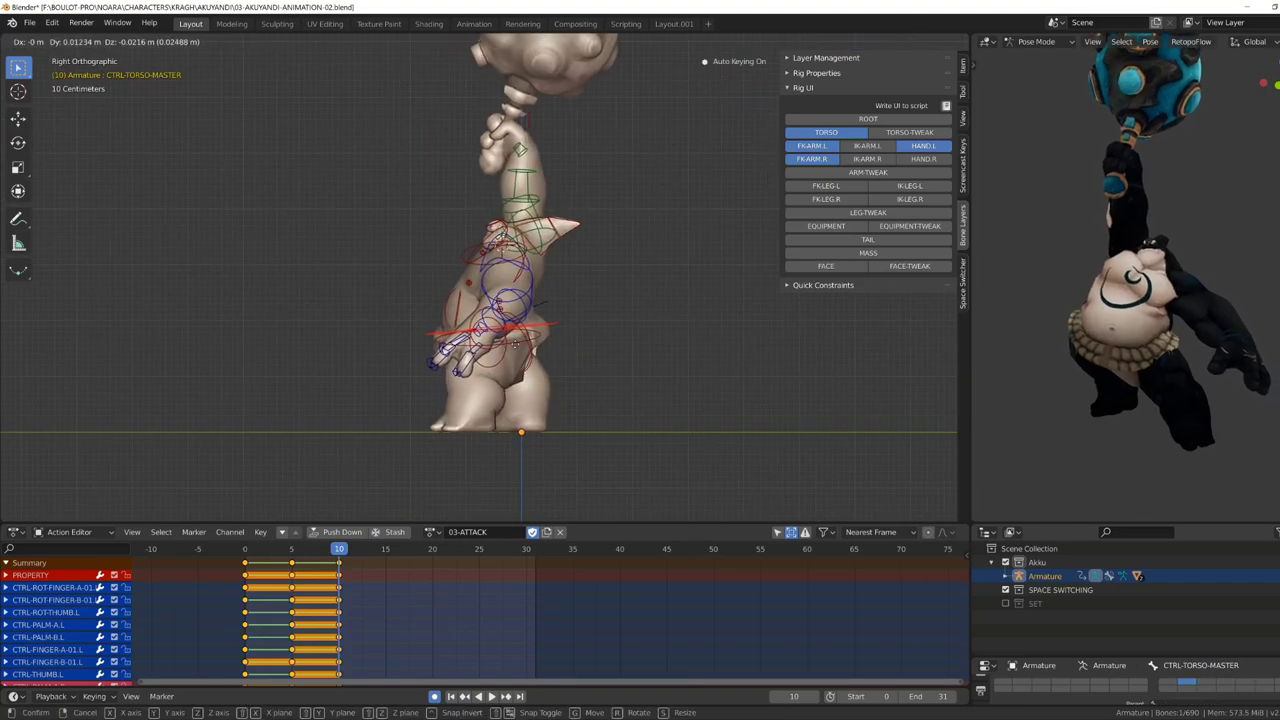
Scrub from frame 1 to 10 and shift the torso control along Y.
left_click(255, 556)
left_click_drag(257, 553, 340, 572)
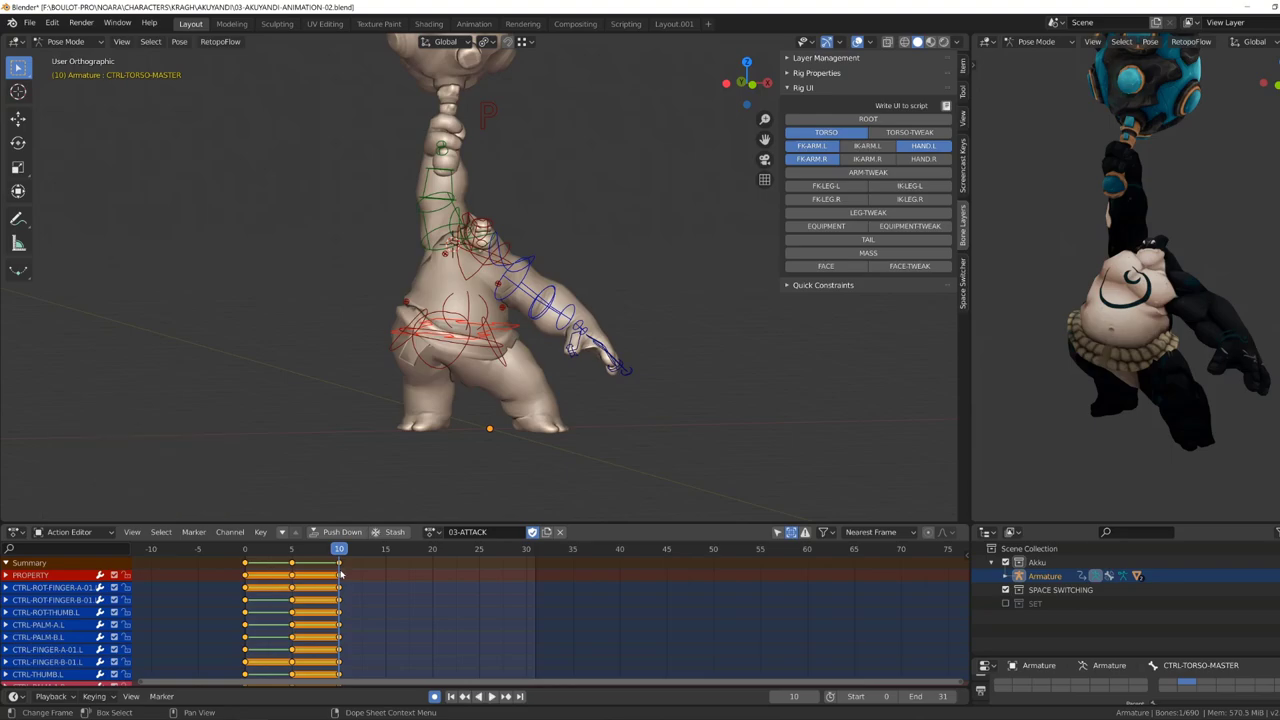
key("KP_3")
key("g")
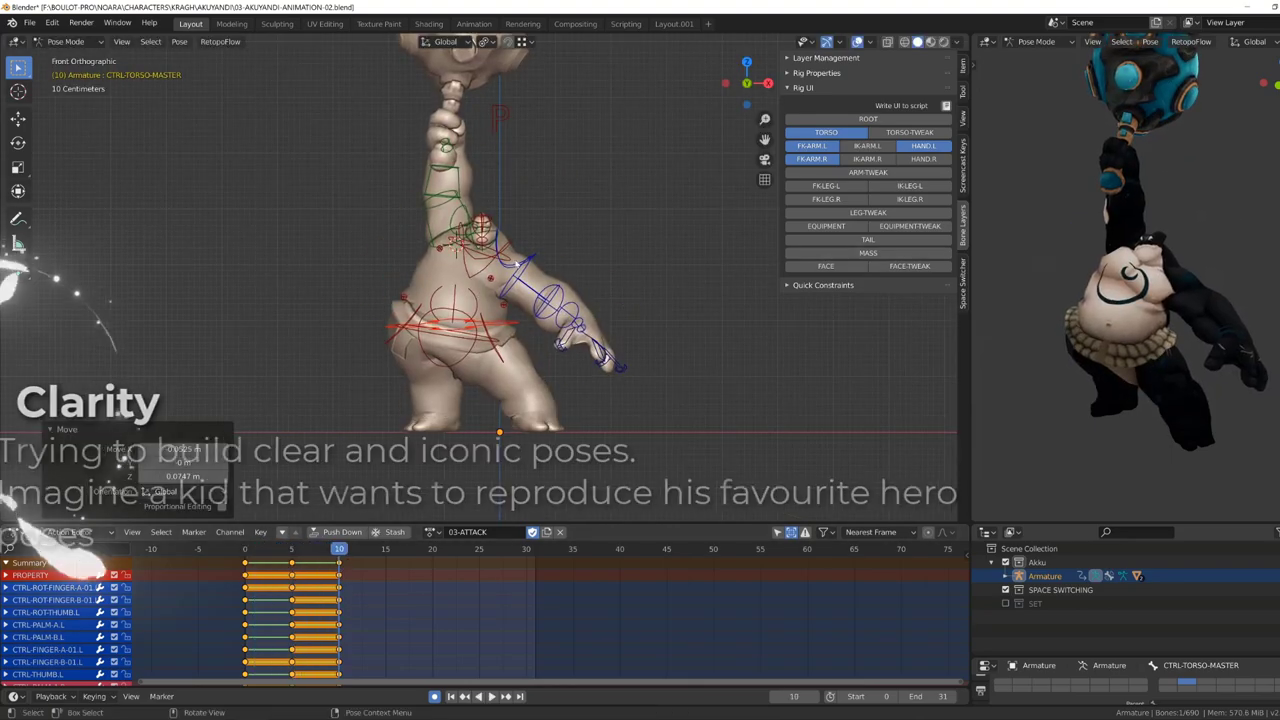
key("y")
left_click(499, 367)
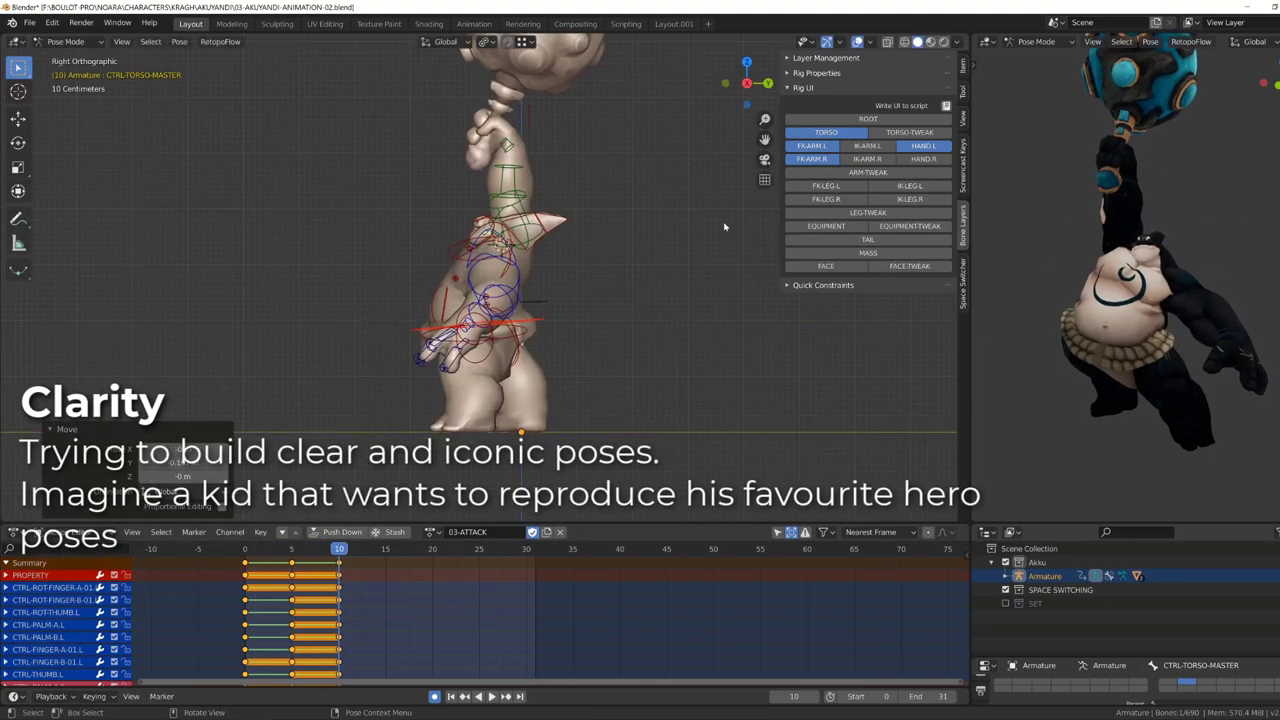
Show the right-leg IK controls, move the foot vertically, and play back the poses.
left_click(887, 204)
key("g")
key("z")
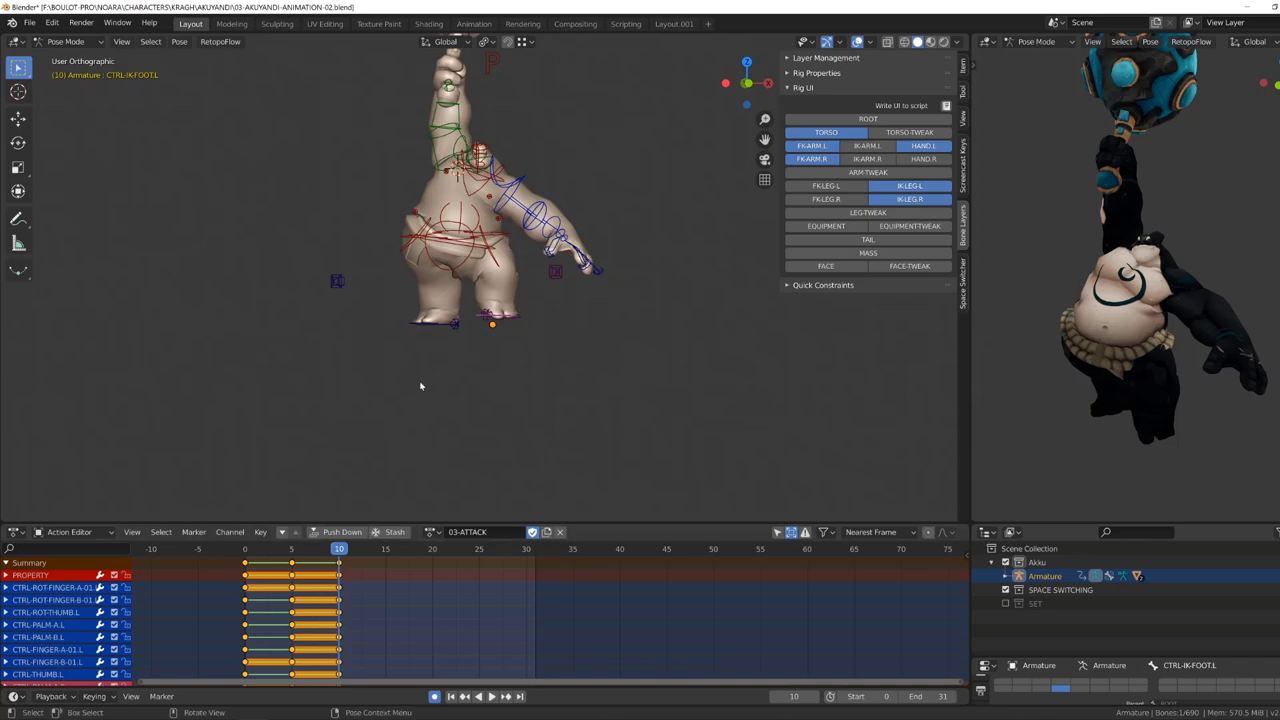
key("space")
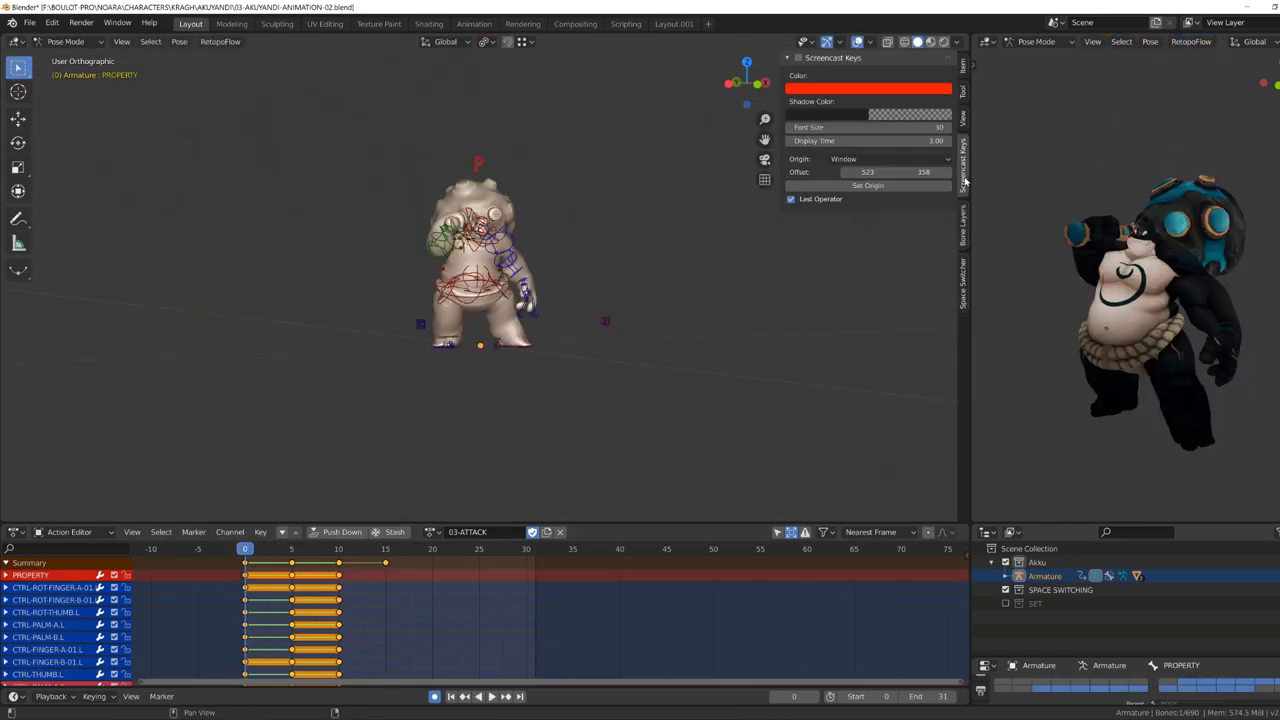
Show the rig's layer toggles, review playback, and confirm the torso placement for frame 15.
left_click(963, 225)
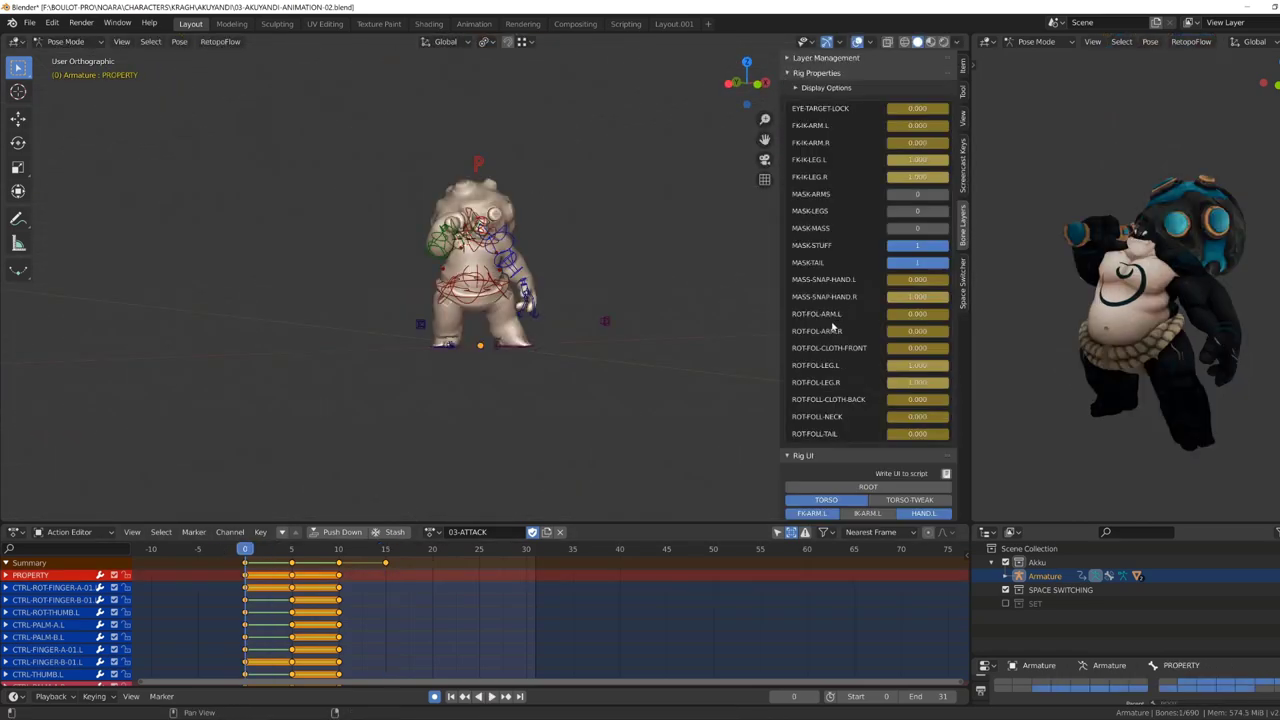
key("space")
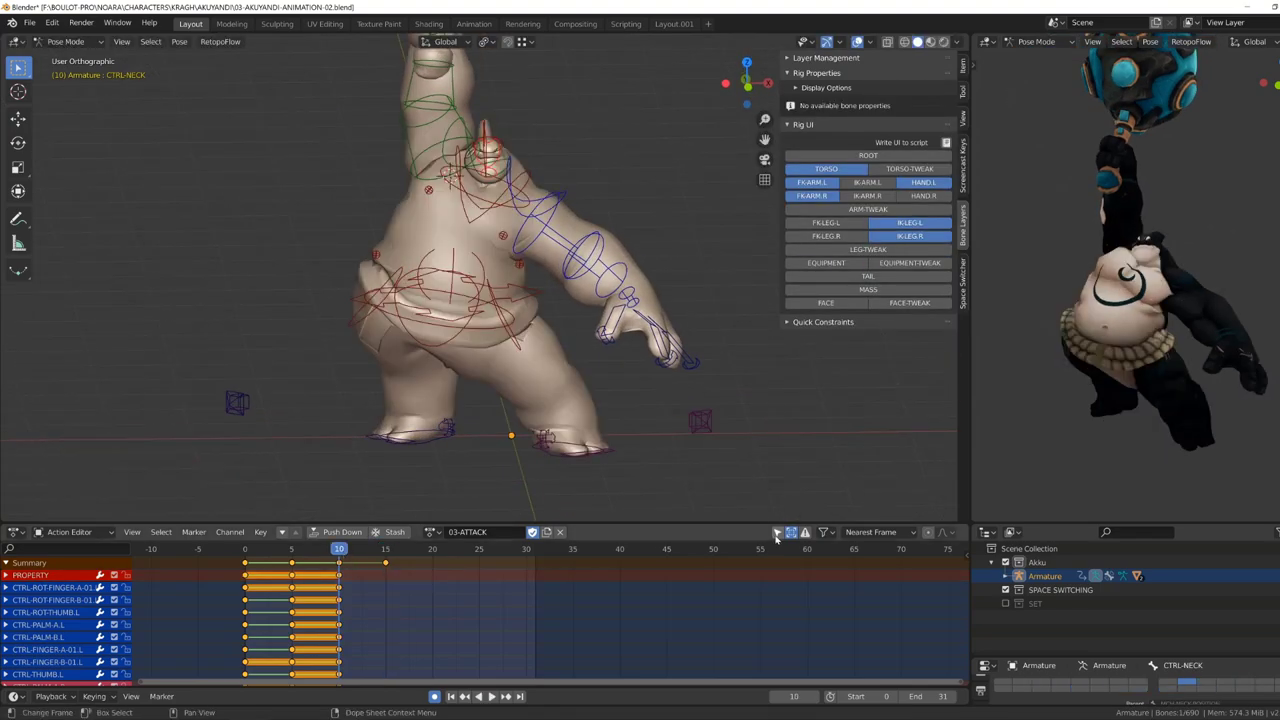
key("space")
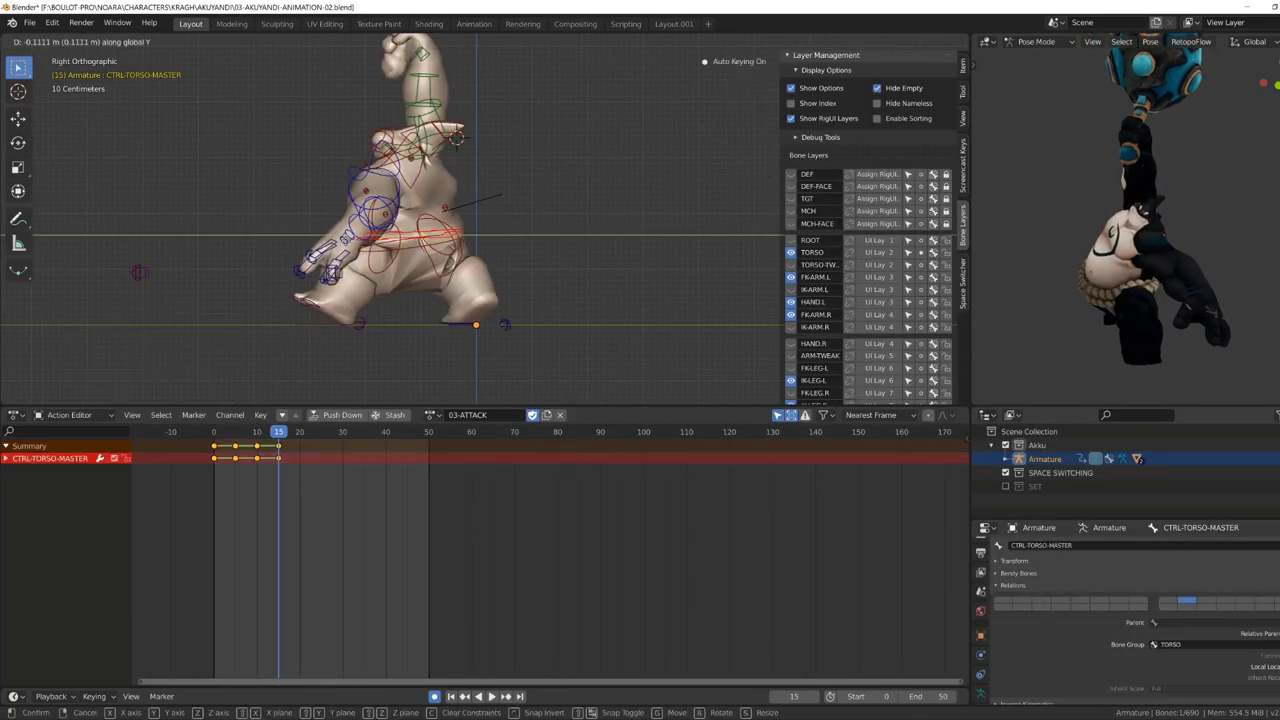
key("Return")
left_click(382, 316)
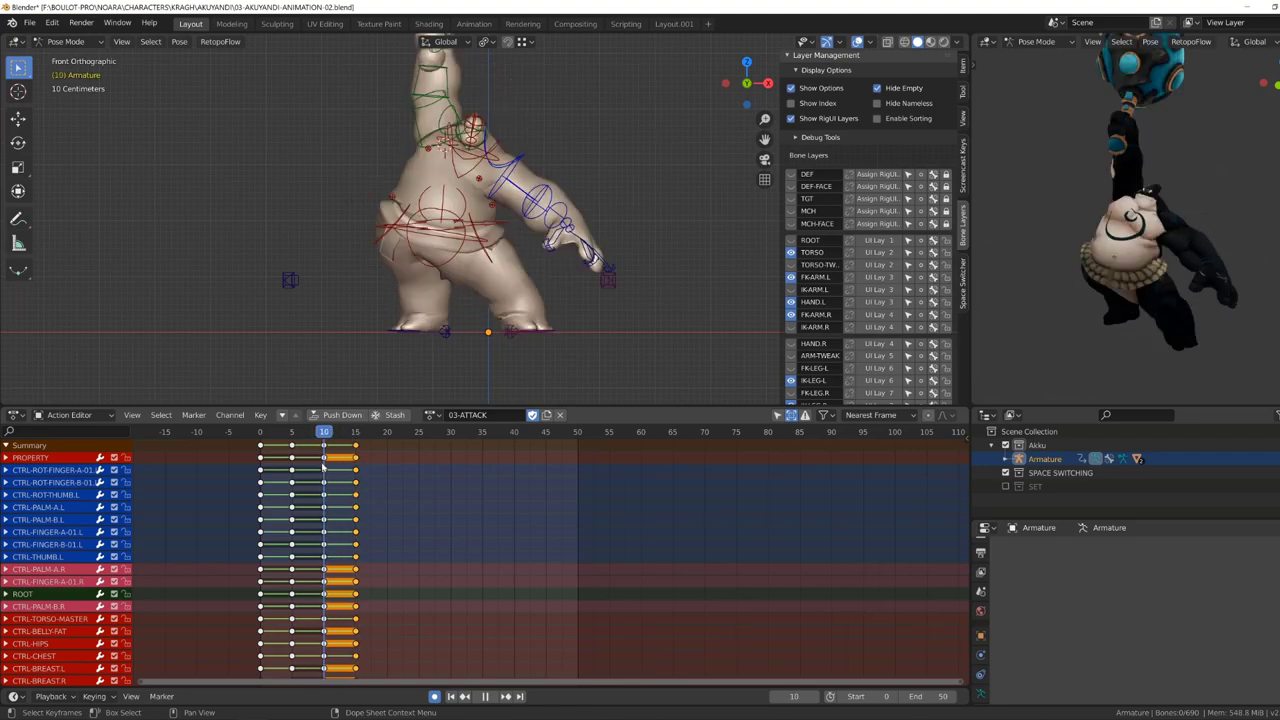
Stop playback on frame 20 and rotate the chest.
key("space")
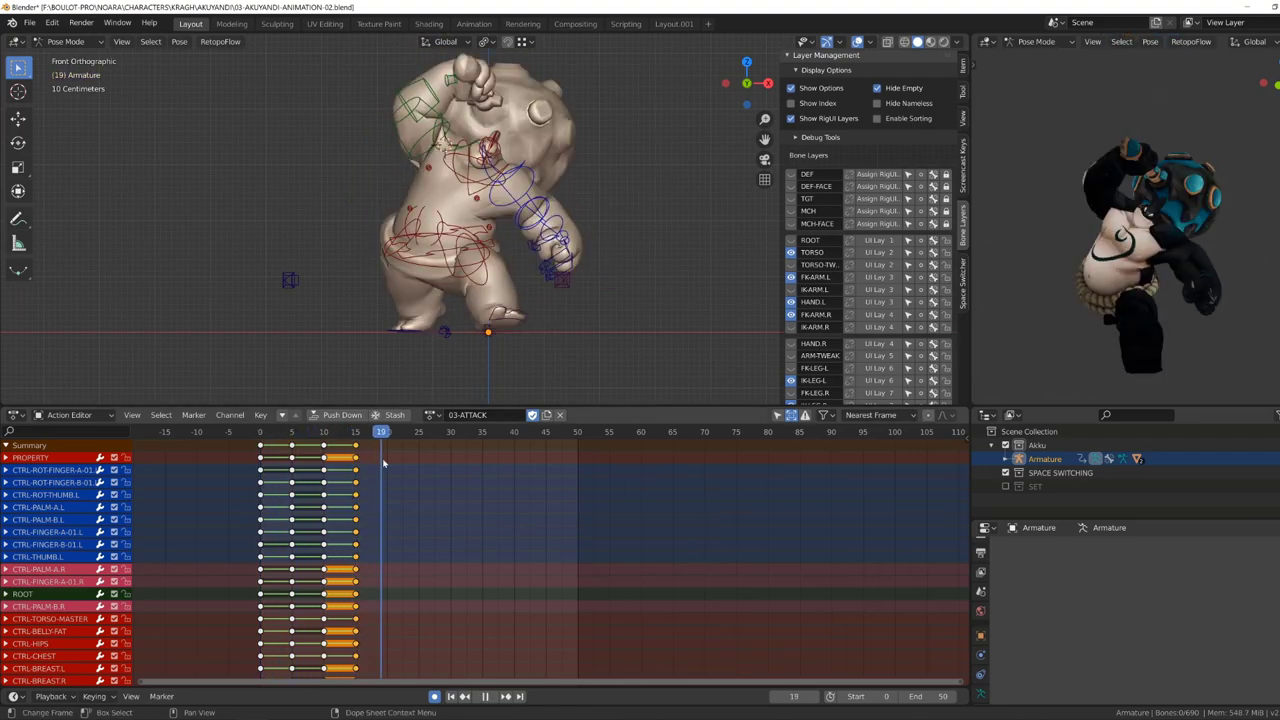
key("space")
left_click(513, 327)
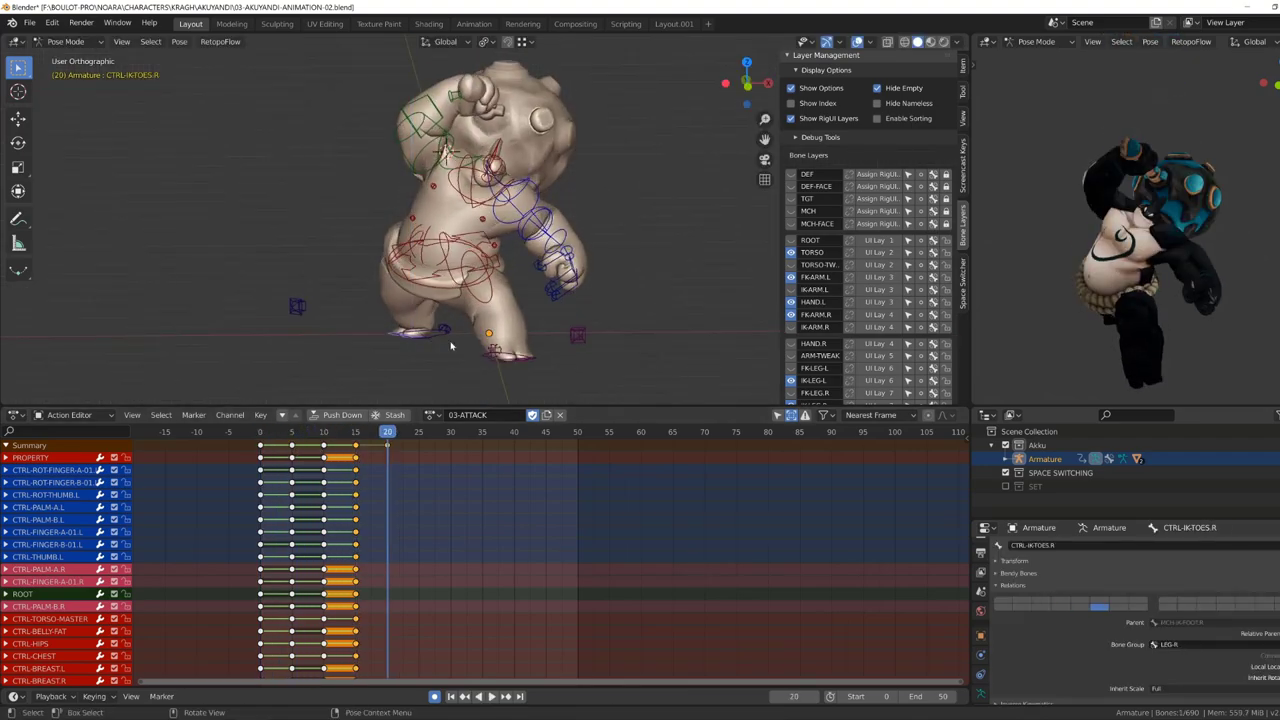
mouse_move(457, 293)
middle_mouse_down()
mouse_move(420, 230)
mouse_move(465, 281)
mouse_move(400, 220)
mouse_move(465, 212)
mouse_move(525, 148)
middle_mouse_up()
left_click(405, 215)
key("r")
key("Return")
Rotate the right shoulder, twist the torso toward the ground, and push the chest into the slam.
left_click(465, 281)
left_click(392, 208)
key("r")
key("Return")
left_click(391, 210)
key("r")
key("Return")
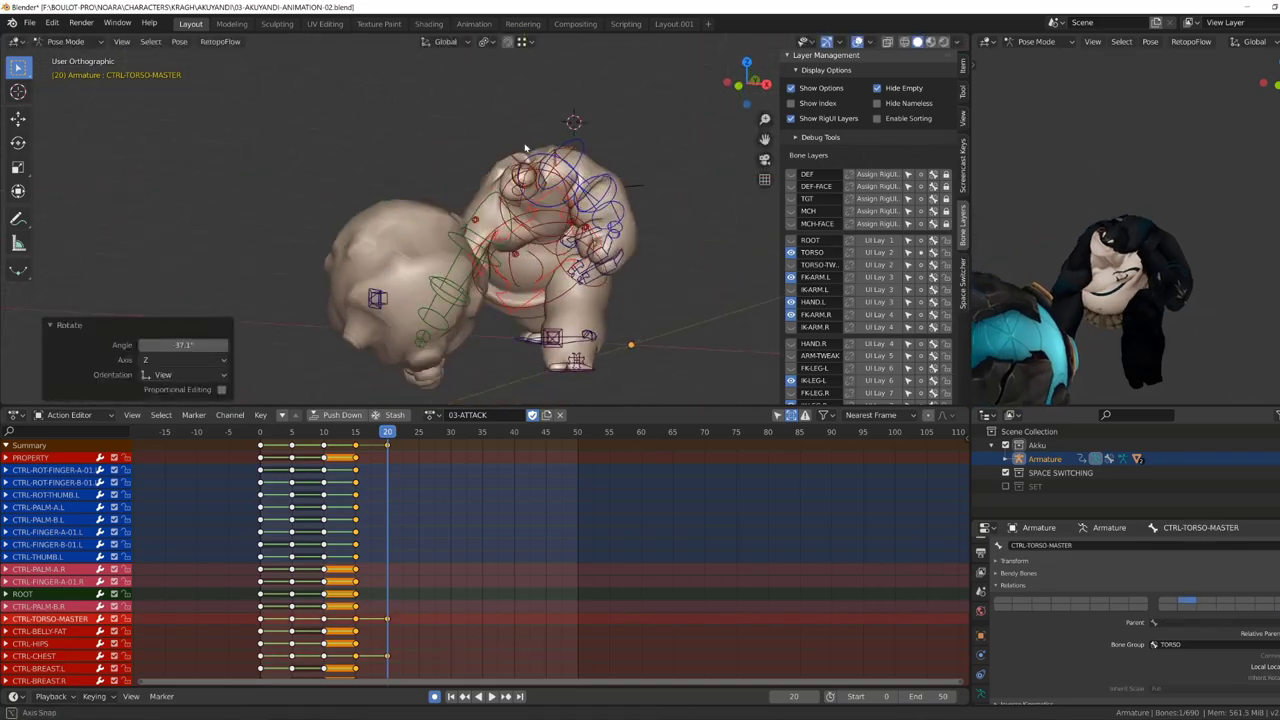
mouse_move(657, 305)
middle_mouse_down()
mouse_move(473, 154)
mouse_move(585, 225)
middle_mouse_up()
left_click(473, 154)
key("r")
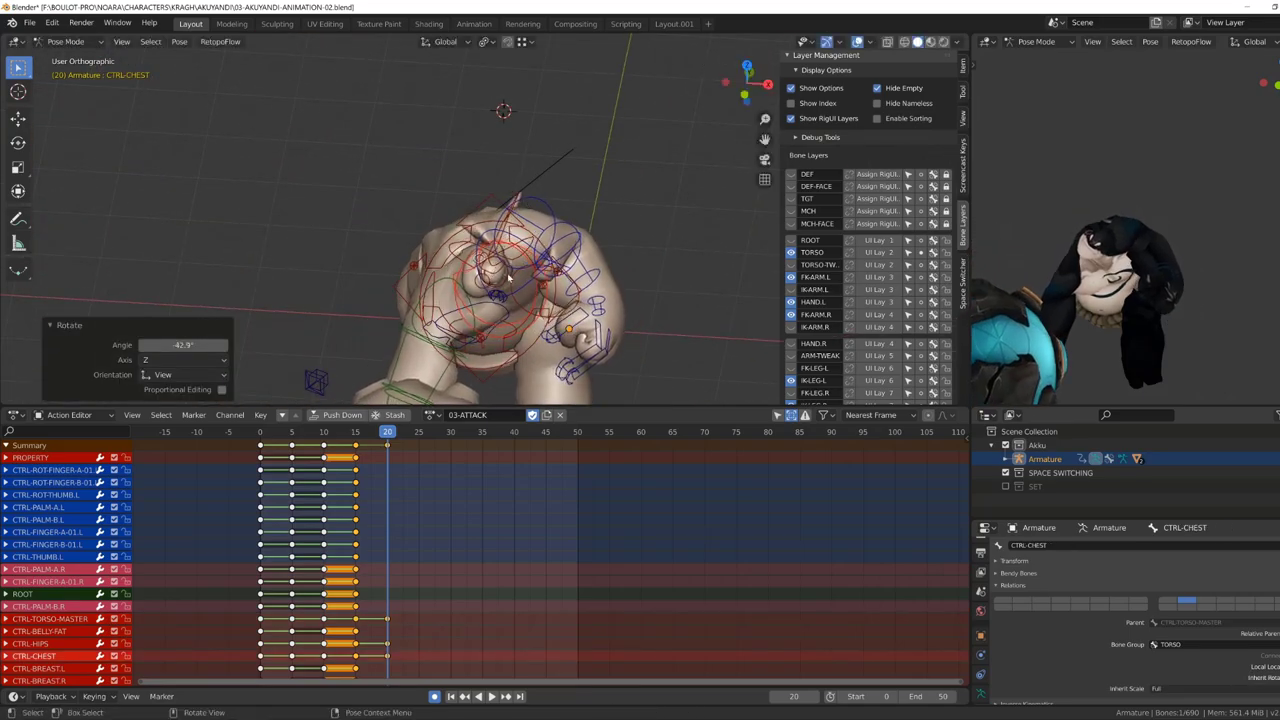
Rotate the left shoulder down and the left upper arm.
middle_click_drag(508, 278, 468, 193)
left_click(468, 193)
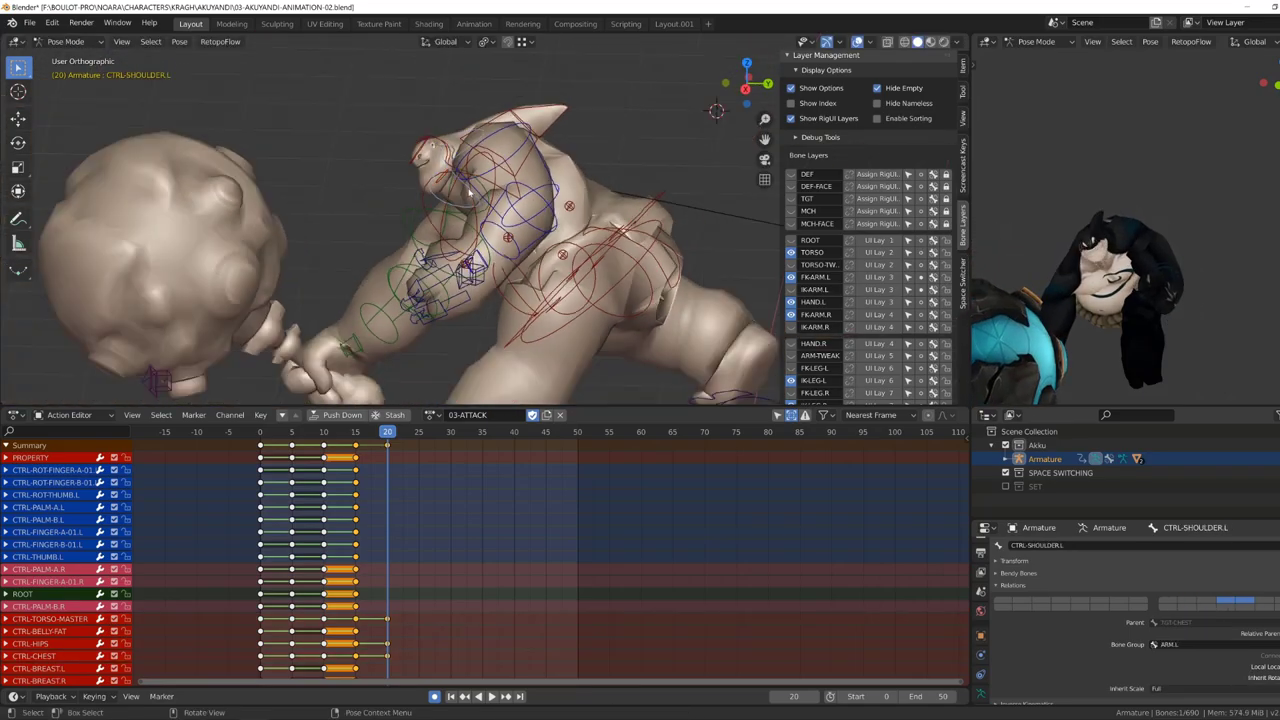
key("r")
left_click(468, 193)
mouse_move(468, 193)
middle_mouse_down()
mouse_move(572, 154)
mouse_move(405, 318)
middle_mouse_up()
left_click(405, 318)
key("r")
left_click(405, 318)
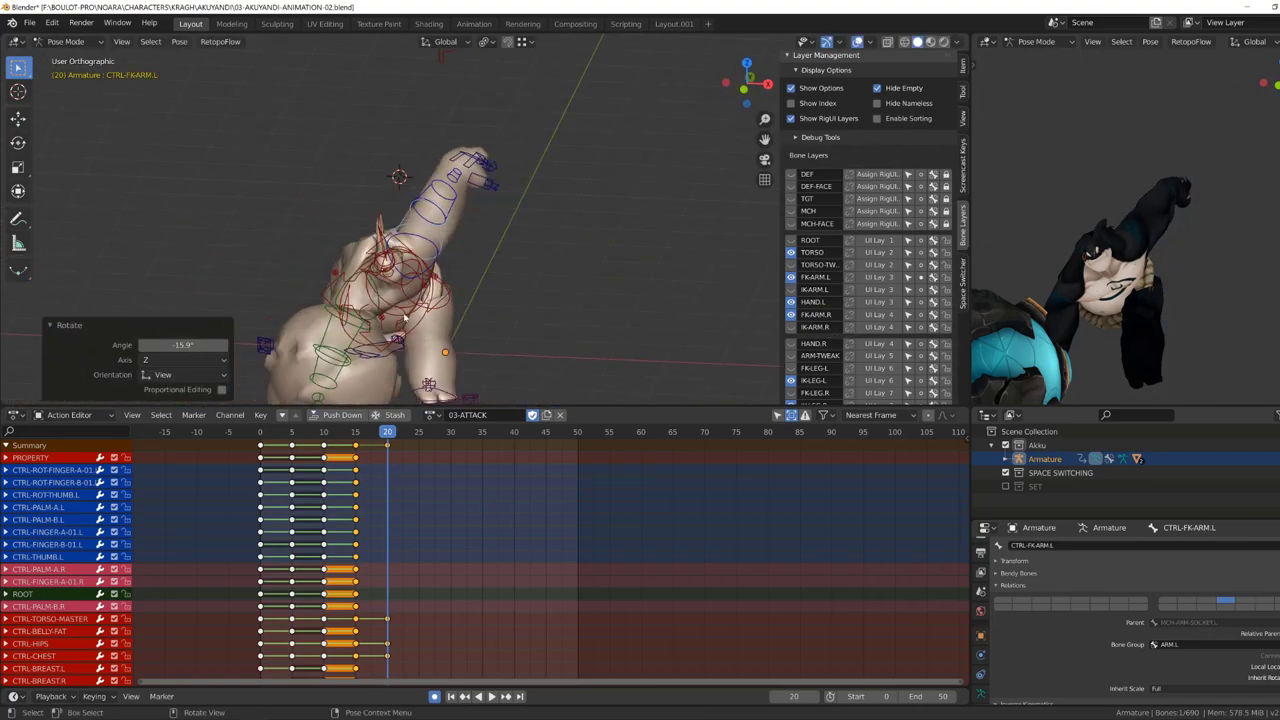
left_click(533, 236)
Rotate the right upper arm so the mace swings down in front.
middle_click_drag(533, 236, 597, 241)
left_click(597, 241)
key("r")
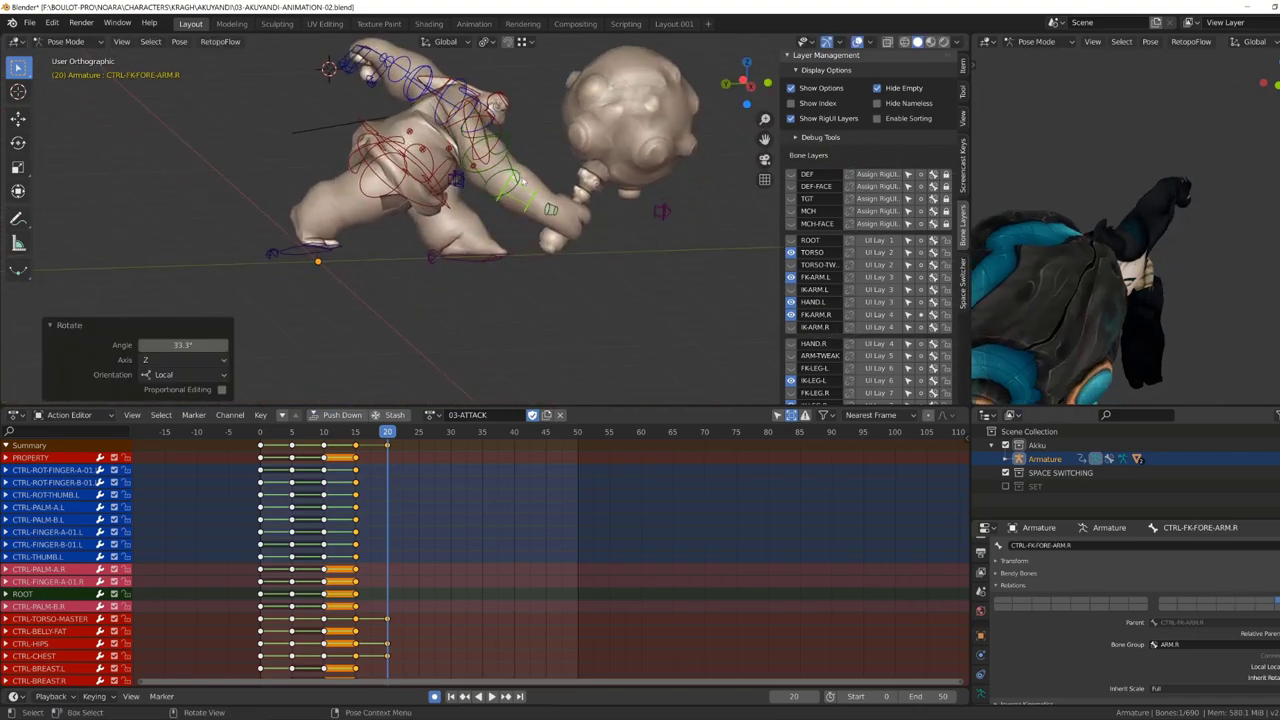
left_click(532, 197)
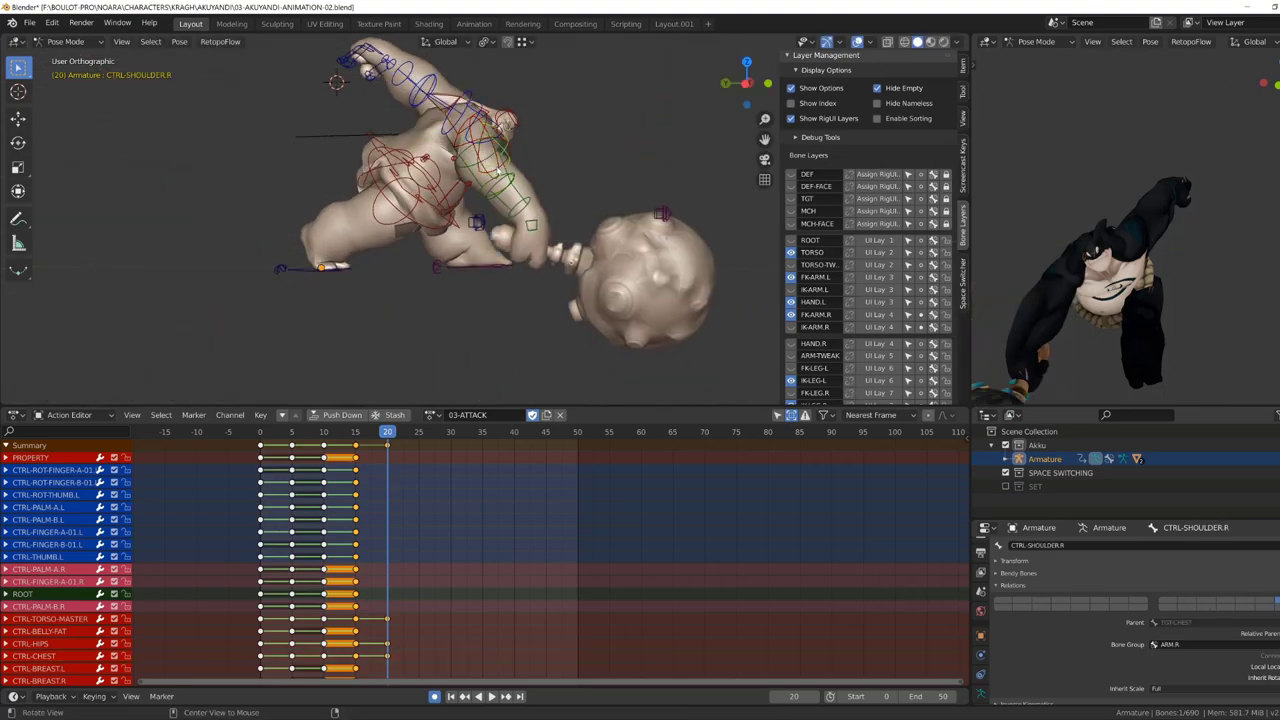
left_click(506, 225)
mouse_move(506, 225)
middle_mouse_down()
mouse_move(306, 183)
mouse_move(528, 236)
middle_mouse_up()
left_click(293, 173)
left_click(528, 236)
left_click(646, 222)
middle_click_drag(646, 222, 505, 228)
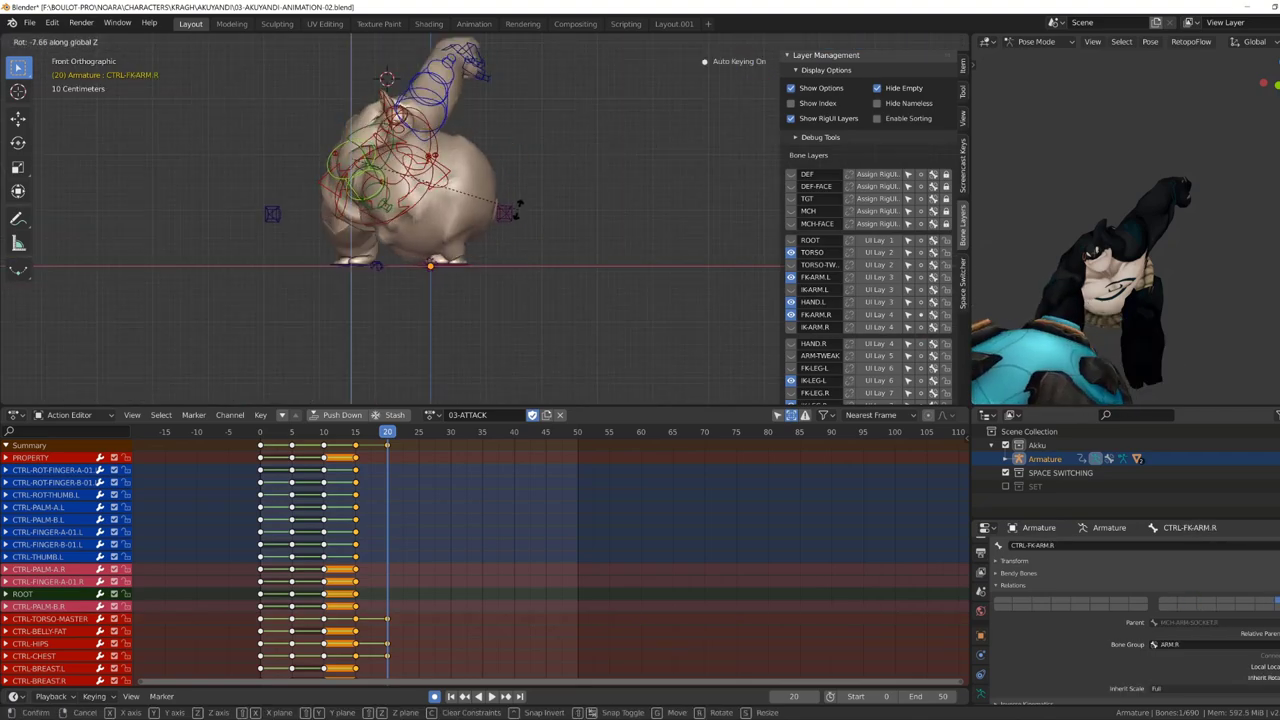
left_click(516, 207)
Rotate the right forearm to lay the mace on the ground.
left_click(449, 243)
key("r")
mouse_move(516, 207)
middle_mouse_down()
mouse_move(449, 243)
mouse_move(511, 261)
middle_mouse_up()
left_click(407, 265)
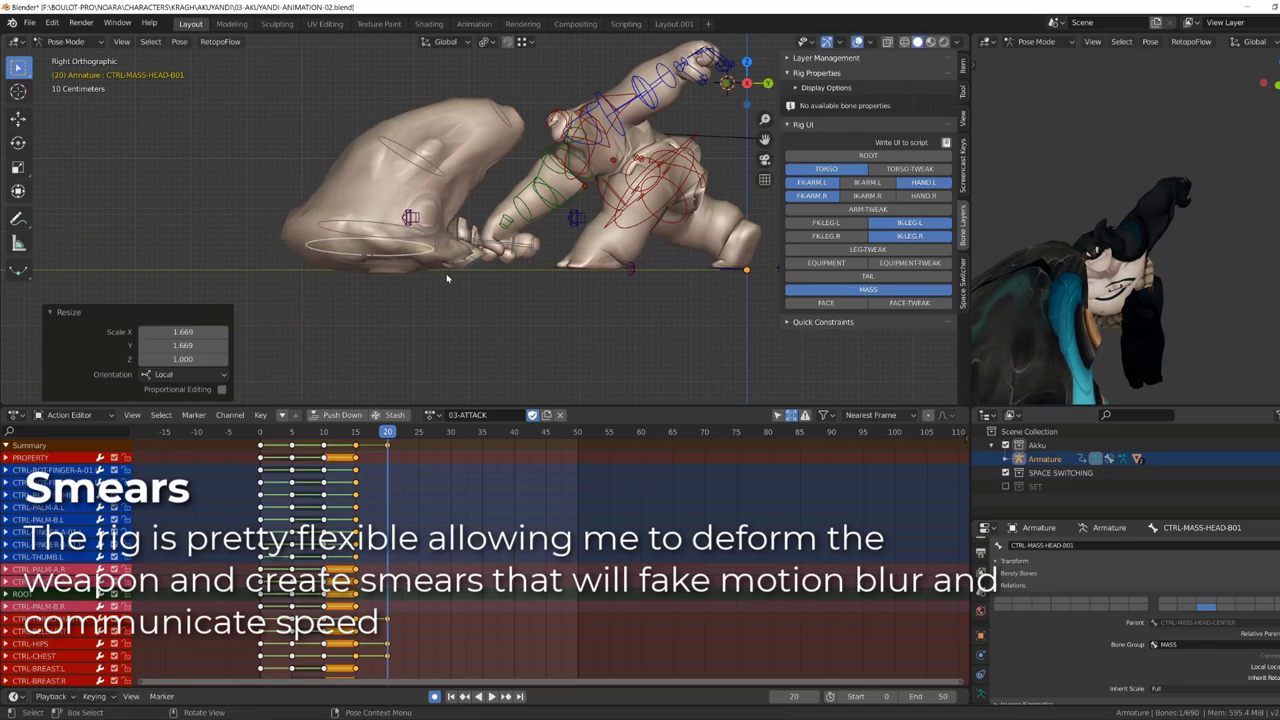
Rotate the right hand control on the impact pose.
middle_click_drag(447, 279, 494, 280)
left_click(494, 280)
key("r")
left_click(494, 280)
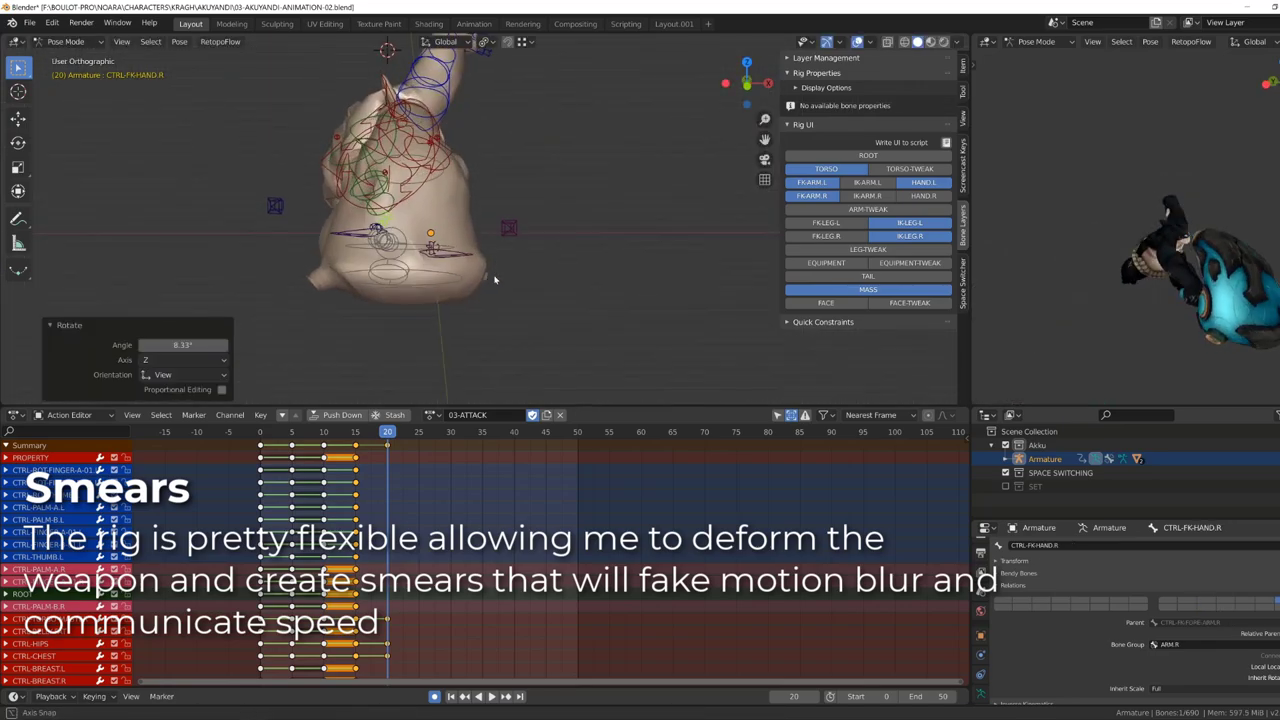
At frame 14, rotate the right forearm on Z and twist the right hand.
key("Left")
key("Left")
key("Left")
mouse_move(494, 280)
middle_mouse_down()
mouse_move(456, 332)
mouse_move(597, 278)
middle_mouse_up()
middle_click_drag(463, 291, 400, 215)
left_click(400, 215)
key("r")
key("z")
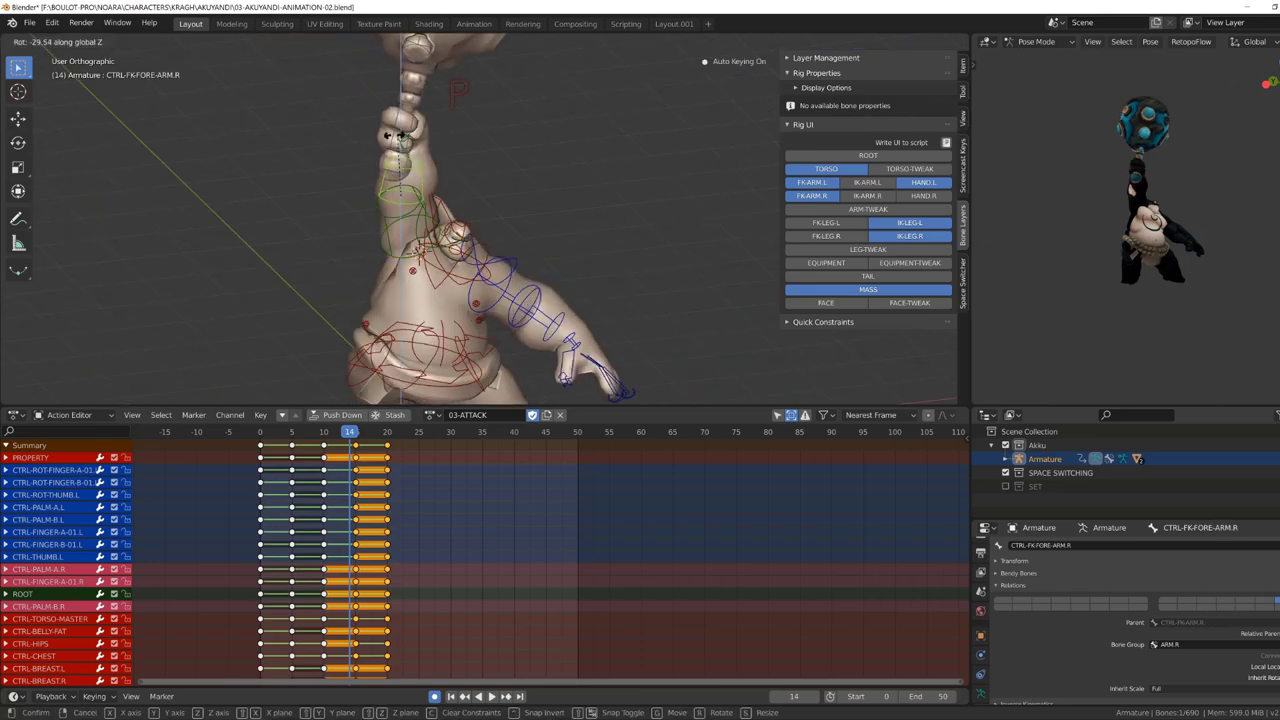
key("y")
left_click(640, 245)
middle_click_drag(640, 245, 617, 222)
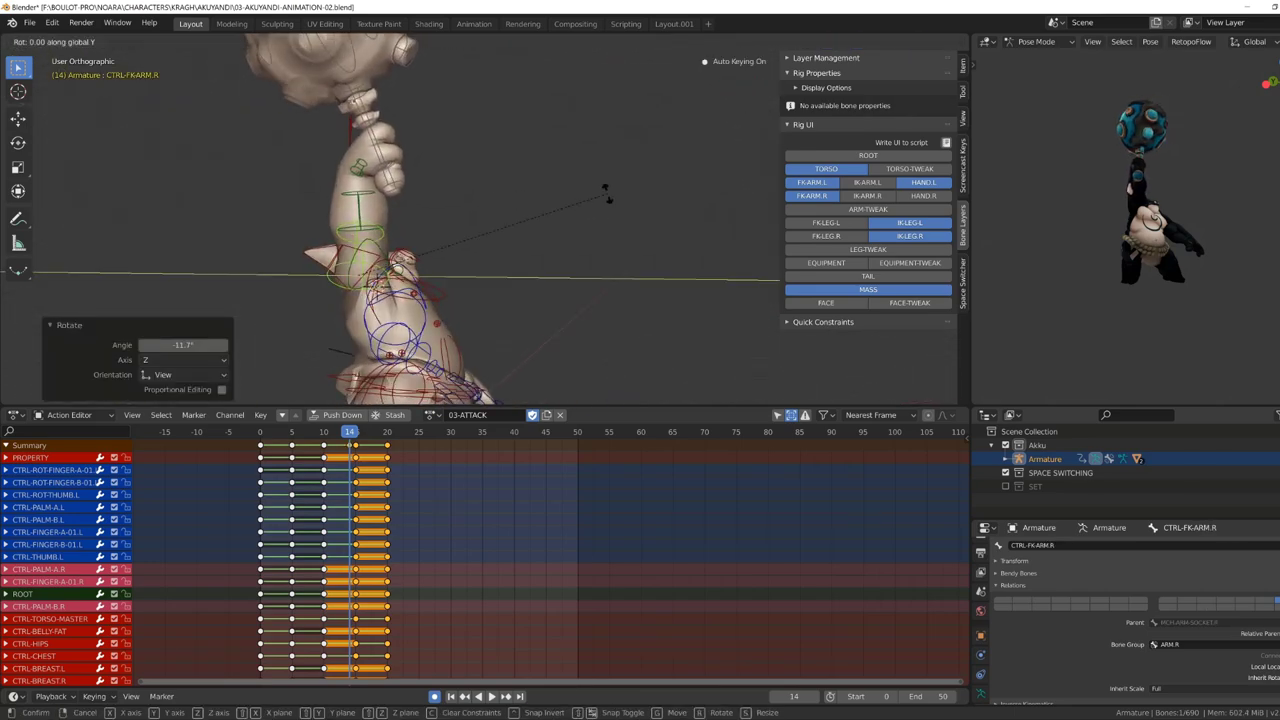
Rotate the right upper arm around its own Y axis, then clear the selection.
middle_click_drag(366, 160, 451, 229)
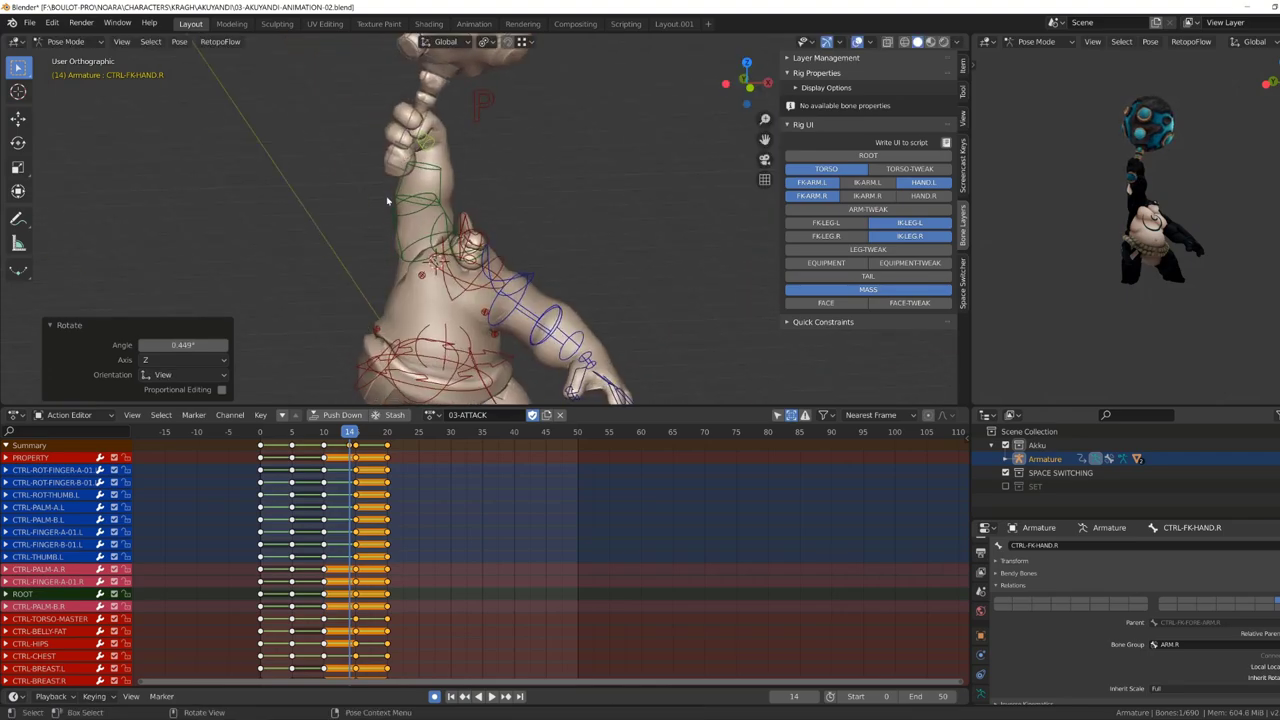
left_click(360, 225)
key("r")
key("y")
key("y")
left_click(306, 514)
left_click(306, 514)
Review playback to frame 15, then adjust the right shoulder rotation, cancelling the unwanted one.
key("space")
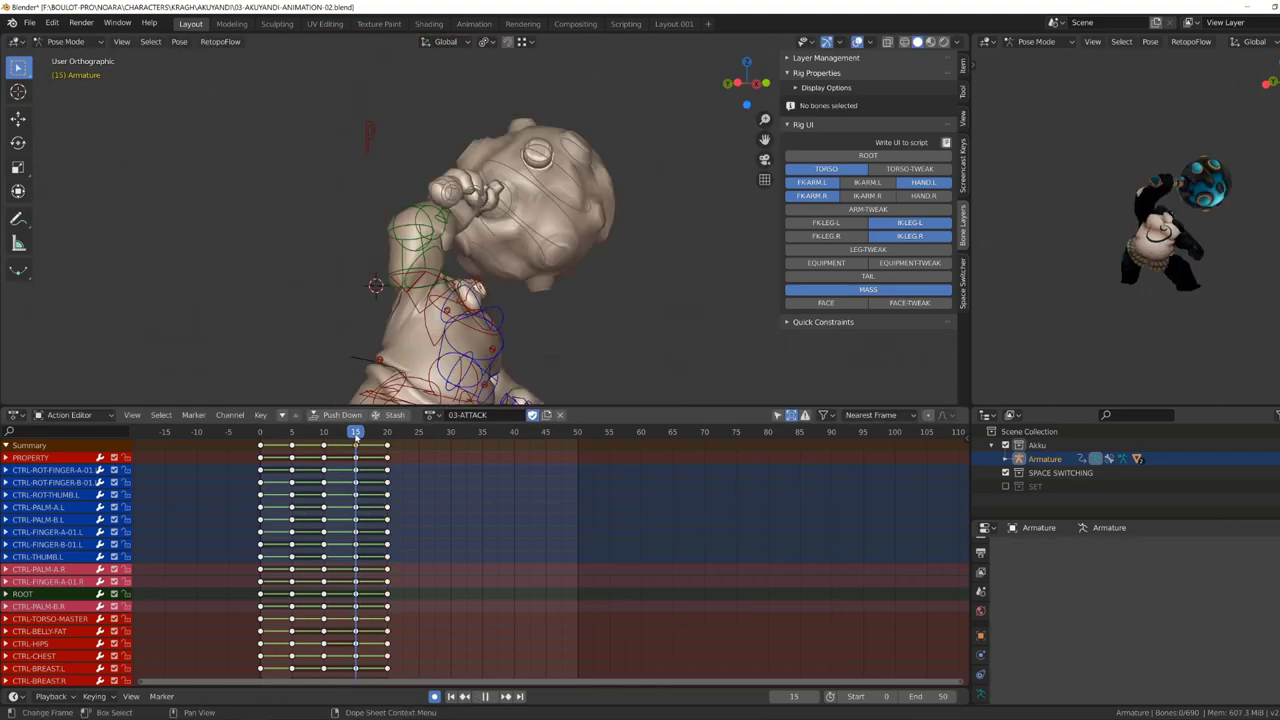
key("space")
mouse_move(400, 260)
middle_mouse_down()
mouse_move(446, 305)
mouse_move(440, 250)
middle_mouse_up()
left_click(446, 305)
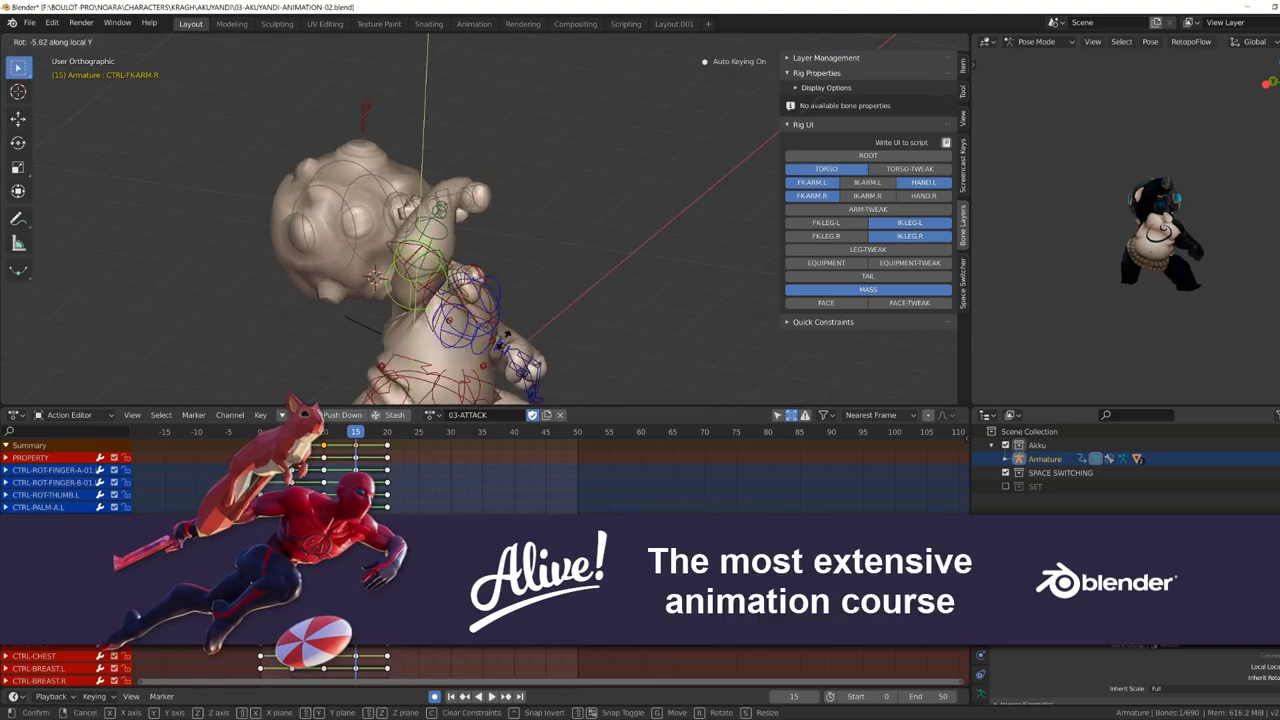
left_click(440, 250)
key("r")
left_click(438, 215)
key("r")
right_click(435, 188)
Try rotating the head fin control, cancelling the rotation.
middle_click_drag(435, 188, 457, 296)
left_click(457, 296)
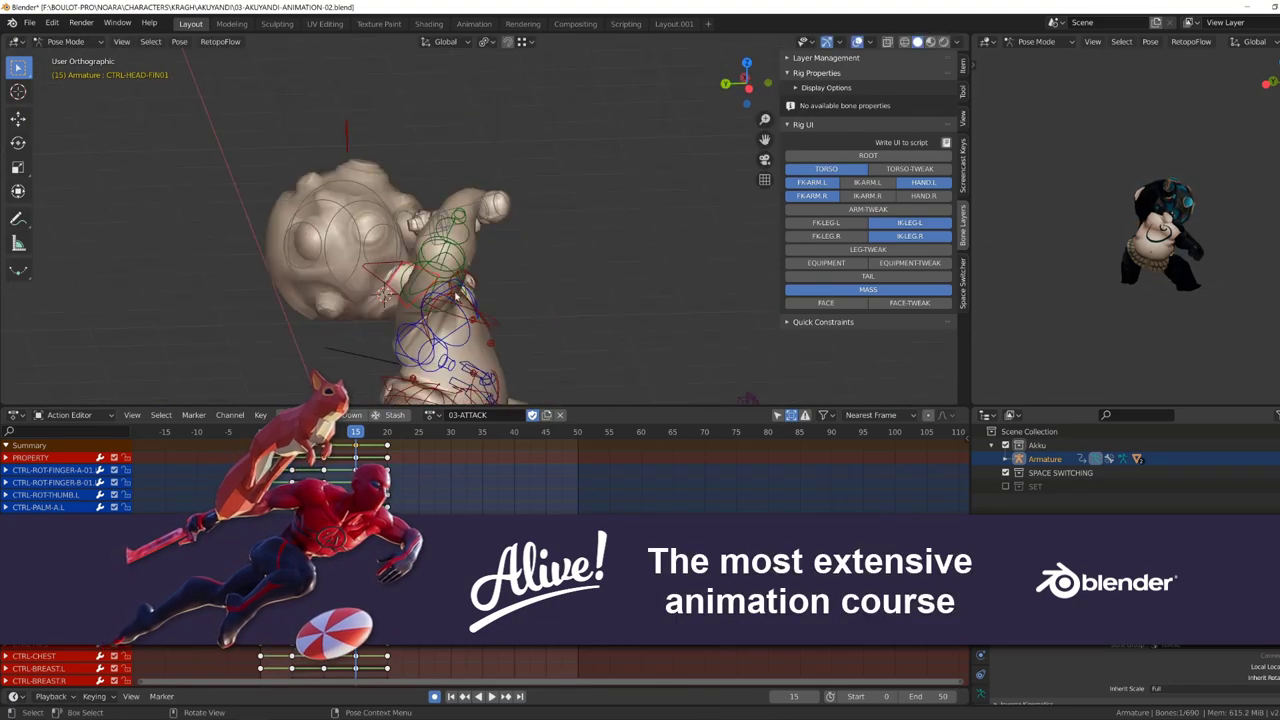
left_click(633, 250)
middle_click_drag(633, 250, 560, 300)
right_click(617, 297)
middle_click_drag(617, 297, 570, 303)
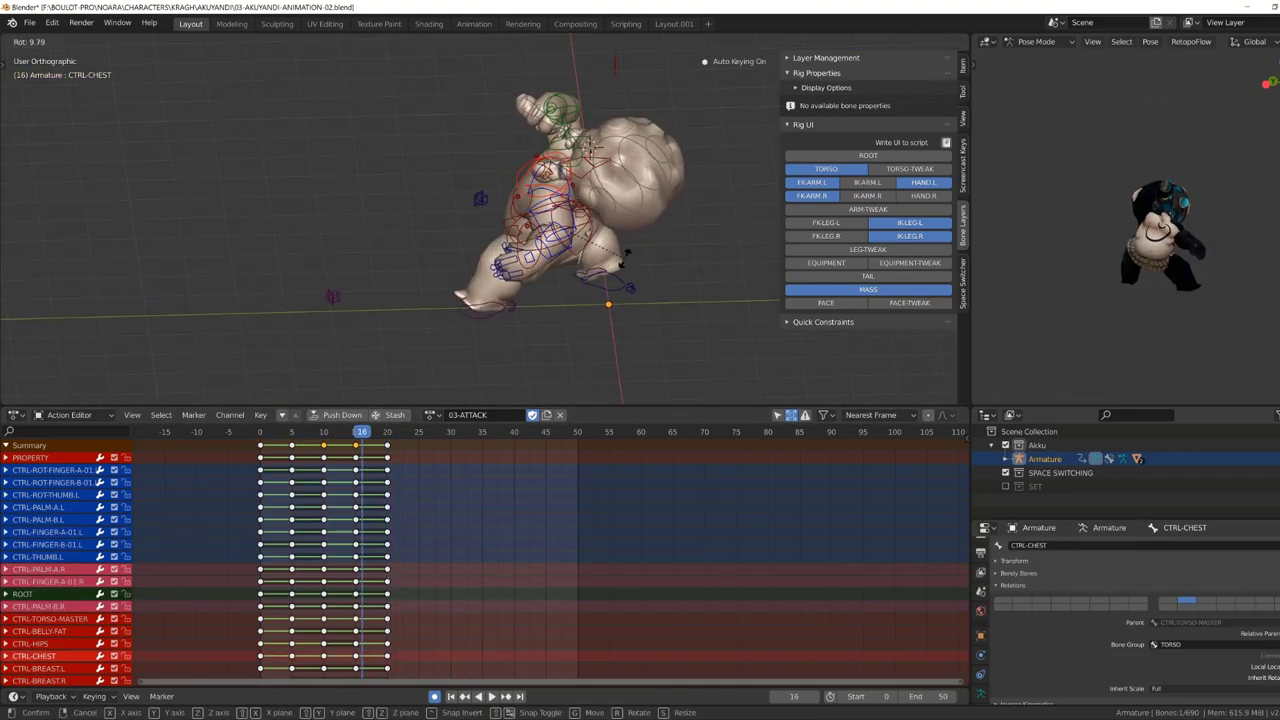
Confirm the chest rotation and rotate the right upper arm.
left_click(592, 148)
left_click(610, 270)
key("r")
left_click(610, 270)
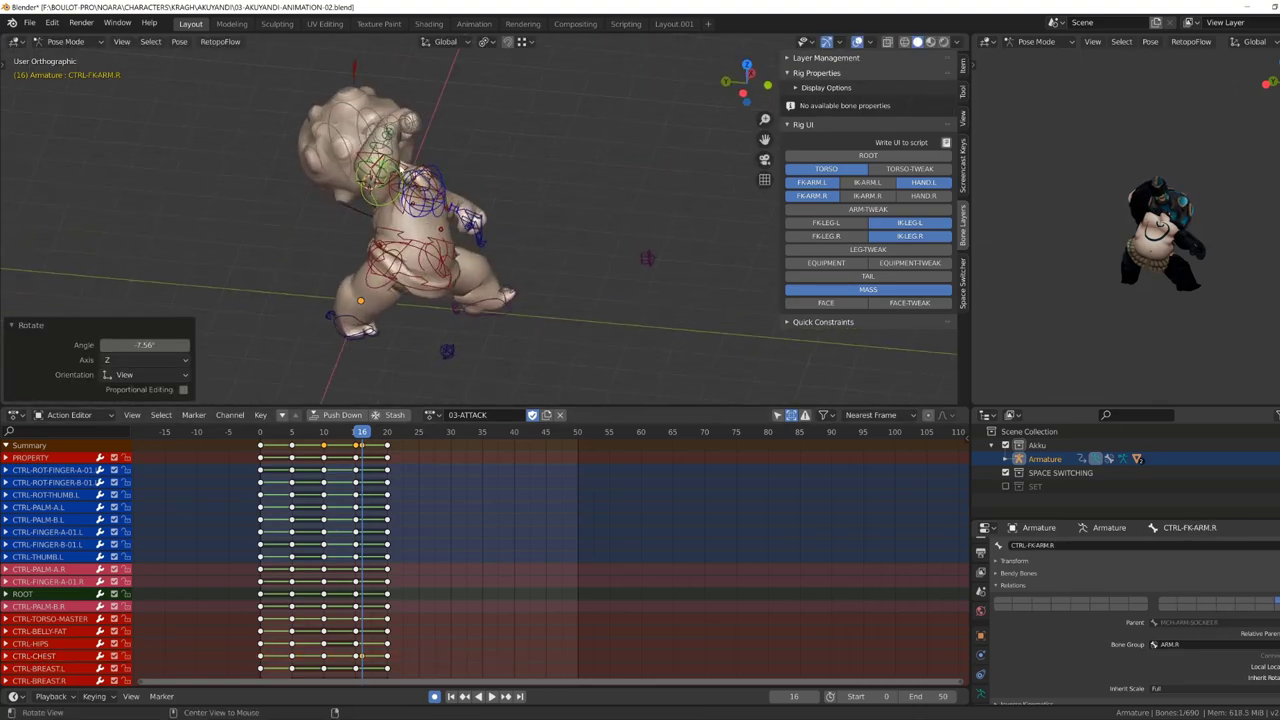
left_click(440, 110)
From the front view, rotate the left shoulder control.
middle_click_drag(430, 150, 462, 100)
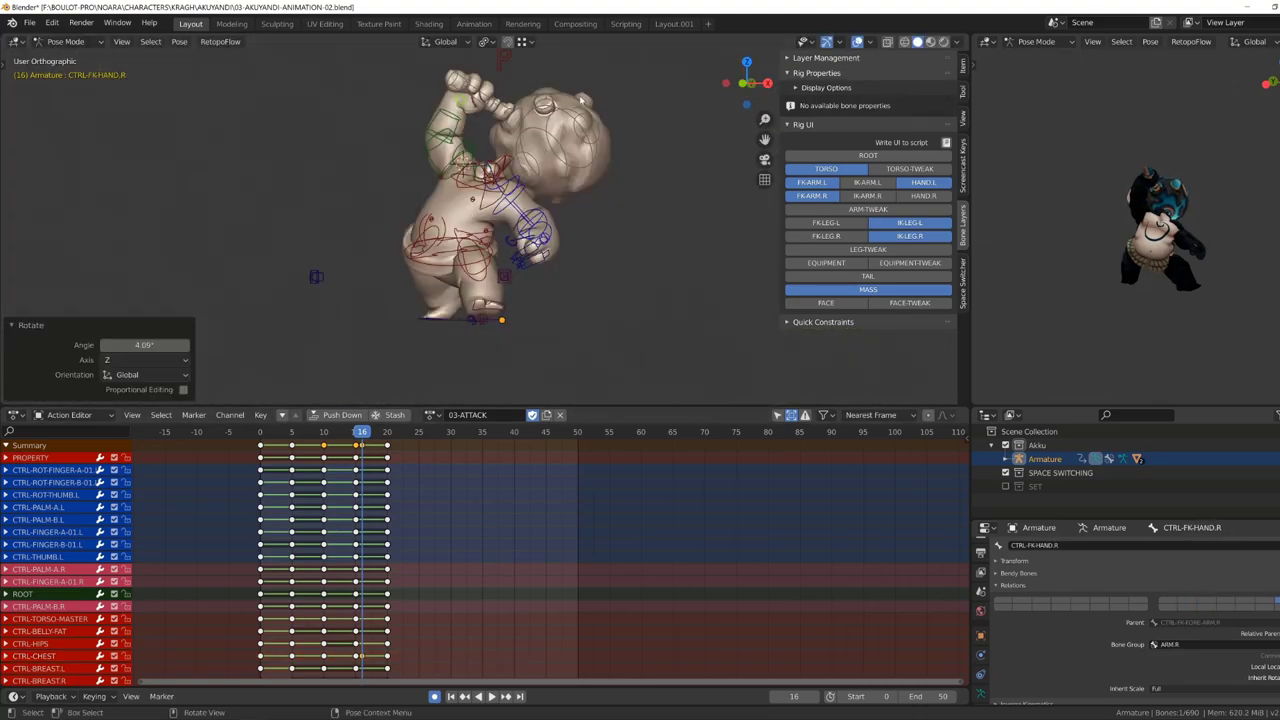
scroll(545, 250, "up", 5)
key("KP_1")
left_click(483, 195)
key("r")
left_click(488, 200)
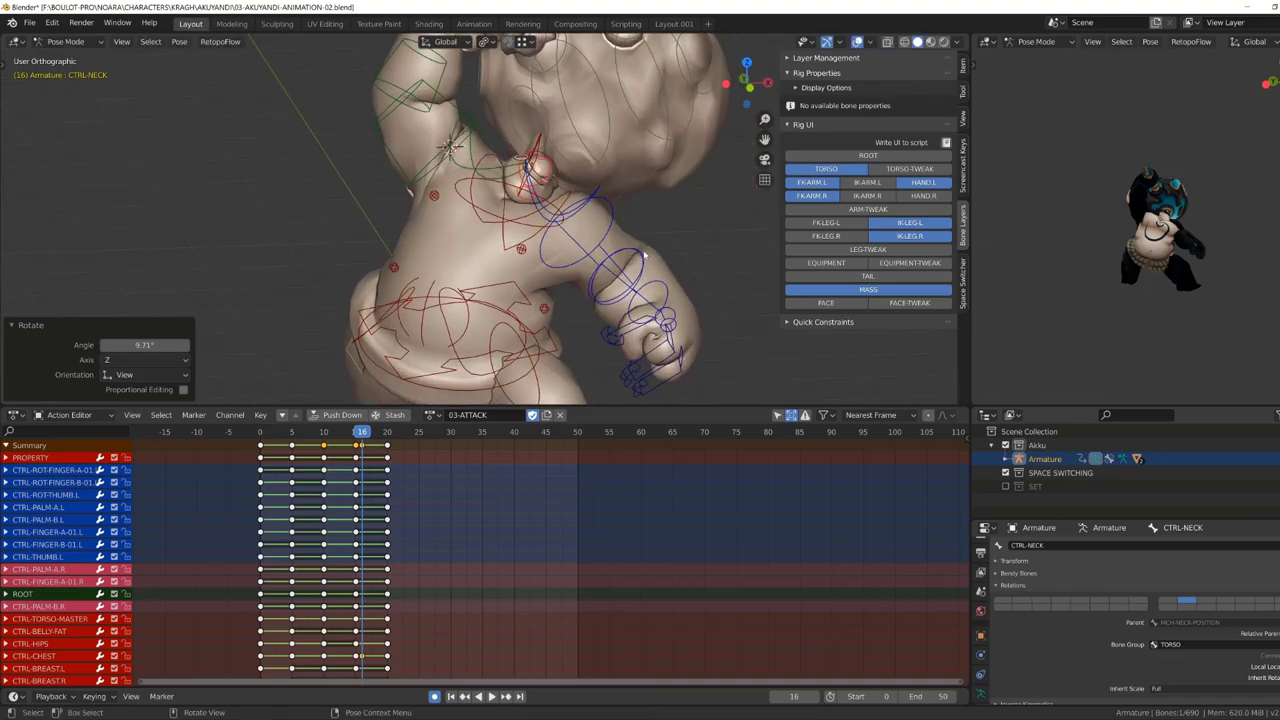
Rotate the hips, then step back to the previous keyframe and deselect.
scroll(495, 250, "down", 4)
mouse_move(495, 260)
middle_mouse_down()
mouse_move(499, 319)
mouse_move(530, 195)
middle_mouse_up()
left_click(480, 290)
key("r")
left_click(503, 323)
key("Down")
left_click(512, 366)
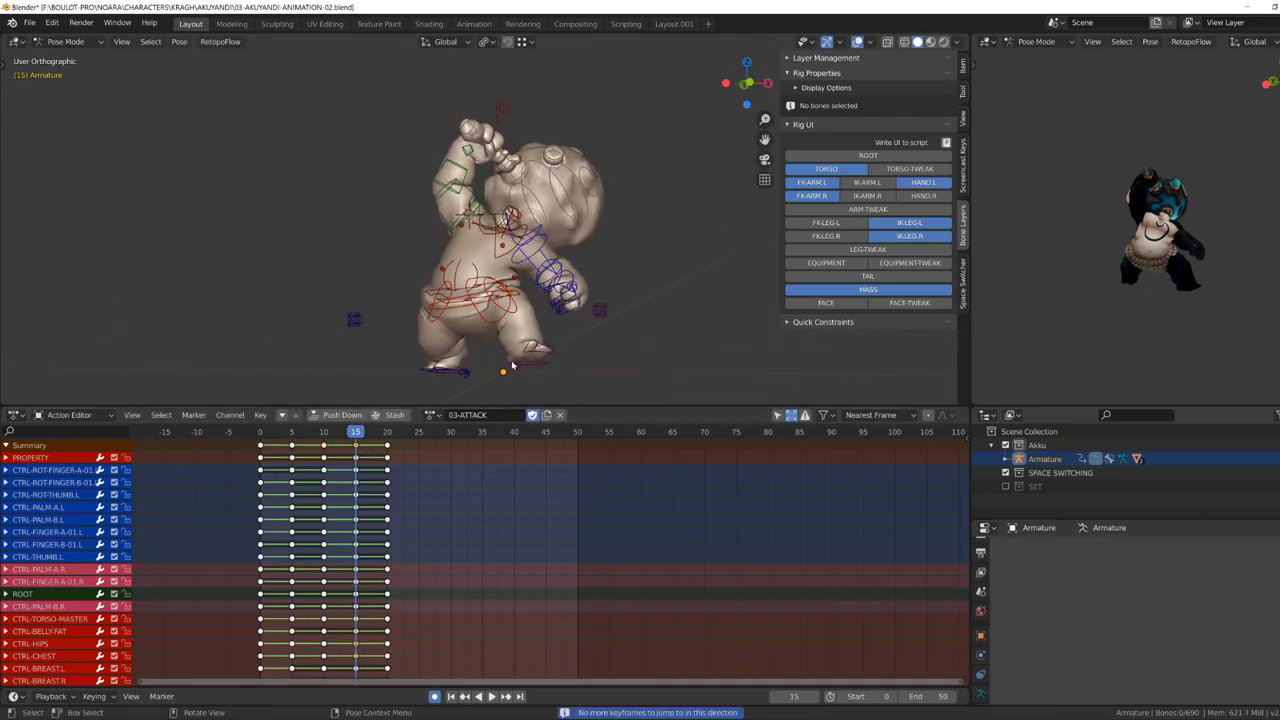
At the attack's first frame, rotate the right shoulder control.
key("shift+Left")
left_click(626, 318)
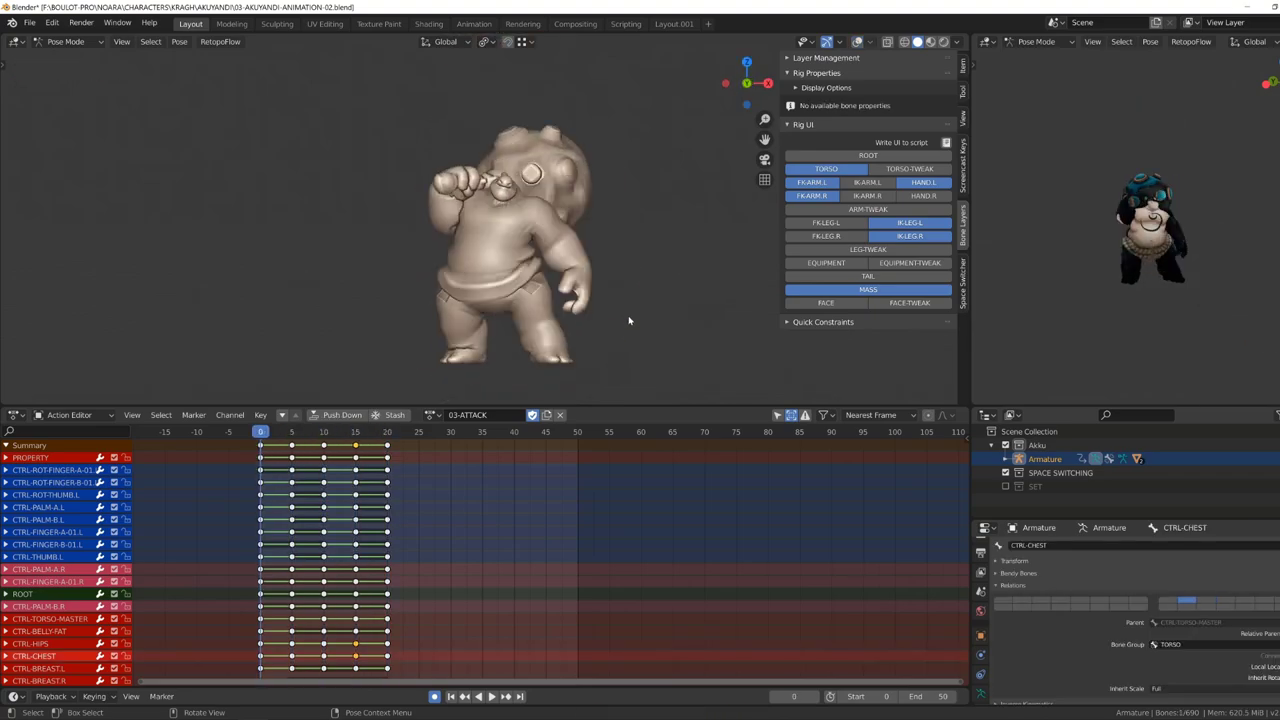
key("r")
left_click(505, 198)
left_click(477, 180)
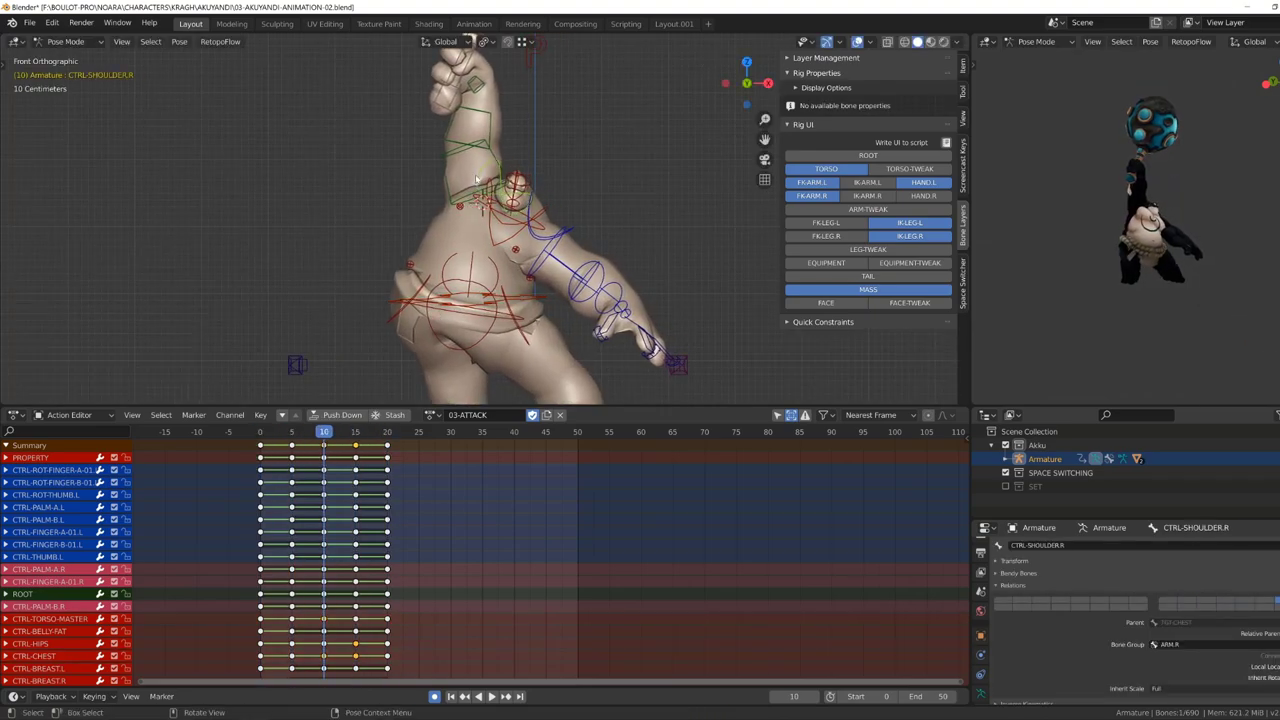
Rotate the hips twice, return to front view and play the attack.
left_click(500, 124)
key("r")
left_click(540, 200)
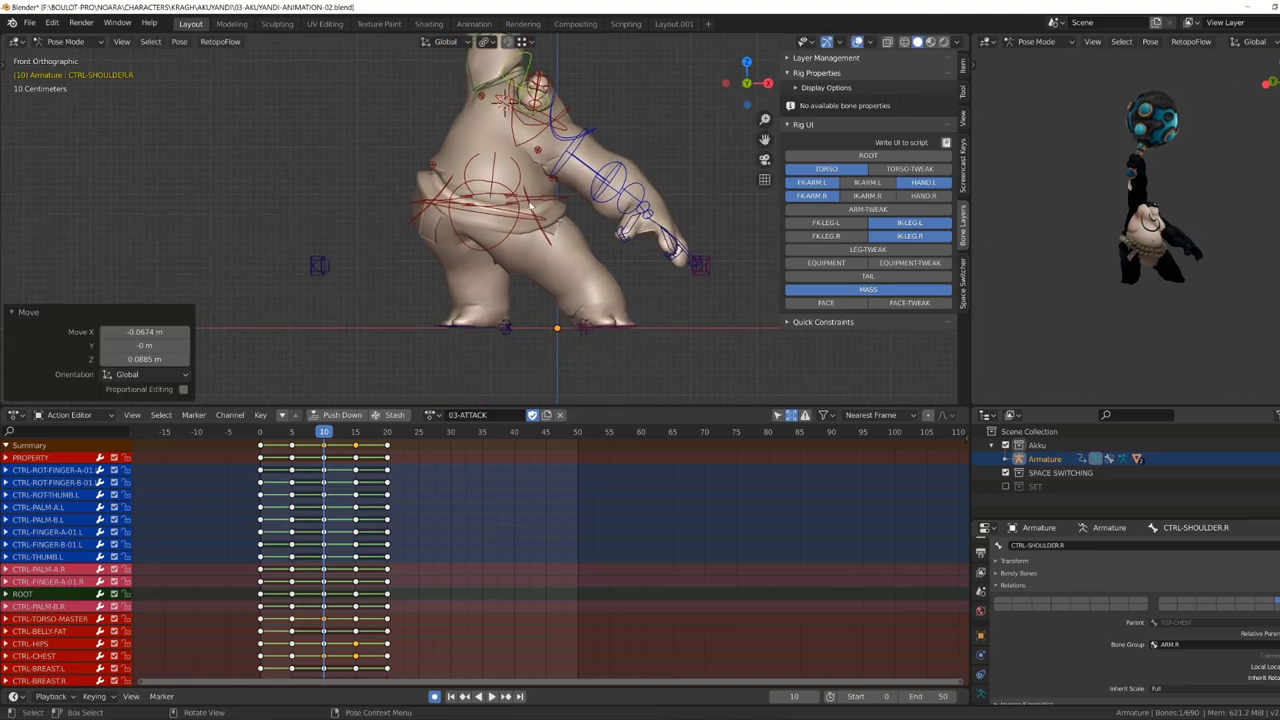
left_click(490, 228)
key("r")
left_click(581, 270)
middle_click_drag(581, 270, 625, 133)
key("KP_1")
key("space")
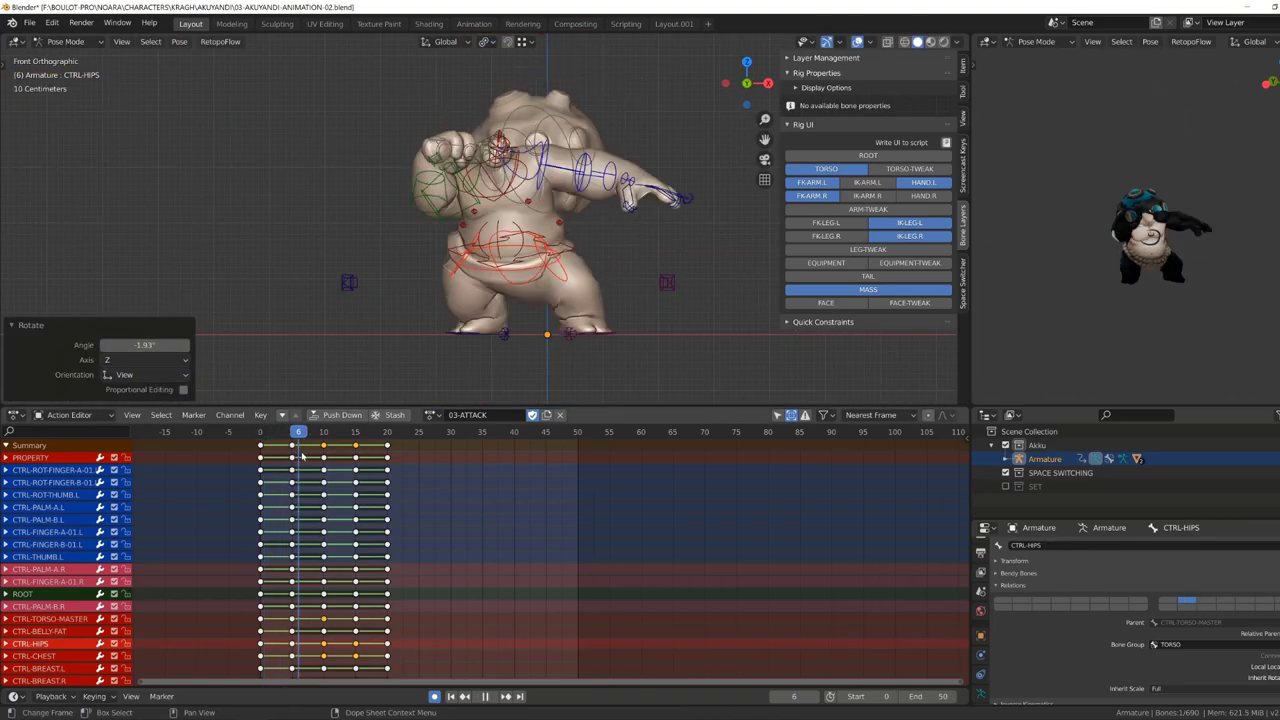
Stop playback on the slam pose and rotate the chest control.
key("space")
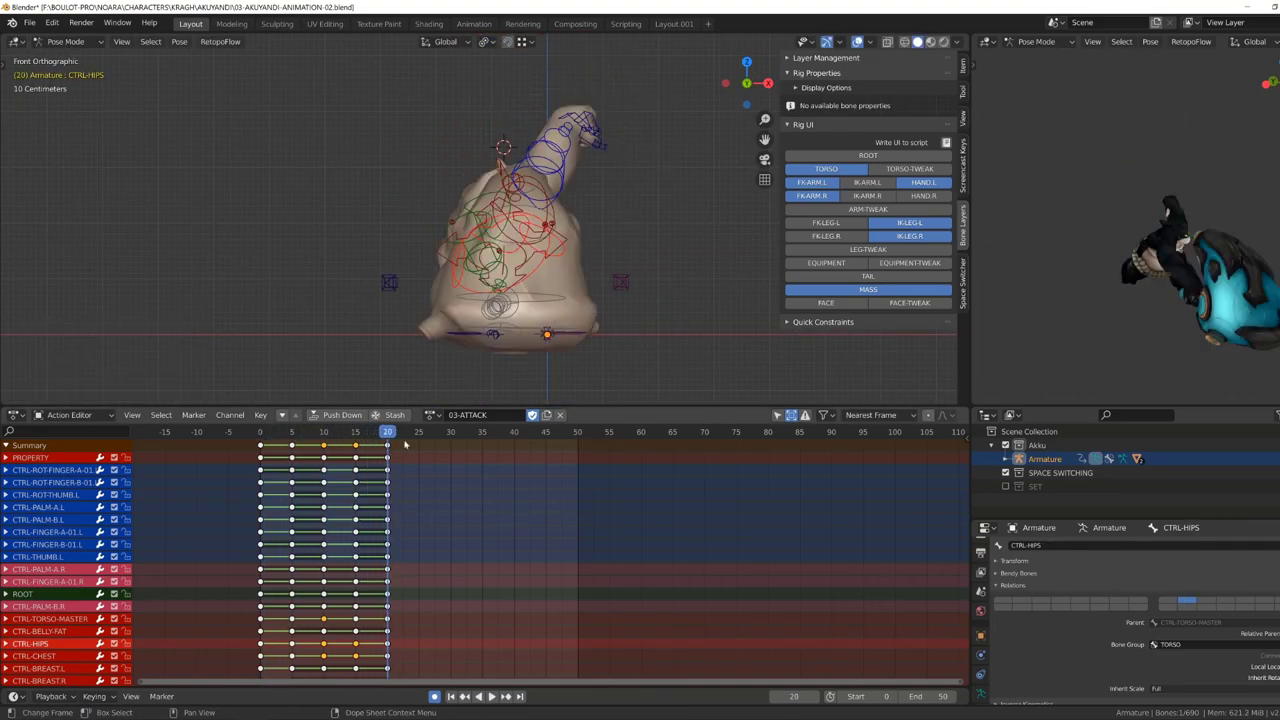
middle_click_drag(540, 260, 609, 227)
left_click(609, 227)
key("r")
left_click(575, 182)
Rotate the head control on the slam pose.
mouse_move(575, 182)
middle_mouse_down()
mouse_move(666, 151)
mouse_move(460, 218)
mouse_move(520, 240)
middle_mouse_up()
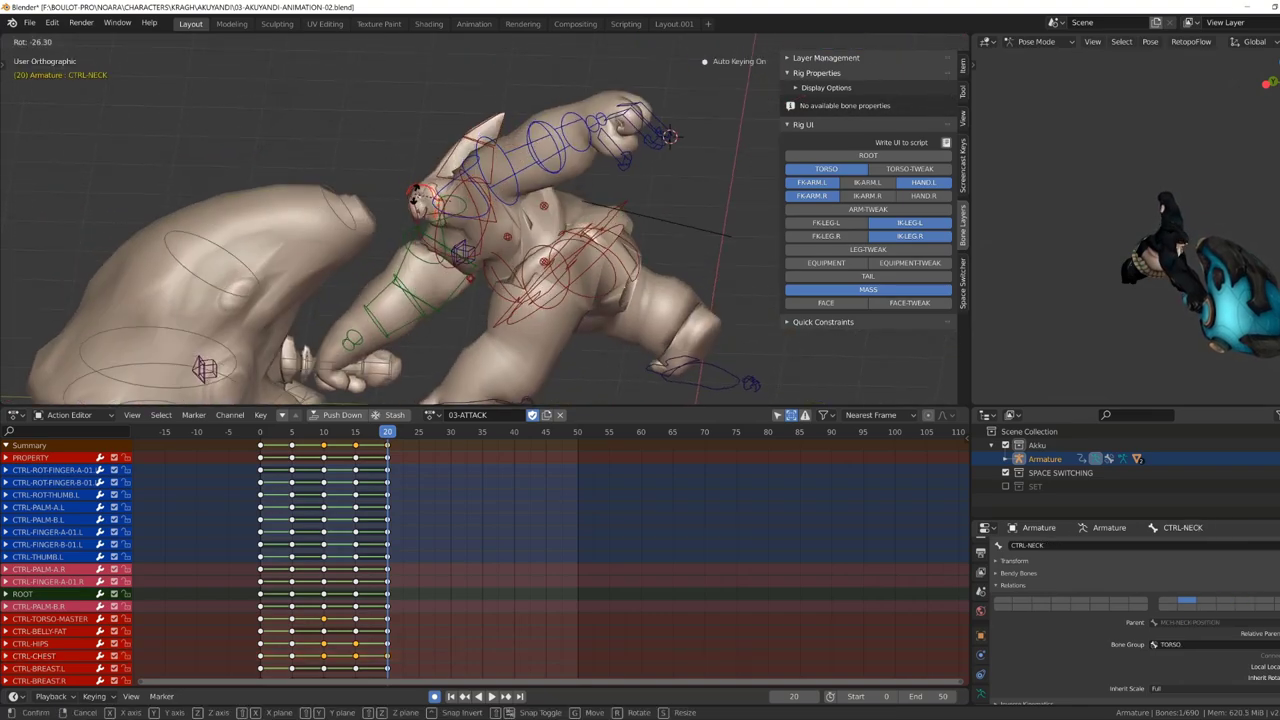
left_click(430, 195)
key("r")
left_click(440, 230)
mouse_move(440, 230)
middle_mouse_down()
mouse_move(420, 242)
mouse_move(410, 290)
mouse_move(522, 308)
mouse_move(323, 303)
middle_mouse_up()
Rotate the neck control around the vertical Z axis.
key("r")
left_click(430, 292)
key("r")
key("z")
left_click(400, 300)
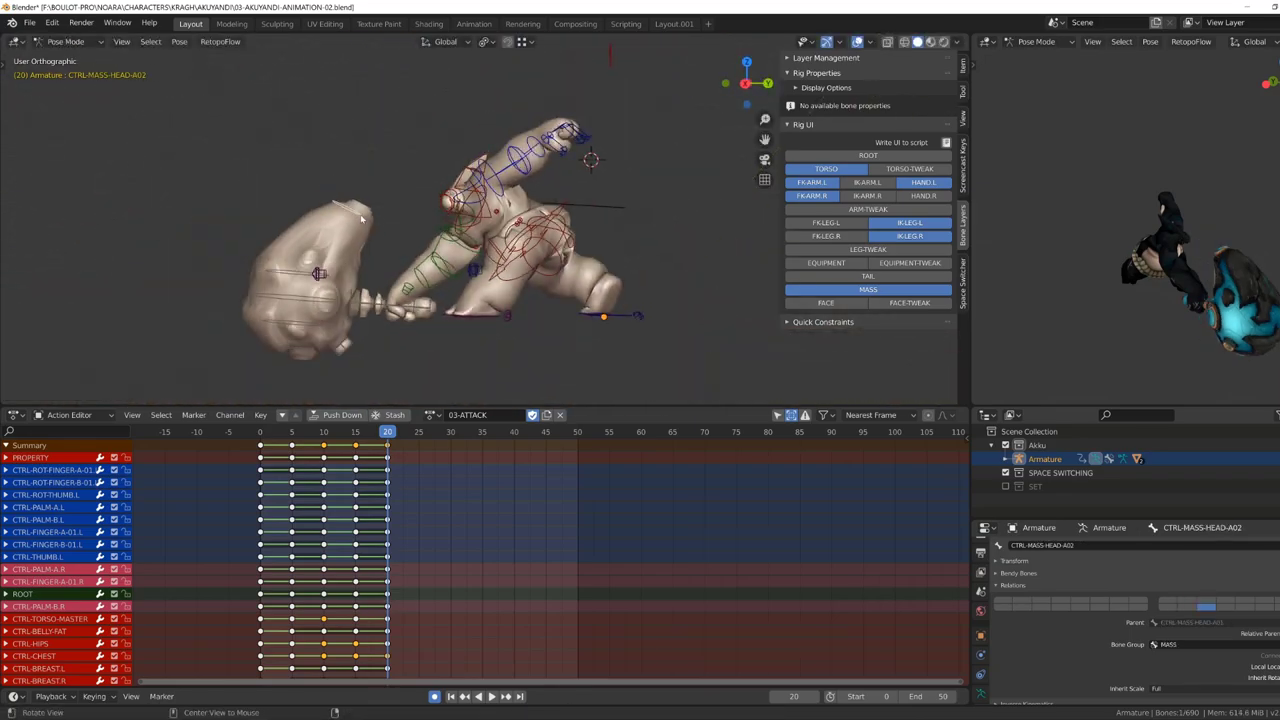
left_click(364, 272)
Zoom in and turn the head further.
scroll(364, 272, "up", 3)
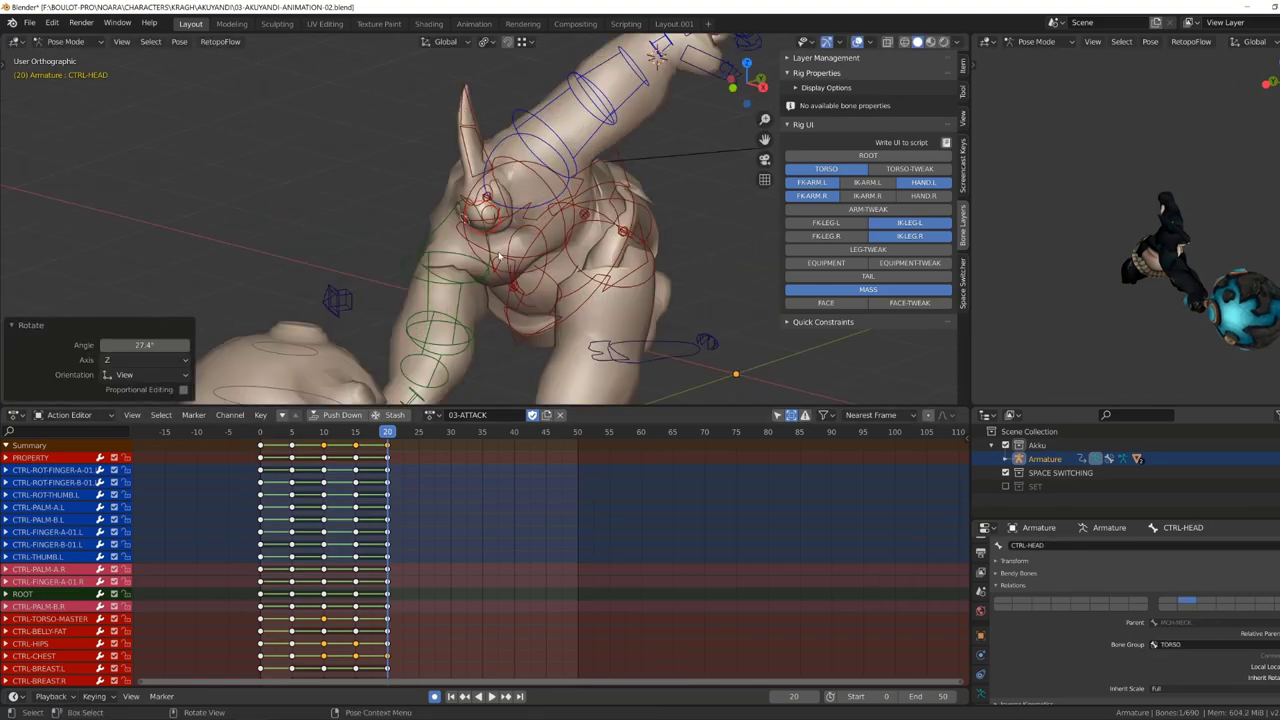
mouse_move(364, 272)
middle_mouse_down()
mouse_move(400, 250)
mouse_move(490, 240)
middle_mouse_up()
left_click(398, 183)
key("r")
left_click(392, 275)
scroll(392, 275, "down", 5)
Rotate and key the chest at 5.61°, then replay the attack from the start.
left_click(601, 258)
middle_click_drag(601, 258, 508, 323)
key("r")
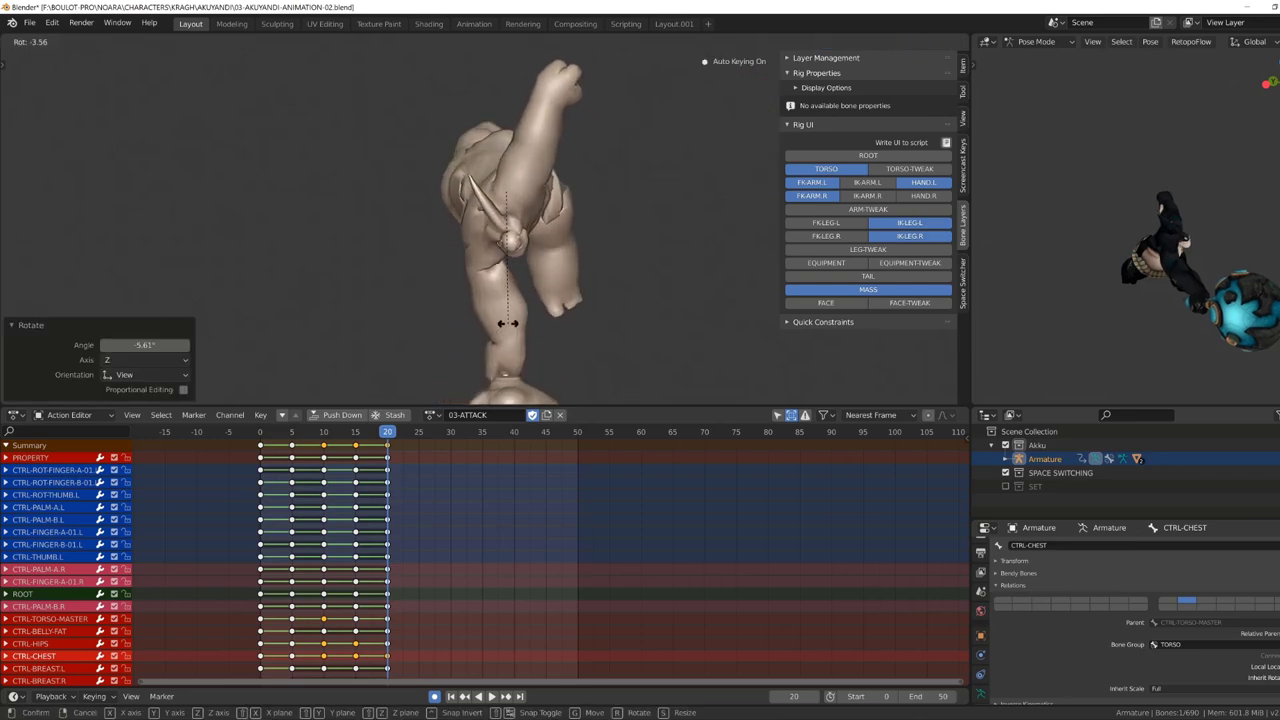
key("i")
left_click(268, 432)
key("space")
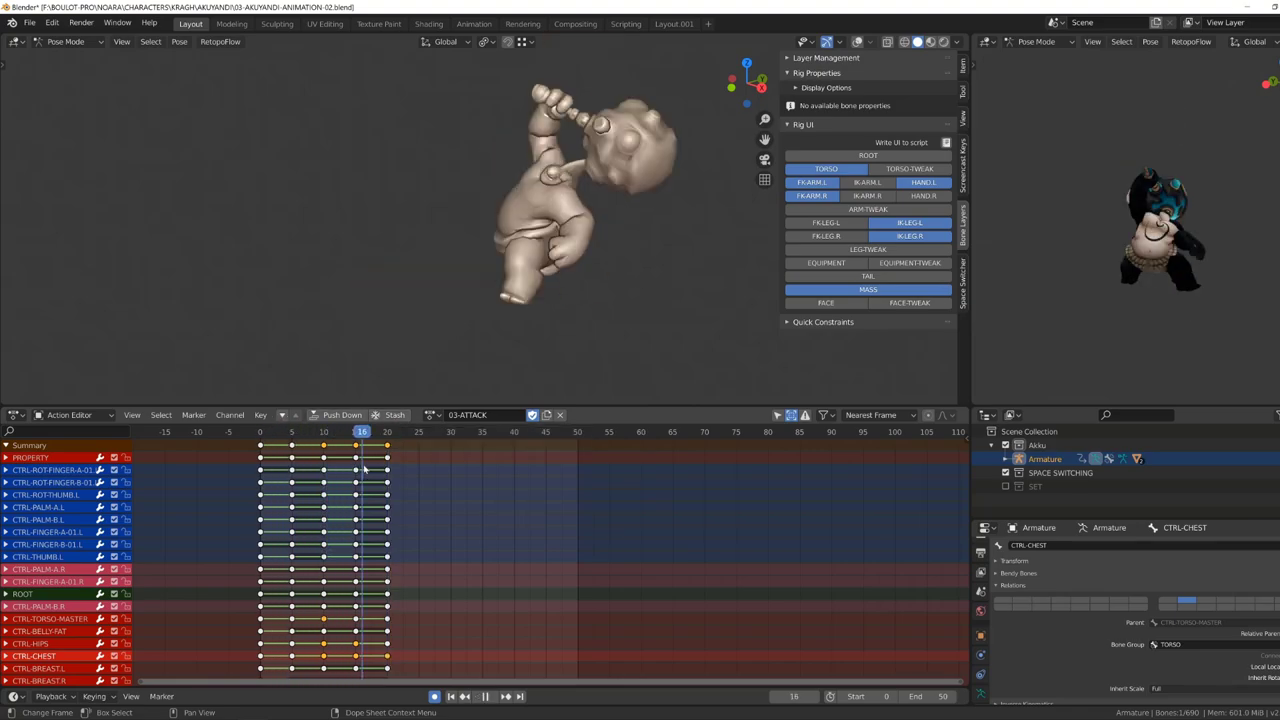
Step back to the slam keyframe and rotate the torso master control.
middle_click_drag(585, 320, 685, 315)
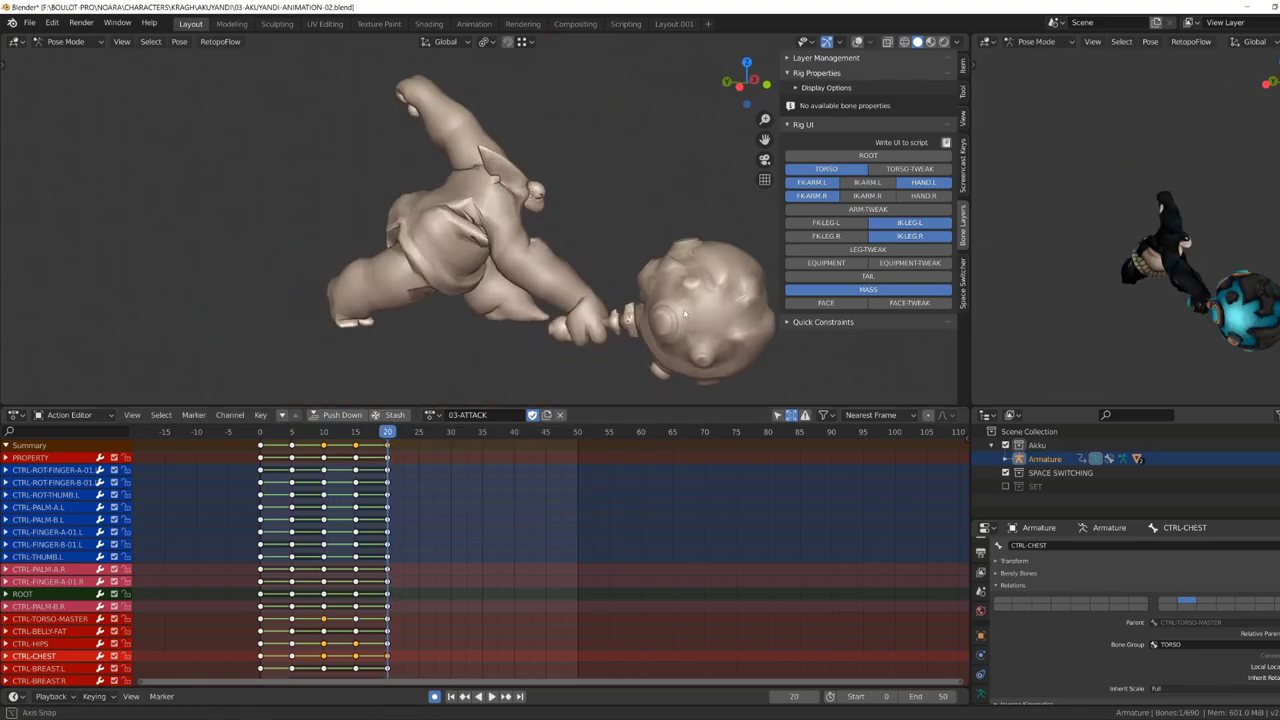
mouse_move(575, 282)
middle_mouse_down()
mouse_move(313, 222)
mouse_move(450, 256)
middle_mouse_up()
key("Left")
key("Left")
key("Left")
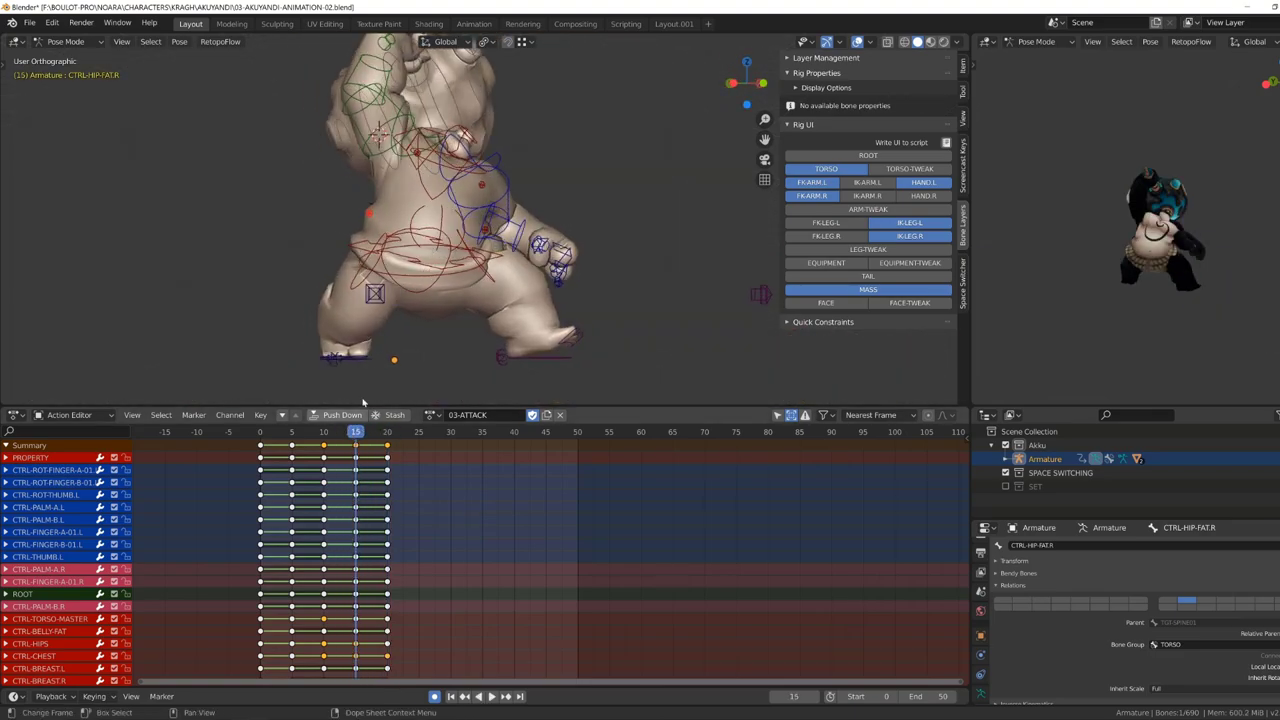
left_click_drag(356, 440, 387, 440)
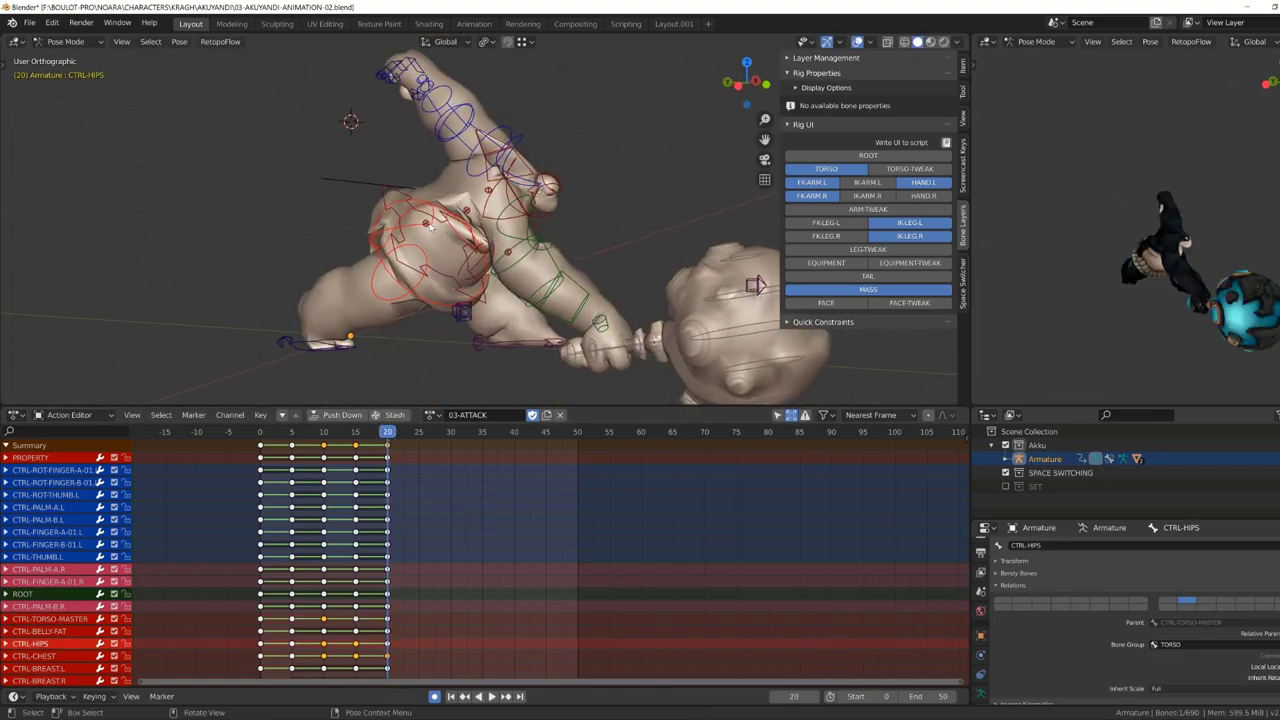
middle_click_drag(450, 250, 430, 260)
left_click(515, 255)
key("r")
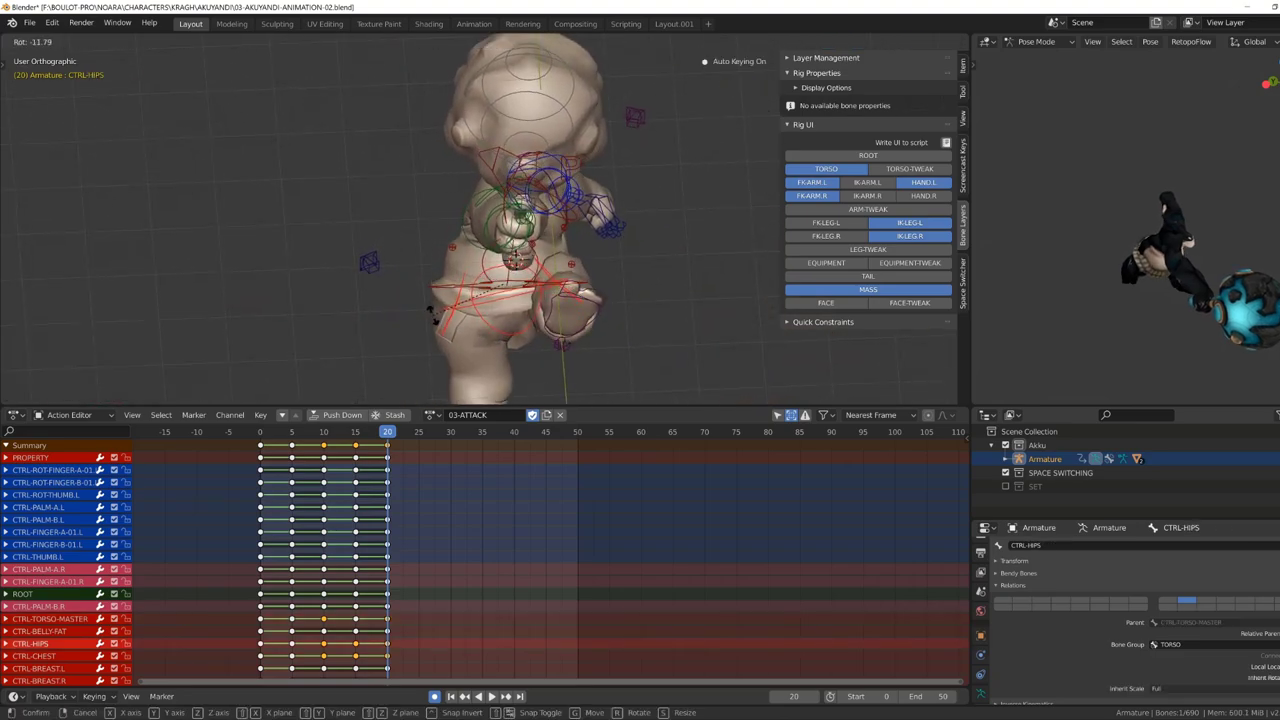
left_click(431, 312)
Rotate the hips control on the slam pose.
mouse_move(431, 312)
middle_mouse_down()
mouse_move(418, 284)
mouse_move(627, 218)
middle_mouse_up()
left_click(418, 284)
left_click(627, 218)
key("r")
left_click(406, 196)
Add extra chest rotation and a small hip rotation.
middle_click_drag(406, 196, 580, 288)
left_click(580, 288)
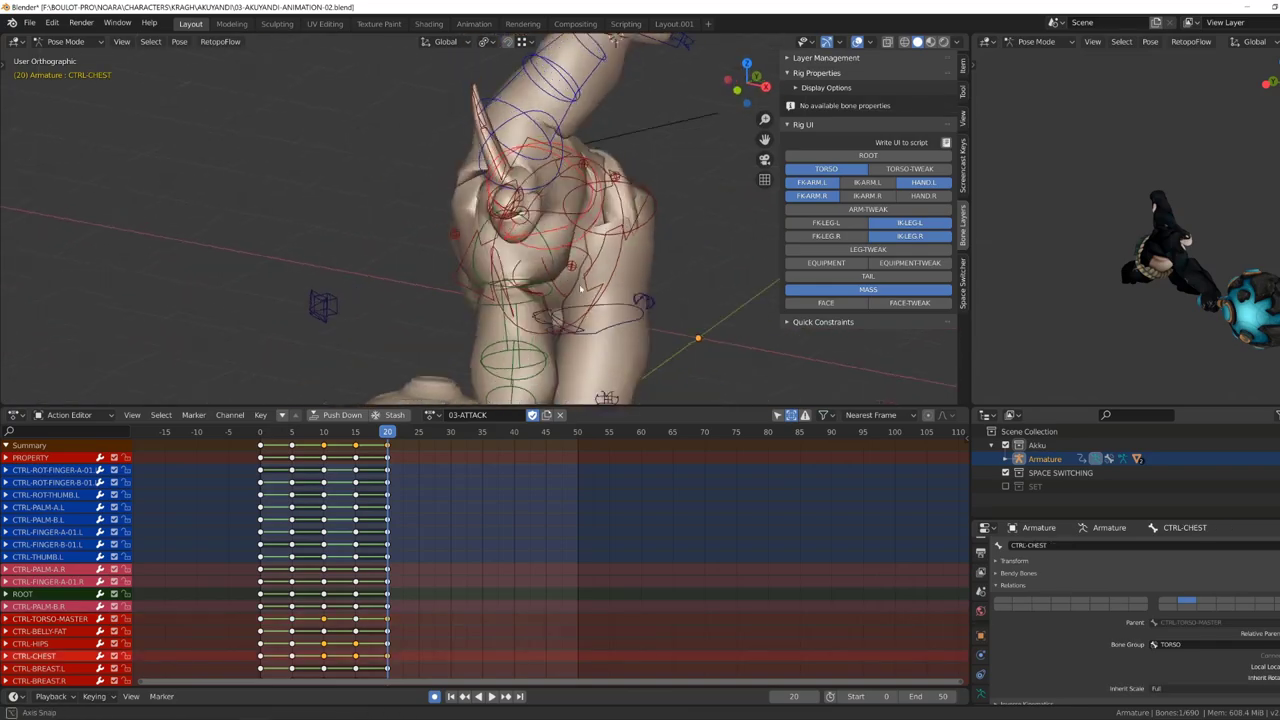
left_click(603, 250)
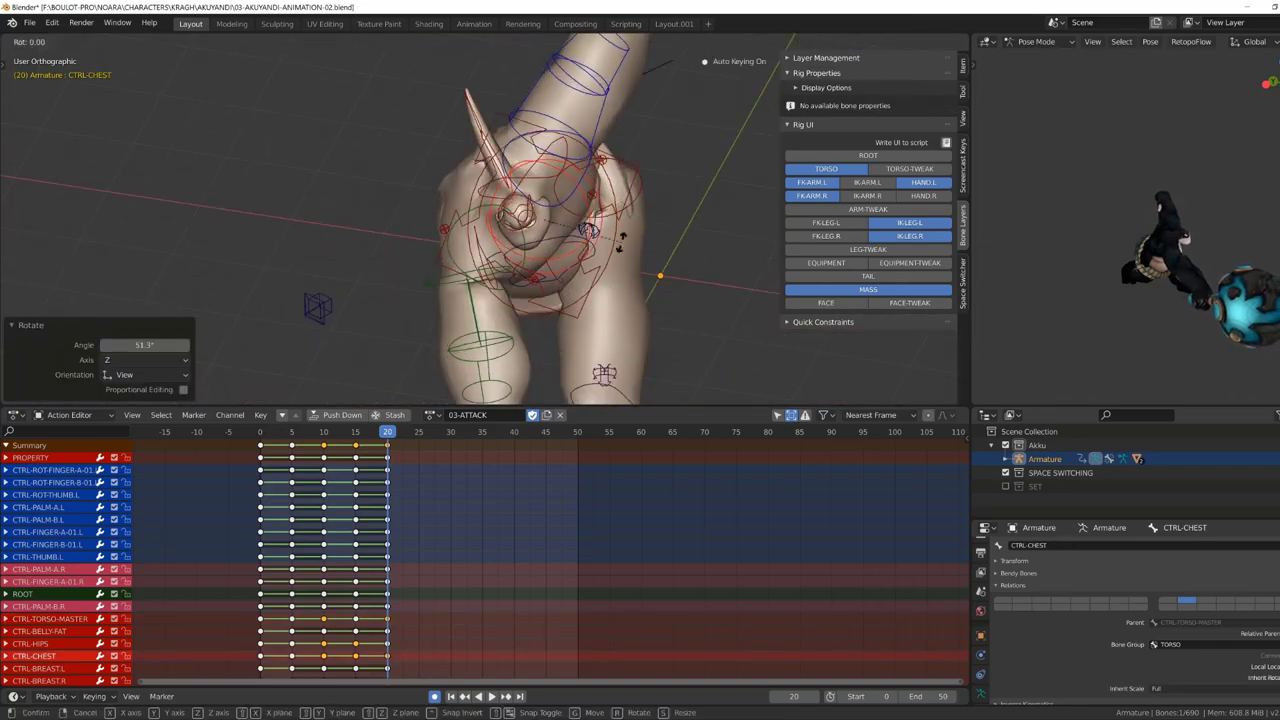
mouse_move(603, 250)
middle_mouse_down()
mouse_move(400, 338)
mouse_move(636, 197)
mouse_move(291, 225)
mouse_move(345, 250)
middle_mouse_up()
left_click(400, 338)
left_click(400, 338)
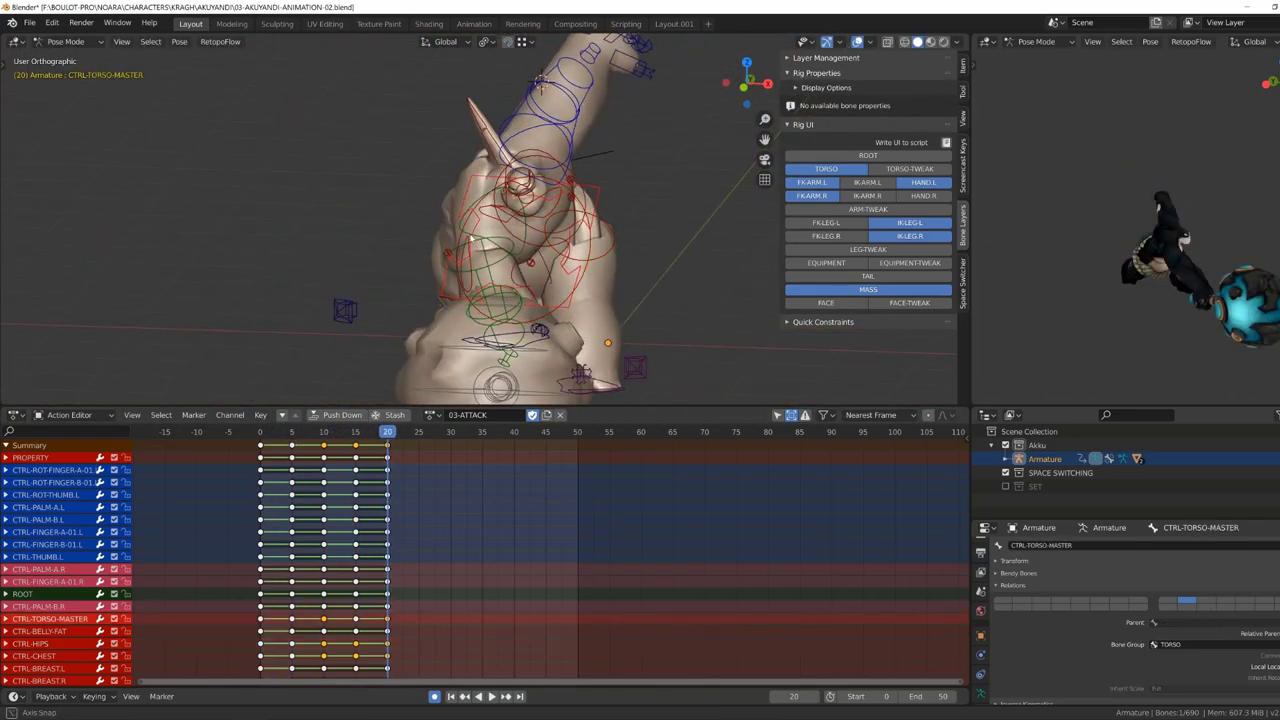
Nudge the right shoulder and arm controls, then save the blend file.
left_click(345, 250)
key("r")
left_click(345, 250)
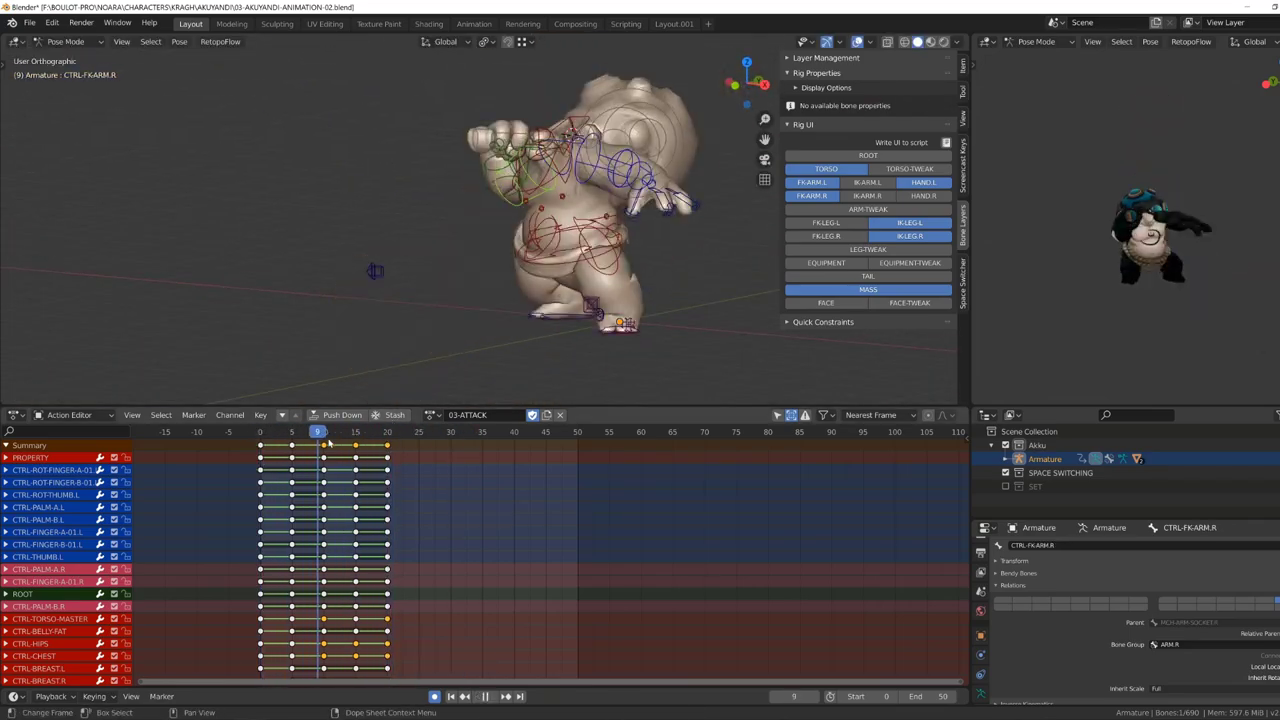
key("g")
left_click(372, 240)
mouse_move(372, 240)
middle_mouse_down()
mouse_move(526, 261)
mouse_move(499, 269)
middle_mouse_up()
left_click(499, 269)
key("ctrl+s")
Snap the right IK hand to the 3D cursor, cancelling a Z rotation and undoing.
left_click(558, 157)
key("r")
key("z")
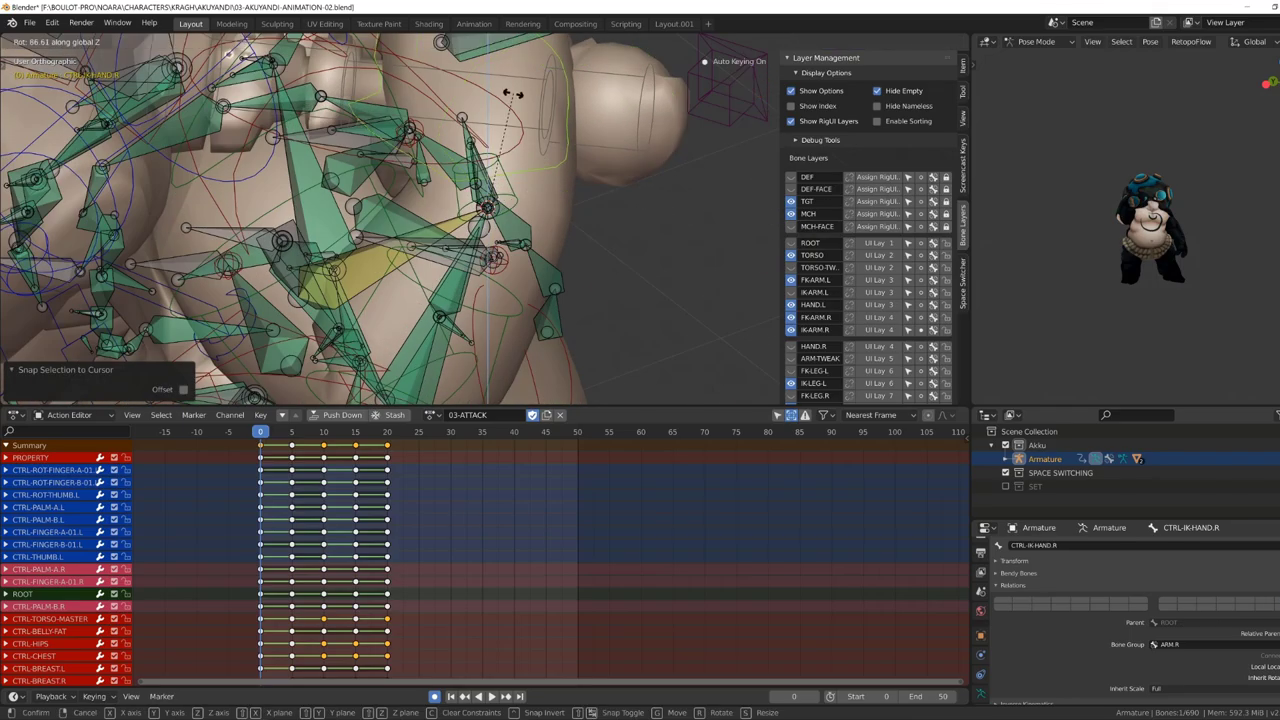
key("Escape")
key("ctrl+z")
key("ctrl+z")
key("ctrl+z")
scroll(390, 293, "down", 5)
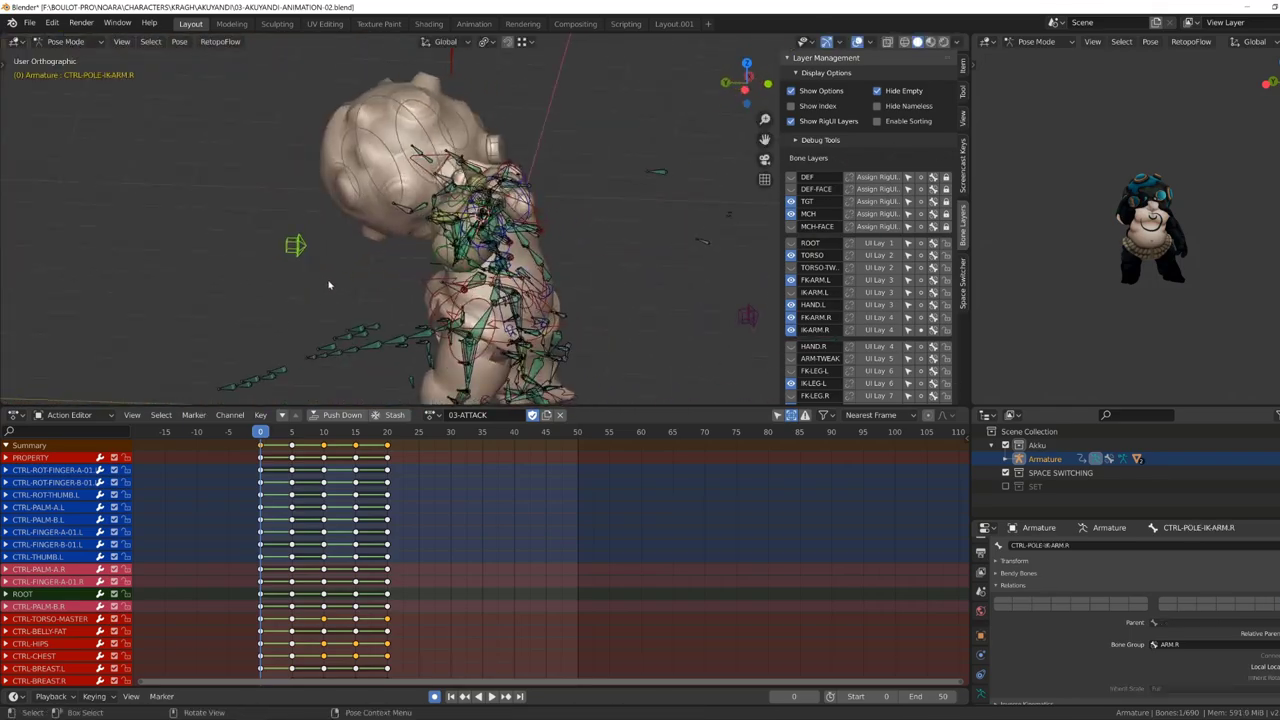
scroll(390, 293, "up", 3)
Select the PROPERTY control, filter to Only Show Selected, and delete its keyframes.
left_click(30, 457)
middle_click_drag(420, 260, 470, 240)
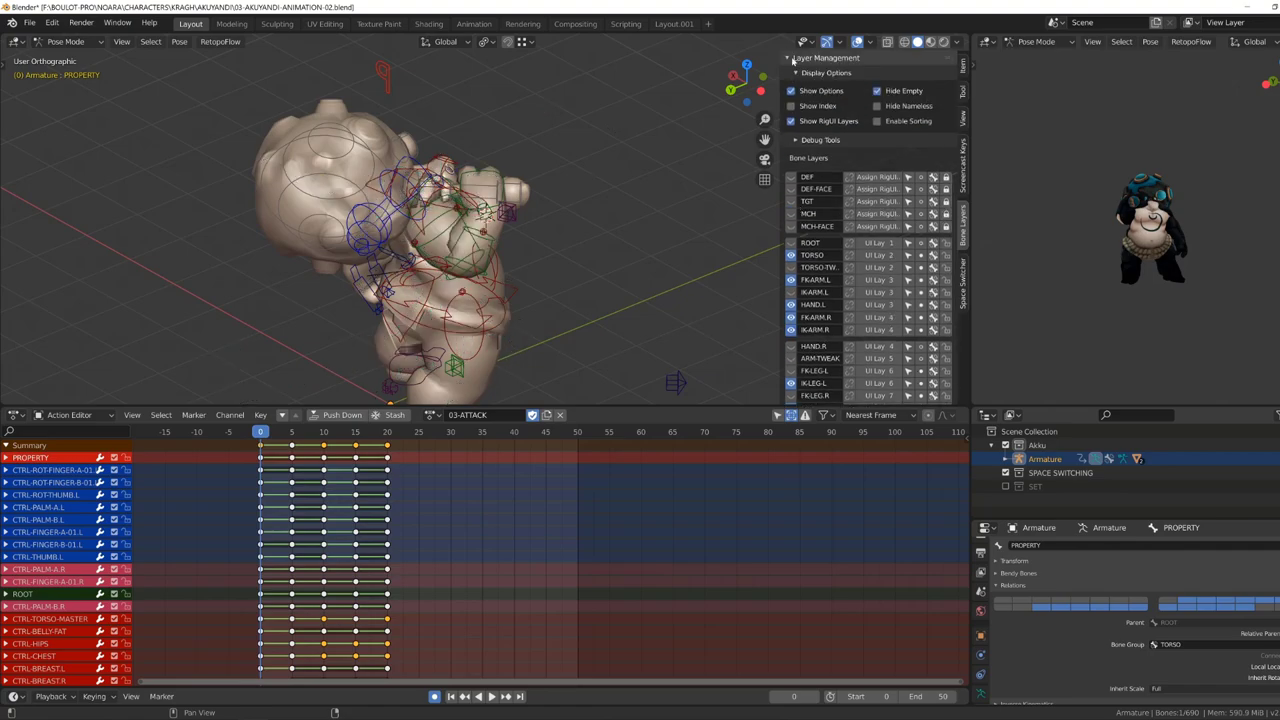
scroll(560, 160, "up", 3)
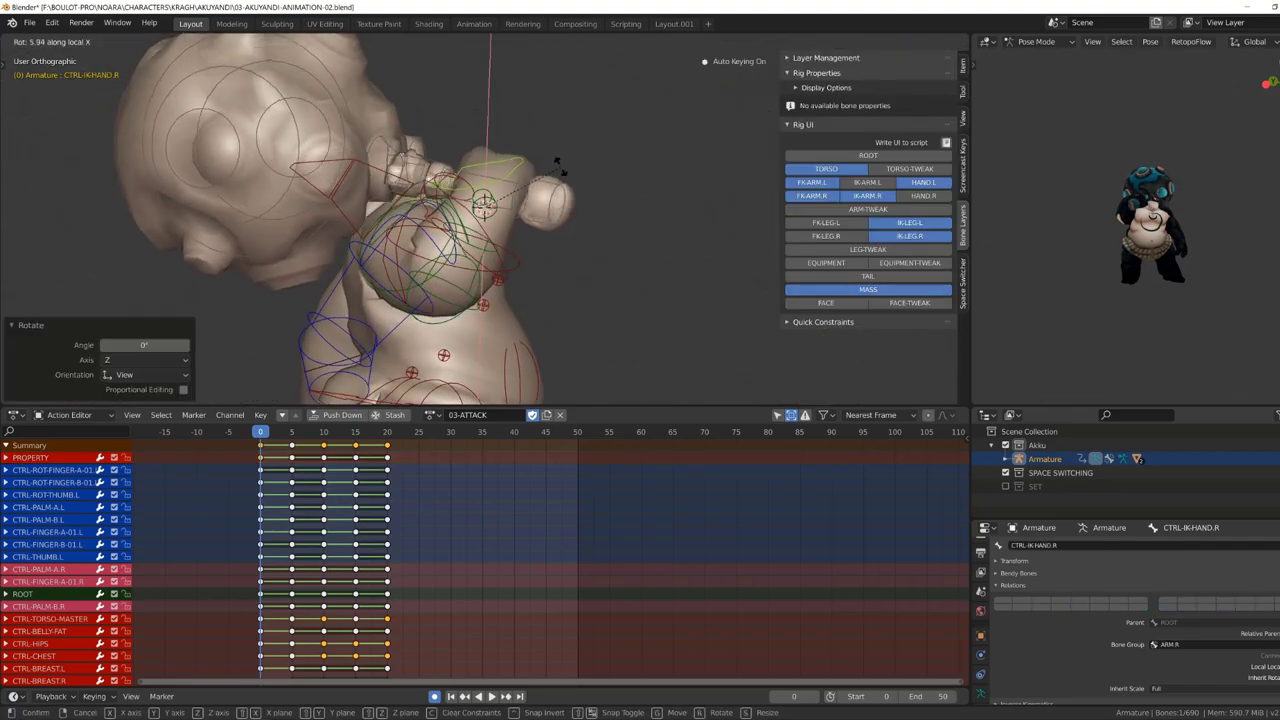
scroll(560, 160, "down", 3)
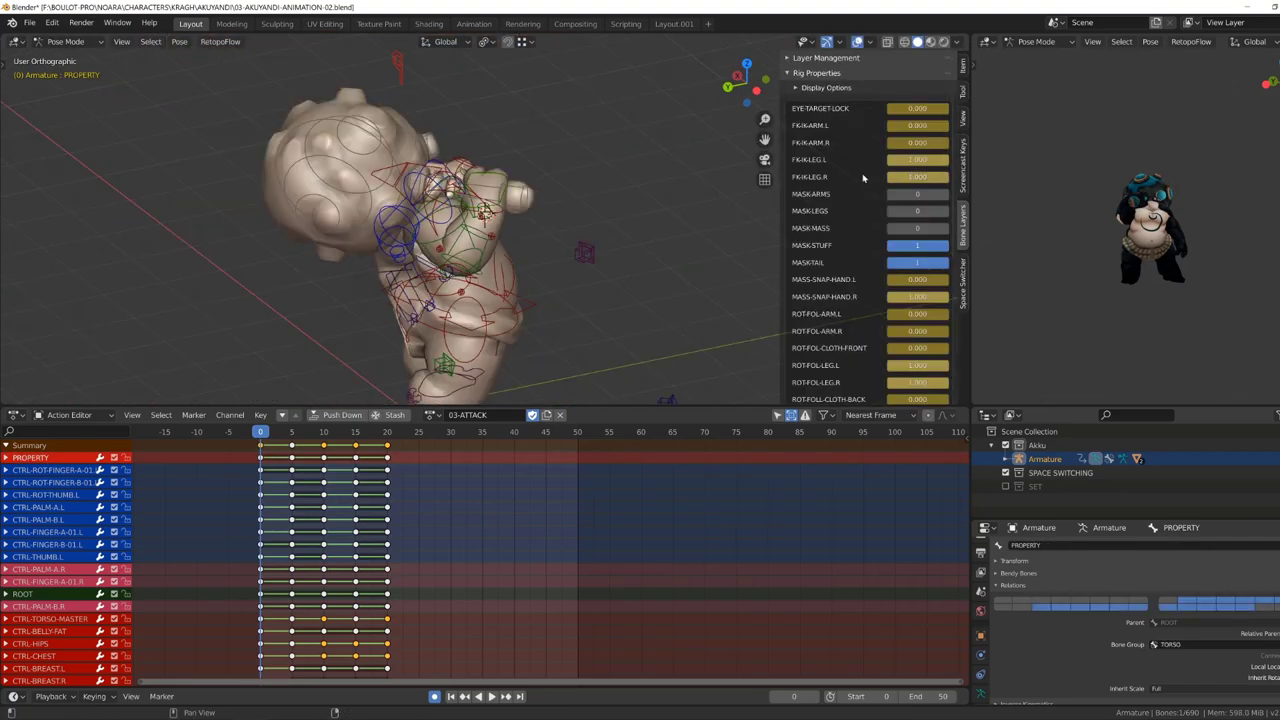
left_click(777, 414)
left_click(288, 442)
mouse_move(591, 206)
middle_mouse_down()
mouse_move(663, 240)
mouse_move(487, 284)
mouse_move(663, 226)
middle_mouse_up()
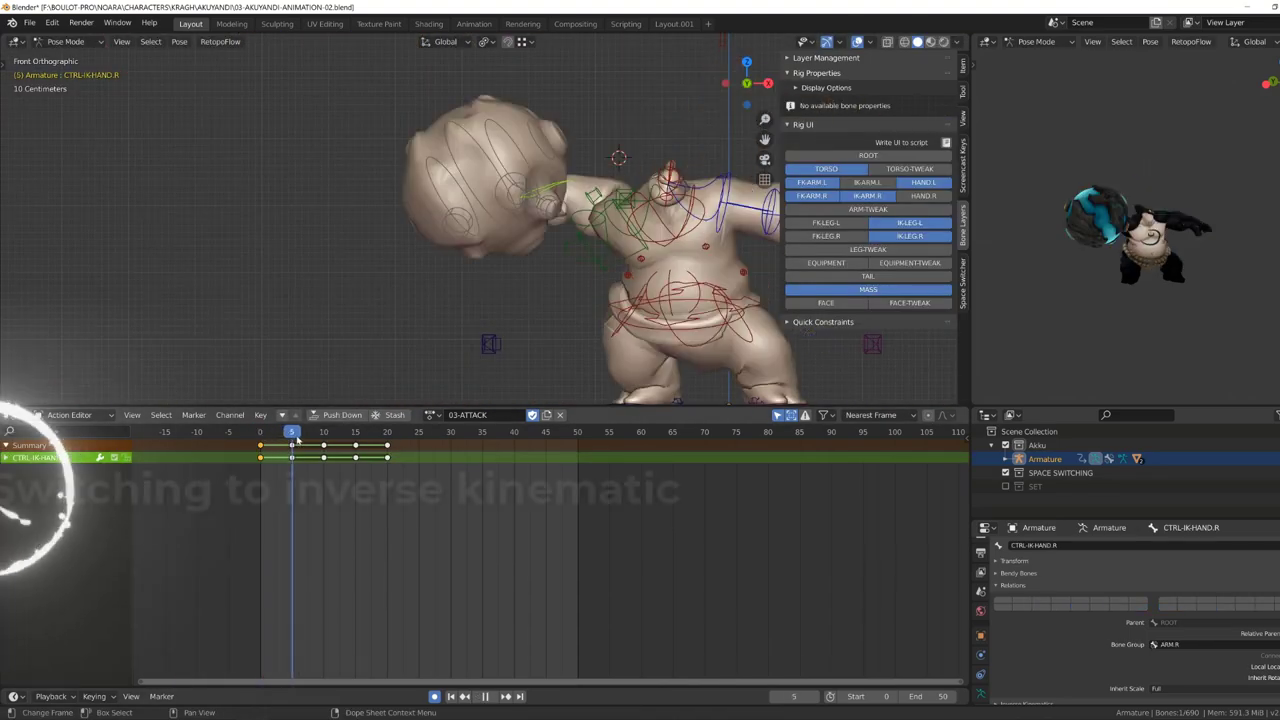
Replay the animation and rotate the right IK hand at frame 5.
key("space")
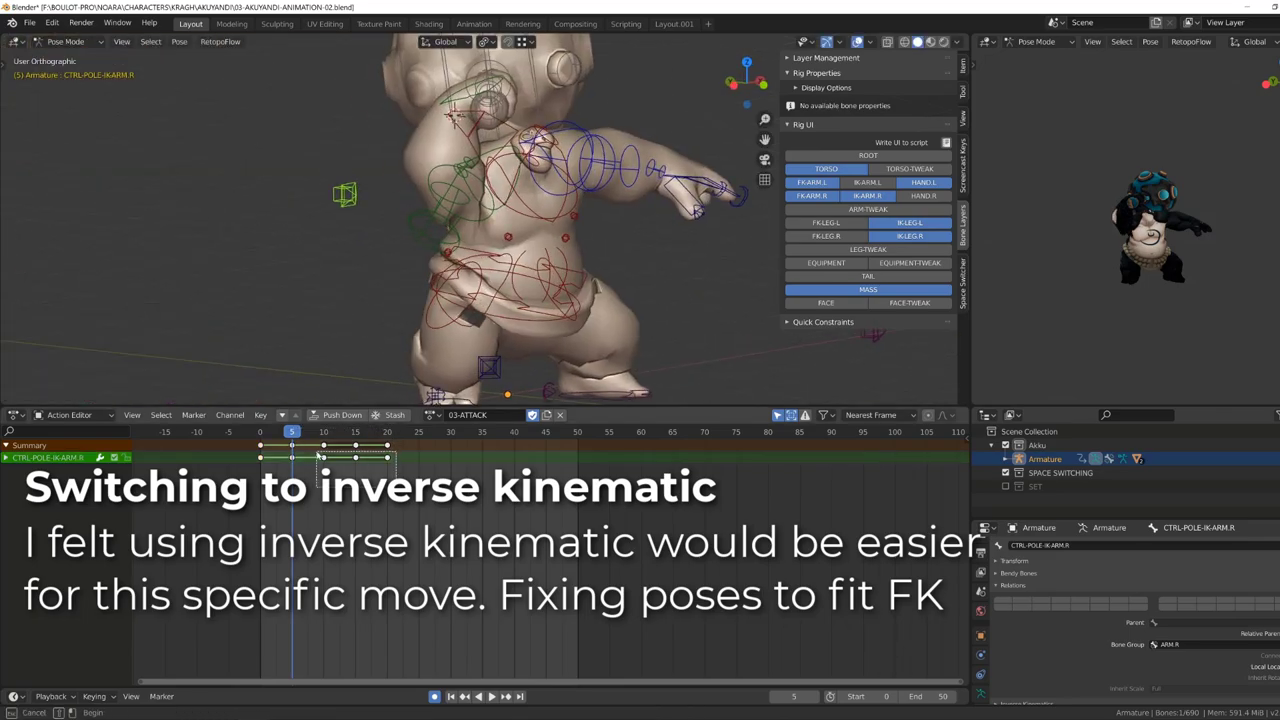
left_click(245, 285)
left_click(262, 432)
key("space")
middle_click_drag(400, 250, 600, 240)
key("r")
left_click(560, 236)
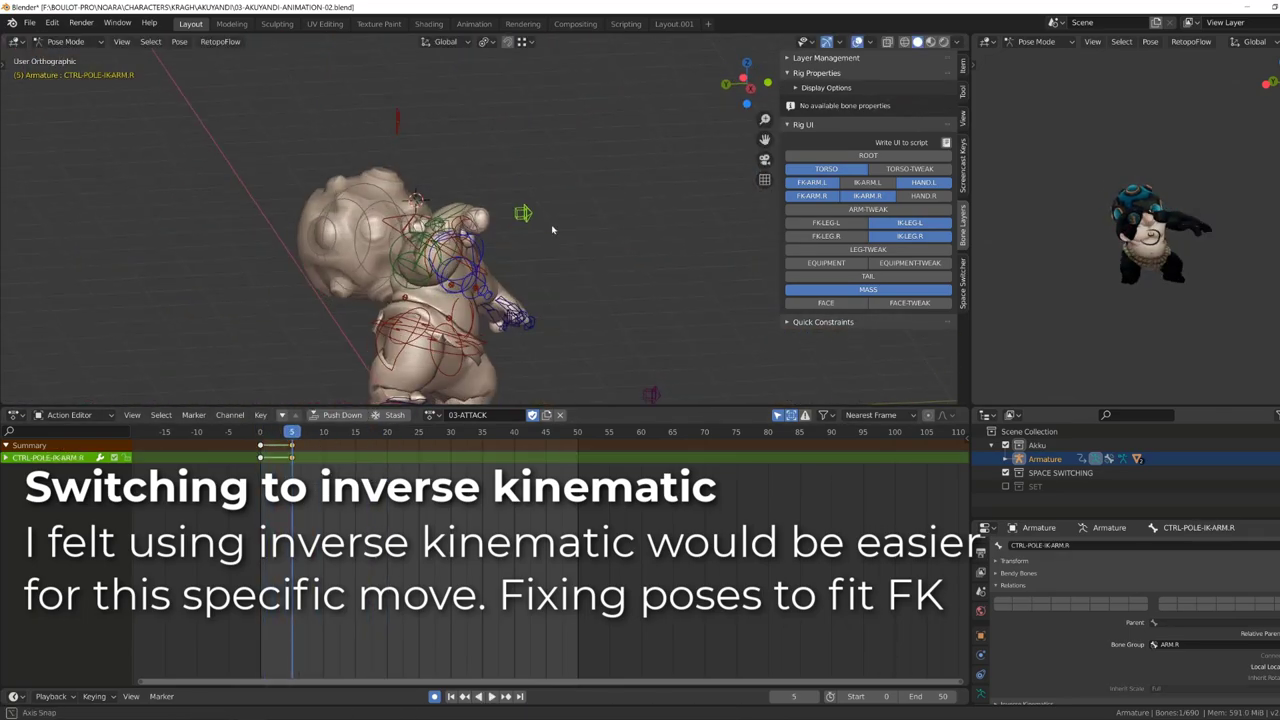
At frame 10, show the right IK arm controls and rotate the hand to raise the mace.
left_click(486, 345)
left_click(324, 432)
middle_click_drag(560, 320, 768, 207)
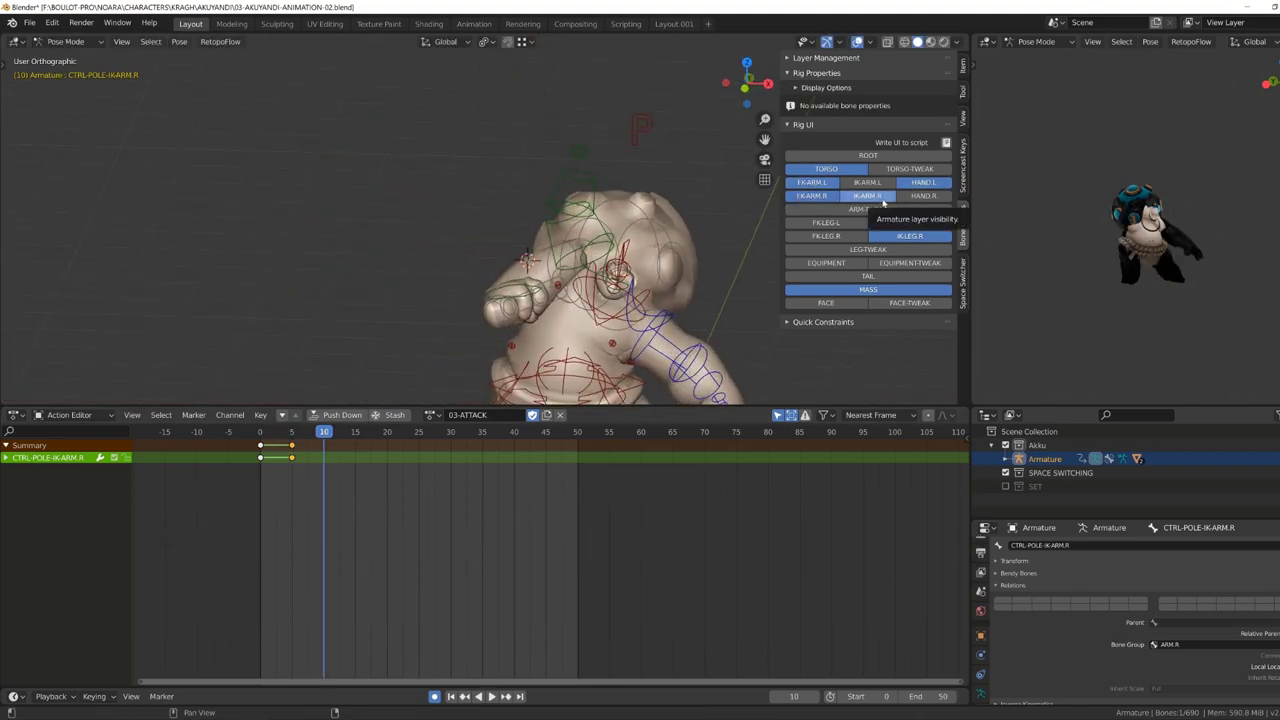
left_click(880, 197)
middle_click_drag(600, 250, 520, 270)
left_click(500, 275)
key("r")
left_click(503, 274)
mouse_move(574, 206)
middle_mouse_down()
mouse_move(444, 318)
mouse_move(400, 250)
middle_mouse_up()
Move and rotate the right IK hand into its raised-mace position.
key("g")
left_click(400, 240)
key("g")
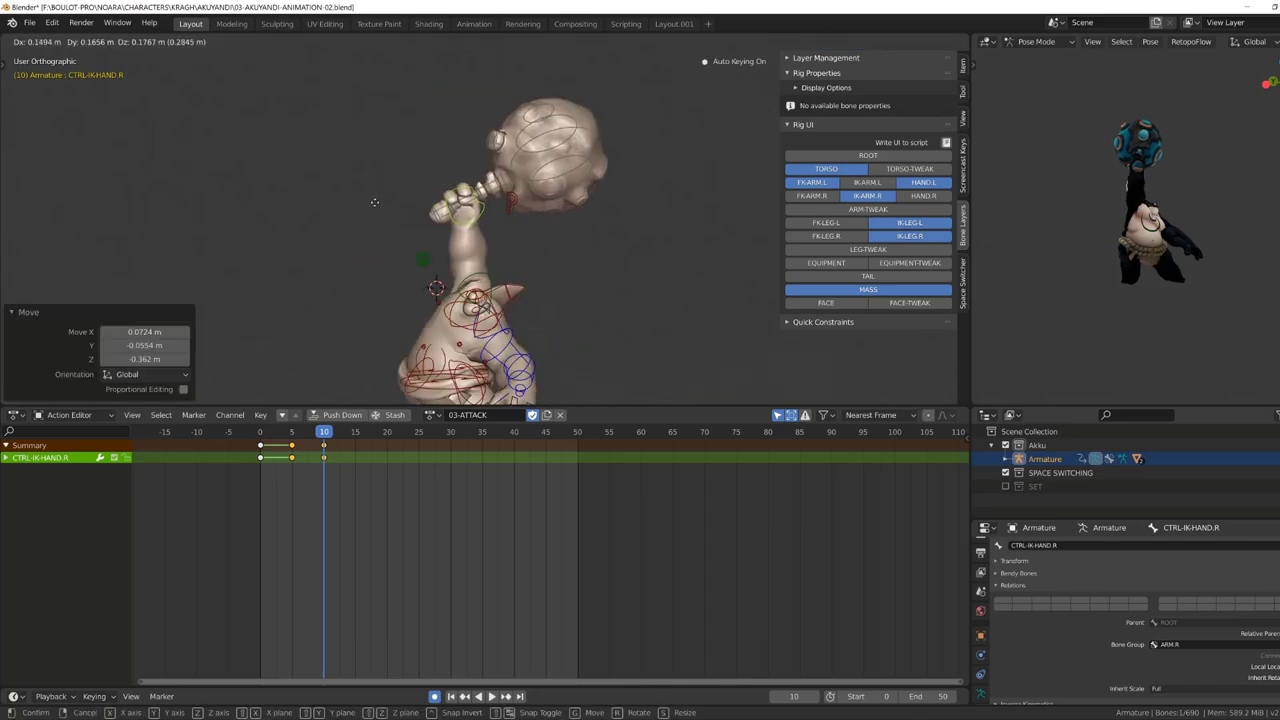
key("r")
left_click(620, 200)
middle_click_drag(620, 200, 644, 197)
middle_click_drag(522, 224, 560, 230)
Replay to frame 15 and move the right elbow pole to reposition the arm.
key("a")
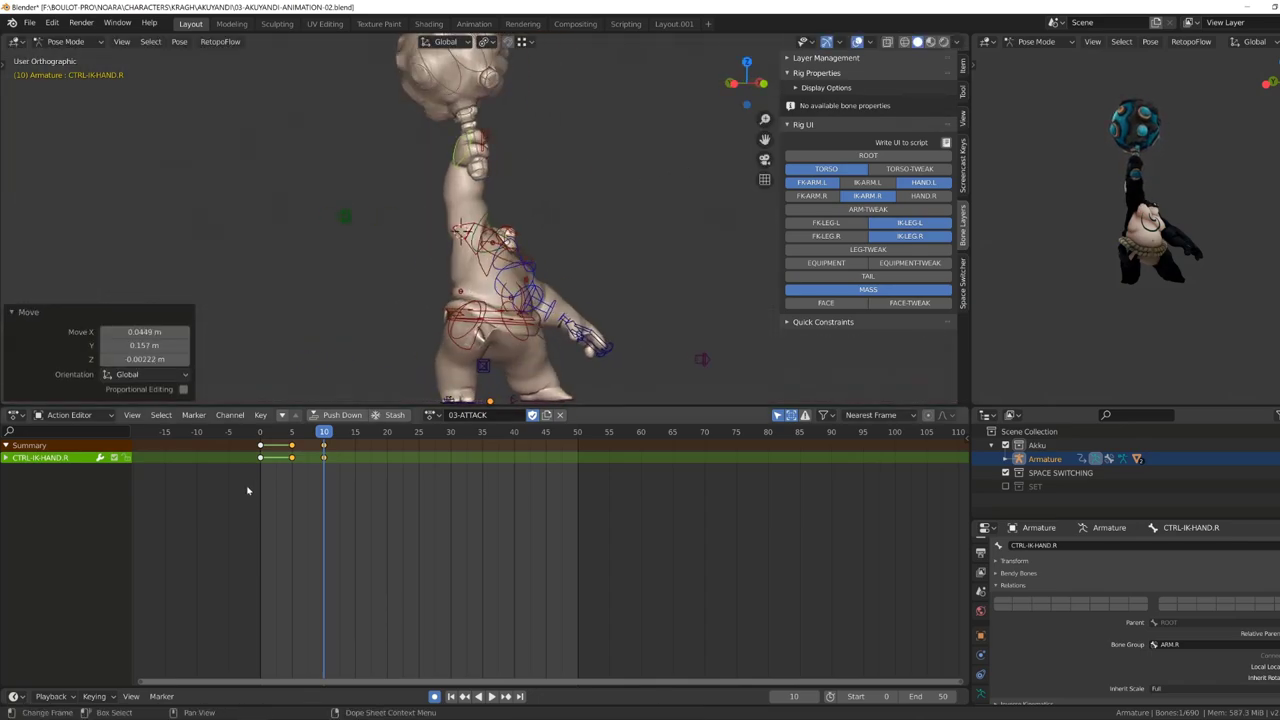
key("t")
left_click(305, 481)
key("space")
key("space")
mouse_move(400, 250)
middle_mouse_down()
mouse_move(458, 208)
mouse_move(430, 200)
middle_mouse_up()
left_click(340, 220)
key("g")
left_click(354, 240)
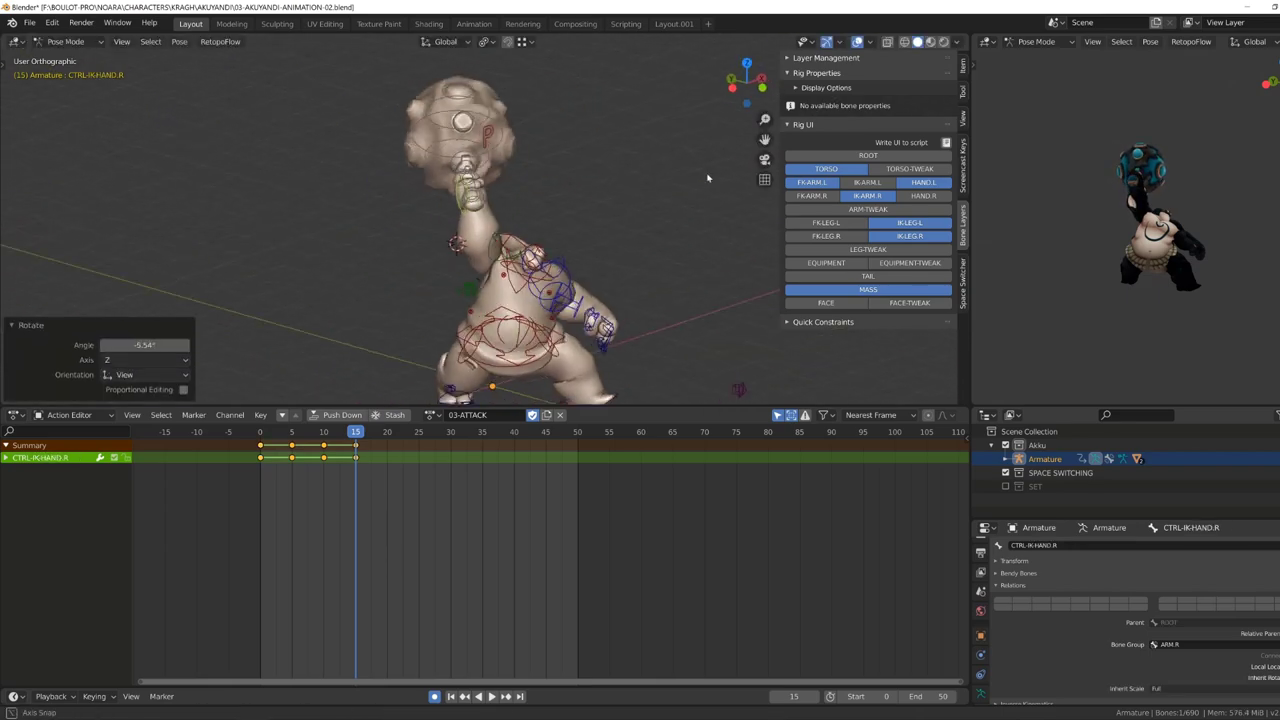
At frame 20, move and rotate the right hand so the mace reaches the ground.
key("Right")
key("Right")
key("Right")
left_click(440, 148)
key("g")
left_click(440, 148)
key("r")
left_click(430, 250)
middle_click_drag(430, 250, 449, 283)
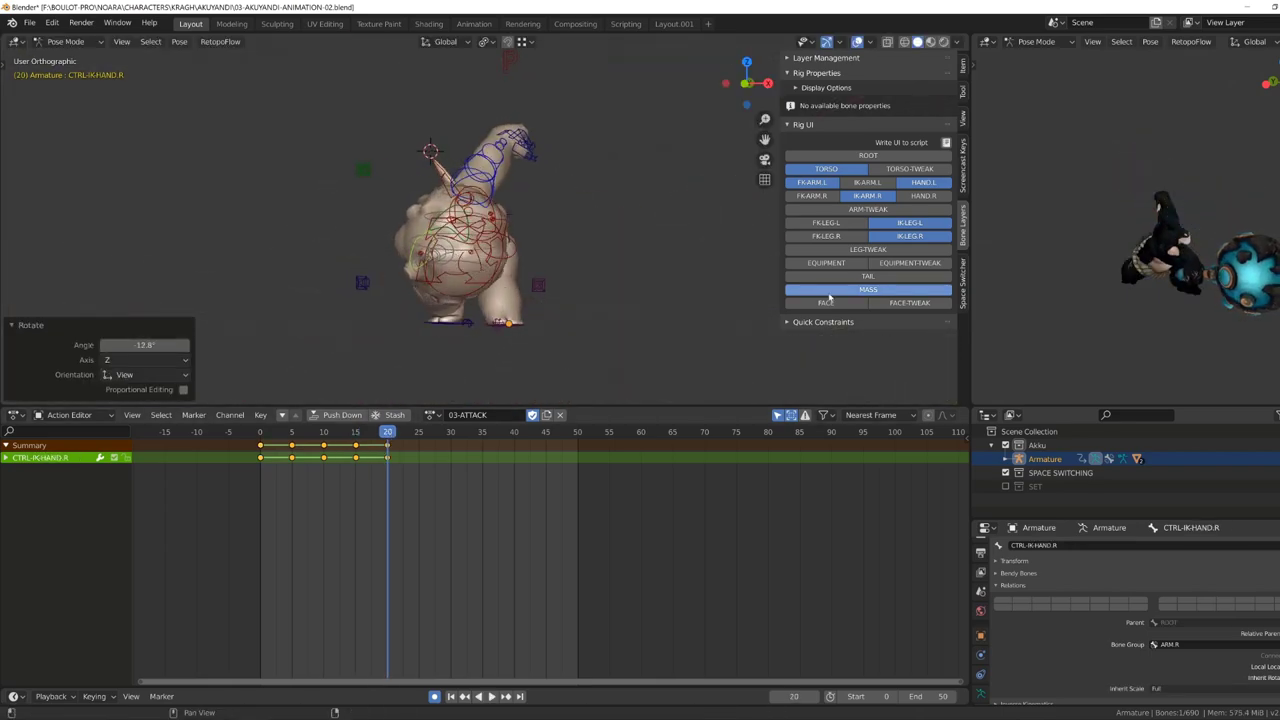
middle_click_drag(560, 280, 500, 340)
key("shift+alt+z")
Reselect only the right hand control and refine it from a straight side view.
key("g")
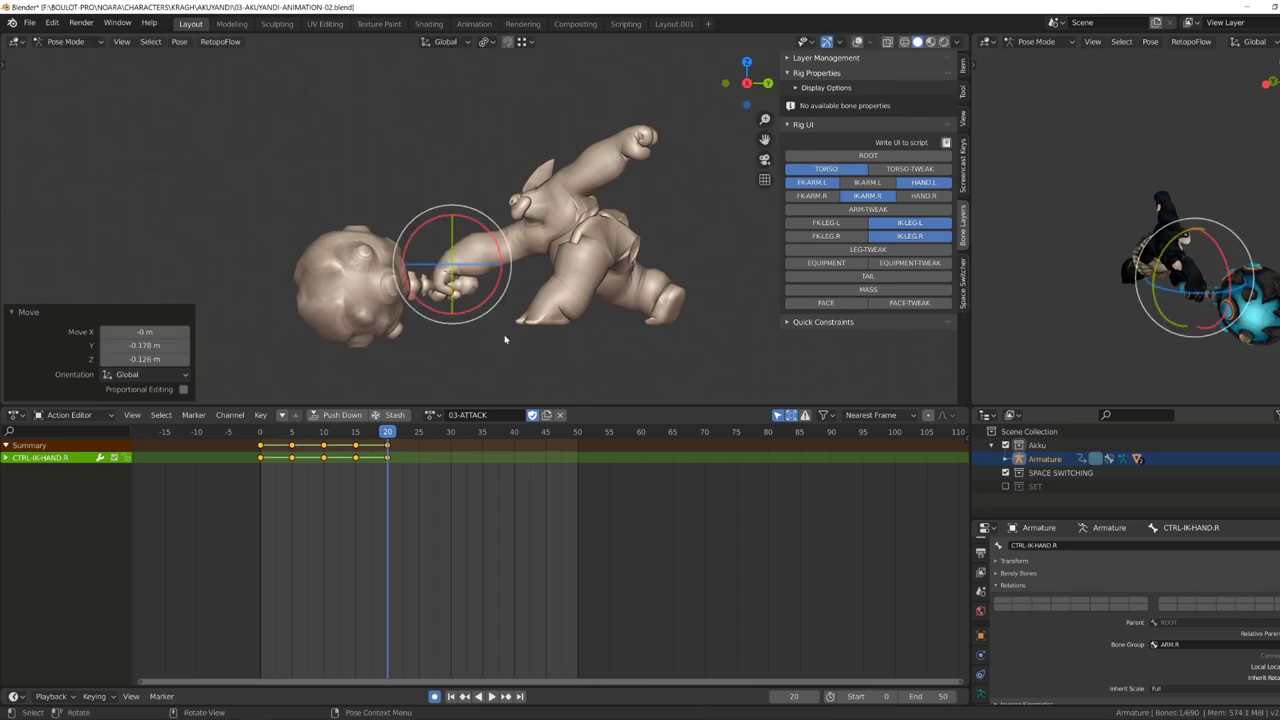
key("a")
key("alt+a")
left_click(440, 280)
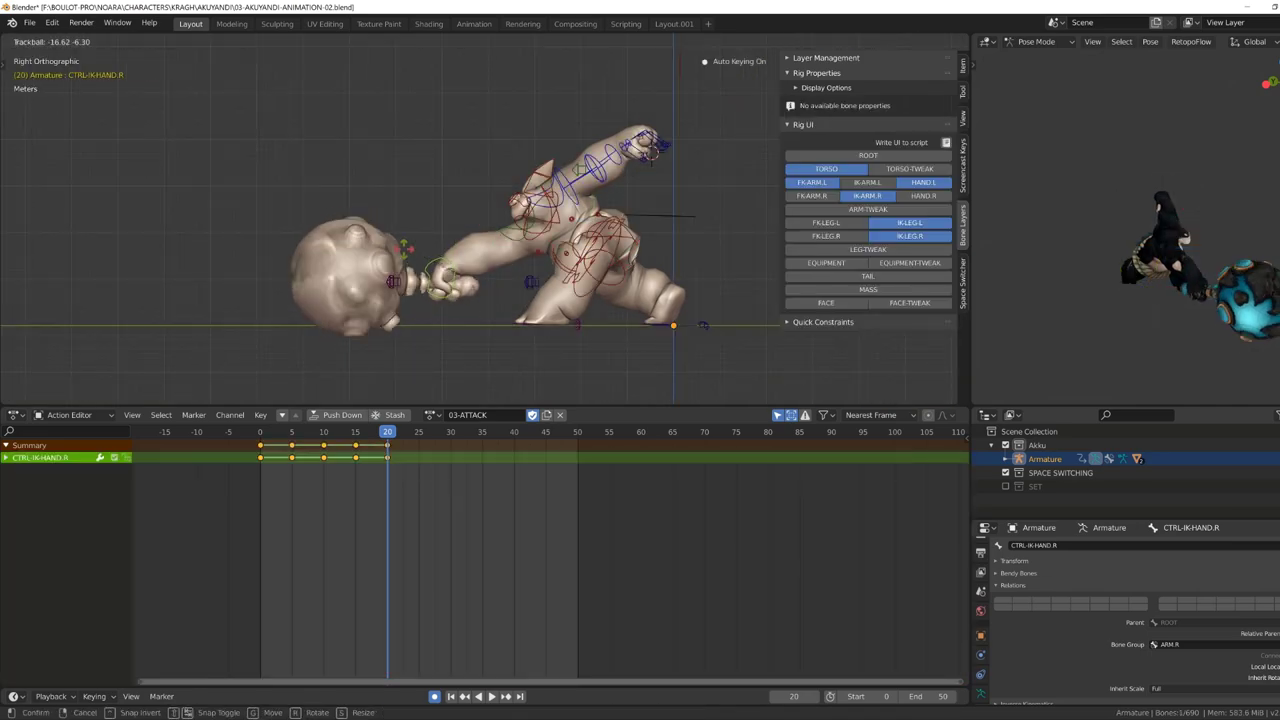
key("r")
key("KP_1")
middle_click_drag(533, 264, 330, 310)
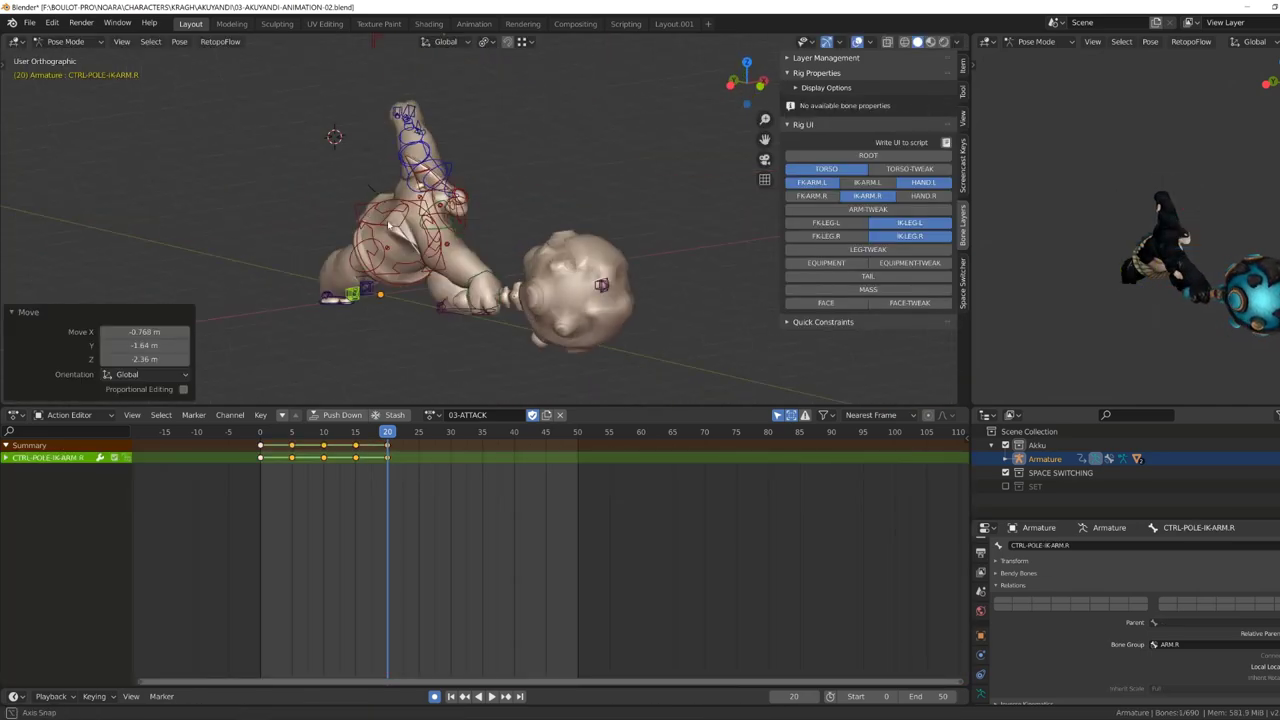
scroll(476, 247, "up", 4)
Rotate the right shoulder and adjust the head control for the slam.
left_click(470, 245)
key("r")
left_click(476, 247)
left_click(435, 160)
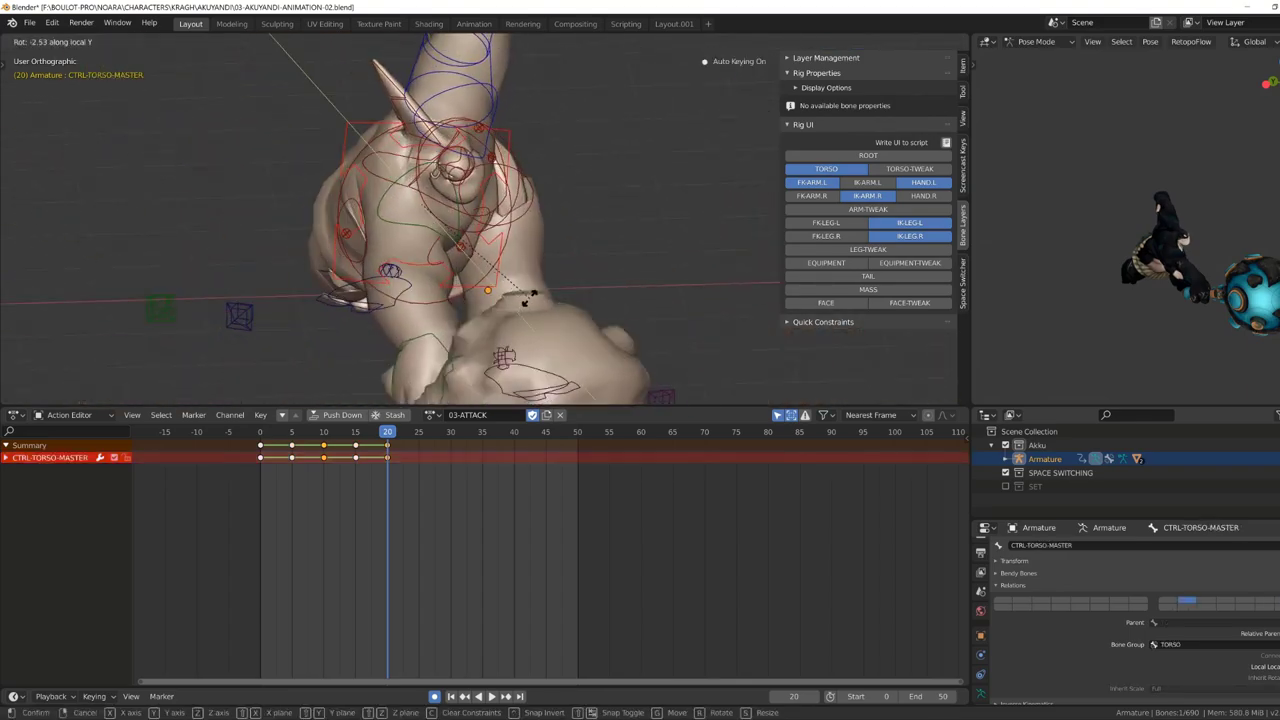
middle_click_drag(435, 160, 470, 230)
scroll(470, 230, "down", 3)
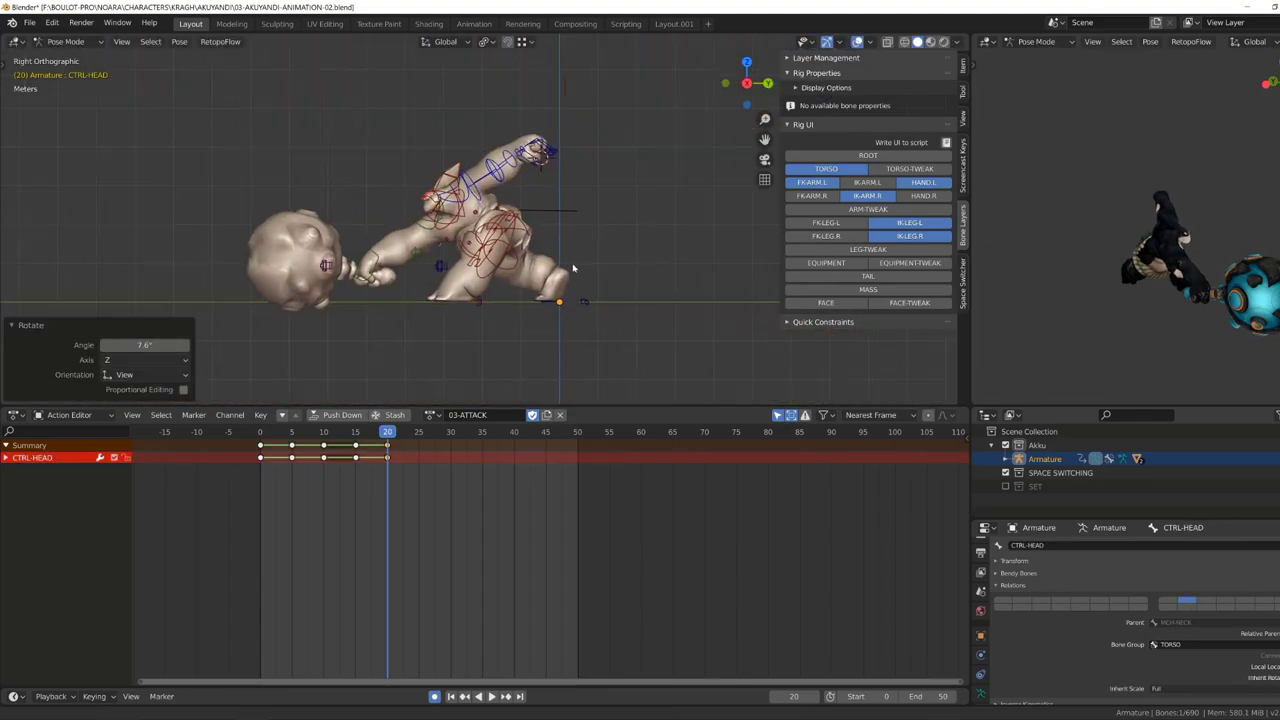
Tilt the torso into the slam from the side, adjust the left shoulder, and deselect all bones.
left_click(490, 230)
left_click(563, 318)
middle_click_drag(563, 318, 905, 263)
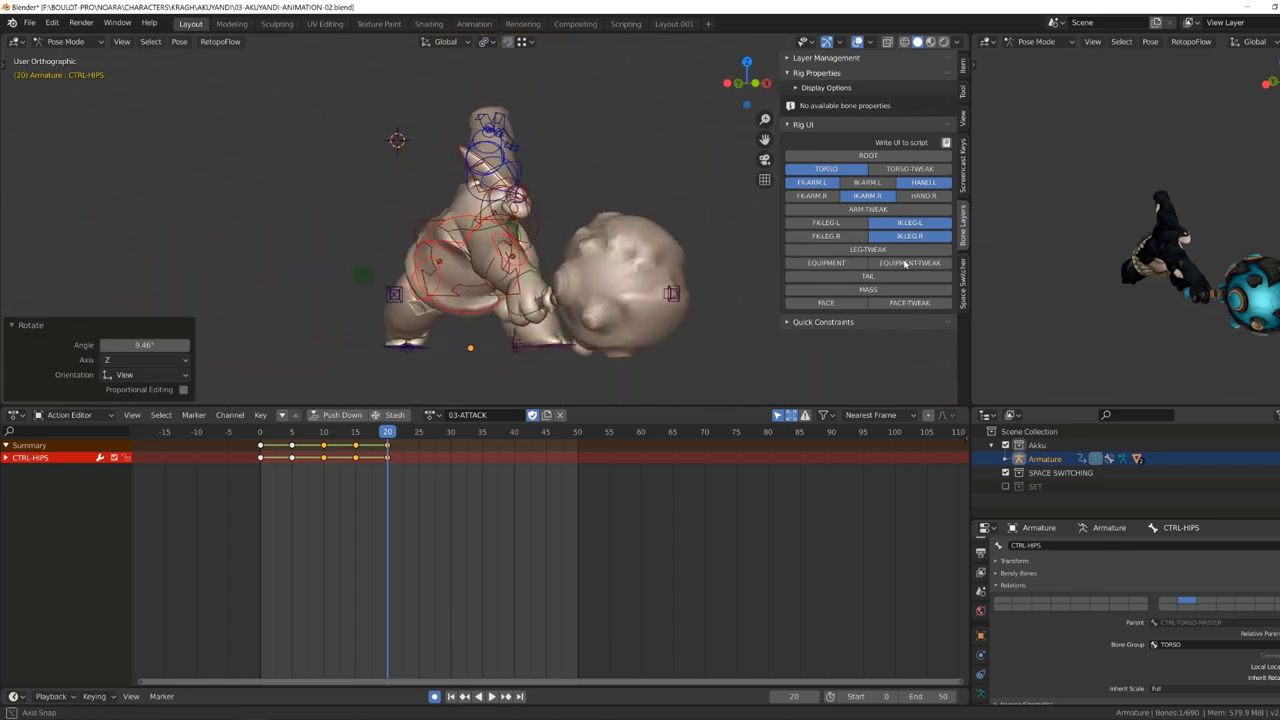
middle_click_drag(435, 380, 397, 213)
key("Right")
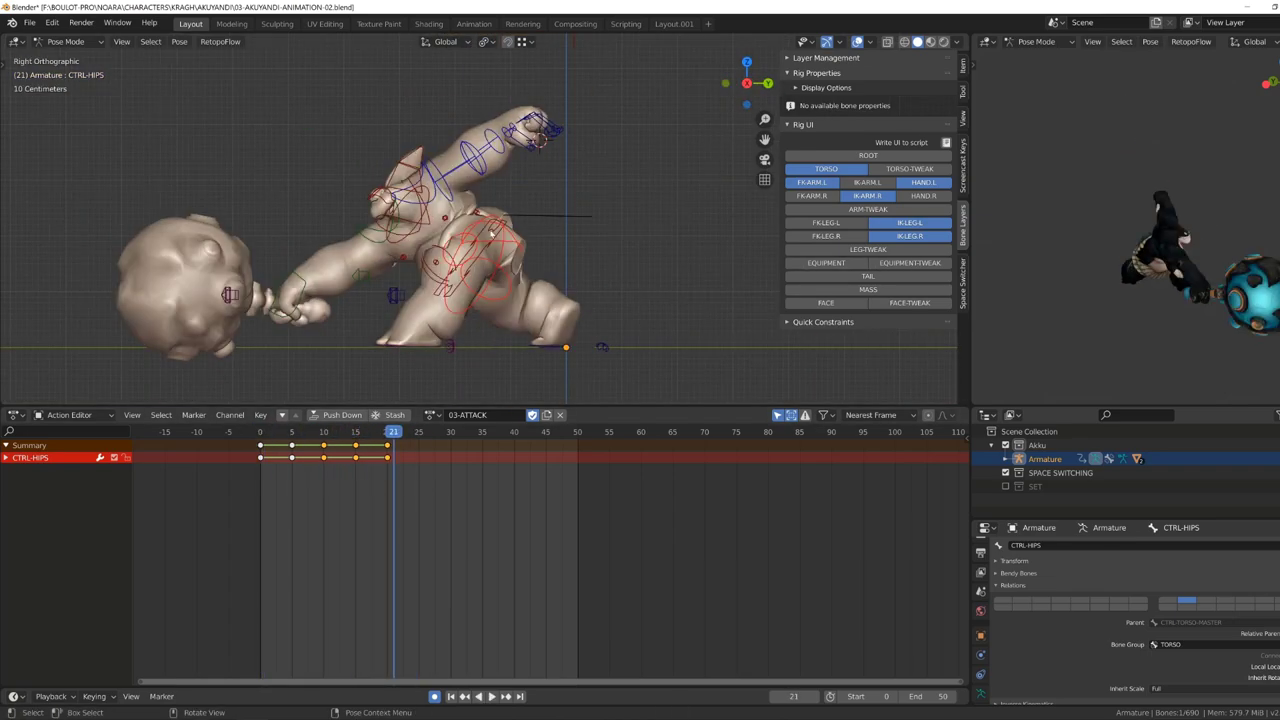
left_click(397, 213)
key("r")
left_click(397, 213)
left_click(393, 288)
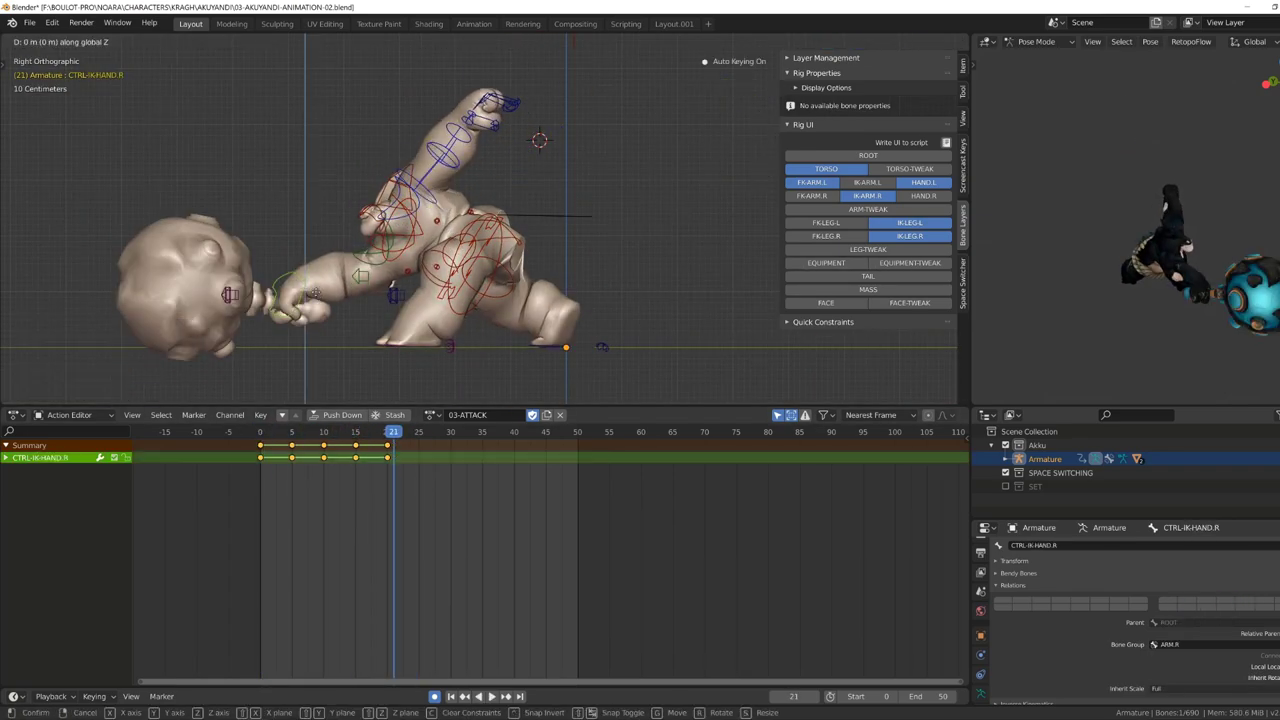
key("Return")
key("alt+a")
Shift the keys at frames 15 and 20 later so the attack runs to frame 25.
key("space")
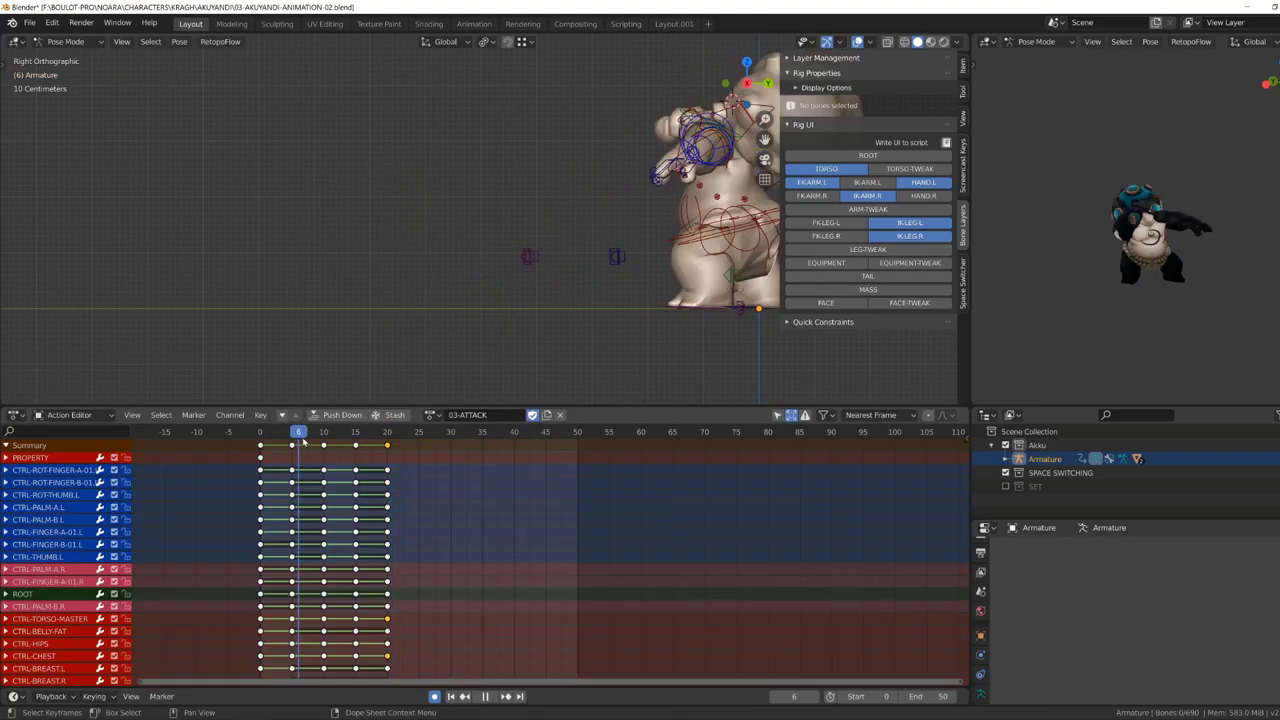
key("space")
key("bracketright")
key("g")
At frame 15, move the torso along X and rotate the left shoulder.
left_click(455, 200)
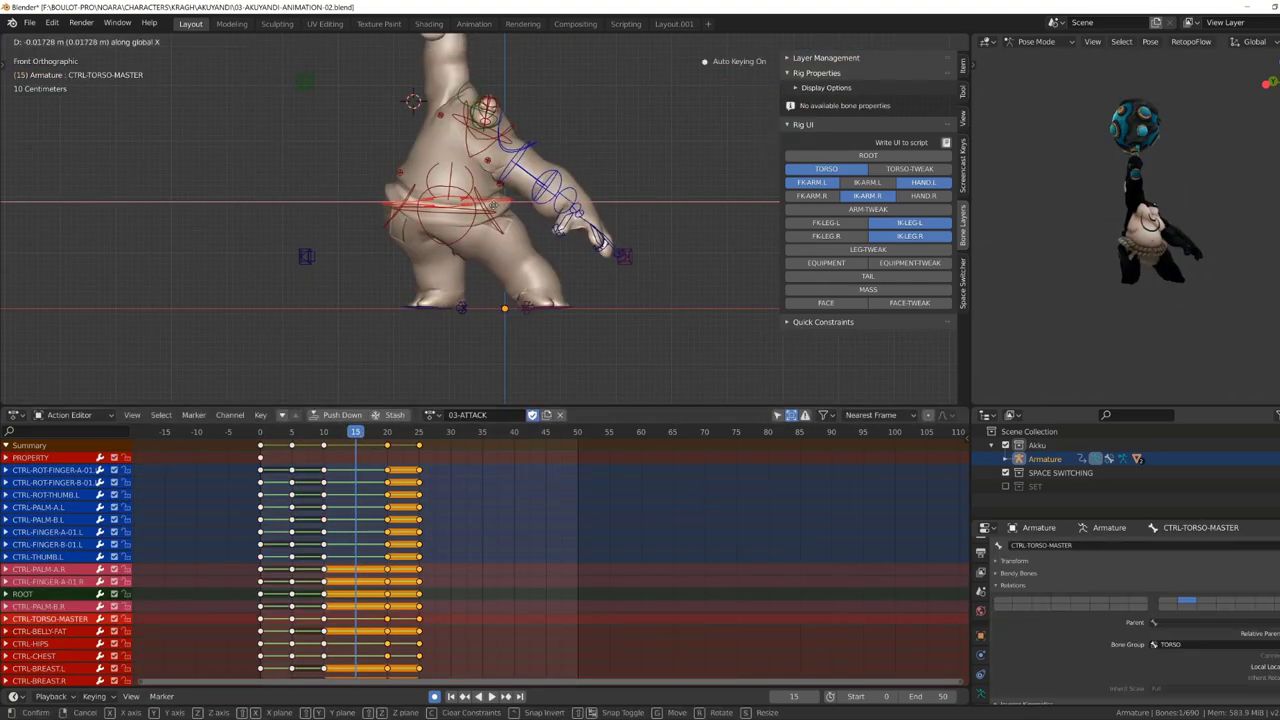
key("g")
key("x")
left_click(493, 165)
key("r")
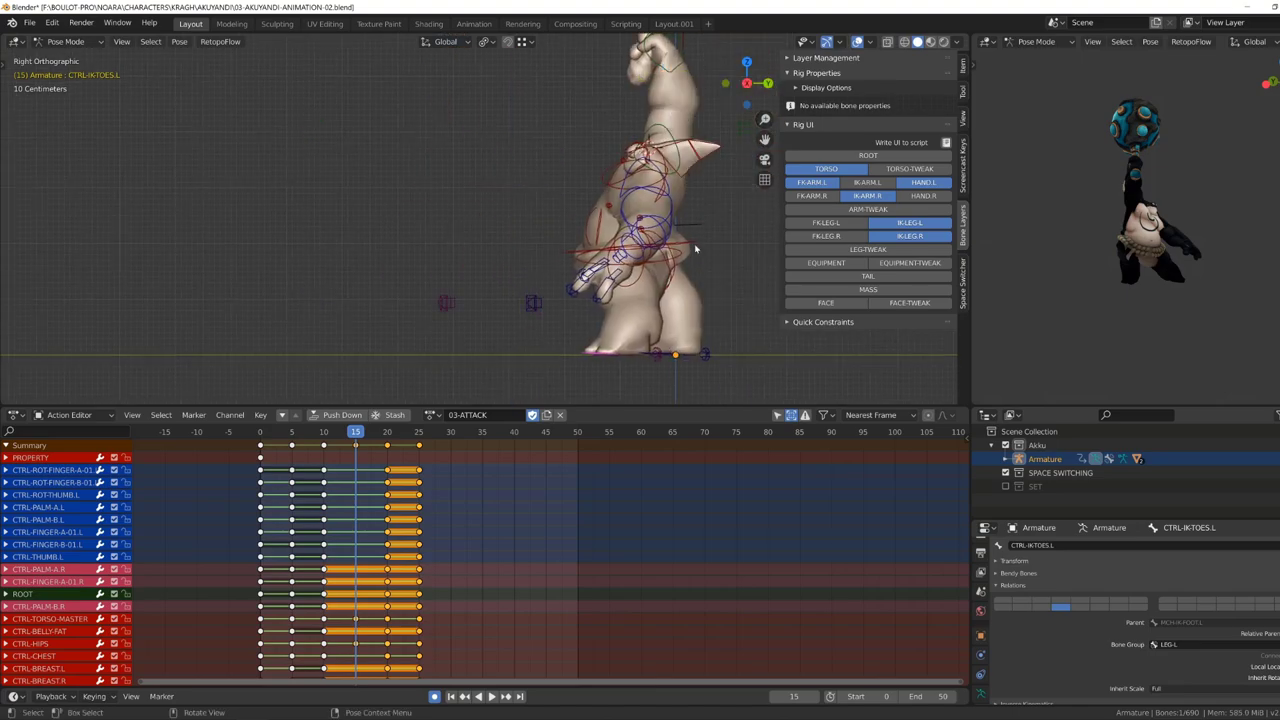
left_click(520, 250)
scroll(523, 258, "up", 2)
key("KP_3")
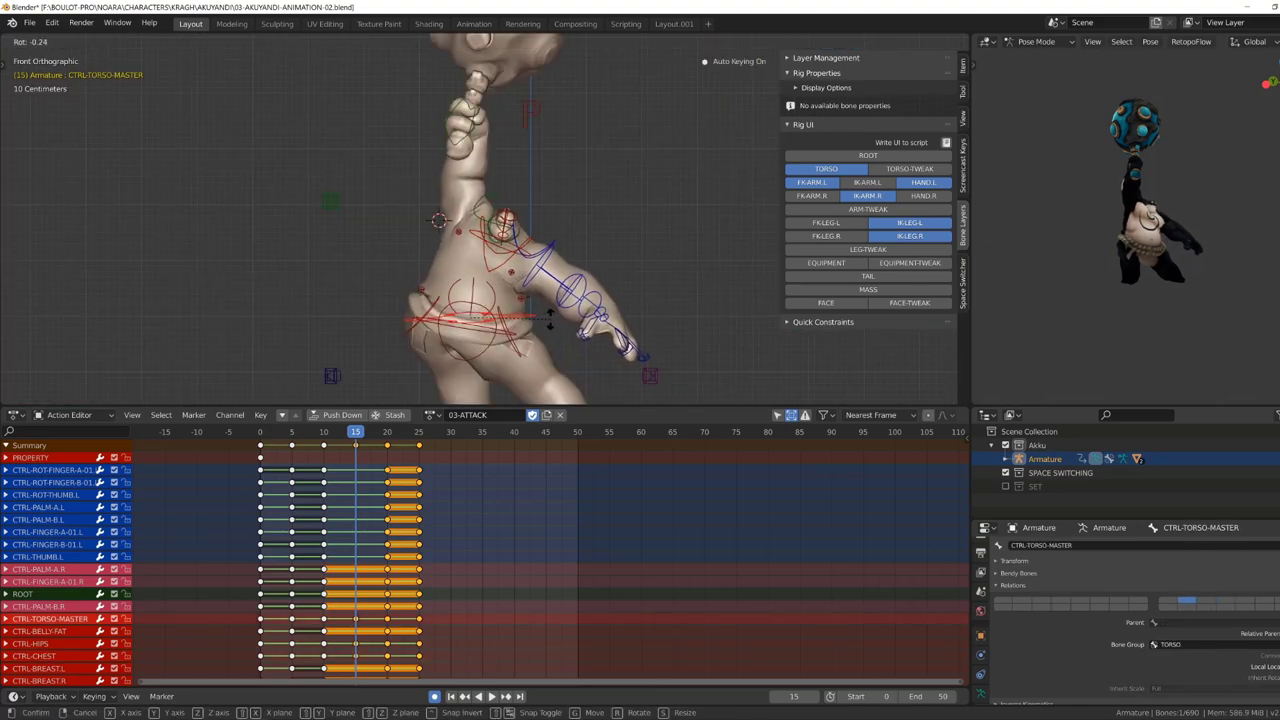
Rotate the left foot roll and left forearm for the wind-up pose.
left_click(633, 333)
key("r")
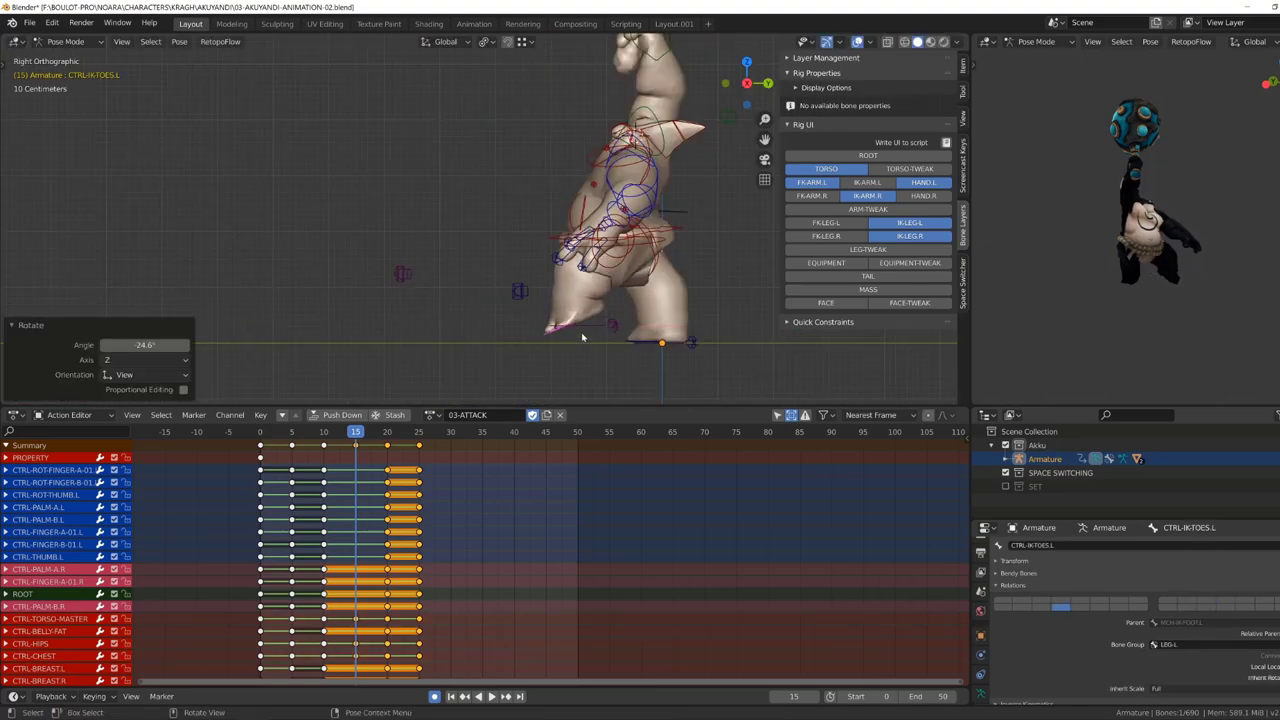
mouse_move(531, 329)
middle_mouse_down()
mouse_move(640, 240)
mouse_move(694, 283)
middle_mouse_up()
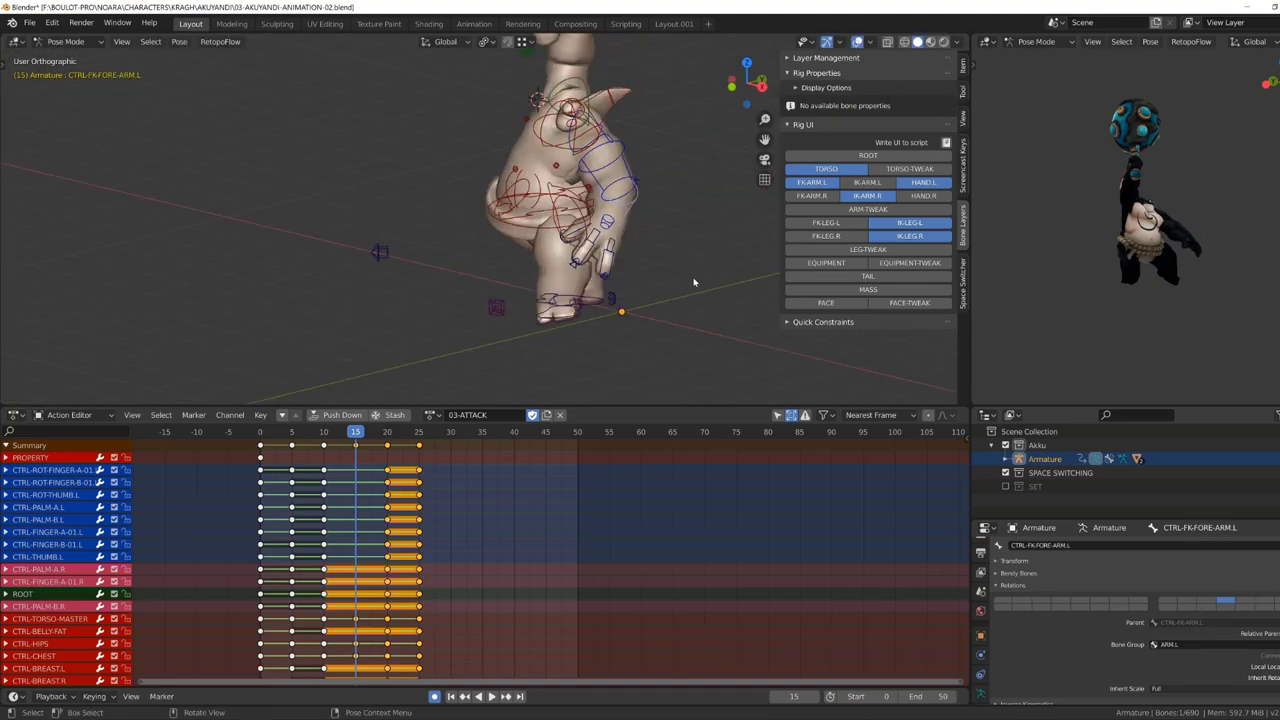
scroll(527, 175, "up", 3)
left_click(527, 175)
key("r")
left_click(527, 175)
key("KP_1")
Move the right elbow pole and raise the mace arm higher, then replay.
left_click(478, 283)
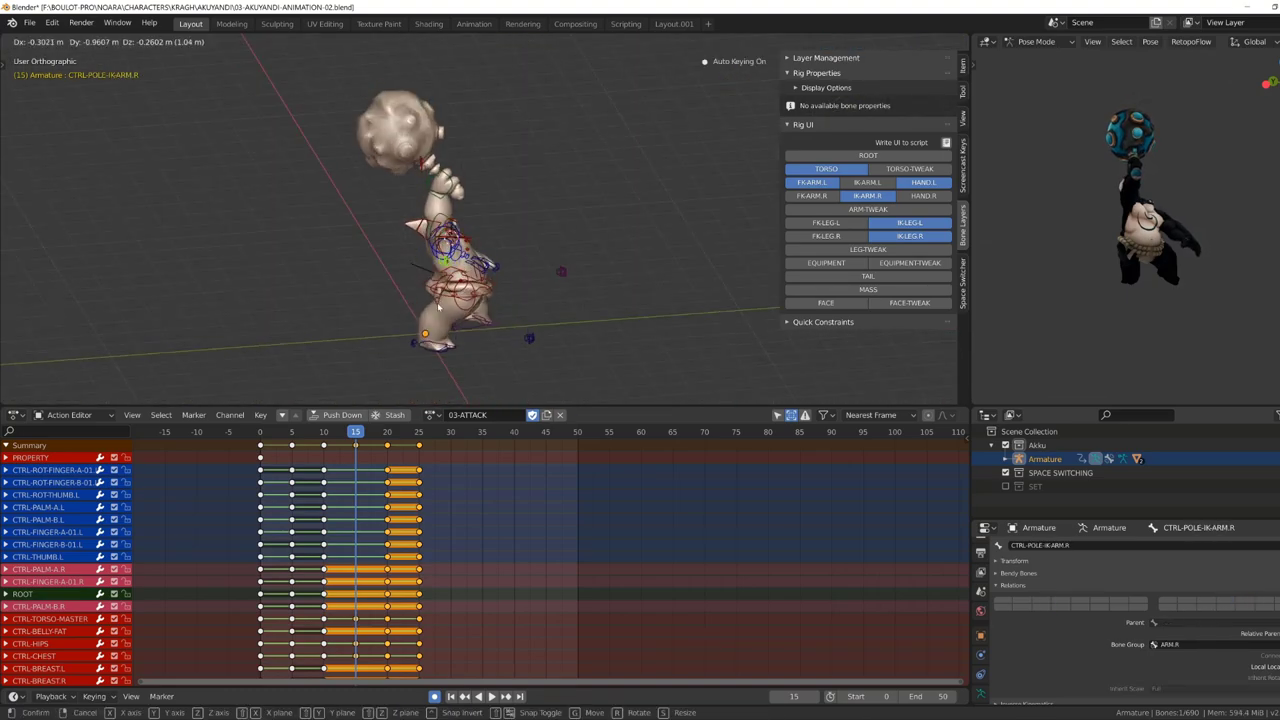
key("Return")
middle_click_drag(500, 250, 560, 250)
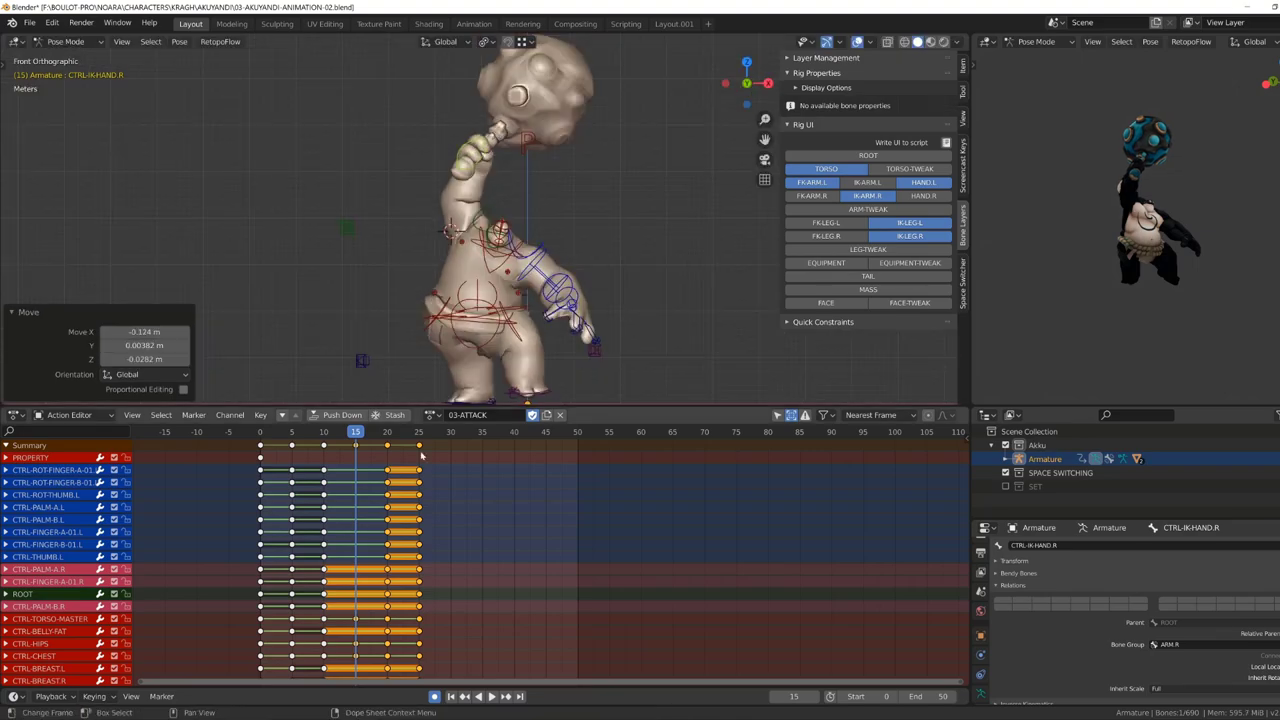
key("KP_1")
left_click(267, 437)
key("space")
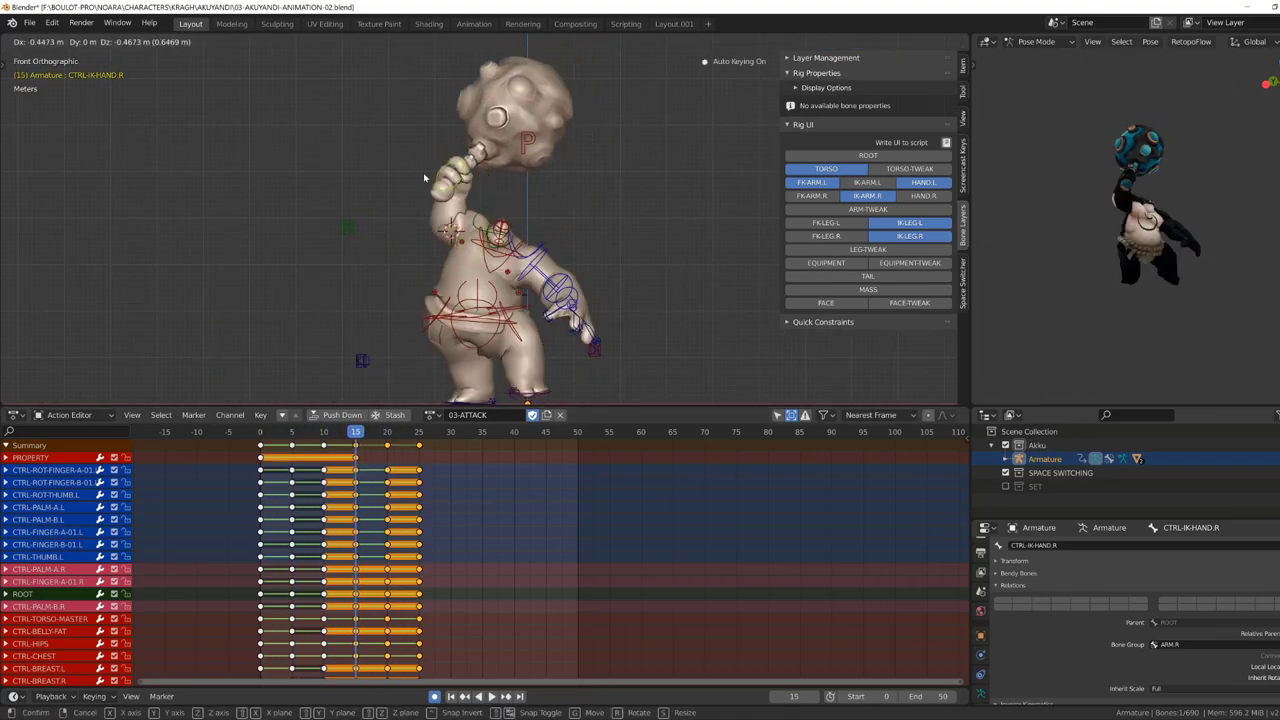
left_click(438, 150)
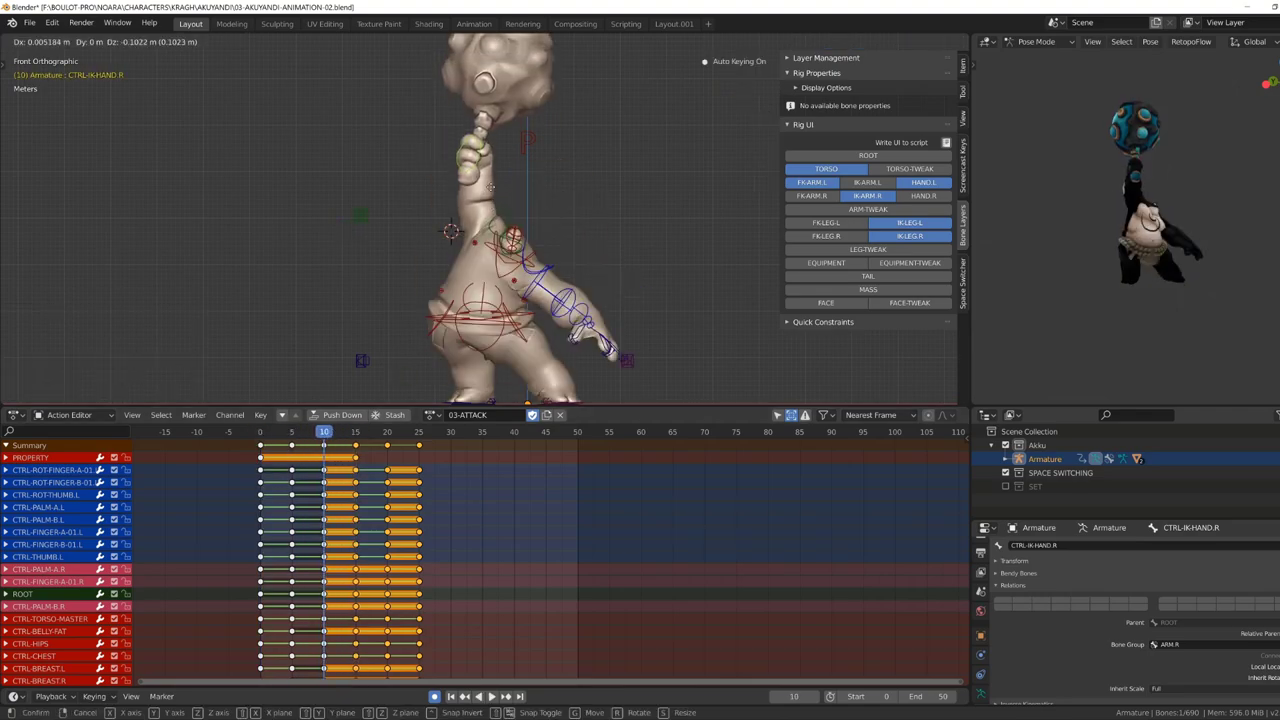
left_click(490, 187)
Move the torso again and adjust the selected control at the frame 15 pose.
left_click(522, 316)
key("g")
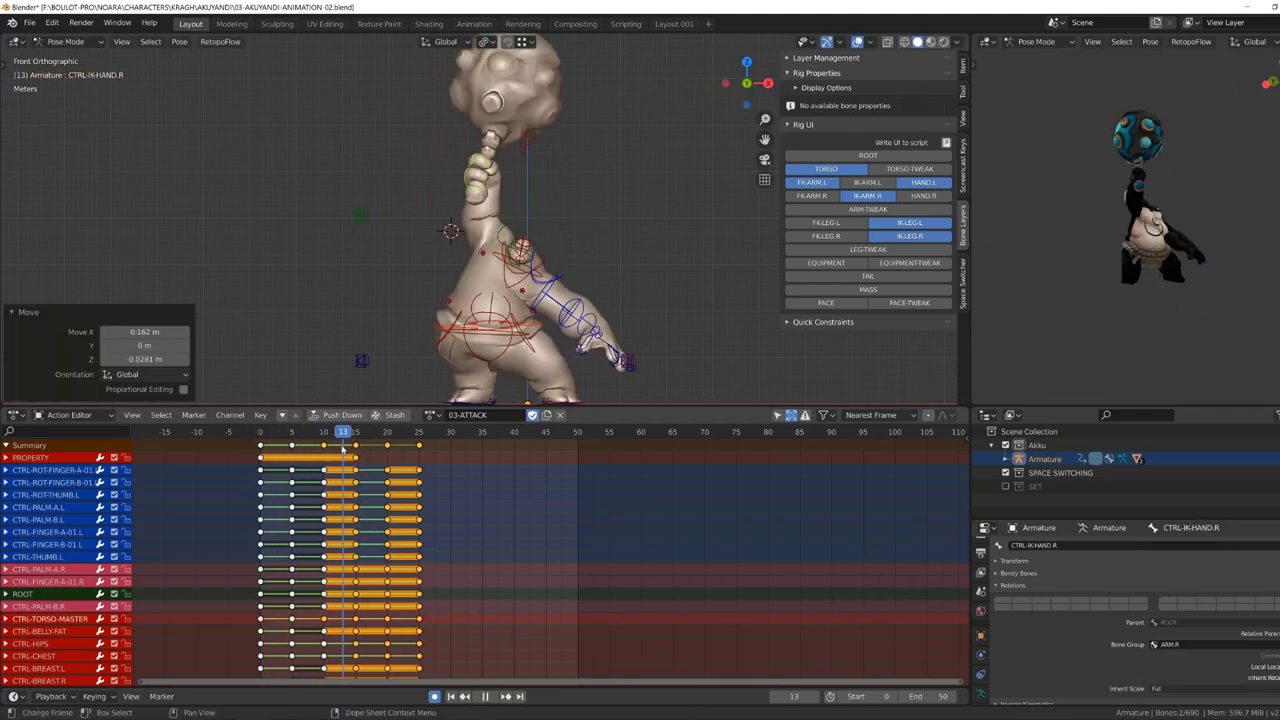
key("Up")
key("g")
middle_click_drag(459, 85, 393, 320)
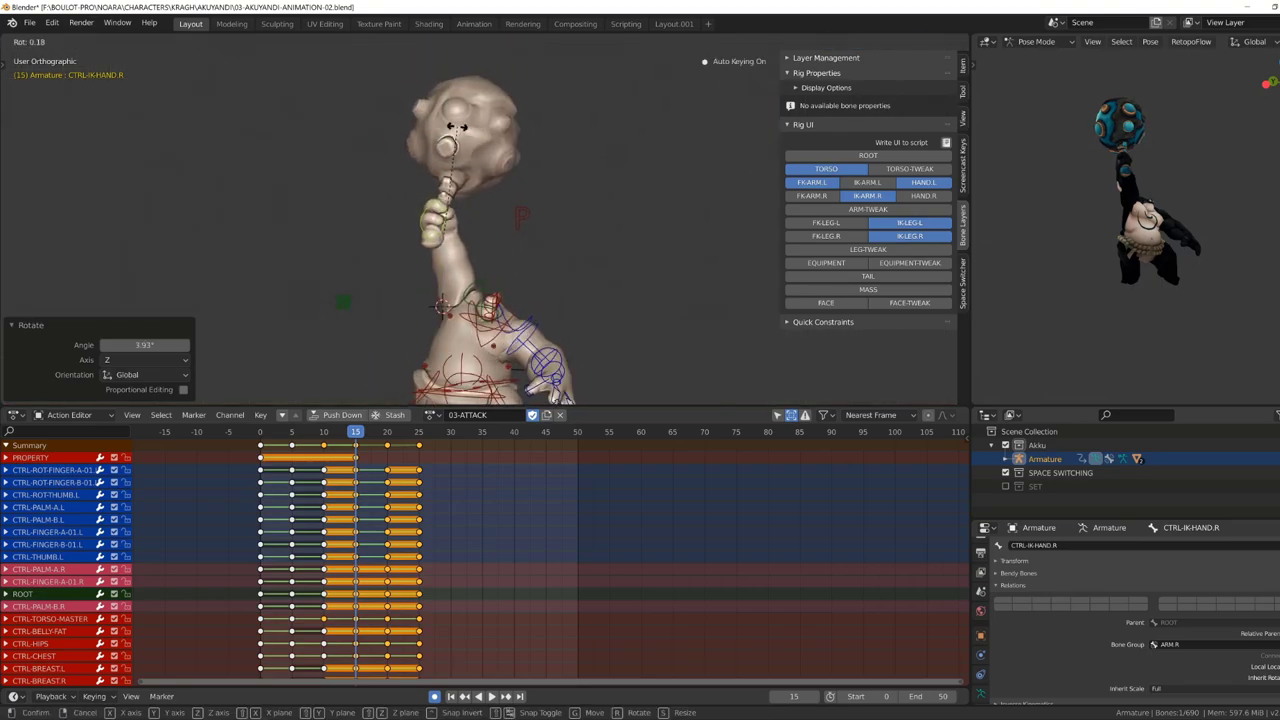
Raise the right IK hand 0.287 m from the front view.
key("KP_1")
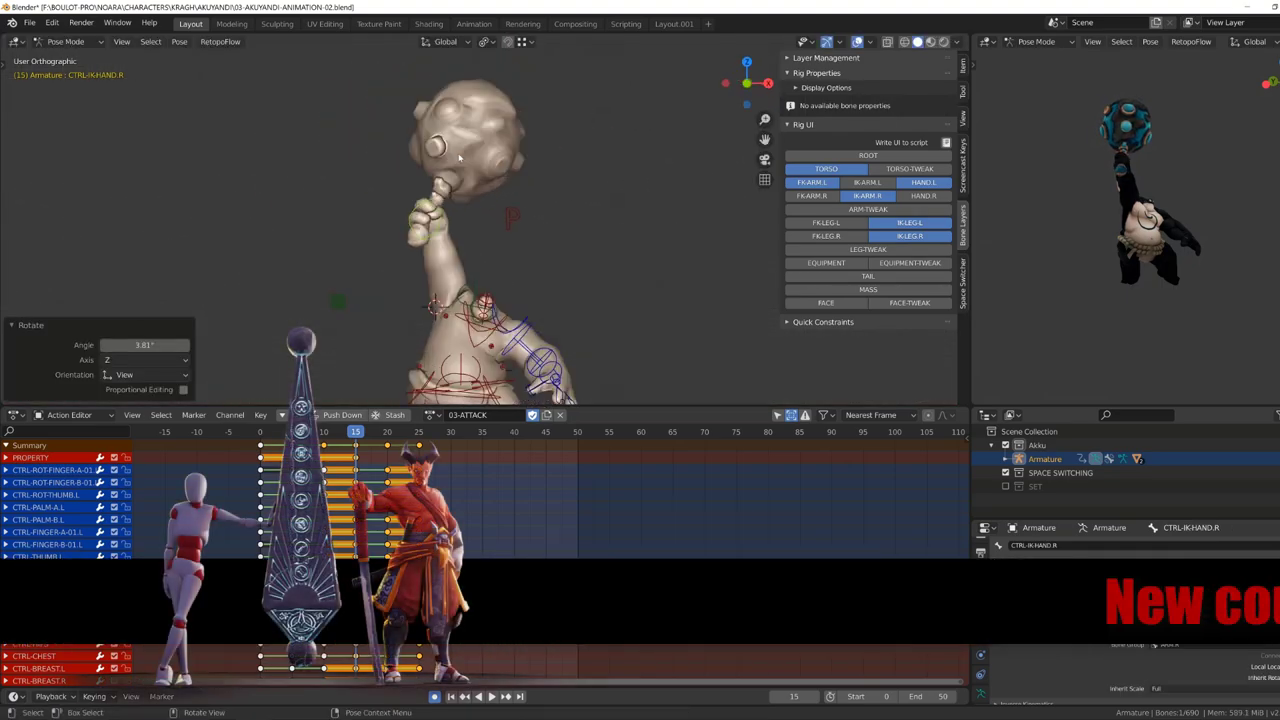
left_click(430, 190)
key("Right")
key("g")
left_click(426, 208)
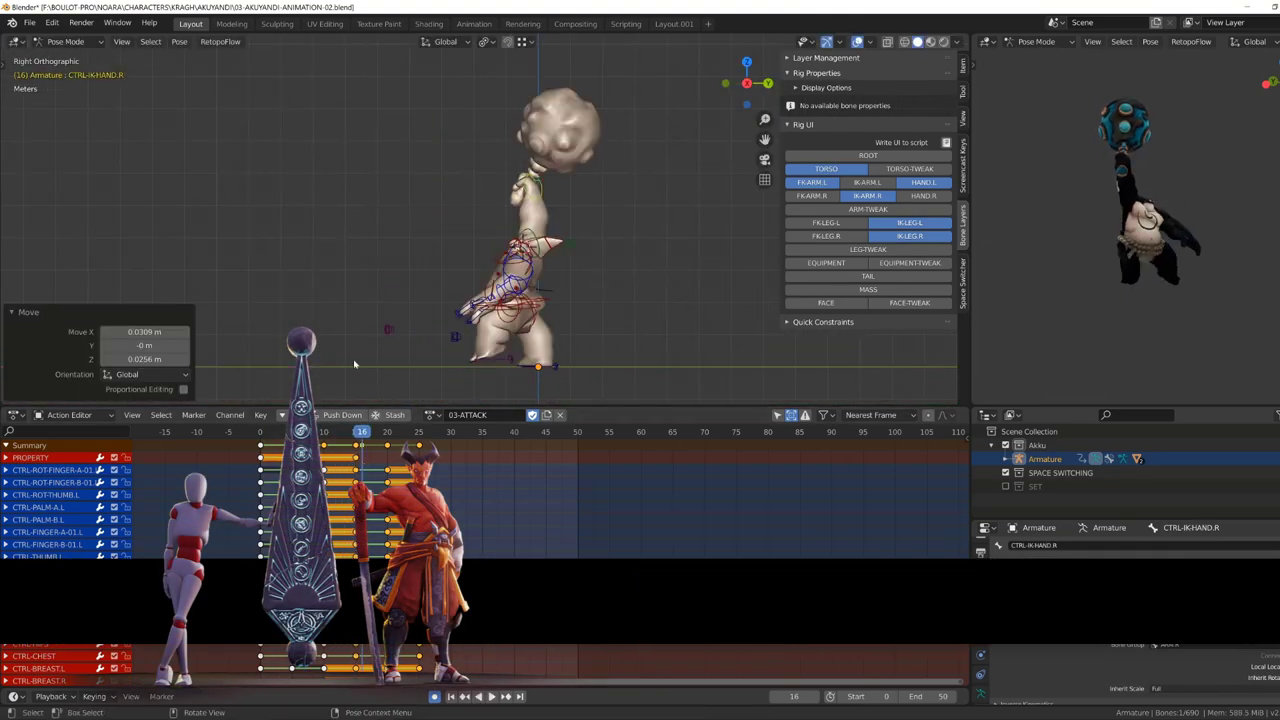
key("KP_3")
left_click(354, 452)
Shift the right elbow pole 0.464 m along Y at frame 14 and replay the attack.
left_click(455, 336)
middle_click_drag(455, 336, 553, 363)
key("g")
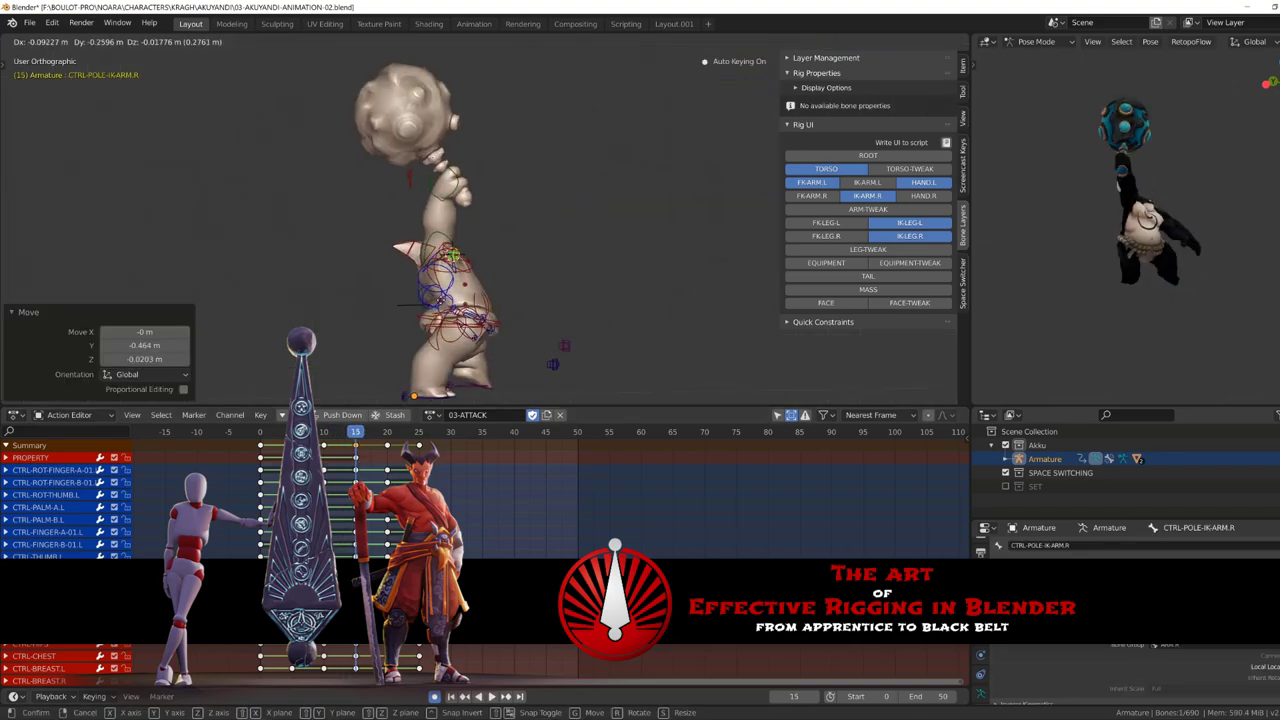
key("space")
key("KP_1")
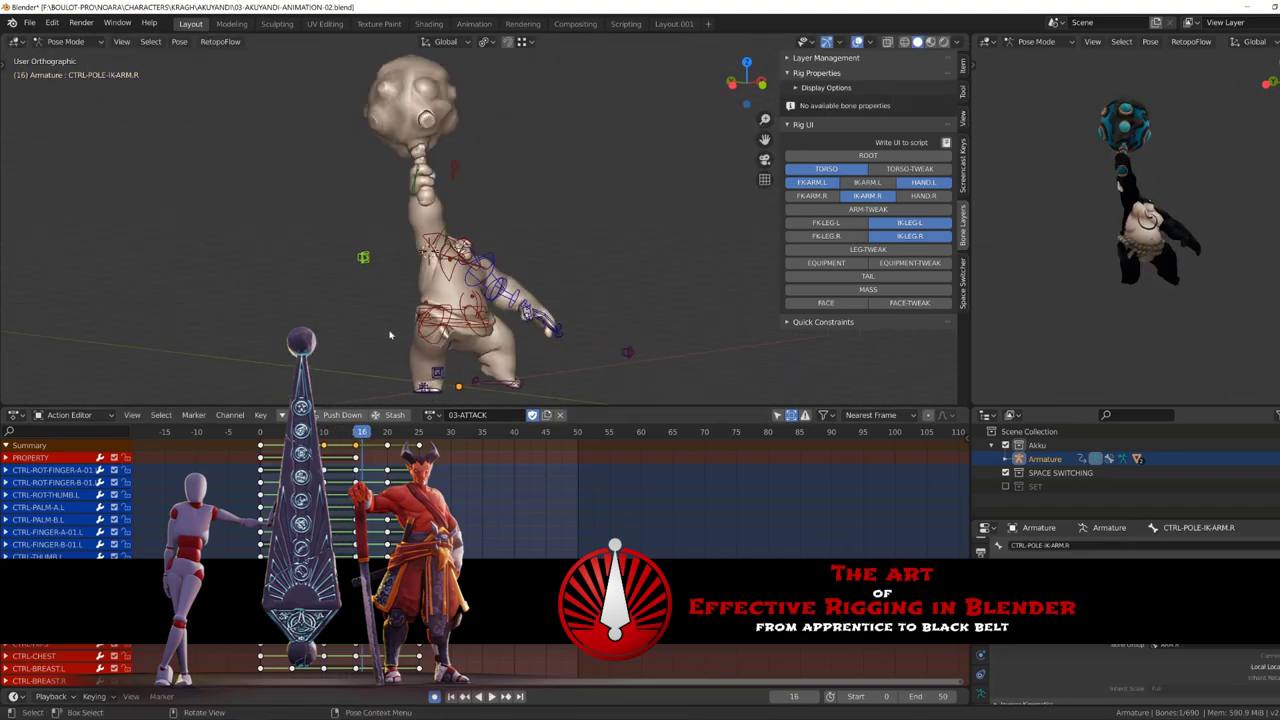
left_click(356, 438)
Set the right hand position and replay the attack from frame 13.
left_click(476, 145)
key("space")
left_click(343, 437)
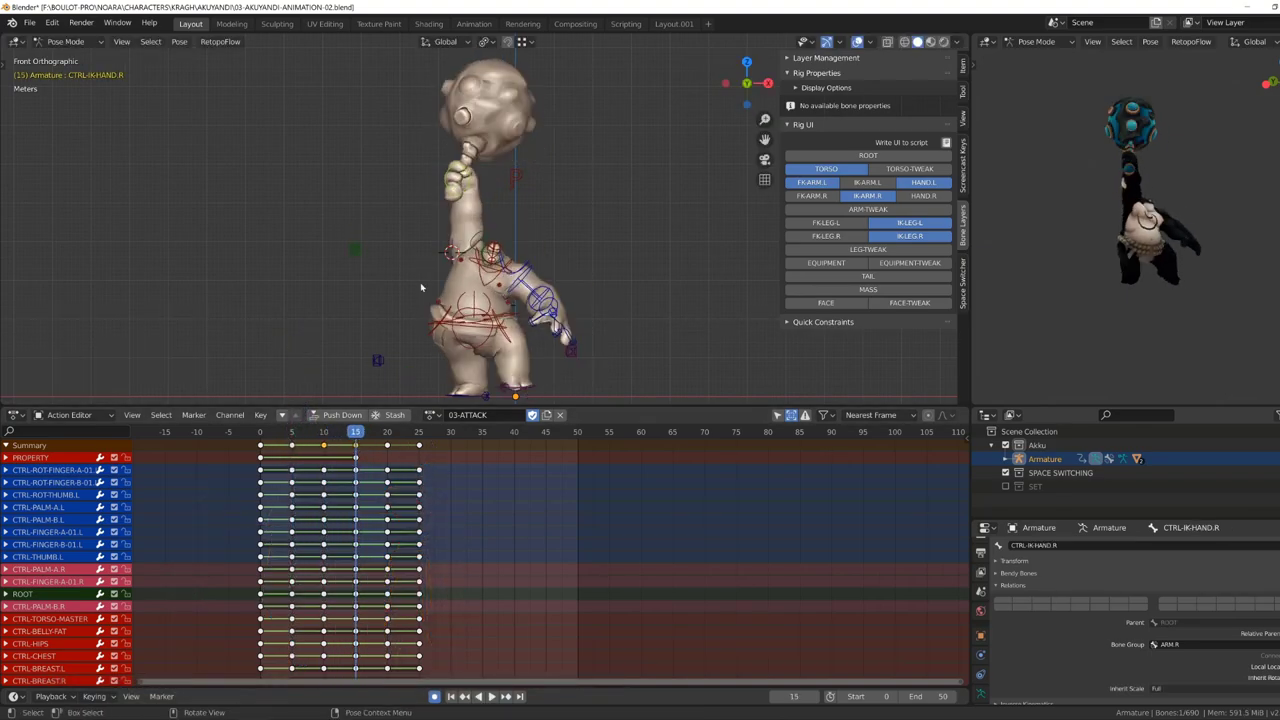
scroll(420, 287, "up", 3)
key("KP_3")
At frame 20, rotate the right hand control about Z and key it.
key("Up")
middle_click_drag(420, 280, 418, 265, "shift")
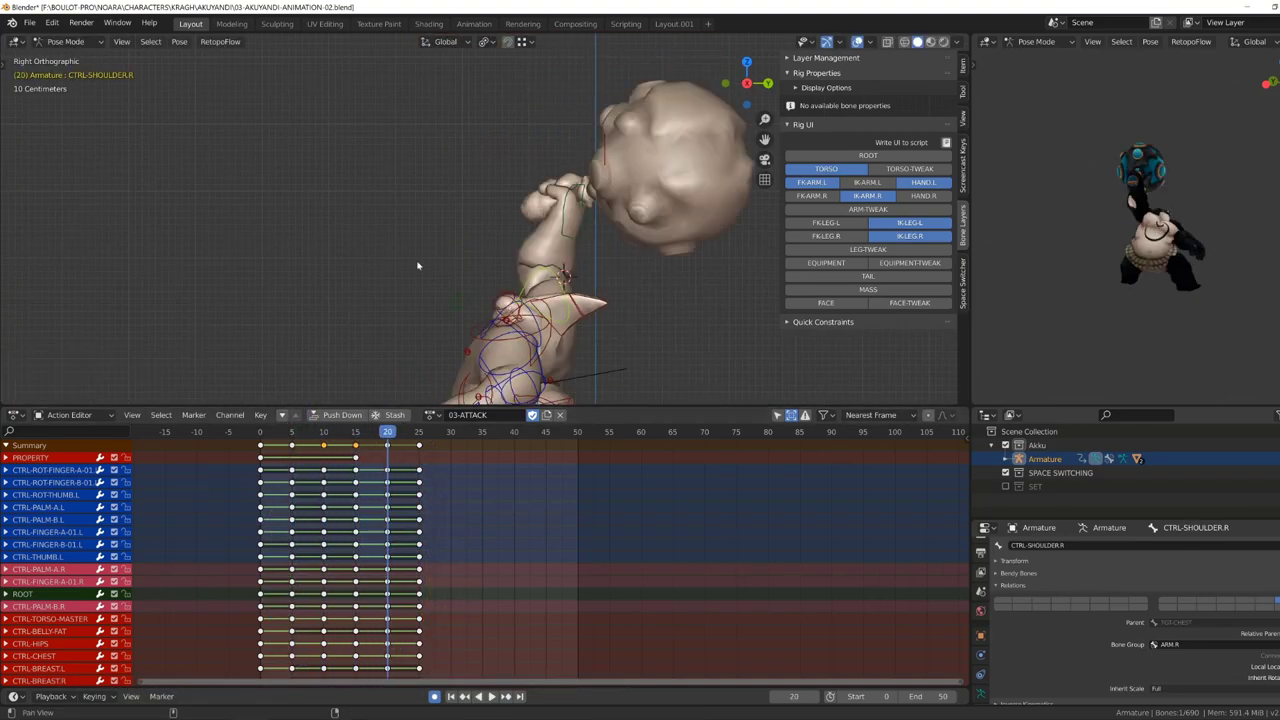
scroll(418, 265, "down", 3)
key("r")
key("z")
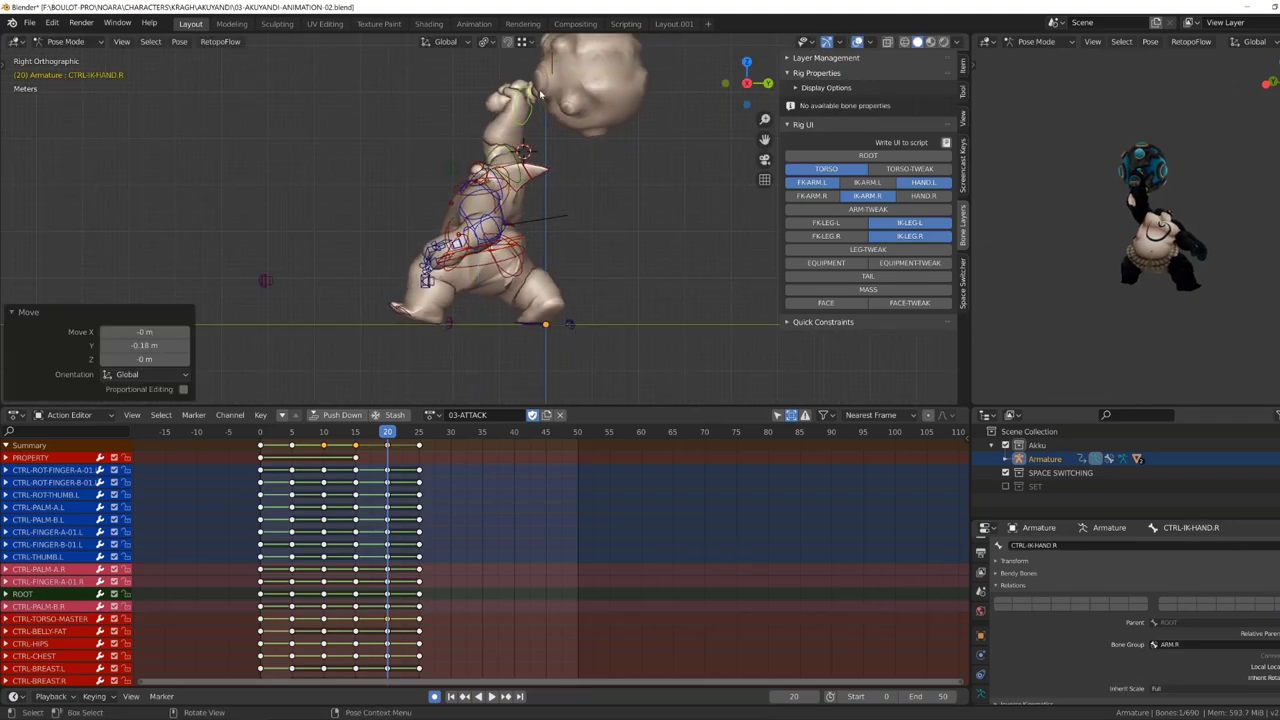
left_click(540, 93)
Replay to frame 25 and select the left foot control to copy the pose.
key("space")
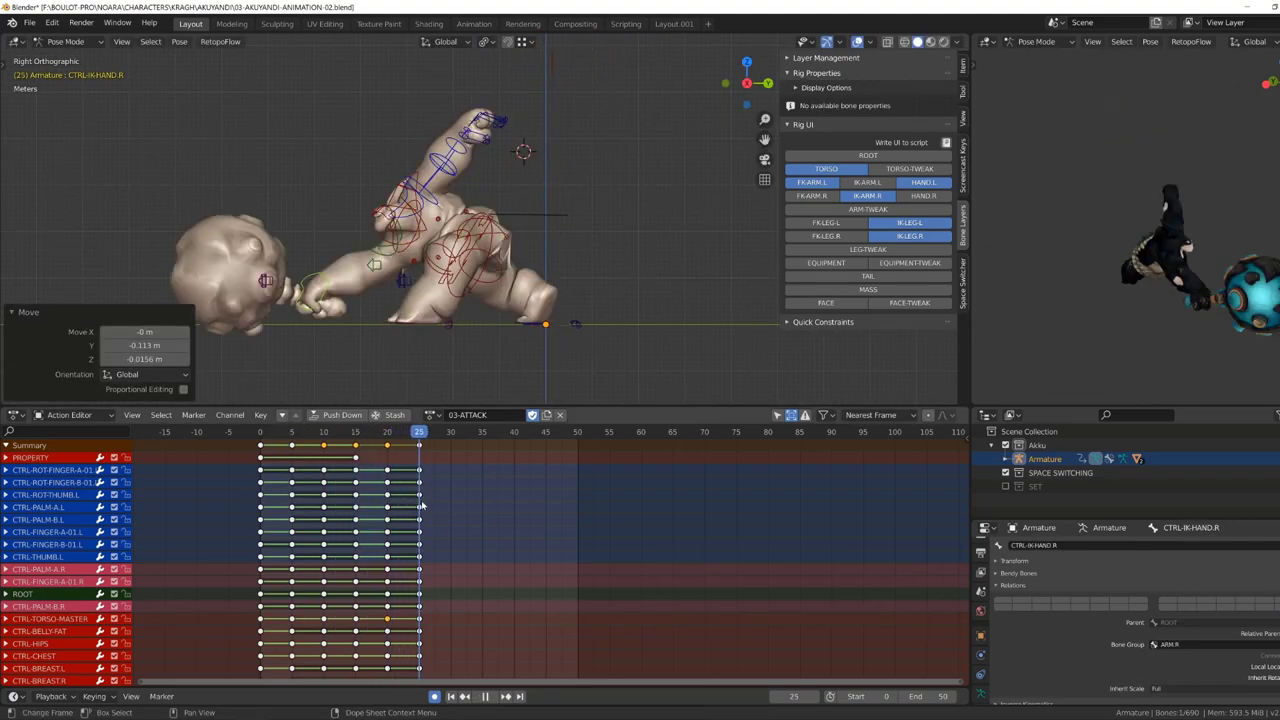
key("space")
mouse_move(430, 300)
middle_mouse_down()
mouse_move(480, 380)
mouse_move(529, 371)
middle_mouse_up()
left_click(488, 390)
key("space")
Paste the copied pose onto the frame 25 slam key and stop at frame 26.
key("ctrl+c")
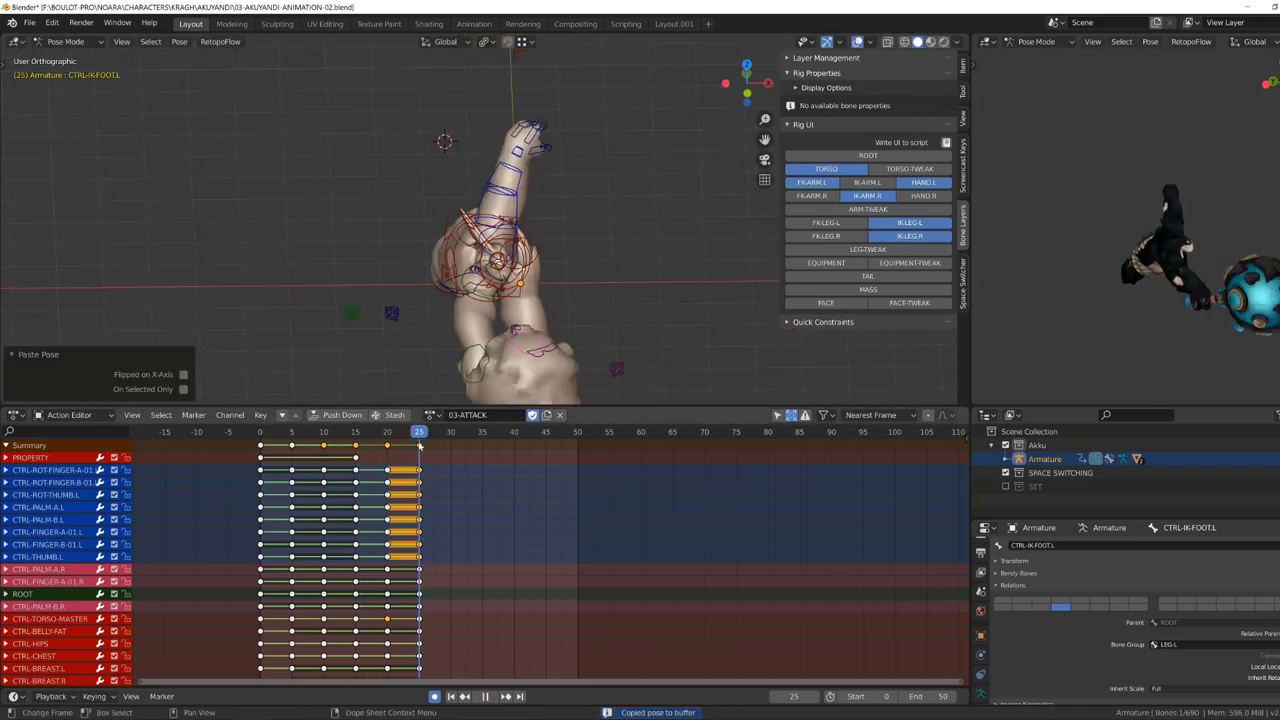
key("space")
middle_click_drag(522, 250, 532, 235)
middle_click_drag(542, 351, 580, 320)
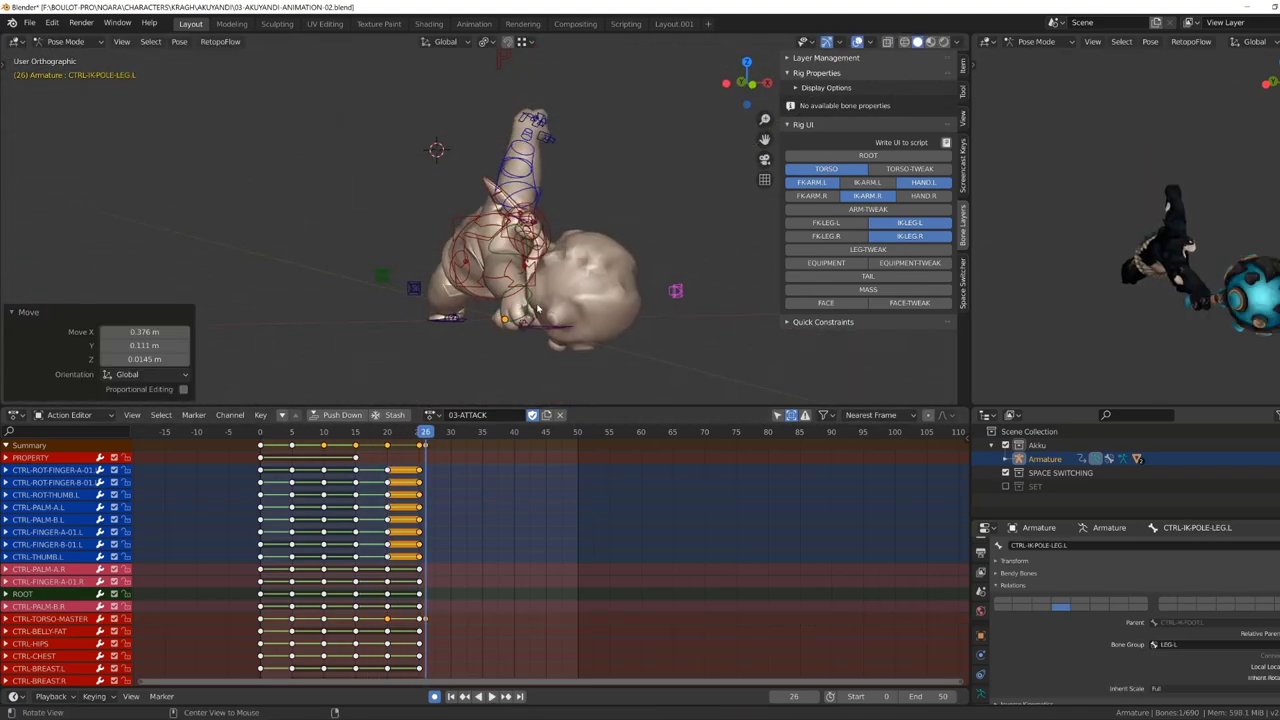
At frame 26, move the right arm pole and rotate the hand and arm controls.
left_click(600, 296)
key("g")
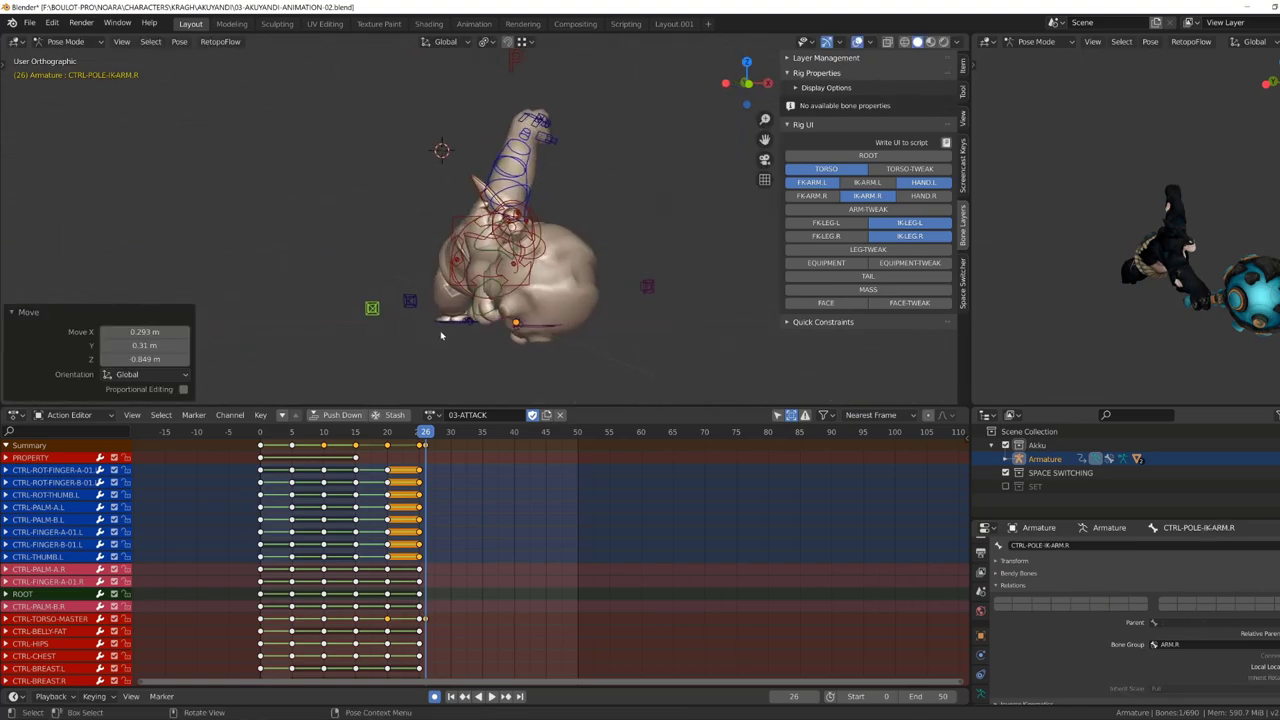
left_click(441, 335)
middle_click_drag(441, 335, 452, 305)
key("r")
left_click(448, 322)
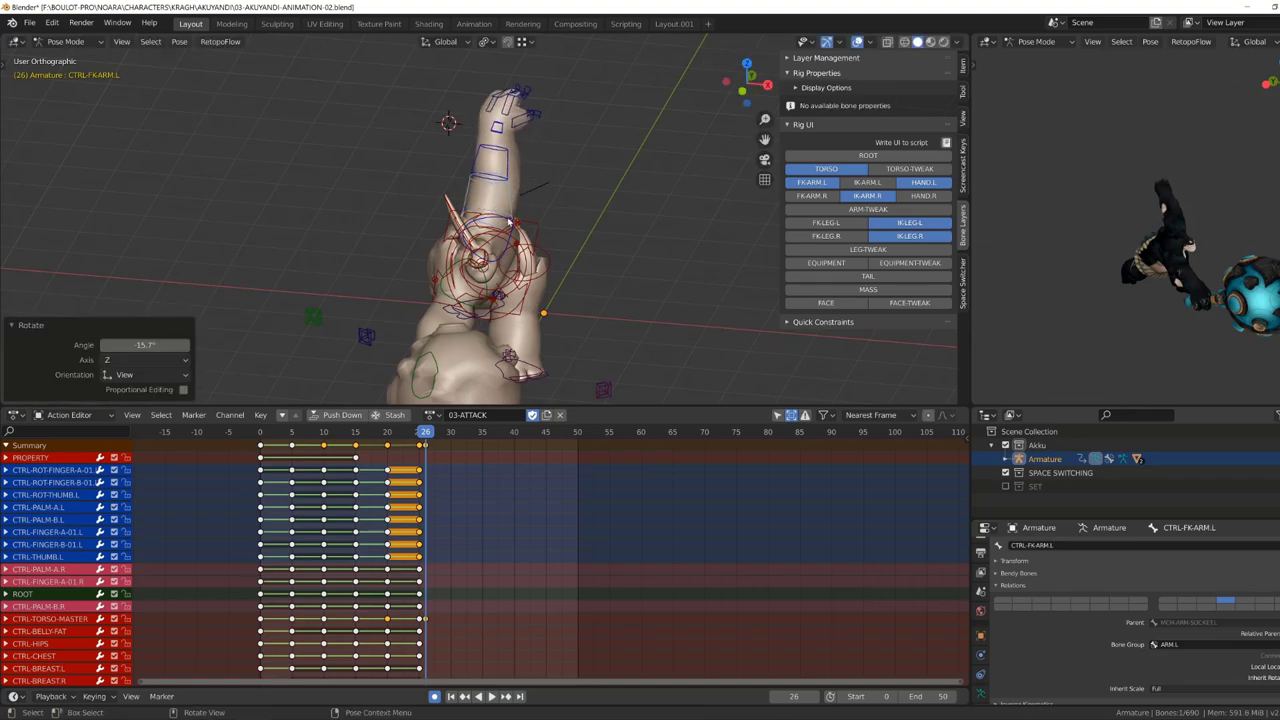
Deselect all bones and scrub back to the wind-up frames.
middle_click_drag(546, 155, 583, 177, "alt")
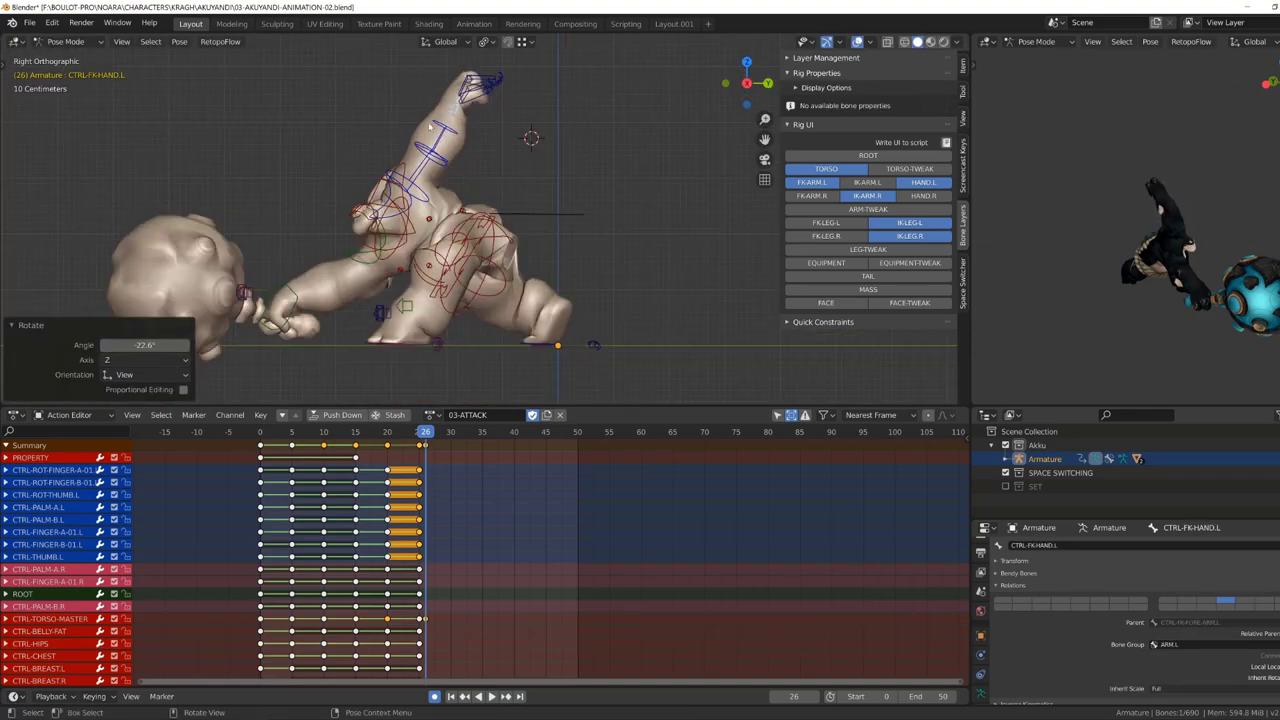
left_click(431, 450)
left_click_drag(297, 434, 325, 478)
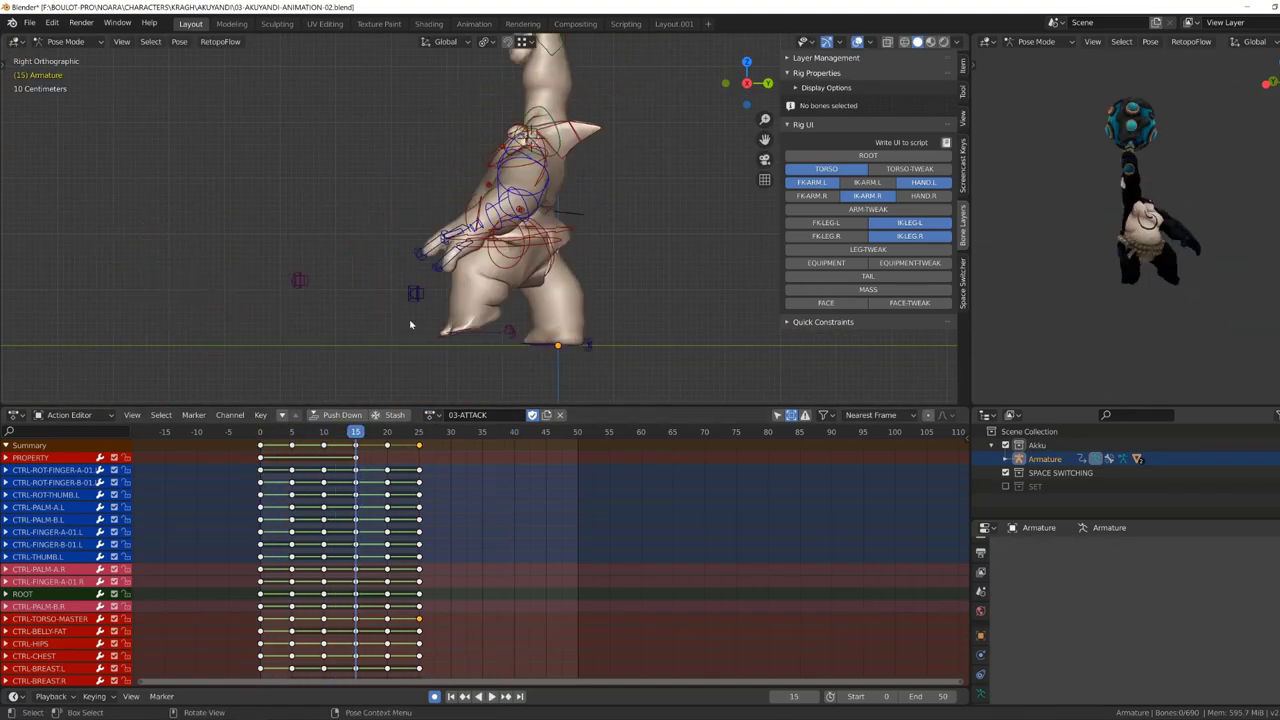
Nudge CTRL-TORSO-MASTER at frame 15, then reselect and rework the torso at the next key.
left_click_drag(518, 240, 513, 240)
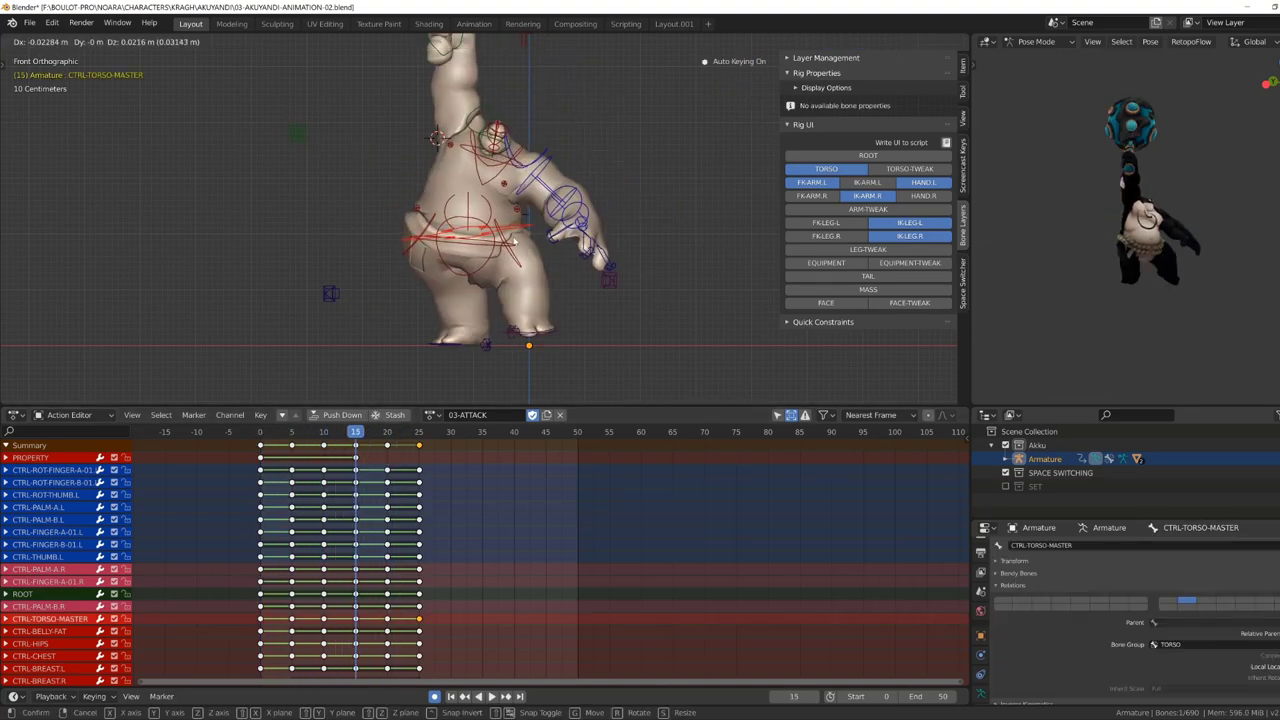
left_click(411, 258)
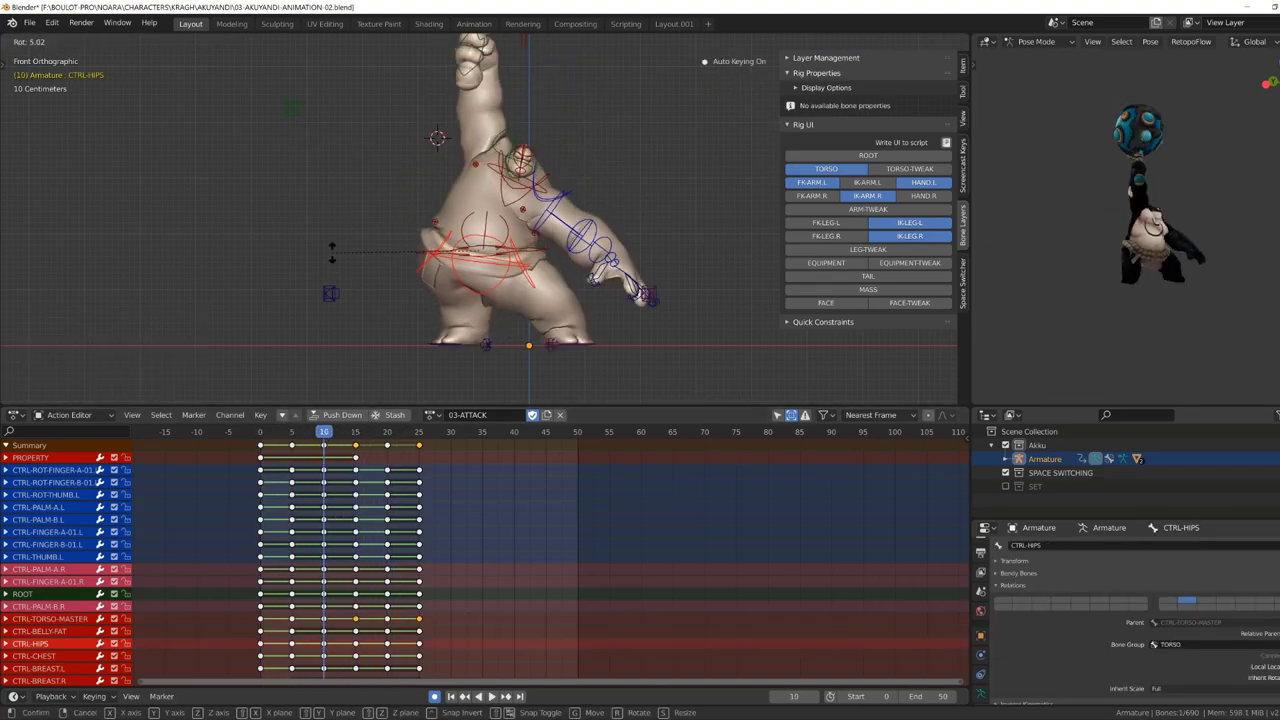
left_click_drag(368, 449, 387, 443)
left_click(490, 265)
middle_click_drag(490, 265, 463, 357)
left_click(562, 265)
At frame 10, cancel the stray rotation and move the torso vertically in front view.
key("Right")
key("Right")
key("Right")
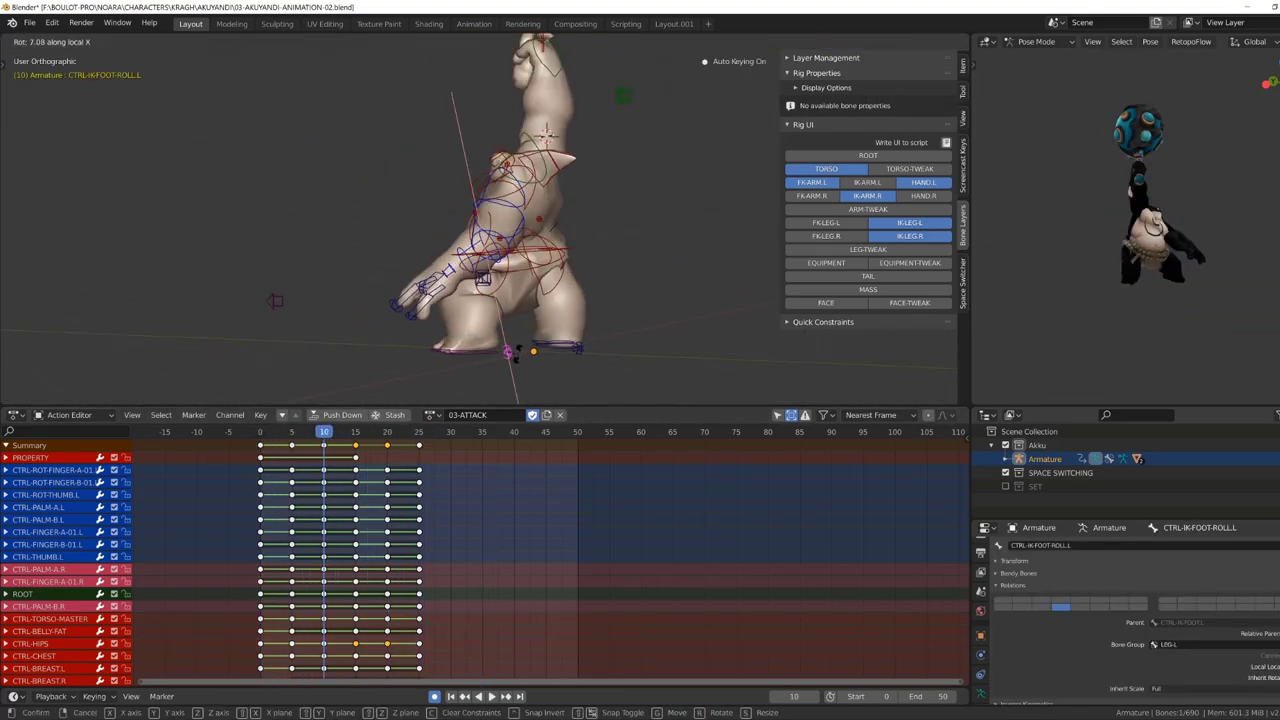
right_click(497, 316)
key("KP_1")
left_click(513, 246)
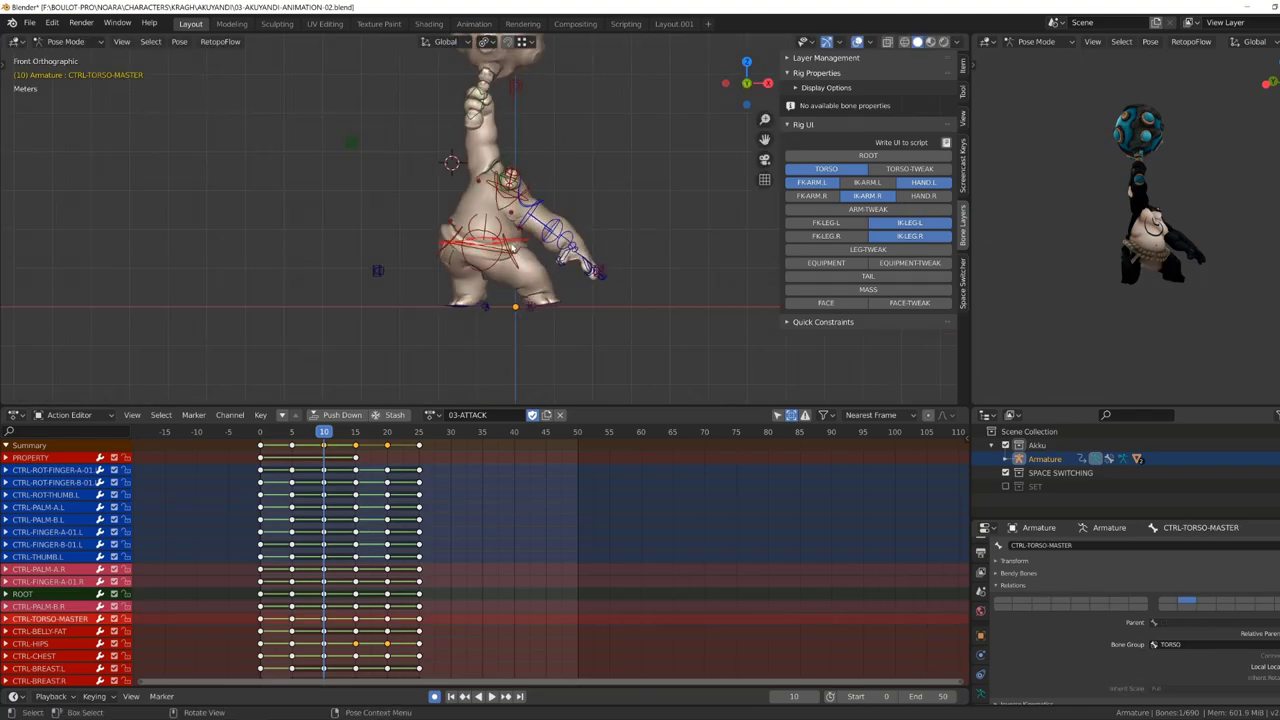
left_click(520, 221)
left_click(338, 458)
Slide the selected keys two frames earlier in the Action Editor and confirm the torso shift.
left_click(541, 352)
key("alt+a")
key("g")
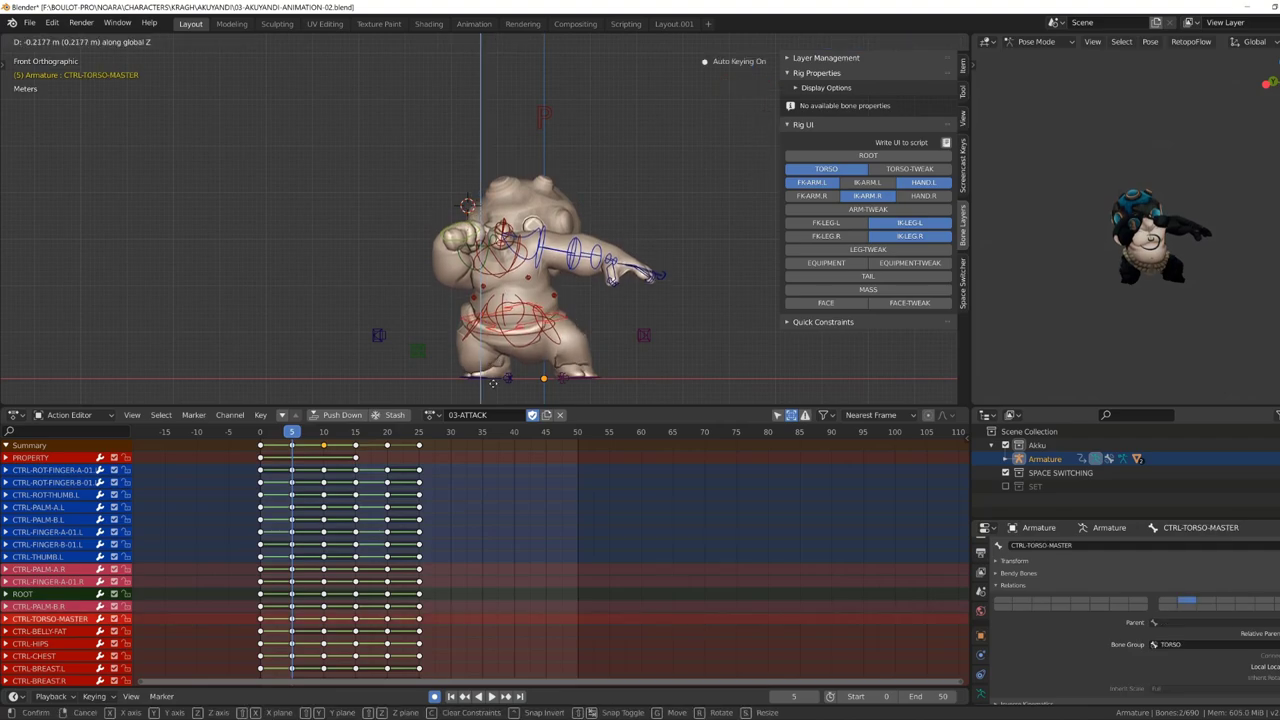
key("x")
left_click(537, 341)
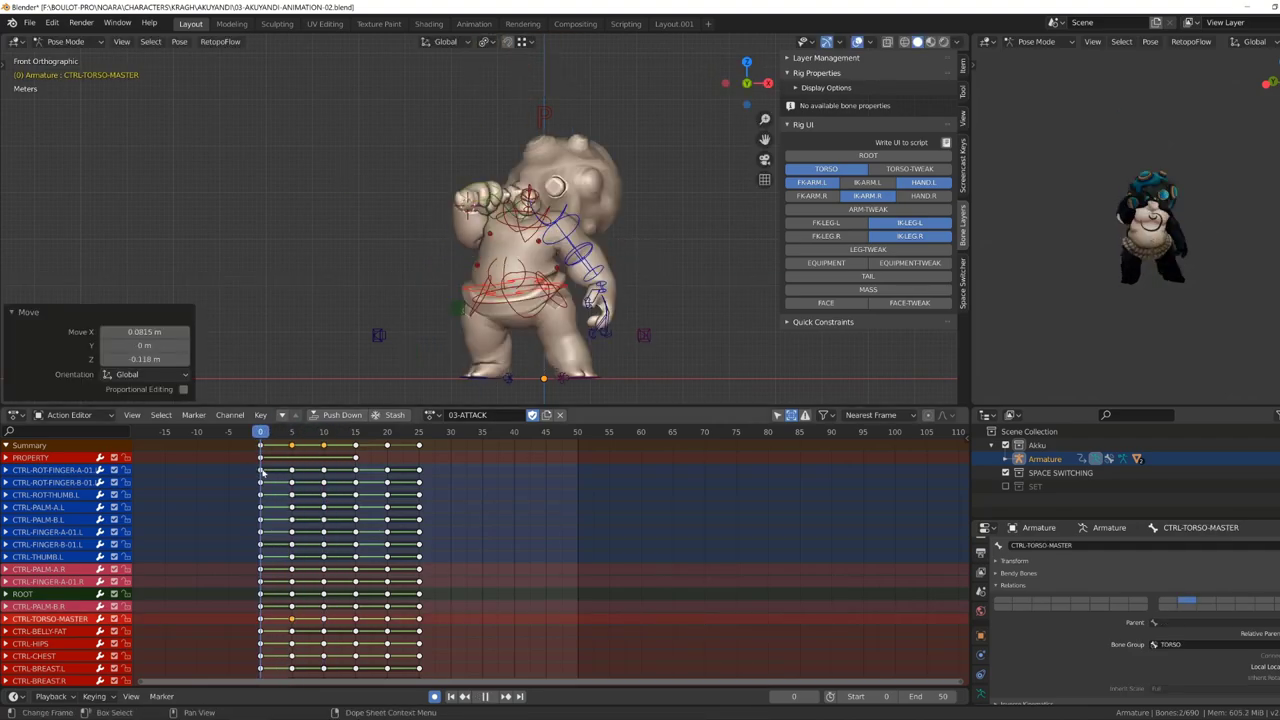
Select the chest control and replay the animation from frame 1 to check timing.
left_click(521, 262)
key("space")
scroll(504, 270, "up", 6, "alt")
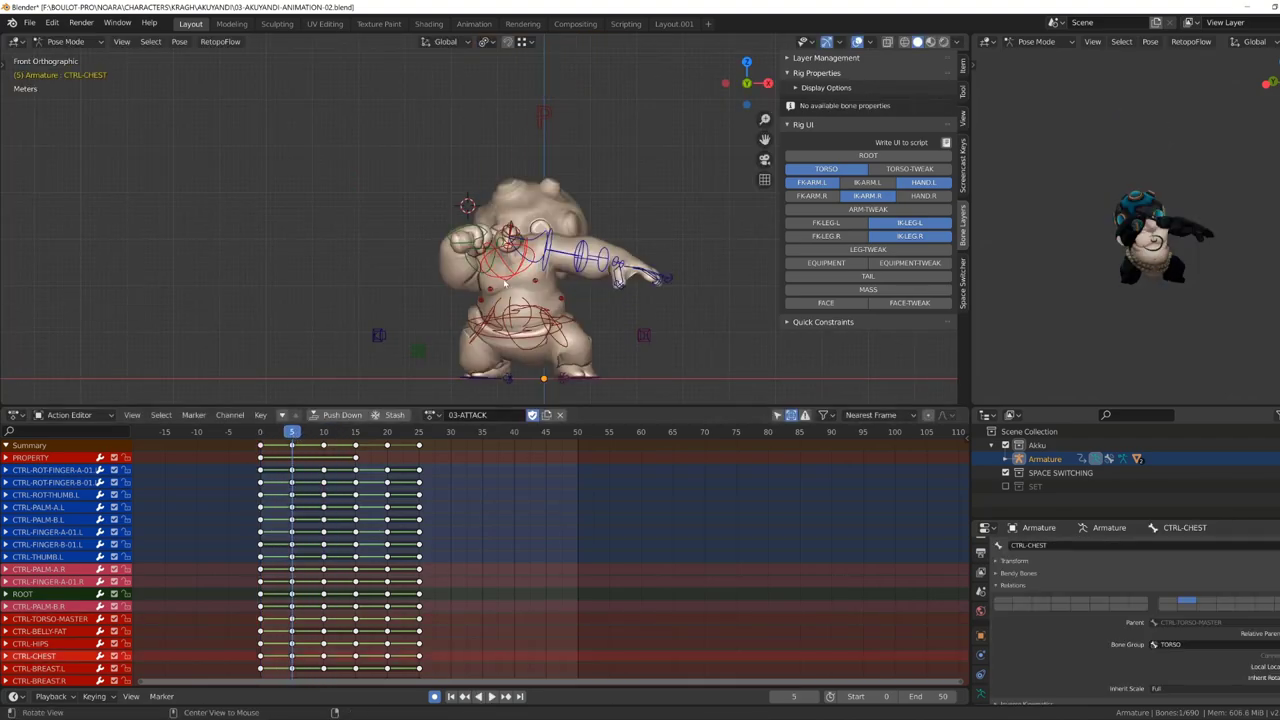
key("space")
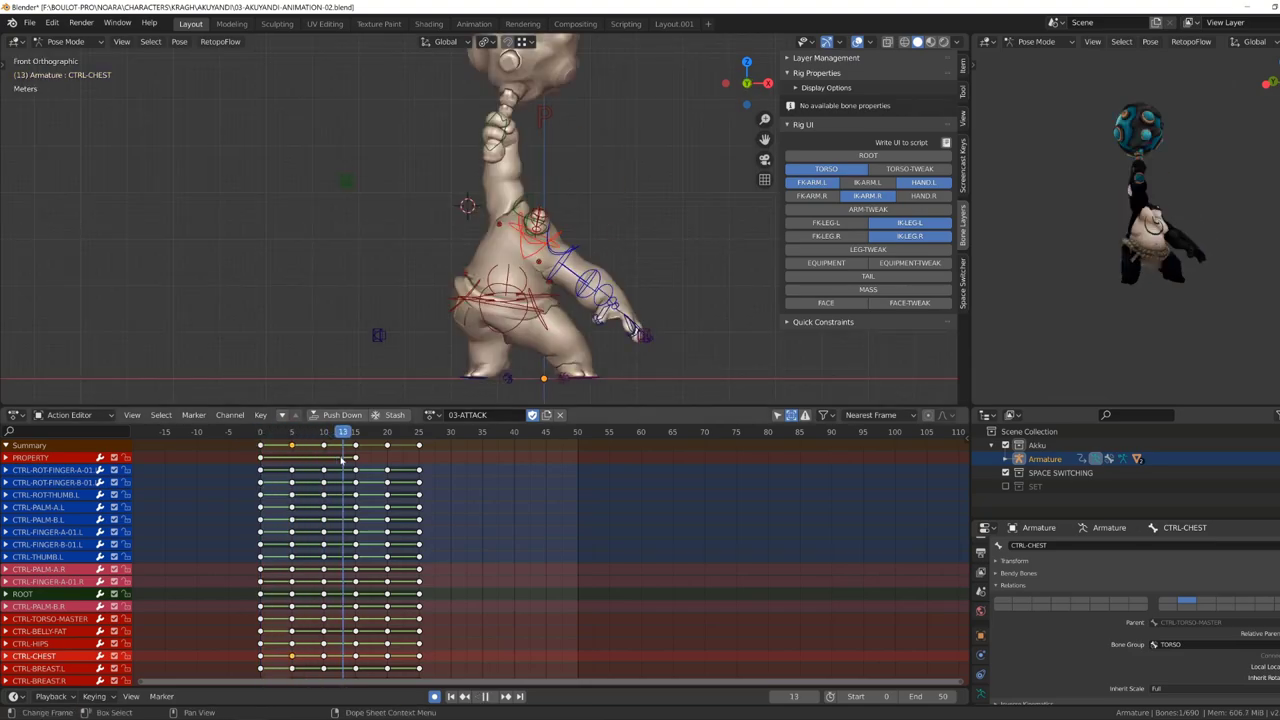
key("shift+Left")
key("space")
Rotate the left FK arm 2.57° at frame 7 and select the keys around frame 15.
middle_click_drag(520, 240, 571, 232)
left_click(571, 232)
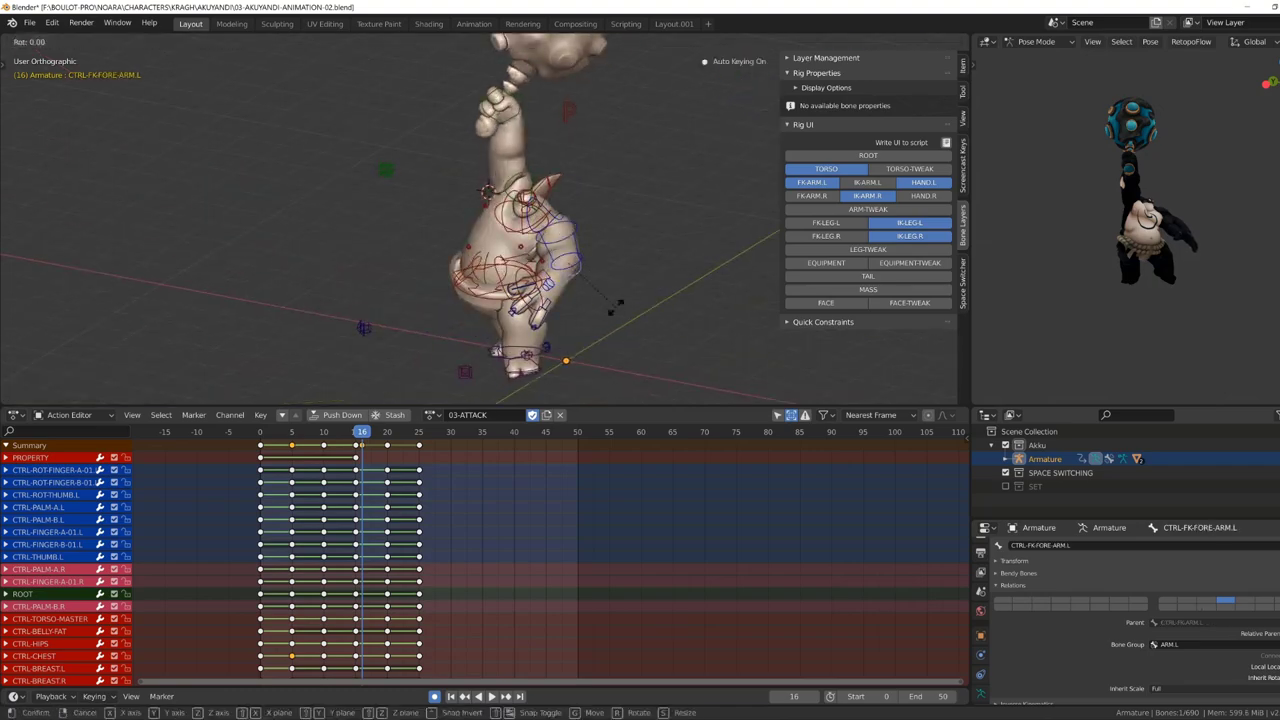
key("ctrl+z")
key("Escape")
left_click(520, 200)
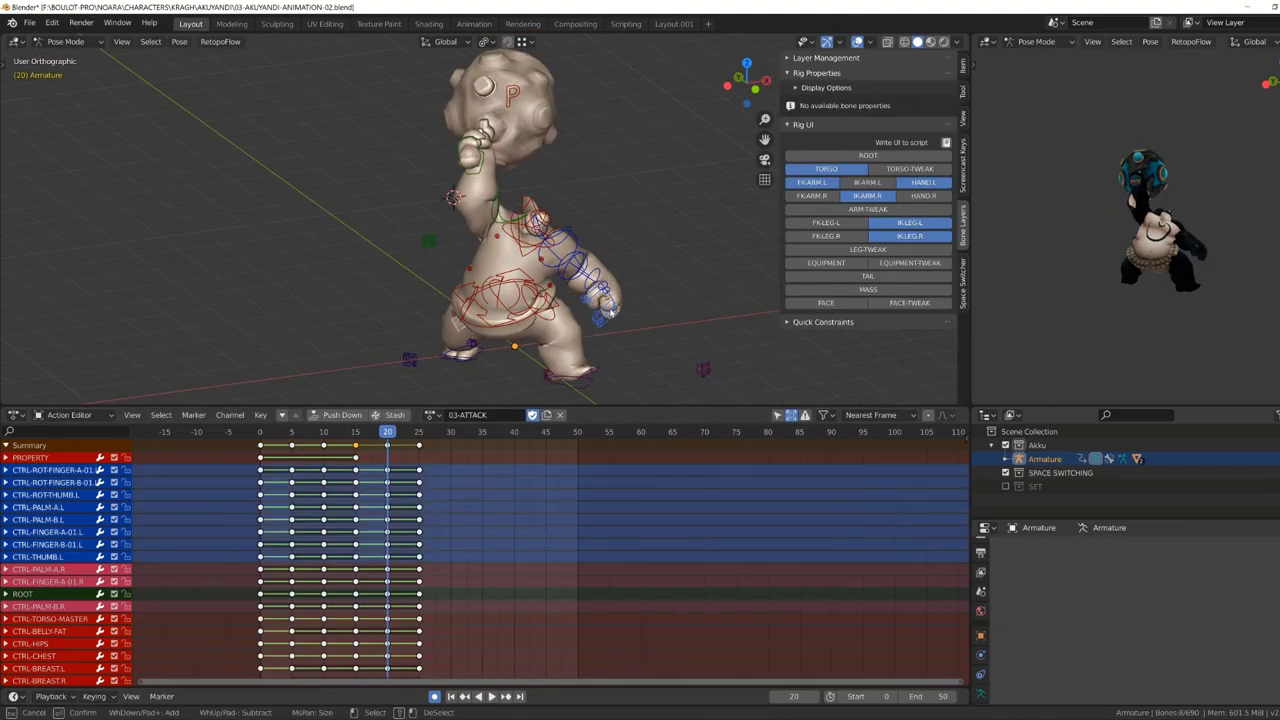
key("r")
left_click(600, 250)
middle_click_drag(600, 250, 666, 284)
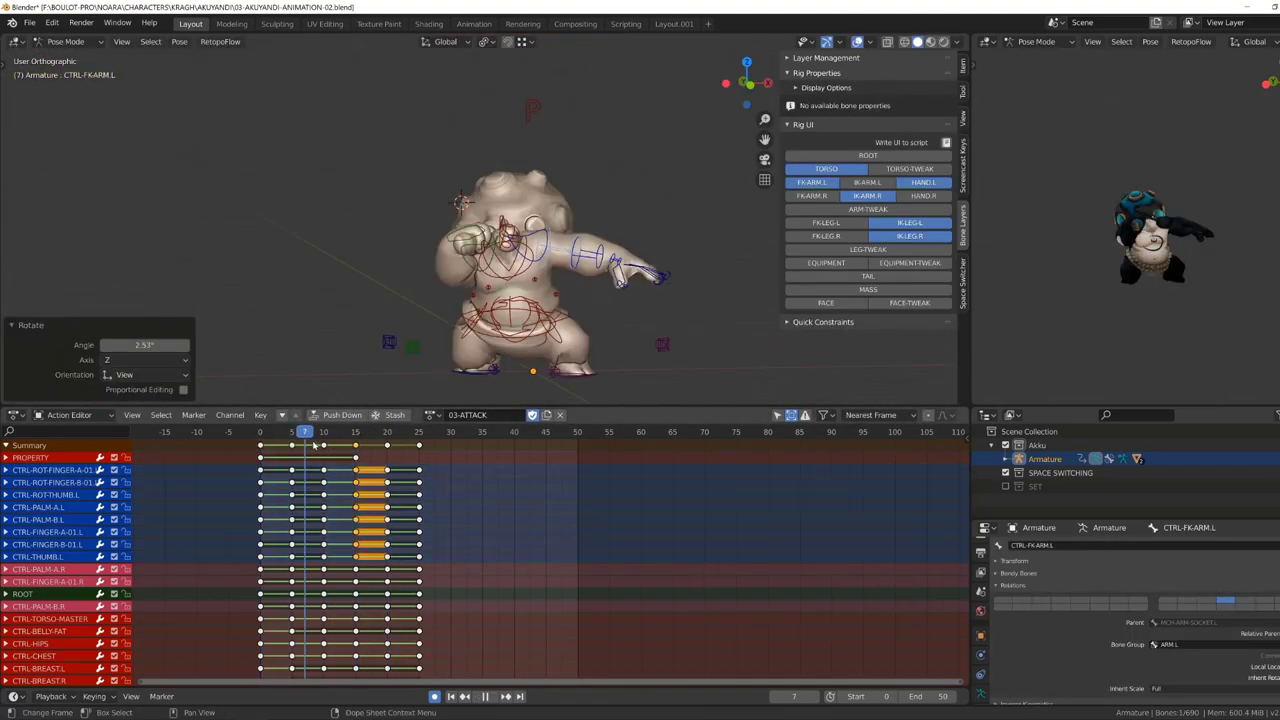
Move the torso master in front view and check the pose in the Layout.001 workspace.
left_click(50, 618)
key("KP_1")
key("g")
key("Return")
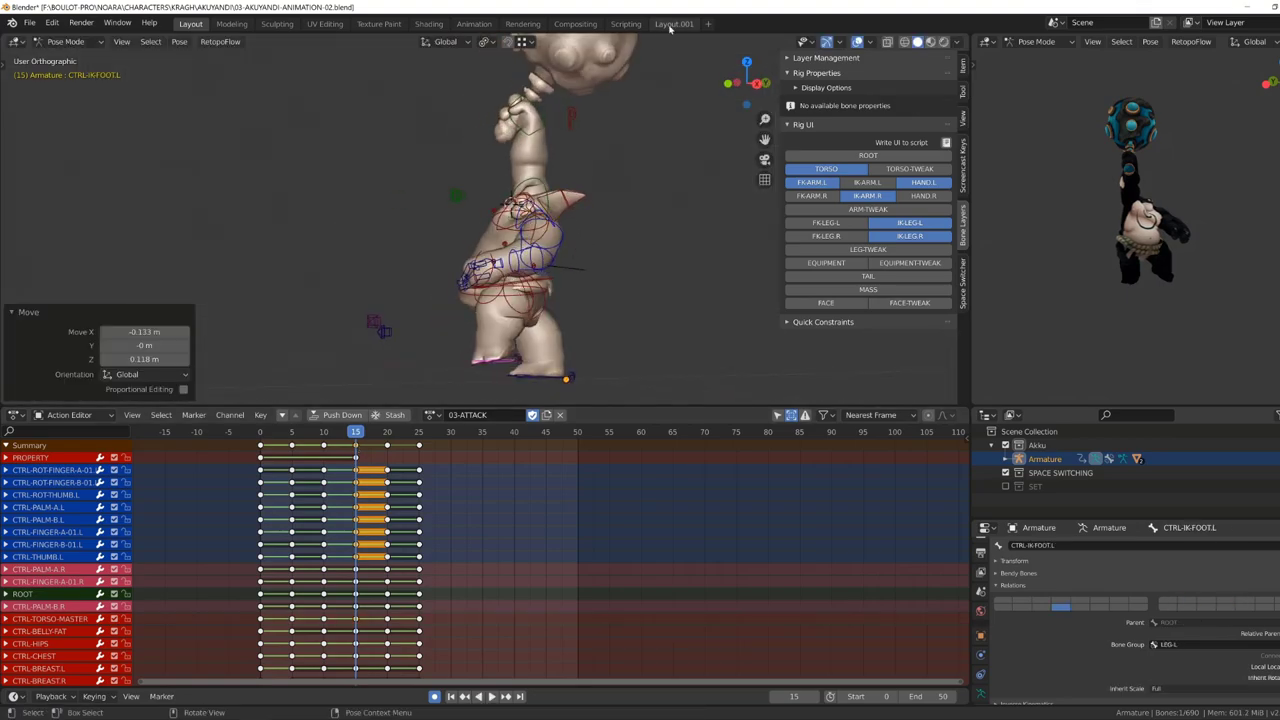
left_click(674, 23)
key("Up")
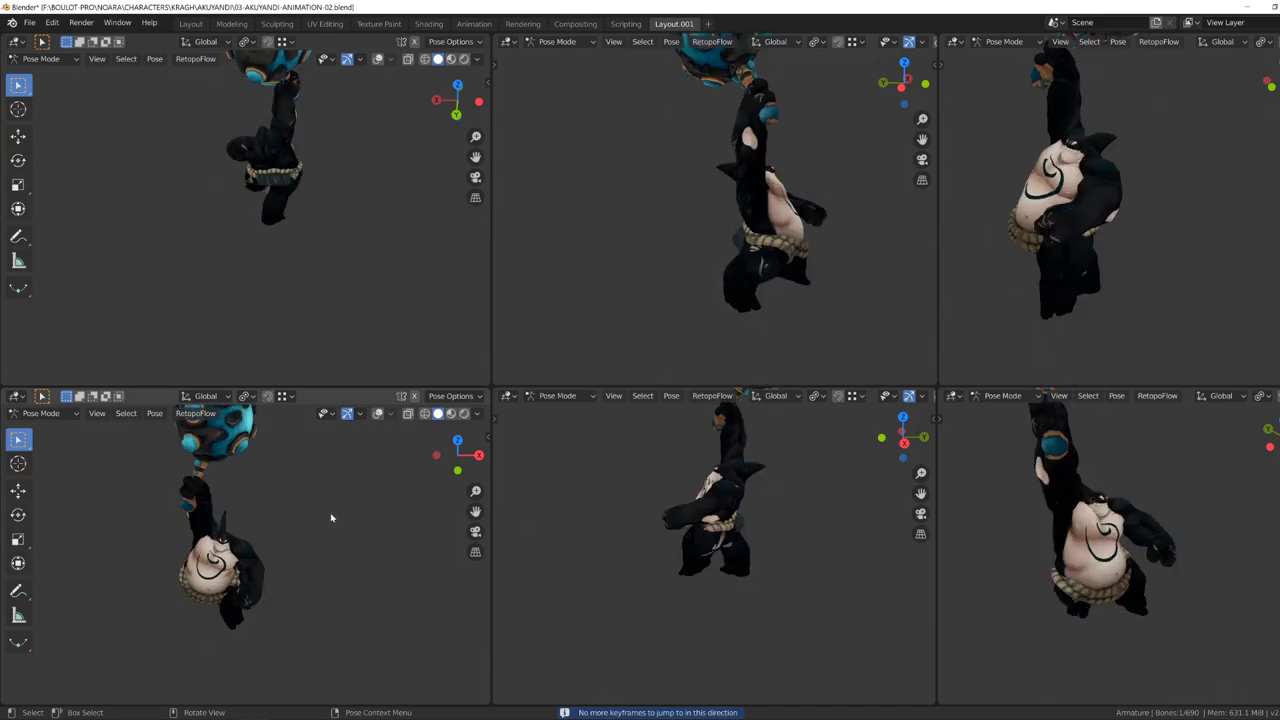
key("ctrl+Page_Down")
Rotate the right IK hand control slightly.
left_click(570, 118)
key("r")
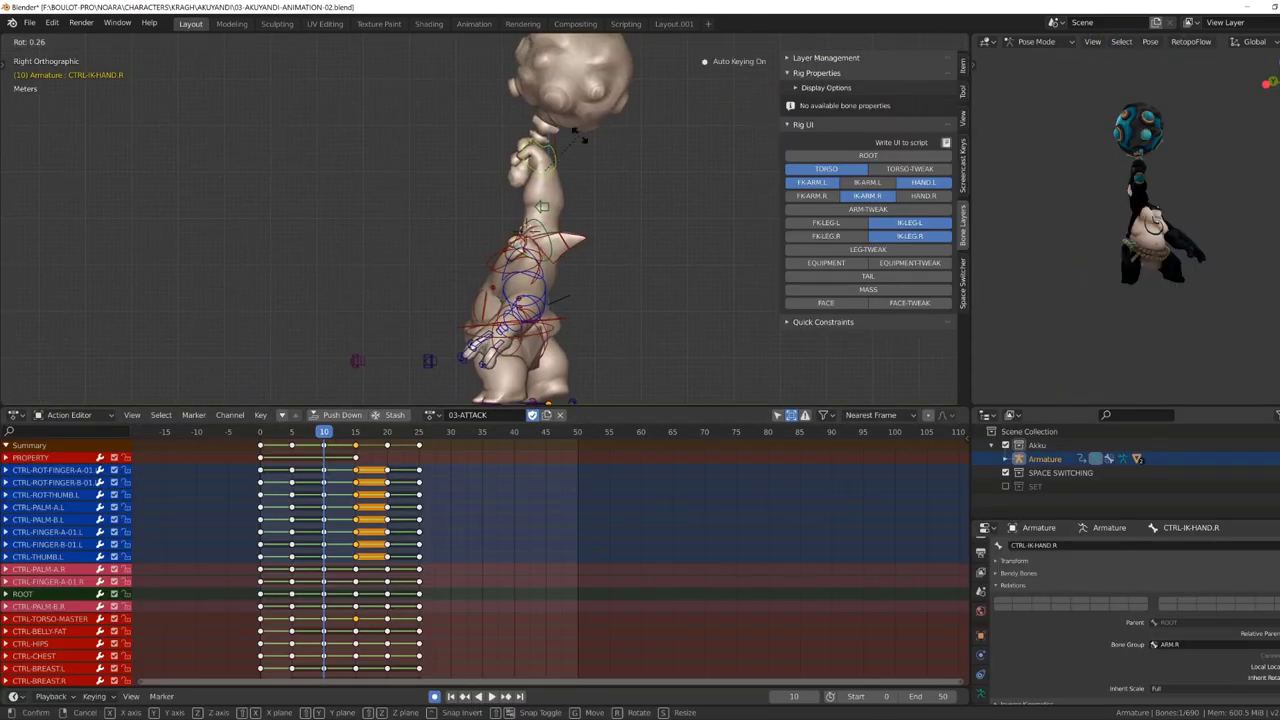
left_click(461, 178)
Nudge the right IK hand at frame 1 and play through to frame 16.
key("g")
left_click(461, 178)
key("KP_1")
key("space")
left_click(266, 432)
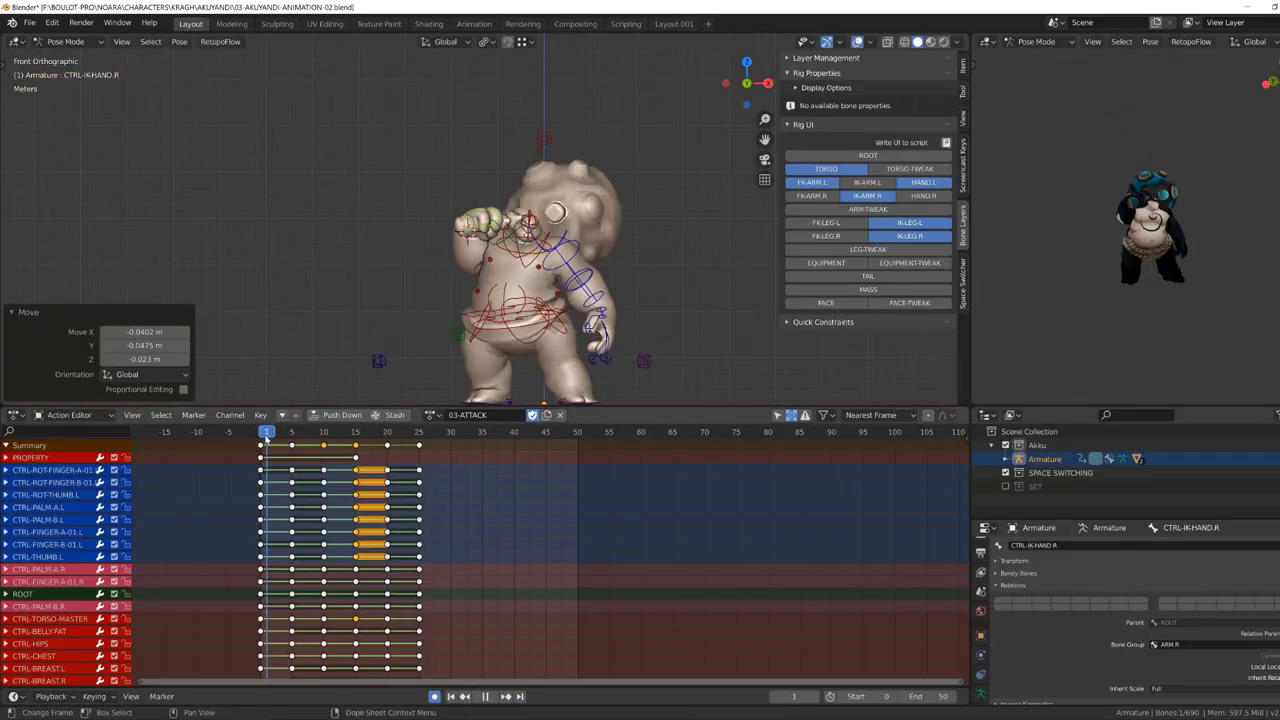
key("space")
Turn the right hand 0.123° at frame 16 and replay the attack to frame 25 in Right Ortho.
middle_click_drag(500, 200, 536, 151)
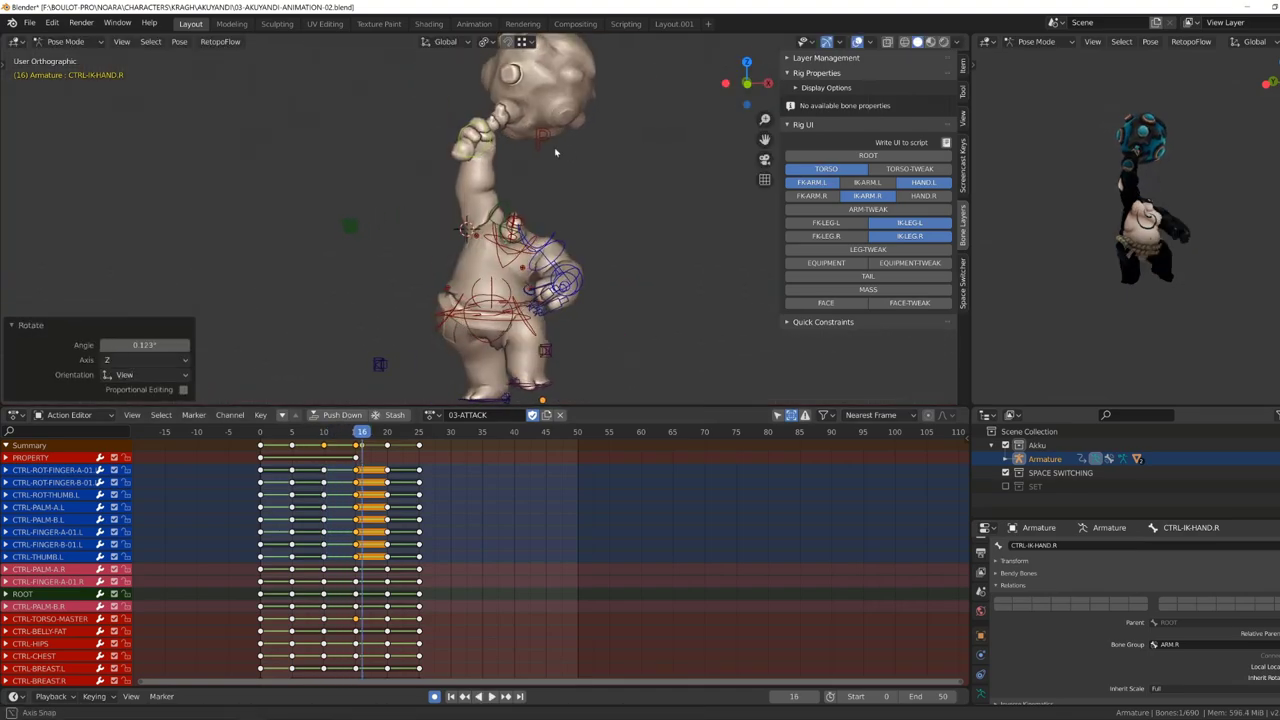
key("alt+a")
key("space")
left_click(480, 180)
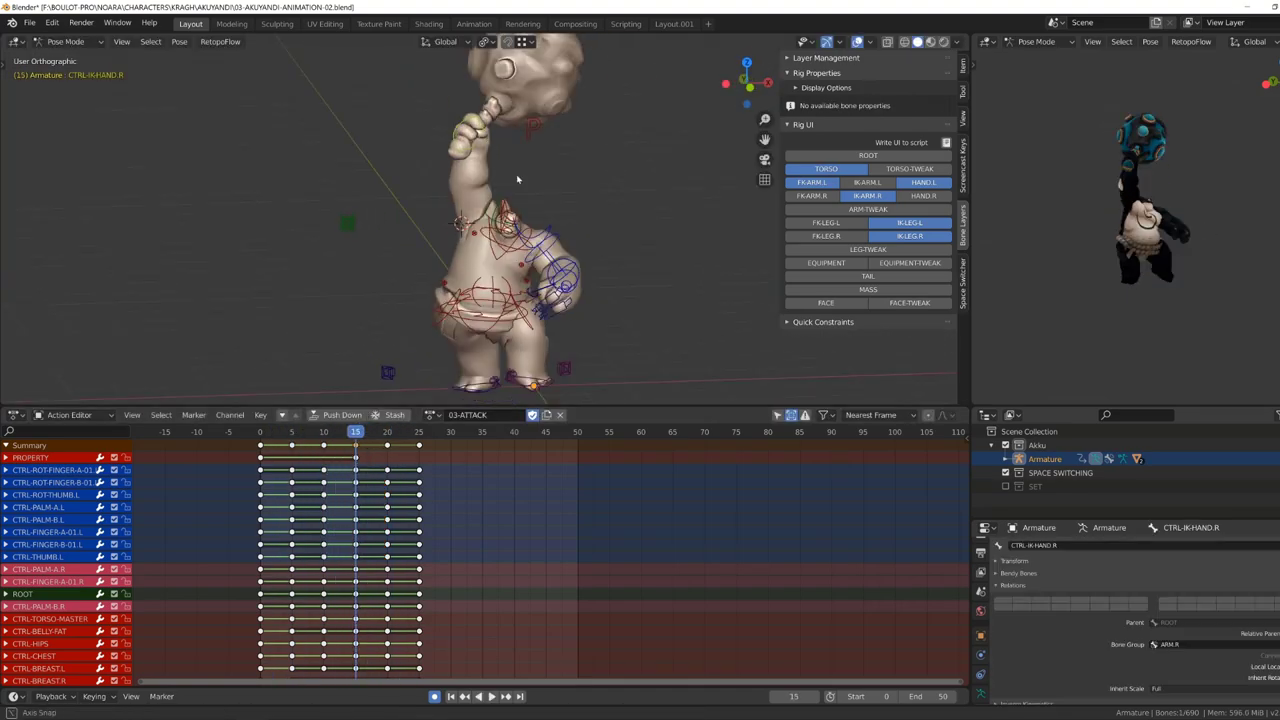
key("space")
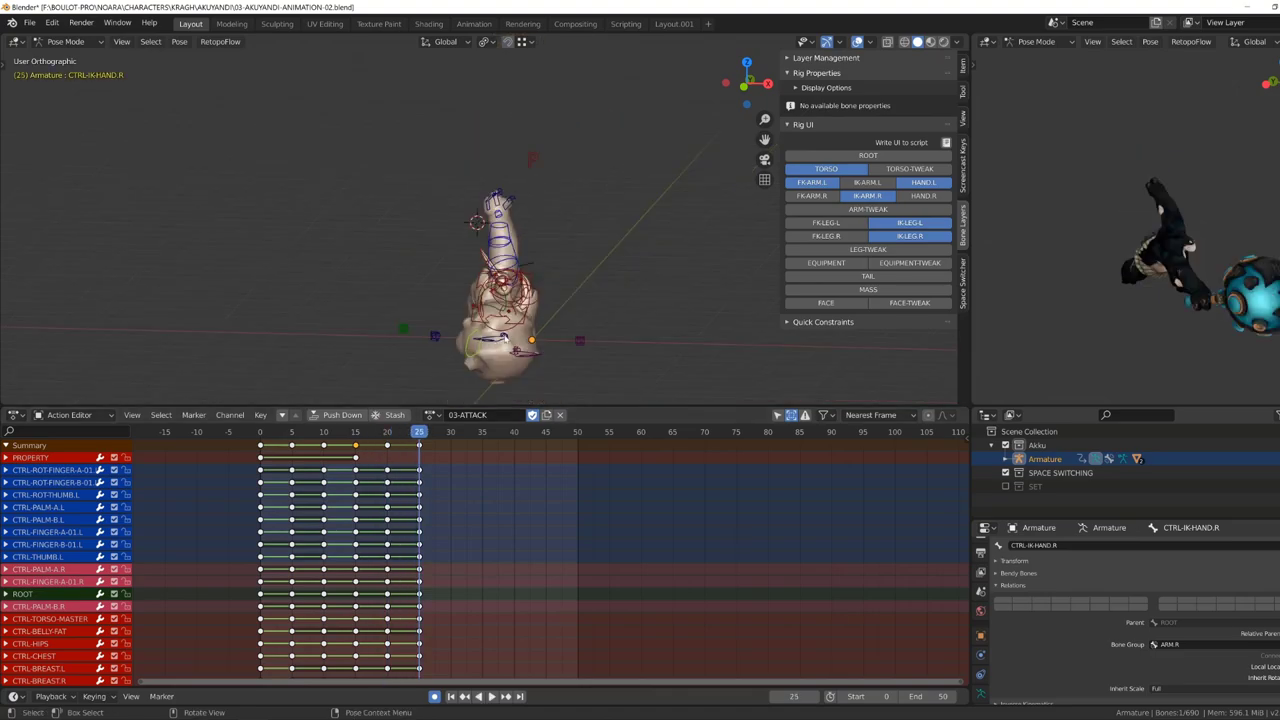
key("KP_3")
scroll(385, 469, "up", 5)
key("space")
At frame 30, move and key the torso master, then rotate the torso.
left_click(522, 241)
scroll(522, 241, "up", 3)
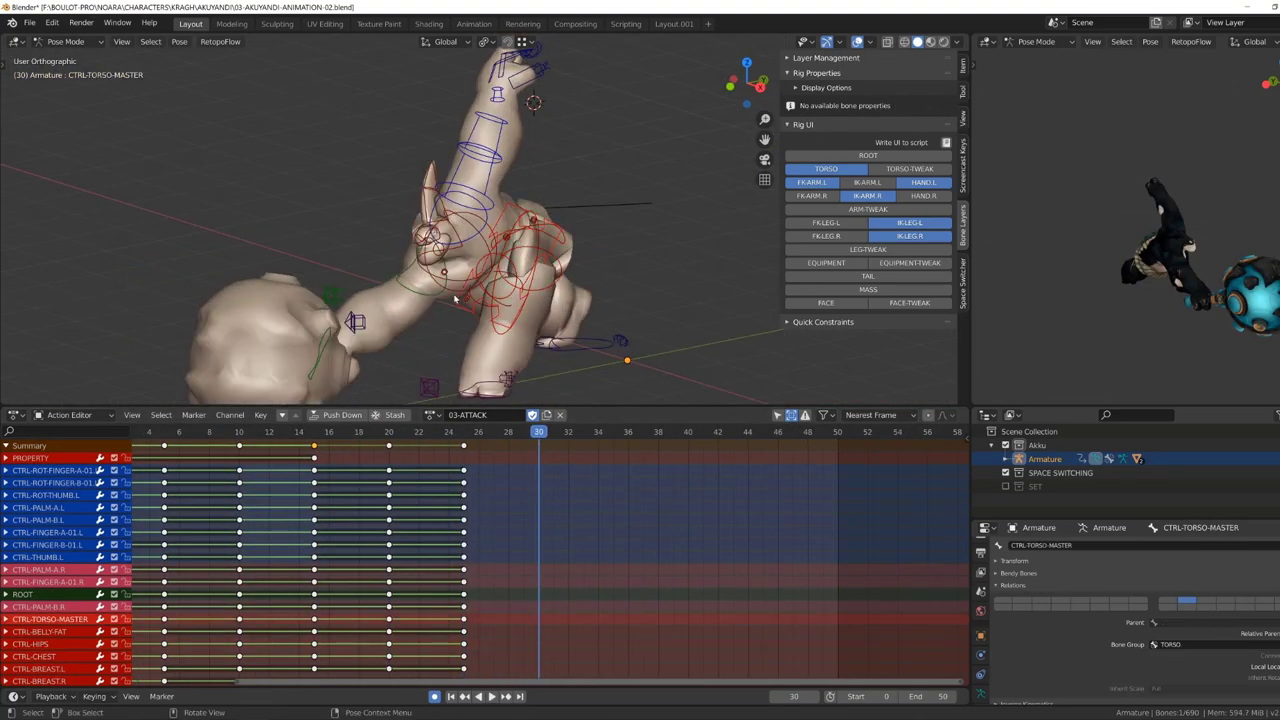
key("g")
left_click(700, 300)
key("i")
middle_click_drag(614, 273, 590, 286)
left_click(590, 286)
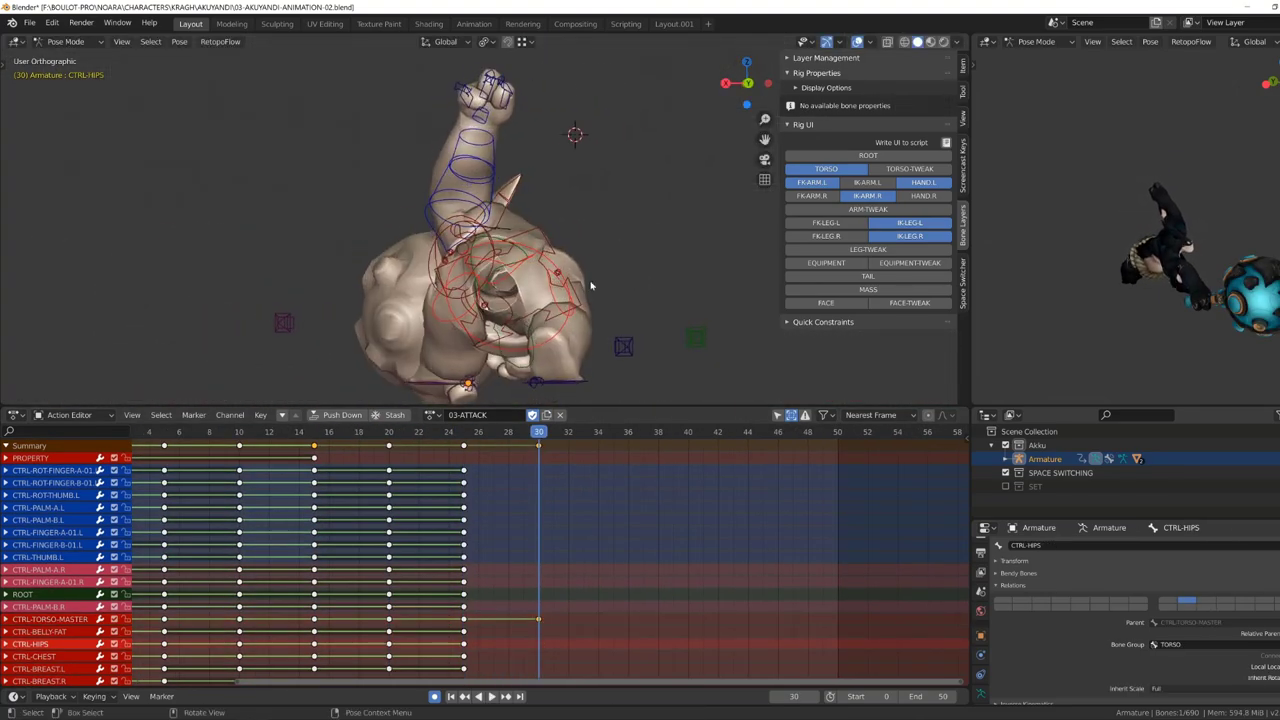
left_click(536, 318)
mouse_move(536, 318)
middle_mouse_down()
mouse_move(575, 240)
mouse_move(586, 251)
mouse_move(566, 255)
middle_mouse_up()
left_click(562, 288)
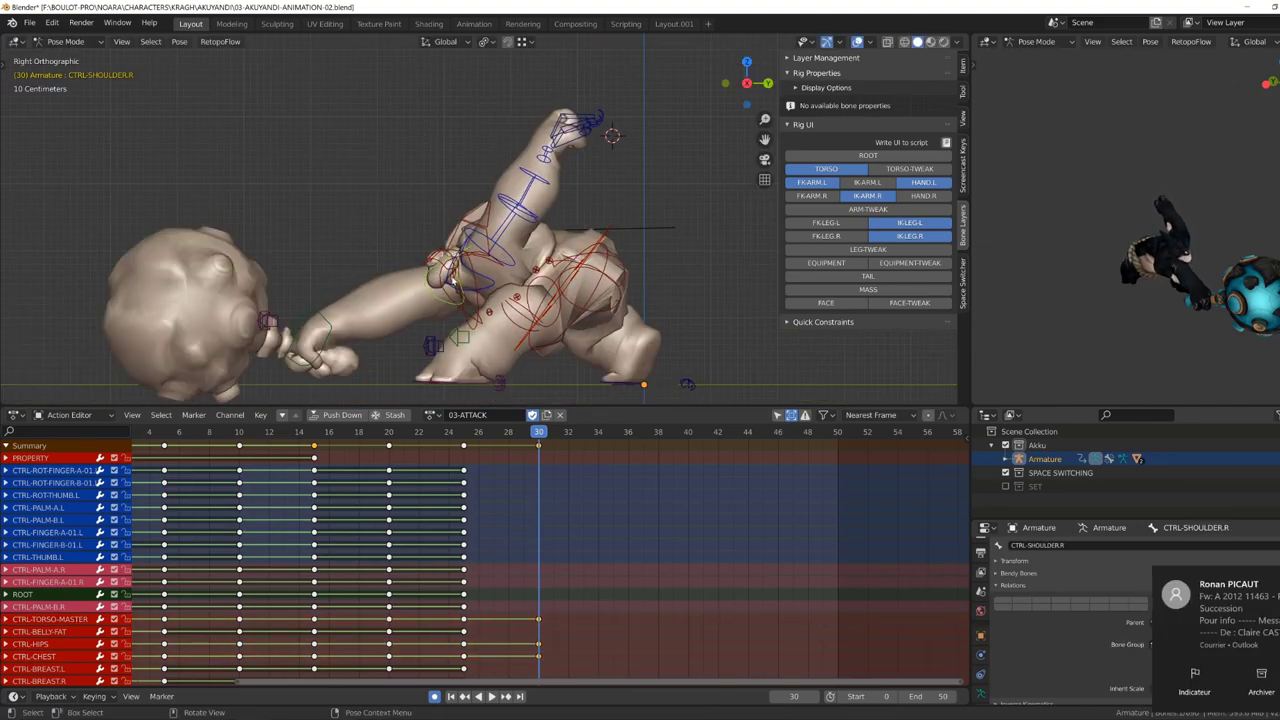
Rotate the neck control for the slam pose and select the right shoulder.
left_click(566, 255)
key("r")
middle_click_drag(494, 290, 470, 195)
left_click(480, 240)
key("r")
left_click(475, 220)
Move the mace hand vertically along Z, viewed from the top.
key("KP_7")
left_click(430, 276)
key("g")
key("z")
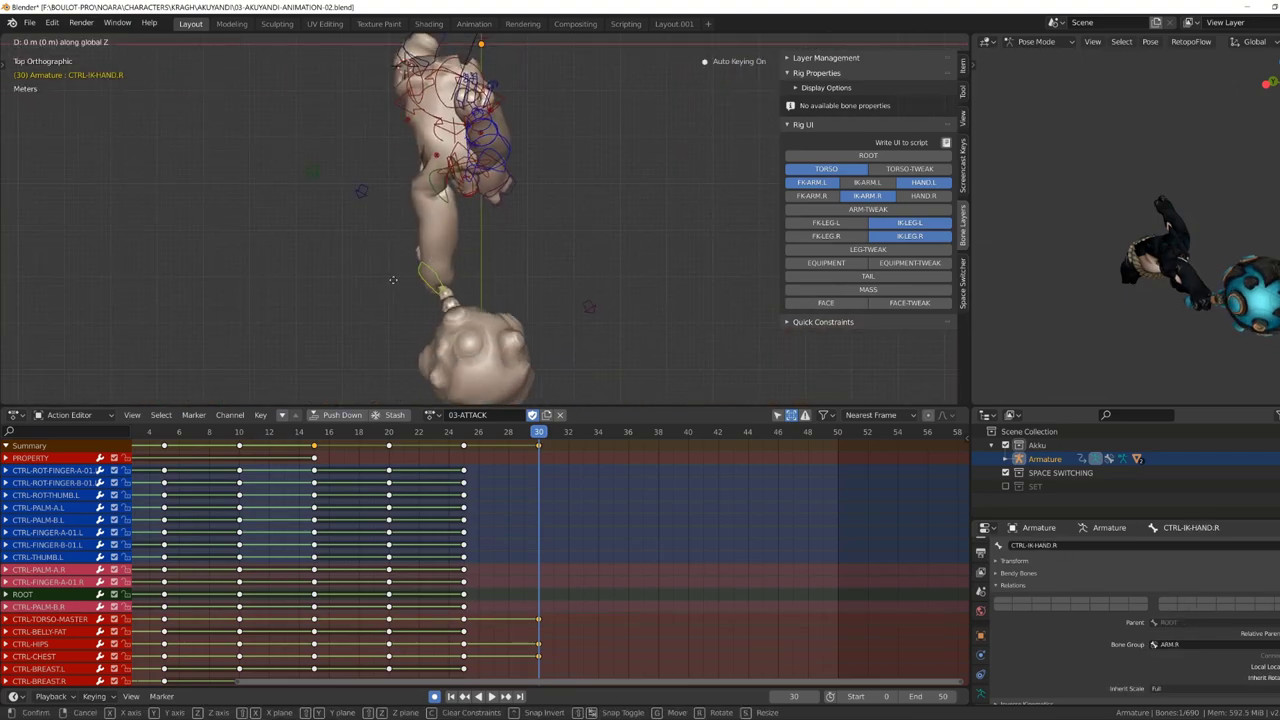
left_click(434, 256)
mouse_move(434, 256)
middle_mouse_down()
mouse_move(507, 185)
mouse_move(600, 220)
middle_mouse_up()
Rotate the chest control to about 37° at frame 30.
left_click(507, 185)
left_click(505, 285)
key("g")
left_click(600, 240)
key("r")
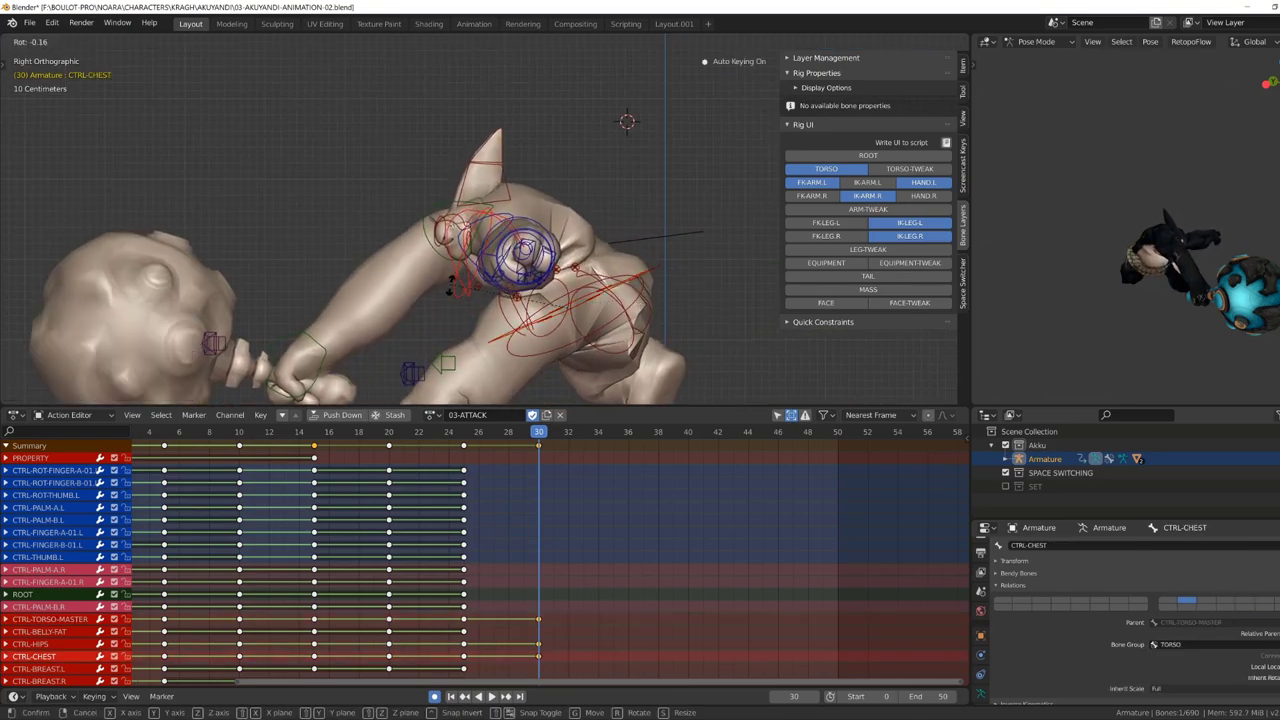
left_click(450, 283)
mouse_move(450, 283)
middle_mouse_down()
mouse_move(525, 218)
mouse_move(635, 255)
middle_mouse_up()
Rotate the left FK arm control into the slam pose.
left_click(525, 218)
key("r")
left_click(525, 218)
key("r")
left_click(593, 297)
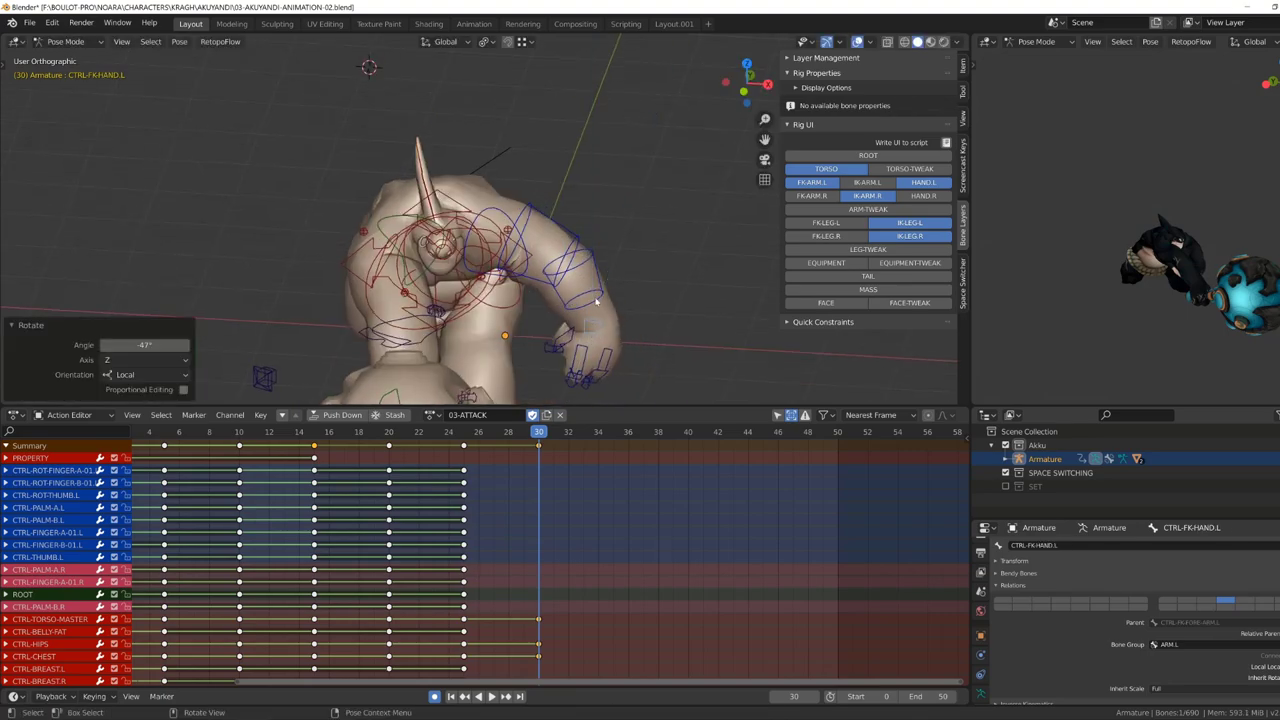
mouse_move(593, 297)
middle_mouse_down()
mouse_move(548, 255)
mouse_move(450, 300)
middle_mouse_up()
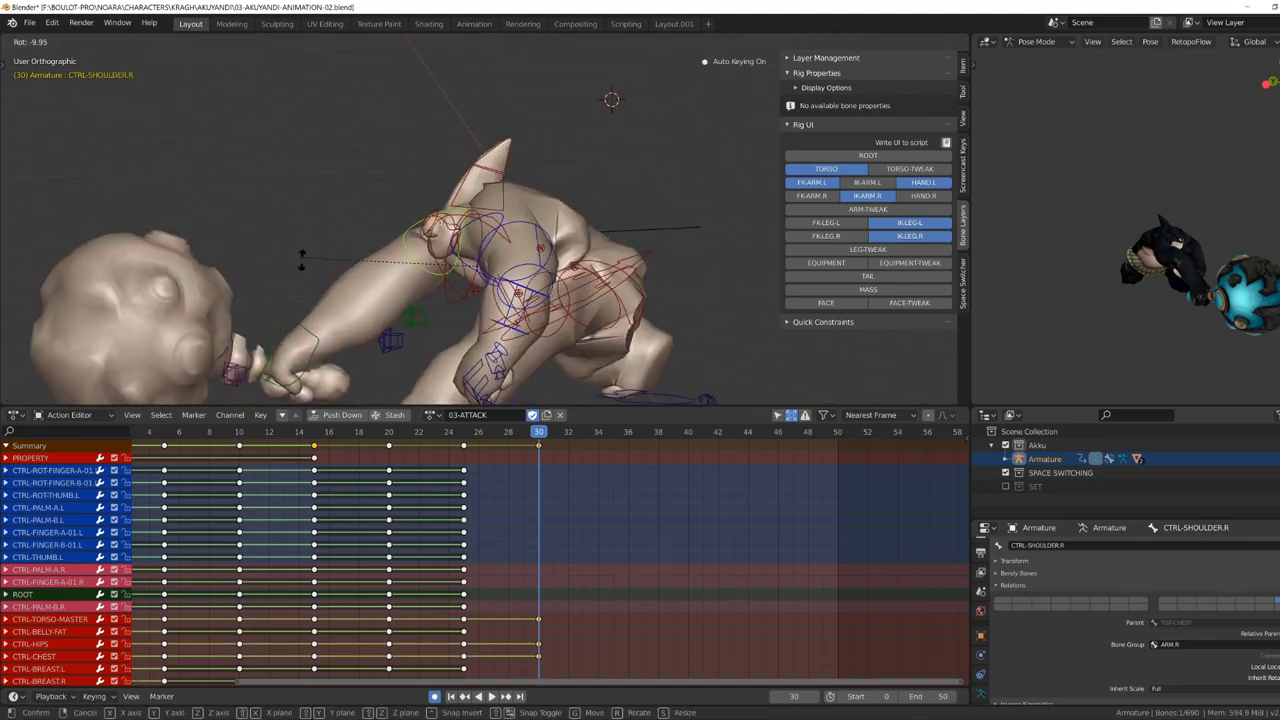
Reposition the mace hand IK control from the right side and top views.
key("KP_3")
left_click(390, 300)
key("g")
left_click(420, 348)
middle_click_drag(247, 327, 380, 300)
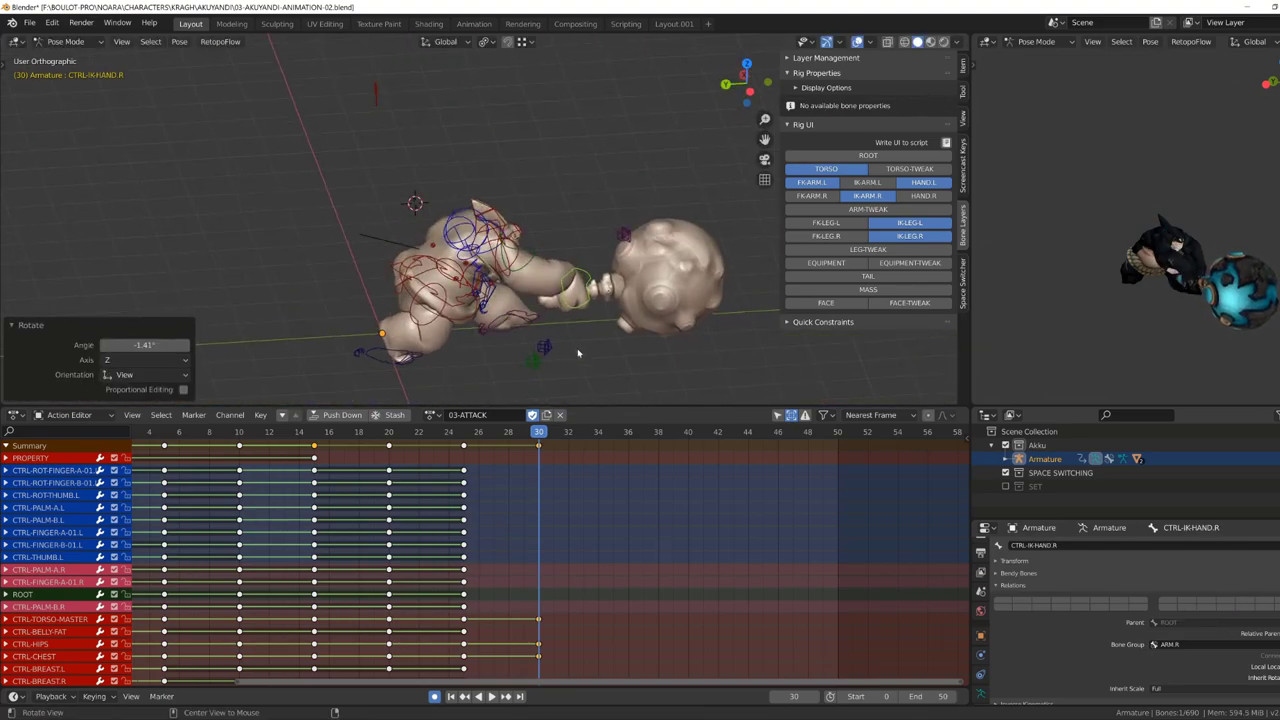
key("KP_7")
key("g")
left_click(511, 275)
key("Return")
mouse_move(520, 250)
middle_mouse_down()
mouse_move(638, 282)
mouse_move(520, 240)
middle_mouse_up()
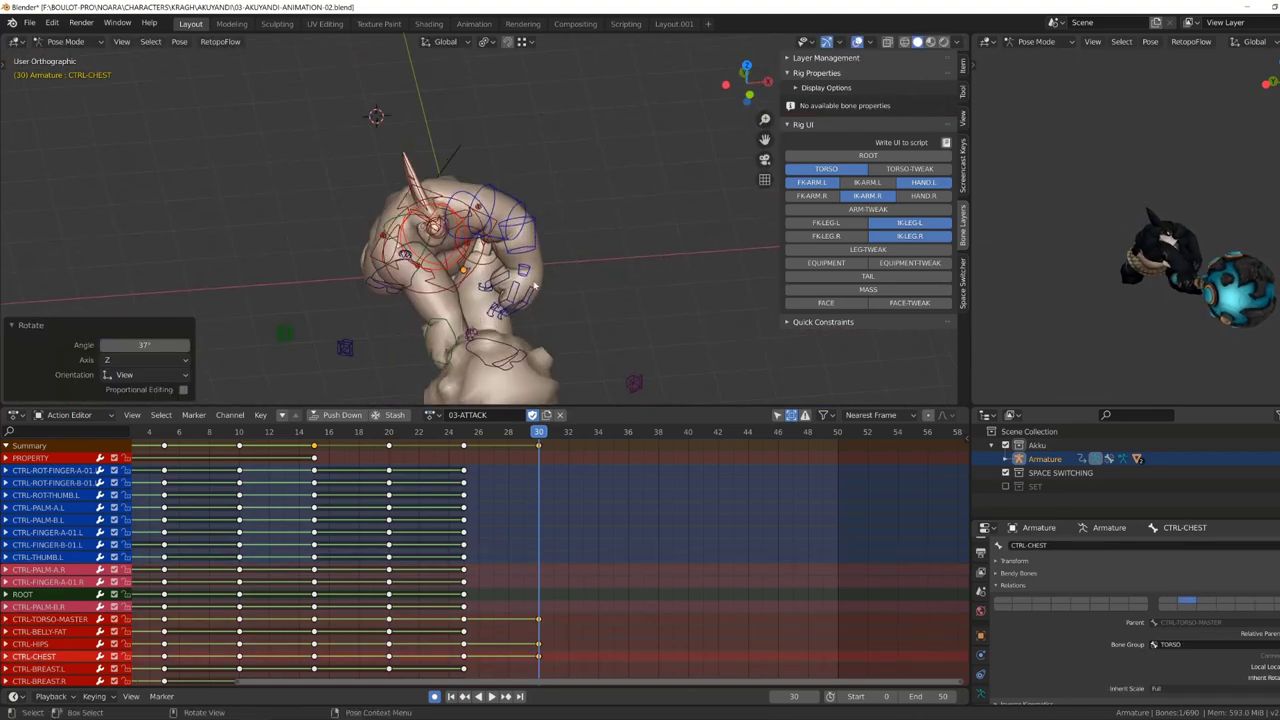
Adjust the left shoulder and move the torso master control.
left_click(491, 268)
middle_click_drag(580, 211, 520, 230)
left_click(470, 230)
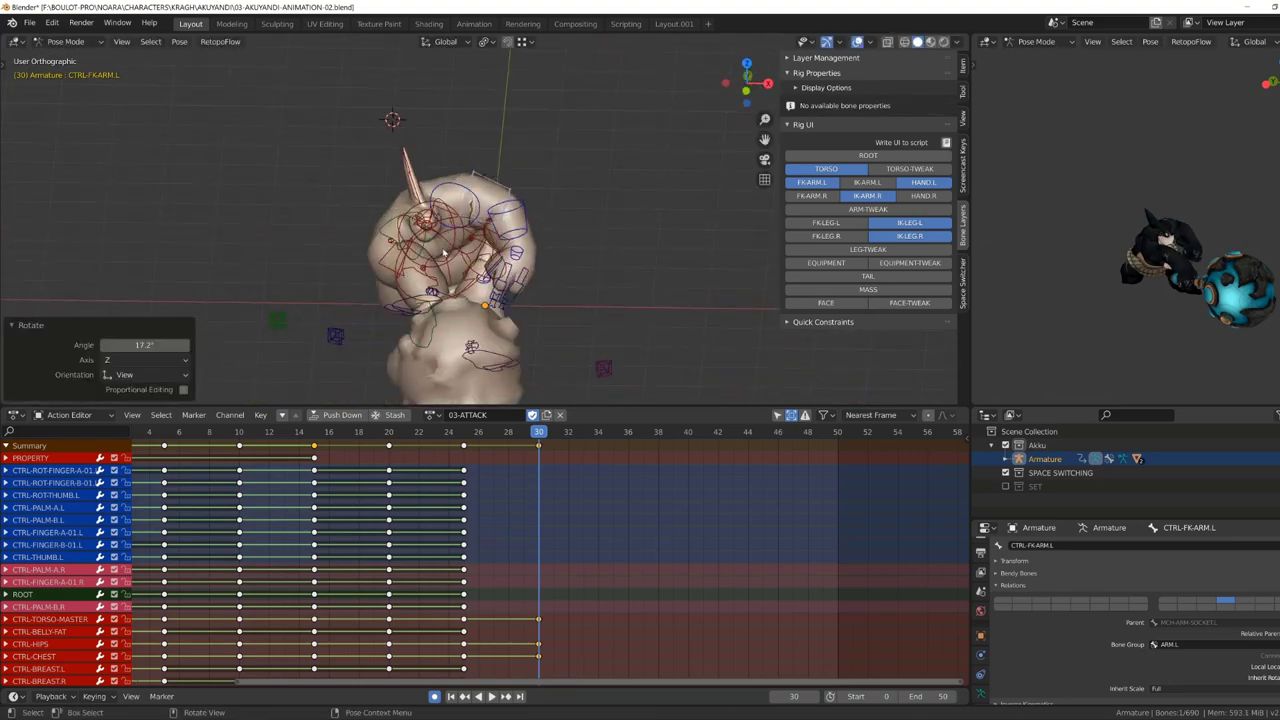
key("g")
mouse_move(386, 232)
middle_mouse_down()
mouse_move(366, 243)
mouse_move(555, 244)
mouse_move(420, 255)
mouse_move(300, 197)
middle_mouse_up()
Rotate the right shoulder about 12.4° and tilt the hips slightly.
key("r")
left_click(366, 243)
left_click(371, 267)
key("r")
left_click(371, 267)
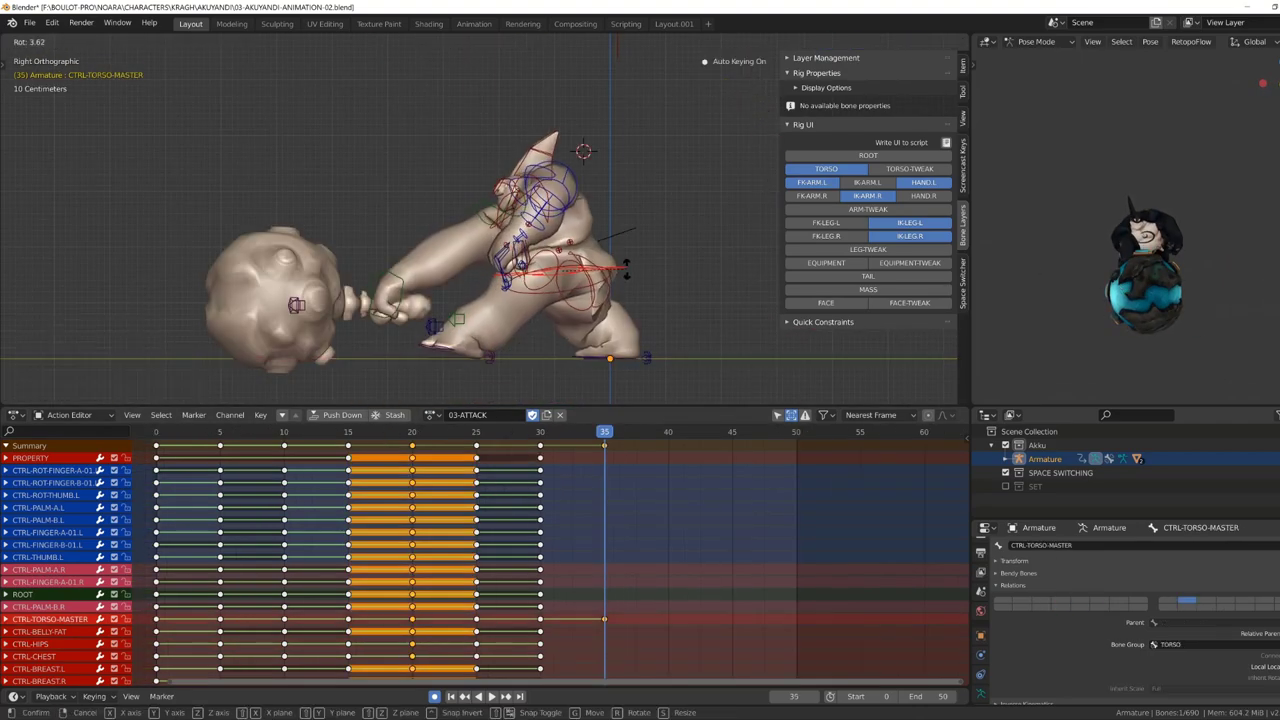
Key the rotation at frame 35 and rotate the chest on its local X axis.
left_click(626, 268)
middle_click_drag(626, 268, 564, 218)
left_click(564, 218)
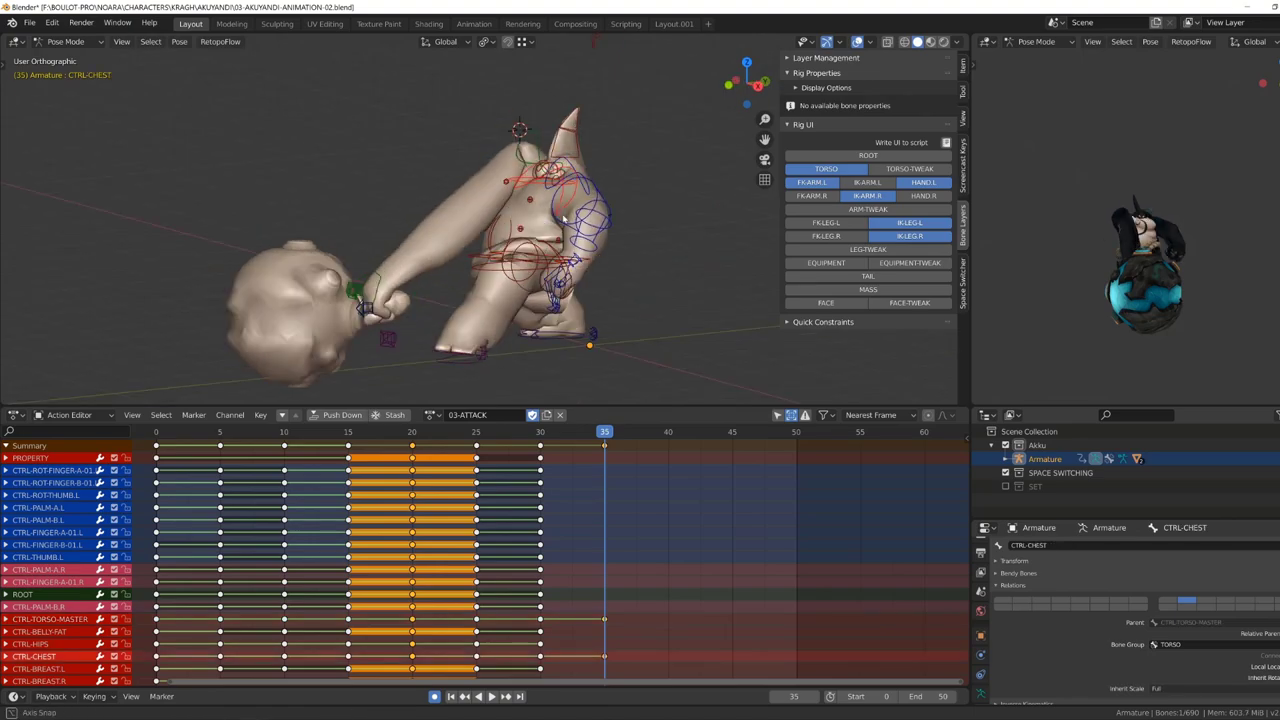
key("r")
key("x")
key("x")
Rotate the torso master around the viewing axis at frame 35.
mouse_move(590, 140)
middle_mouse_down()
mouse_move(567, 211)
mouse_move(640, 300)
middle_mouse_up()
left_click(567, 211)
key("r")
left_click(567, 211)
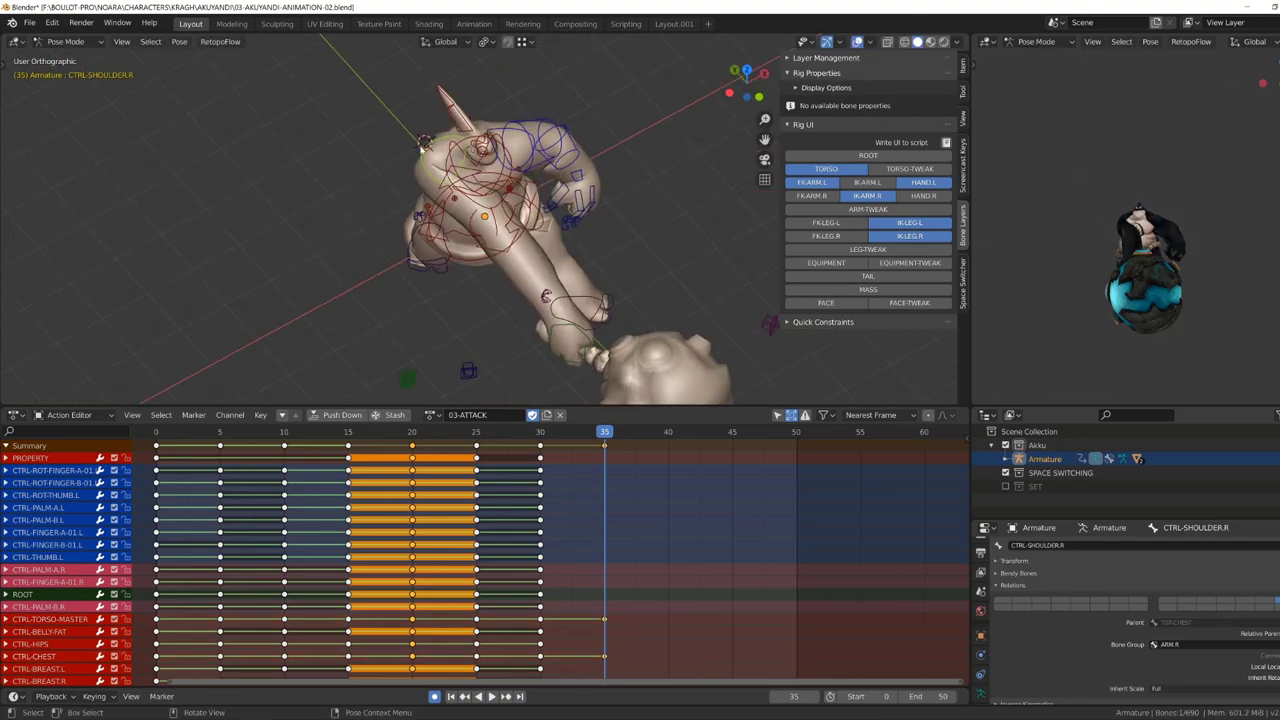
Push the mace hand IK control further out for the follow-through.
left_click(655, 321)
key("g")
left_click_drag(655, 321, 535, 321)
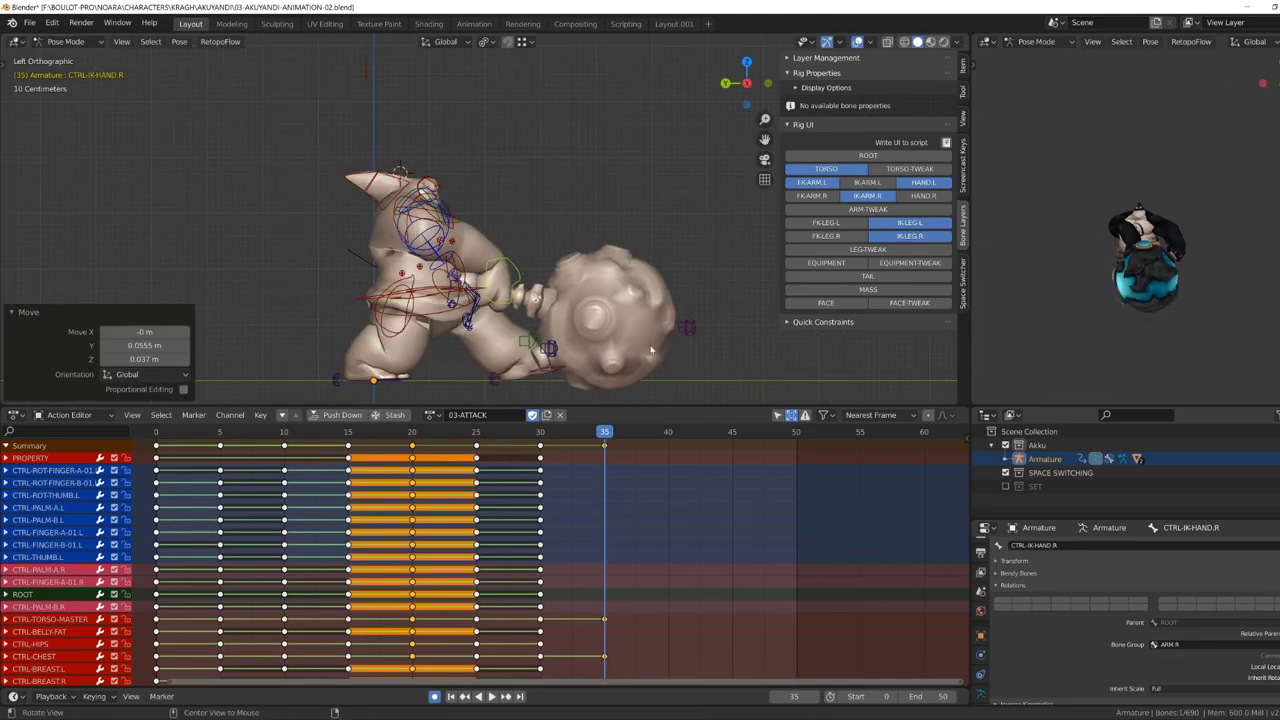
mouse_move(535, 321)
middle_mouse_down()
mouse_move(559, 281)
mouse_move(531, 160)
mouse_move(511, 340)
mouse_move(590, 390)
middle_mouse_up()
Compare with the frame 30 pose, confirm the chest, and rotate the left FK arm at frame 35.
left_click(531, 160)
left_click(555, 200)
key("Down")
left_click(604, 444)
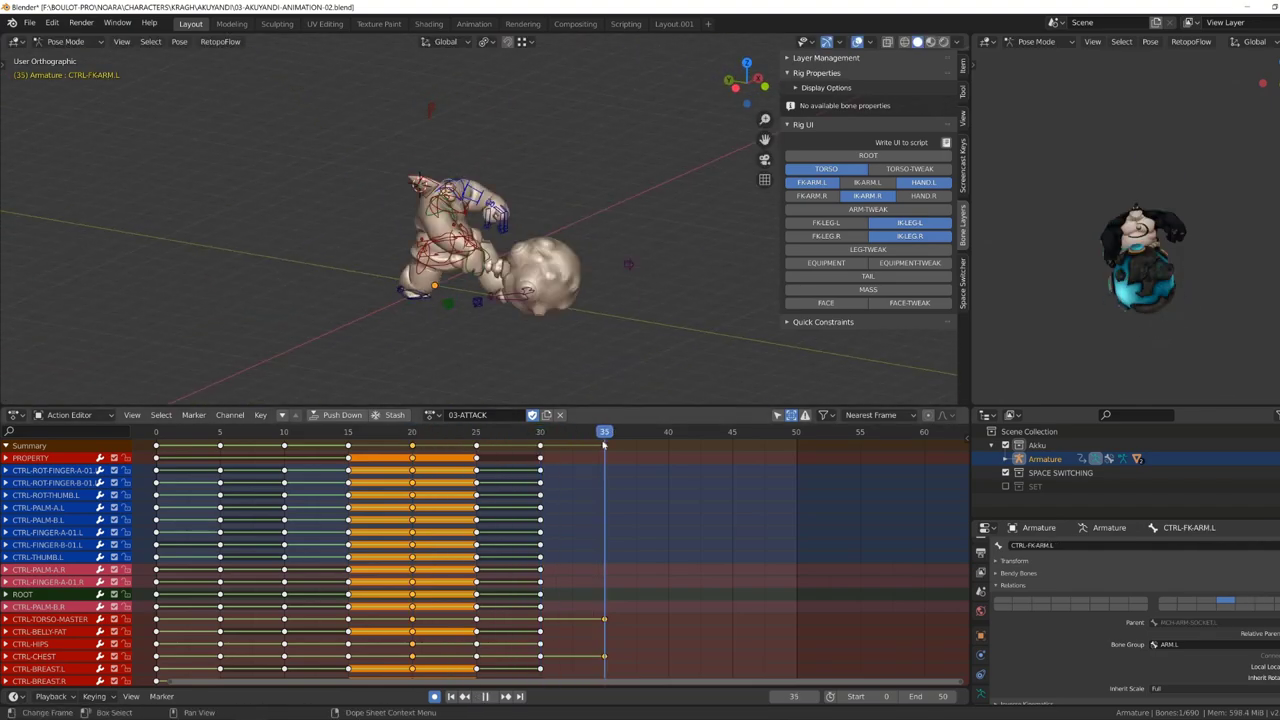
left_click(438, 161)
mouse_move(317, 262)
middle_mouse_down()
mouse_move(561, 186)
mouse_move(568, 360)
mouse_move(520, 330)
middle_mouse_up()
left_click(561, 186)
left_click(561, 186)
key("r")
left_click(573, 366)
Return to frame 35 and tilt the torso master control slightly back from the left side view.
scroll(477, 433, "down", 3)
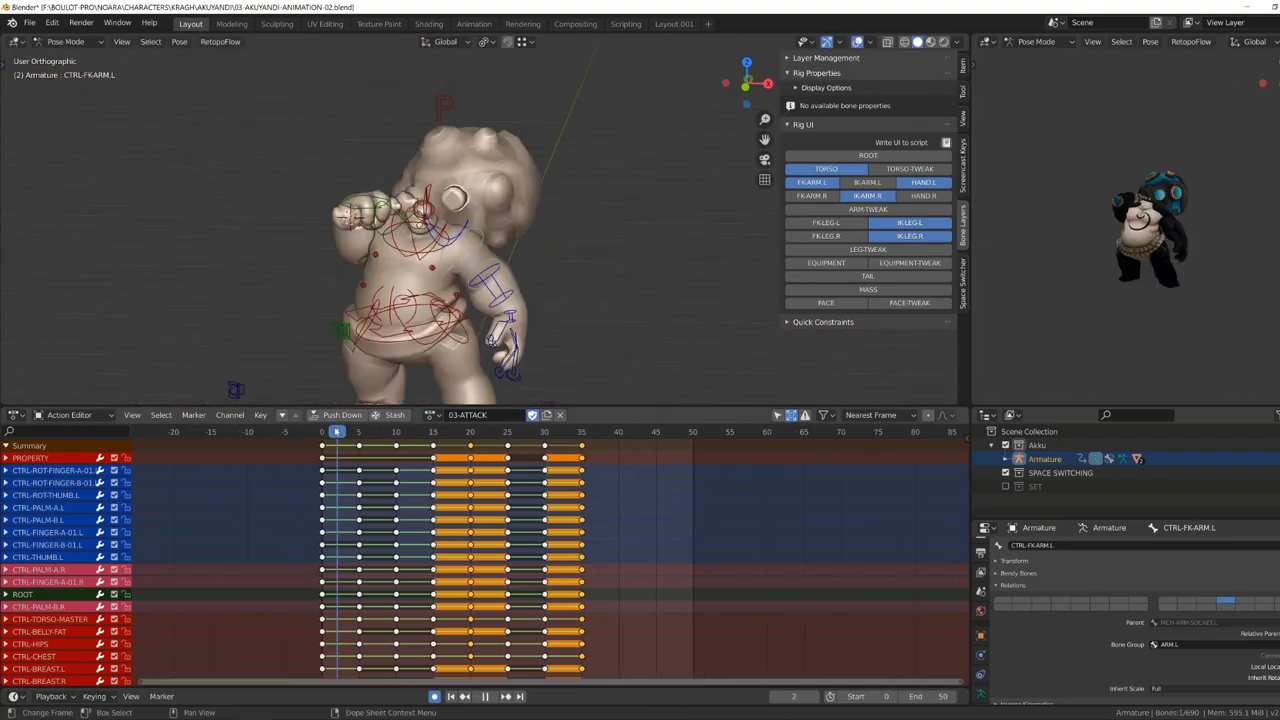
left_click_drag(477, 433, 580, 431)
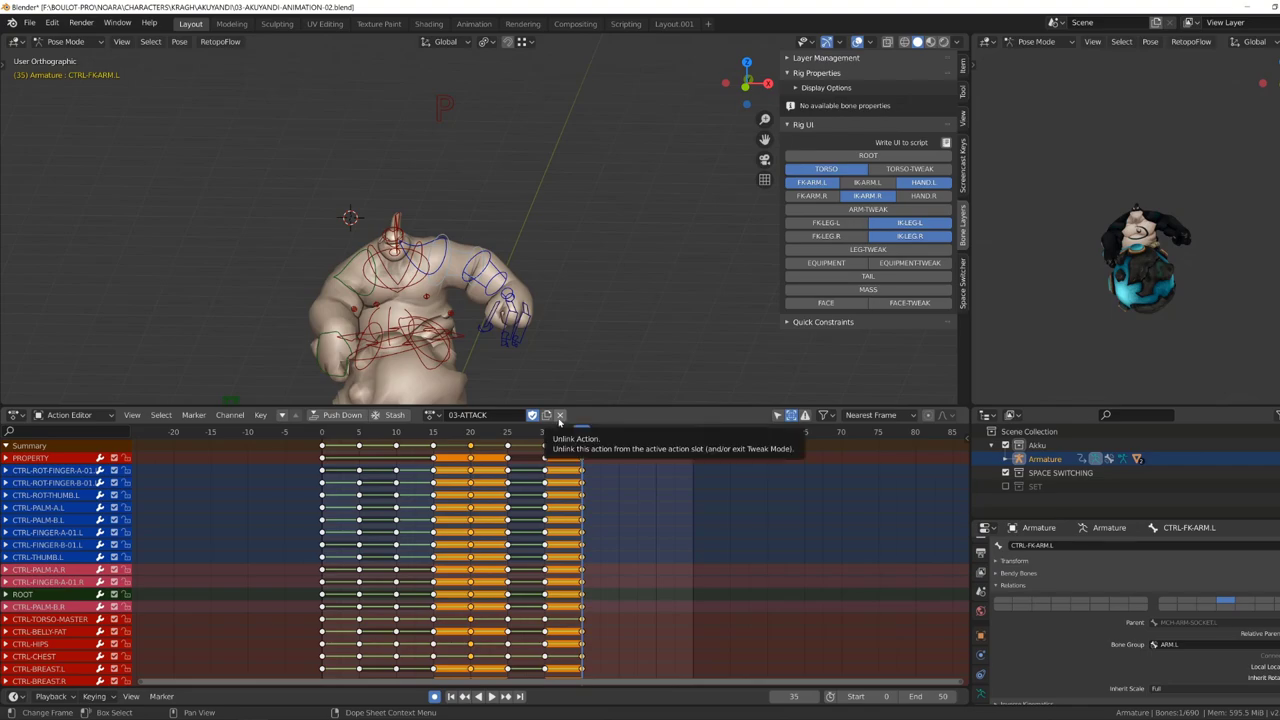
key("ctrl+KP_3")
left_click(450, 290)
key("r")
left_click(581, 376)
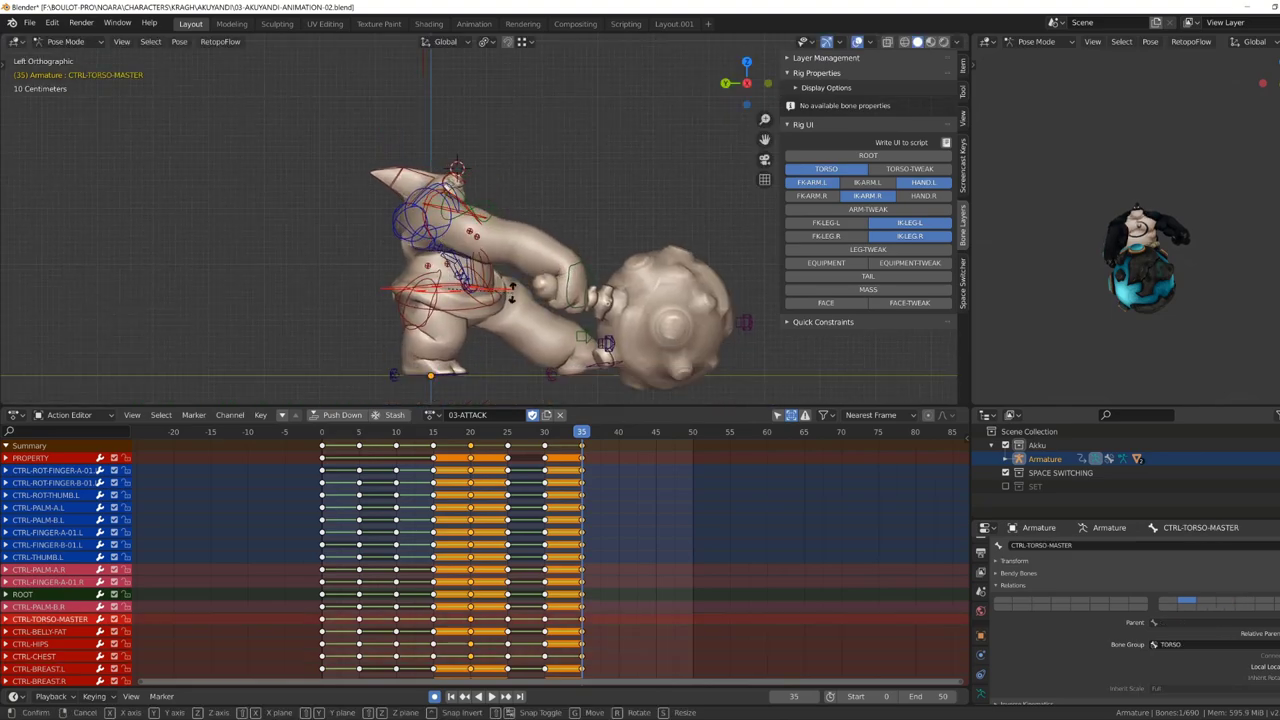
Swing the left FK arm control inward at frame 35.
left_click(580, 280)
middle_click_drag(580, 280, 700, 330)
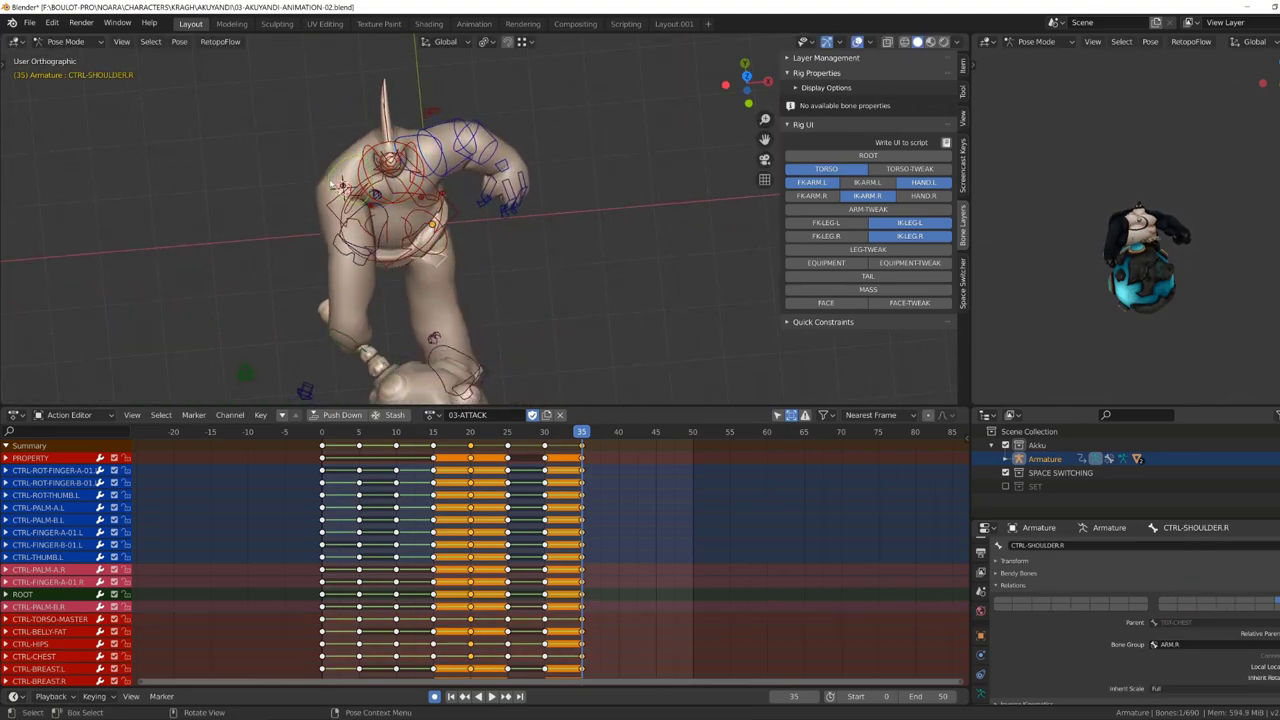
key("ctrl+KP_3")
left_click(405, 220)
key("r")
left_click(760, 380)
Play the attack, then turn the hips control about the vertical axis.
middle_click_drag(760, 380, 600, 250)
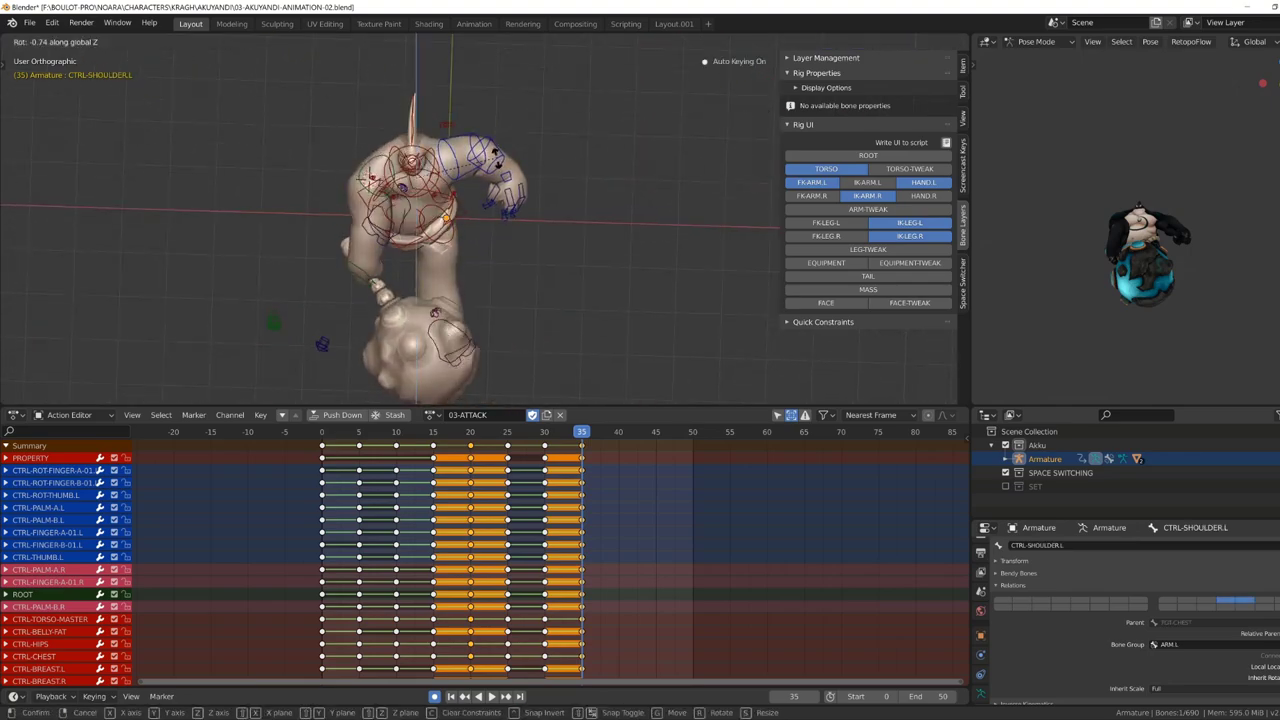
key("space")
key("KP_3")
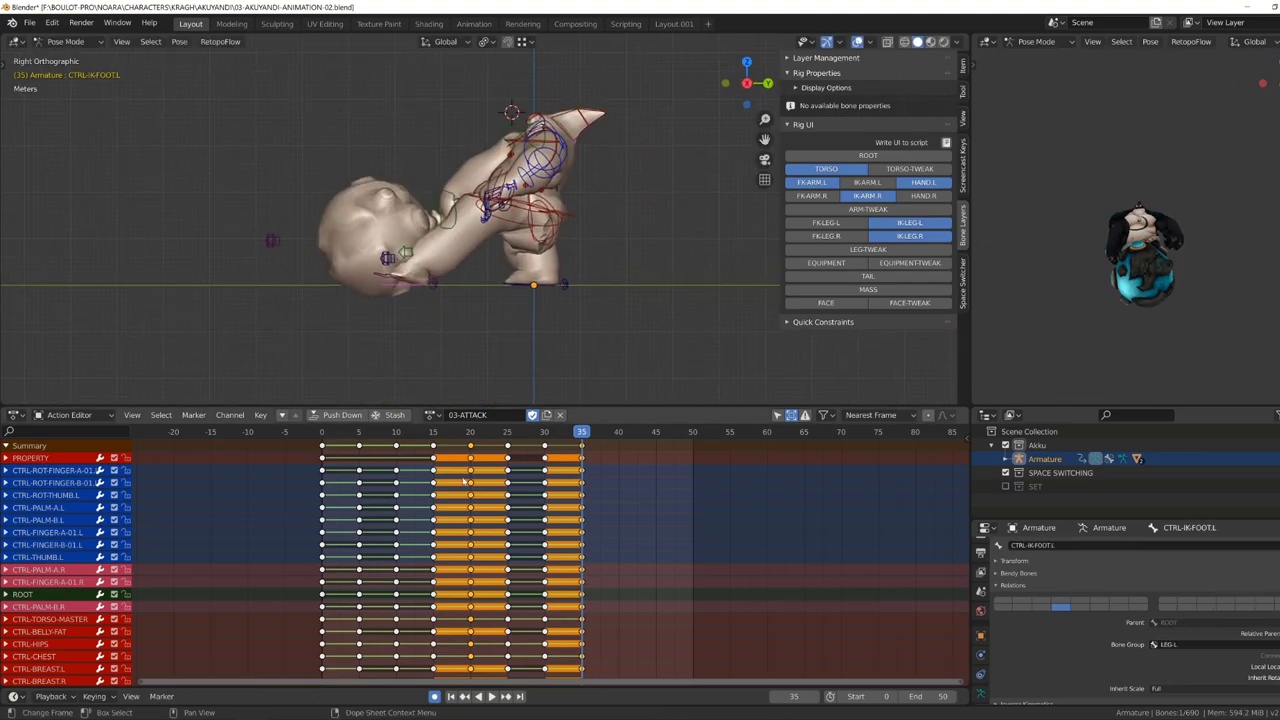
left_click(533, 285)
key("Escape")
left_click(470, 215)
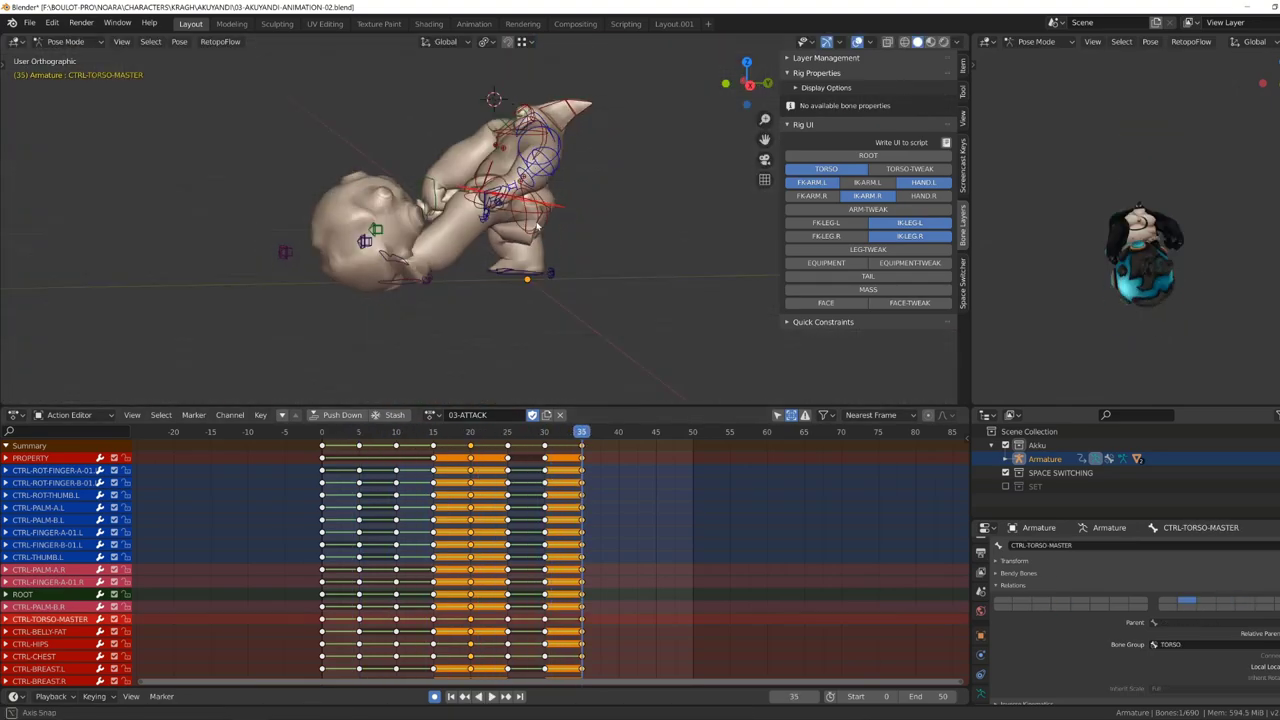
key("r")
mouse_move(470, 215)
middle_mouse_down()
mouse_move(500, 250)
mouse_move(503, 234)
middle_mouse_up()
left_click(503, 253)
Rotate the right shoulder and the neck controls slightly.
left_click(395, 122)
key("r")
left_click(339, 133)
middle_click_drag(339, 133, 450, 200)
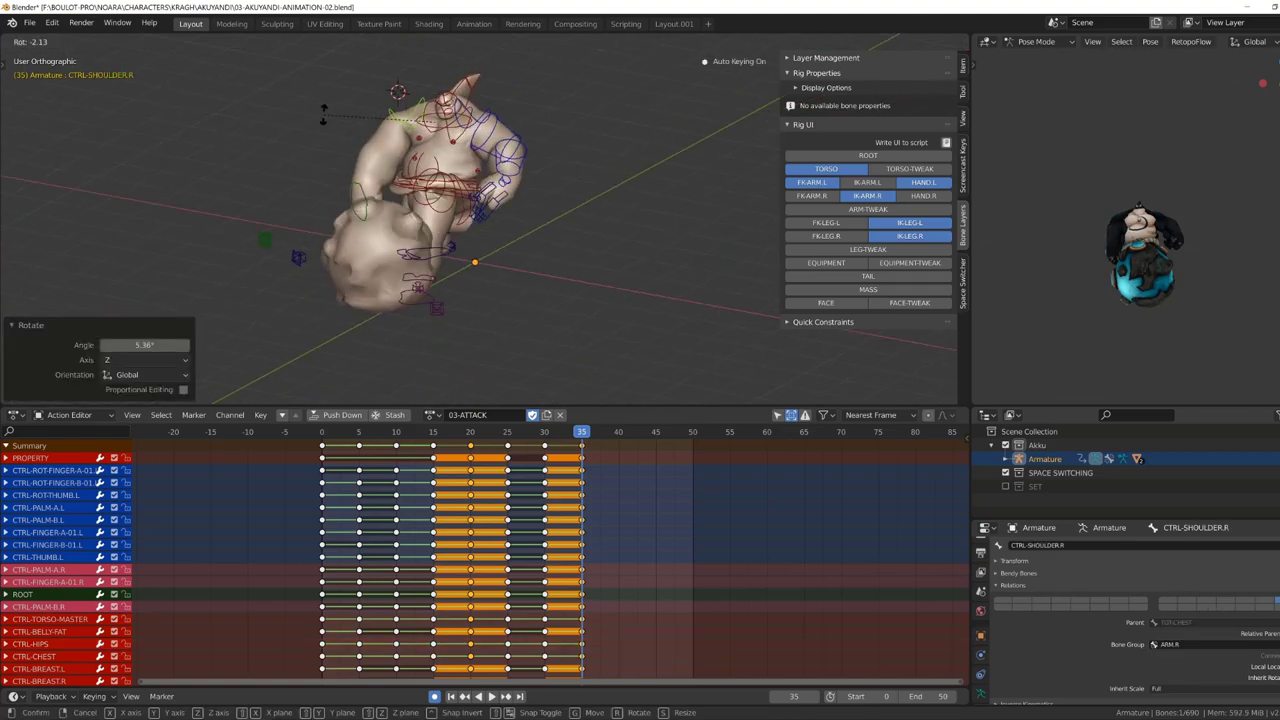
scroll(450, 200, "up", 5)
left_click(560, 180)
key("r")
left_click(572, 195)
Rotate the left shoulder control about 5 degrees.
mouse_move(572, 195)
middle_mouse_down()
mouse_move(602, 352)
mouse_move(566, 223)
mouse_move(530, 260)
mouse_move(499, 250)
mouse_move(461, 122)
mouse_move(420, 190)
middle_mouse_up()
left_click(602, 352)
left_click(566, 223)
key("r")
left_click(560, 230)
Rotate the chest control by -1.68° and play the attack to check the motion.
left_click(470, 180)
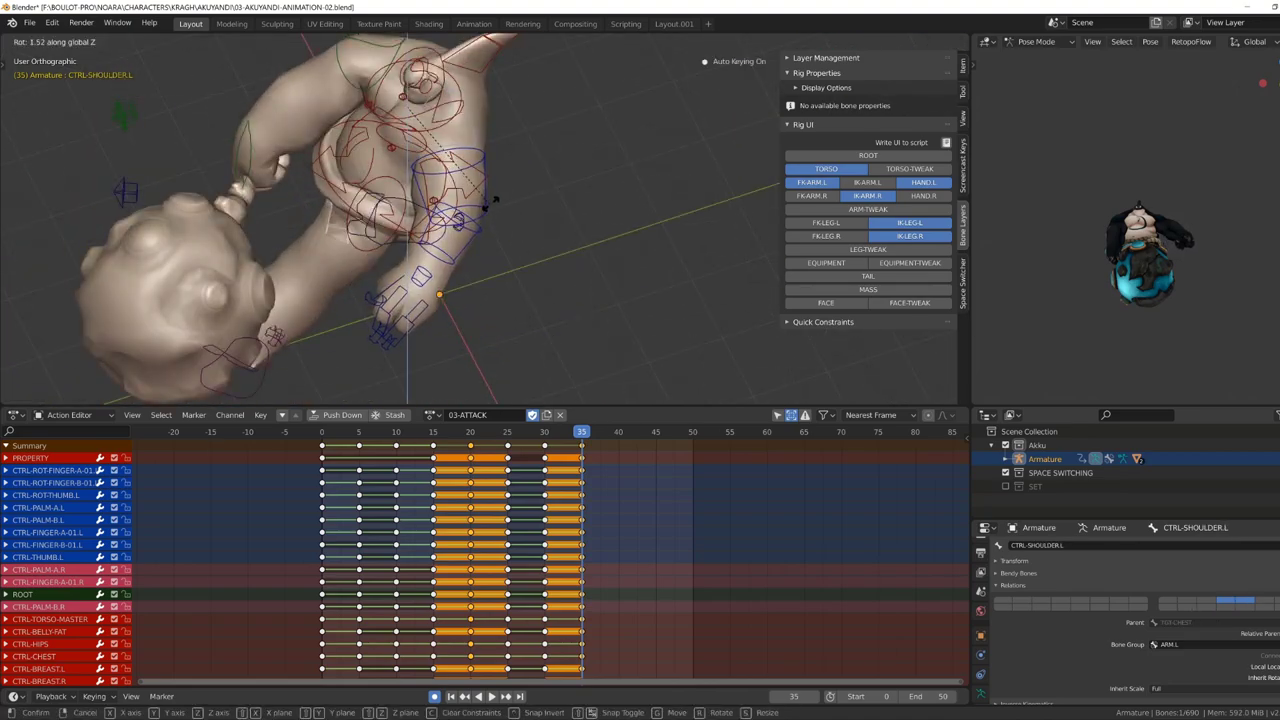
key("r")
left_click(597, 157)
mouse_move(597, 157)
middle_mouse_down()
mouse_move(449, 337)
mouse_move(506, 242)
middle_mouse_up()
left_click(506, 242)
key("r")
left_click(506, 242)
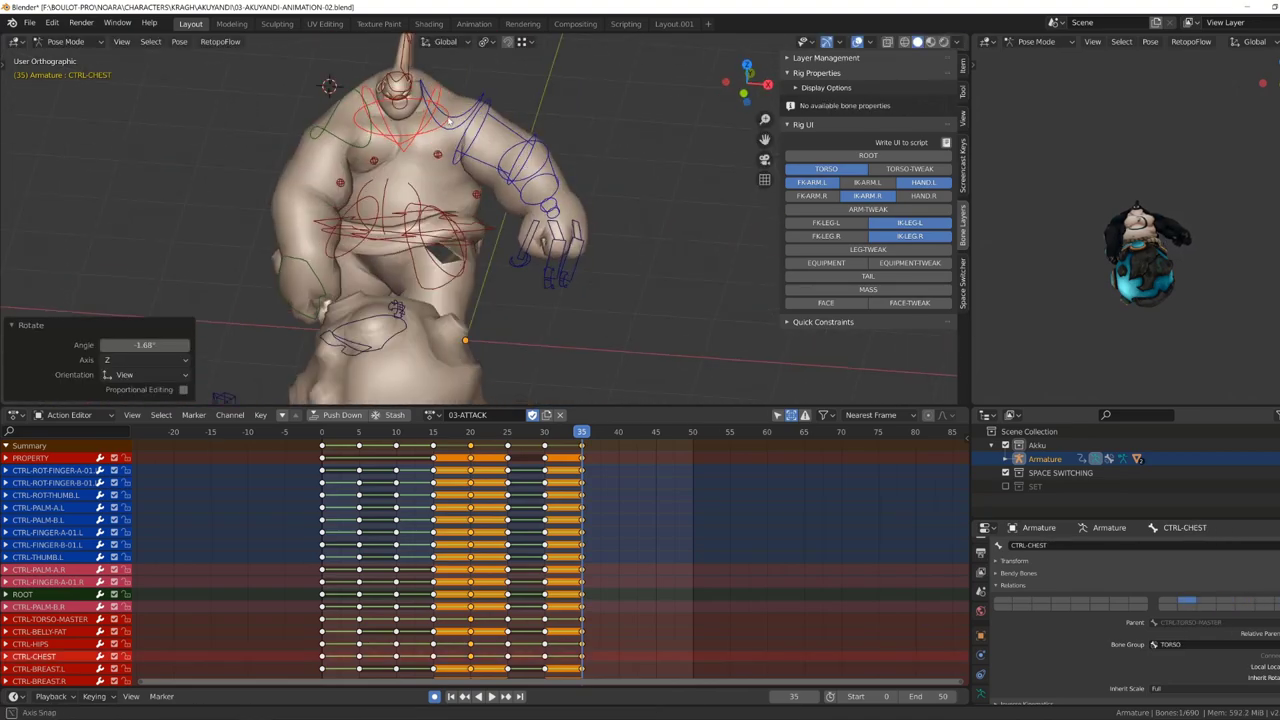
key("space")
Stop at frame 40, key the whole pose, and copy the opening pose from frame 0.
key("space")
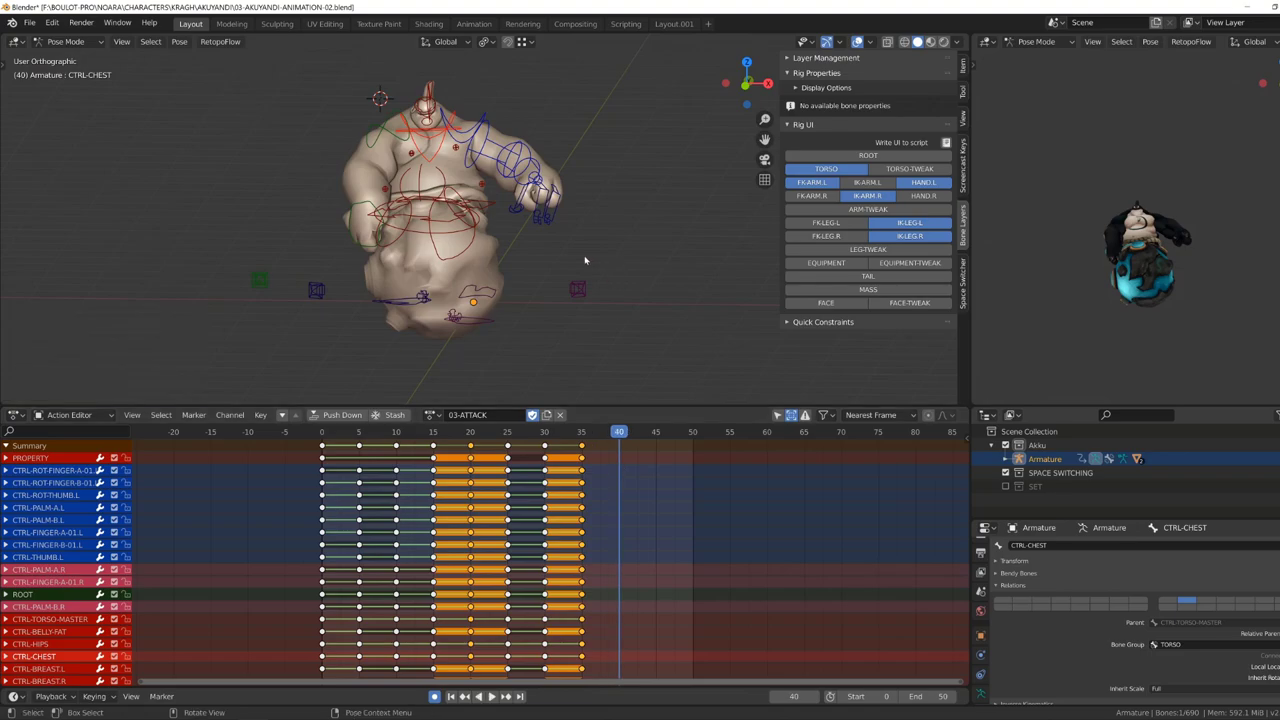
key("space")
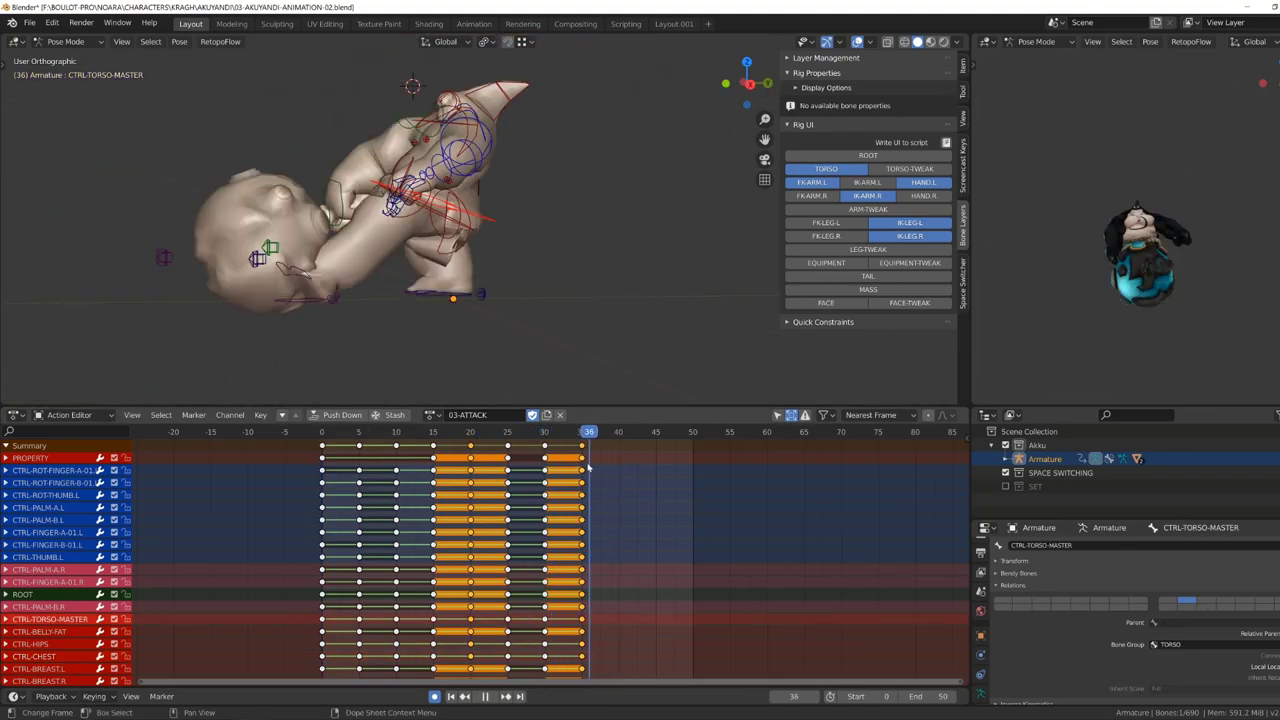
key("i")
left_click(325, 295)
middle_click_drag(330, 305, 576, 380)
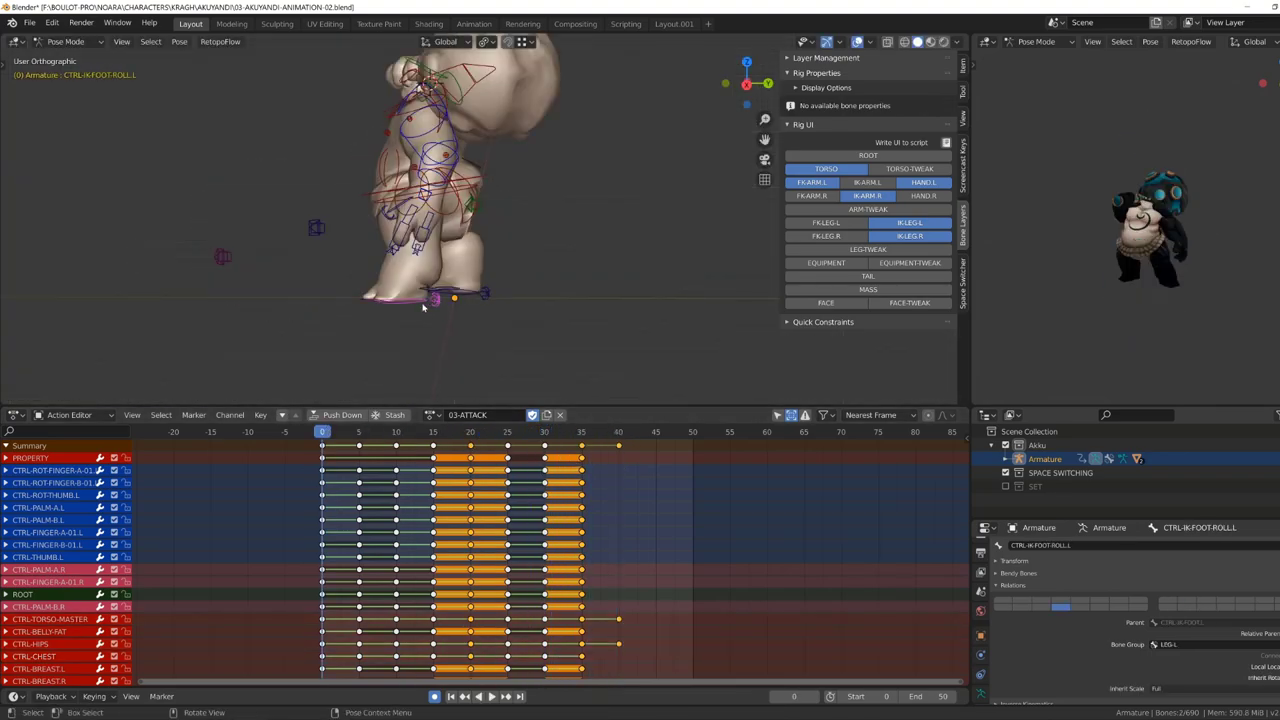
key("ctrl+c")
Shift the torso master sideways about 0.225 m and tilt it for the recovery pose.
left_click_drag(499, 208, 614, 201)
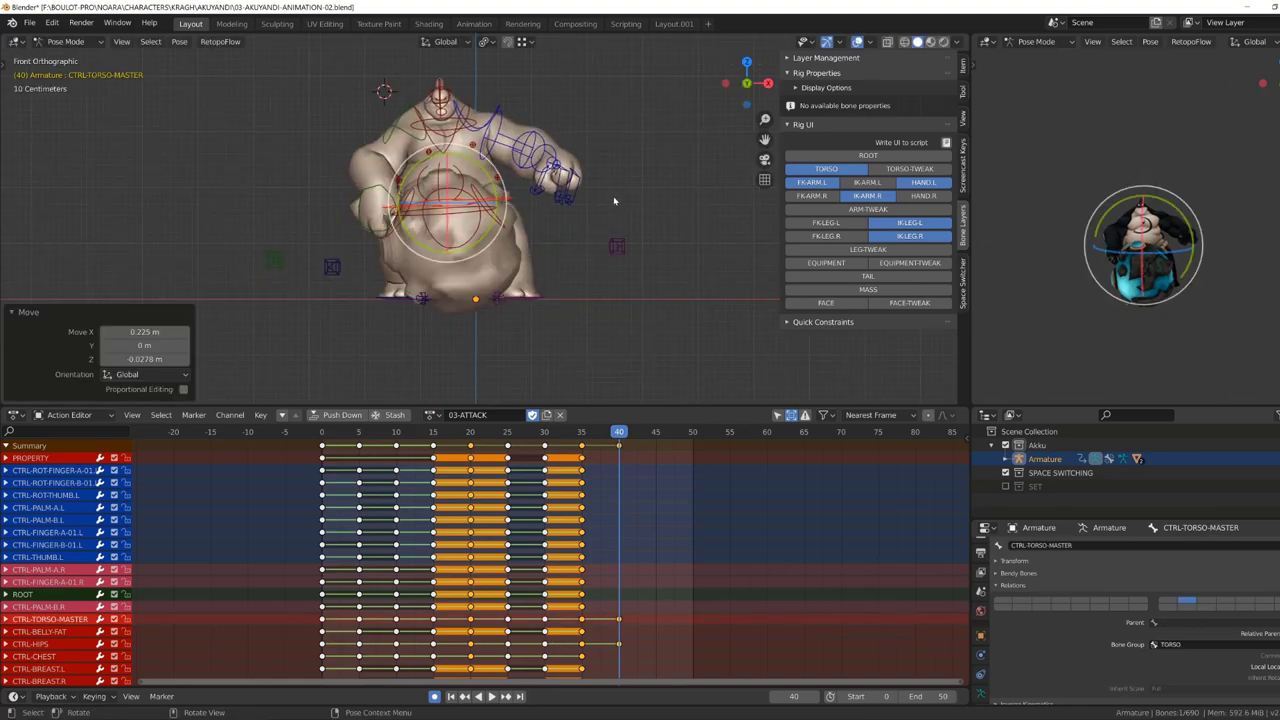
key("r")
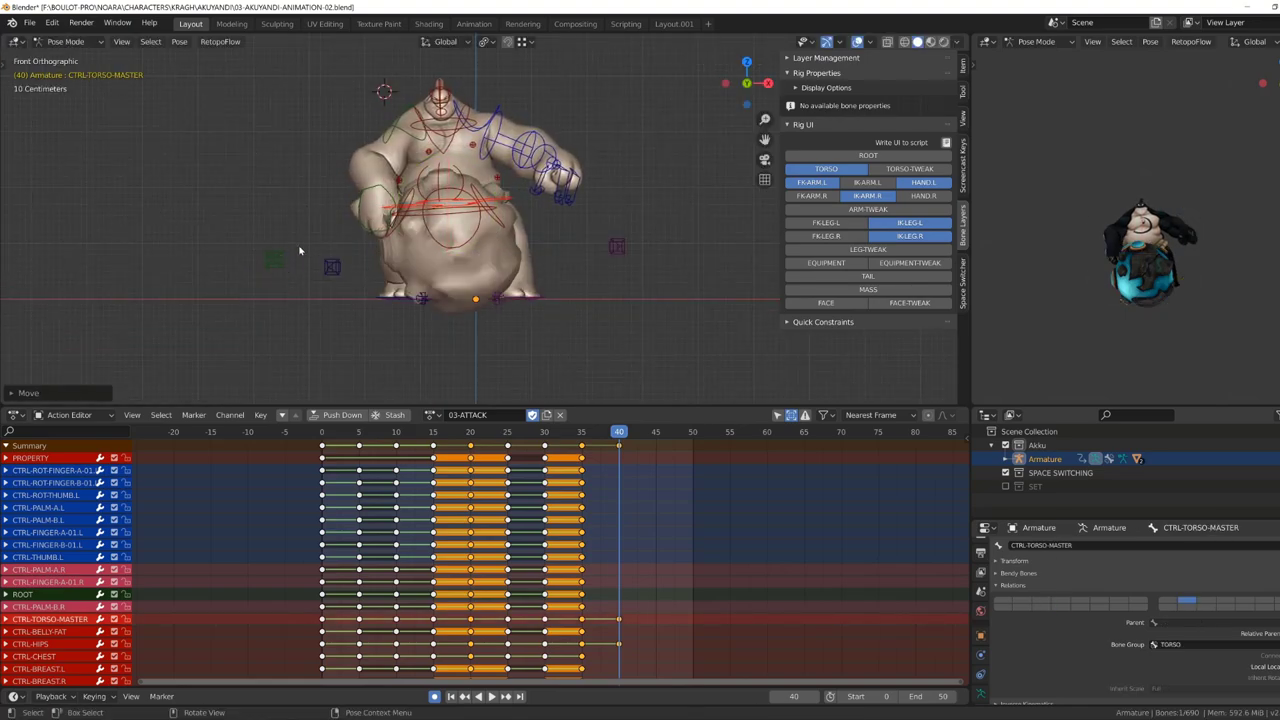
key("KP_3")
key("r")
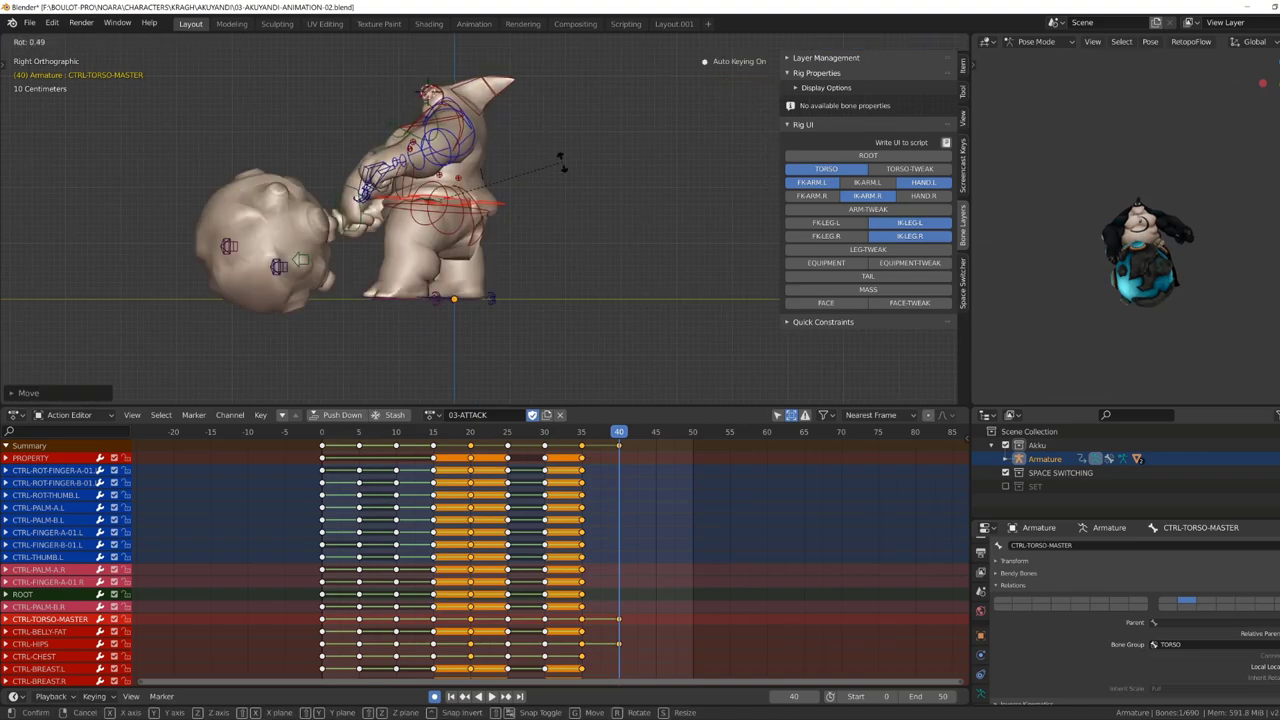
left_click(506, 225)
middle_click_drag(506, 225, 557, 256)
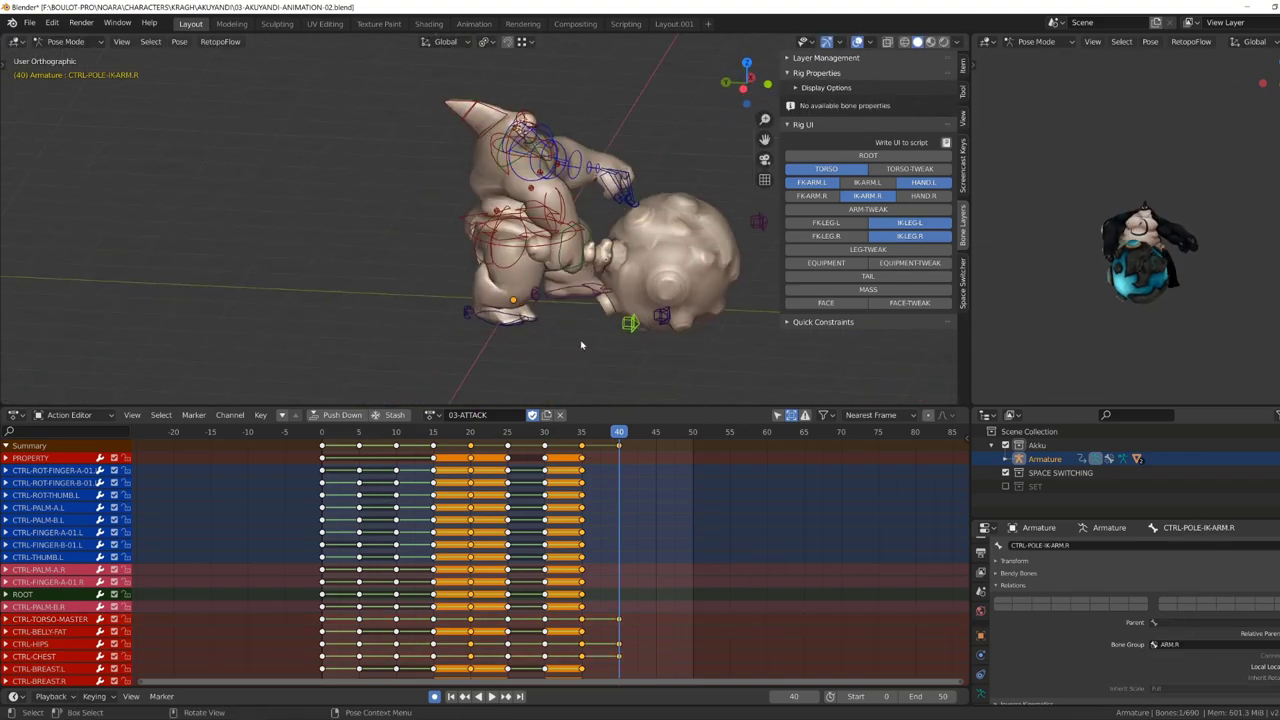
mouse_move(557, 256)
middle_mouse_down()
mouse_move(490, 210)
mouse_move(520, 230)
middle_mouse_up()
Paste the pose at frame 50 and rework the right IK hand and torso master.
key("ctrl+v")
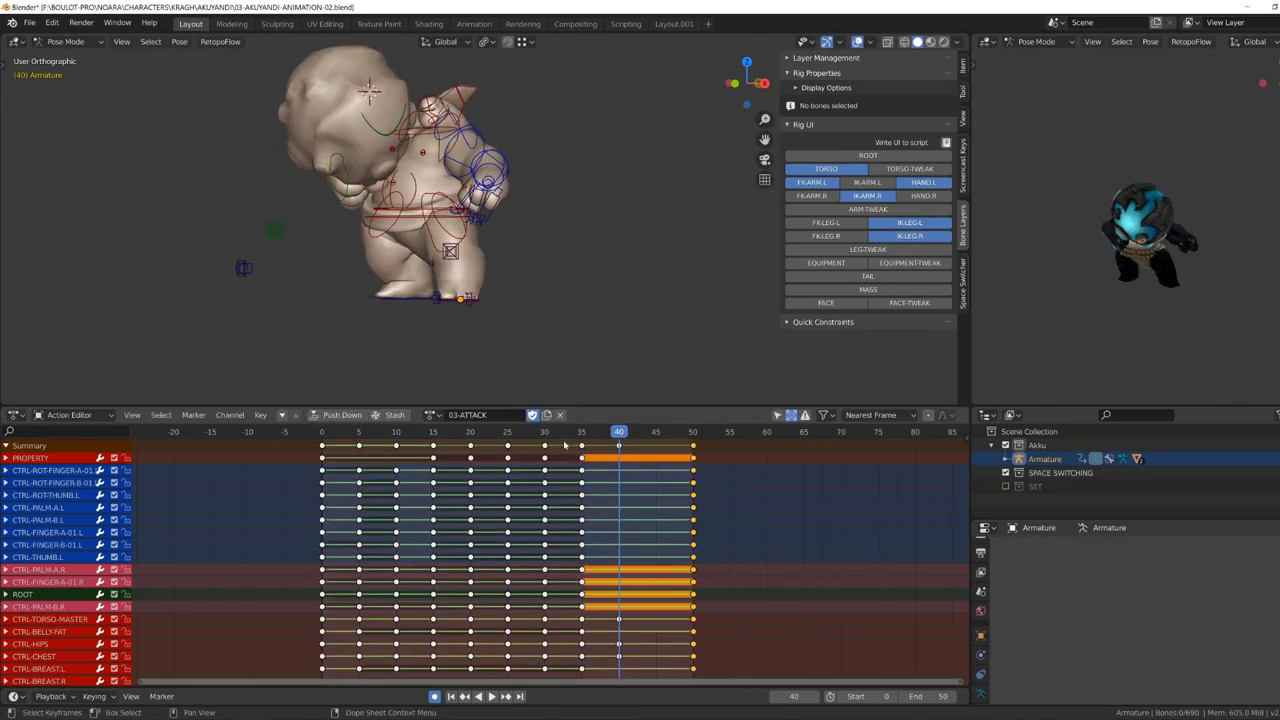
left_click(600, 200)
mouse_move(600, 200)
middle_mouse_down()
mouse_move(570, 215)
mouse_move(545, 300)
middle_mouse_up()
key("g")
left_click(575, 213)
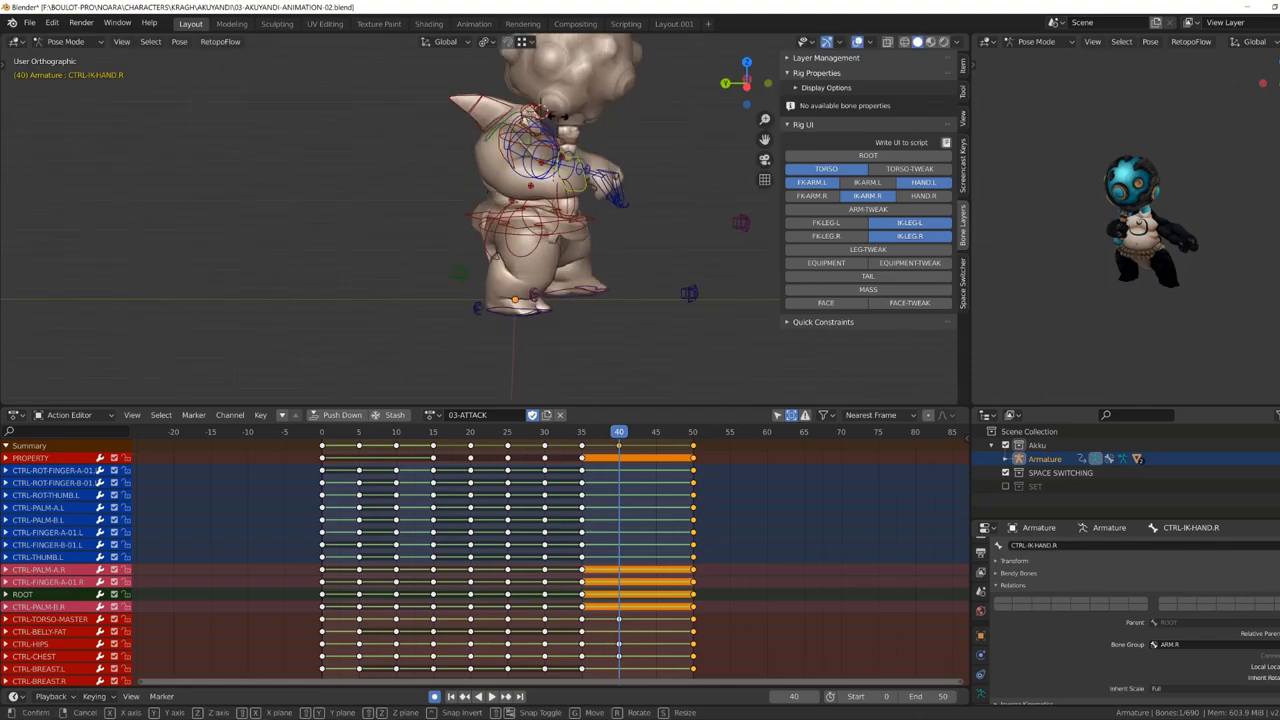
key("ctrl+z")
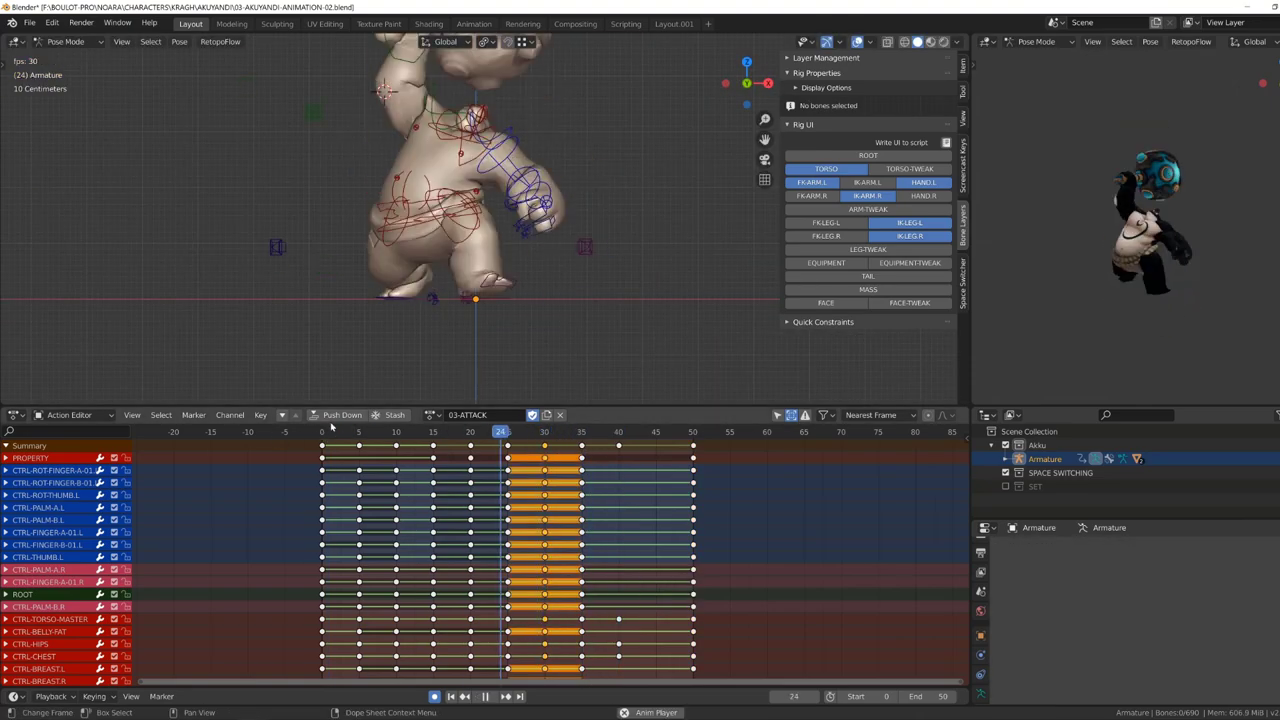
key("ctrl+shift+z")
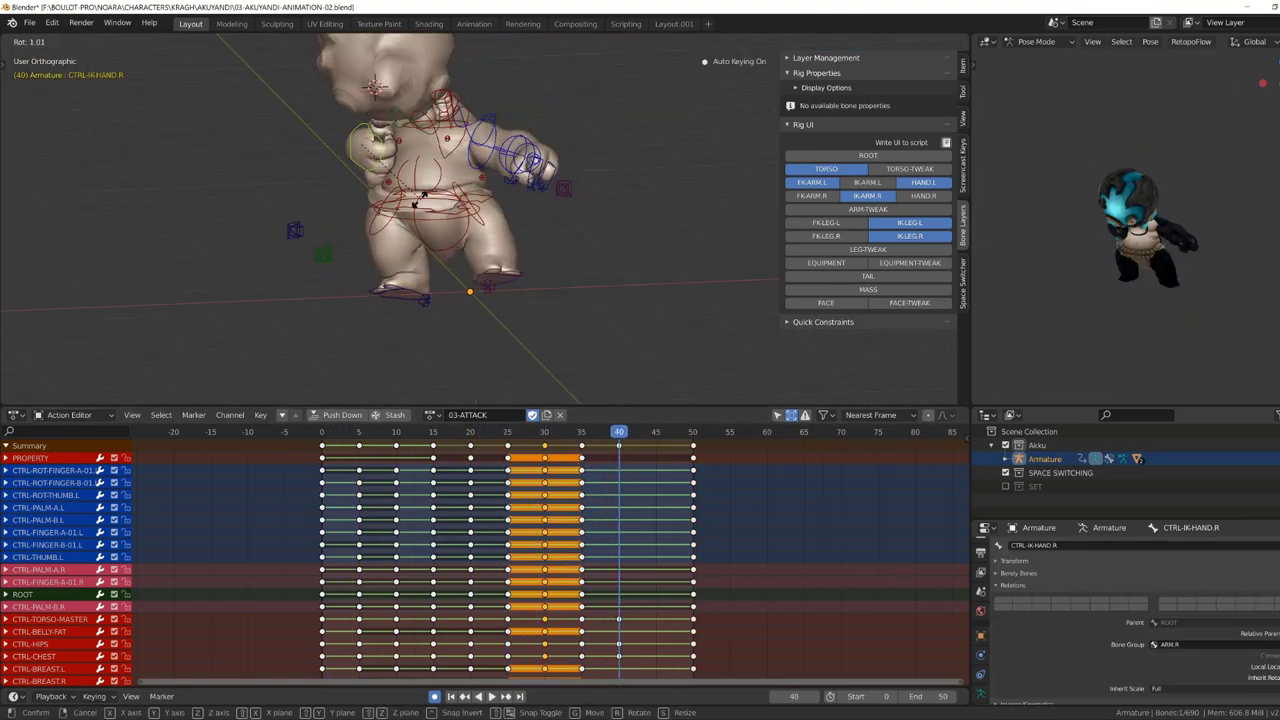
middle_click_drag(520, 240, 460, 256)
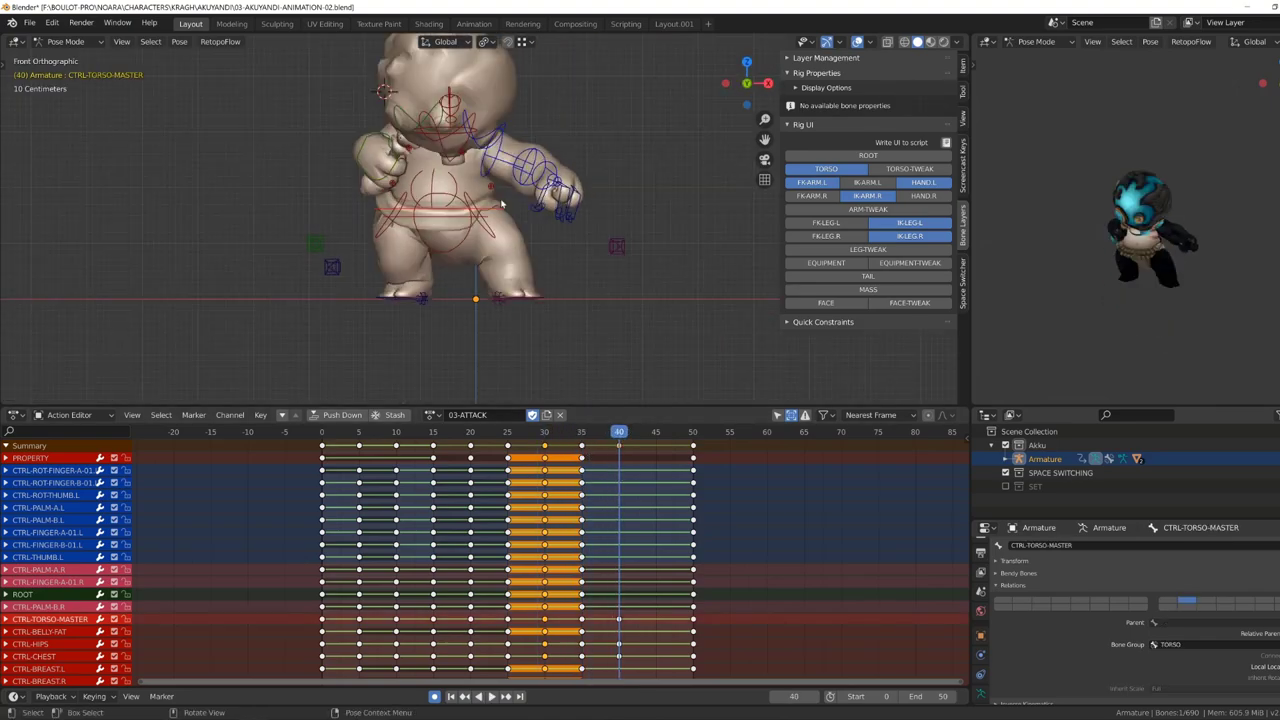
key("ctrl+shift+z")
mouse_move(458, 145)
middle_mouse_down()
mouse_move(455, 175)
mouse_move(531, 252)
mouse_move(400, 200)
middle_mouse_up()
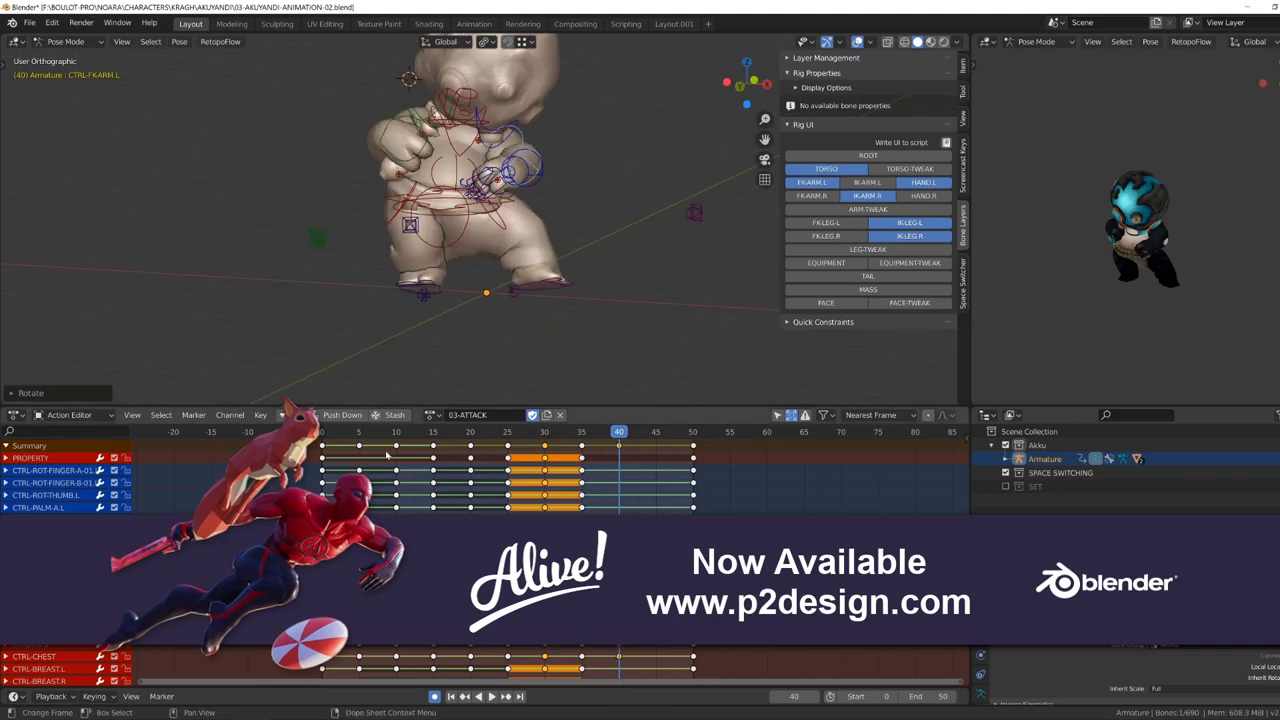
Copy the pose, rotate the left FK hand, and play the attack from the start.
key("ctrl+c")
key("r")
key("Escape")
key("space")
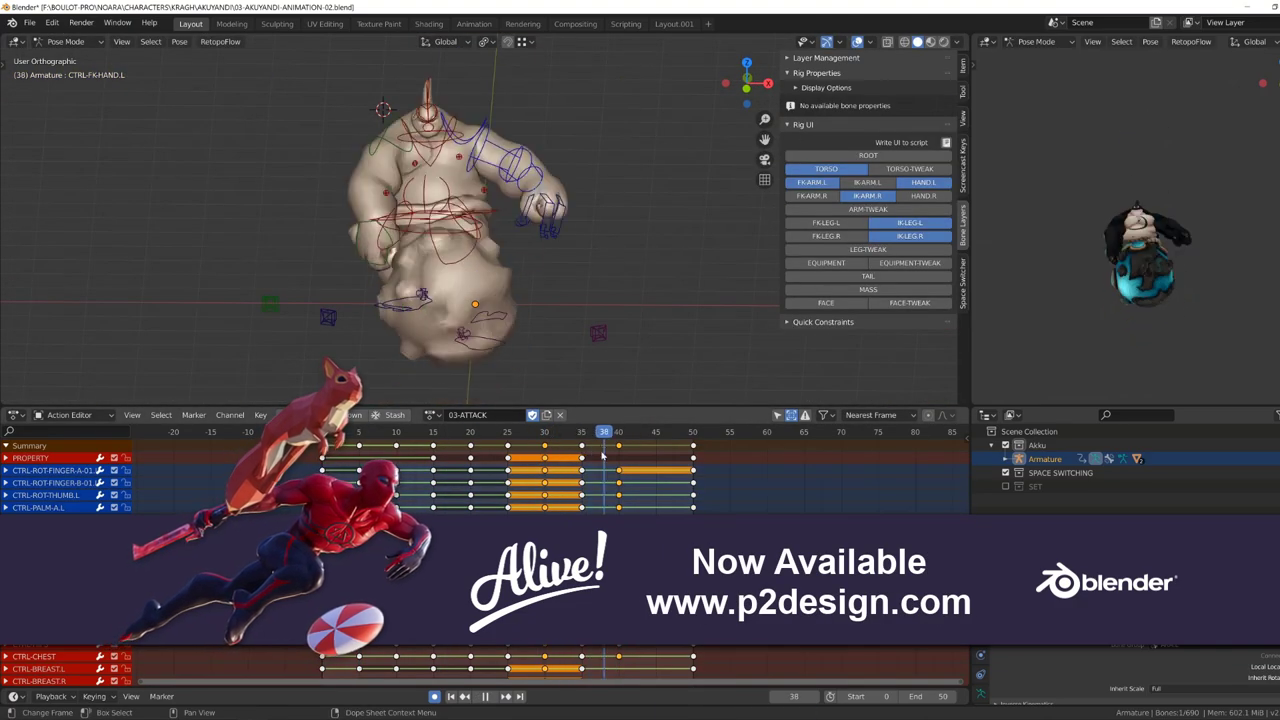
left_click(708, 476)
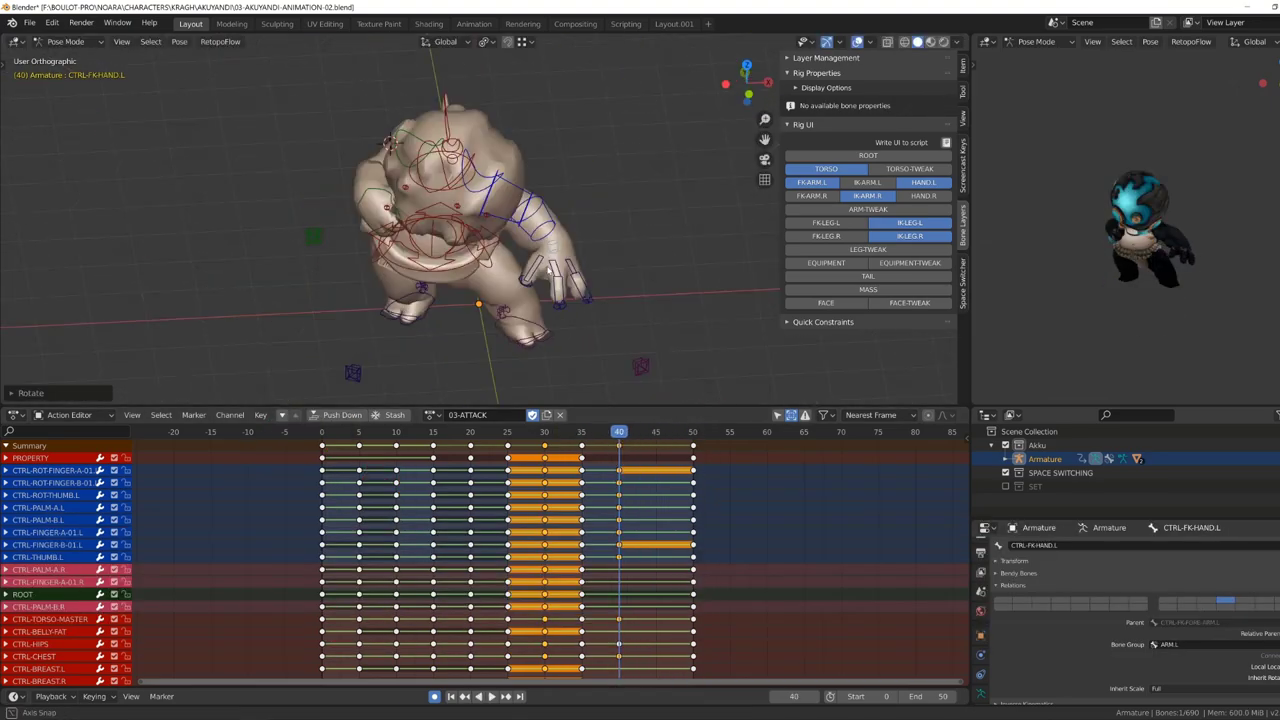
middle_click_drag(435, 255, 475, 157)
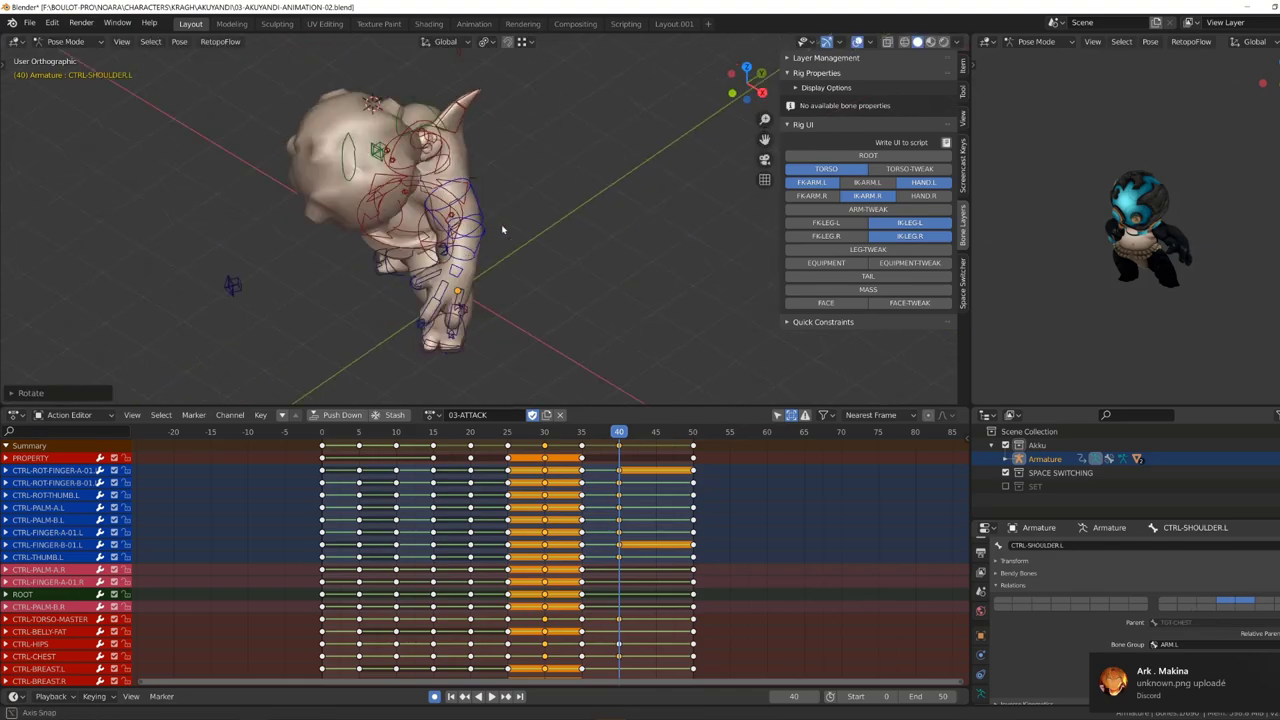
left_click(333, 433)
key("space")
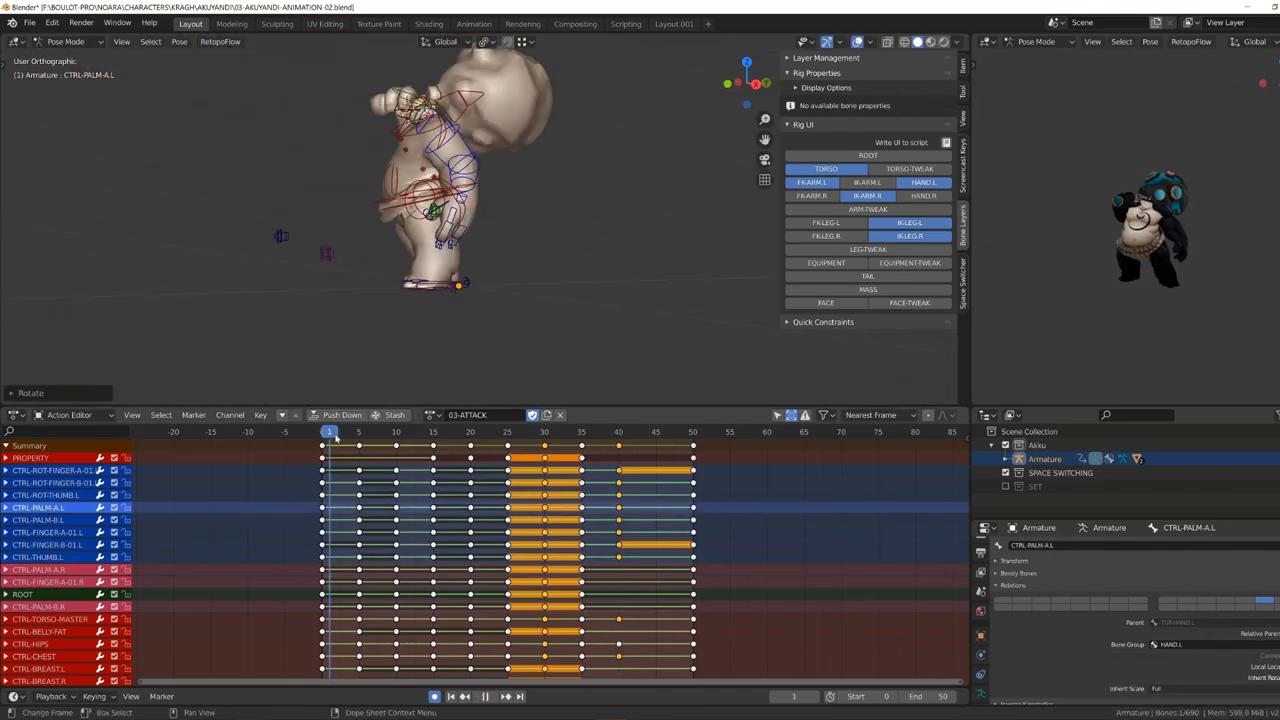
key("space")
scroll(478, 186, "up", 3)
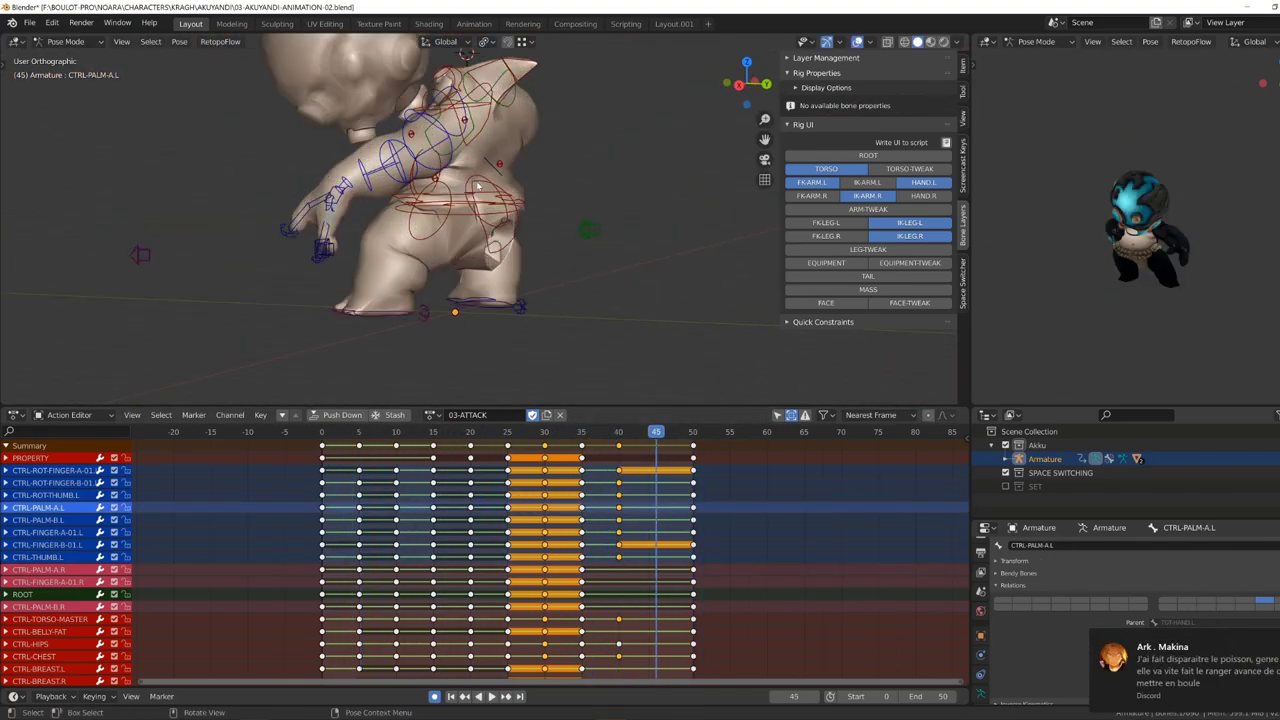
Select the keys at frames 45 and 50 and move the torso master vertically.
key("ctrl+z")
key("ctrl+z")
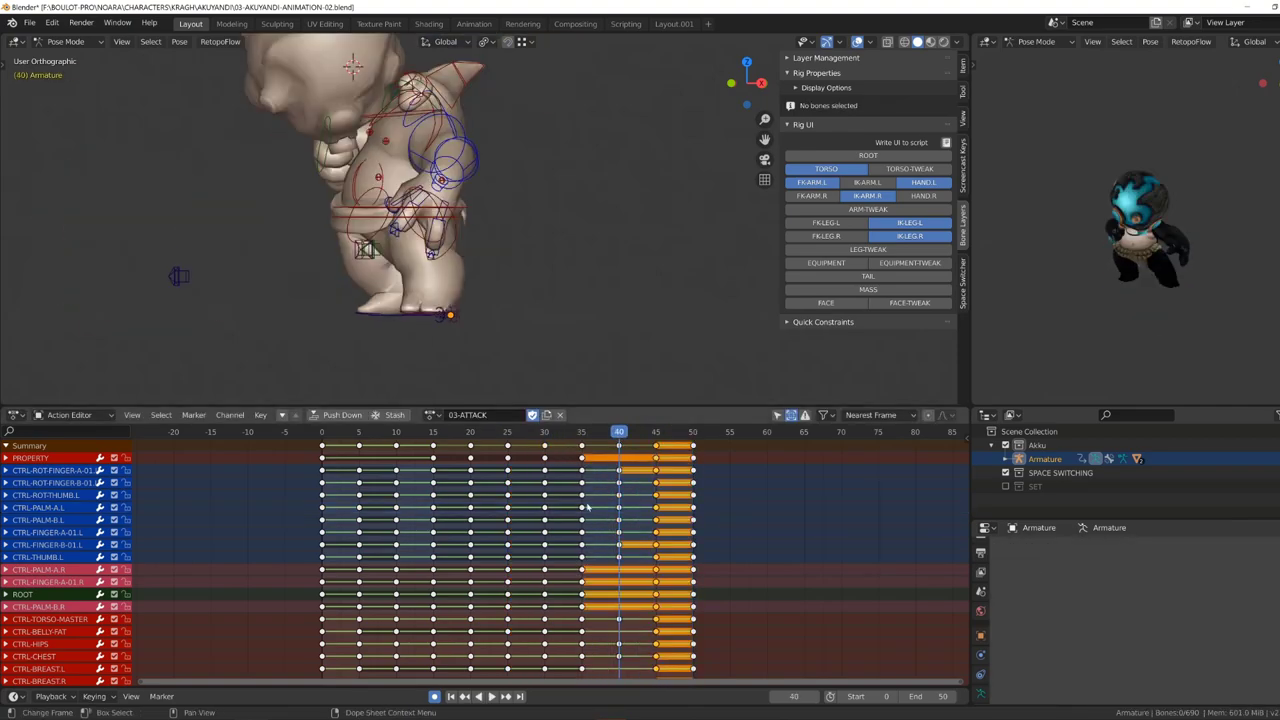
left_click(432, 196)
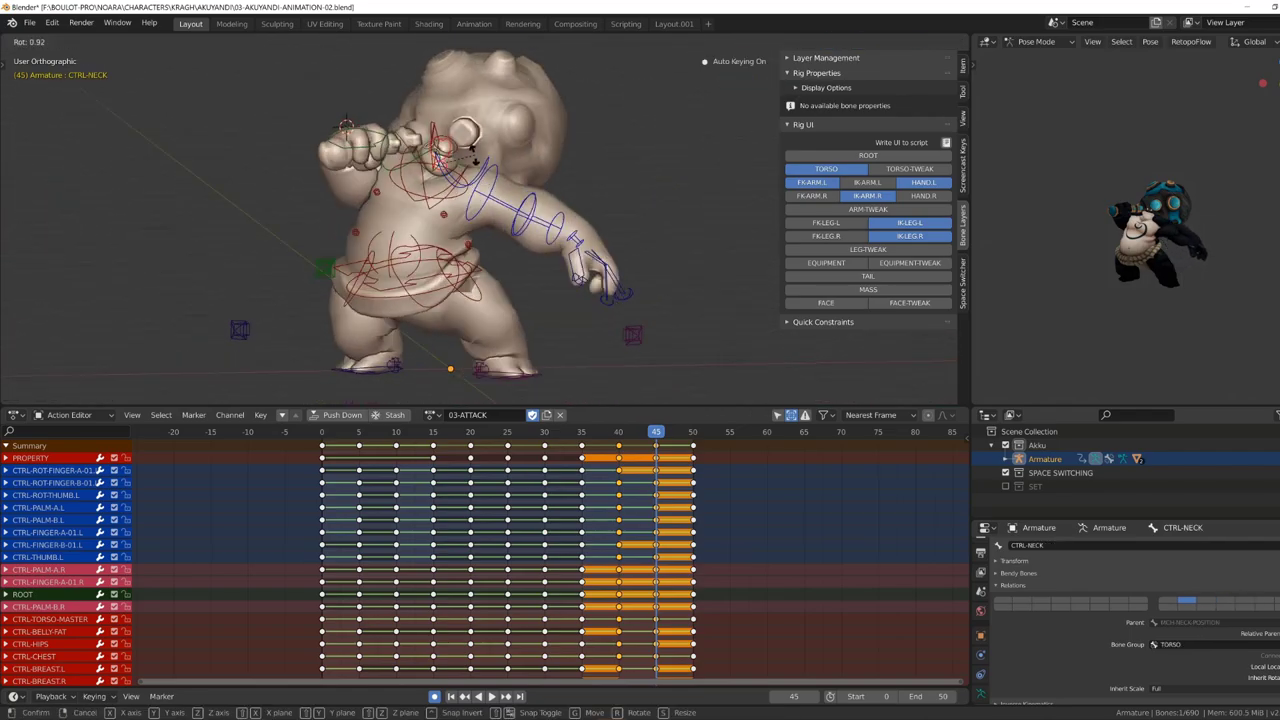
key("space")
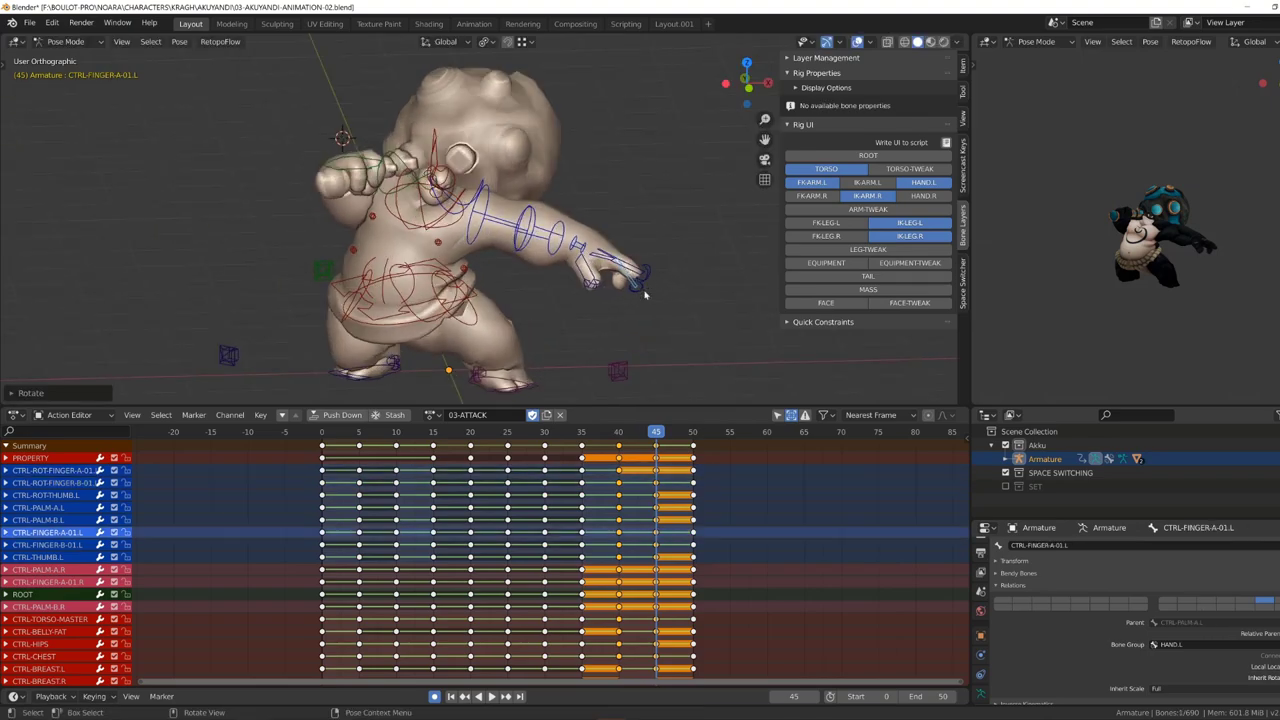
key("Escape")
left_click_drag(718, 483, 655, 437)
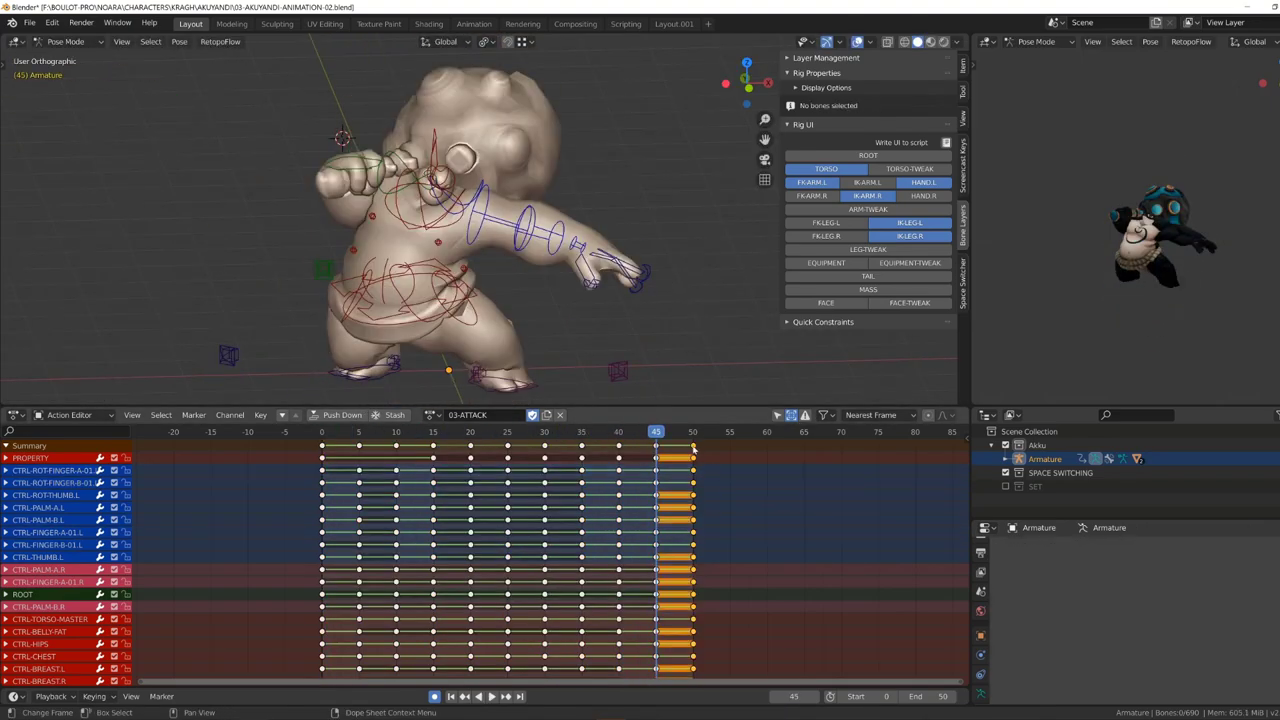
key("Return")
left_click(50, 619)
key("g")
key("z")
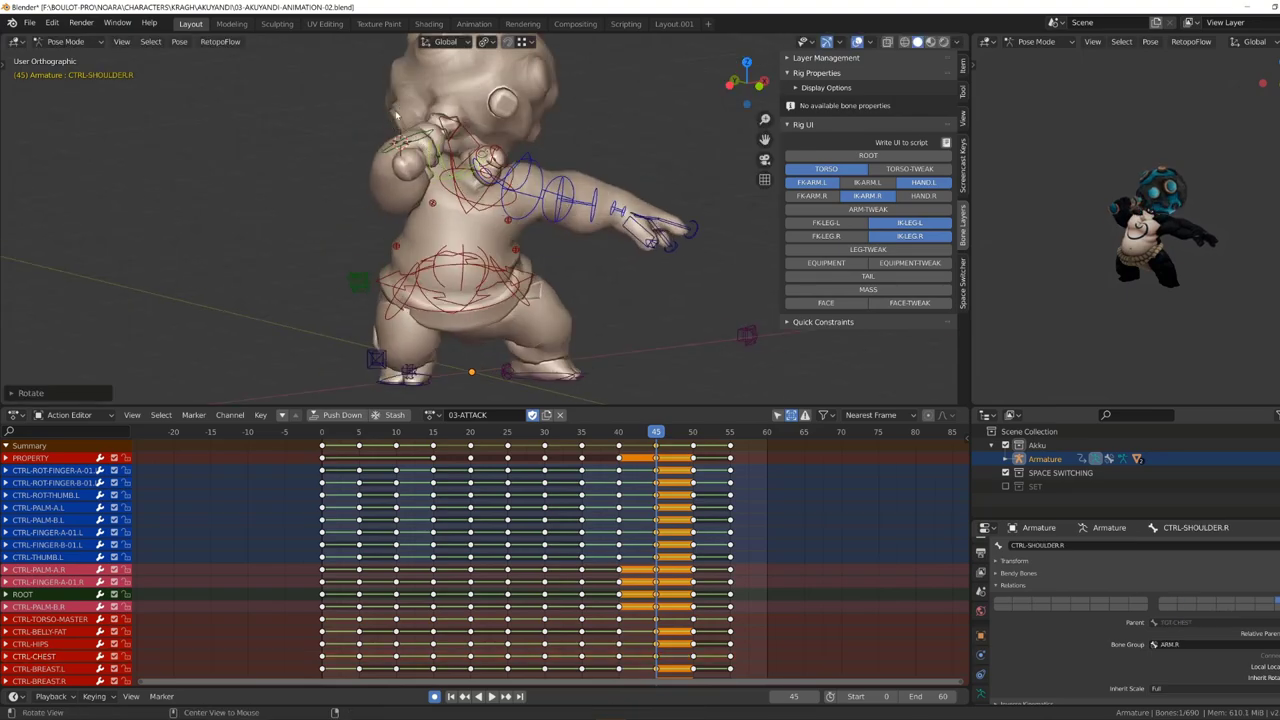
Adjust the neck and chest controls at frame 45.
left_click(455, 115)
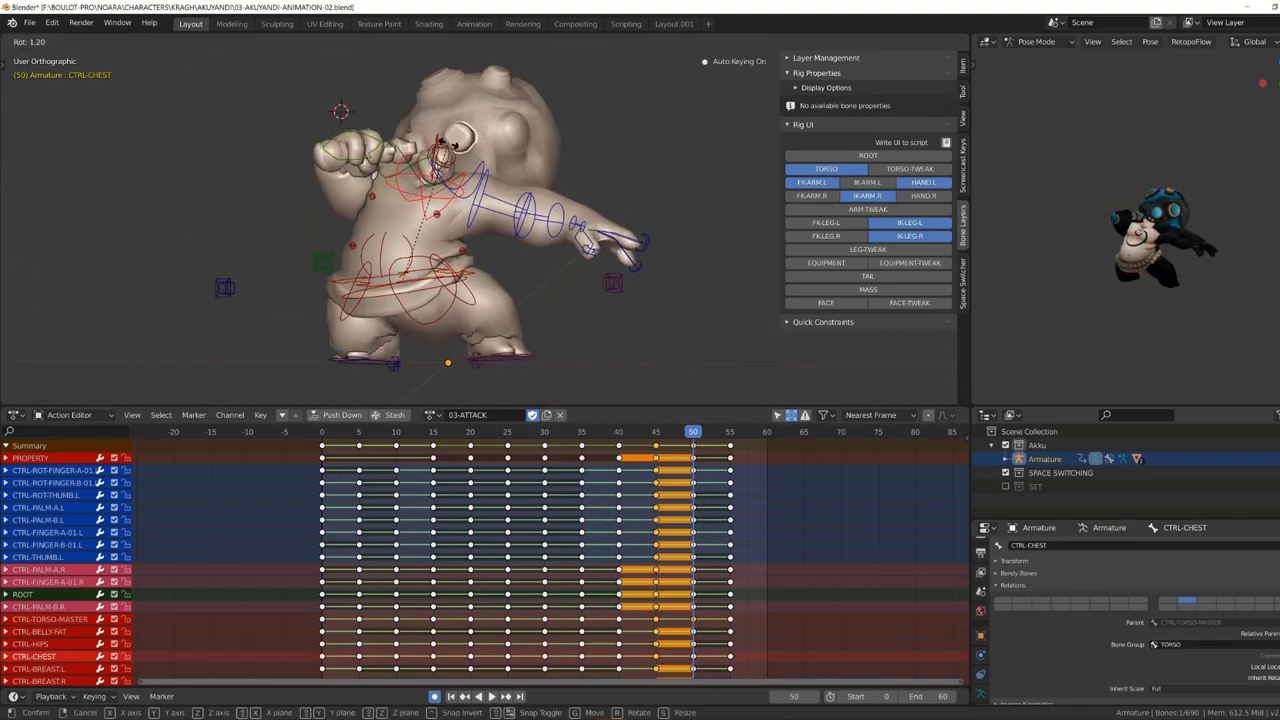
left_click(500, 180)
scroll(500, 180, "up", 4)
key("Escape")
key("ctrl+z")
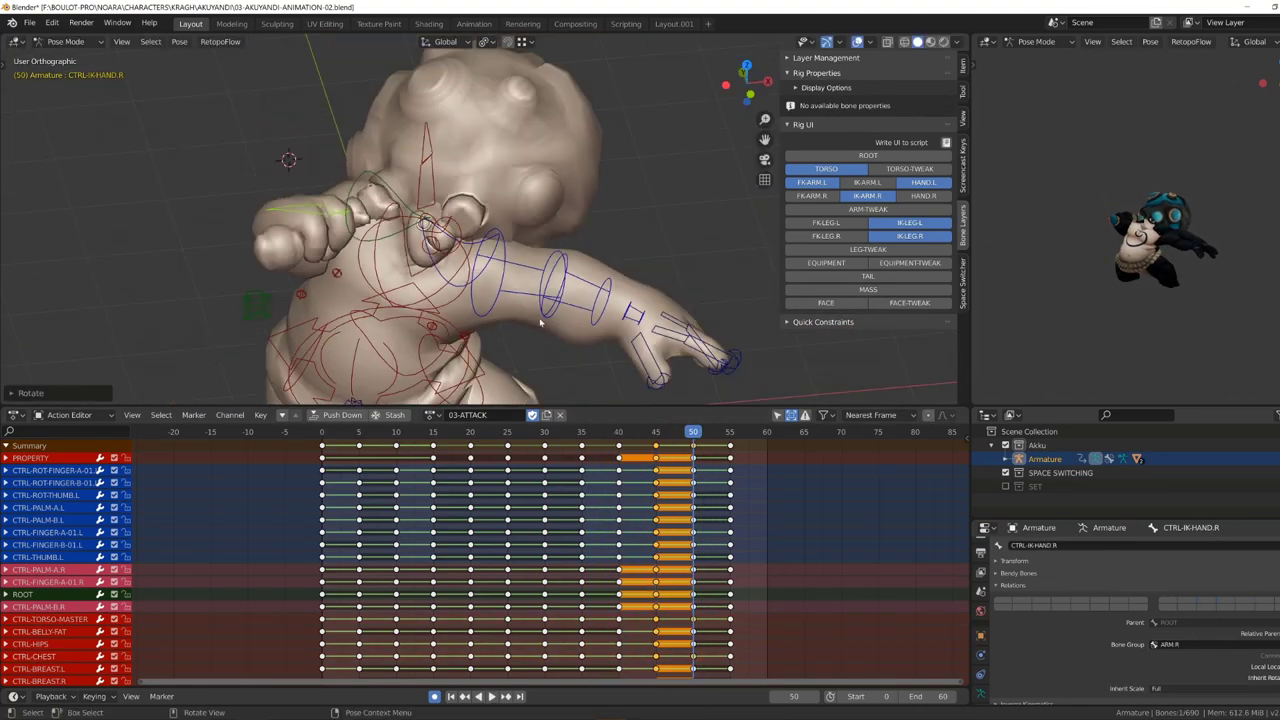
middle_click_drag(328, 133, 440, 172)
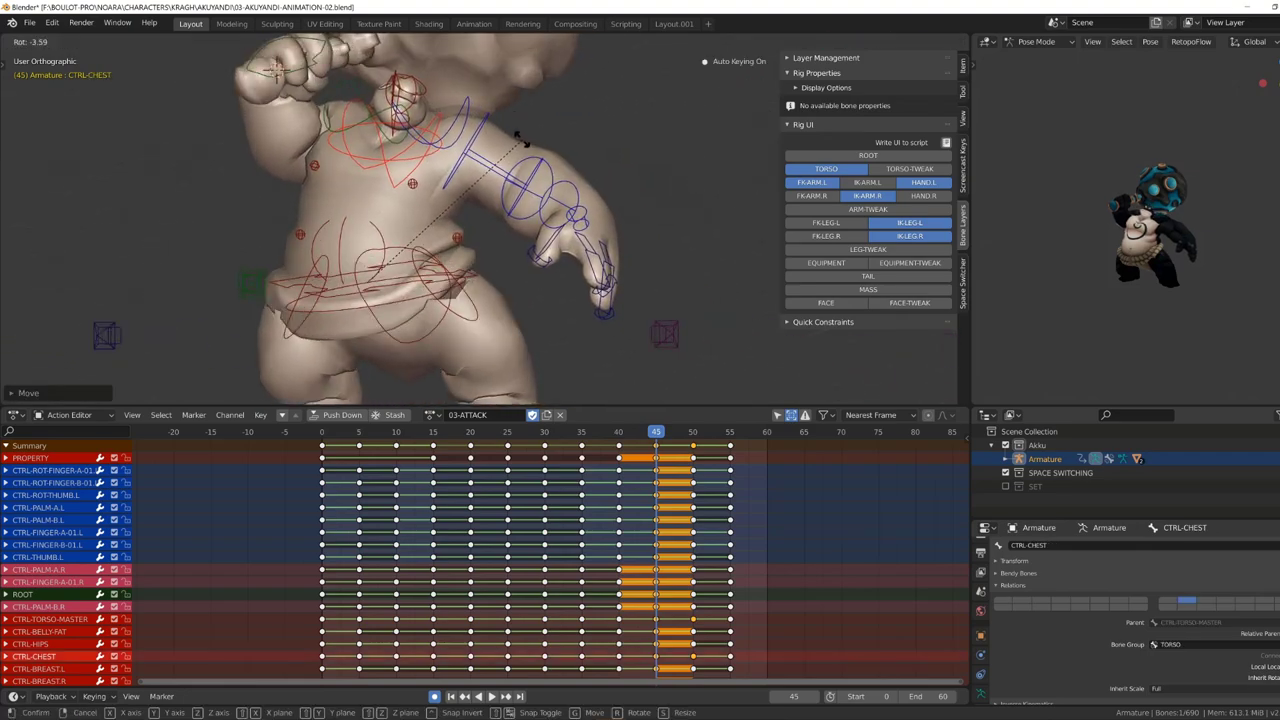
key("Escape")
scroll(316, 90, "down", 4)
left_click(617, 442)
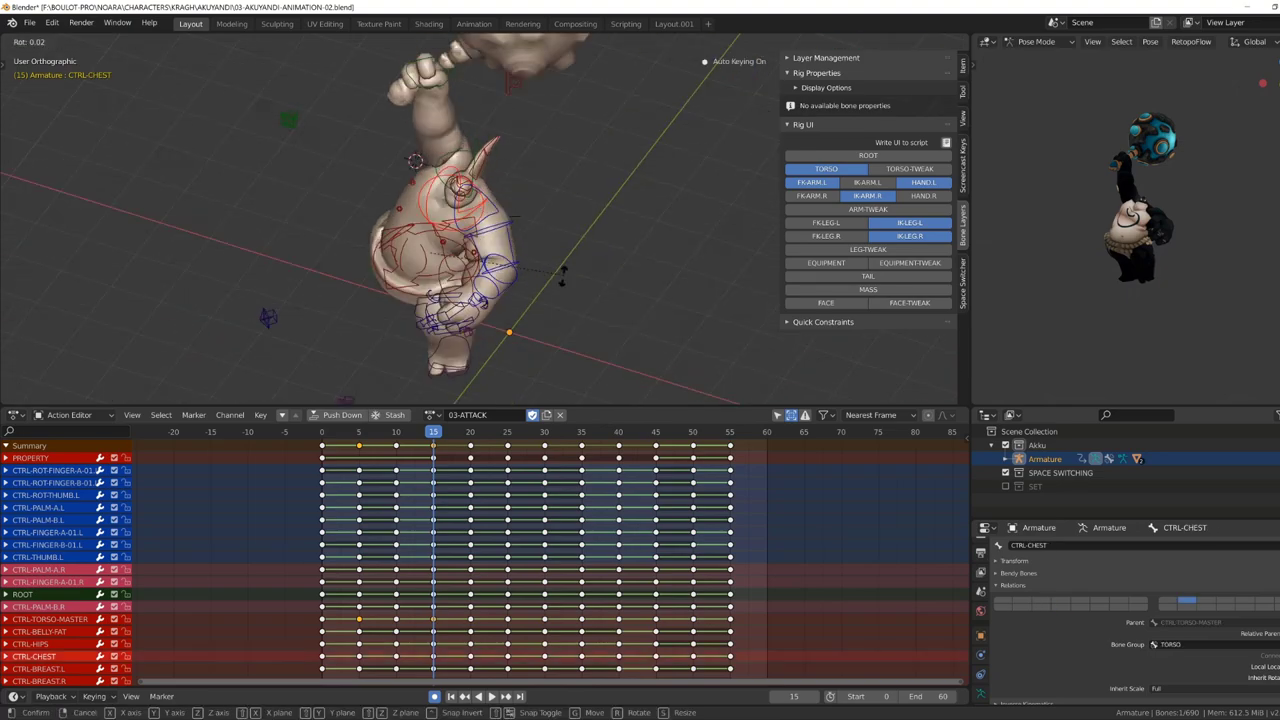
Rotate the chest and torso master controls at the frame 15 wind-up pose while reviewing playback.
left_click(563, 272)
mouse_move(563, 272)
middle_mouse_down()
mouse_move(553, 255)
mouse_move(520, 343)
middle_mouse_up()
left_click(512, 222)
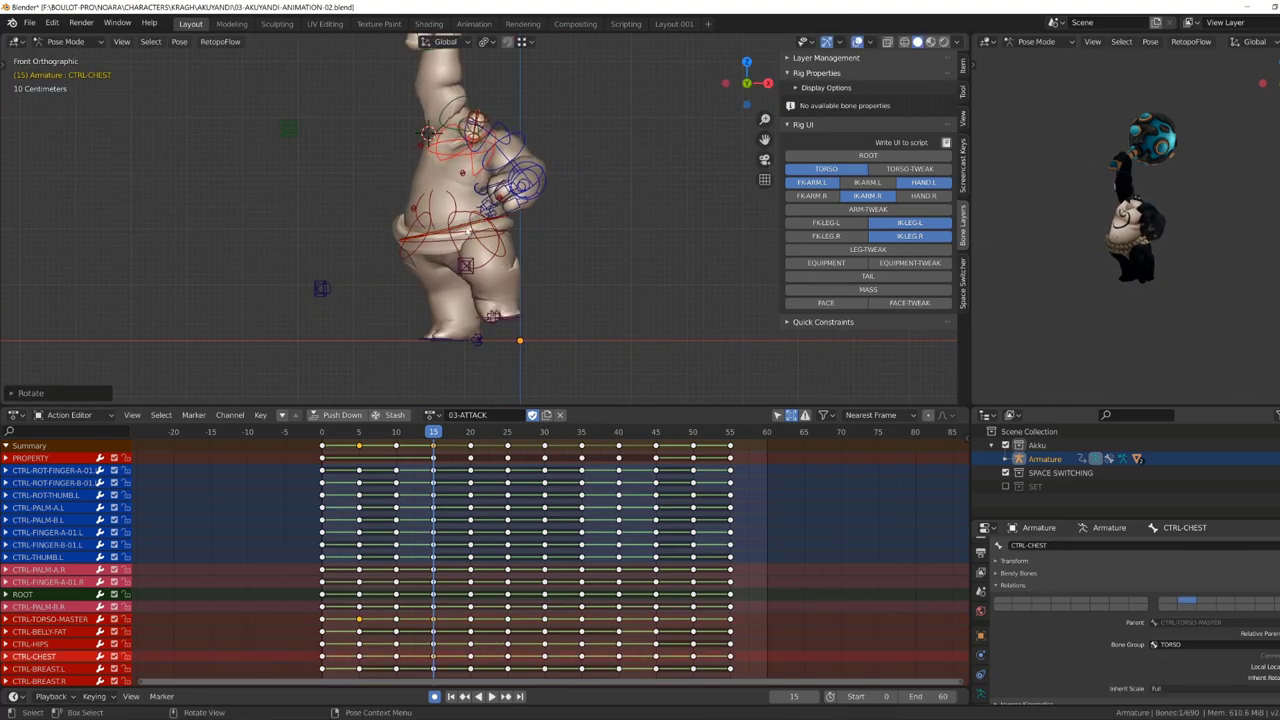
left_click(427, 434)
key("space")
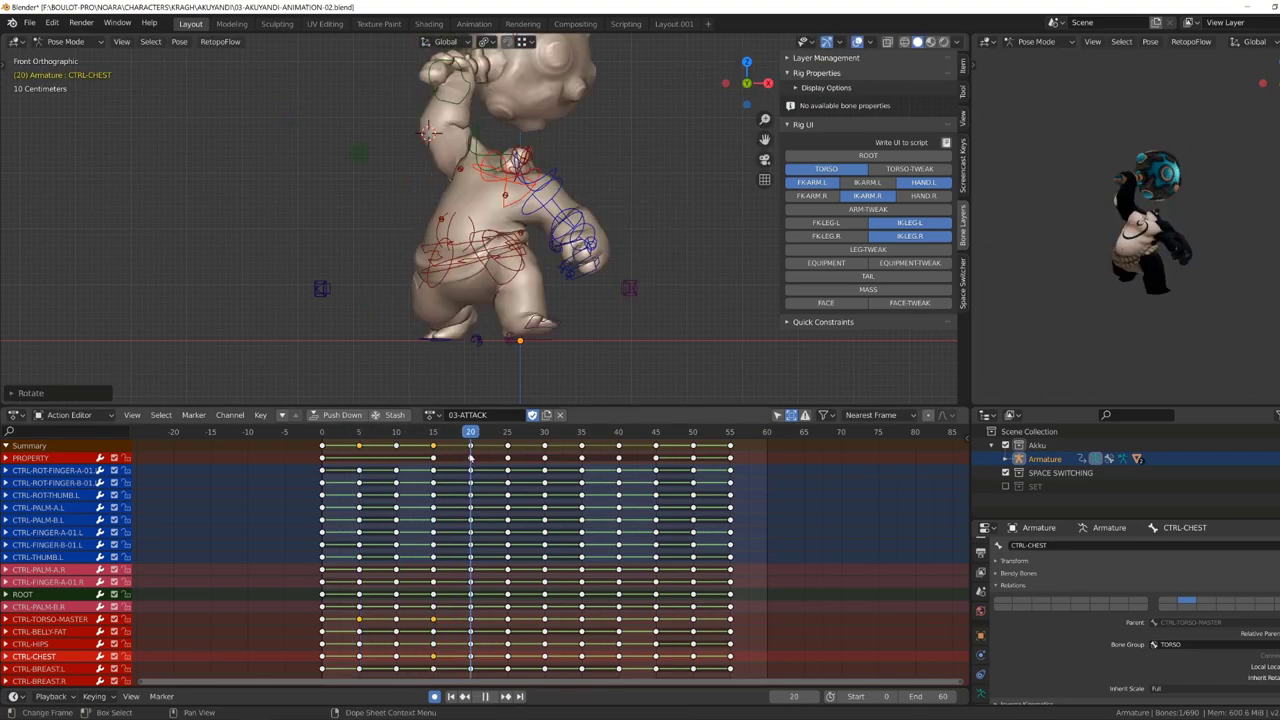
left_click(575, 352)
mouse_move(575, 352)
middle_mouse_down()
mouse_move(520, 300)
mouse_move(531, 240)
middle_mouse_up()
Rotate the chest control again, then stop playback and switch to front view.
left_click(485, 245)
key("r")
left_click(453, 298)
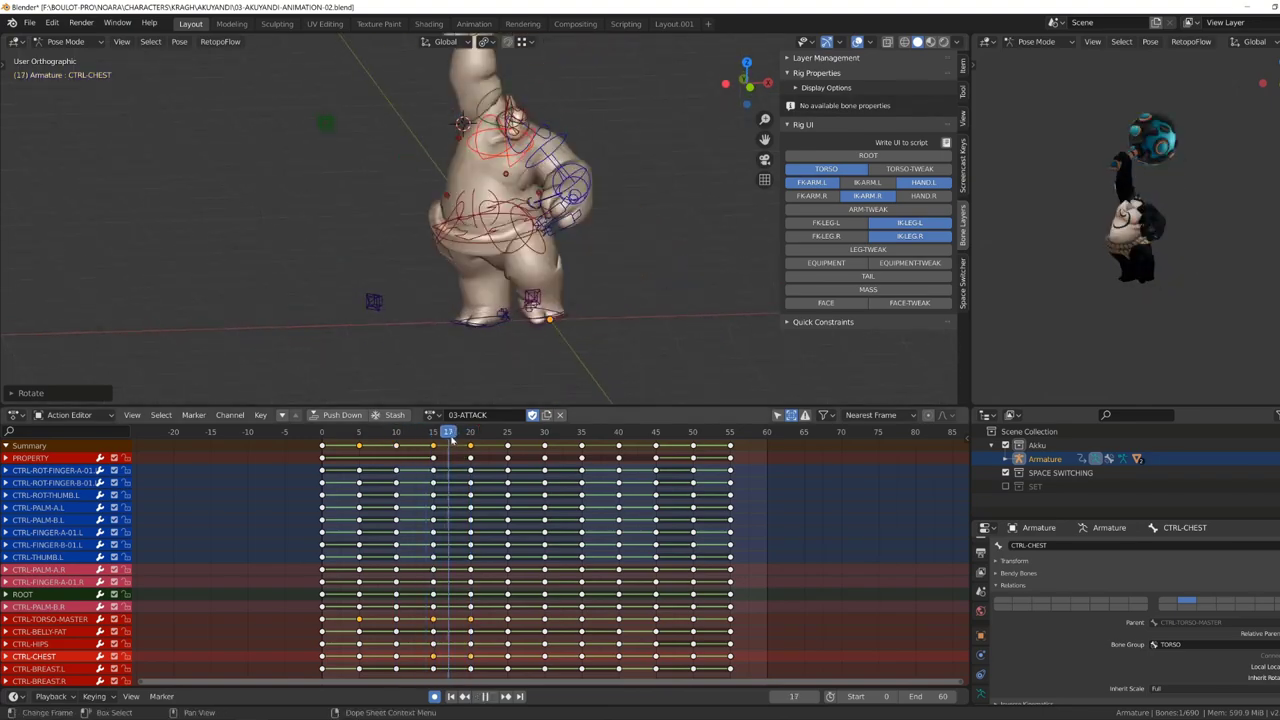
key("Escape")
key("KP_1")
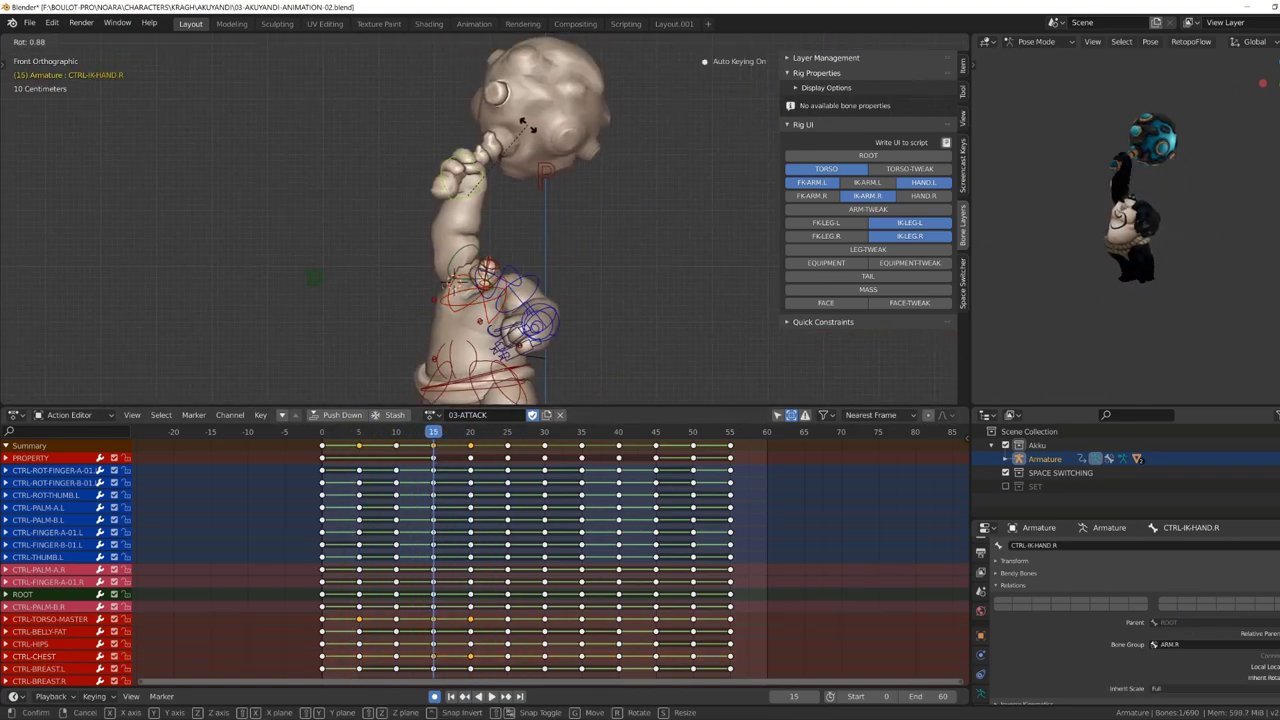
Move the right arm pole target to reshape the raised-mace arm.
middle_click_drag(459, 231, 511, 313)
left_click(511, 313)
left_click(236, 291)
middle_click_drag(236, 291, 452, 469)
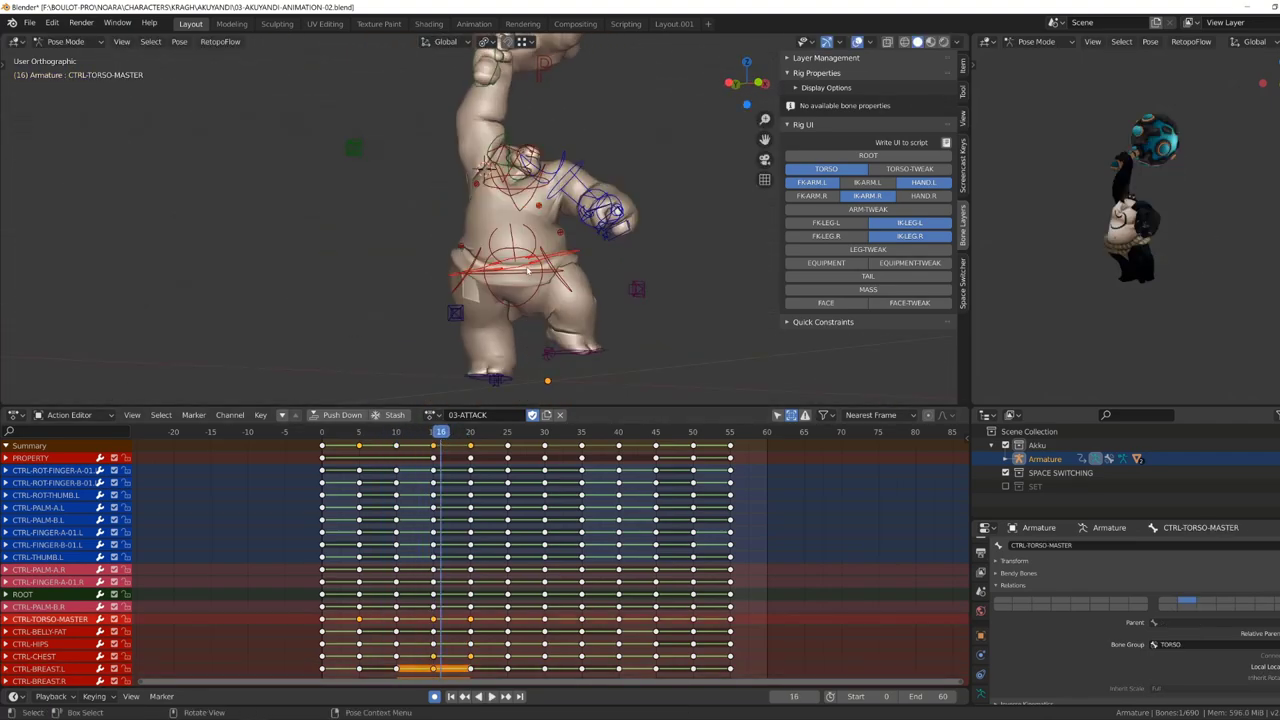
Play from the start and bunch the early keys closer together before frame 20.
left_click(336, 442)
key("space")
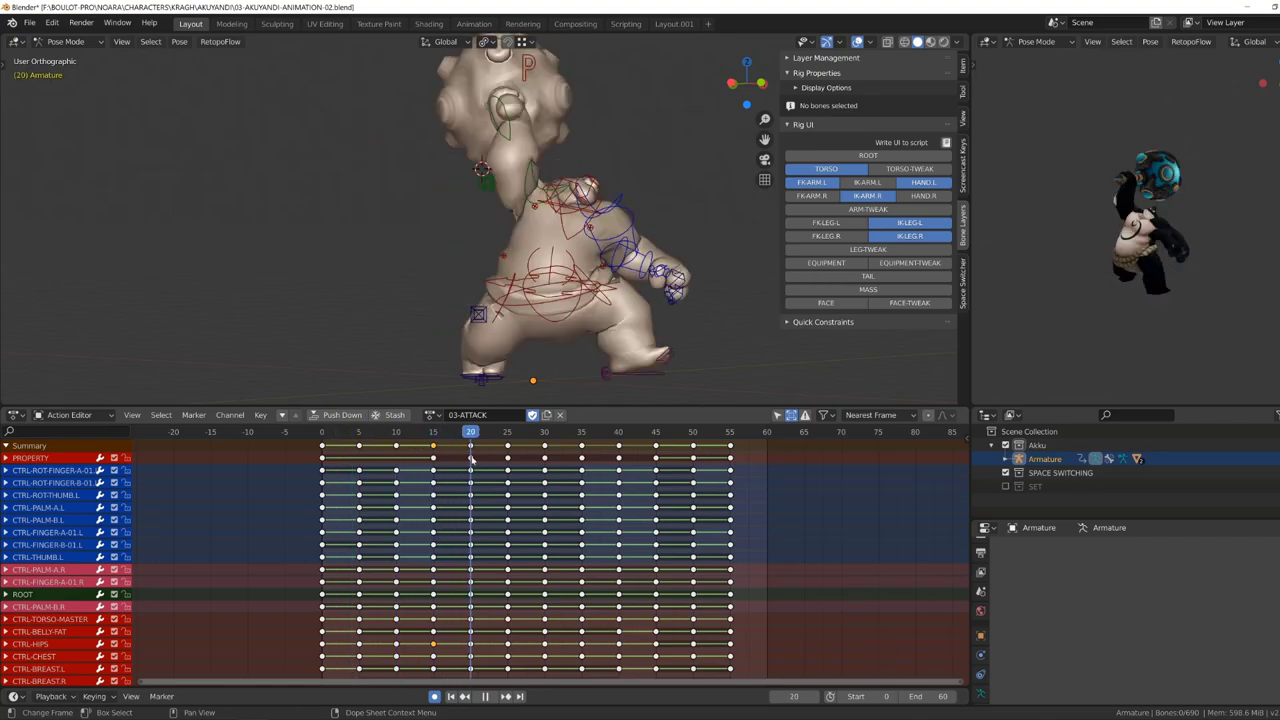
left_click_drag(470, 458, 495, 476)
left_click(397, 463)
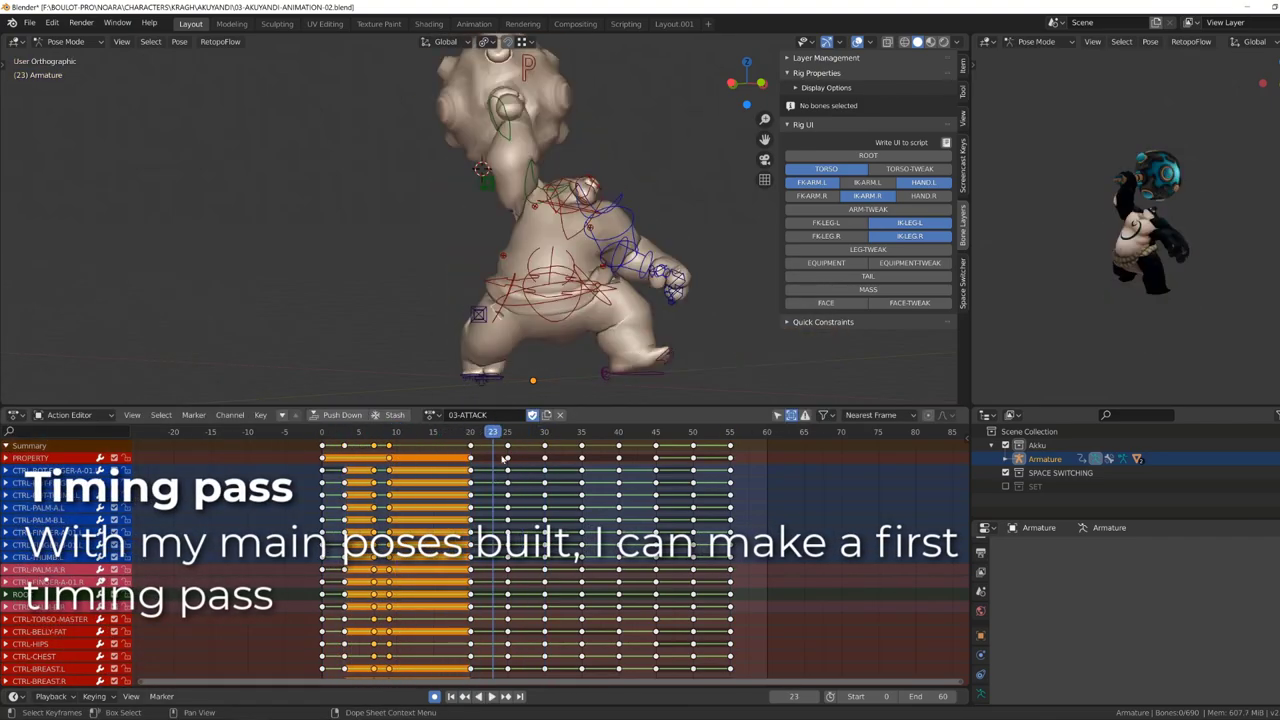
Push the selected keys later to frame 30, then select keys from frames 10 to 35.
left_click_drag(452, 463, 545, 463)
key("space")
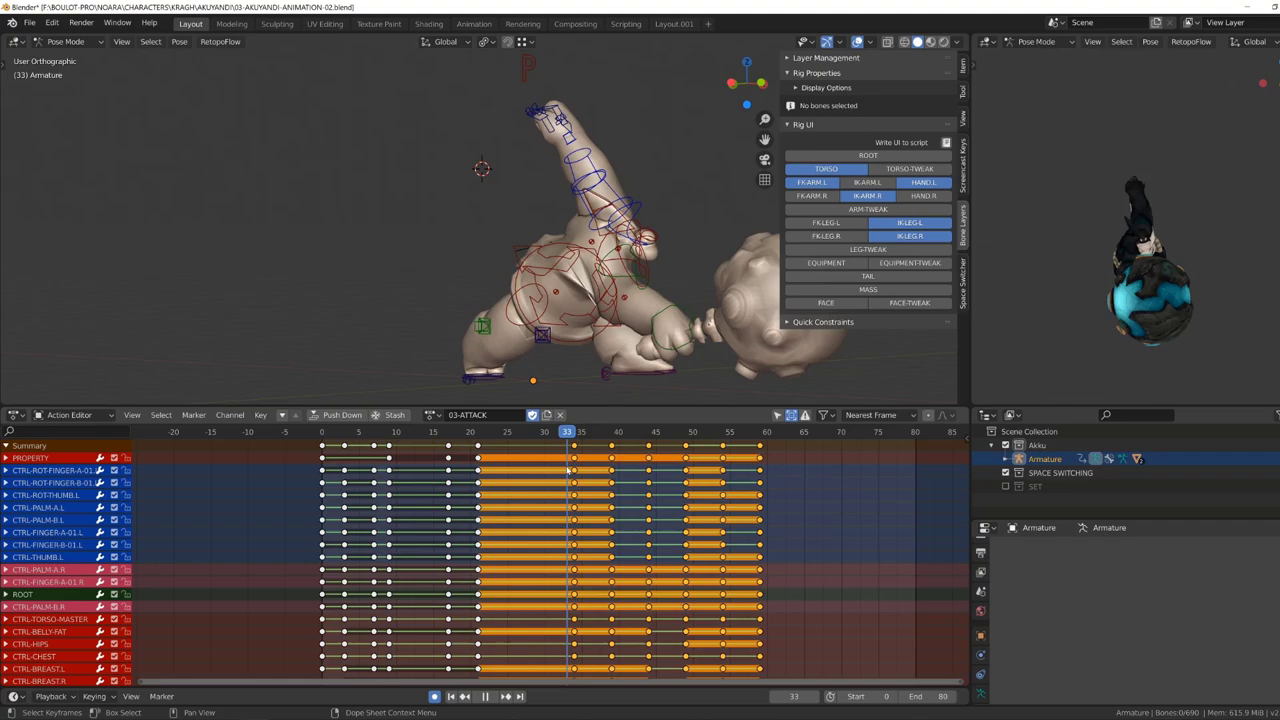
mouse_move(568, 468)
left_mouse_down()
mouse_move(621, 451)
mouse_move(770, 451)
left_mouse_up()
key("space")
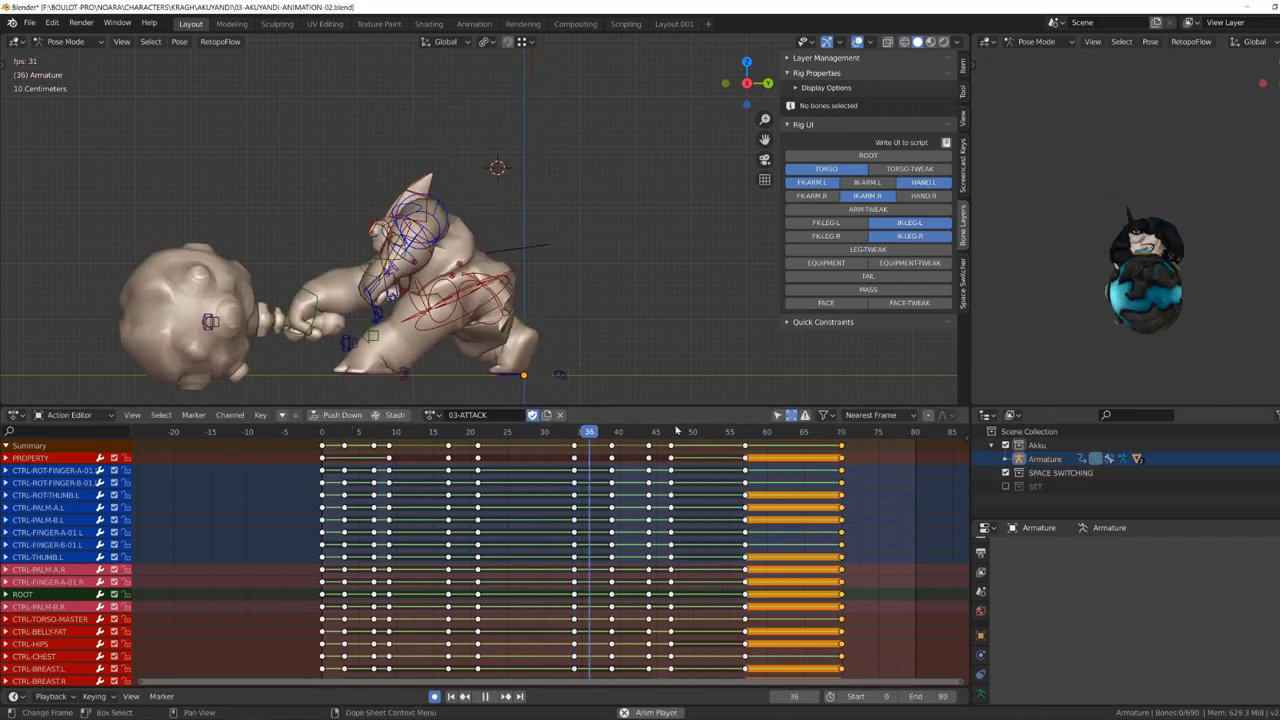
key("space")
key("g")
key("Escape")
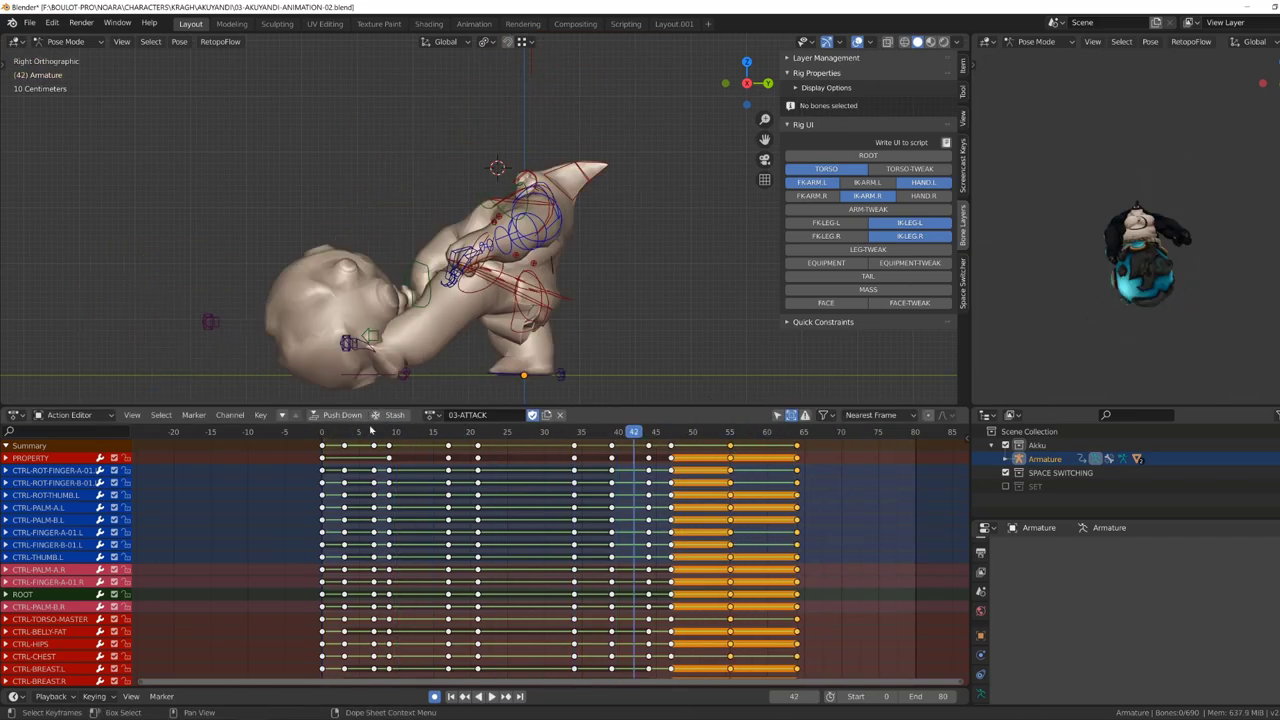
left_click_drag(380, 440, 590, 675)
key("space")
key("space")
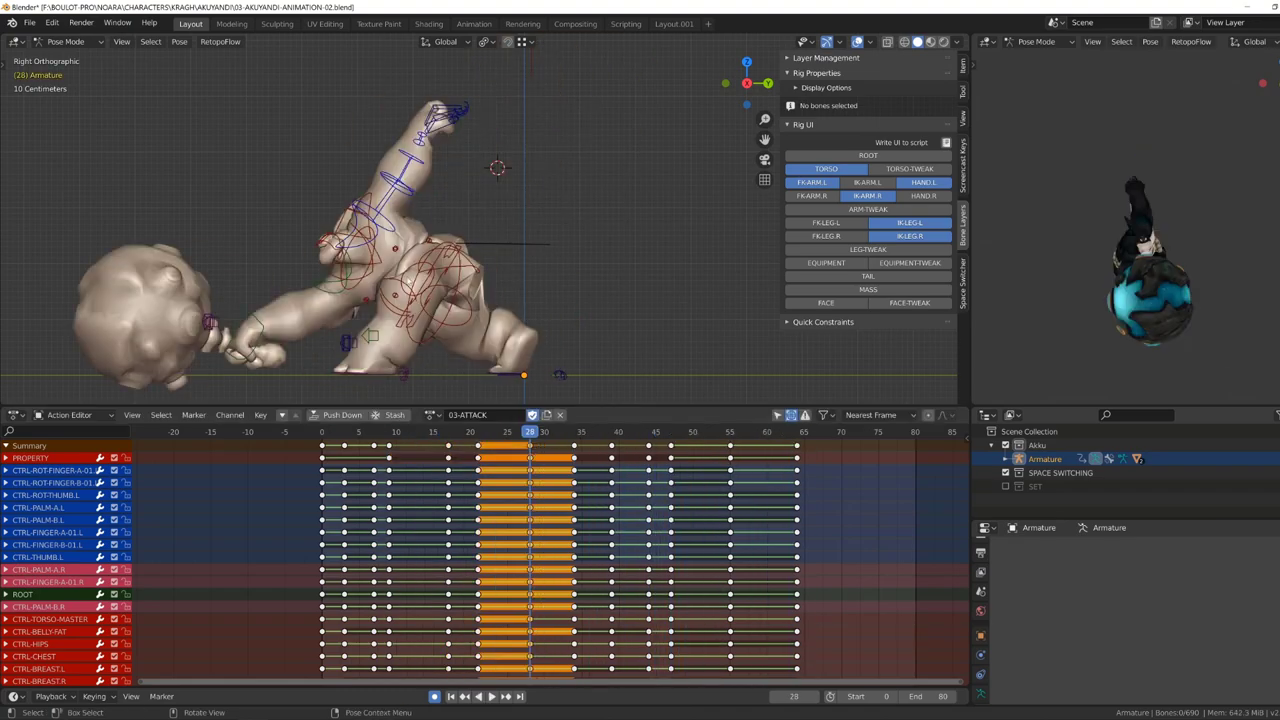
Lower the torso master straight down along Z at the slam pose.
left_click(429, 300)
key("g")
key("z")
left_click(287, 298)
key("space")
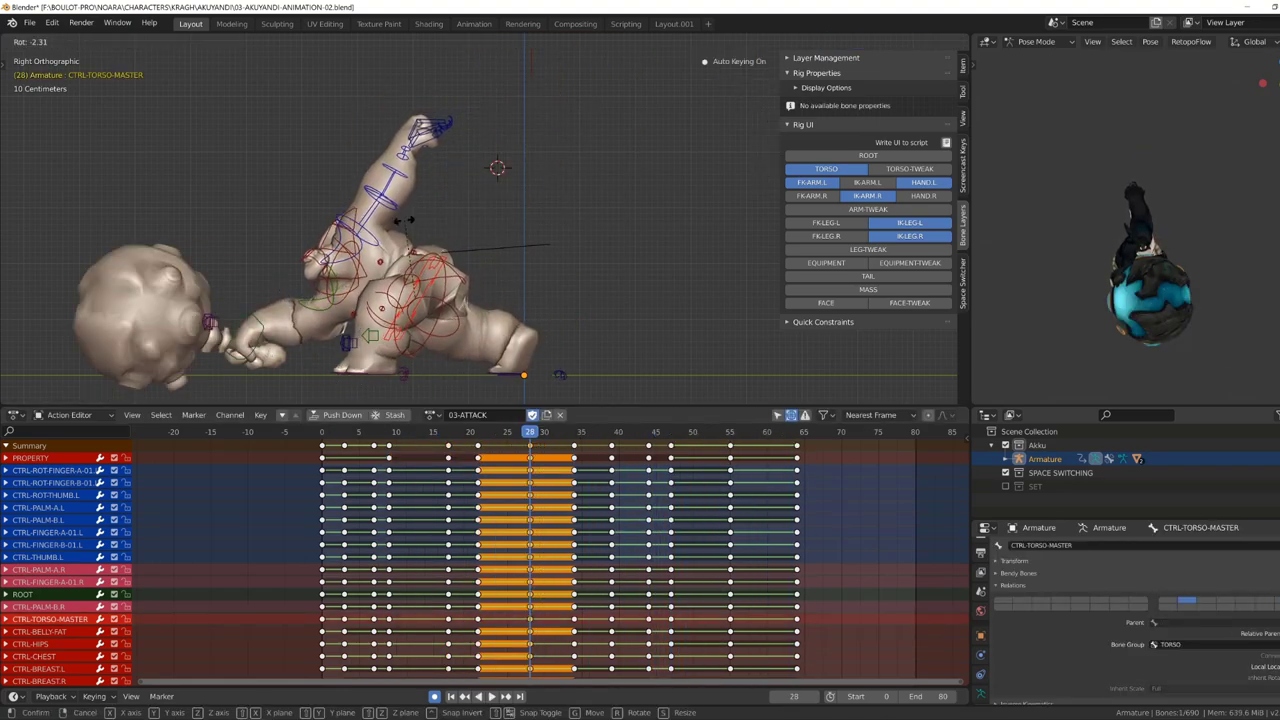
middle_click_drag(287, 298, 455, 440)
key("space")
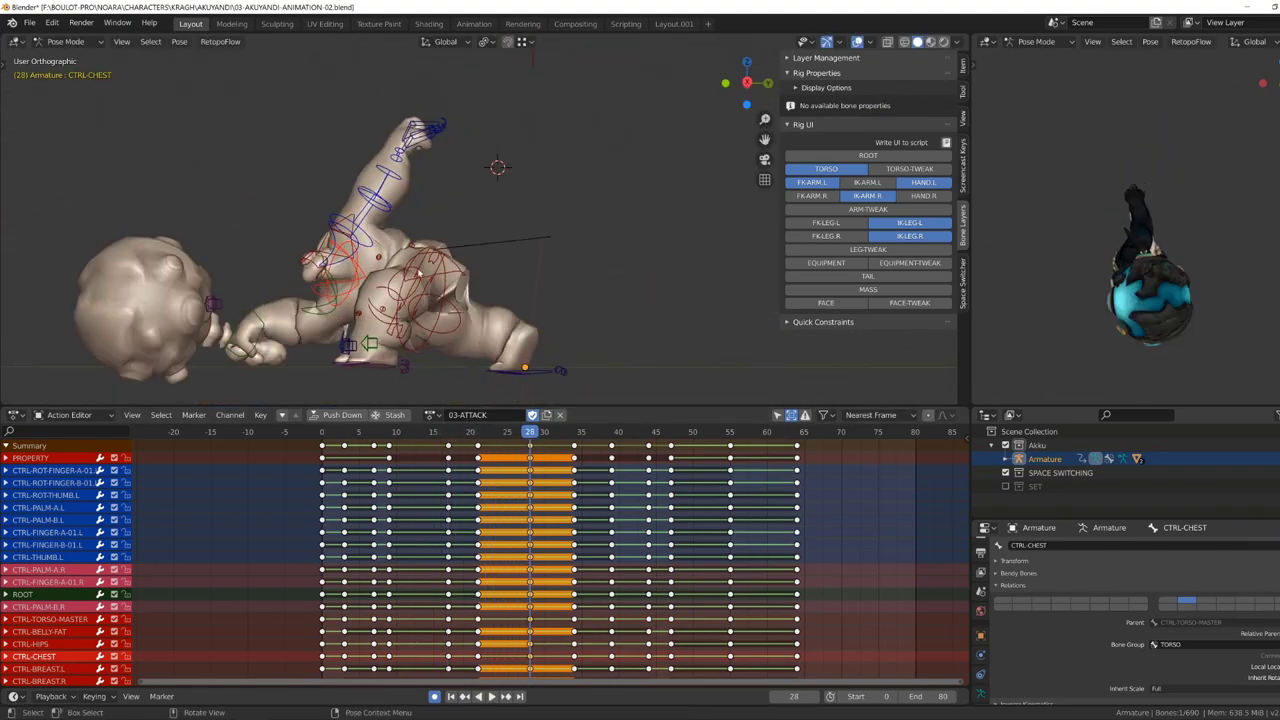
Twist the left FK forearm around its Z axis and play the attack back.
middle_click_drag(455, 300, 520, 200)
left_click(535, 160)
key("r")
key("z")
key("z")
left_click(578, 190)
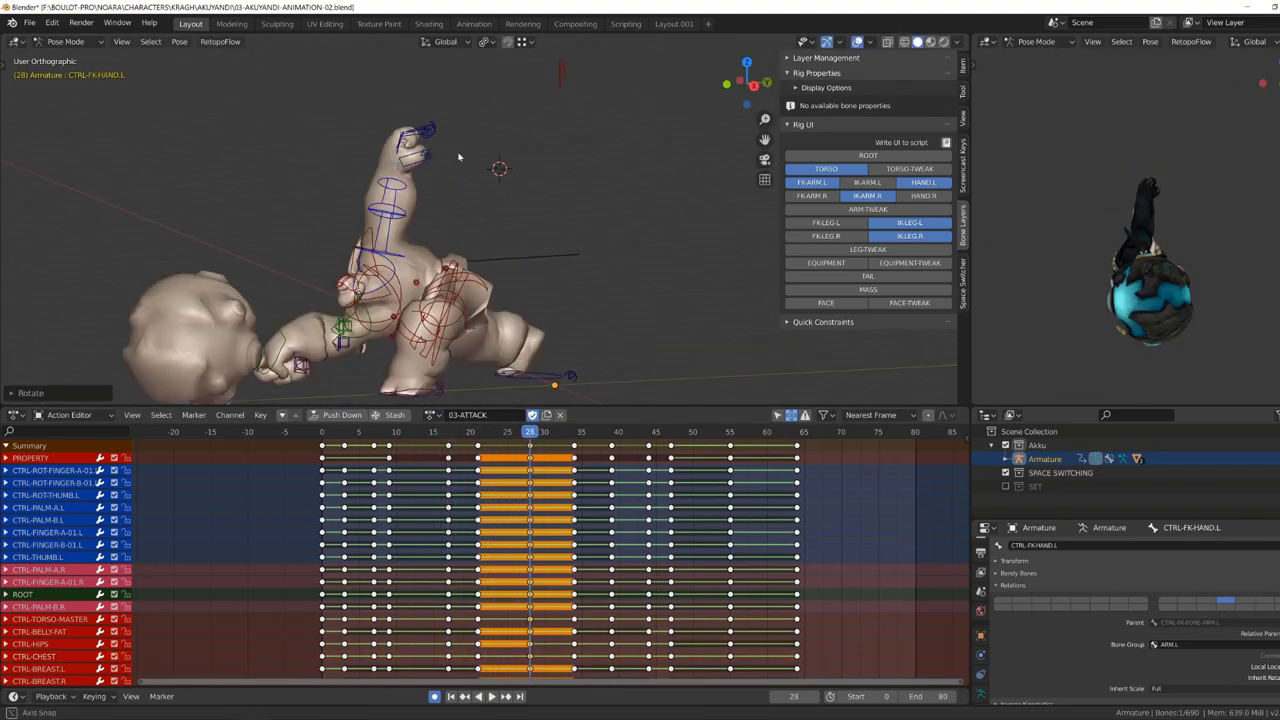
middle_click_drag(578, 190, 491, 447)
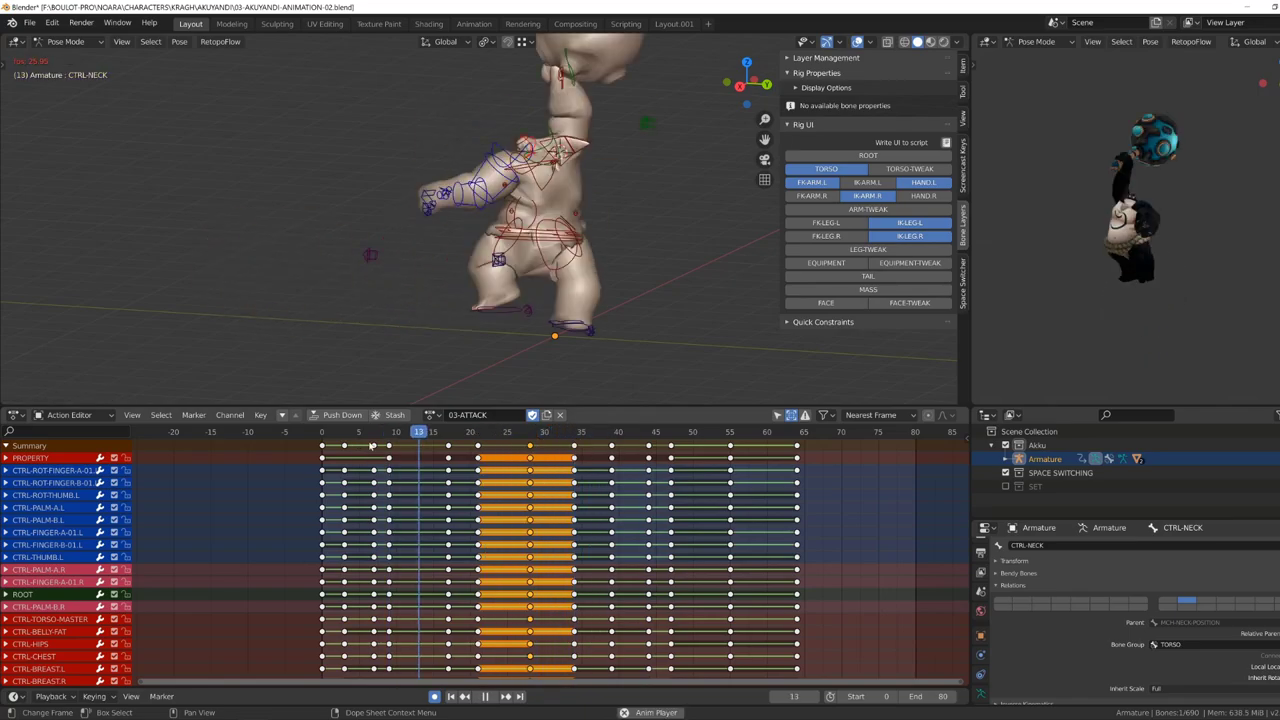
key("alt+a")
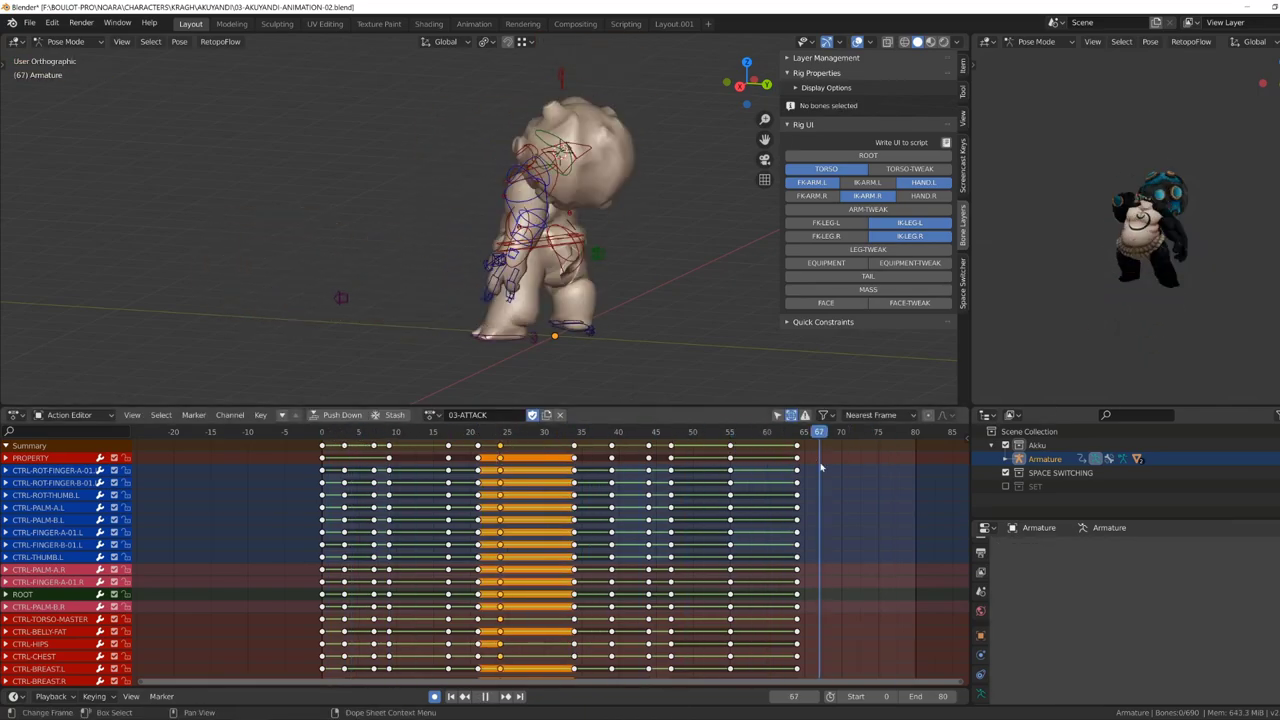
Spread the ending keys out so the action stretches to about frame 62.
key("ctrl+z")
key("KP_3")
key("ctrl+z")
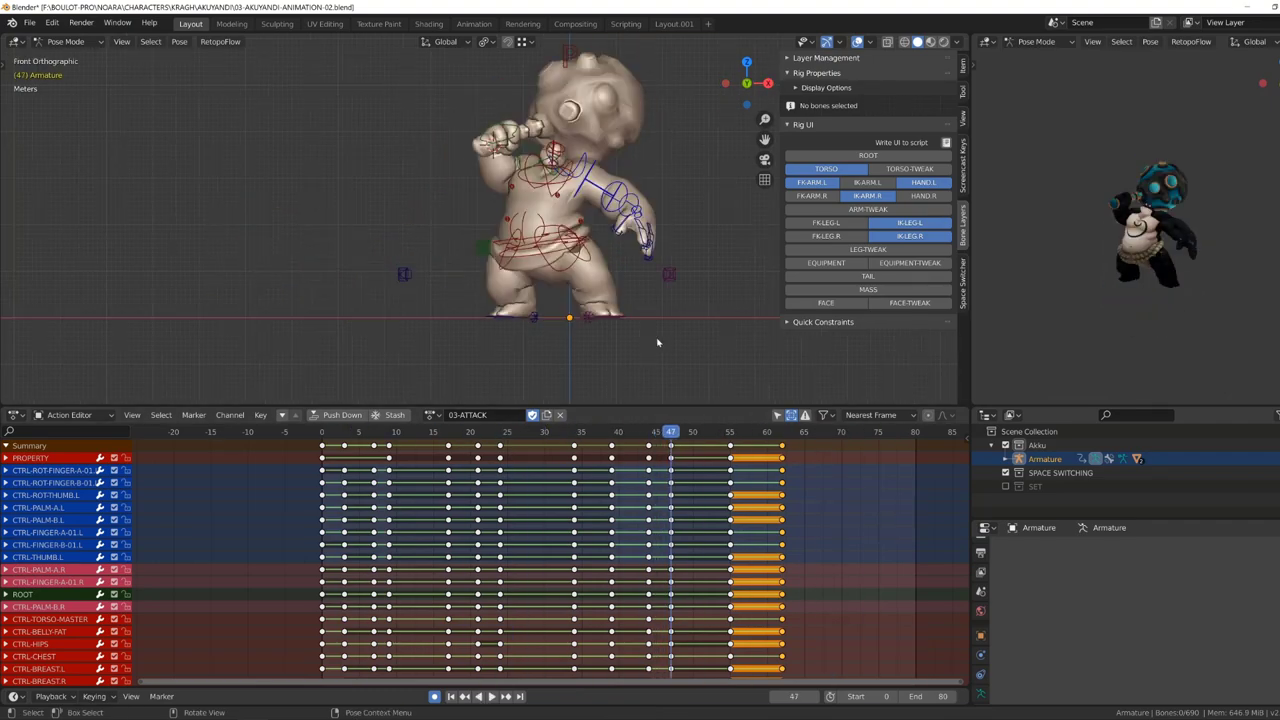
scroll(600, 250, "up", 3)
left_click(585, 125)
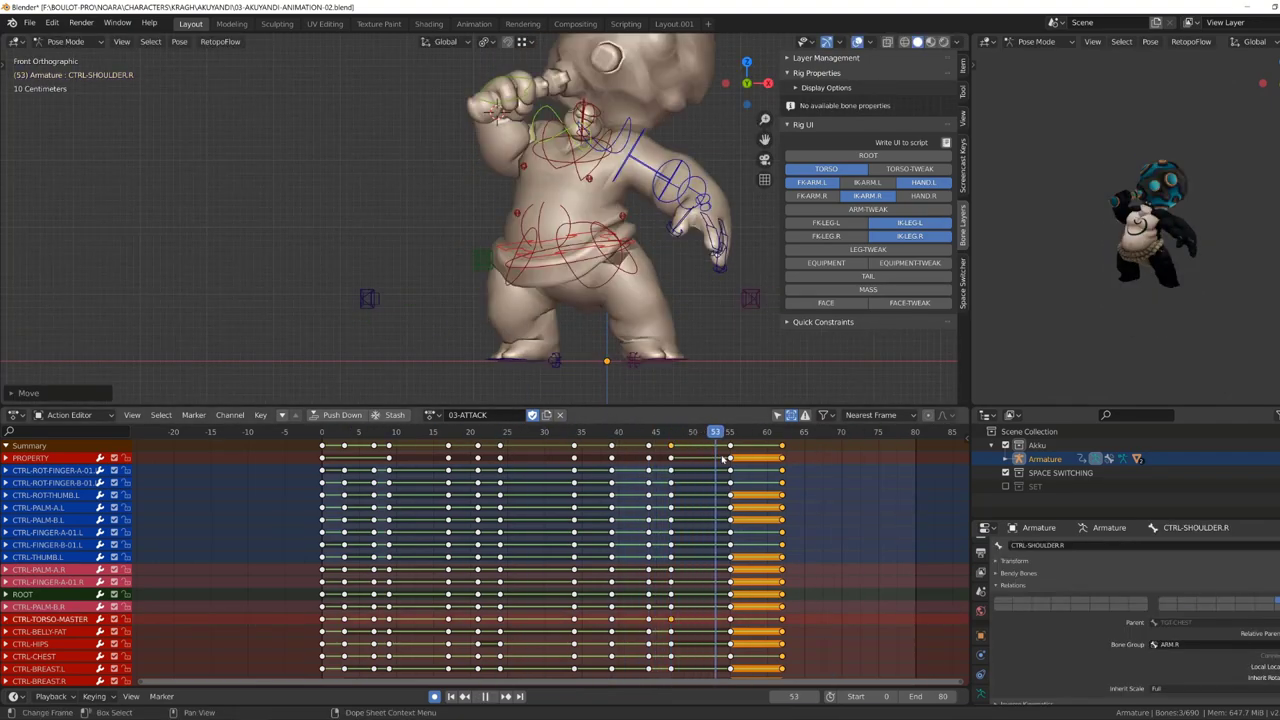
Shift the selected keyframes two frames later and play back the result.
key("space")
left_click(806, 451)
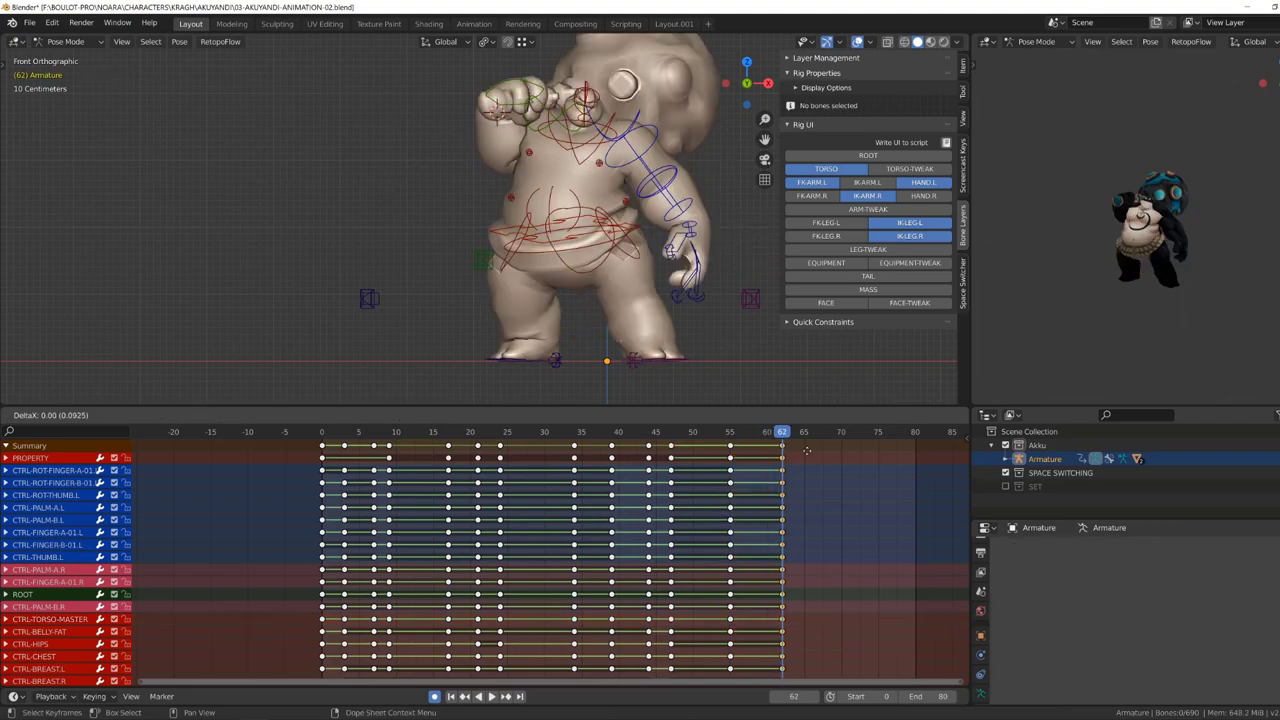
left_click(821, 455)
key("space")
left_click(670, 440)
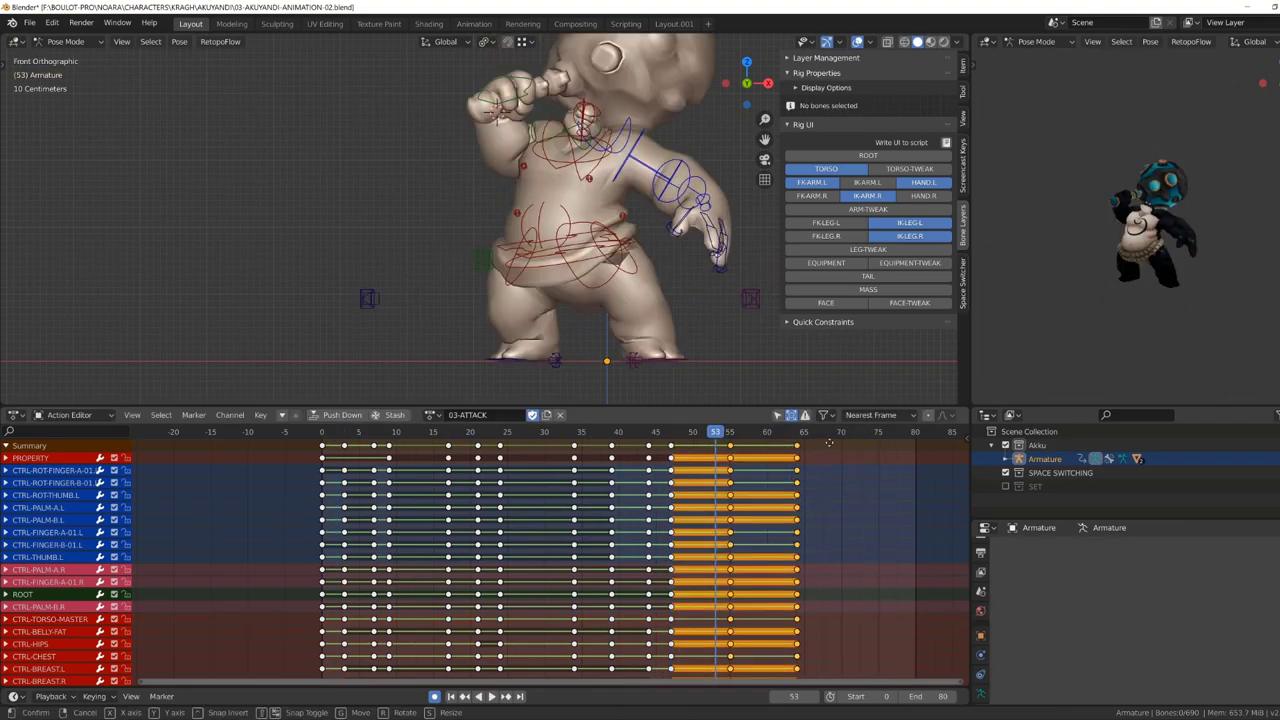
Rotate the CTRL-TORSO-MASTER control at frame 44.
middle_click_drag(660, 300, 680, 371)
left_click(651, 447)
middle_click_drag(600, 250, 640, 300)
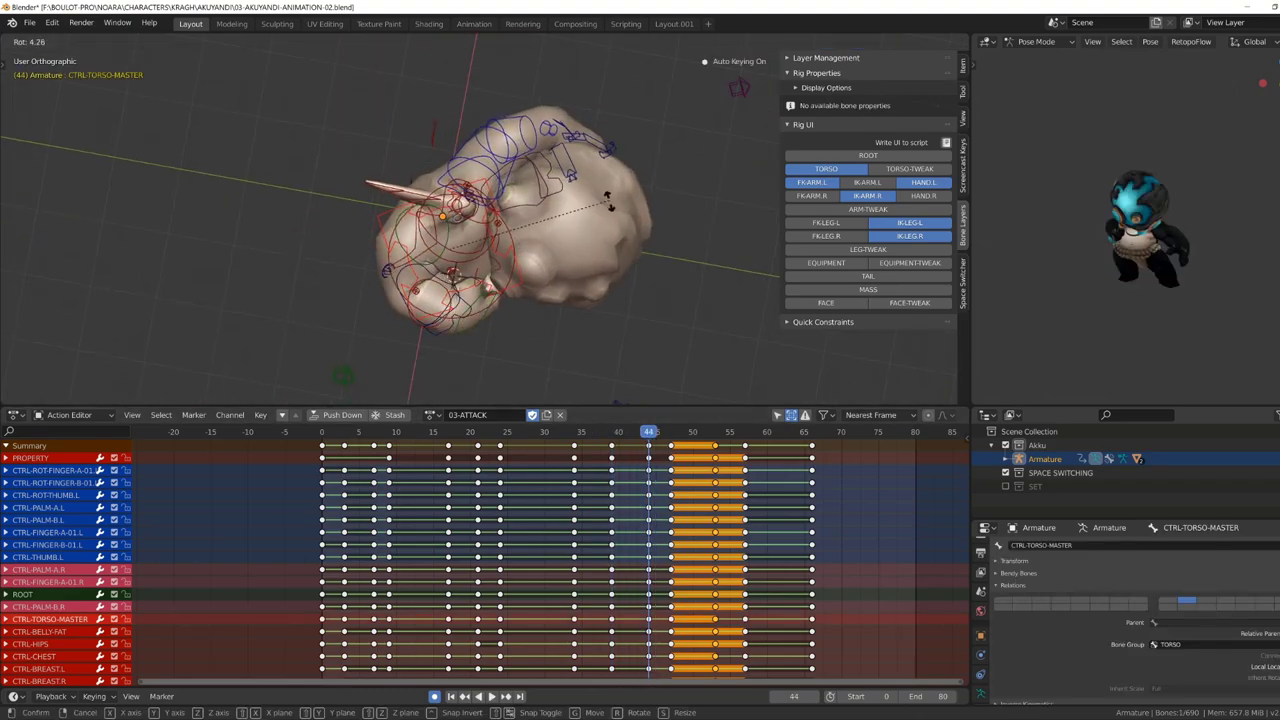
left_click(647, 450)
left_click(470, 245)
mouse_move(600, 250)
middle_mouse_down()
mouse_move(560, 260)
mouse_move(600, 300)
mouse_move(560, 300)
middle_mouse_up()
key("r")
left_click(555, 250)
At frame 47, rotate the right shoulder and move the right hand into place.
left_click(642, 462)
key("space")
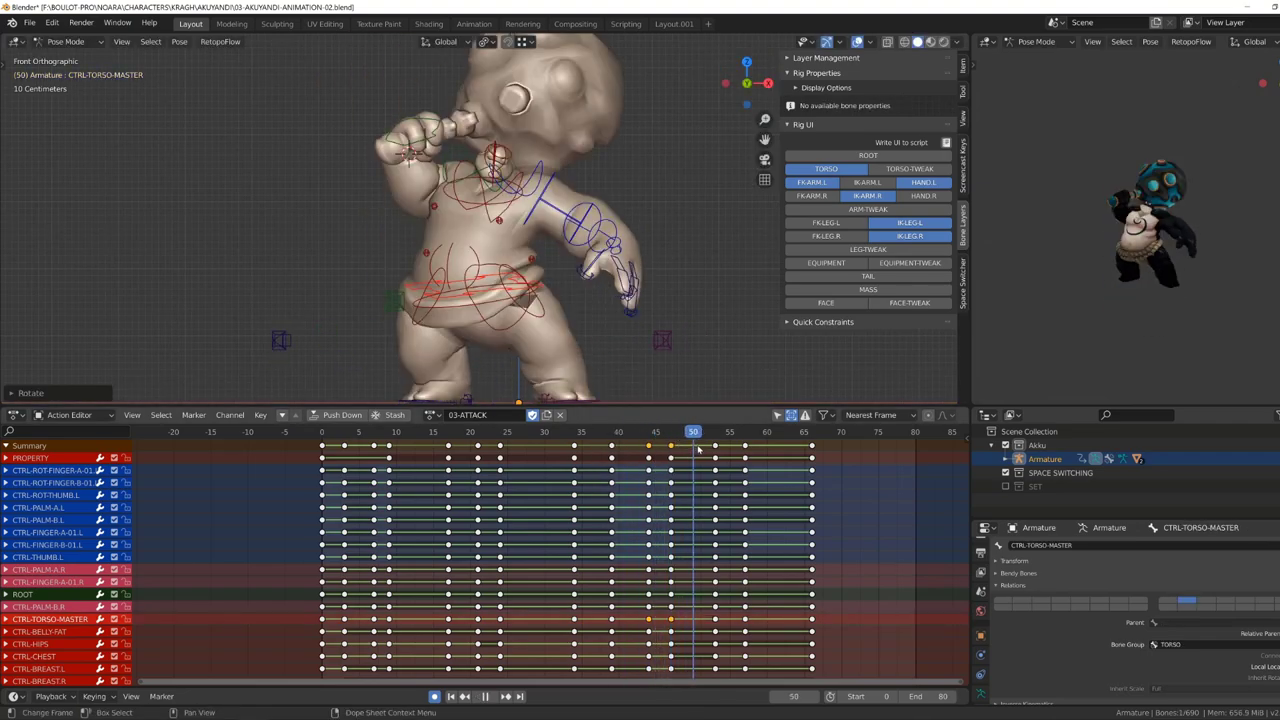
key("space")
left_click(668, 431)
left_click(460, 150)
key("r")
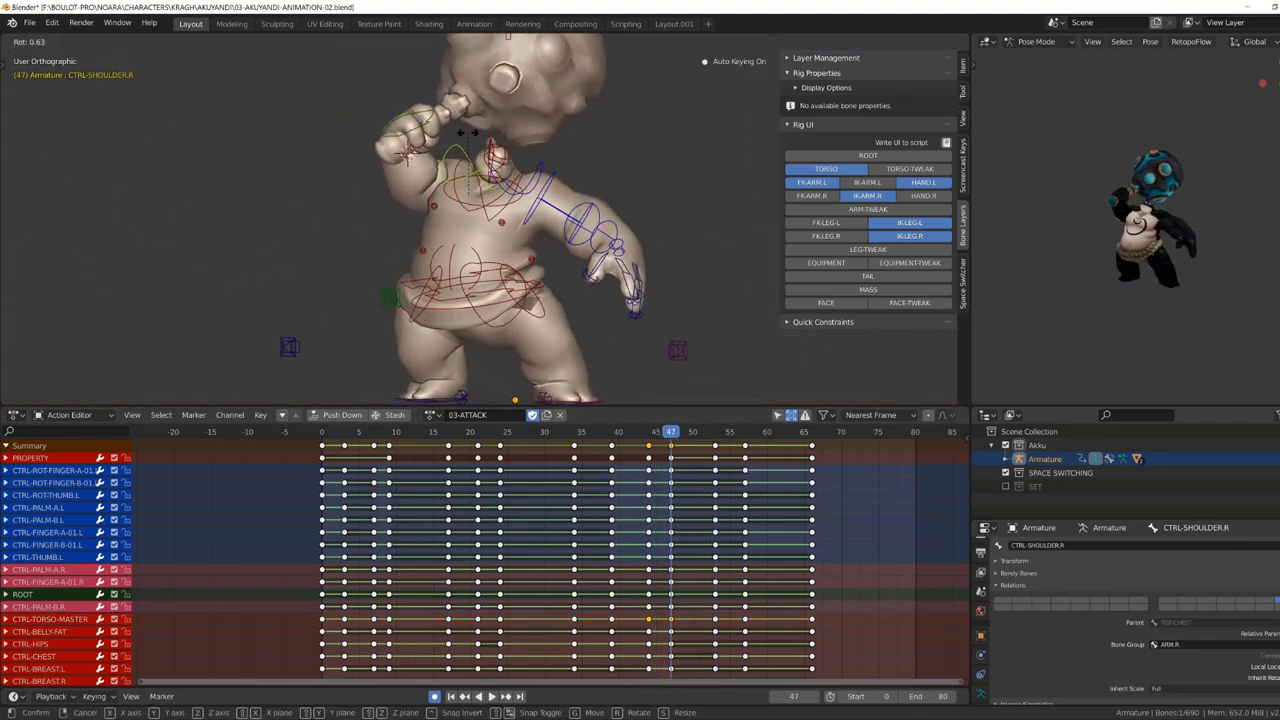
left_click(400, 150)
middle_click_drag(400, 150, 418, 131)
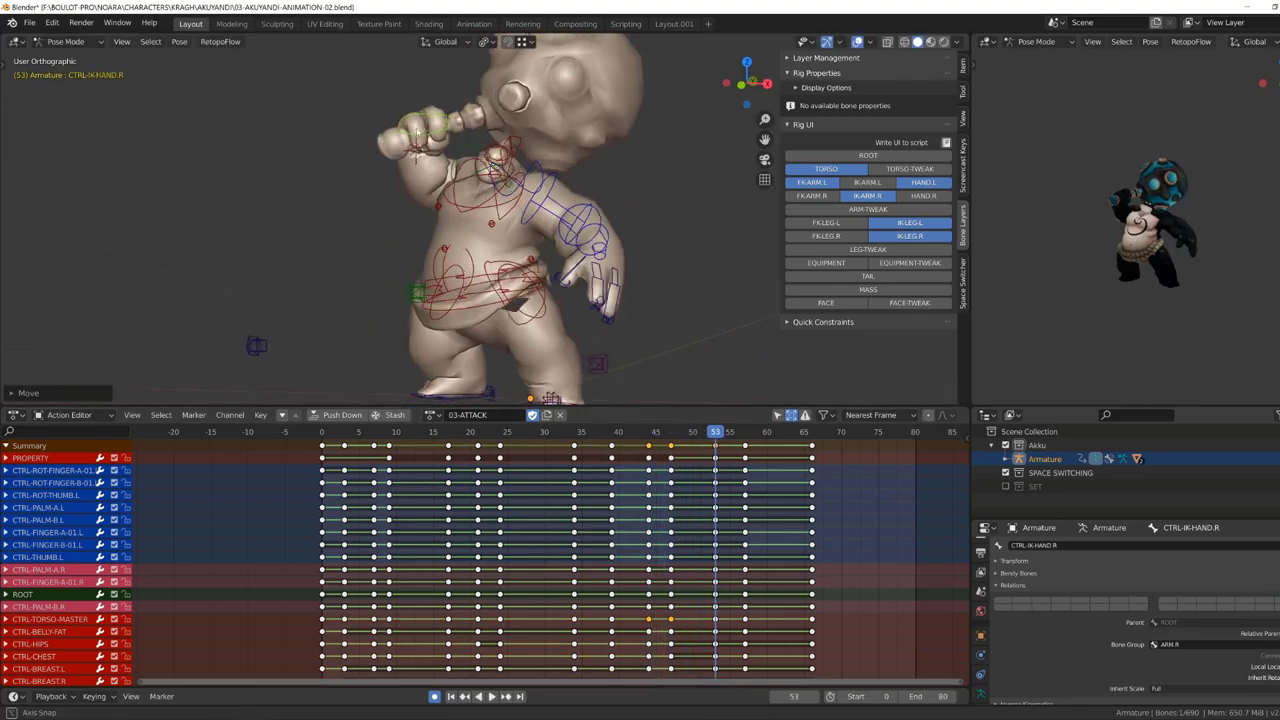
Adjust the neck and reposition the hips at frame 47, checking from the front view.
left_click(493, 158)
middle_click_drag(493, 158, 655, 152)
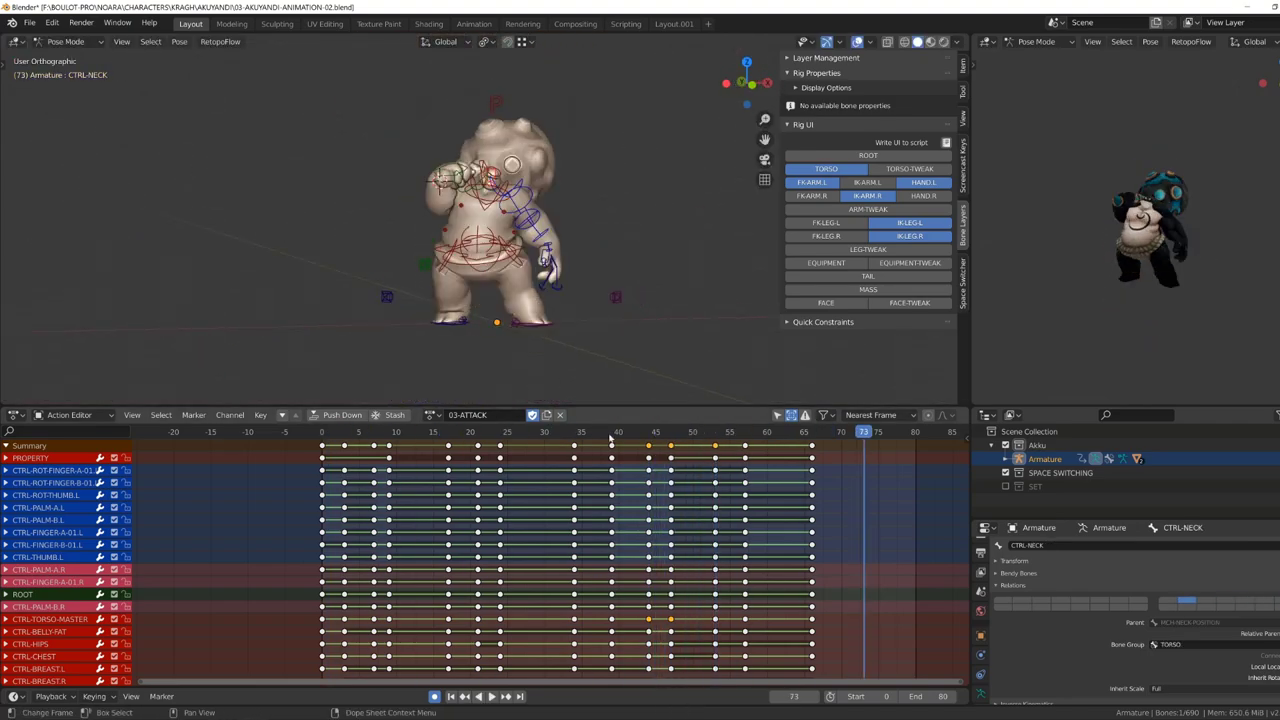
key("Down")
left_click(486, 264)
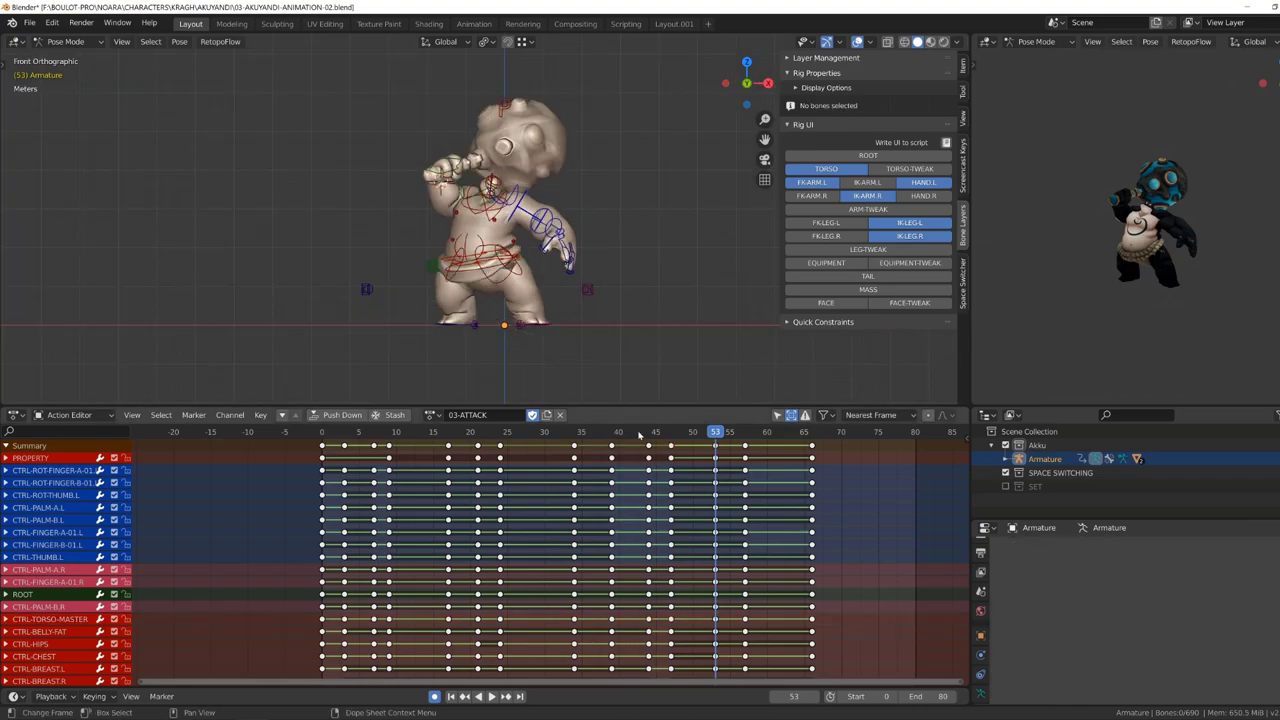
key("KP_1")
scroll(485, 261, "up", 3)
left_click(435, 148)
middle_click_drag(435, 148, 474, 183)
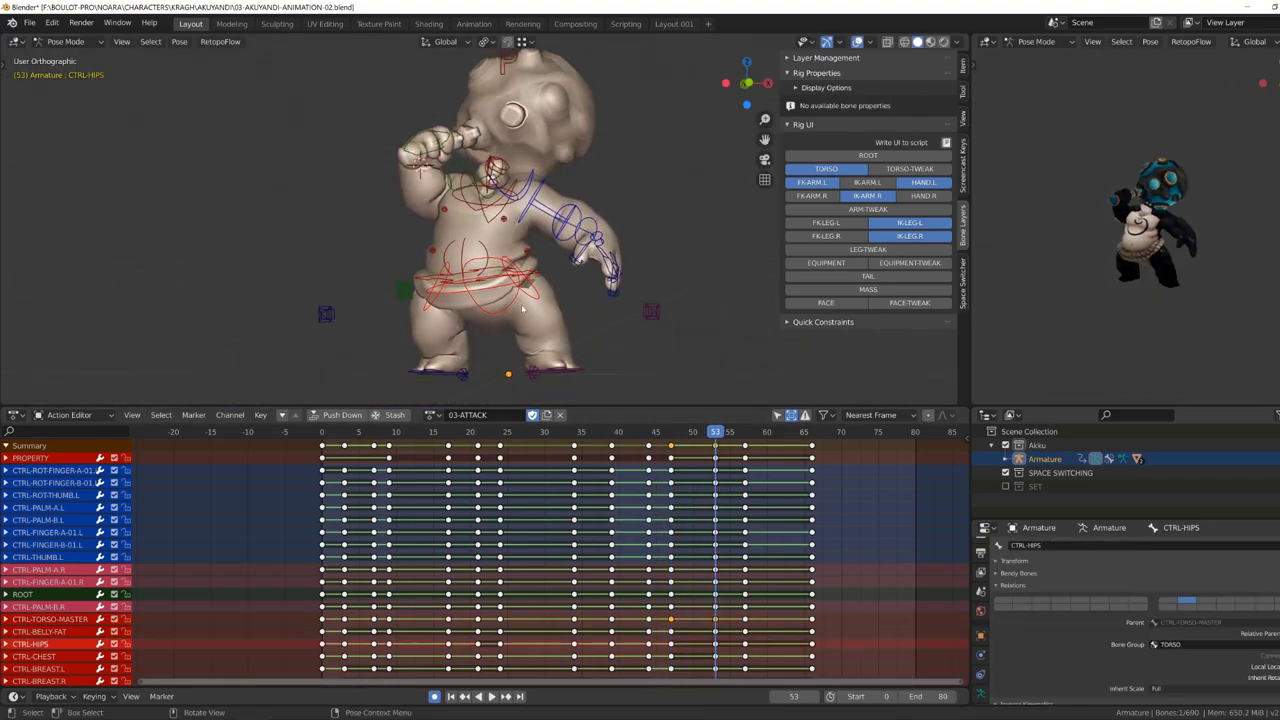
Select the keyframes from frame 57 onward in the Action Editor.
left_click(753, 494, "ctrl")
middle_click_drag(753, 494, 577, 437)
key("space")
Try a vertical move on the right hand control, then undo it and replay the animation.
left_click(468, 205)
key("g")
key("z")
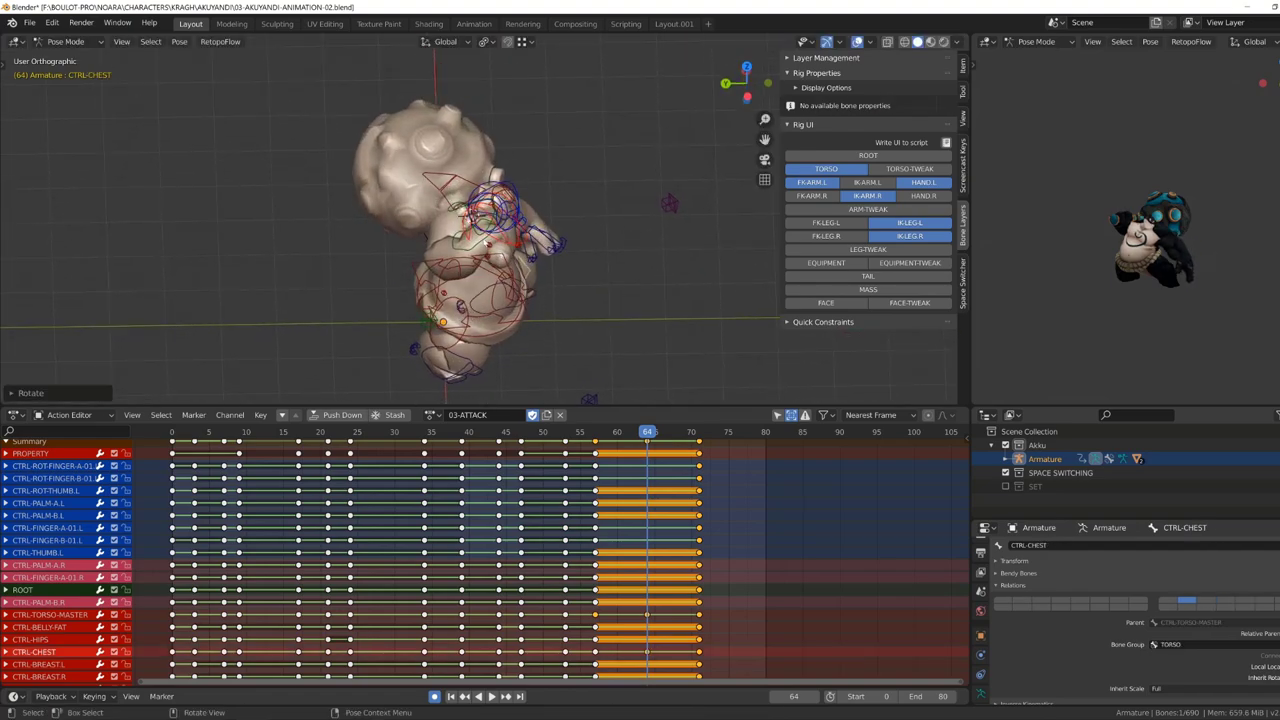
middle_click_drag(470, 250, 495, 273)
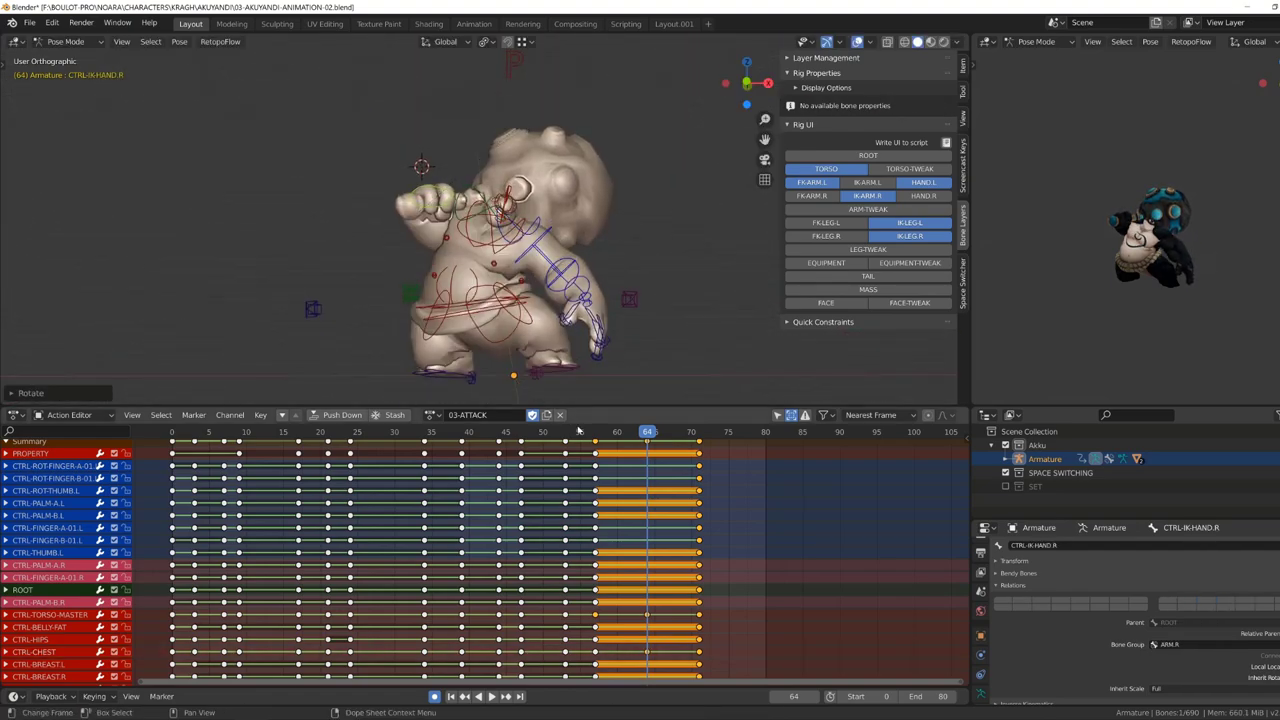
key("Escape")
key("ctrl+z")
key("space")
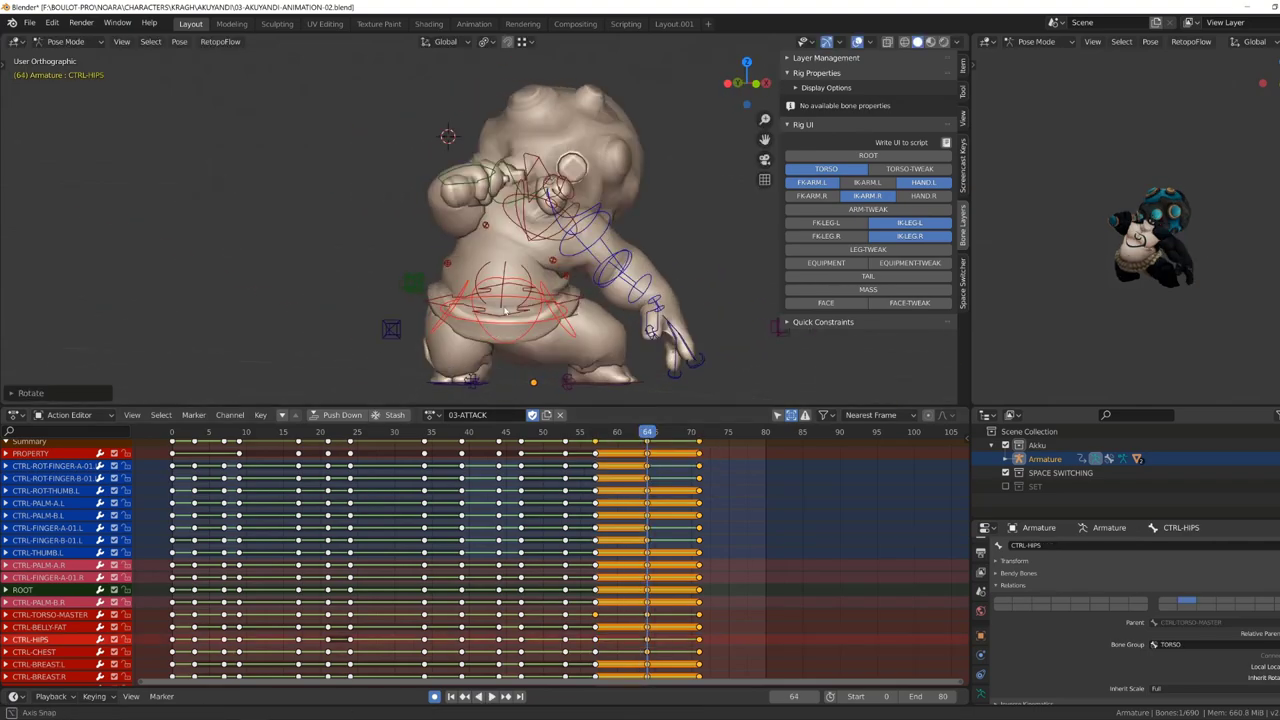
Curl a left finger control on the character's left hand.
scroll(637, 441, "down", 2)
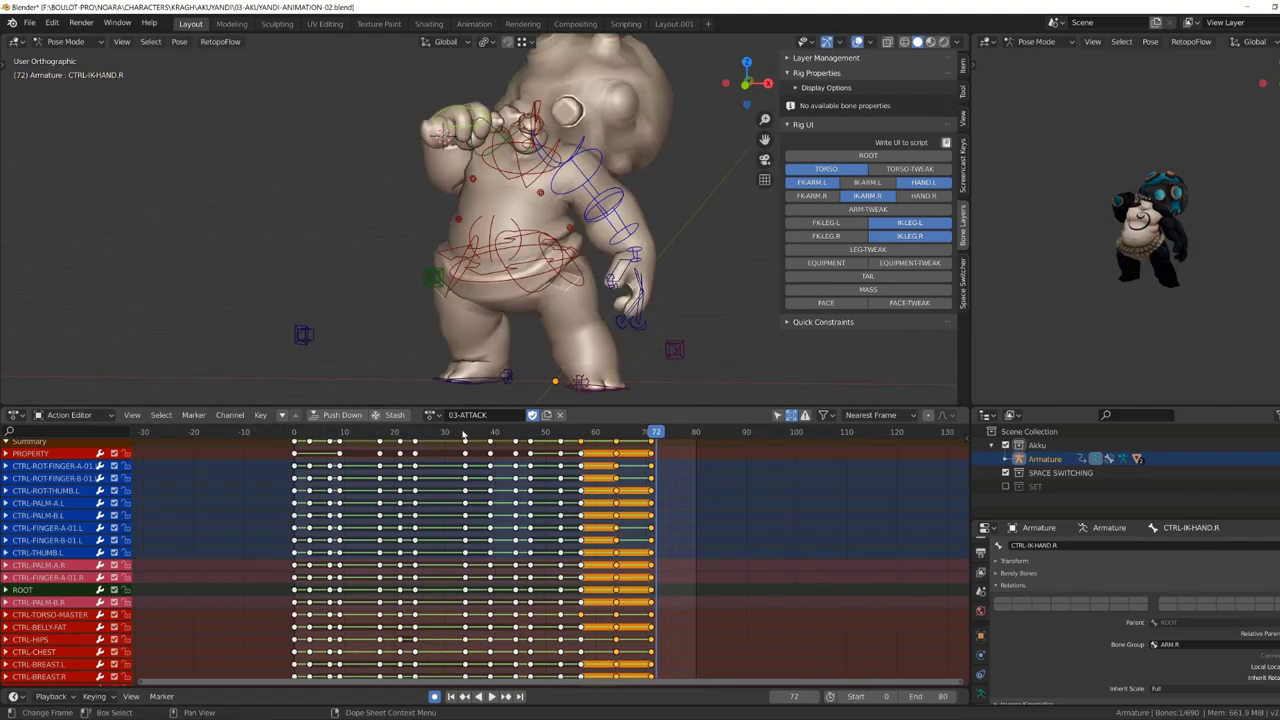
scroll(500, 270, "down", 2)
scroll(493, 437, "up", 1)
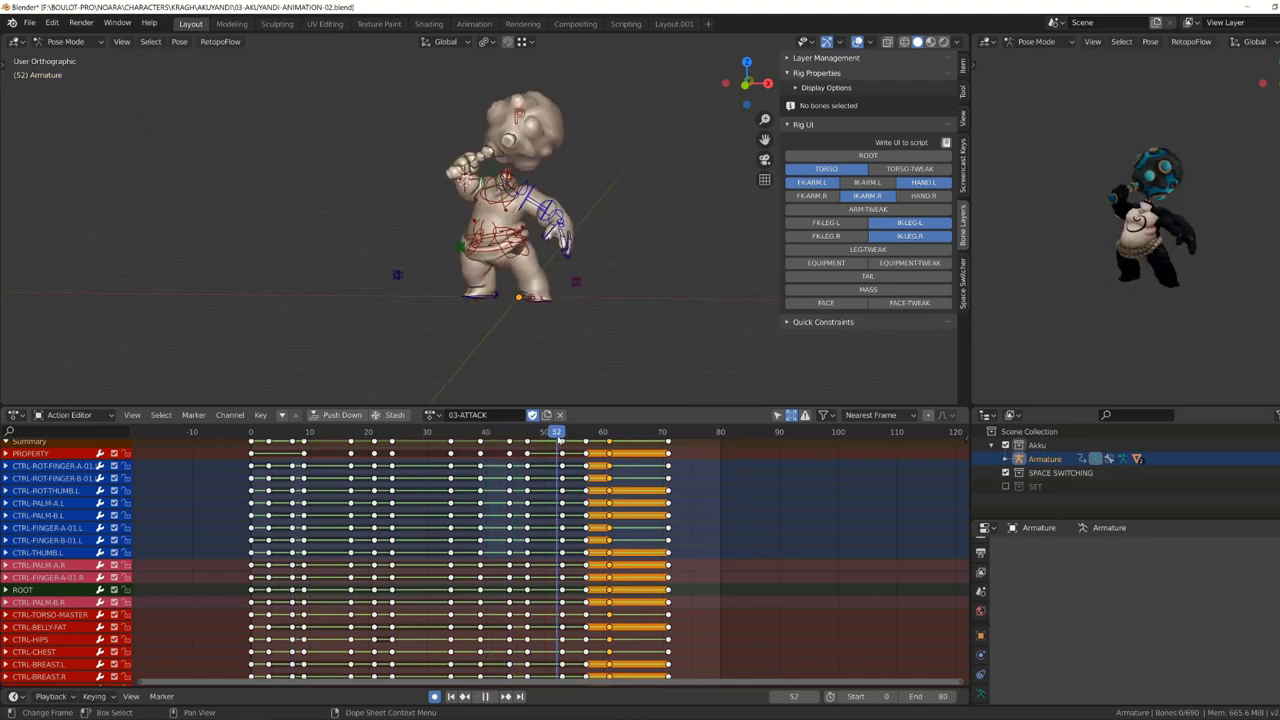
scroll(553, 437, "up", 2)
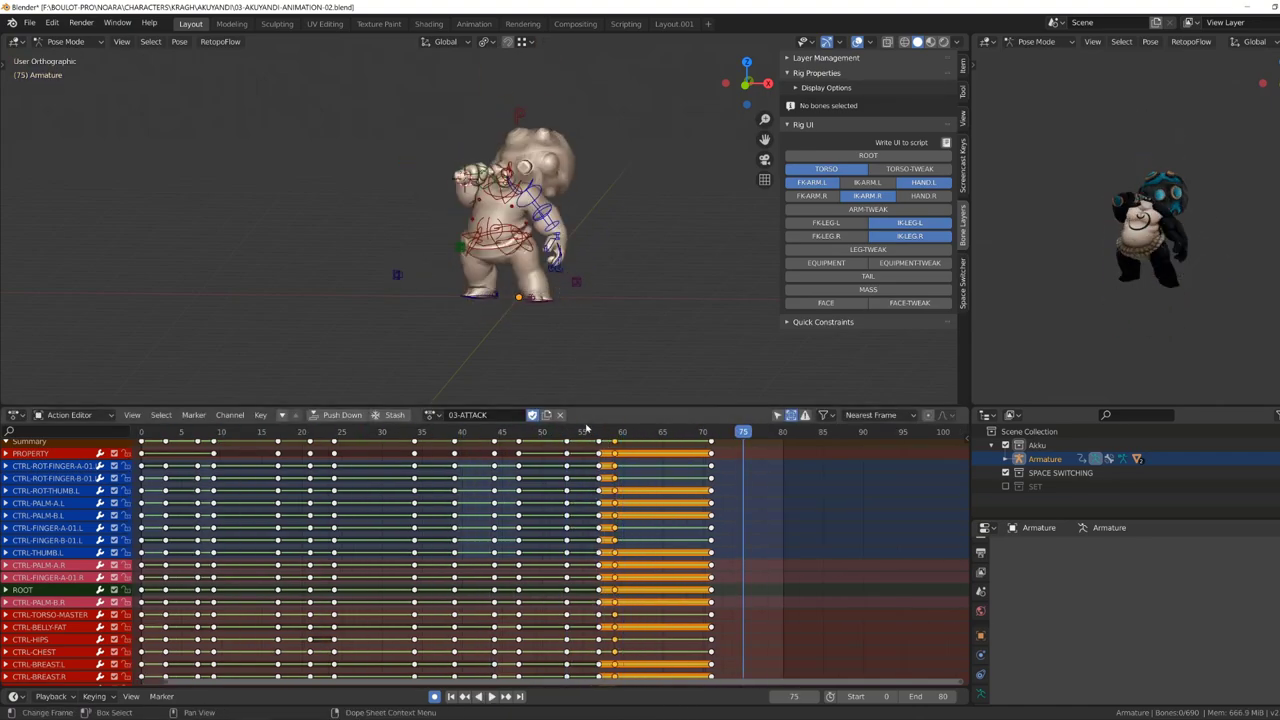
left_click(470, 190)
mouse_move(470, 190)
middle_mouse_down()
mouse_move(402, 255)
mouse_move(350, 245)
middle_mouse_up()
left_click(400, 252)
key("r")
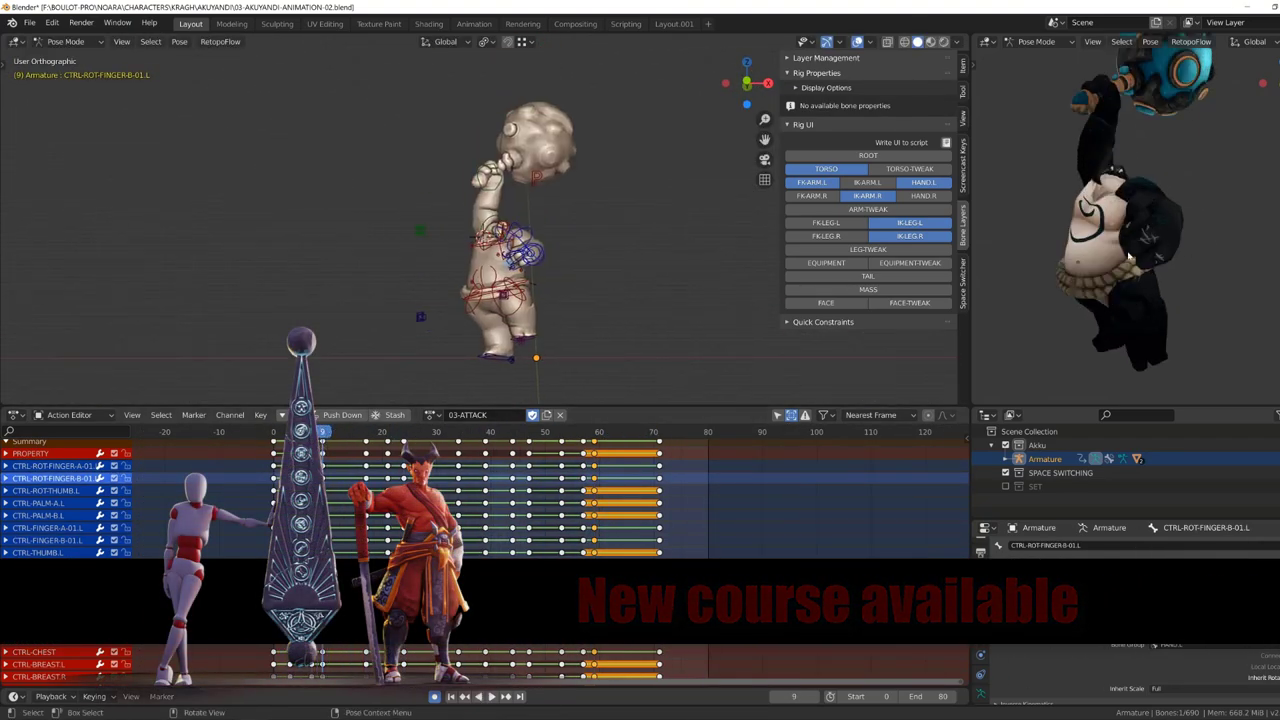
Stop playback and rotate the right shoulder control.
key("space")
left_click(530, 245)
key("r")
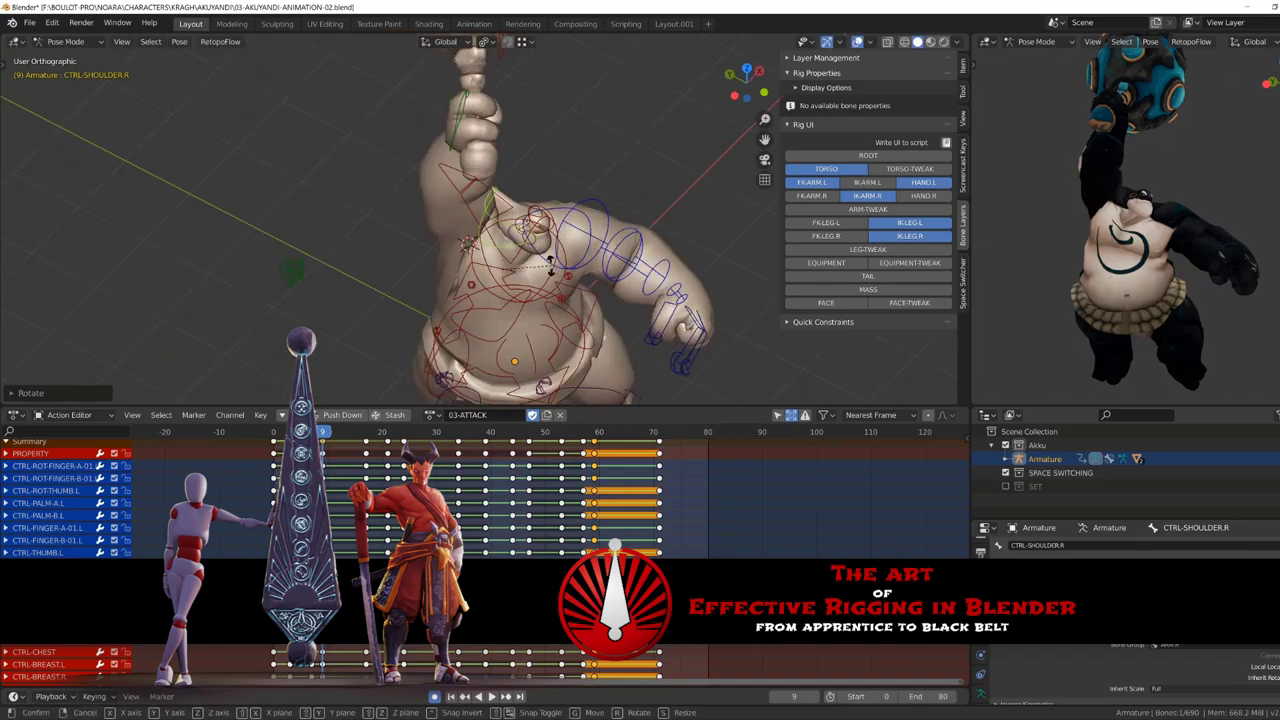
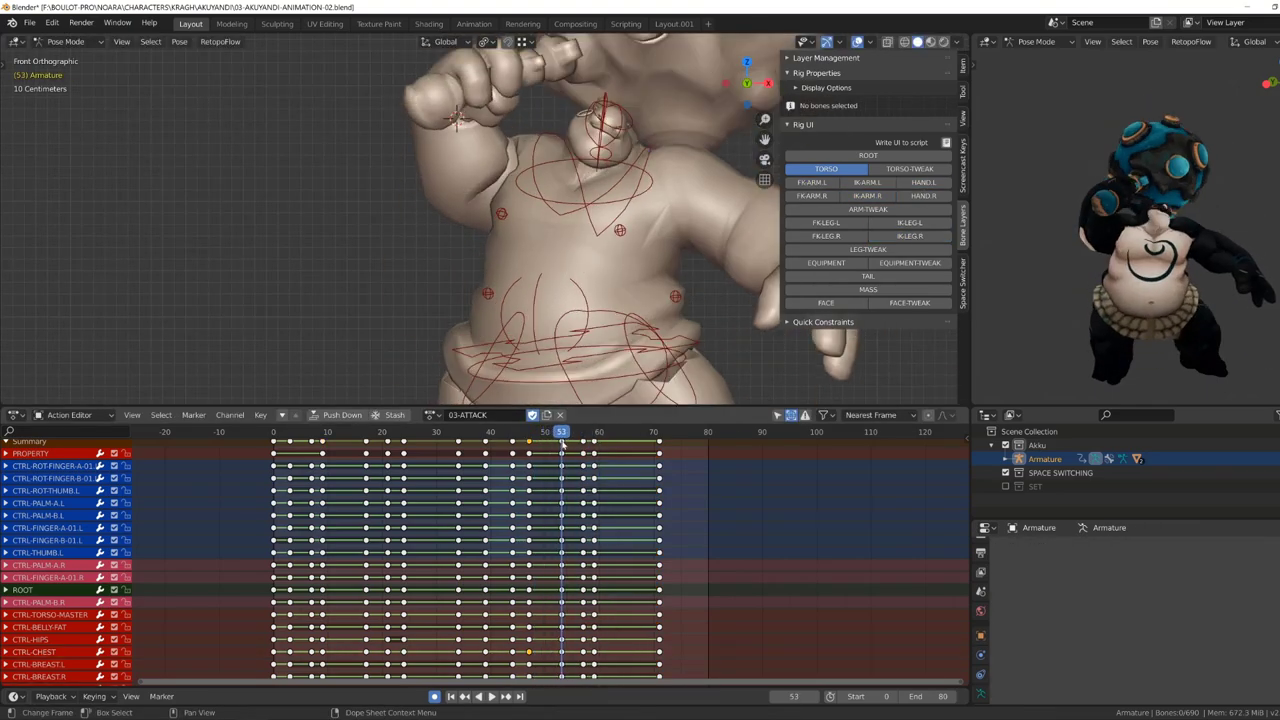
Rotate a control at frame 57 and play back the attack to review it.
left_click(583, 431)
middle_click_drag(600, 250, 640, 213)
key("r")
left_click(640, 213)
key("space")
scroll(622, 303, "down", 5)
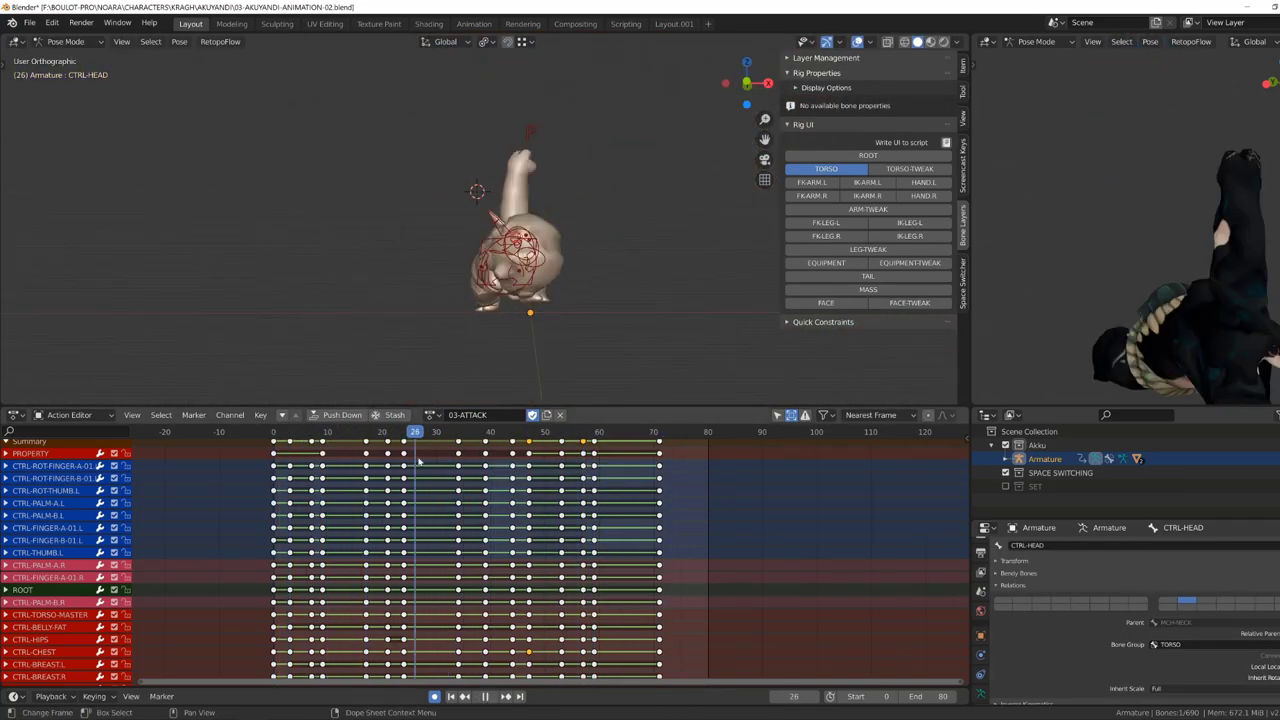
key("Escape")
Switch all 03-ATTACK keyframes to Bezier interpolation and review the smoother motion.
key("a")
key("t")
left_click(503, 556)
key("space")
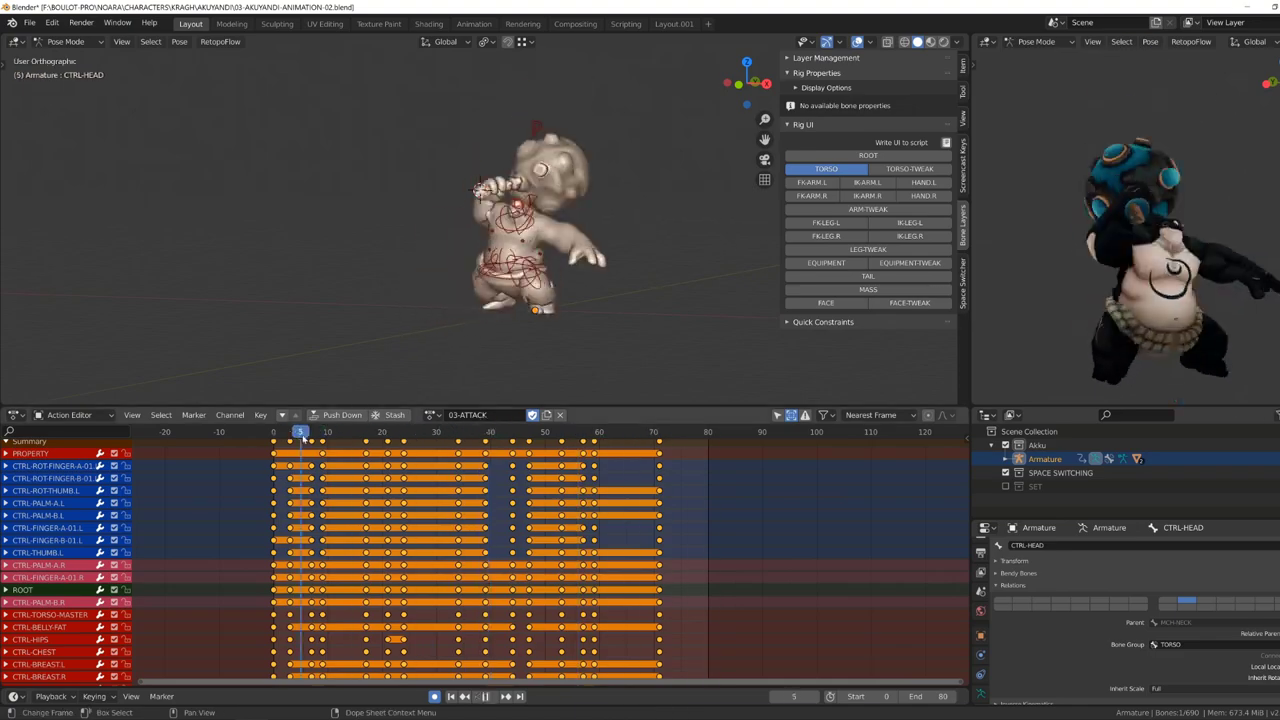
middle_click_drag(357, 238, 420, 250)
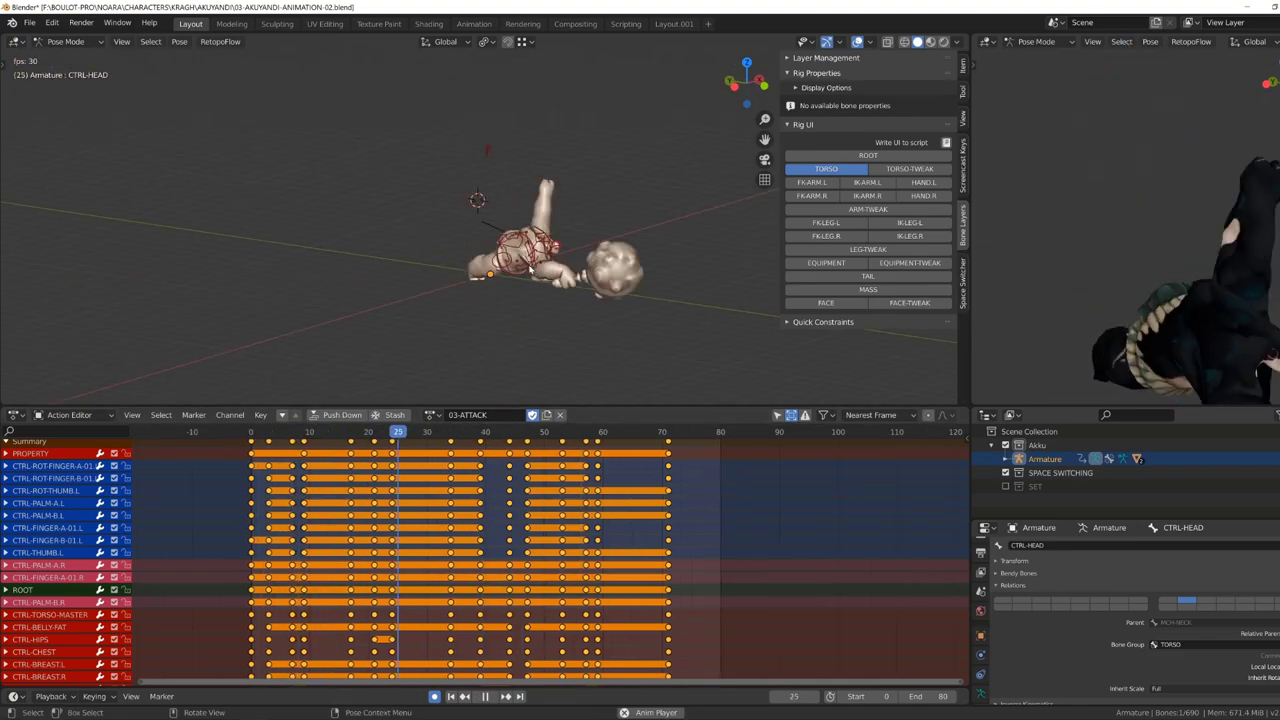
scroll(288, 465, "up", 3)
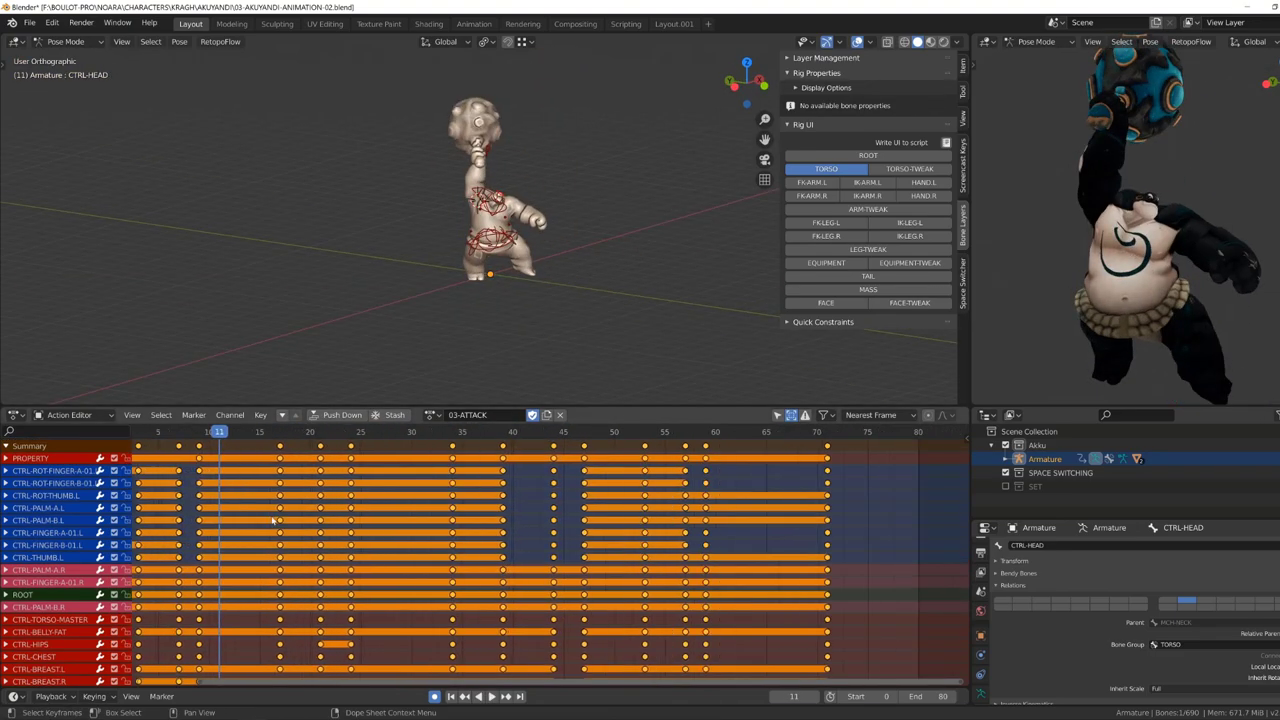
scroll(316, 451, "down", 2)
Reposition CTRL-TORSO-MASTER at frame 12 from the front view and replay it.
left_click(332, 446)
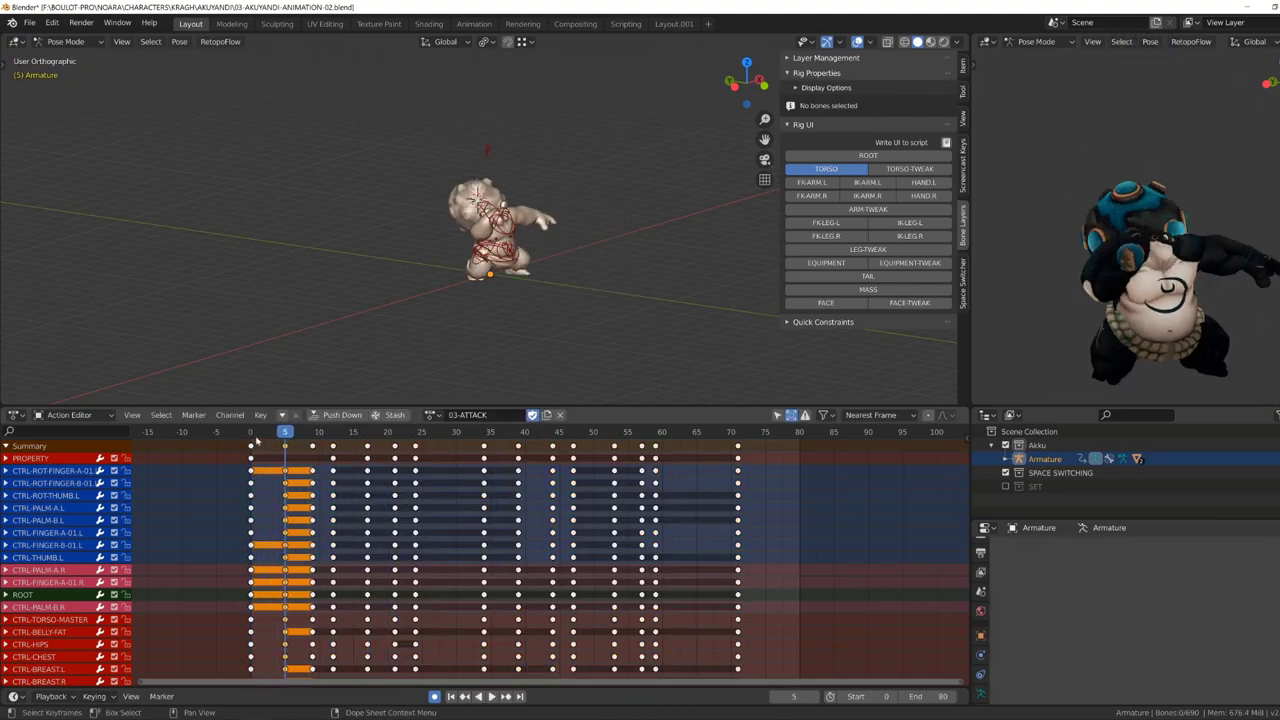
key("space")
key("KP_1")
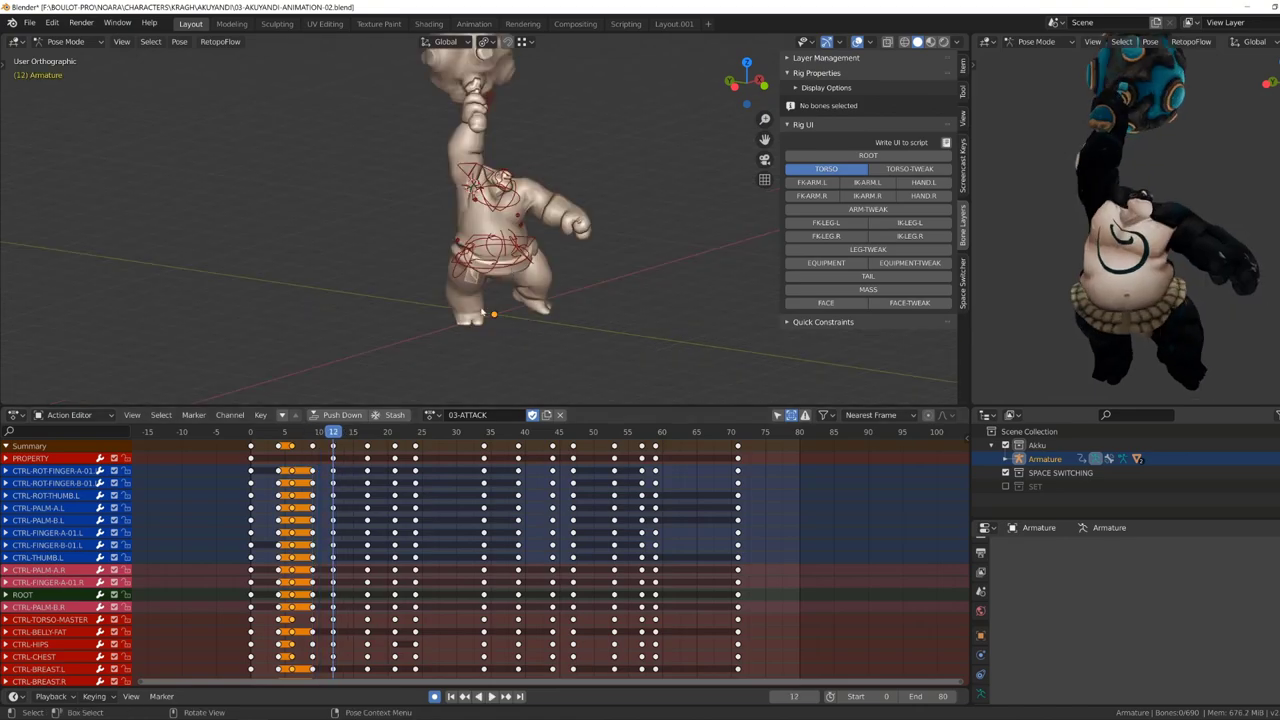
left_click(505, 258)
left_click(417, 244)
left_click(267, 455)
key("space")
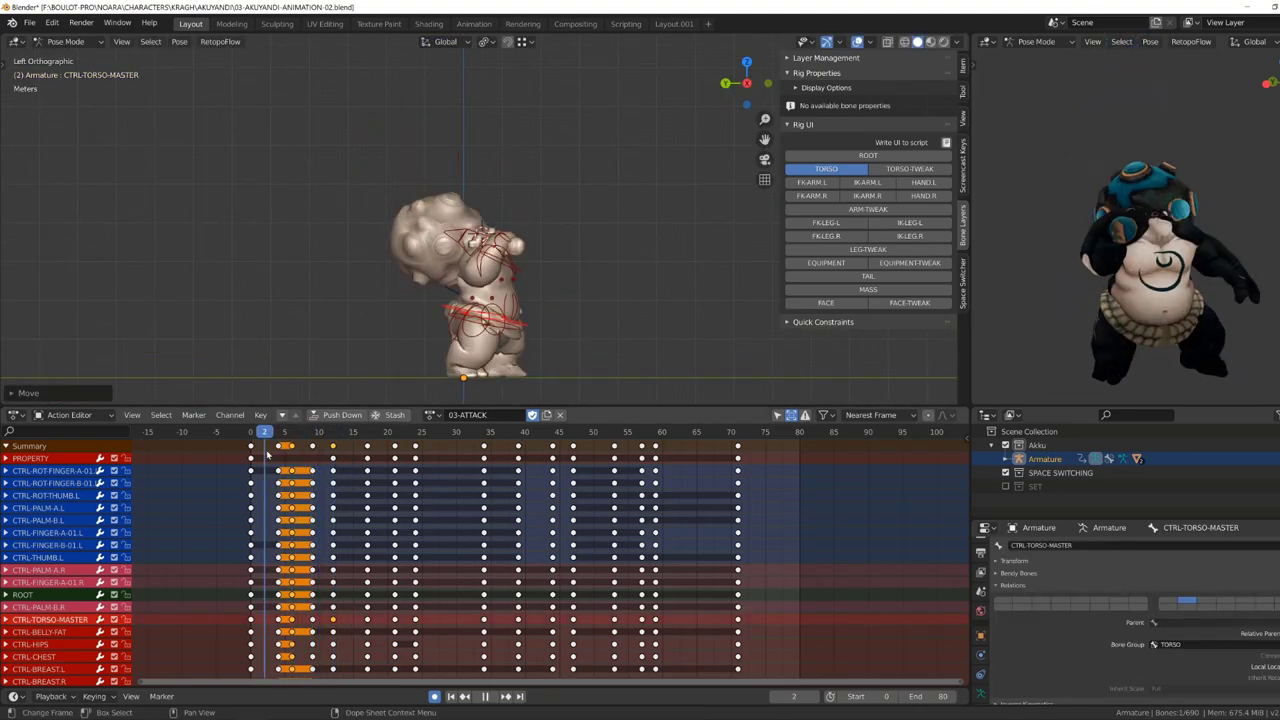
Rotate CTRL-IK-HAND.R into a new pose around frame 6 and review it.
left_click(878, 196)
scroll(558, 272, "up", 3)
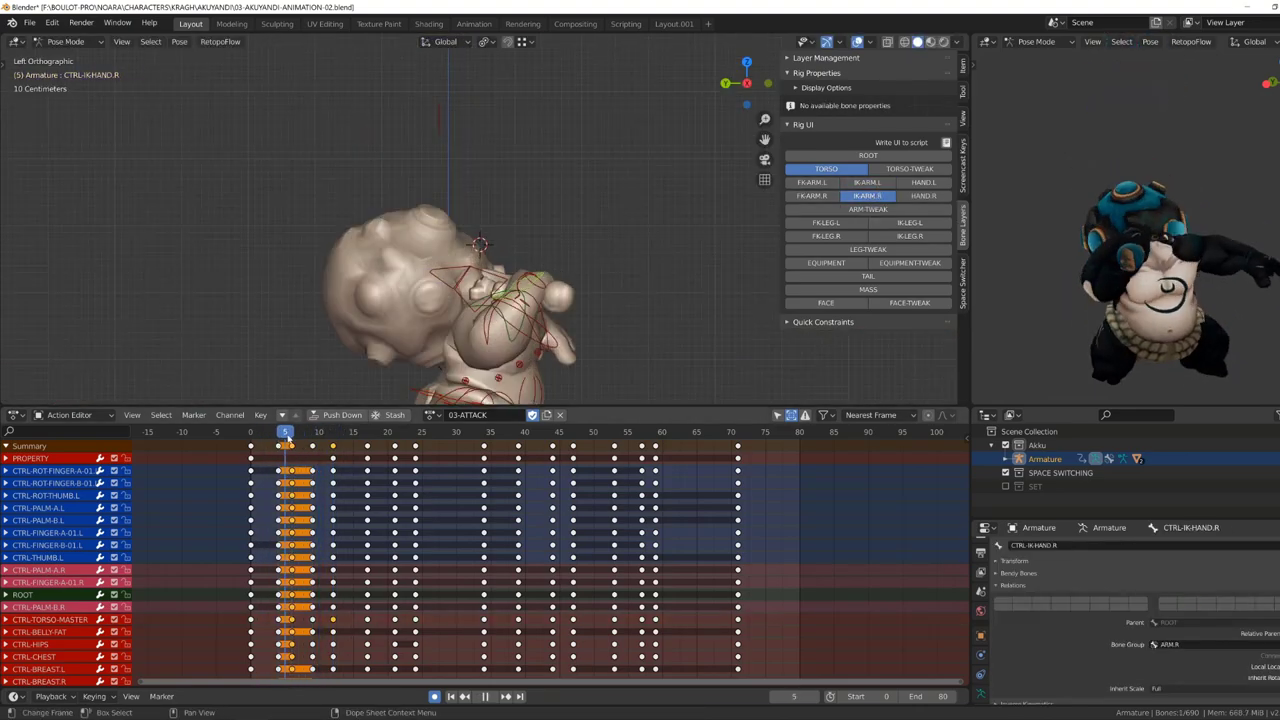
key("alt+a")
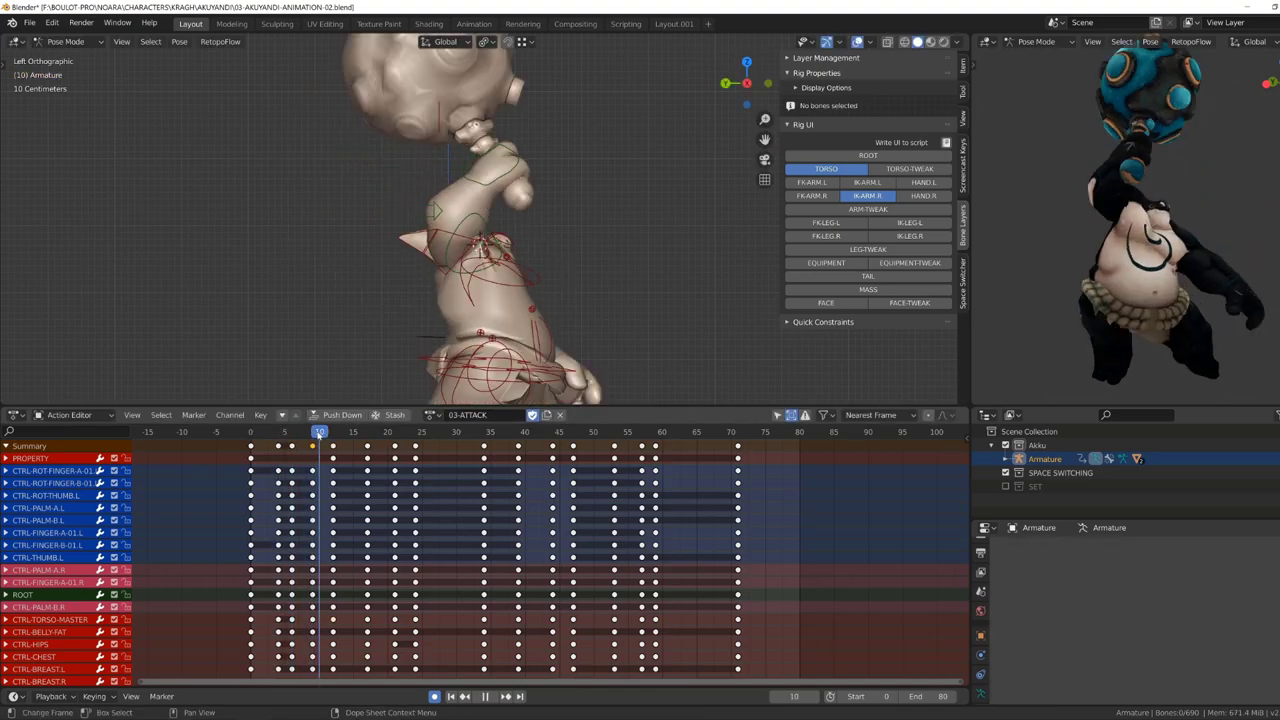
left_click_drag(319, 433, 290, 447)
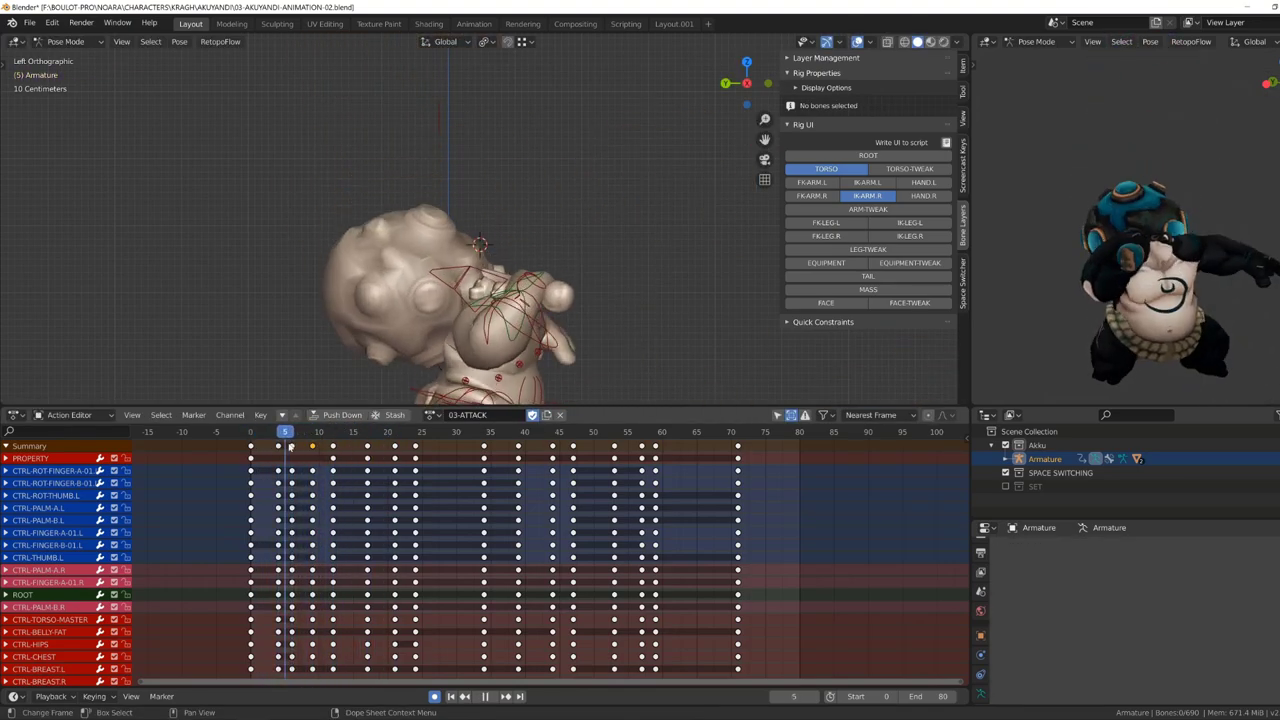
key("space")
middle_click_drag(470, 250, 540, 240)
left_click(492, 210)
key("r")
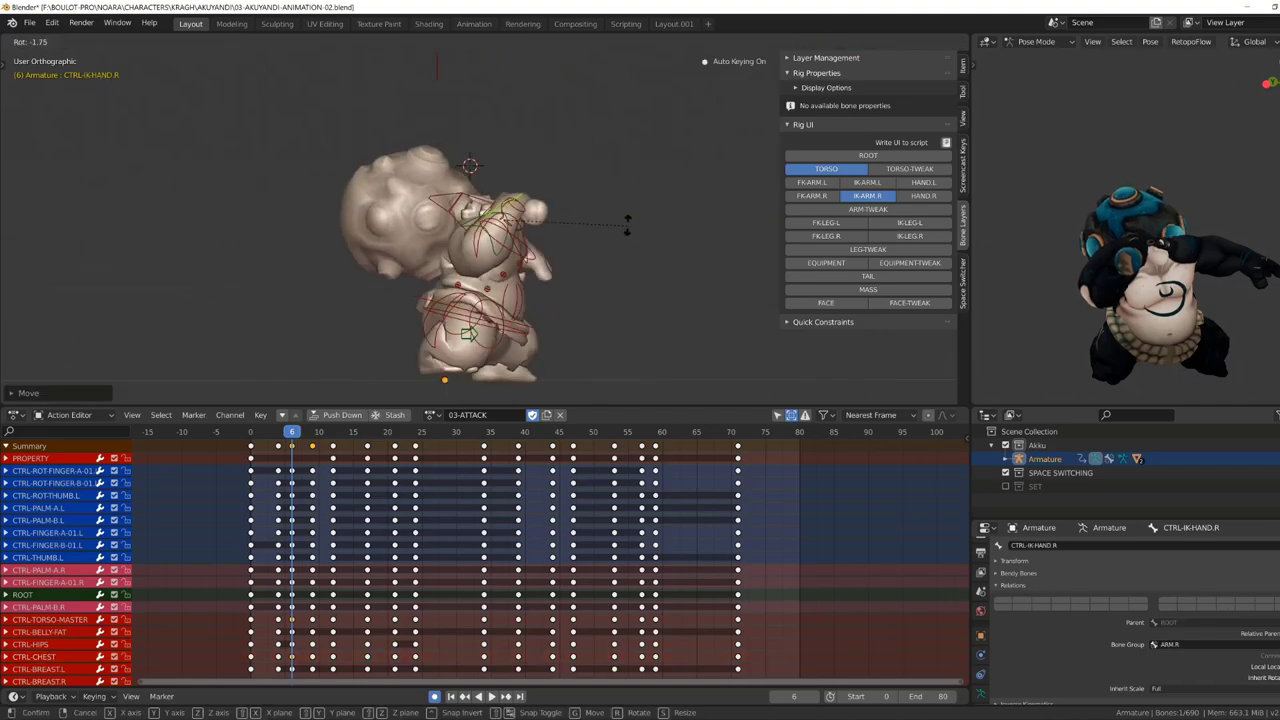
key("Escape")
key("alt+a")
key("space")
key("KP_1")
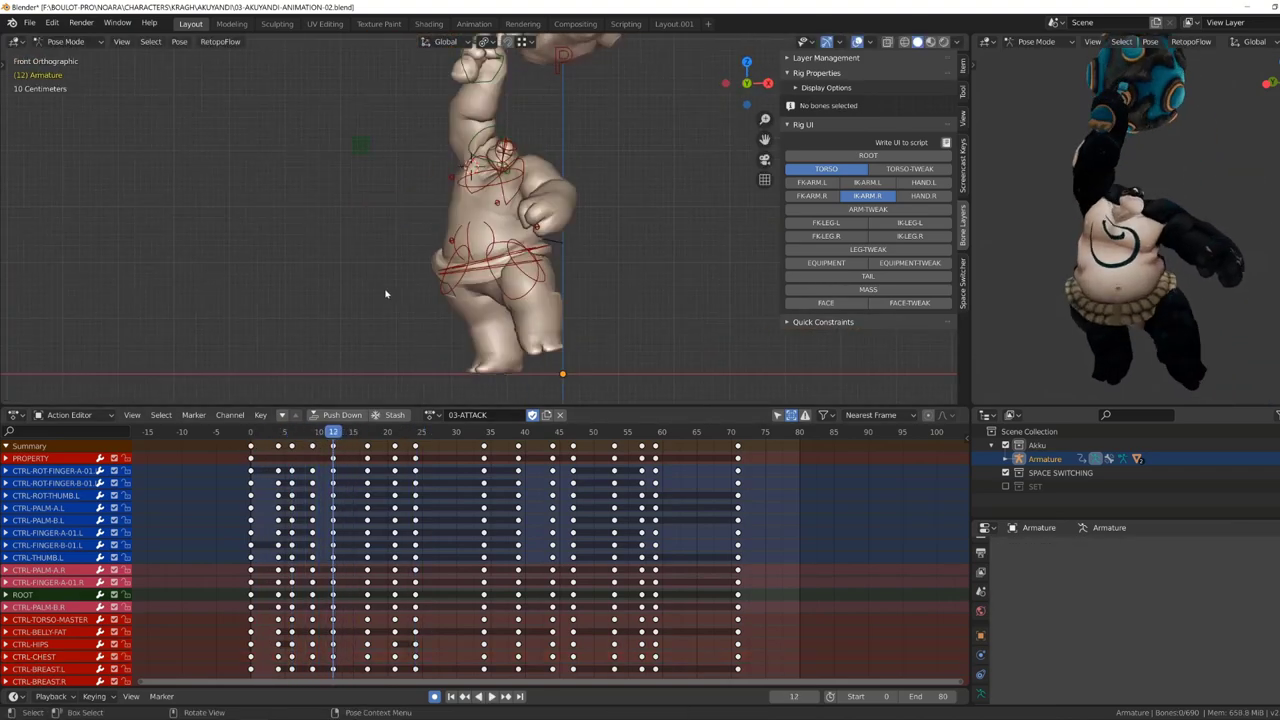
Rotate the right IK hand into a better pose at frame 12.
left_click(483, 310)
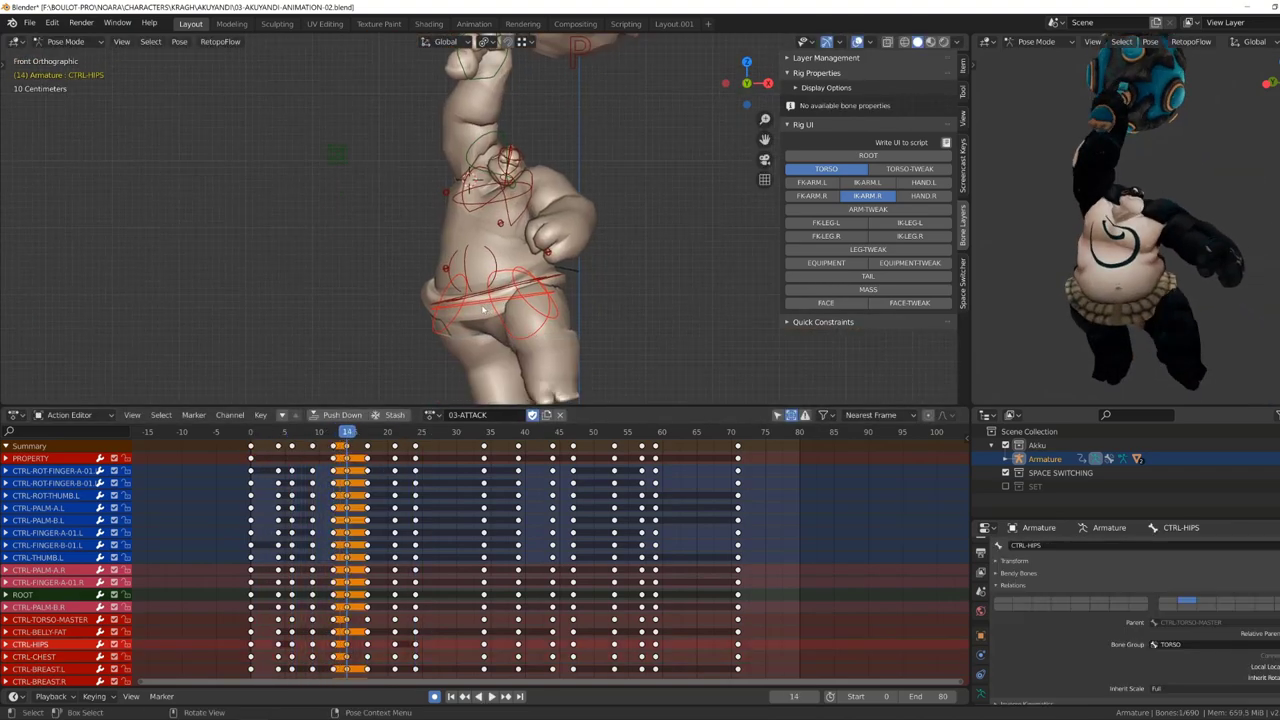
middle_click_drag(483, 310, 478, 140)
left_click(478, 135)
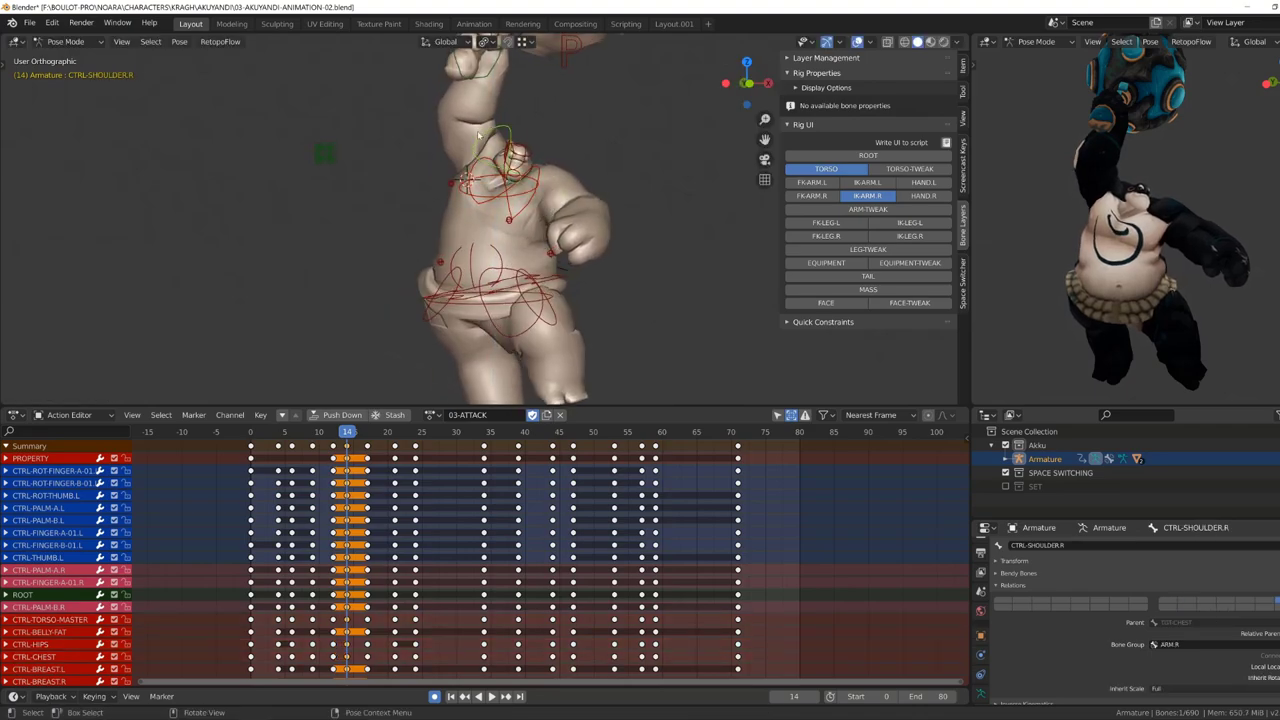
left_click(465, 68)
middle_click_drag(465, 68, 825, 218)
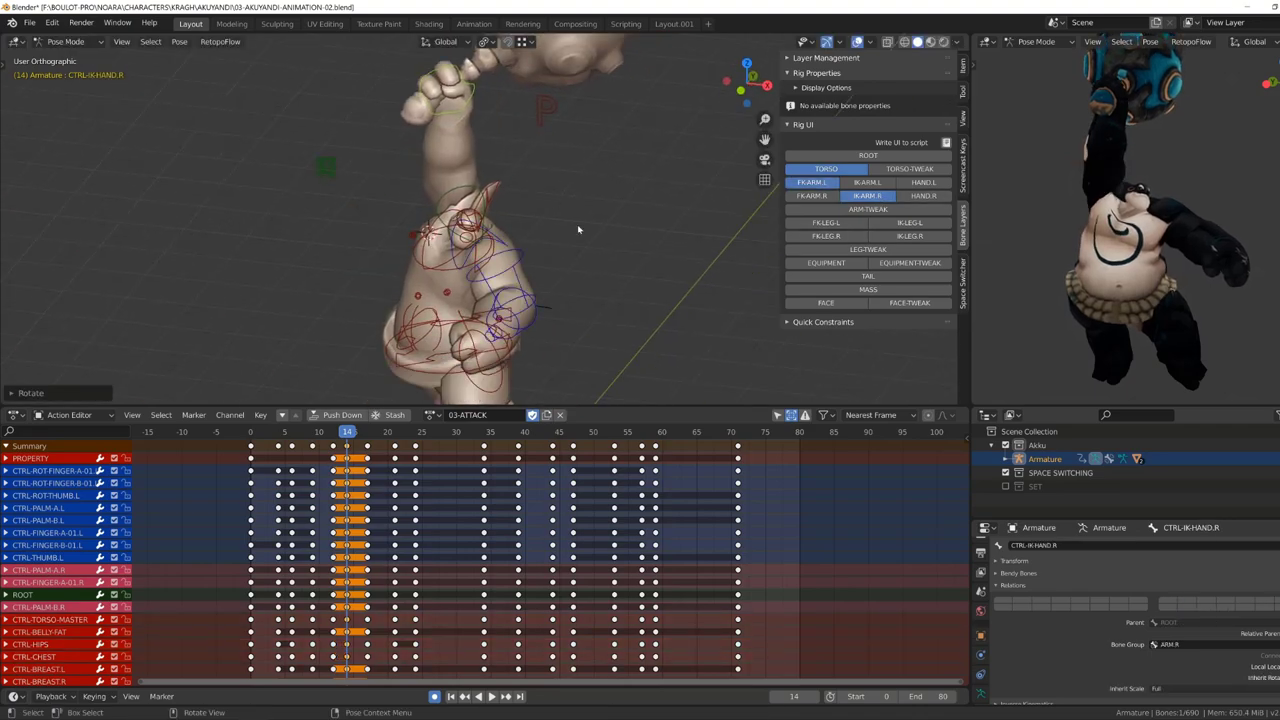
scroll(577, 229, "up", 3)
scroll(577, 229, "up", 2)
Rotate CTRL-FK-HAND.L and review both hands from a side-on view.
middle_click_drag(560, 300, 420, 320)
left_click(397, 323)
key("r")
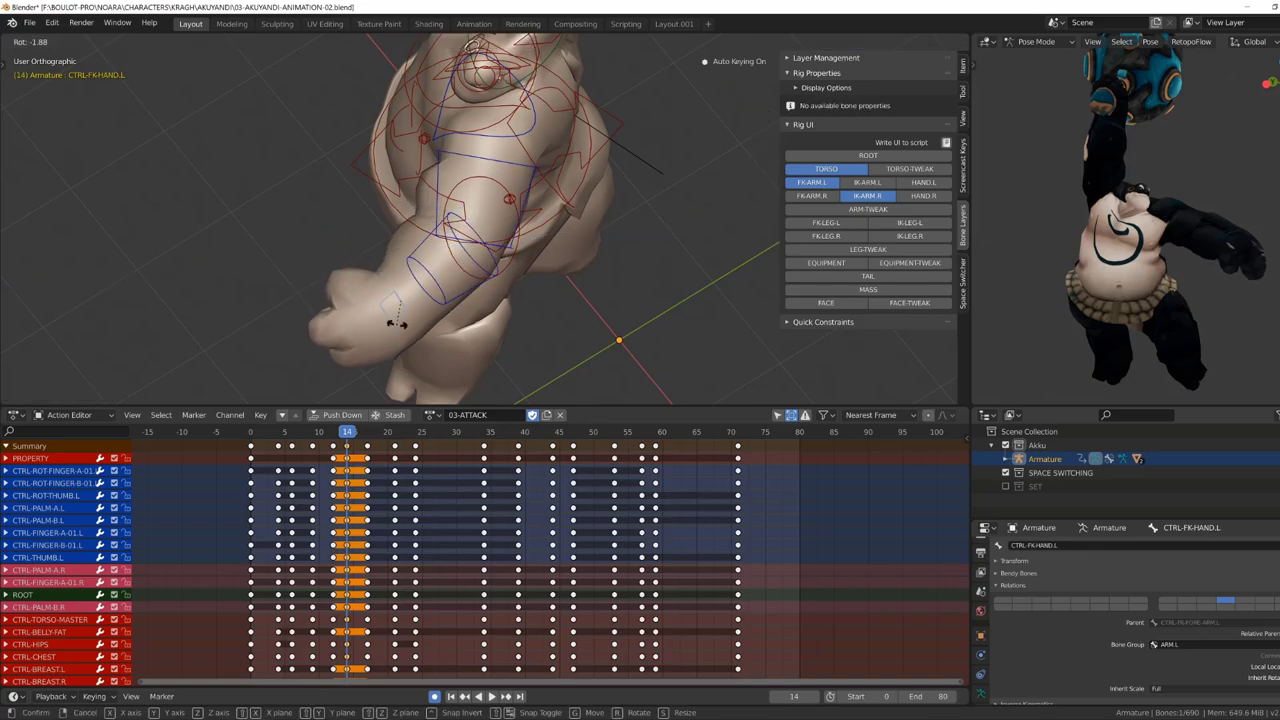
key("Escape")
key("space")
scroll(333, 201, "down", 5)
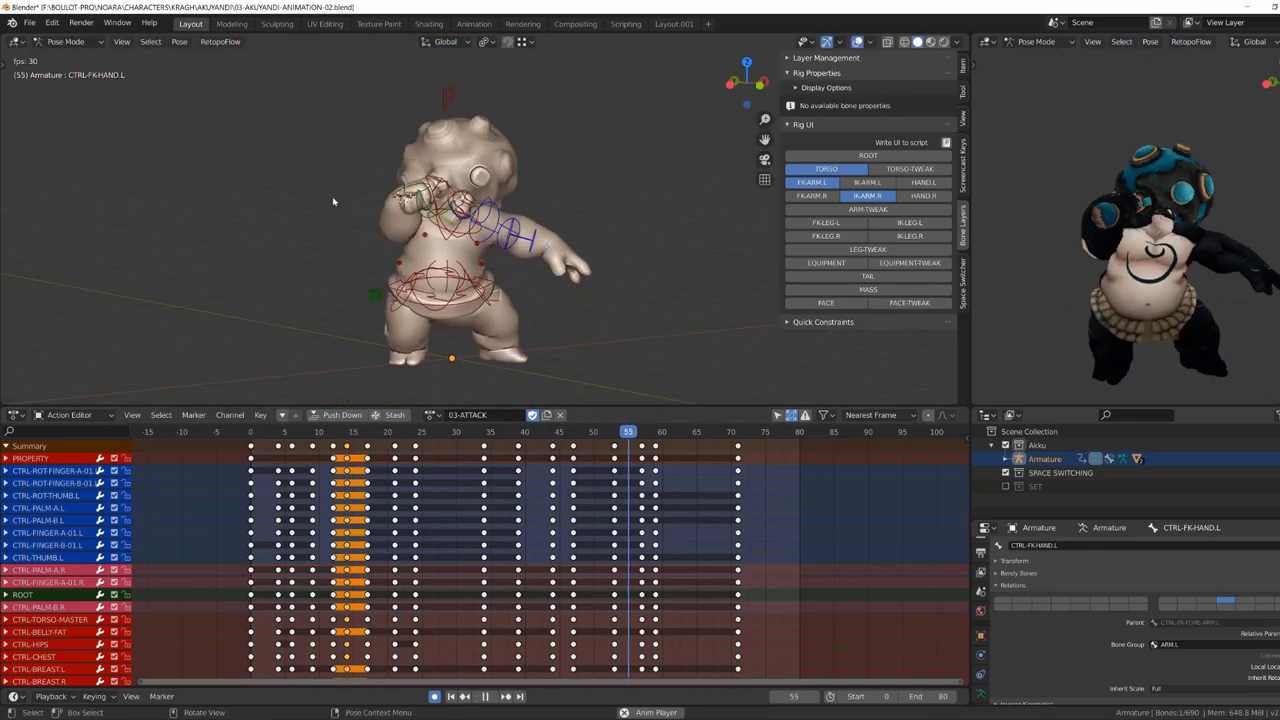
key("space")
middle_click_drag(333, 201, 466, 303, "alt")
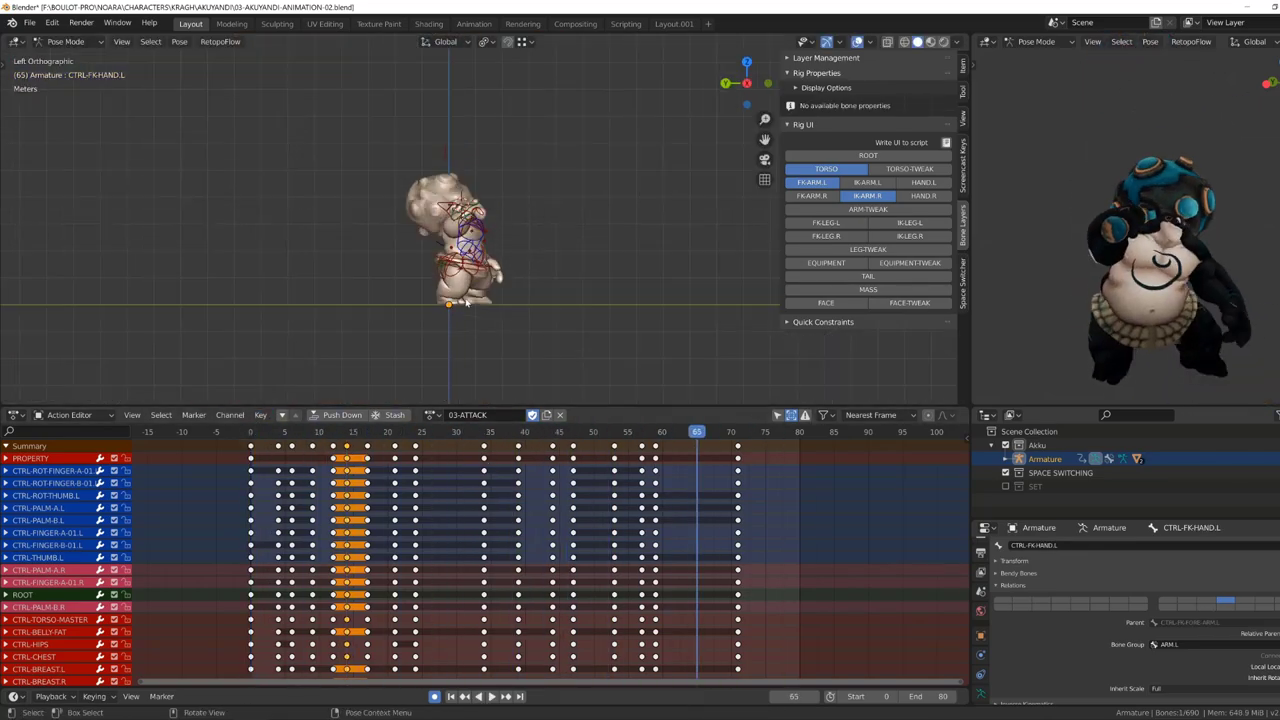
scroll(466, 303, "up", 4)
left_click(30, 458)
middle_click_drag(450, 250, 520, 230)
left_click(816, 73)
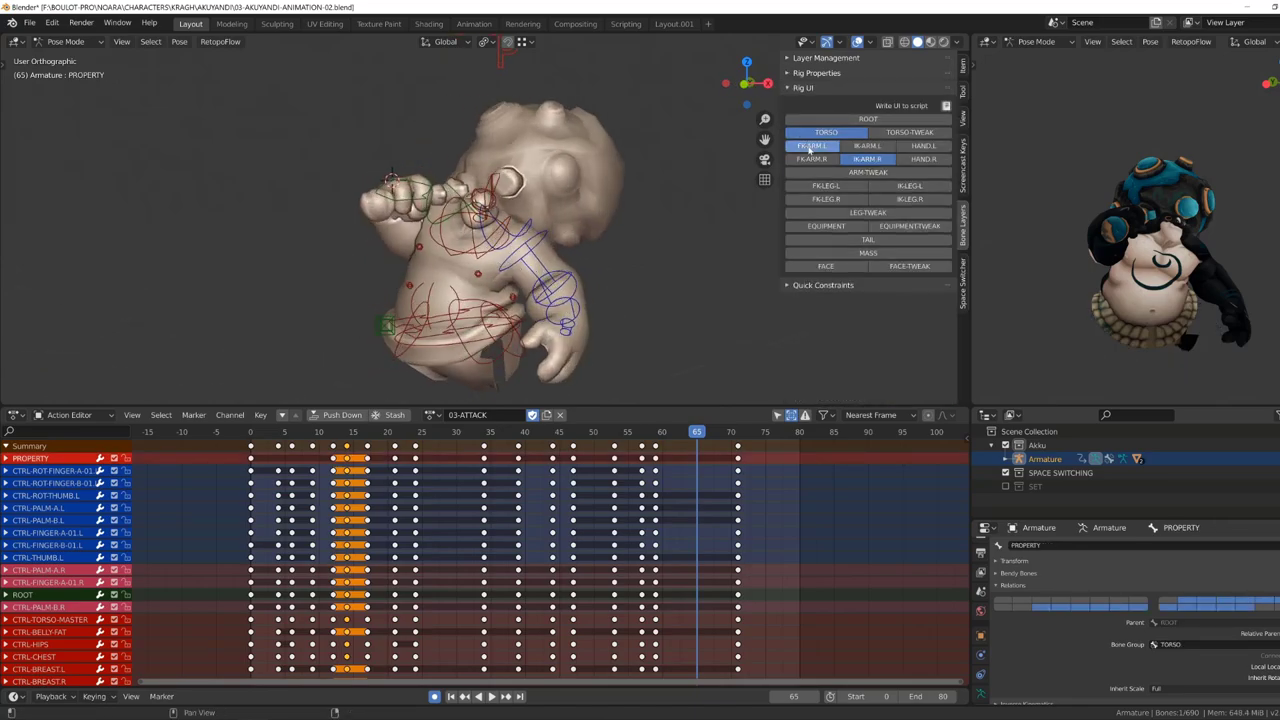
Toggle the editor to the Graph Editor and back to the Dope Sheet during playback.
left_click(40, 414)
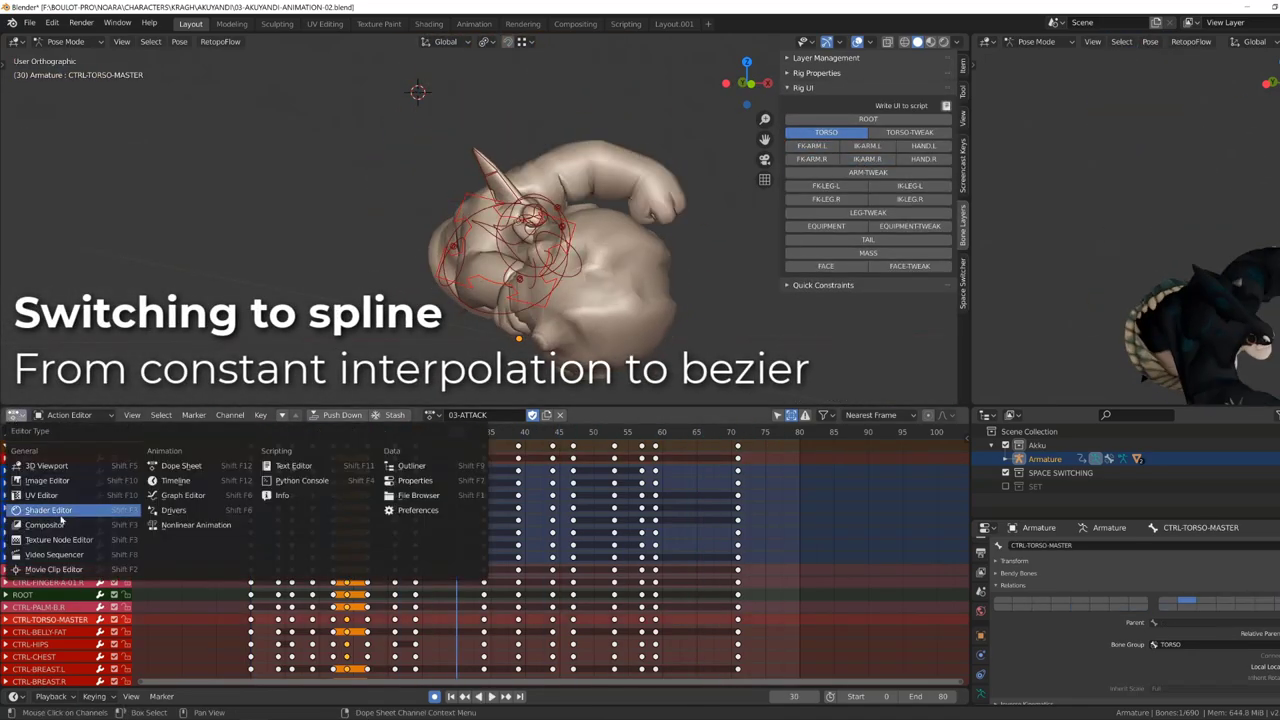
left_click(183, 495)
key("space")
middle_click_drag(480, 250, 561, 308, "alt")
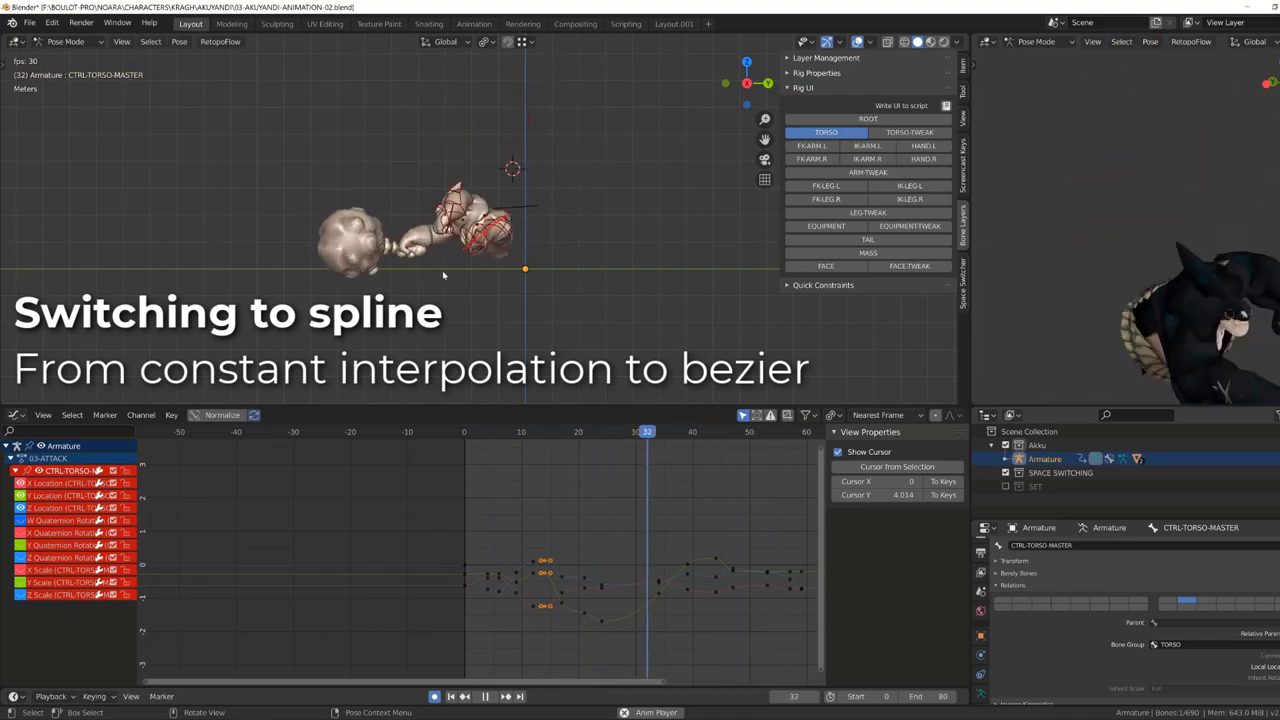
left_click(13, 414)
left_click(183, 451)
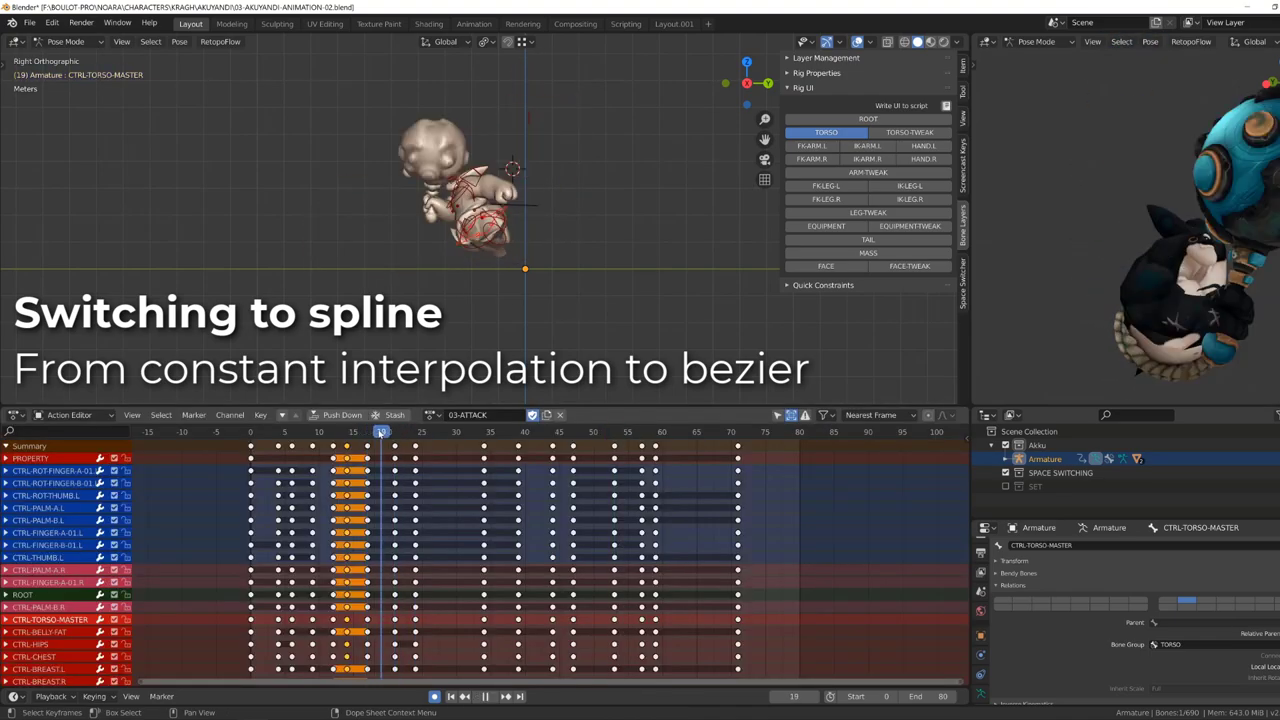
left_click(352, 436)
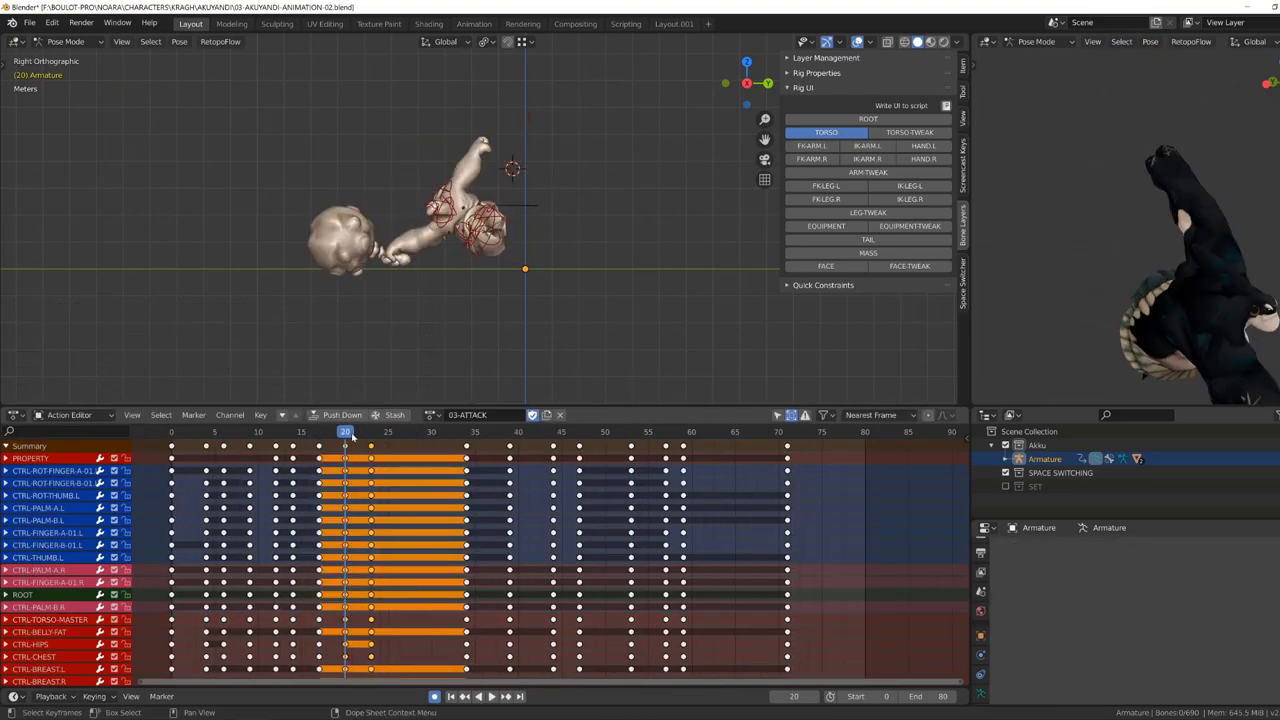
Retime the keys between frames 17 and 26 and review the new timing.
left_click_drag(380, 452, 397, 452)
key("space")
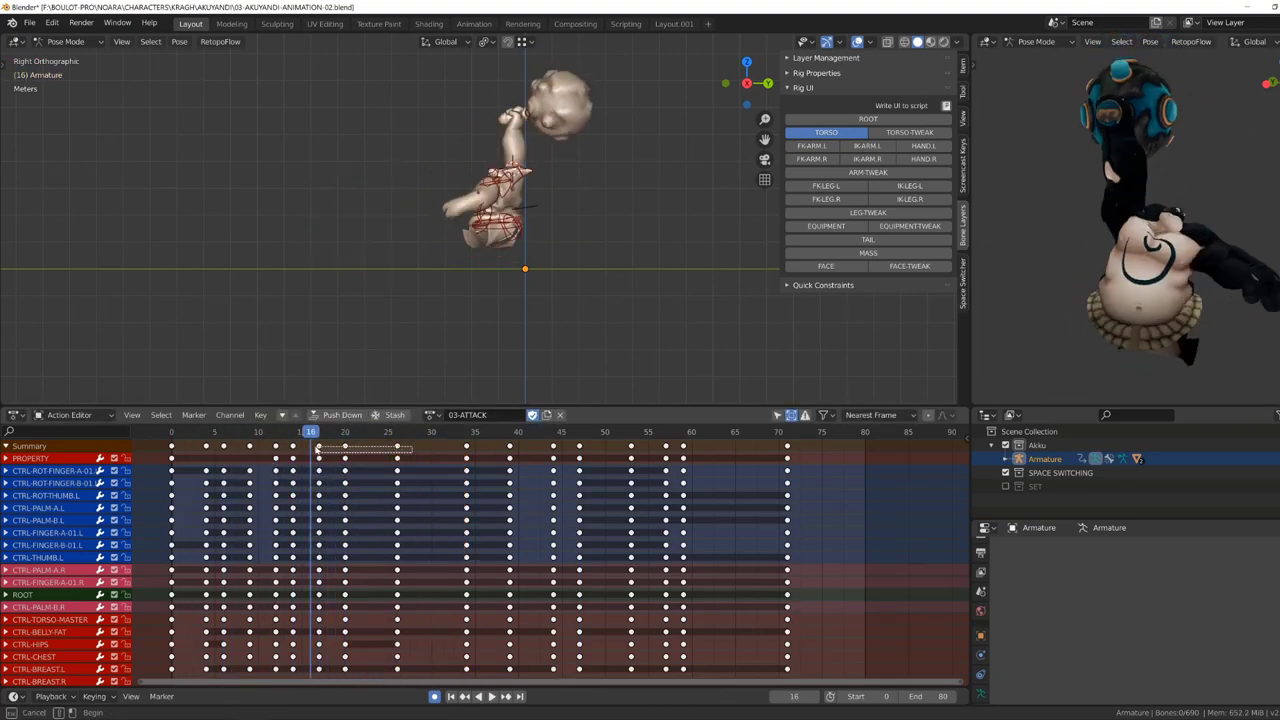
left_click_drag(411, 452, 428, 452)
key("g")
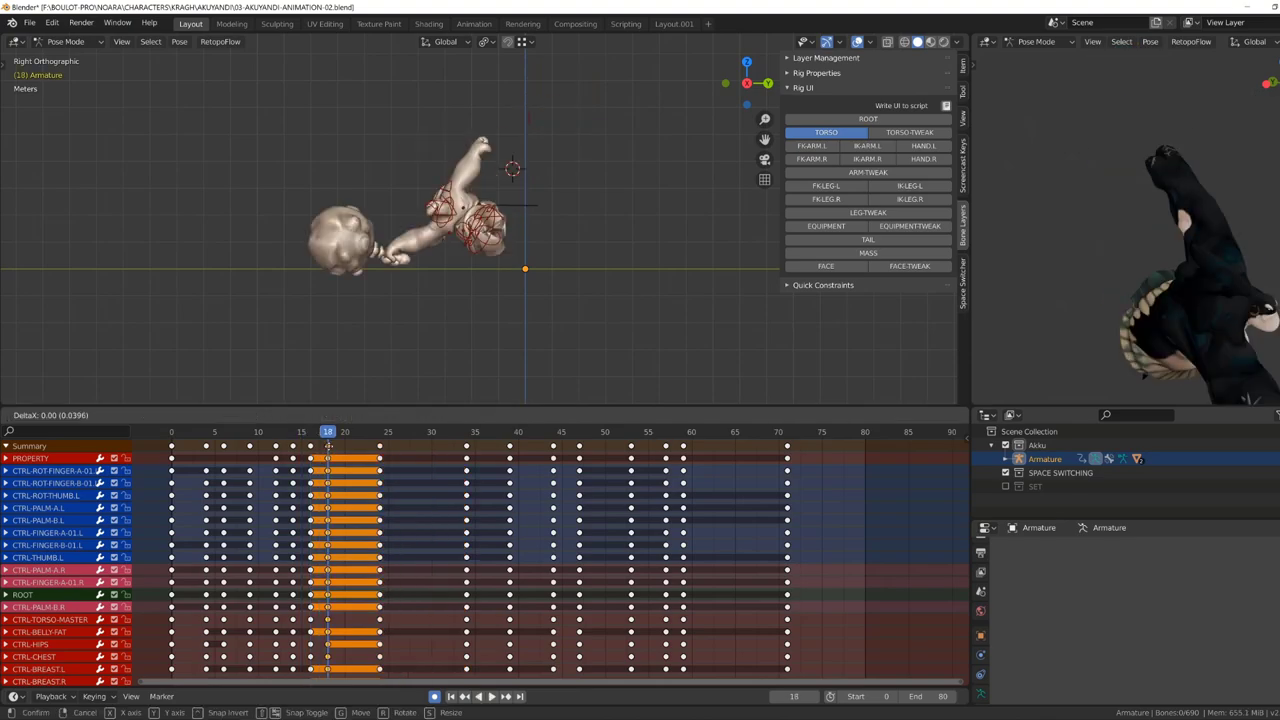
left_click(297, 450)
key("space")
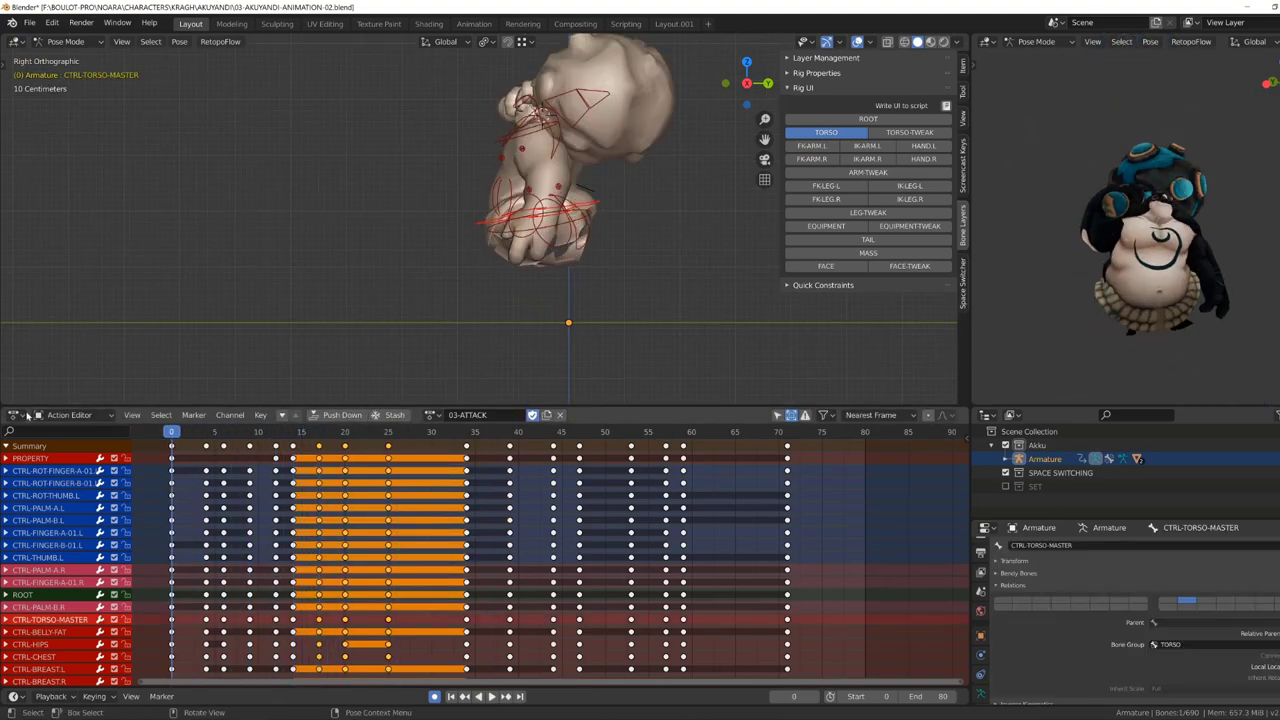
Change handle types and move CTRL-TORSO-MASTER Z Location keys, setting -0.733 at frame 4.
key("ctrl+Tab")
key("v")
left_click(400, 574)
left_click(409, 594)
key("g")
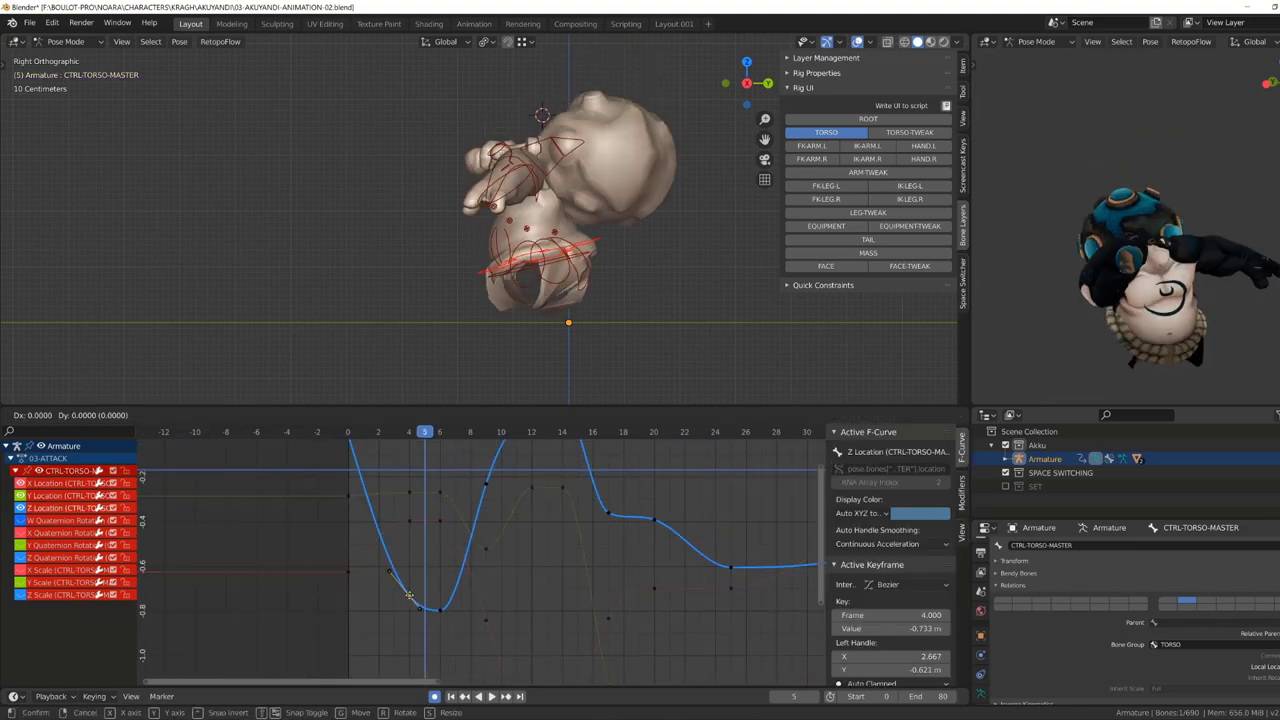
key("Home")
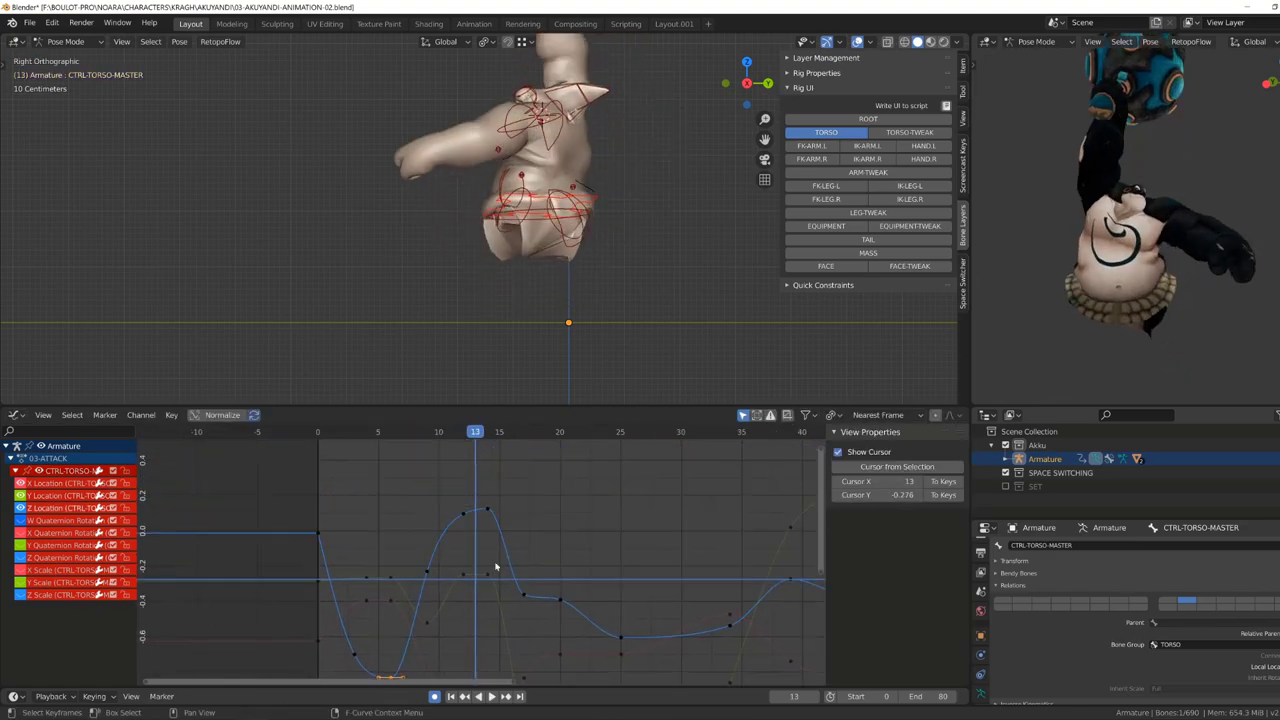
key("space")
left_click(445, 527)
key("g")
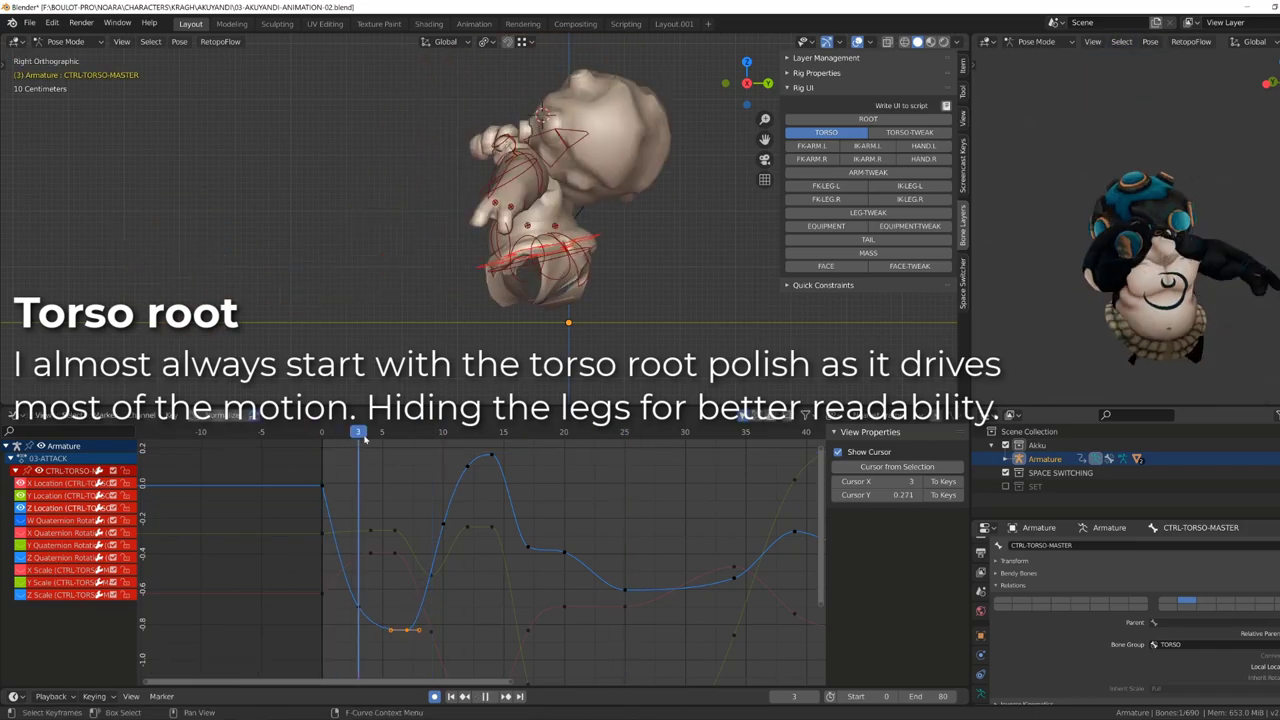
left_click(409, 645)
key("ctrl+Tab")
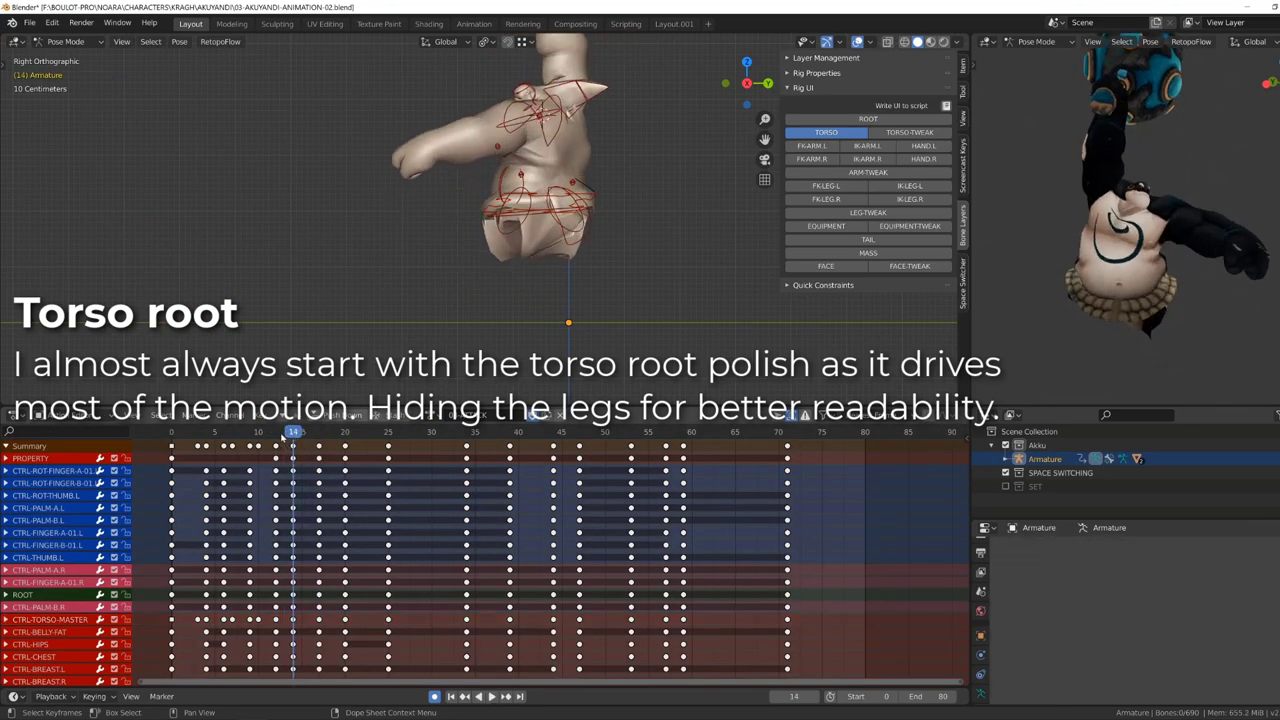
Box-select keys from frame 12 to 34 and check the pose at frame 2.
left_click_drag(272, 441, 470, 685)
left_click(160, 433)
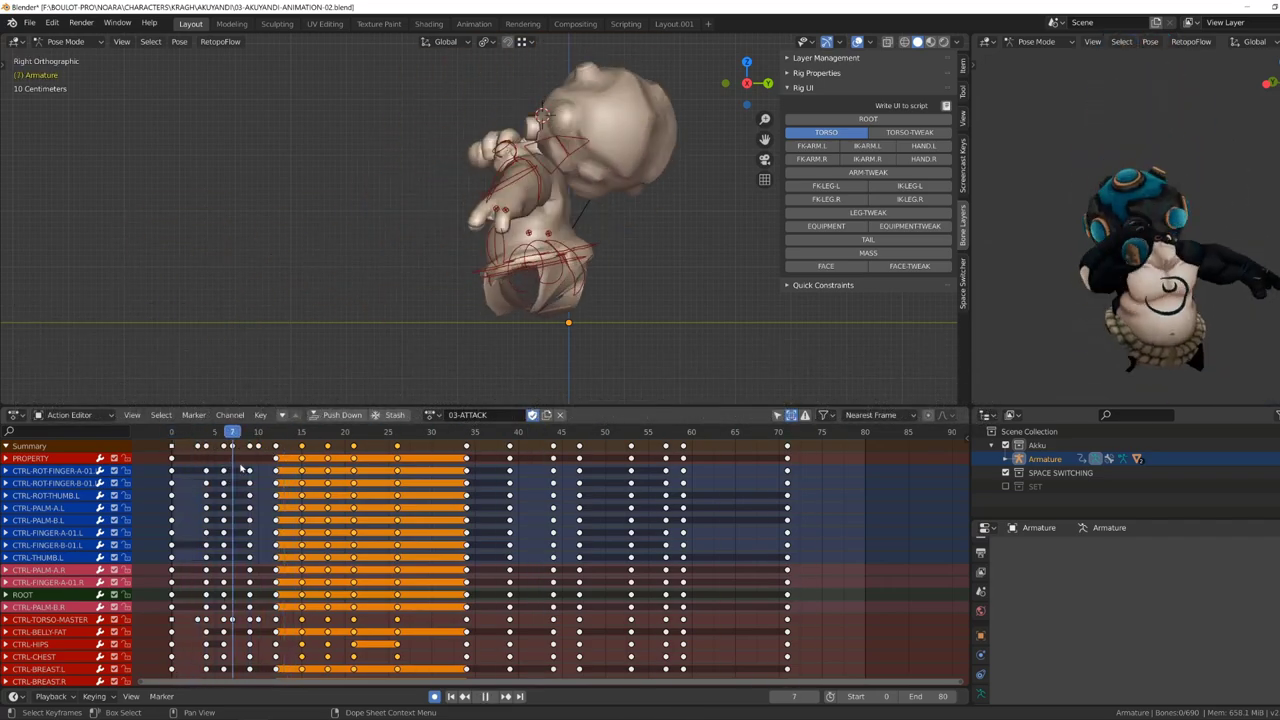
left_click(191, 434)
Toggle the PROPERTY bone selection, replay the attack, and scrub to frame 6.
key("space")
left_click(30, 458)
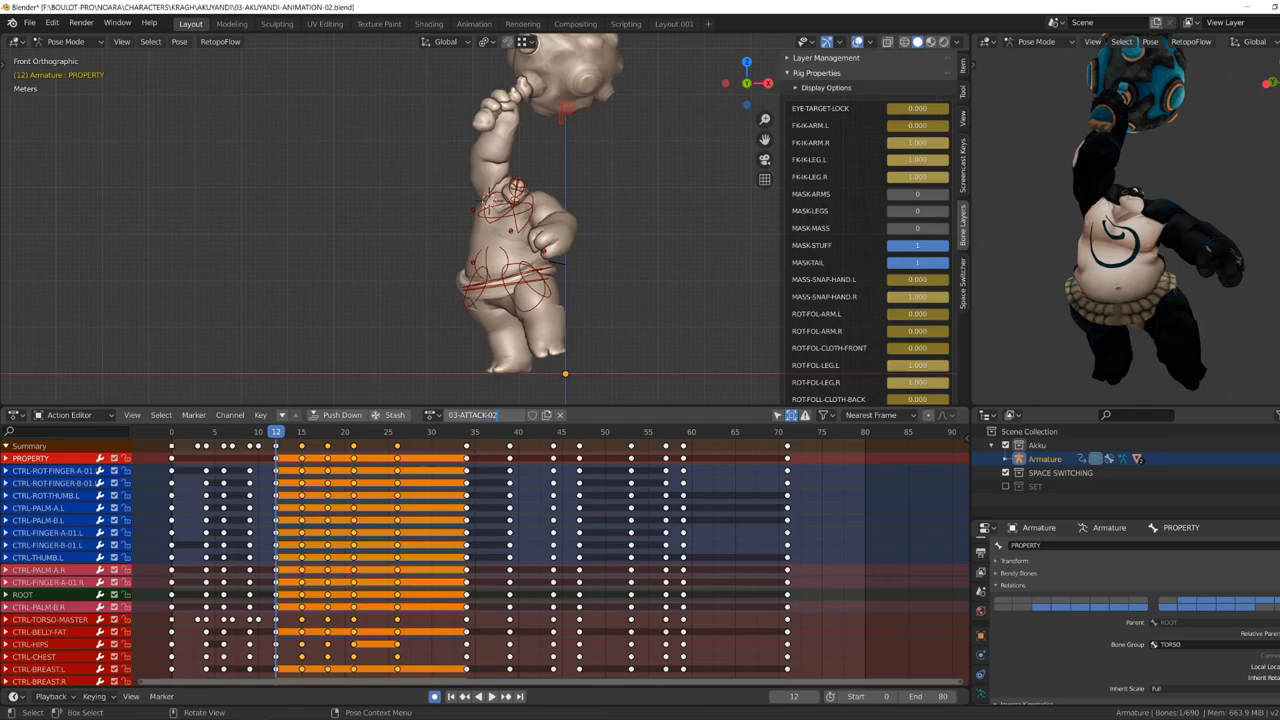
left_click(175, 435)
key("space")
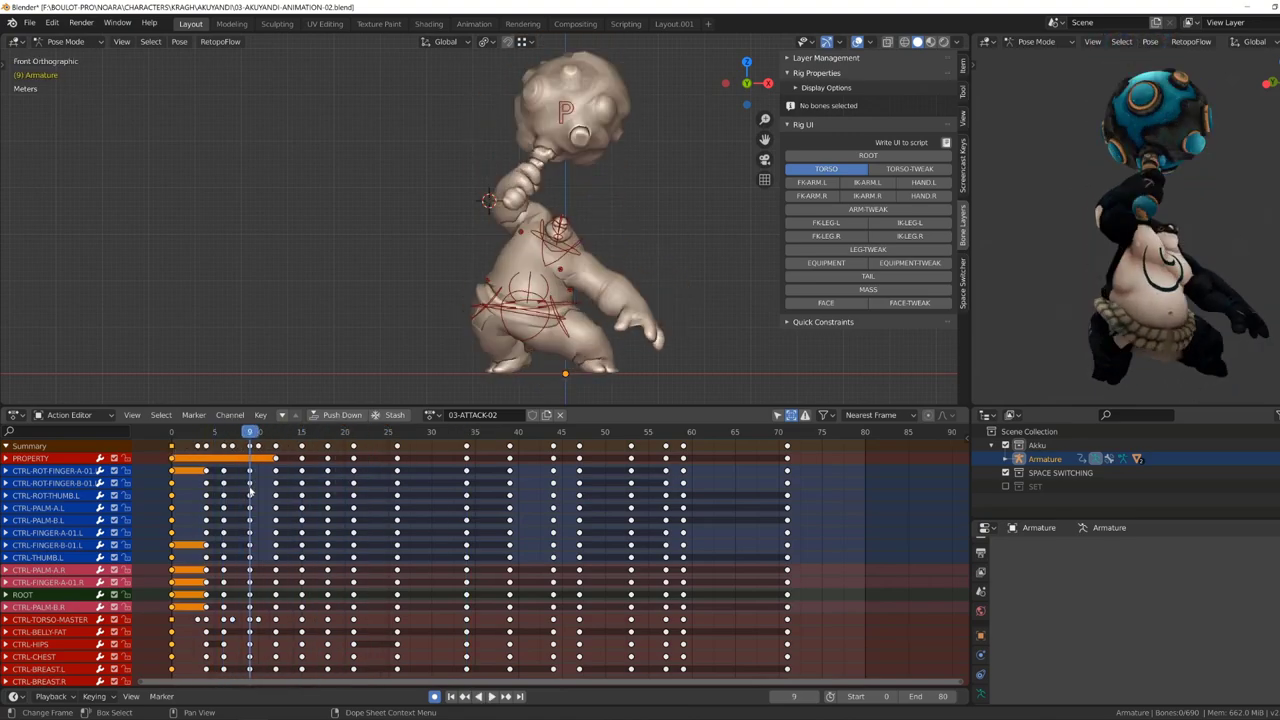
key("space")
left_click(222, 470)
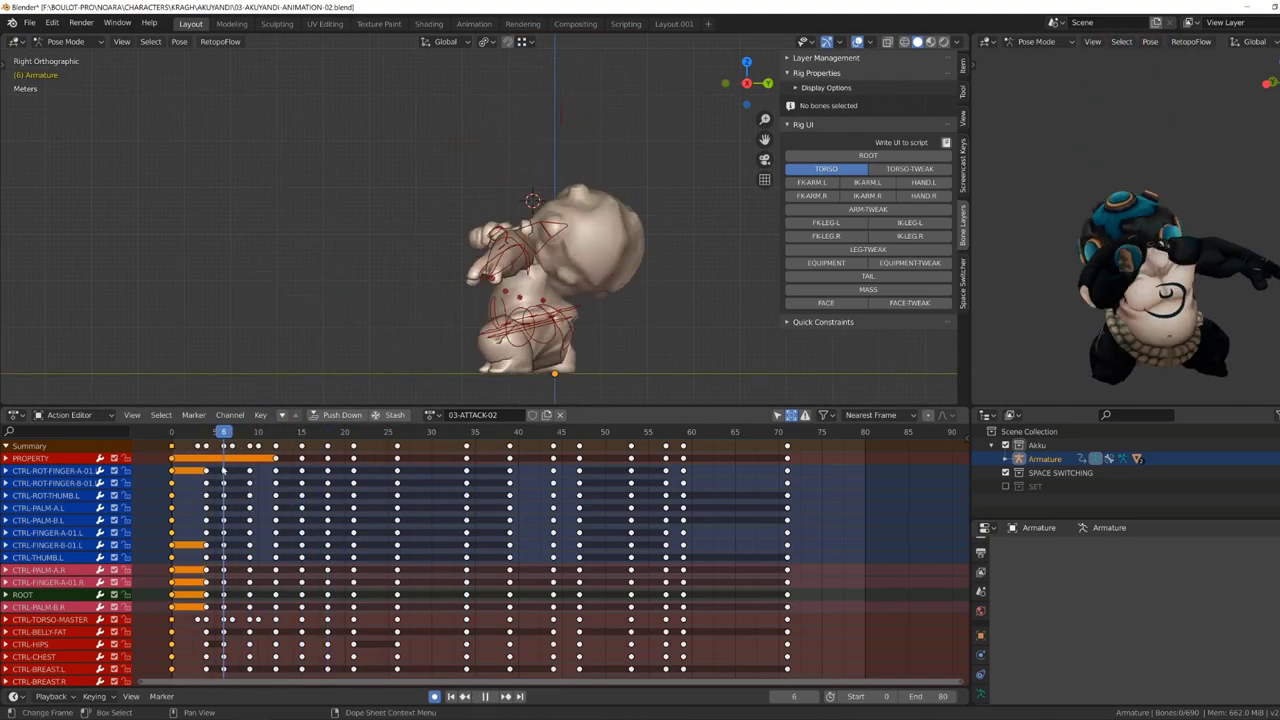
Rotate CTRL-IK-HAND.R into its new pose and replay the animation.
key("space")
left_click(505, 168)
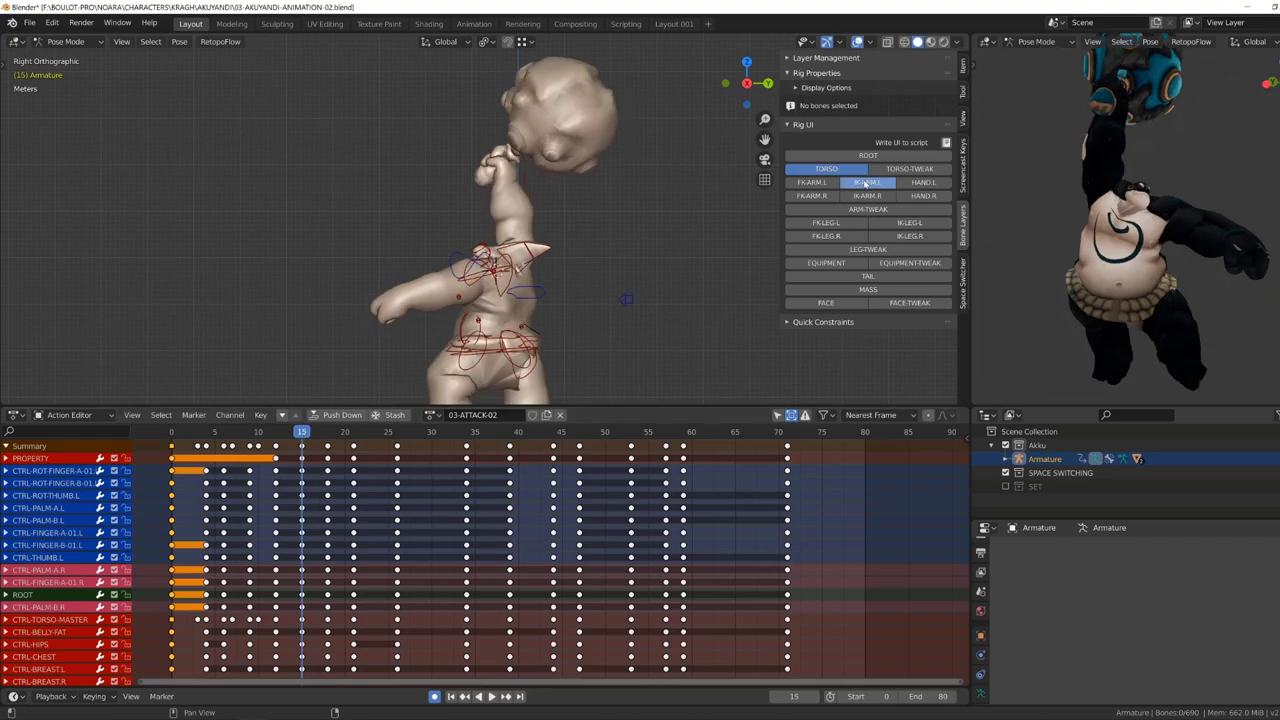
key("Escape")
key("space")
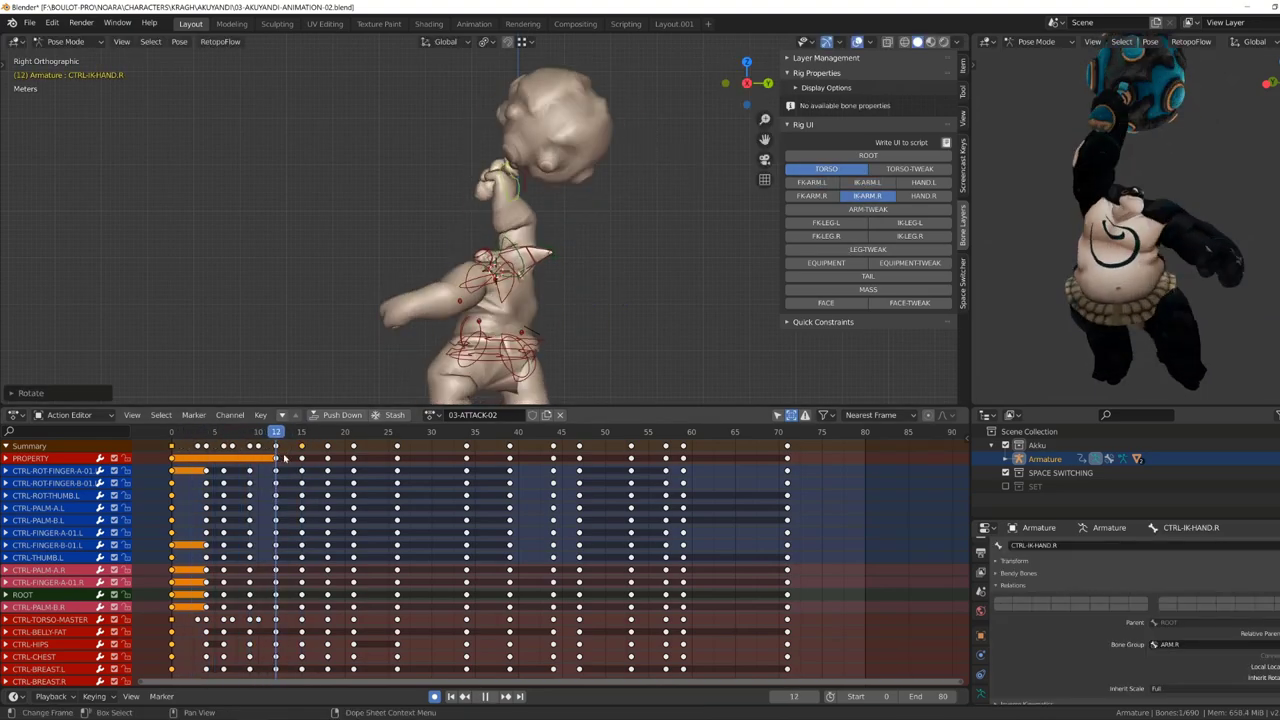
left_click(14, 414)
In the Graph Editor, lower the right hand's frame-9 Z Location key.
left_click(165, 466)
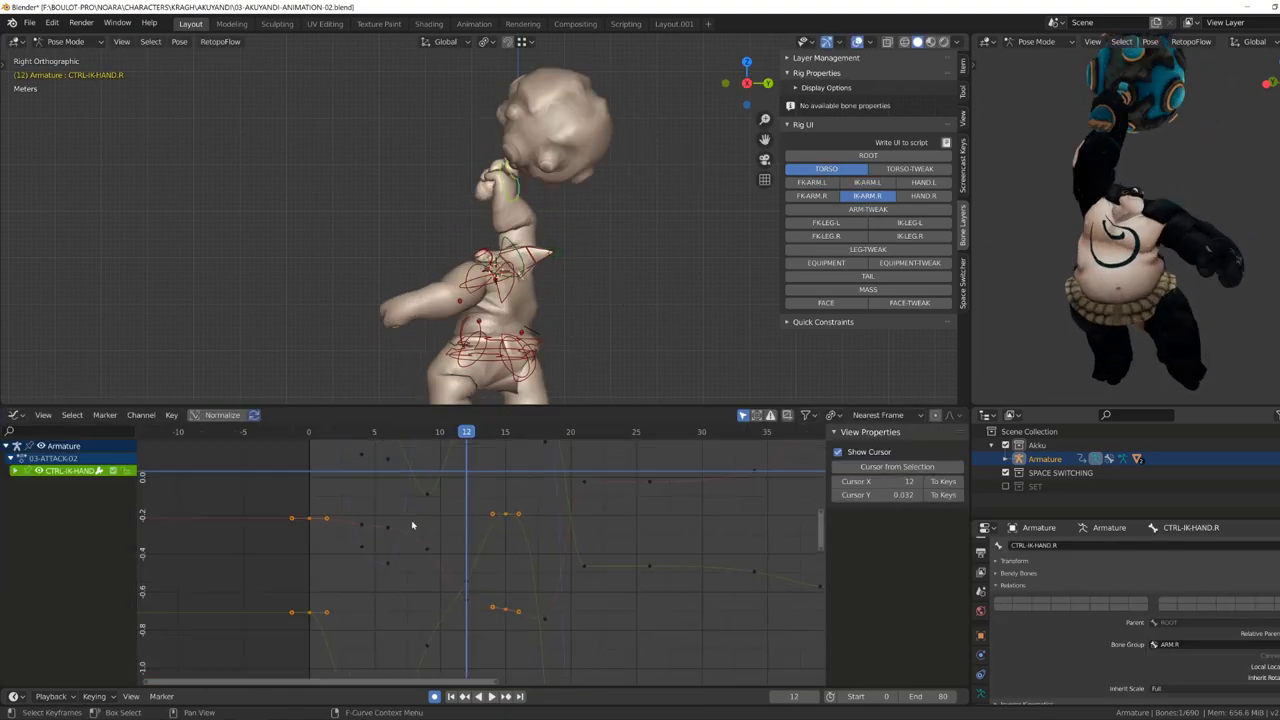
key("space")
key("KP_1")
scroll(432, 375, "up", 4)
key("space")
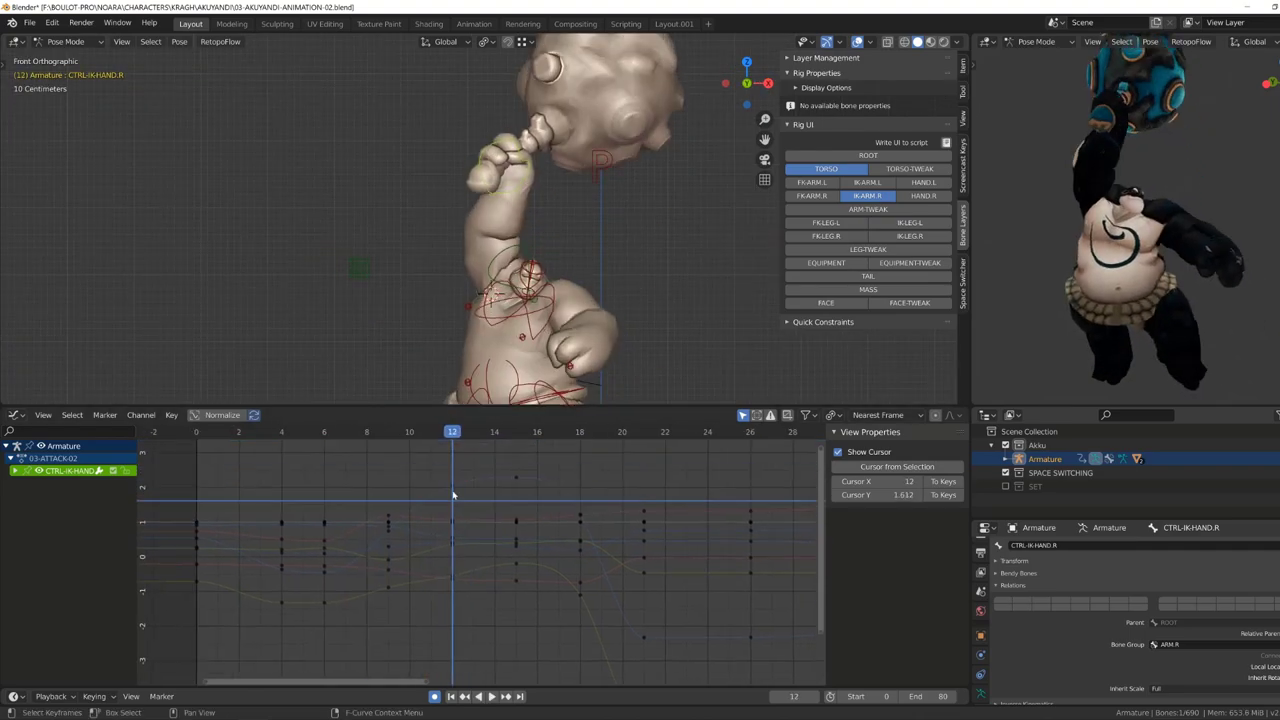
left_click(486, 480)
left_click_drag(450, 438, 386, 487)
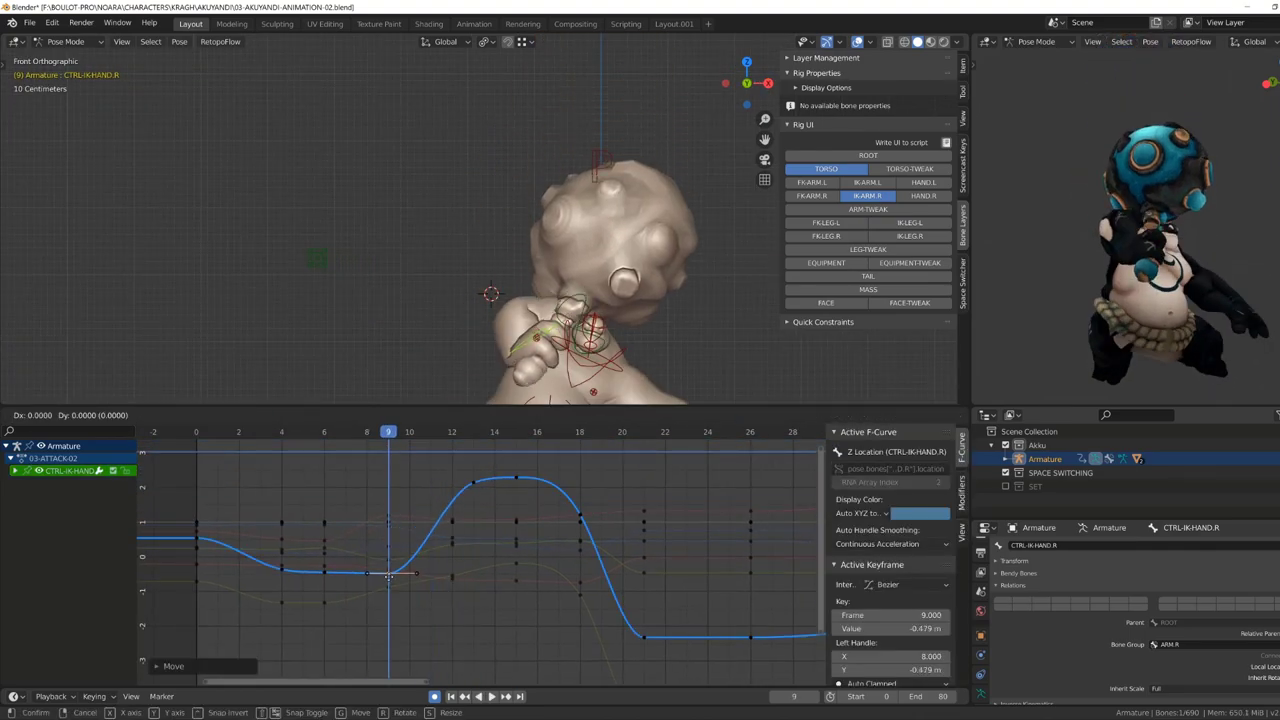
Adjust the right arm pole target and rotate CTRL-SHOULDER.R, then review playback.
left_click(318, 258)
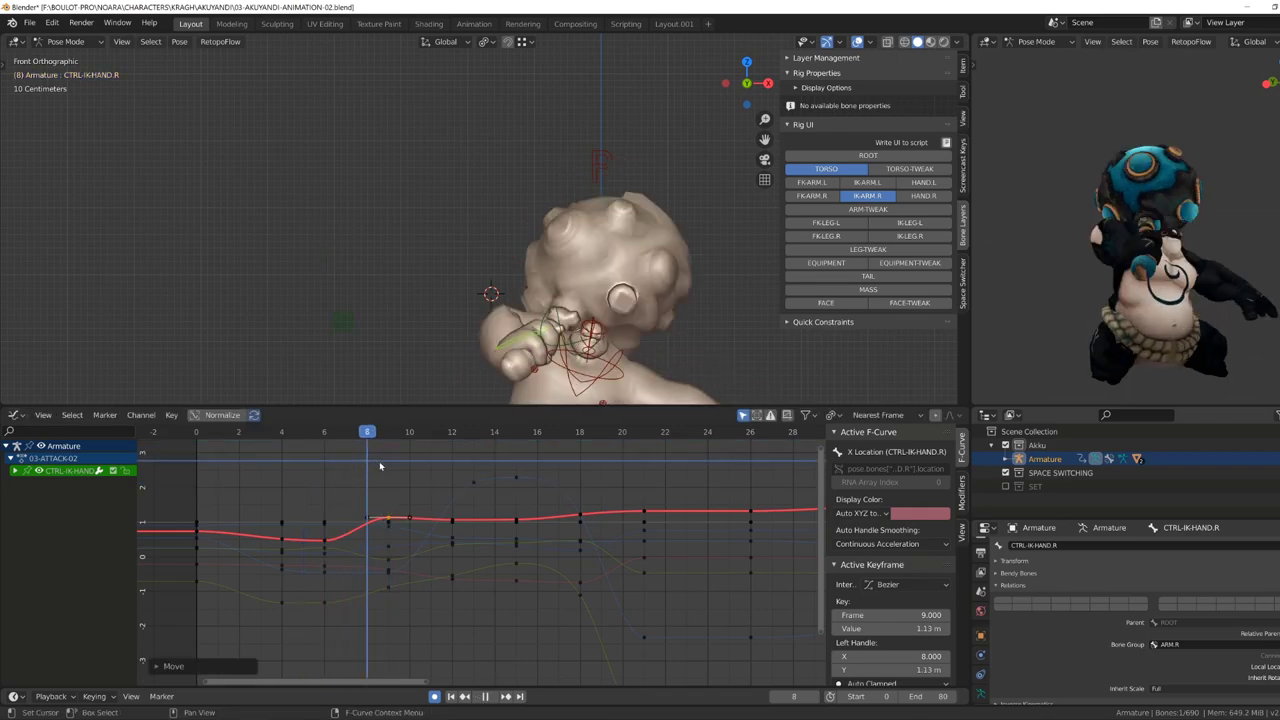
key("Escape")
scroll(335, 270, "down", 3)
middle_click_drag(335, 270, 300, 300)
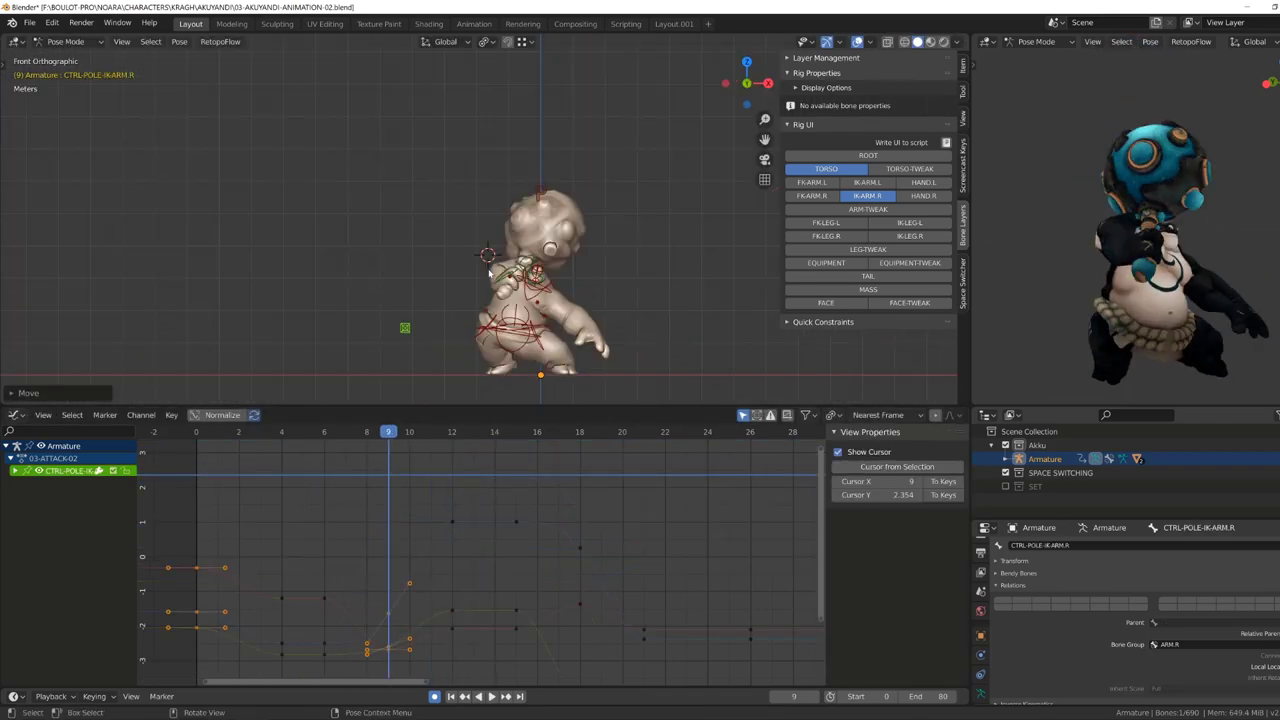
scroll(489, 270, "up", 2)
left_click(532, 284)
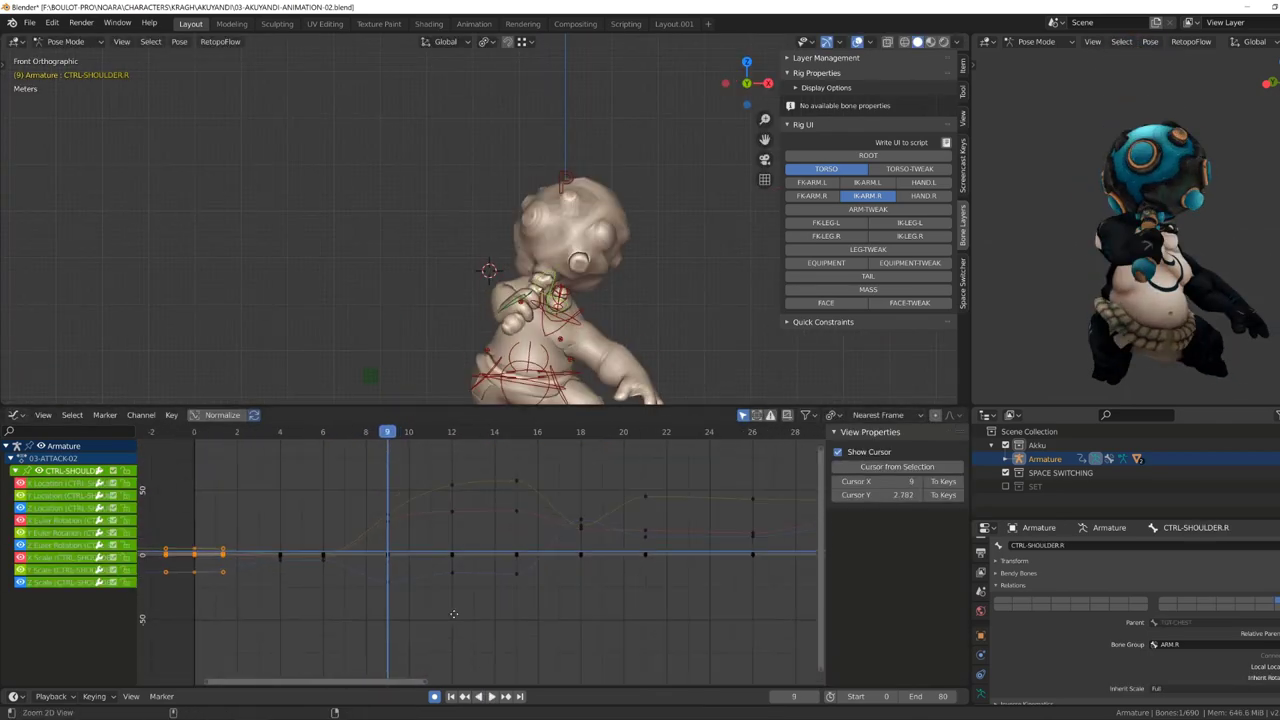
left_click(464, 276)
key("space")
scroll(470, 263, "down", 5)
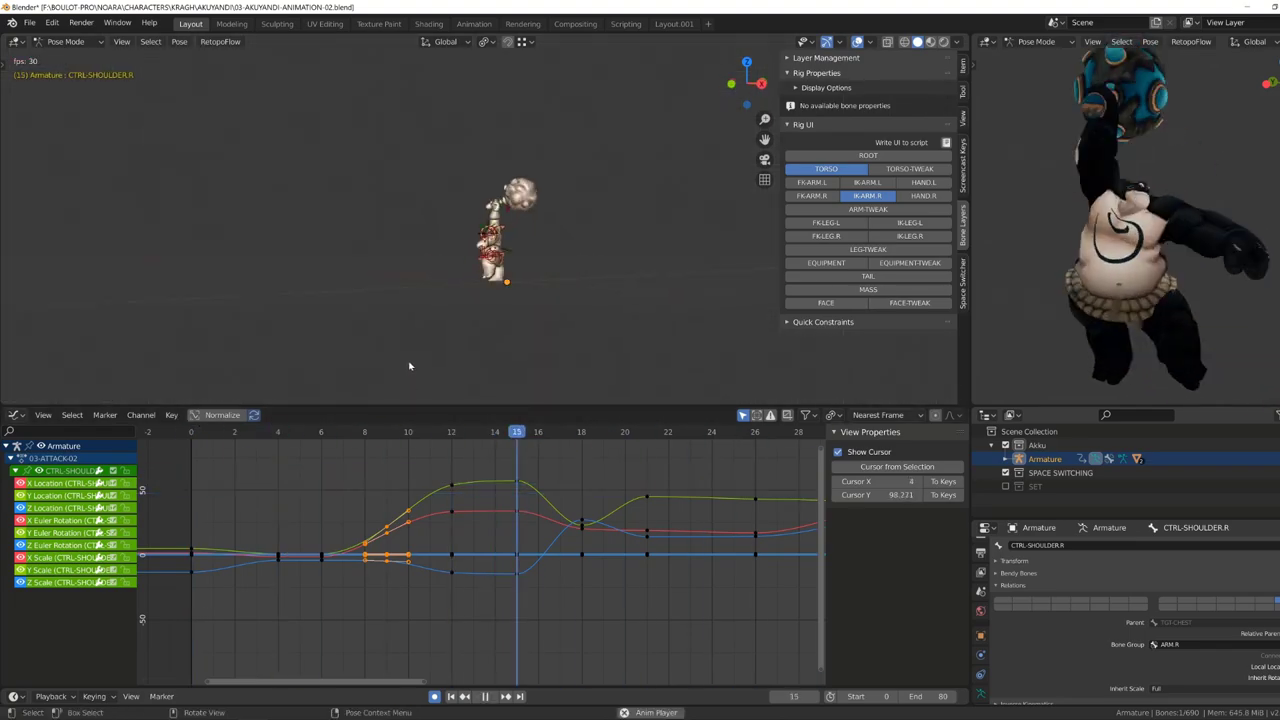
key("space")
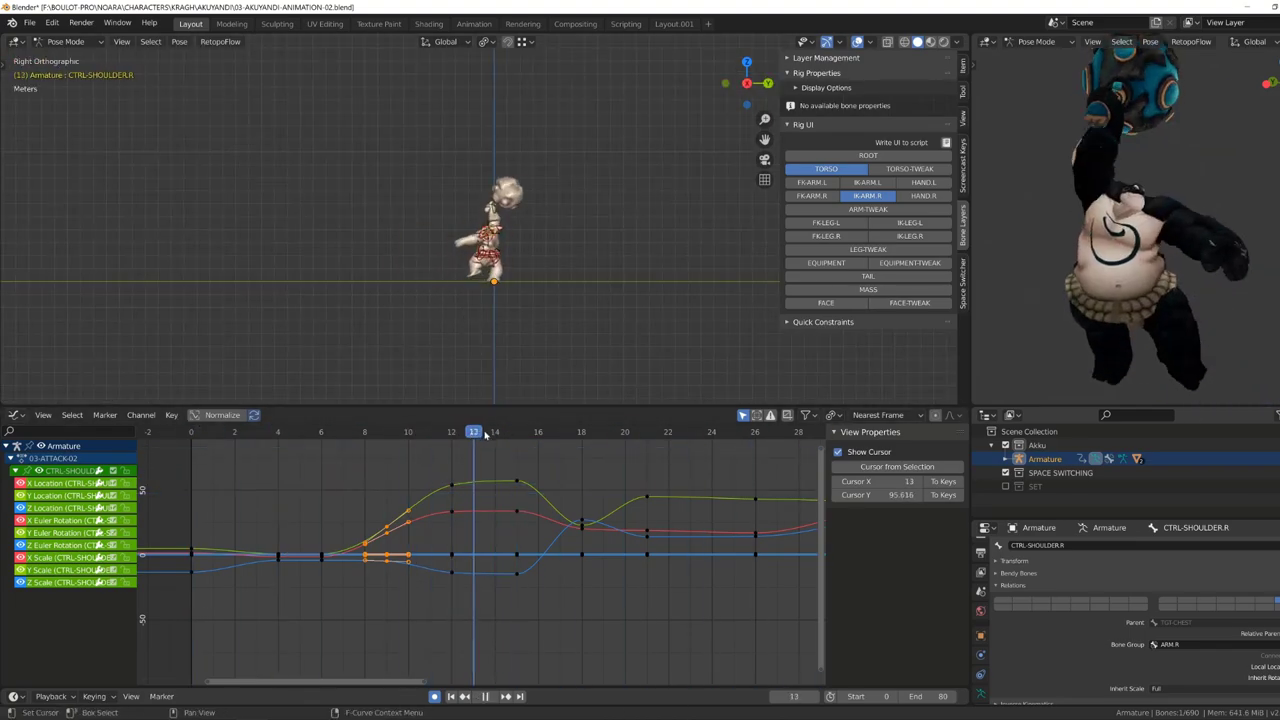
key("space")
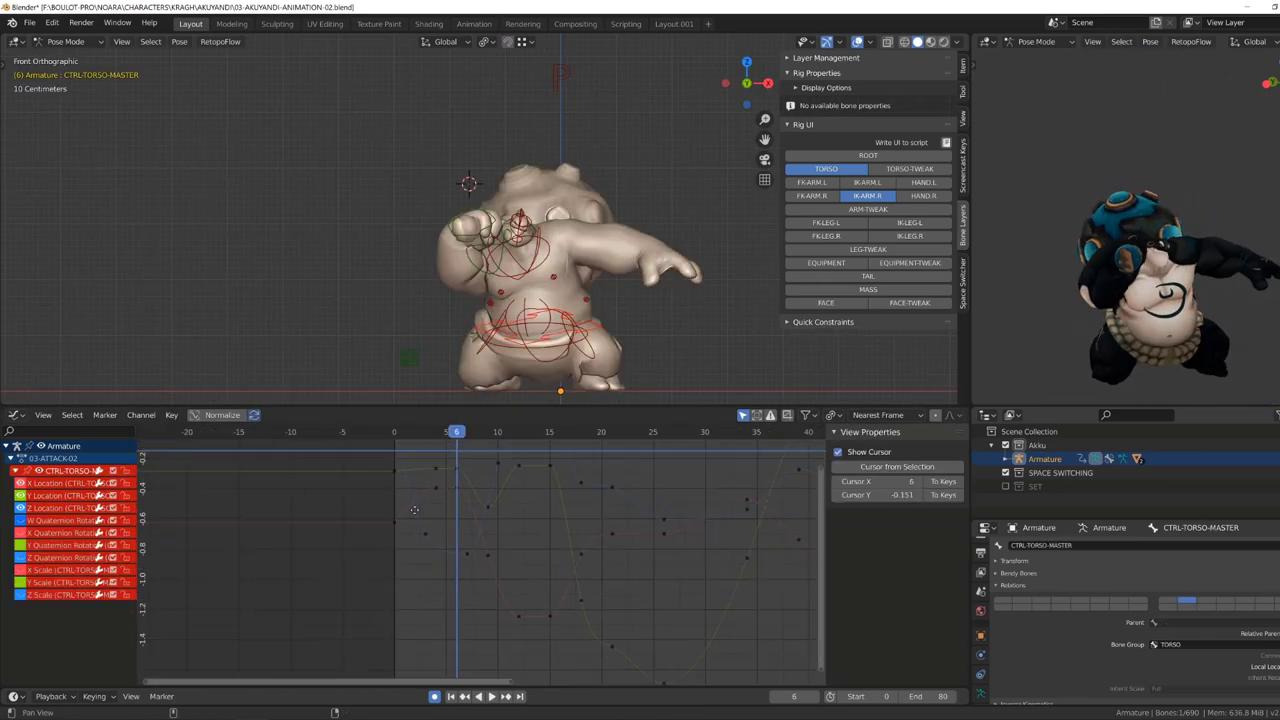
Shift the torso X Location key to frame 3 and adjust Y Location keys through frame 12.
left_click_drag(555, 513, 524, 513)
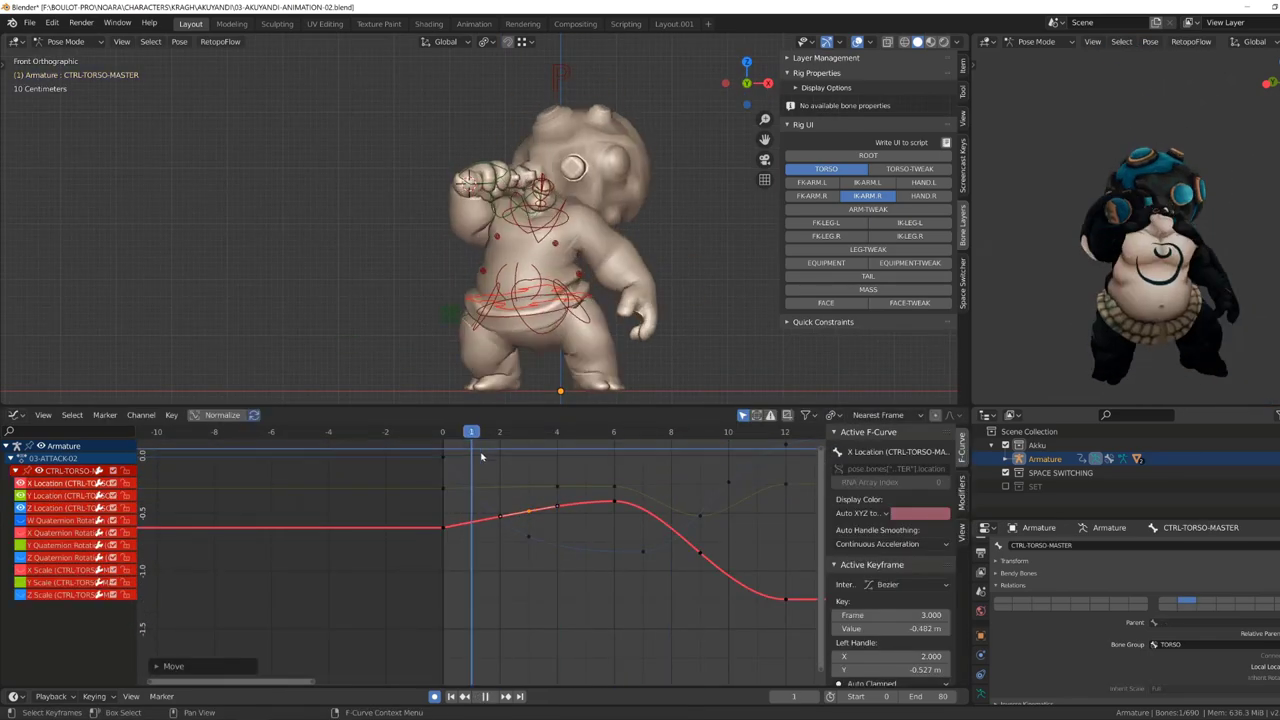
left_click(528, 497)
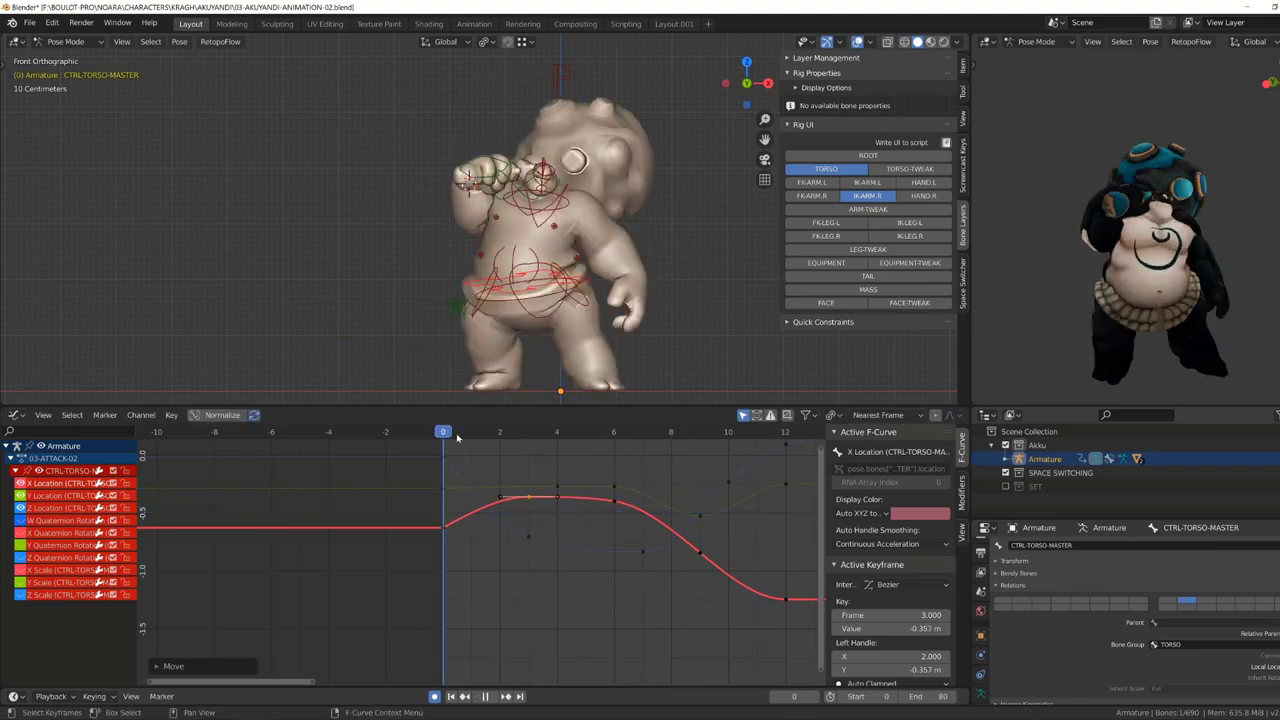
left_click_drag(443, 431, 614, 431)
left_click(526, 497)
left_click(520, 484)
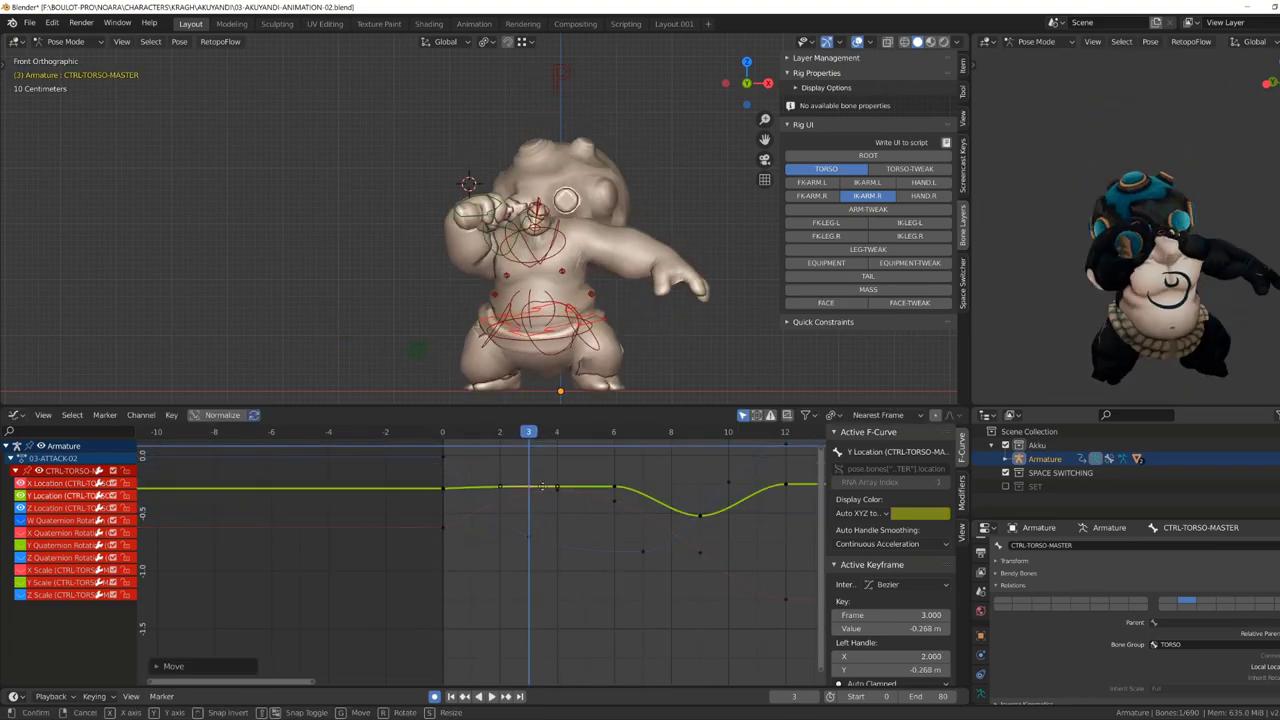
key("KP_3")
key("space")
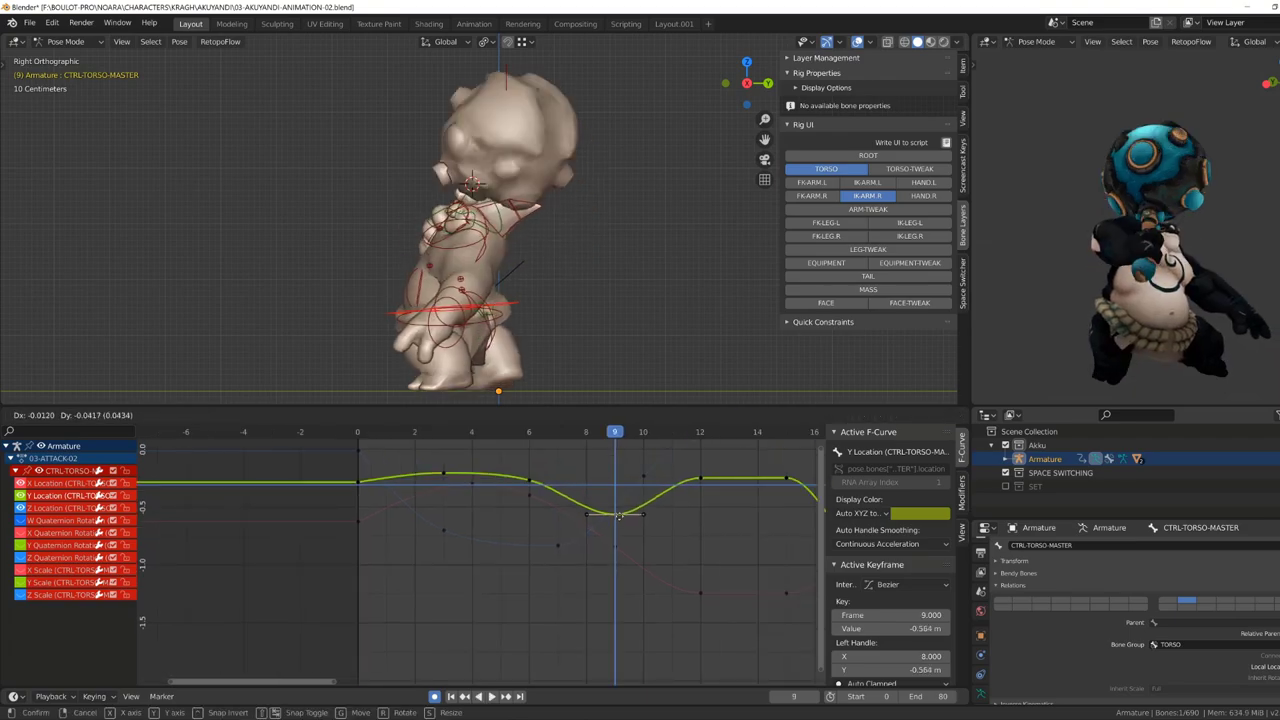
left_click(530, 483)
left_click(664, 490)
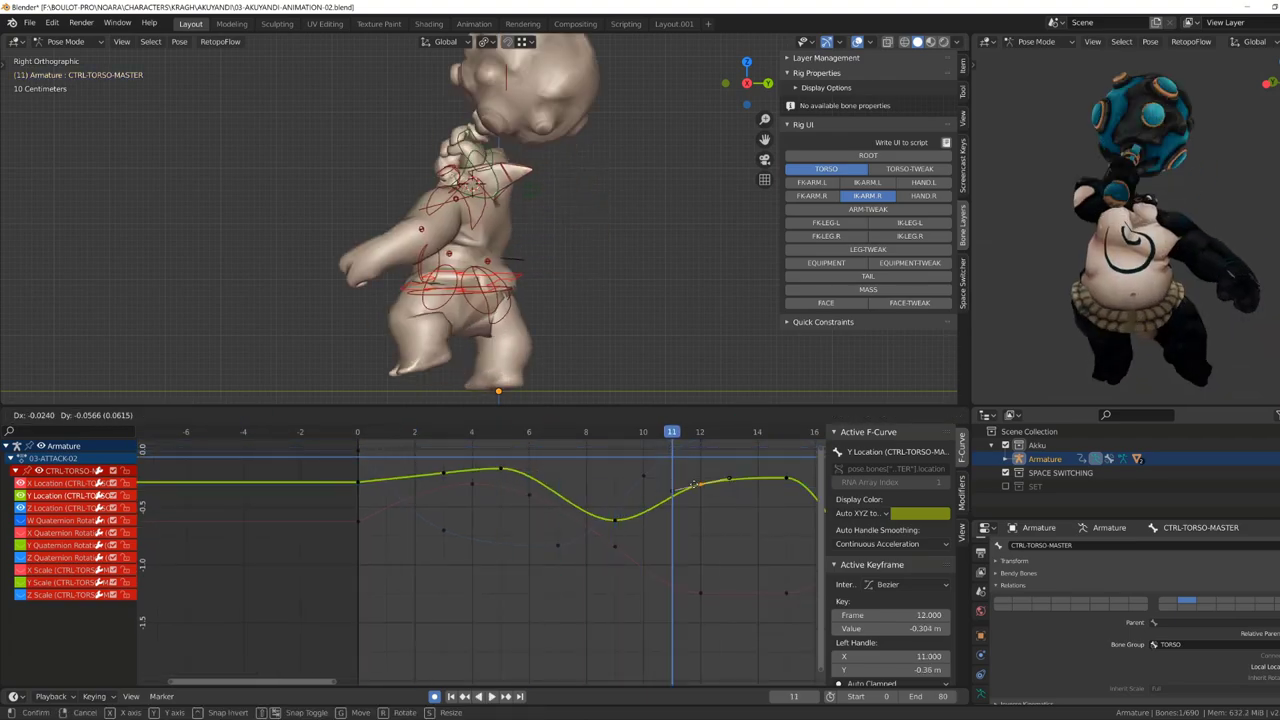
key("space")
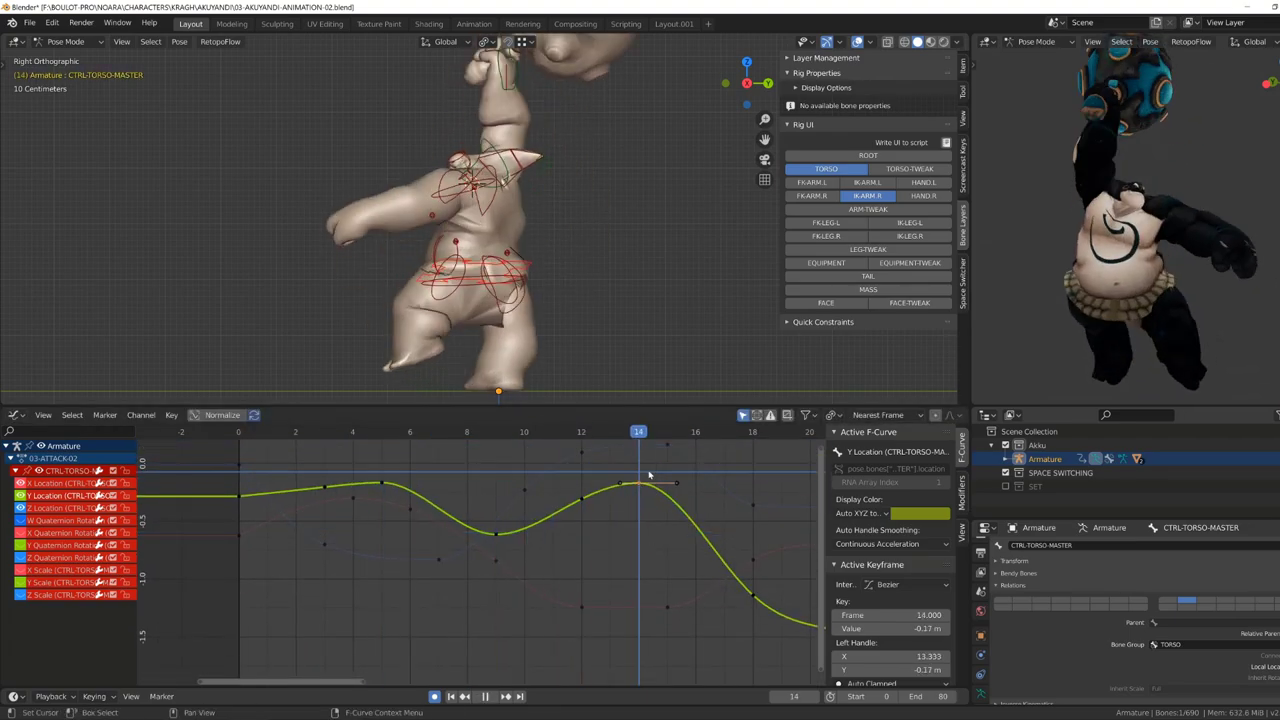
Refine the torso Z Location curve, then replay the whole attack in the keyframe overview.
left_click(577, 467)
key("space")
key("KP_1")
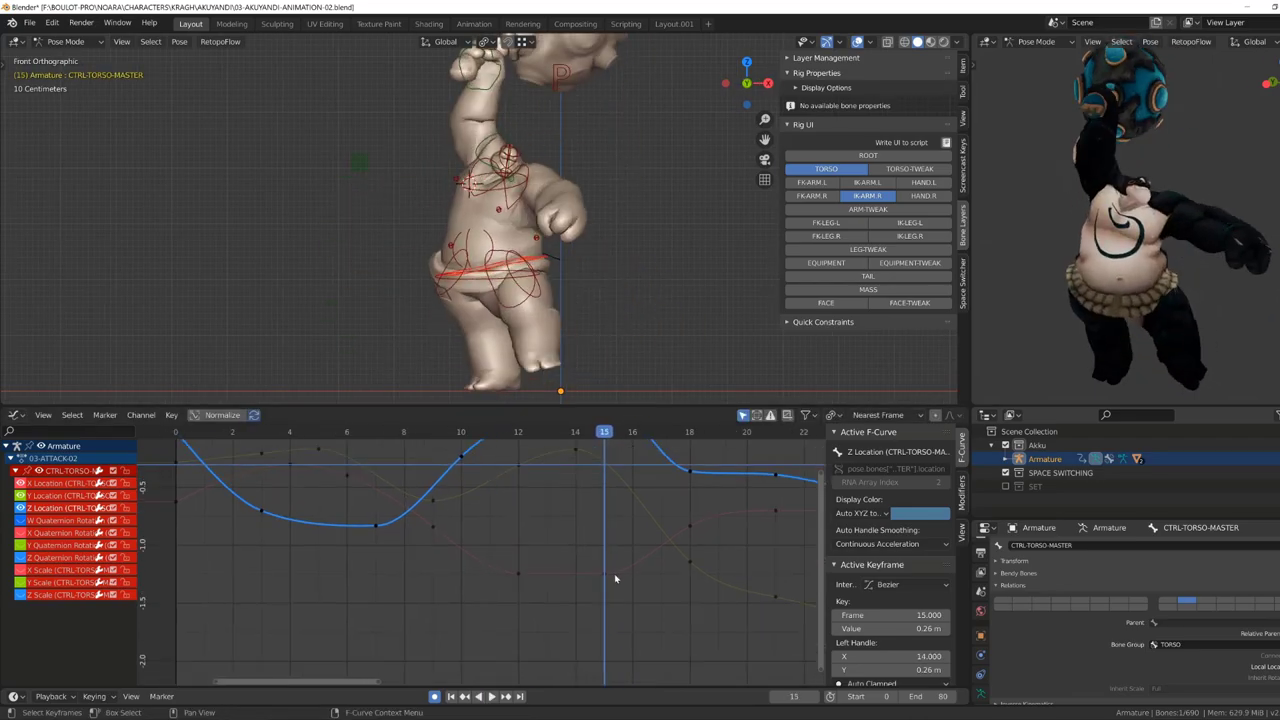
key("space")
key("Home")
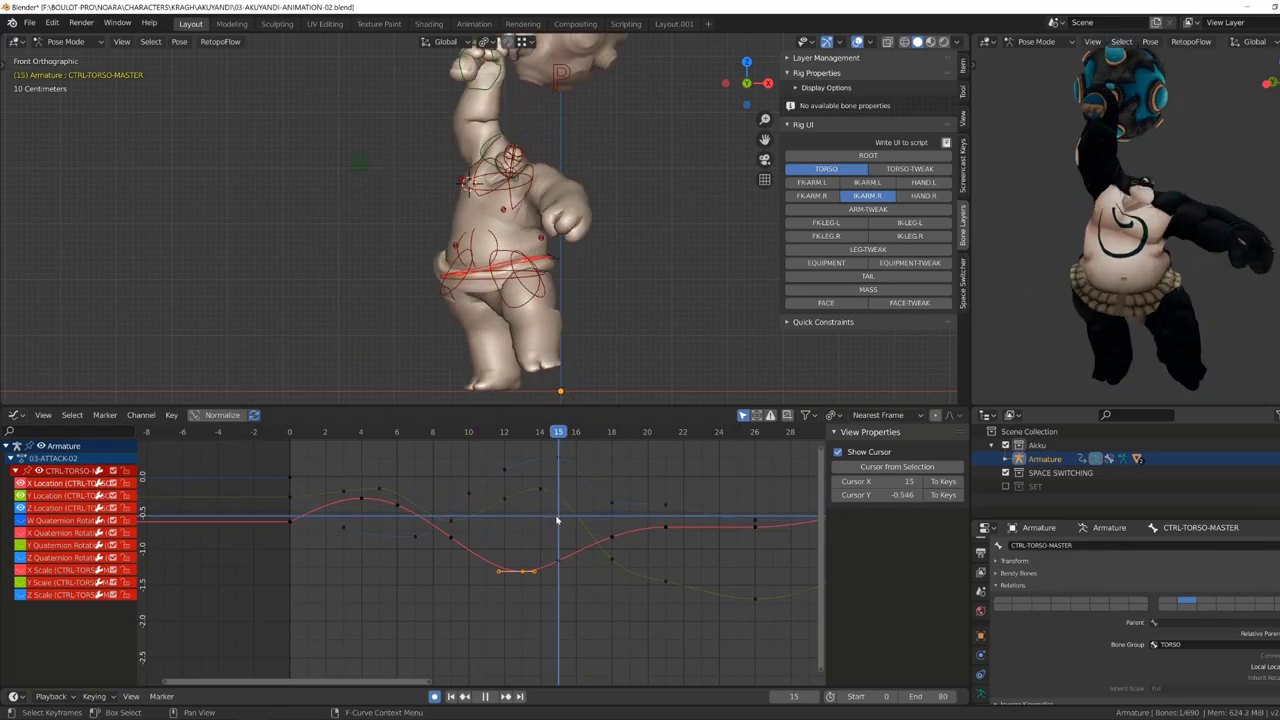
key("Escape")
key("ctrl+Tab")
key("space")
scroll(390, 317, "down", 3)
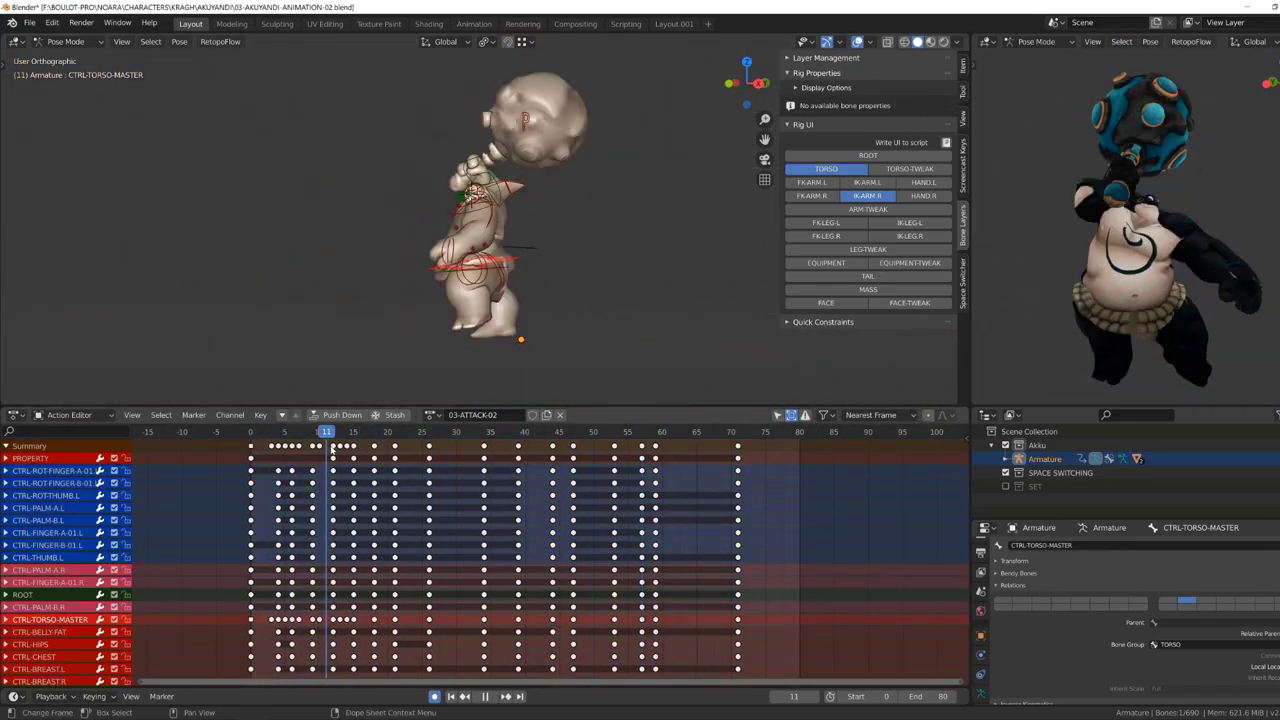
Deselect the bones and switch the editor to the Graph Editor to see the animation curves.
key("a")
key("space")
left_click(257, 433)
key("space")
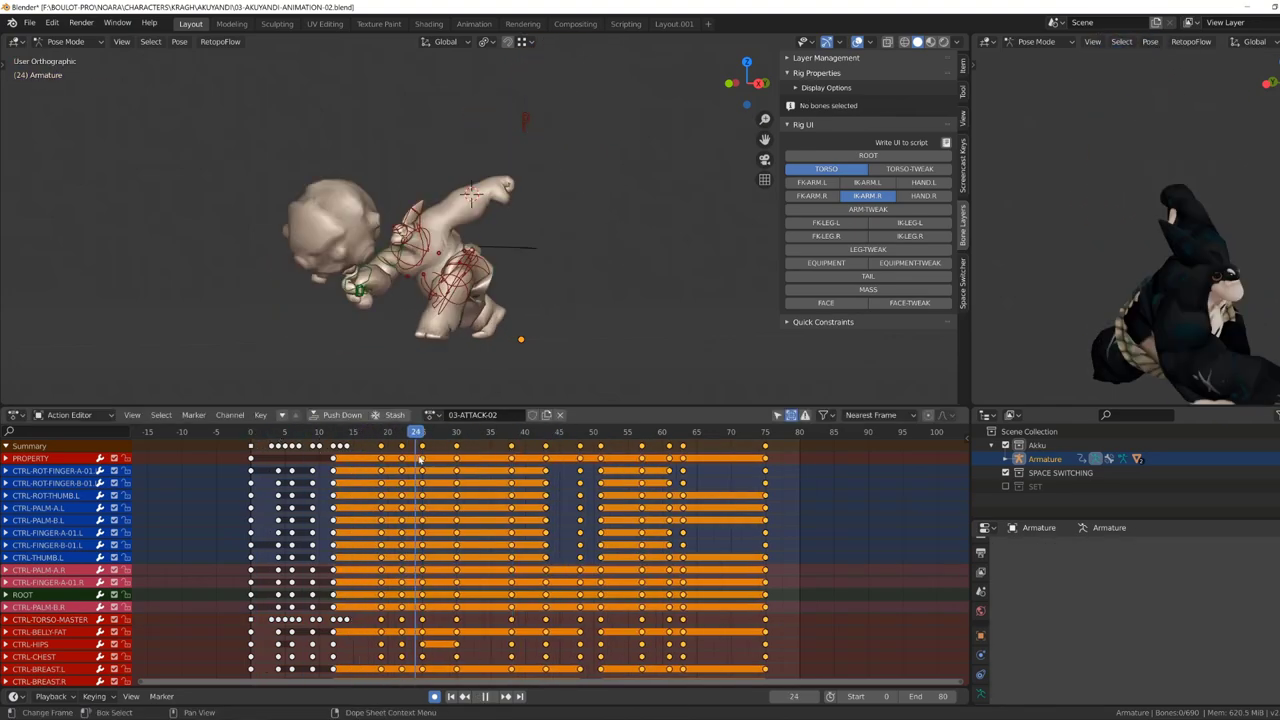
left_click(15, 414)
left_click(211, 497)
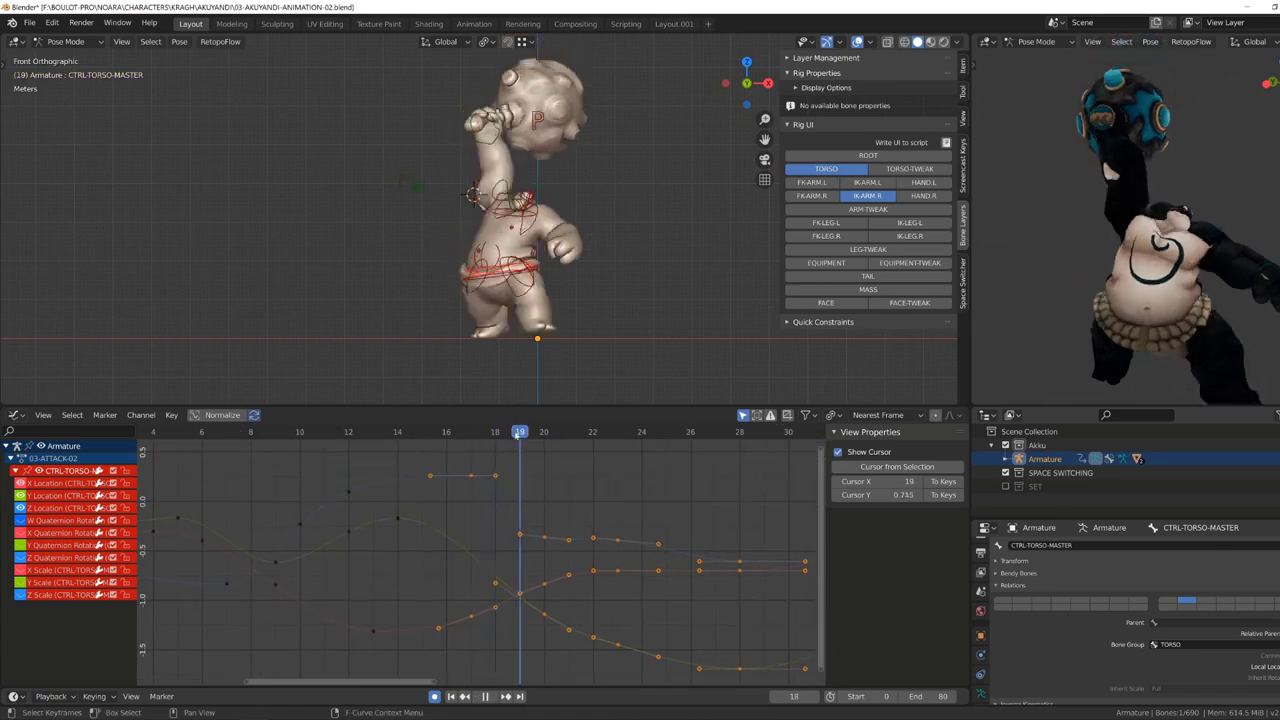
Move the torso keys around the Z Location peak and change a key's handle type.
key("space")
left_click(522, 515)
key("g")
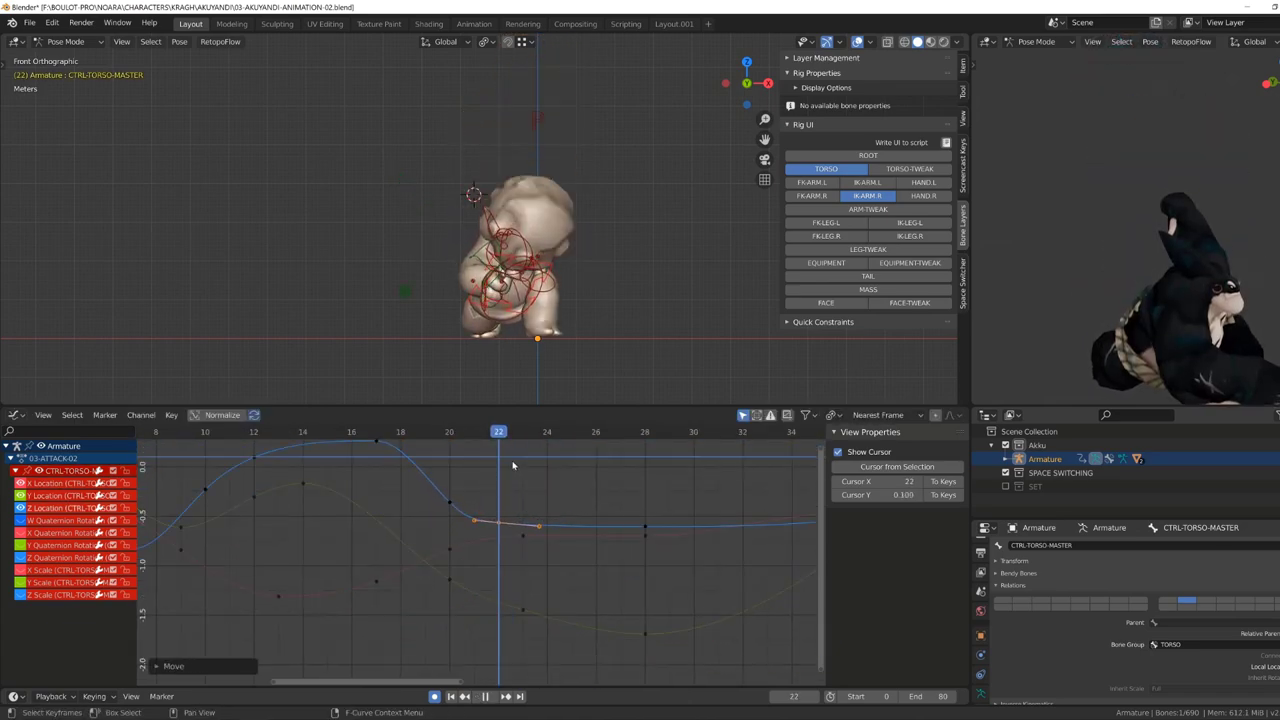
left_click(532, 502)
key("g")
key("Escape")
right_click(386, 525)
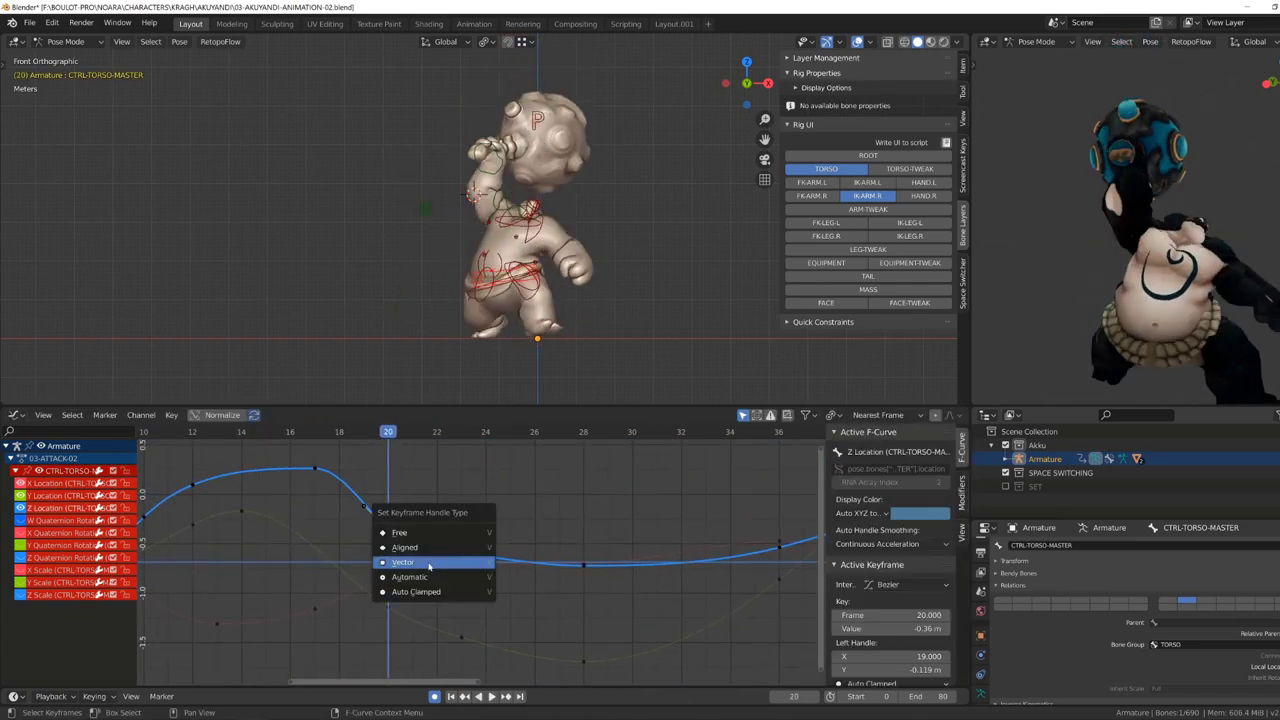
left_click(428, 563)
Reposition the Y Location key at frame 20 and retime the frame-28 key to frame 30.
scroll(447, 297, "down", 3)
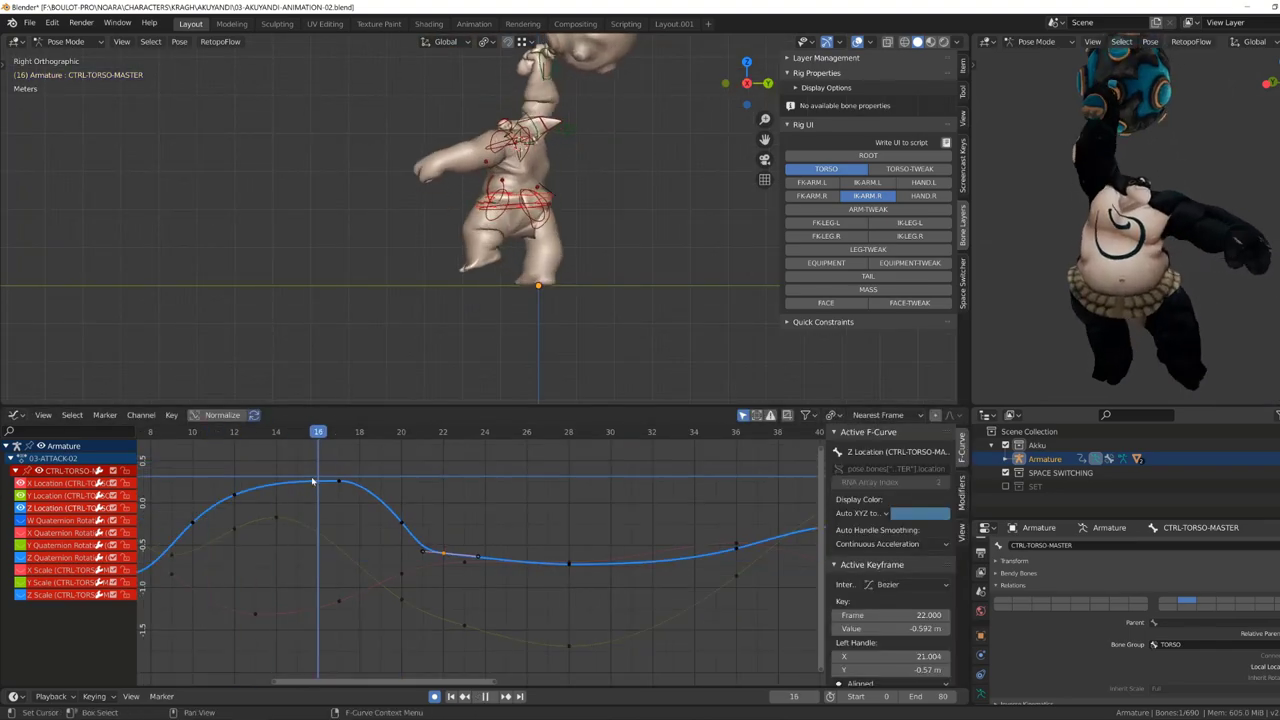
left_click(398, 601)
key("g")
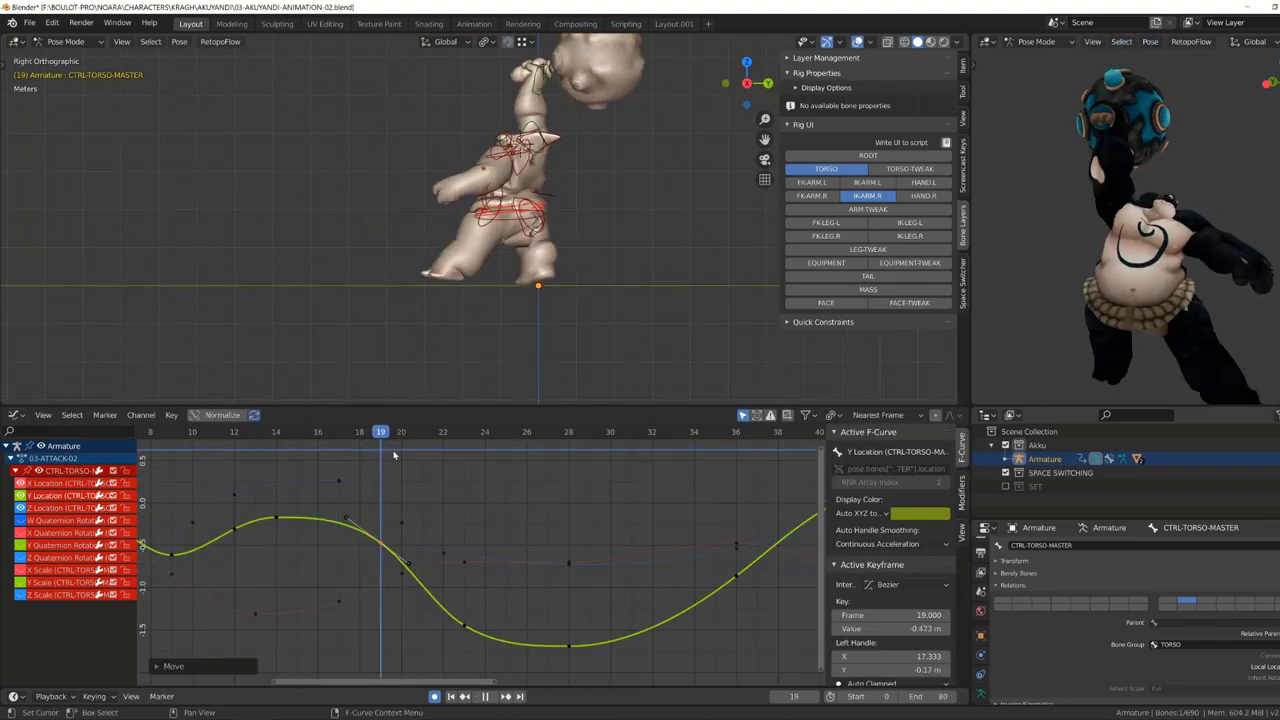
left_click(397, 545)
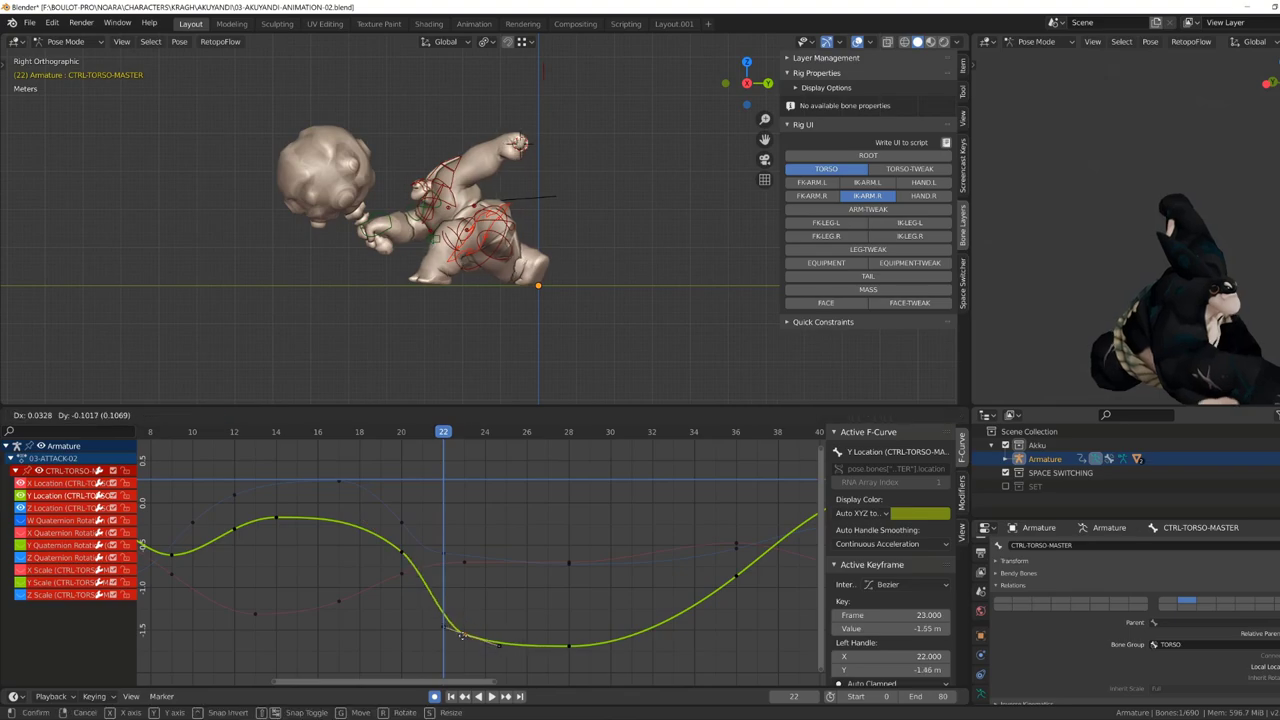
left_click(461, 636)
left_click(514, 594)
key("g")
key("x")
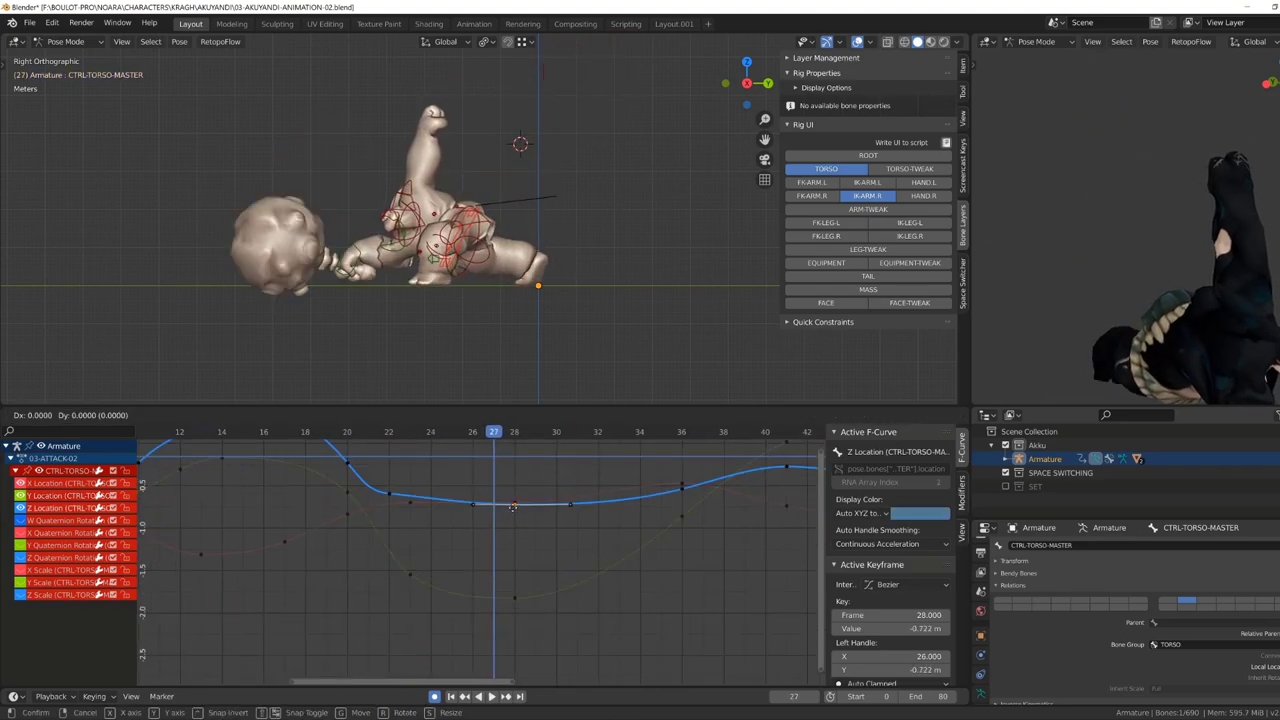
left_click(512, 506)
Duplicate a key, then move the Z Location key from frame 31 to frame 36, lower.
key("shift+d")
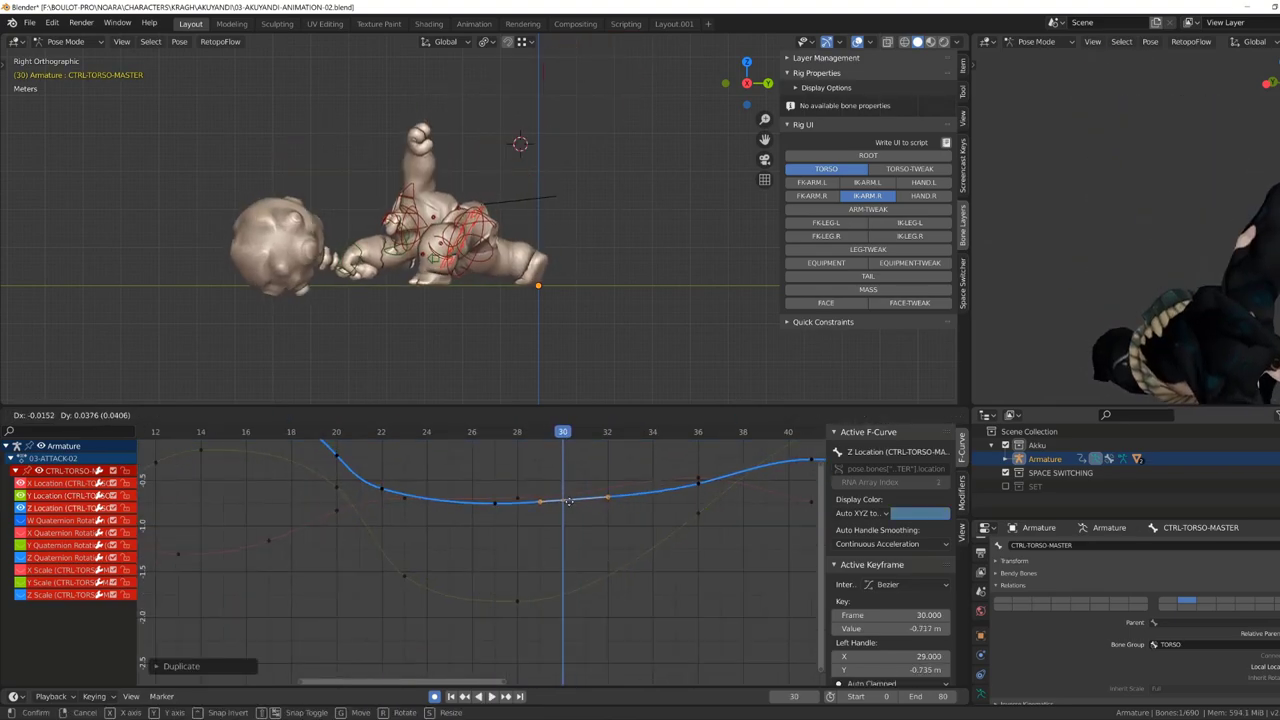
left_click(578, 497)
left_click_drag(483, 588, 528, 601)
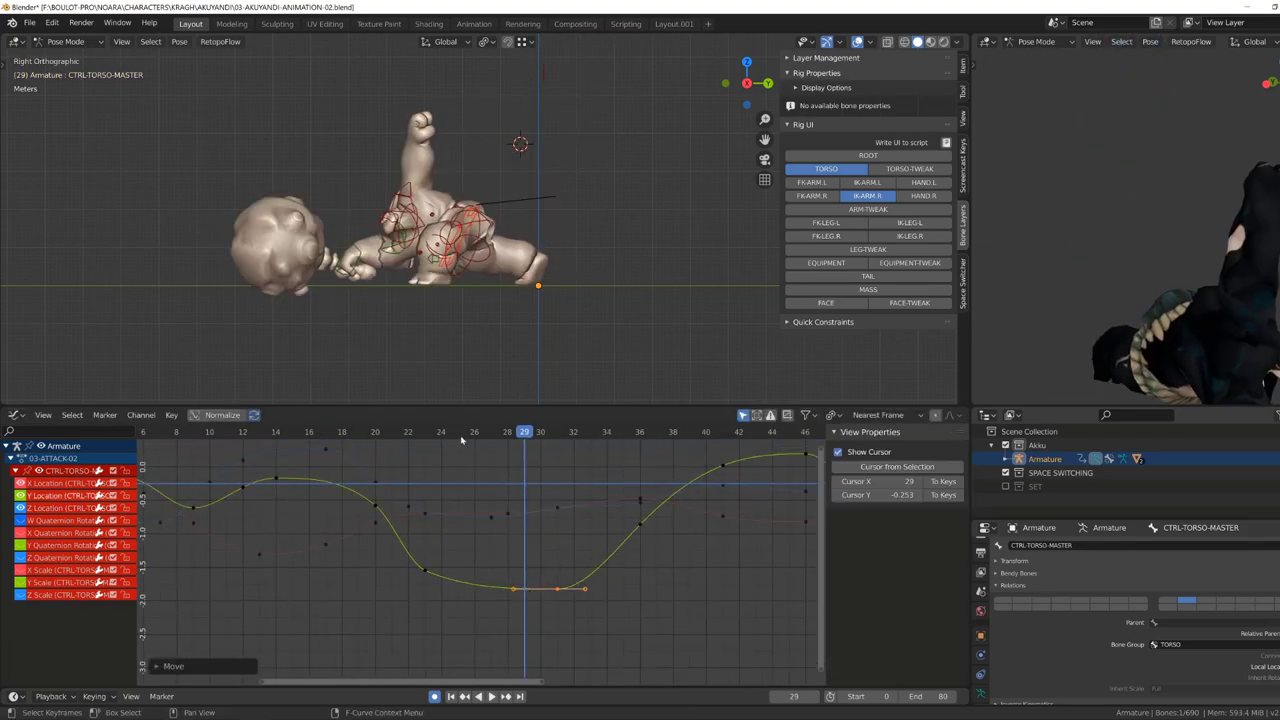
left_click_drag(461, 440, 540, 431)
left_click(558, 504)
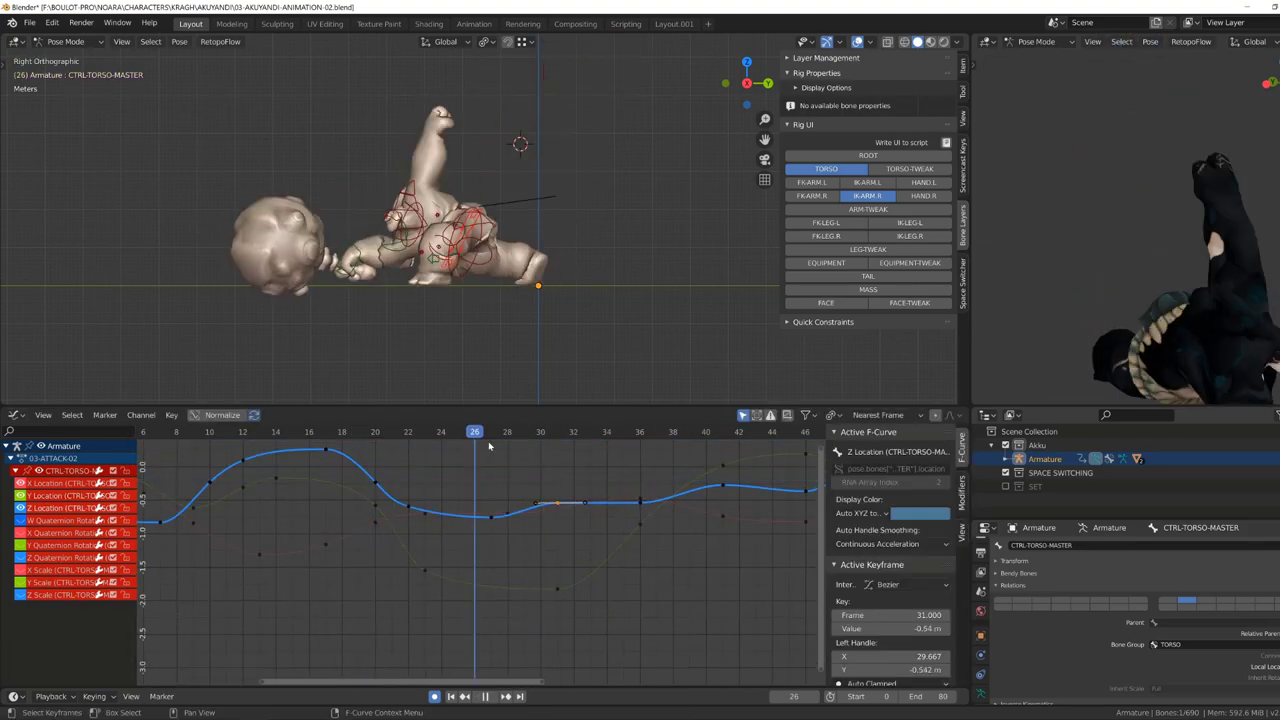
left_click_drag(557, 503, 640, 514)
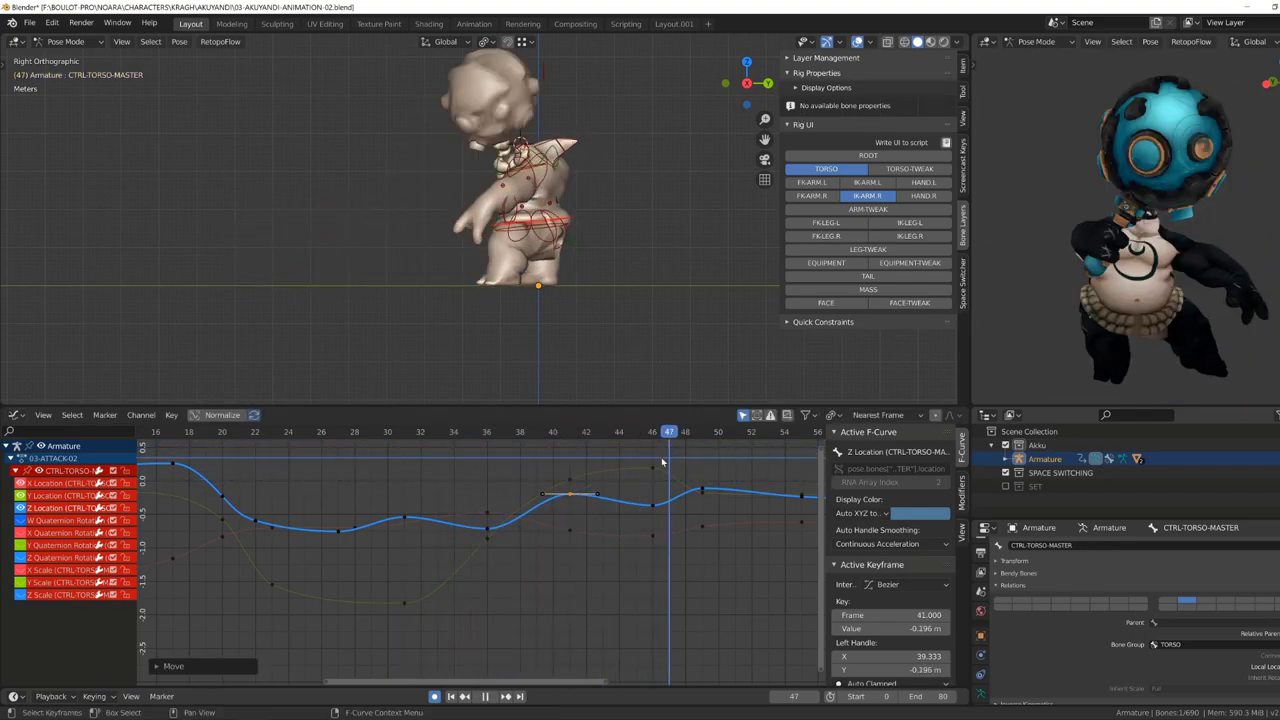
Move the Z Location key to frame 46 at -0.263, then lower the Y Location keys at frames 55 and 59.
key("g")
left_click(500, 462)
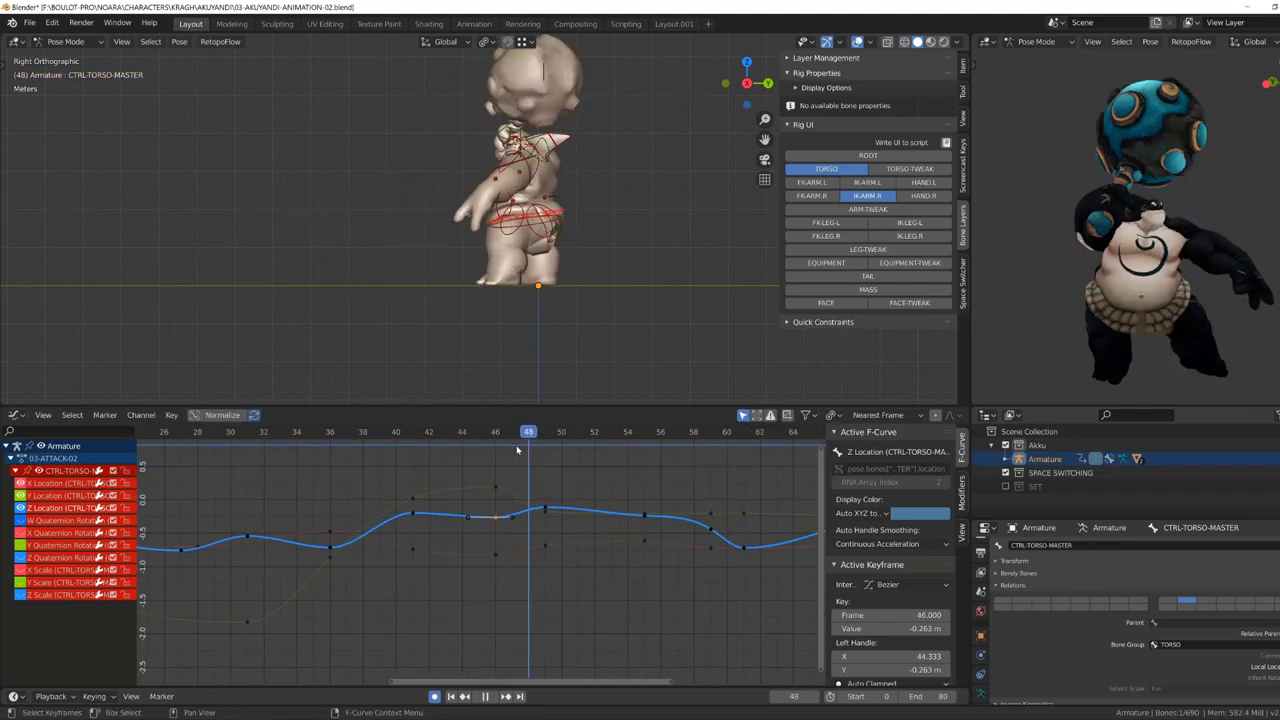
left_click(556, 494)
left_click(672, 507)
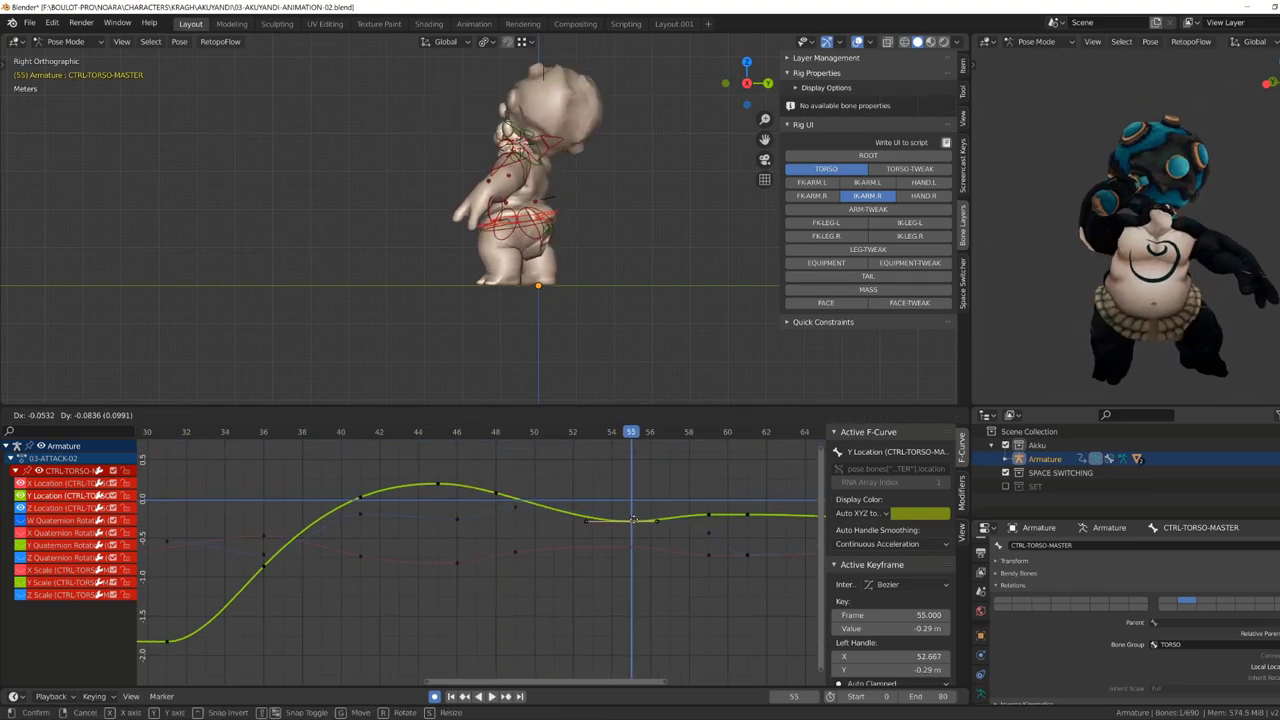
key("g")
left_click(523, 462)
left_click(589, 504)
key("g")
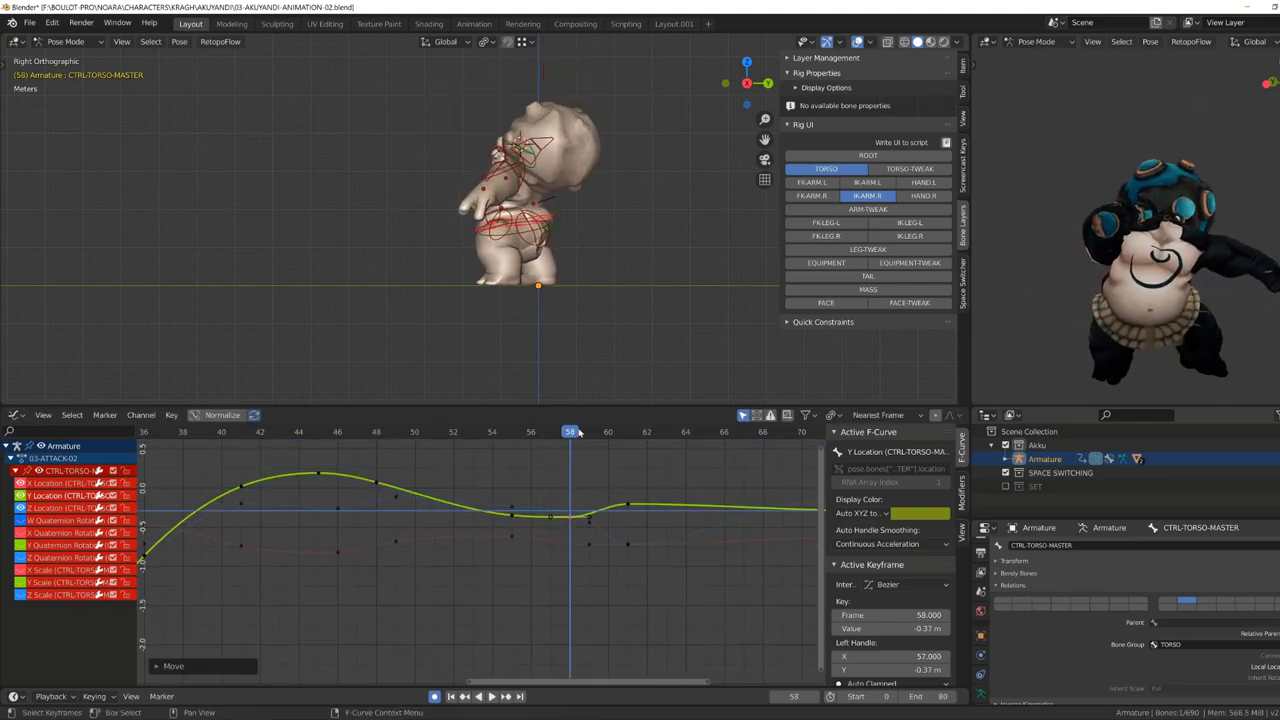
left_click(328, 452)
Play back the attack, then drop the Z Location key near frame 42 to frame 39, lower.
key("space")
key("Home")
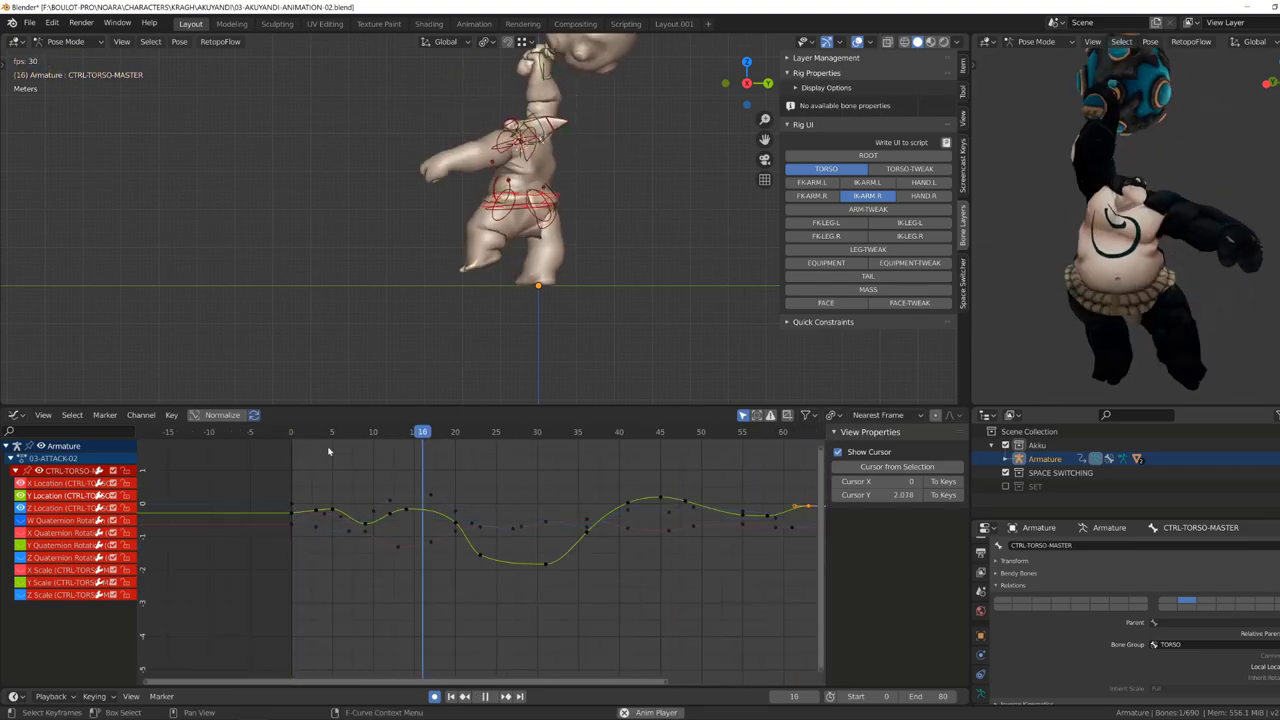
left_click_drag(611, 431, 611, 480)
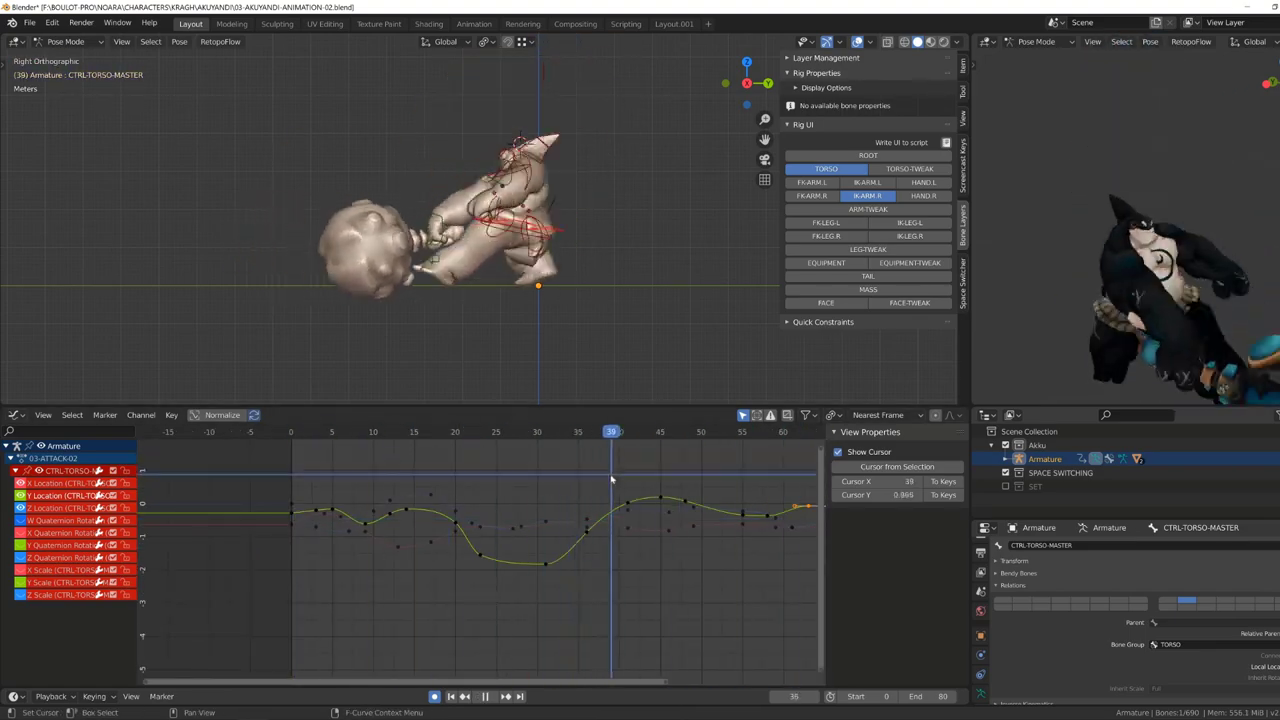
key("space")
scroll(611, 480, "up", 4)
left_click(475, 508)
key("g")
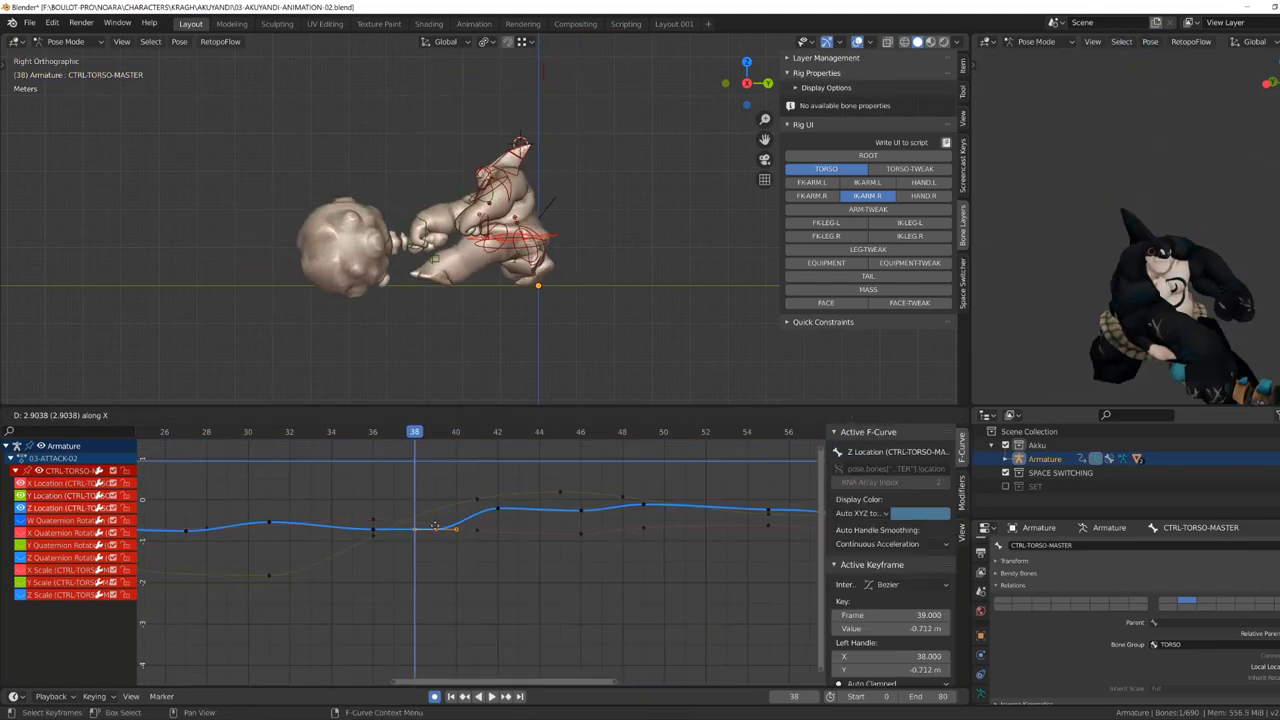
left_click(413, 531)
Retime the next Z Location key along time only, then replay and view the character from the front.
key("space")
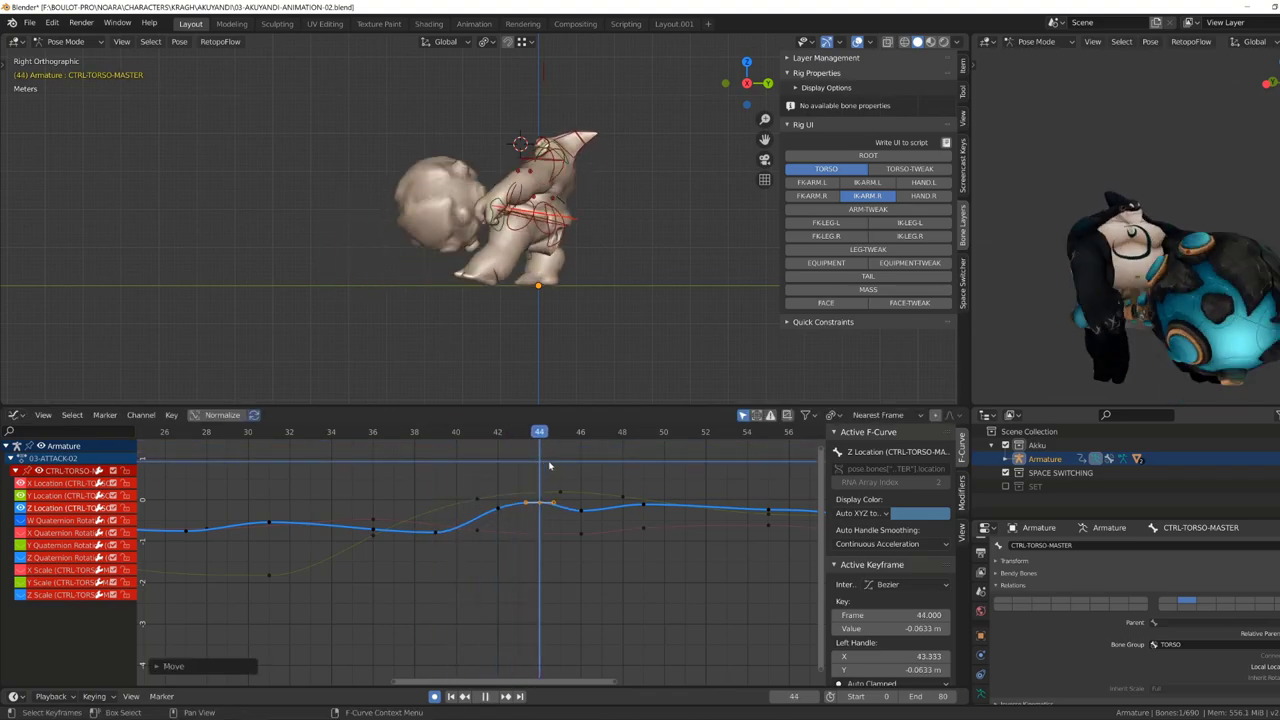
left_click(570, 504)
key("g")
key("x")
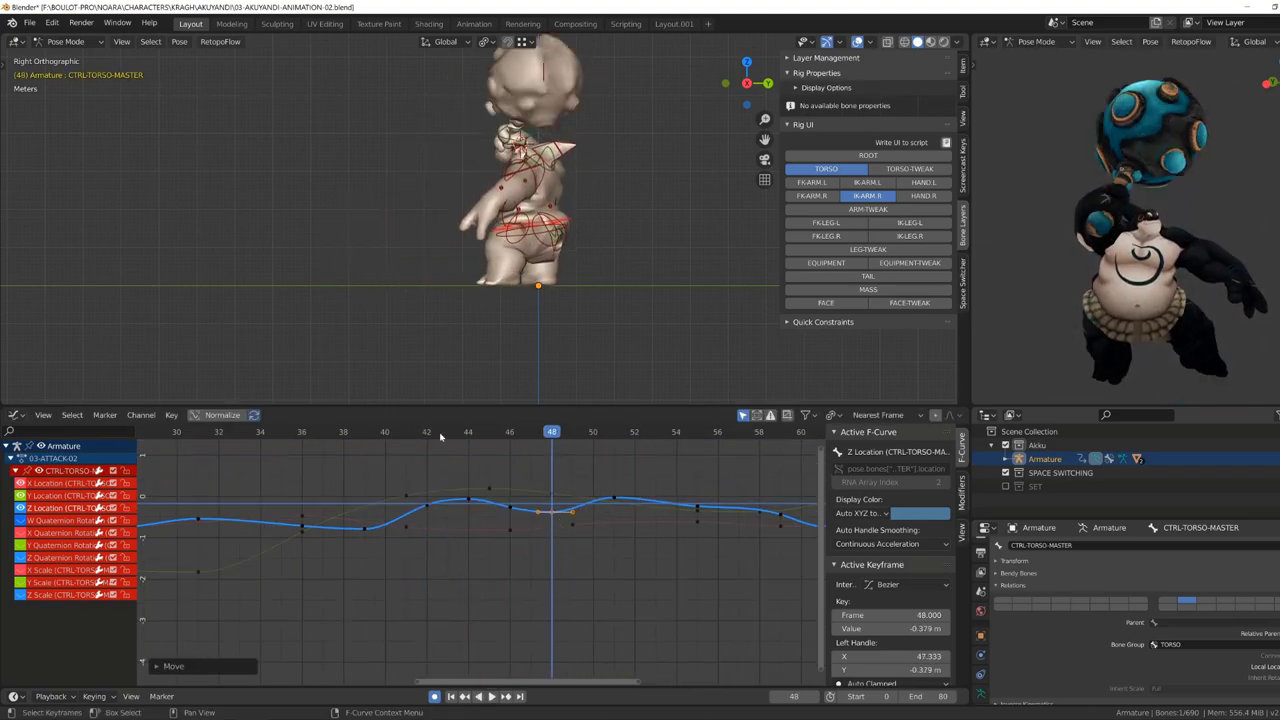
key("space")
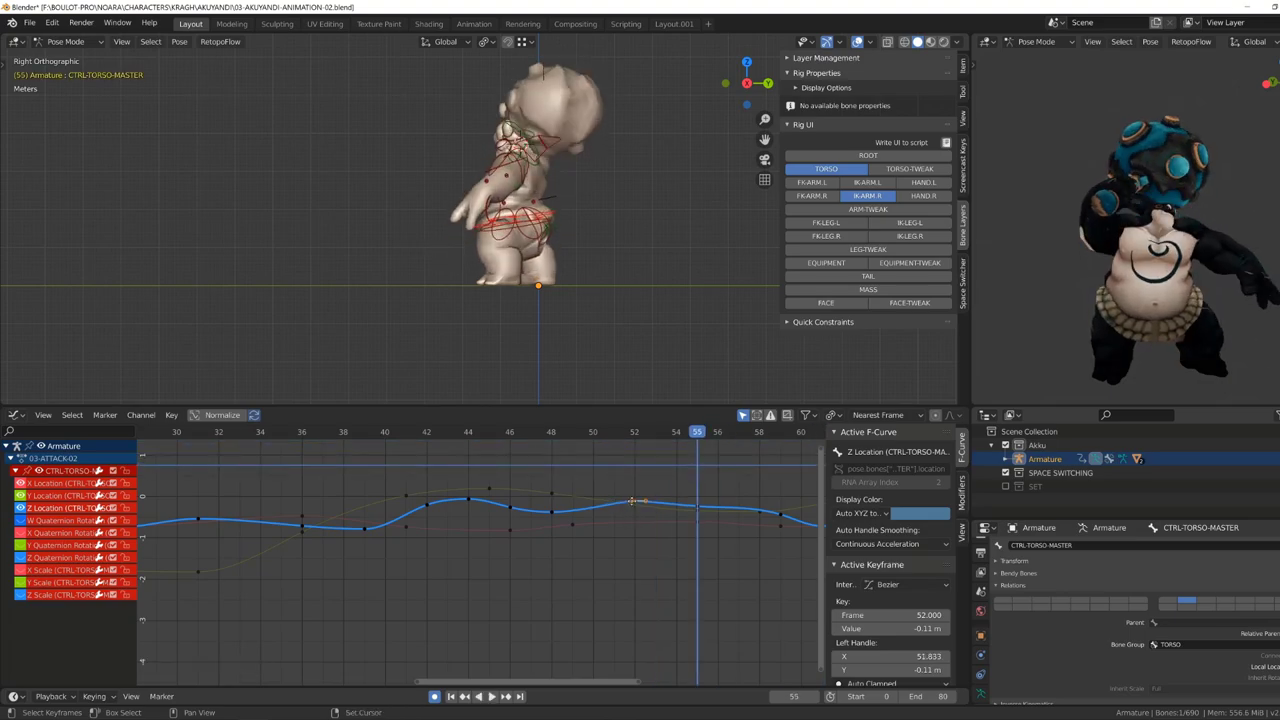
key("Home")
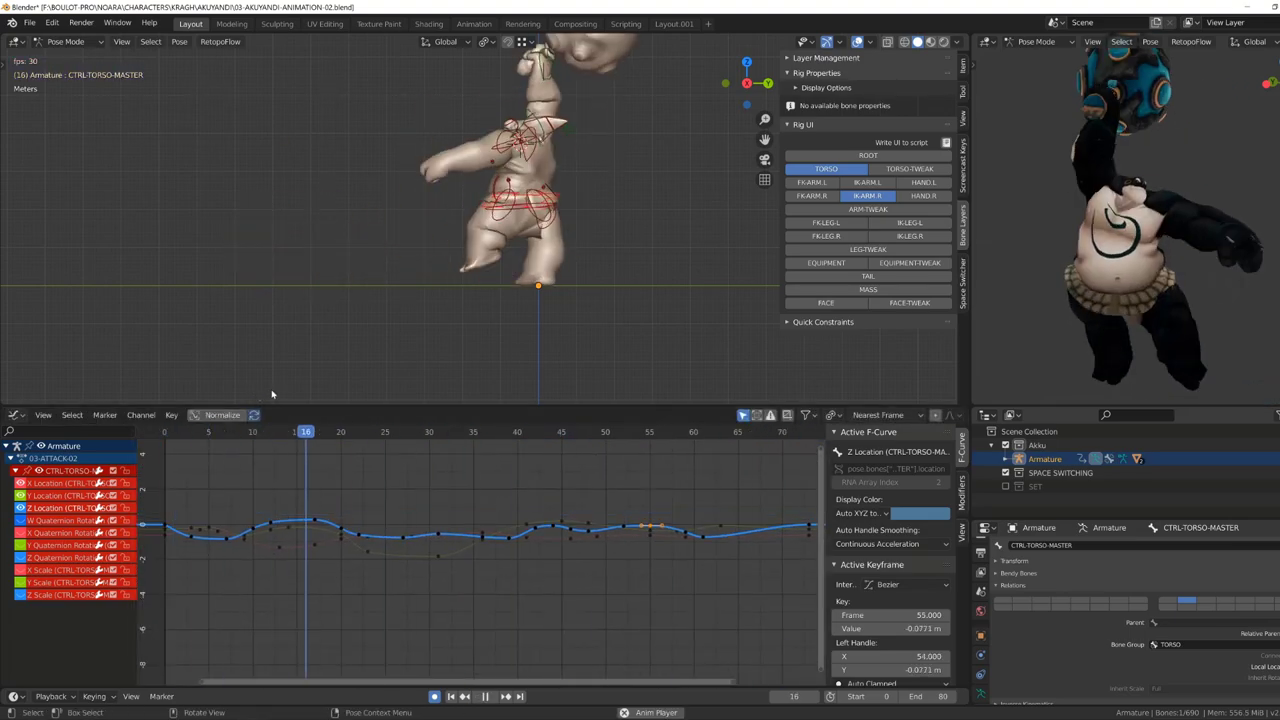
key("KP_1")
Switch to perspective with overlays hidden and adjust the X Location key near frame 23.
key("KP_0")
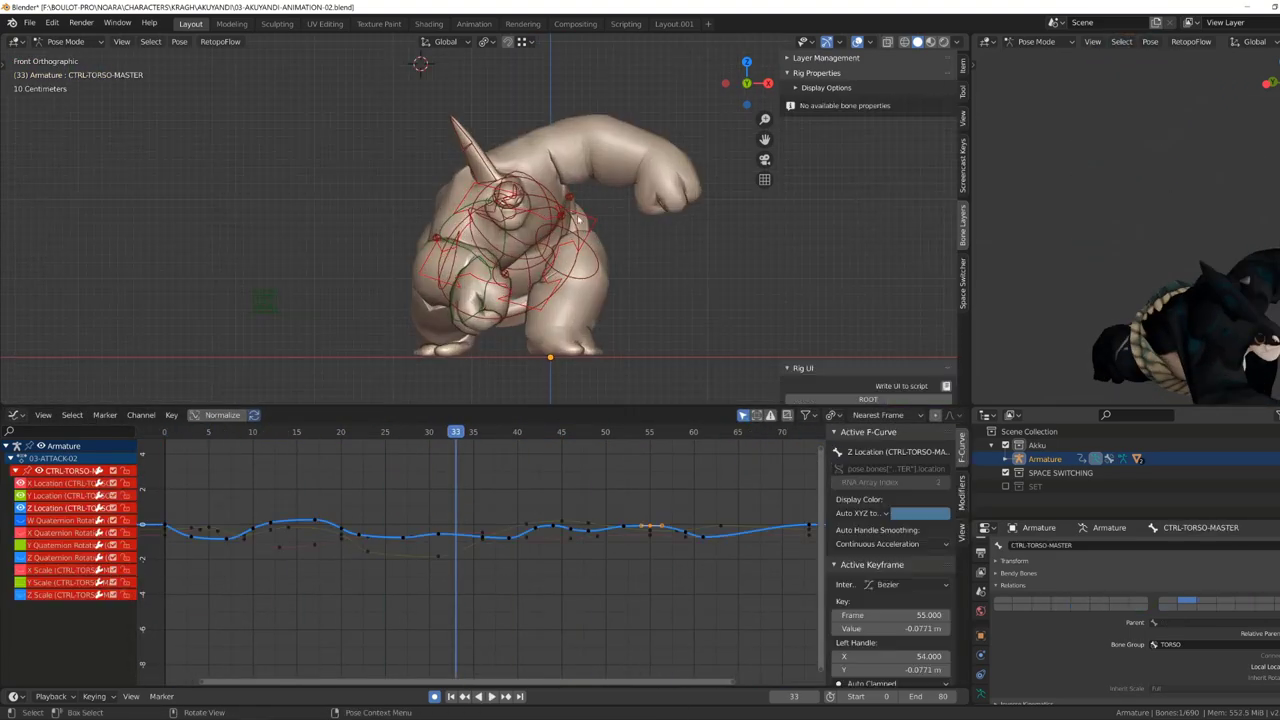
key("shift+alt+z")
key("space")
left_click(437, 446)
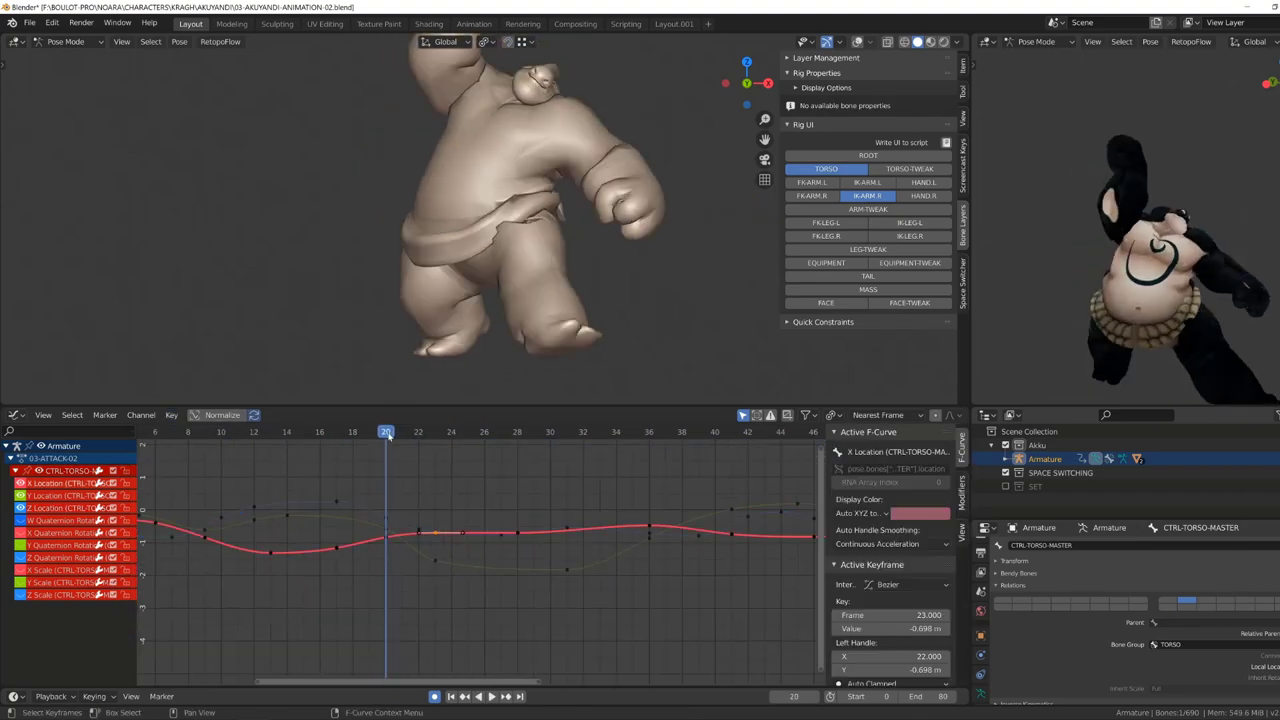
left_click(516, 528)
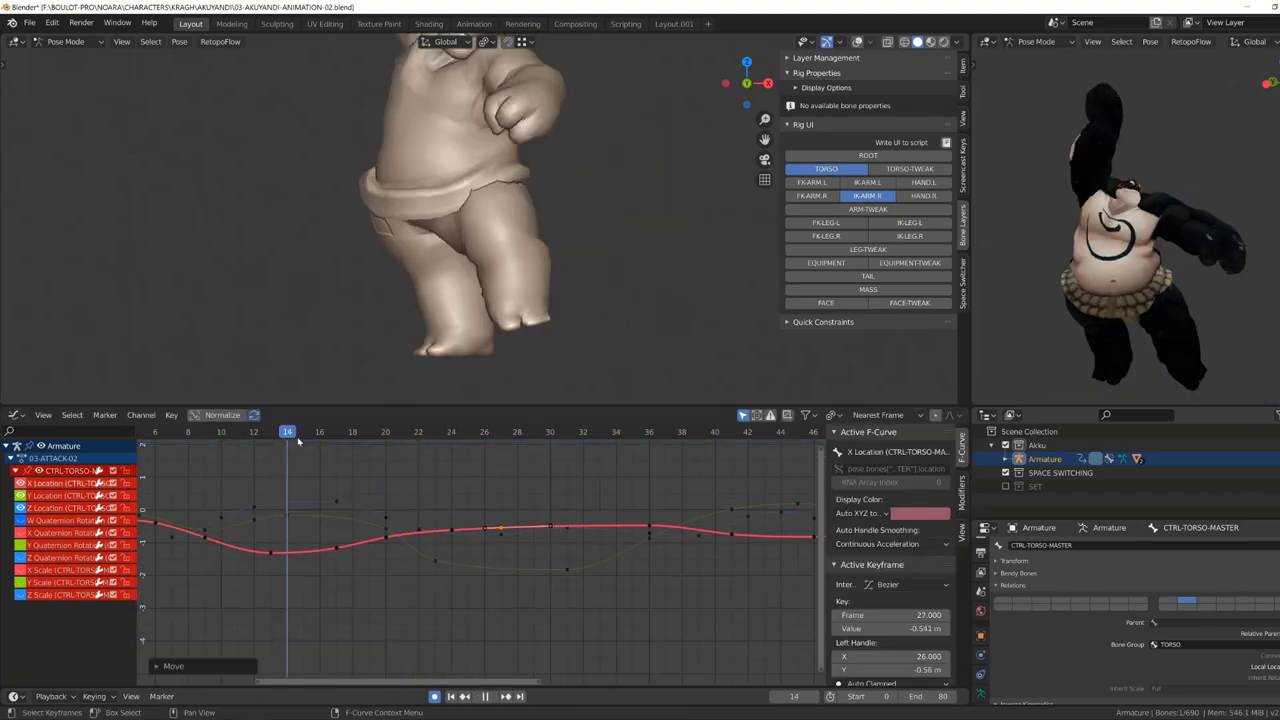
left_click_drag(290, 450, 373, 474)
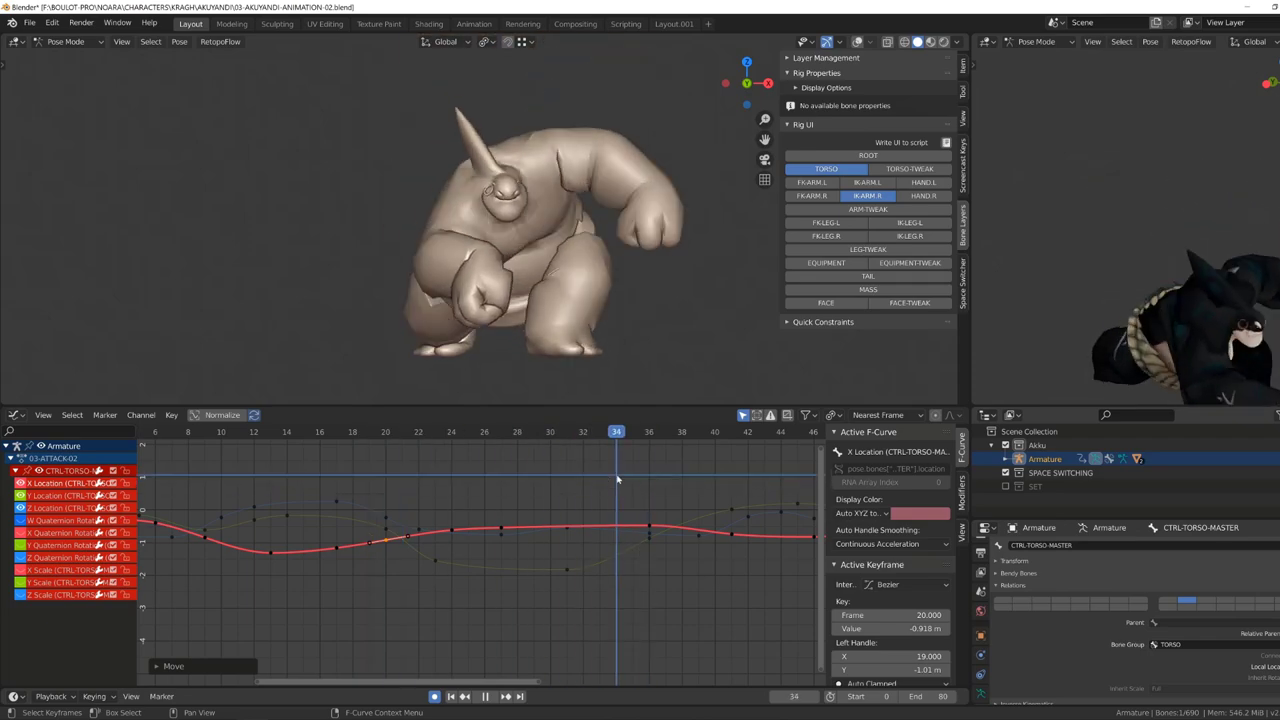
key("space")
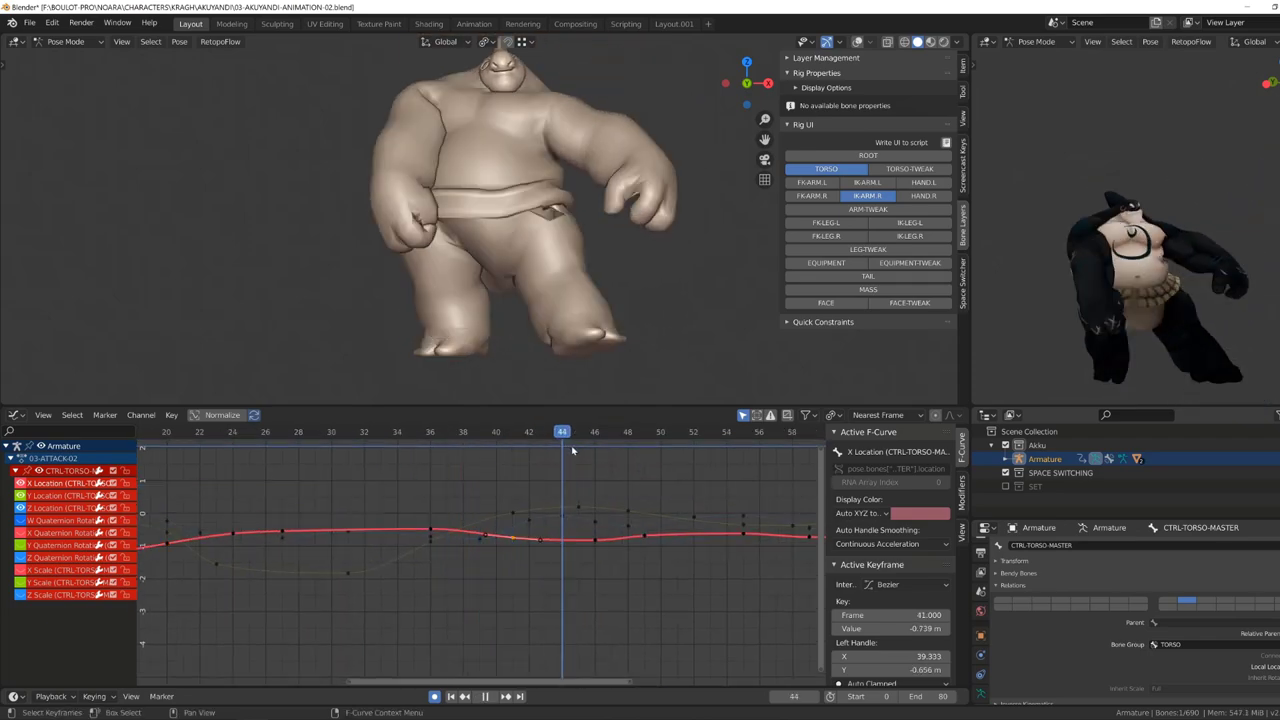
Adjust the X Location keys from frame 45 to 67, then show the attack action's keys in the Action Editor.
left_click_drag(578, 540, 582, 540)
key("space")
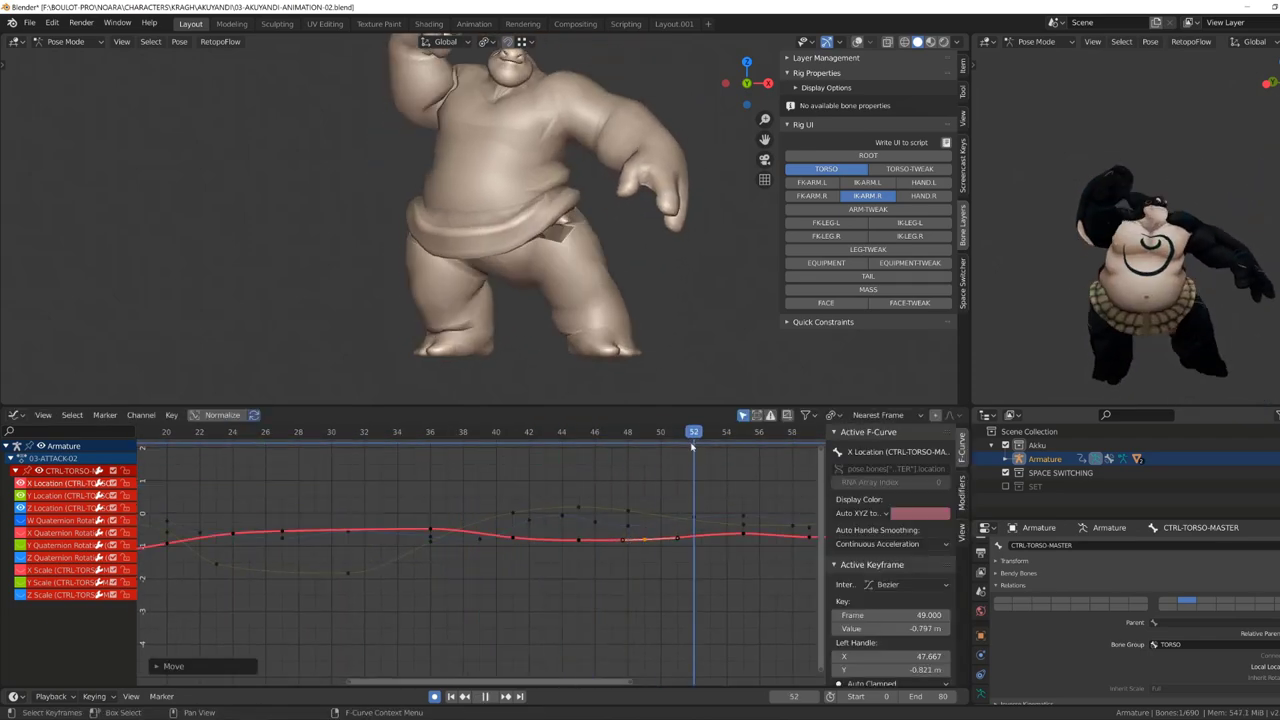
left_click_drag(590, 440, 659, 461)
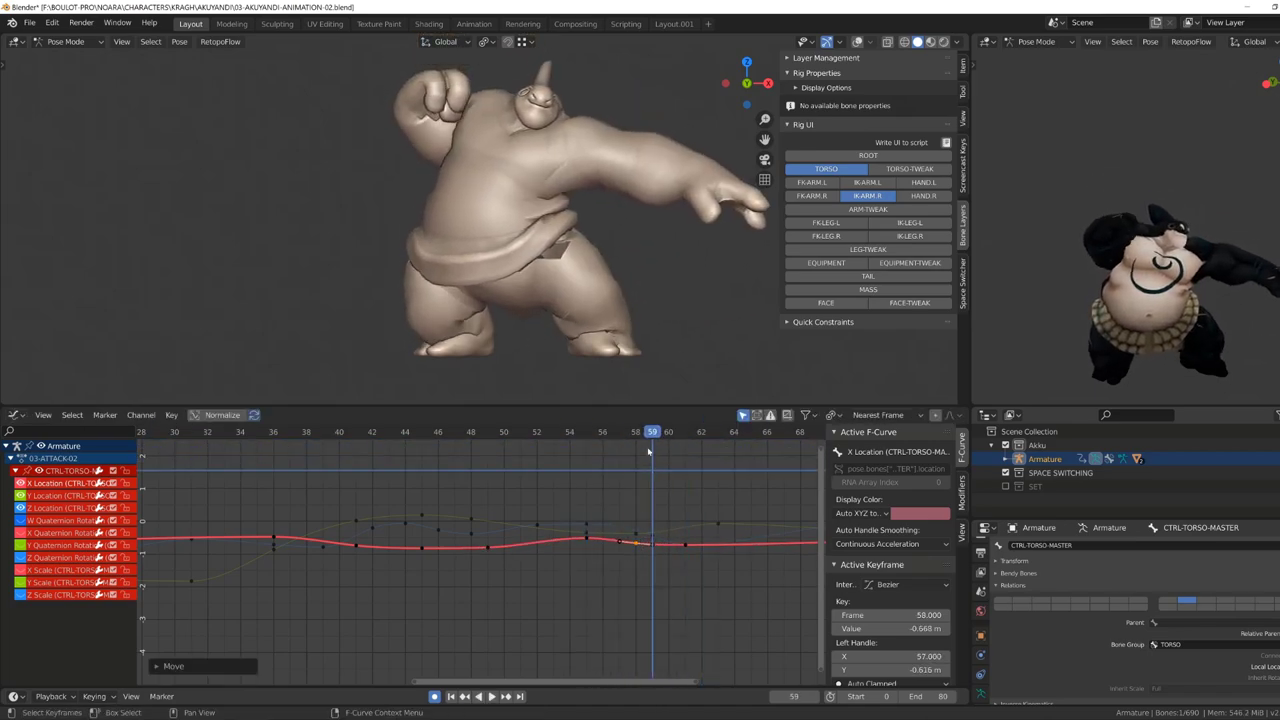
left_click(686, 543)
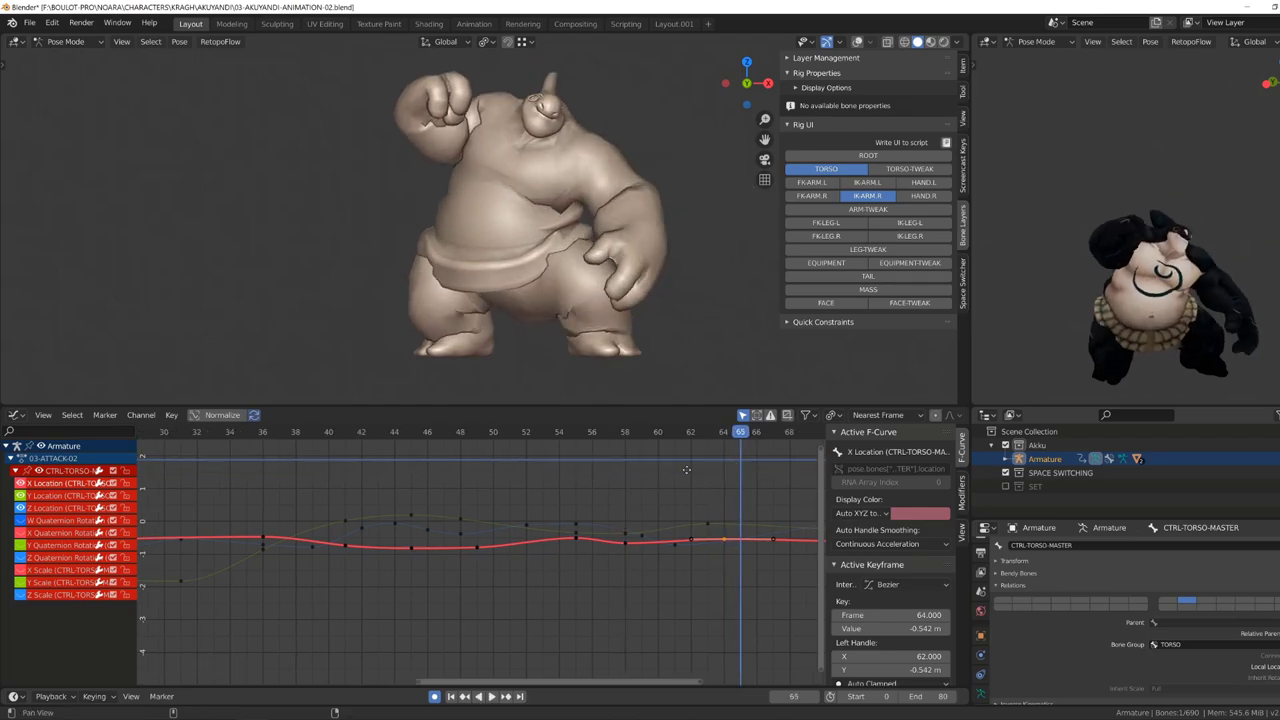
left_click_drag(749, 492, 623, 492)
key("space")
left_click(587, 552)
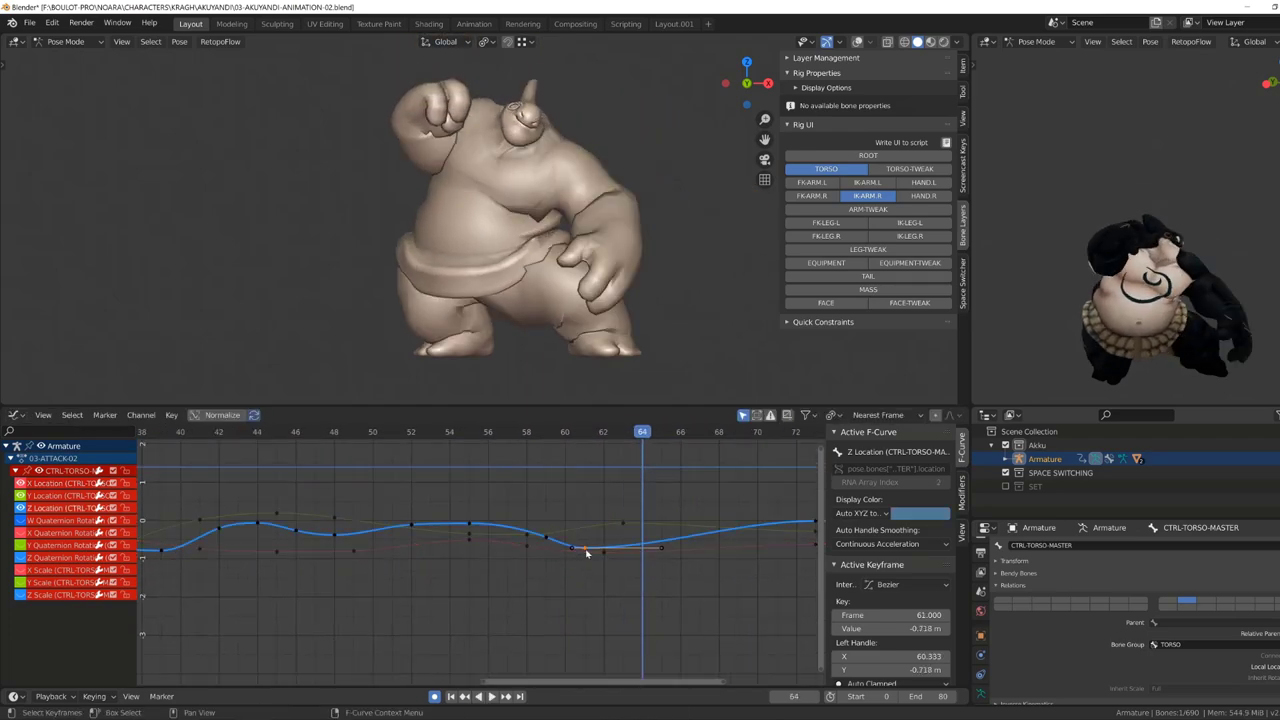
left_click(576, 567)
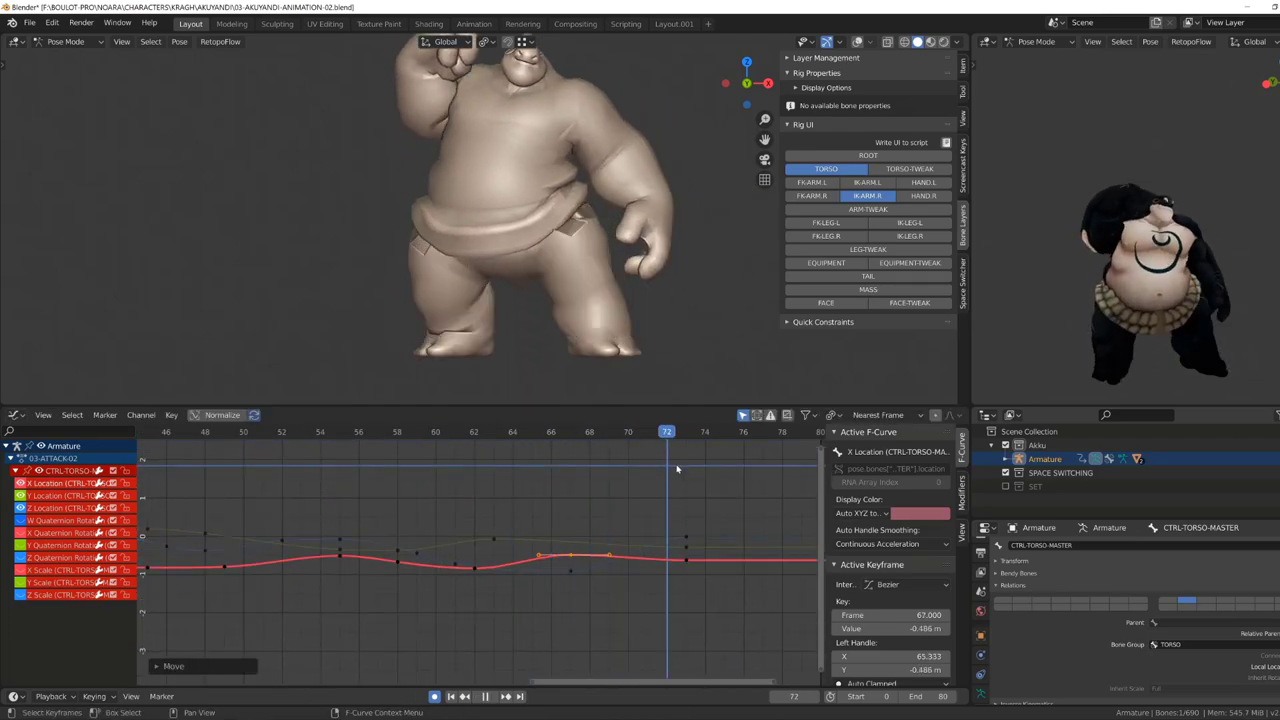
left_click(14, 414)
left_click(165, 437)
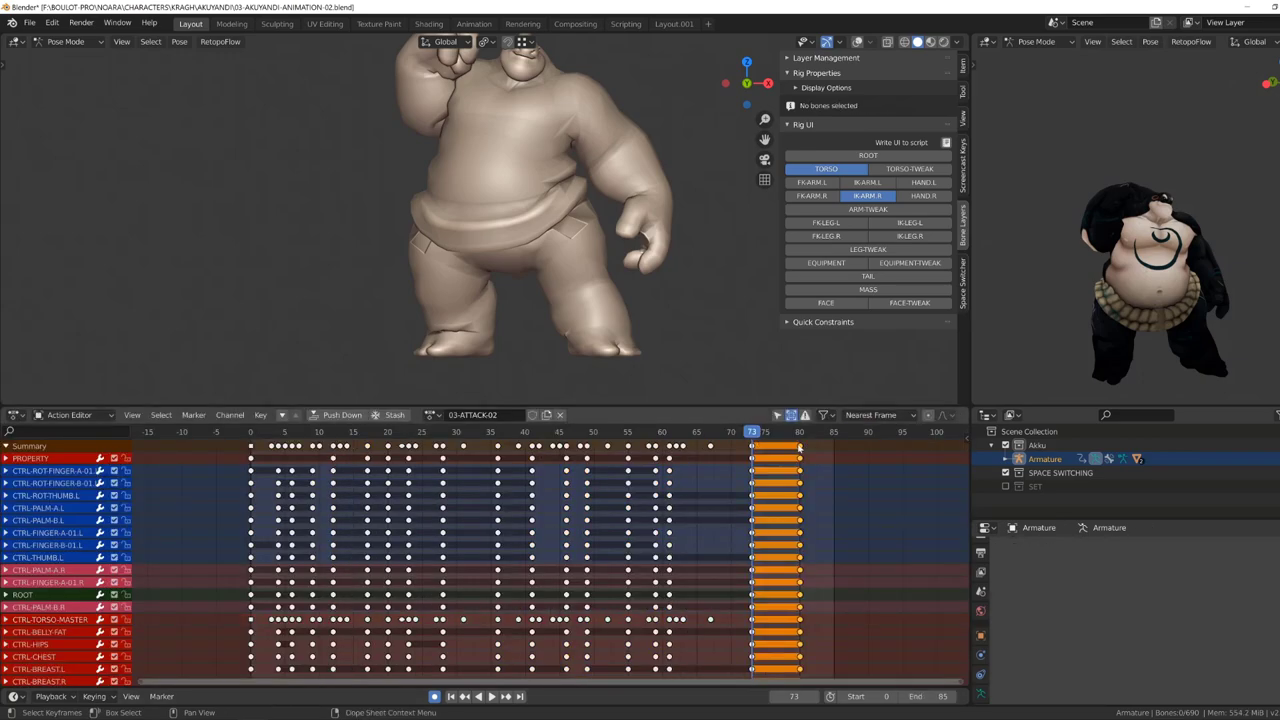
Return to the Graph Editor and adjust the Z Location key at frame 76.
left_click(14, 414)
left_click(165, 477)
key("space")
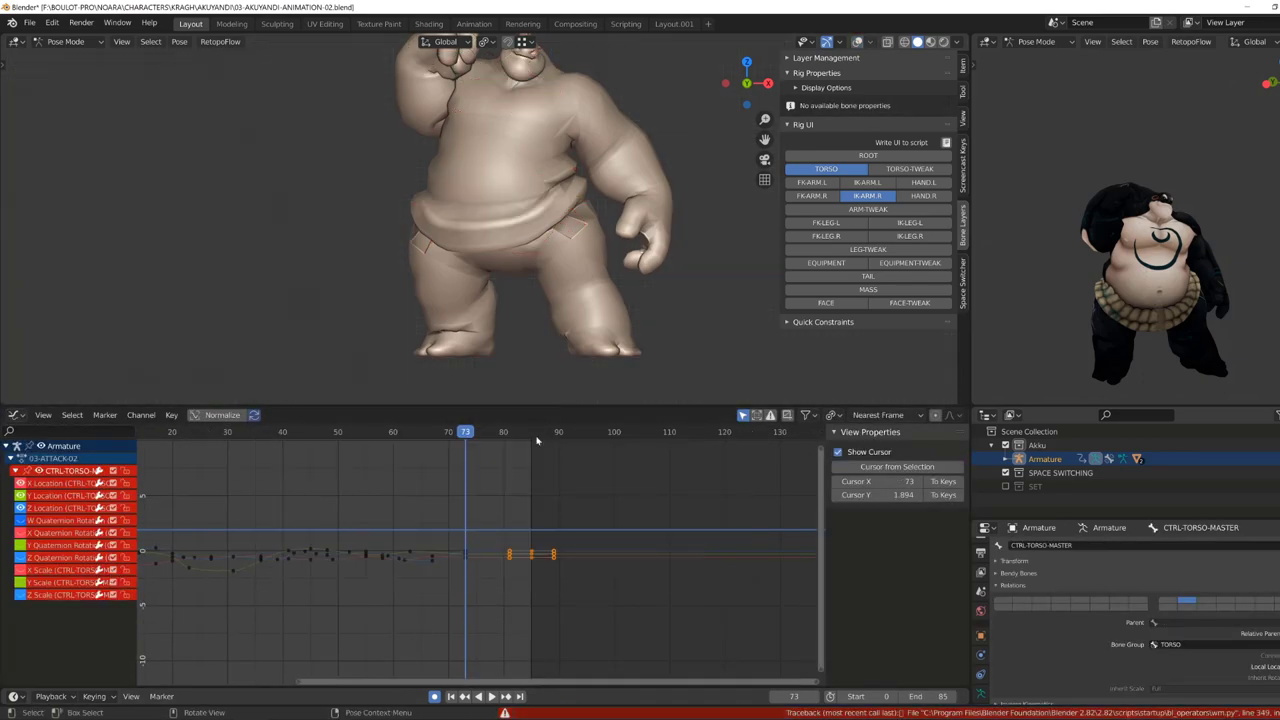
left_click(483, 537)
key("g")
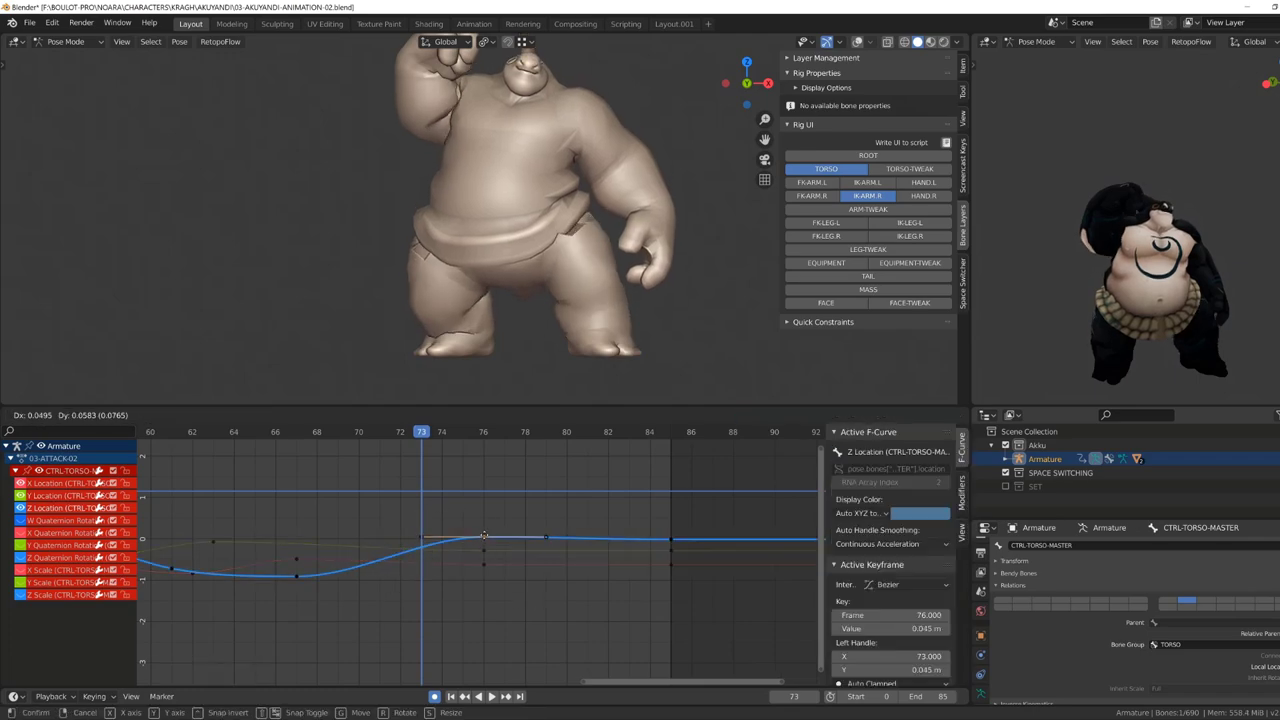
left_click(257, 497)
left_click(483, 560)
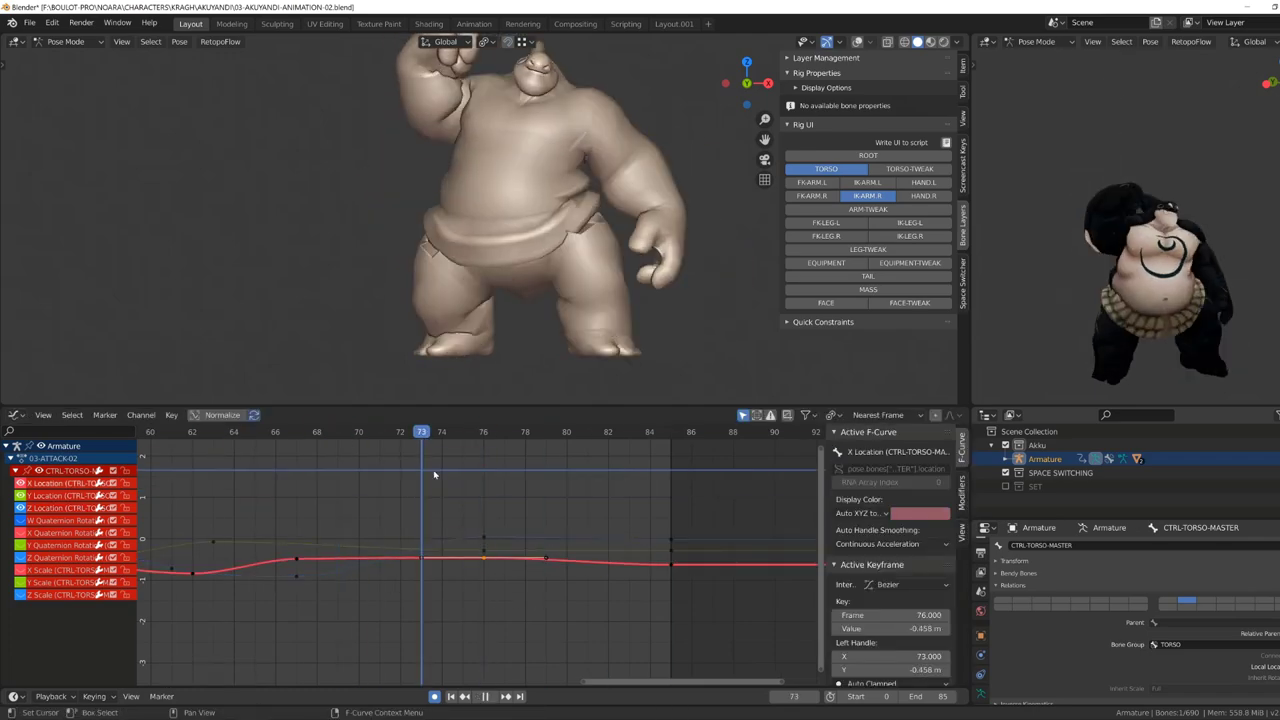
key("Escape")
key("space")
Shift the values of the X Location keys at frames 76–77.
key("Escape")
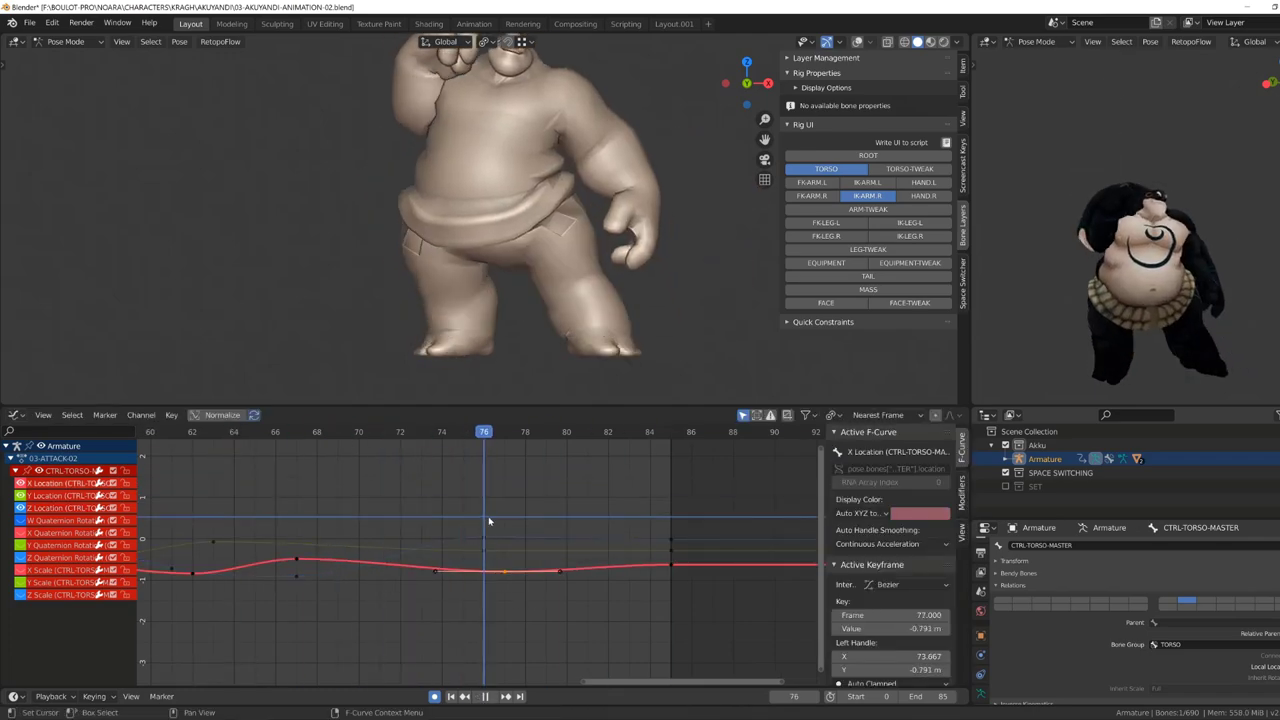
left_click(483, 537)
key("g")
left_click(252, 440)
key("space")
left_click(505, 563)
key("g")
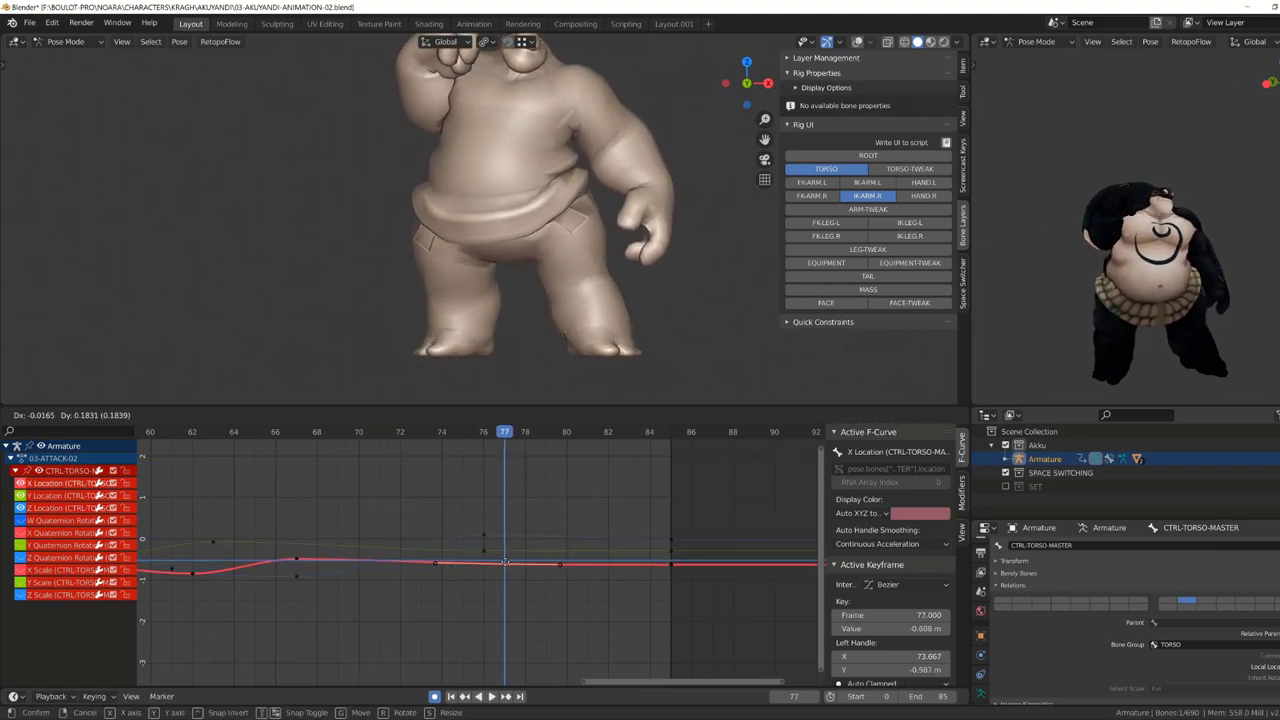
left_click(431, 556)
Review the motion with rig overlays toggled, reselecting the torso master after picking the chest control.
left_click(70, 495)
key("Home")
key("space")
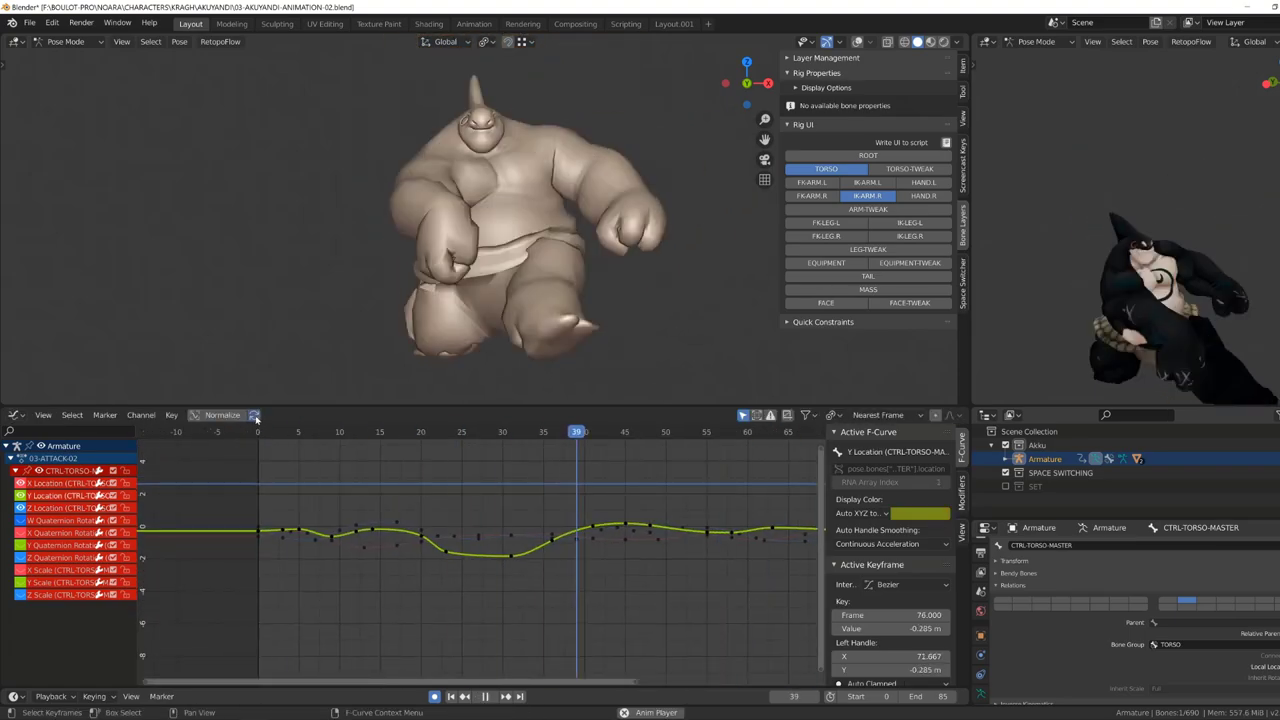
key("space")
key("shift+alt+z")
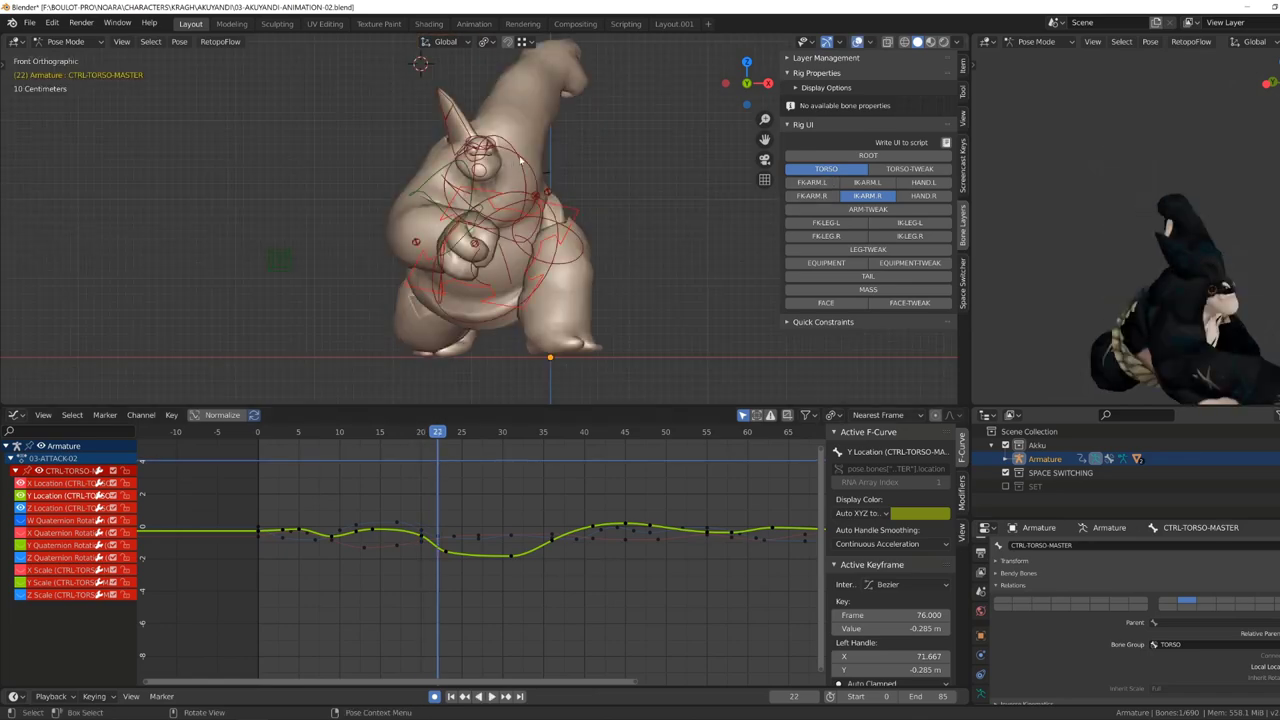
left_click(435, 226)
key("ctrl+z")
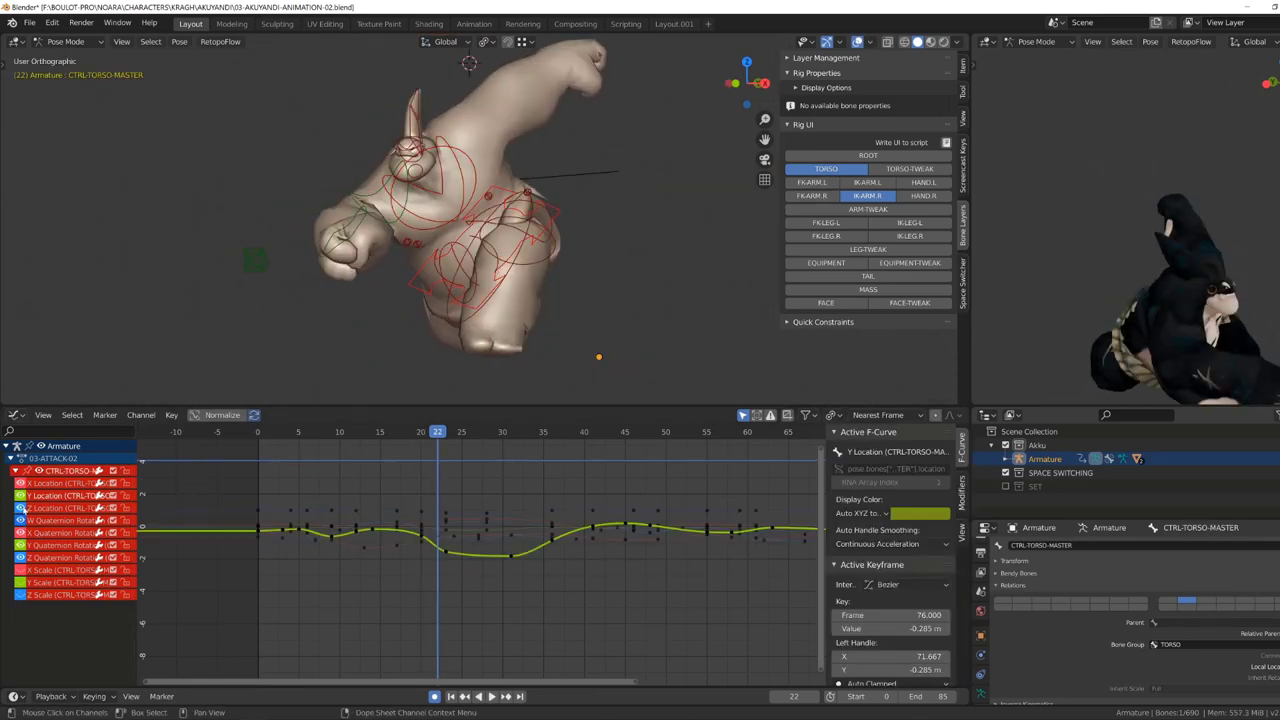
key("shift+alt+z")
scroll(380, 540, "up", 3)
Select the opening X Quaternion keys and the Z Quaternion key at frame 9, previewing frames up to 17.
left_click_drag(334, 432, 374, 437)
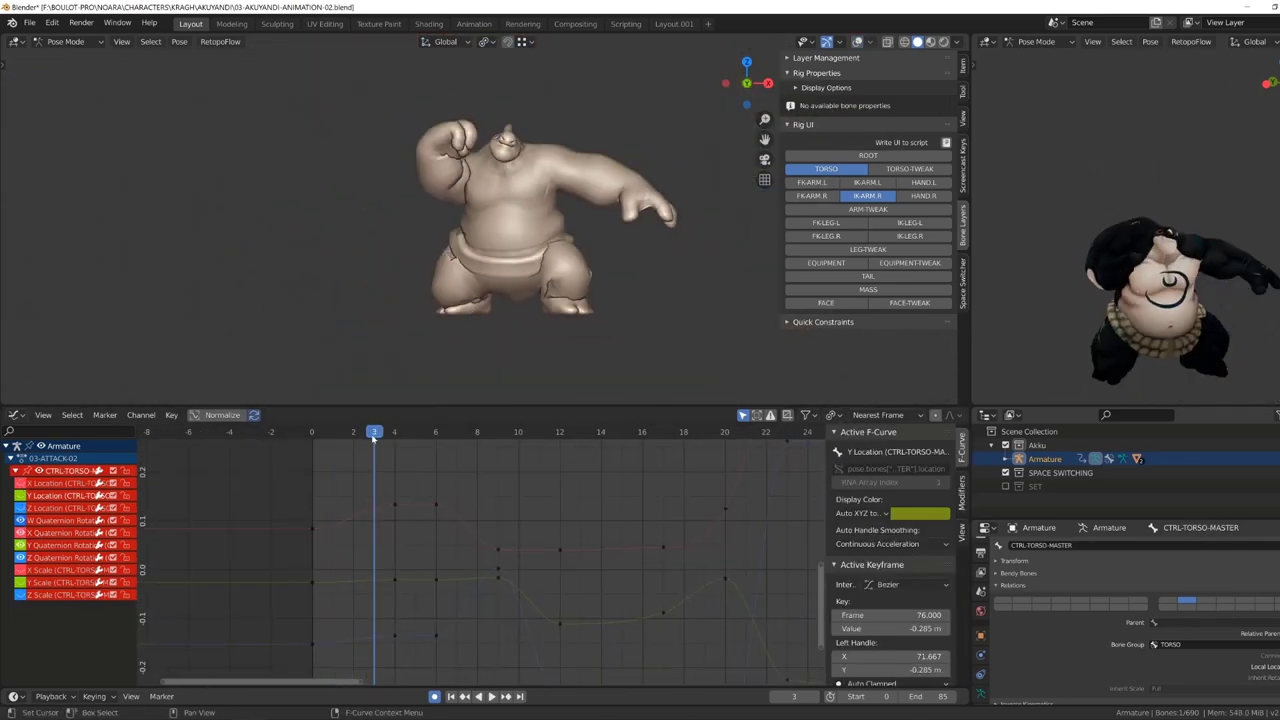
left_click_drag(450, 525, 374, 511)
key("Home")
scroll(458, 296, "up", 2)
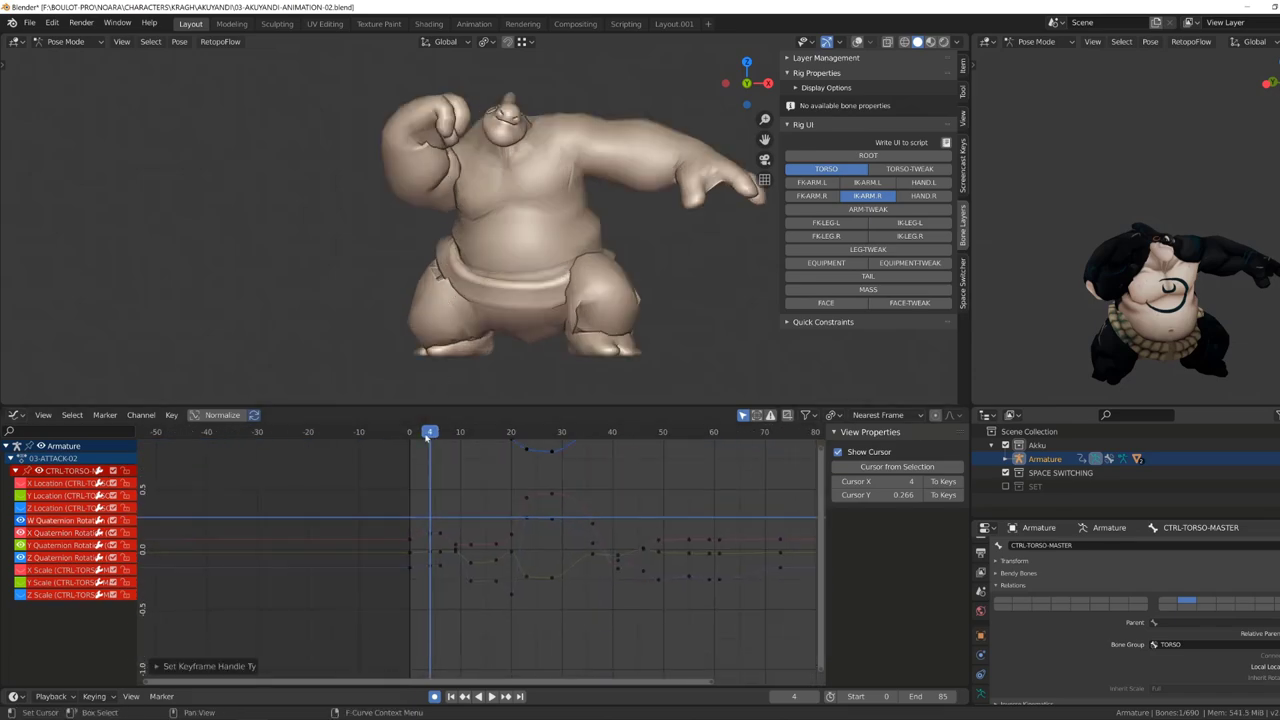
key("Right")
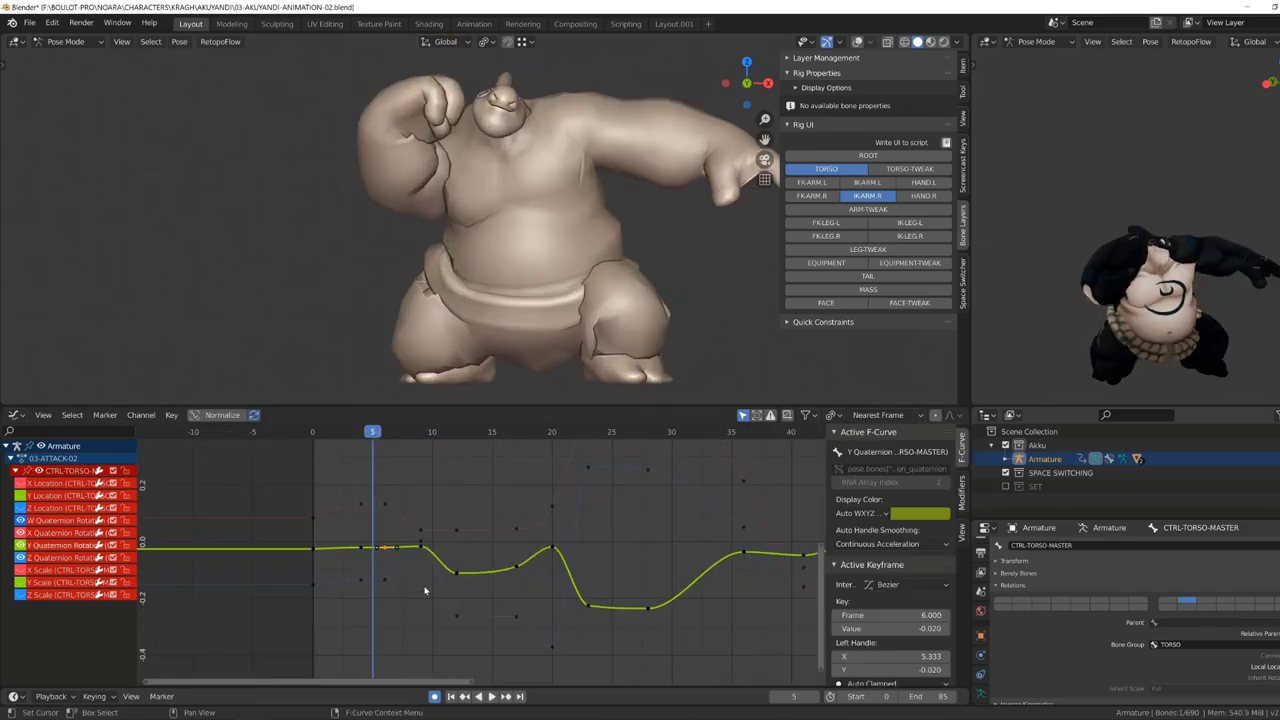
left_click_drag(371, 432, 376, 441)
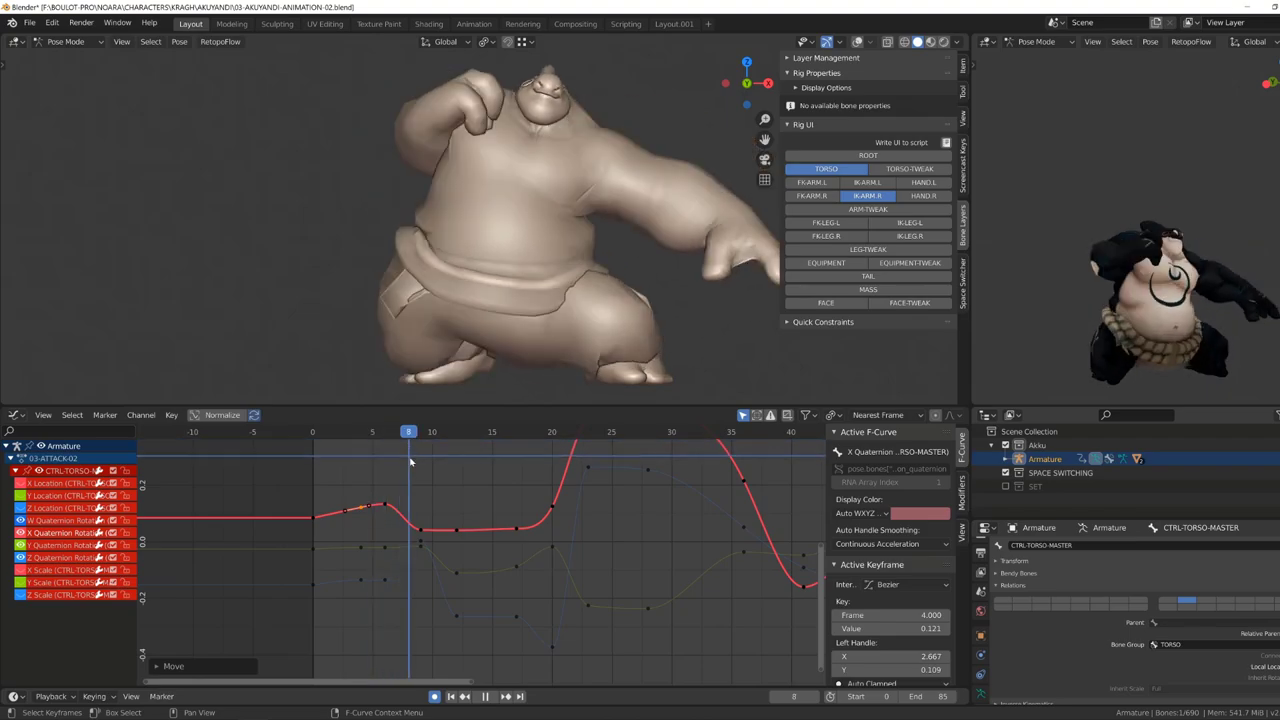
key("space")
left_click(422, 541)
key("Escape")
key("space")
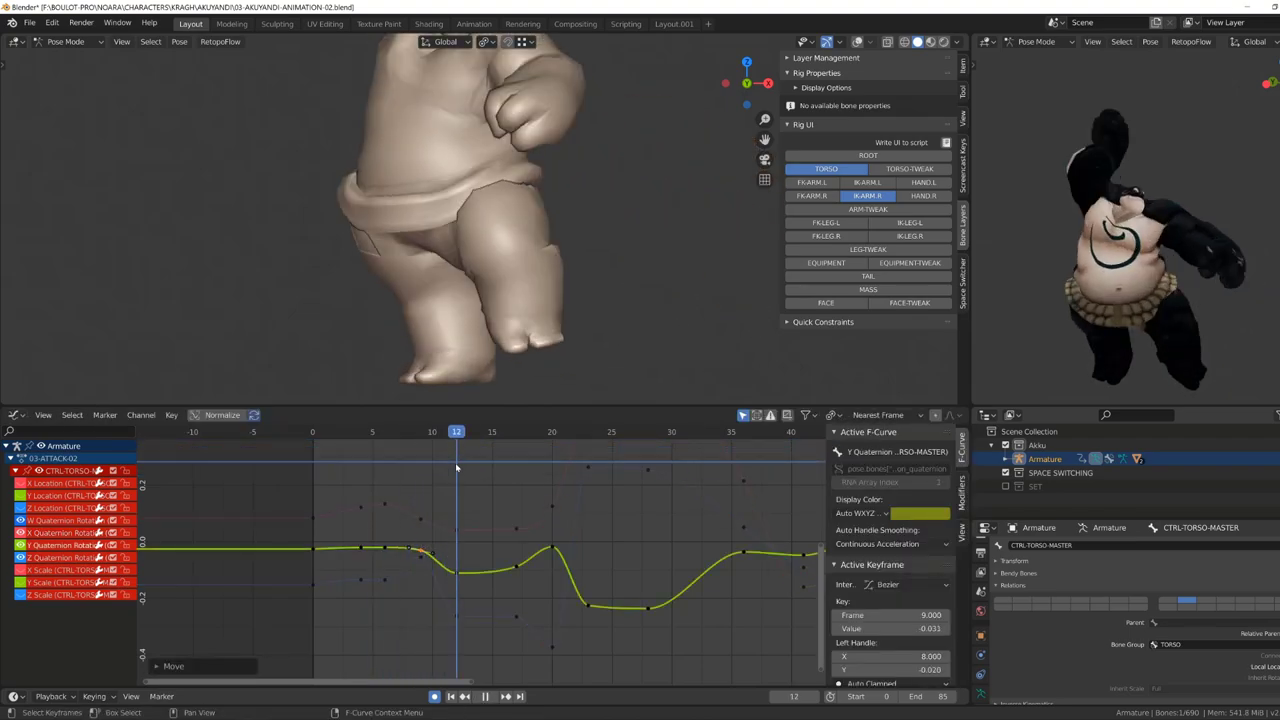
right_click_drag(337, 452, 459, 470, "shift")
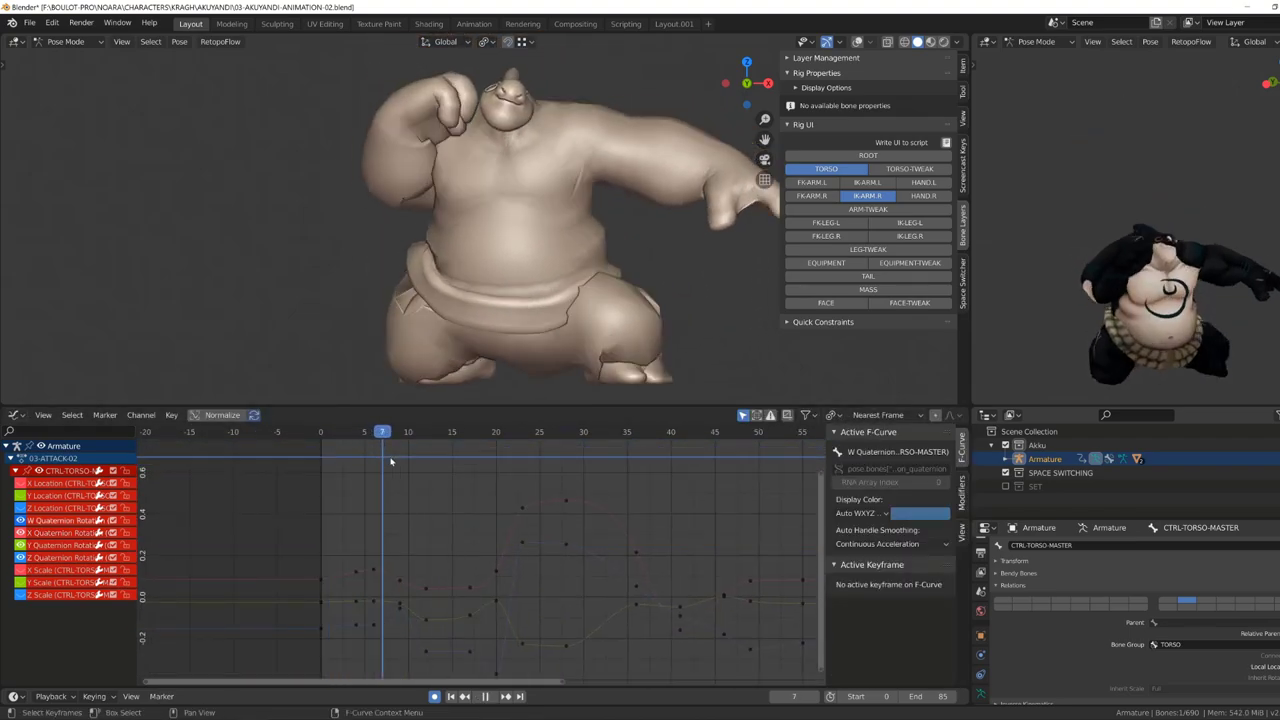
key("space")
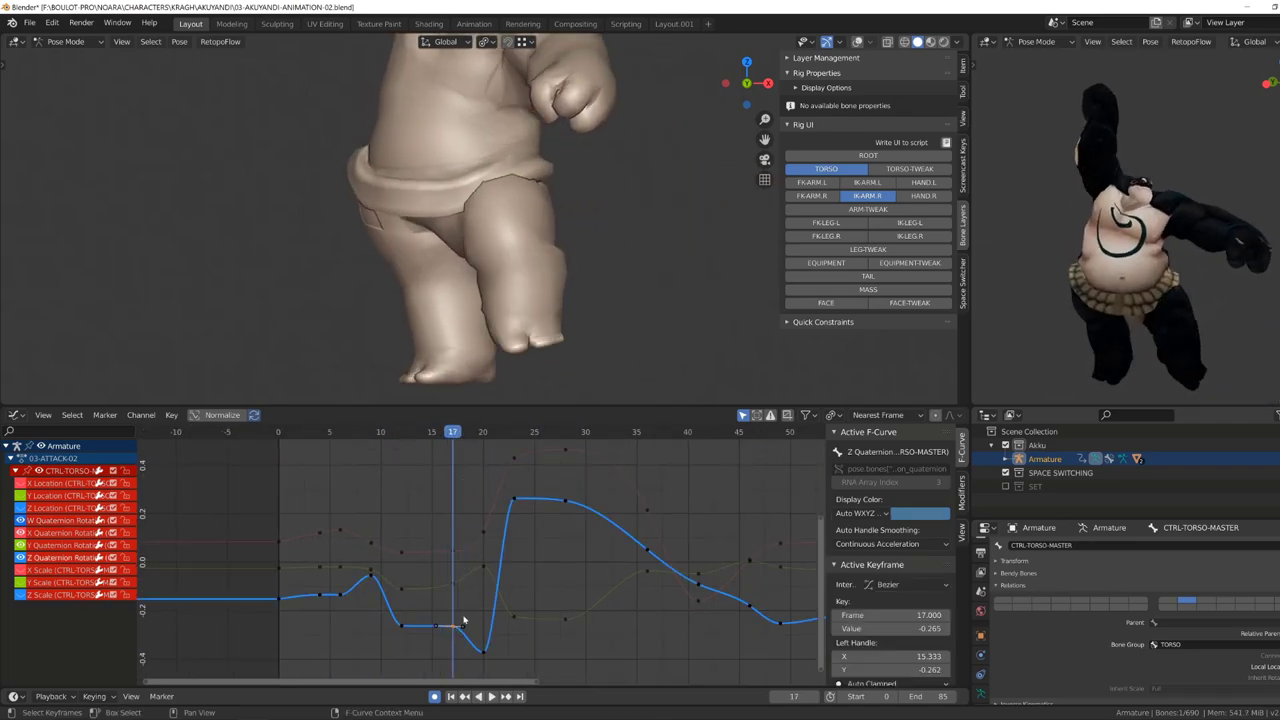
Lower the Z Quaternion key at frame 17 and adjust the one at frame 28.
left_click_drag(462, 625, 463, 650)
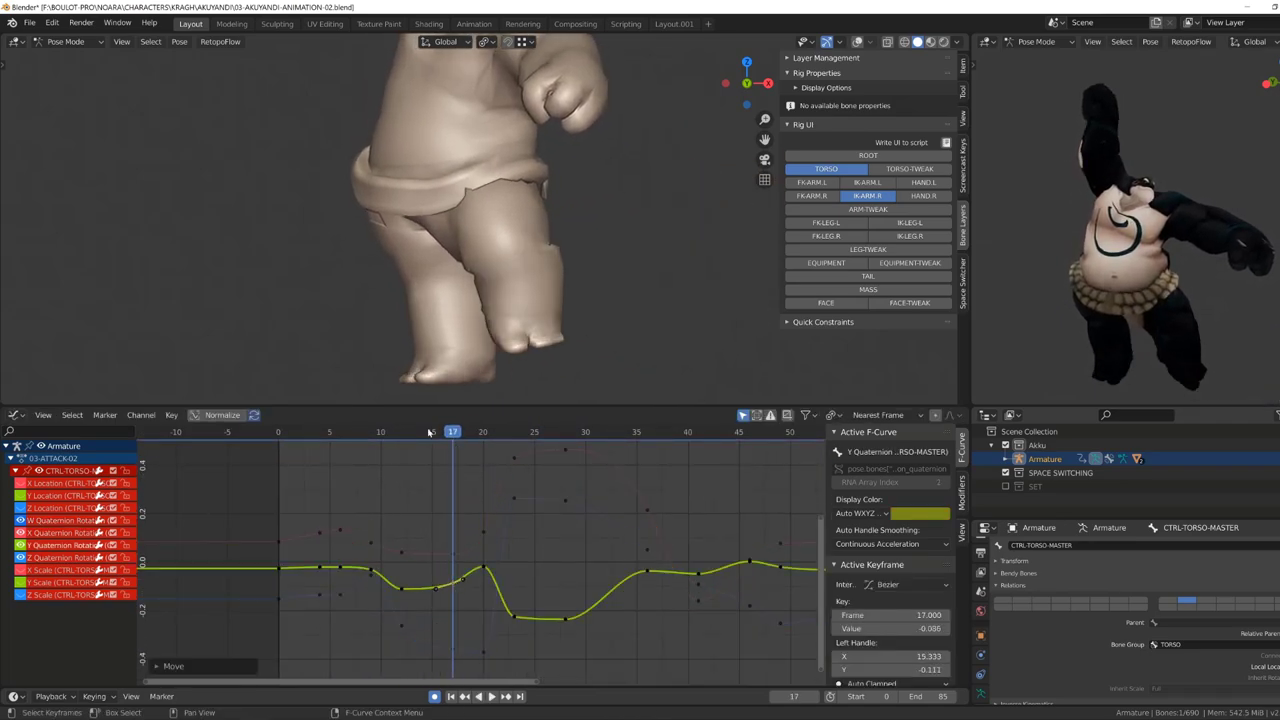
left_click_drag(428, 432, 496, 432)
left_click_drag(497, 536, 496, 530)
left_click(452, 619)
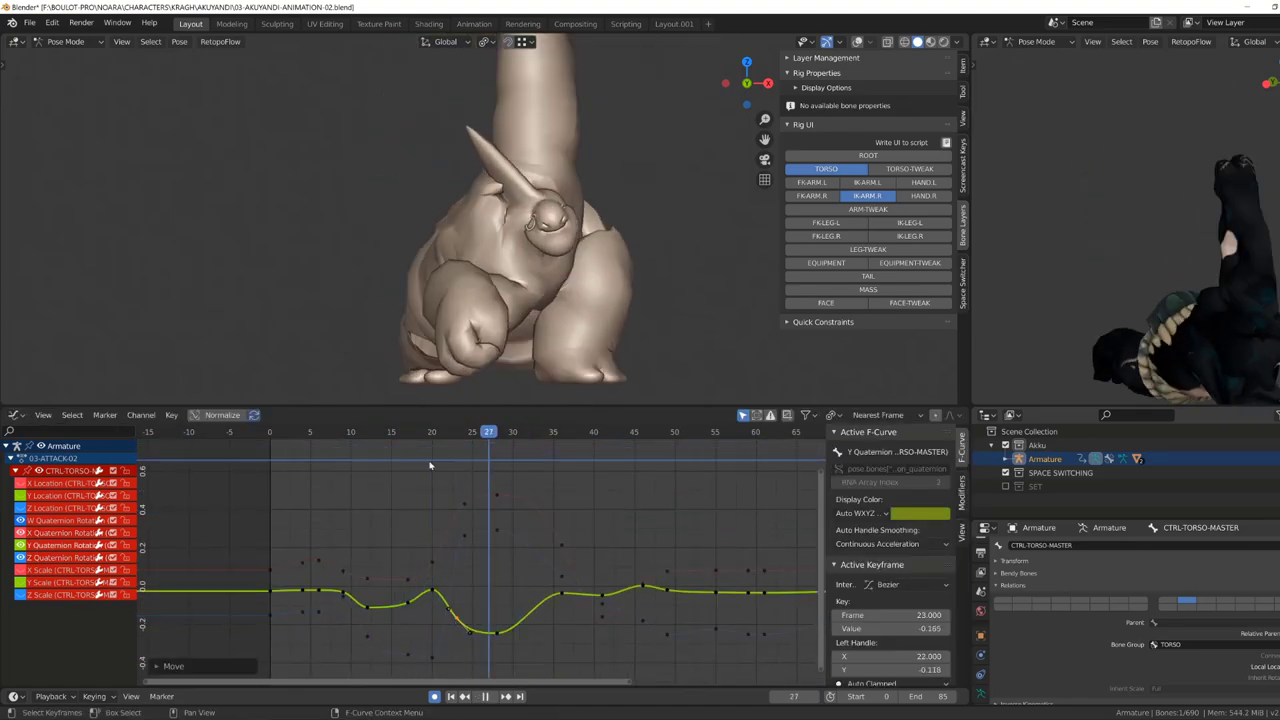
key("space")
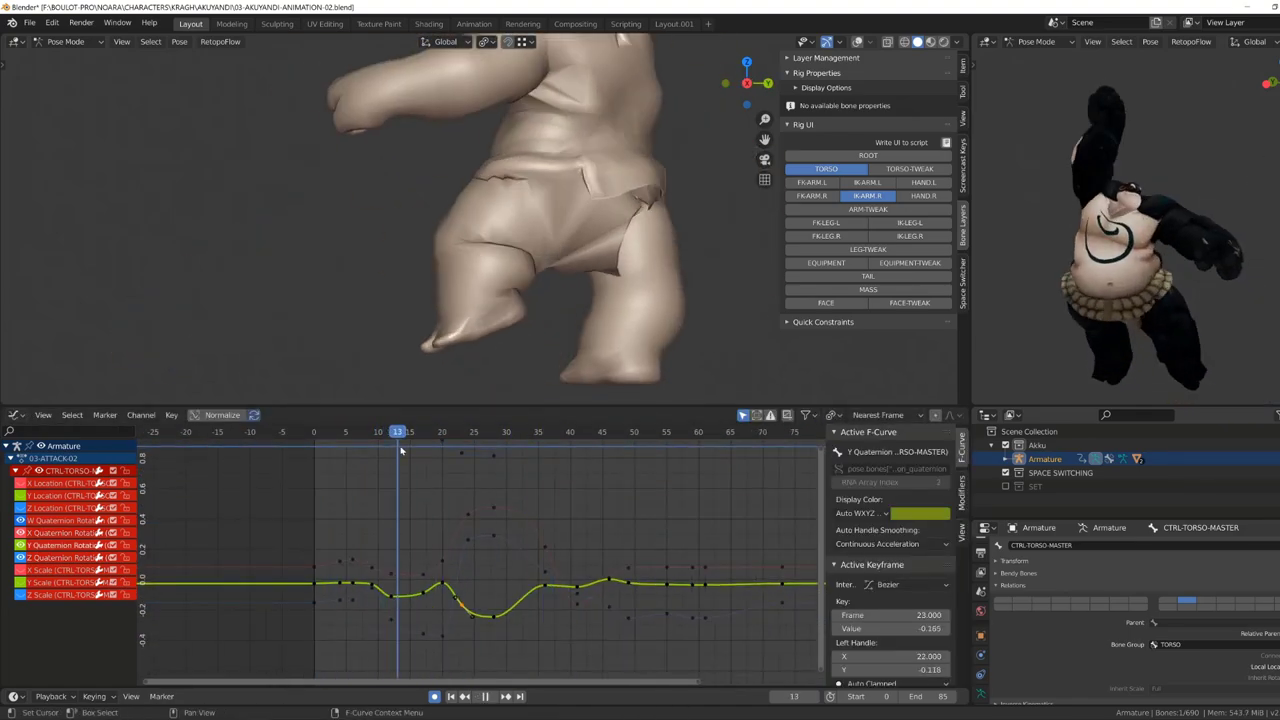
scroll(492, 610, "up", 1)
Reshape the Y Quaternion curve at the frame-36 and frame-41 keys.
key("space")
left_click_drag(552, 592, 550, 595)
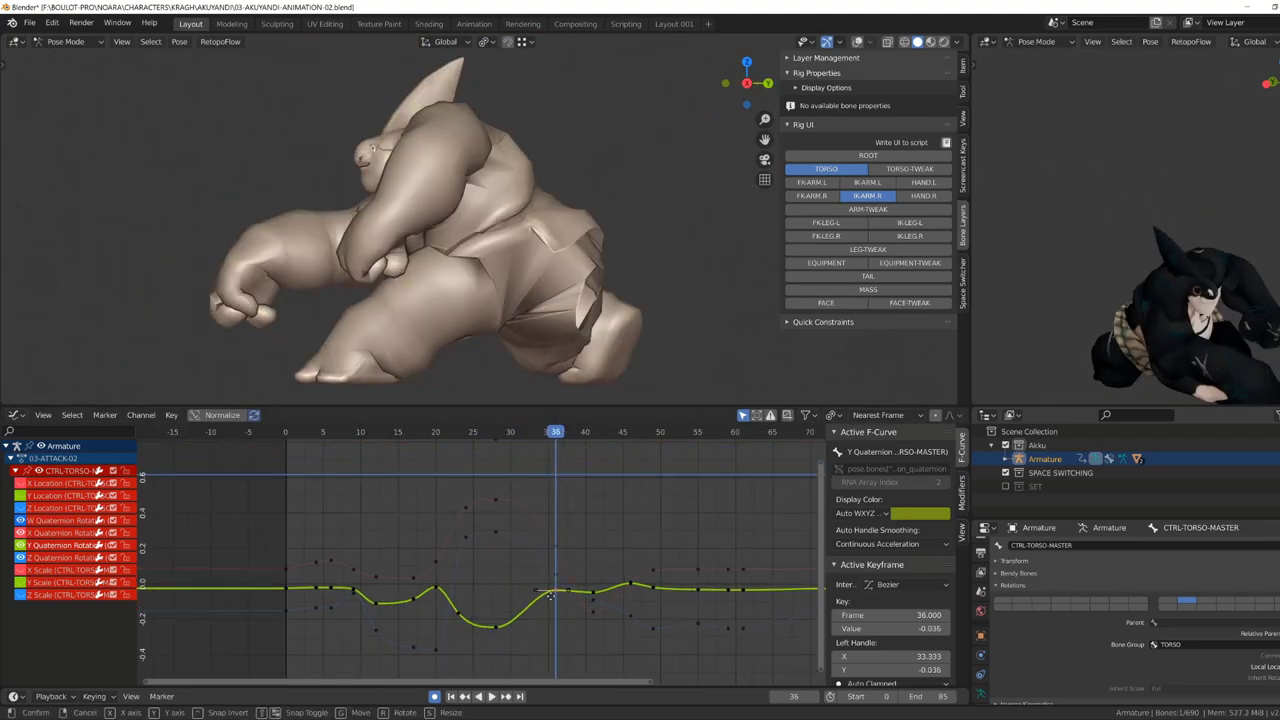
middle_click_drag(552, 288, 600, 300)
left_click(592, 590)
key("g")
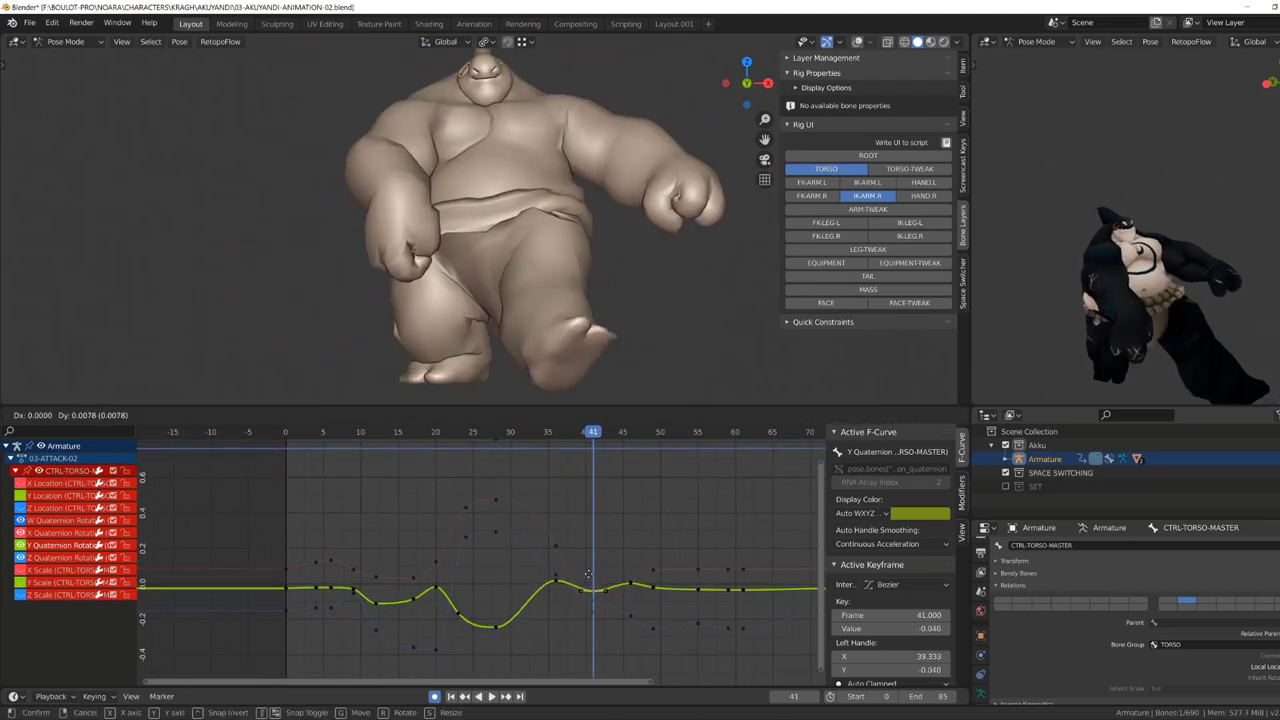
left_click(588, 563)
key("space")
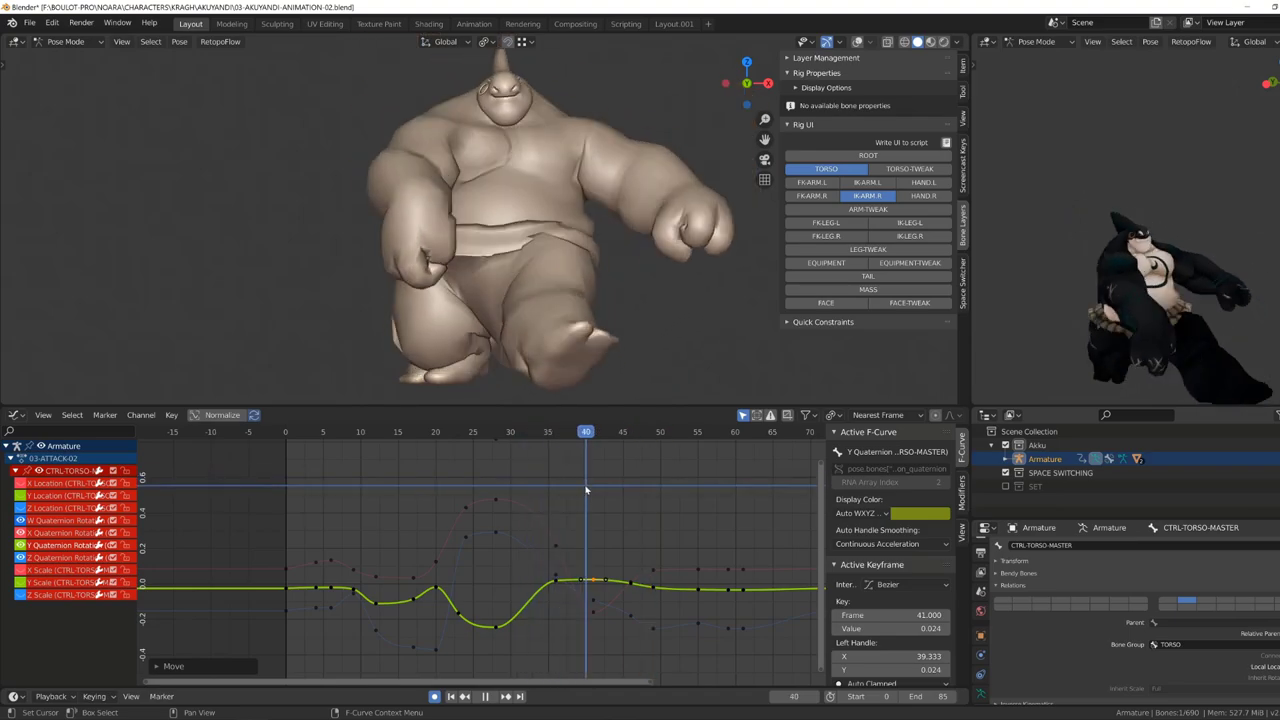
Move the frame-41 Y Quaternion key to frame 46, raised to 0.034, and replay the attack.
left_click(553, 583)
left_click(593, 579)
key("g")
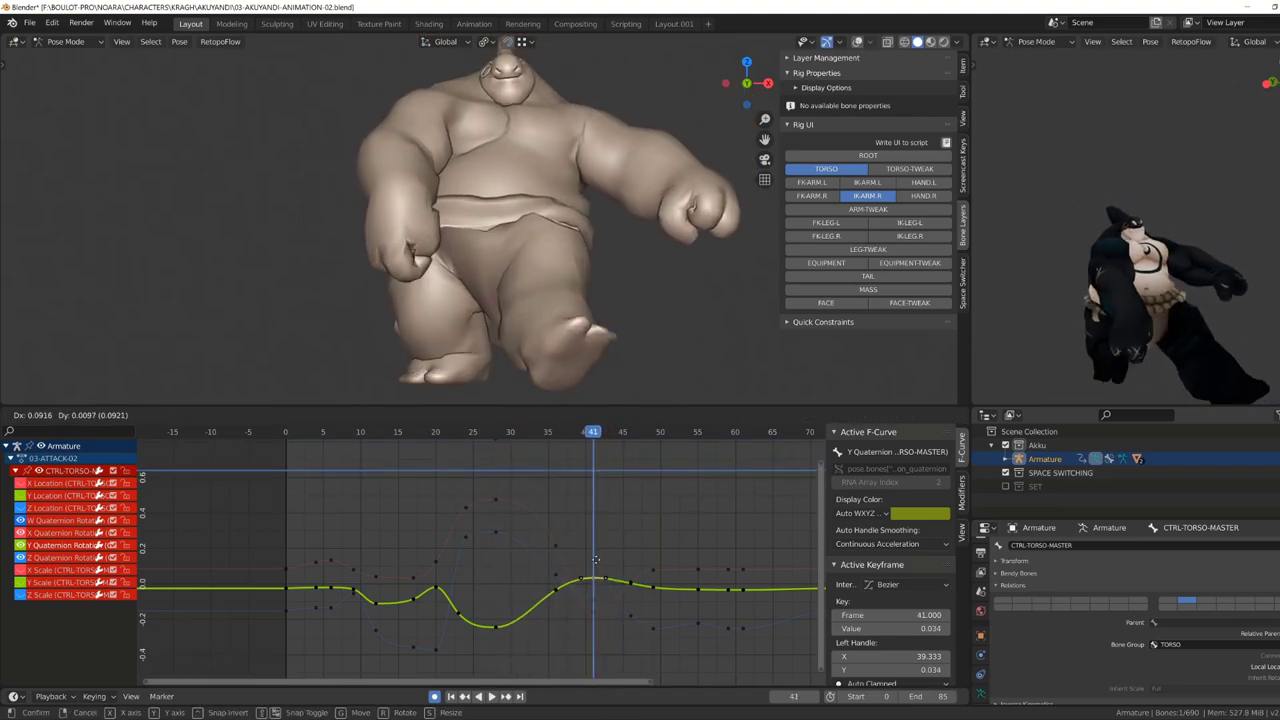
left_click(630, 622)
key("space")
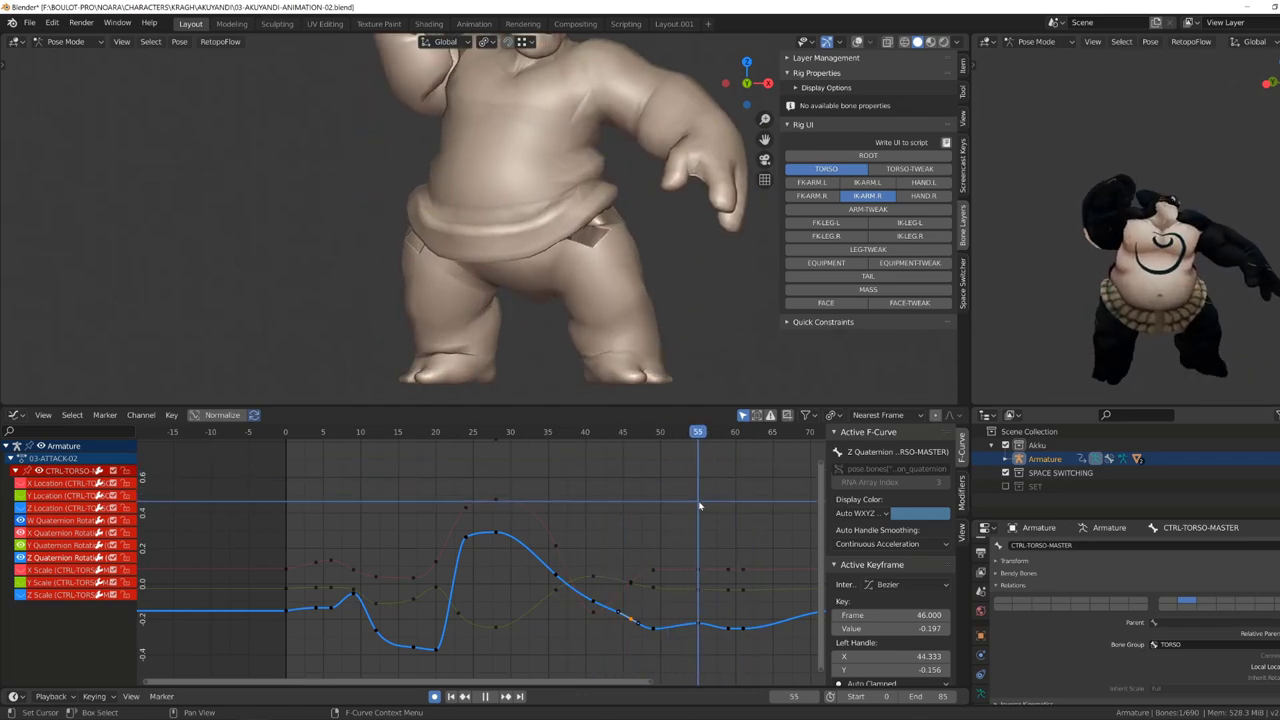
Slide the torso master's late quaternion key near frame 73 into a new position.
left_click(535, 432)
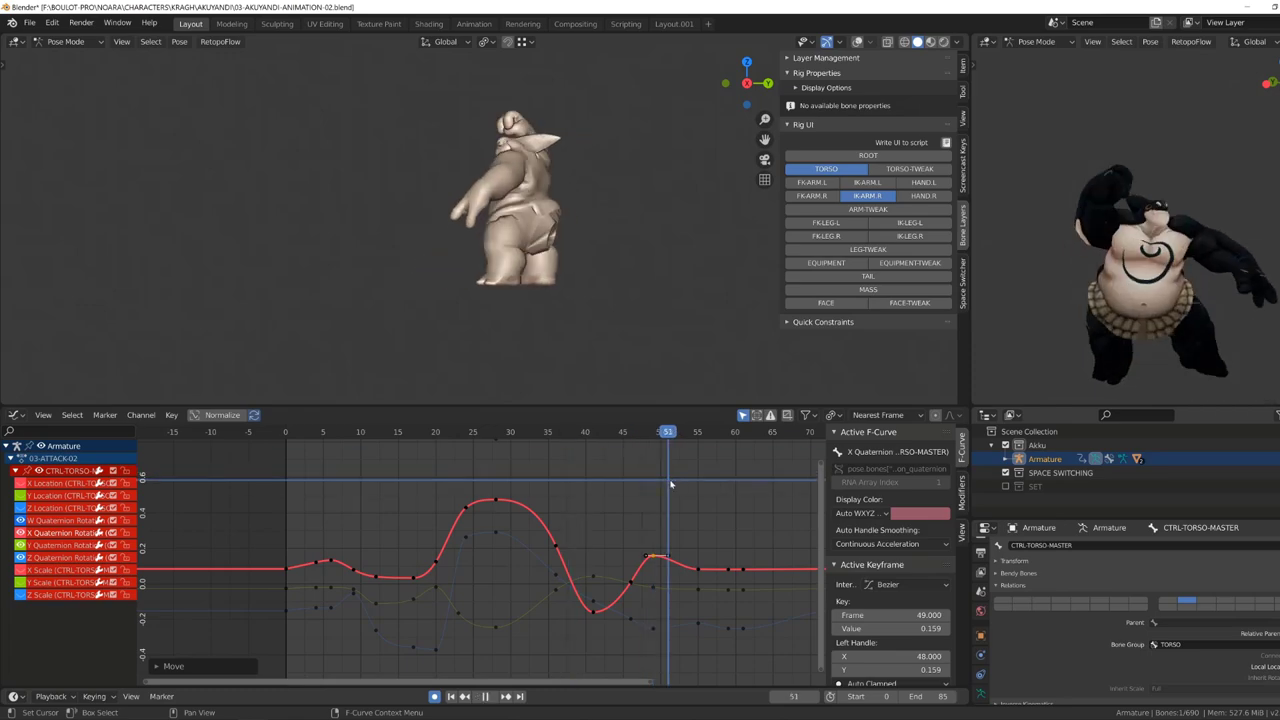
key("space")
key("g")
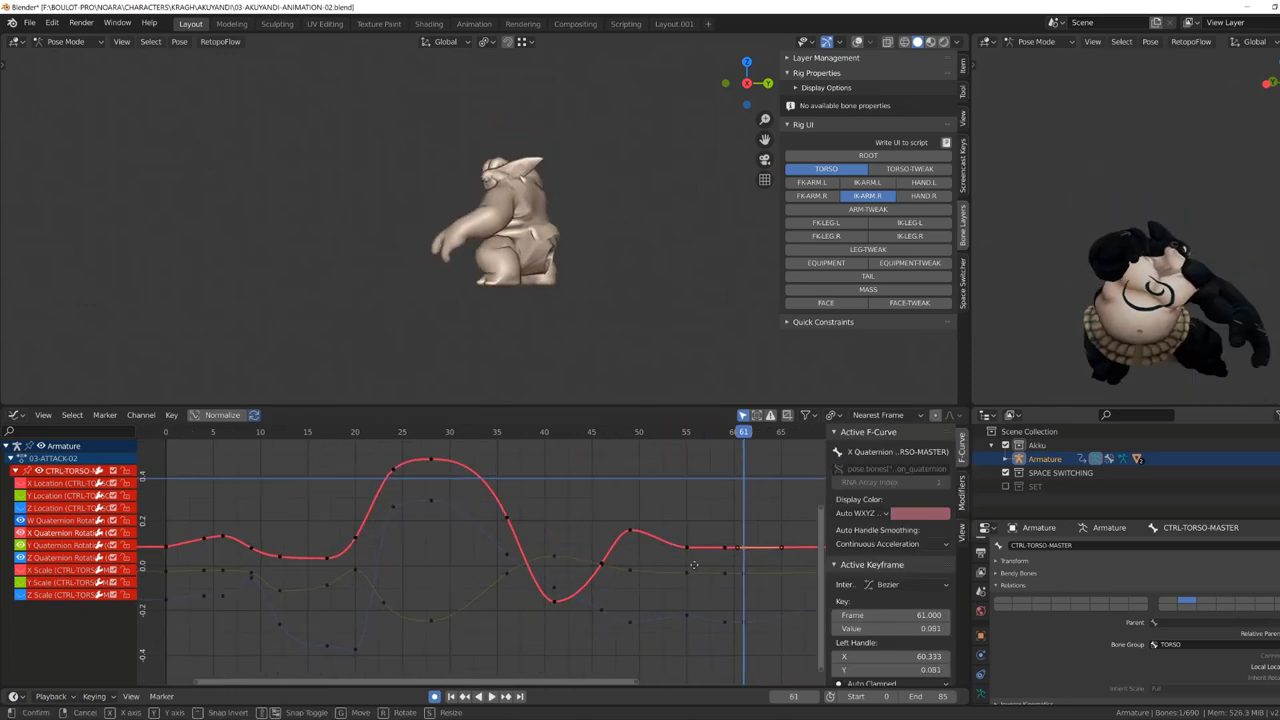
middle_click_drag(772, 481, 556, 464)
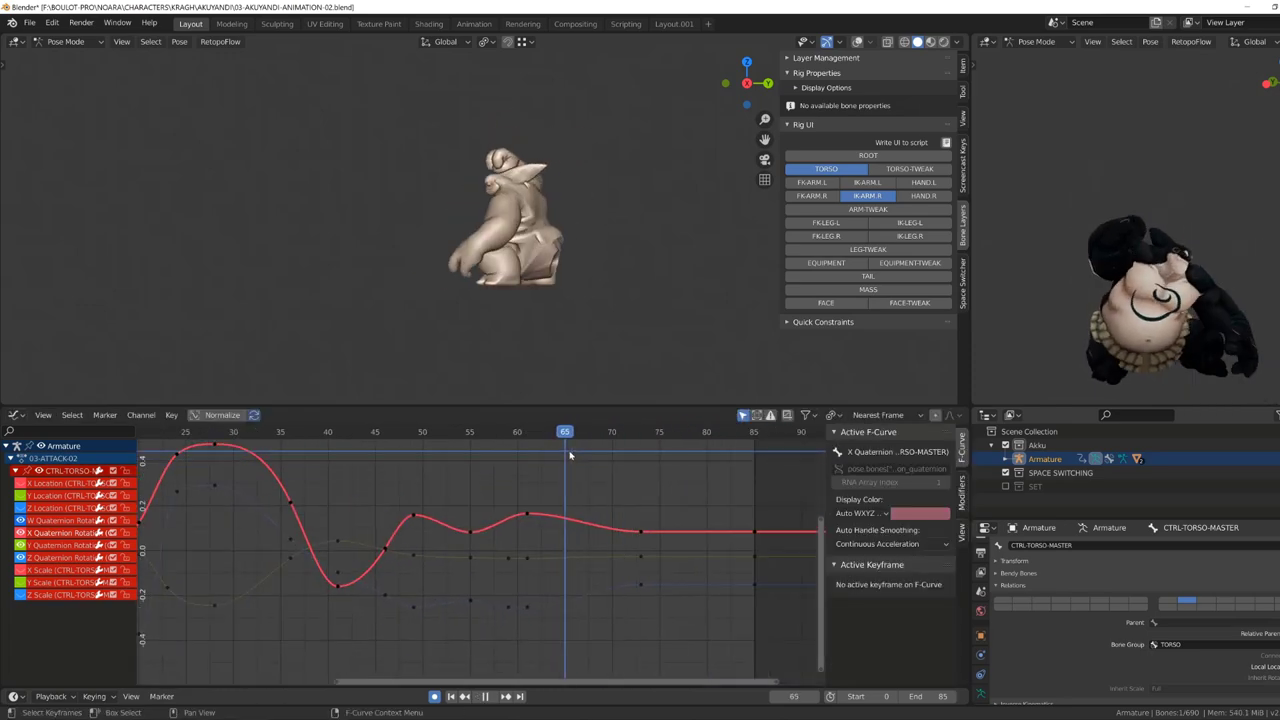
left_click(641, 527)
key("g")
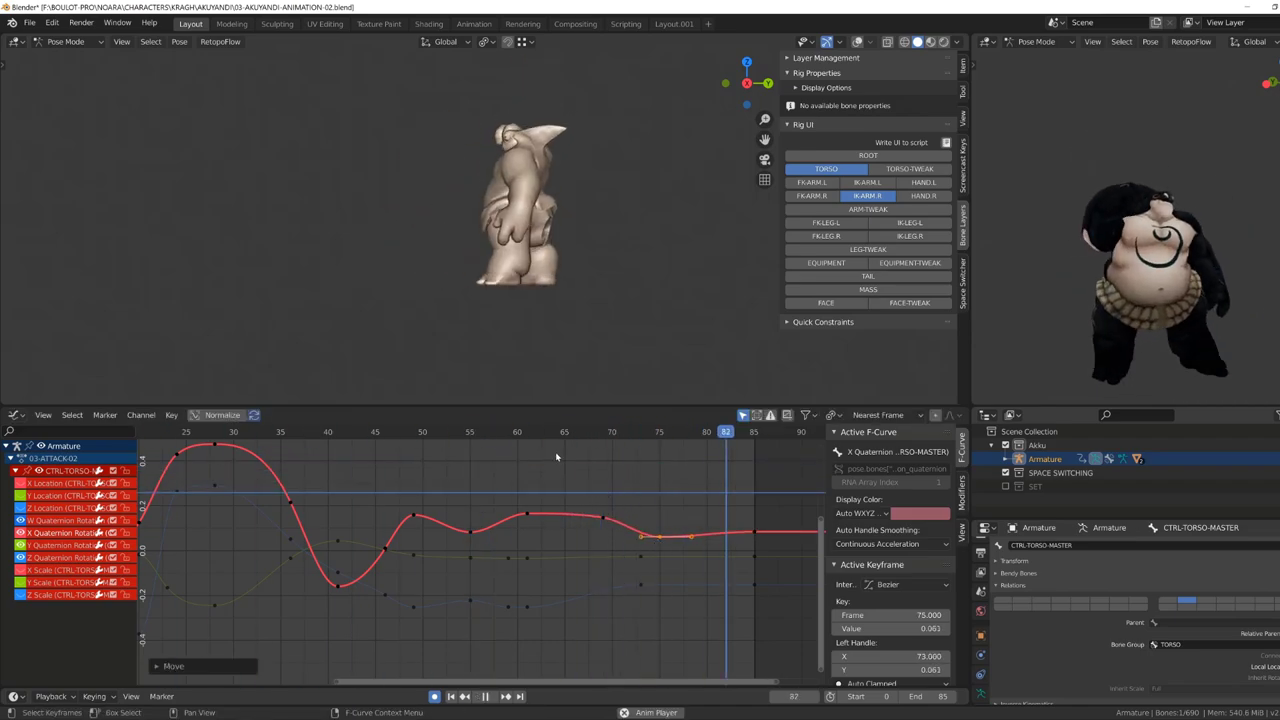
key("Home")
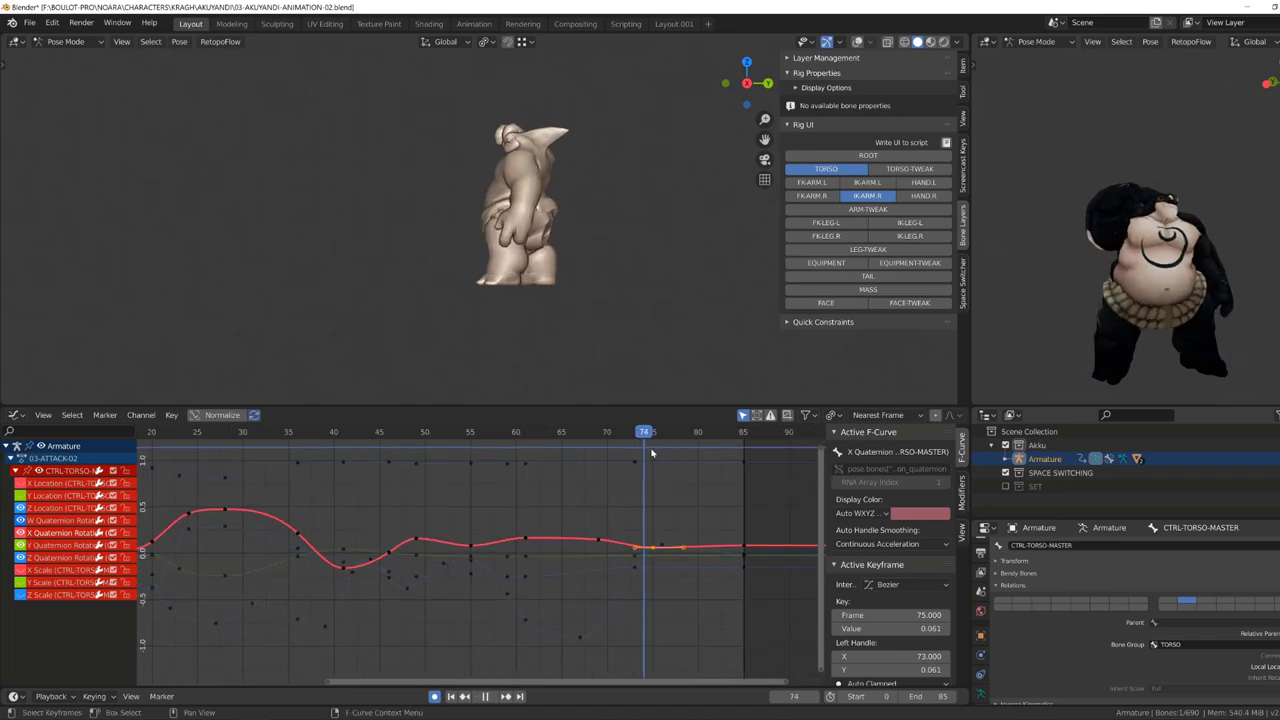
left_click(662, 578)
Fine-tune that key's value and move another key to frame 46, reviewing playback.
middle_click_drag(662, 578, 617, 507)
key("g")
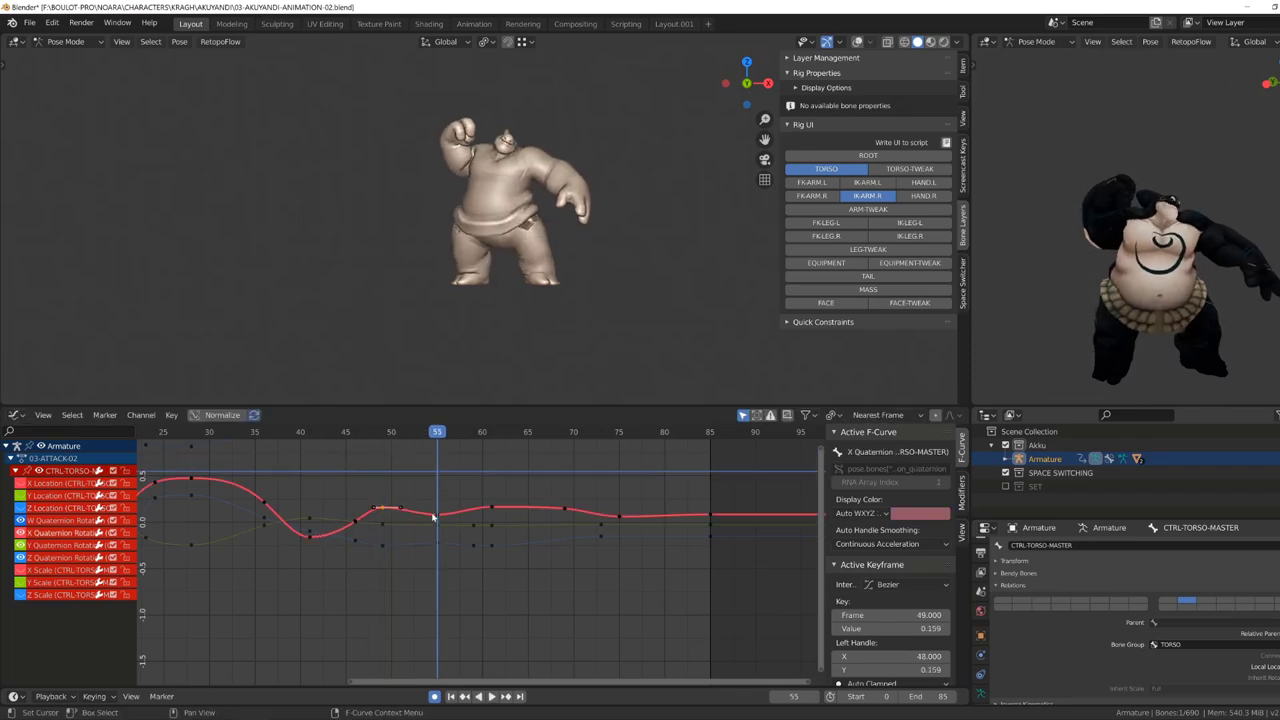
key("Home")
key("space")
scroll(409, 464, "up", 3)
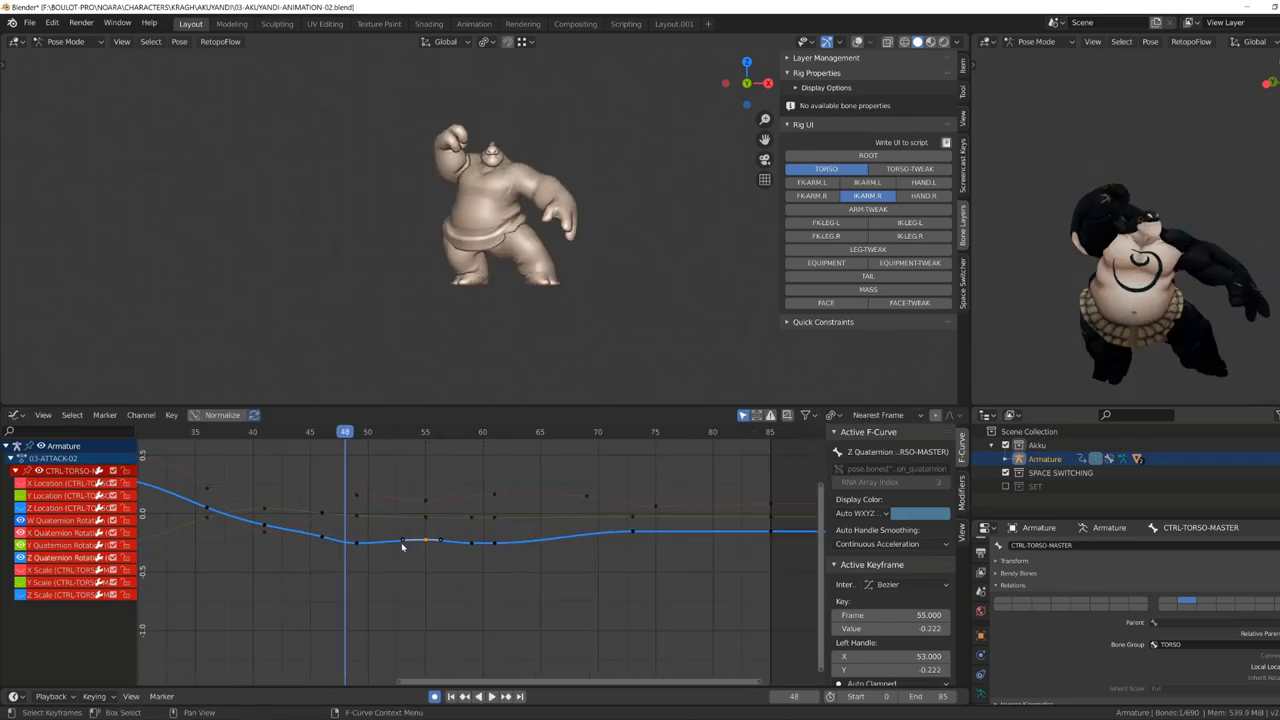
left_click(327, 540)
key("space")
key("space")
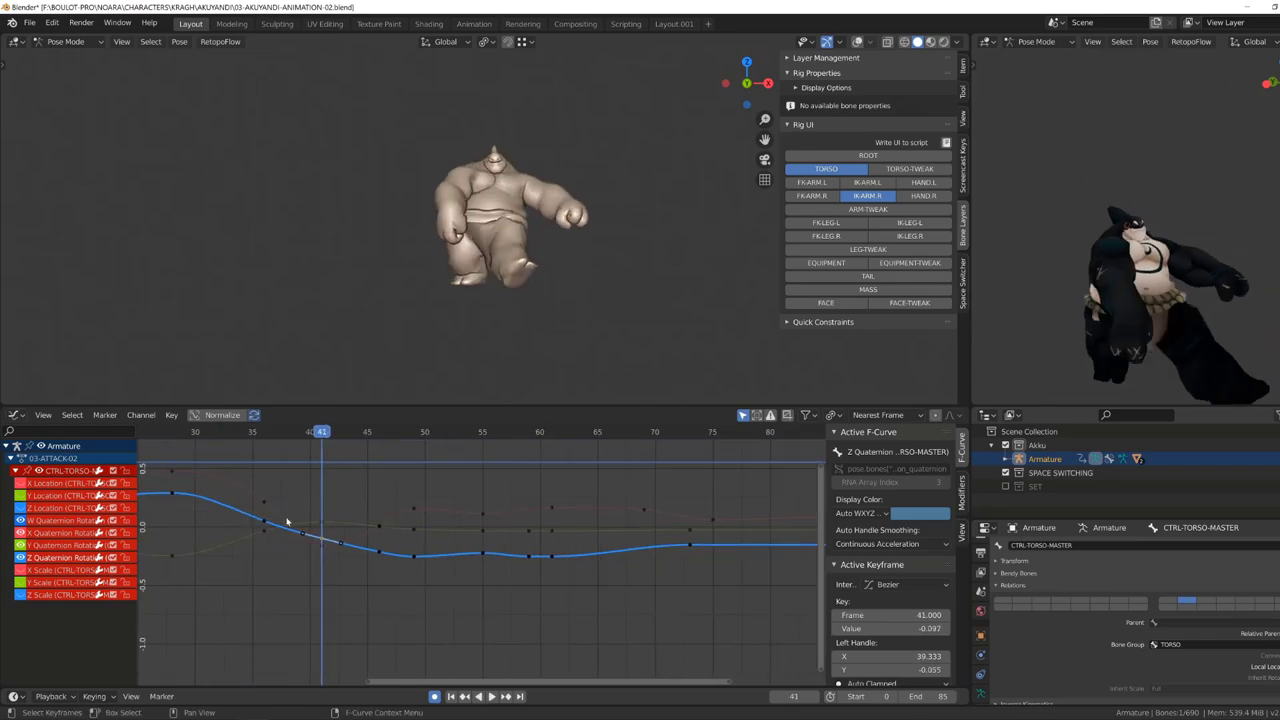
Nudge the frame-41 Z Quaternion key and place the late key at frame 61.
key("space")
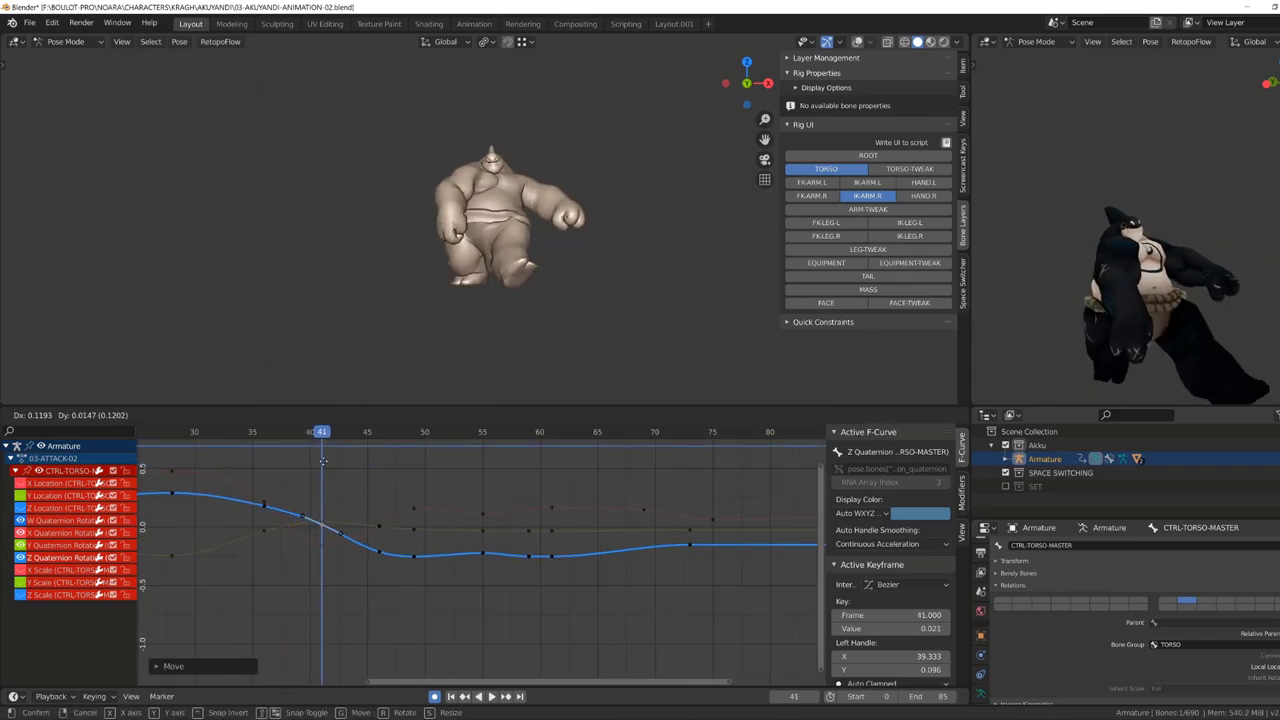
left_click(323, 461)
key("space")
left_click(416, 566)
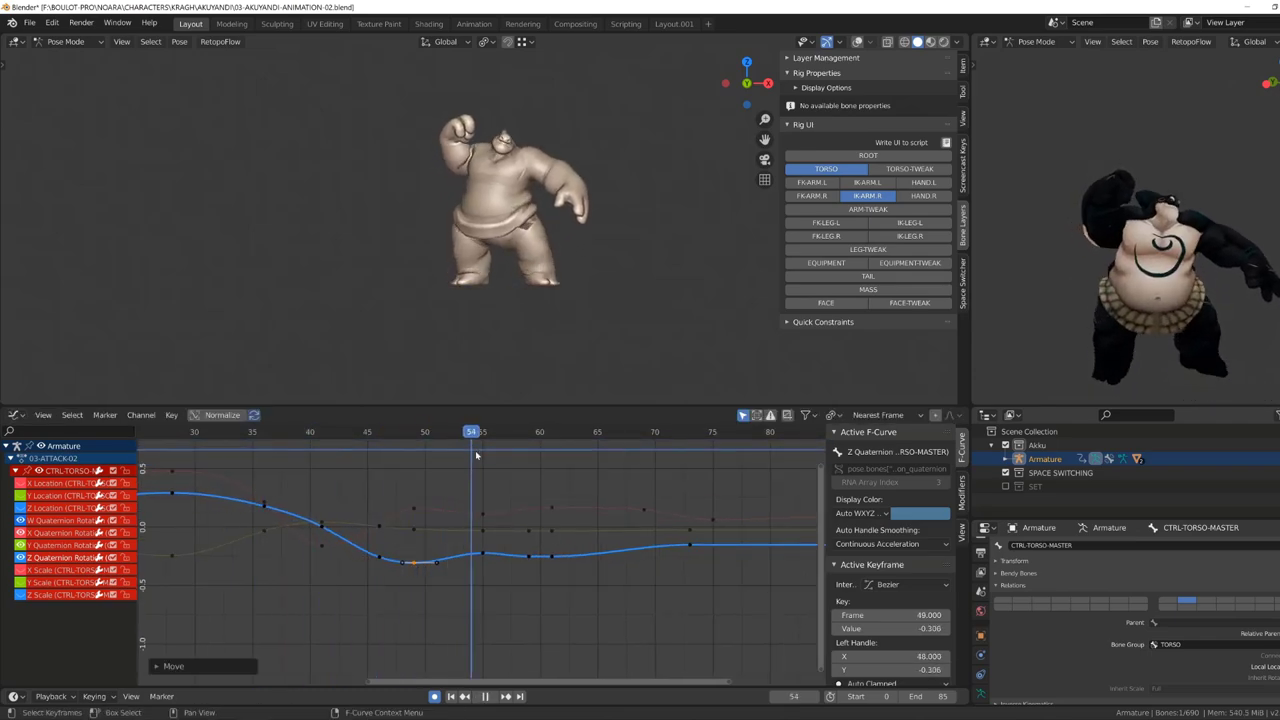
key("g")
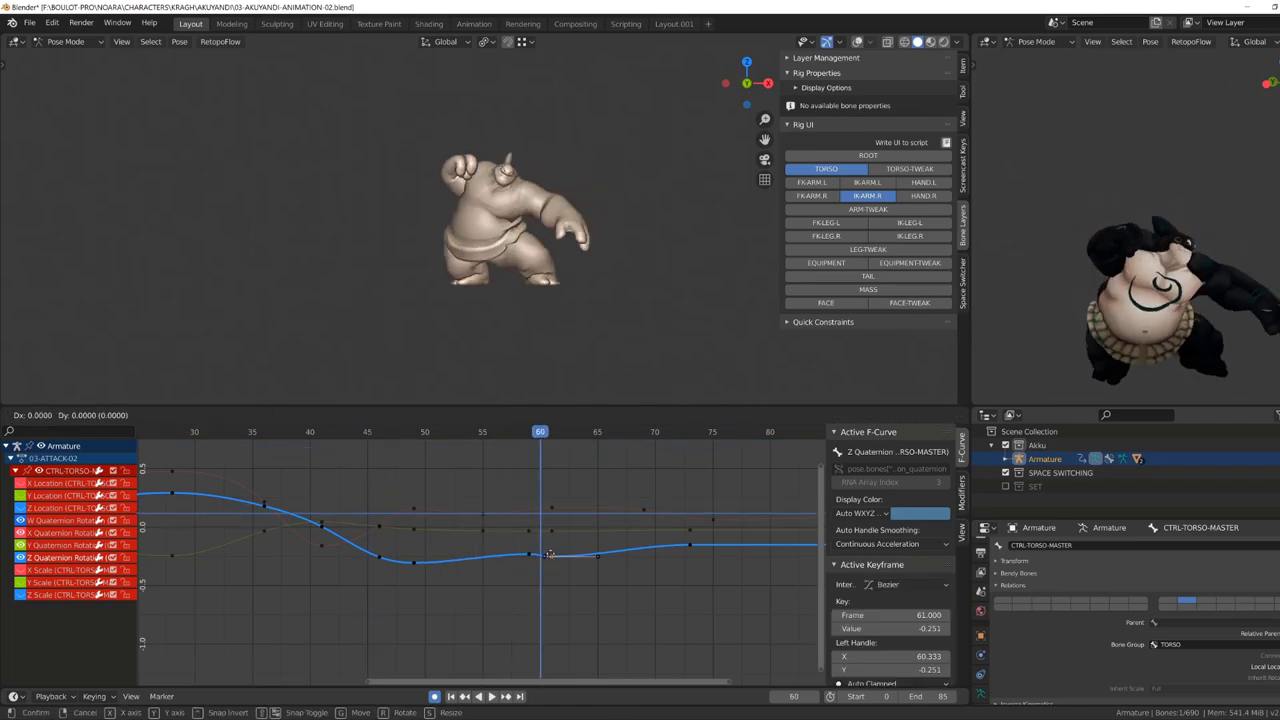
left_click(560, 529)
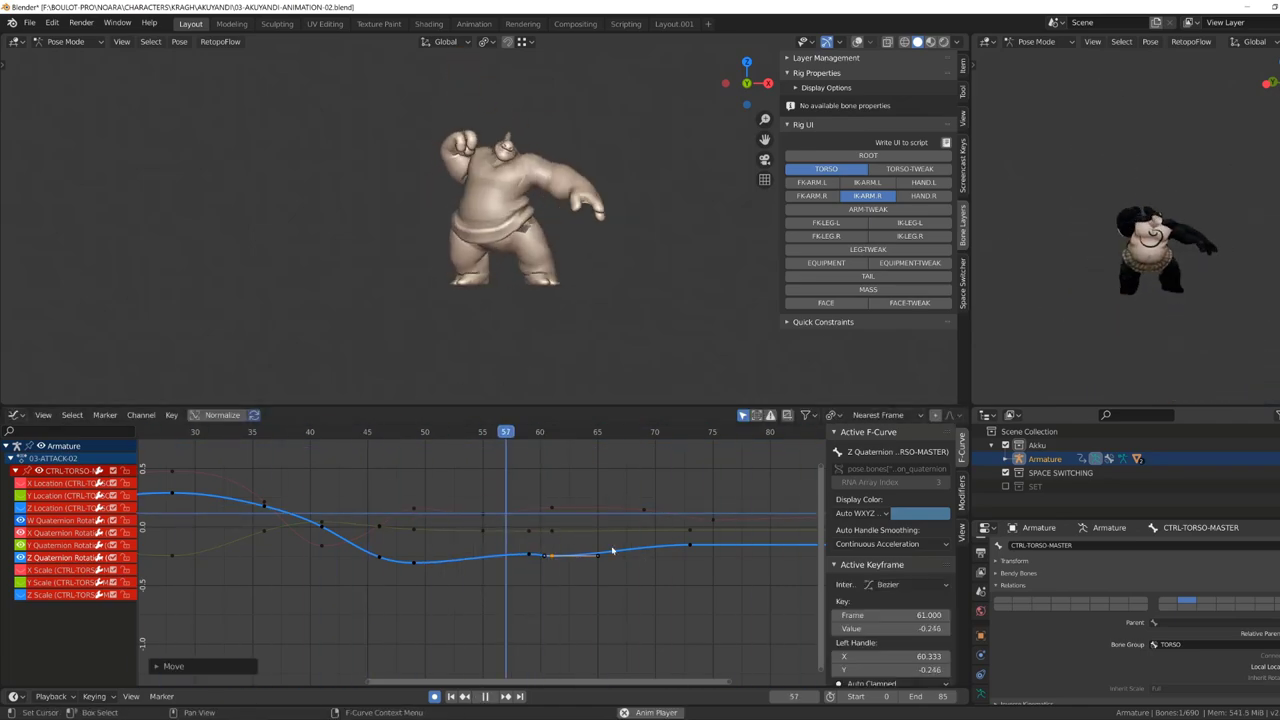
key("Home")
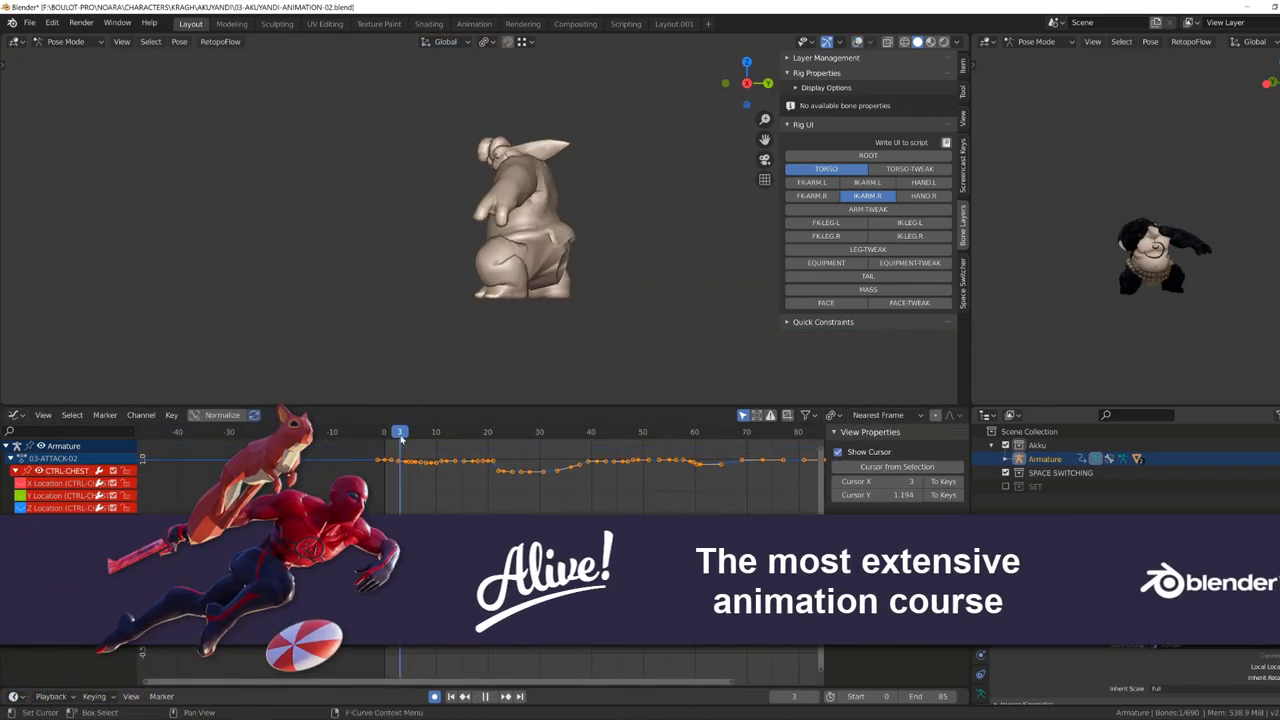
Scrub the chest control's animation from frame 4 to 9 and pick a chest rotation curve.
scroll(437, 326, "down", 5)
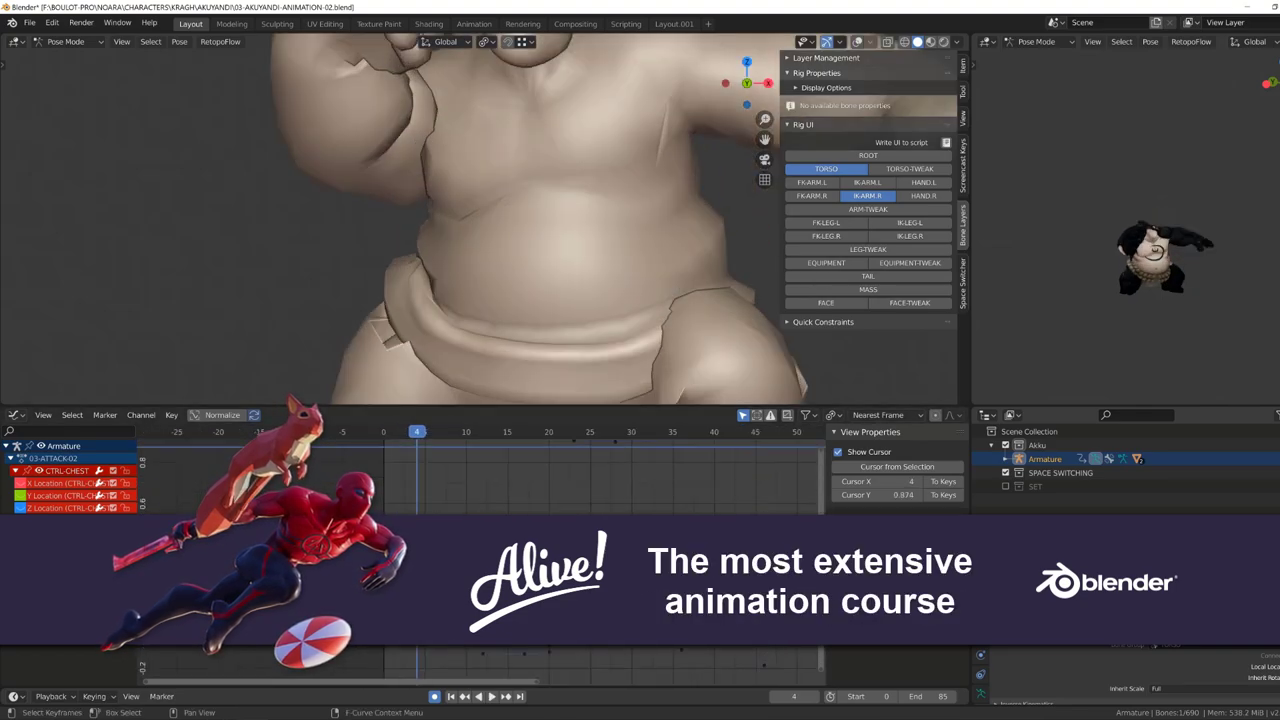
scroll(349, 456, "up", 3)
key("space")
mouse_move(349, 456)
left_mouse_down()
mouse_move(391, 441)
mouse_move(376, 441)
left_mouse_up()
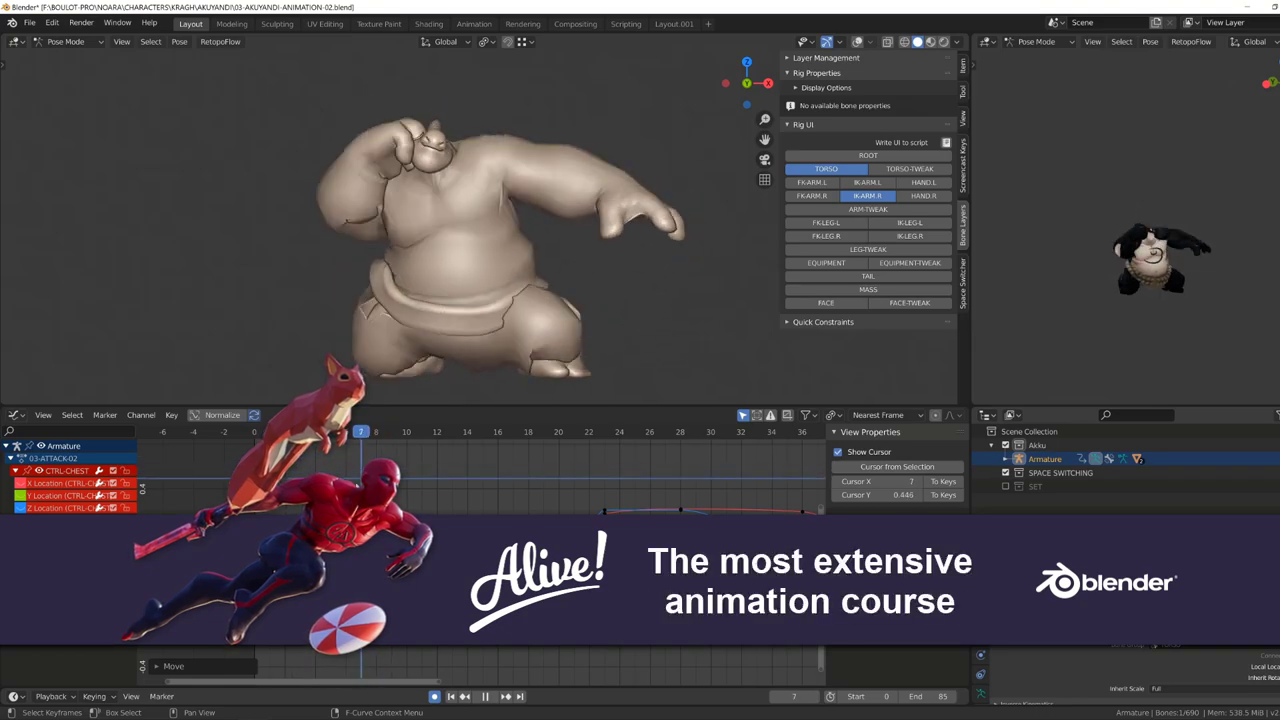
left_click(353, 460)
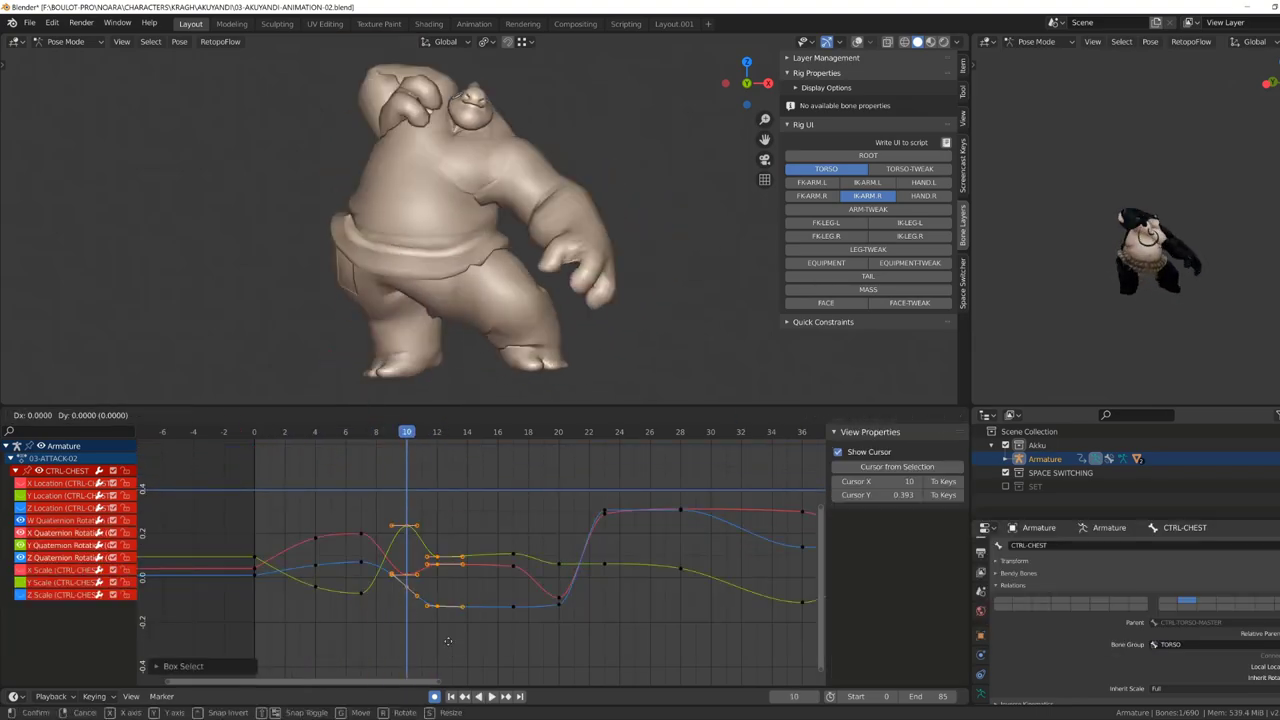
Reposition the chest's Y, Z and X Quaternion keys at frame 13.
key("space")
left_click(446, 549)
key("g")
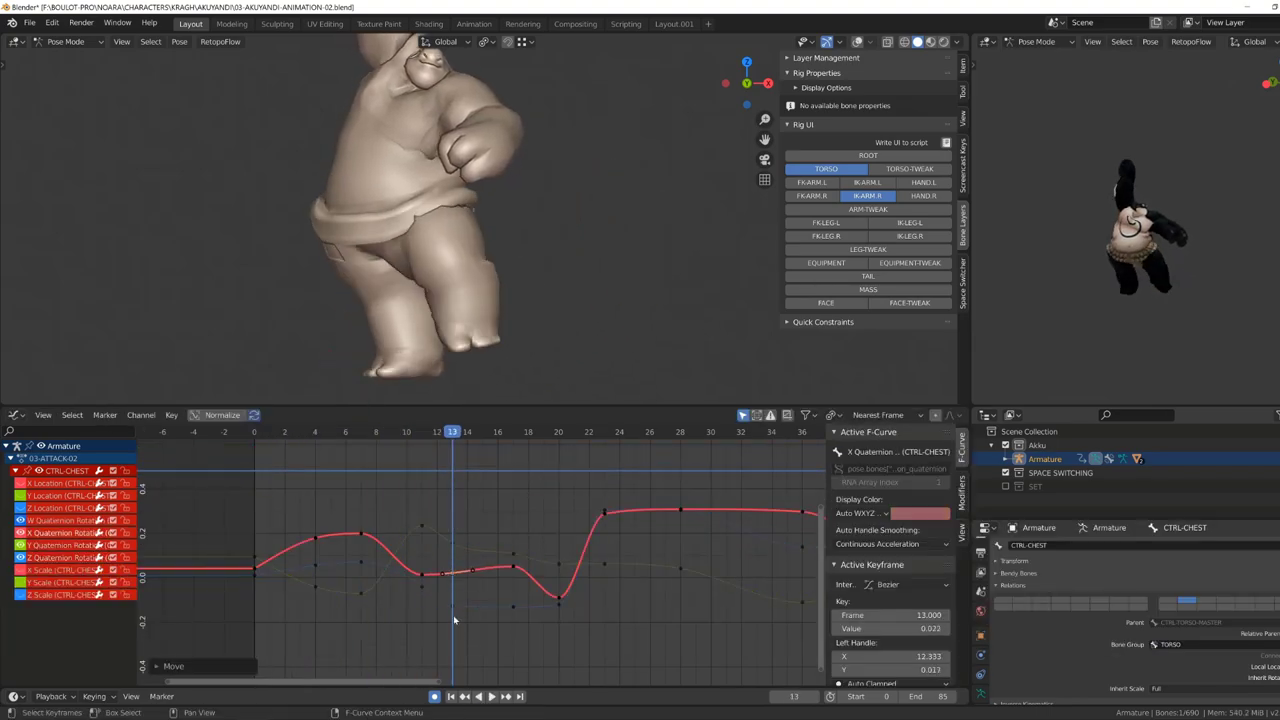
left_click(453, 620)
key("ctrl+shift+space")
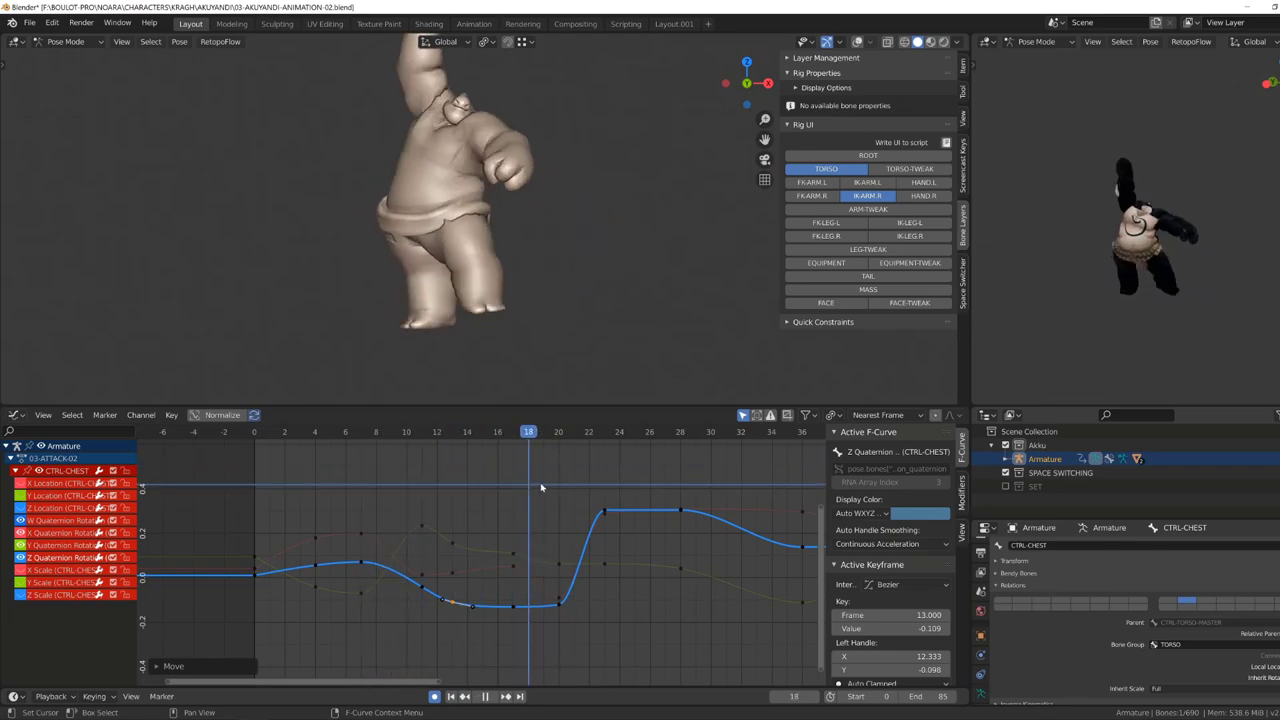
left_click(558, 607)
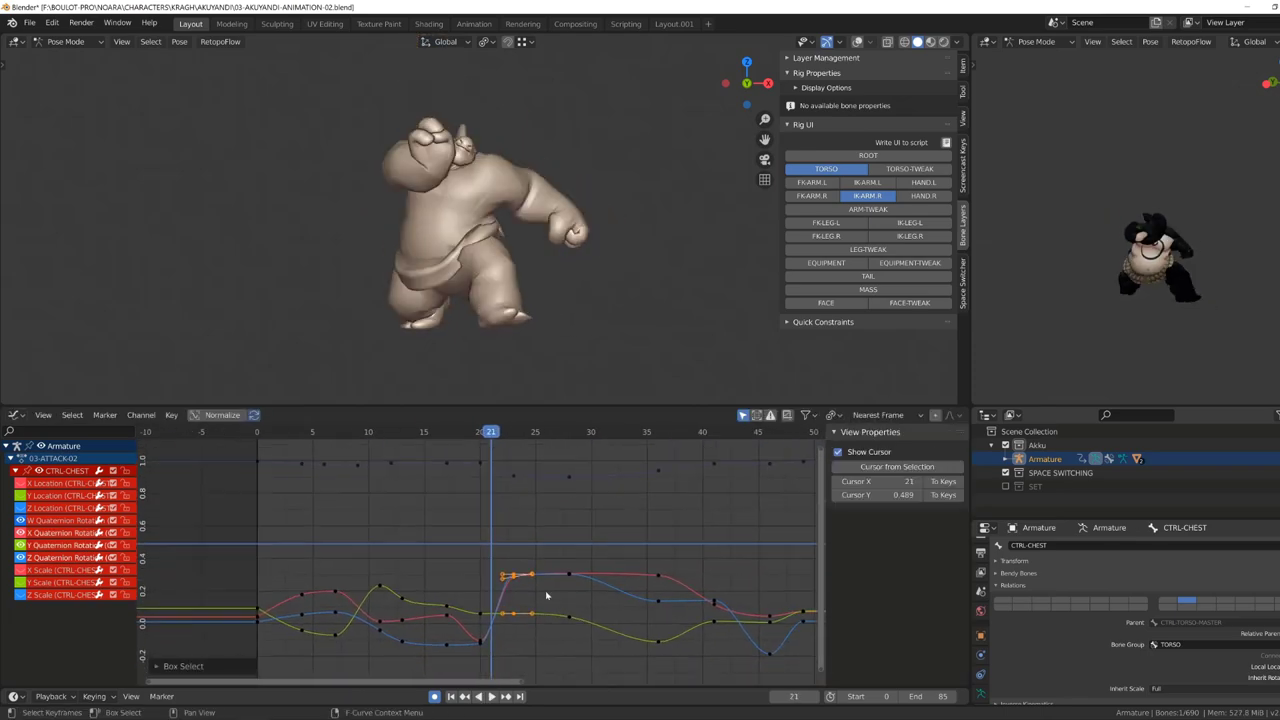
scroll(478, 621, "up", 2)
left_click(497, 628)
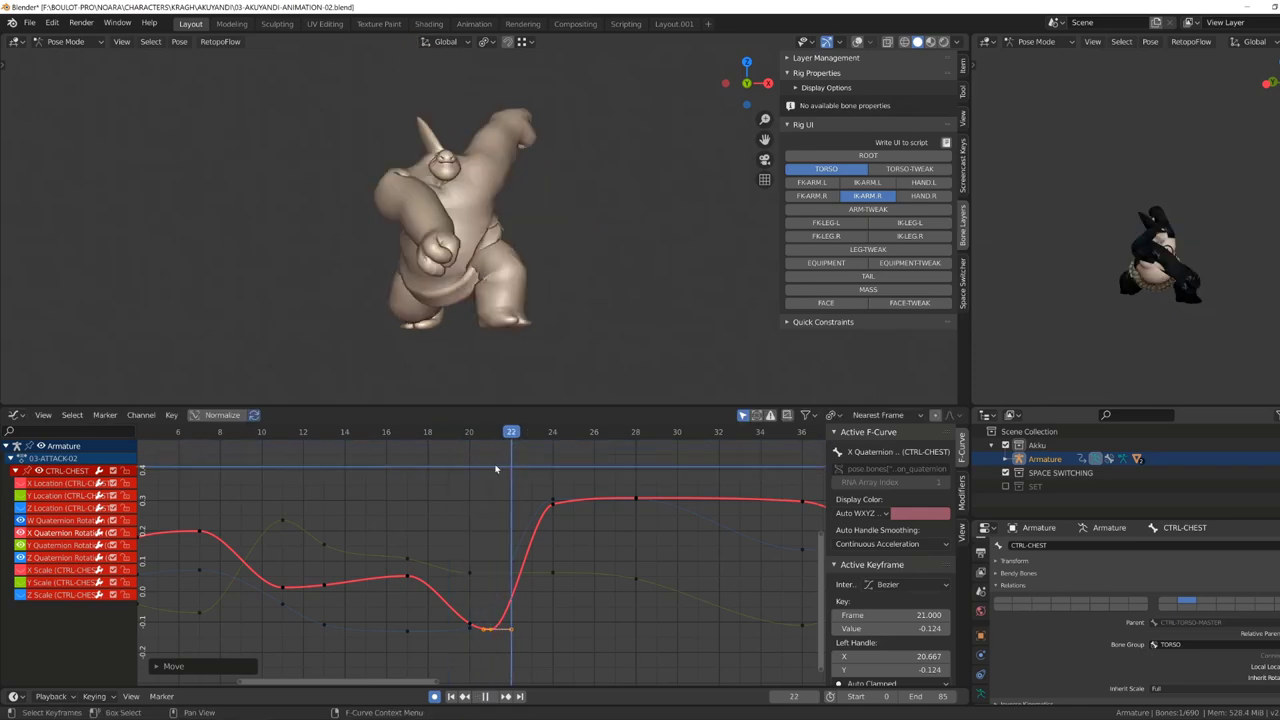
Adjust the chest's Z key at frame 20 and Y key at frame 24, reviewing playback.
left_click(467, 629)
key("Home")
key("space")
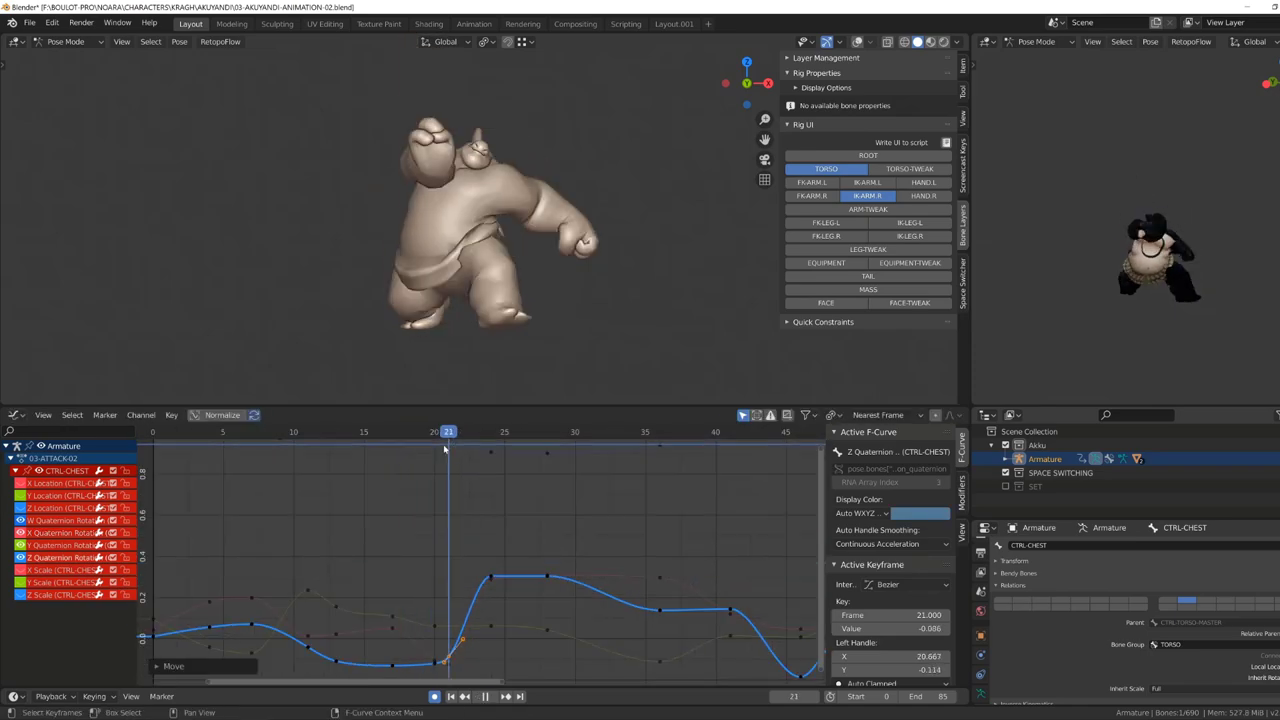
left_click(493, 627)
left_click(403, 476)
left_click(392, 431)
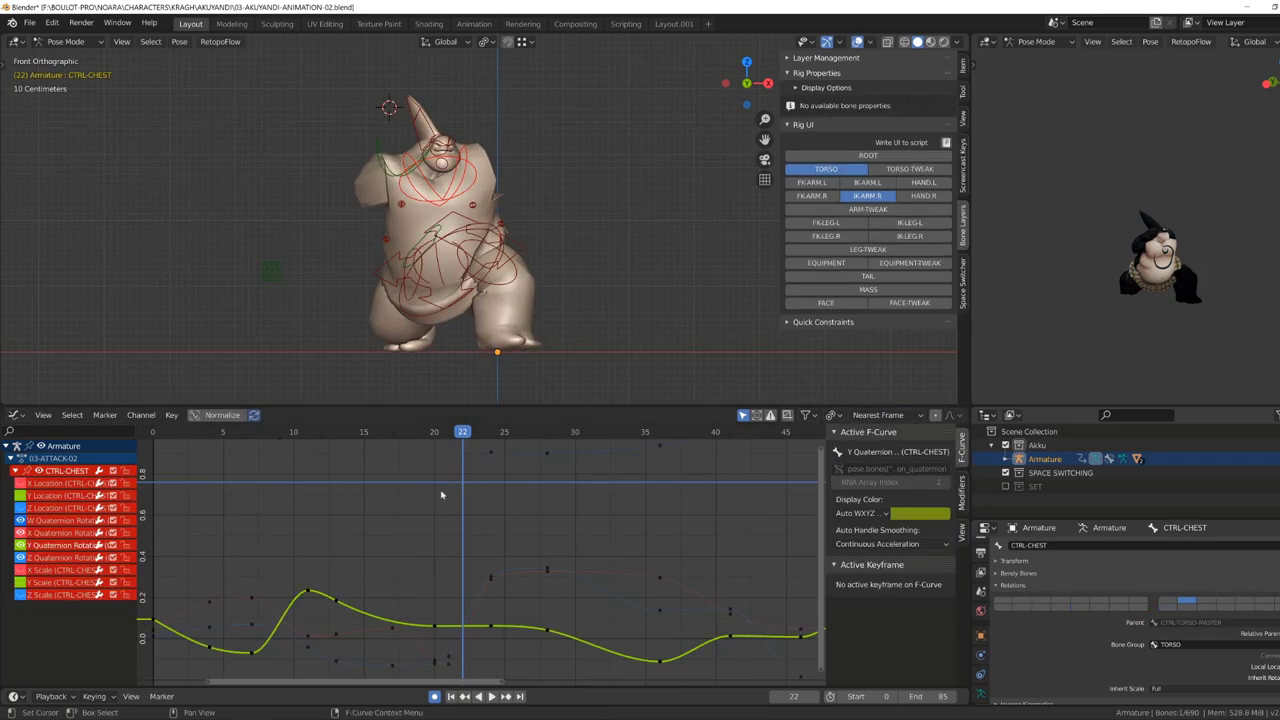
Move the chest's X and Y Quaternion keys at frame 36 and review the motion.
key("space")
left_click_drag(660, 572, 660, 572)
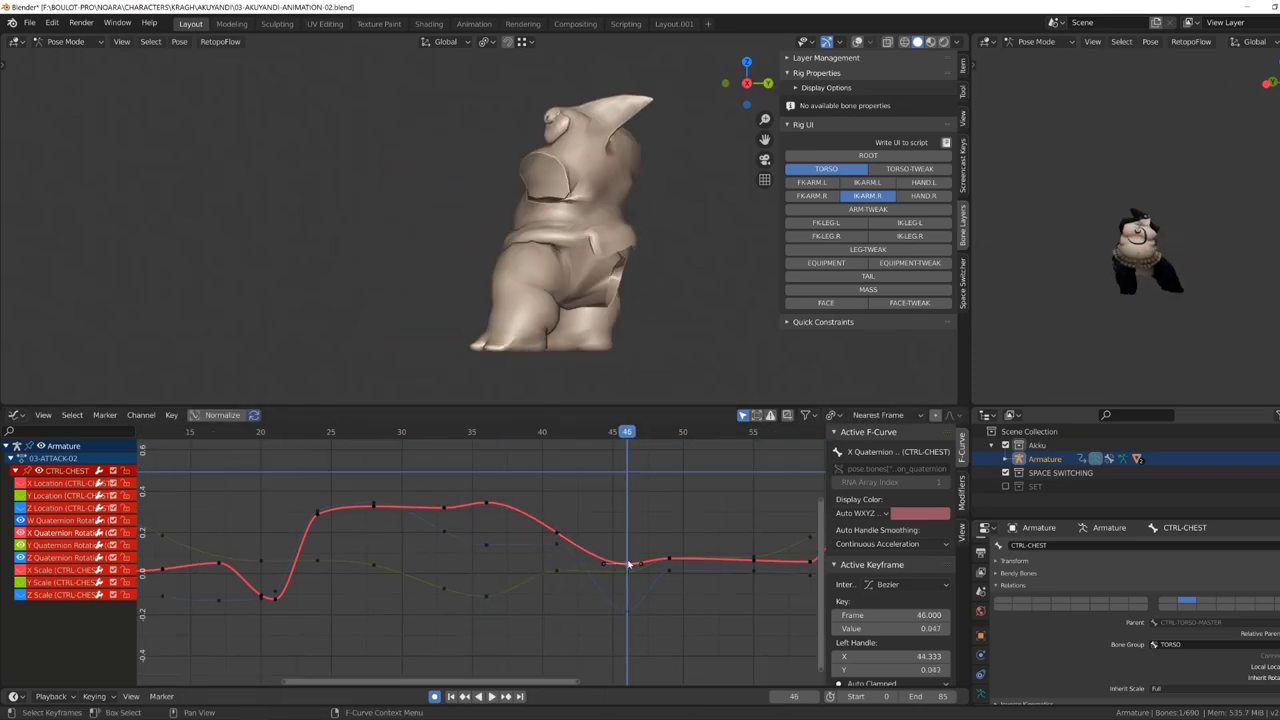
left_click(669, 563)
left_click(478, 596)
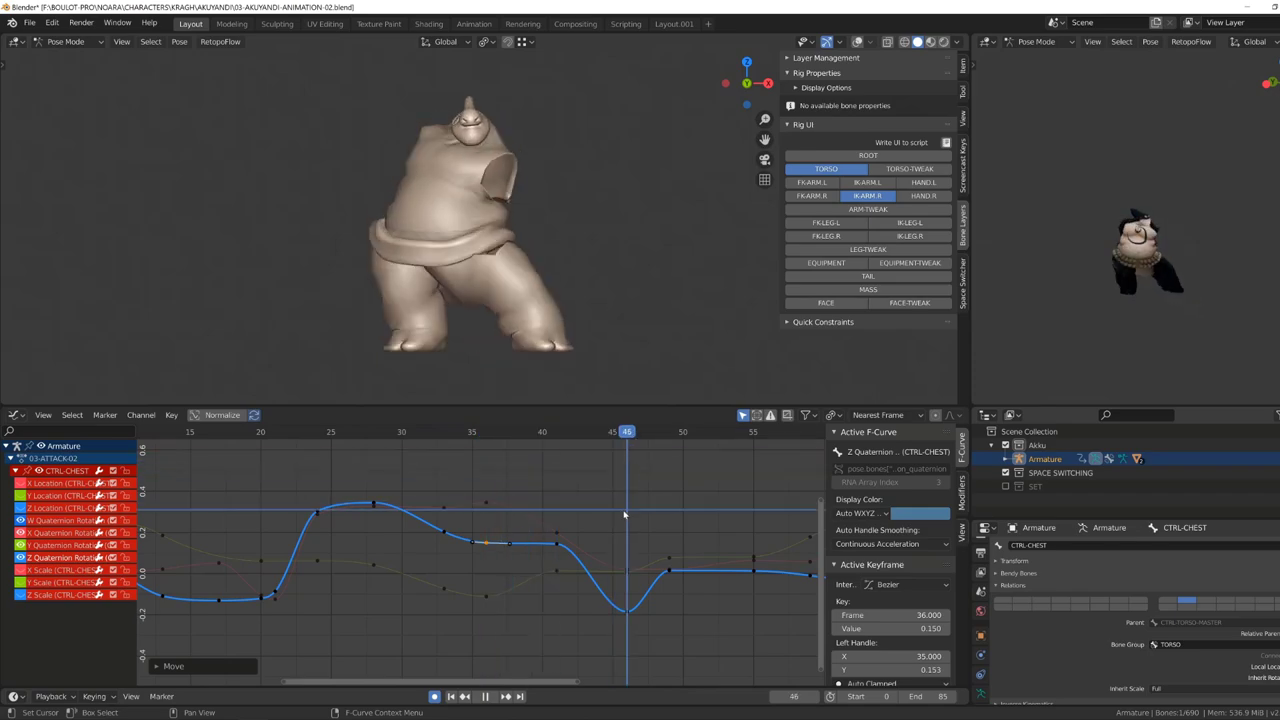
key("space")
key("Home")
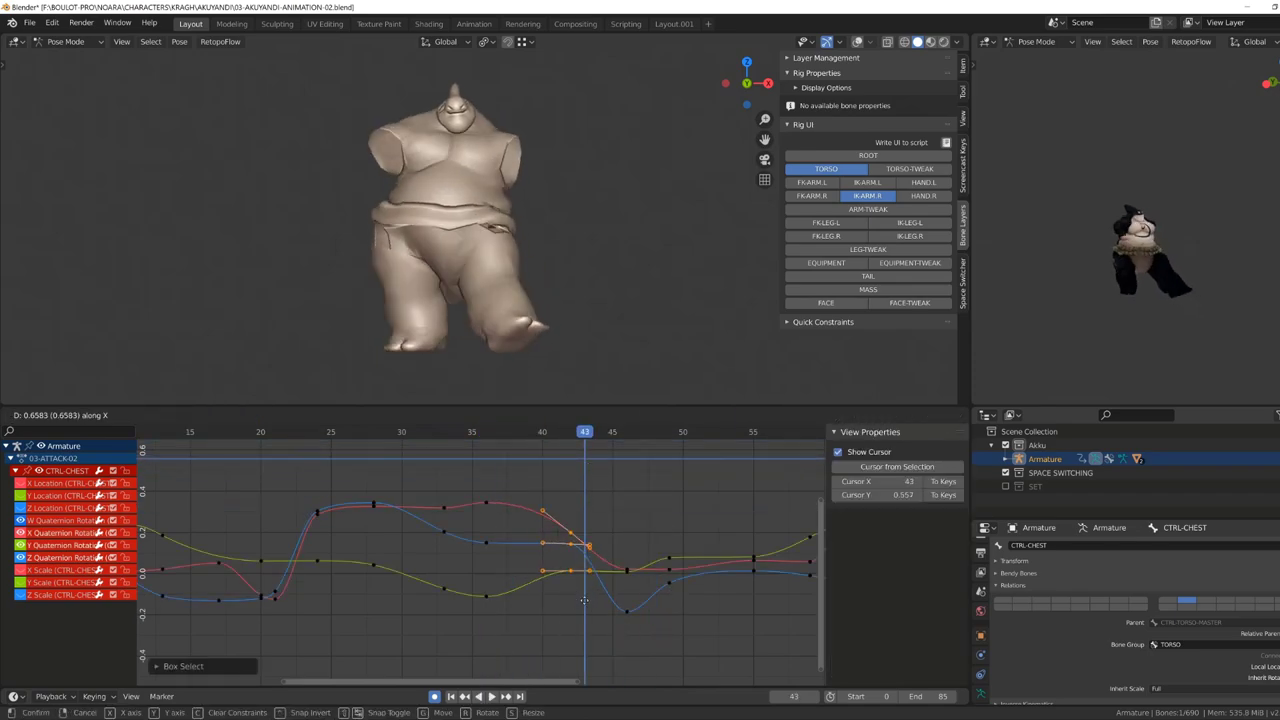
scroll(568, 493, "up", 2)
key("space")
Retime the chest keys around frame 45 along time only, then frame the frame-59 X key.
key("g")
key("x")
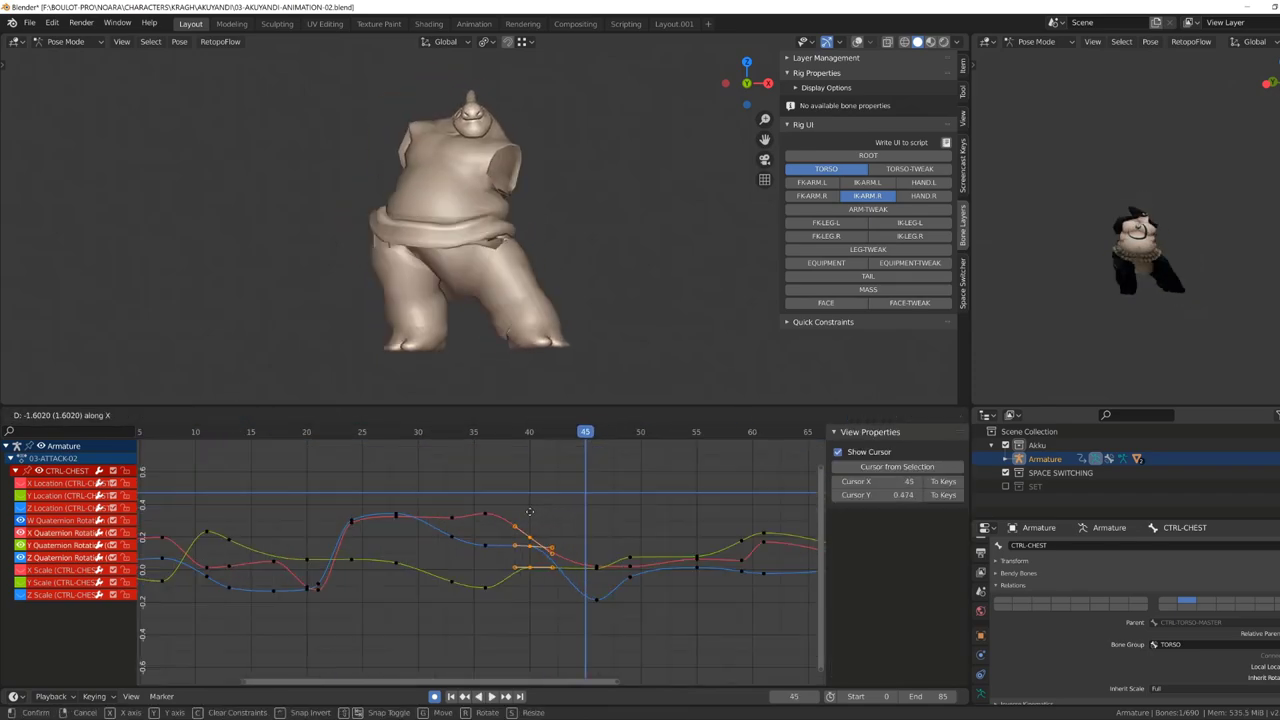
key("space")
left_click_drag(544, 527, 582, 601)
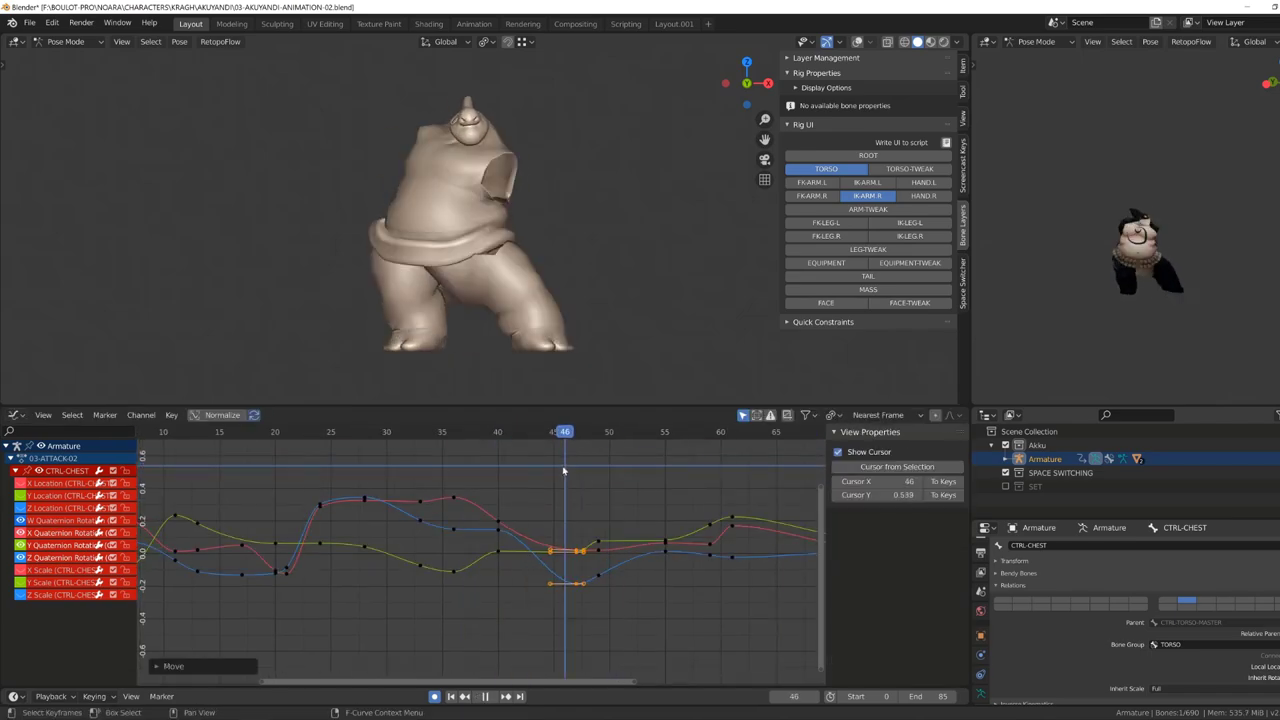
left_click(707, 541)
key("Home")
key("space")
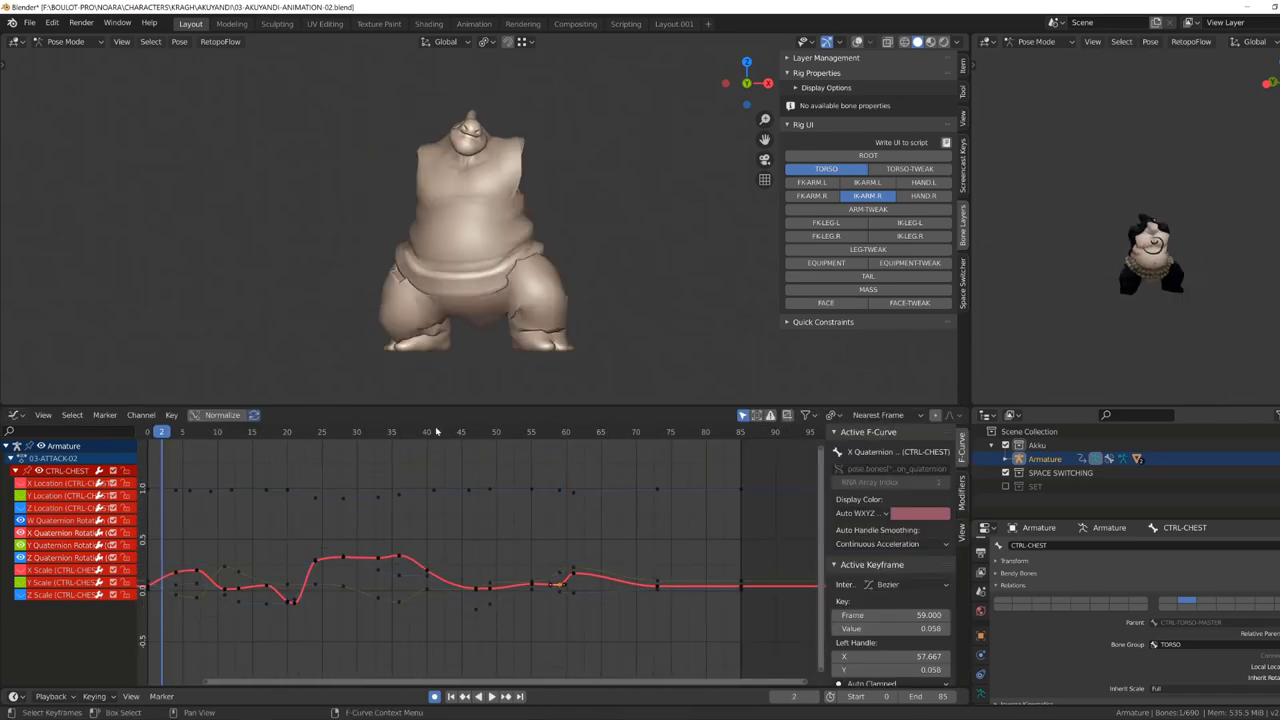
key("space")
key("KP_Decimal")
Duplicate a chest key and set the frame-64 Y Quaternion key to 0.222.
key("shift+d")
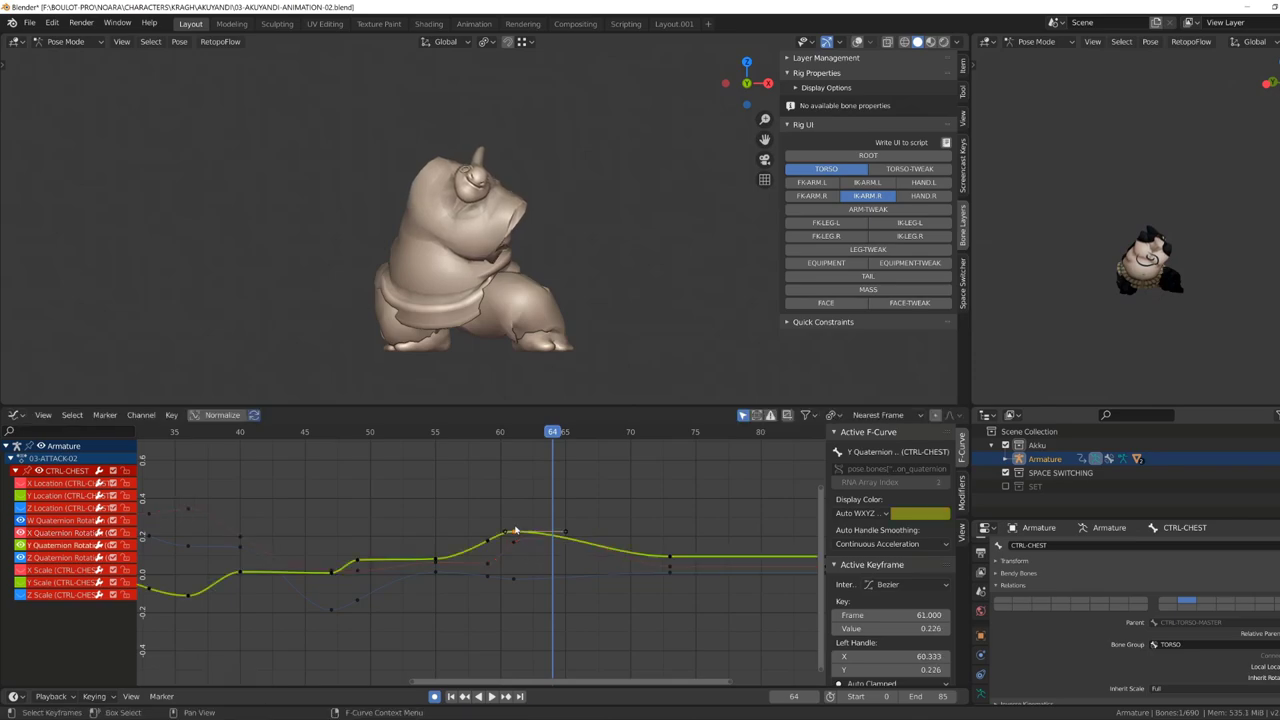
left_click_drag(459, 524, 513, 612)
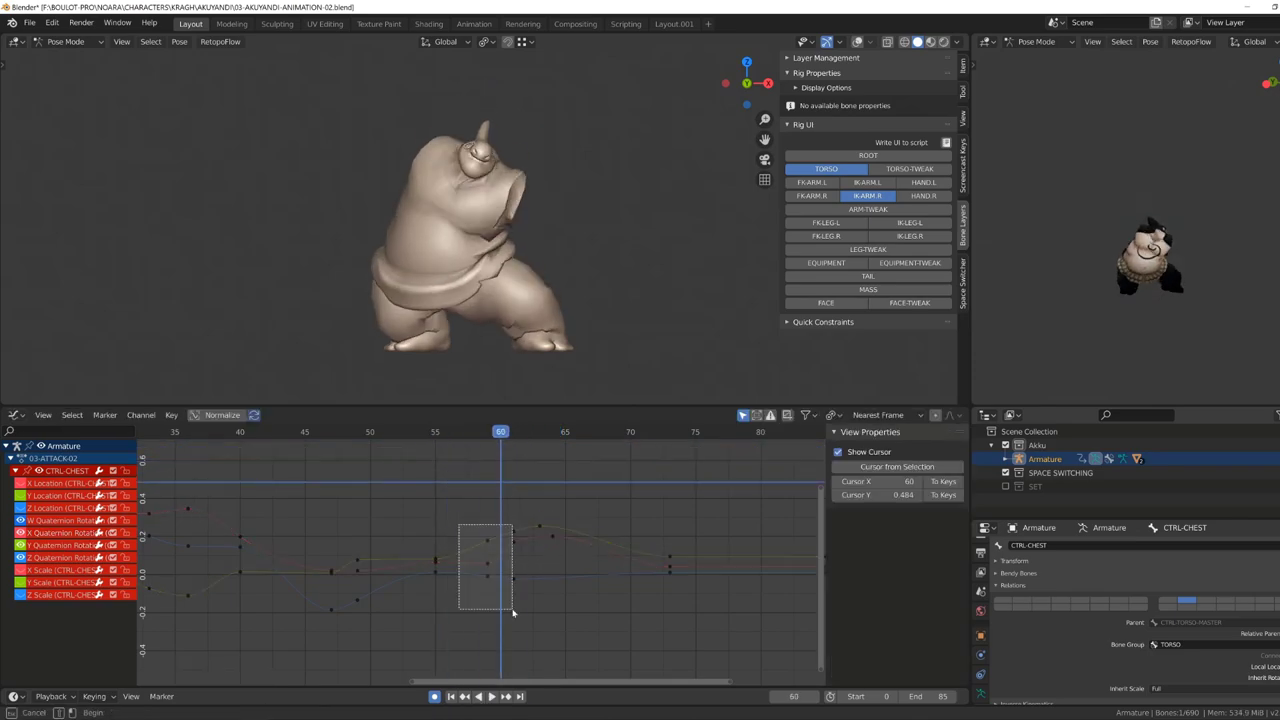
key("Escape")
left_click_drag(552, 533, 553, 535)
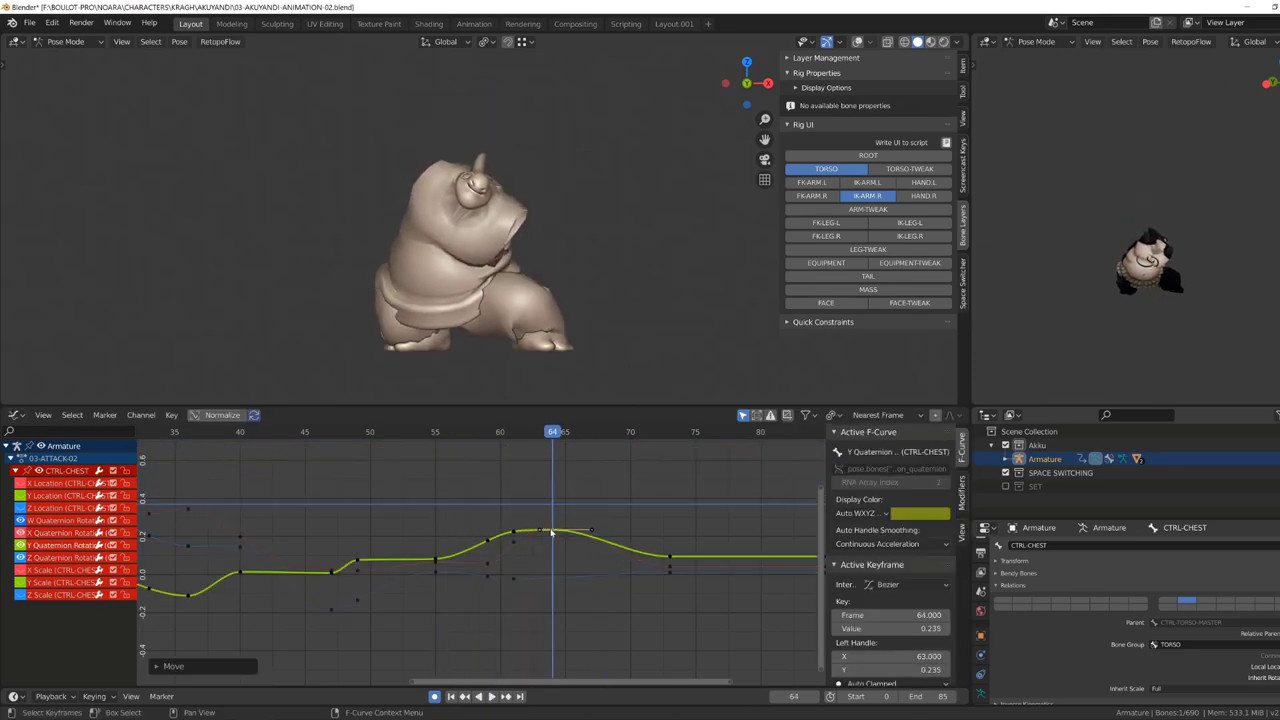
key("space")
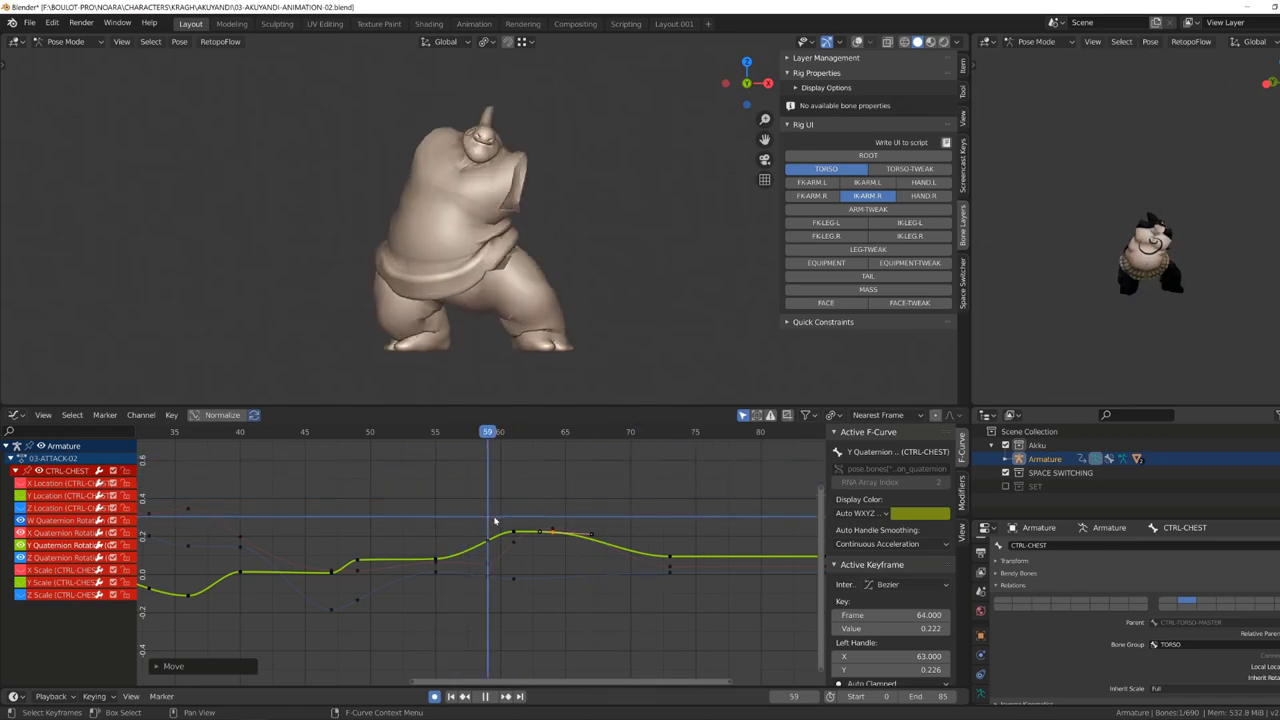
key("space")
left_click(474, 523)
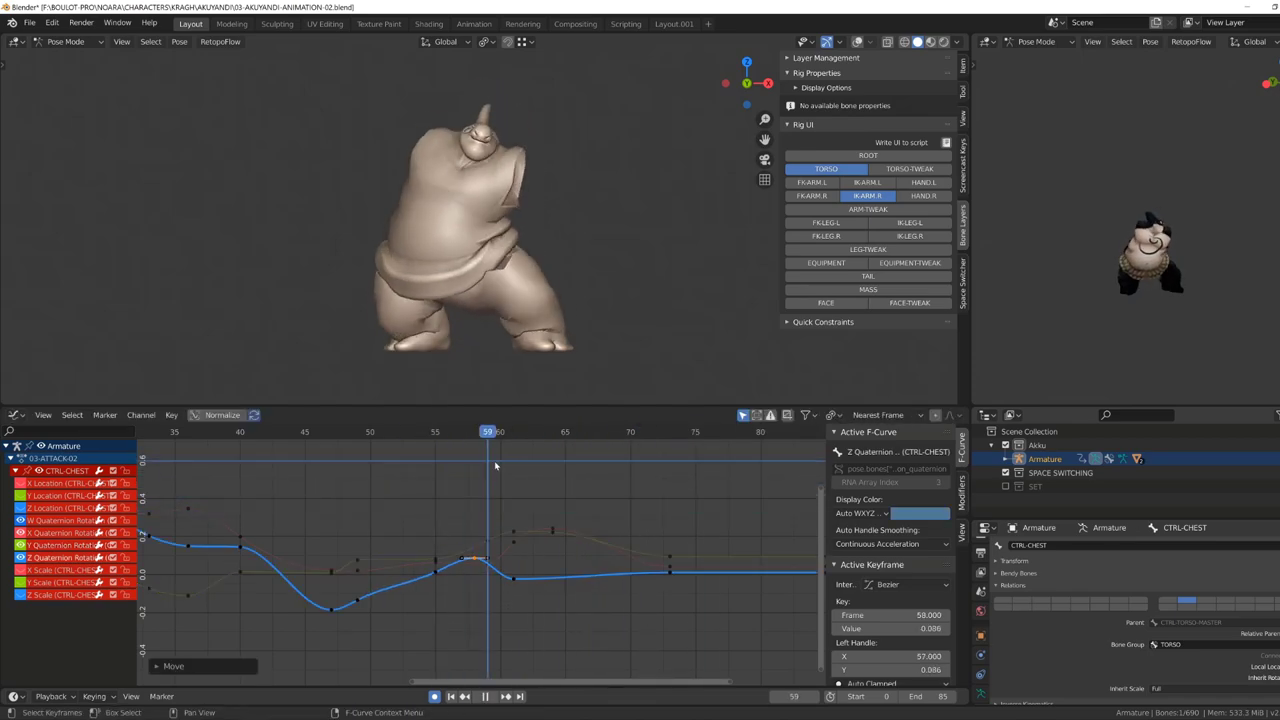
key("space")
Return to frame 0, select the rig's PROPERTY bone and switch to front view.
key("space")
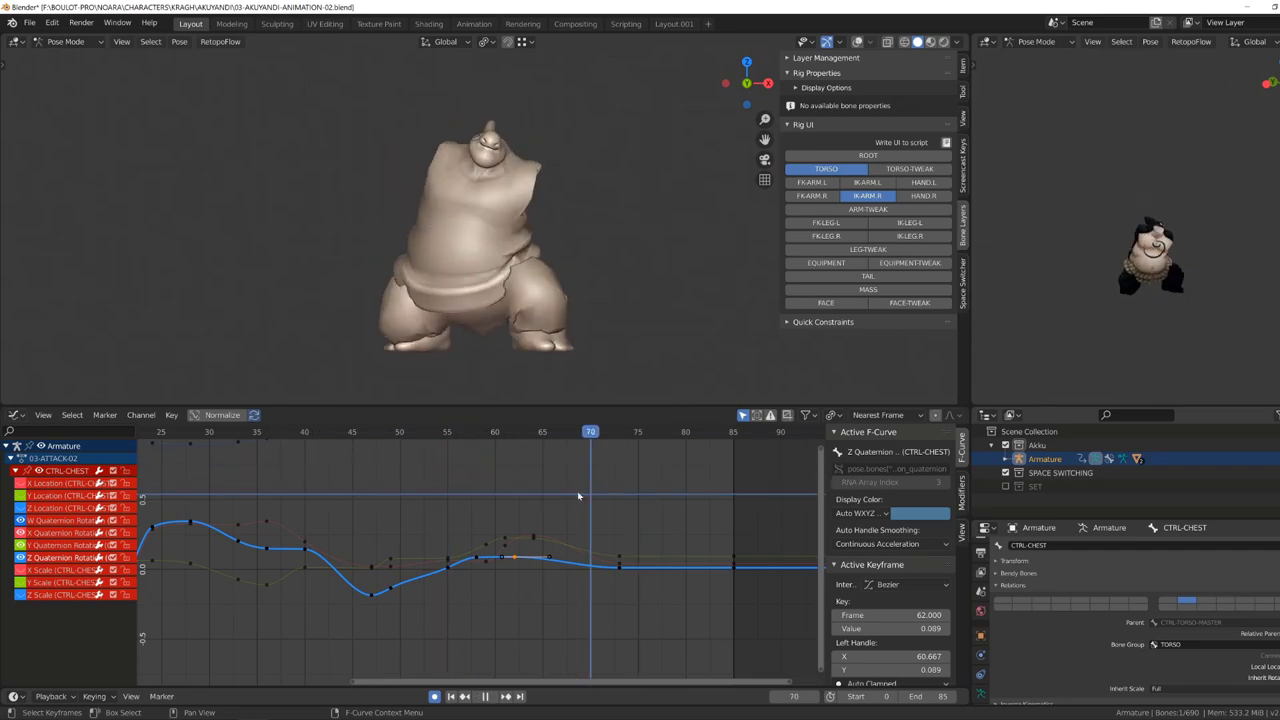
key("Home")
key("space")
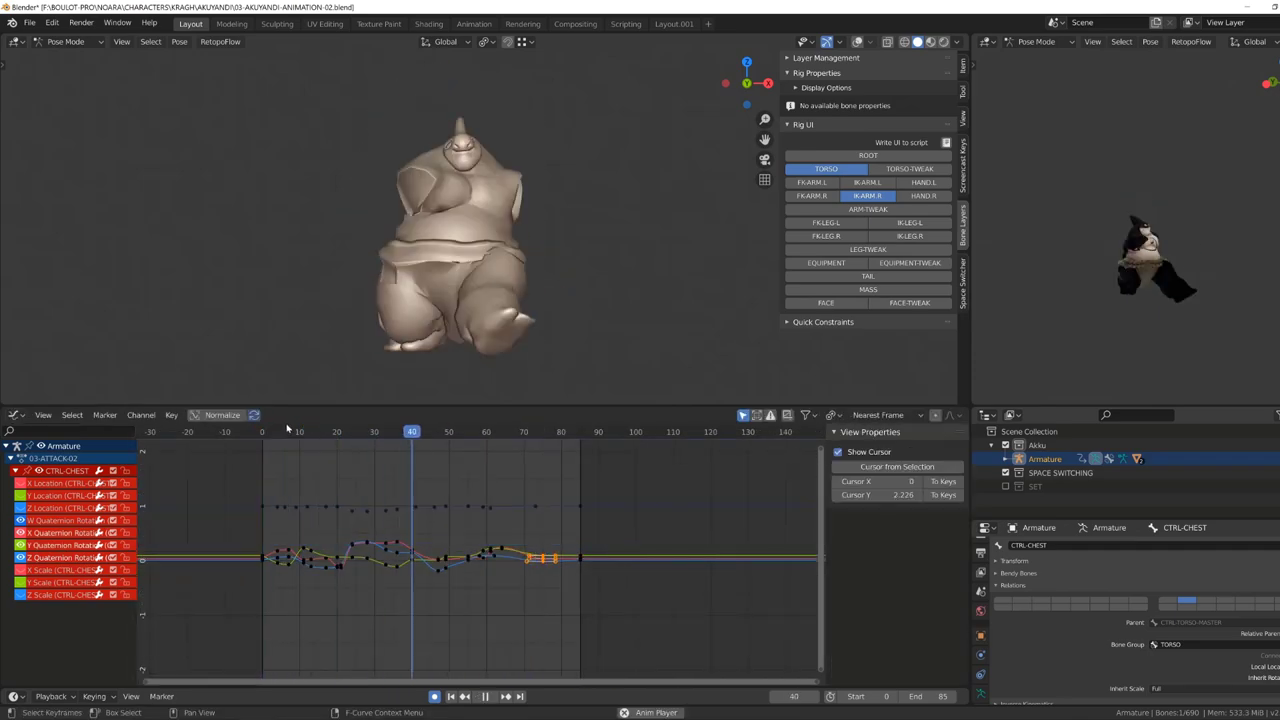
key("shift+Left")
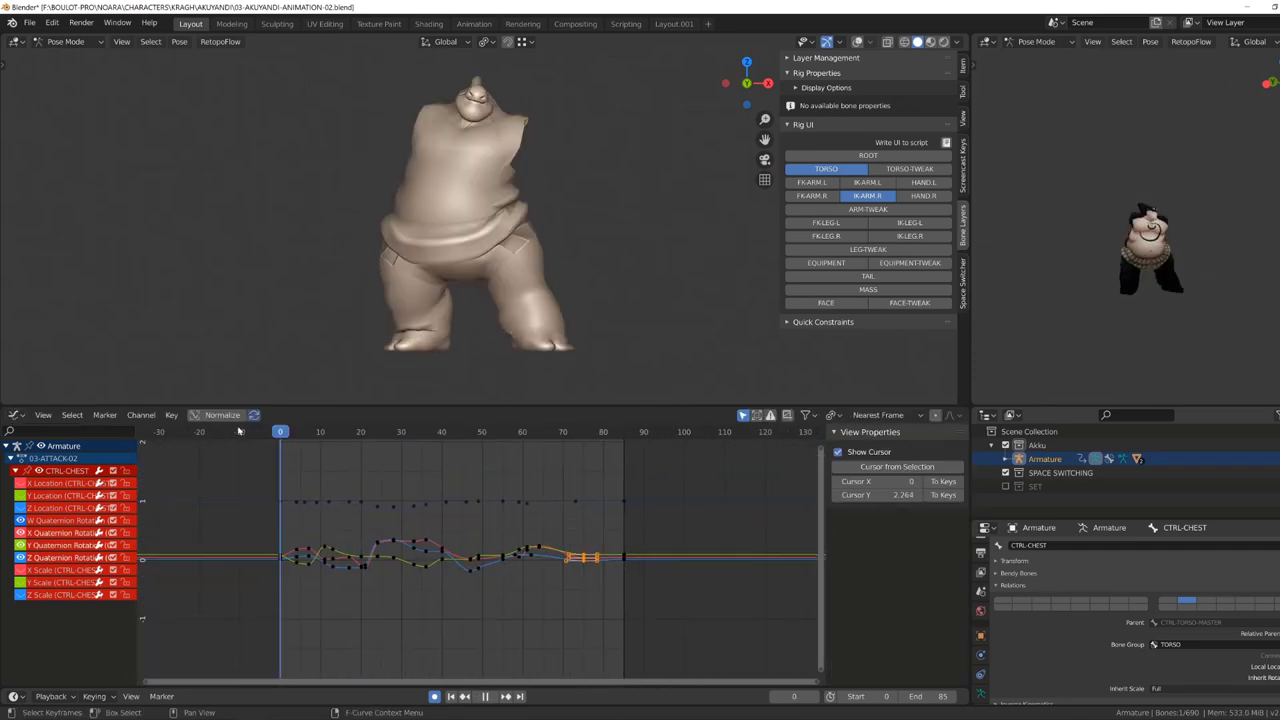
left_click(804, 169)
key("KP_1")
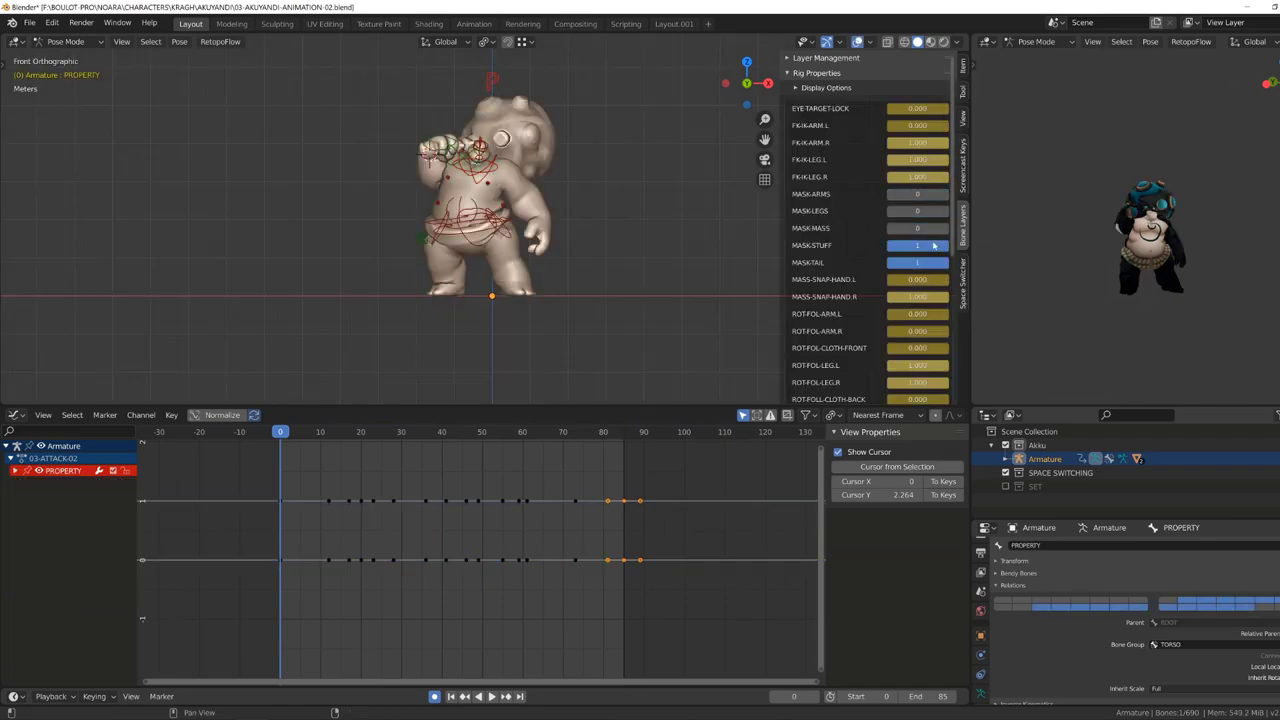
scroll(490, 200, "up", 2)
Select the right IK hand control and replay the attack from frame 0.
left_click(405, 118)
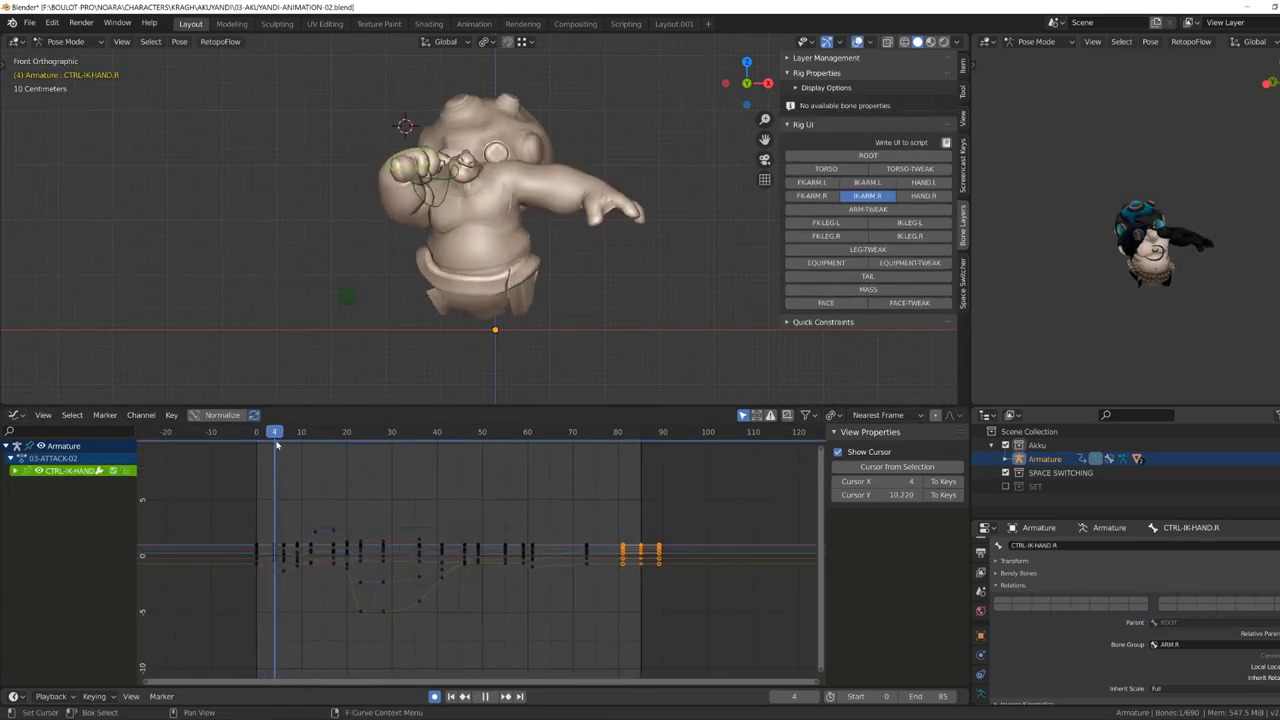
middle_click_drag(600, 250, 520, 200)
scroll(458, 456, "up", 3)
key("shift+Left")
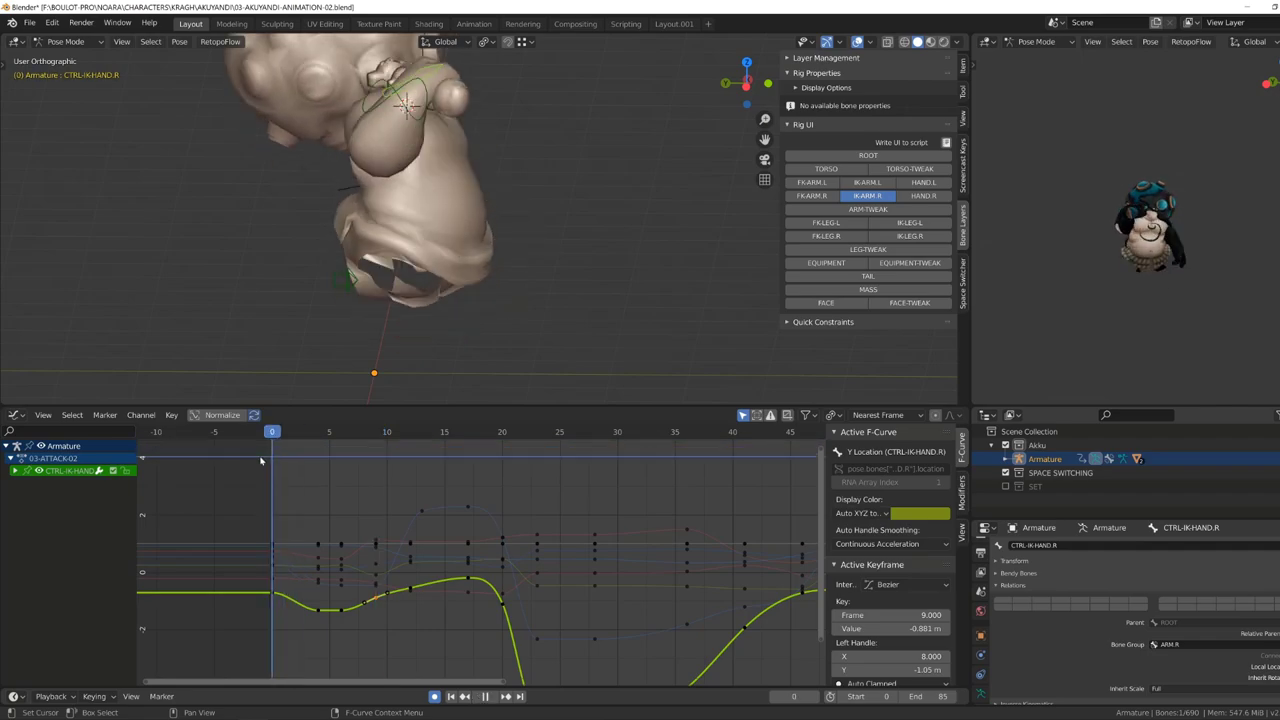
key("ctrl+KP_Add")
key("Home")
key("space")
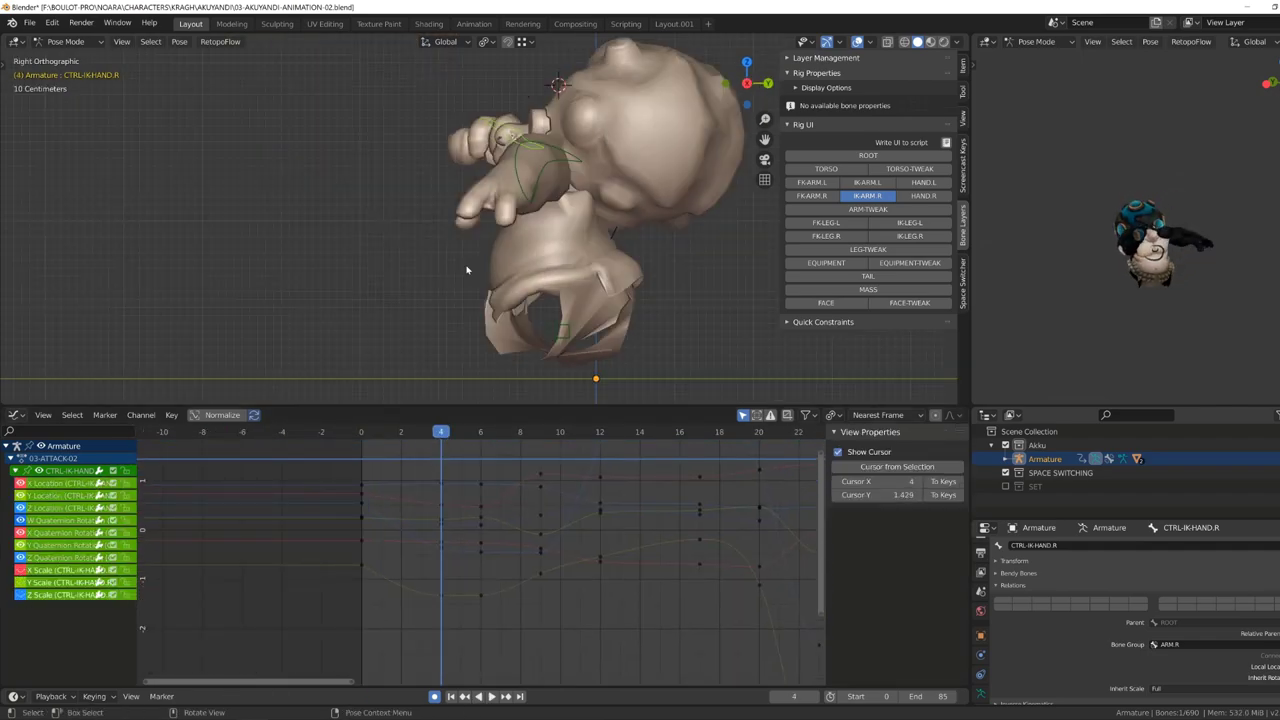
Slide the hand's Z Location key from frame 4 to frame 6.
left_click(433, 552)
key("space")
left_click_drag(434, 556, 481, 562)
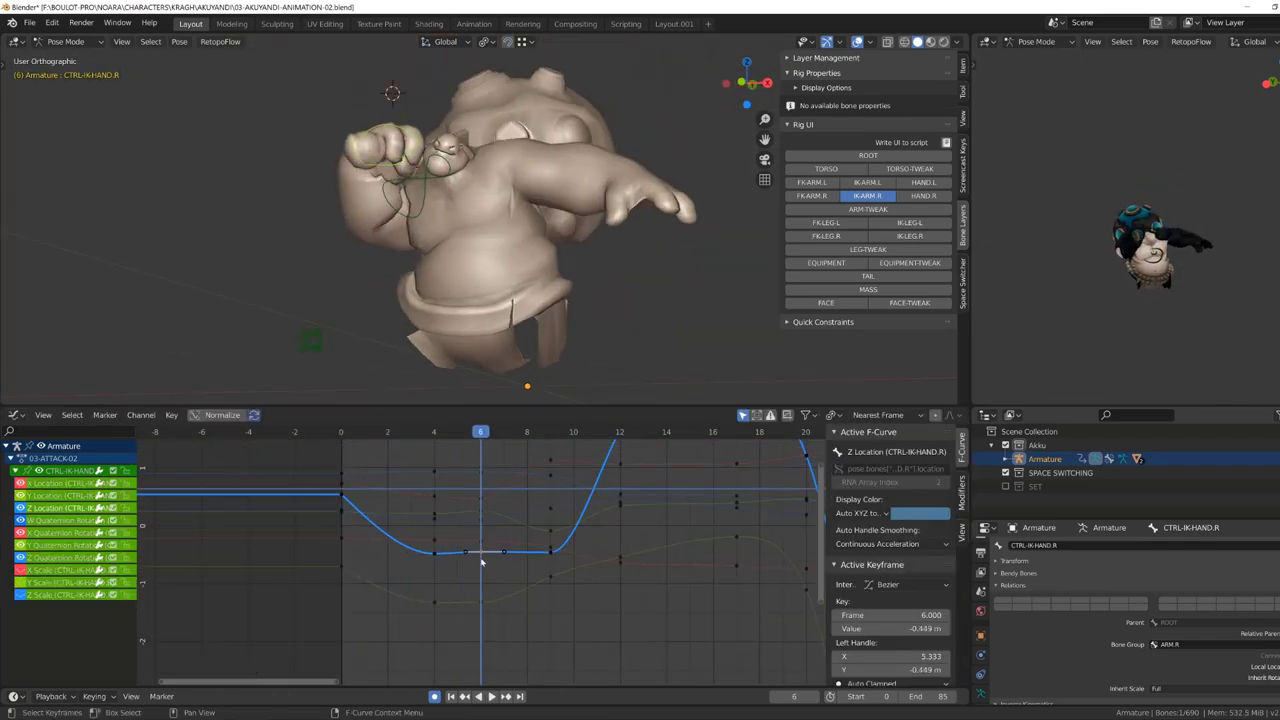
left_click(480, 642)
key("space")
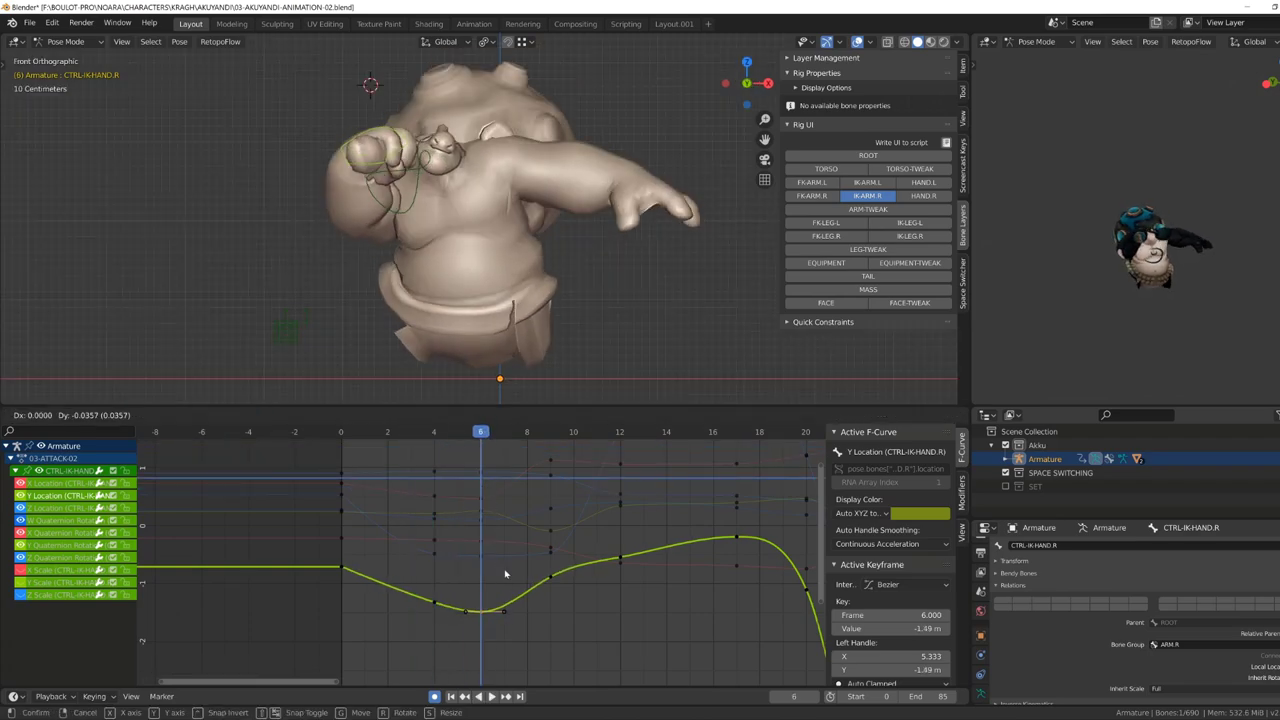
key("space")
Rotate the right hand's pose at frame 9 and key it, reviewing playback.
left_click(482, 498)
key("space")
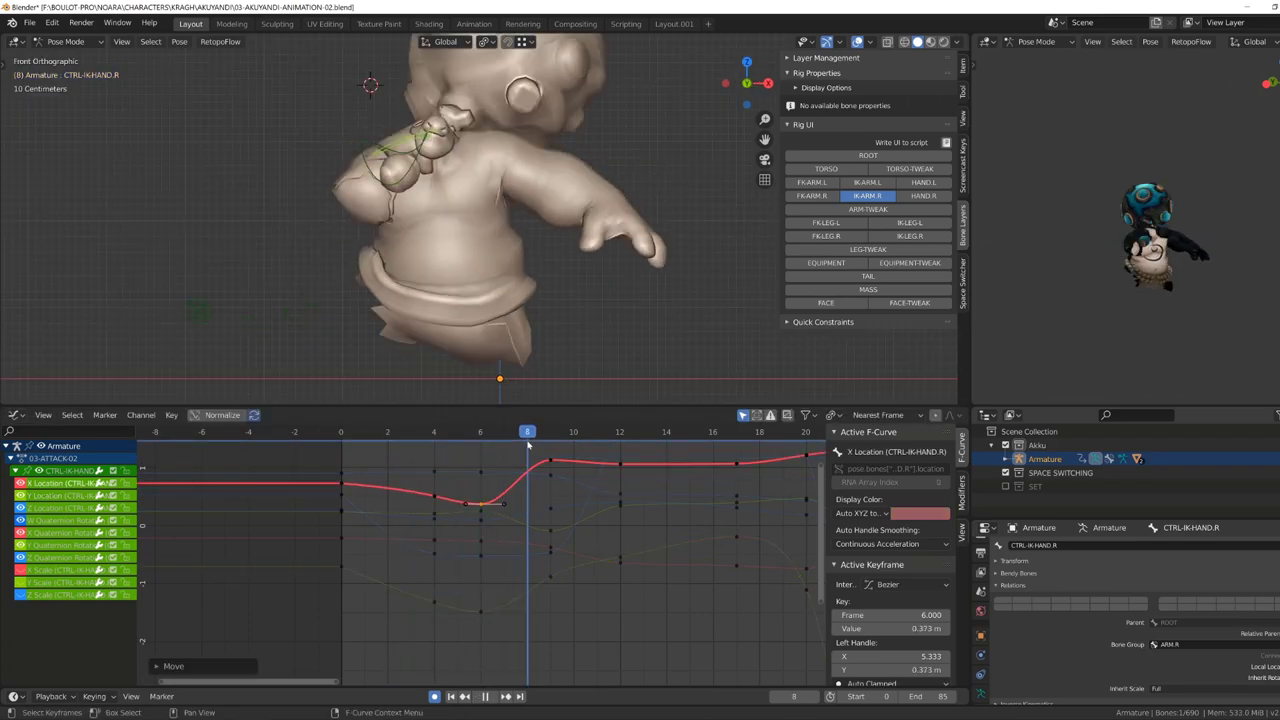
key("space")
left_click_drag(550, 549, 548, 555)
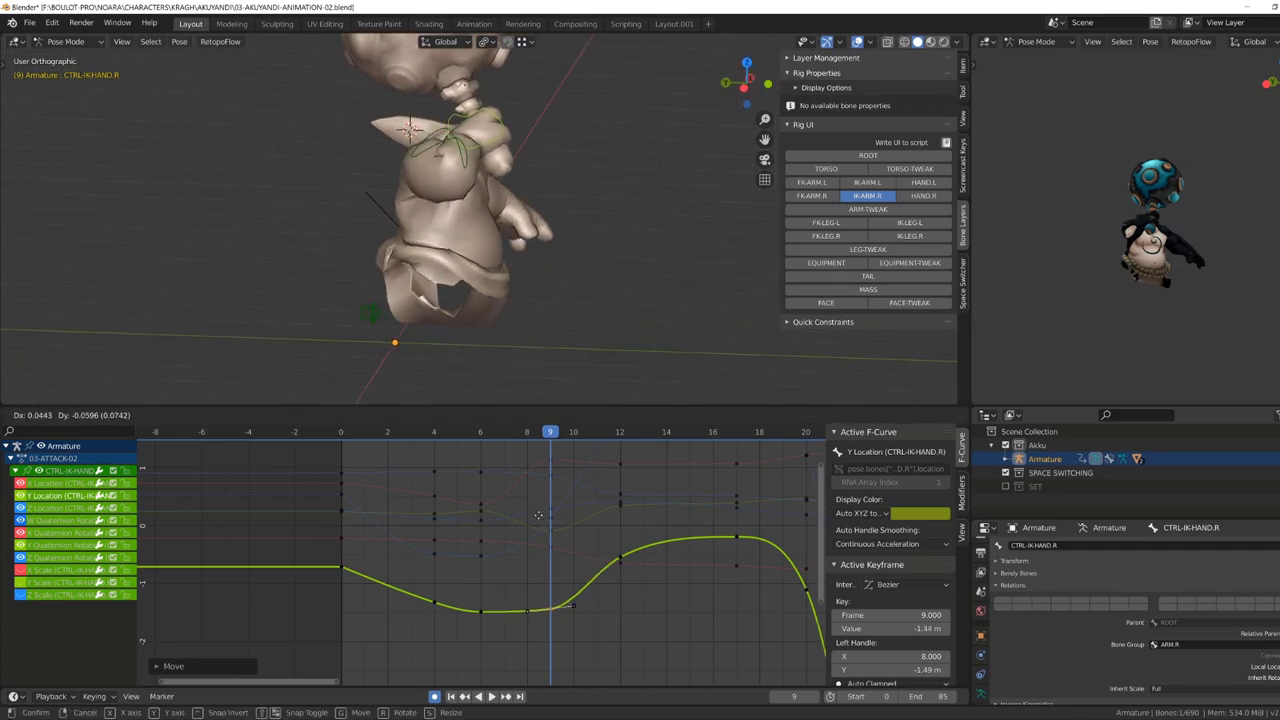
middle_click_drag(430, 240, 424, 232)
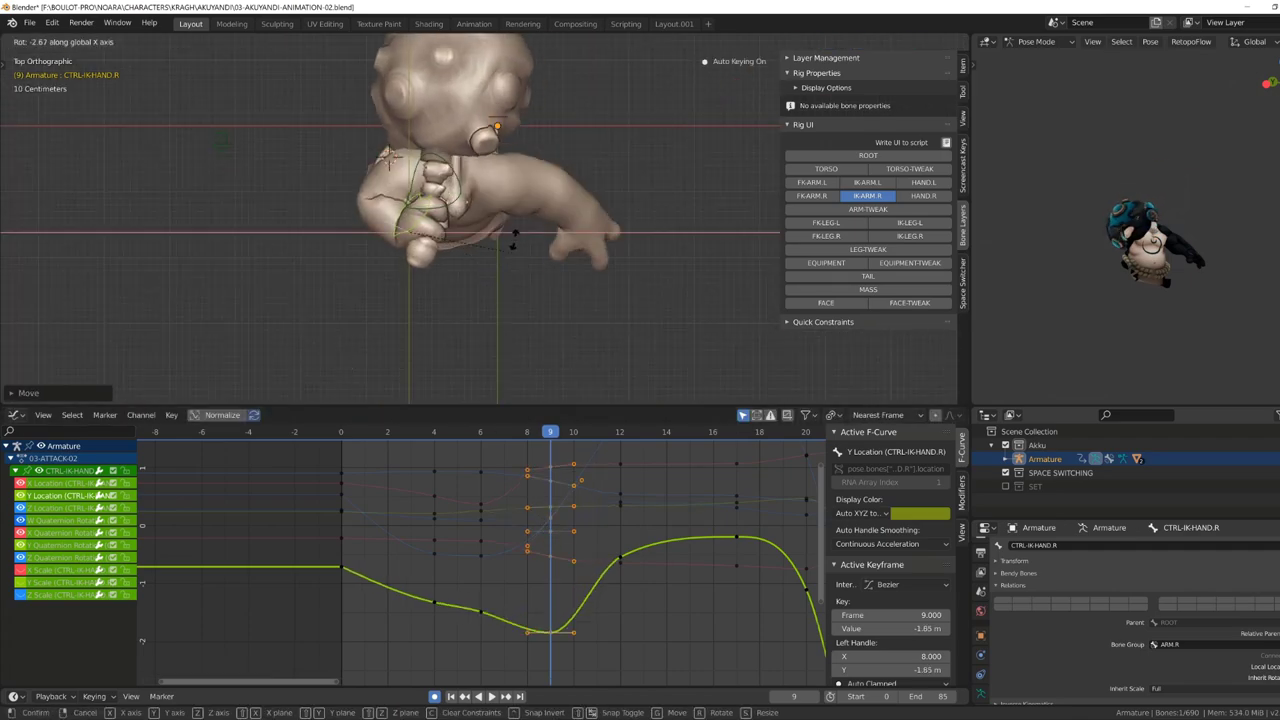
left_click(513, 240)
middle_click_drag(513, 240, 470, 200)
key("KP_1")
key("space")
left_click(387, 432)
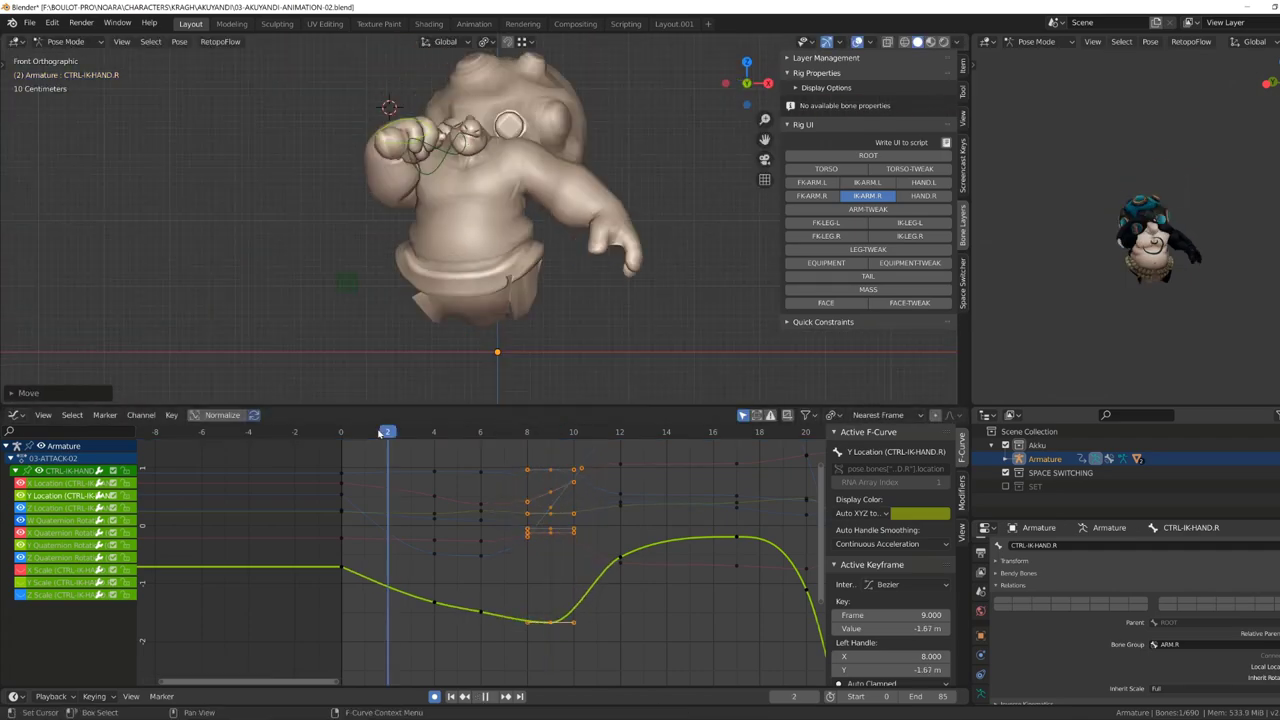
key("space")
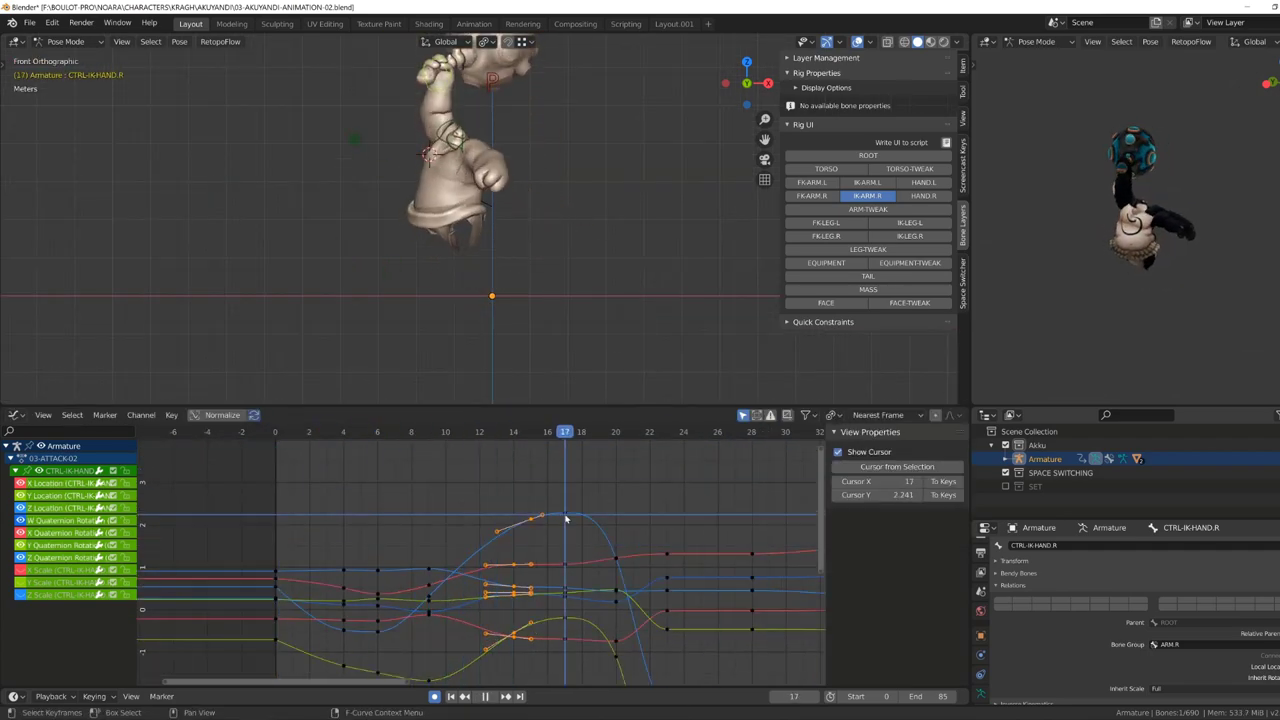
Move the Z Location curve's peak key to frame 15.
left_click_drag(565, 518, 565, 510)
left_click(530, 432)
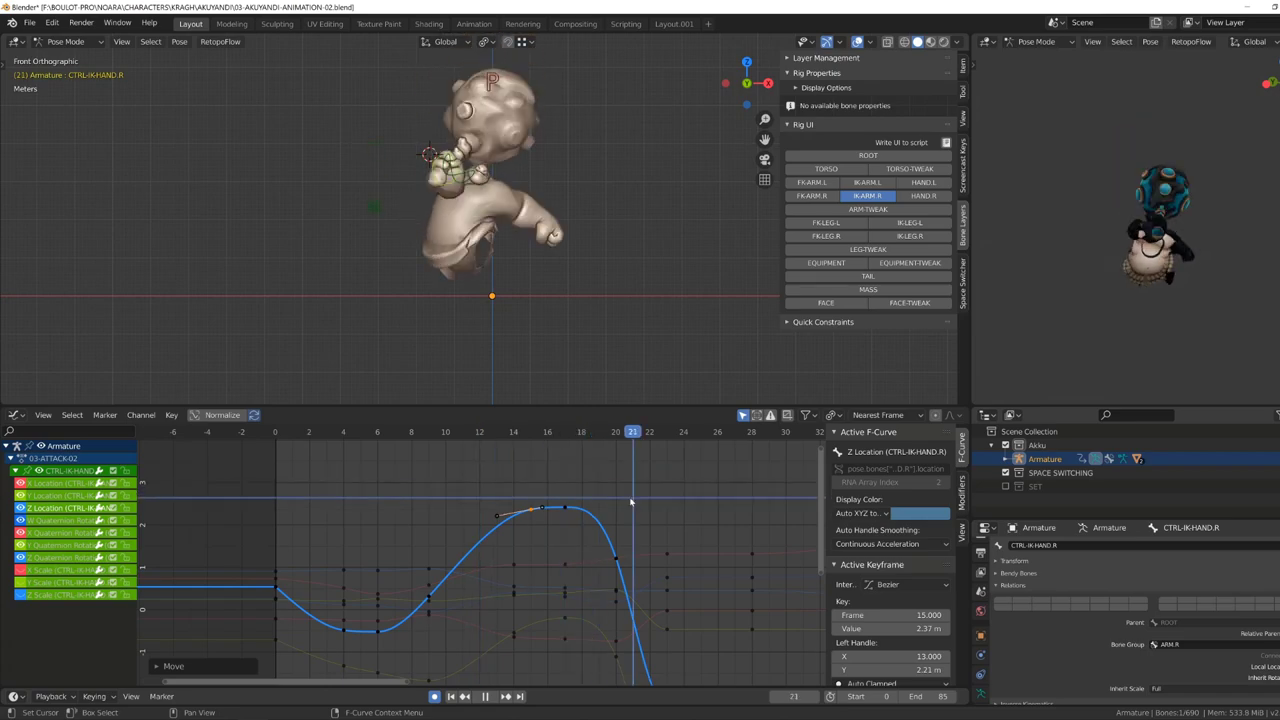
left_click(305, 434)
key("space")
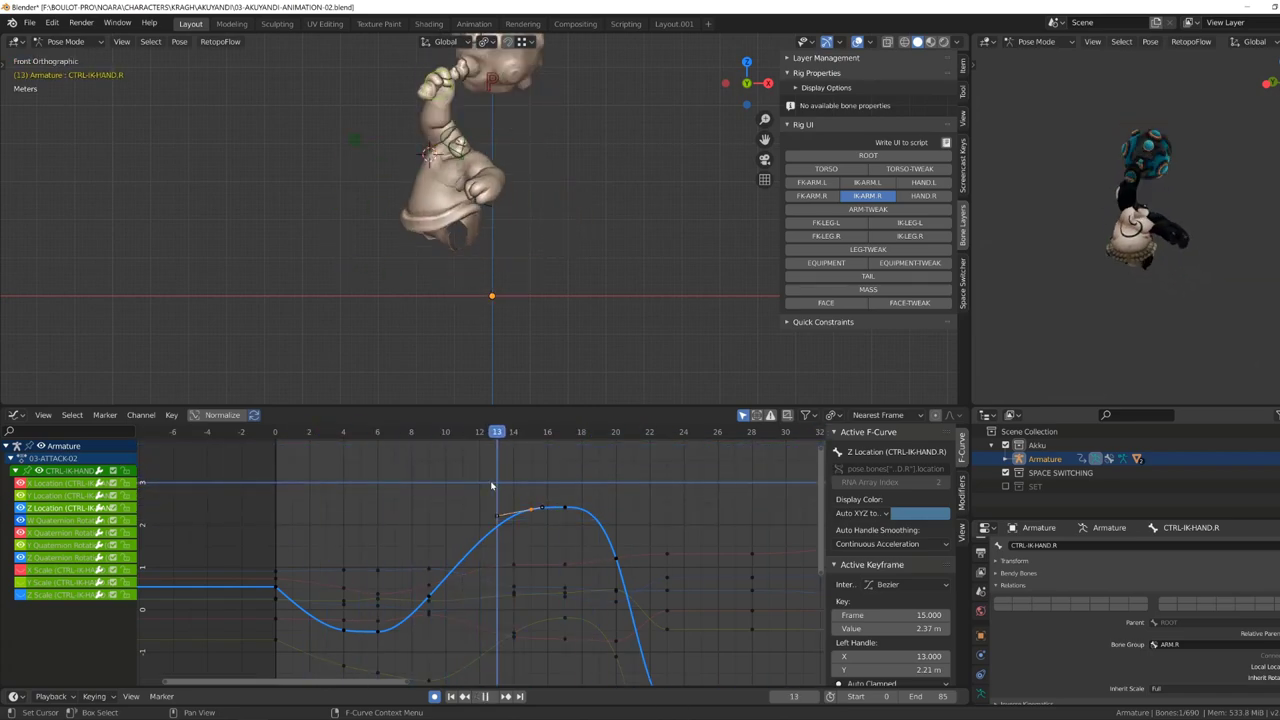
Lower the X Location keys around frames 8–11 with only that curve shown.
left_click(60, 483)
key("space")
key("g")
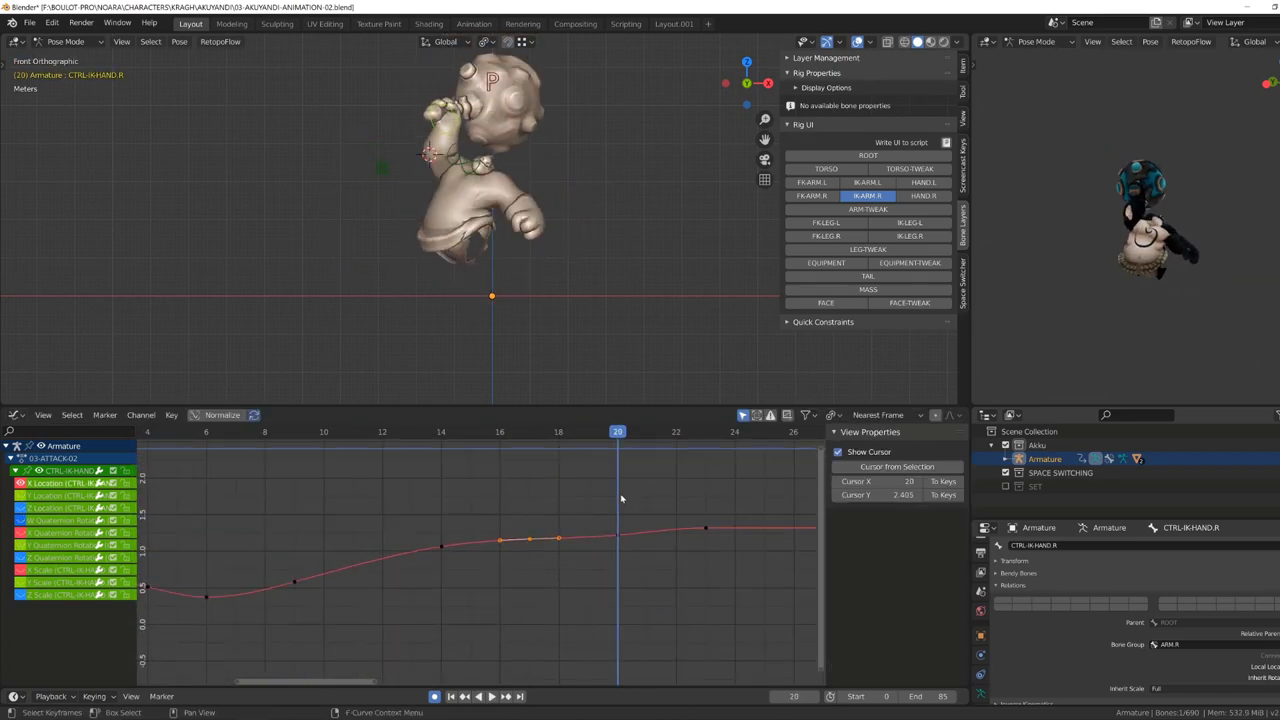
left_click_drag(252, 513, 350, 600)
key("g")
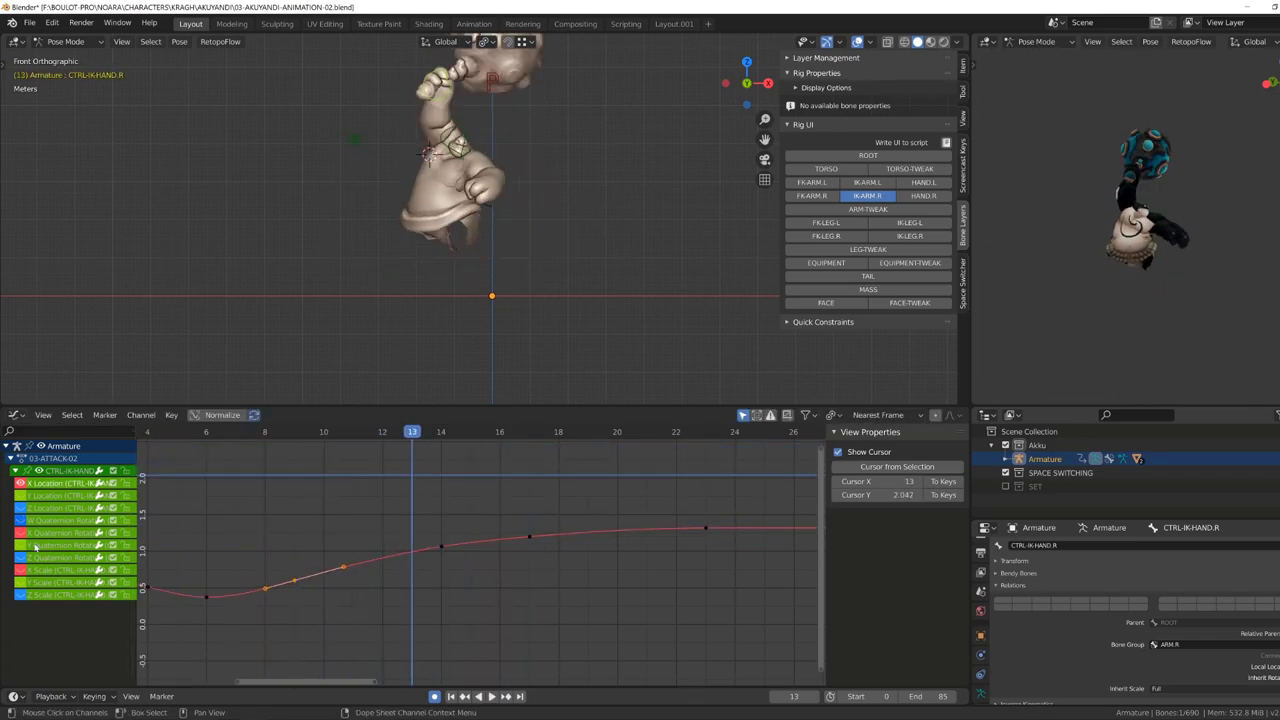
key("alt+h")
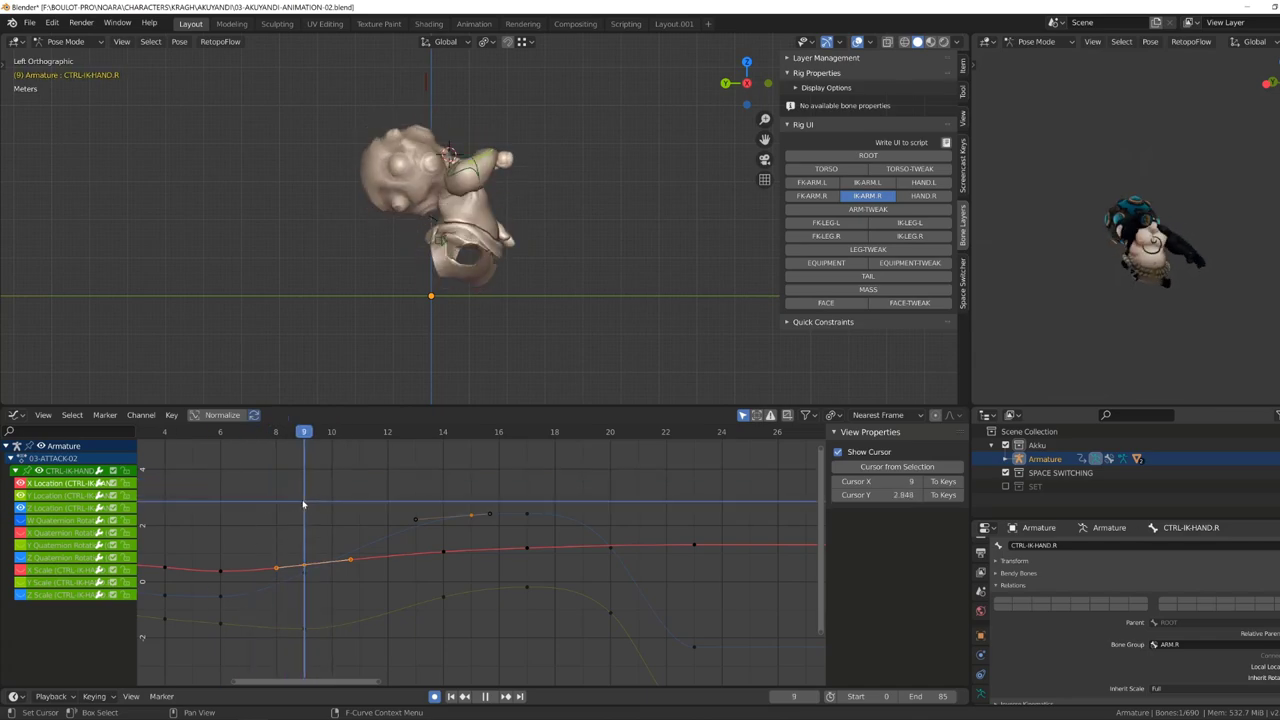
Lower the hand's Y Location keys around frames 14–18.
left_click(317, 579)
key("g")
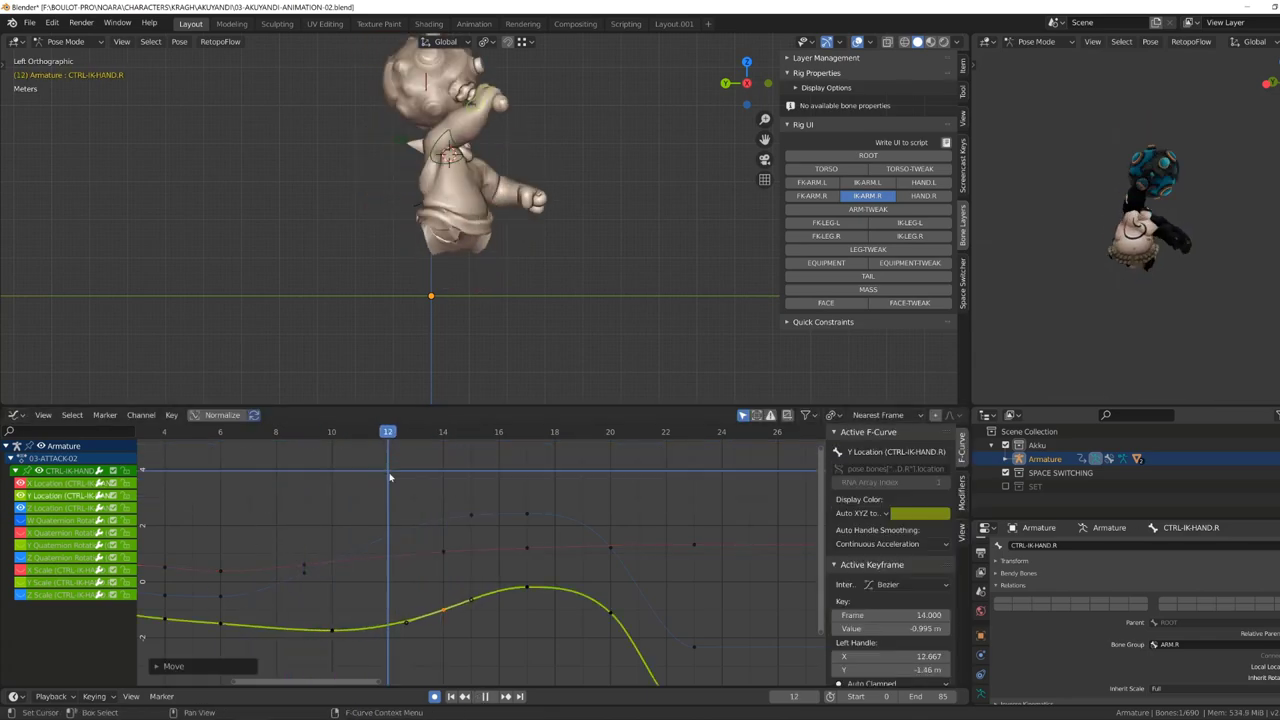
left_click_drag(488, 537, 557, 608)
key("g")
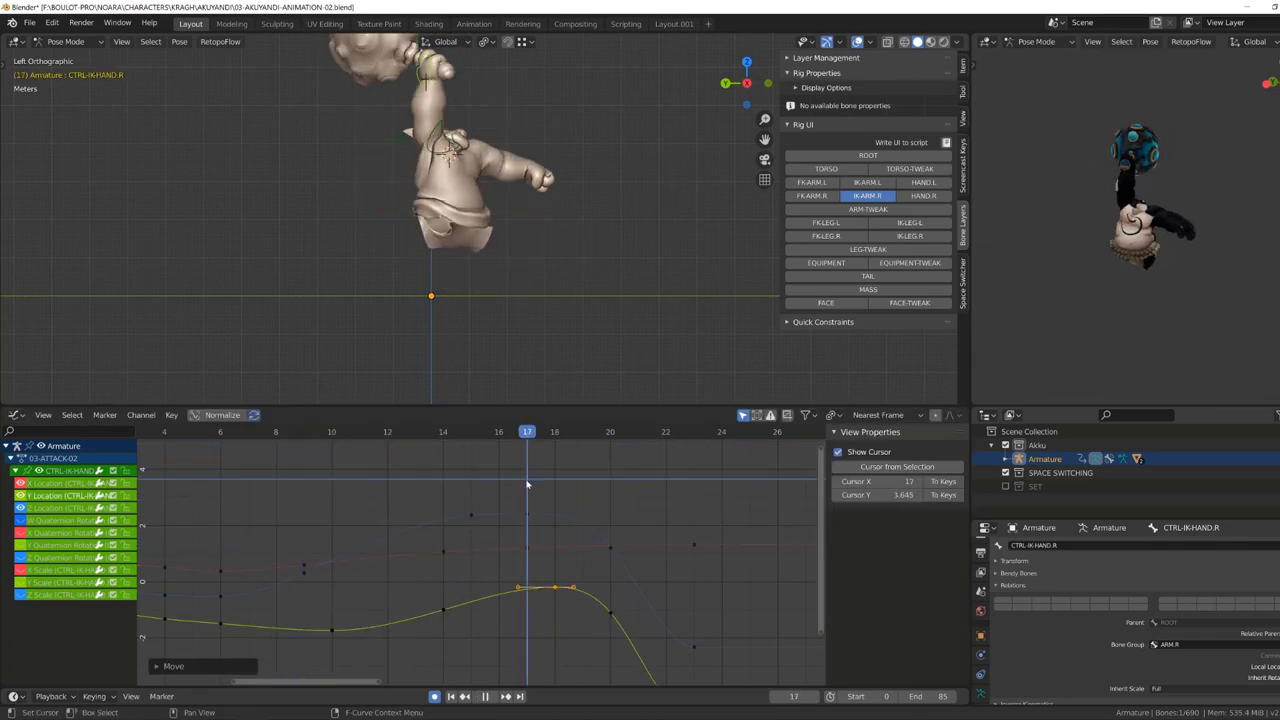
mouse_move(527, 484)
left_mouse_down()
mouse_move(557, 487)
mouse_move(443, 491)
mouse_move(643, 495)
mouse_move(610, 498)
left_mouse_up()
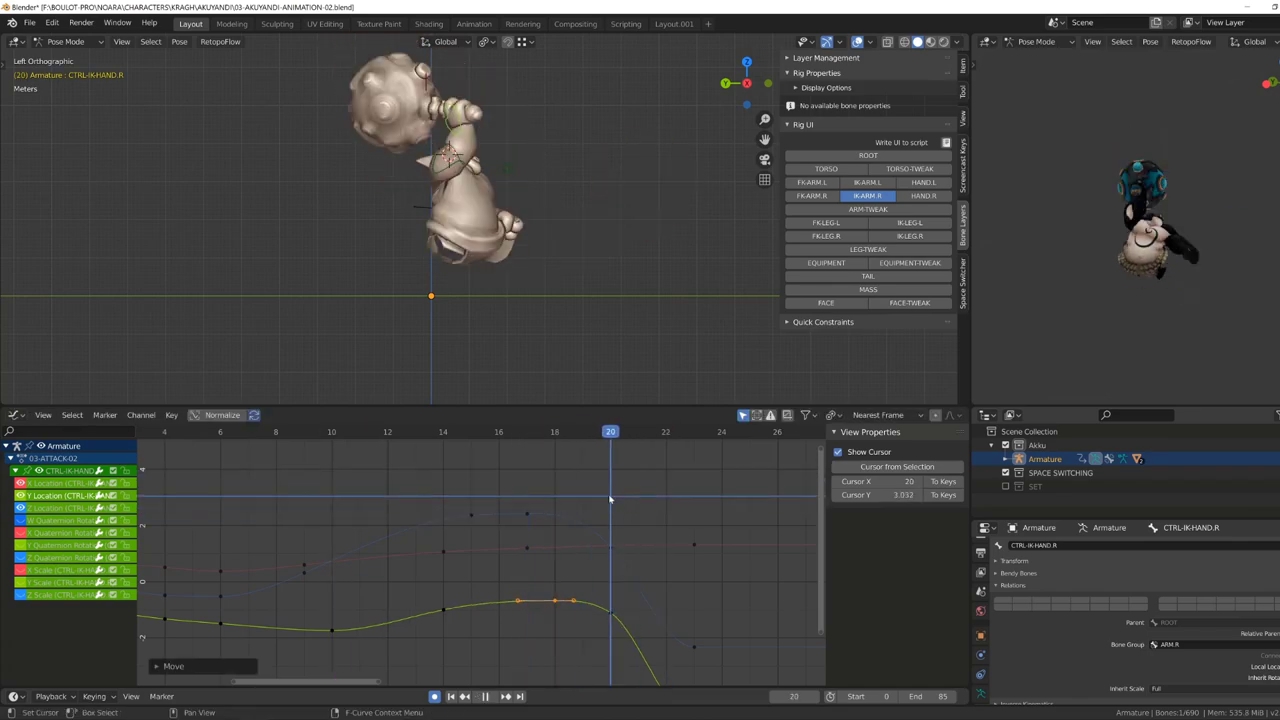
middle_click_drag(610, 498, 686, 548, "ctrl")
key("space")
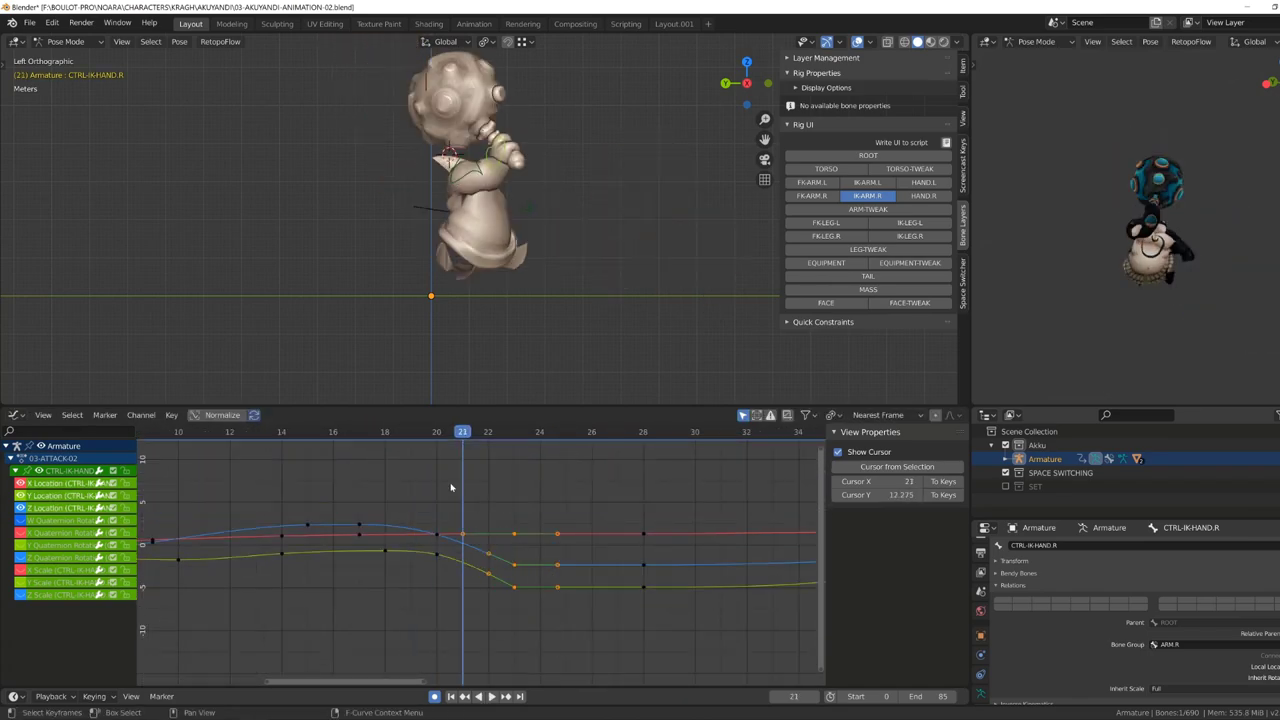
Move the Z Location key near frame 21 to 1.24 m.
left_click(460, 551)
key("g")
middle_click_drag(449, 527, 403, 527)
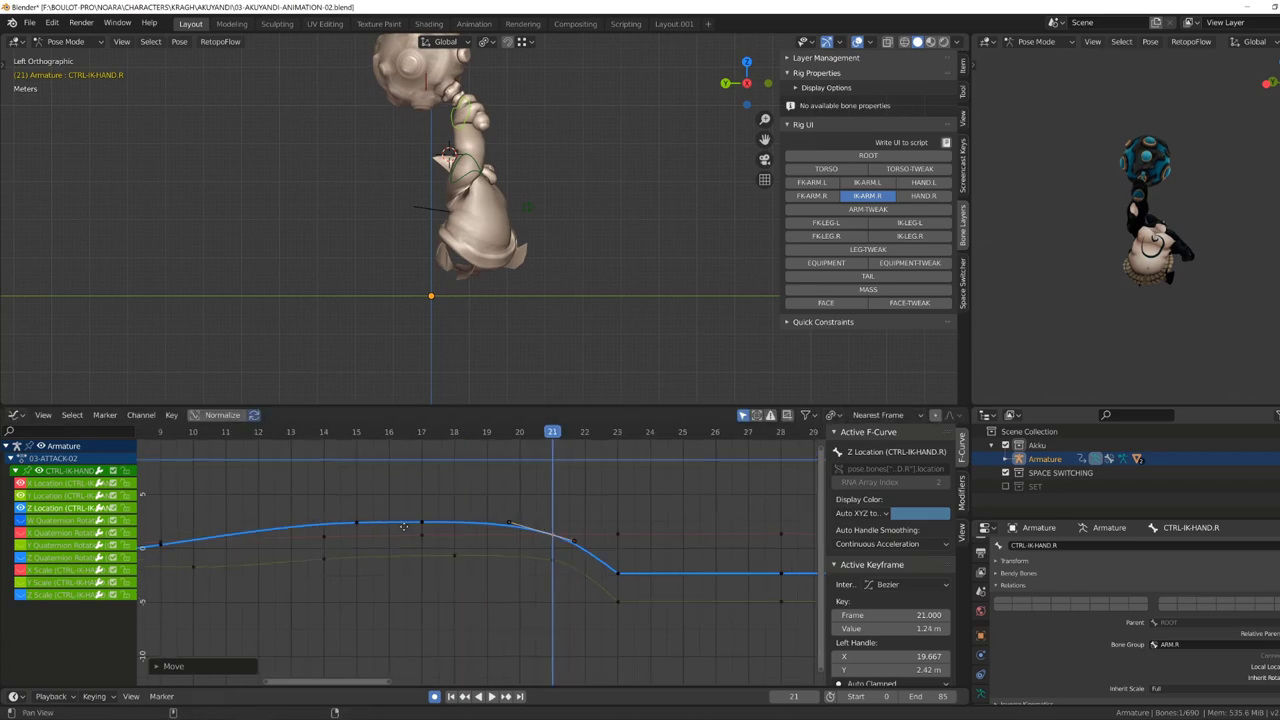
scroll(274, 455, "down", 2)
scroll(280, 490, "up", 9, "alt")
scroll(285, 515, "up", 3, "alt")
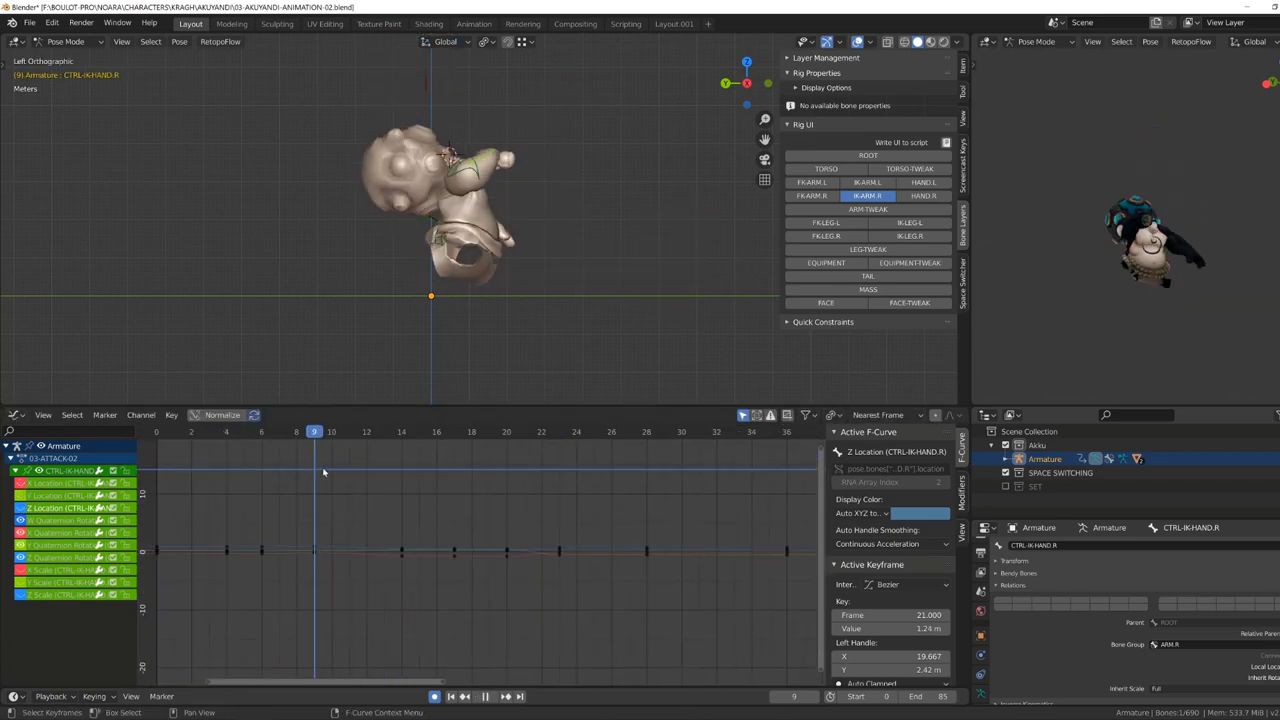
scroll(291, 538, "down", 3, "alt")
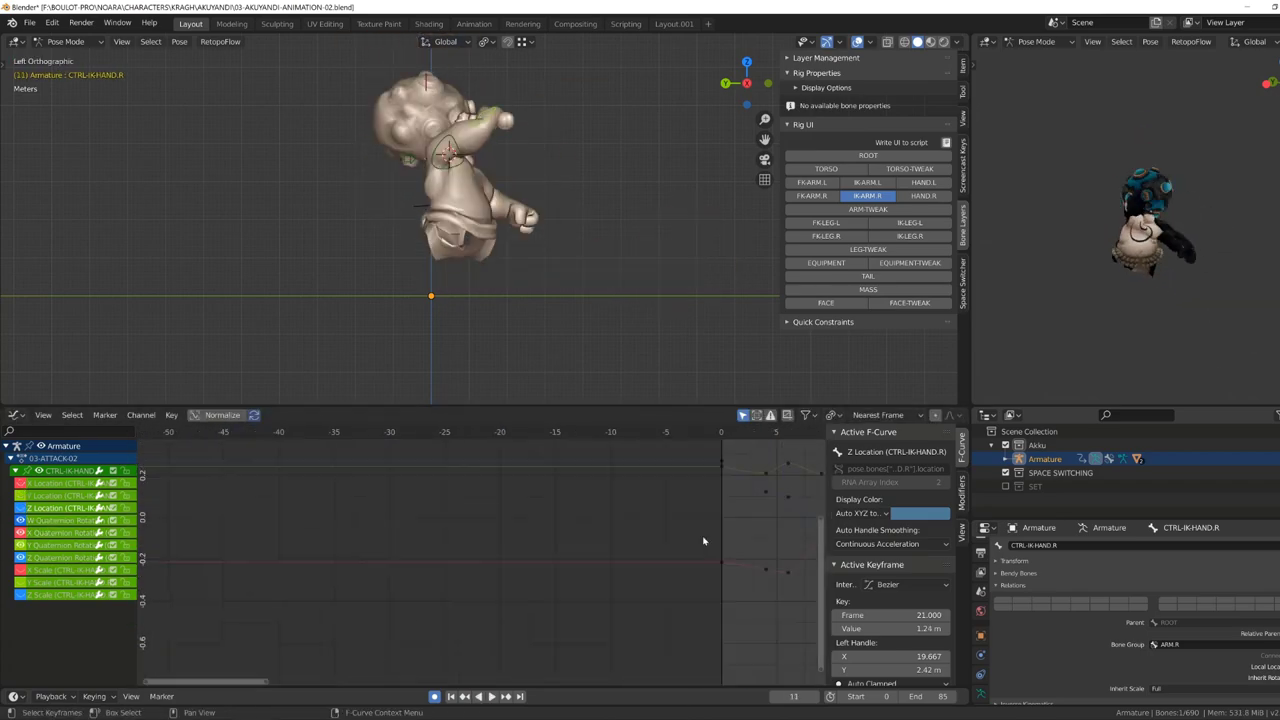
Adjust the right IK hand's Y, X and Z Quaternion keys at frames 6, 12 and 14.
key("space")
left_click(529, 487)
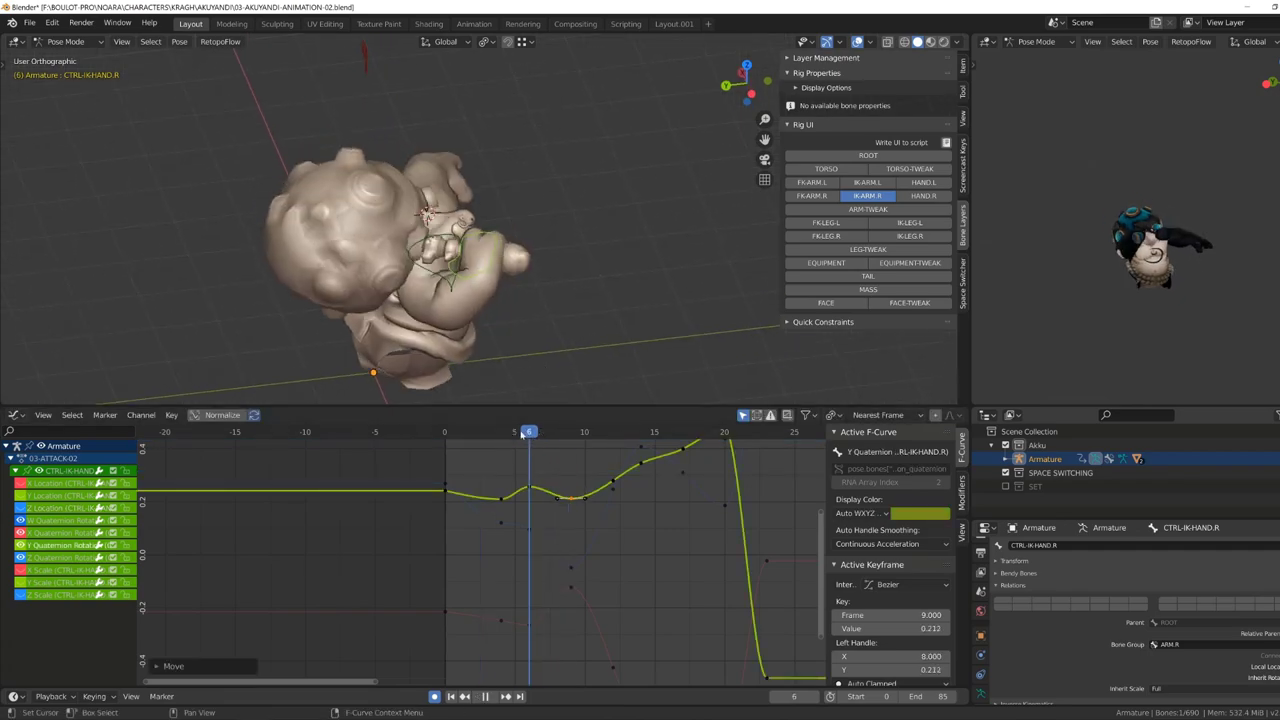
key("g")
left_click(529, 624)
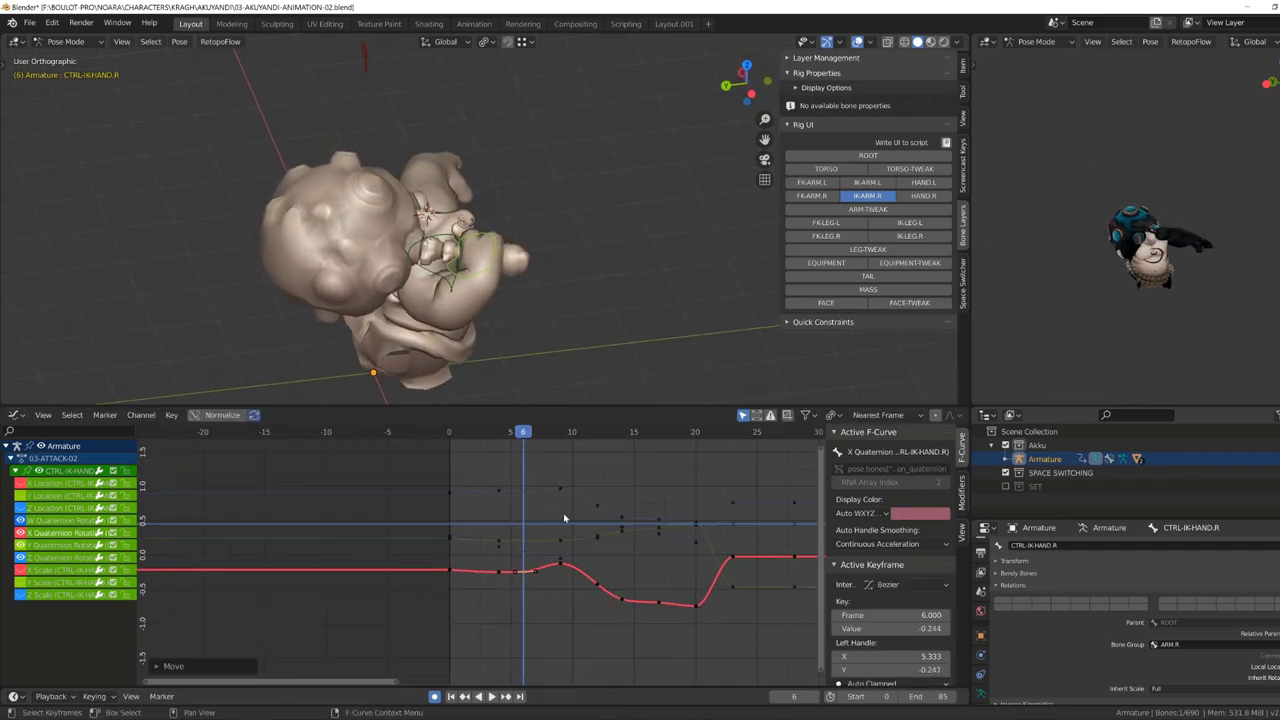
scroll(563, 518, "up", 2)
left_click(516, 630)
key("g")
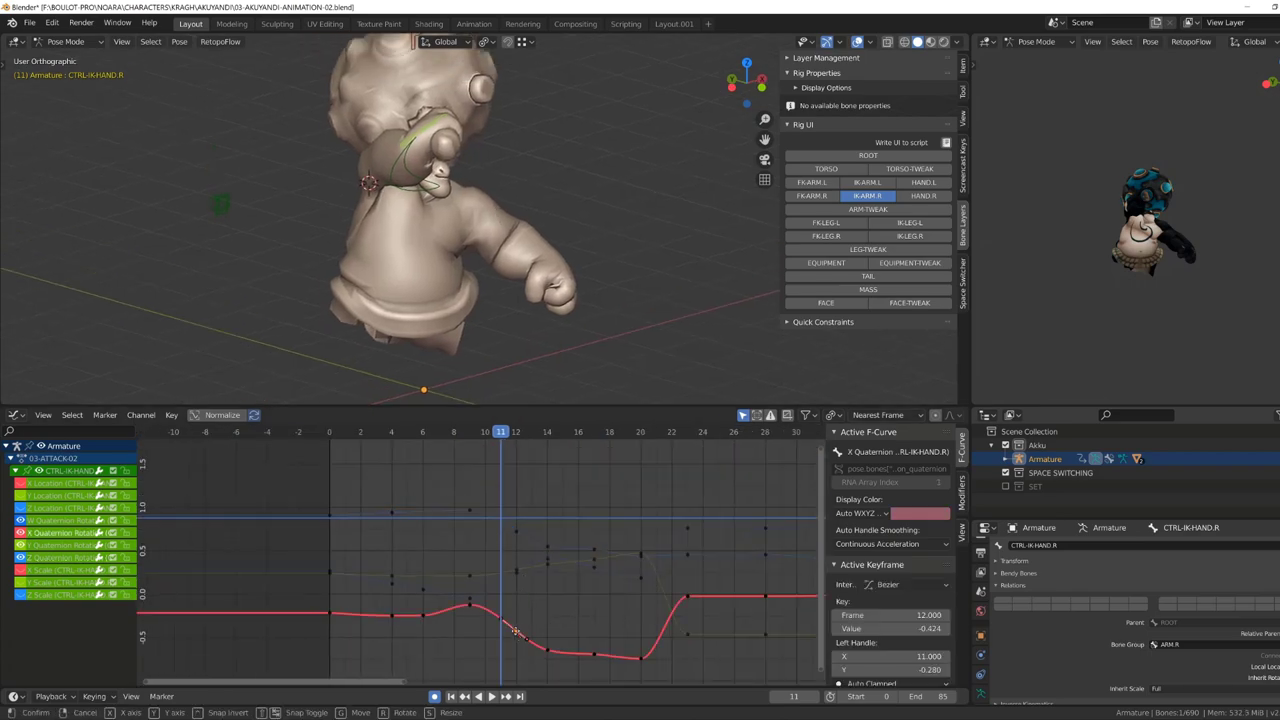
left_click(514, 586)
left_click(549, 533)
key("g")
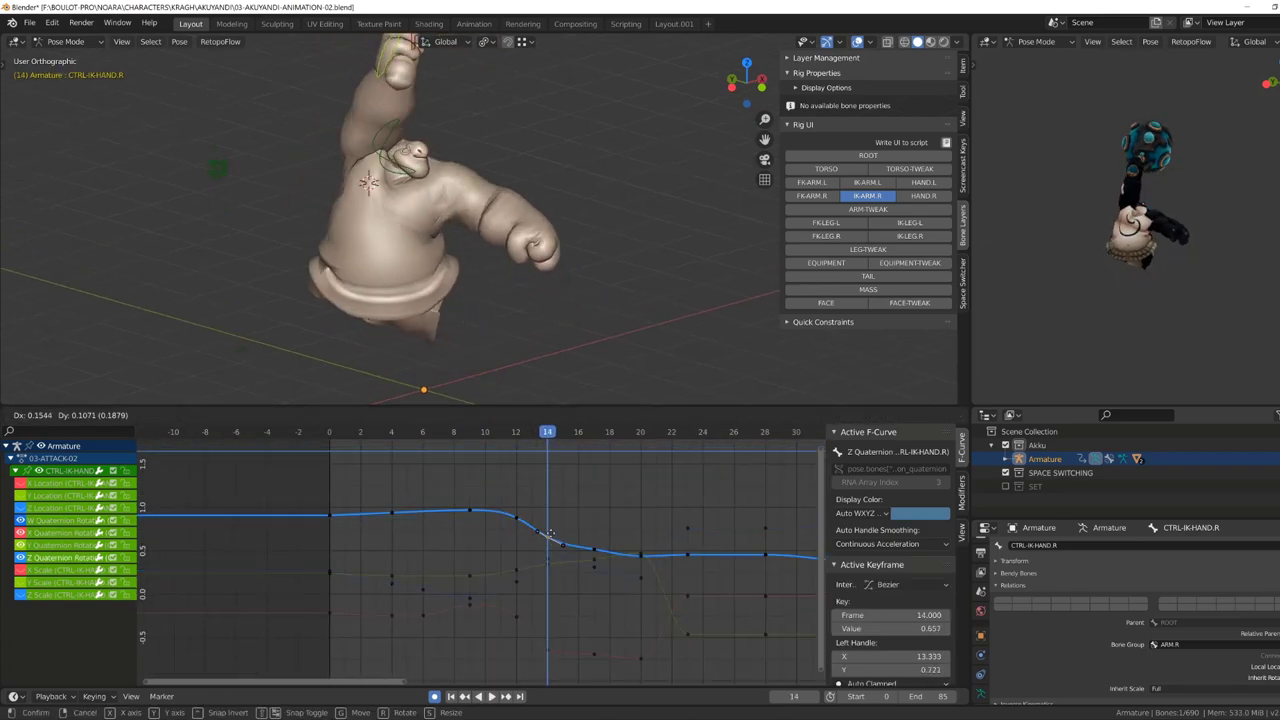
Reshape the X, Z and W Quaternion keys at frames 12 and 14, checking left and front views.
middle_click_drag(457, 342, 306, 286, "alt")
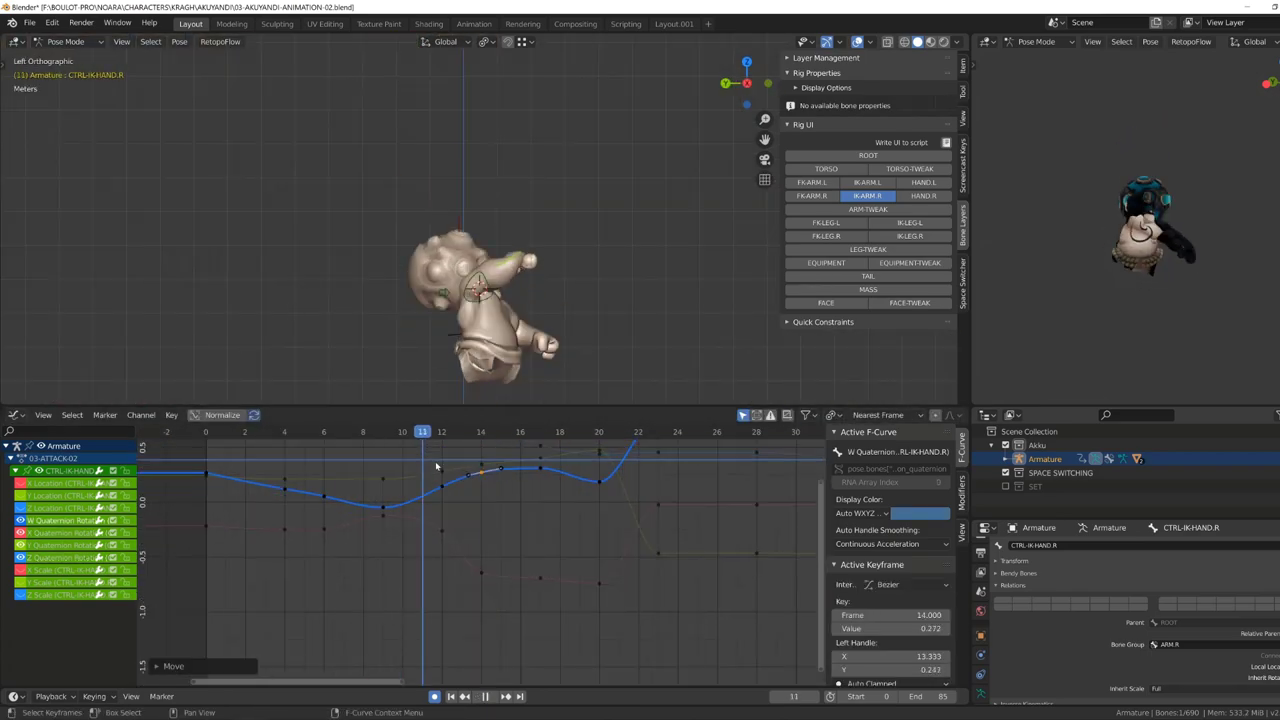
left_click(440, 532)
left_click(441, 490)
key("g")
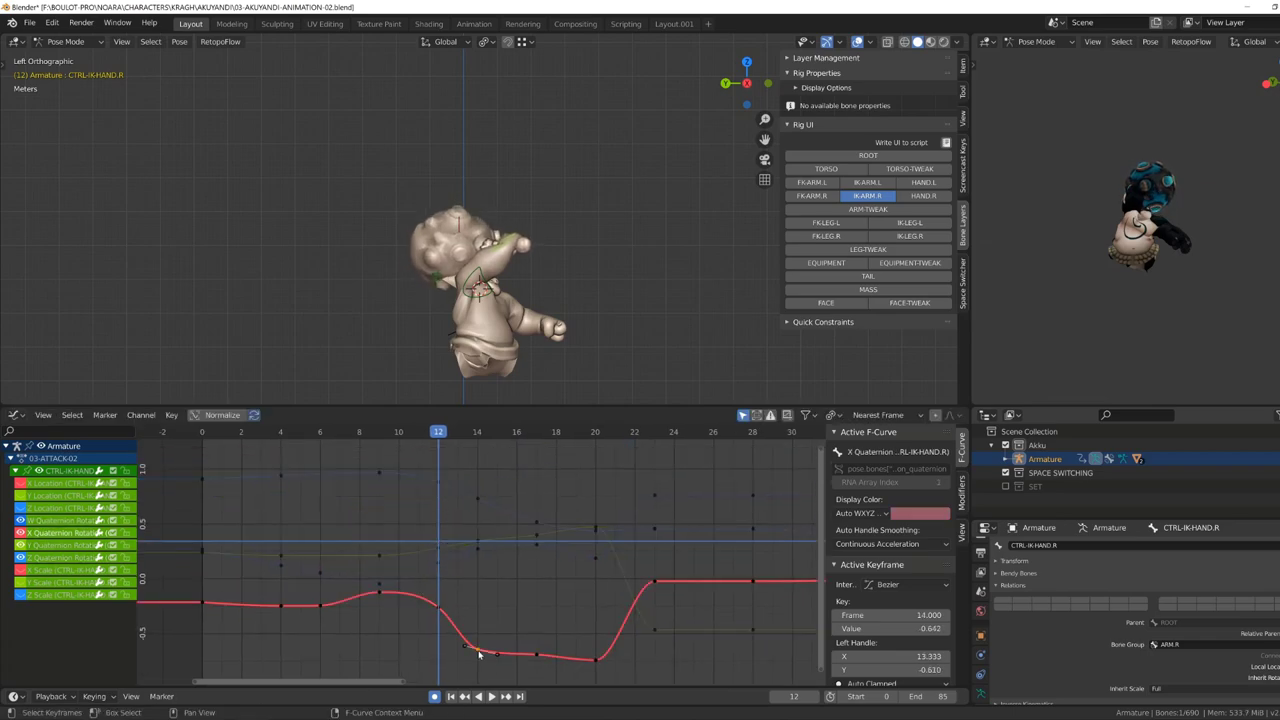
left_click_drag(438, 431, 477, 431)
left_click(478, 487)
key("g")
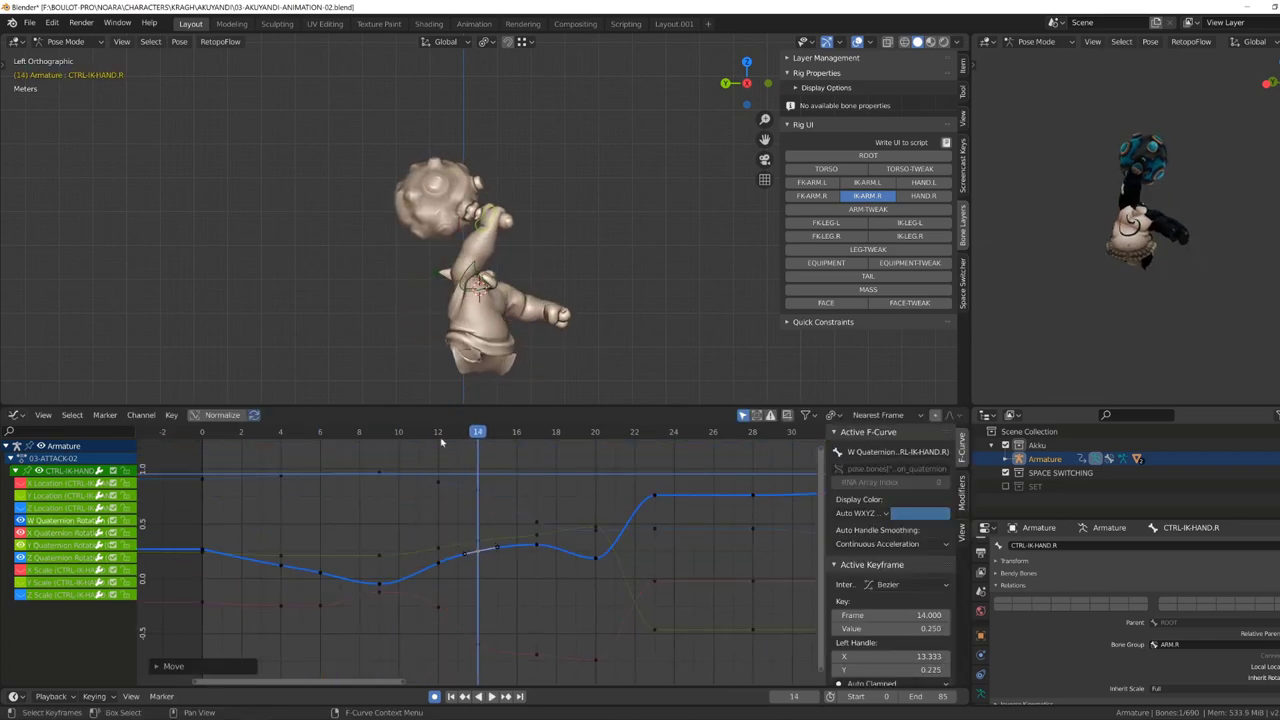
left_click(441, 607)
left_click(474, 637)
key("g")
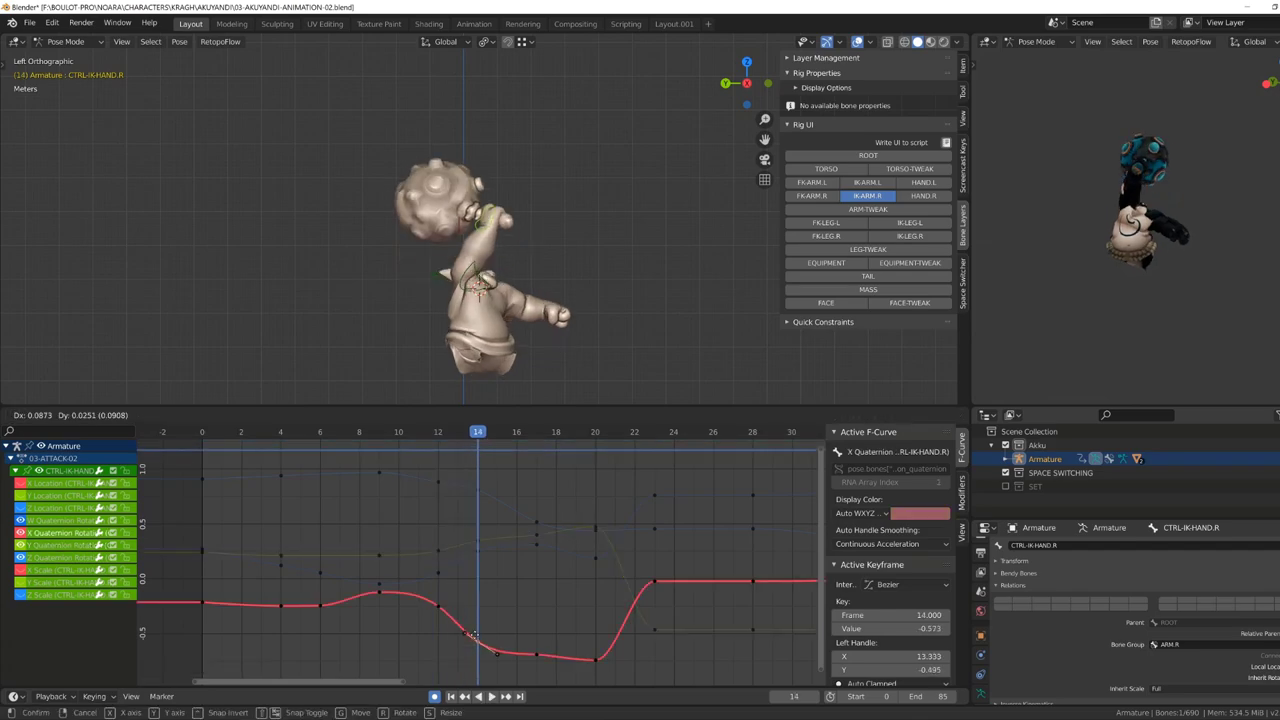
key("KP_1")
left_click(478, 552)
key("g")
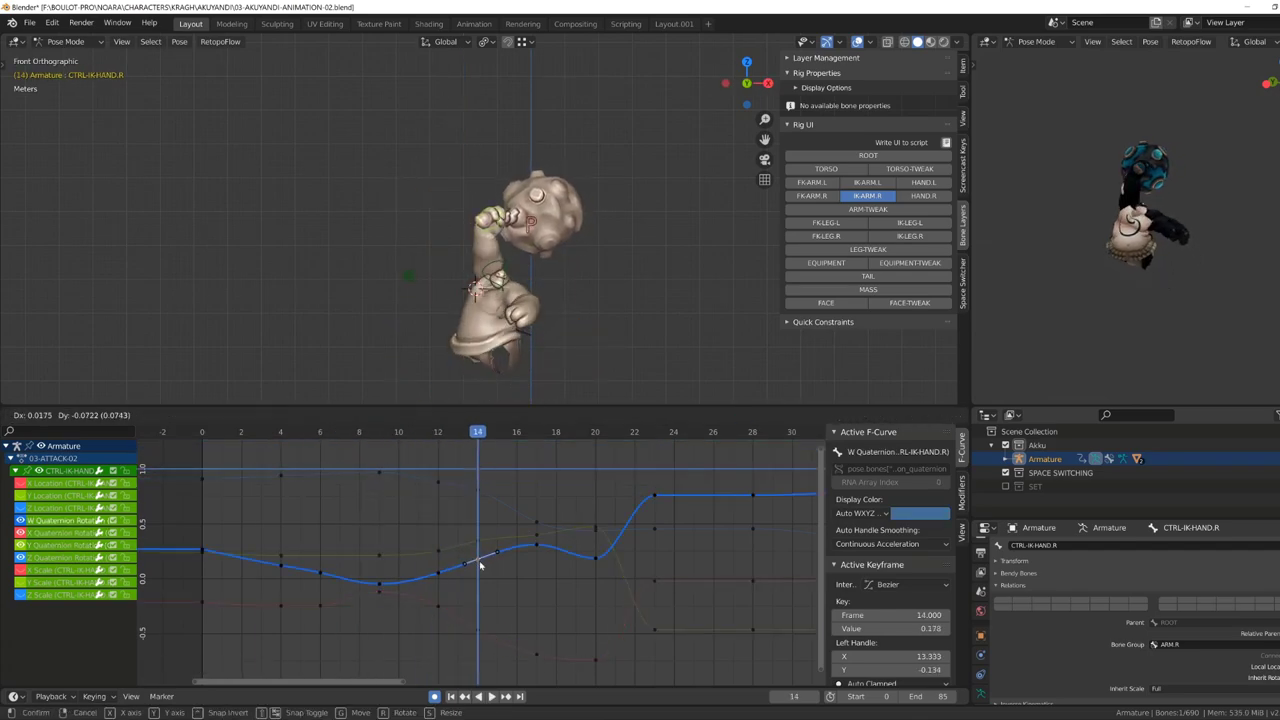
left_click(437, 607)
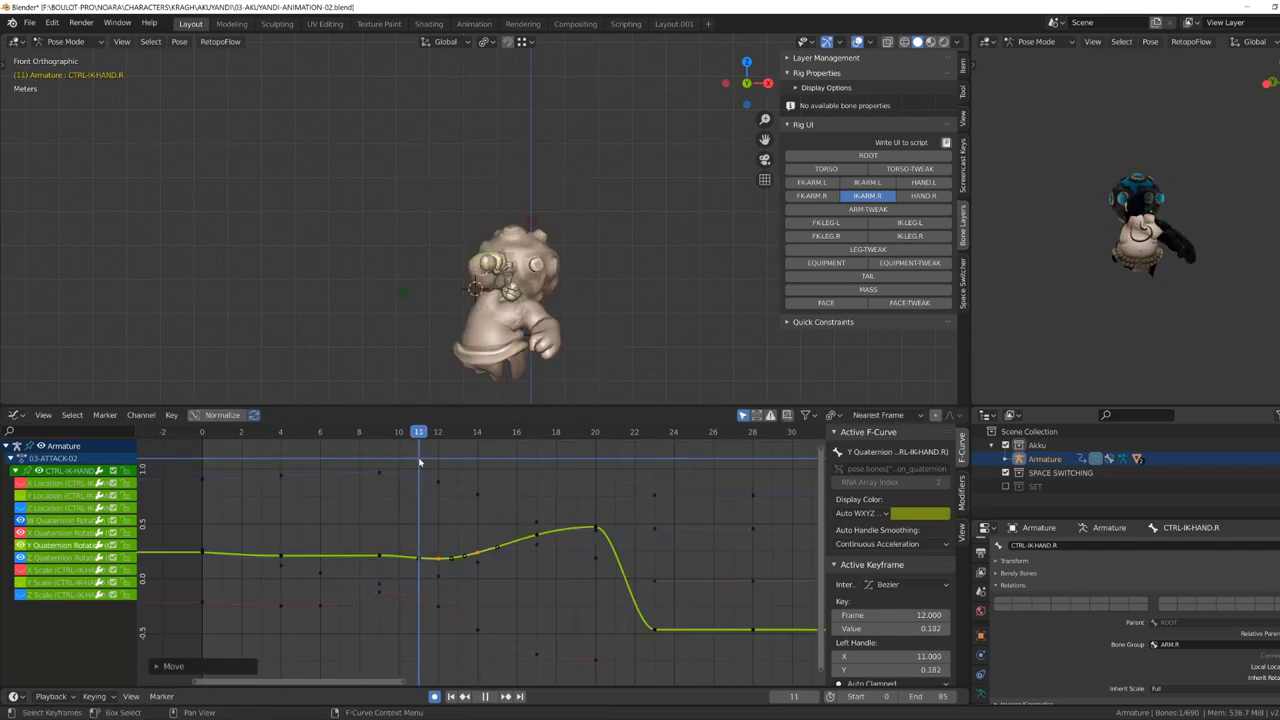
Change the handle type of the keys near frame 23 and select the X Quaternion keys at frames 19–21.
key("space")
left_click(540, 554)
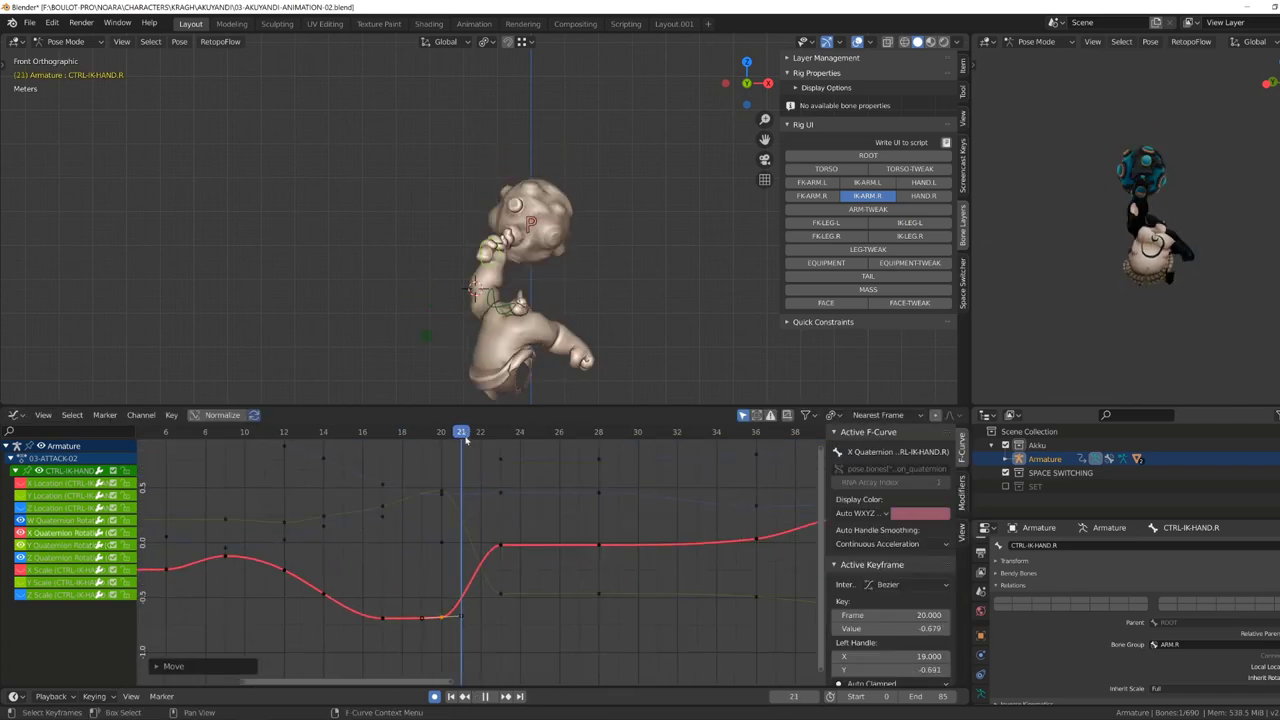
key("KP_3")
key("v")
left_click(557, 654)
key("space")
scroll(494, 453, "up", 1)
mouse_move(440, 632)
left_mouse_down()
mouse_move(519, 667)
mouse_move(516, 549)
left_mouse_up()
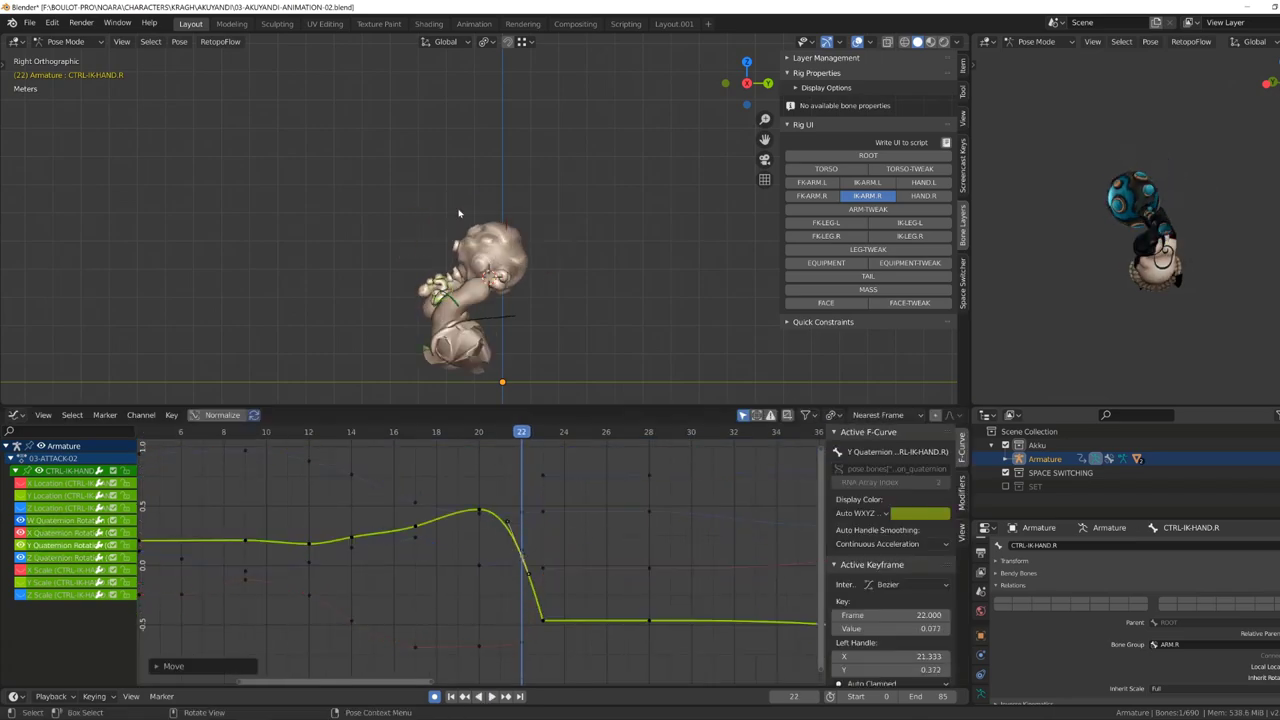
key("KP_1")
key("Right")
key("ctrl+KP_3")
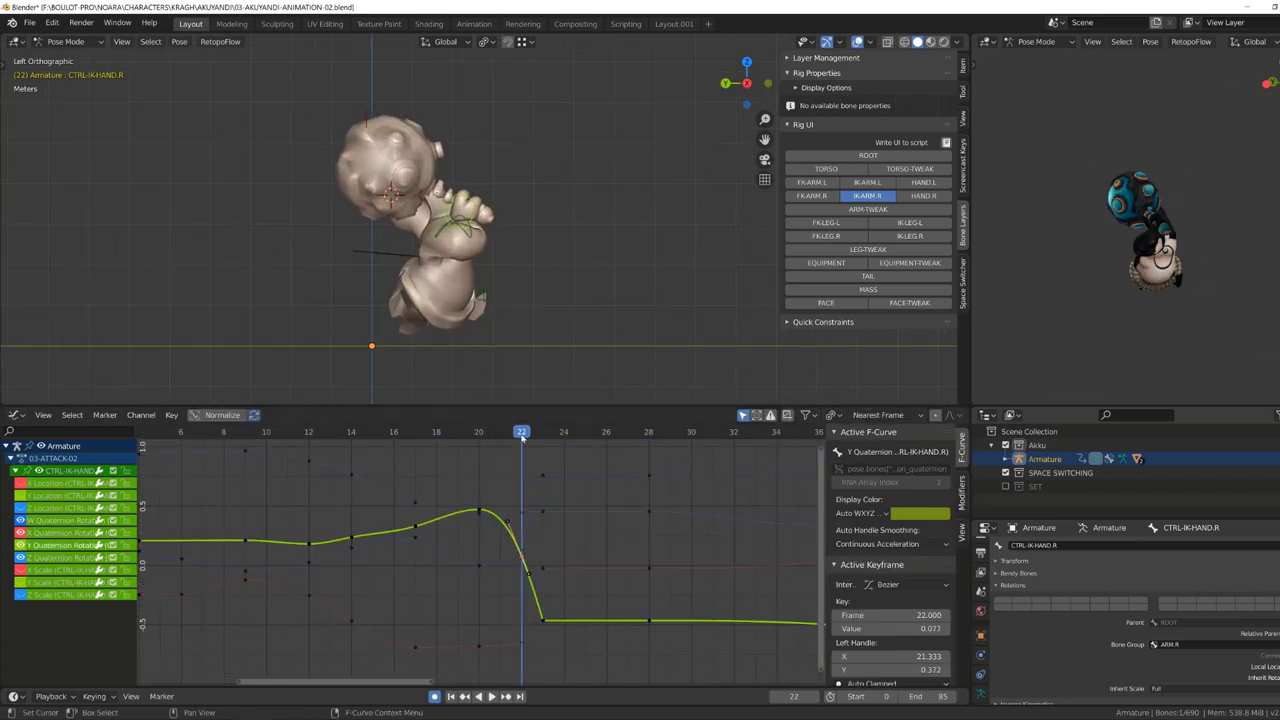
Move the Z Location key at frame 22 and play back the hand motion.
middle_click_drag(569, 582, 520, 560)
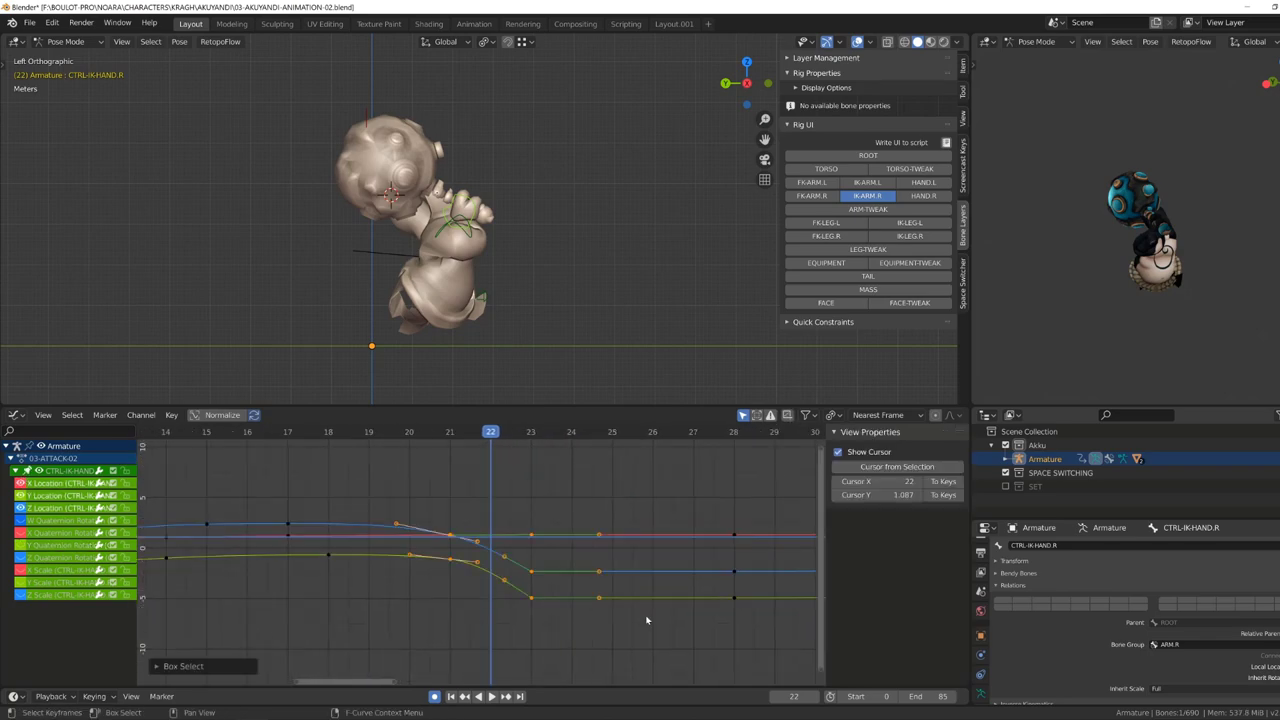
left_click(493, 541)
key("g")
left_click(490, 505)
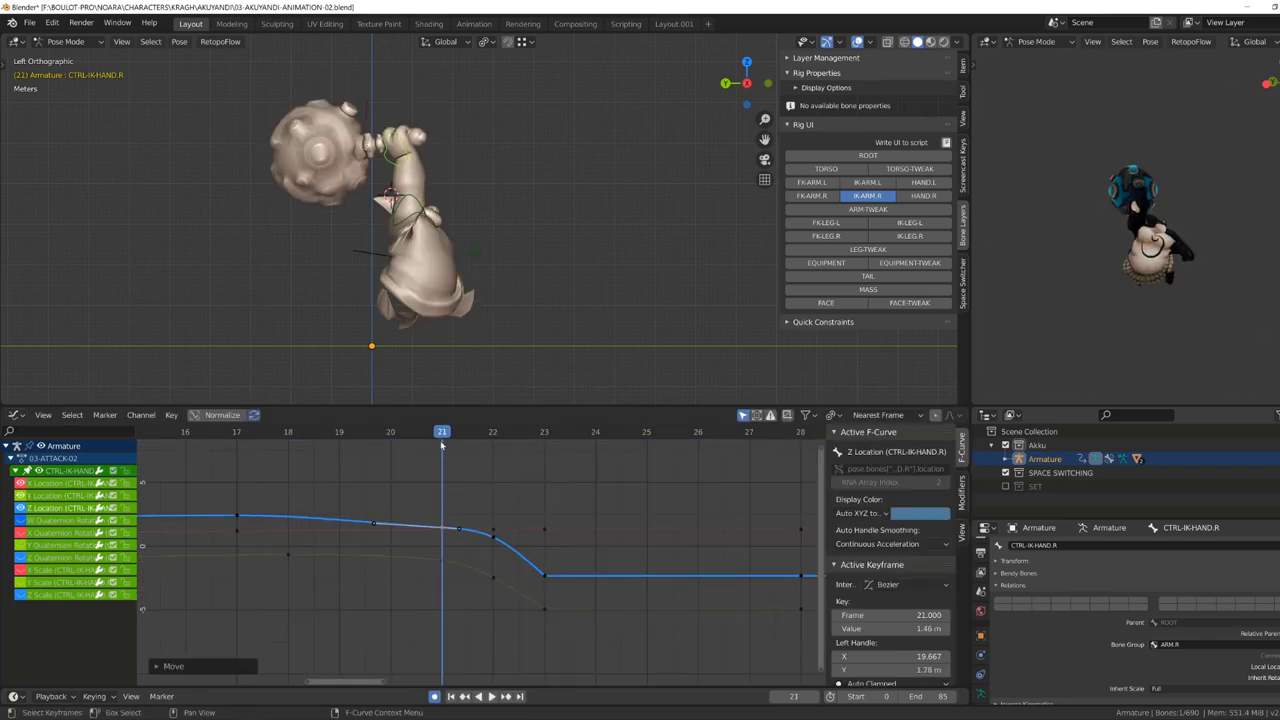
key("KP_1")
left_click(486, 528)
key("space")
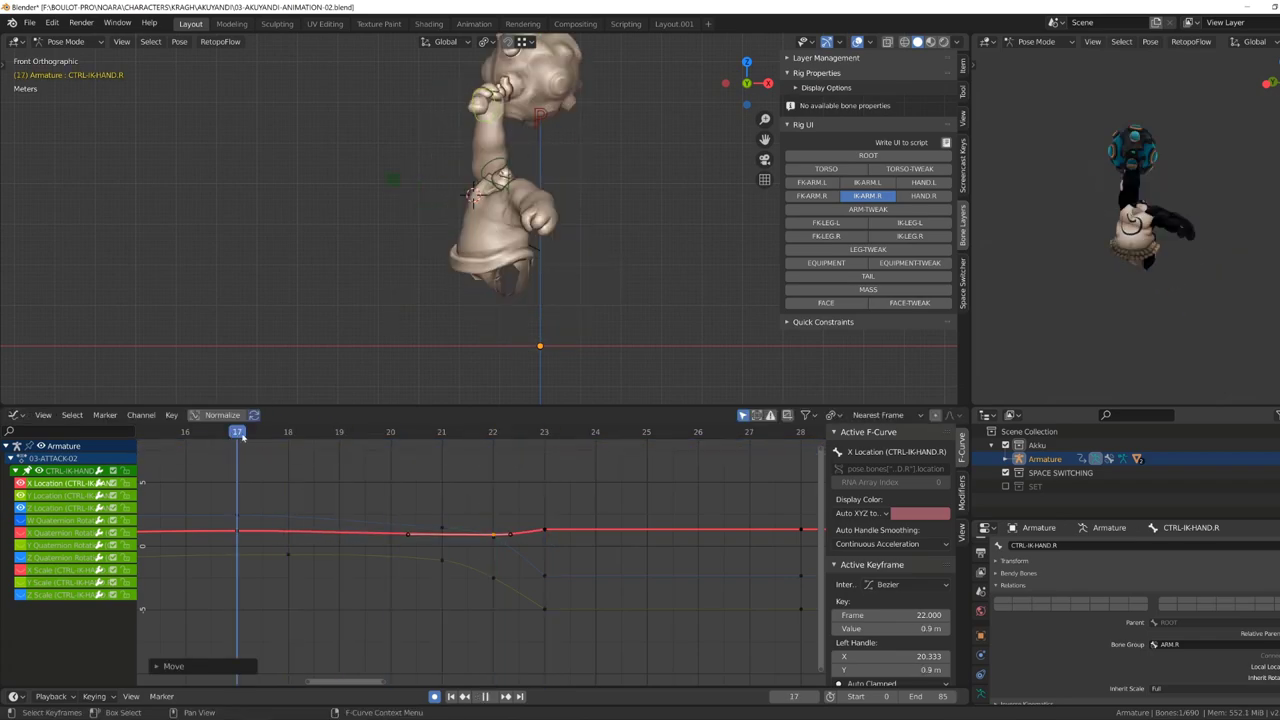
key("Home")
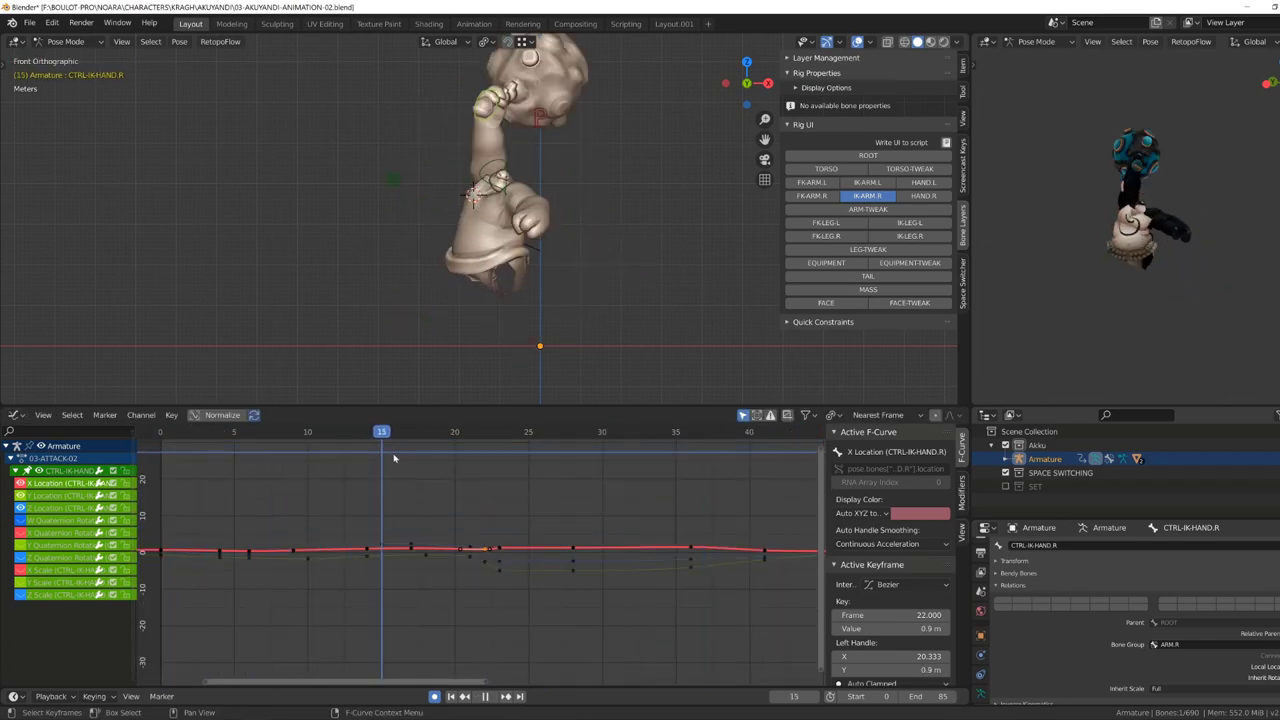
key("space")
key("KP_3")
key("space")
Select the keys around frame 33, try shifting them in time, then replay the animation.
left_click(343, 450)
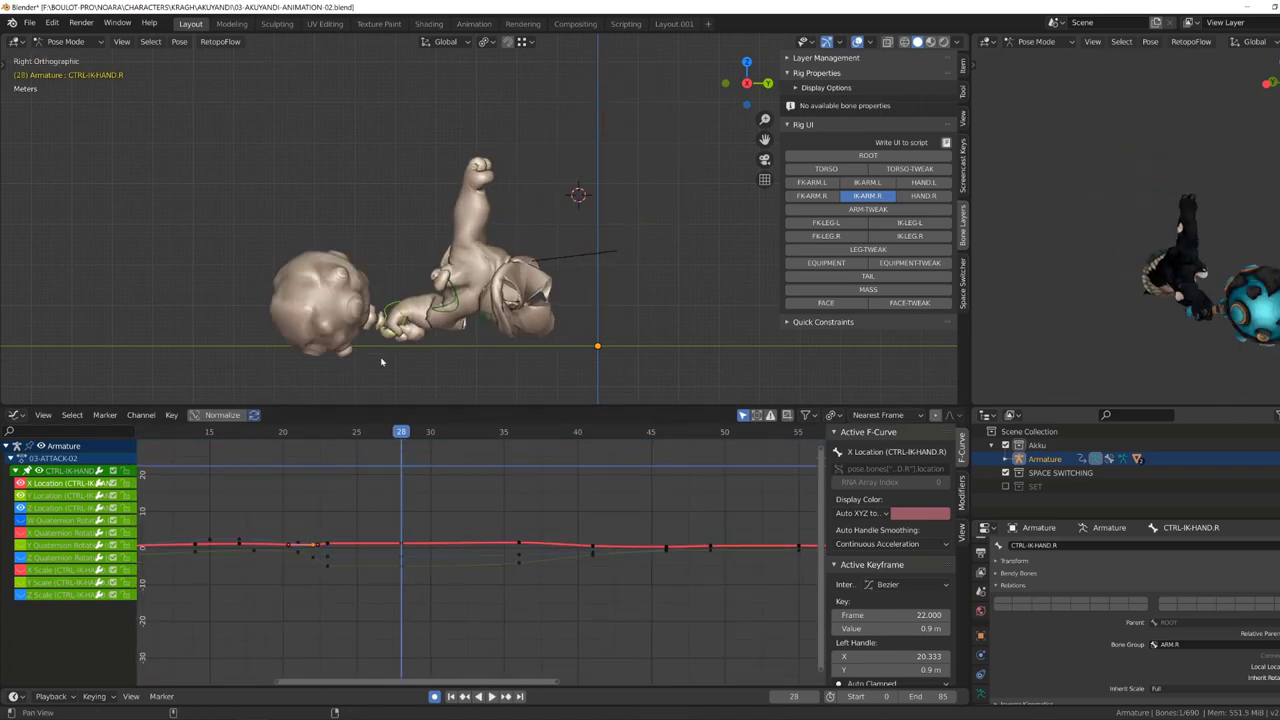
scroll(381, 362, "up", 3)
left_click_drag(343, 431, 474, 431)
left_click_drag(440, 530, 500, 575)
key("g")
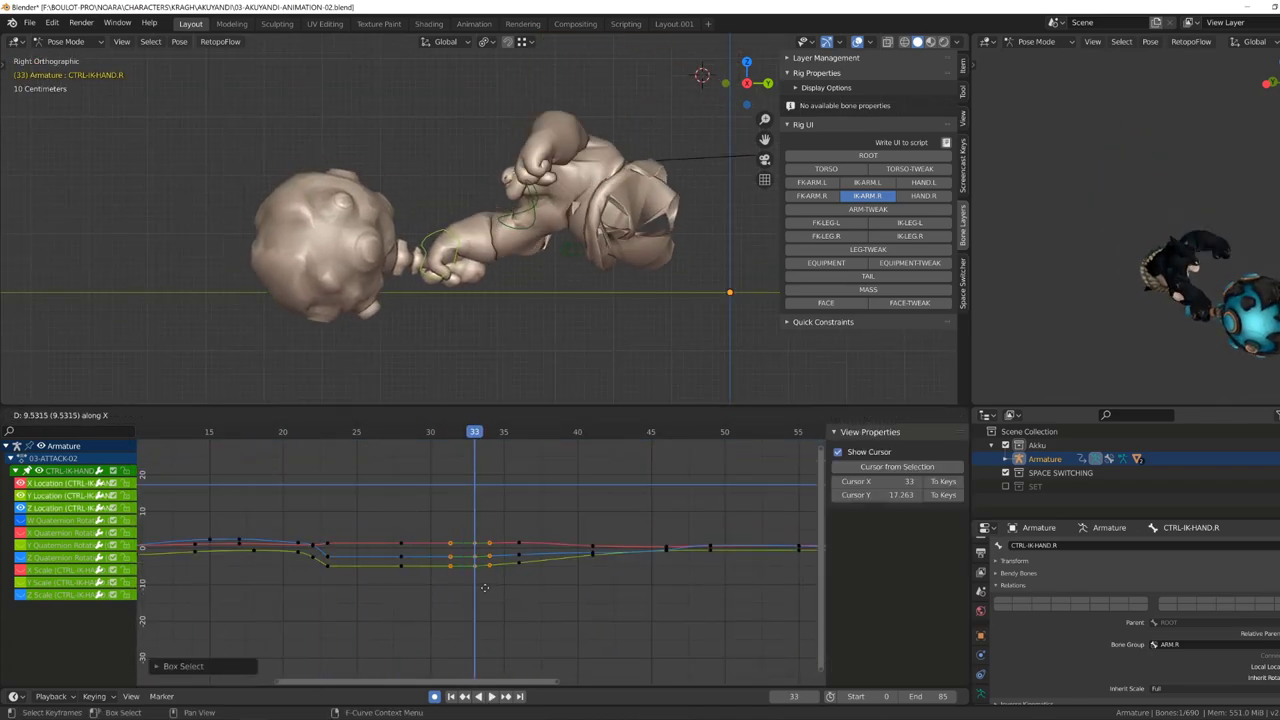
key("Escape")
key("a")
left_click(363, 464)
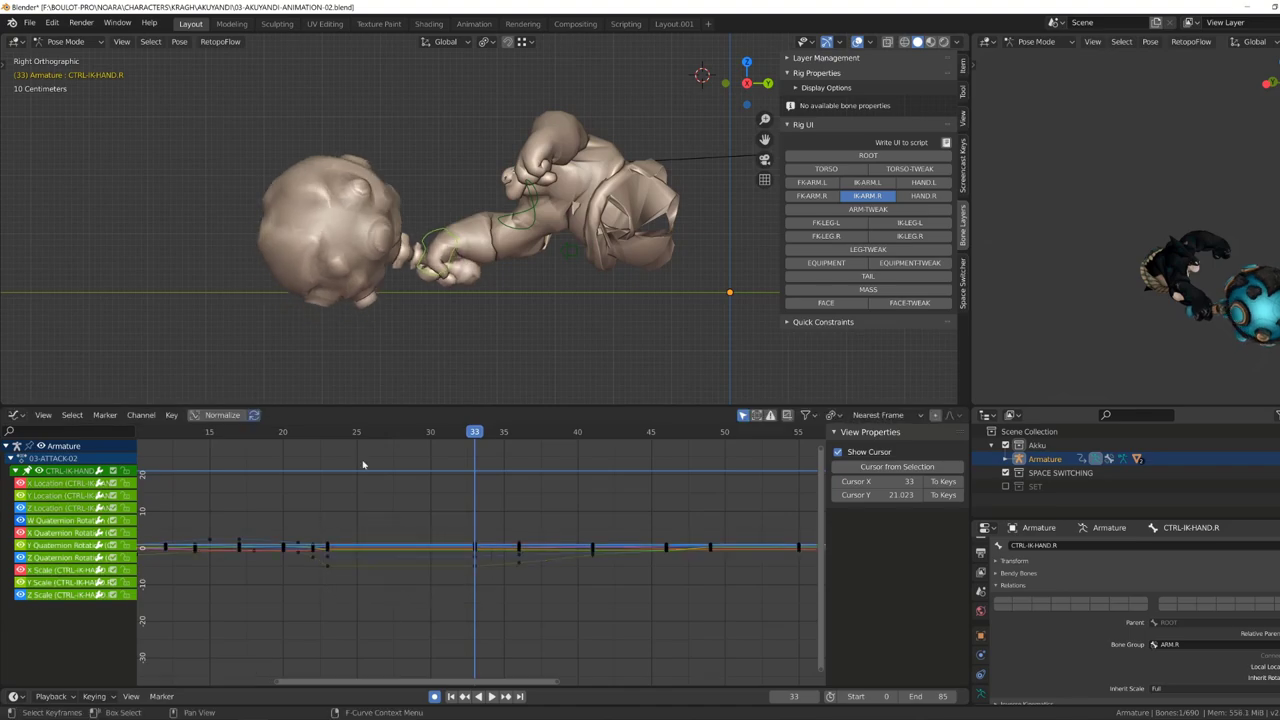
key("space")
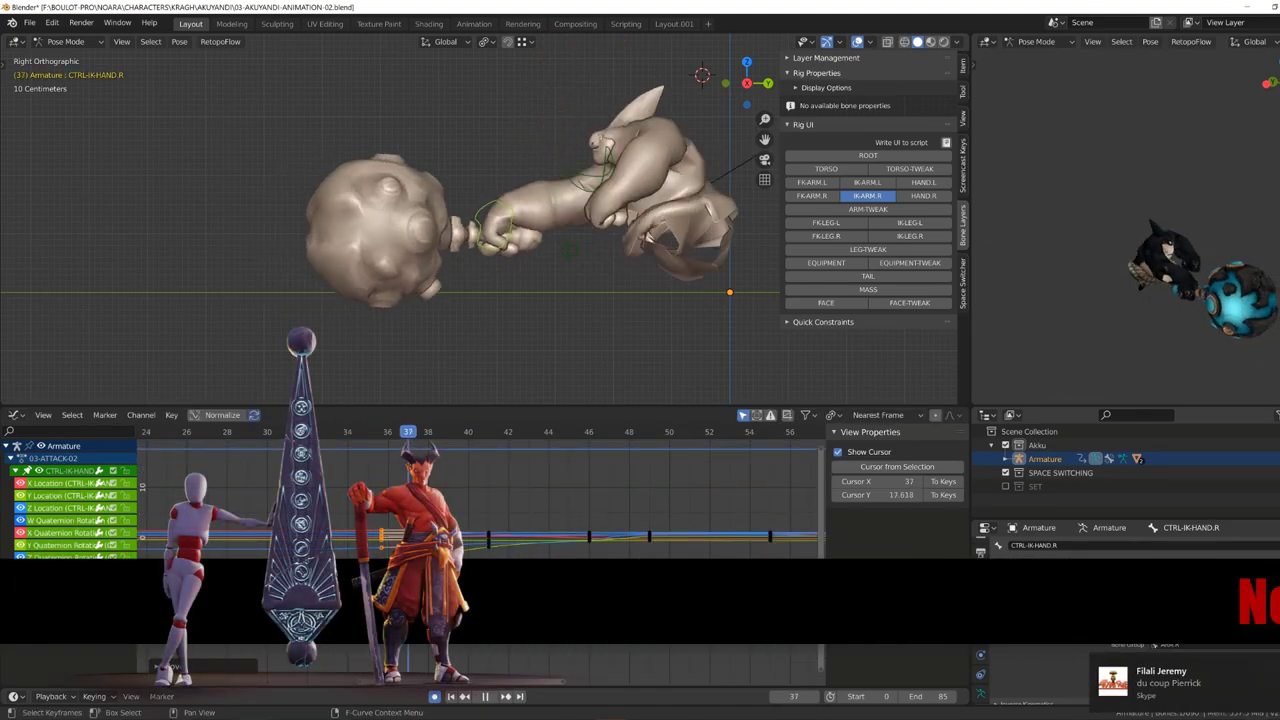
key("Escape")
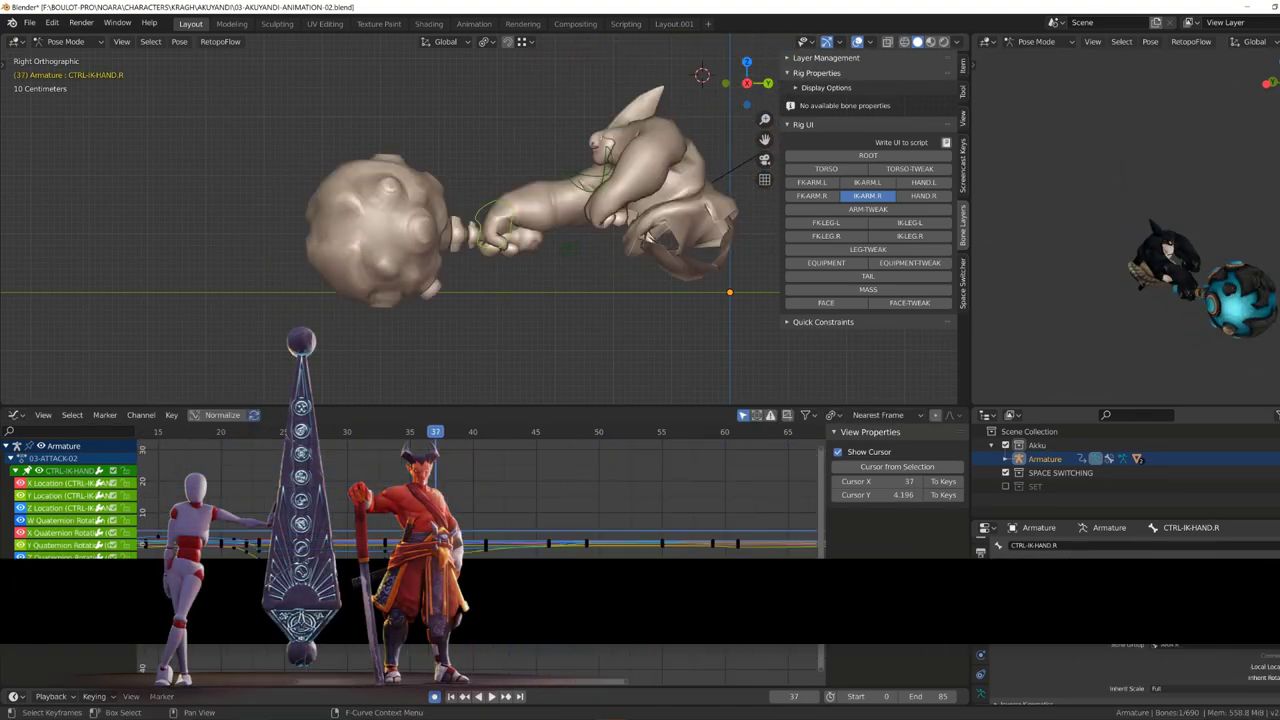
key("space")
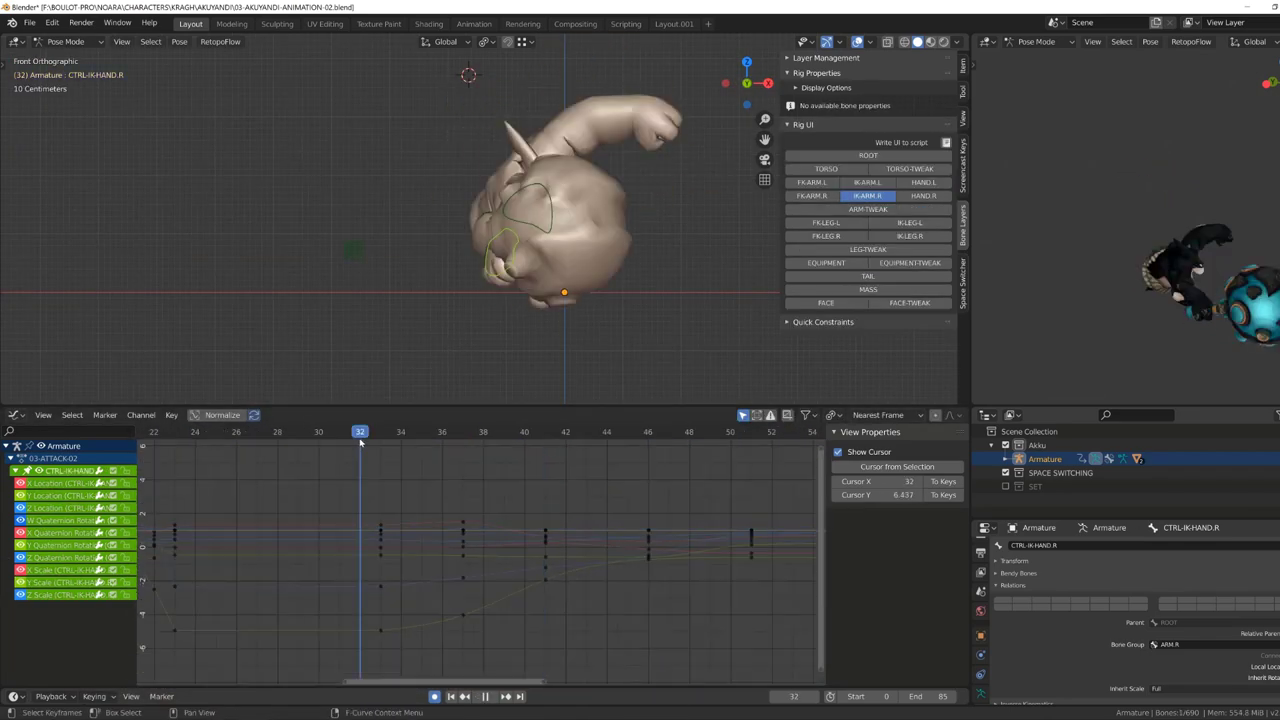
Lower the frame-46 Y Location key and move the Y Quaternion key to frame 43, value -0.446.
left_click_drag(631, 489, 477, 509)
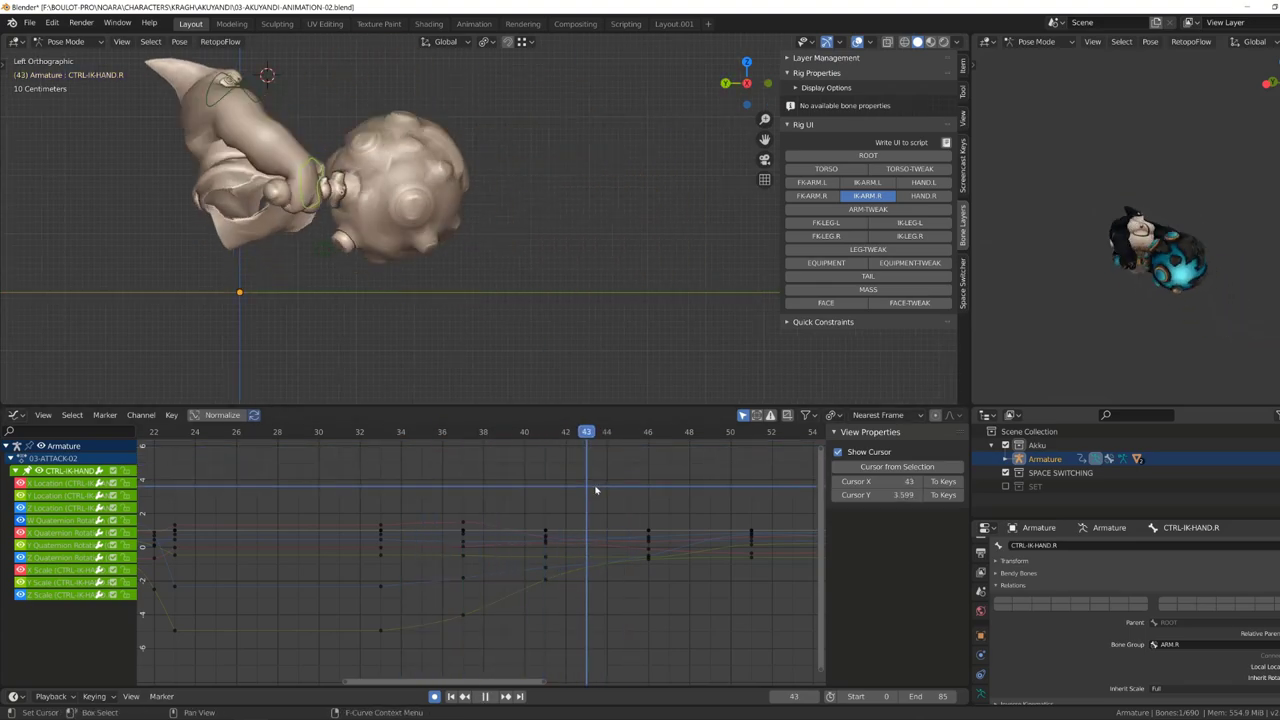
left_click(566, 569)
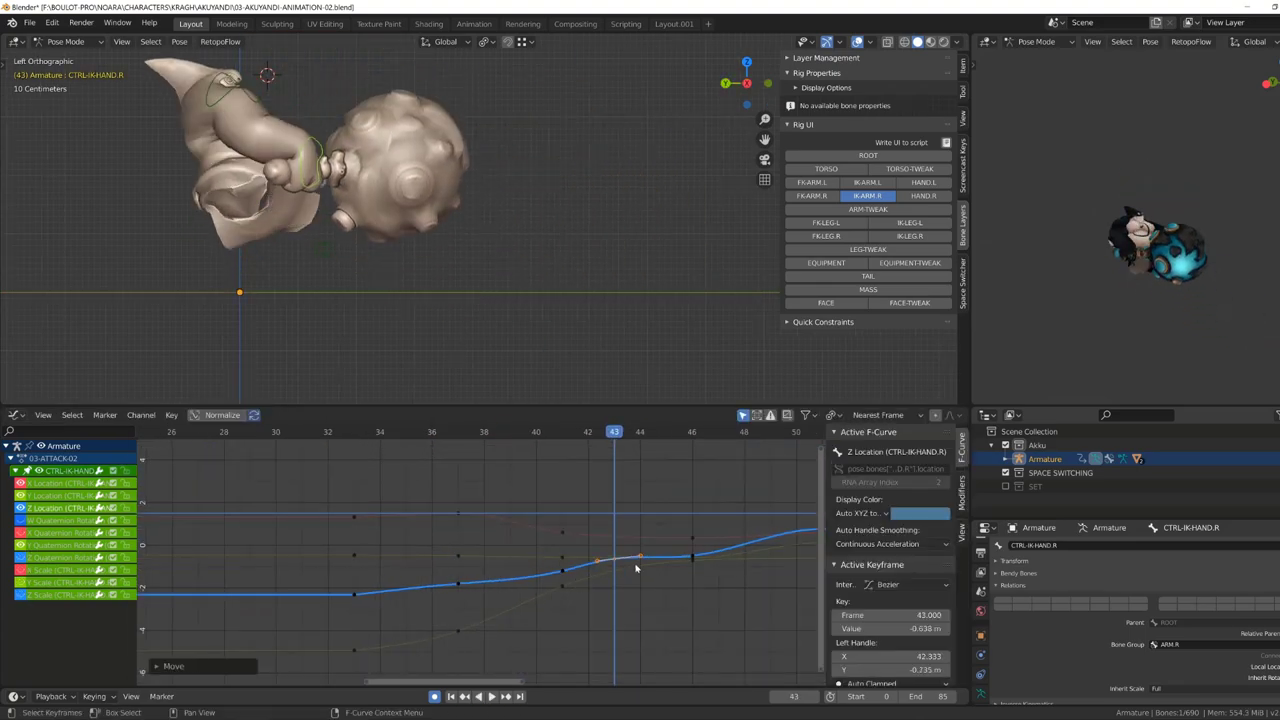
left_click(610, 552)
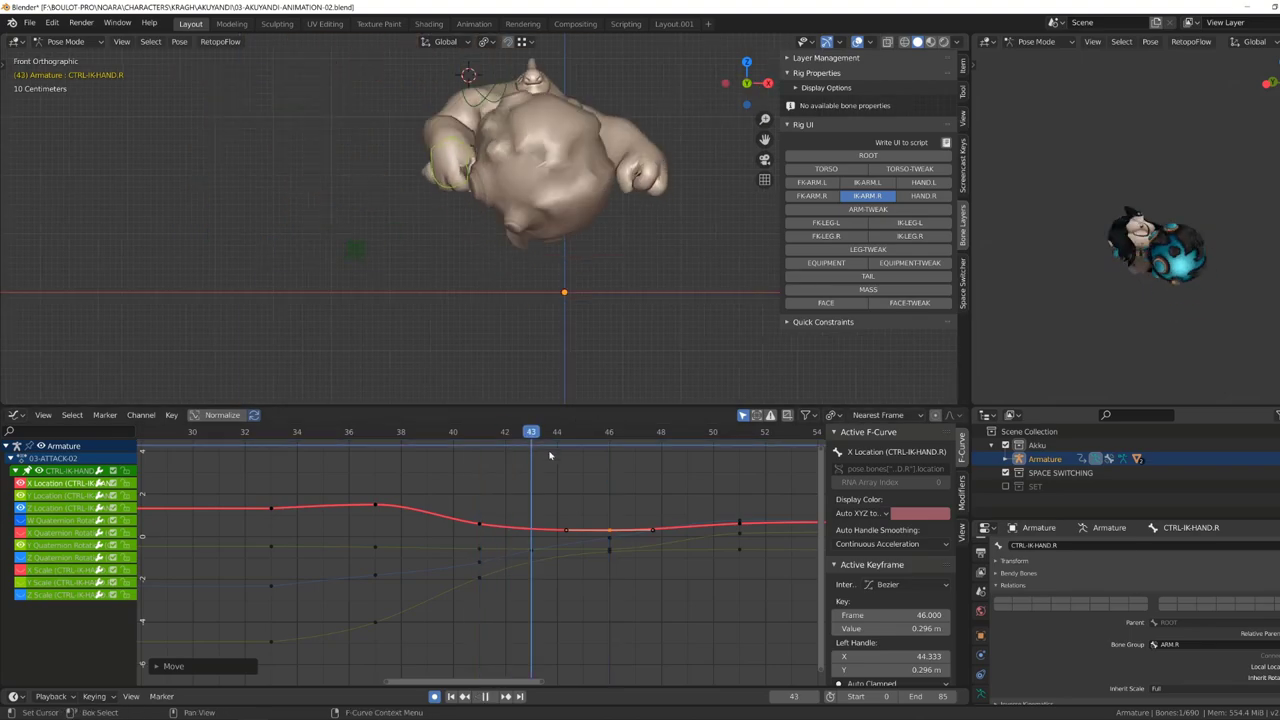
key("g")
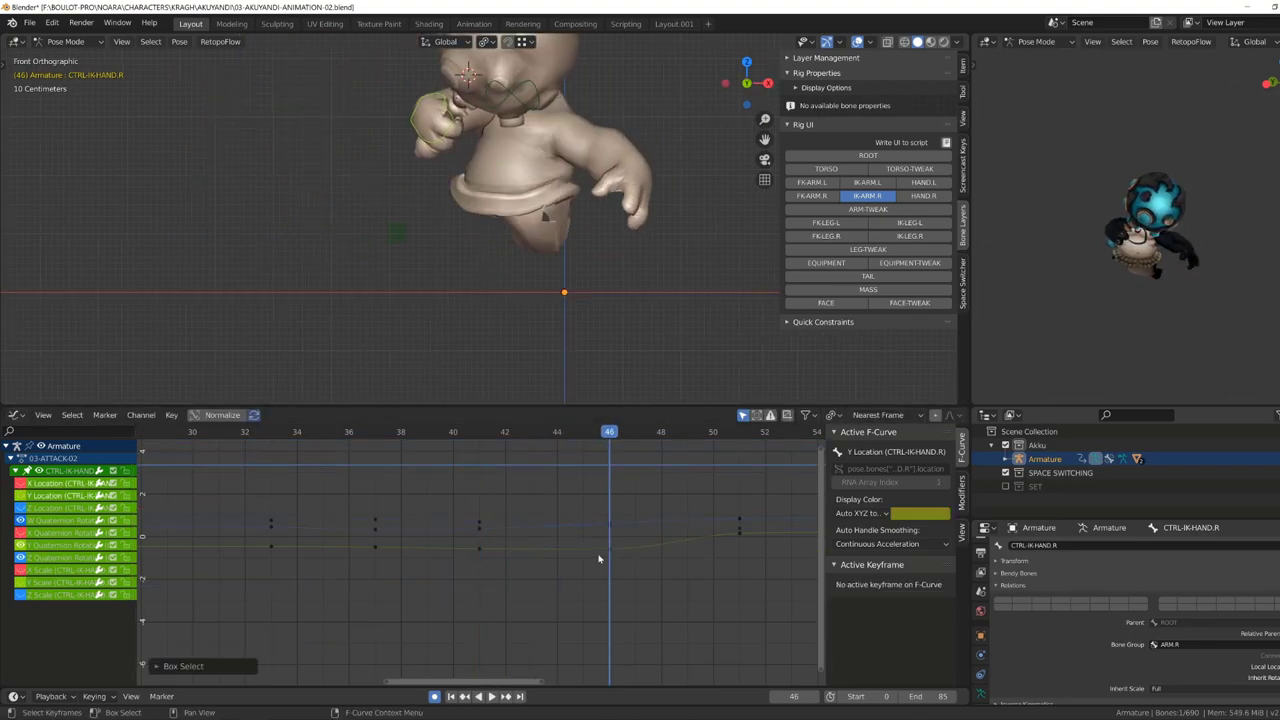
left_click(598, 559)
key("Home")
key("g")
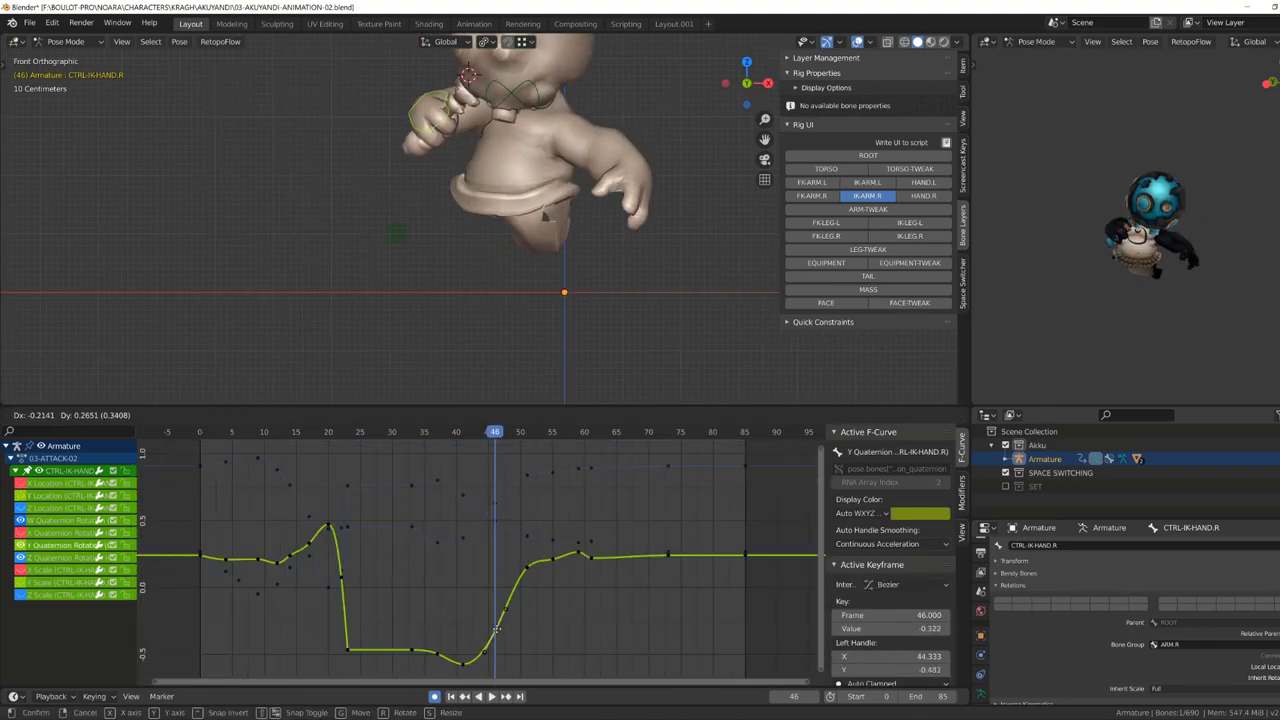
left_click(477, 641)
Rotate the right hand at frame 46 from the top view and play back the change.
middle_click_drag(470, 340, 440, 374)
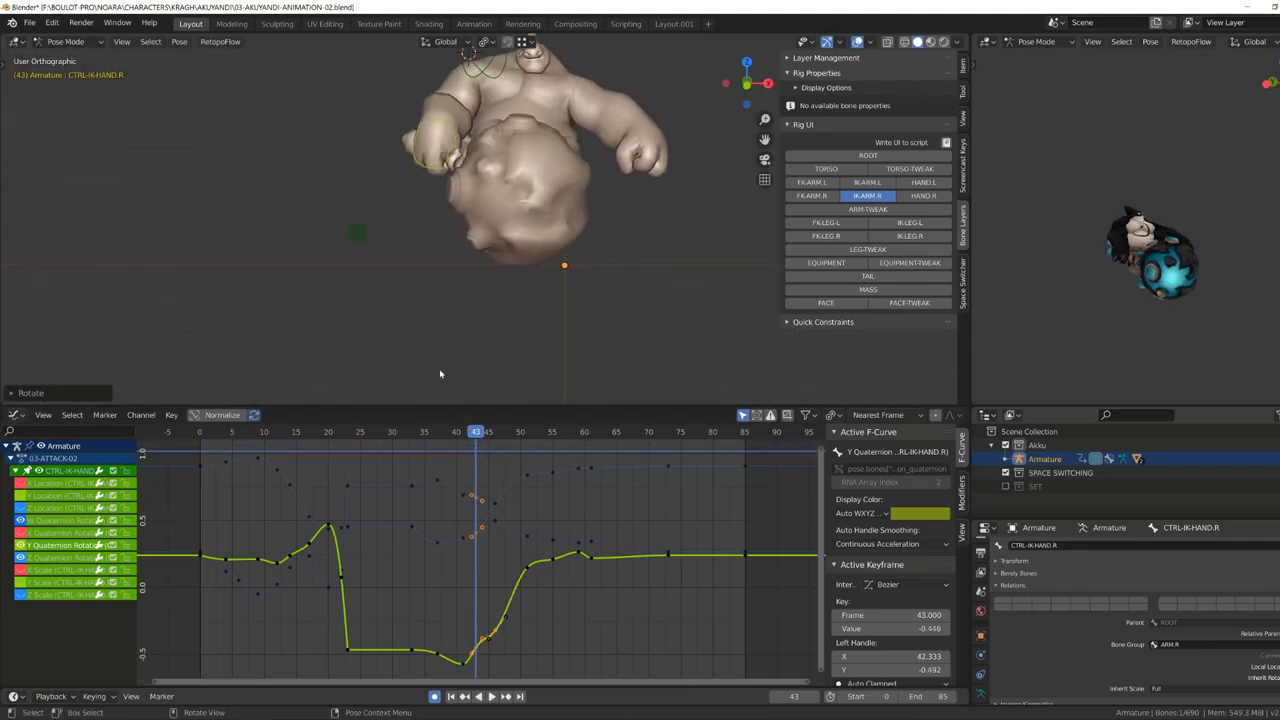
left_click(493, 433)
key("KP_7")
key("r")
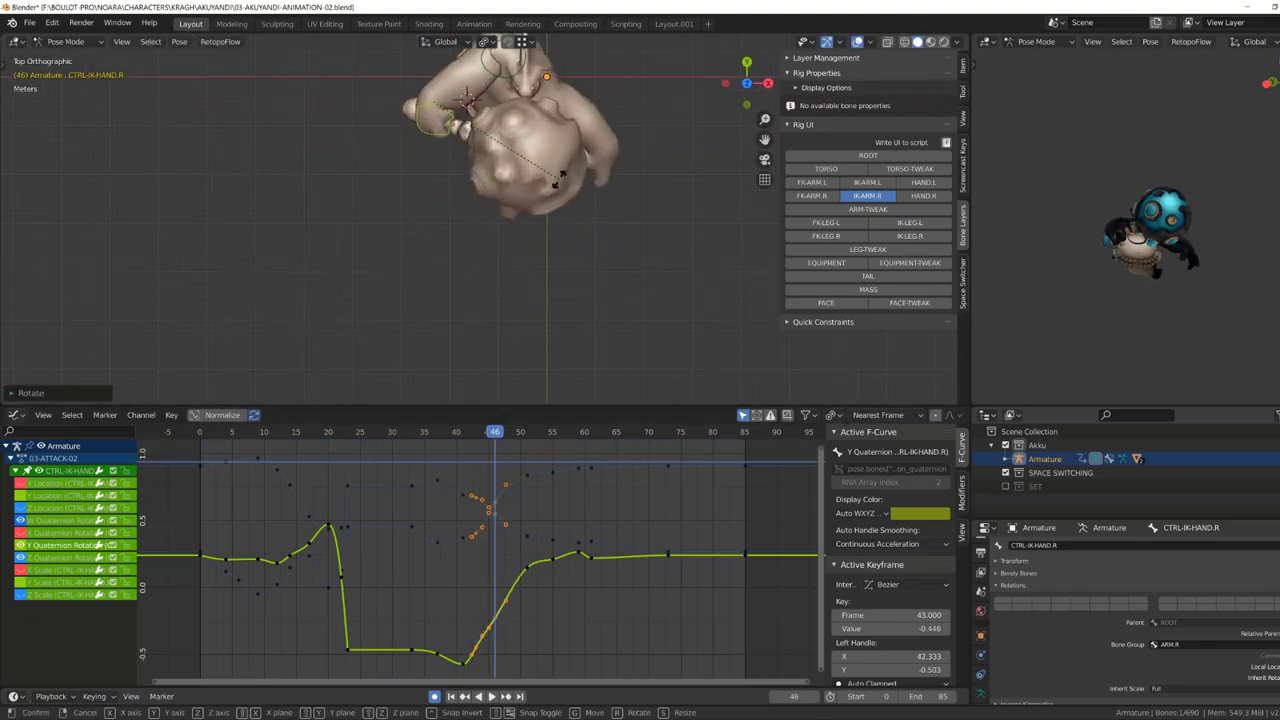
left_click(557, 178)
middle_click_drag(557, 178, 530, 330)
scroll(521, 470, "up", 2)
key("space")
key("space")
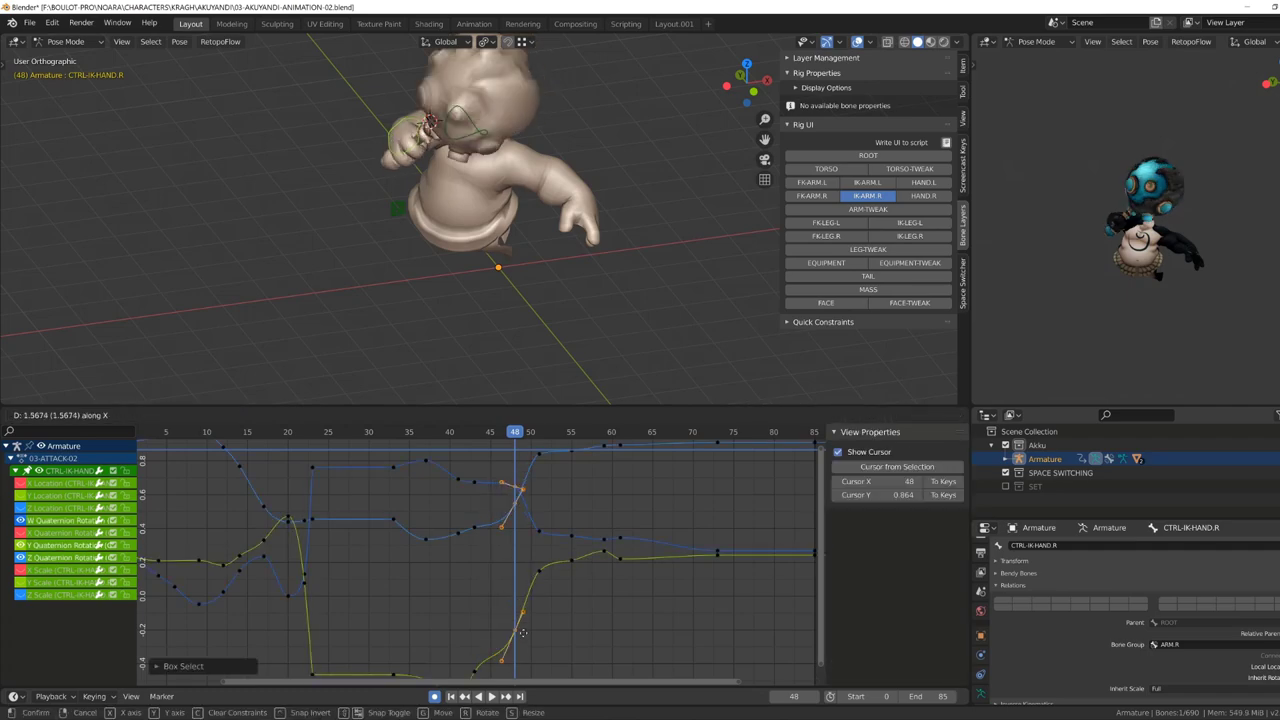
left_click(526, 460)
key("space")
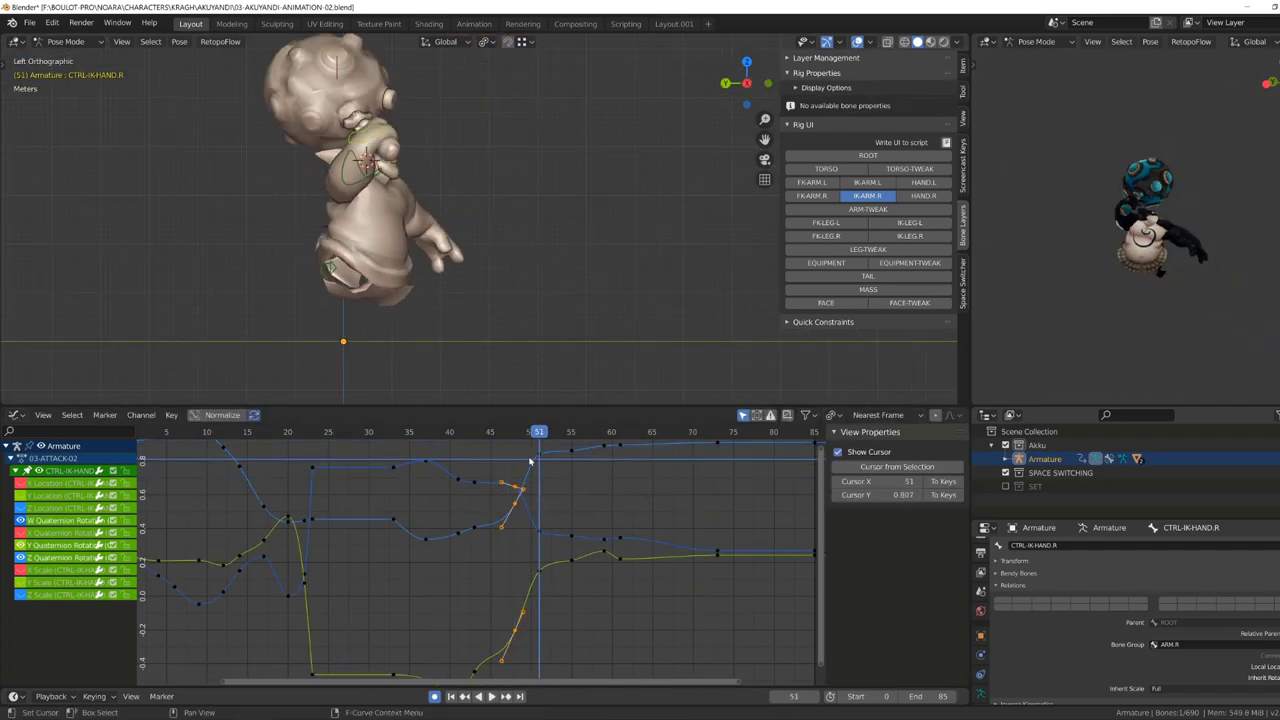
left_click(530, 460)
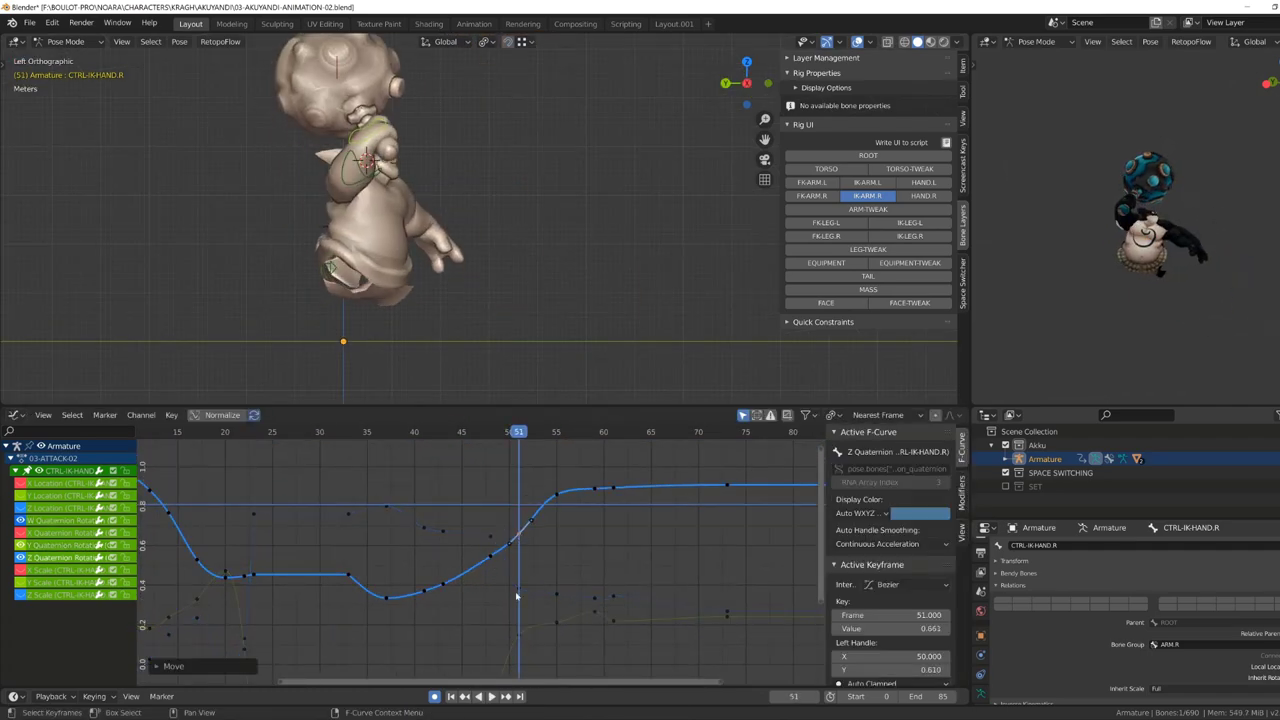
key("space")
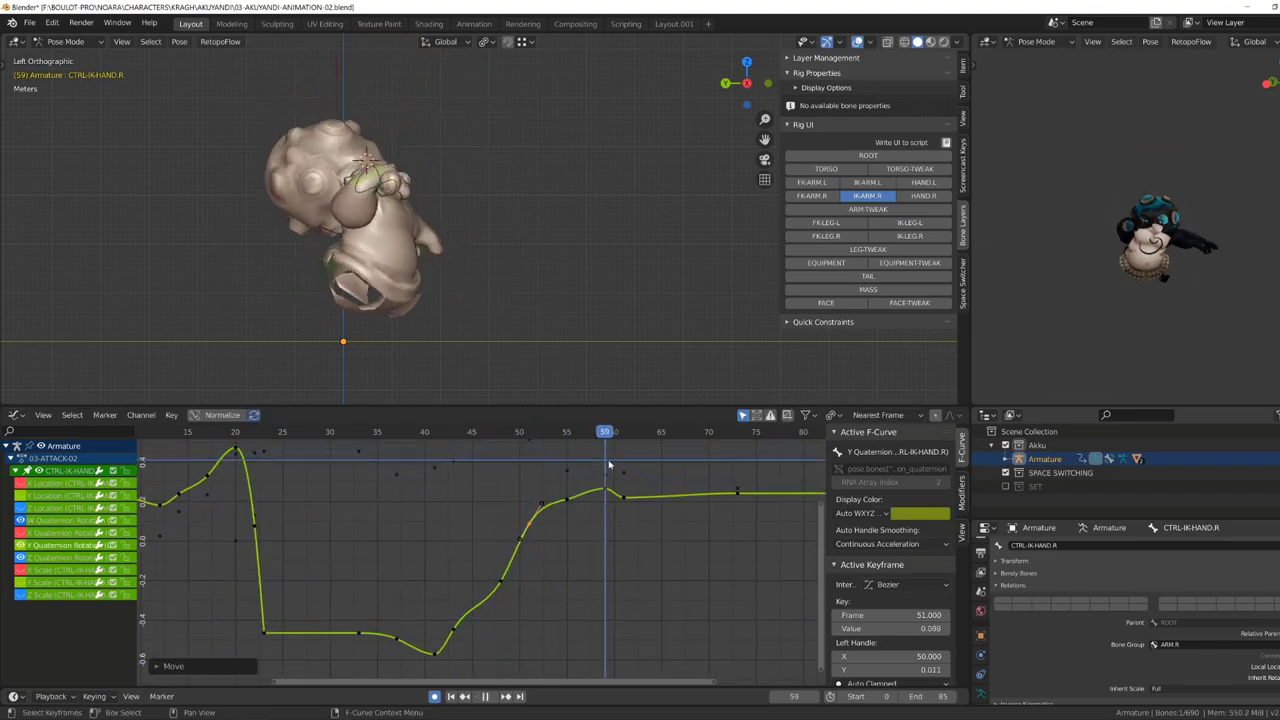
Tweak the W and X Quaternion keys near frame 61 and inspect the rotation curves.
key("space")
middle_click_drag(623, 467, 567, 617)
left_click(567, 617)
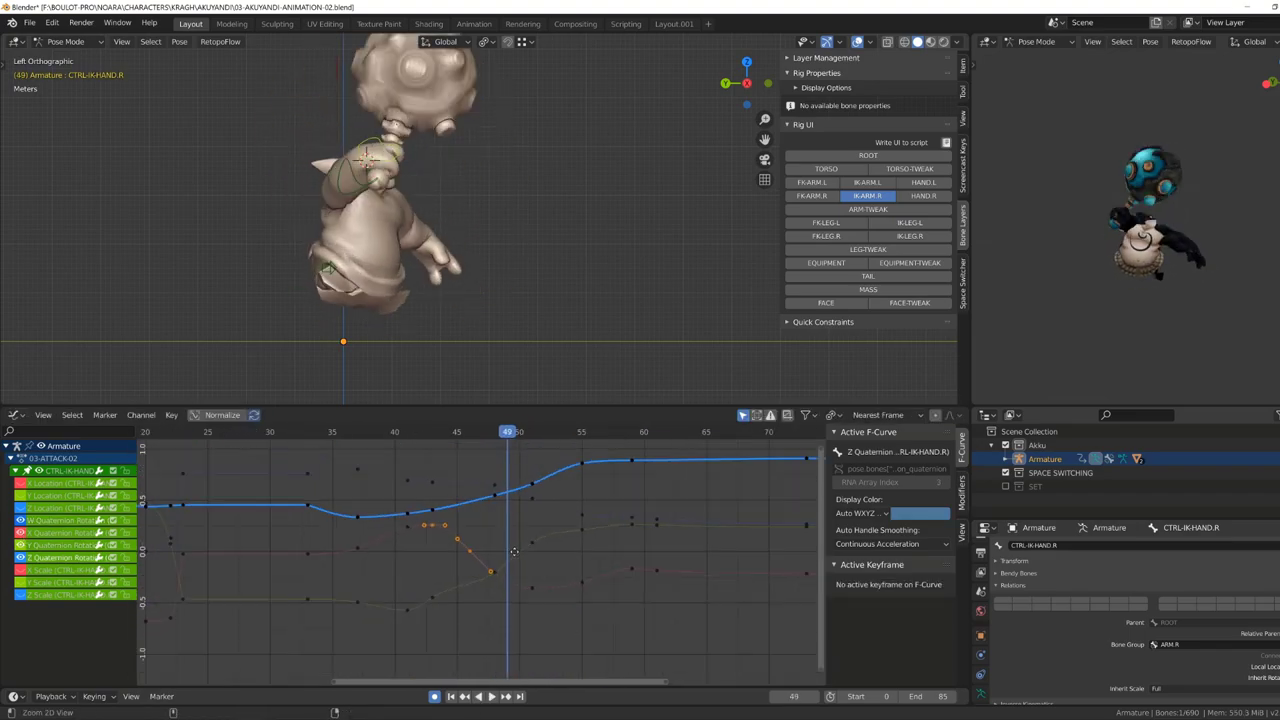
left_click(584, 596)
key("g")
left_click(588, 596)
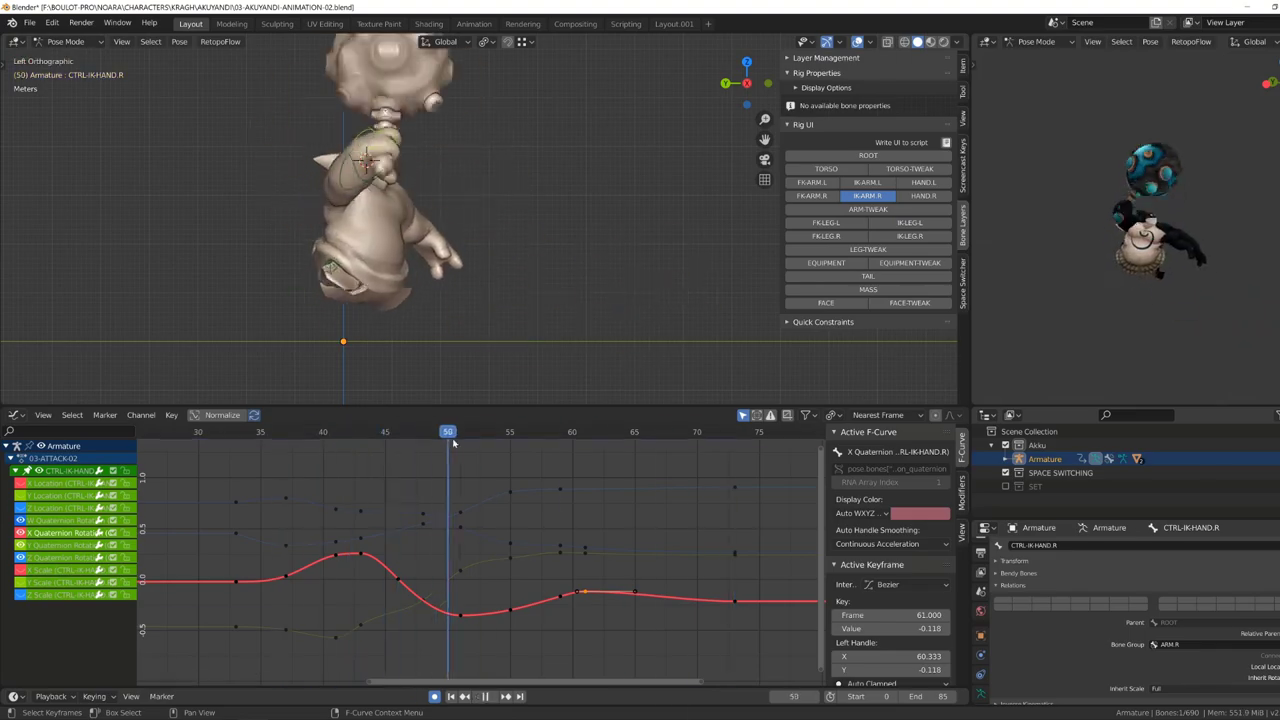
left_click(556, 447)
key("KP_1")
key("ctrl+z")
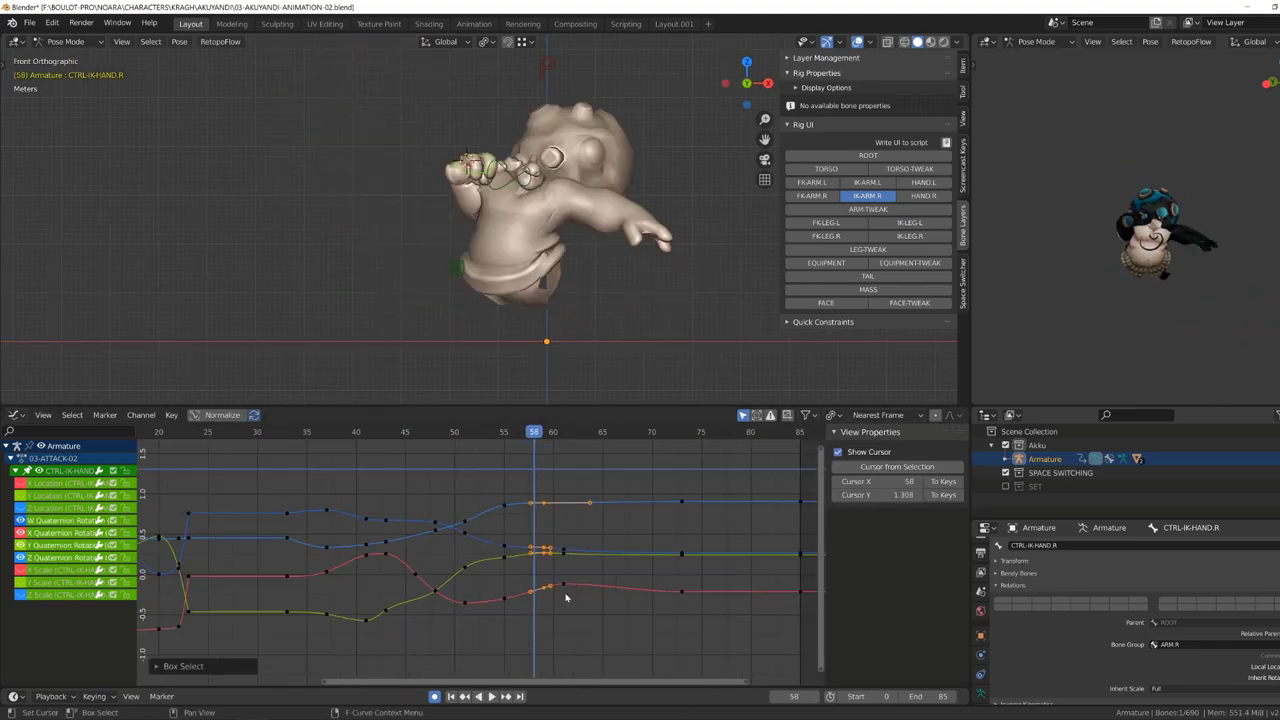
key("Home")
left_click(511, 585)
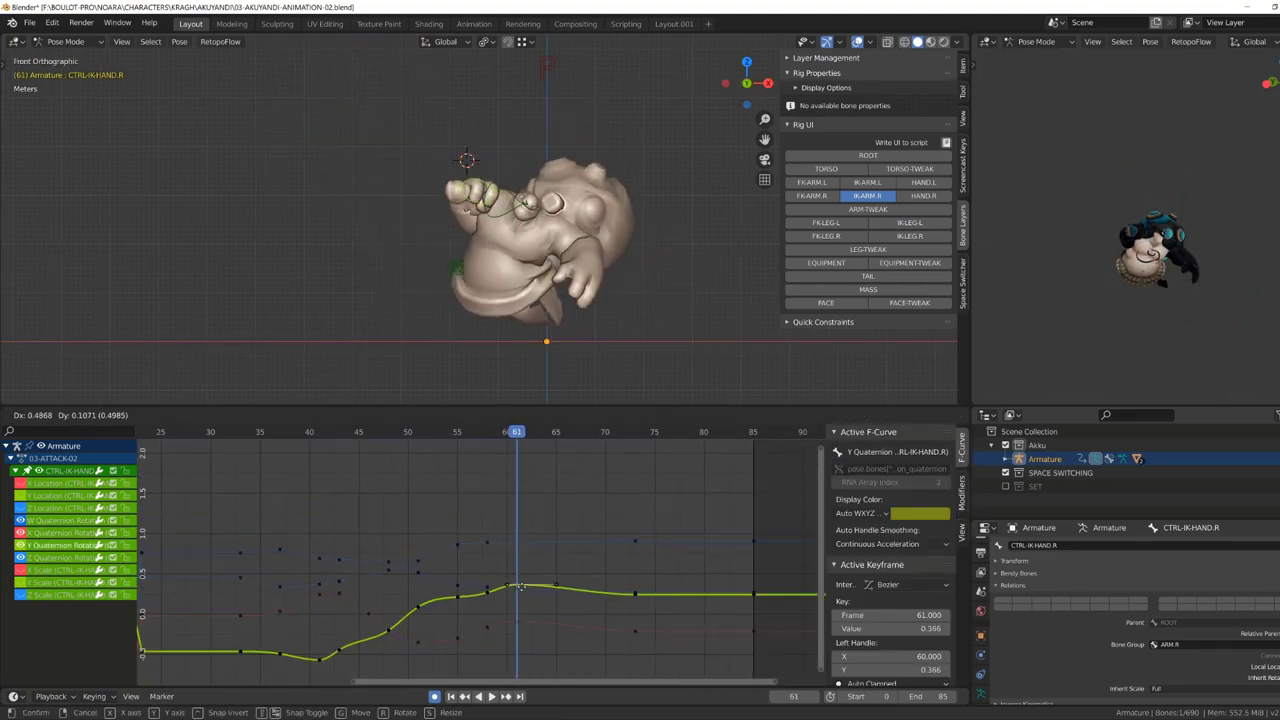
left_click(540, 557)
left_click(457, 470)
Play and scrub the hand motion between frames 46 and 70 to review it.
key("space")
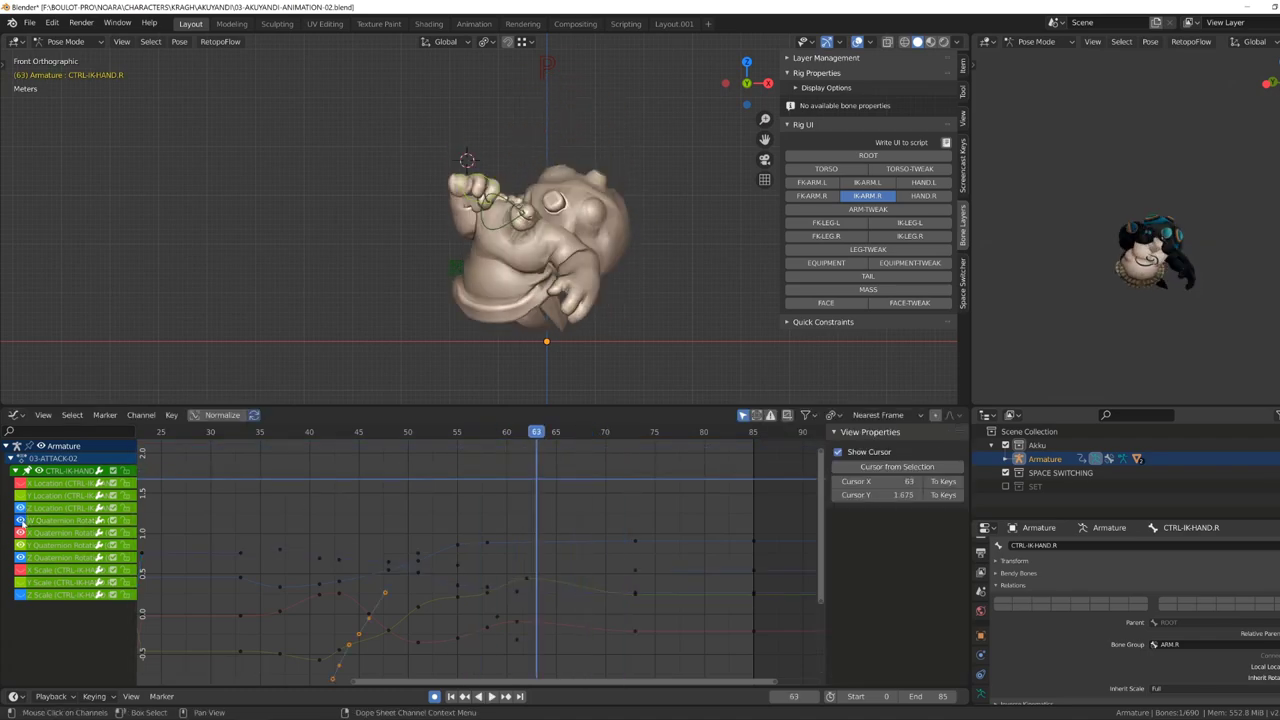
scroll(540, 485, "up", 2)
right_click_drag(603, 476, 423, 508, "shift")
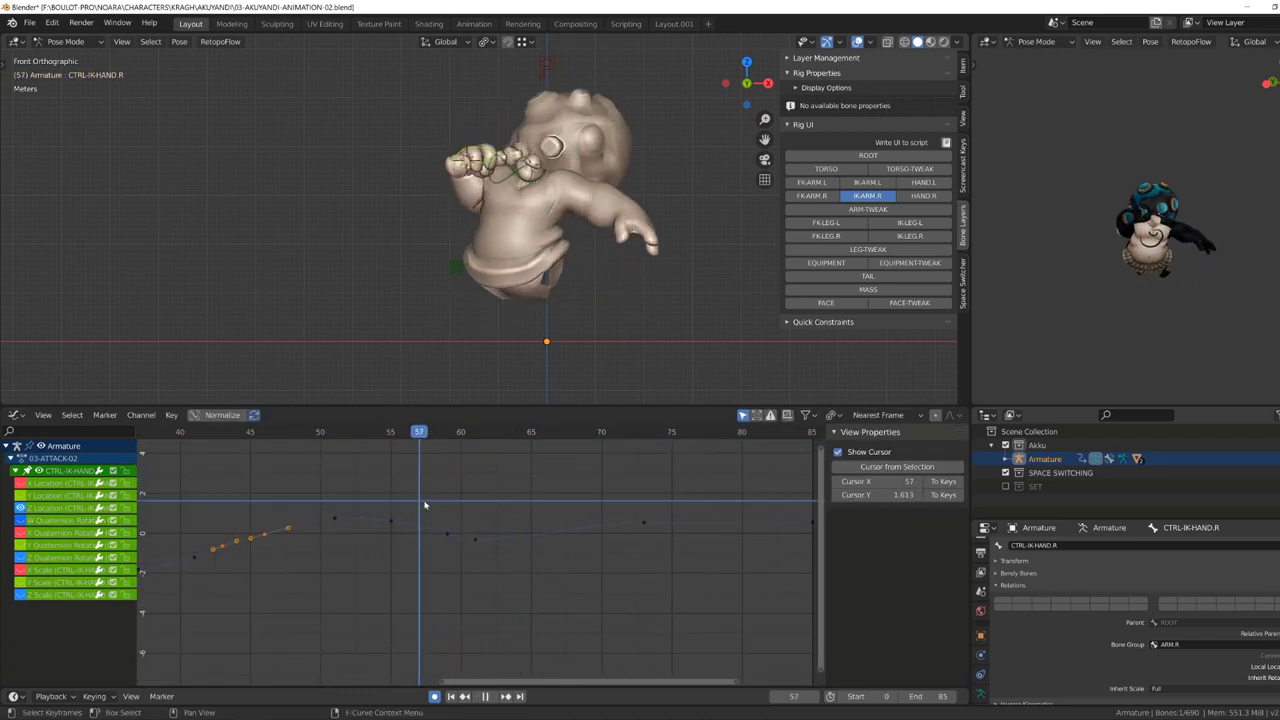
key("i")
key("space")
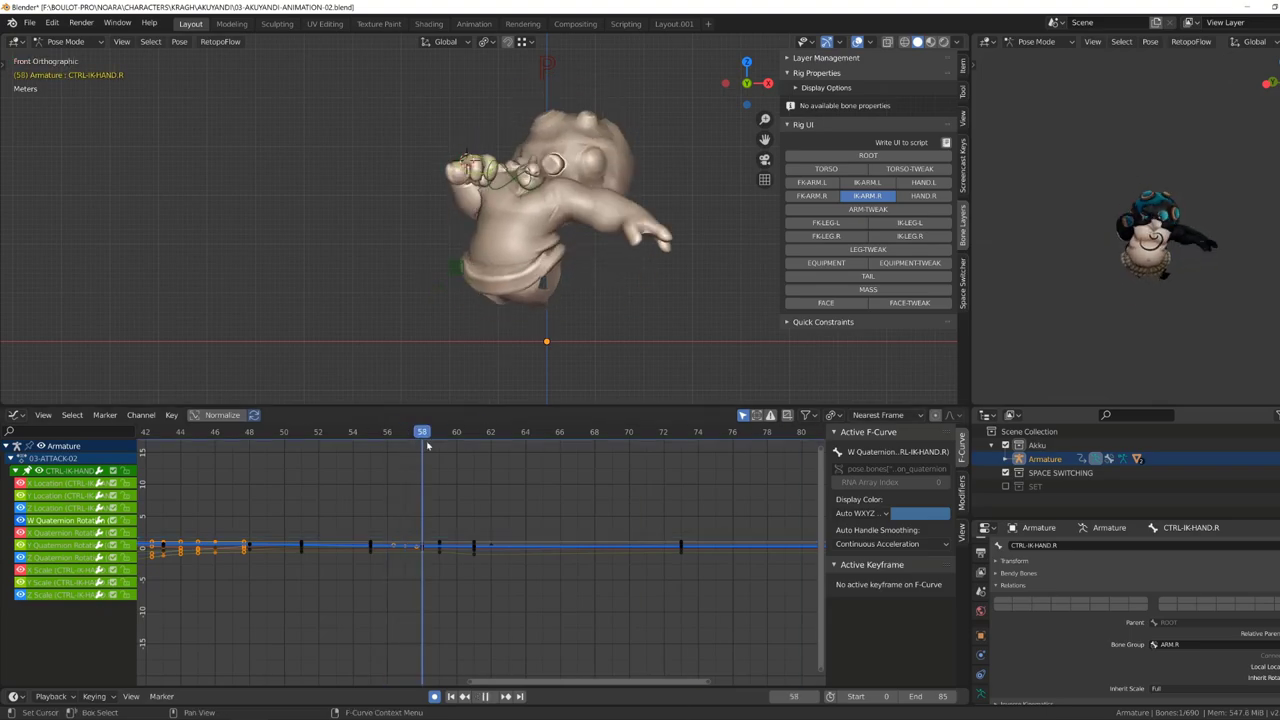
right_click(415, 458, "shift")
scroll(422, 466, "down", 2)
right_click_drag(422, 466, 435, 514, "shift")
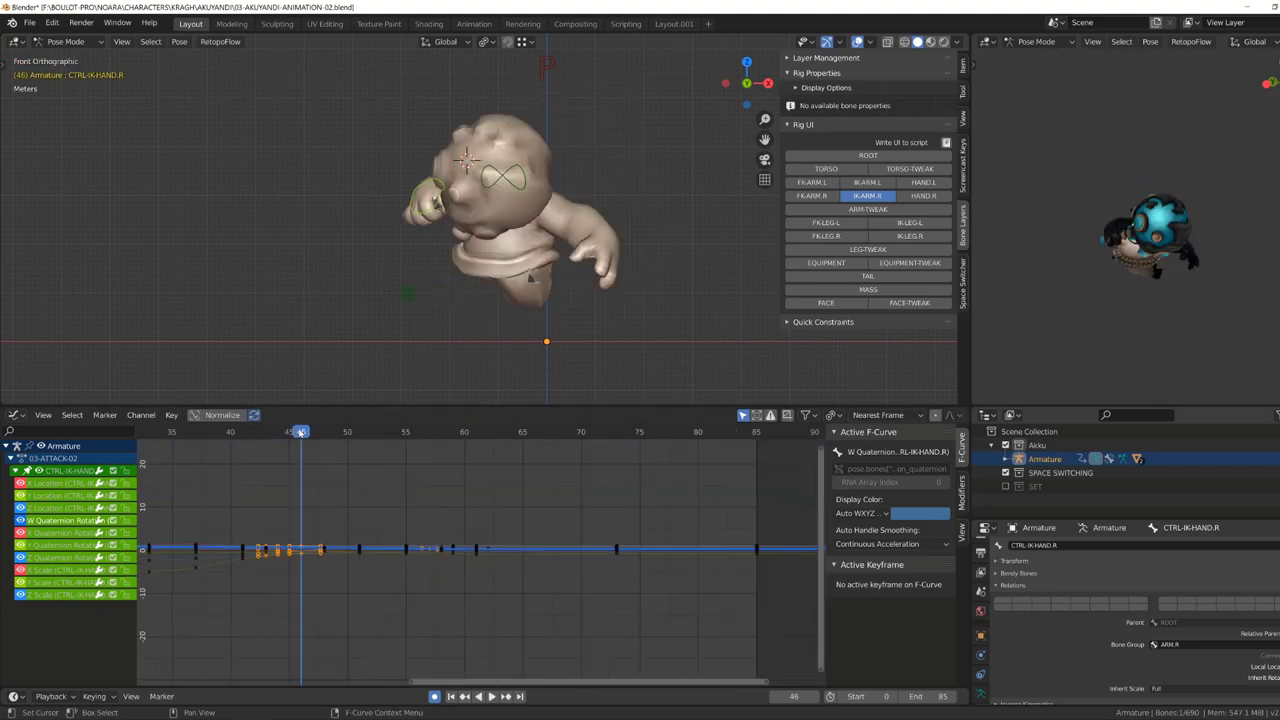
Clear the key selection and make the playback range start at frame 57.
key("space")
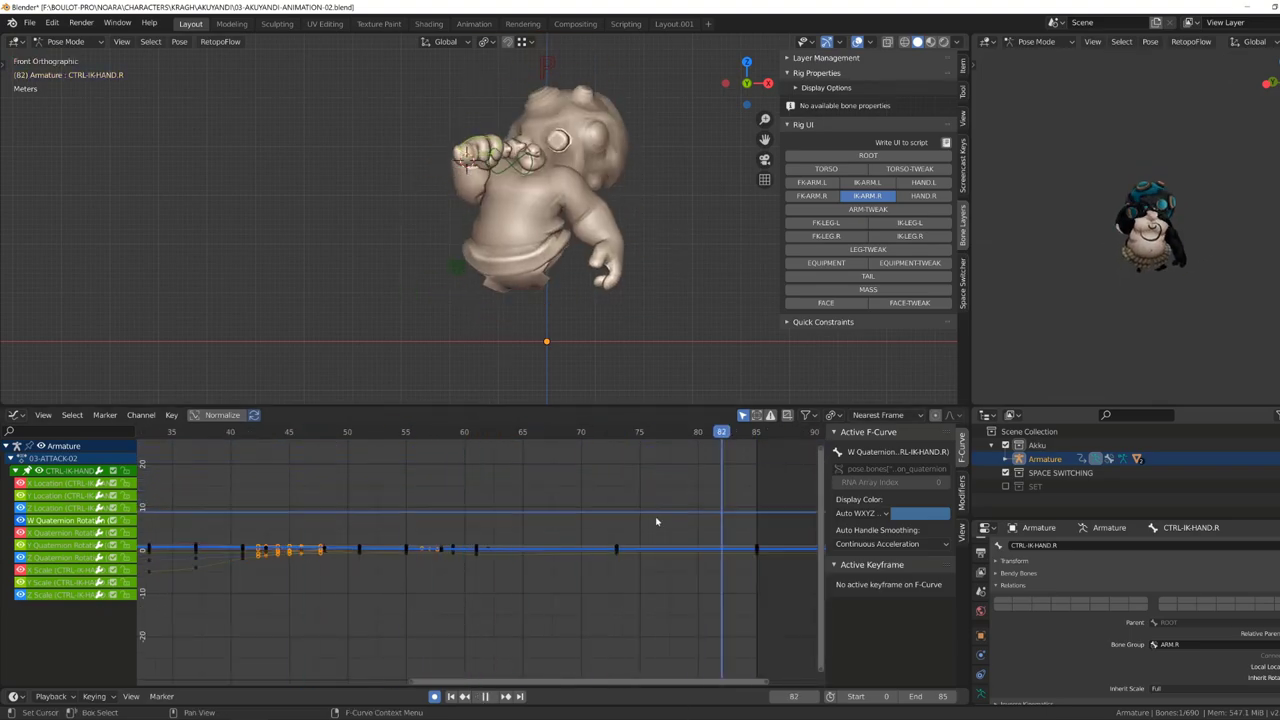
scroll(657, 517, "down", 5)
left_click(445, 437)
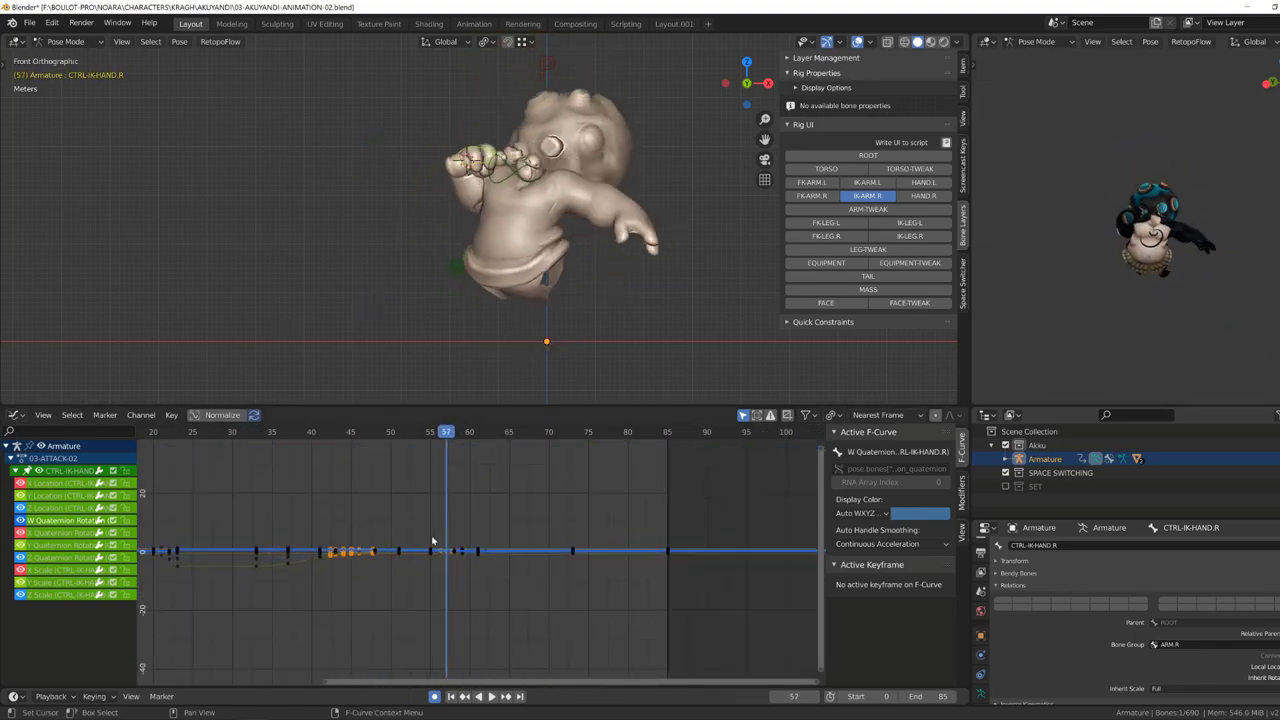
scroll(457, 580, "up", 4)
left_click(584, 458)
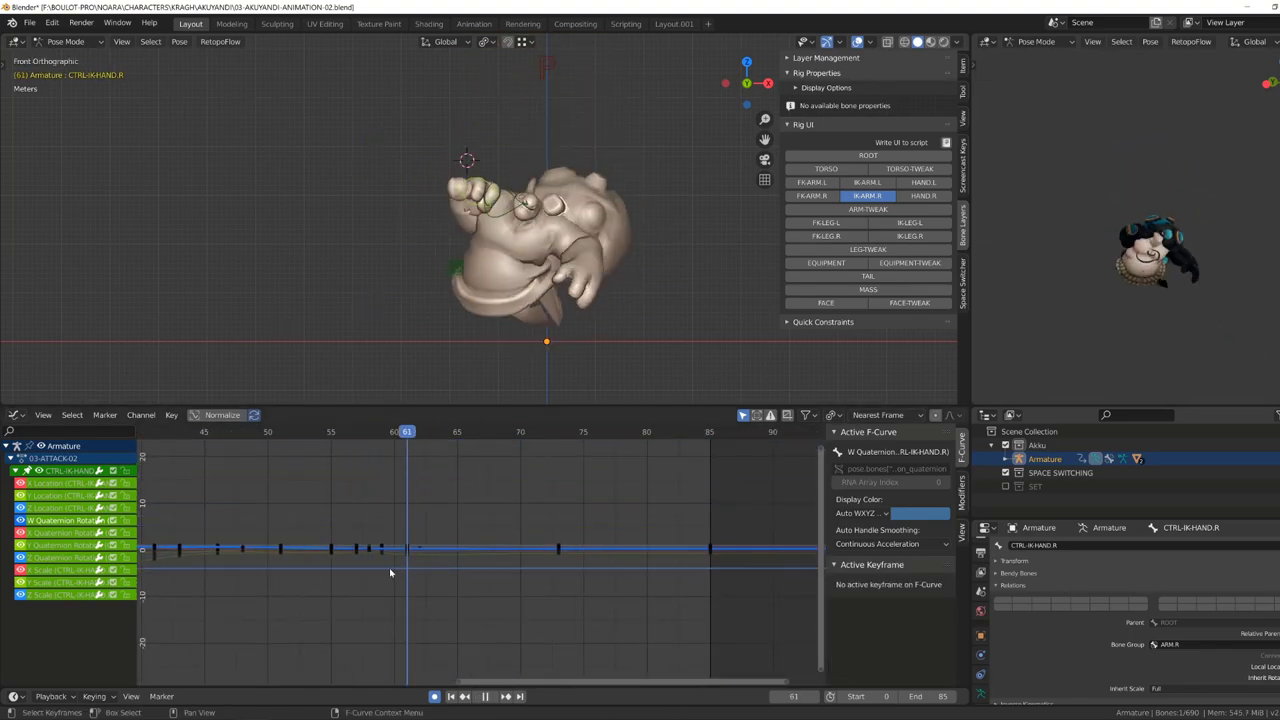
left_click(426, 530)
key("ctrl+Home")
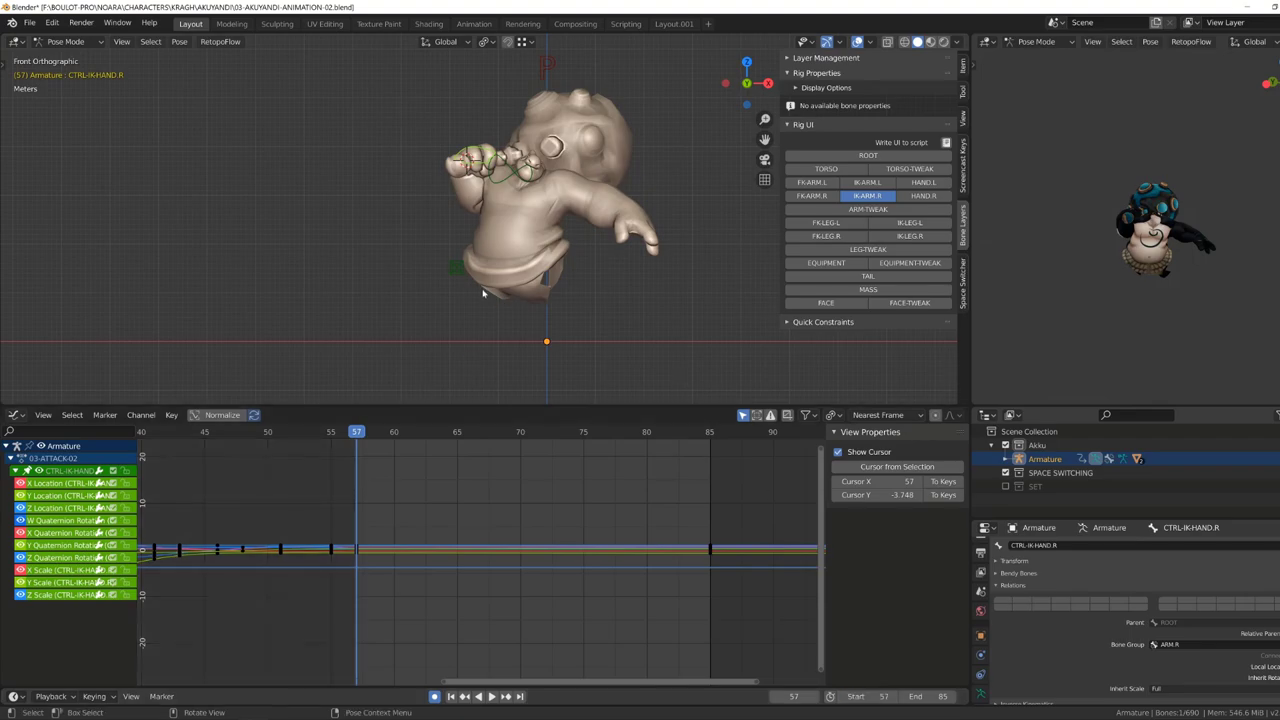
left_click(980, 663)
Add a Child Of constraint targeting Armature bone CTRL-CHEST, then scrub to frame 47 to check.
key("space")
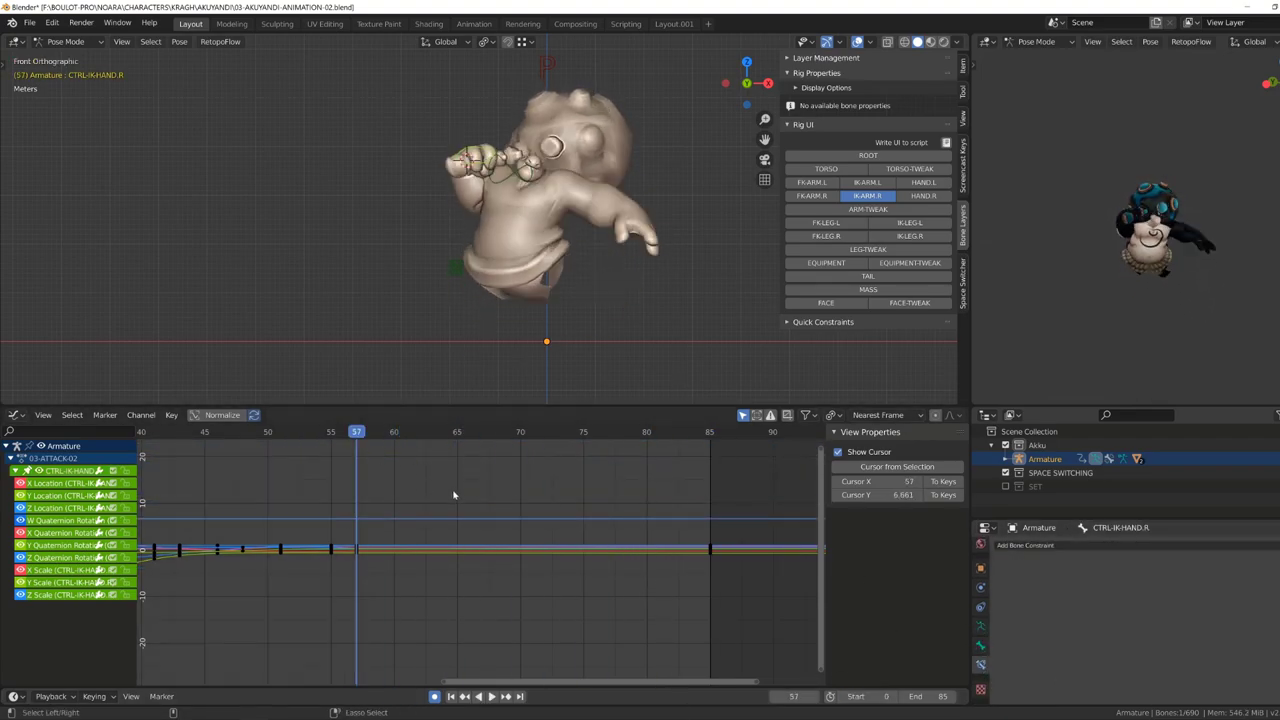
left_click(1025, 545)
left_click(1228, 600)
left_click(1087, 578)
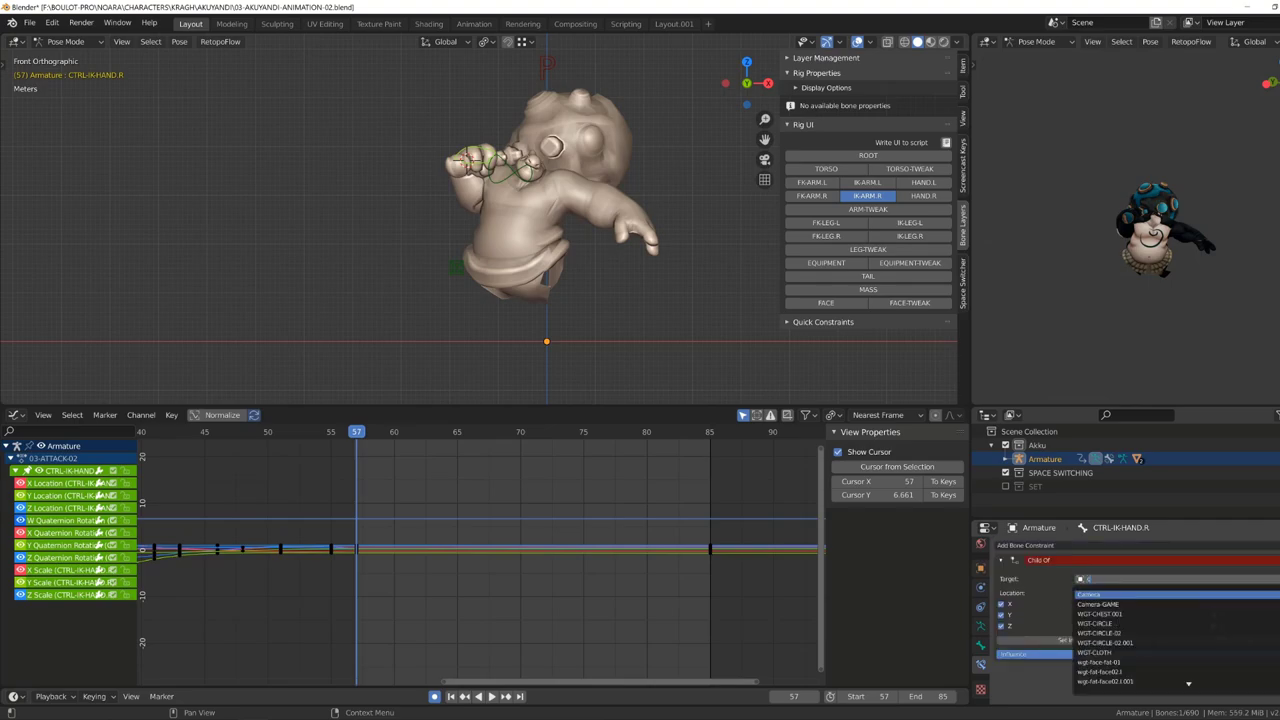
type("ches")
left_click(1085, 593)
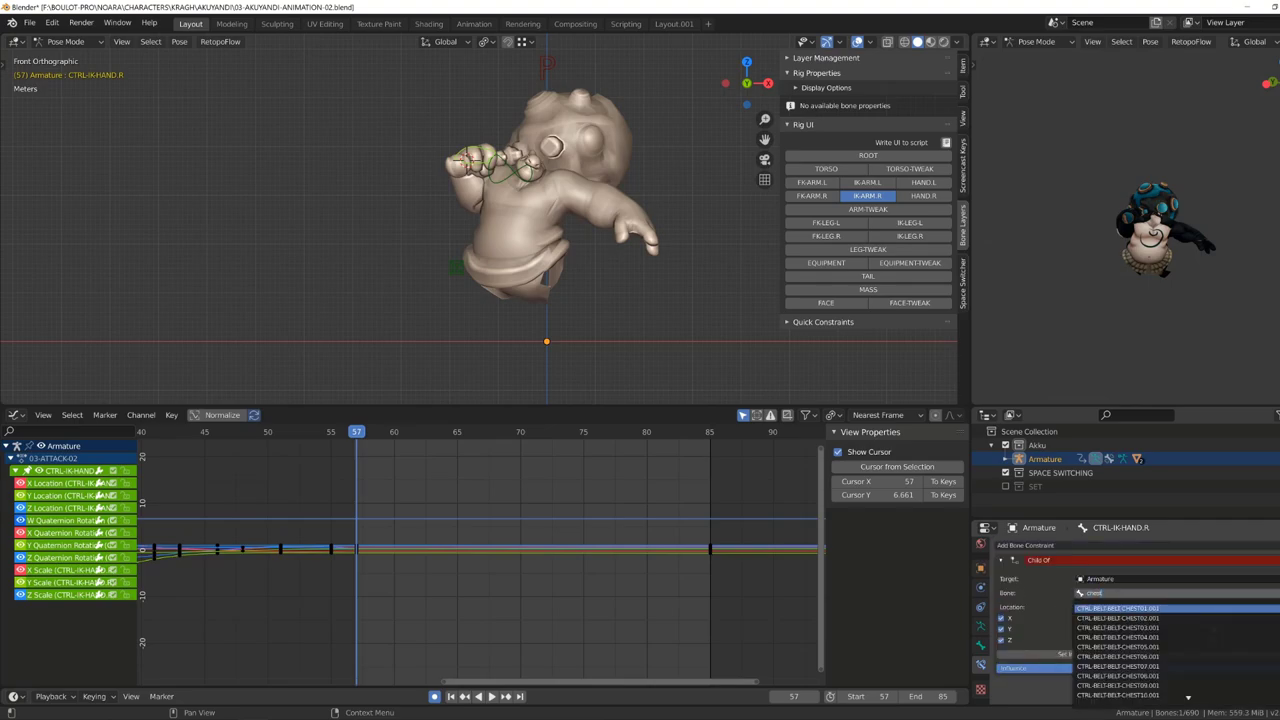
key("space")
mouse_move(266, 505)
left_mouse_down()
mouse_move(230, 505)
mouse_move(487, 501)
mouse_move(440, 600)
left_mouse_up()
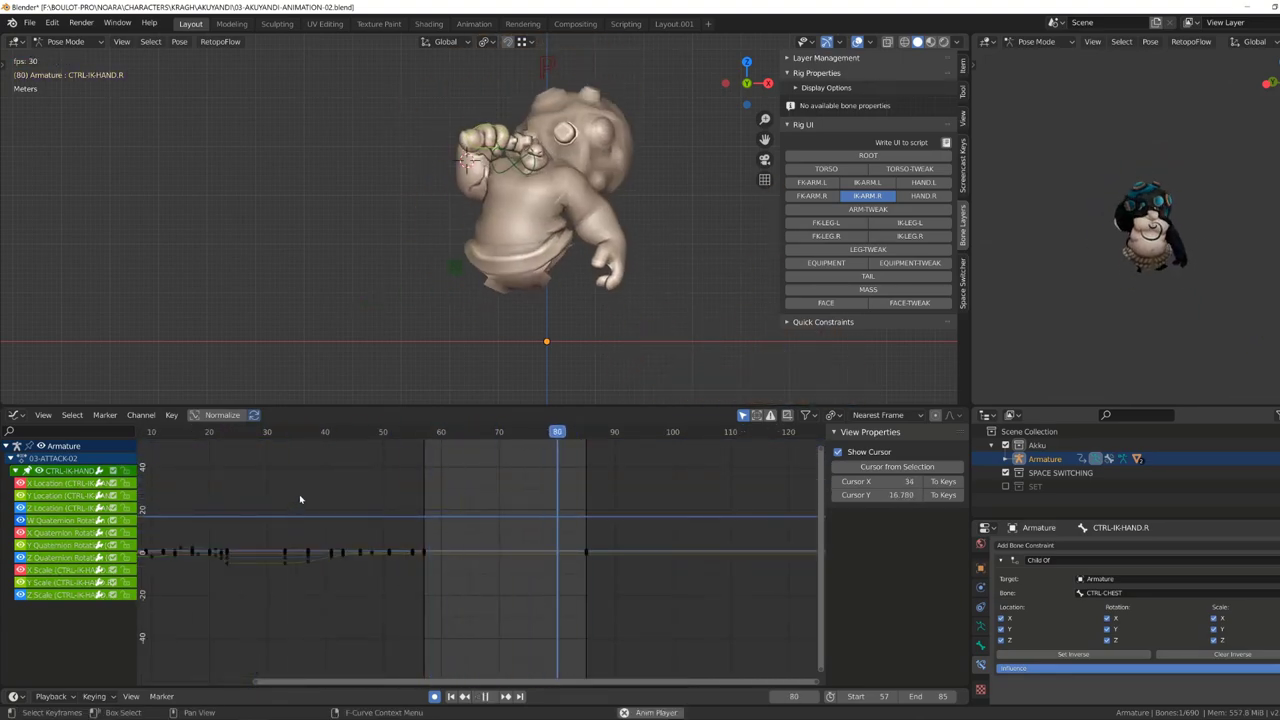
Hide the right IK arm controls and play back the chest's Y Quaternion Rotation curve.
left_click(869, 196)
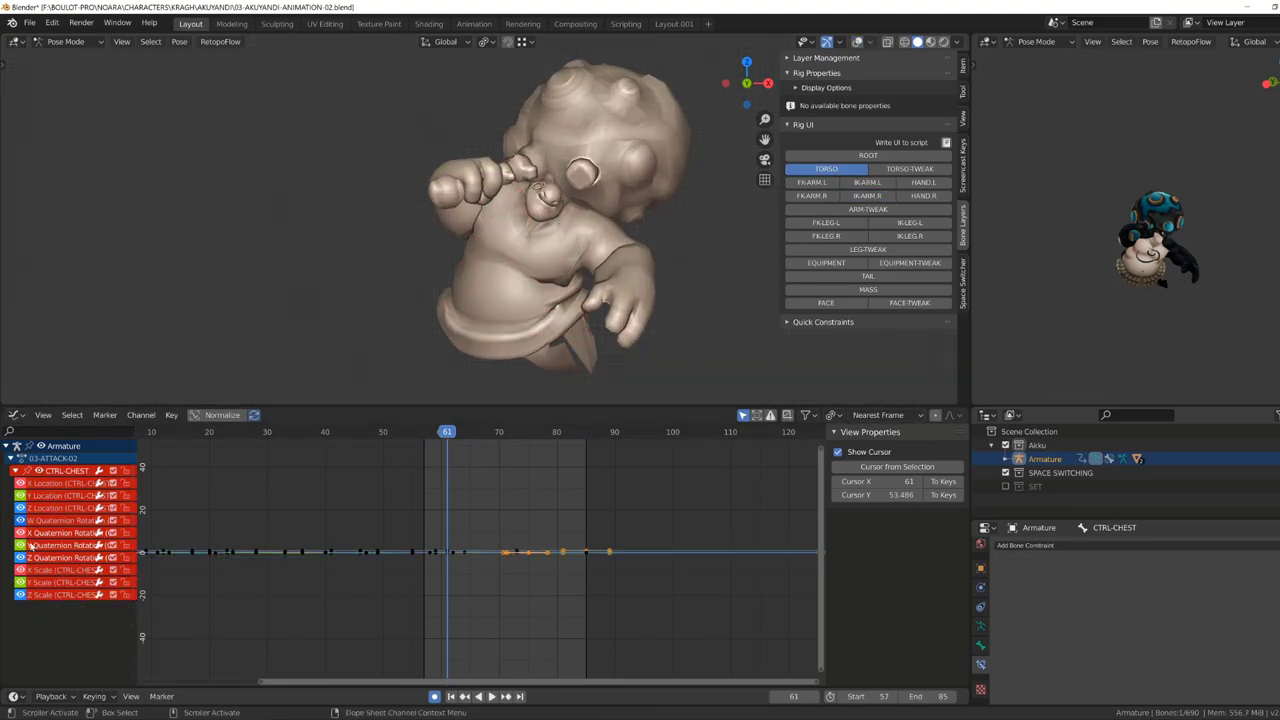
left_click(31, 545)
key("Home")
key("space")
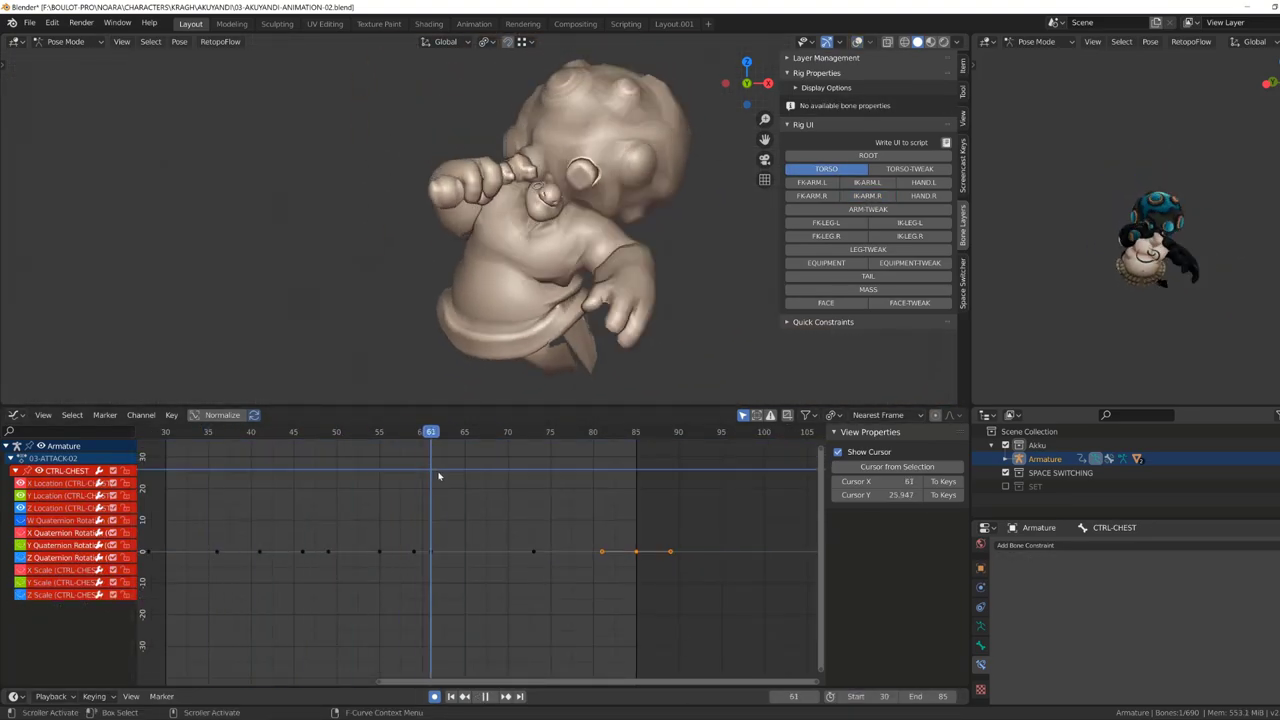
key("space")
Select the chest's frame-61 Z Location key, then scrub to frame 54 in front view.
left_click(563, 528)
key("Home")
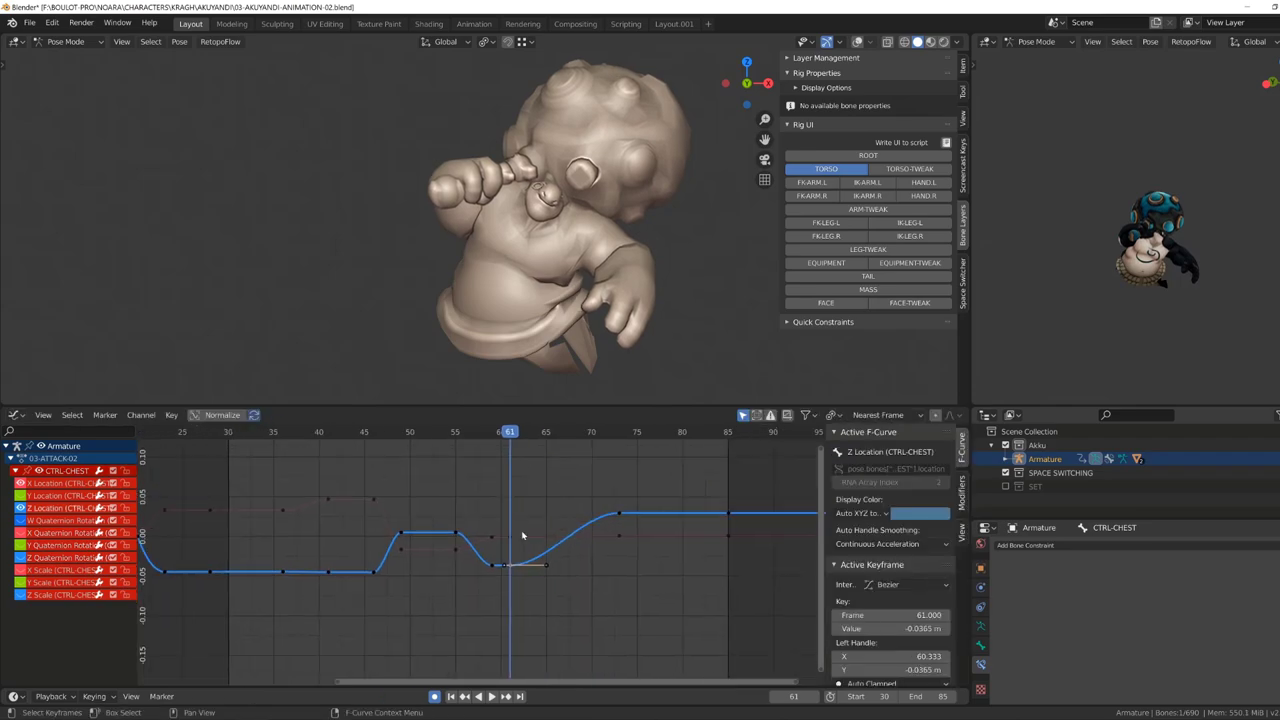
left_click_drag(470, 470, 450, 463)
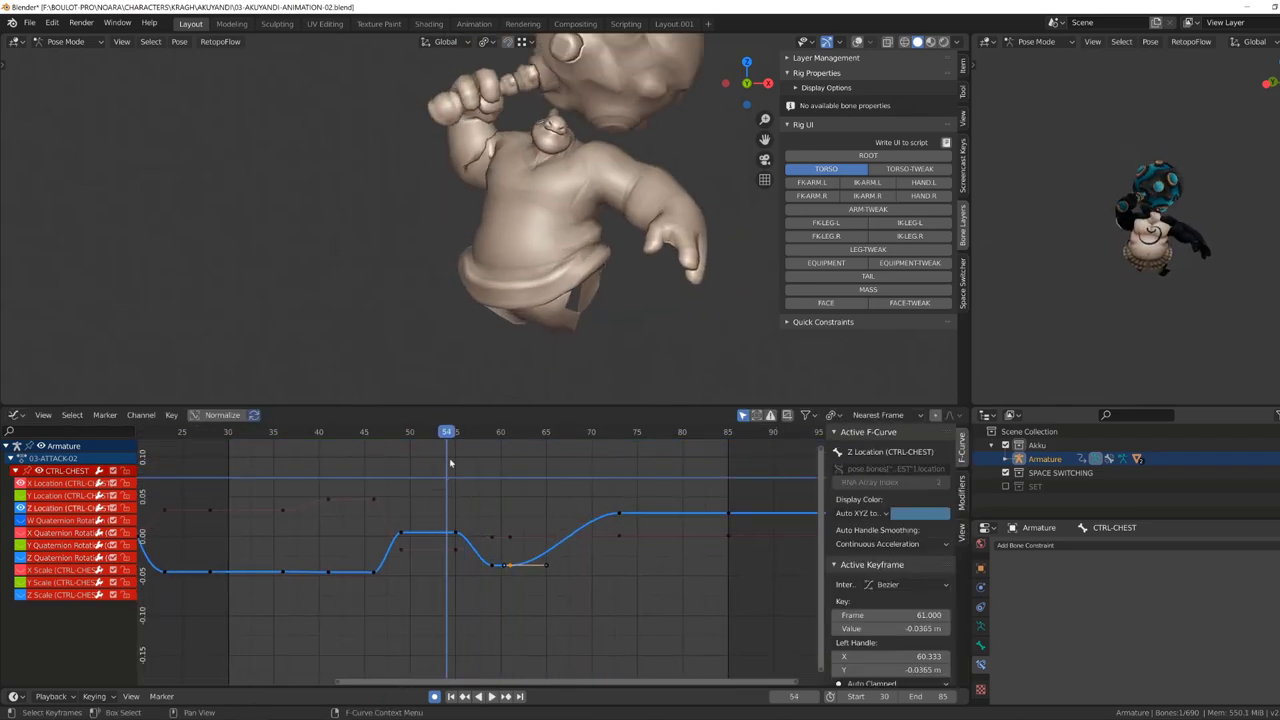
key("KP_1")
Show the right IK hand, change its keys' handle type near frame 57, and play to check.
left_click(867, 195)
left_click(462, 158)
key("Home")
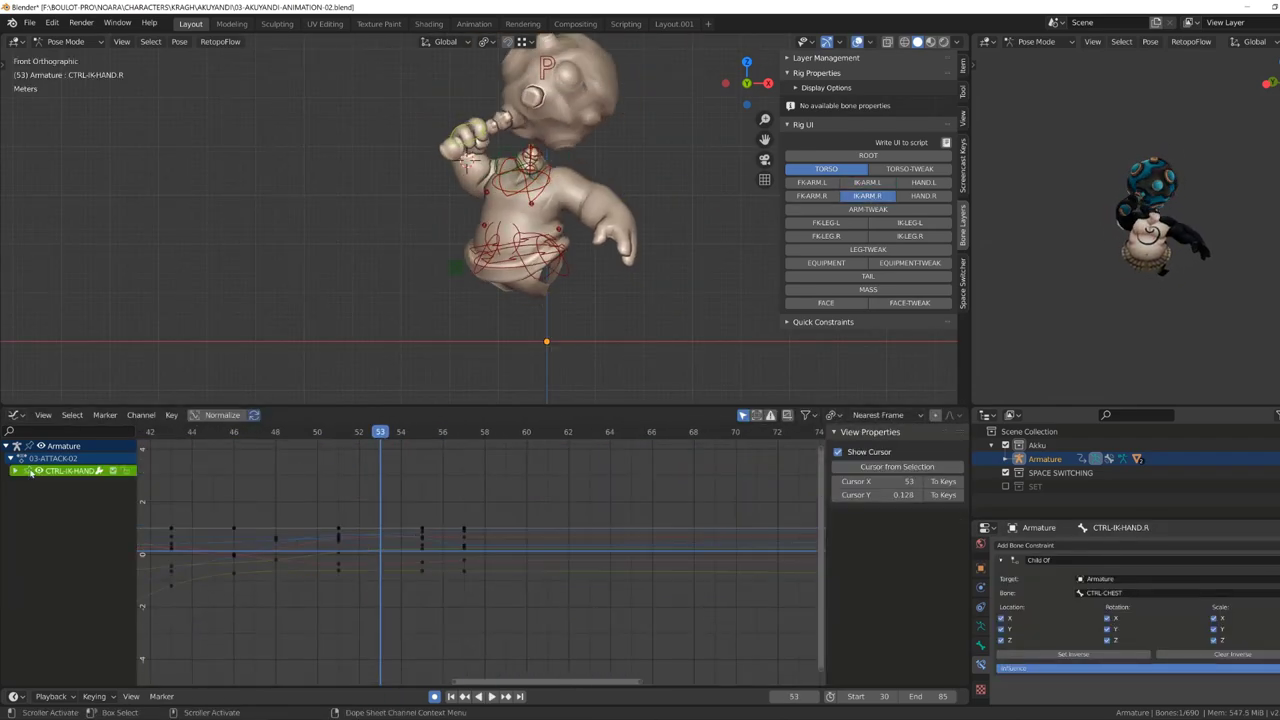
left_click_drag(380, 432, 296, 432)
key("v")
left_click(463, 563)
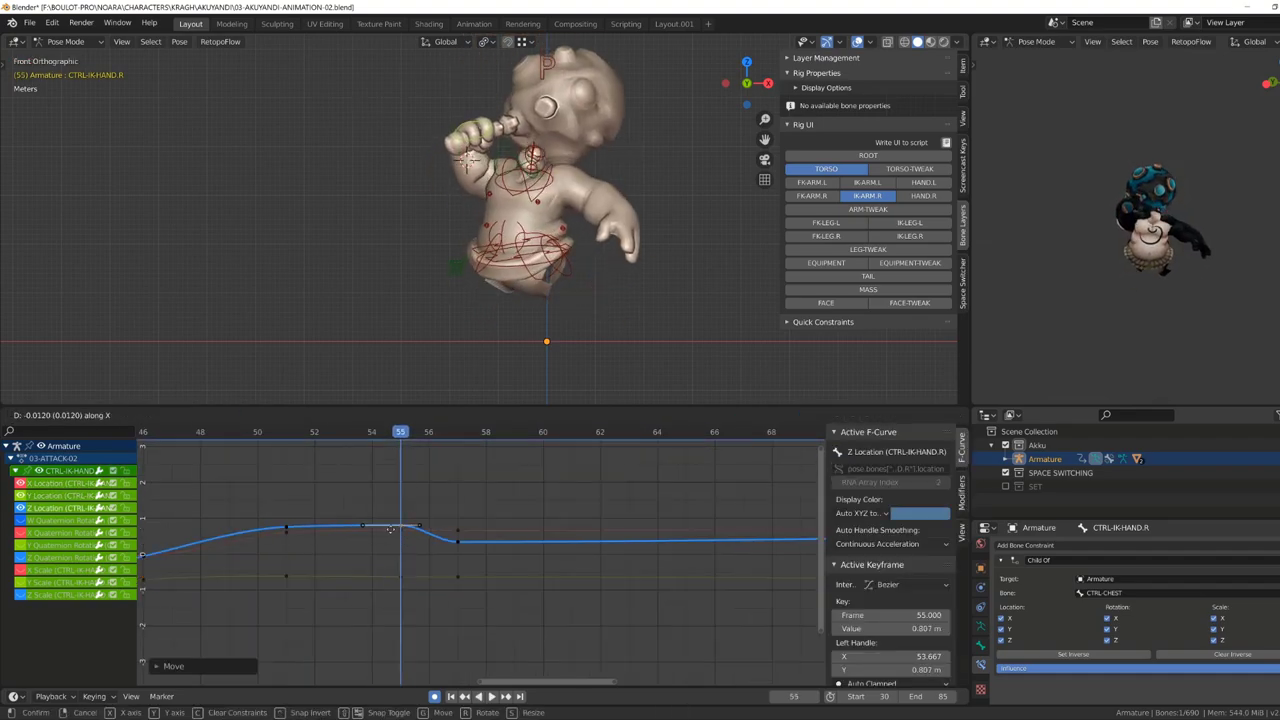
left_click(451, 538)
key("shift+ctrl+space")
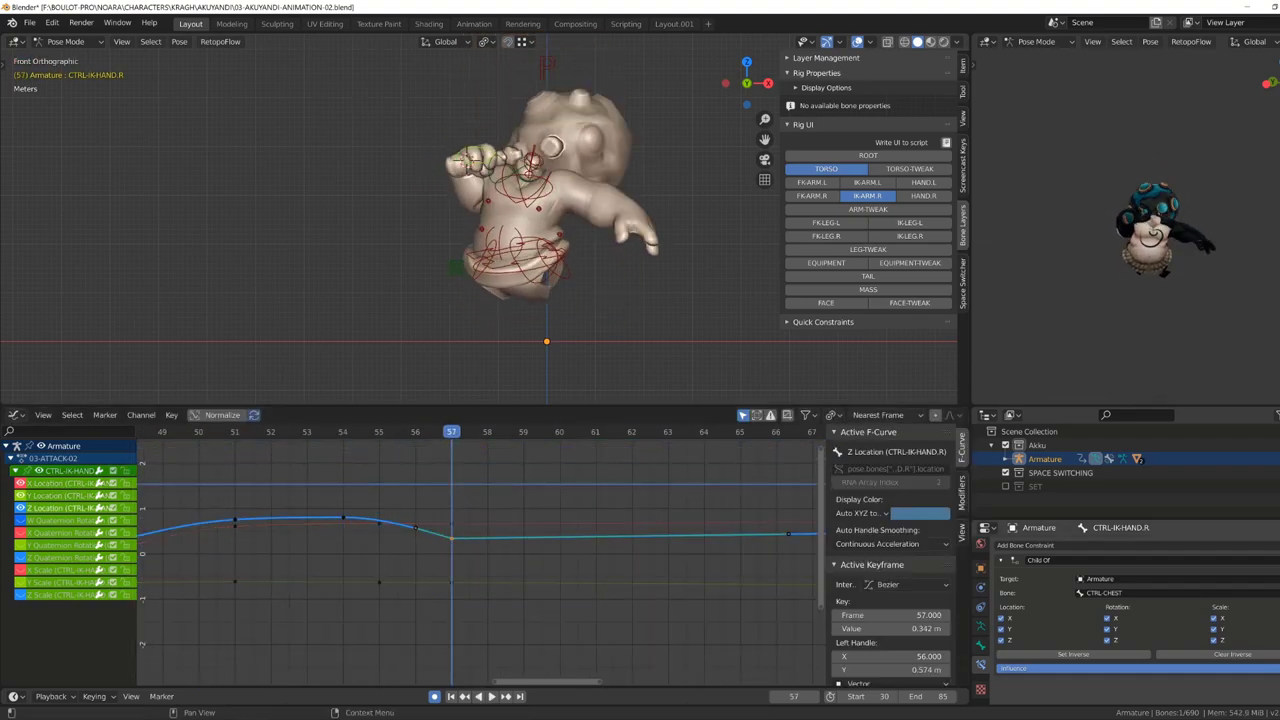
Lower the chest's Z Location key at frame 66.
left_click(555, 245)
left_click_drag(572, 536, 571, 542)
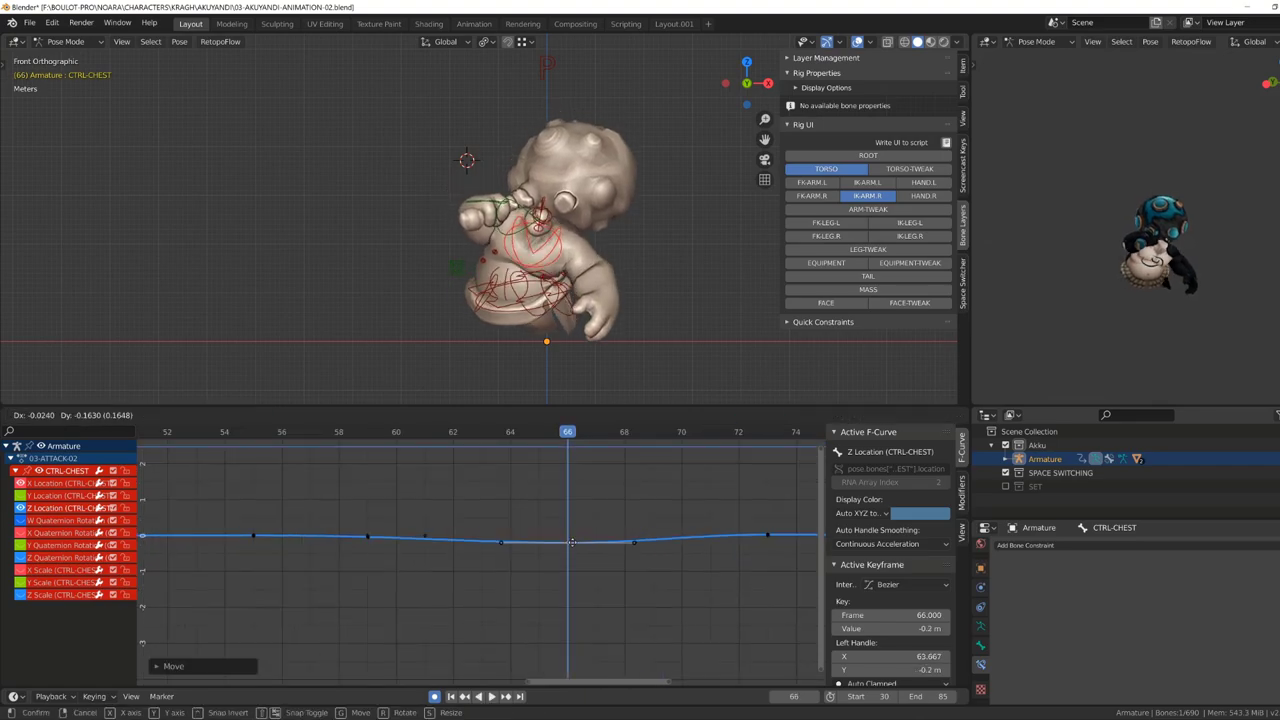
key("Home")
key("shift+d")
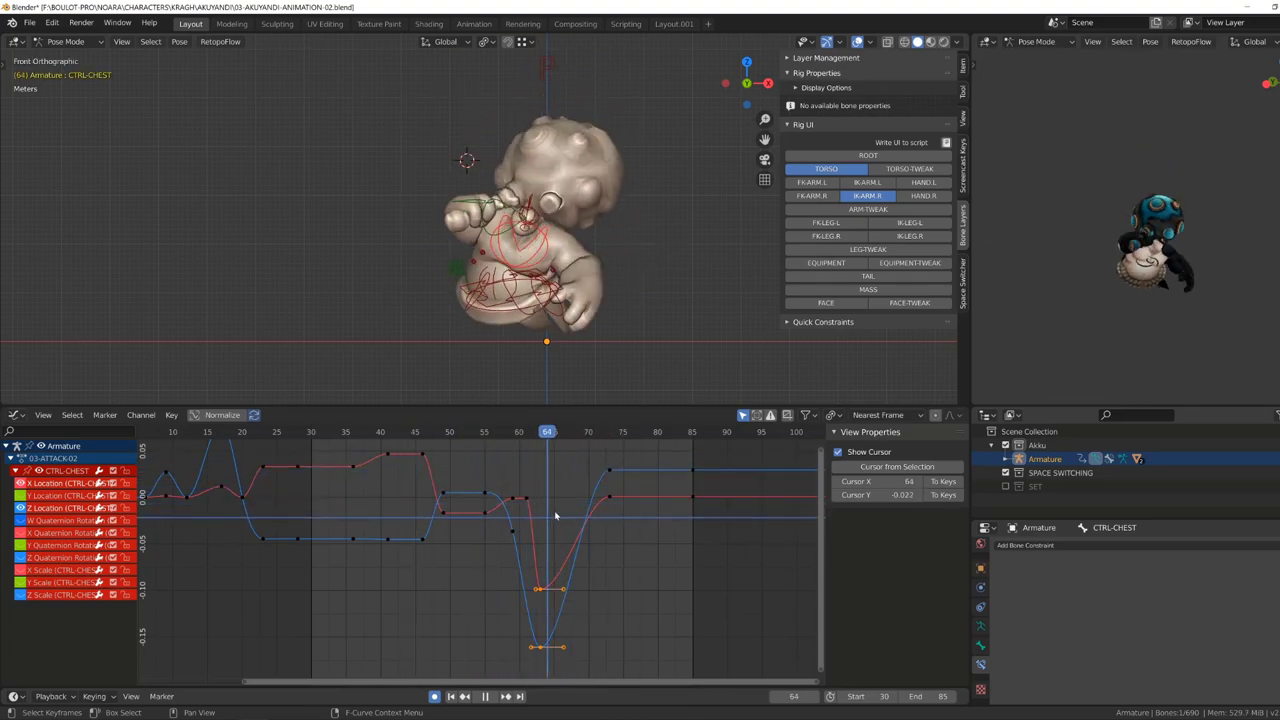
Select the torso master's keys around frame 55 and play back from frame 52 to review.
left_click(493, 471)
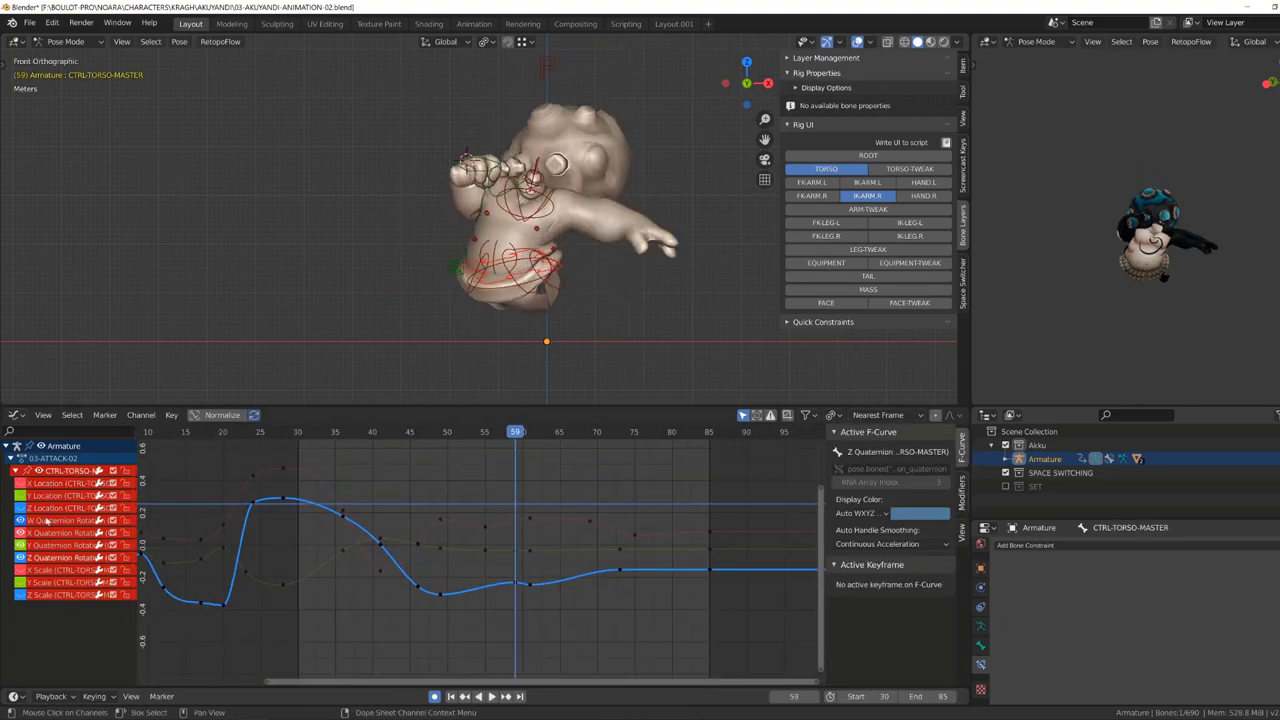
left_click(480, 552)
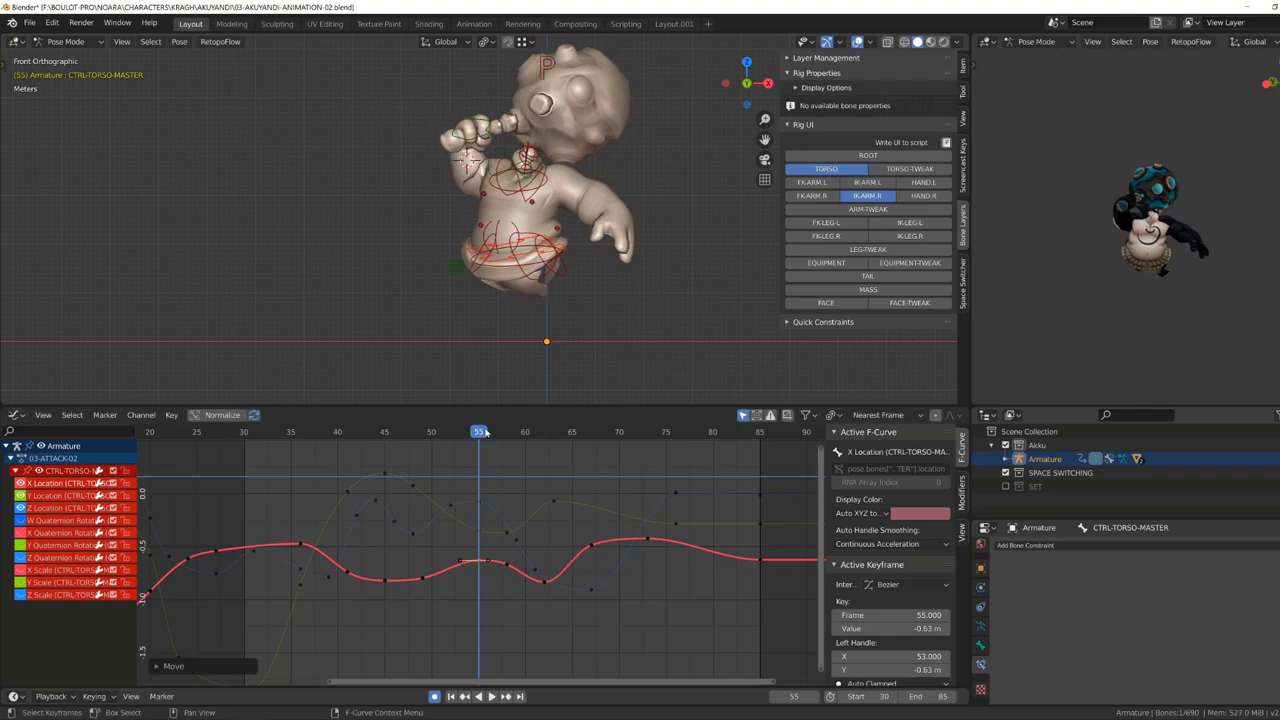
left_click(454, 461)
key("space")
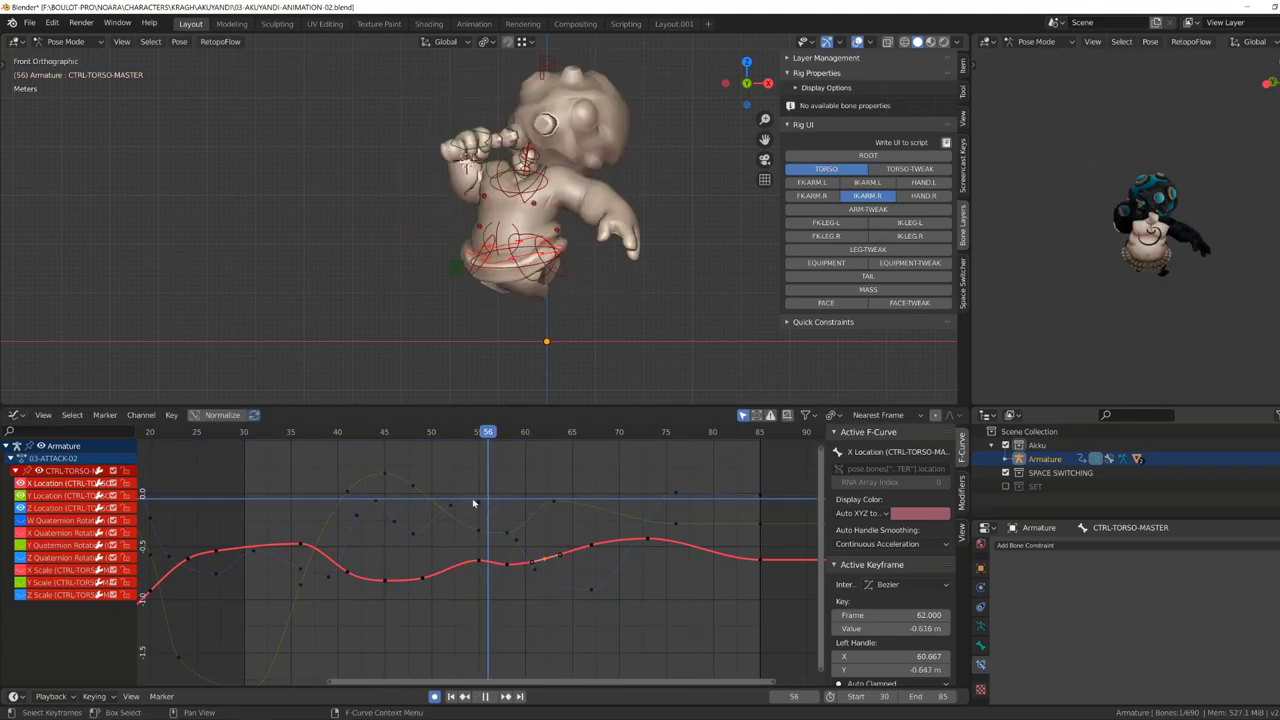
key("space")
key("ctrl+z")
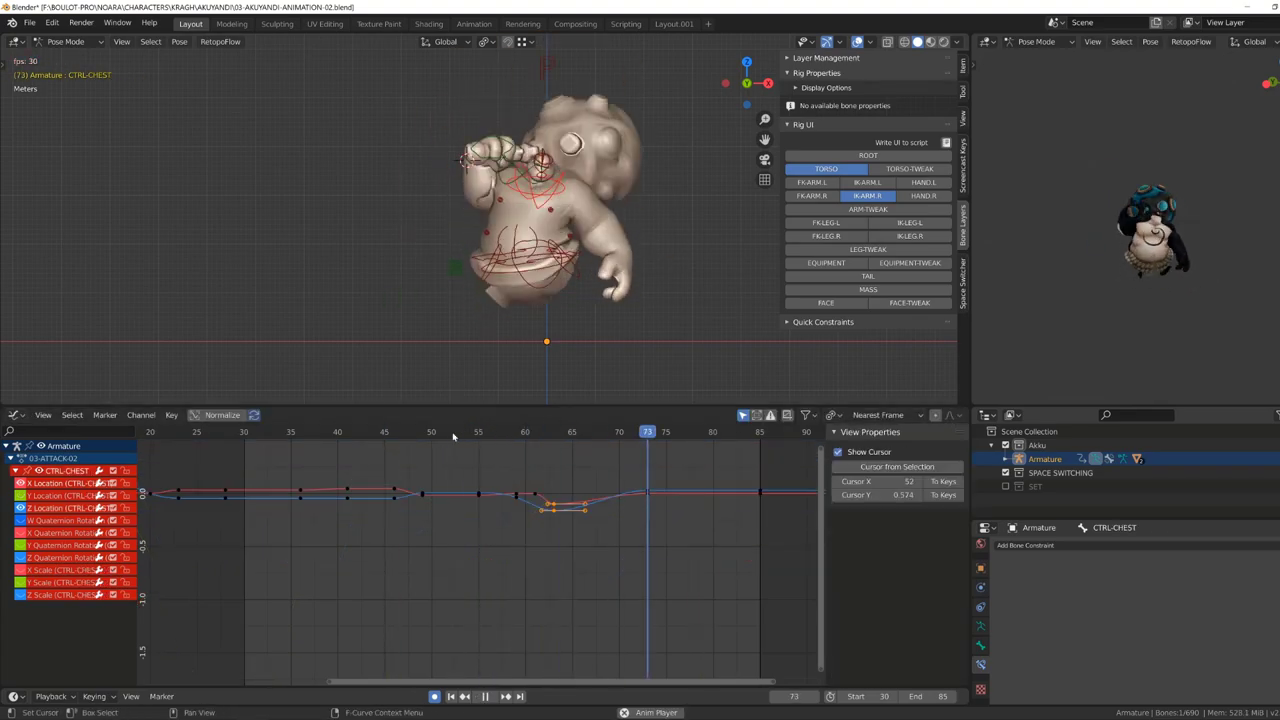
key("ctrl+z")
left_click(469, 437)
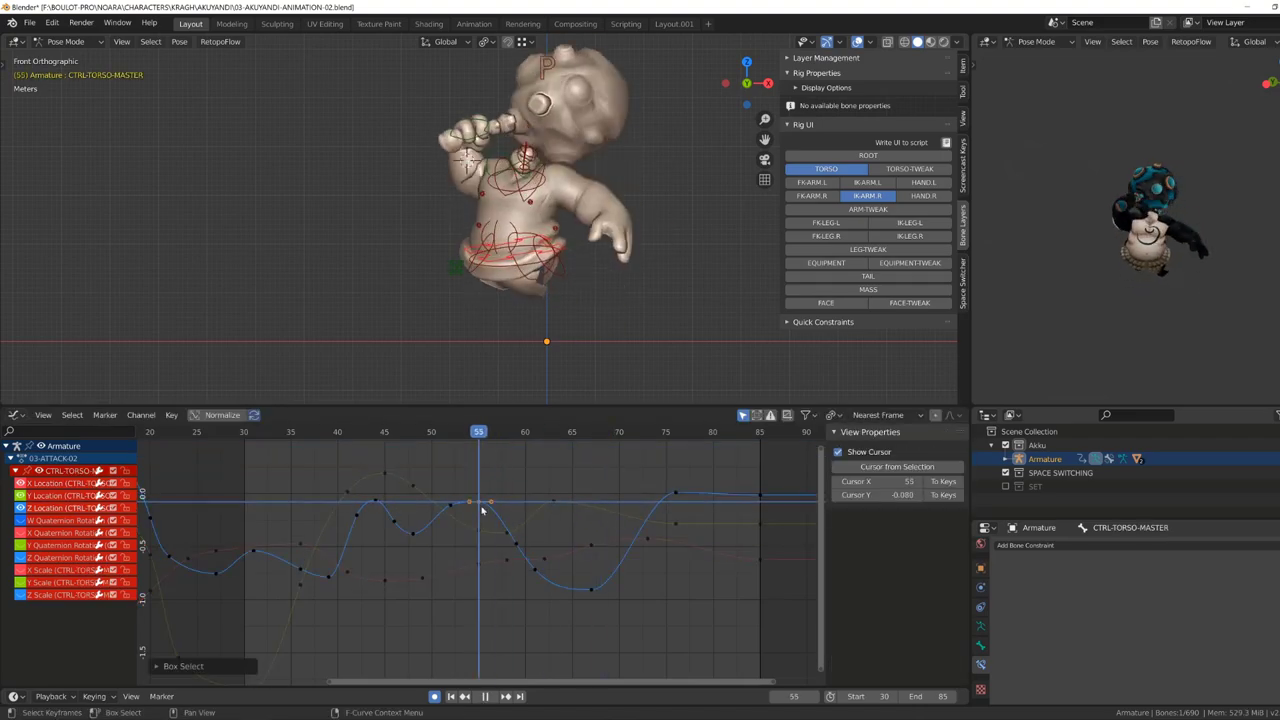
key("space")
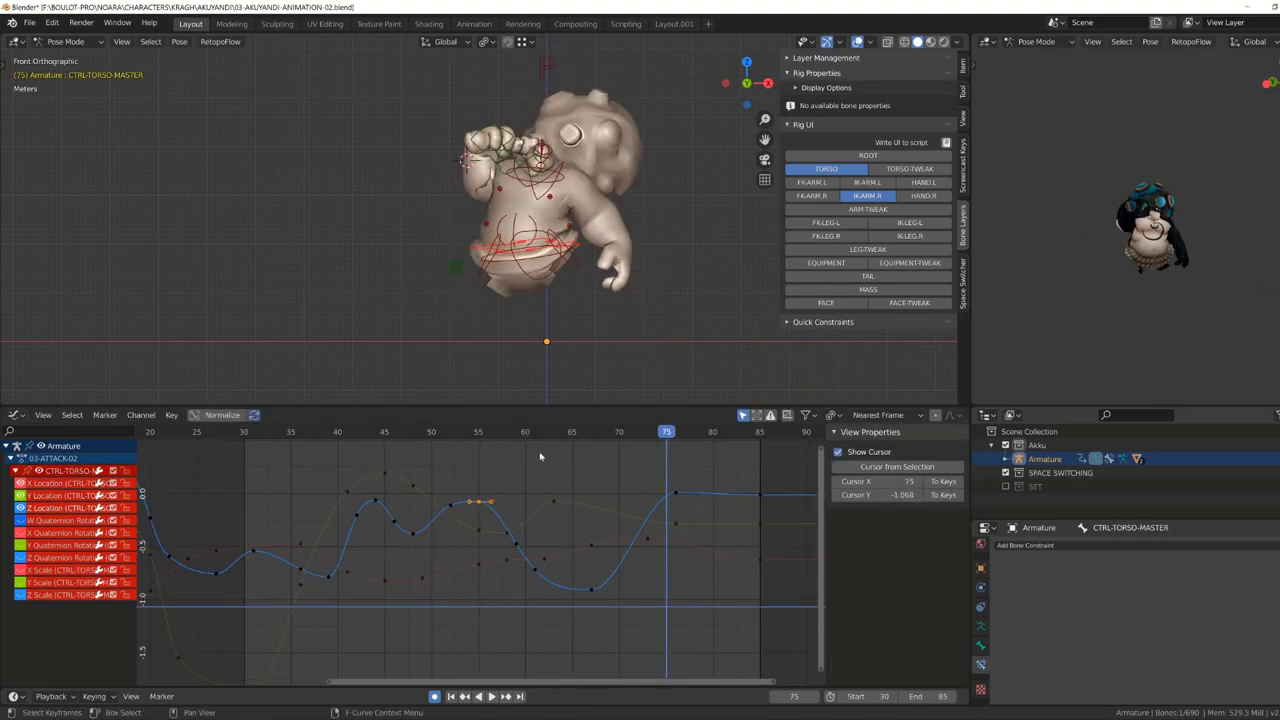
Back on the chest curves, lower the frame-61 X Location key to -0.0685.
key("ctrl+z")
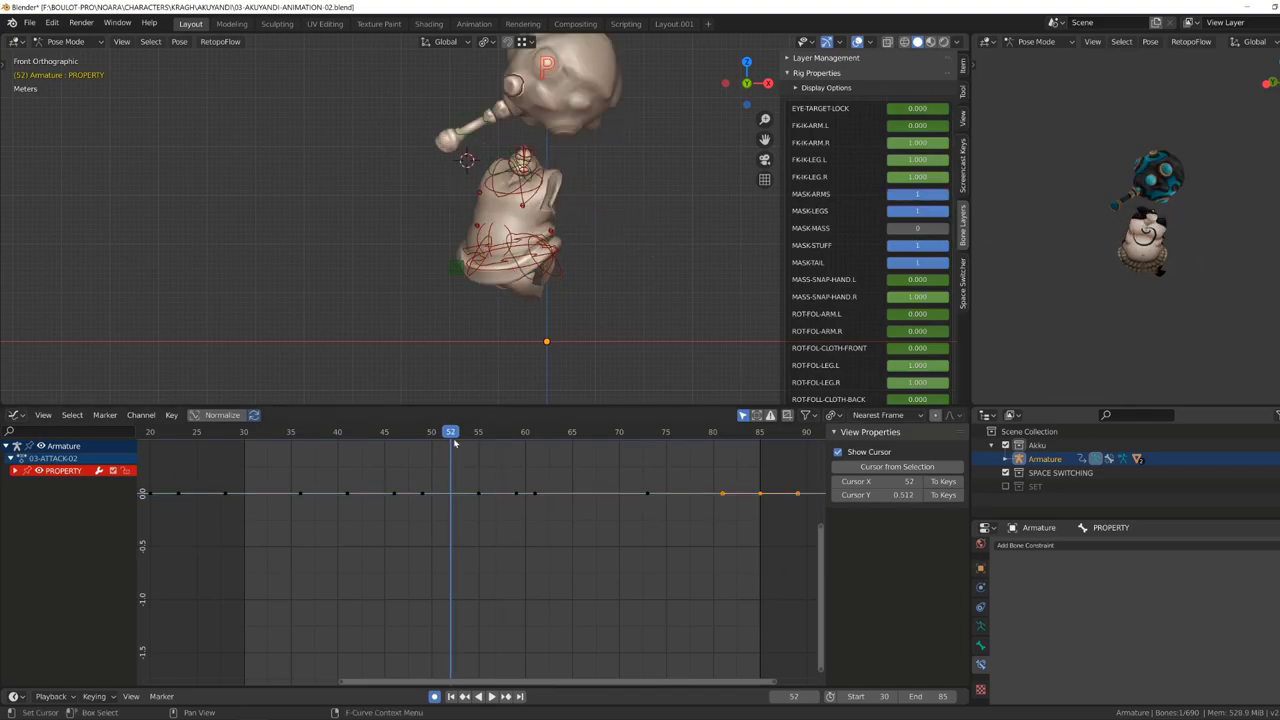
key("space")
key("ctrl+z")
key("space")
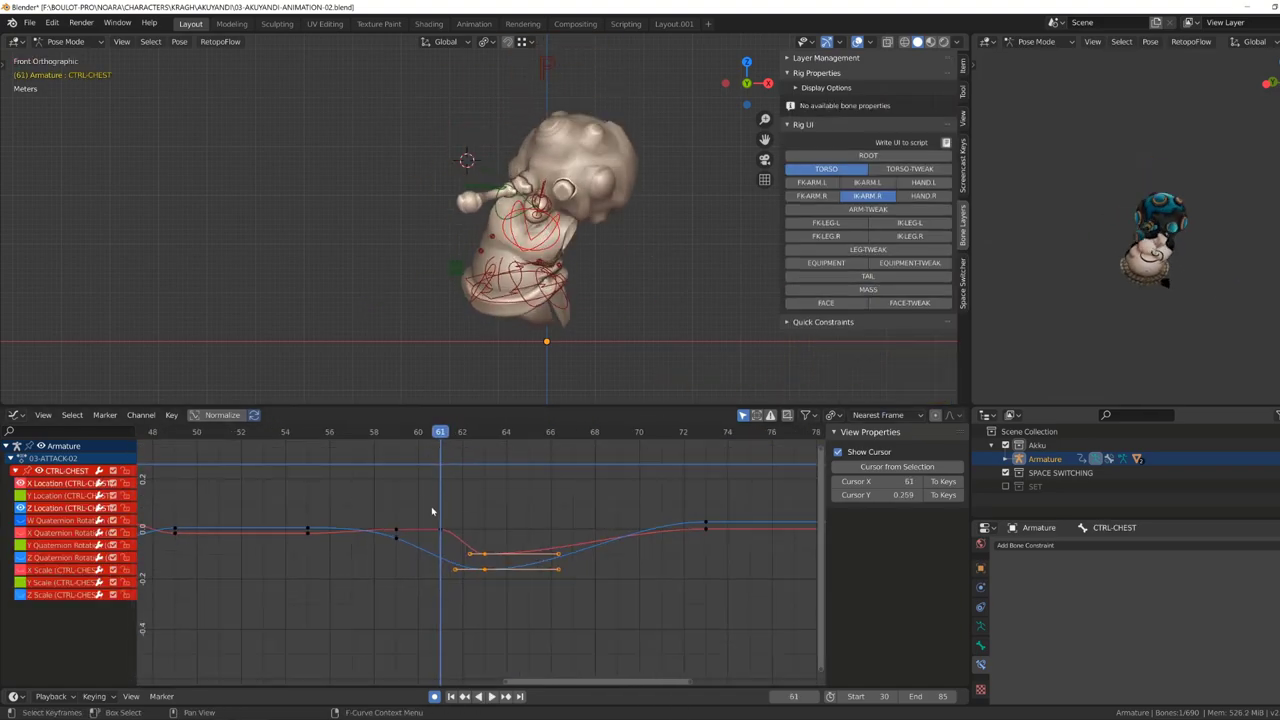
left_click_drag(438, 526, 433, 541)
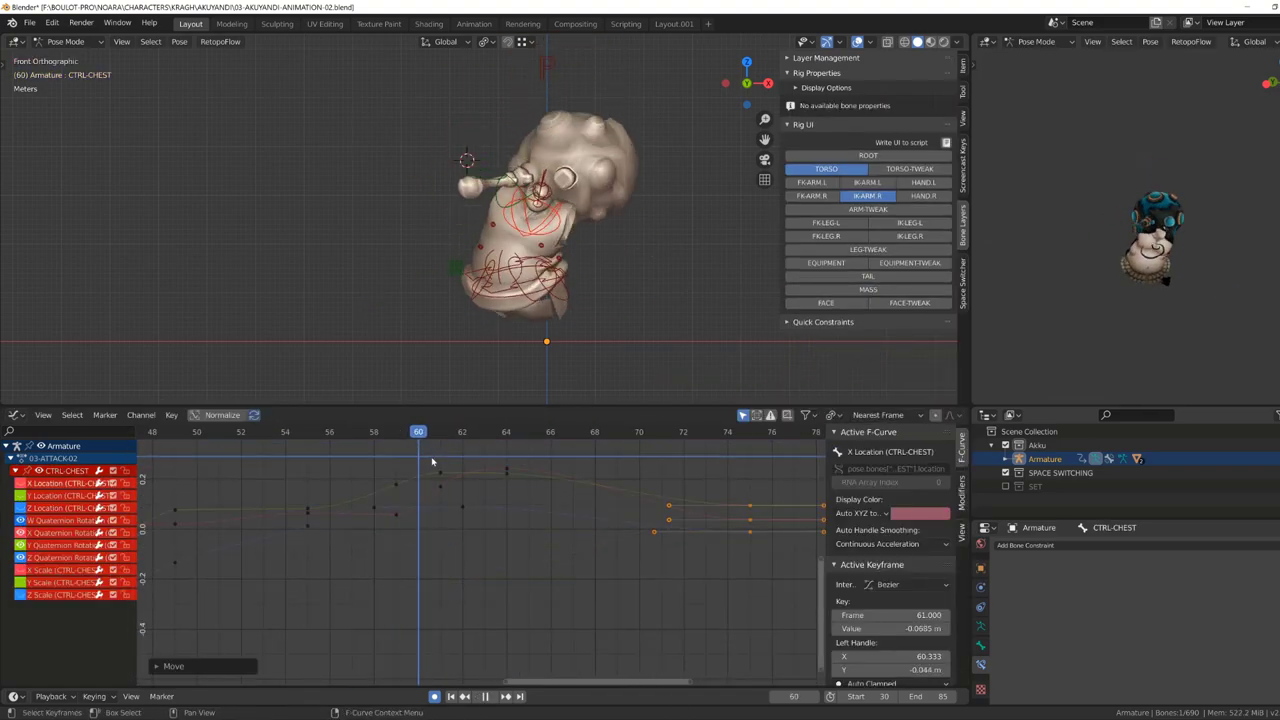
key("space")
middle_click_drag(432, 461, 487, 569)
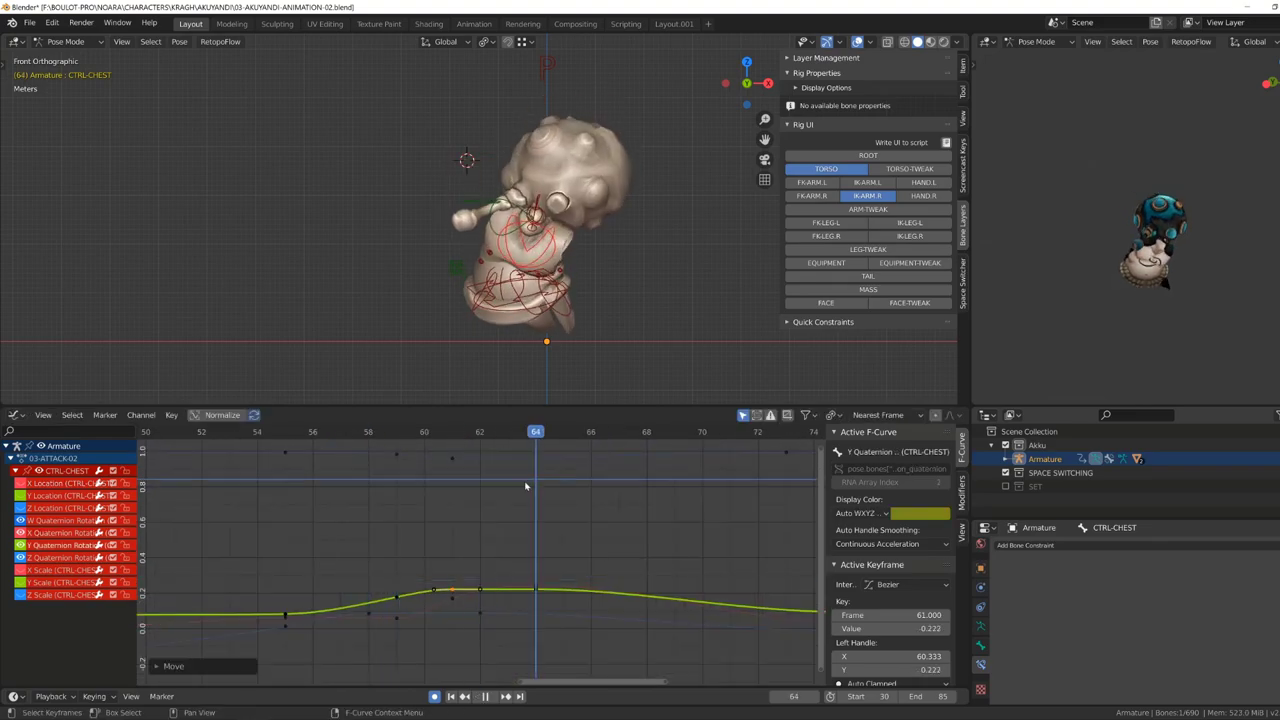
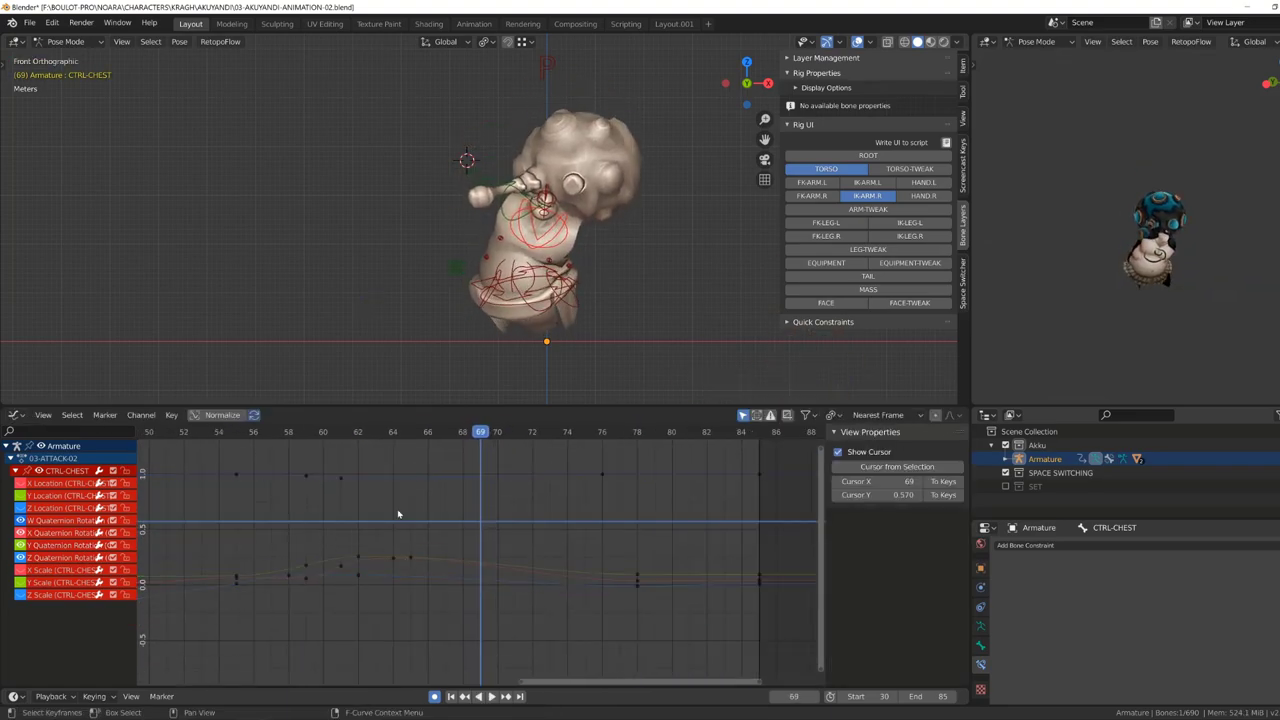
Retime the chest rotation key to frame 69, review playback, and select CTRL-IK-HAND.R for baking.
left_click_drag(491, 614, 480, 567)
key("space")
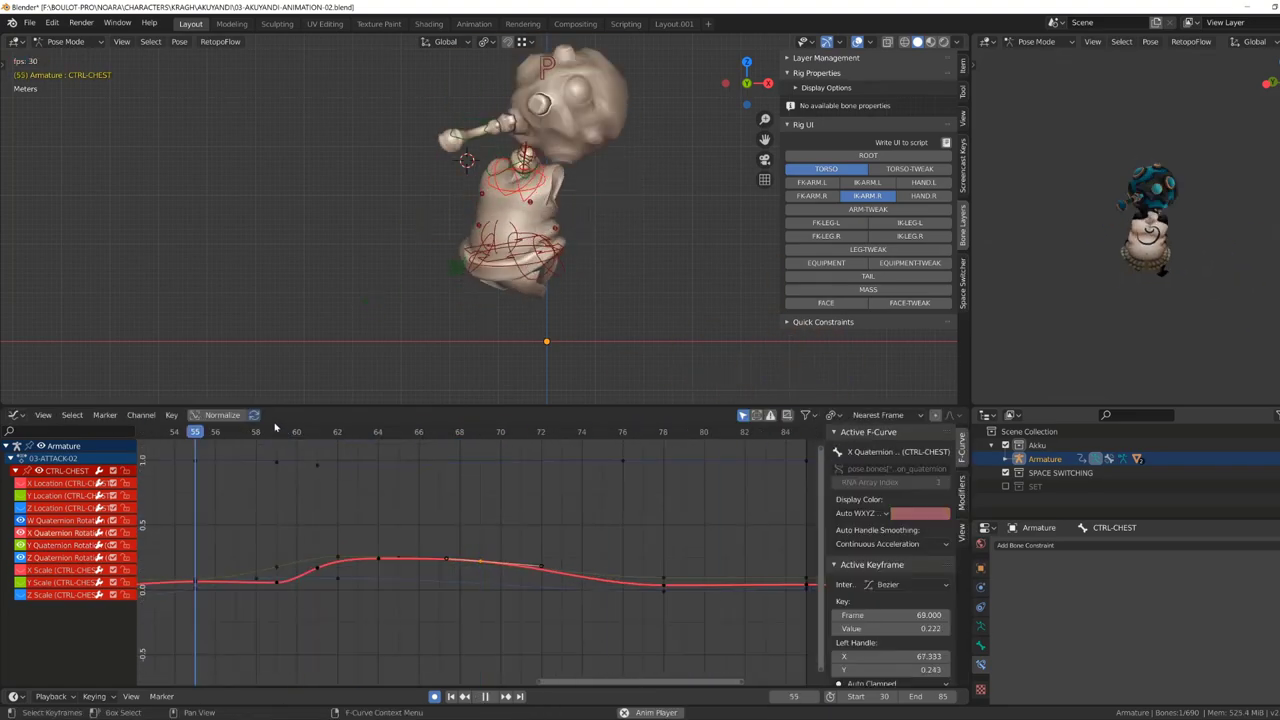
left_click_drag(616, 431, 337, 431)
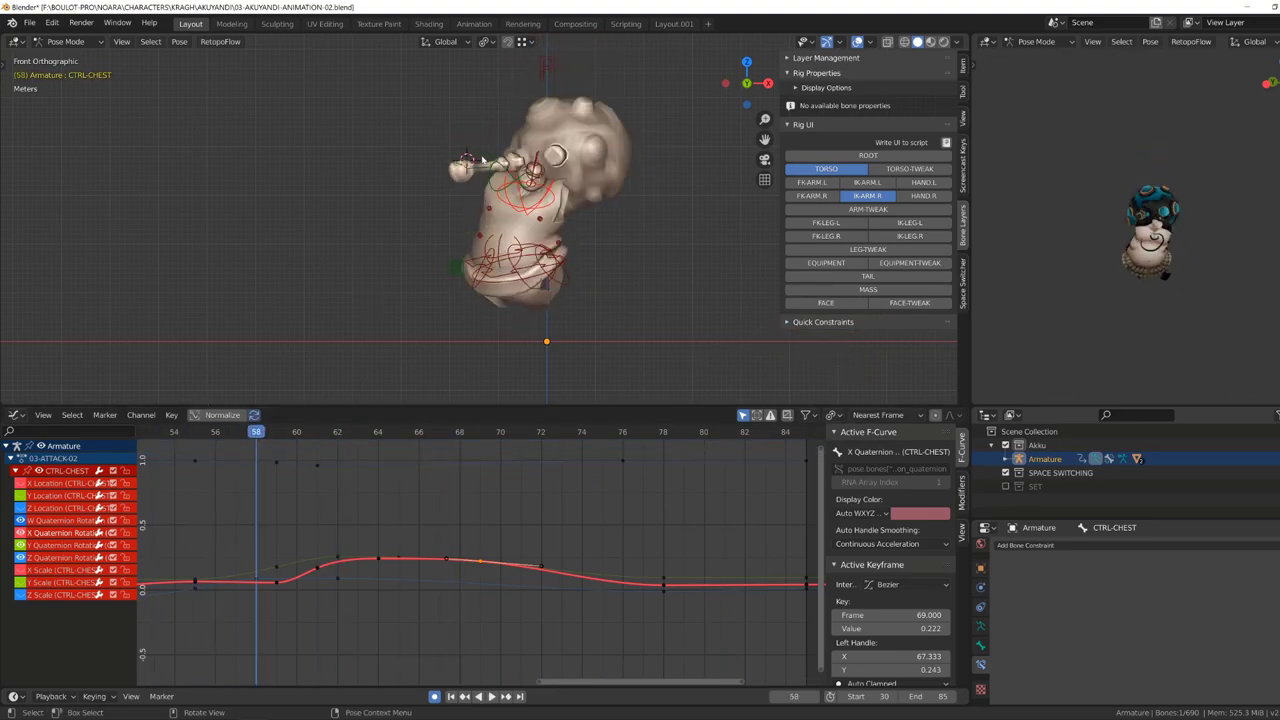
left_click(481, 160)
key("F3")
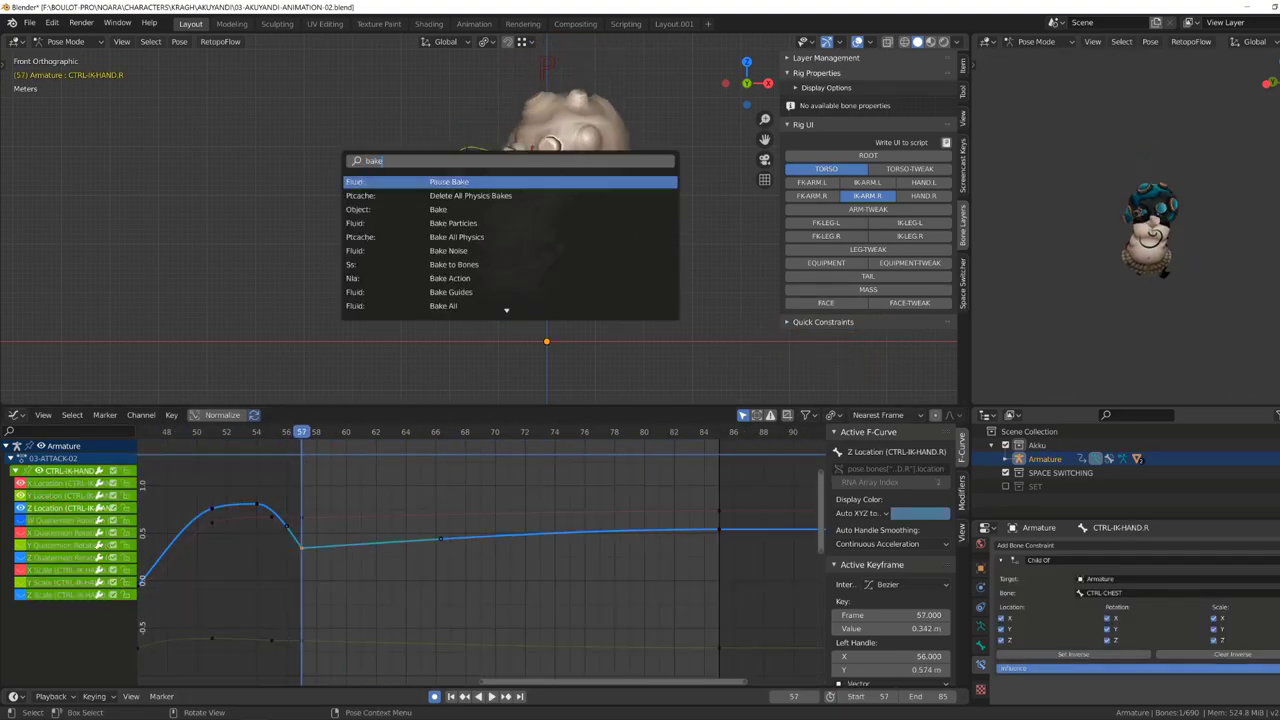
Bake the right IK hand's motion with Bake Action and review it from the right side.
left_click(450, 278)
key("Return")
key("space")
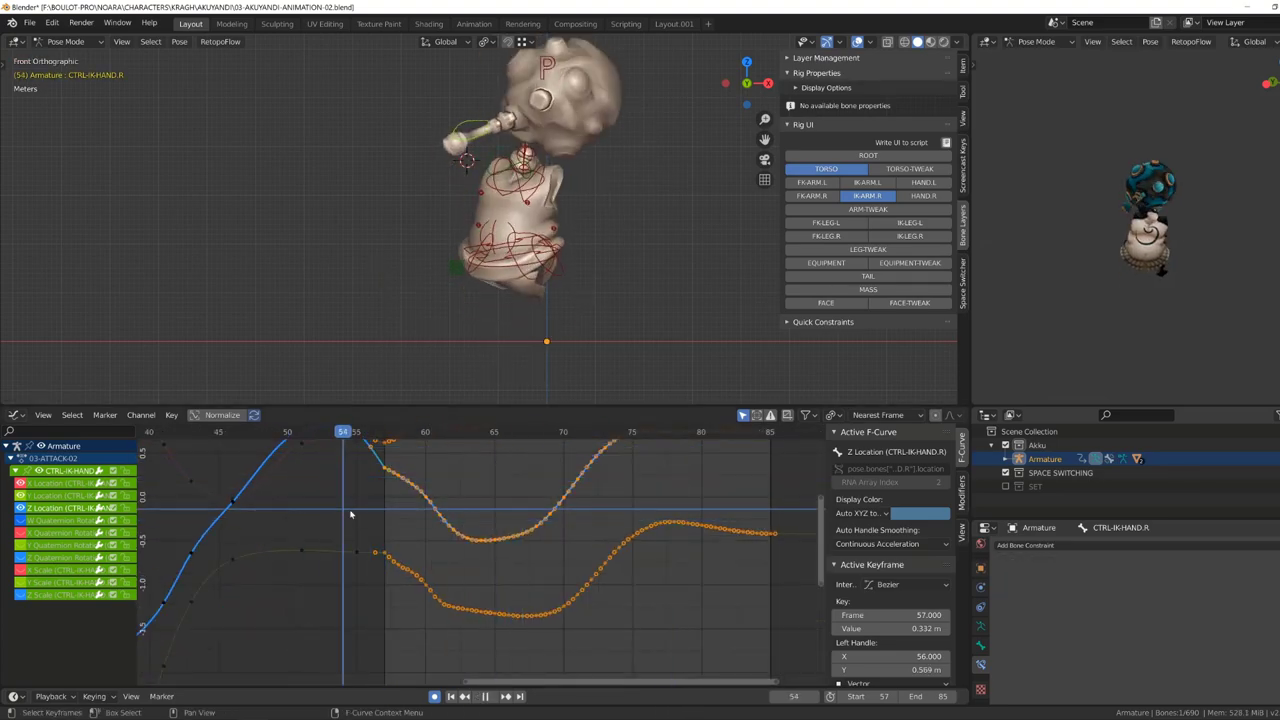
key("KP_3")
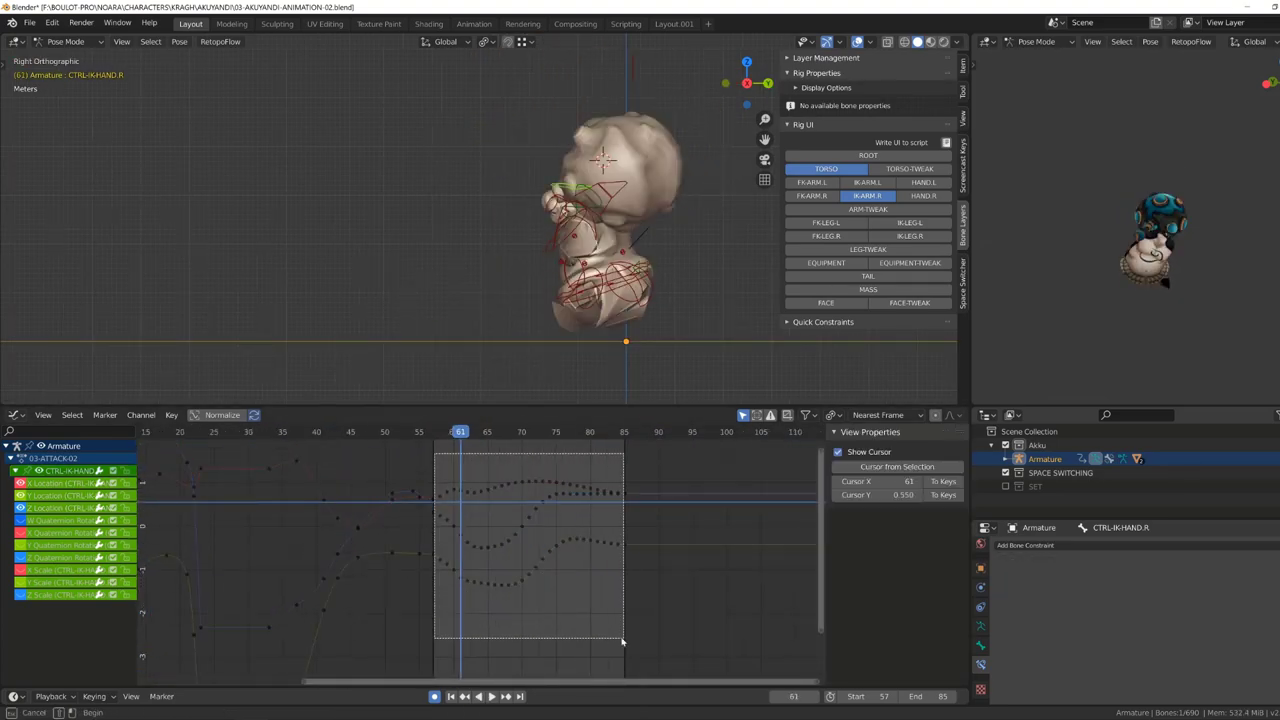
Delete the excess baked keyframes on the hand curves, including those near the low point.
left_click_drag(385, 460, 445, 520)
key("x")
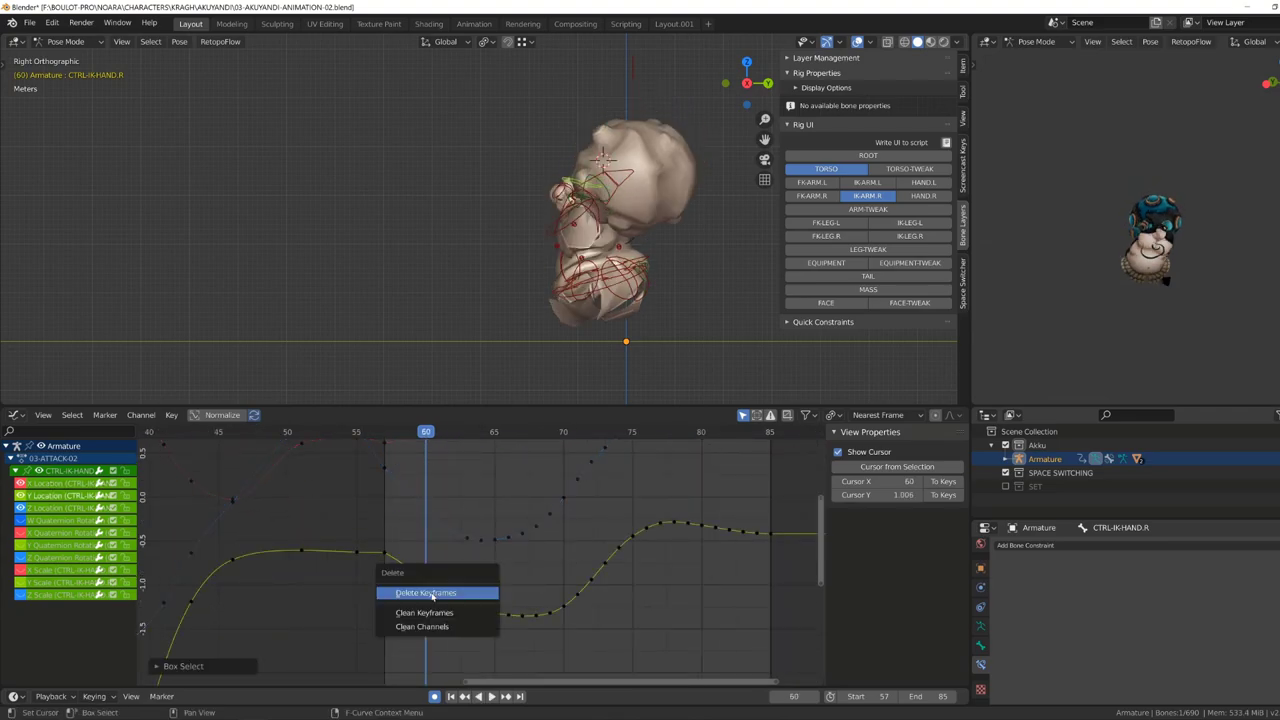
left_click(466, 545)
left_click(490, 484)
left_click_drag(536, 626, 586, 580)
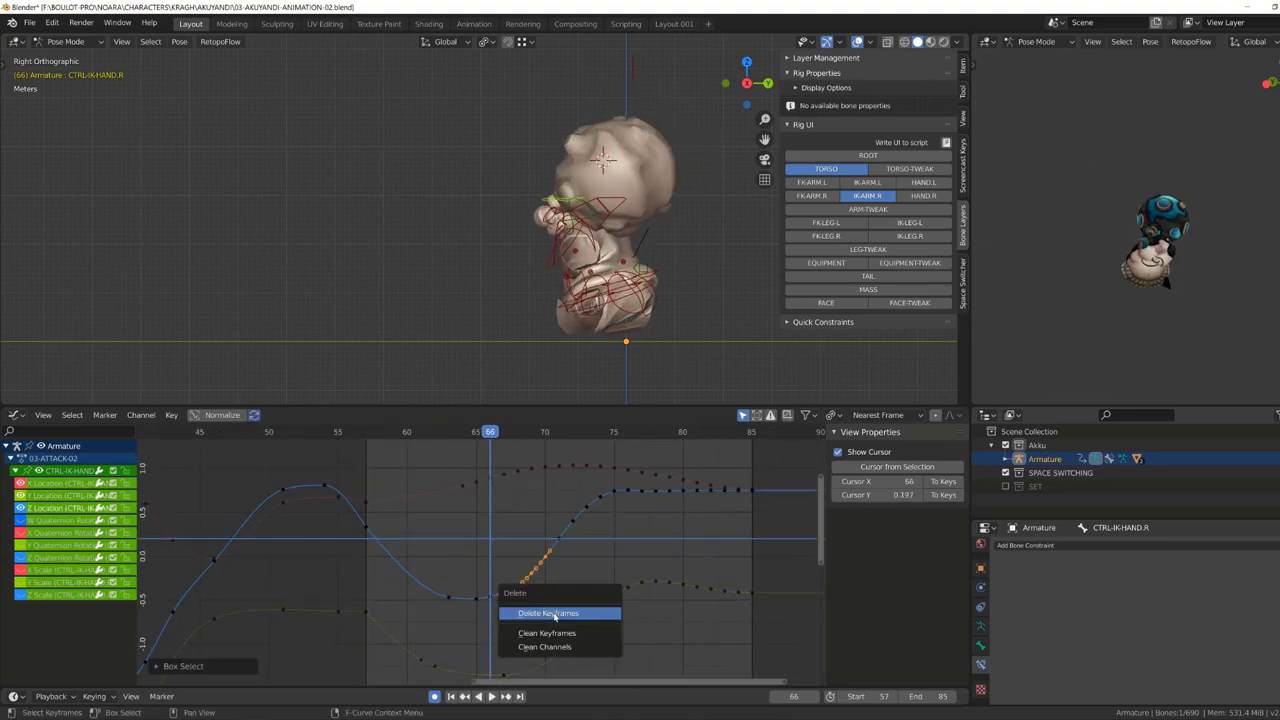
left_click(554, 613)
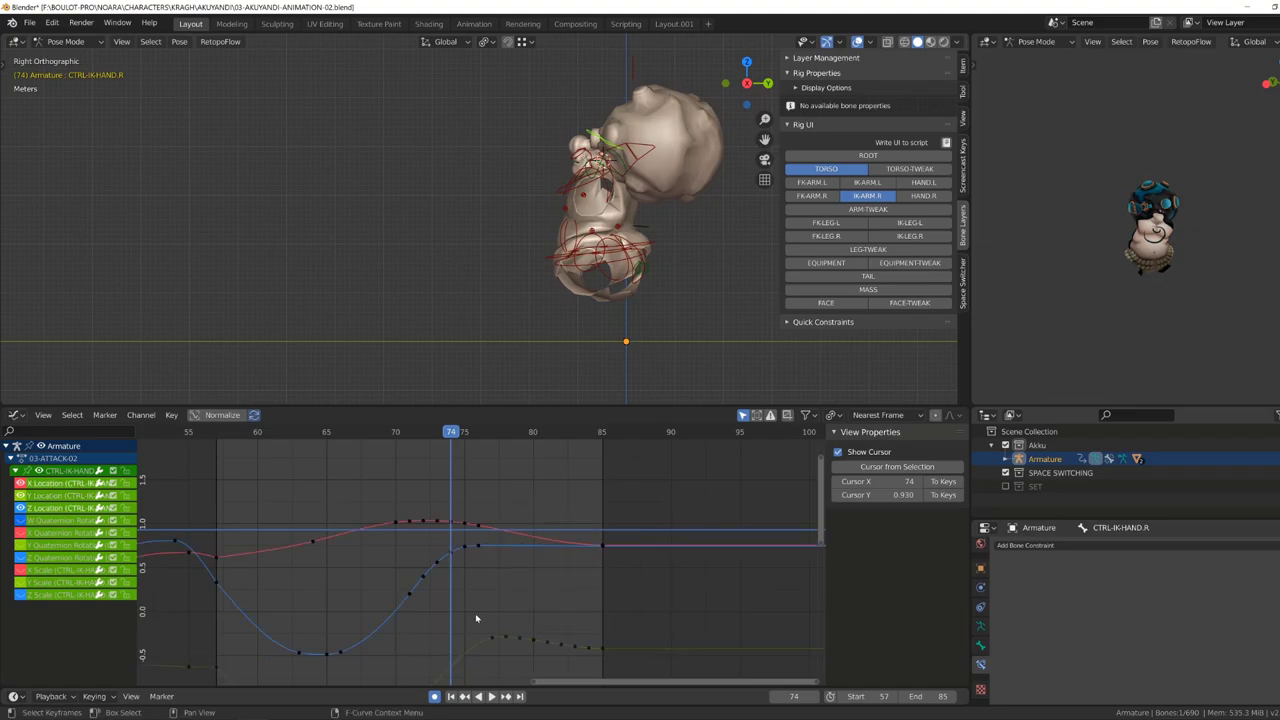
key("Home")
key("space")
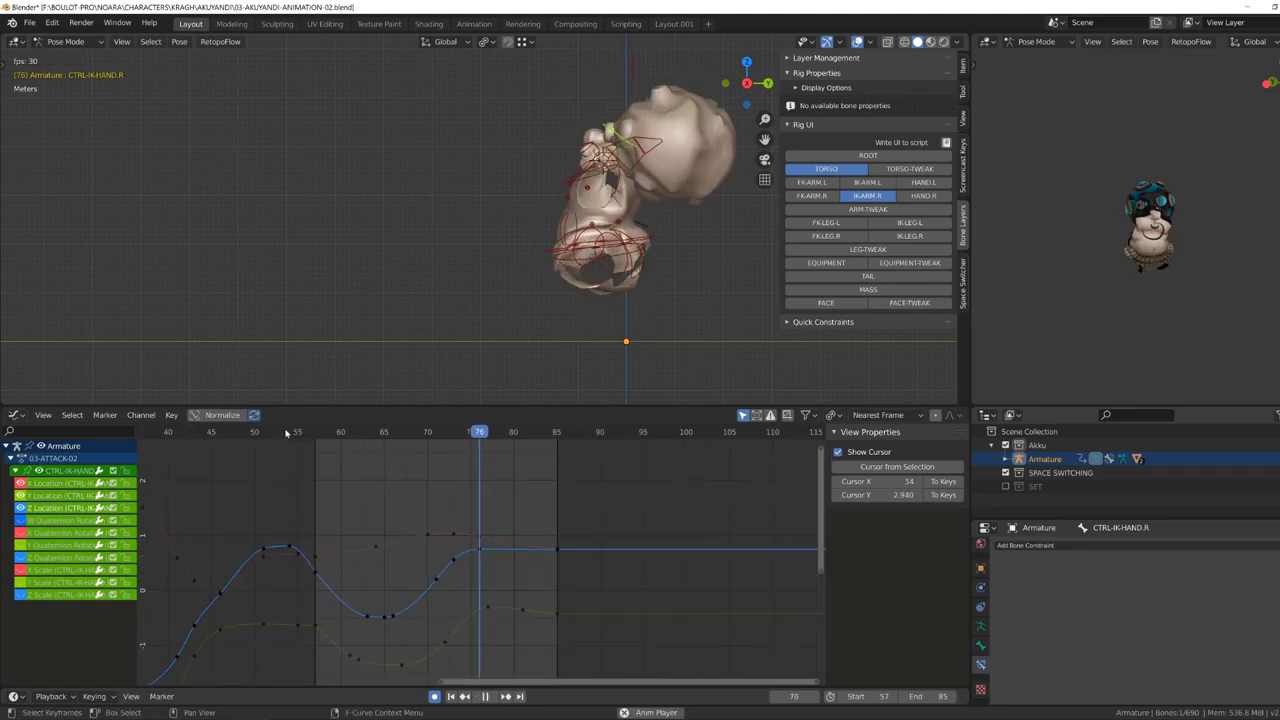
Change the handle type for all of the hand's remaining keyframes.
key("a")
key("v")
left_click(387, 630)
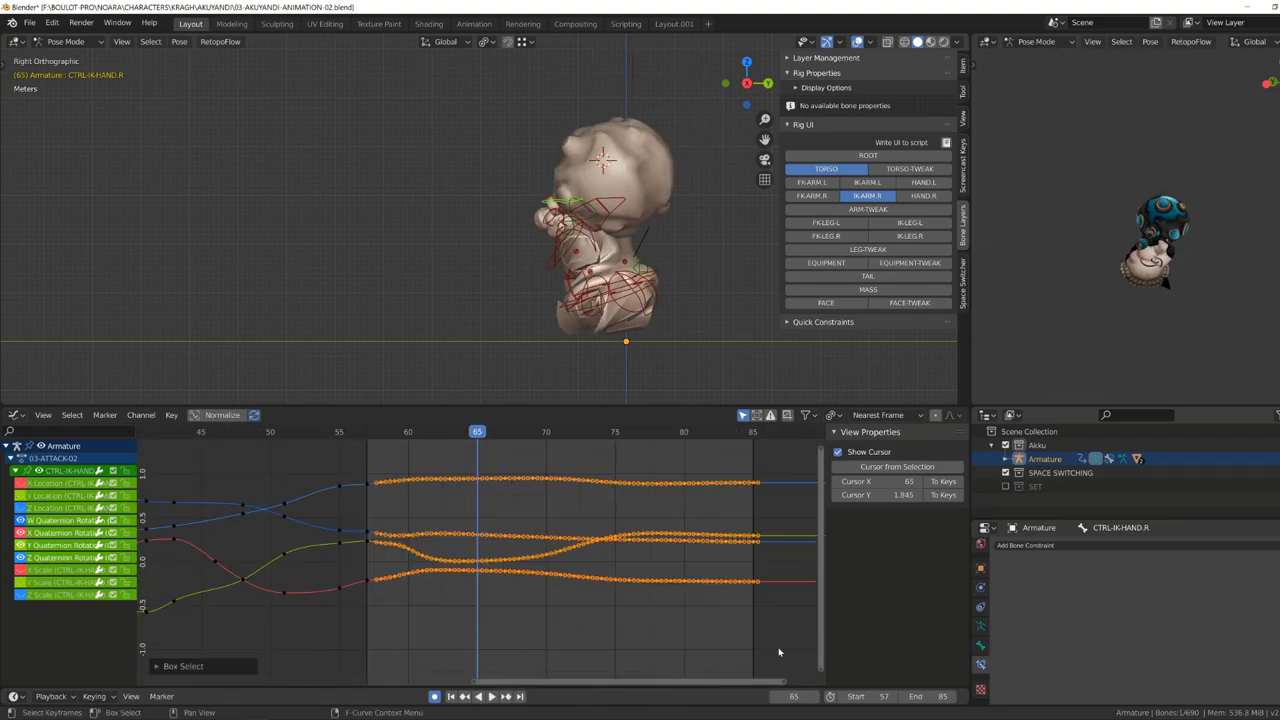
key("Home")
scroll(387, 630, "down", 2)
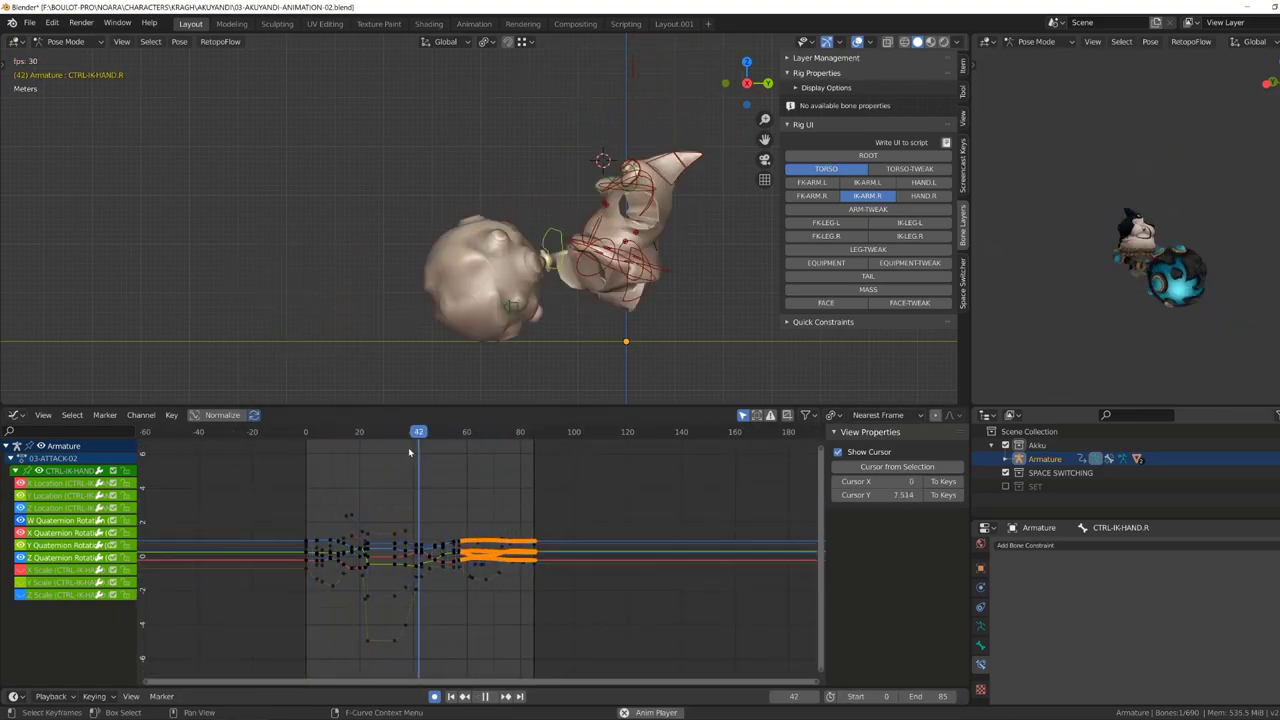
scroll(450, 467, "up", 5)
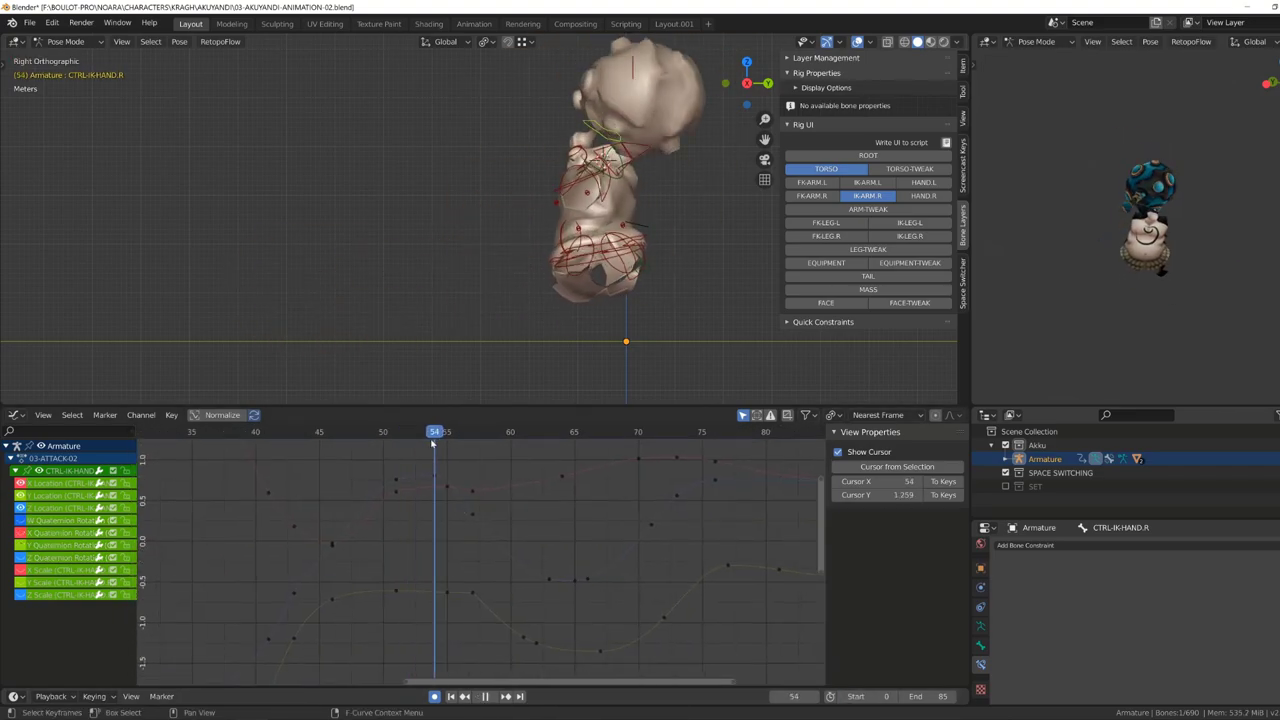
Move the hand's Z Location key to frame 50 and raise it to 0.925 m.
left_click(428, 522)
left_click_drag(441, 533, 381, 519)
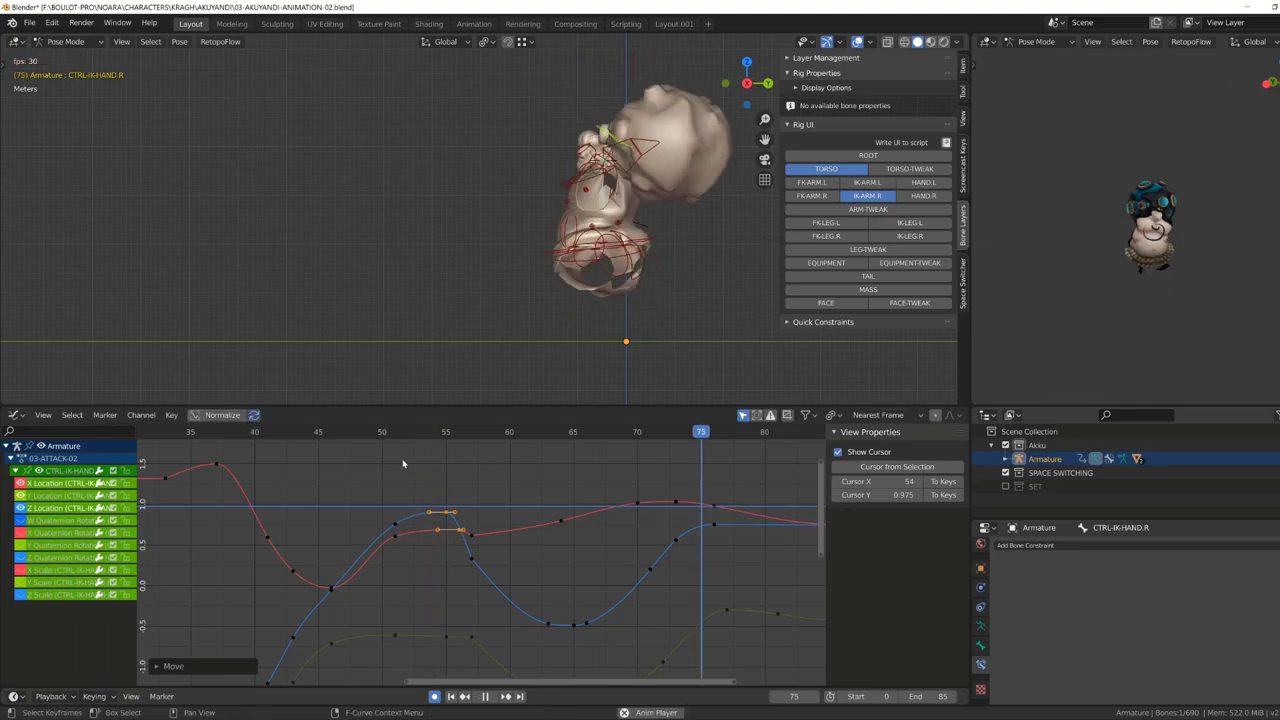
scroll(335, 594, "down", 2)
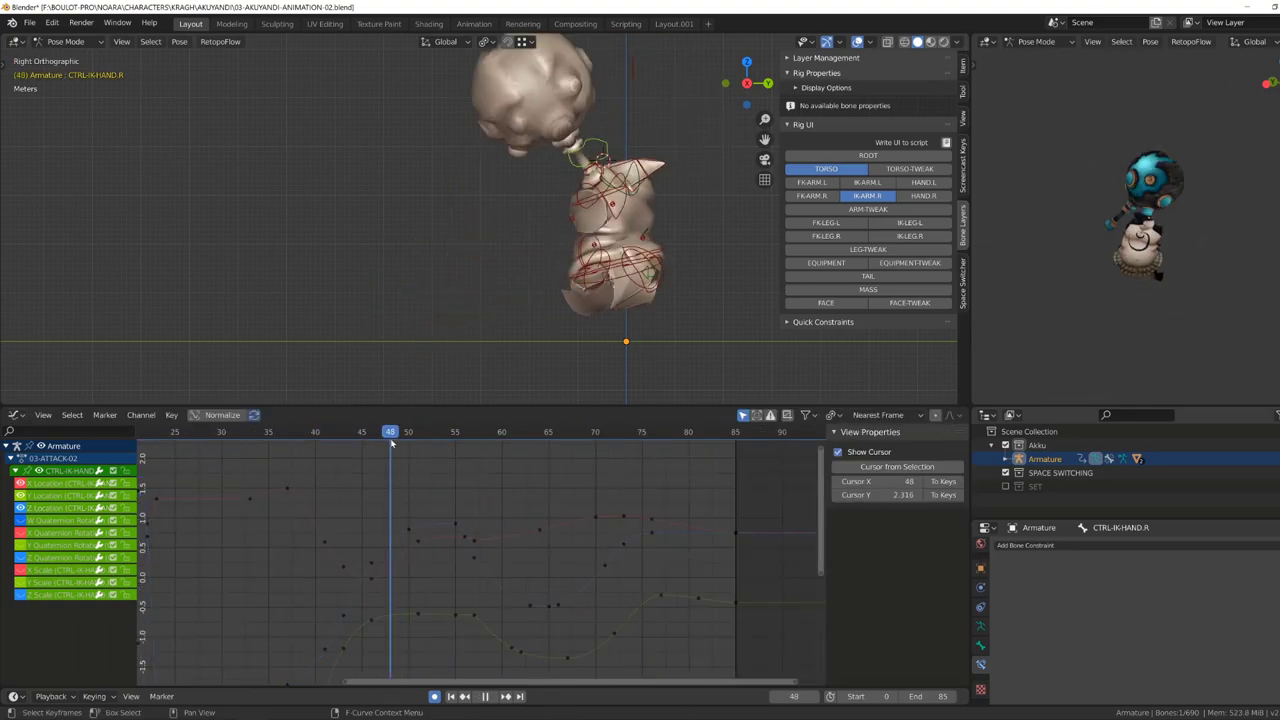
key("g")
left_click(412, 509)
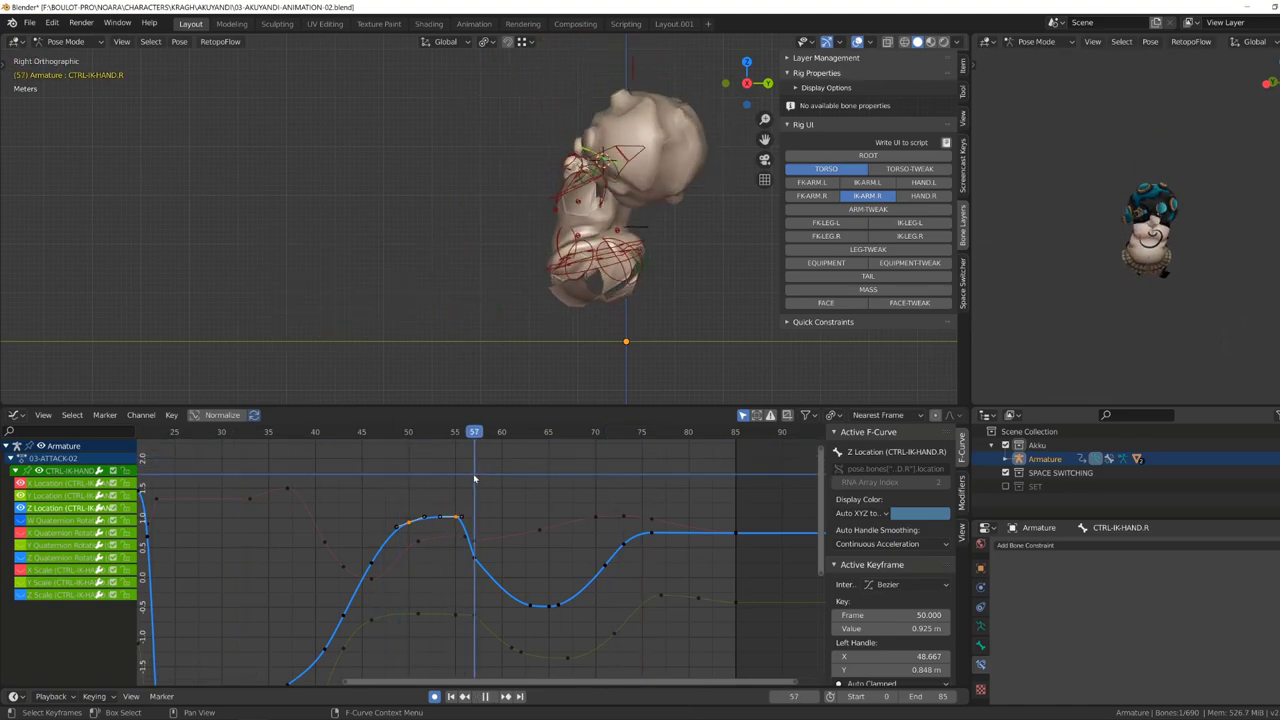
key("Escape")
Inspect the torso master around frame 56, reselect the right IK hand, and show the MASS layer.
left_click(587, 262)
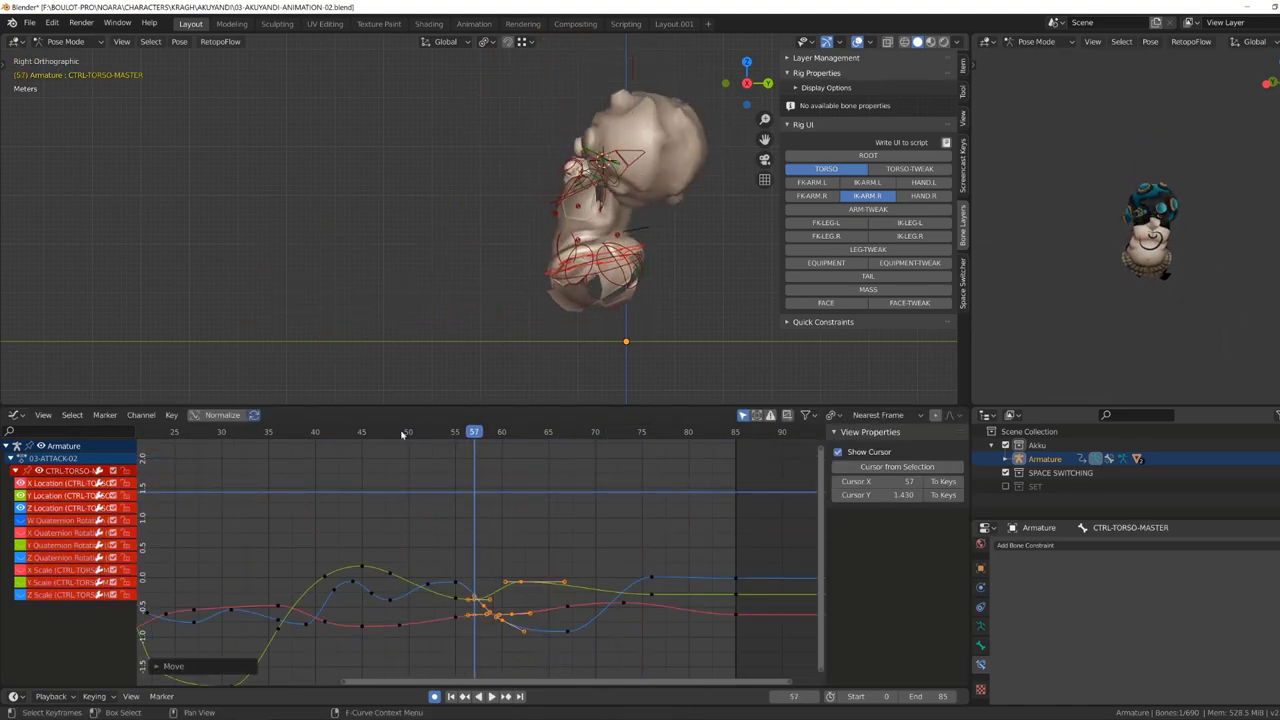
scroll(402, 433, "up", 2)
left_click_drag(402, 433, 447, 615)
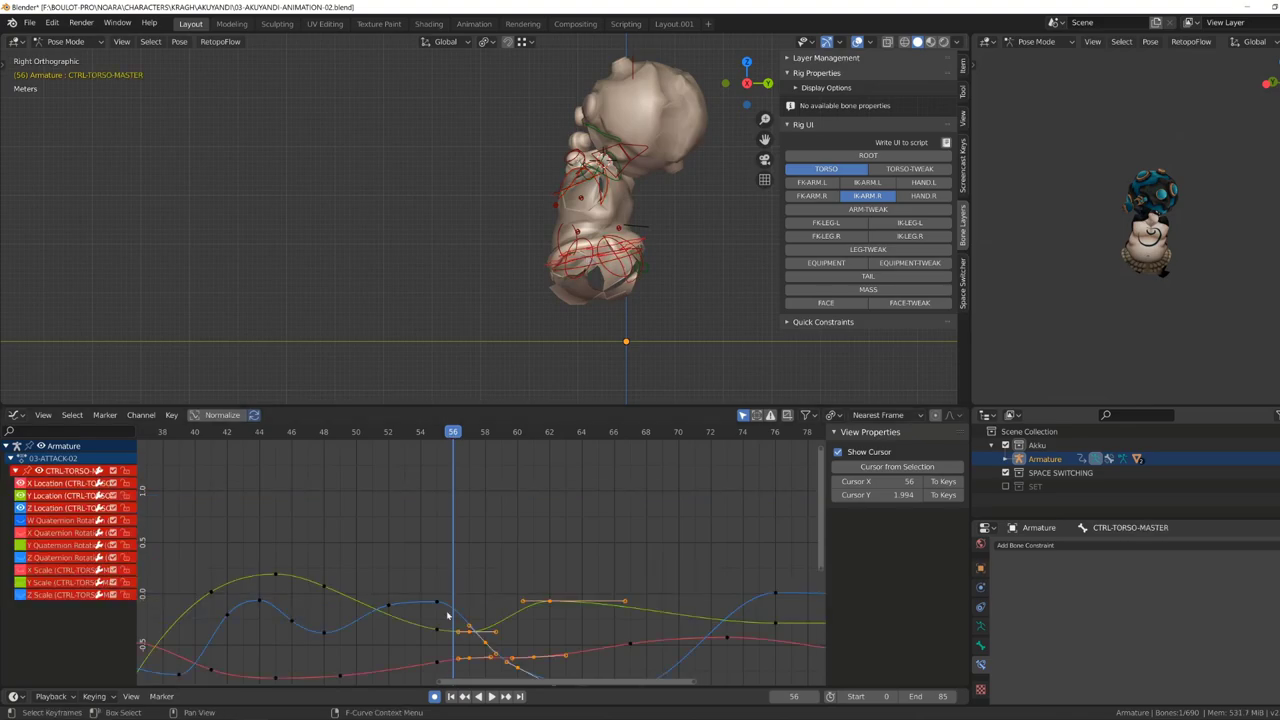
key("space")
middle_click_drag(434, 297, 480, 195)
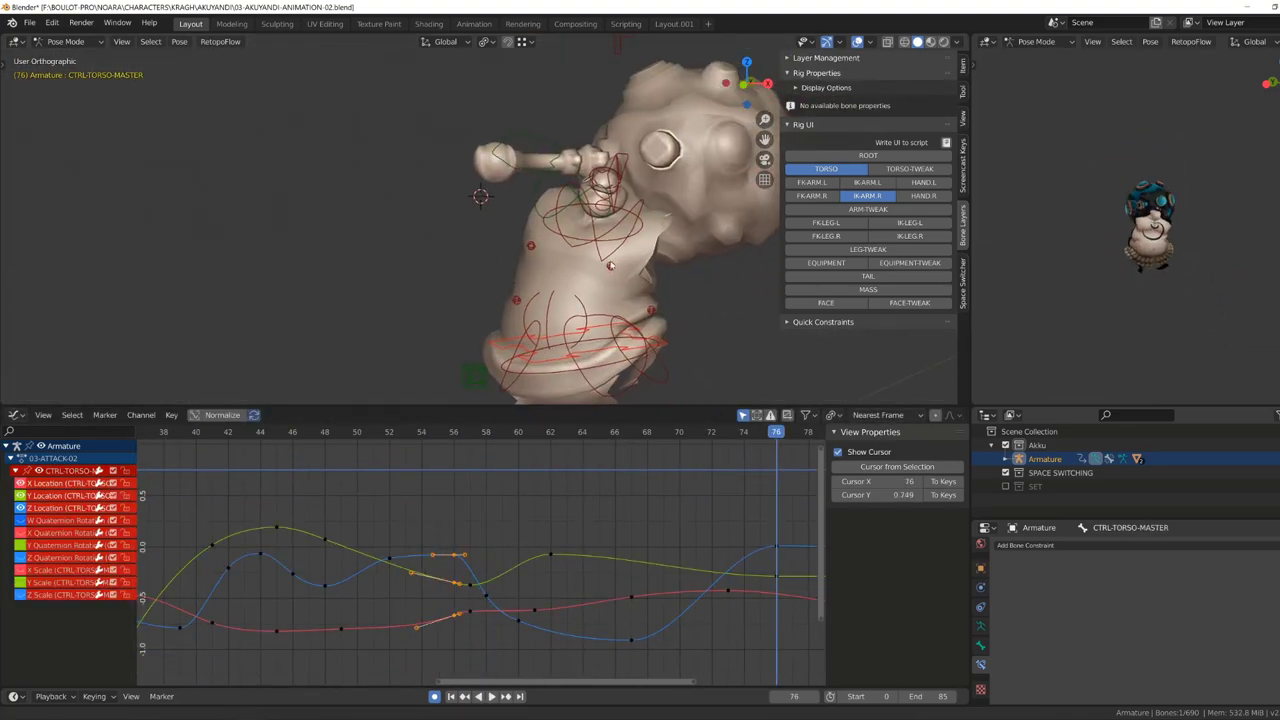
left_click(610, 265)
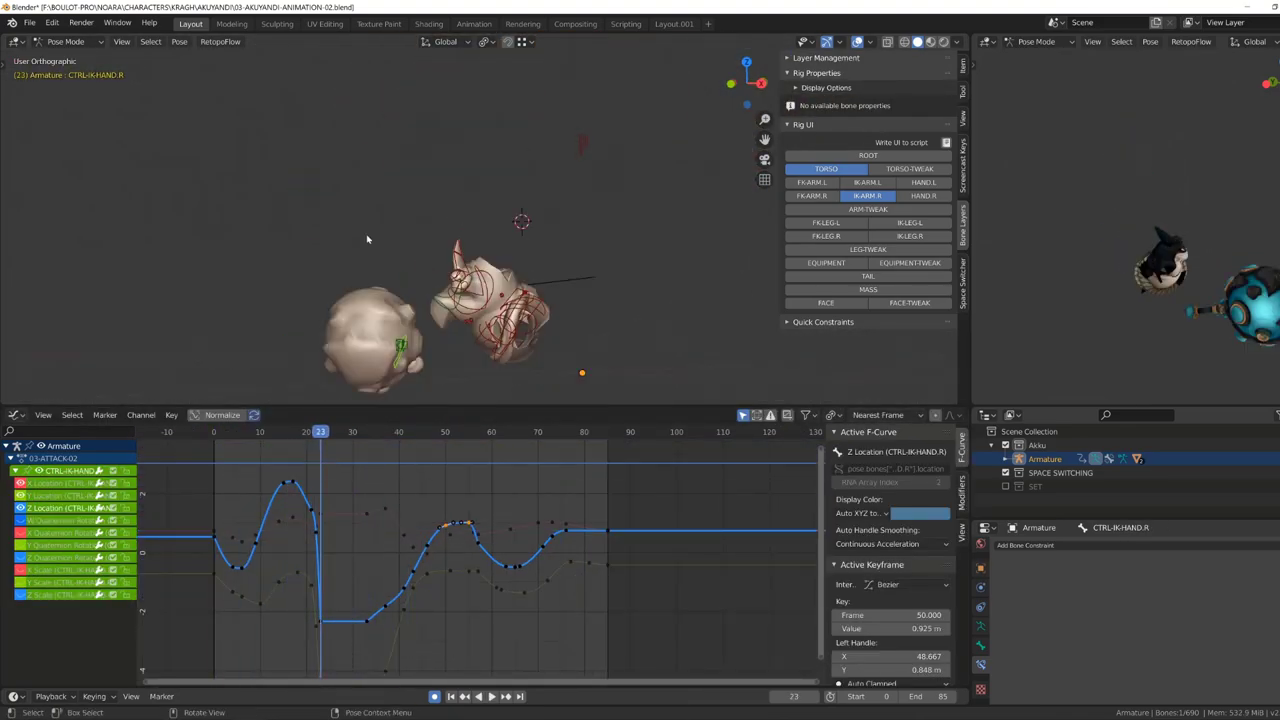
key("KP_3")
left_click(868, 289)
Transform a mace head mass control at frame 23.
left_click(391, 338)
key("g")
left_click(447, 327)
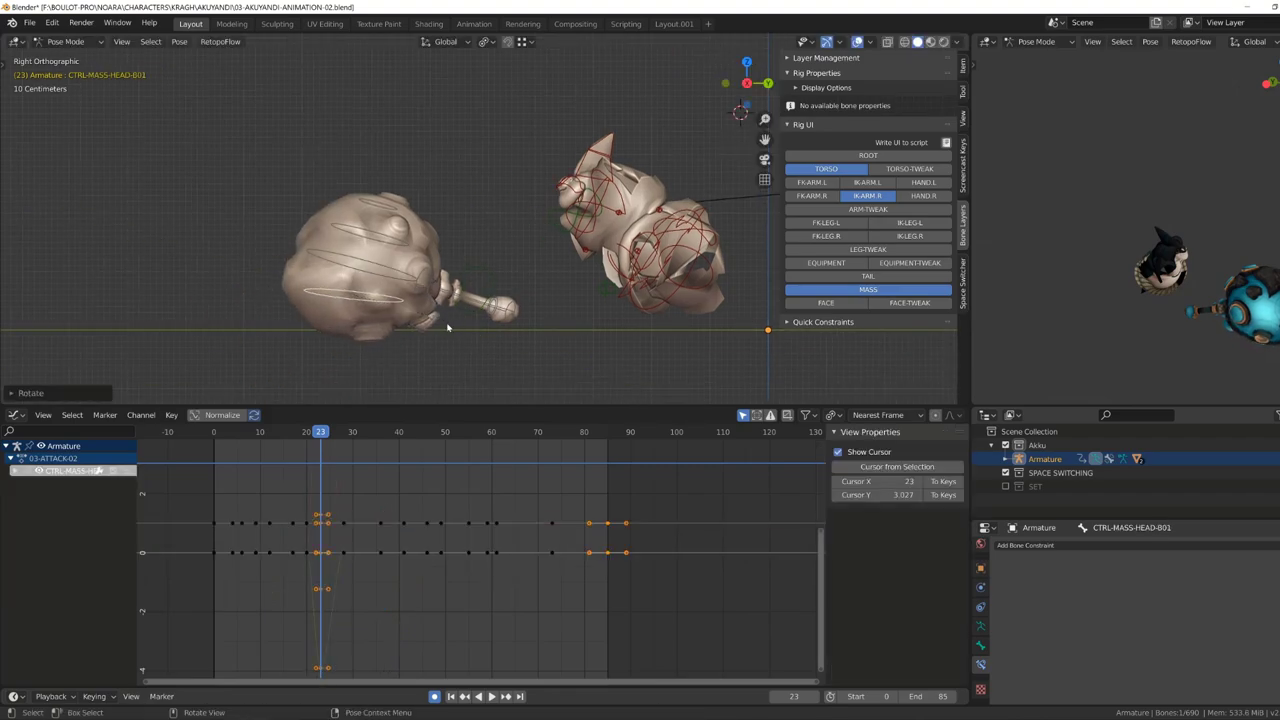
left_click(459, 331)
scroll(403, 344, "down", 3)
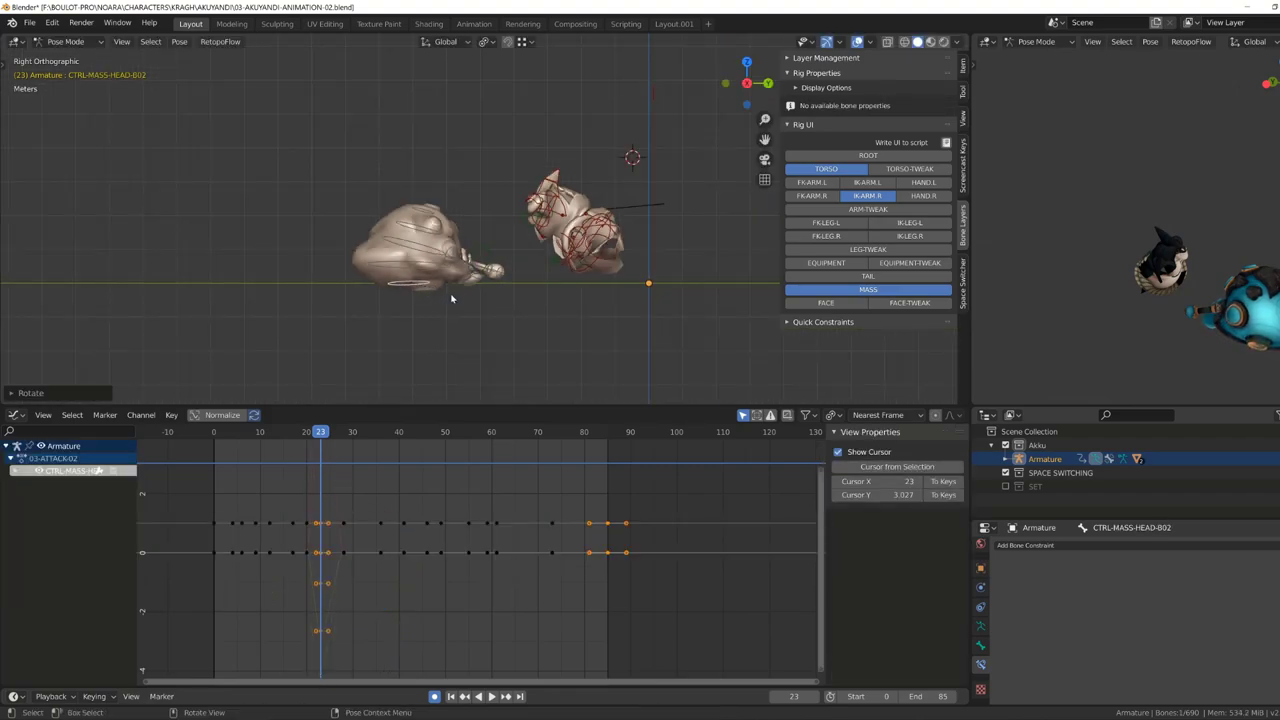
Rotate and key CTRL-MASS-HEAD-A02, then compare the neighbouring frames.
left_click(431, 251)
key("r")
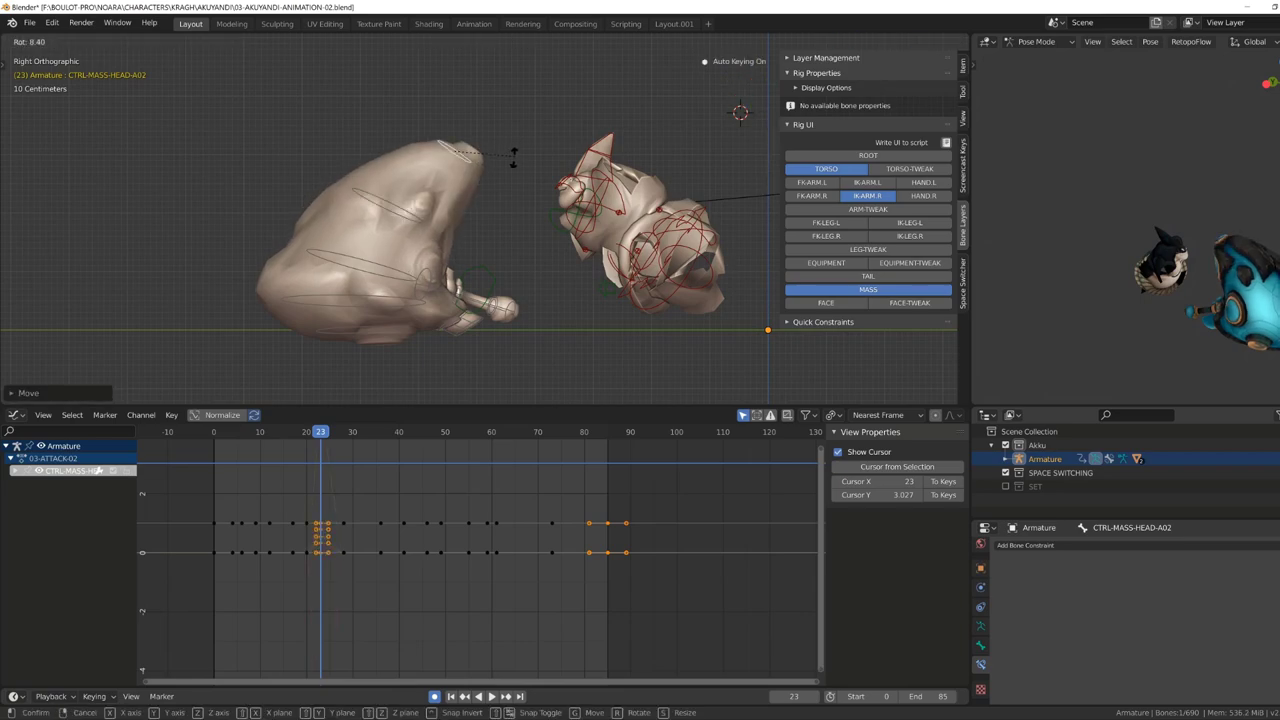
left_click(487, 206)
key("Left")
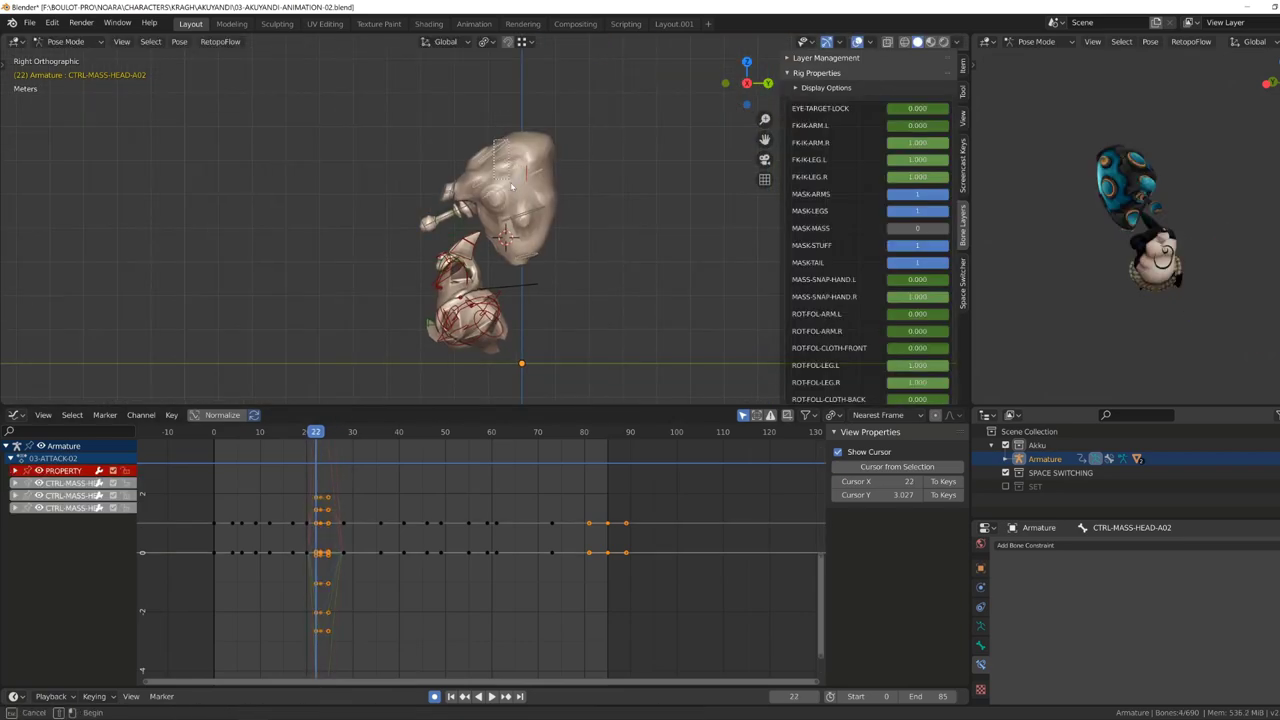
key("Right")
middle_click_drag(341, 201, 374, 250, "shift")
scroll(374, 250, "up", 1)
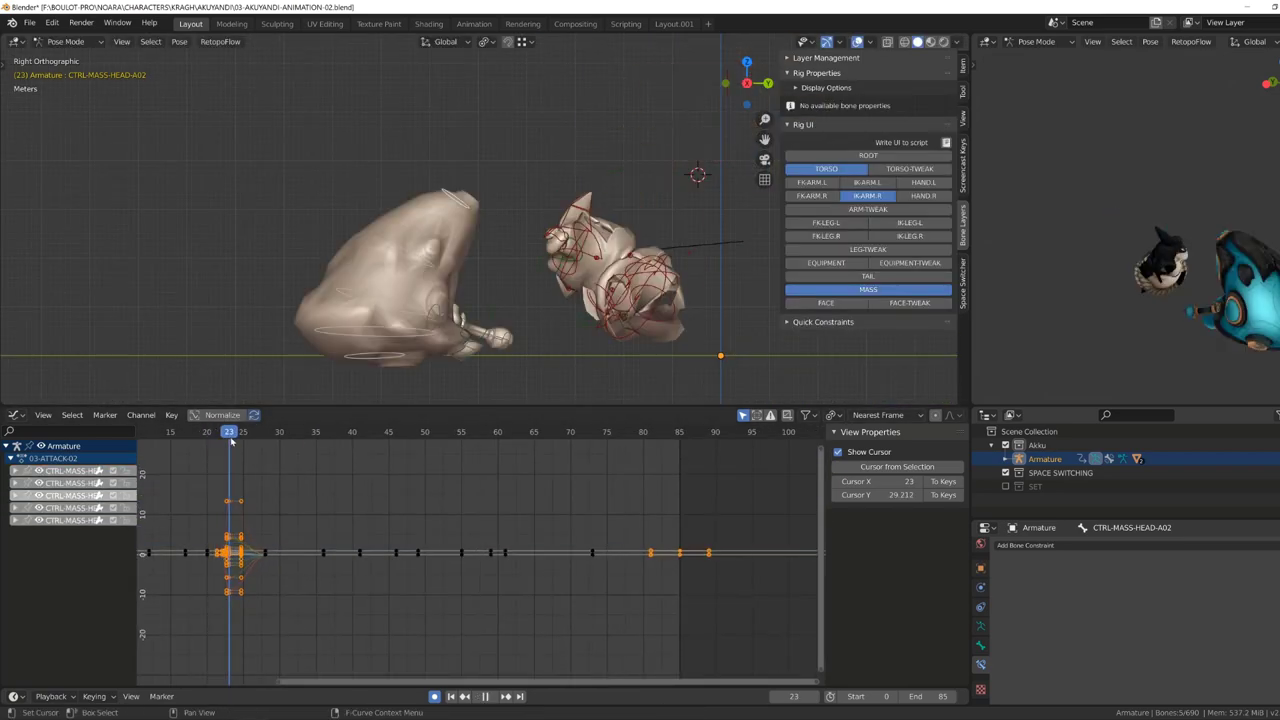
Rotate CTRL-MASS-HEAD-A01 and advance to frame 24.
left_click(400, 235)
key("r")
left_click(484, 181)
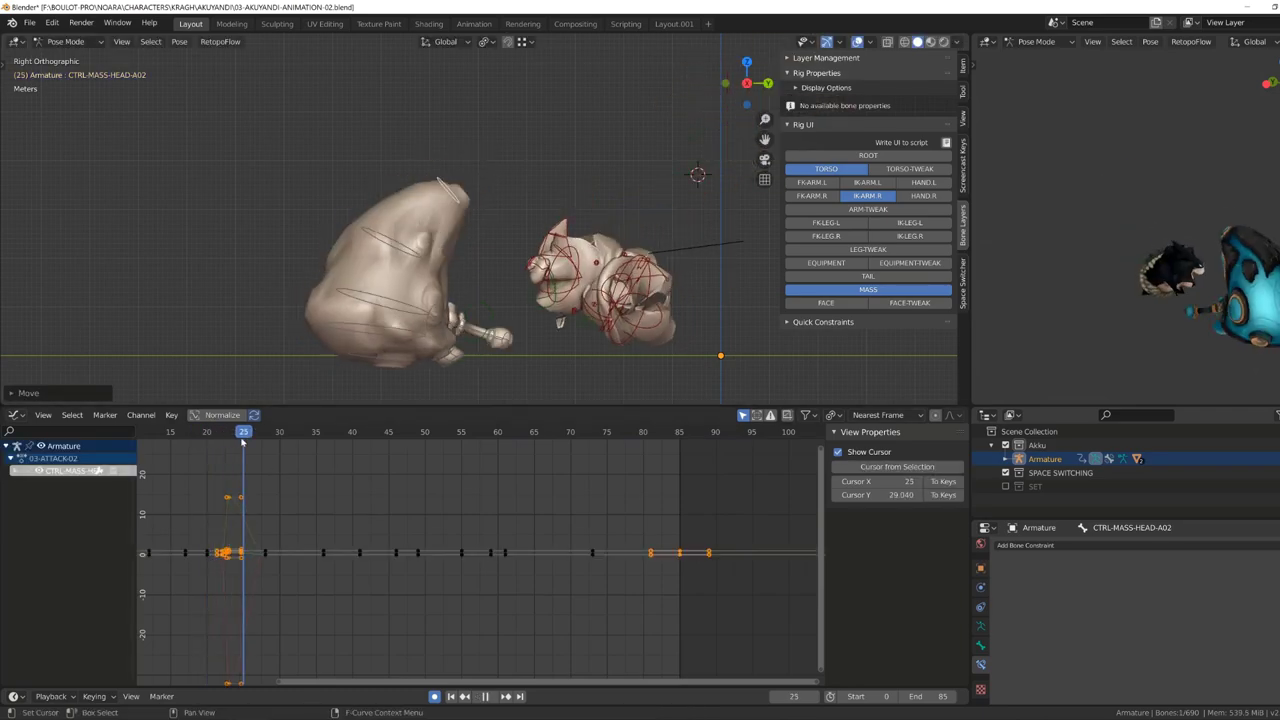
key("Right")
Select CTRL-MASS-HEAD-B01 and check it from the front and right views across frames 23–24.
left_click(340, 334)
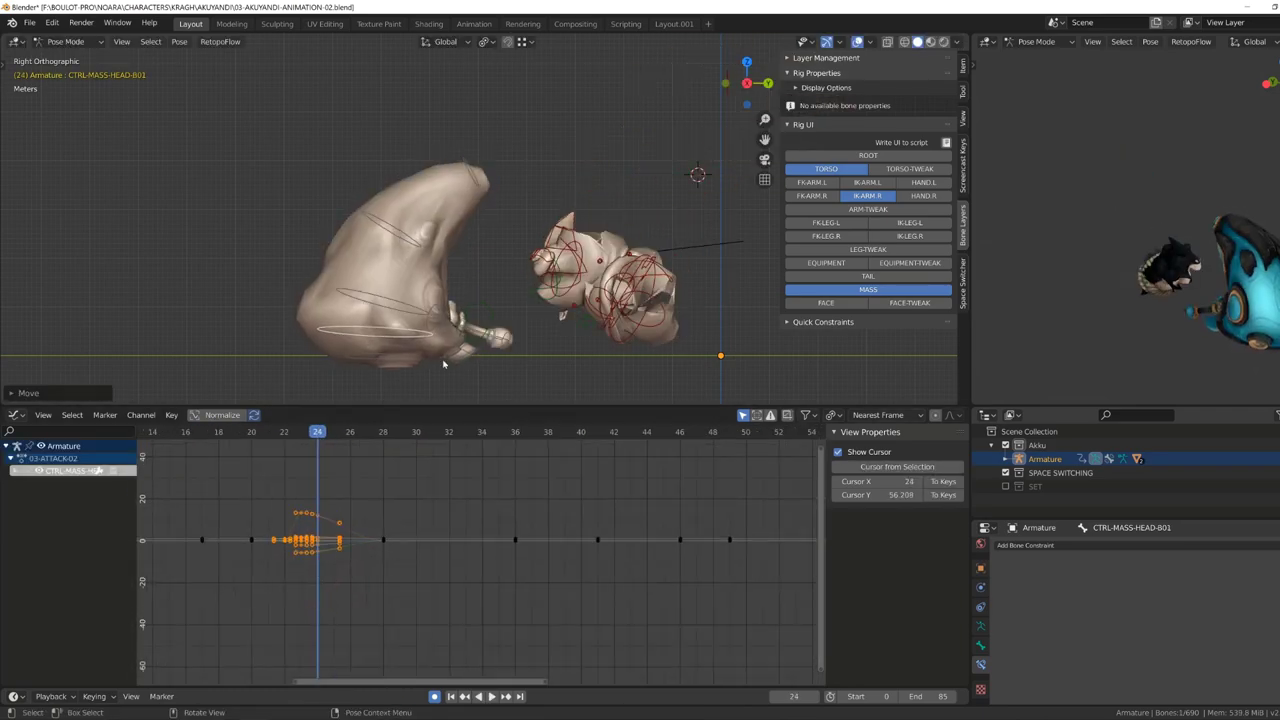
key("KP_1")
key("r")
key("Escape")
key("Left")
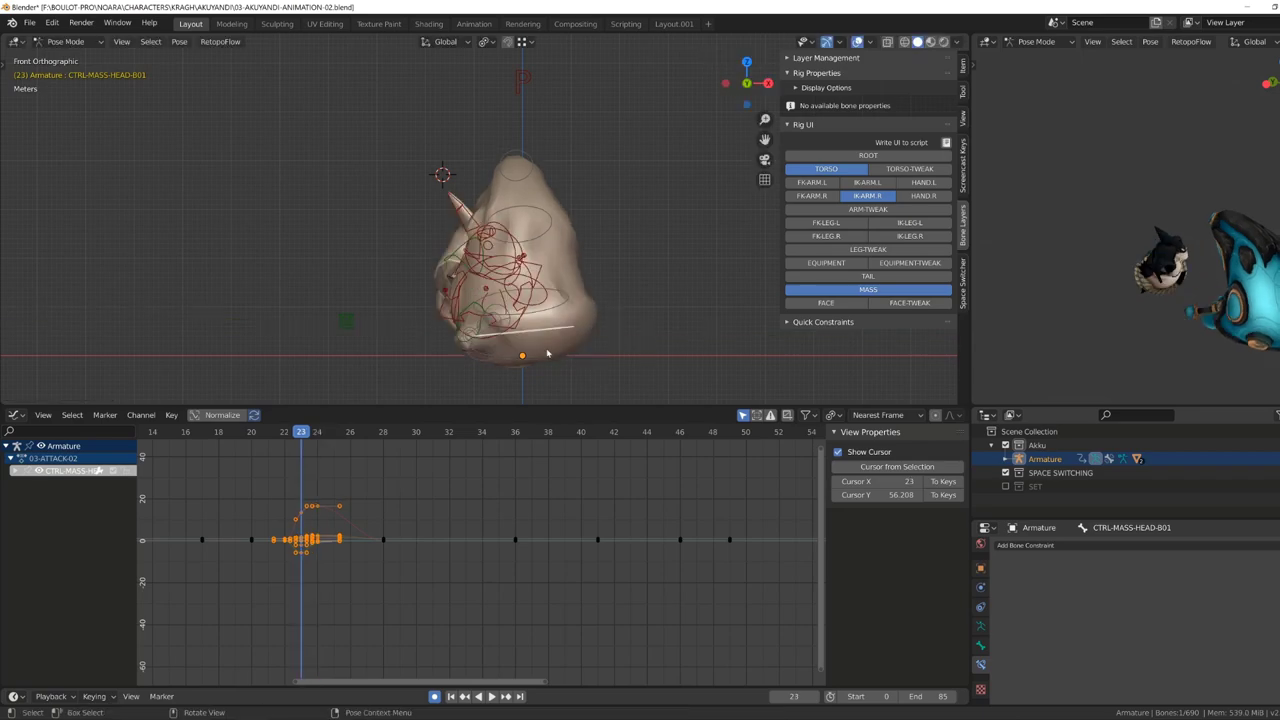
key("Escape")
key("KP_3")
key("Right")
Select all mace head controls, play back, and scale the mace head at frame 23.
left_click(352, 245)
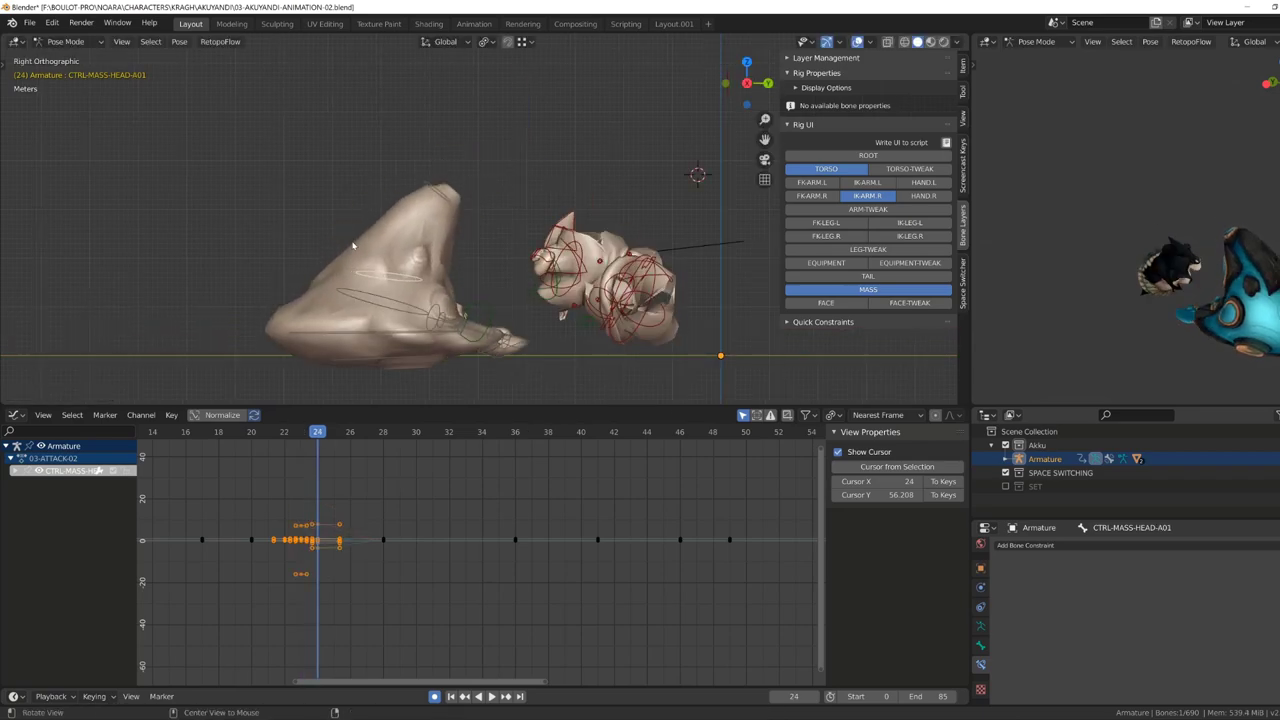
key("a")
key("space")
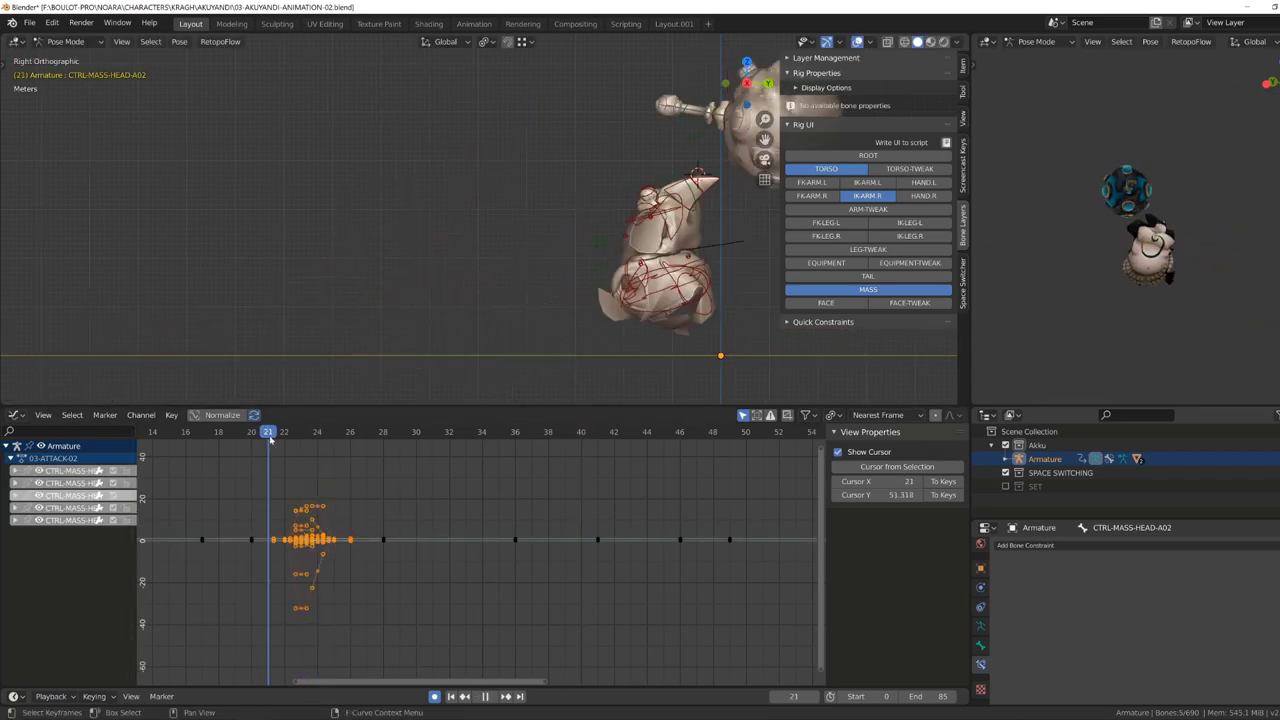
key("space")
left_click(430, 290)
scroll(430, 290, "up", 2)
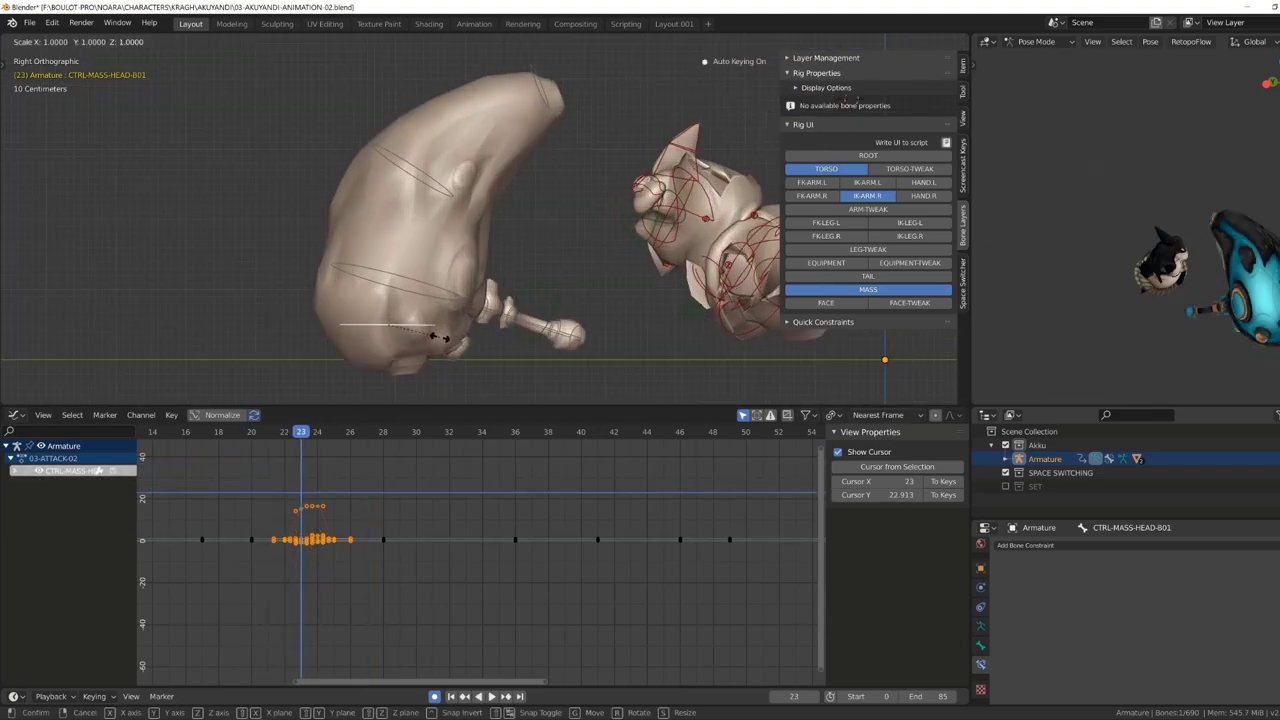
key("s")
left_click(312, 440)
left_click(525, 151)
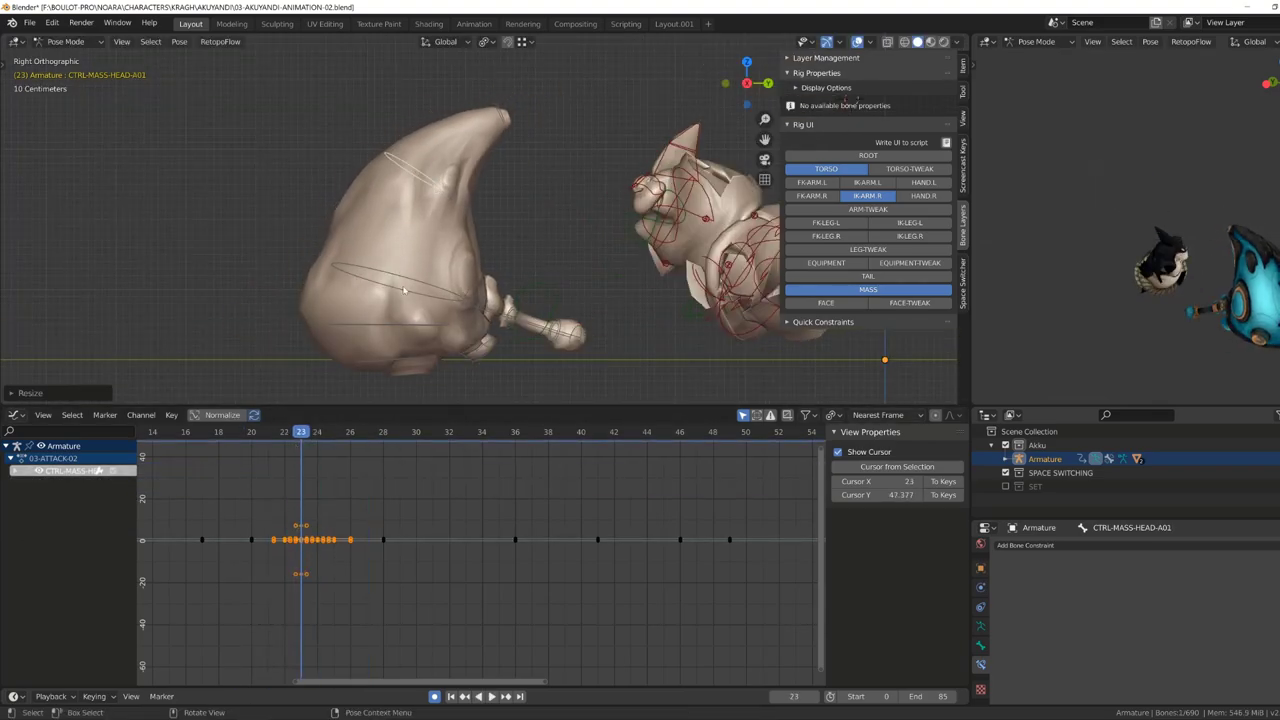
left_click(432, 337)
Scale the mace head at frame 24, then rotate it slightly at frame 25.
key("Right")
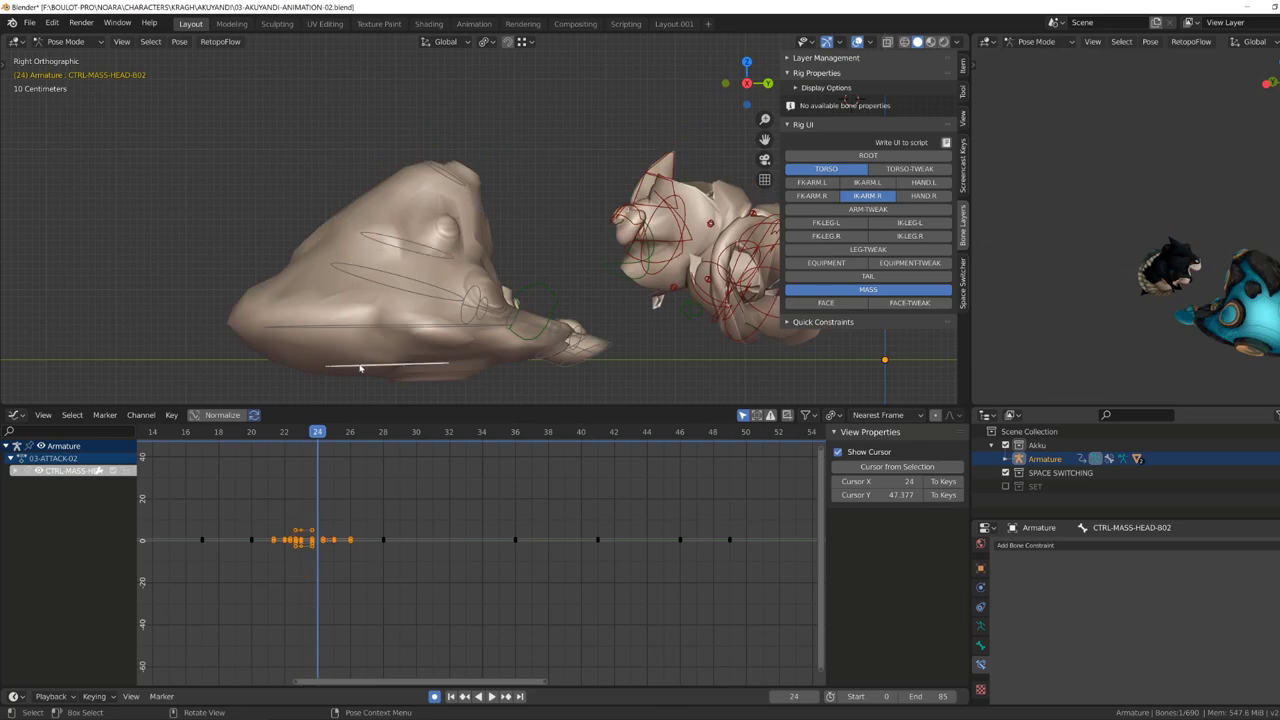
key("s")
left_click(465, 271)
key("space")
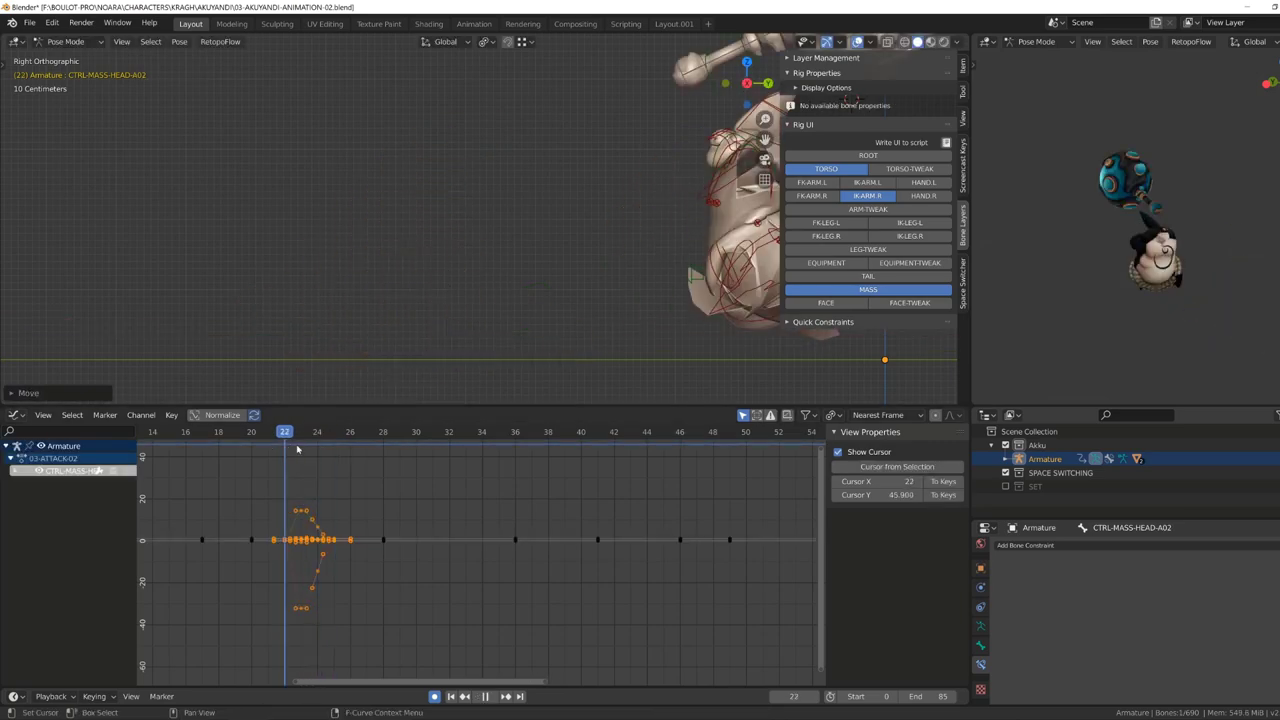
key("space")
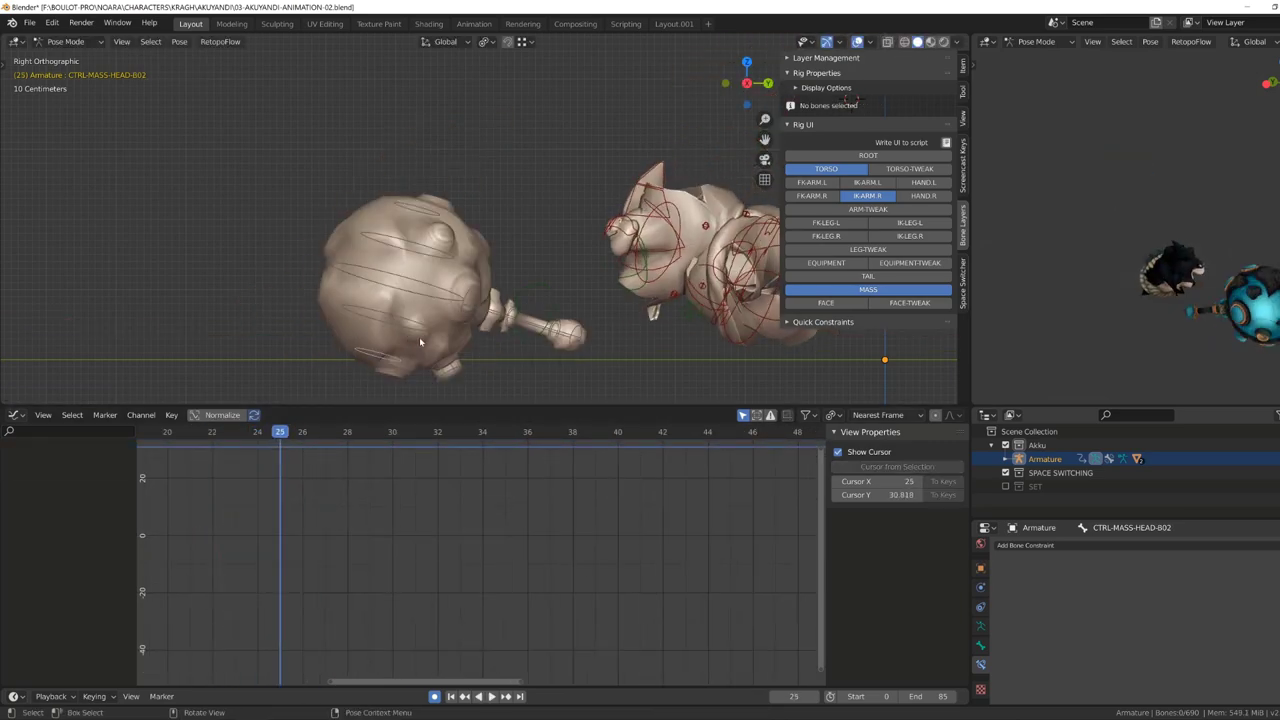
left_click(419, 337)
key("r")
key("space")
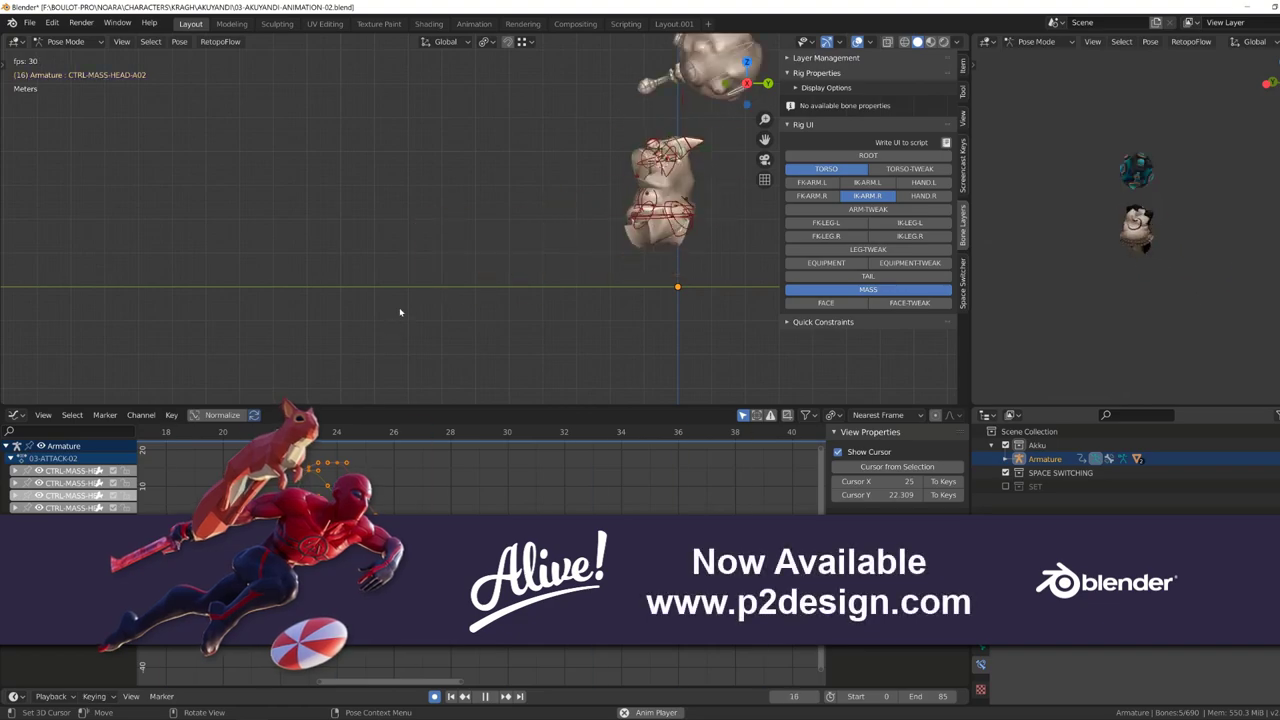
left_click(674, 23)
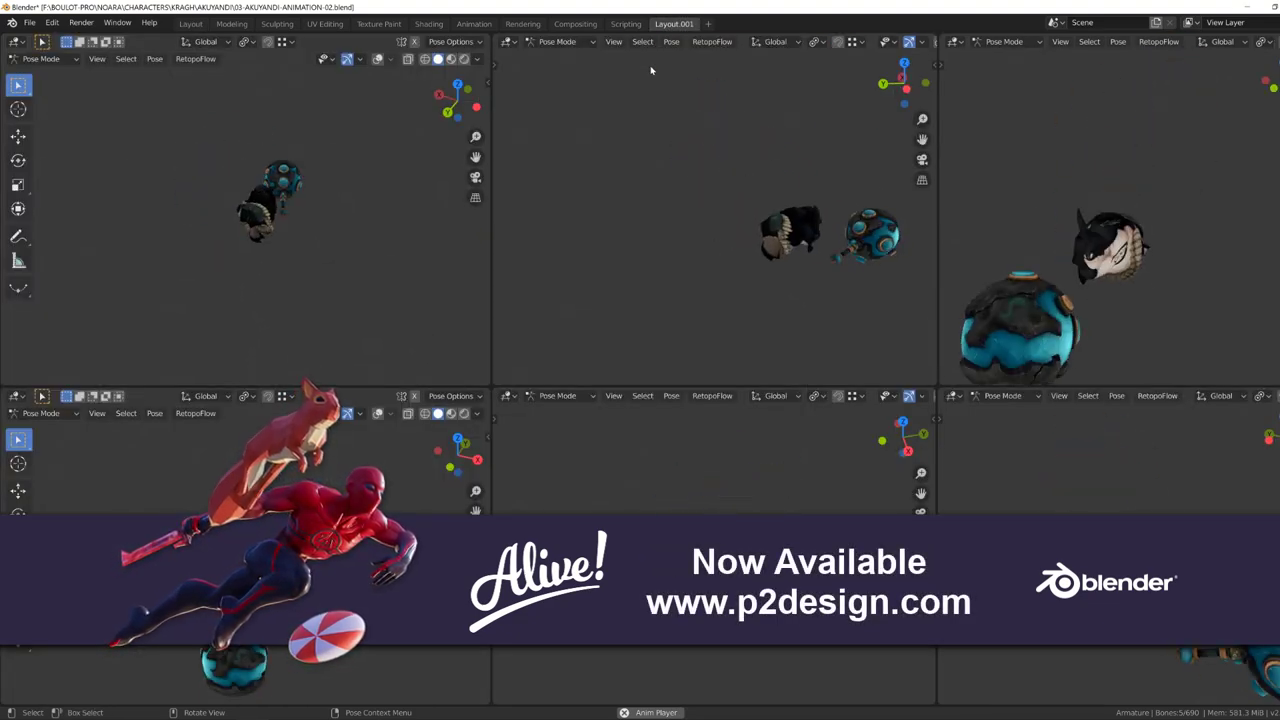
key("ctrl+Page_Down")
key("space")
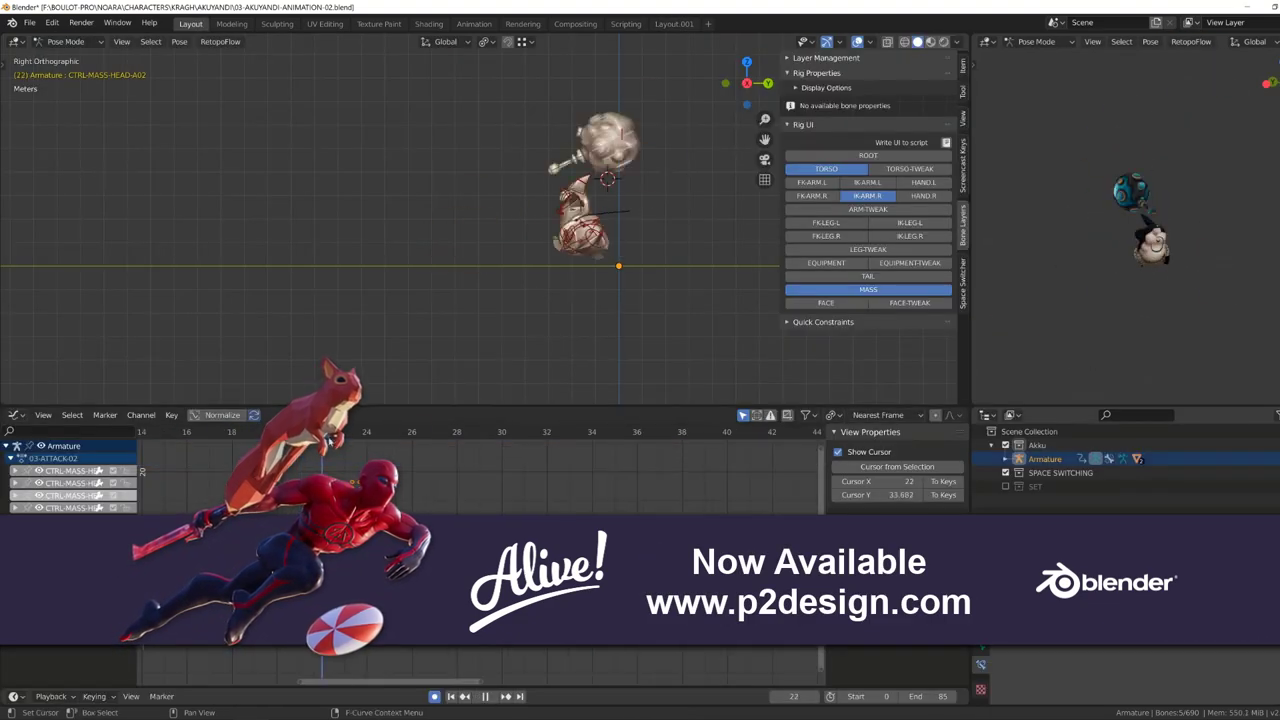
left_click_drag(459, 441, 534, 441)
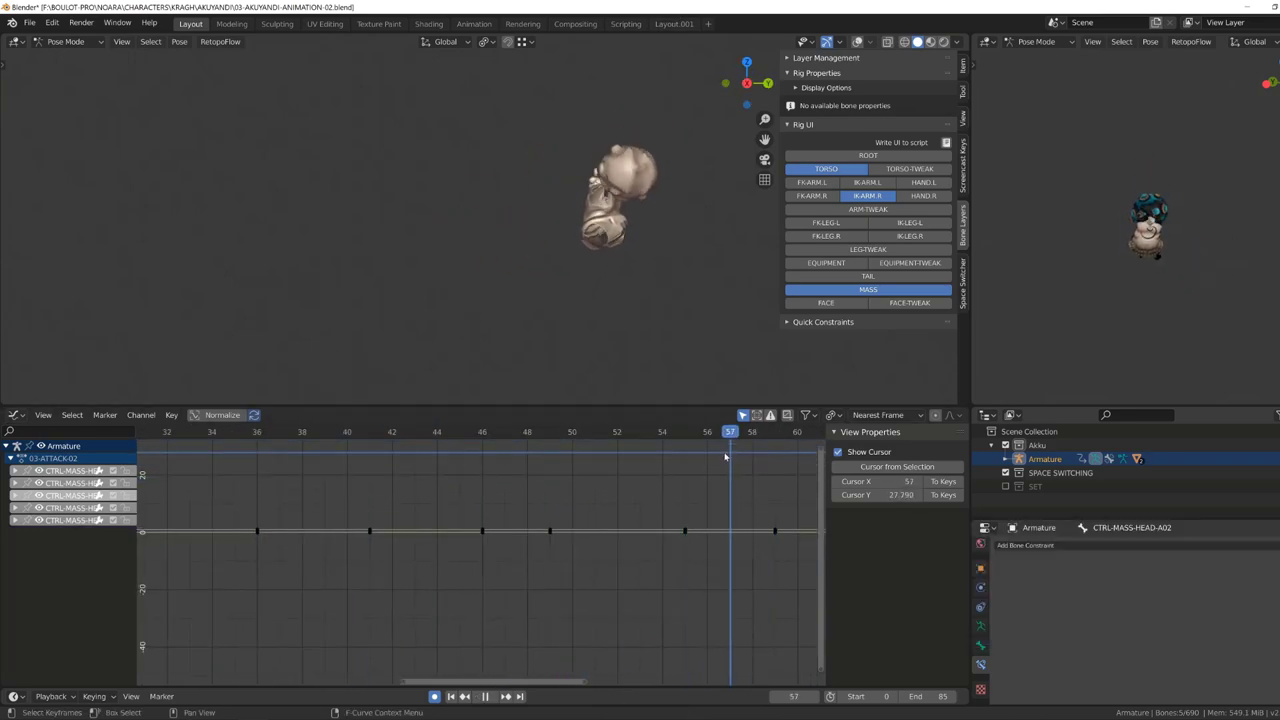
key("space")
Move the torso master's Z Location key and frame the chest control's curves.
left_click(545, 259)
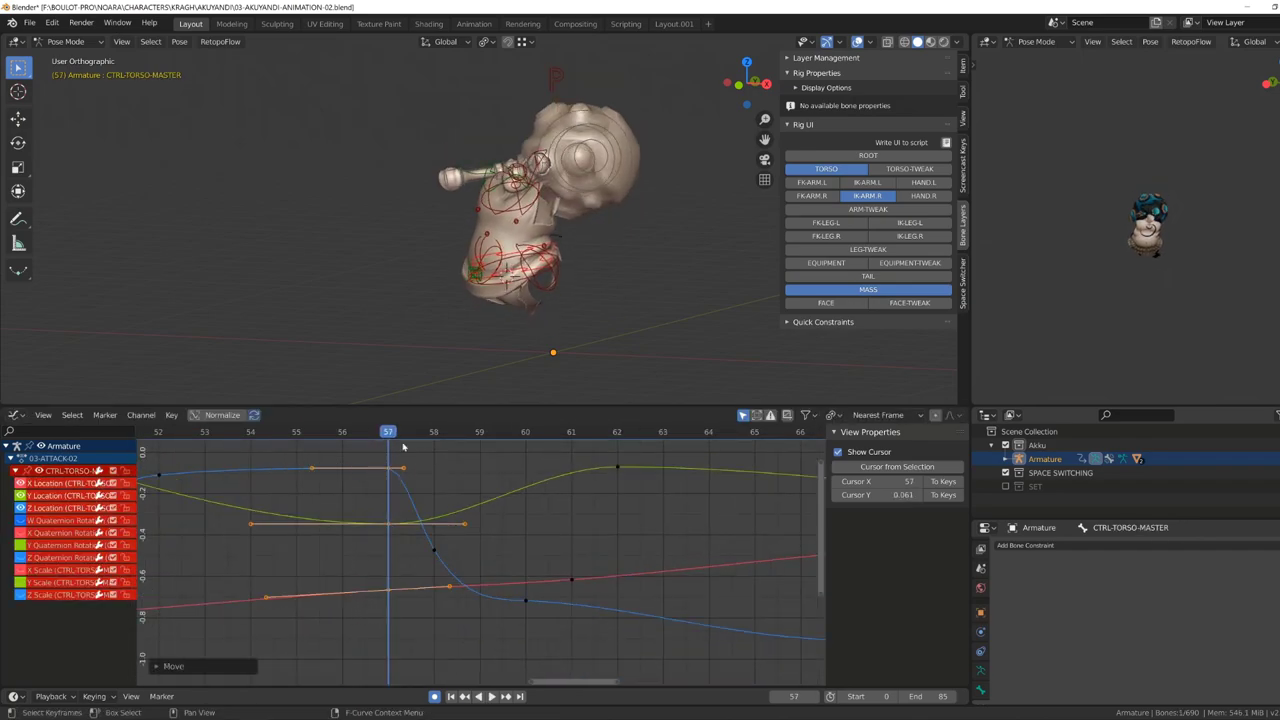
left_click(455, 540)
key("g")
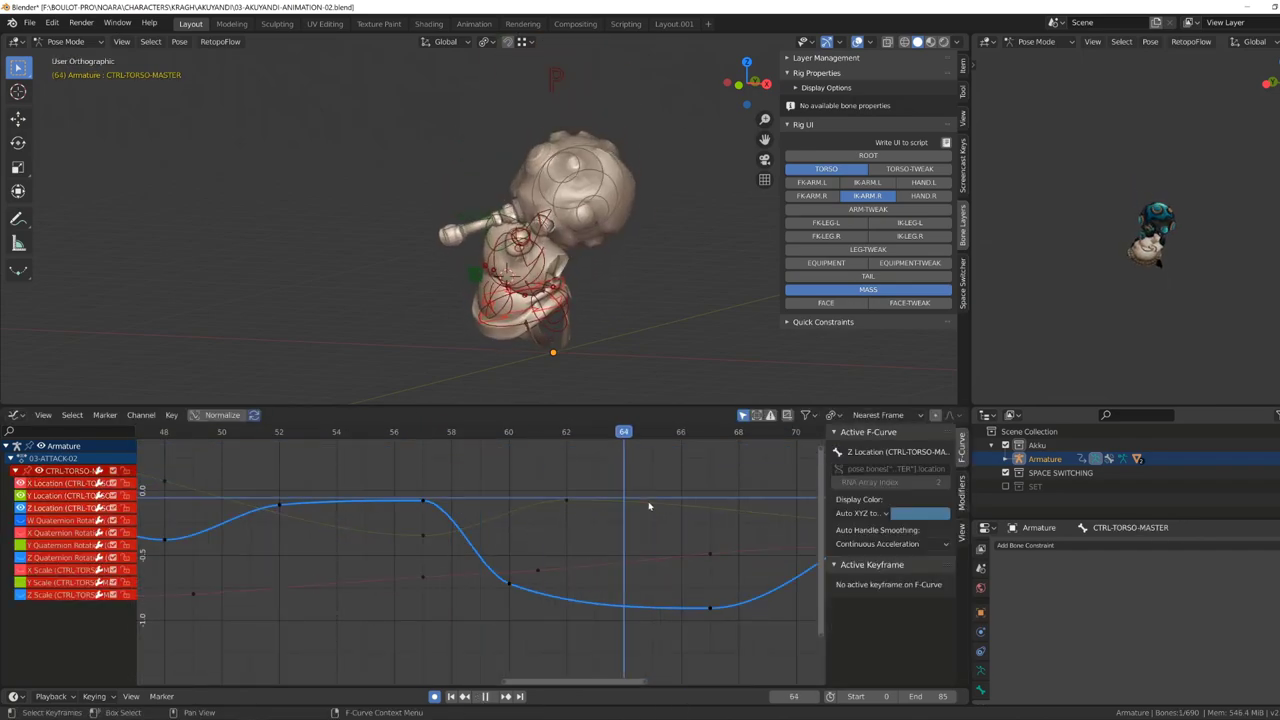
key("Escape")
left_click(525, 215)
key("Home")
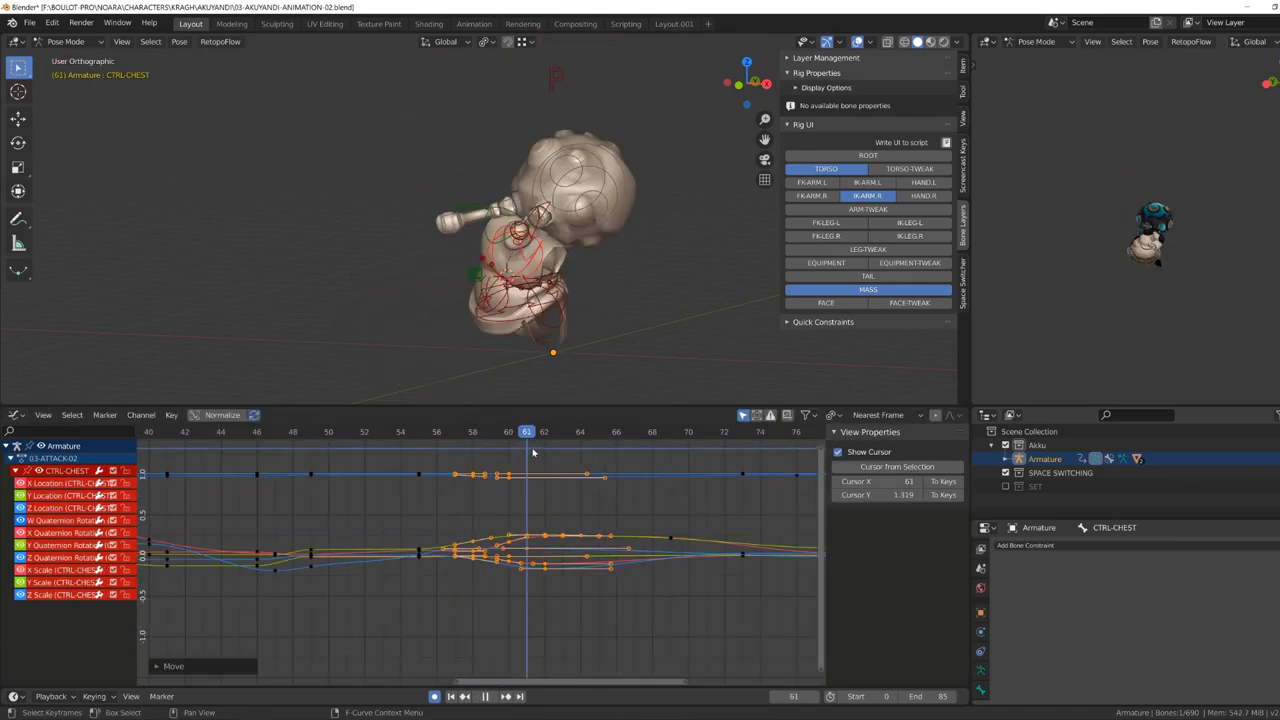
Show the right IK arm layer and select CTRL-IK-HAND.R's keys around frame 61.
left_click(866, 195)
left_click(465, 312)
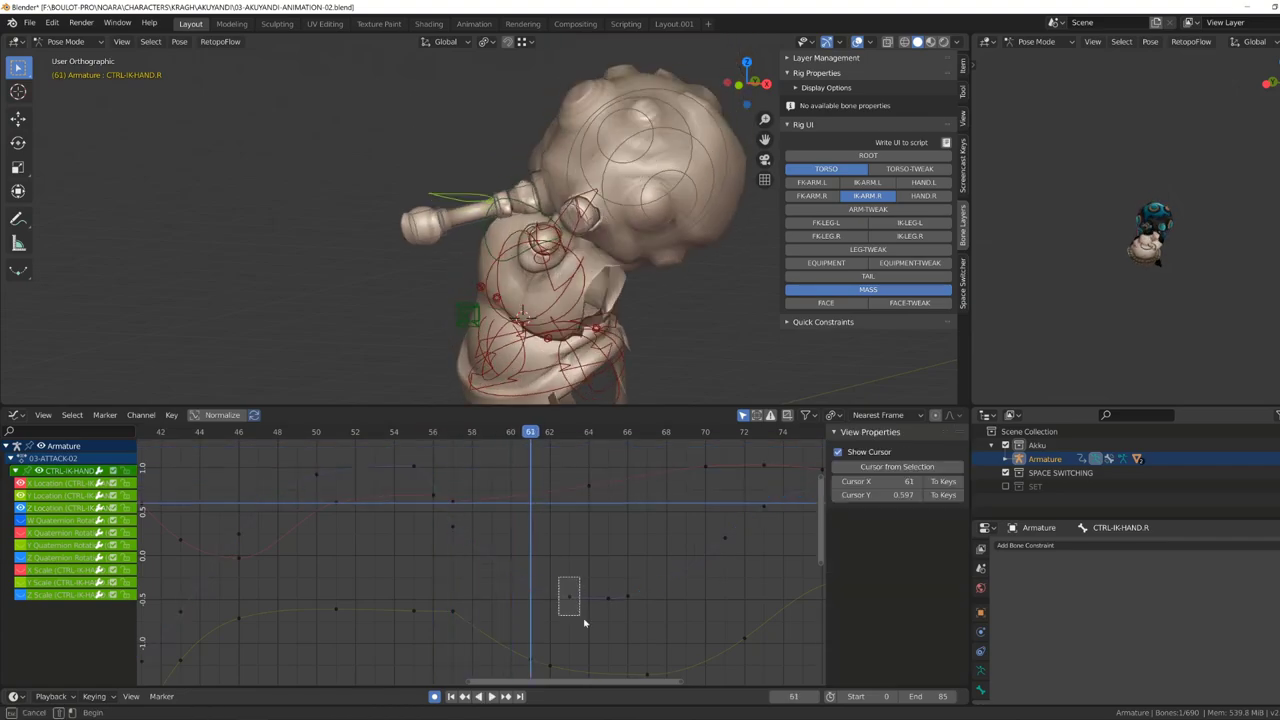
left_click(527, 598)
key("shift+d")
left_click(535, 609)
Play back and review the hand motion, jumping between frames 47 and 7.
key("space")
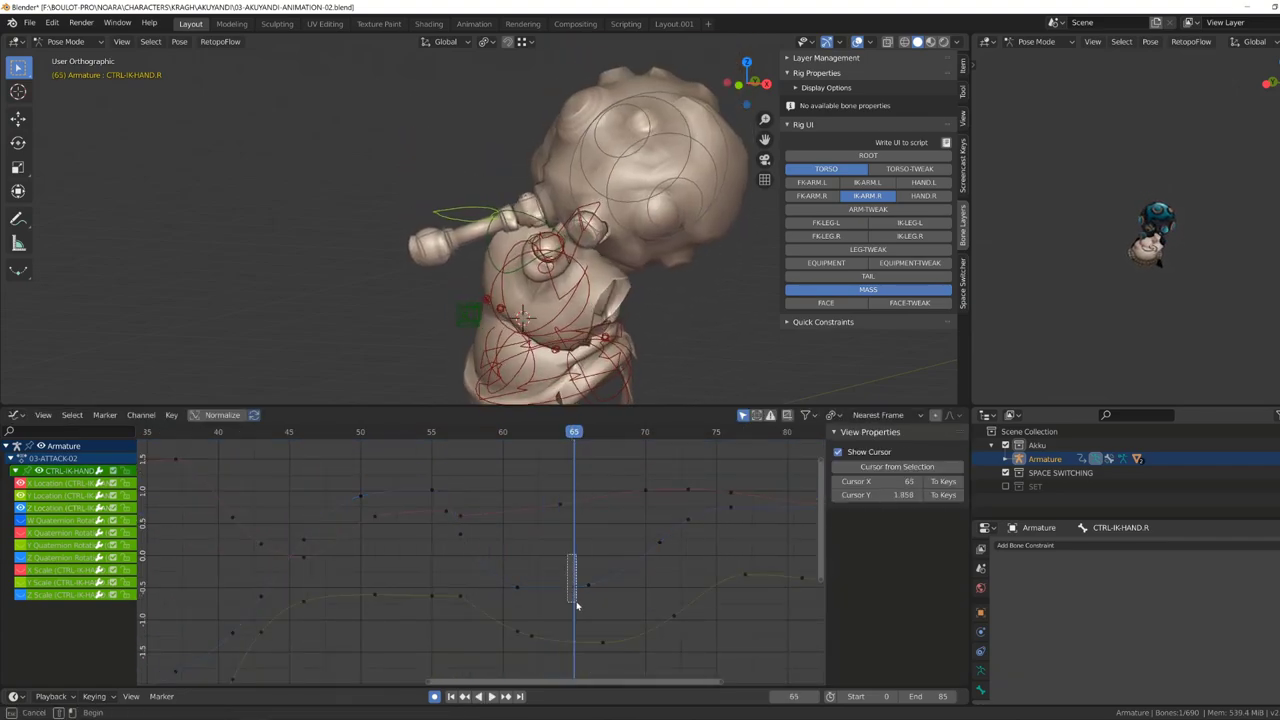
left_click(321, 432)
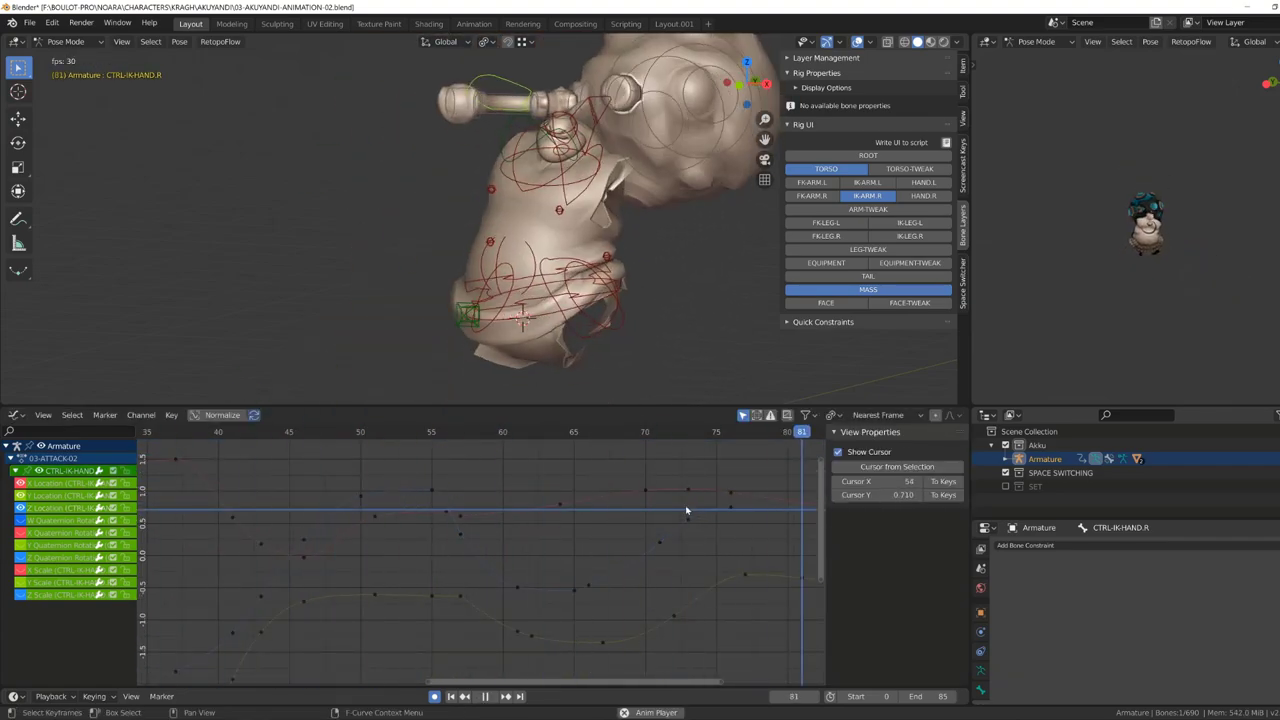
scroll(619, 266, "down", 3)
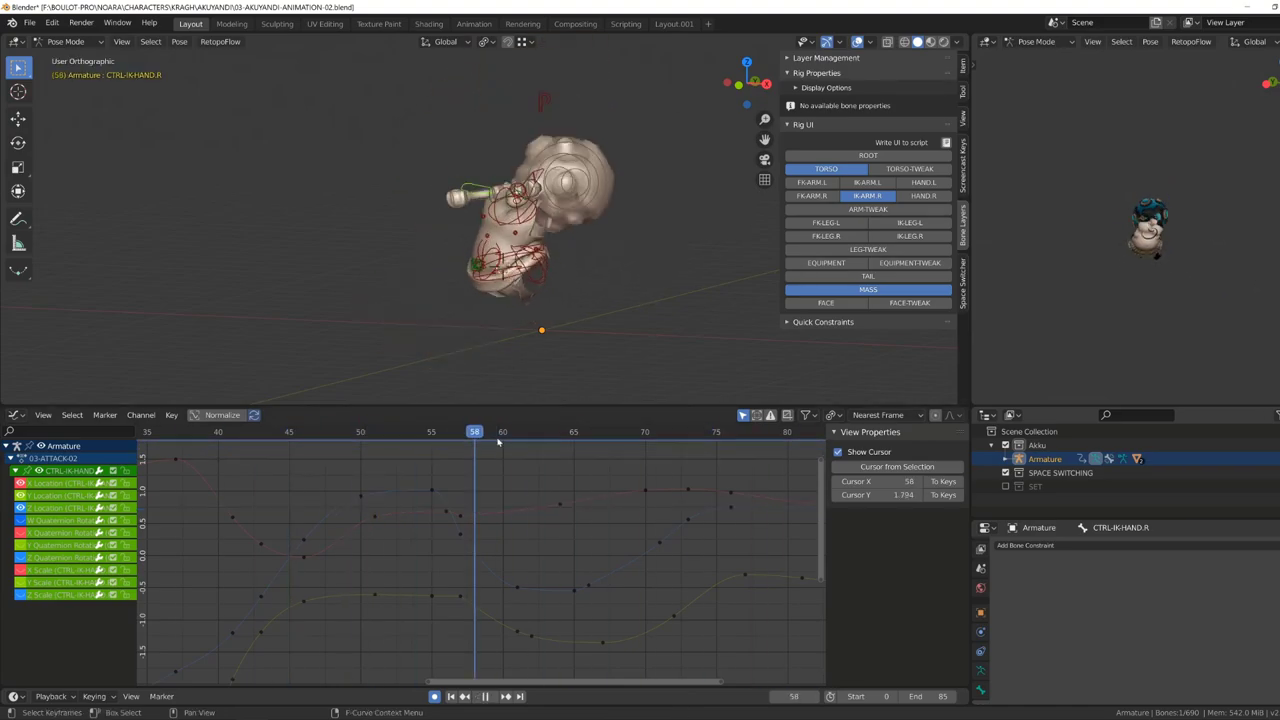
key("space")
key("Home")
left_click(302, 438)
scroll(316, 435, "up", 3)
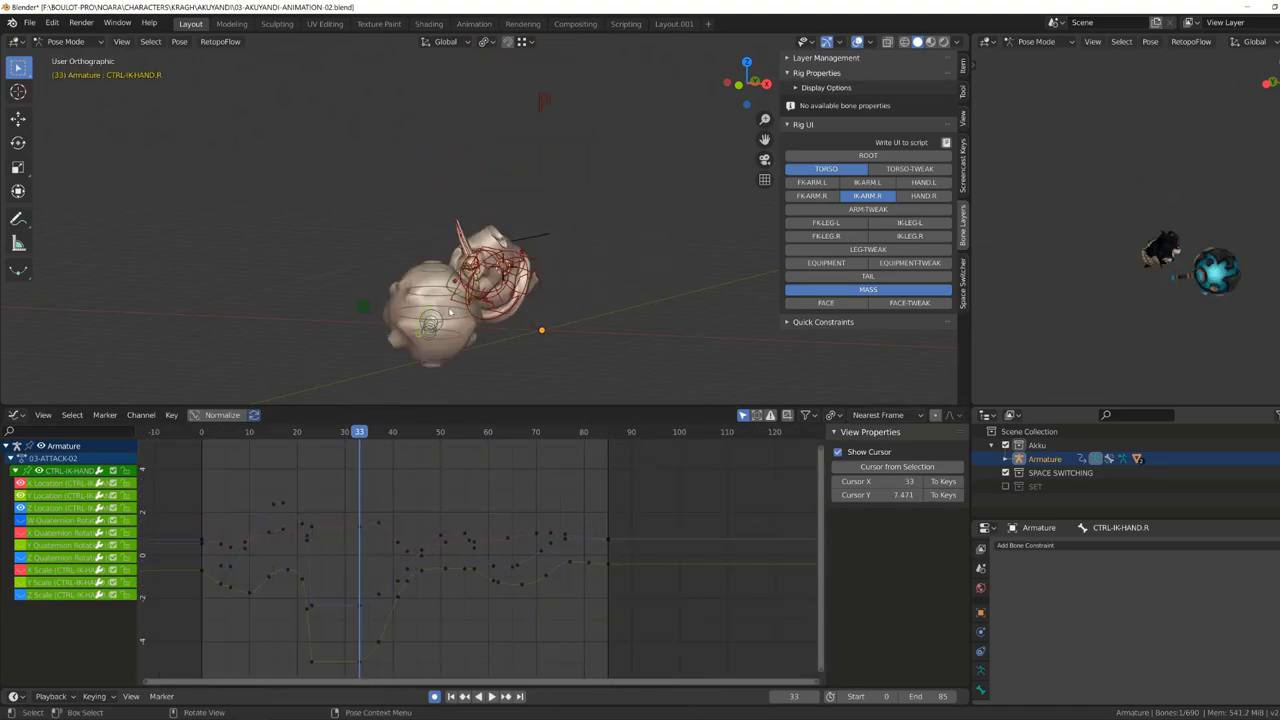
Lower the hand's Z Location key near frame 67 and check the keys at frames 73–76.
key("KP_1")
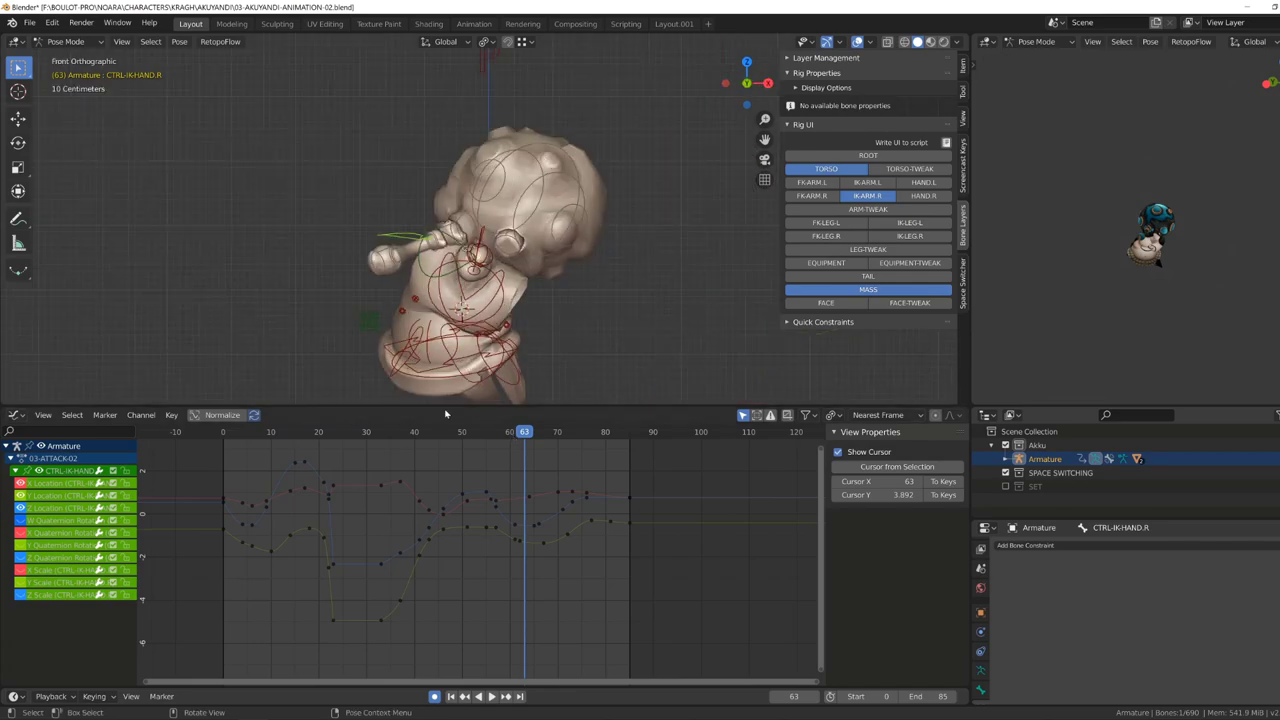
scroll(520, 520, "up", 2)
middle_click_drag(520, 540, 572, 587)
left_click(572, 506)
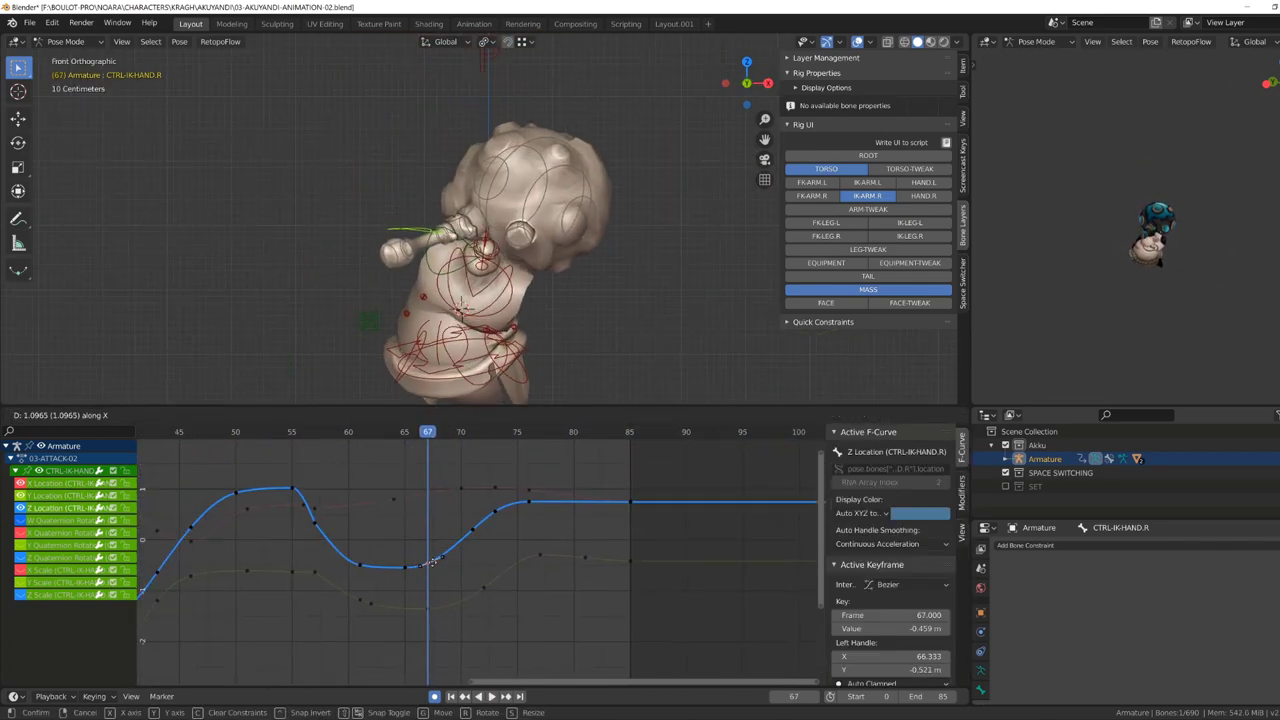
key("space")
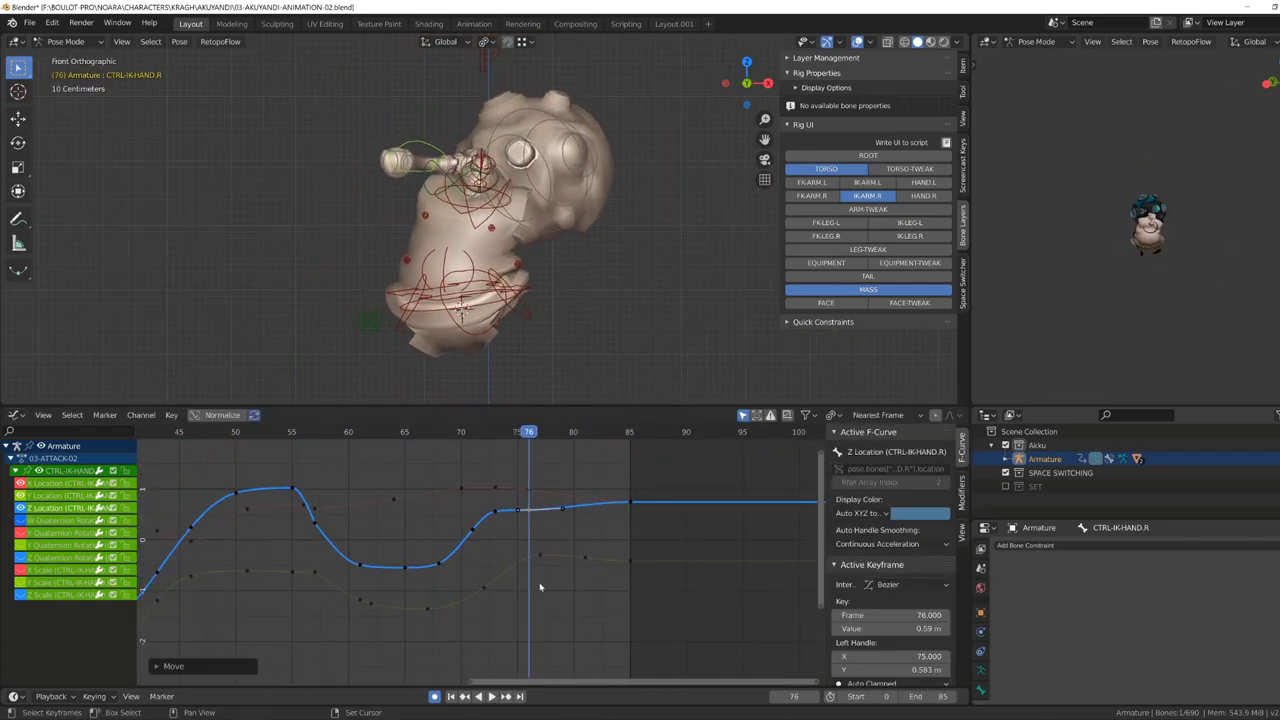
left_click(500, 593)
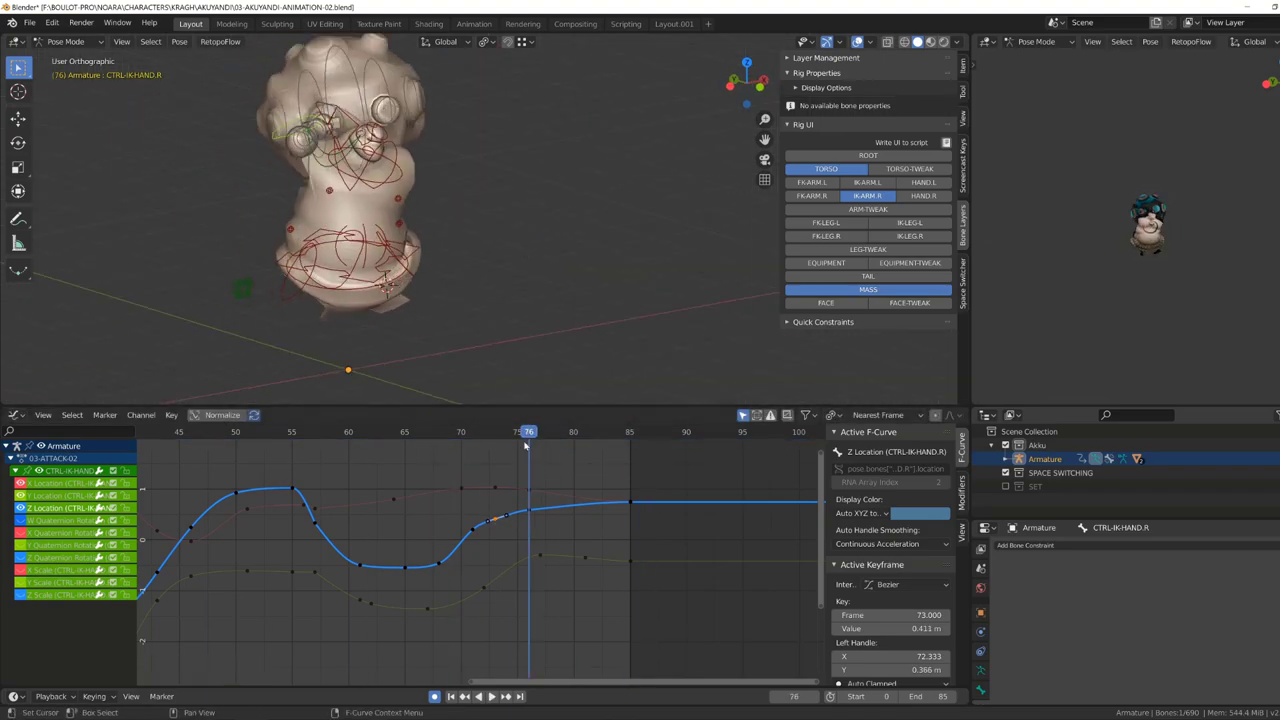
left_click(504, 484)
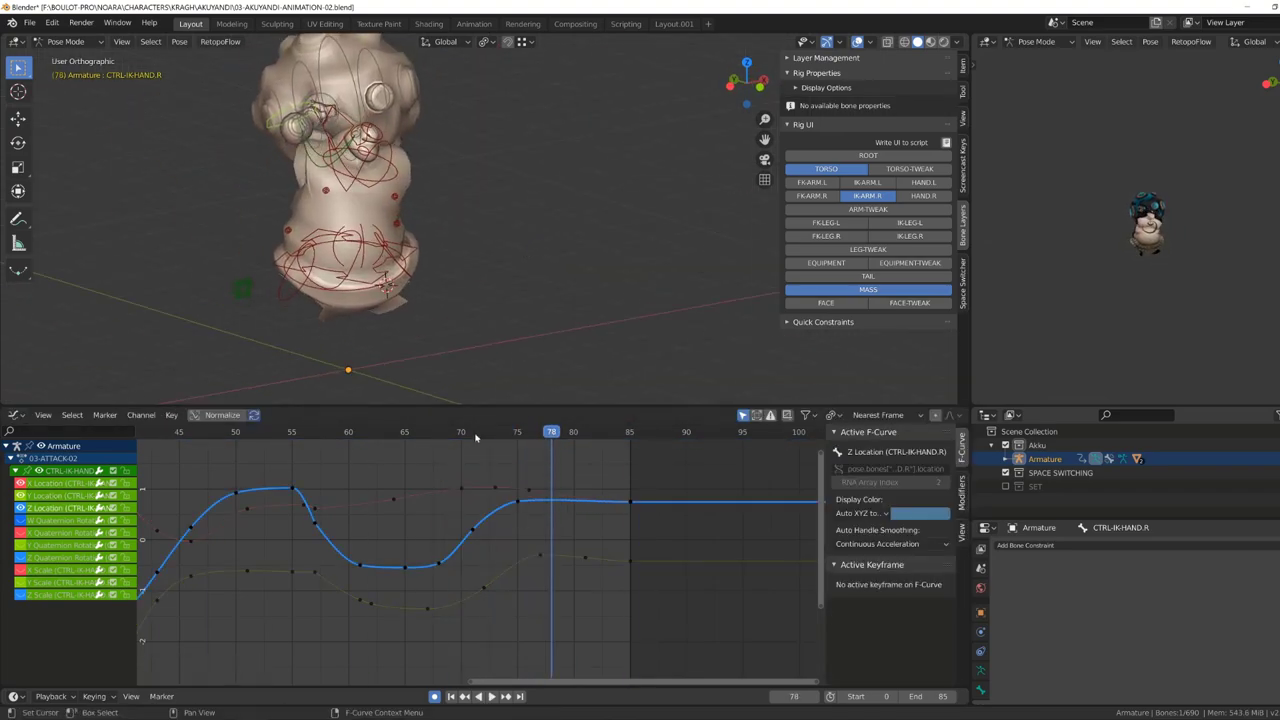
left_click(293, 519)
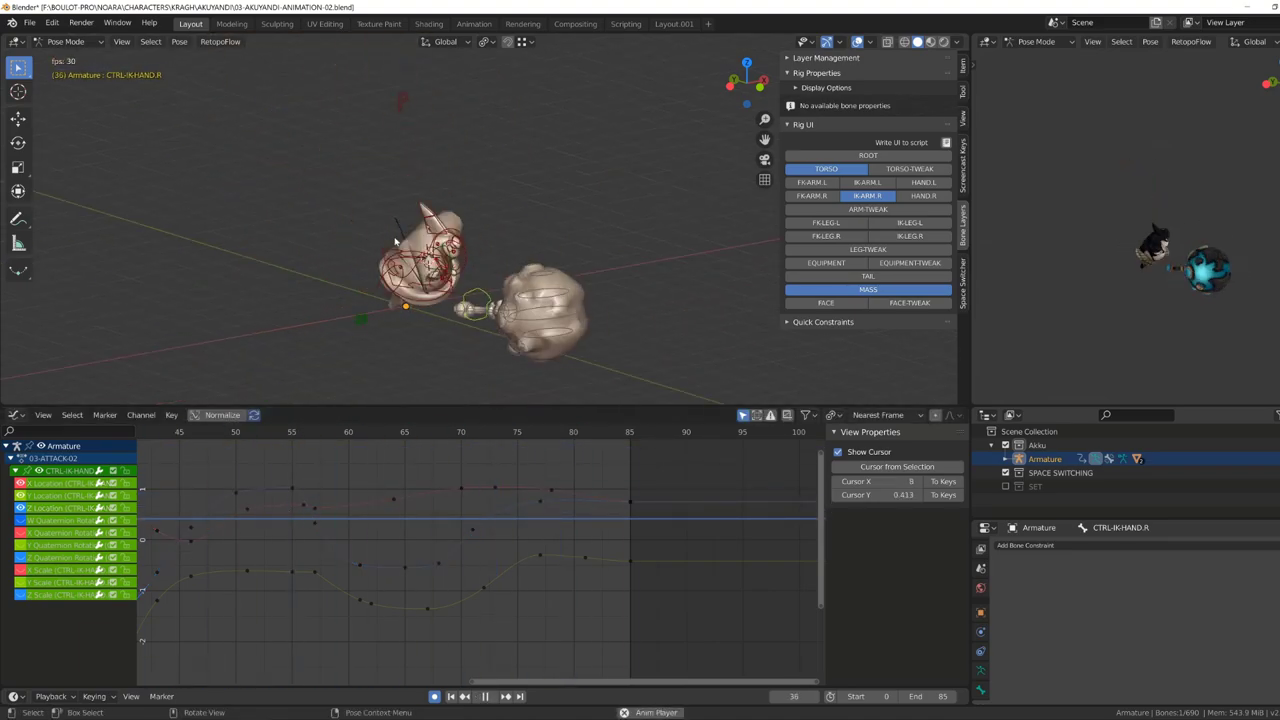
key("space")
Go to frame 17 and select the torso rotation key at frame 24.
left_click(1095, 287)
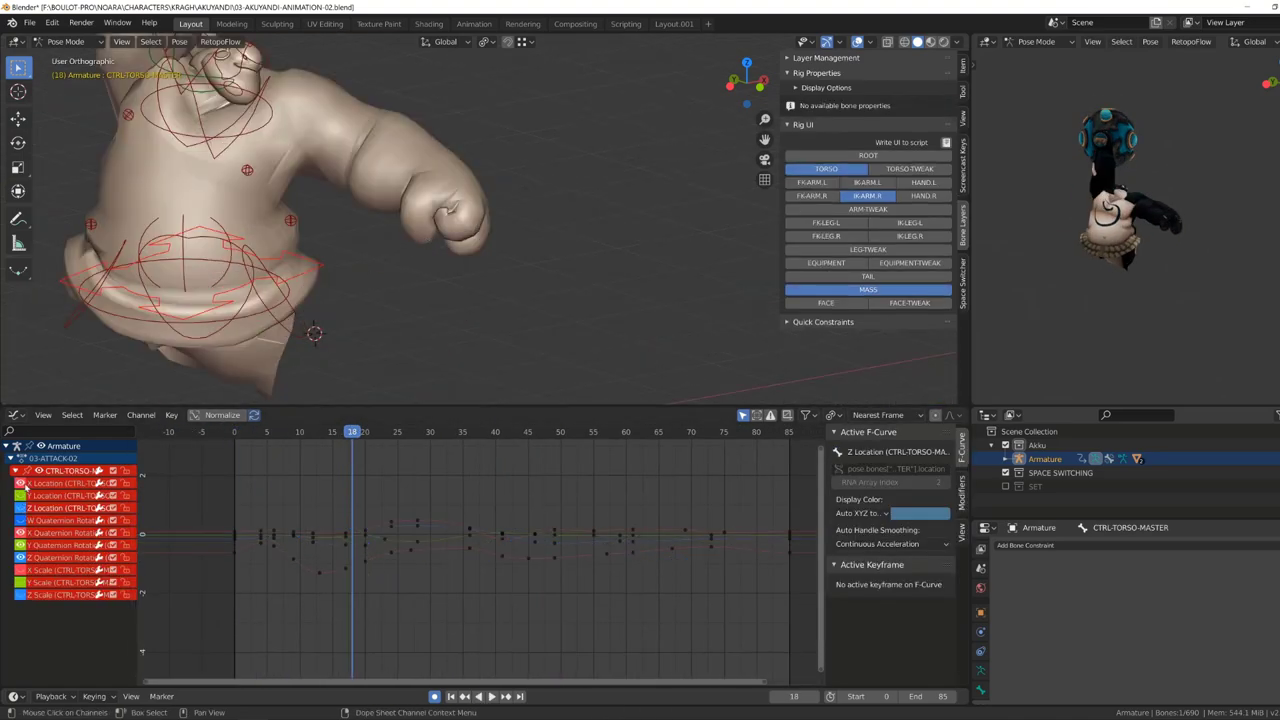
mouse_move(432, 437)
left_mouse_down()
mouse_move(411, 512)
mouse_move(409, 610)
left_mouse_up()
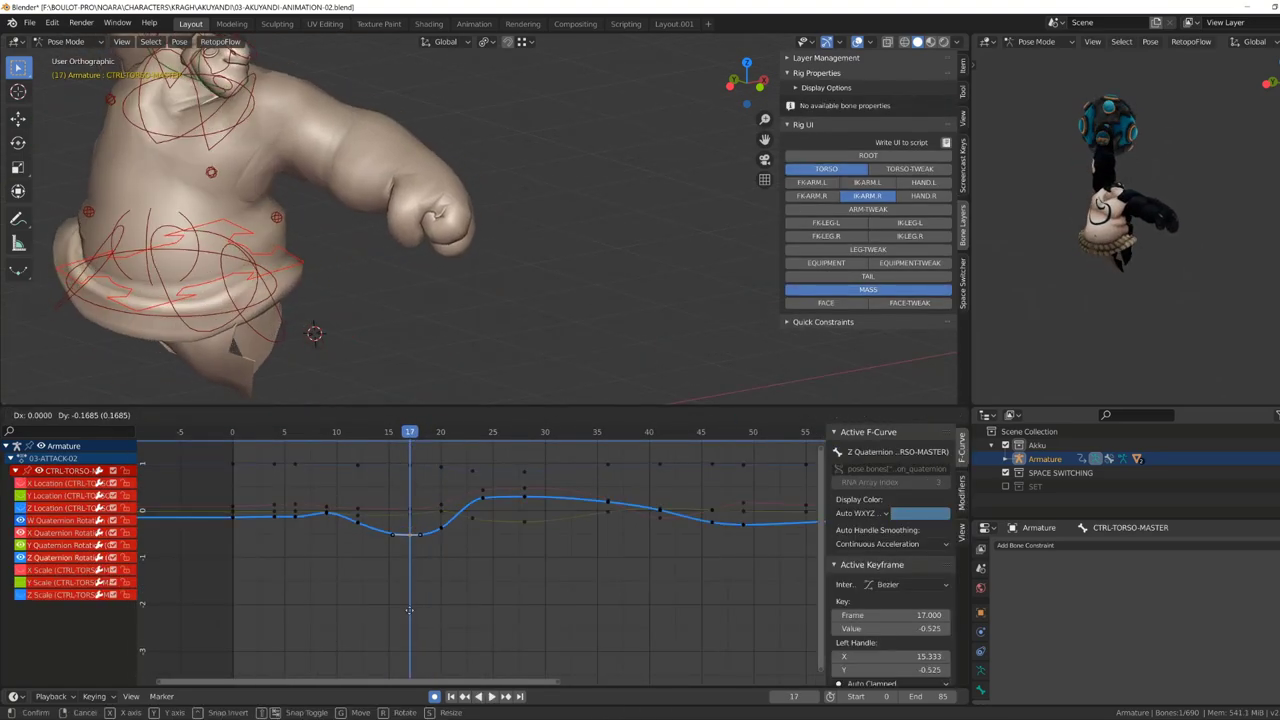
scroll(477, 456, "down", 2)
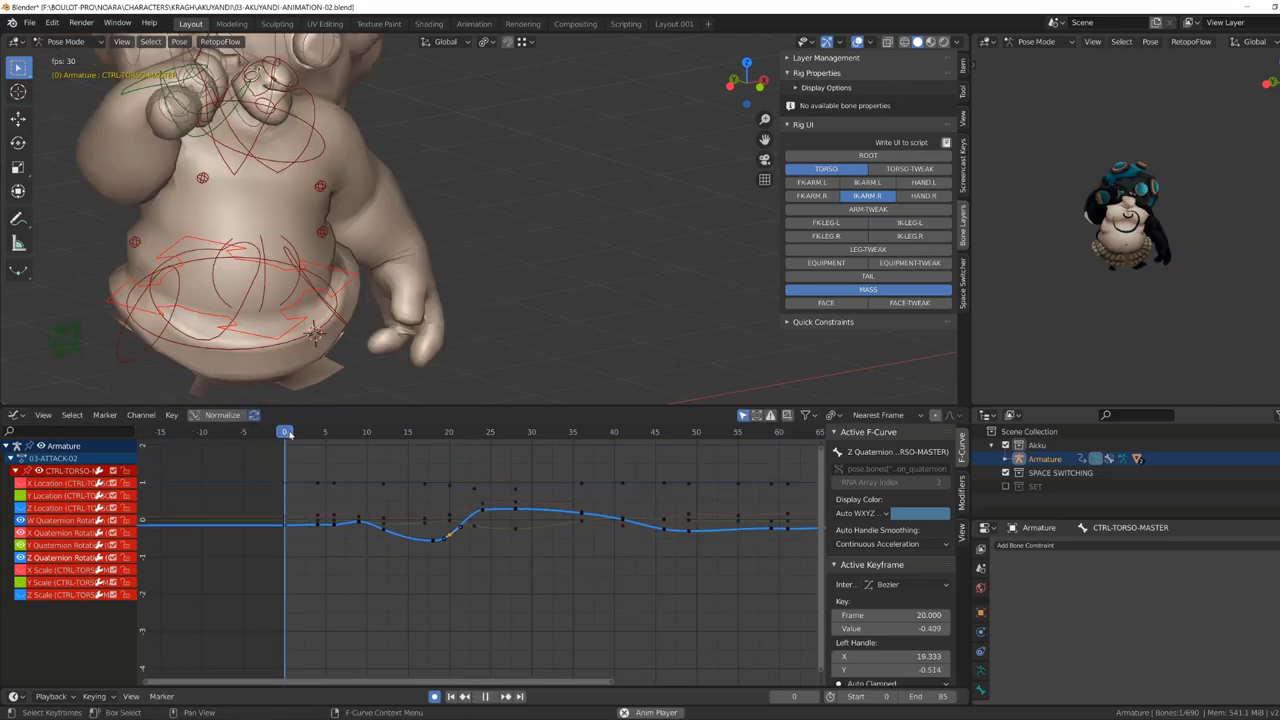
scroll(477, 456, "up", 3)
left_click(482, 480)
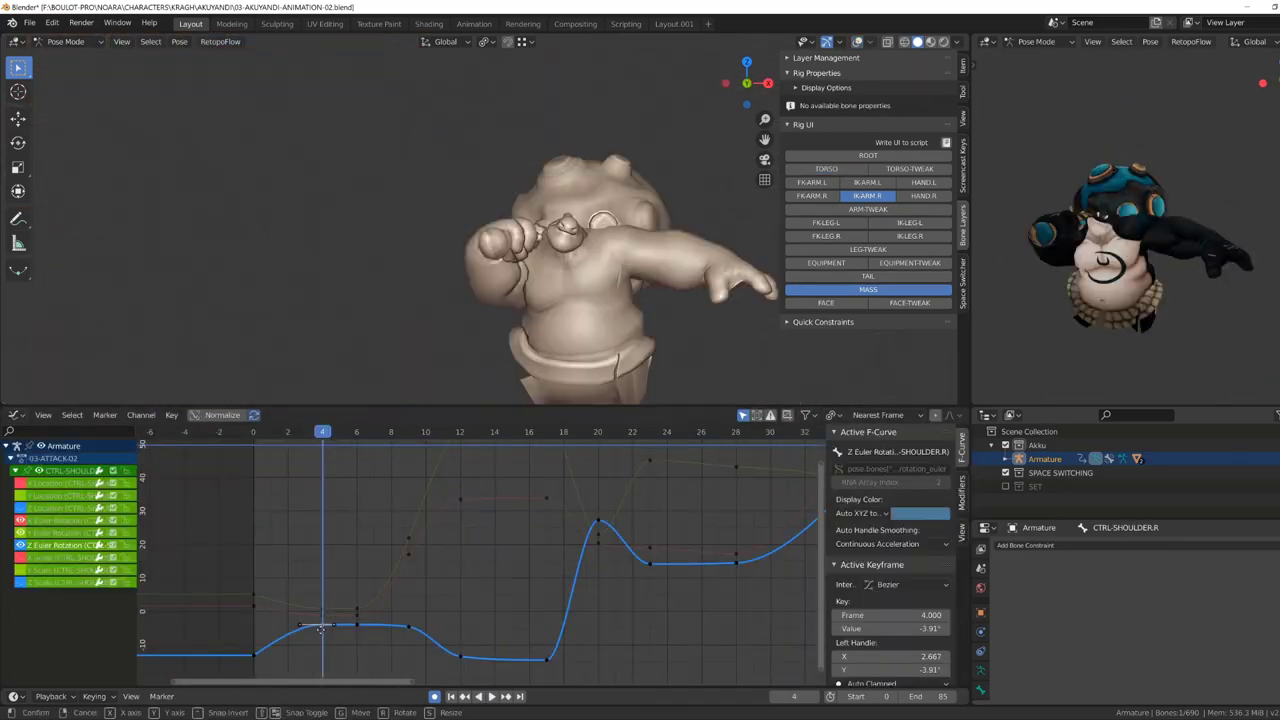
Slide CTRL-SHOULDER.R's early keys along time and set the frame-16 Y rotation key to 7.33.
left_click_drag(321, 620, 368, 632)
key("g")
key("x")
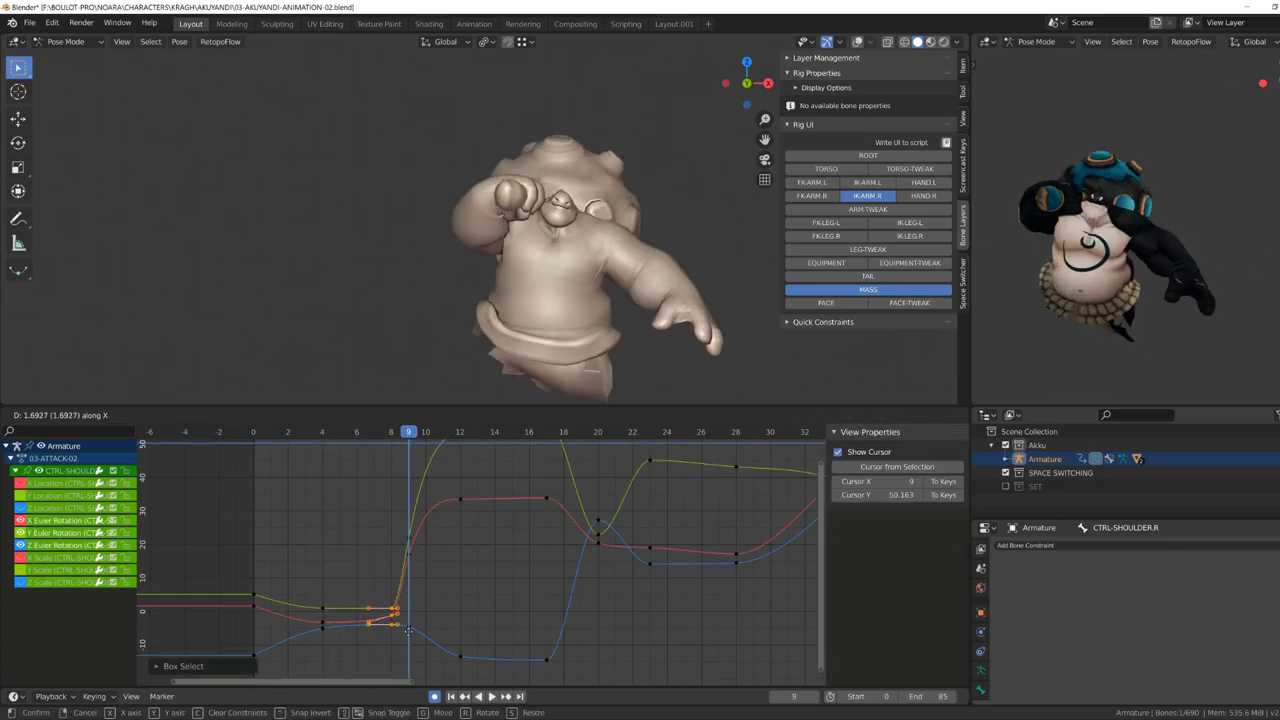
left_click(400, 632)
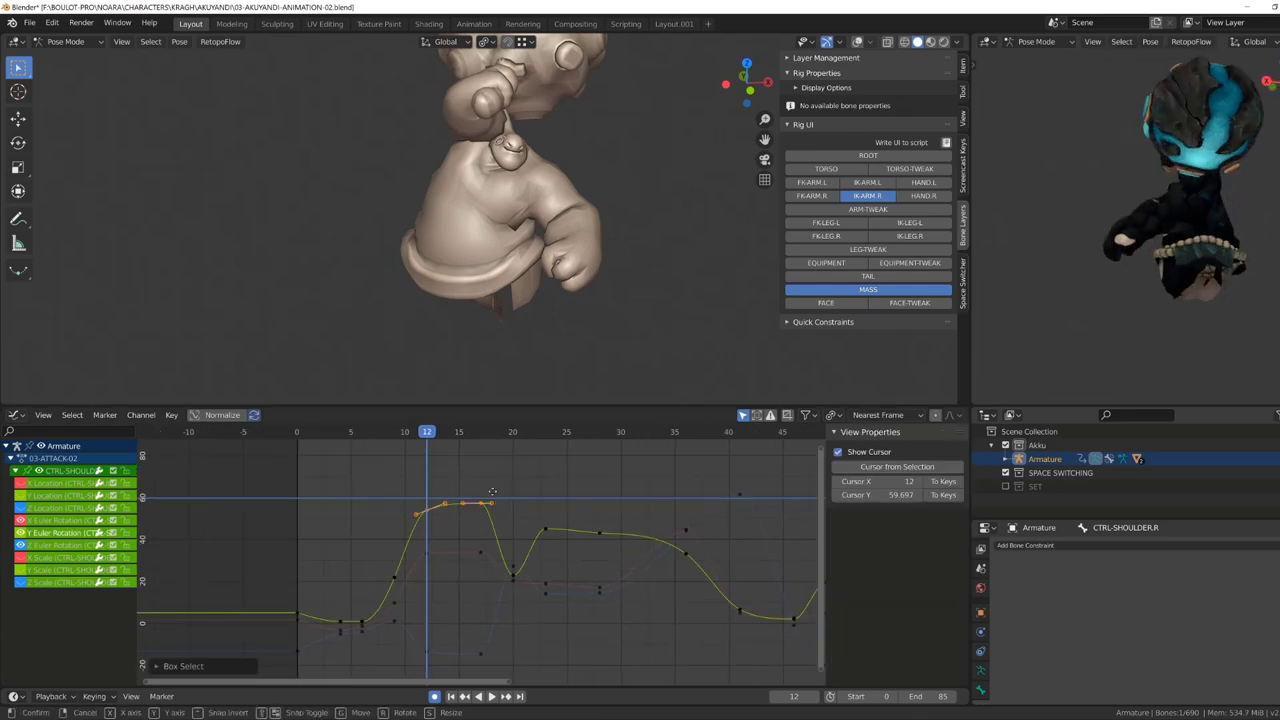
key("g")
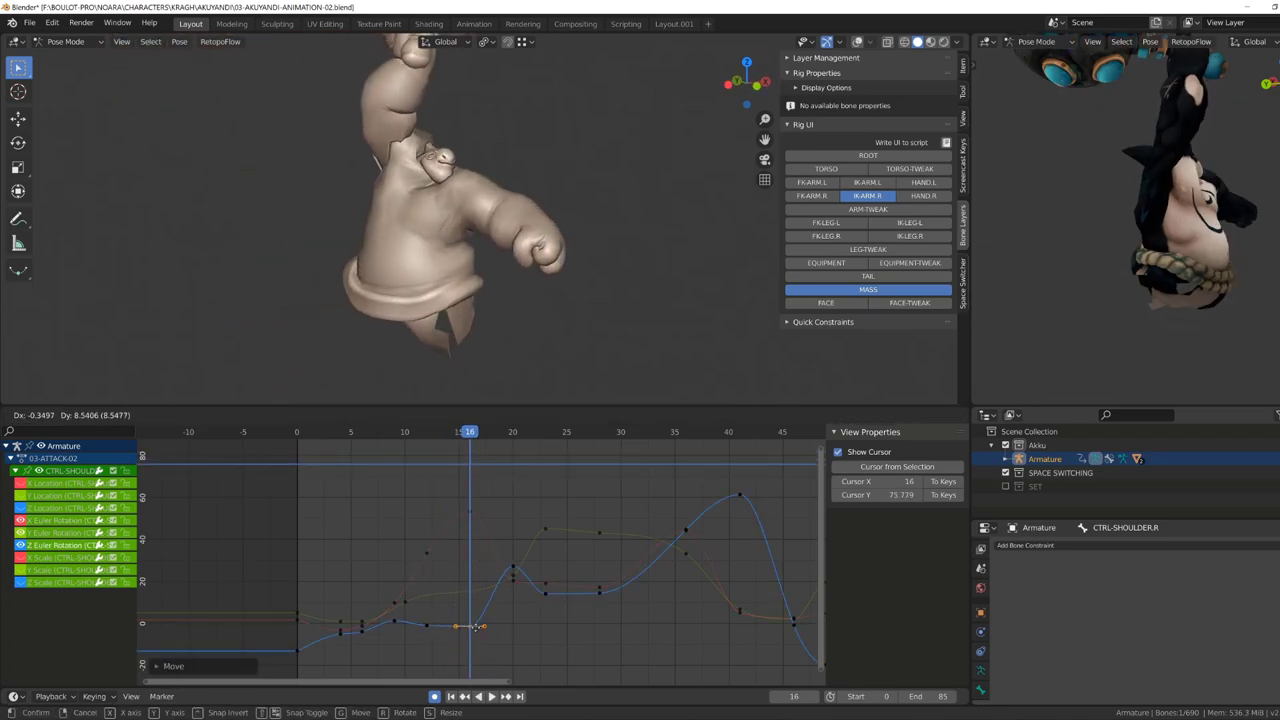
left_click_drag(477, 552, 472, 588)
left_click(468, 610)
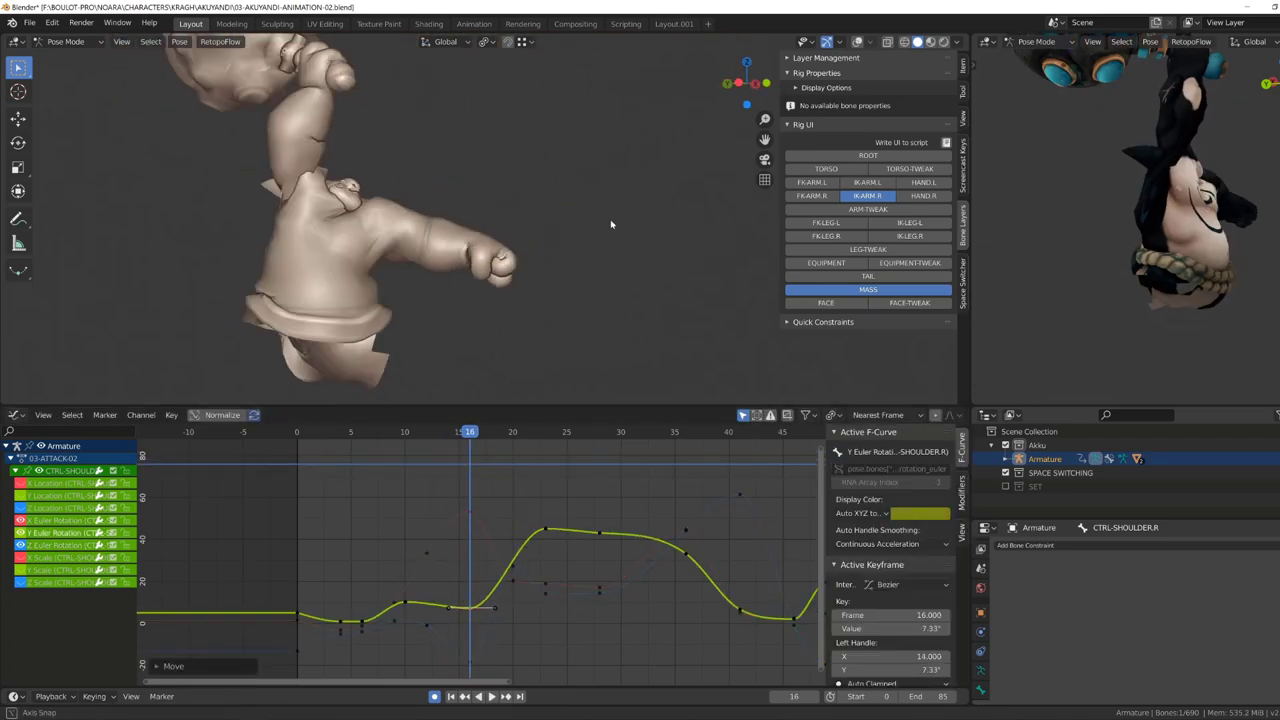
Reposition the right arm's IK pole control (CTRL-POLE-IK-ARM.R) at frame 16.
middle_click_drag(608, 223, 478, 242)
key("shift+alt+z")
left_click(343, 206)
key("g")
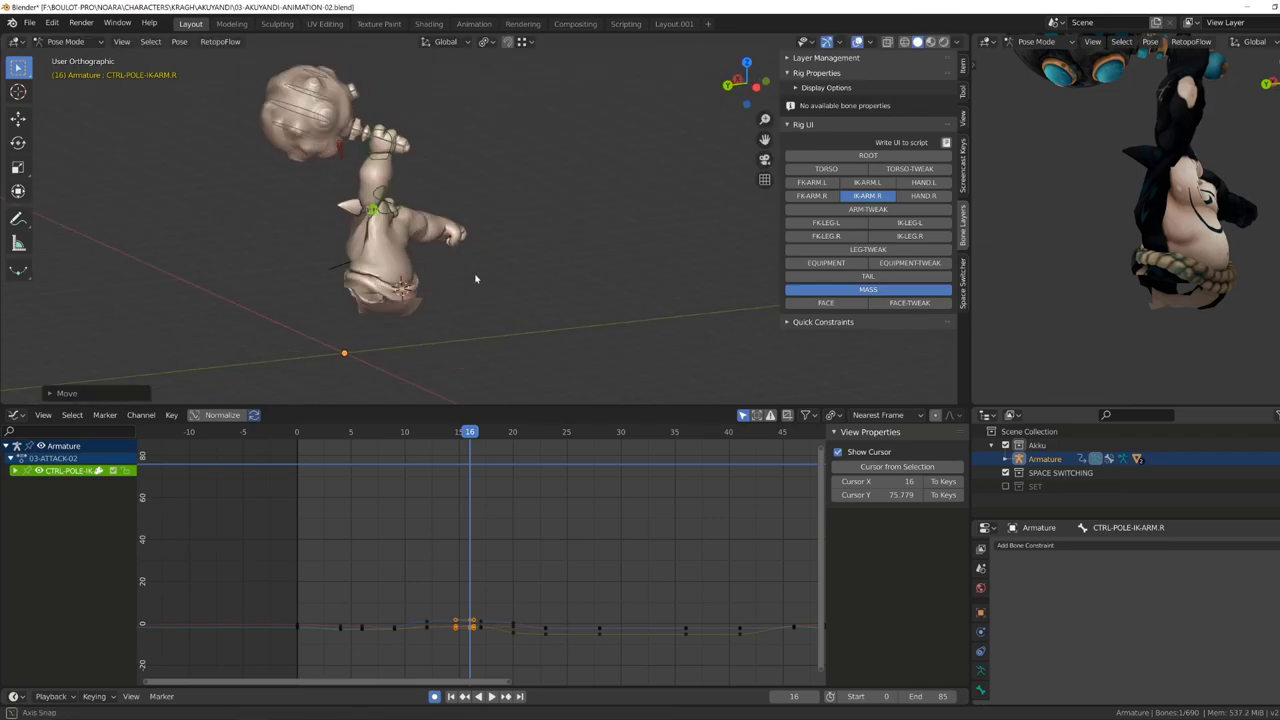
left_click(475, 597)
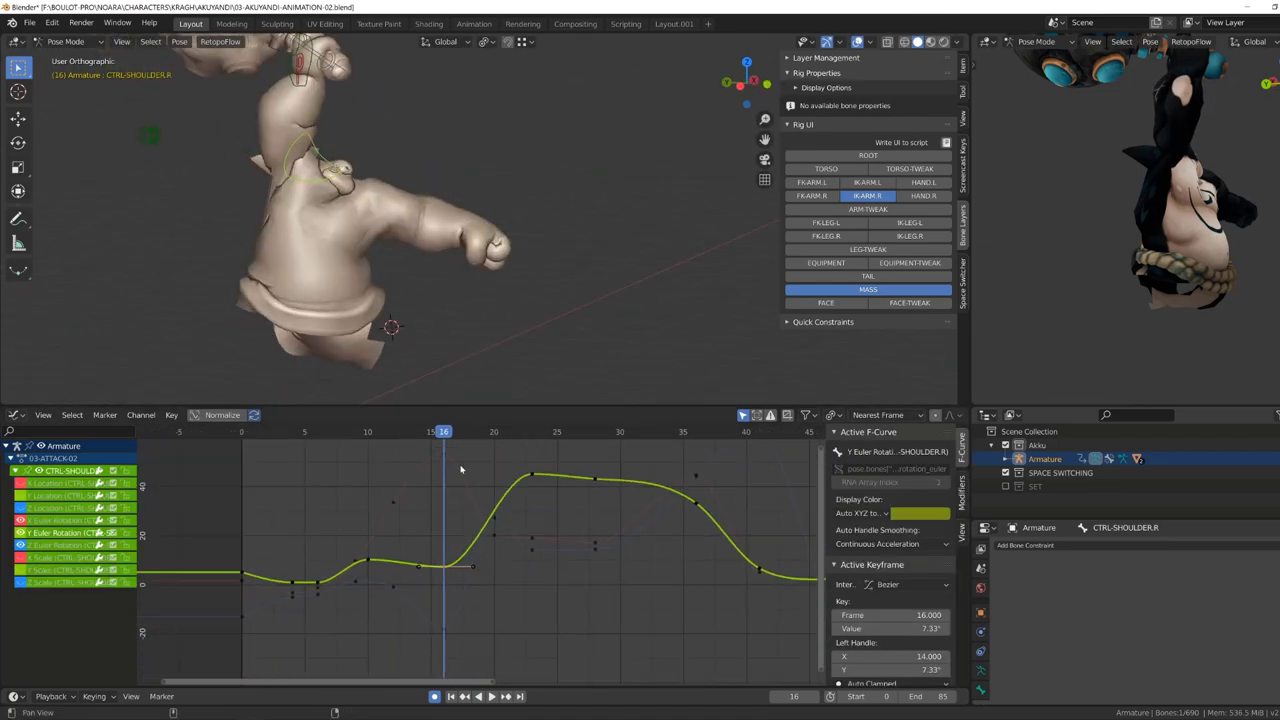
Adjust the shoulder's Y and Z rotation keys at frame 20, raising the Z key.
left_click_drag(416, 533, 505, 533)
left_click(567, 524)
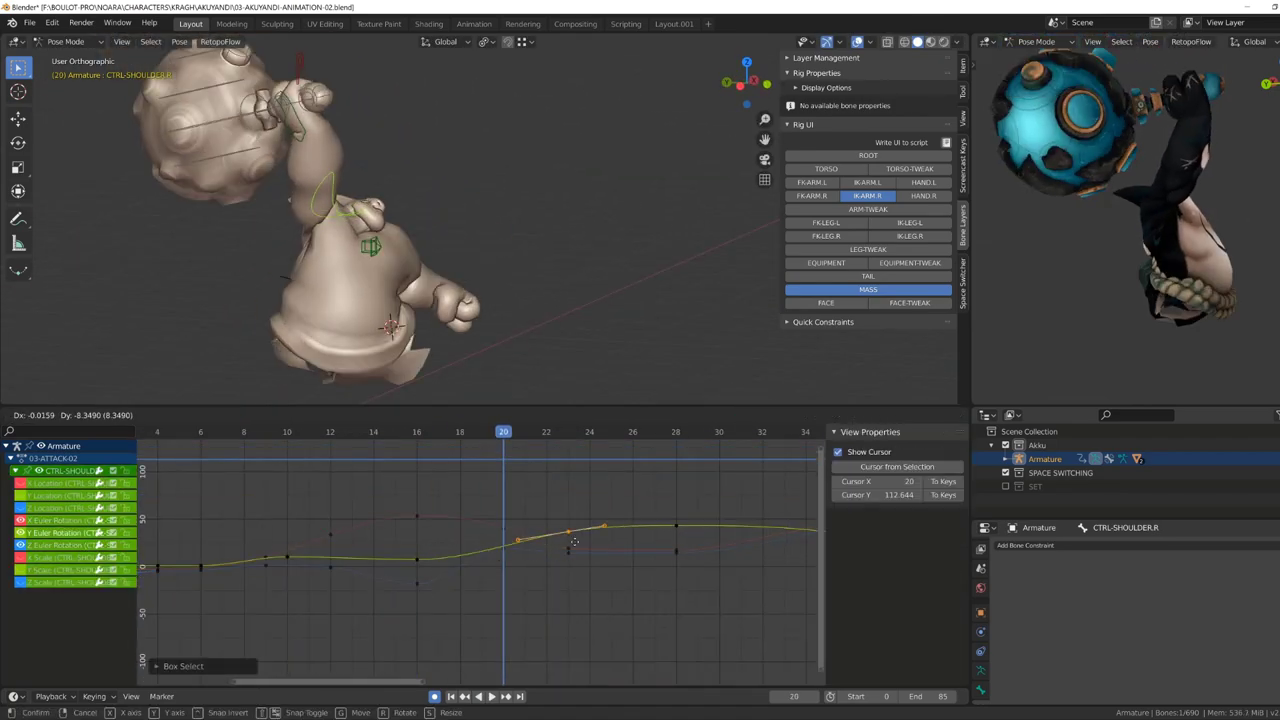
key("g")
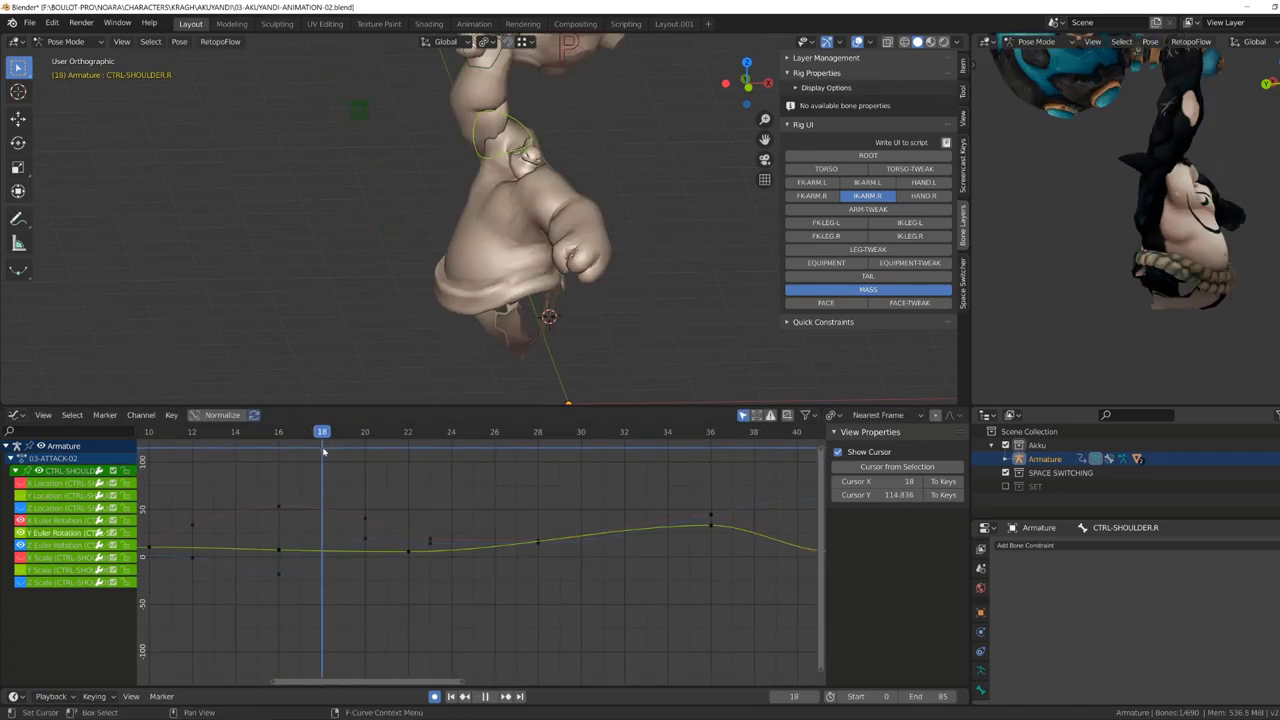
left_click(366, 516)
key("g")
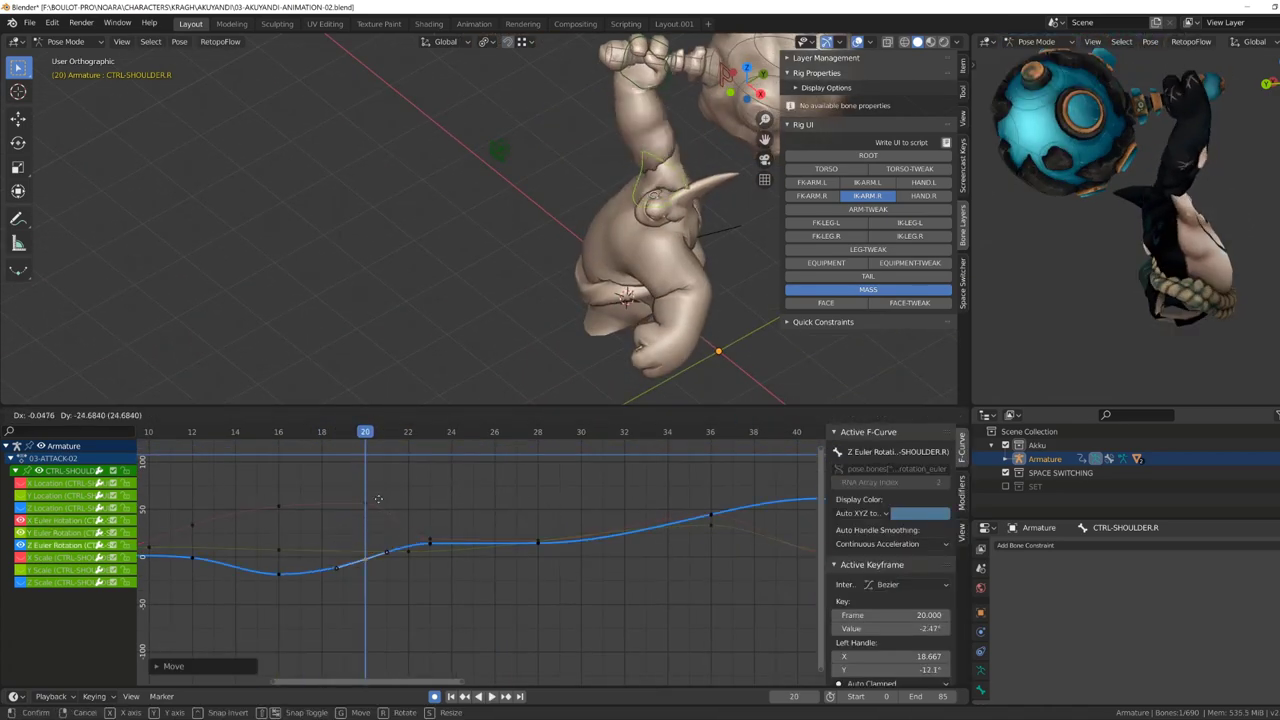
left_click(378, 492)
Review the swing and raise the frame-23 X Euler key to 47.7°.
key("space")
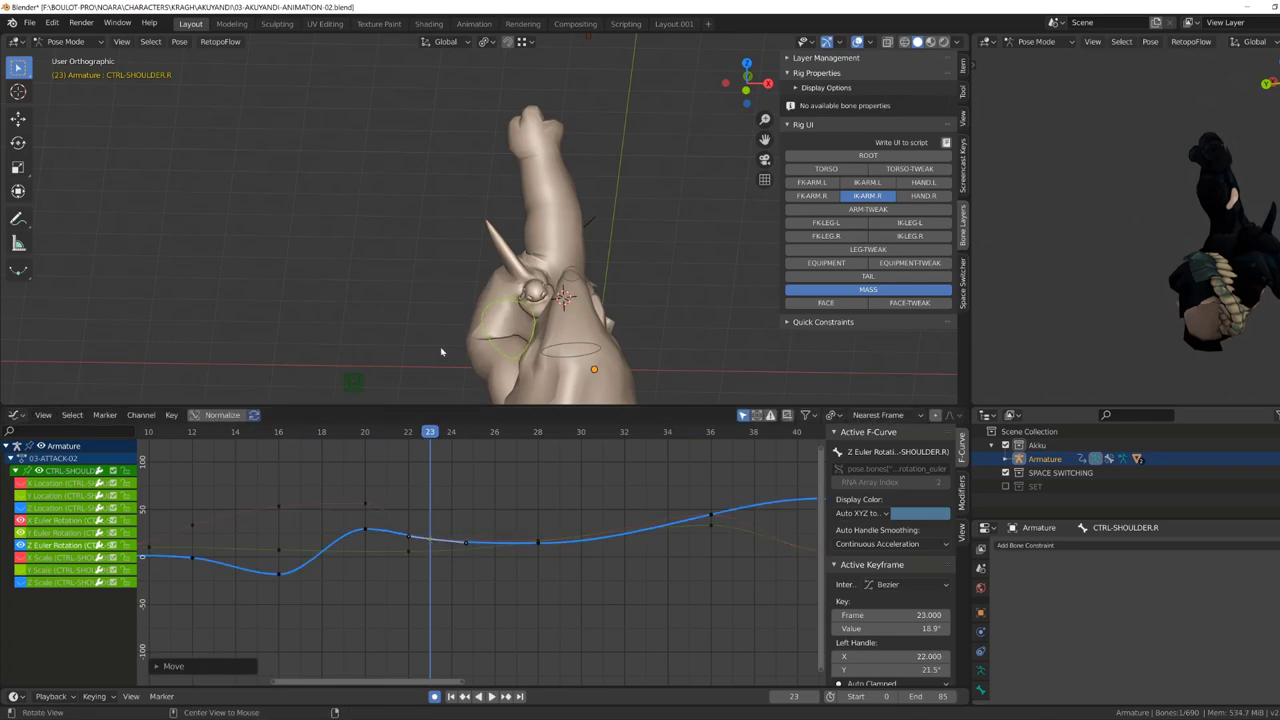
middle_click_drag(441, 351, 438, 398)
key("g")
left_click(431, 525)
Move CTRL-POLE-IK-ARM.R to a new position, auto-keyed at frame 22.
mouse_move(480, 300)
middle_mouse_down()
mouse_move(520, 326)
mouse_move(452, 331)
middle_mouse_up()
left_click(520, 326)
key("g")
left_click(520, 326)
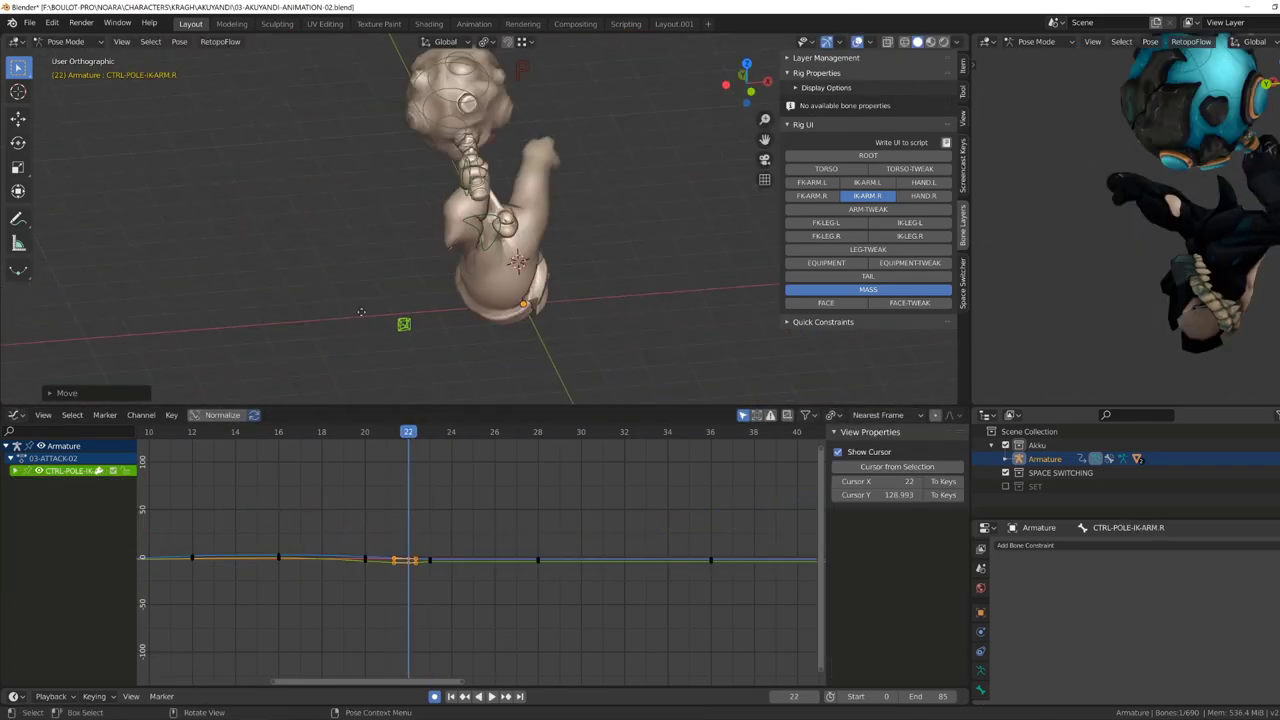
Rotate CTRL-SHOULDER.R at frame 22 and step one frame forward to check the pose.
left_click(497, 222)
mouse_move(497, 222)
middle_mouse_down()
mouse_move(540, 280)
mouse_move(583, 263)
mouse_move(566, 229)
mouse_move(527, 338)
mouse_move(560, 290)
mouse_move(590, 275)
middle_mouse_up()
key("r")
left_click(535, 285)
key("Right")
Confirm the key move, advance to frame 25, and rotate-key the right shoulder there.
left_click(437, 515)
left_click(60, 520)
key("Right")
key("Right")
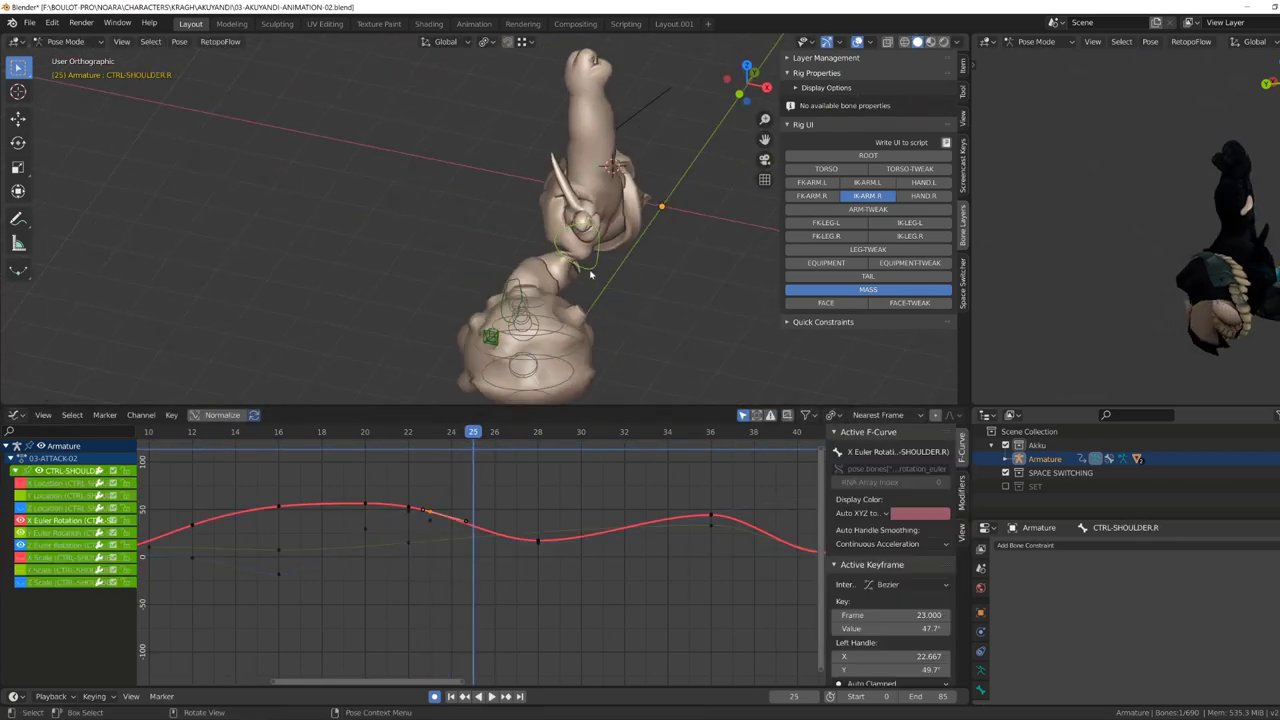
key("r")
left_click(533, 290)
Reposition CTRL-POLE-IK-ARM.R to bend the elbow at frame 25.
left_click(477, 395)
key("r")
mouse_move(524, 324)
middle_mouse_down()
mouse_move(480, 360)
mouse_move(450, 440)
middle_mouse_up()
left_click(435, 380)
Play back the swing, deselect the graph keys, and review it from a side view.
key("space")
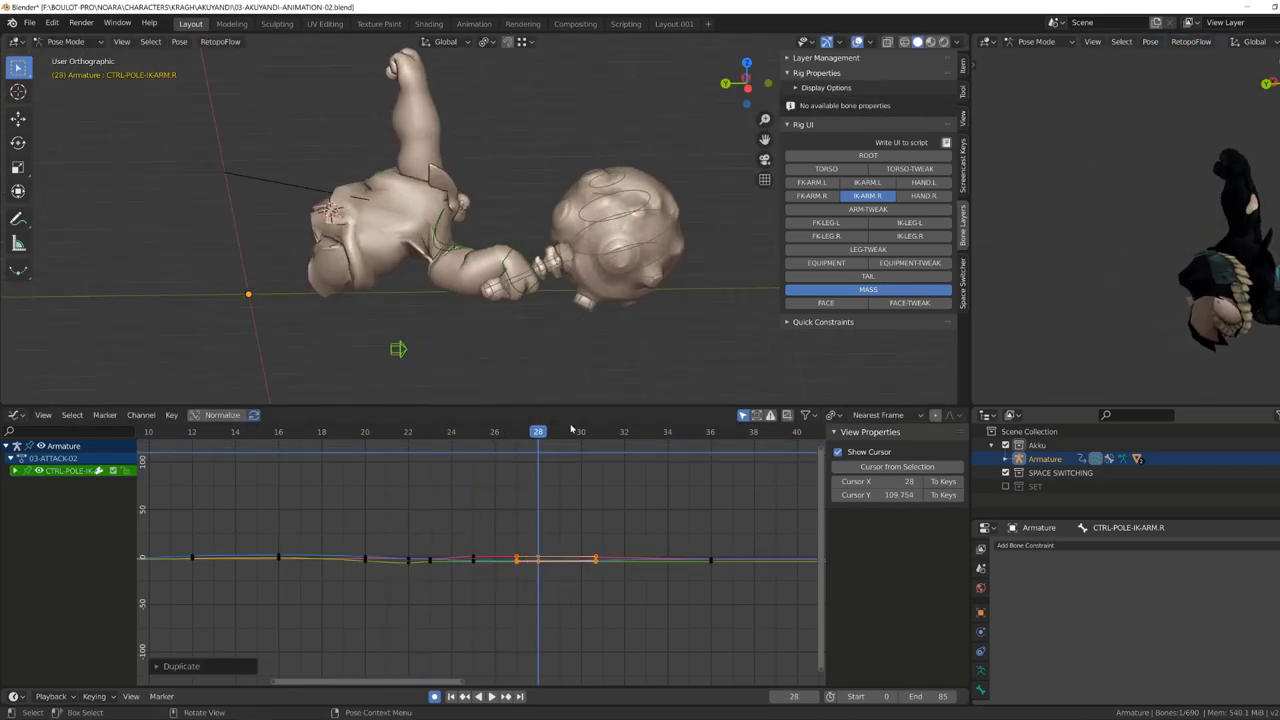
left_click_drag(571, 431, 494, 431)
left_click(471, 243)
left_click(495, 459)
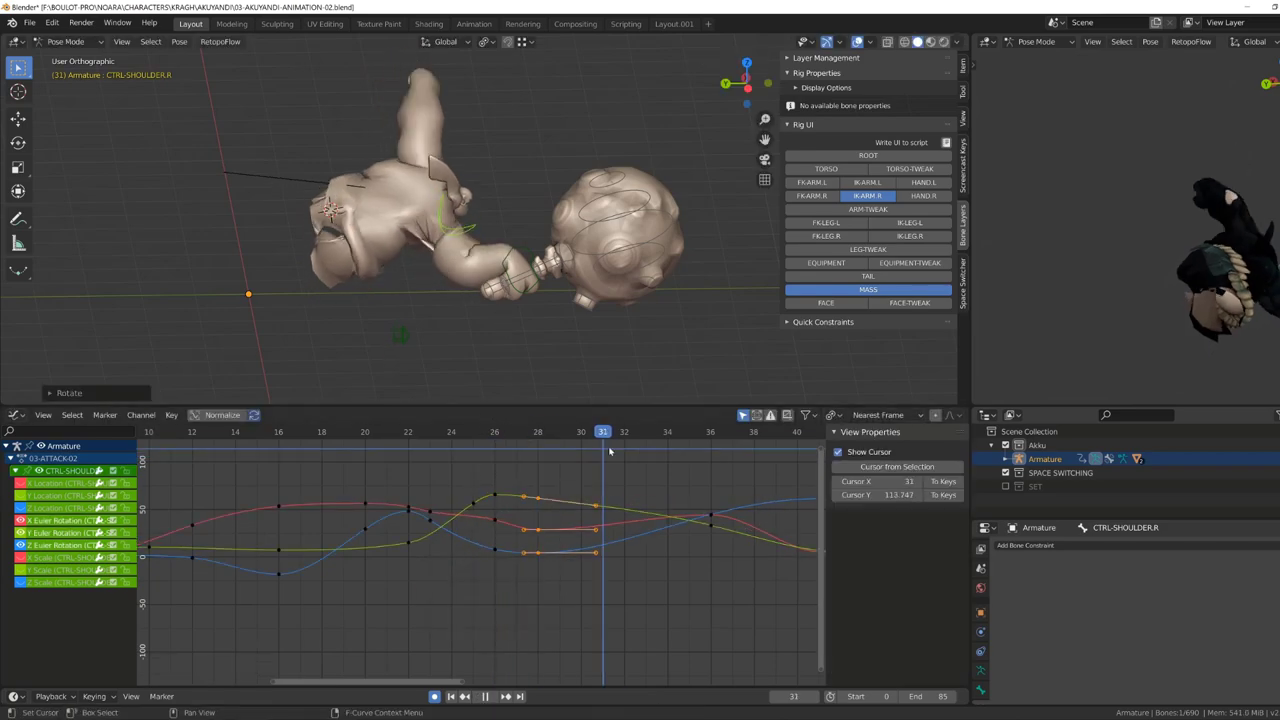
key("space")
middle_click_drag(480, 290, 575, 295)
middle_click_drag(614, 251, 322, 198)
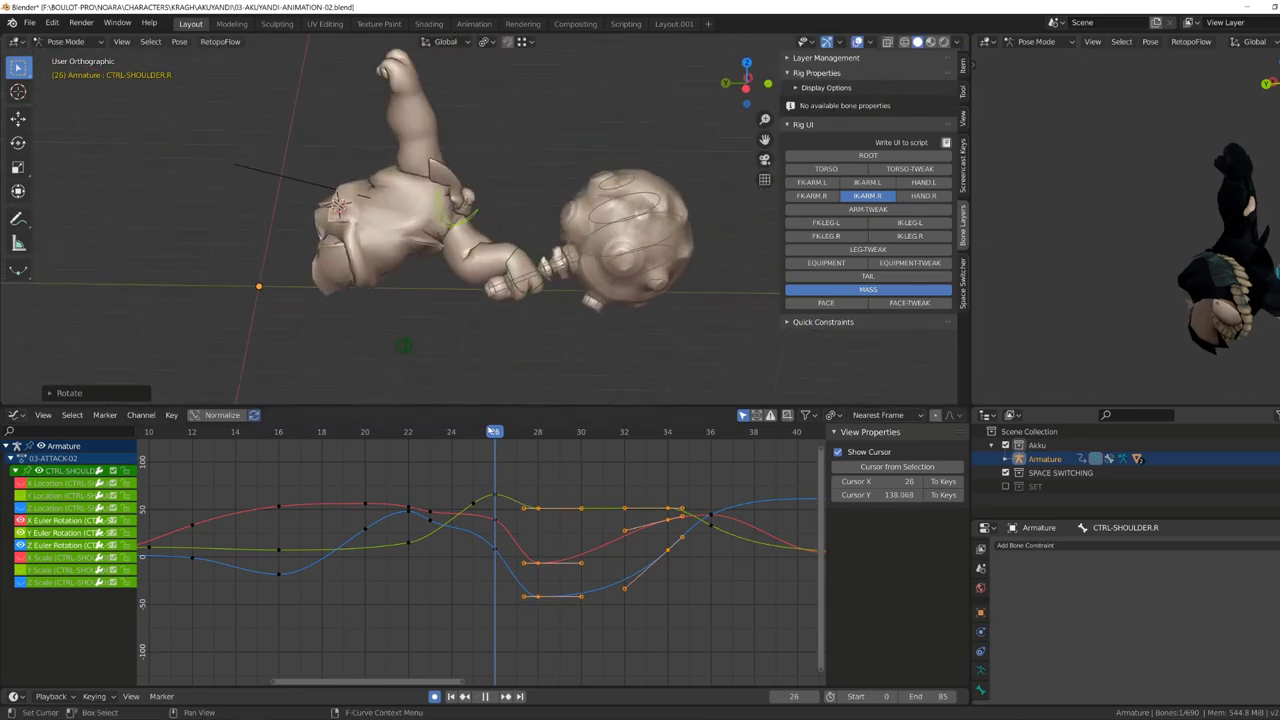
Rotate CTRL-SHOULDER.R at frame 36 to key the follow-through pose.
left_click_drag(488, 431, 447, 470)
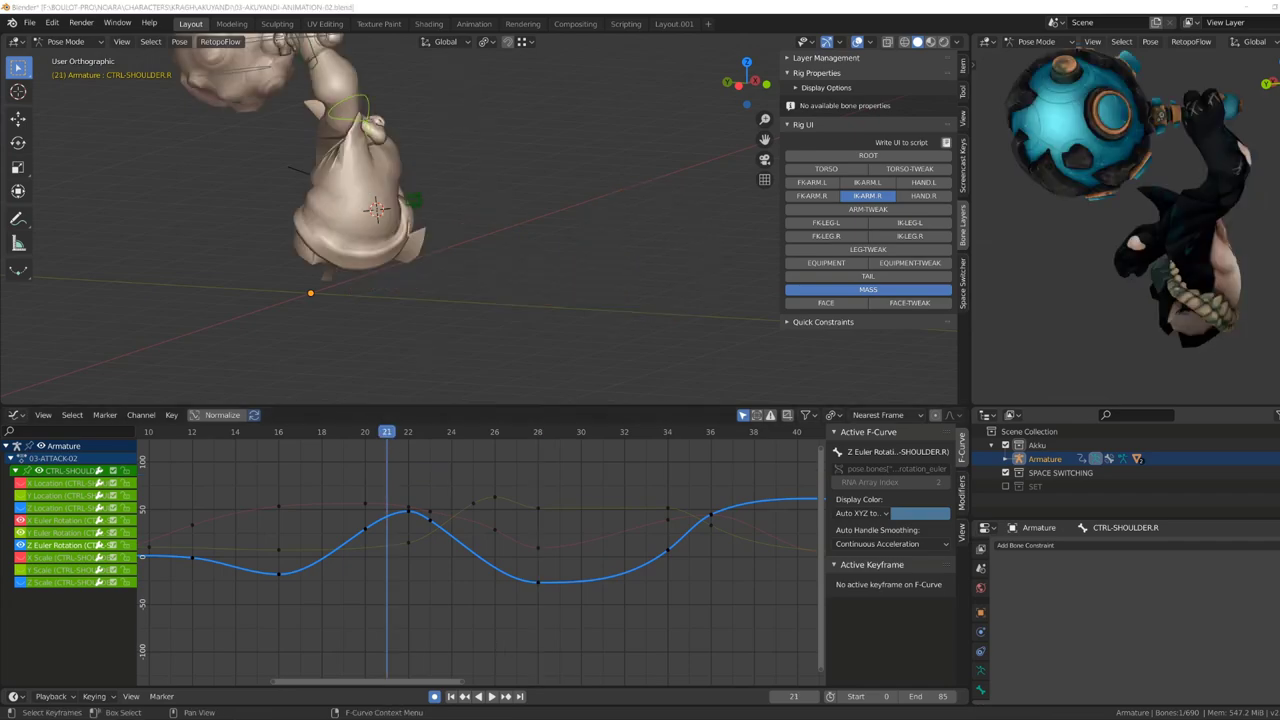
left_click_drag(538, 431, 710, 431)
key("r")
left_click(407, 240)
mouse_move(407, 240)
middle_mouse_down()
mouse_move(407, 357)
mouse_move(428, 101)
middle_mouse_up()
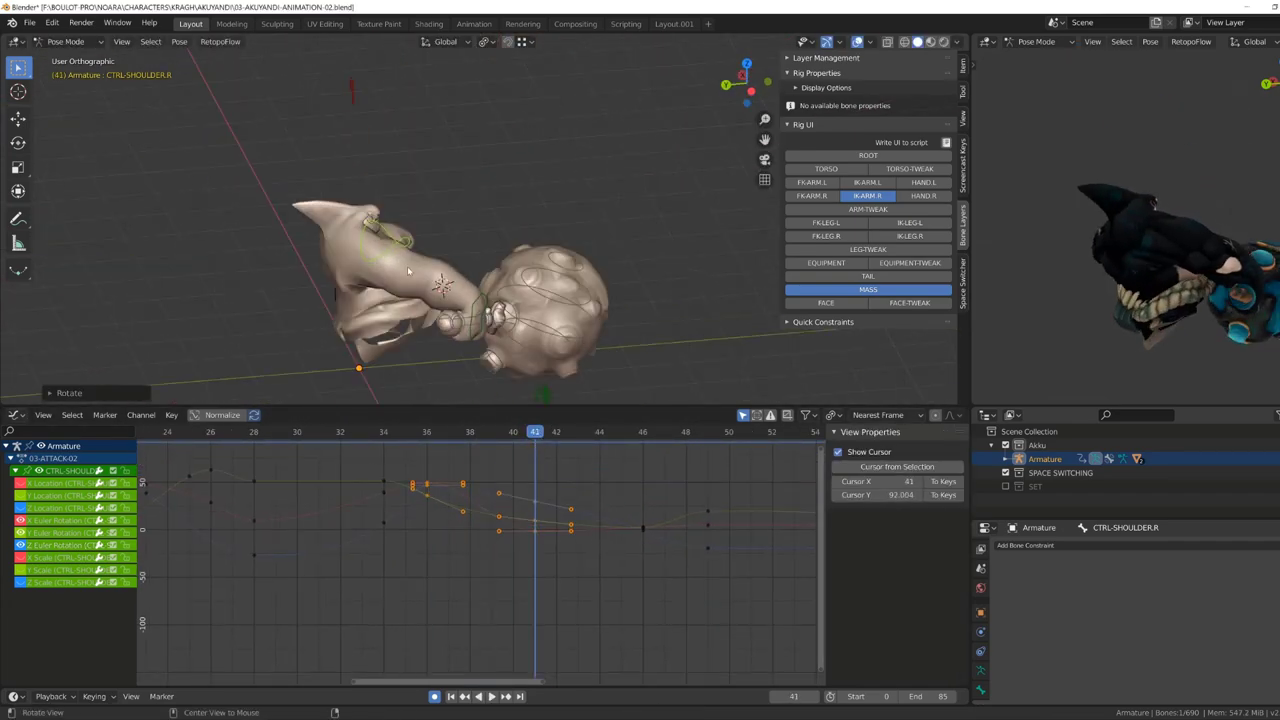
mouse_move(428, 101)
middle_mouse_down()
mouse_move(556, 213)
mouse_move(470, 330)
middle_mouse_up()
Move the IK pole and rotate the shoulder around frames 39–45, then play back.
left_click(456, 327)
key("g")
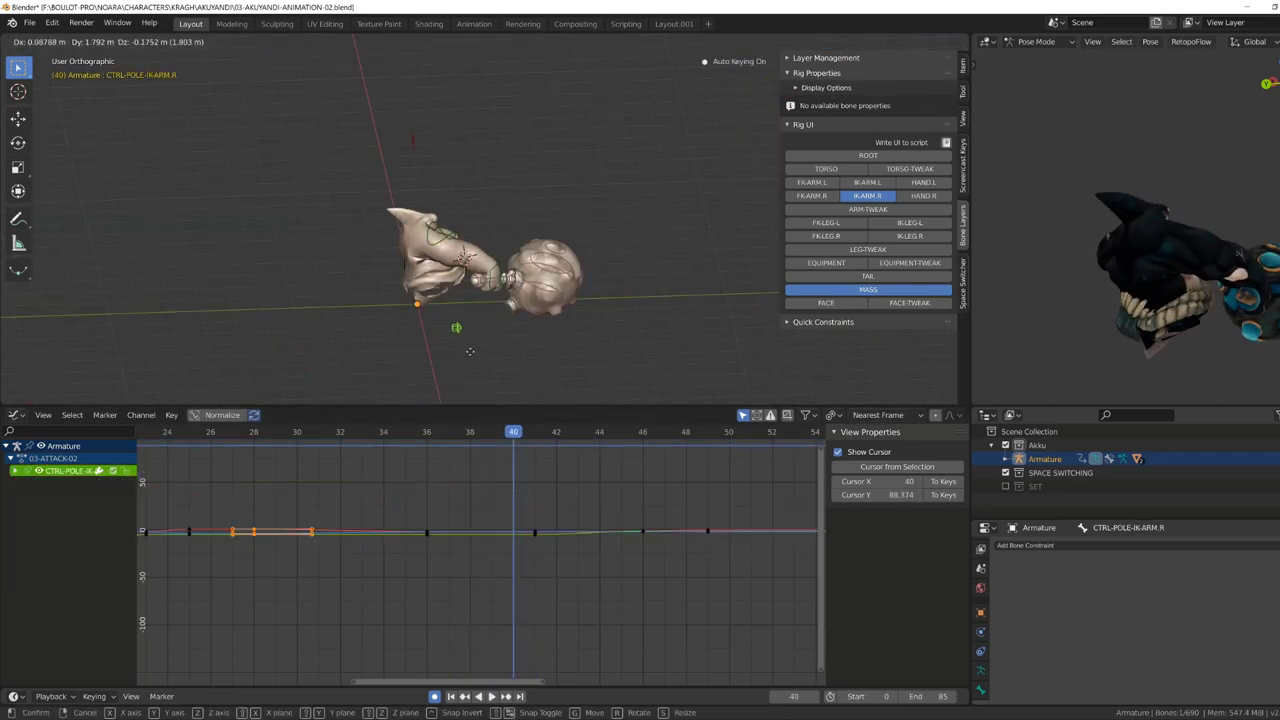
left_click(500, 205)
middle_click_drag(500, 205, 510, 188)
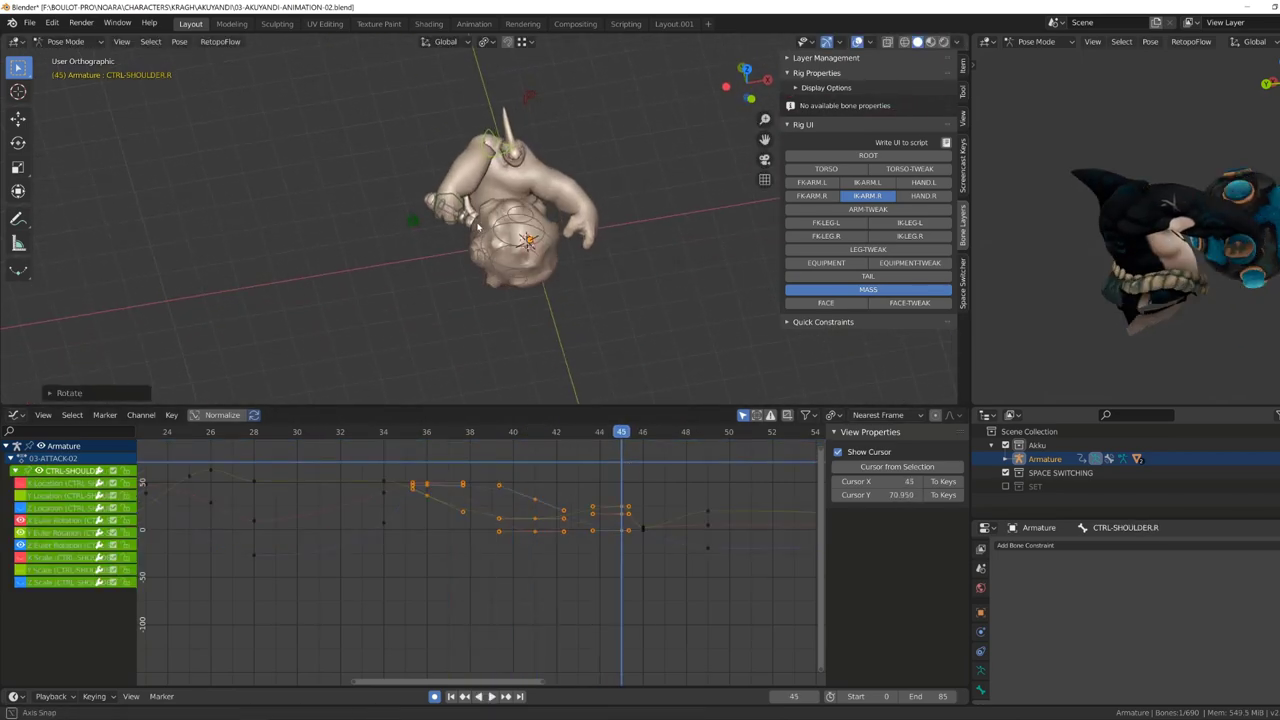
left_click(433, 162)
middle_click_drag(433, 162, 520, 300)
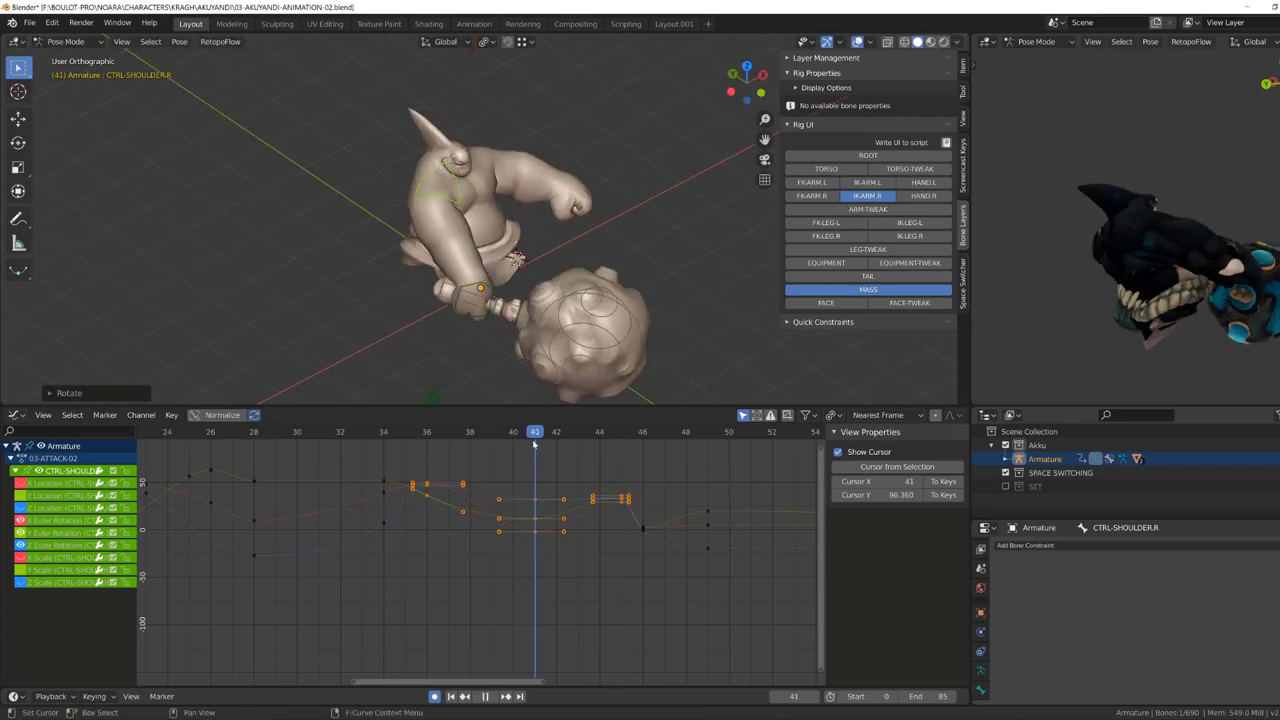
key("space")
Undo the IK pole key shifts and review the timing in playback.
key("ctrl+z")
key("ctrl+z")
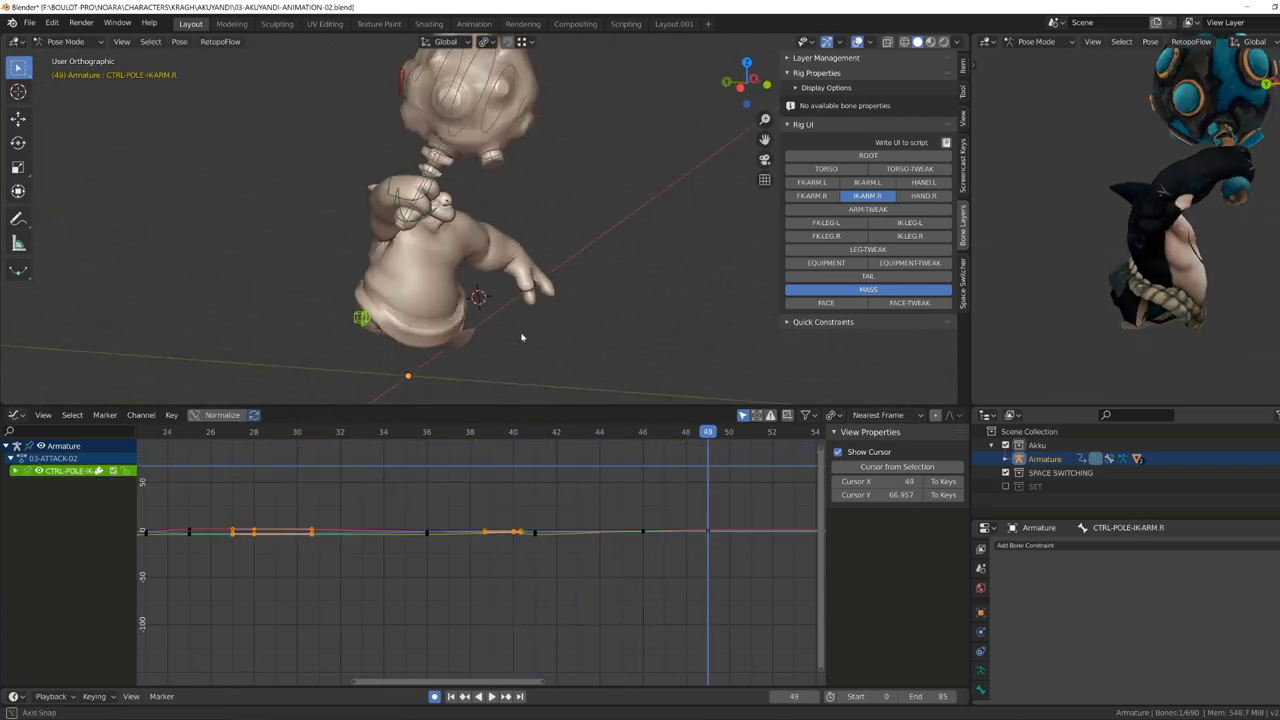
key("space")
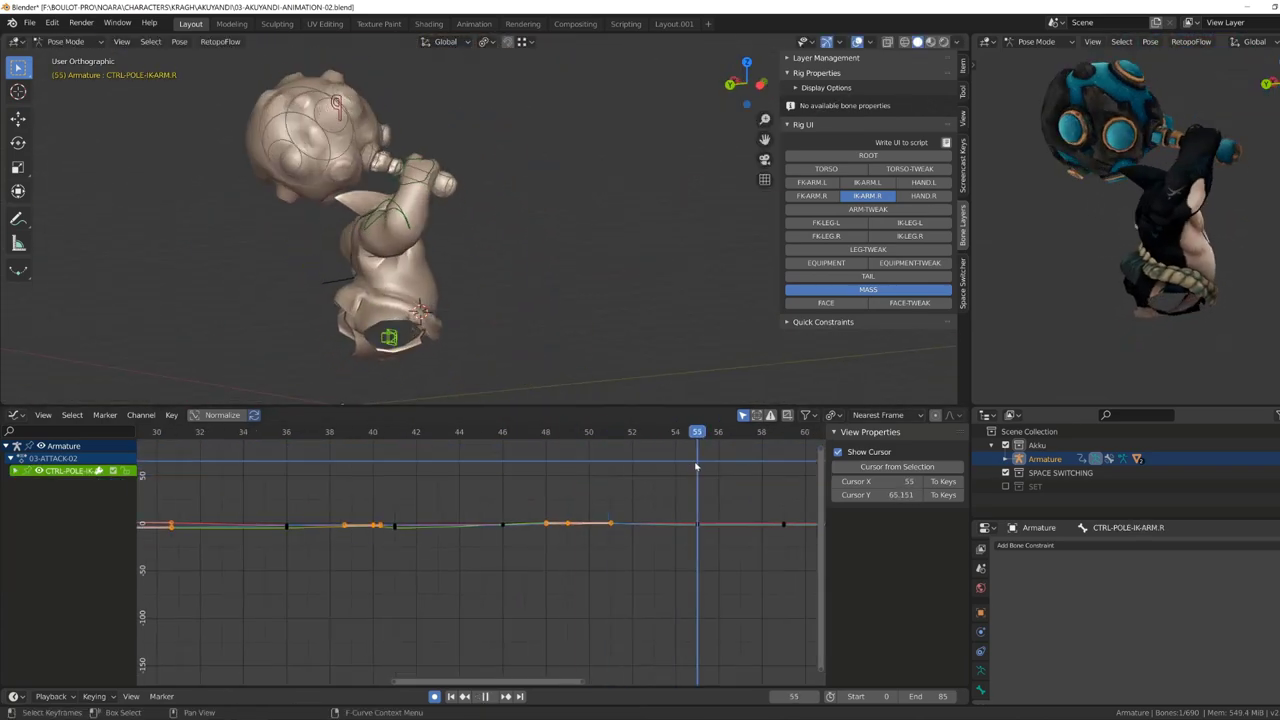
key("space")
middle_click_drag(752, 531, 536, 527)
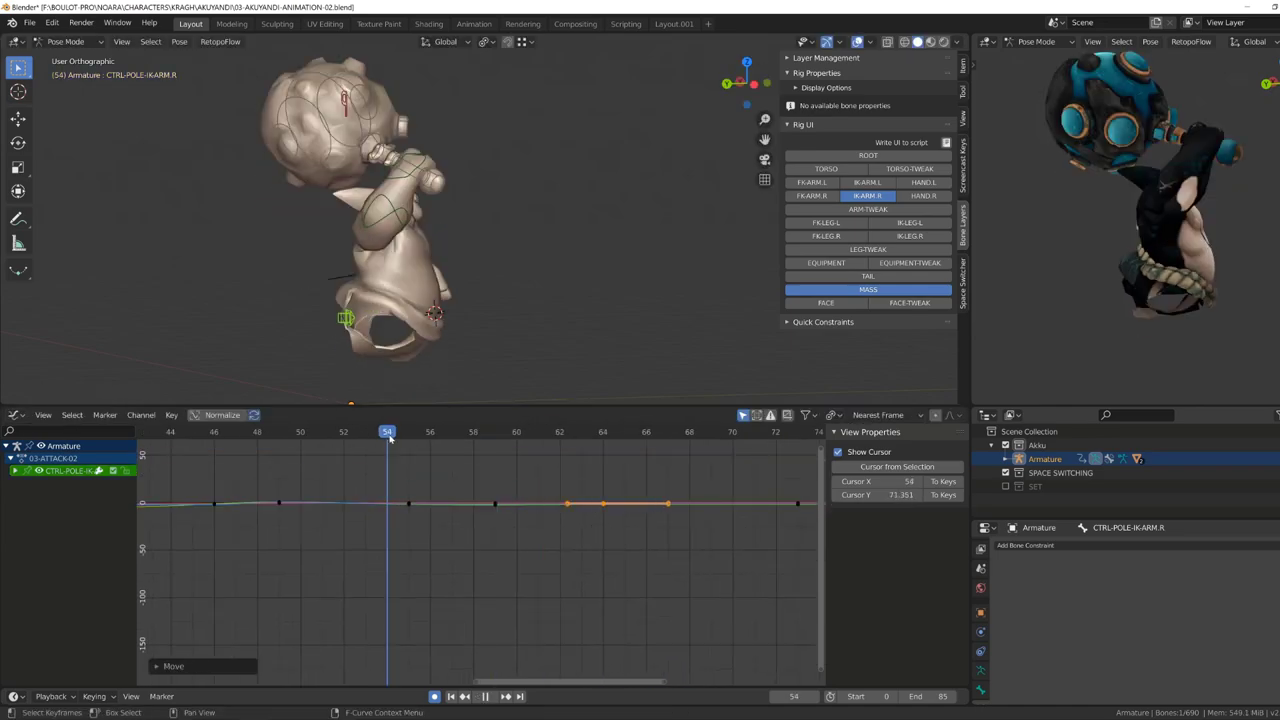
key("ctrl+z")
key("space")
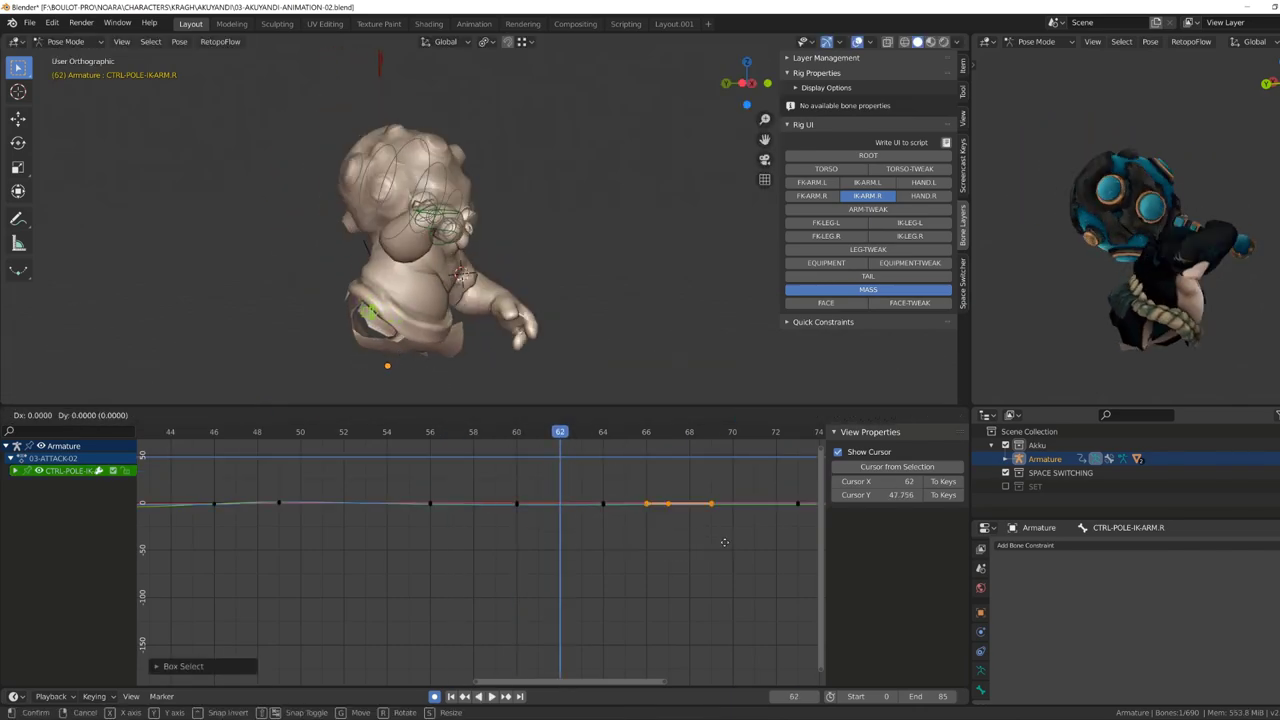
key("Escape")
key("alt+a")
key("b")
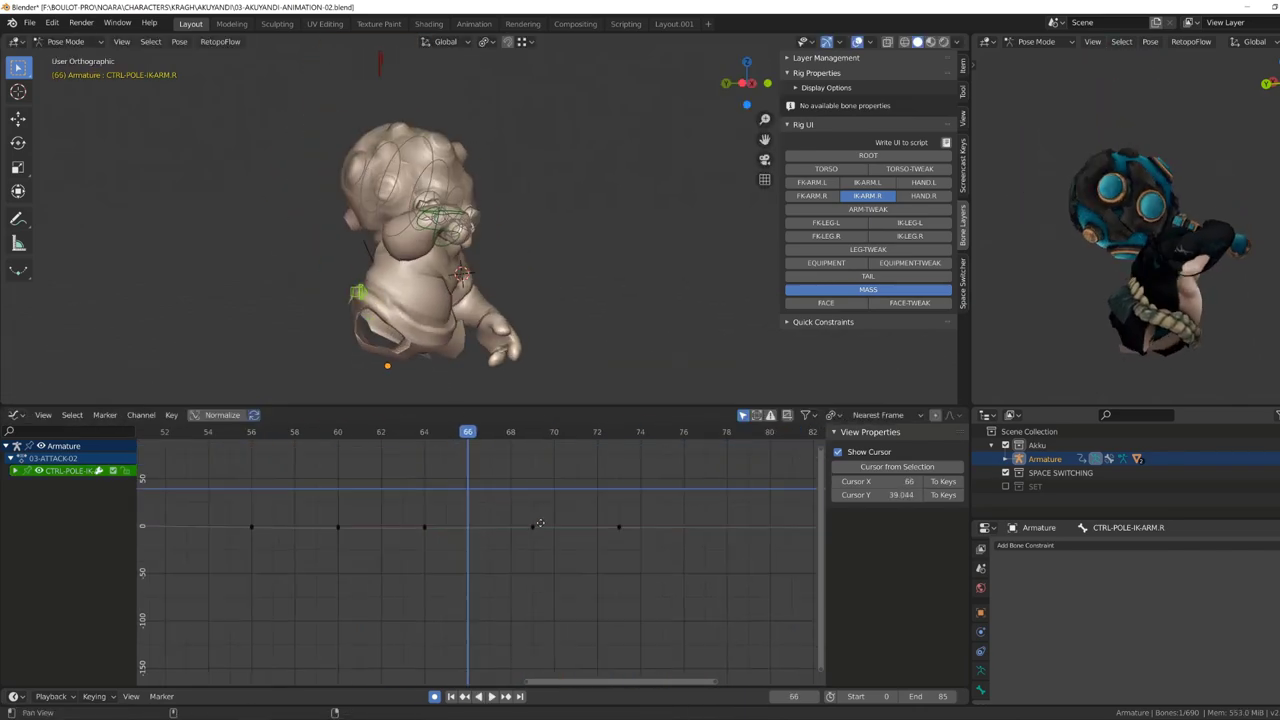
Scrub back to frame 53, check the pole keys near frames 48–51, and replay.
scroll(228, 432, "down", 3)
key("space")
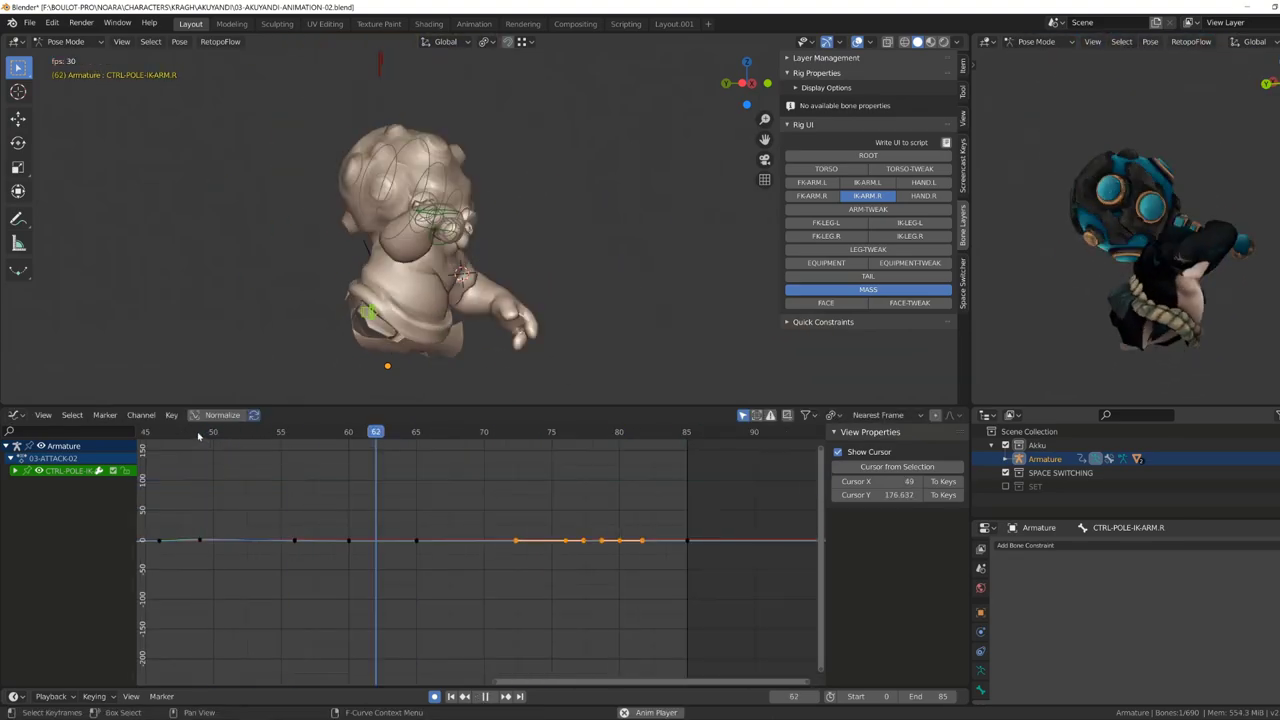
left_click(294, 464)
left_click_drag(377, 472, 253, 498)
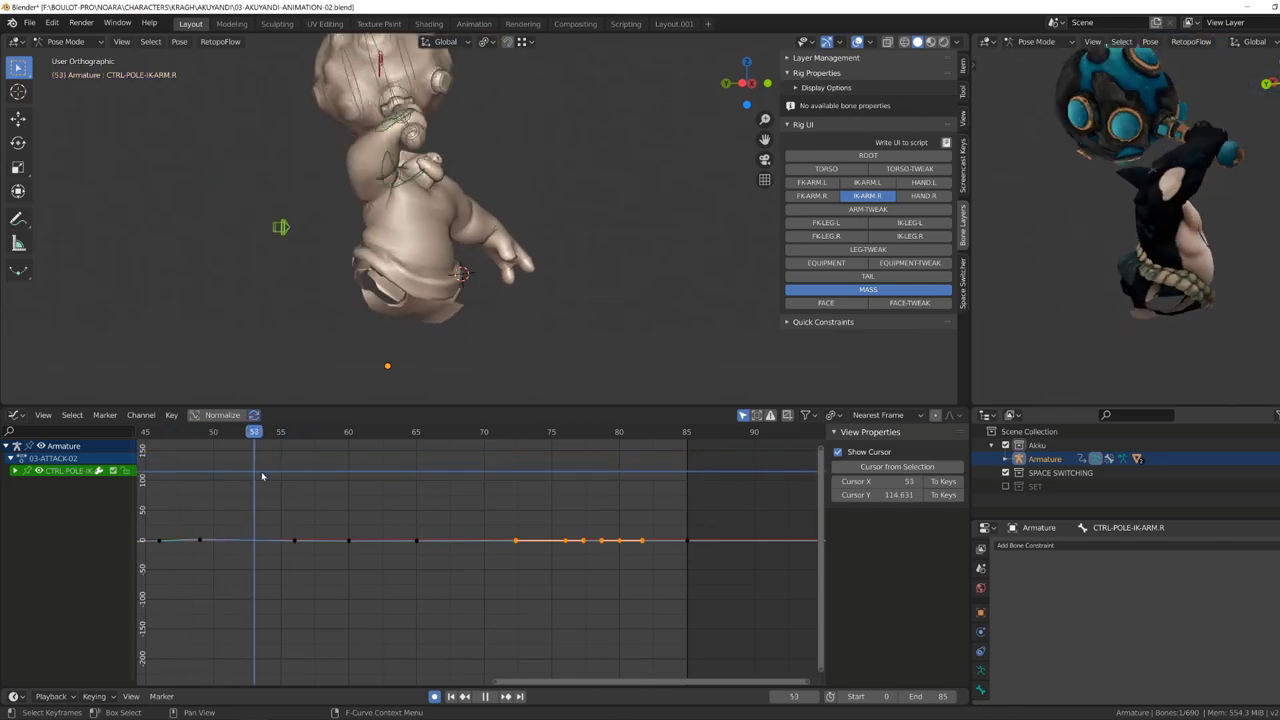
left_click_drag(452, 565, 400, 433)
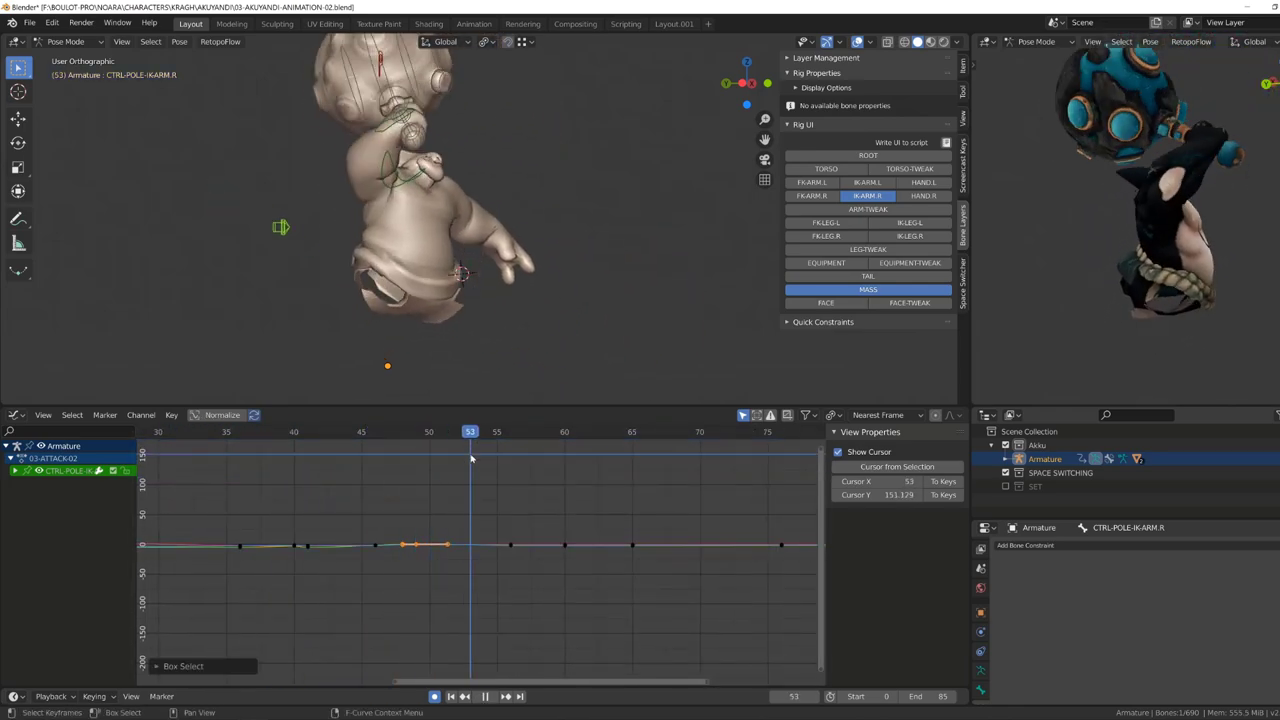
key("space")
left_click(510, 468)
left_click_drag(540, 494, 563, 528)
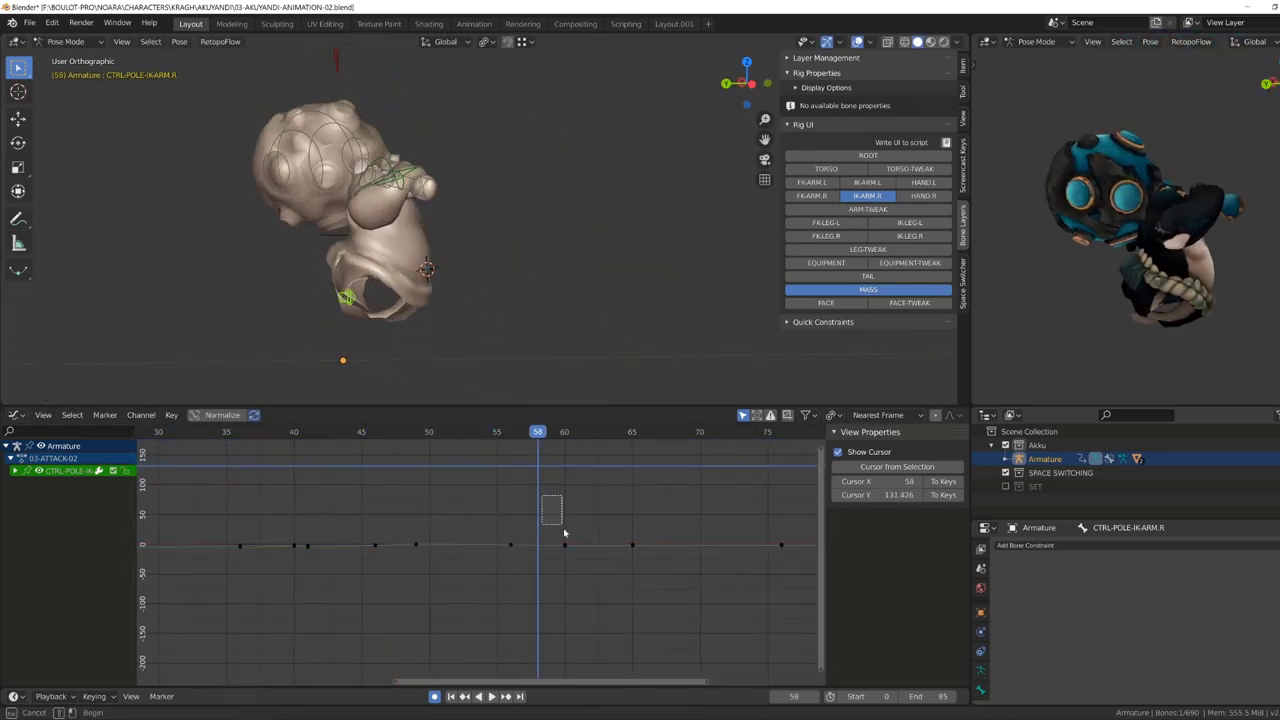
key("space")
Select CTRL-SHOULDER.R and stop playback at frame 57.
middle_click_drag(490, 300, 511, 252)
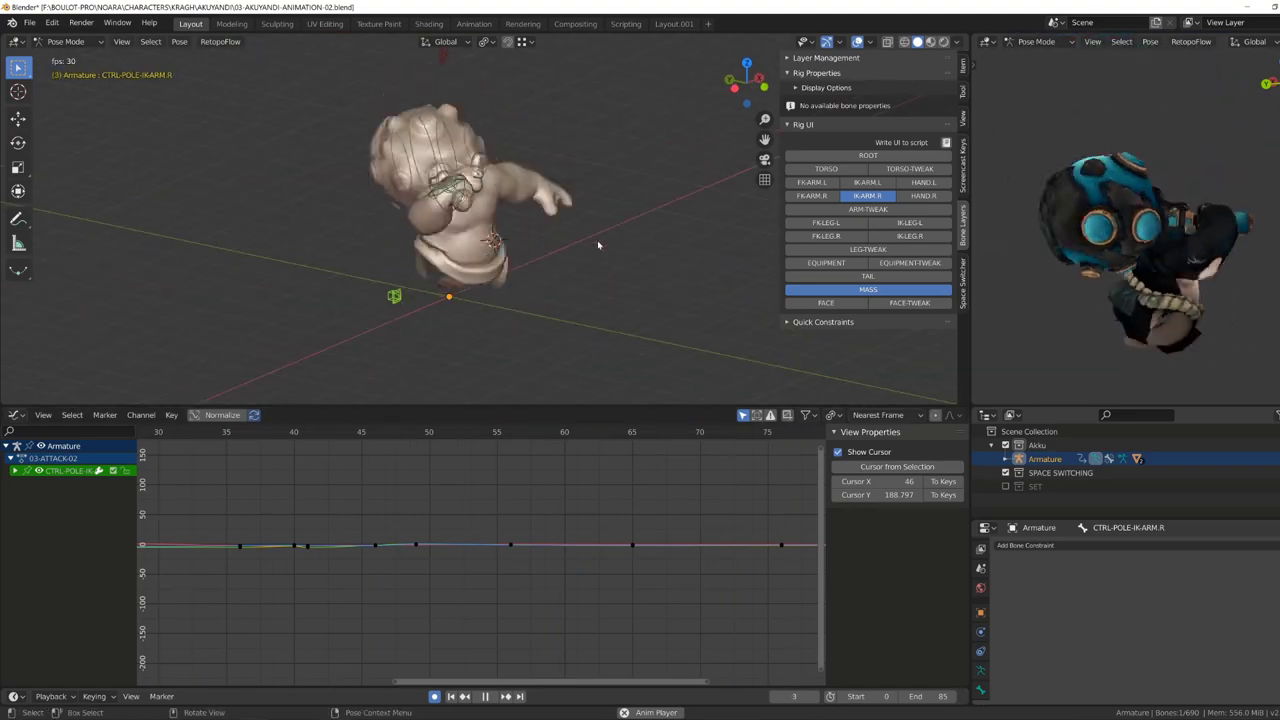
middle_click_drag(597, 244, 575, 290)
left_click(553, 268)
key("space")
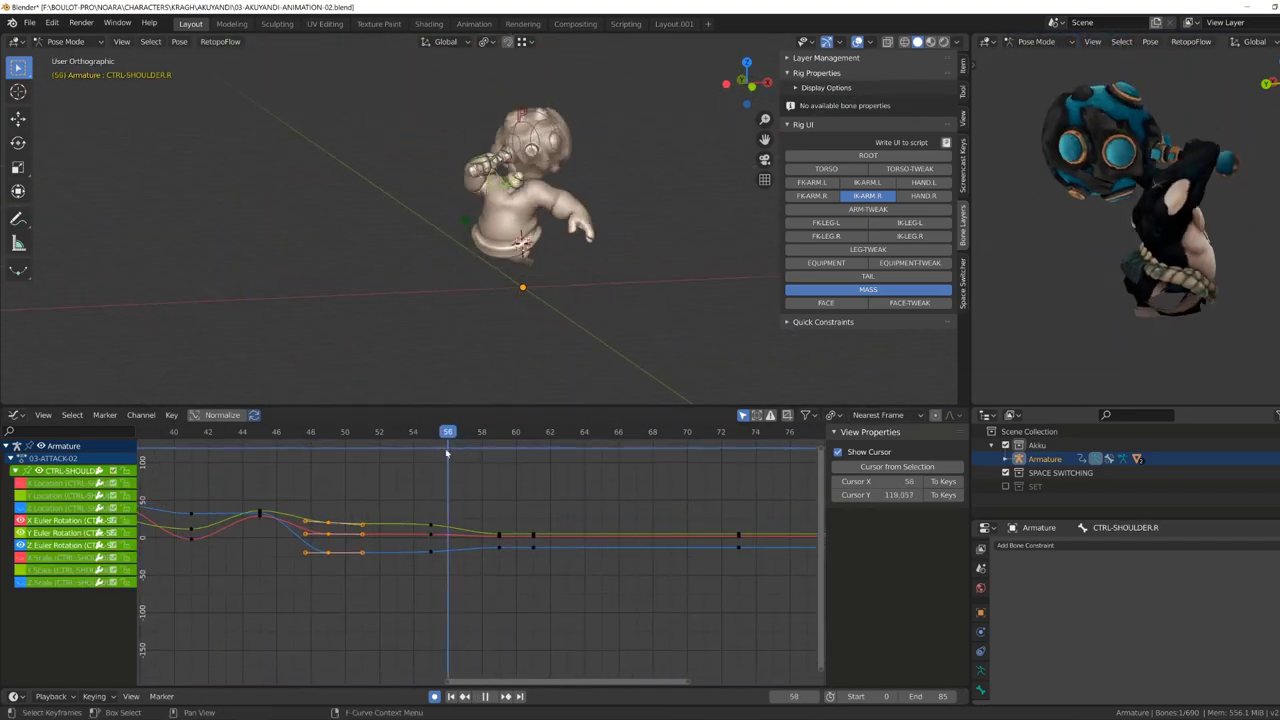
key("space")
scroll(440, 480, "up", 2)
key("b")
middle_click_drag(480, 250, 520, 240)
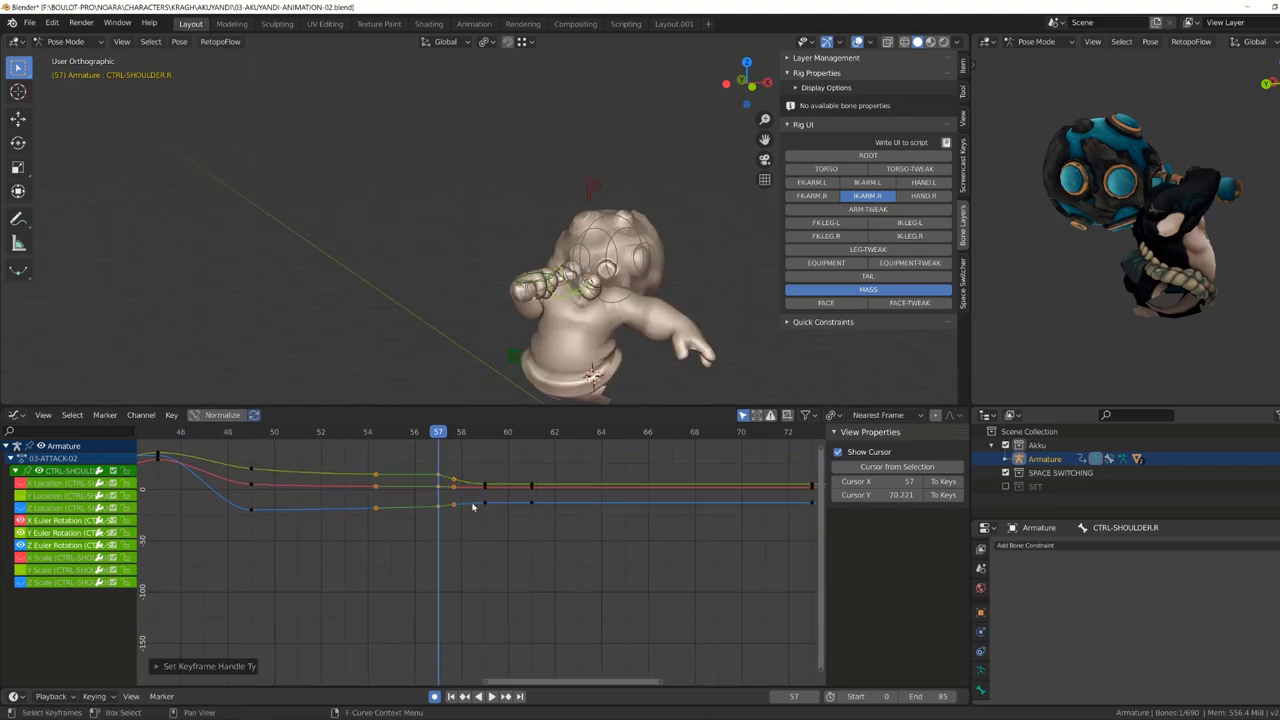
Change the keys' handle type and rotate the shoulder at frame 61, viewing frames 50–92.
key("Up")
scroll(510, 287, "up", 2)
key("r")
left_click(510, 287)
scroll(510, 287, "up", 3)
key("g")
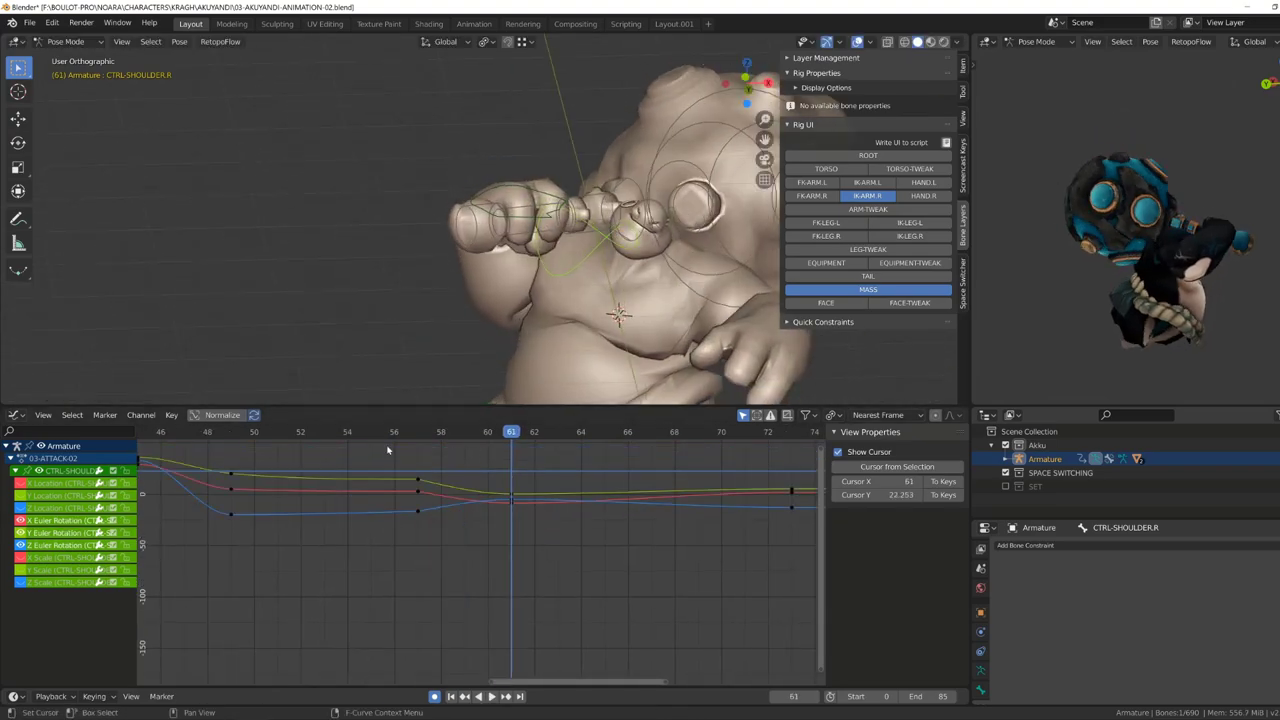
key("space")
middle_click_drag(388, 450, 578, 535)
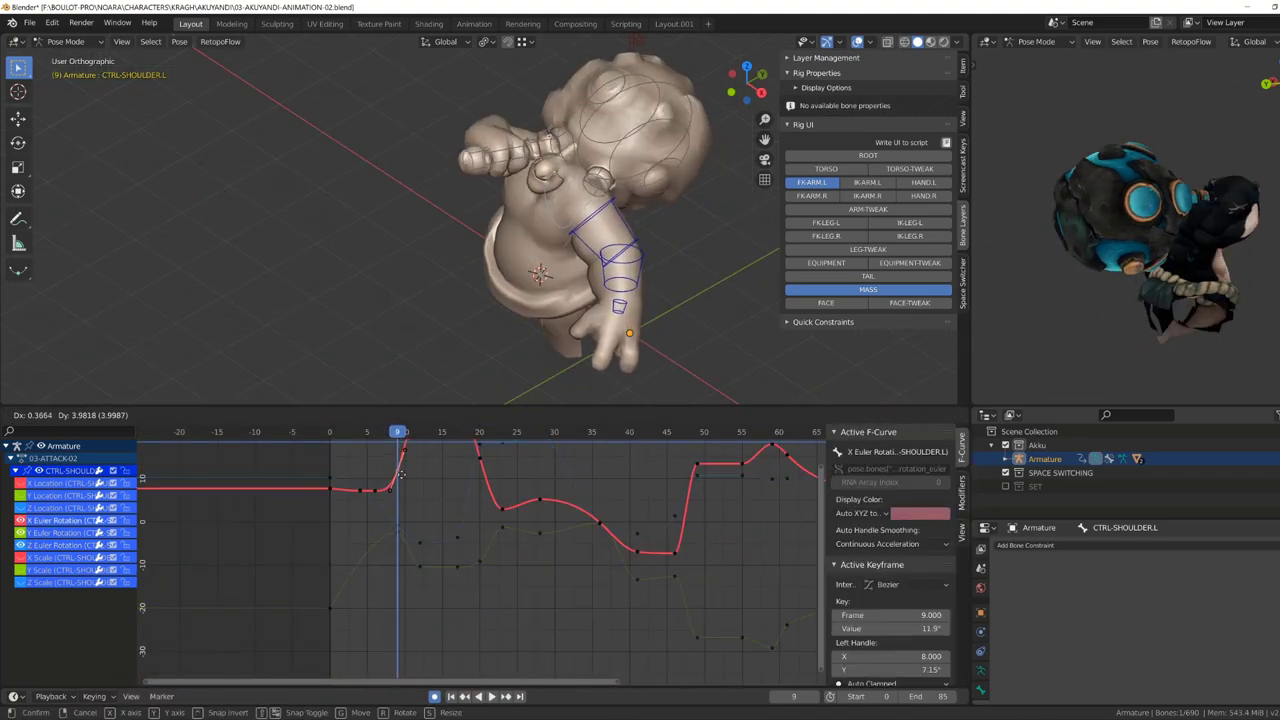
Slide CTRL-SHOULDER.L's early X rotation key to frame 6 and reposition the frame-10 key.
left_click_drag(400, 474, 375, 467)
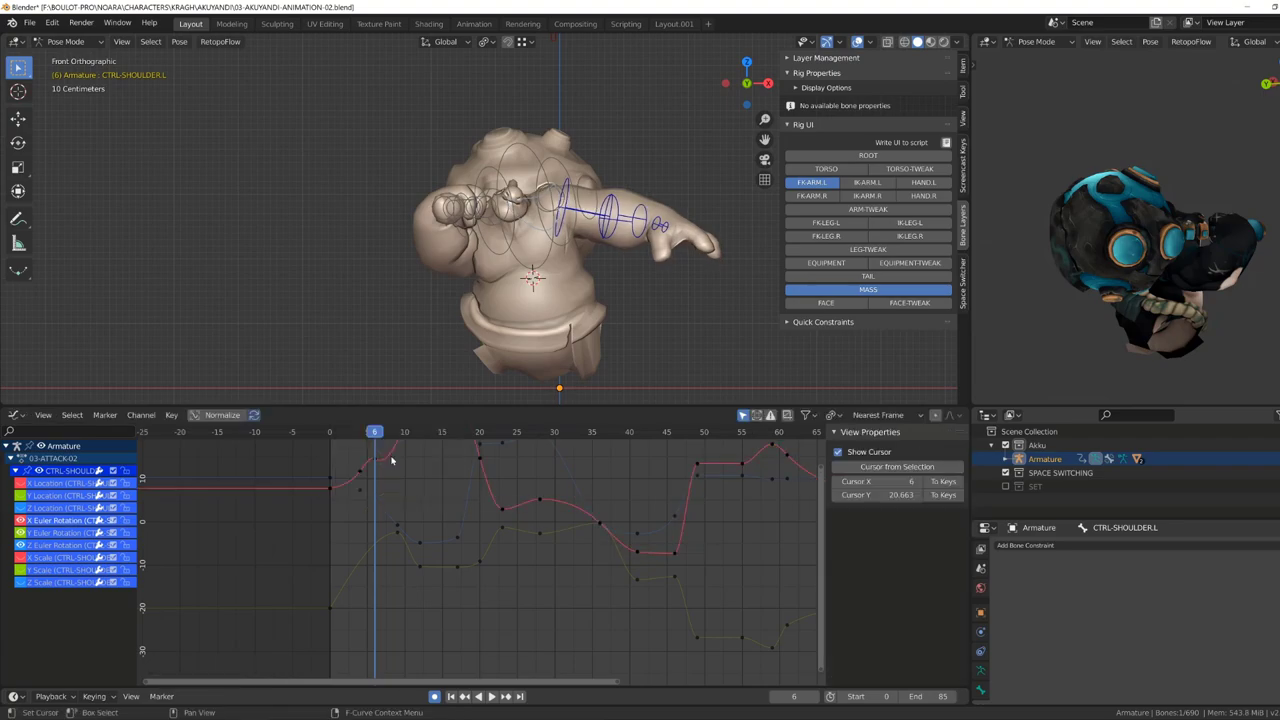
middle_click_drag(405, 465, 439, 505)
left_click(381, 453)
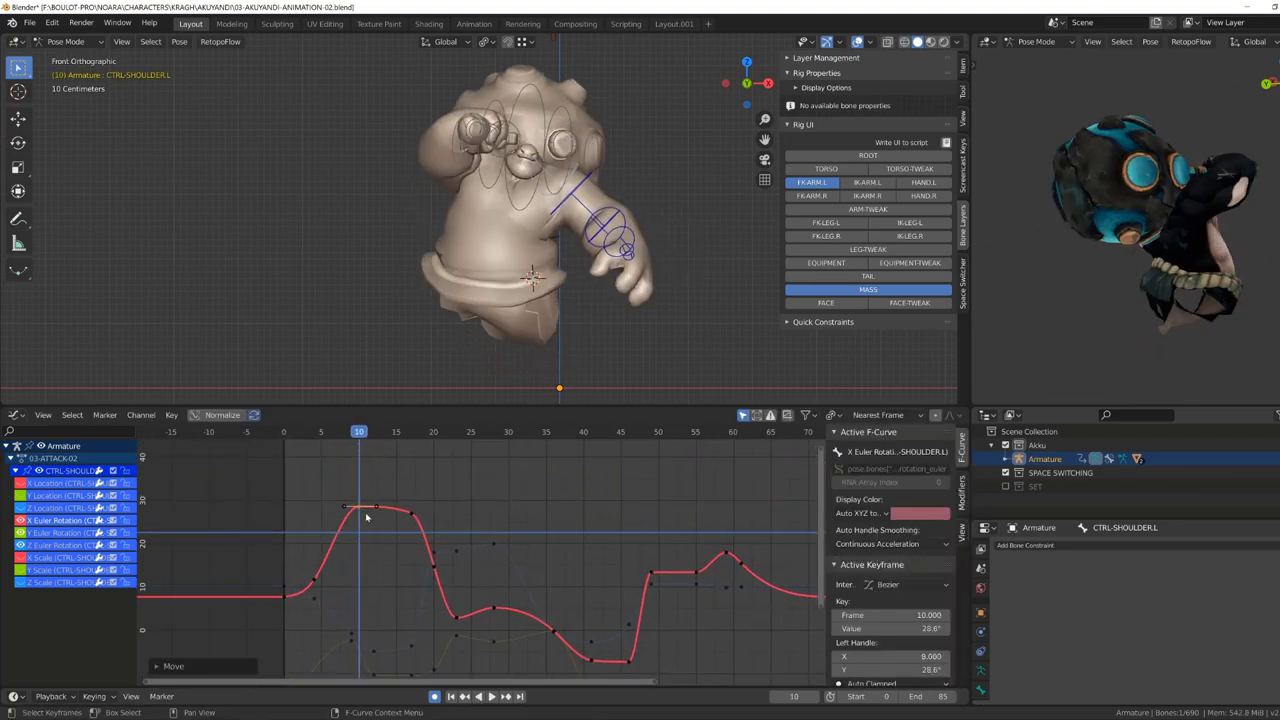
left_click_drag(365, 447, 411, 467)
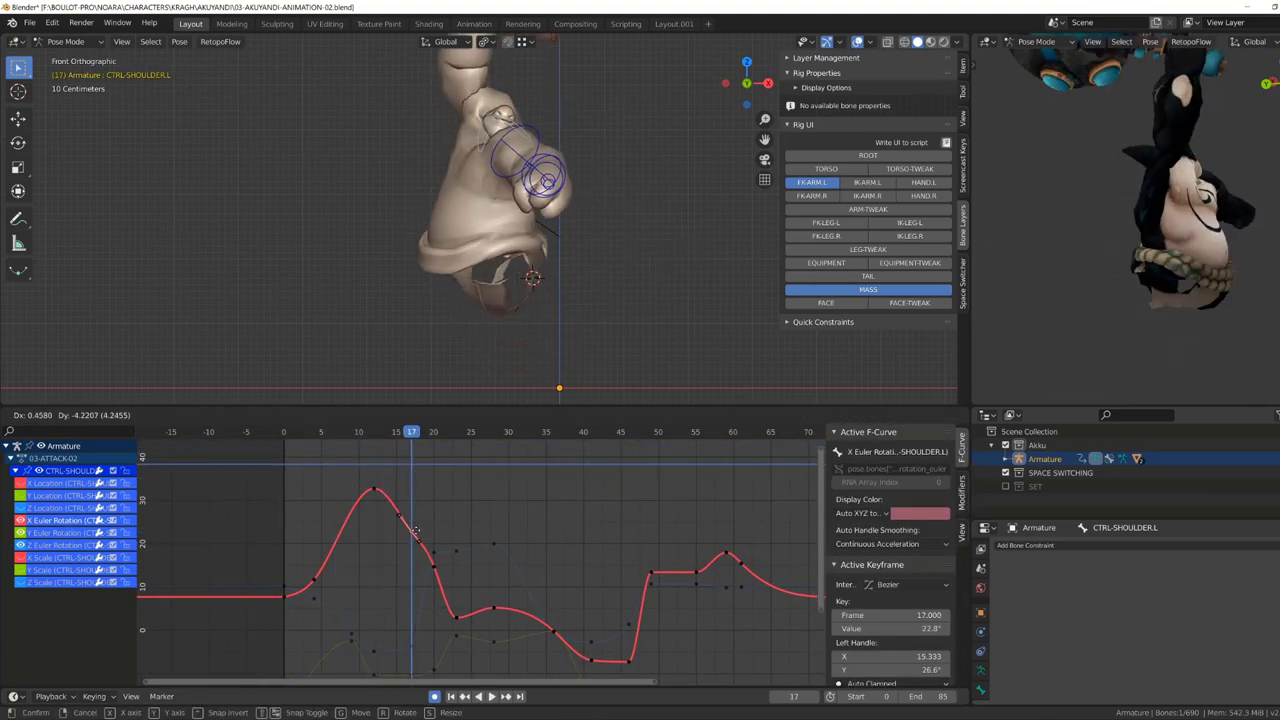
left_click(415, 530)
Deepen the early dip in the Z rotation curve around frame 17.
right_click(381, 532)
key("g")
left_click(381, 540)
left_click_drag(306, 560, 347, 567)
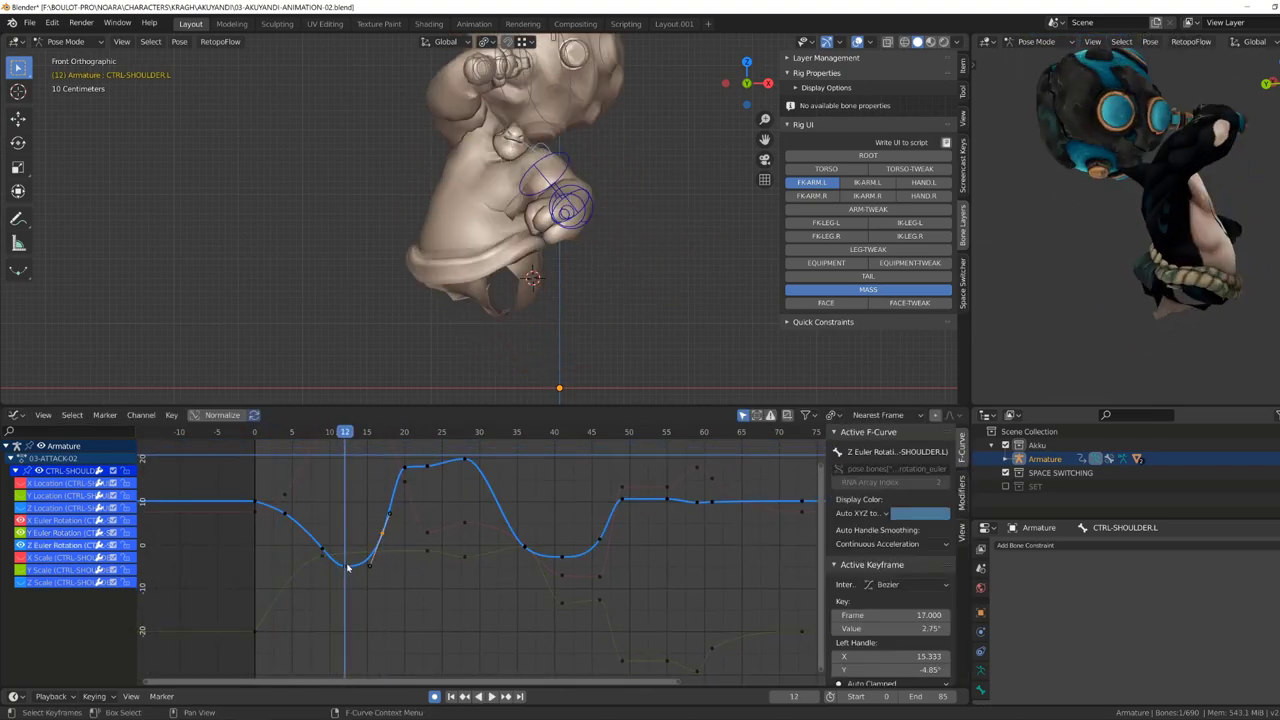
left_click_drag(344, 431, 419, 436)
Raise the frame-23 X rotation key, review playback, and frame all keys.
left_click(426, 530)
key("g")
left_click(426, 490)
key("space")
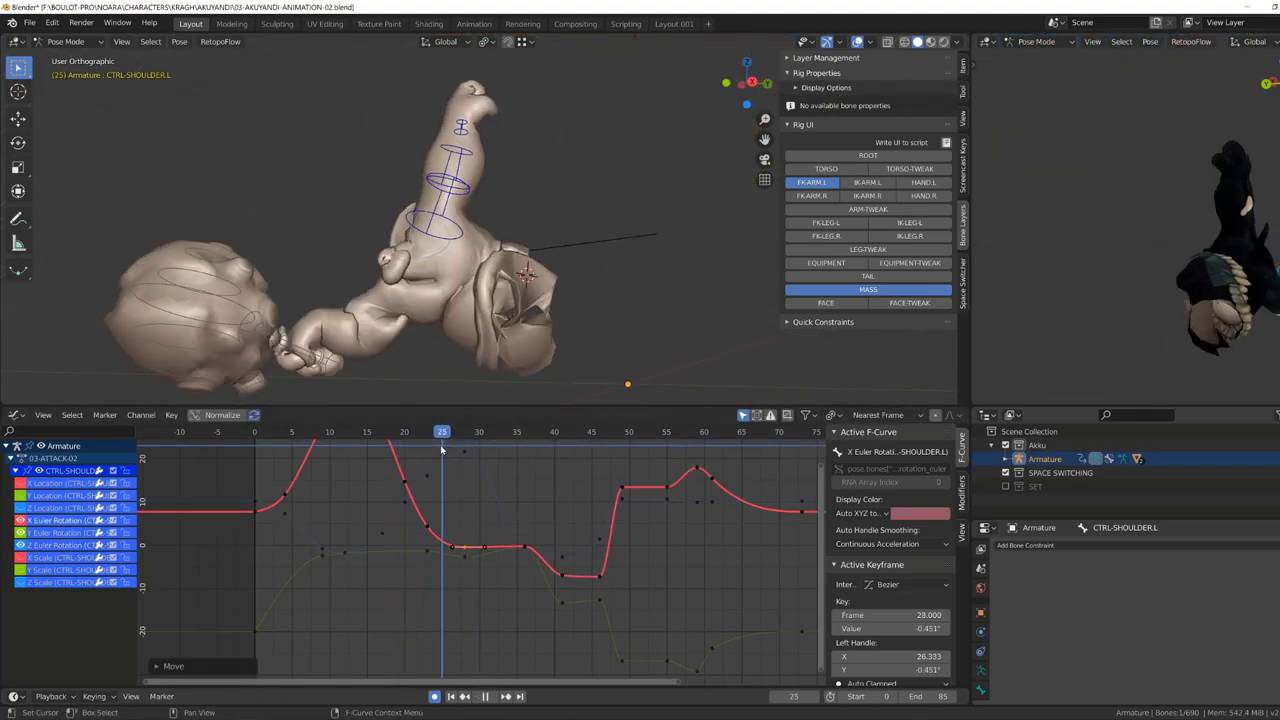
key("g")
key("x")
key("Escape")
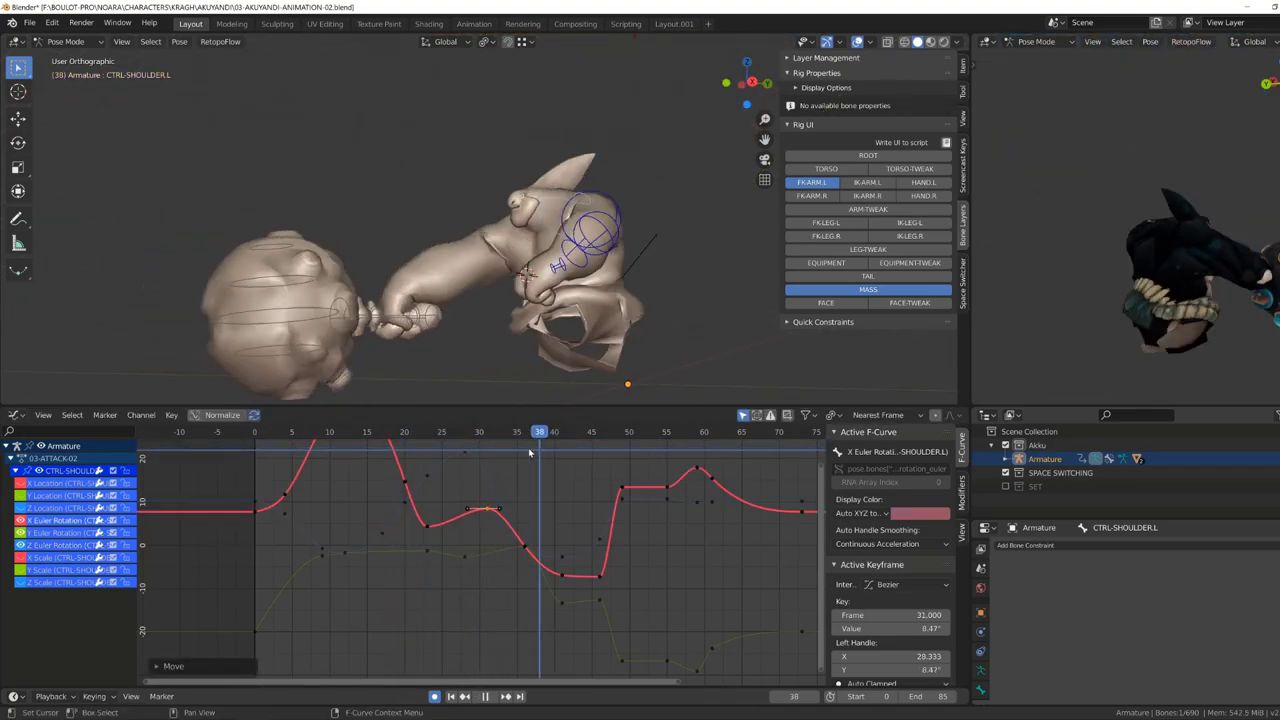
key("Home")
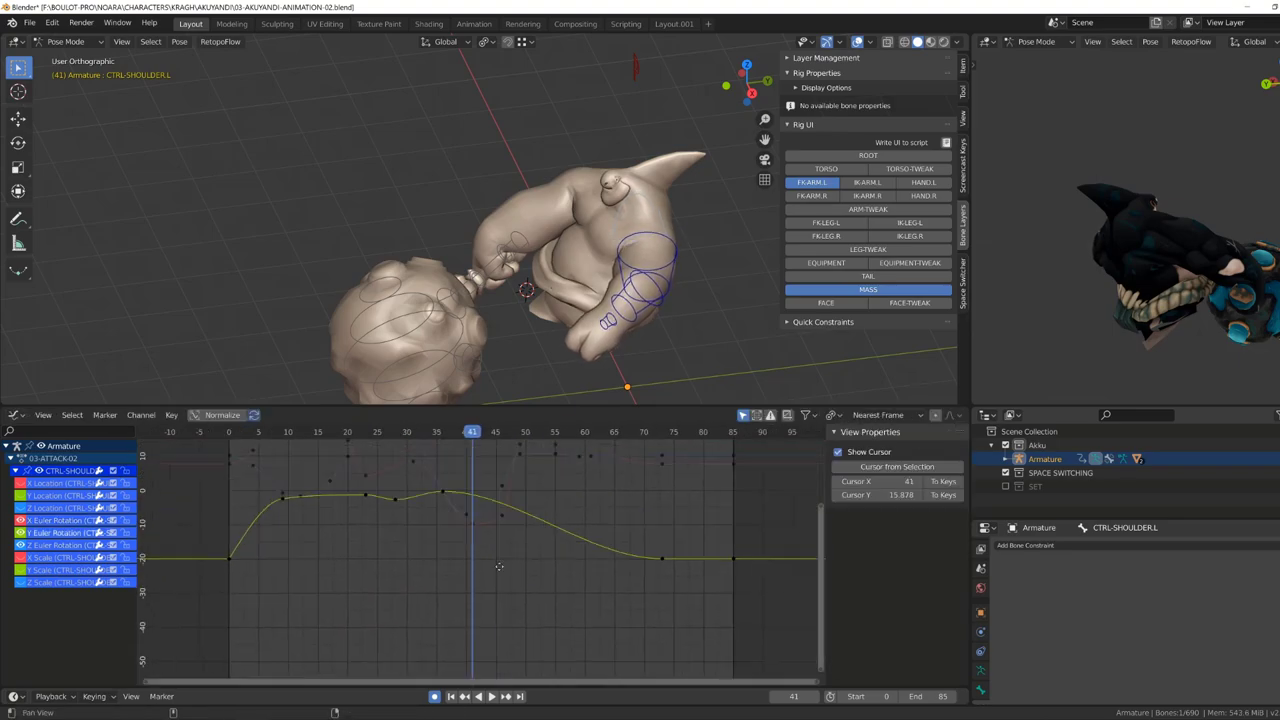
Raise the Y rotation key at frame 36 to 6.11 and reposition the frame-46 key.
left_click(362, 503)
left_click_drag(371, 515, 268, 560)
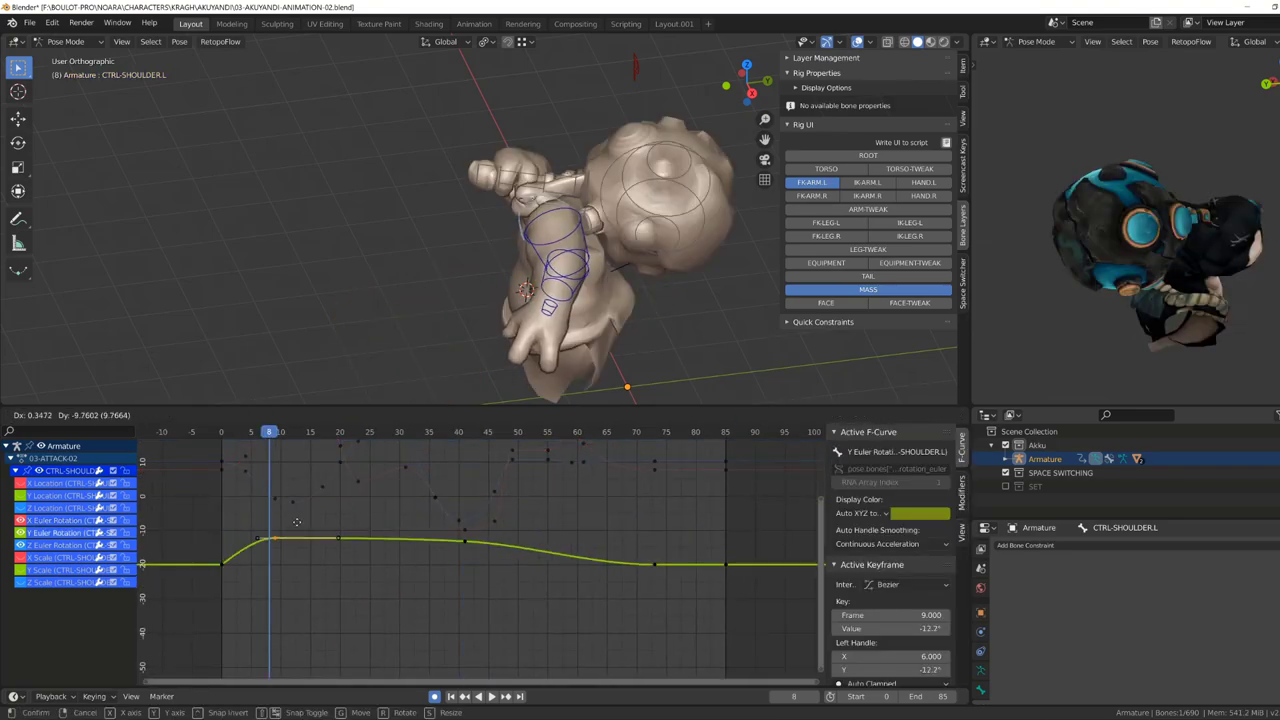
middle_click_drag(488, 333, 440, 320)
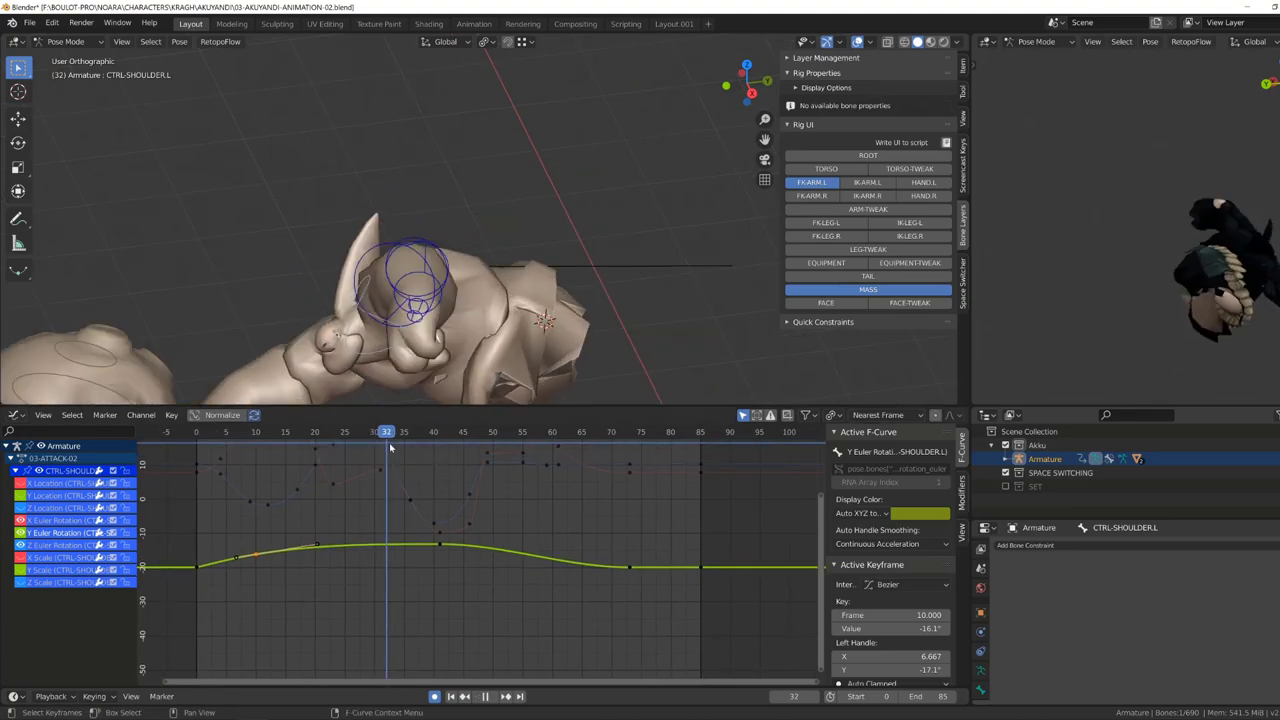
middle_click_drag(460, 534, 435, 537)
left_click(408, 481)
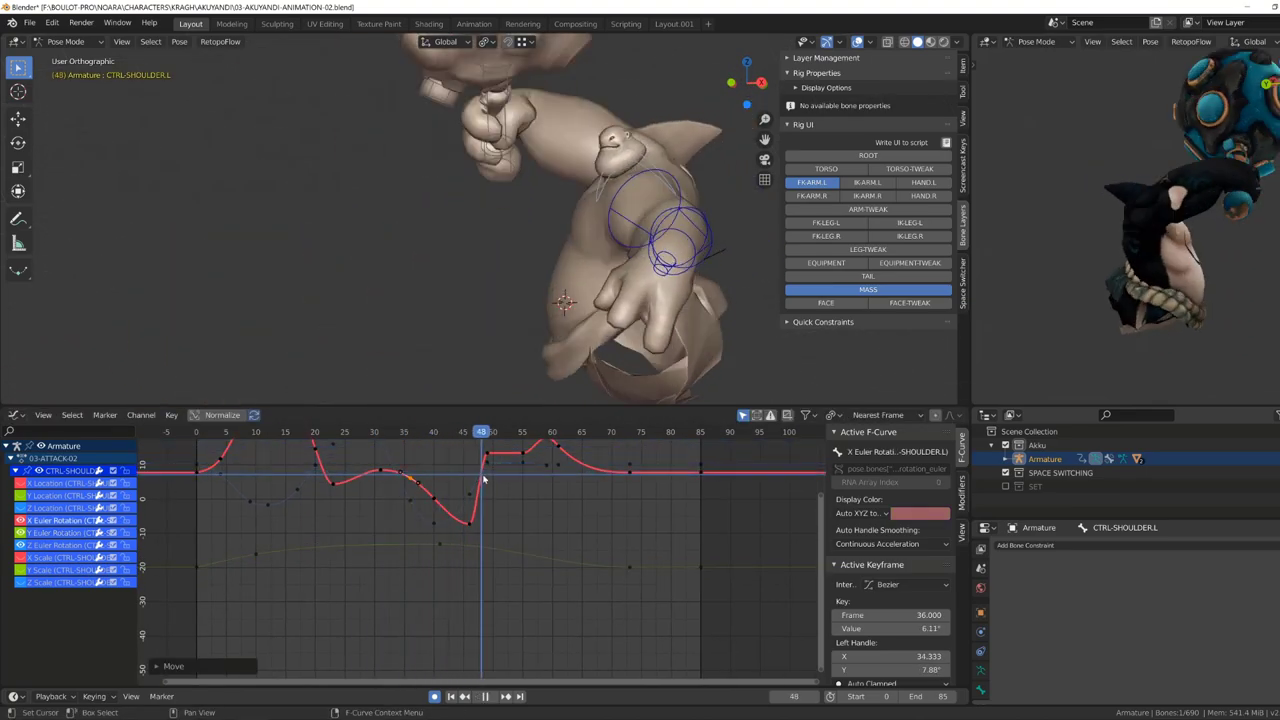
middle_click_drag(468, 502, 359, 464)
key("space")
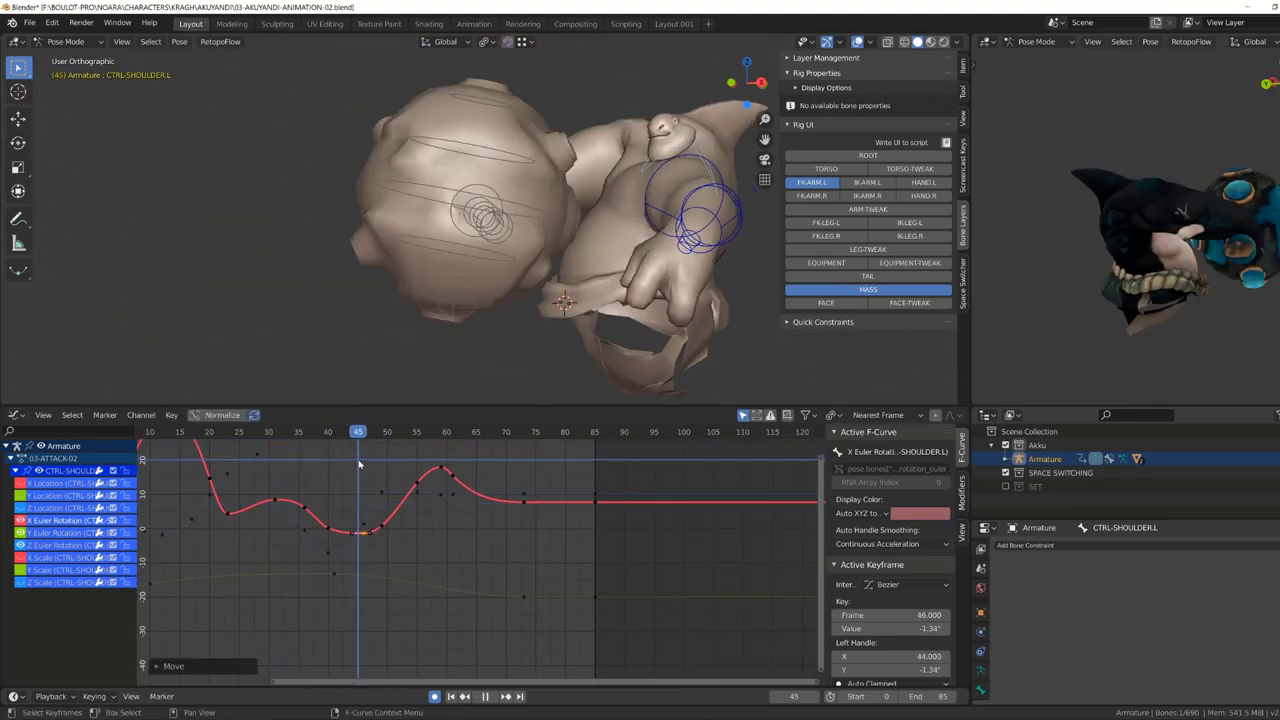
left_click(366, 510)
Select Z rotation keys and the frame-64 X key, scrubbing back to frame 57.
left_click(329, 551)
key("g")
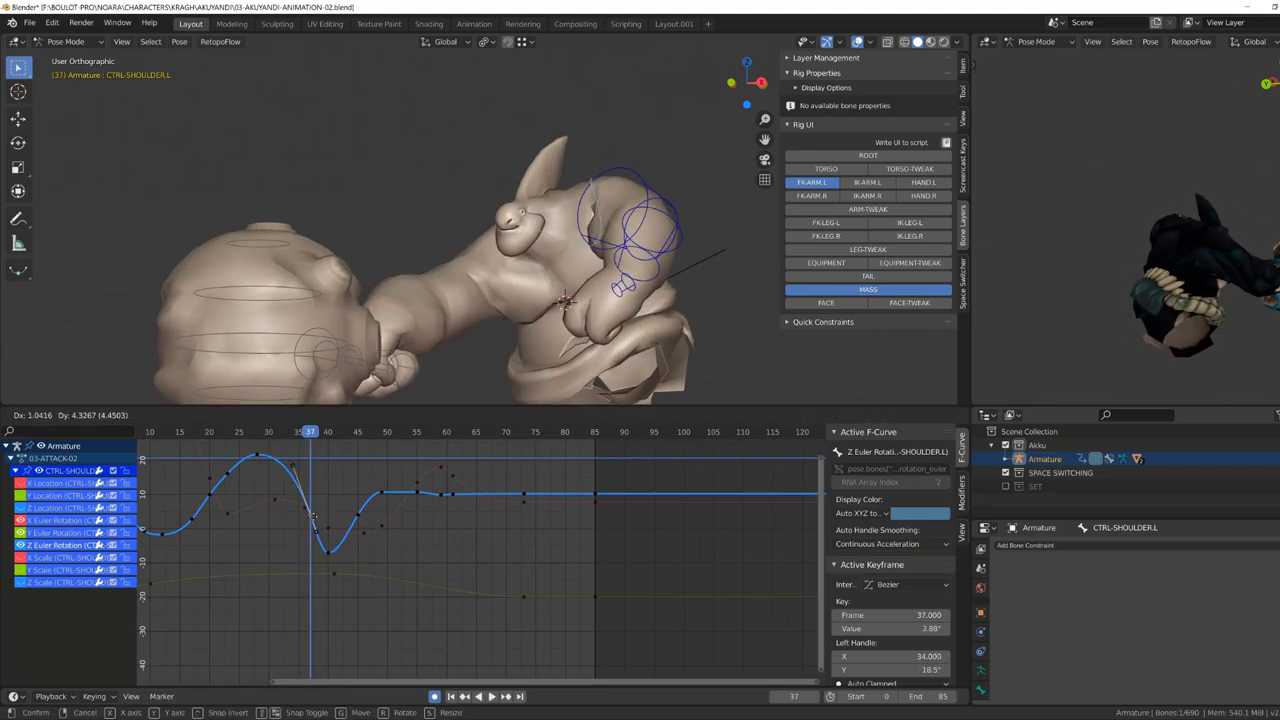
right_click(329, 524)
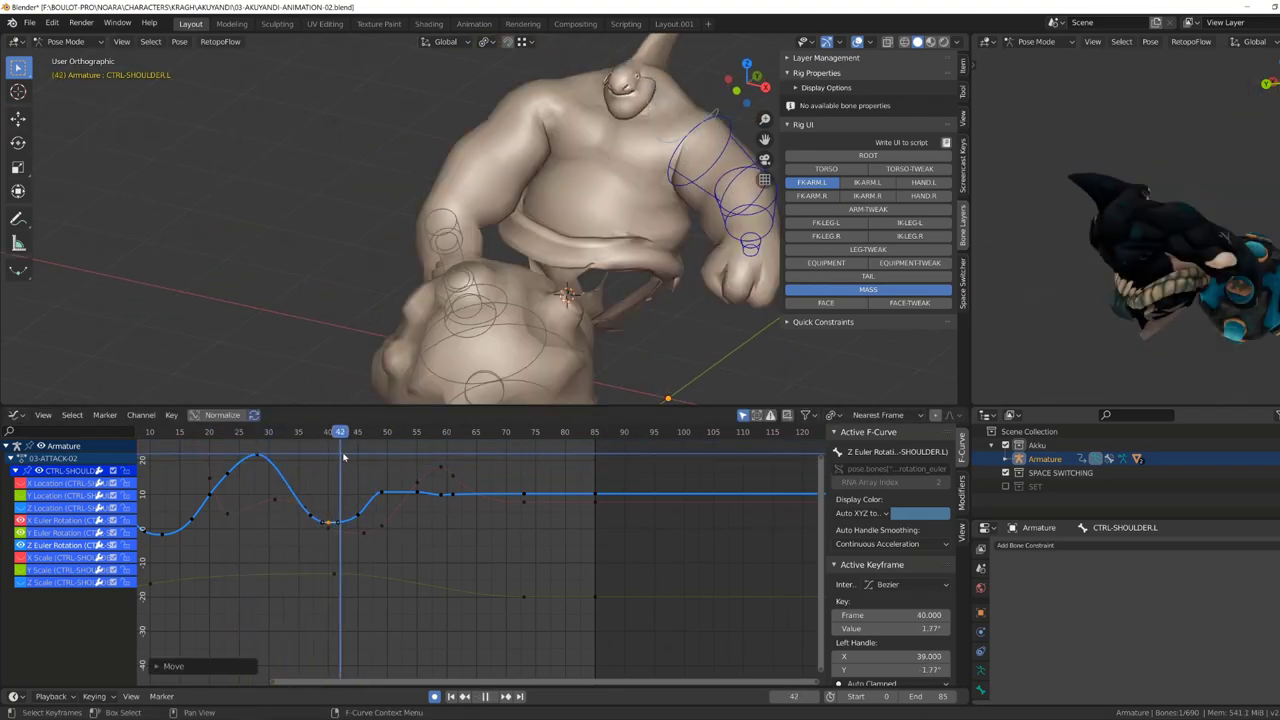
left_click(370, 500)
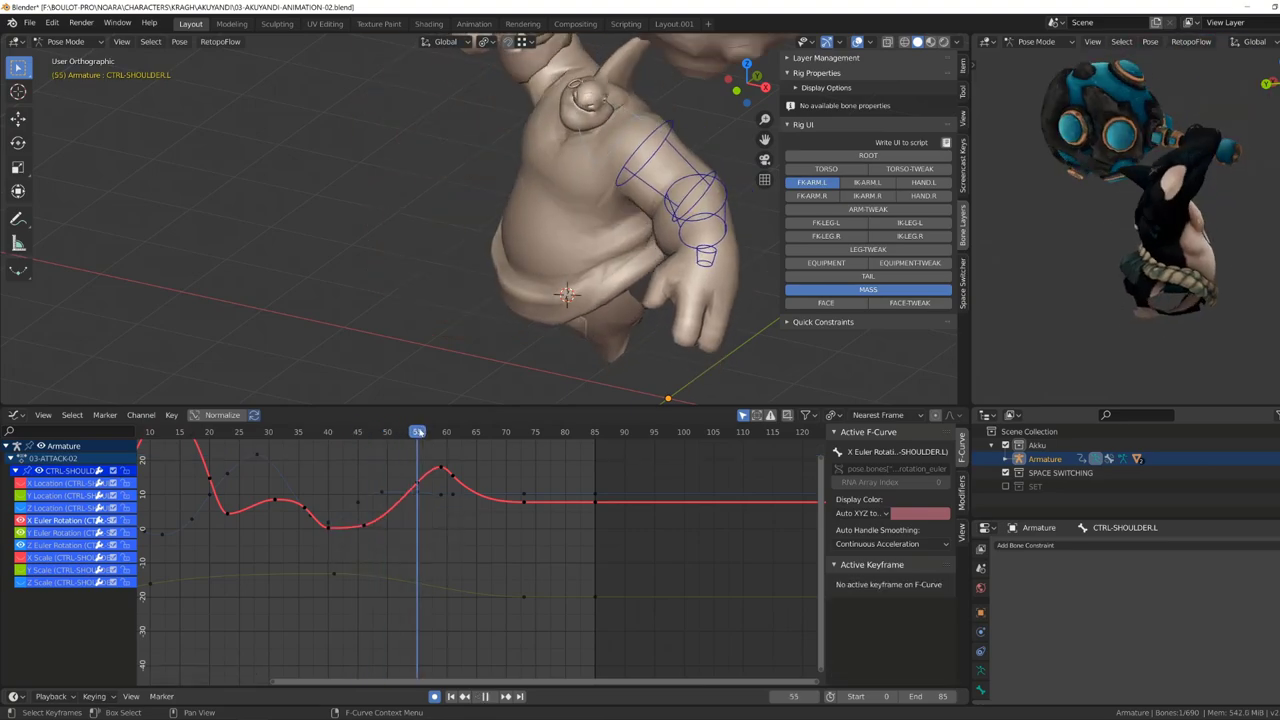
left_click(469, 461)
middle_click_drag(500, 300, 516, 309)
left_click_drag(428, 431, 476, 455)
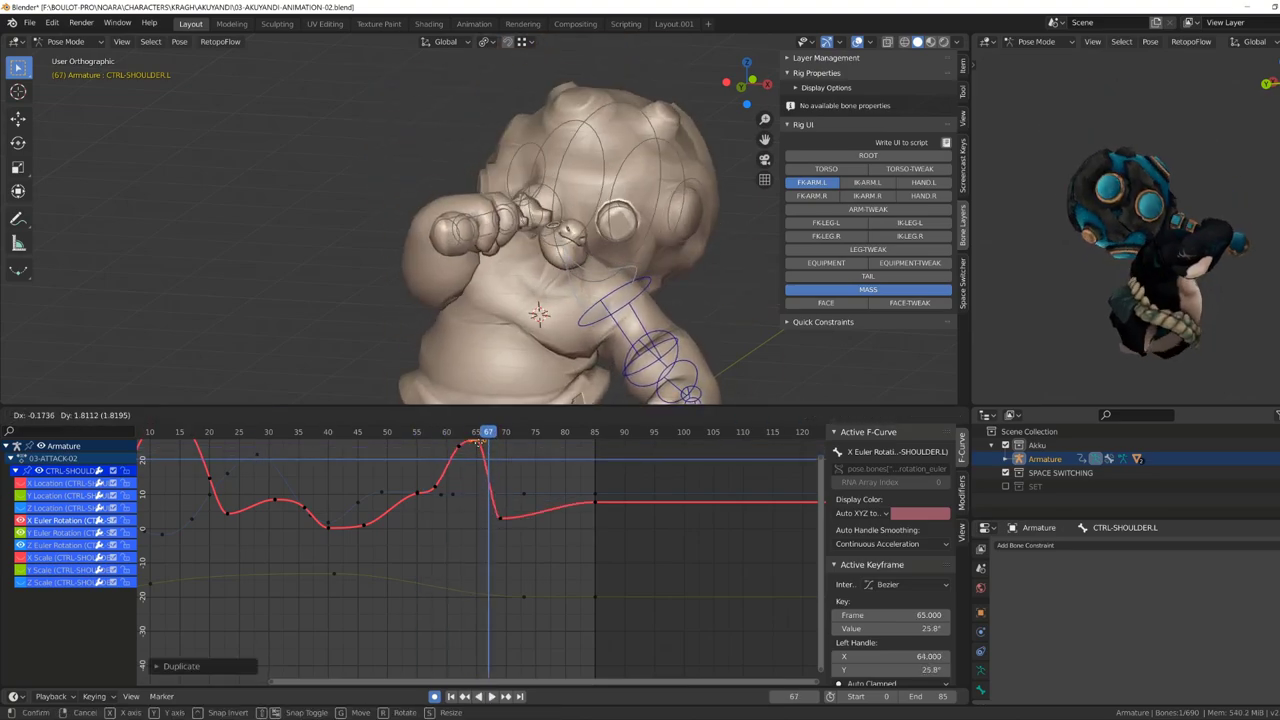
key("Escape")
Duplicate the peak keys near frame 60, adjust frames 58–62, then show CTRL-FK-ARM.L's keys.
middle_click_drag(440, 470, 426, 516)
left_click_drag(436, 476, 478, 498)
key("g")
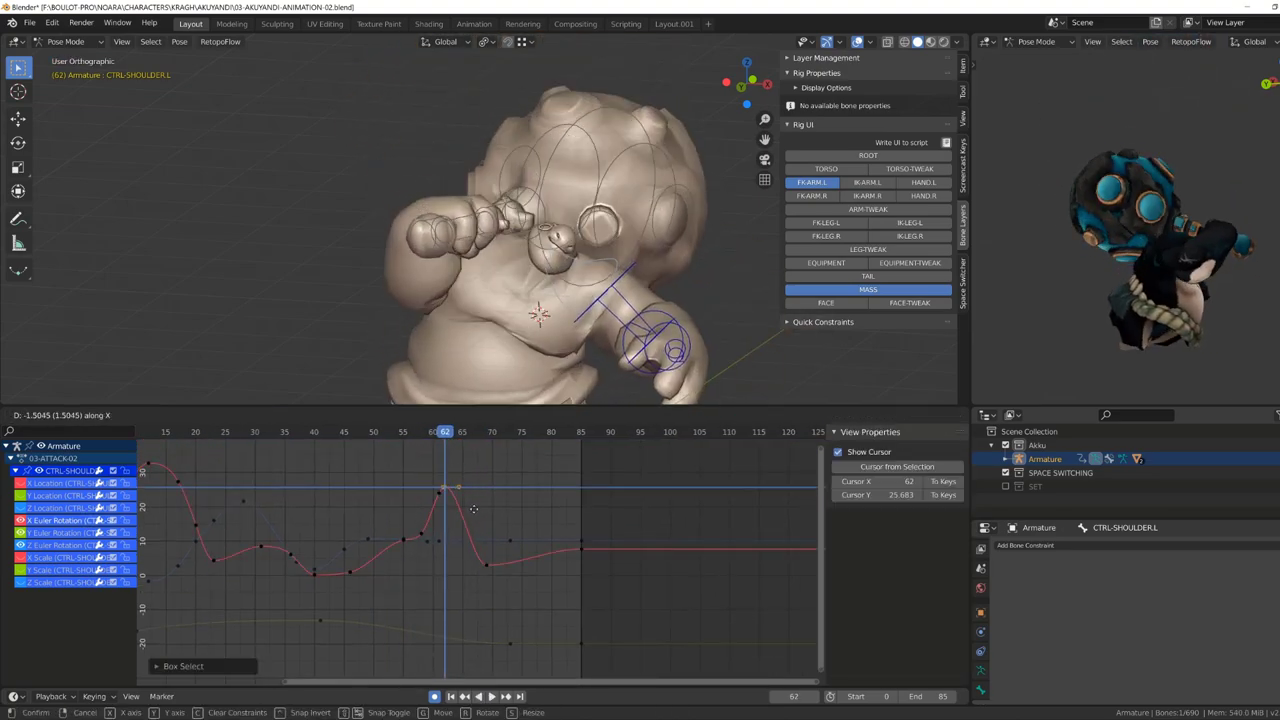
left_click(494, 553)
left_click_drag(422, 480, 456, 538)
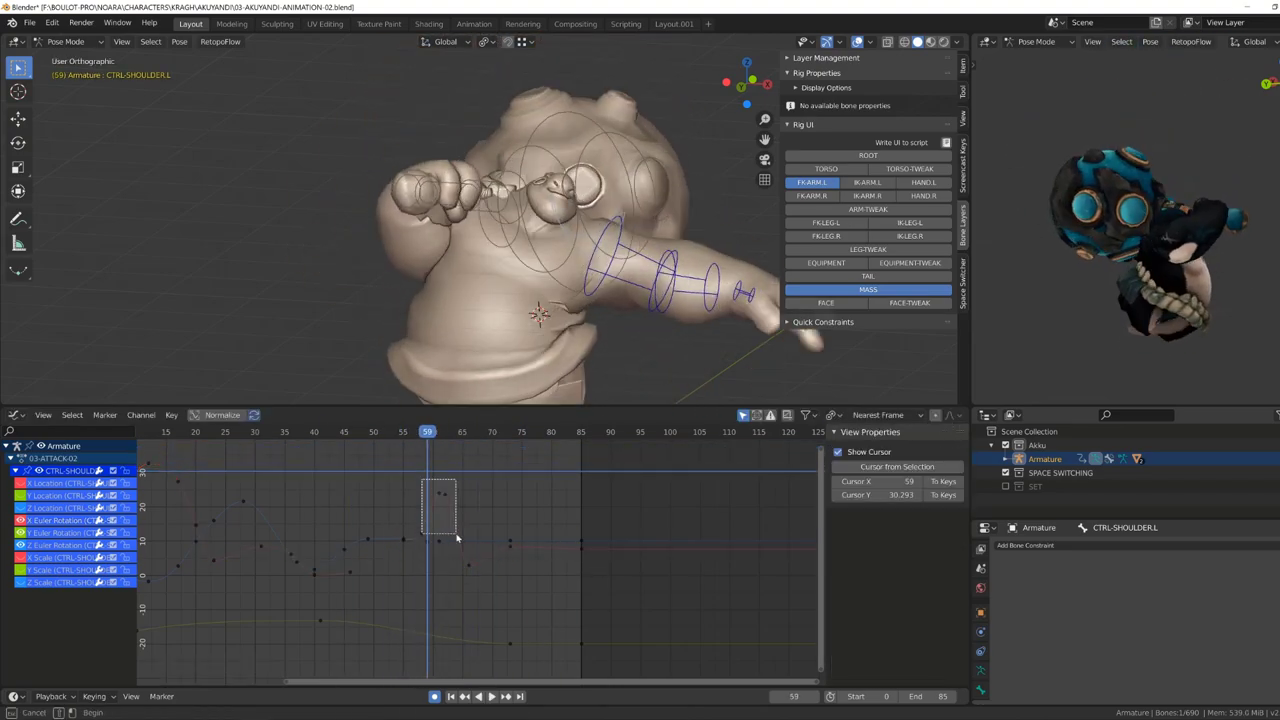
left_click(467, 576)
key("Home")
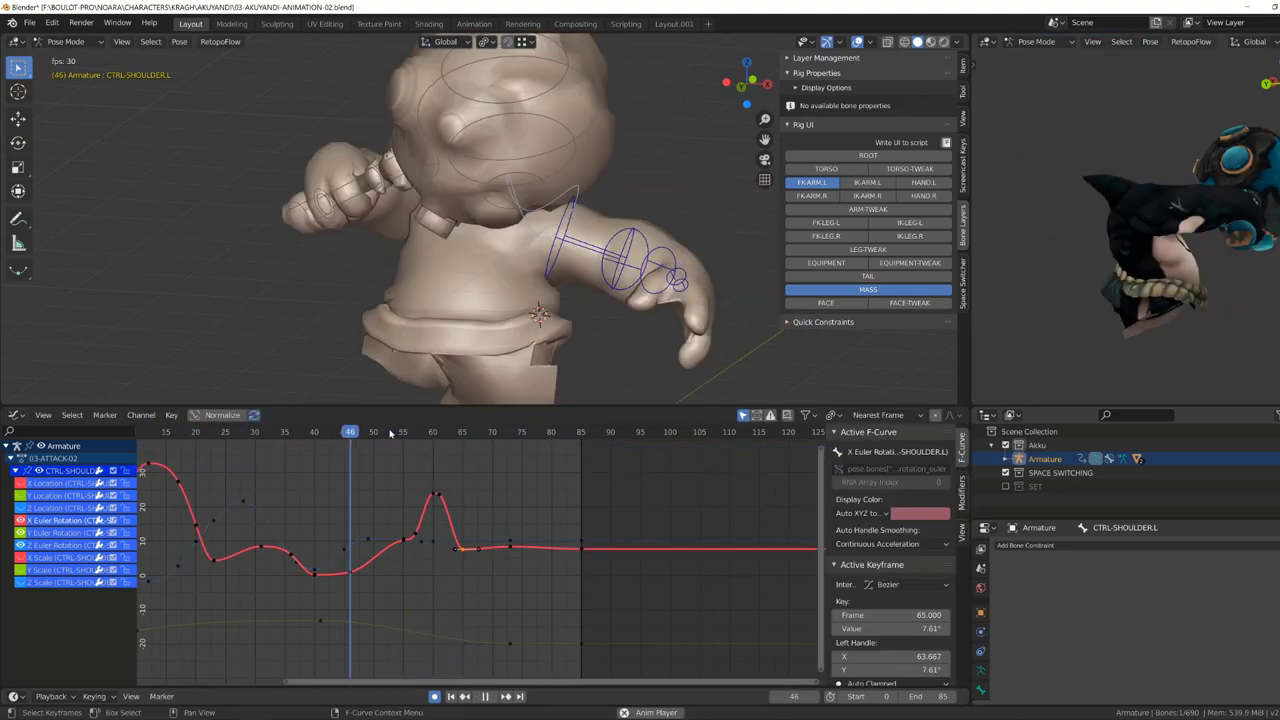
left_click(620, 240)
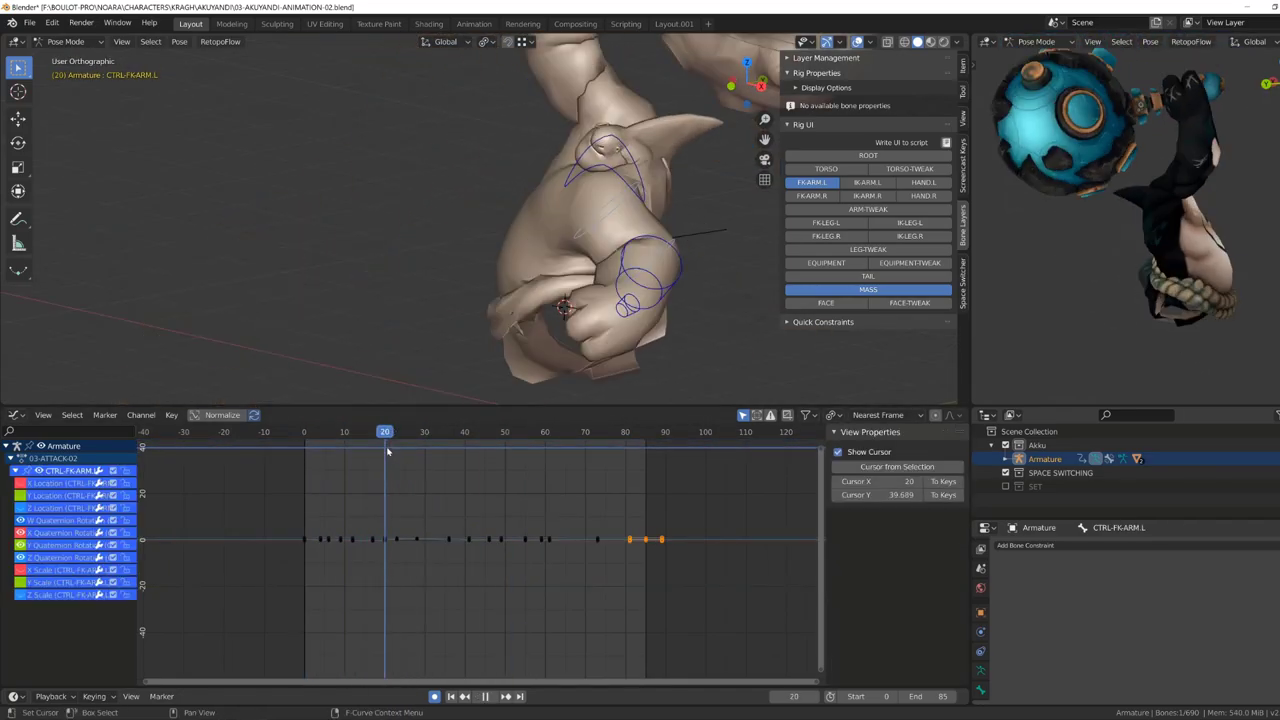
Return to CTRL-SHOULDER.L and frame its location curves in the Graph Editor.
key("space")
key("Home")
left_click(331, 435)
key("space")
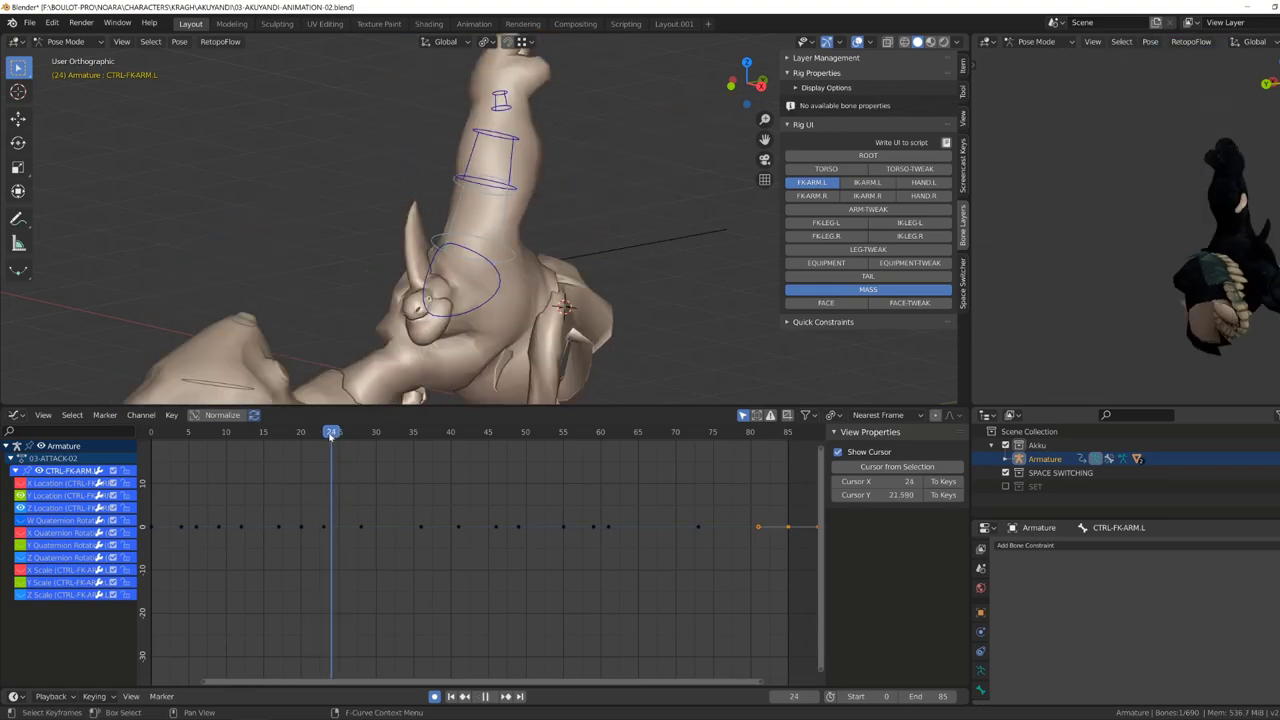
key("Escape")
key("ctrl+z")
key("Home")
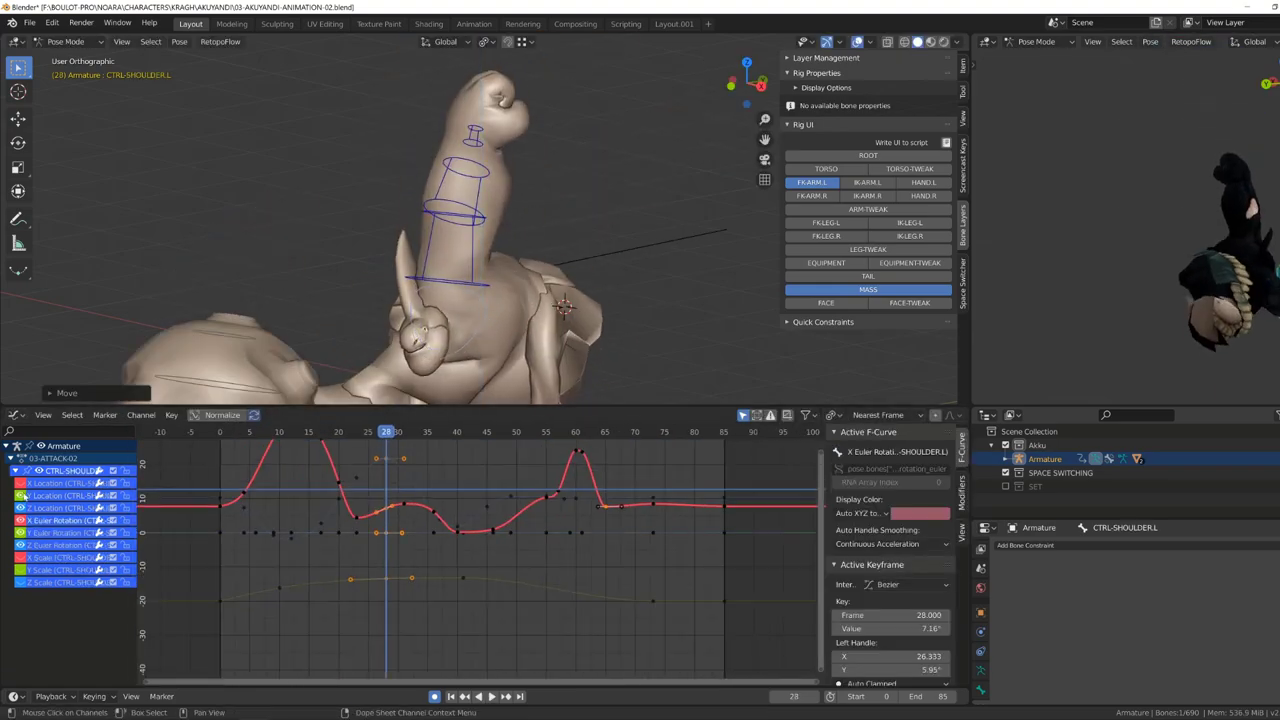
key("Home")
Key a location bump on CTRL-SHOULDER.L at frame 60, then select and frame CTRL-FK-ARM.L.
key("space")
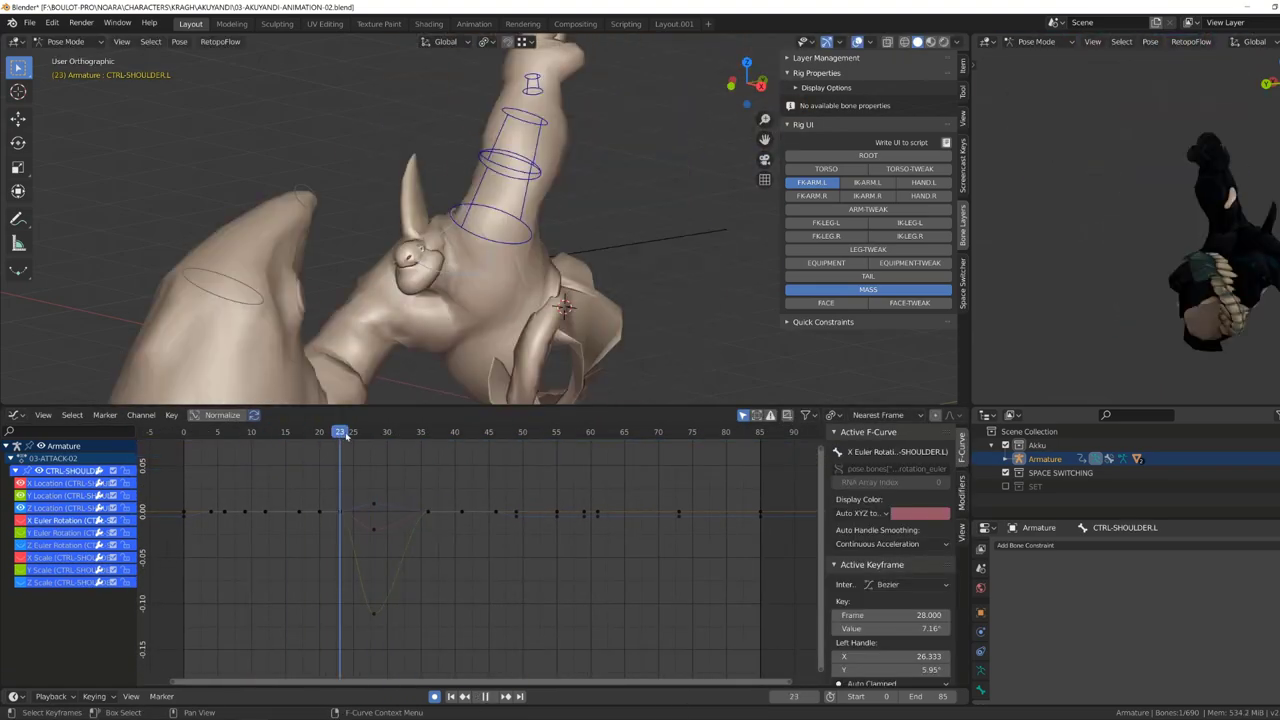
key("space")
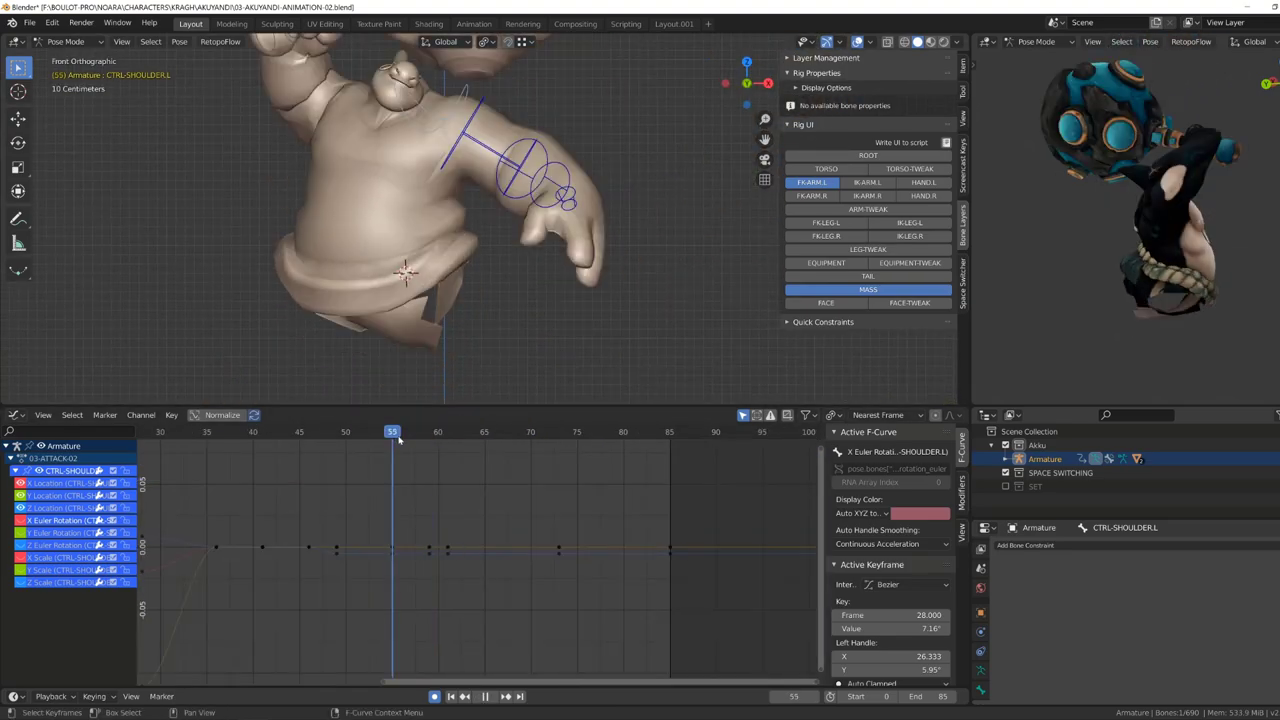
key("g")
left_click(437, 579)
key("Right")
key("Right")
key("g")
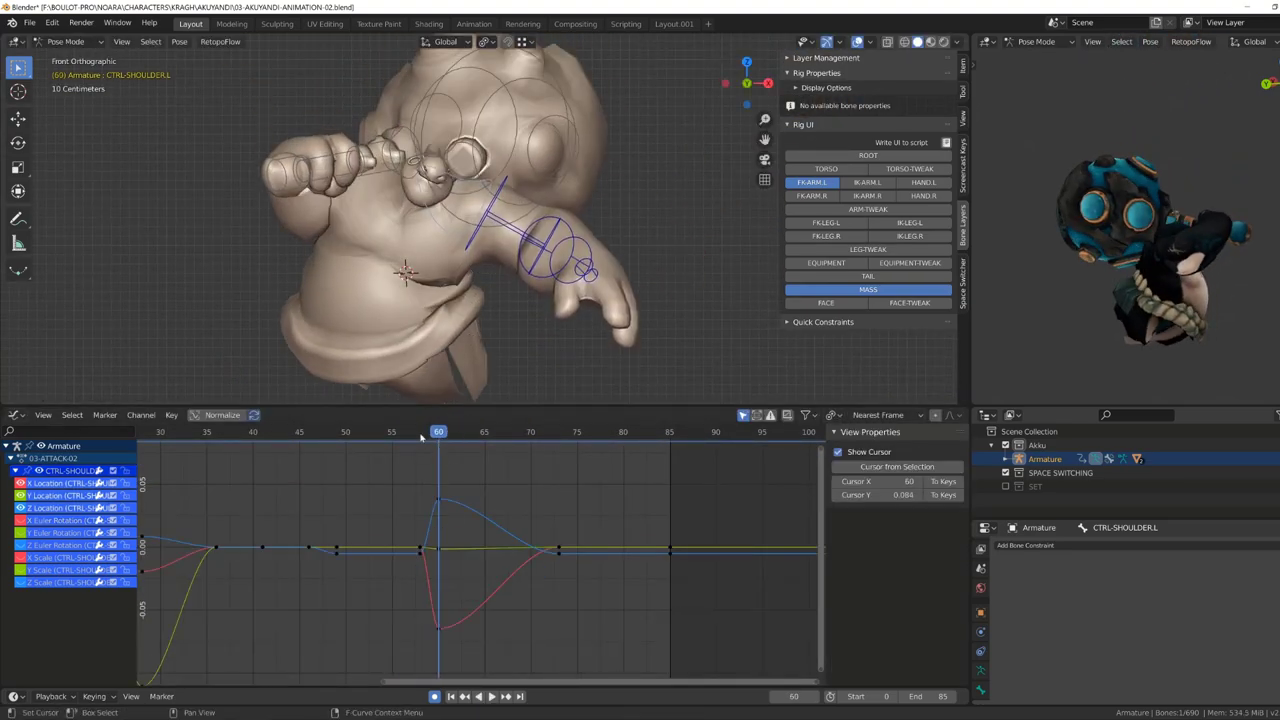
key("space")
left_click(316, 440)
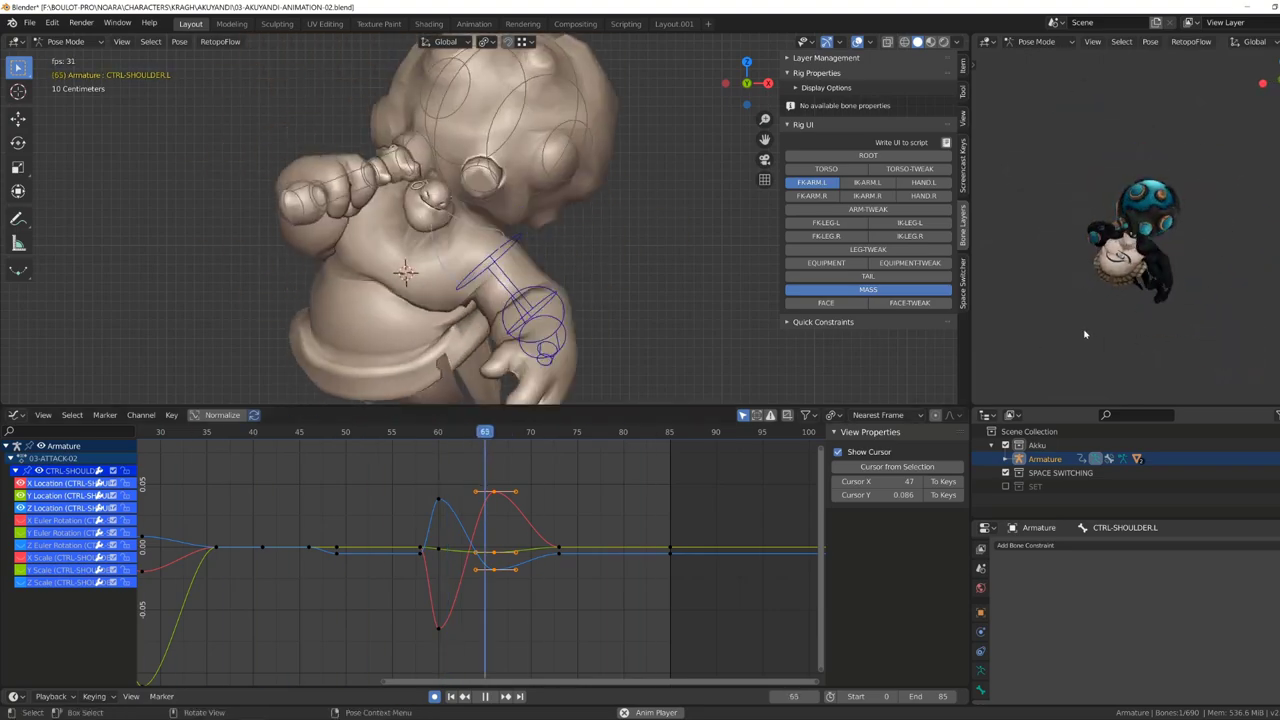
key("KP_1")
key("Escape")
left_click(520, 210)
key("Home")
Adjust CTRL-FK-ARM.L's early quaternion keys around frames 4–9, checking with playback.
left_click_drag(432, 515, 320, 595)
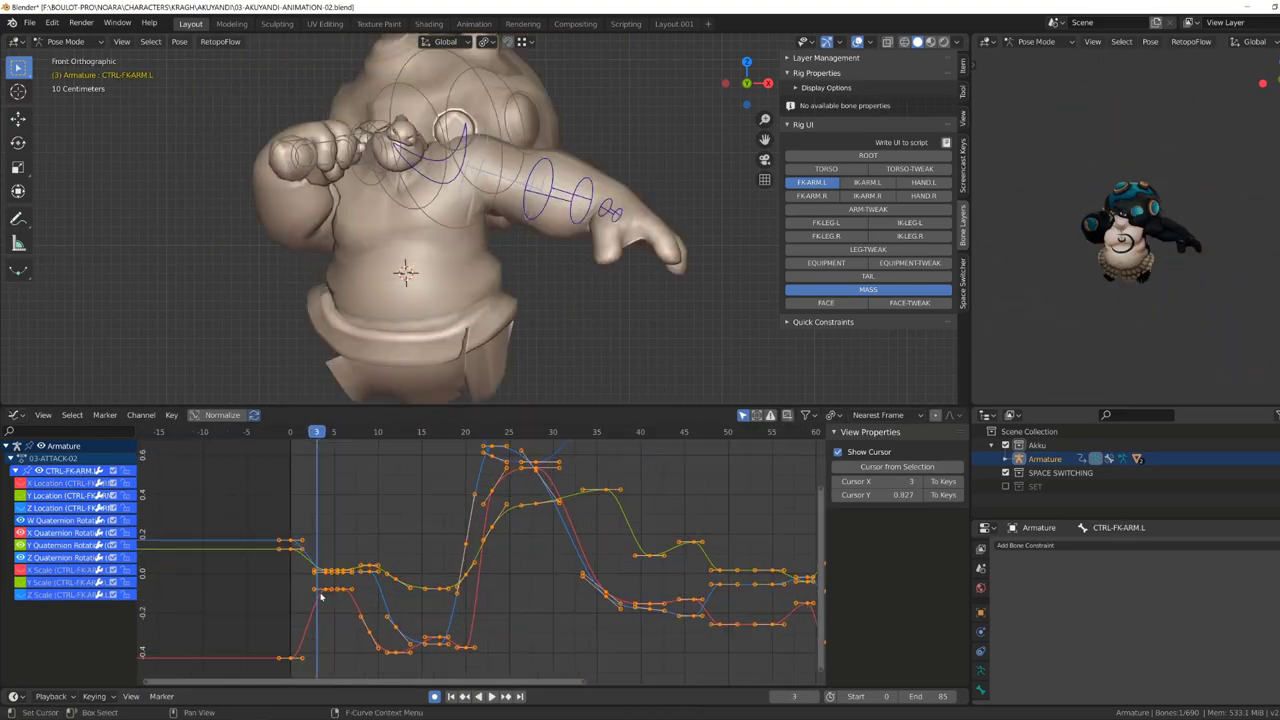
left_click(346, 598)
left_click(337, 557)
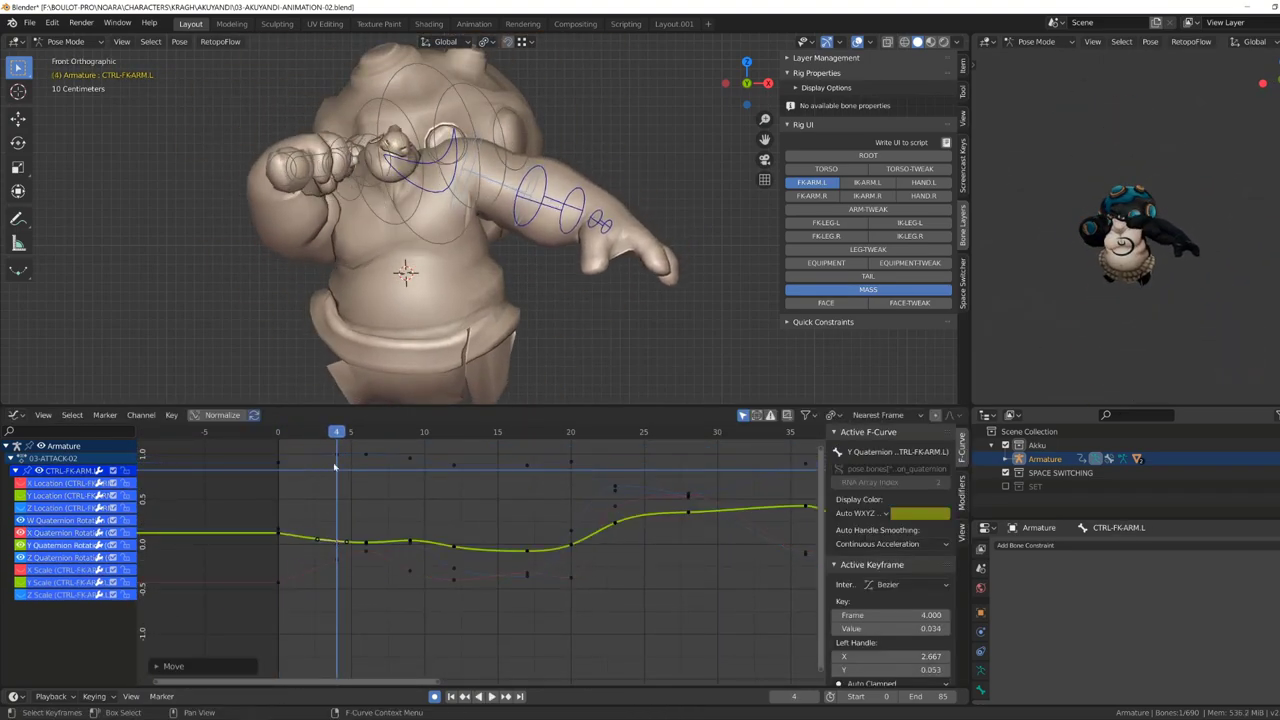
left_click(333, 543)
key("space")
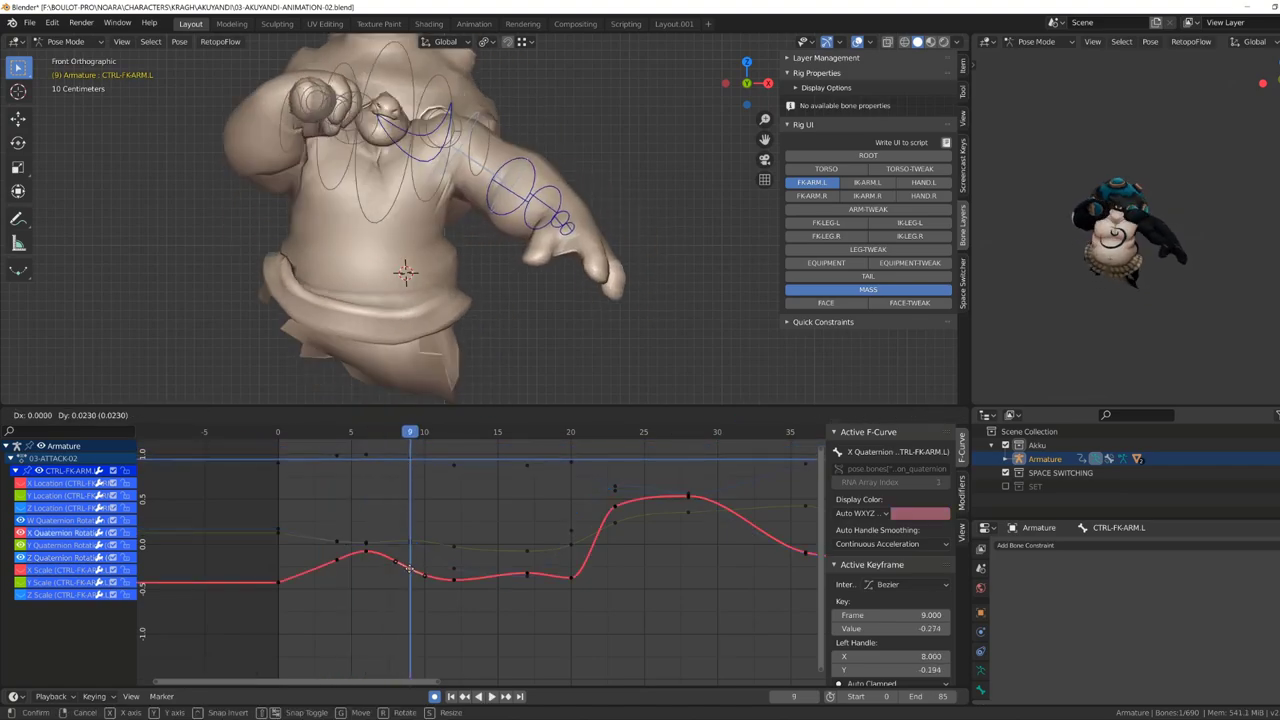
left_click(408, 568)
mouse_move(400, 434)
left_mouse_down()
mouse_move(439, 445)
mouse_move(386, 454)
mouse_move(413, 553)
left_mouse_up()
Reshape the arm's X and Z Quaternion keys at frames 17, 19, 25 and 28.
left_click_drag(388, 479, 534, 580)
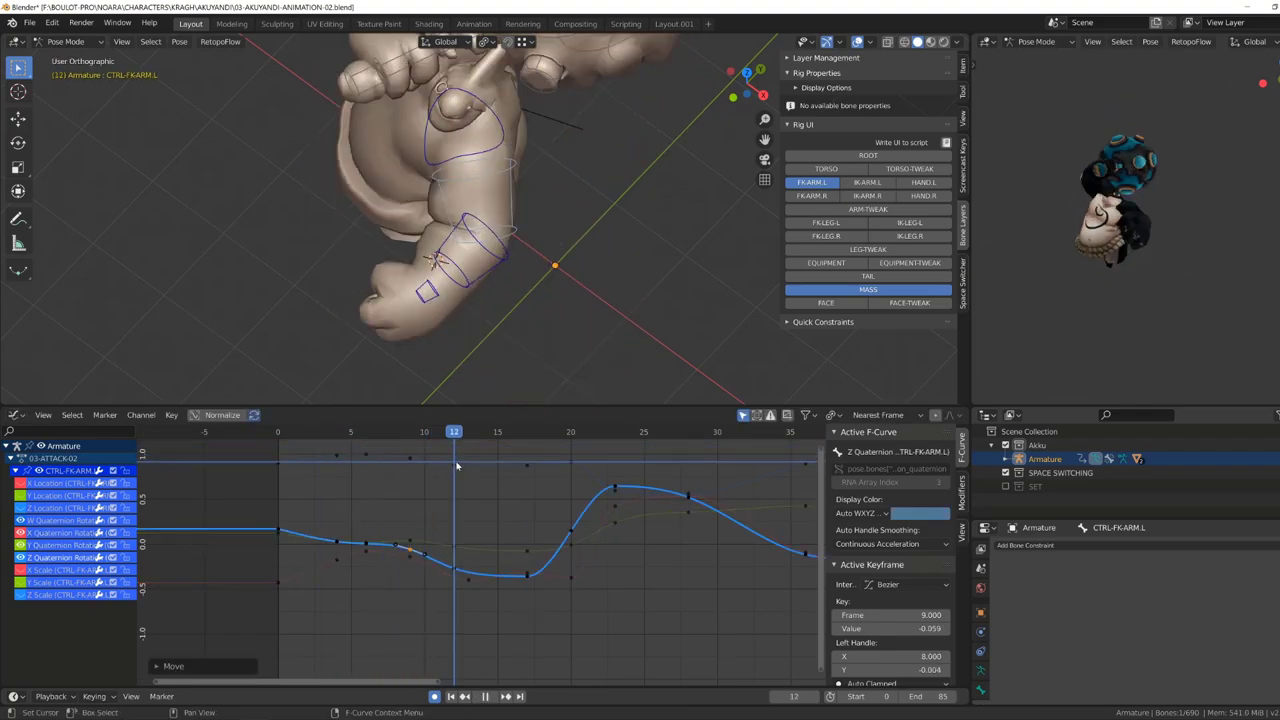
left_click(517, 586)
left_click_drag(527, 470, 463, 477)
scroll(463, 477, "down", 2)
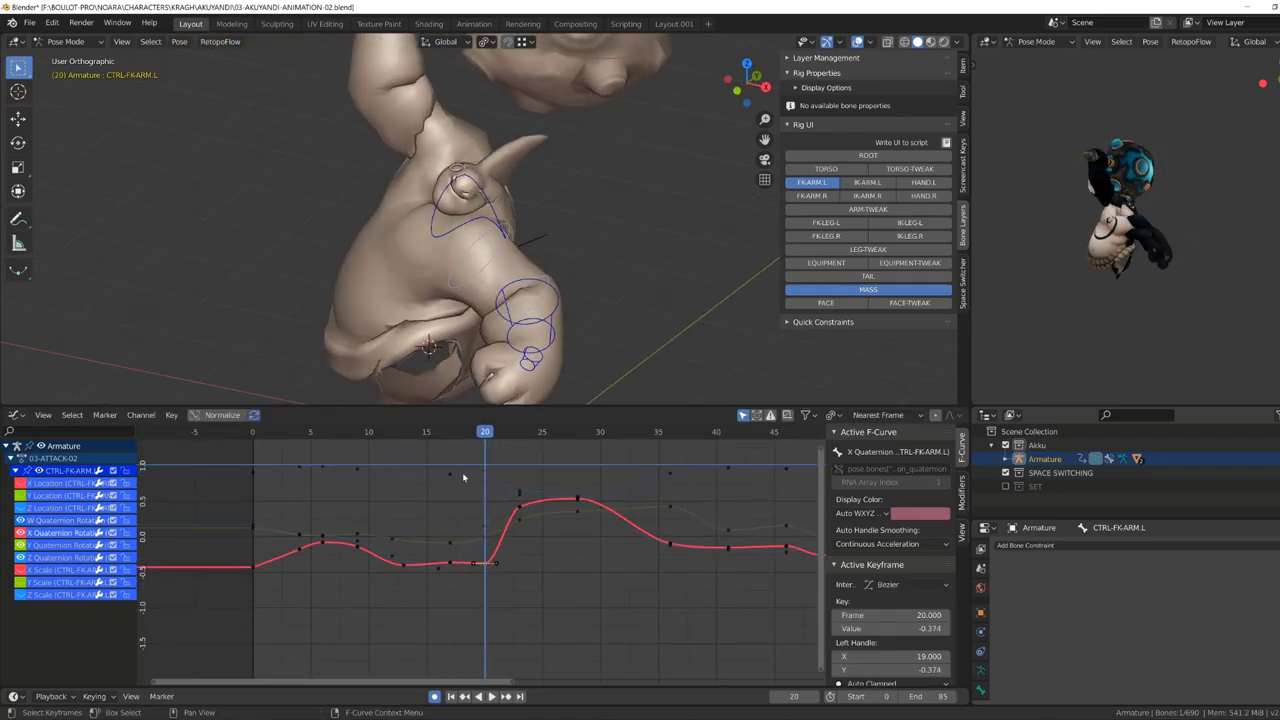
left_click(490, 563)
left_click_drag(490, 563, 474, 570)
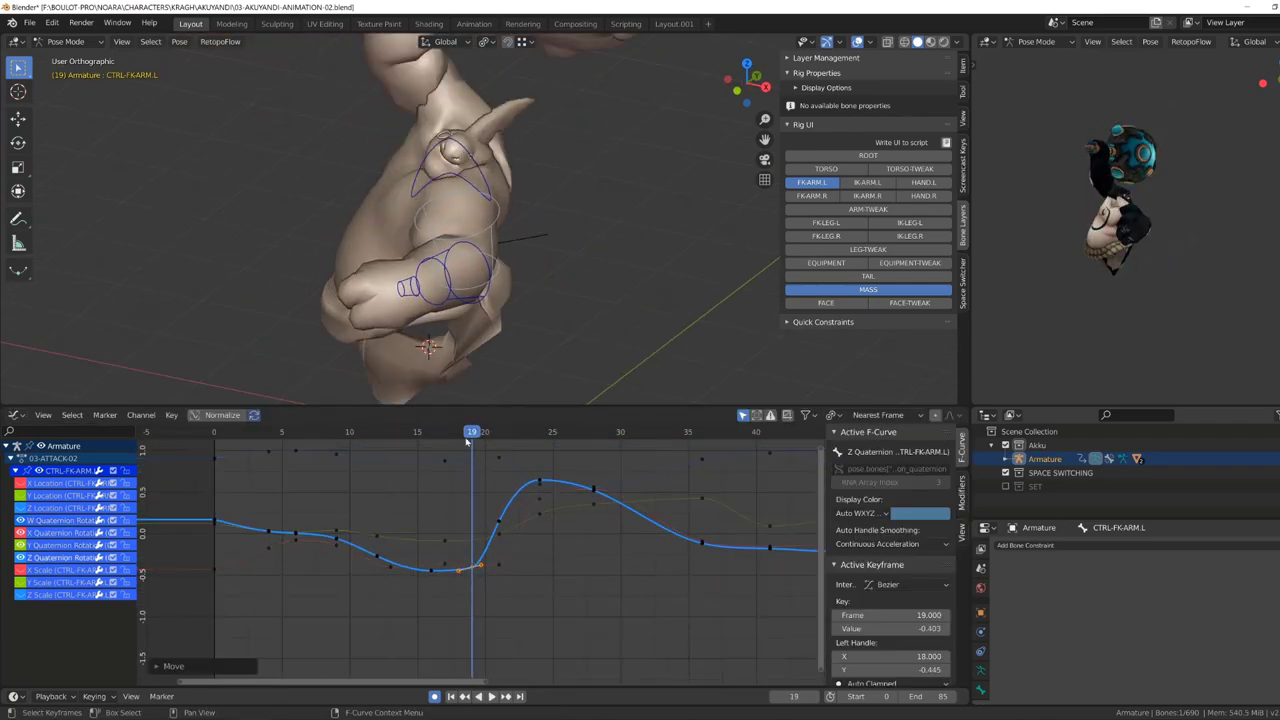
left_click_drag(540, 482, 552, 474)
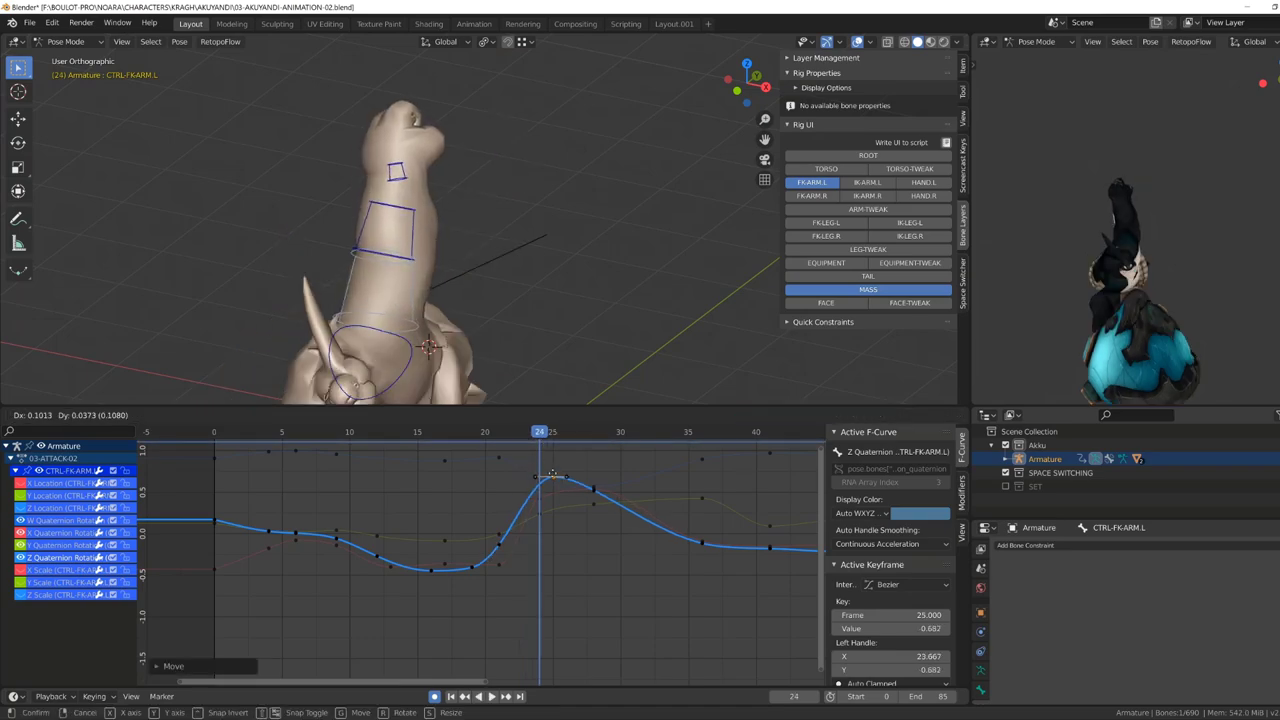
key("space")
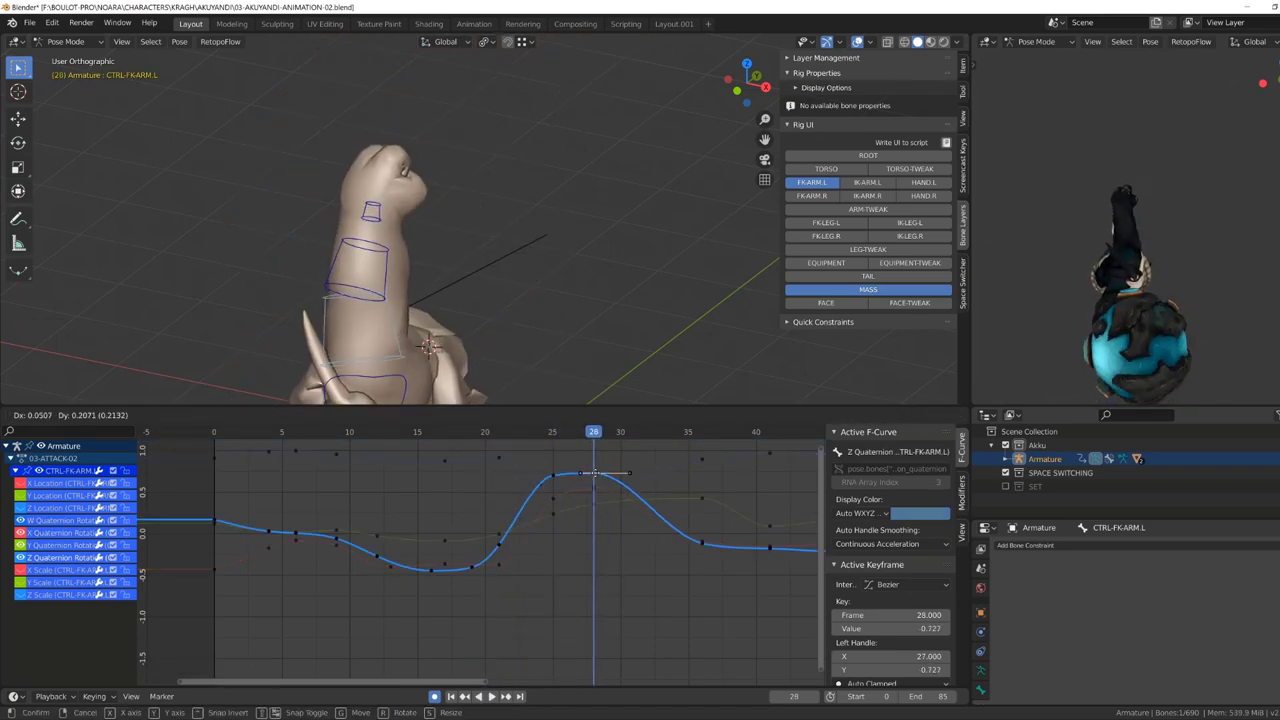
left_click_drag(594, 505, 592, 490)
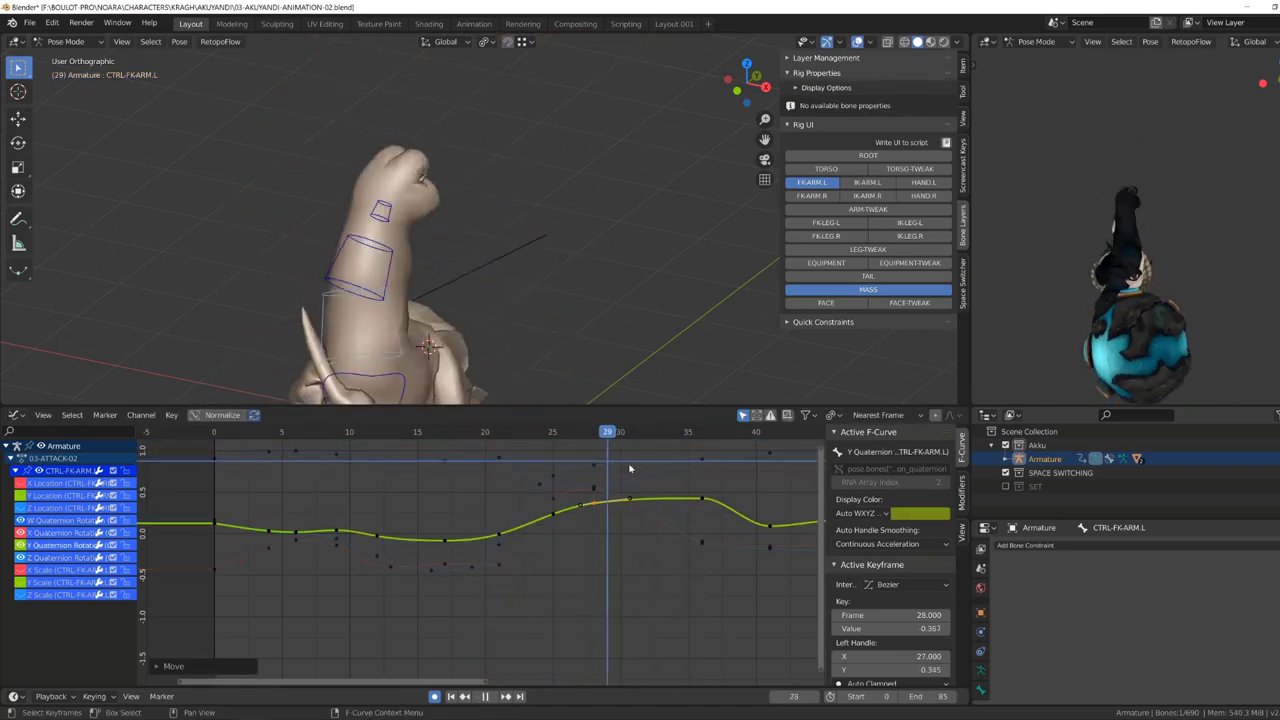
key("KP_0")
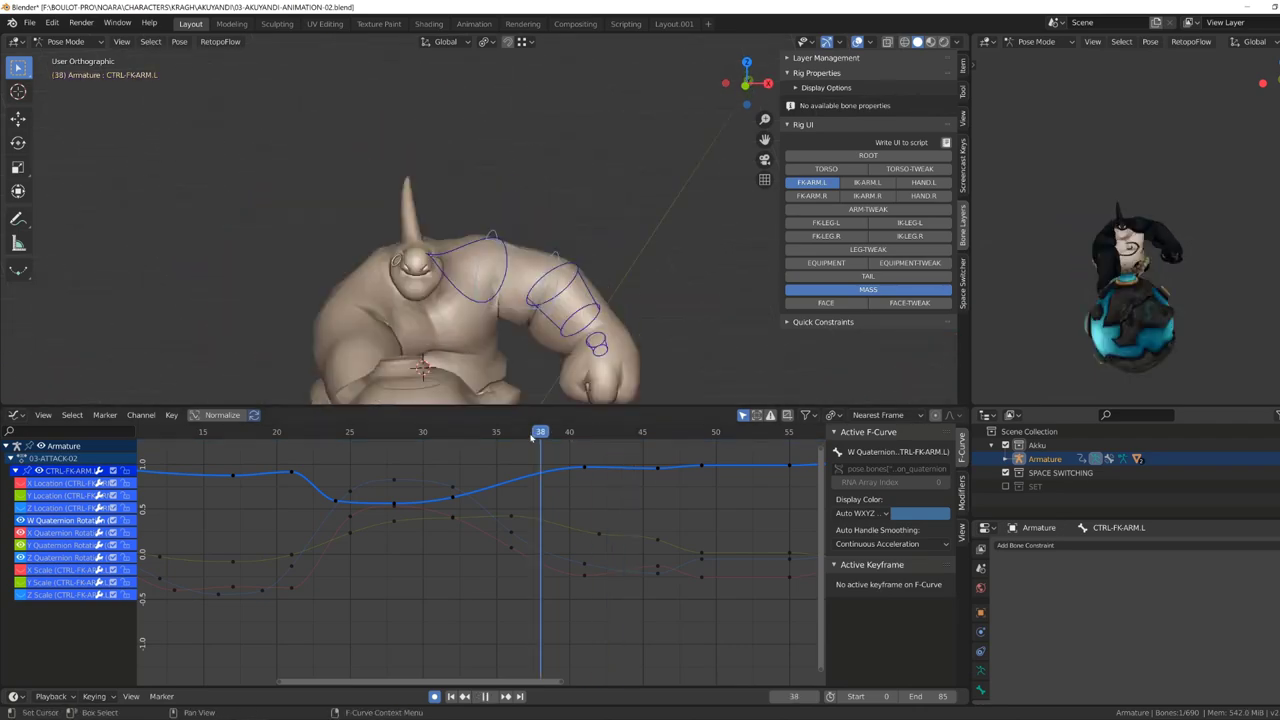
Delete the Z Quaternion key at frame 49 and adjust the arm's keys across frames 40–55.
key("space")
left_click_drag(598, 547, 605, 548)
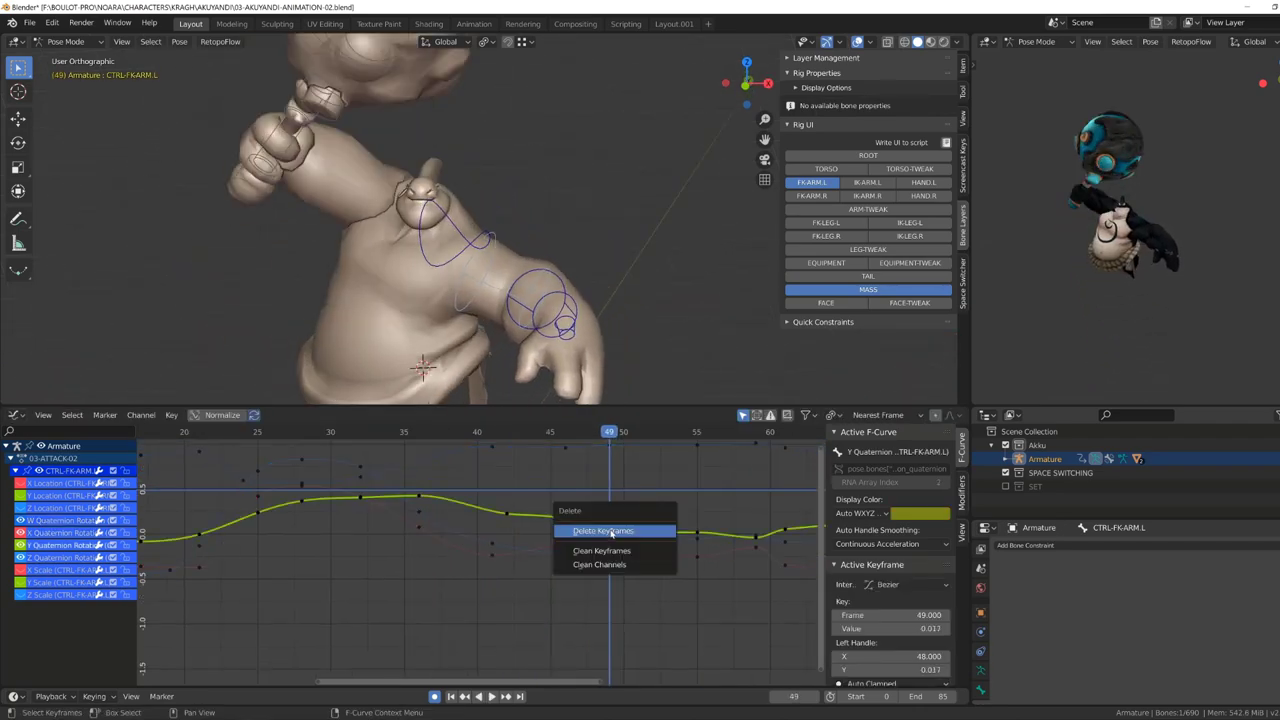
left_click(612, 531)
left_click(588, 553)
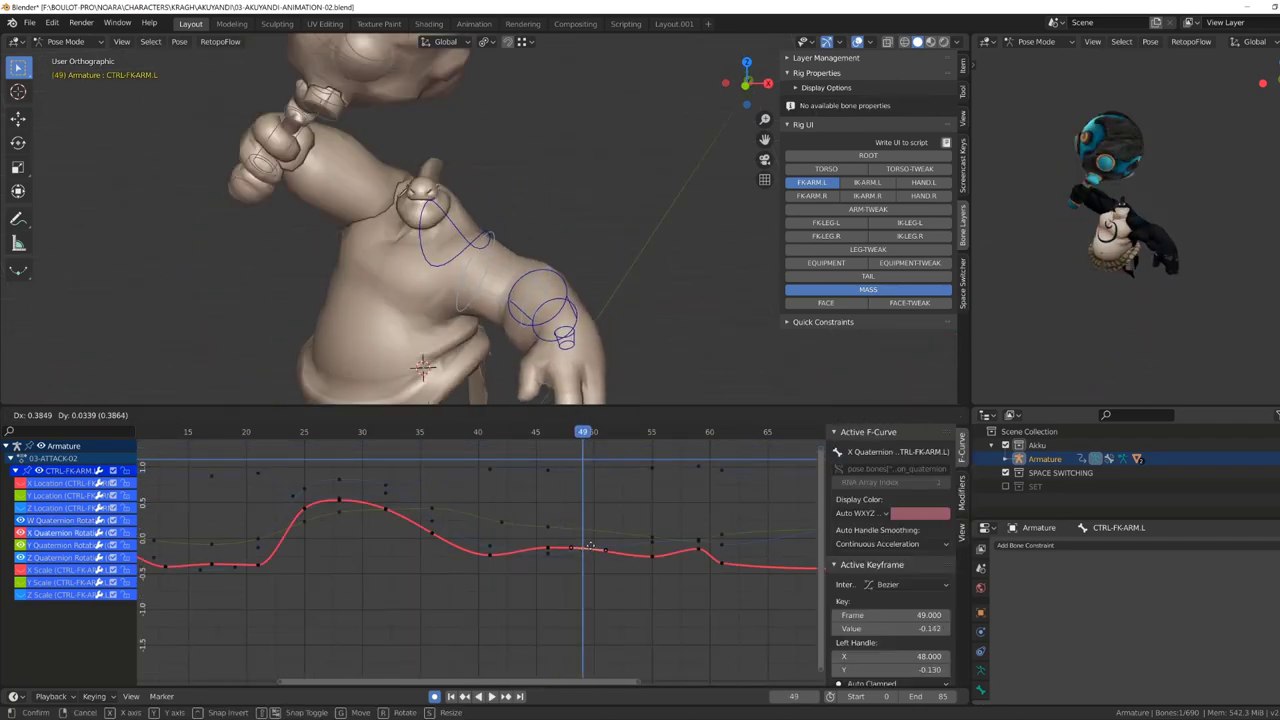
left_click(549, 553)
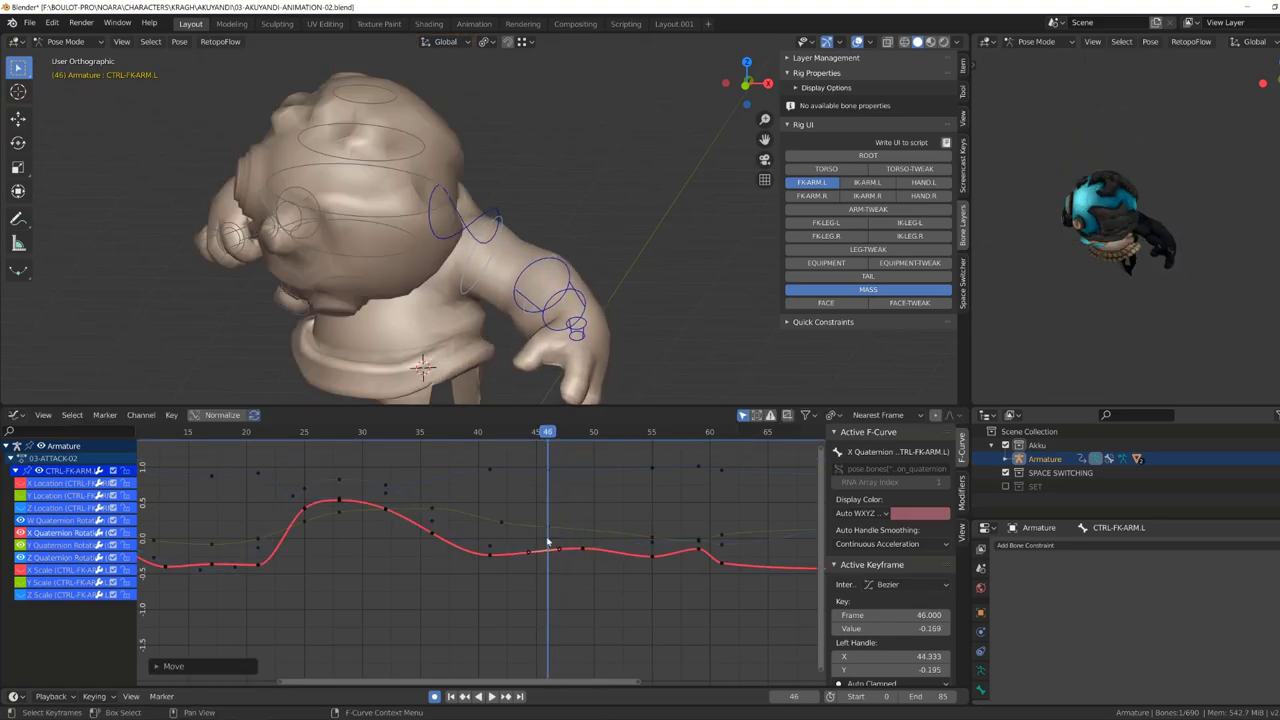
left_click(478, 555)
key("space")
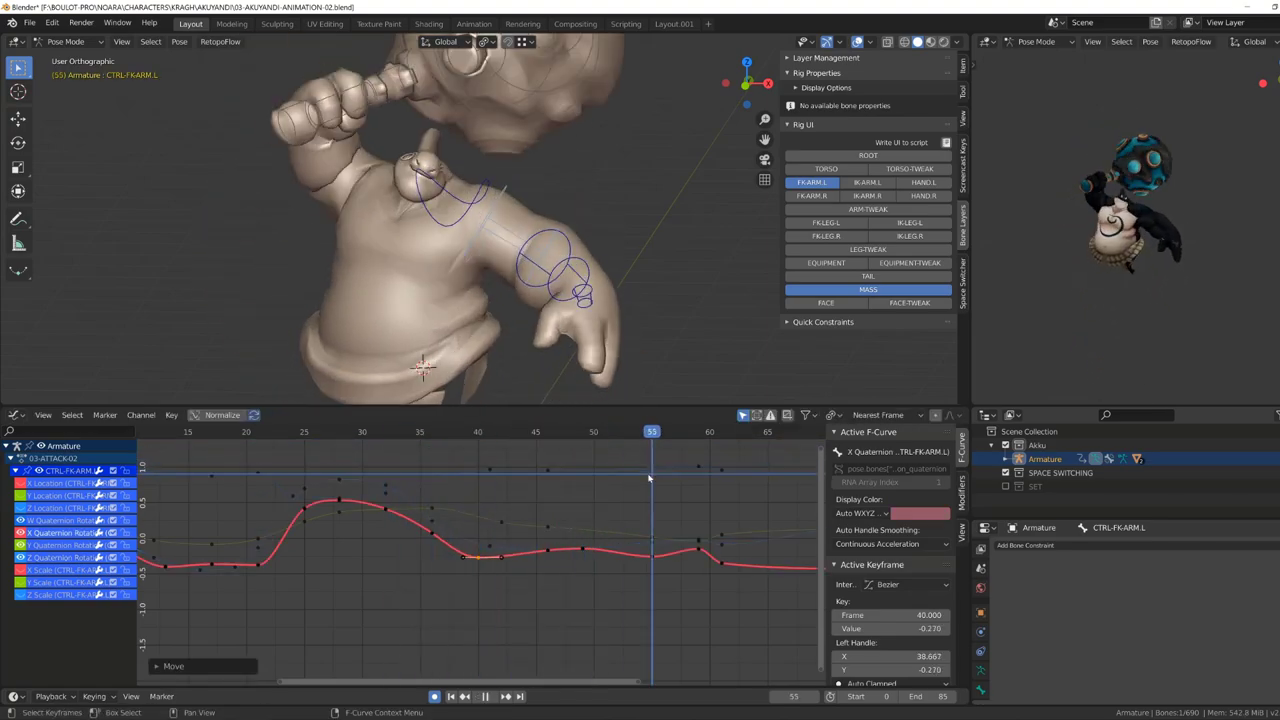
left_click(588, 530)
key("space")
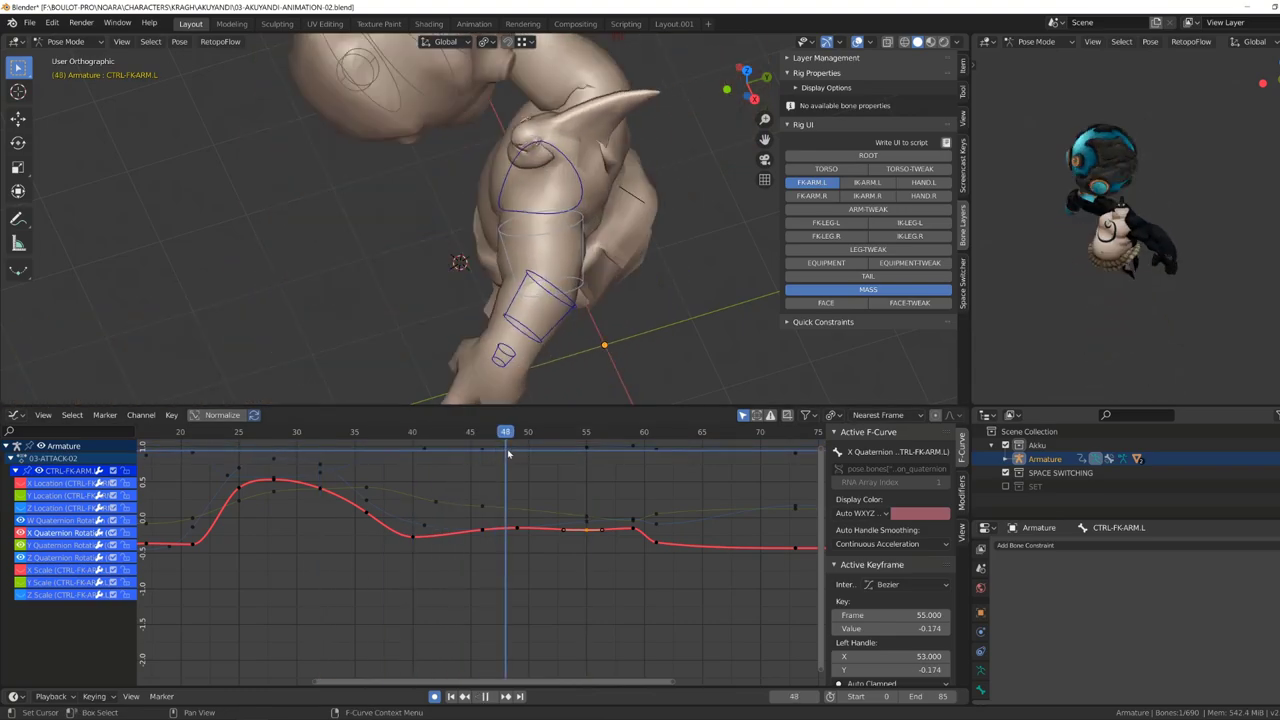
key("space")
left_click(588, 523)
left_click(562, 540)
key("Left")
key("Left")
key("Left")
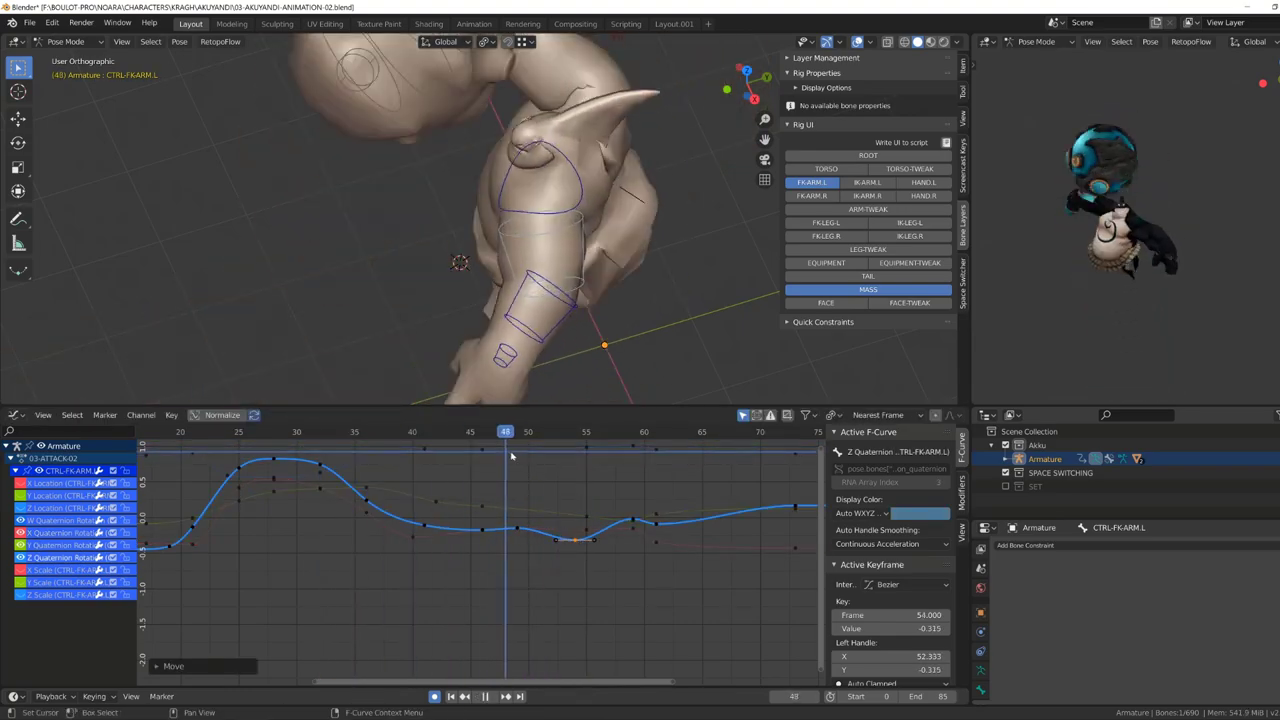
left_click(515, 530)
left_click(565, 545)
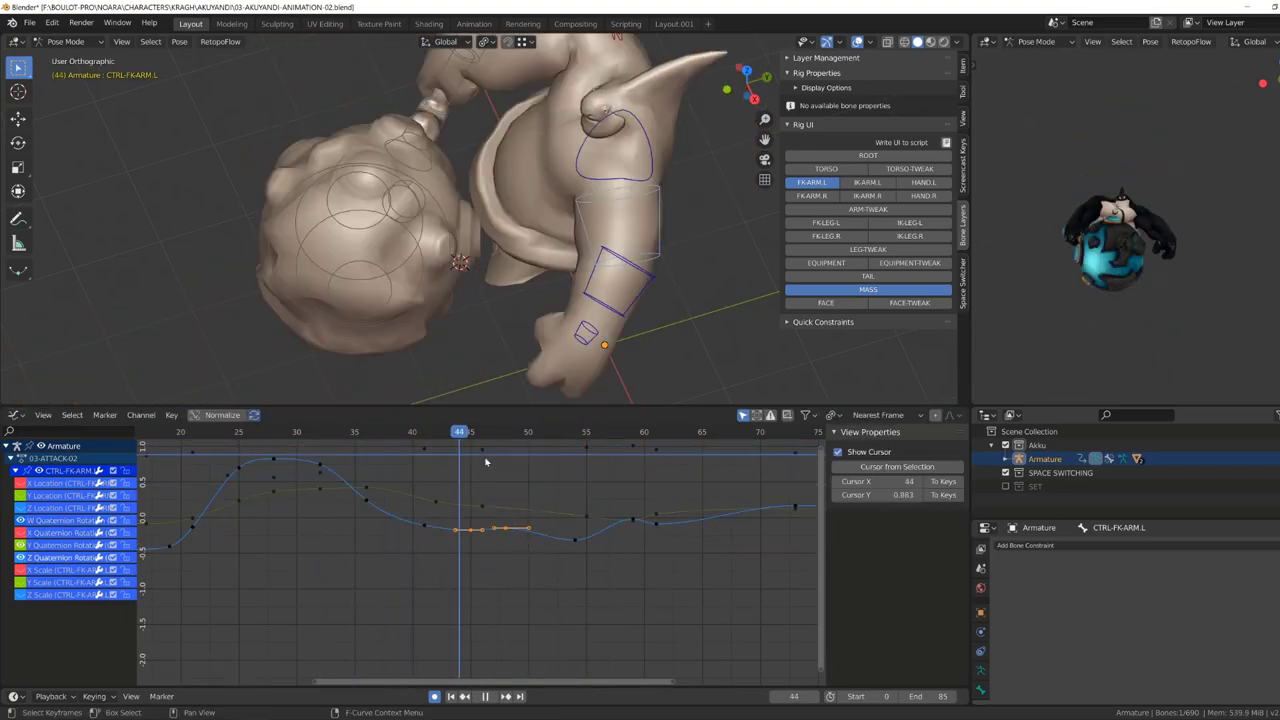
Delete the selected W Quaternion keys and move the X Quaternion key at frame 58.
left_click(962, 447)
mouse_move(571, 431)
left_mouse_down()
mouse_move(347, 432)
mouse_move(737, 432)
left_mouse_up()
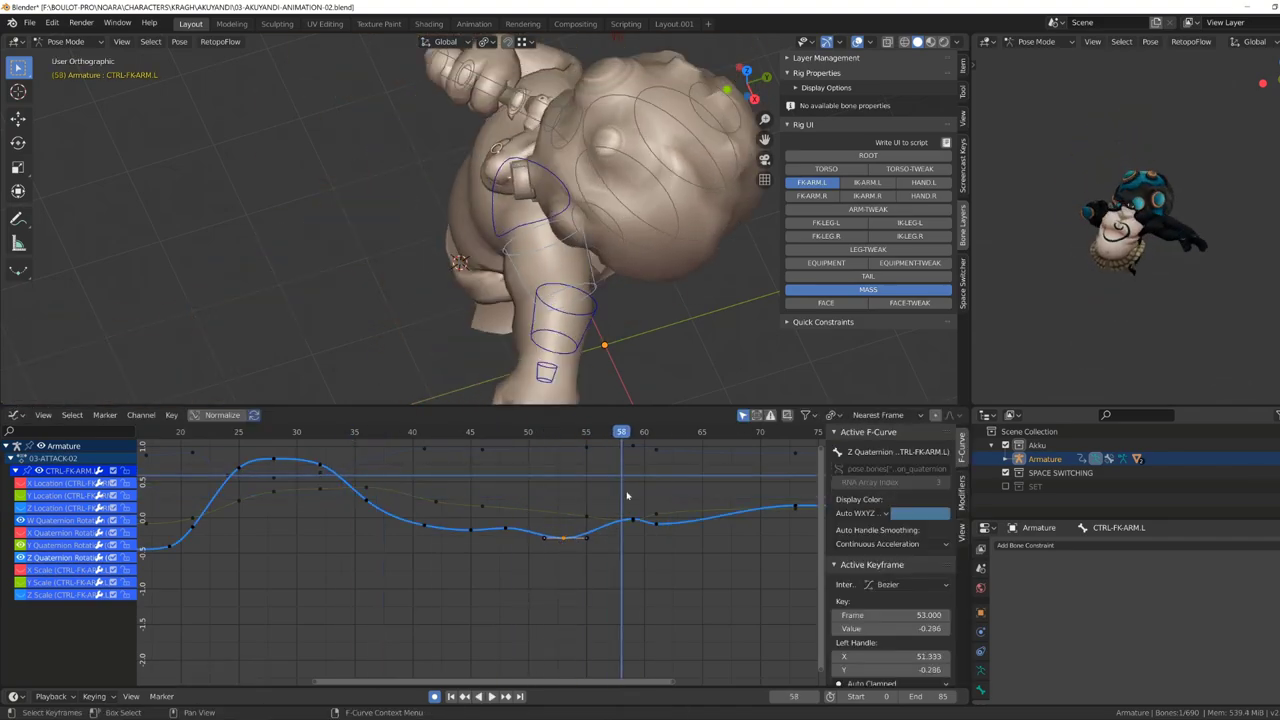
key("KP_1")
right_click(600, 440)
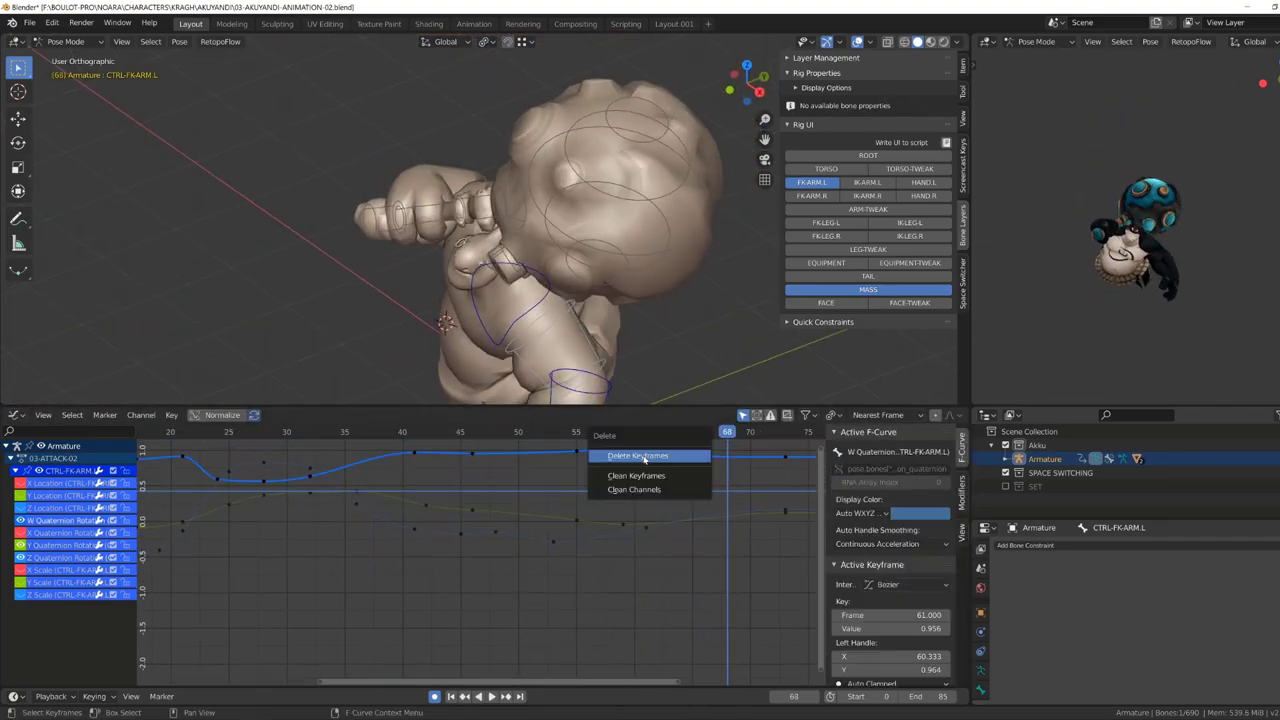
left_click(640, 451)
key("space")
left_click(633, 527)
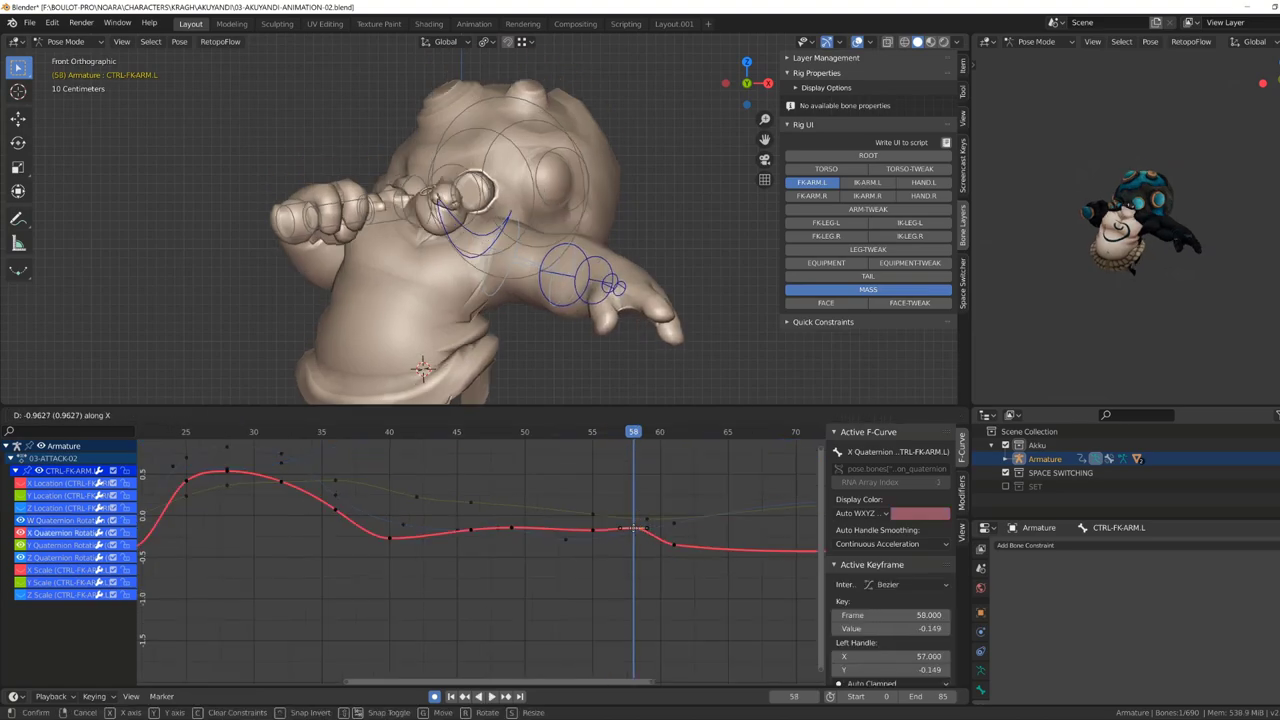
key("space")
left_click(676, 521)
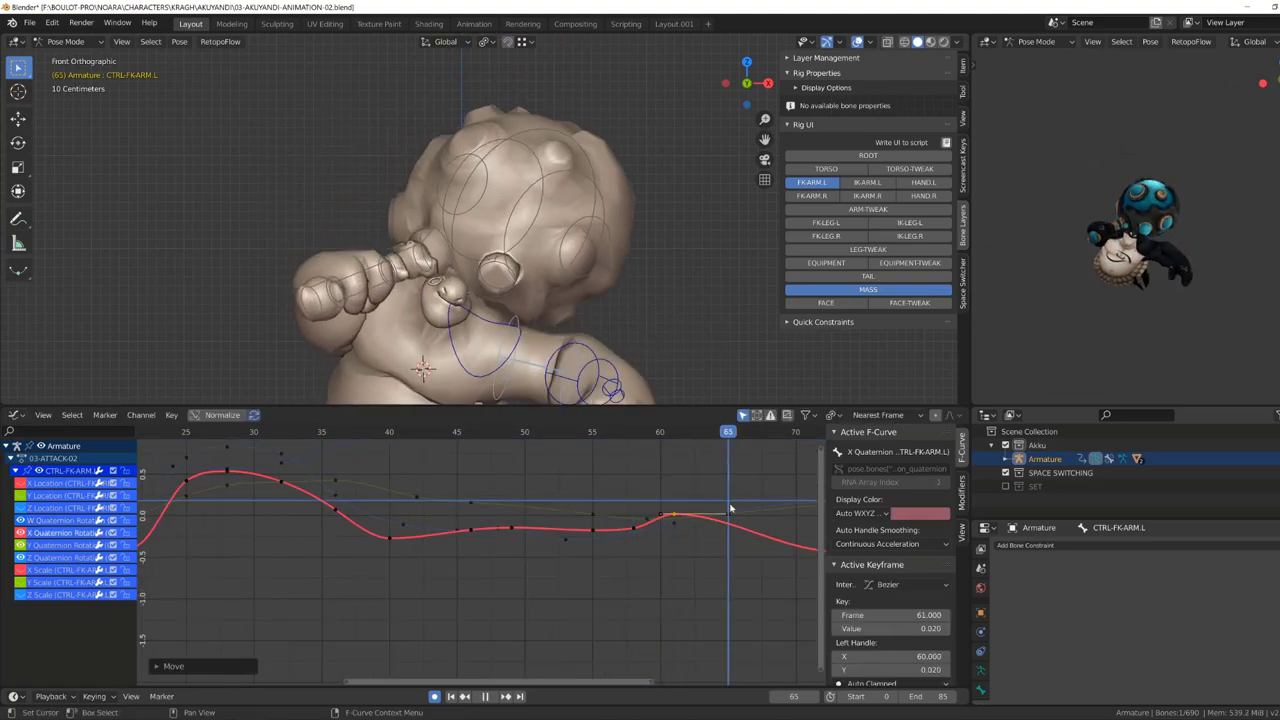
Slide the arm's Y and Z Quaternion keys around frames 66–80 later in time.
mouse_move(523, 432)
left_mouse_down()
mouse_move(349, 443)
mouse_move(474, 443)
left_mouse_up()
left_click_drag(465, 495, 466, 508)
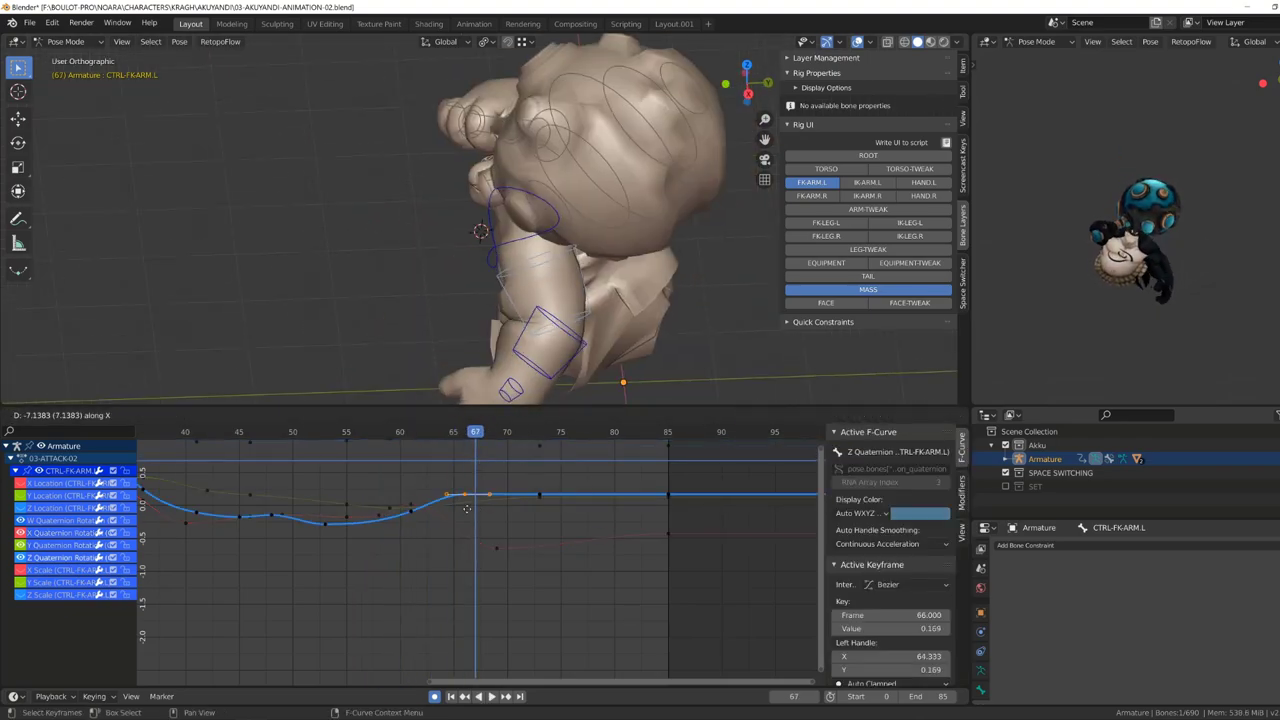
left_click_drag(373, 436, 539, 436)
left_click_drag(495, 480, 605, 505)
key("g")
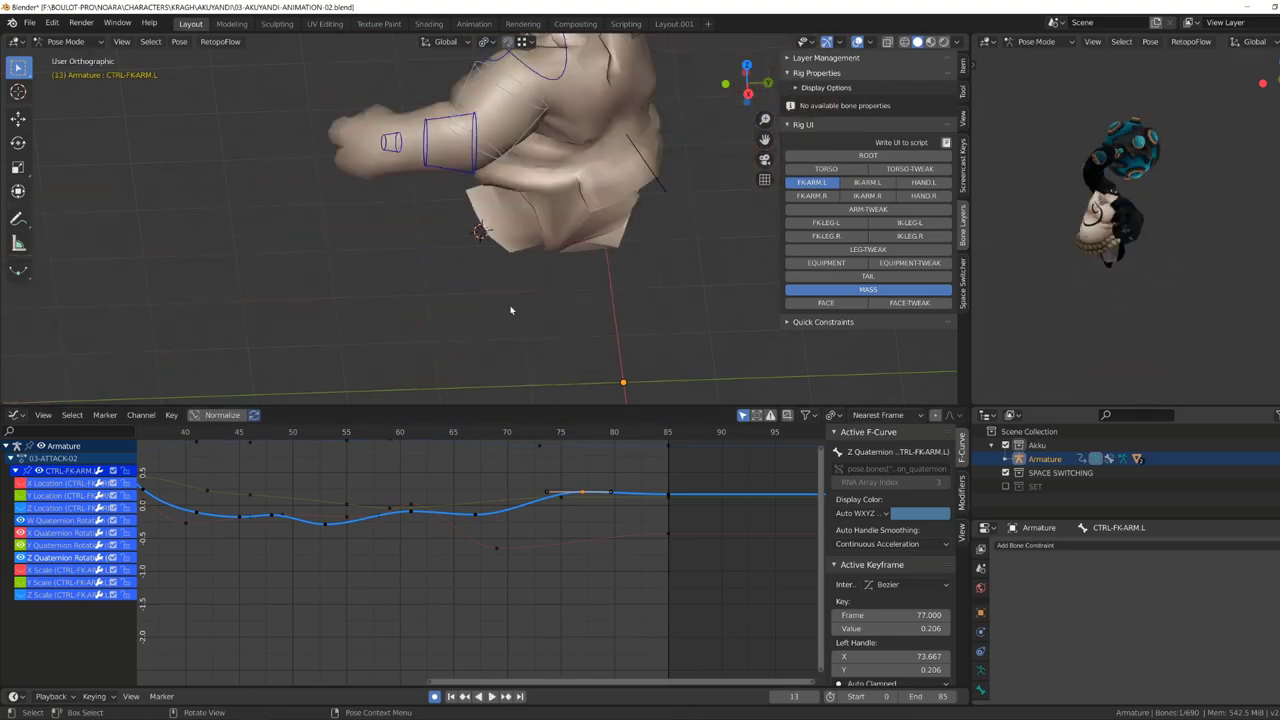
middle_click_drag(181, 544, 415, 494, "ctrl")
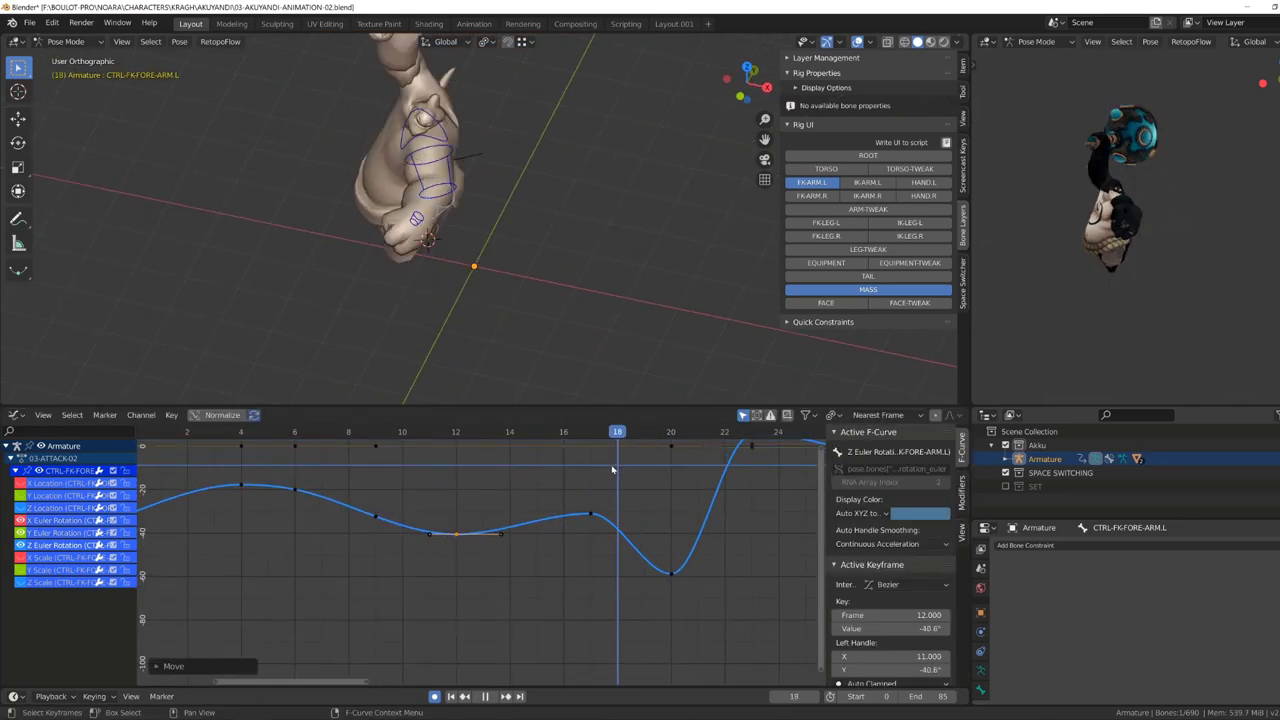
Adjust CTRL-FK-FORE-ARM.L's rotation keys at frames 23 and 28, reviewing with playback.
key("space")
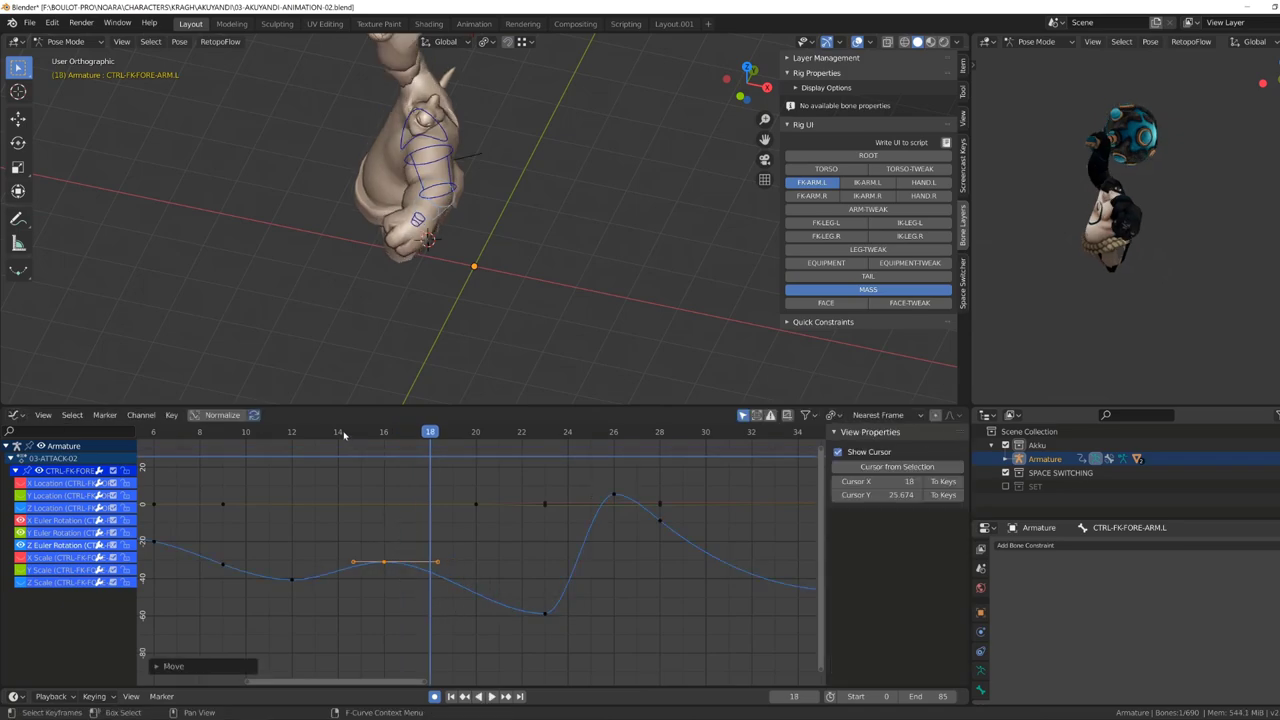
key("space")
right_click(441, 537)
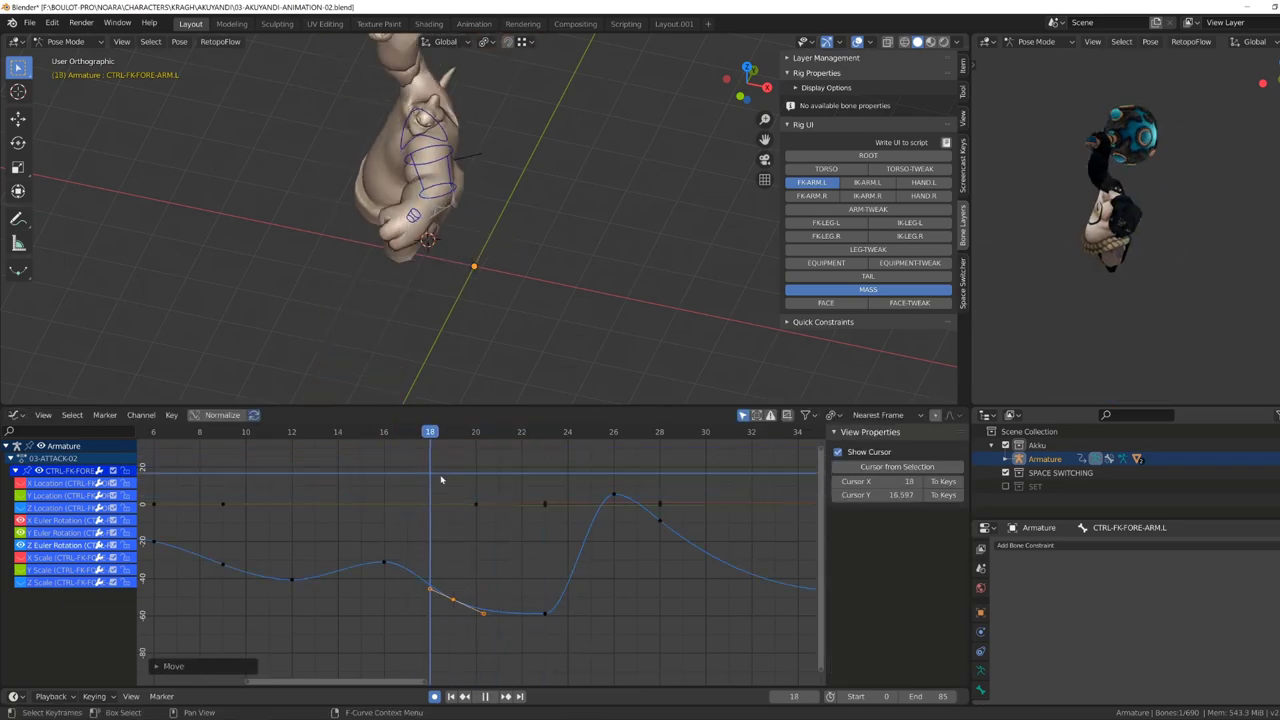
left_click(546, 615)
key("g")
key("g")
mouse_move(521, 515)
left_mouse_down()
mouse_move(560, 516)
mouse_move(531, 447)
mouse_move(685, 447)
left_mouse_up()
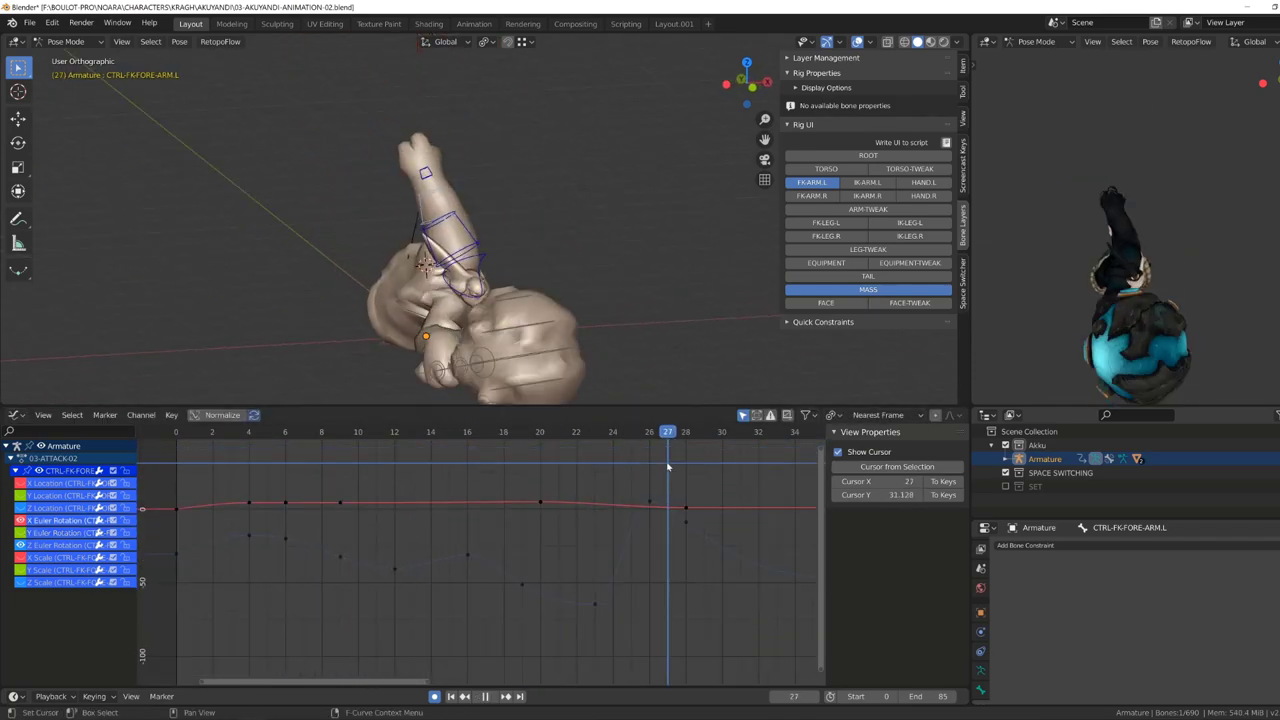
left_click(685, 524)
key("g")
scroll(733, 474, "down", 3)
key("space")
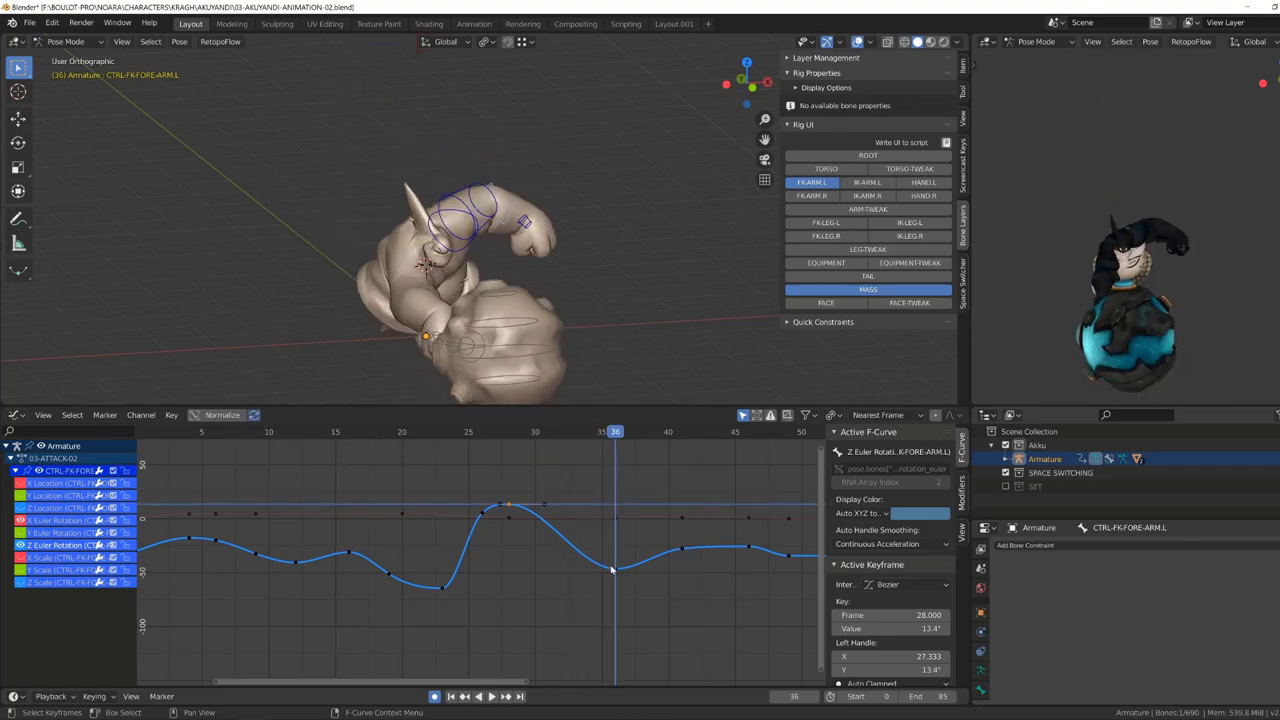
left_click(540, 507)
key("space")
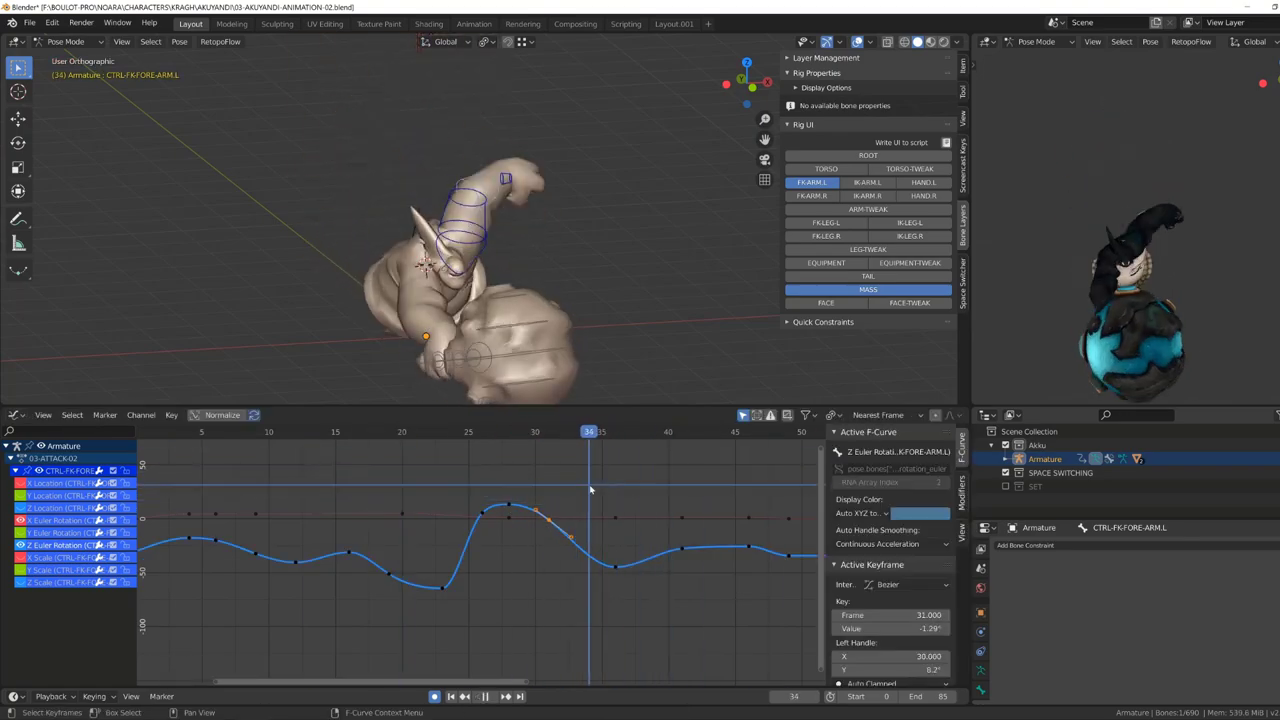
left_click(389, 450)
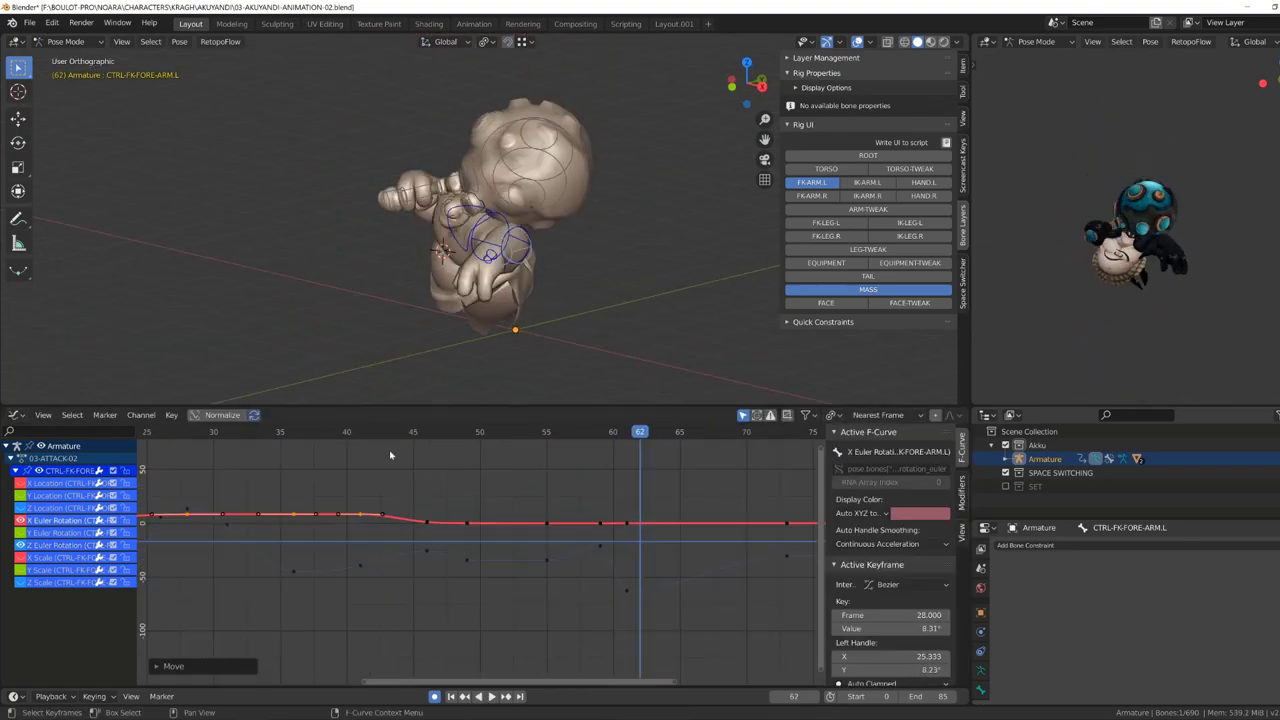
Delete a rotation keyframe and lower the Z Euler key at frame 56 to -34.7.
left_click(570, 530)
key("space")
right_click(575, 520)
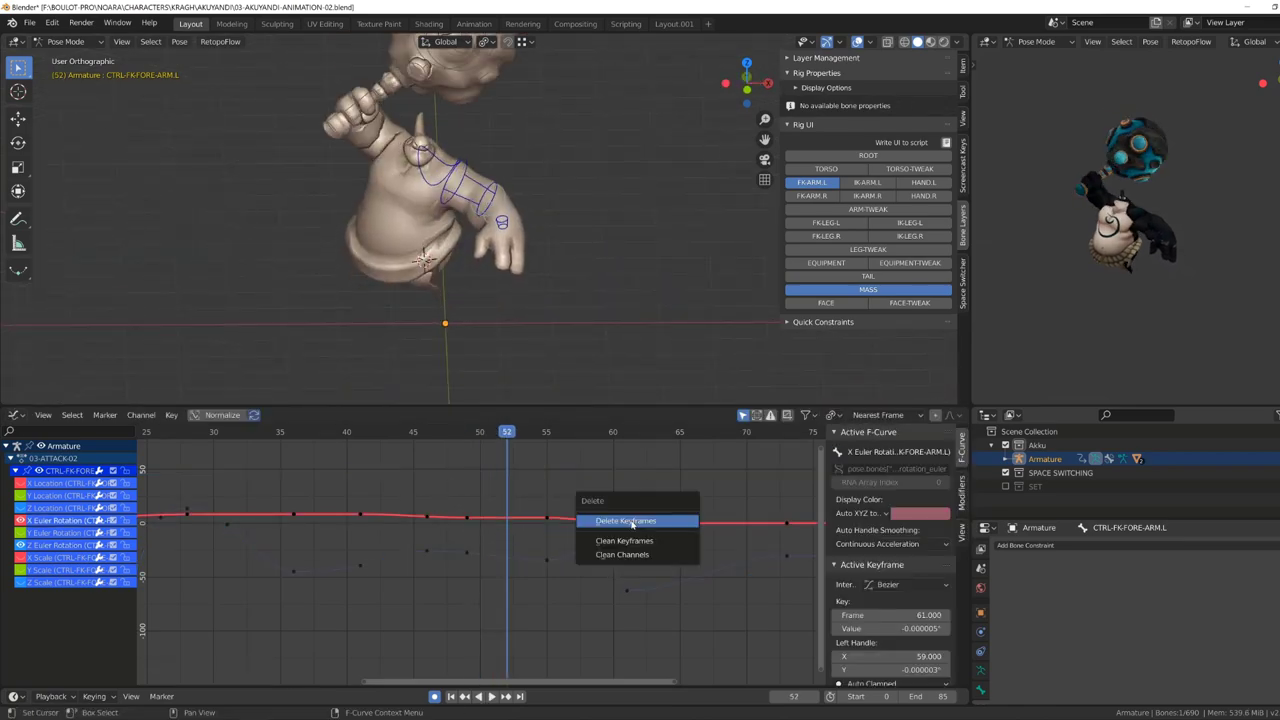
left_click(528, 557)
key("g")
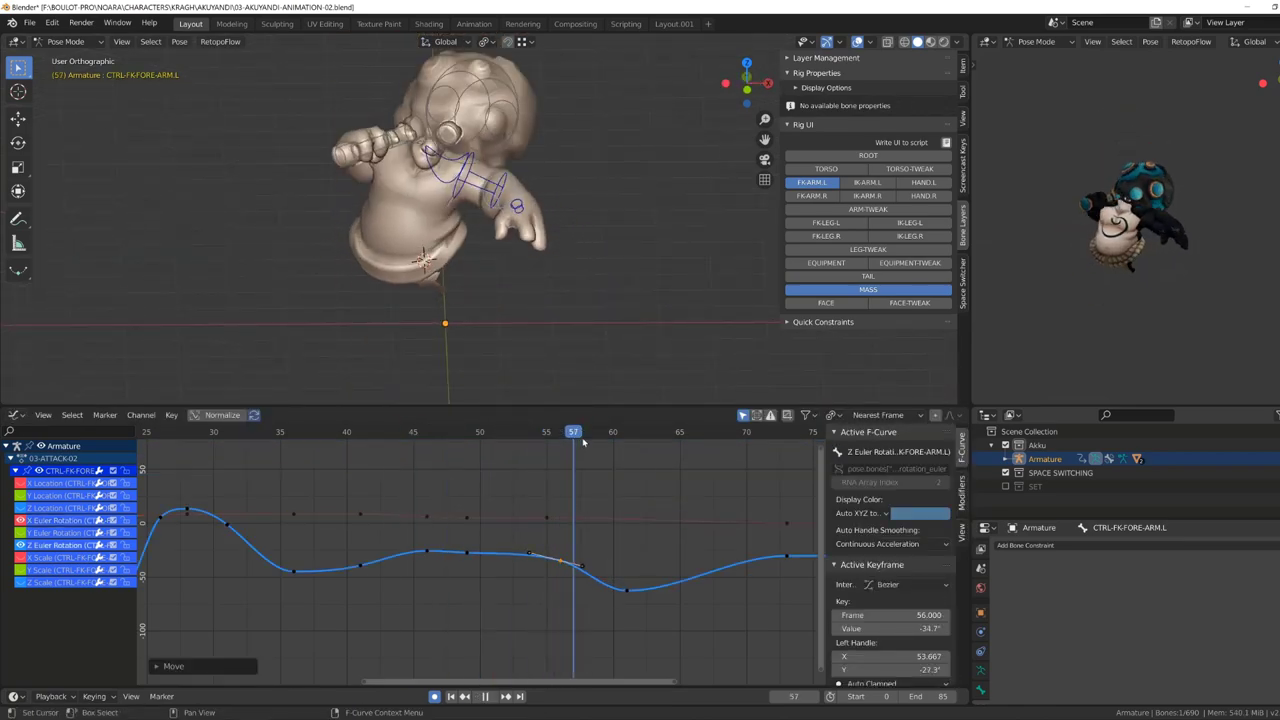
left_click(659, 585)
Tweak the X Euler key at frame 73 and review the swing from another angle.
scroll(620, 545, "down", 1)
left_click(589, 518)
key("g")
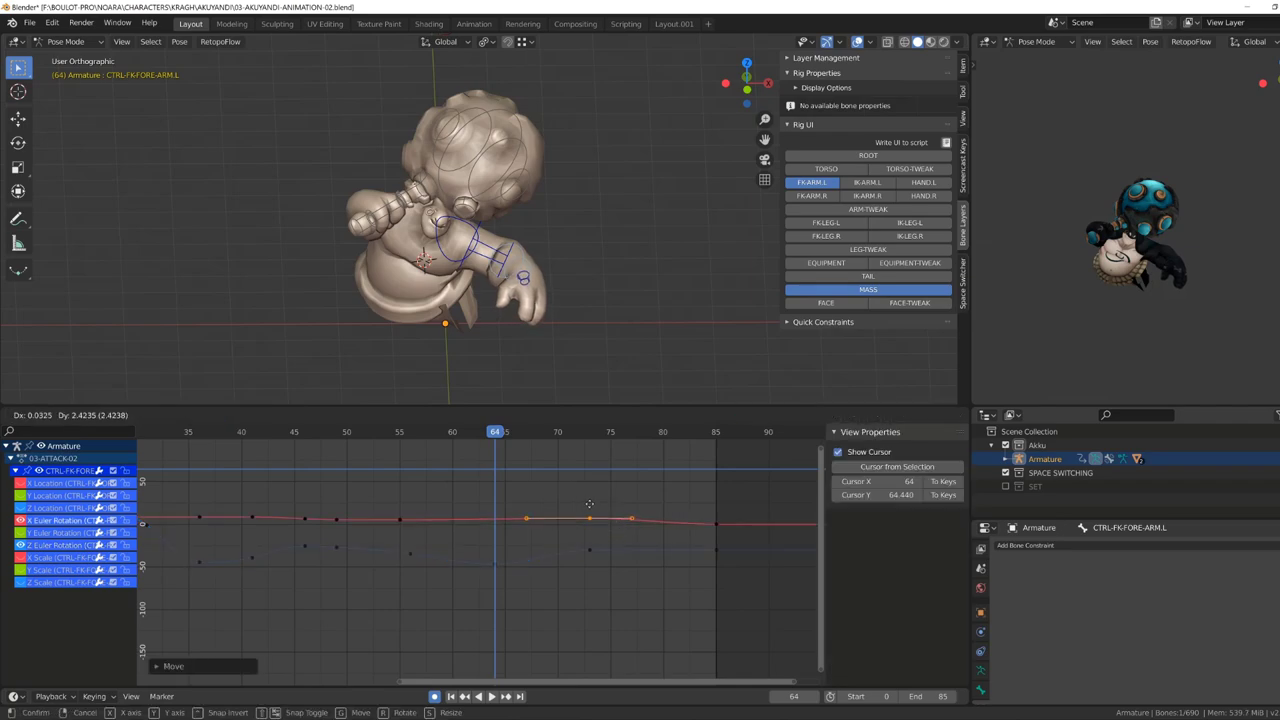
right_click_drag(338, 467, 455, 461, "shift")
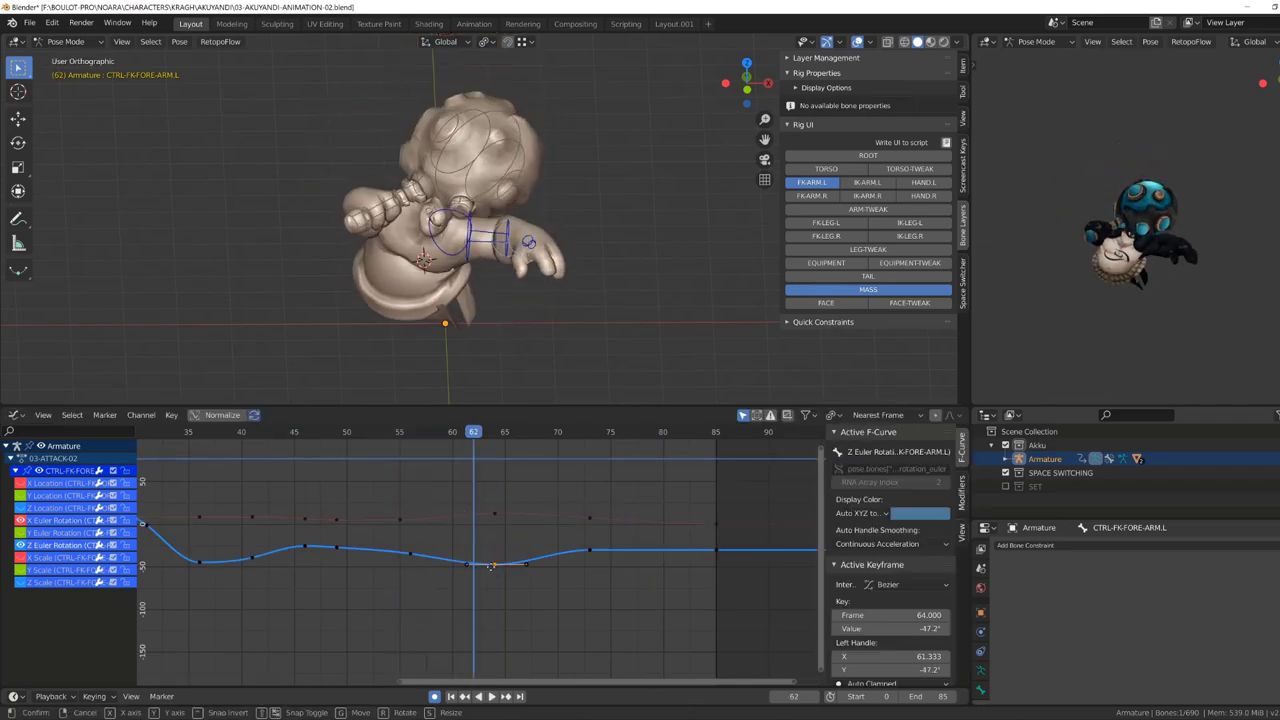
left_click(588, 551)
key("space")
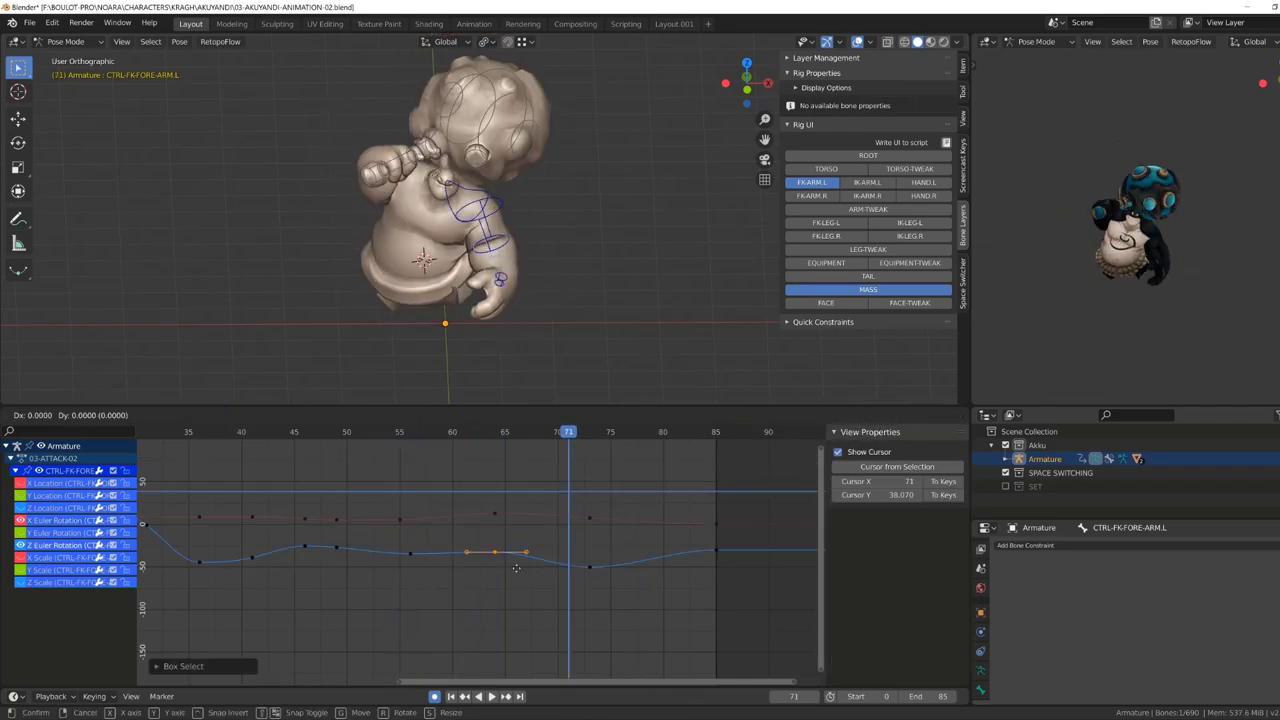
key("space")
middle_click_drag(440, 350, 492, 290)
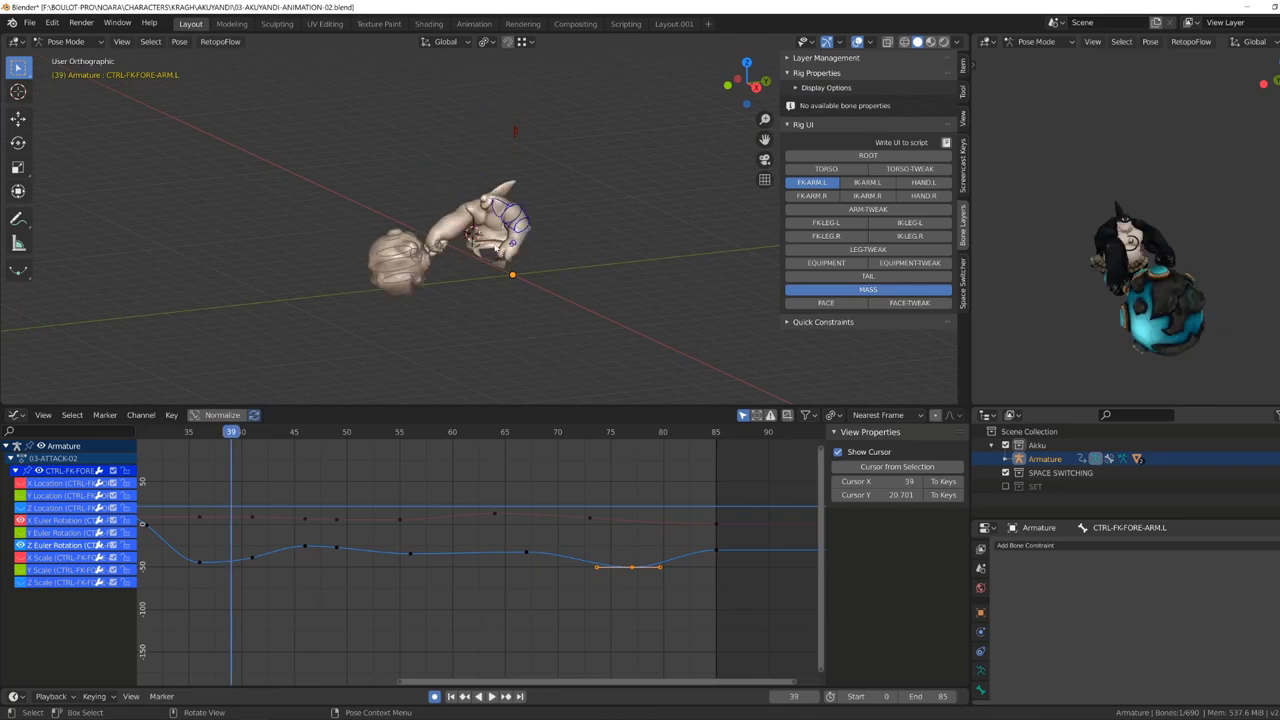
Frame CTRL-FK-HAND.L's curves and adjust its quaternion keys at frames 4, 12 and 17.
key("Home")
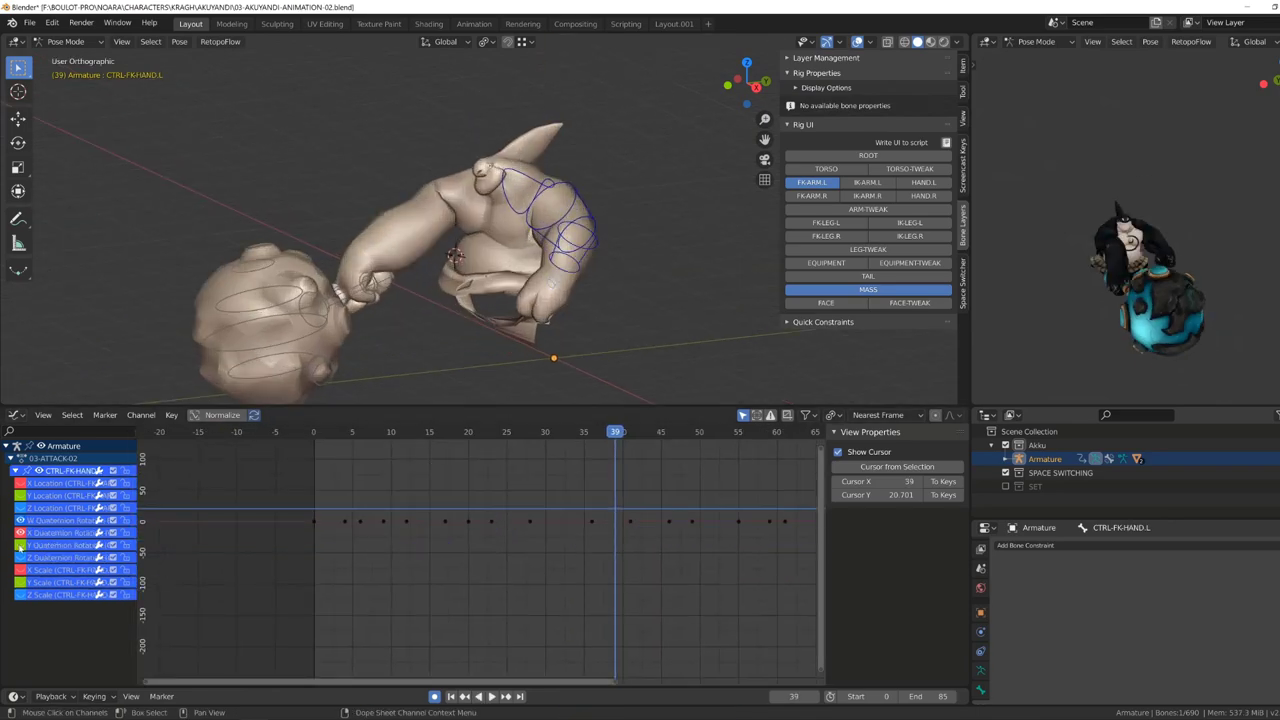
key("Home")
left_click(418, 566)
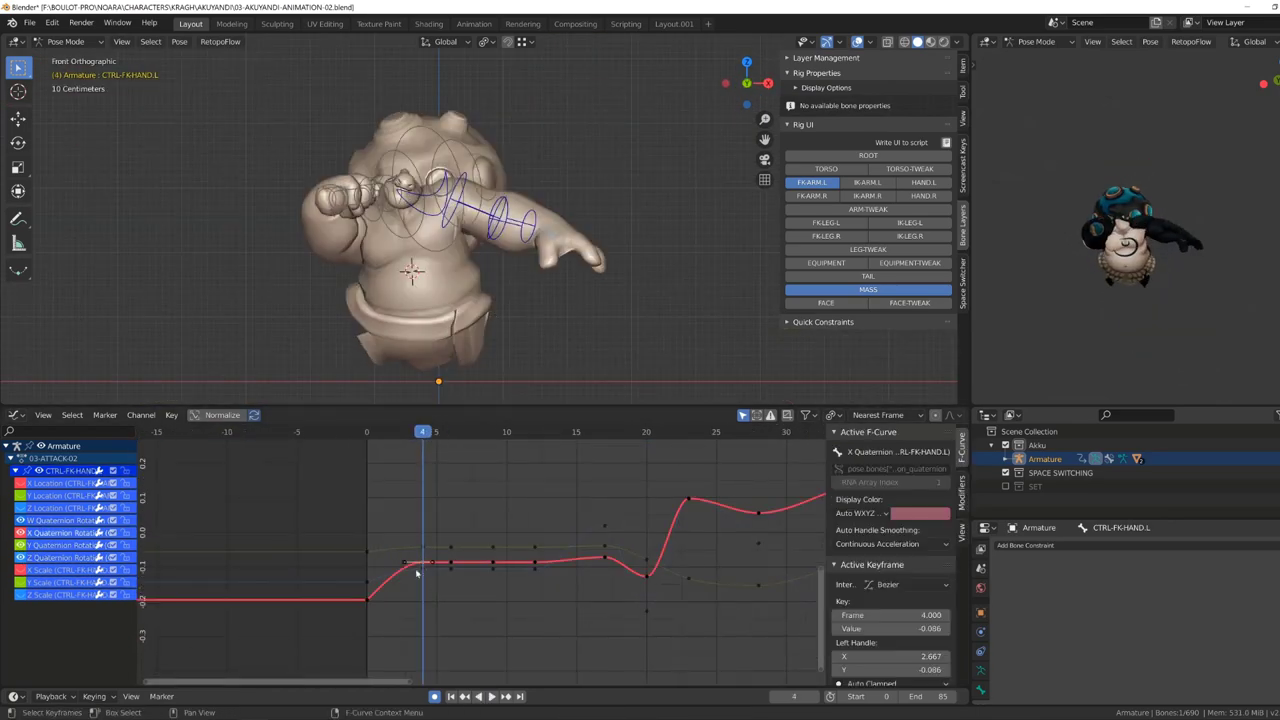
left_click_drag(426, 432, 448, 447)
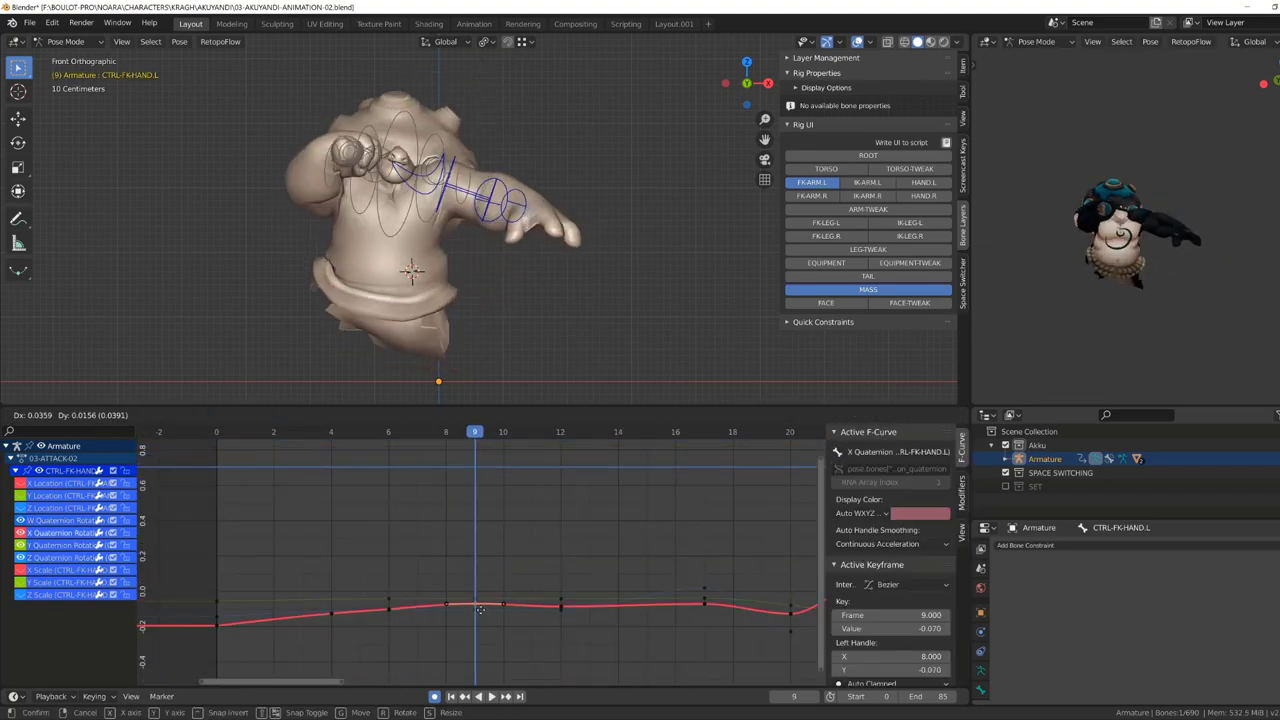
left_click_drag(238, 430, 388, 617)
left_click(390, 607)
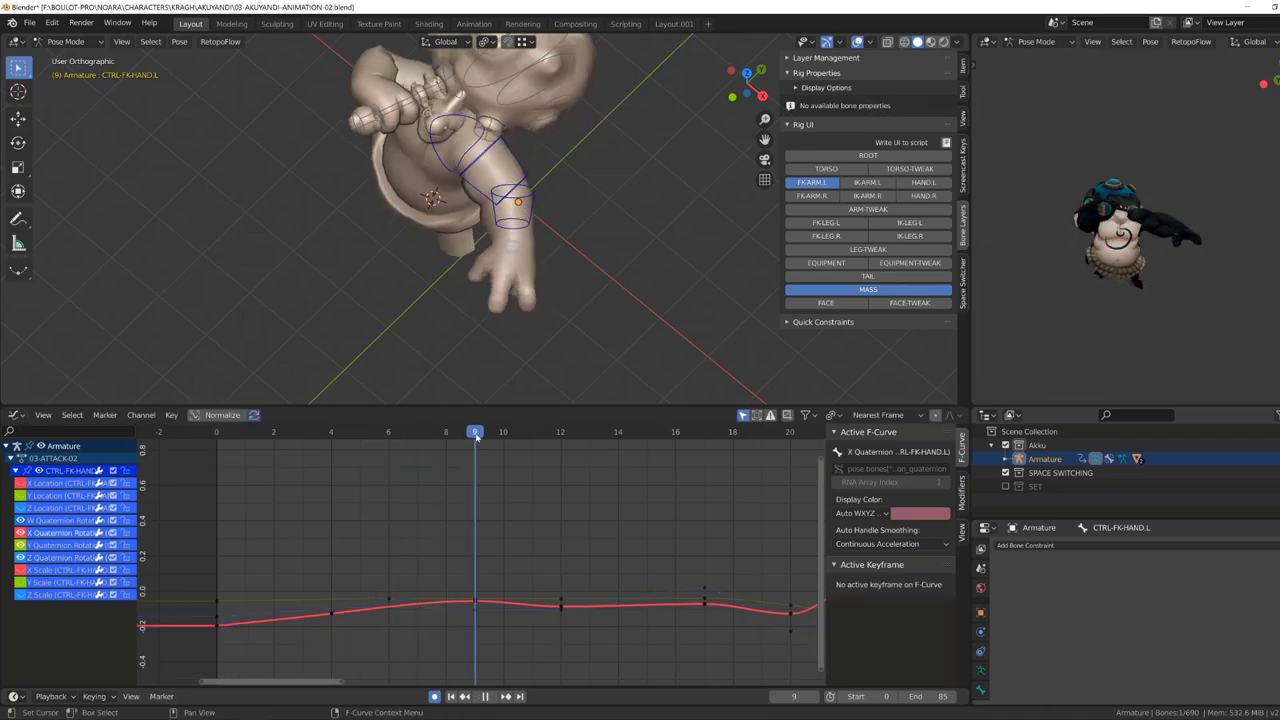
left_click(512, 267)
key("KP_1")
key("space")
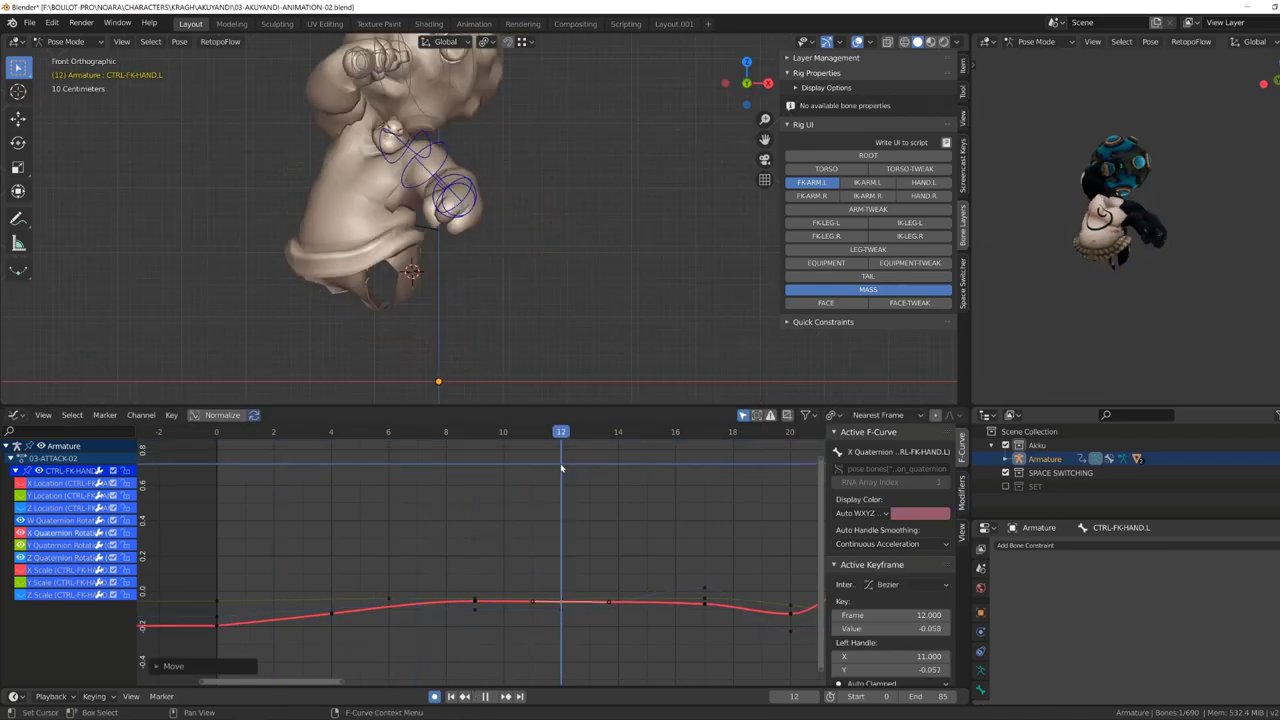
key("space")
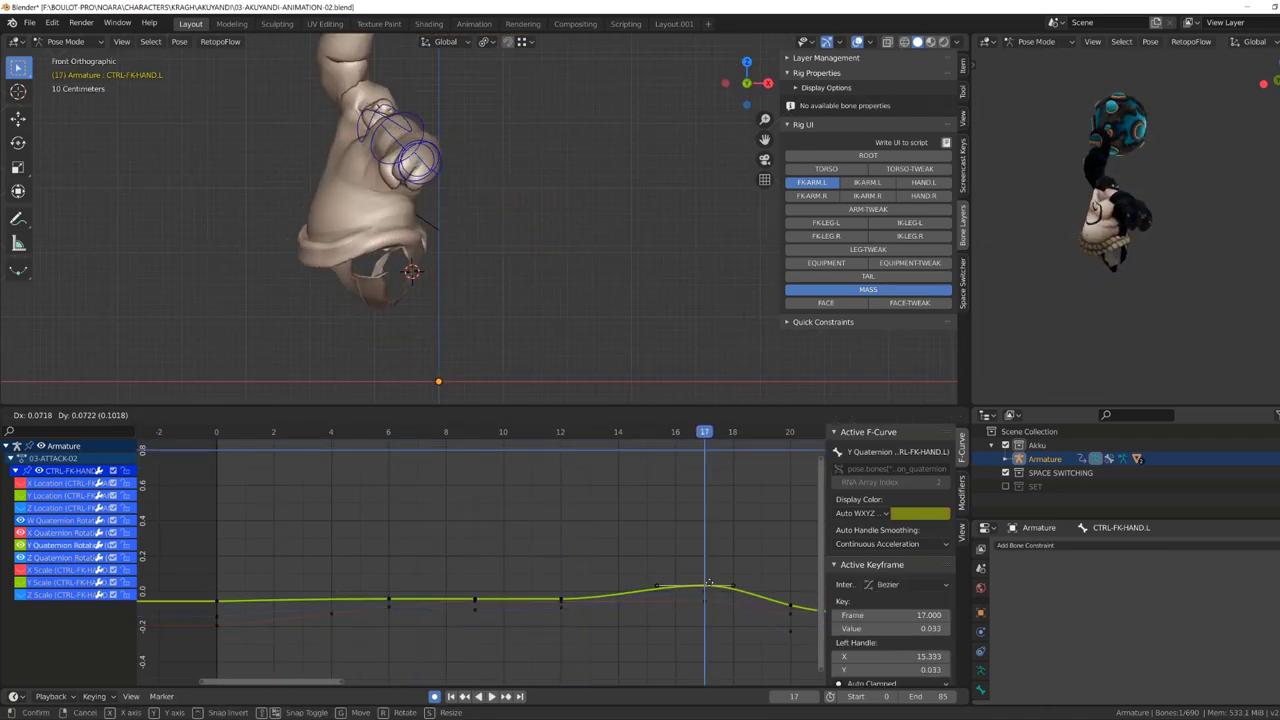
left_click(708, 582)
key("shift+ctrl+space")
key("Escape")
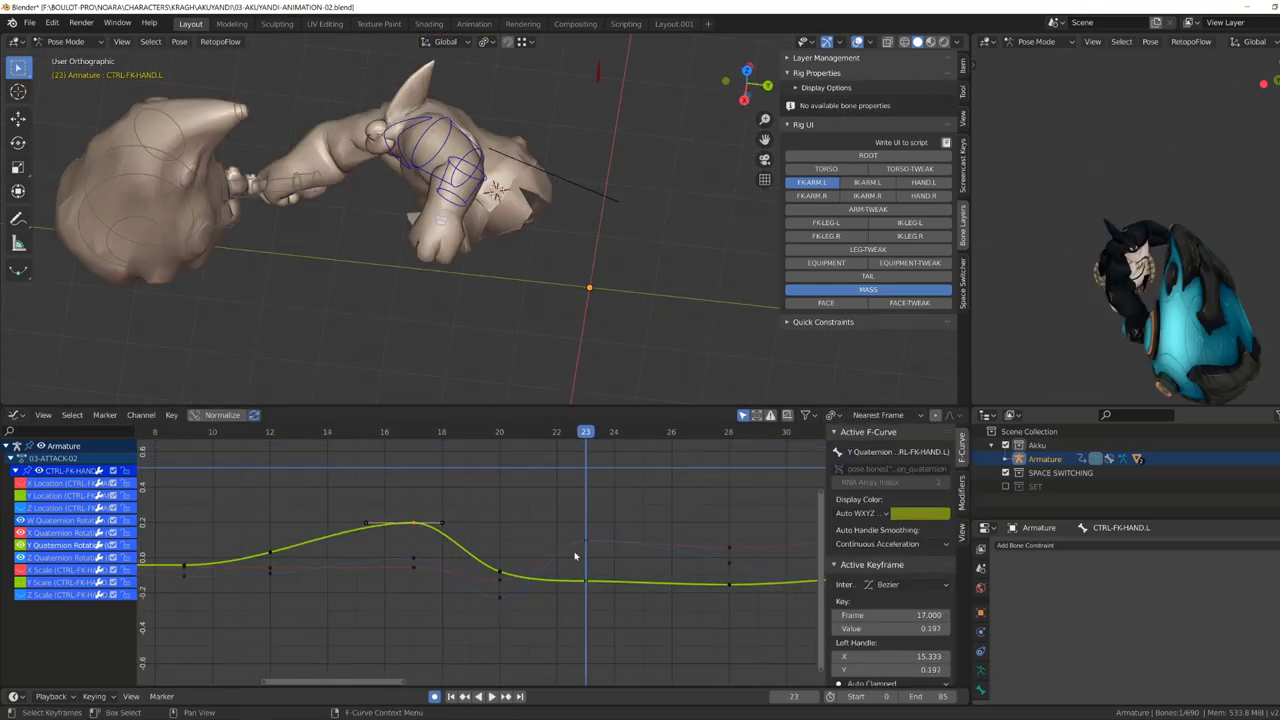
Reshape the hand's X Quaternion keys around frames 30, 46 and 59, reviewing the motion.
key("space")
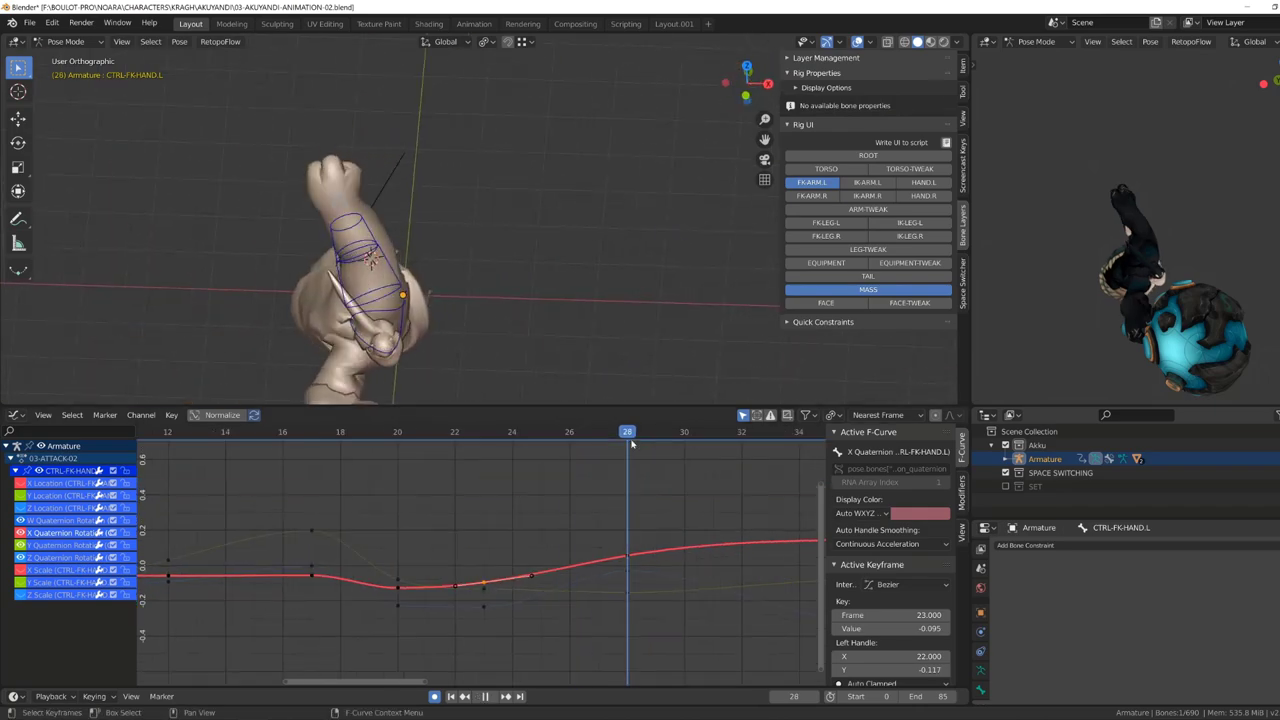
left_click_drag(522, 628, 452, 584)
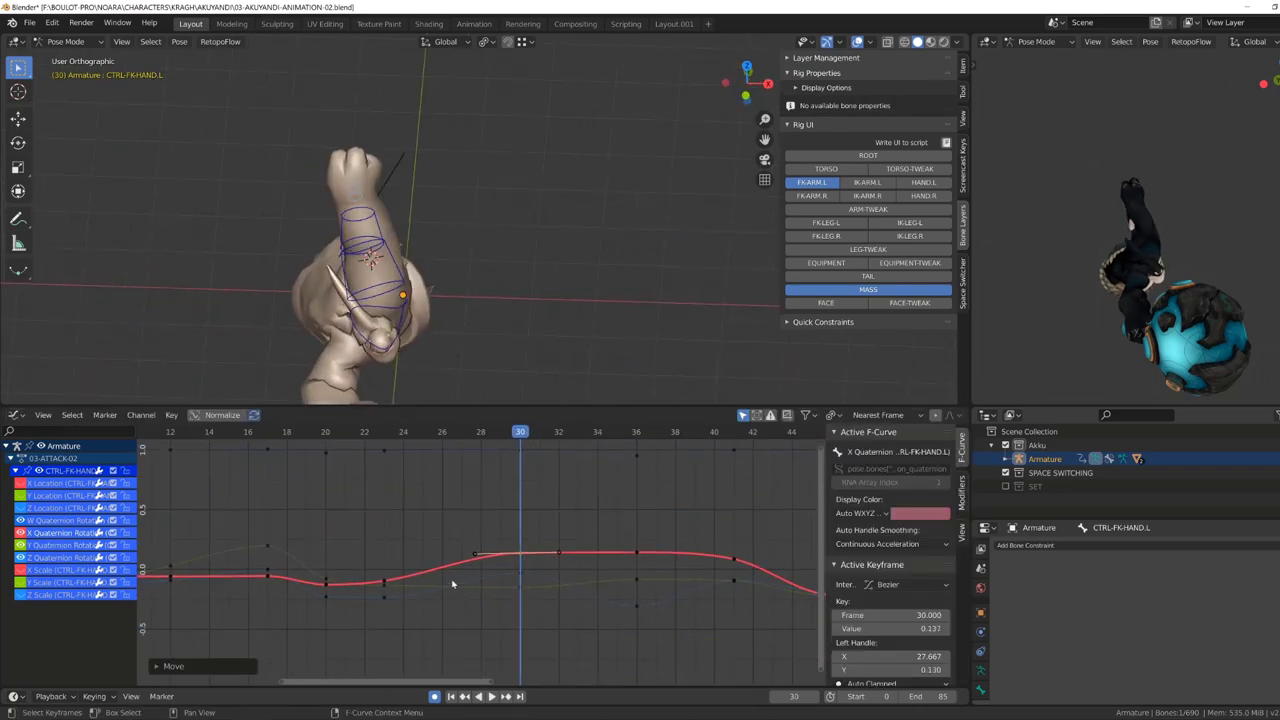
left_click(536, 518)
key("ctrl+z")
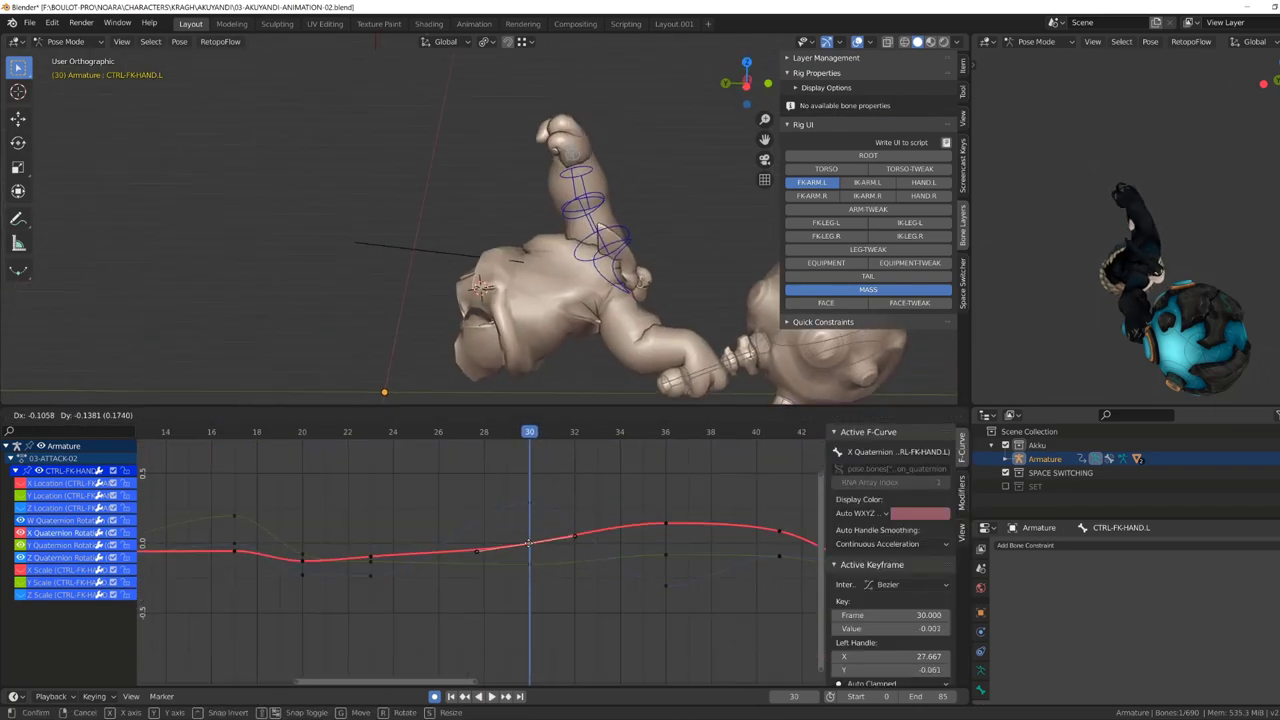
key("space")
key("space")
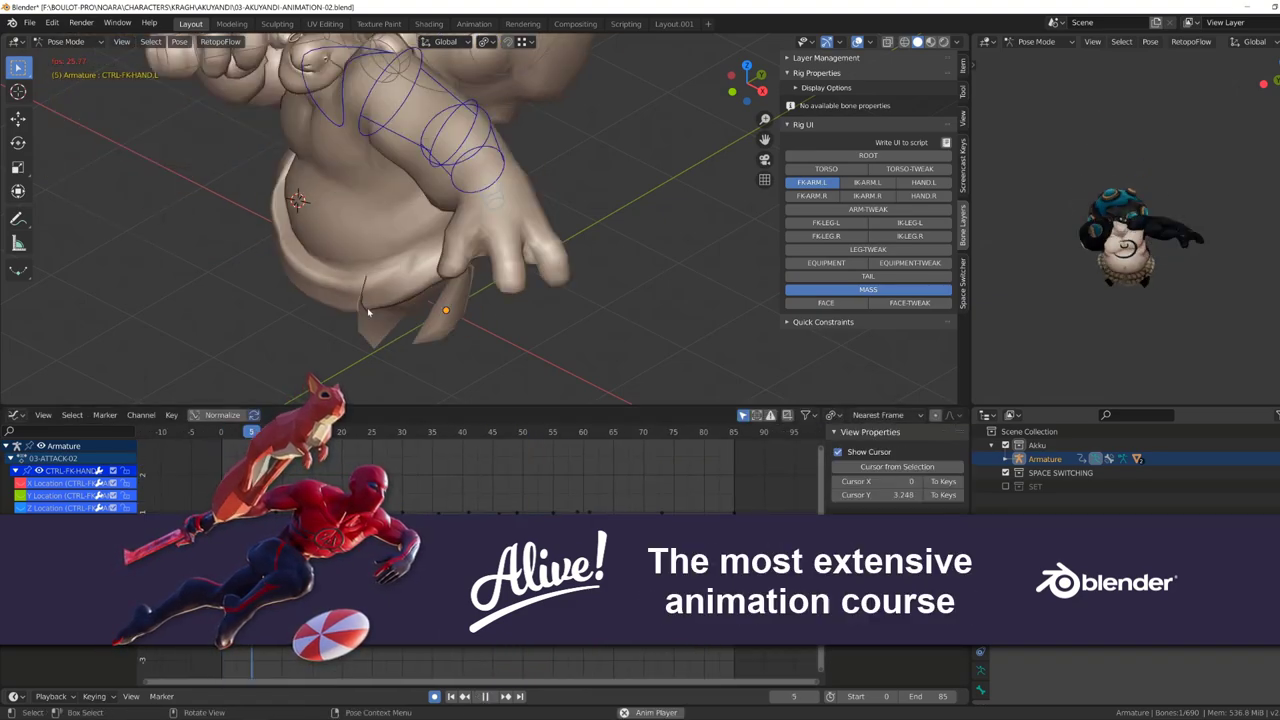
key("ctrl+alt+space")
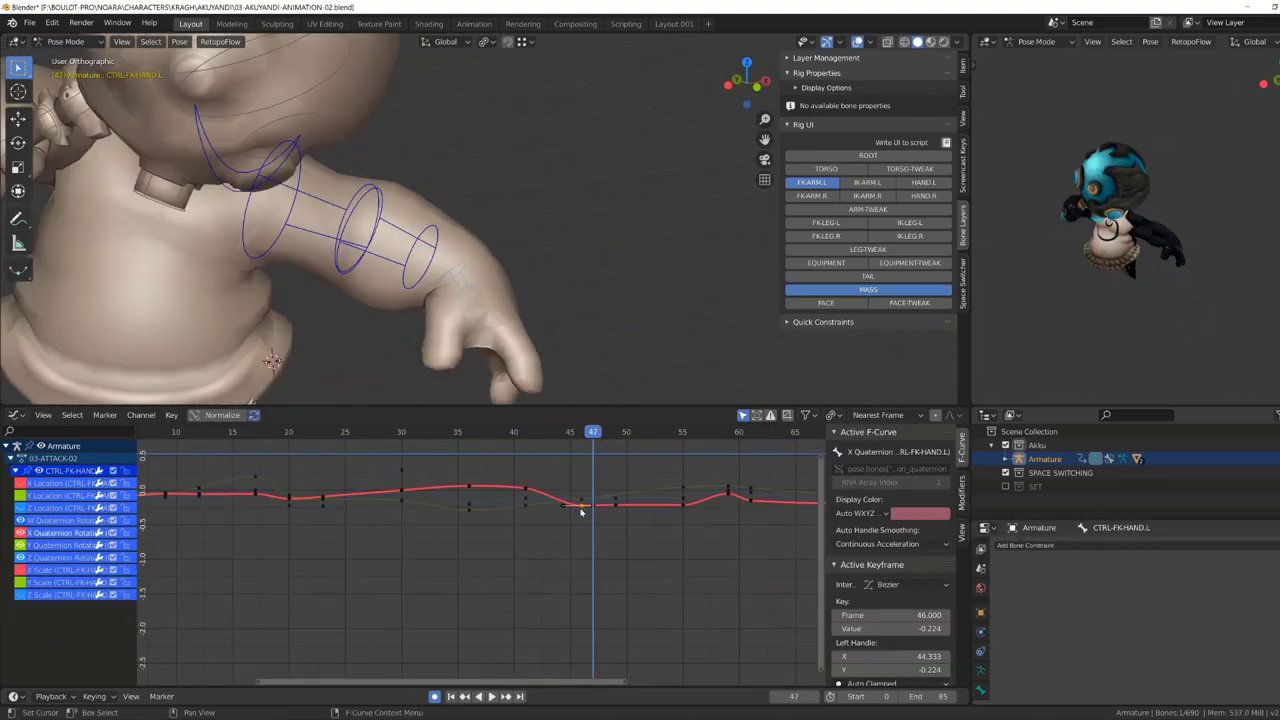
left_click(645, 494)
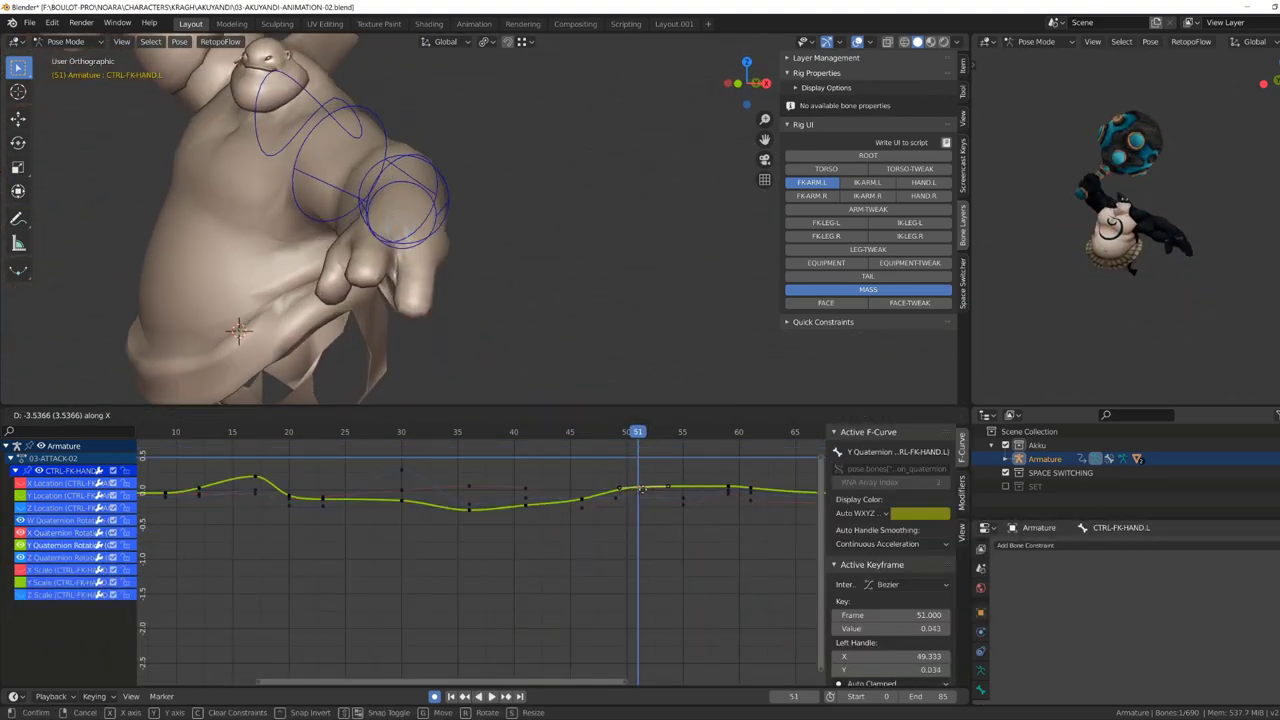
left_click(623, 537)
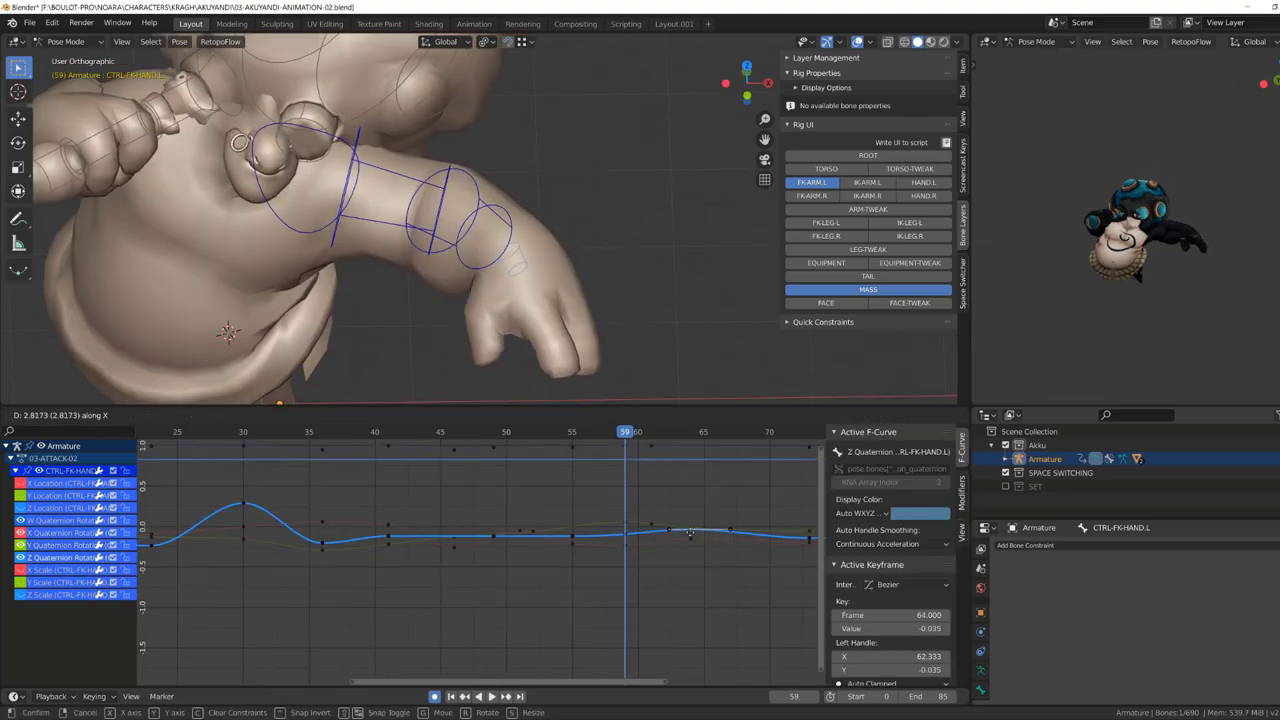
left_click(690, 533)
middle_click_drag(560, 330, 536, 385)
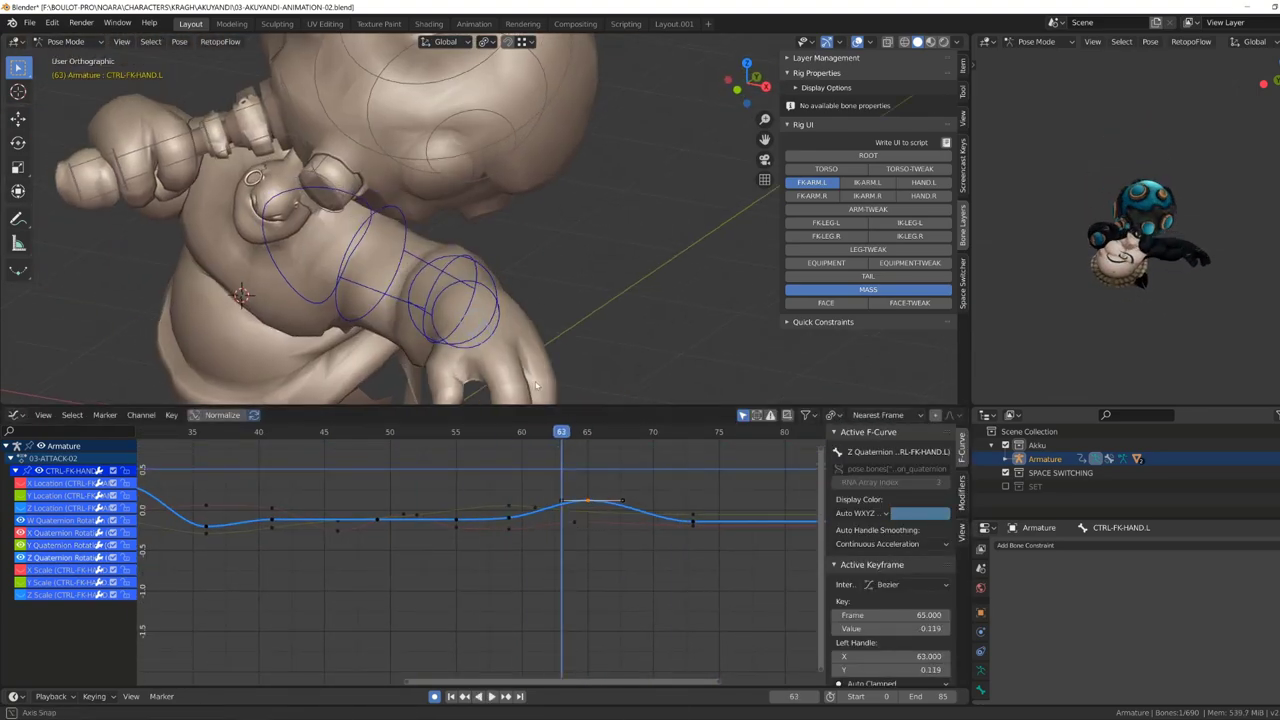
Move the X Quaternion key near frame 72 and duplicate it to frame 68.
left_click(510, 566)
key("g")
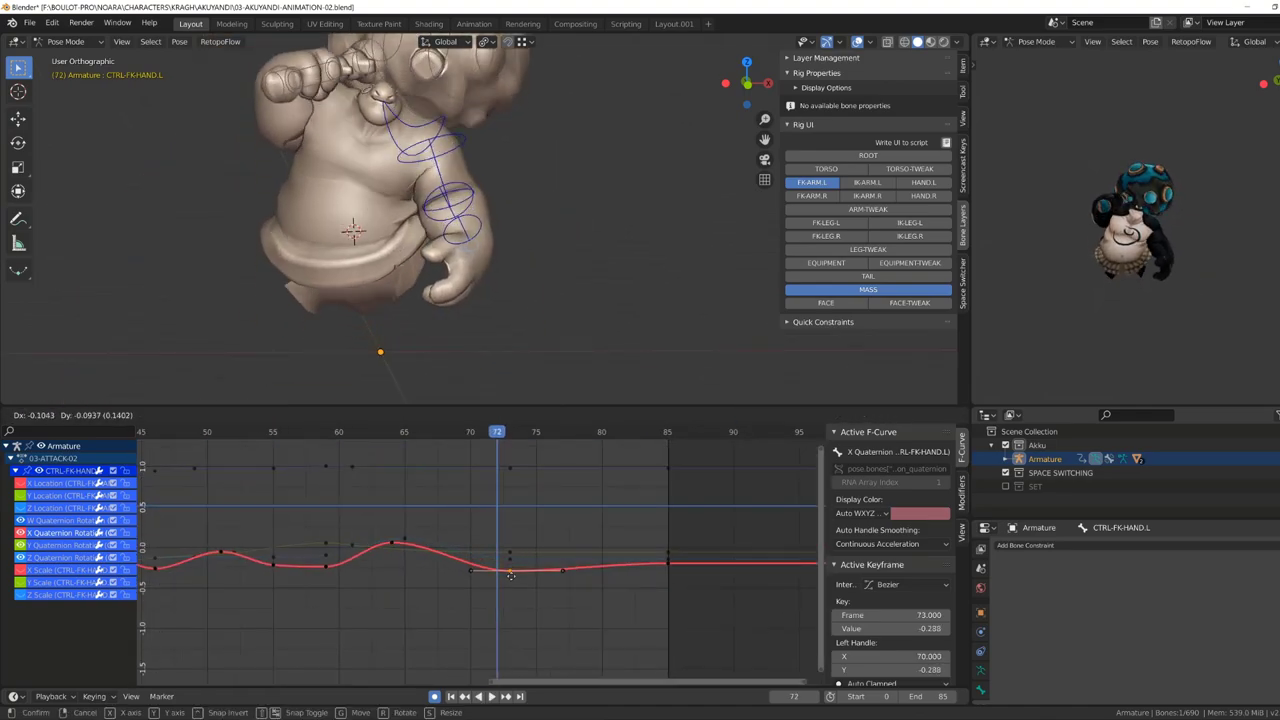
left_click(510, 575)
key("shift+d")
left_click(450, 565)
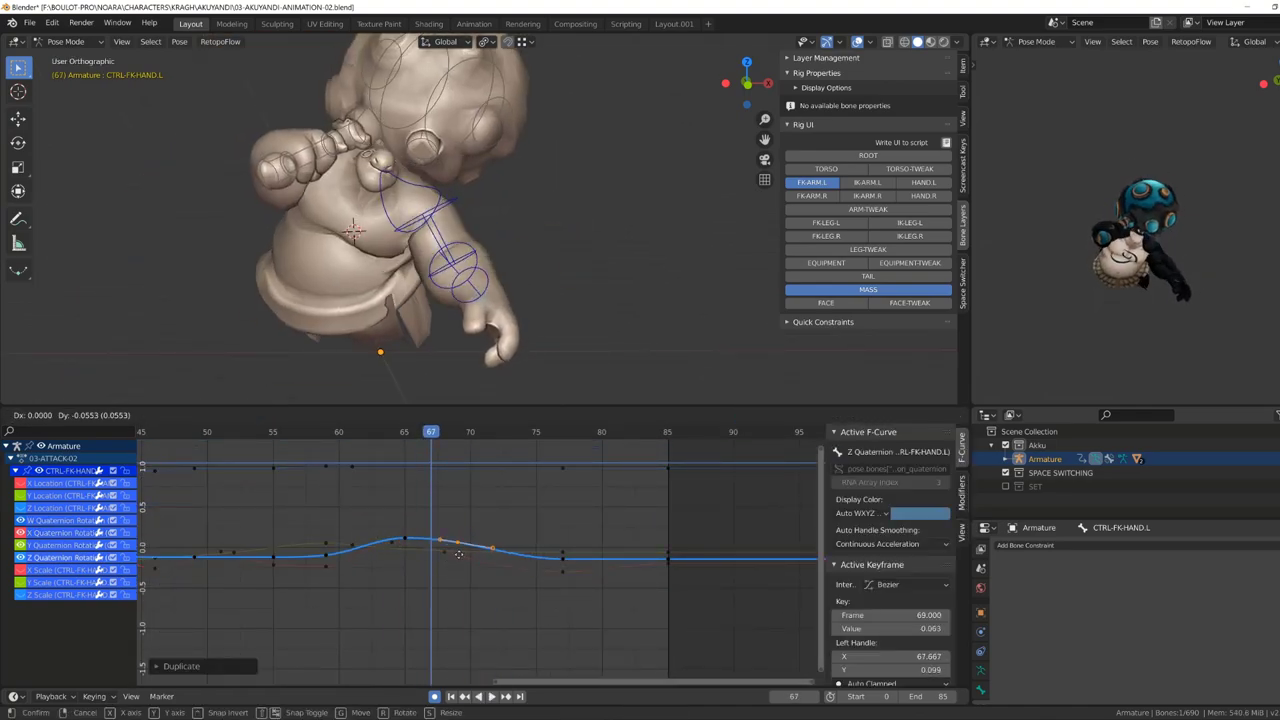
left_click(401, 549)
key("Home")
key("space")
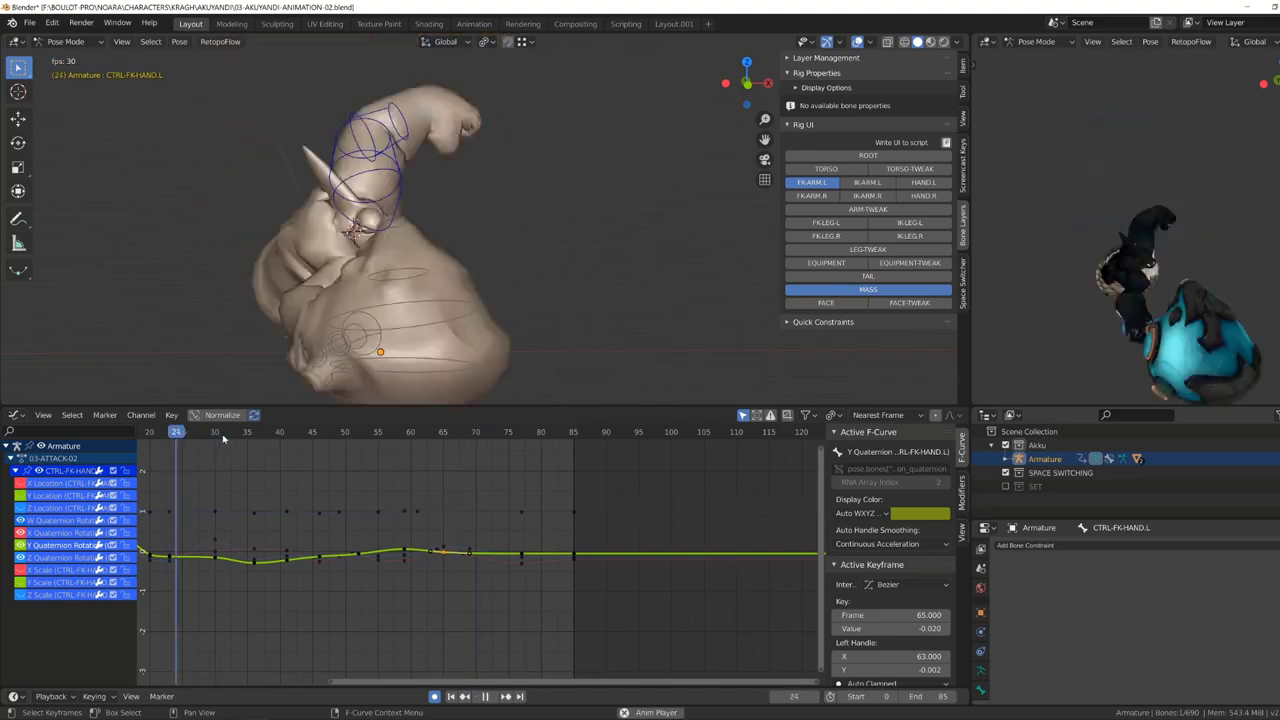
key("space")
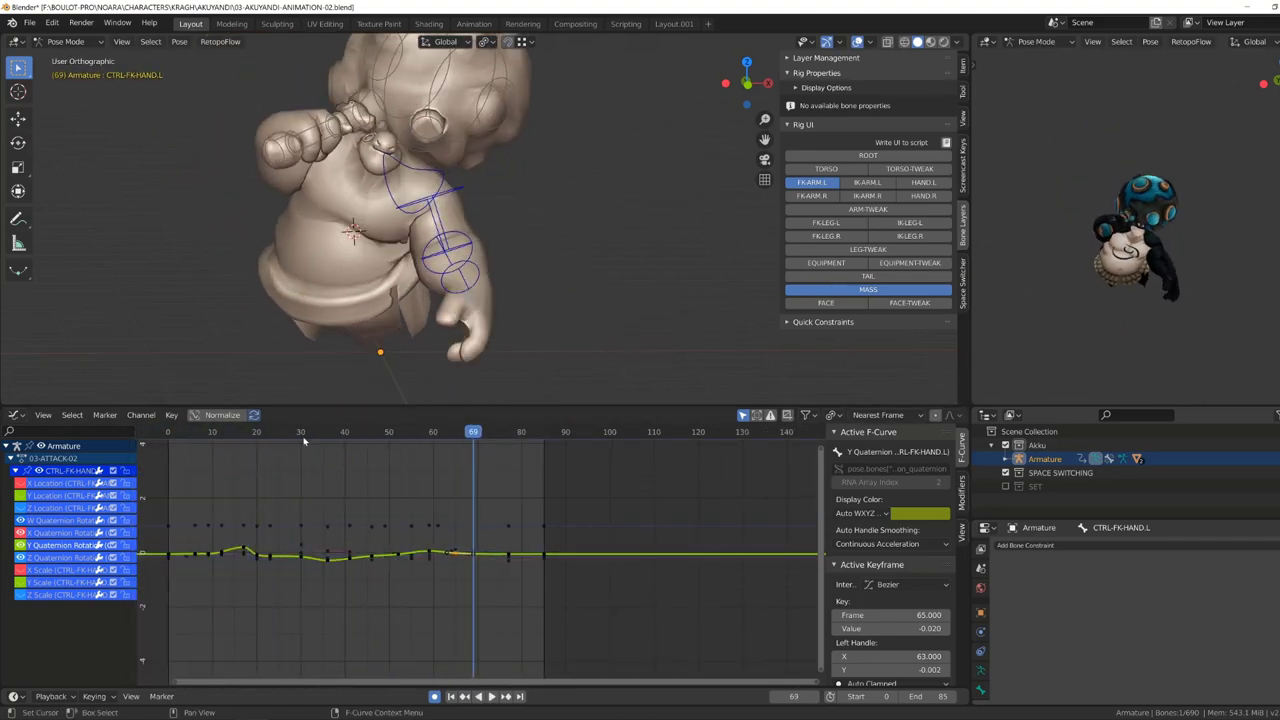
key("Home")
Select CTRL-FK-ARM.L and move its X and Z Quaternion keys near frame 67.
left_click(435, 343)
key("Home")
key("space")
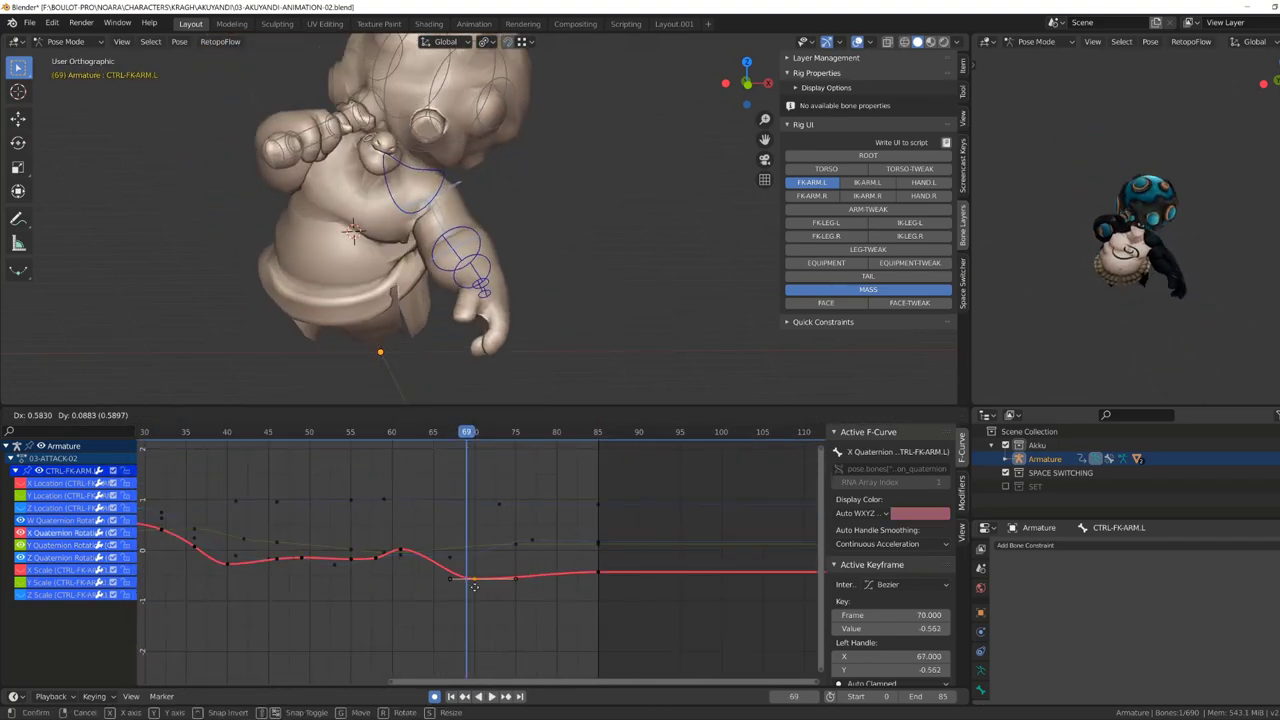
left_click(474, 587)
left_click(469, 565)
key("g")
left_click(511, 545)
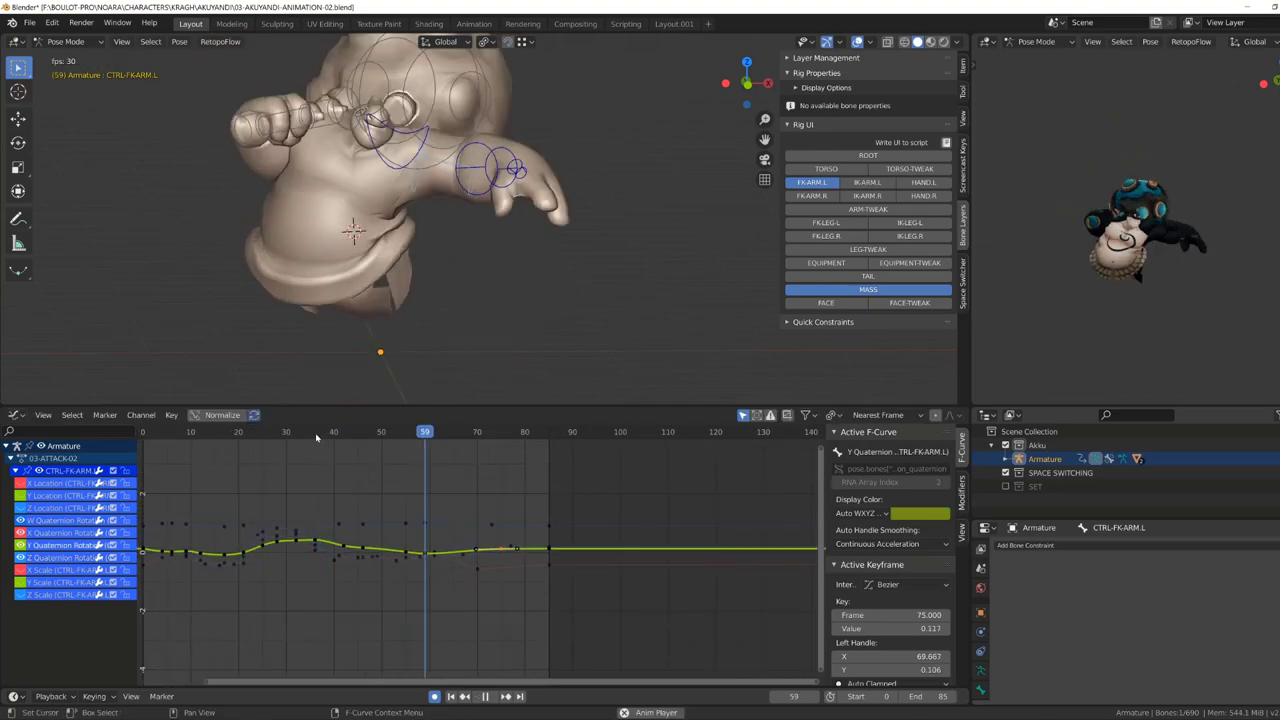
key("ctrl+Page_Up")
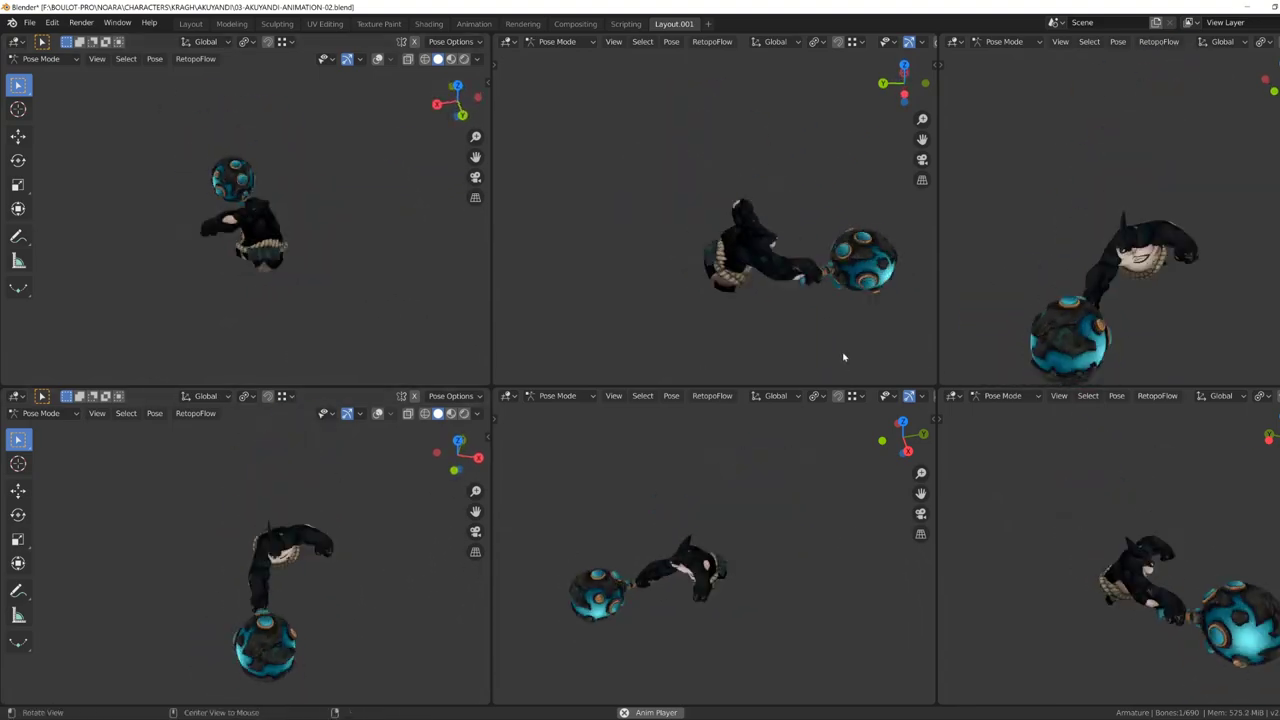
Return to the Layout workspace and view the arm swing in Right Orthographic.
left_click_drag(843, 357, 1037, 354, "alt")
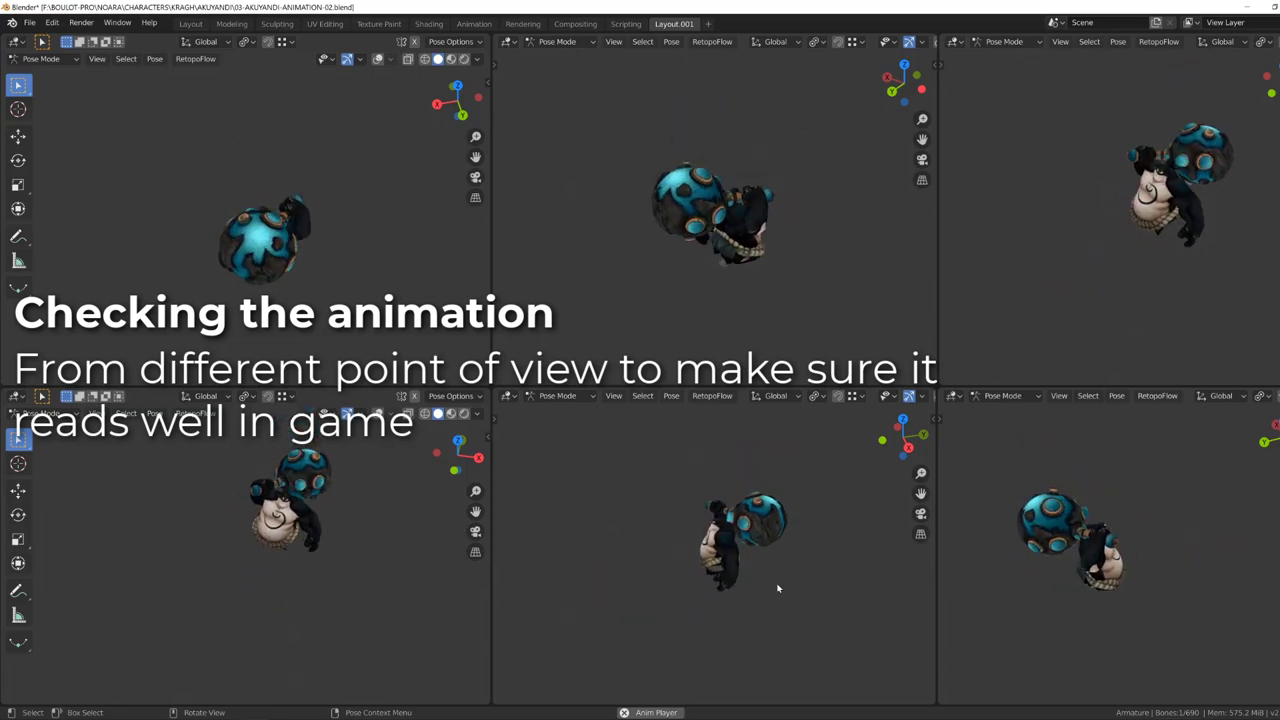
left_click(191, 23)
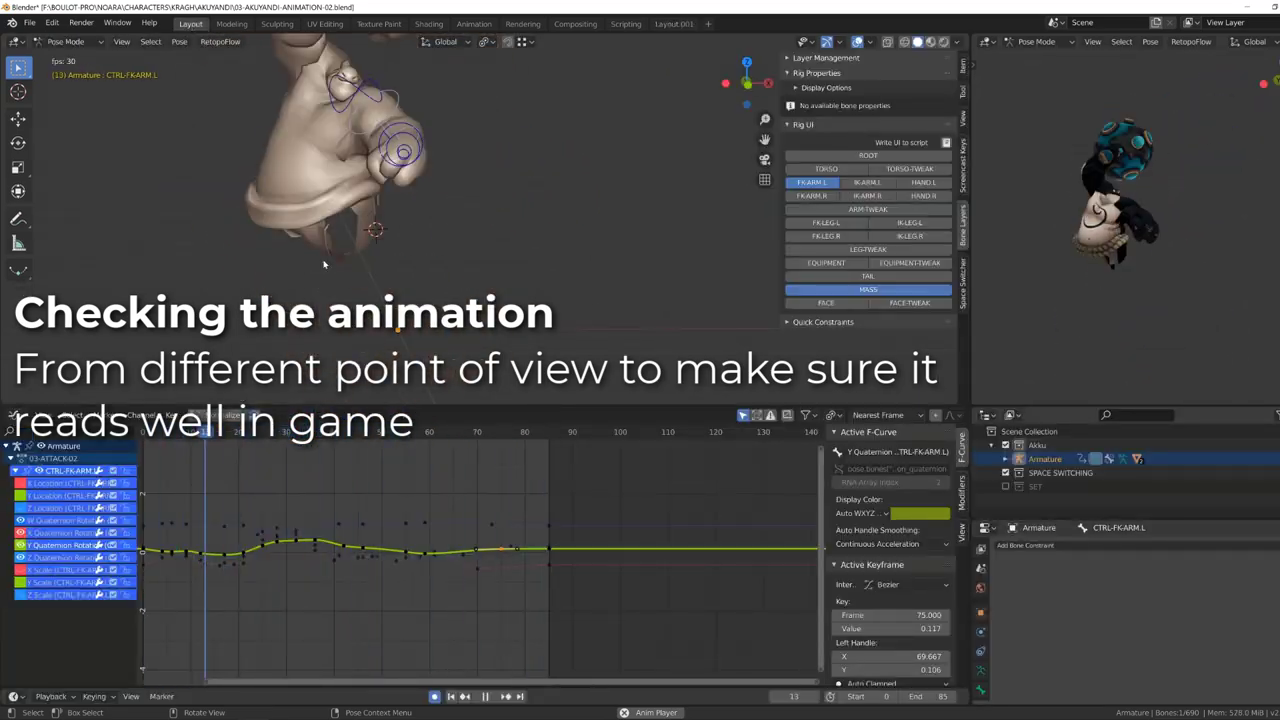
key("KP_3")
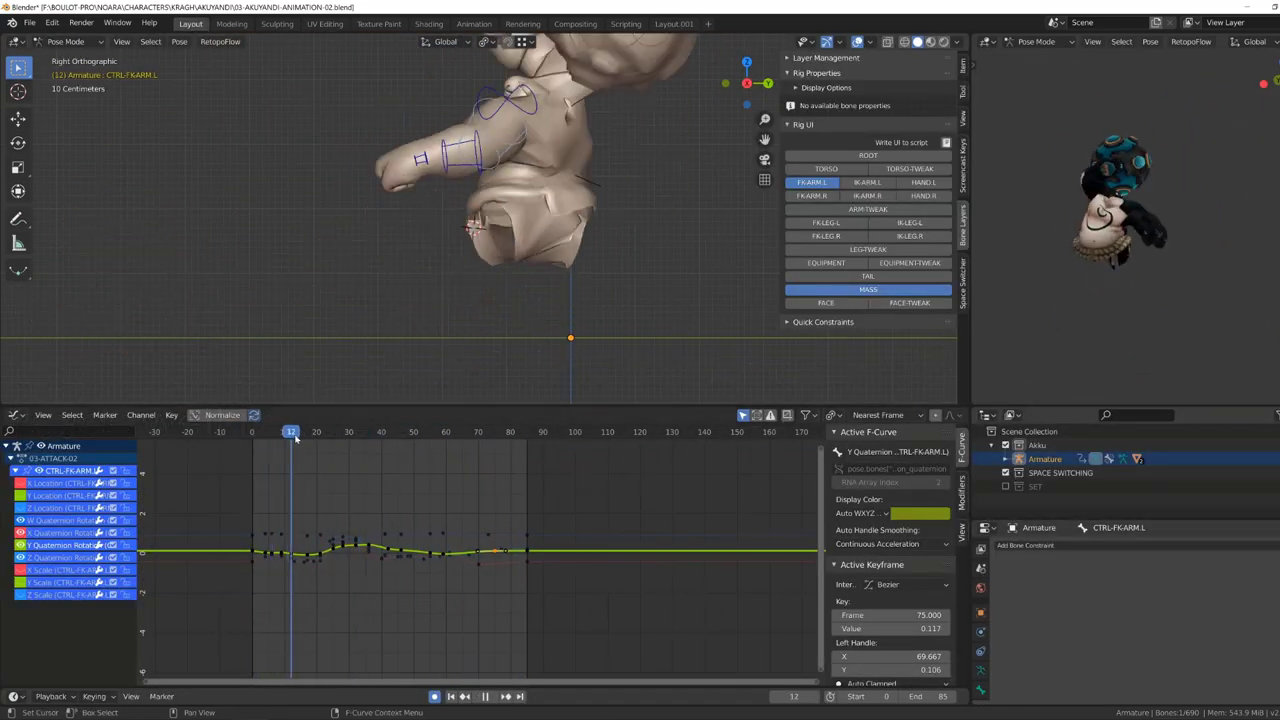
Scrub back to frame 23, select the mace head, and place the 3D cursor on it.
mouse_move(337, 443)
left_mouse_down()
mouse_move(366, 443)
mouse_move(323, 445)
mouse_move(483, 460)
mouse_move(359, 467)
mouse_move(327, 438)
left_mouse_up()
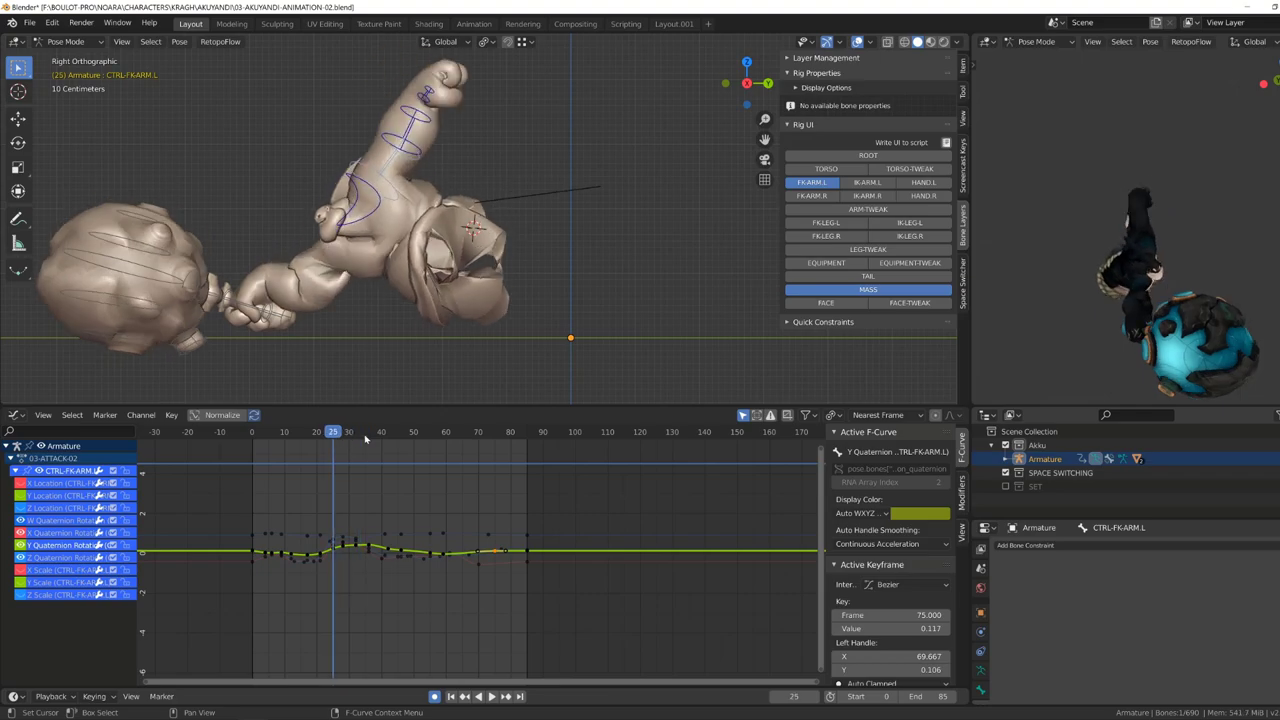
middle_click_drag(300, 300, 423, 236, "shift")
left_click(540, 100)
key("shift+a")
Add a Plain Axes Empty at the mace head and play the swing.
key("Escape")
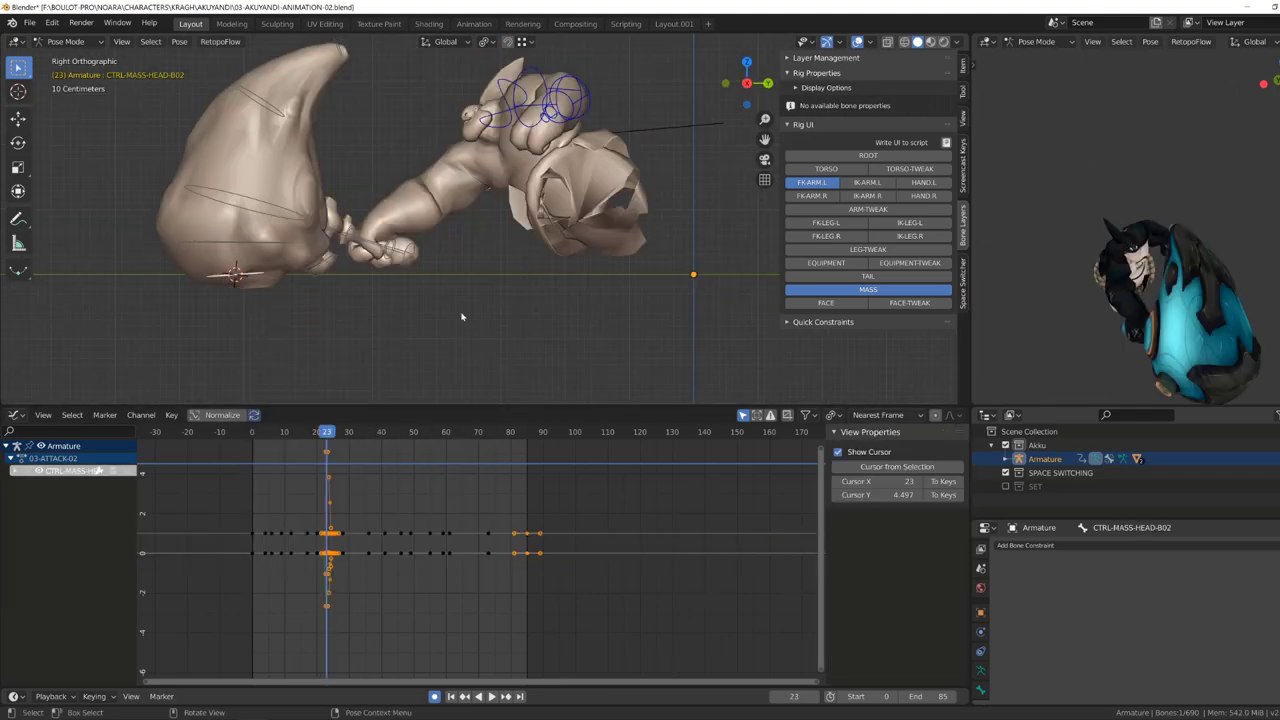
key("shift+a")
left_click(540, 430)
left_click(393, 443)
key("space")
Give CTRL-IK-HAND.R a Child Of bone constraint targeting the Empty at frame 23.
left_click_drag(393, 443, 325, 446)
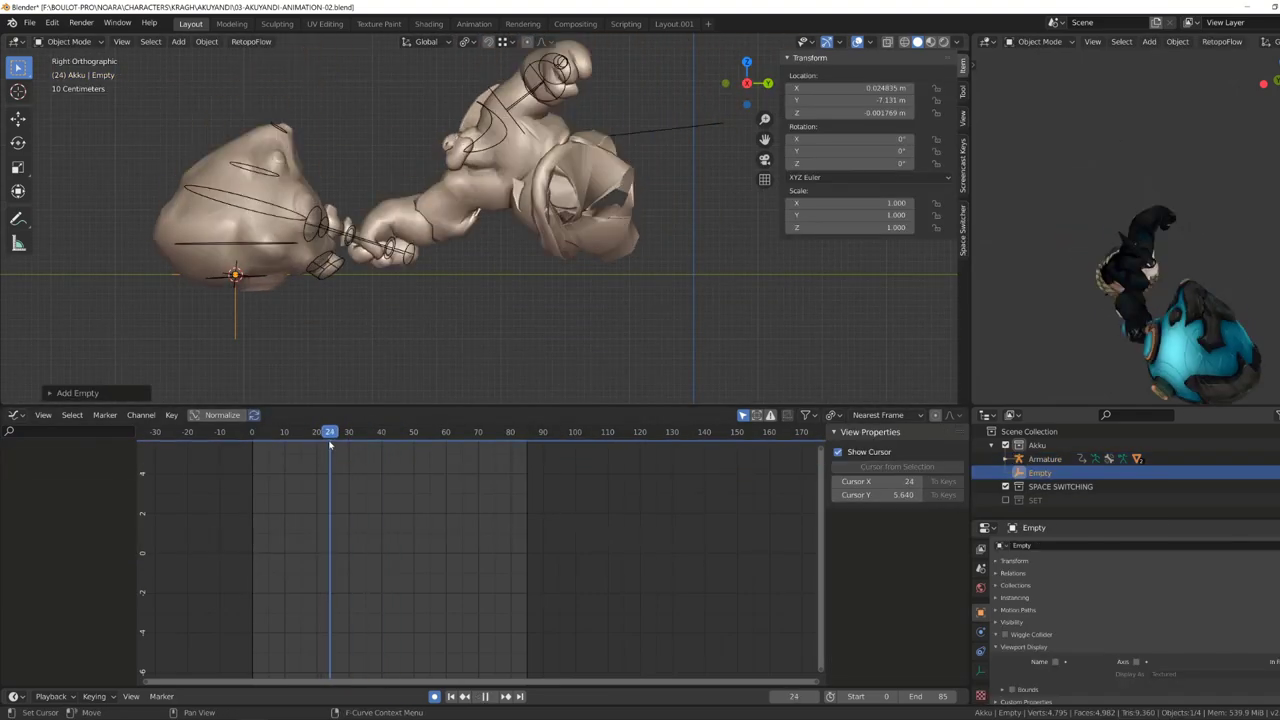
key("ctrl+z")
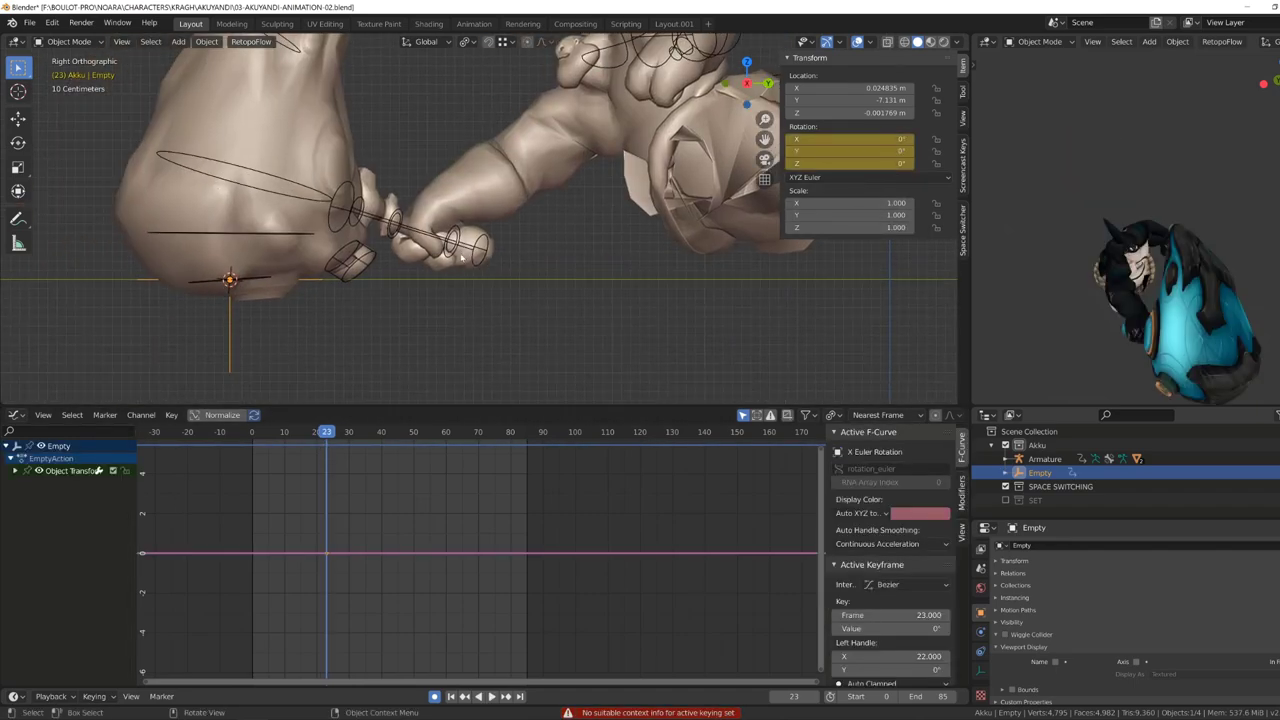
scroll(829, 234, "down", 5)
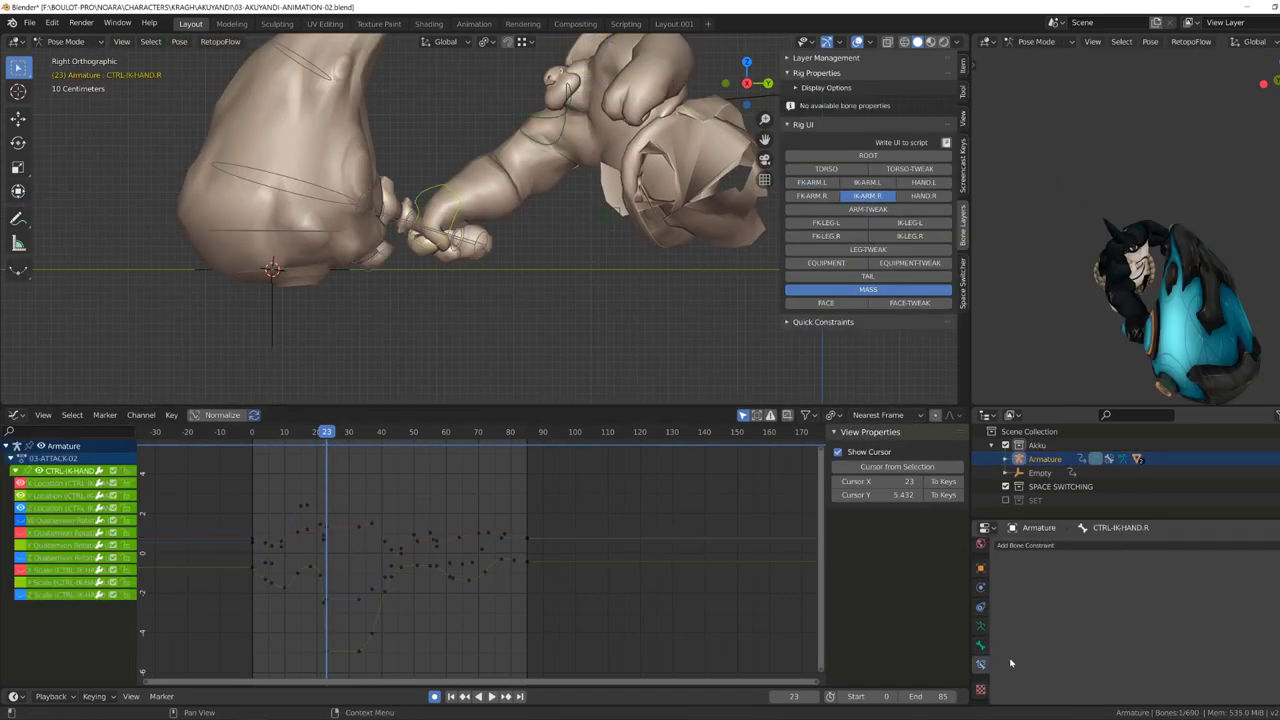
left_click(1025, 545)
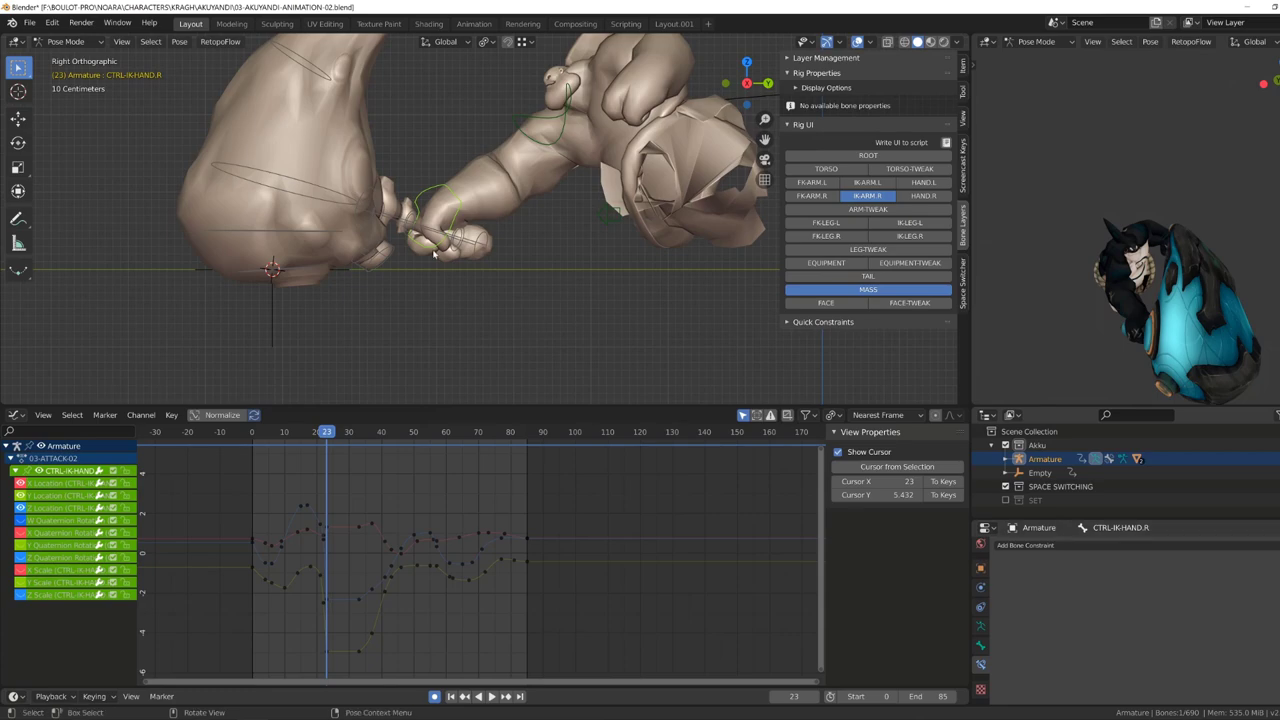
left_click(1025, 545)
left_click(1241, 580)
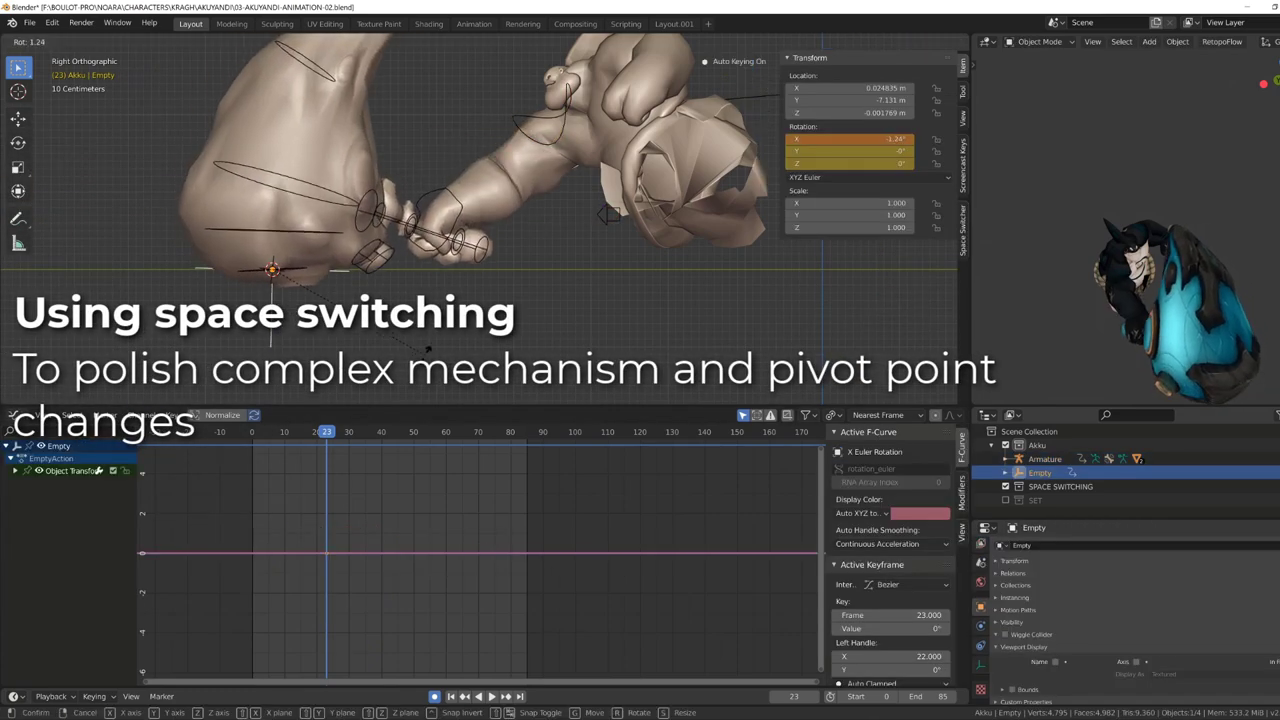
Set the Empty's rotation keys to Vector handles and key its new rotation.
key("Escape")
key("v")
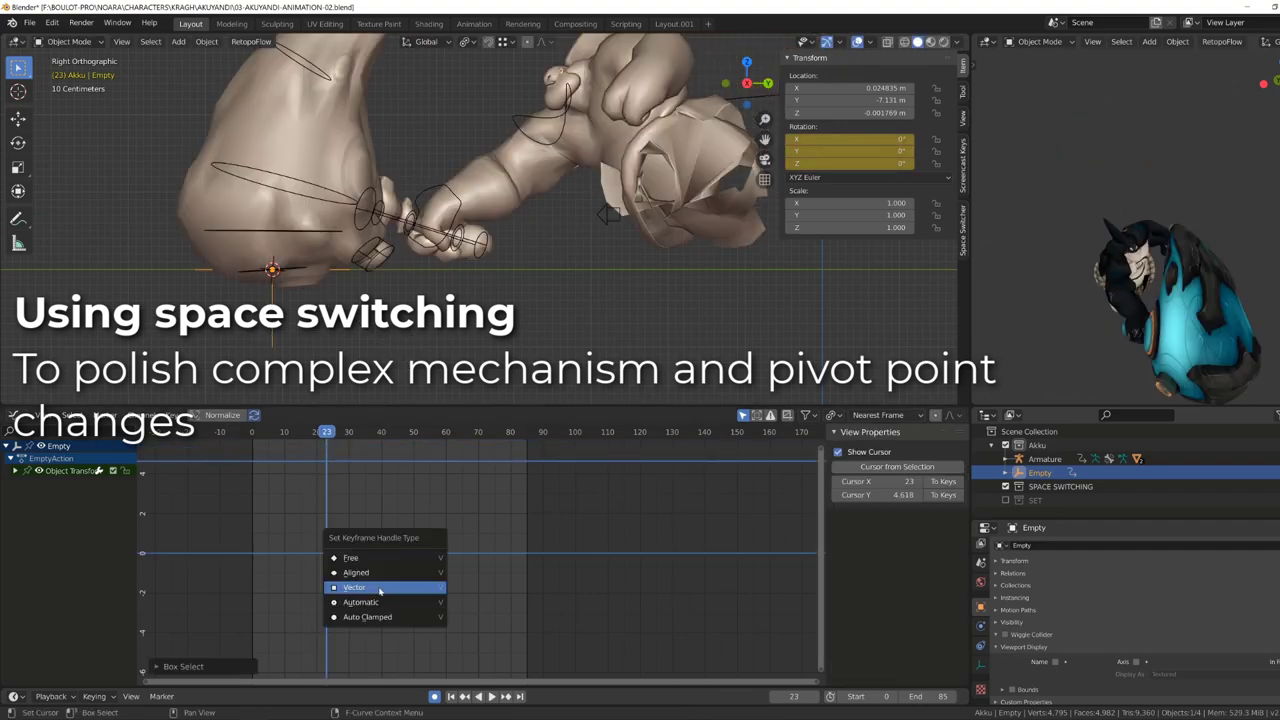
left_click(343, 589)
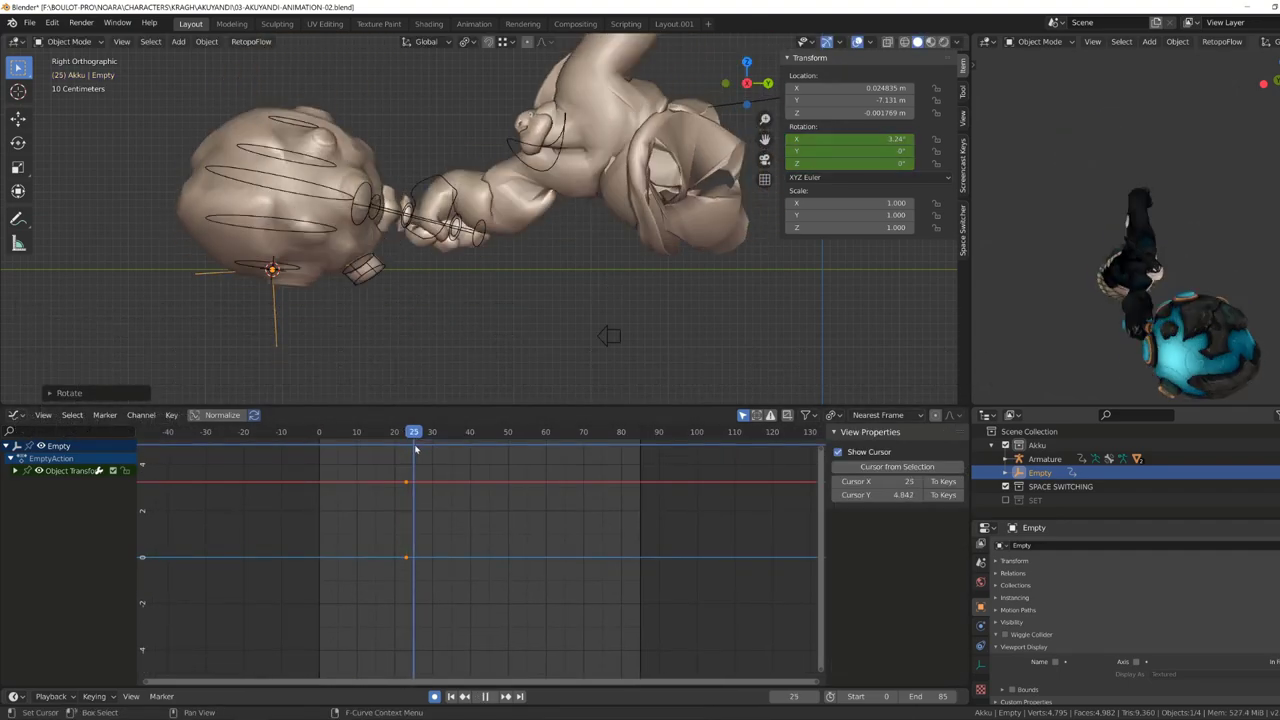
scroll(437, 472, "up", 5)
mouse_move(380, 432)
left_mouse_down()
mouse_move(369, 449)
mouse_move(501, 457)
left_mouse_up()
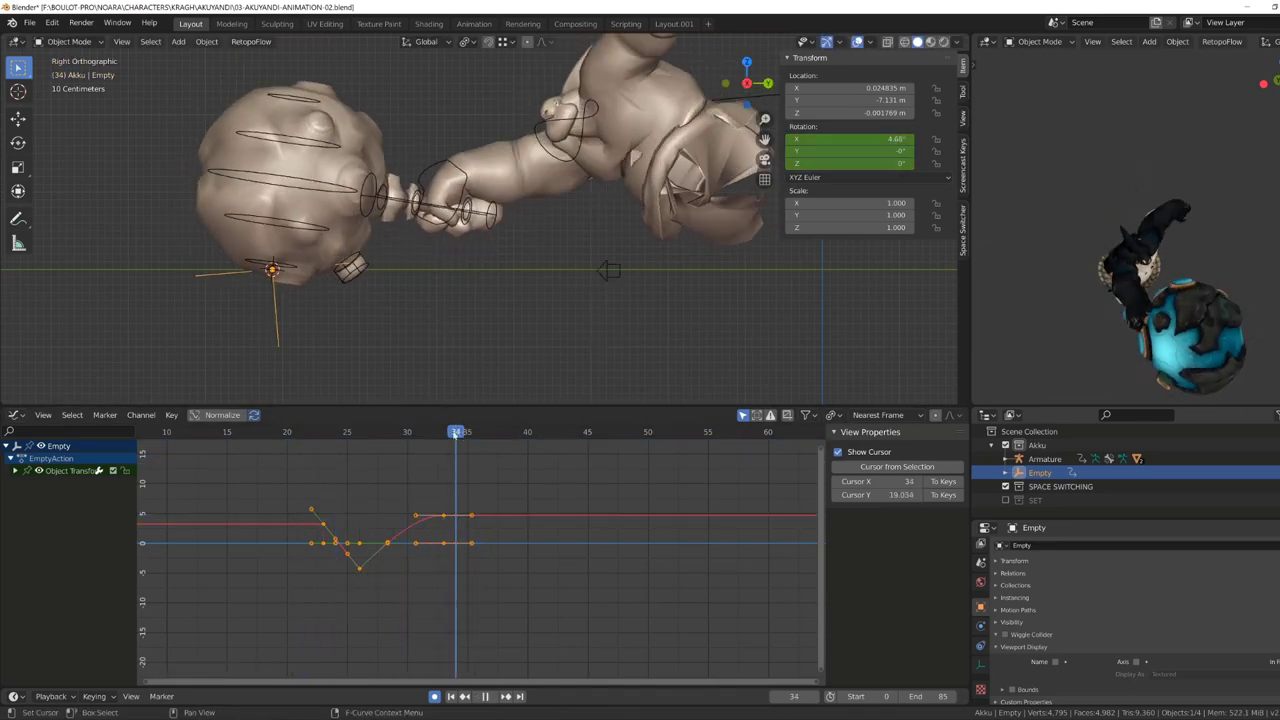
left_click(531, 330)
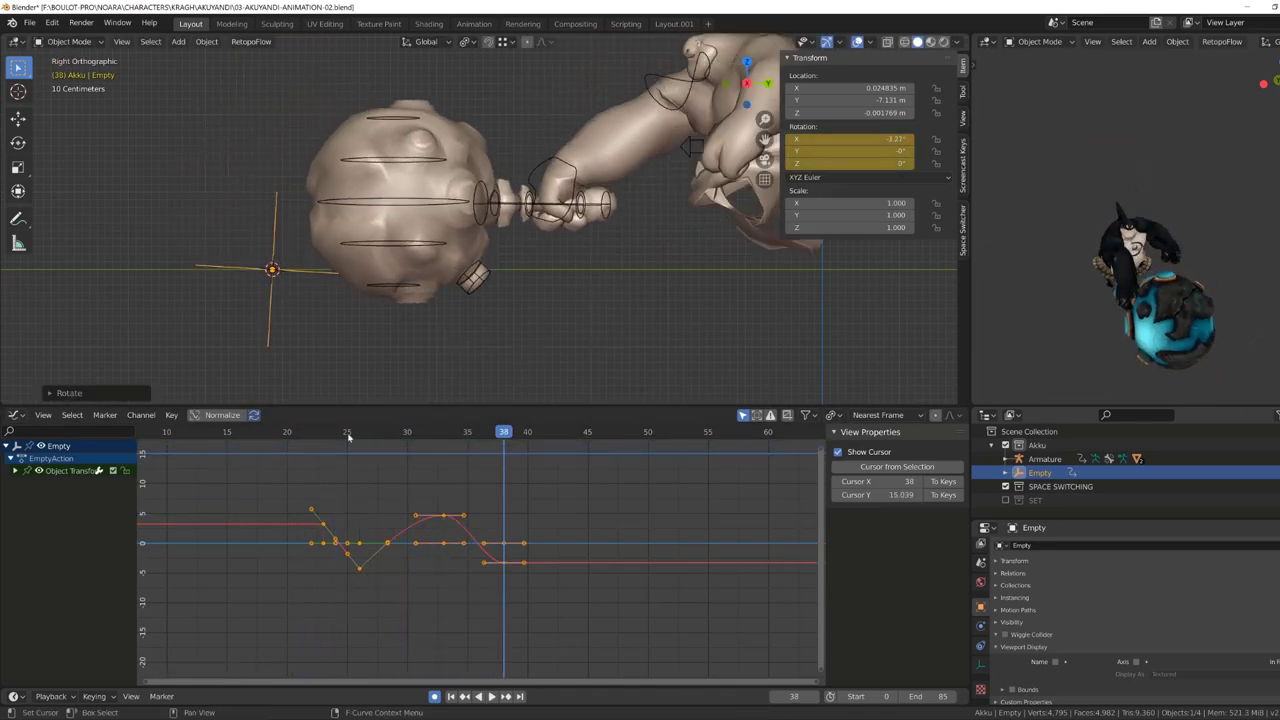
Play and scrub the swing to compare poses, stopping at frame 38.
key("space")
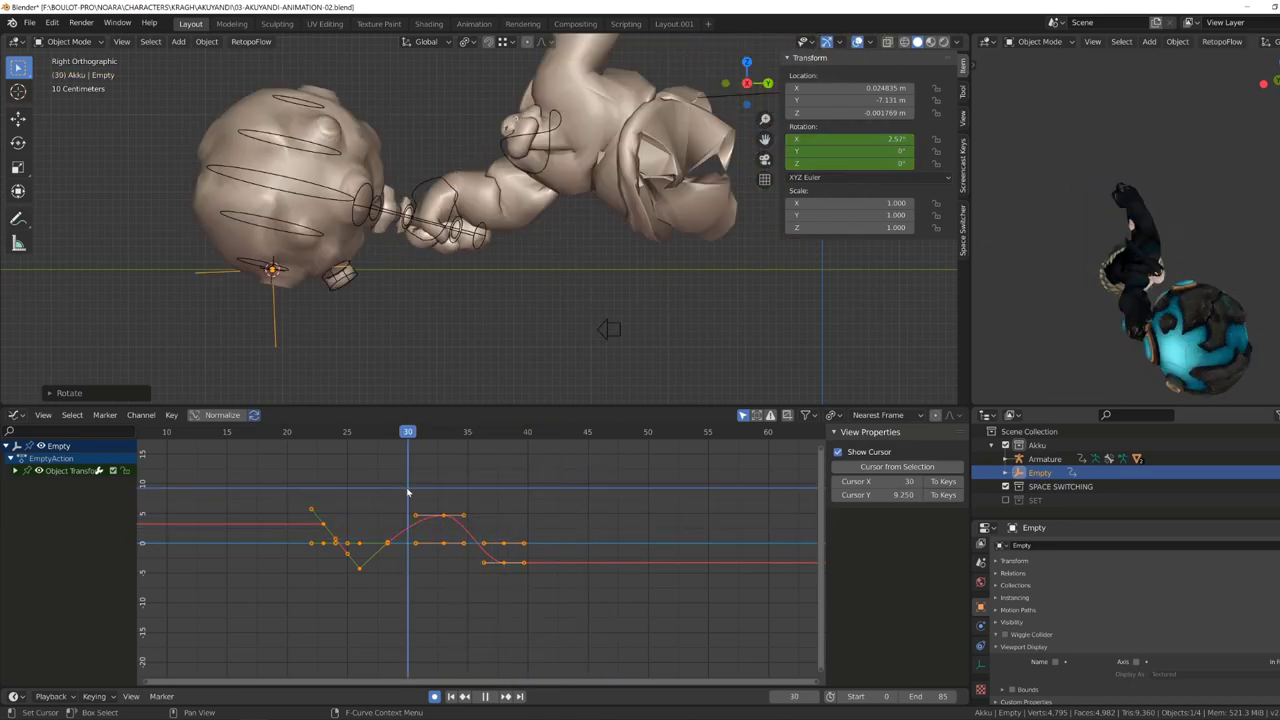
key("space")
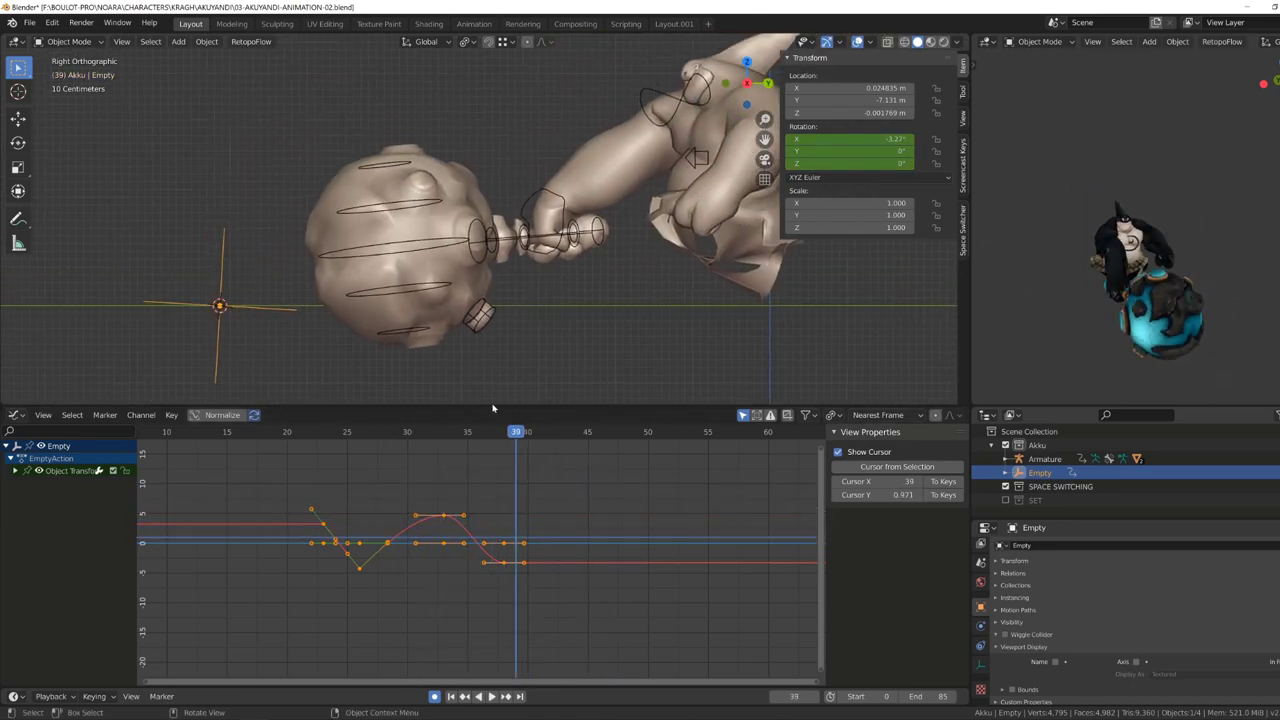
key("space")
mouse_move(348, 498)
left_mouse_down()
mouse_move(528, 512)
mouse_move(294, 503)
mouse_move(497, 531)
left_mouse_up()
key("space")
Undo the last handle change and set up Bake Action for frames 23–38.
key("v")
left_click(522, 610)
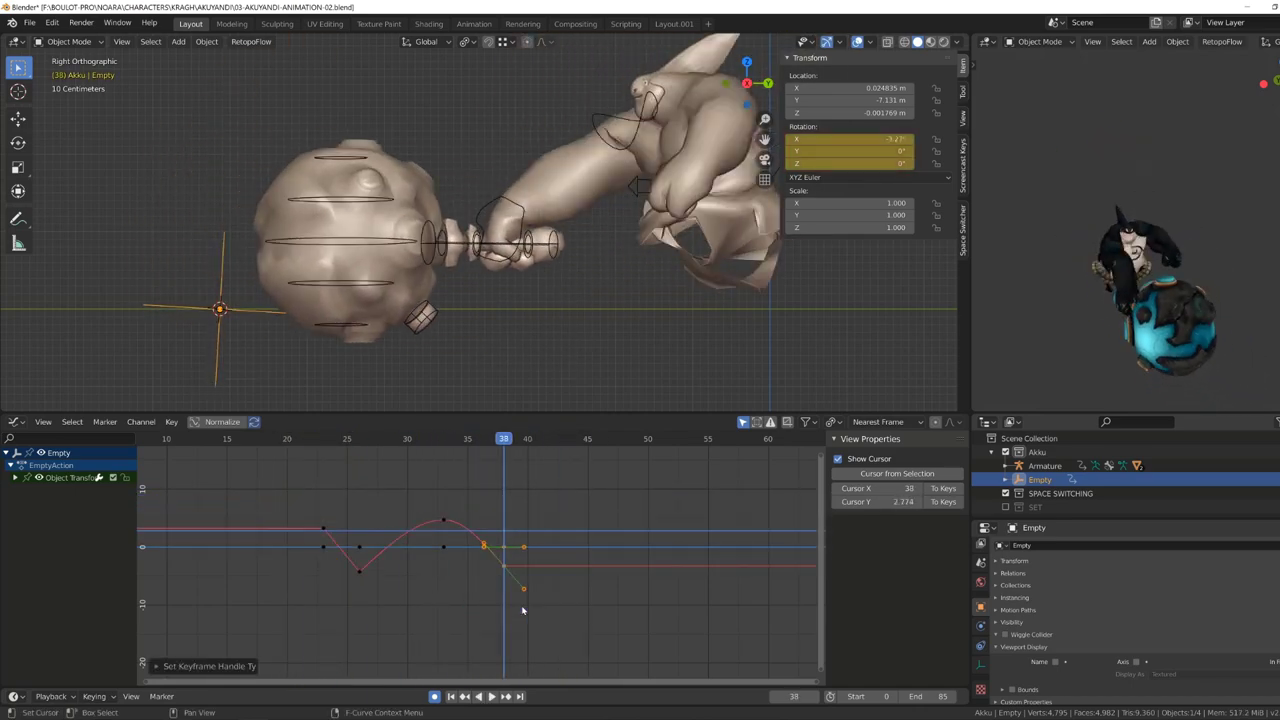
key("ctrl+z")
key("ctrl+z")
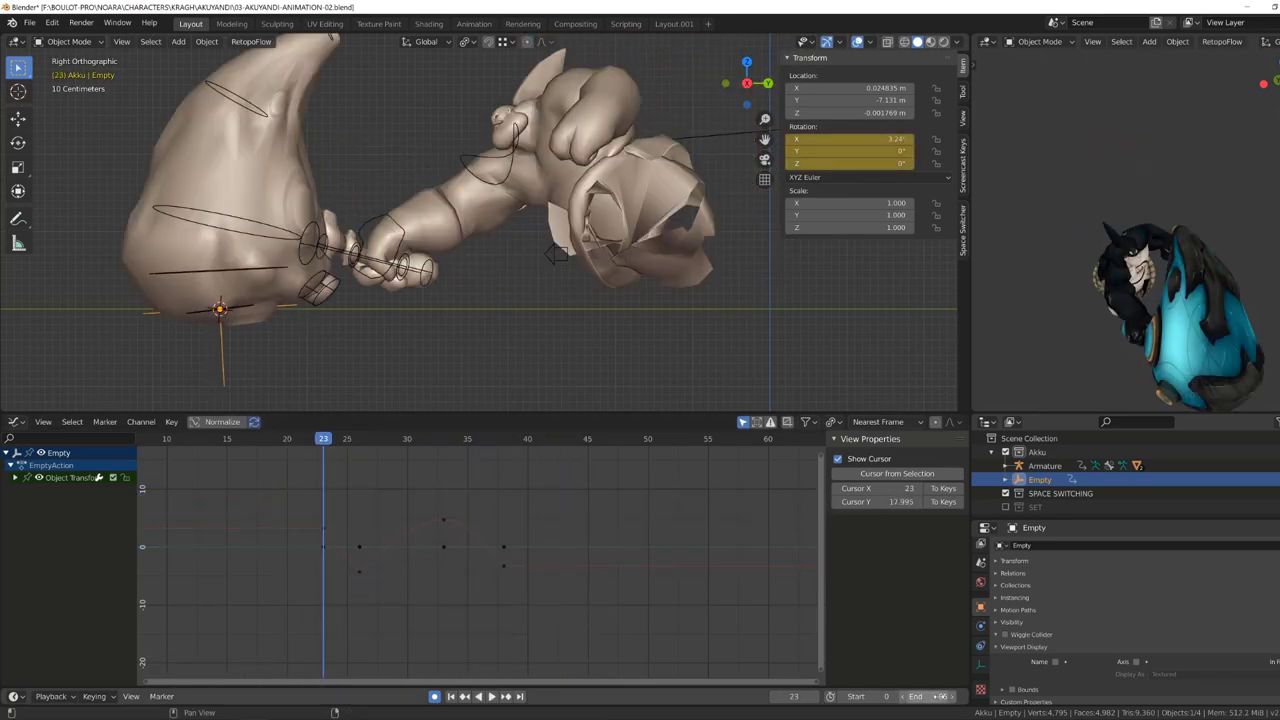
key("ctrl+z")
key("ctrl+z")
key("F3")
Confirm Bake Action to bake the right hand's swing into keys.
key("Return")
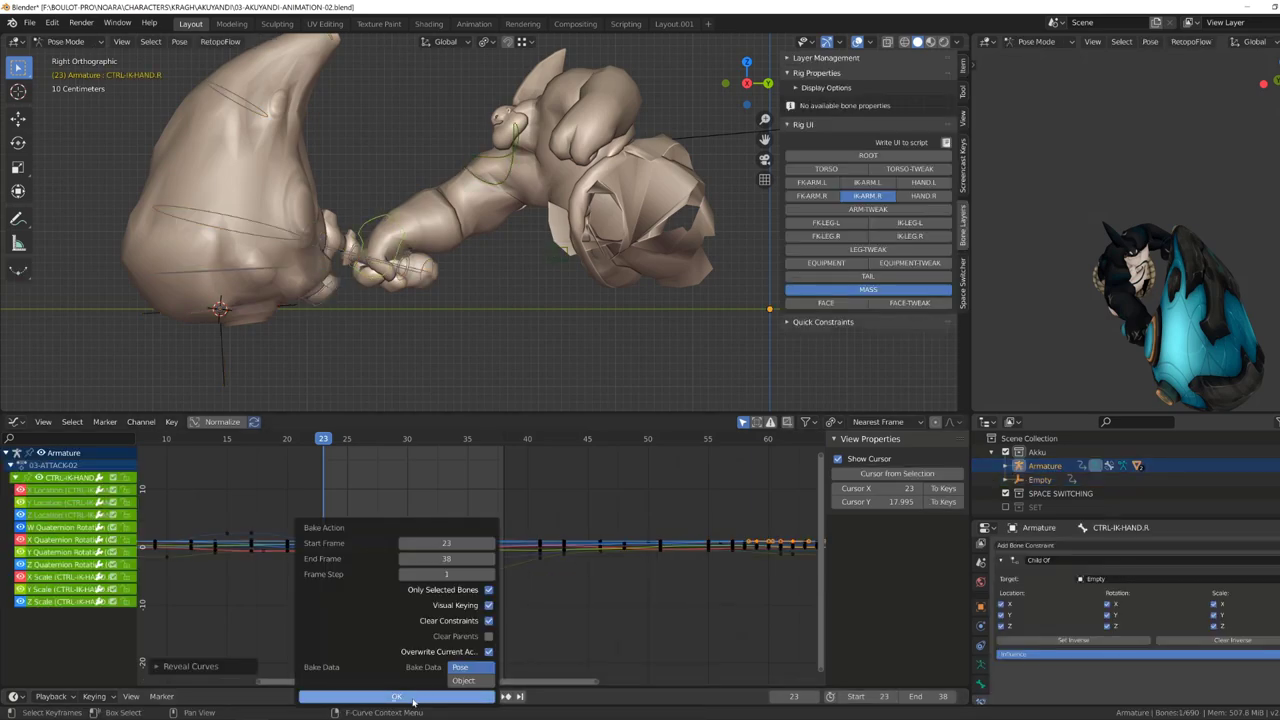
key("Return")
key("space")
key("ctrl+z")
key("ctrl+z")
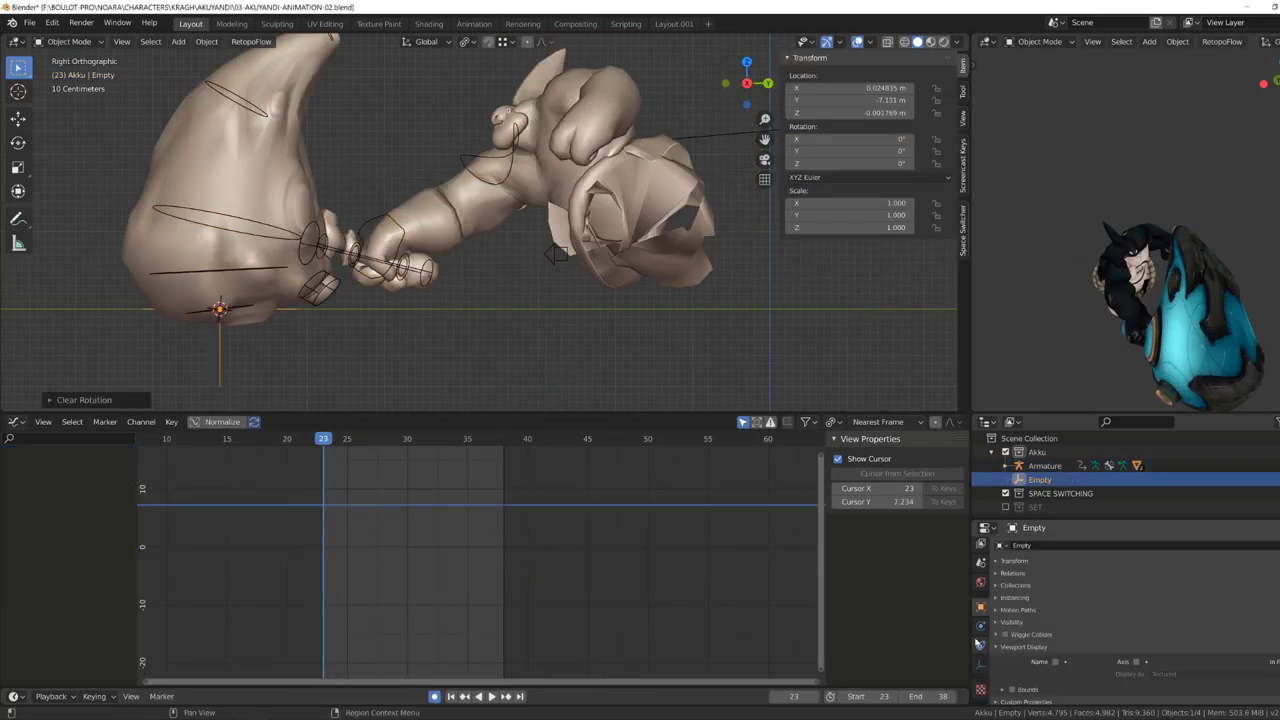
Give the Empty a Child Of constraint targeting the Armature bone CTRL-IK-HAND.R.
left_click(1076, 546)
left_click(1230, 583)
left_click(1150, 551)
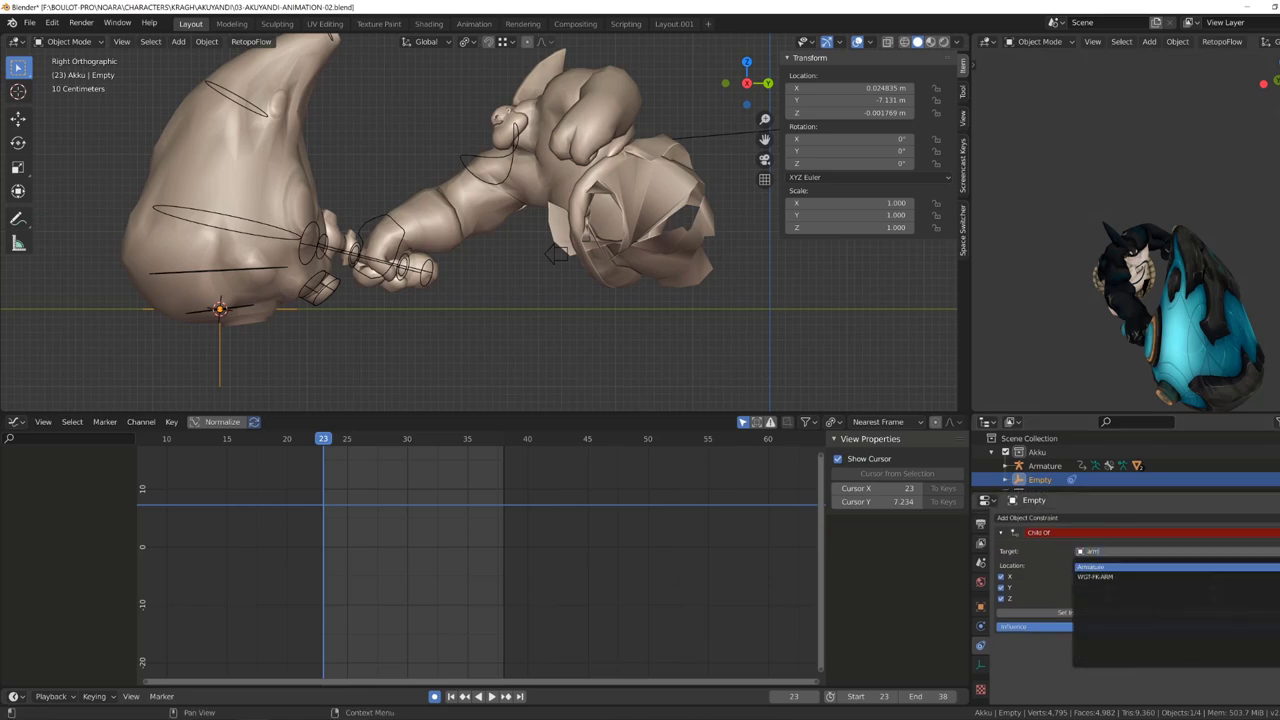
left_click(1100, 563)
left_click(1100, 566)
left_click(1100, 590)
Check the Empty follows the hand and bake its motion over frames 23–42.
key("space")
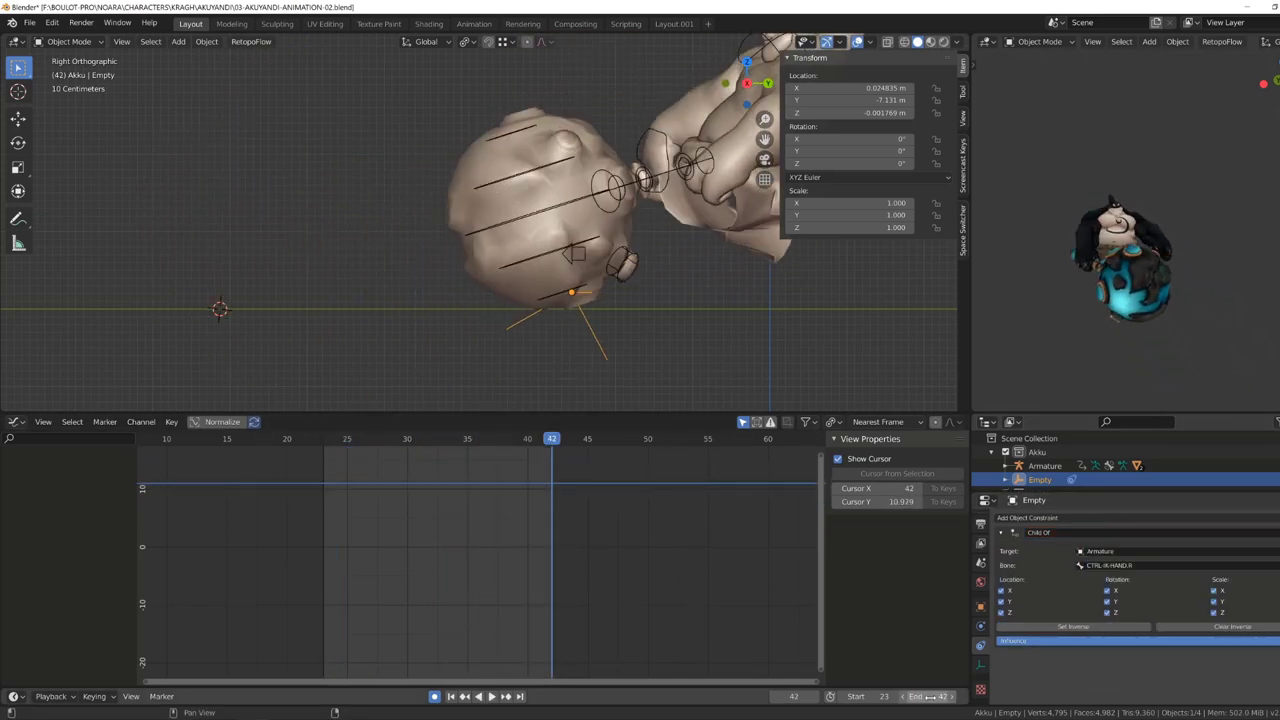
key("ctrl+End")
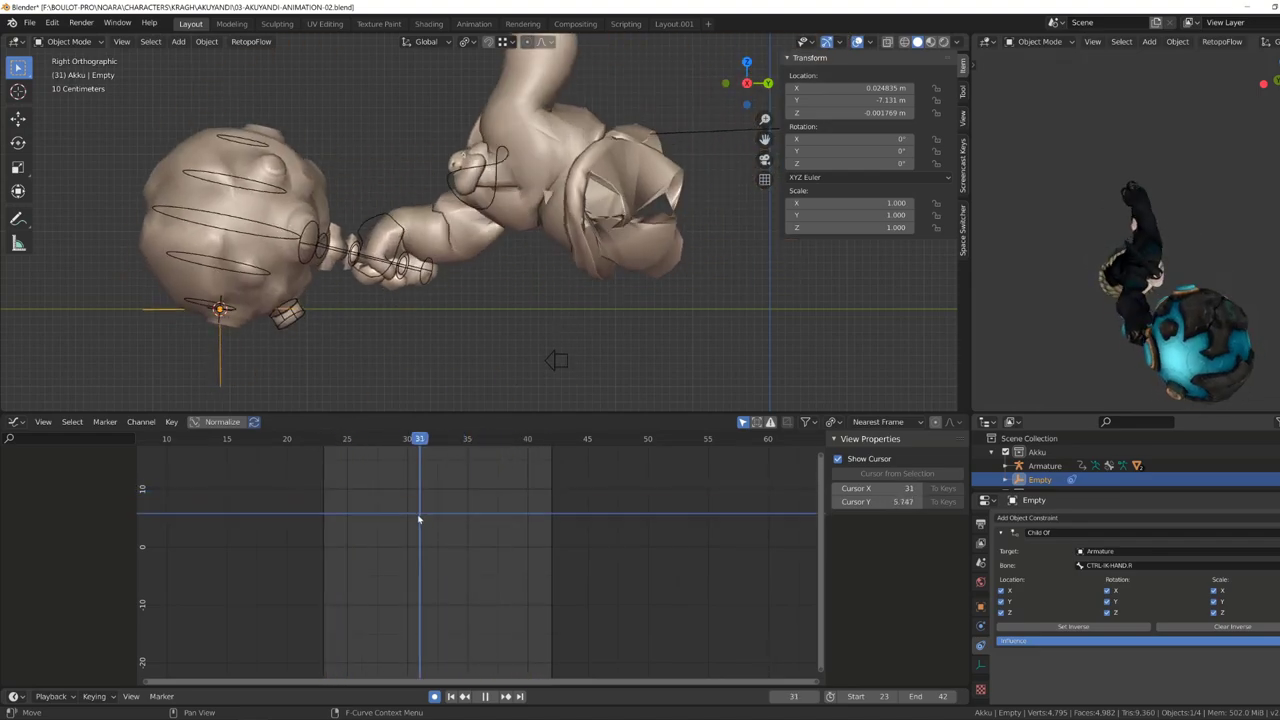
key("Escape")
Jump back via Undo History and add a new Child Of constraint to CTRL-IK-HAND.R.
key("ctrl+alt+z")
left_click(335, 470)
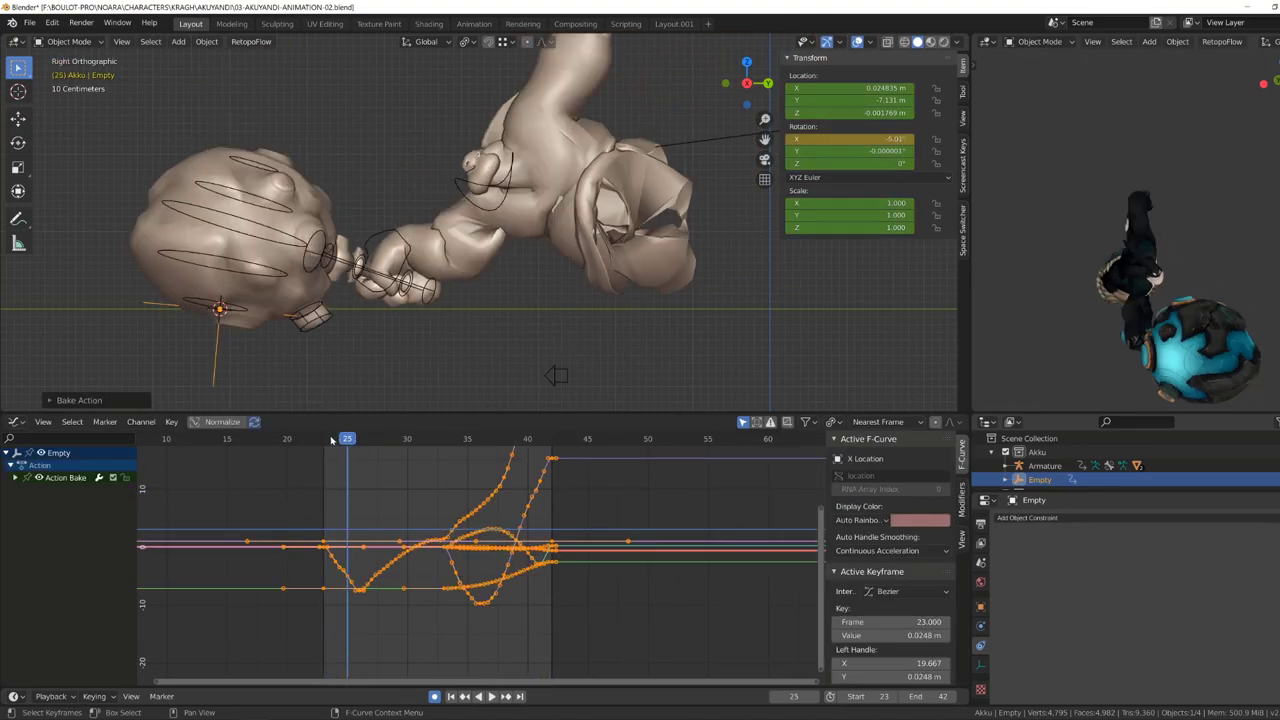
left_click(1098, 517)
left_click(1080, 551)
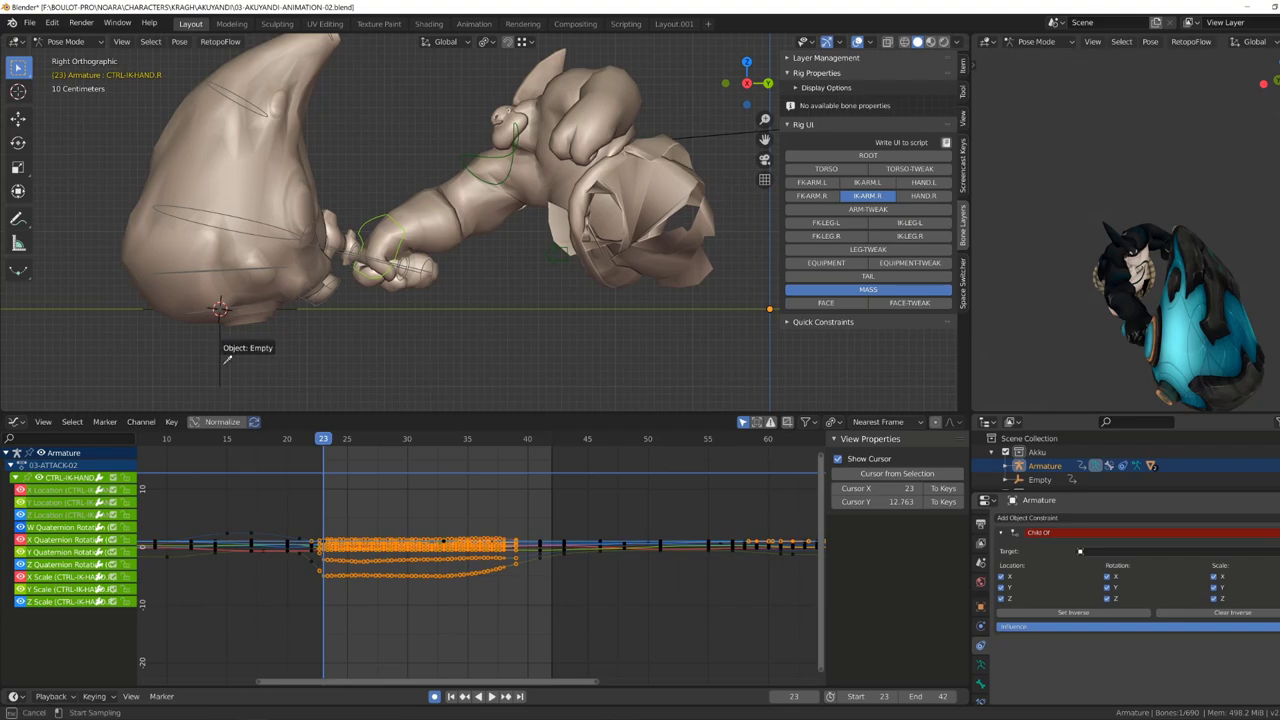
Review the baked Empty motion from frame 23, then redo back to the hand's Child Of state.
key("ctrl+z")
key("space")
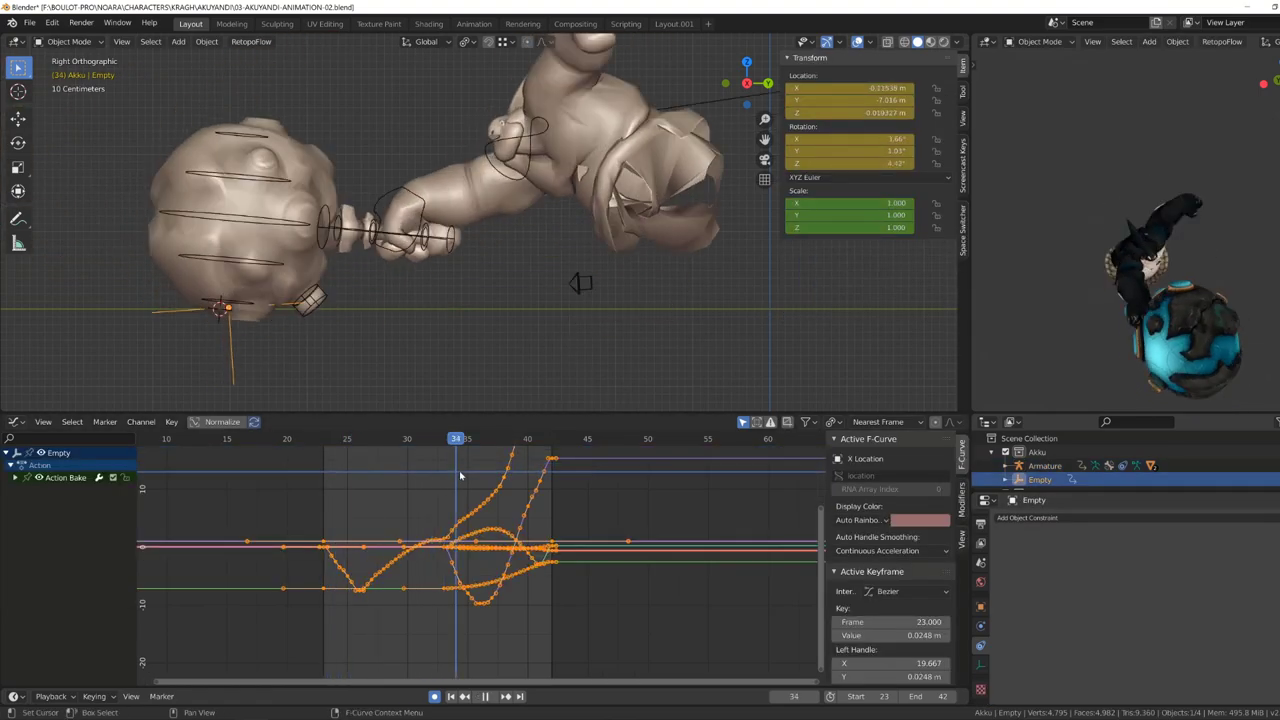
left_click_drag(528, 497, 325, 484)
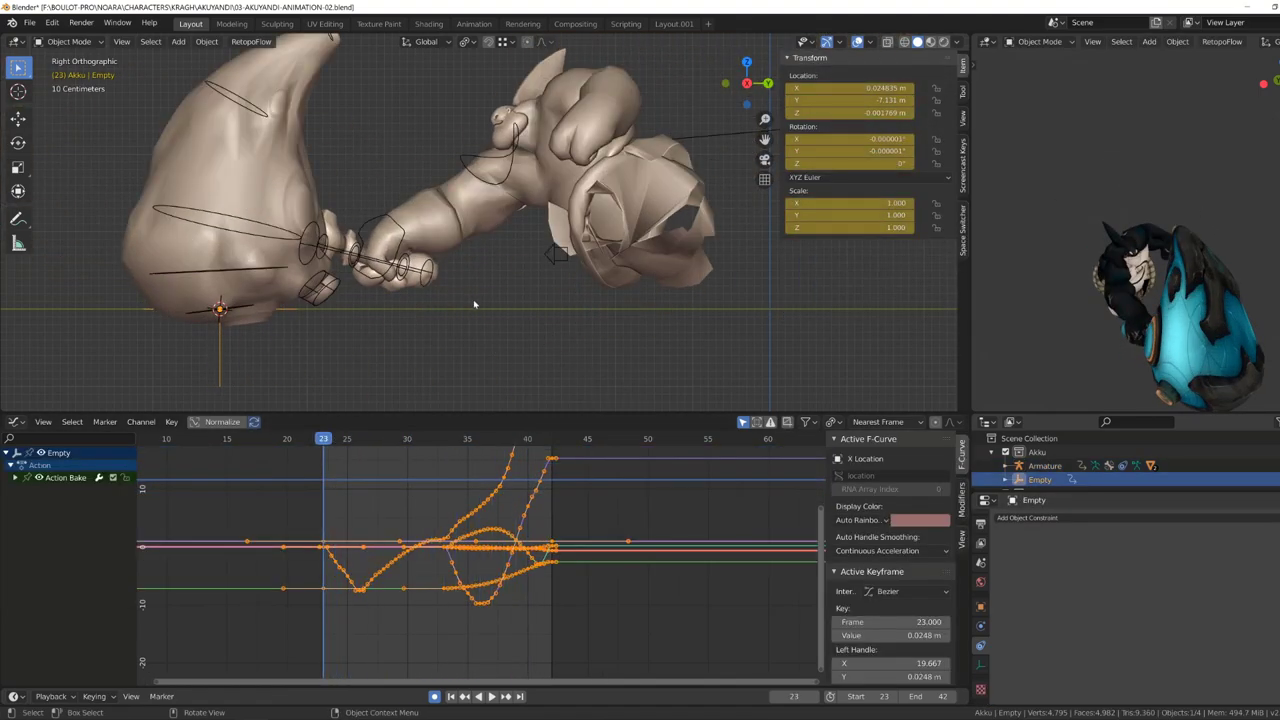
key("space")
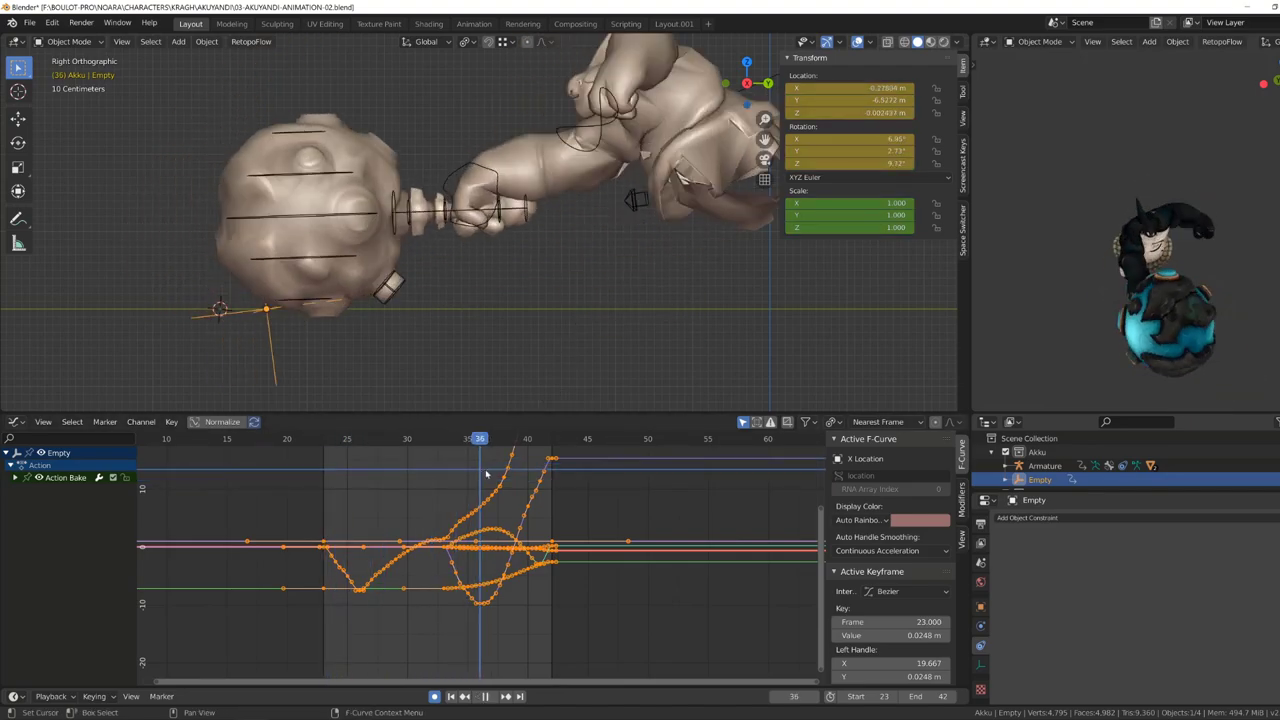
key("Escape")
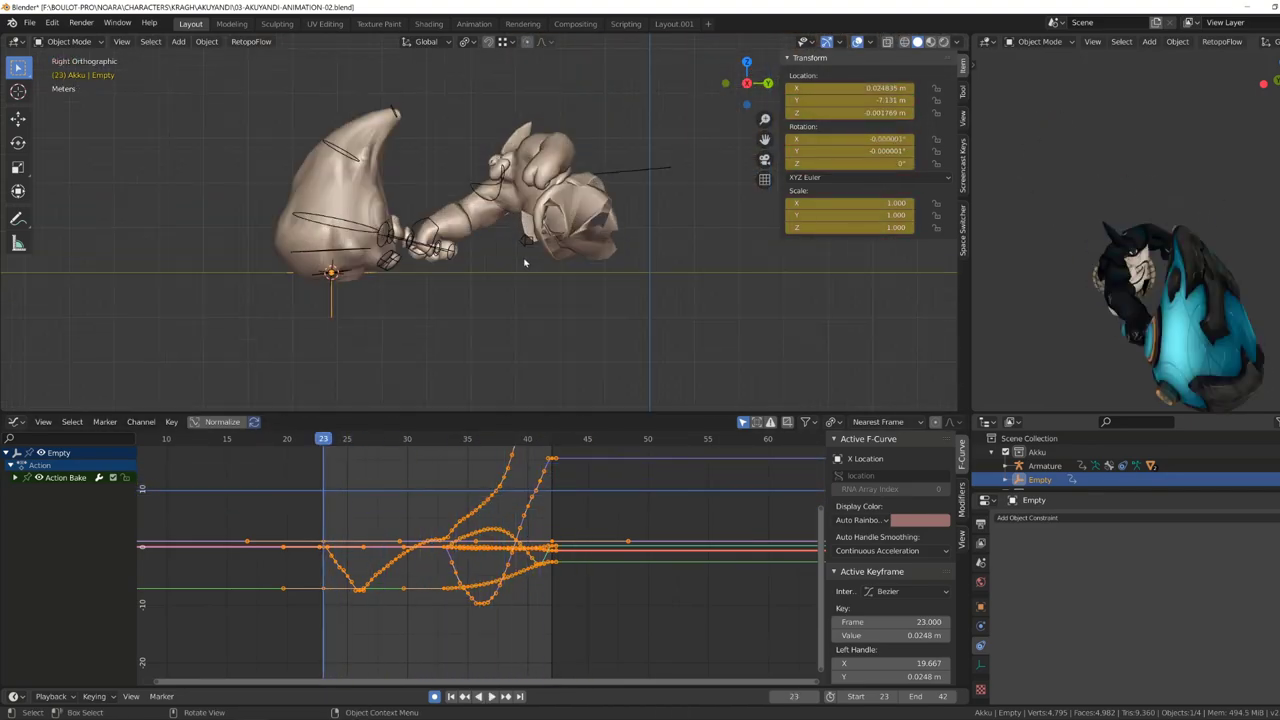
key("ctrl+shift+z")
Point CTRL-IK-HAND.R's new Child Of constraint at the Empty and play the swing to check it.
key("ctrl+Tab")
left_click(1030, 517)
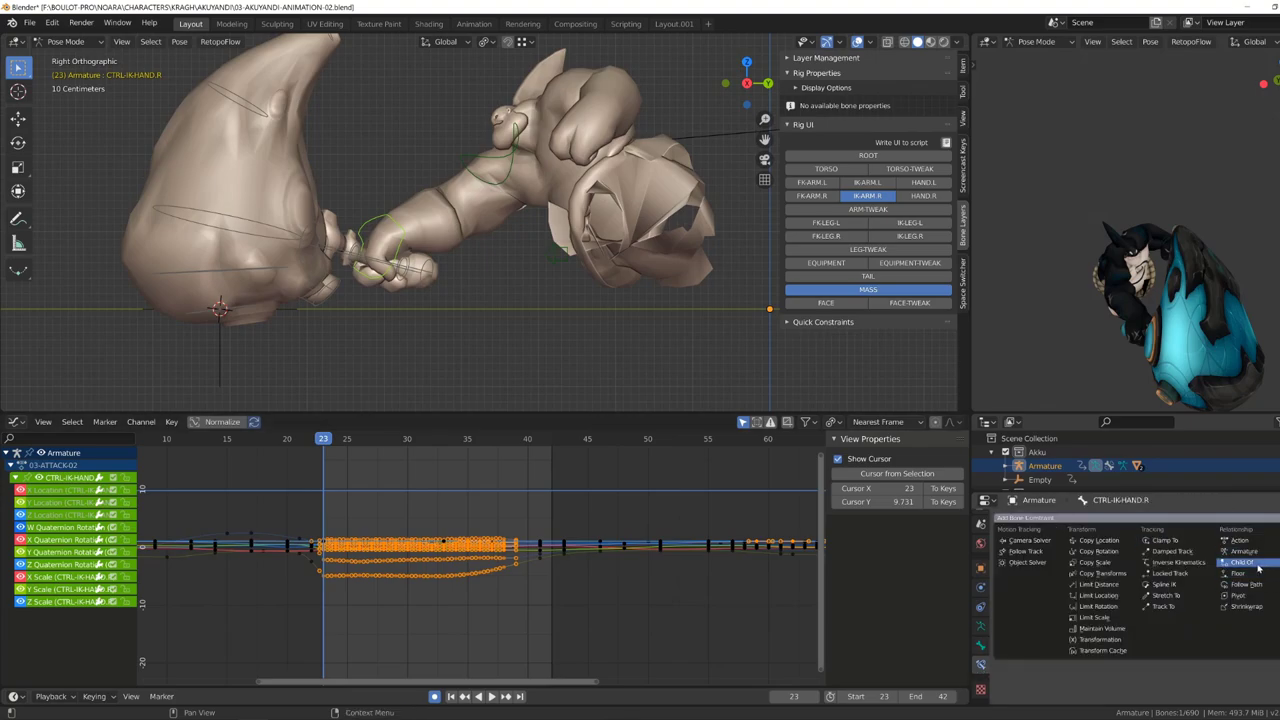
left_click(1229, 563)
left_click(1080, 551)
left_click(225, 355)
key("space")
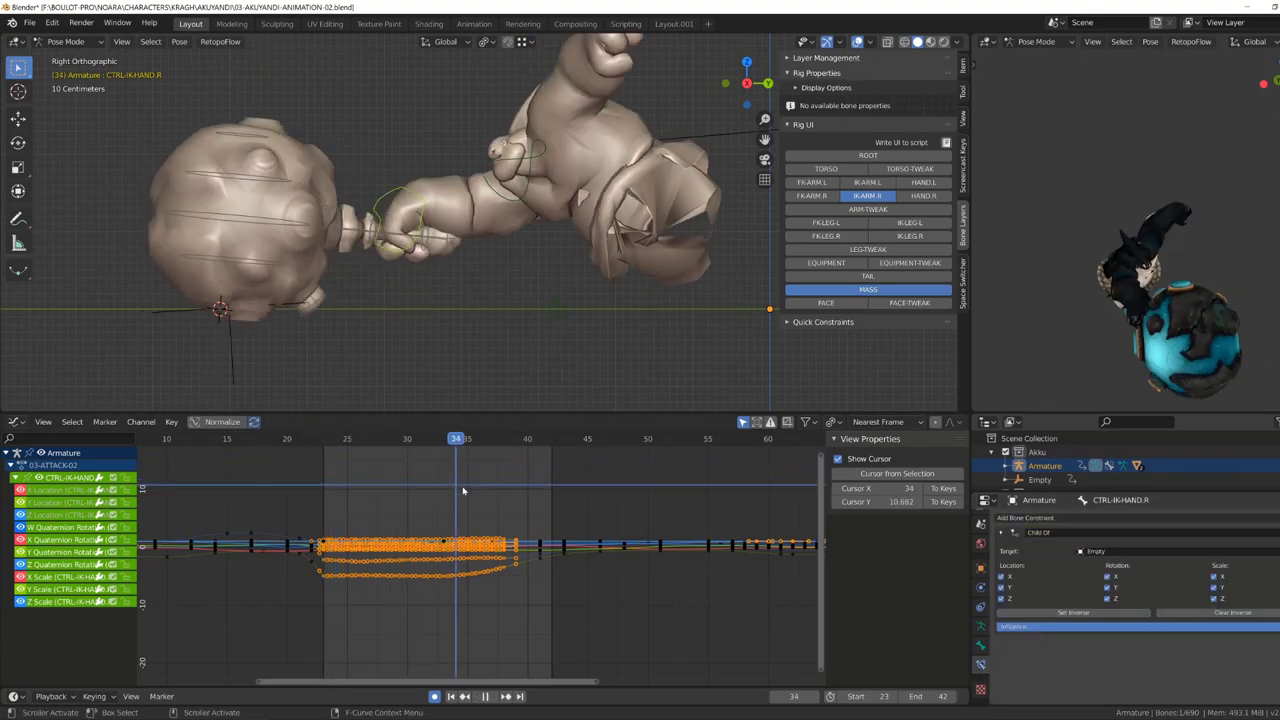
middle_click_drag(480, 250, 430, 230)
key("Escape")
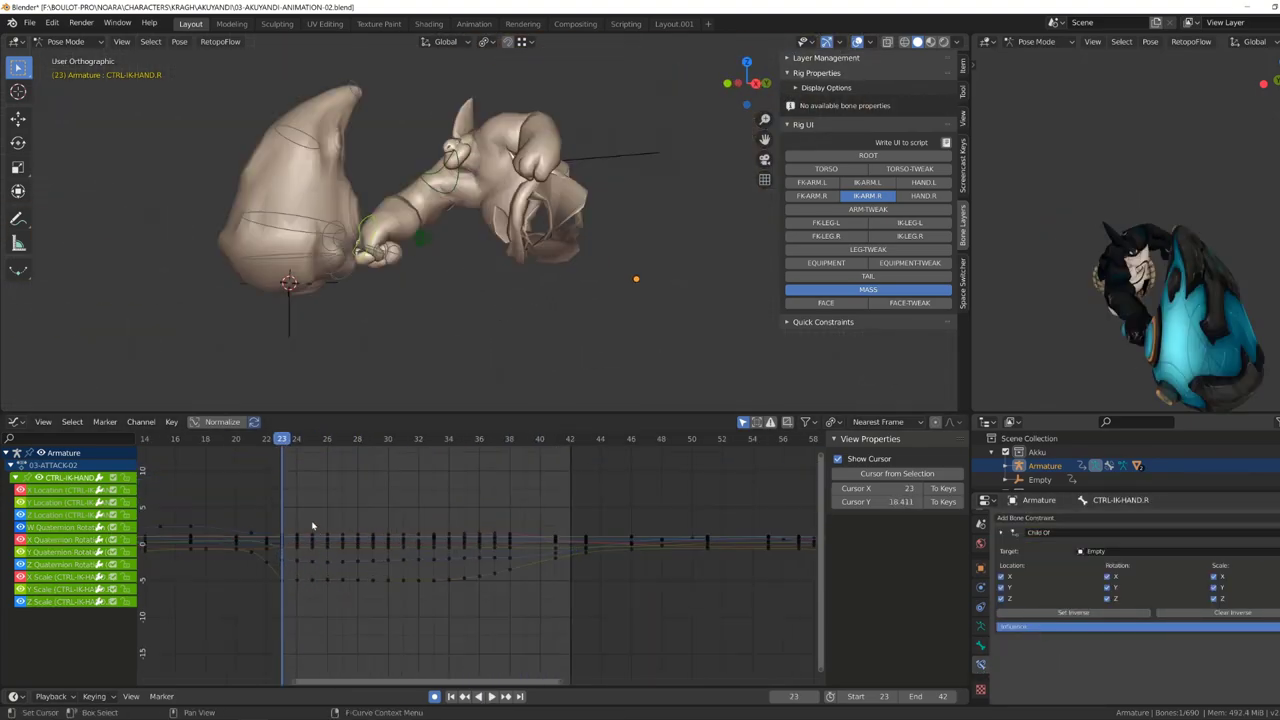
Delete the hand's swing keyframes in the Graph Editor and select the Empty.
left_click(561, 638)
key("space")
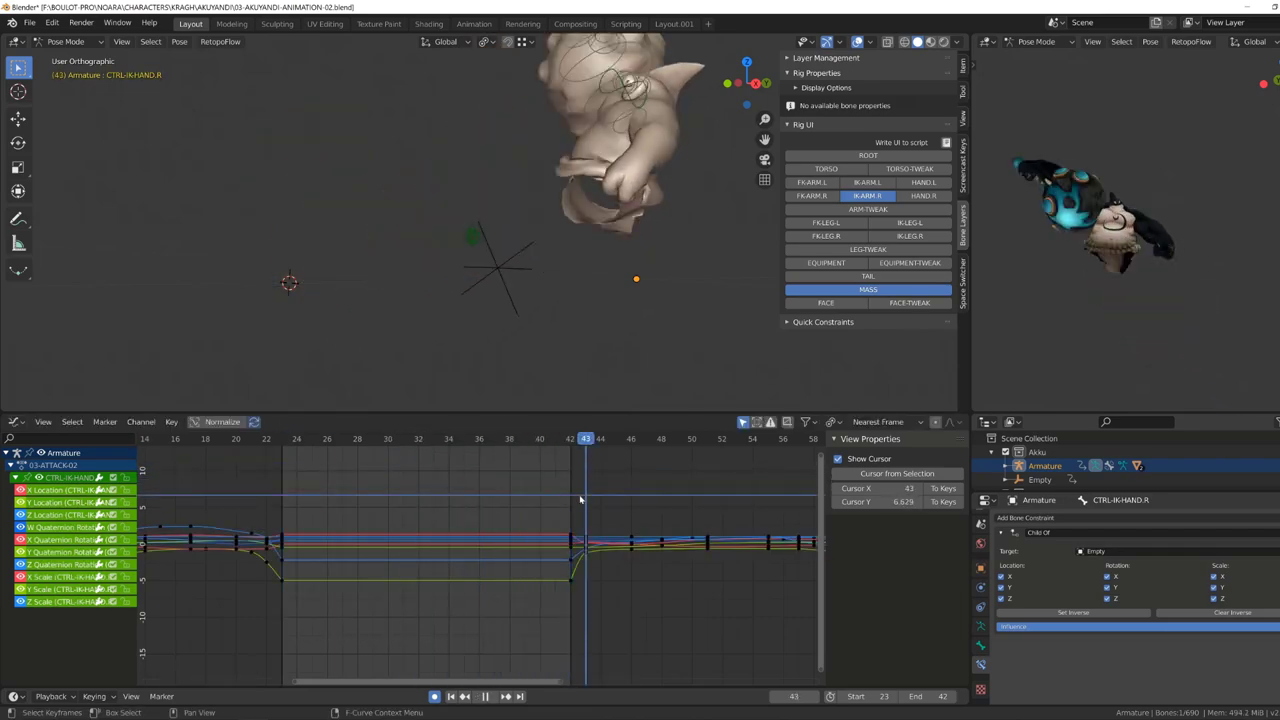
key("KP_3")
left_click(300, 325)
left_click(300, 325)
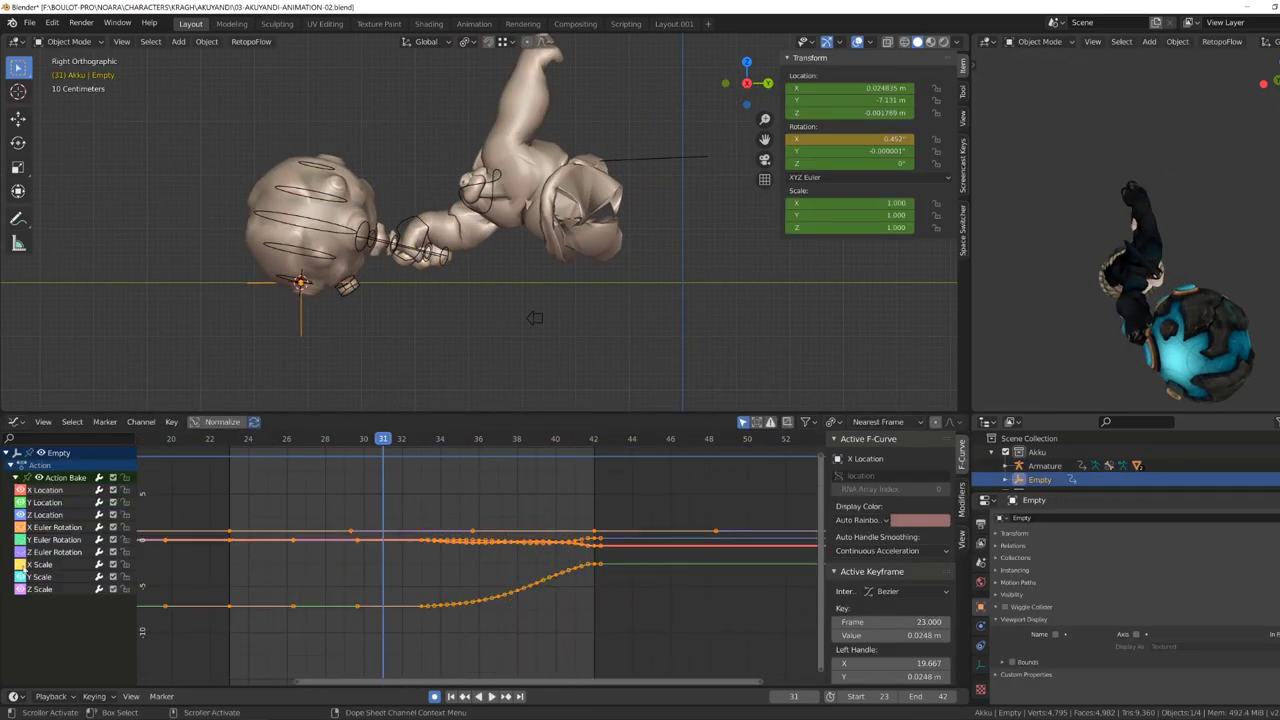
Box-select and delete a group of the Empty's keyframes.
left_click_drag(398, 497, 511, 565)
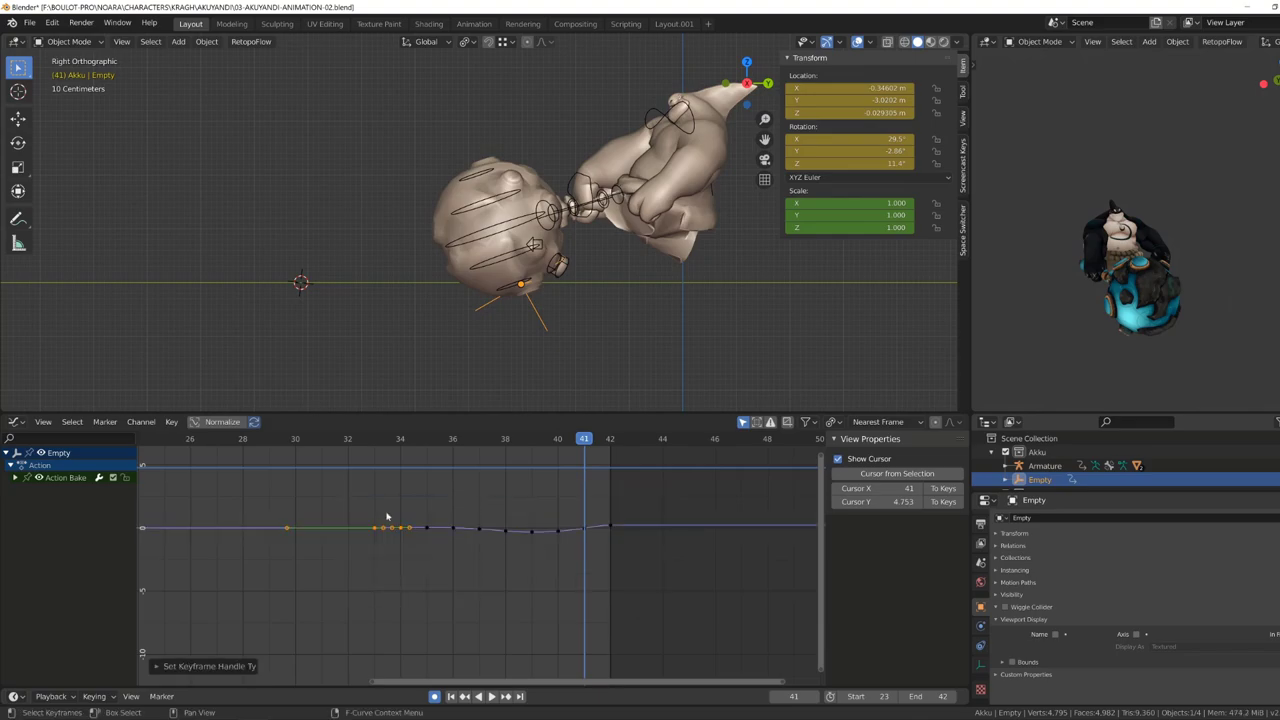
key("Delete")
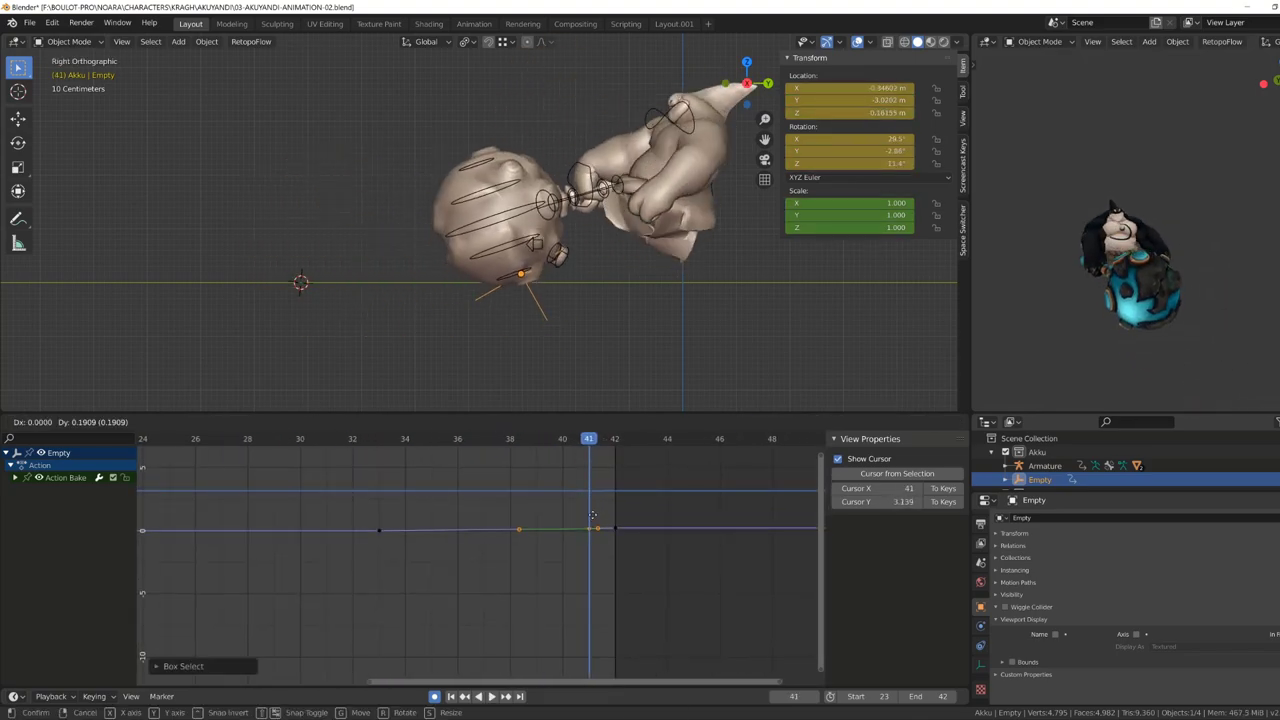
left_click(592, 515)
Slide the remaining Empty keyframes along the time axis and frame the whole curve.
middle_click_drag(281, 518, 474, 518)
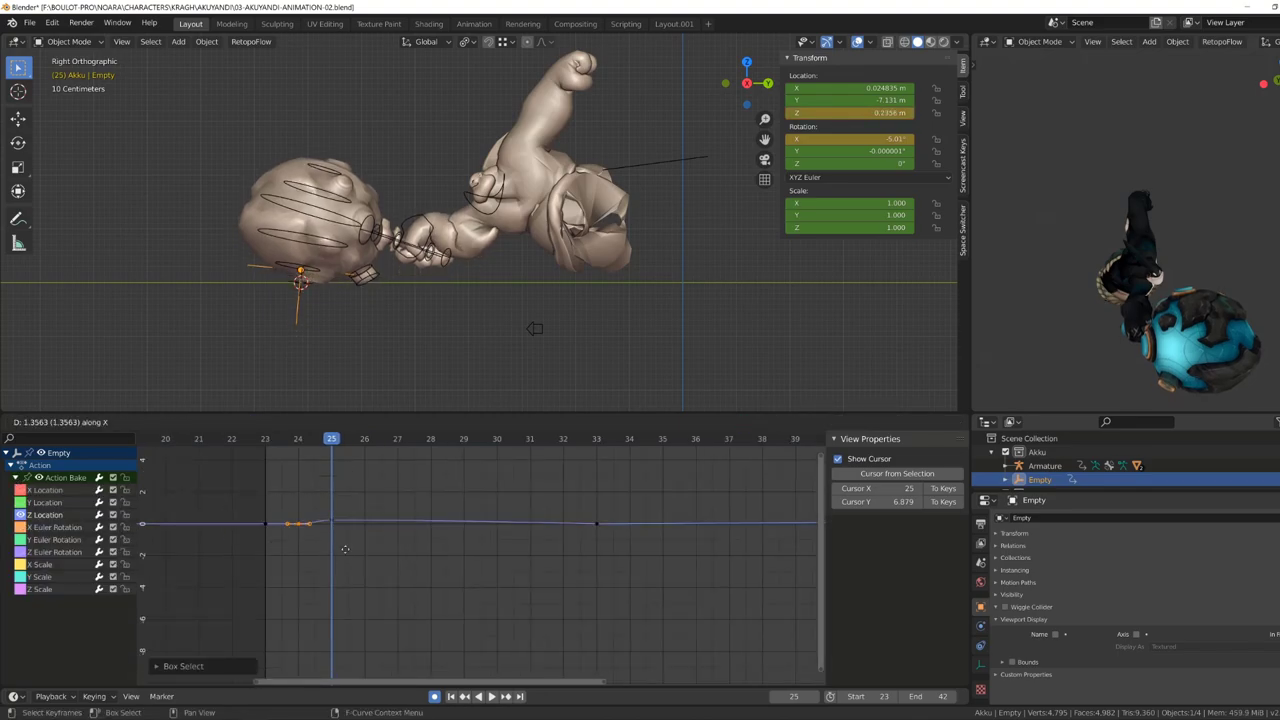
left_click_drag(278, 541, 355, 505)
key("g")
key("x")
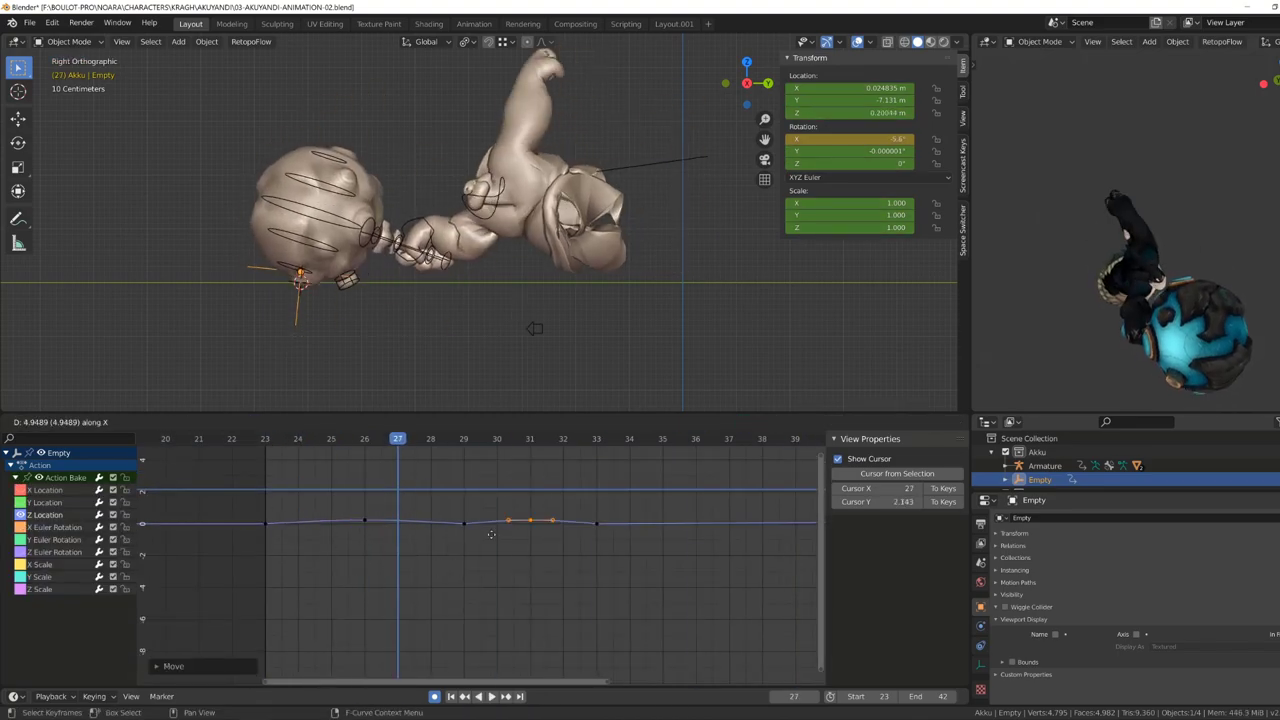
left_click(491, 535)
key("Home")
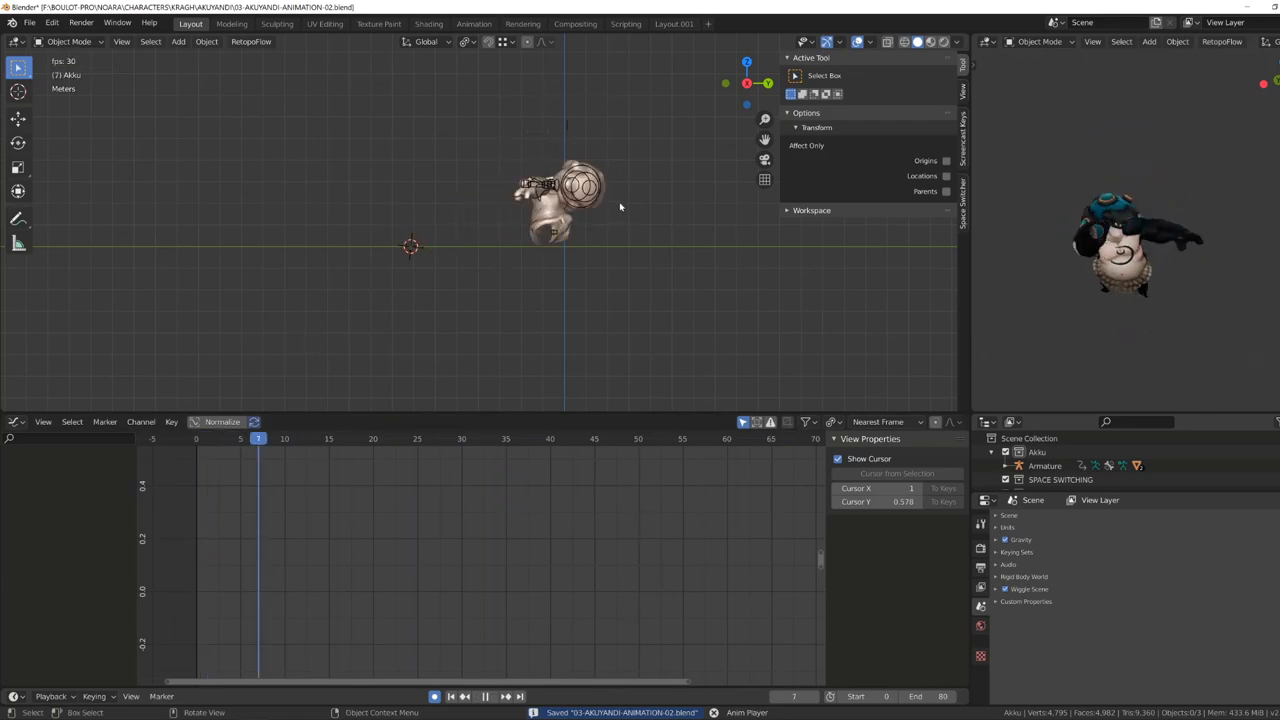
Select the left foot IK control and show all its animation channels in the Graph Editor.
middle_click_drag(620, 207, 651, 243)
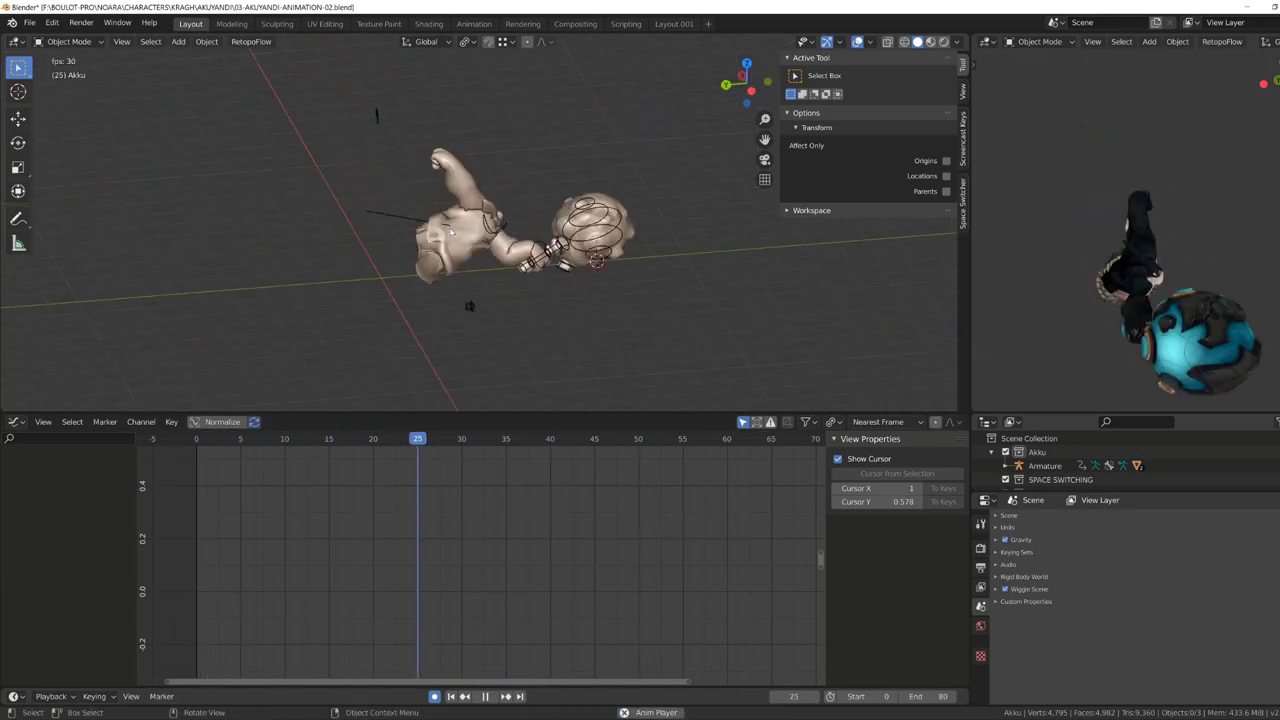
middle_click_drag(571, 223, 317, 172)
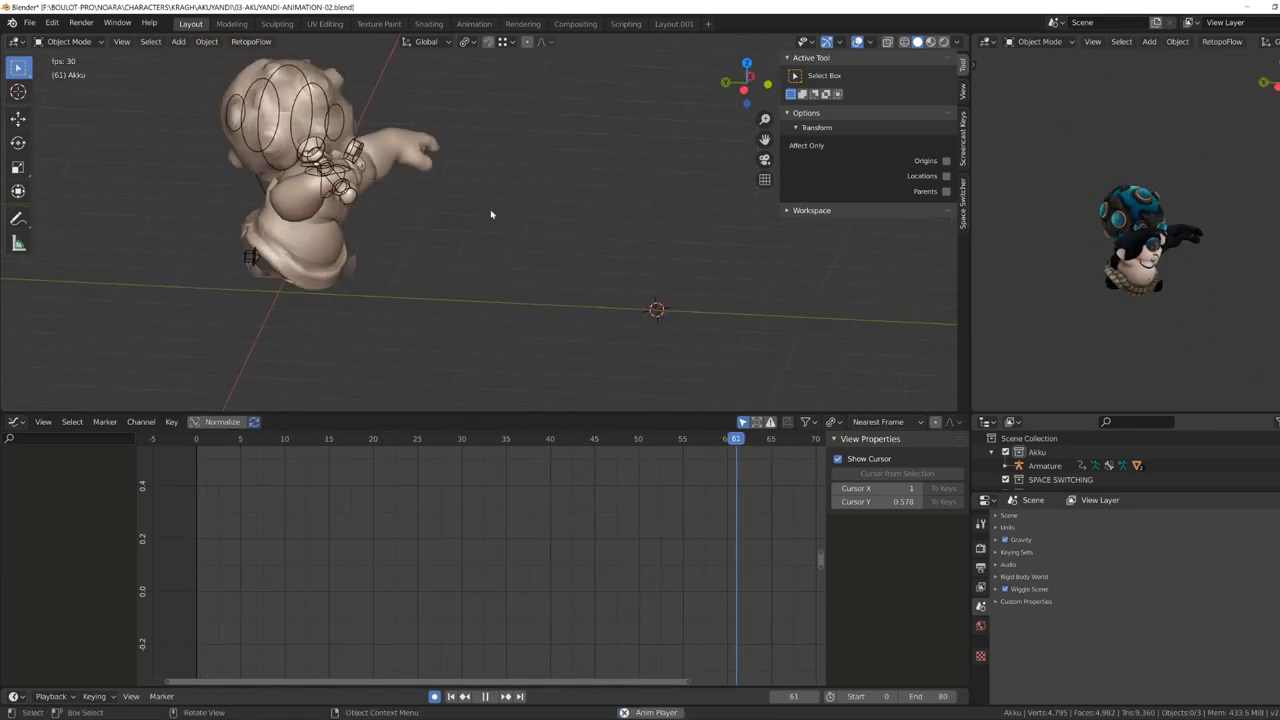
key("space")
key("space")
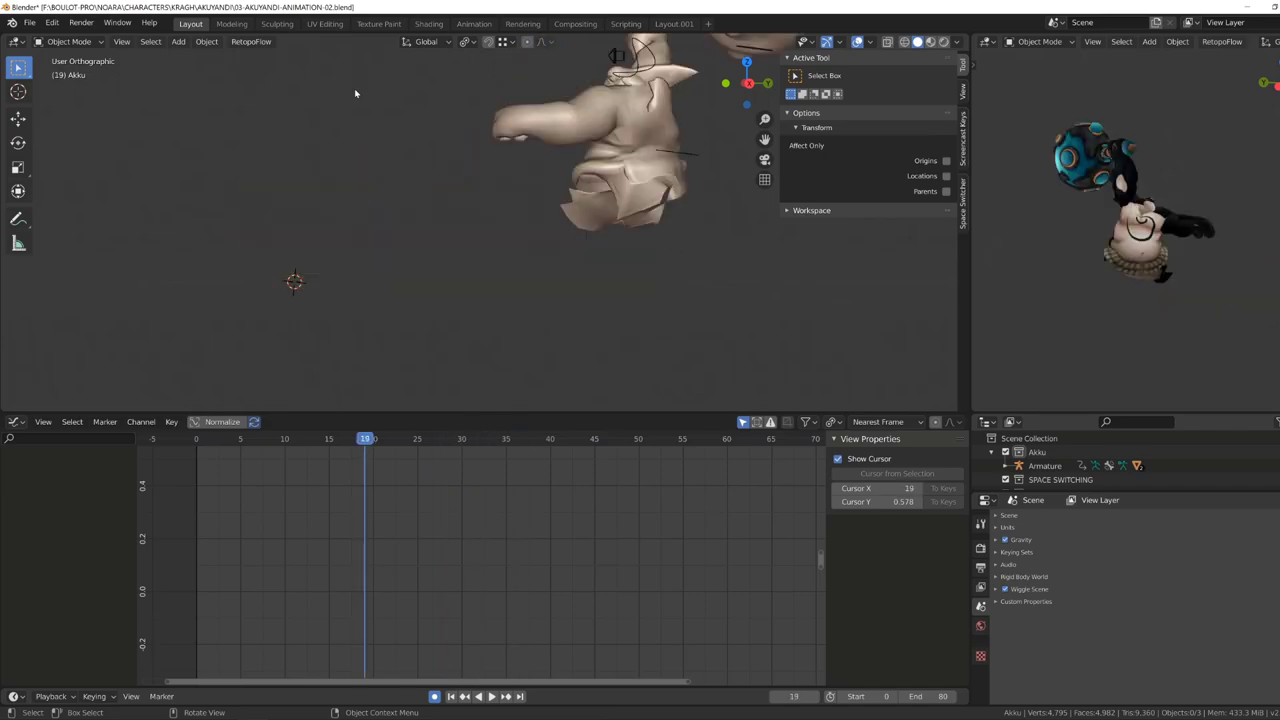
middle_click_drag(354, 88, 383, 228)
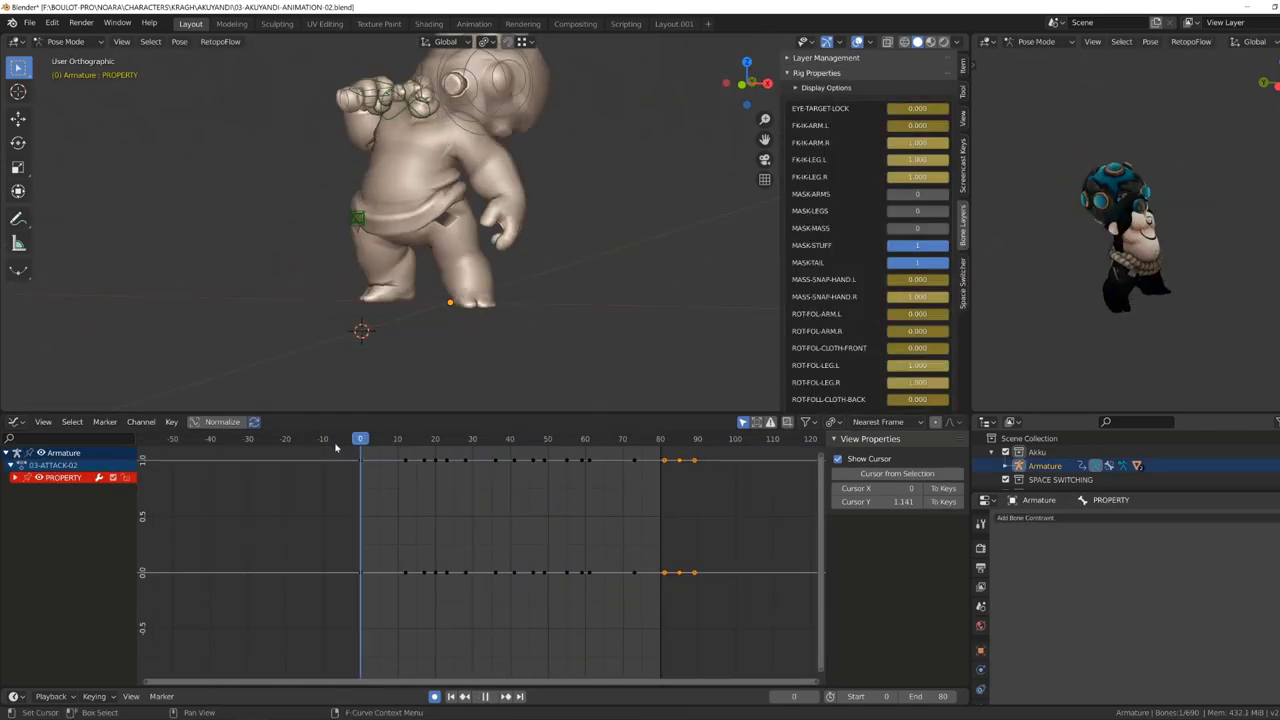
scroll(808, 124, "down", 5)
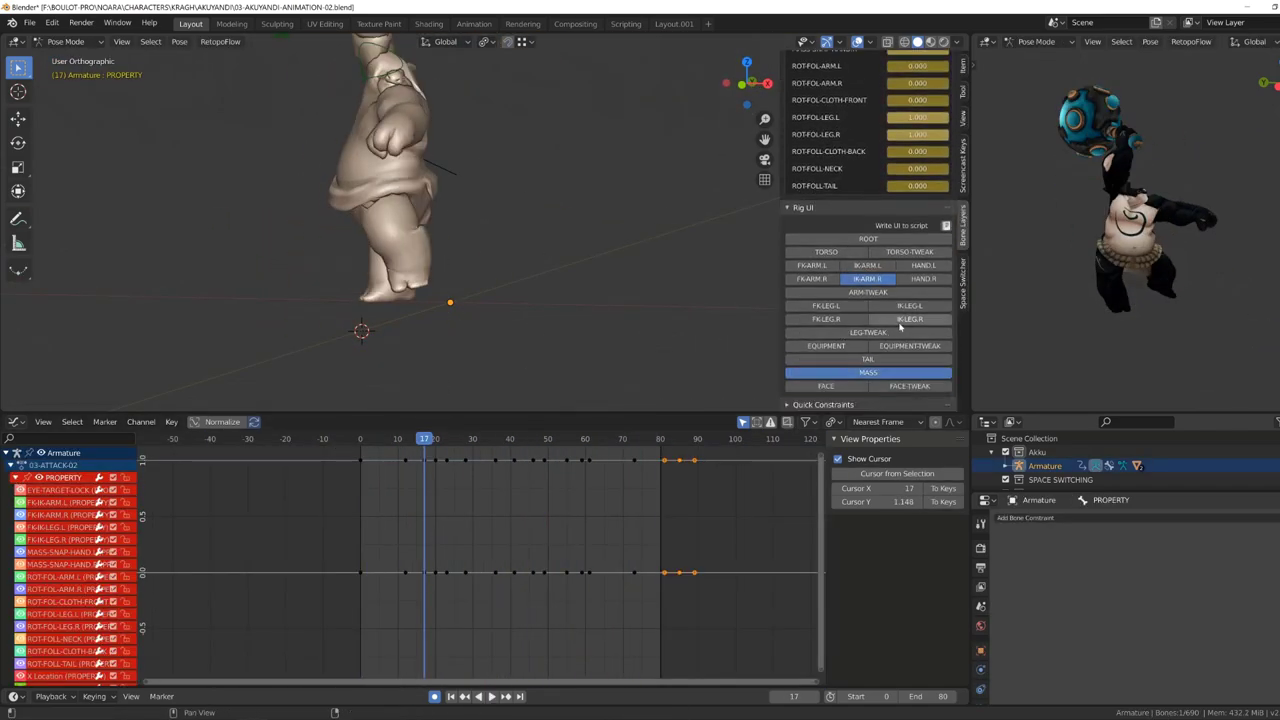
left_click(414, 286)
key("KP_3")
key("Home")
key("ctrl+KP_Add")
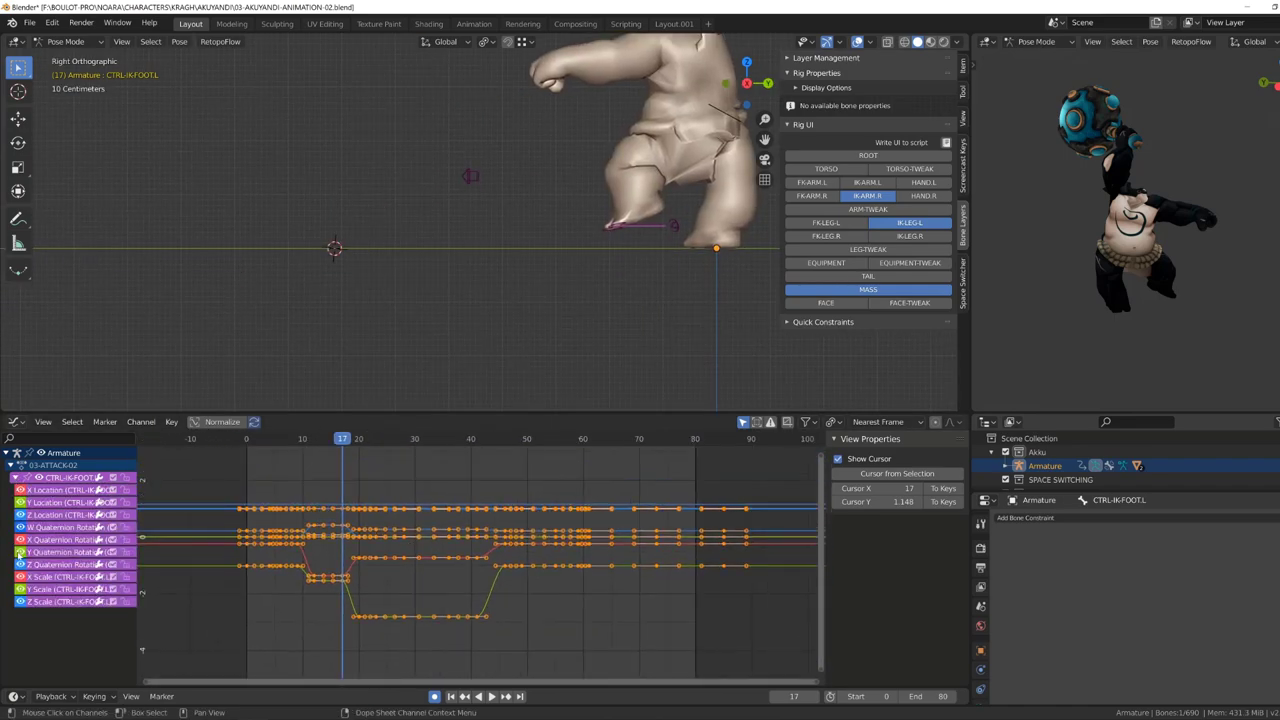
Play the animation and box-select the foot keys around frames 8–12.
left_click(250, 460)
key("shift+Left")
key("space")
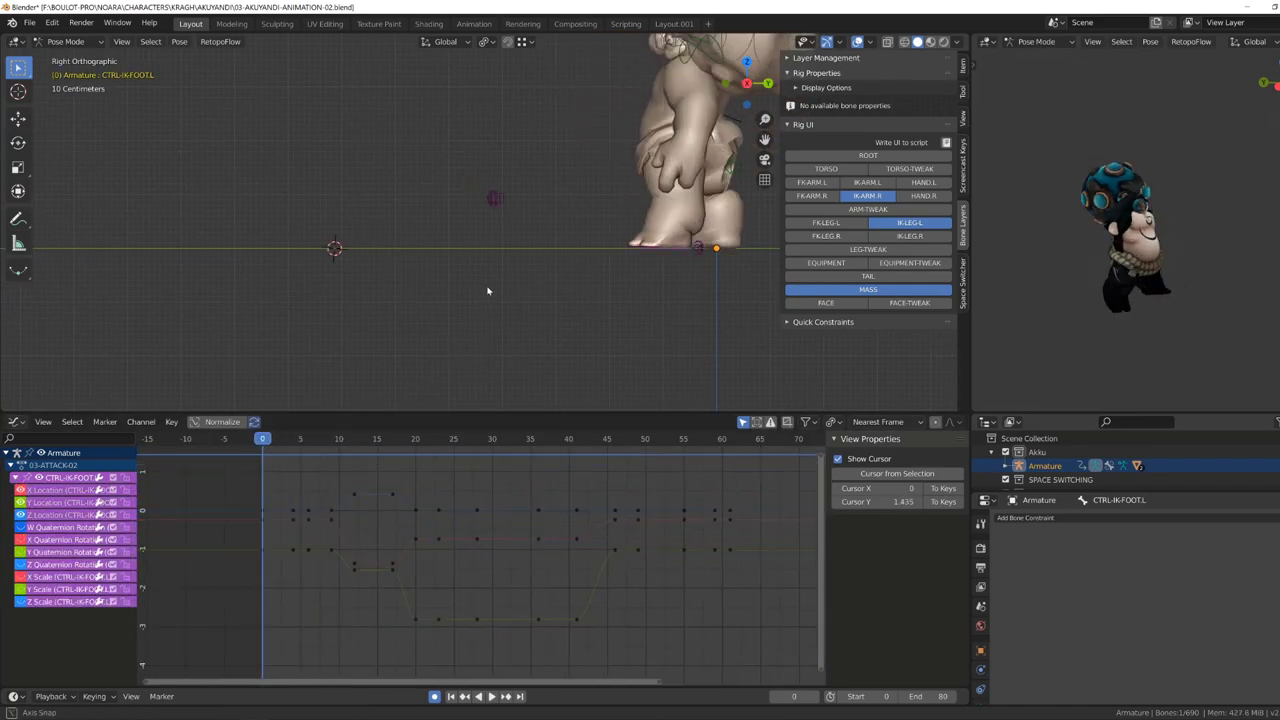
key("Home")
left_click_drag(258, 588, 296, 491)
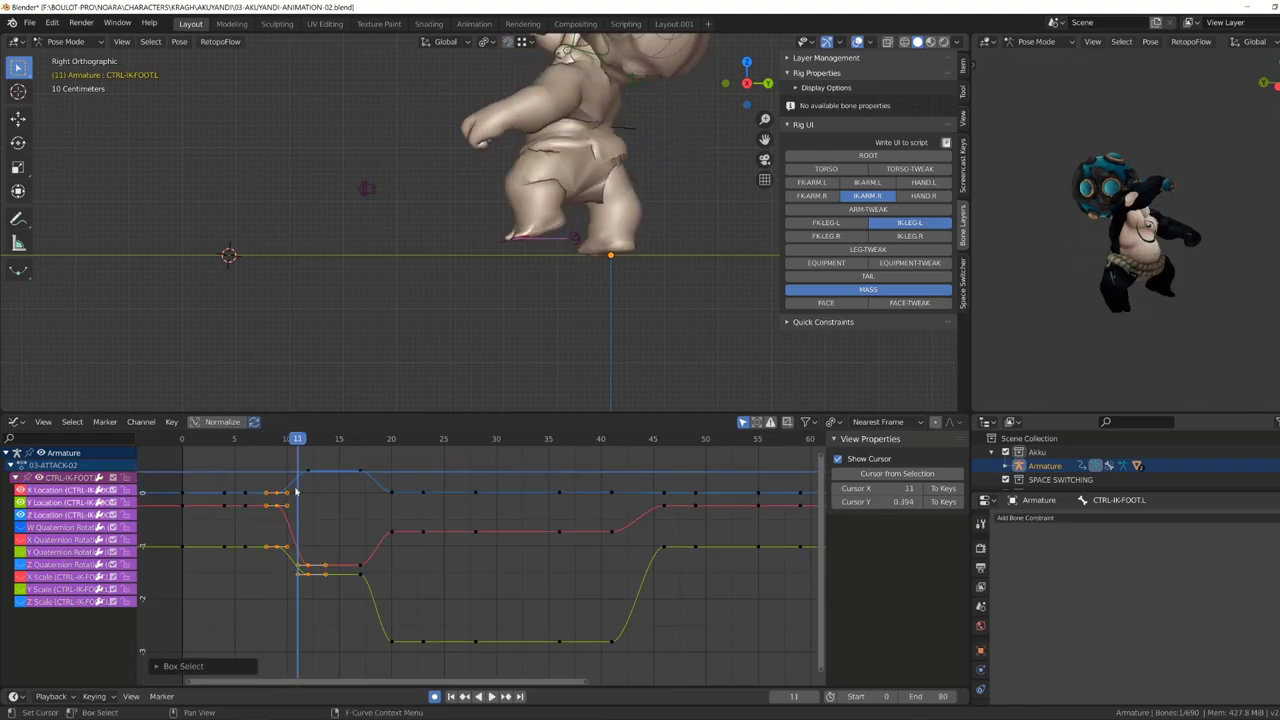
Adjust the left foot's Z Location key at frame 17, checking front and side views.
left_click(598, 262)
key("Home")
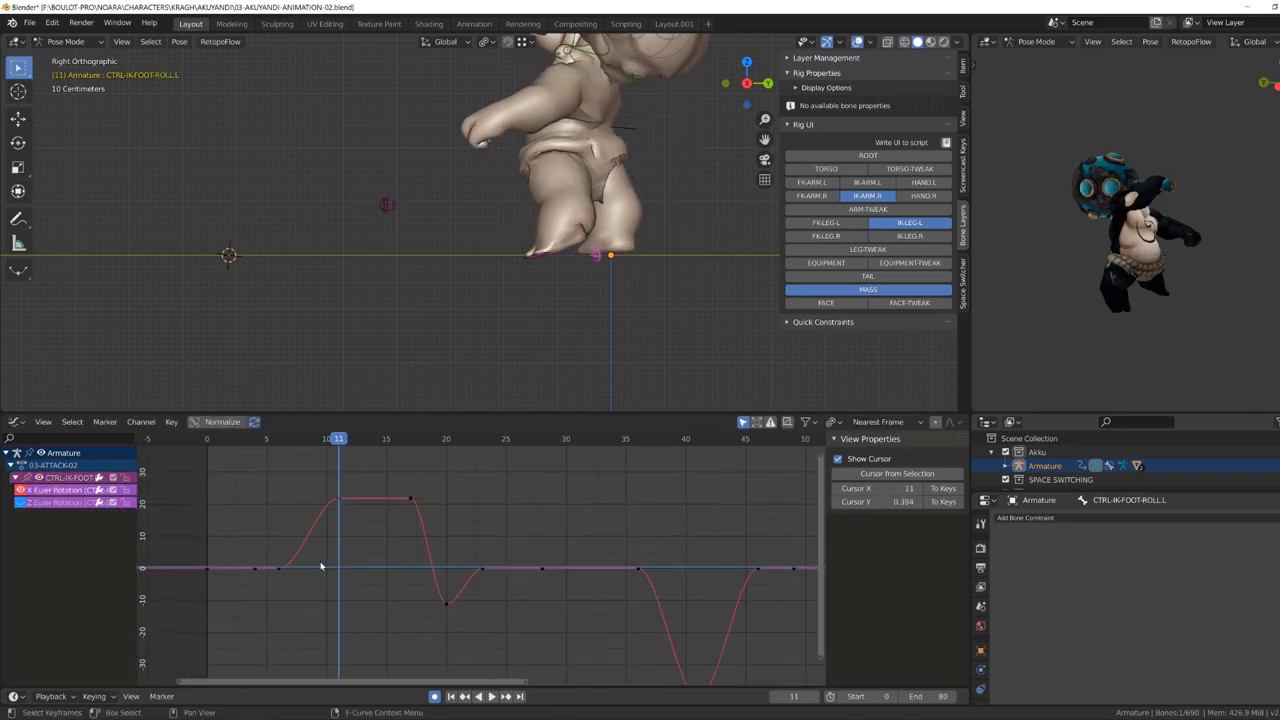
key("b")
key("ctrl+z")
key("ctrl+z")
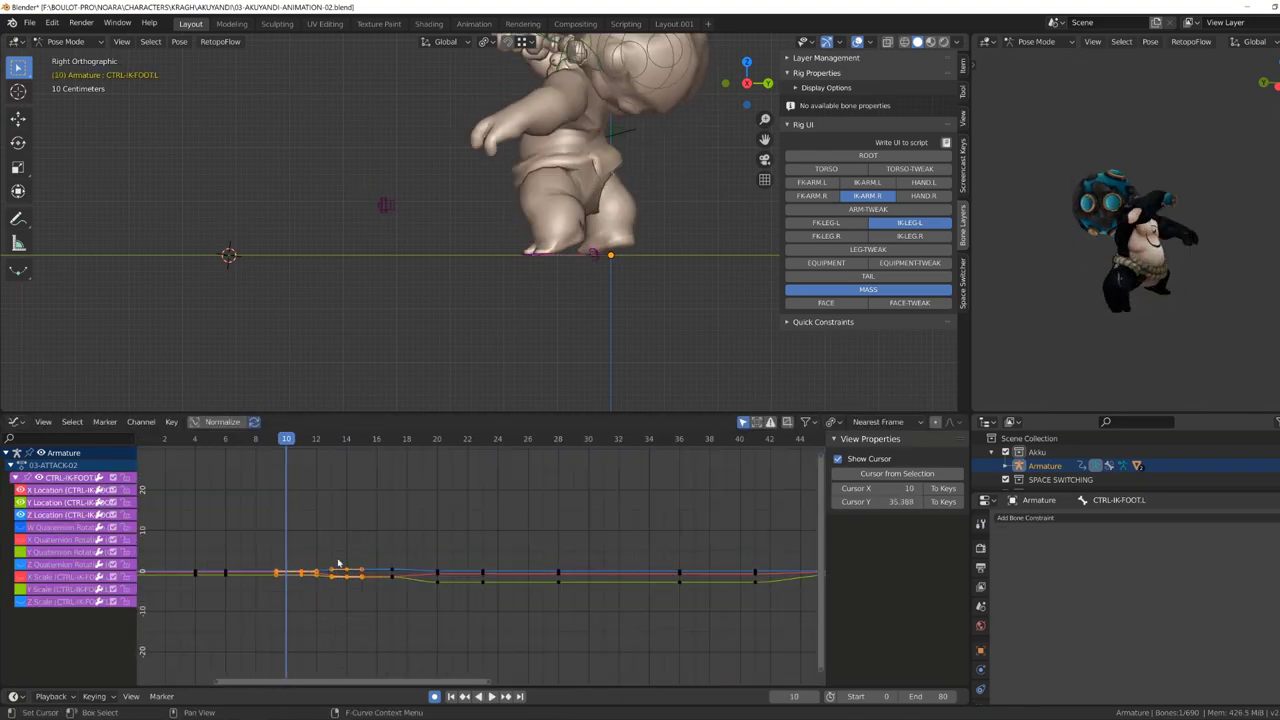
left_click(470, 519)
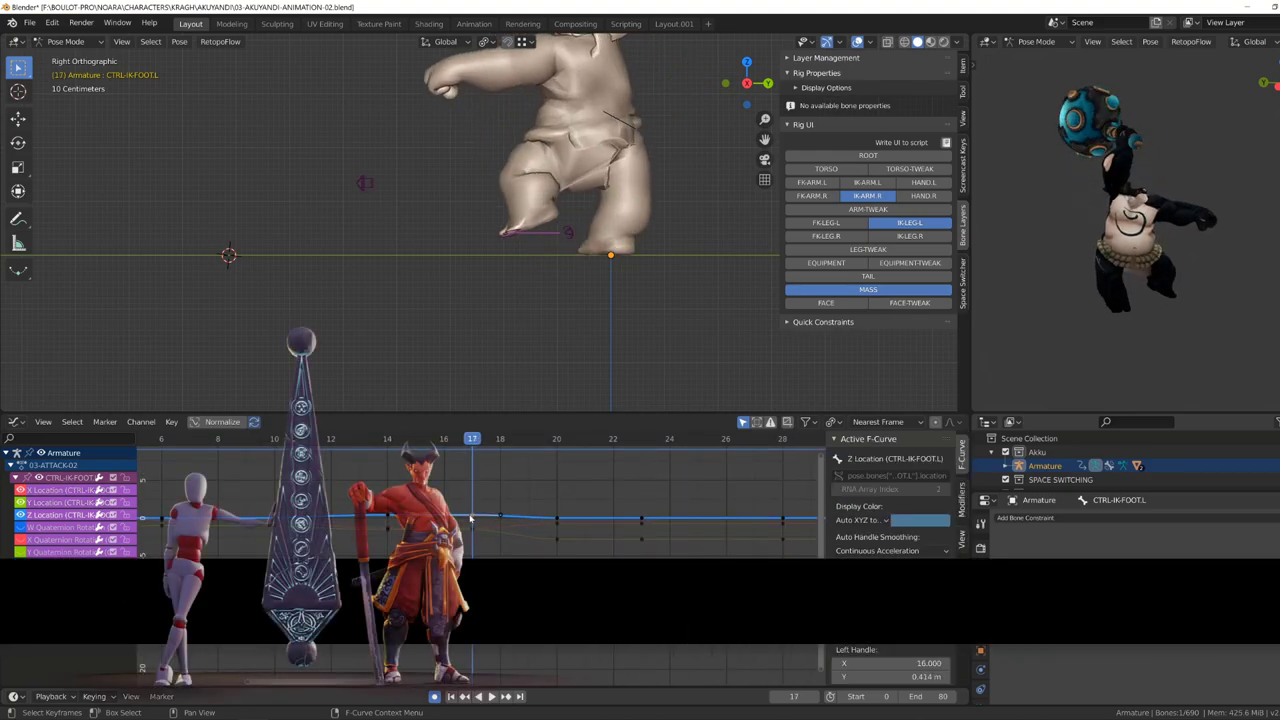
key("KP_1")
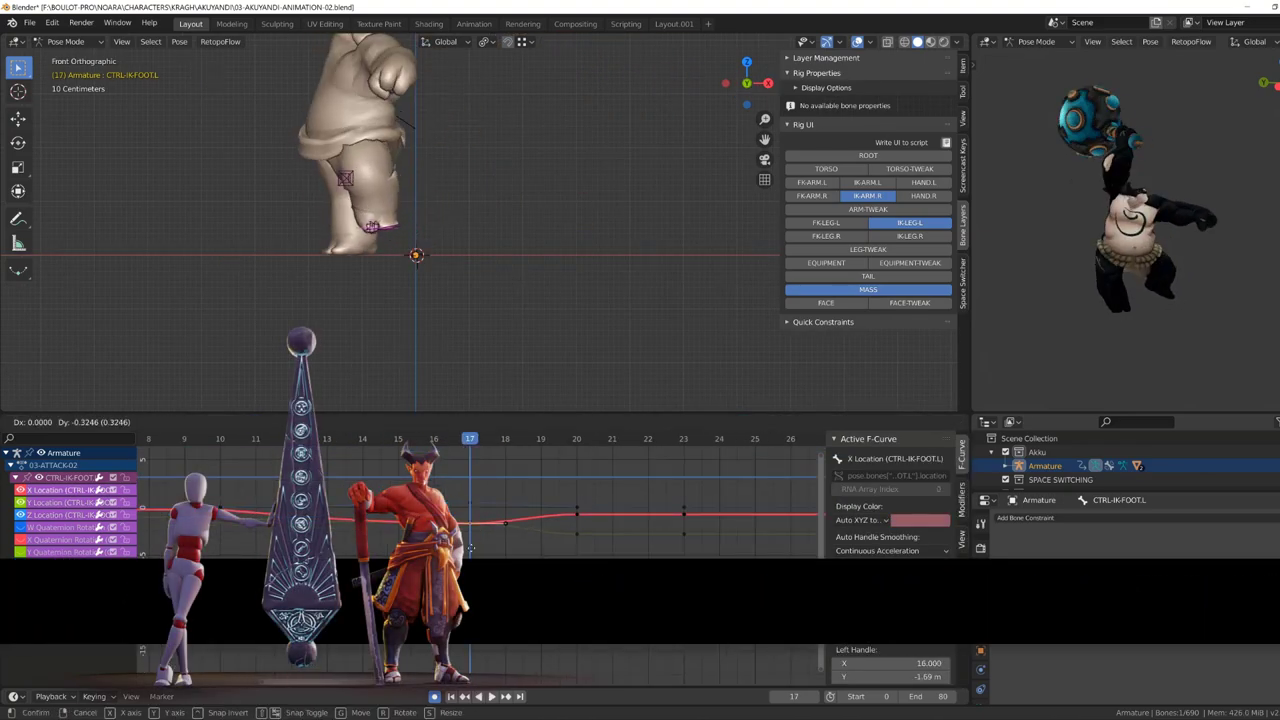
left_click(470, 548)
key("KP_3")
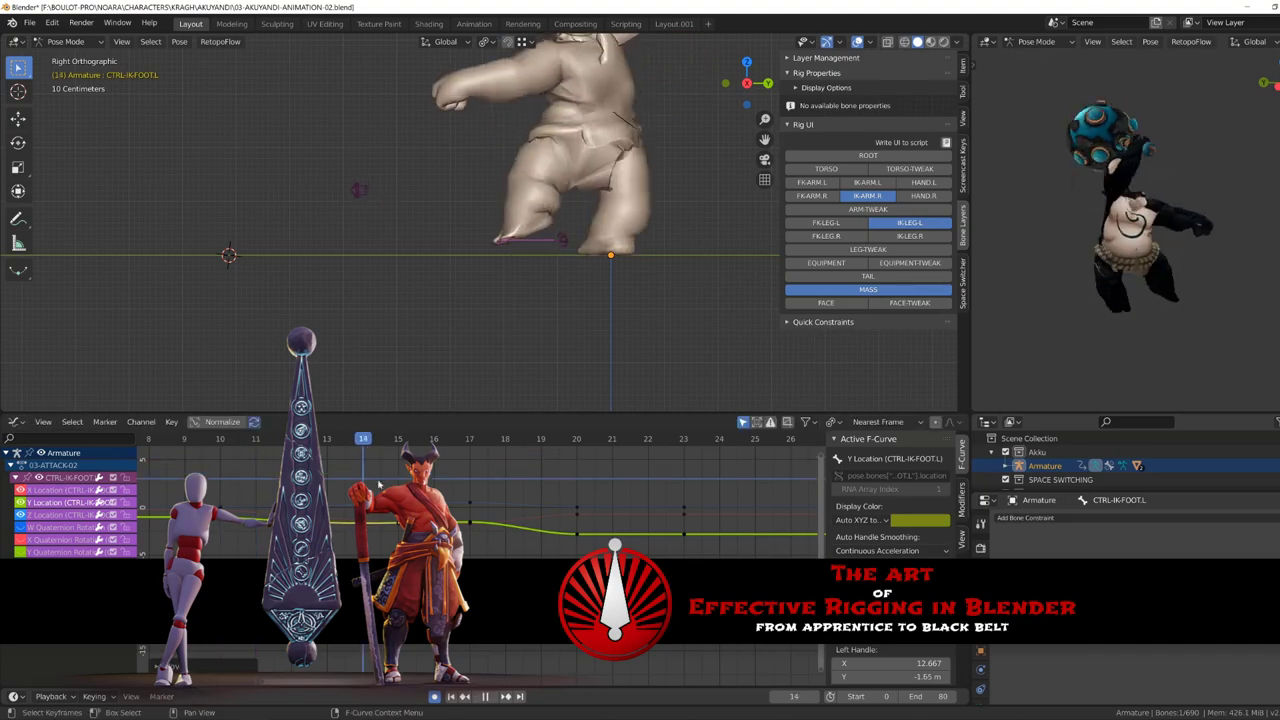
left_click(467, 513)
key("g")
key("ctrl+z")
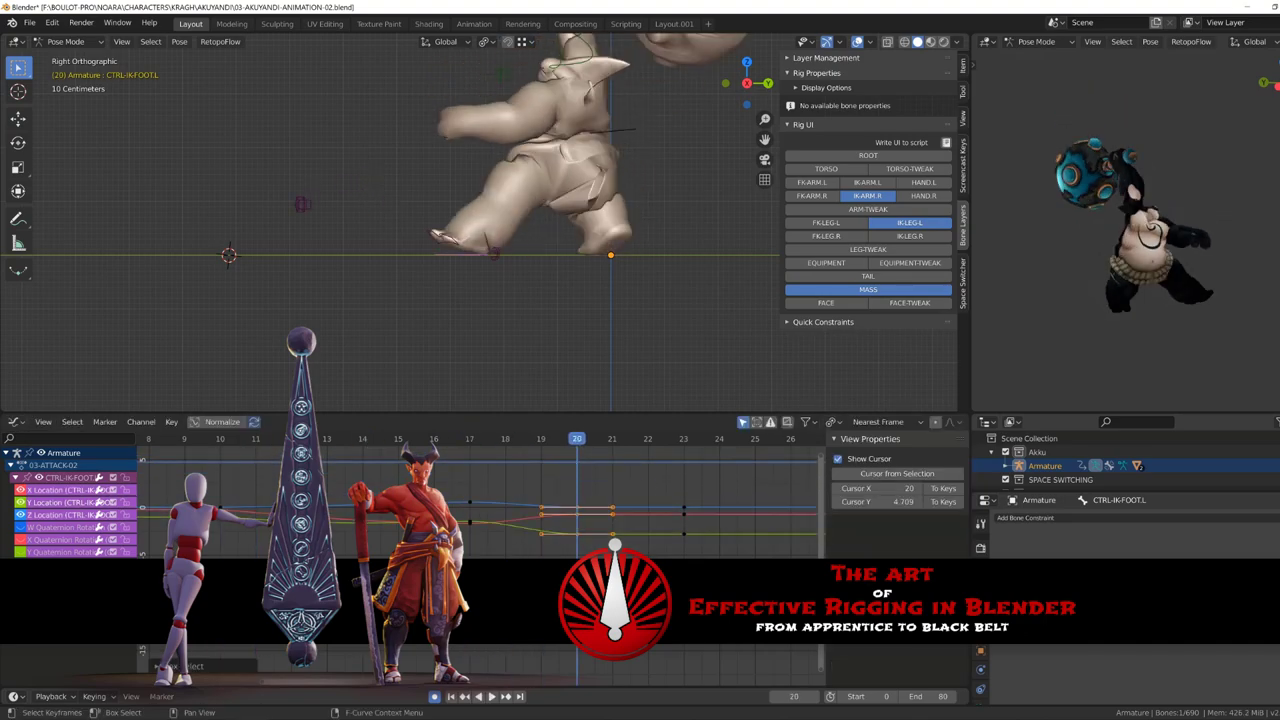
On CTRL-IK-FOOT-ROLL.L, key the roll peak and lower the dip after the roll.
left_click(571, 225)
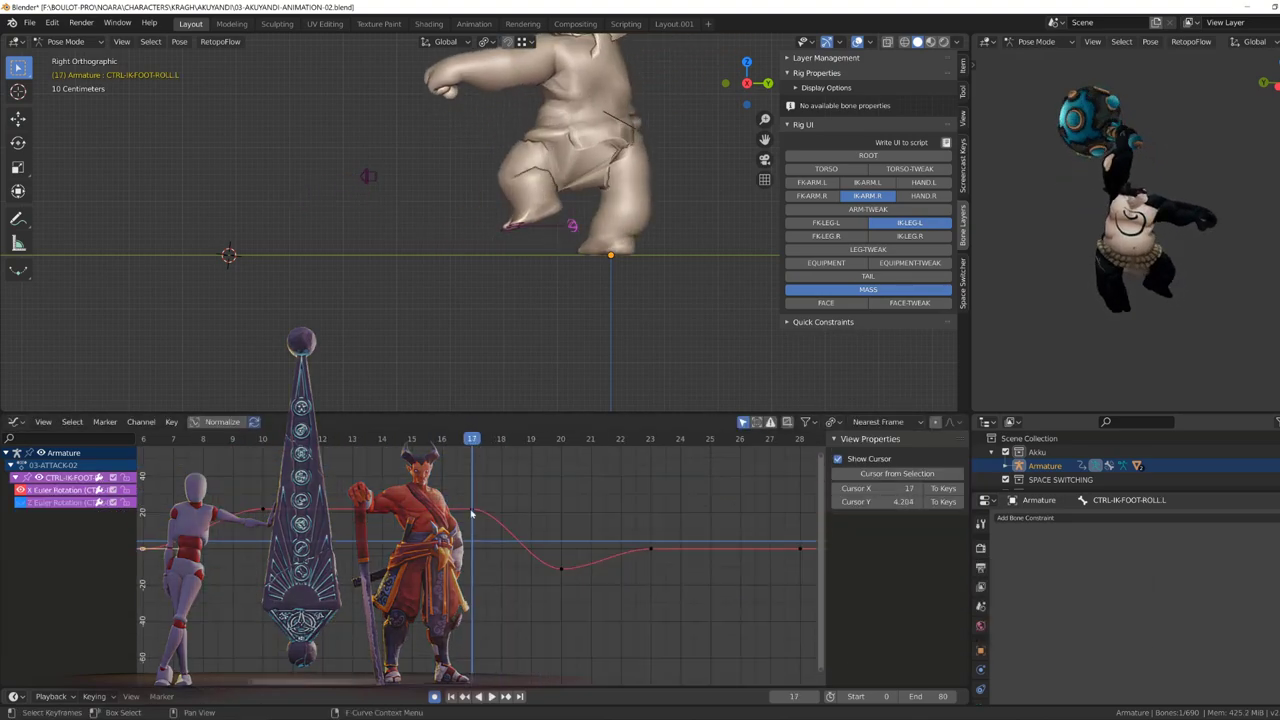
left_click_drag(234, 440, 360, 456)
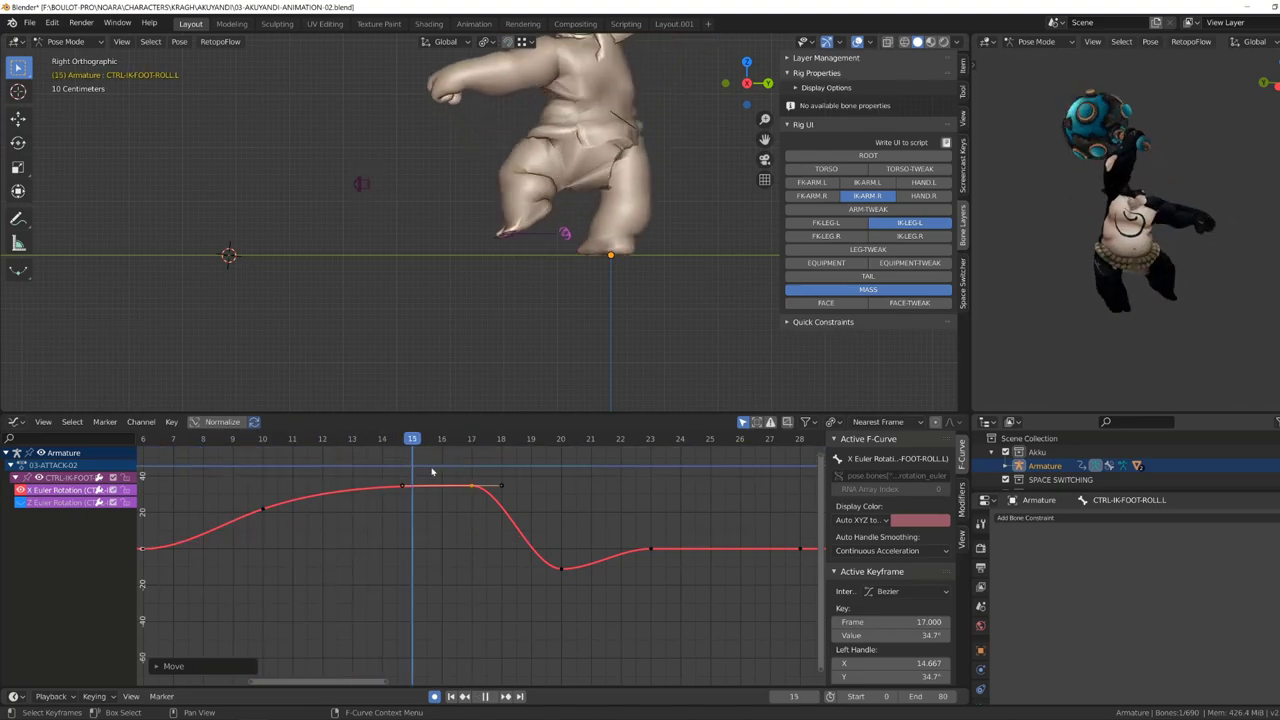
key("i")
key("Home")
left_click_drag(234, 440, 458, 443)
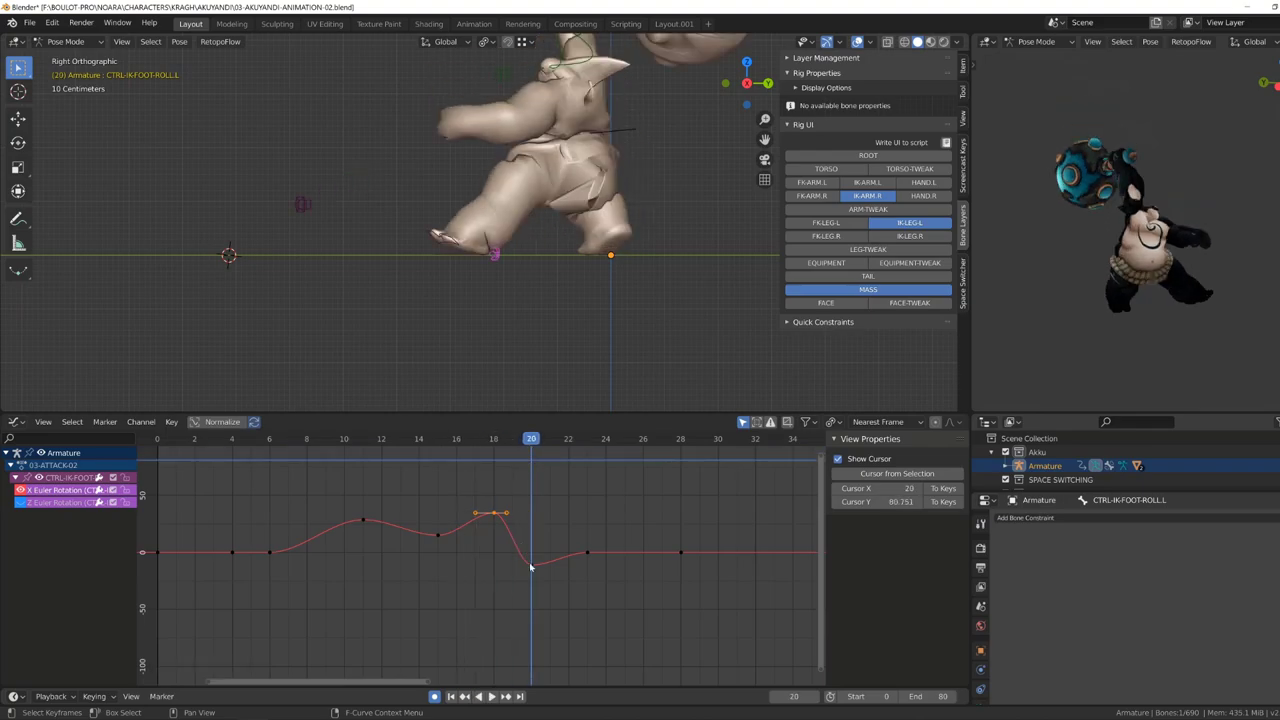
left_click_drag(529, 562, 530, 572)
key("space")
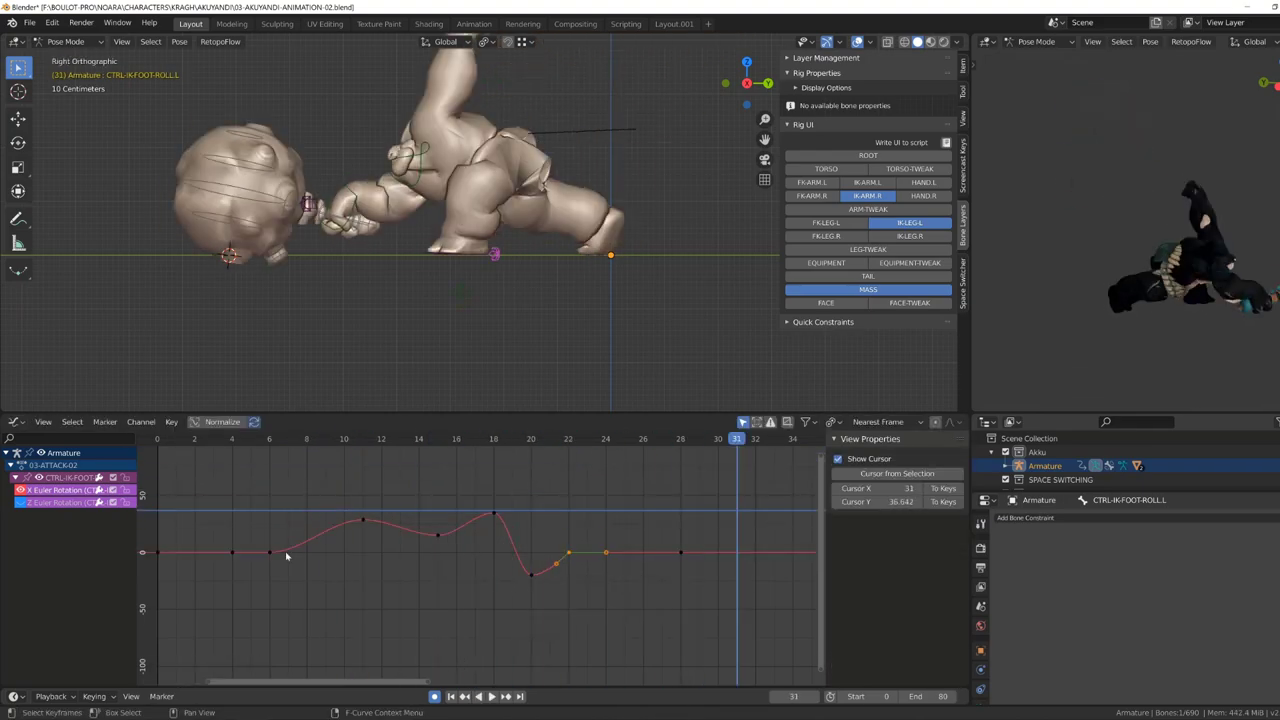
left_click_drag(313, 495, 587, 483)
Slightly lower the foot keys, move the foot-roll keys, and play back to review.
key("KP_1")
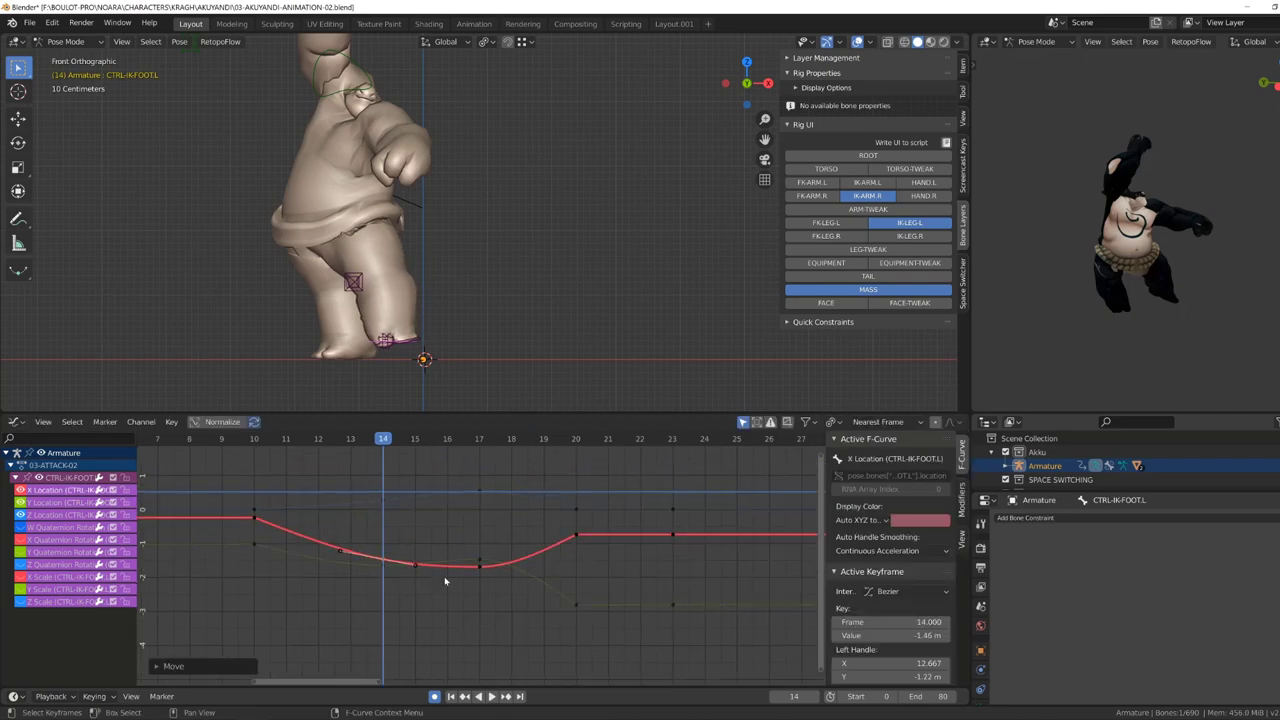
left_click_drag(489, 578, 489, 580)
key("space")
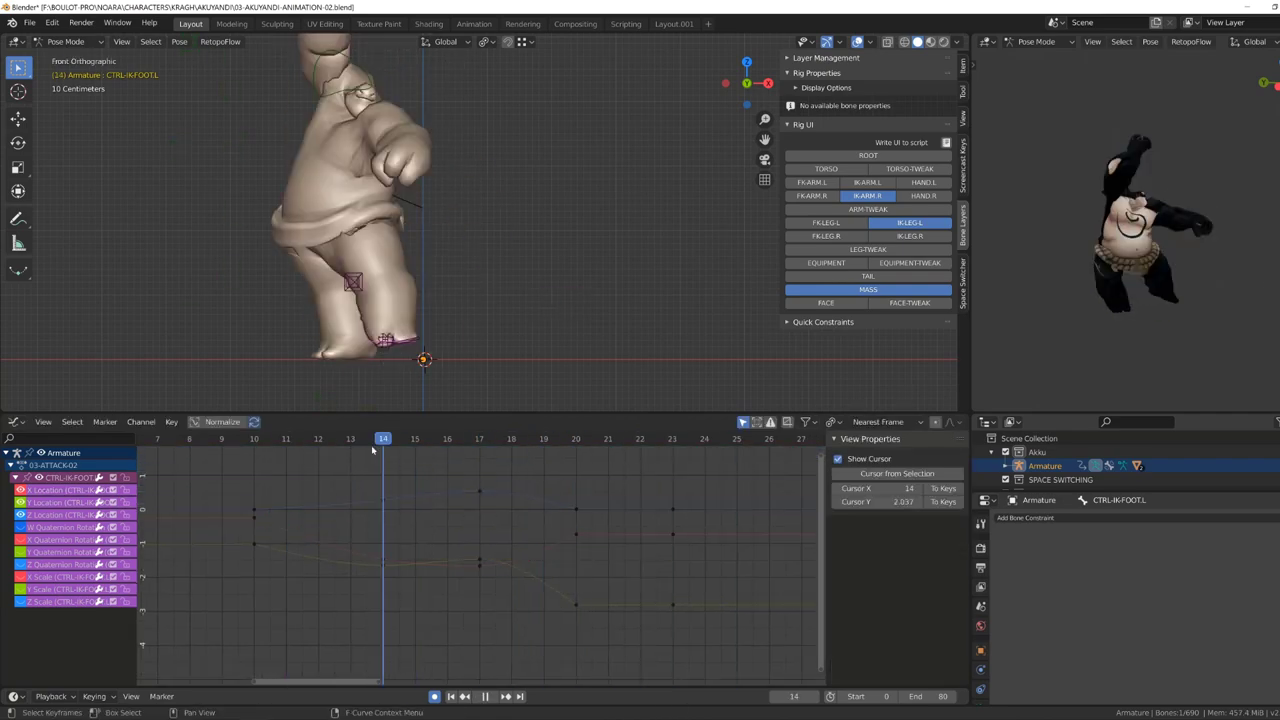
left_click(222, 440)
key("space")
left_click(415, 357)
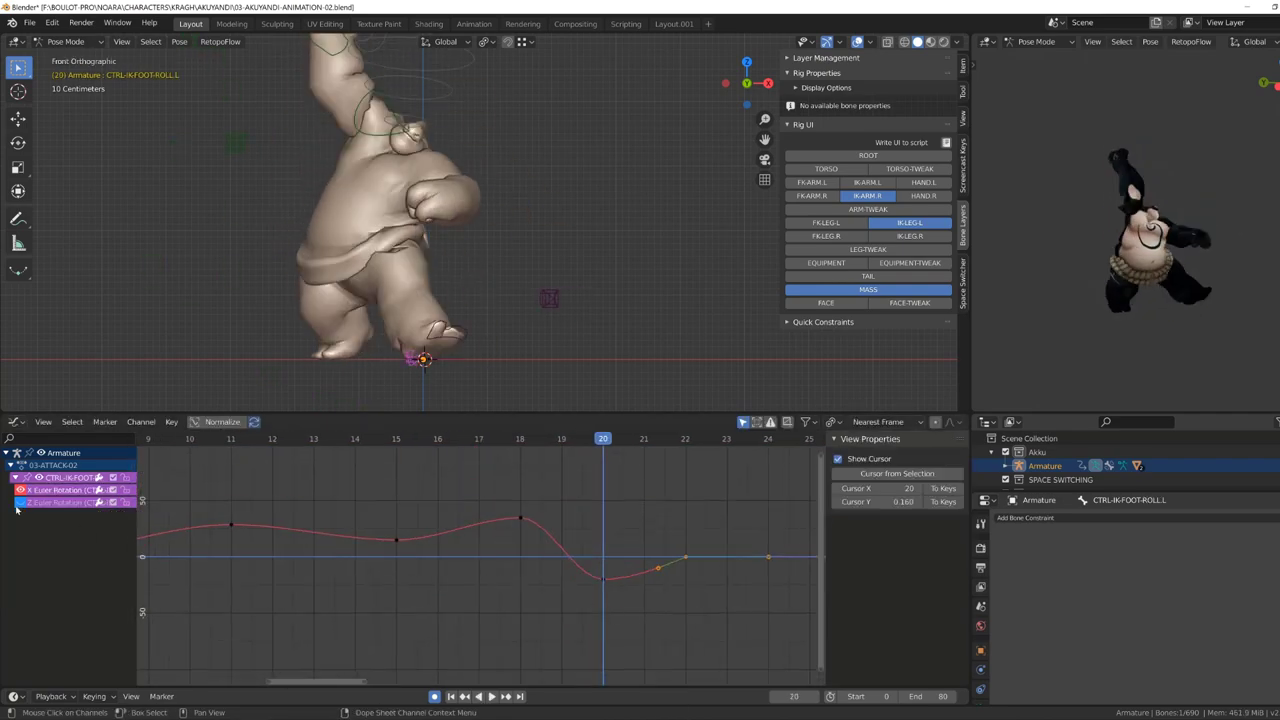
left_click(605, 573)
key("space")
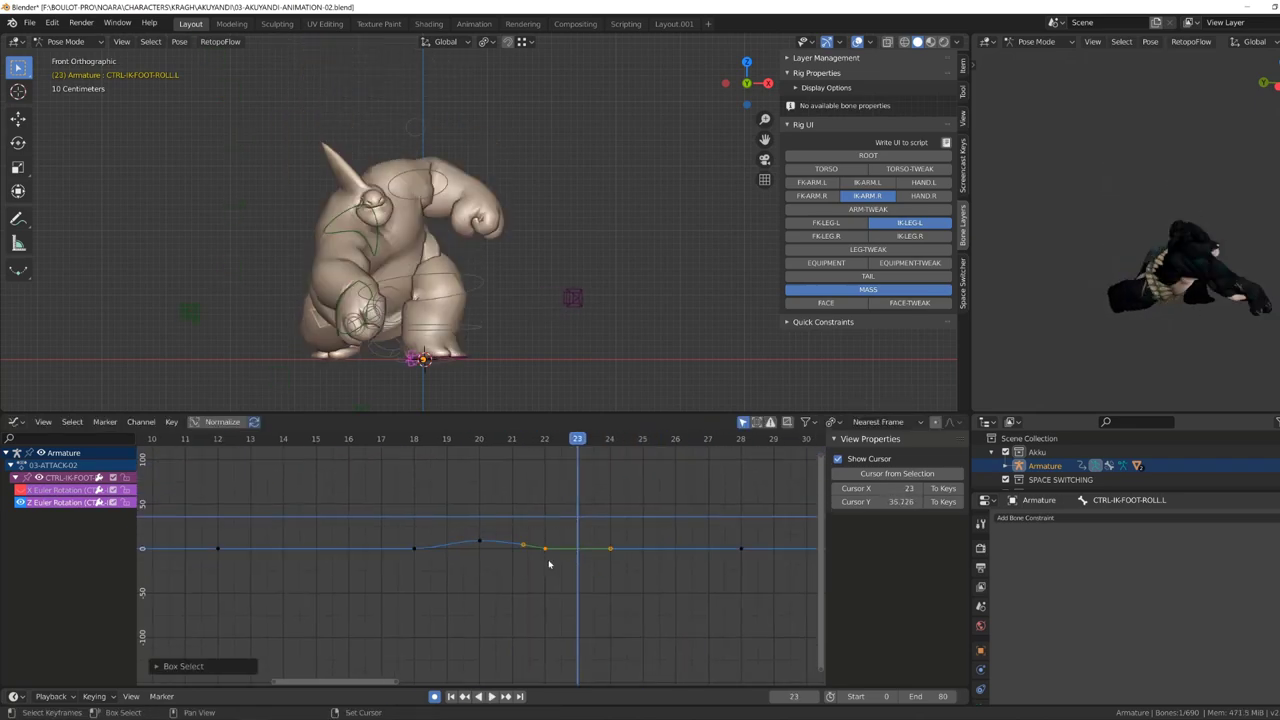
key("space")
Select CTRL-IK-TOES.L and frame its rotation curves in side view.
left_click(412, 357)
key("KP_3")
key("Home")
Retime the left toes' X rotation keys near frames 14 and 21 along the time axis.
key("Left")
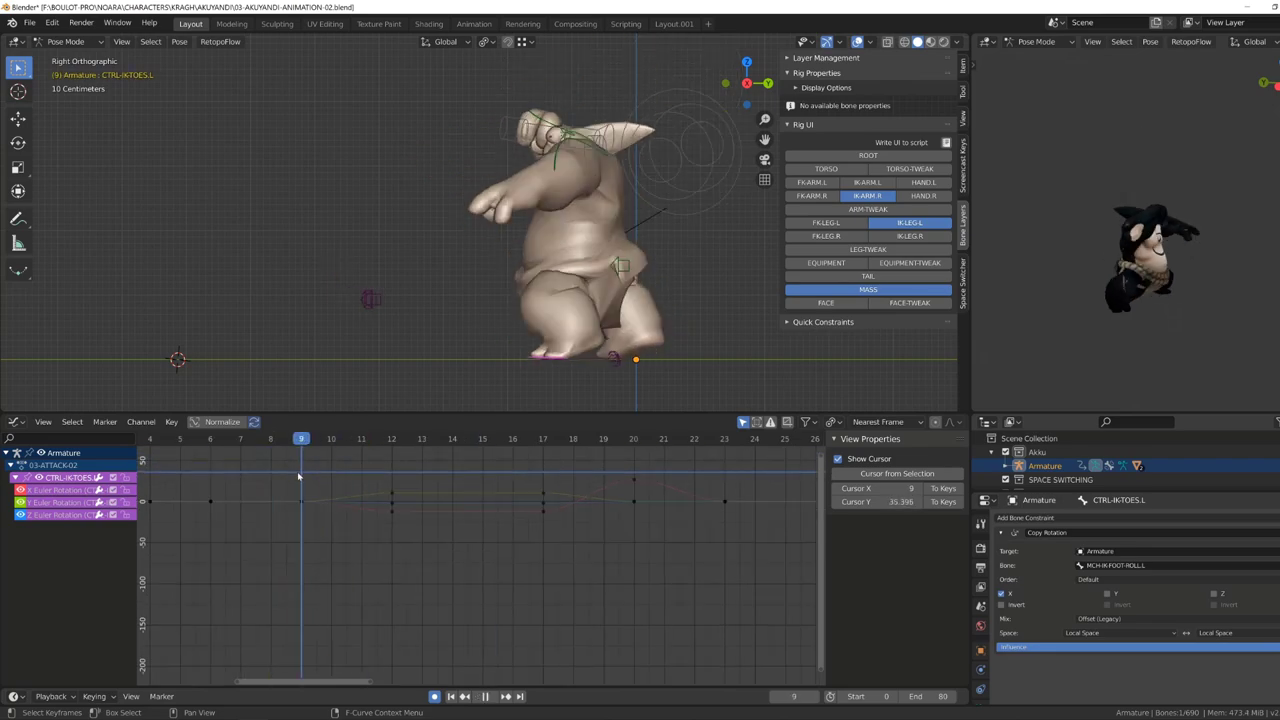
left_click(412, 510)
key("g")
key("x")
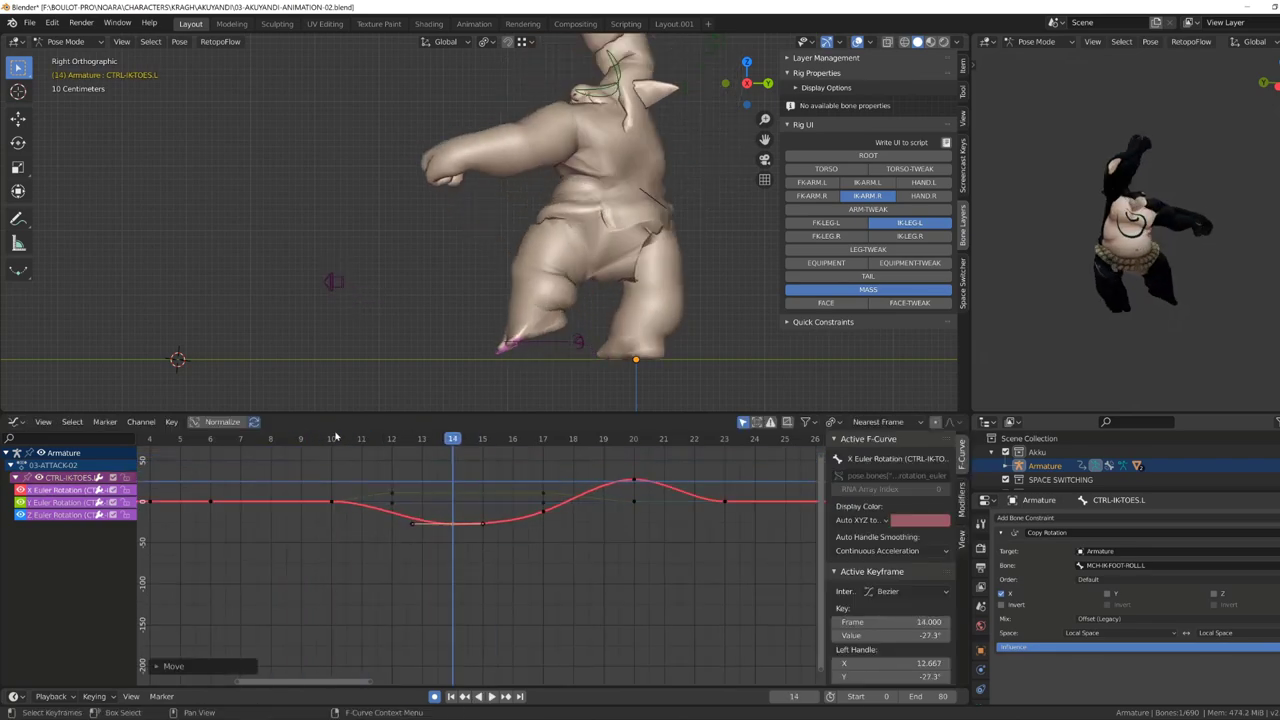
left_click_drag(336, 436, 543, 438)
key("Right")
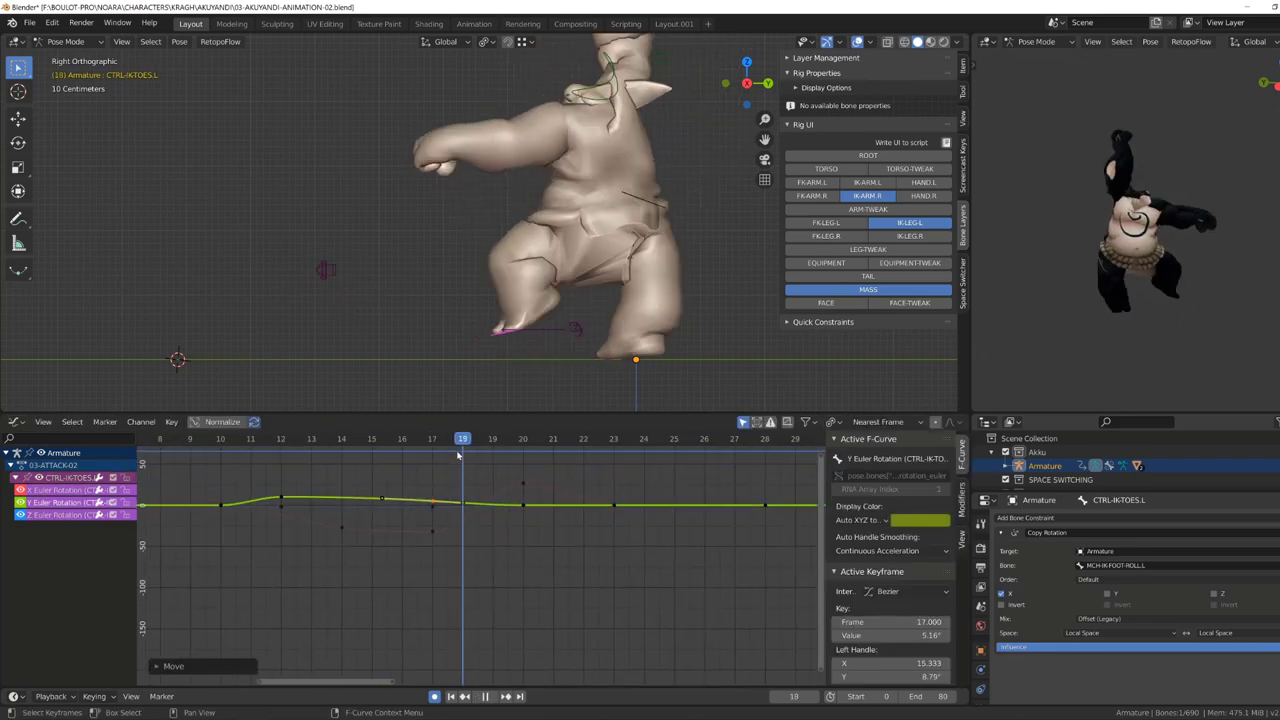
left_click(553, 482)
key("Right")
key("Right")
key("Right")
key("g")
key("x")
left_click(557, 487)
key("space")
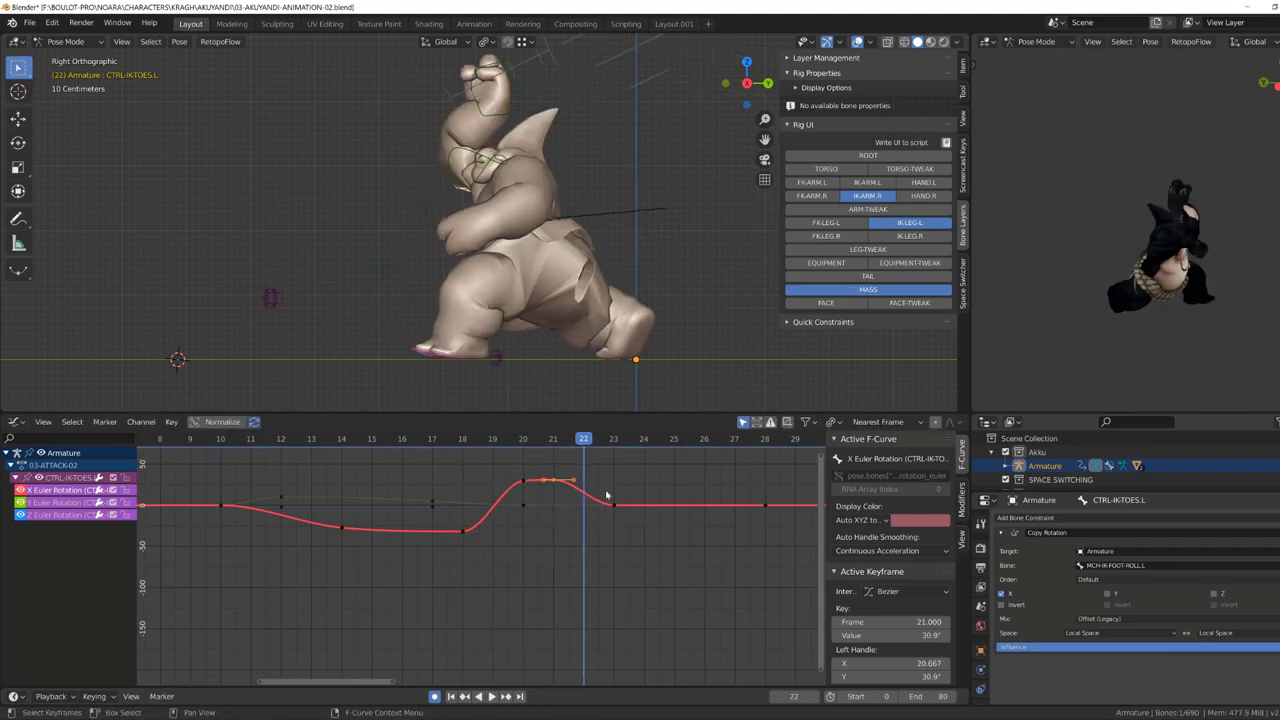
Shift the left foot IK keys at frames 44–47 one frame later.
right_click_drag(392, 534, 759, 598, "shift")
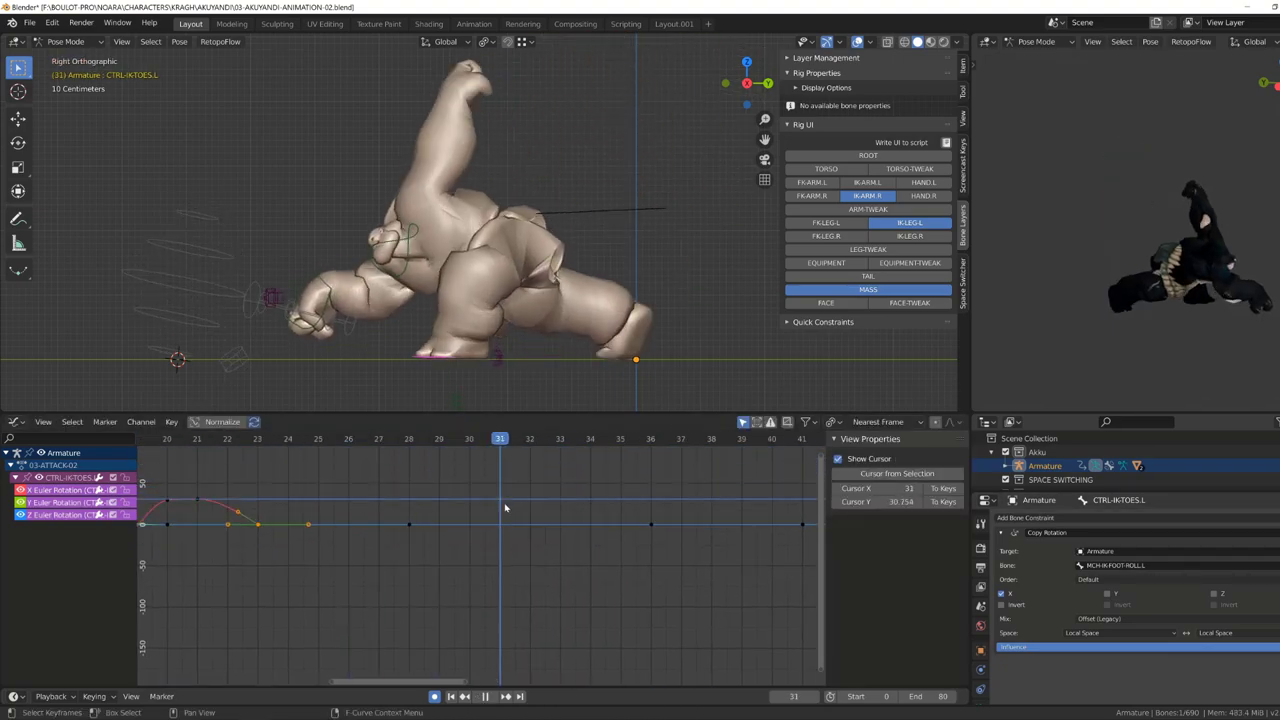
right_click_drag(706, 500, 397, 500, "shift")
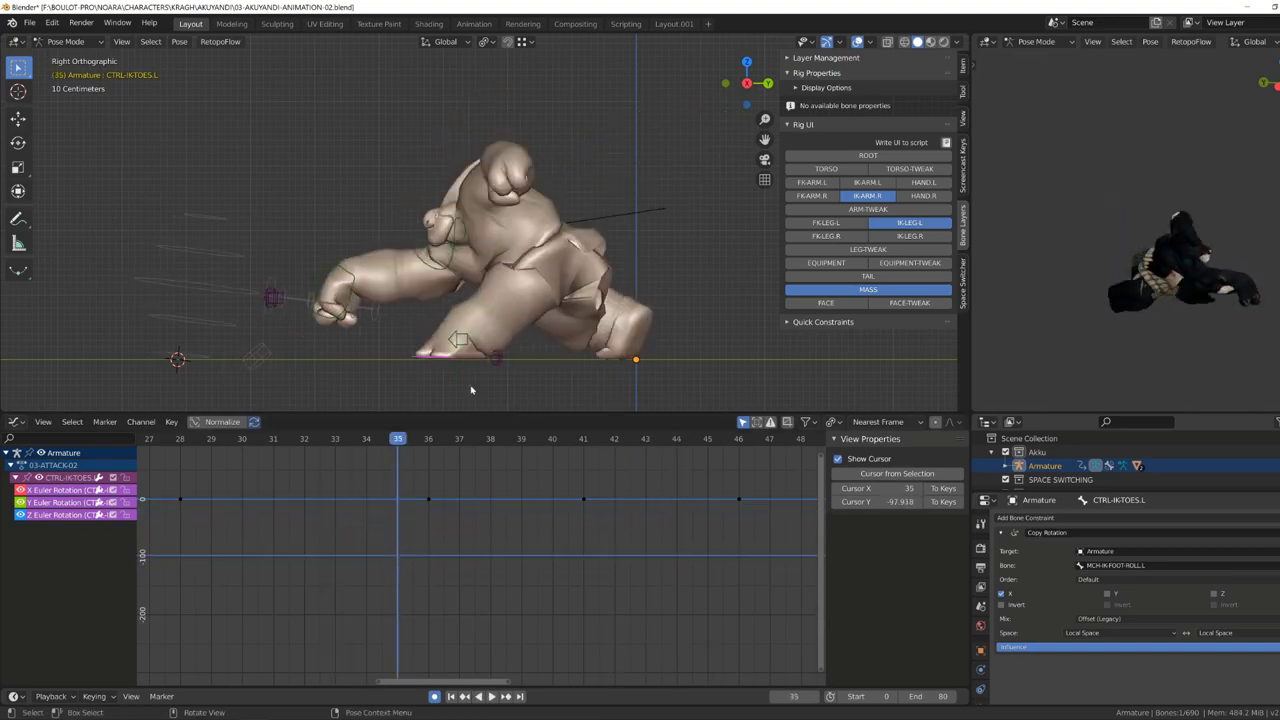
left_click(458, 340)
key("Home")
right_click_drag(458, 557, 450, 498, "shift")
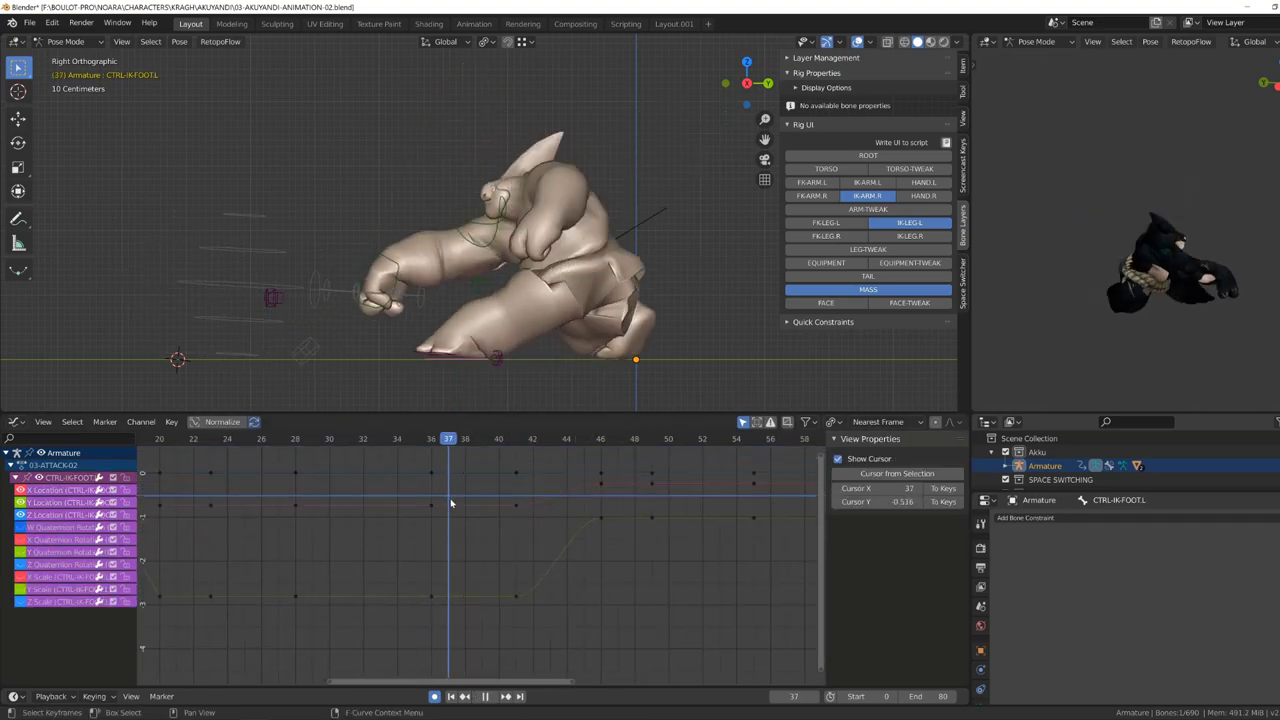
scroll(531, 532, "up", 3)
right_click(585, 503, "shift")
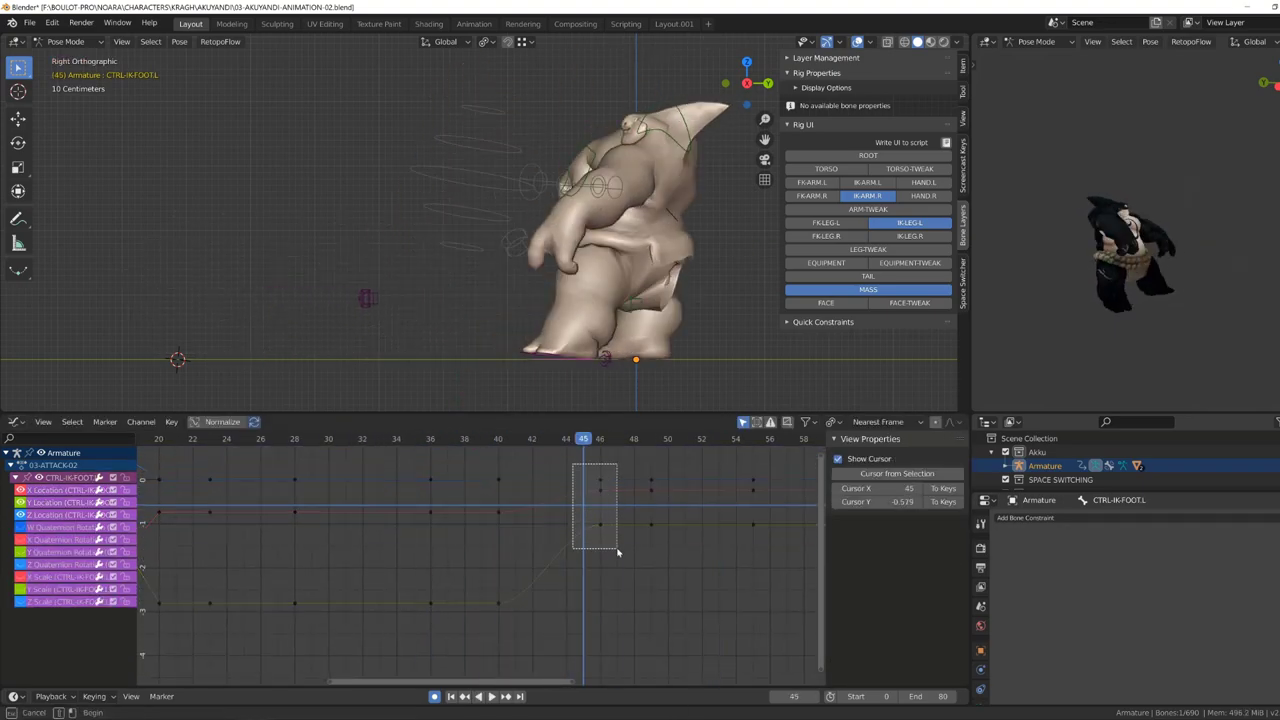
left_click_drag(573, 465, 617, 552)
right_click(517, 479, "shift")
left_click(612, 527)
key("space")
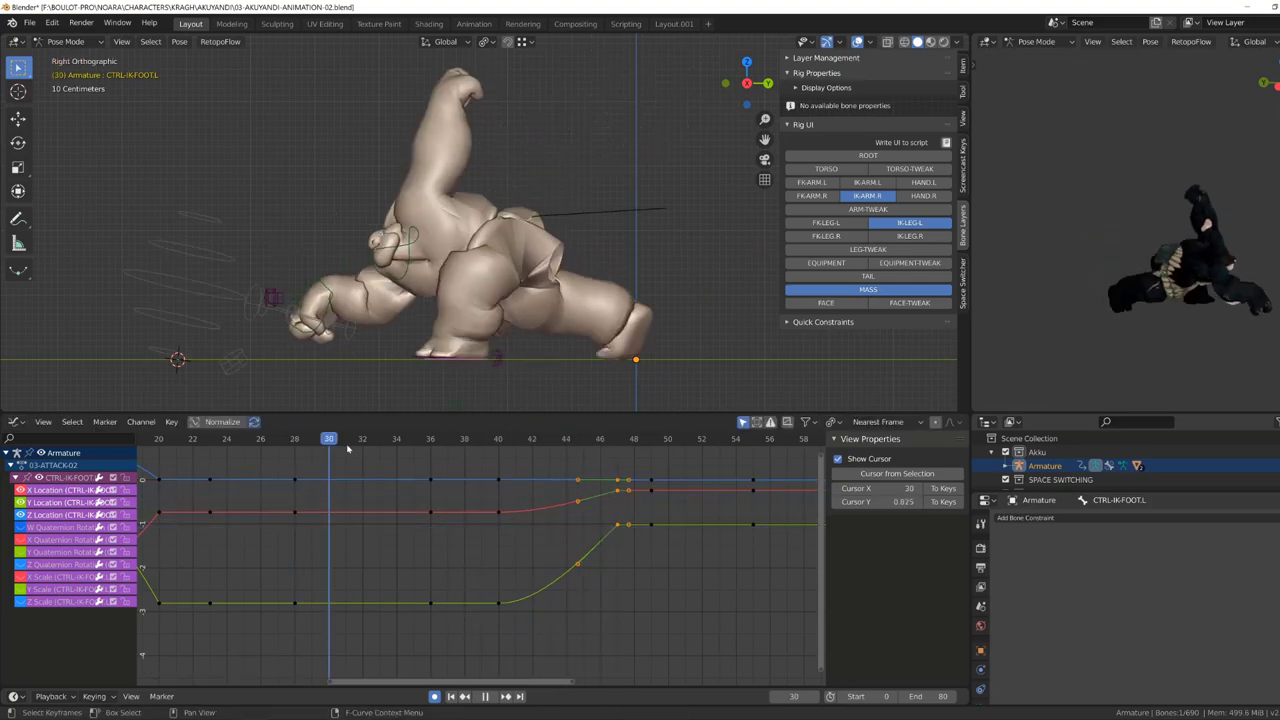
Reshape the left toes' X rotation curve to dip near frame 38 and peak near 45.
left_click(514, 378)
key("Escape")
scroll(484, 504, "up", 2)
left_click(484, 504)
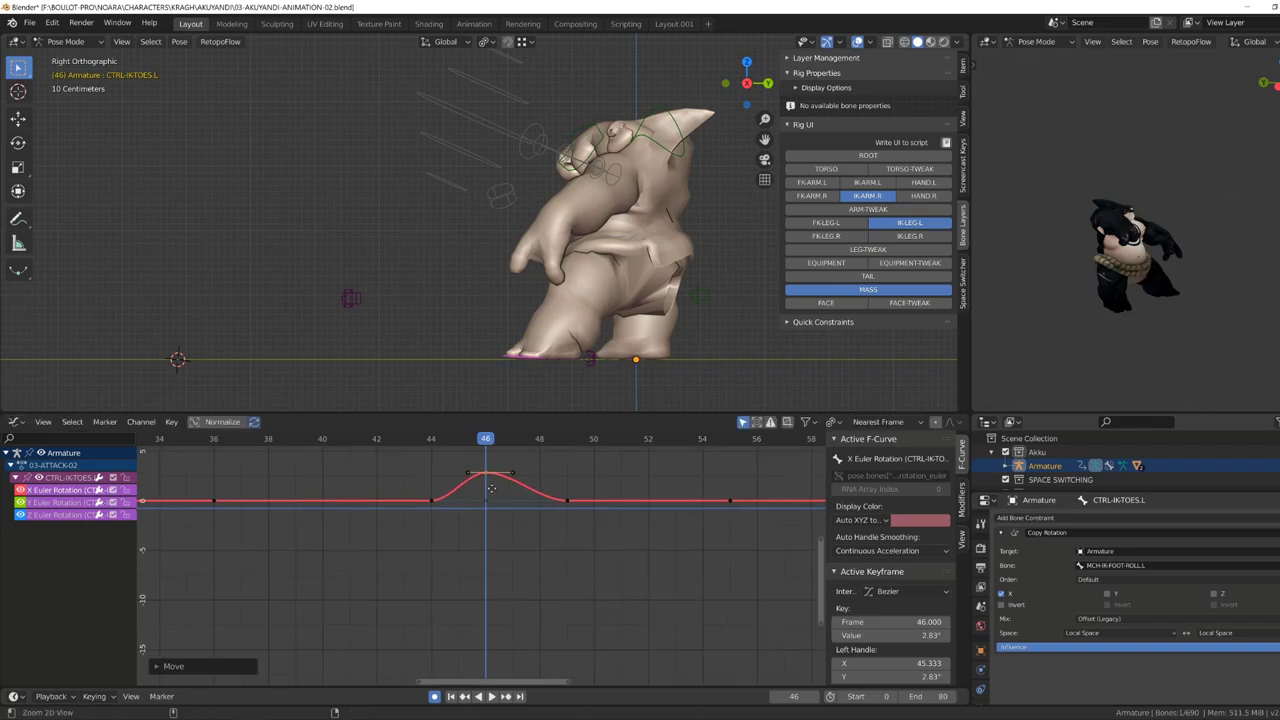
left_click_drag(441, 471, 565, 591)
key("Escape")
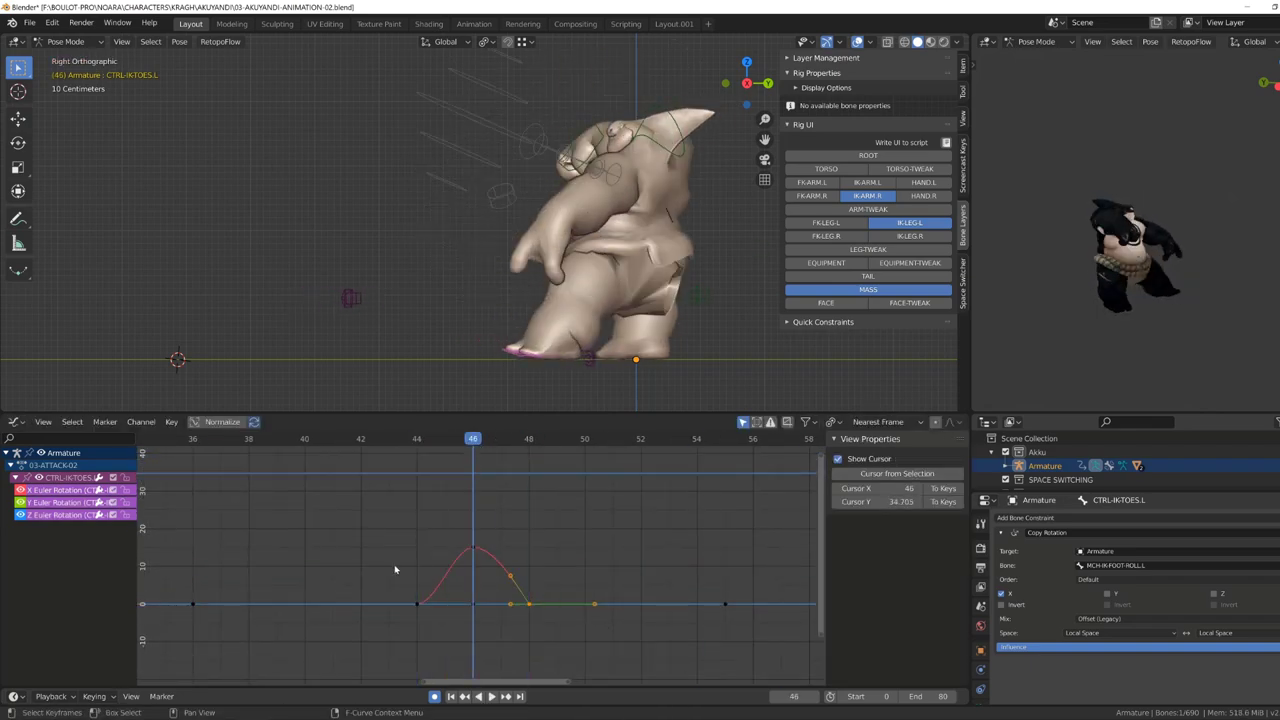
left_click(363, 606)
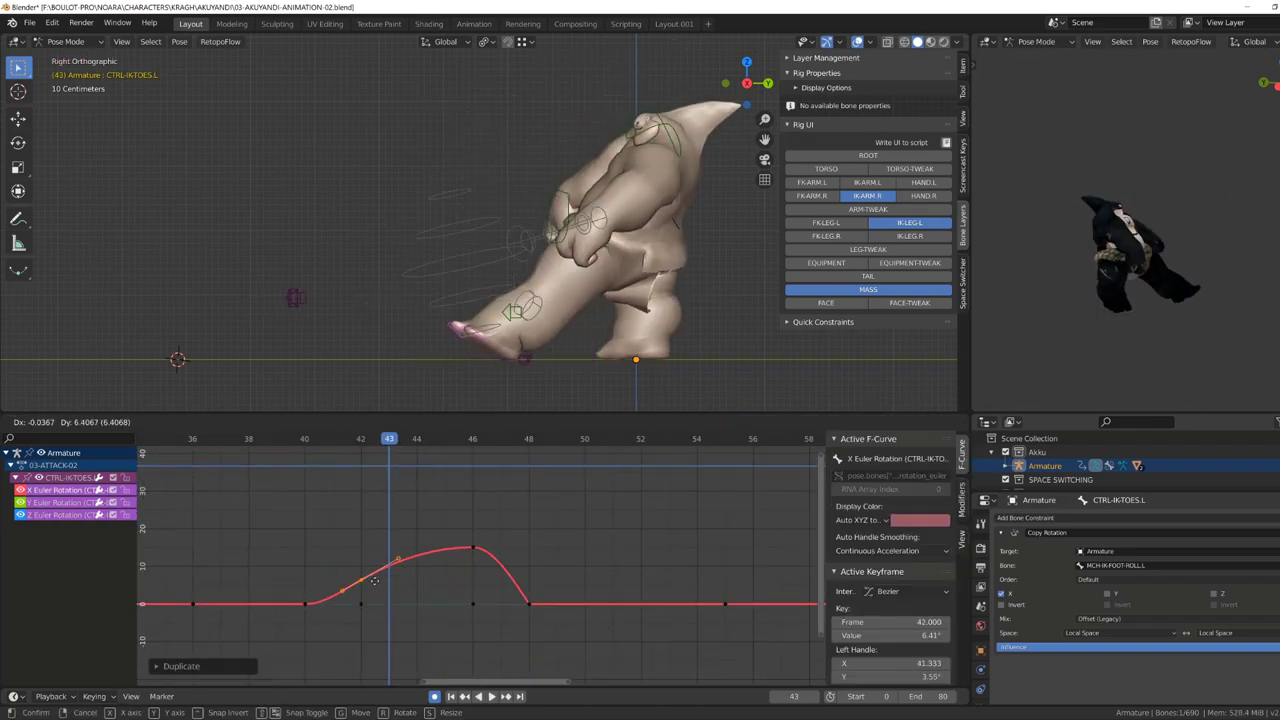
left_click_drag(373, 581, 234, 563)
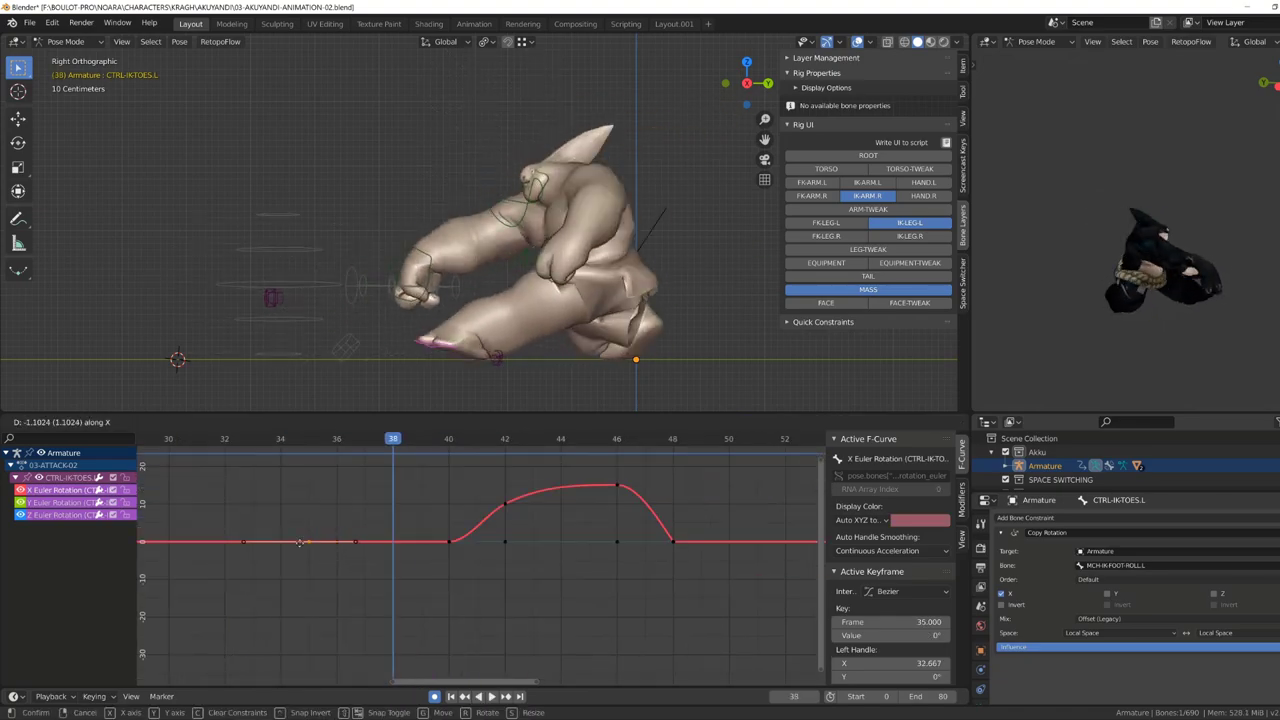
left_click_drag(426, 553, 460, 530)
key("g")
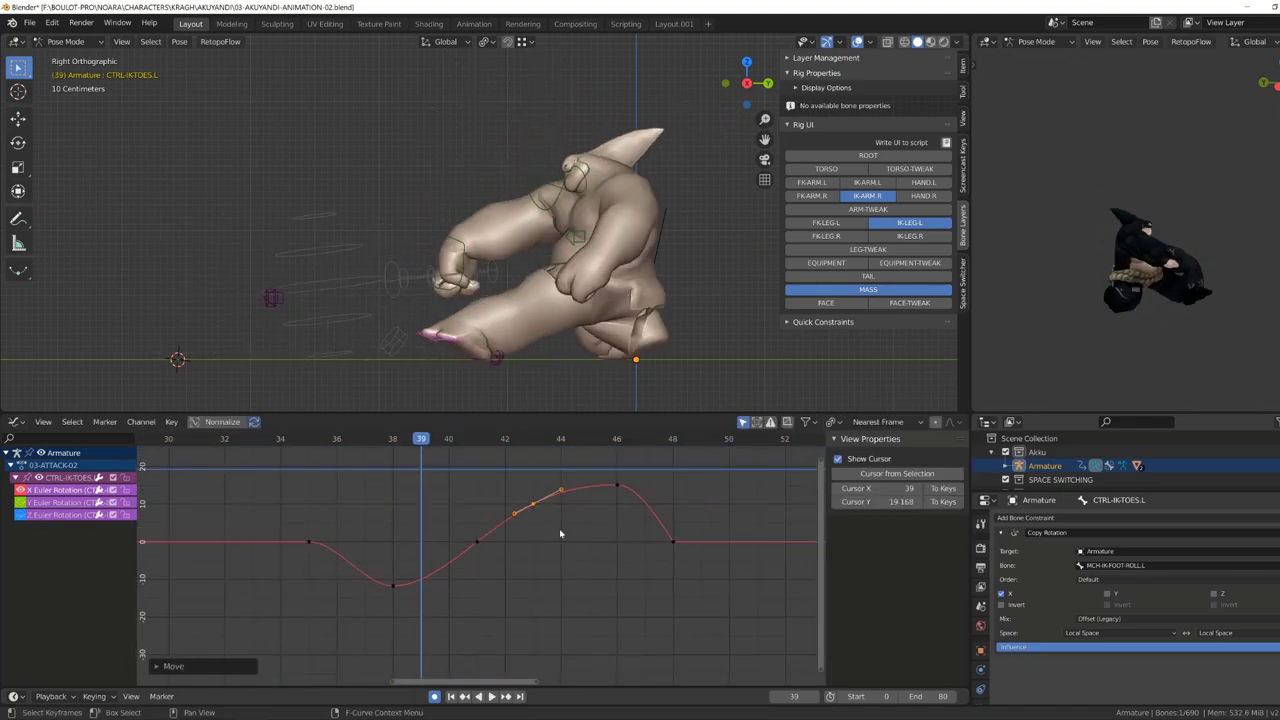
key("space")
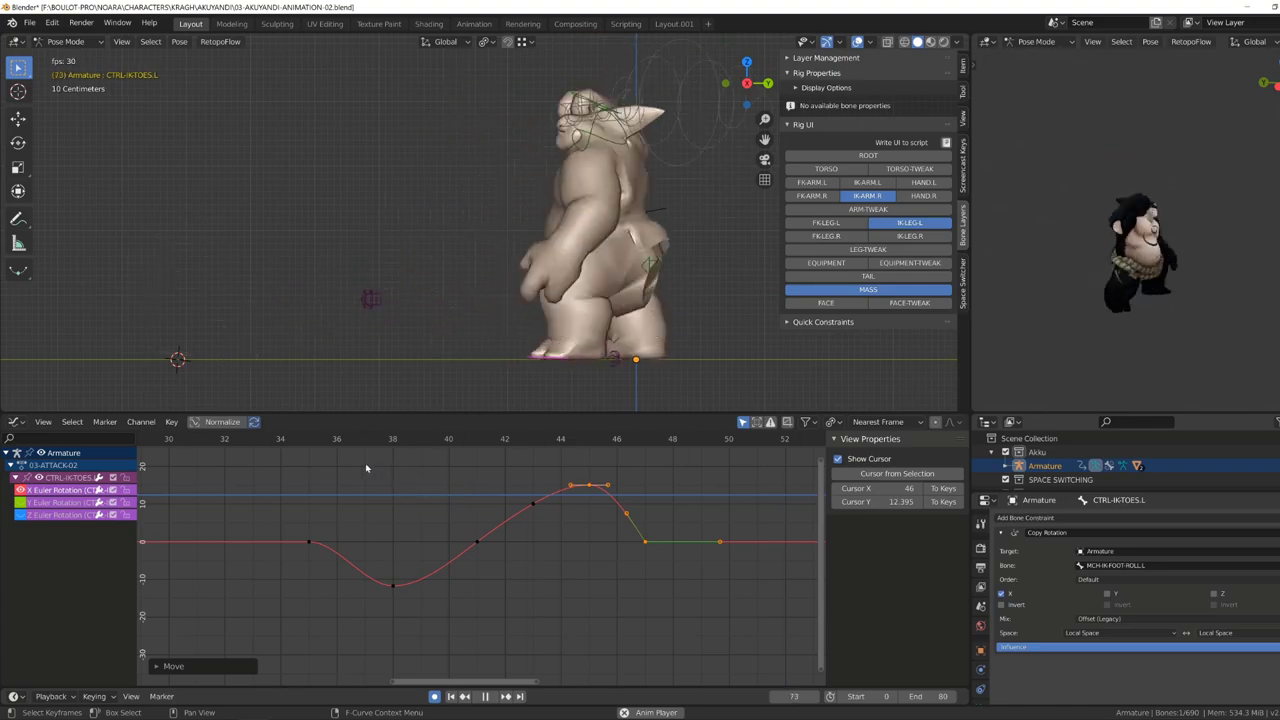
Duplicate and reposition the left foot-roll's Z rotation keys near frames 46–50 to soften the dip.
middle_click_drag(360, 395, 337, 377)
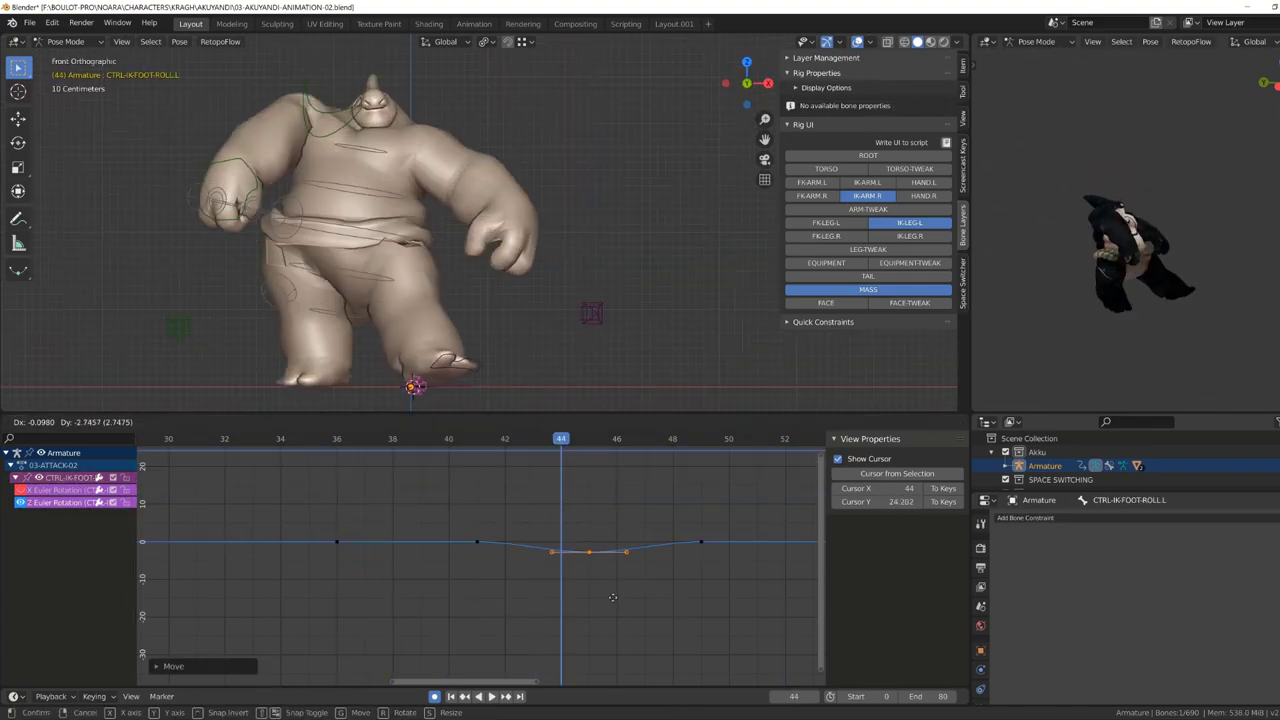
left_click_drag(519, 452, 533, 493)
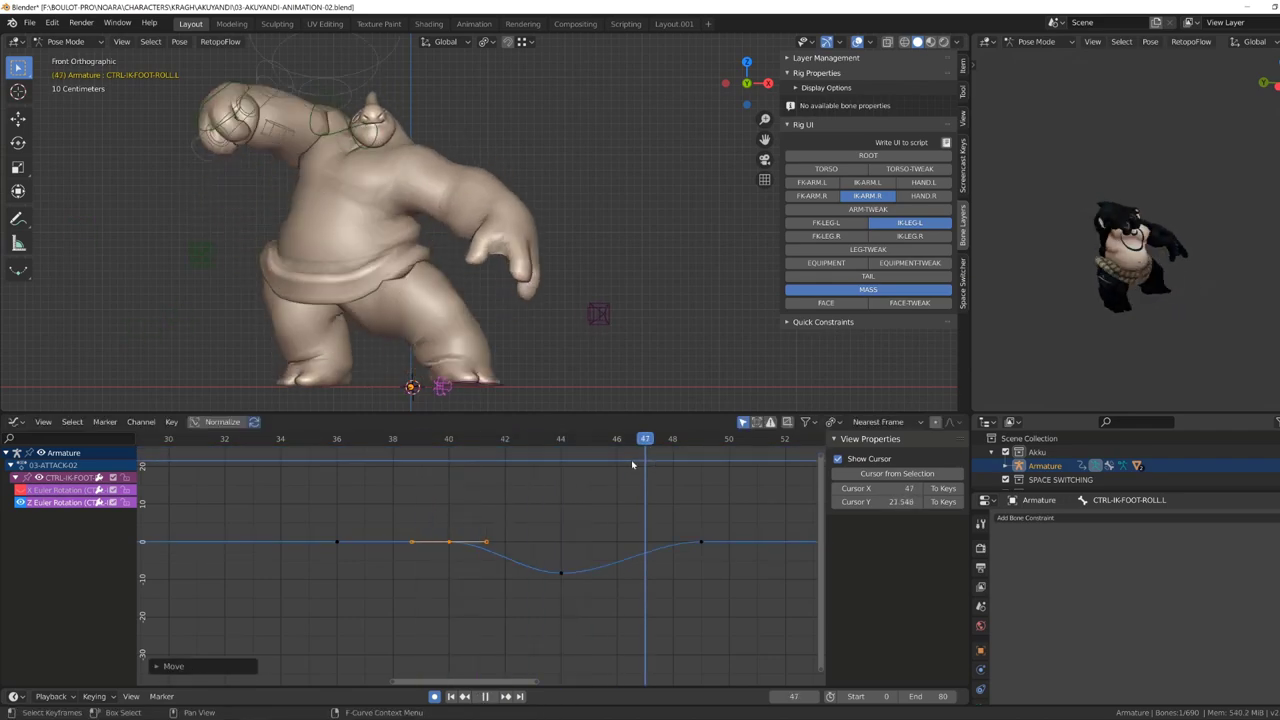
right_click(700, 541)
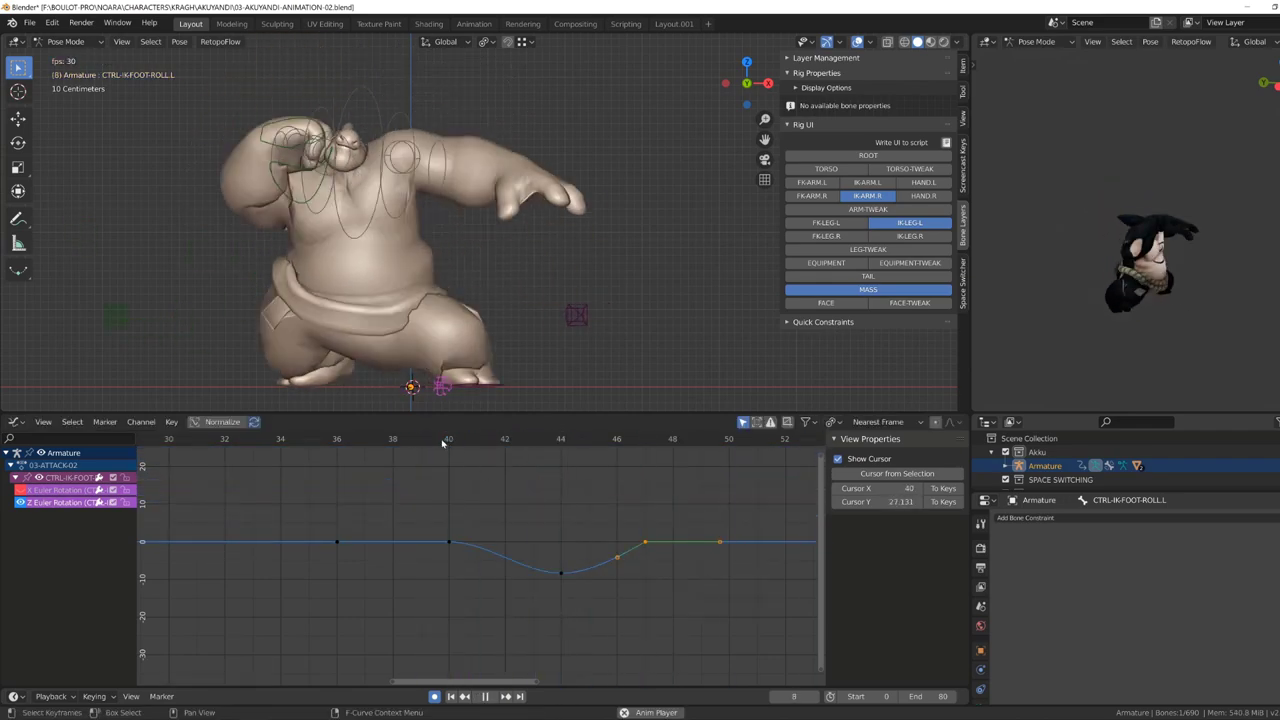
mouse_move(533, 493)
left_mouse_down()
mouse_move(518, 477)
mouse_move(638, 497)
left_mouse_up()
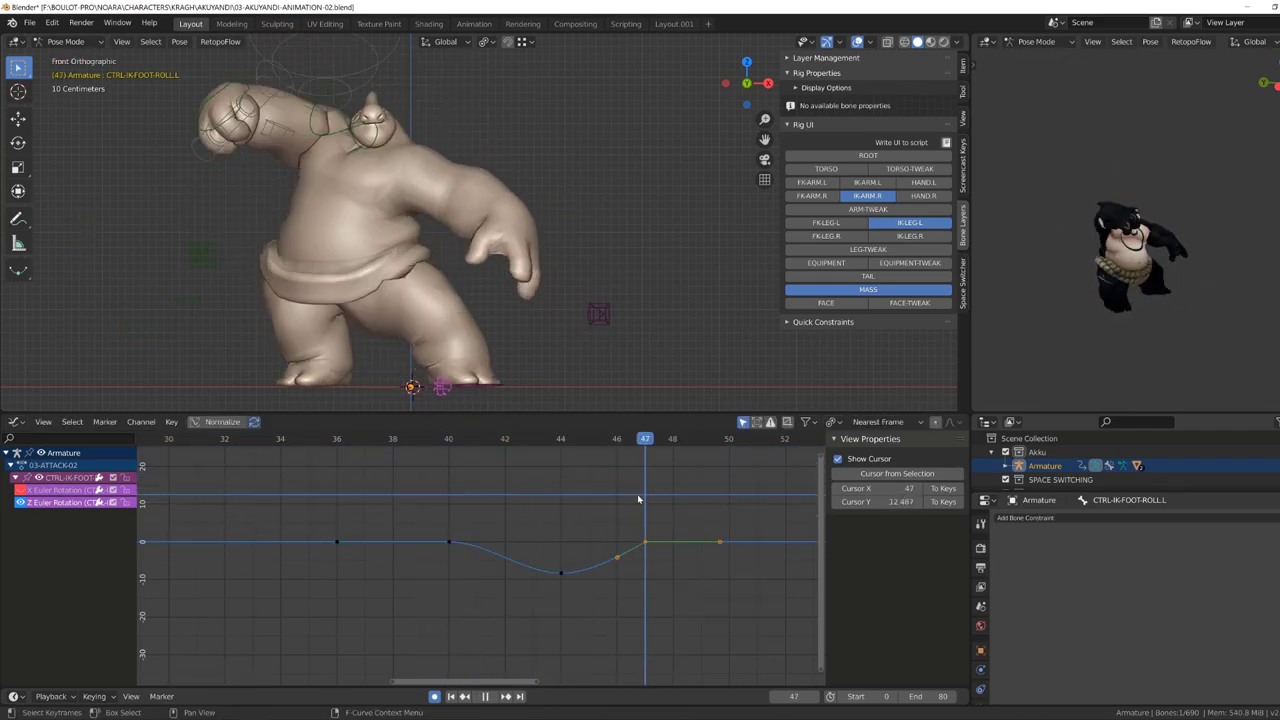
key("space")
left_click(612, 560)
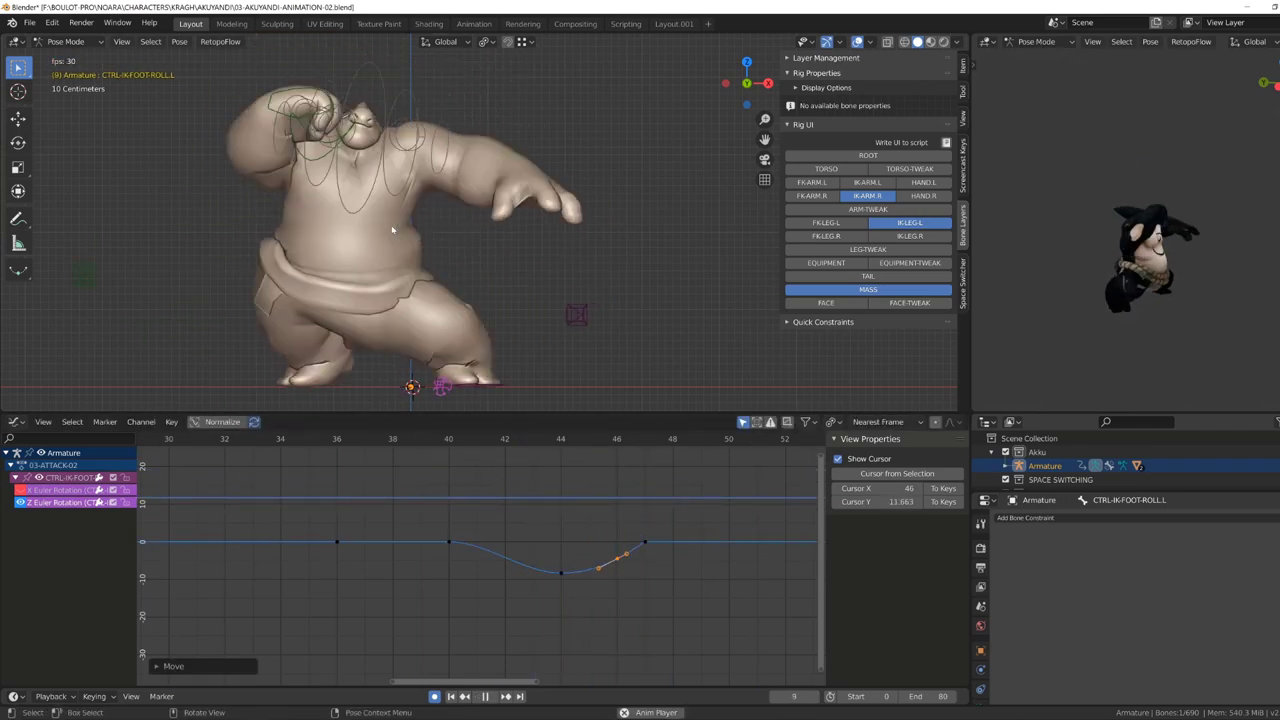
key("space")
Show the right leg IK layer and raise the right foot-roll's frame-12 X rotation key to 16.8°.
key("KP_1")
key("Escape")
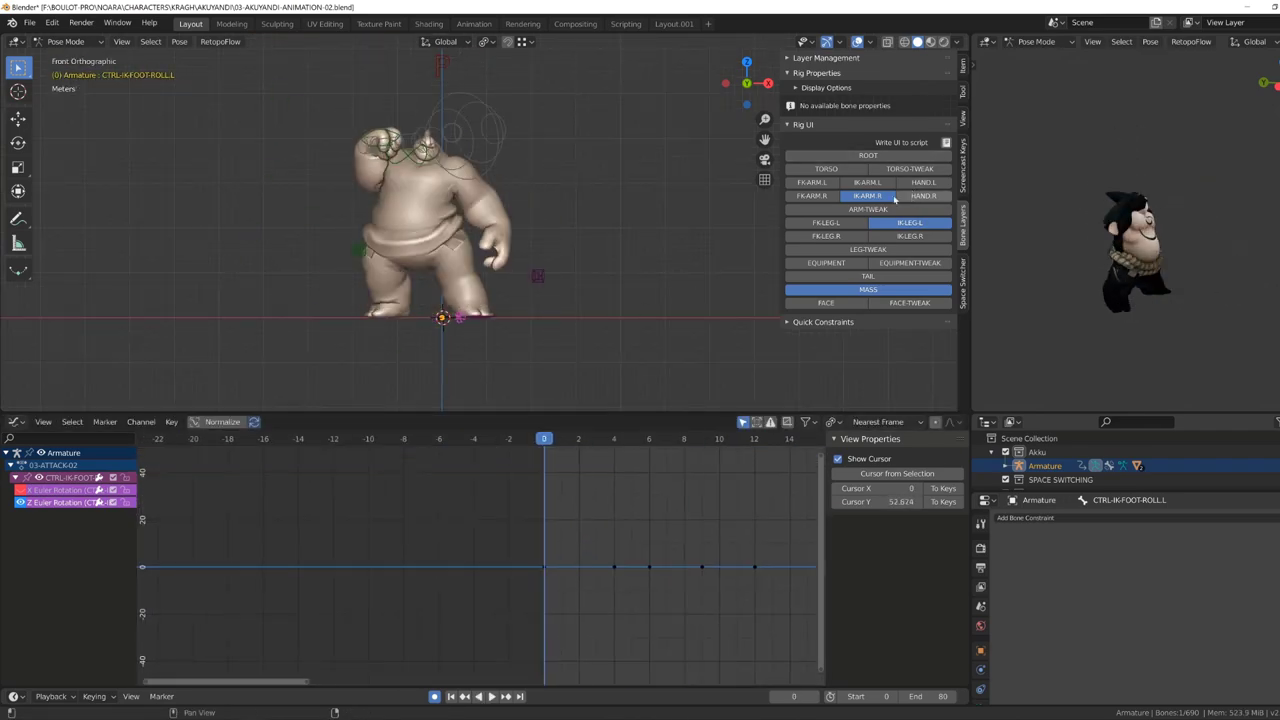
left_click(910, 235)
key("space")
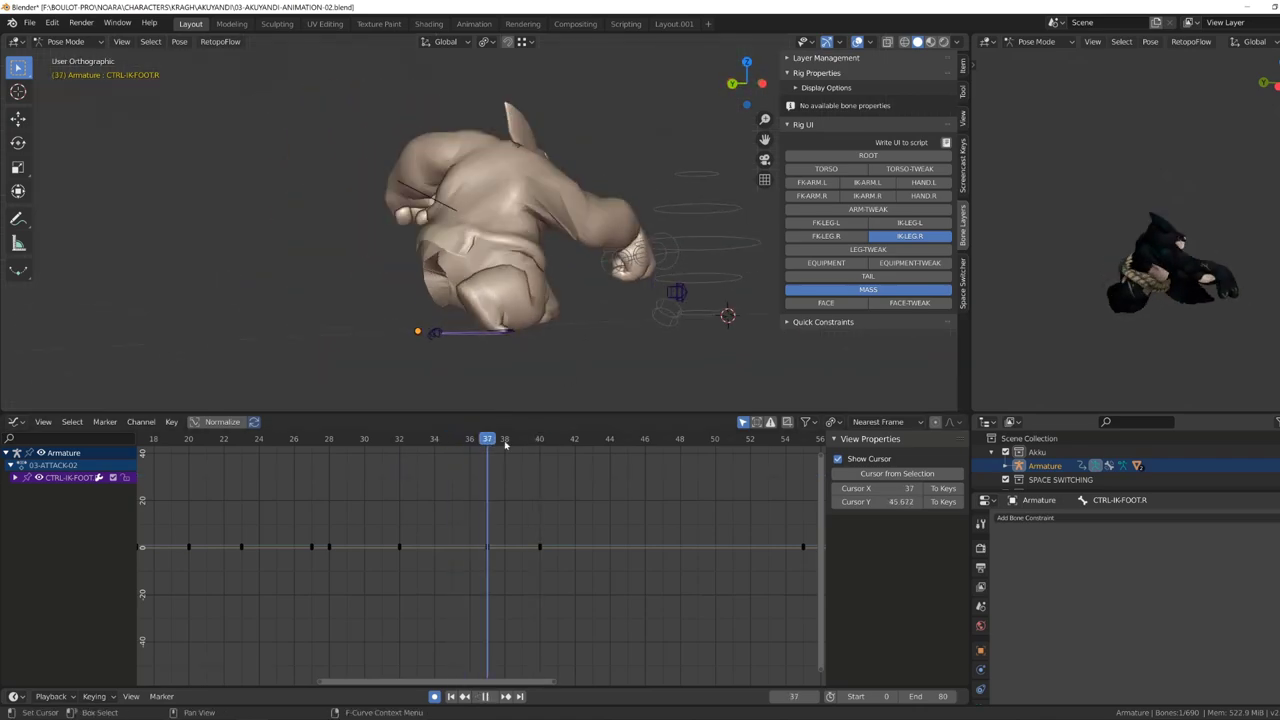
left_click(527, 496)
left_click(364, 442)
key("space")
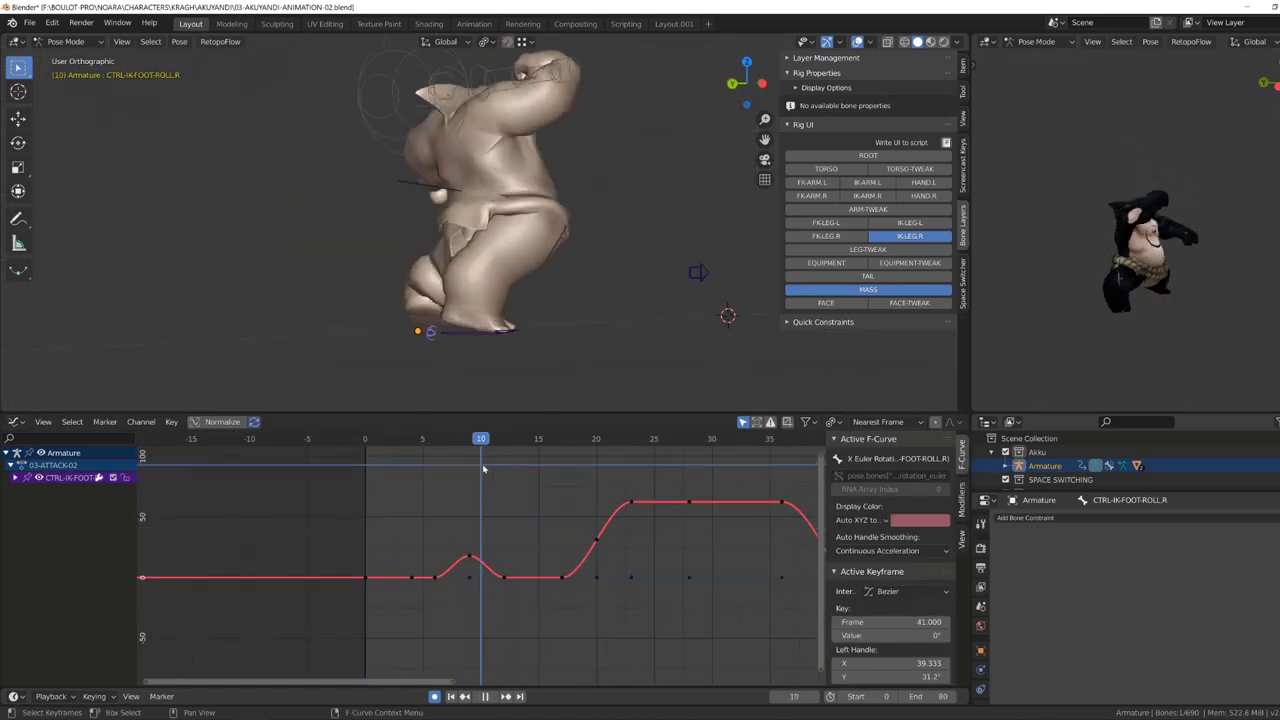
left_click(502, 550)
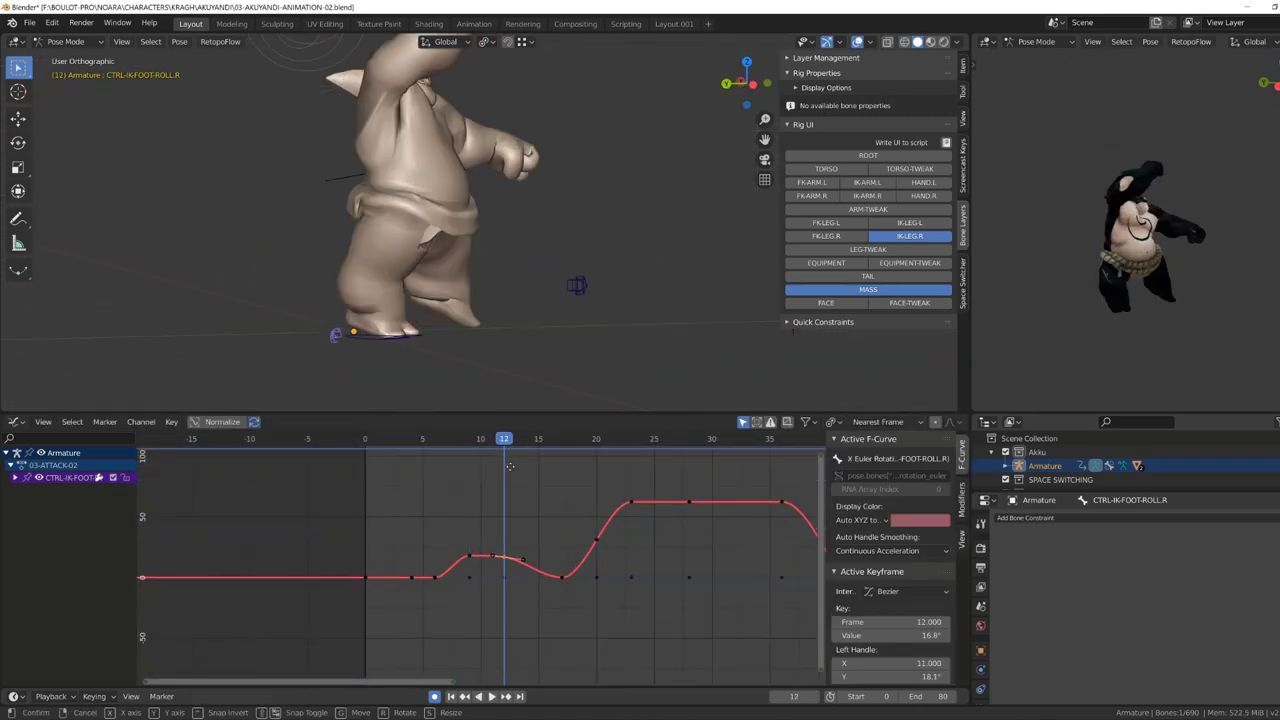
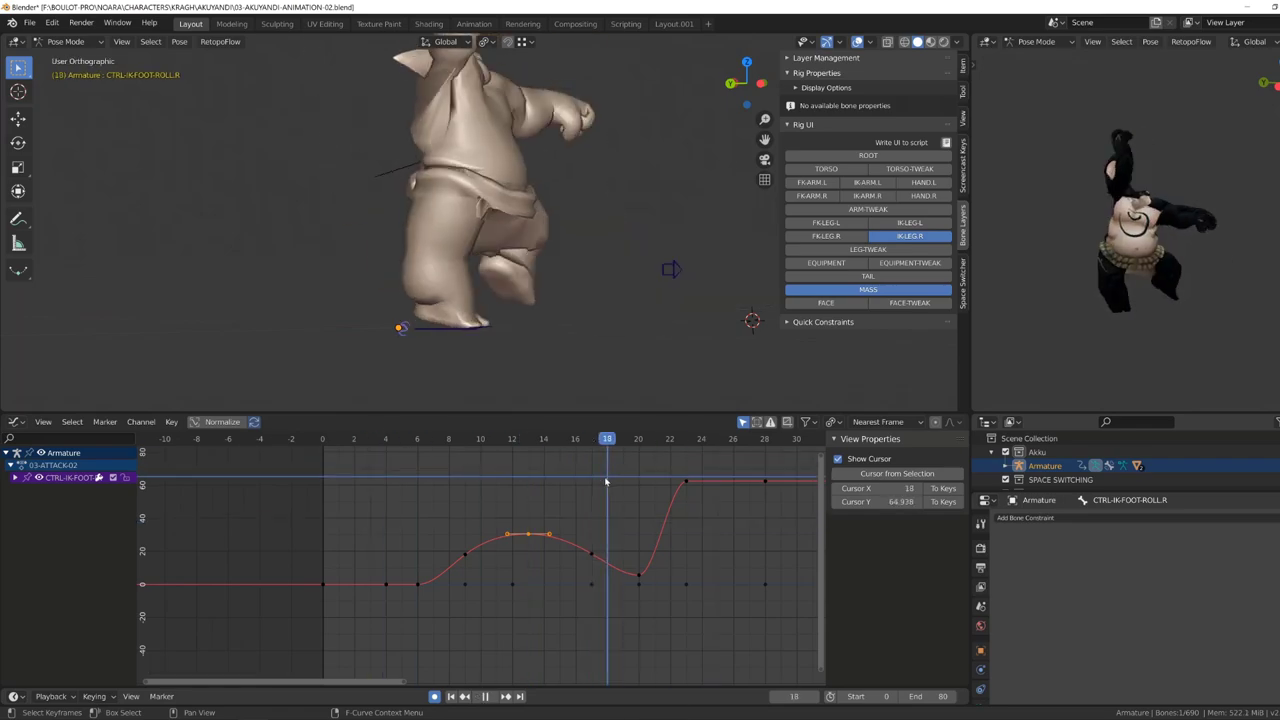
Lower the right foot-roll key near frame 42 so the curve settles at 0°, then frame the whole curve.
left_click(378, 466)
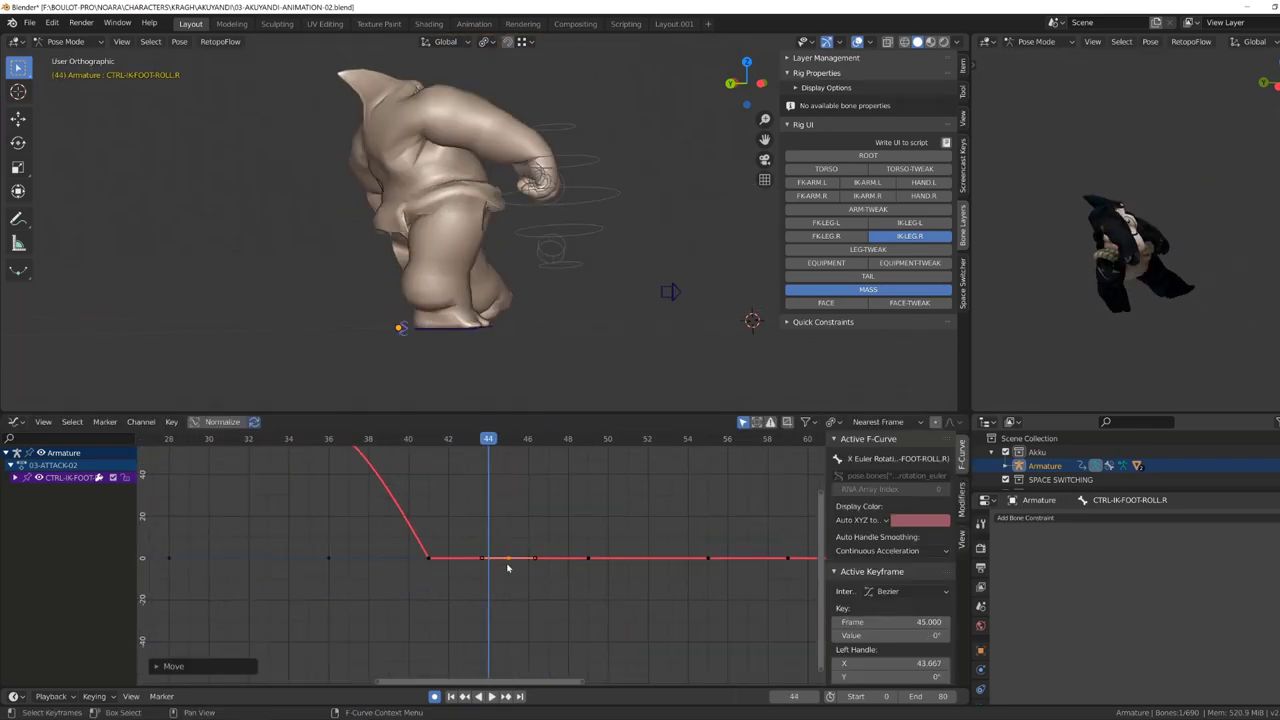
left_click(447, 512)
key("b")
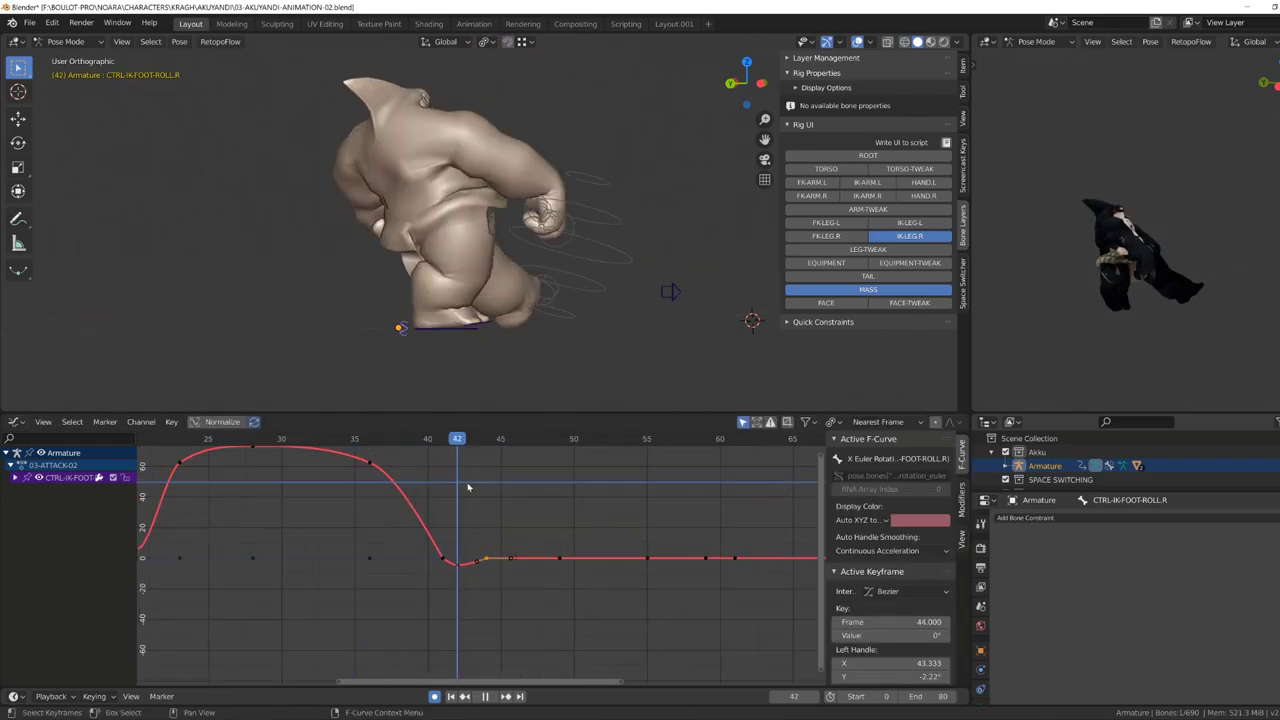
key("Home")
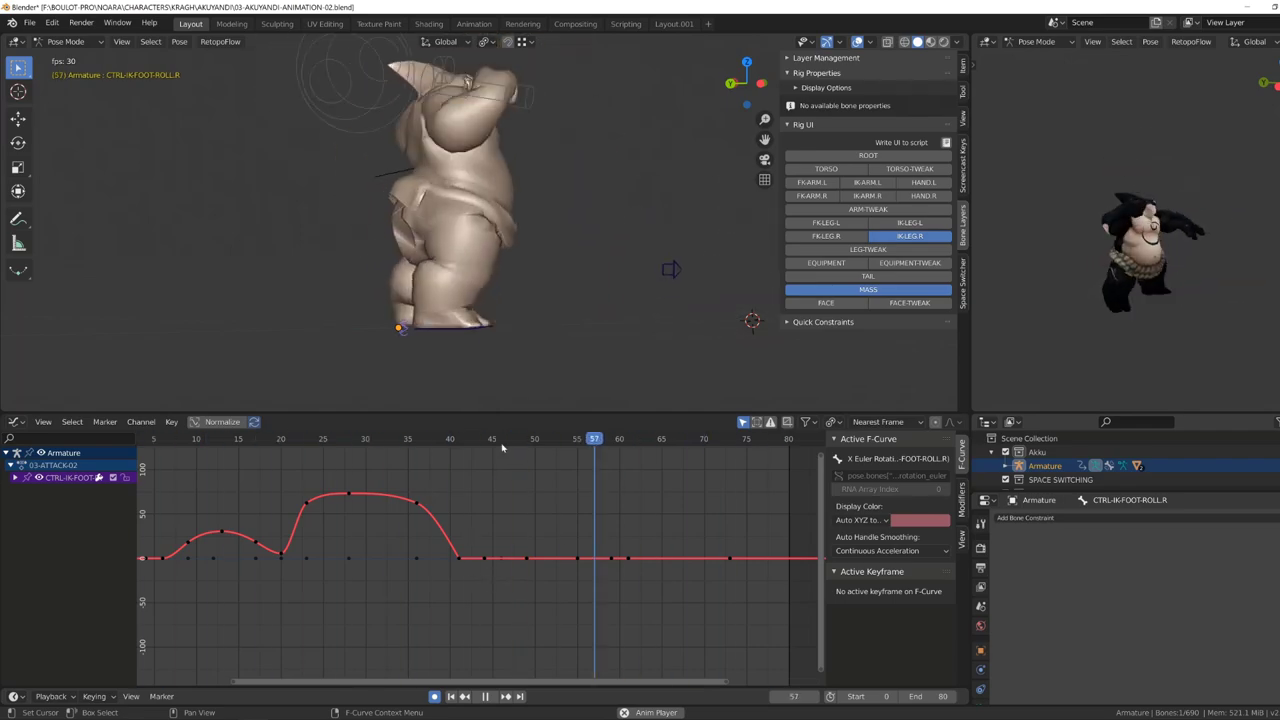
middle_click_drag(590, 320, 606, 283)
Show the torso controls and select the CTRL-HIPS control's early rotation keys near frames 3–5.
left_click(826, 168)
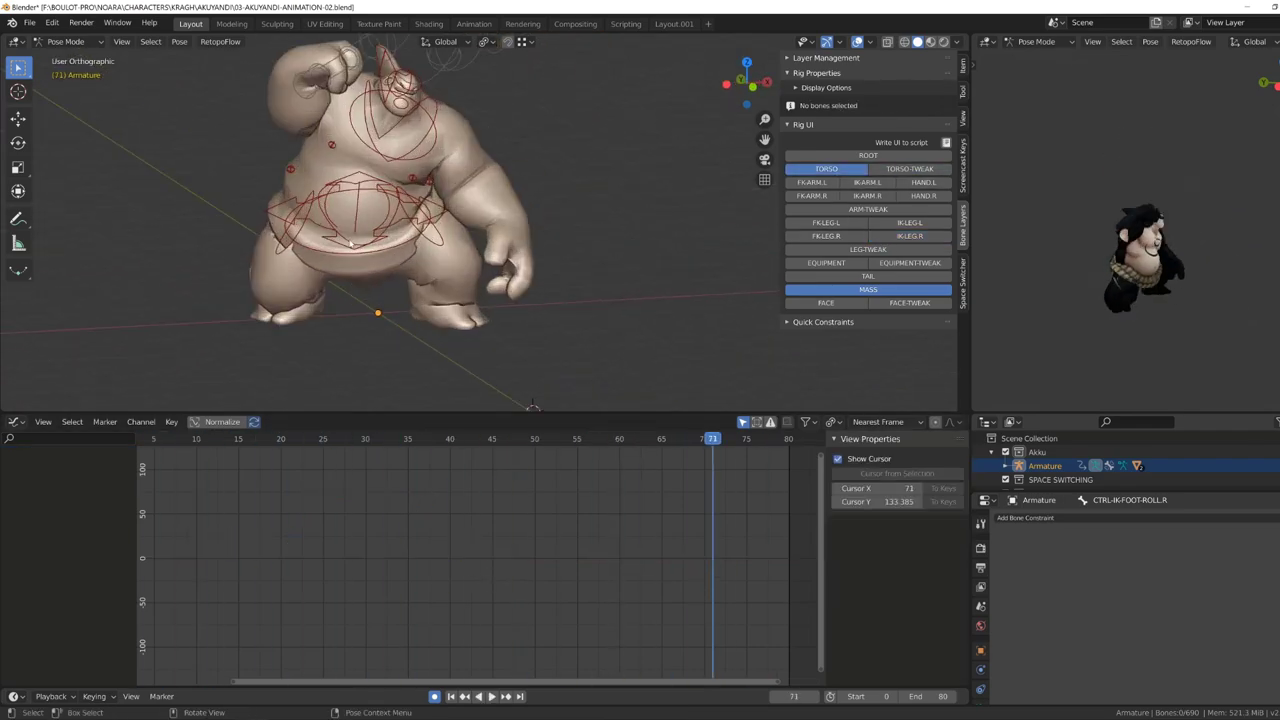
left_click(300, 225)
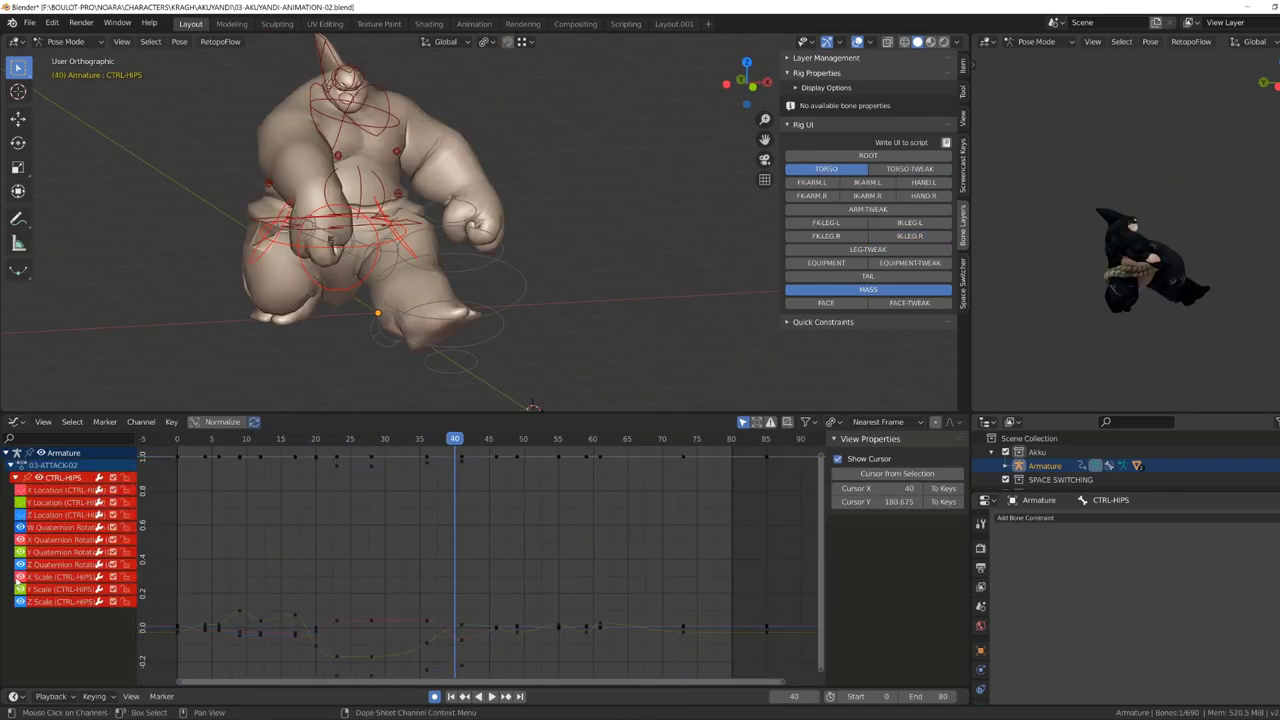
scroll(257, 444, "down", 1)
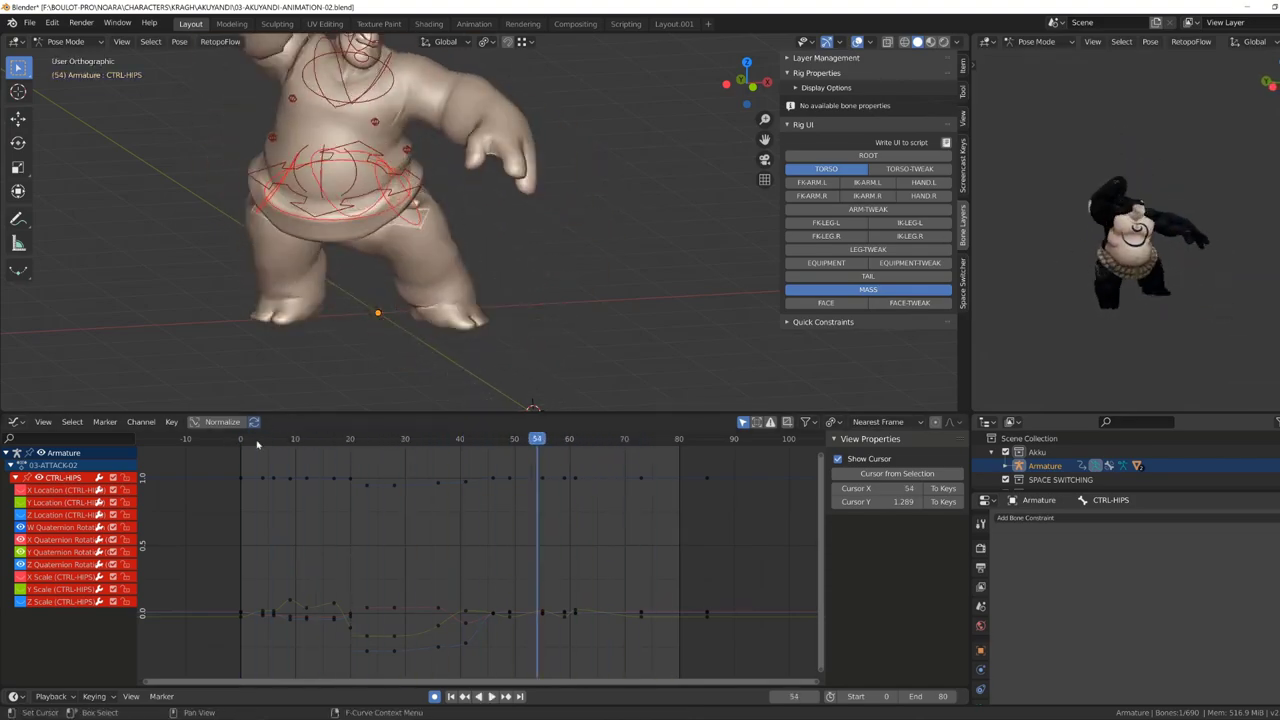
scroll(257, 444, "up", 5)
left_click_drag(325, 560, 395, 605)
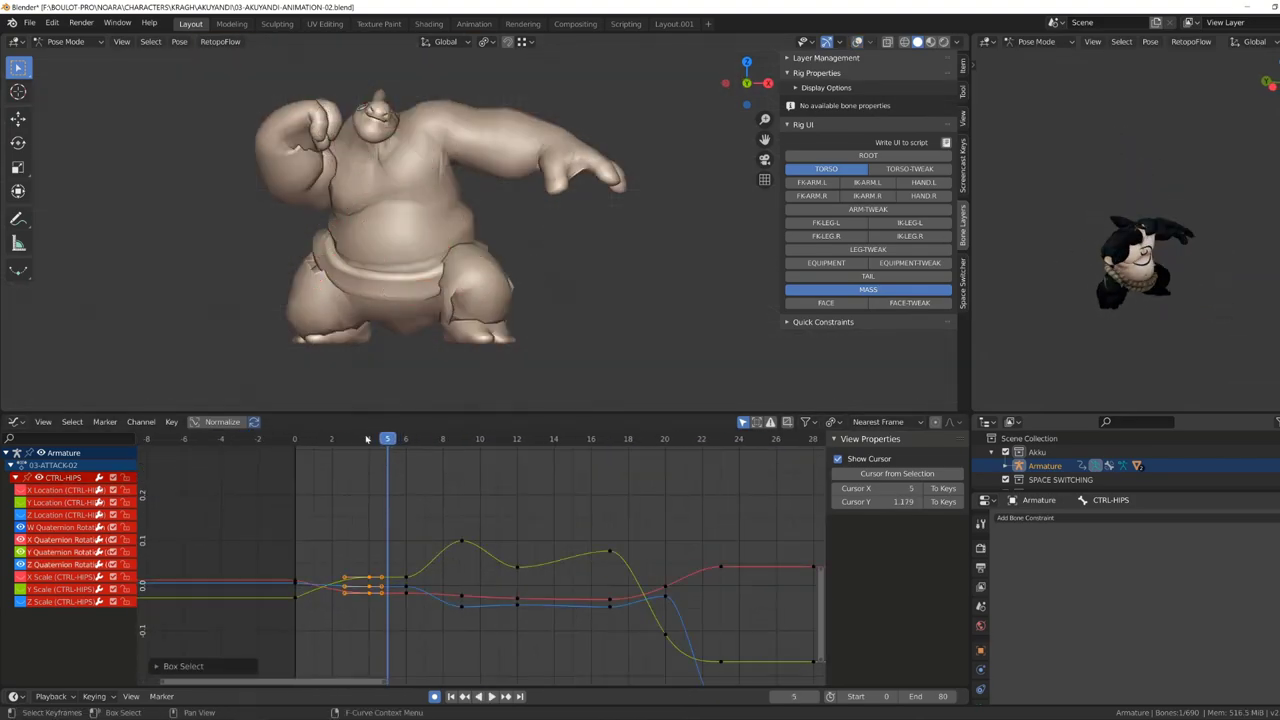
left_click_drag(367, 439, 437, 489)
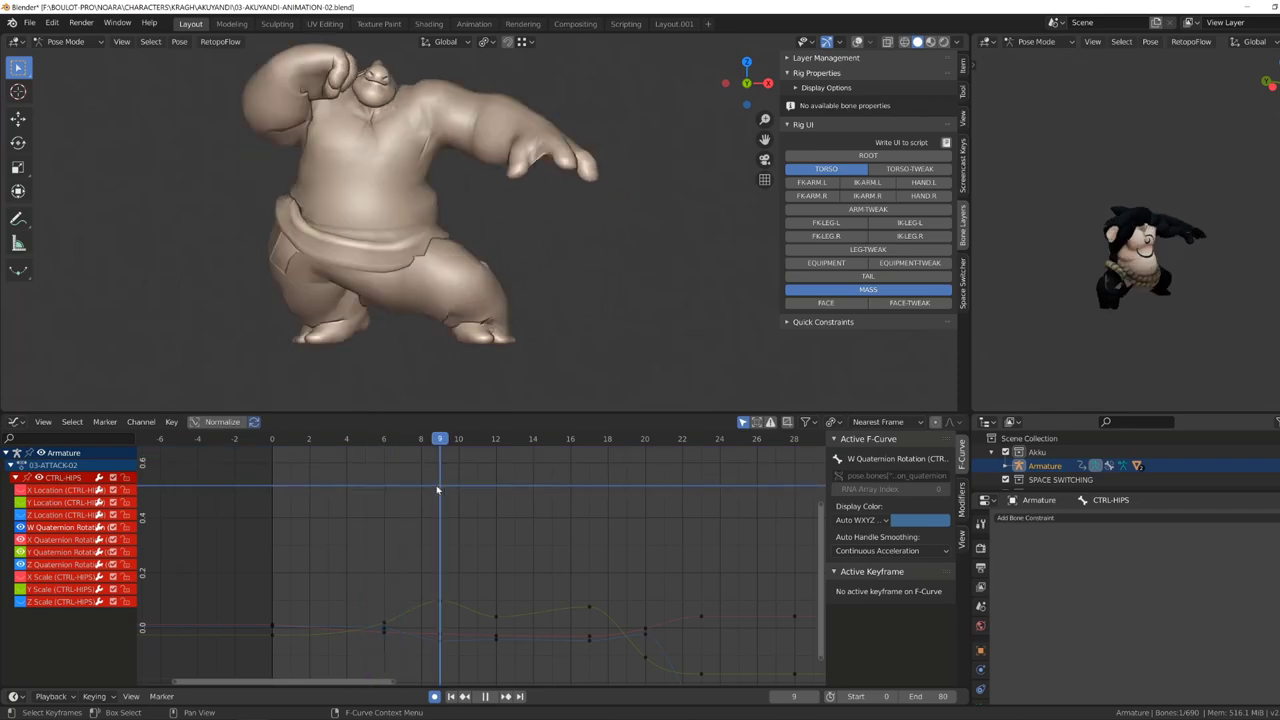
Lower the frame-9 Y rotation key to 0.050 and raise the frame-17 keys, X to -0.038.
left_click(440, 601)
key("g")
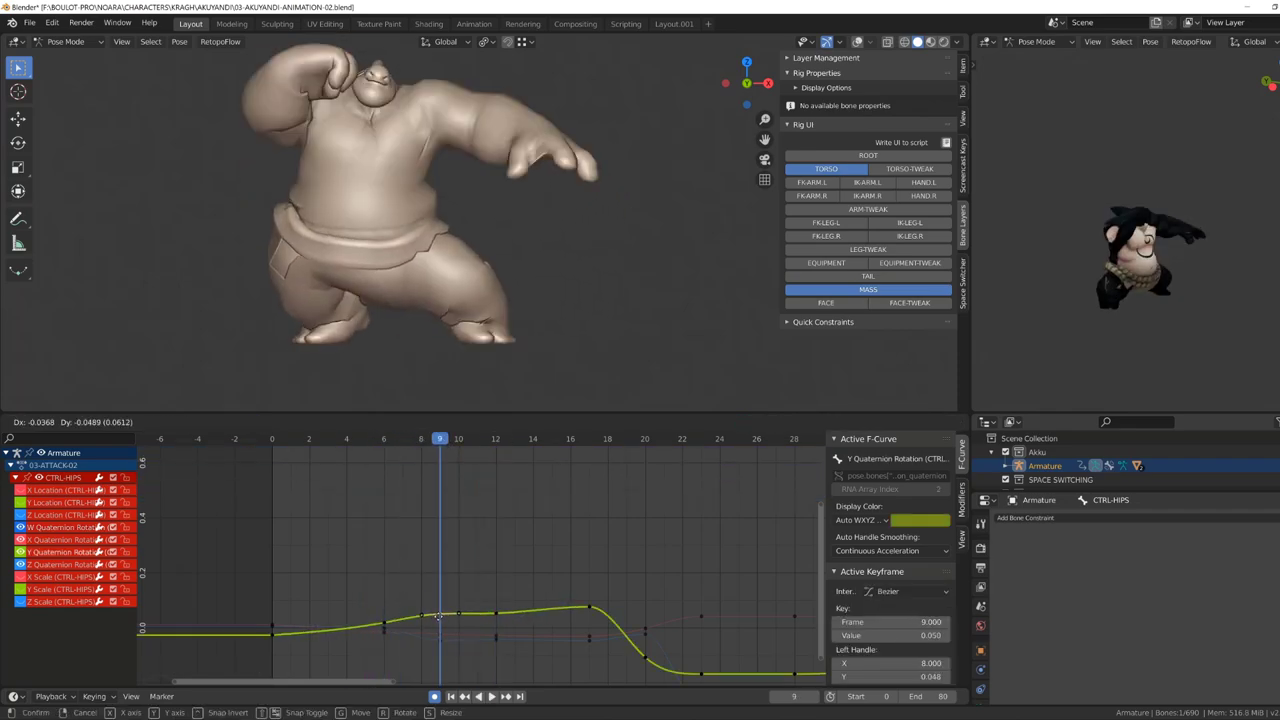
left_click(440, 635)
left_click_drag(309, 439, 589, 439)
left_click(598, 612)
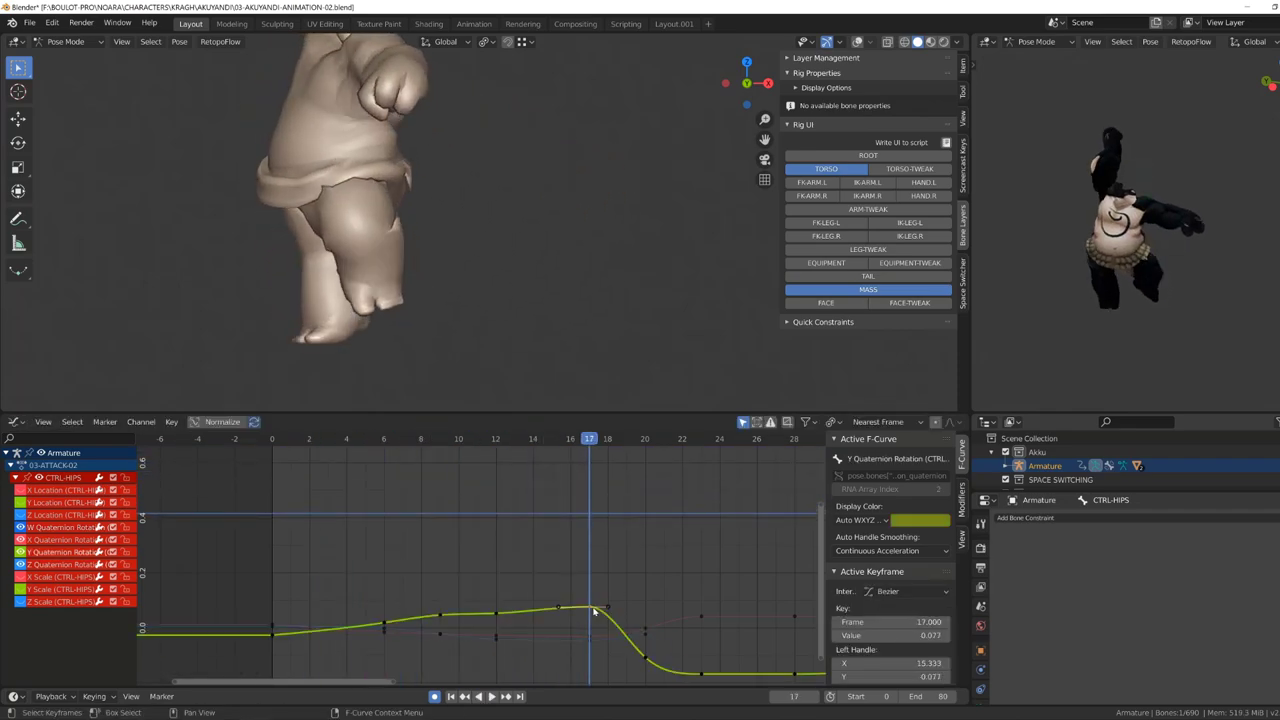
left_click(582, 634)
left_click(585, 627)
key("space")
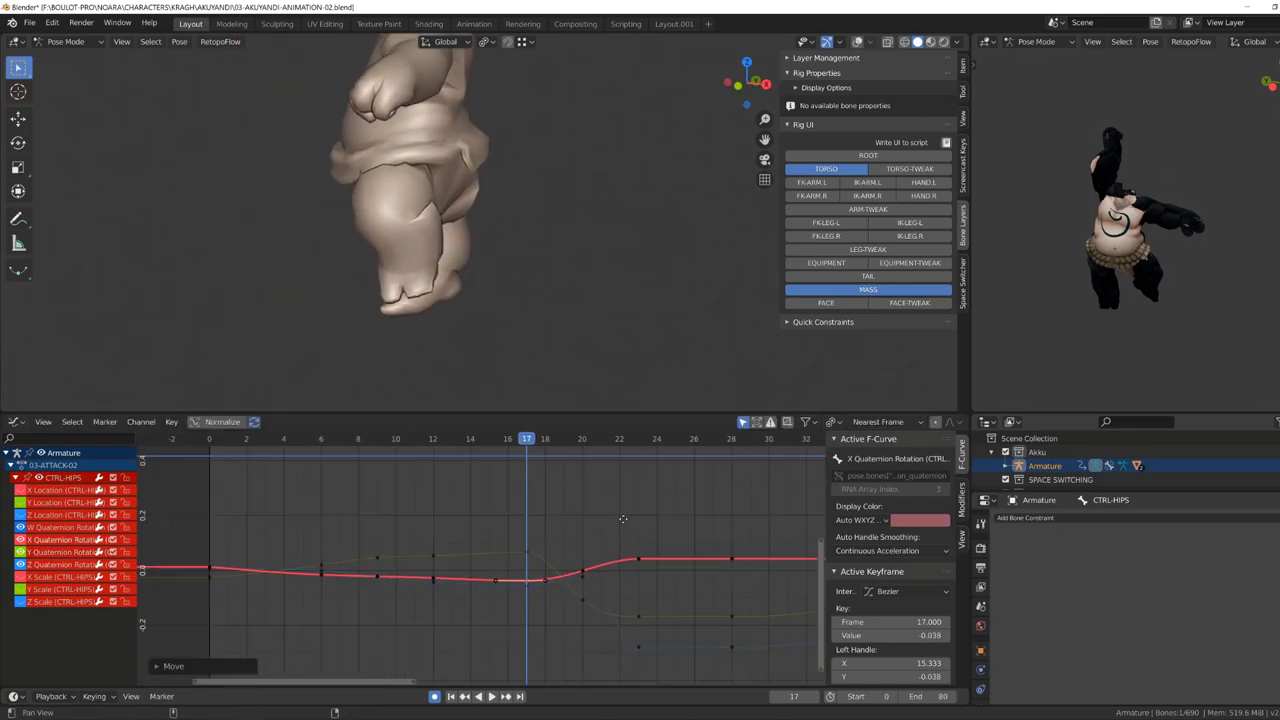
Adjust the hips' Z and Y rotation keys near frame 20 and review the playback.
middle_click_drag(652, 532, 569, 462)
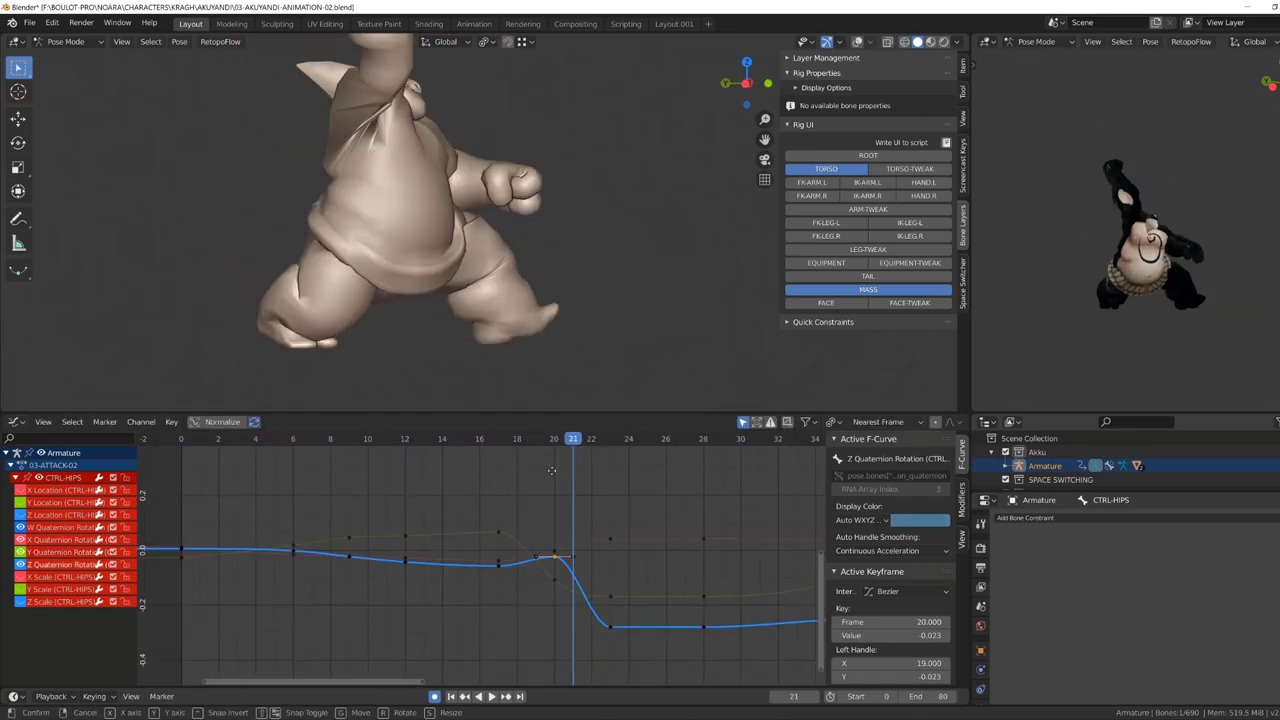
left_click(551, 470)
middle_click_drag(616, 630, 516, 607)
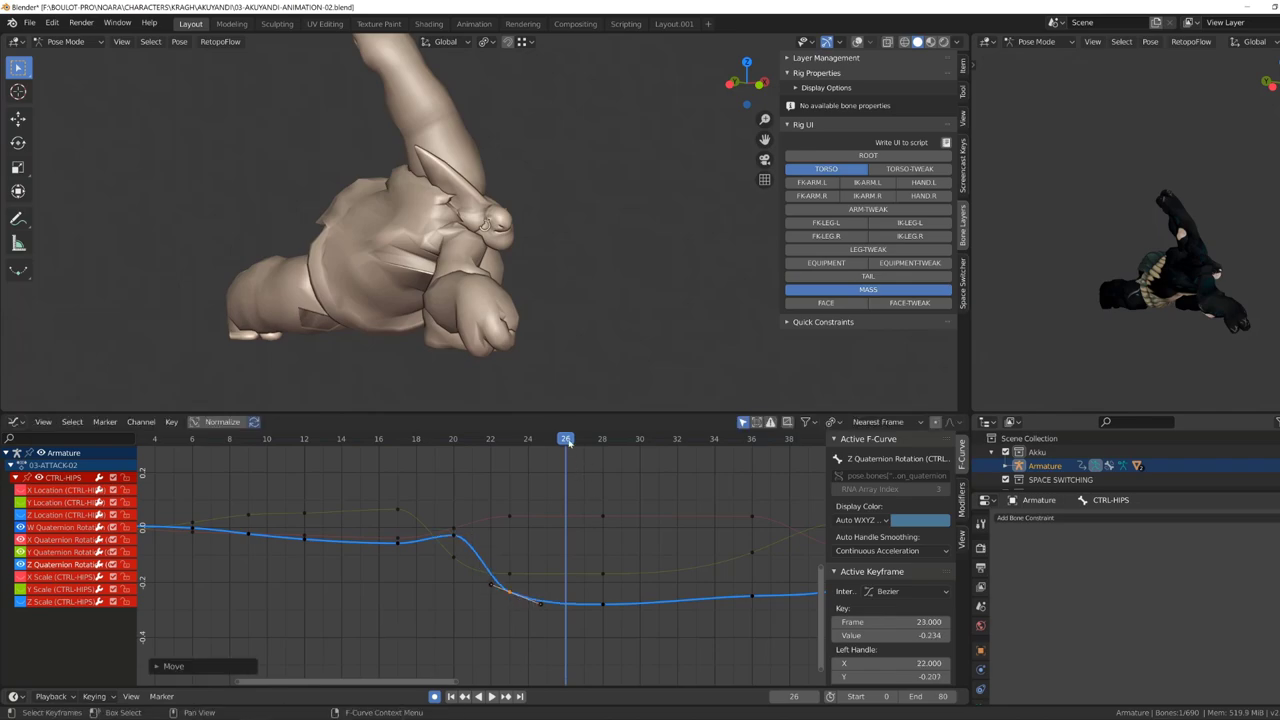
left_click(514, 573)
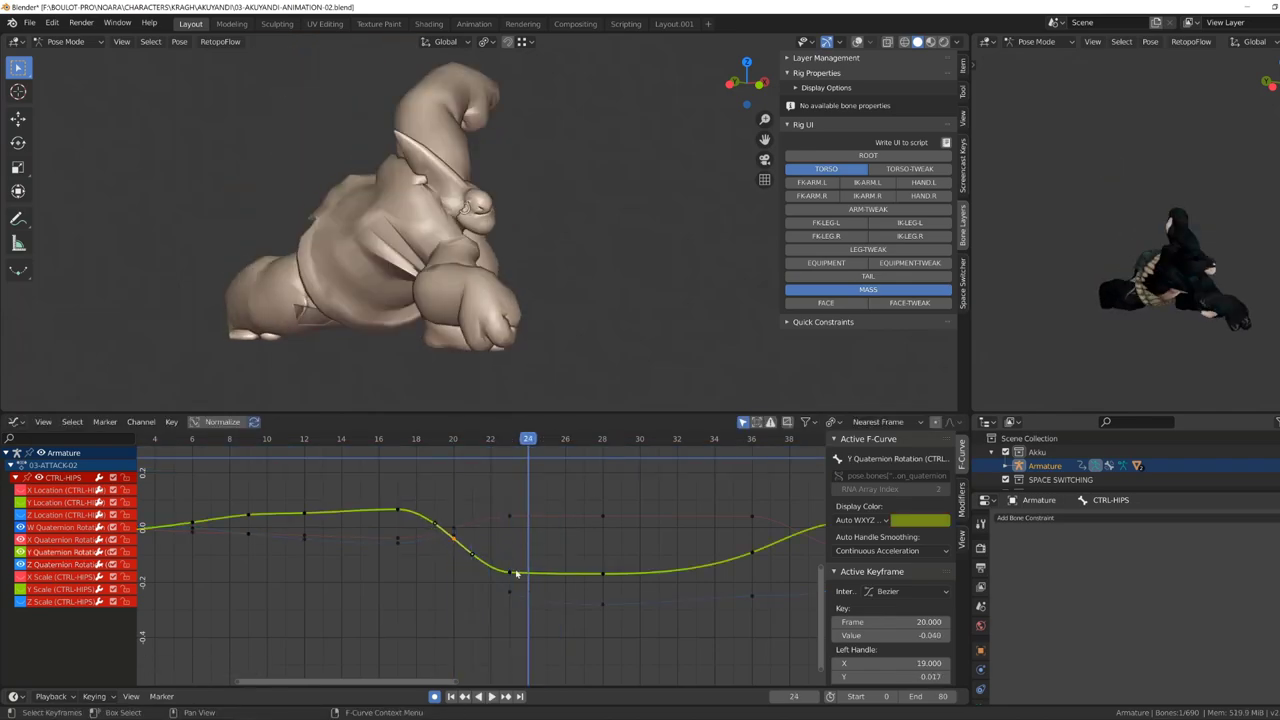
key("space")
key("Home")
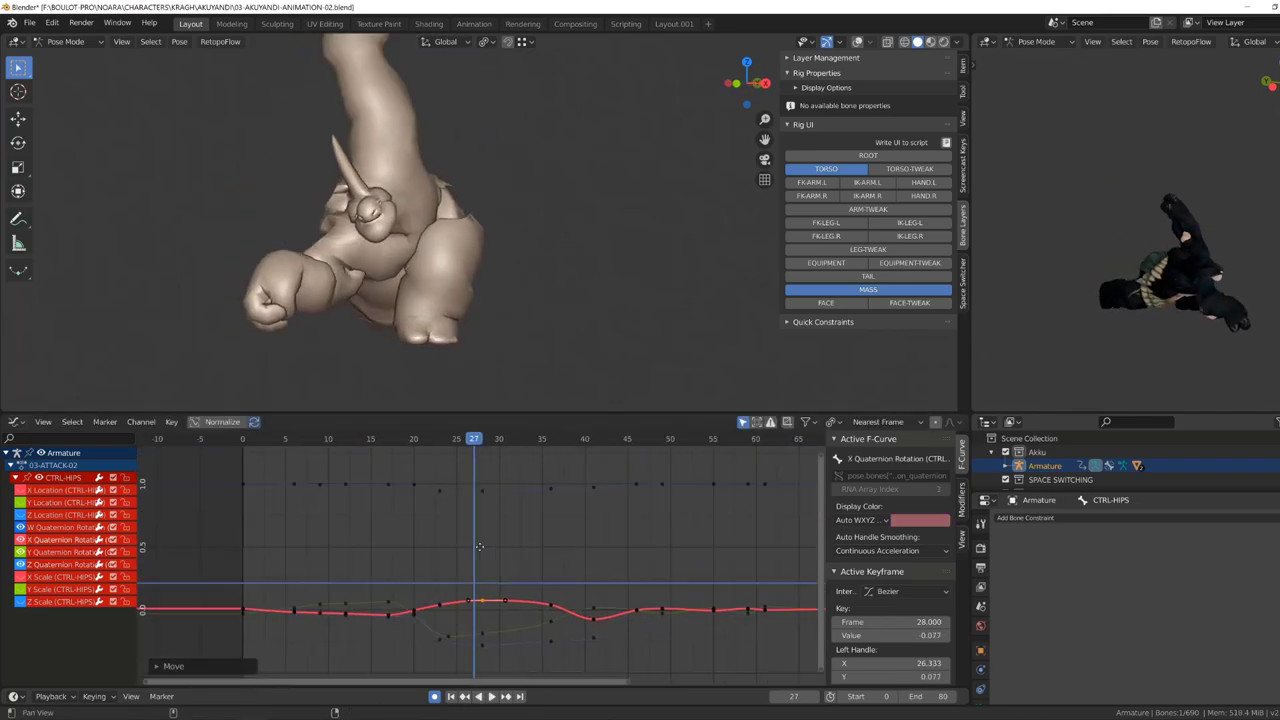
left_click(515, 458)
Pull the hips' frame-41 X rotation key down to -0.190.
left_click(578, 597)
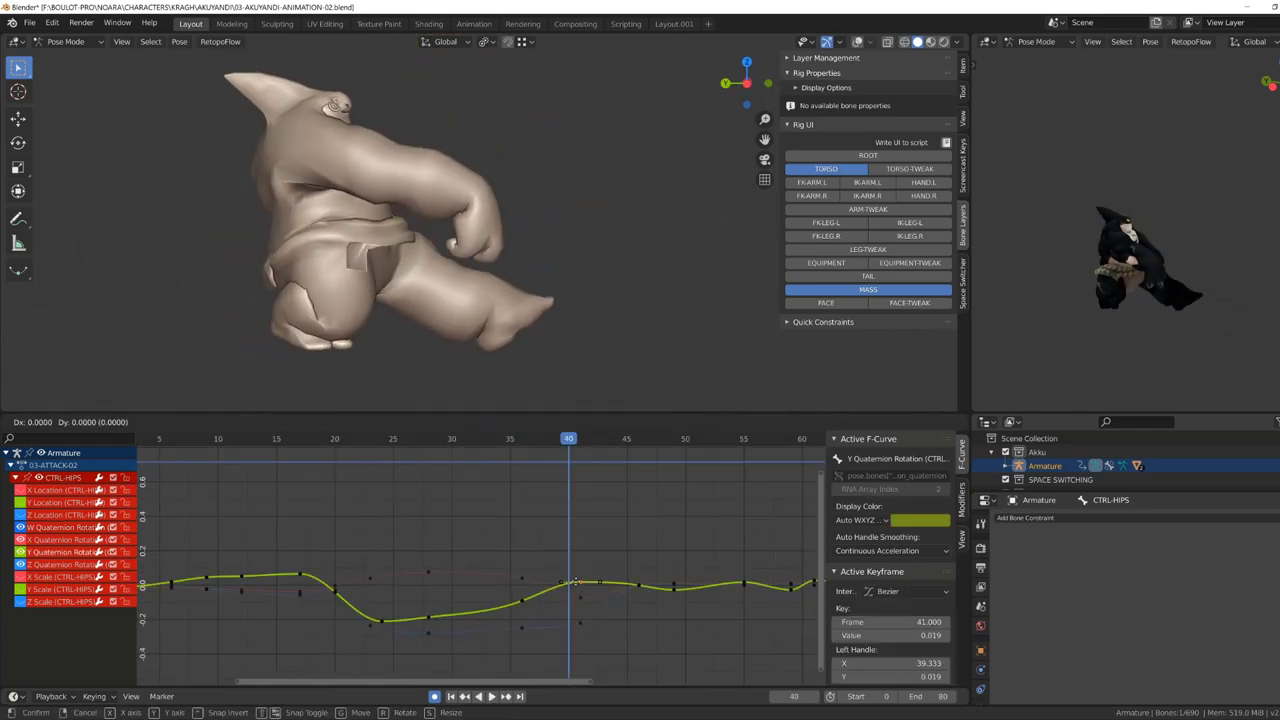
key("g")
left_click_drag(538, 432, 520, 583)
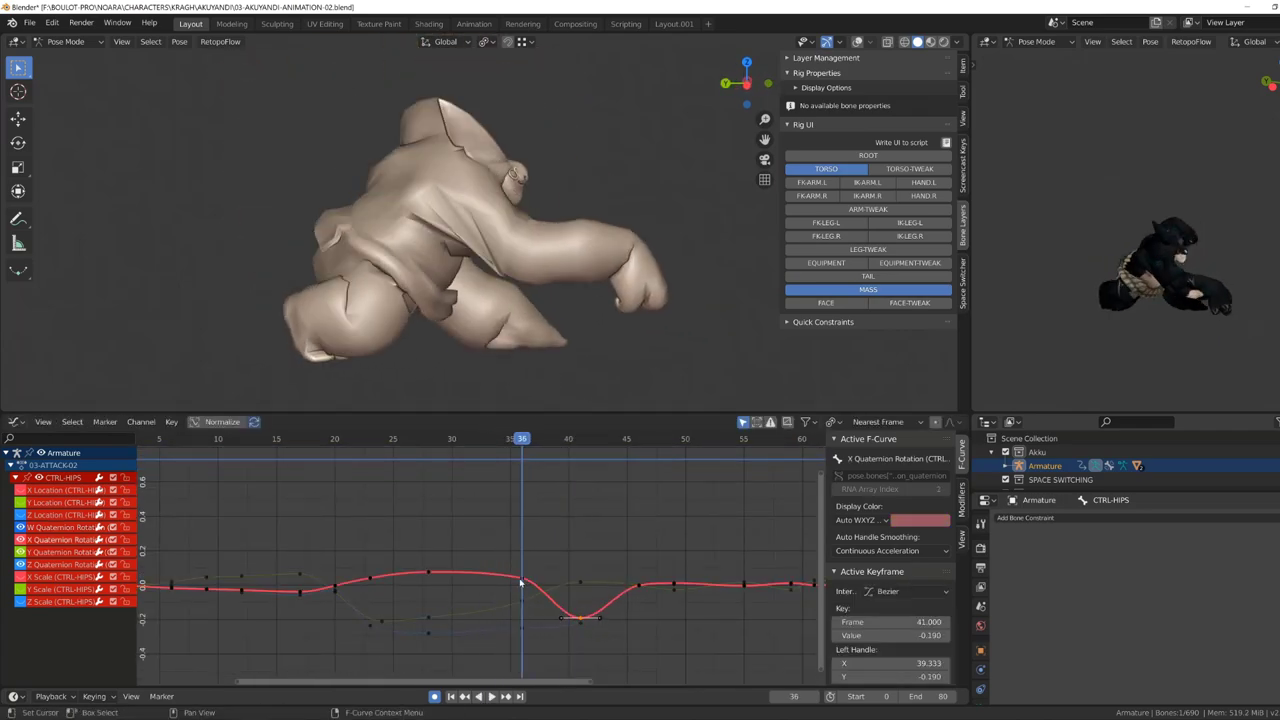
left_click_drag(520, 440, 580, 440)
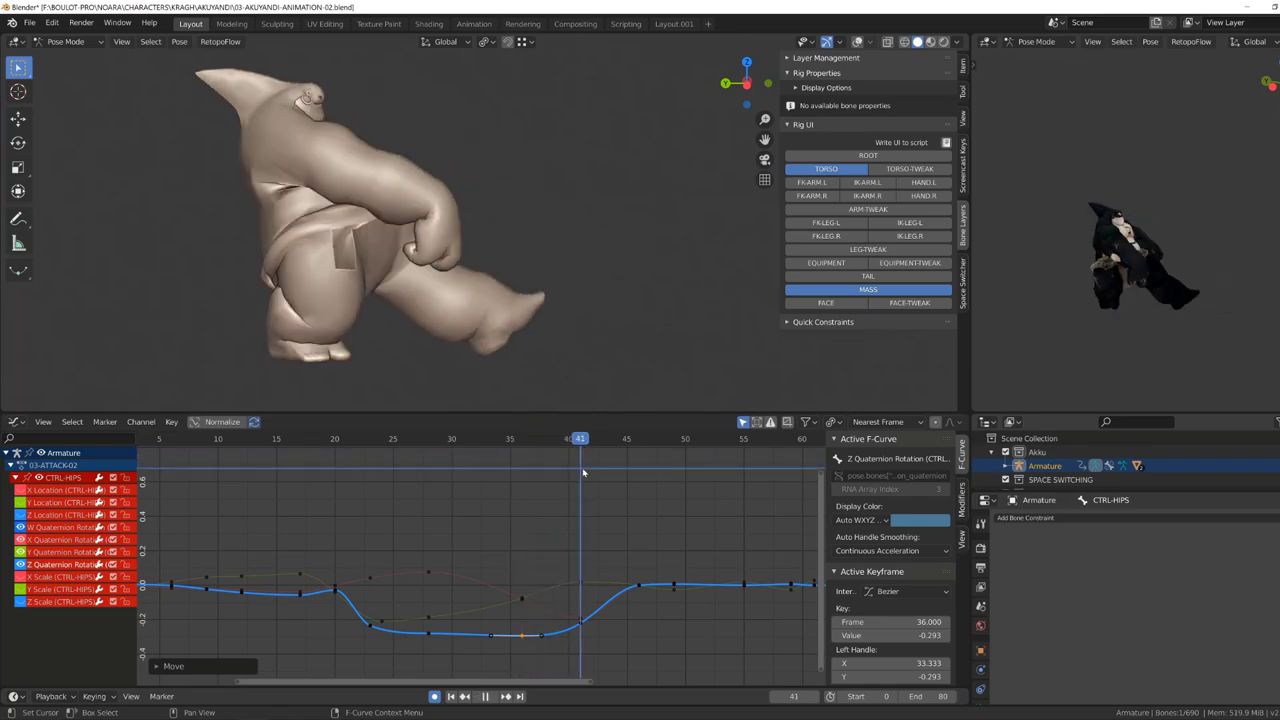
Shift the hips rotation keys from frame 46 to frame 49 and replay the animation.
left_click(637, 585)
key("g")
left_click(673, 584)
middle_click_drag(673, 584, 578, 560)
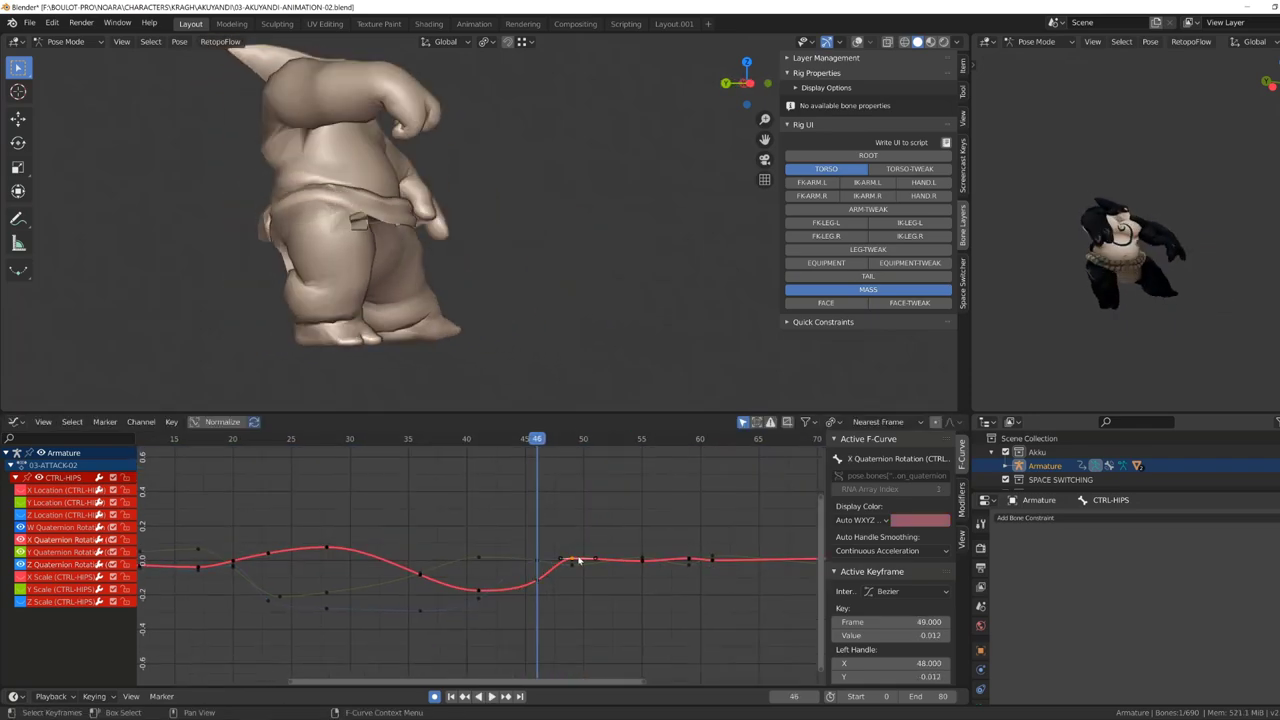
key("g")
left_click(573, 561)
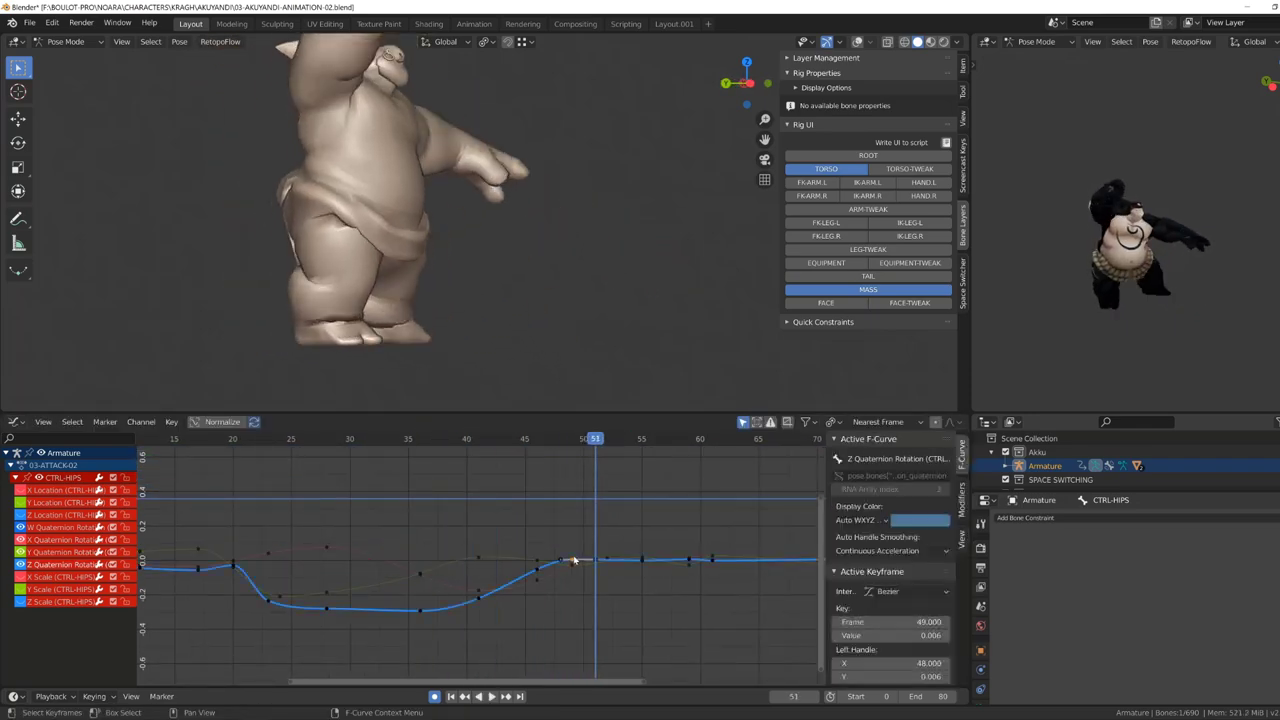
key("space")
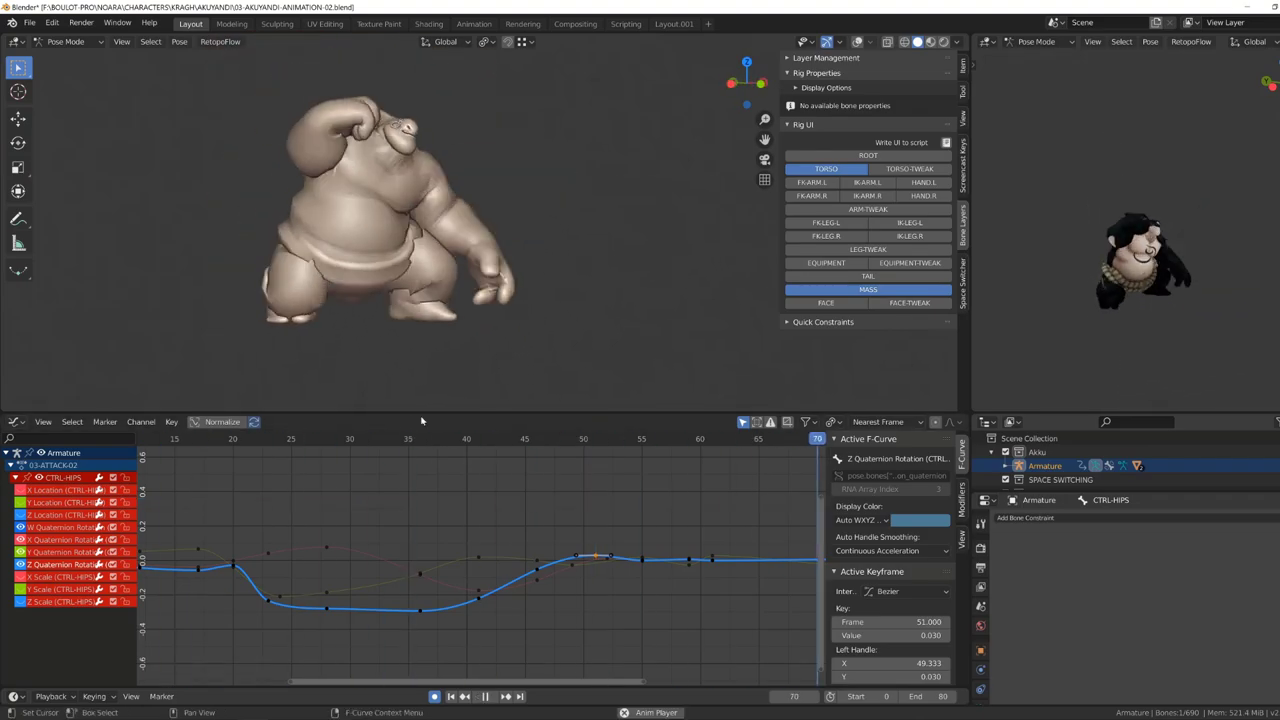
Stop playback at frame 55 and raise the frame-63 rotation key to 0.042.
scroll(726, 500, "down", 2)
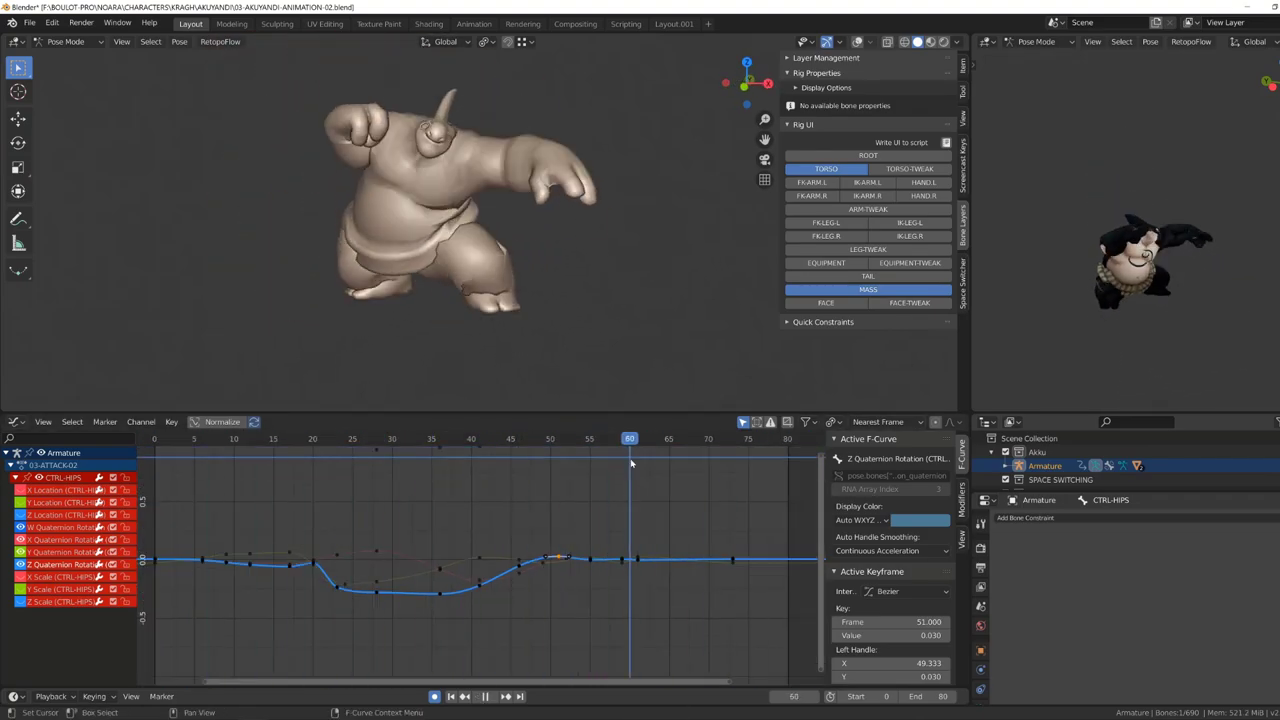
scroll(566, 193, "down", 4)
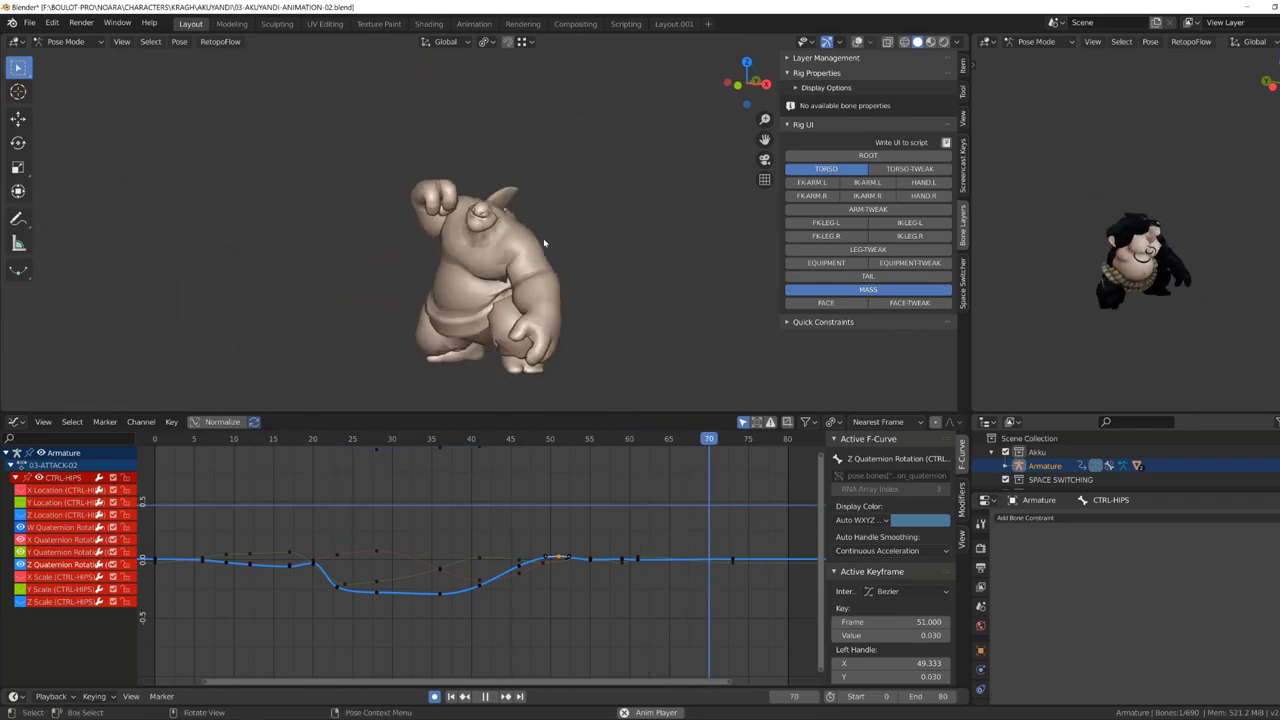
scroll(602, 565, "up", 3)
key("space")
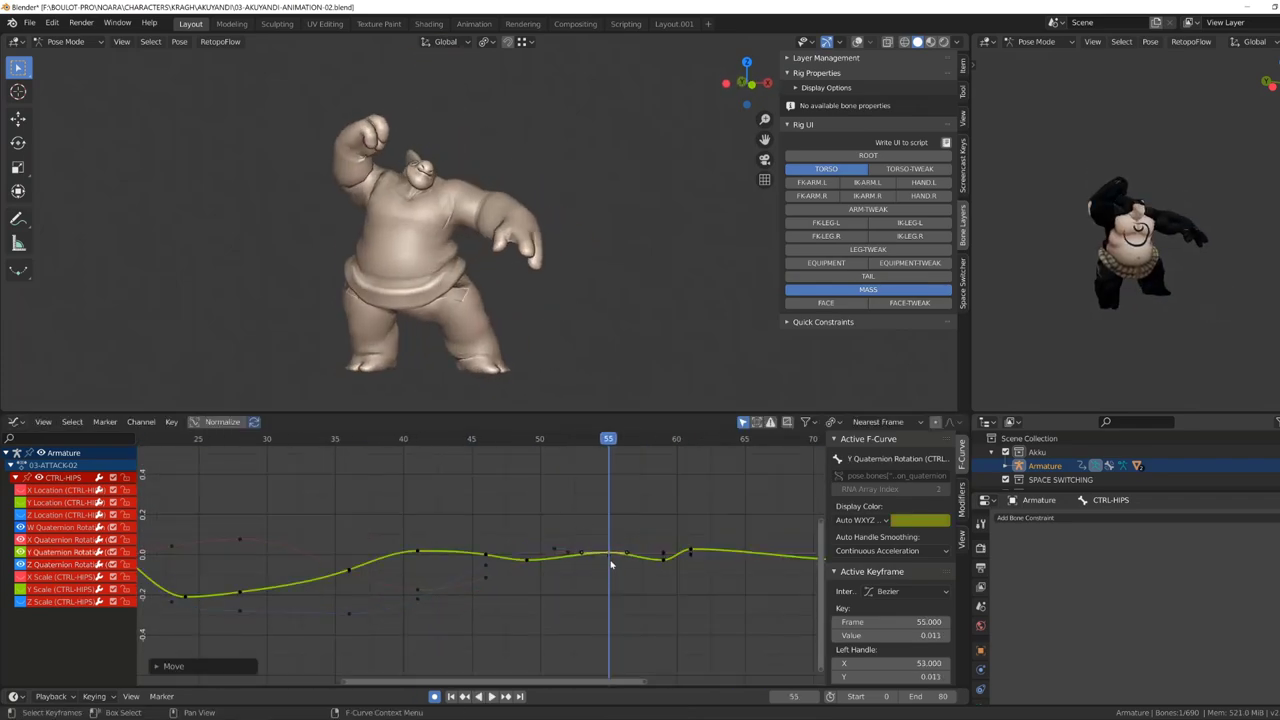
left_click(602, 438)
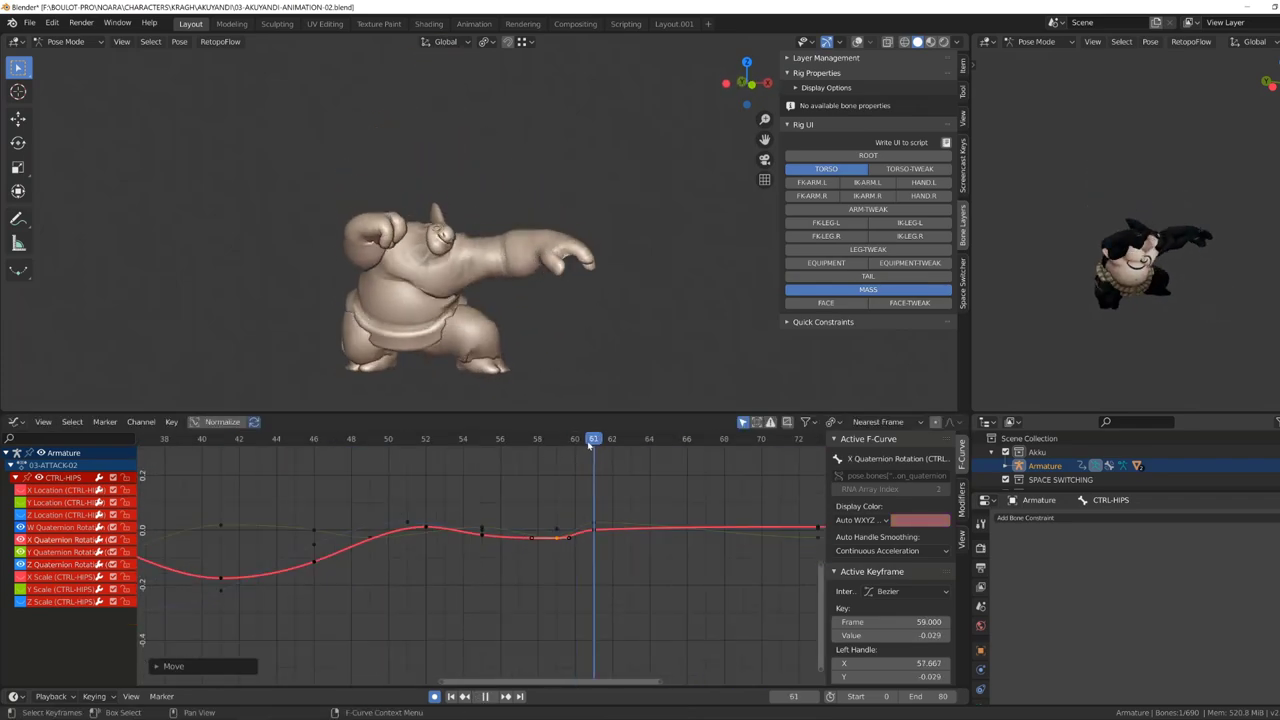
left_click(631, 522)
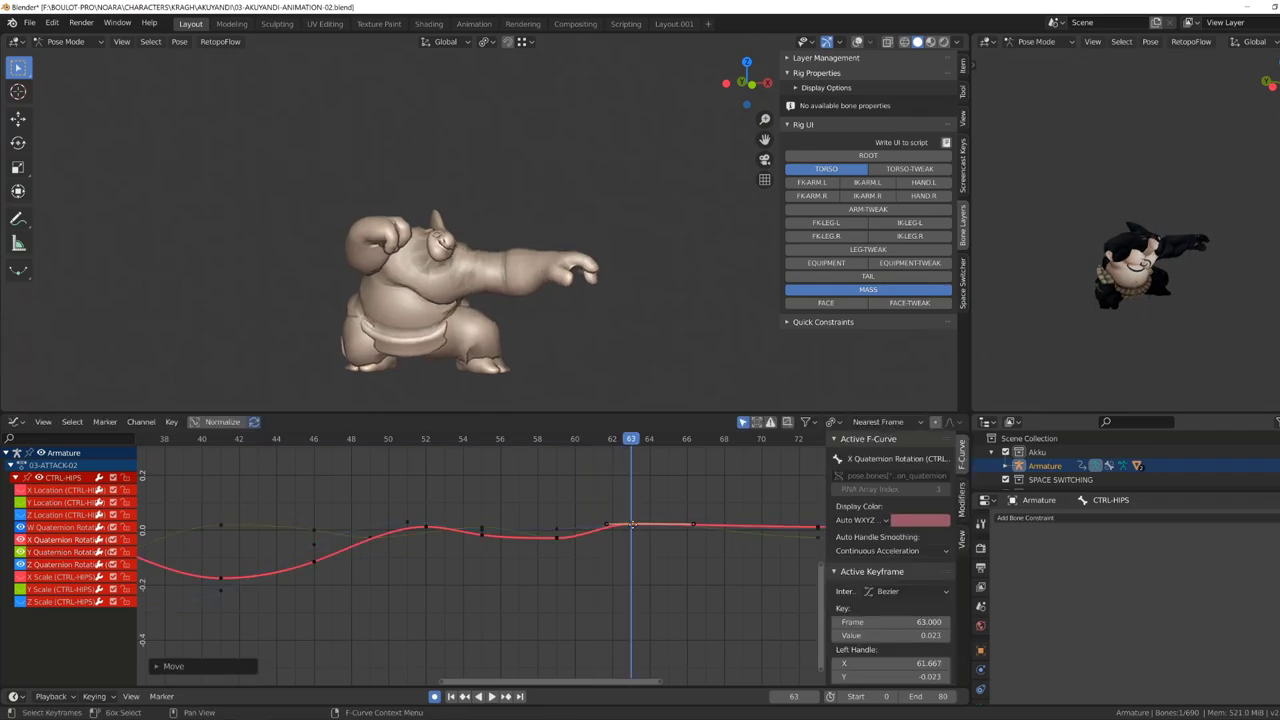
left_click_drag(633, 529, 633, 521)
key("space")
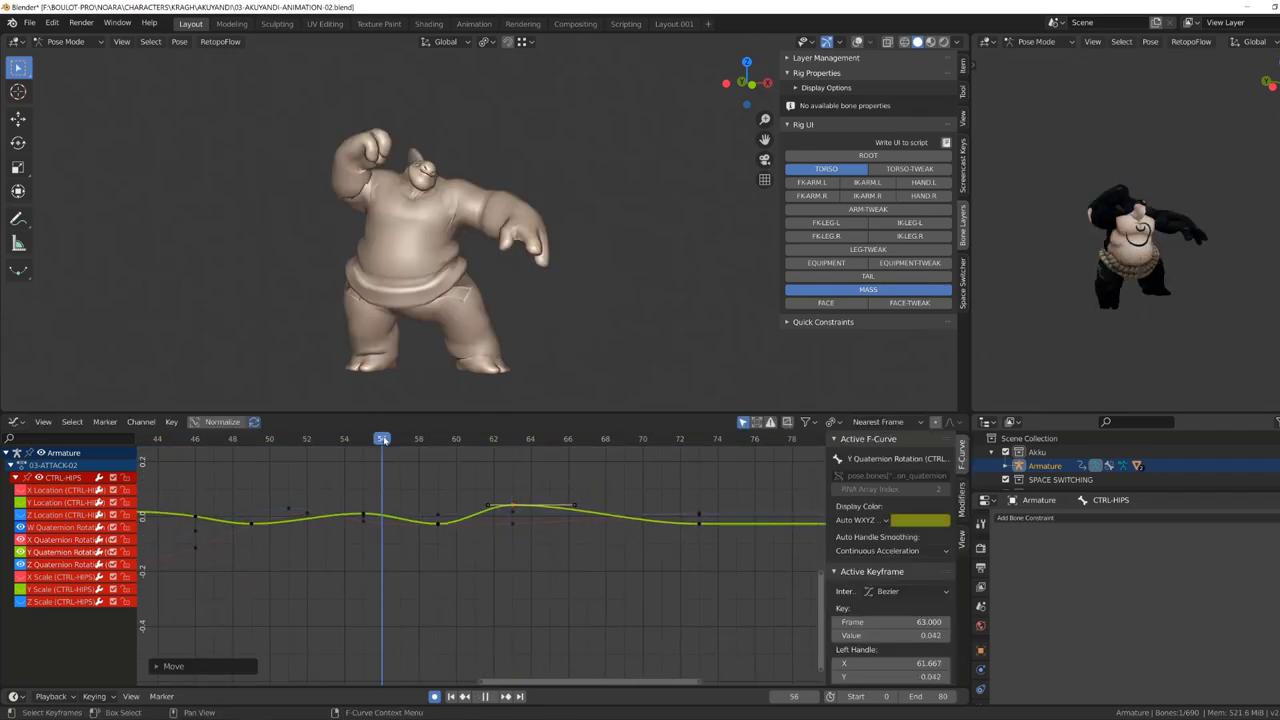
key("KP_0")
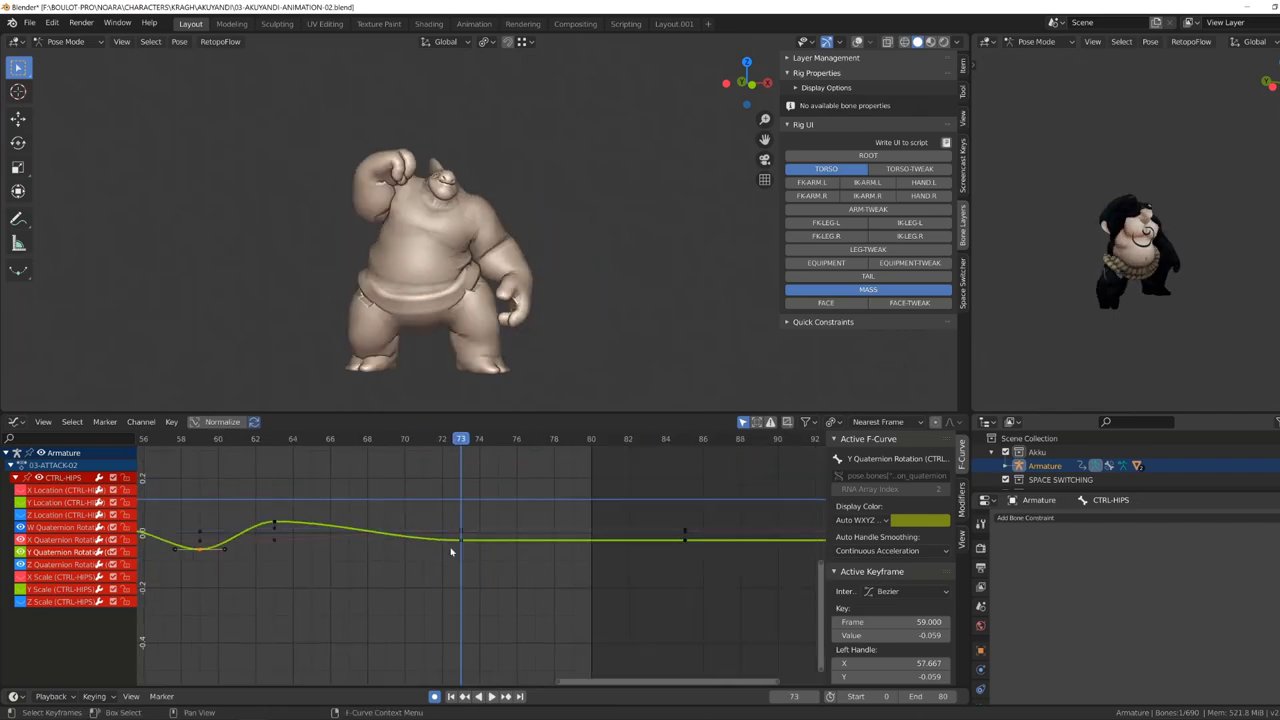
left_click(462, 541)
Orbit around the character, replay the attack stopping at frame 67, and bring up the neck control's curves.
scroll(544, 449, "down", 6)
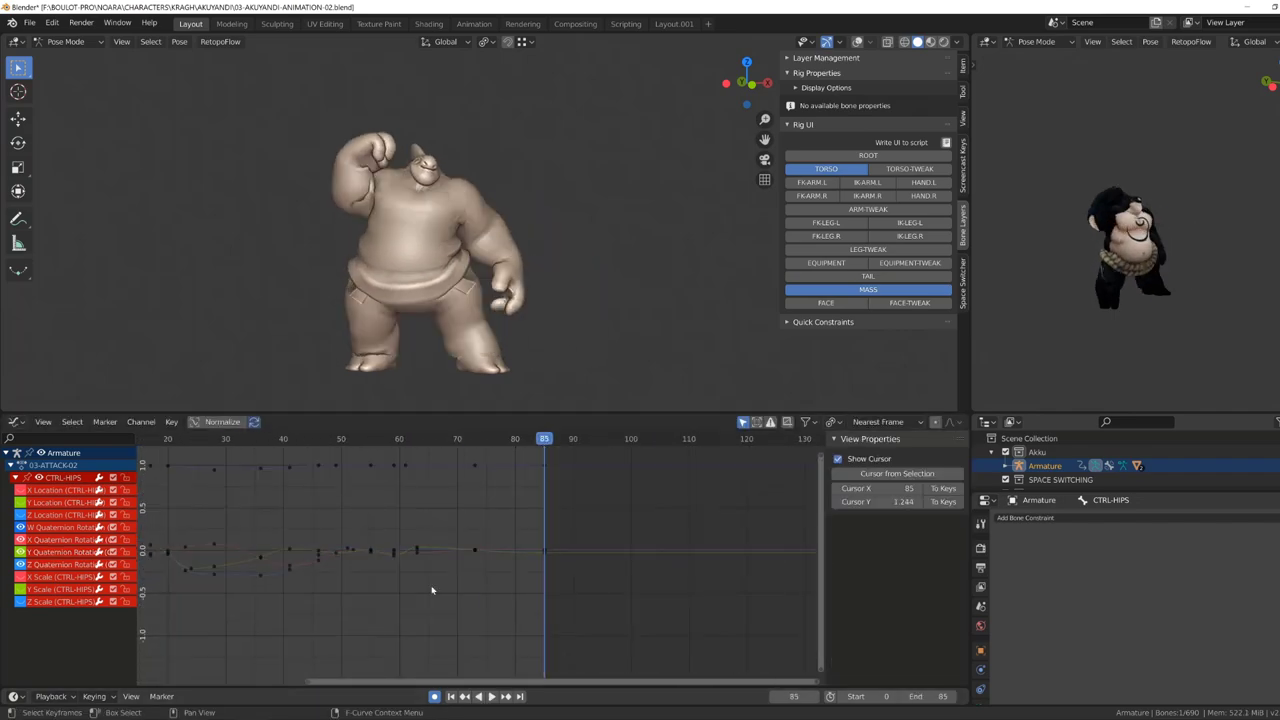
scroll(432, 590, "down", 5)
key("space")
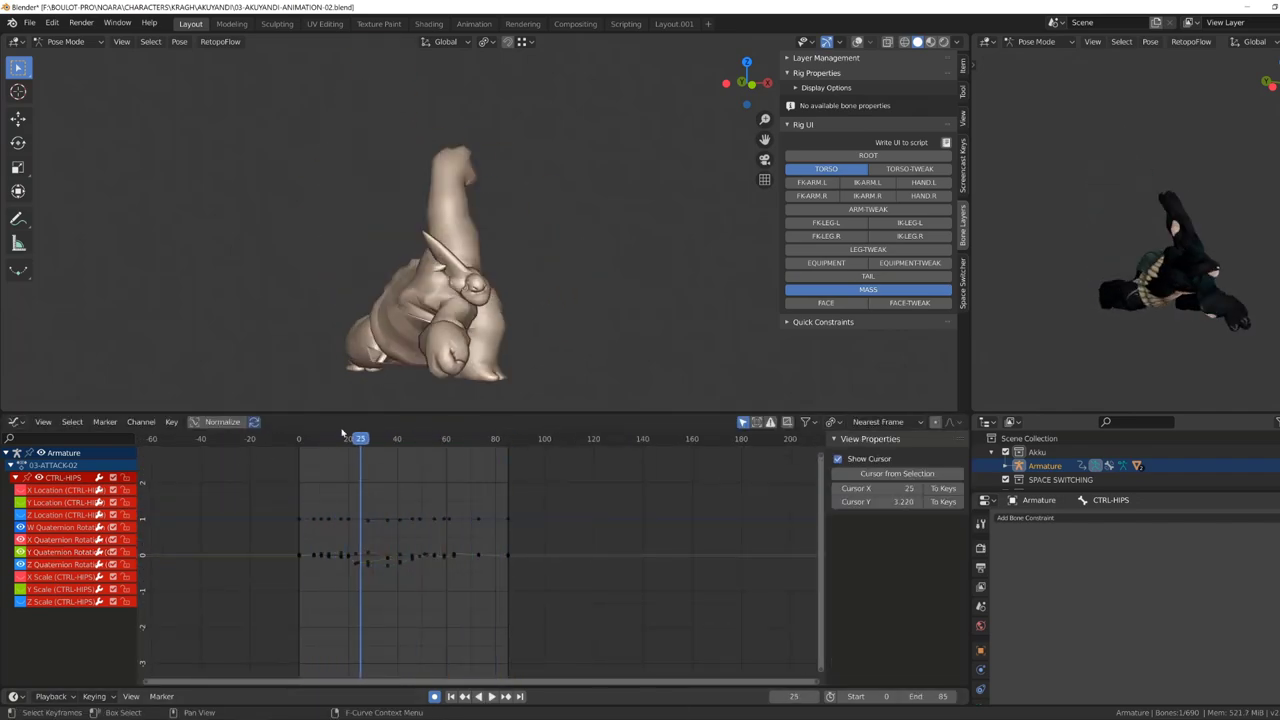
middle_click_drag(485, 270, 455, 285)
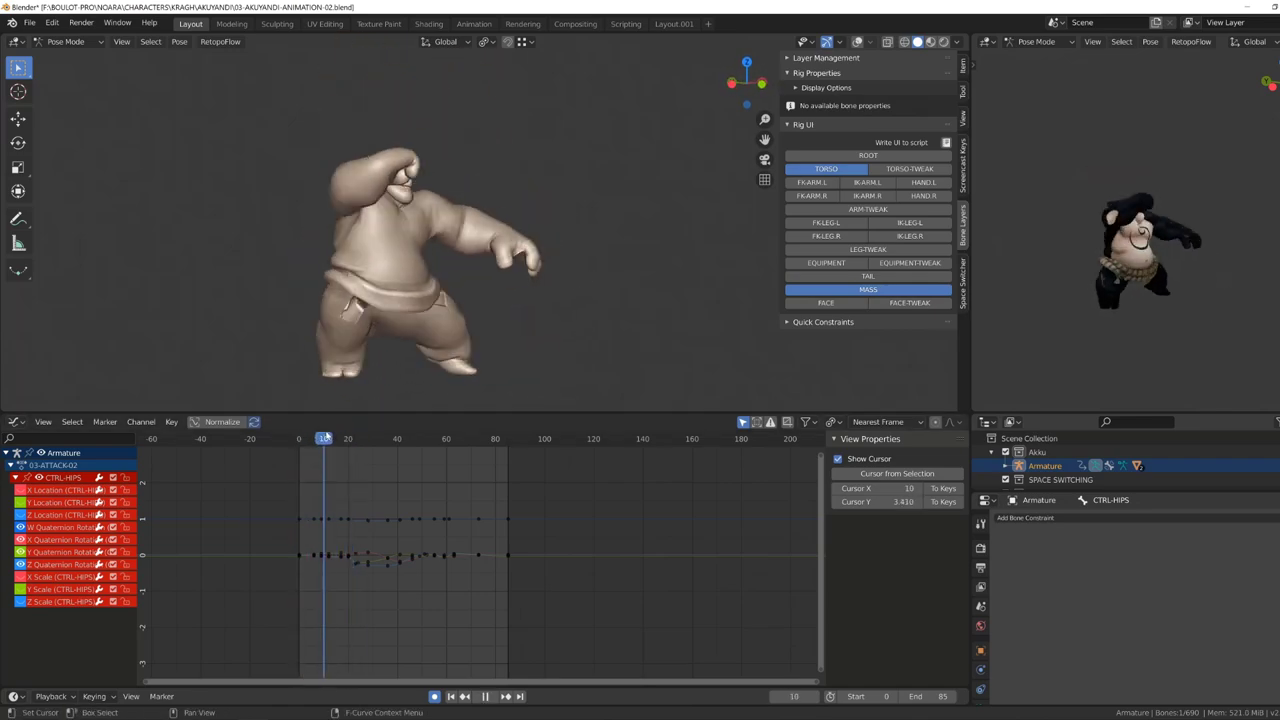
left_click(956, 46)
key("shift+Left")
key("space")
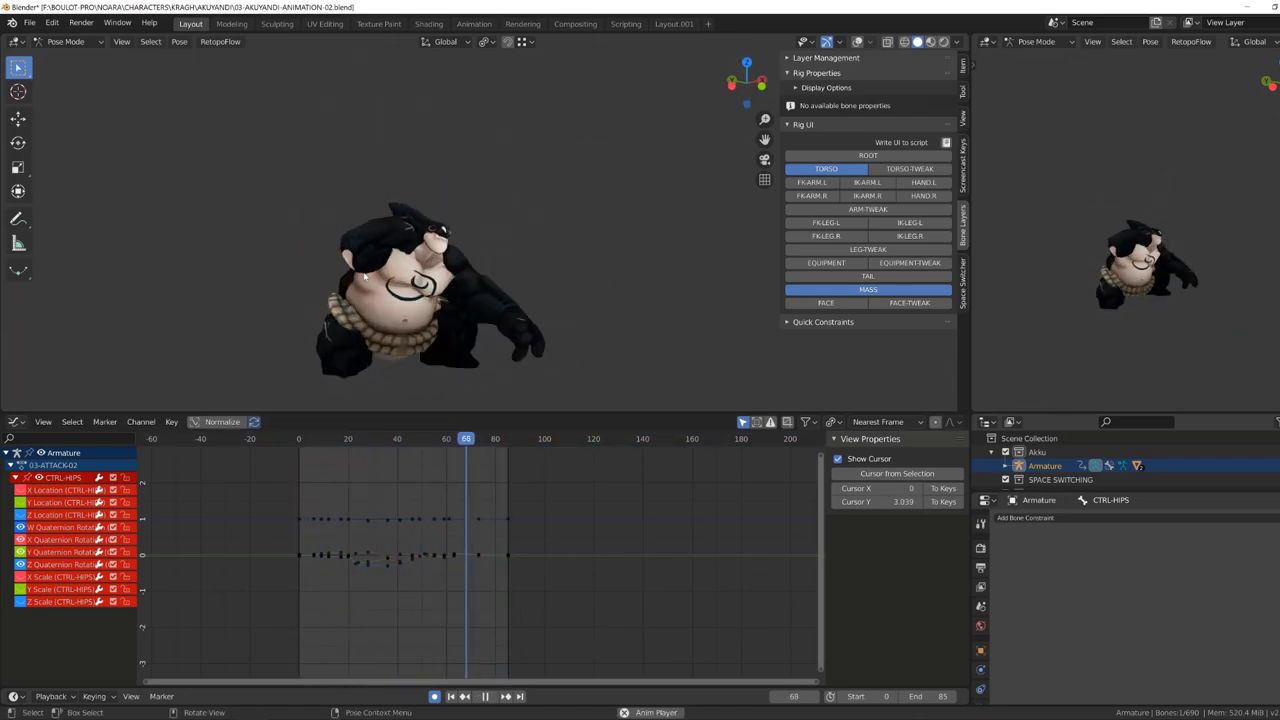
left_click(337, 447)
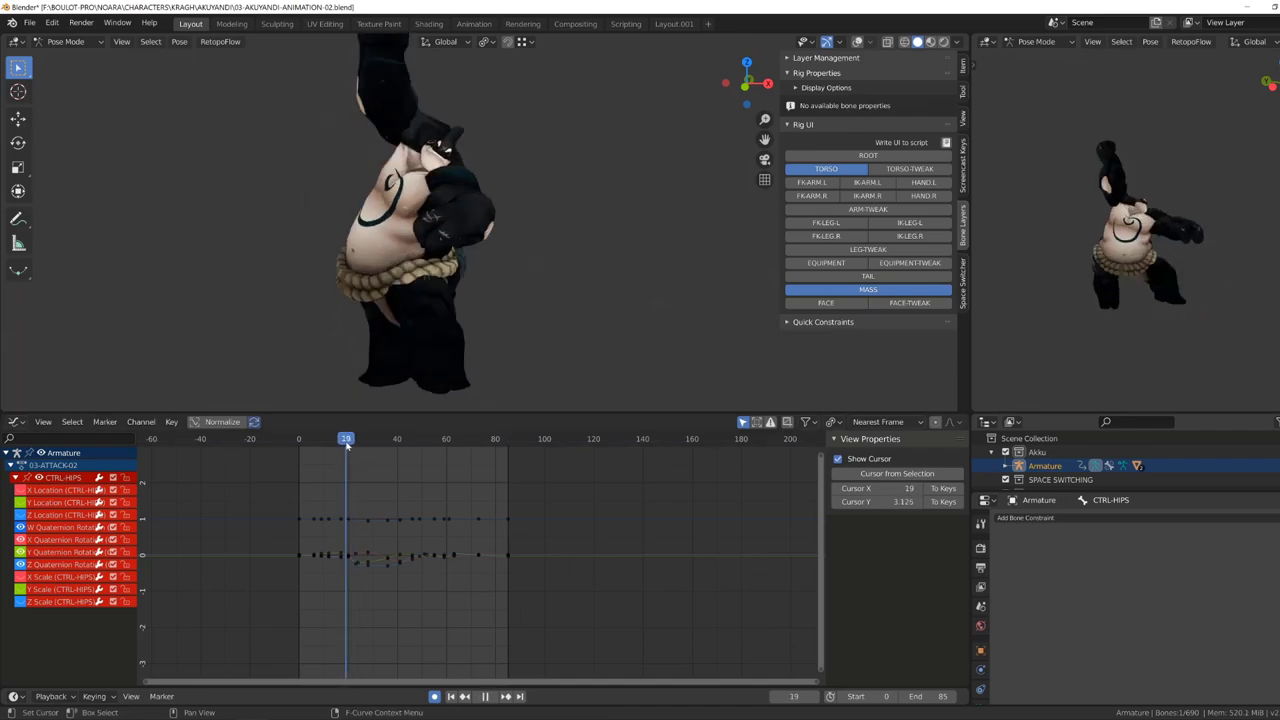
key("space")
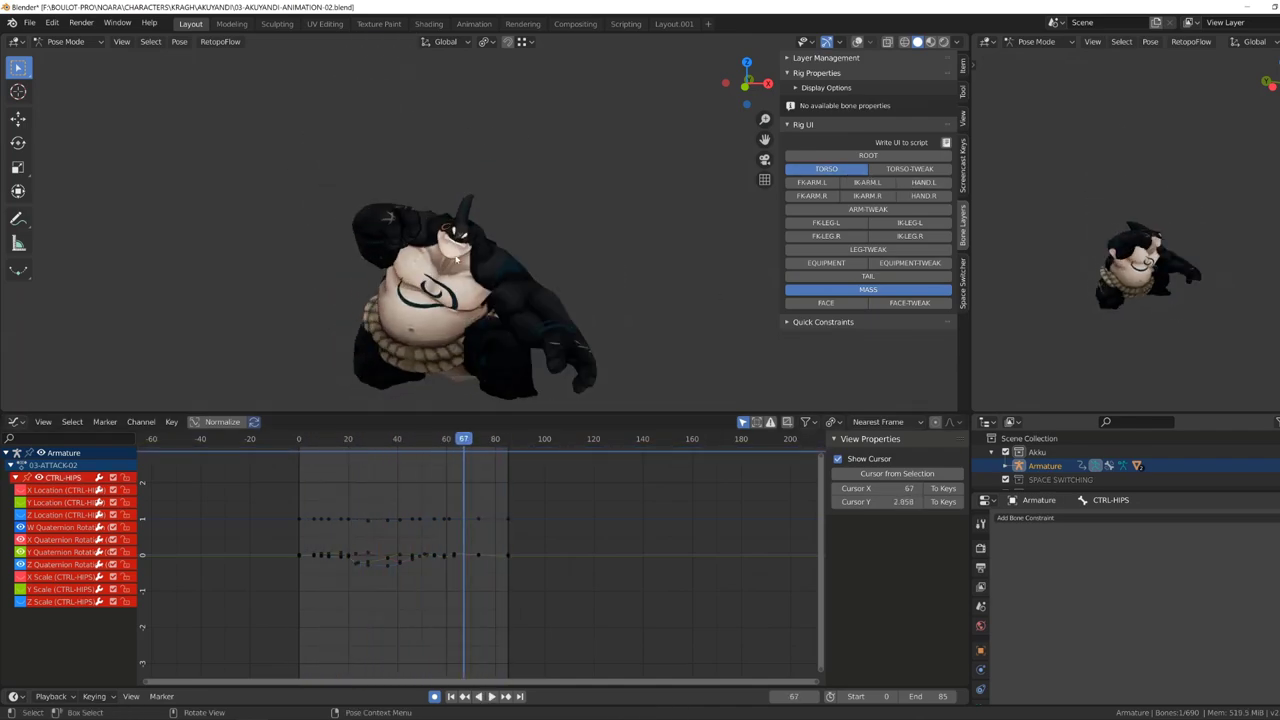
key("ctrl+z")
Enlarge the Graph Editor, face the character, and nudge an early neck Y rotation key.
key("space")
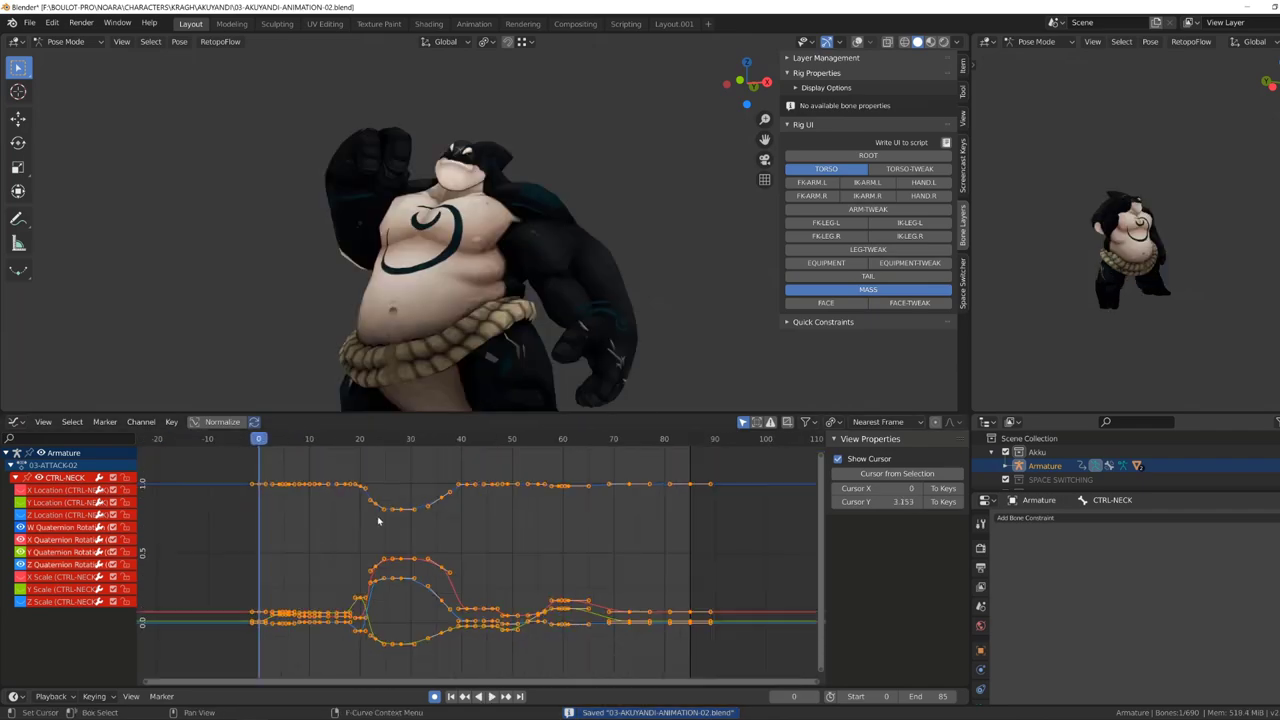
left_click_drag(392, 413, 392, 389)
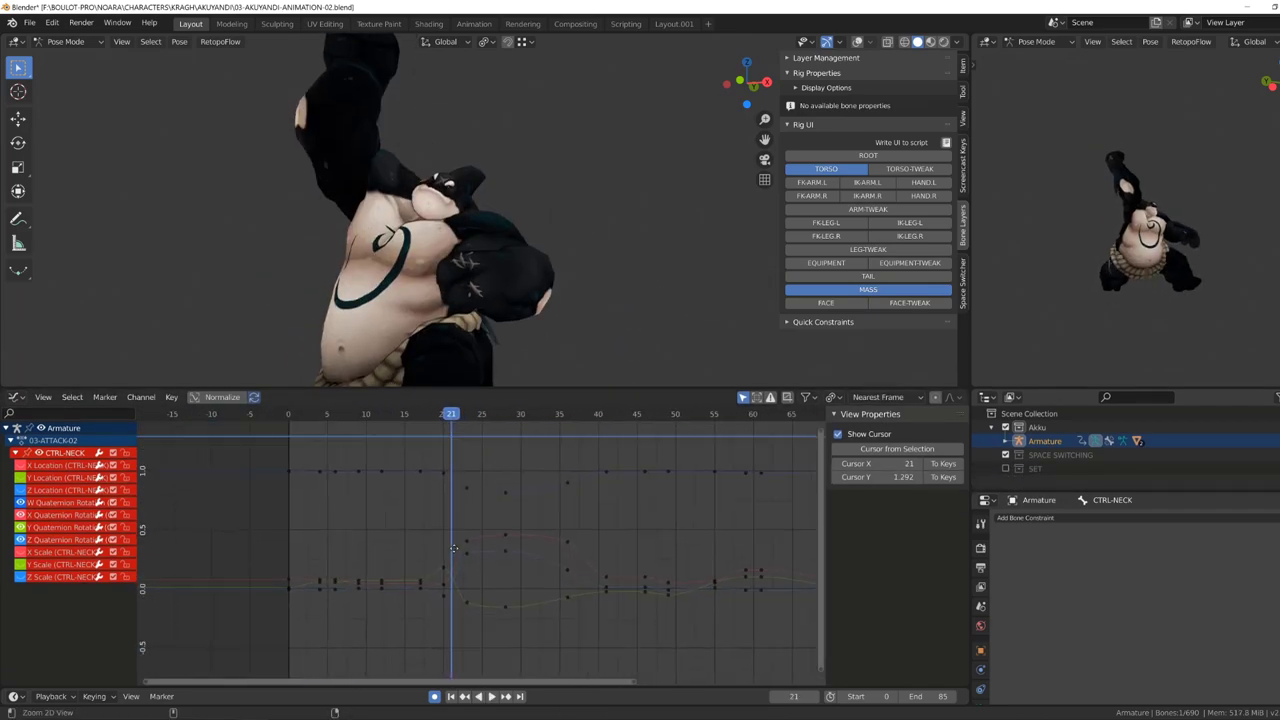
middle_click_drag(470, 263, 420, 265)
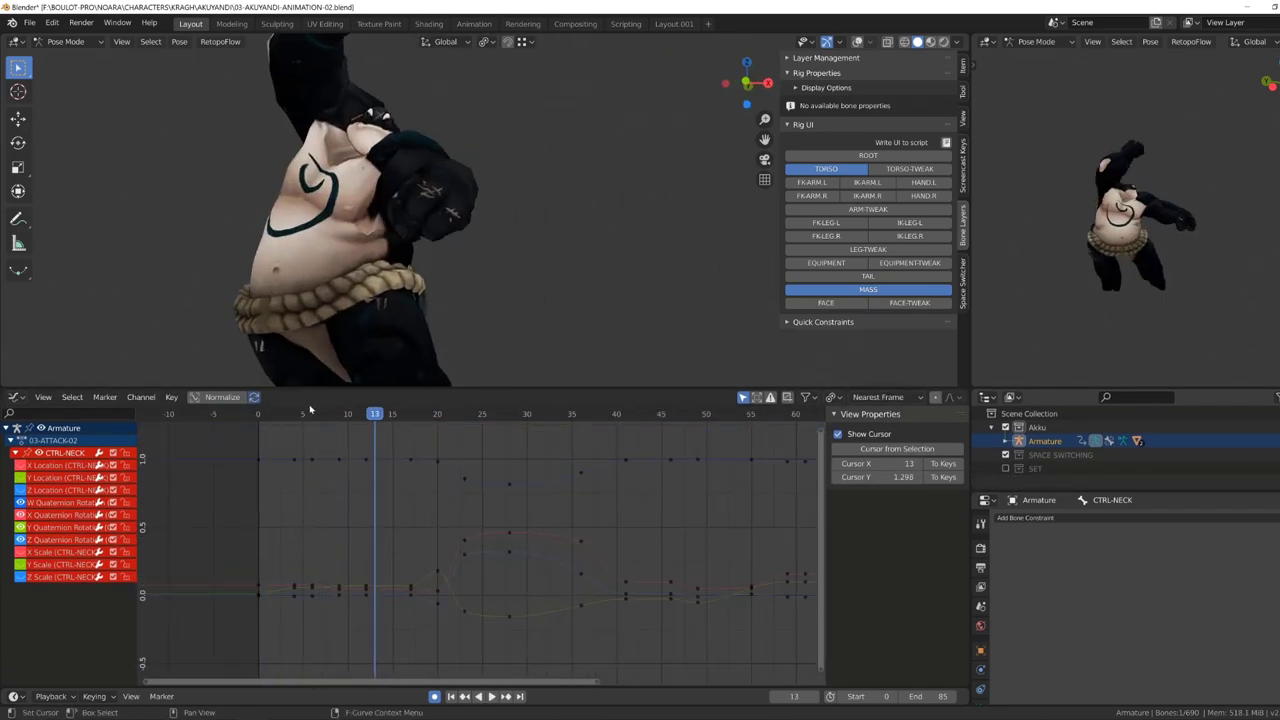
scroll(356, 594, "up", 2)
left_click(356, 594)
left_click_drag(356, 594, 356, 592)
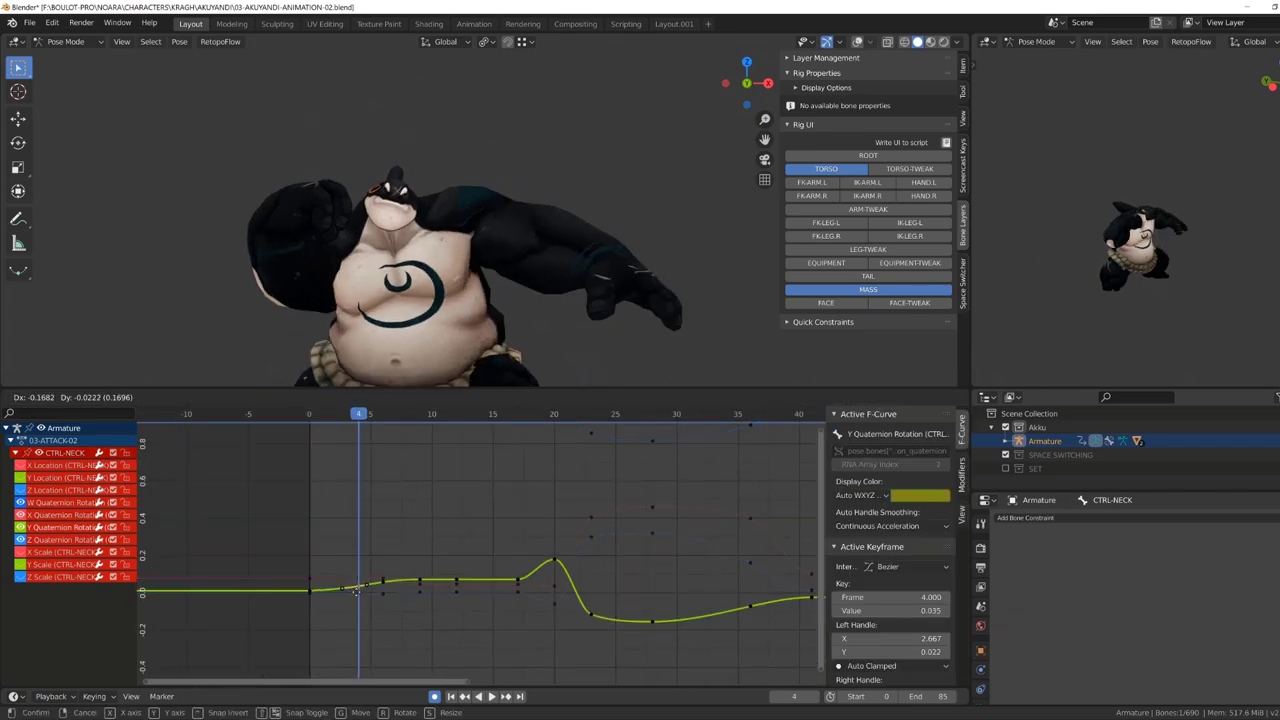
Move the neck's X rotation key at frame 6 and slide a key to frame 12, then replay.
left_click(382, 413)
scroll(430, 250, "down", 2)
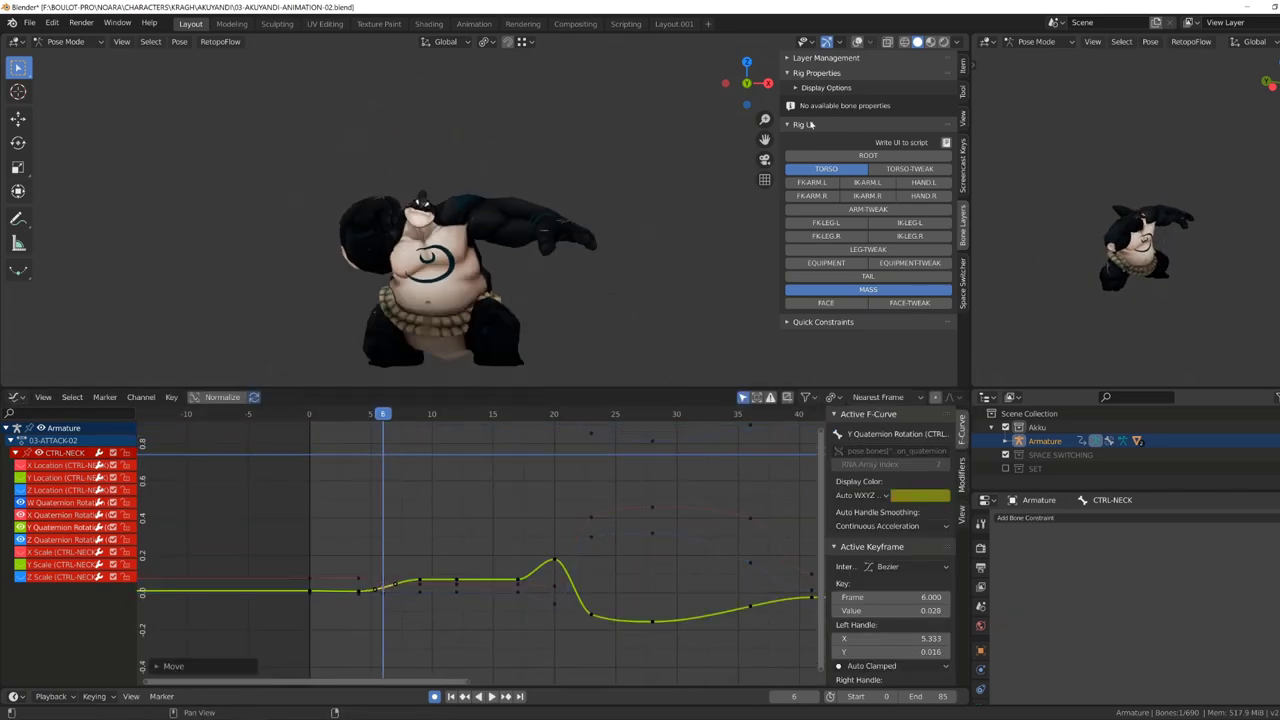
left_click(462, 60)
left_click_drag(331, 470, 378, 470)
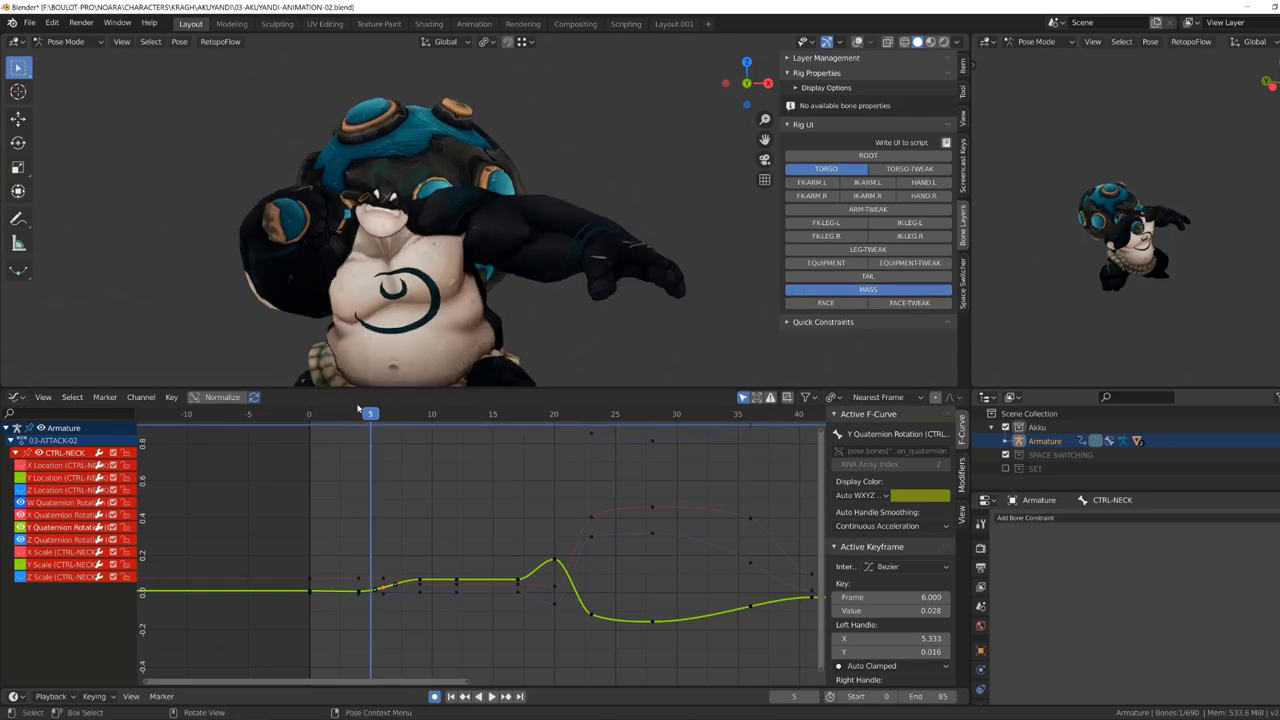
left_click_drag(368, 577, 371, 500)
left_click_drag(385, 591, 378, 564)
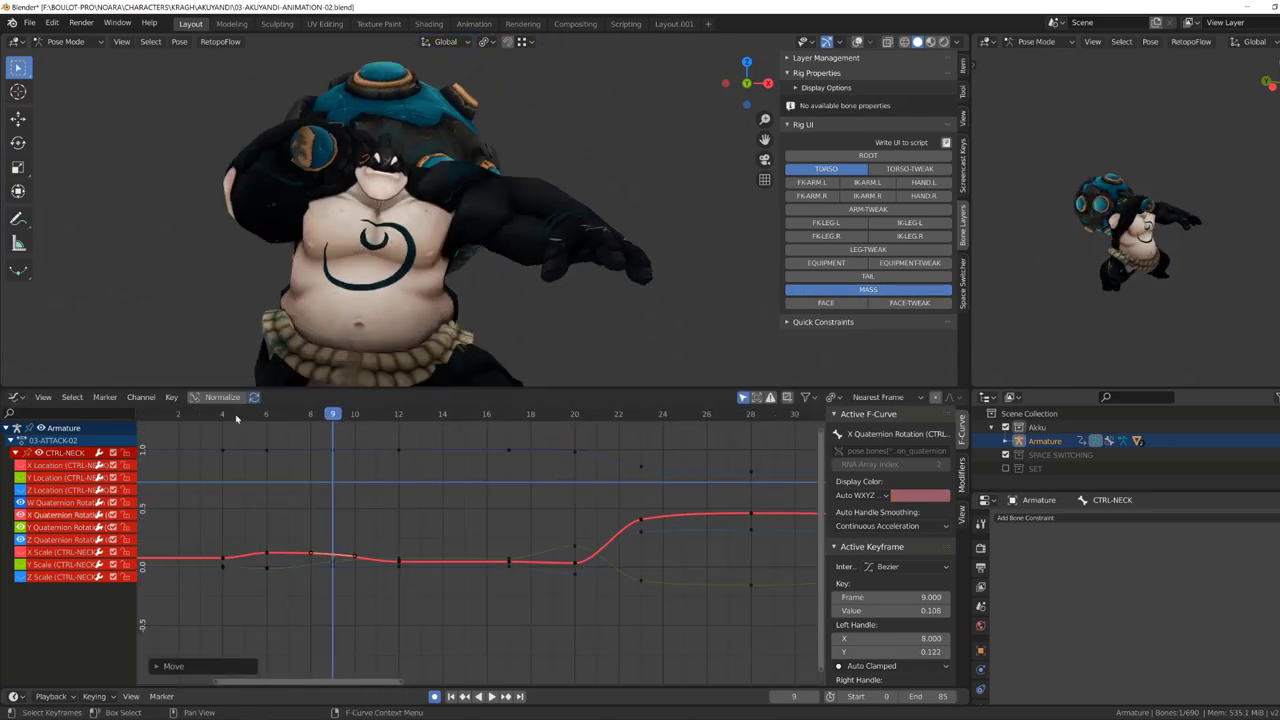
left_click(379, 556)
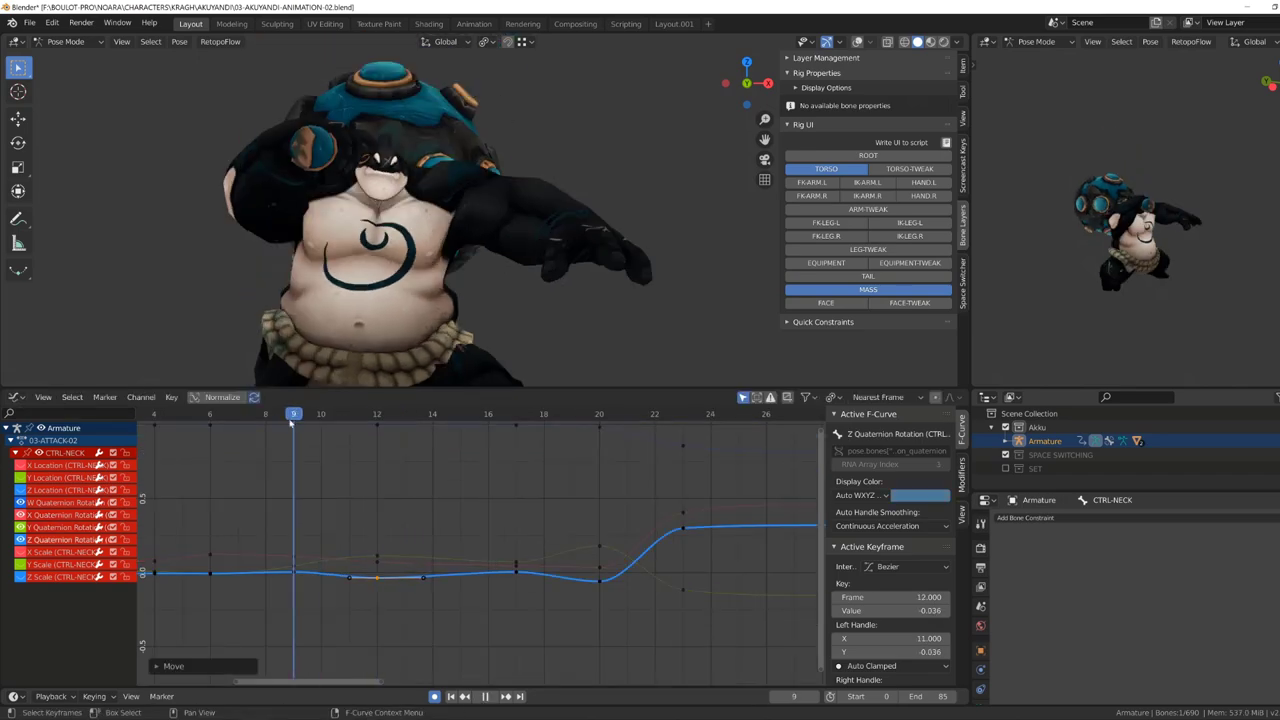
key("space")
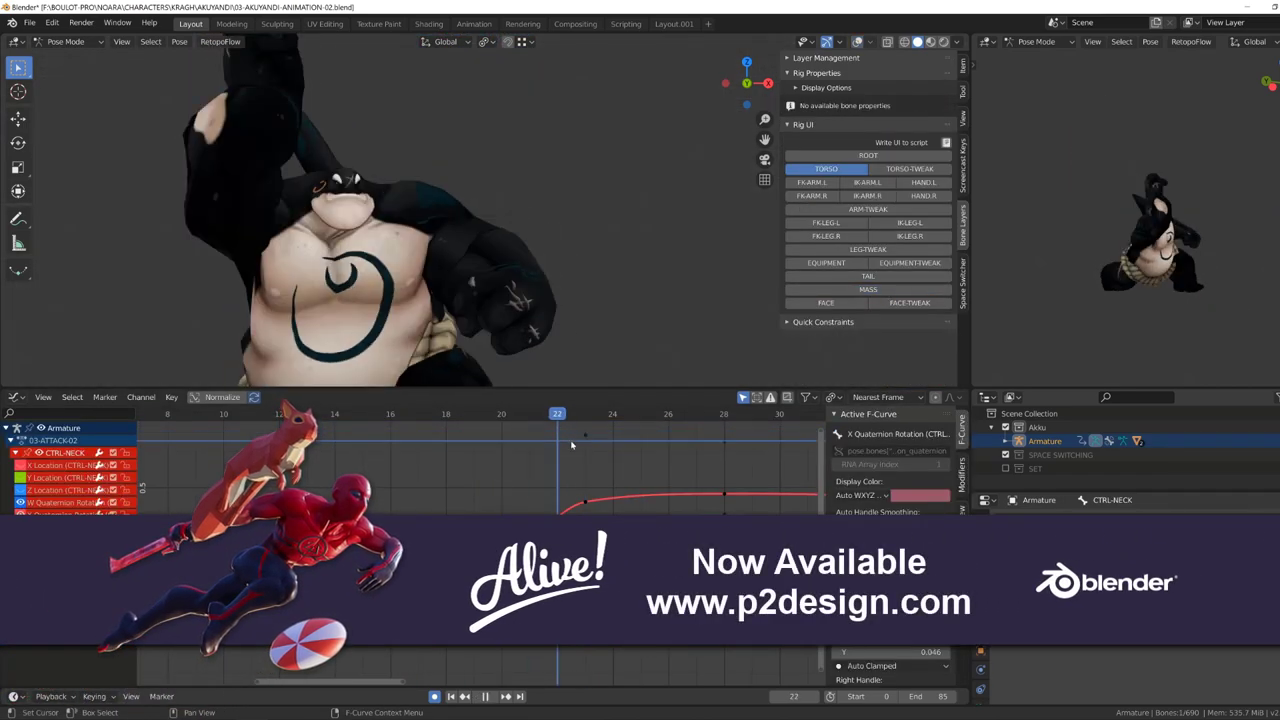
Raise a neck rotation key slightly and rework an X rotation key, fitting all neck keys in view.
key("space")
left_click_drag(726, 493, 727, 494)
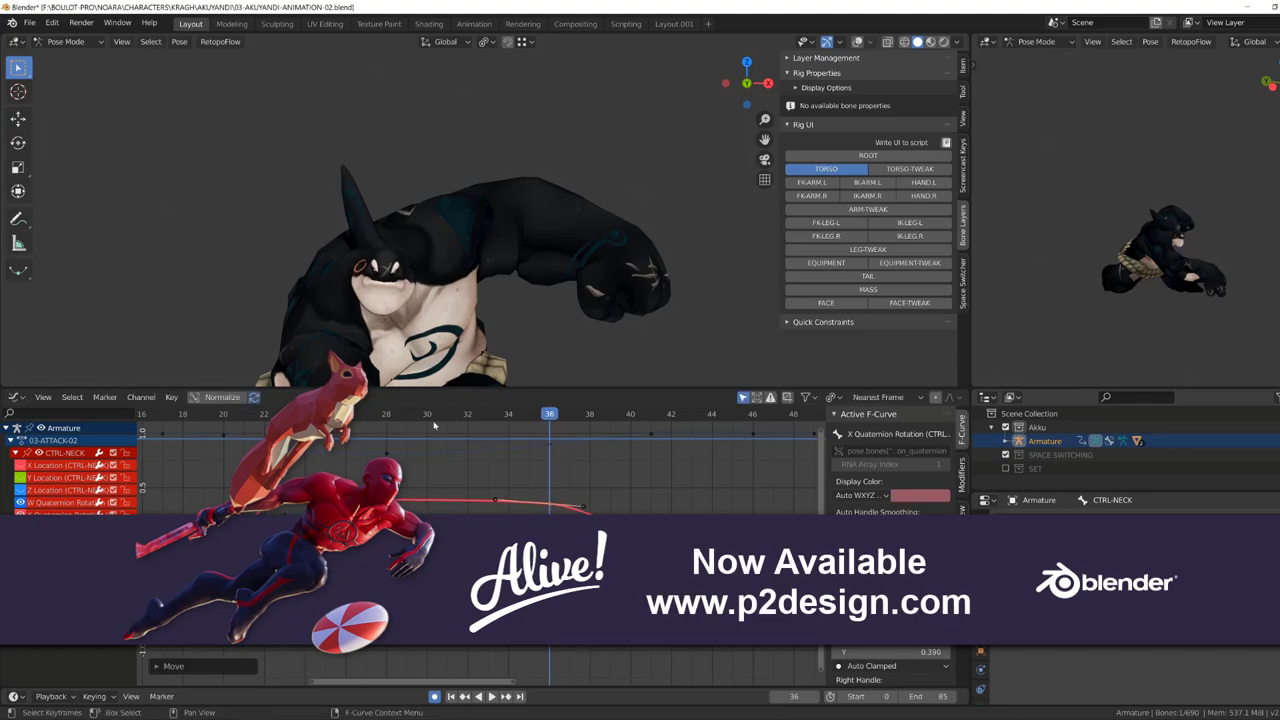
key("space")
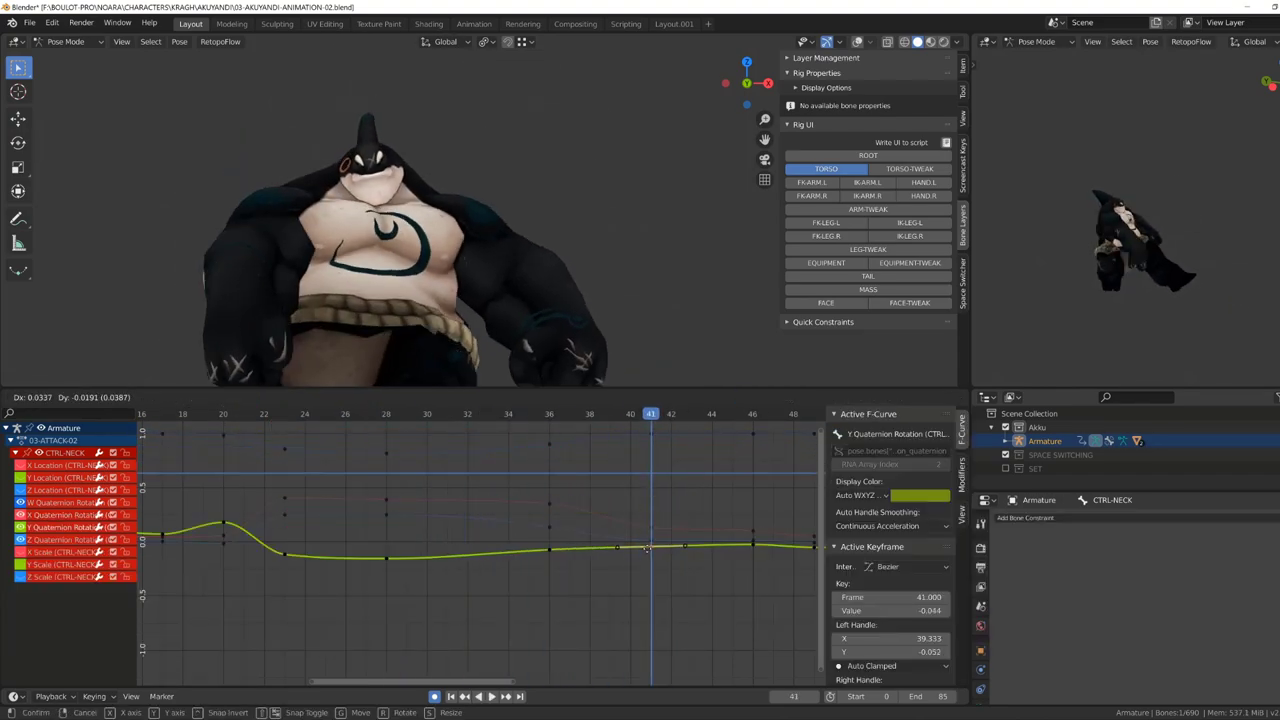
left_click_drag(643, 529, 597, 486)
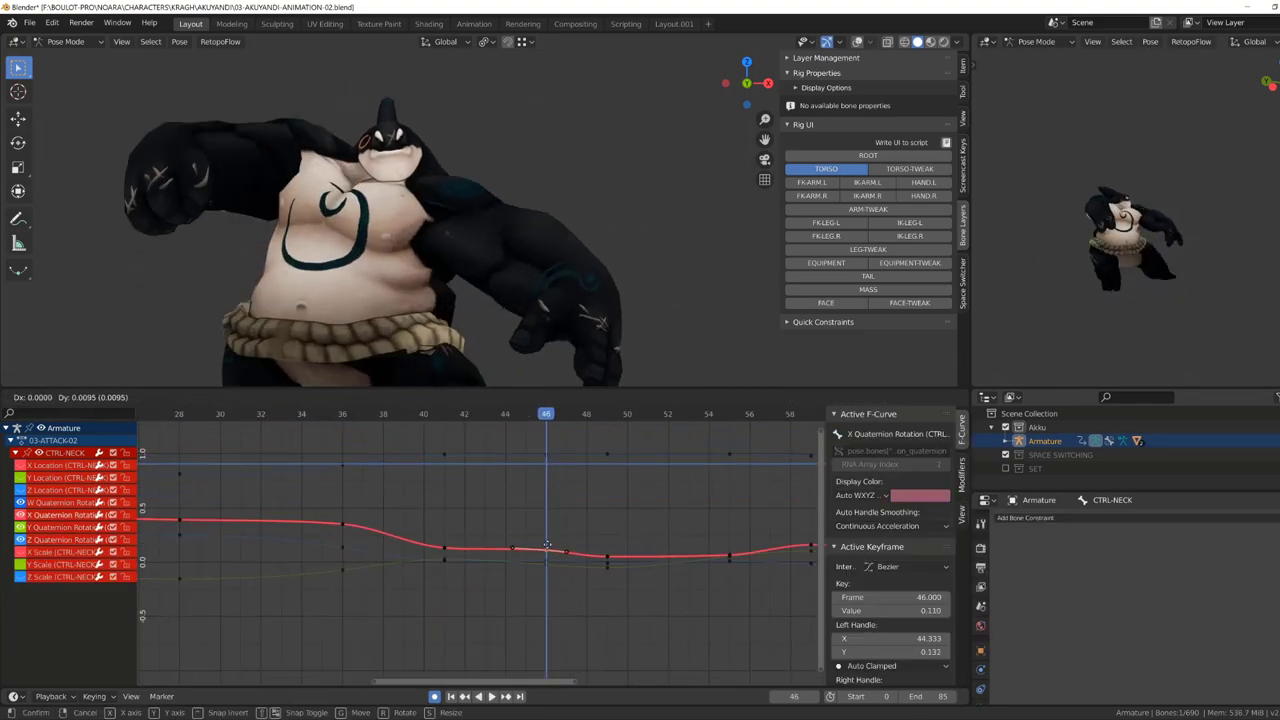
key("g")
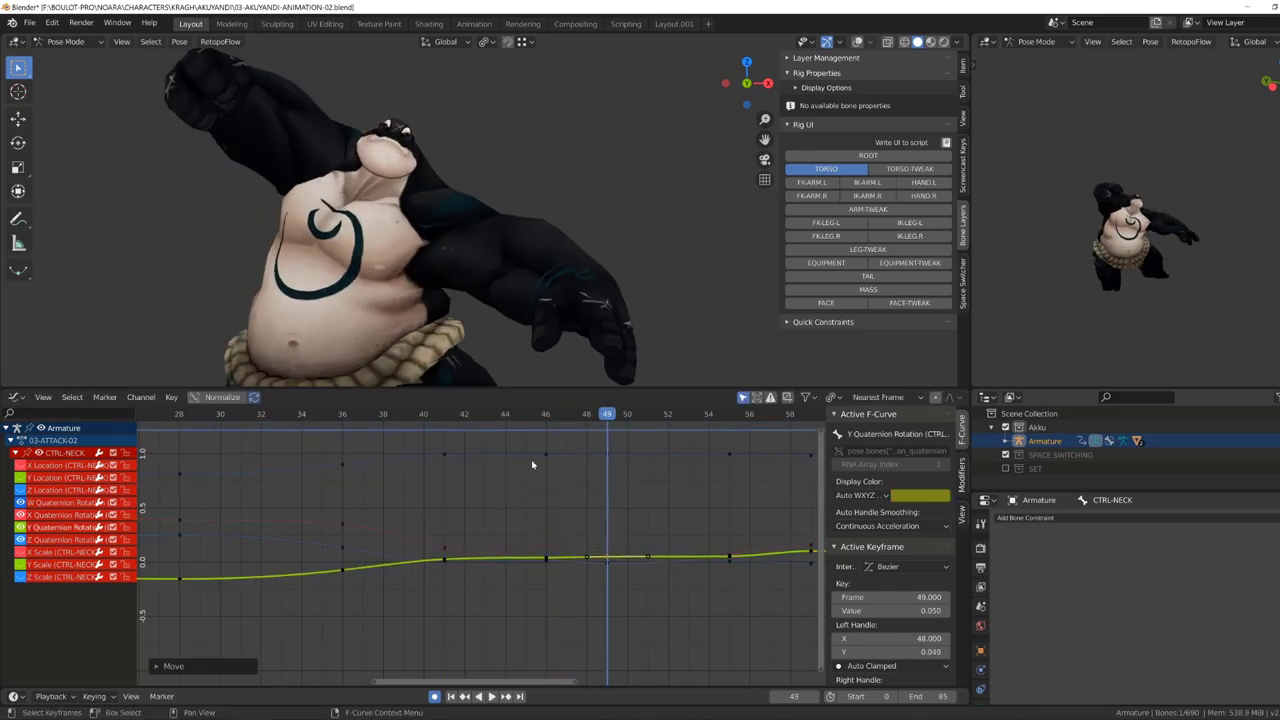
key("ctrl+z")
key("Home")
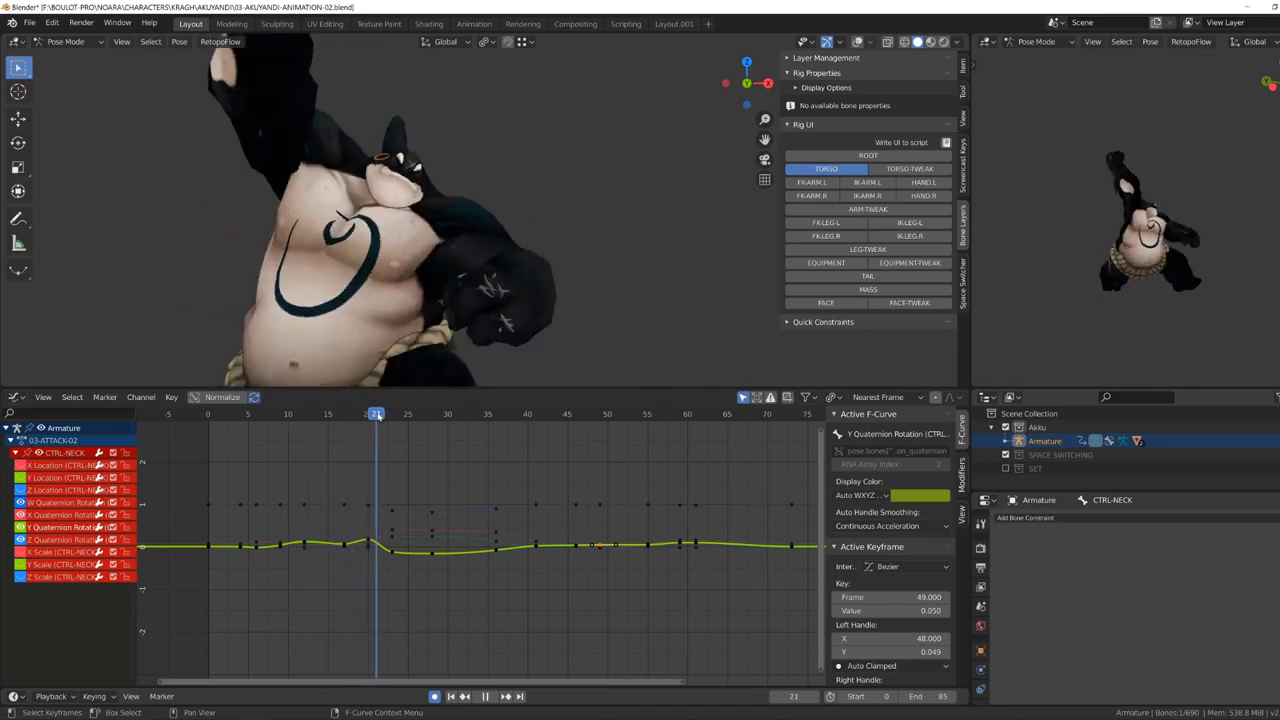
scroll(465, 425, "up", 5)
scroll(514, 443, "up", 2)
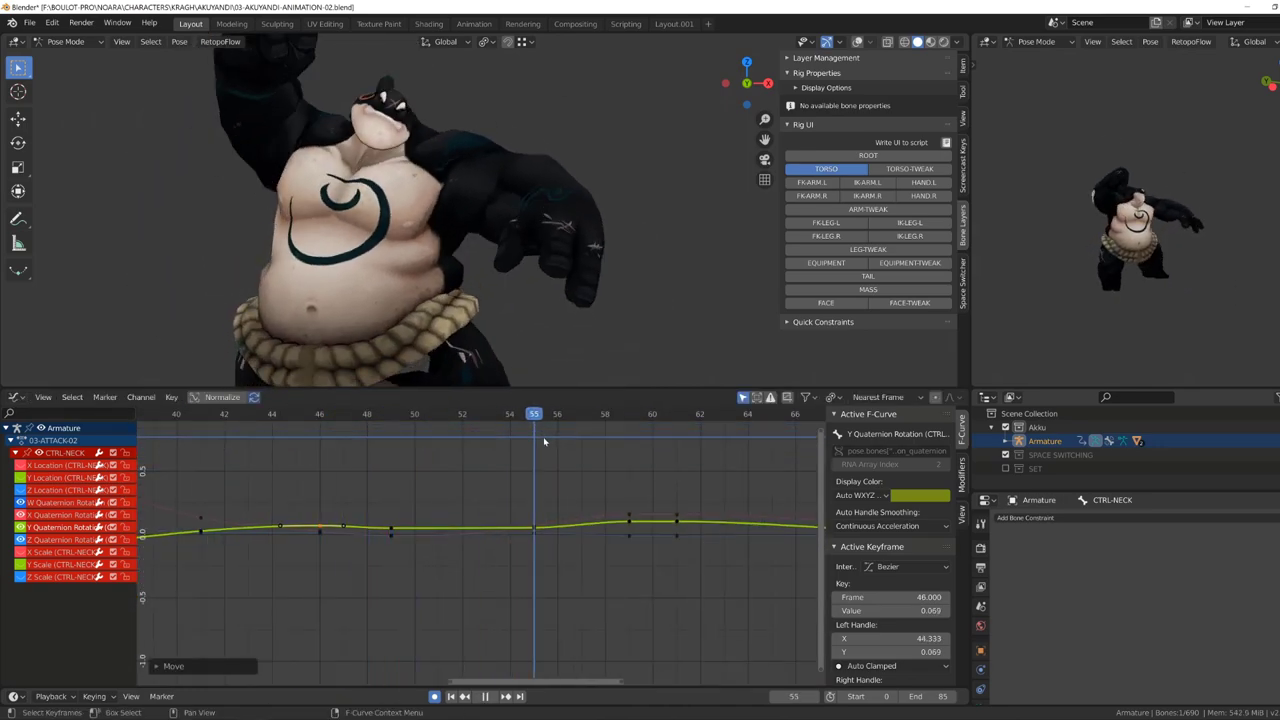
Move the neck's X rotation key at frame 59, checking the pose around frame 58.
key("ctrl+z")
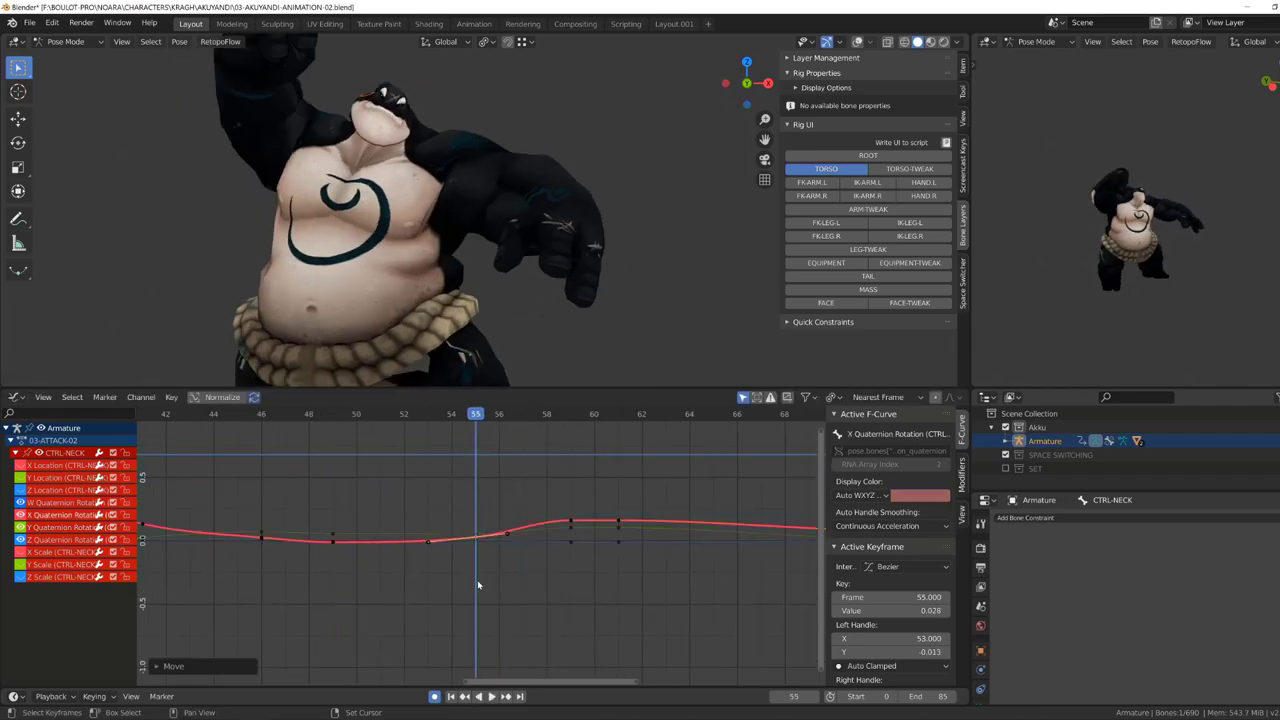
left_click(570, 521)
key("g")
key("g")
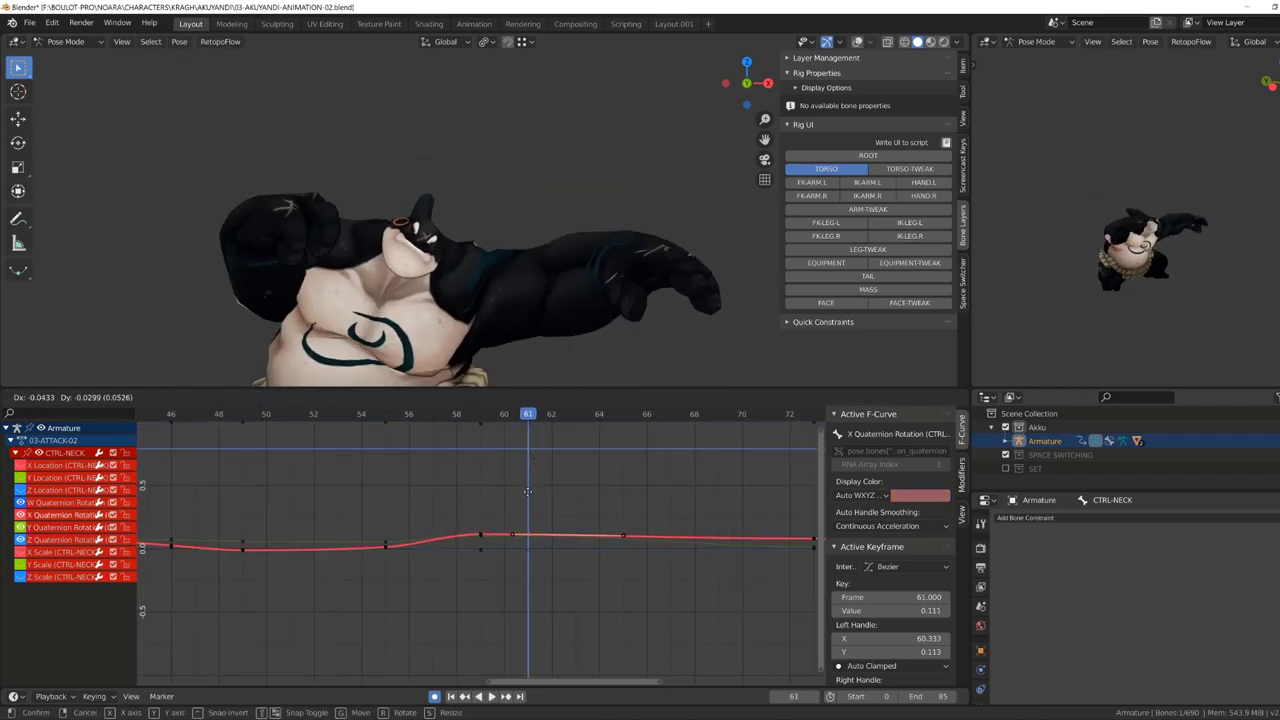
key("space")
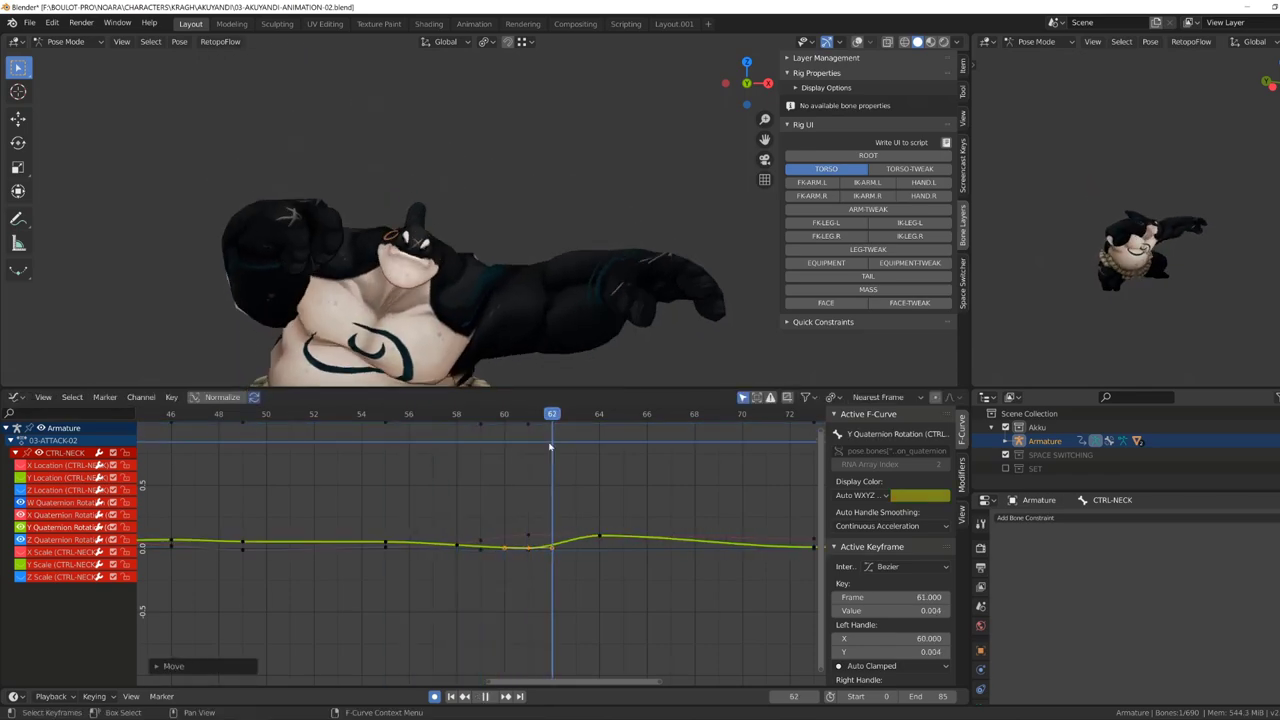
left_click_drag(549, 447, 461, 459)
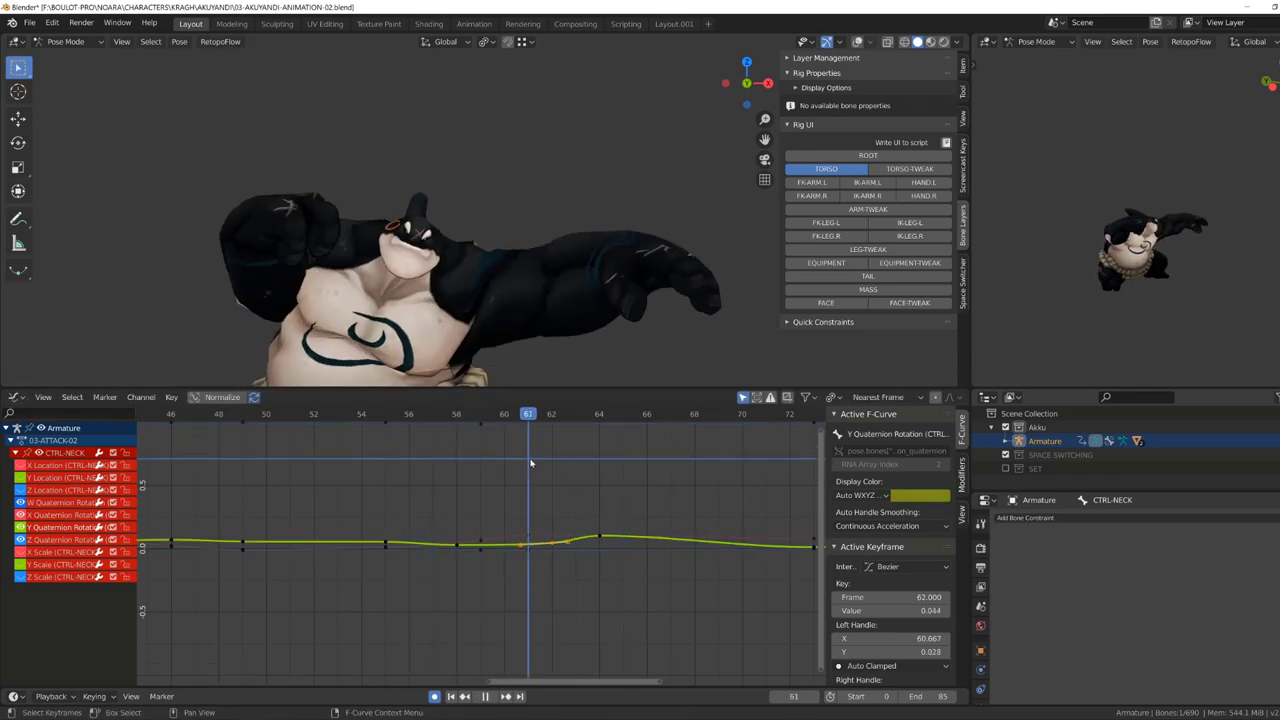
left_click(647, 514)
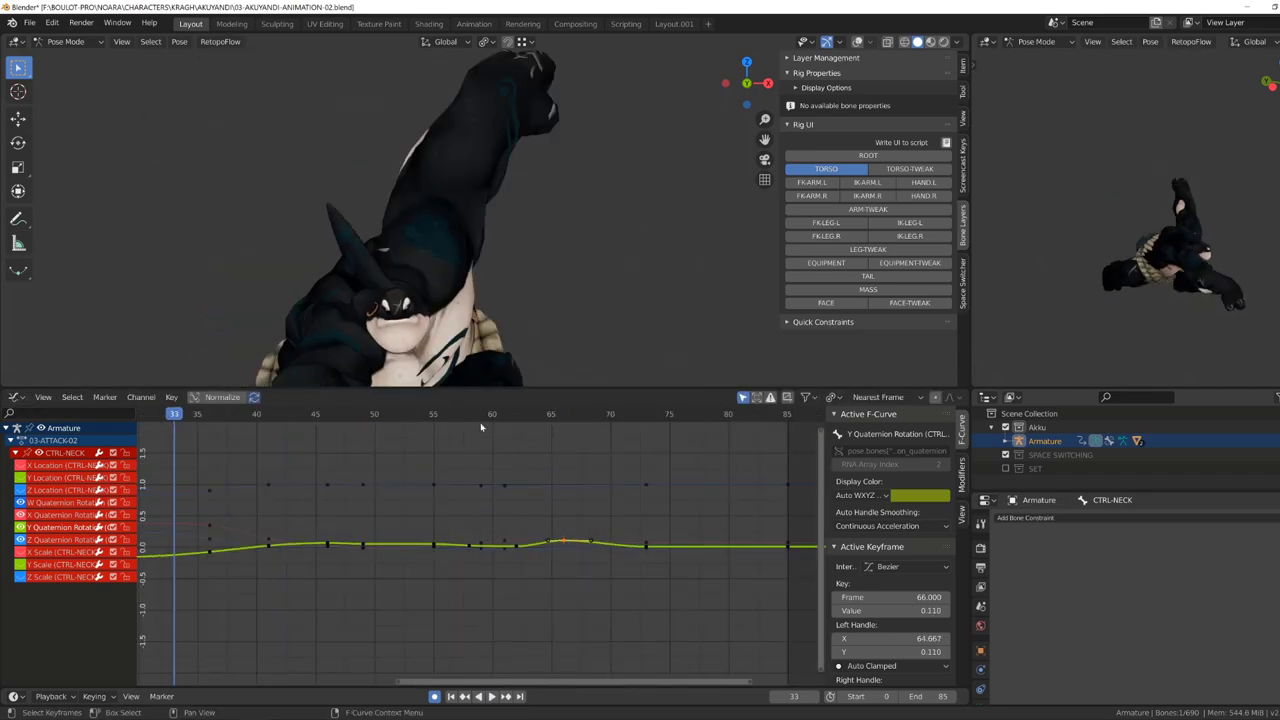
key("space")
Lift the neck key at frame 79 slightly and replay the end of the attack.
scroll(440, 510, "down", 2)
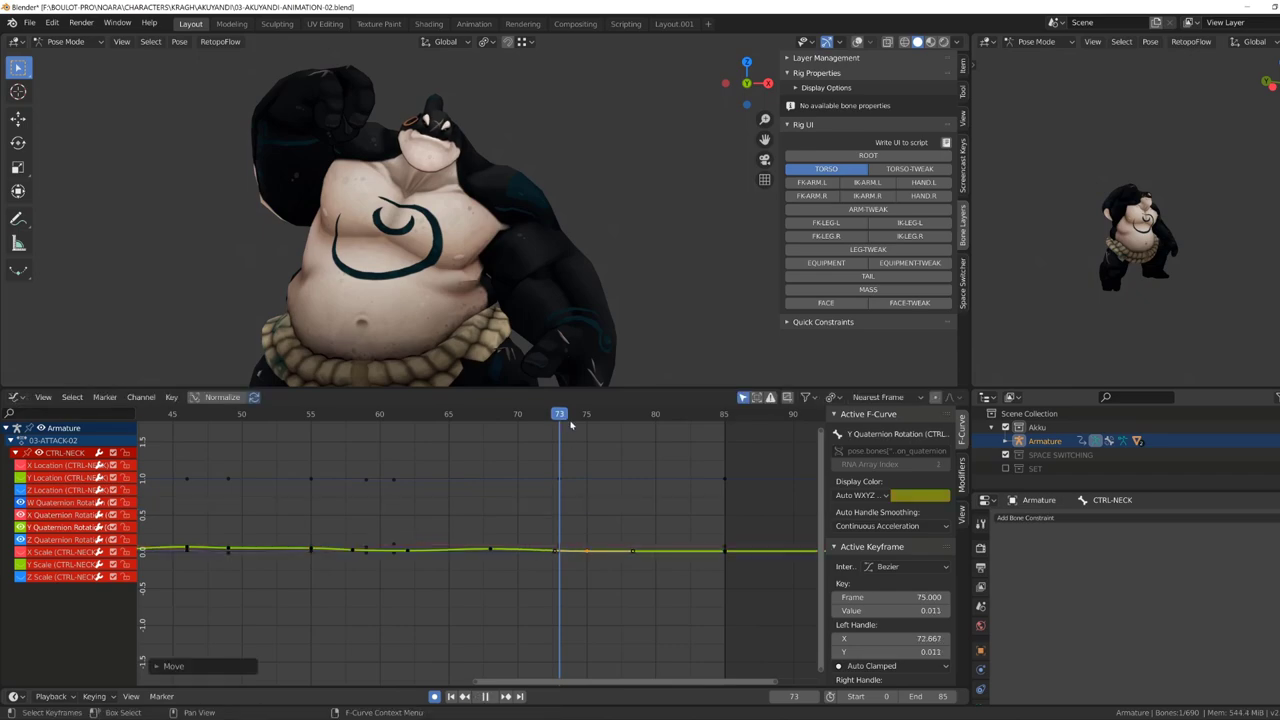
left_click_drag(570, 425, 432, 532)
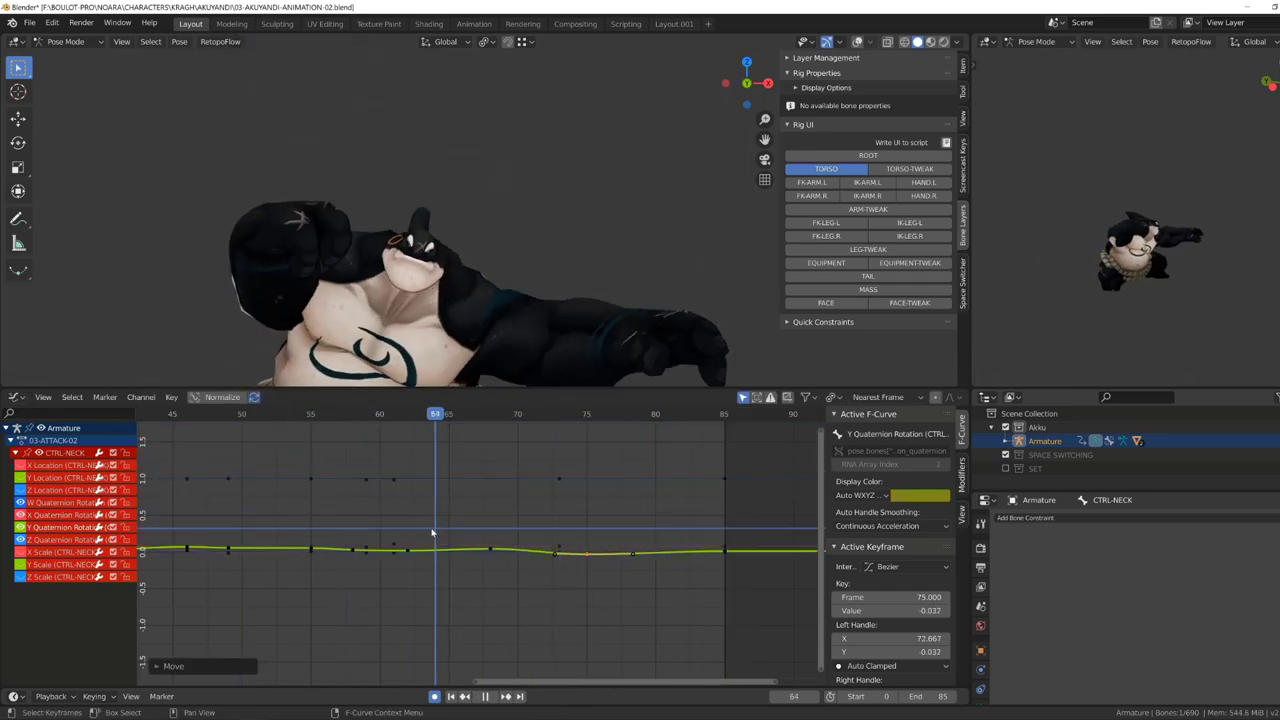
key("space")
scroll(585, 551, "up", 1)
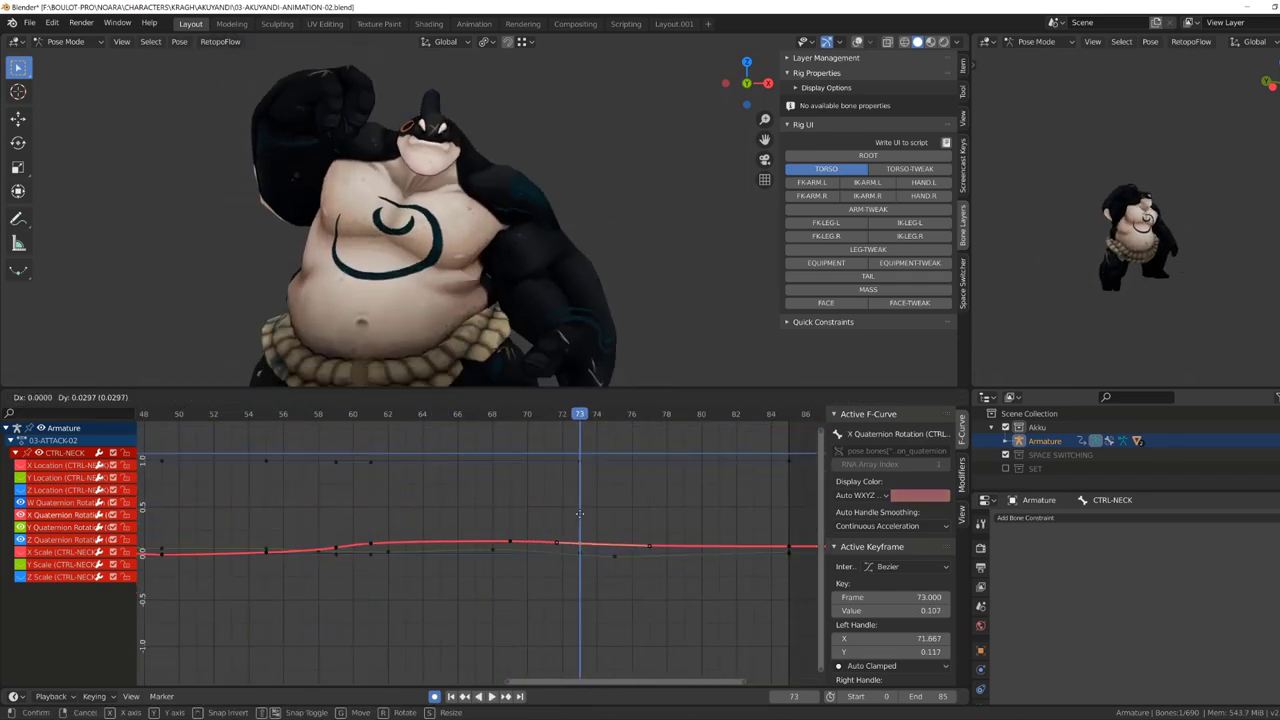
key("space")
scroll(580, 540, "down", 2)
left_click_drag(629, 535, 629, 538)
left_click(629, 538)
key("space")
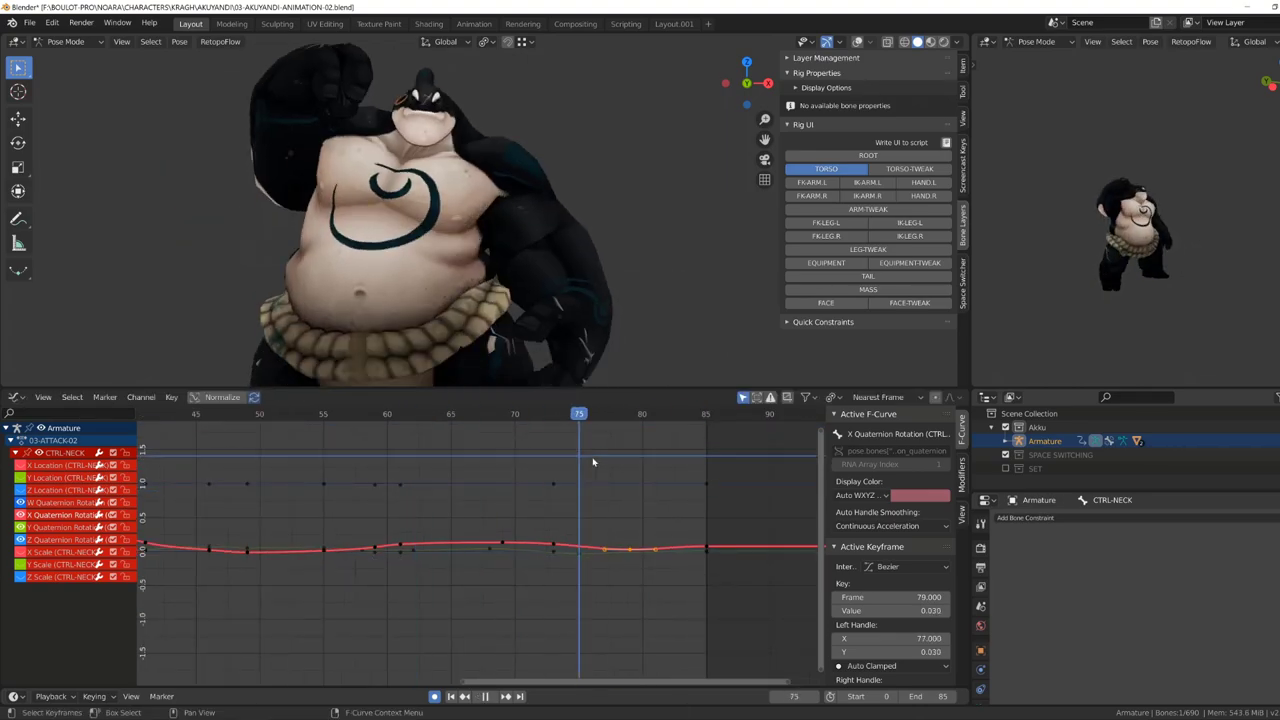
scroll(590, 545, "down", 4)
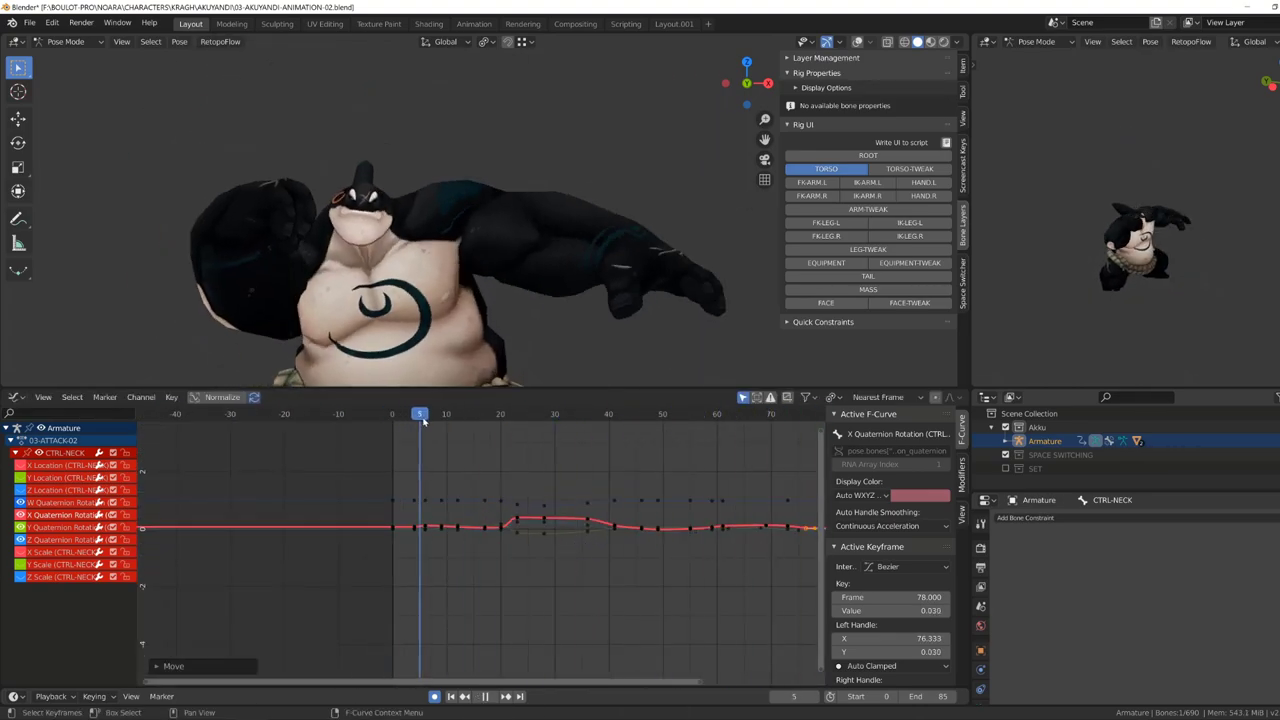
key("Escape")
key("shift+alt+z")
Isolate the CTRL-HEAD-FIN01 control and its channels, then delete most of its old keyframes.
middle_click_drag(481, 219, 430, 160)
left_click(458, 100)
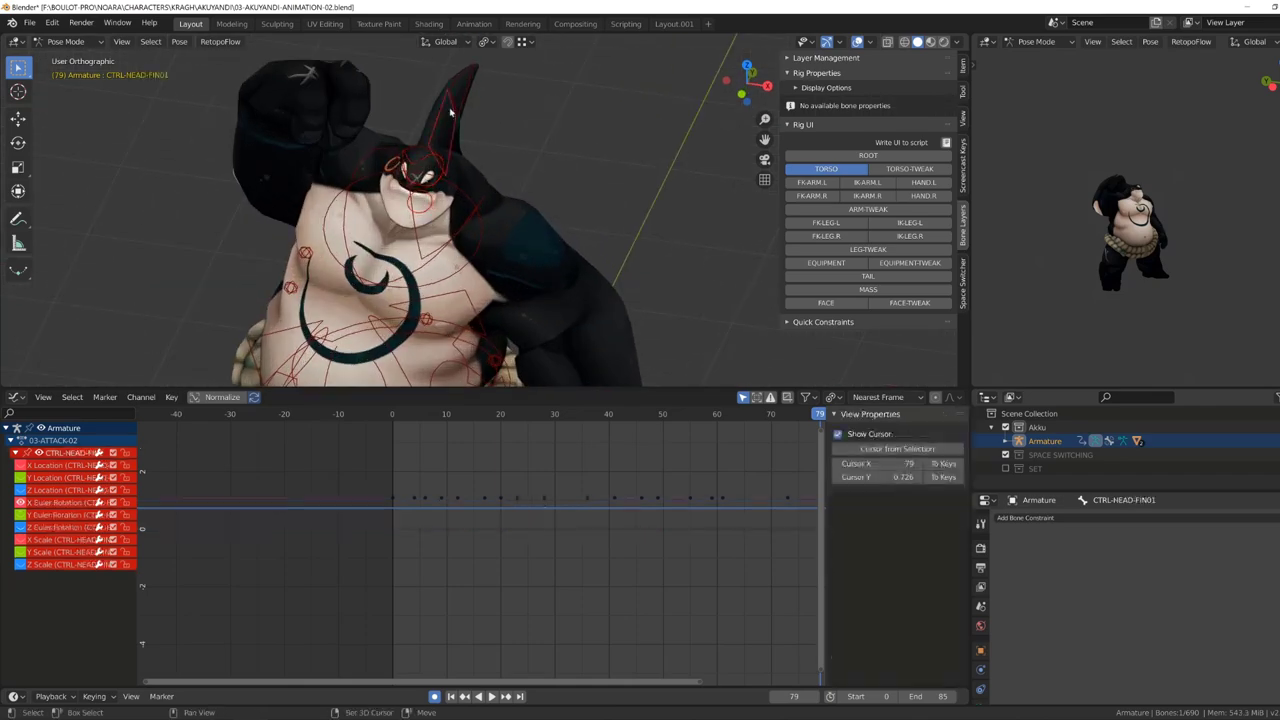
key("shift+h")
key("ctrl+KP_Subtract")
key("KP_1")
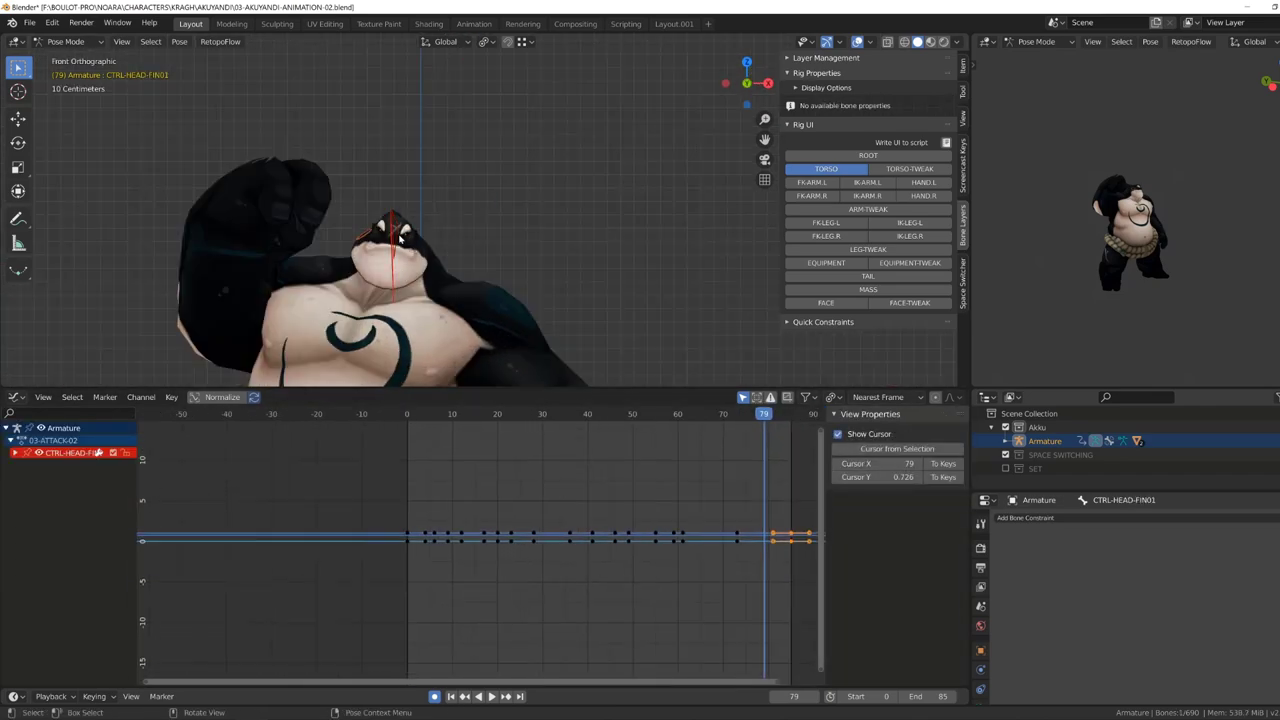
key("a")
key("x")
left_click_drag(314, 486, 623, 563)
key("Delete")
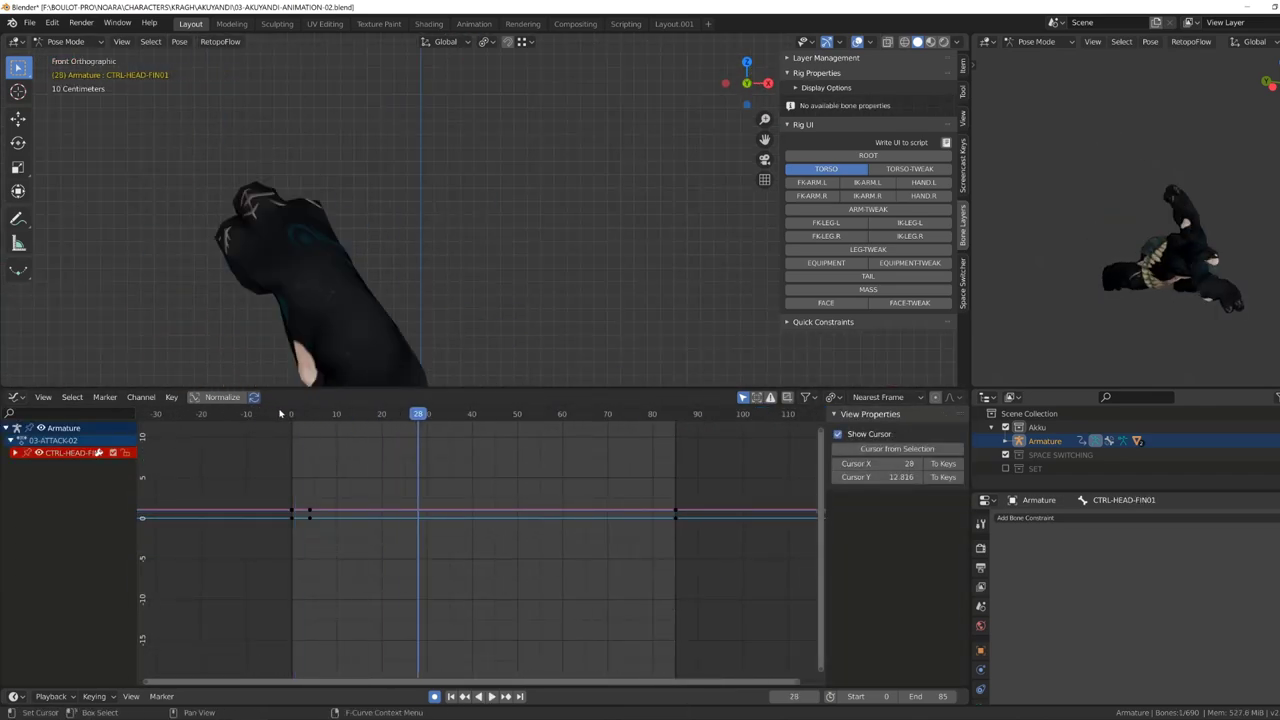
Lower the frame 5 key to about -6.77° and duplicate it near frame 11.
left_click_drag(281, 413, 318, 413)
key("Home")
key("KP_7")
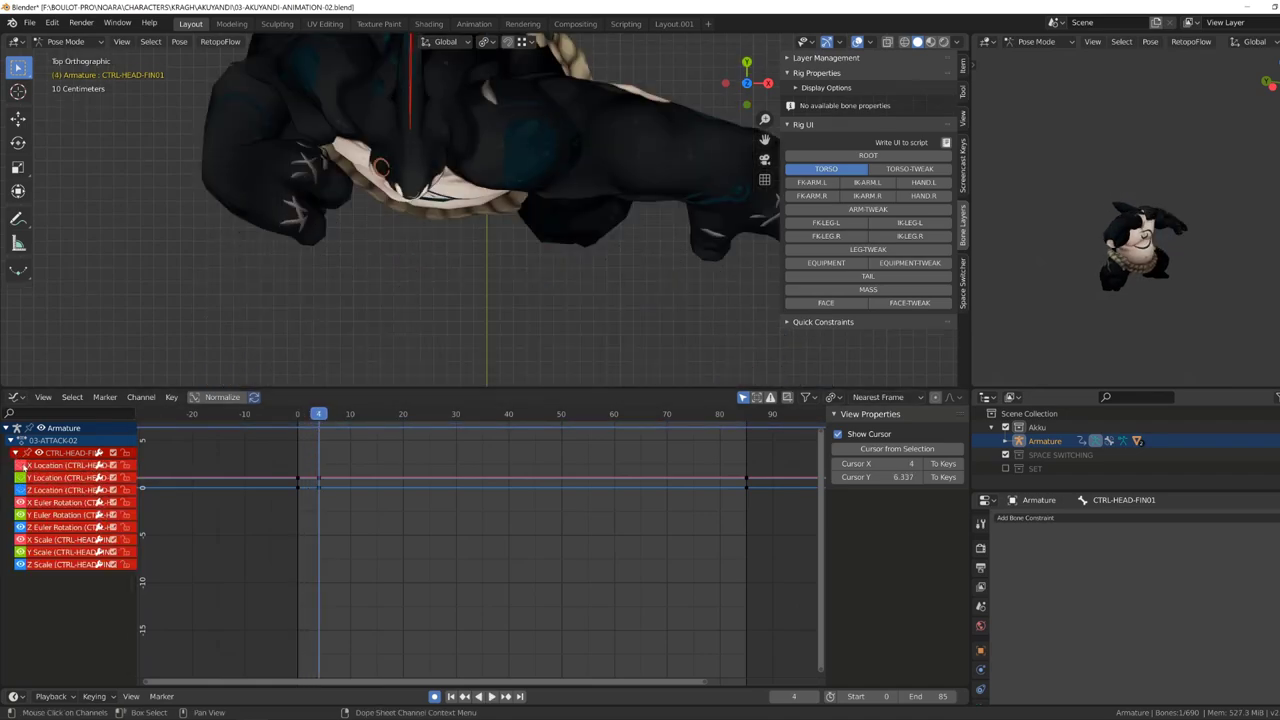
key("g")
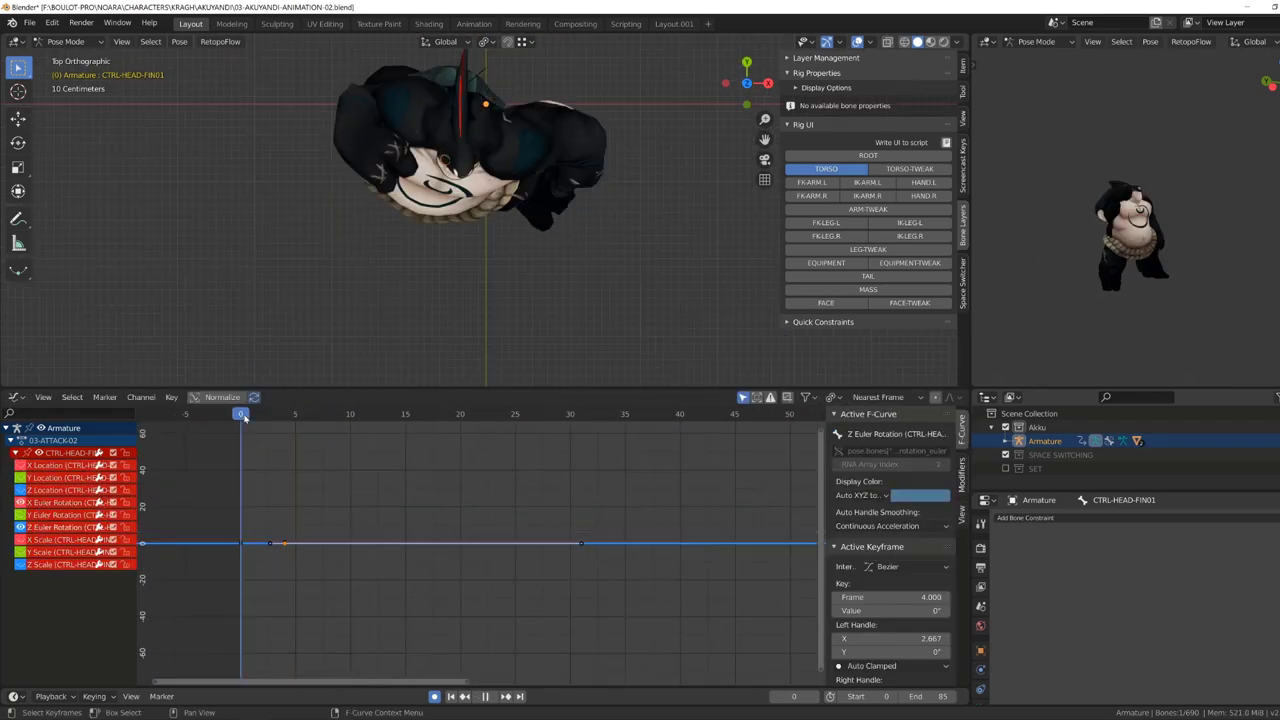
left_click(295, 516)
left_click_drag(280, 413, 318, 449)
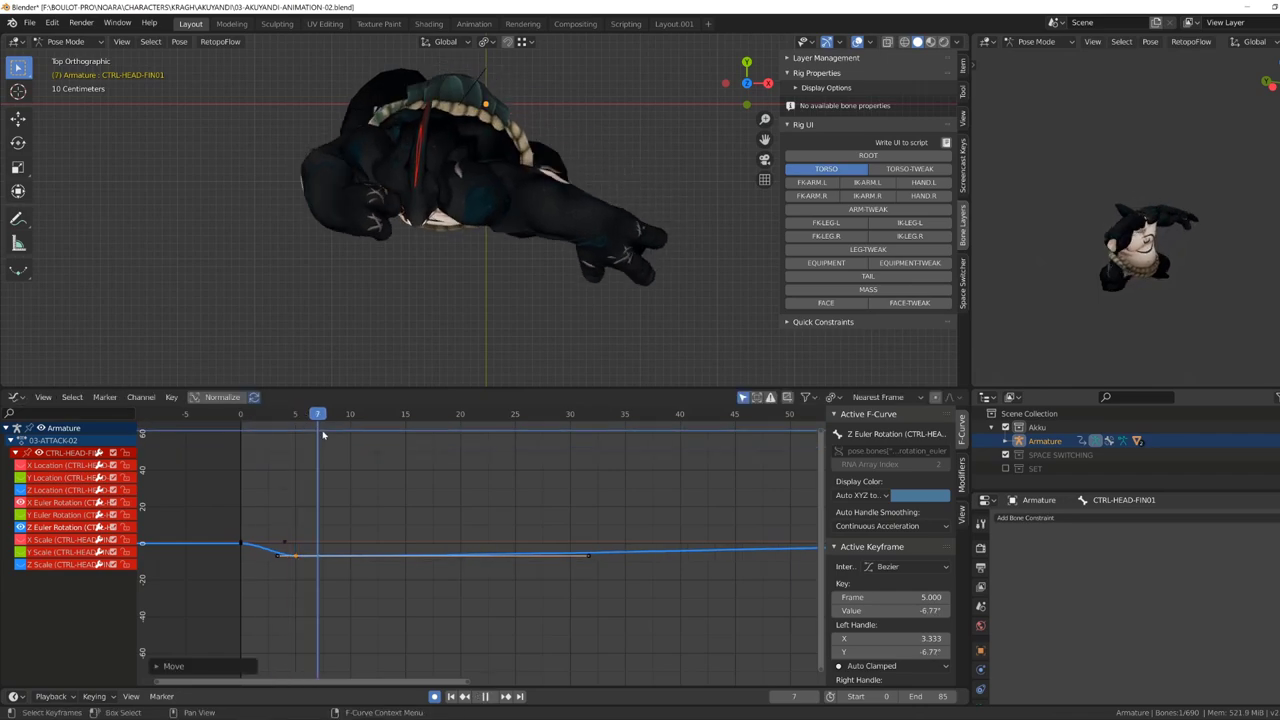
scroll(318, 425, "up", 2)
key("shift+d")
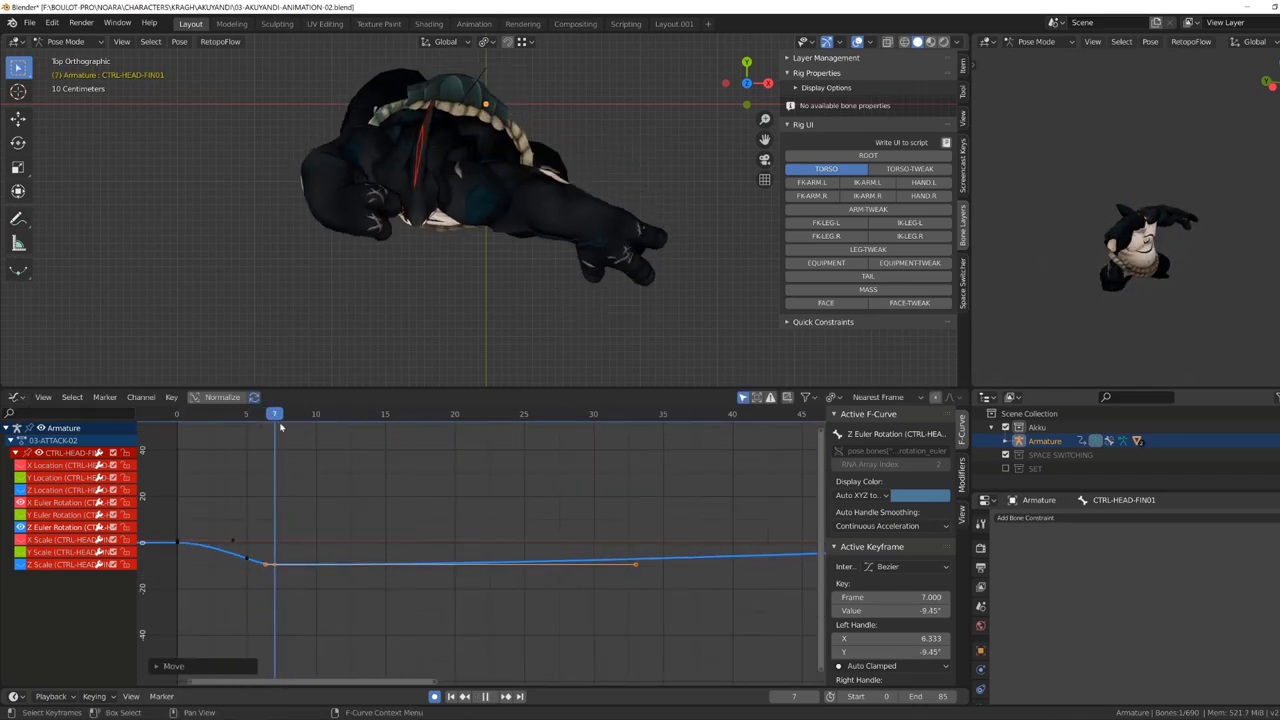
mouse_move(280, 427)
left_mouse_down()
mouse_move(337, 443)
mouse_move(399, 413)
left_mouse_up()
left_click(342, 519)
key("Home")
Insert a key at frame 18 and move it to frame 21 at about -45°.
key("space")
scroll(285, 425, "up", 2)
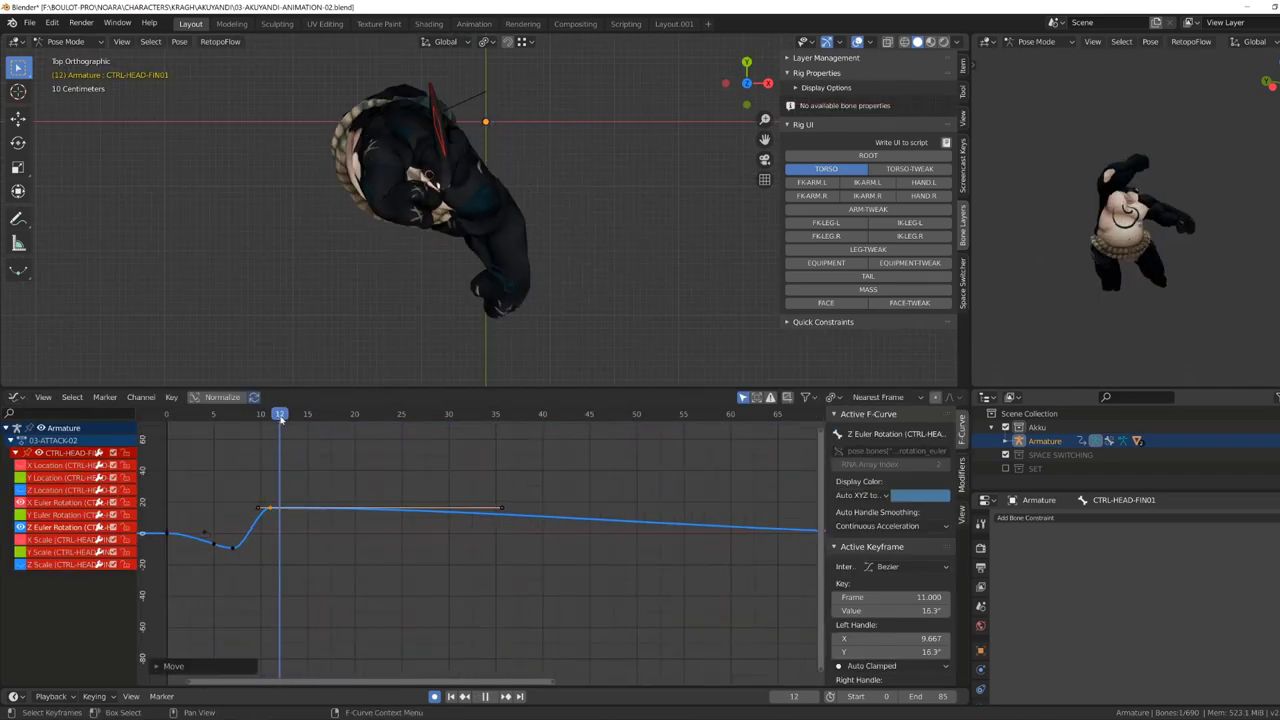
key("g")
left_click(216, 444)
scroll(216, 444, "up", 2)
key("ctrl+z")
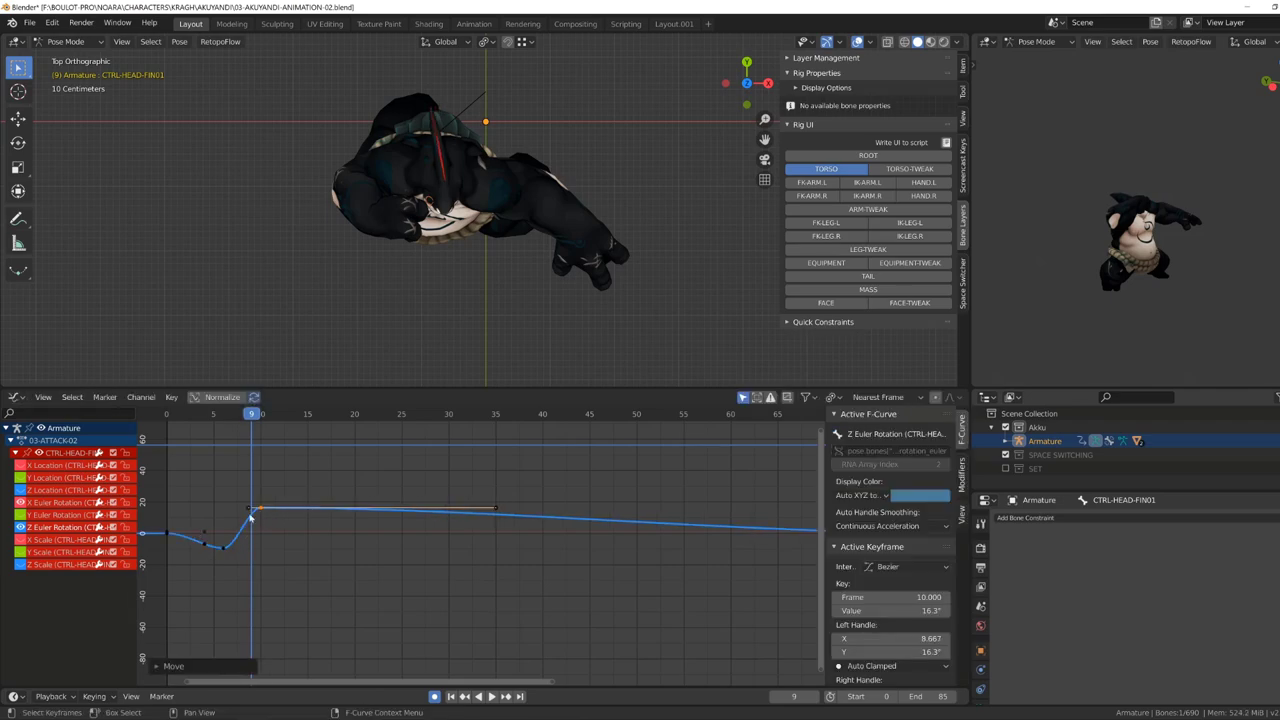
right_click(336, 574, "ctrl")
scroll(336, 574, "down", 2)
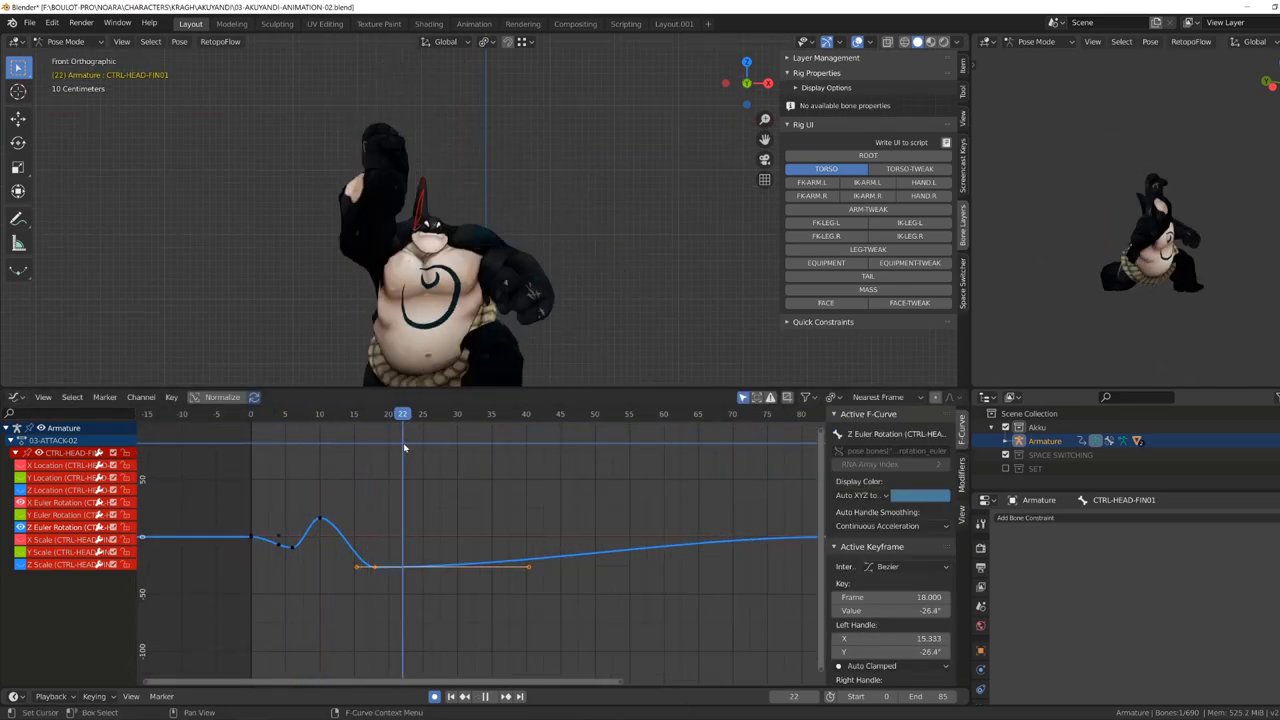
key("g")
left_click(320, 428)
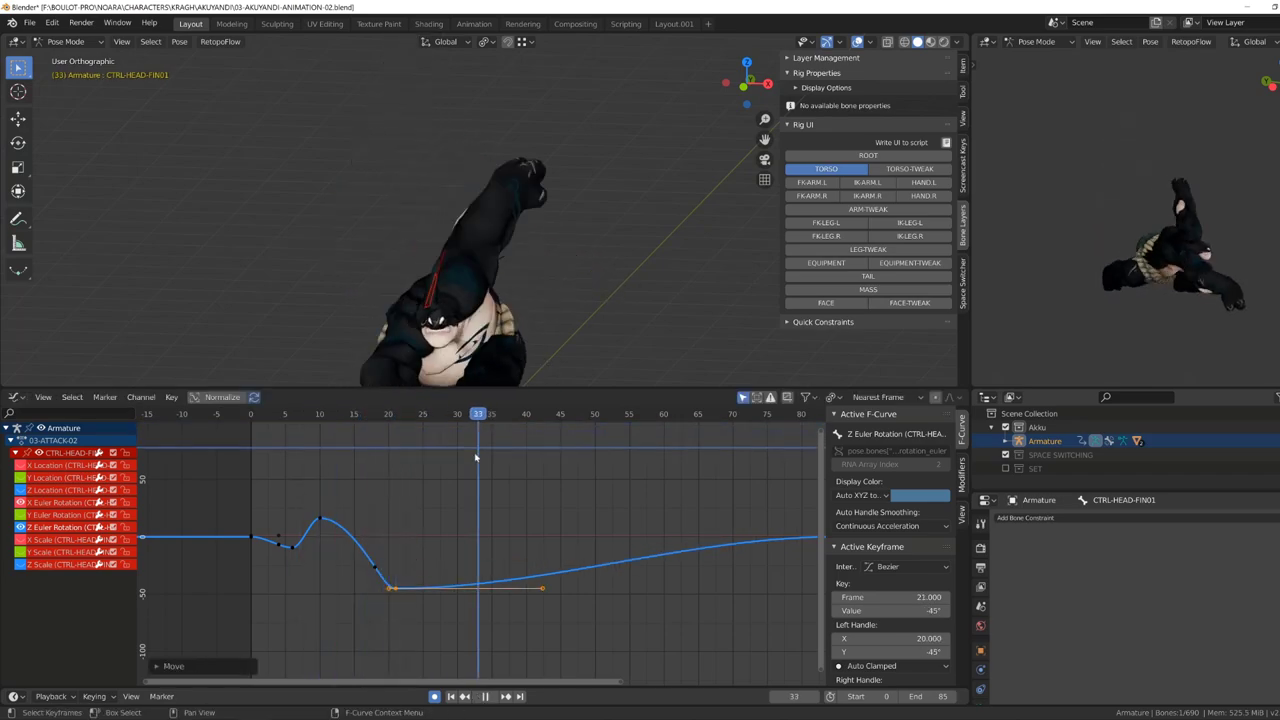
key("space")
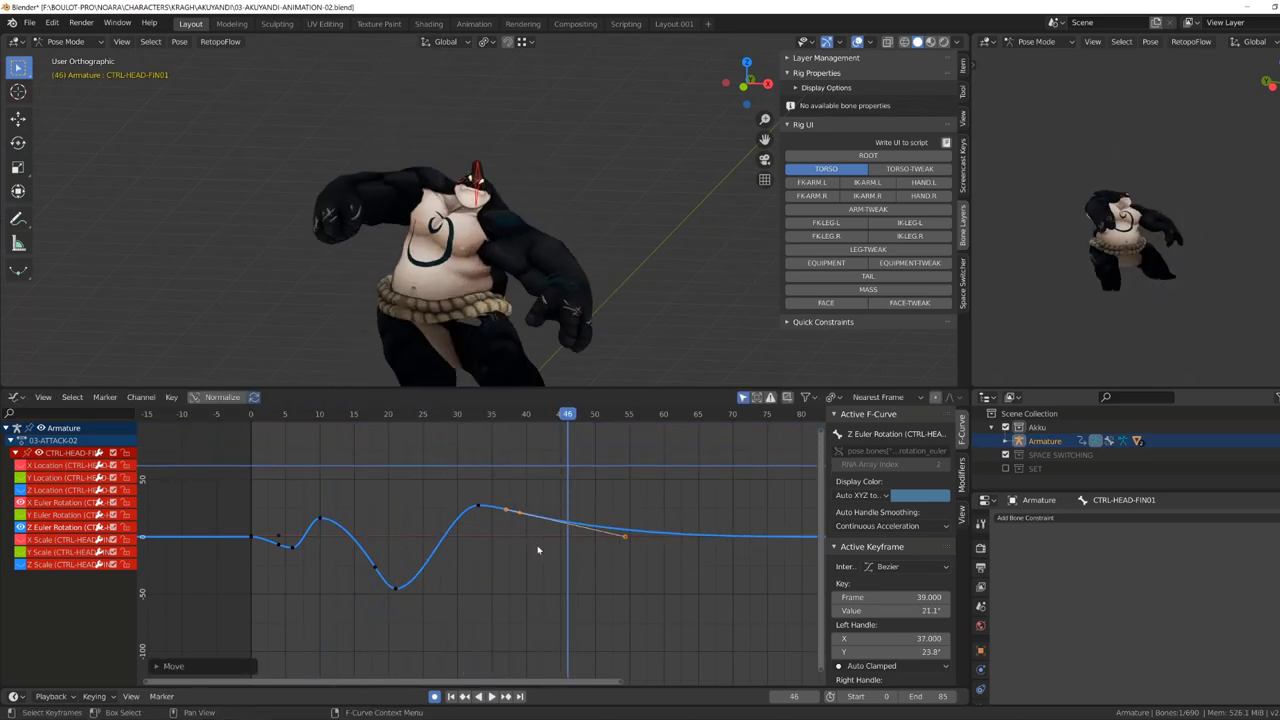
Give the frame 36 key vector handles and review the motion in playback.
left_click(538, 550)
left_click_drag(442, 461, 535, 523)
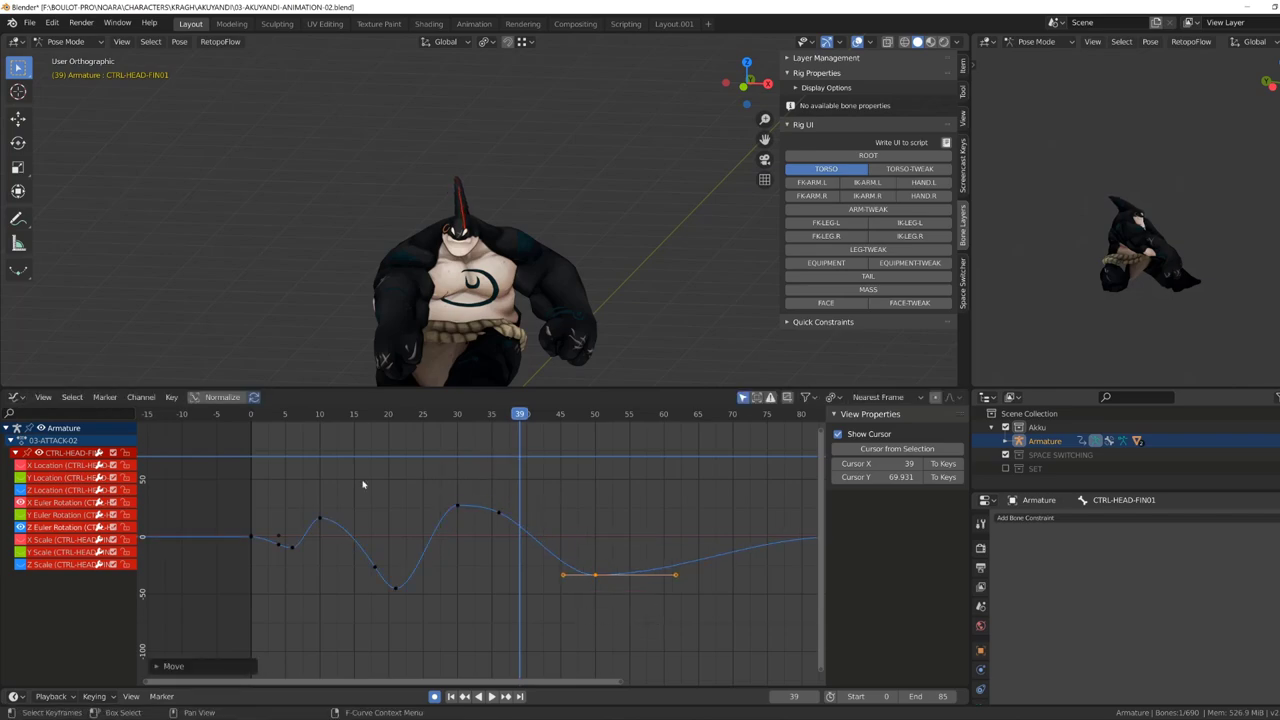
key("space")
key("Home")
left_click(327, 540)
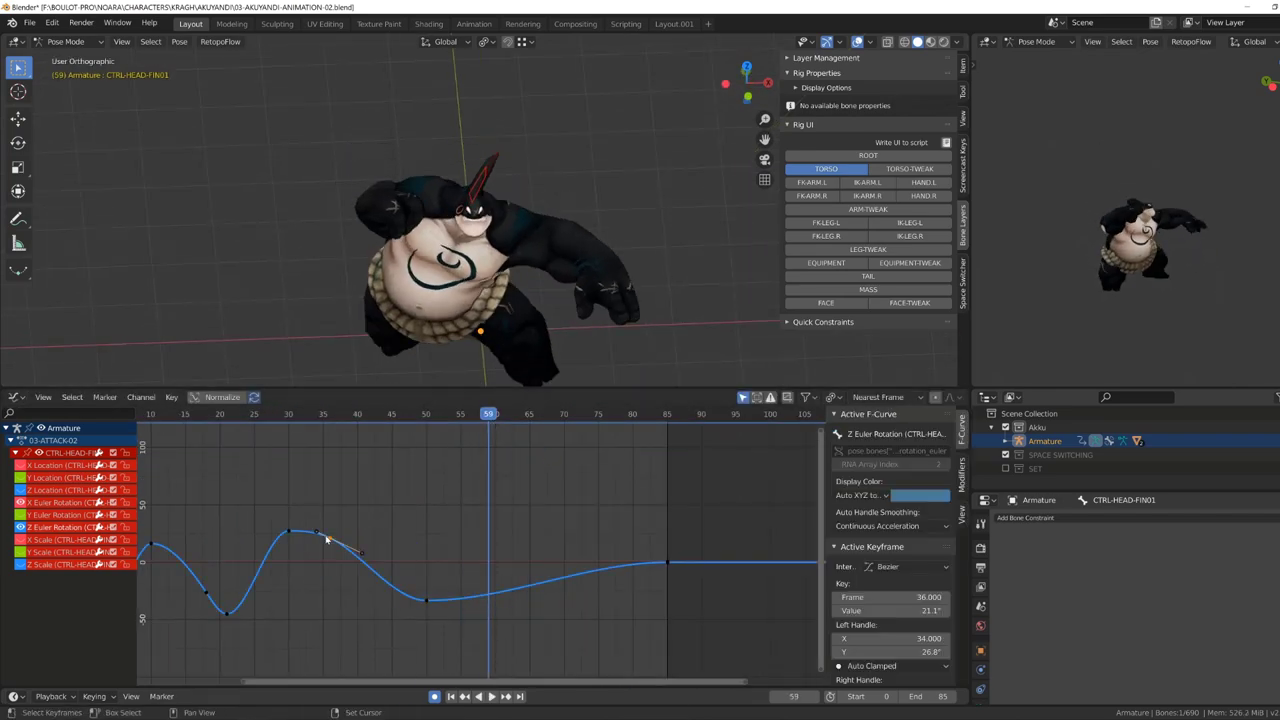
key("v")
key("v")
key("space")
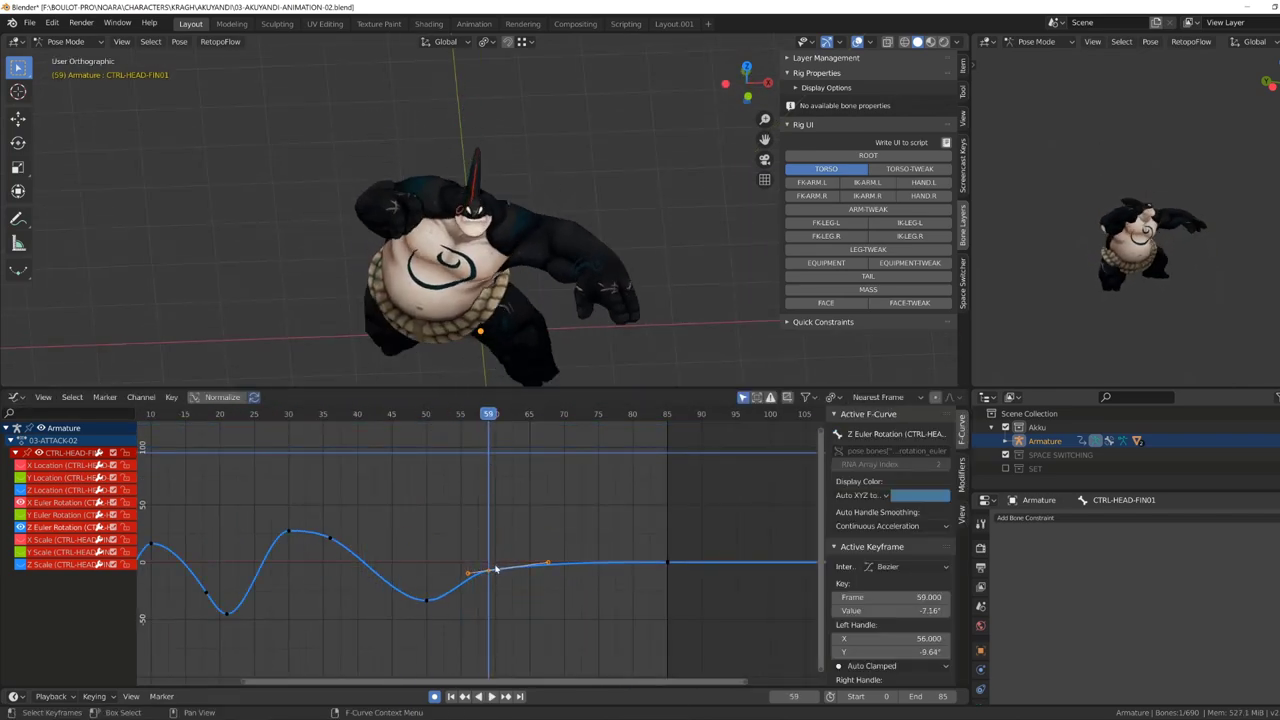
key("Home")
key("Escape")
Adjust the keys near frame 57, the frame 85 end key and the frame 38 key.
left_click_drag(468, 557, 497, 604)
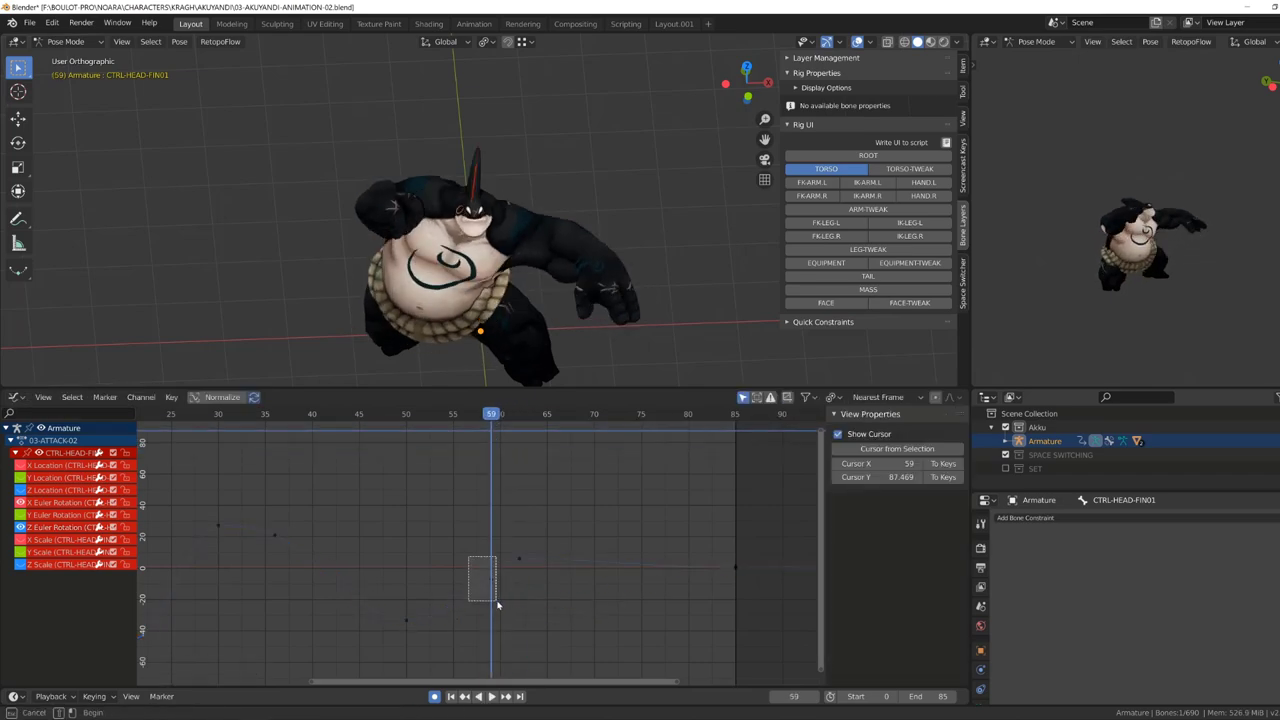
key("space")
left_click(736, 568)
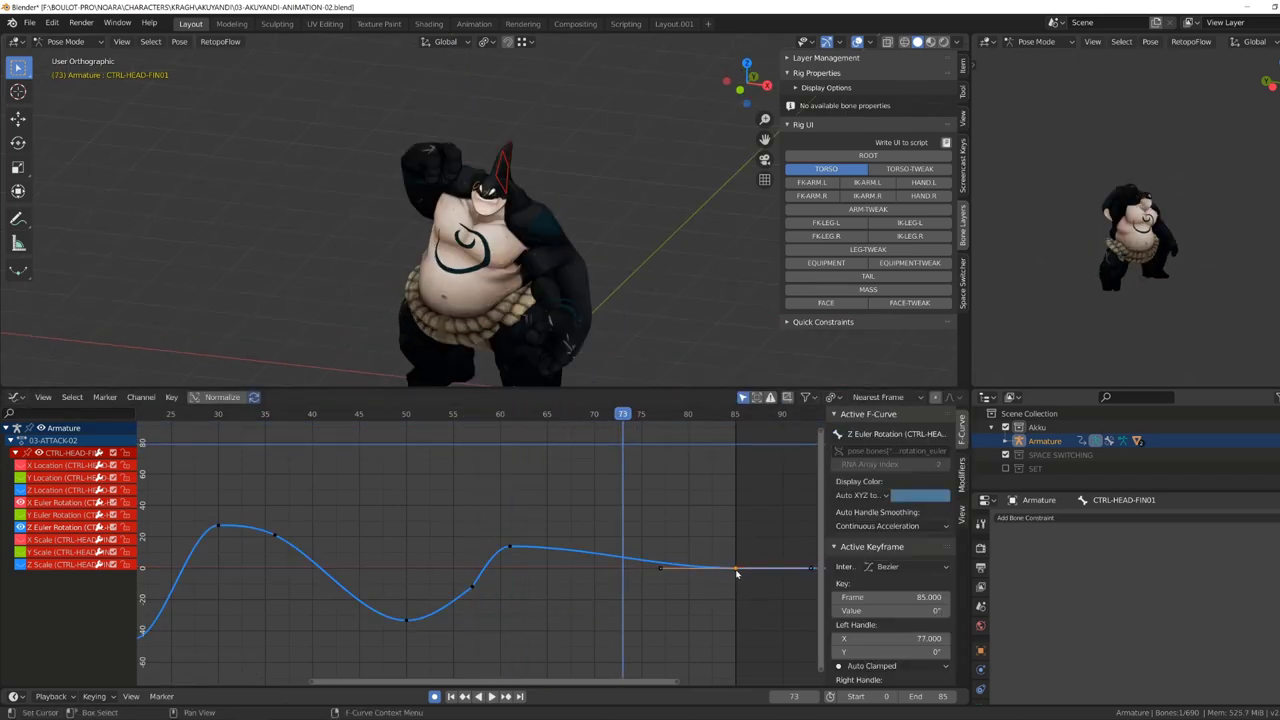
left_click(632, 596)
key("Home")
key("space")
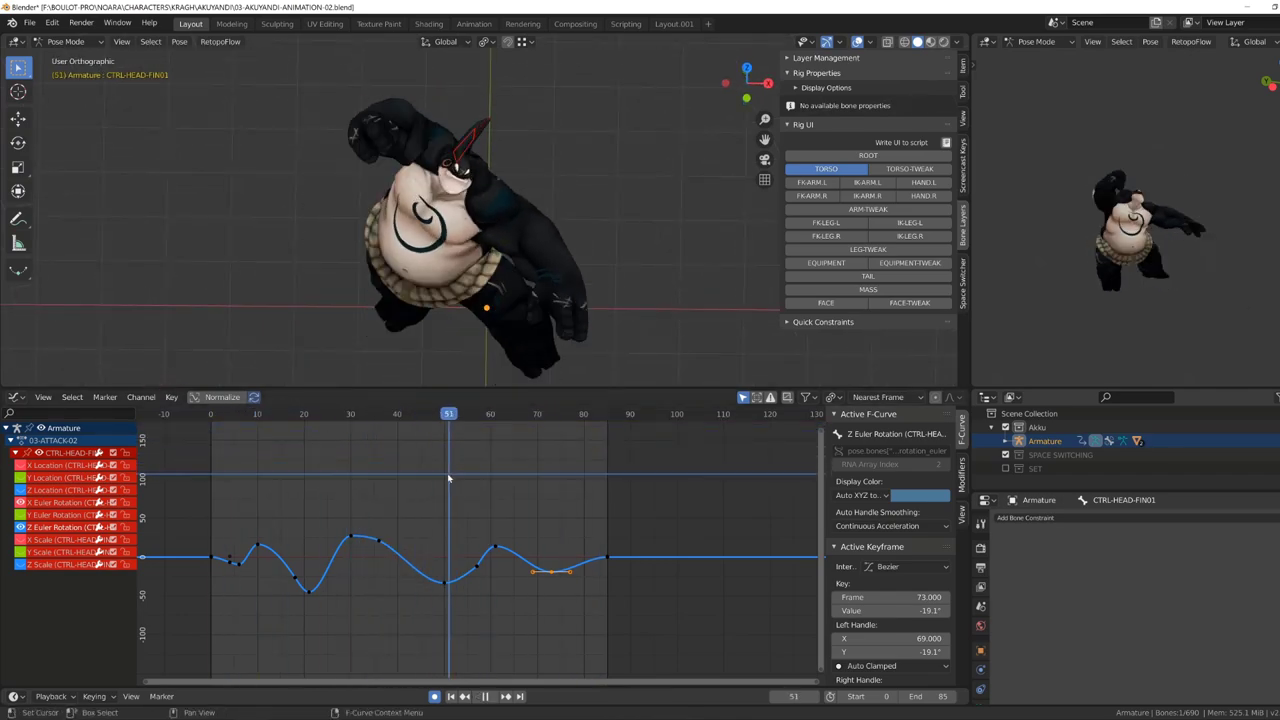
key("space")
scroll(380, 540, "up", 1)
right_click_drag(356, 536, 363, 531)
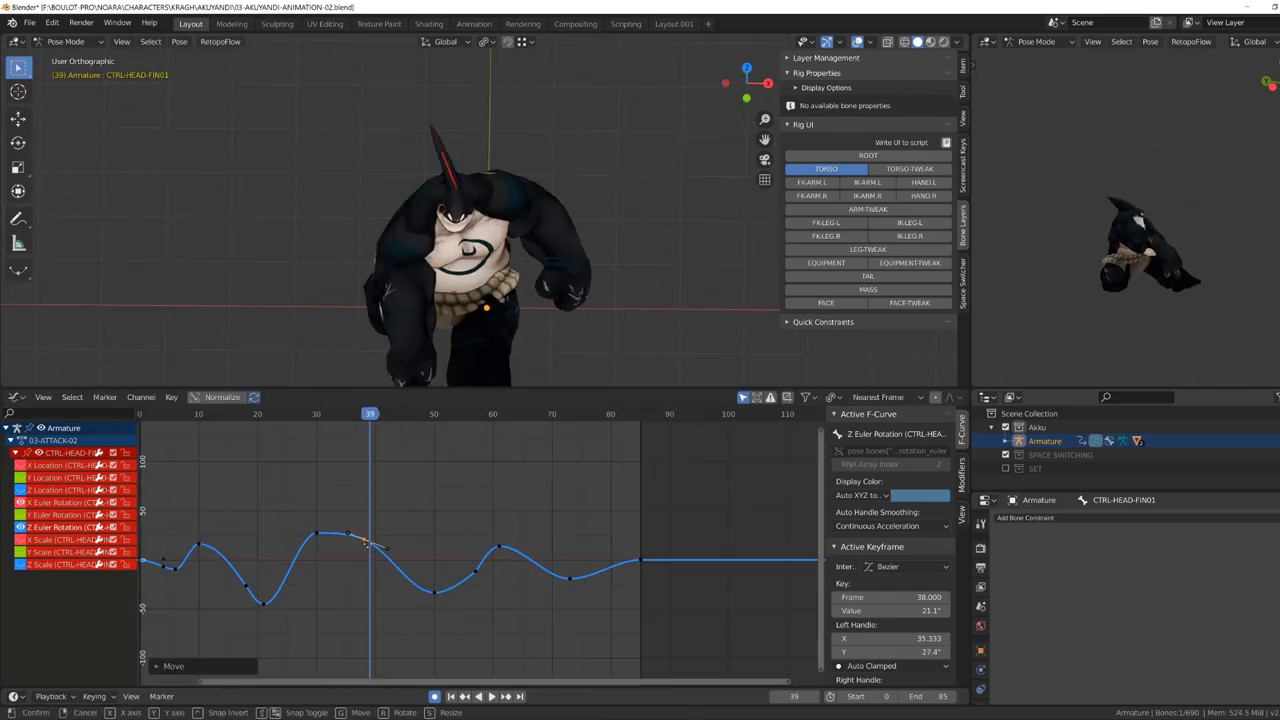
left_click_drag(371, 424, 397, 424)
scroll(450, 540, "down", 2)
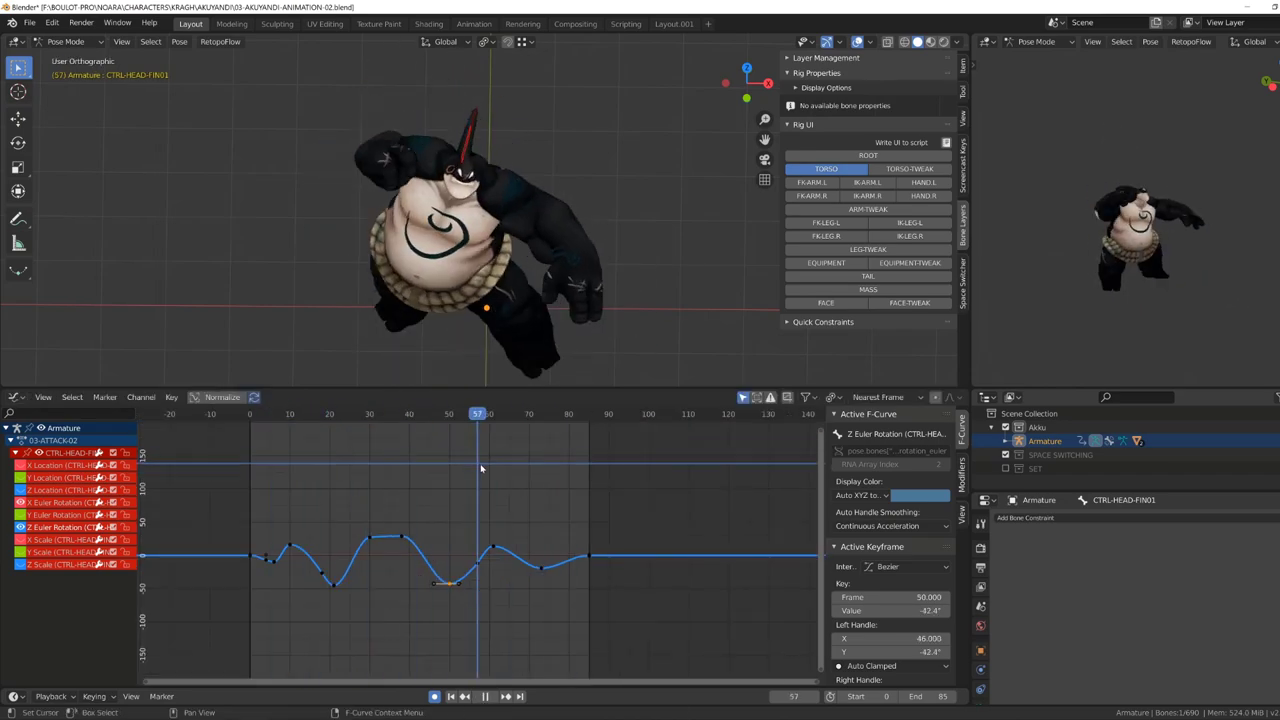
Set the frame 81 key to about 8.29° so the wobble settles, checking from the side.
left_click(447, 582)
key("space")
key("space")
key("alt+a")
left_click_drag(443, 437, 577, 437)
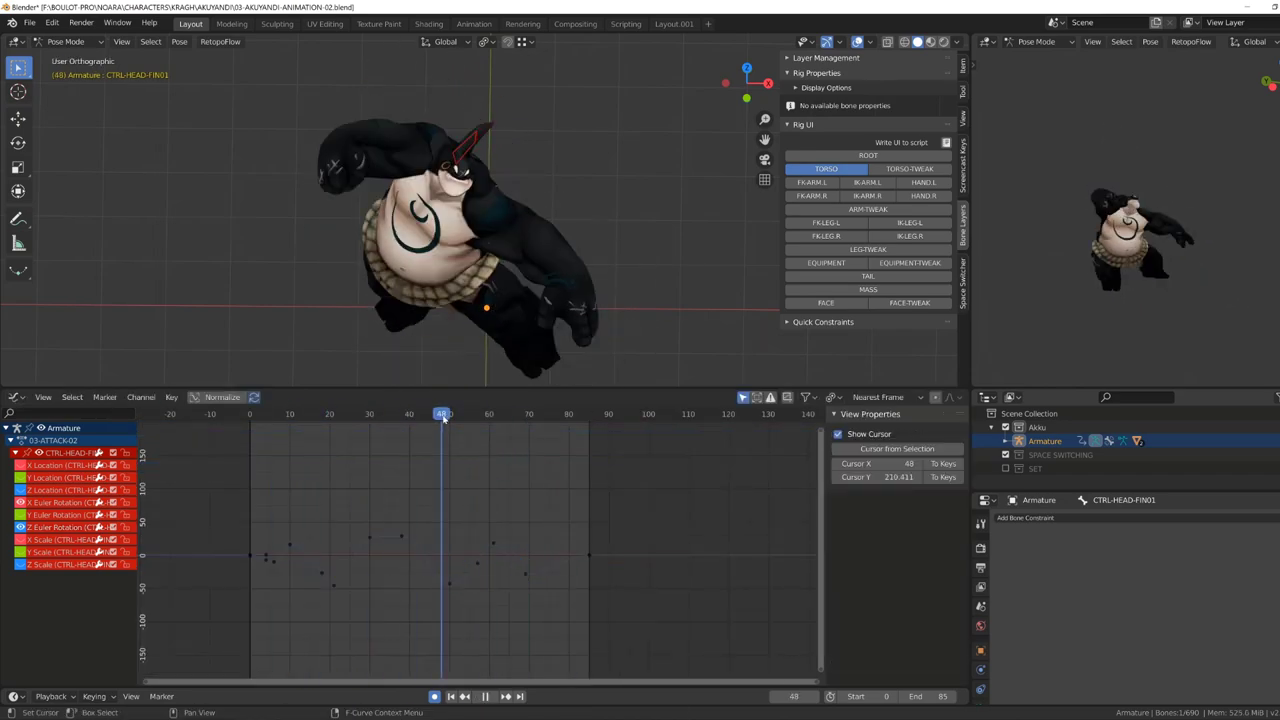
left_click_drag(597, 561, 593, 558)
key("space")
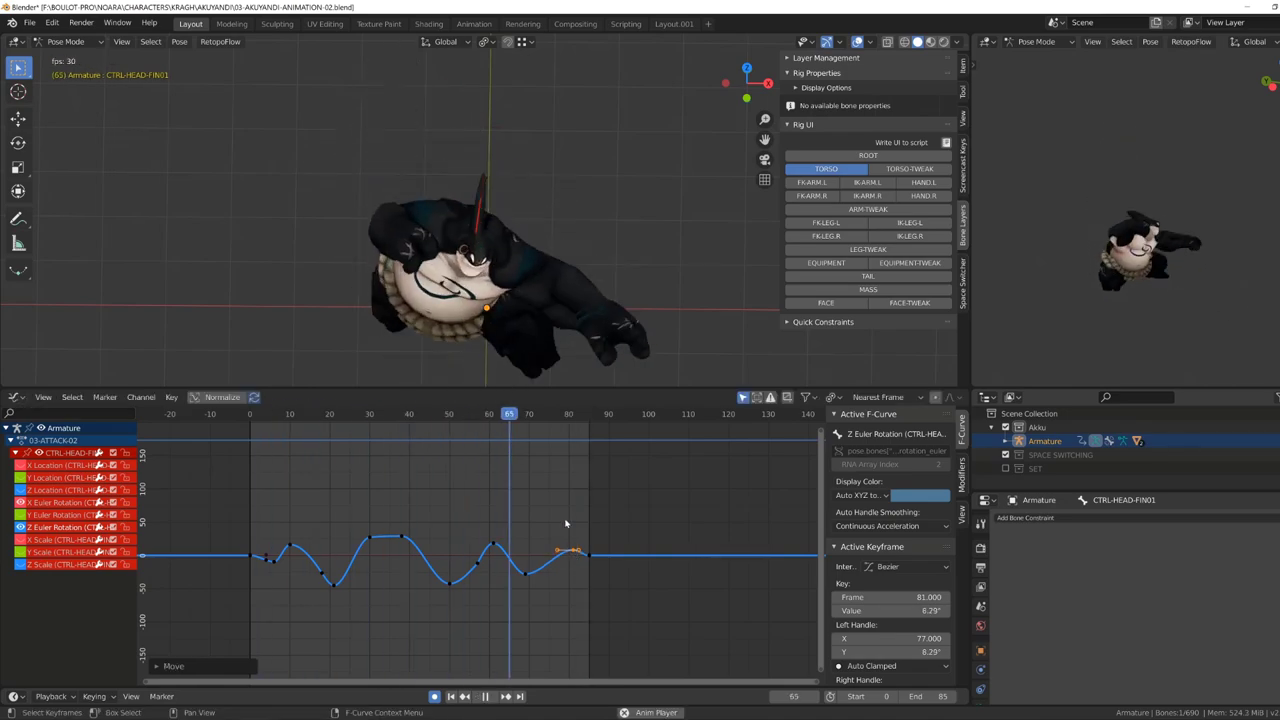
key("KP_3")
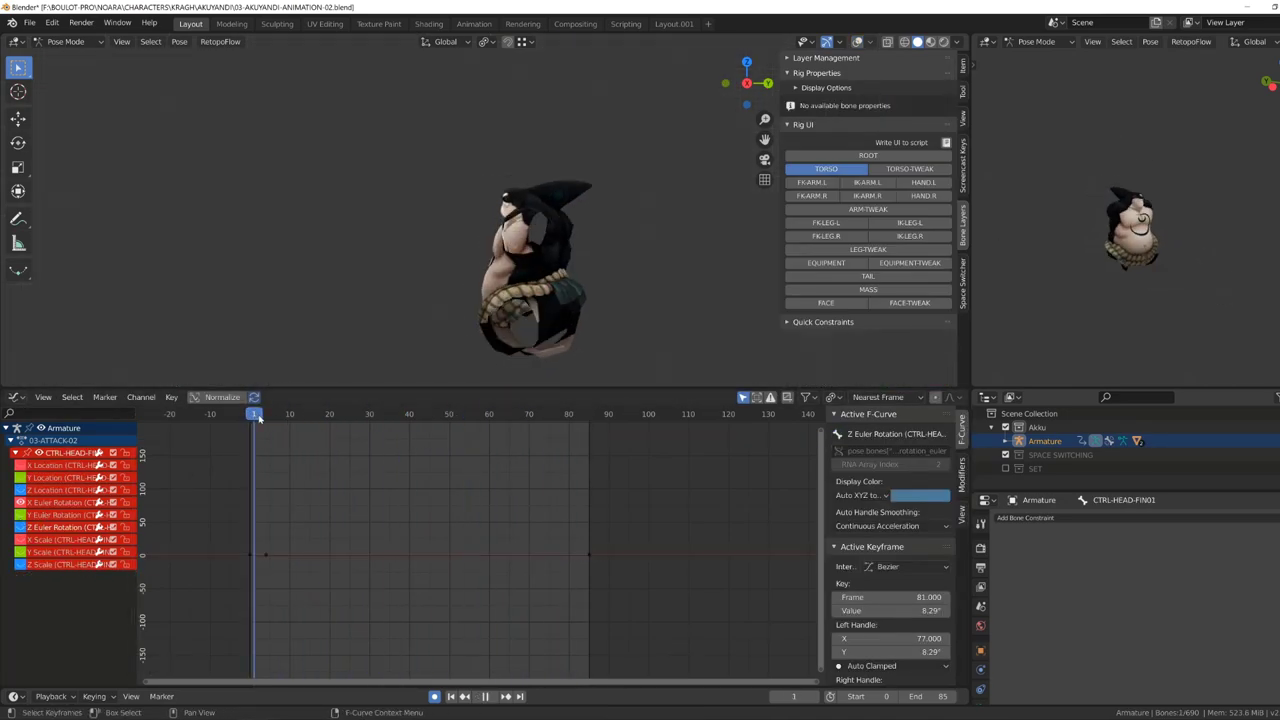
left_click(291, 555)
Duplicate the fin's X rotation keys a few frames later and select the keys between frames 38 and 55.
key("Home")
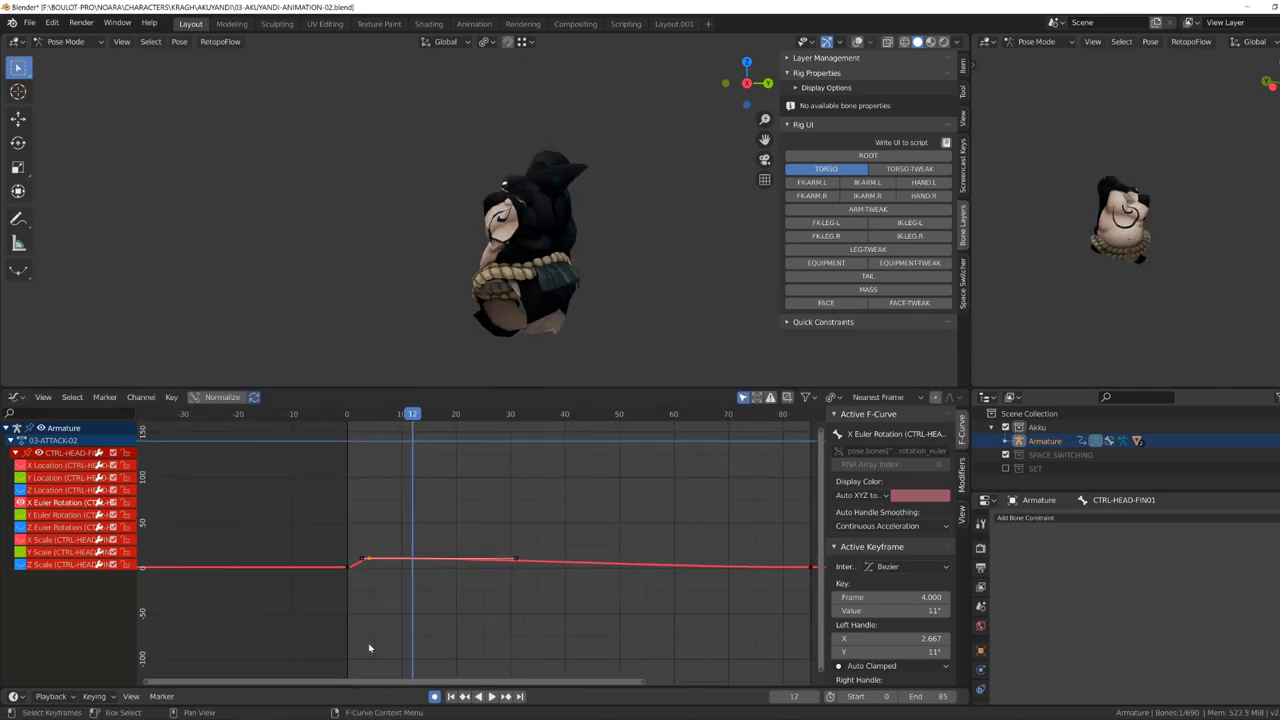
key("shift+d")
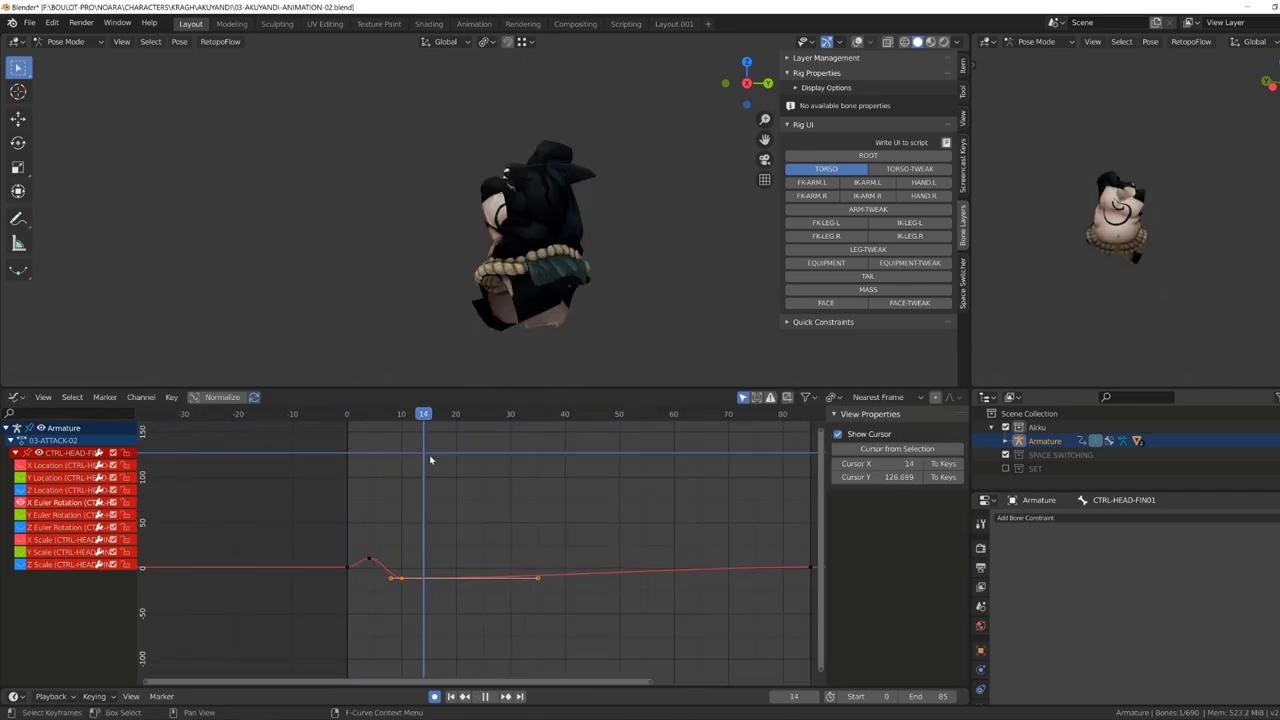
right_click_drag(430, 460, 458, 463, "shift")
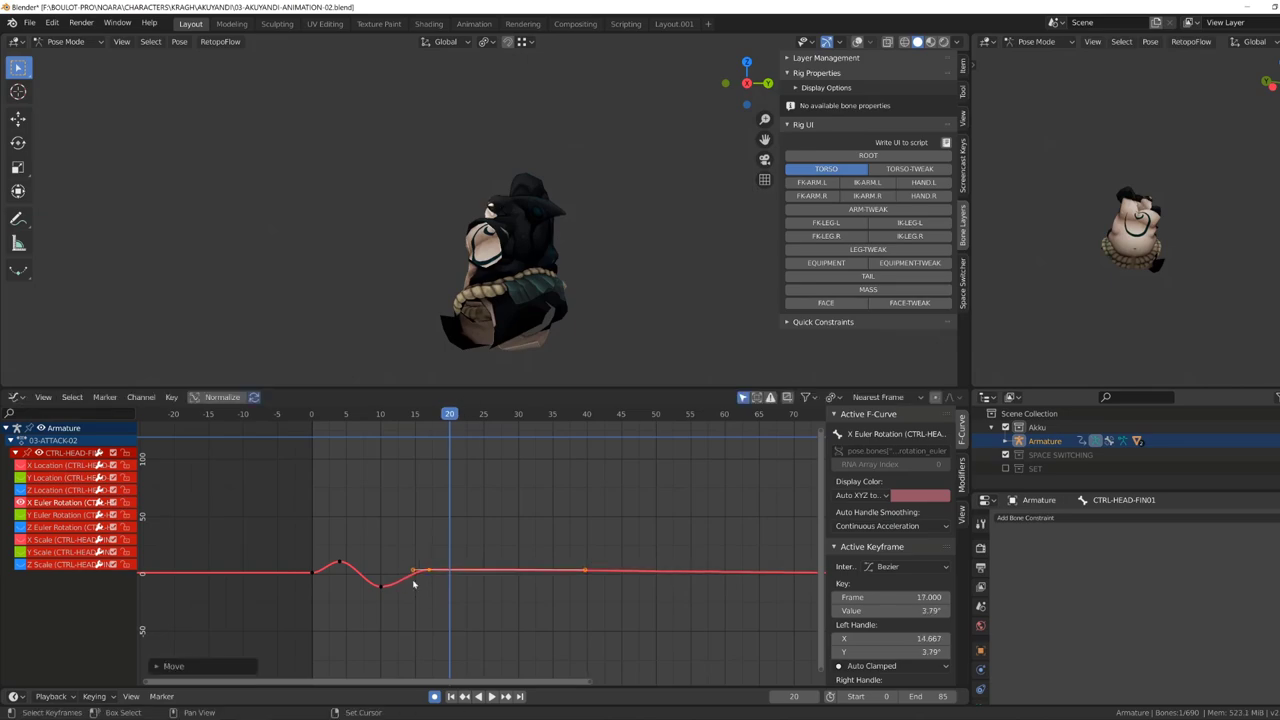
key("space")
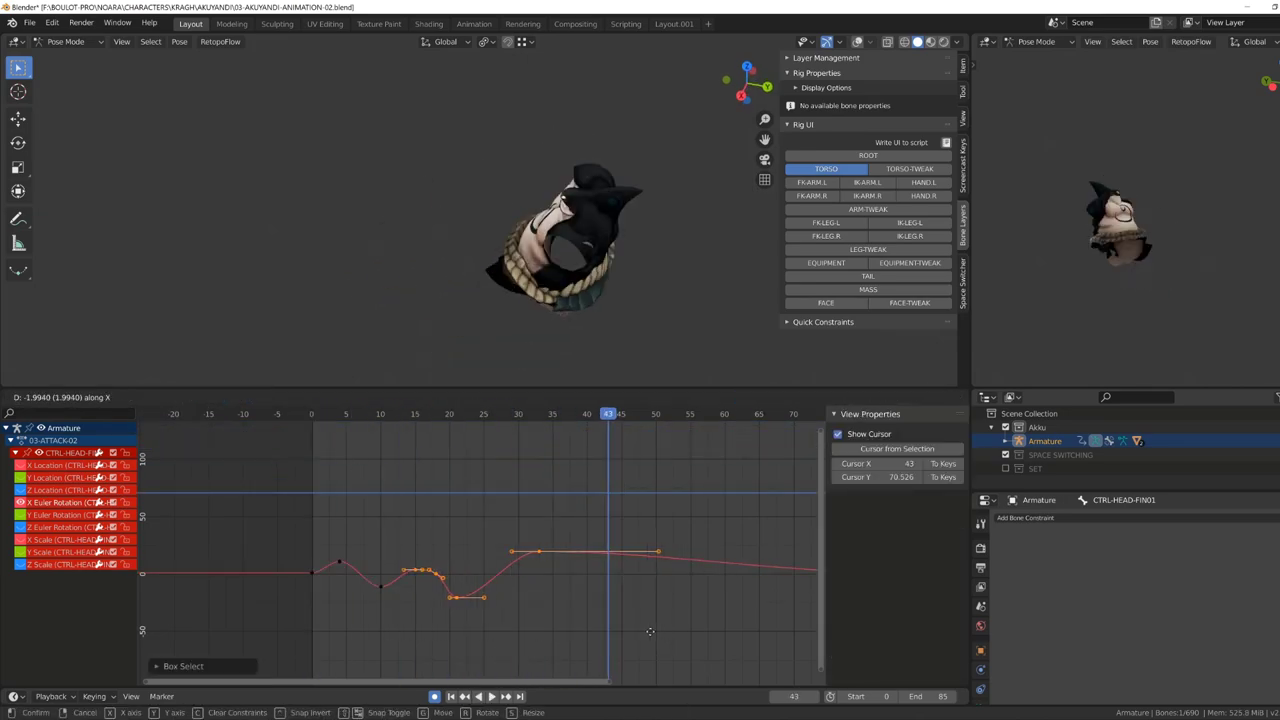
key("b")
middle_click_drag(527, 554, 426, 475)
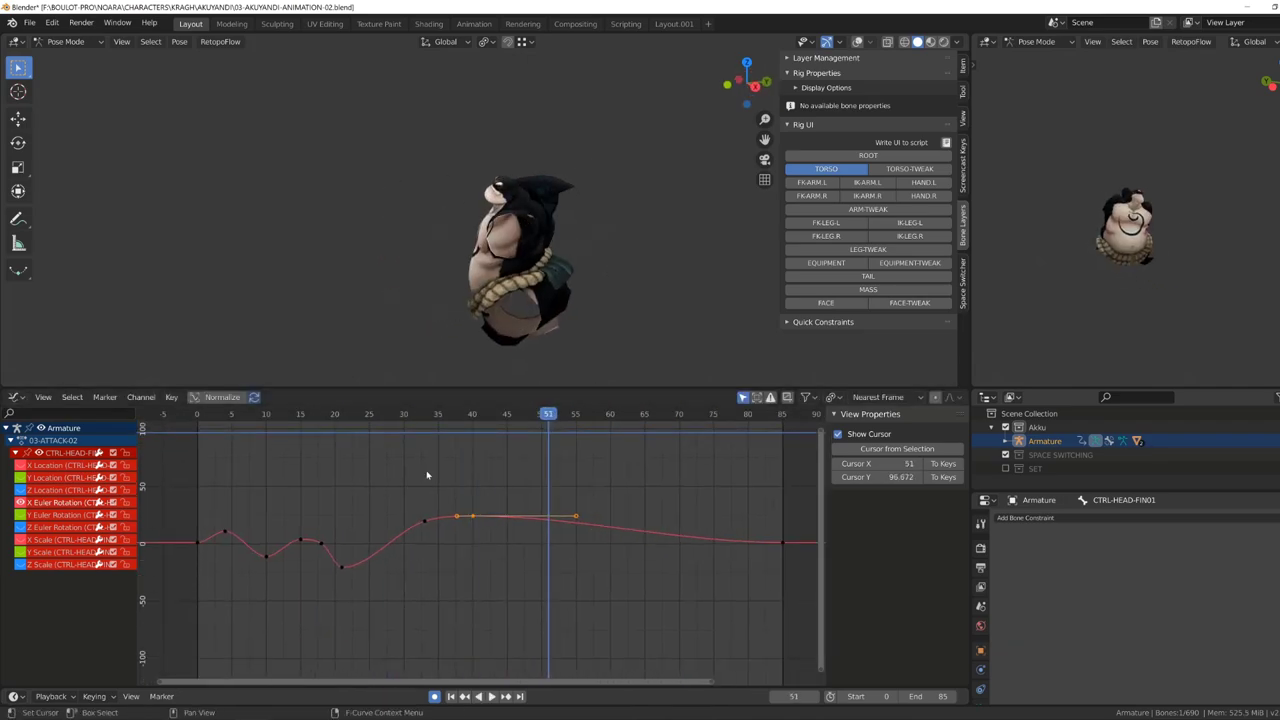
left_click(567, 567)
key("shift+ctrl+space")
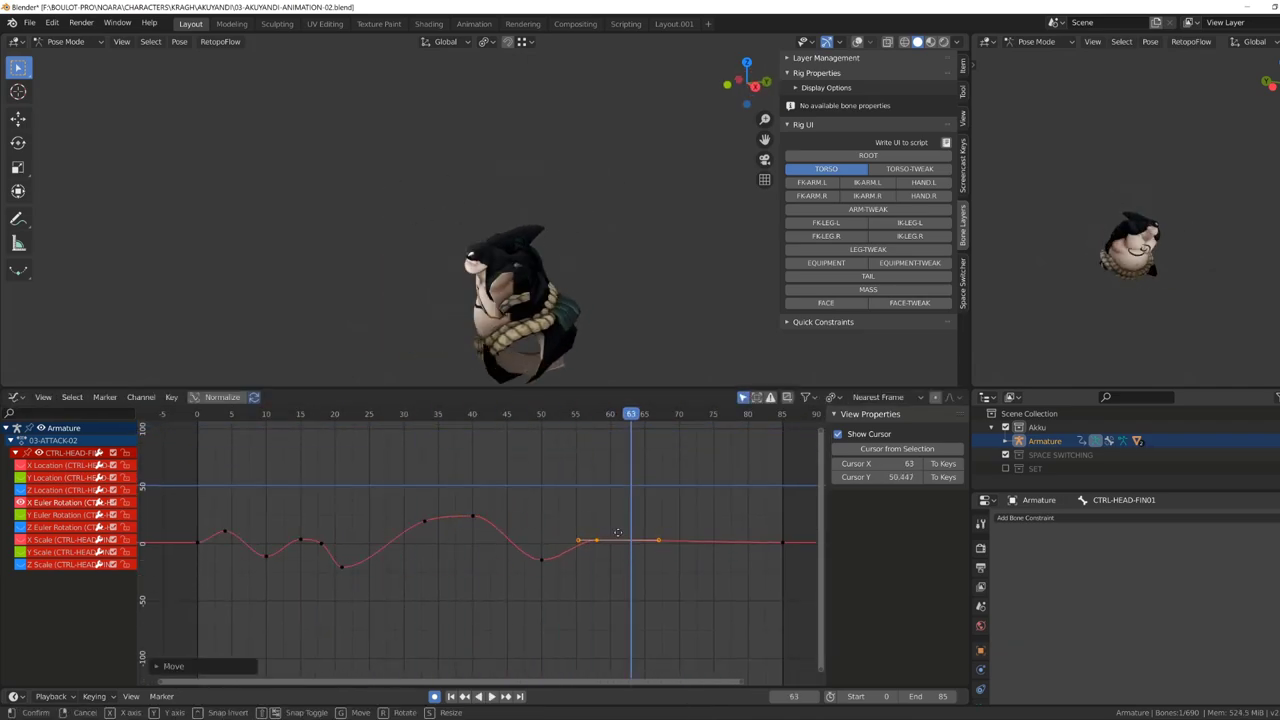
Move the copied X rotation keys out to around frames 61–72 and play back.
scroll(590, 573, "down", 2)
left_click_drag(586, 413, 570, 428)
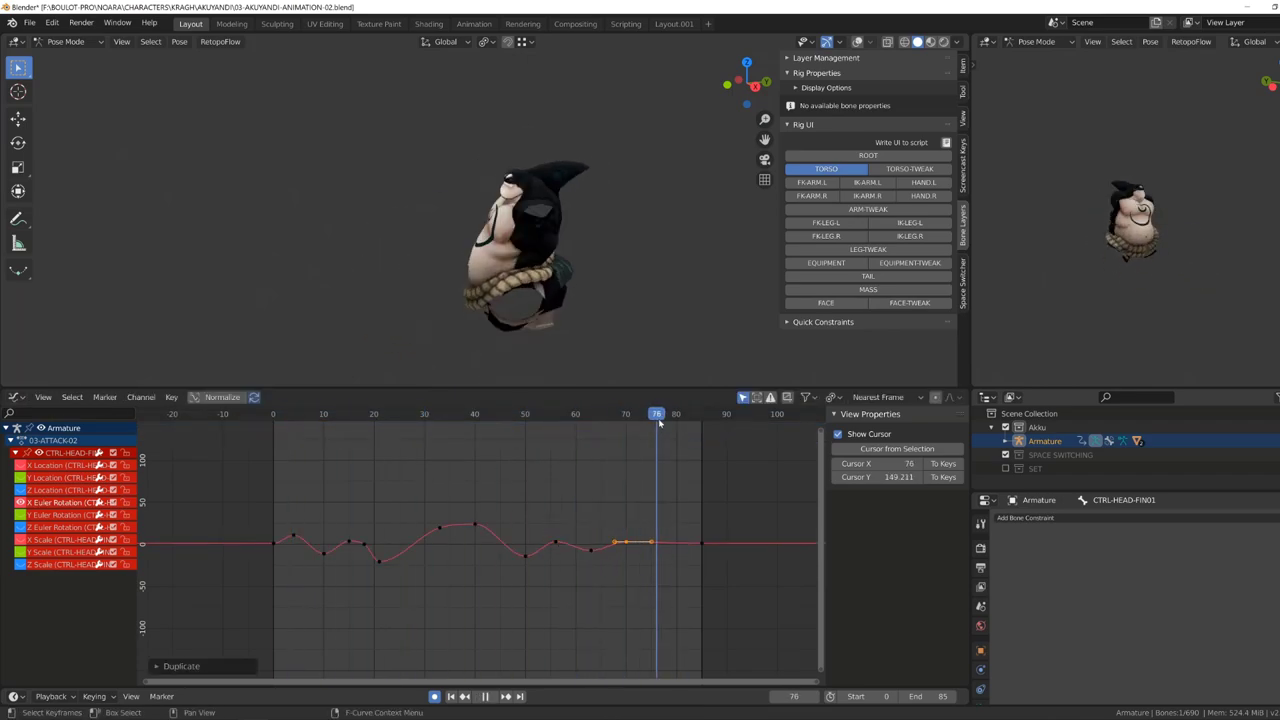
scroll(659, 423, "up", 3)
left_click(443, 417)
left_click(493, 527)
key("shift+ctrl+space")
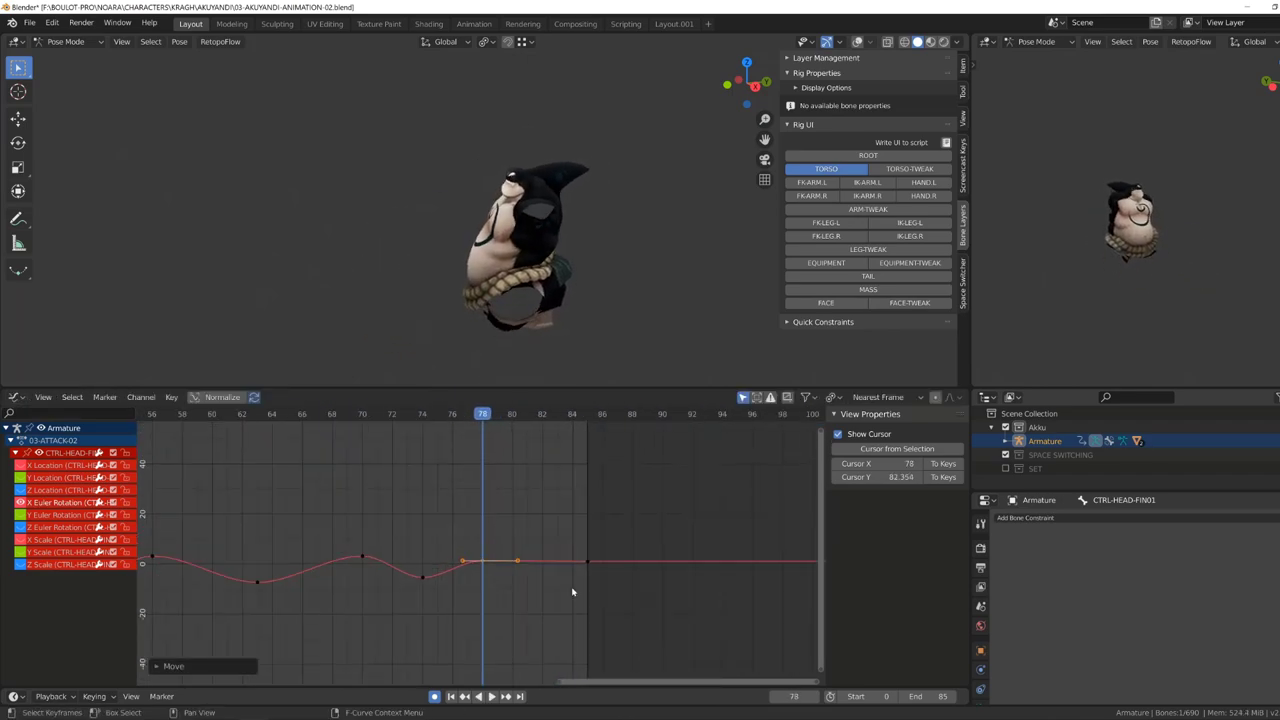
scroll(518, 561, "up", 2)
key("Home")
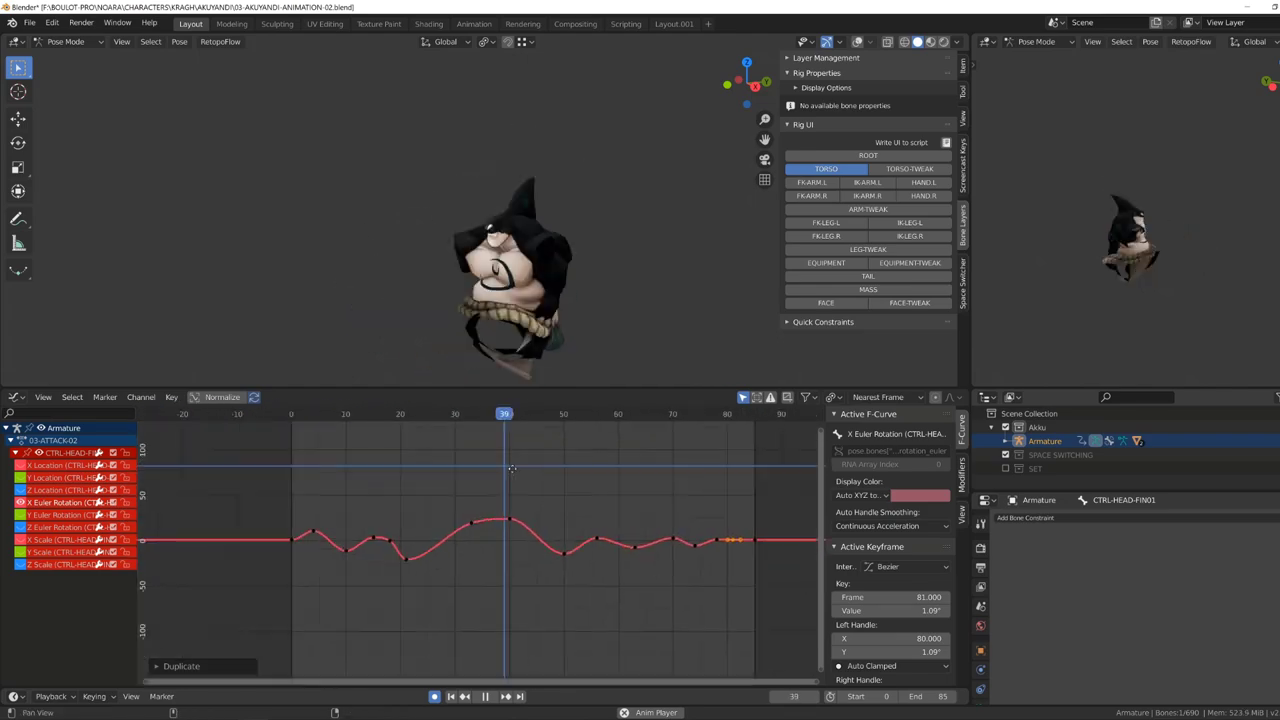
On CTRL-HEAD-FIN02, slide the early keys near frames 2–5 and 14–17 later in time.
left_click(571, 196)
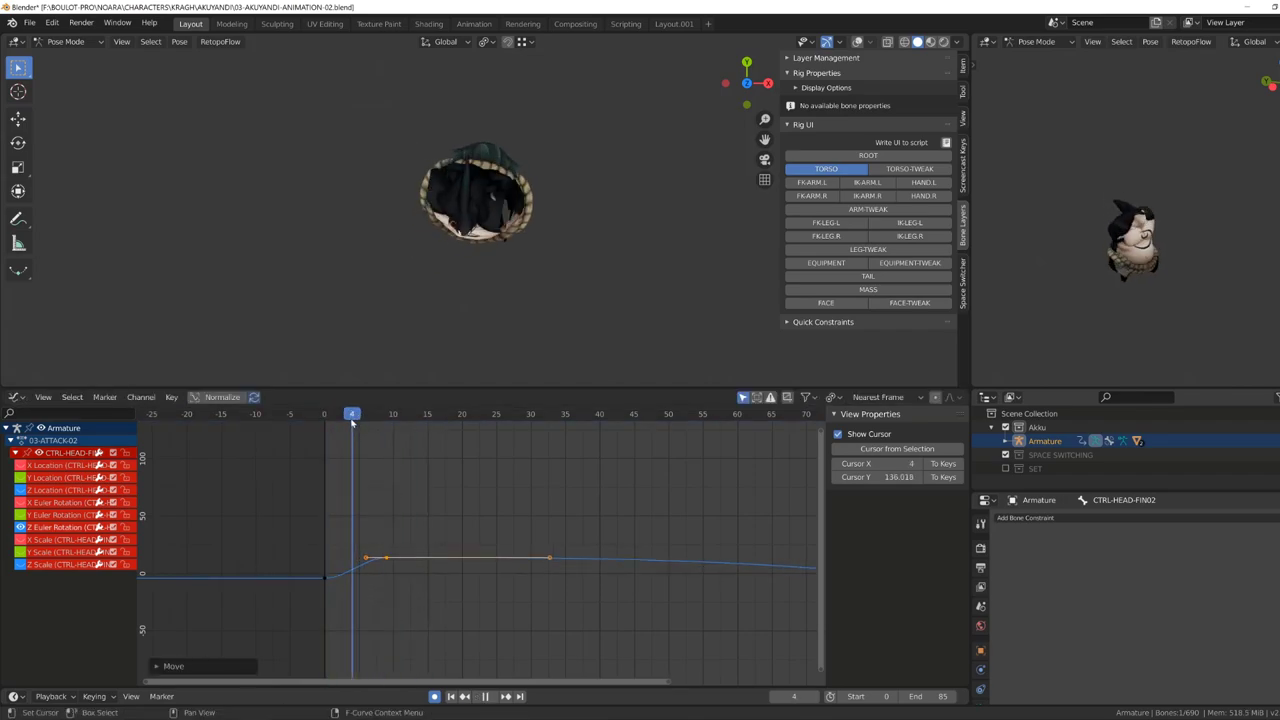
left_click_drag(275, 575, 323, 601)
key("g")
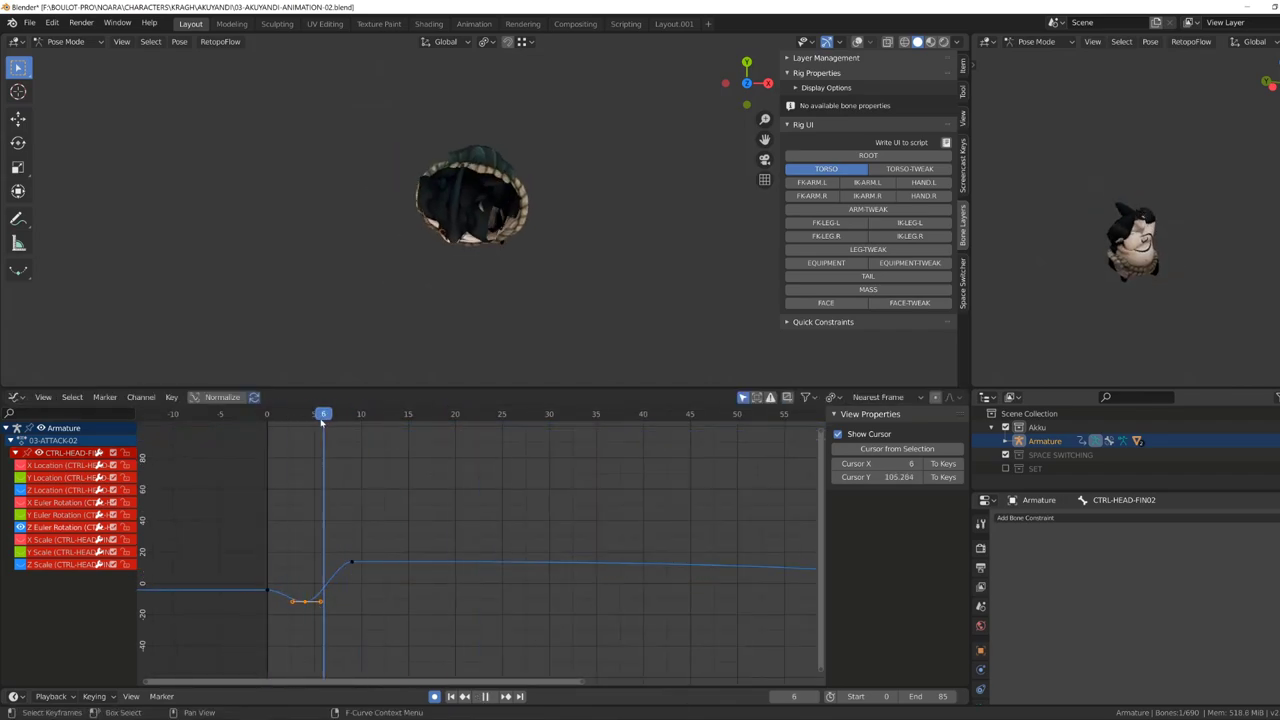
left_click(476, 442)
key("space")
middle_click_drag(559, 487, 461, 459)
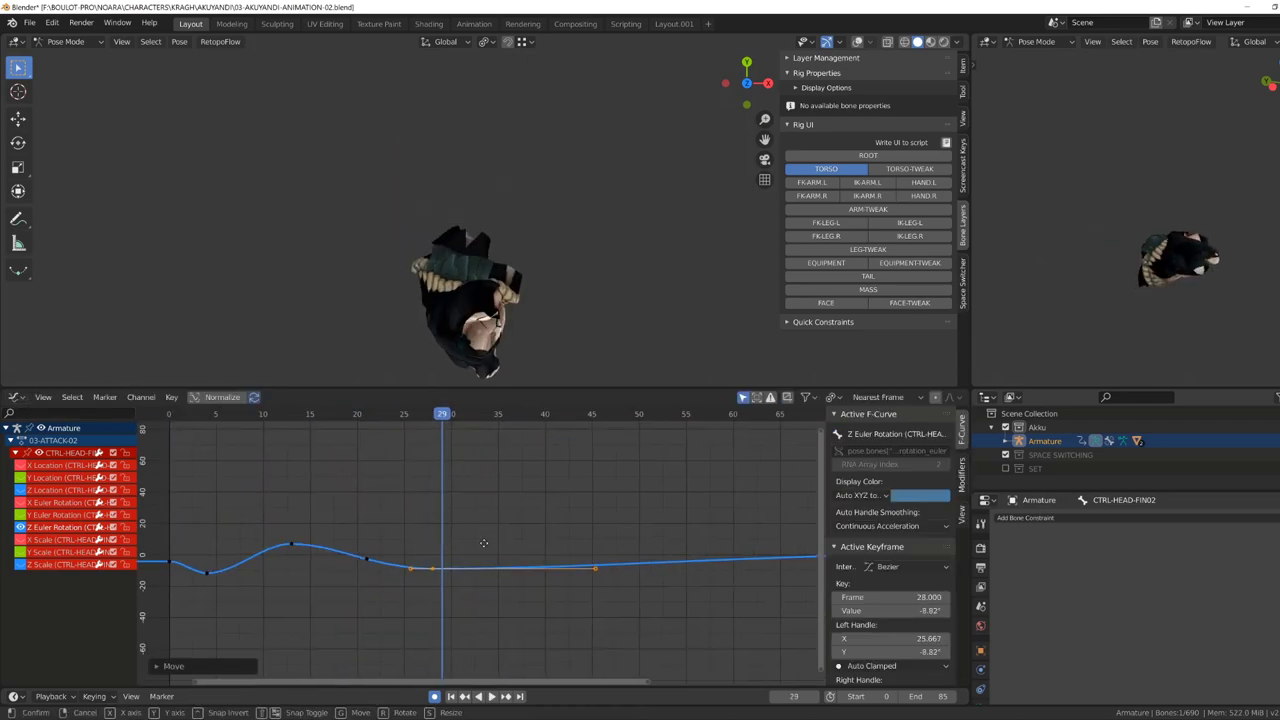
left_click_drag(295, 530, 335, 555)
key("g")
left_click(506, 473)
scroll(283, 434, "down", 2)
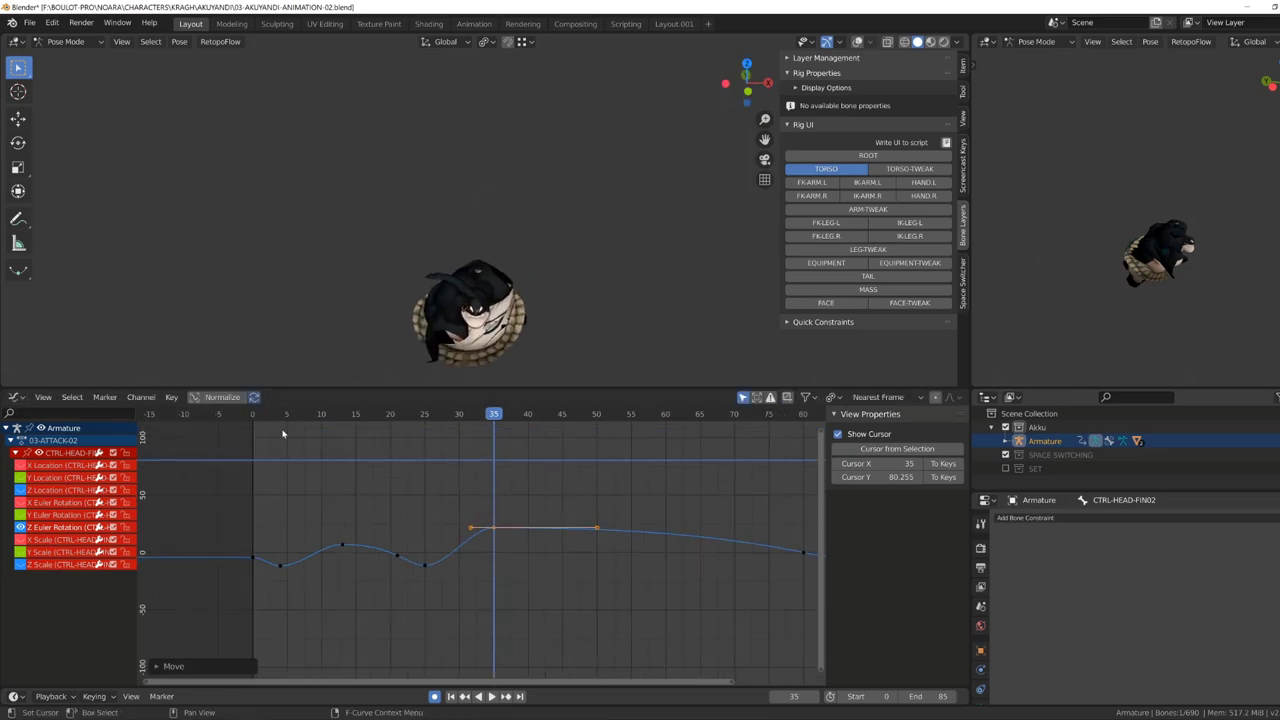
middle_click_drag(518, 449, 447, 505)
key("space")
Move a key to frame 50, duplicate it, and retime the copy near frame 80.
left_click_drag(300, 600, 490, 598)
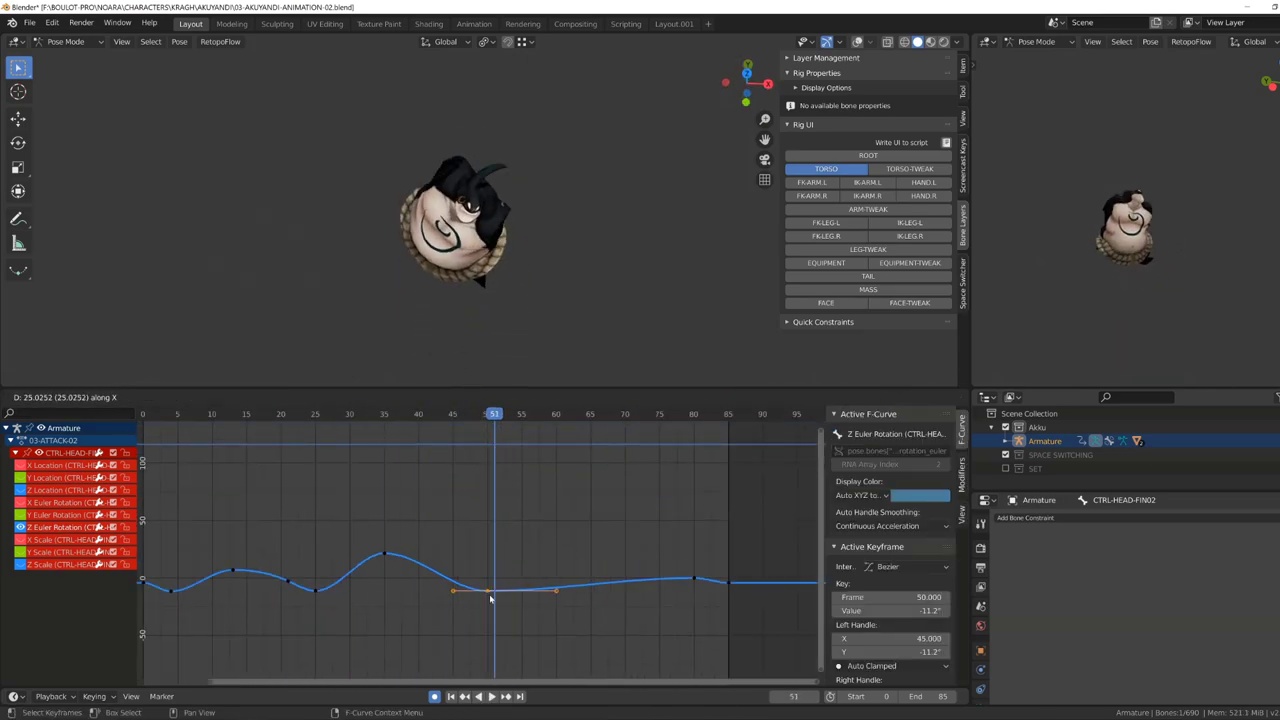
scroll(240, 416, "down", 2)
key("Escape")
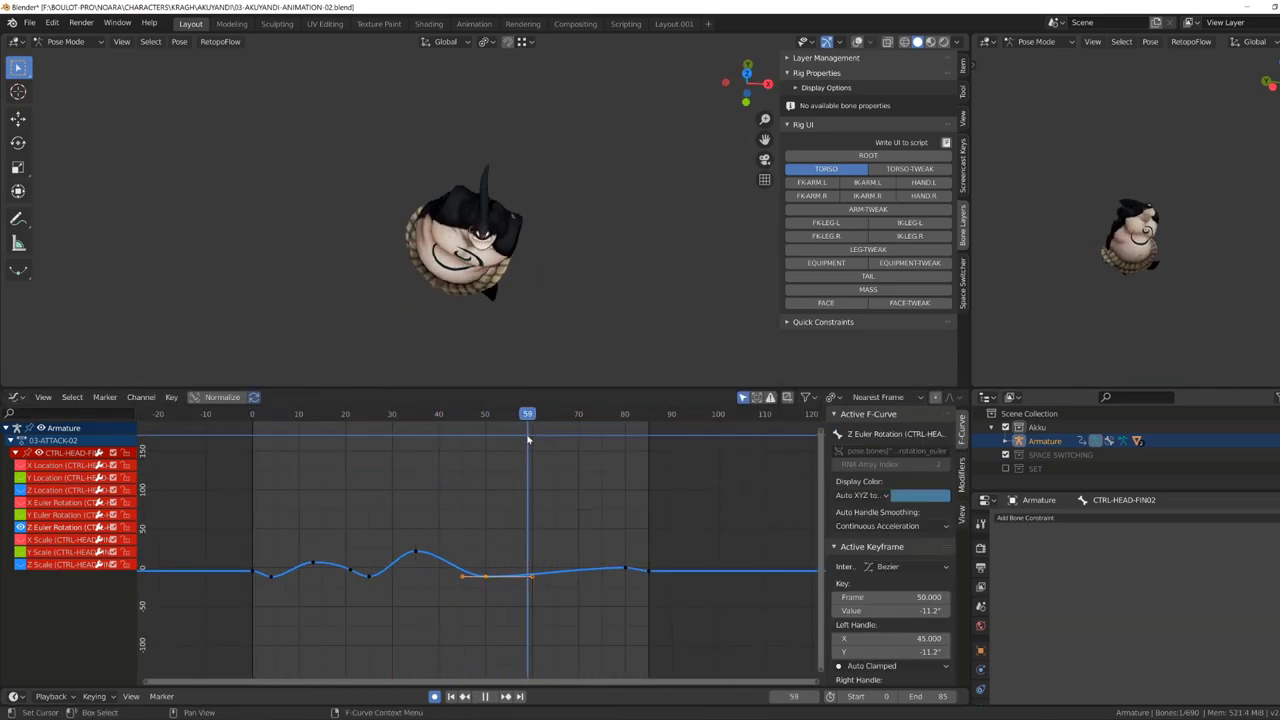
key("Home")
key("shift+d")
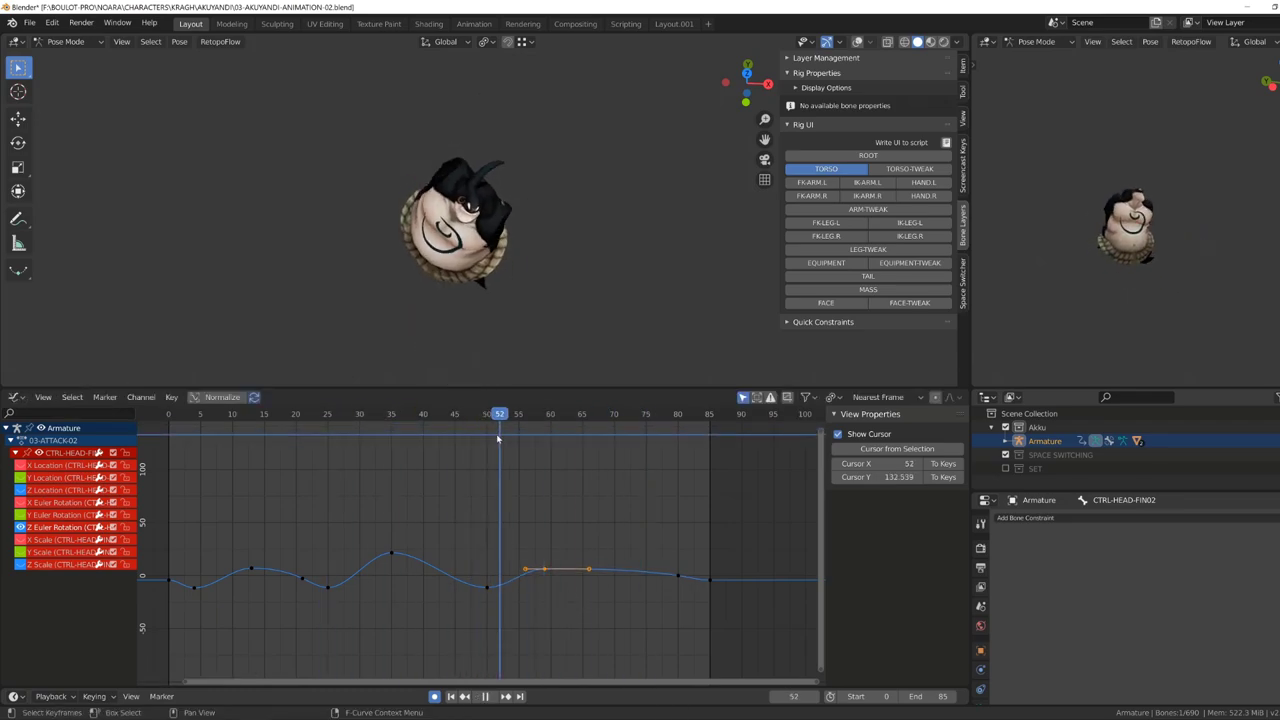
left_click(578, 564)
key("g")
key("x")
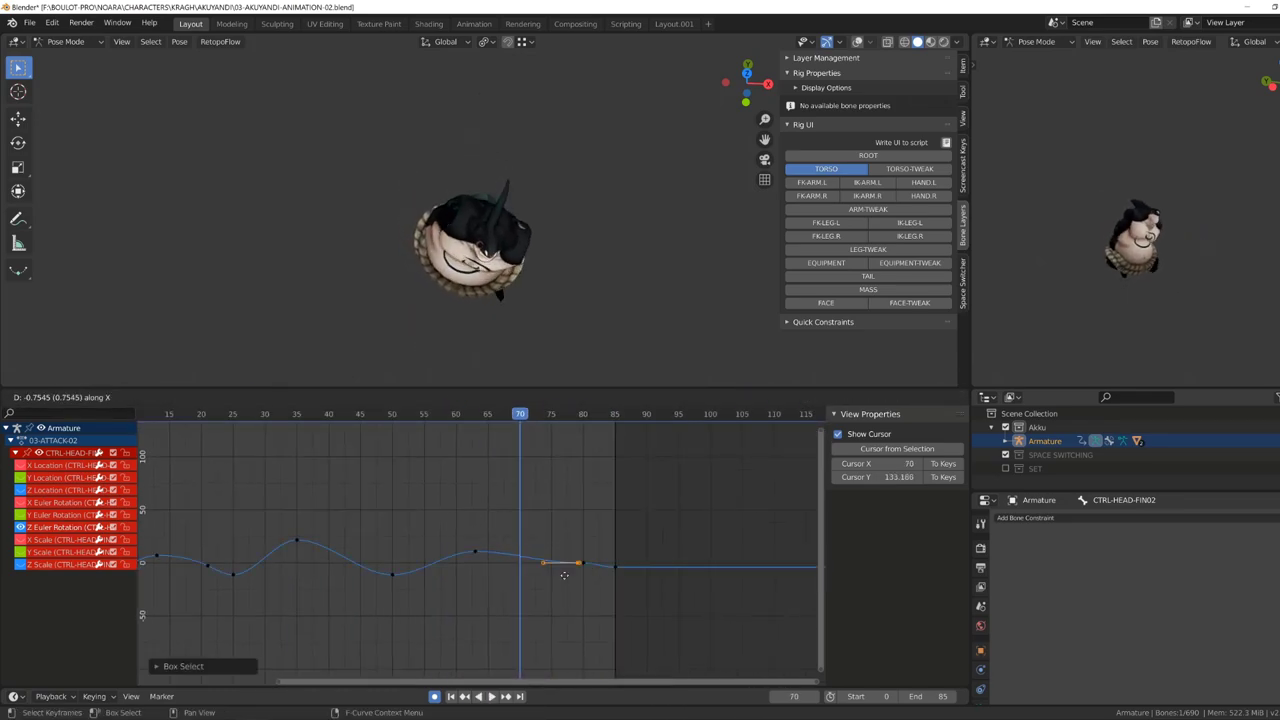
left_click(588, 539)
scroll(225, 420, "down", 2)
key("space")
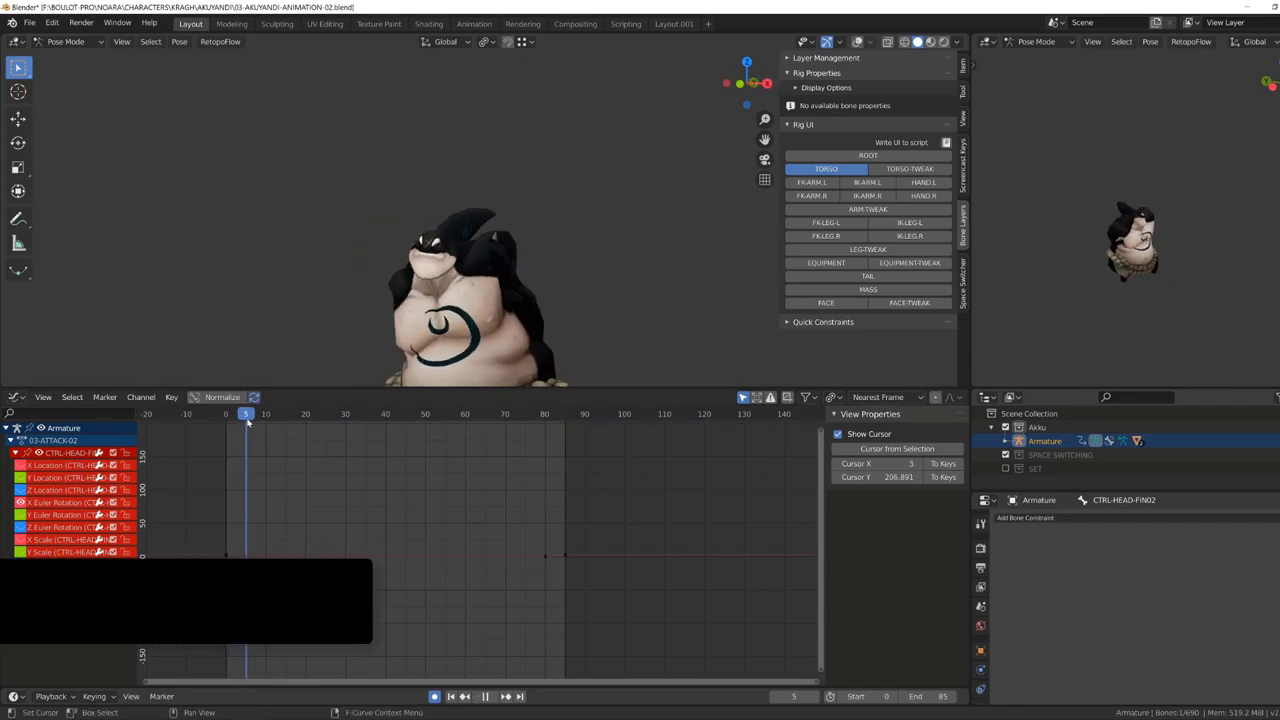
Slide the selected X rotation keys and replay the animation from the start frame.
key("space")
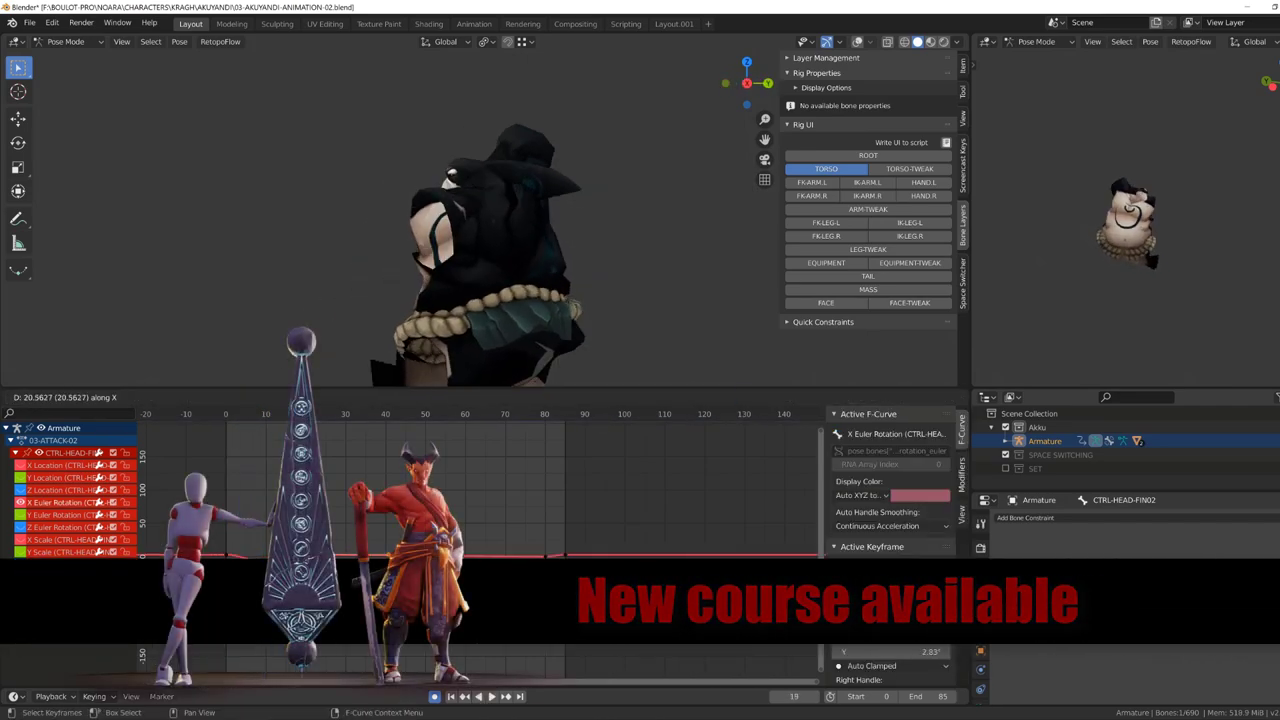
key("Home")
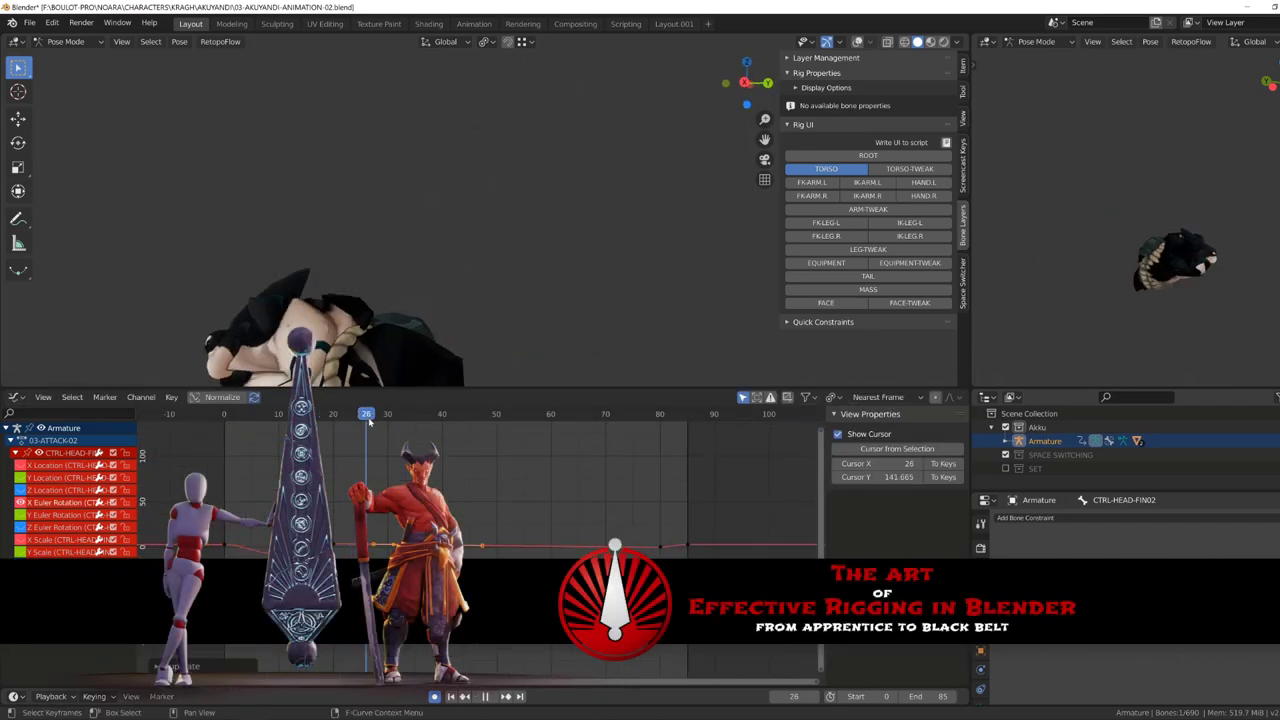
key("g")
key("space")
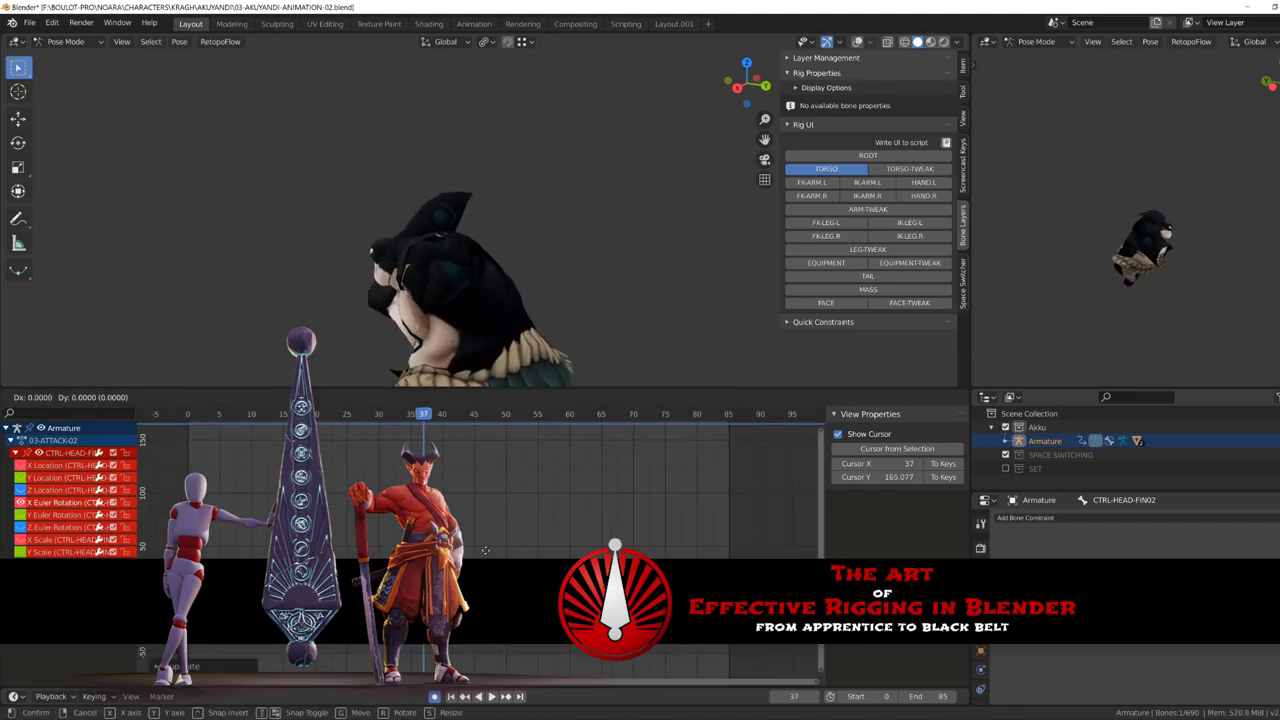
key("Escape")
key("shift+Left")
key("space")
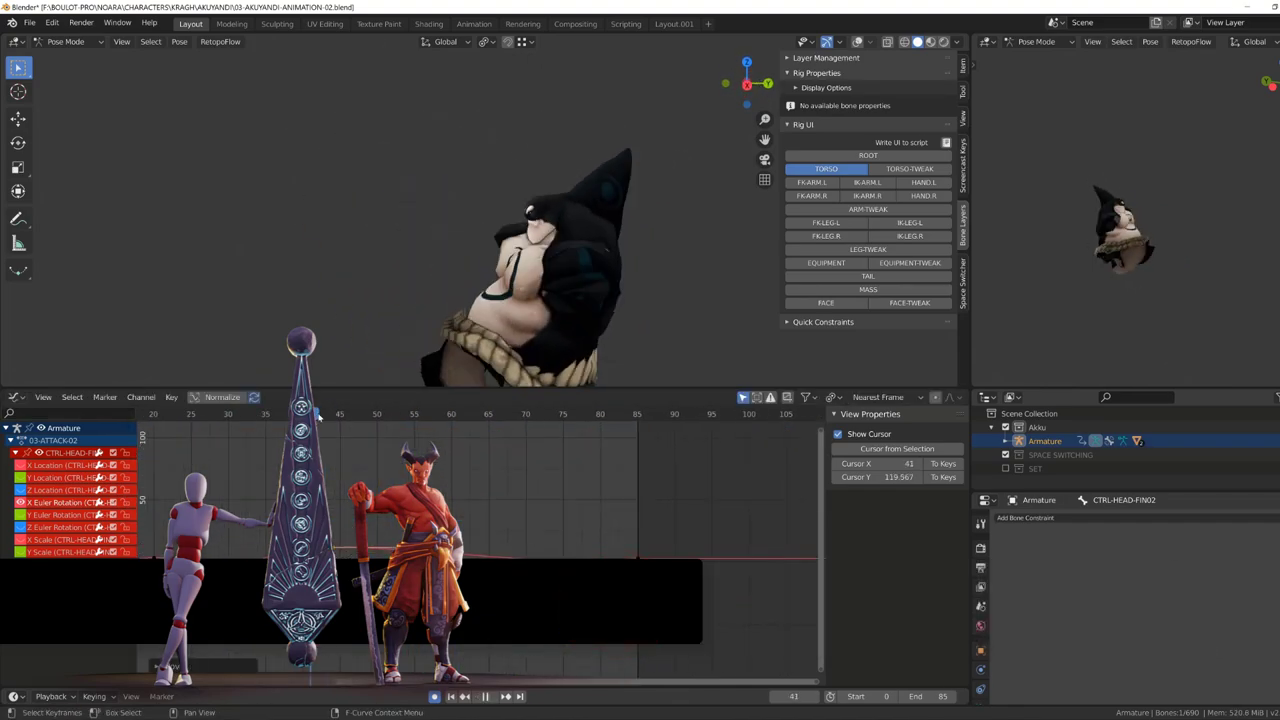
Duplicate the X rotation keys and offset the copies later, giving -4.31° at frame 54.
key("shift+d")
left_click(221, 432)
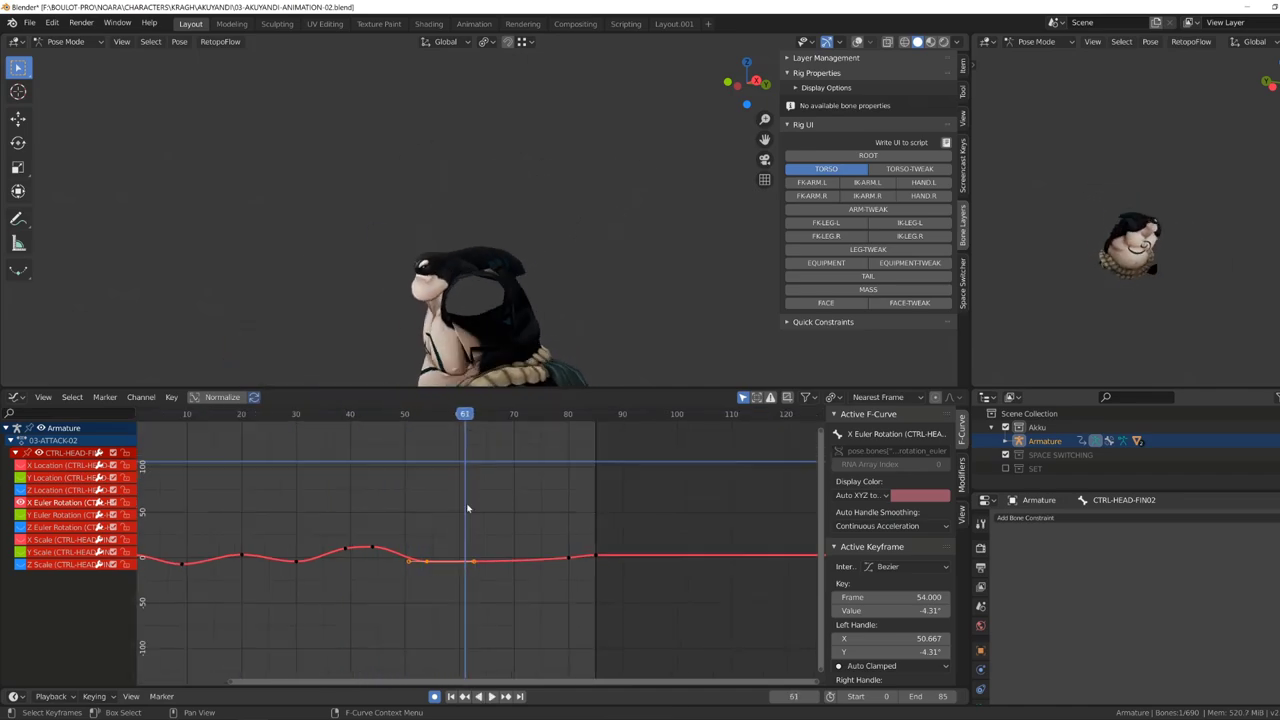
key("g")
left_click(160, 417)
key("Escape")
scroll(502, 520, "up", 2)
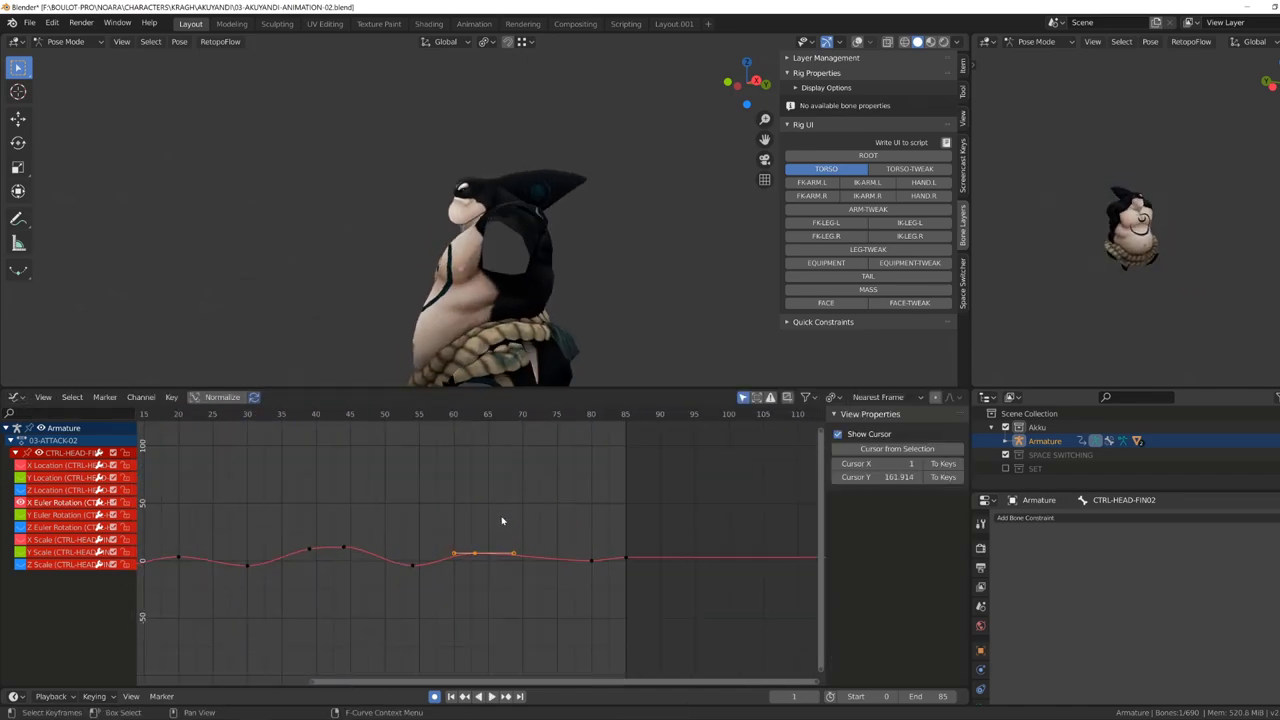
key("space")
Select the PROPERTY control and push the 03-ATTACK-02 keys from about frame 55 two frames later, ending near 87.
left_click(507, 100)
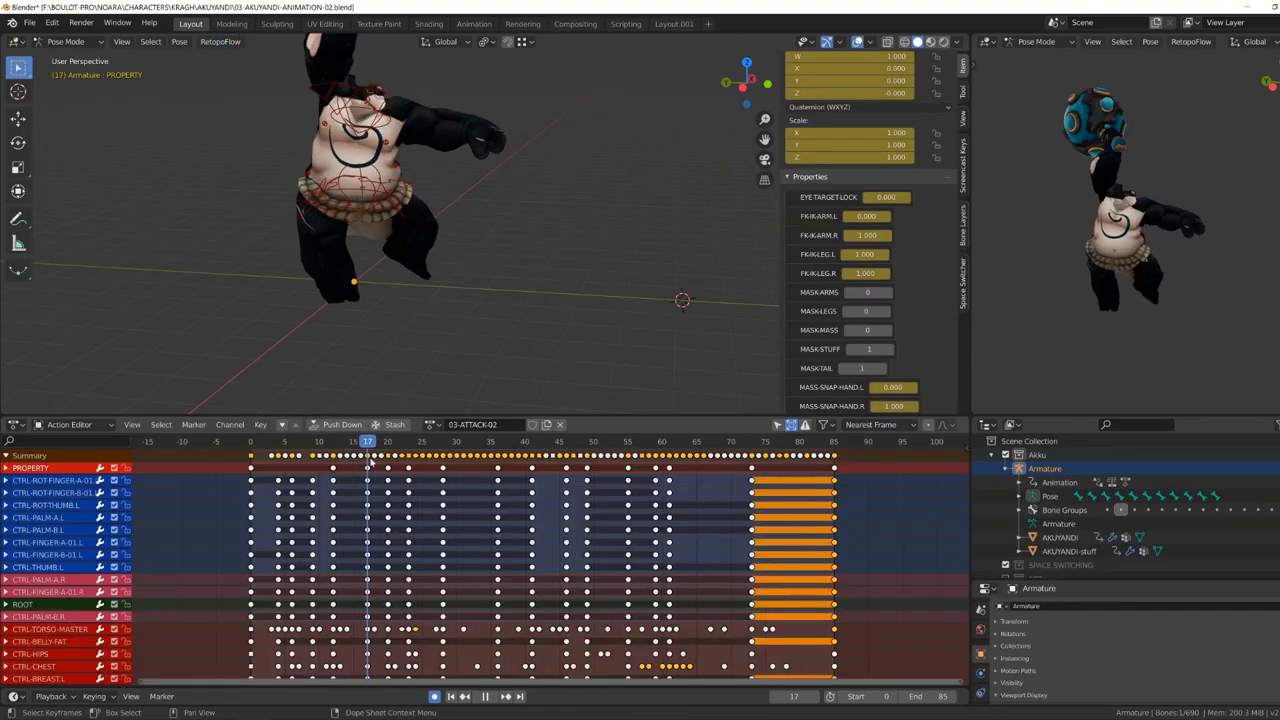
left_click(538, 529)
left_click(252, 441)
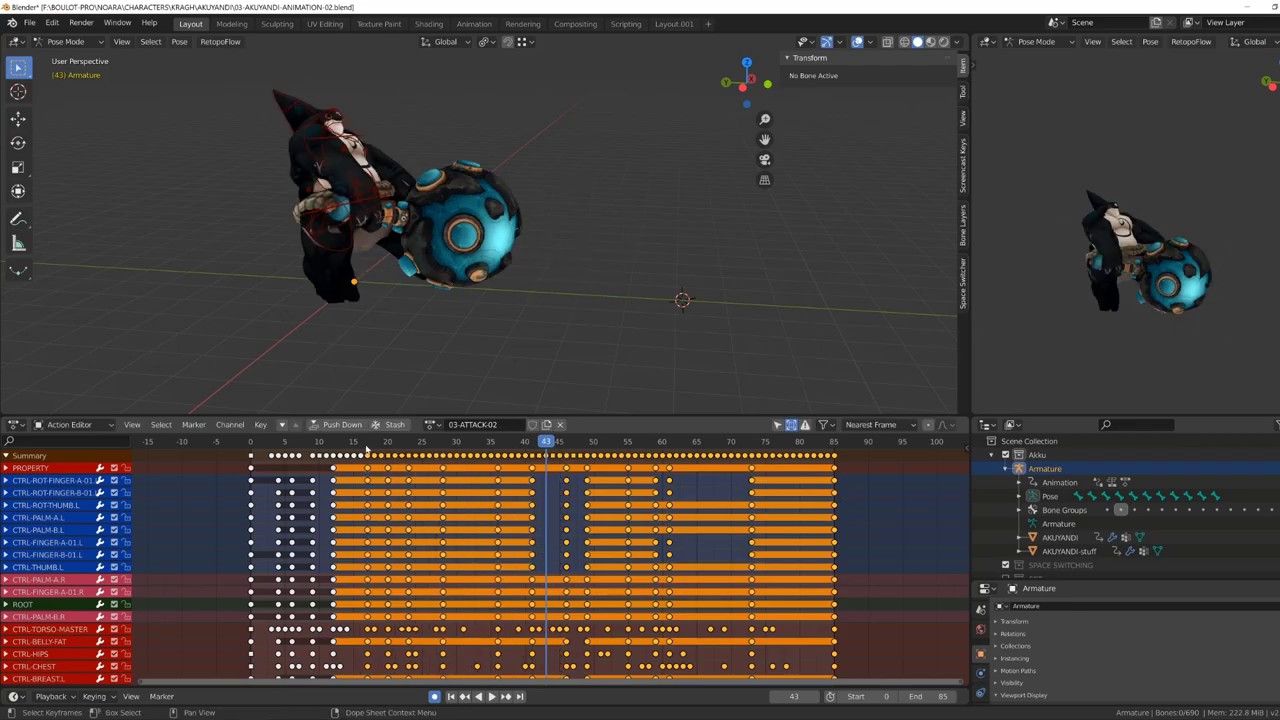
key("g")
left_click(576, 530)
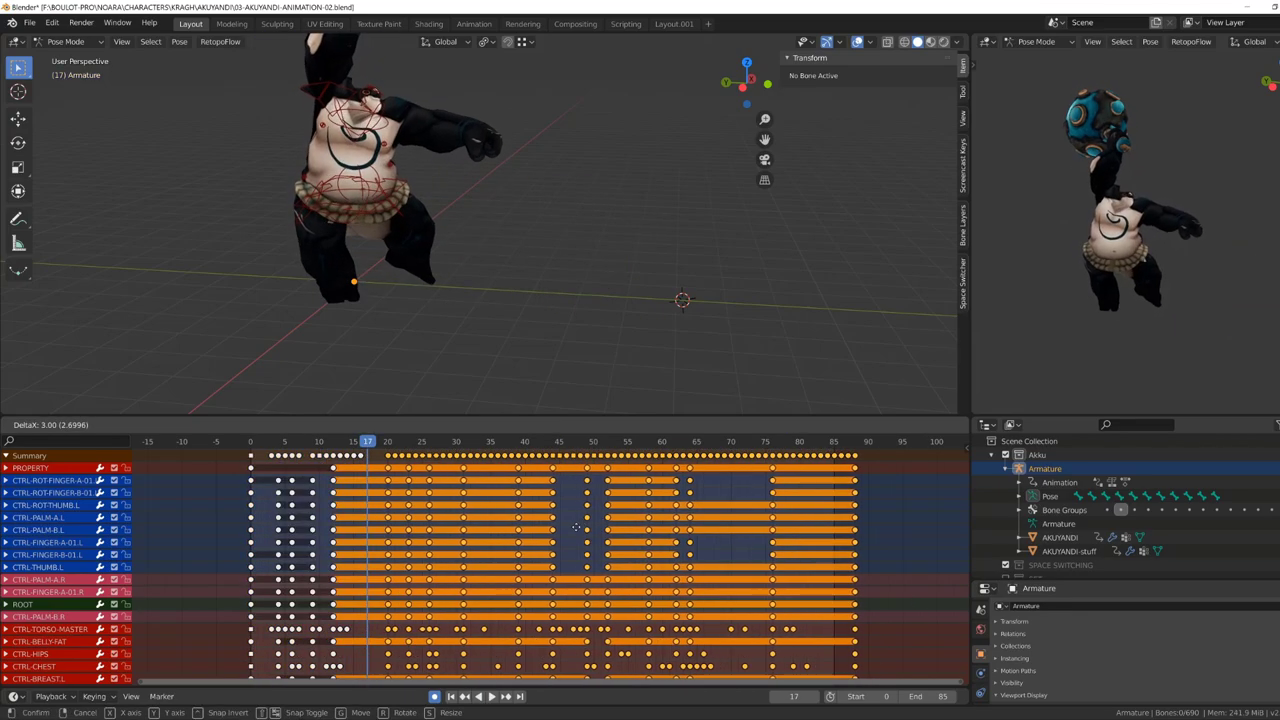
left_click_drag(551, 532, 581, 540)
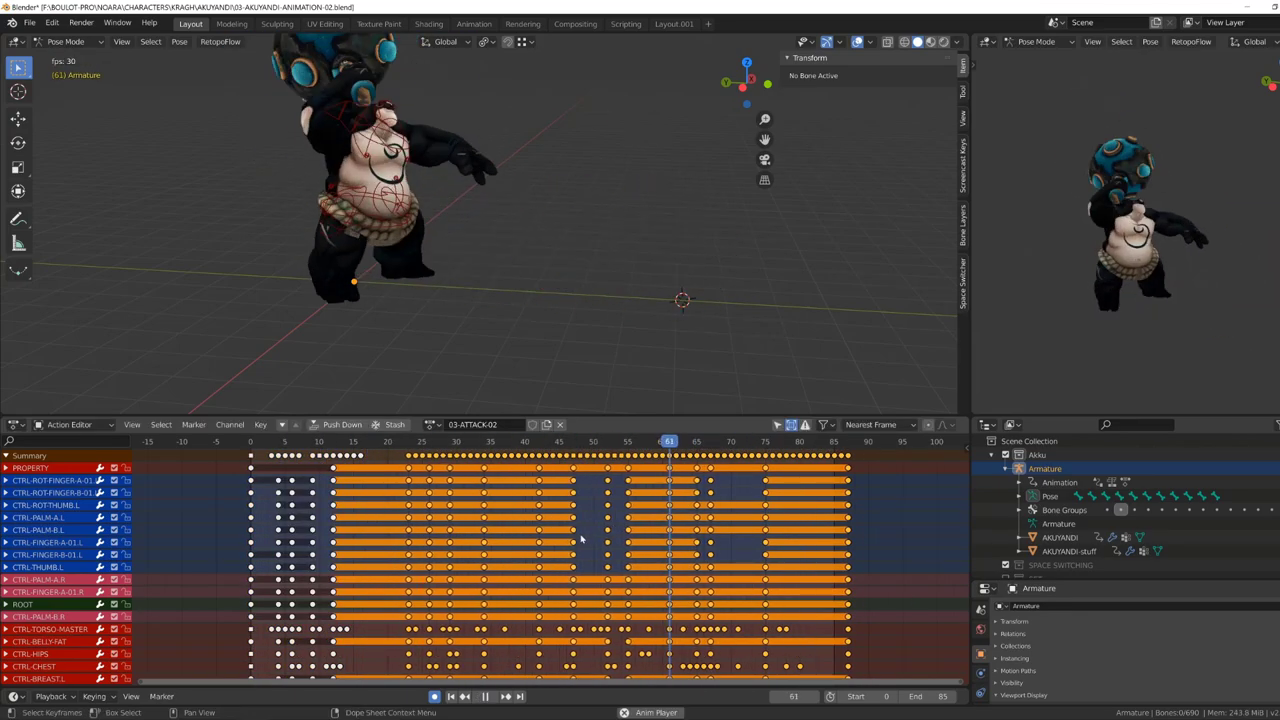
key("g")
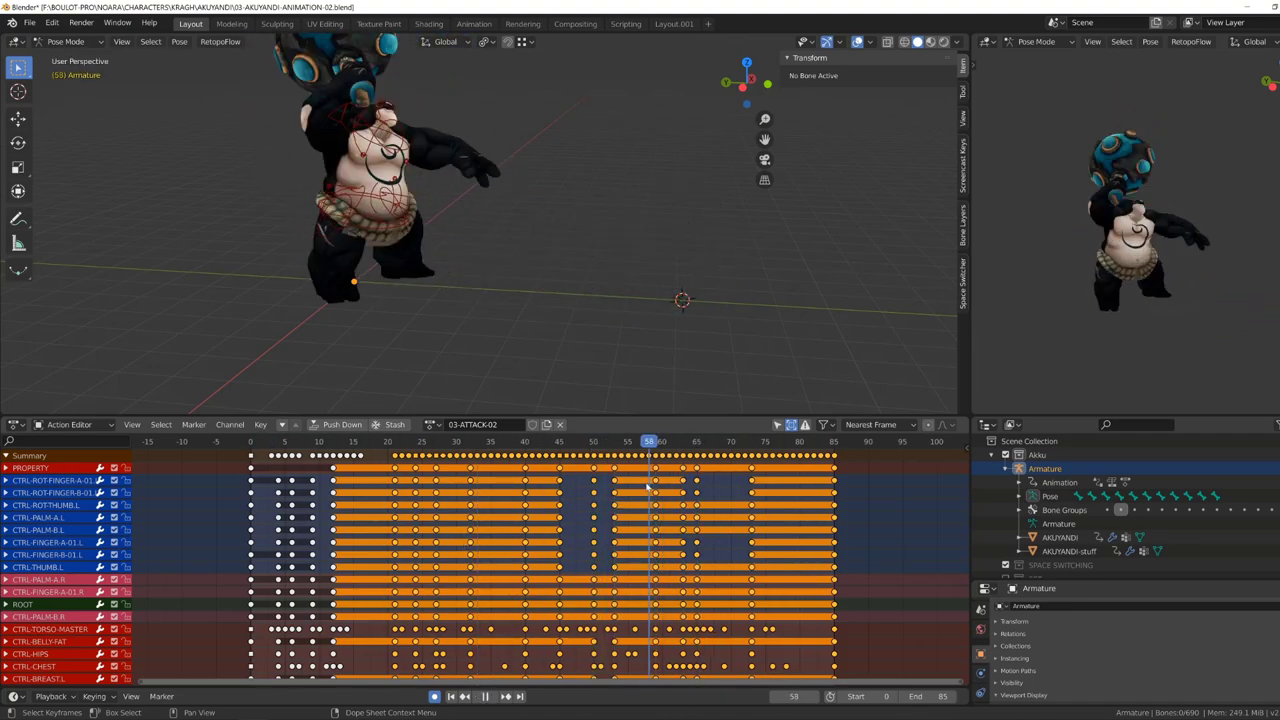
key("g")
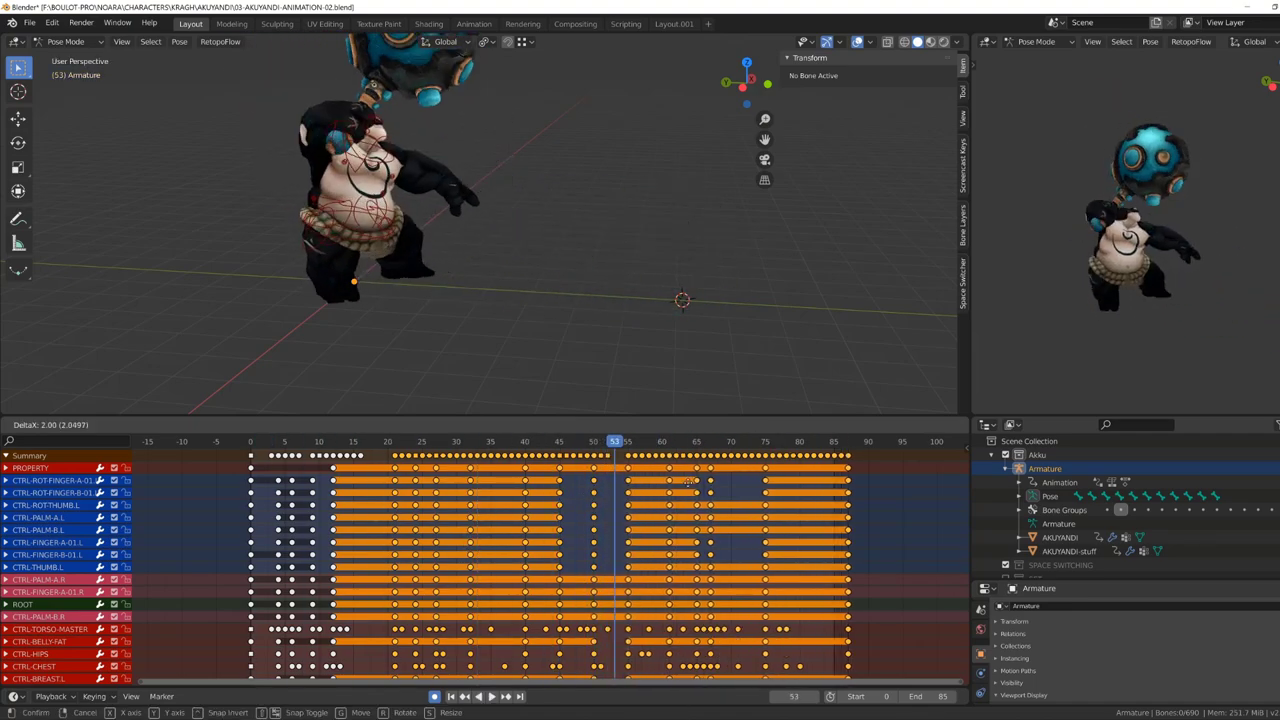
key("space")
left_click(512, 447)
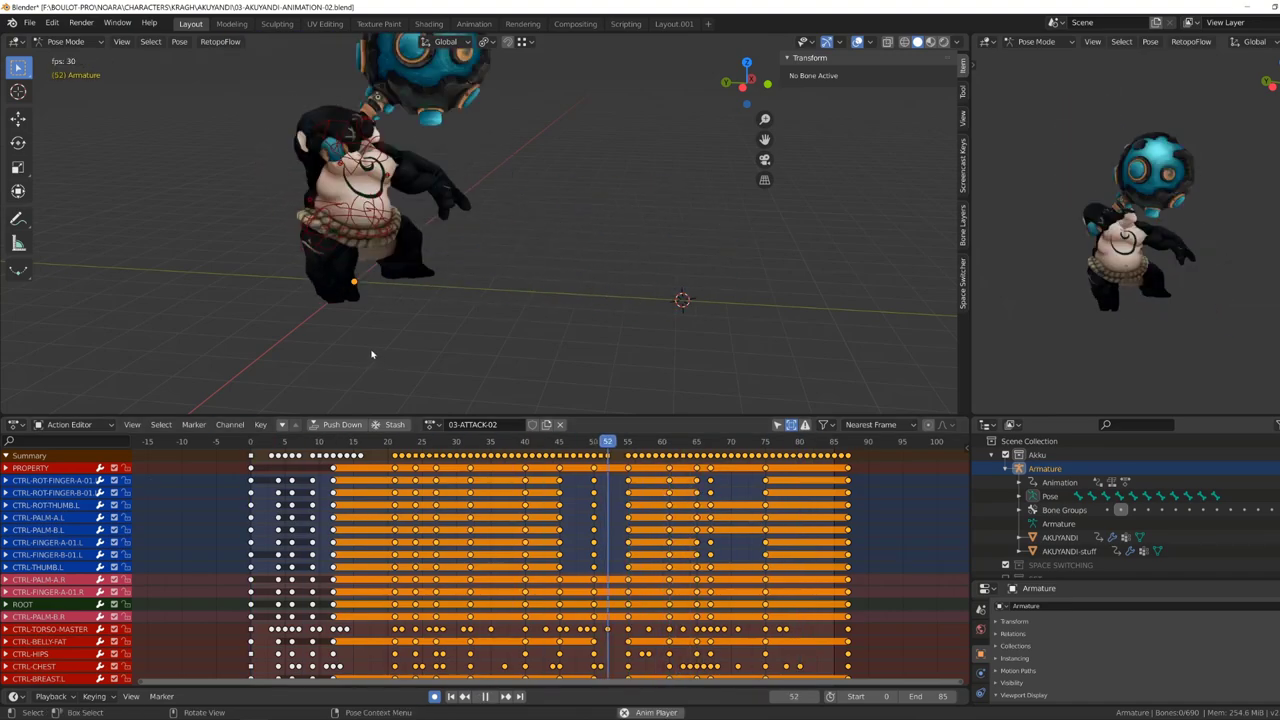
Show the CTRL-TORSO-MASTER control's Z Location curve framed in the Graph Editor.
left_click(428, 240)
left_click(15, 424)
left_click(170, 517)
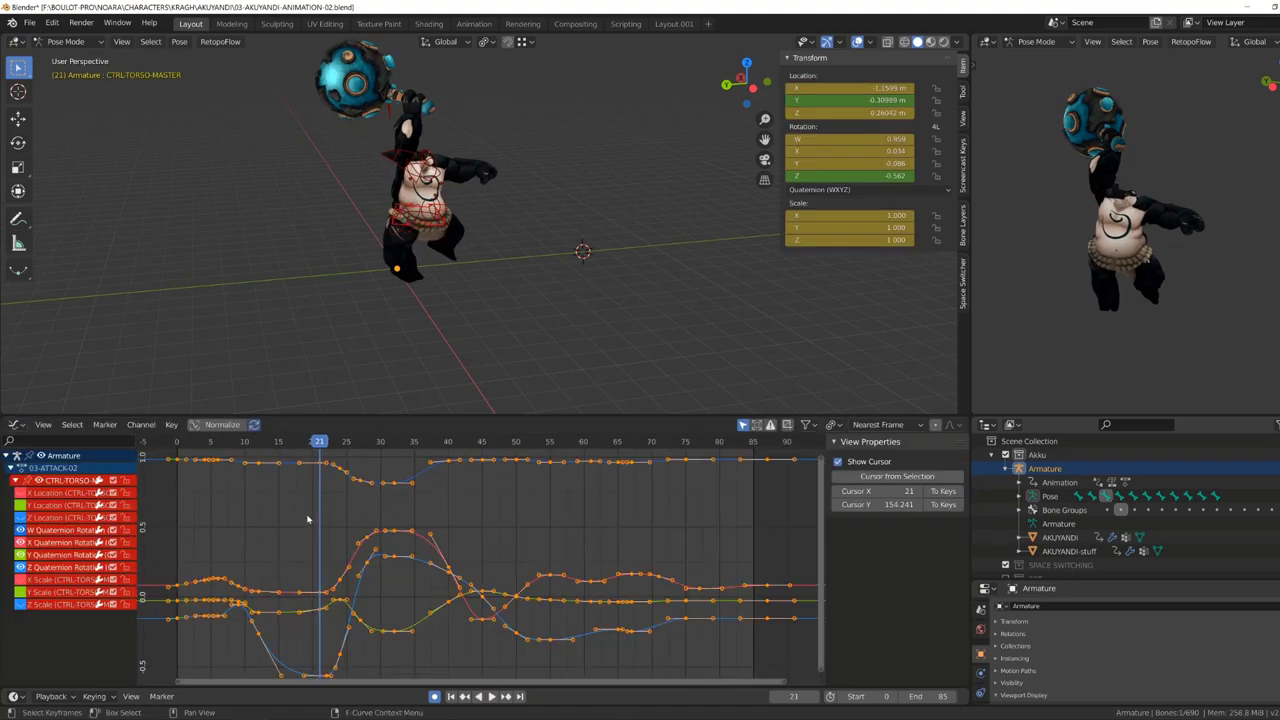
left_click(30, 518)
key("KP_Decimal")
Stop playback and slide a Z Location key along the timeline.
key("space")
left_click(268, 552)
key("g")
key("x")
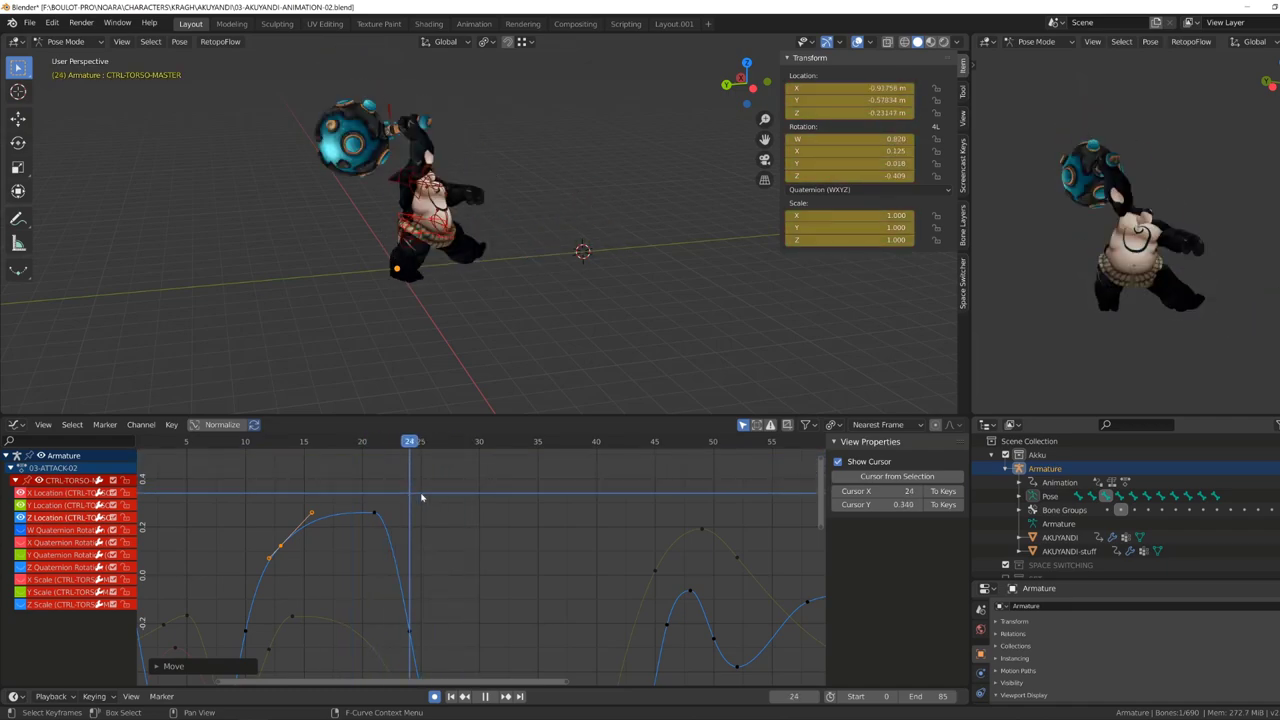
key("space")
Raise the right hand's height key slightly and rotate the right shoulder control.
mouse_move(500, 260)
middle_mouse_down()
mouse_move(441, 332)
mouse_move(600, 220)
middle_mouse_up()
middle_click_drag(900, 300, 915, 235)
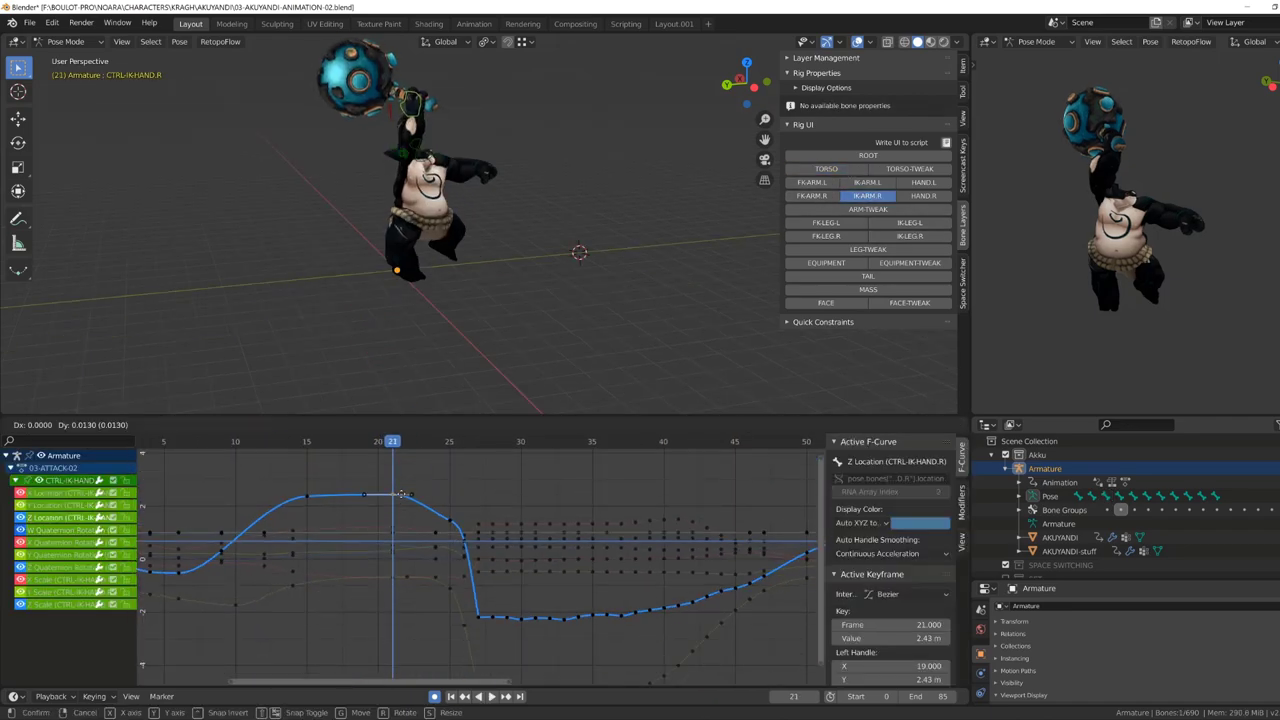
left_click_drag(392, 445, 321, 455)
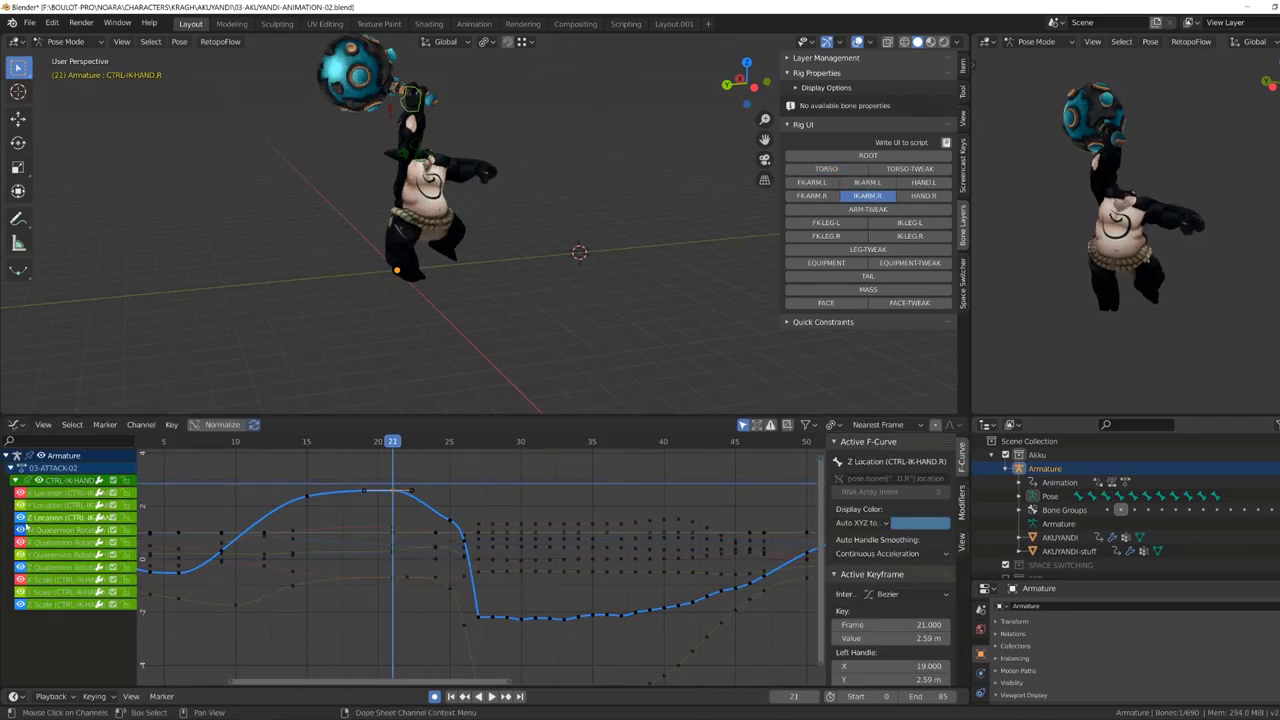
key("a")
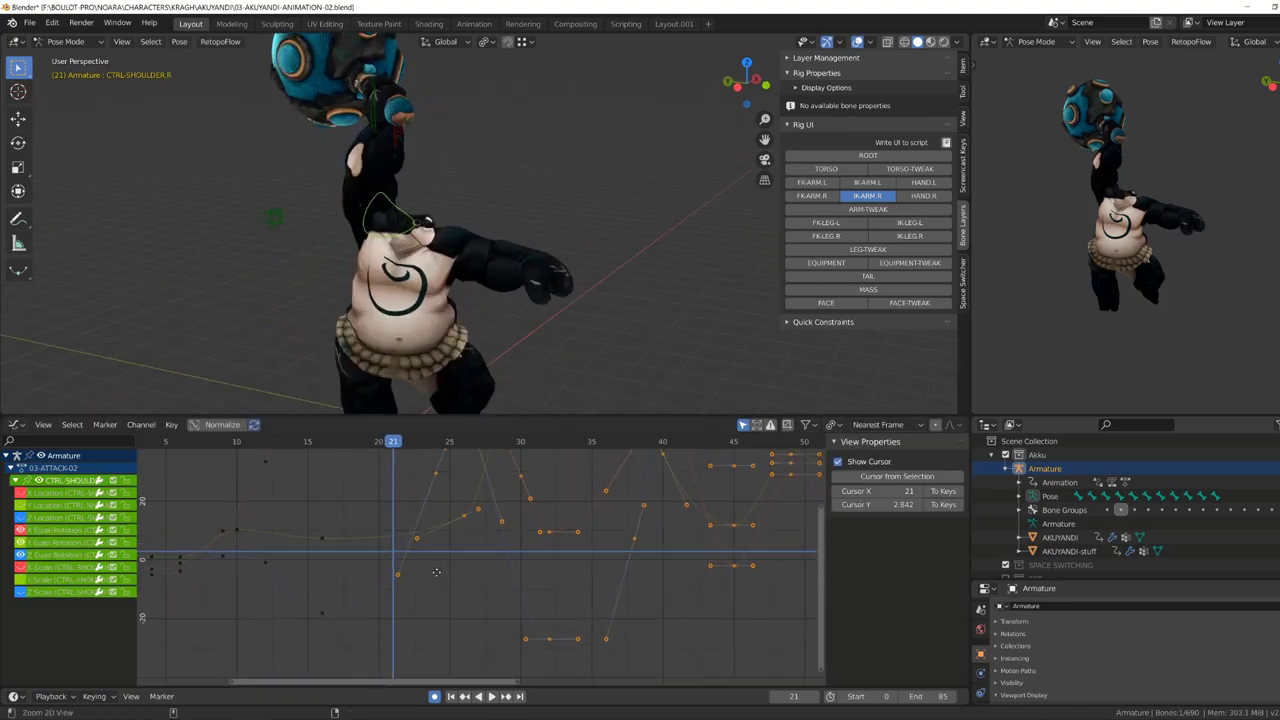
key("r")
key("Return")
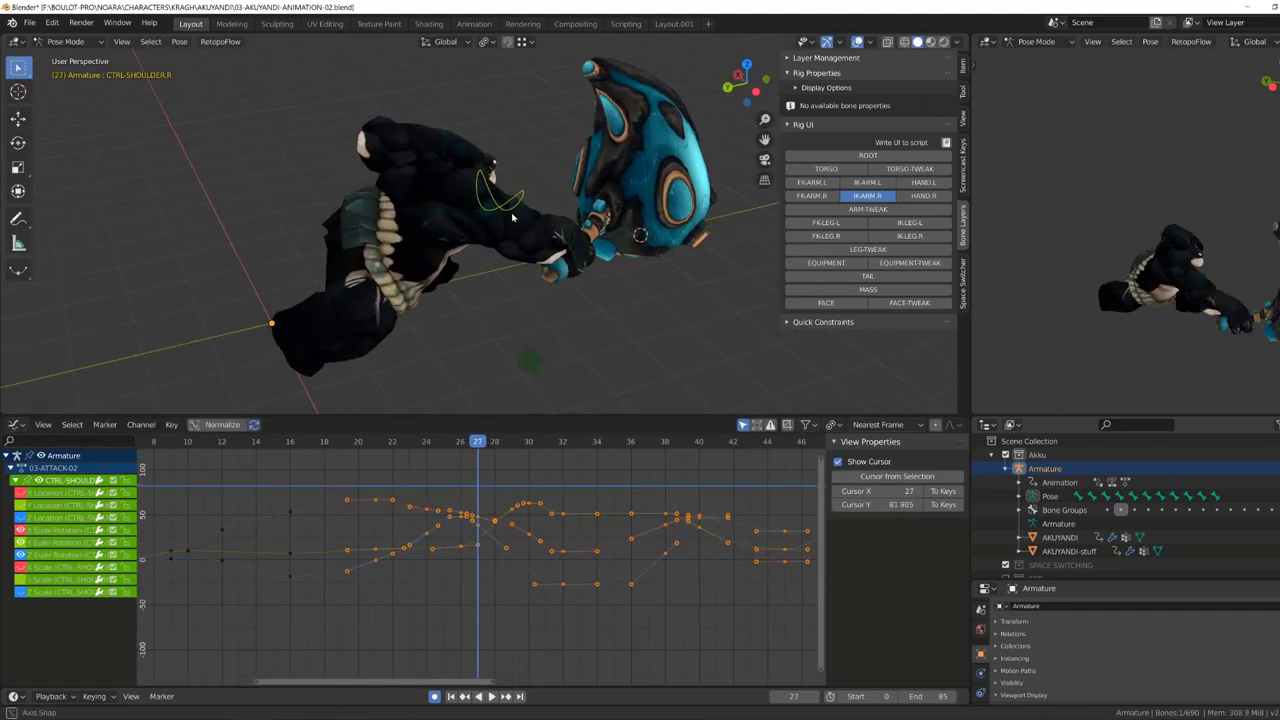
Reposition the right elbow's IK pole target.
left_click_drag(474, 447, 491, 447)
key("Right")
key("g")
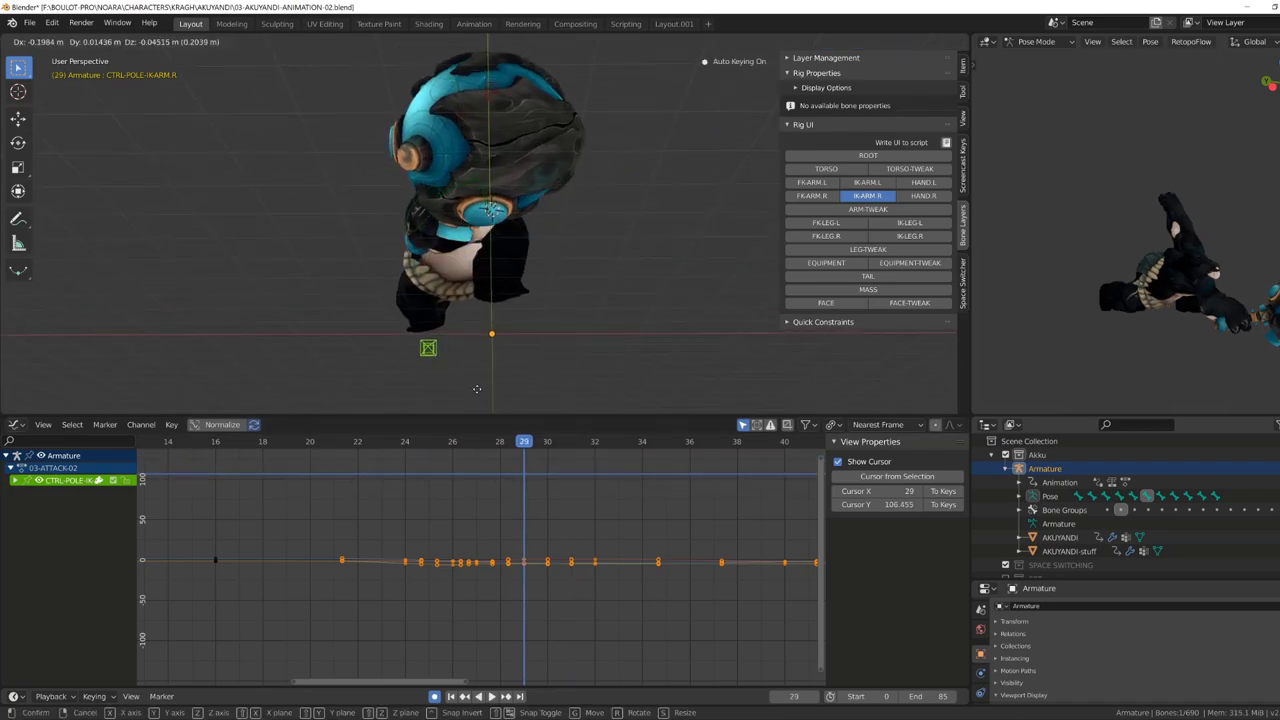
key("Return")
mouse_move(560, 330)
middle_mouse_down()
mouse_move(595, 385)
mouse_move(400, 300)
middle_mouse_up()
left_click(514, 457)
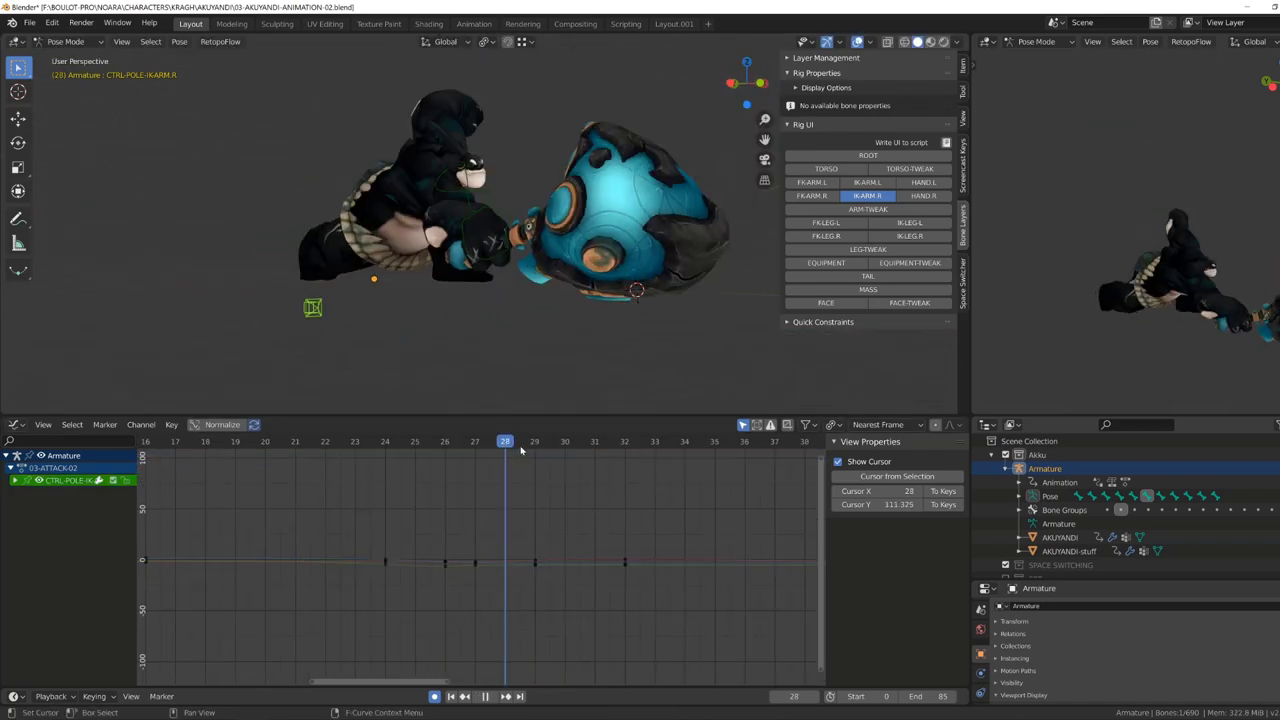
Select the pole's keys around frames 31–35, then play and stop the swing at frame 7.
key("b")
left_click_drag(543, 555, 715, 575)
key("shift+ctrl+space")
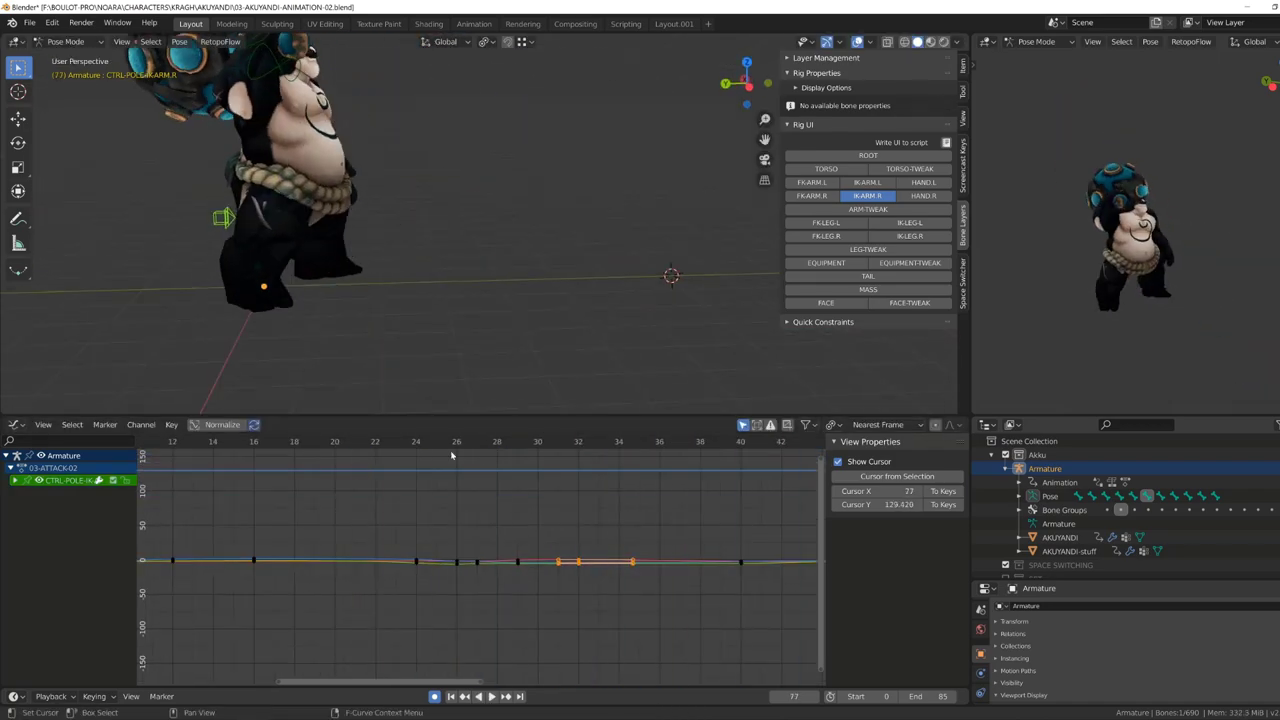
middle_click_drag(426, 313, 600, 410)
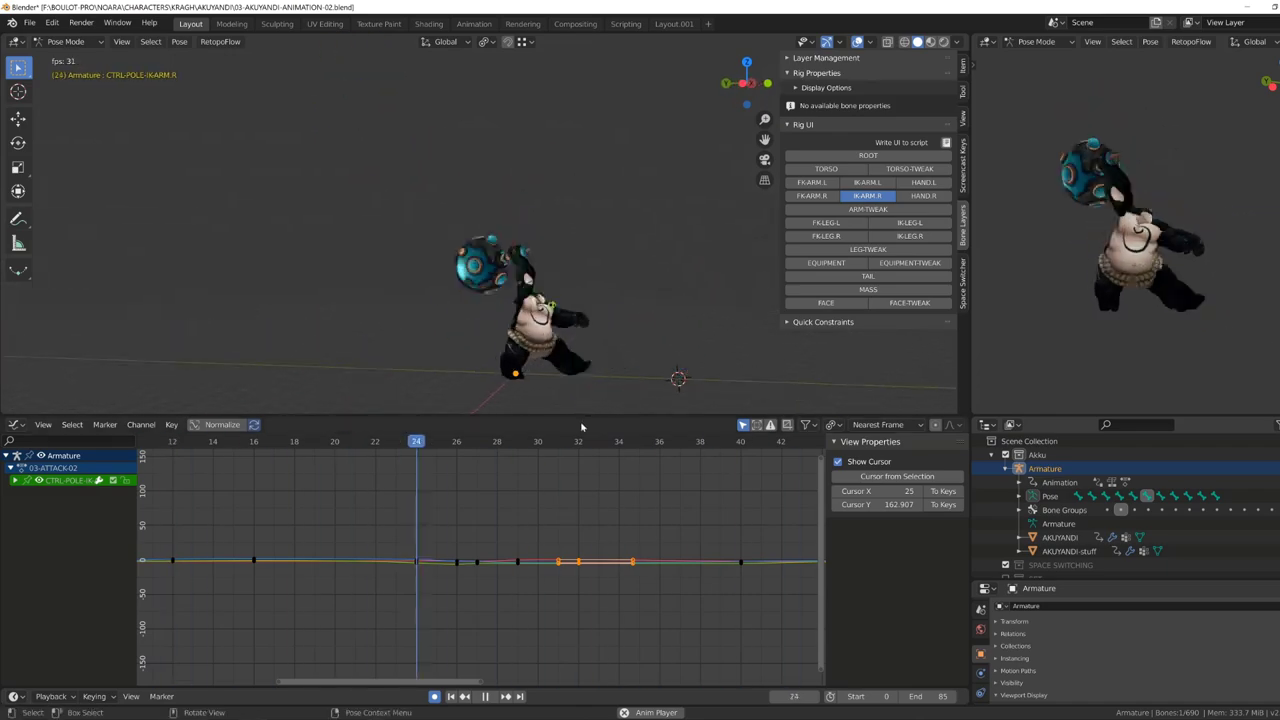
left_click_drag(611, 418, 611, 484)
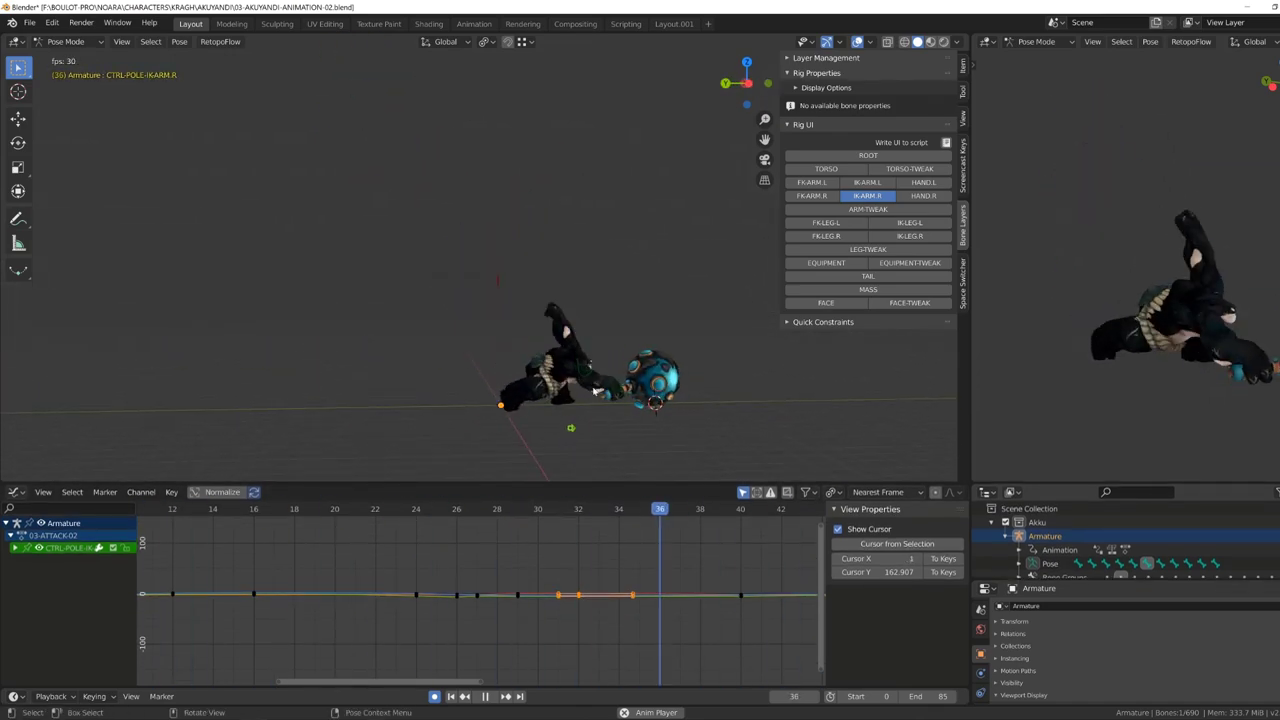
key("Escape")
middle_click_drag(584, 387, 564, 364)
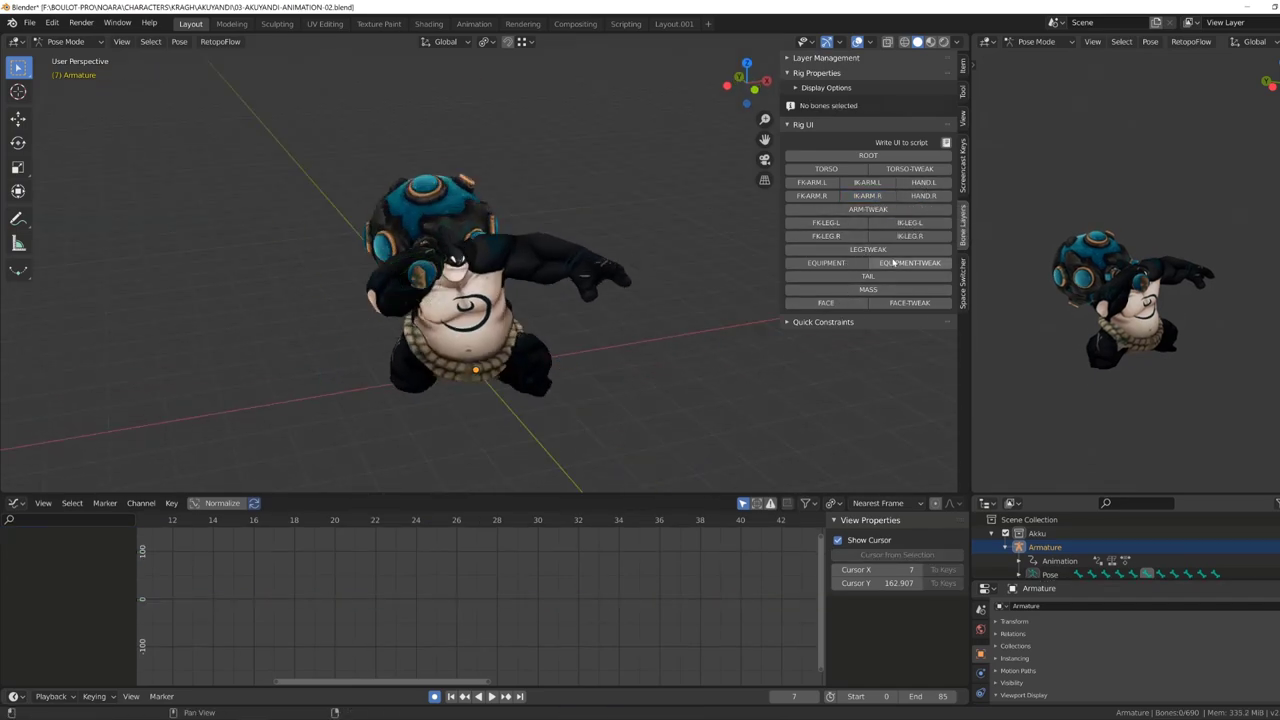
Show the HAND.L layer and frame the view on the left hand's controls.
left_click(923, 182)
left_click(652, 300)
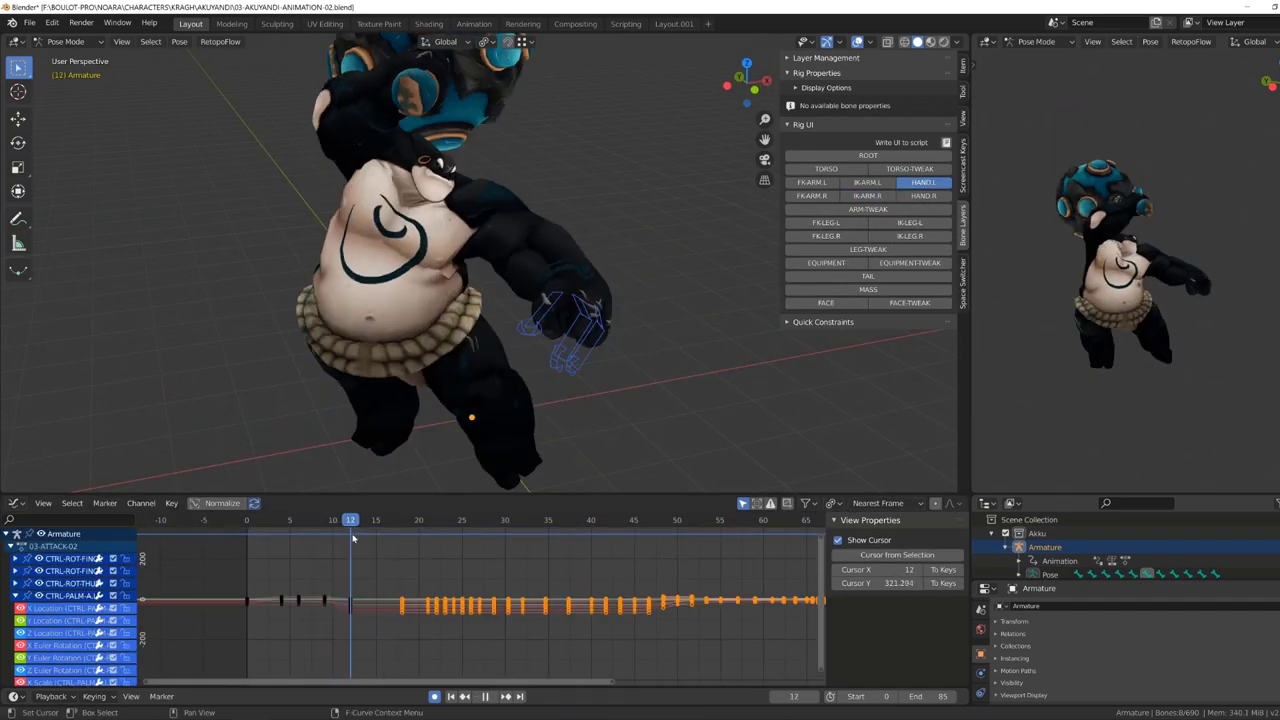
scroll(654, 345, "up", 5)
middle_click_drag(737, 271, 434, 289, "shift")
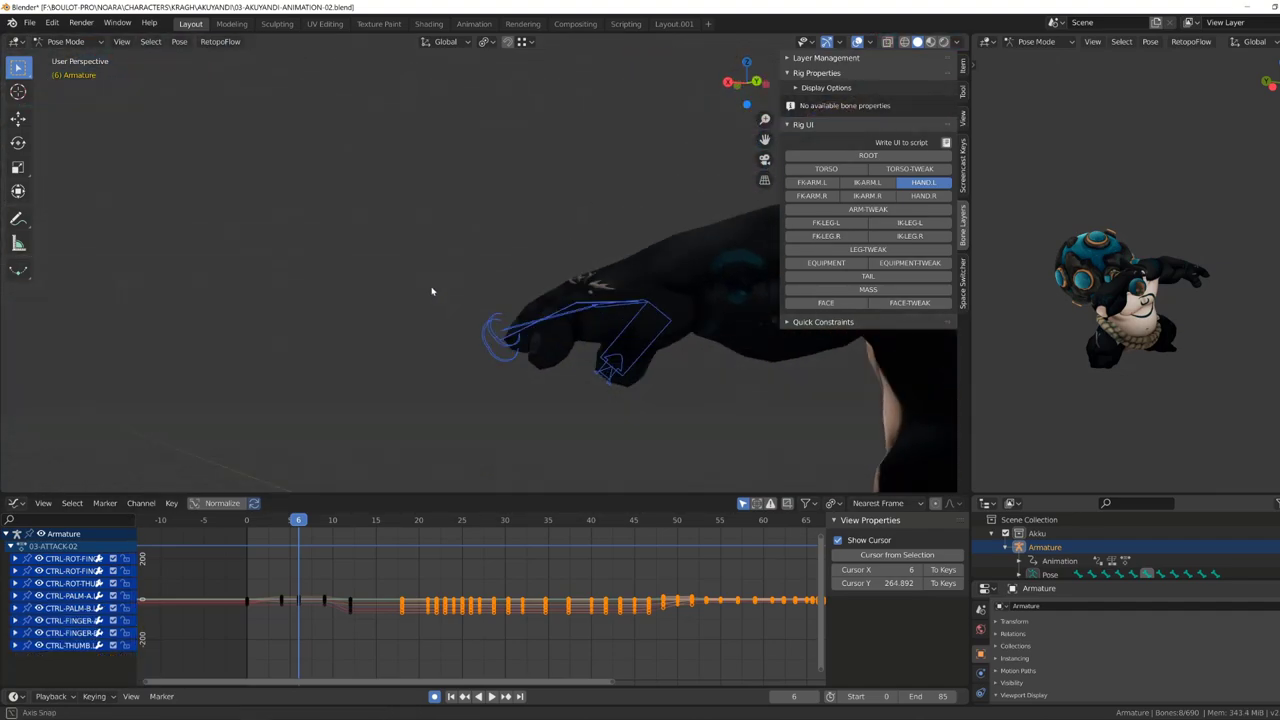
Delete the stray palm and finger keys around frame 3, then go to frame 8.
left_click(514, 214)
key("r")
left_click(577, 350)
left_click(631, 320, "shift")
scroll(340, 600, "up", 2)
left_click_drag(316, 566, 349, 631)
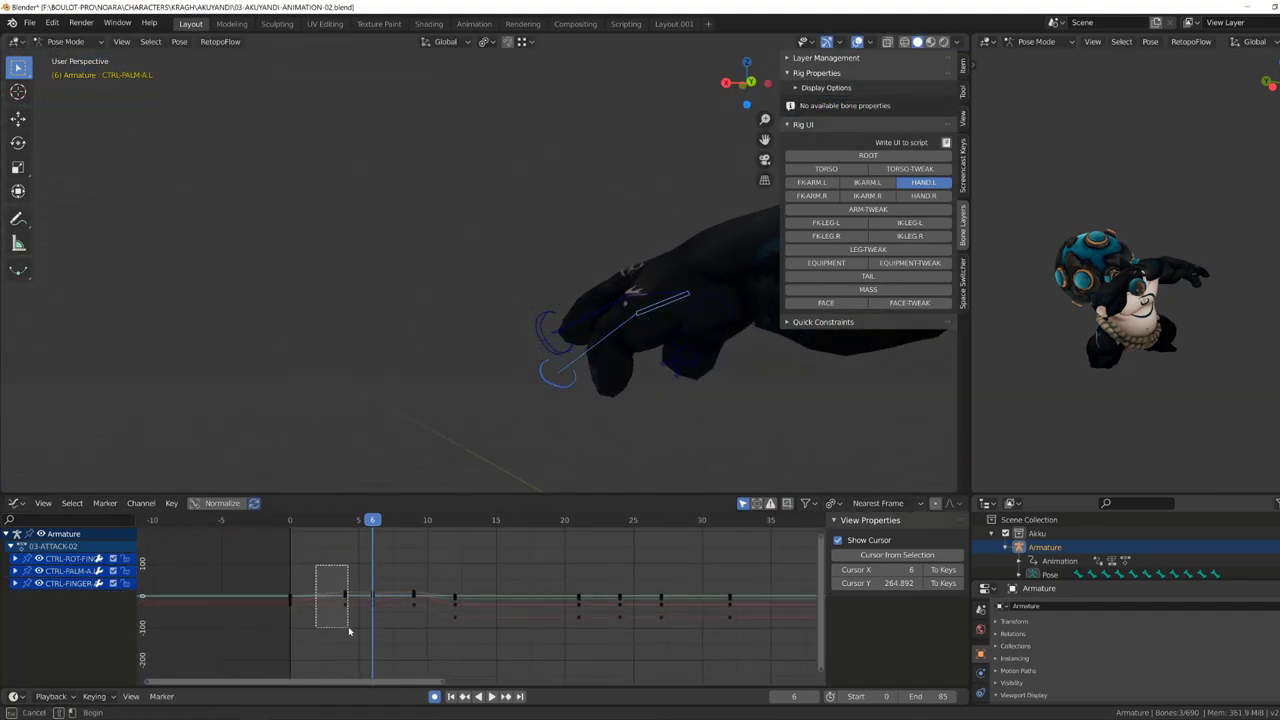
key("x")
left_click(340, 624)
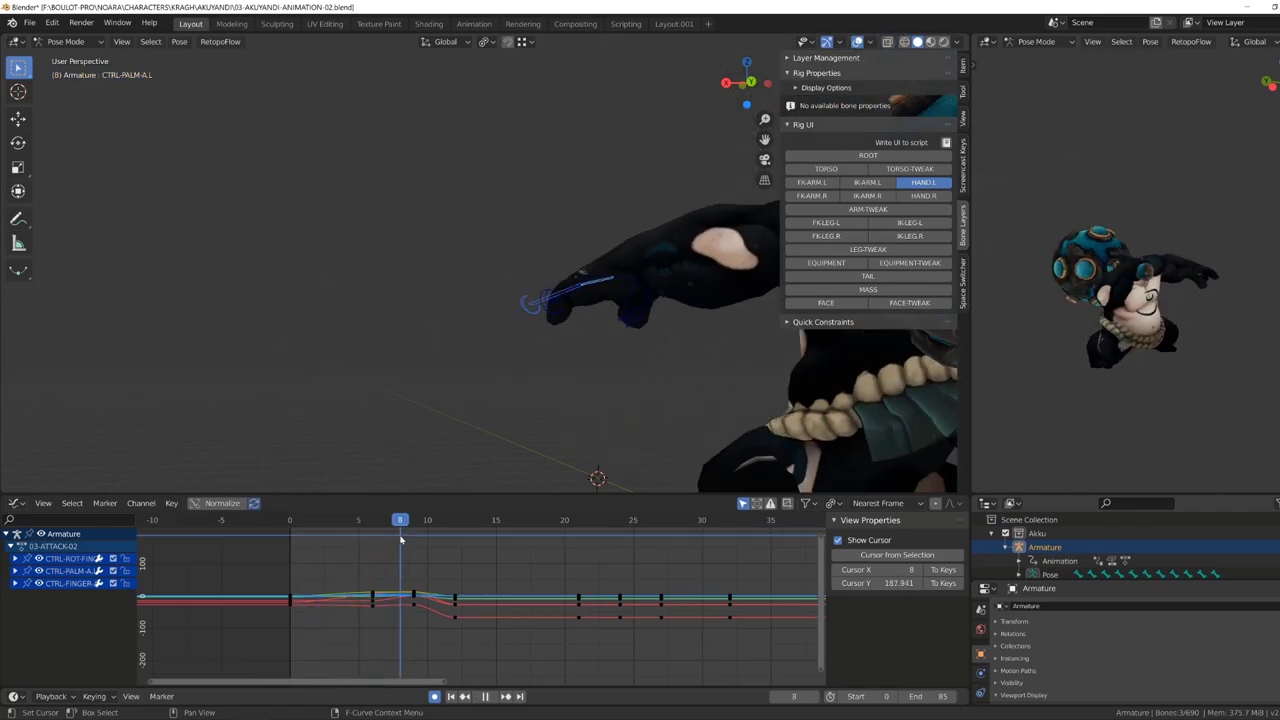
scroll(450, 484, "down", 3)
Slide the second finger's keys near frame 50 in time.
left_click(391, 337)
key("space")
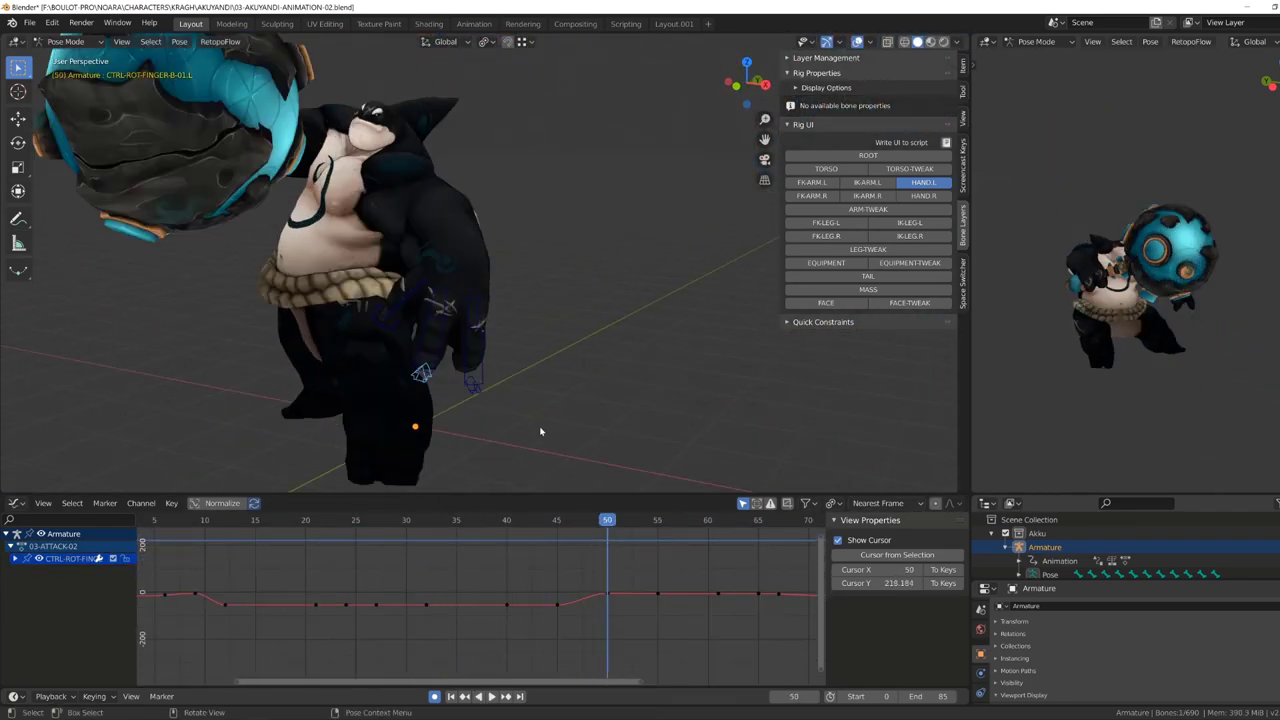
key("space")
left_click_drag(517, 556, 448, 608)
key("g")
key("x")
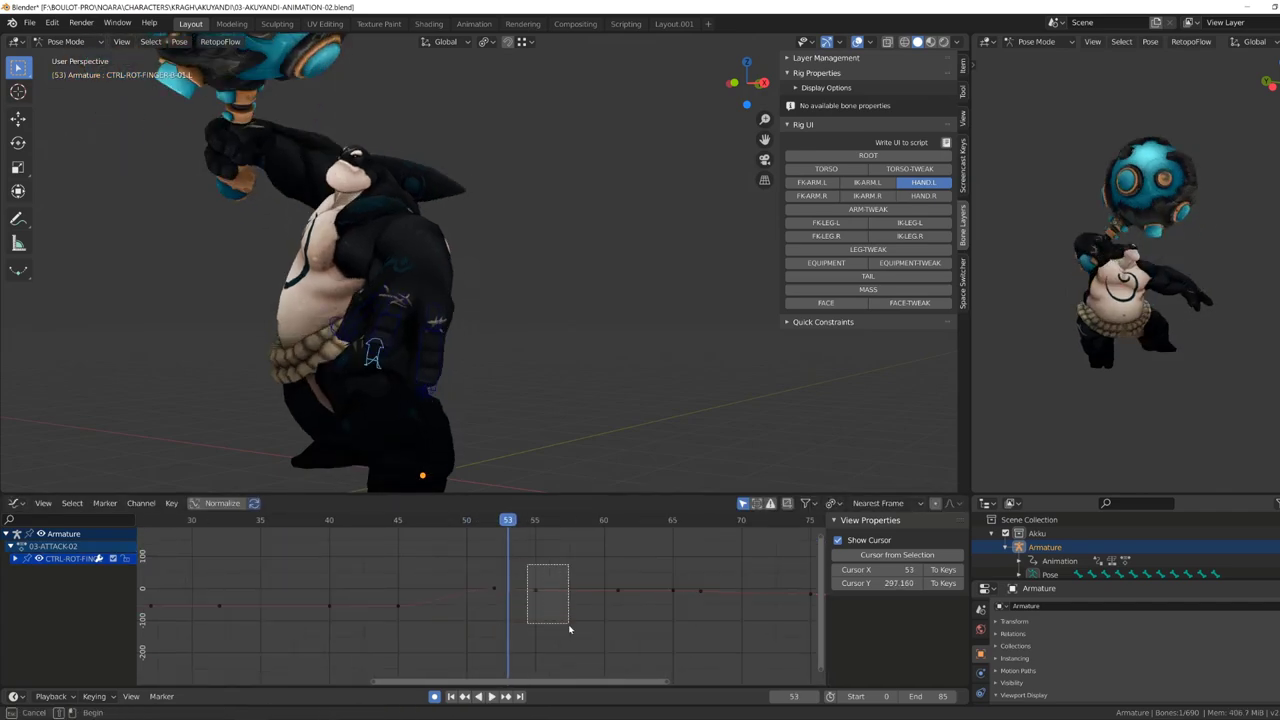
Rotate the thumb control around its local X axis.
key("r")
key("x")
key("x")
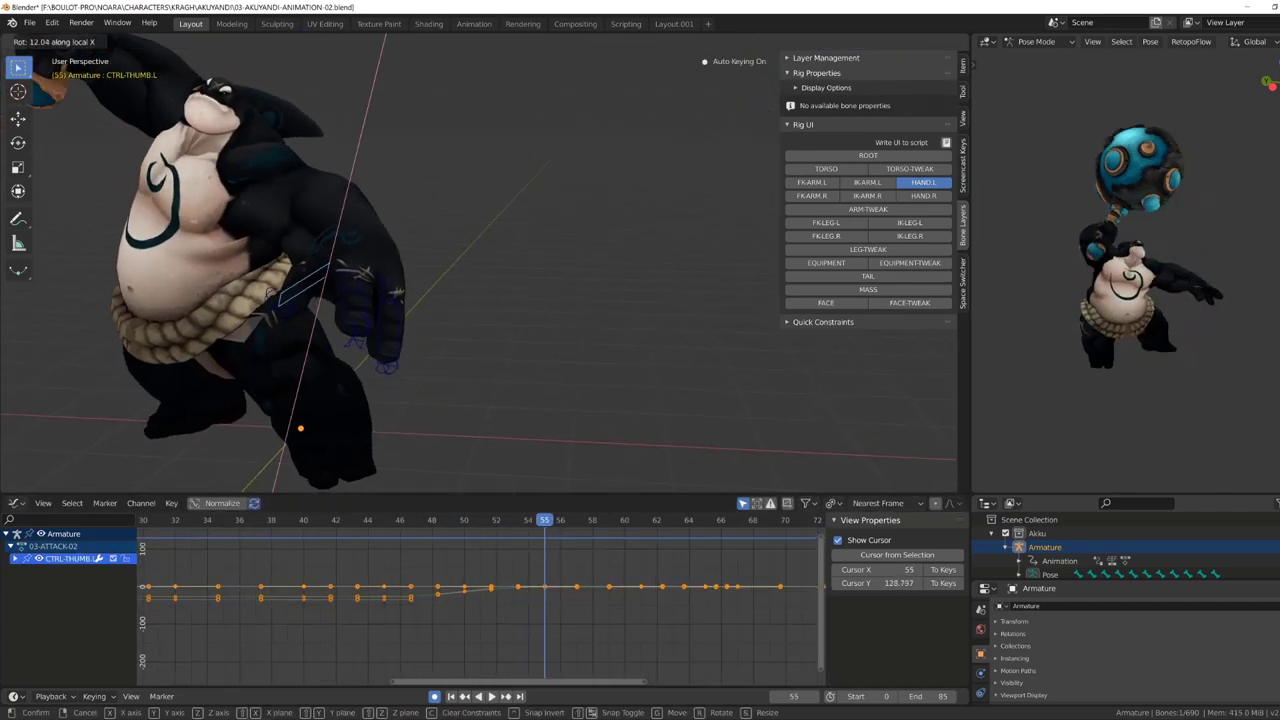
key("Return")
left_click(349, 366)
key("KP_Decimal")
scroll(502, 303, "down", 2)
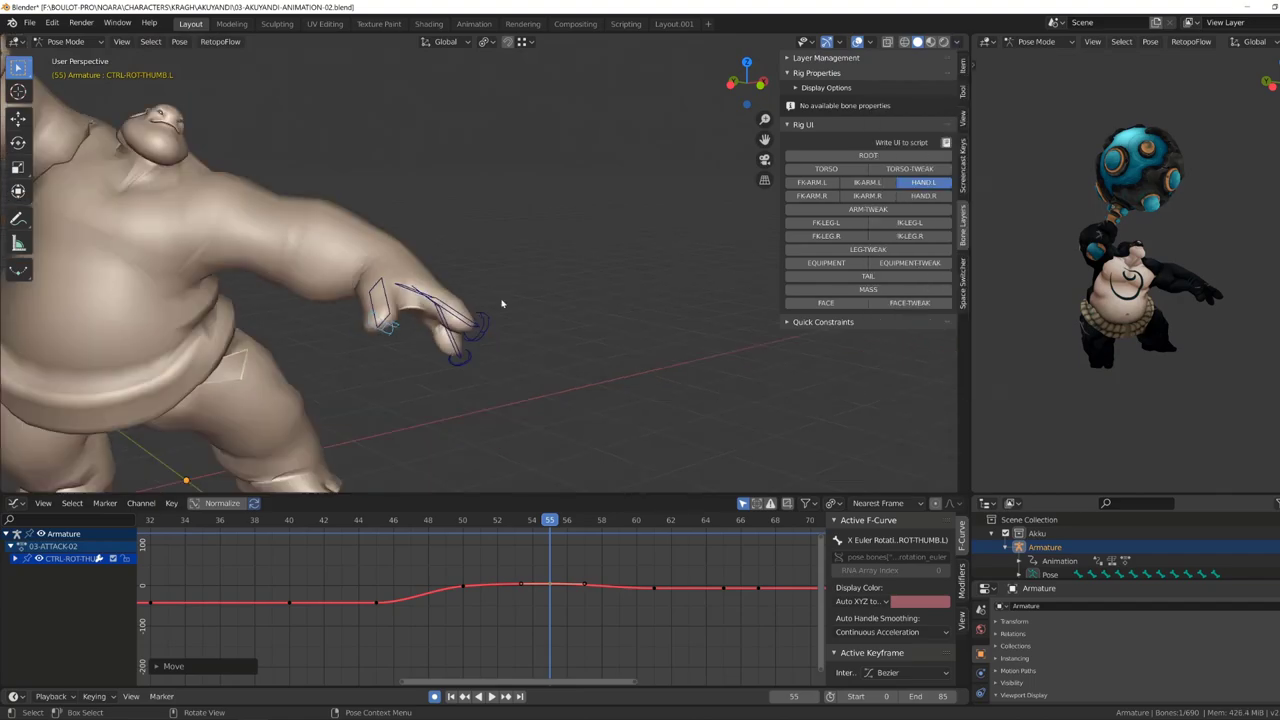
Rotate the second finger slightly at frame 65.
key("space")
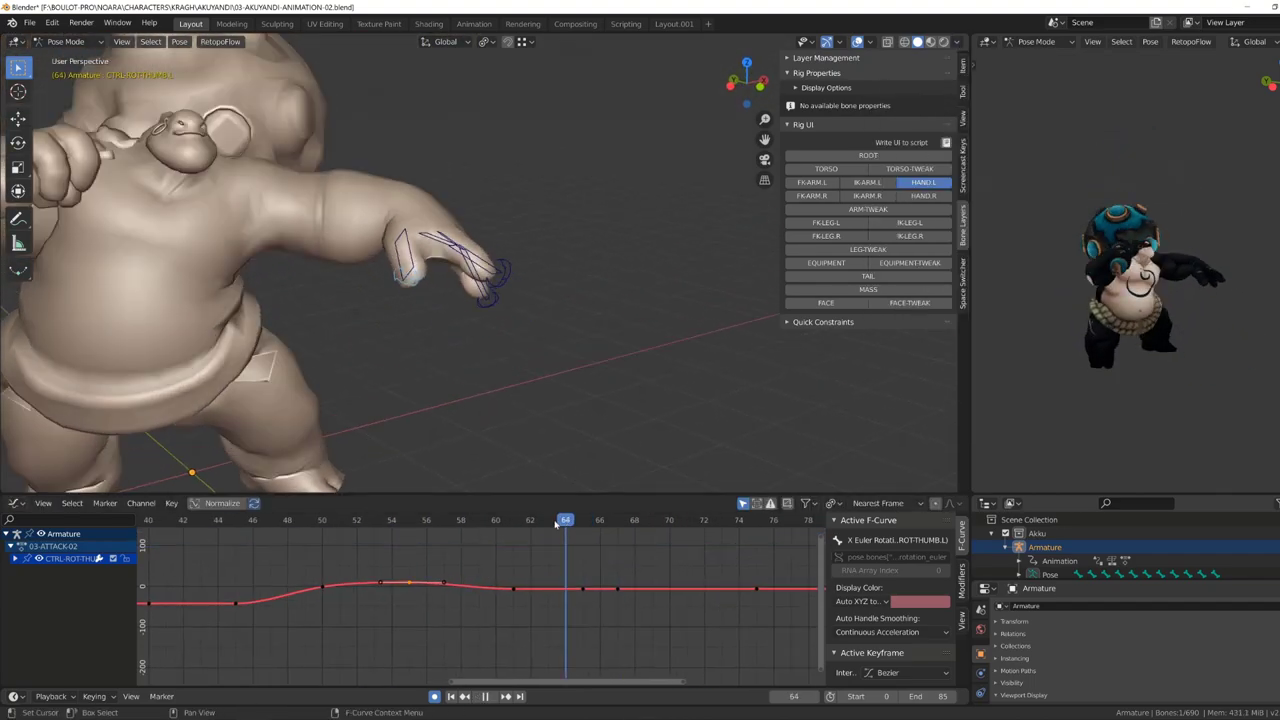
key("space")
left_click(526, 265)
key("r")
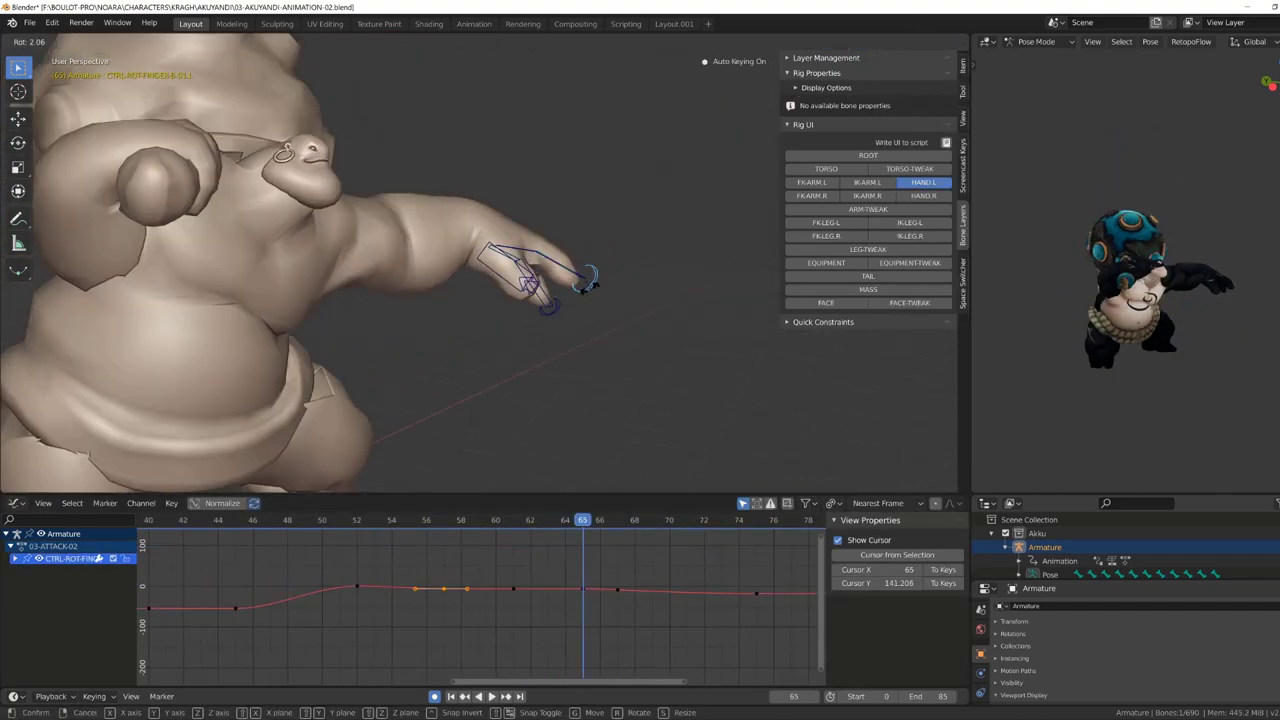
left_click(593, 284)
Rotate the left palm control at frame 69.
scroll(593, 284, "down", 3)
key("space")
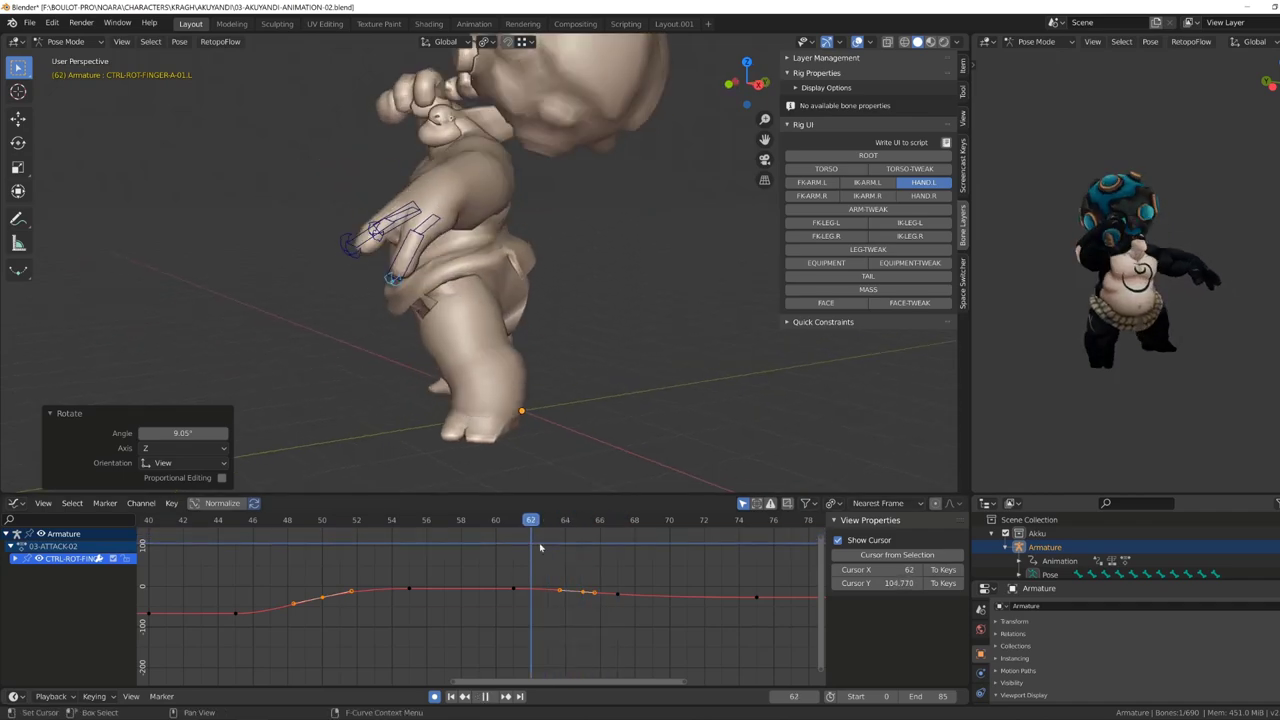
key("space")
left_click(530, 368)
scroll(541, 379, "up", 4)
key("r")
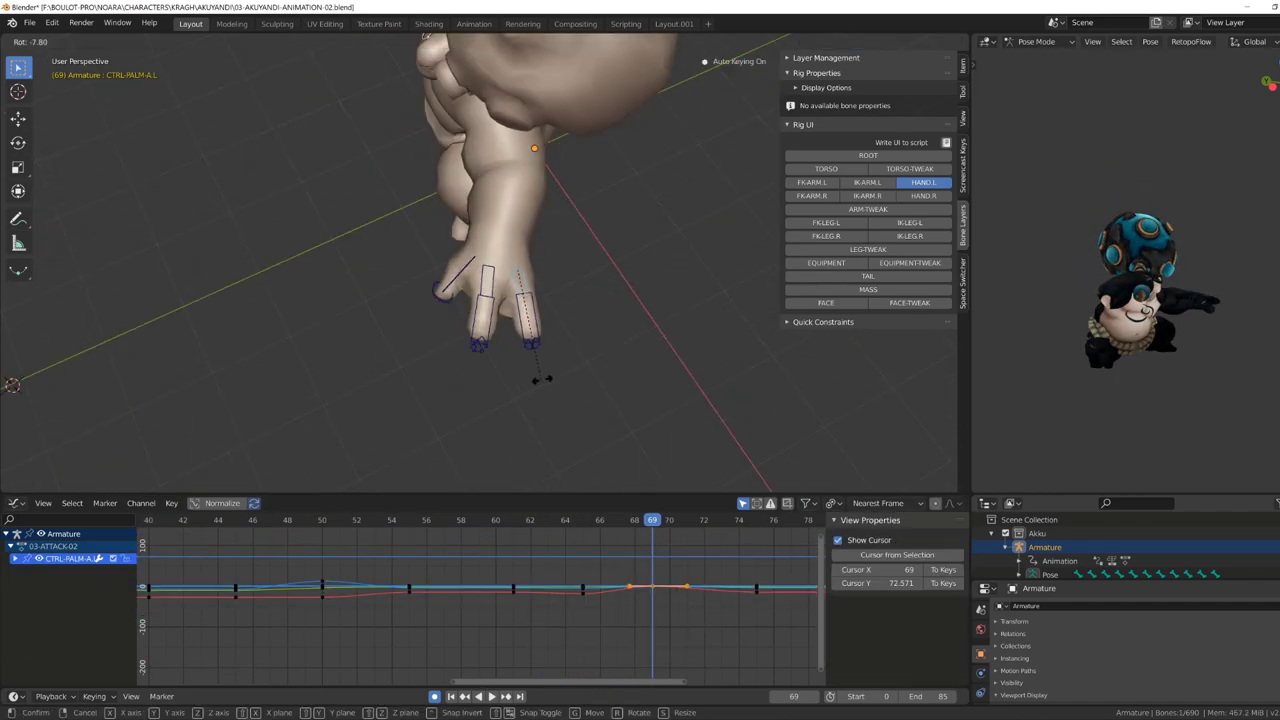
left_click(541, 379)
Check the finger and thumb controls from several angles, replay, and open Layout.001.
middle_click_drag(541, 379, 560, 360)
left_click(547, 357)
middle_click_drag(483, 353, 500, 330)
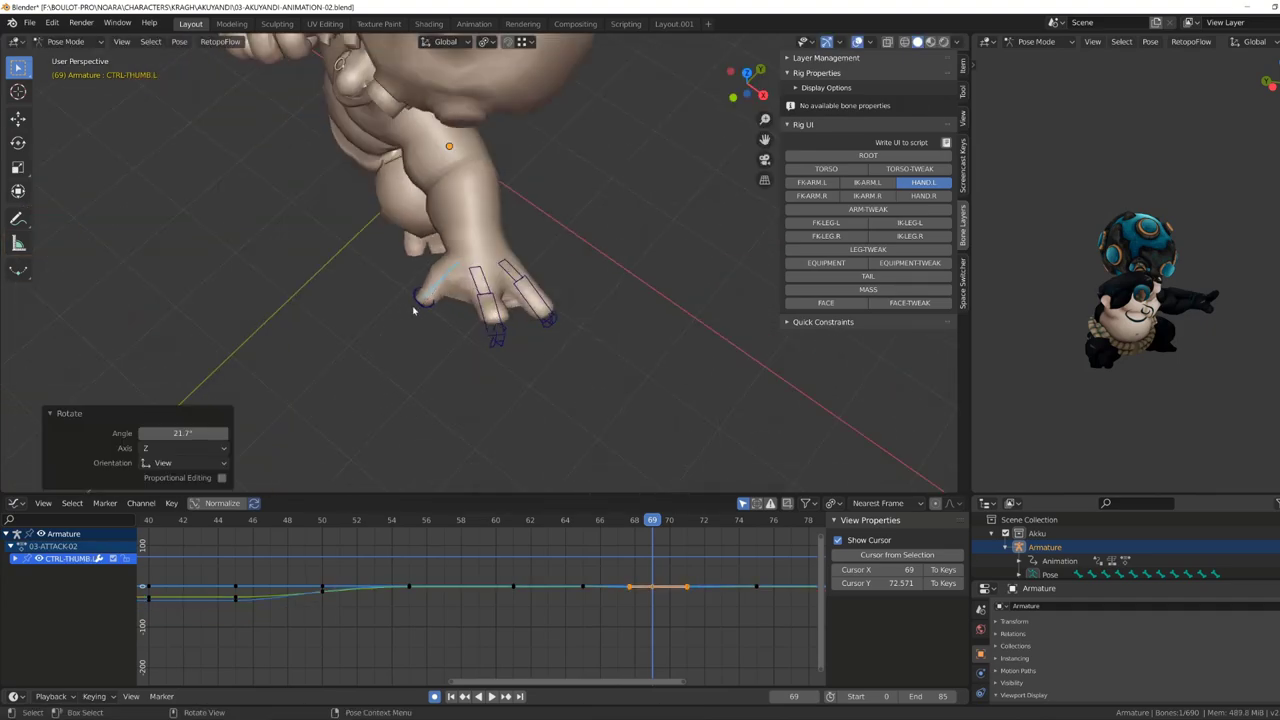
left_click(430, 260)
scroll(430, 260, "up", 3, "alt")
mouse_move(430, 260)
middle_mouse_down()
mouse_move(543, 307)
mouse_move(400, 320)
mouse_move(433, 412)
middle_mouse_up()
left_click(345, 330, "shift")
scroll(345, 330, "up", 9, "alt")
left_click(425, 312)
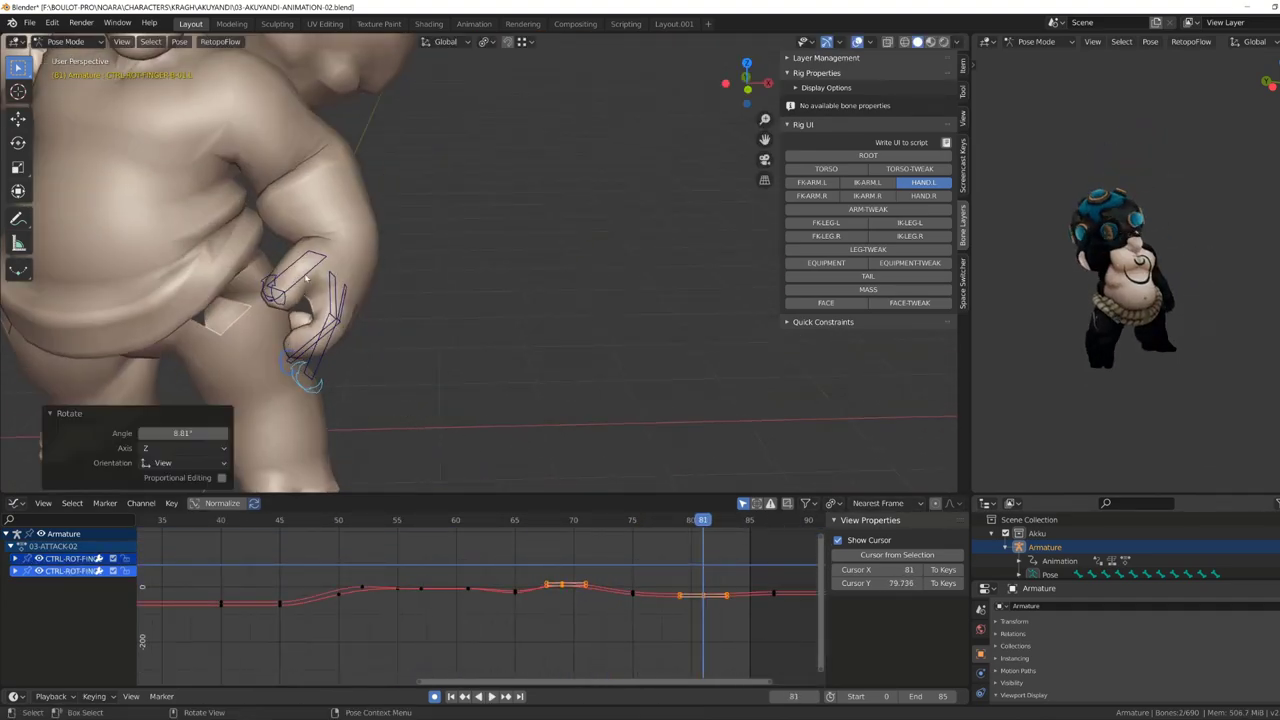
key("space")
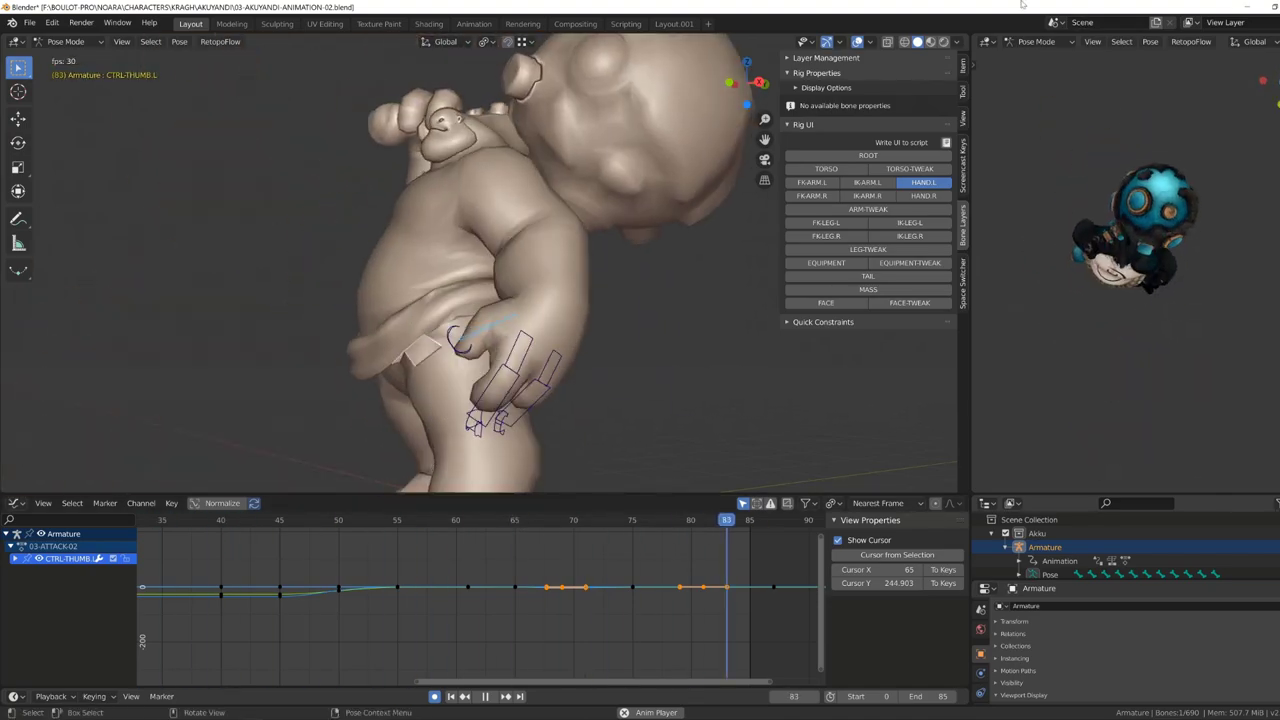
left_click(674, 23)
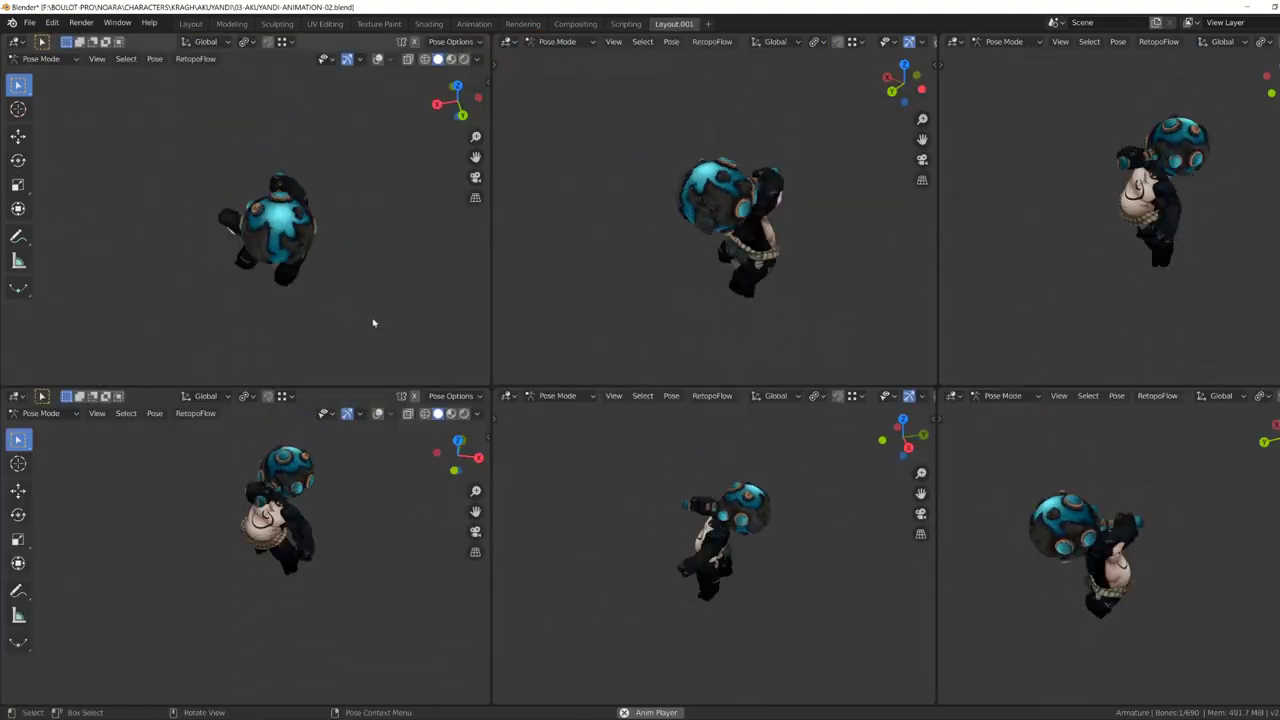
Save the blend file and return to Layout with playback running and all keys fitted.
key("ctrl+s")
key("ctrl+Page_Up")
key("space")
key("Home")
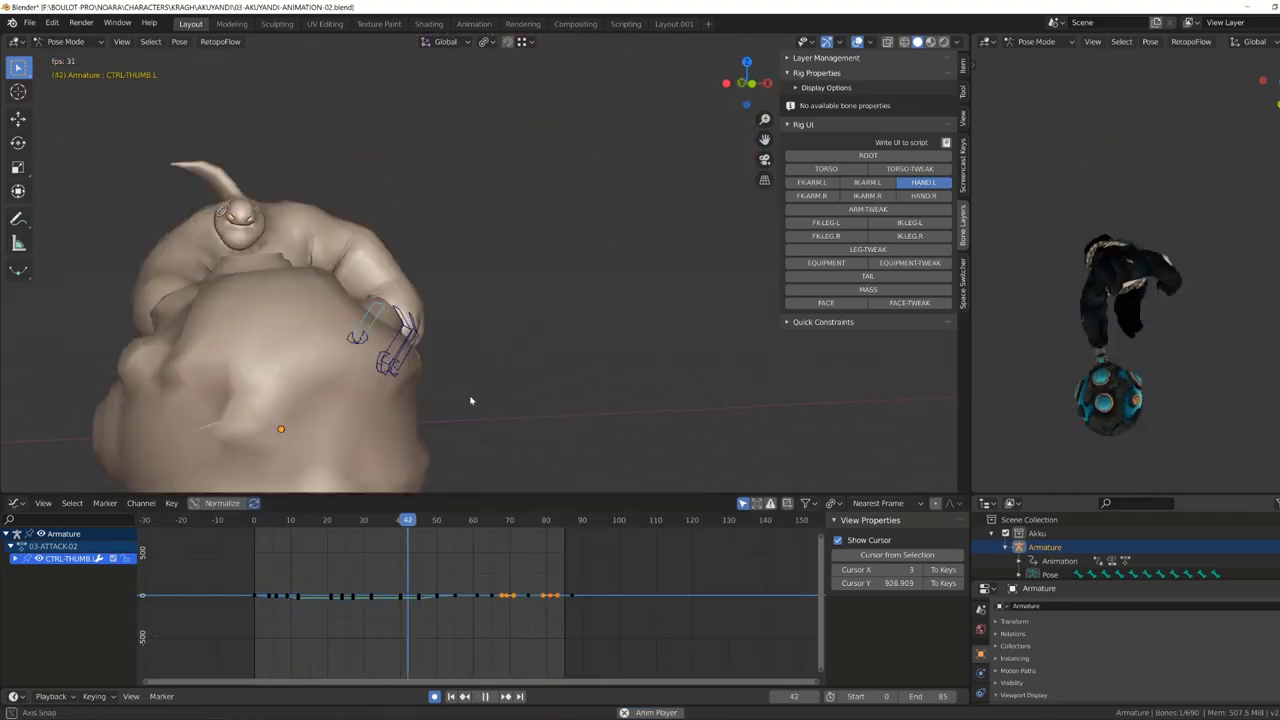
Review the motion from another angle at frames 38, 47 and 62, then stop playback.
middle_click_drag(551, 408, 493, 403)
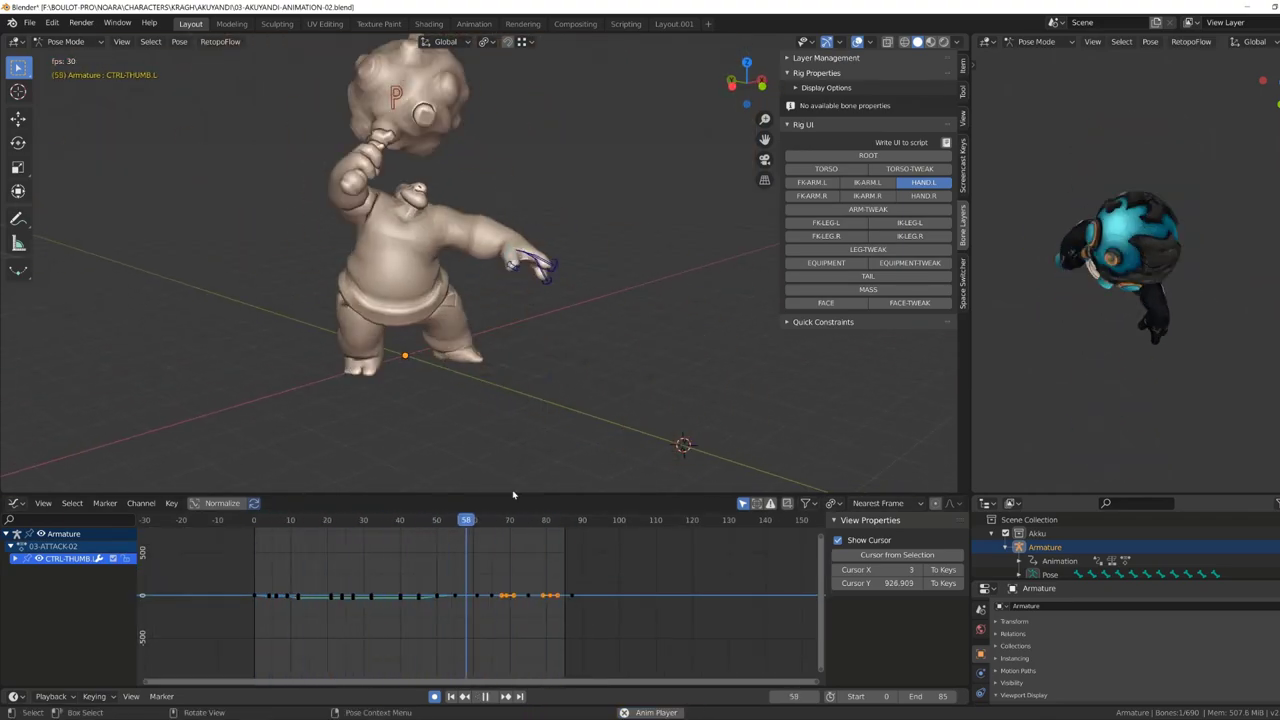
left_click(378, 556)
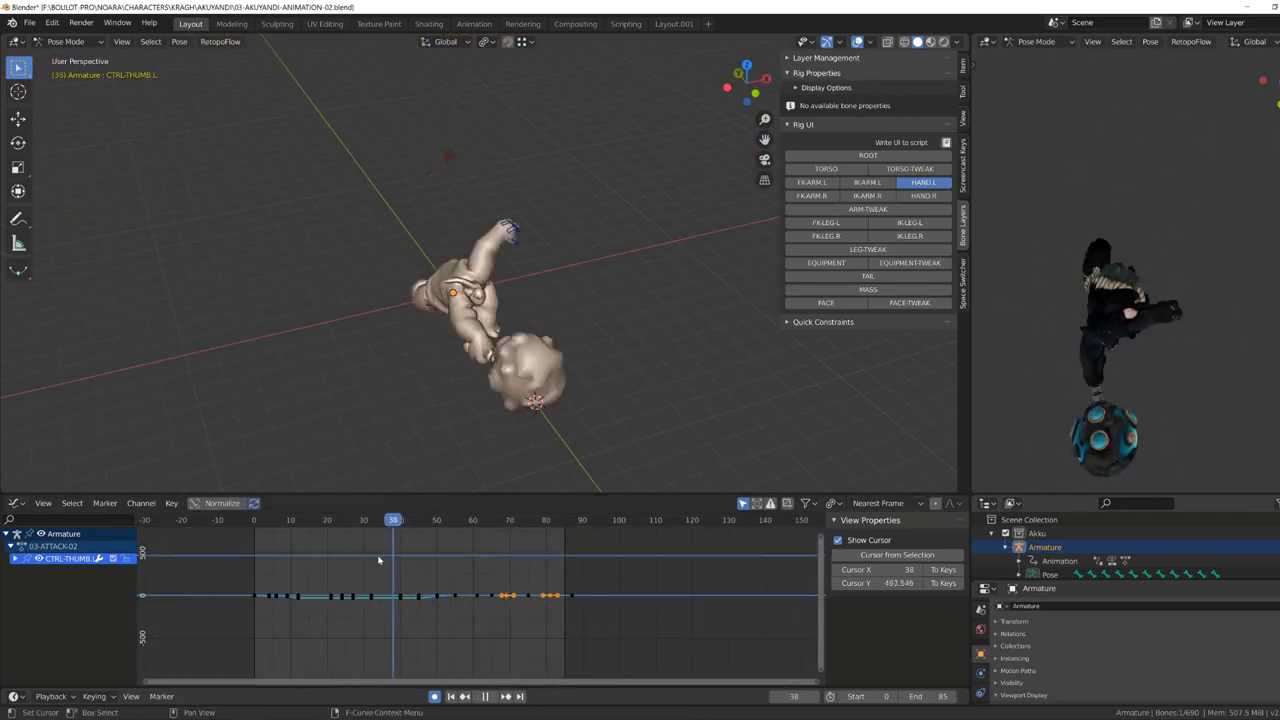
left_click_drag(405, 596, 427, 548)
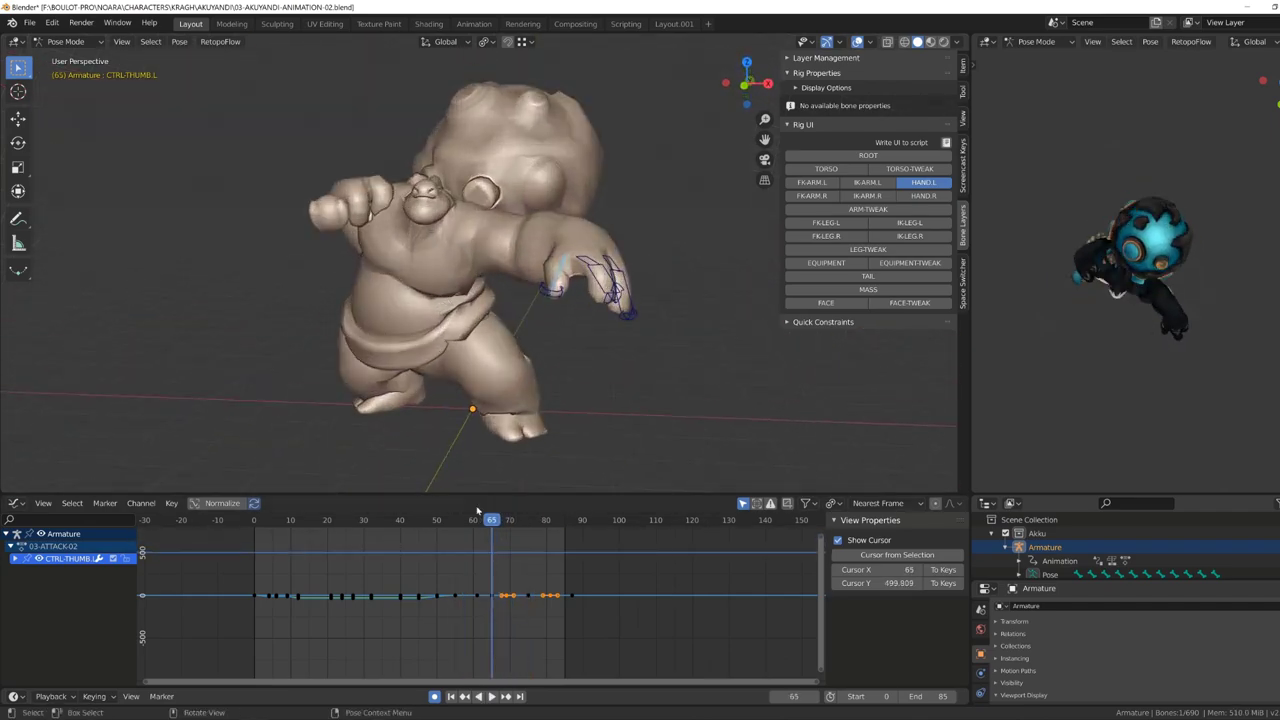
left_click(481, 536)
key("space")
middle_click_drag(580, 343, 349, 339)
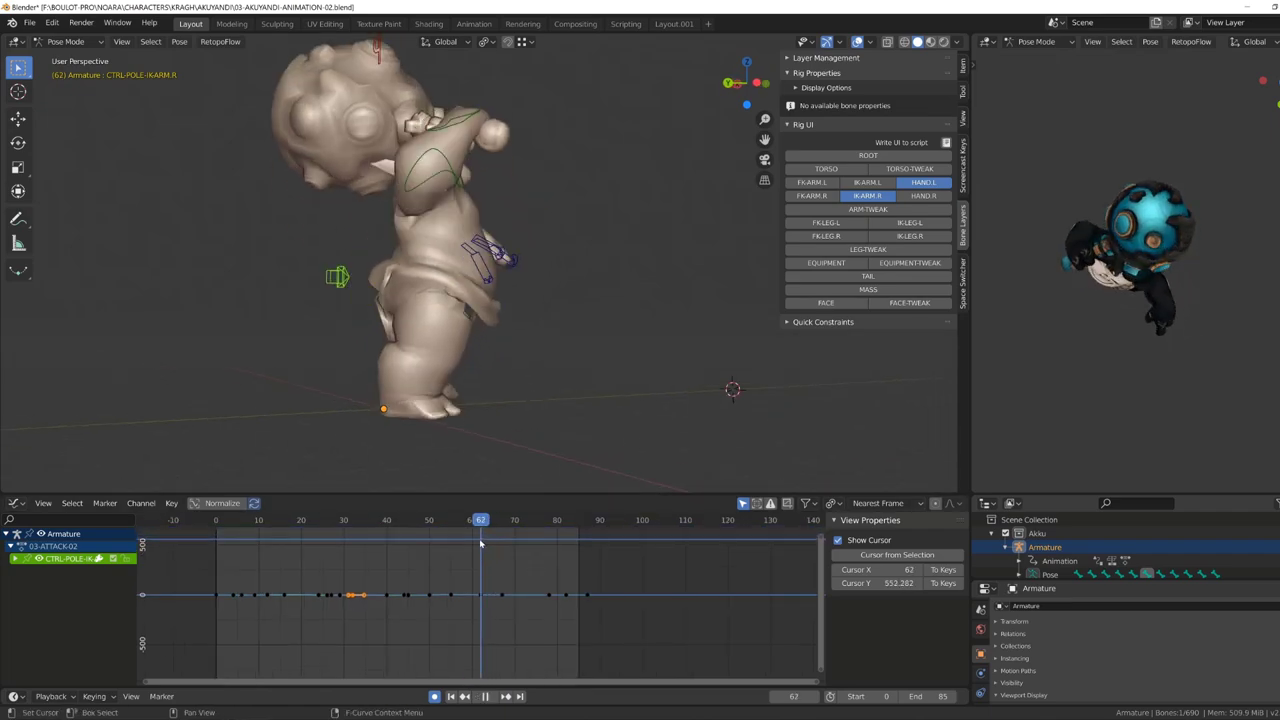
Move the right arm pole control to a new position, then go to frame 71.
key("g")
left_click(363, 432)
left_click(519, 540)
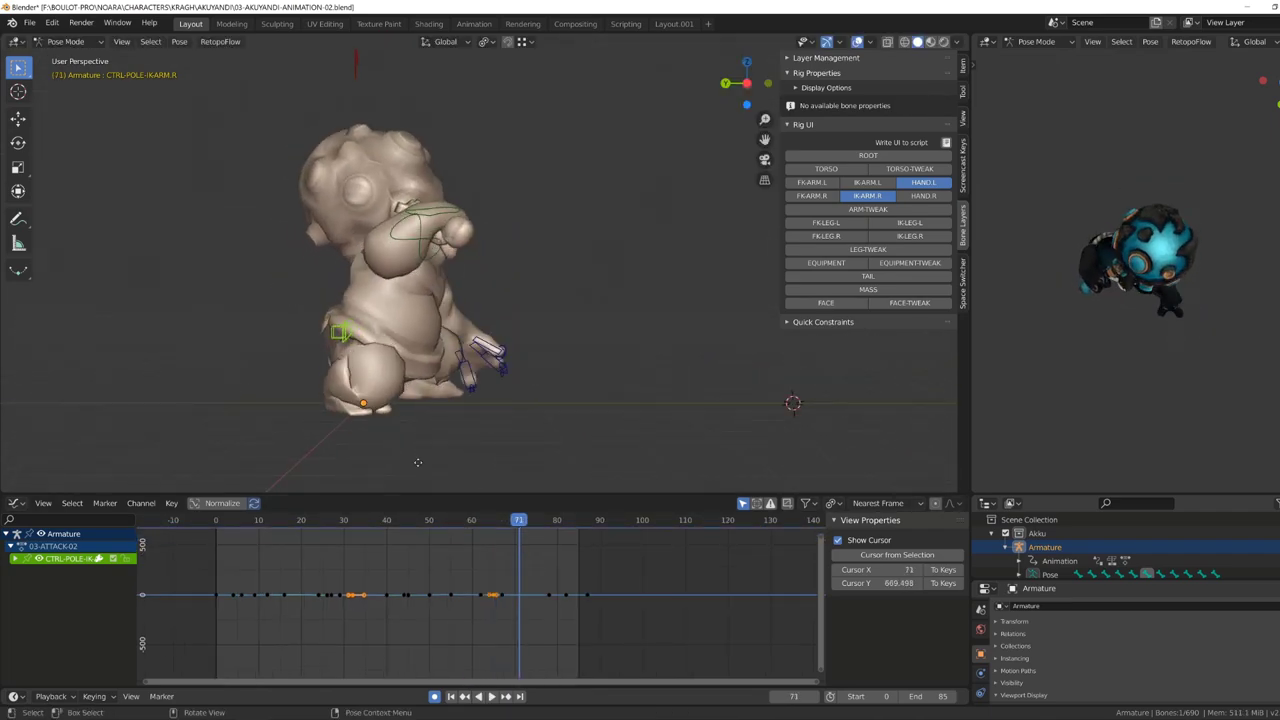
middle_click_drag(420, 420, 343, 394)
Shift the right hand IK control's keys around frame 64.
left_click(540, 345)
left_click(65, 595)
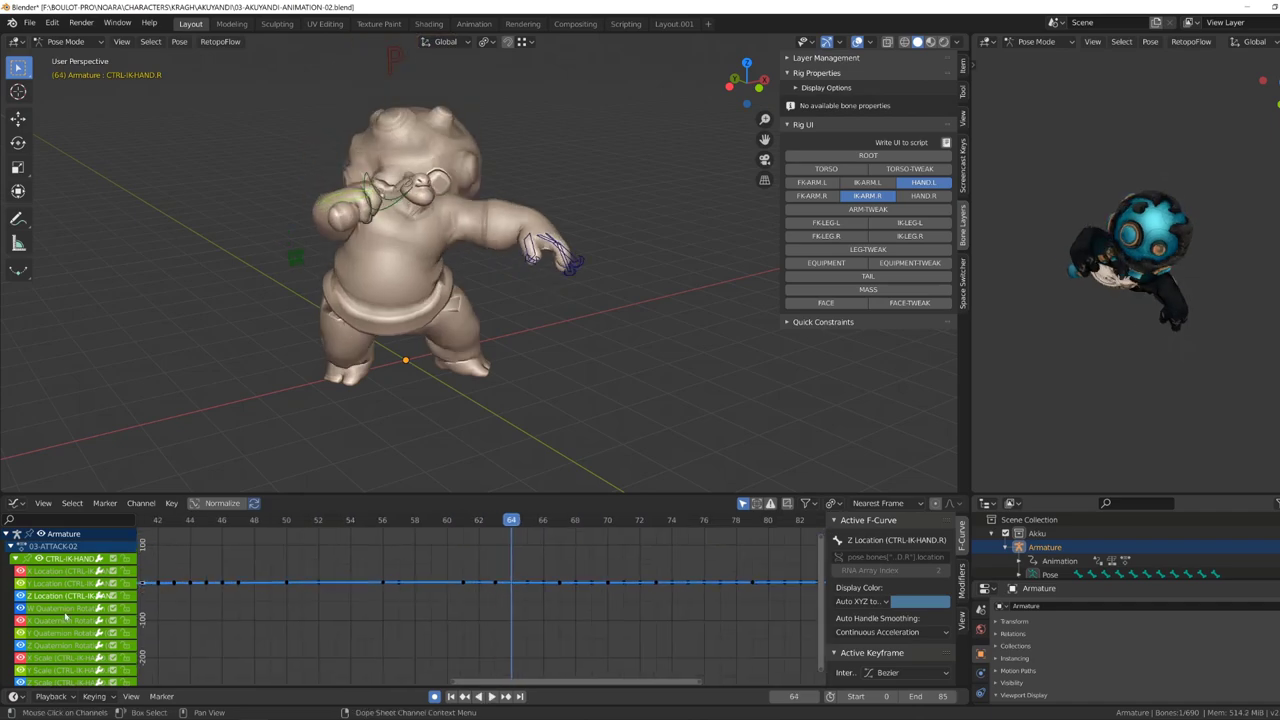
key("Home")
left_click_drag(348, 532, 478, 645)
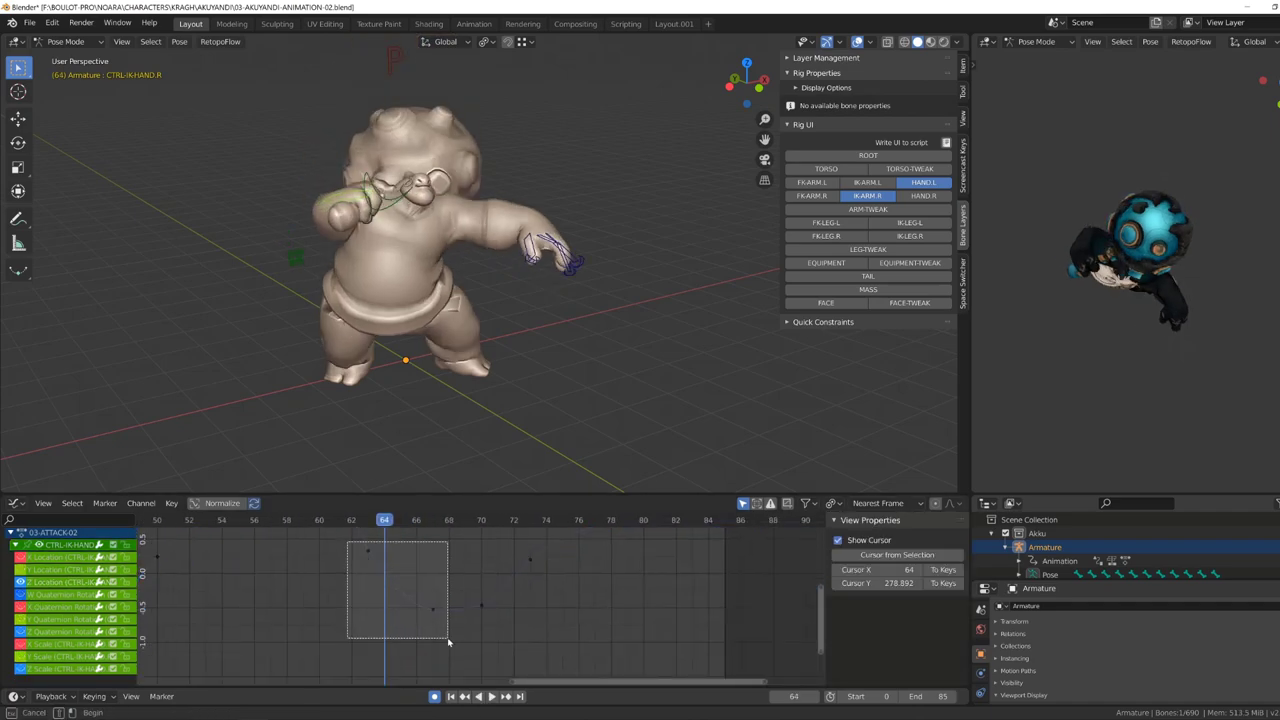
key("g")
left_click(396, 527)
Rotate the right shoulder control slightly while checking from the front.
key("space")
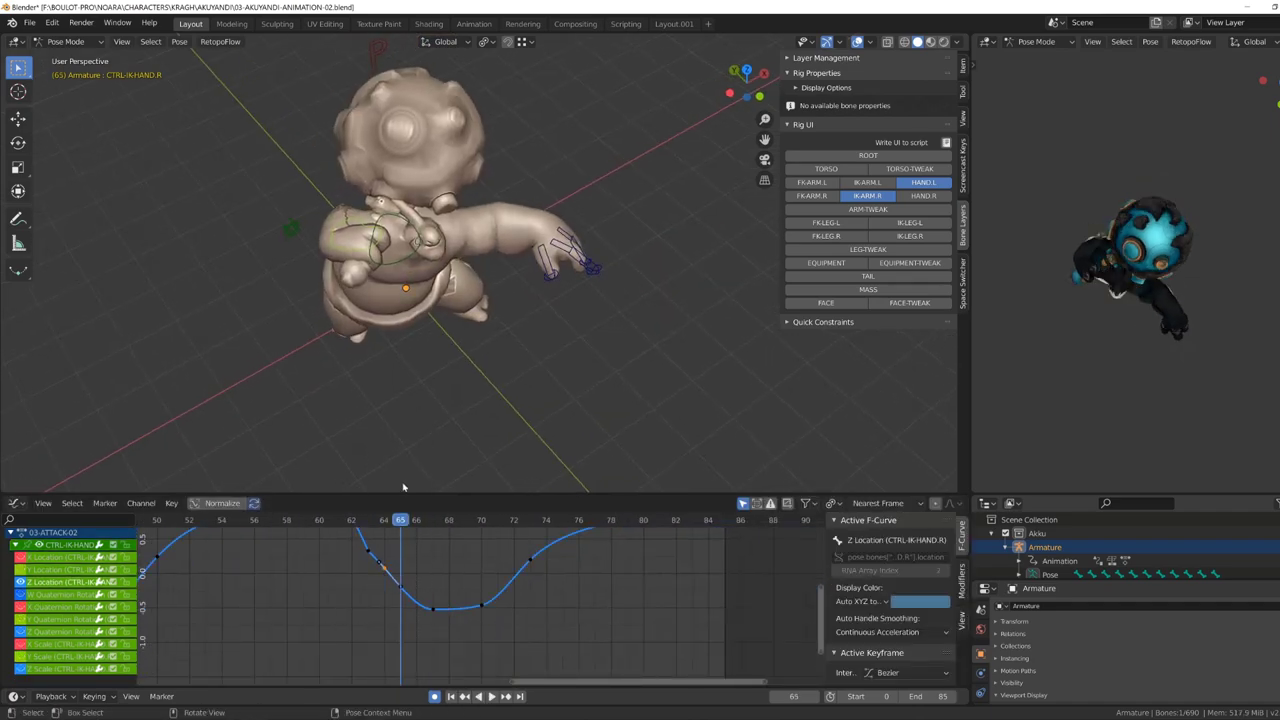
middle_click_drag(450, 330, 450, 200)
left_click(365, 210)
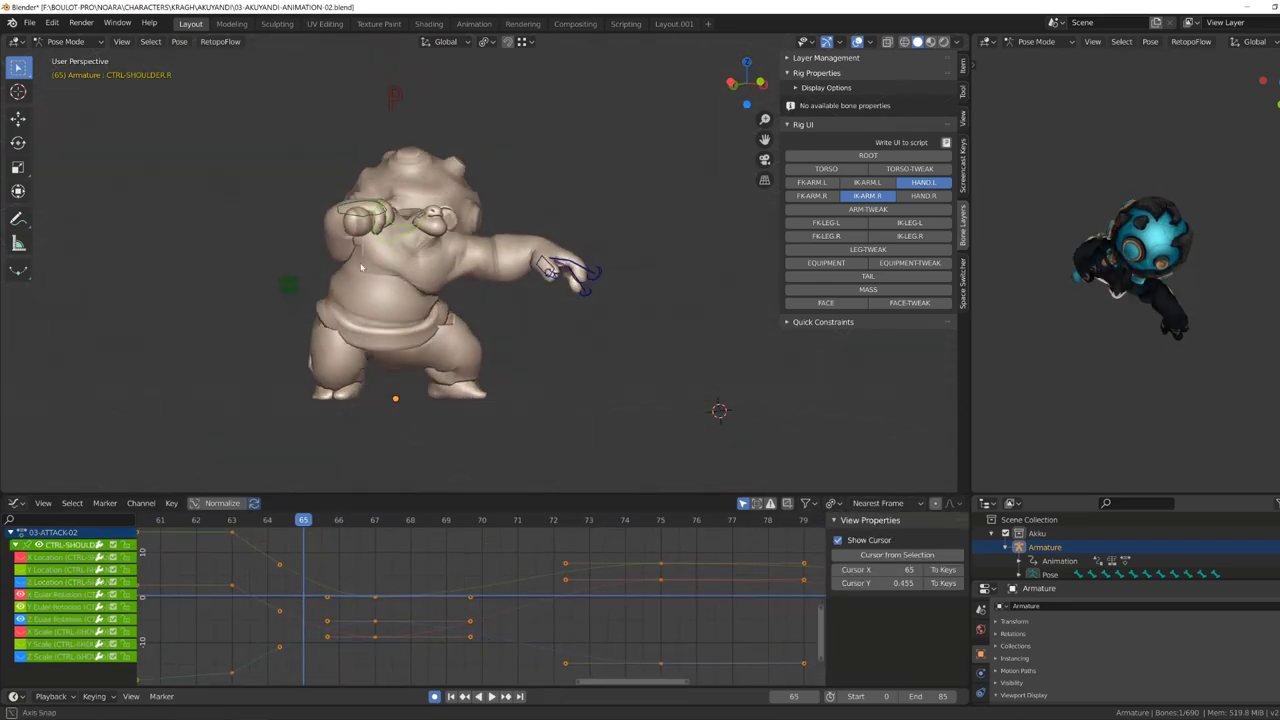
key("r")
left_click(331, 233)
middle_click_drag(331, 233, 331, 330)
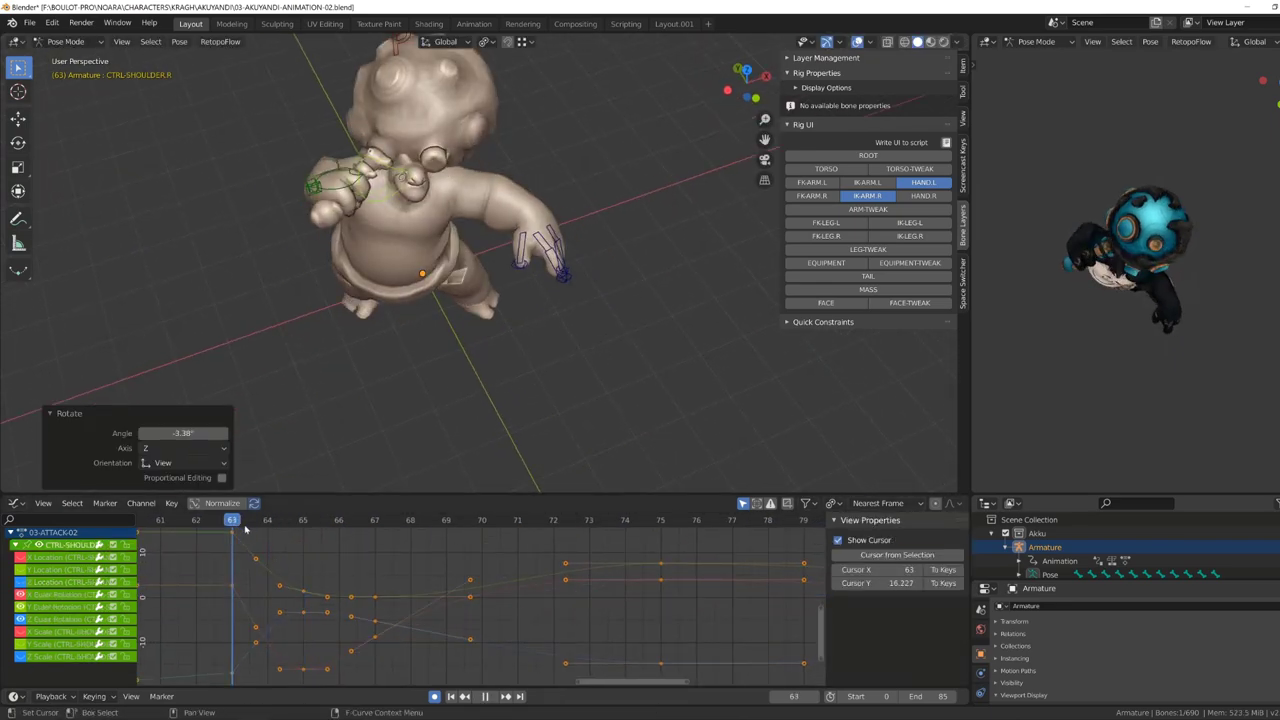
Replay from frame 62, stop, and frame the view on the neck control.
key("space")
left_click(218, 572)
mouse_move(470, 330)
middle_mouse_down()
mouse_move(513, 286)
mouse_move(536, 301)
middle_mouse_up()
key("space")
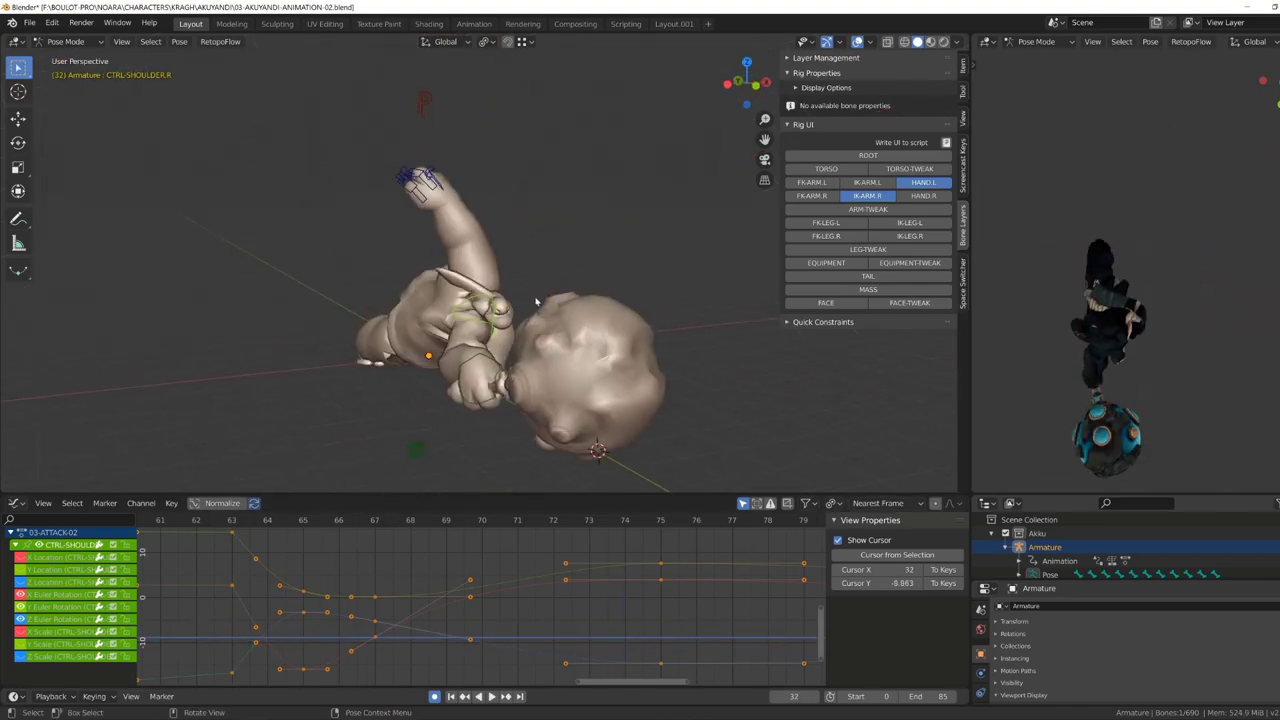
left_click(480, 310)
scroll(480, 310, "up", 4)
key("Home")
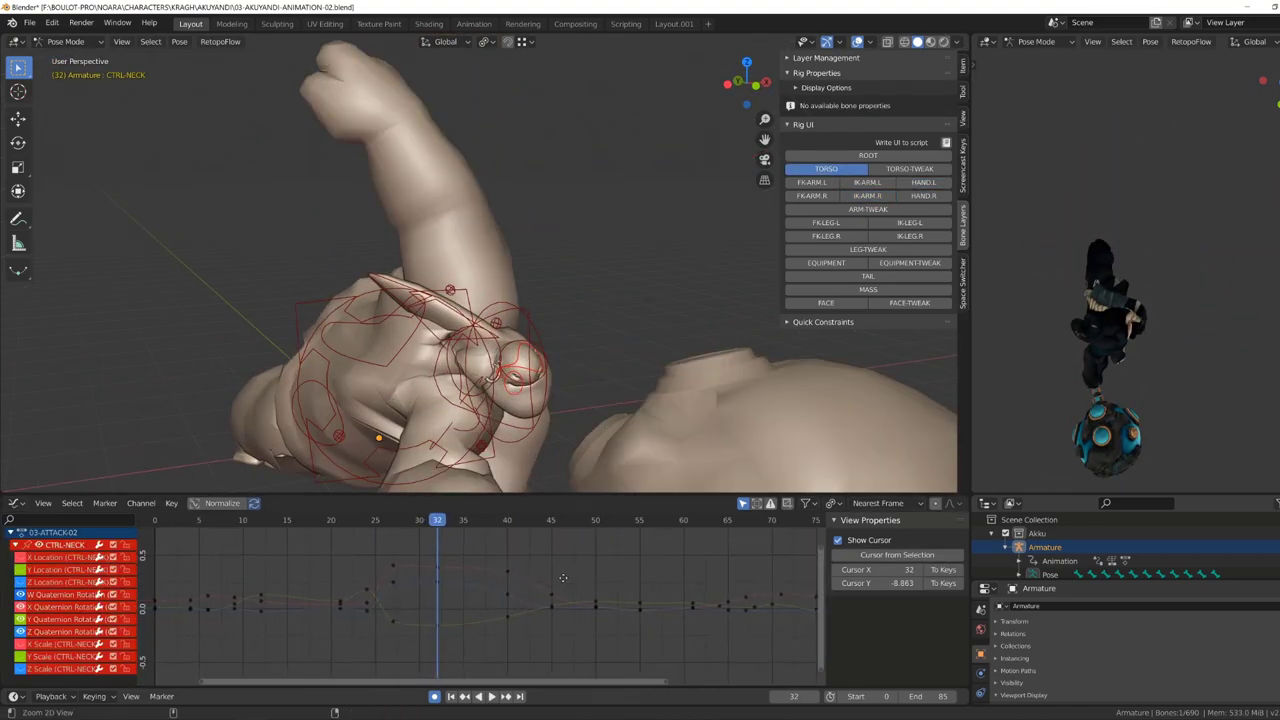
middle_click_drag(480, 300, 420, 260)
scroll(450, 280, "down", 3)
Load the tail control's curves in the graph and select its keys from frame 20 onward.
left_click(590, 330)
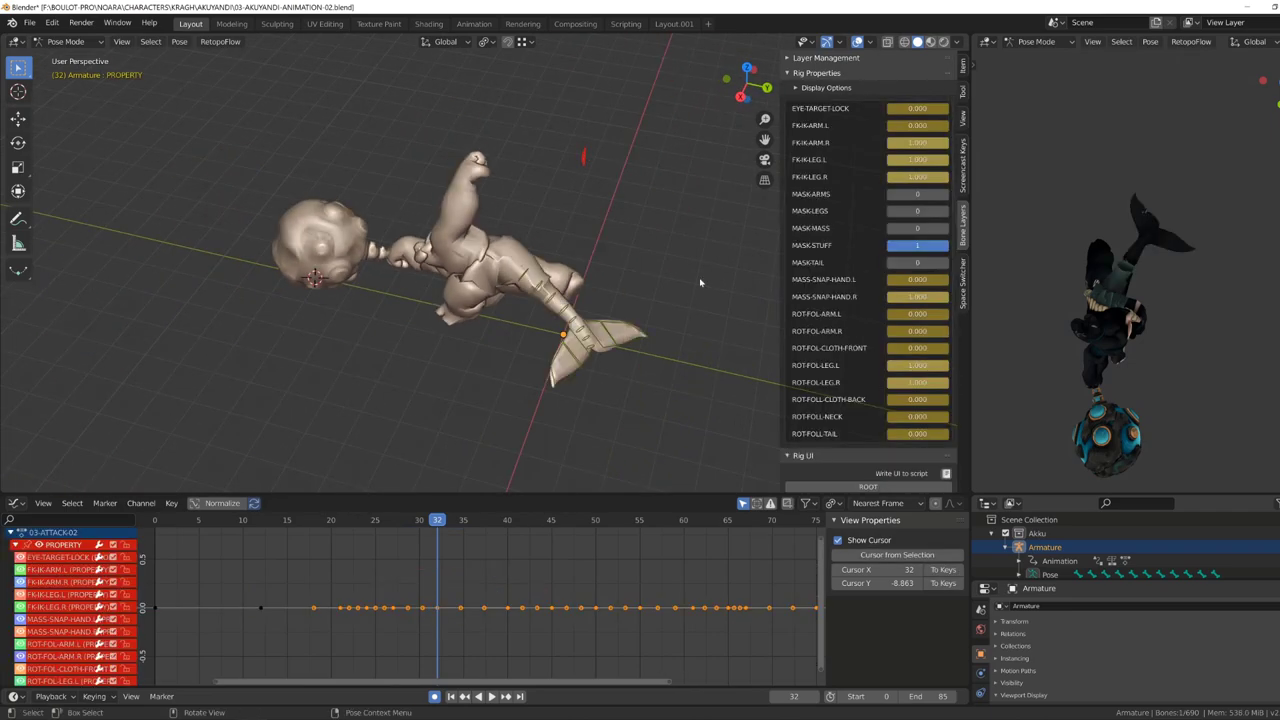
left_click(605, 338)
key("Home")
left_click(298, 520)
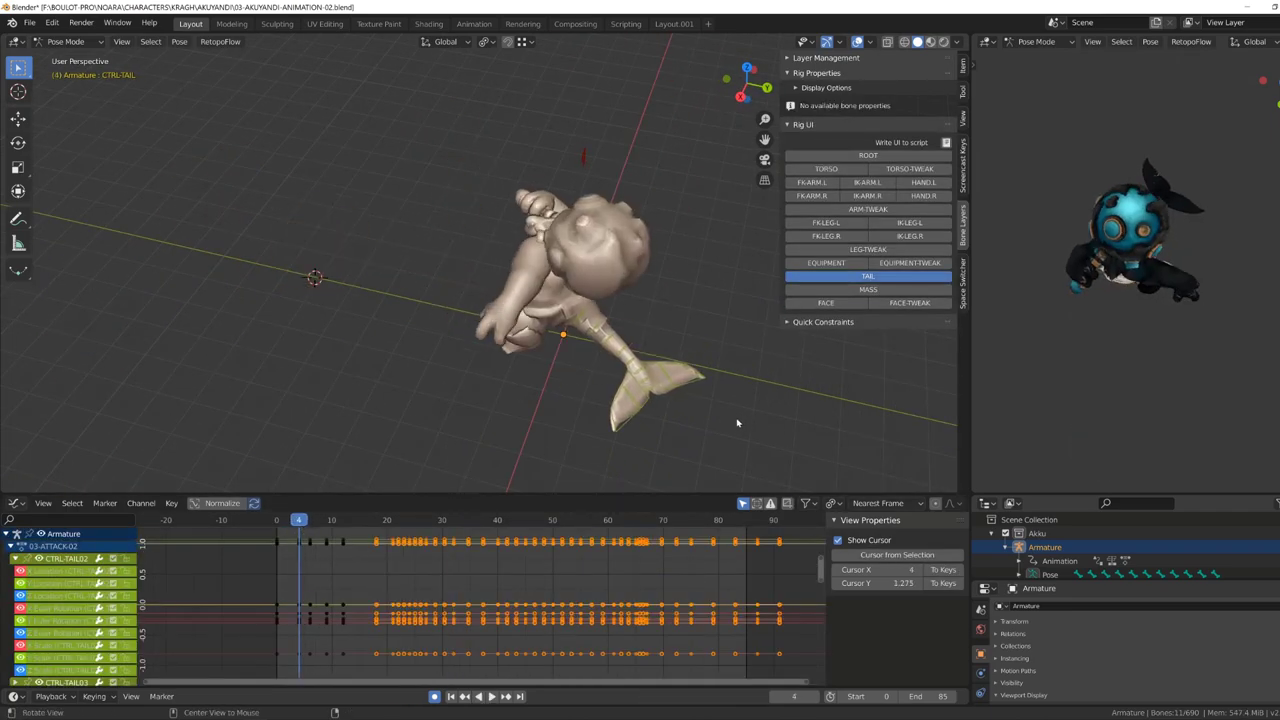
Delete the tail's keys after frame 20 and key a fresh tail rotation at the current frame.
key("Delete")
key("Home")
left_click(521, 372)
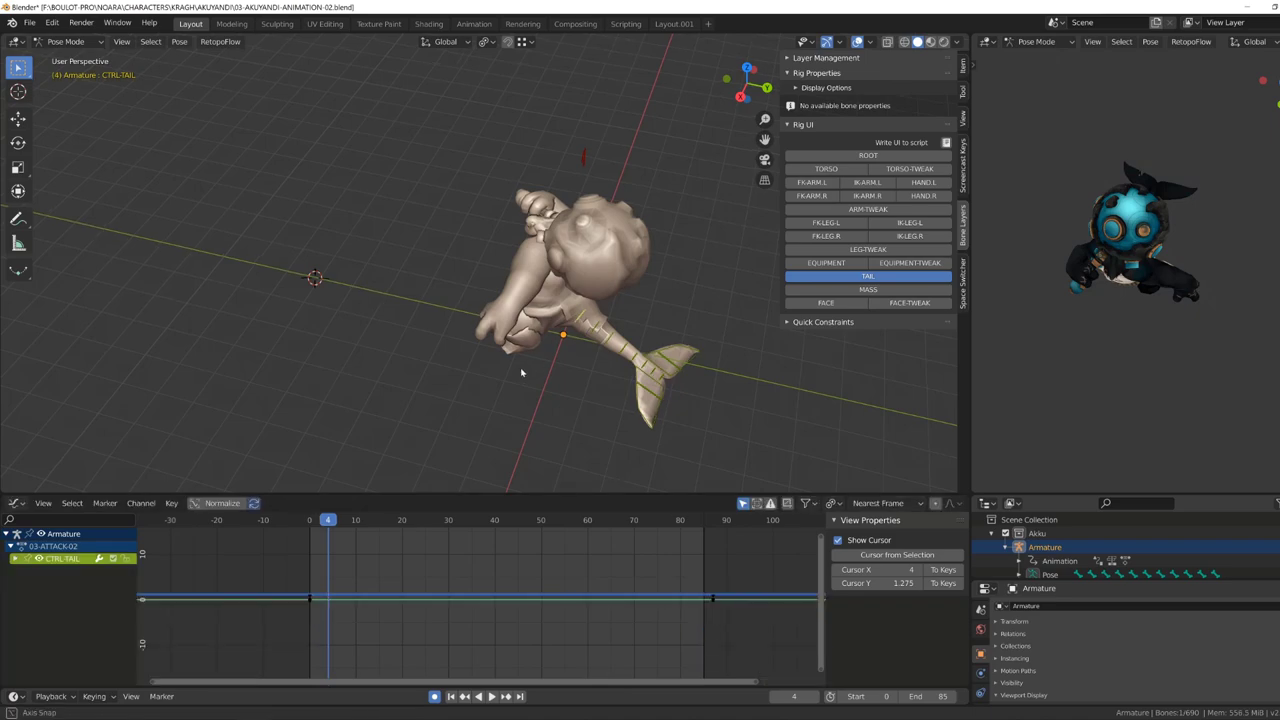
key("r")
left_click(660, 350)
scroll(627, 296, "up", 2)
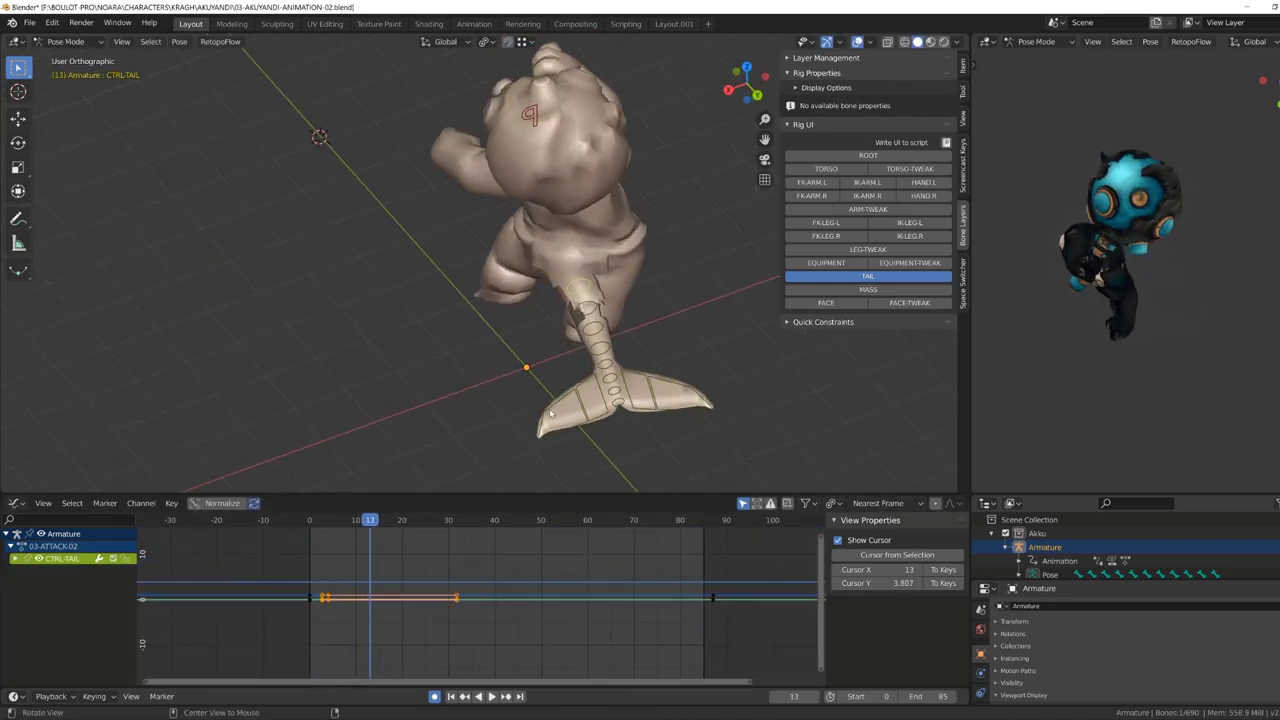
key("space")
Key tail rotations at frames 24, 27 and 33, ending with a large Z swing.
mouse_move(430, 380)
middle_mouse_down()
mouse_move(497, 383)
mouse_move(643, 314)
mouse_move(350, 504)
mouse_move(450, 350)
mouse_move(520, 330)
mouse_move(320, 334)
middle_mouse_up()
key("r")
left_click(643, 314)
key("Right")
key("Right")
key("Right")
key("r")
left_click(547, 328)
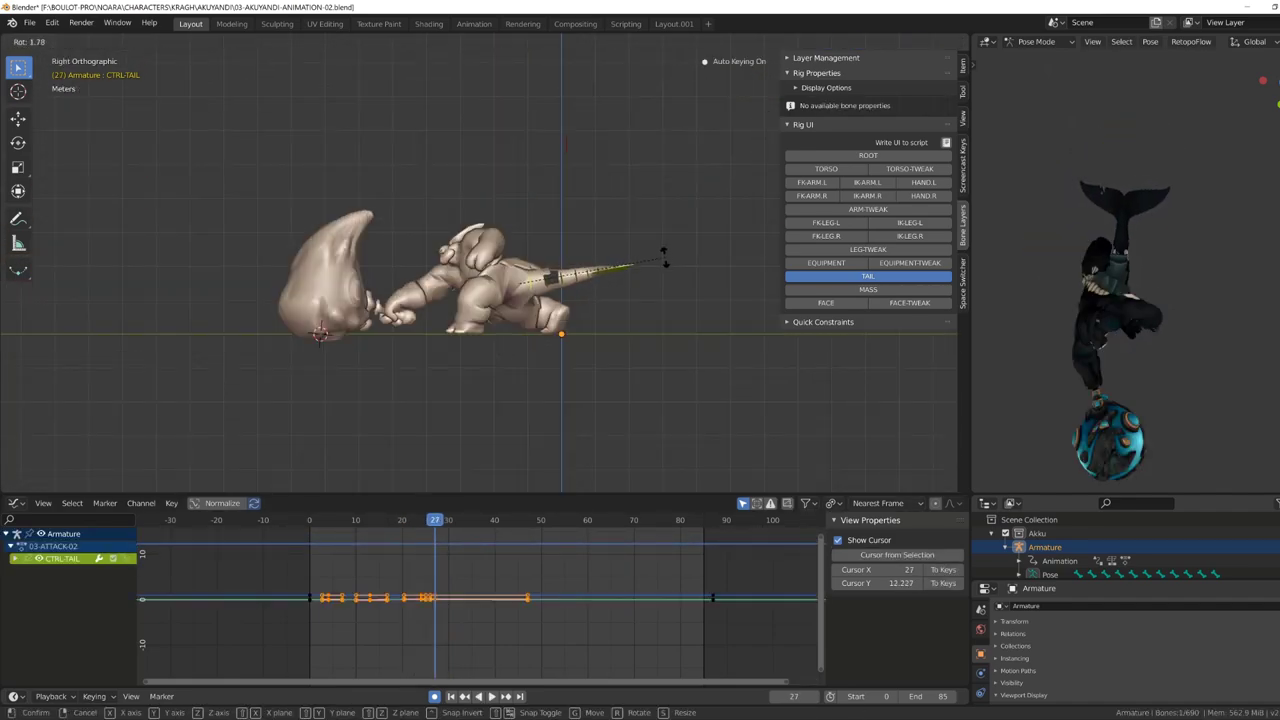
left_click(465, 542)
middle_click_drag(465, 400, 573, 309)
key("r")
left_click(573, 309)
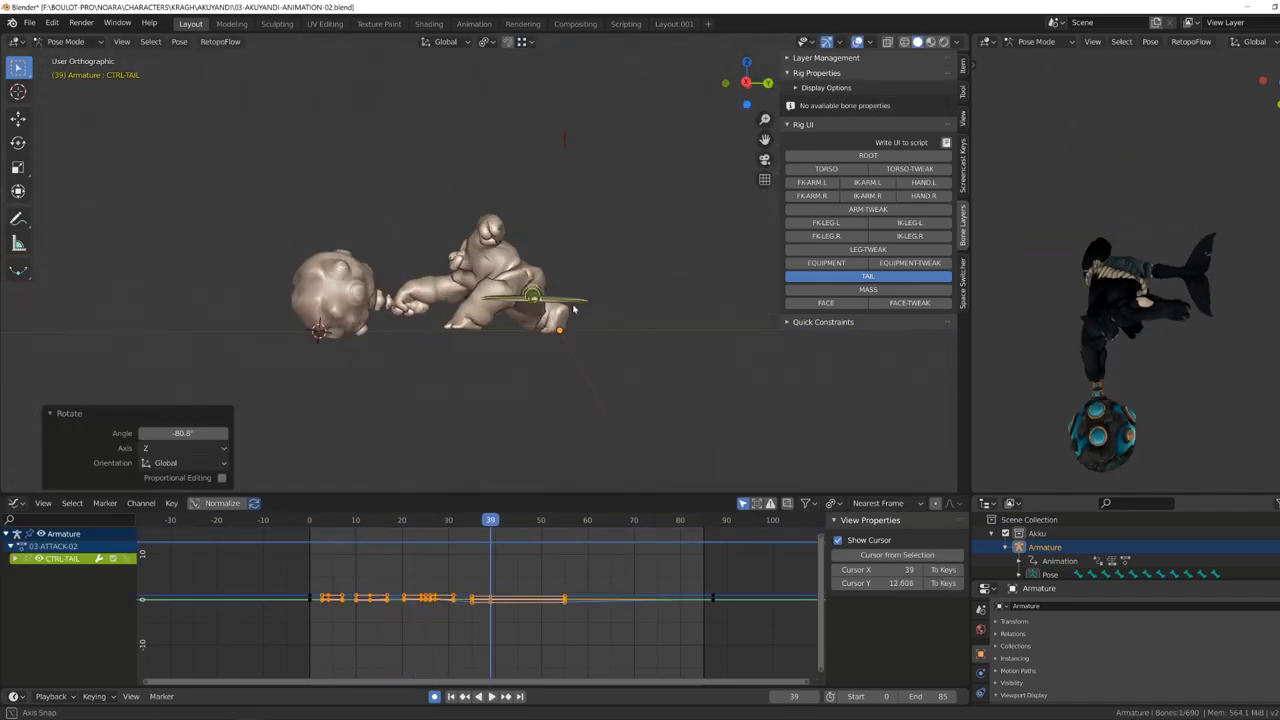
Shift the later tail keys in time only and play back to check timing.
scroll(540, 600, "up", 2)
left_click_drag(430, 575, 640, 625)
key("g")
key("x")
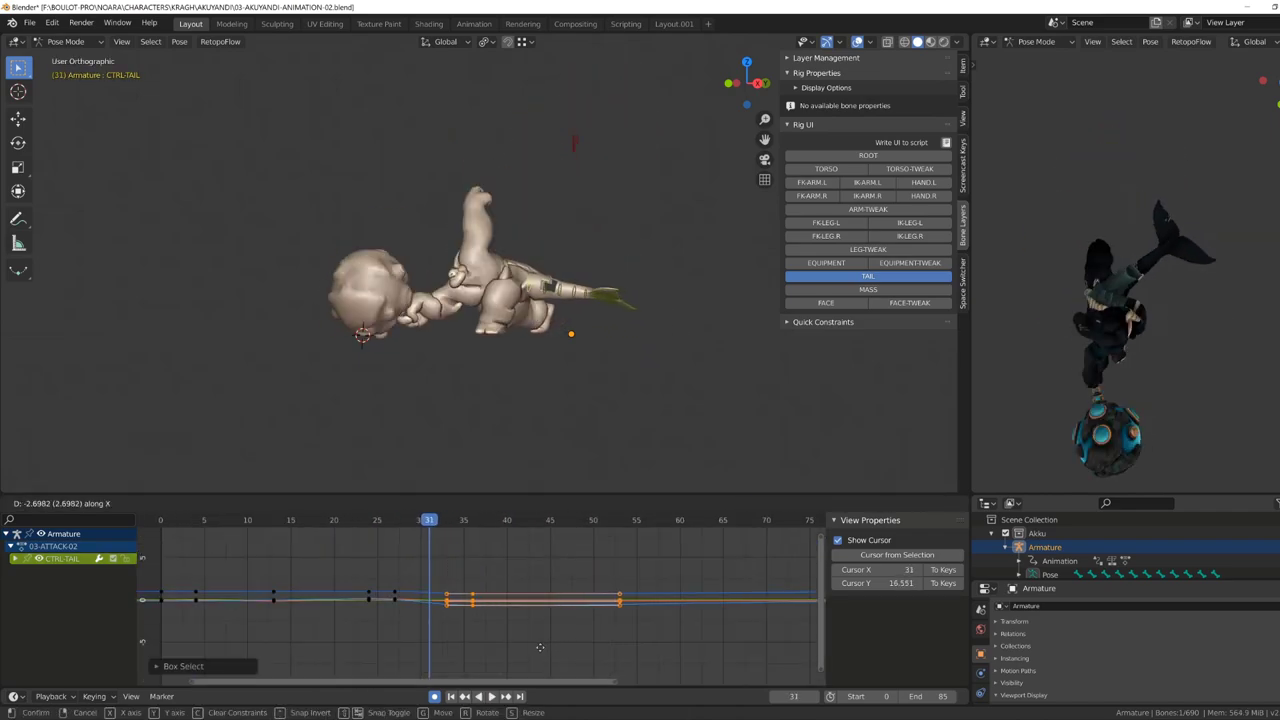
left_click(531, 661)
key("space")
key("space")
Rotate the tail at frames 52 and 64, then shift the latest keys in time.
middle_click_drag(560, 400, 500, 380)
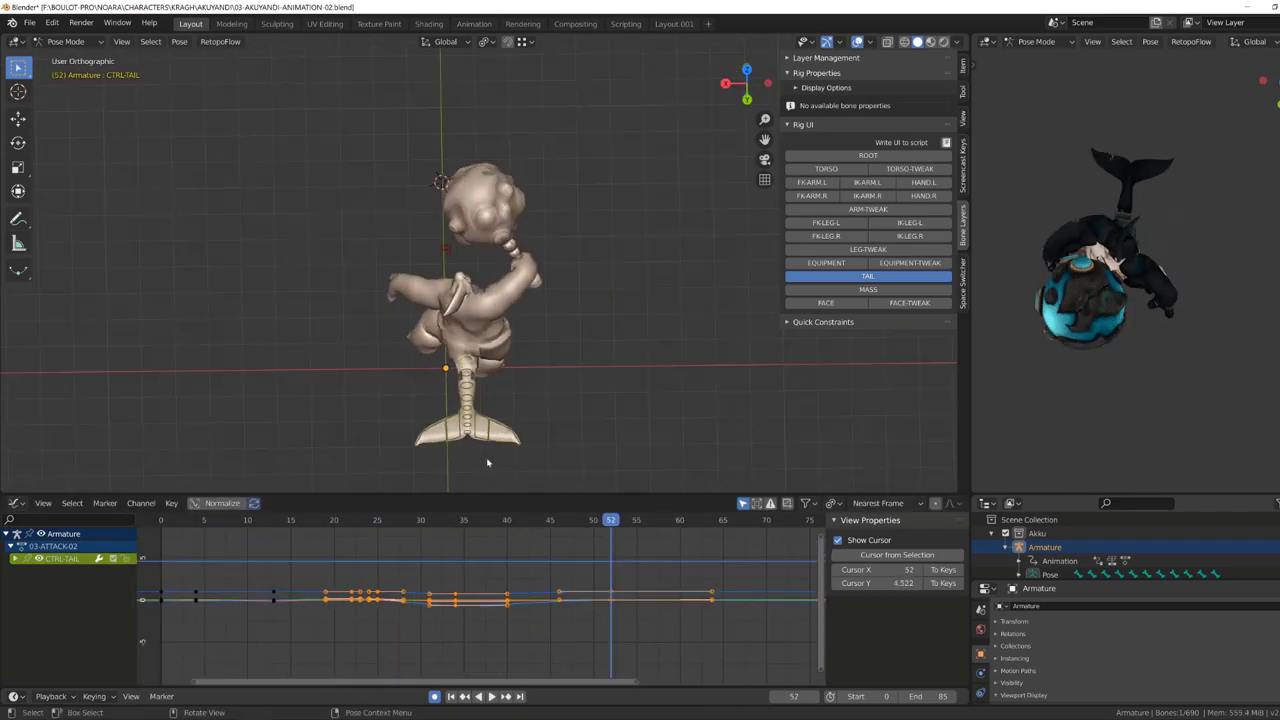
key("r")
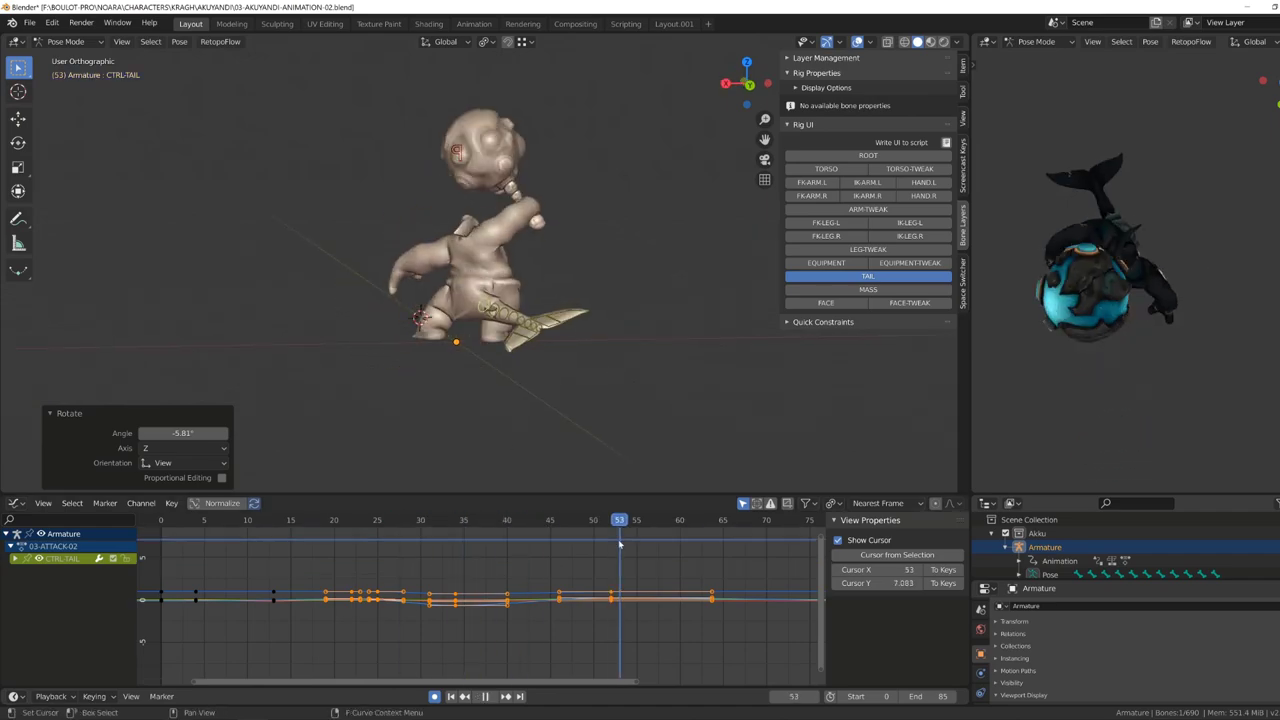
middle_click_drag(447, 287, 480, 320)
key("space")
left_click(540, 569)
key("space")
middle_click_drag(520, 400, 300, 310)
key("r")
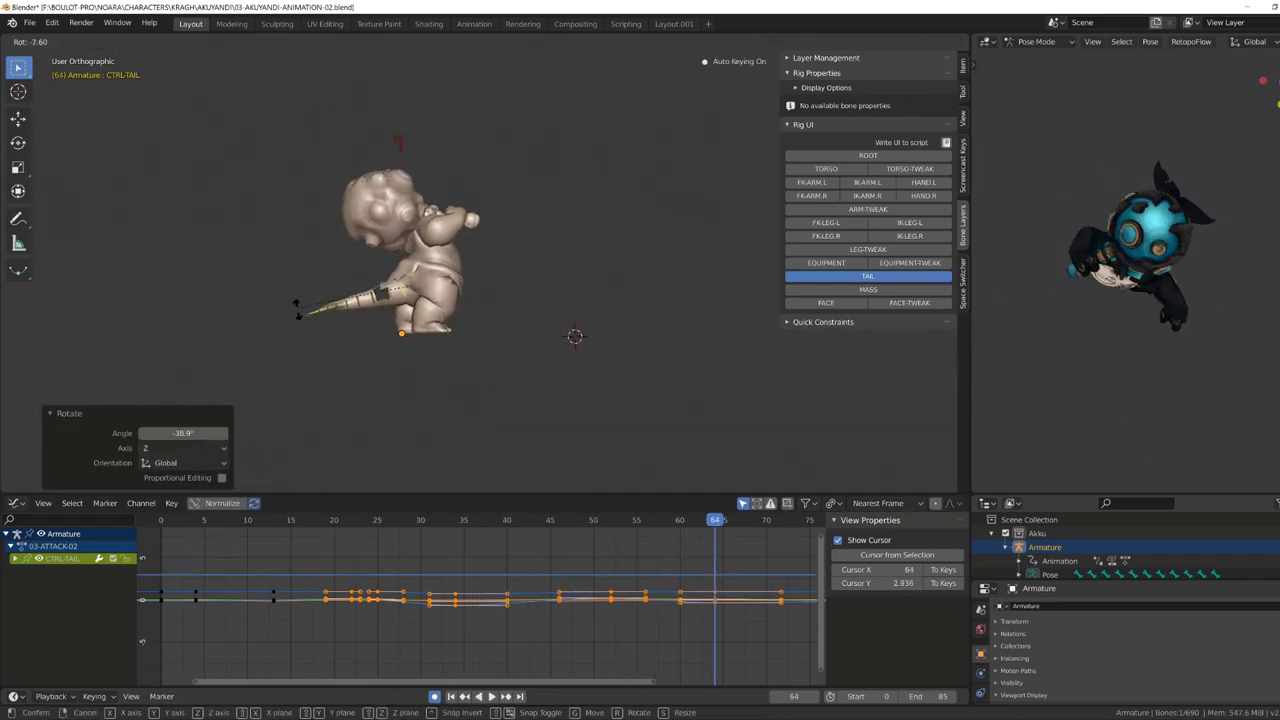
key("space")
key("ctrl+z")
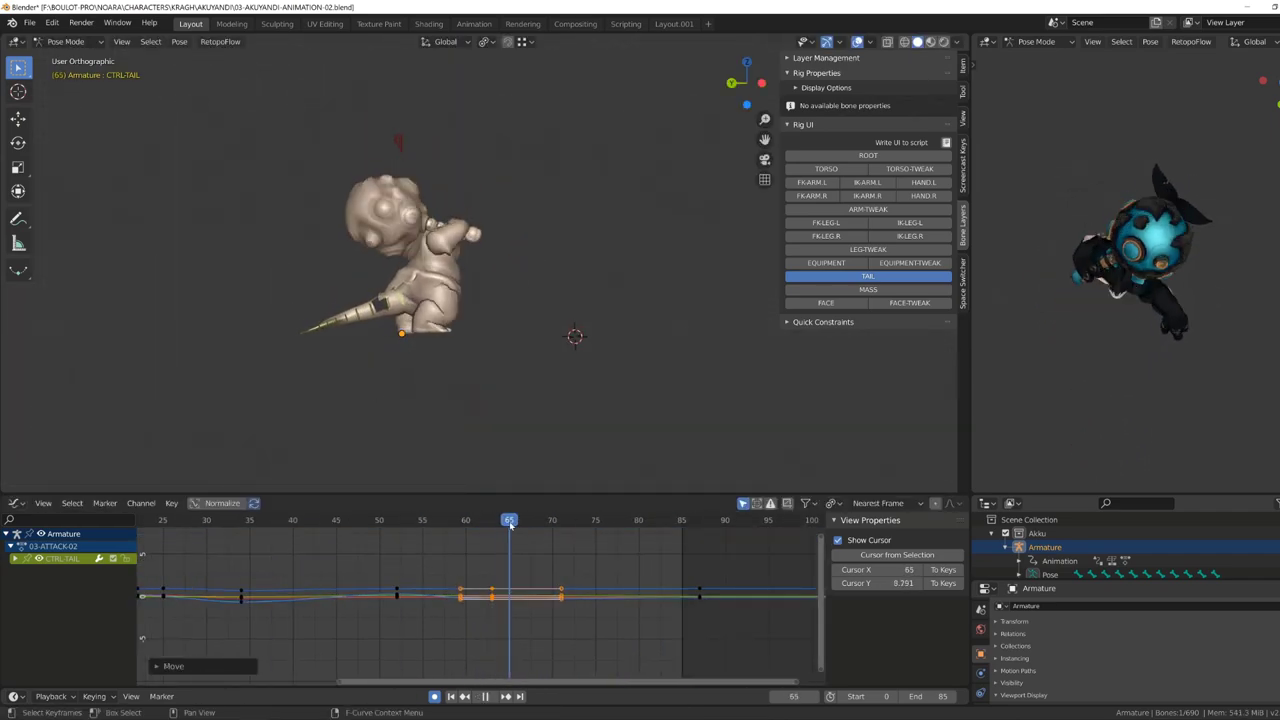
left_click(232, 290)
Key Z-axis tail rotations at frame 74 and near frame 80.
key("r")
middle_click_drag(257, 309, 393, 402)
key("z")
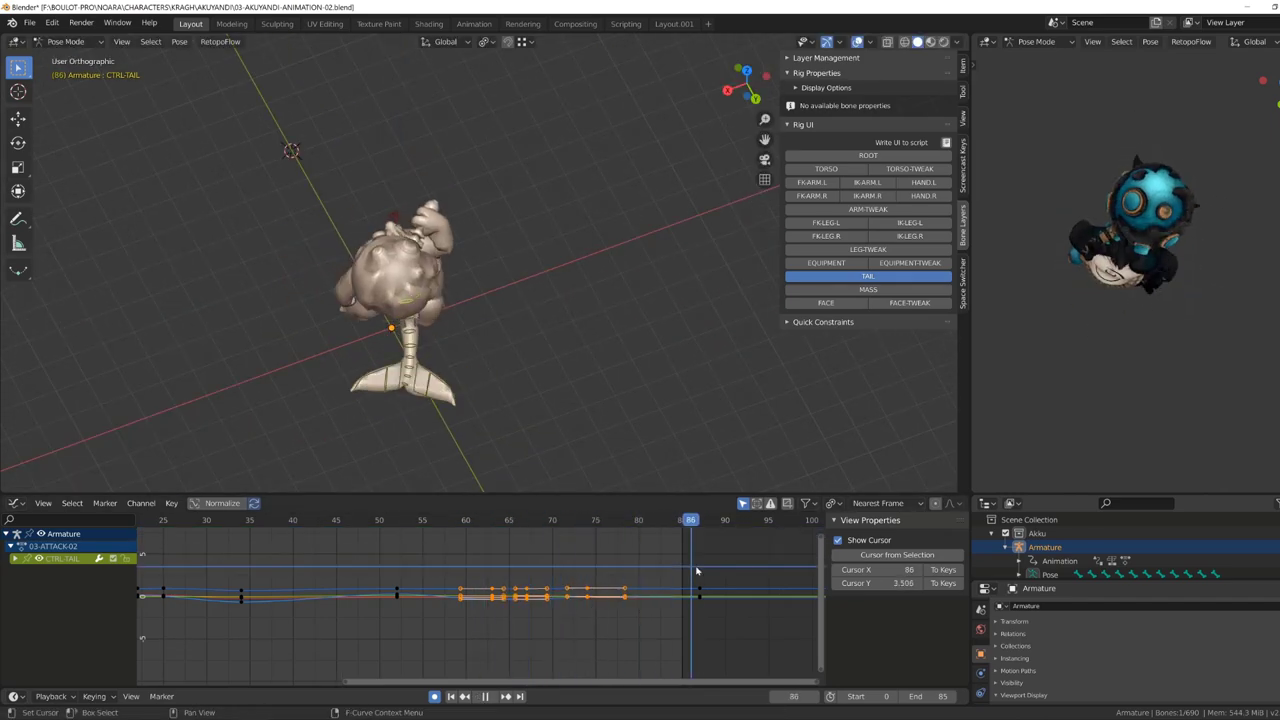
key("r")
key("z")
left_click(405, 450)
key("space")
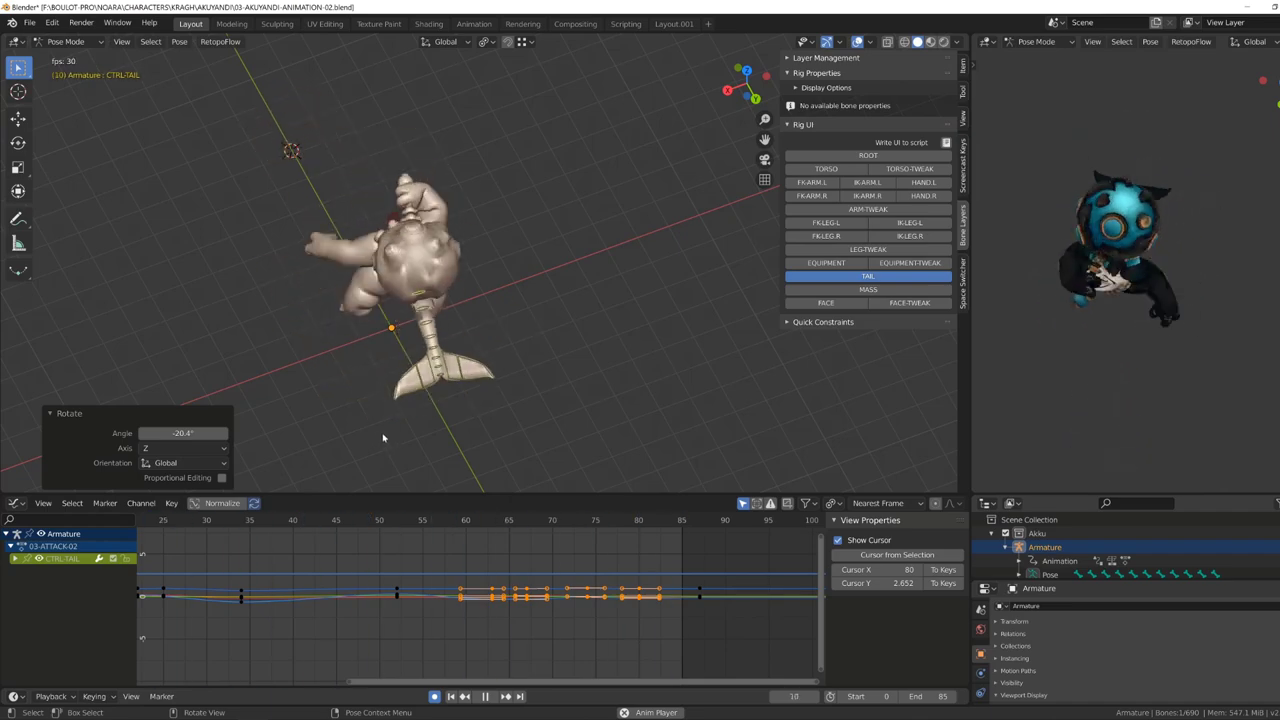
Pull the selected tail keys earlier and add a slight Z rotation.
left_click_drag(560, 595, 322, 582)
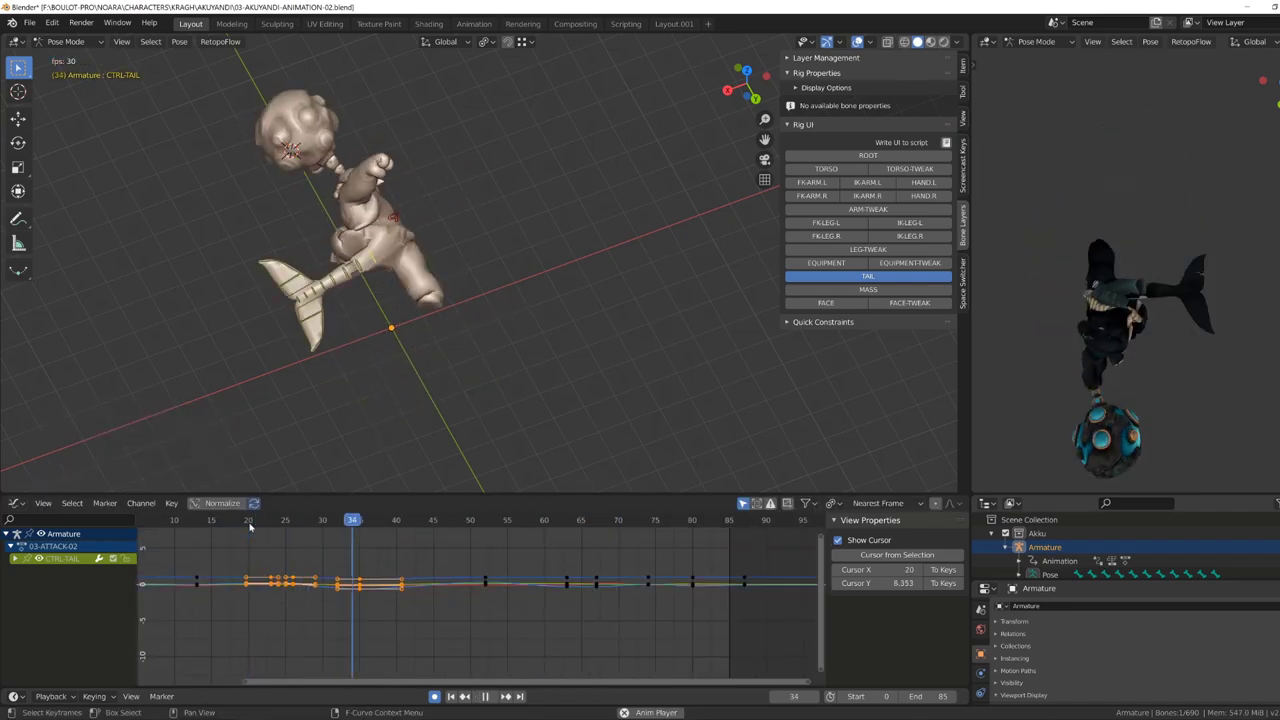
left_click_drag(250, 524, 300, 522)
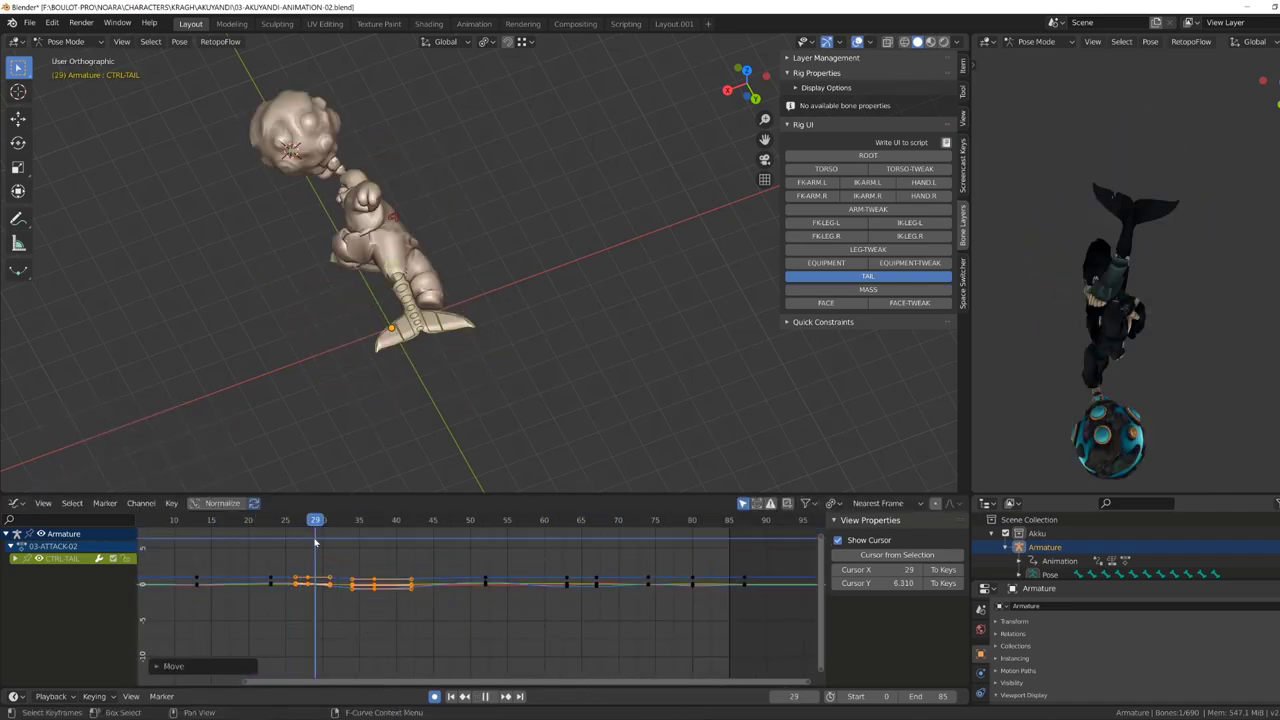
key("shift+Left")
key("space")
scroll(296, 565, "down", 3)
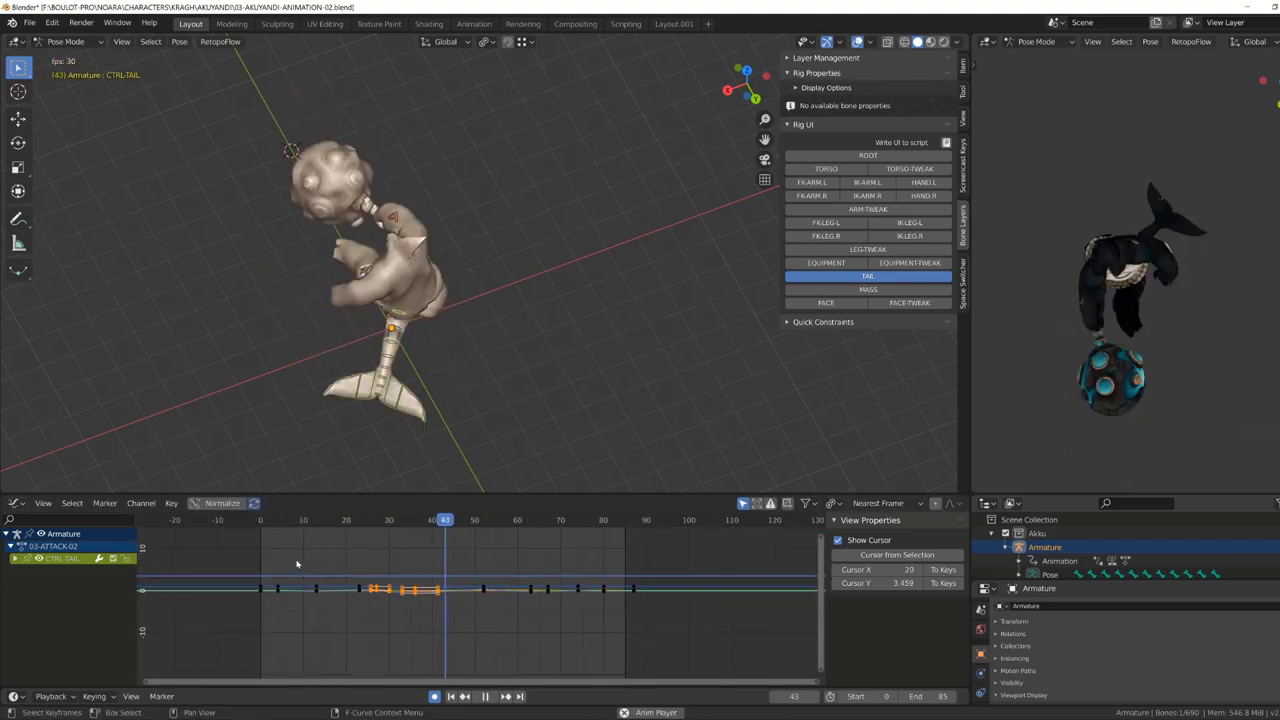
middle_click_drag(690, 312, 519, 284)
key("r")
left_click(519, 284)
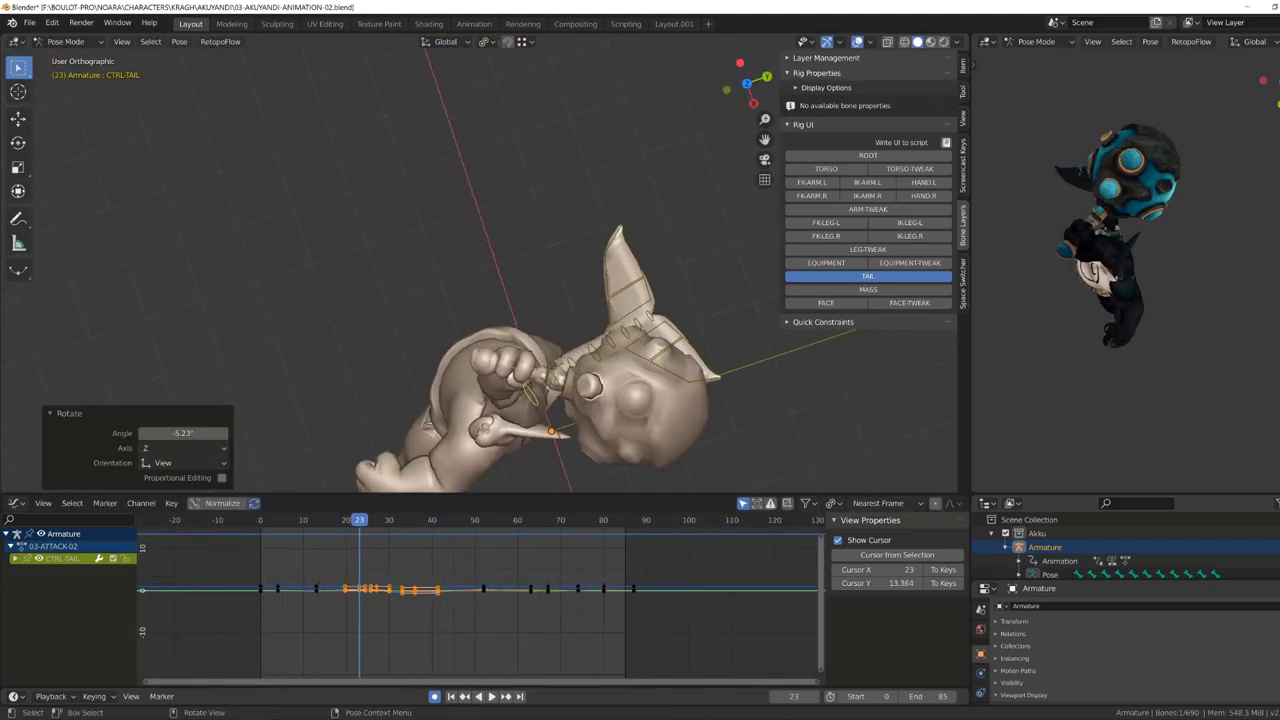
key("Escape")
Enlarge the Graph Editor and move a quaternion rotation key back to frame 4.
left_click_drag(400, 495, 400, 408)
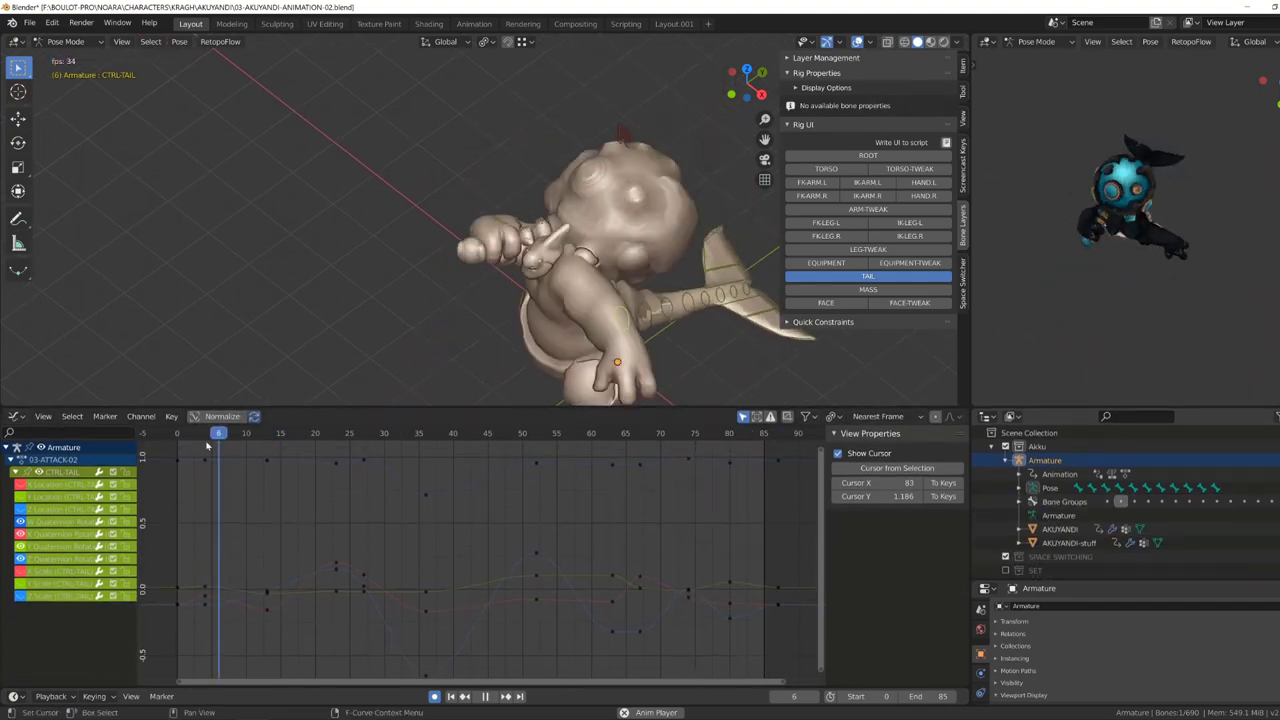
key("KP_3")
right_click_drag(213, 509, 168, 463, "shift")
key("space")
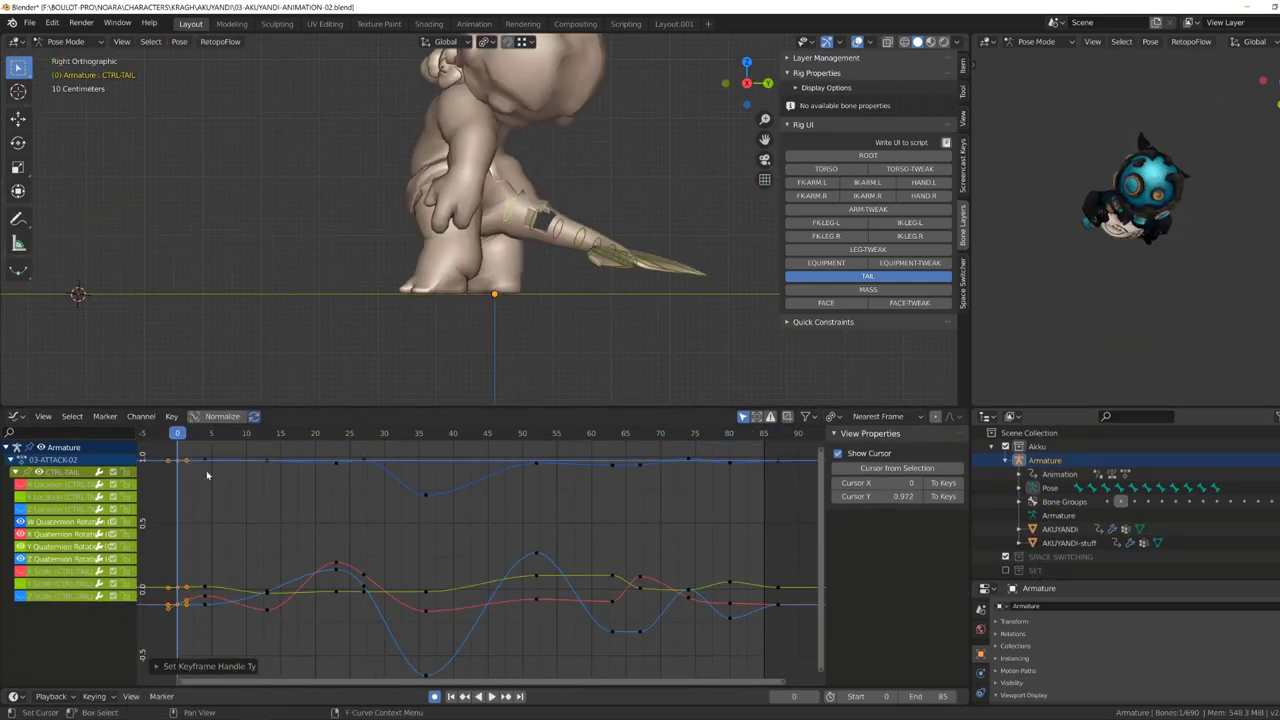
left_click(206, 606)
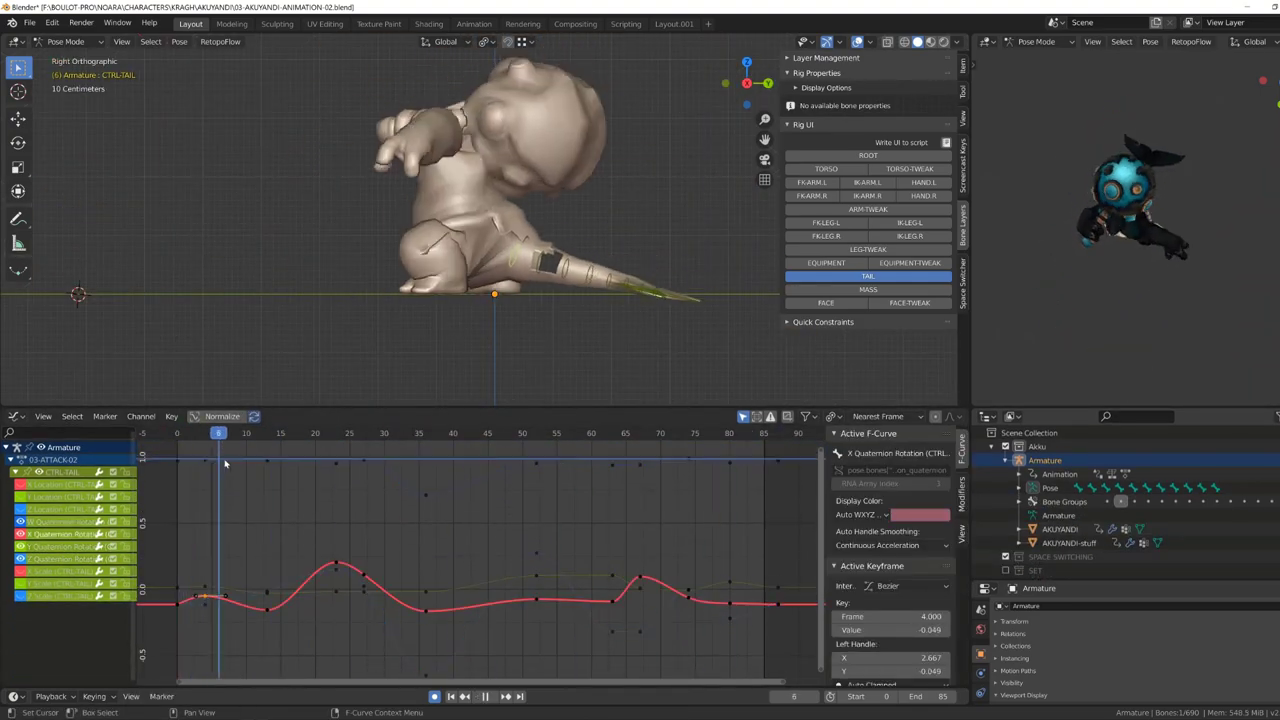
right_click(264, 504, "shift")
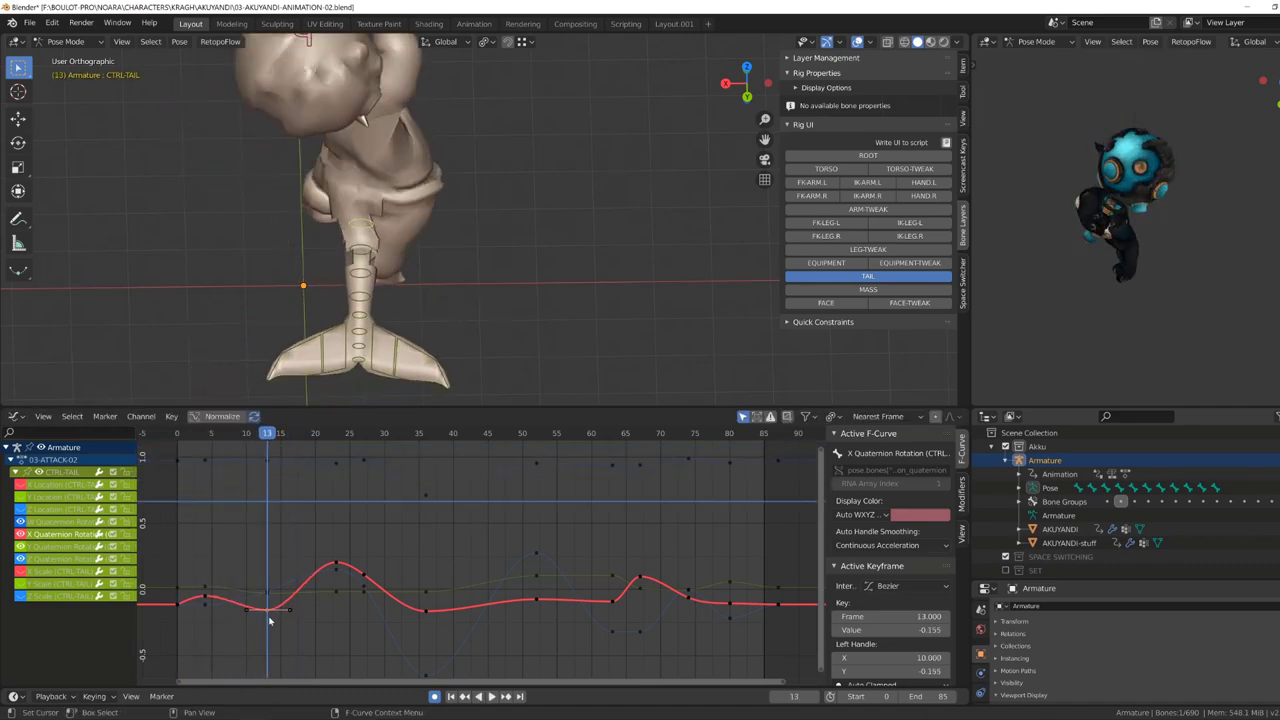
left_click(203, 611)
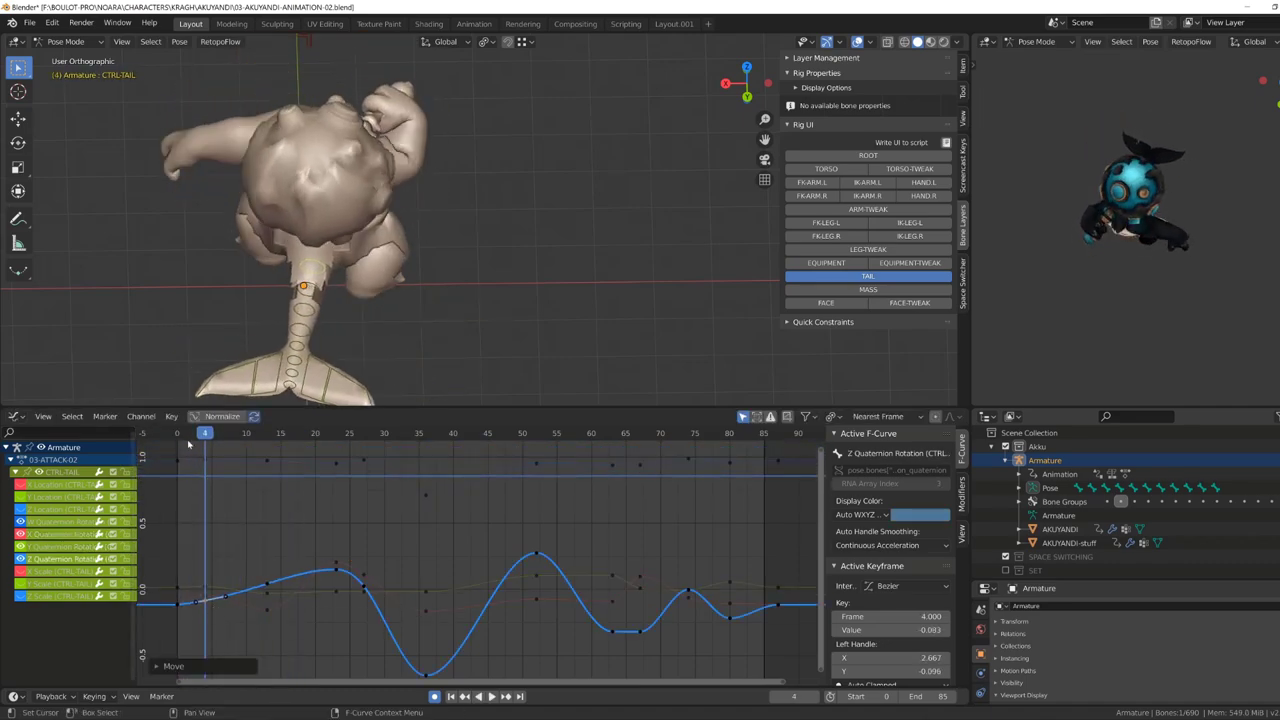
key("space")
Raise a key's value, adjust the frame-65 key, and slide the frame-13 key to 11.
right_click(333, 489, "shift")
left_click(337, 568)
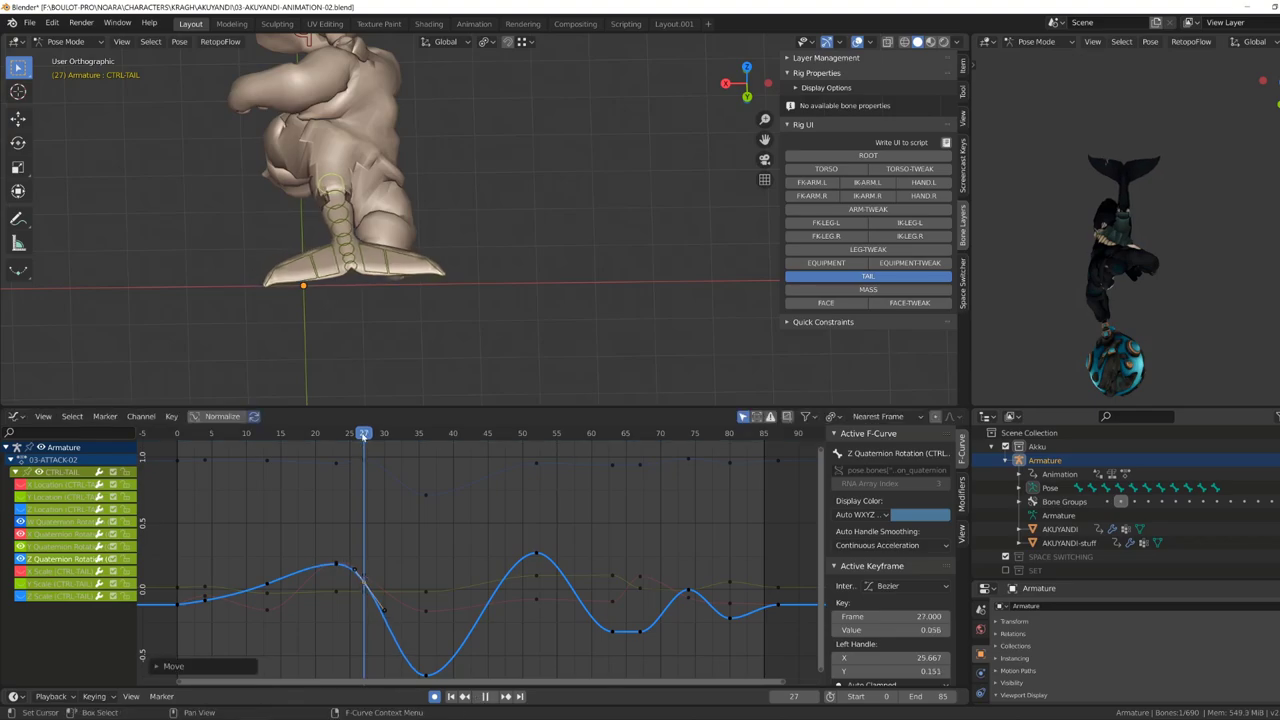
key("space")
key("space")
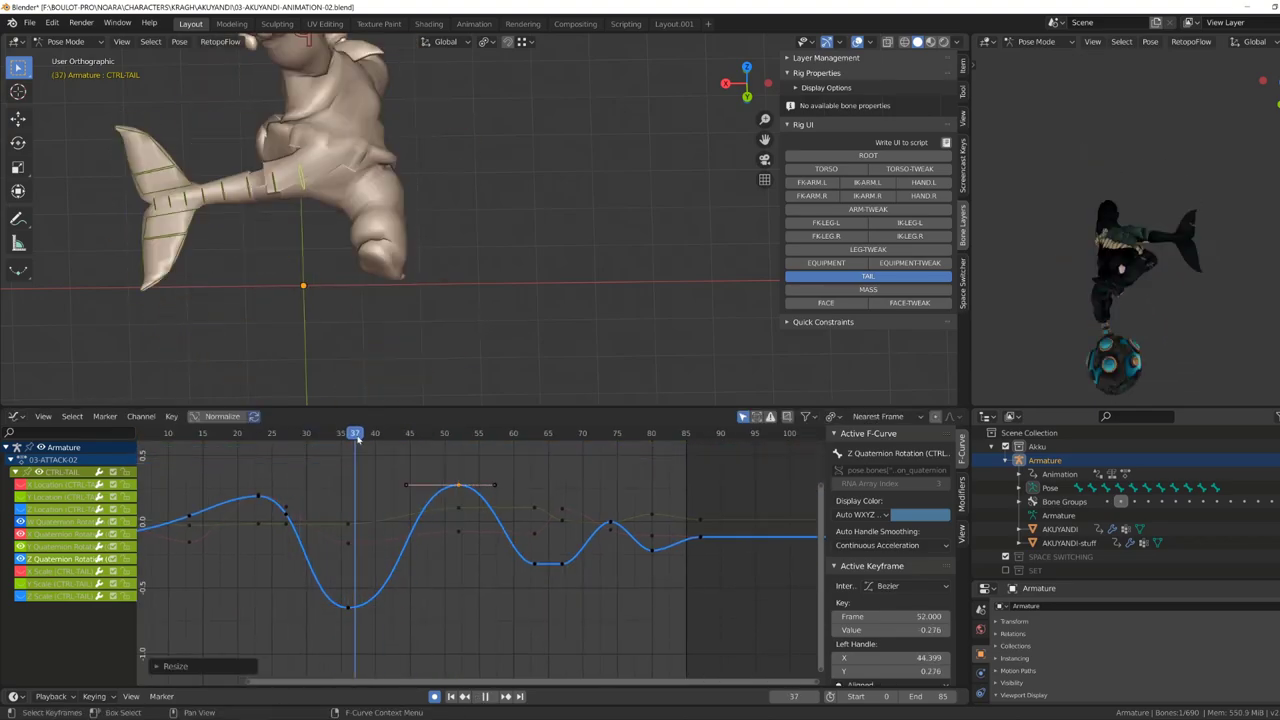
left_click_drag(548, 563, 547, 567)
left_click(547, 567)
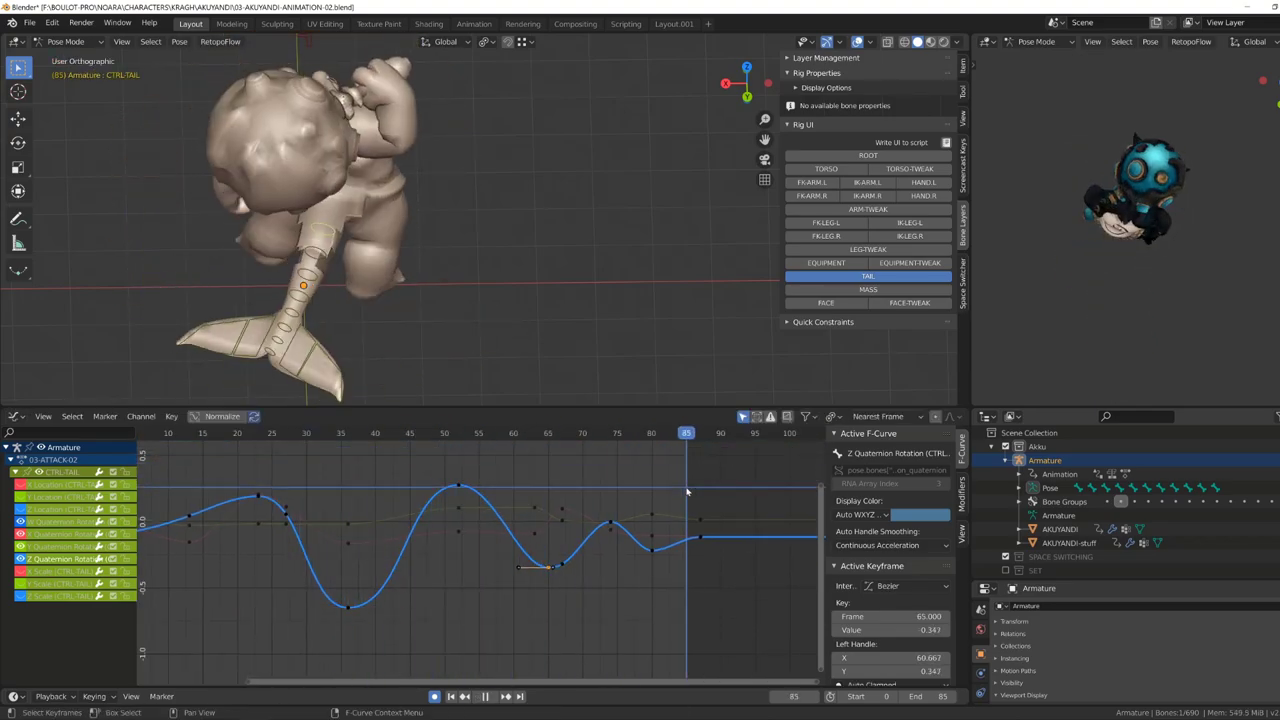
left_click(611, 525)
key("Home")
key("KP_3")
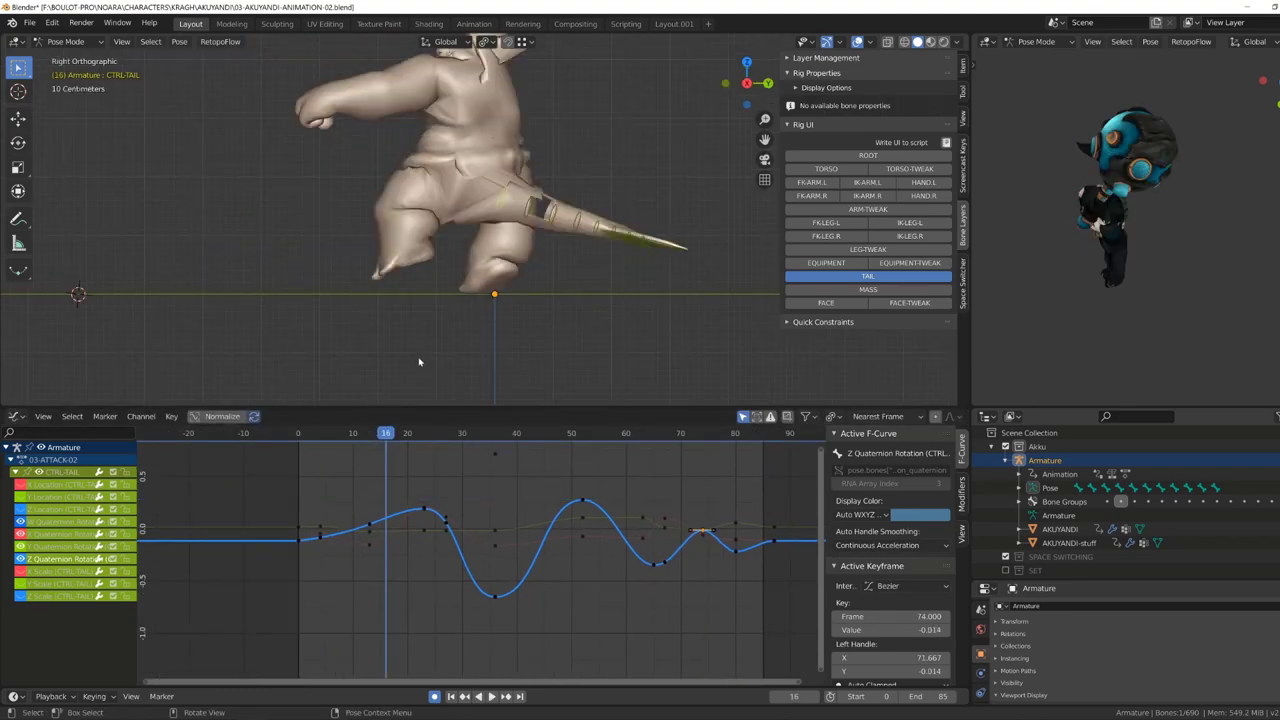
left_click_drag(367, 546, 358, 549)
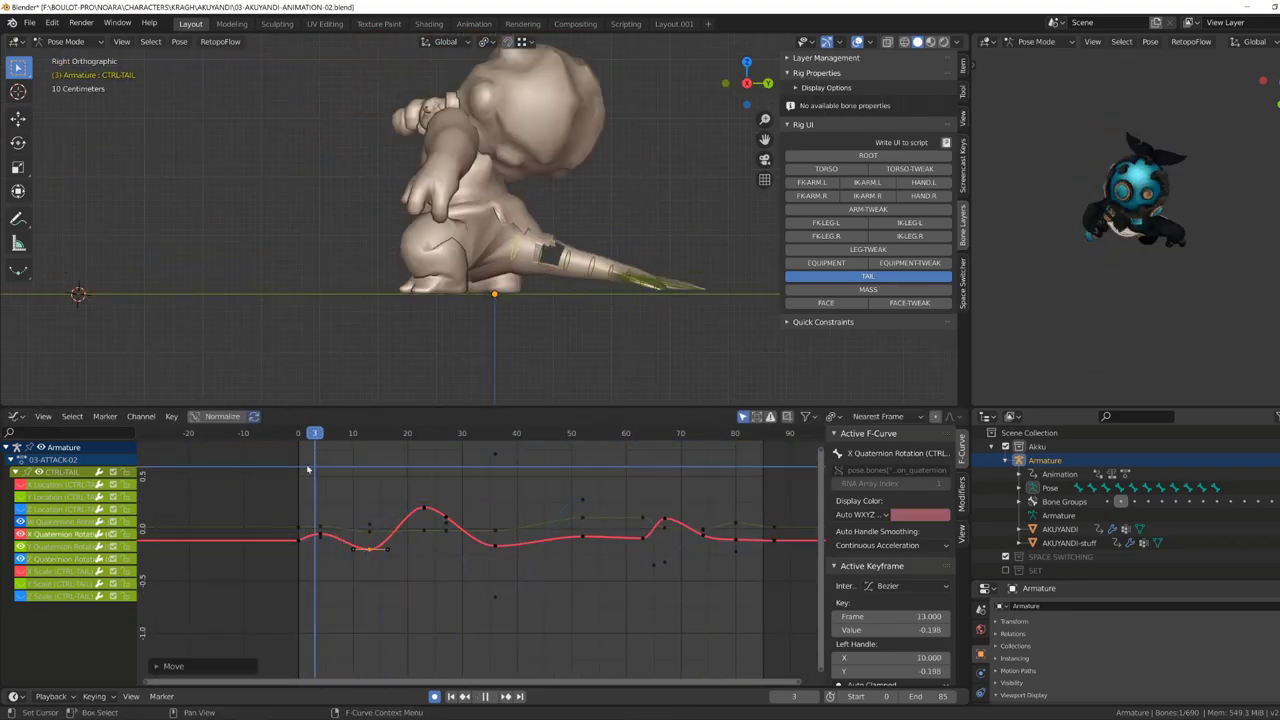
key("space")
Move the frame-27 key to frame 25 with value 0.213 and replay.
scroll(412, 475, "up", 2)
left_click(438, 507)
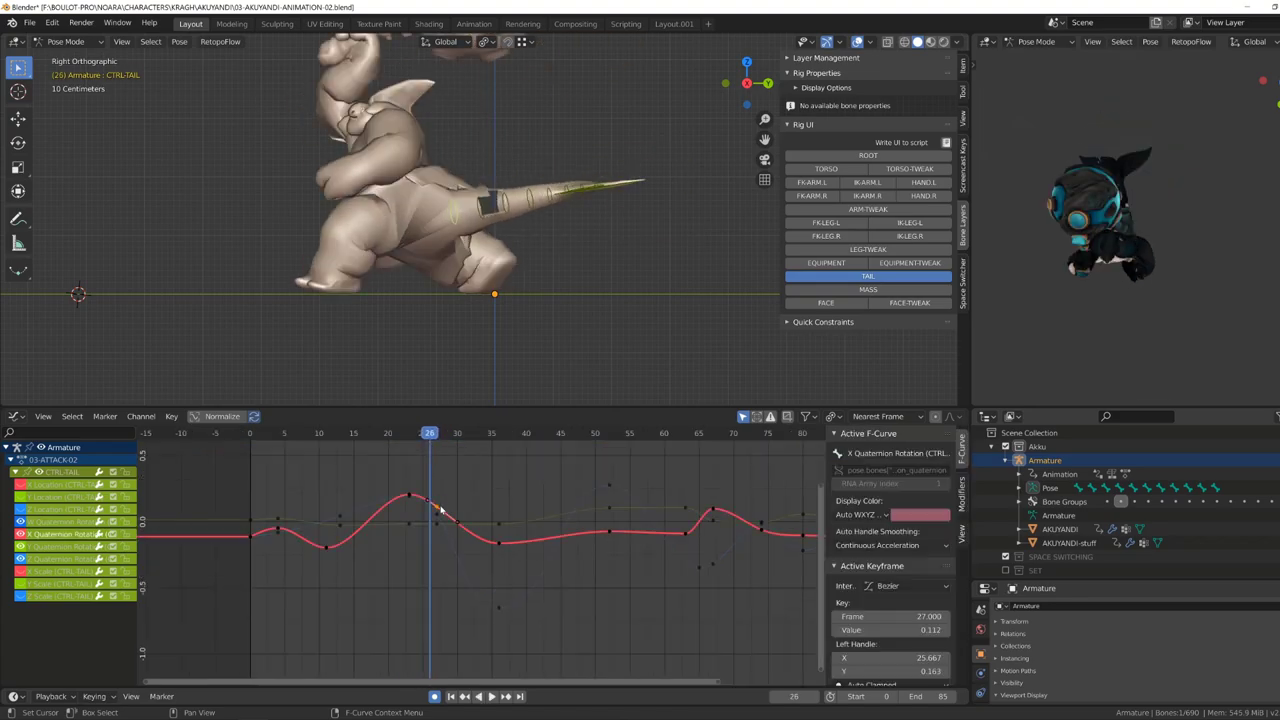
left_click_drag(432, 498, 425, 494)
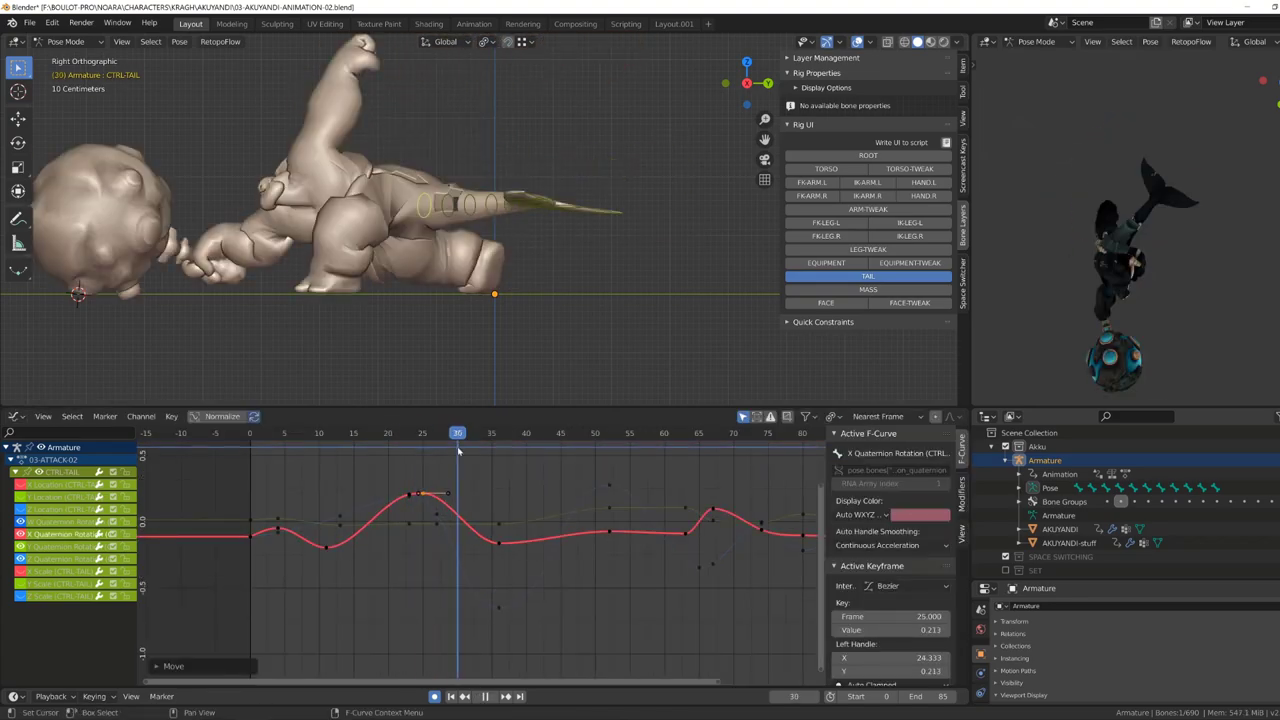
key("shift+Left")
key("space")
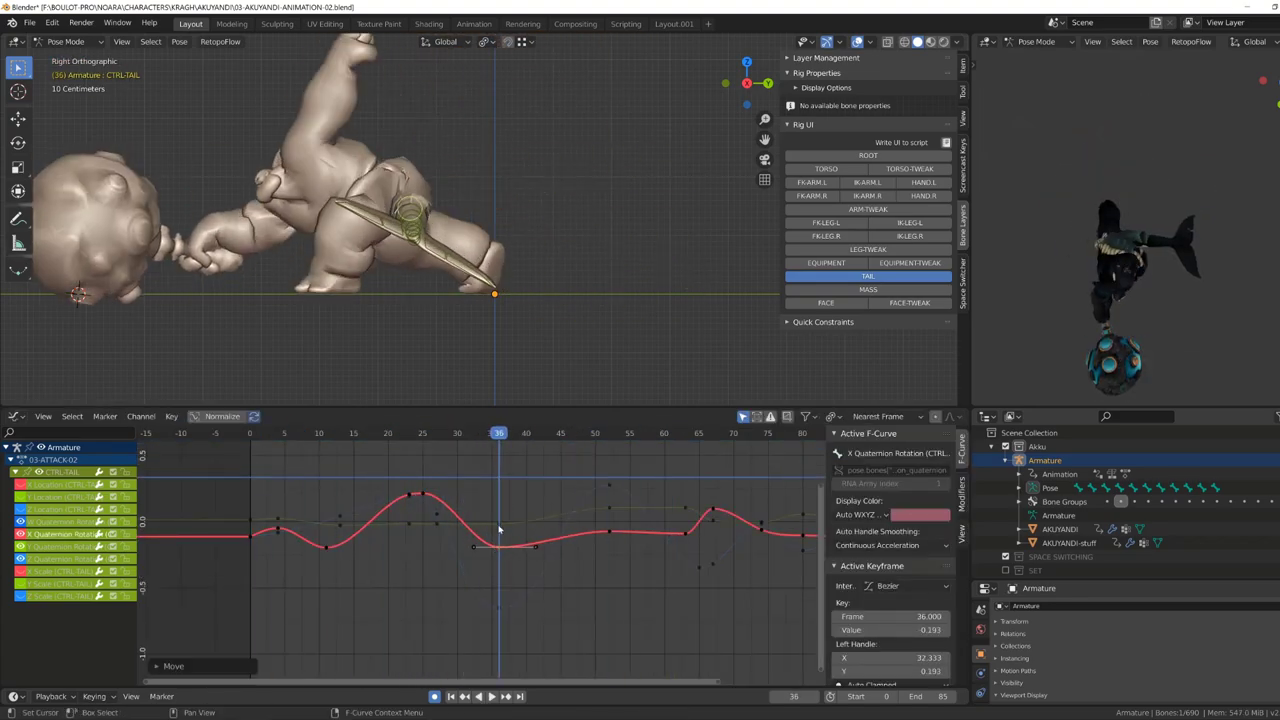
Slide the X rotation curve's frame-50 key to frame 61, in time only.
left_click(499, 550)
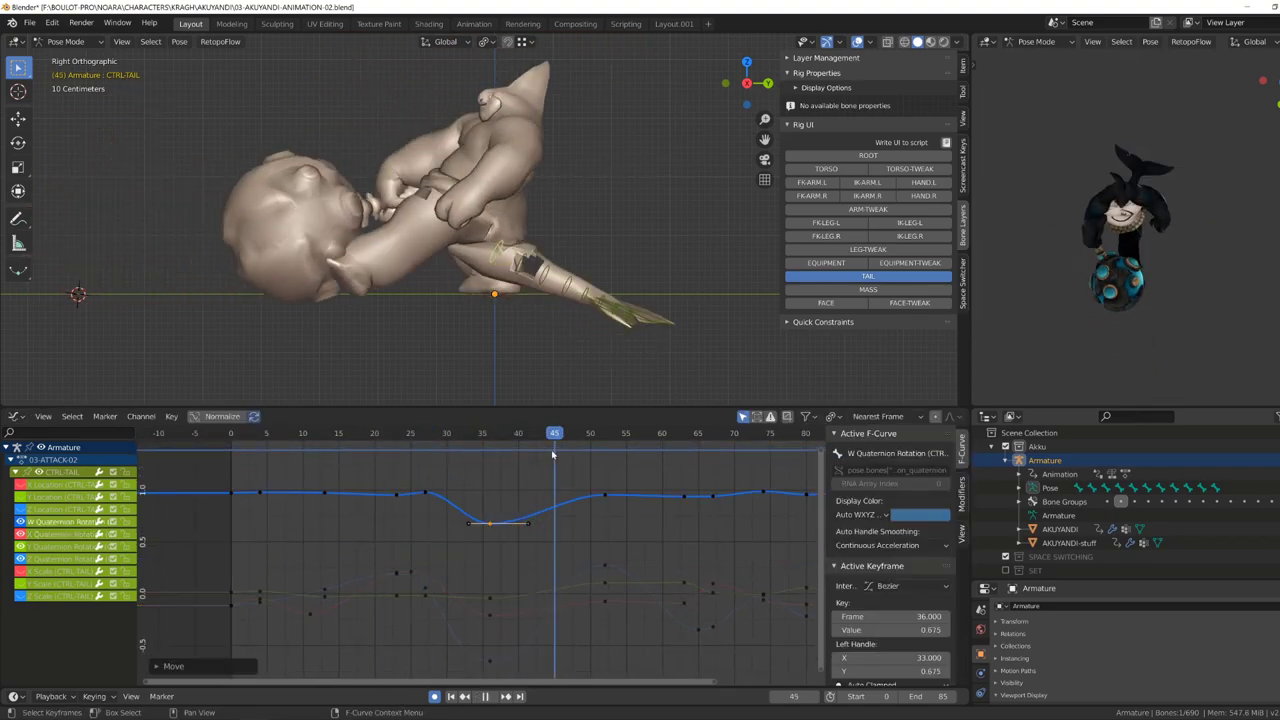
left_click(590, 601)
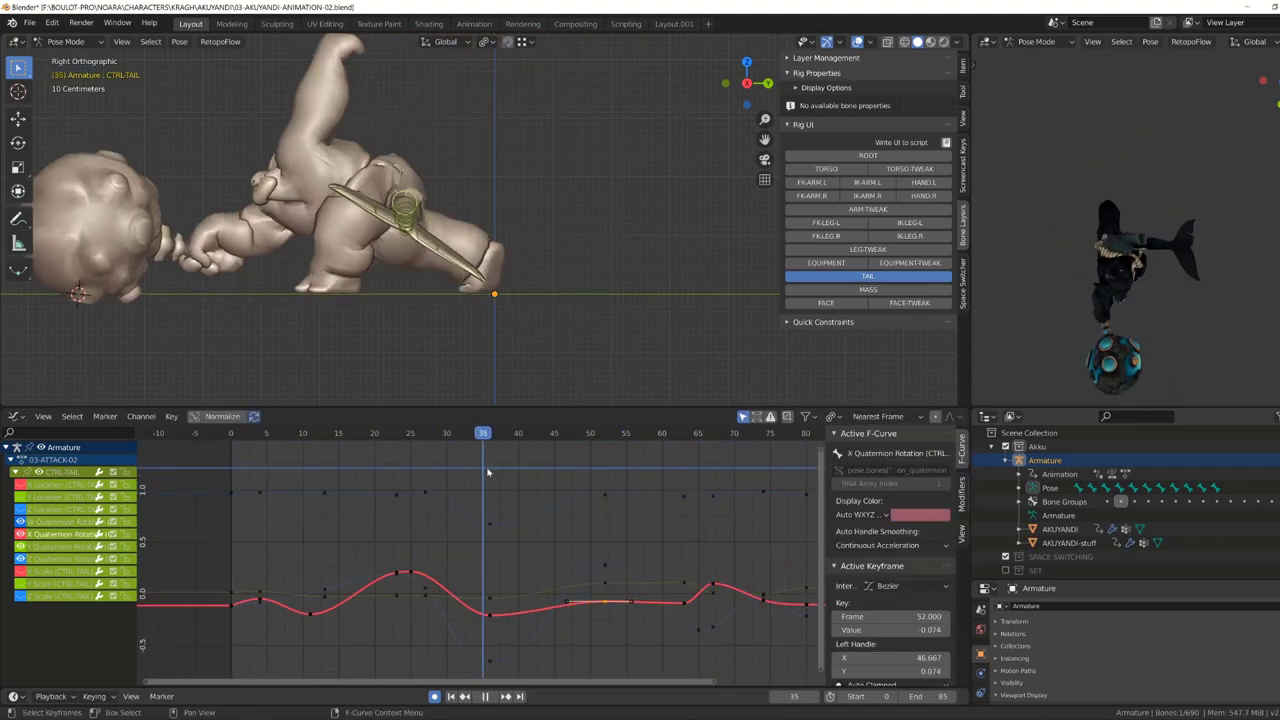
key("g")
key("x")
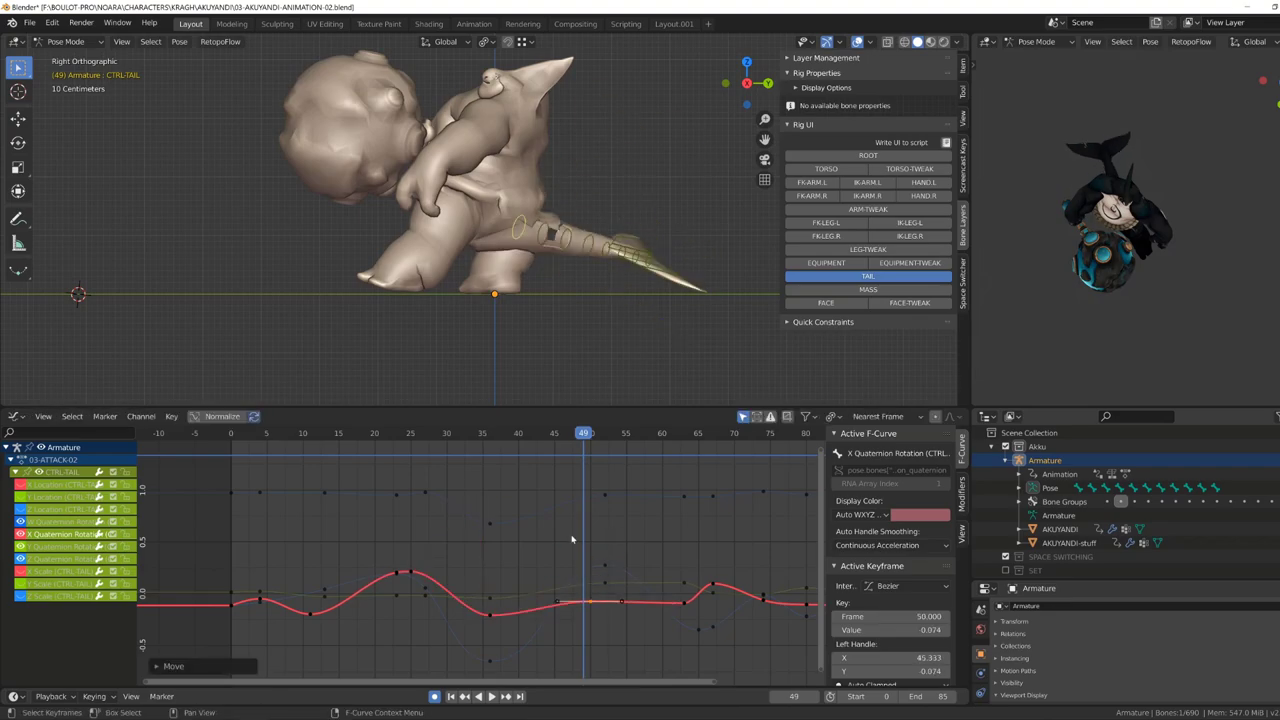
key("x")
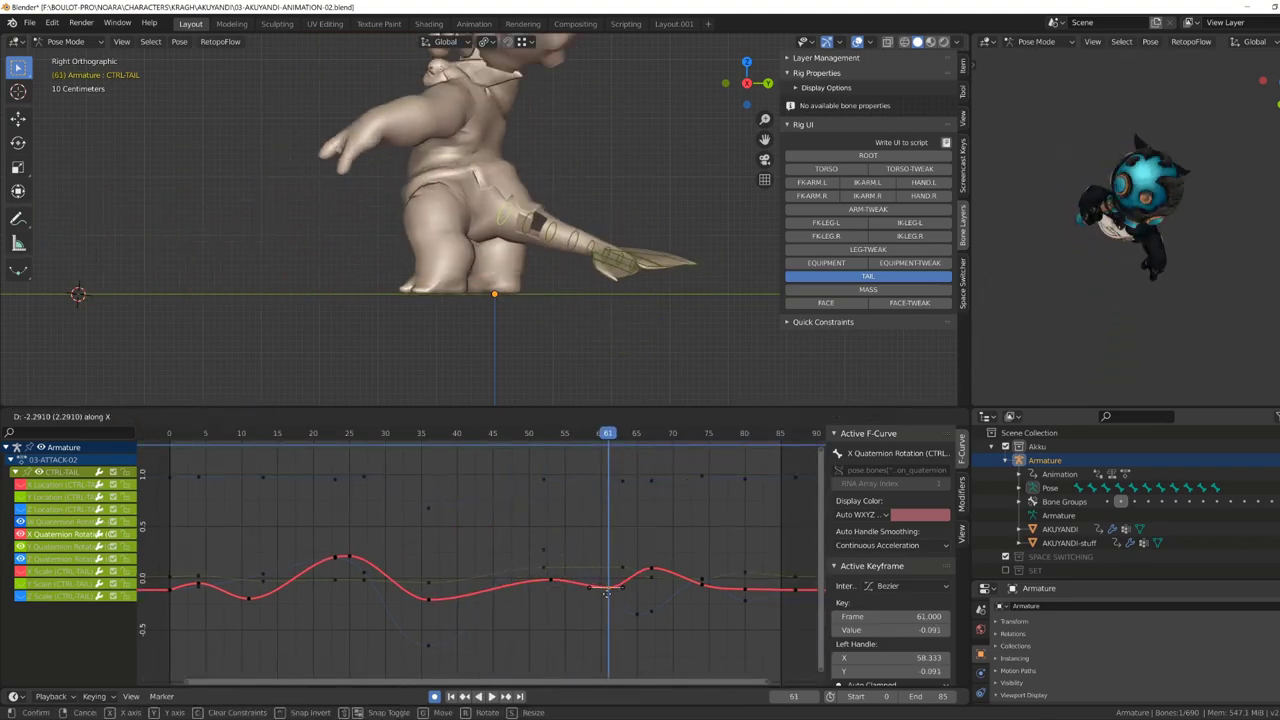
Insert an X rotation key at frame 80 and review the tail motion.
key("space")
key("i")
key("g")
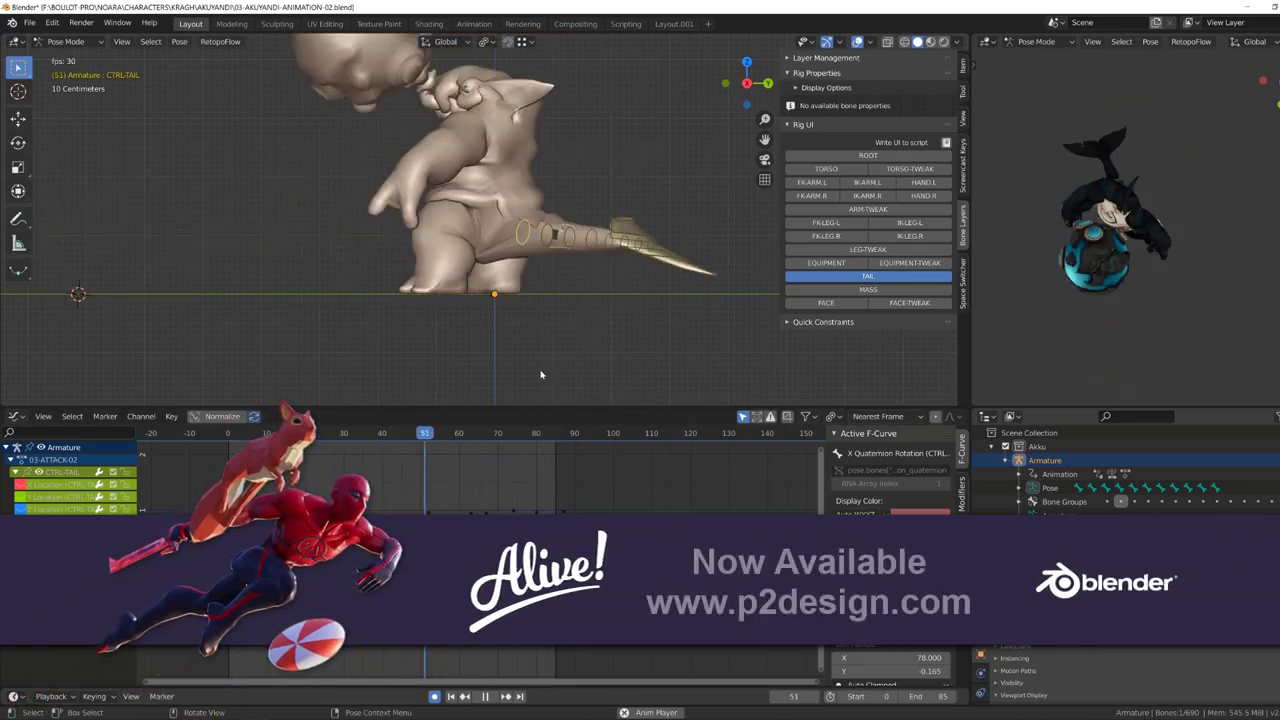
key("space")
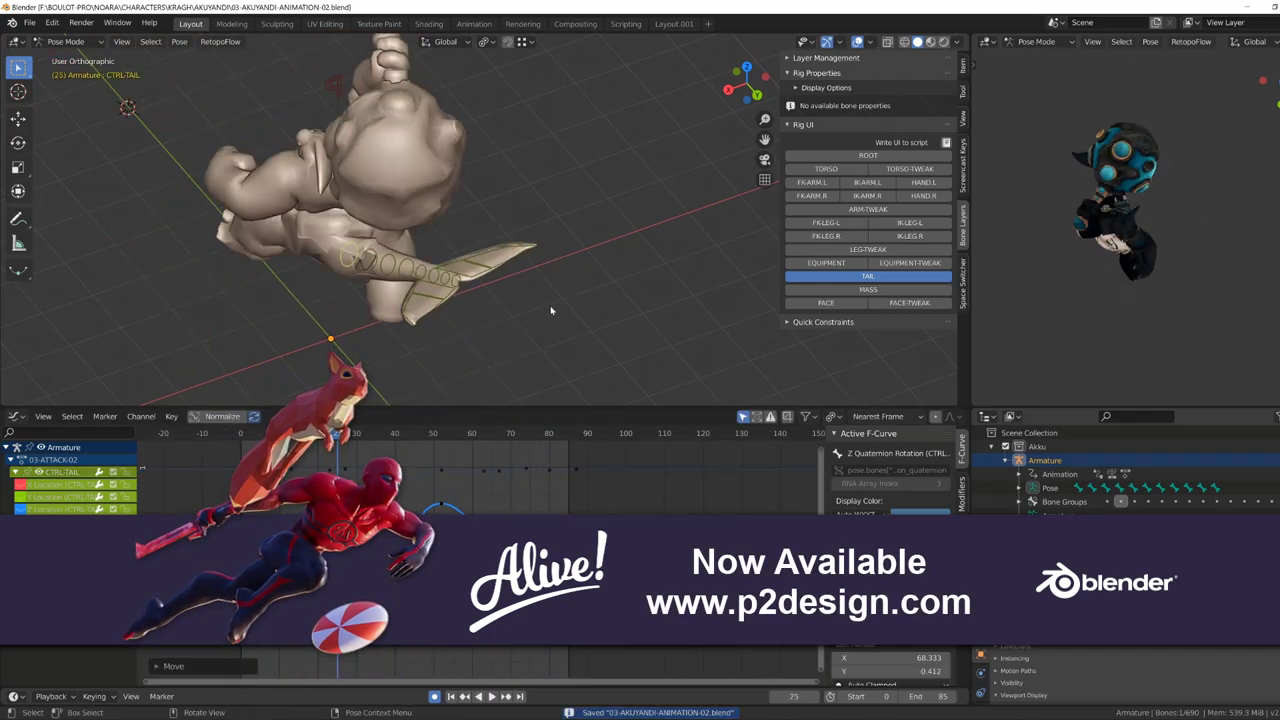
key("space")
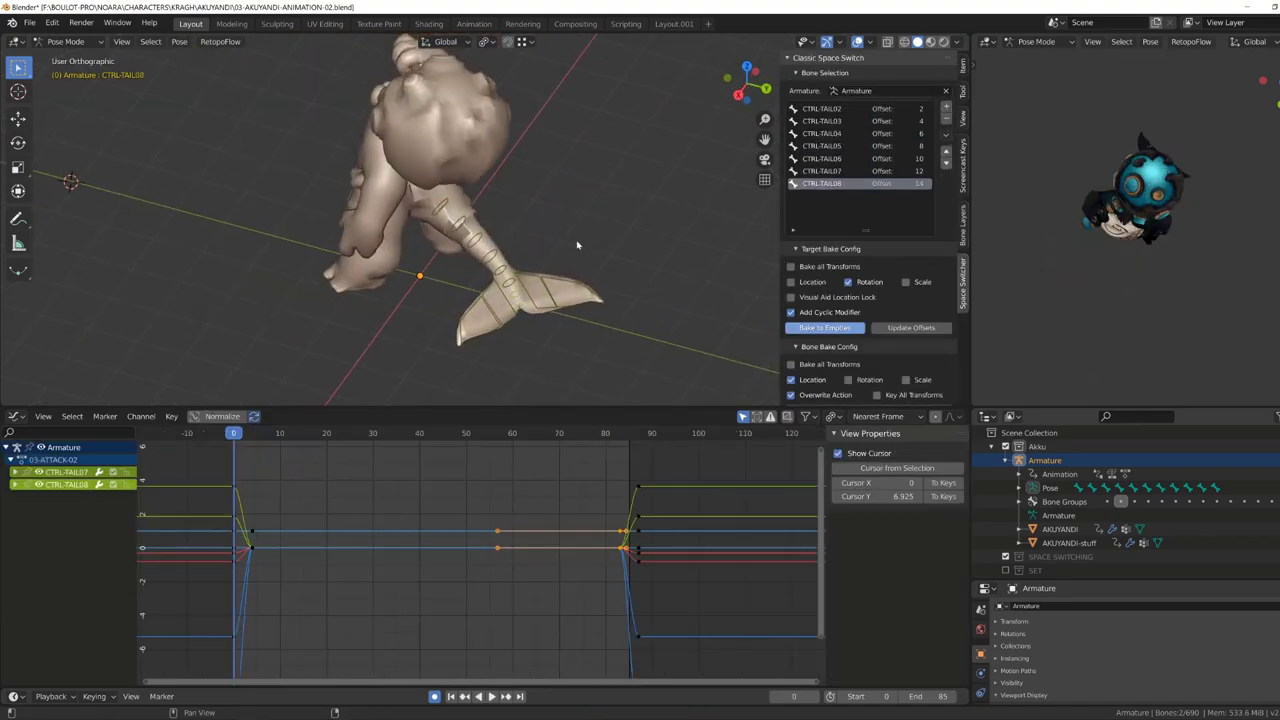
Switch Bone Bake Config from Location to Rotation, Bake to Bones, and frame the dense curves.
left_click_drag(628, 433, 636, 455)
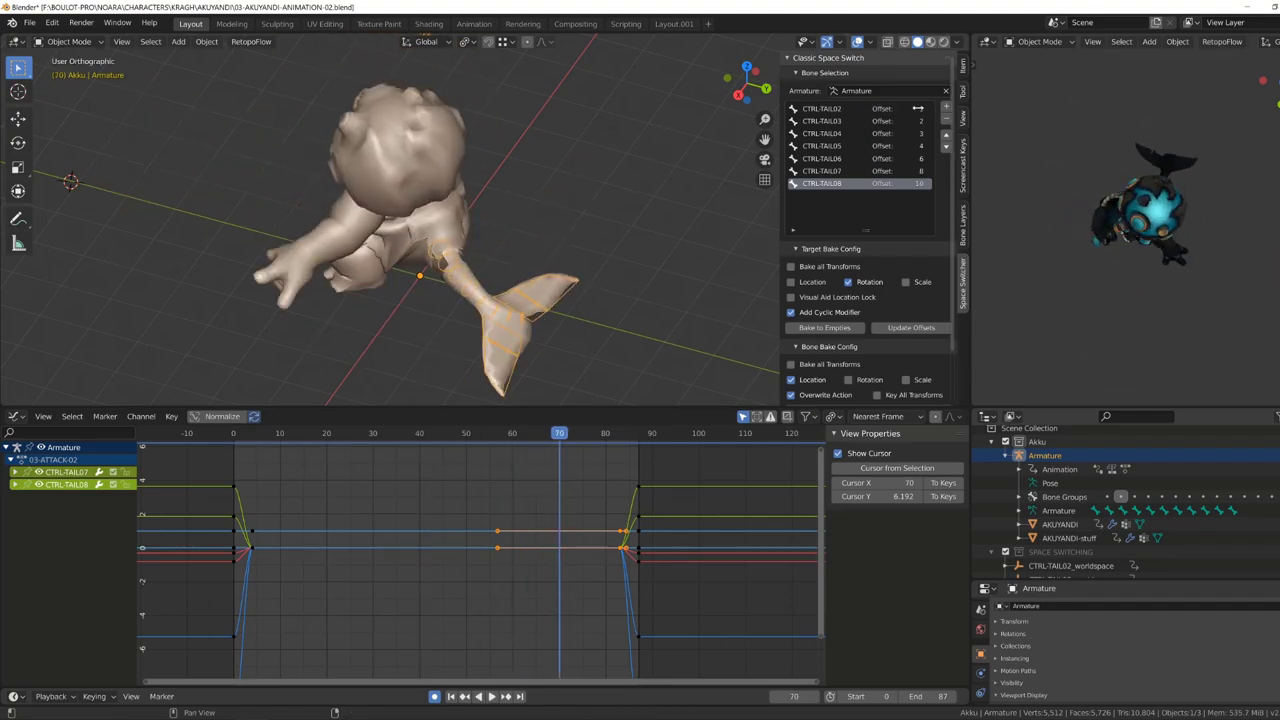
key("shift+Left")
key("space")
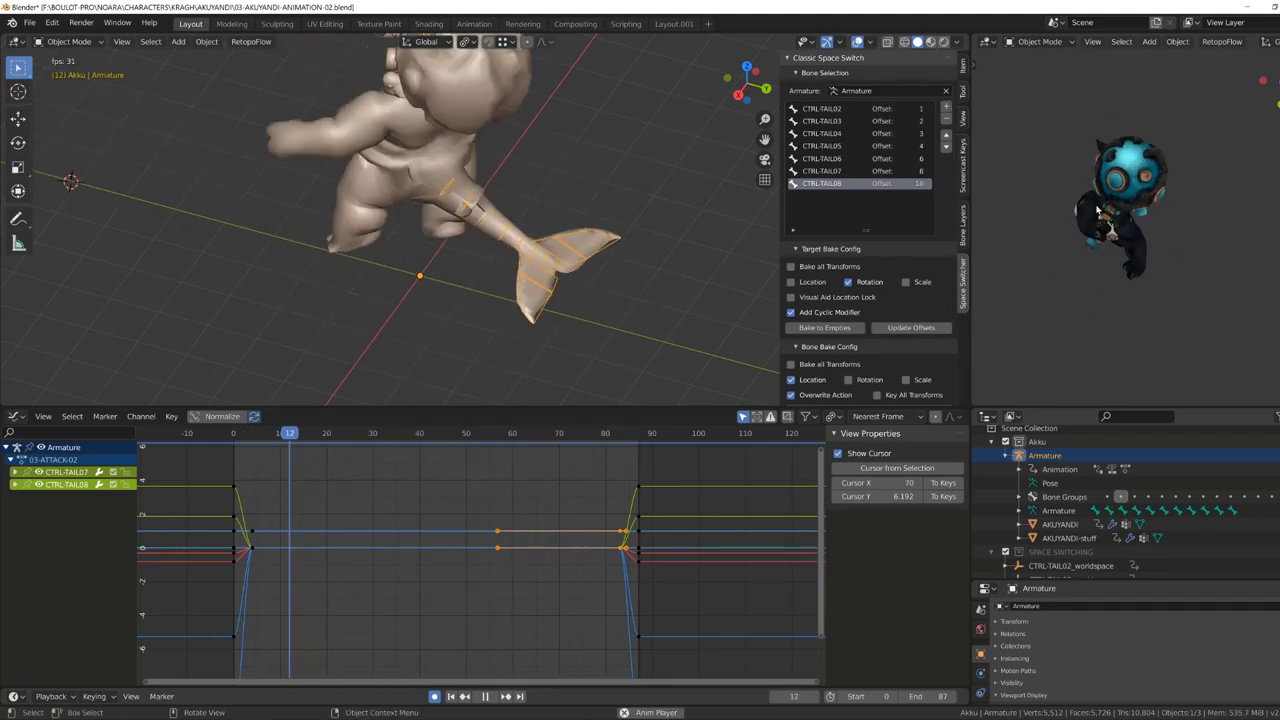
key("KP_3")
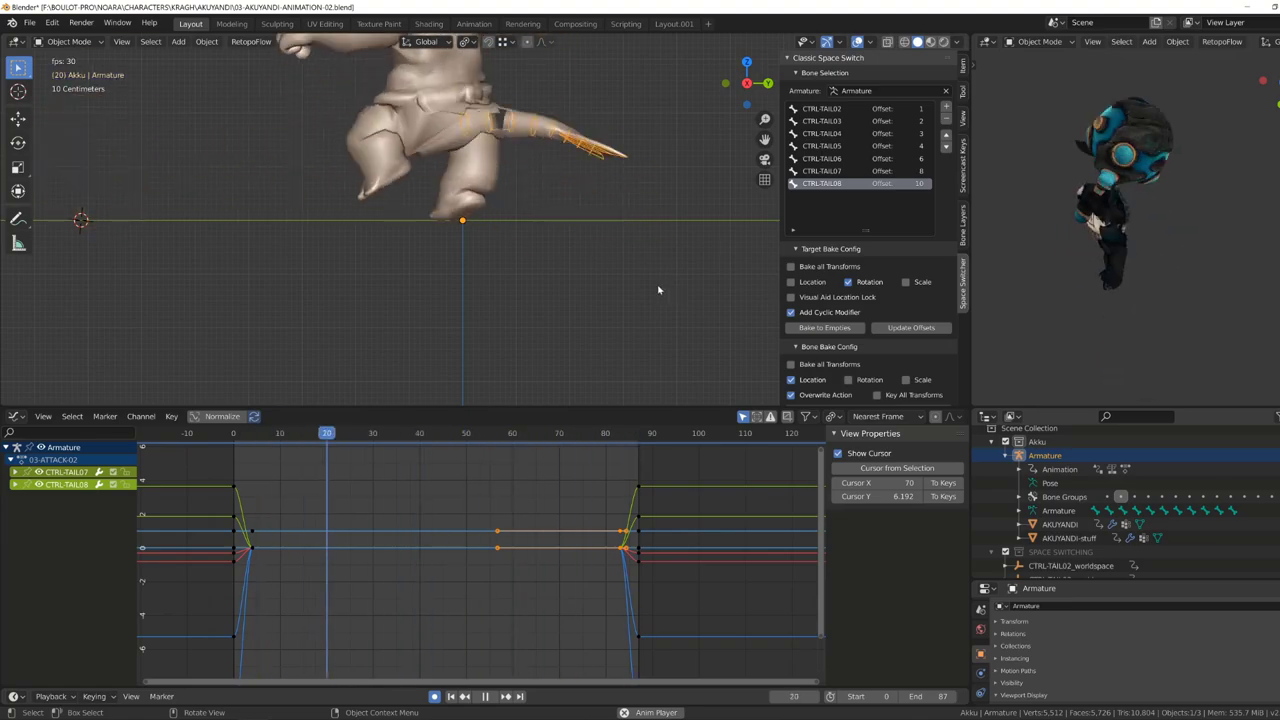
scroll(868, 300, "down", 1)
left_click(791, 352)
left_click(848, 352)
left_click(868, 382)
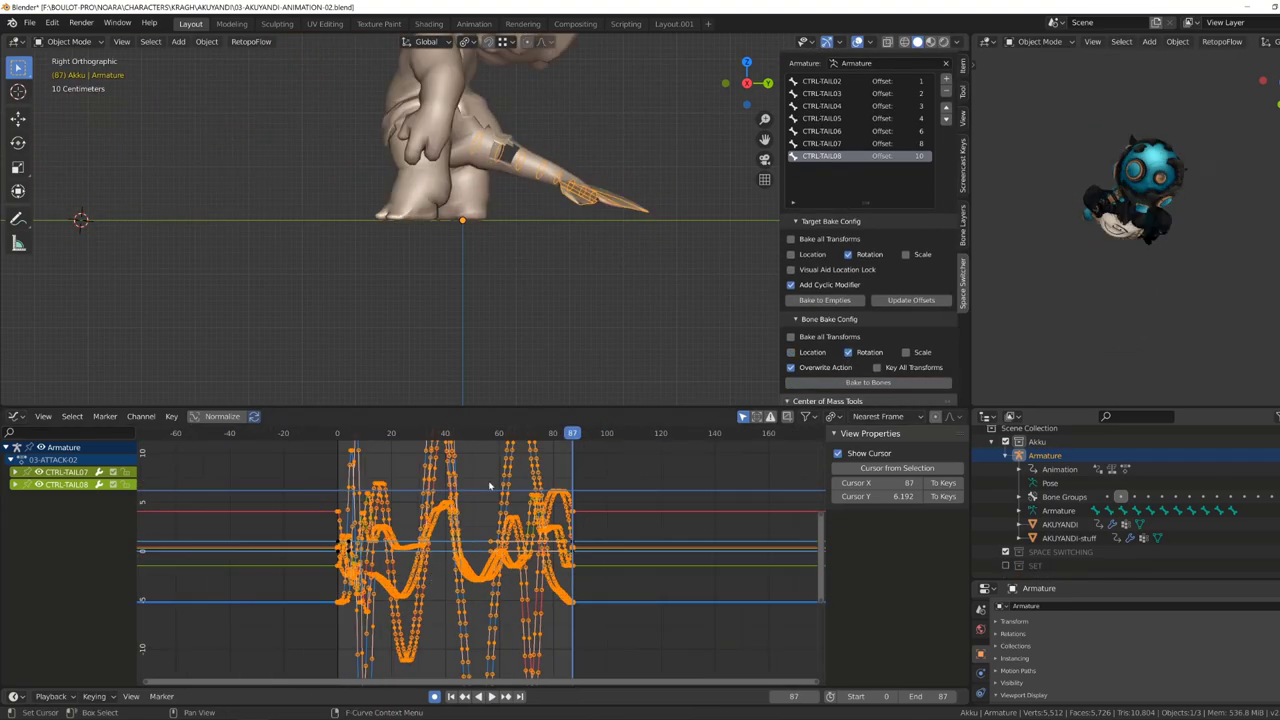
key("Home")
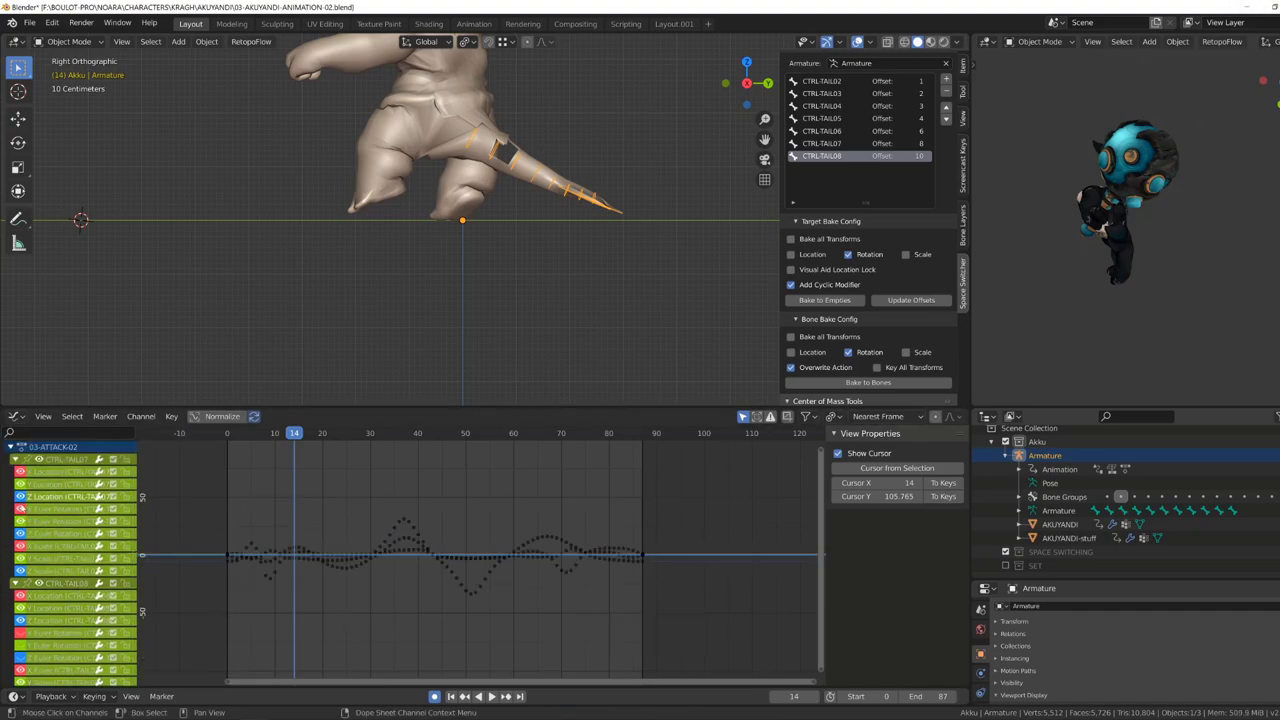
middle_click_drag(400, 300, 430, 285)
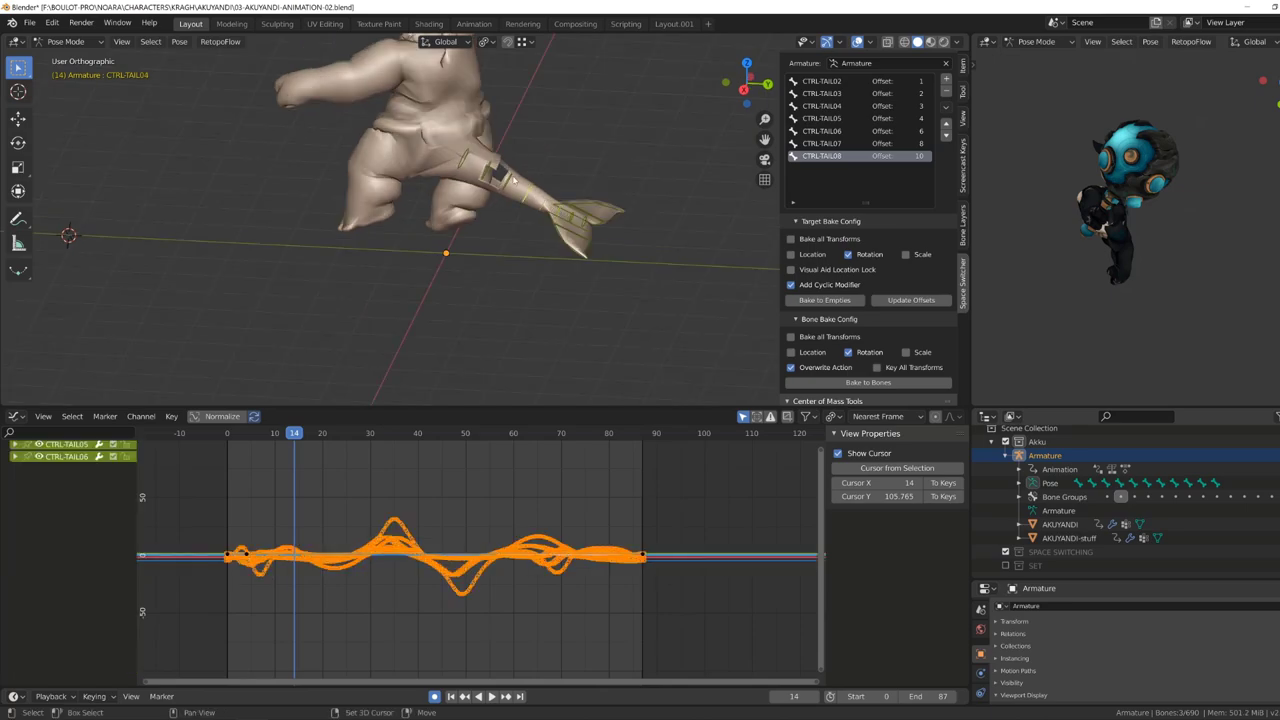
Select CTRL-TAIL02 and frame its baked rotation curves in the Graph Editor.
key("ctrl+Tab")
left_click(65, 471)
key("Home")
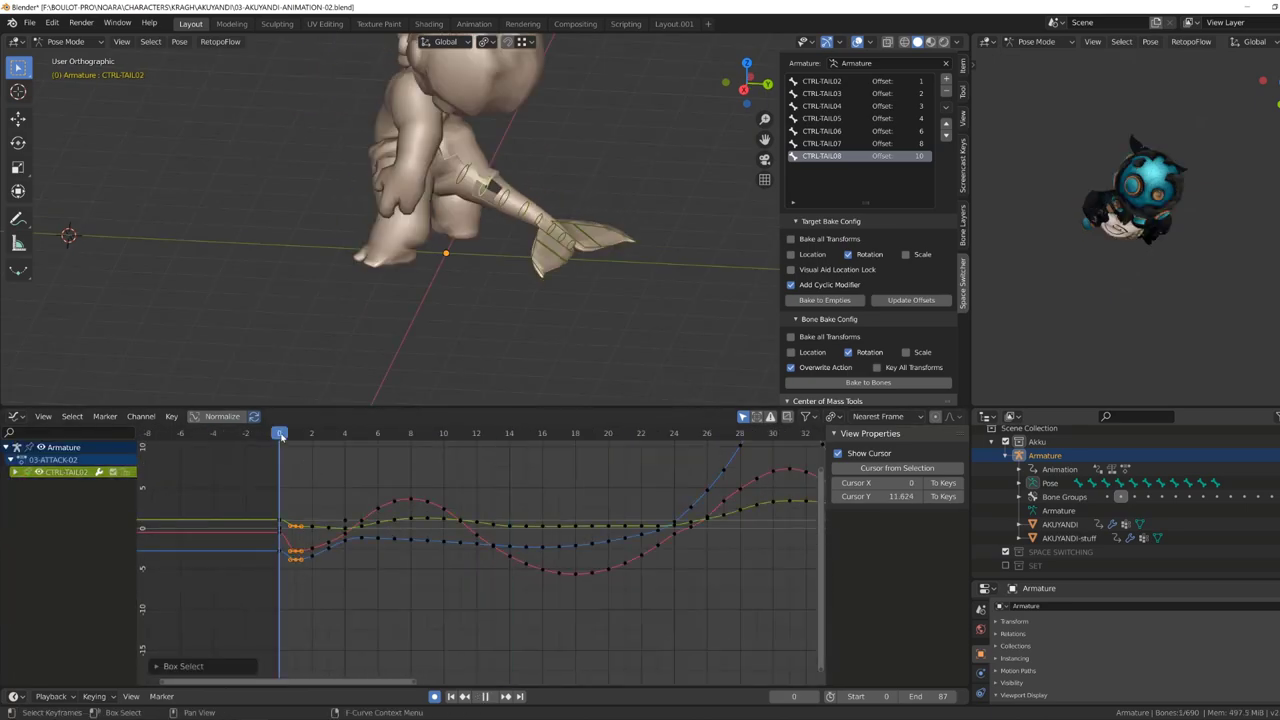
left_click_drag(277, 470, 288, 497)
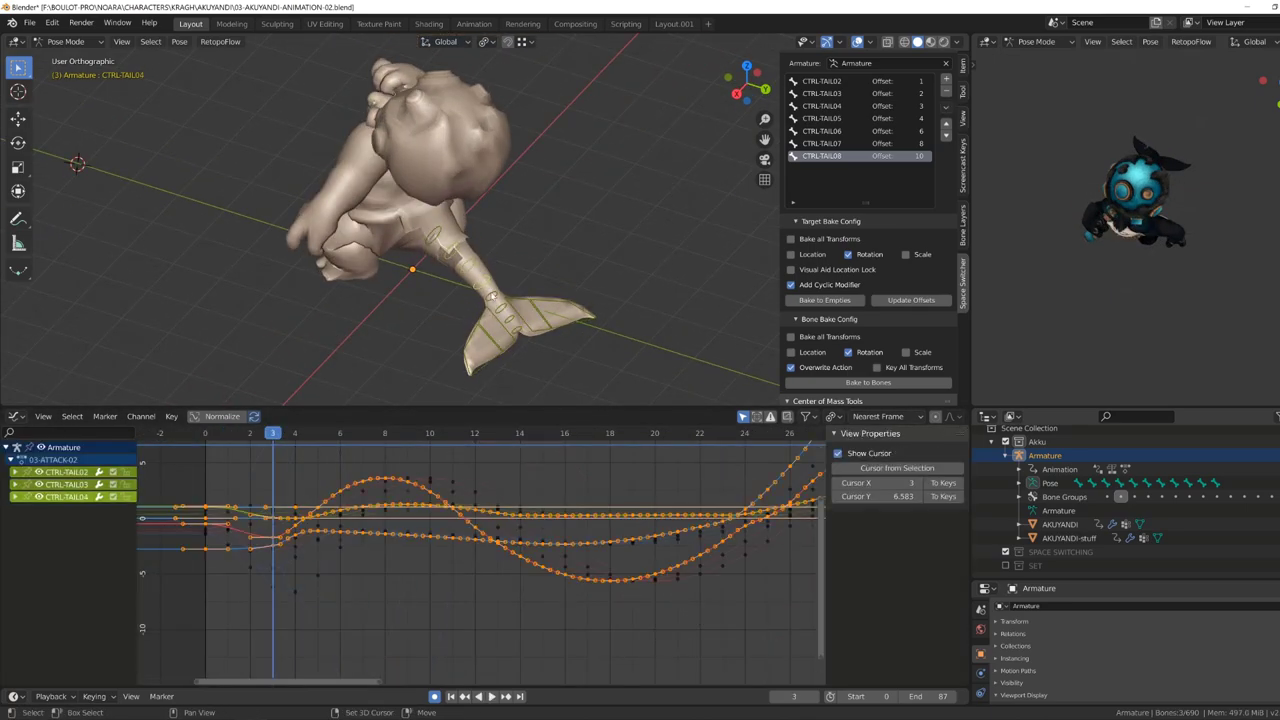
right_click(380, 505)
left_click(328, 468)
left_click(295, 464)
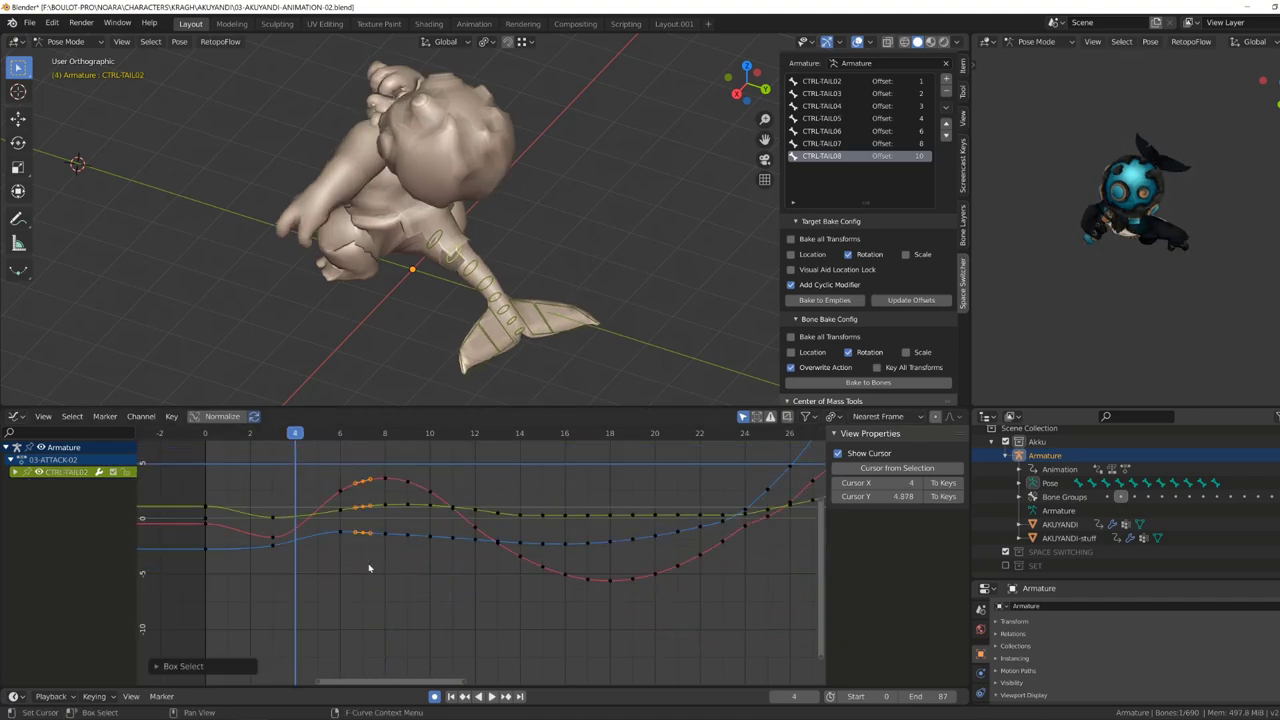
Clear excess keys around frames 24 and 28 and retime a key on the X rotation curve.
left_click_drag(528, 588, 487, 622)
left_click_drag(608, 633, 543, 606)
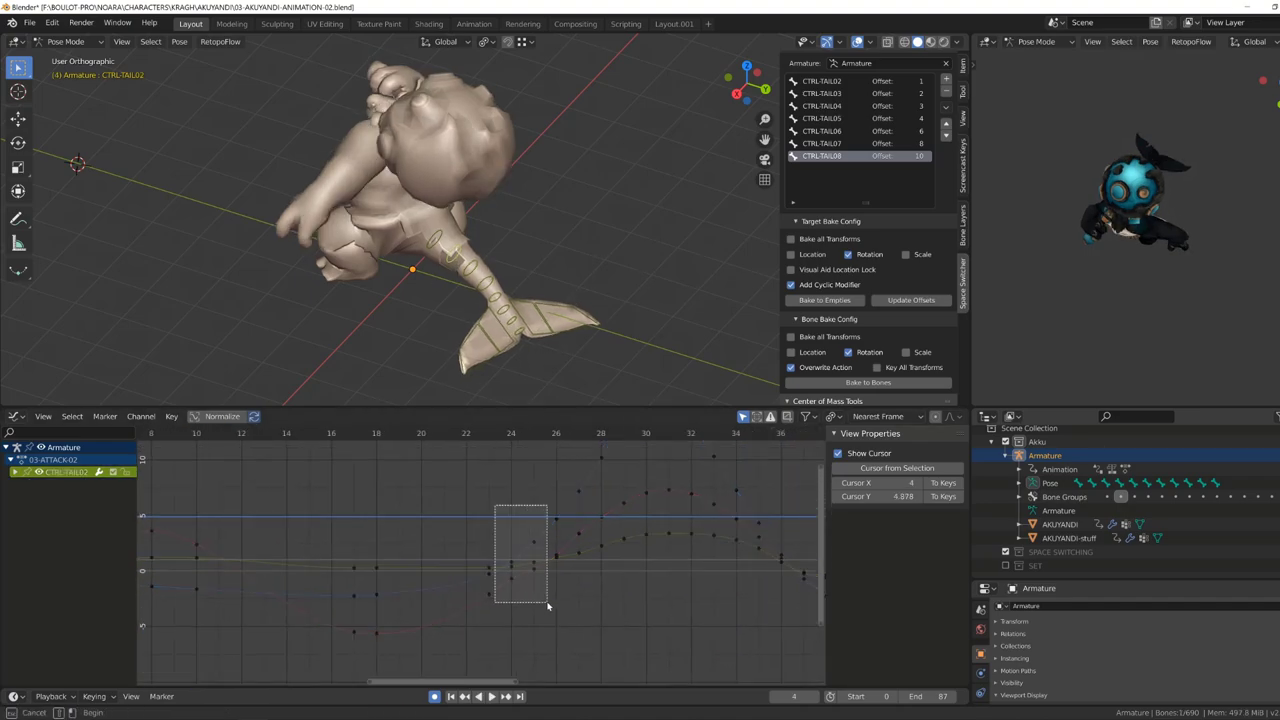
key("Home")
key("space")
key("KP_3")
left_click_drag(538, 476, 550, 524)
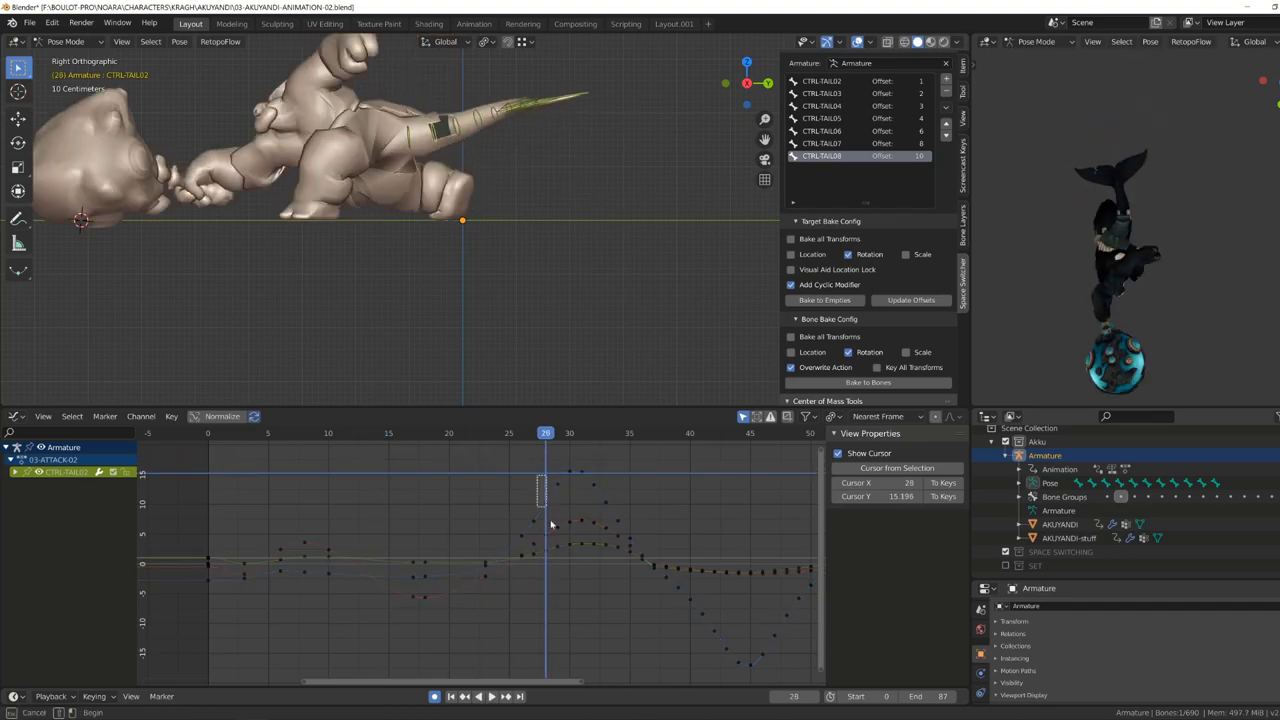
left_click_drag(626, 584, 565, 488)
key("Home")
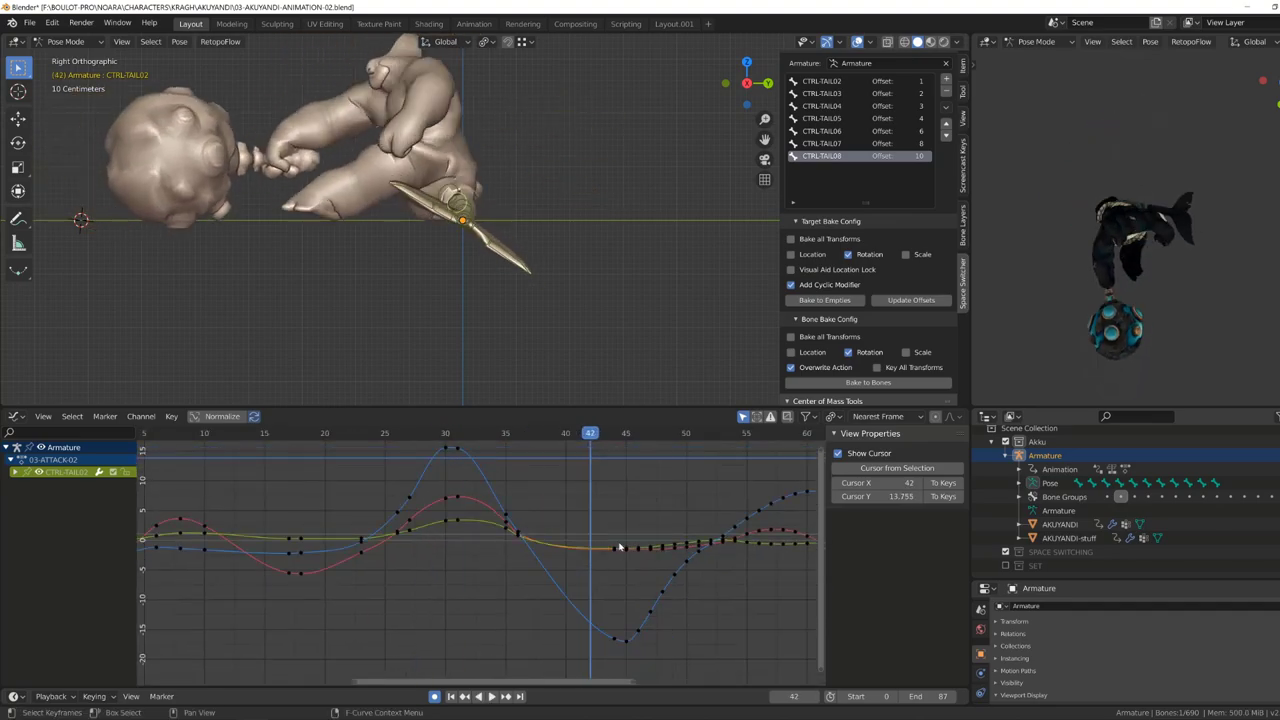
left_click_drag(670, 594, 628, 487)
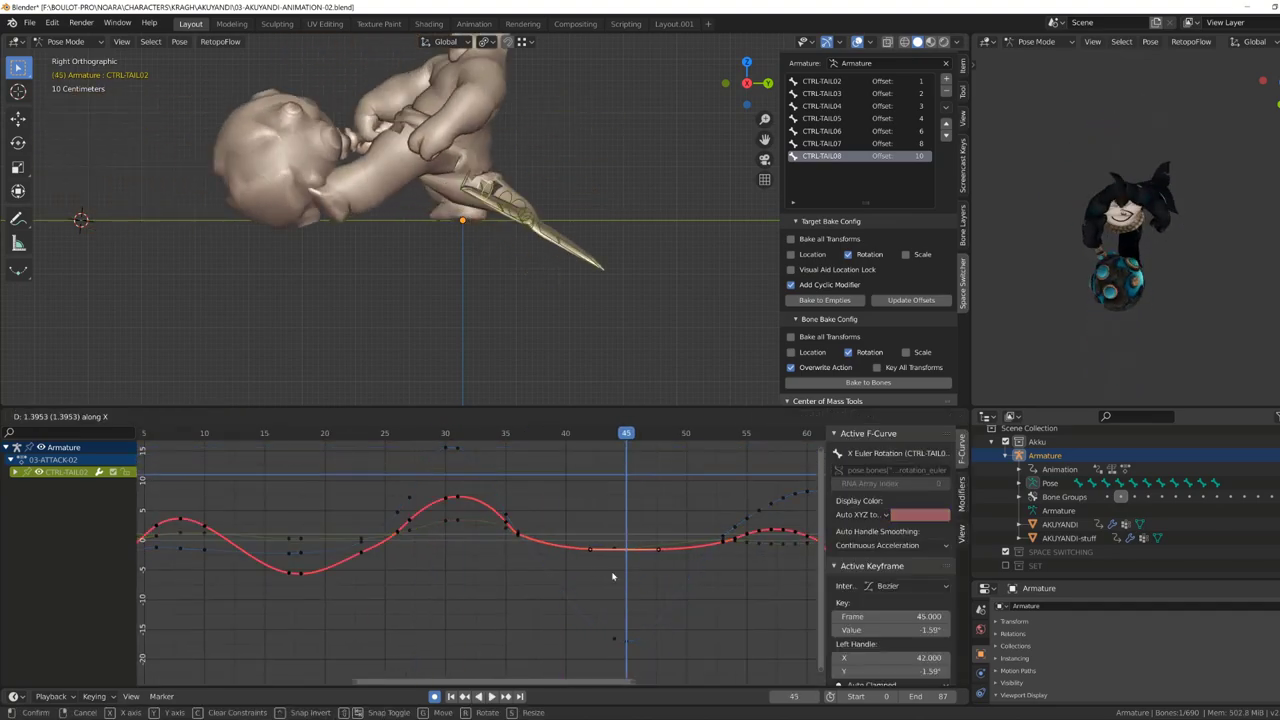
Delete the excess baked keys around frames 60–65 and frame 72.
left_click_drag(524, 485, 557, 551)
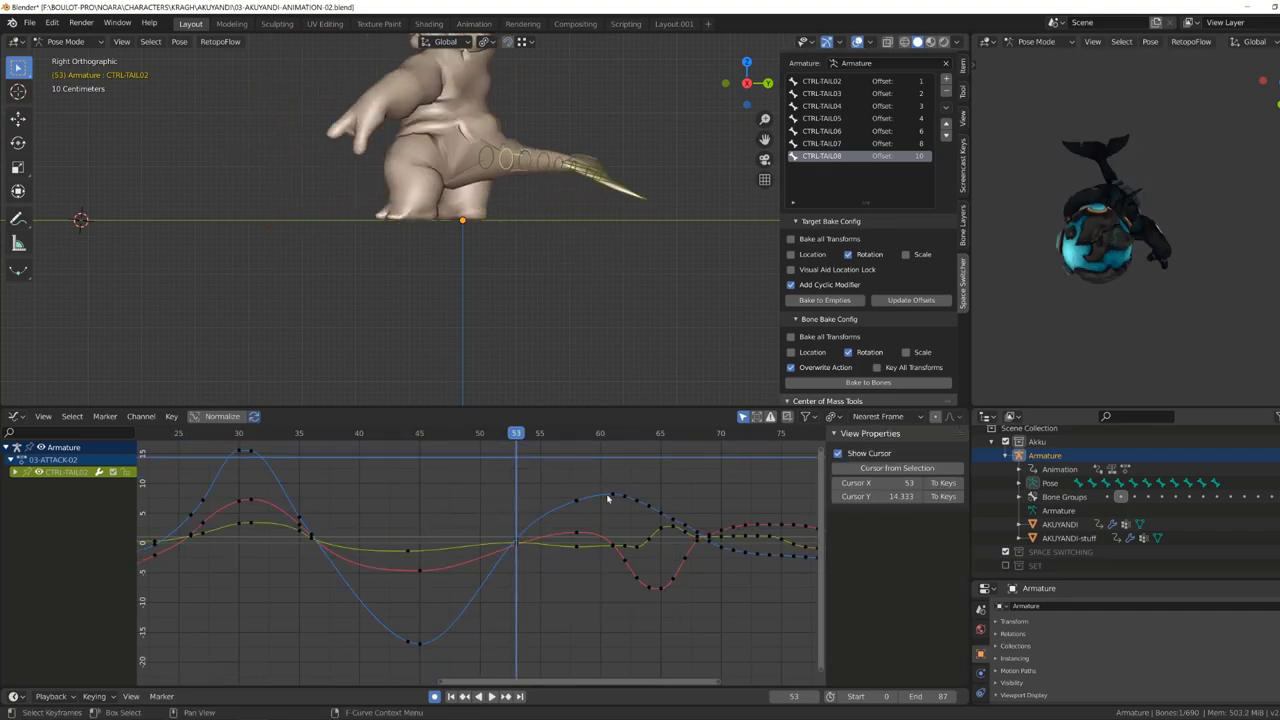
left_click_drag(628, 600, 655, 570)
key("x")
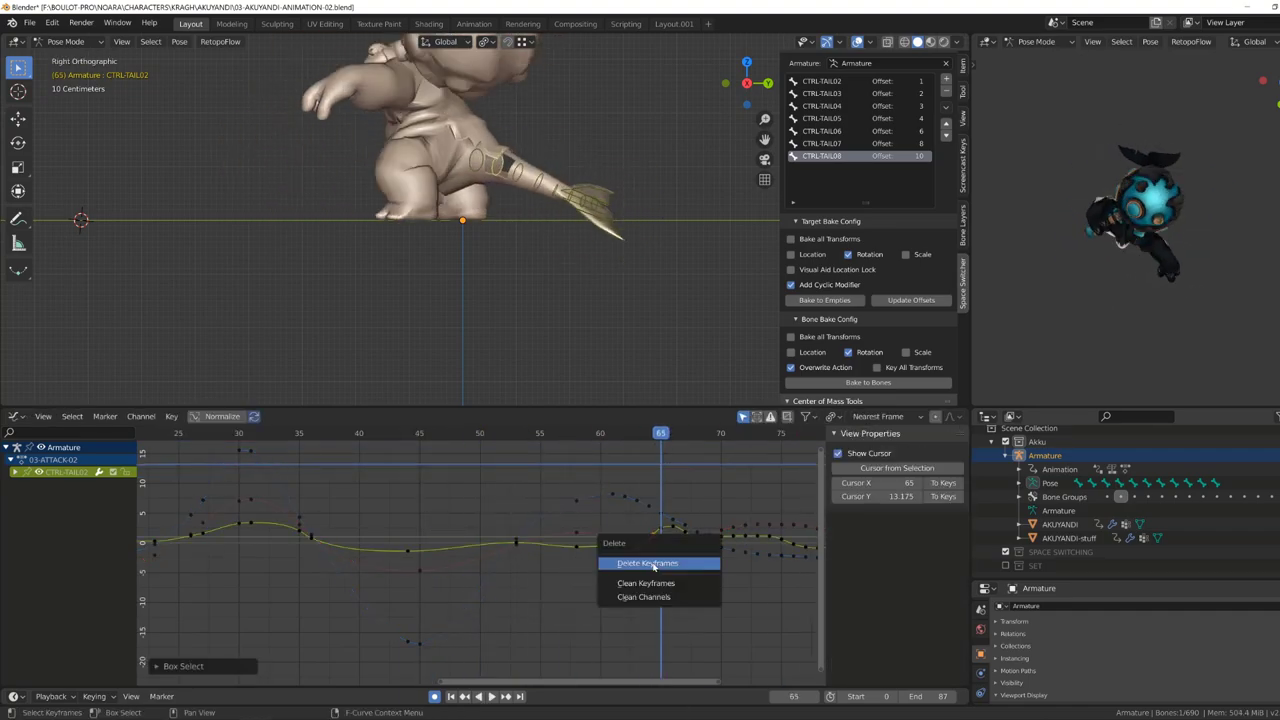
left_click(654, 564)
left_click_drag(585, 484, 668, 525)
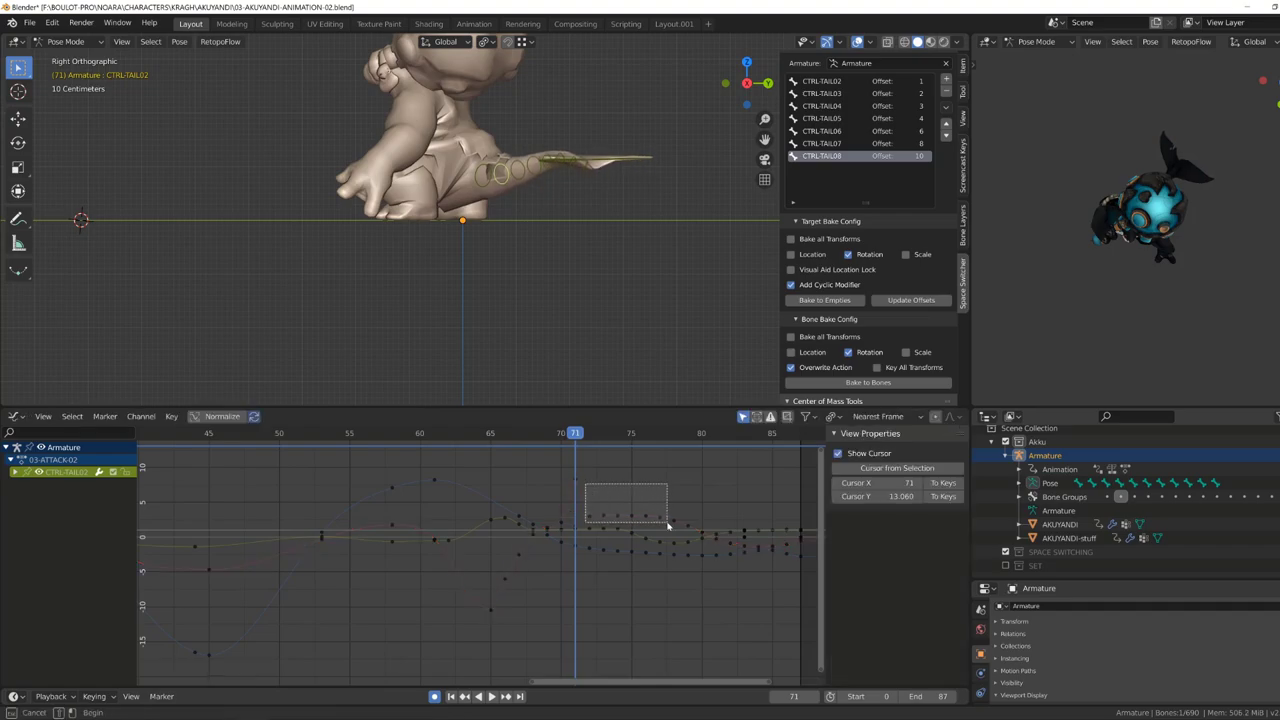
key("x")
left_click(528, 531)
Select the dense keys near frame 83 and the Y rotation curve, then move to CTRL-TAIL03.
left_click_drag(555, 471, 578, 500)
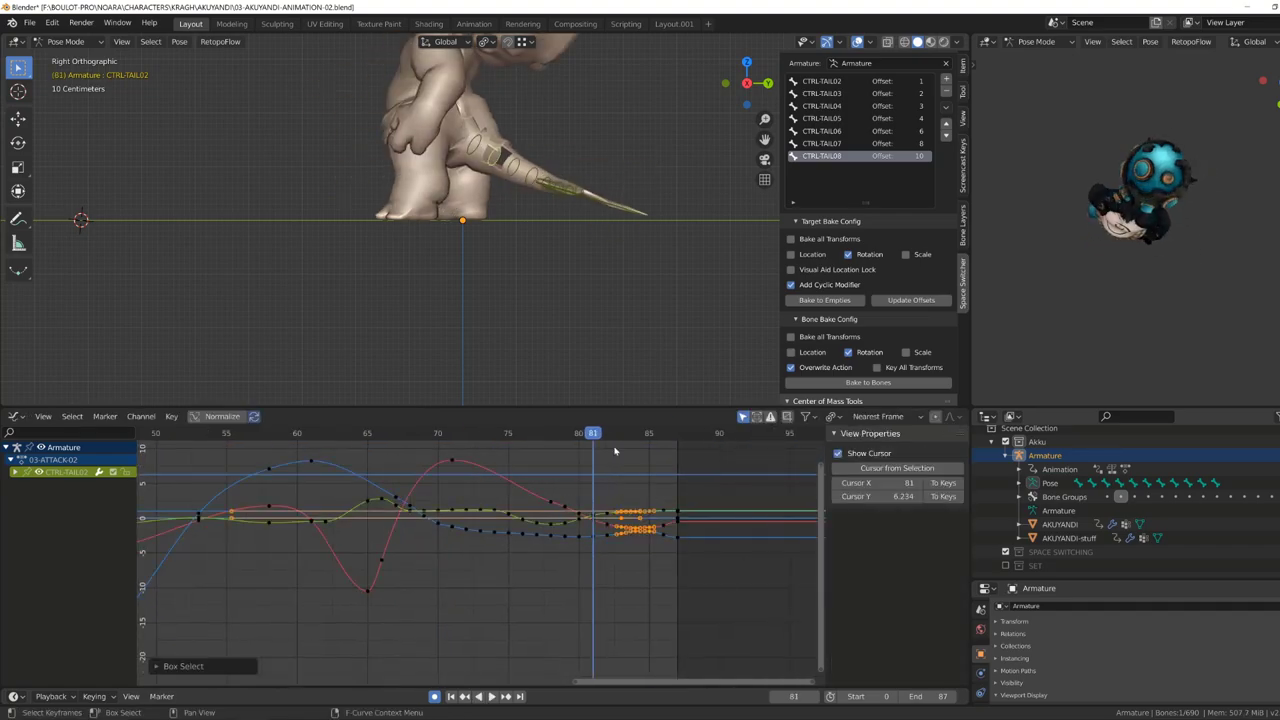
middle_click_drag(560, 300, 470, 250)
left_click(467, 517)
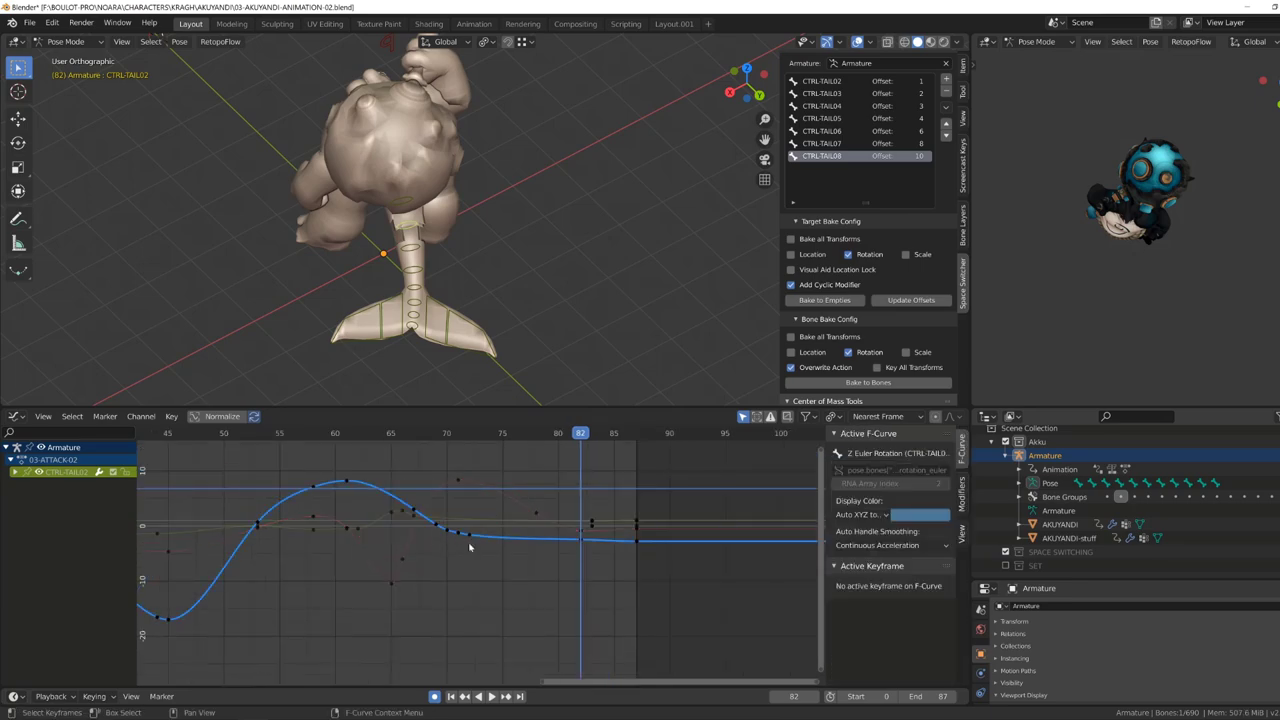
key("space")
key("KP_3")
Remove the excess CTRL-TAIL03 X-rotation keys between frames 38 and 44.
scroll(417, 263, "down", 4)
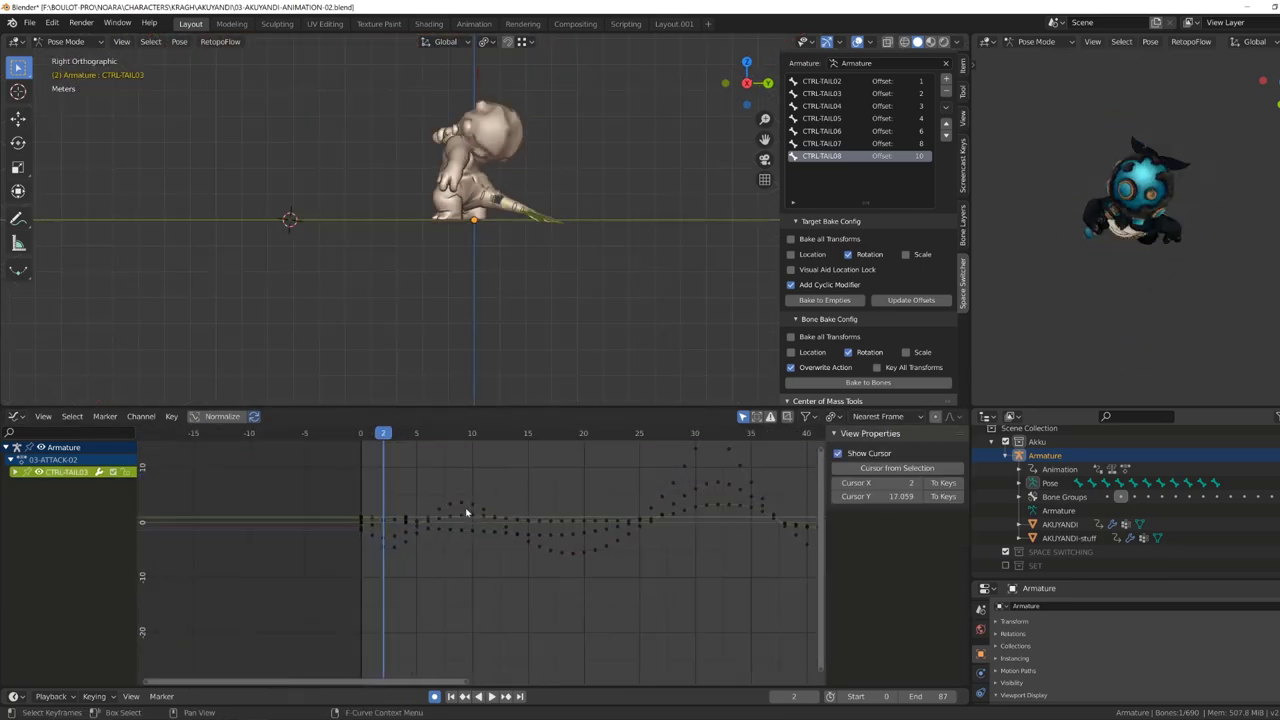
key("KP_Decimal")
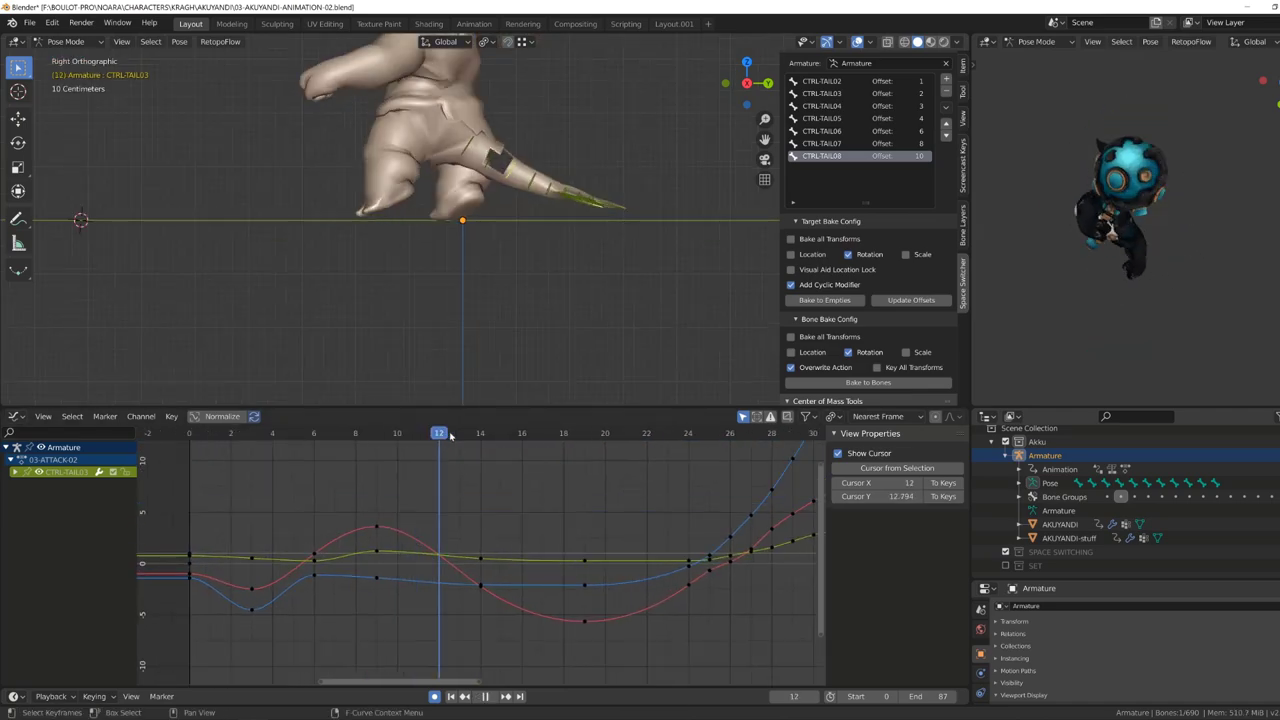
left_click(480, 594)
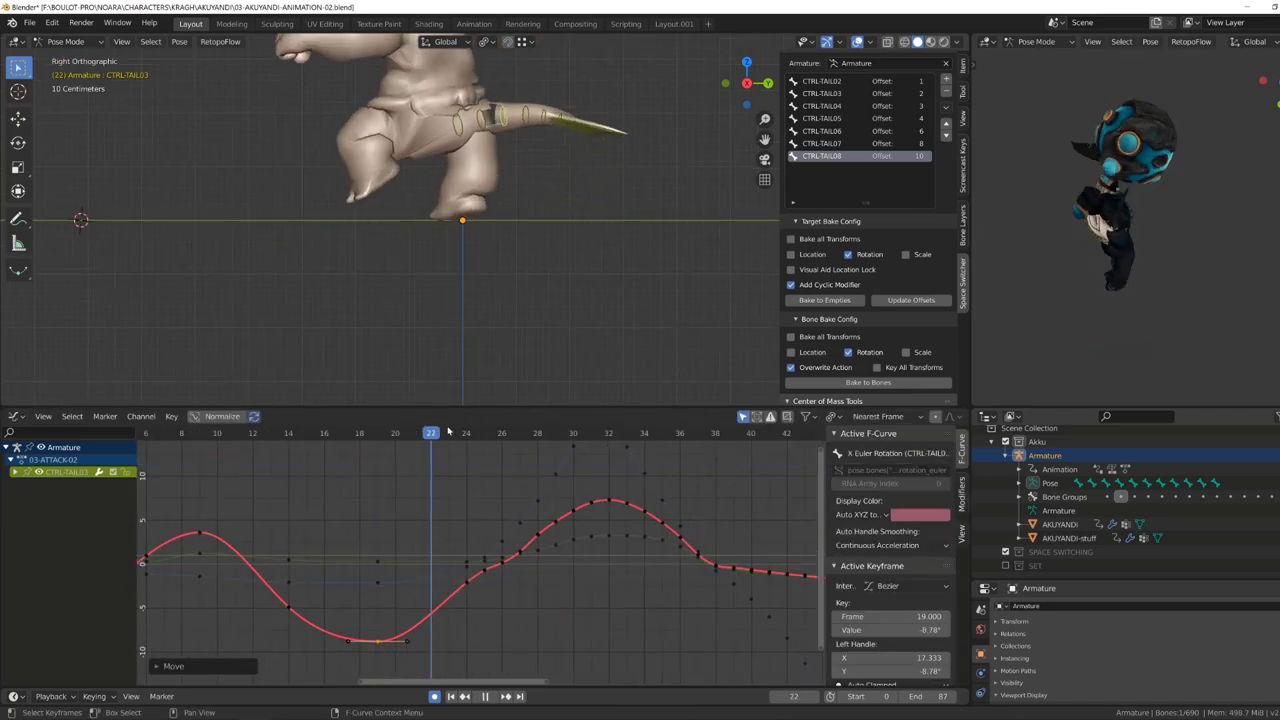
left_click(521, 601)
left_click(528, 523)
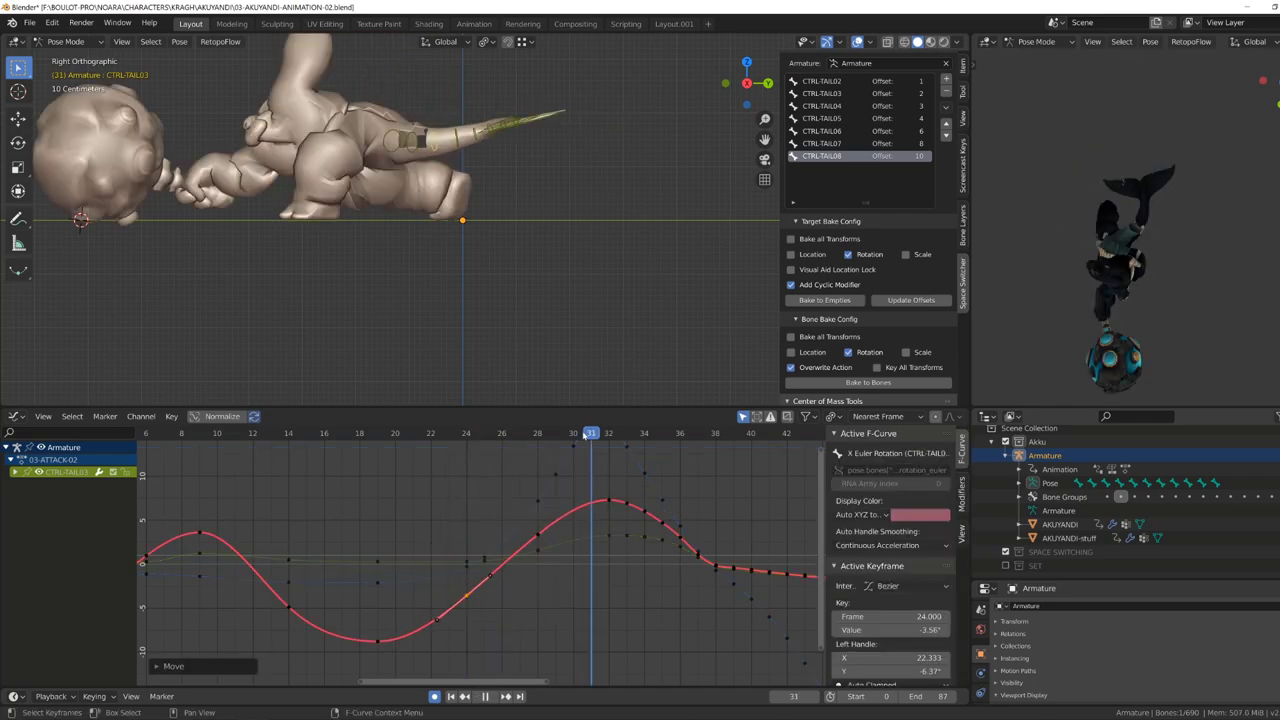
left_click_drag(508, 500, 583, 550)
middle_click_drag(629, 563, 467, 485)
left_click_drag(450, 479, 552, 616)
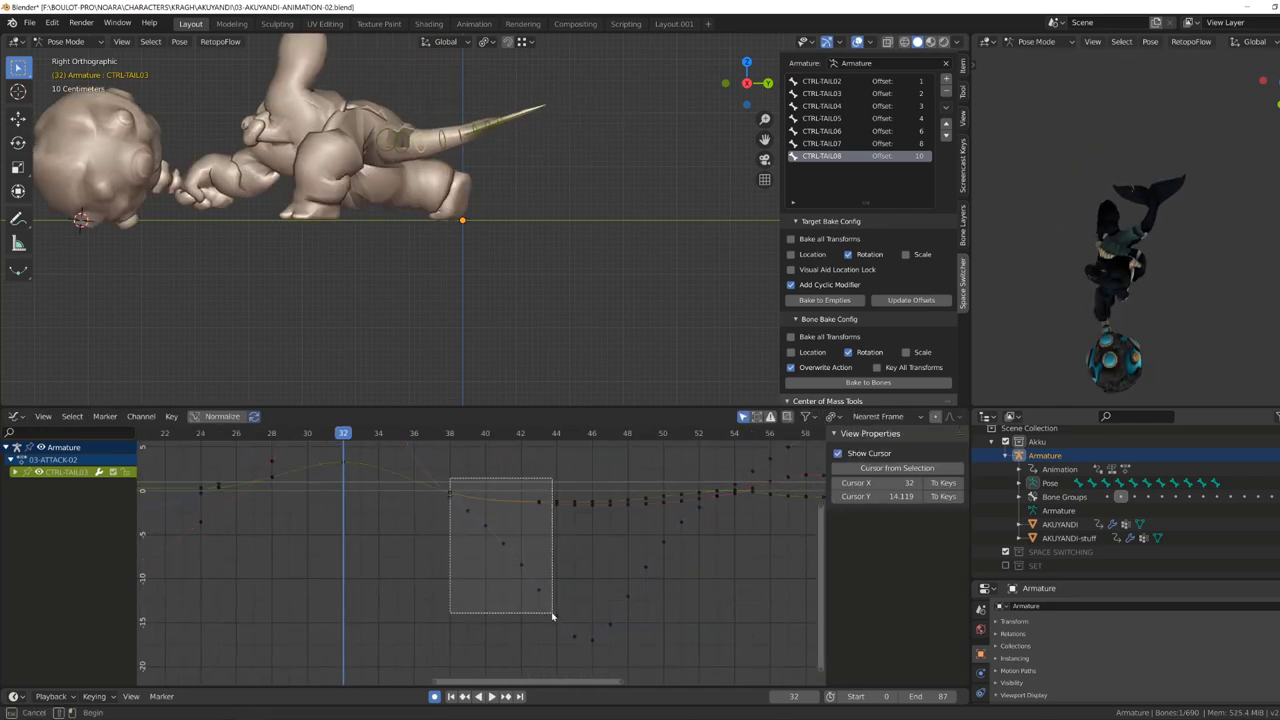
key("Home")
key("alt+a")
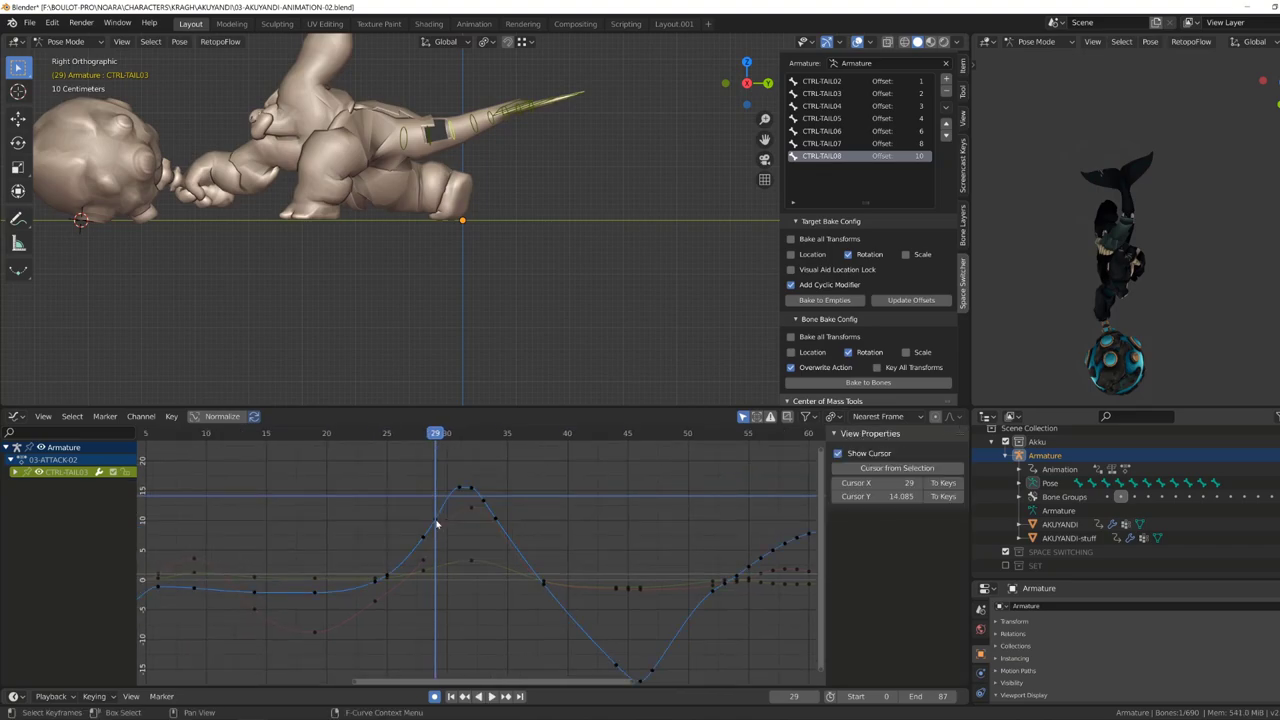
Delete the stray keyframes on the tail's blue and Z rotation curves.
middle_click_drag(450, 300, 520, 250)
left_click(505, 598)
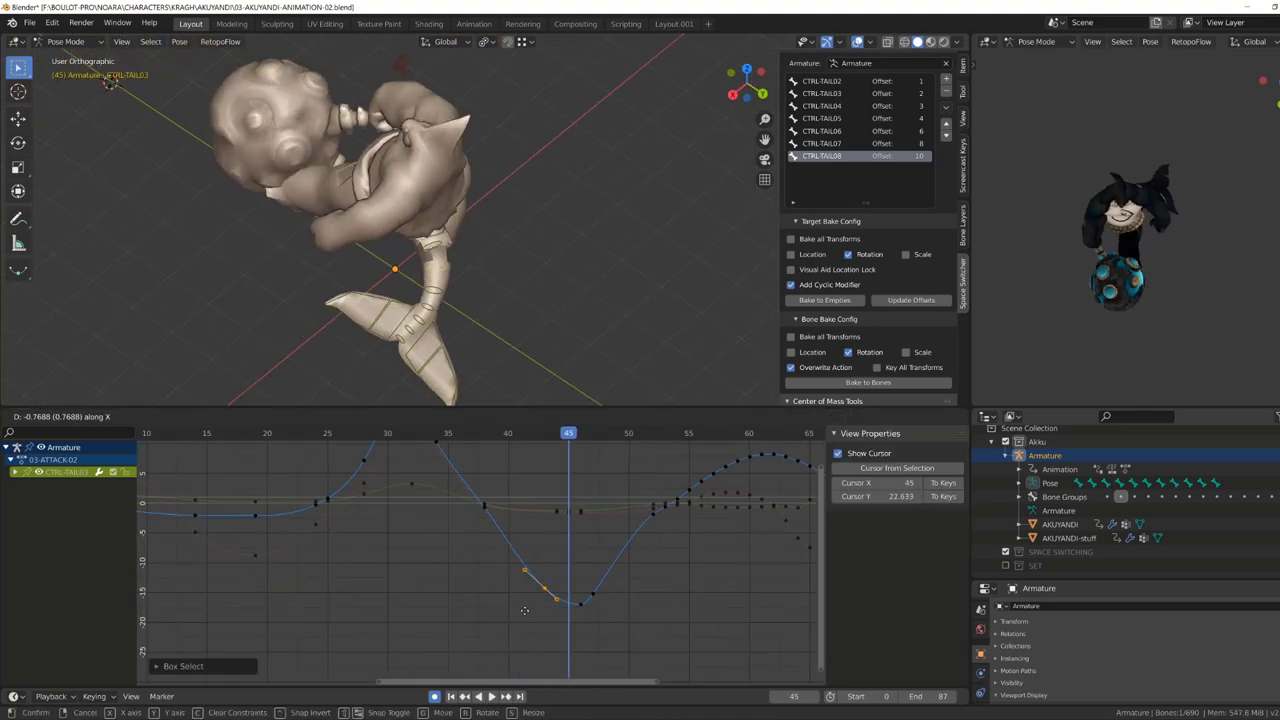
left_click_drag(522, 470, 504, 552)
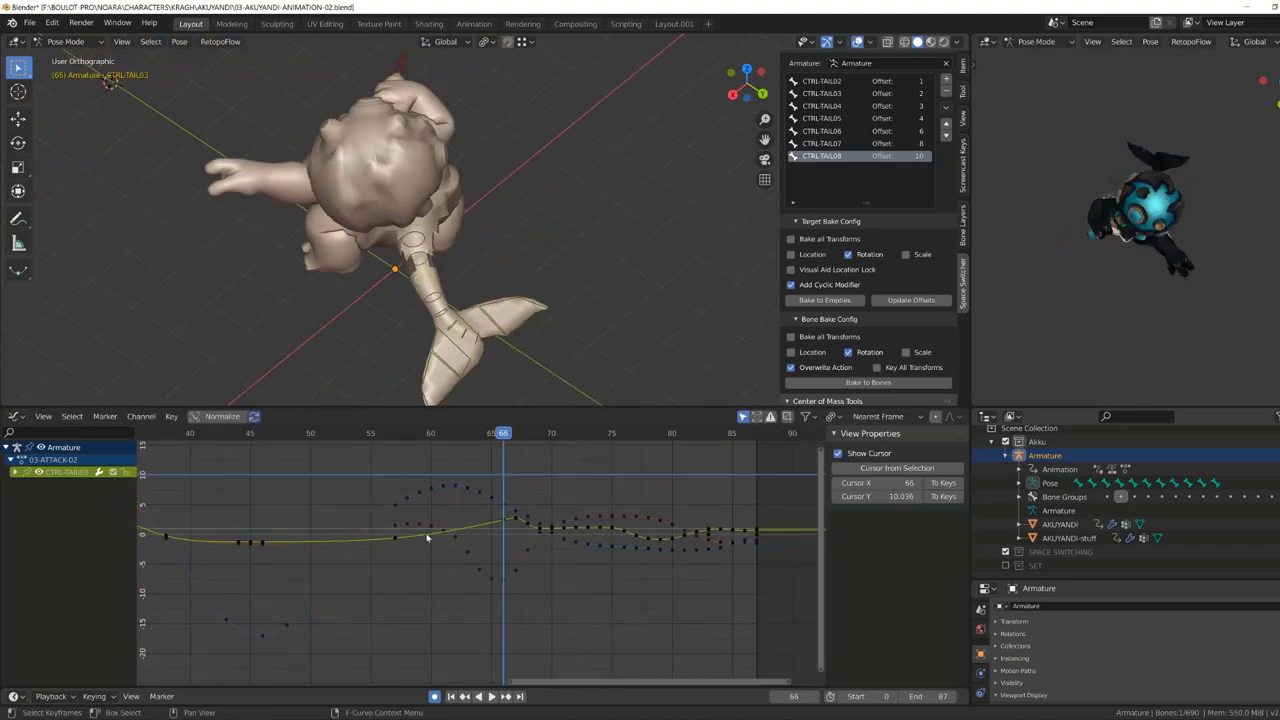
left_click(409, 527)
key("x")
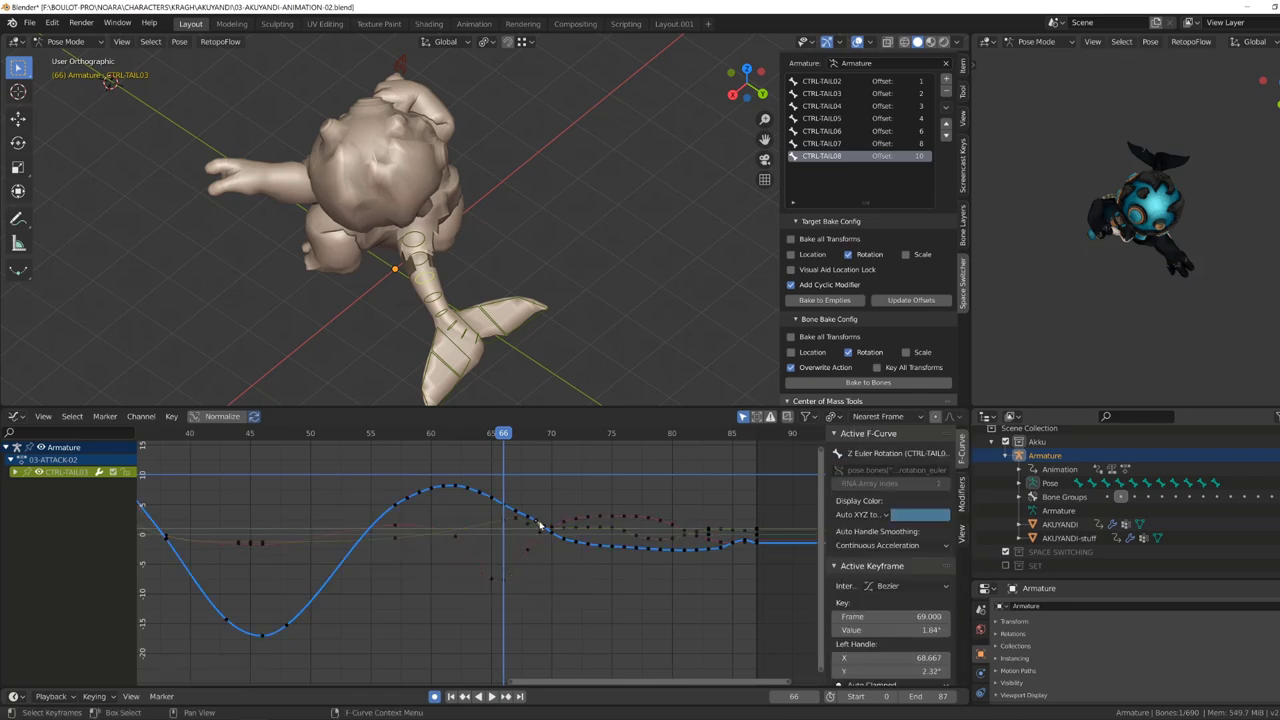
key("space")
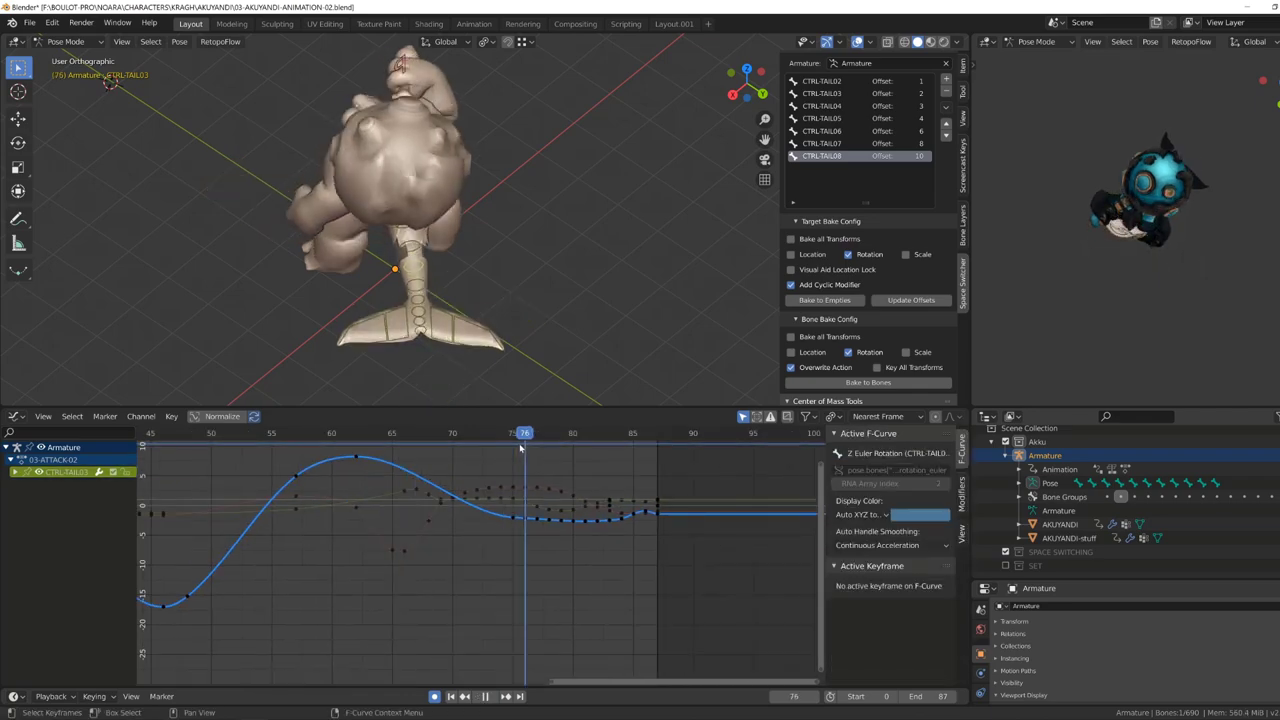
key("x")
left_click(556, 493)
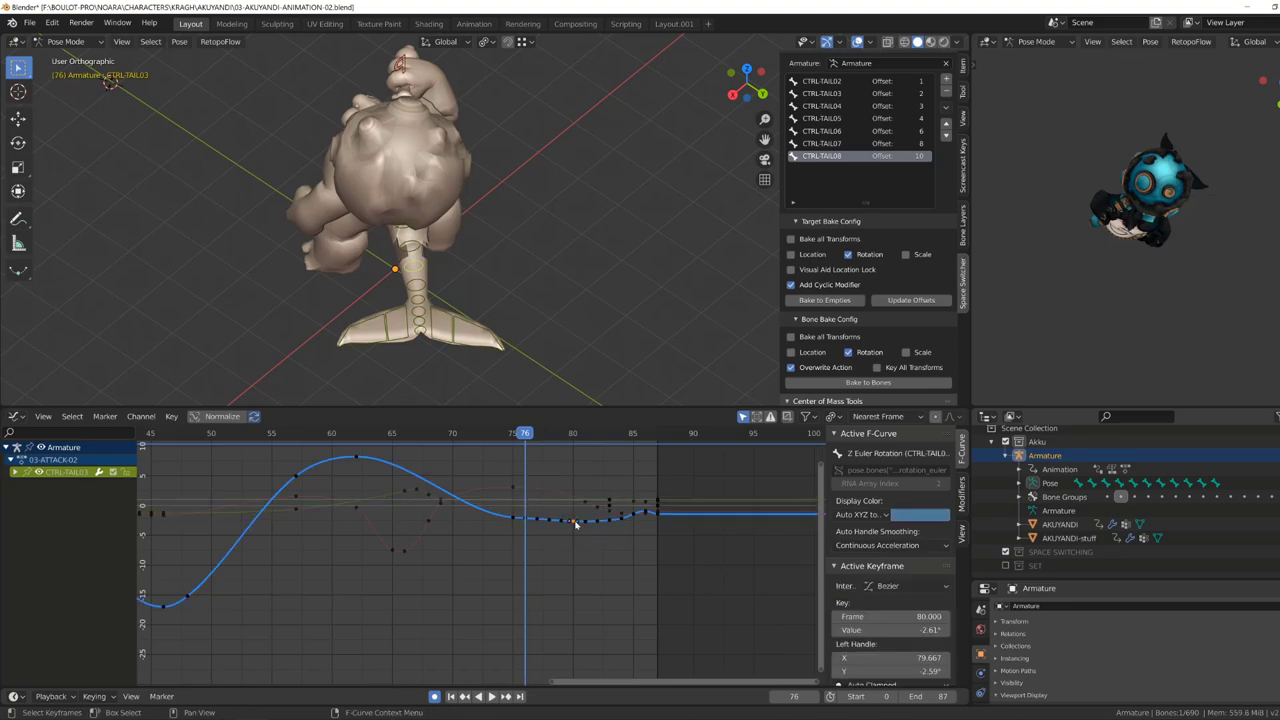
Play back the tail motion and review it from the back and in the six-view workspace.
left_click(391, 495)
scroll(420, 500, "down", 2)
key("space")
middle_click_drag(480, 360, 488, 268)
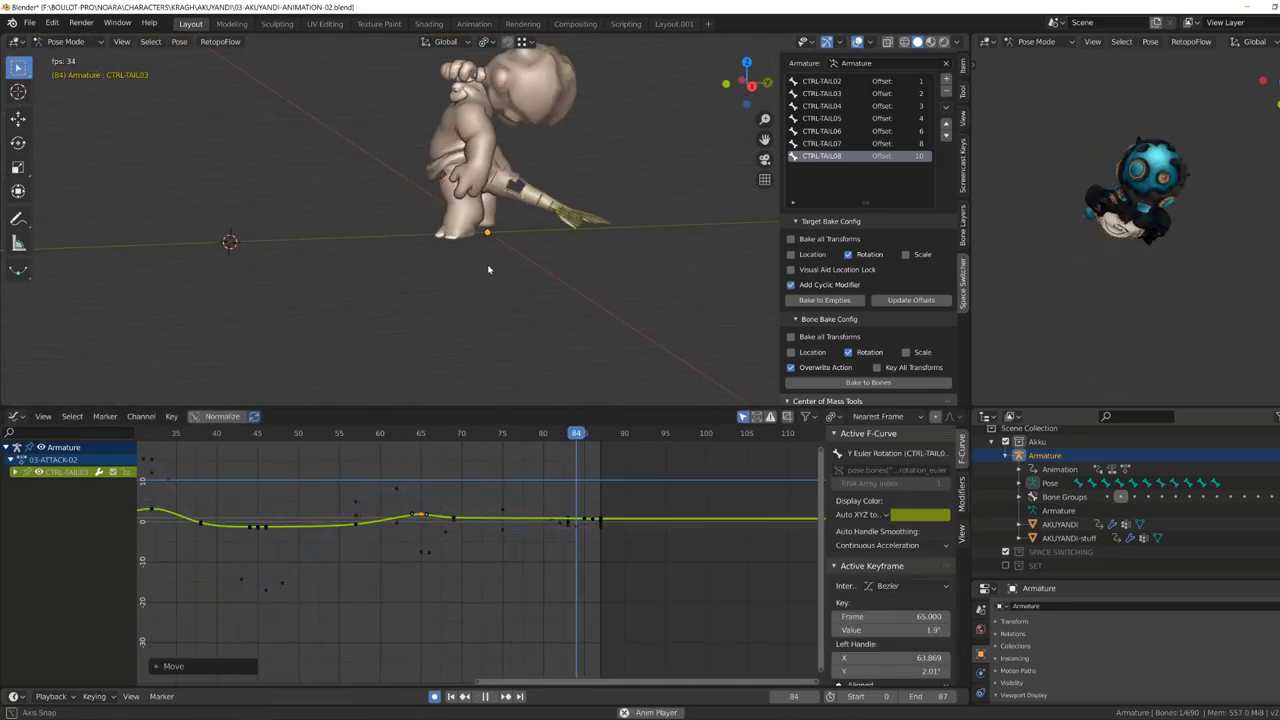
left_click(673, 23)
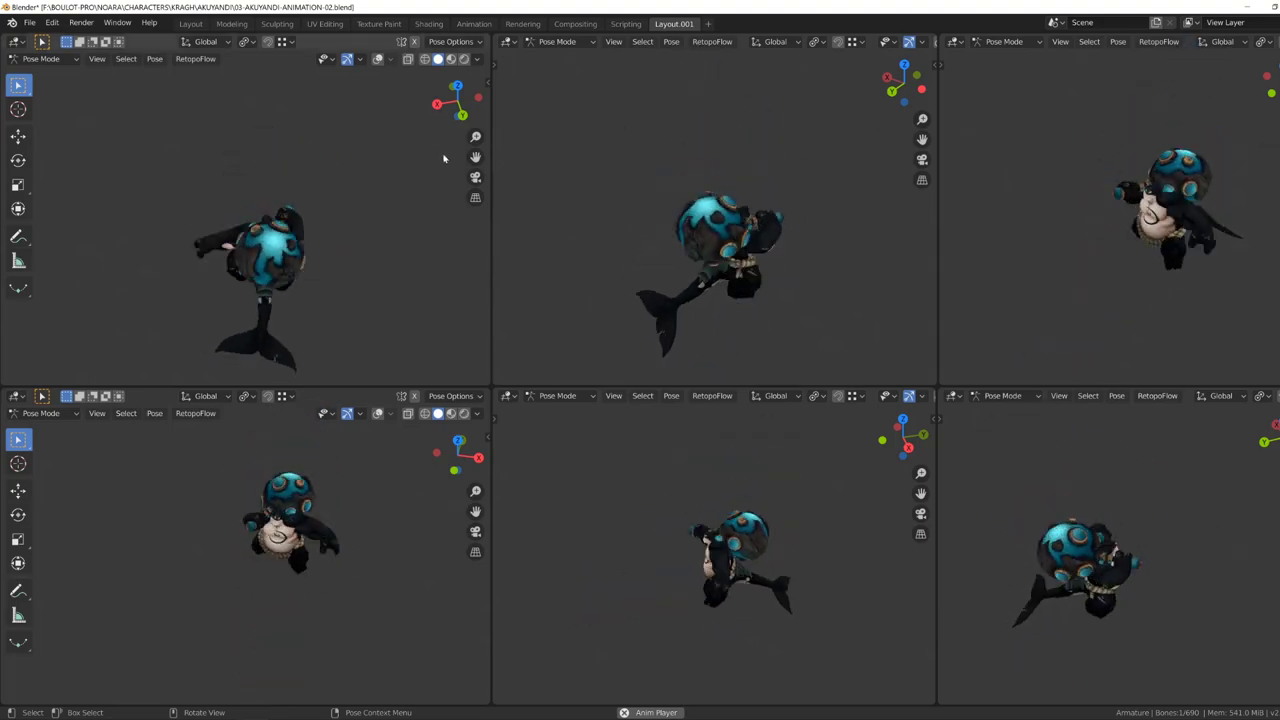
key("ctrl+Page_Down")
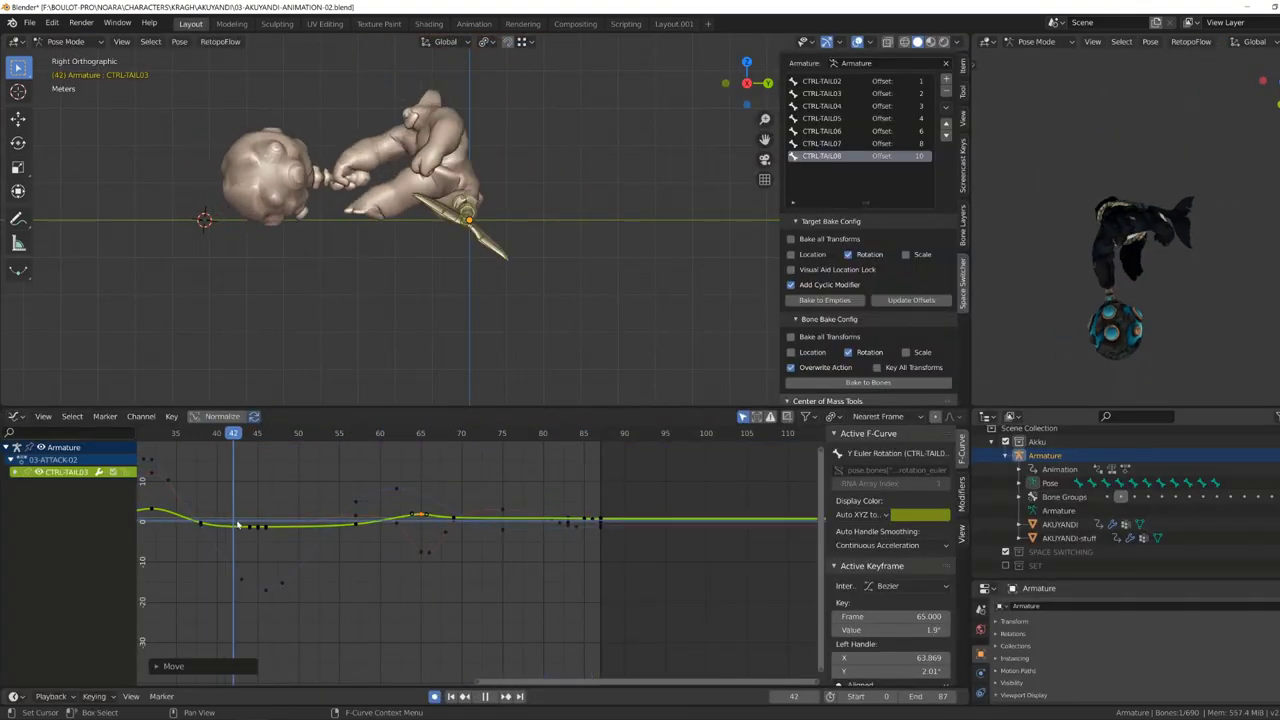
key("space")
middle_click_drag(380, 260, 441, 243)
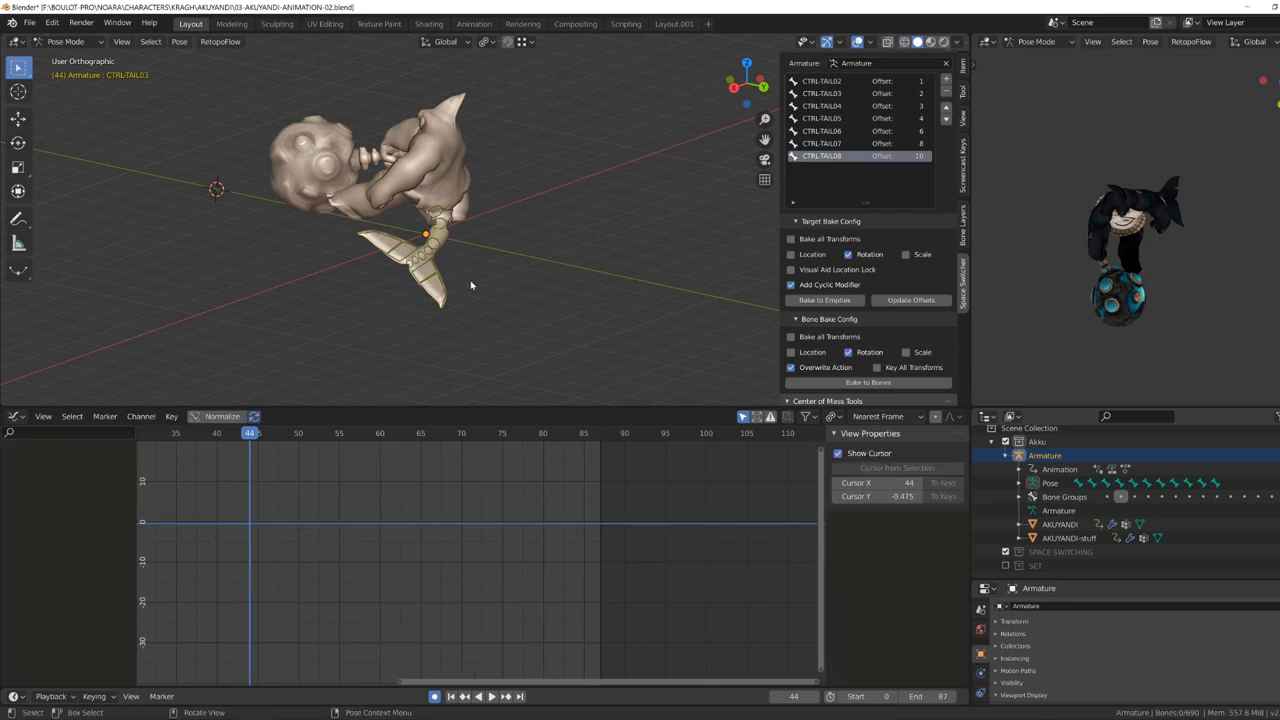
key("ctrl+KP_1")
Delete the extra keyframes on CTRL-TAIL04's X rotation curve and play back to check.
key("bracketright")
left_click_drag(445, 570, 447, 570)
left_click(453, 555)
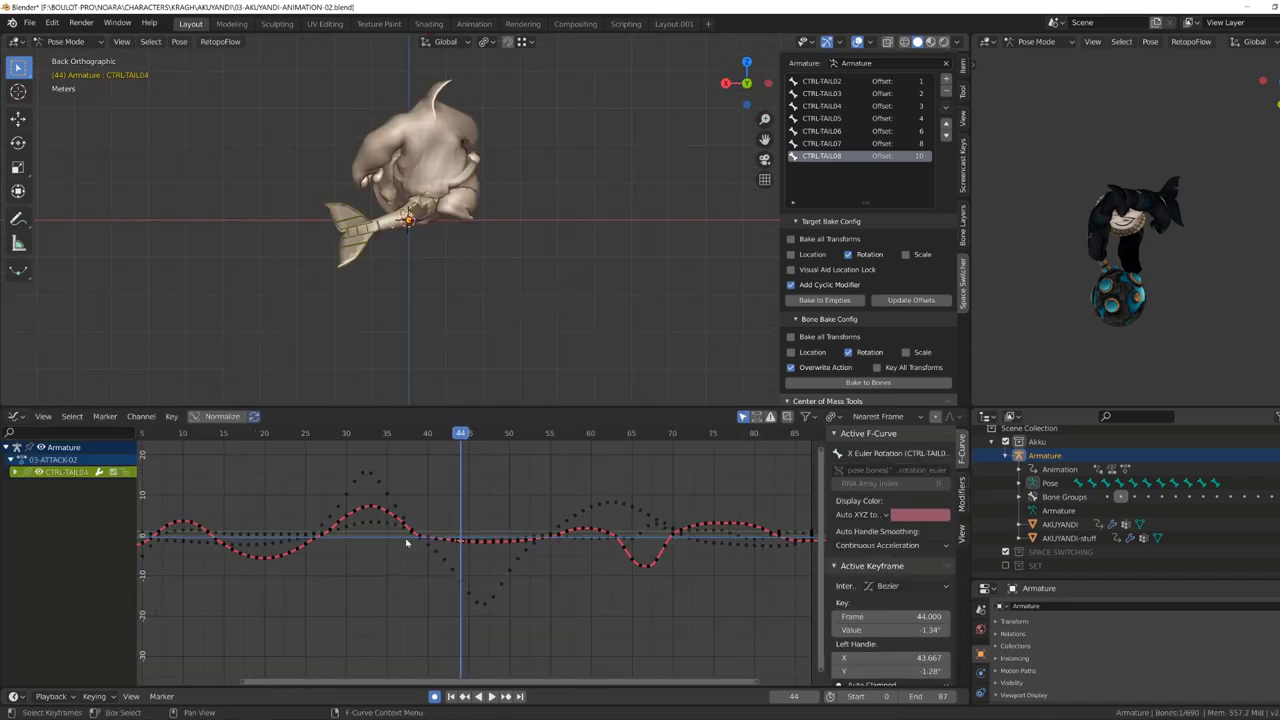
key("Home")
left_click(545, 587)
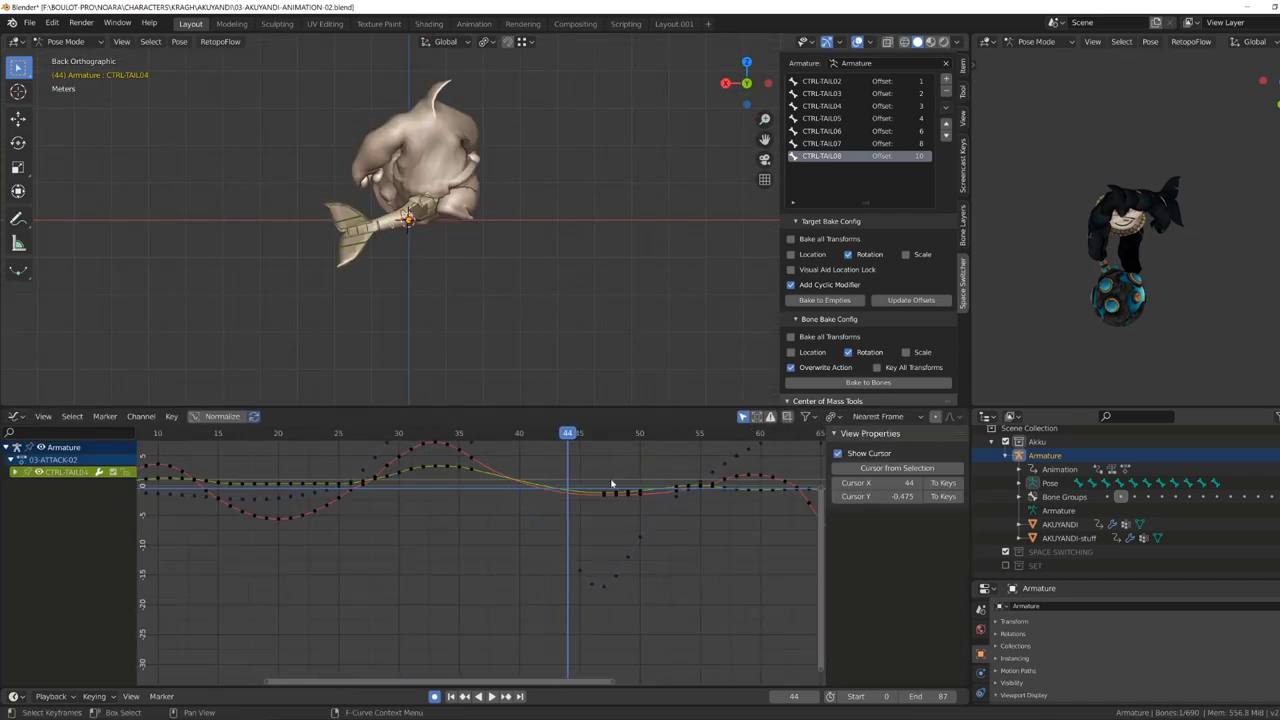
left_click(582, 522)
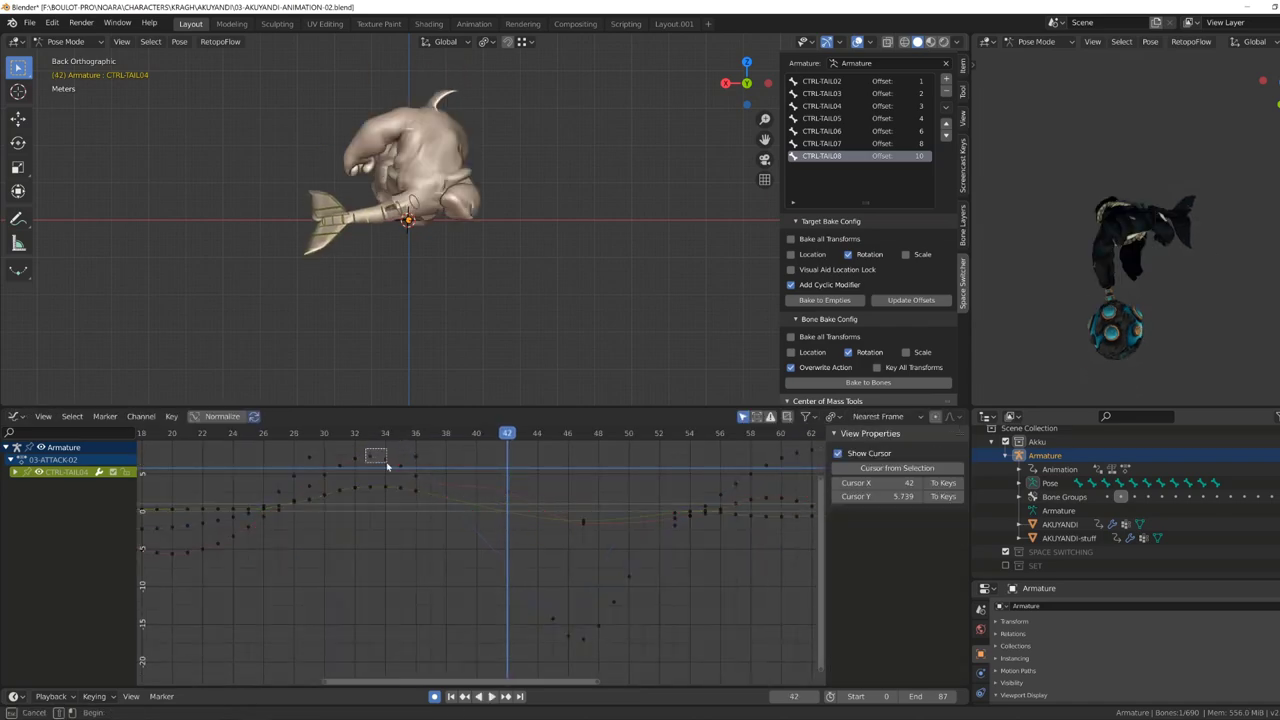
key("space")
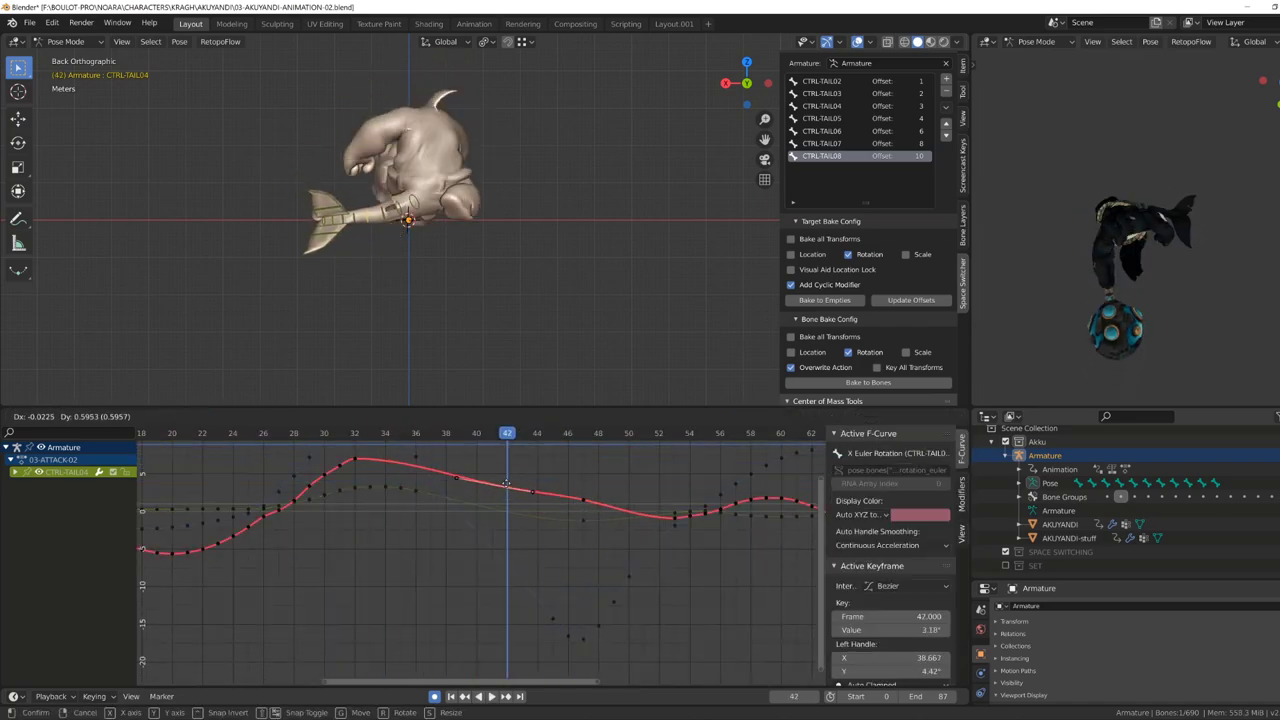
key("Escape")
Select the stray keys near frames 22 and 32 and adjust a CTRL-TAIL02 key.
left_click_drag(437, 516, 459, 538)
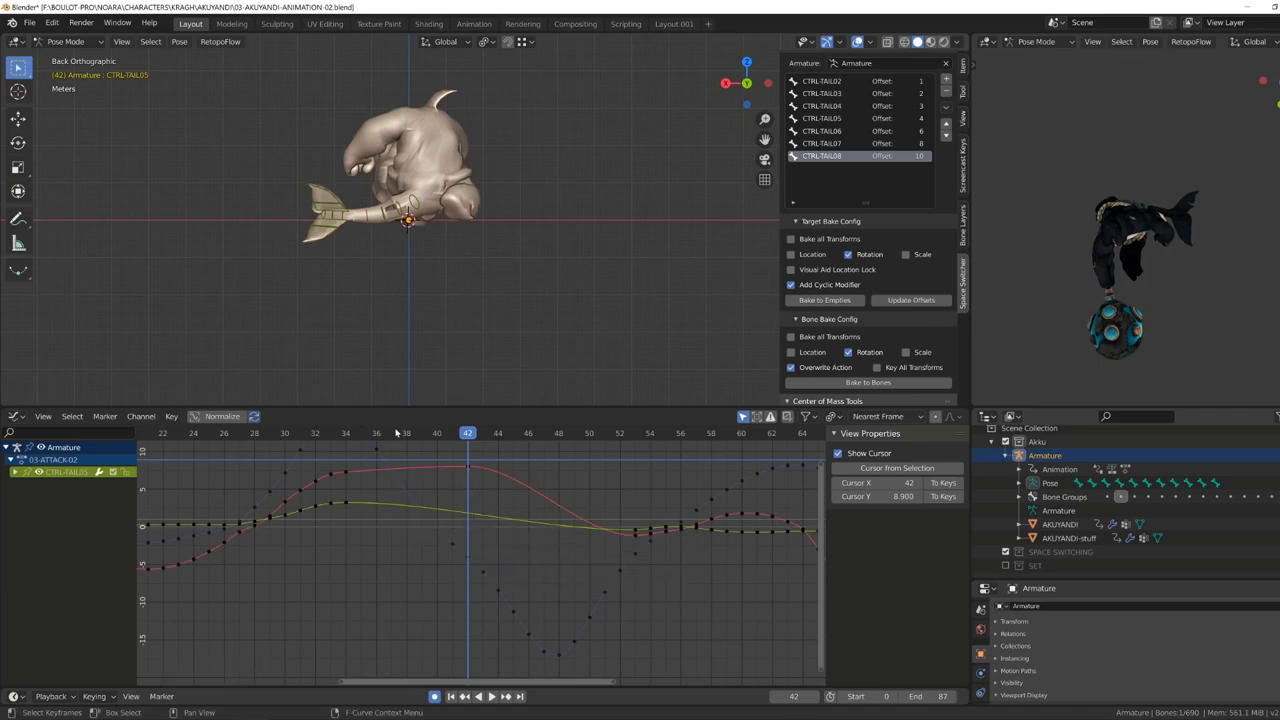
left_click_drag(313, 462, 357, 484)
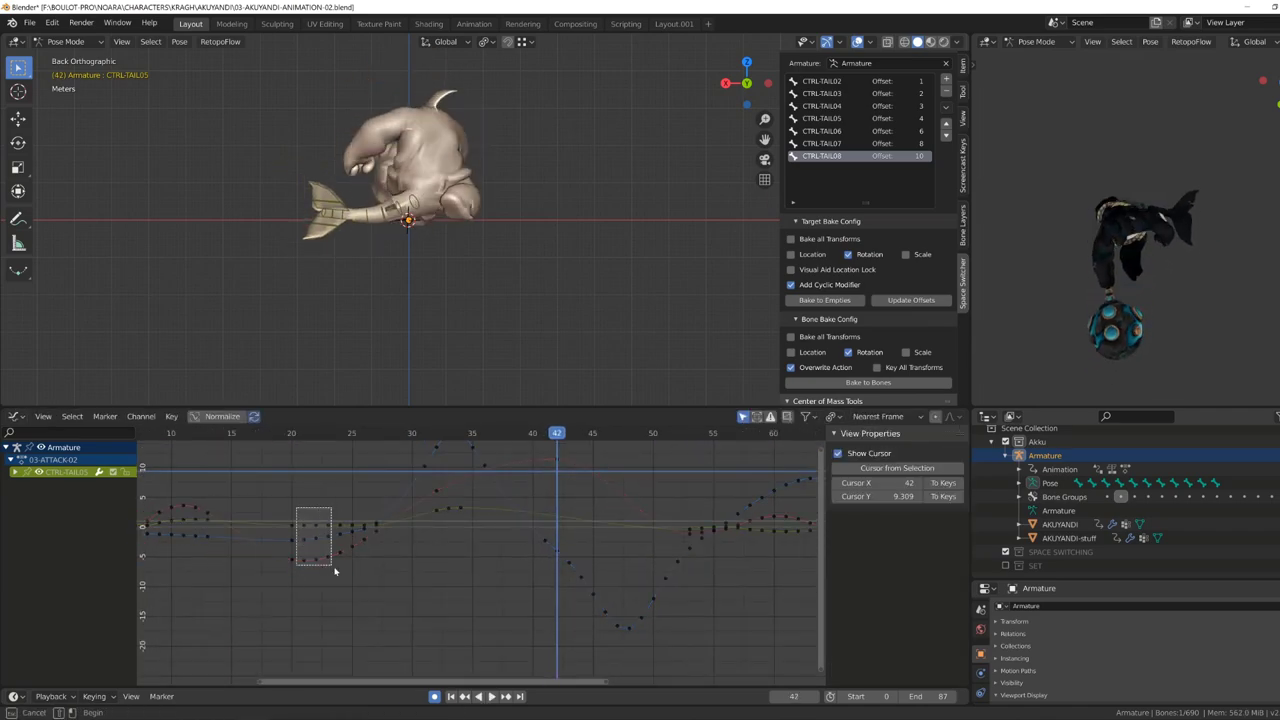
key("space")
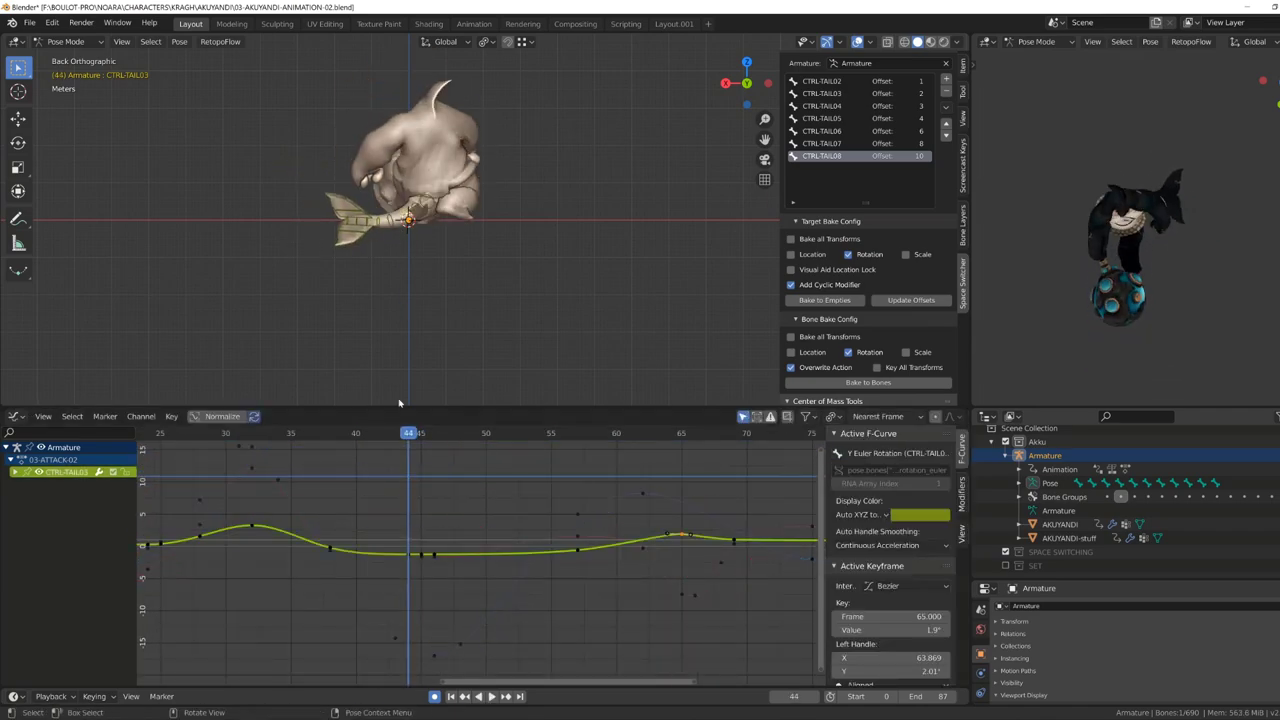
left_click(425, 213)
left_click_drag(422, 576, 423, 562)
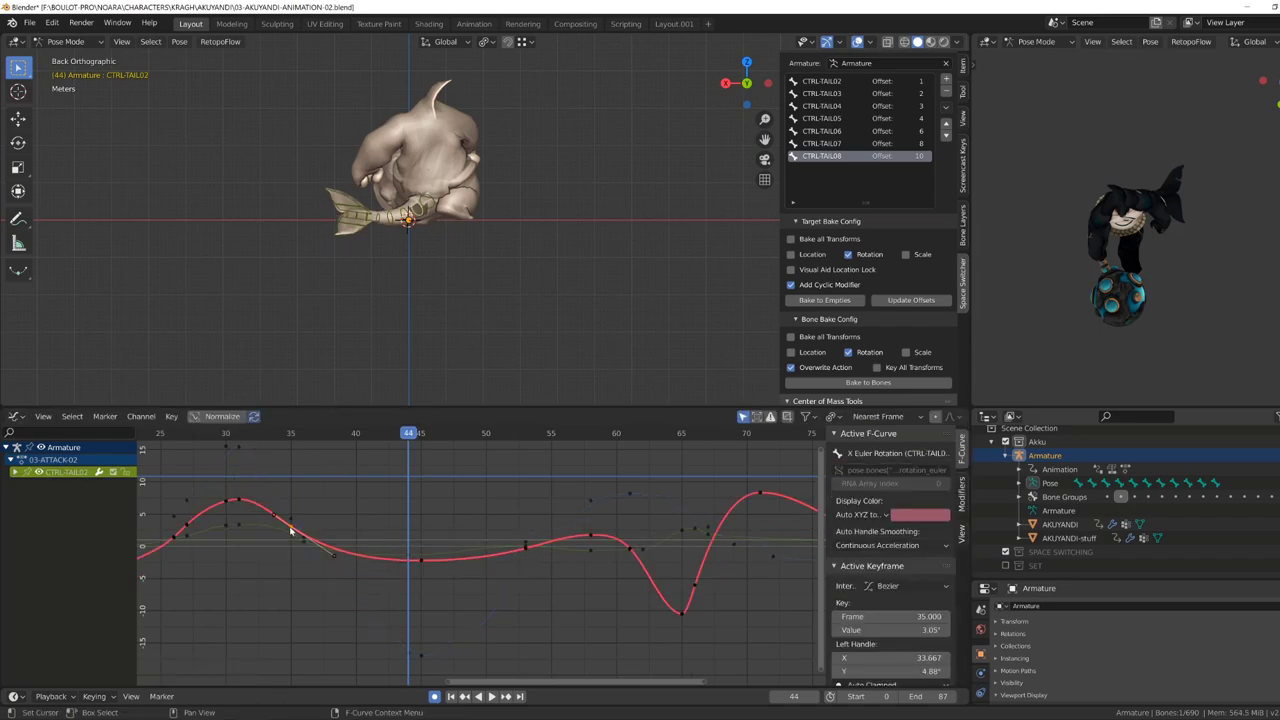
left_click_drag(403, 485, 398, 498)
Select the stray keys on CTRL-TAIL05's tail curves, undoing back to the early frames.
left_click(421, 206)
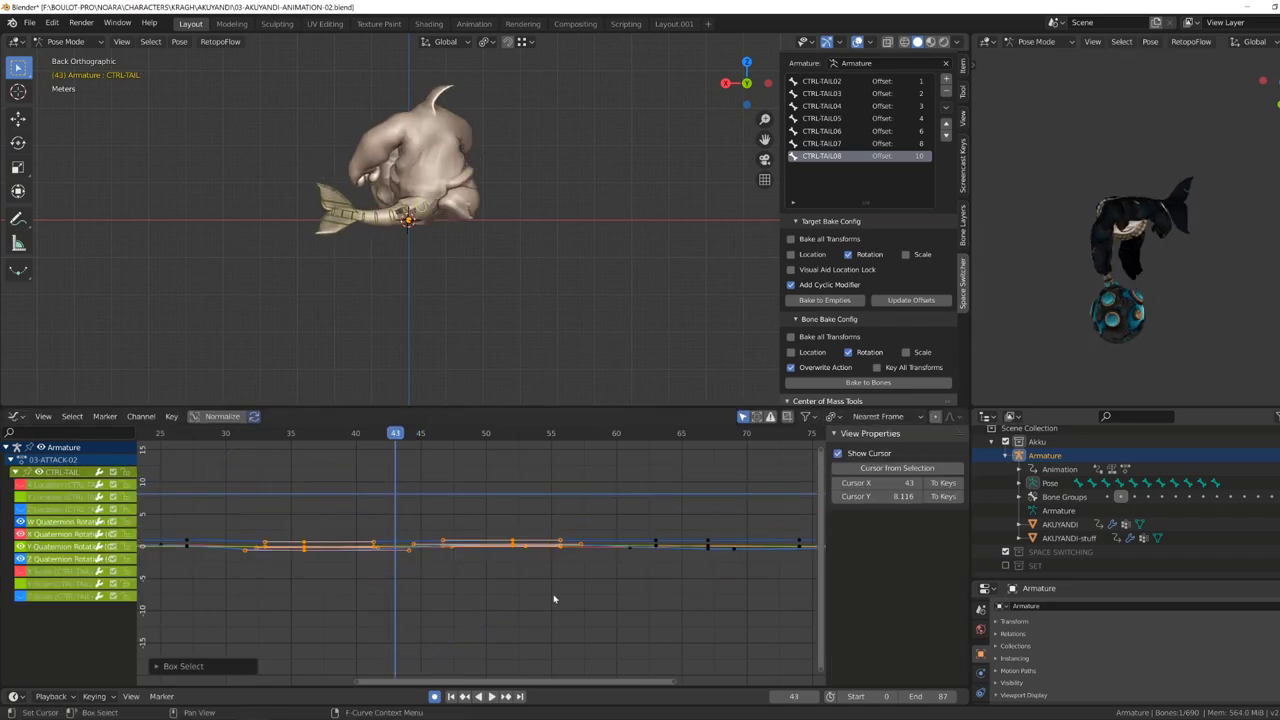
key("space")
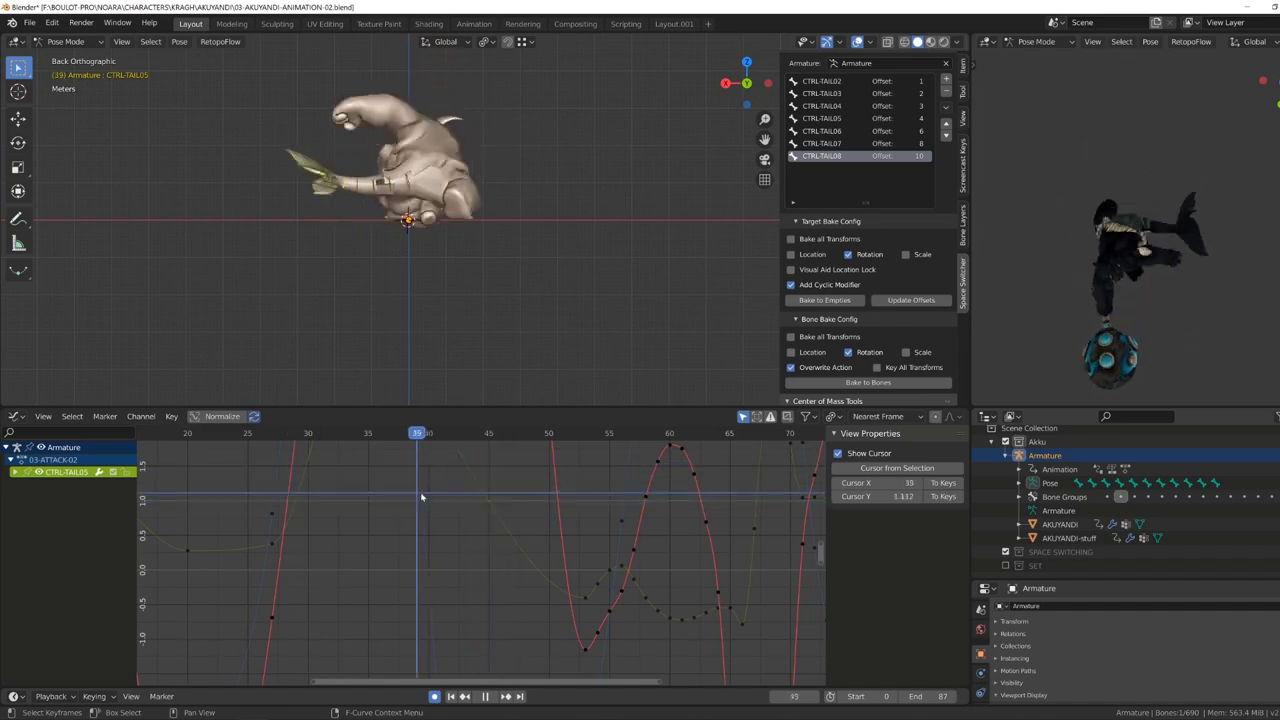
key("ctrl+z")
mouse_move(497, 508)
left_mouse_down()
mouse_move(483, 485)
mouse_move(491, 529)
left_mouse_up()
key("ctrl+z")
Rotate the left tail fin control slightly at frame 5, viewed from the right.
key("ctrl+z")
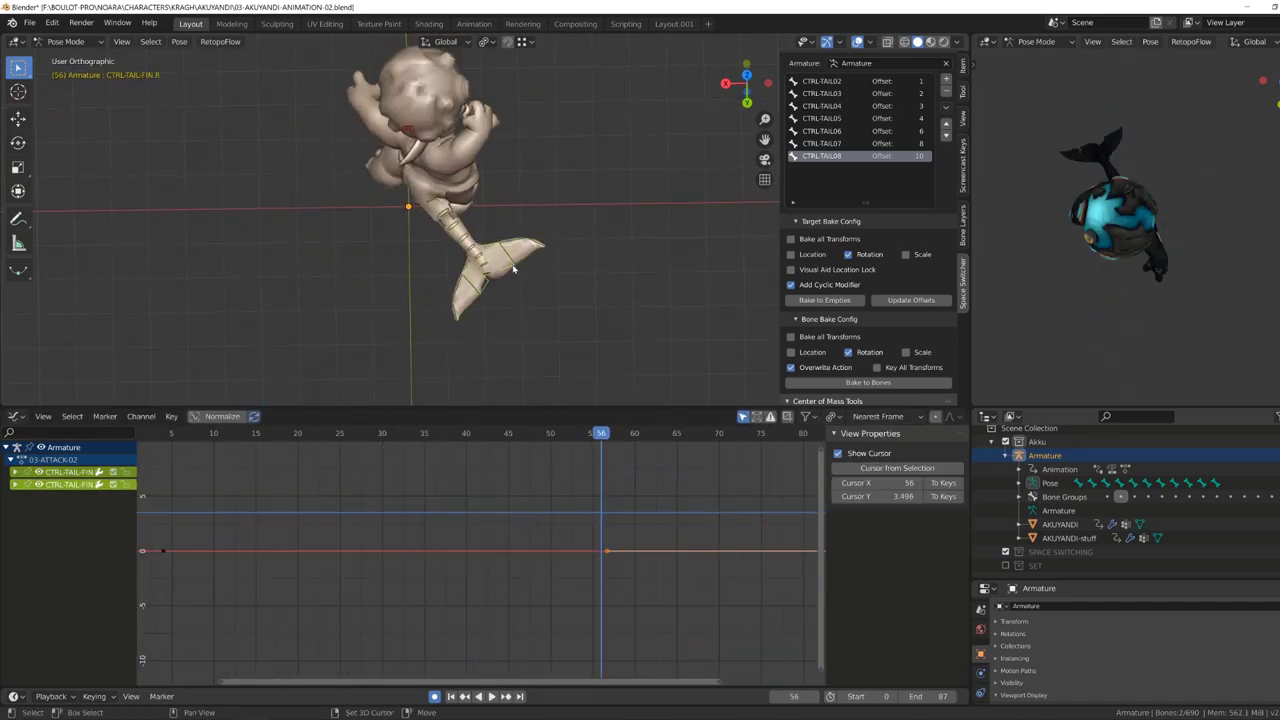
key("ctrl+z")
key("KP_3")
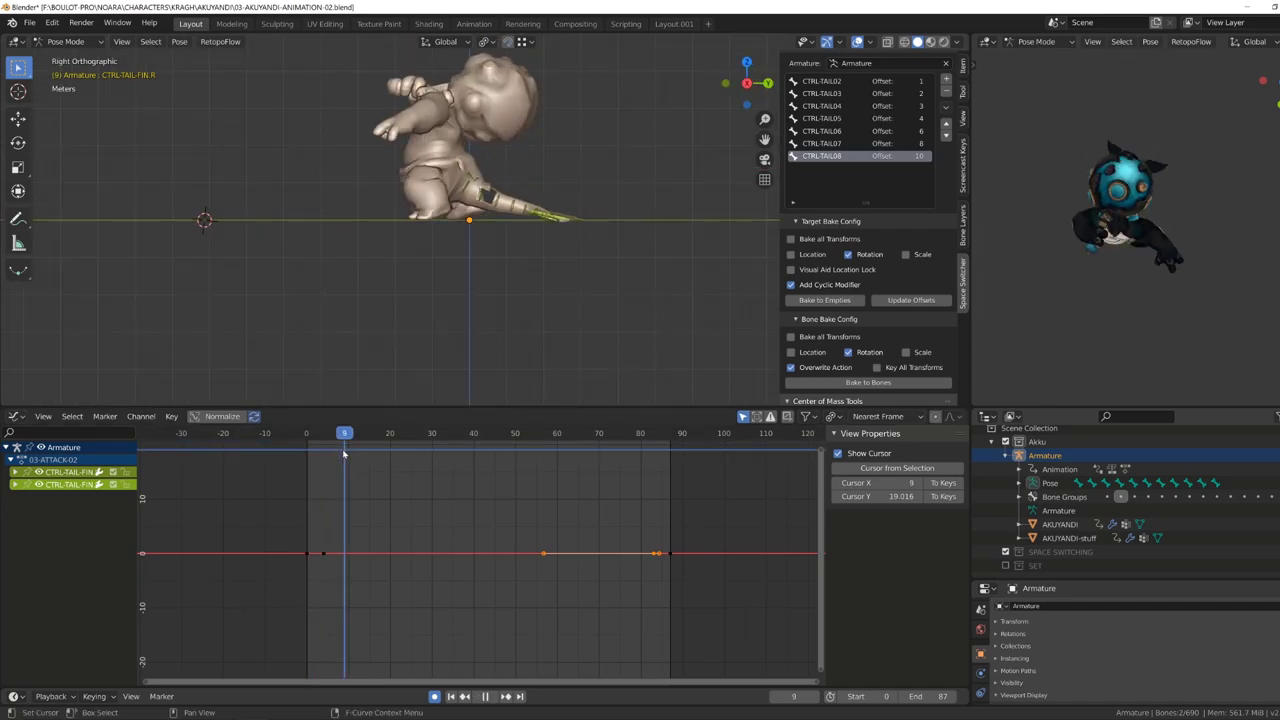
middle_click_drag(418, 273, 452, 310)
scroll(452, 310, "up", 3)
left_click(364, 212)
key("r")
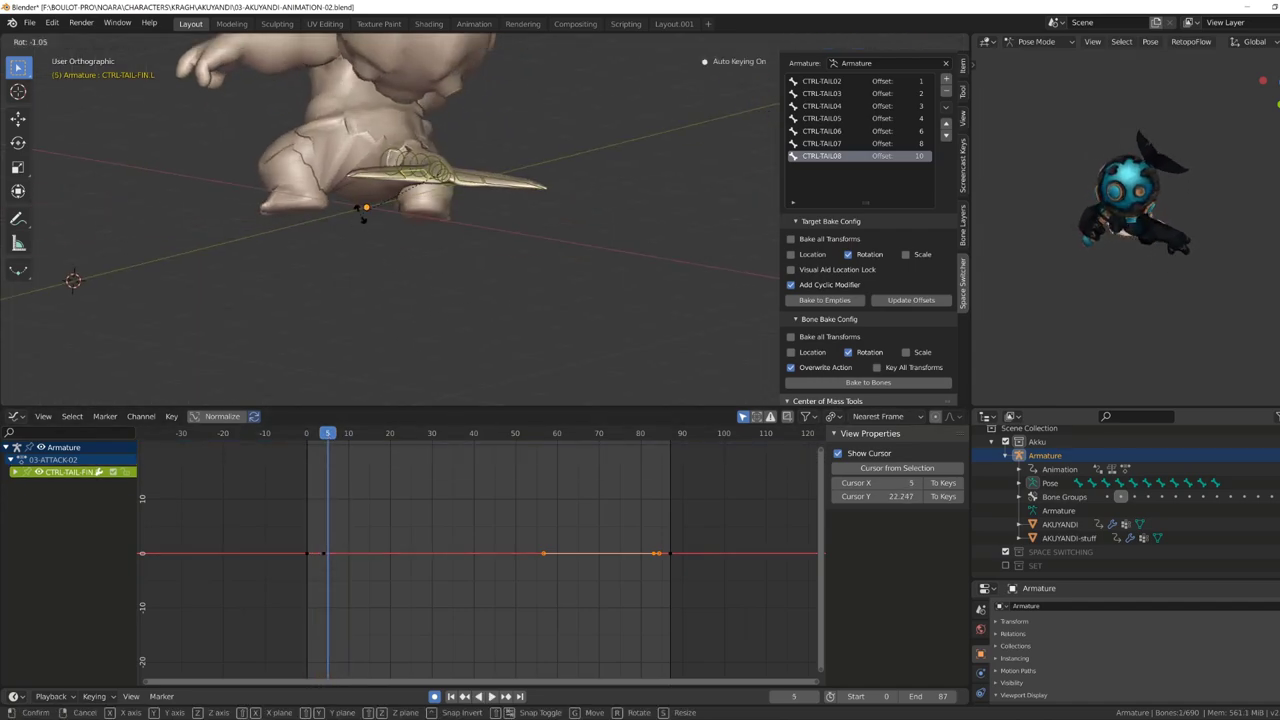
middle_click_drag(489, 191, 628, 227)
Shift the CTRL-TAIL06/07 fin keys around frames 10–11 in time and change the frame-0 key handles.
left_click(568, 254)
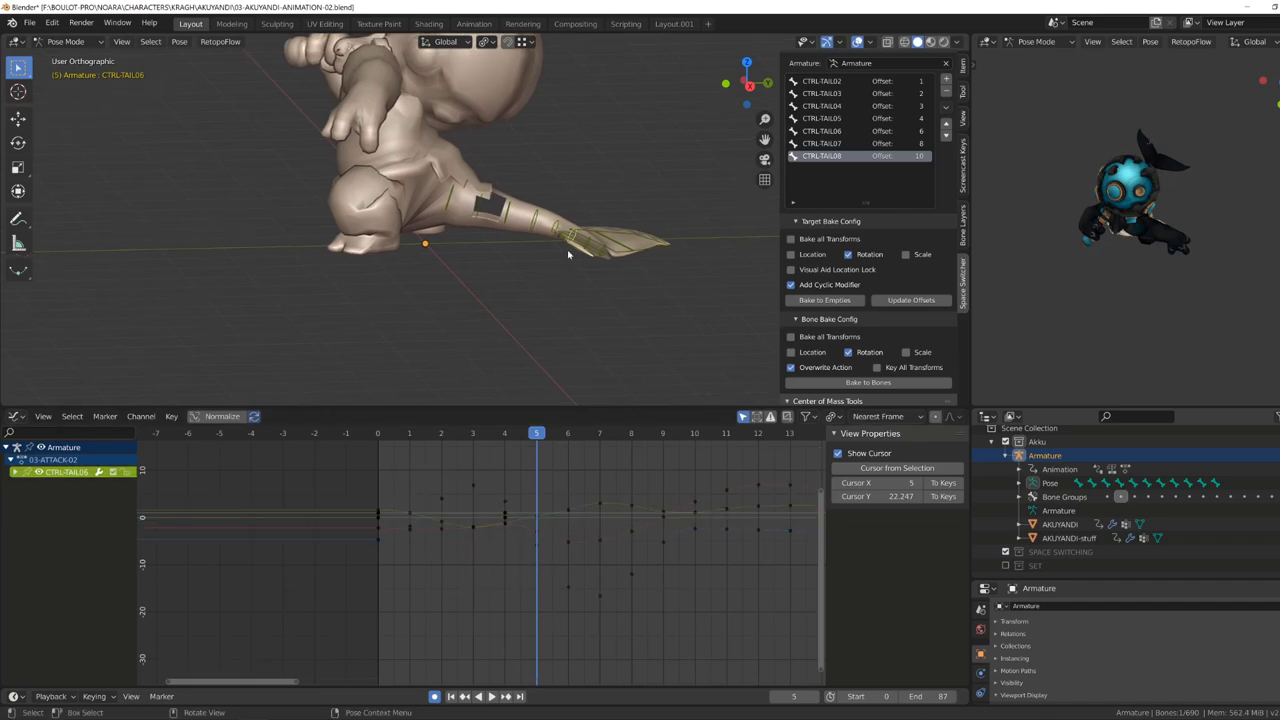
left_click_drag(541, 478, 634, 616)
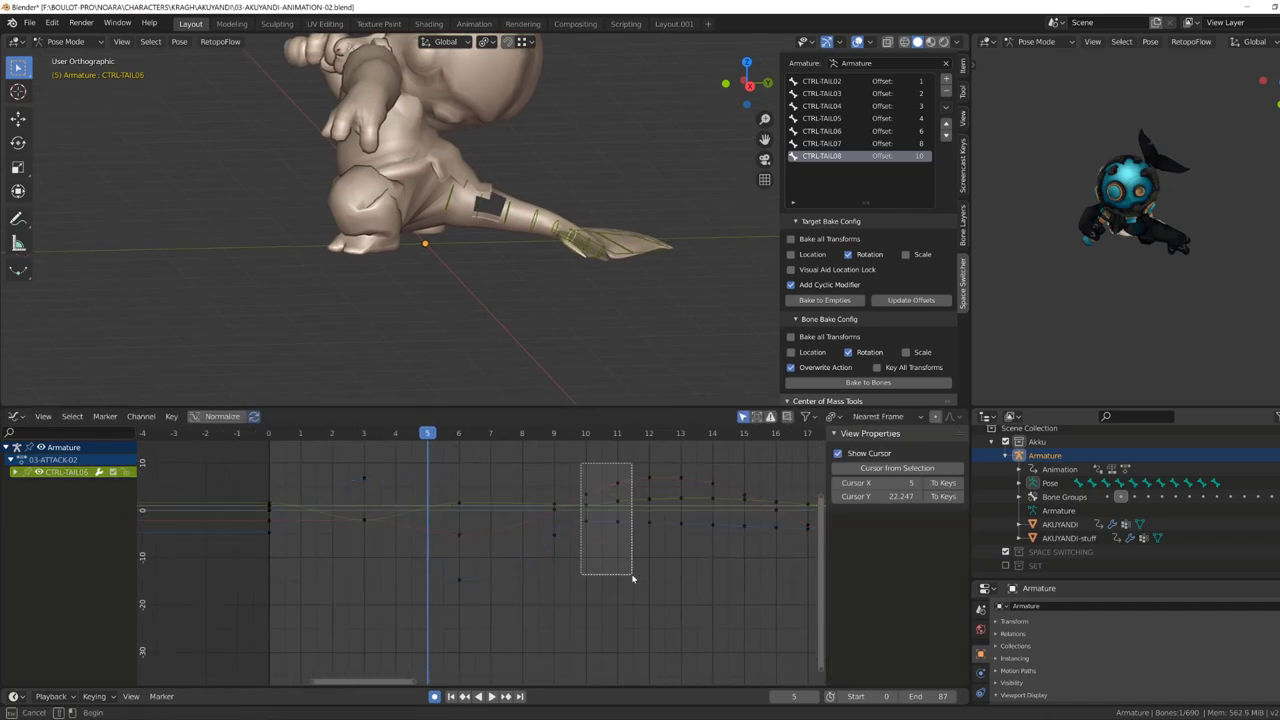
left_click(587, 244)
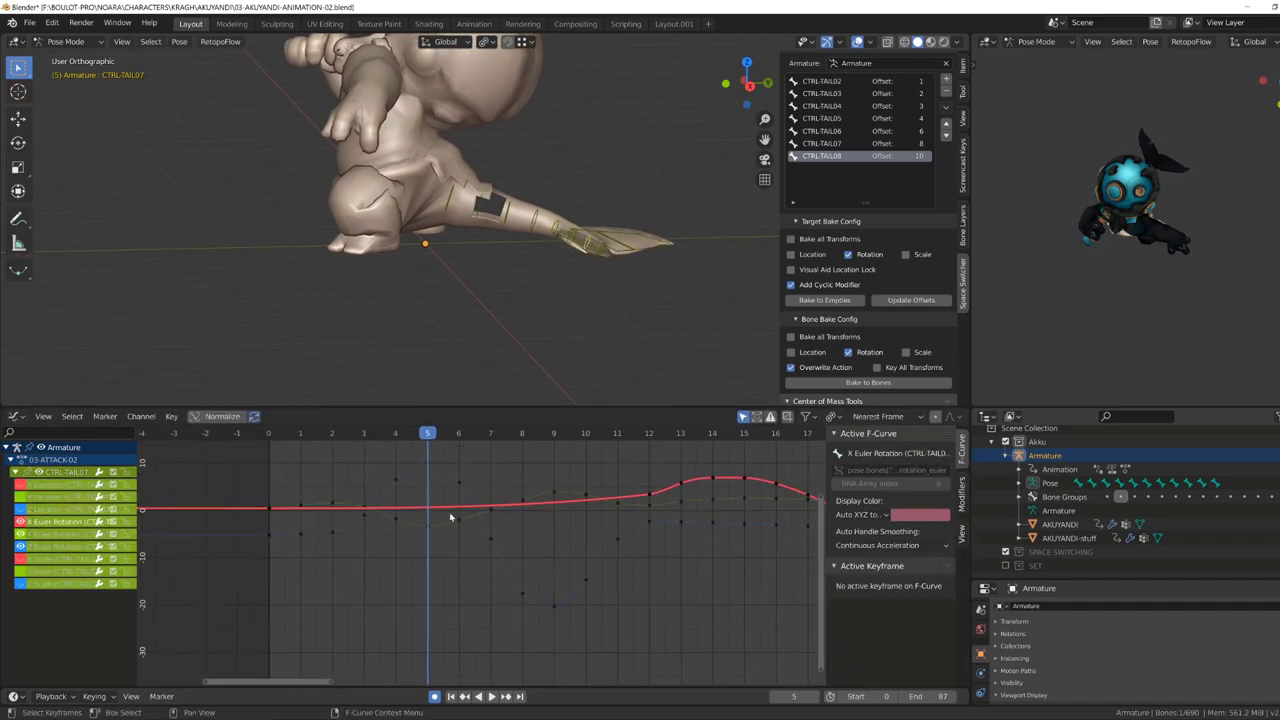
key("space")
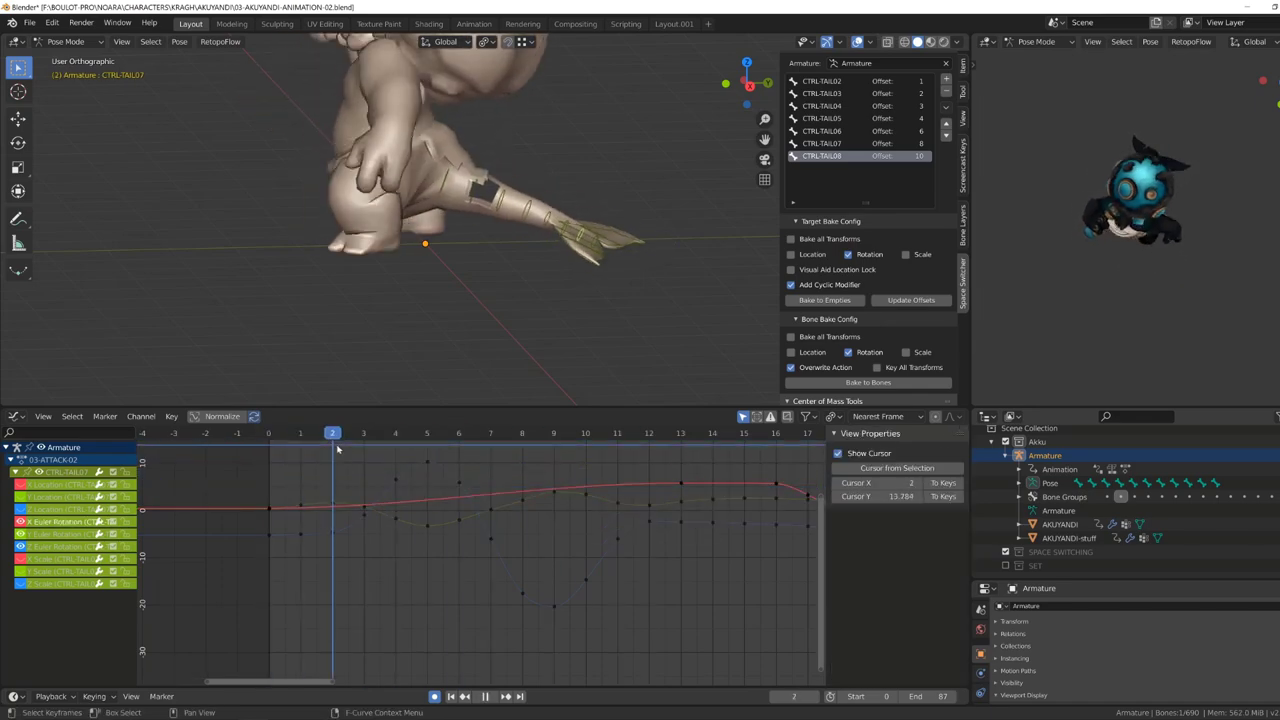
left_click(268, 508)
key("g")
key("x")
left_click(567, 230)
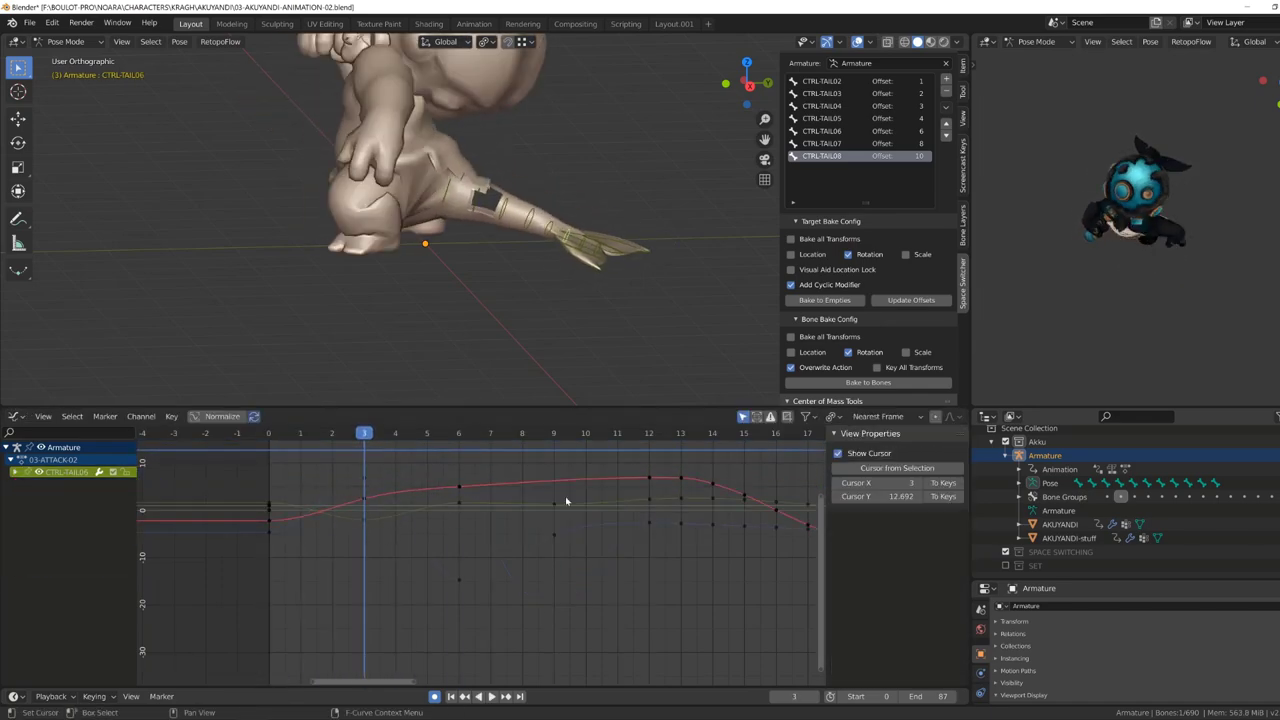
left_click(271, 544)
key("KP_3")
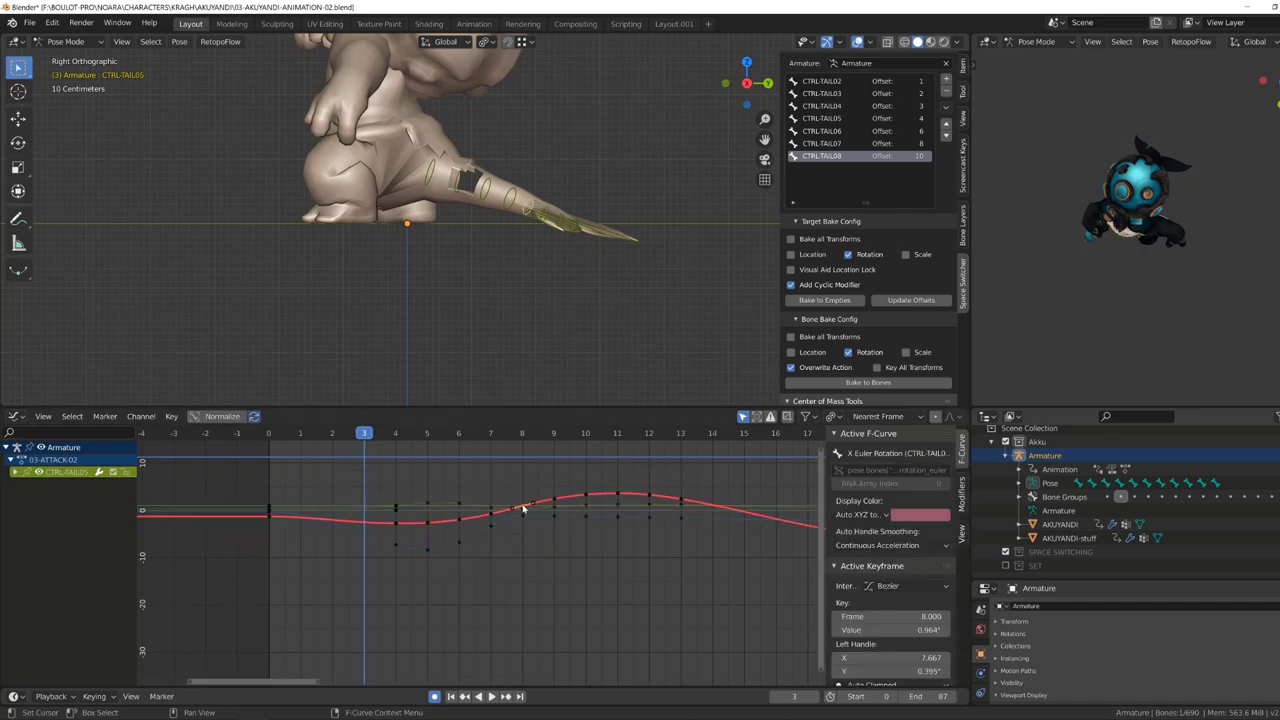
left_click(397, 497)
Play the animation from the first frame to review the fin from the right side.
left_click_drag(303, 433, 427, 433)
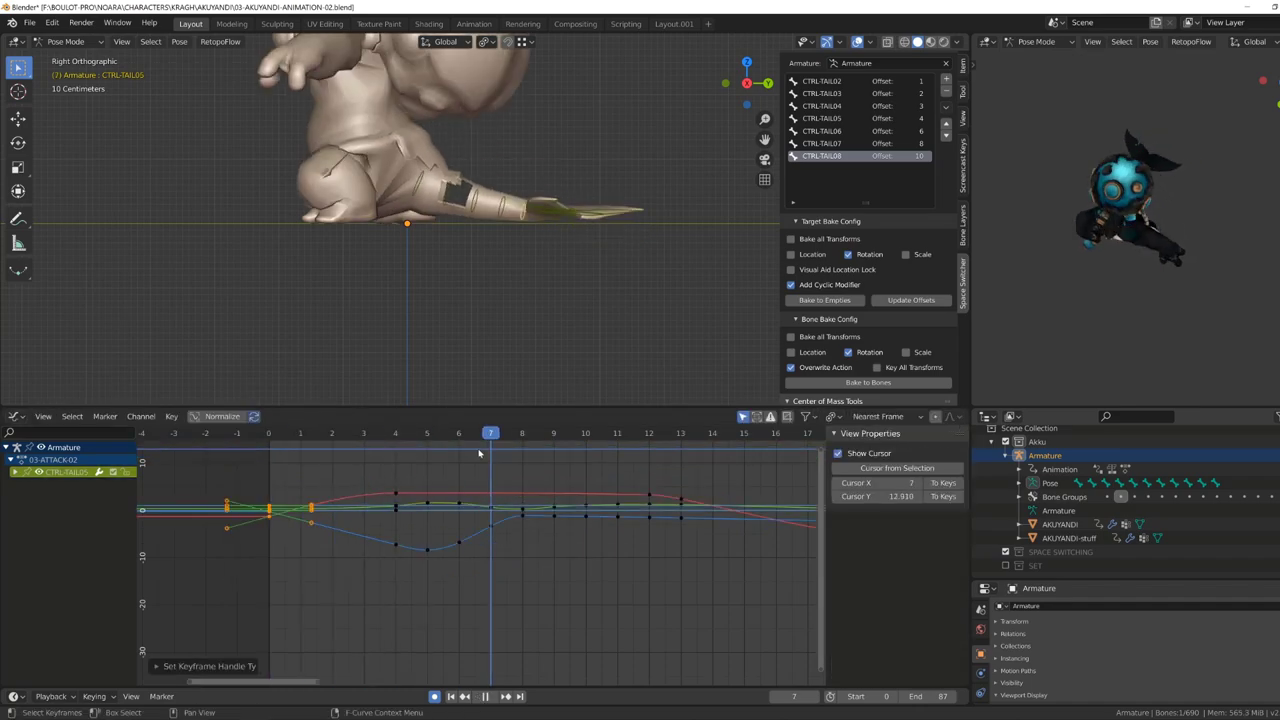
middle_click_drag(500, 250, 420, 220)
key("KP_3")
key("shift+Left")
key("space")
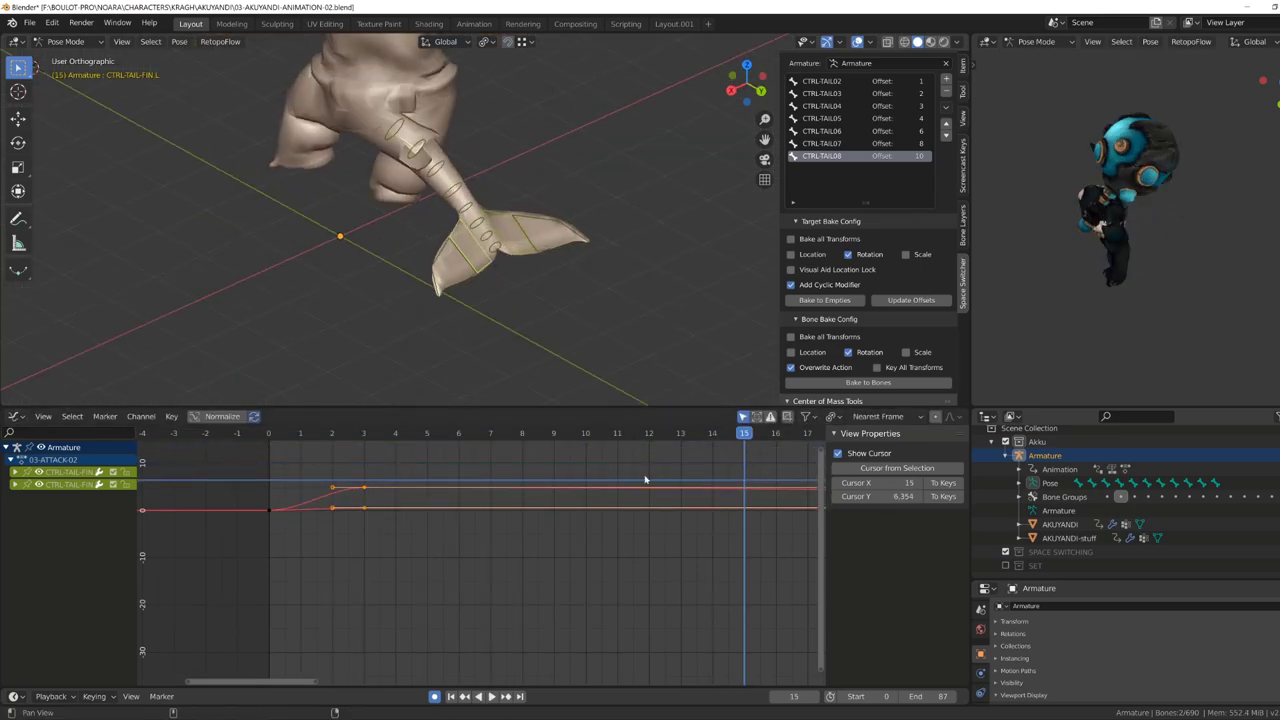
middle_click_drag(560, 300, 440, 290)
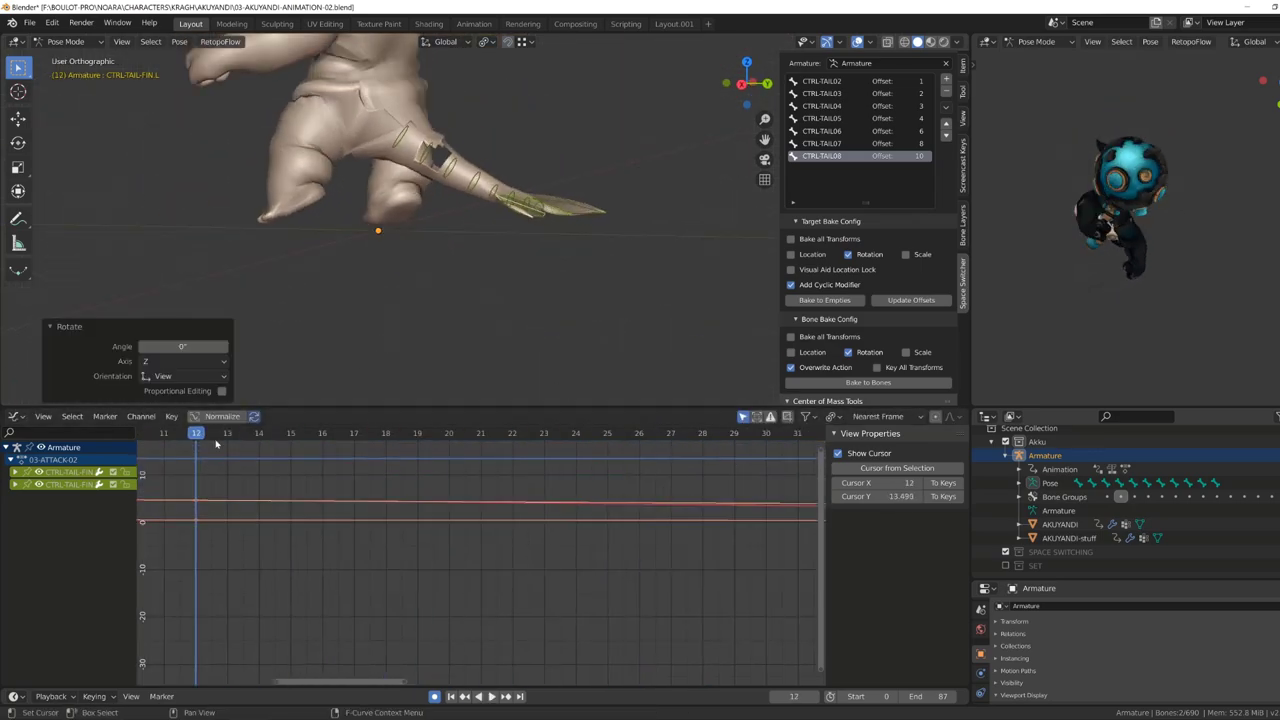
key("KP_3")
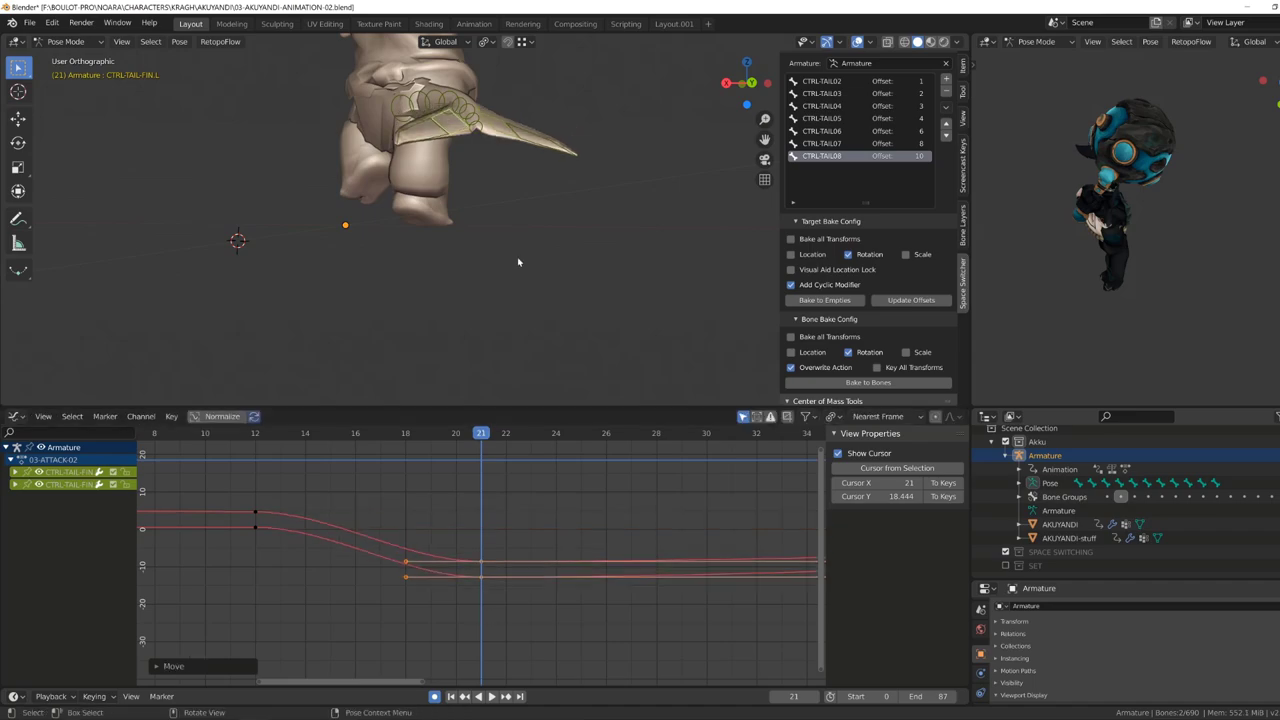
key("space")
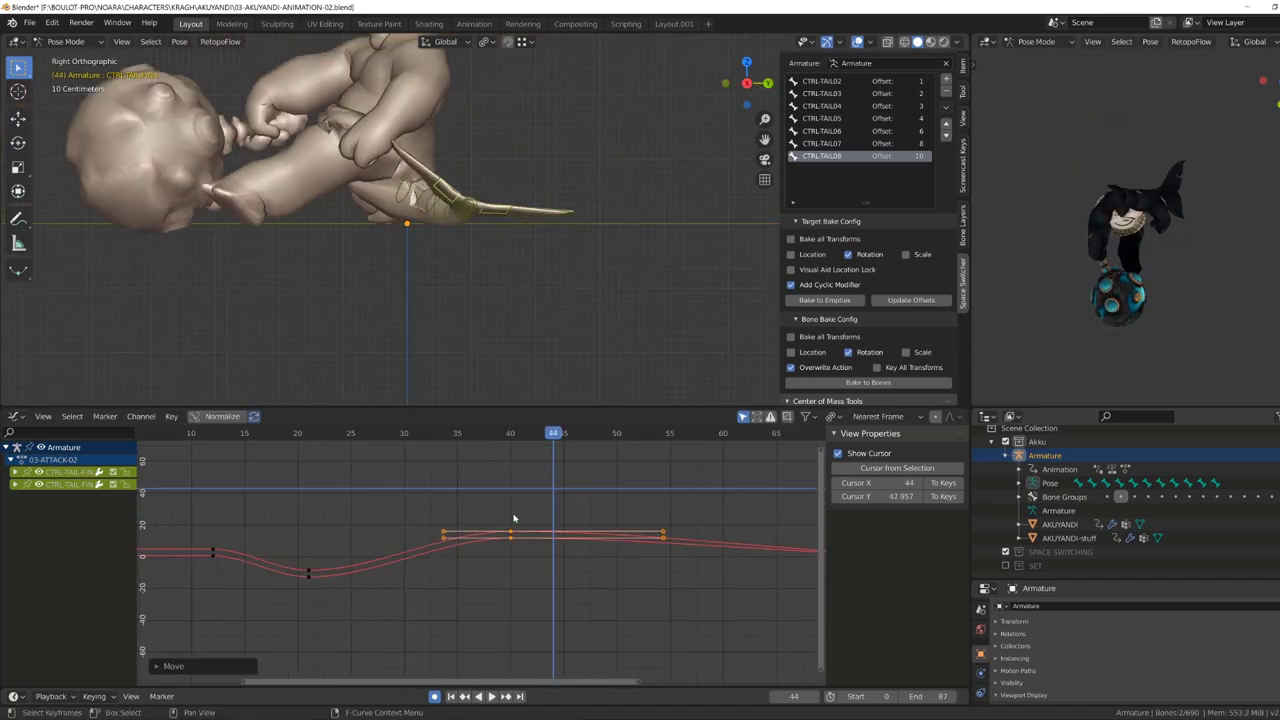
Duplicate the fin's end keys and shift the copies later in time to extend the wave.
key("ctrl+z")
key("space")
key("space")
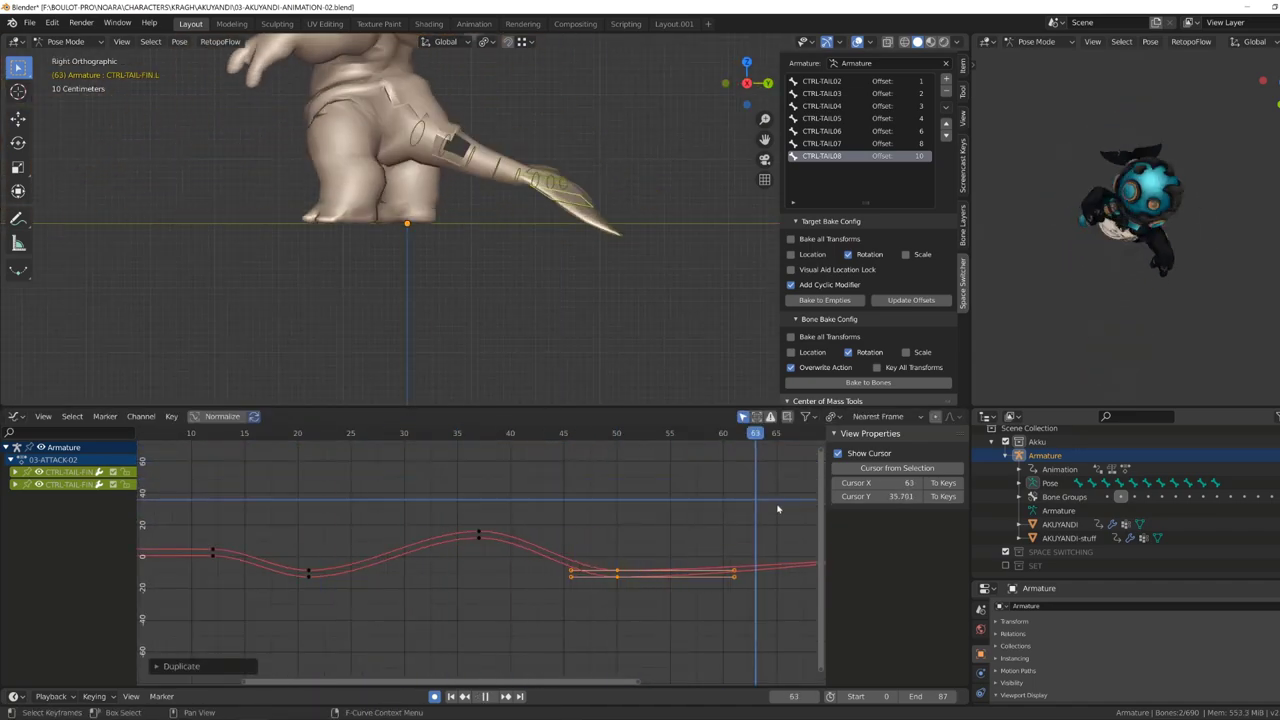
key("Home")
key("space")
mouse_move(357, 513)
left_mouse_down()
mouse_move(388, 590)
mouse_move(486, 561)
left_mouse_up()
key("space")
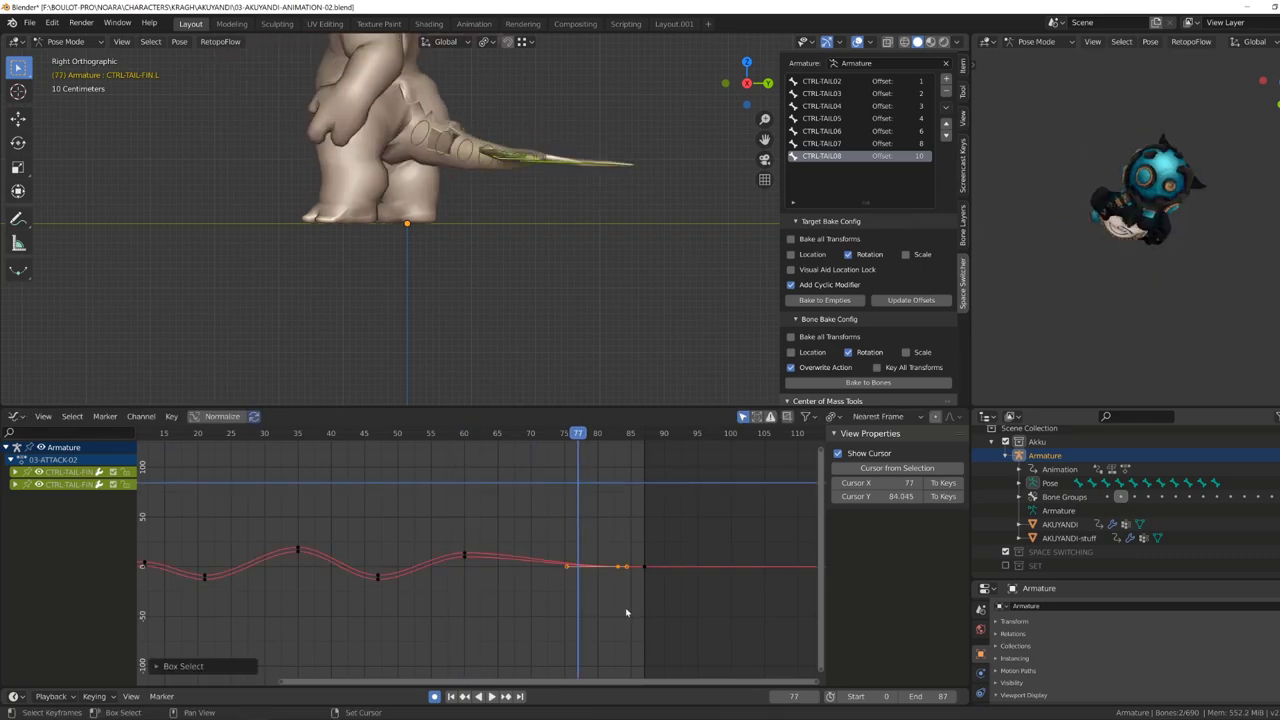
key("ctrl+z")
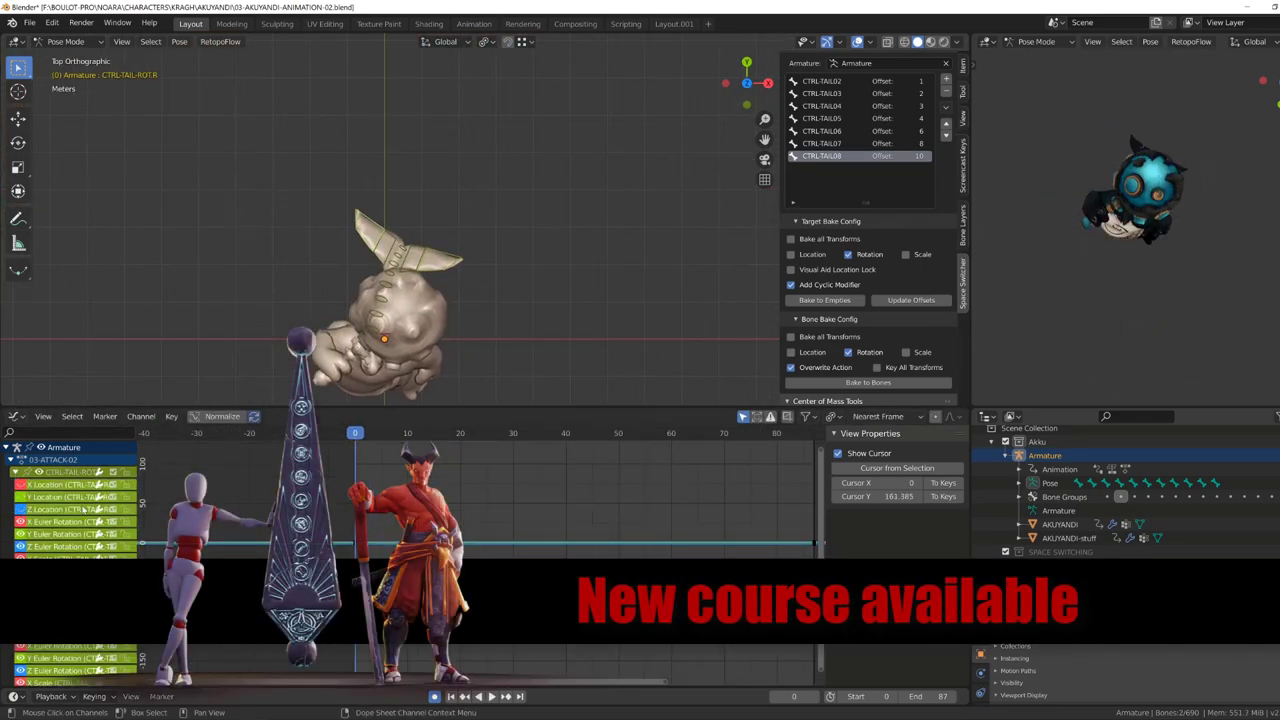
Raise the tail rotation key at frame 37 to 13.4 and place a copy at frame 53.
key("ctrl+Tab")
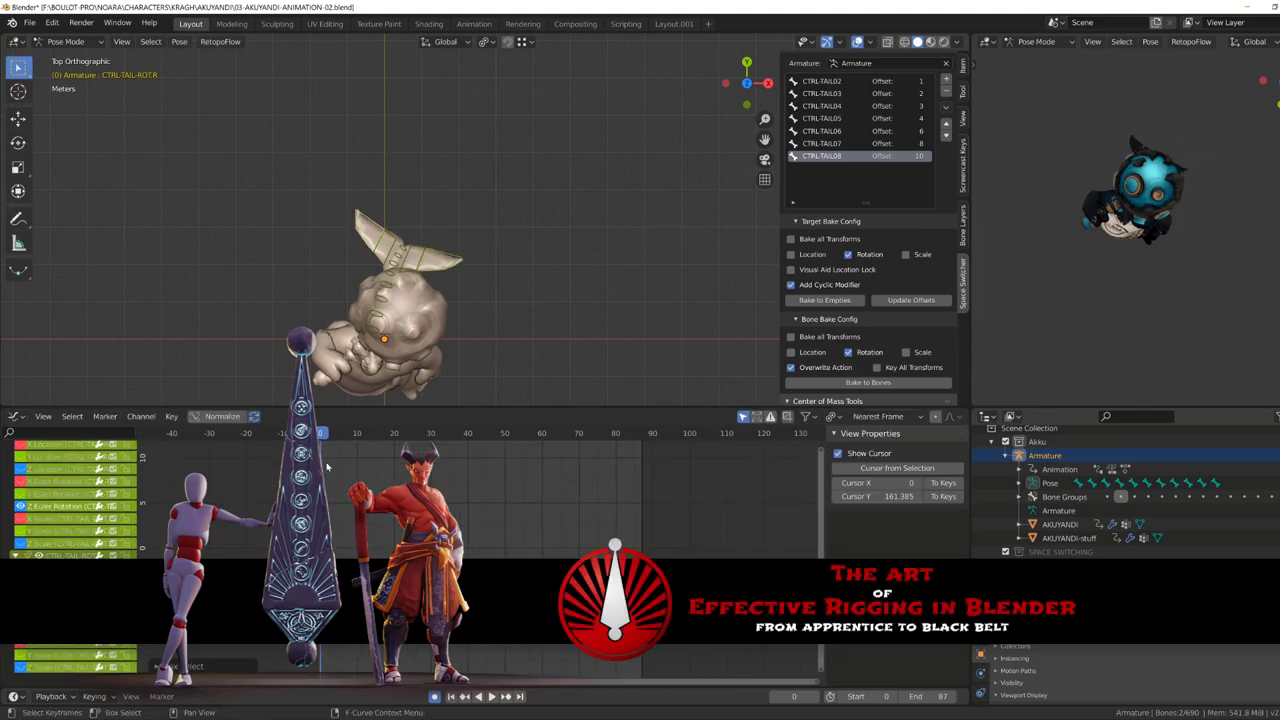
key("Home")
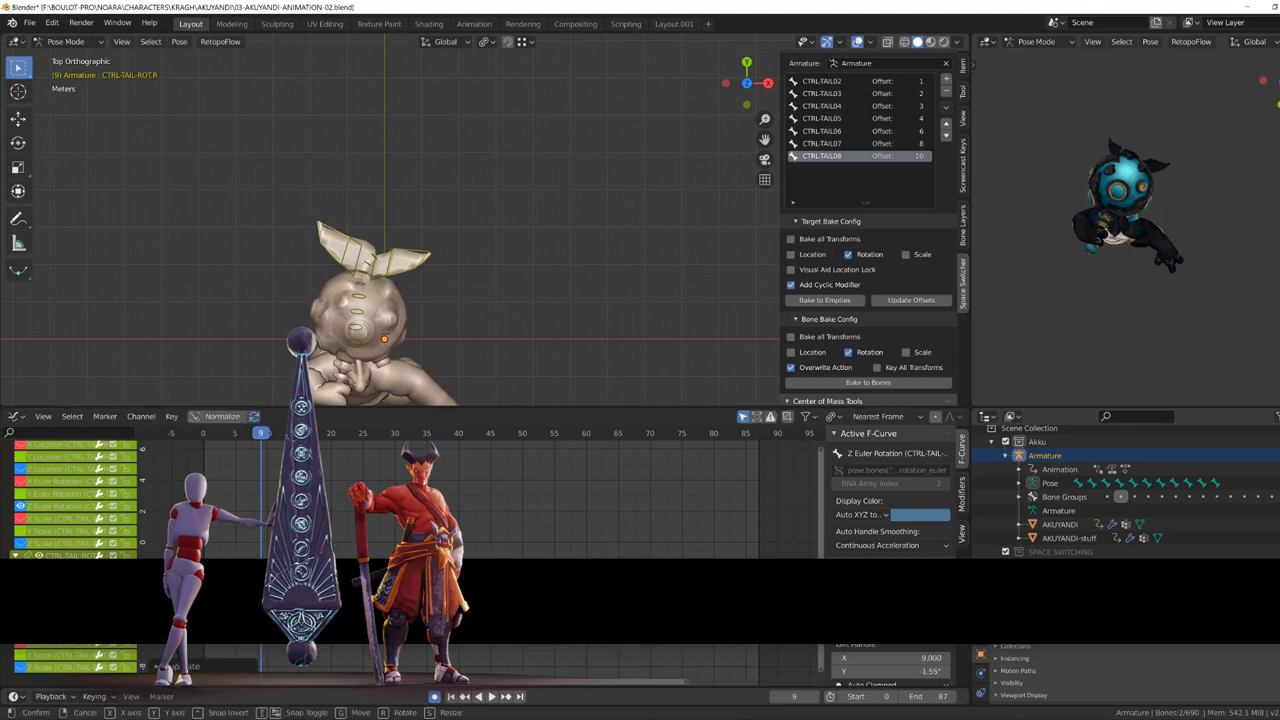
left_click(507, 537)
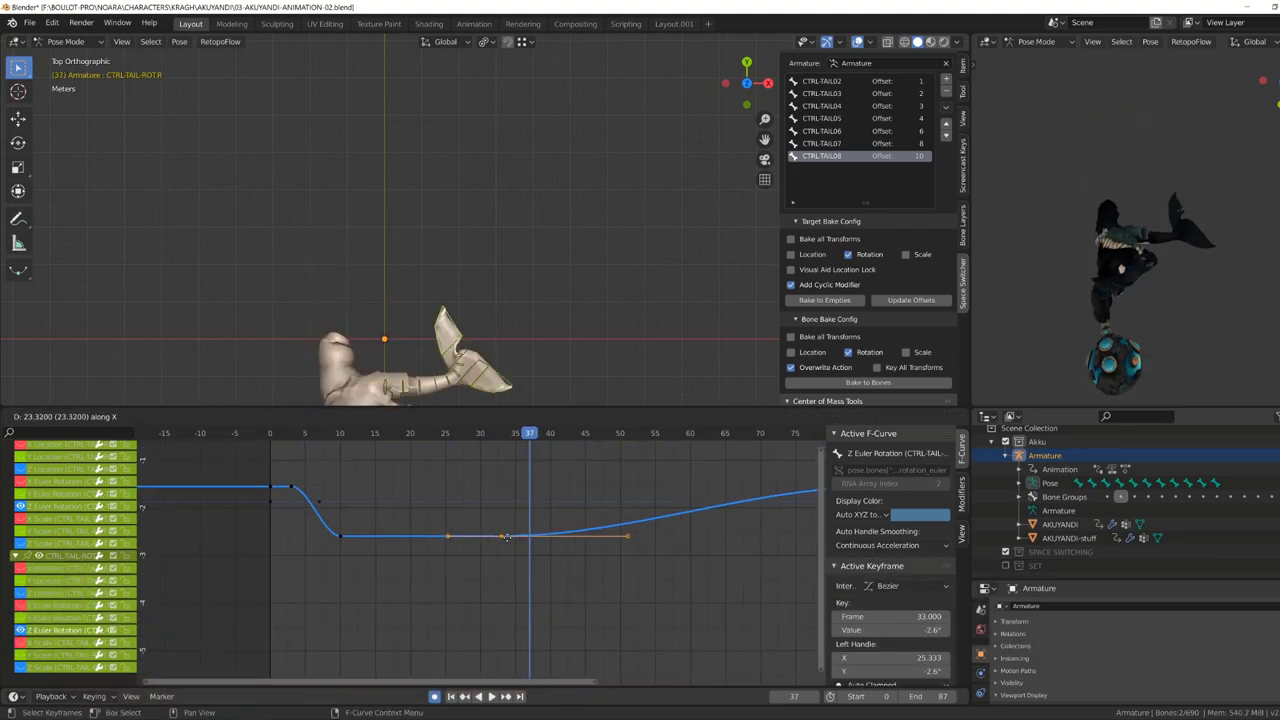
left_click_drag(507, 537, 486, 343)
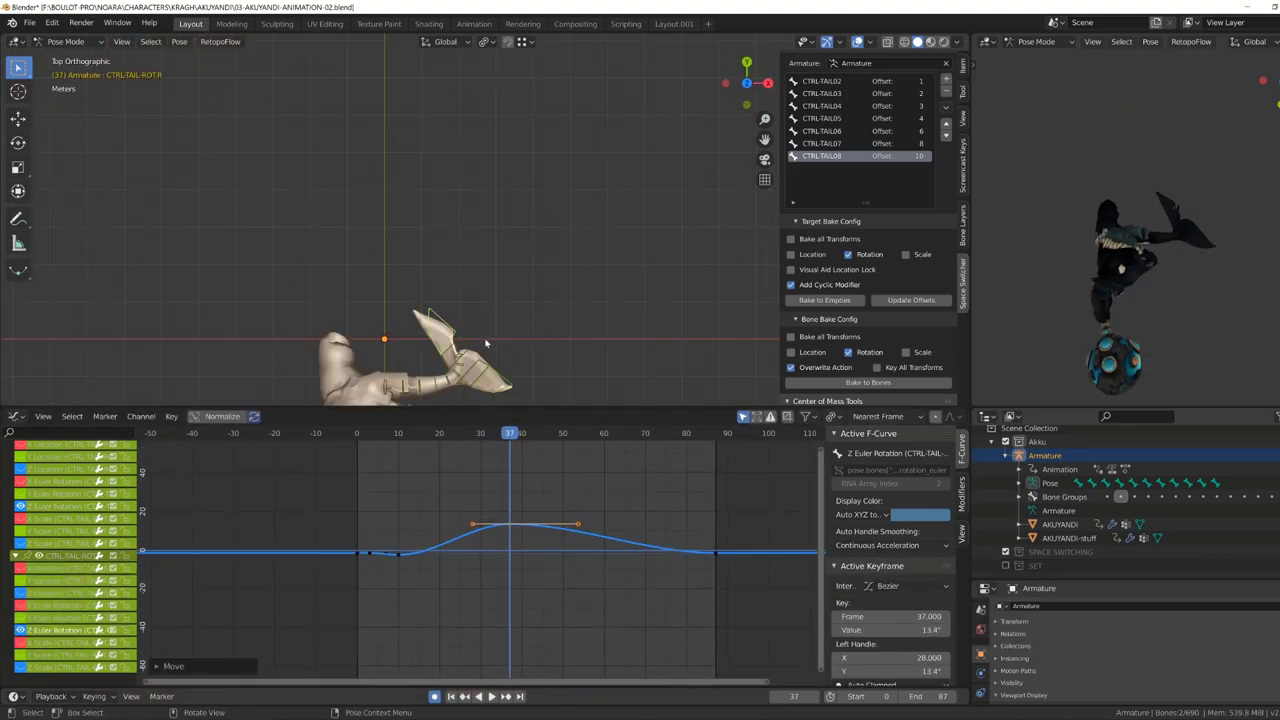
key("space")
left_click(633, 462)
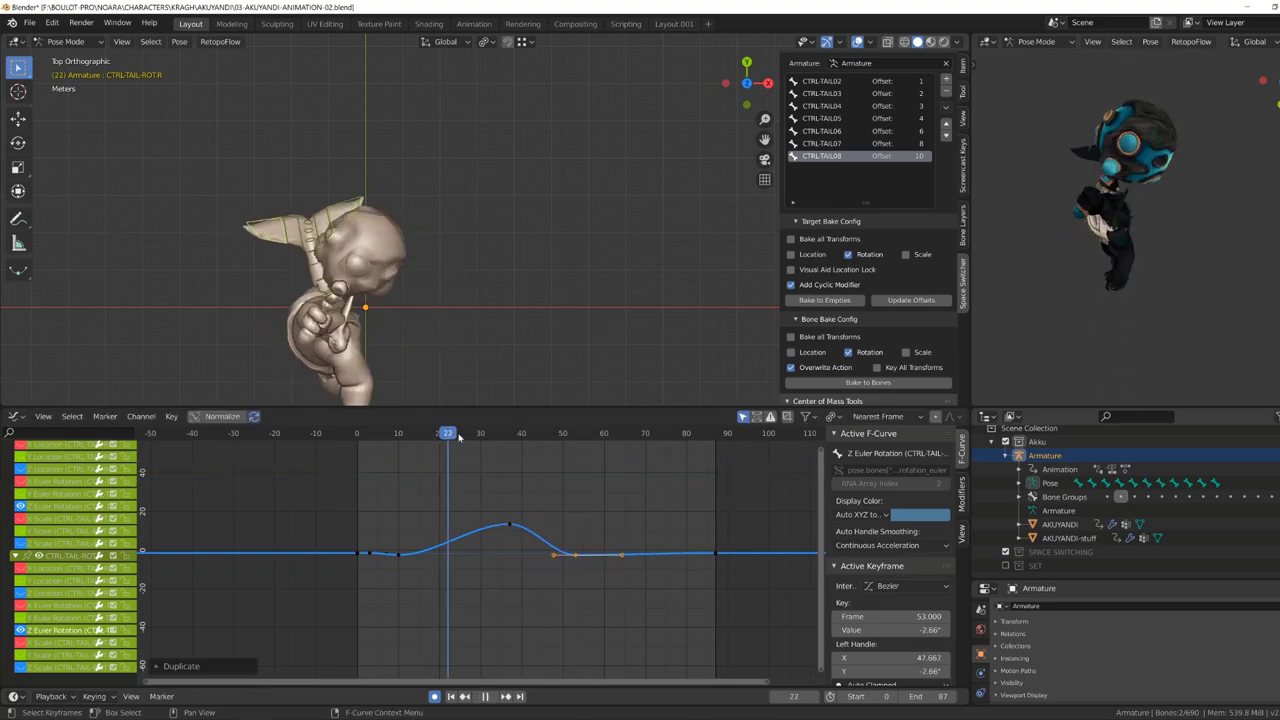
left_click(636, 537)
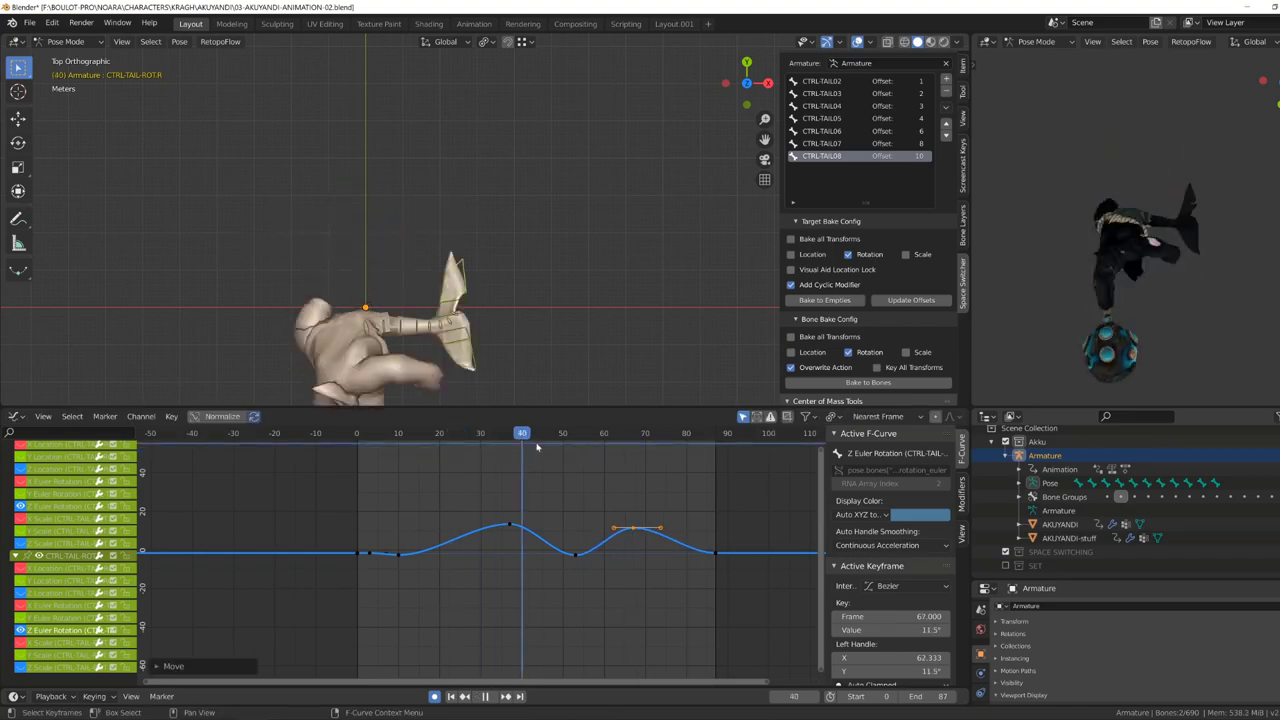
key("ctrl+z")
key("ctrl+z")
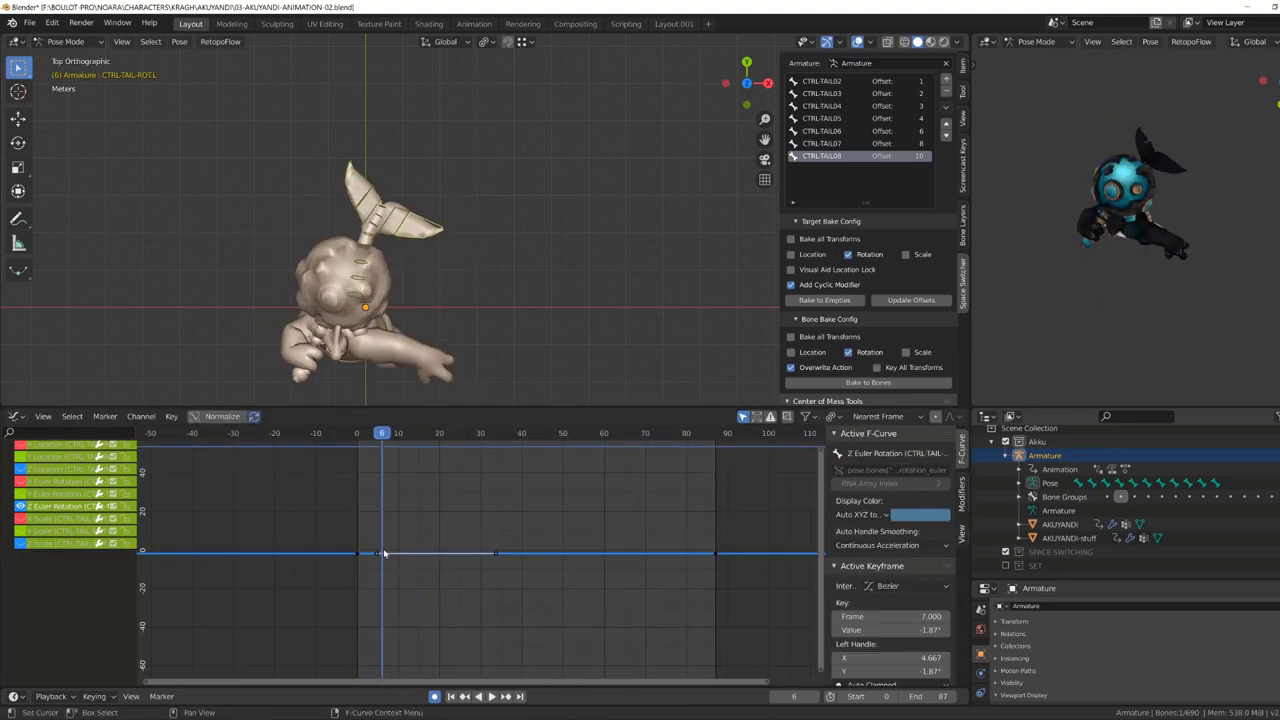
left_click_drag(380, 435, 468, 435)
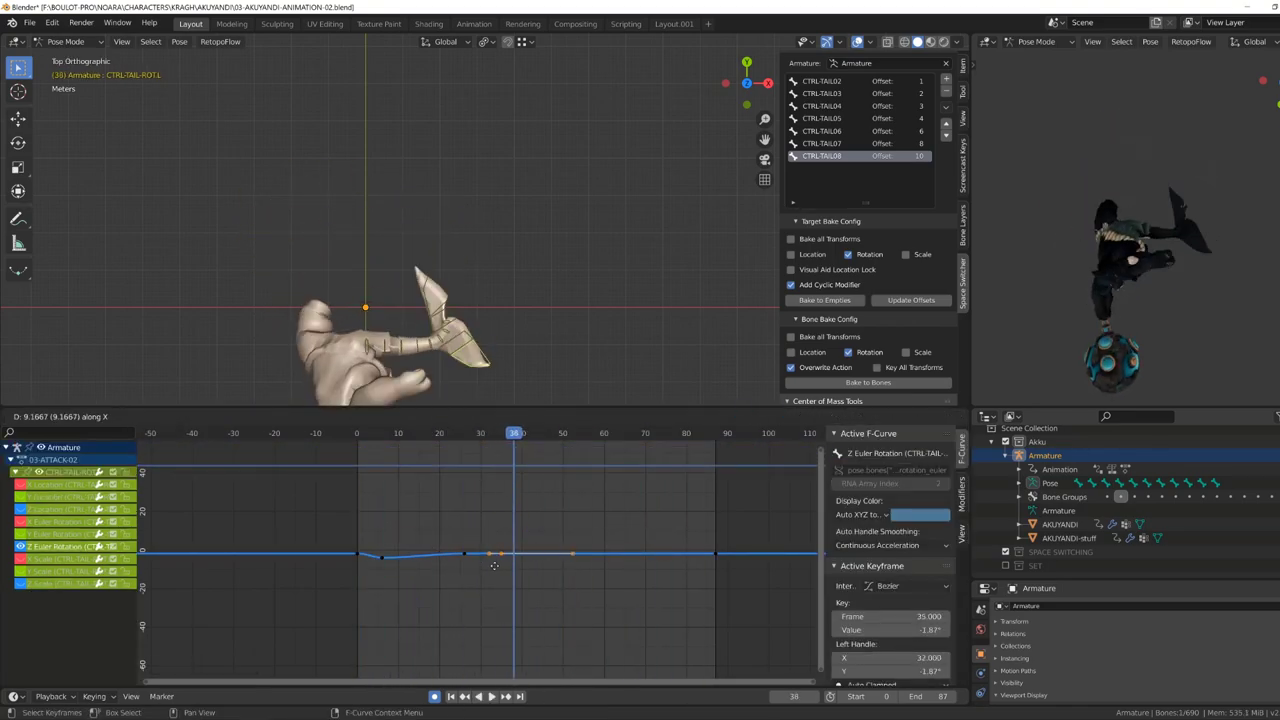
Turn a key into a dip near frame 51, add a copy near frame 78, and save.
key("g")
key("x")
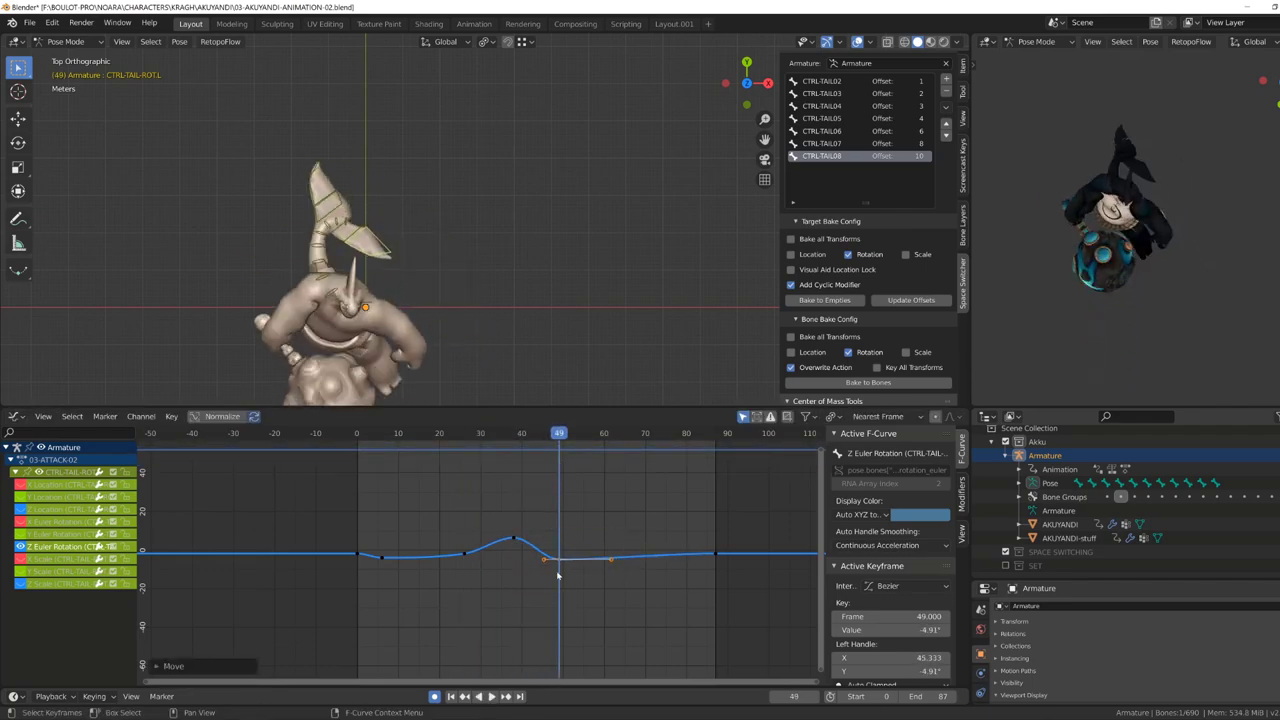
left_click_drag(558, 575, 519, 457)
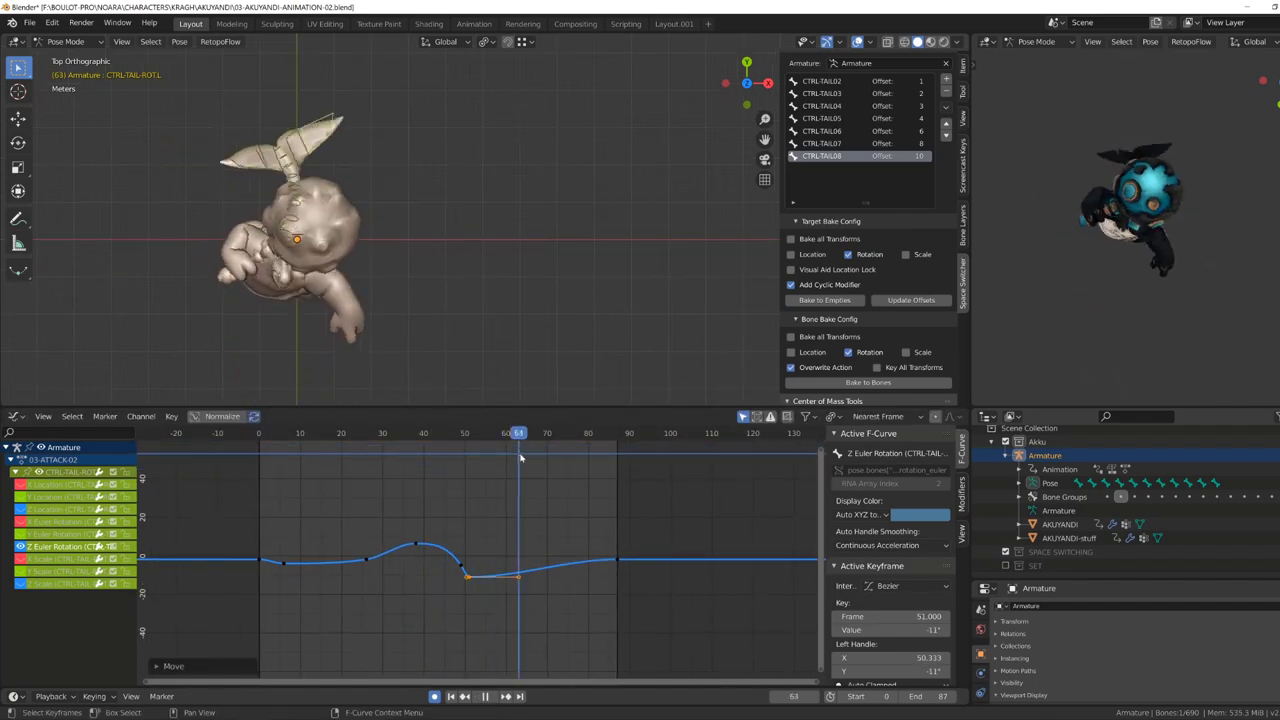
left_click(563, 554)
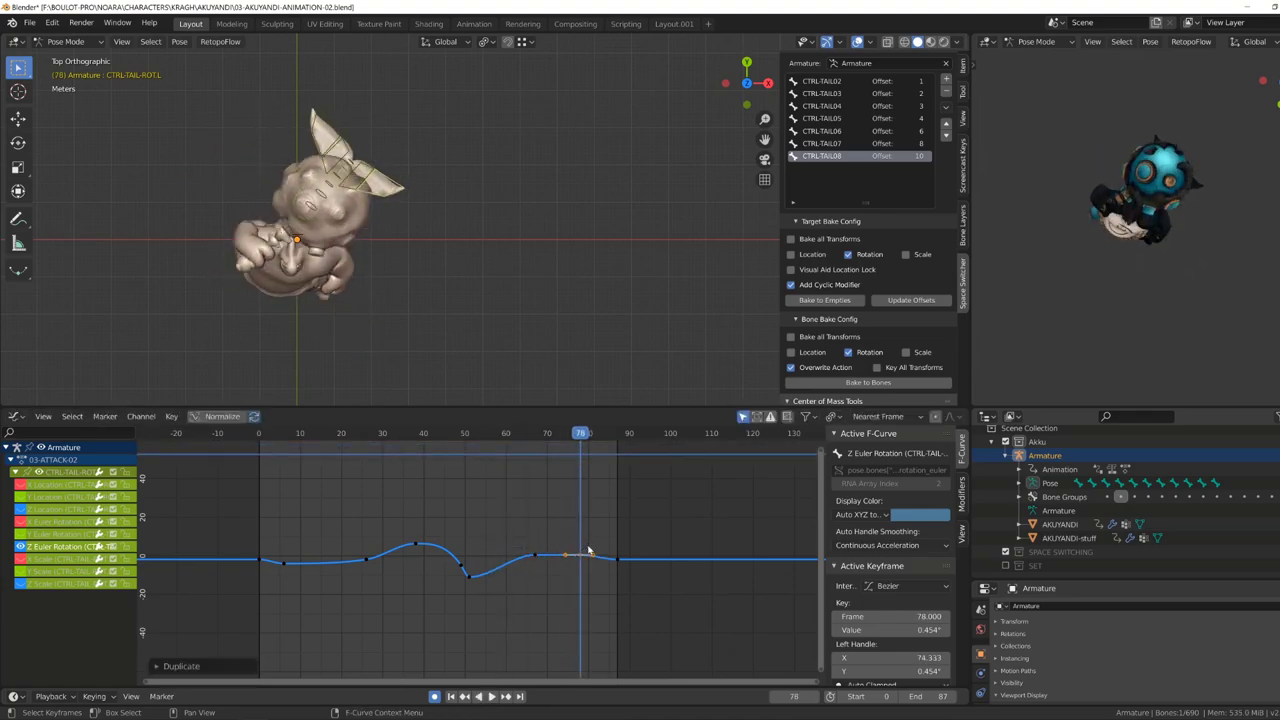
key("ctrl+s")
key("space")
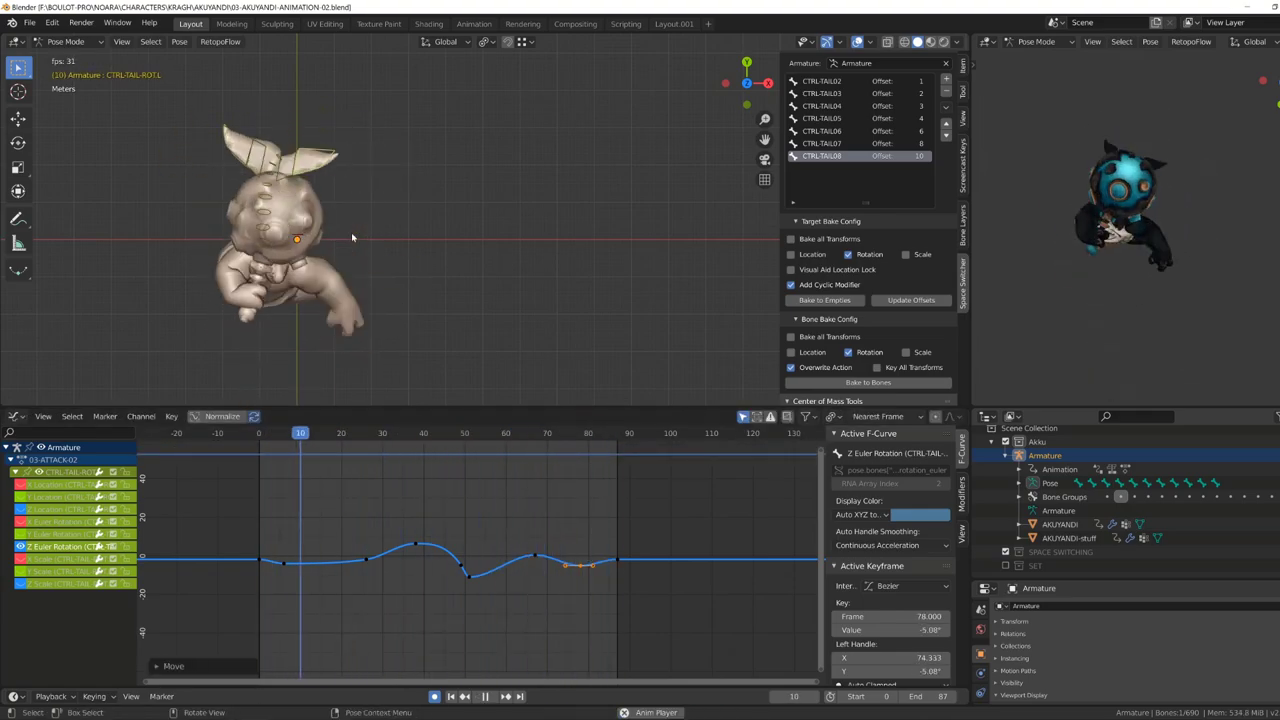
key("space")
middle_click_drag(300, 250, 314, 220)
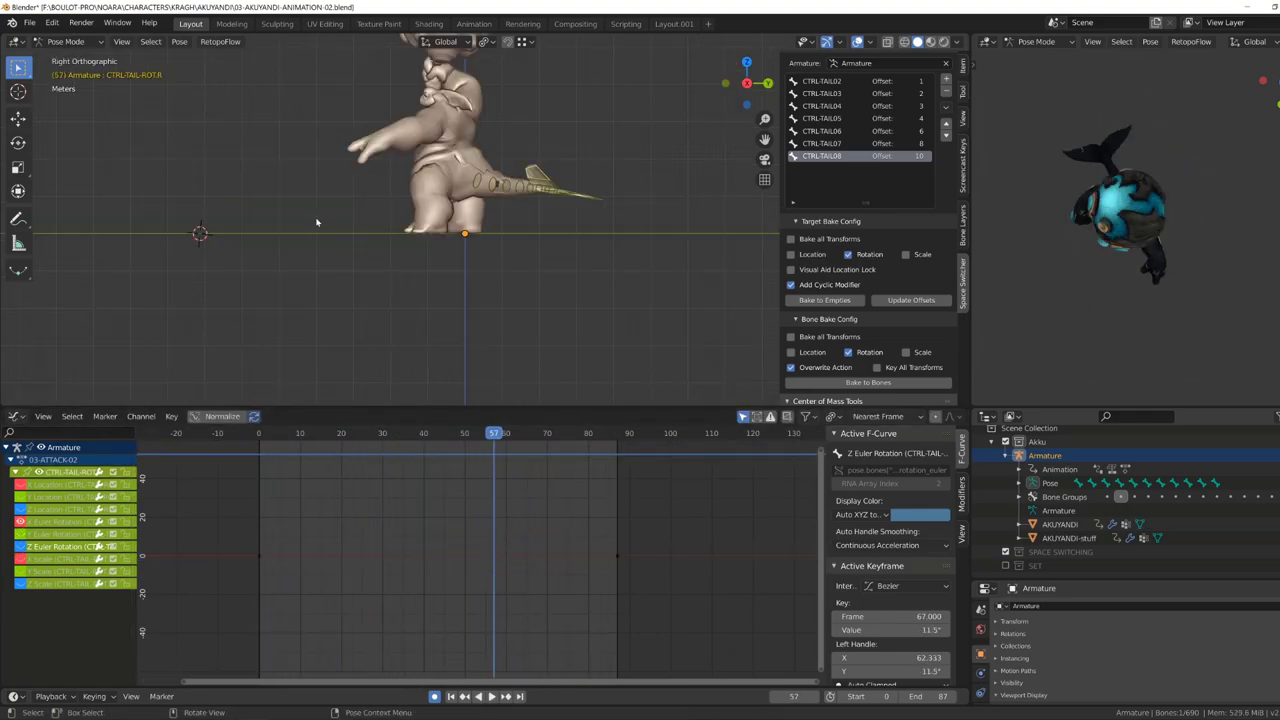
Offset duplicated X-rotation keys on the other tail bone, peaking near frame 35, then maximize the 3D view.
left_click(267, 440)
key("KP_3")
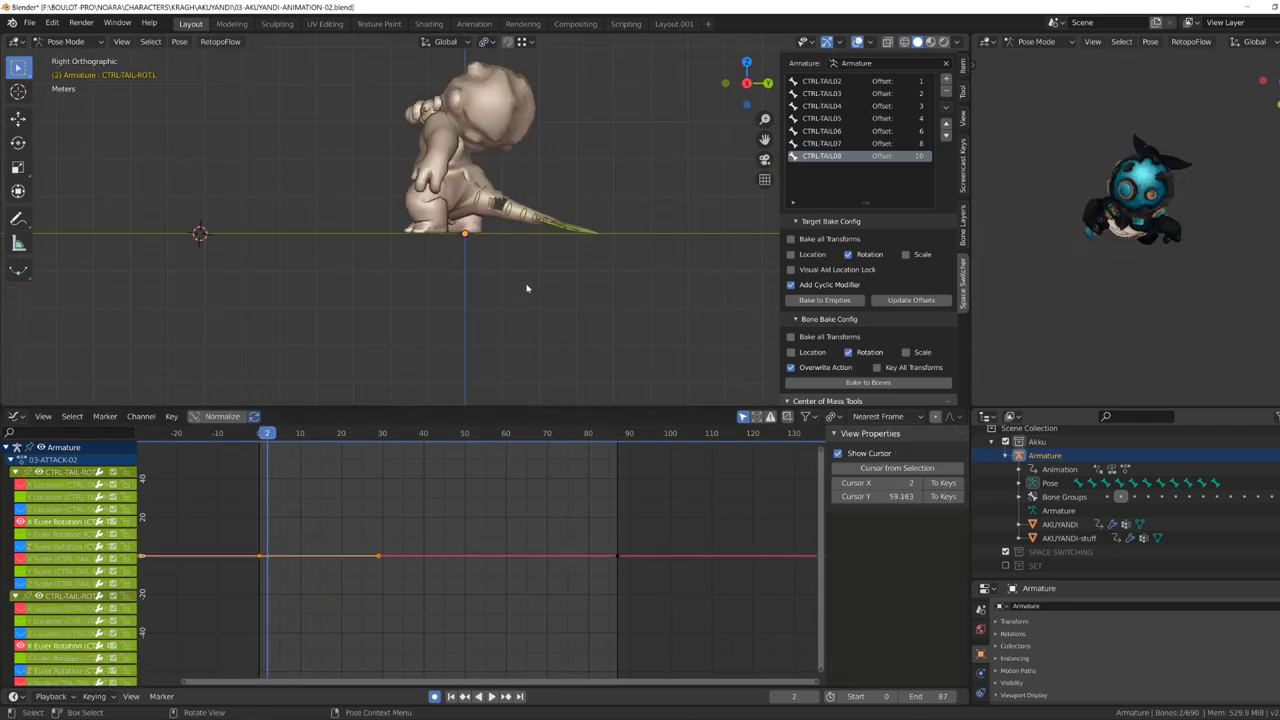
key("space")
key("g")
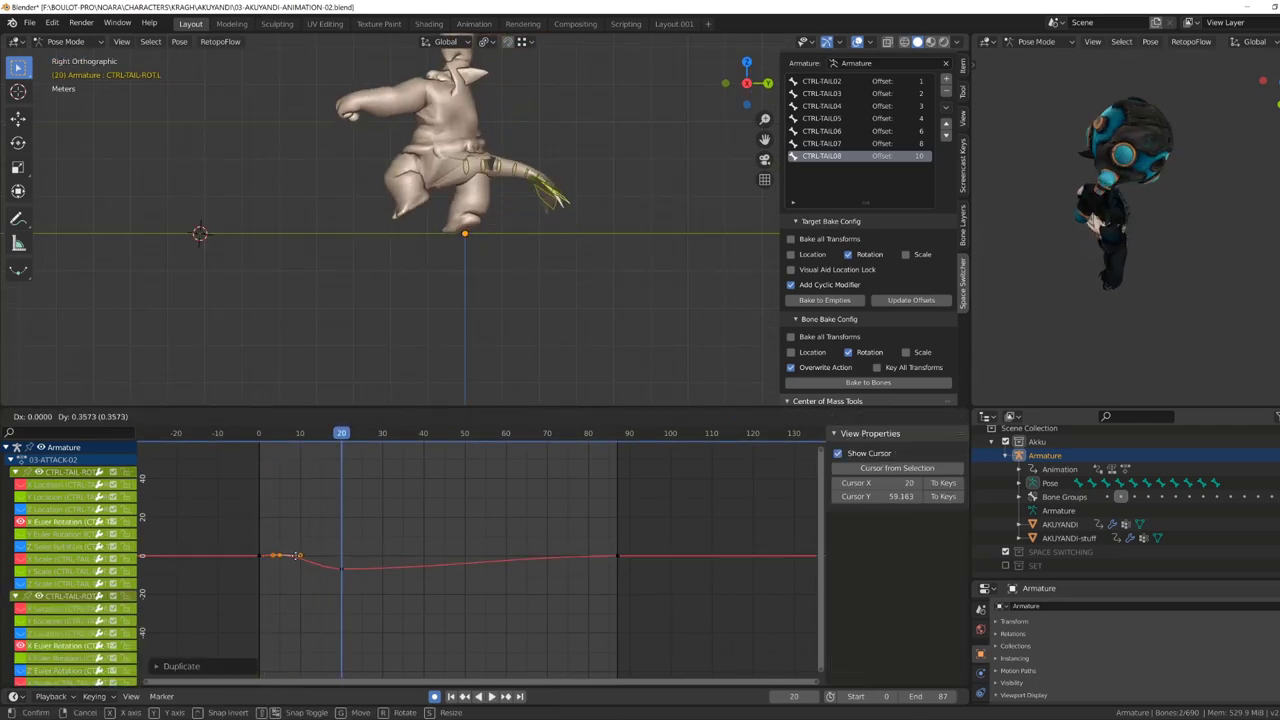
key("x")
left_click(450, 553)
left_click(437, 528)
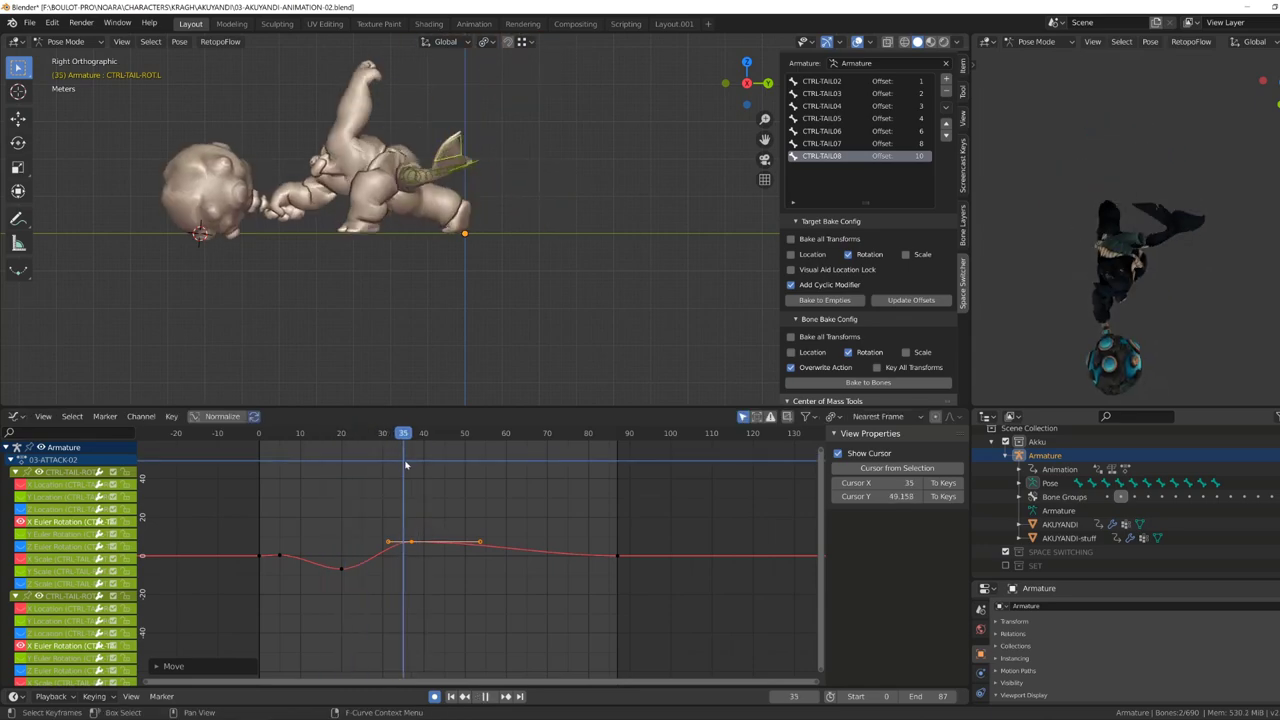
middle_click_drag(481, 525, 320, 540)
key("space")
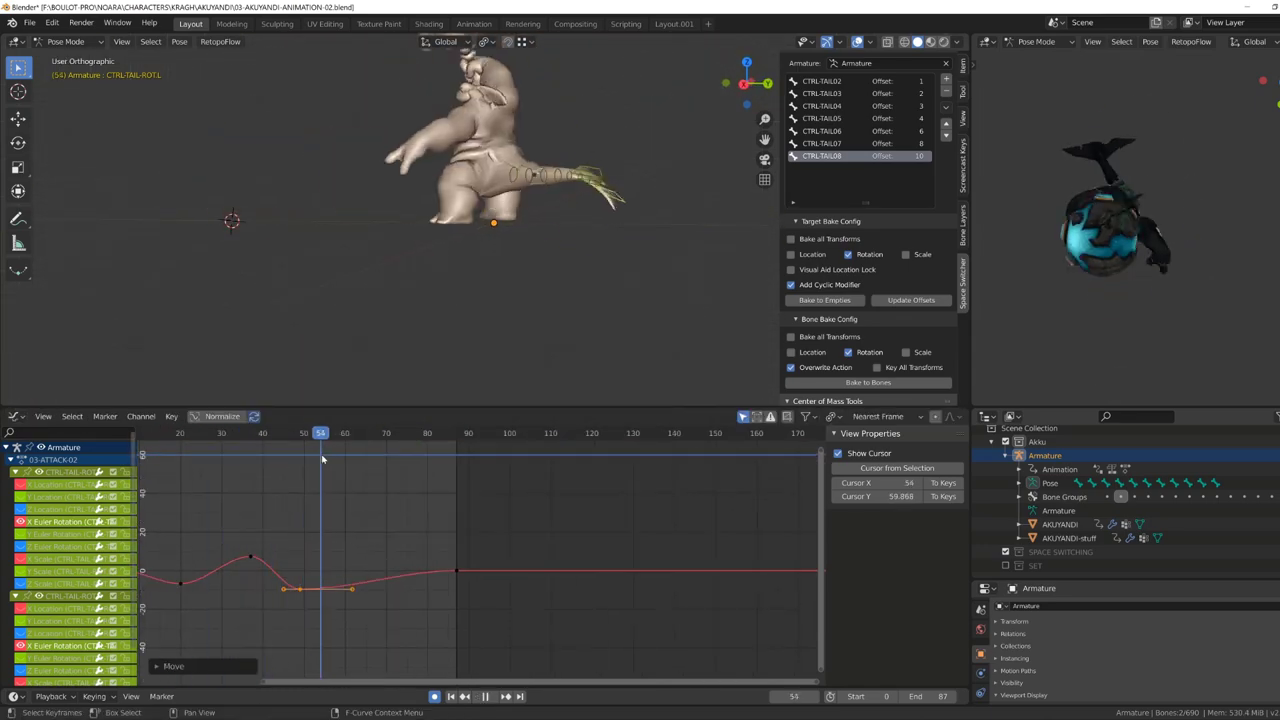
left_click(414, 547)
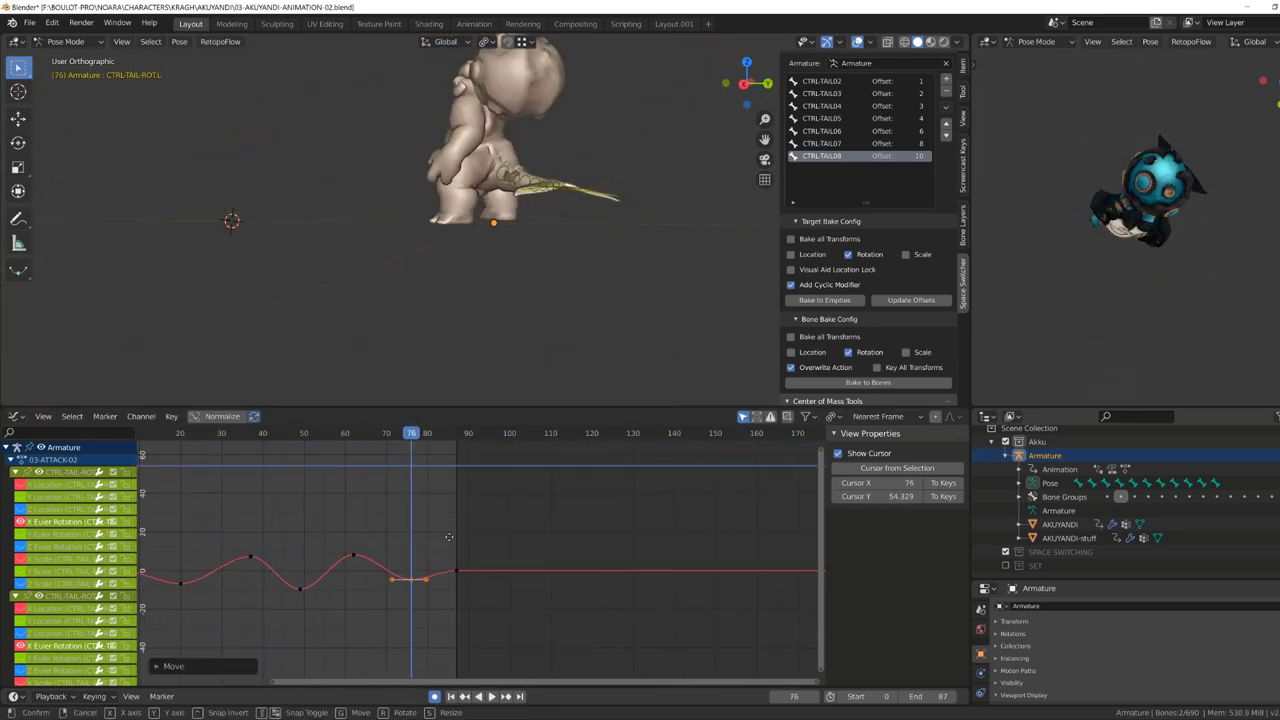
scroll(406, 465, "down", 3)
key("ctrl+space")
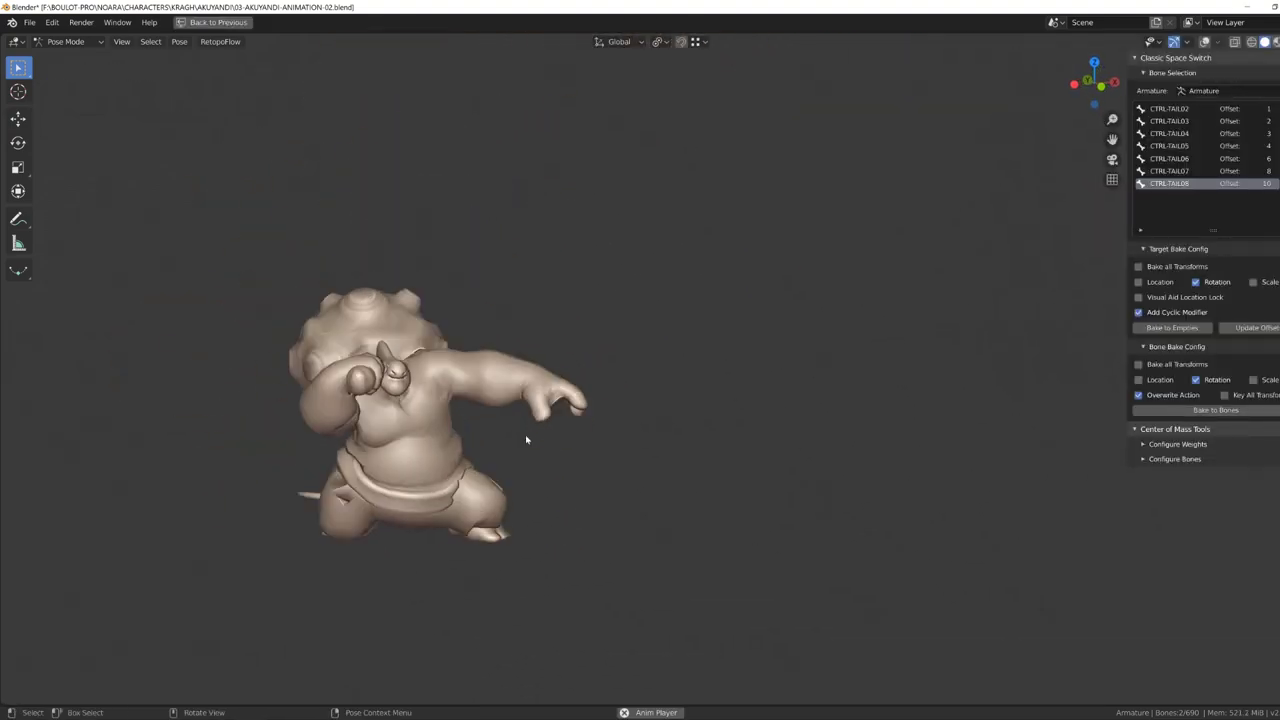
Review the tail from above and in the six-view workspace, then return to Layout.
mouse_move(526, 514)
middle_mouse_down()
mouse_move(425, 488)
mouse_move(569, 360)
middle_mouse_up()
key("ctrl+space")
key("ctrl+Page_Up")
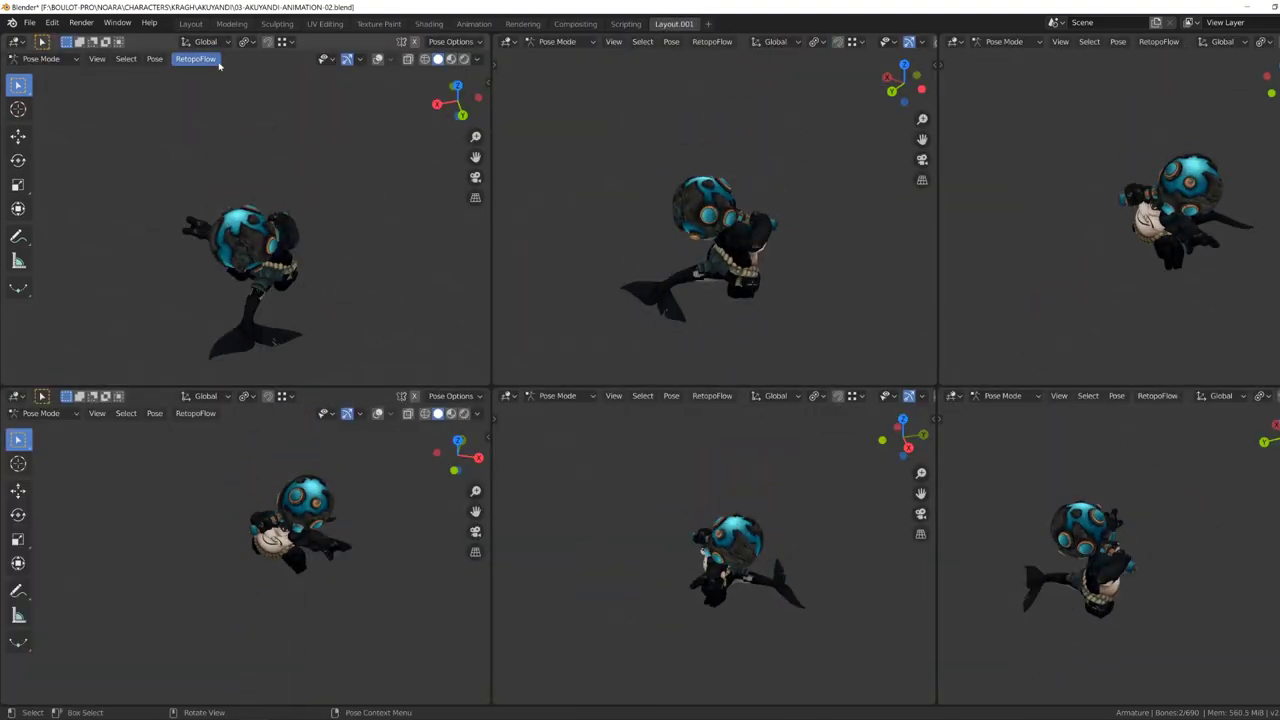
left_click(190, 23)
Frame the tail bones' curves, box-select a block of tail keys, and isolate CTRL-TAIL02's curves.
key("Home")
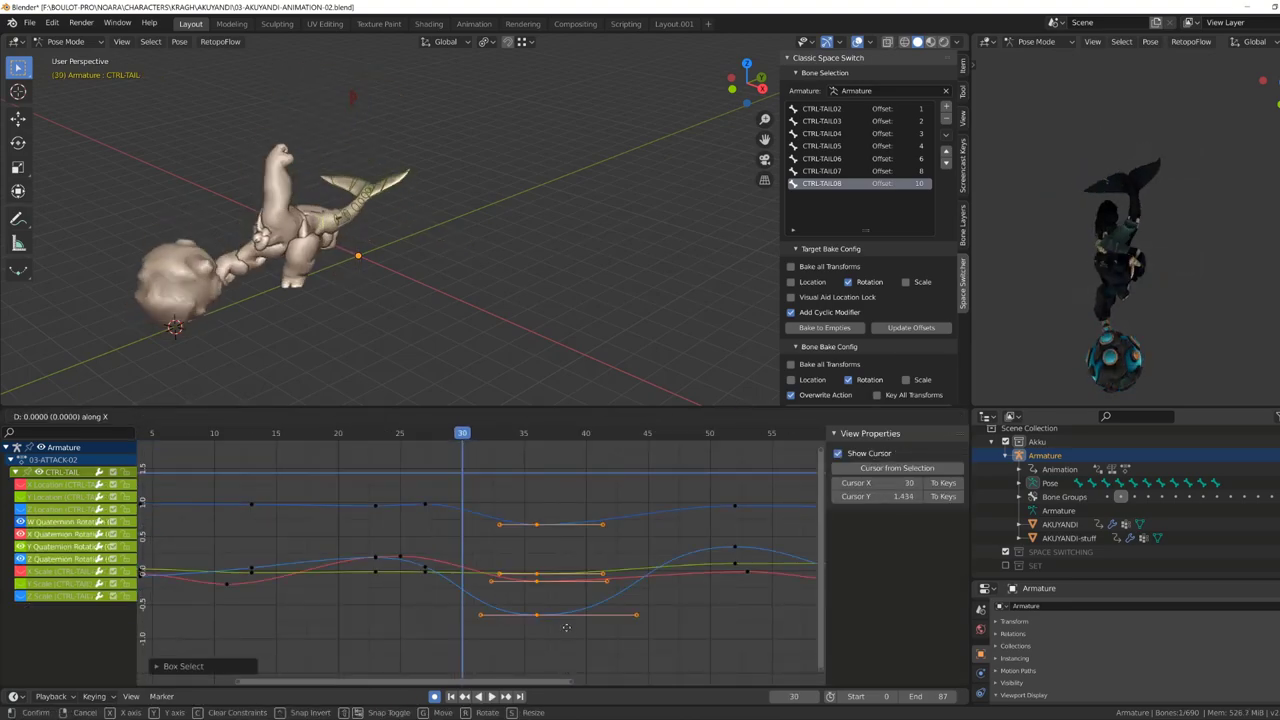
left_click(499, 615)
left_click(242, 441)
key("space")
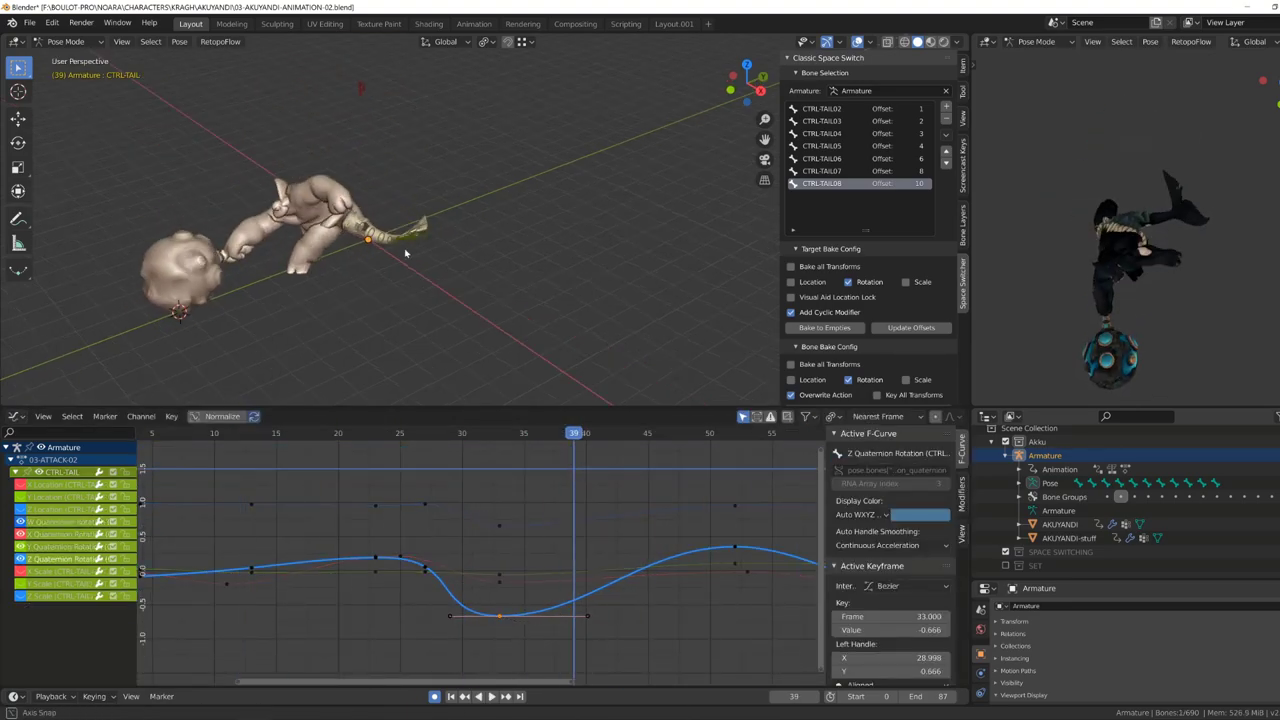
key("Home")
key("ctrl+KP_Subtract")
left_click_drag(352, 443, 714, 576)
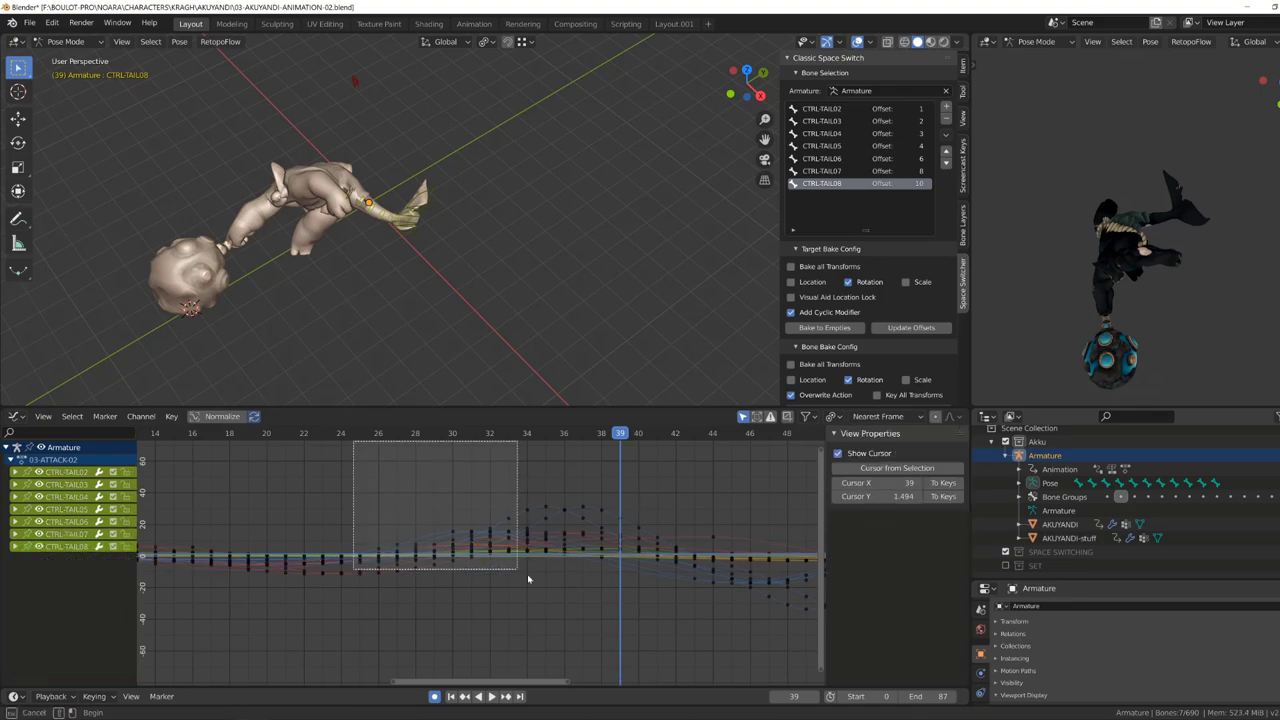
key("space")
left_click(261, 476)
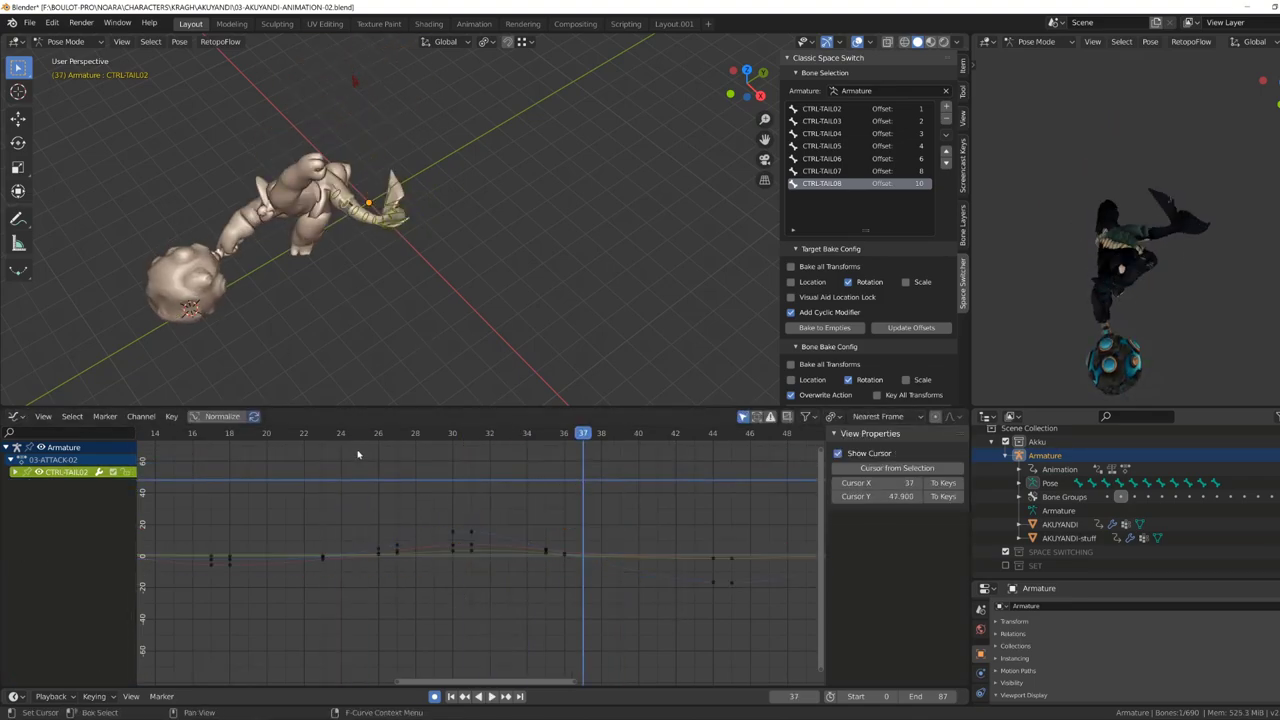
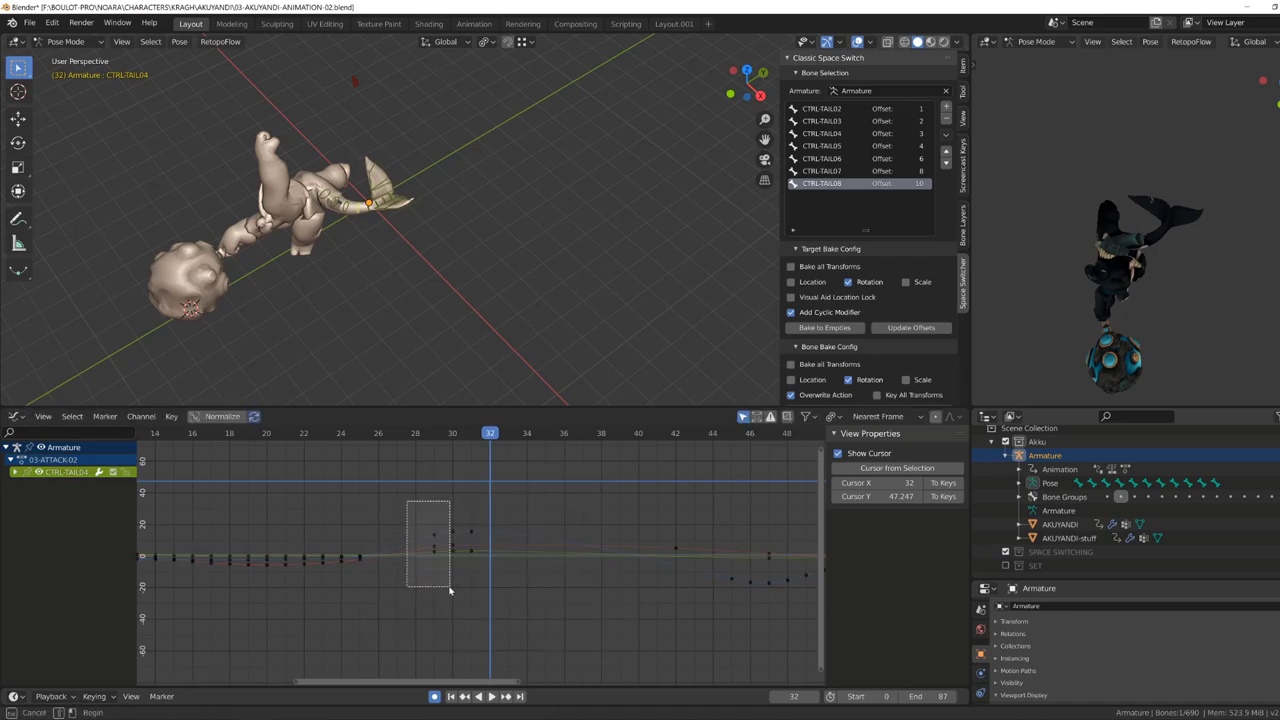
Select the tail controllers' keys from CTRL-TAIL05 to CTRL-TAIL08, adjust them, and review playback.
key("ctrl+z")
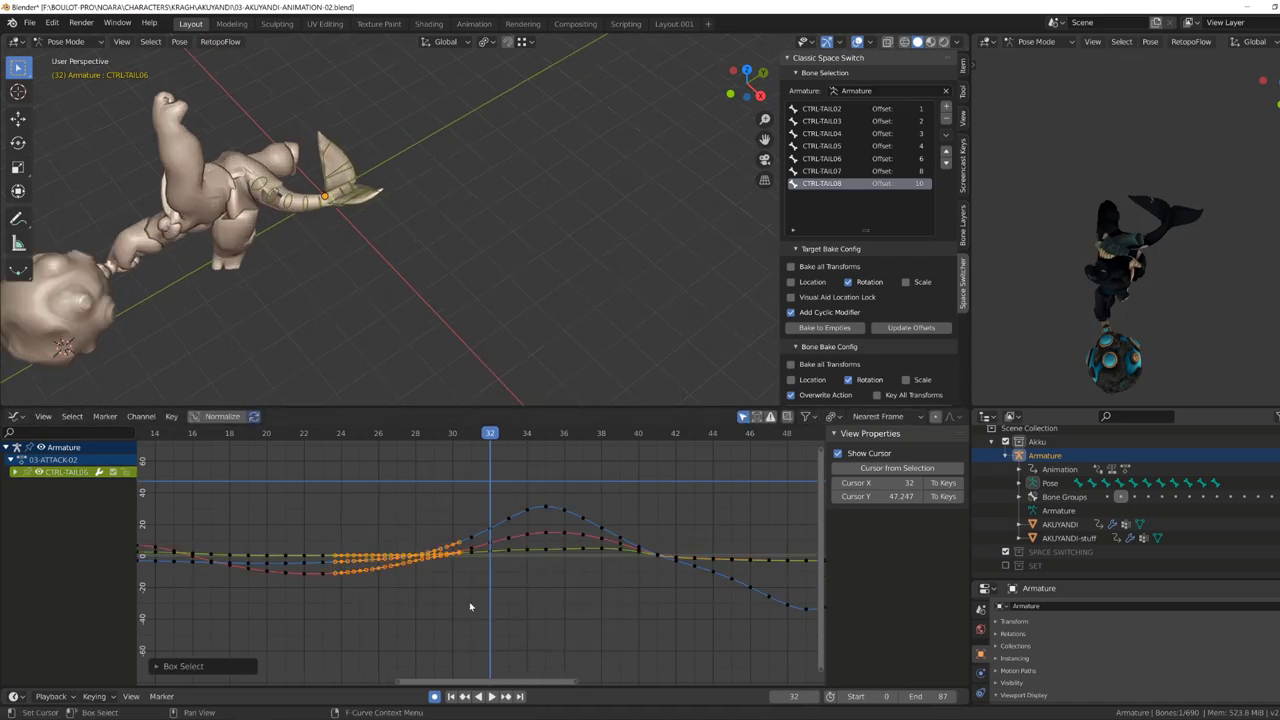
left_click(347, 186)
key("Home")
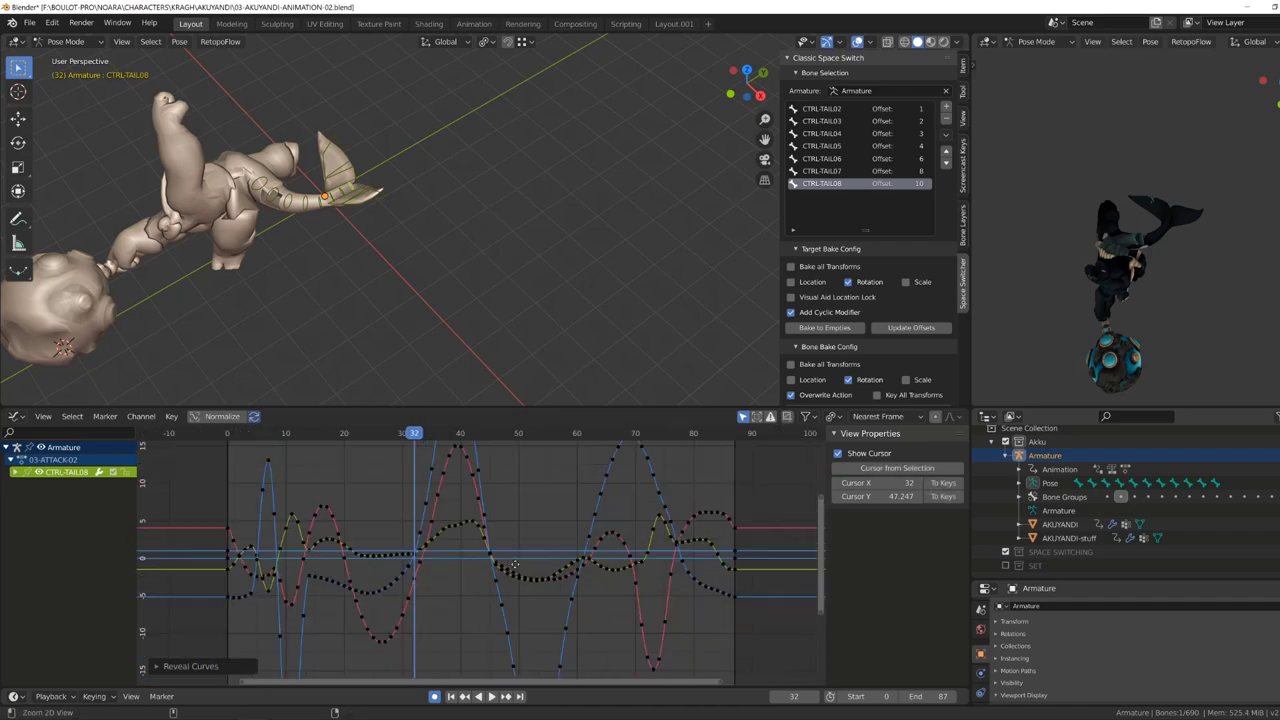
left_click_drag(330, 540, 349, 518)
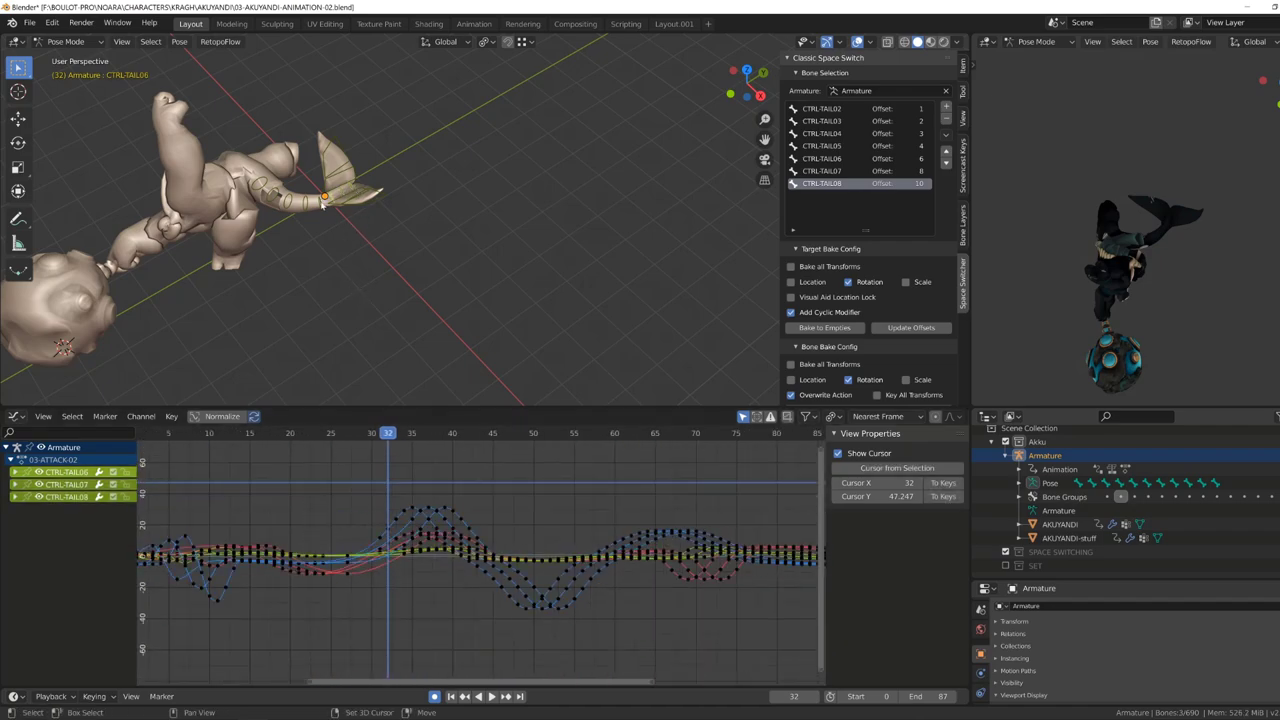
key("Escape")
key("ctrl+z")
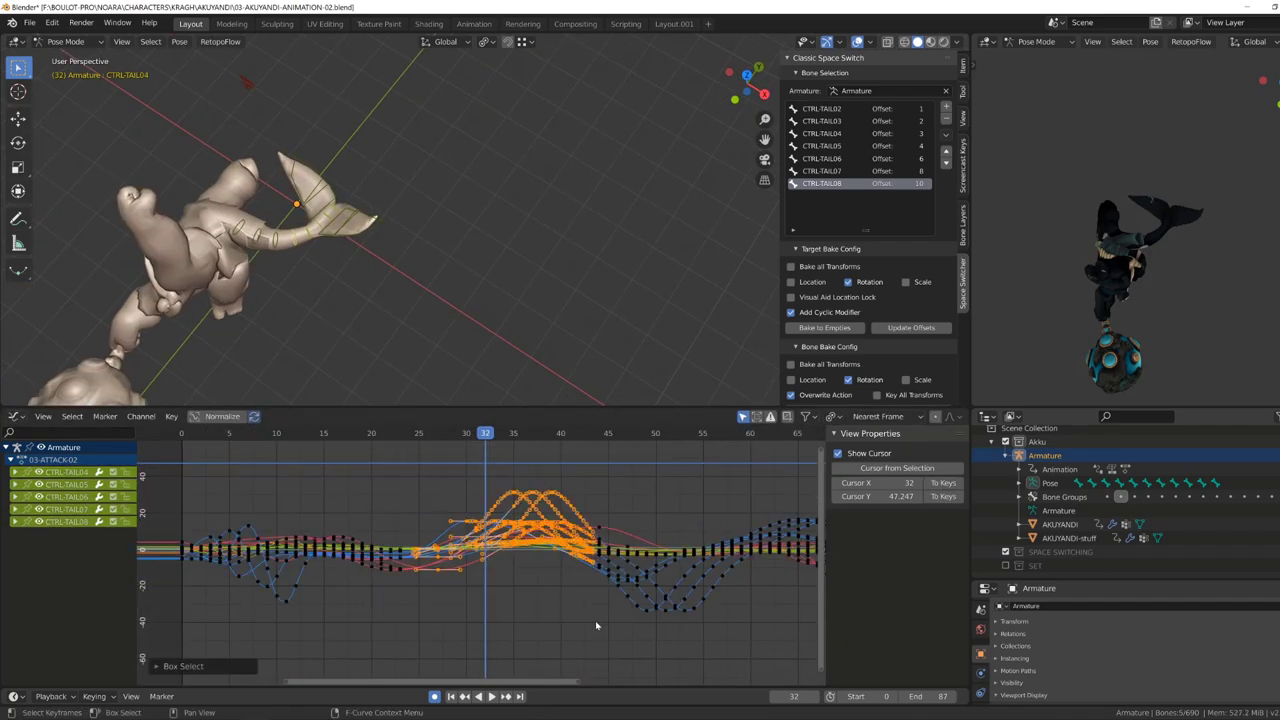
key("ctrl+z")
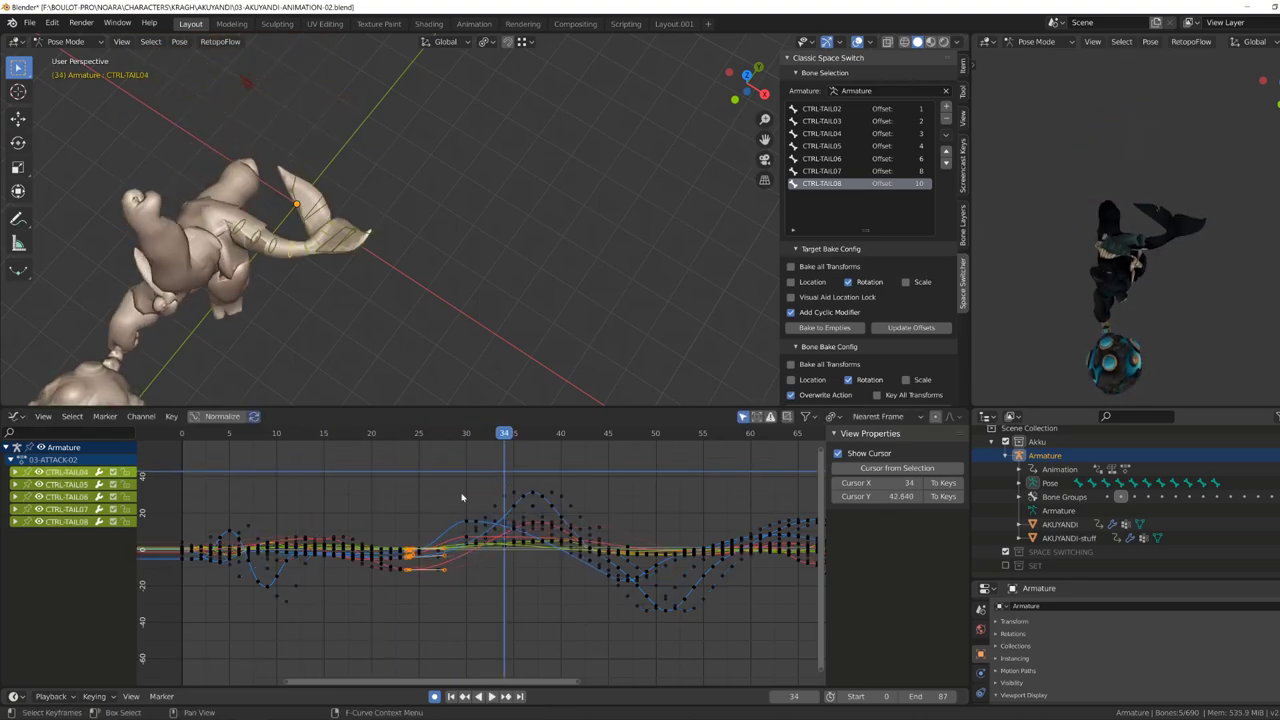
key("space")
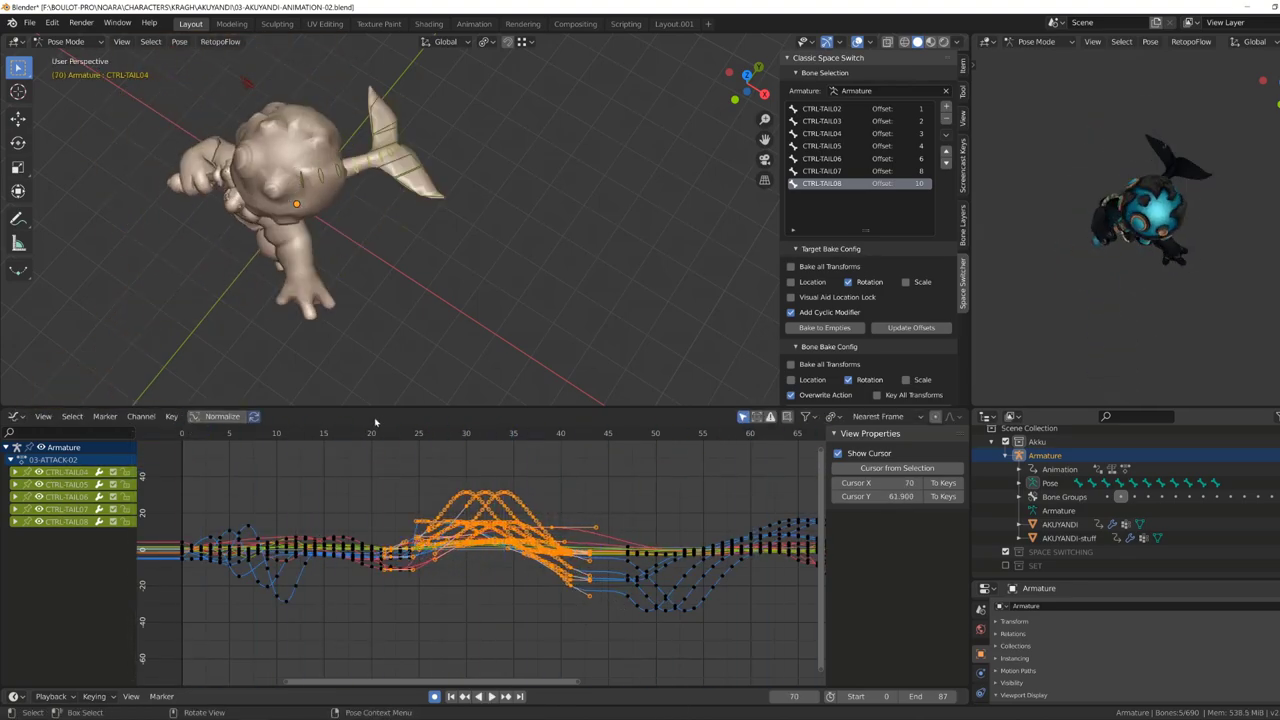
key("ctrl+Page_Up")
key("ctrl+Page_Up")
key("ctrl+Page_Down")
key("ctrl+Page_Down")
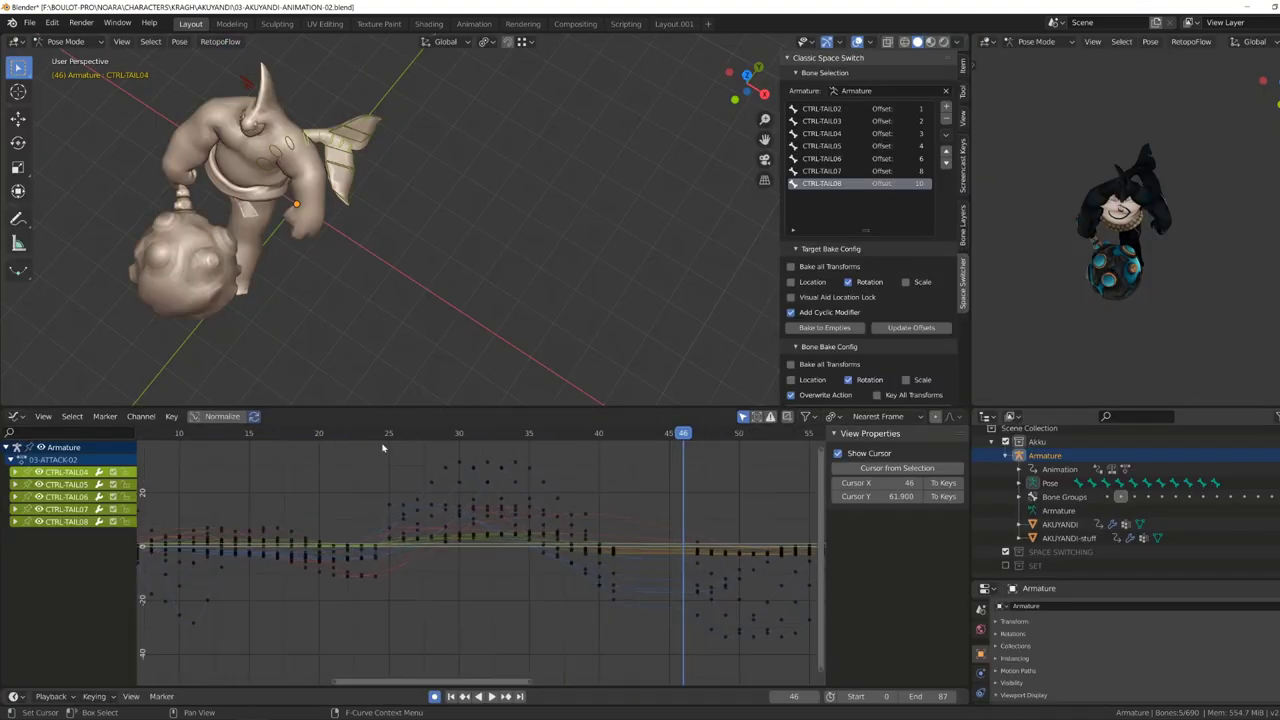
Delete the stray CTRL-TAIL05 keyframes around frame 28 and replay to check the fix.
scroll(385, 440, "down", 2)
left_click(388, 460)
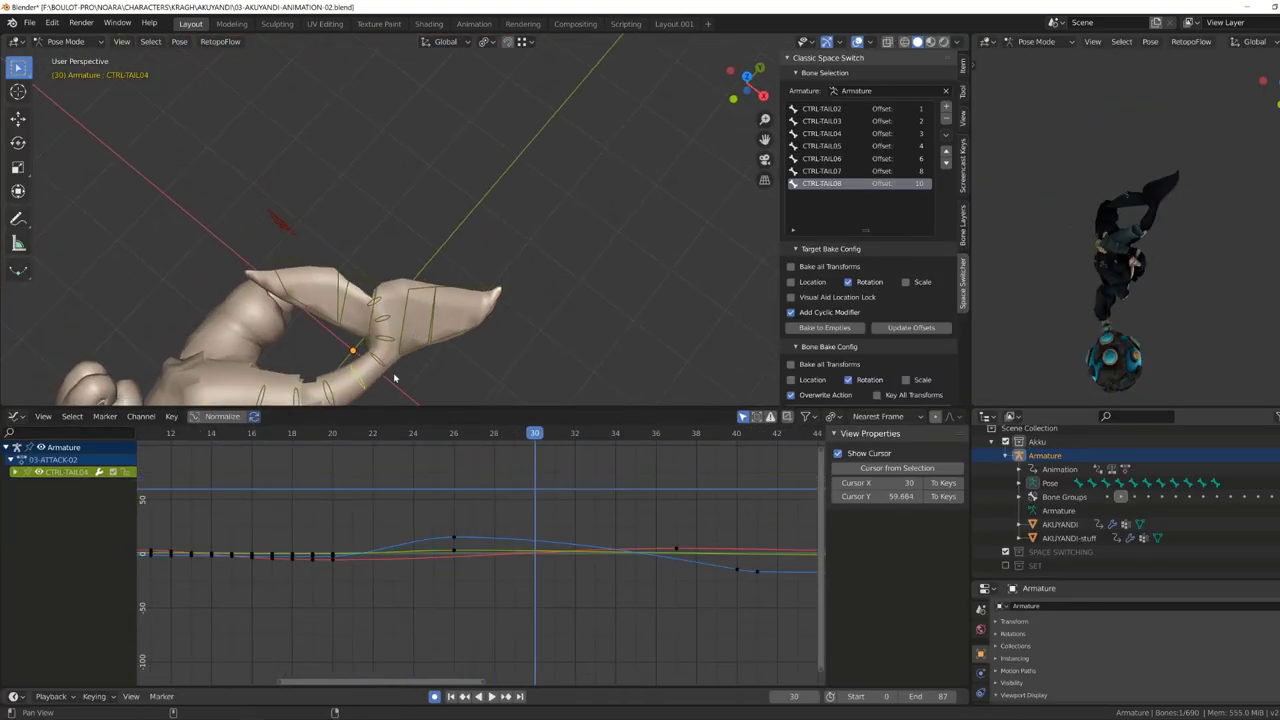
scroll(413, 562, "up", 2)
left_click_drag(423, 489, 541, 582)
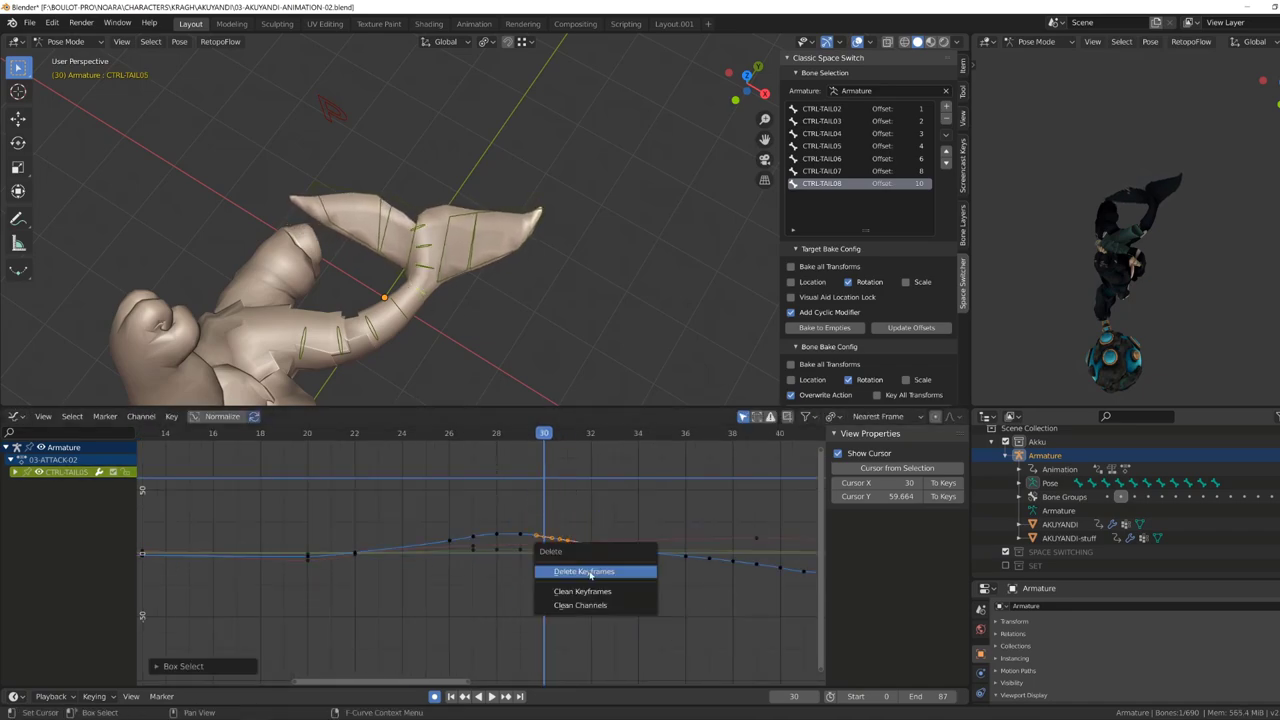
left_click(590, 571)
scroll(463, 566, "down", 2)
key("space")
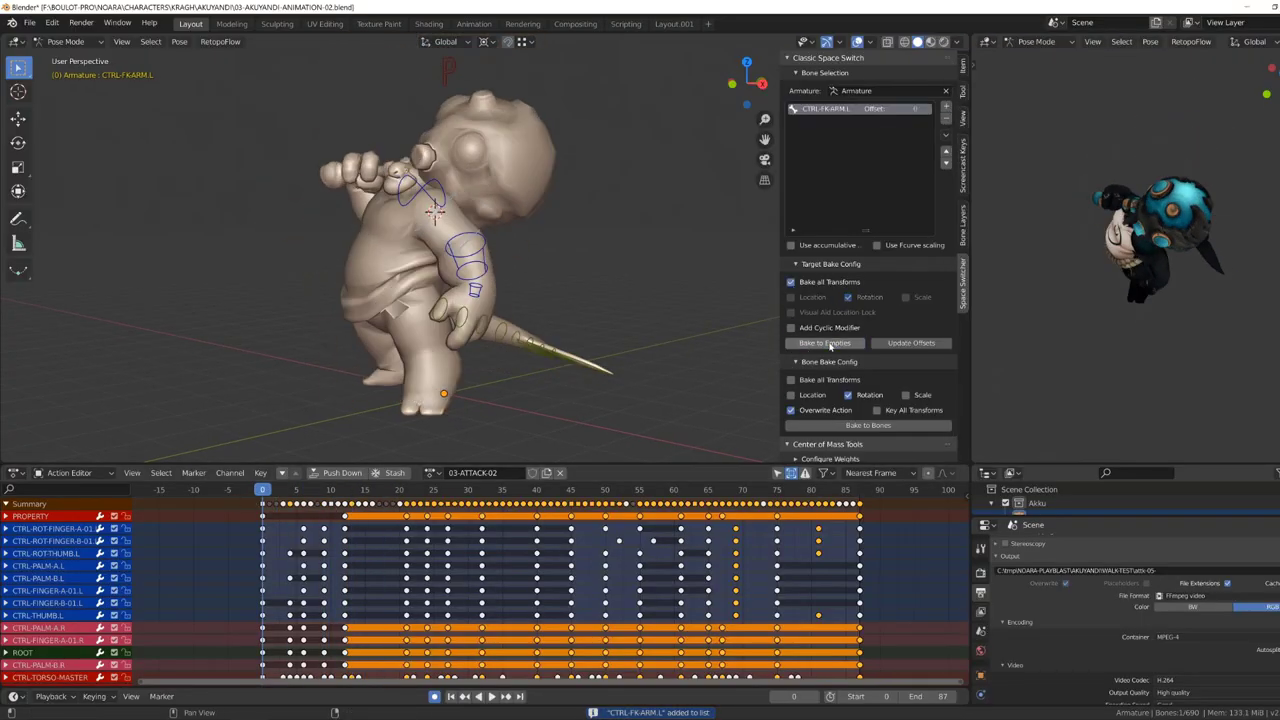
Bake CTRL-FK-ARM.L onto a world-space empty and show its curves in the Graph Editor.
left_click(826, 343)
left_click(81, 478)
left_click(170, 530)
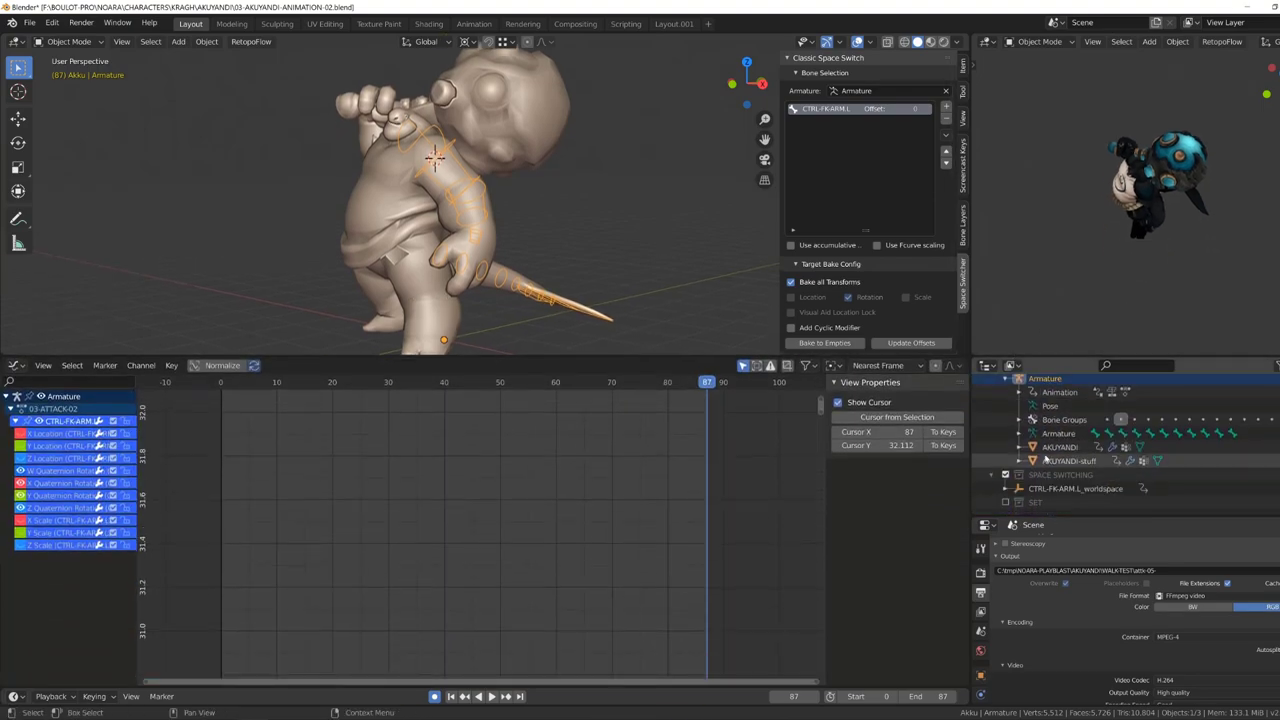
scroll(485, 225, "down", 5)
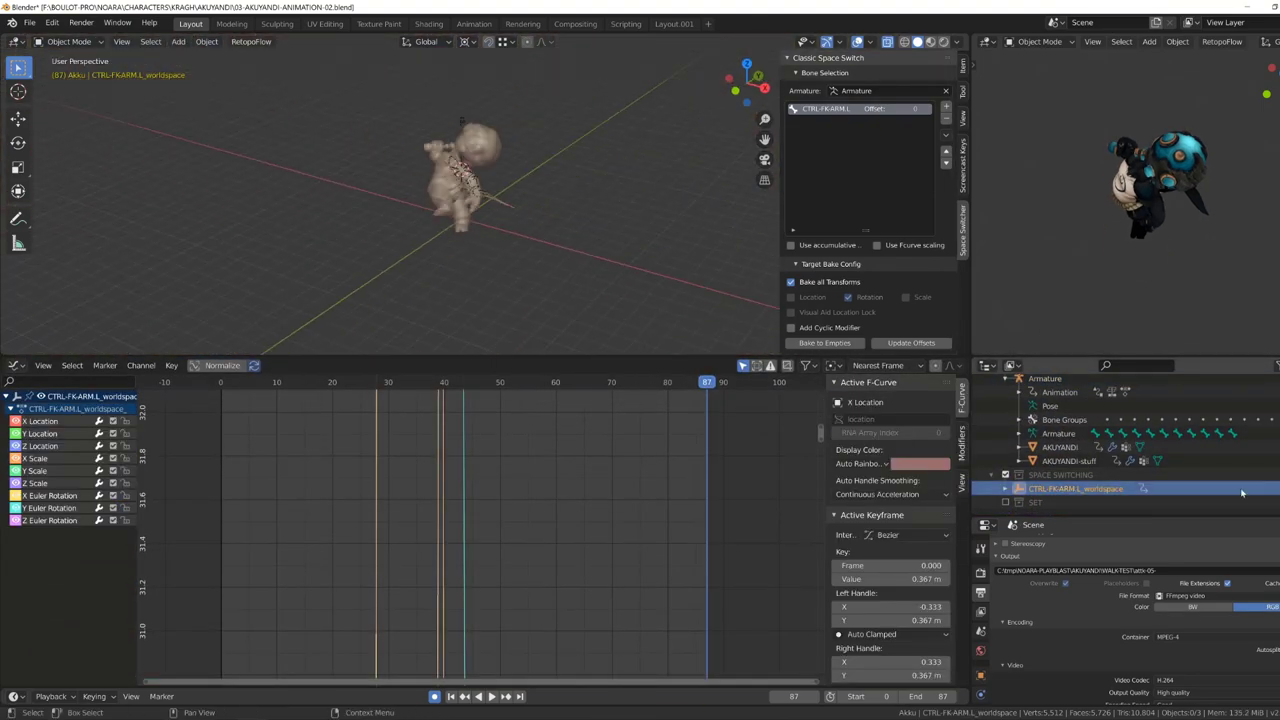
scroll(485, 225, "up", 5)
key("Home")
key("ctrl+z")
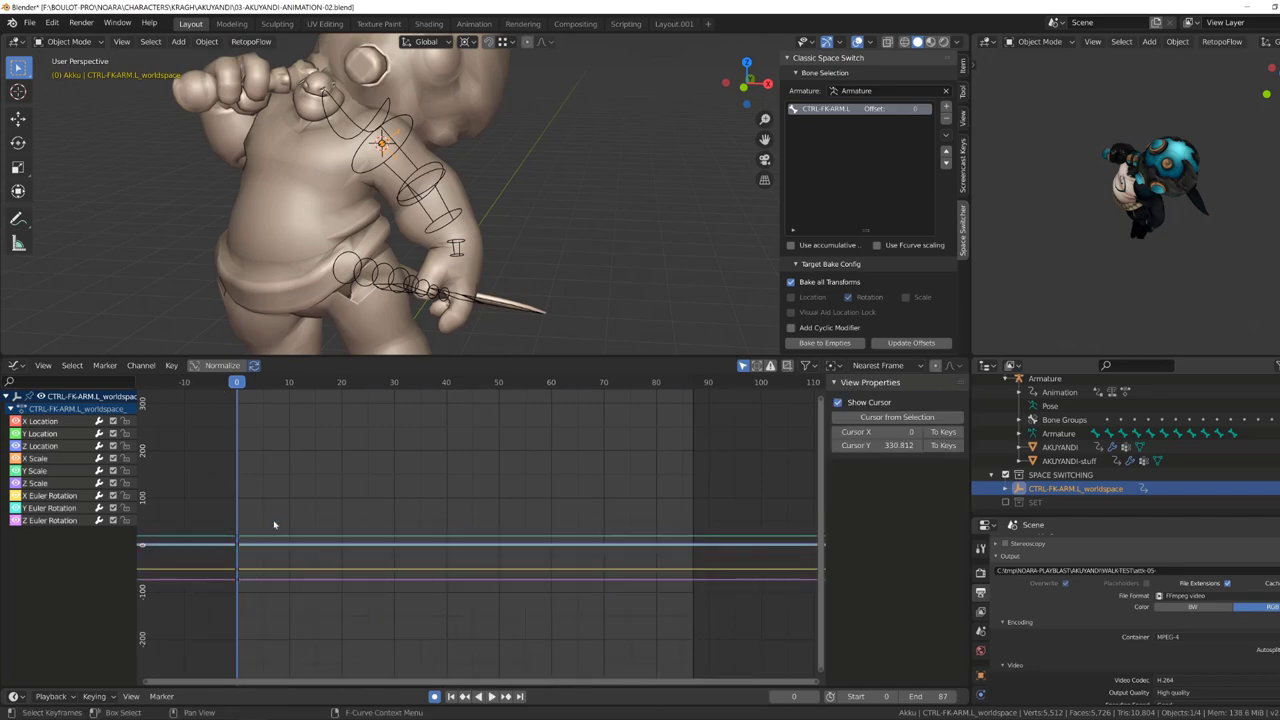
key("ctrl+z")
Give the empty a Child Of constraint targeting Armature bone CTRL-FK-ARM.L.
left_click(1075, 488)
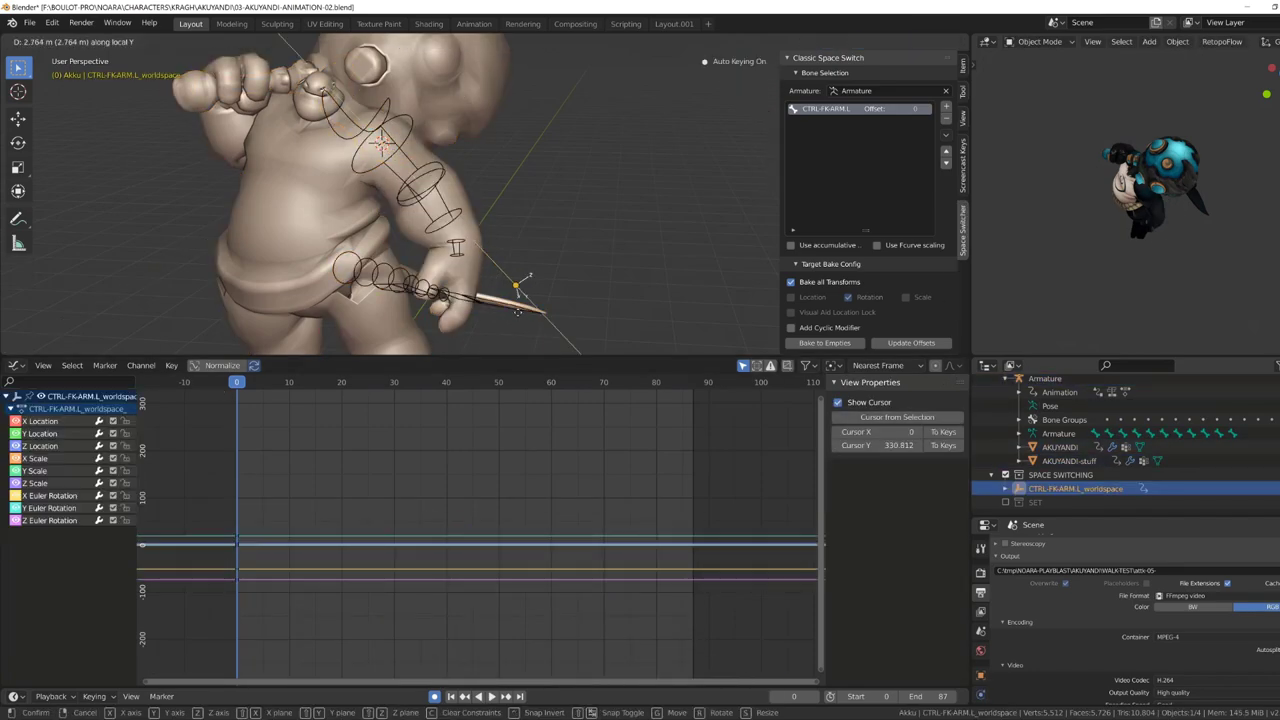
left_click(980, 645)
left_click(1030, 542)
left_click(1080, 577)
left_click(1120, 620)
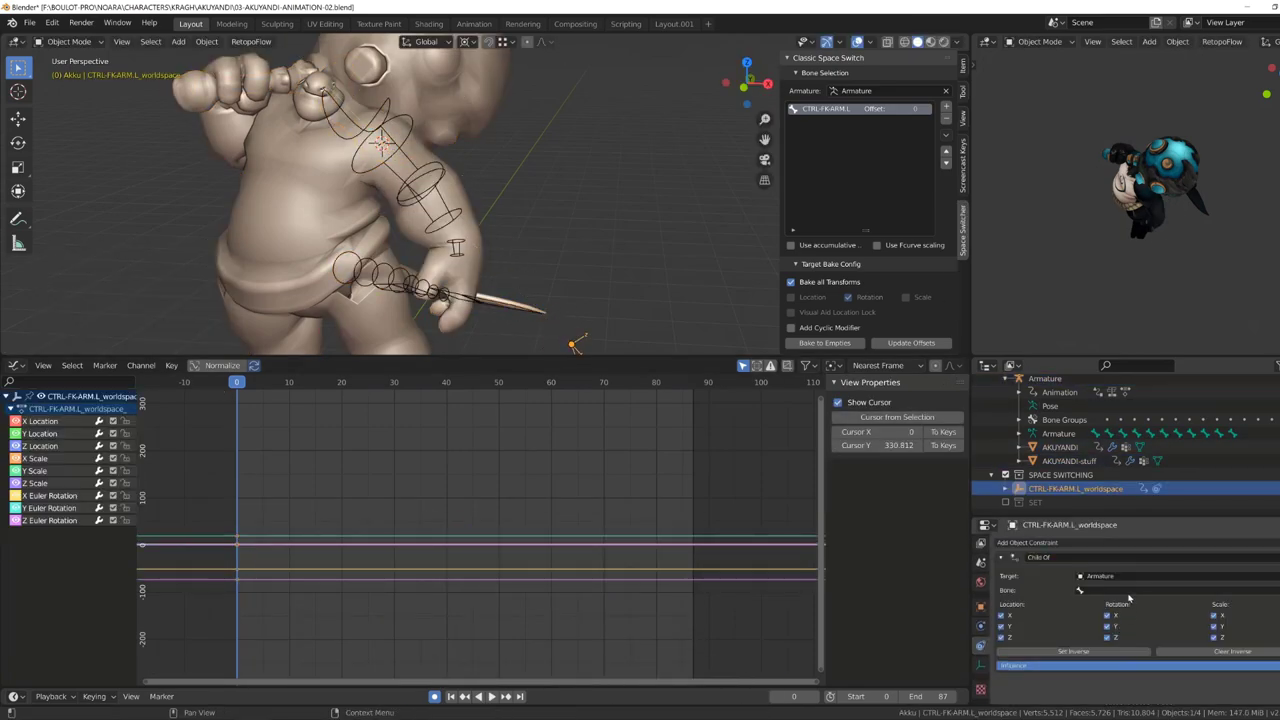
left_click(1097, 605)
left_click_drag(420, 385, 237, 391)
Bake the constrained empty's motion into keyframes with Bake Action.
key("F3")
type("bake")
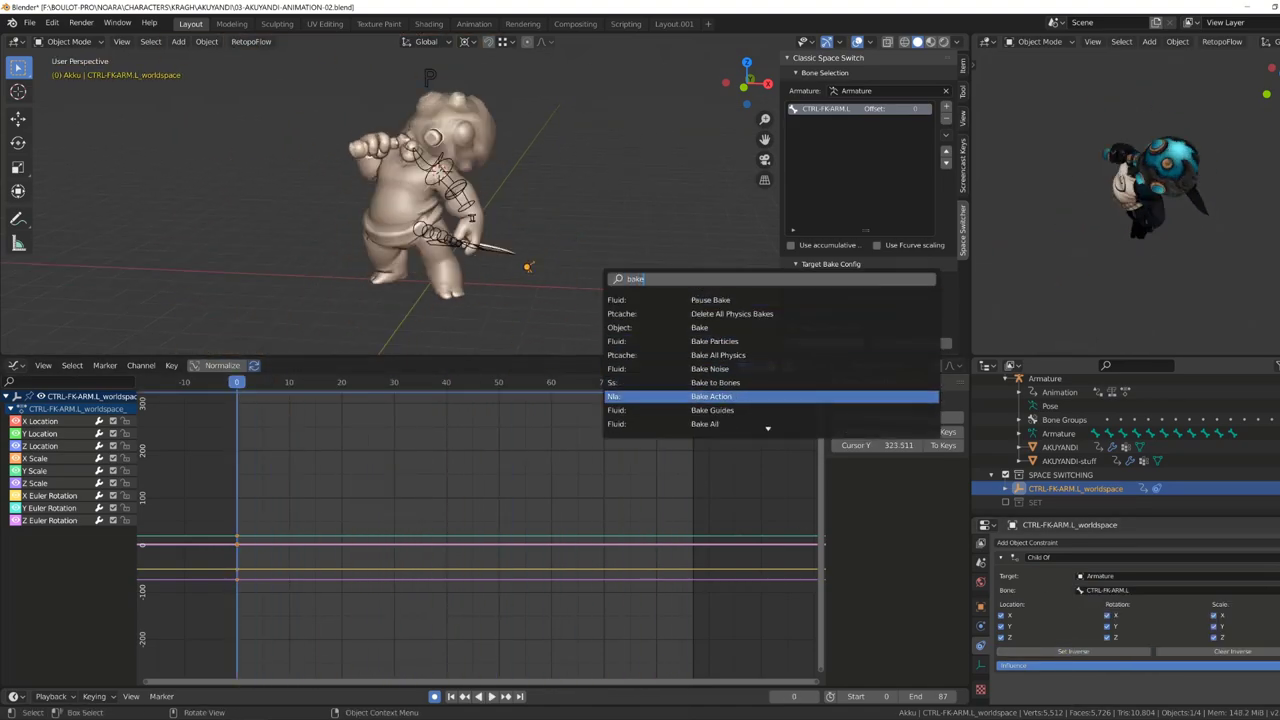
key("Return")
left_click(743, 566)
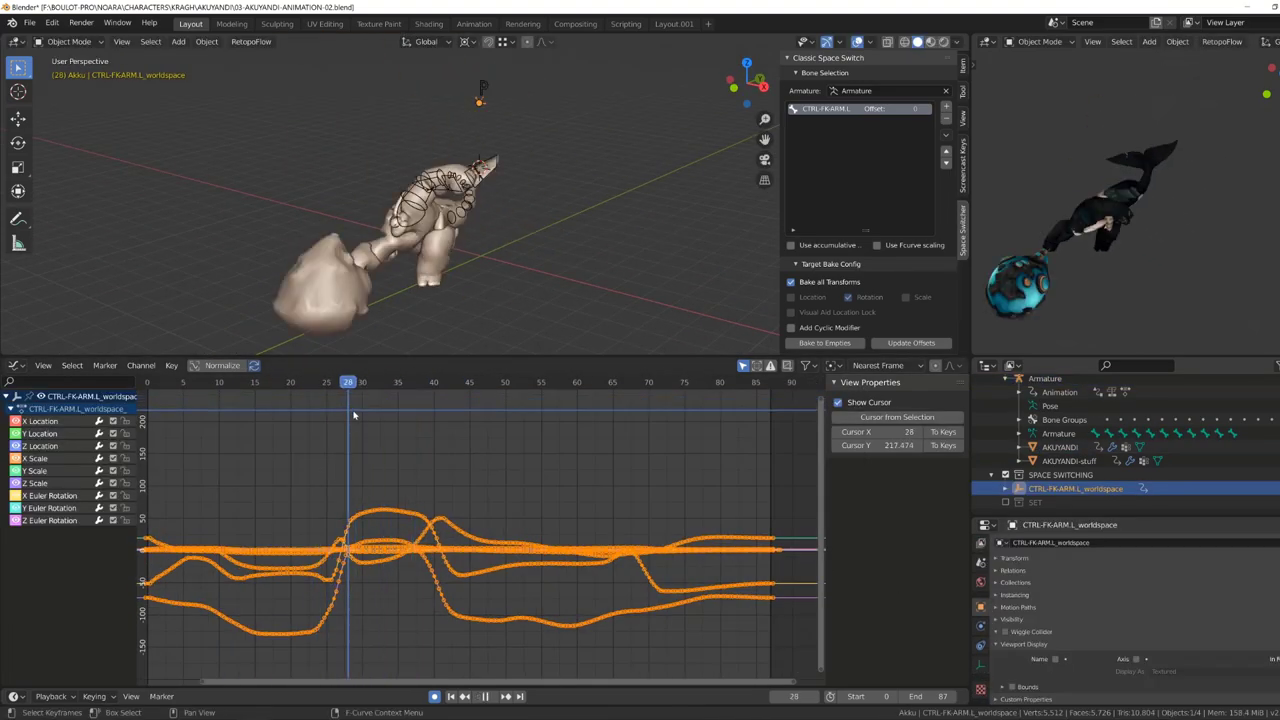
right_click_drag(353, 414, 348, 447, "shift")
Play back and scrub frames 65–68 to review the baked empty.
key("space")
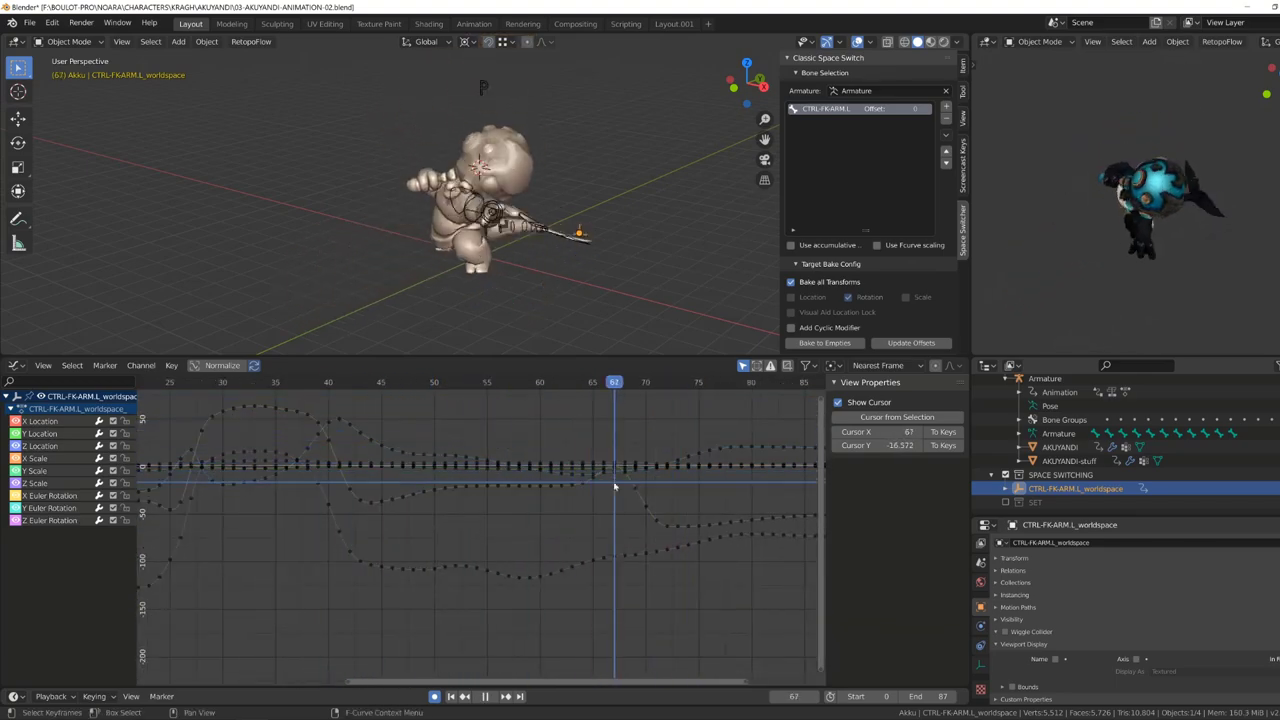
right_click_drag(600, 488, 590, 490, "shift")
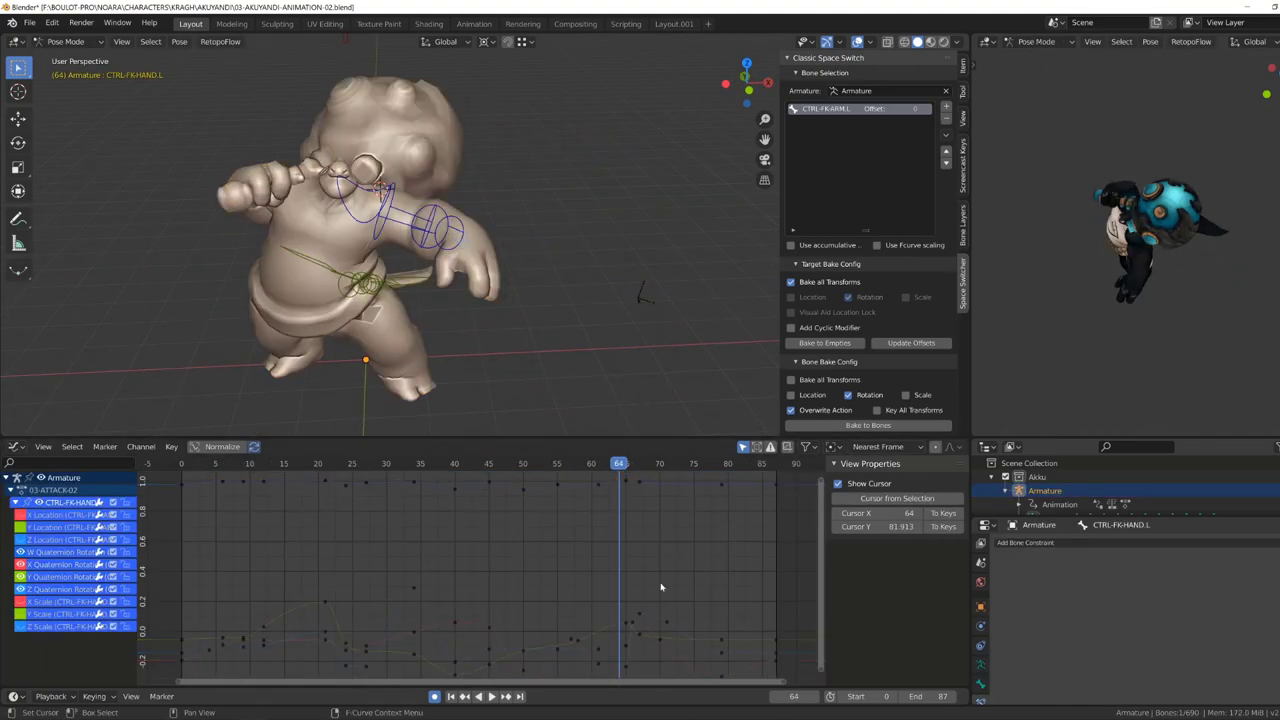
scroll(660, 587, "up", 3)
right_click(581, 493, "shift")
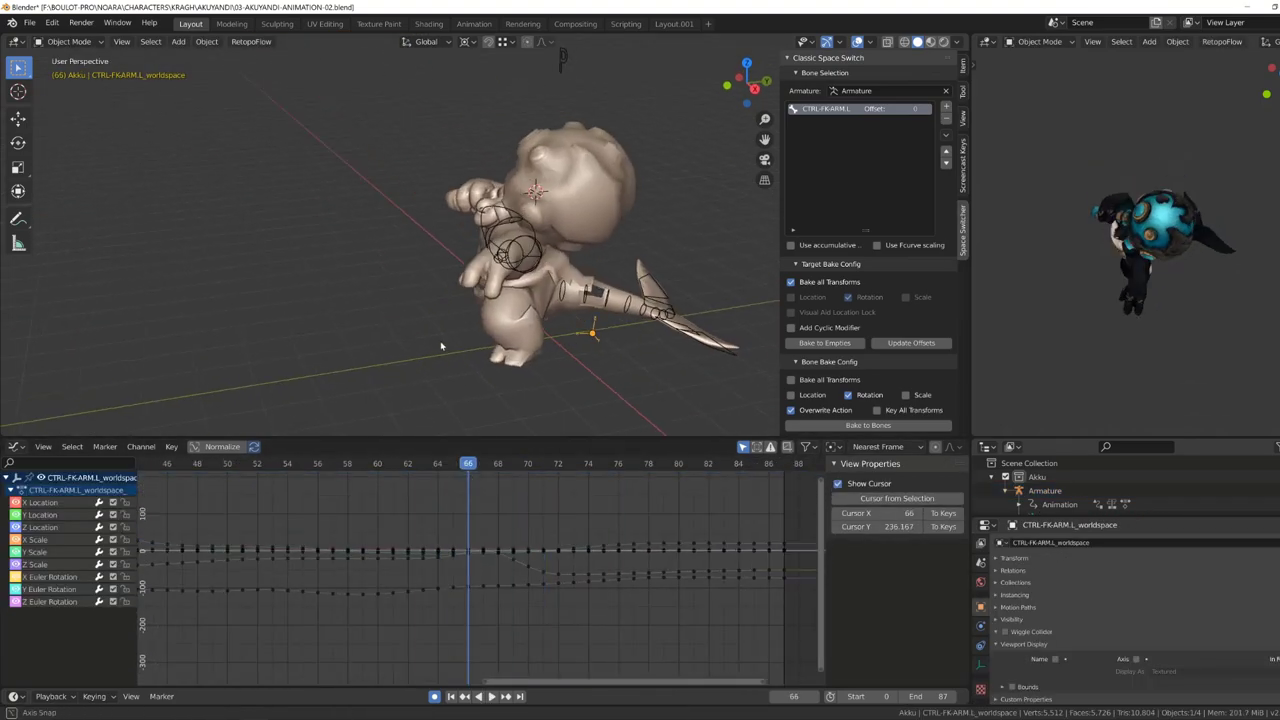
mouse_move(498, 488)
left_mouse_down()
mouse_move(423, 495)
mouse_move(451, 499)
left_mouse_up()
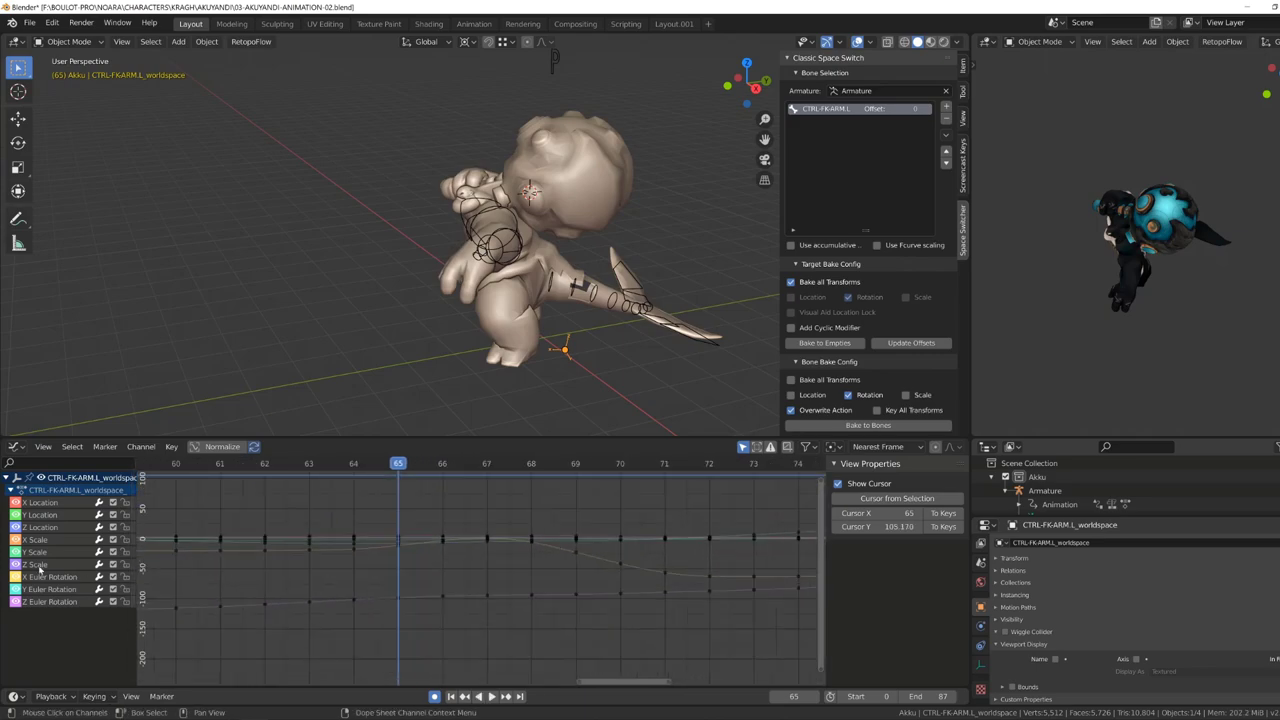
Delete the empty's scale and rotation channels and smooth the location key handles.
key("x")
key("Home")
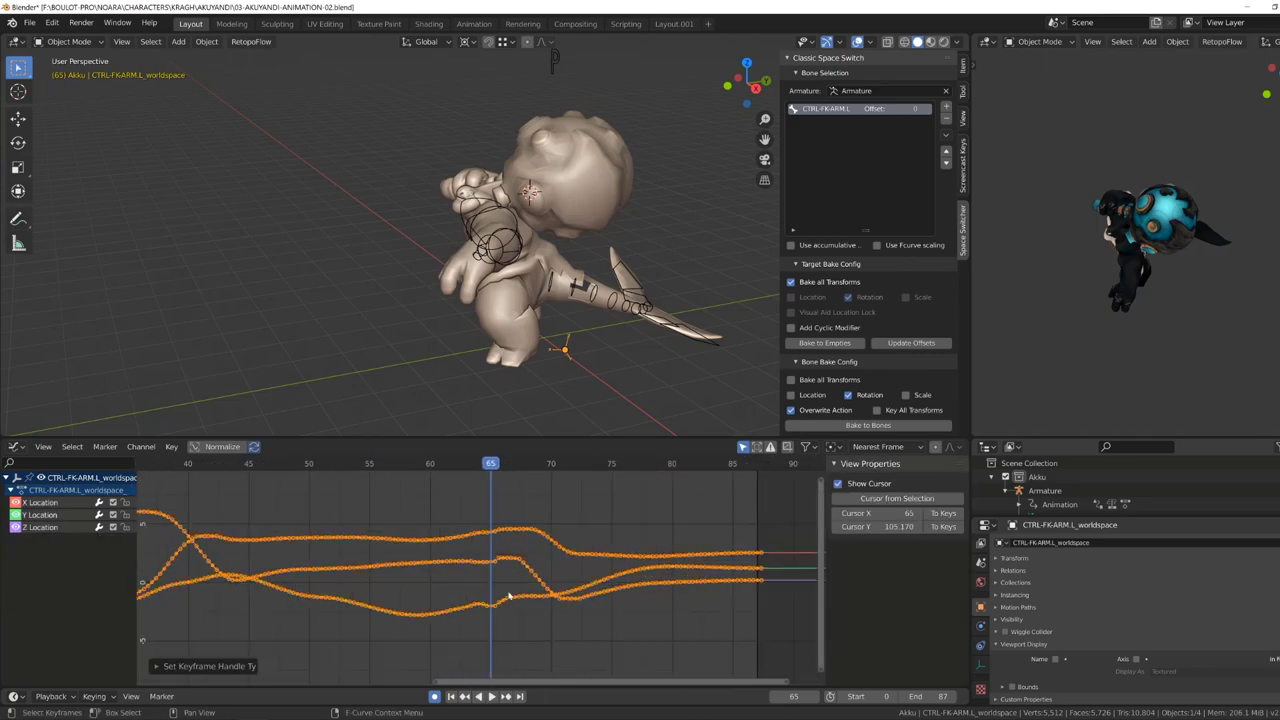
key("Left")
key("space")
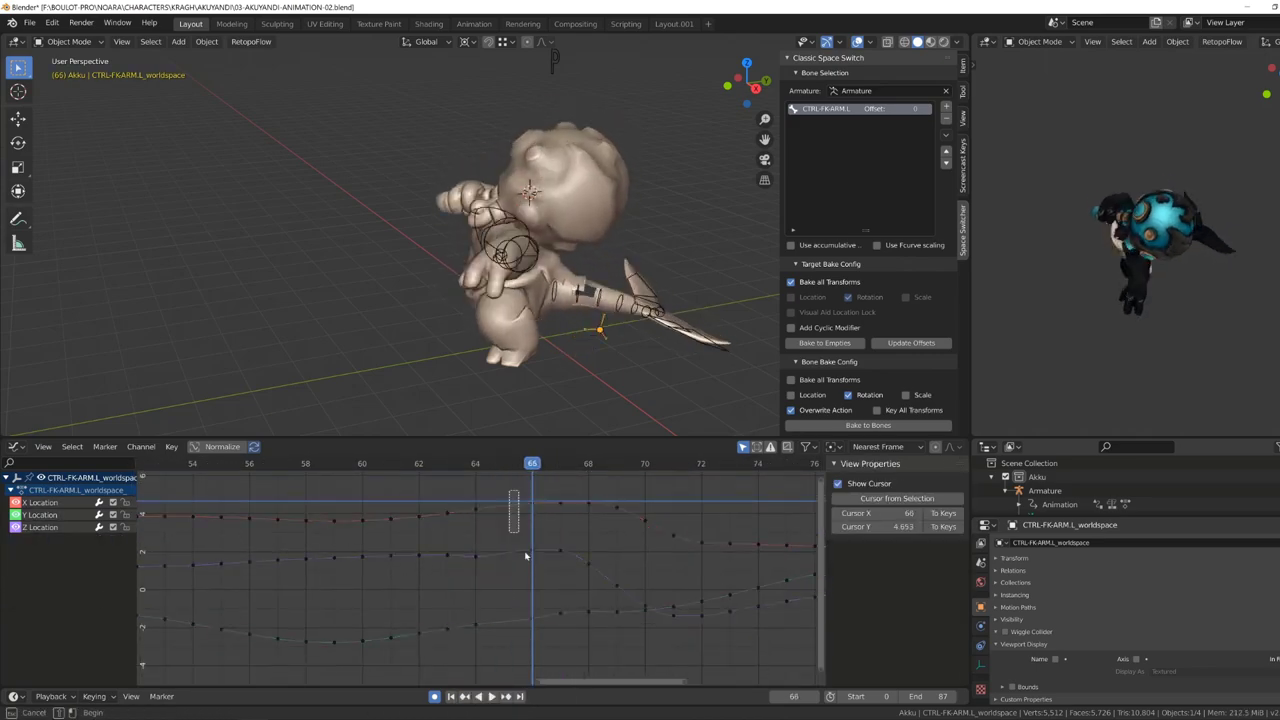
key("space")
left_click(447, 532)
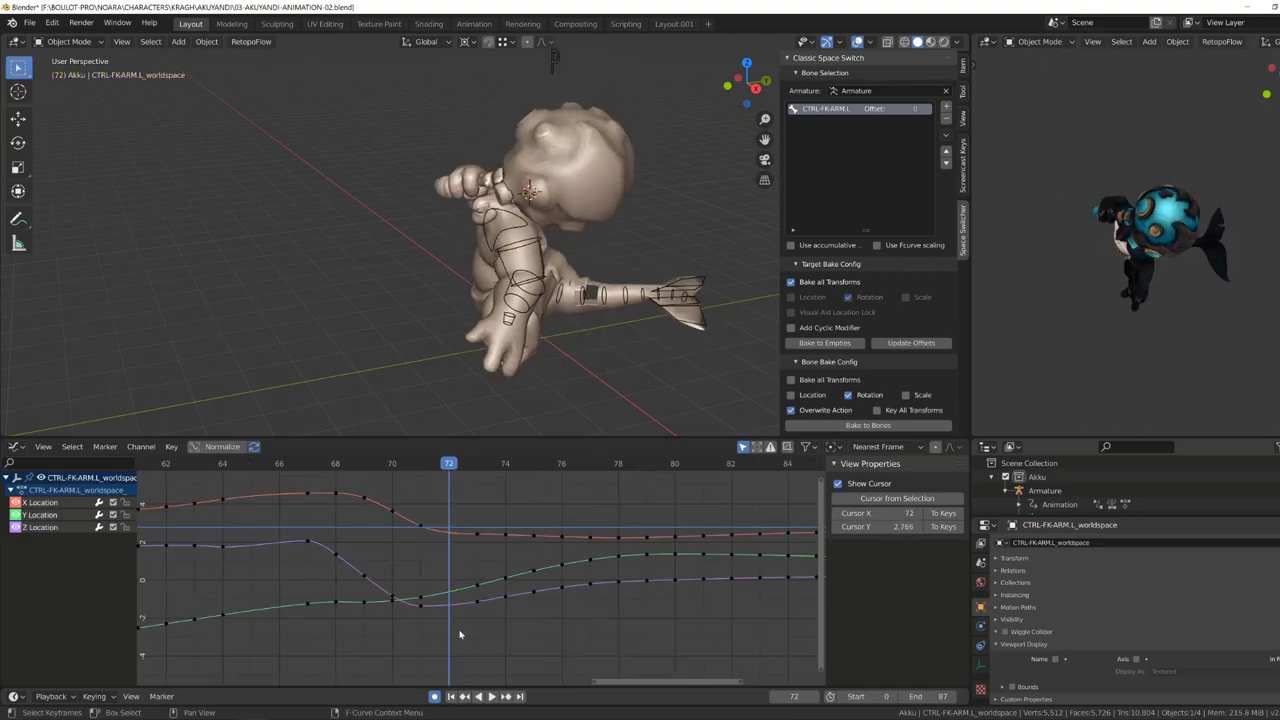
scroll(460, 634, "down", 3)
key("space")
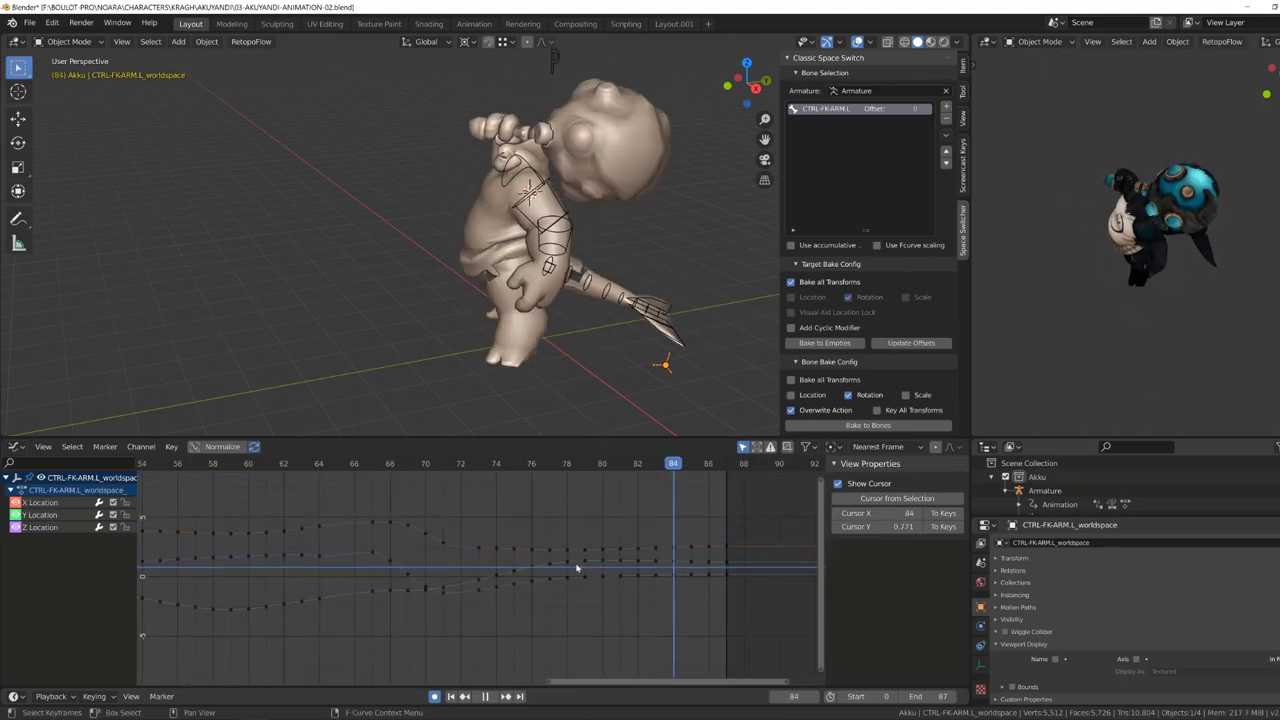
key("space")
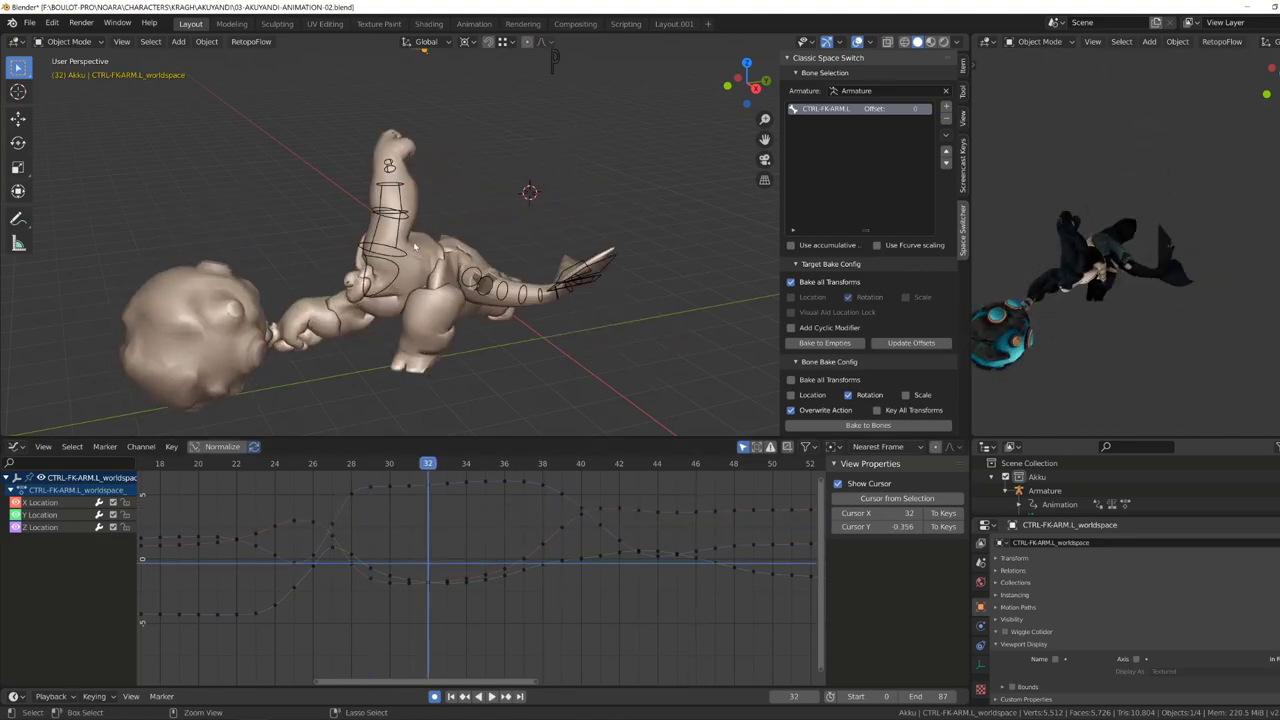
Bake the empty's motion back onto the CTRL-FK-ARM.L arm bone.
left_click(415, 245)
key("ctrl+Tab")
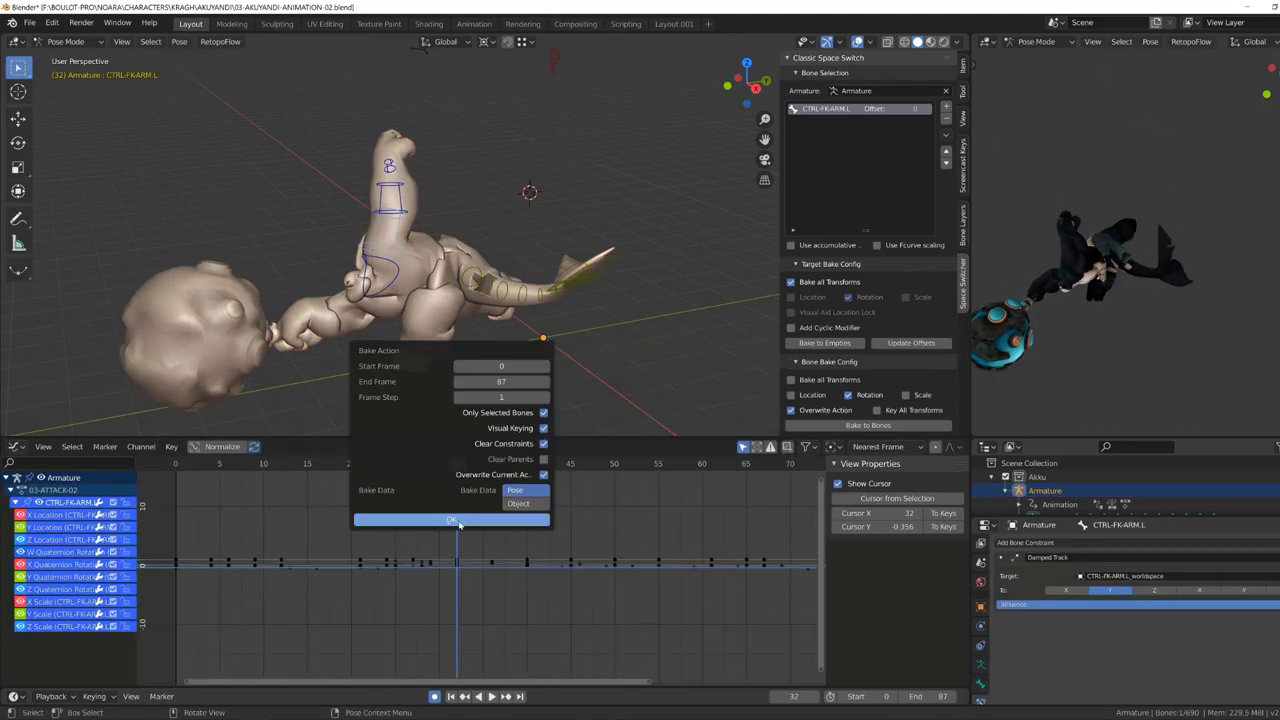
left_click(455, 521)
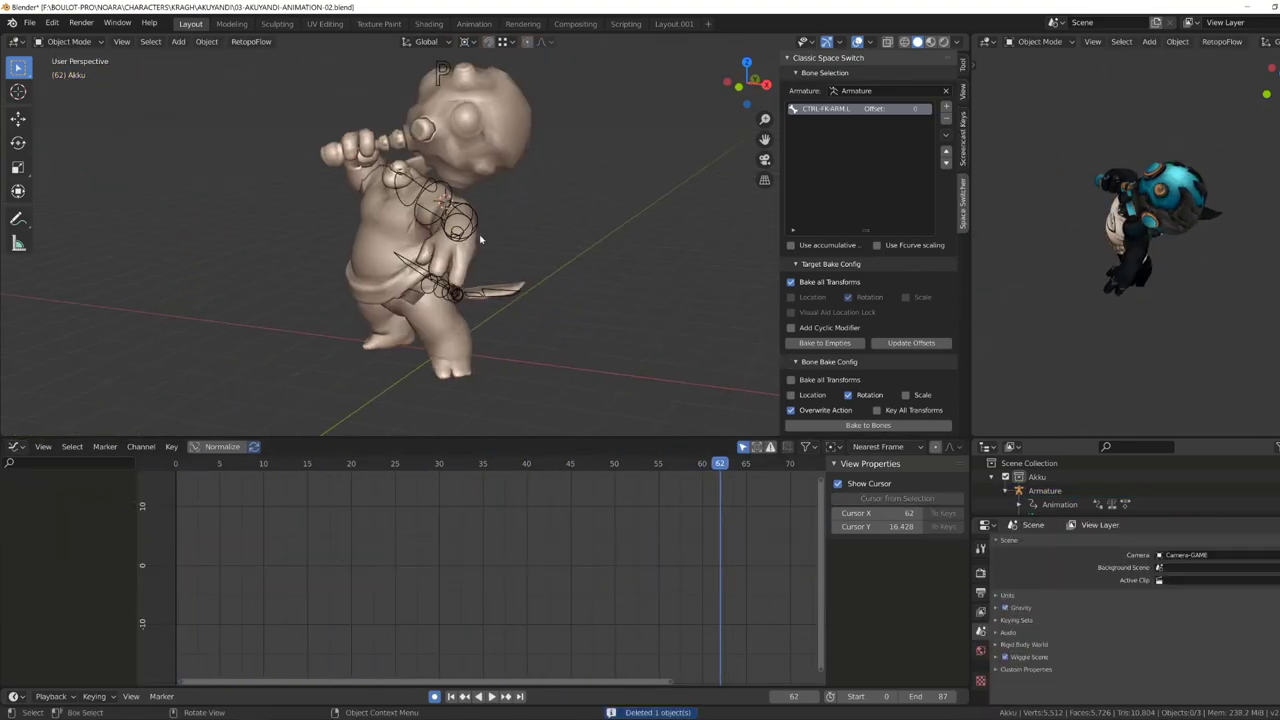
Bake CTRL-BREAST.L, CTRL-BREAST.R and both hip-fat controllers to location-only world-space empties.
key("space")
middle_click_drag(517, 240, 388, 281)
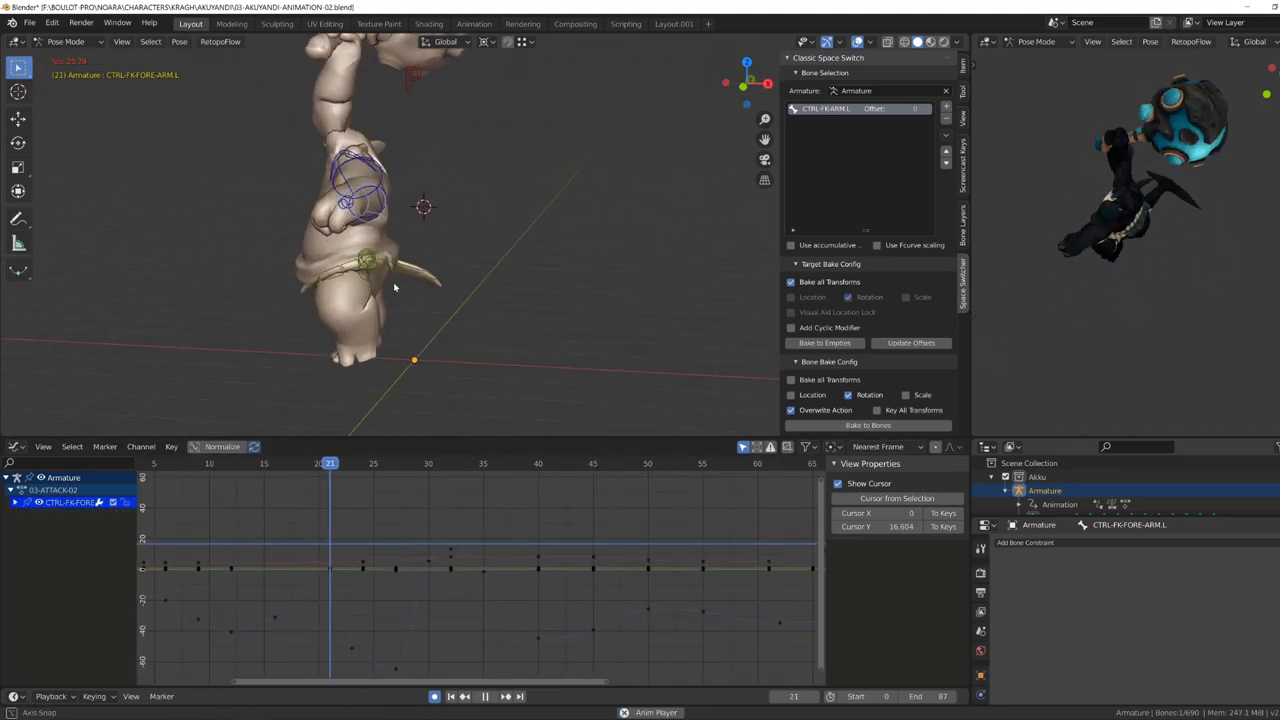
key("Escape")
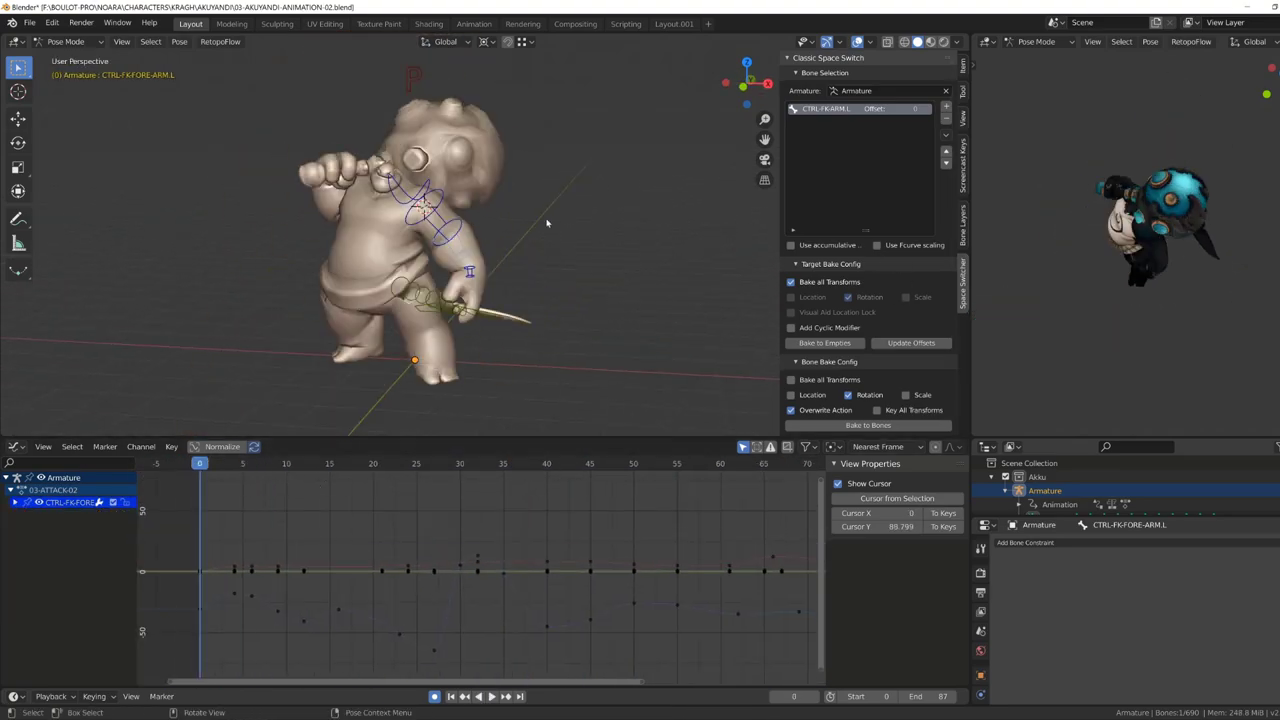
left_click(962, 225)
left_click(390, 205)
scroll(335, 205, "up", 5)
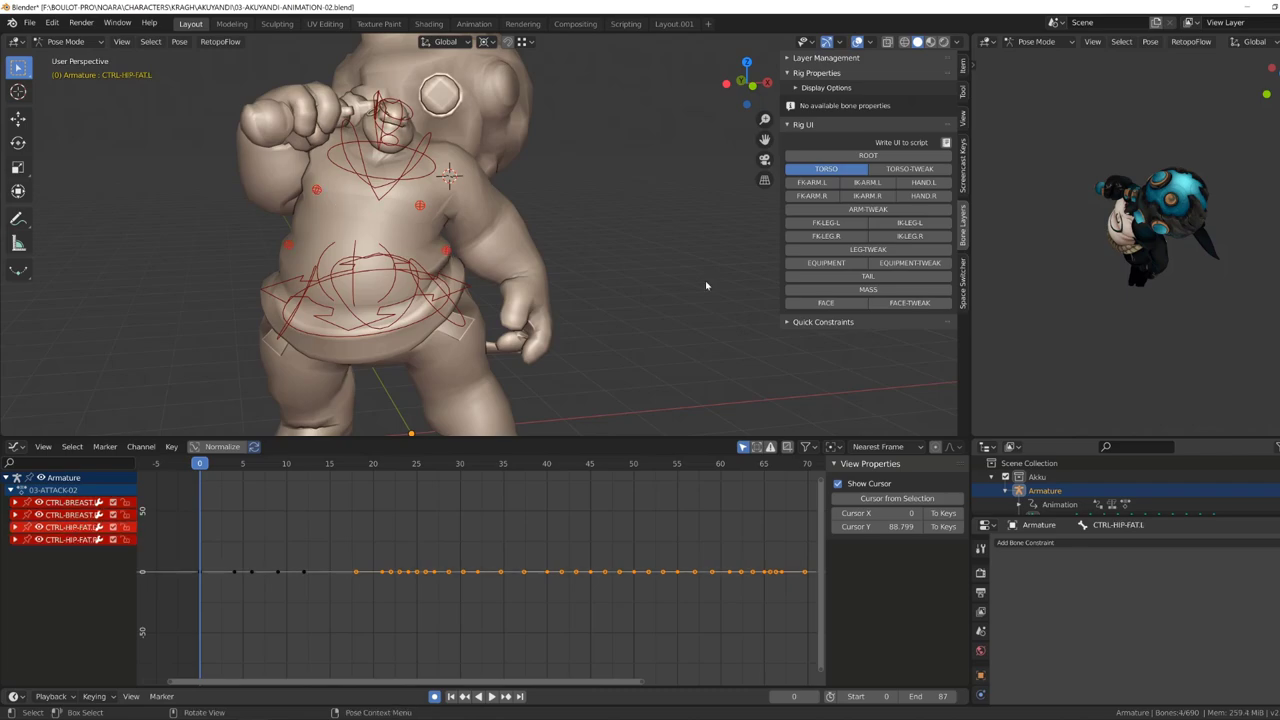
left_click(962, 283)
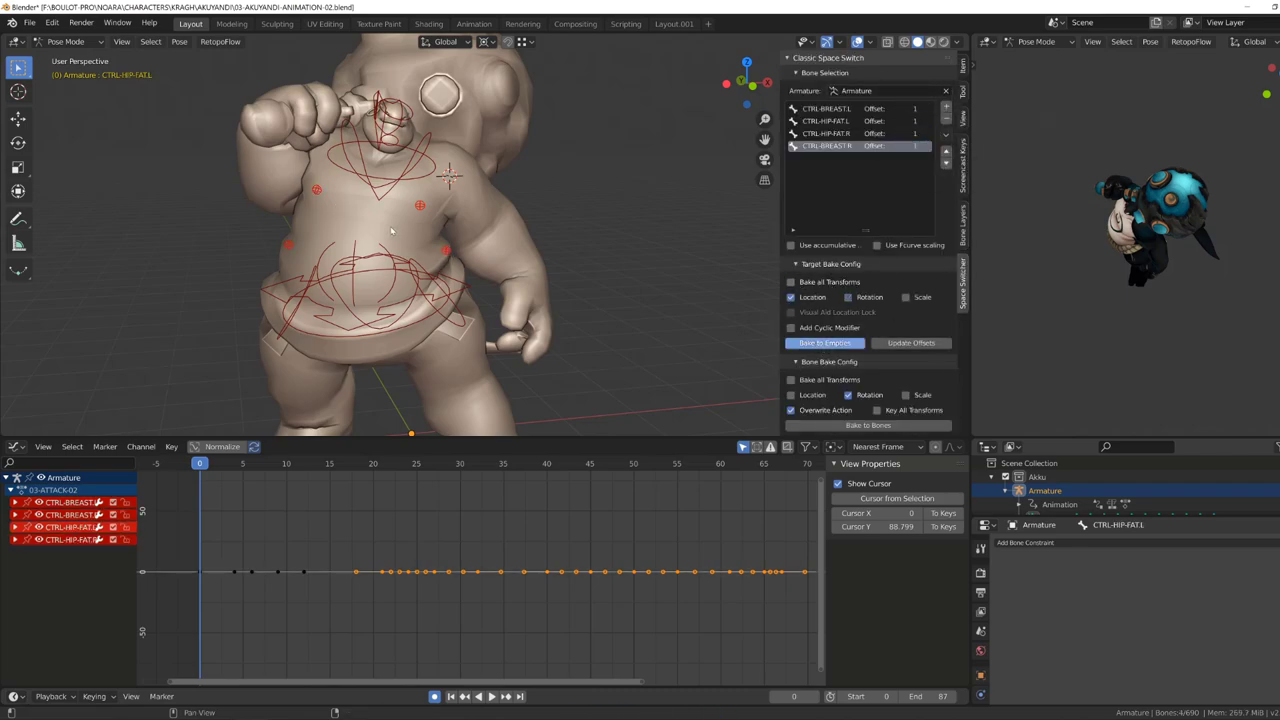
left_click_drag(700, 465, 261, 465)
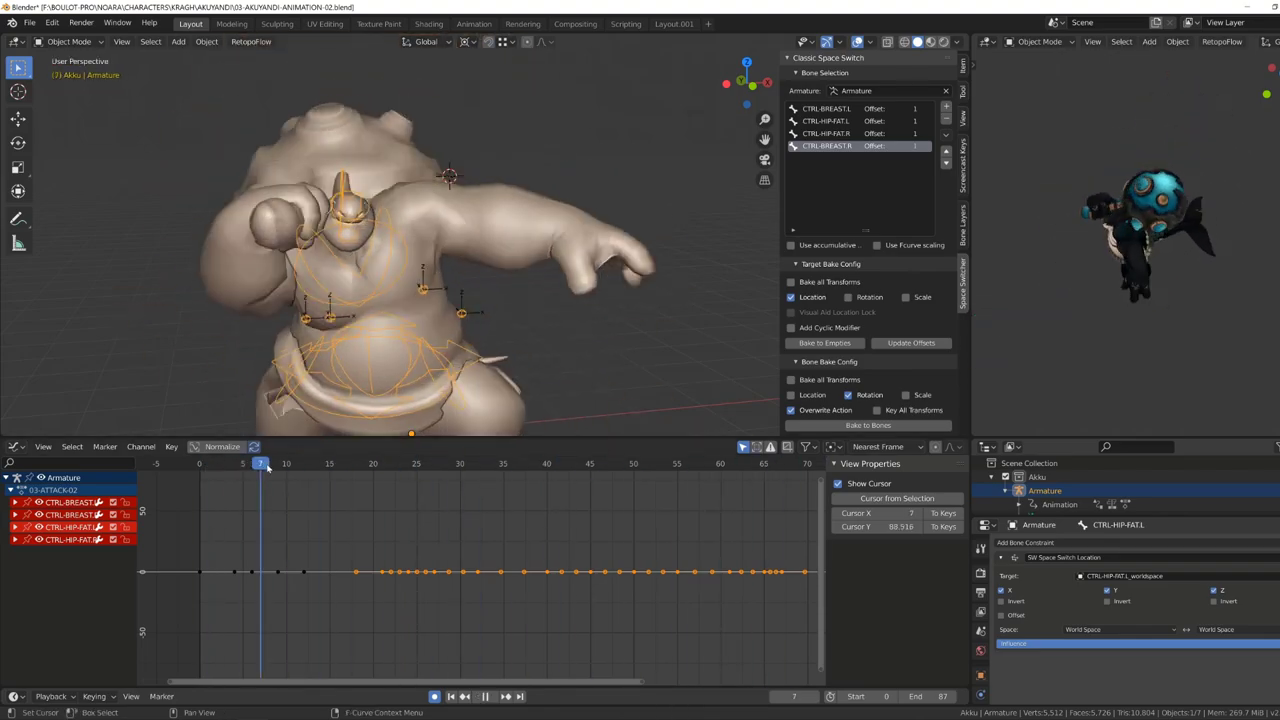
Select the breast and hip-fat world-space empties and play back their motion.
key("Escape")
left_click(360, 234)
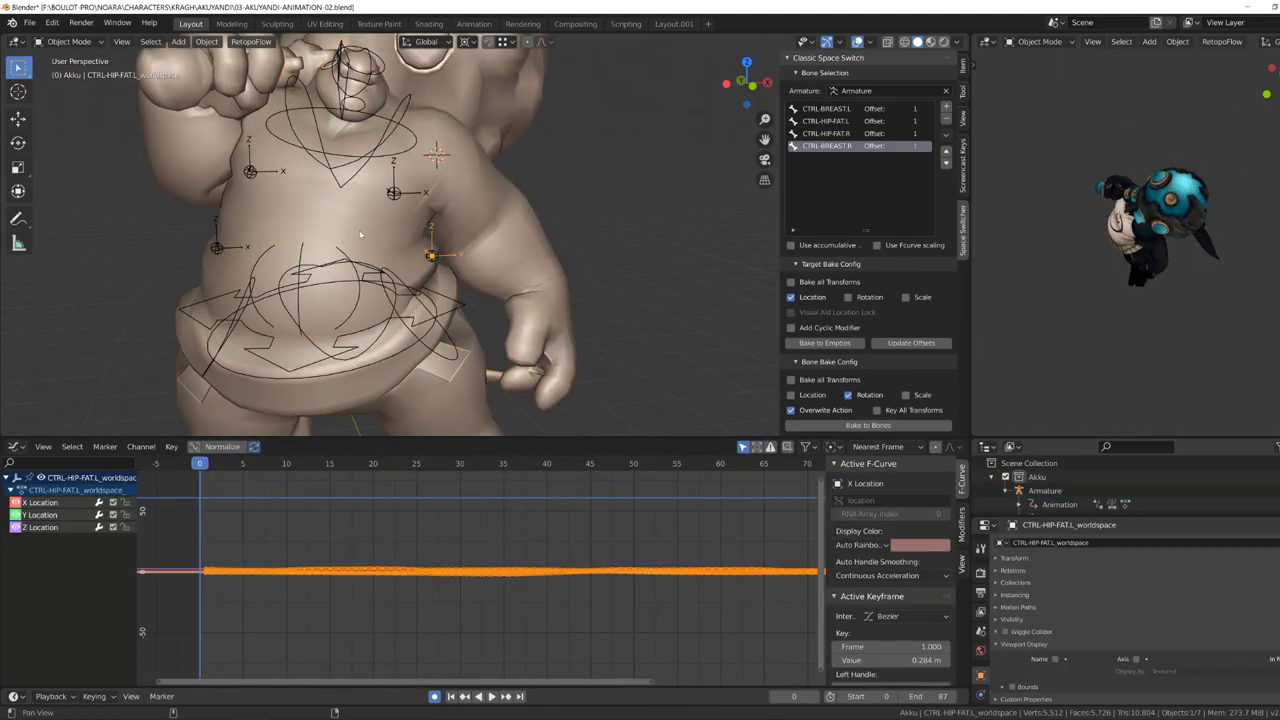
middle_click_drag(360, 234, 396, 237, "shift")
left_click(431, 196)
key("KP_Decimal")
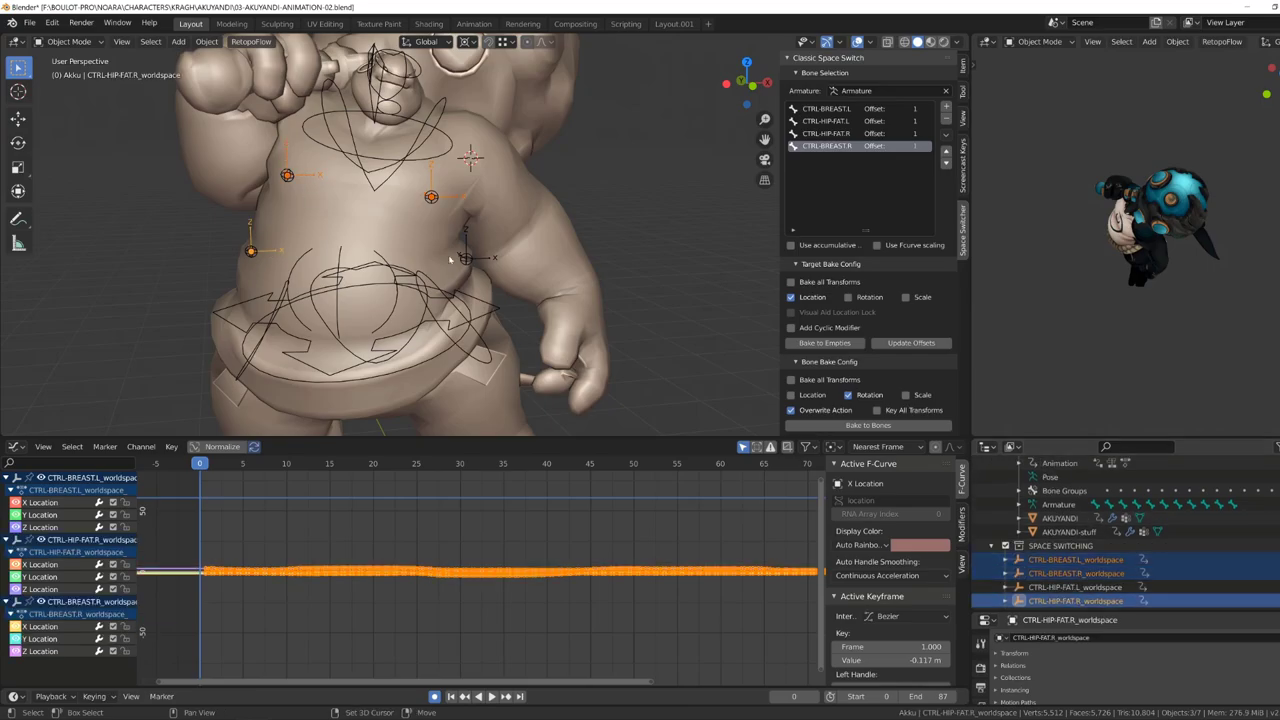
left_click(450, 260, "shift")
key("space")
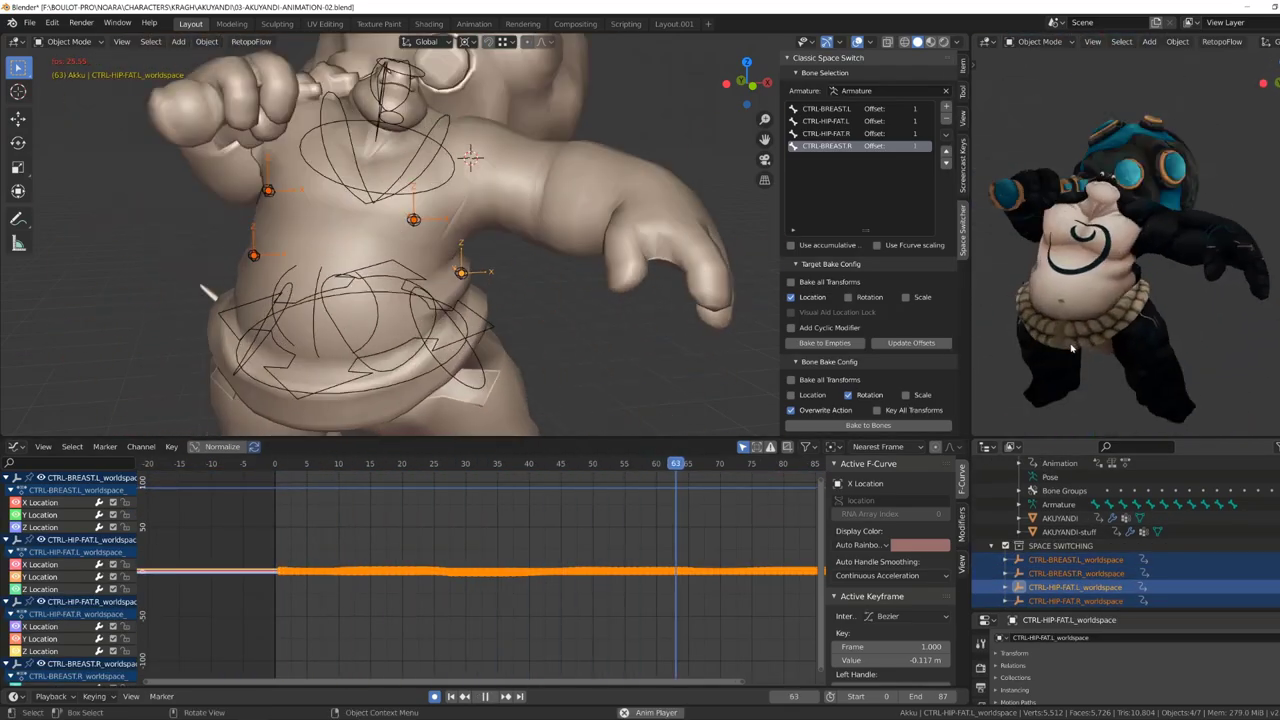
key("space")
scroll(600, 570, "up", 5)
Turn off keyframe snapping and slide the selected keys in time up to frame 8.
left_click(865, 446)
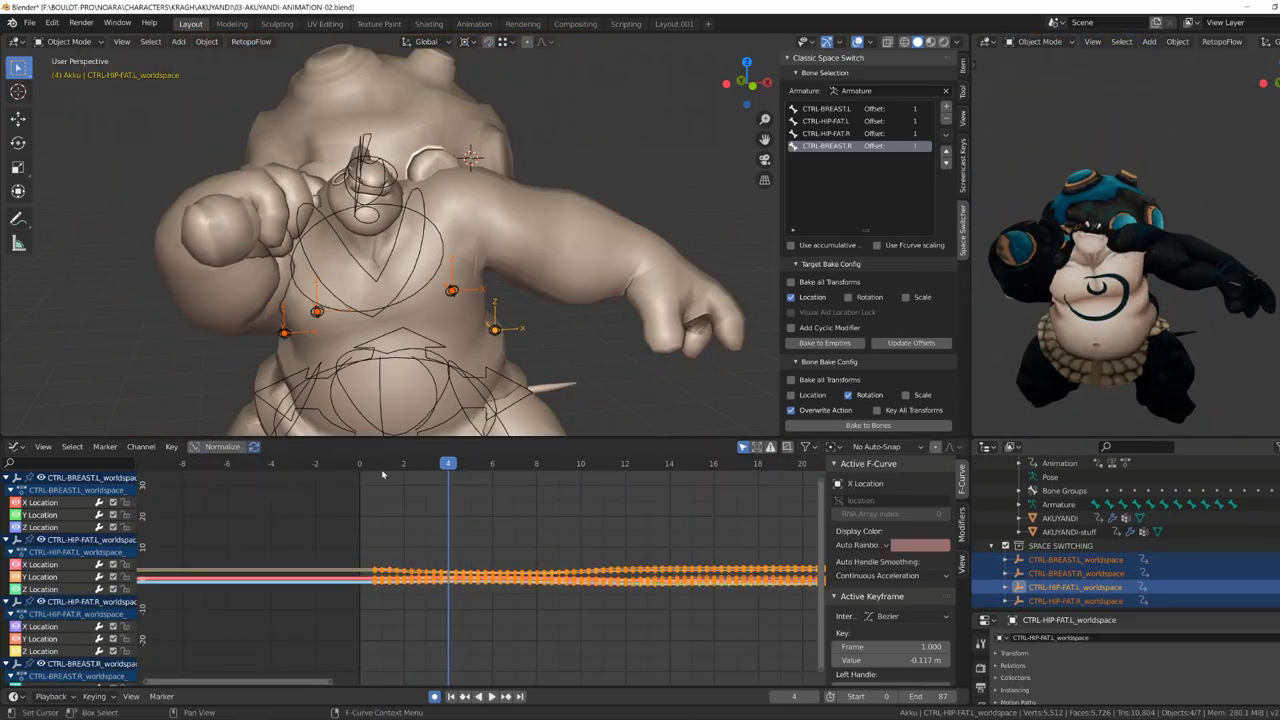
left_click(382, 474)
key("g")
key("x")
left_click_drag(395, 492, 535, 490)
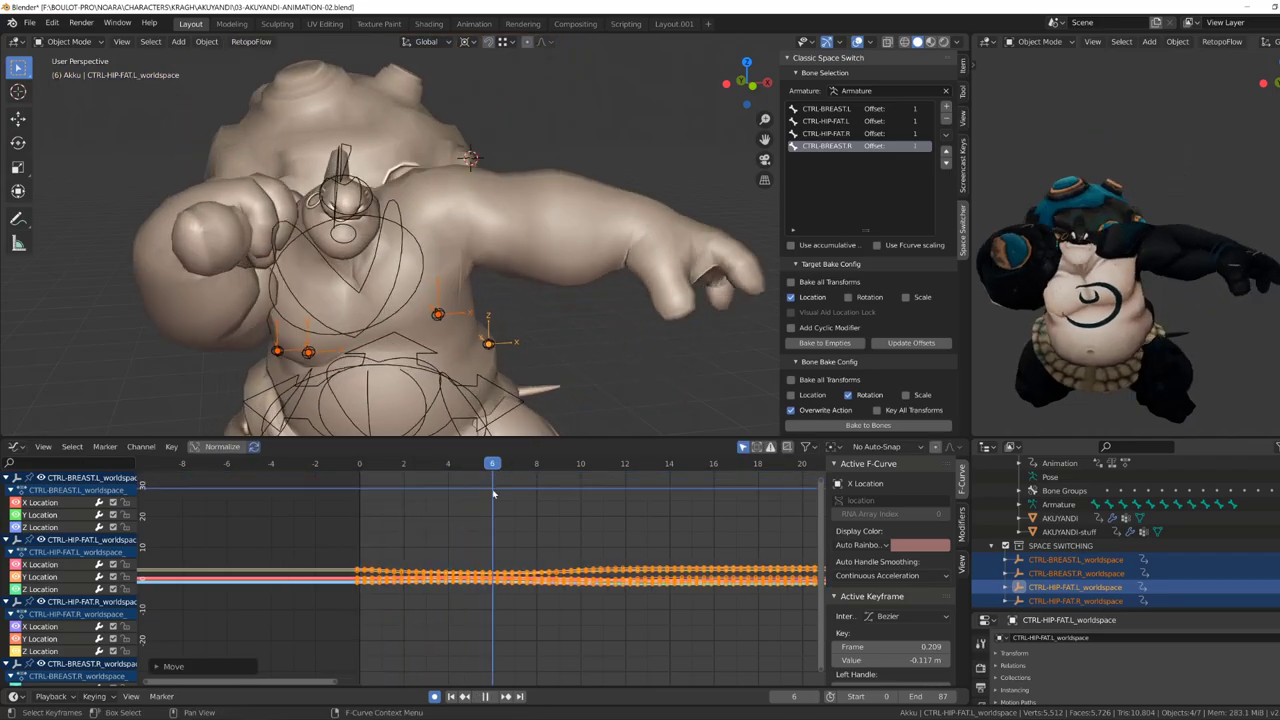
scroll(420, 540, "down", 2)
left_click(283, 326)
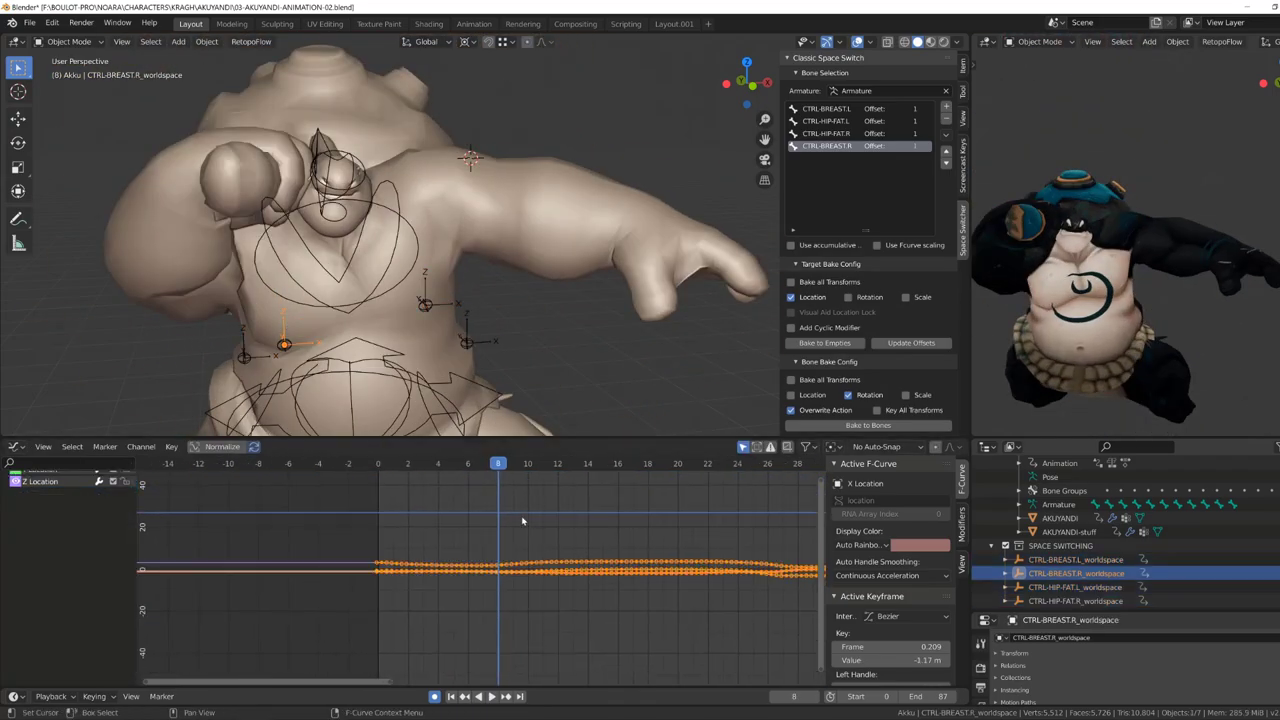
key("space")
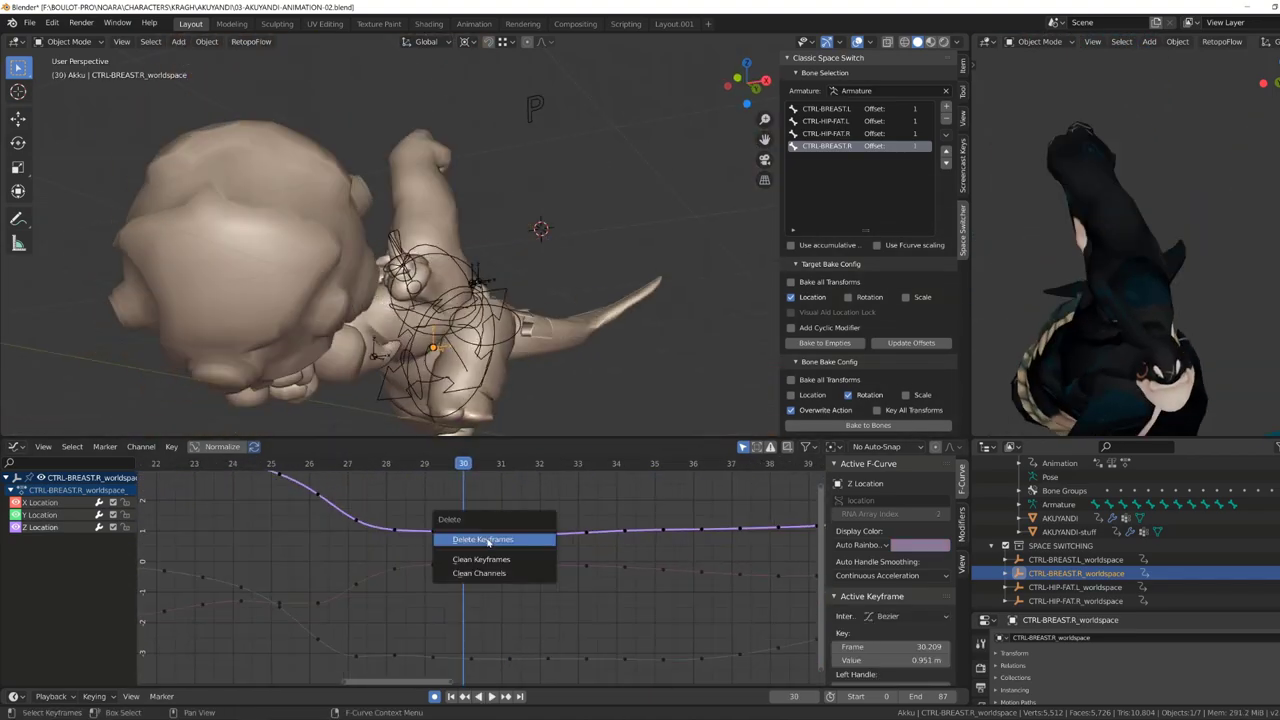
Delete extra keyframes on the breast empties' curves, checking up to frame 65.
left_click(488, 540)
key("x")
left_click(494, 540)
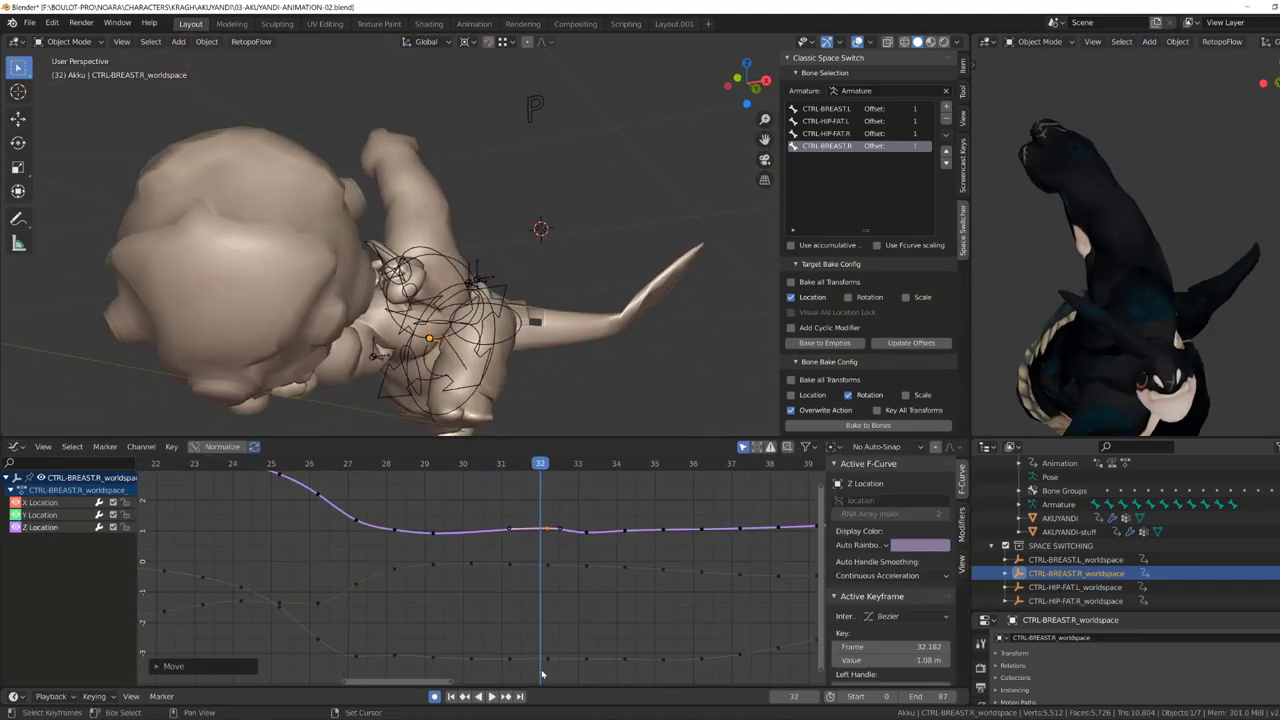
mouse_move(576, 504)
left_mouse_down()
mouse_move(642, 559)
mouse_move(294, 543)
left_mouse_up()
key("space")
scroll(560, 510, "down", 3, "ctrl")
left_click(455, 358)
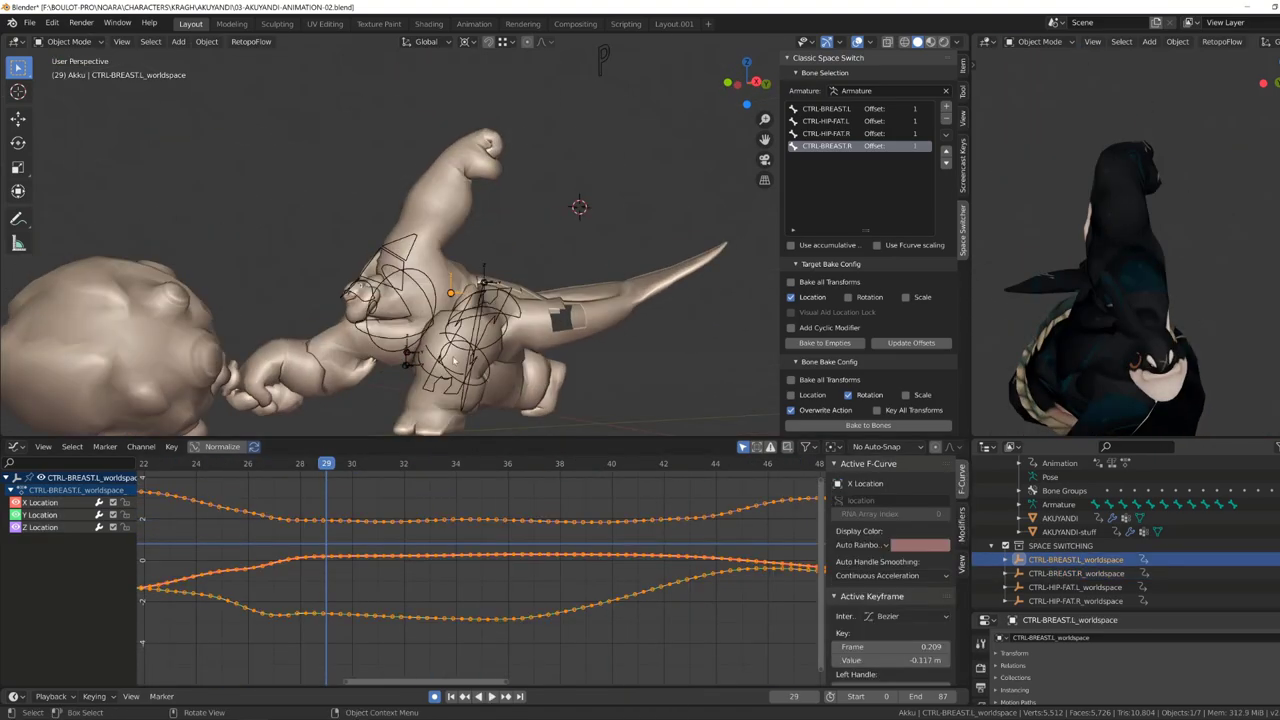
key("space")
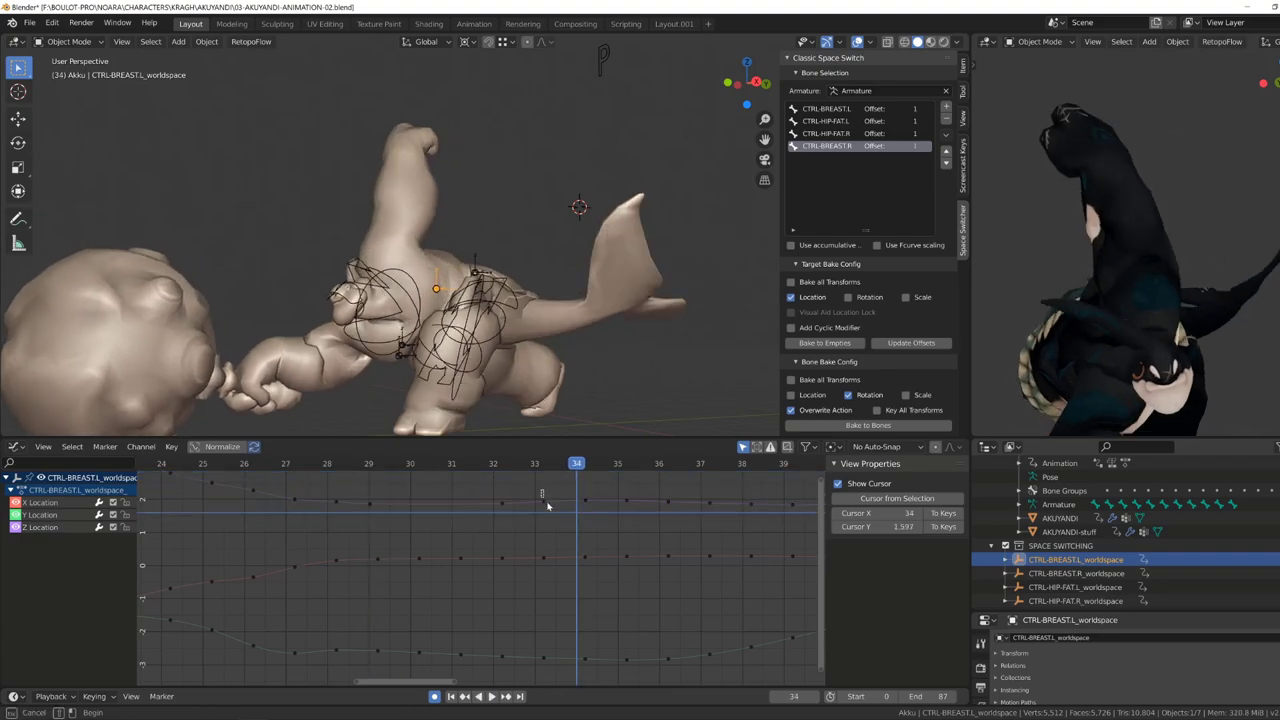
left_click(678, 527)
key("space")
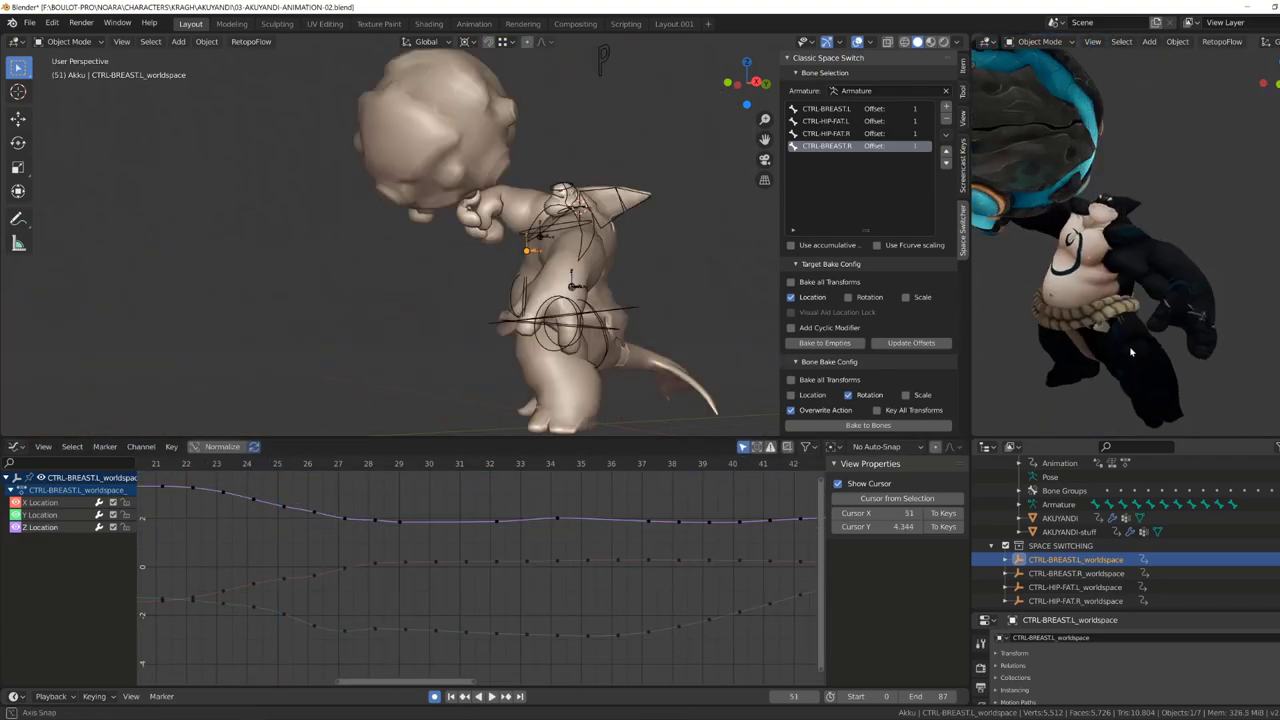
left_click_drag(405, 463, 579, 490)
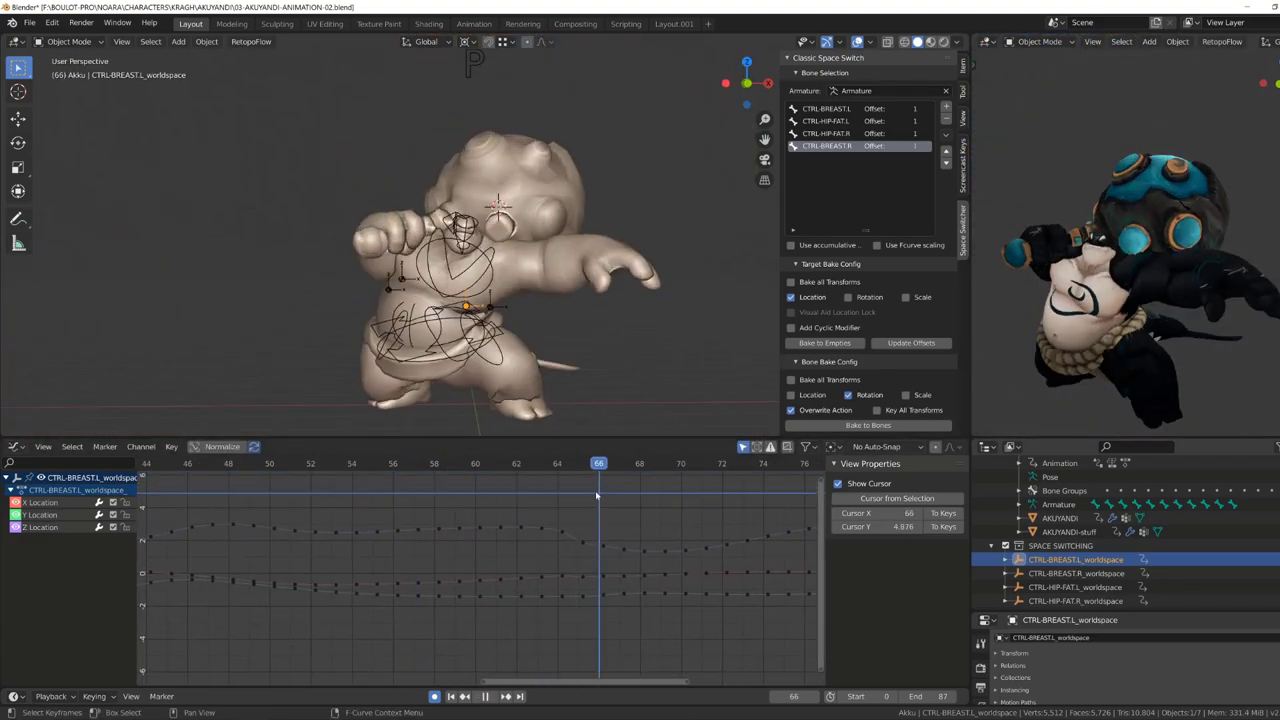
key("space")
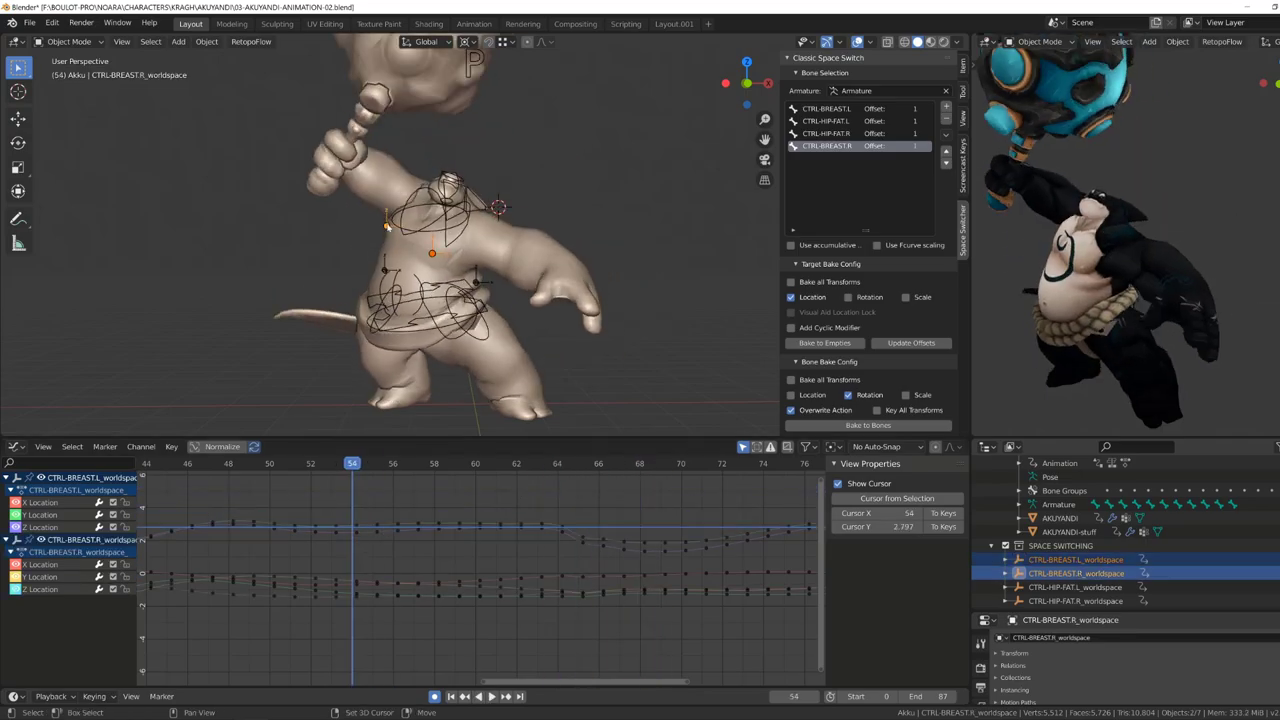
Reshape both breast empties' curves around frames 69–74 during playback.
key("shift+Left")
key("space")
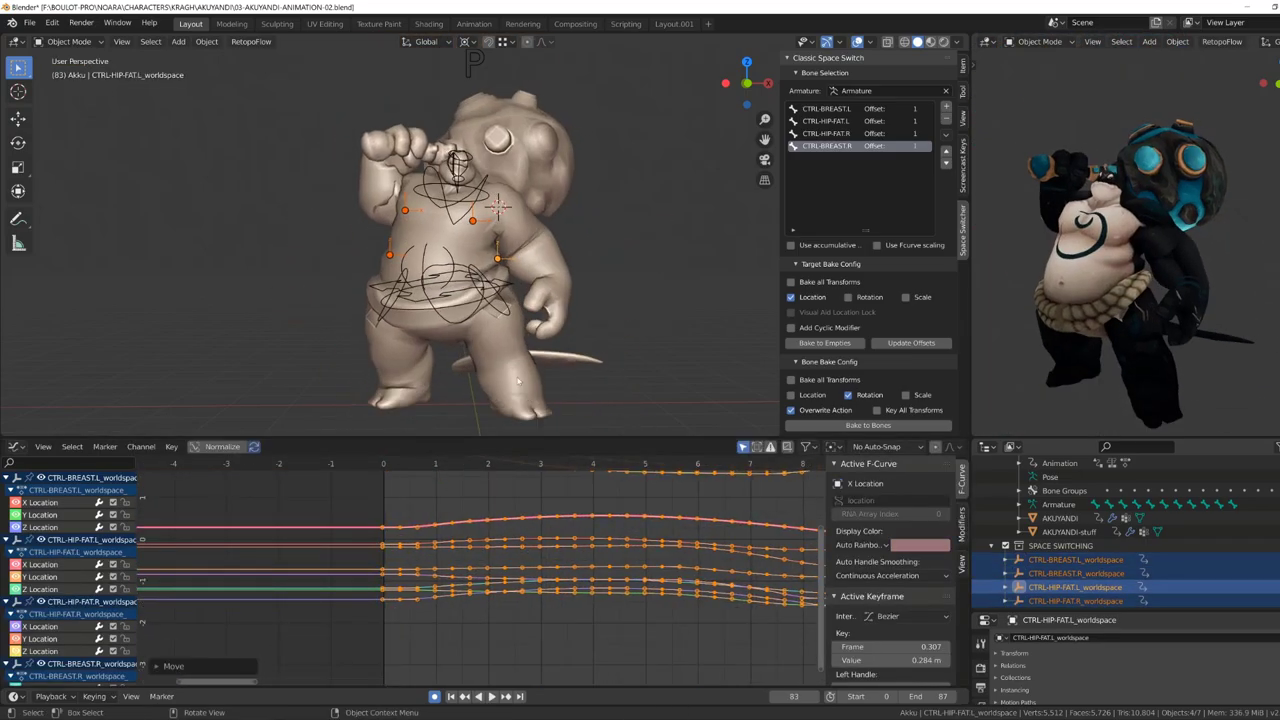
left_click(1075, 559)
left_click(1075, 573, "ctrl")
key("shift+ctrl+space")
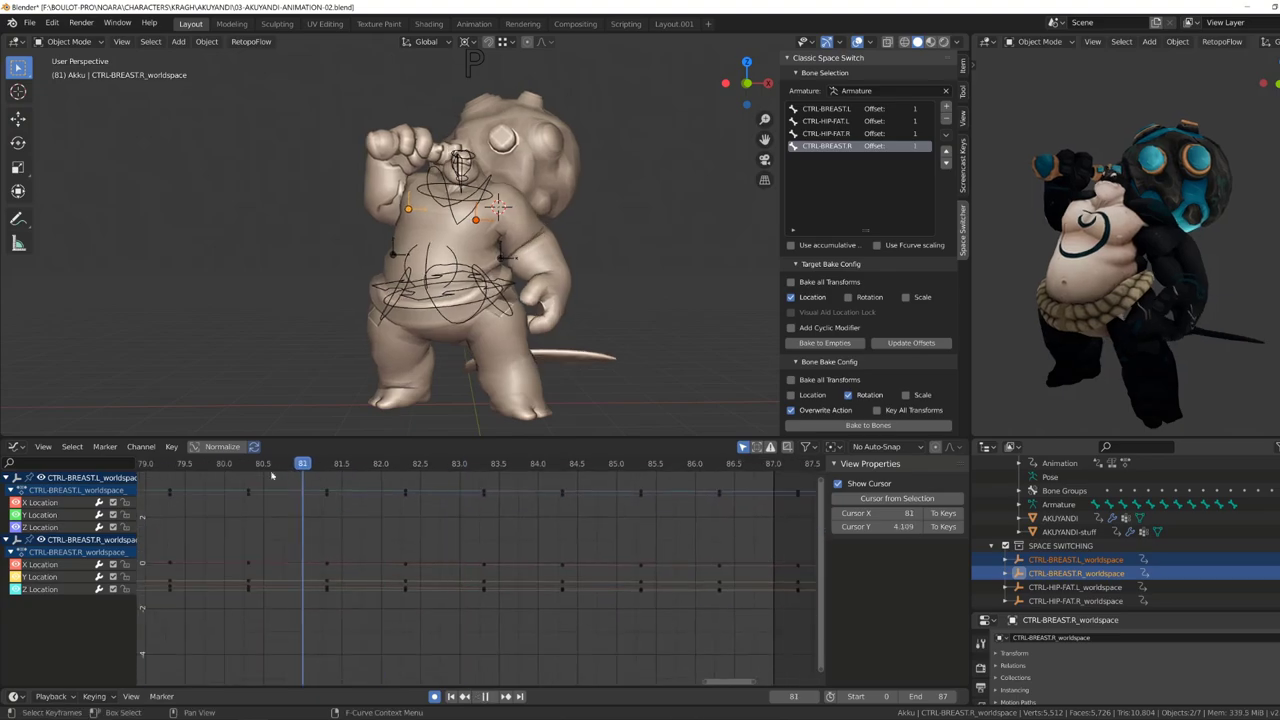
key("space")
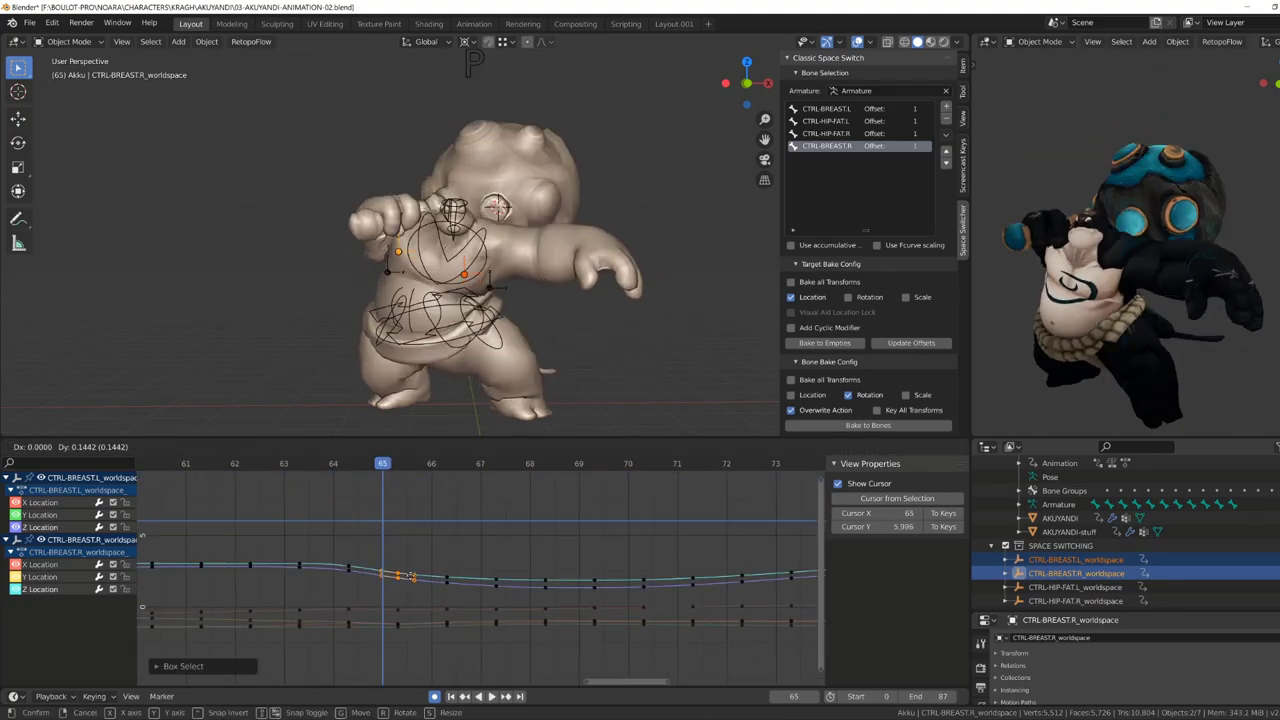
key("space")
left_click_drag(430, 530, 540, 592)
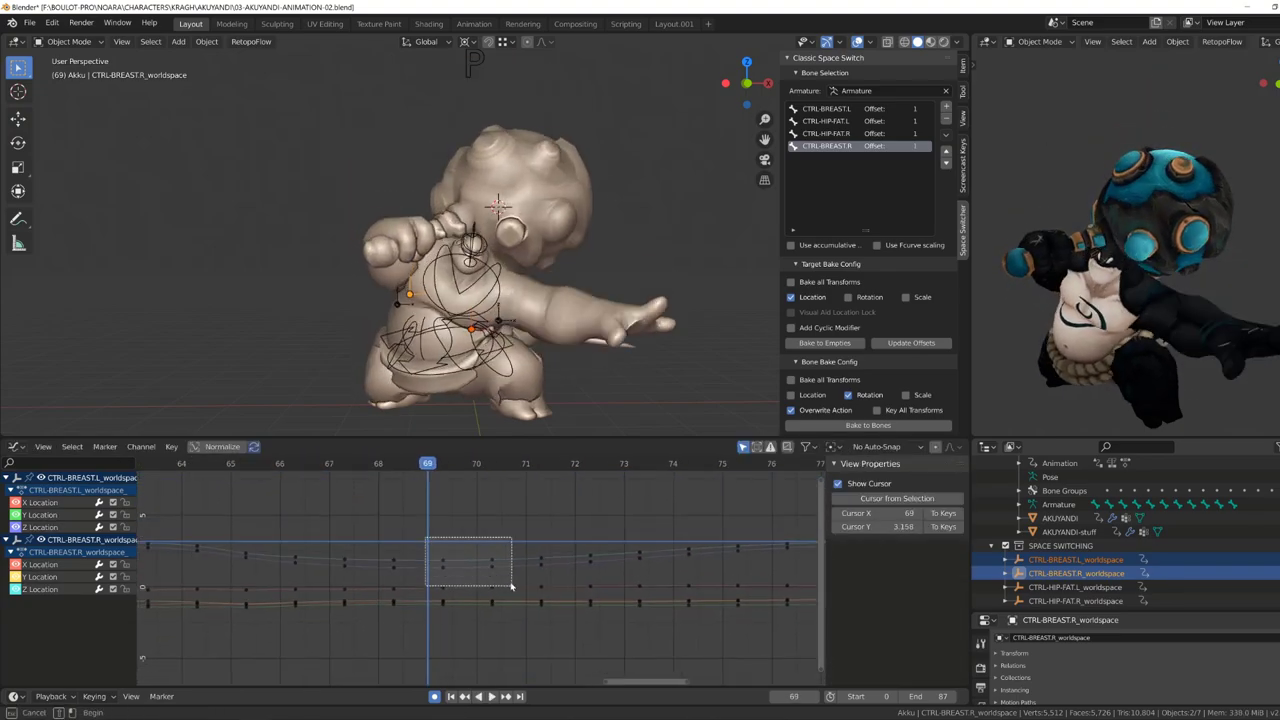
key("space")
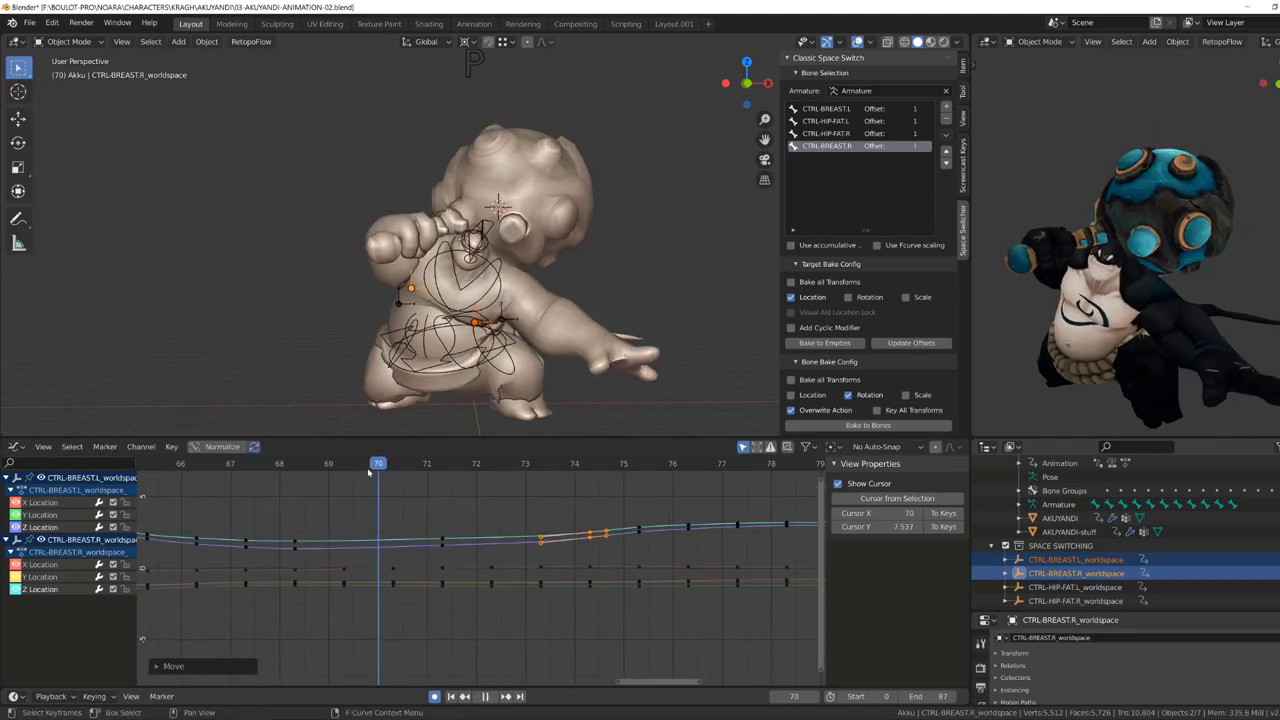
left_click_drag(590, 532, 592, 531)
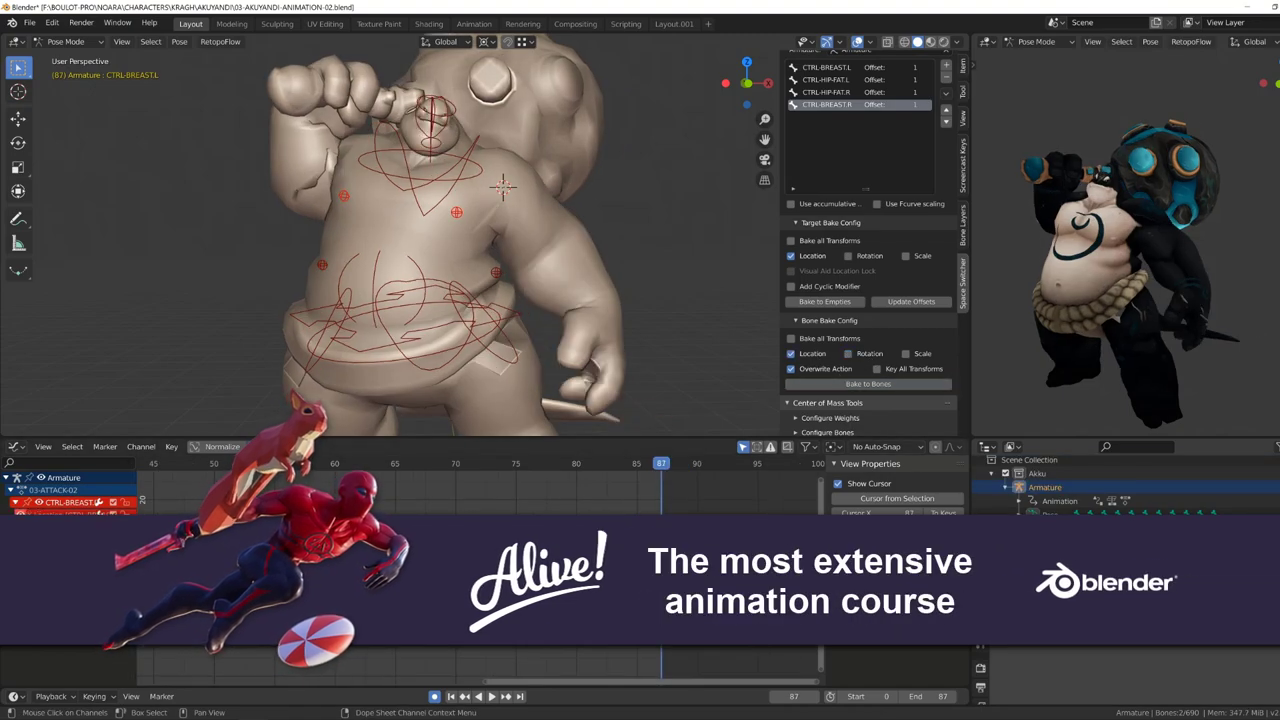
Adjust the breast controllers' keys near frames 66–70.
key("space")
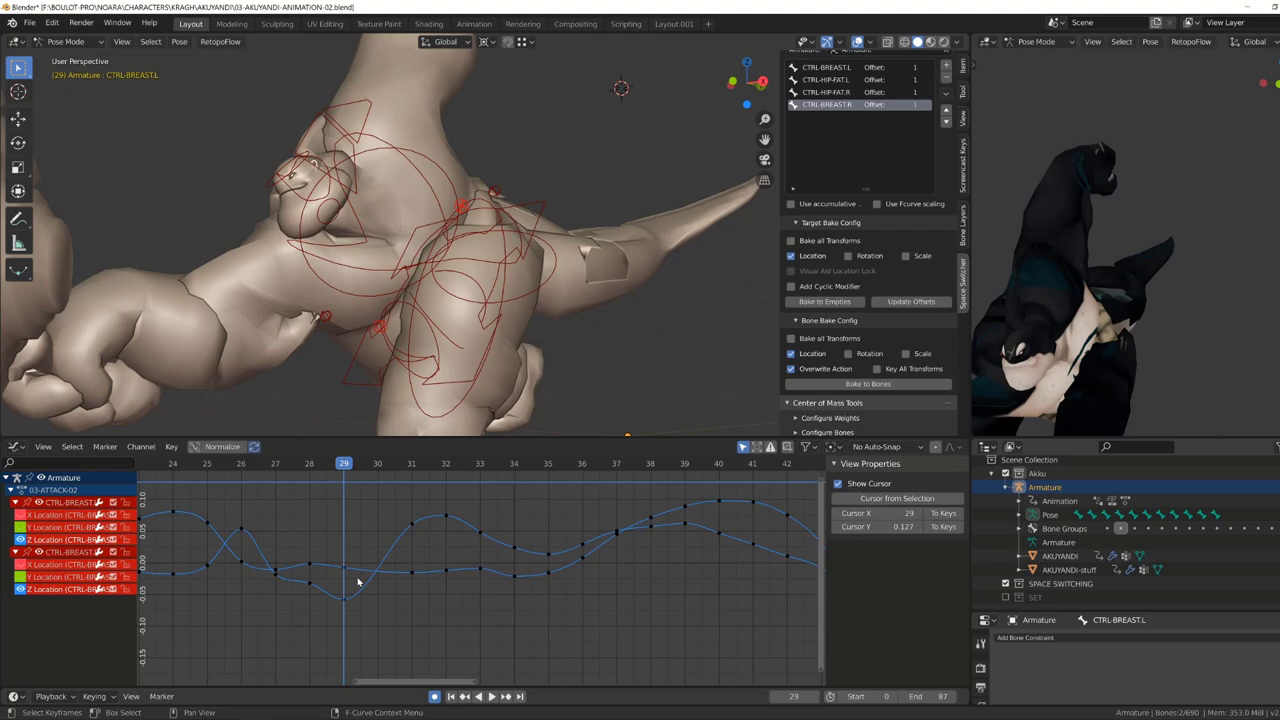
key("space")
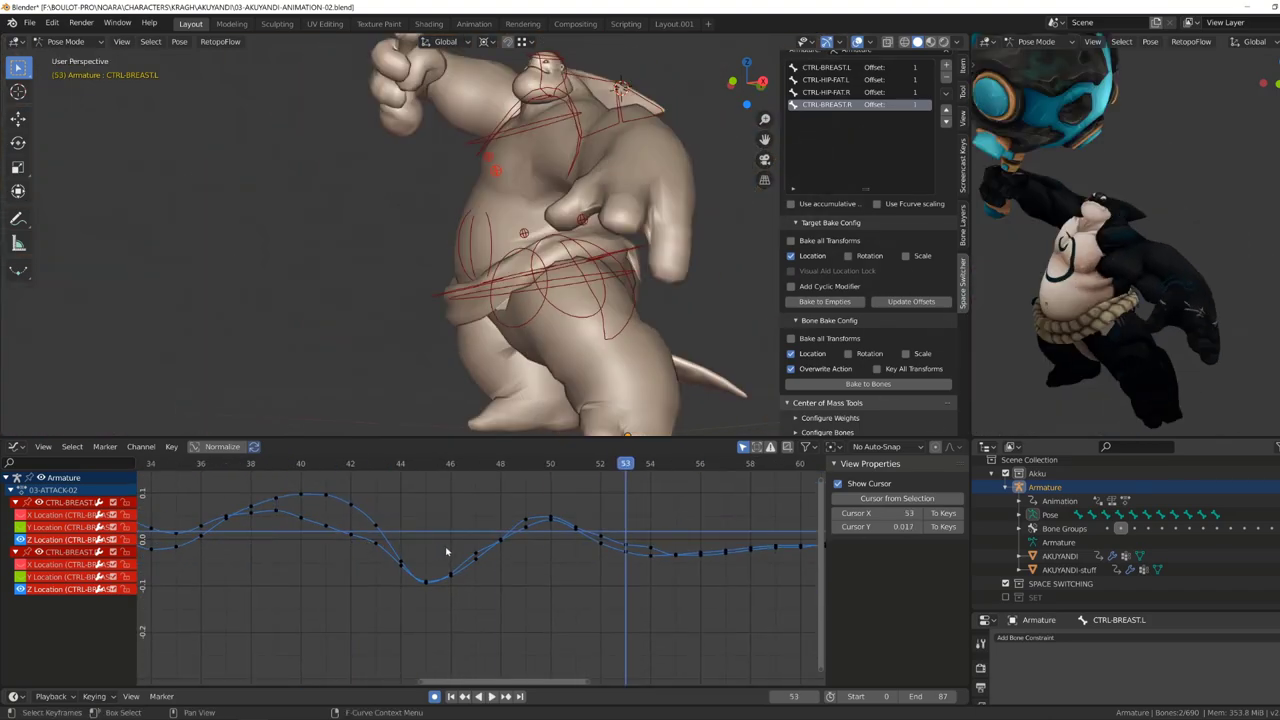
key("space")
left_click_drag(340, 505, 385, 570)
key("g")
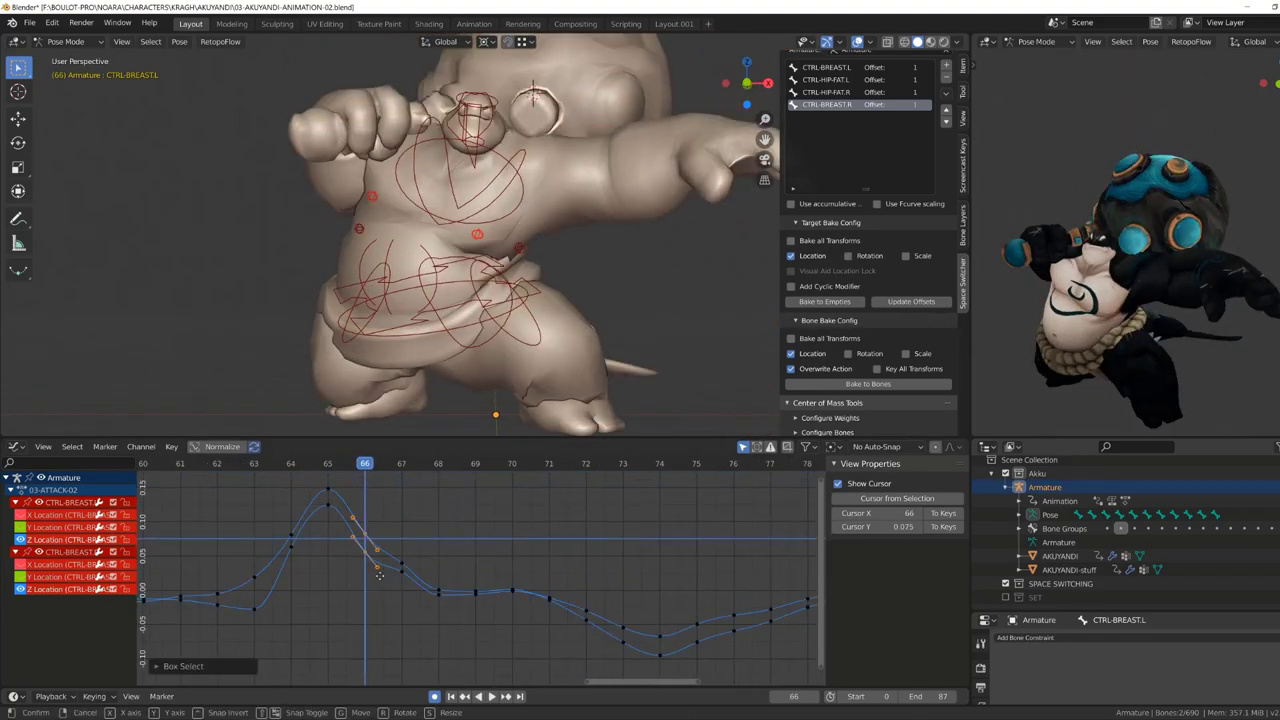
left_click_drag(482, 572, 545, 631)
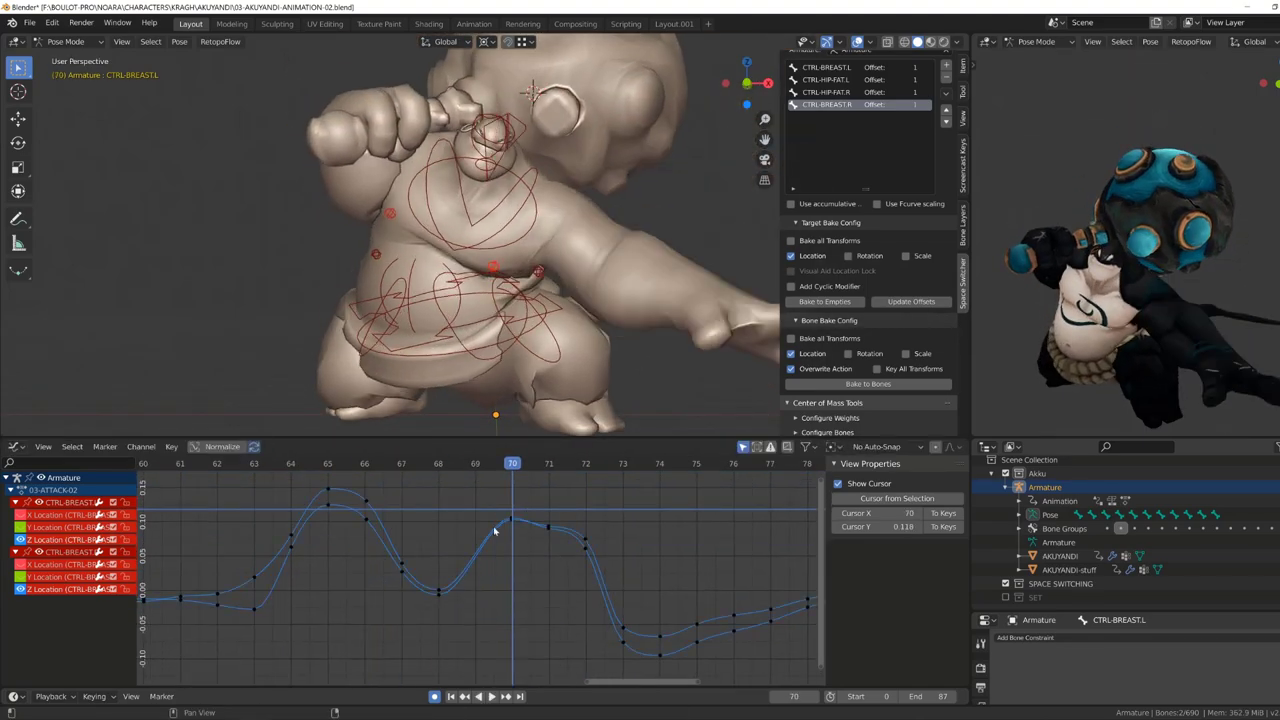
key("g")
left_click(559, 604)
Delete the key at frame 72 and raise the keyframe at frame 81.
key("Right")
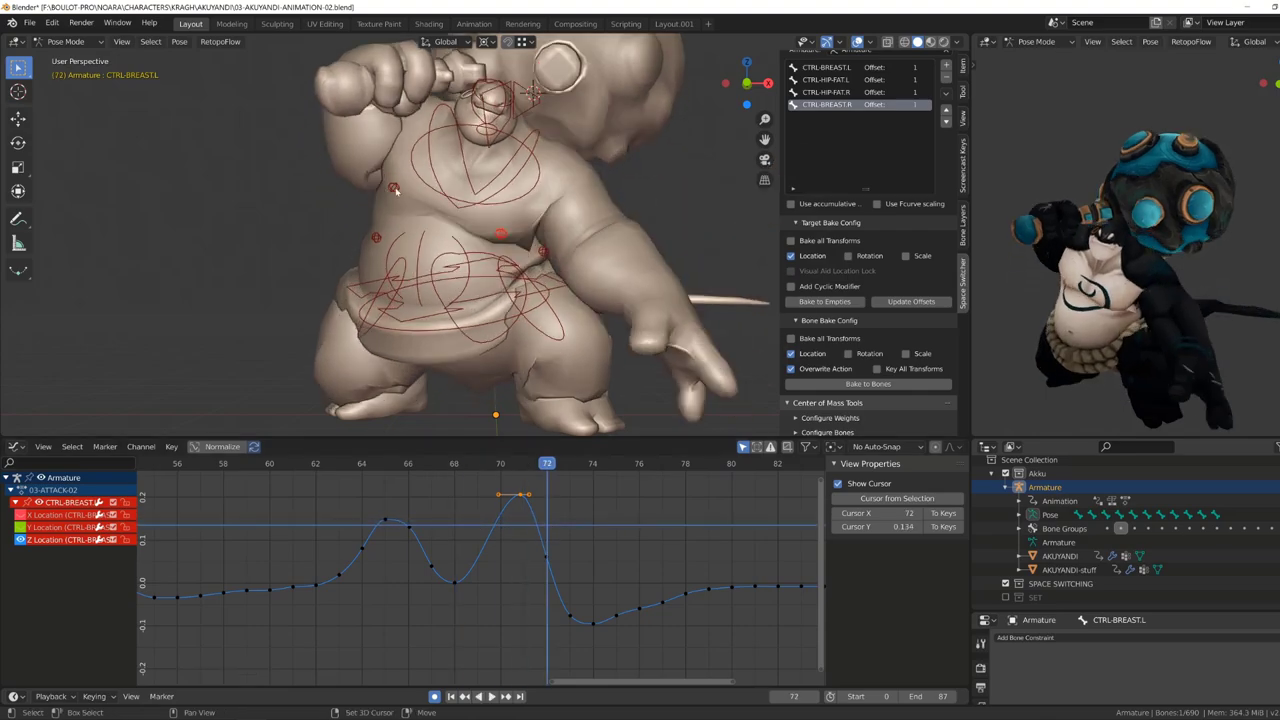
left_click(583, 632)
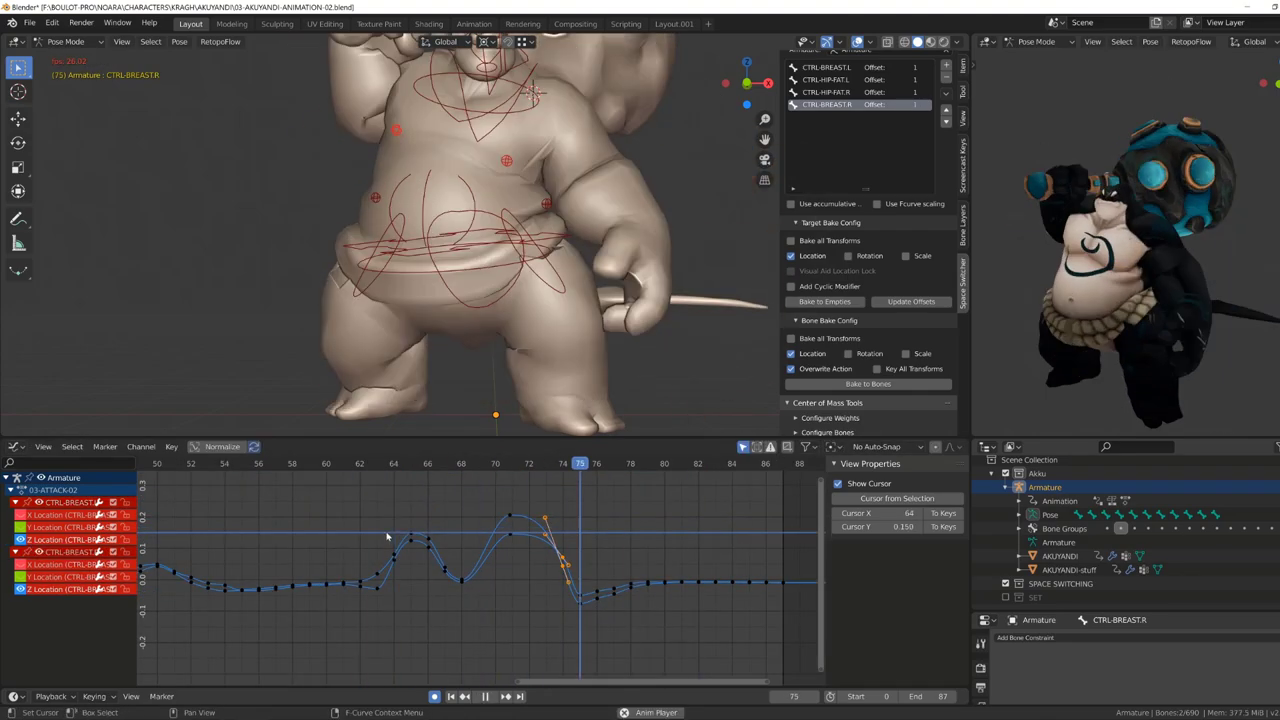
left_click_drag(404, 590, 406, 573)
key("space")
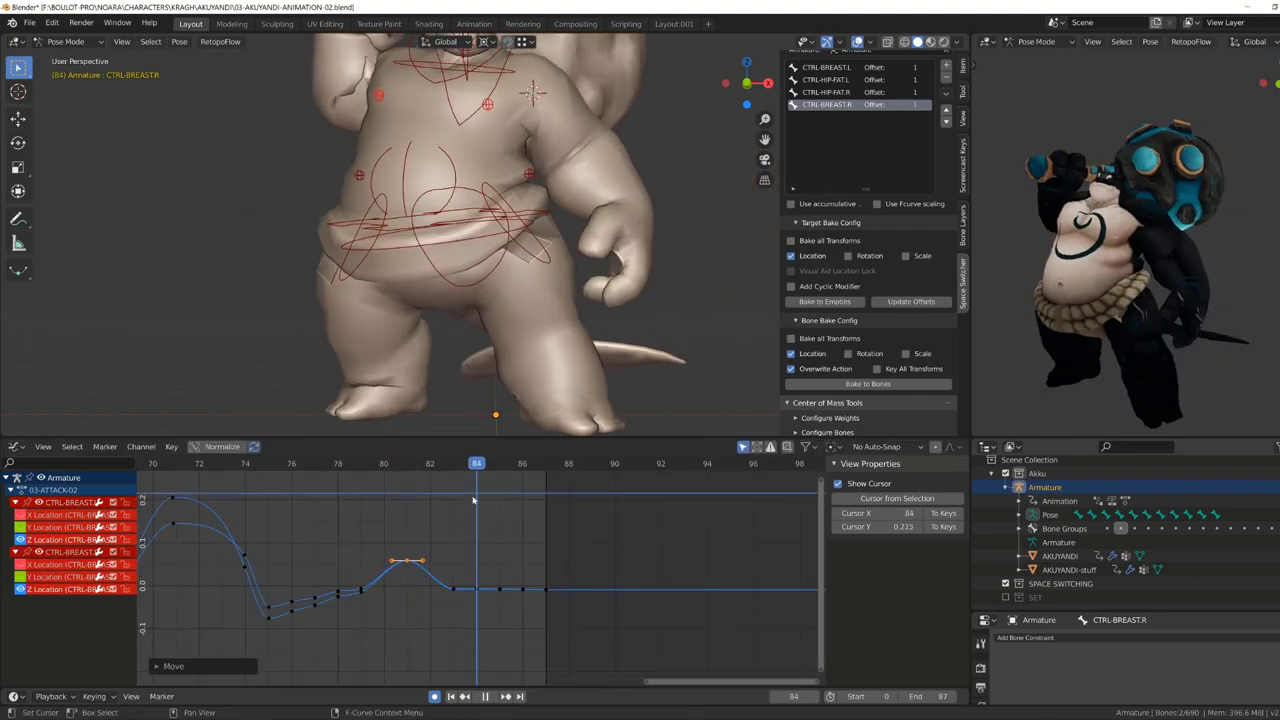
left_click(482, 640)
left_click_drag(337, 465, 291, 473)
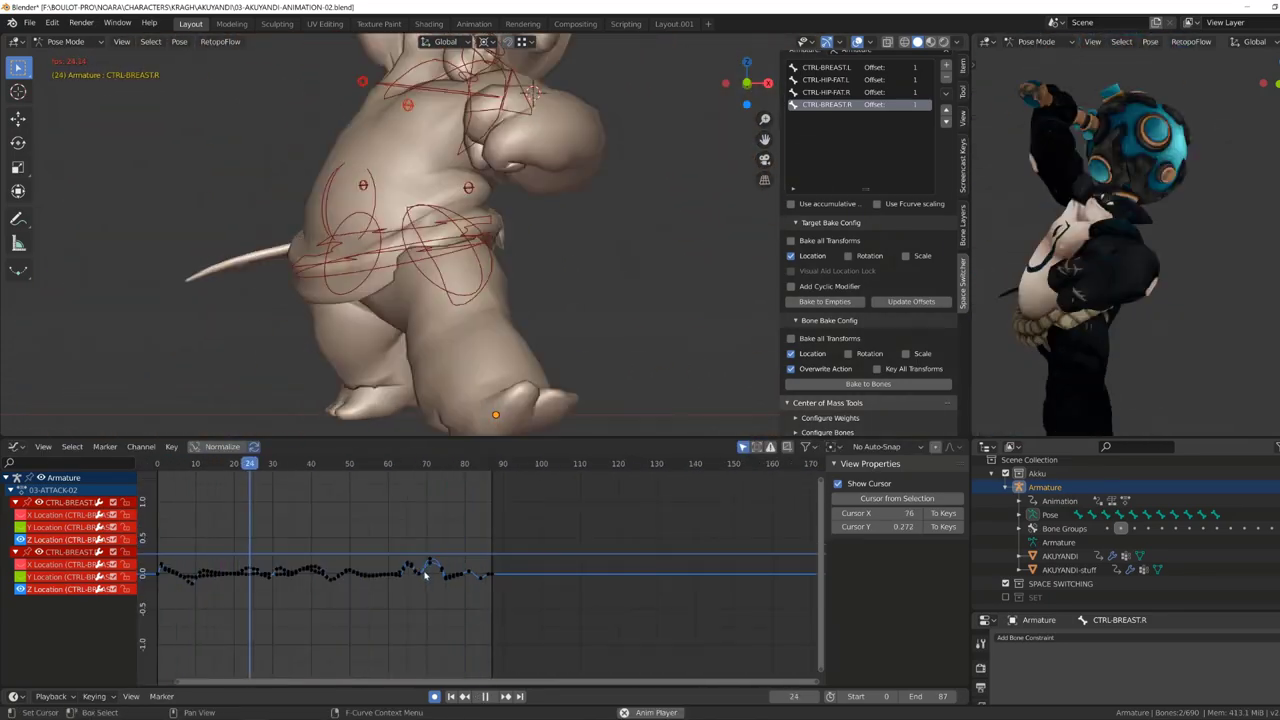
Delete the breast keys around frames 19–20 and replay from frame 11.
scroll(480, 580, "down", 10)
key("space")
scroll(480, 580, "up", 8)
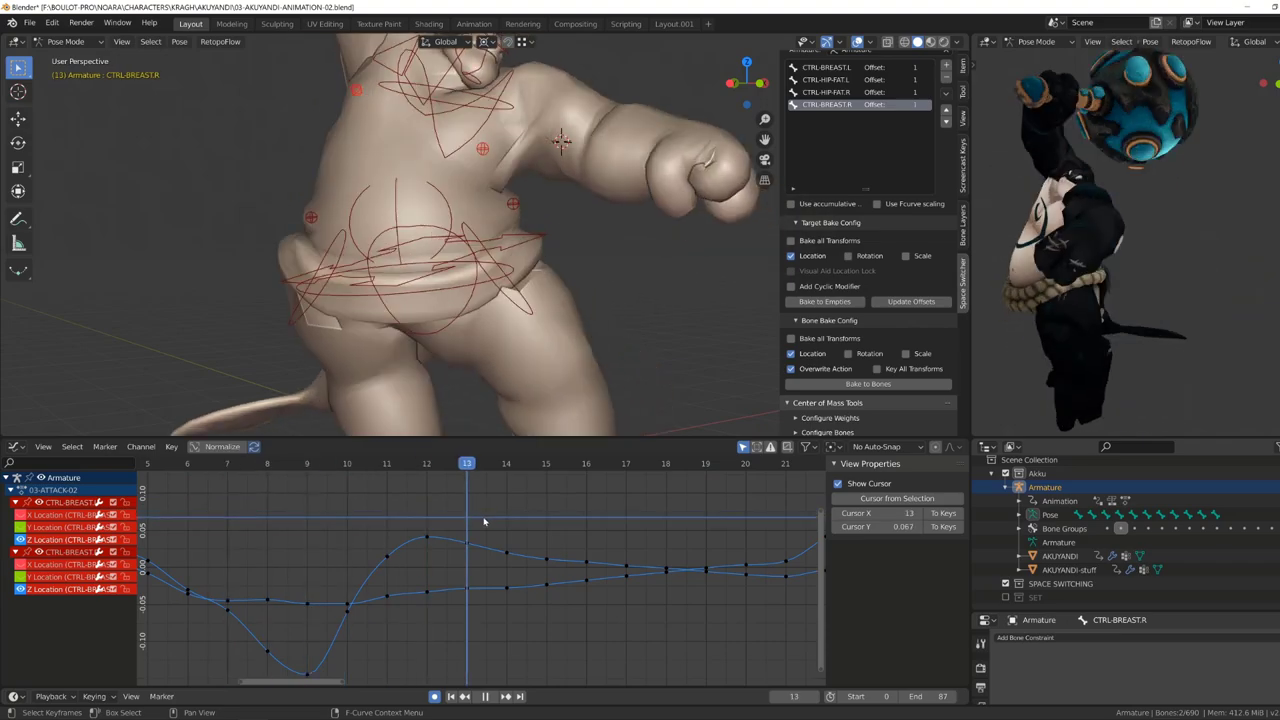
left_click_drag(467, 524, 494, 576)
left_click_drag(466, 515, 486, 580)
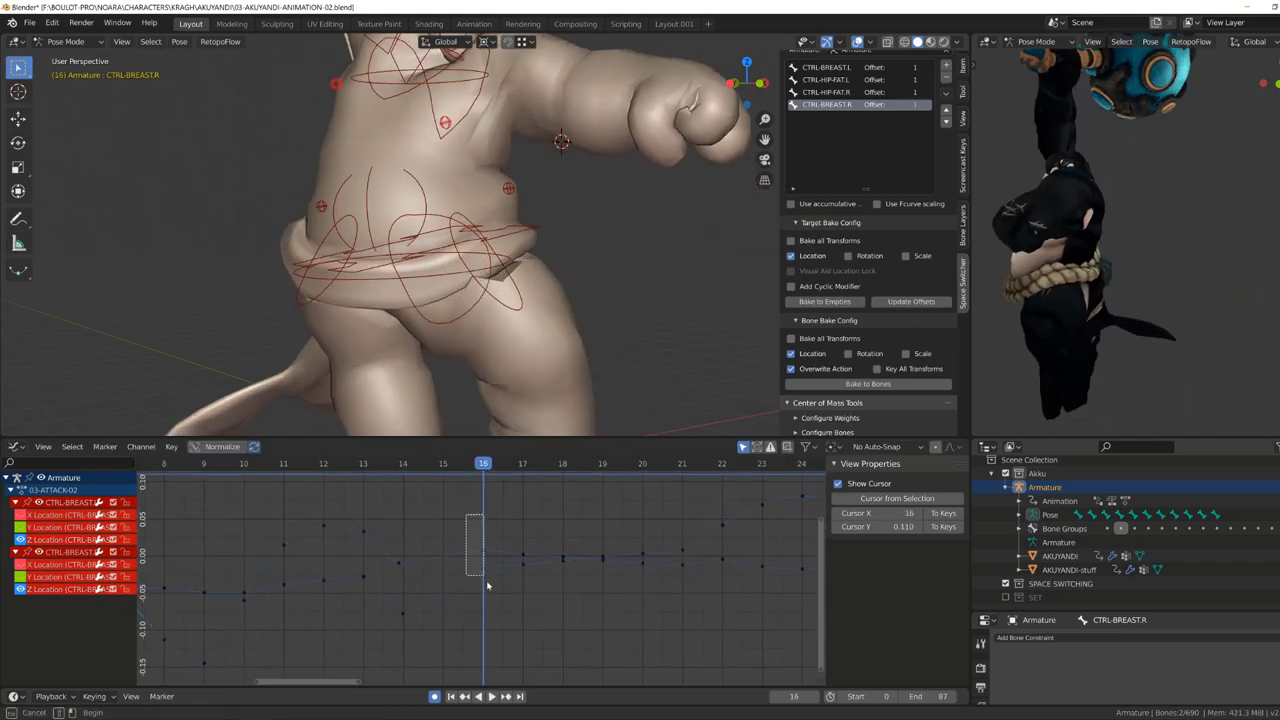
key("Delete")
left_click(285, 465)
key("space")
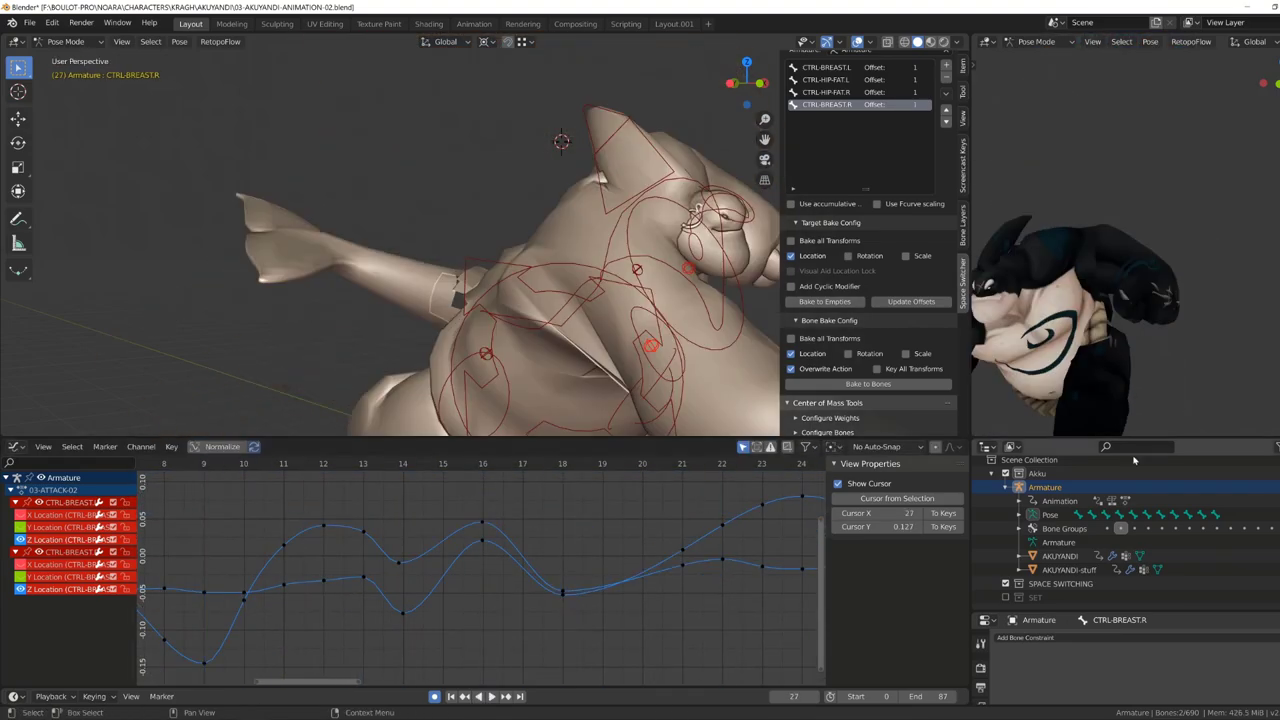
key("space")
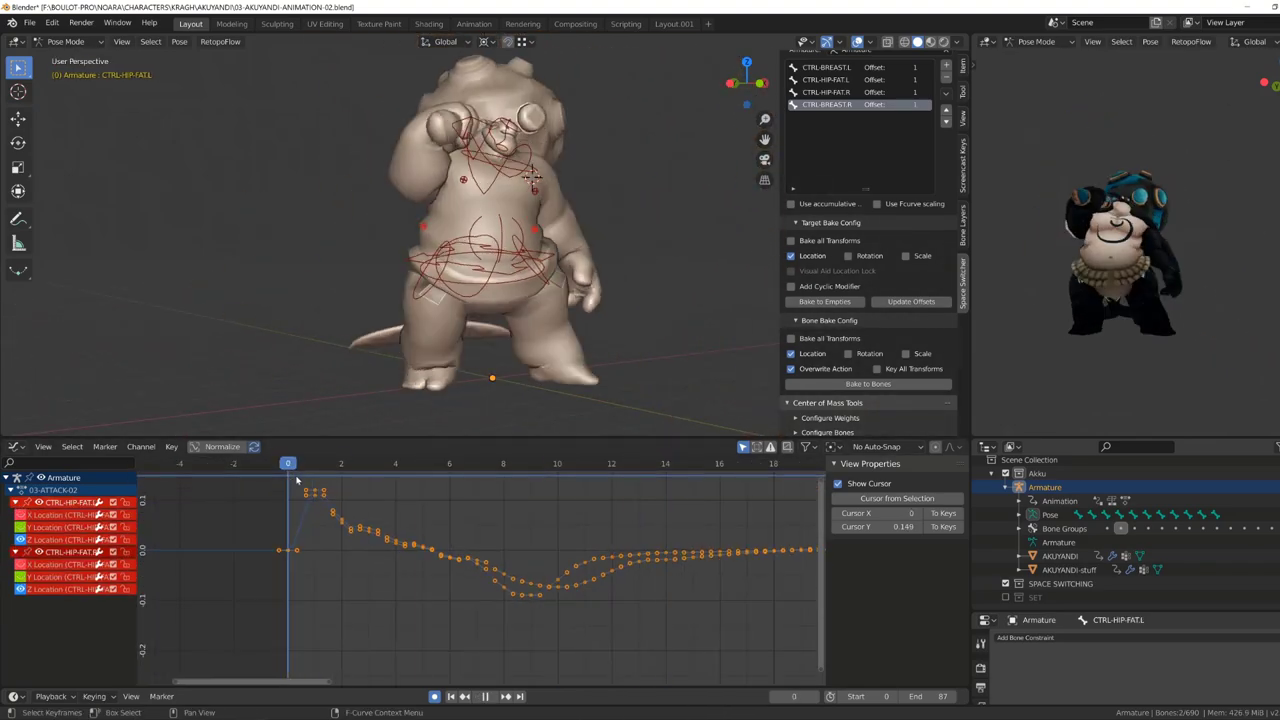
Move the CTRL-HIP-FAT key near frame 19 to ease the dip in its location curve.
key("space")
scroll(540, 545, "up", 2)
left_click_drag(522, 510, 565, 565)
key("ctrl+g")
key("g")
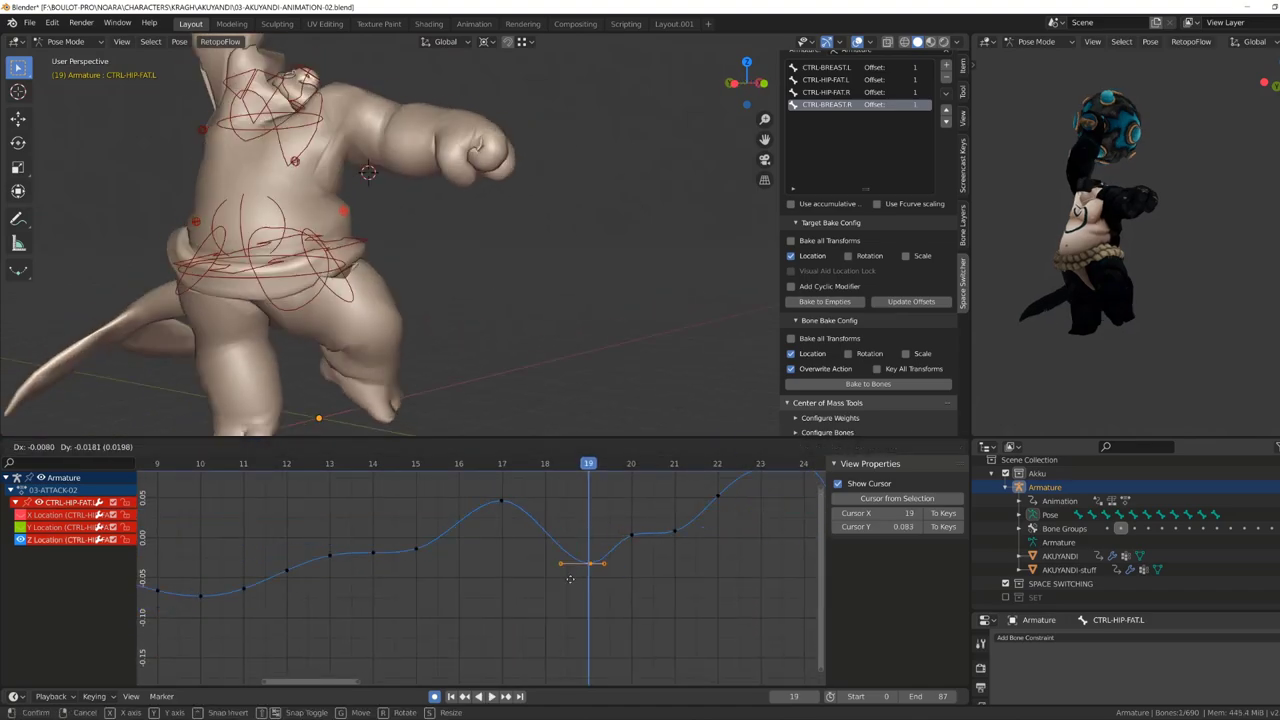
key("space")
scroll(384, 521, "down", 3)
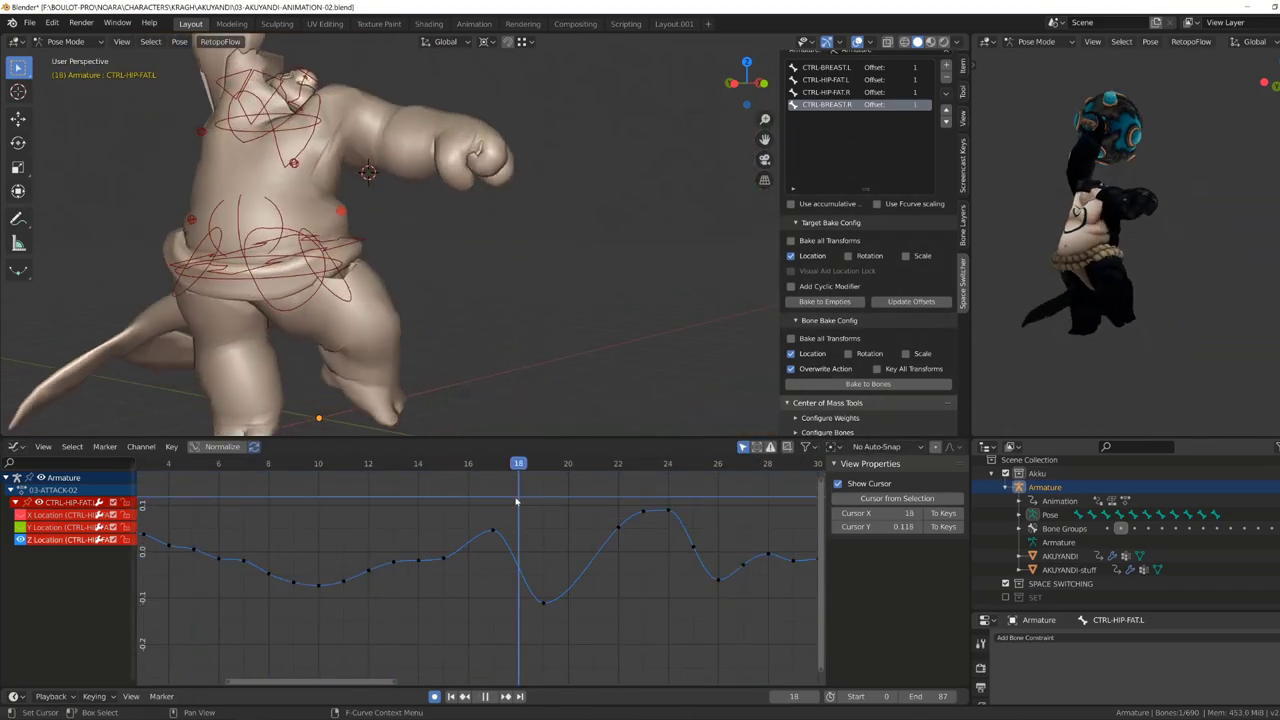
scroll(384, 521, "down", 2)
left_click(525, 574)
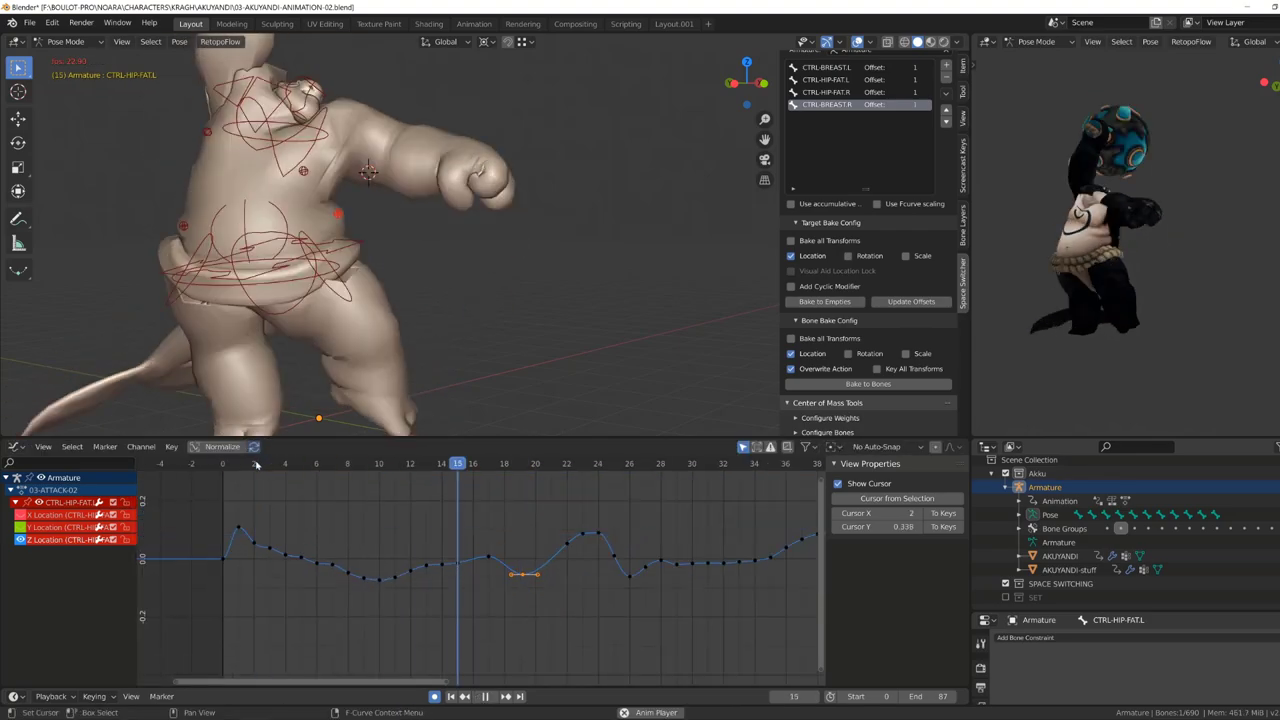
key("space")
Set keyframe Auto-Snap to Nearest Frame and finish placing the frame-19 key.
left_click(887, 446)
key("space")
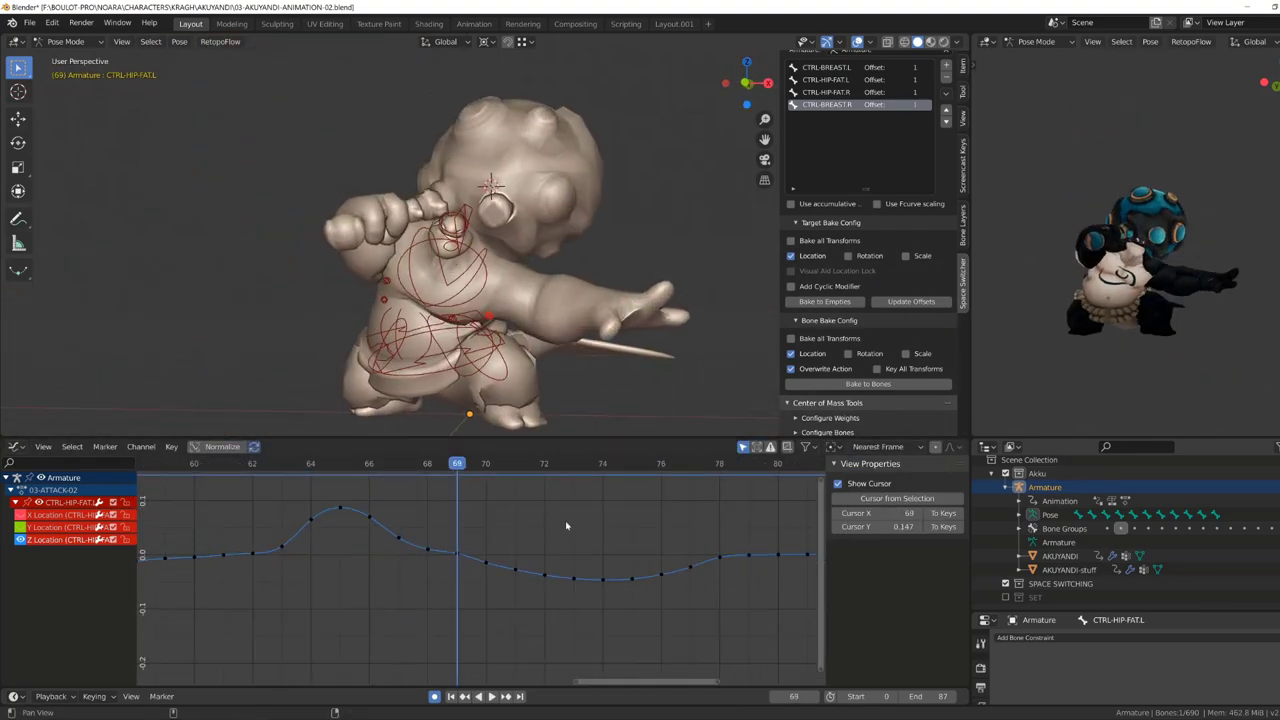
scroll(350, 474, "up", 3)
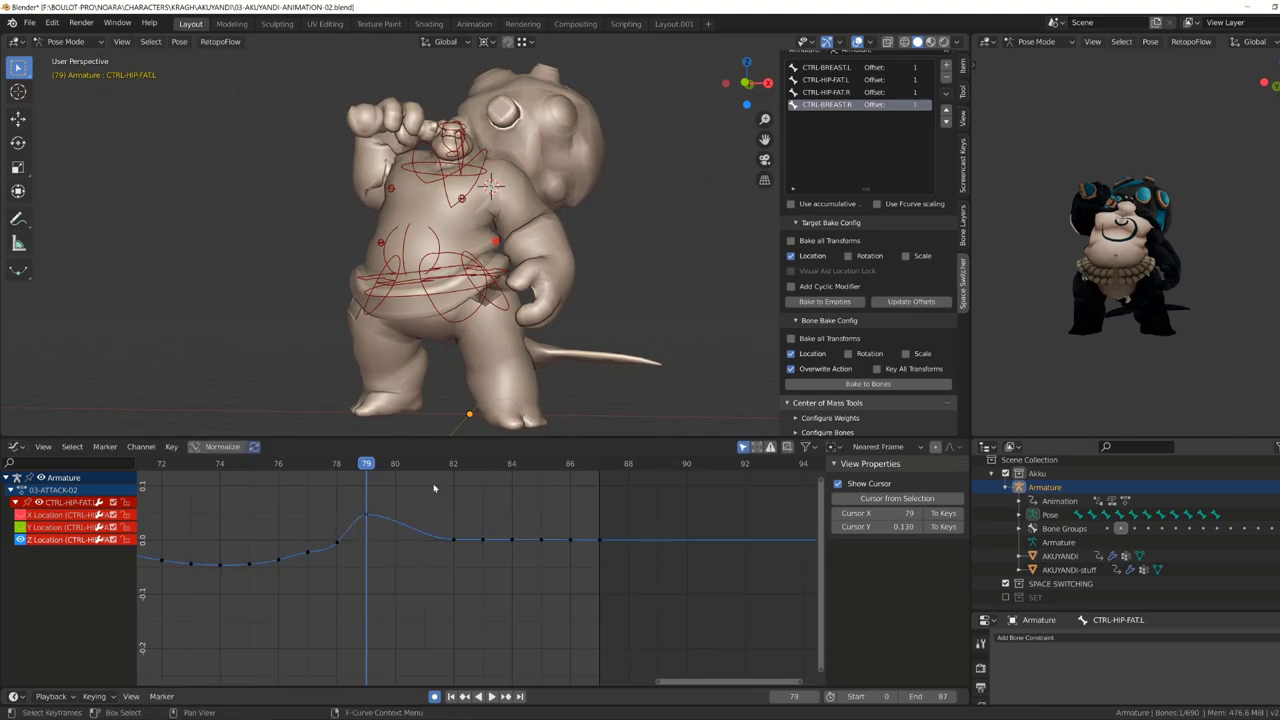
left_click(172, 470)
Lower the frame-80 key to a small bump and play back to check it.
key("space")
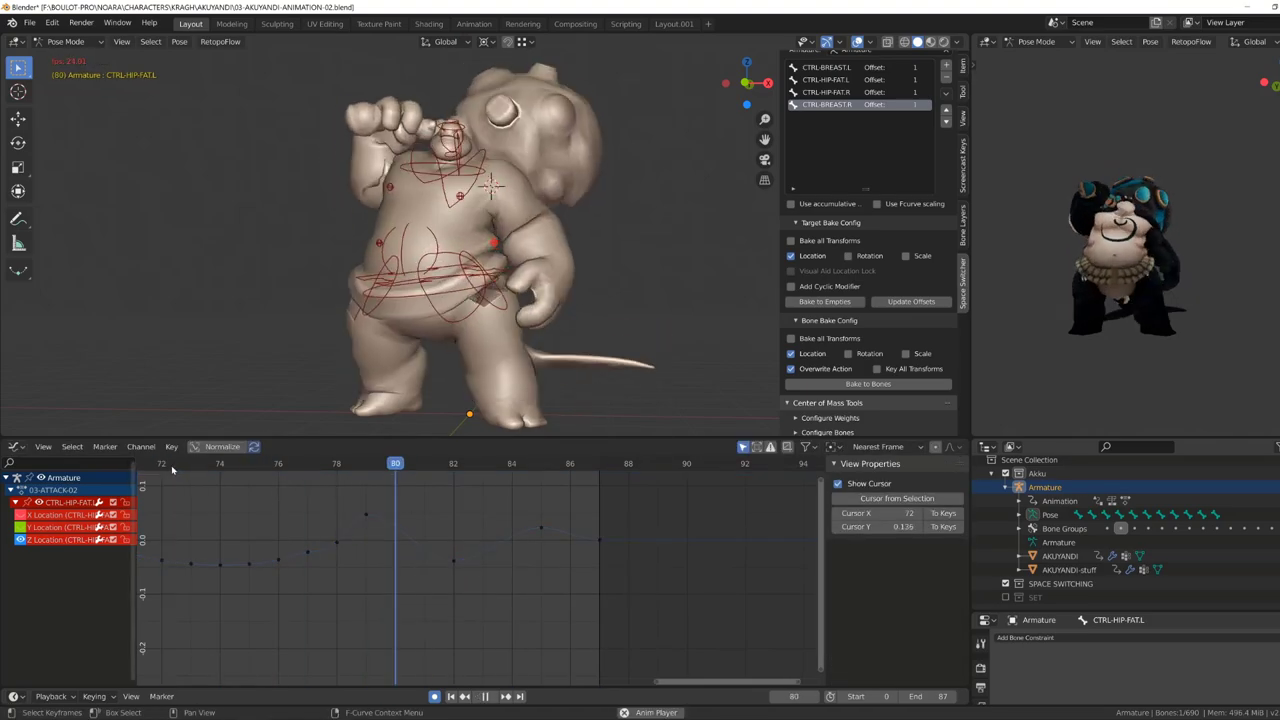
middle_click_drag(363, 267, 420, 300)
key("shift+ctrl+space")
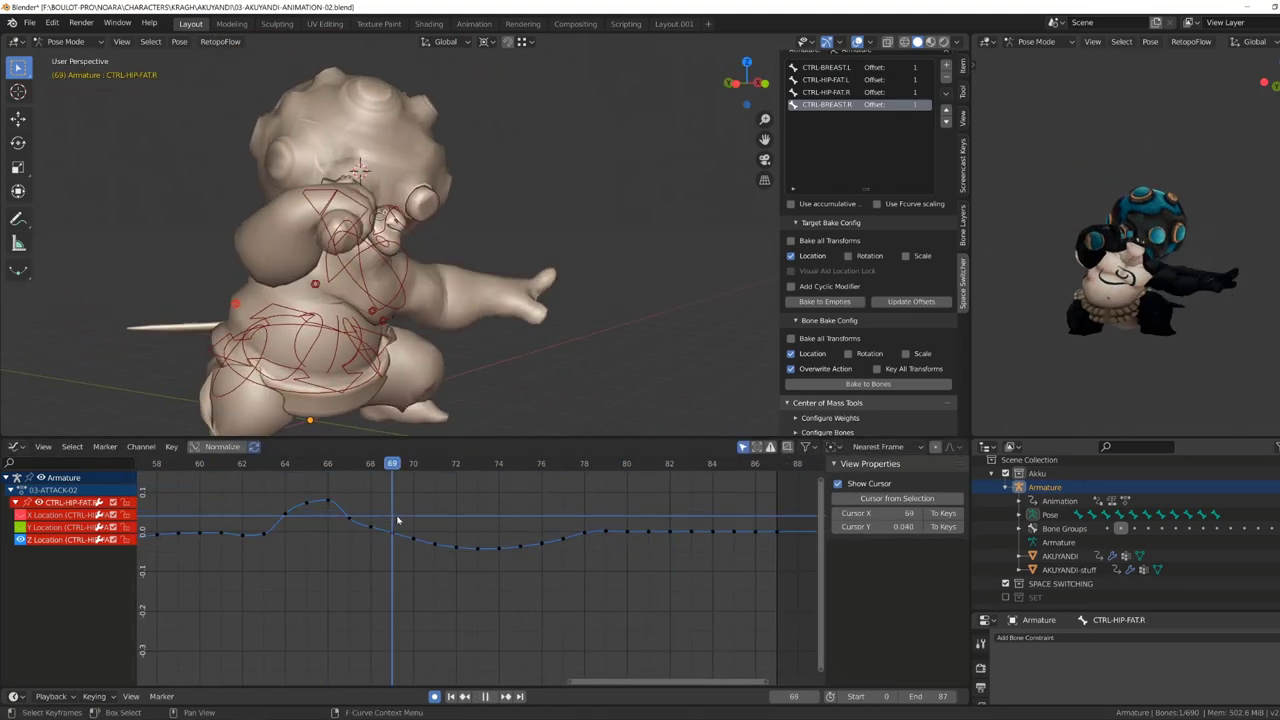
left_click_drag(505, 532, 527, 530)
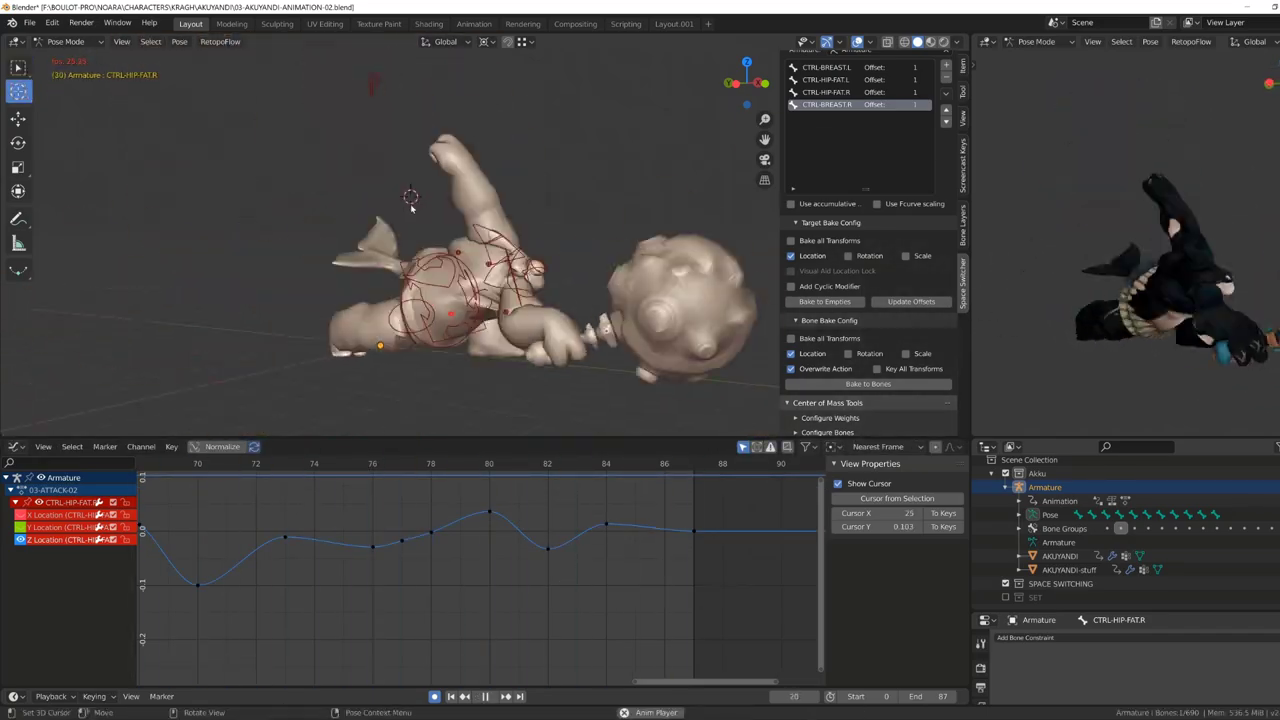
key("space")
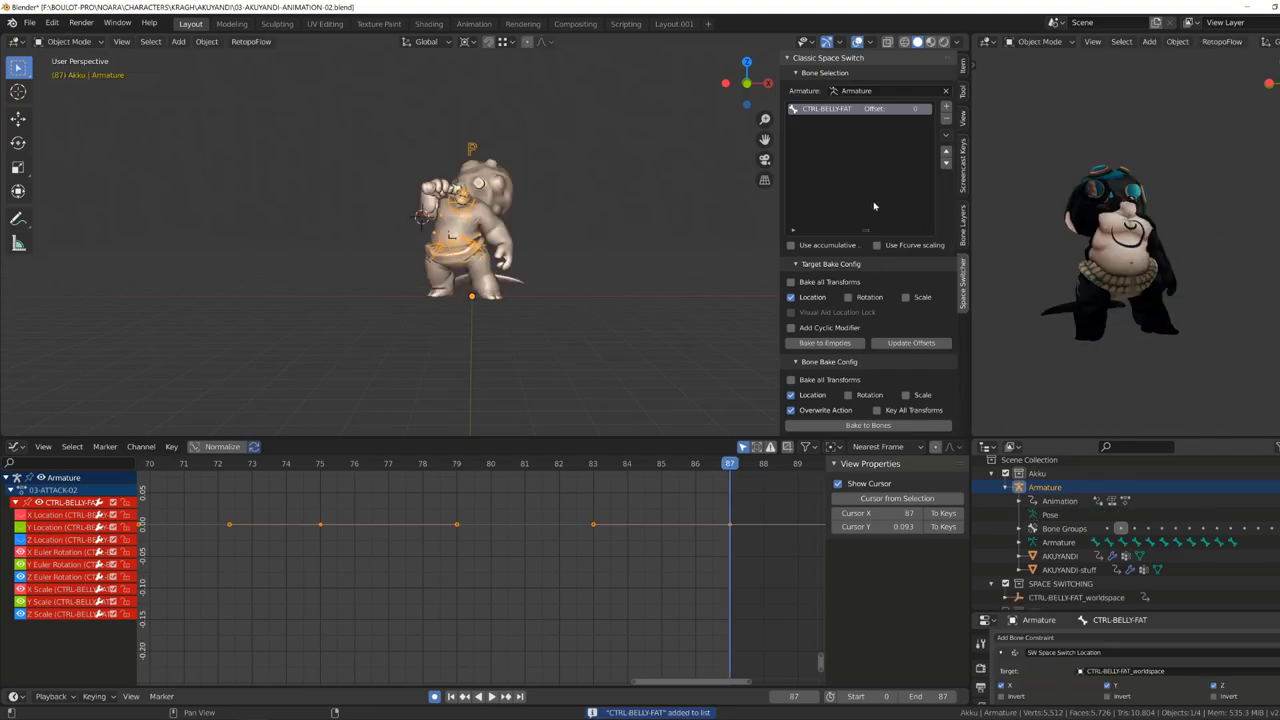
Delete the stray Z Location key at frame 16 on the baked CTRL-BELLY-FAT curves.
middle_click_drag(610, 303, 687, 340)
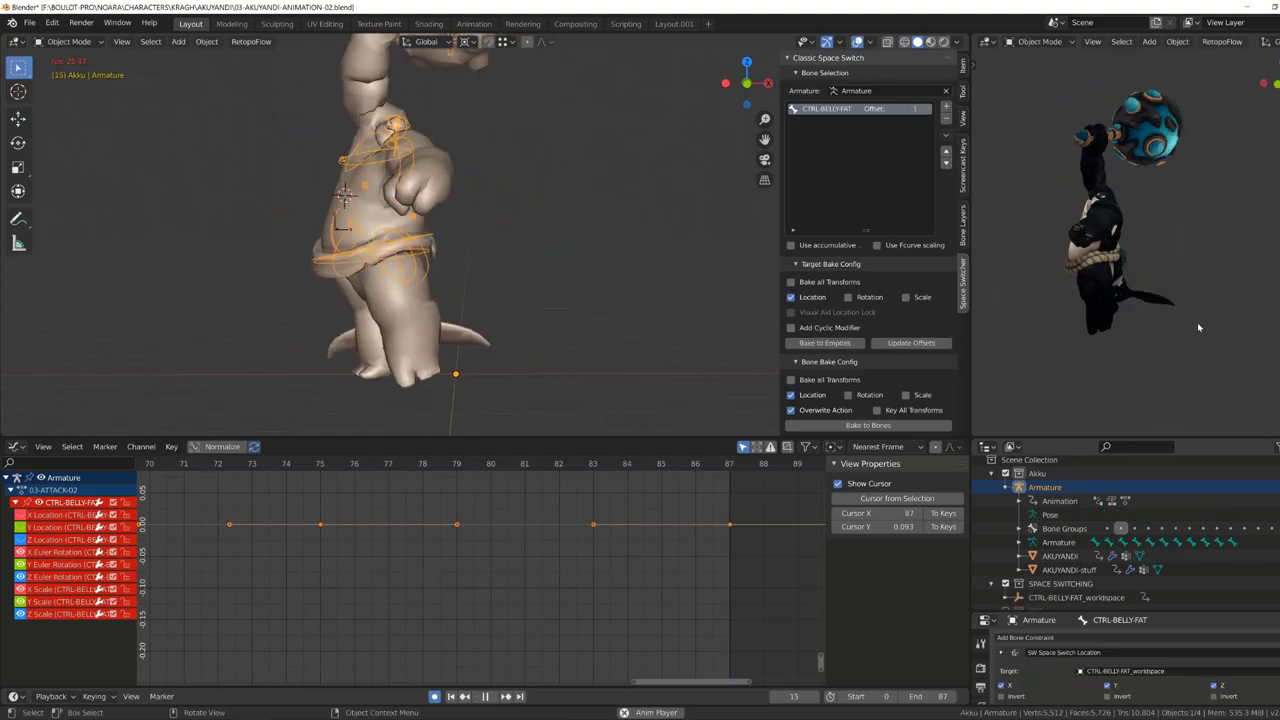
key("ctrl+Tab")
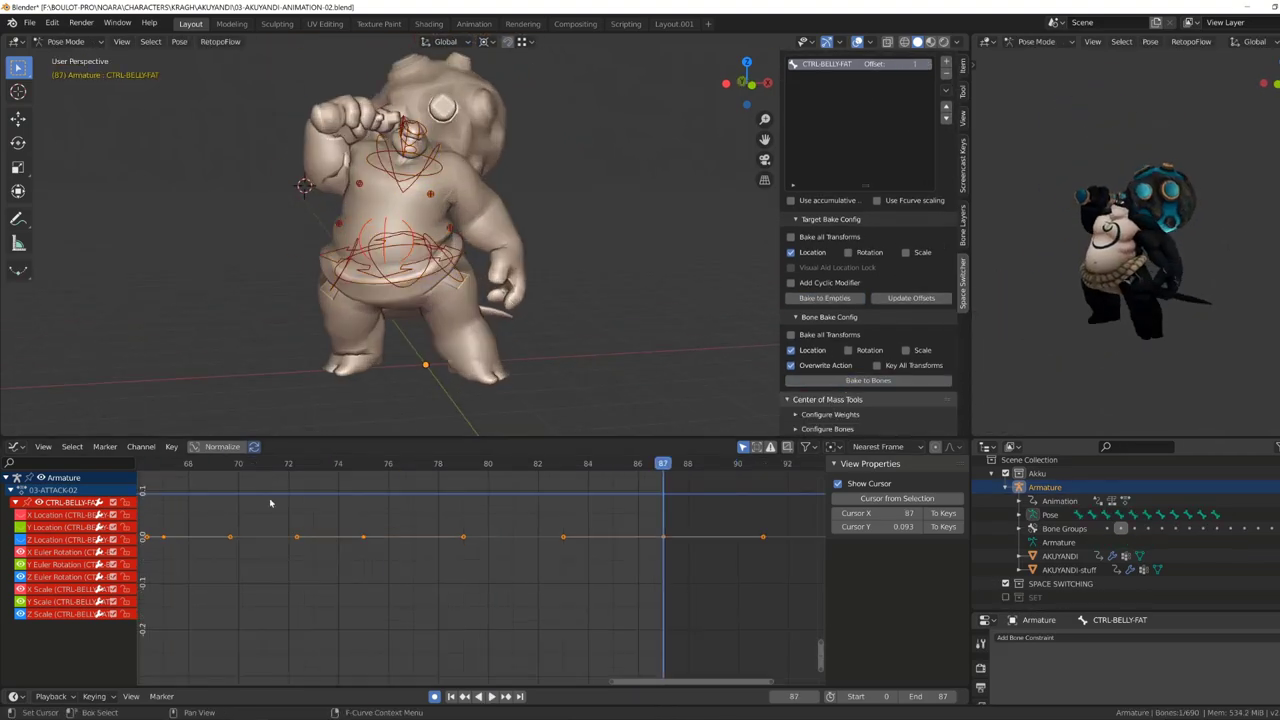
left_click(418, 507)
scroll(452, 543, "up", 5)
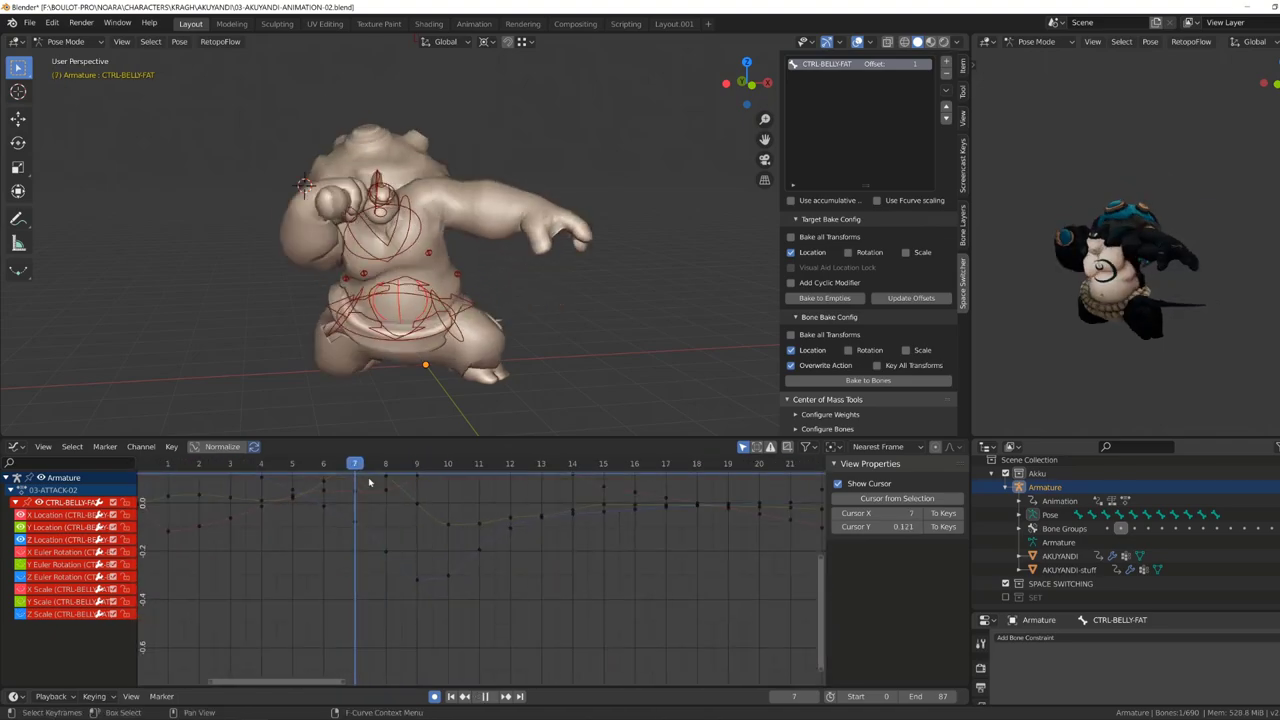
left_click(484, 537)
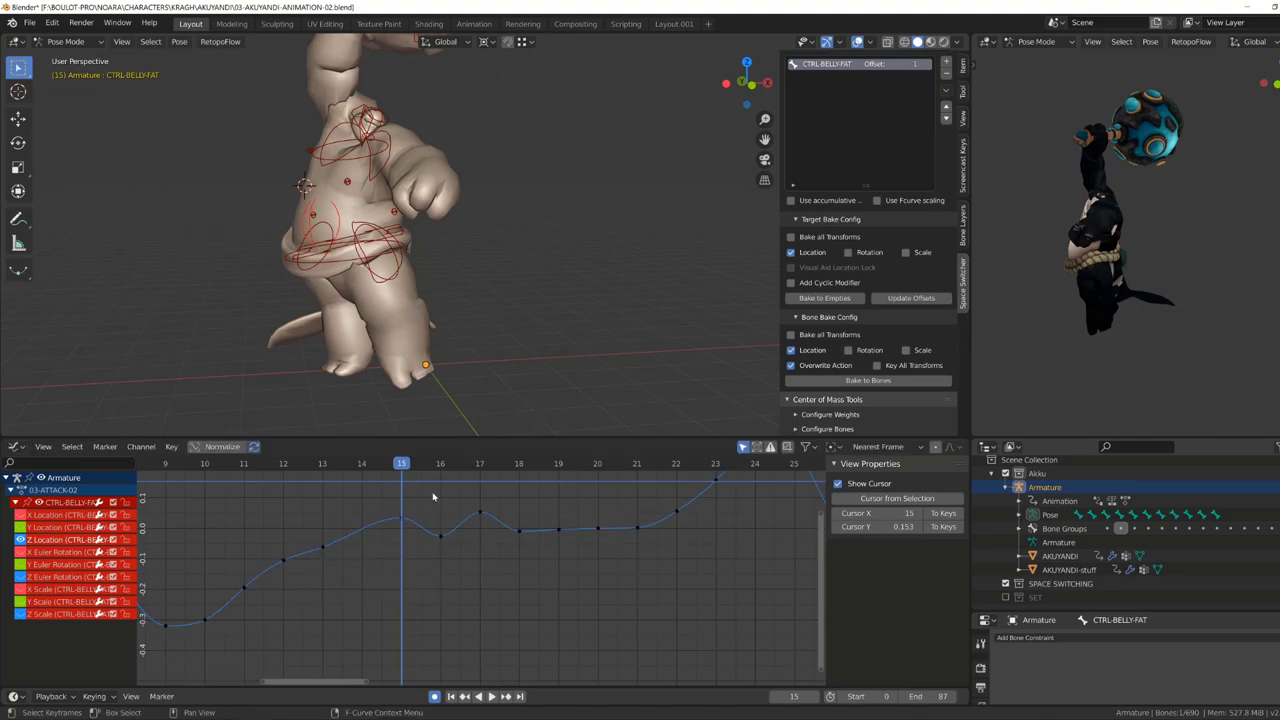
left_click(615, 539)
Move the frame-58 key so the belly curve settles smoothly, checking playback.
key("space")
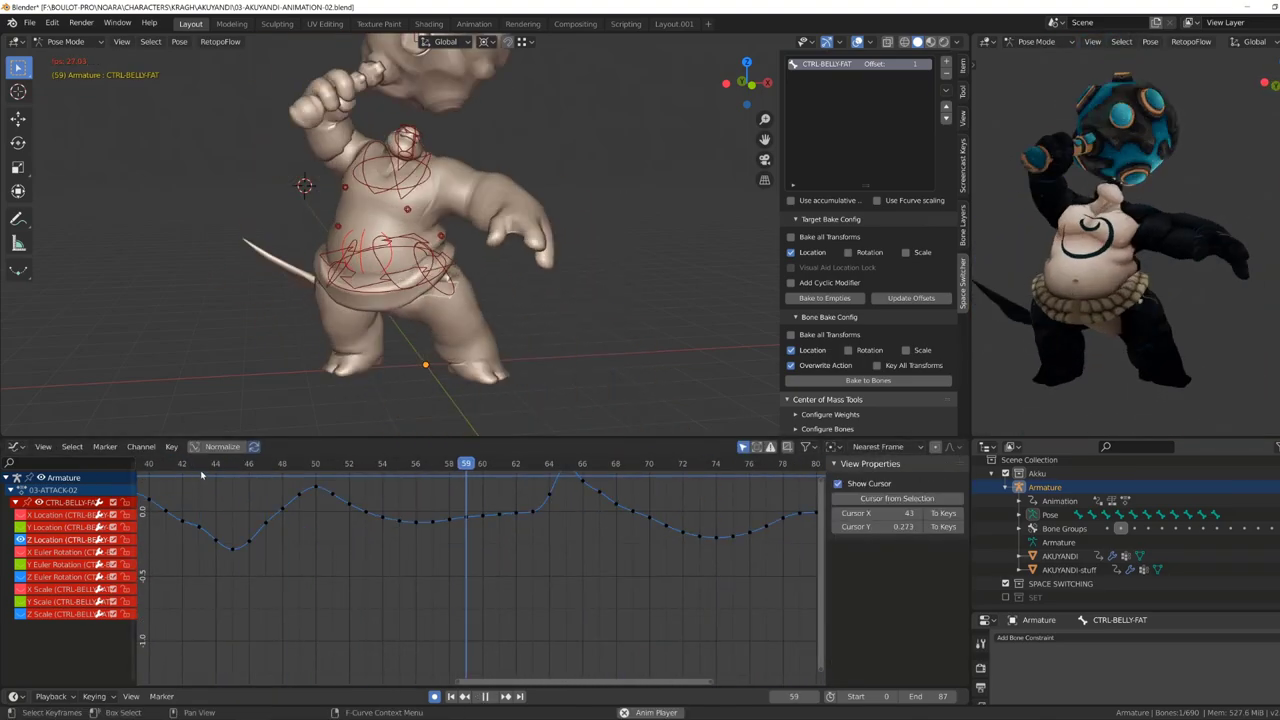
key("space")
left_click_drag(426, 521, 426, 530)
left_click(473, 519)
key("space")
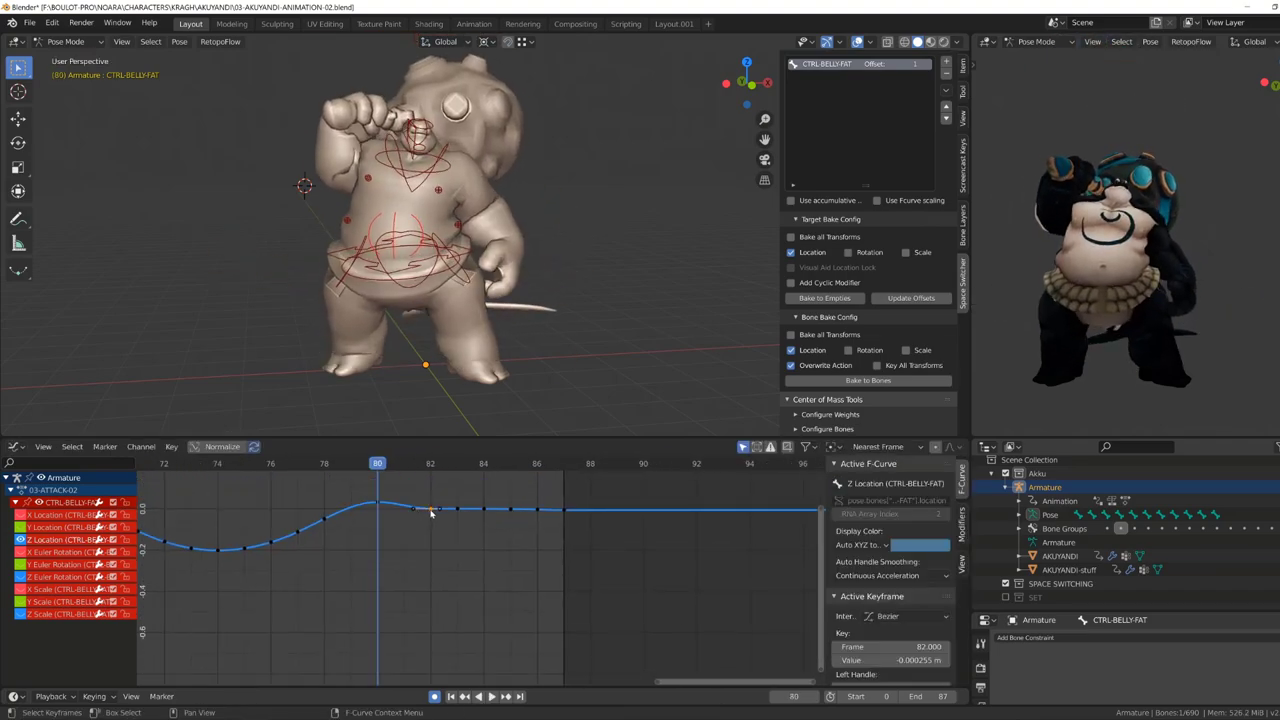
key("space")
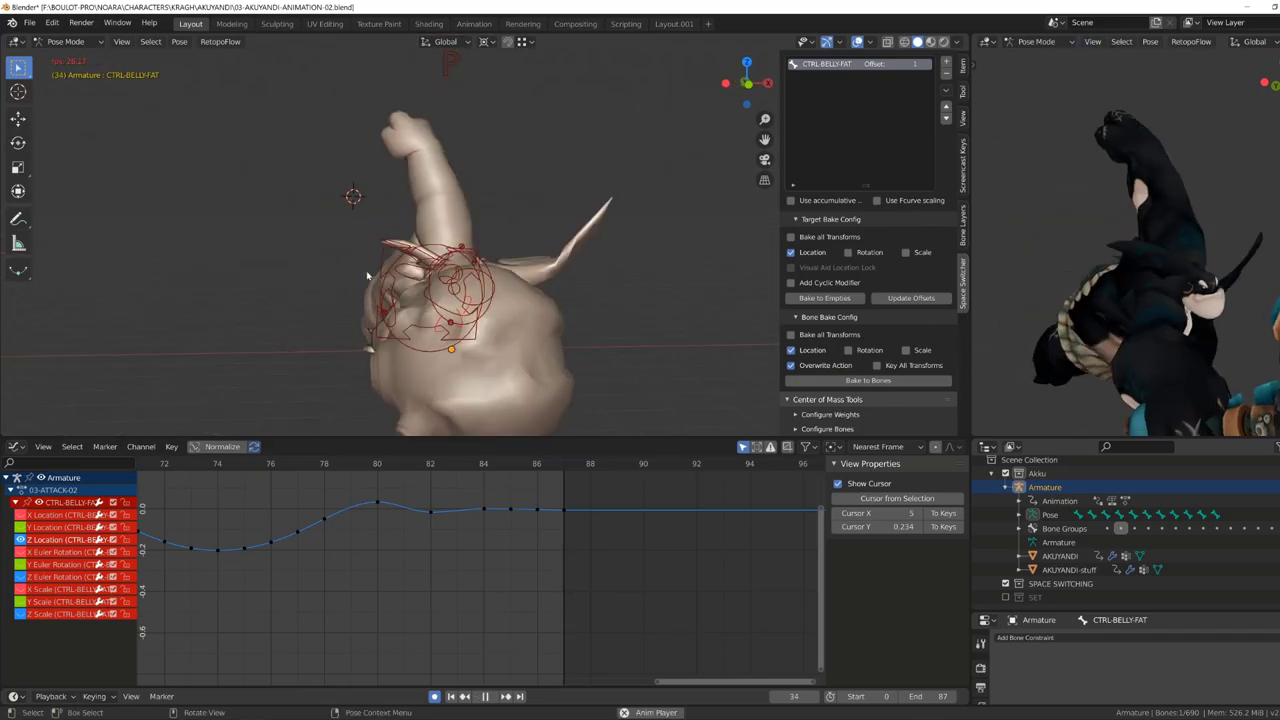
middle_click_drag(351, 285, 360, 271)
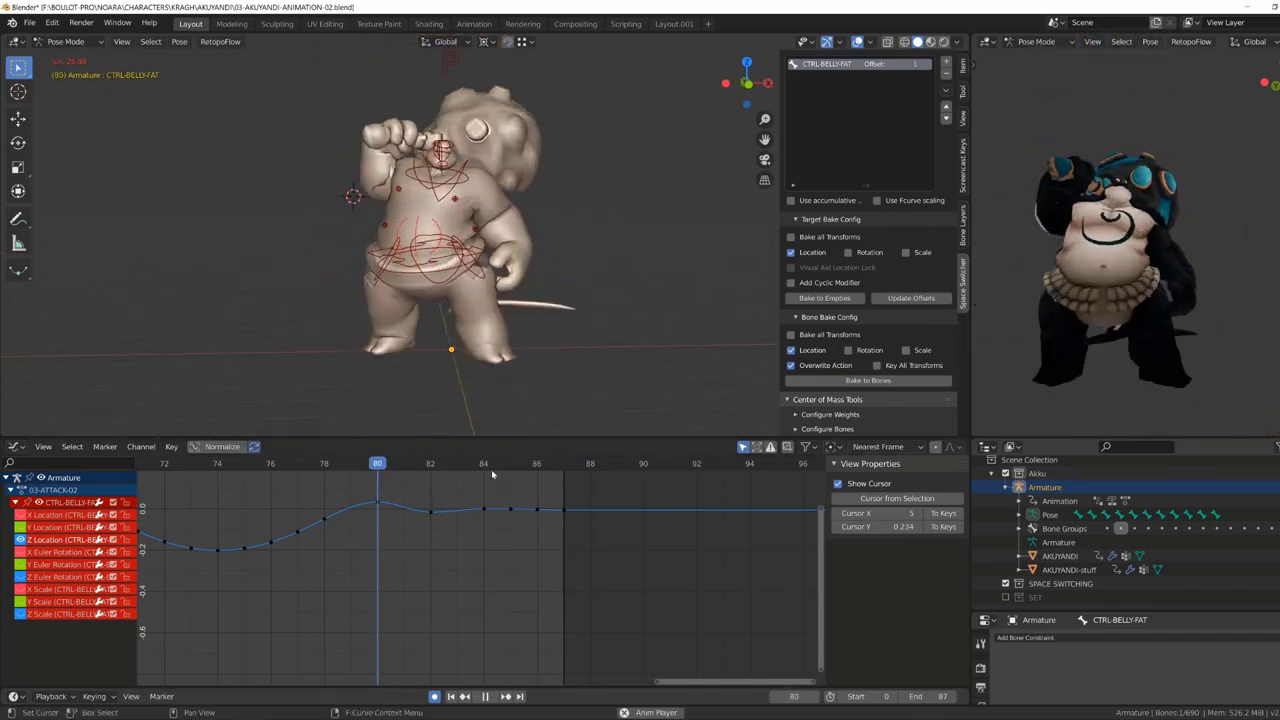
key("space")
Save the file, reveal the hidden curves with Alt+H, and frame them all.
key("ctrl+s")
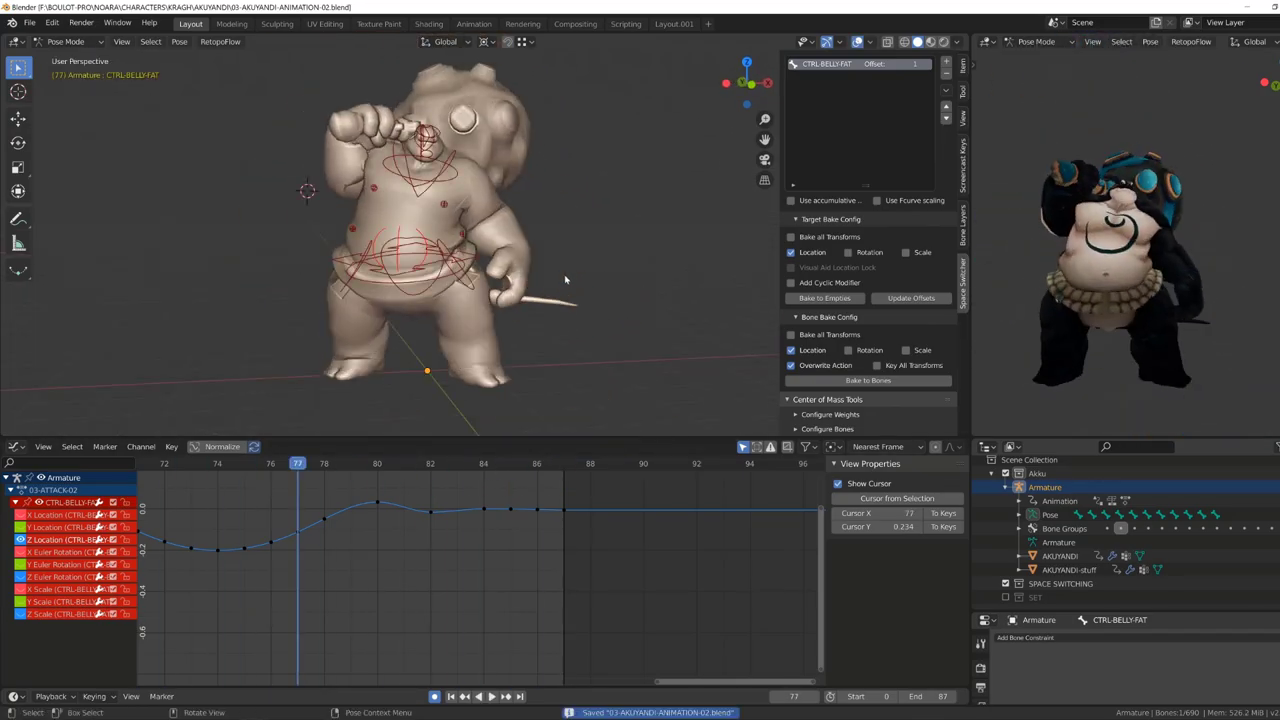
key("Home")
key("alt+h")
key("Home")
key("space")
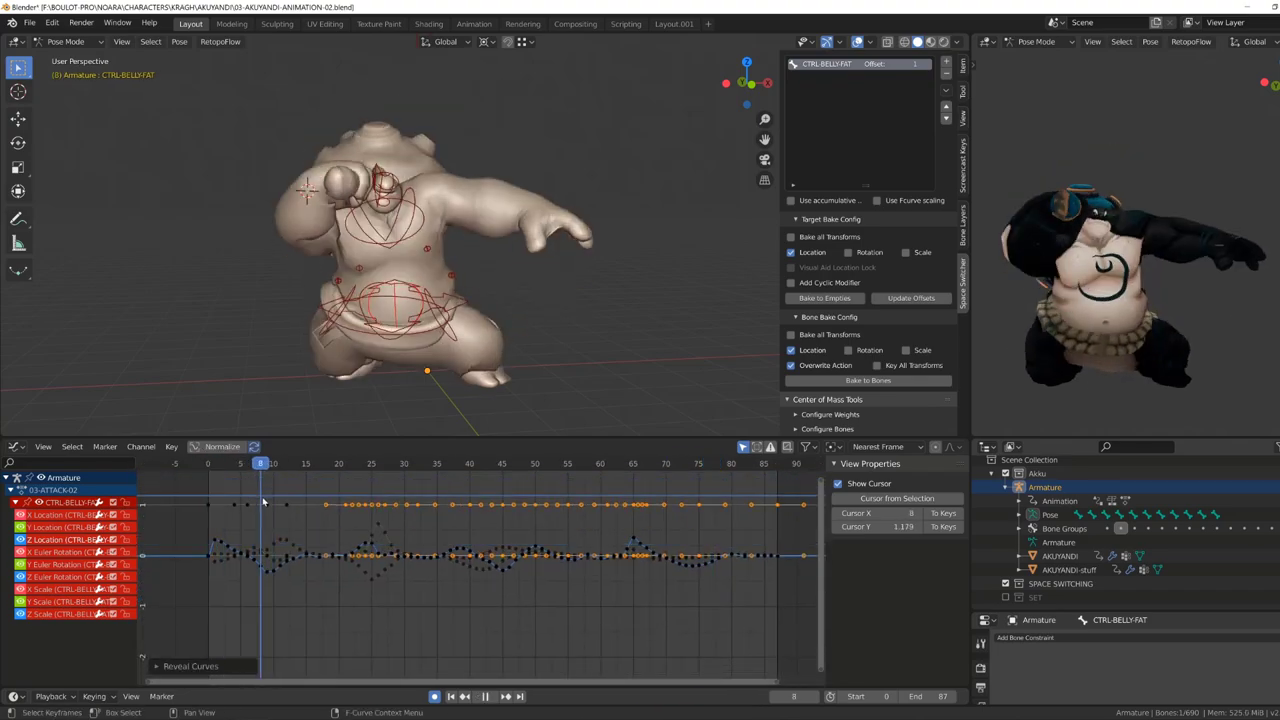
left_click_drag(345, 463, 705, 463)
key("space")
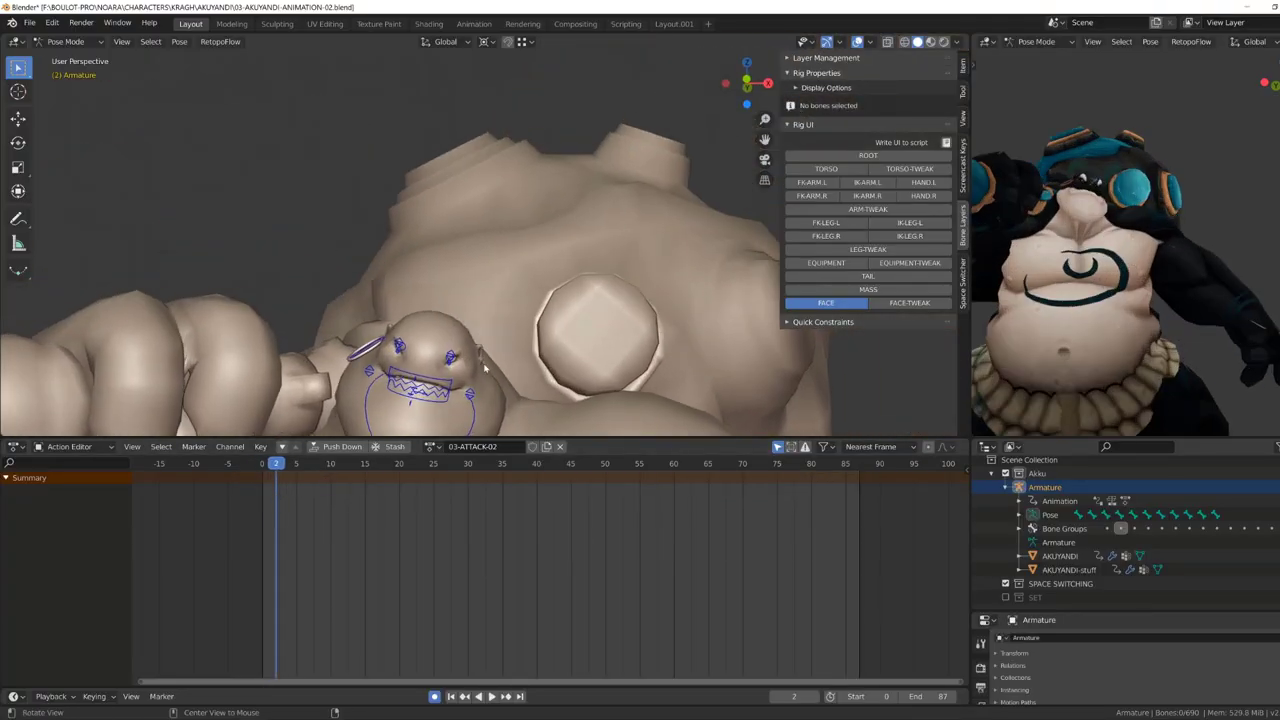
Adjust the brow control and rotate the jaw target slightly at frame 11.
left_click(425, 210)
key("space")
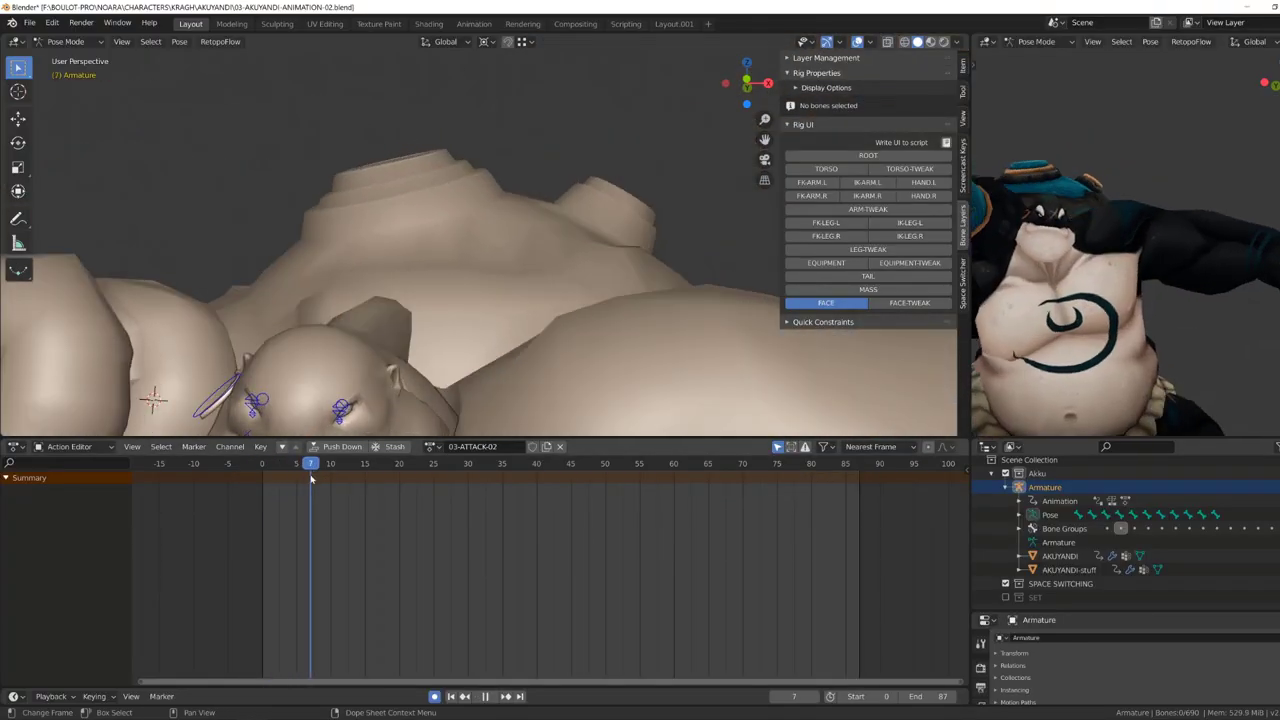
left_click(258, 211)
middle_click_drag(258, 211, 551, 350)
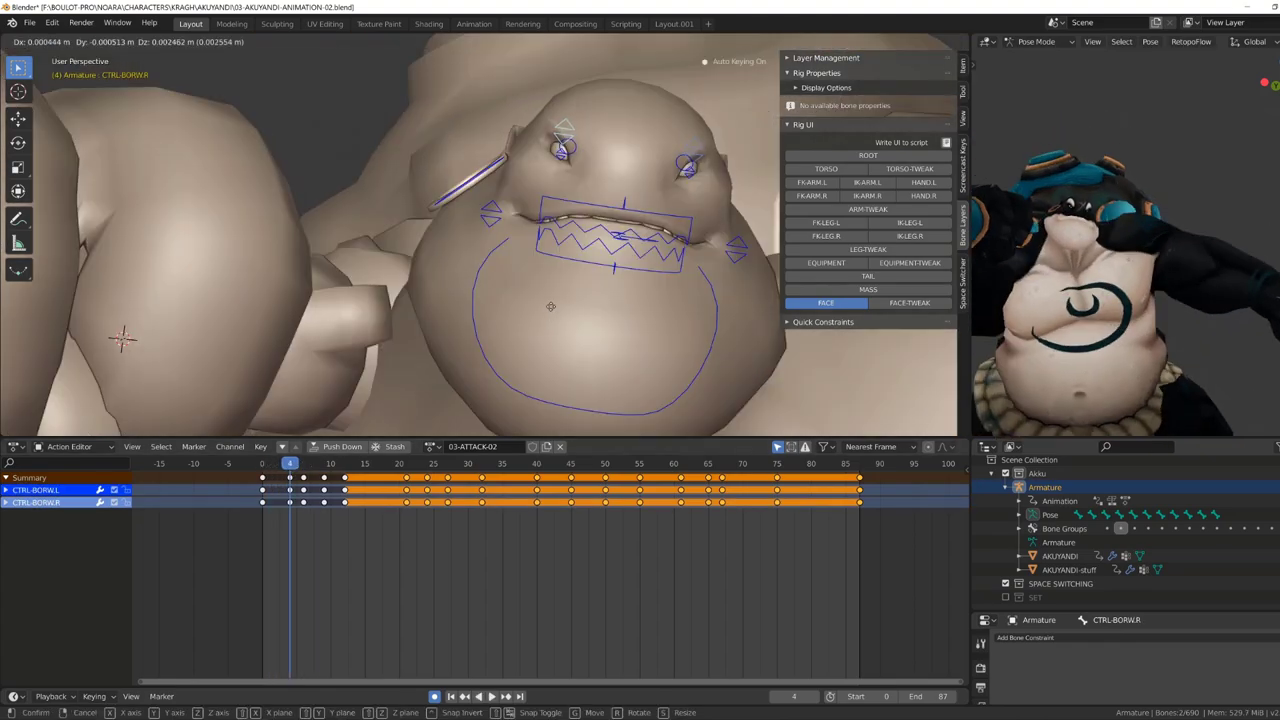
left_click(551, 350)
key("Left")
key("Left")
key("Left")
left_click(731, 398)
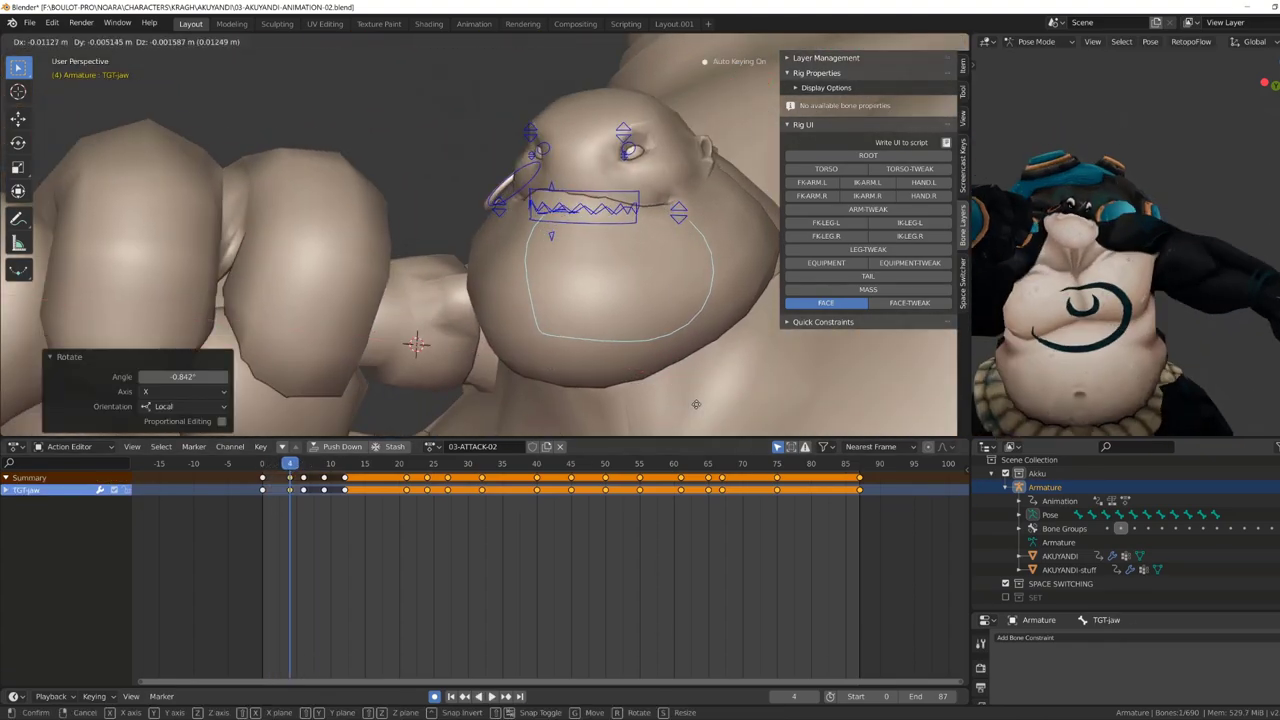
key("a")
key("space")
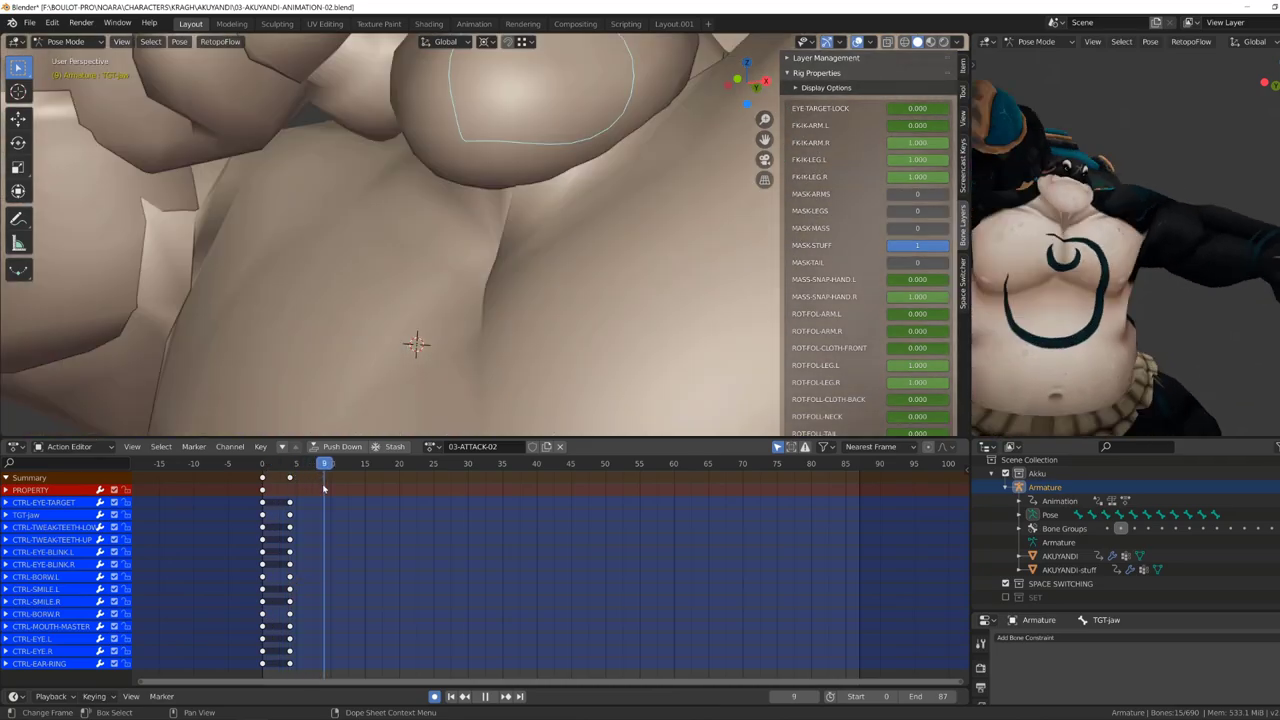
Select both brow controls and reposition the mouth master control, then replay to frame 11.
left_click(428, 196)
left_click(470, 190, "shift")
scroll(232, 485, "up", 2)
key("space")
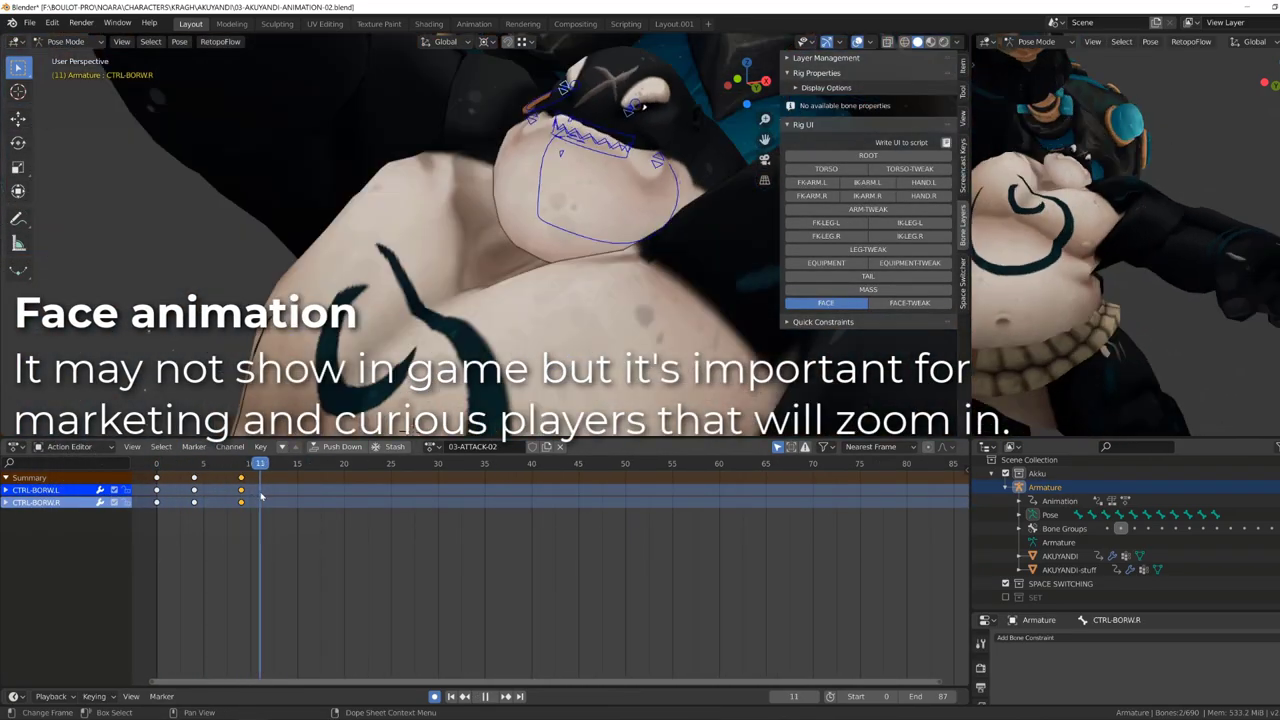
left_click(540, 312)
key("g")
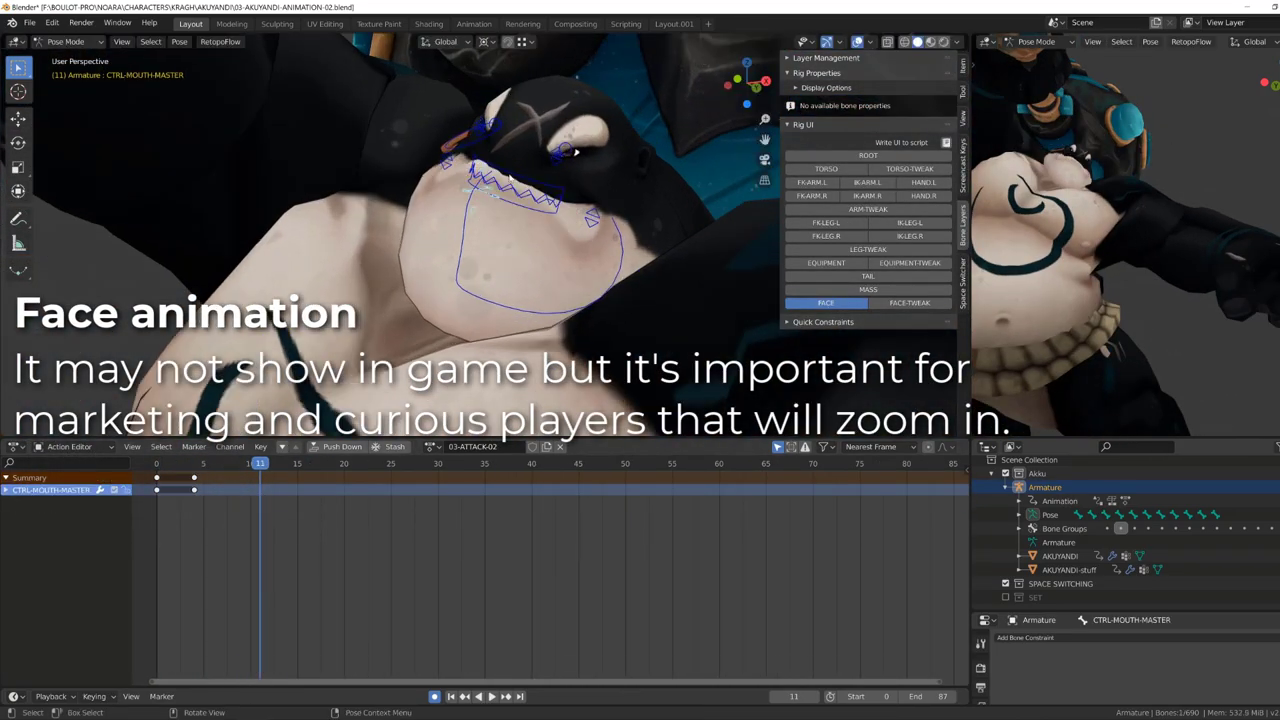
left_click(576, 152)
key("space")
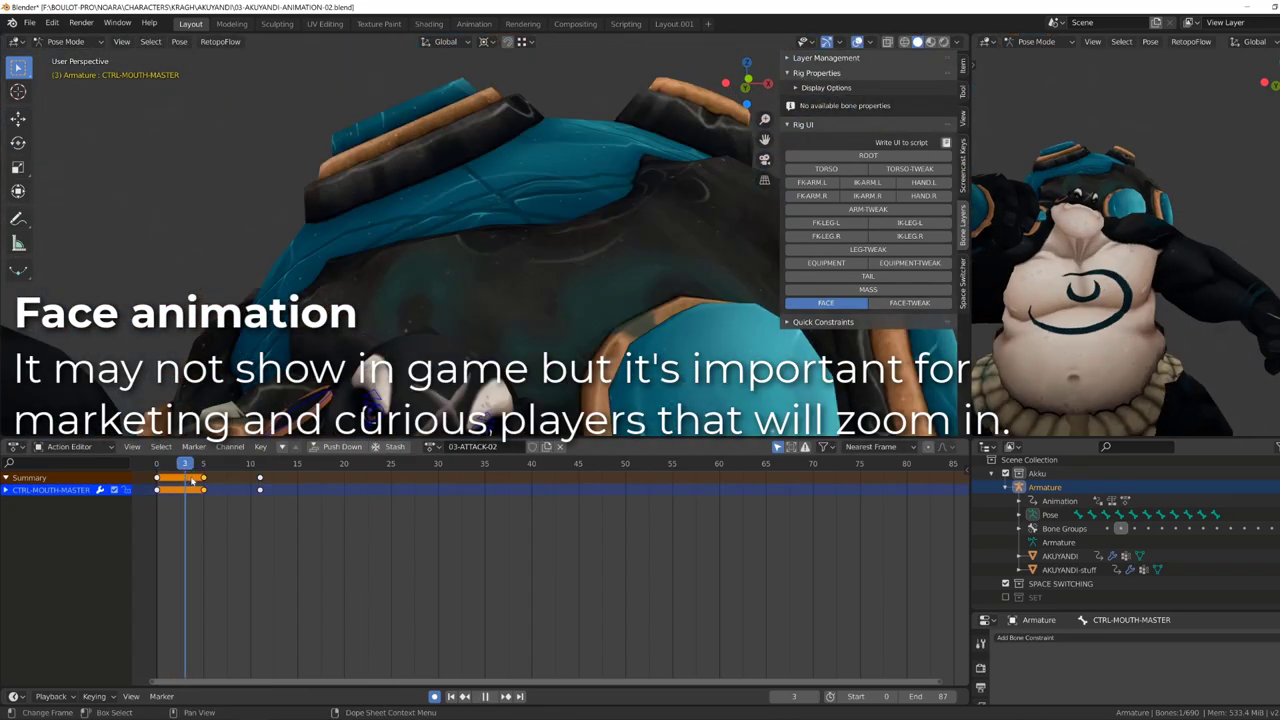
key("Escape")
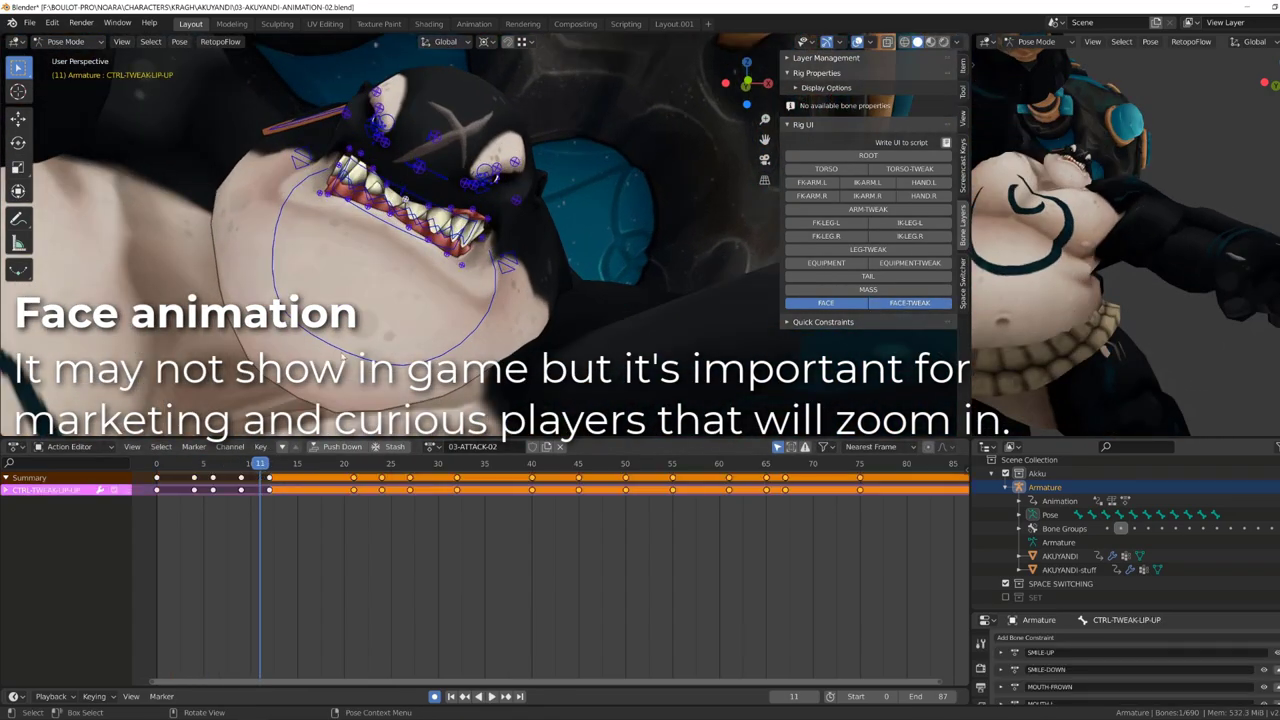
Pose the upper-lip tweak controls at frame 11.
key("a")
left_click(314, 415)
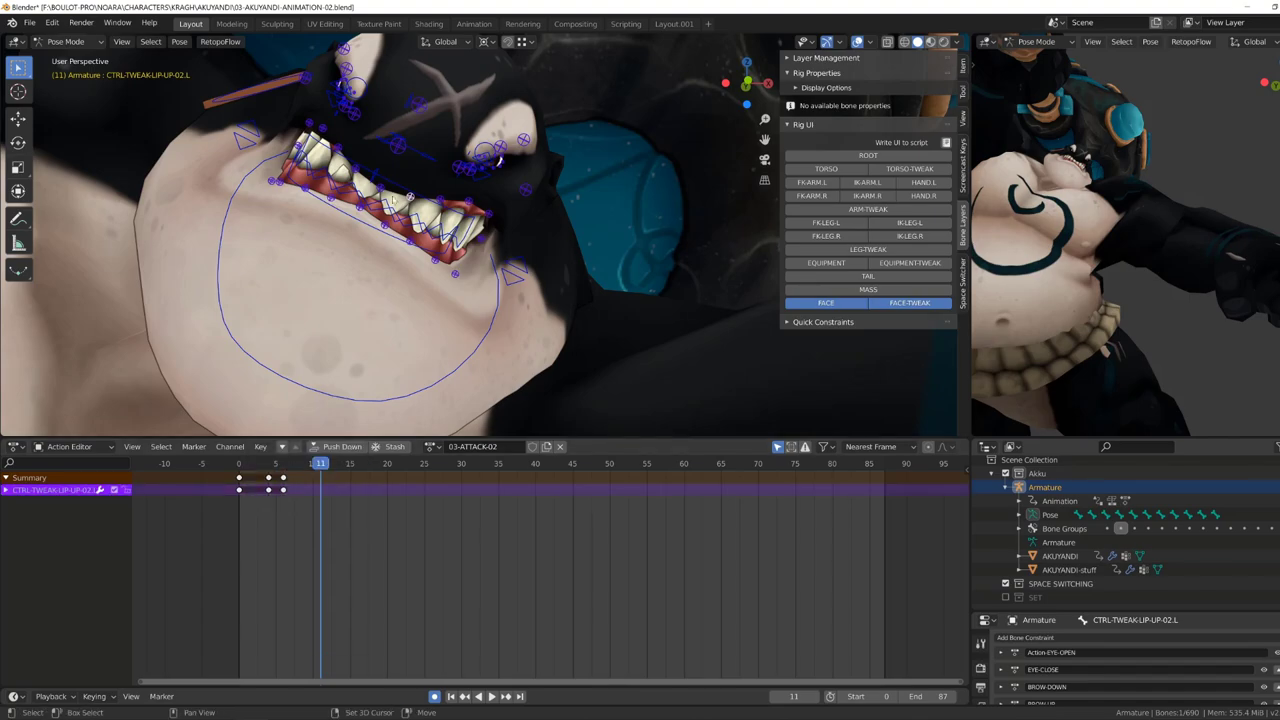
left_click(497, 160)
middle_click_drag(497, 160, 627, 162)
left_click(630, 213)
middle_click_drag(630, 213, 657, 160)
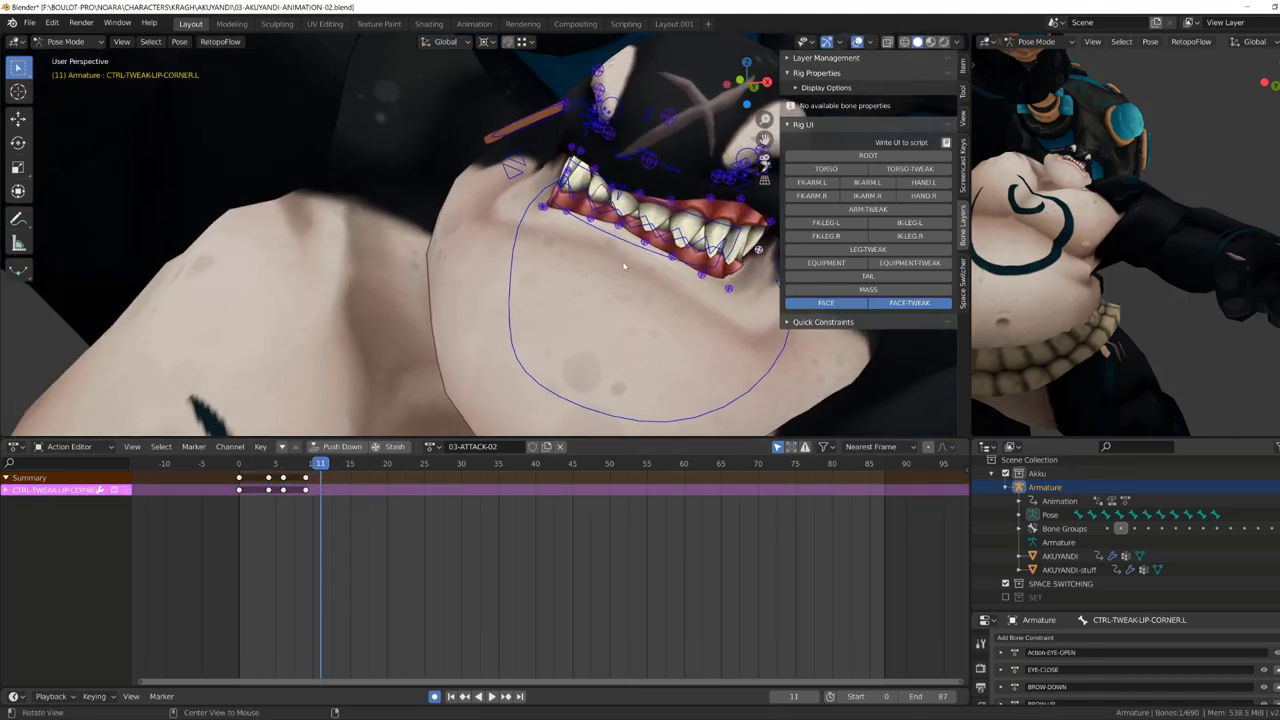
left_click(599, 195)
middle_click_drag(599, 195, 588, 236)
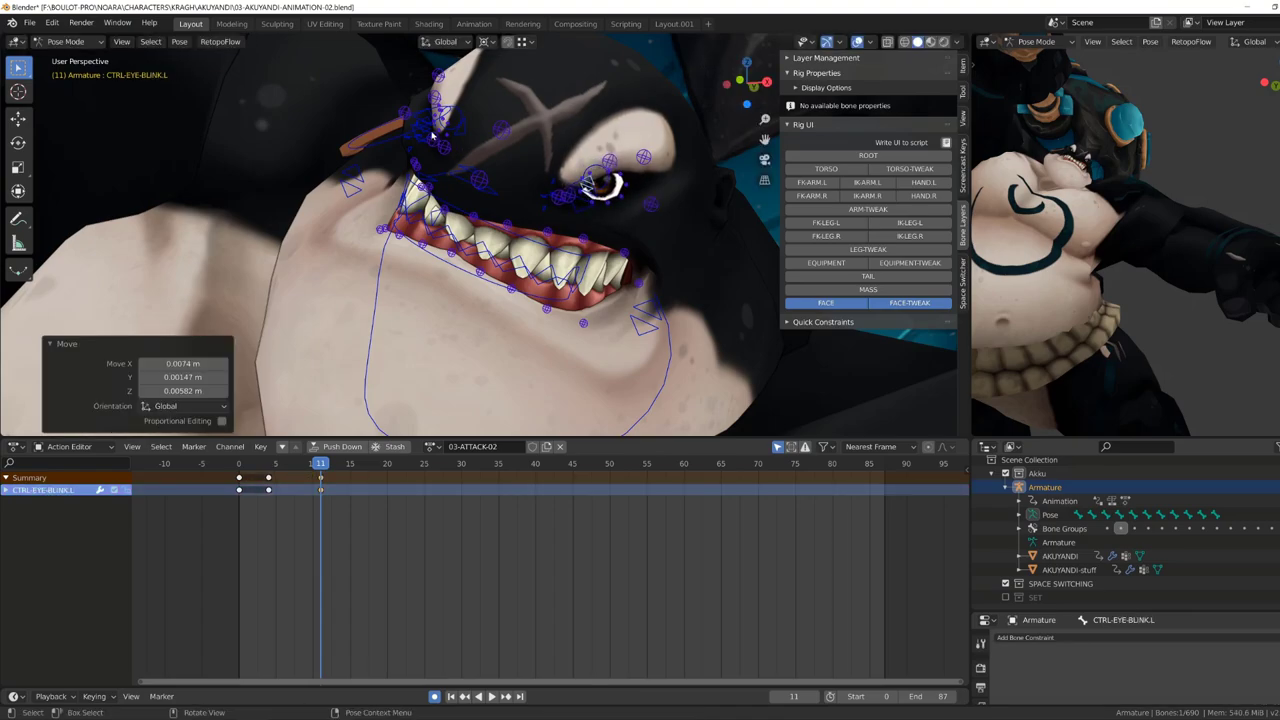
scroll(450, 350, "down", 5)
key("a")
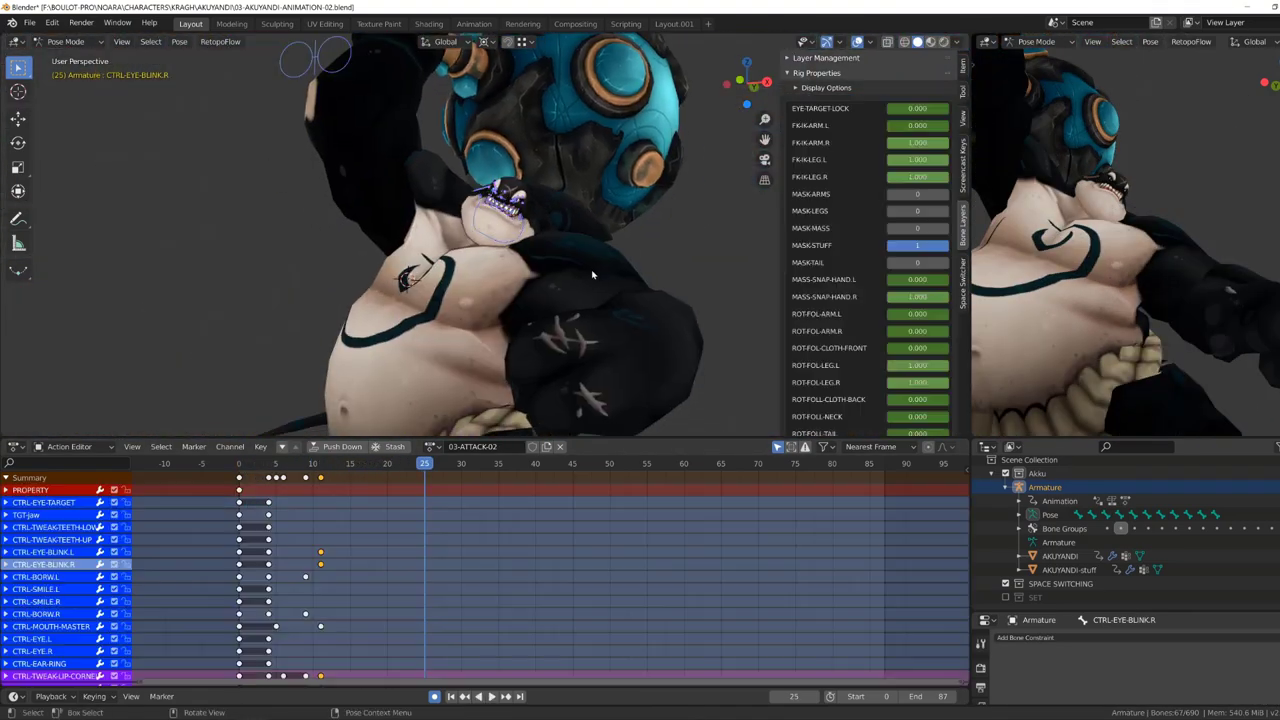
Retime the last TGT-jaw keyframe earlier to about frame 22.
left_click(26, 514)
key("space")
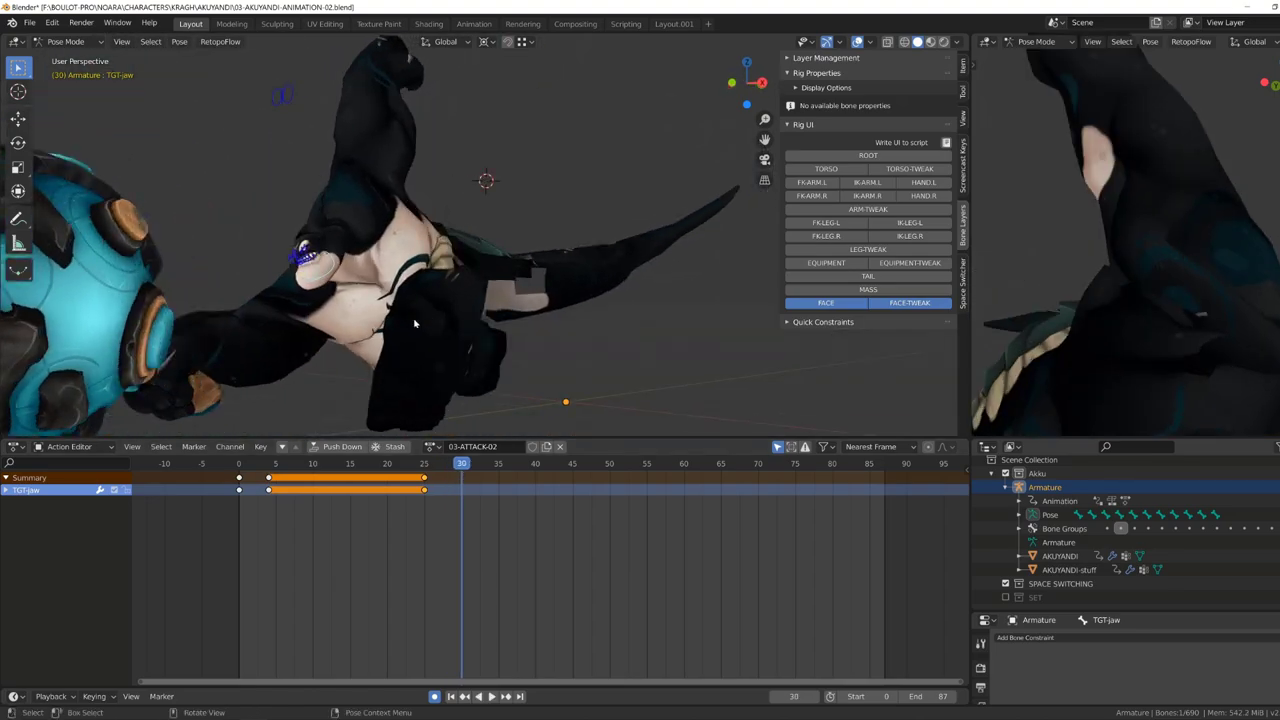
left_click(344, 488)
key("space")
left_click_drag(424, 489, 401, 489)
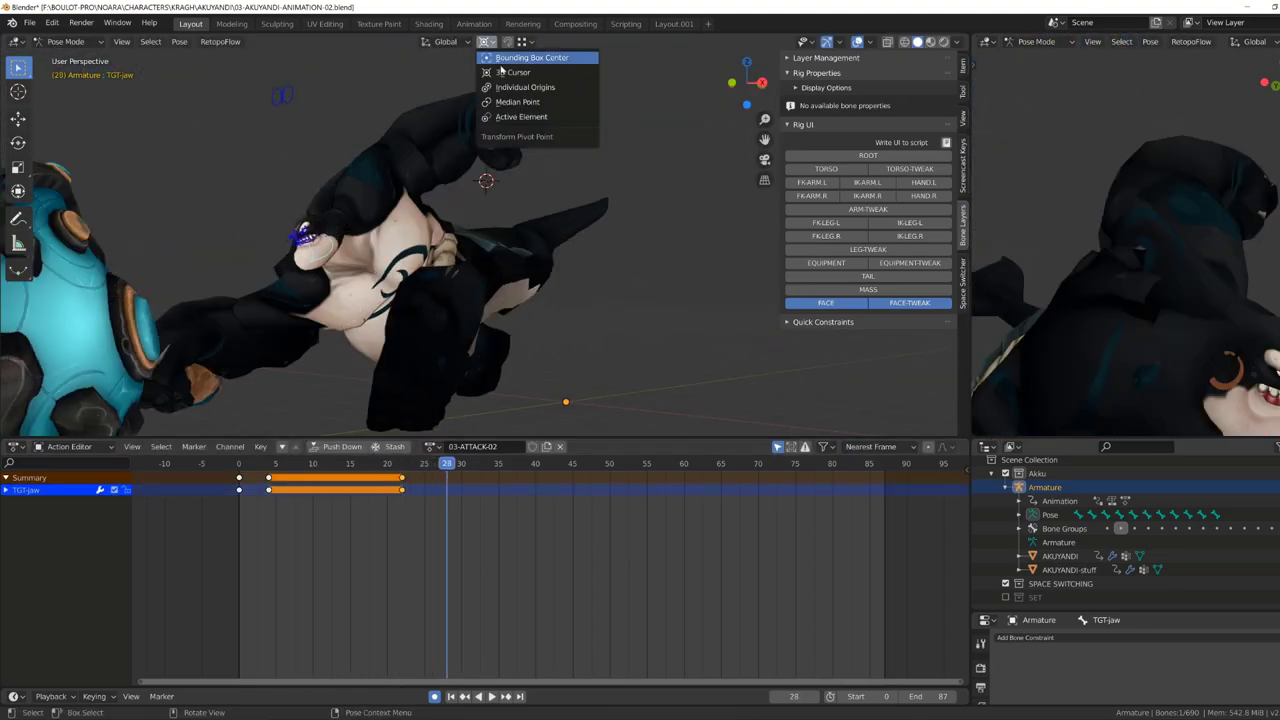
left_click(282, 95)
scroll(400, 250, "up", 4)
Select the eye target control and move through the timeline to frame 4.
scroll(463, 151, "down", 6)
left_click(463, 151)
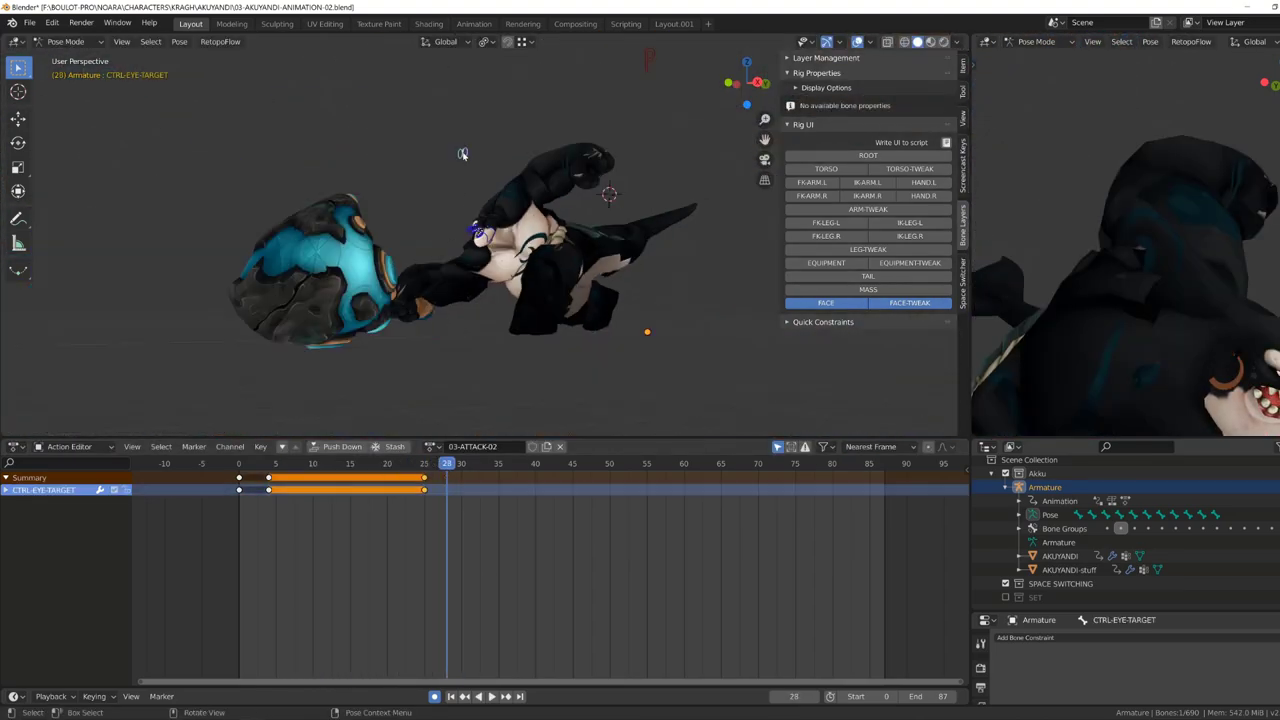
key("shift+Left")
key("space")
key("KP_3")
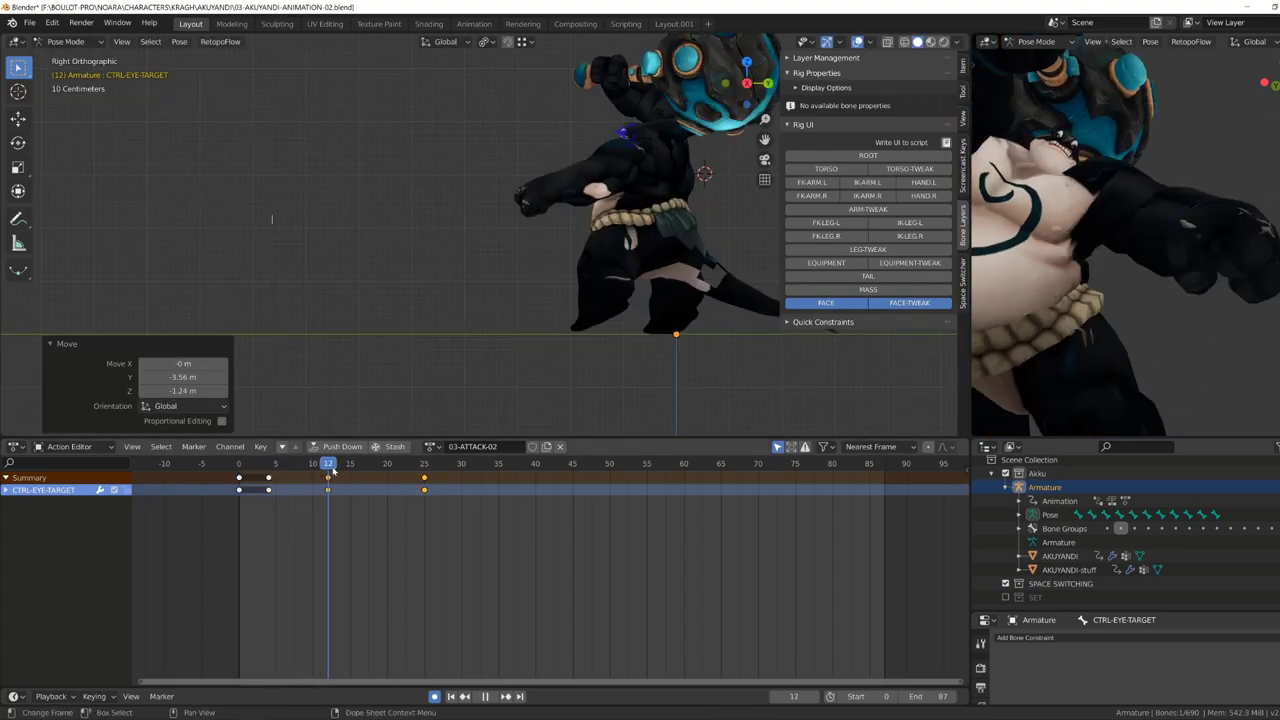
scroll(333, 470, "down", 3)
left_click(360, 465)
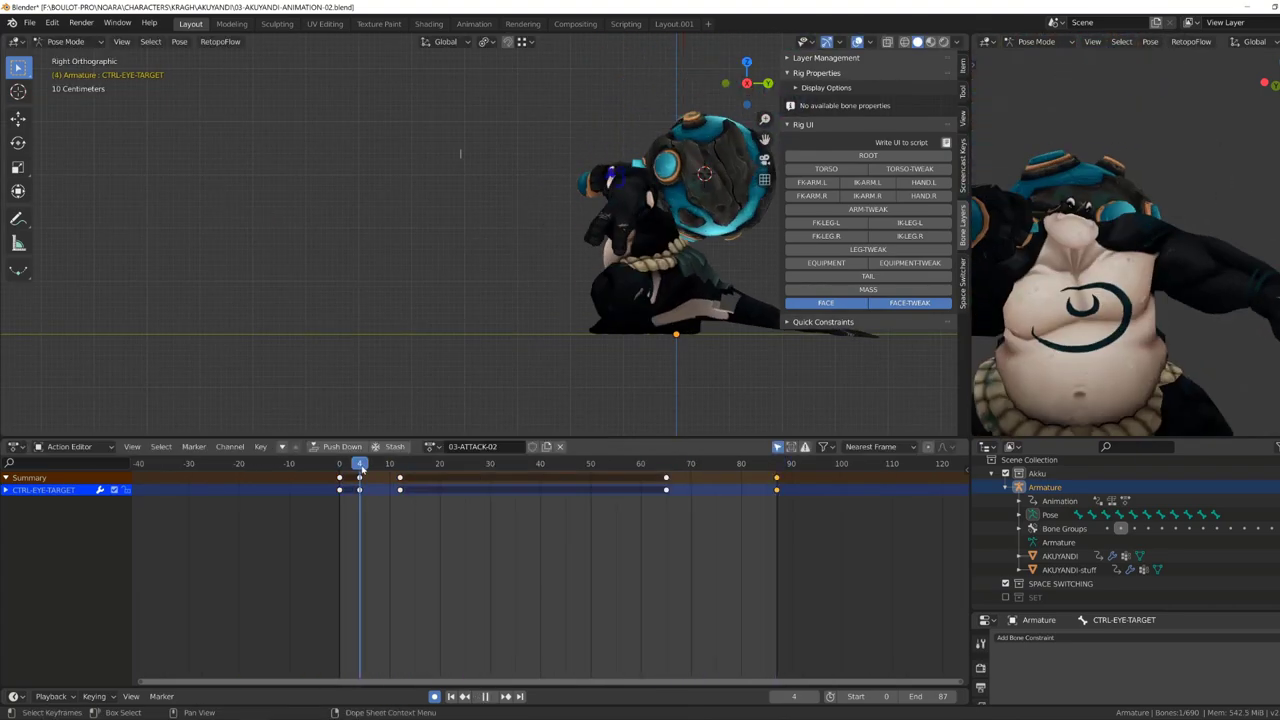
scroll(477, 256, "up", 5)
Select the jaw target and key its pose at frame 42.
middle_click_drag(477, 256, 430, 220)
left_click(420, 225)
key("space")
scroll(403, 484, "up", 3)
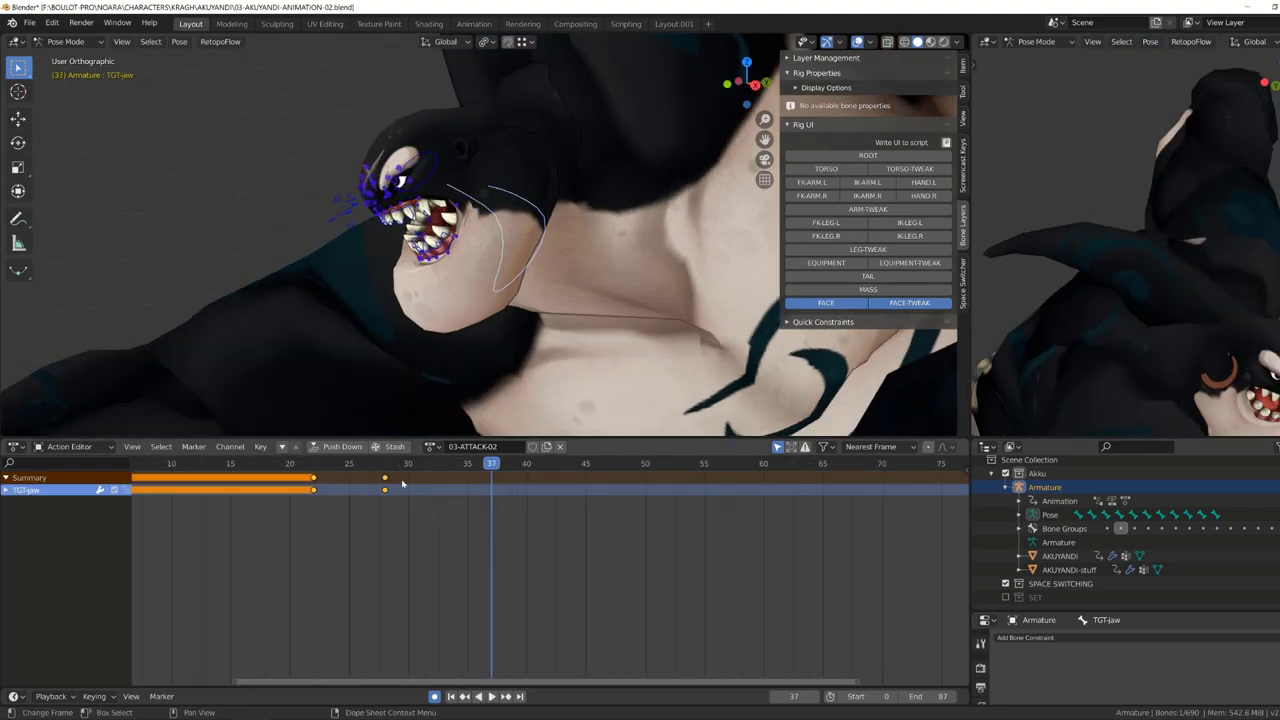
left_click(467, 465)
key("i")
Hide the main face control layer and show the face tweak controls.
middle_click_drag(480, 260, 516, 252)
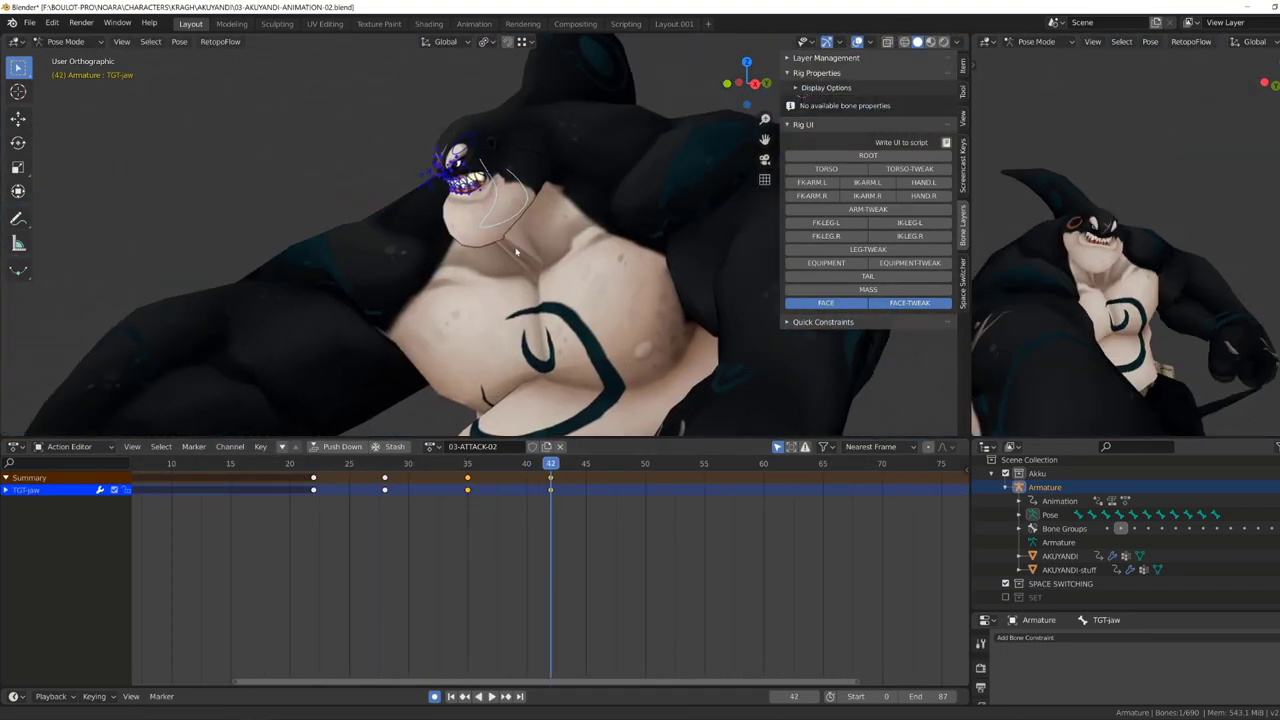
scroll(537, 226, "up", 6)
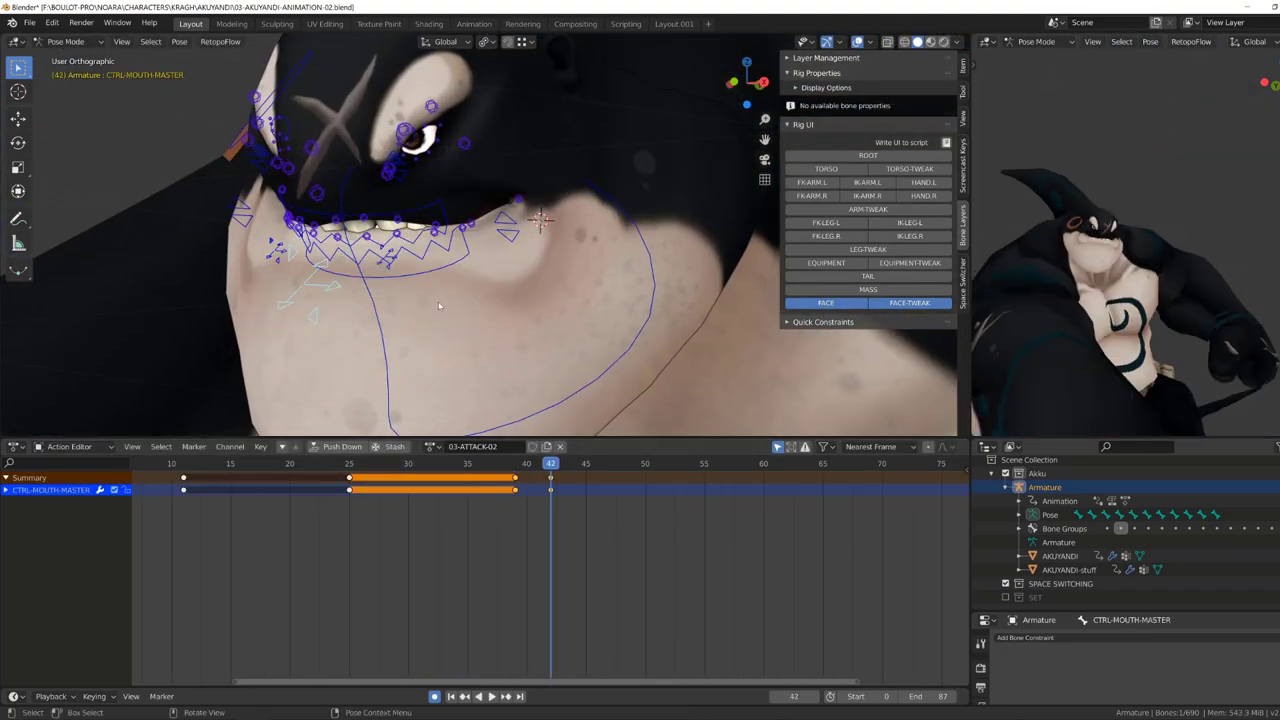
left_click(243, 377)
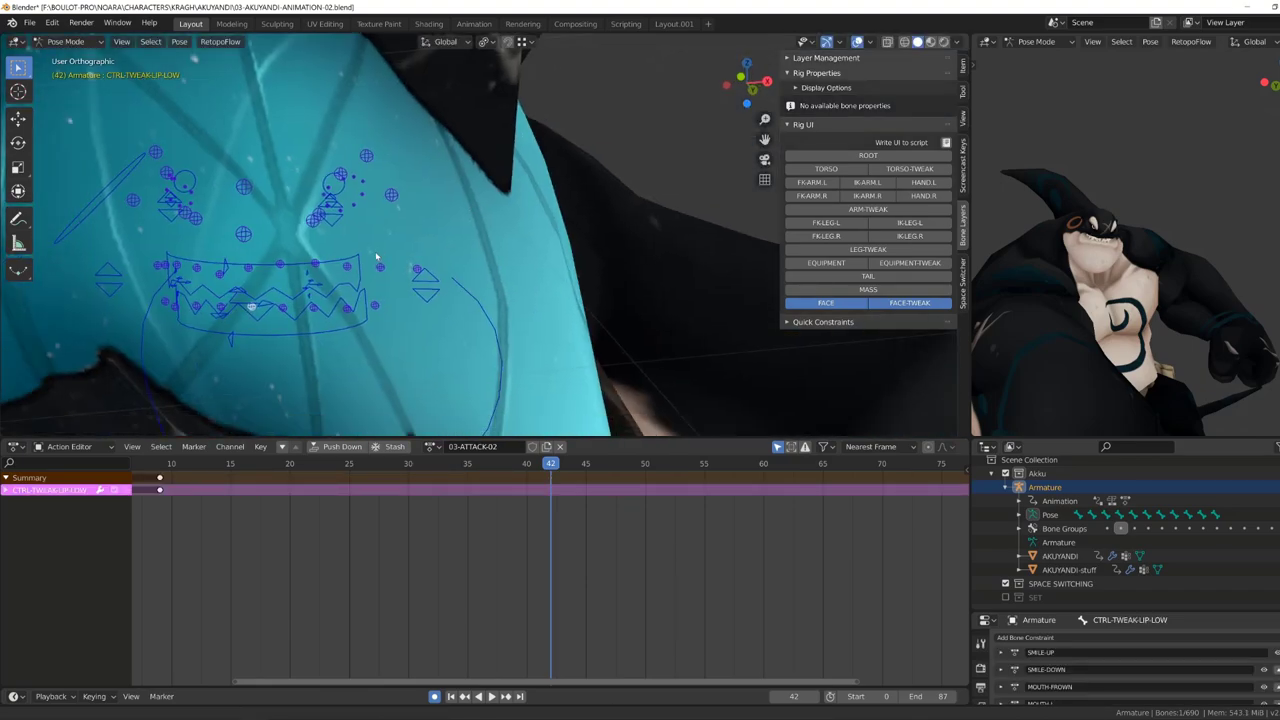
left_click(826, 302)
key("a")
left_click(480, 465)
key("space")
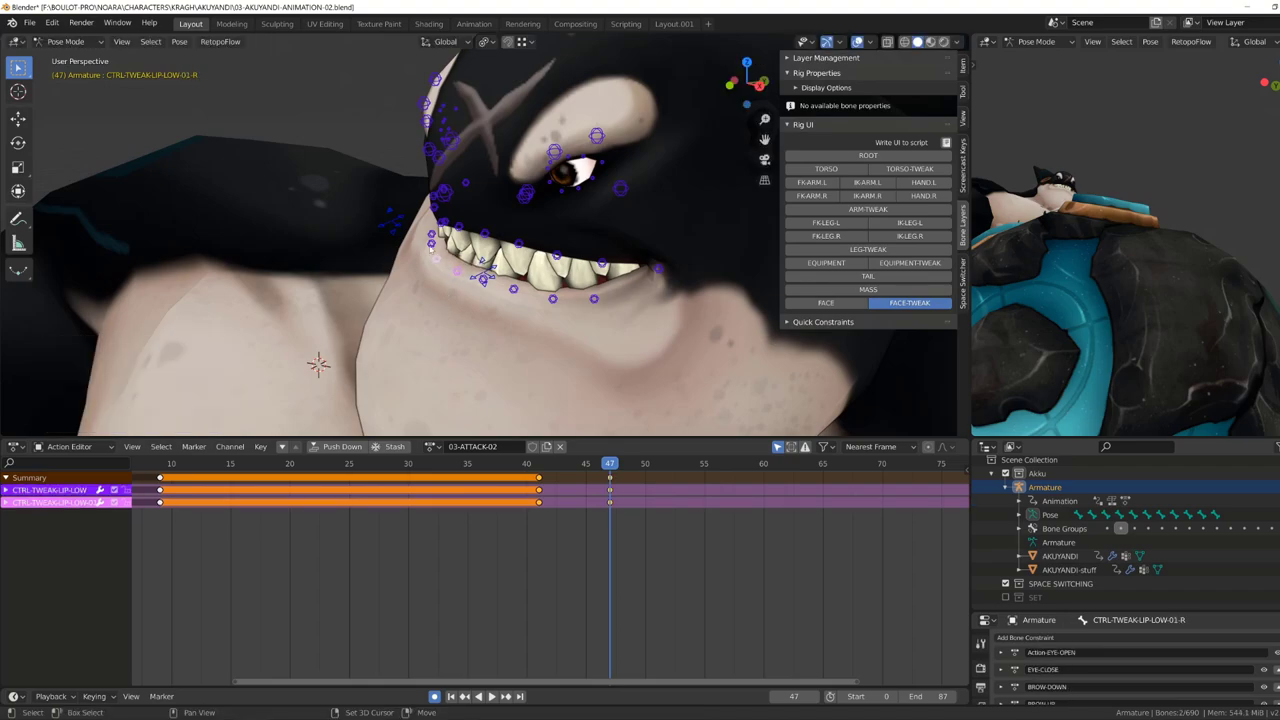
Move the lip tweak and brow controls, then lock the view to Armature, CTRL-HEAD.
left_click_drag(547, 216, 585, 230)
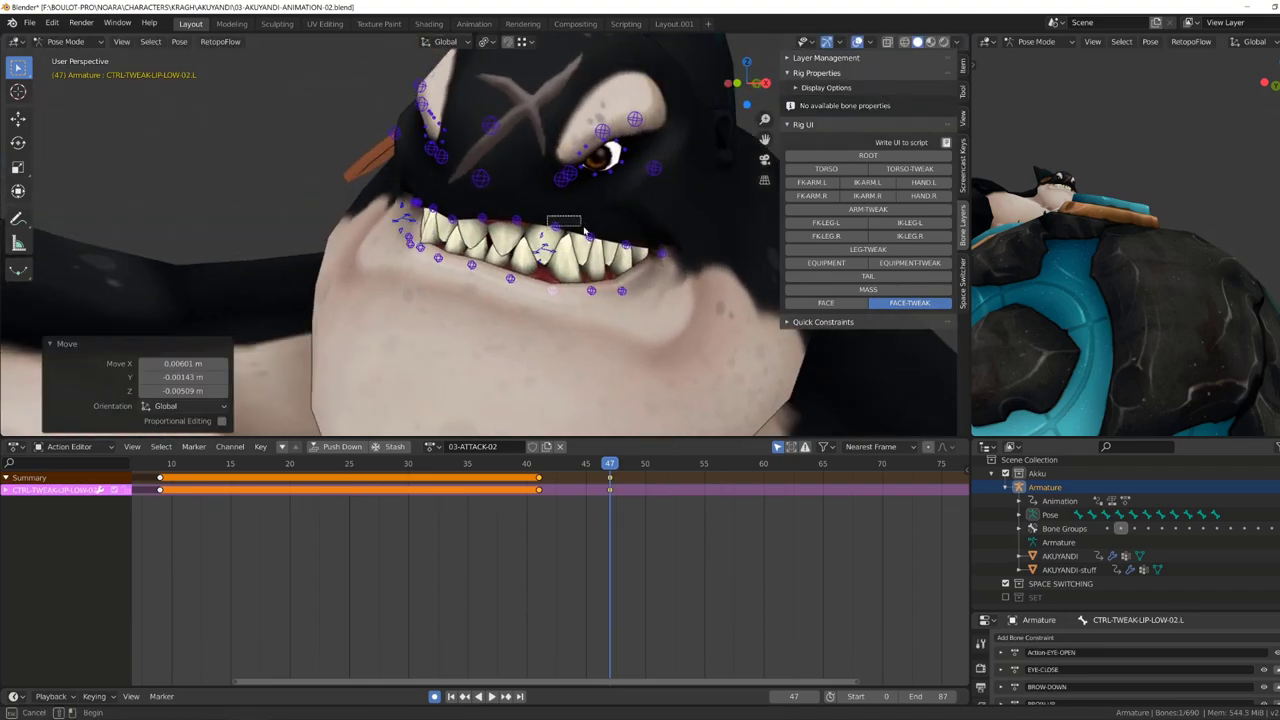
middle_click_drag(628, 240, 486, 133)
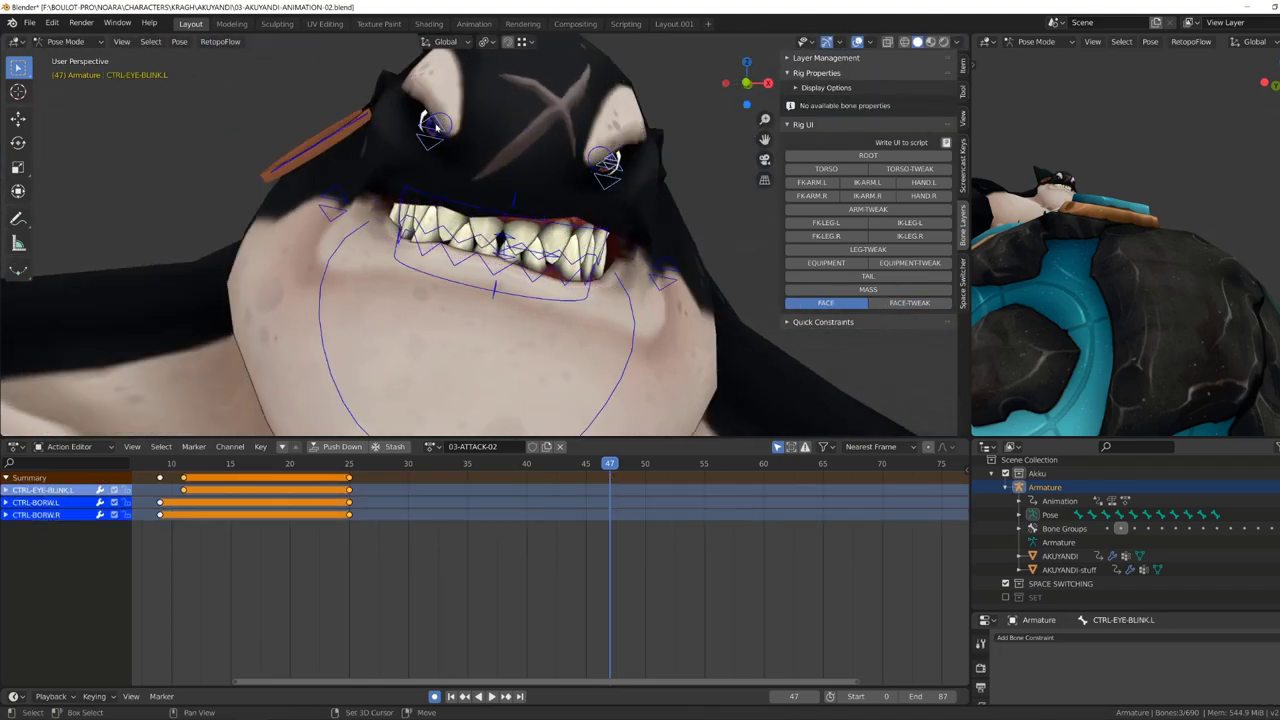
scroll(418, 248, "down", 9, "alt")
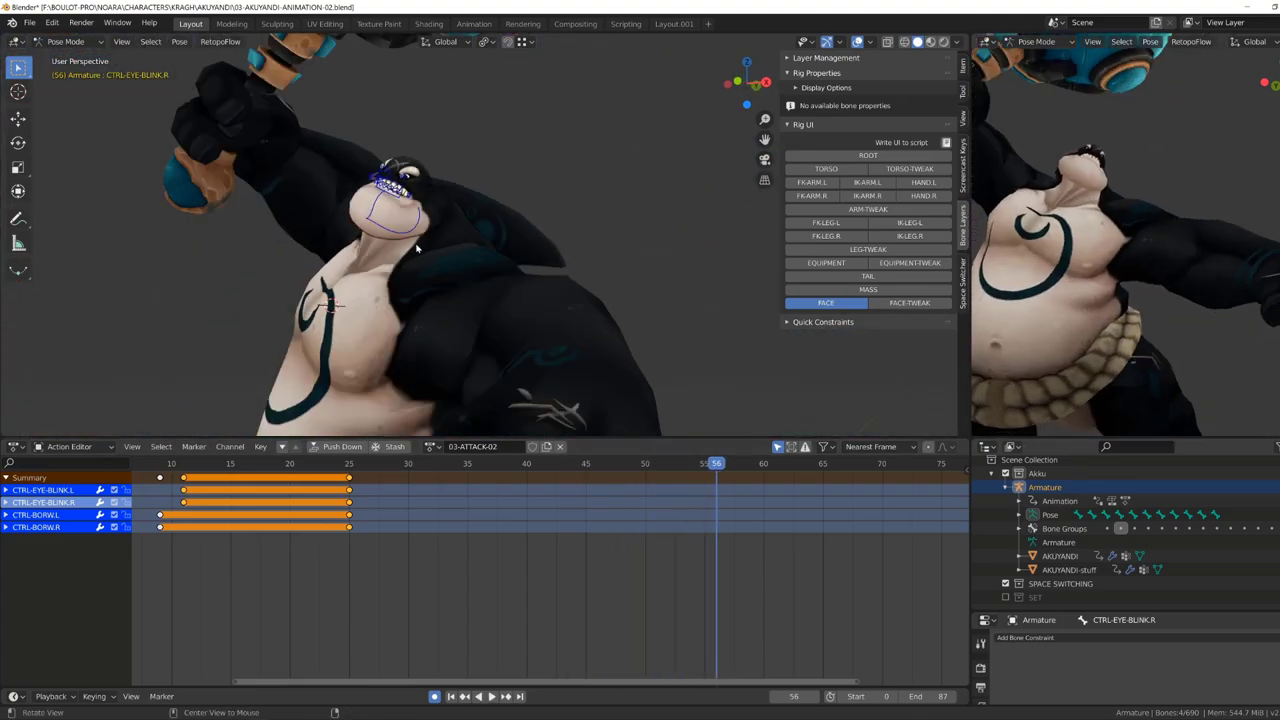
key("g")
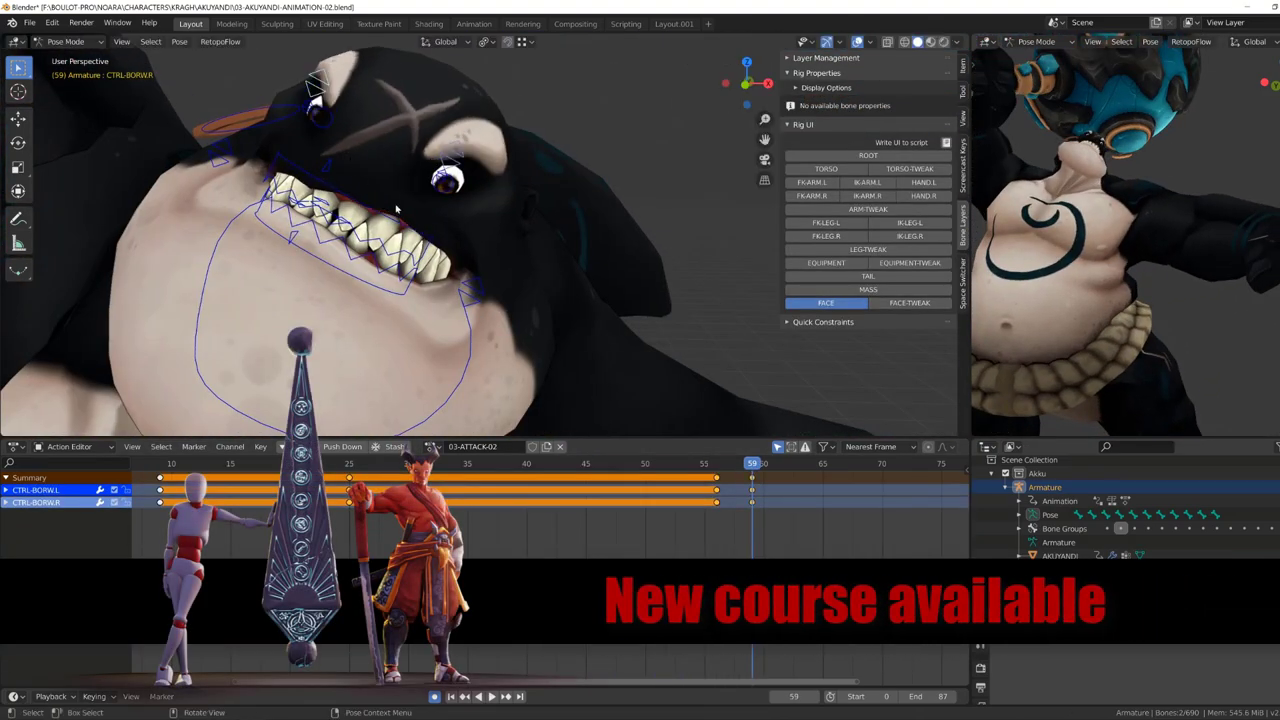
key("space")
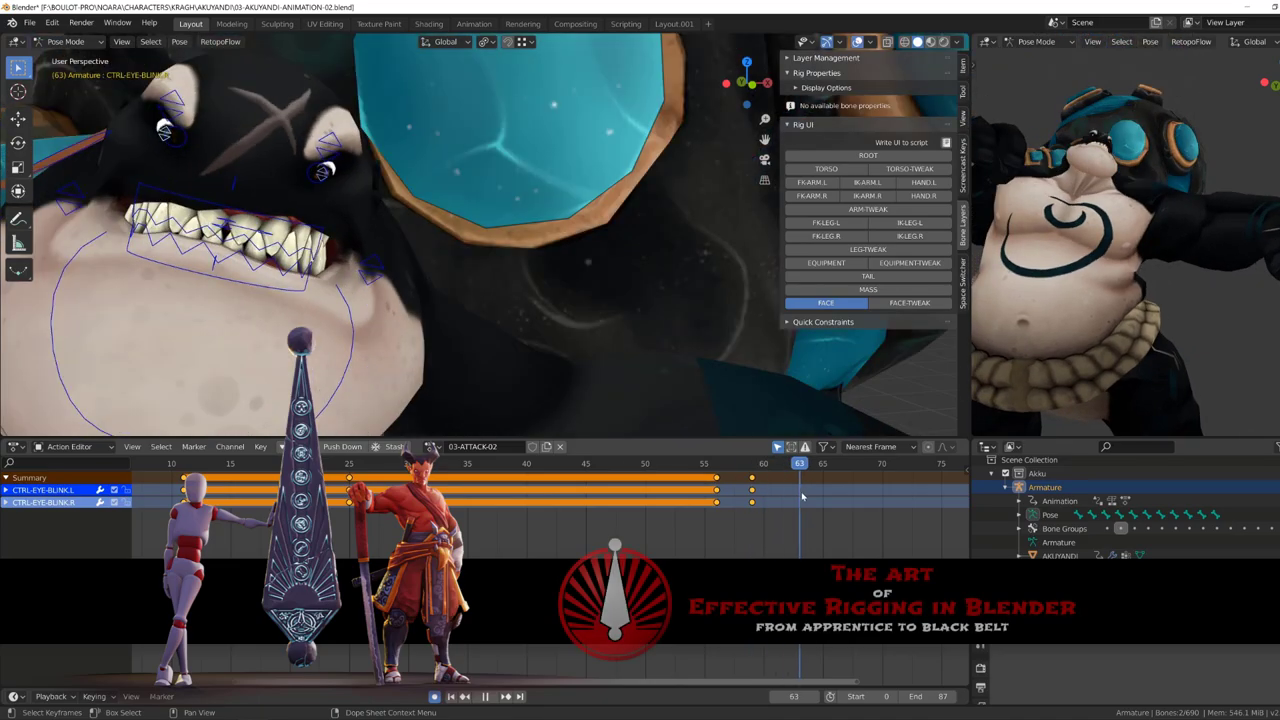
scroll(183, 115, "down", 5)
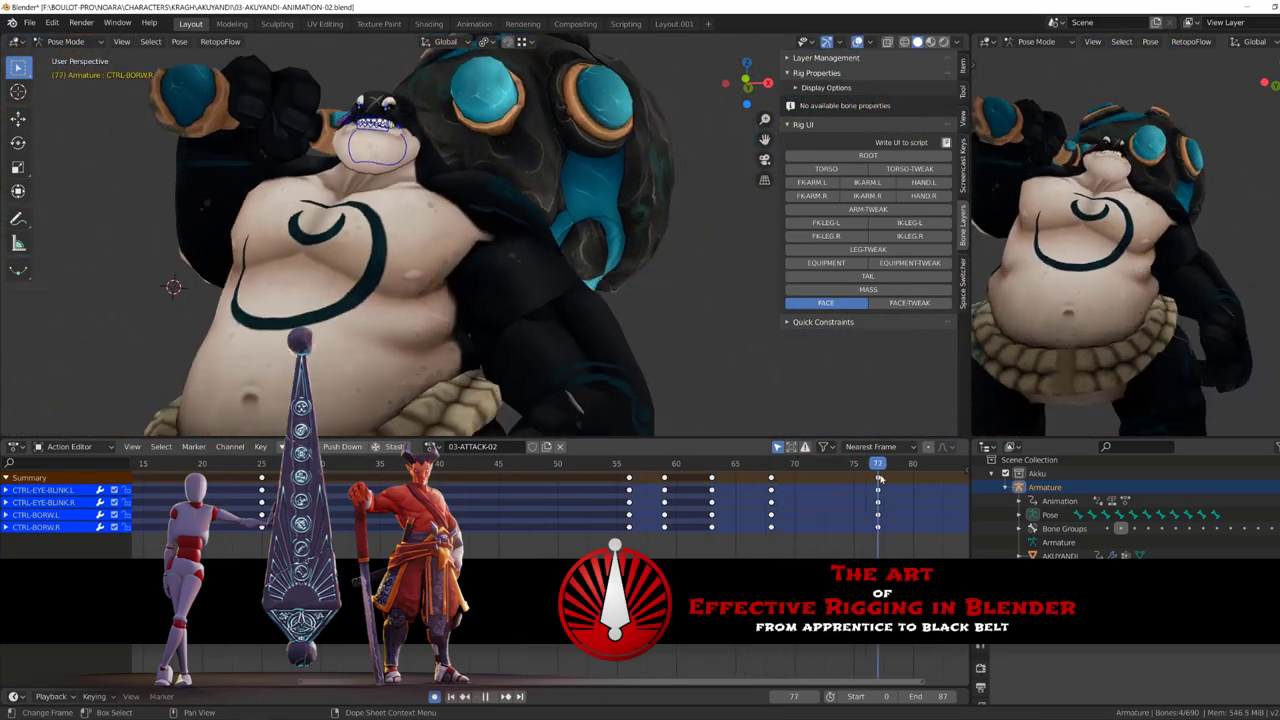
left_click(963, 118)
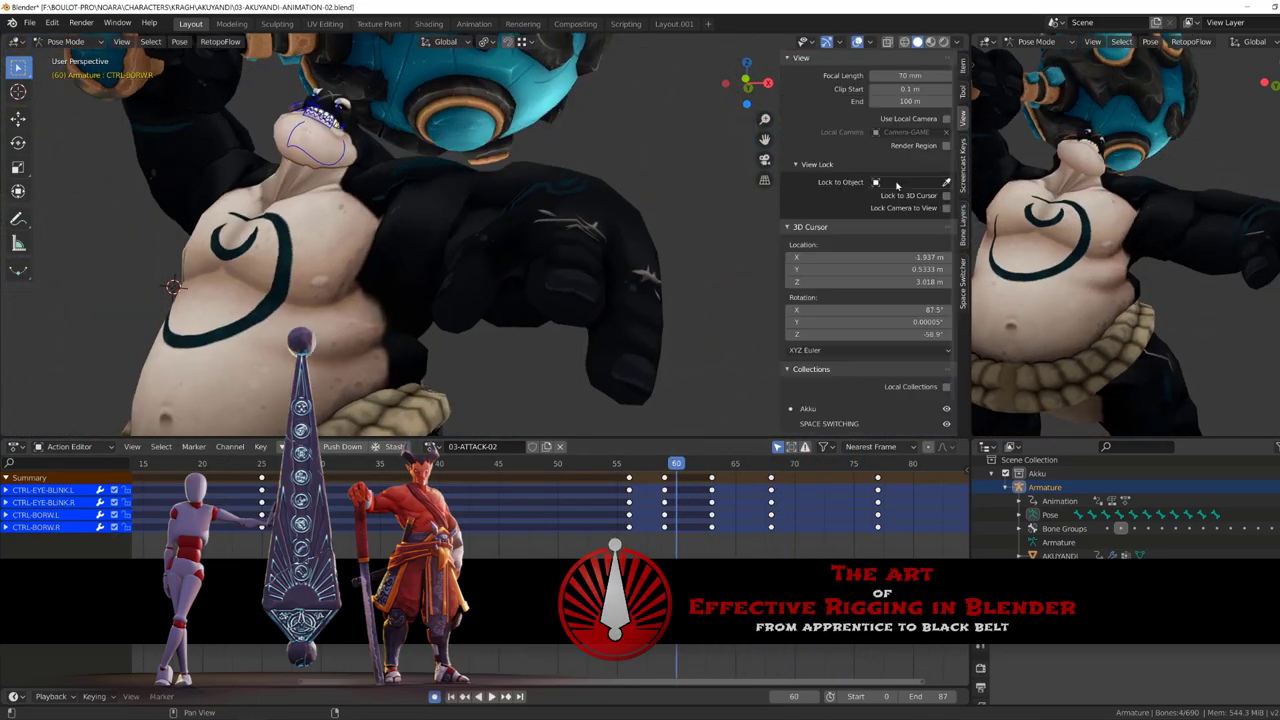
type("head")
left_click(870, 195)
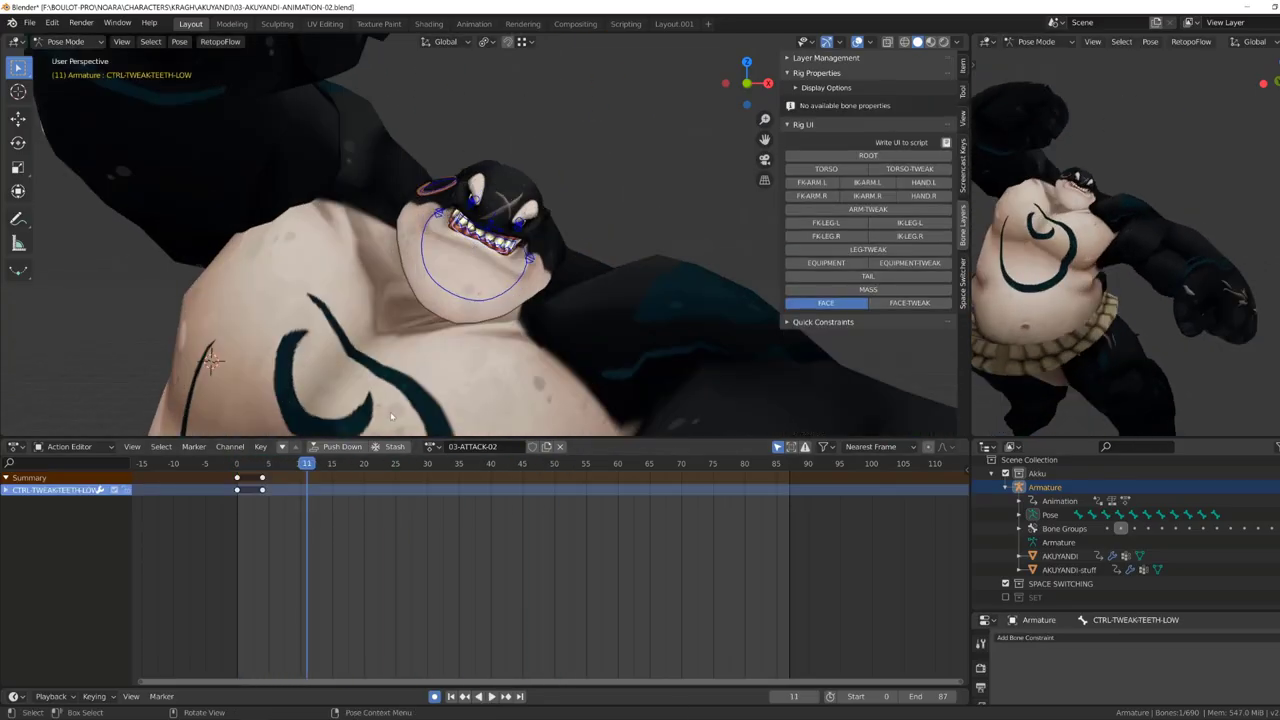
Select the mouth master control and play back to frame 42 to review.
left_click(405, 489)
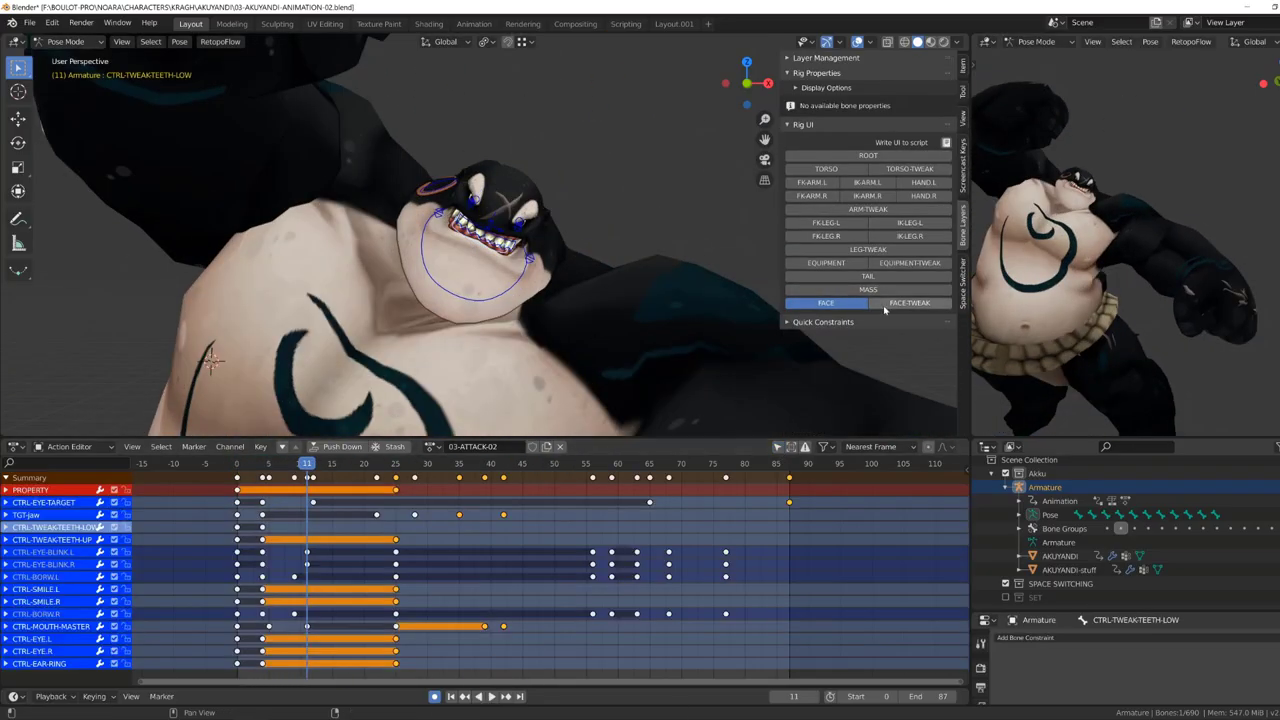
key("space")
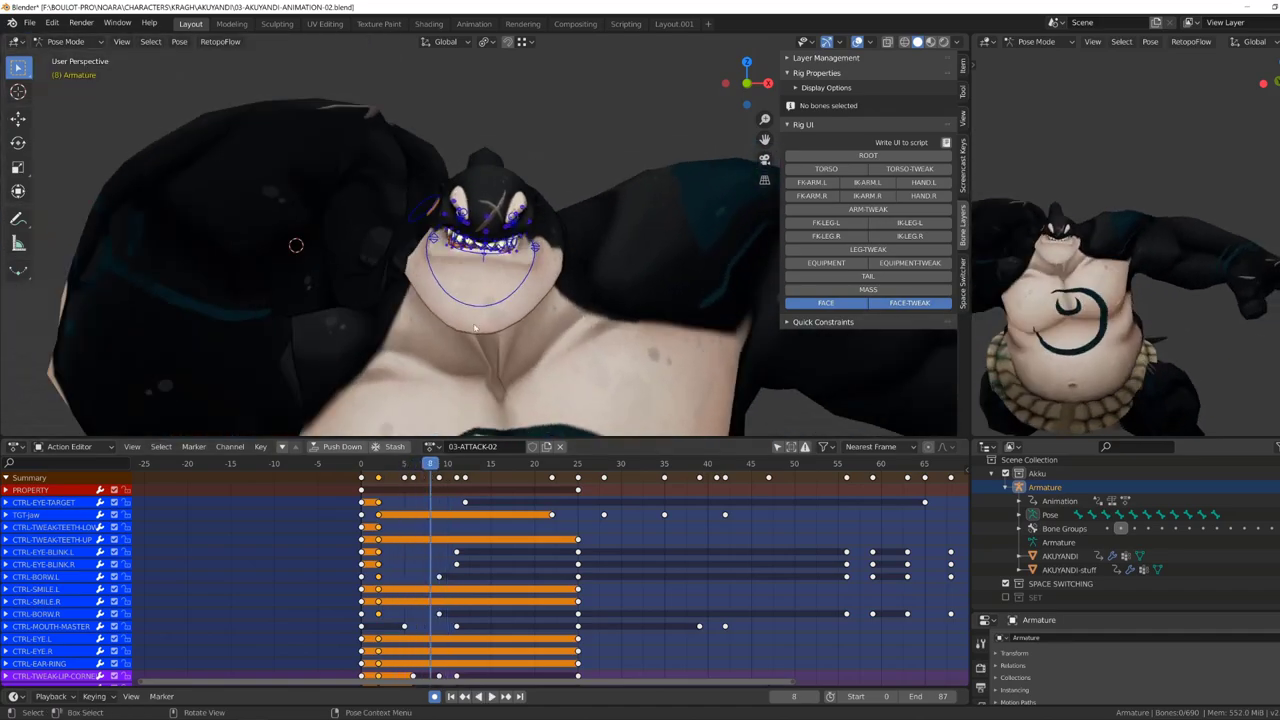
left_click(777, 446)
key("space")
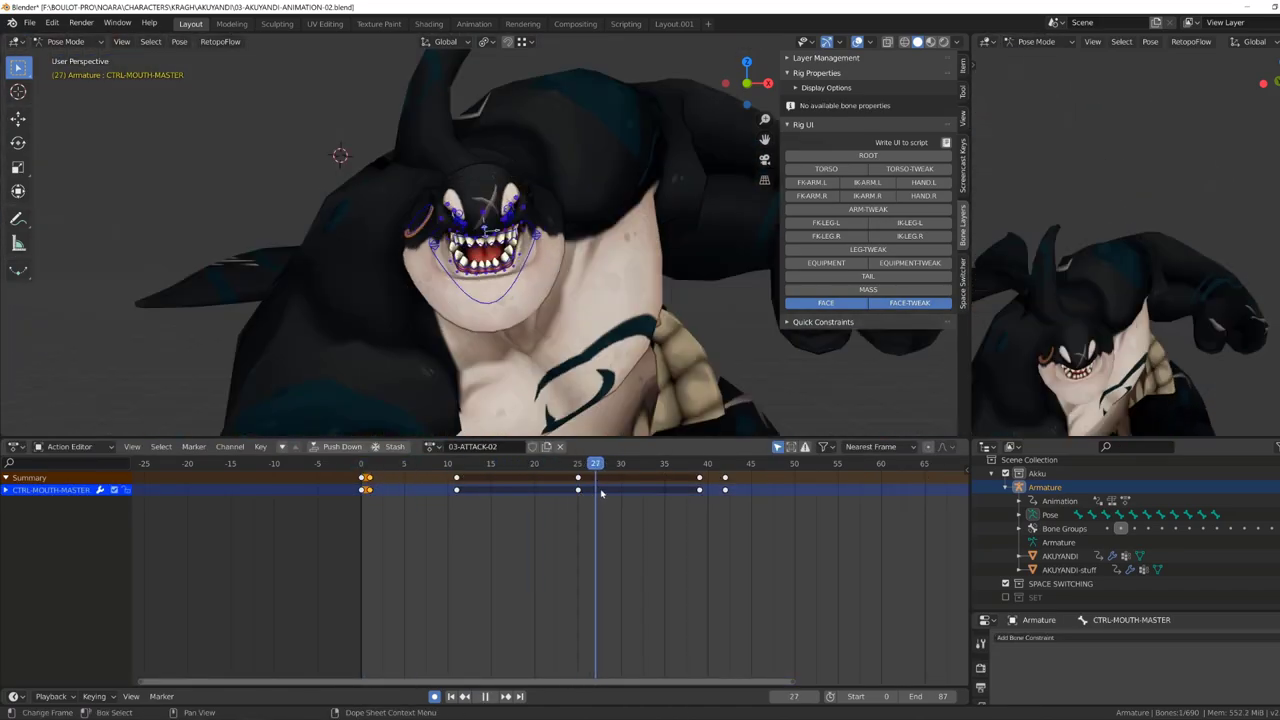
key("space")
middle_click_drag(675, 522, 579, 338)
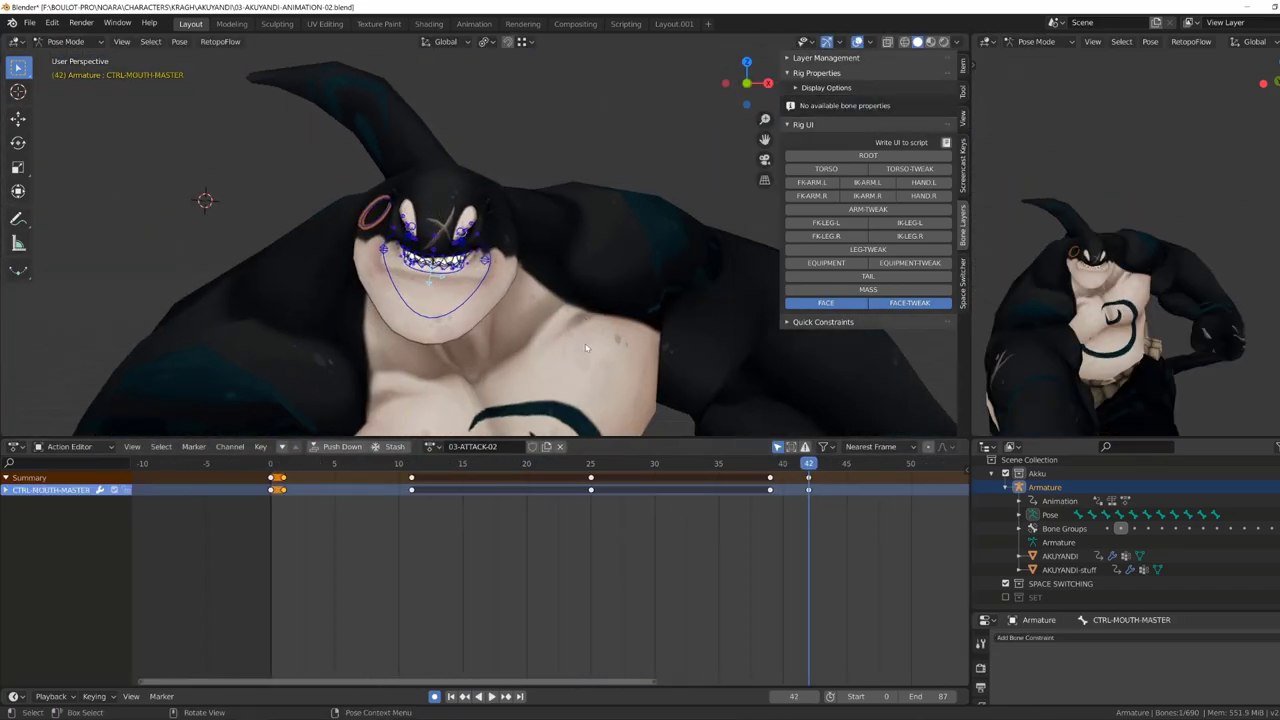
key("space")
middle_click_drag(816, 475, 703, 563)
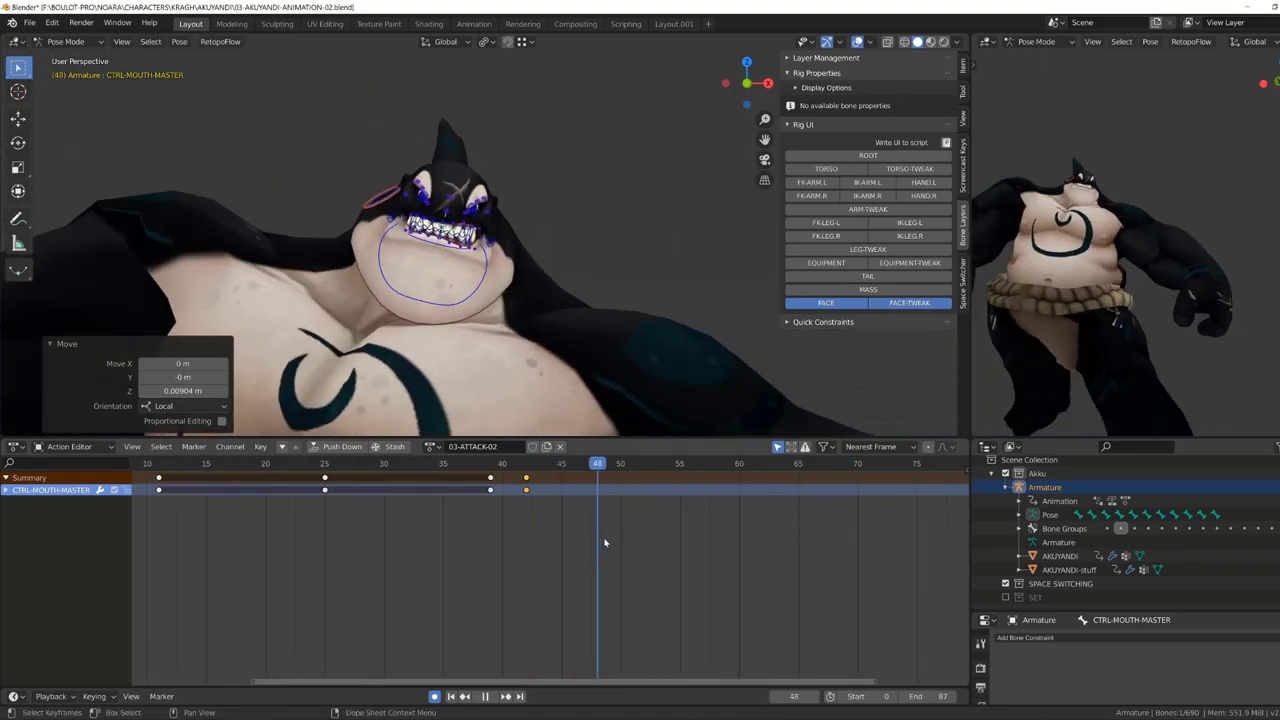
key("space")
Scrub and replay the attack to review the CTRL-BORW.L and CTRL-BORW.R belt motion.
left_click(369, 215)
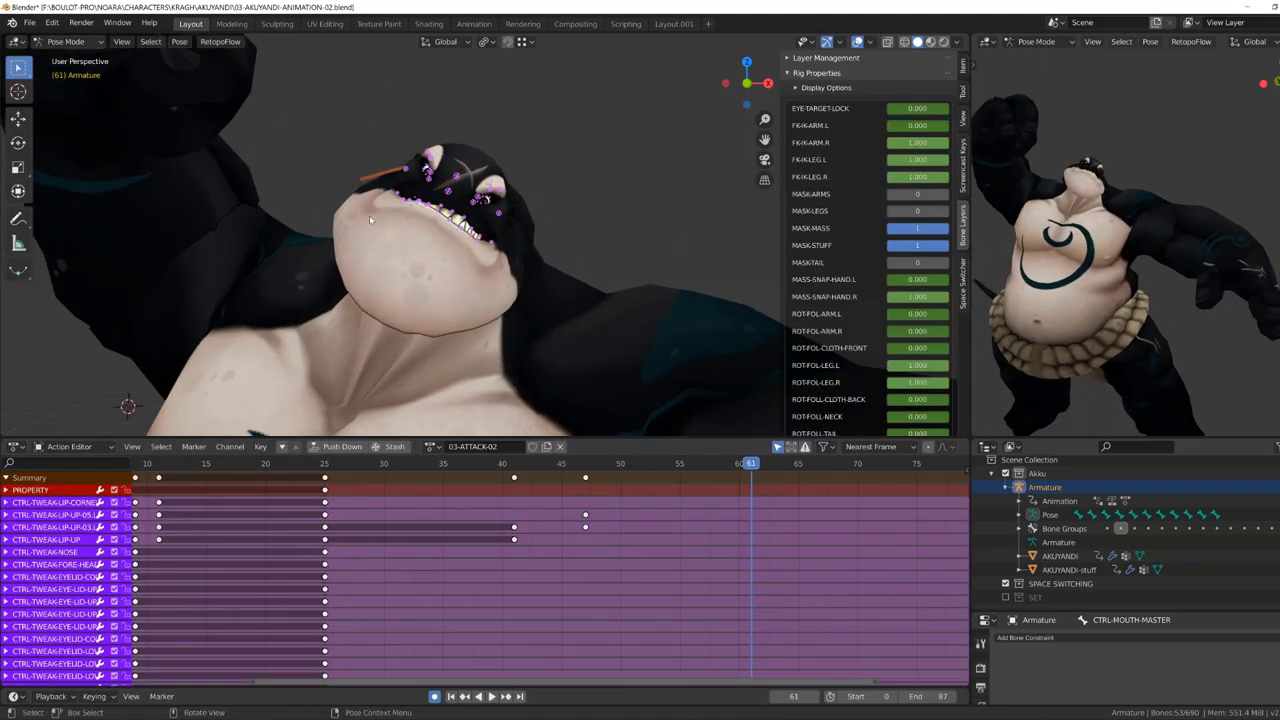
left_click(430, 290)
key("space")
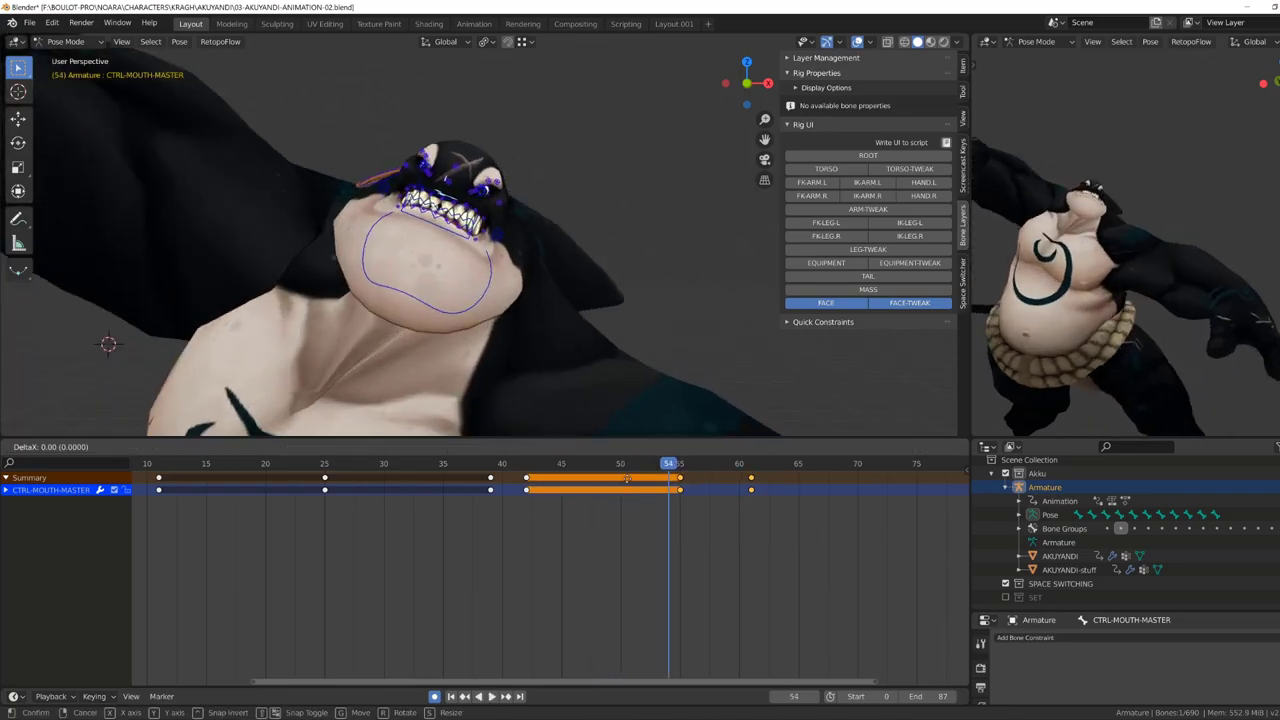
left_click_drag(371, 520, 799, 519)
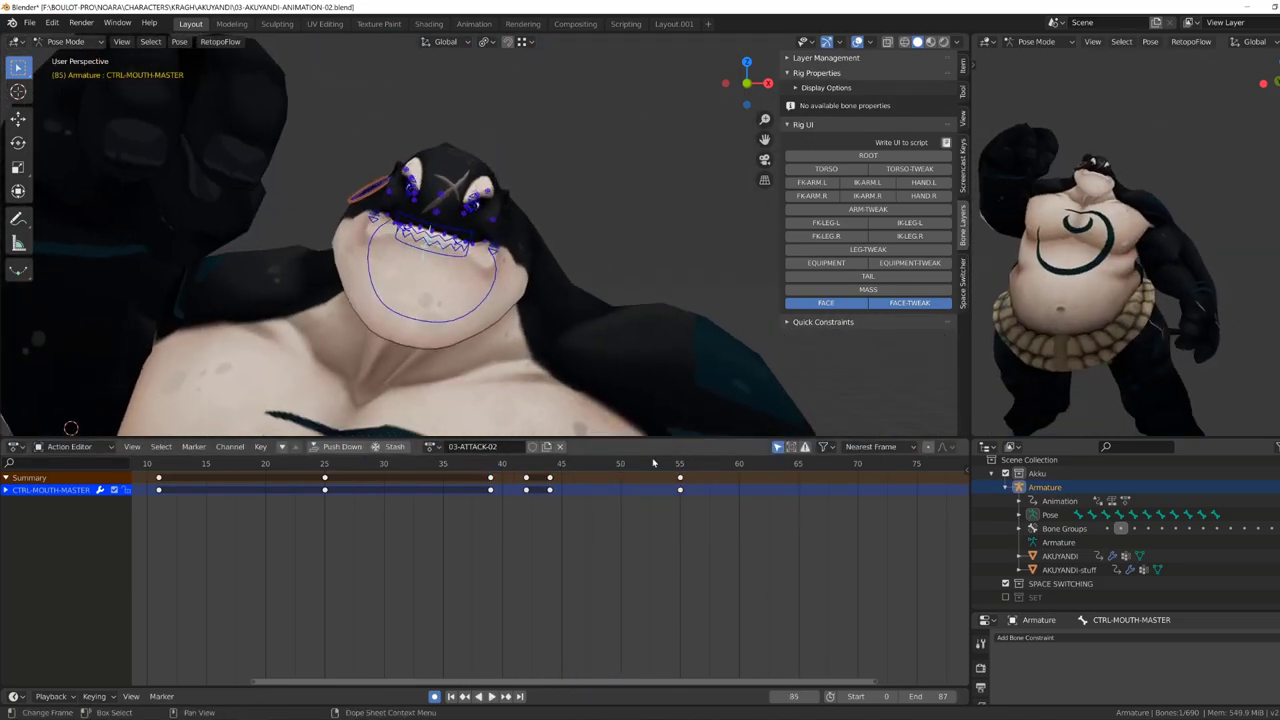
scroll(799, 519, "down", 5)
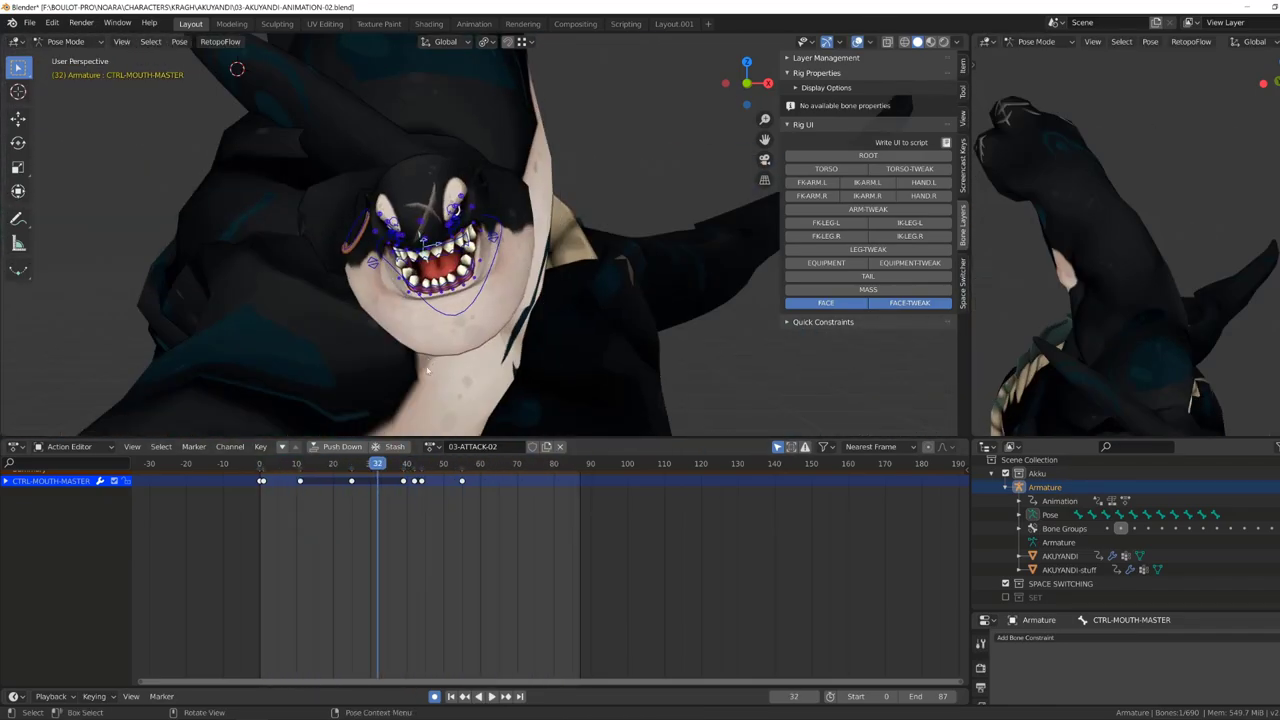
key("Escape")
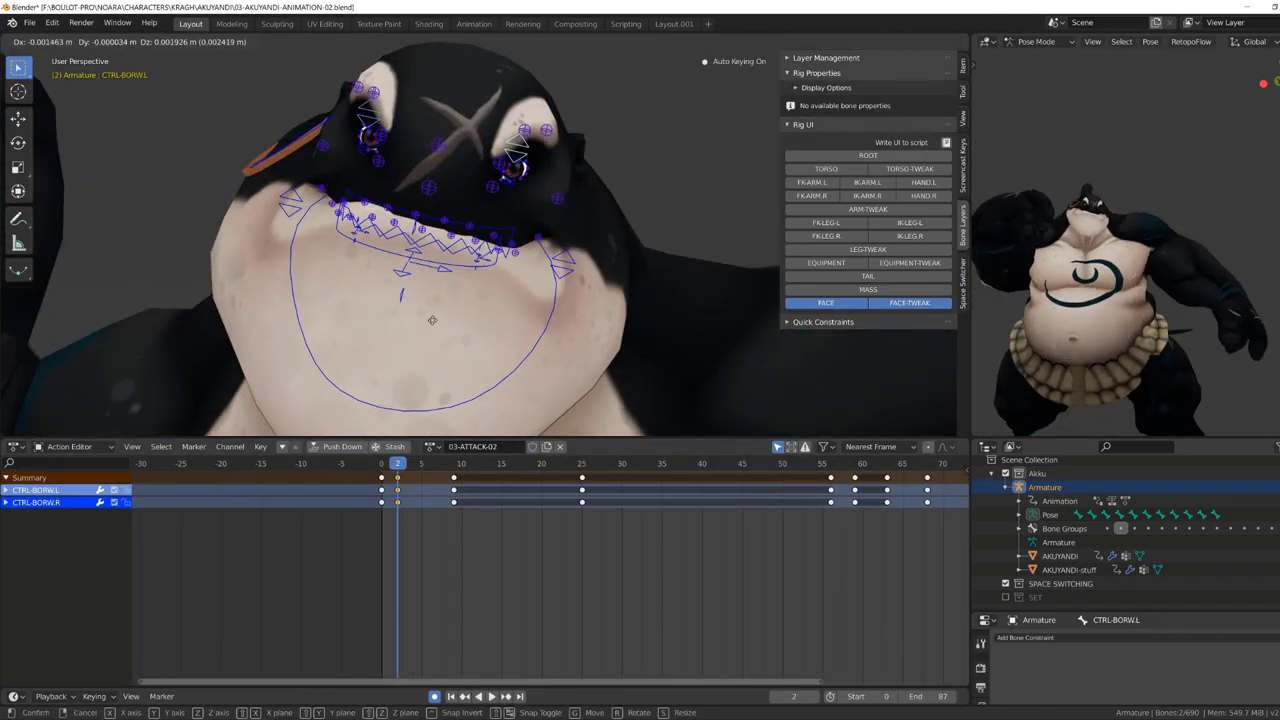
key("space")
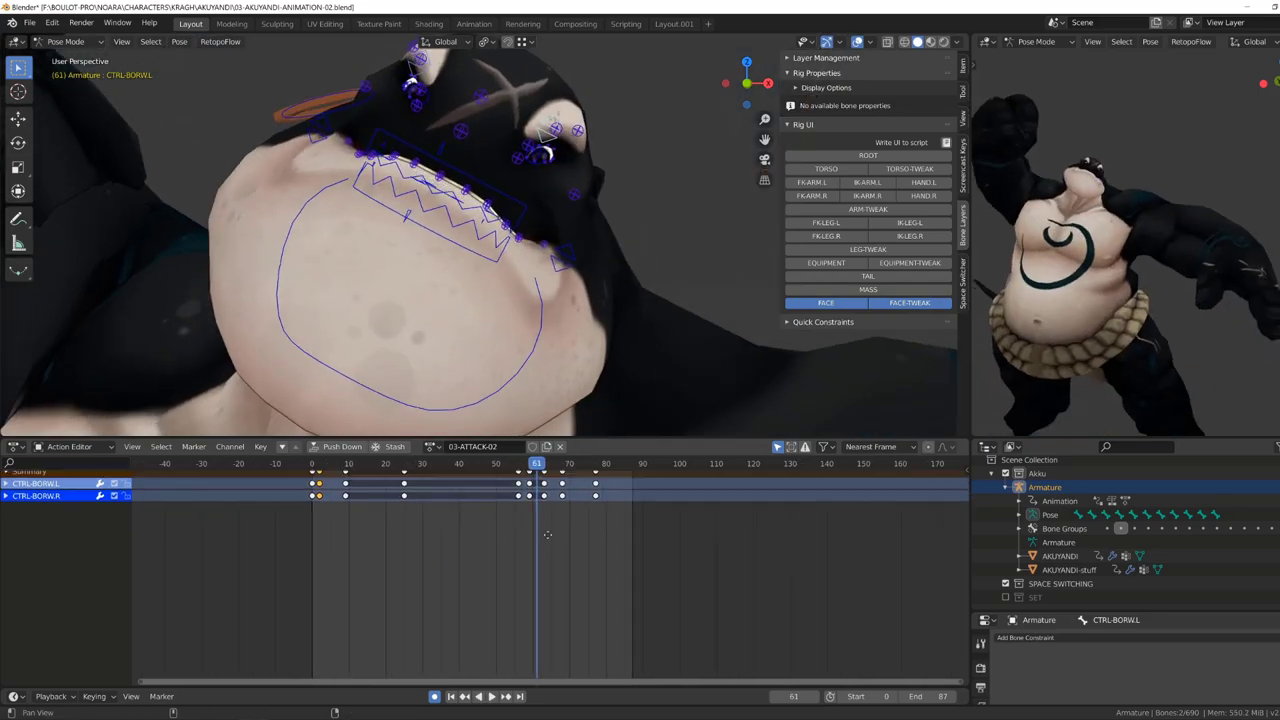
key("space")
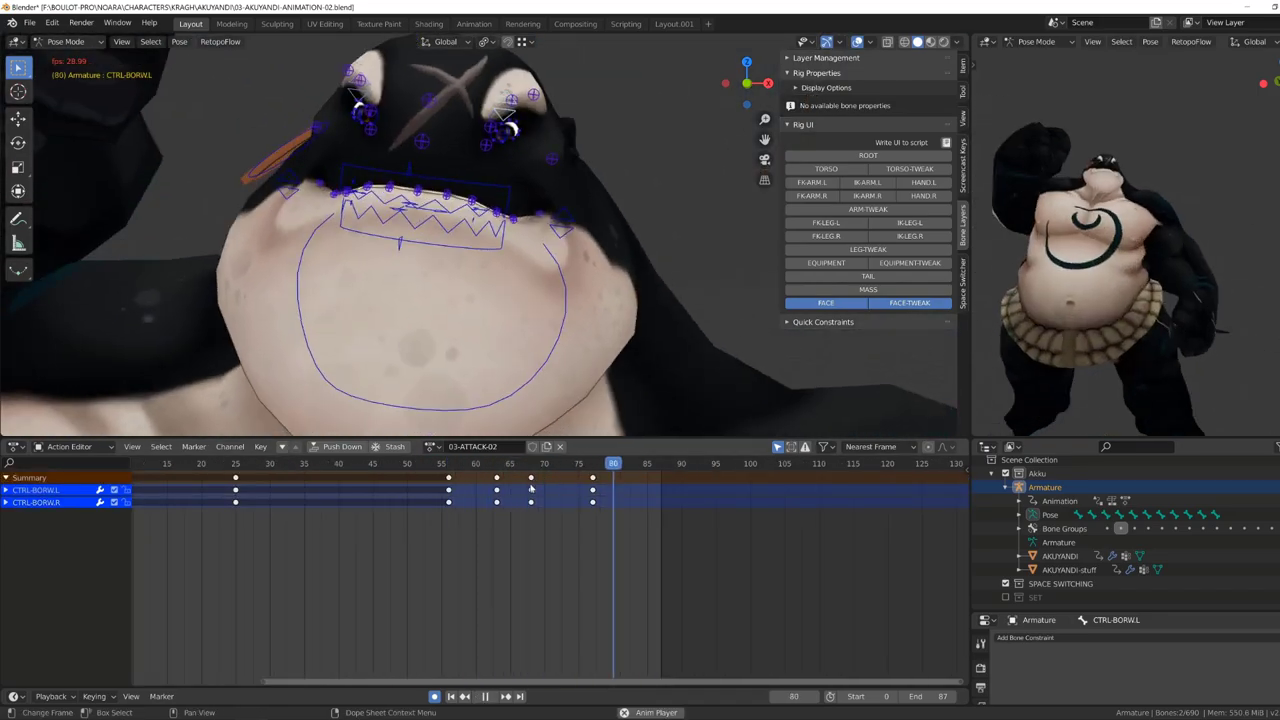
Select CTRL-EAR-RING, show its curves in the Graph Editor, and play from the start.
key("a")
key("alt+a")
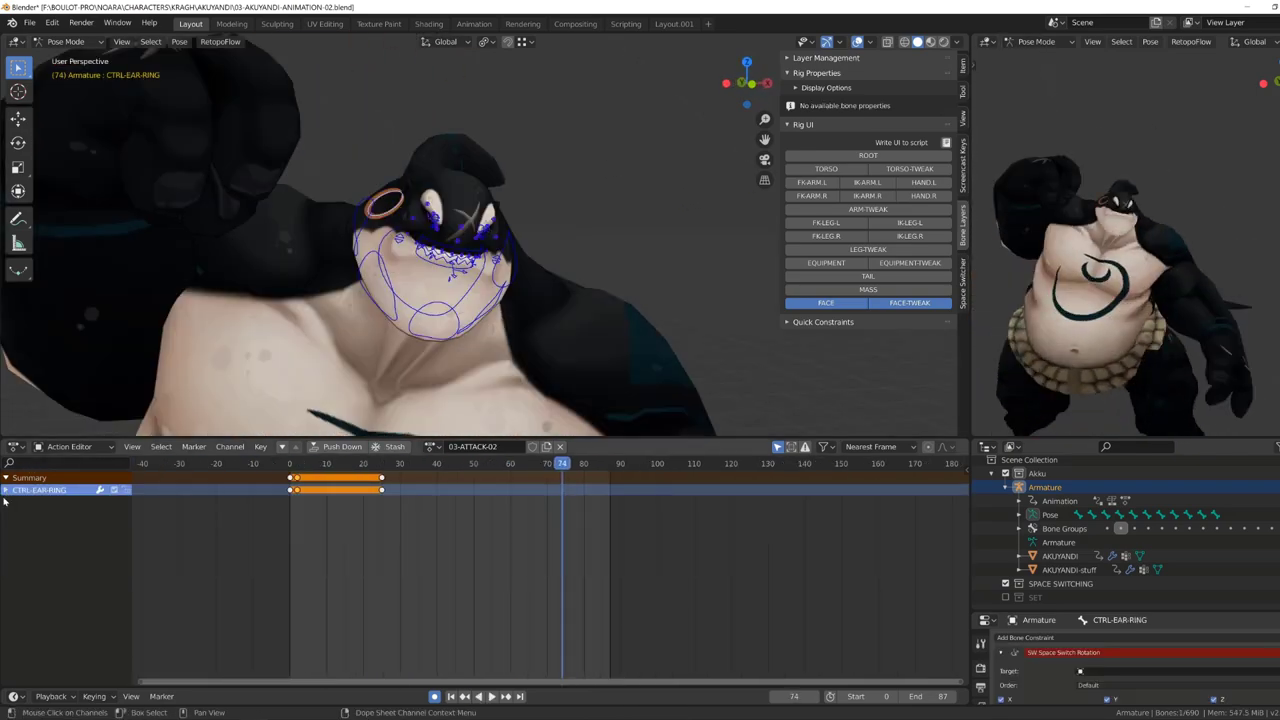
key("ctrl+Tab")
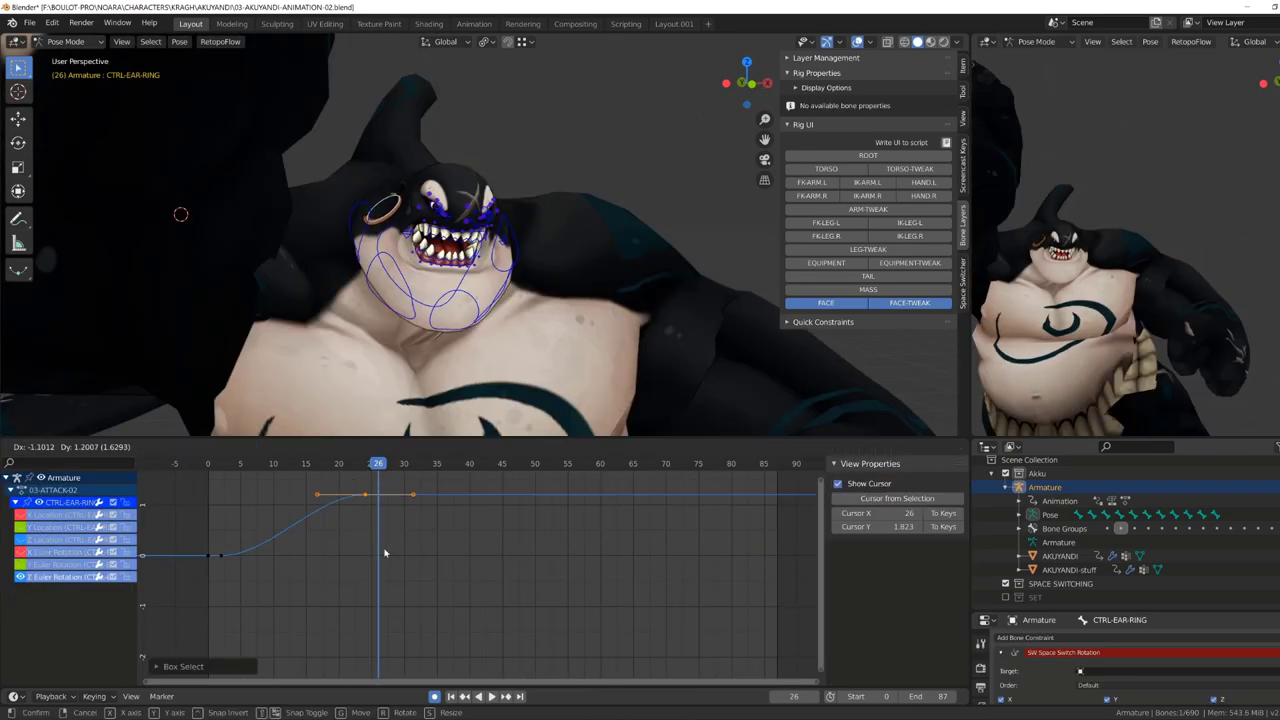
key("shift+Left")
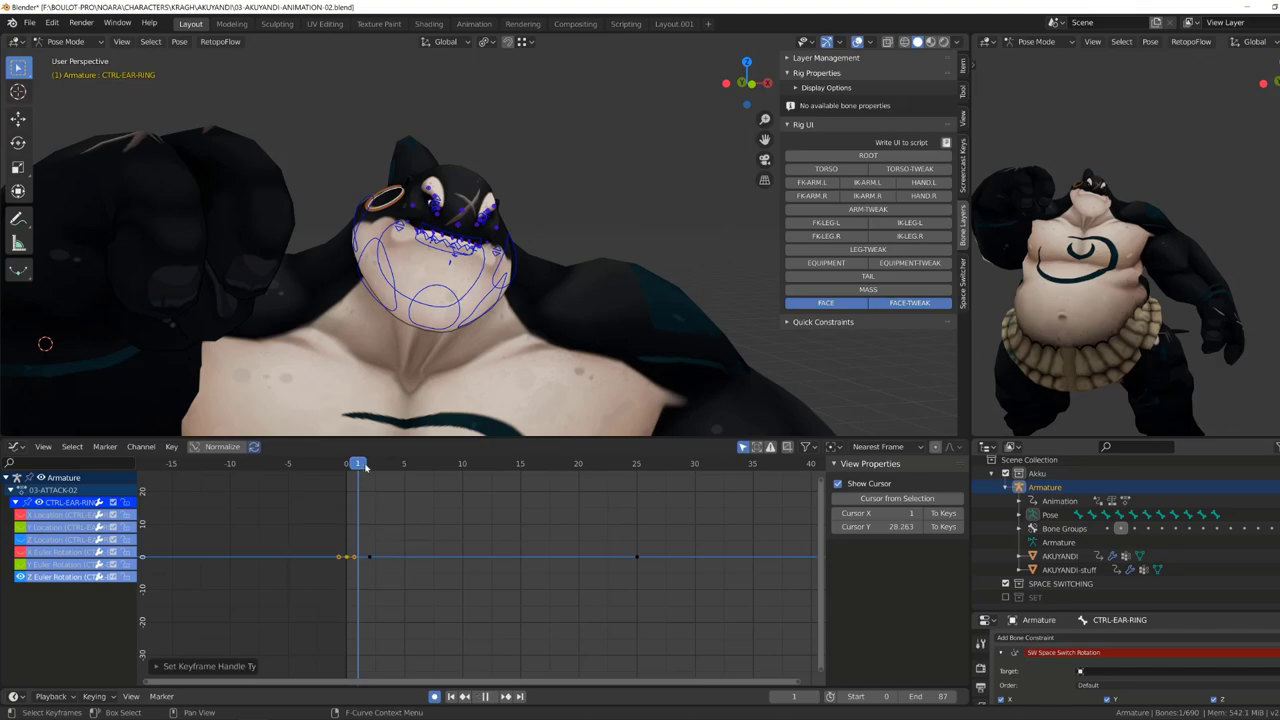
left_click_drag(366, 467, 384, 537)
key("space")
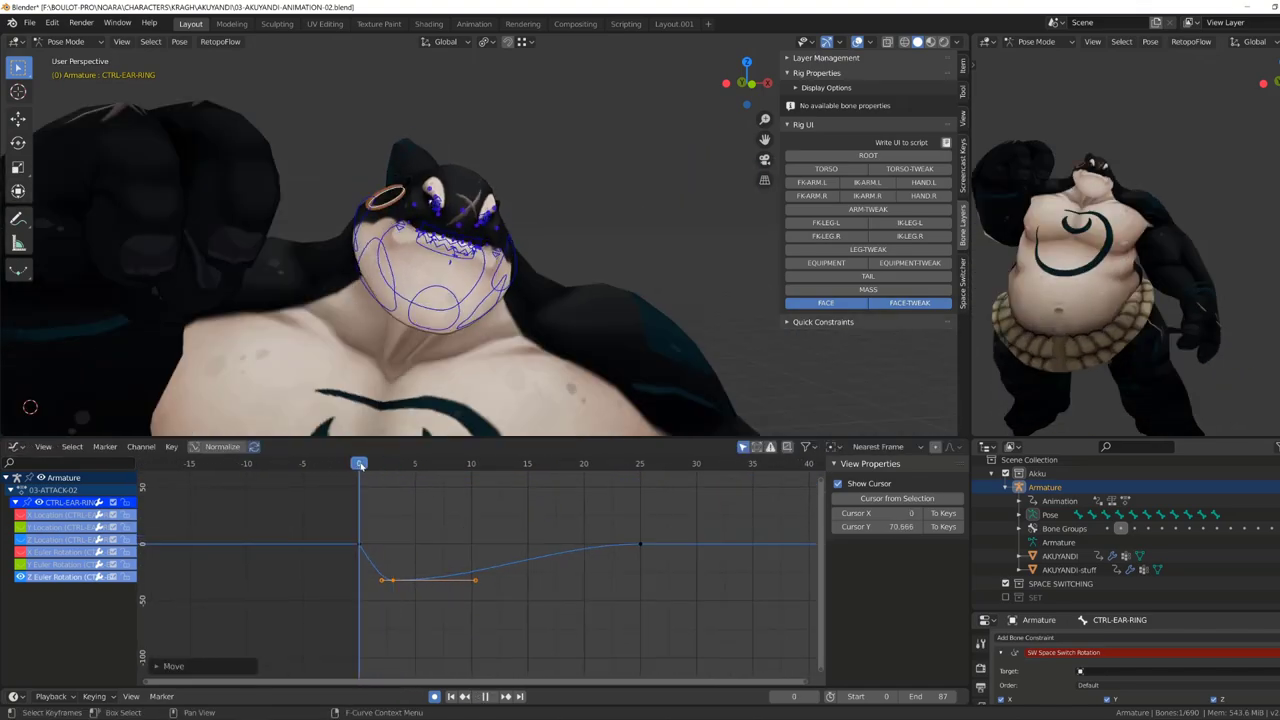
Place duplicated keys on the Z rotation curve, shifting them to around frame 14.
left_click(381, 548)
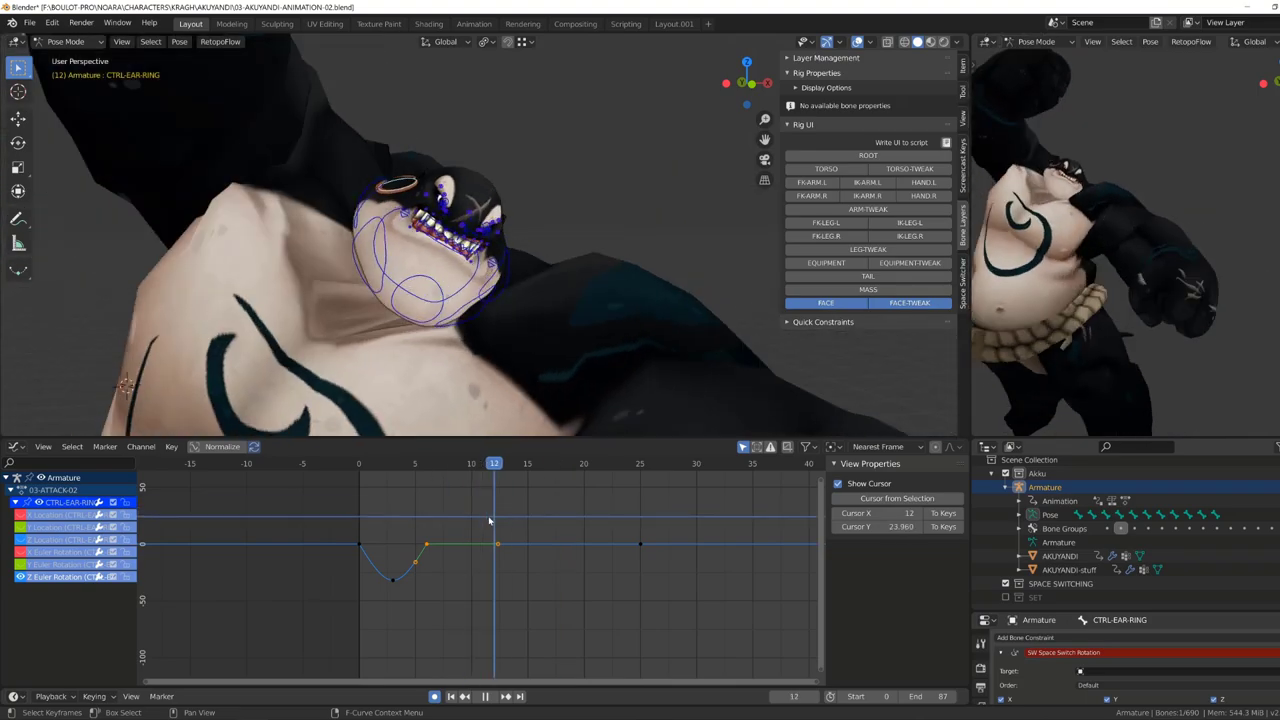
left_click_drag(489, 520, 527, 474)
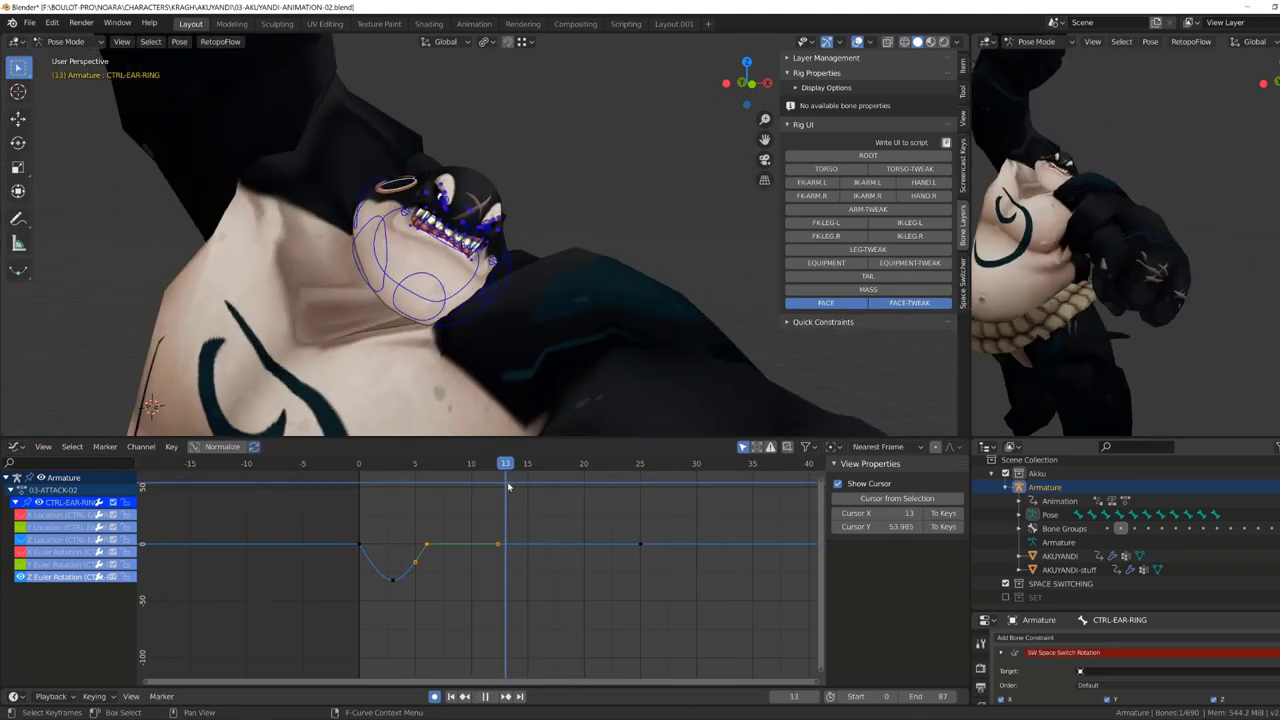
key("space")
key("g")
left_click(632, 609)
key("space")
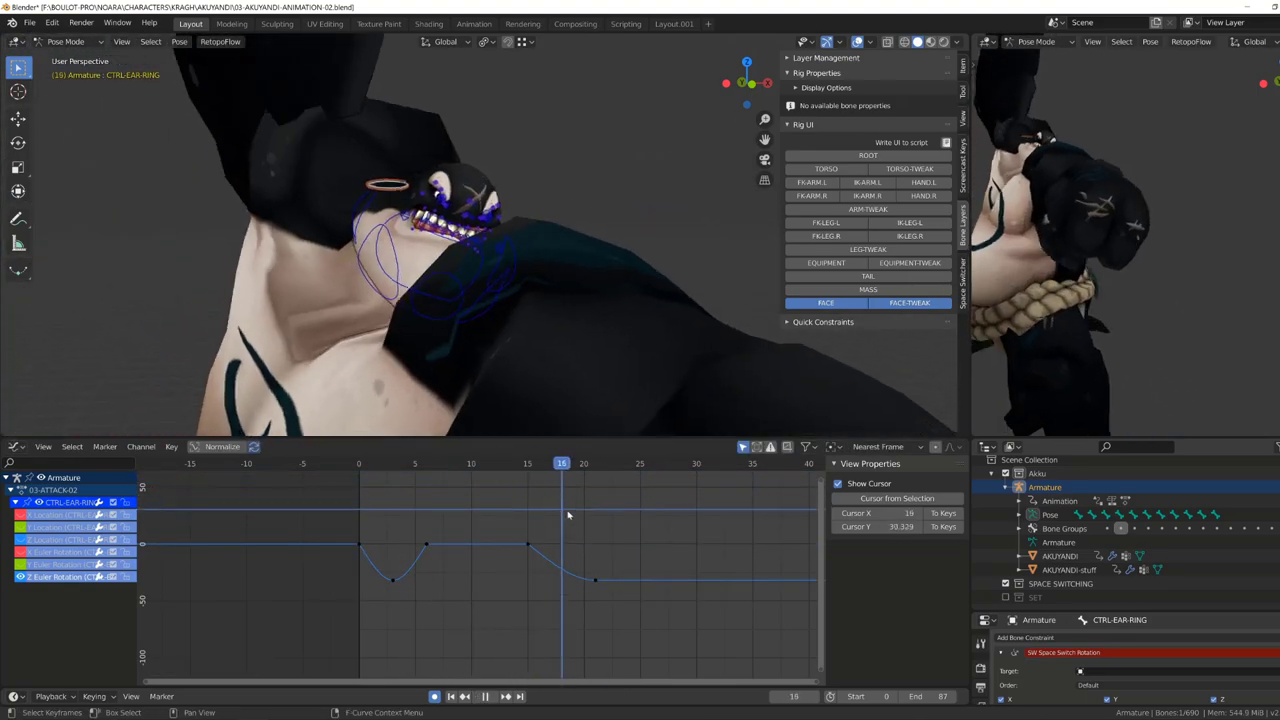
Copy the first dip's keys to around frames 23–27 at a slightly lower value.
key("Escape")
left_click_drag(432, 505, 548, 588)
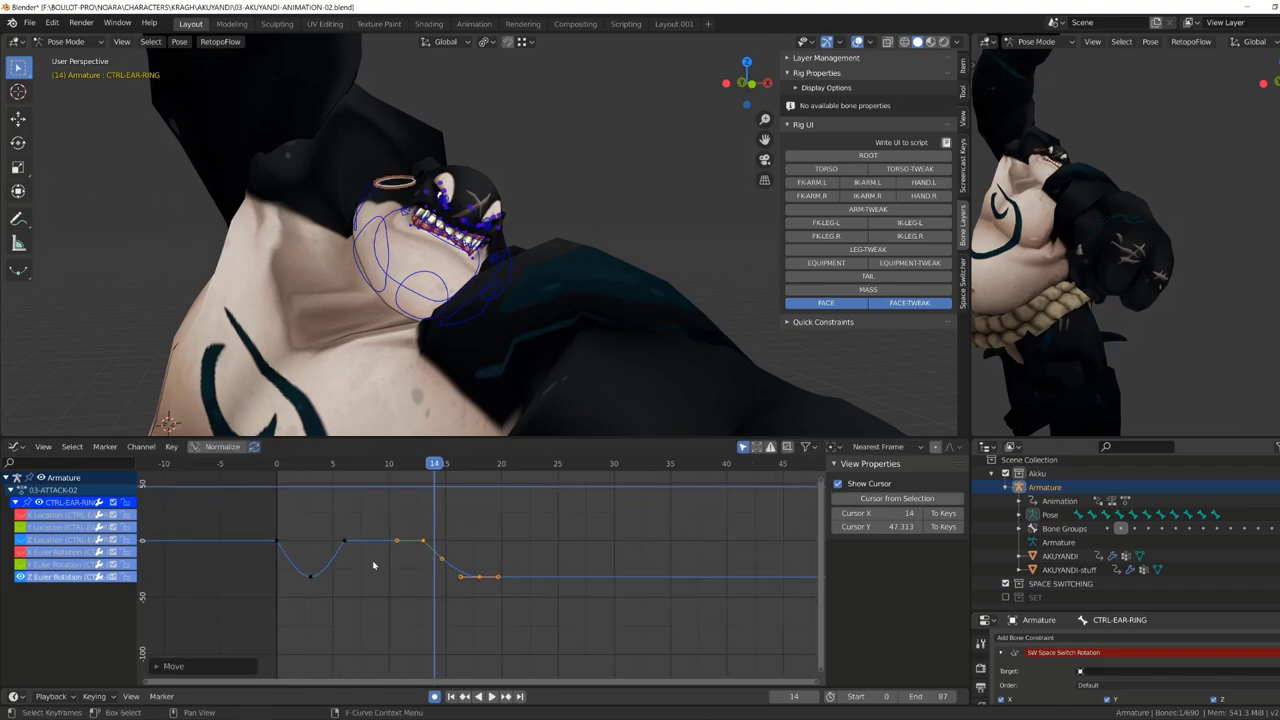
left_click(560, 527)
key("space")
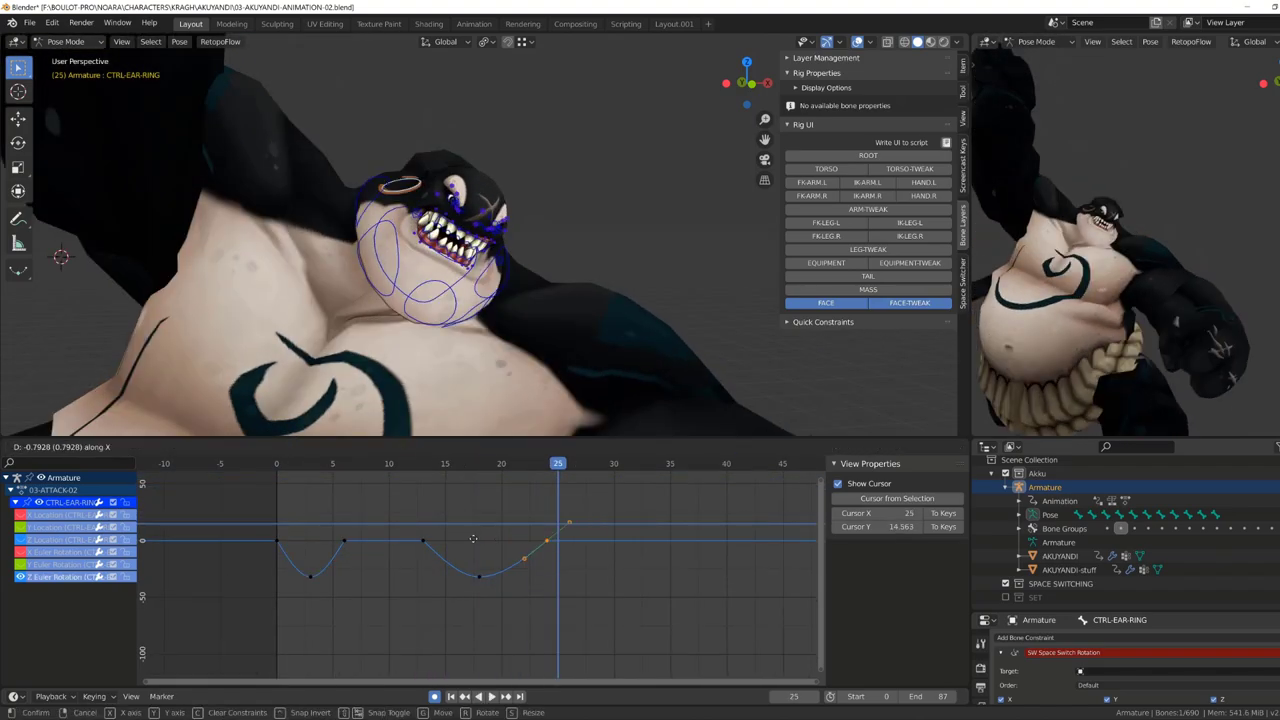
left_click(458, 518)
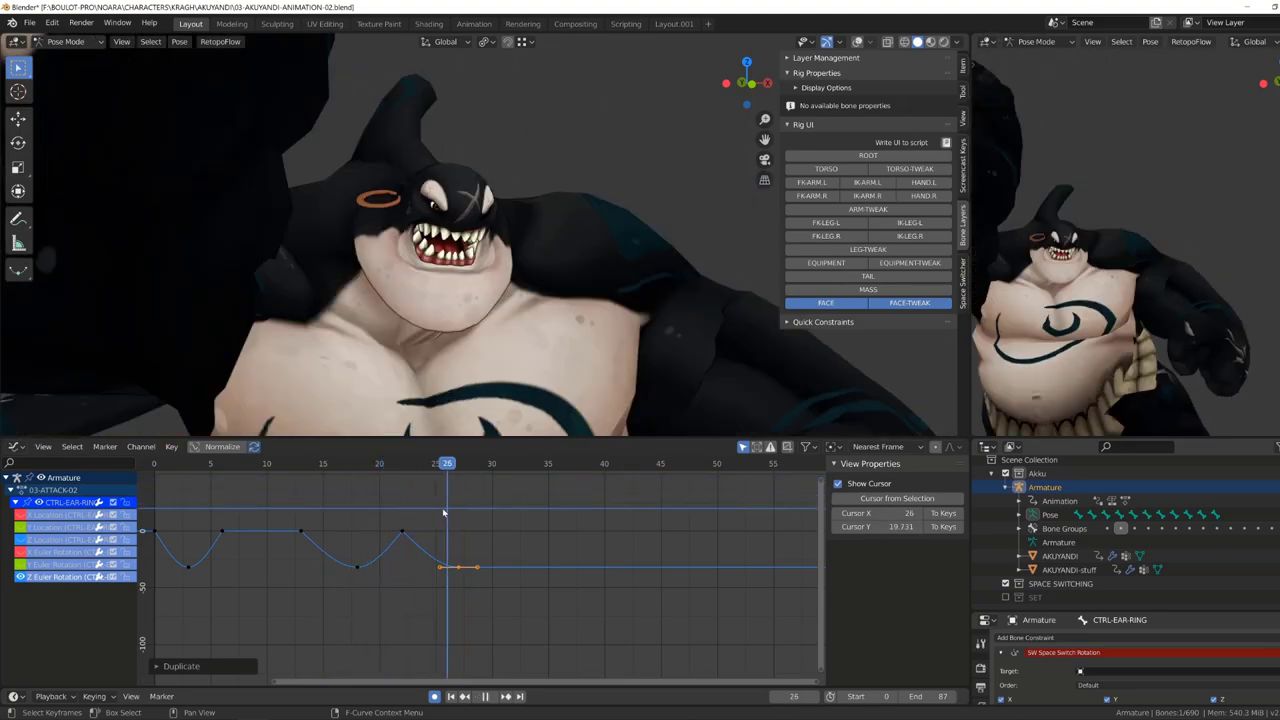
middle_click_drag(446, 578, 481, 557, "ctrl")
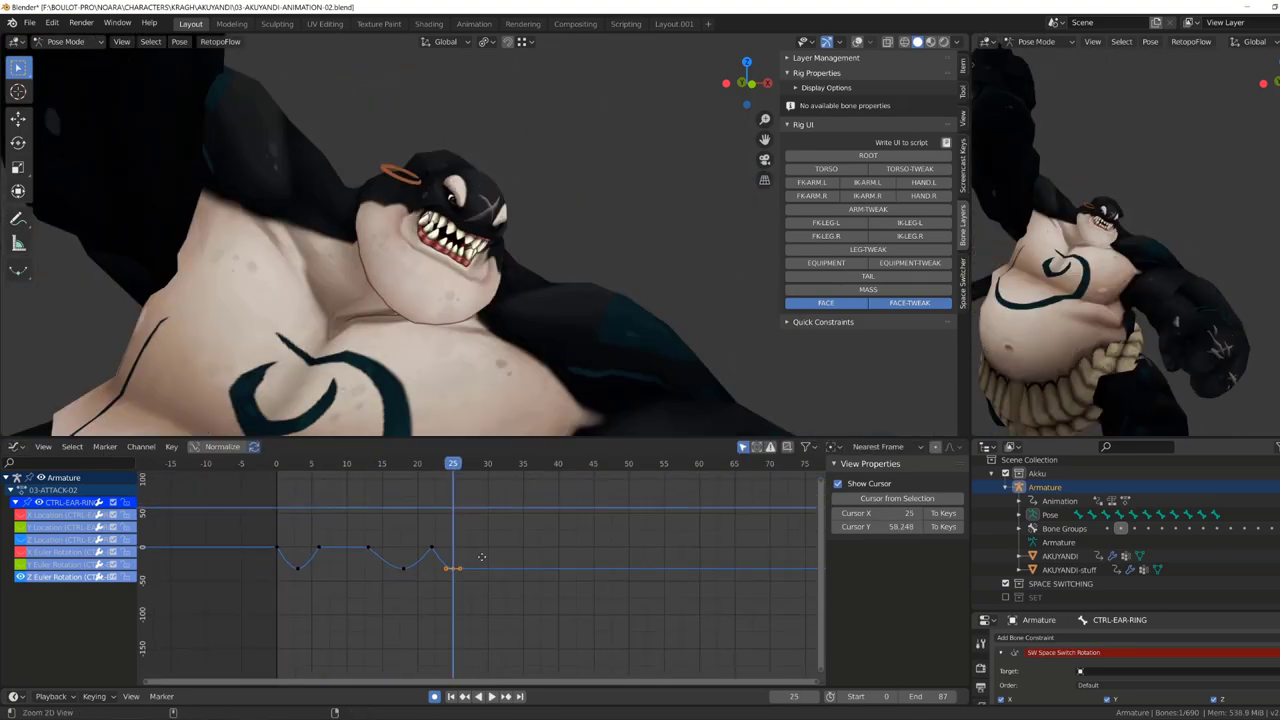
left_click(464, 554)
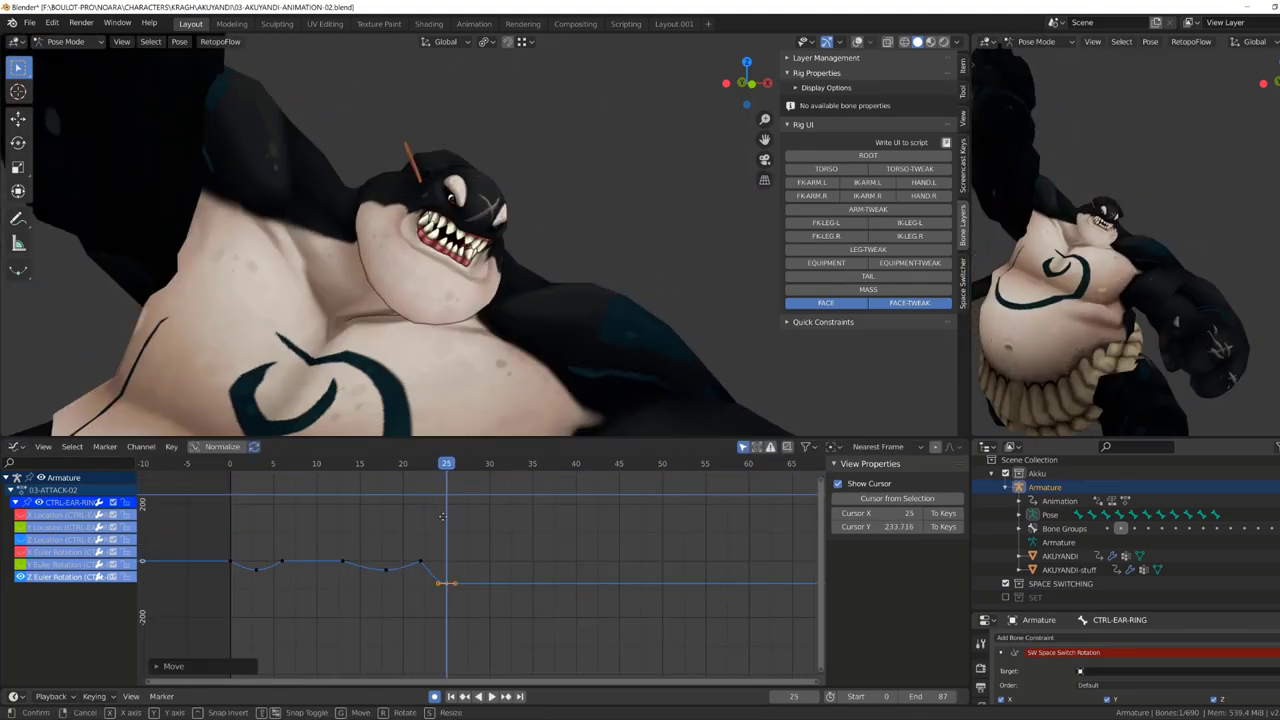
left_click(443, 516)
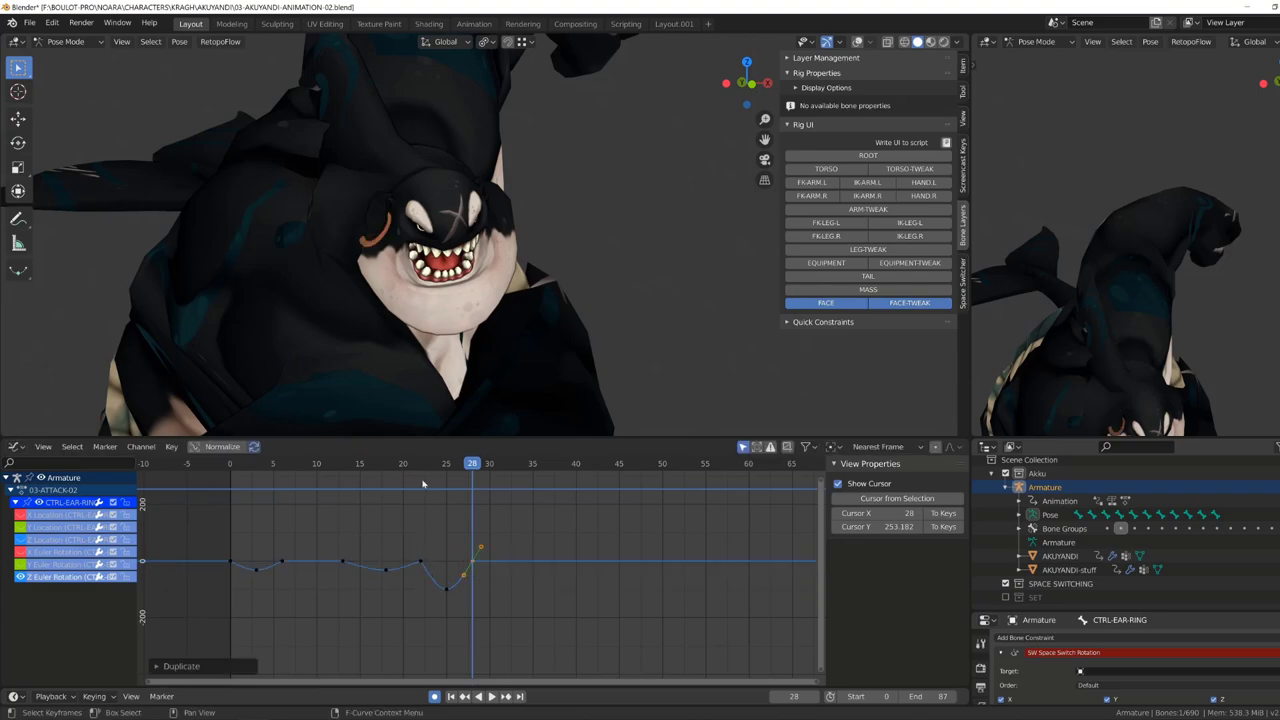
Nudge the duplicated keys later in time and select the keyframe at frame 18.
key("g")
left_click(400, 603)
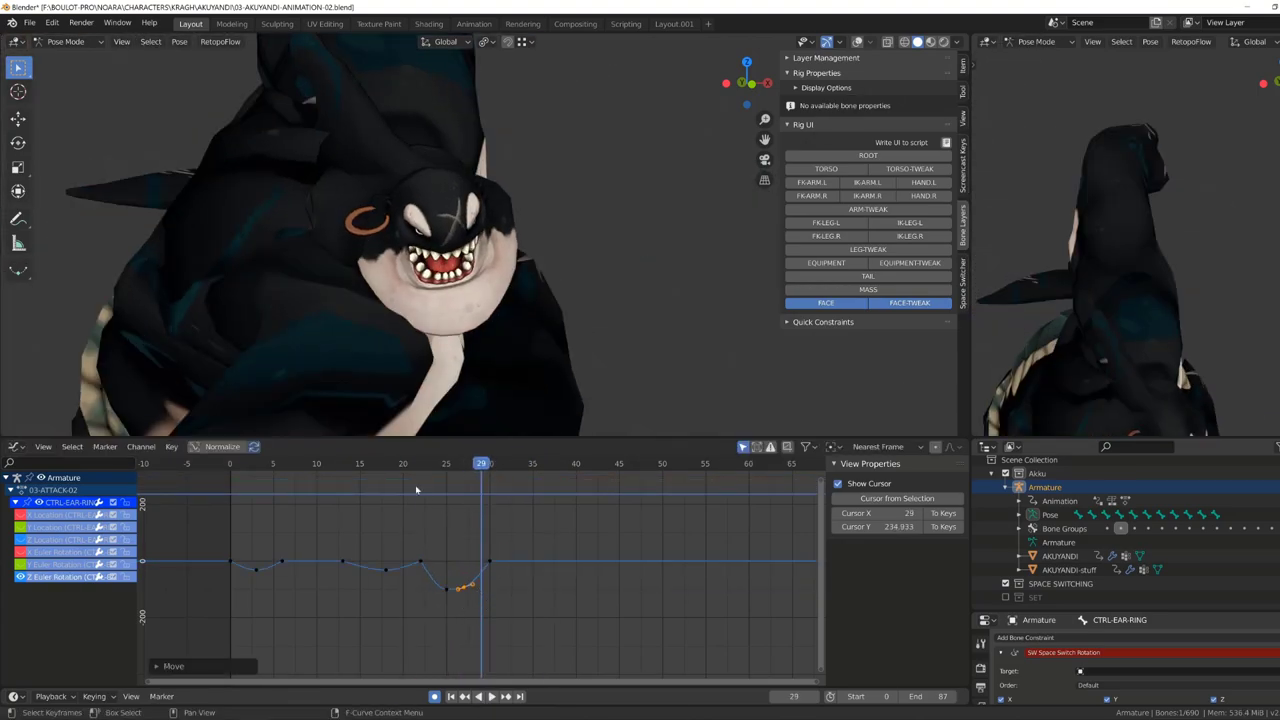
scroll(380, 540, "up", 2)
left_click(357, 571)
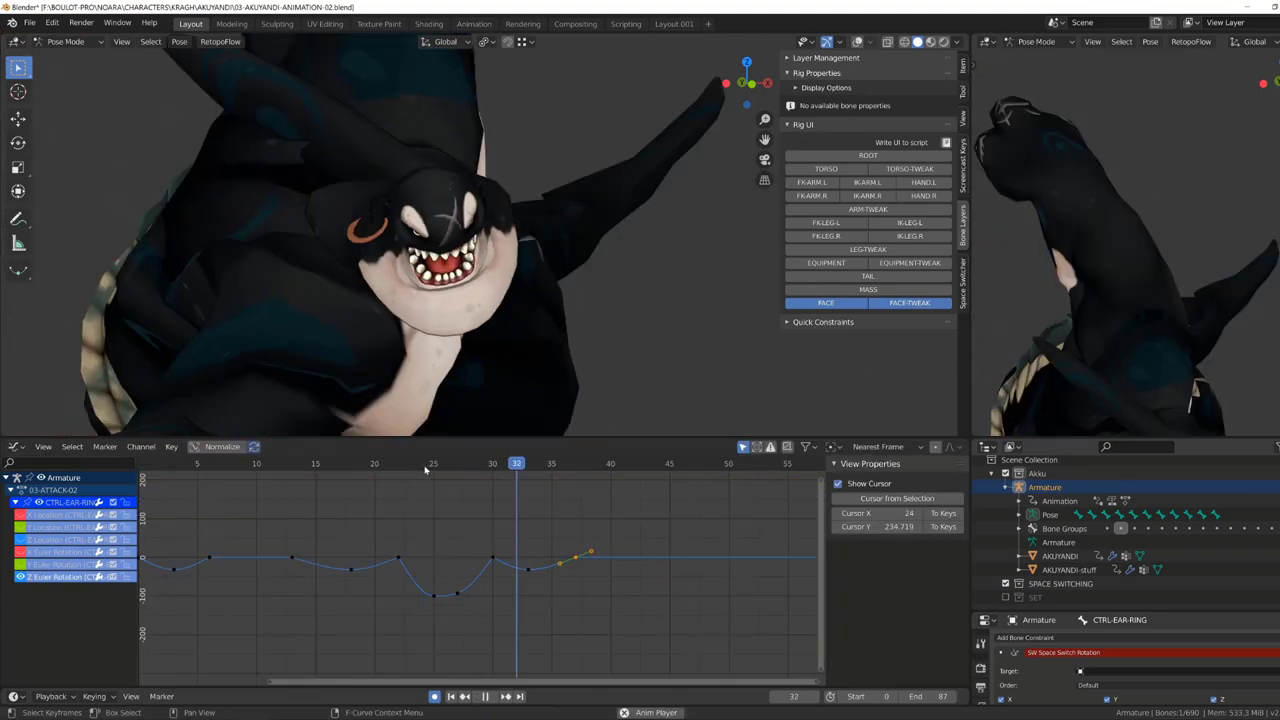
key("space")
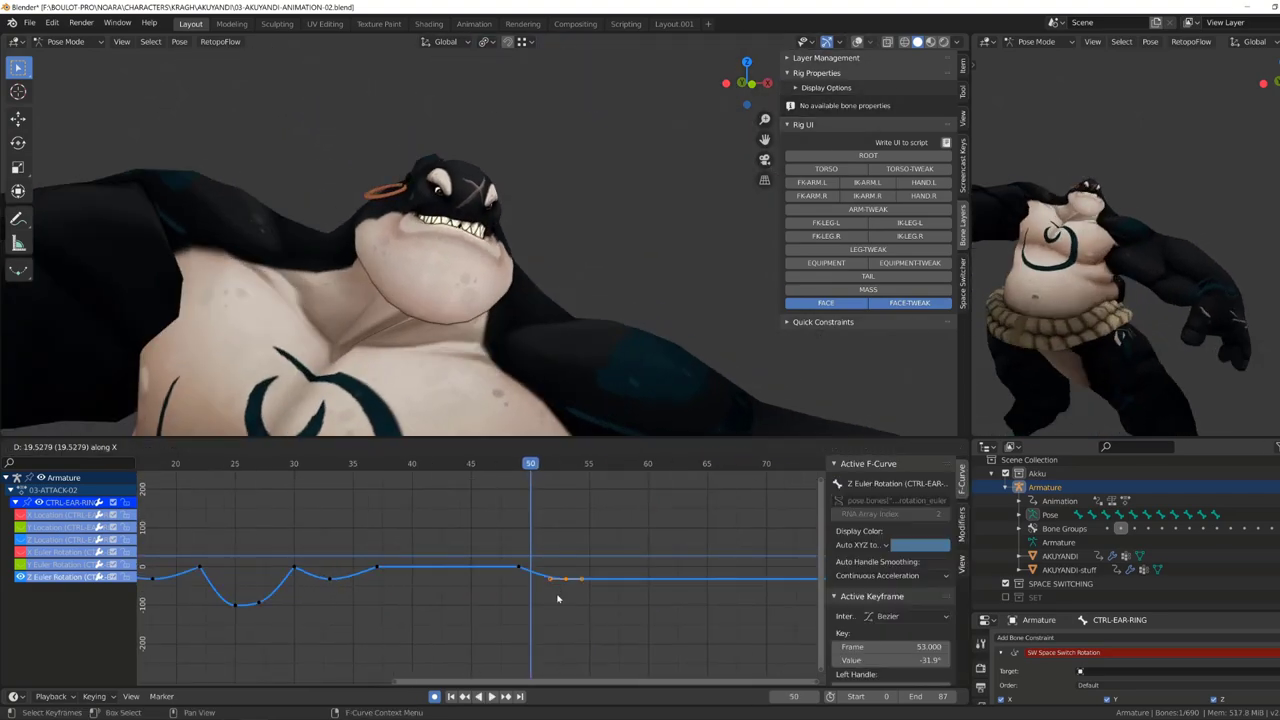
Check frames 43–57 and move the later keys earlier, to around frame 64.
left_click_drag(474, 469, 619, 489)
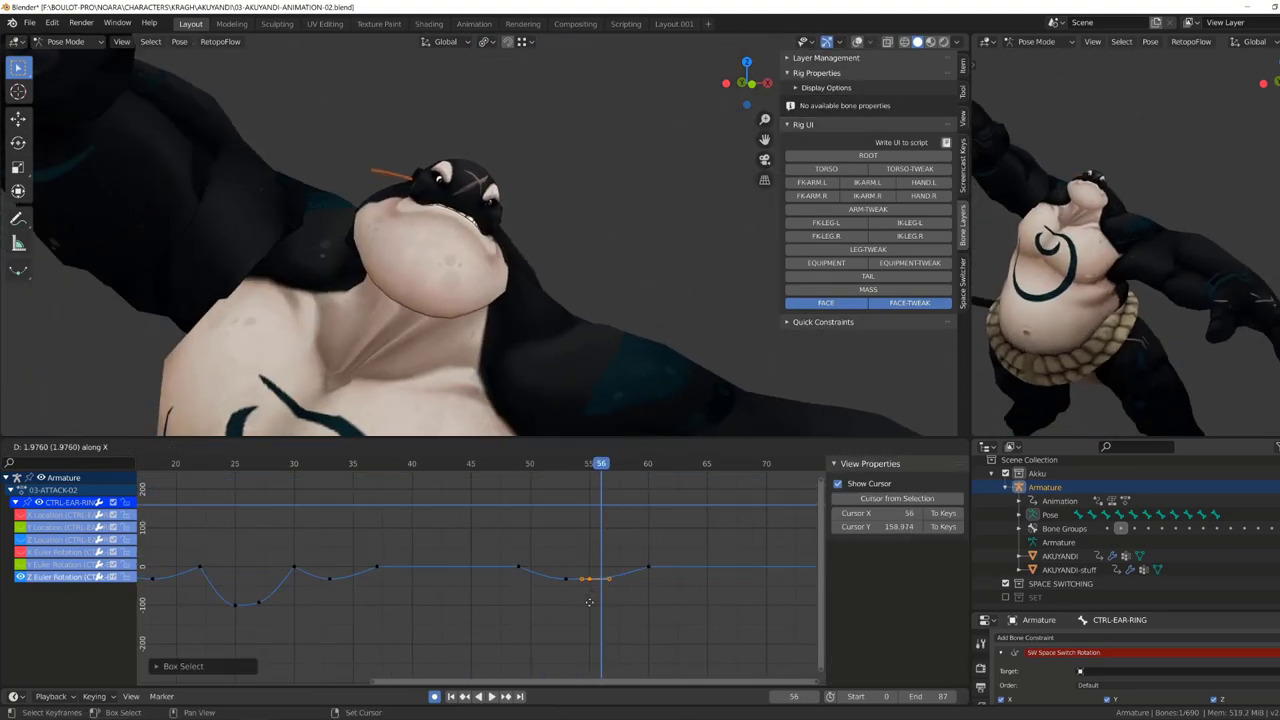
mouse_move(605, 590)
left_mouse_down()
mouse_move(317, 467)
mouse_move(564, 528)
left_mouse_up()
left_click(427, 470)
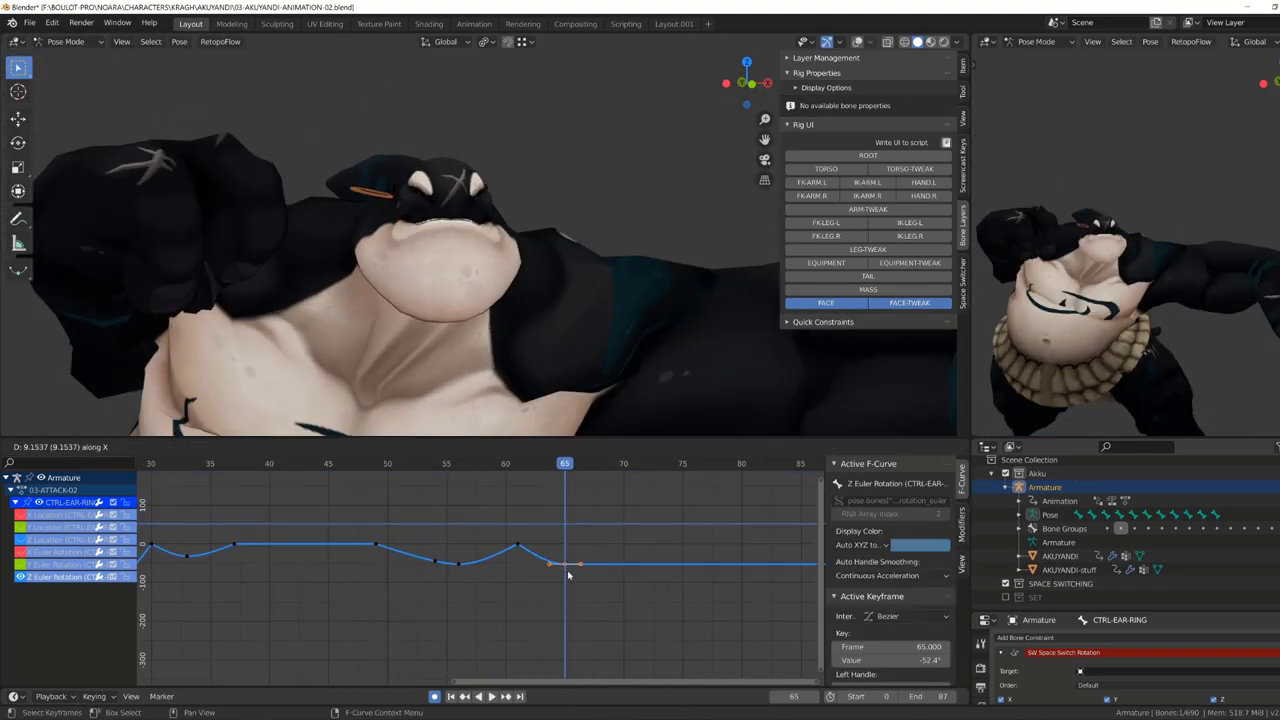
middle_click_drag(568, 575, 453, 560)
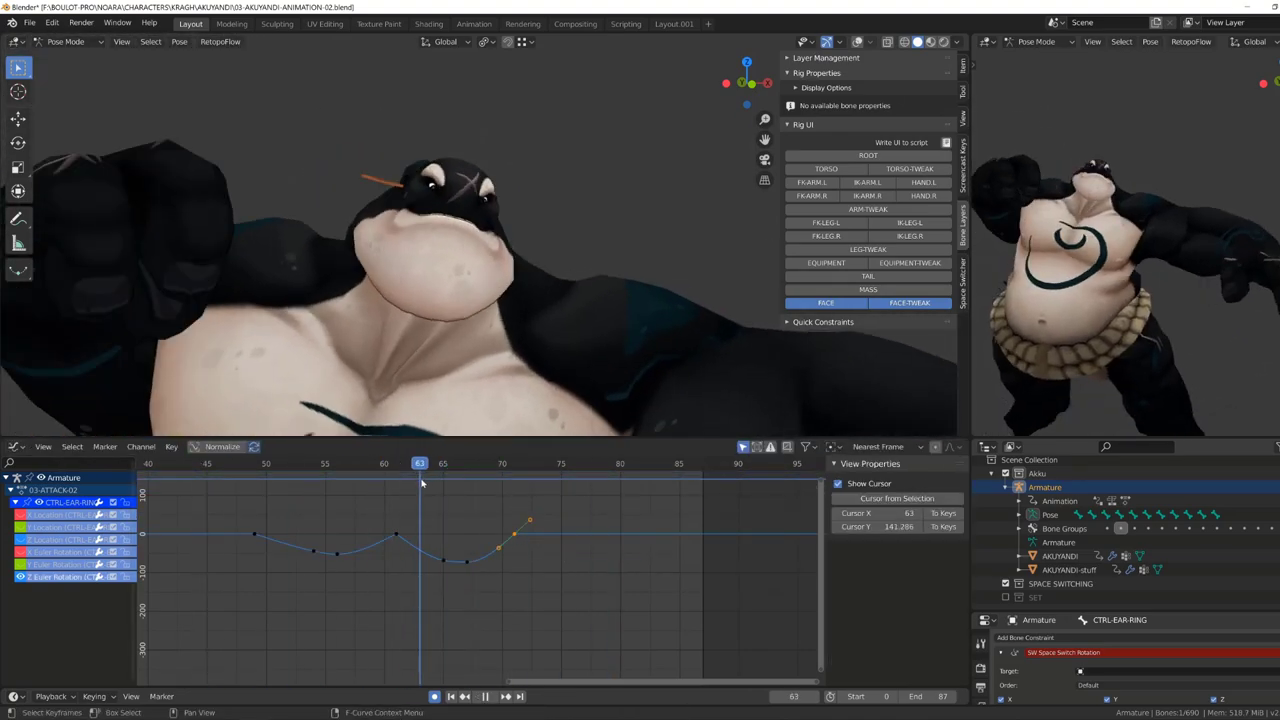
left_click(446, 561)
left_click(465, 564)
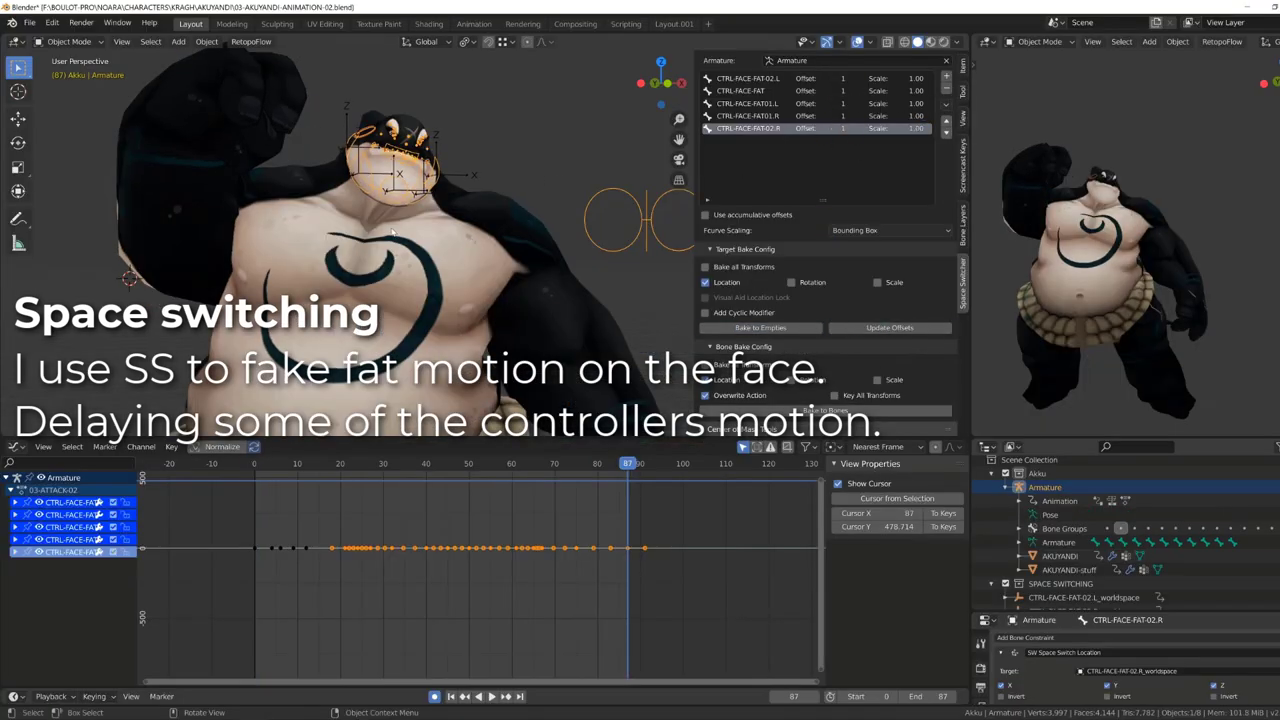
Review the attack playback and open the Space Switcher tools in the sidebar.
key("space")
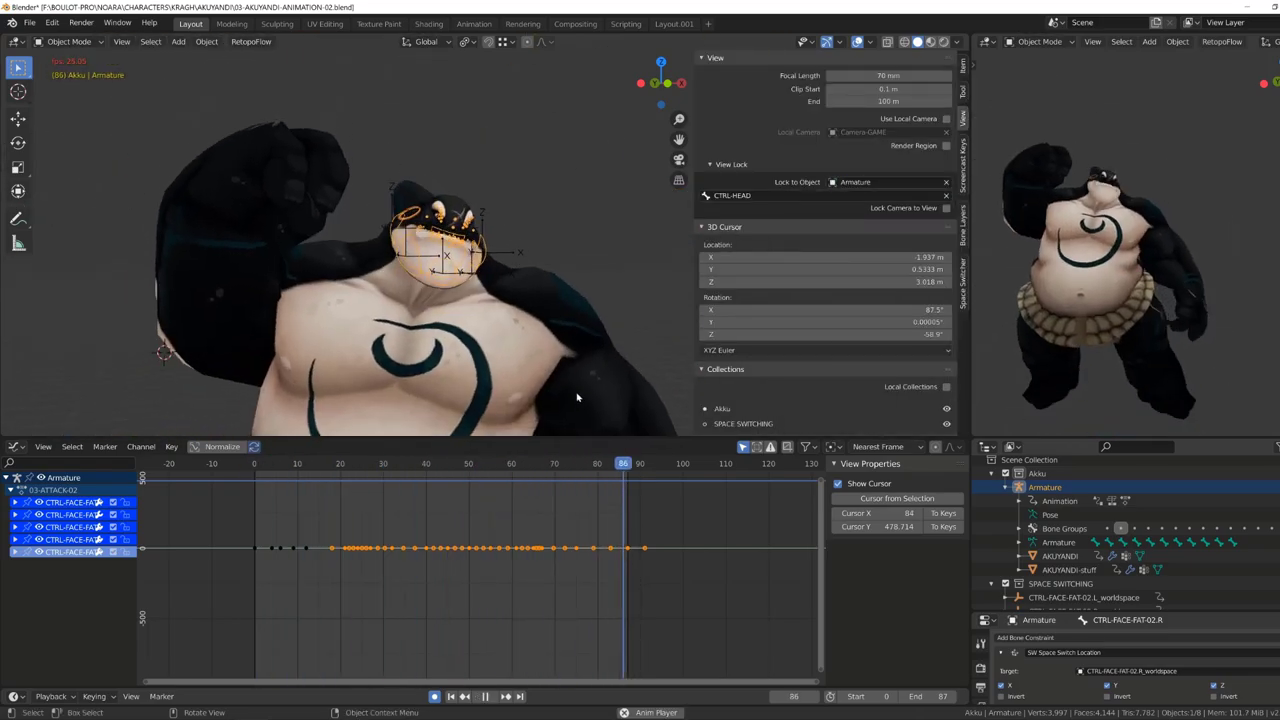
left_click(963, 284)
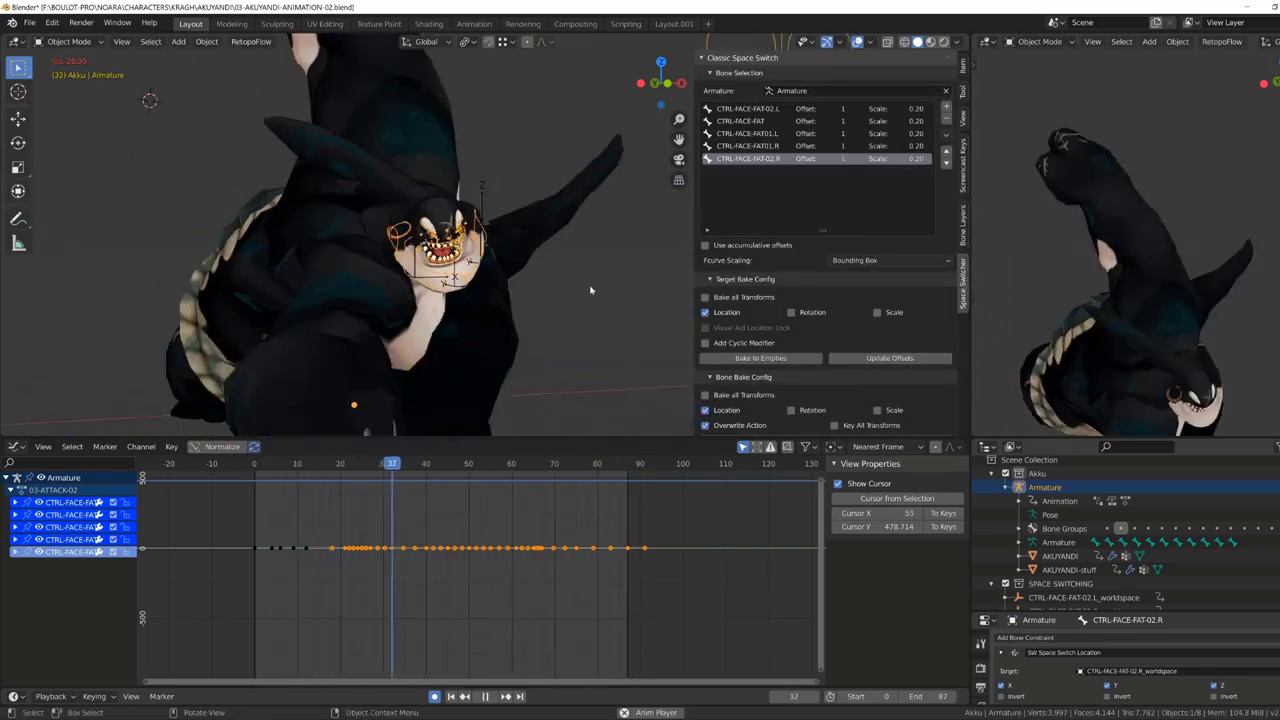
key("space")
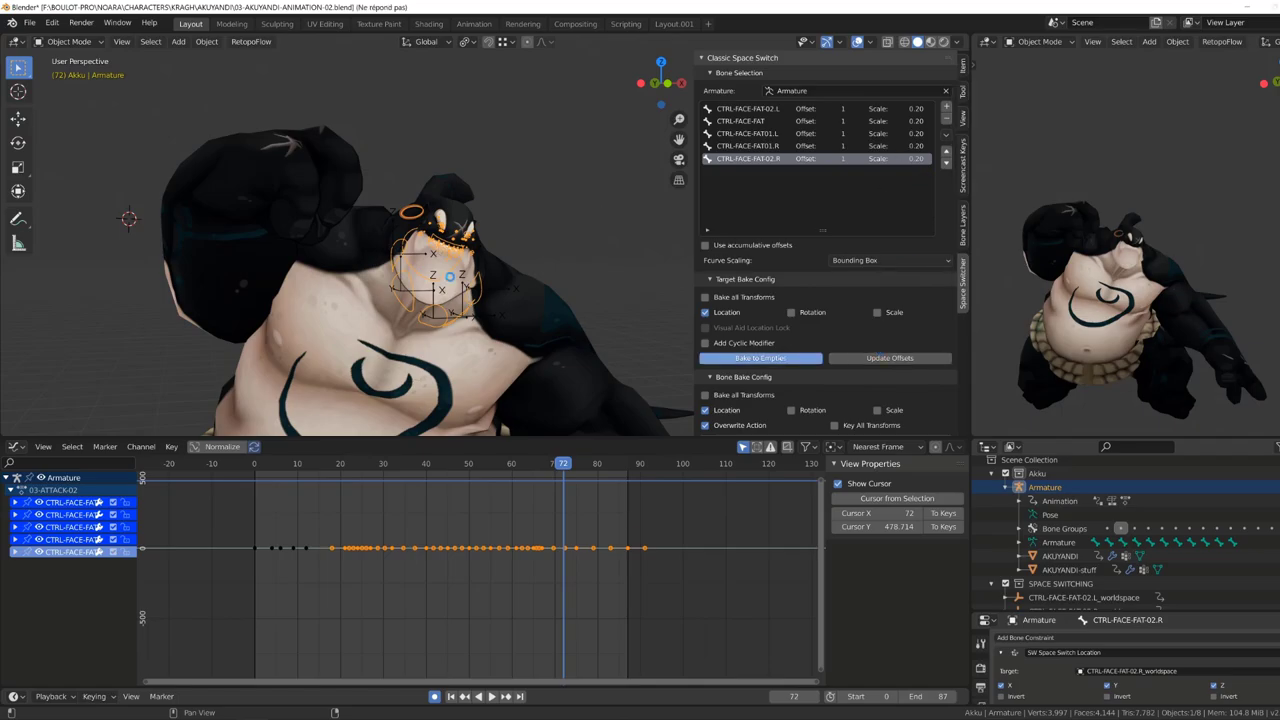
key("shift+ctrl+space")
scroll(1104, 583, "down", 3)
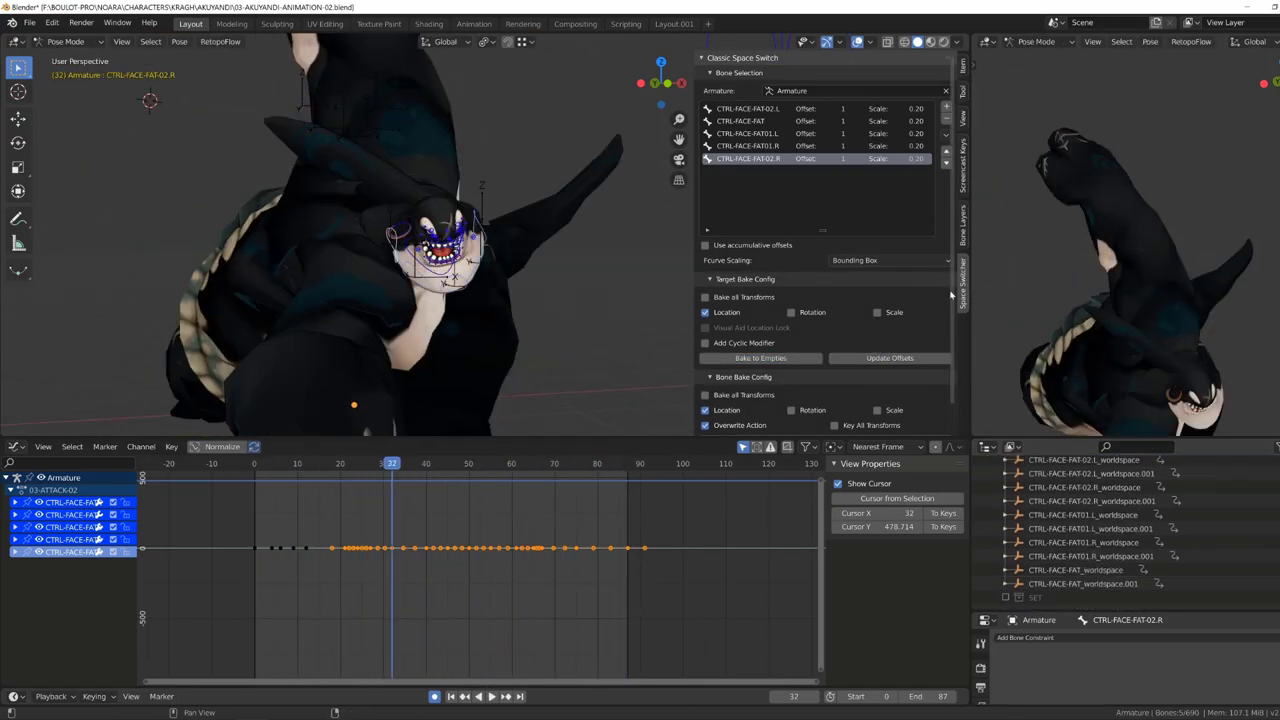
Select the ten CTRL-FACE-FAT _worldspace empties in the Outliner and delete them.
left_click(1087, 490)
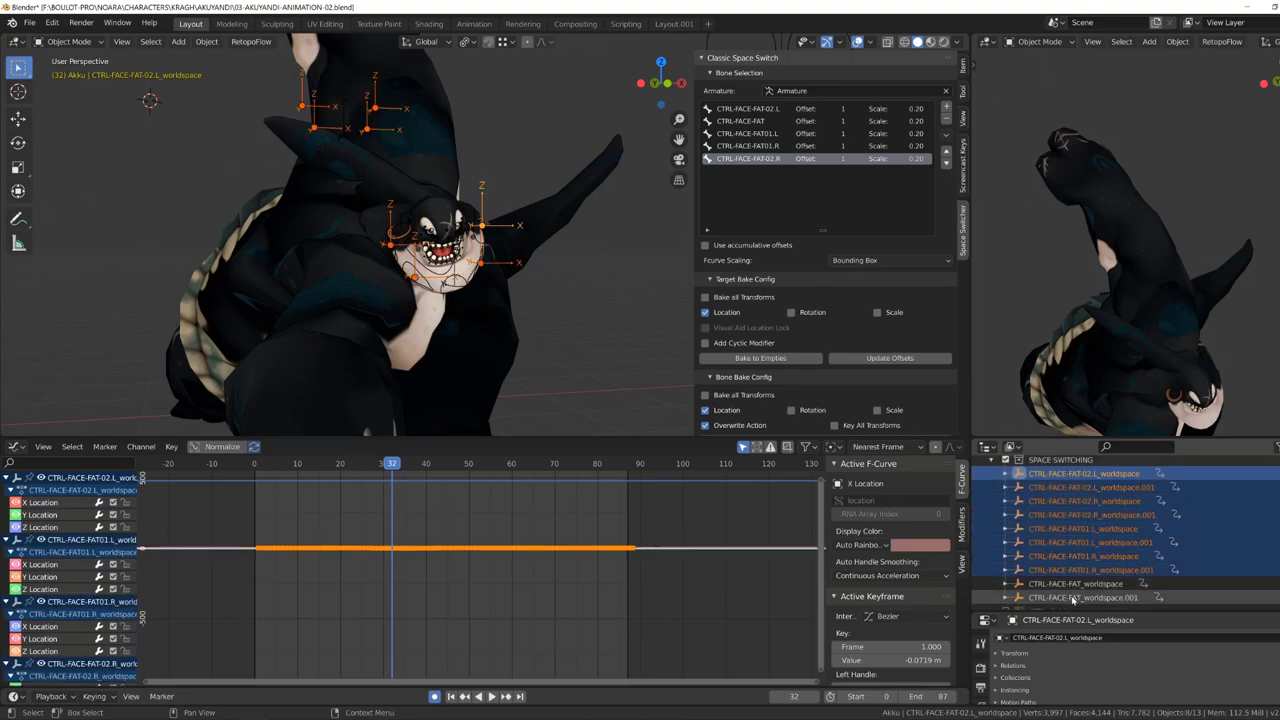
left_click(1073, 598, "shift")
key("Delete")
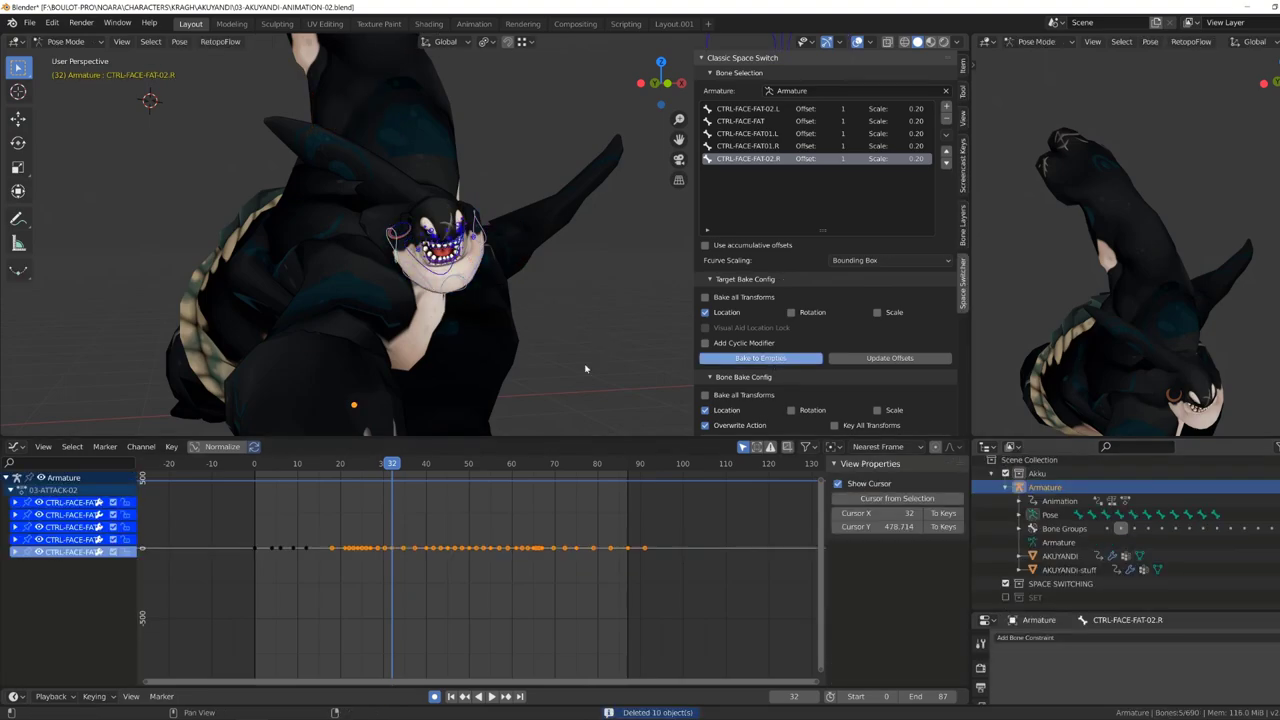
key("ctrl+z")
key("space")
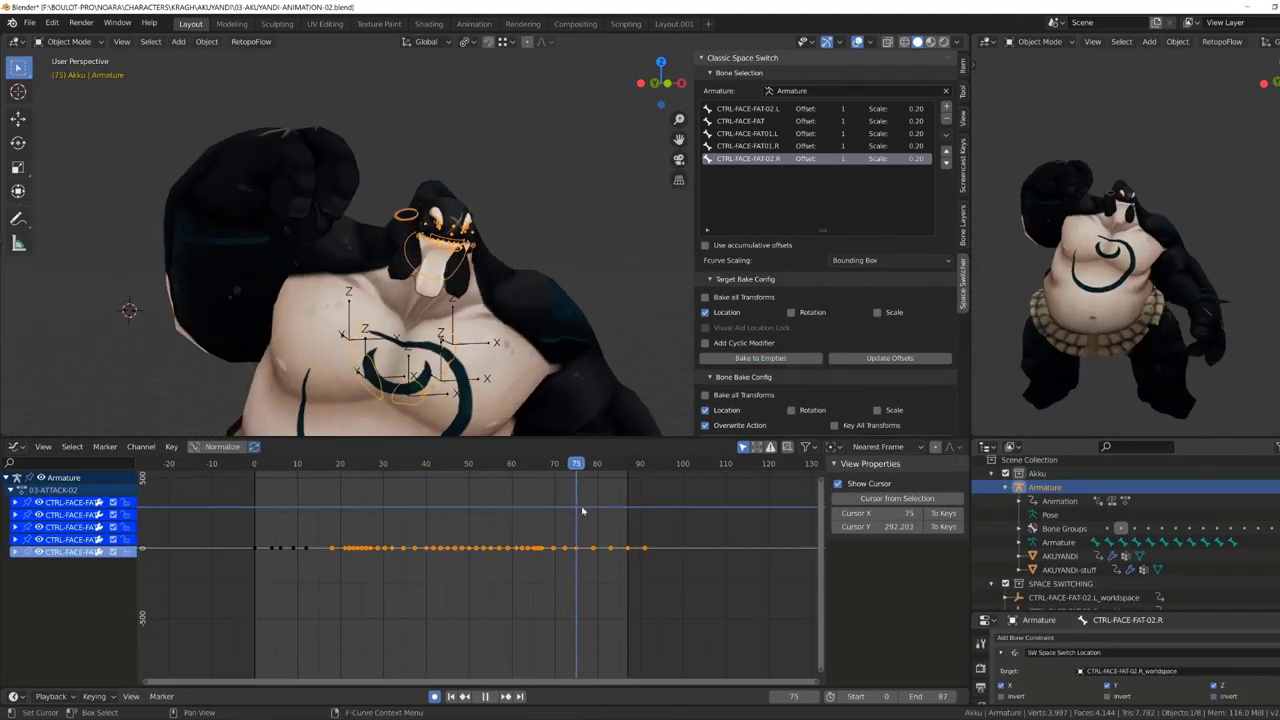
key("space")
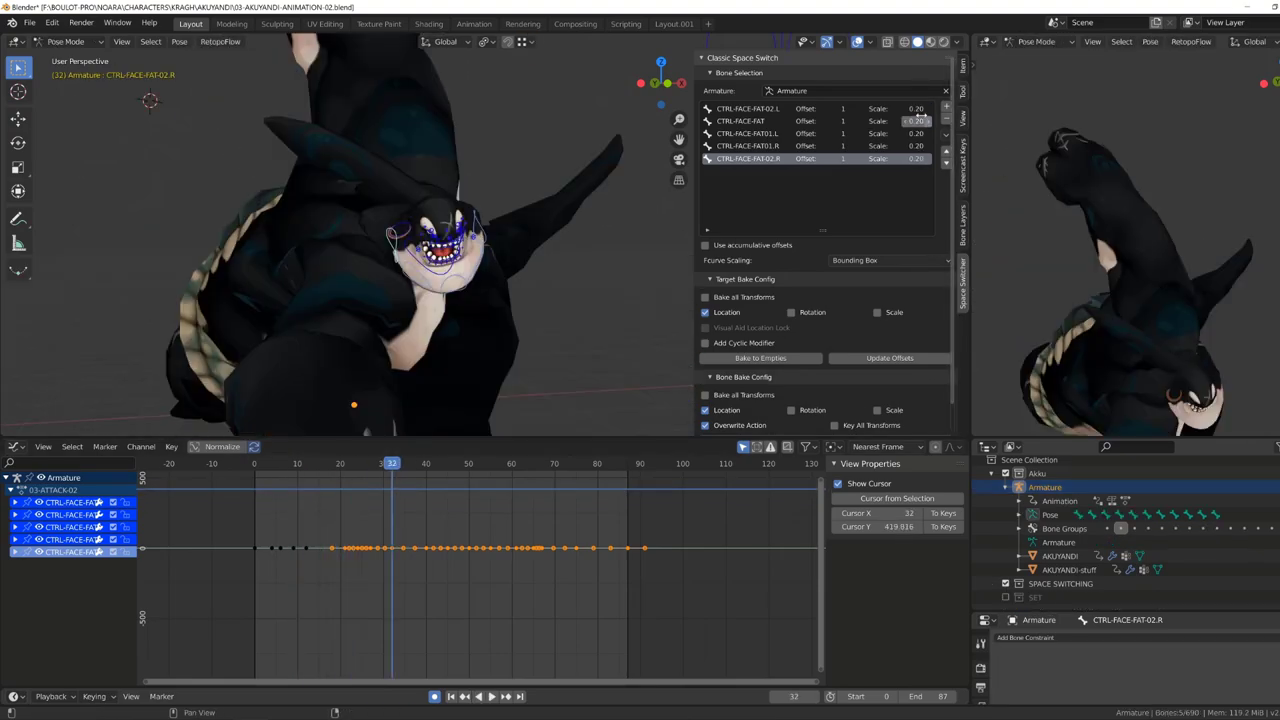
key("ctrl+shift+z")
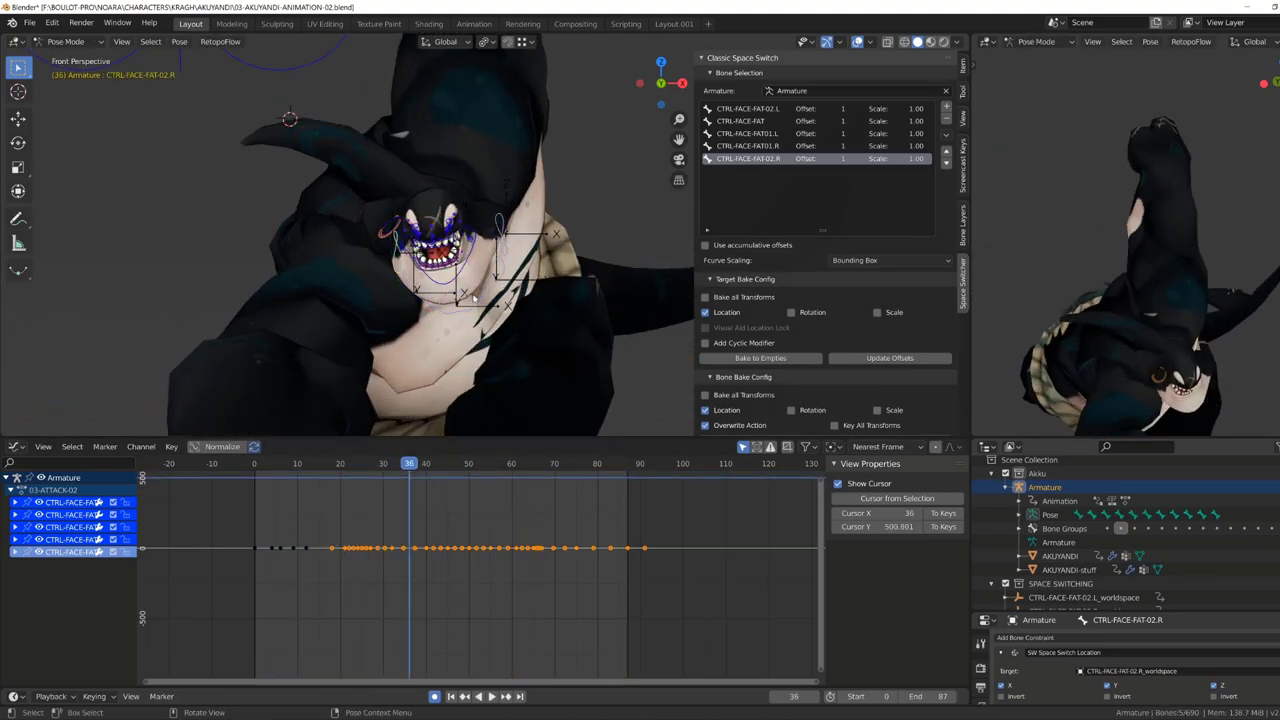
Select all keys of the face-fat world-space empties and turn off key snapping.
left_click(429, 309)
scroll(1068, 562, "down", 3)
key("Home")
key("alt+a")
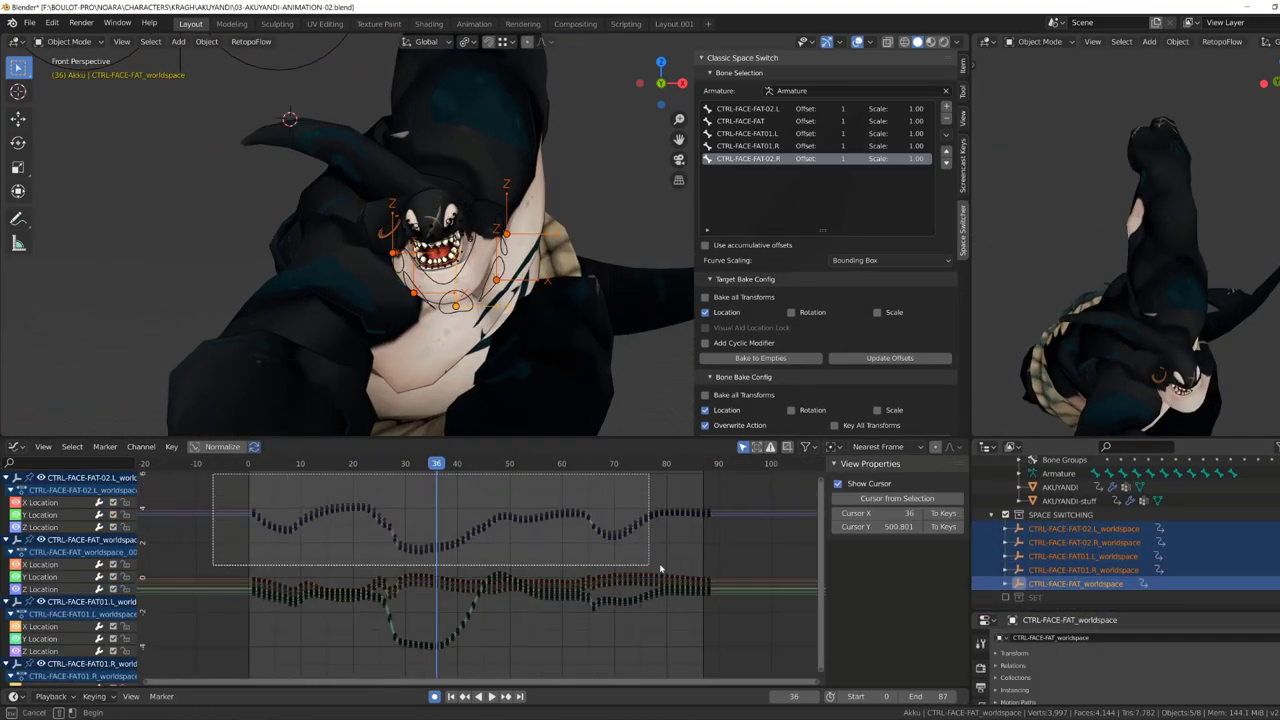
key("a")
left_click(880, 446)
left_click(870, 458)
Shift the helpers' keys about 0.8 frame earlier and play to check the timing.
key("shift+Left")
middle_click_drag(400, 487, 614, 529)
scroll(614, 529, "up", 3)
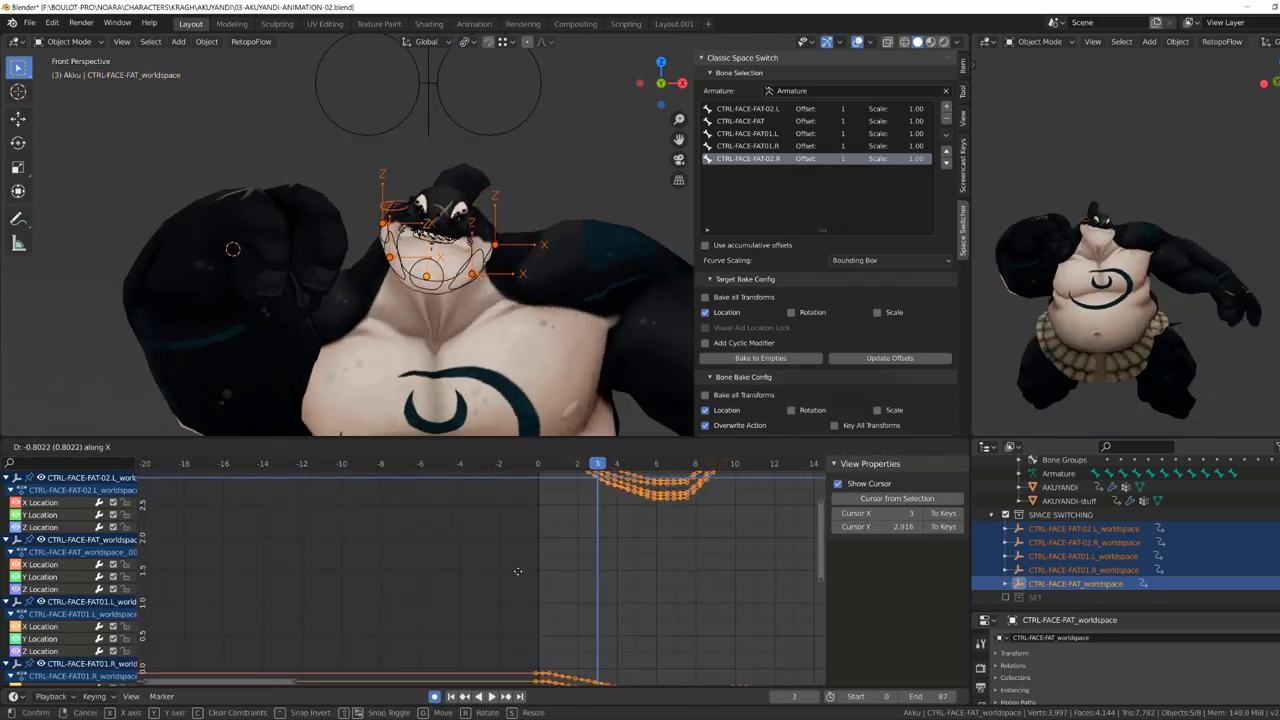
left_click(646, 630)
key("Right")
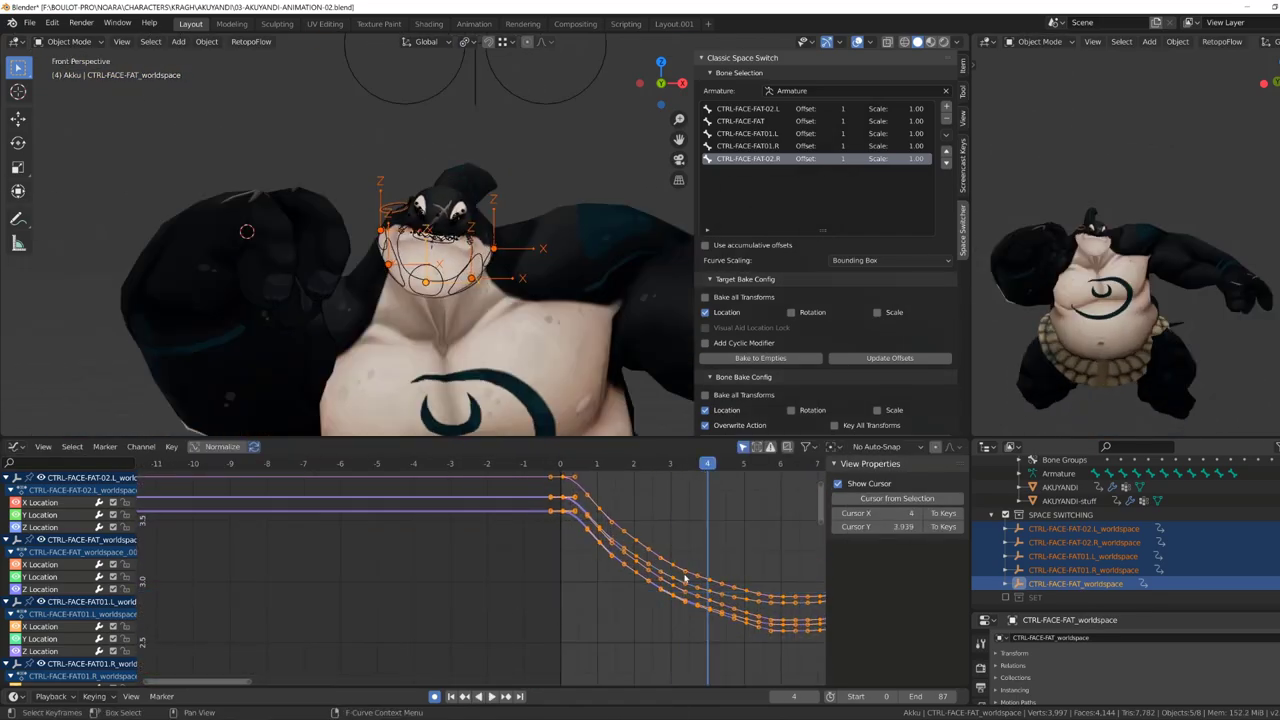
left_click(749, 582)
key("space")
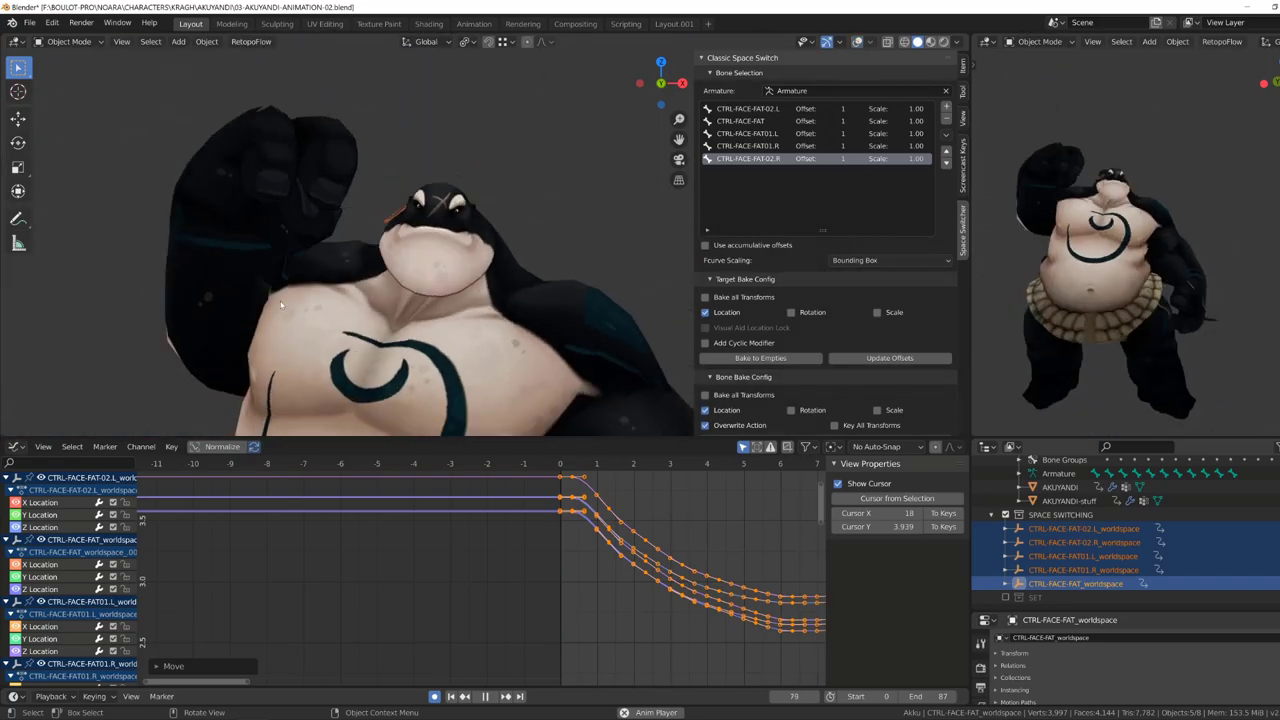
key("space")
scroll(820, 385, "down", 1)
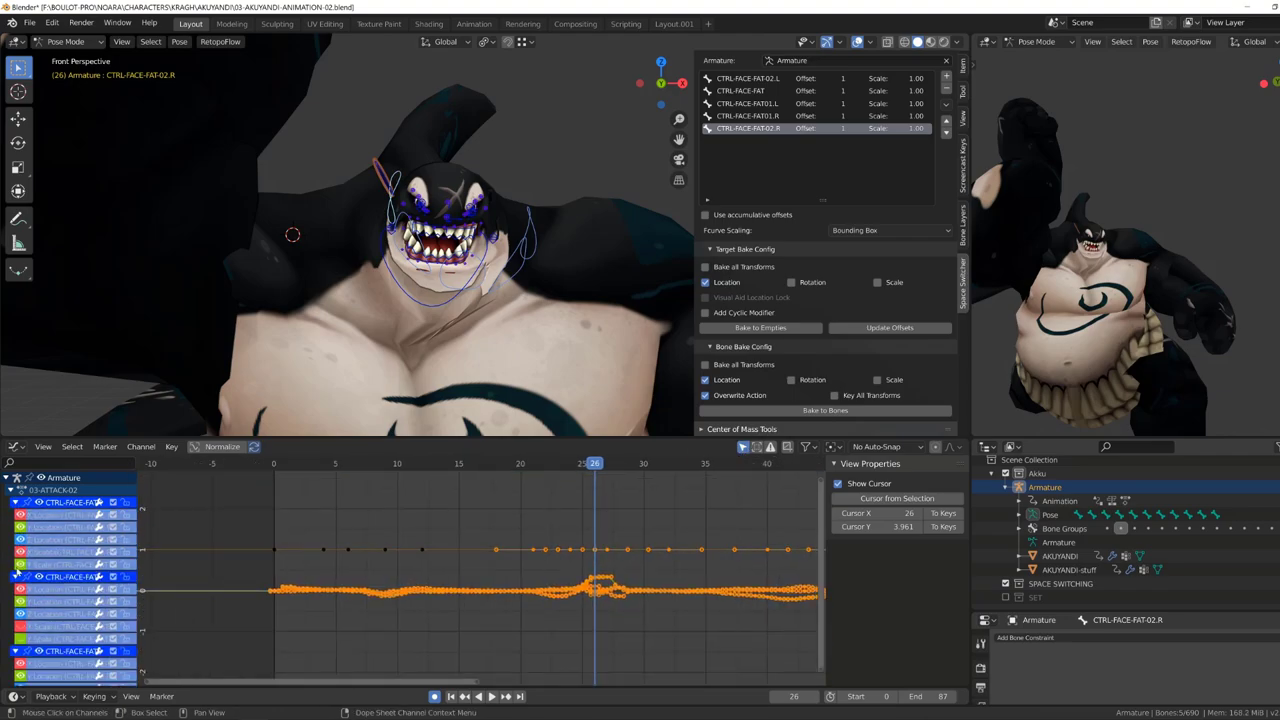
Give the face-fat keys smoother handles and adjust the keys near frame 26.
left_click(16, 574, "ctrl")
scroll(560, 590, "up", 5)
key("v")
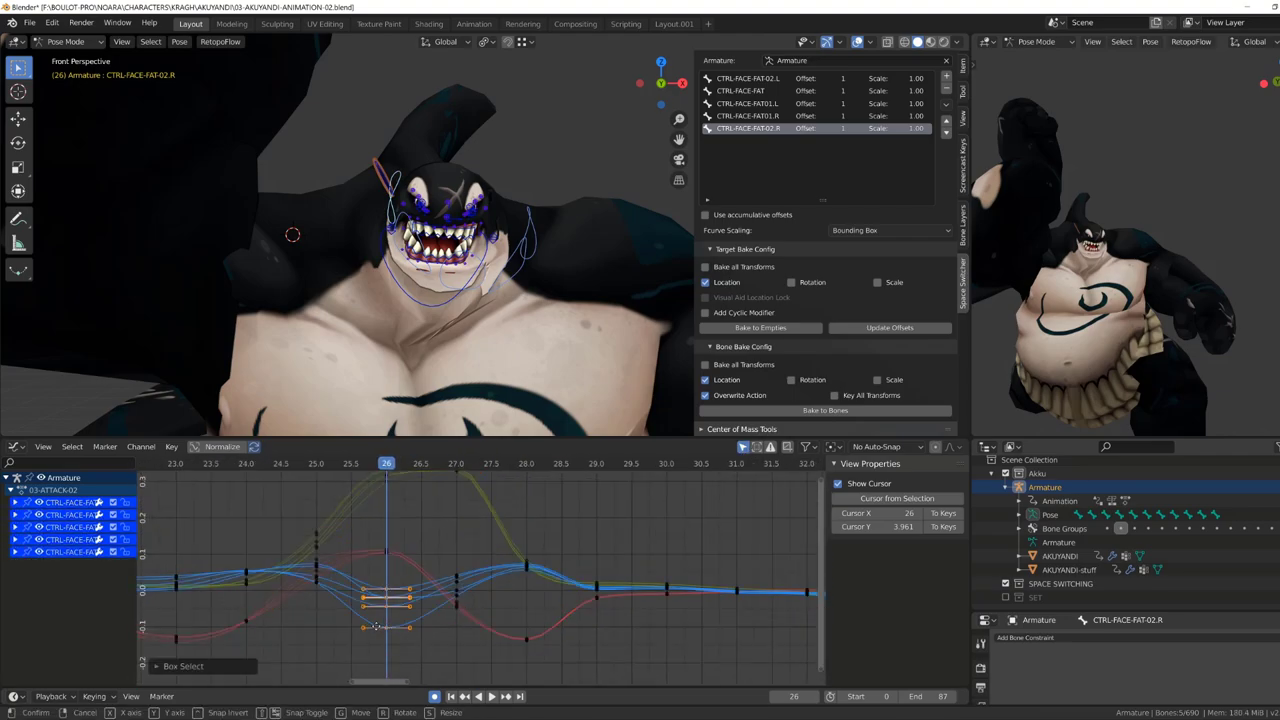
left_click(342, 479)
key("shift+ctrl+space")
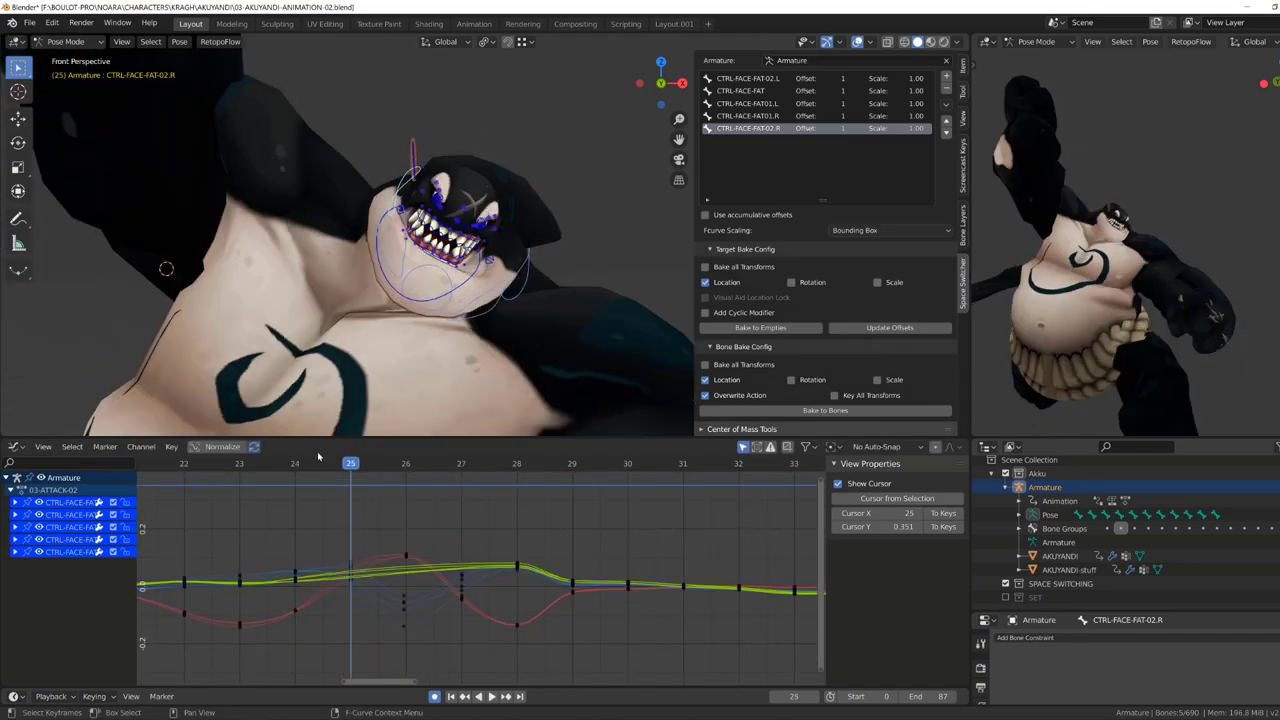
Reposition a key on the red curve and play to review the face motion.
left_click_drag(495, 600, 526, 651)
key("g")
key("b")
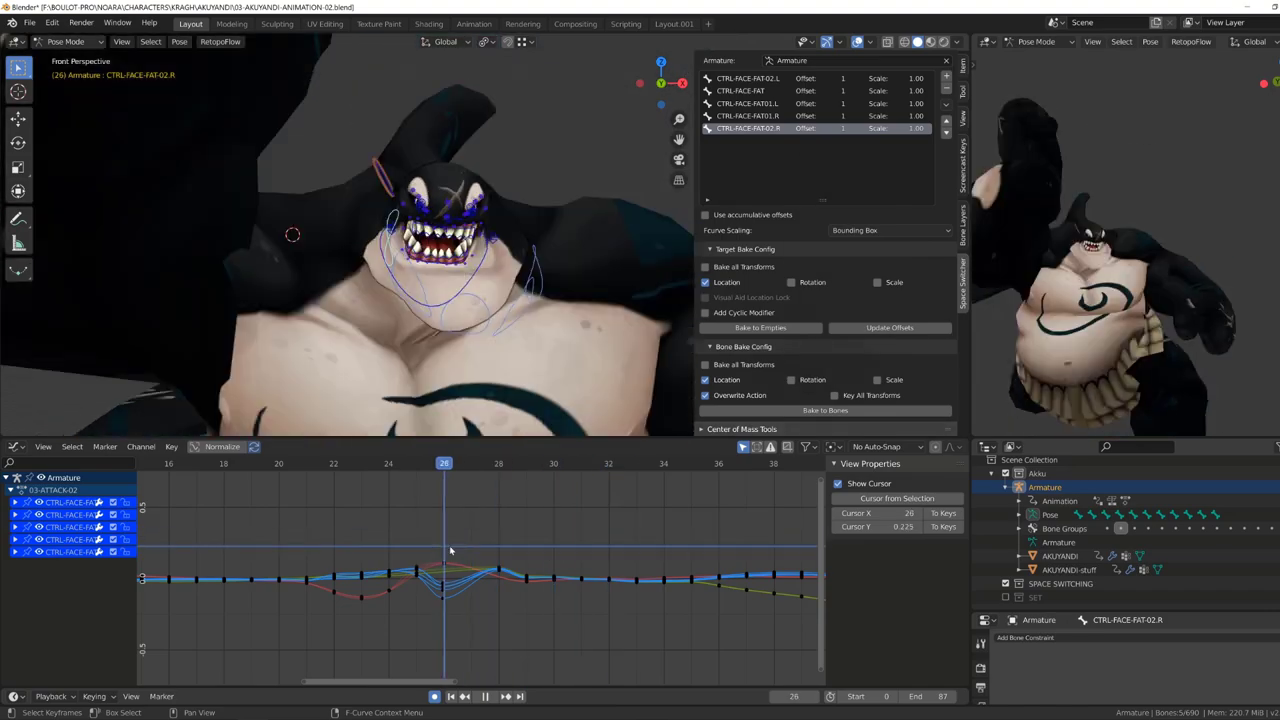
scroll(501, 593, "up", 2)
scroll(545, 591, "down", 2)
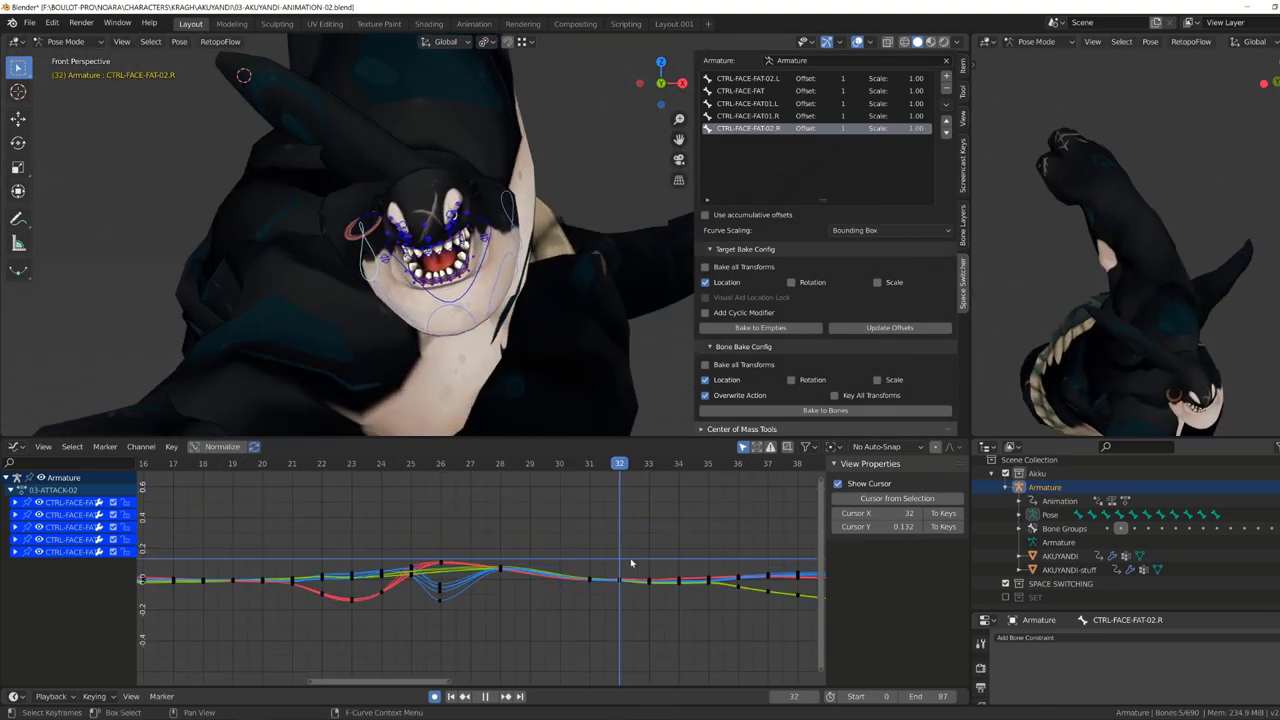
key("space")
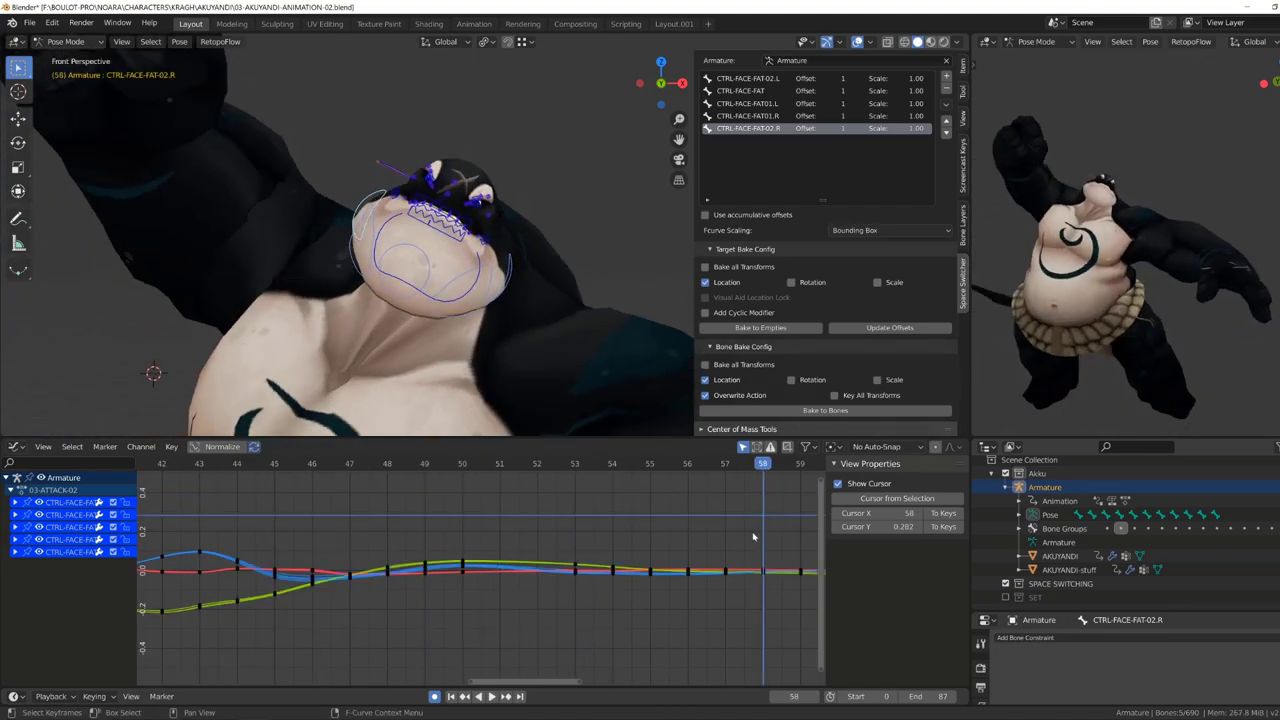
key("space")
scroll(511, 536, "up", 1)
Soften the dip around frame 65 and replay the animation from the start.
right_click_drag(428, 481, 583, 511, "shift")
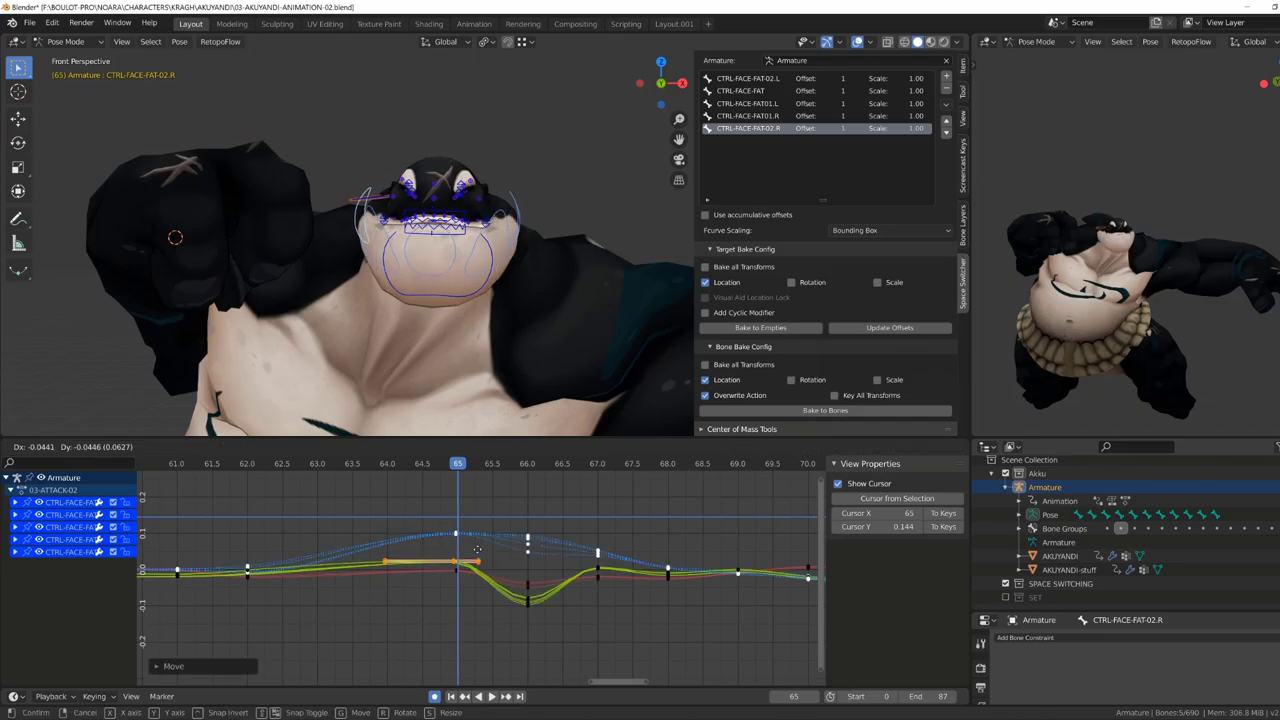
key("space")
scroll(438, 474, "down", 2)
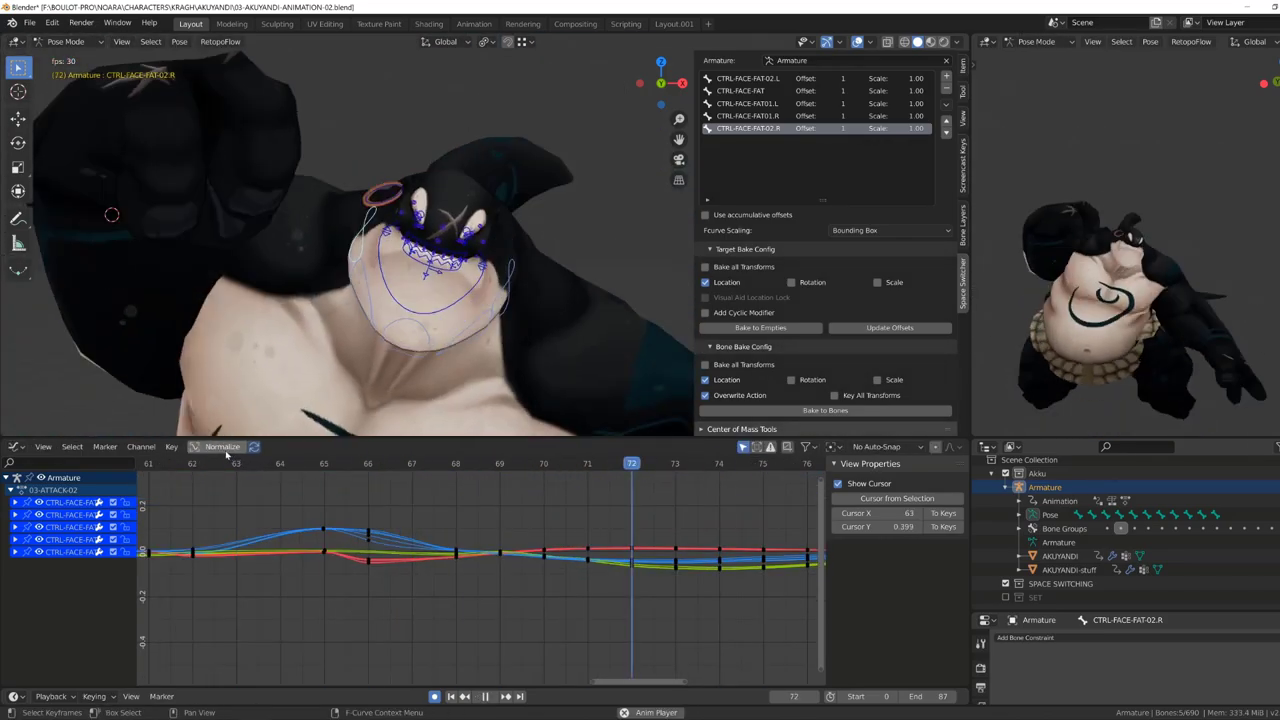
key("space")
middle_click_drag(255, 463, 160, 563, "ctrl")
scroll(160, 563, "up", 3)
right_click_drag(560, 541, 560, 541, "shift")
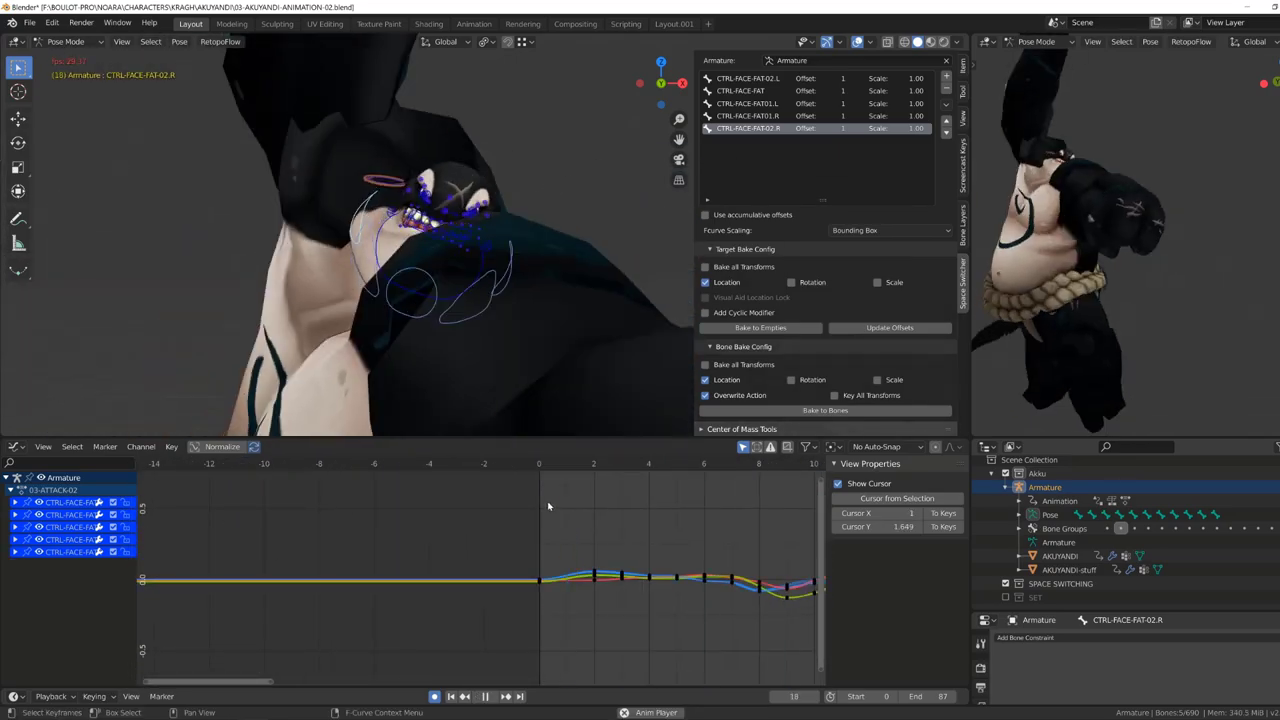
key("space")
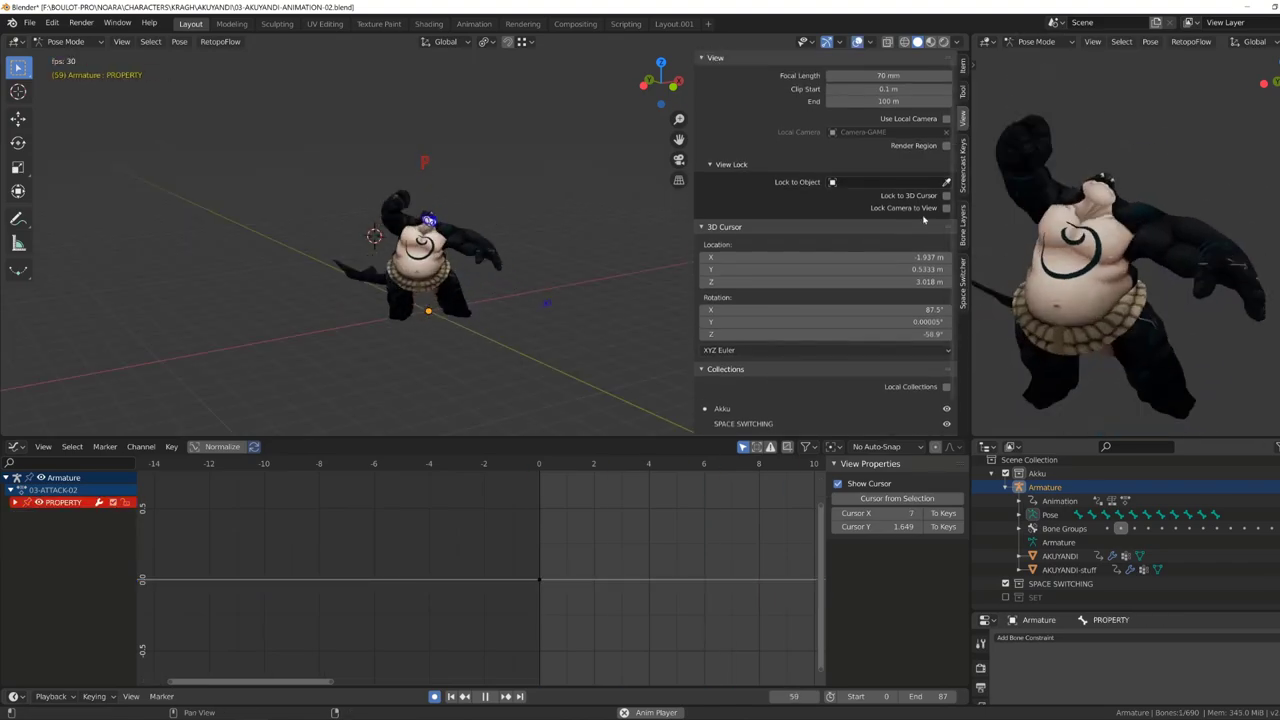
Review the belt's world-space motion and bake it back onto the CTRL-BELT bone.
key("Escape")
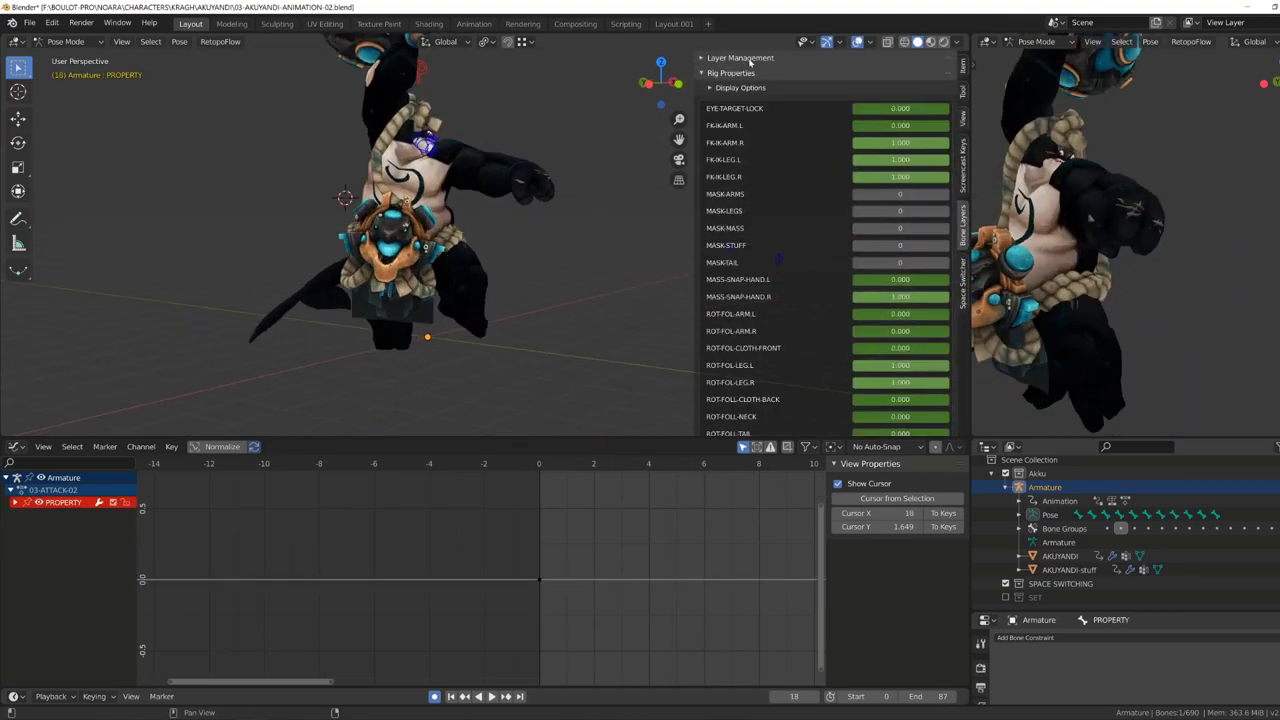
left_click(745, 58)
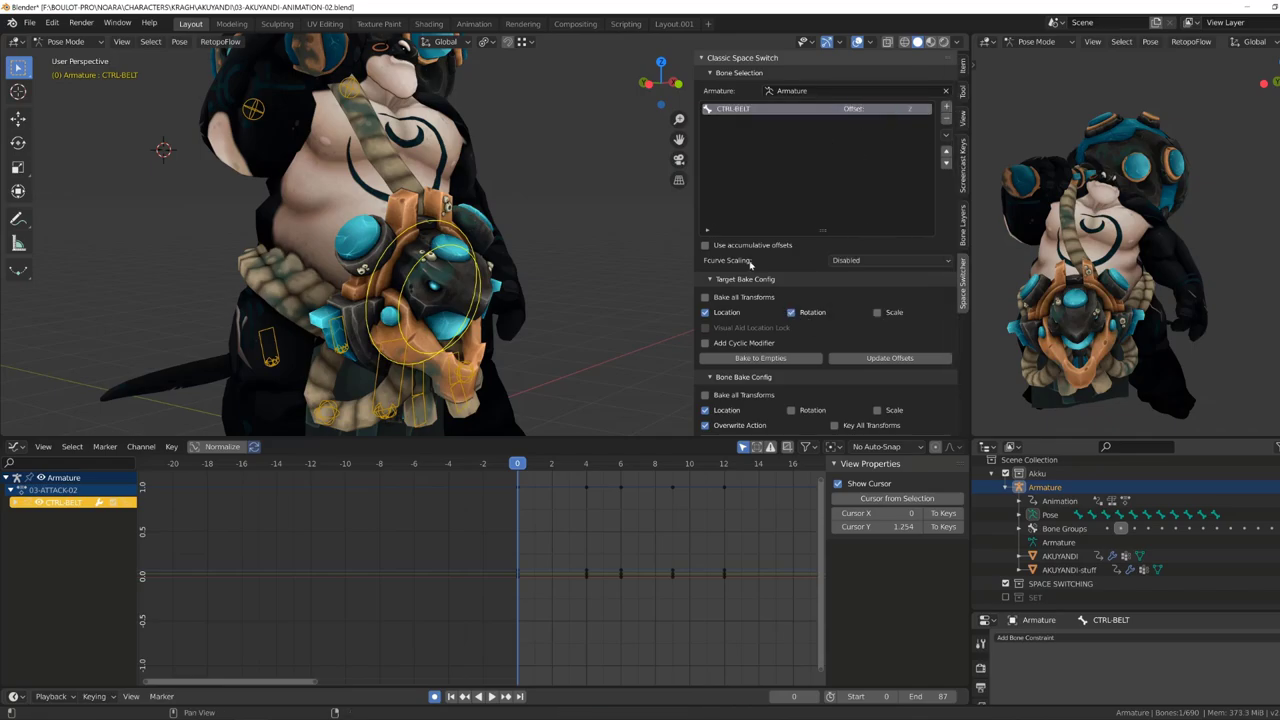
key("space")
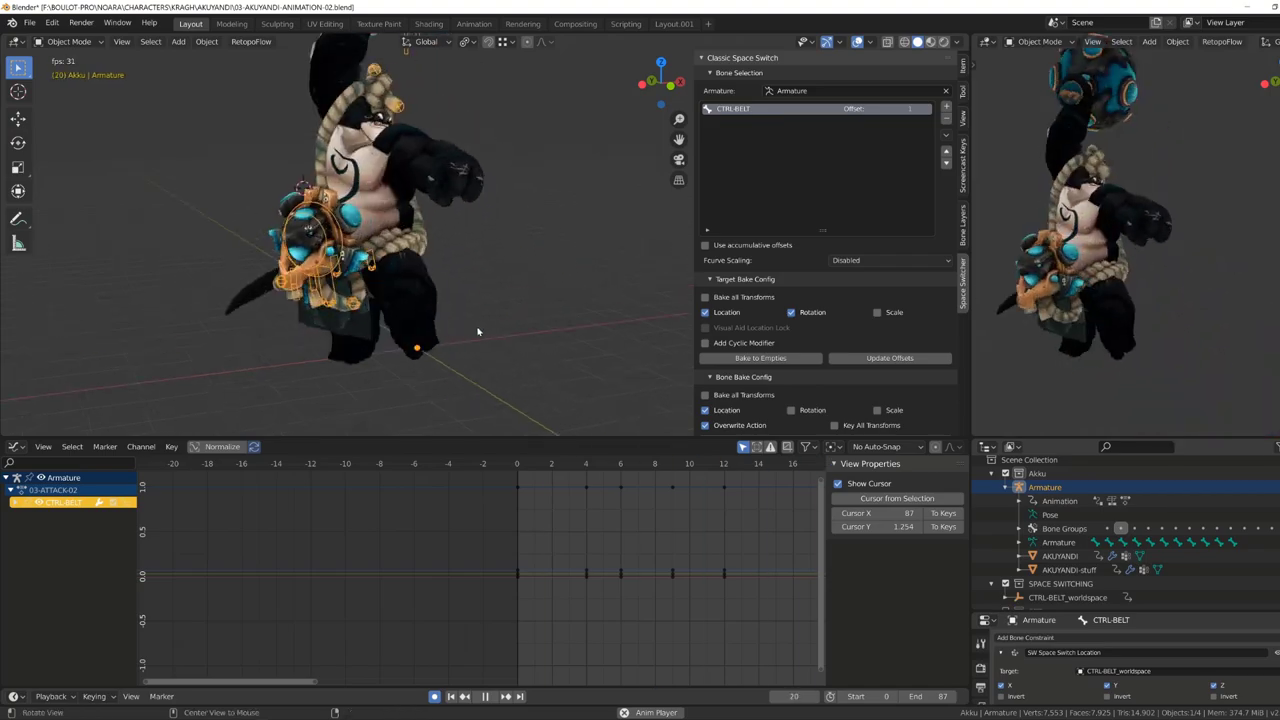
key("space")
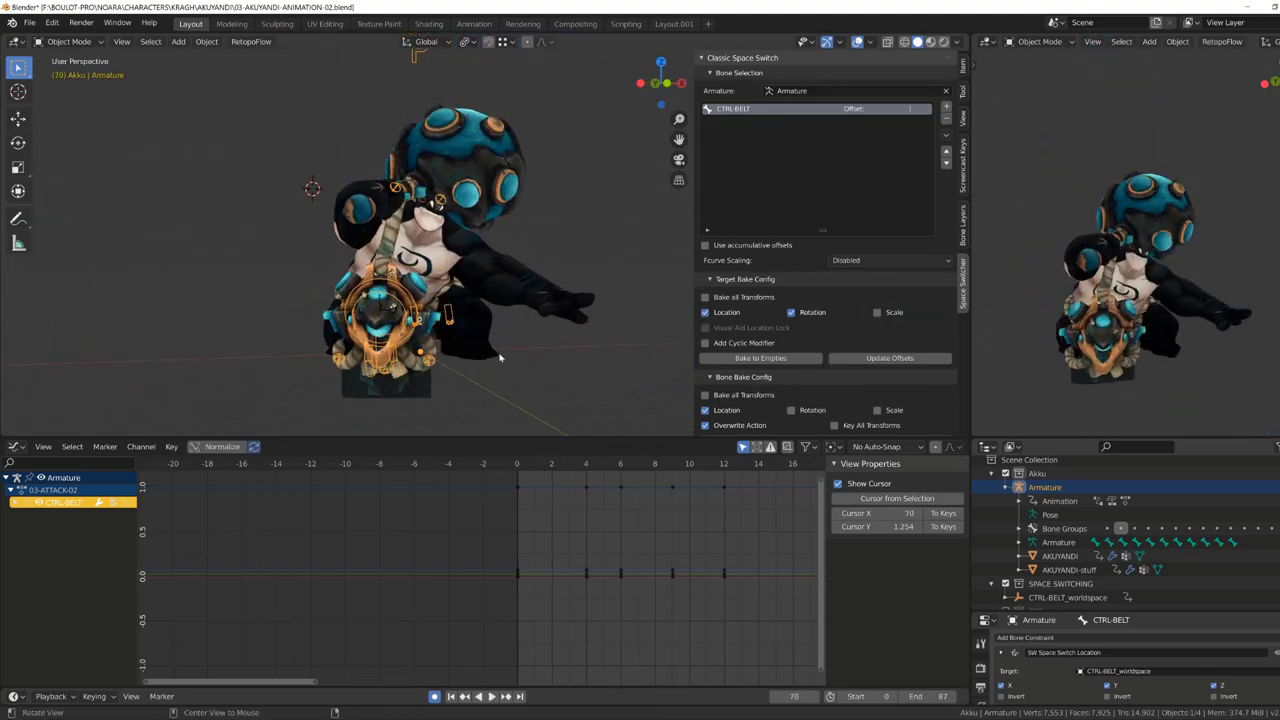
scroll(777, 397, "down", 2)
left_click(763, 411)
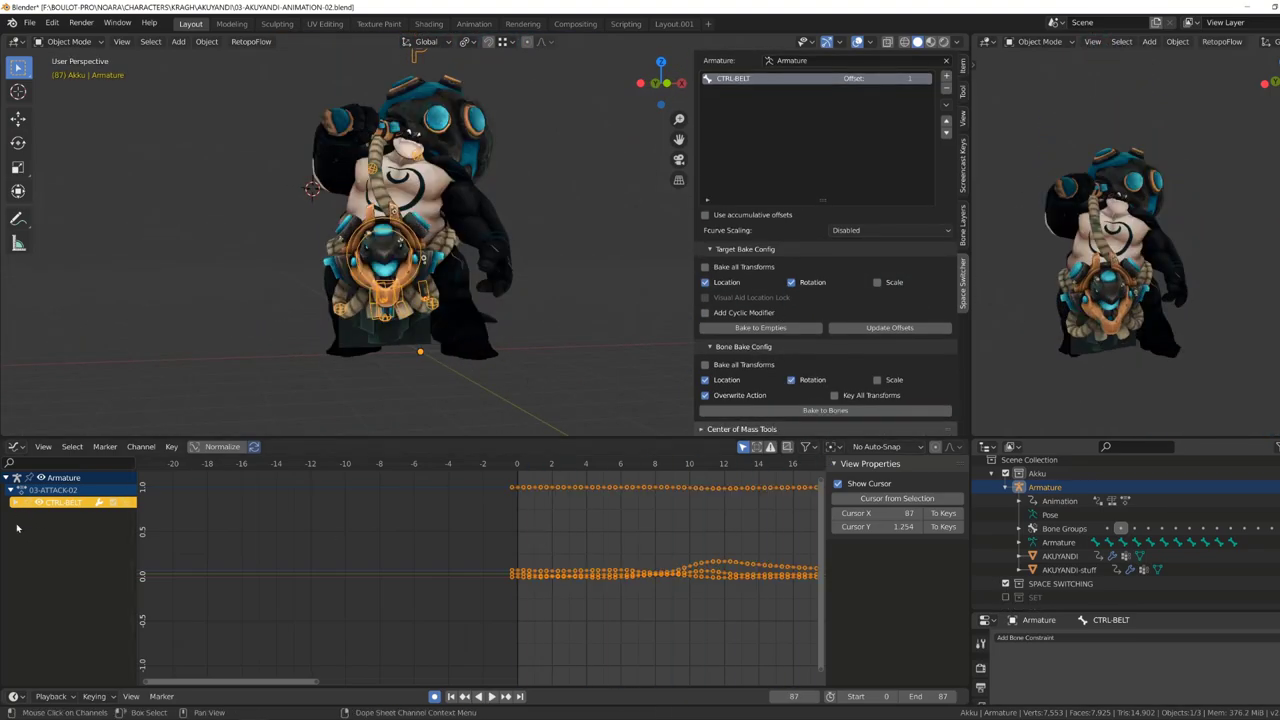
Decimate the CTRL-BELT baked keys with smooth handles and select keys around frames 12–14.
key("v")
left_click(687, 545)
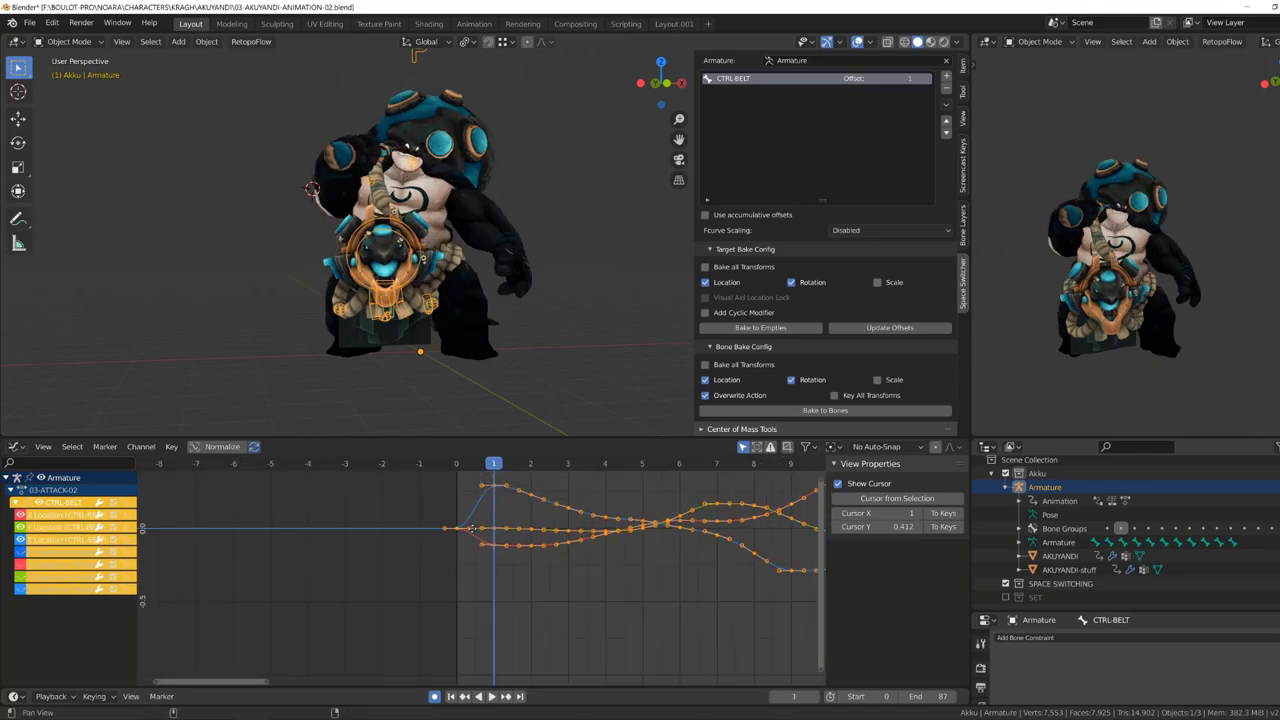
key("space")
scroll(430, 540, "down", 2)
left_click_drag(418, 493, 425, 596)
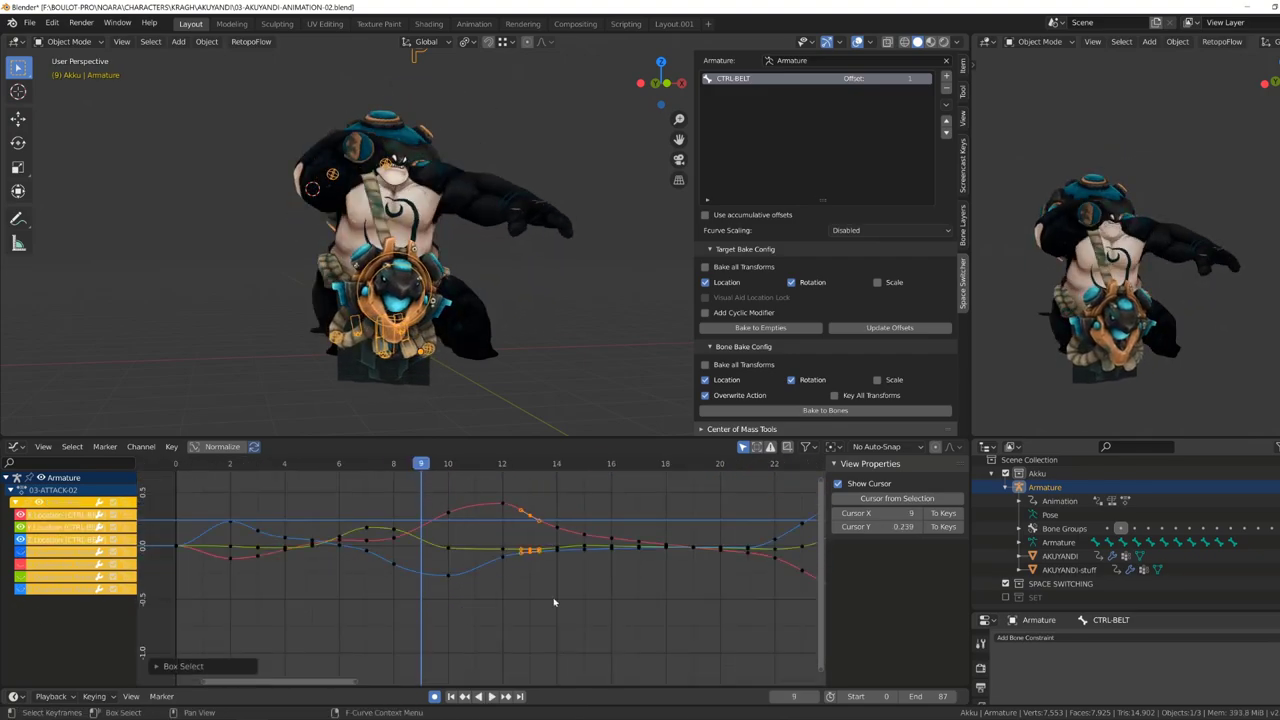
key("space")
scroll(410, 458, "down", 3, "ctrl")
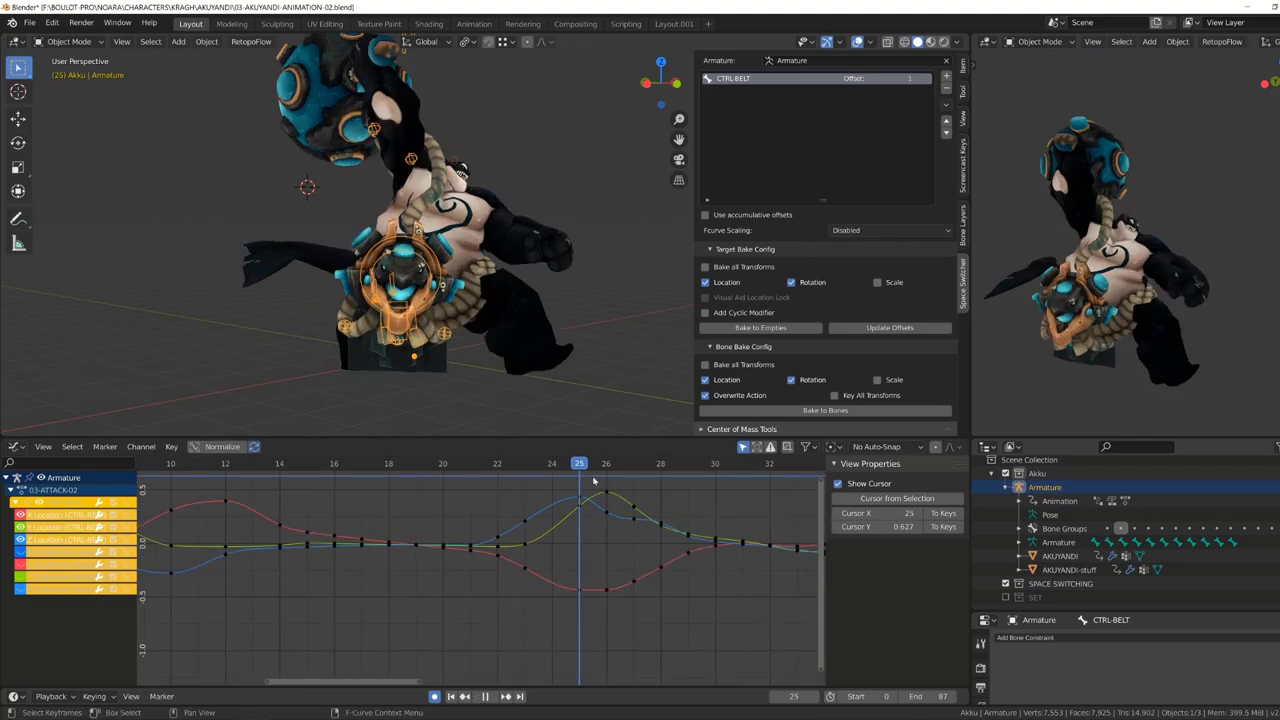
key("space")
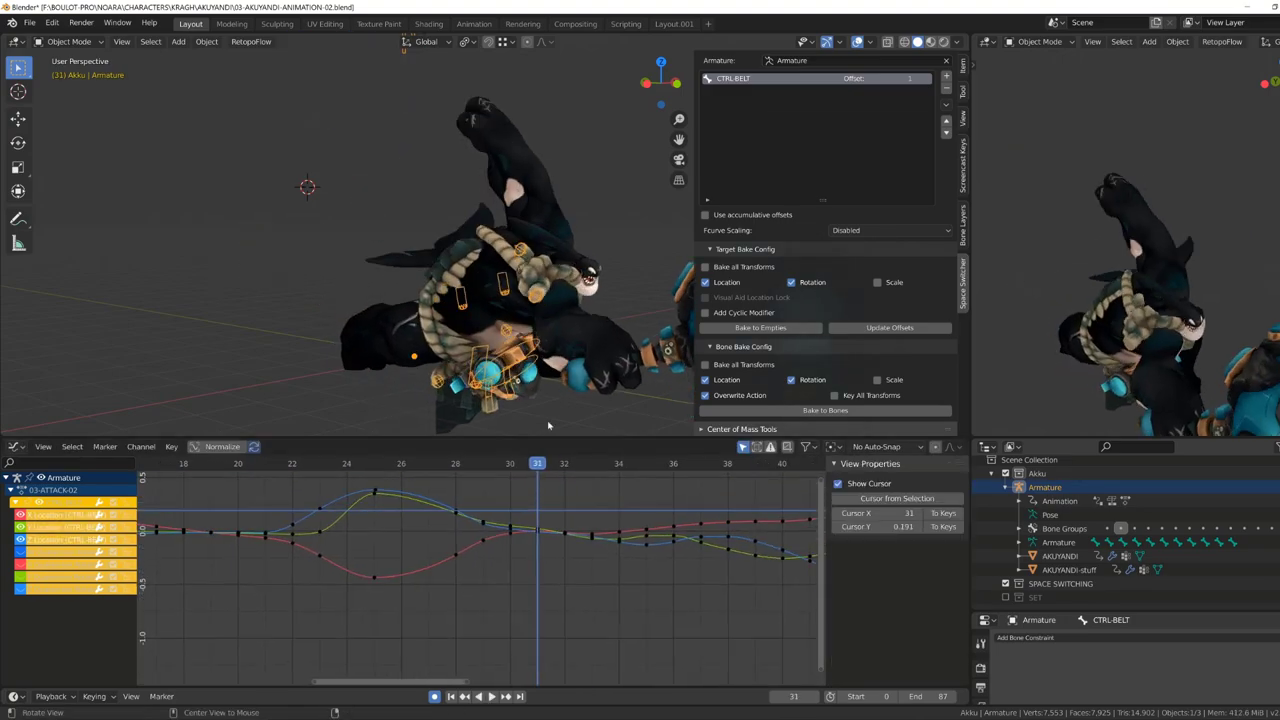
key("space")
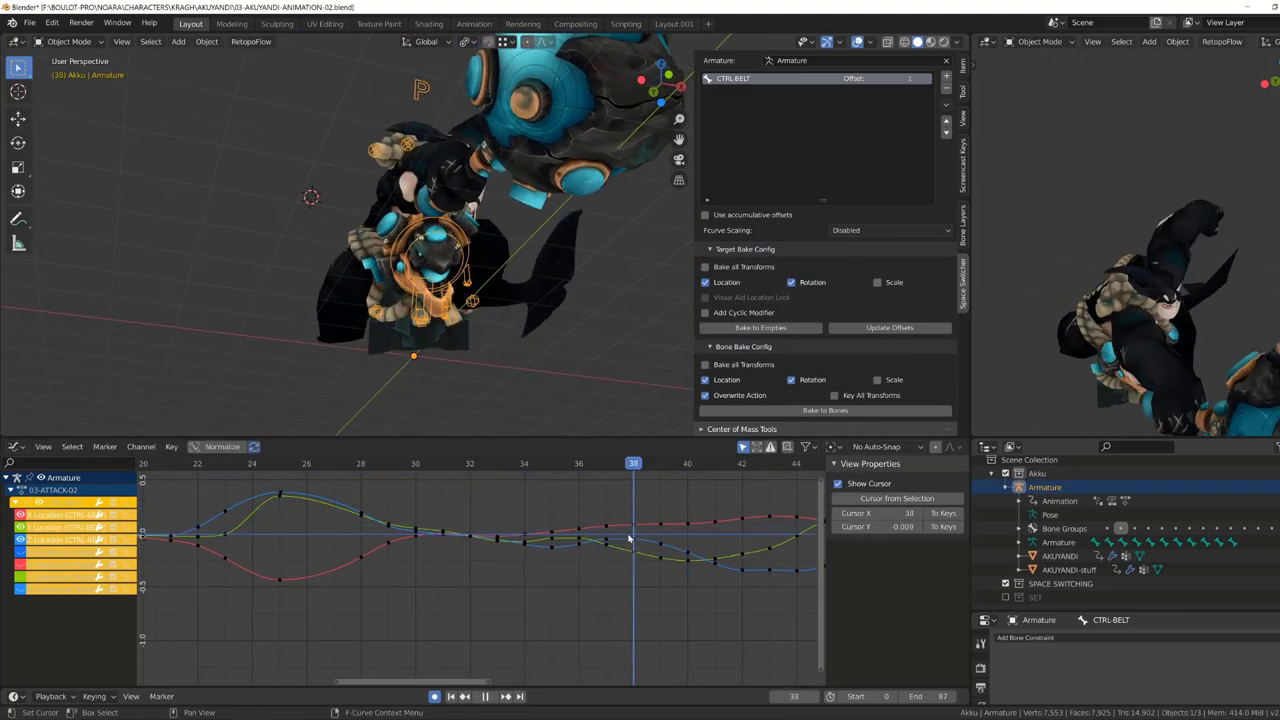
key("space")
key("space")
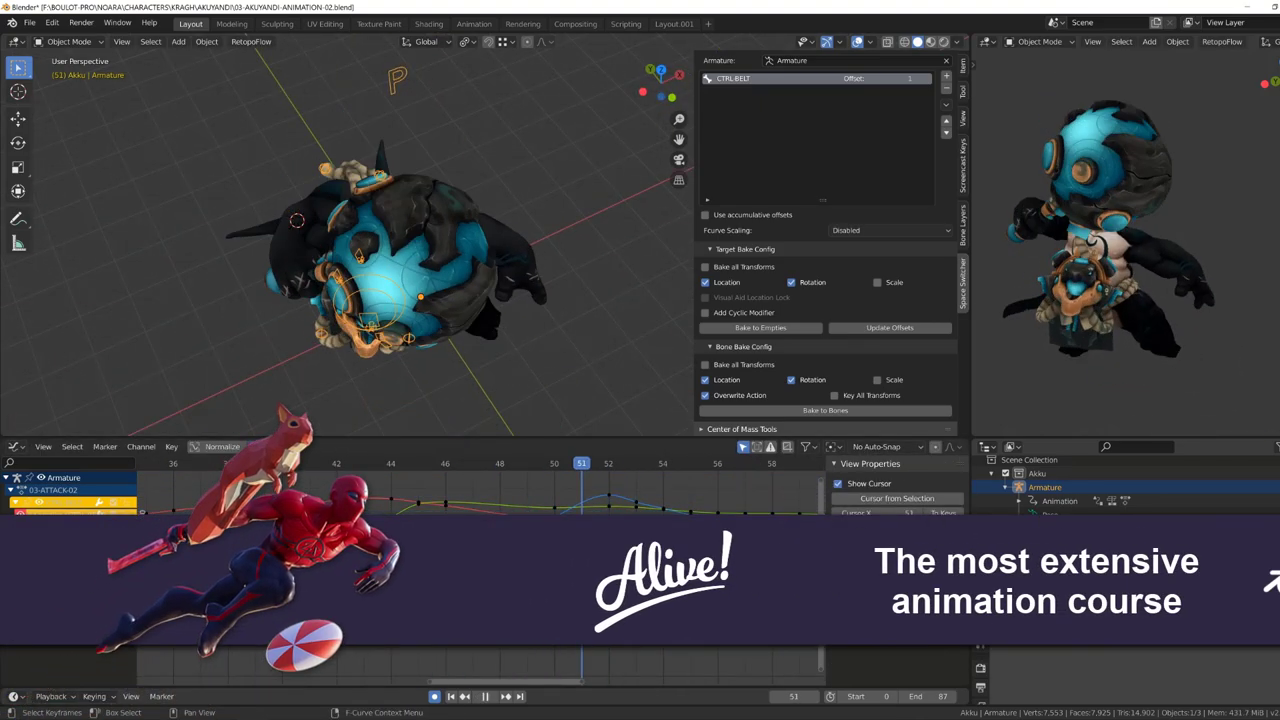
Adjust a box-selected group of belt keys and replay to review the motion.
left_click_drag(500, 488, 598, 530)
key("space")
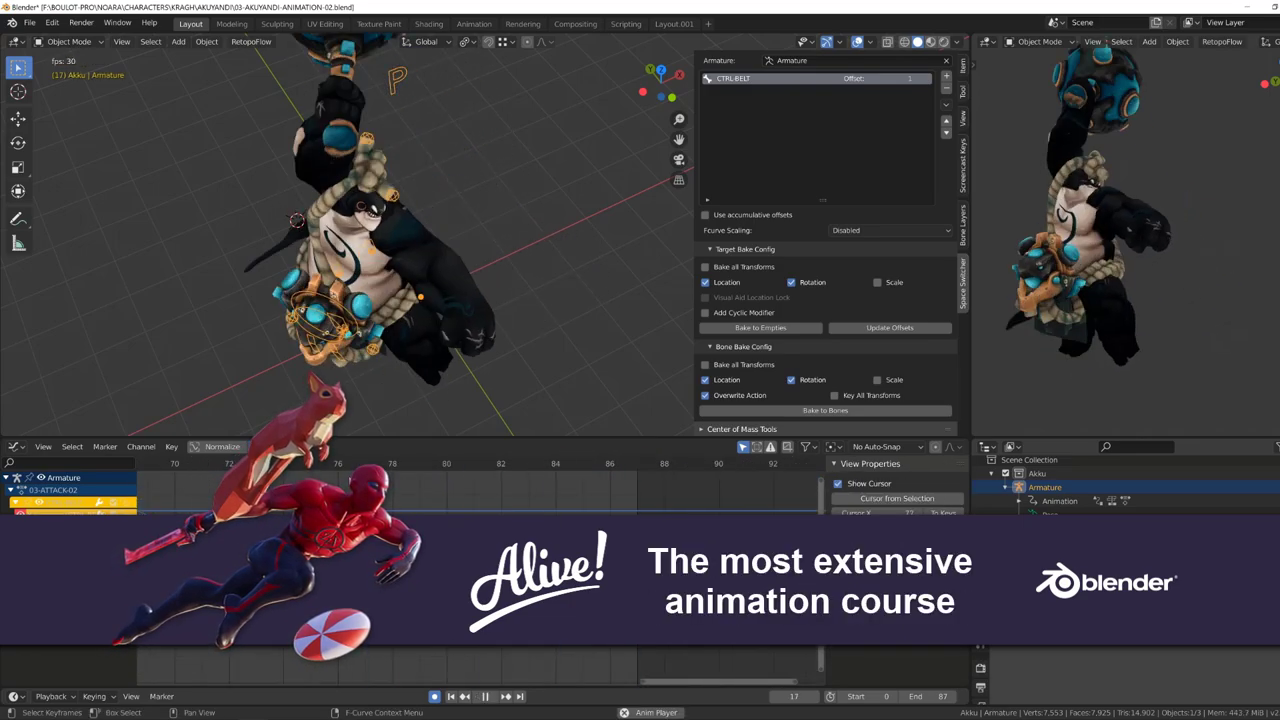
key("Escape")
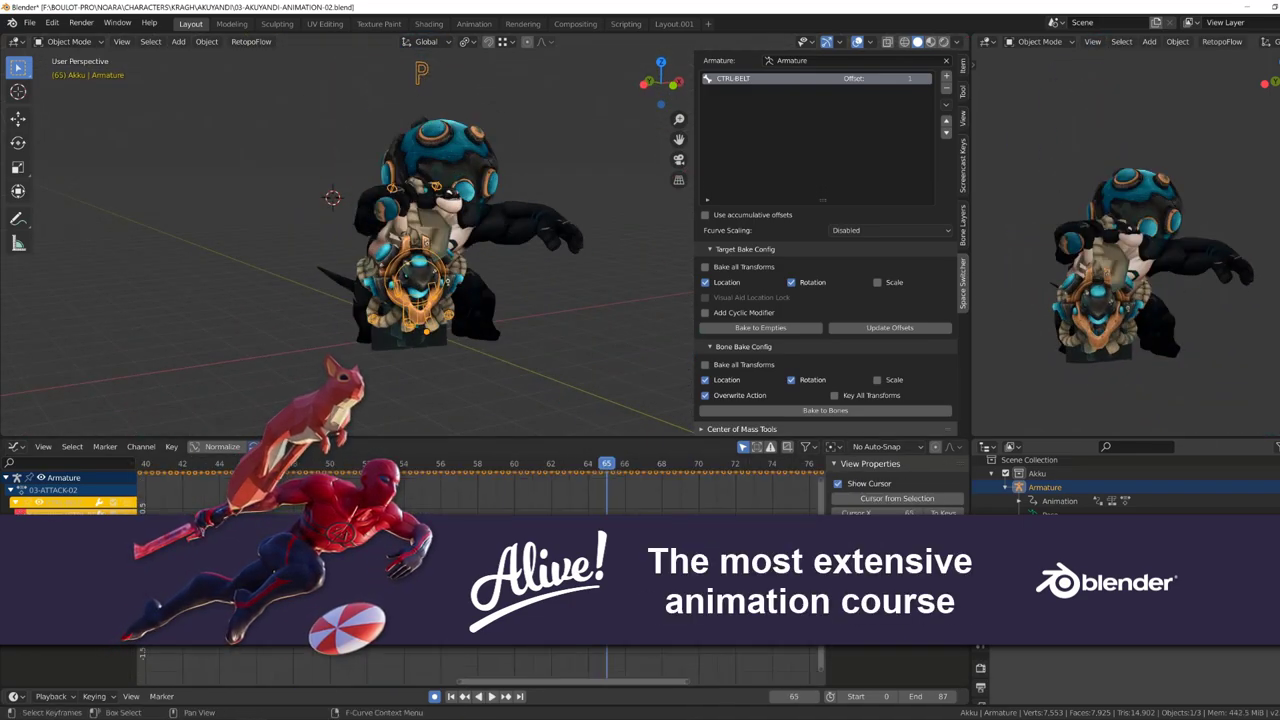
left_click_drag(409, 472, 527, 571)
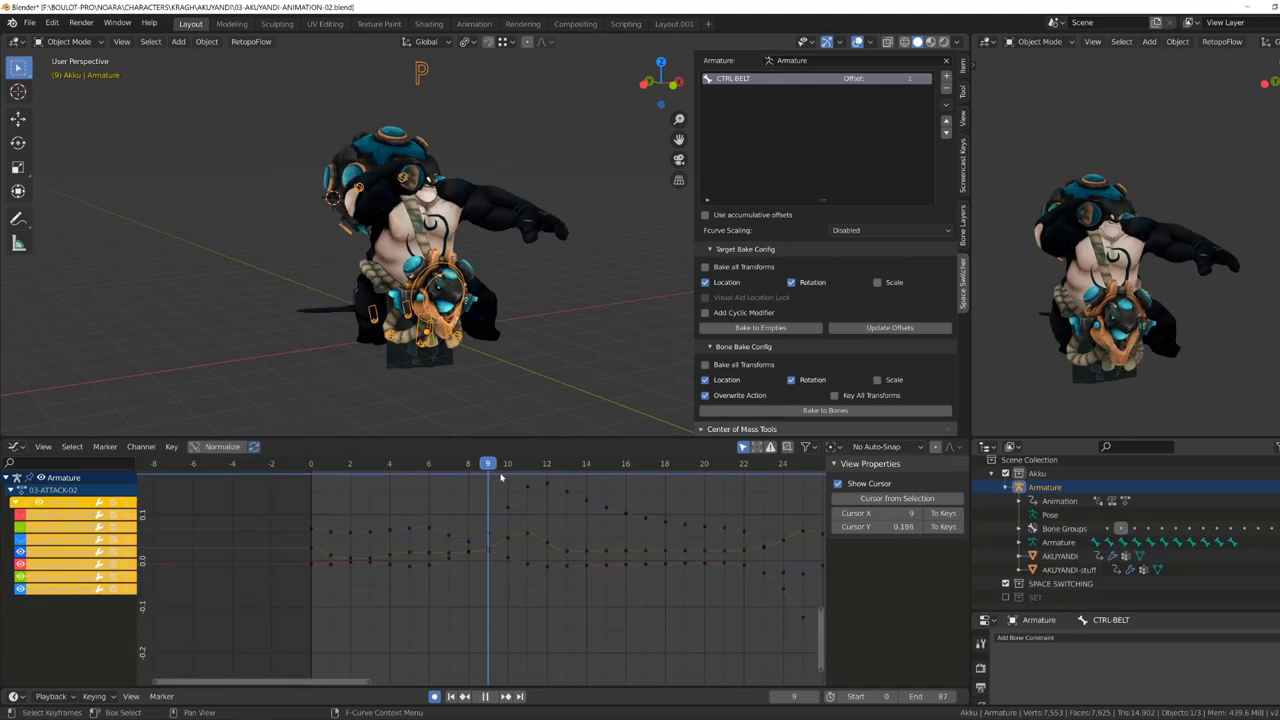
left_click(467, 500)
key("space")
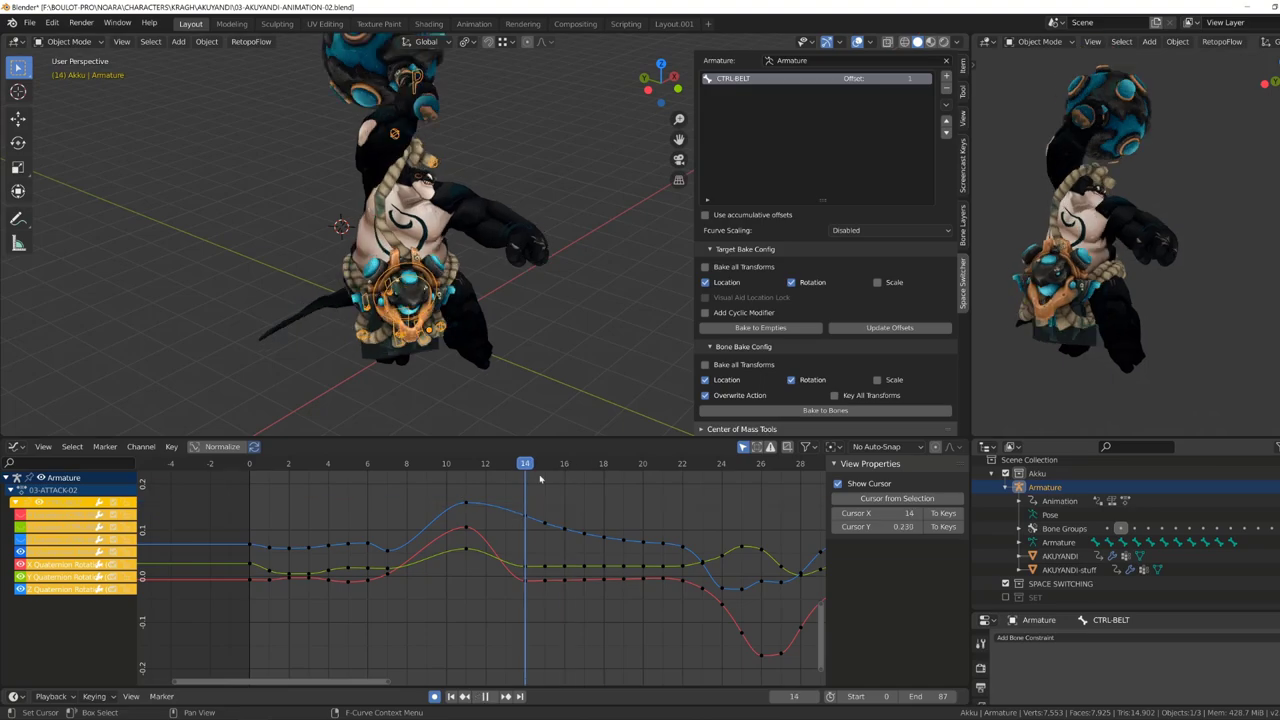
Clear the belt's rotation at the first frame and focus on CTRL-BELT in pose mode.
key("Home")
key("shift+Left")
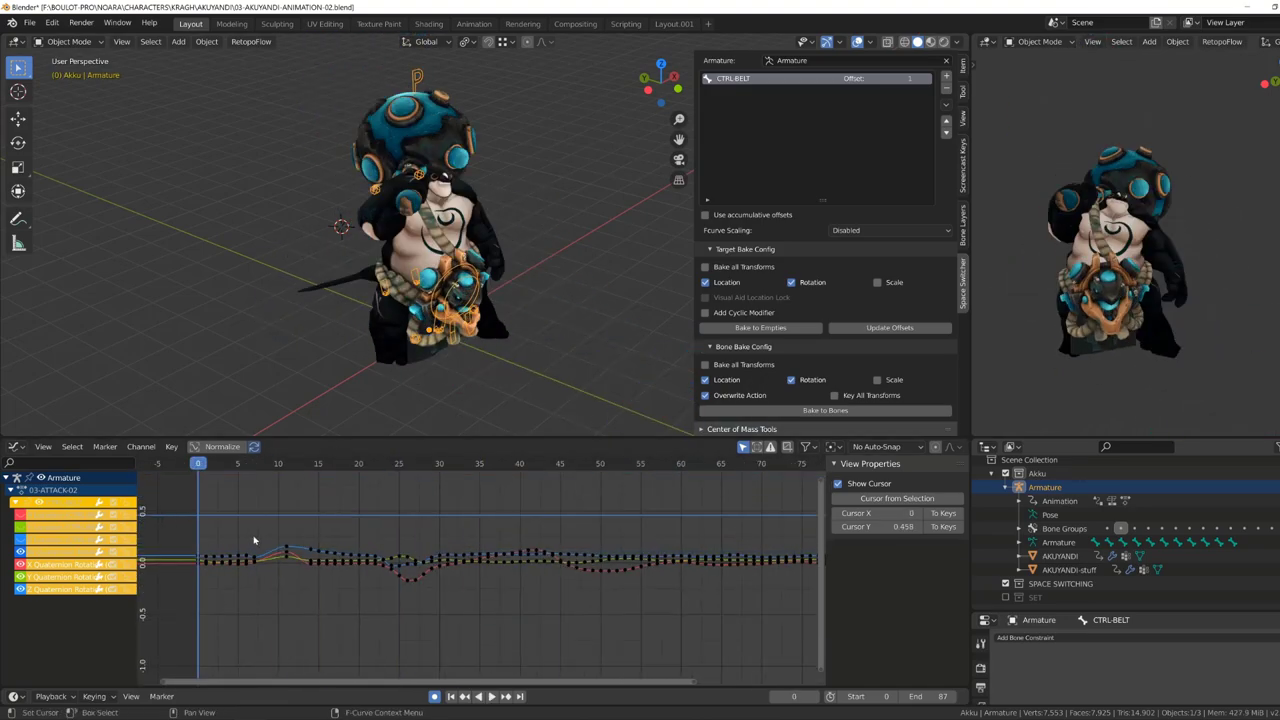
key("alt+r")
key("Home")
key("ctrl+Tab")
key("KP_Decimal")
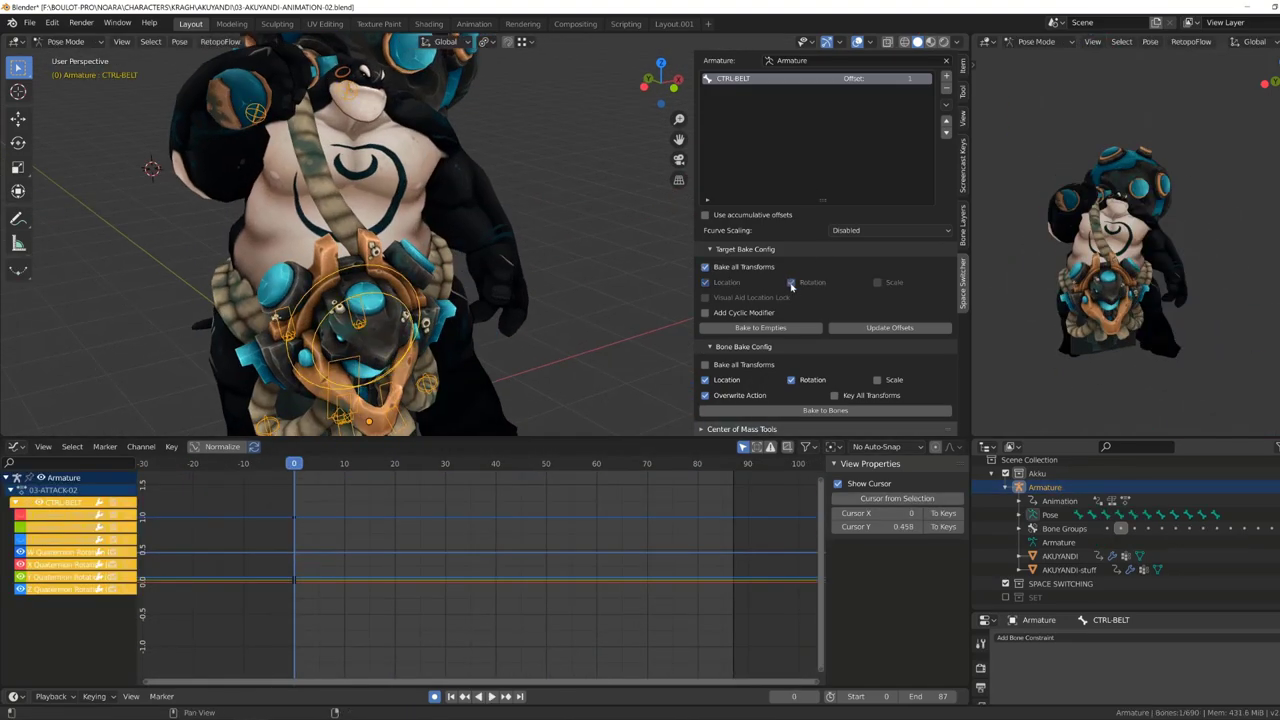
Bake CTRL-BELT to a world-space empty, update offsets, and add a Child Of constraint.
left_click(760, 327)
left_click(877, 335)
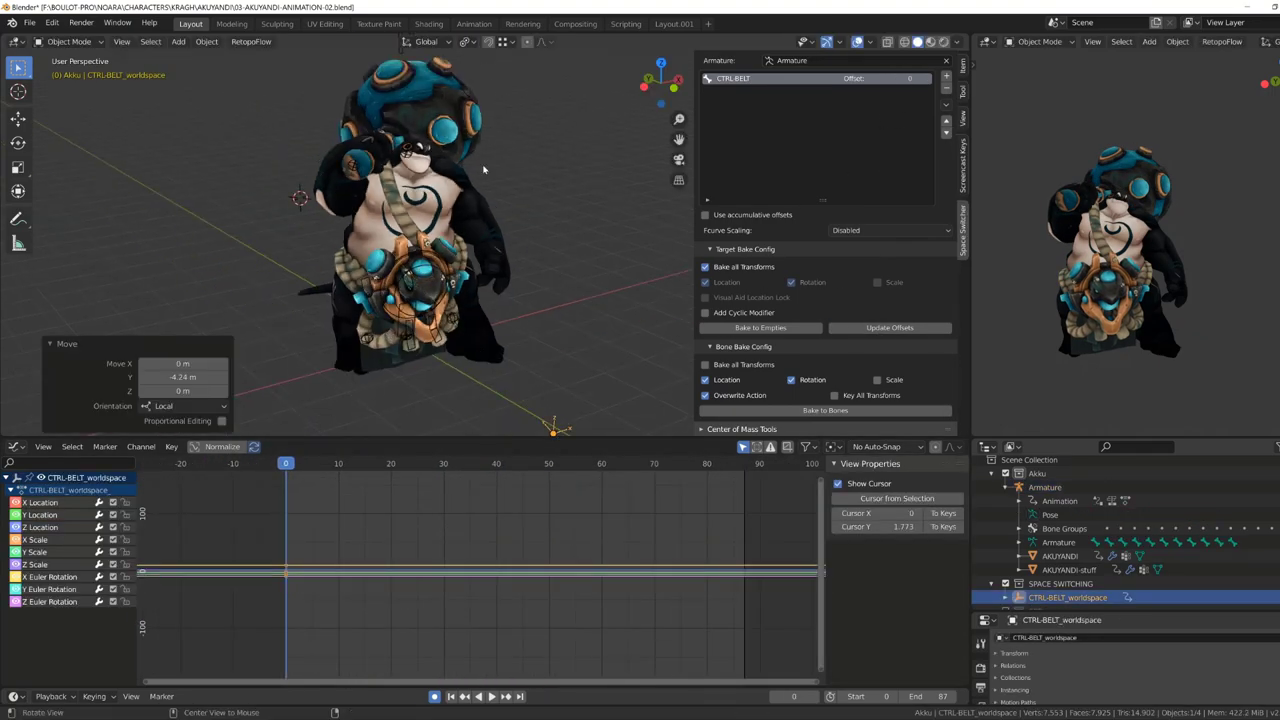
middle_click_drag(483, 169, 491, 240)
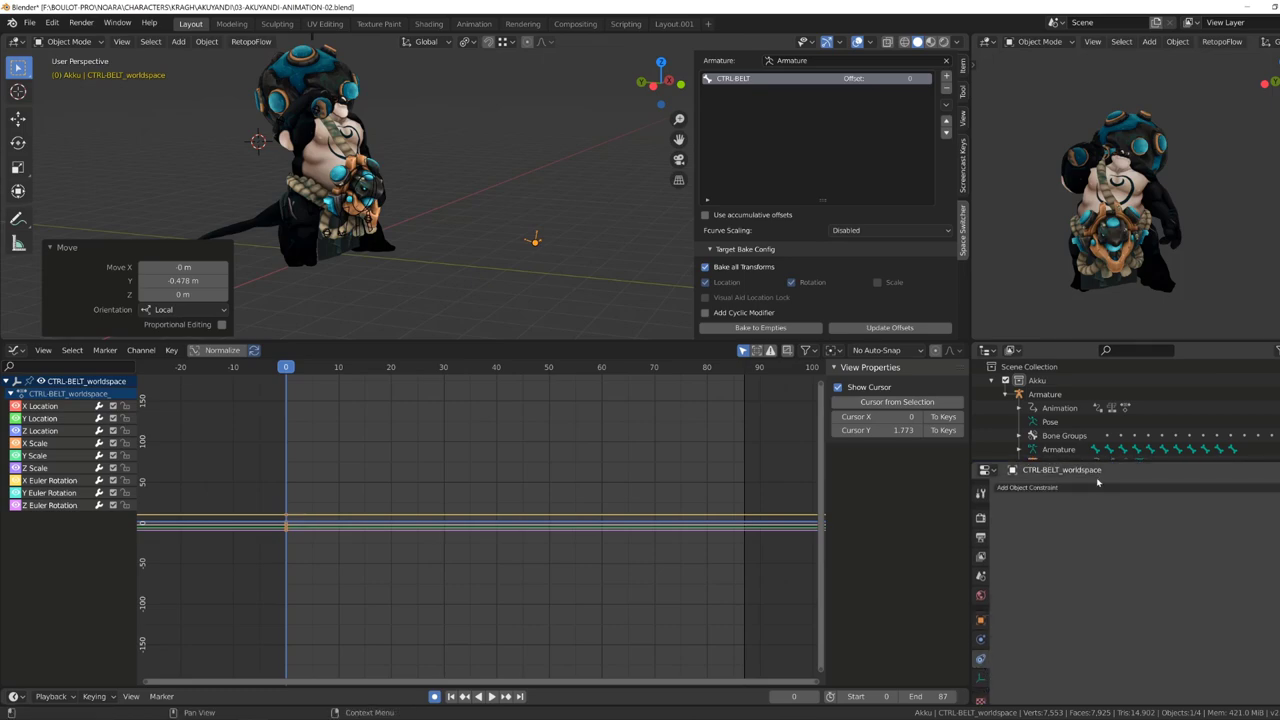
left_click(1097, 487)
left_click(1249, 547)
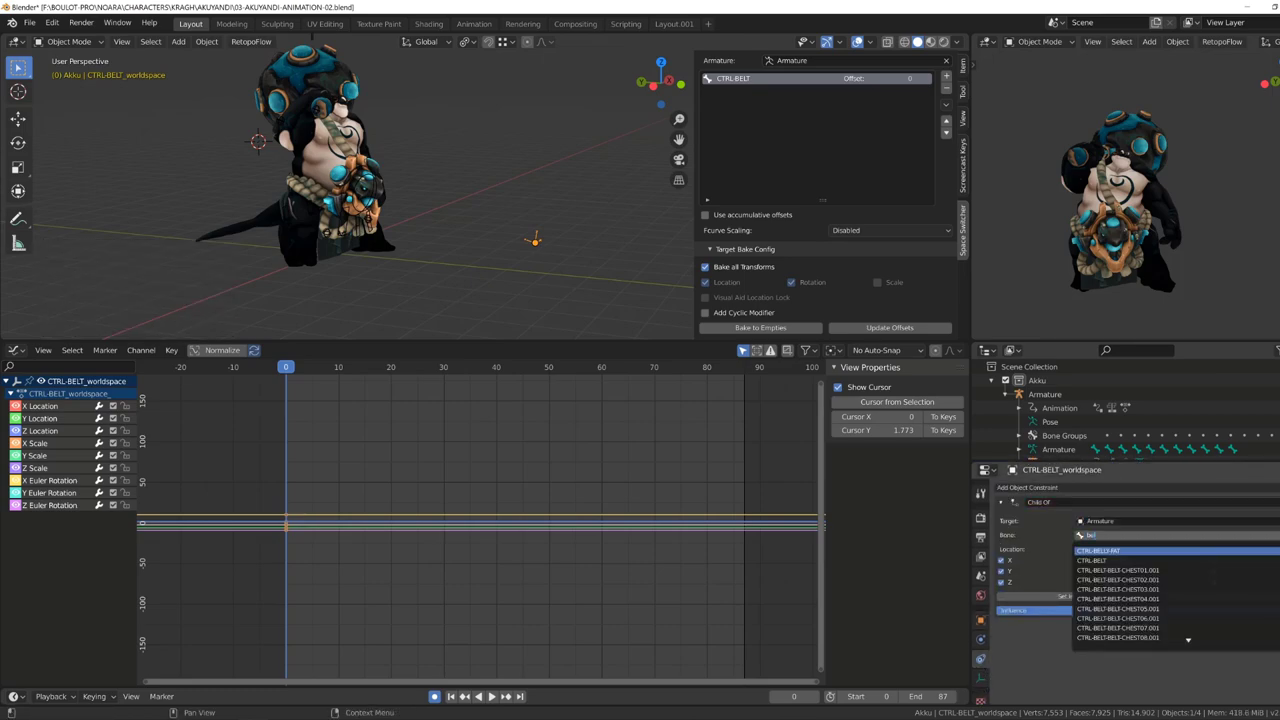
Bake the empty's constrained motion into keys with Bake Action and play to check.
key("F3")
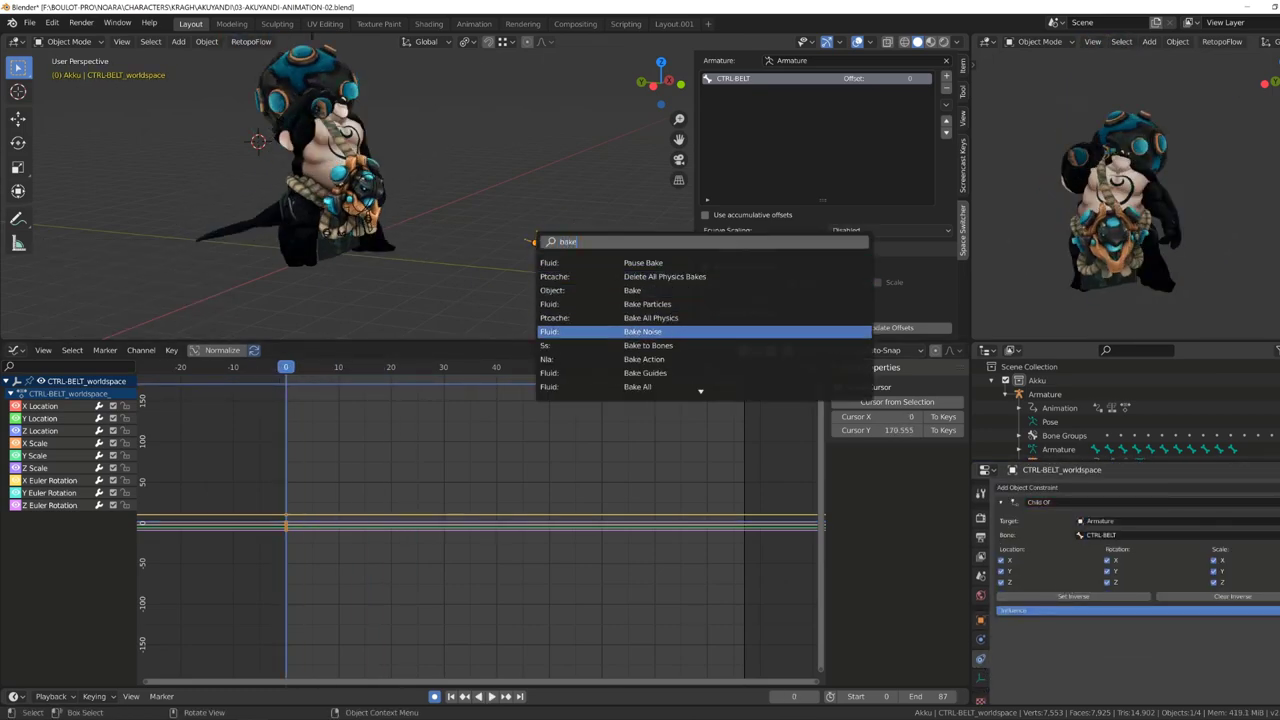
key("Down")
key("Down")
key("Return")
left_click(678, 529)
key("space")
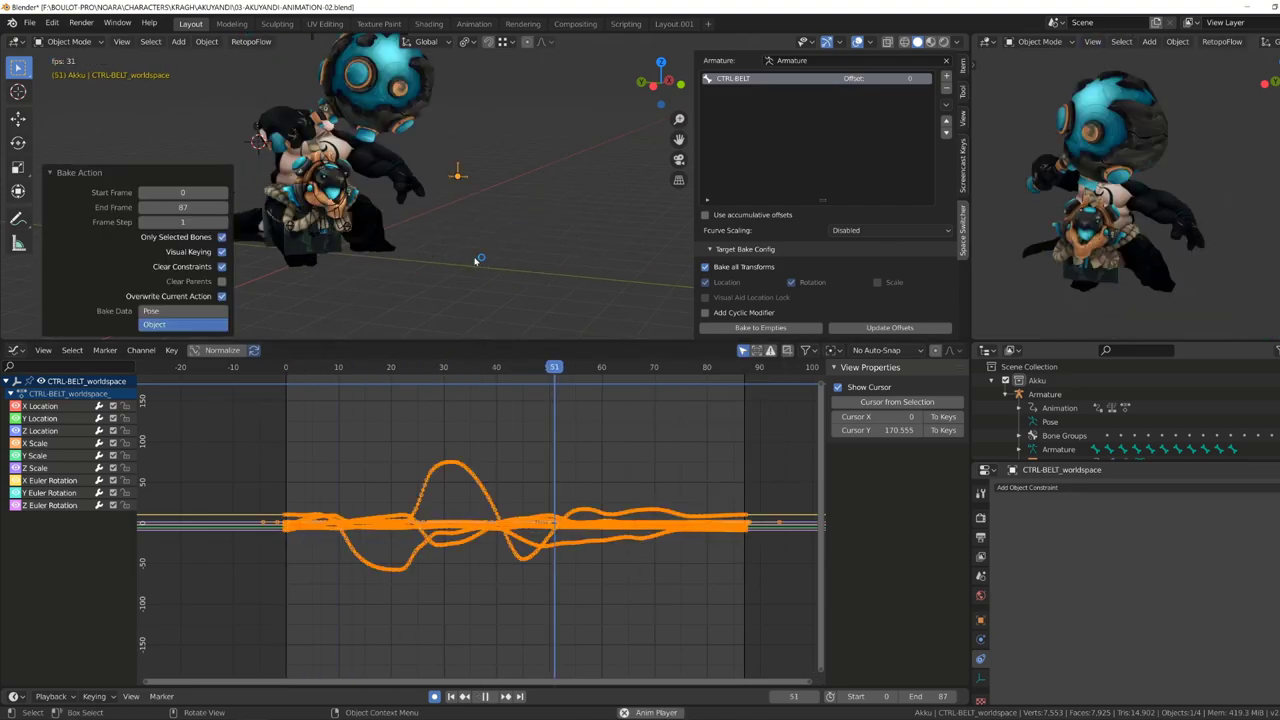
Add a Damped Track constraint on CTRL-BELT targeting CTRL-BELT_worldspace.
left_click(980, 658)
left_click(1030, 487)
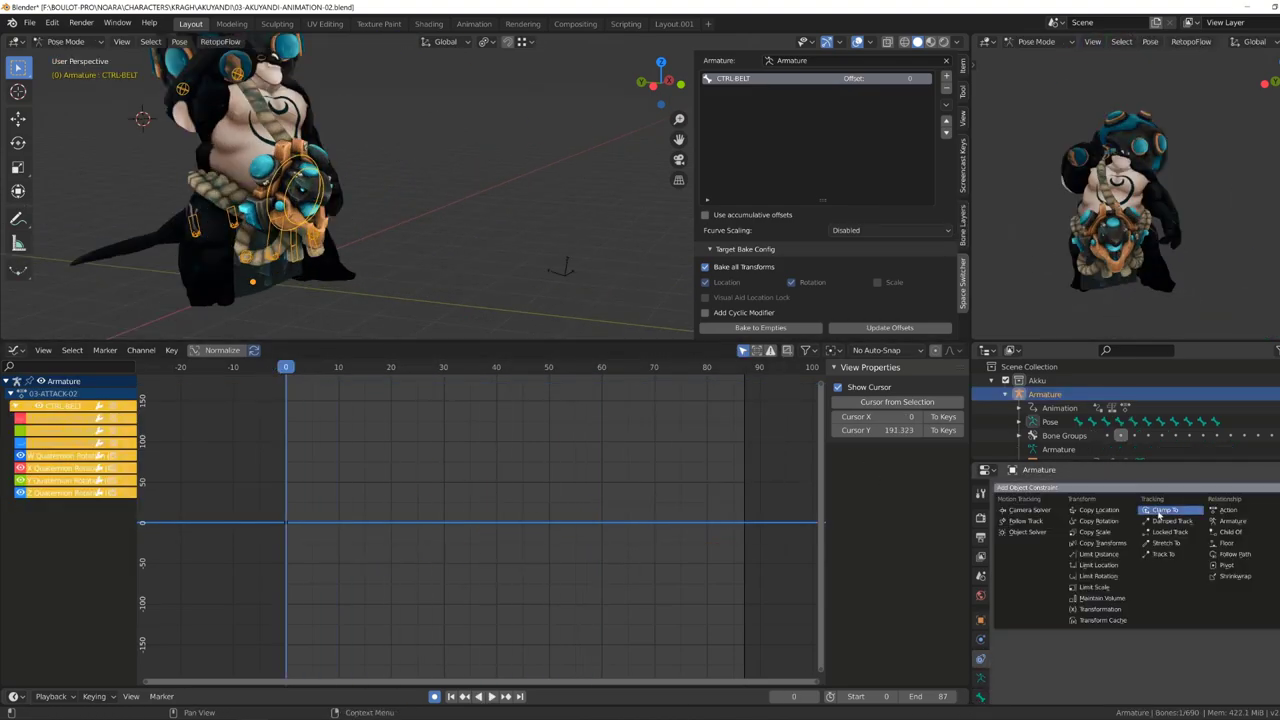
left_click(1171, 506)
left_click(1118, 520)
left_click(1110, 547)
left_click(980, 678)
left_click(1030, 487)
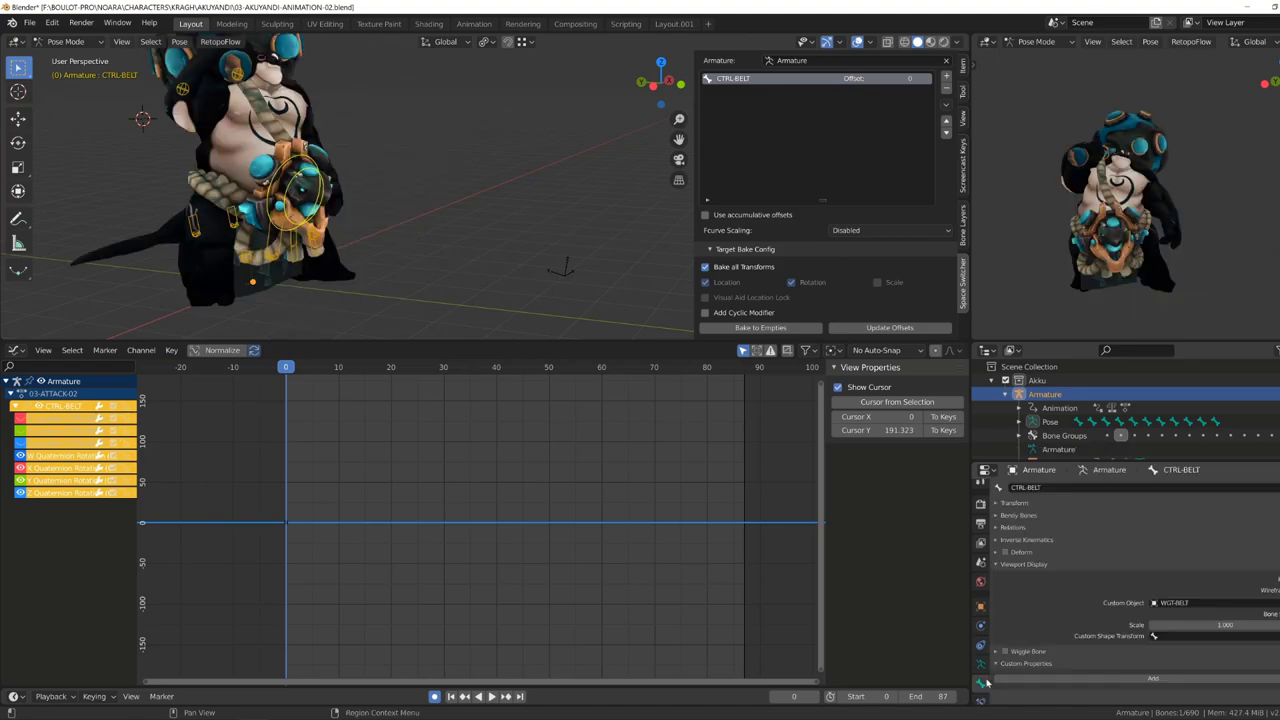
left_click(1124, 518)
Move the CTRL-BELT_worldspace empty to test the setup and preview the animation.
left_click(563, 268)
key("g")
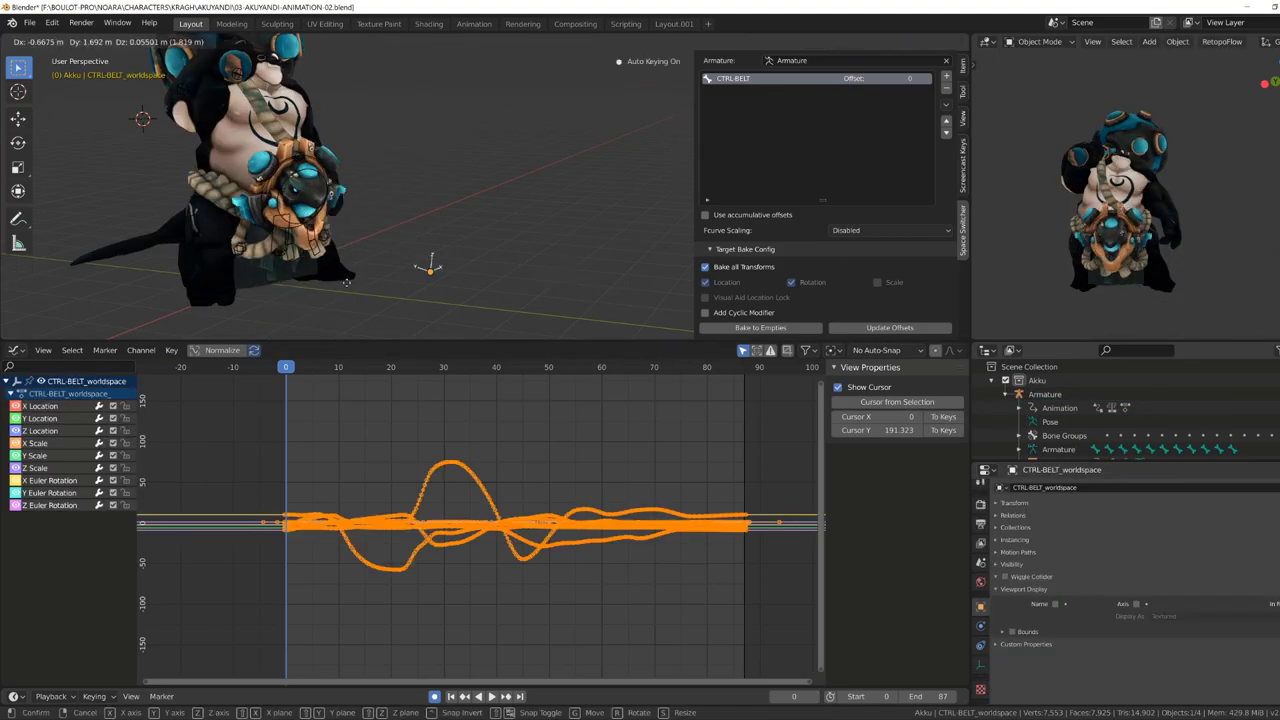
left_click(401, 530)
key("space")
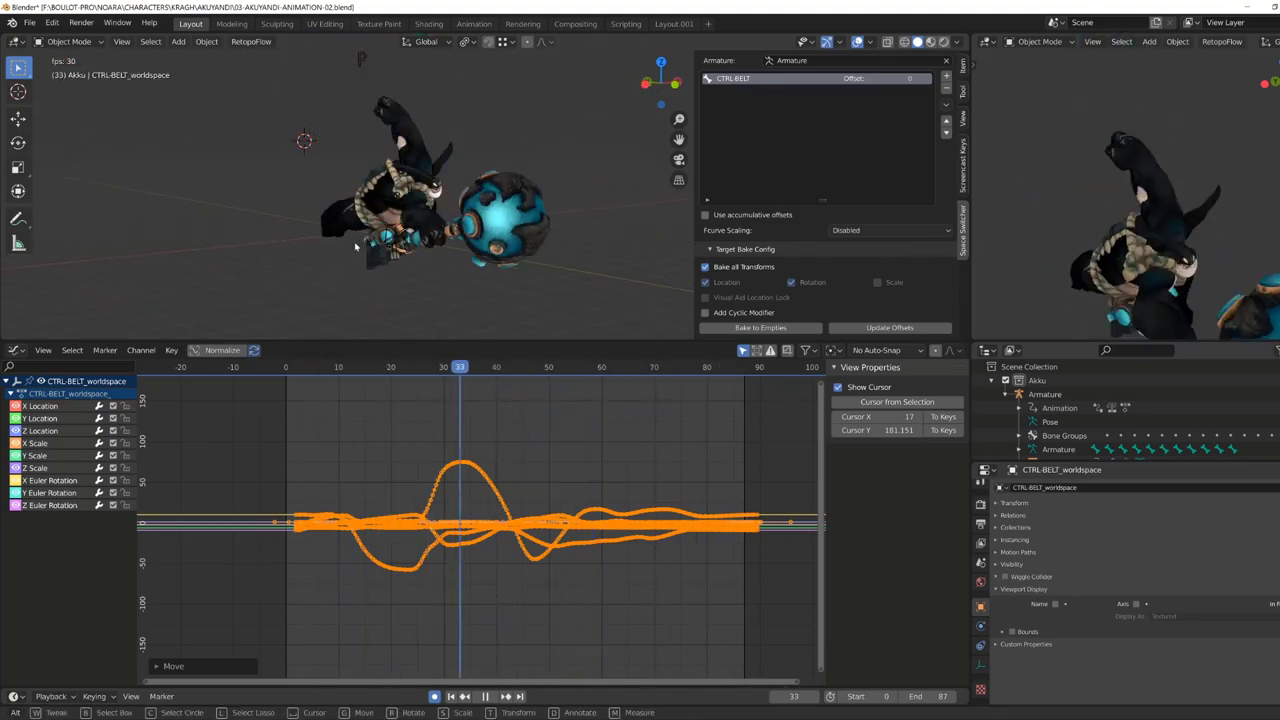
key("Escape")
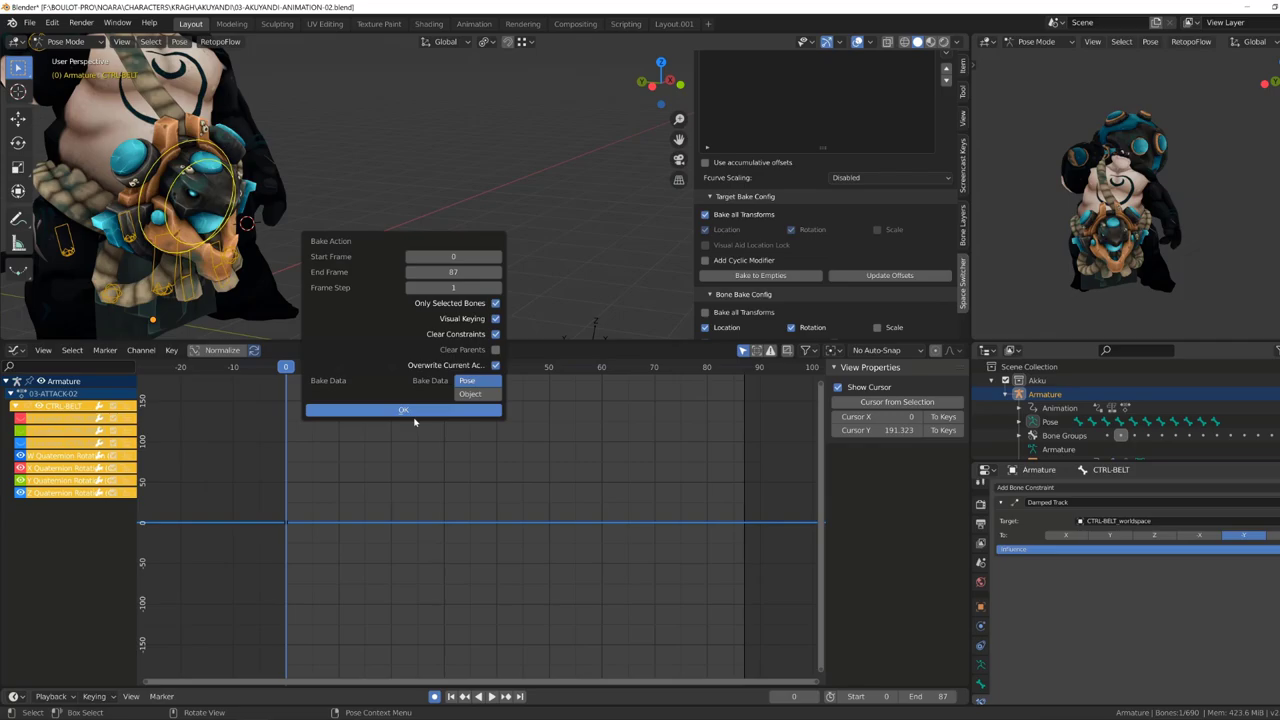
Bake the rope-belt empties' motion back onto the CTRL-ROPE-BELT bones and clear the key selection.
left_click(414, 418)
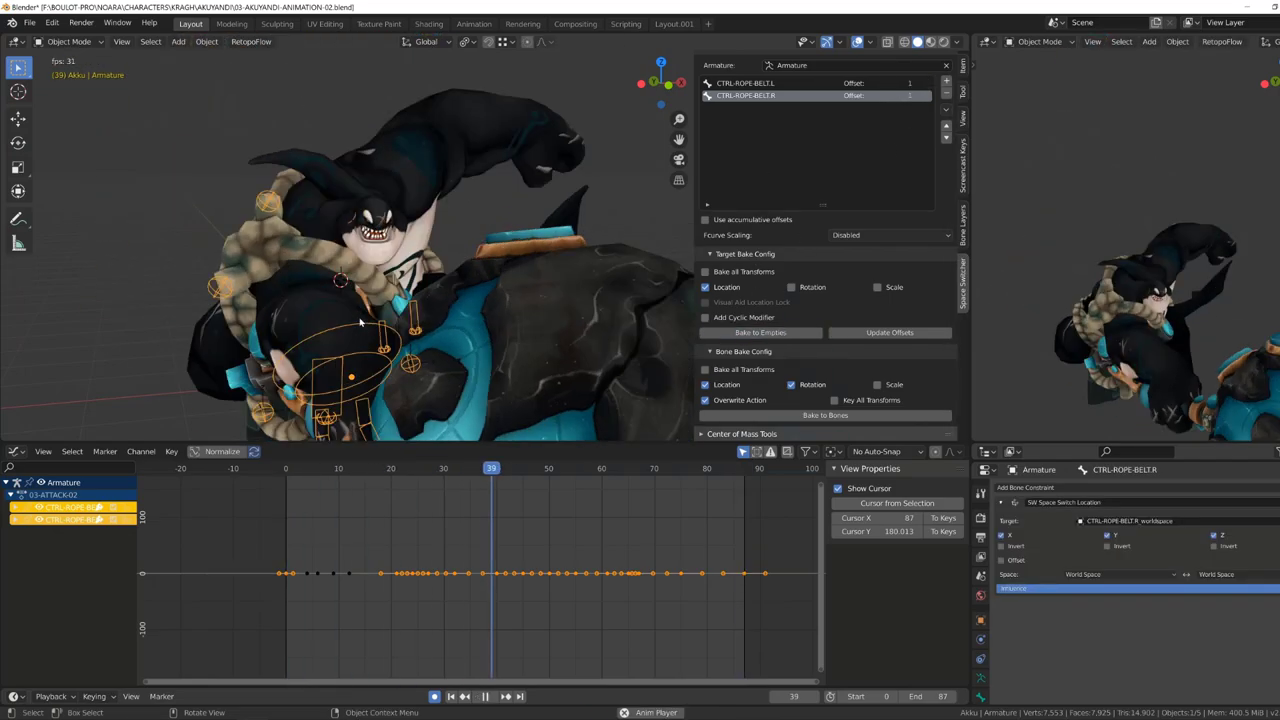
left_click(773, 418)
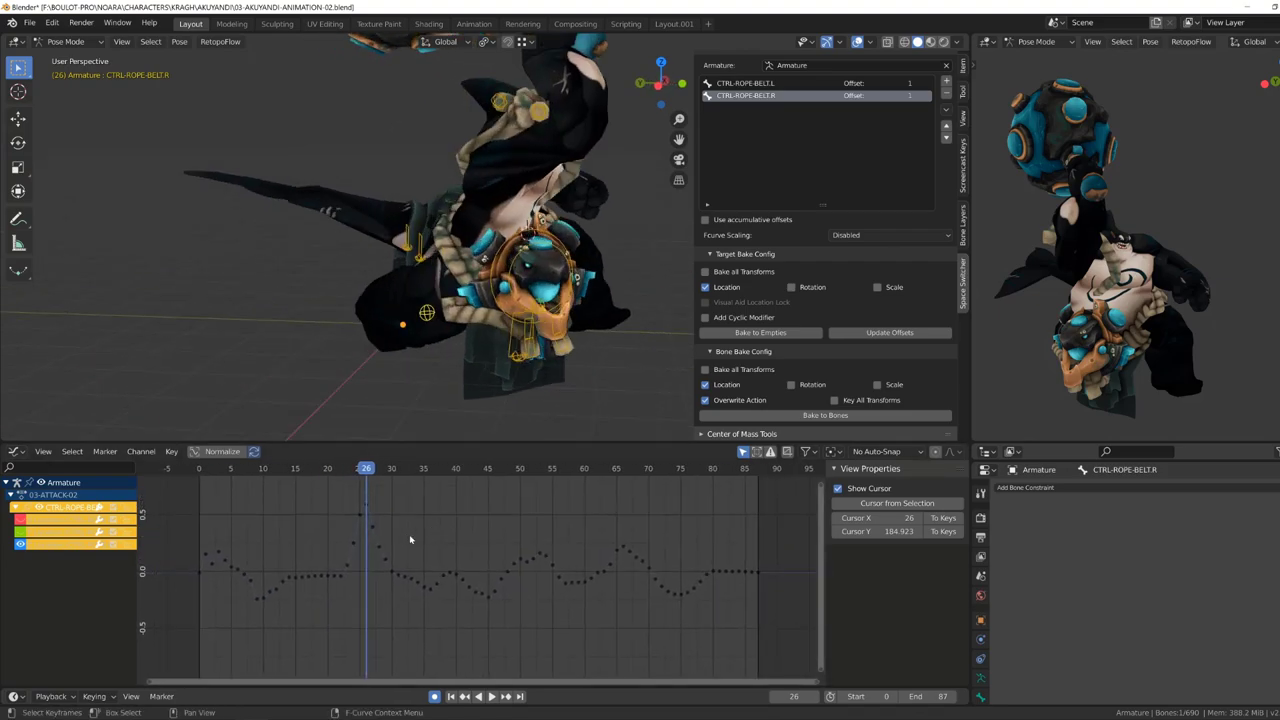
left_click(256, 636)
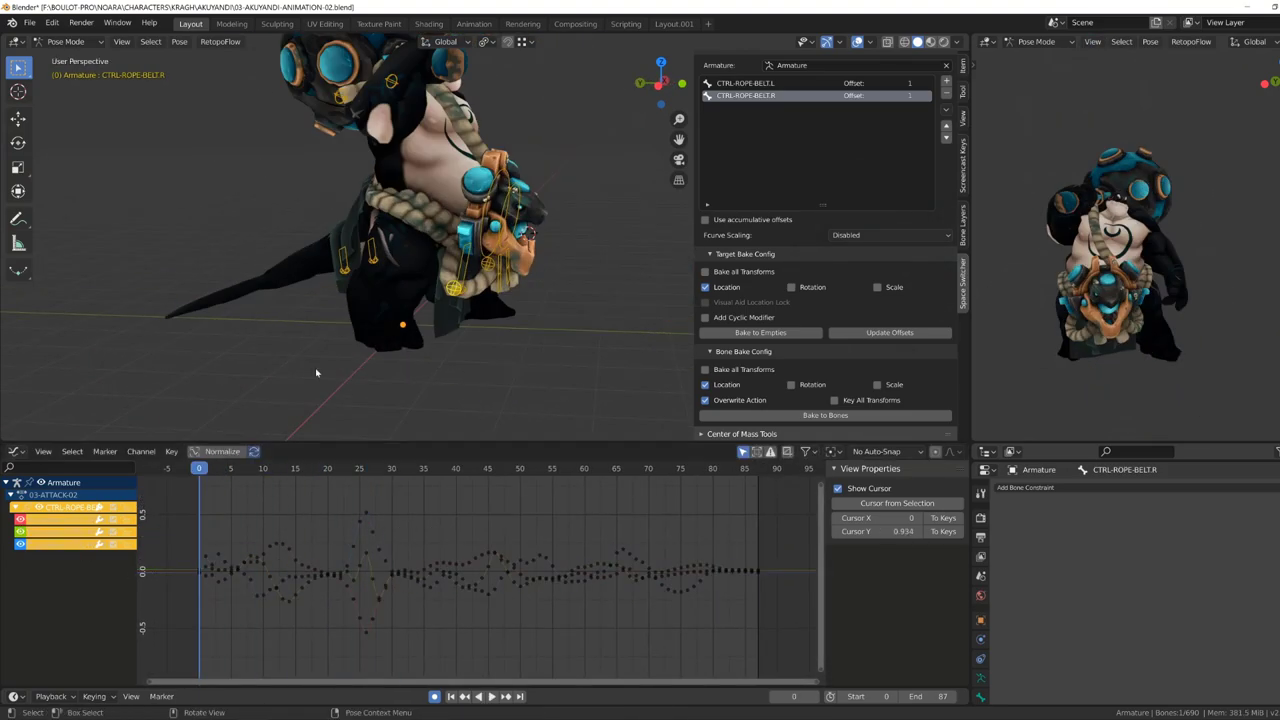
key("Escape")
Smooth the rope-belt Y Location keys around frames 26 to 33.
left_click(383, 560)
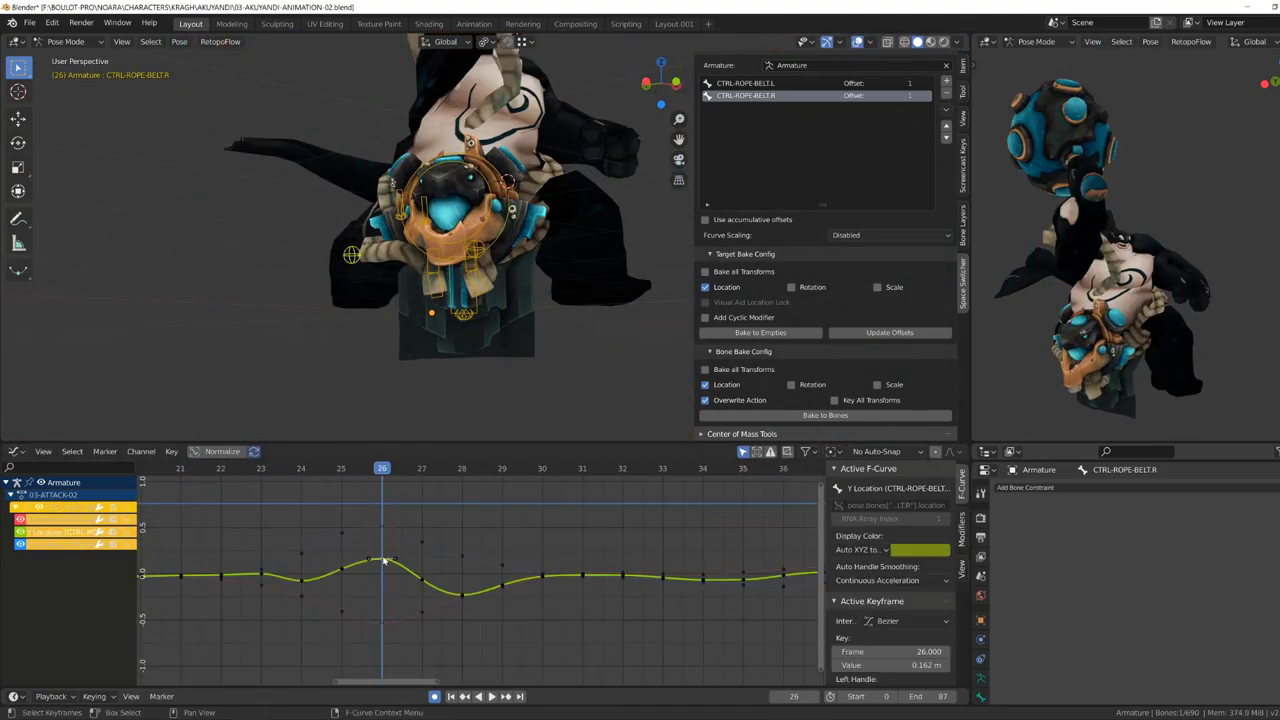
left_click(394, 636)
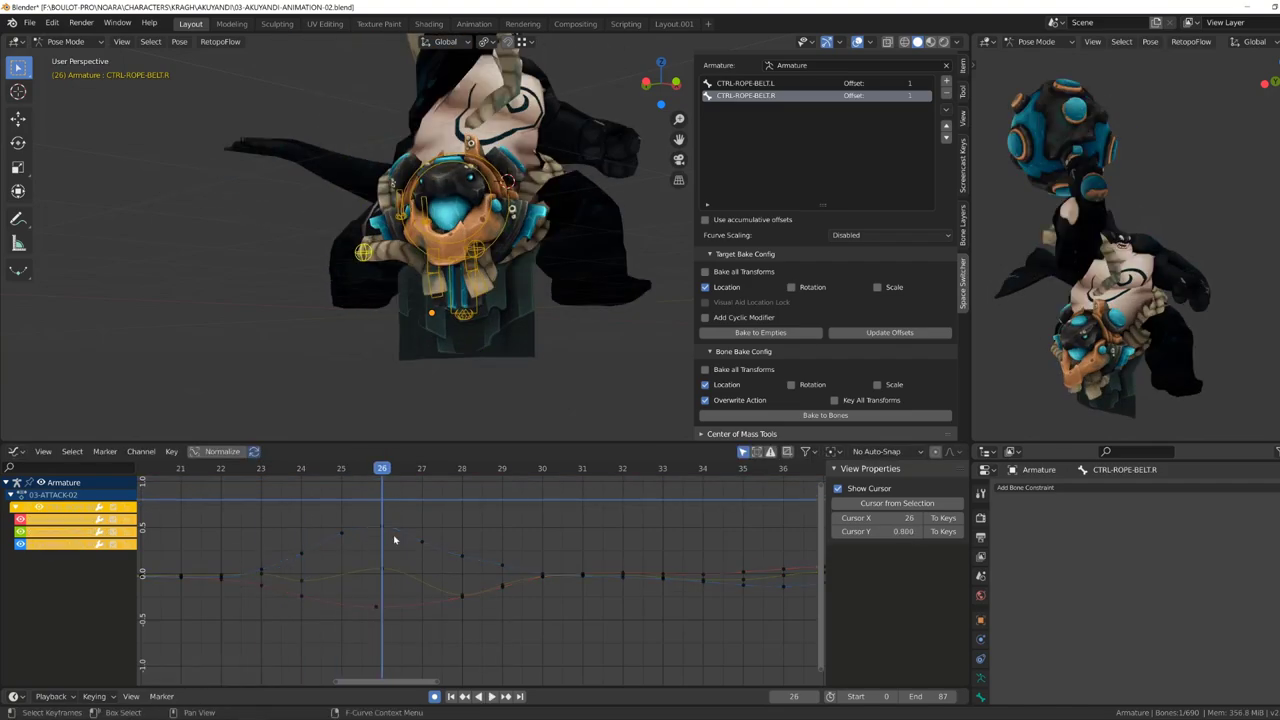
scroll(250, 500, "down", 5)
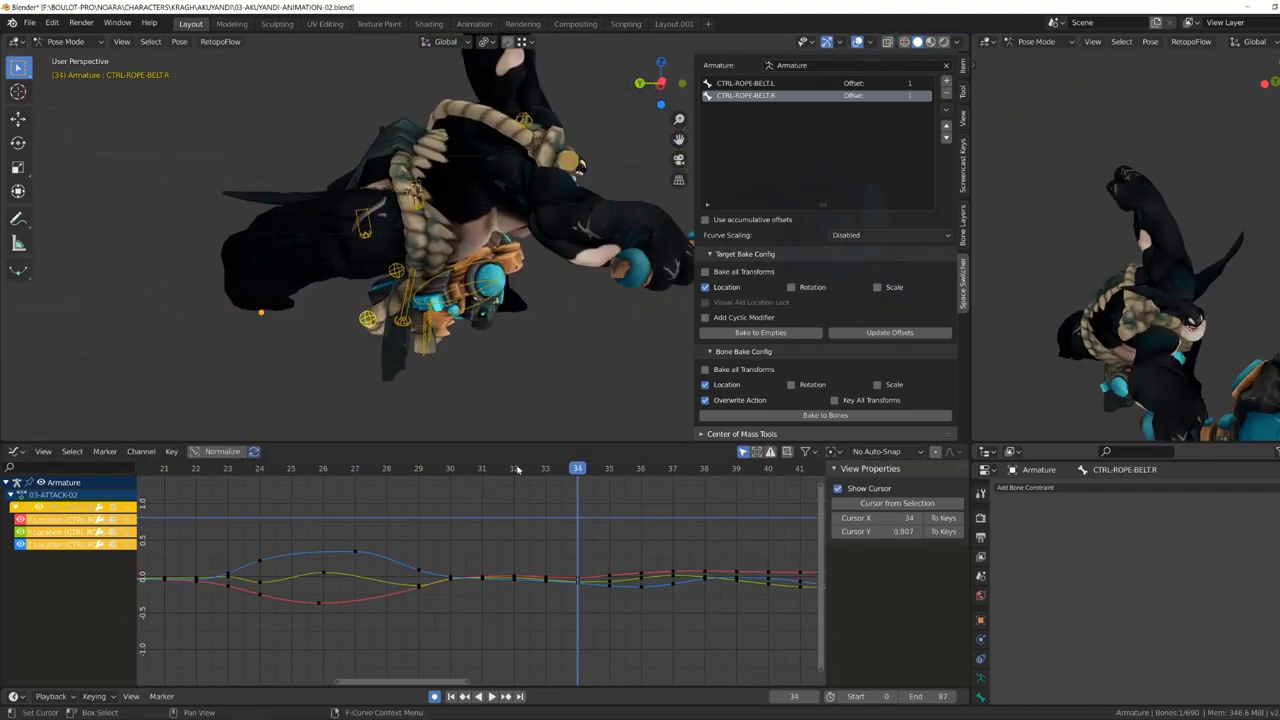
scroll(537, 543, "up", 5)
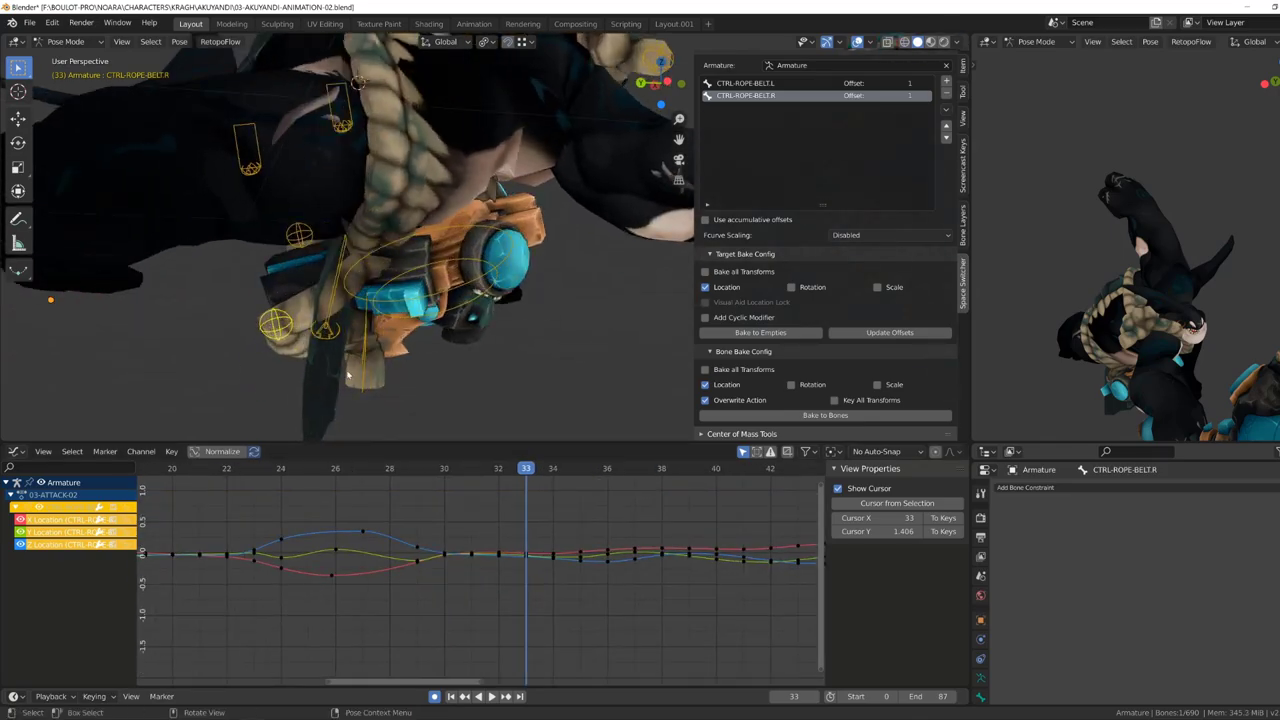
mouse_move(541, 549)
left_mouse_down()
mouse_move(550, 502)
mouse_move(583, 594)
left_mouse_up()
scroll(651, 571, "down", 2)
key("space")
Select the Y Location key at frame 43 and play the attack from the start.
left_click(581, 550)
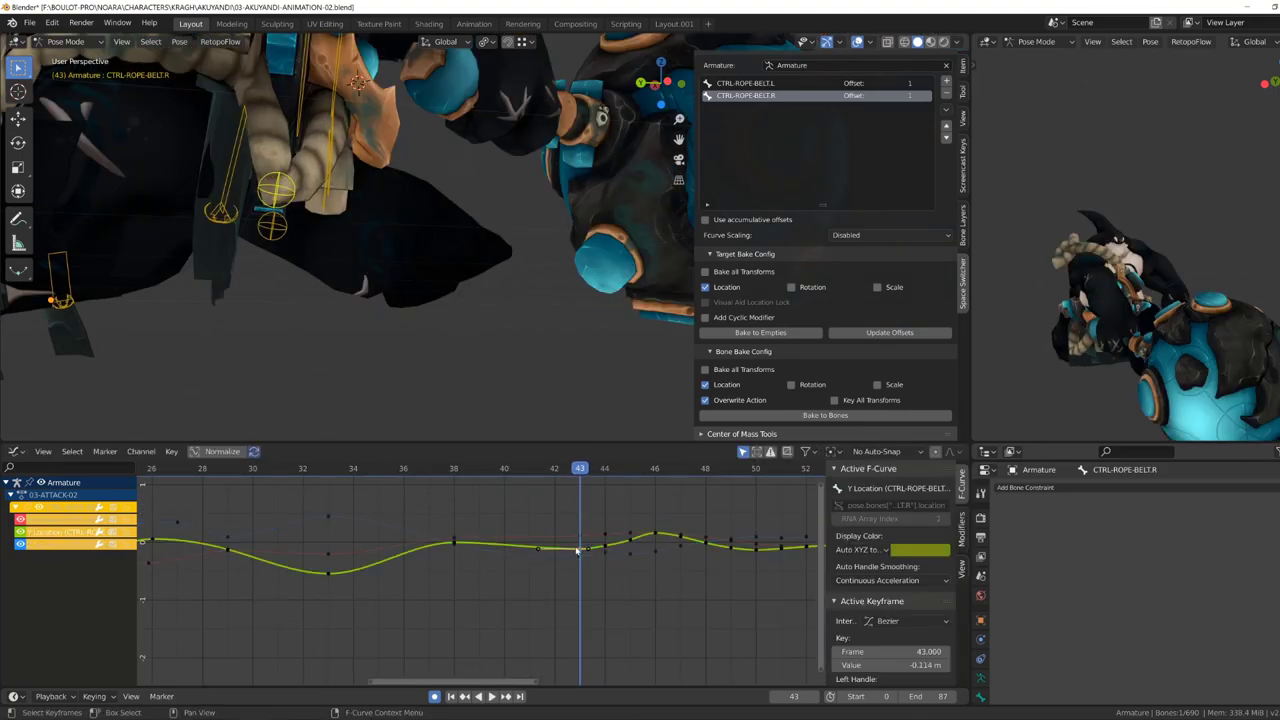
key("space")
key("Home")
left_click(365, 470)
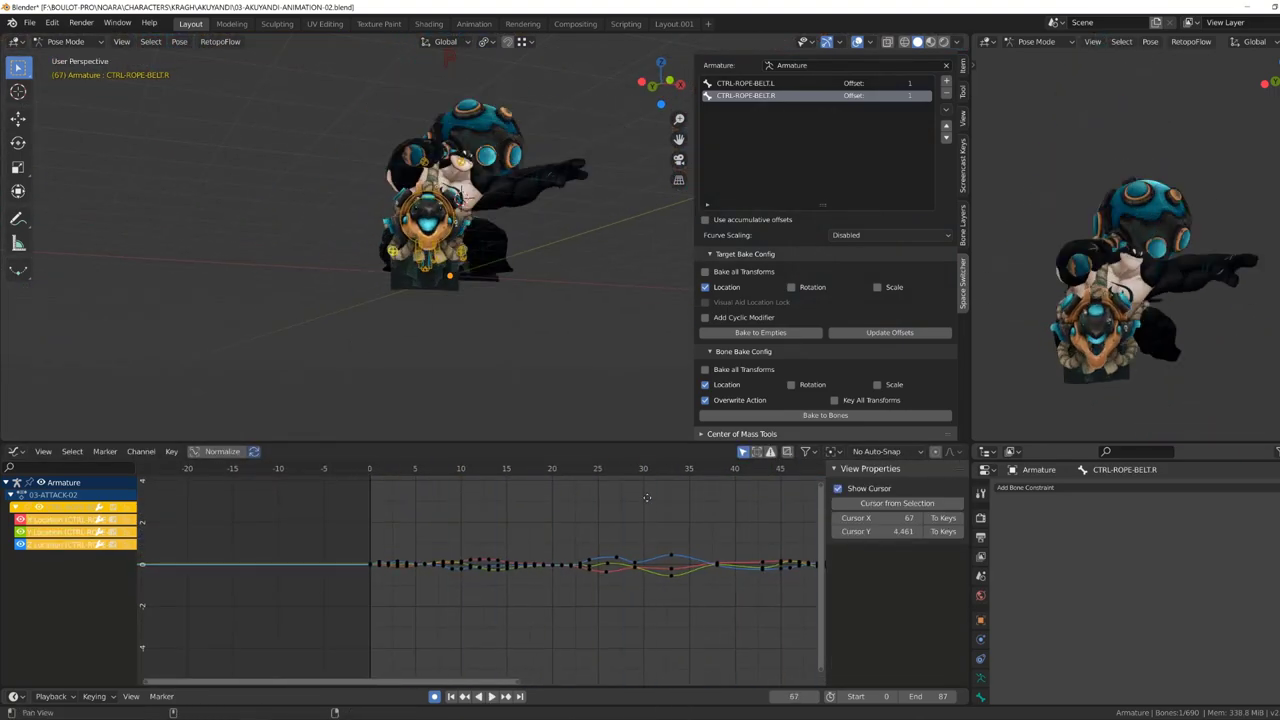
key("space")
Frame all the rope-belt keyframes and replay the attack from the start.
key("KP_0")
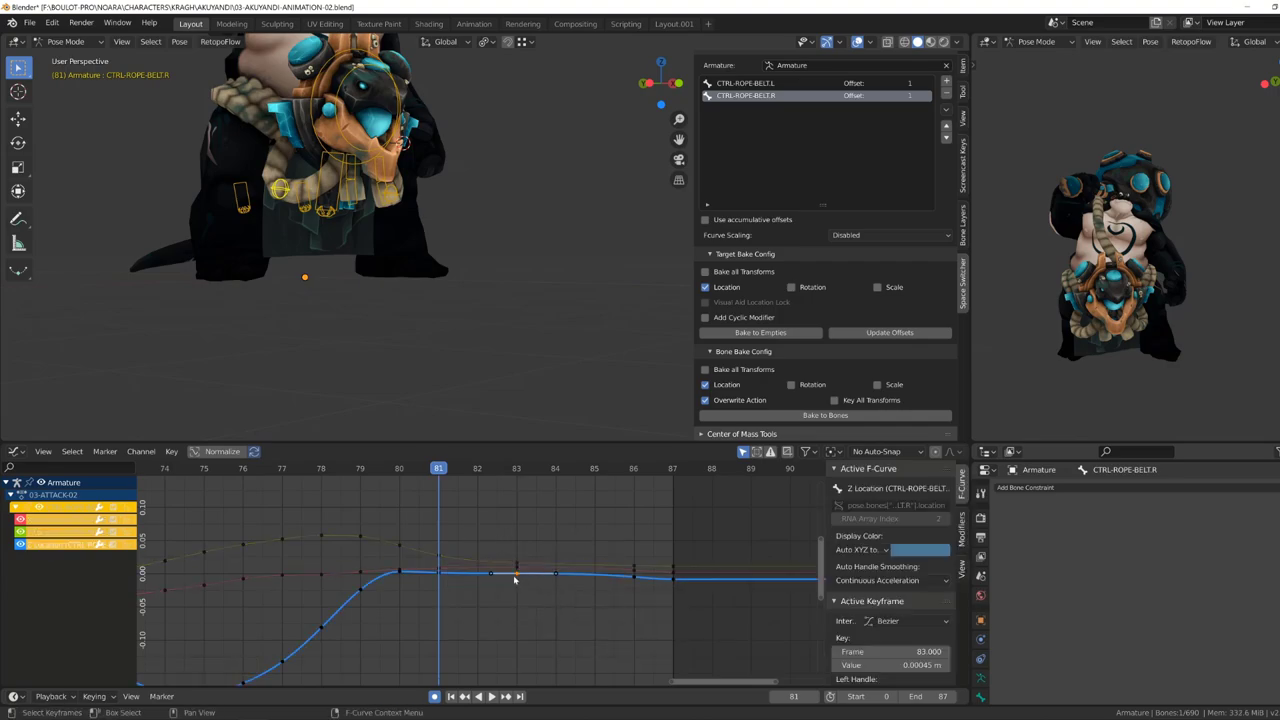
key("space")
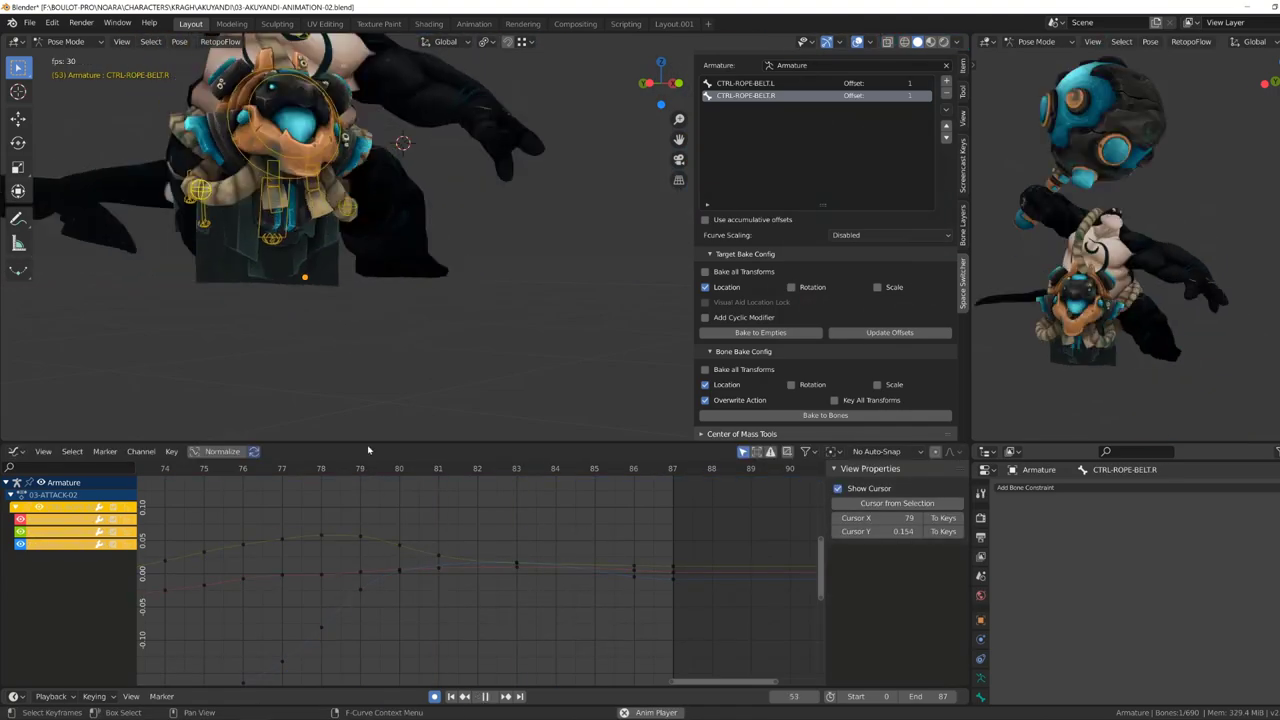
key("Home")
key("space")
Raise the frame-26 Z Location peak to 0.747 m and play to check it.
scroll(398, 546, "up", 5)
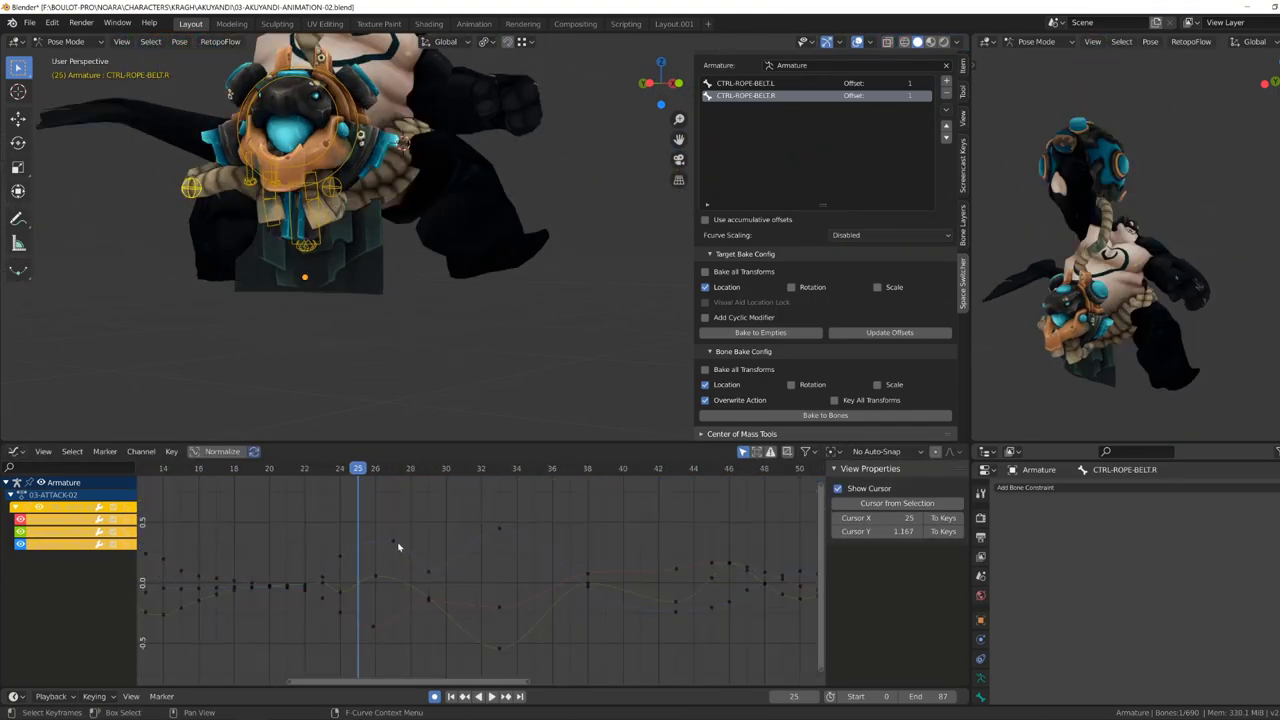
key("g")
left_click(365, 415)
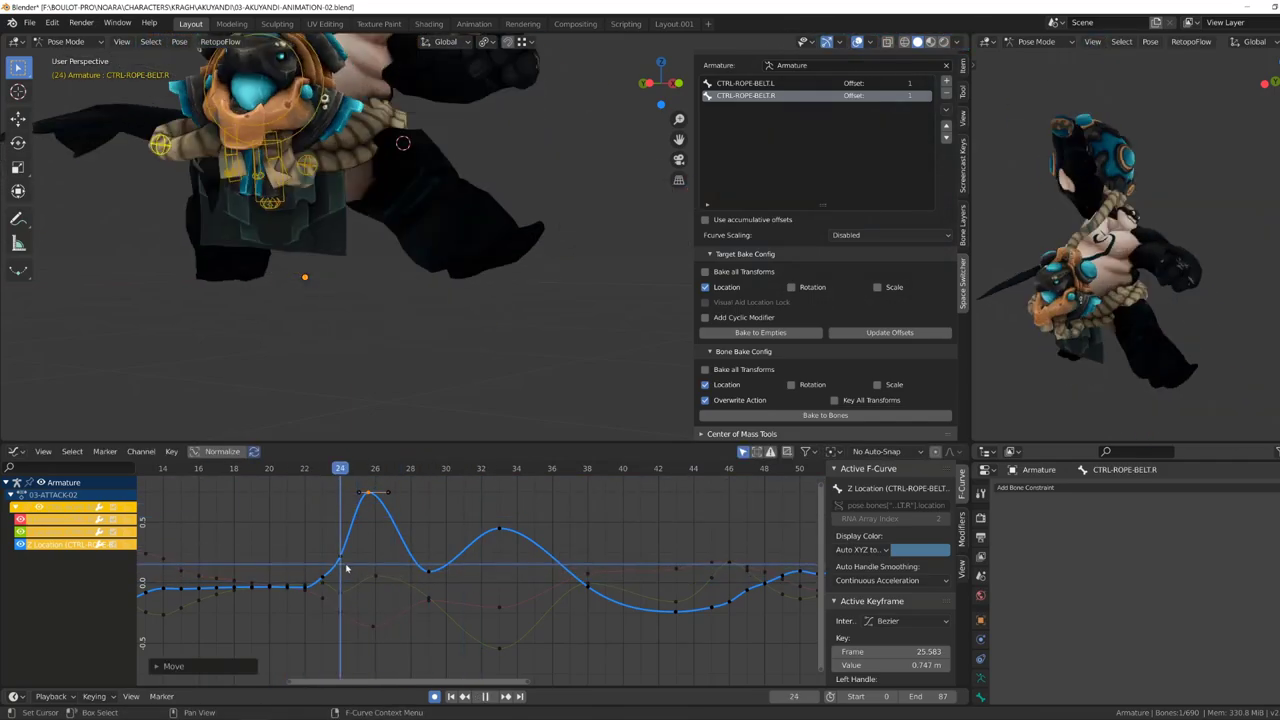
left_click_drag(343, 468, 375, 468)
key("space")
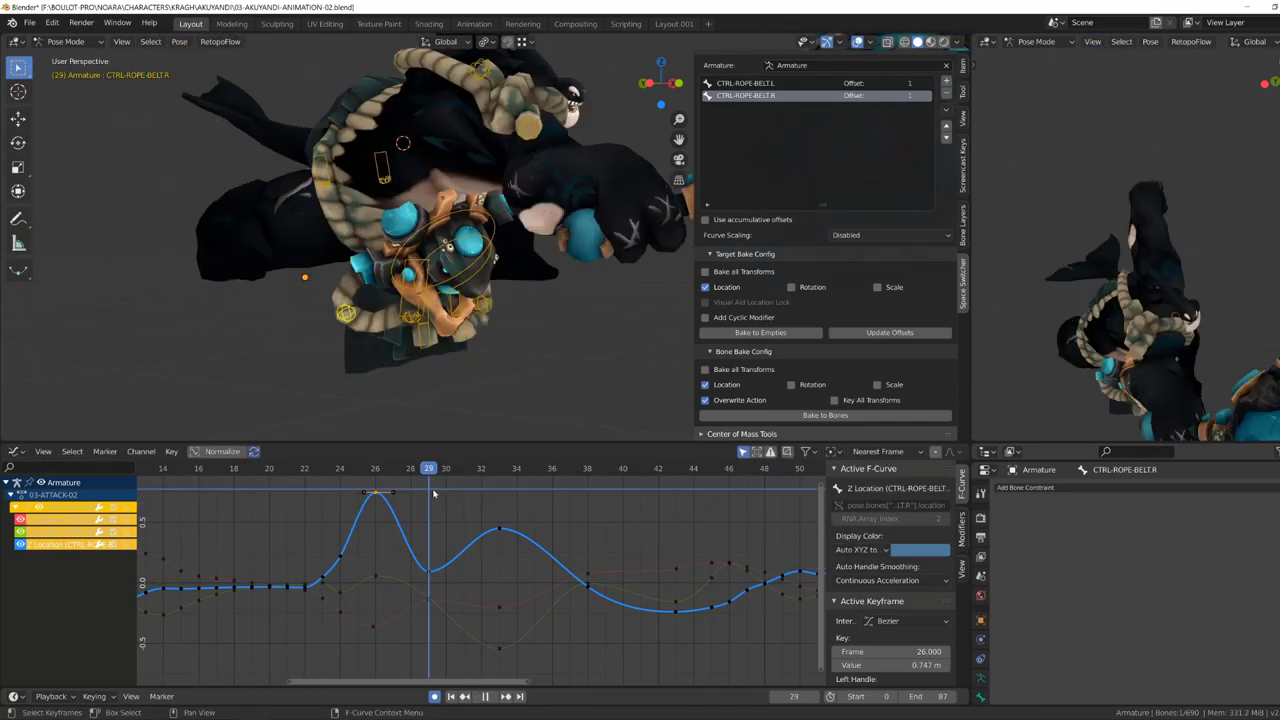
Bring frames -10 to 45 into view and select the left rope belt's location curve.
left_click(559, 611)
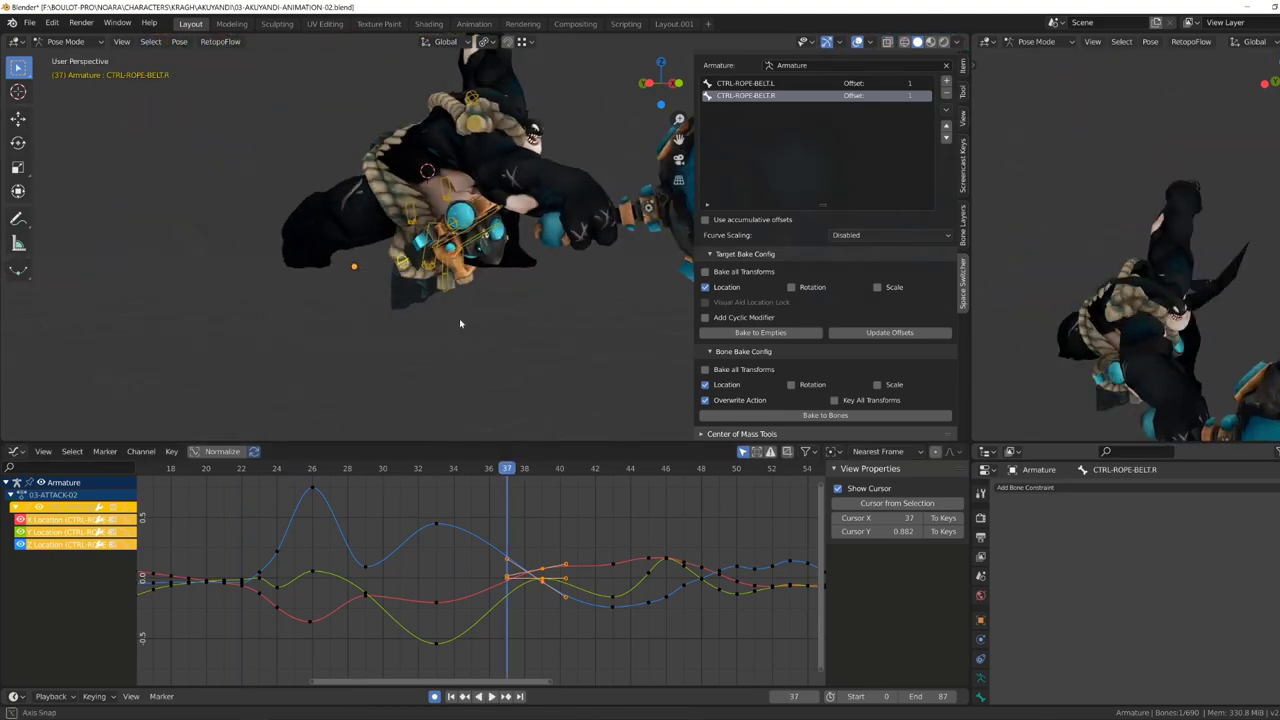
middle_click_drag(559, 611, 489, 549)
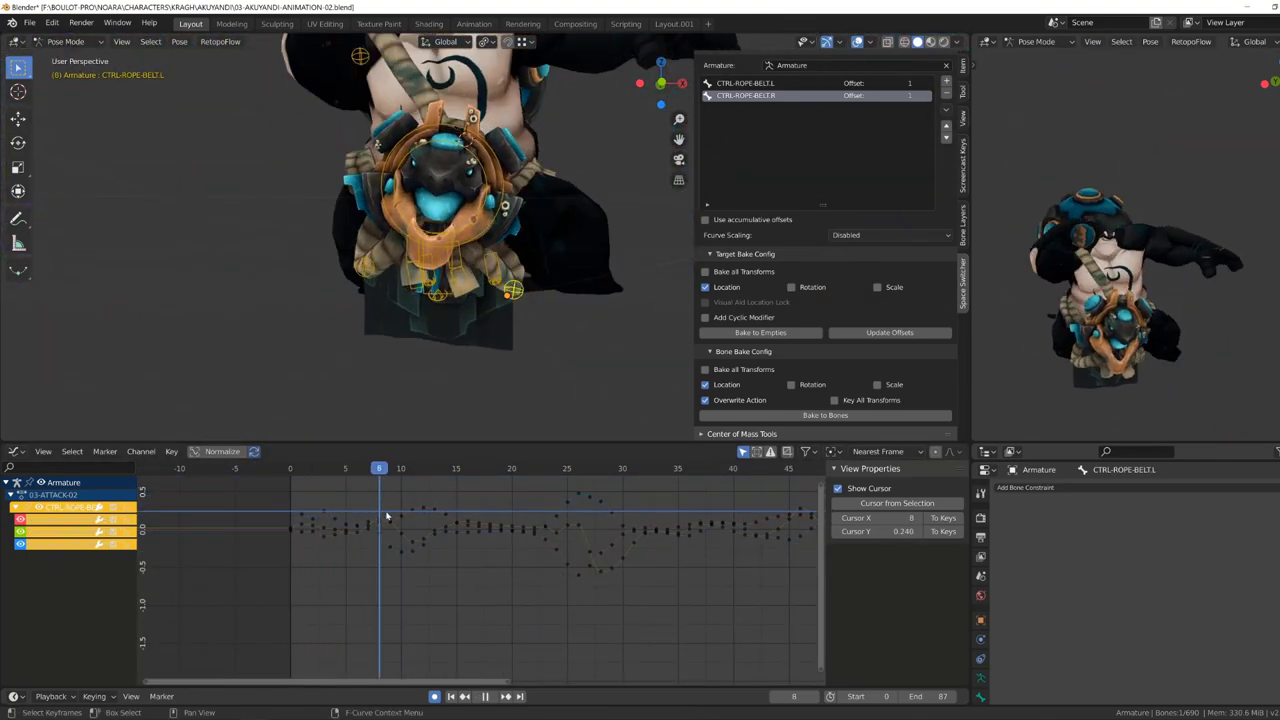
left_click(354, 538)
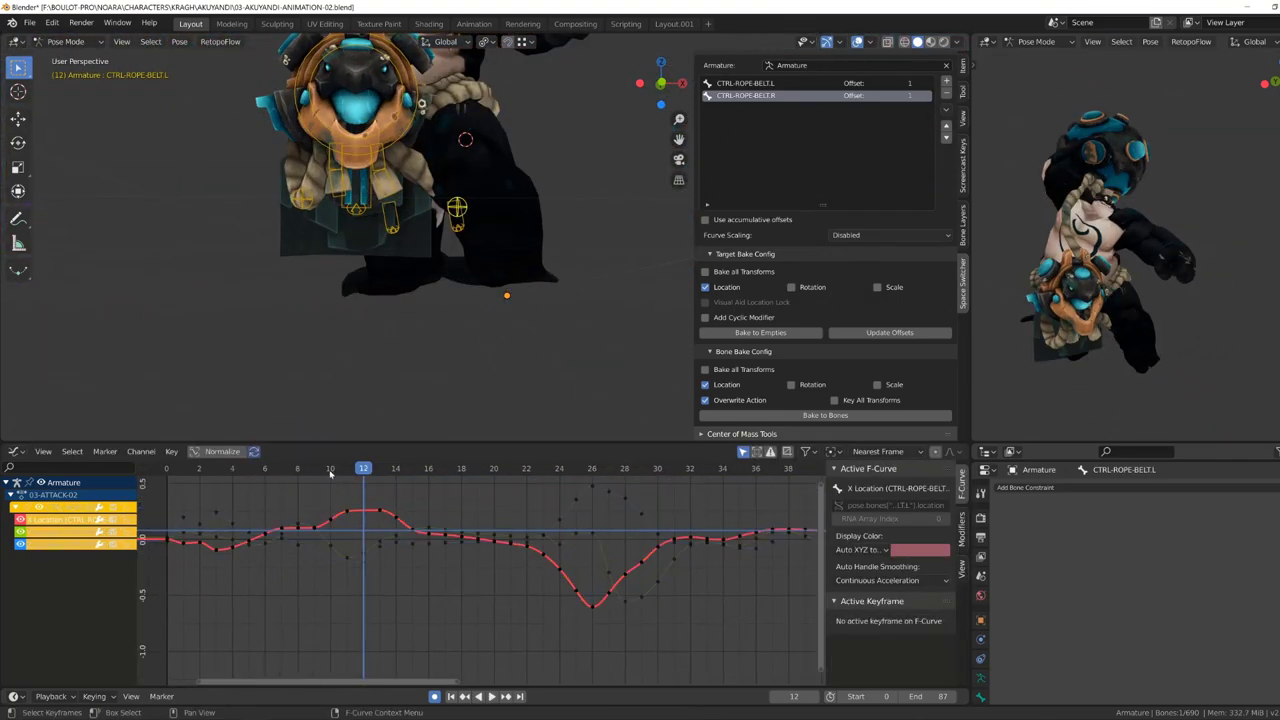
left_click(341, 575)
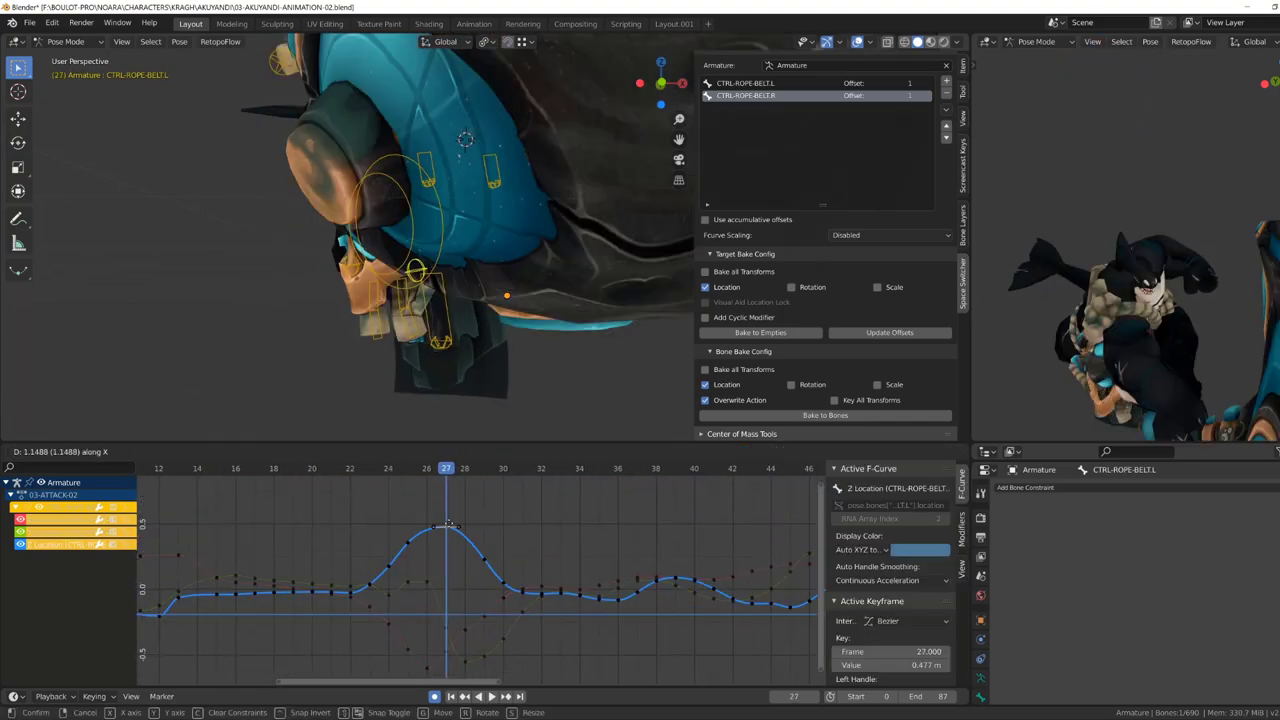
Pull the frame-32 key into a deeper dip and replay the attack to review it.
middle_click_drag(540, 550, 502, 516)
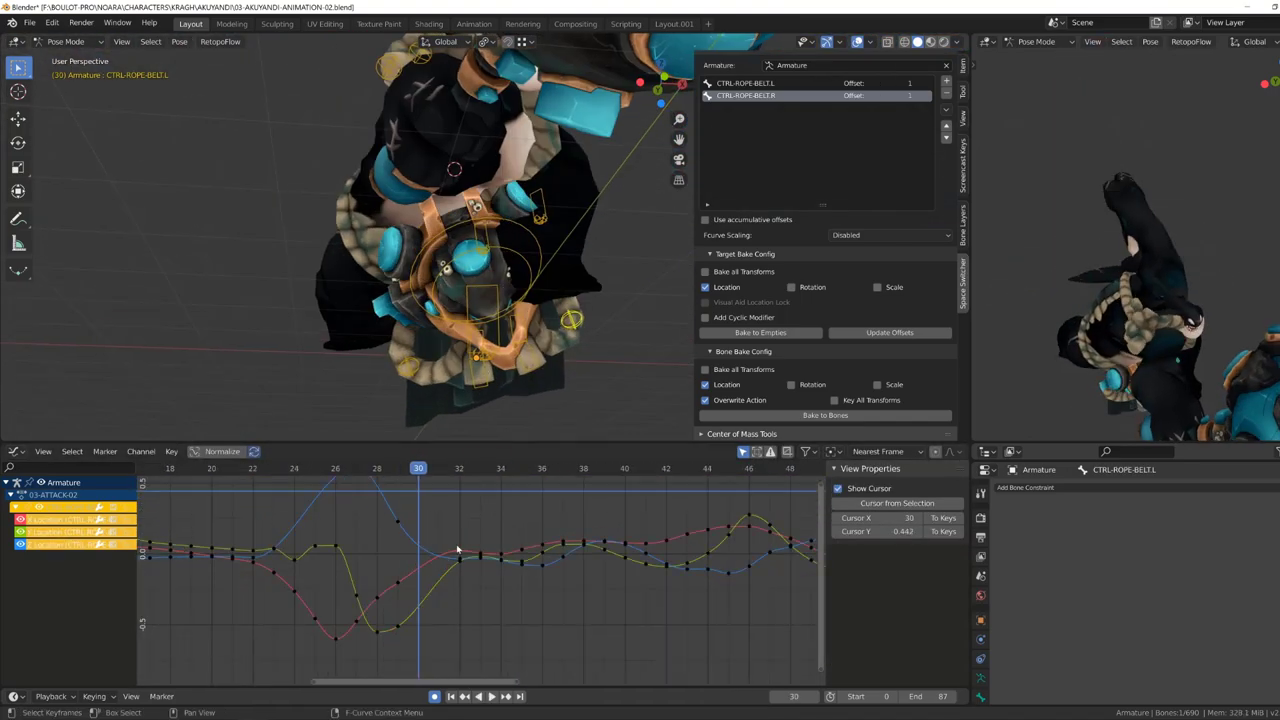
left_click_drag(461, 561, 461, 611)
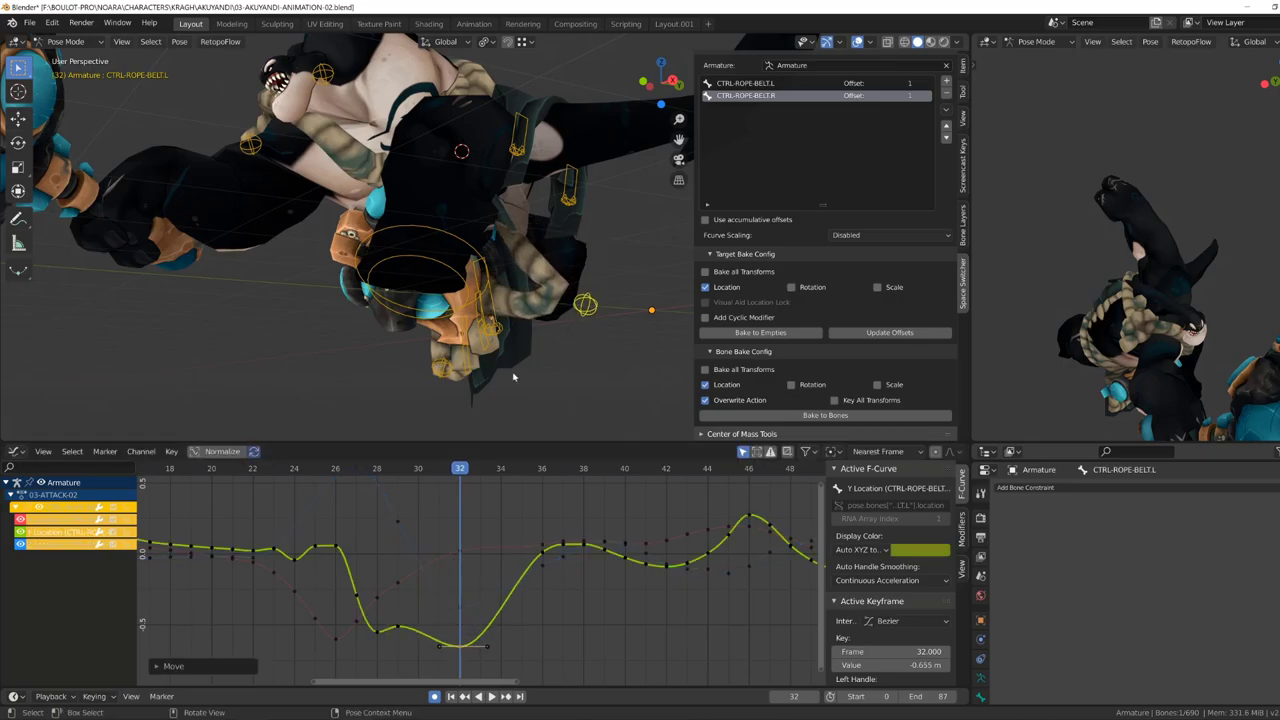
key("space")
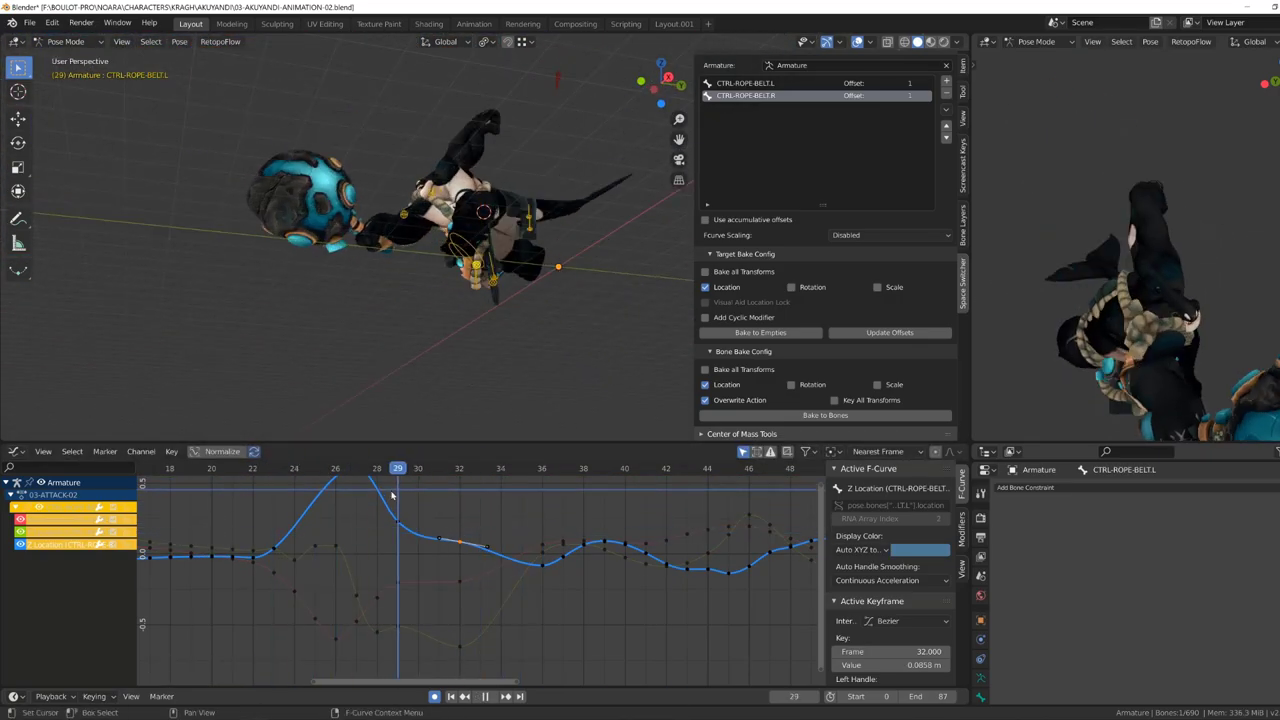
left_click(548, 527)
key("space")
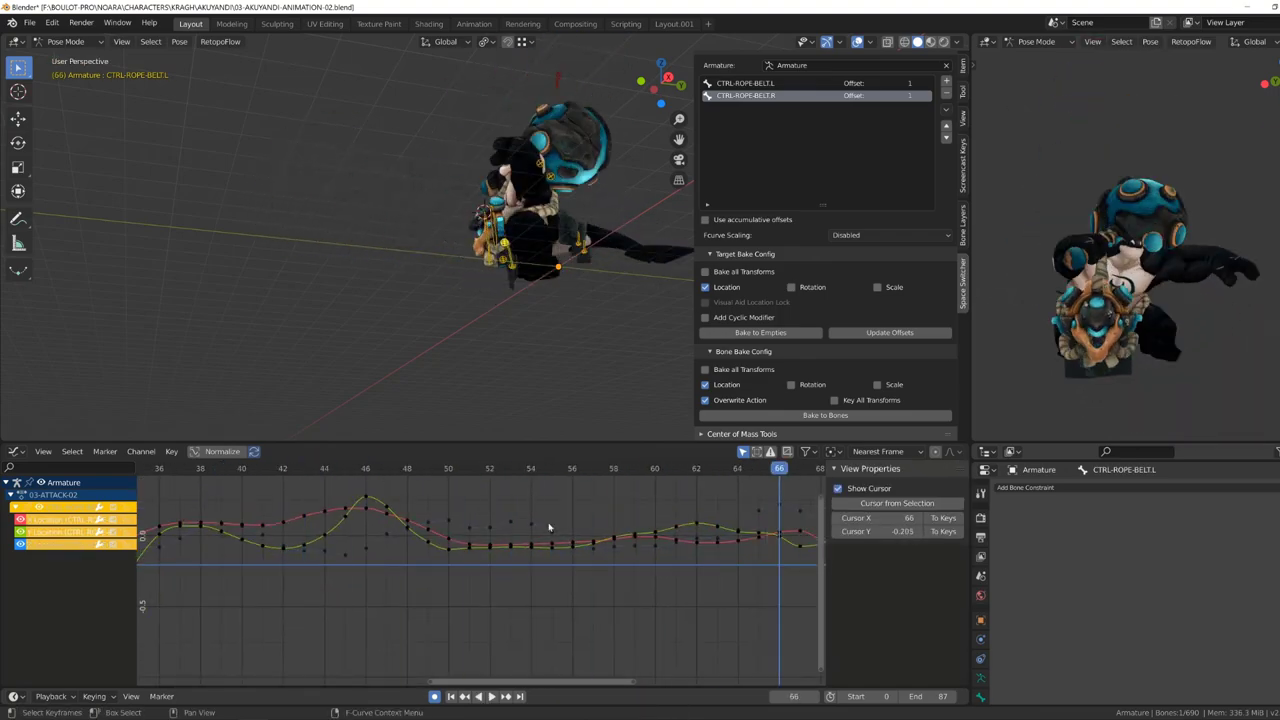
key("space")
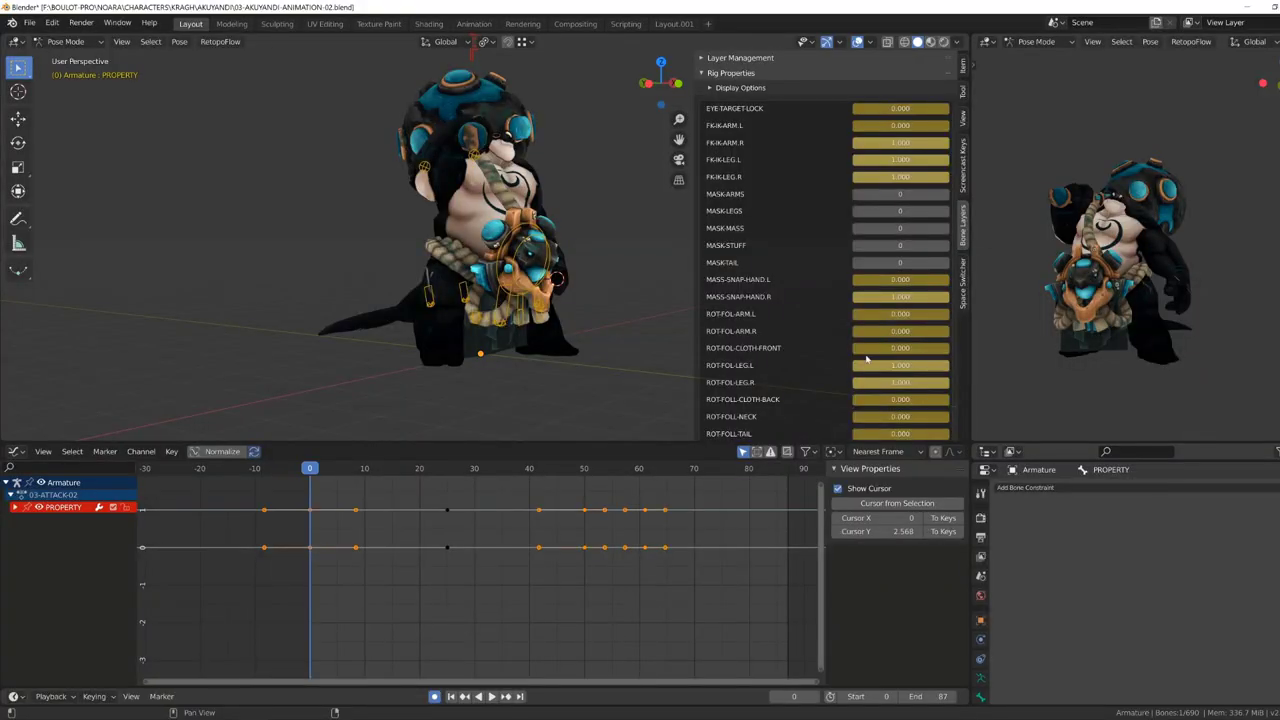
Bake CTRL-CLOTH-BACK.L/.R rotation to empties with offset 6 and play the result.
scroll(575, 335, "up", 2)
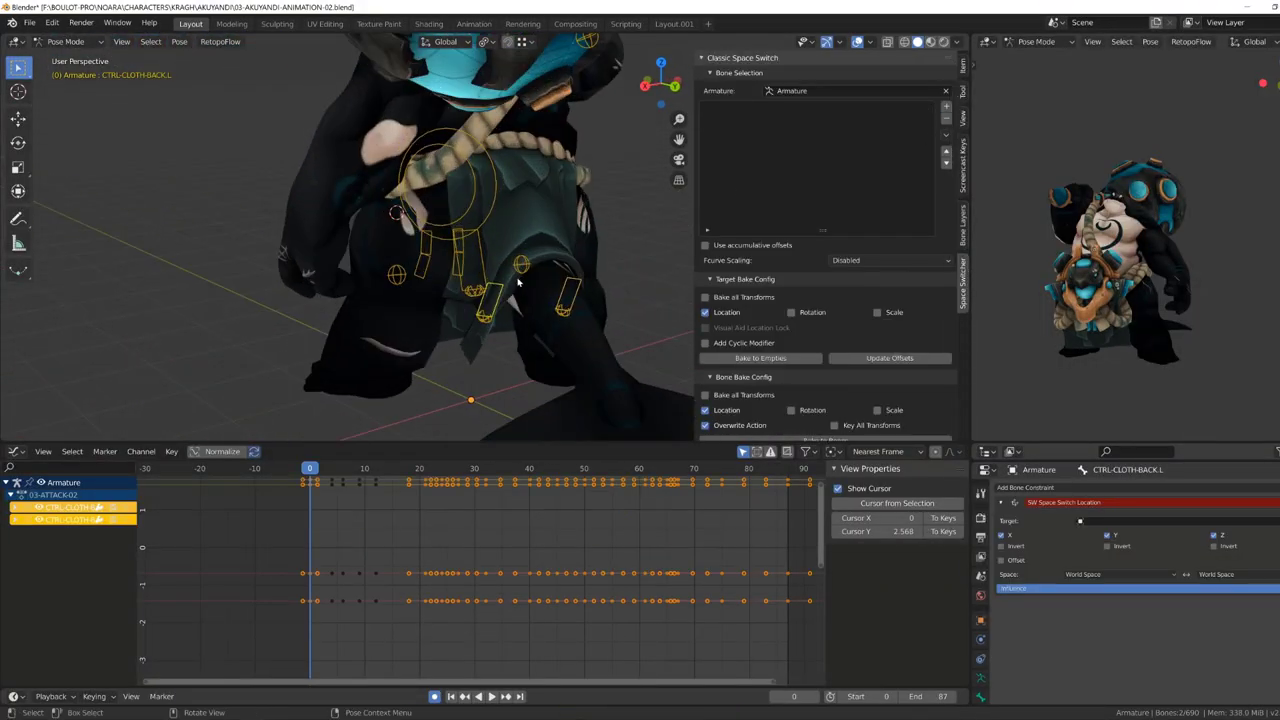
left_click(503, 291)
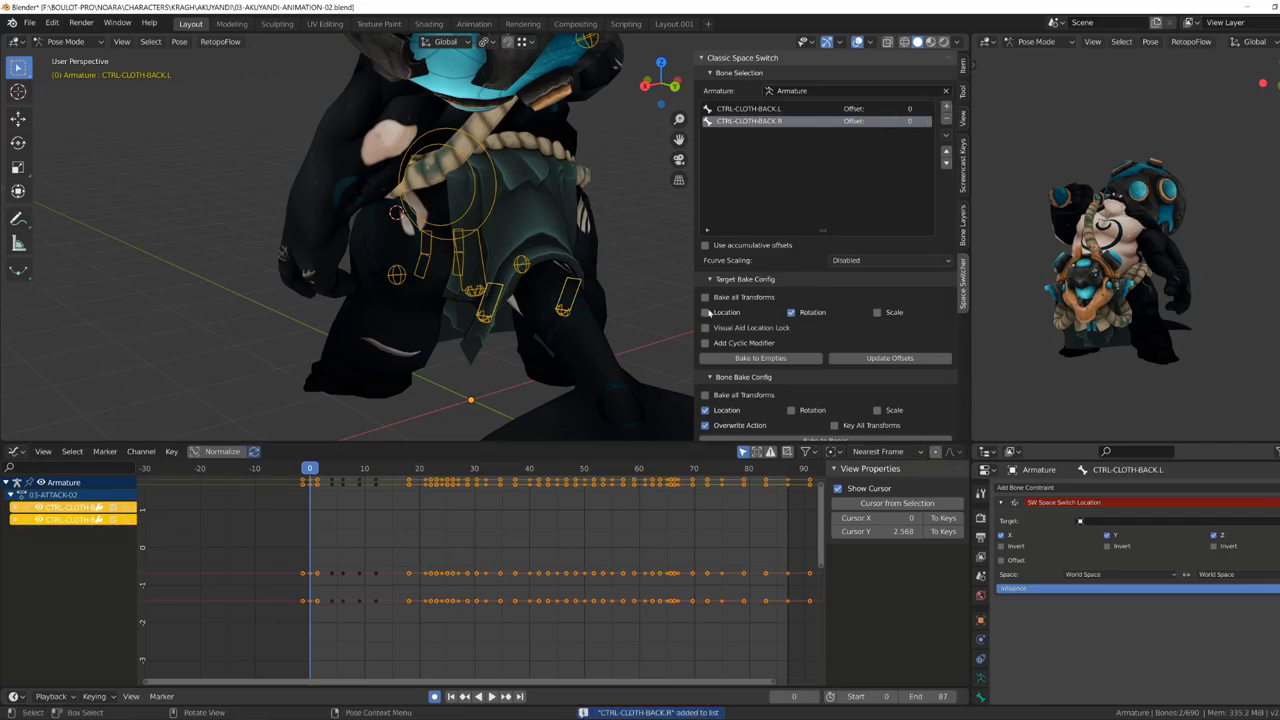
double_click(910, 108)
type("3")
key("space")
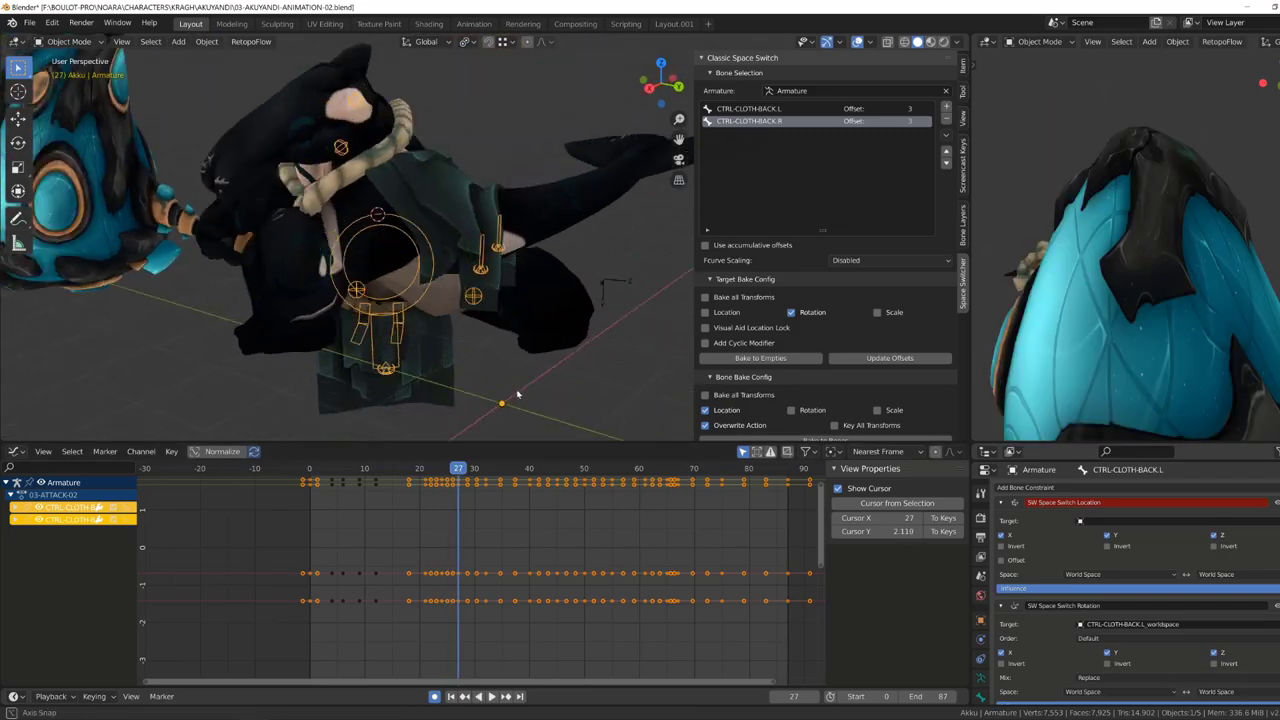
mouse_move(334, 481)
left_mouse_down()
mouse_move(320, 479)
mouse_move(408, 479)
left_mouse_up()
key("space")
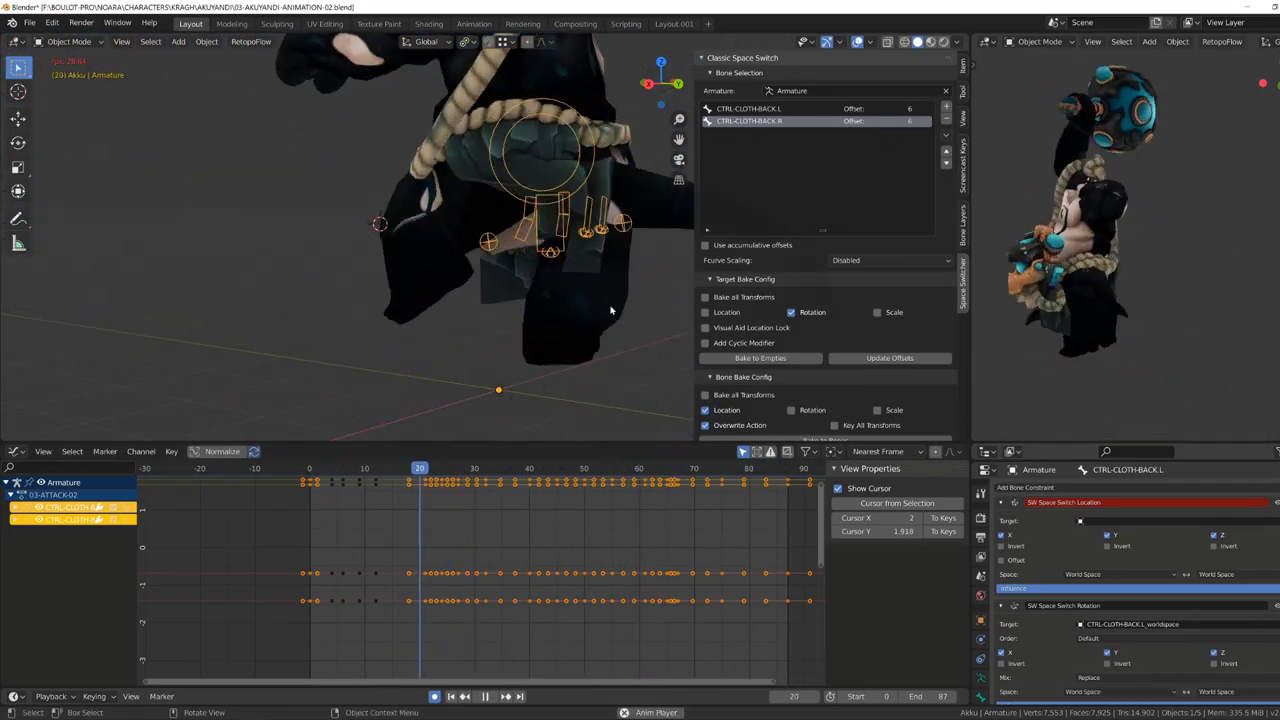
key("space")
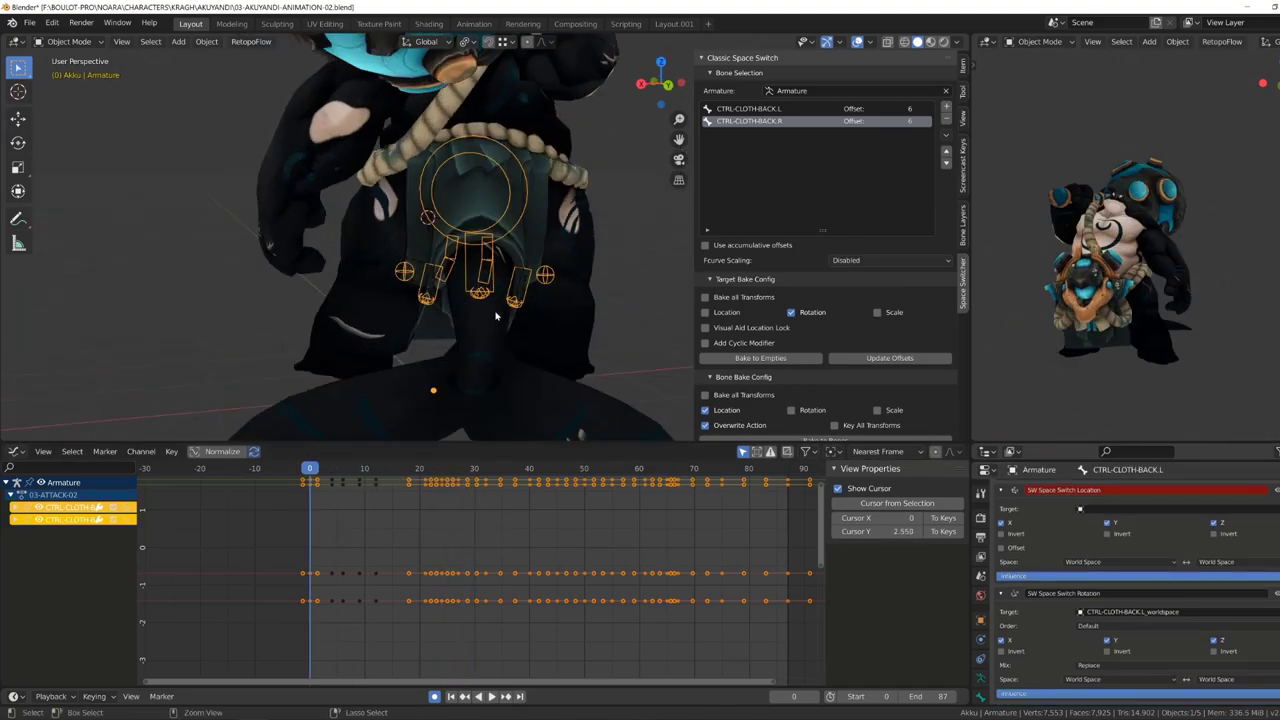
Delete the first baked back-cloth helper, re-bake, and replay the back-cloth motion.
key("ctrl+Tab")
left_click(583, 283)
key("ctrl+Tab")
key("Delete")
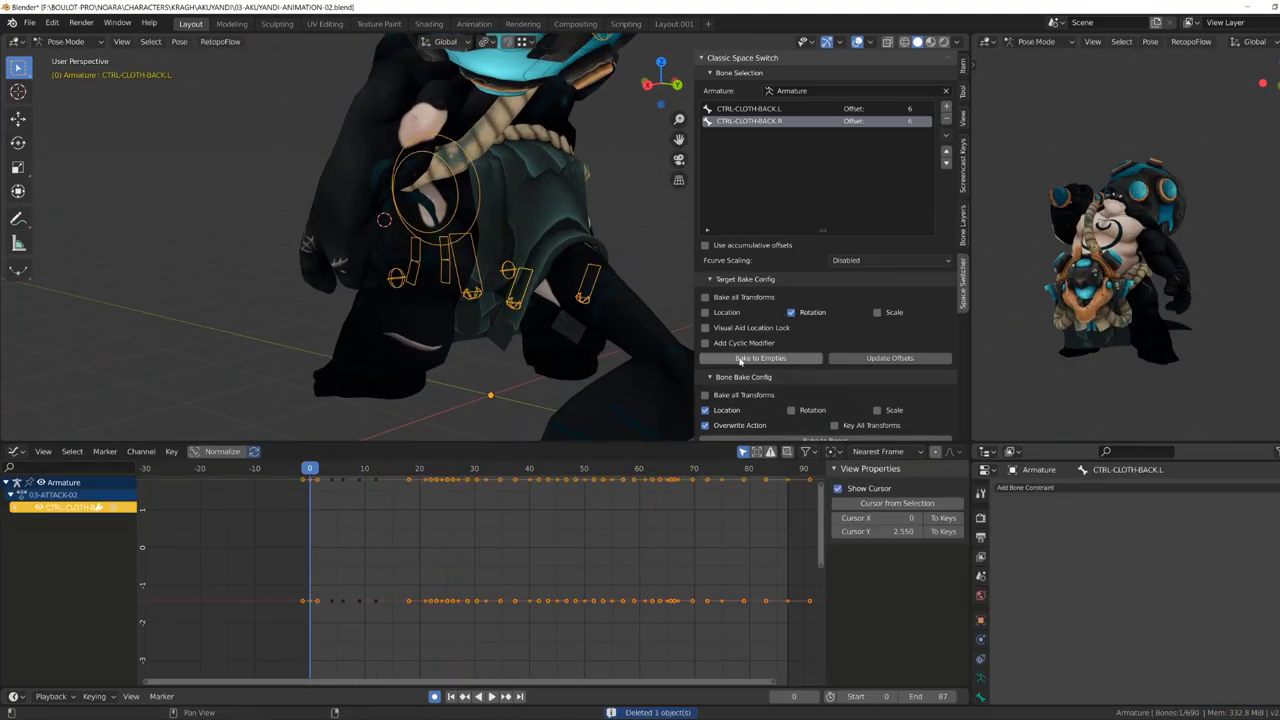
key("space")
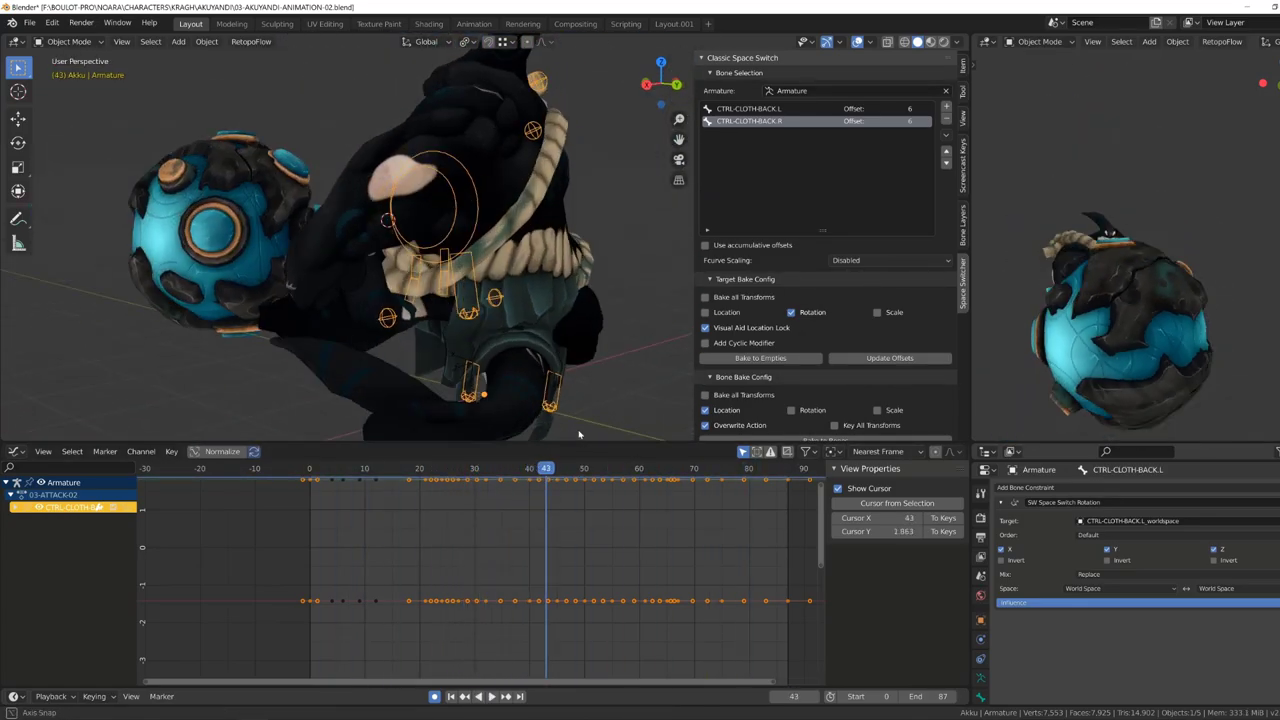
key("Escape")
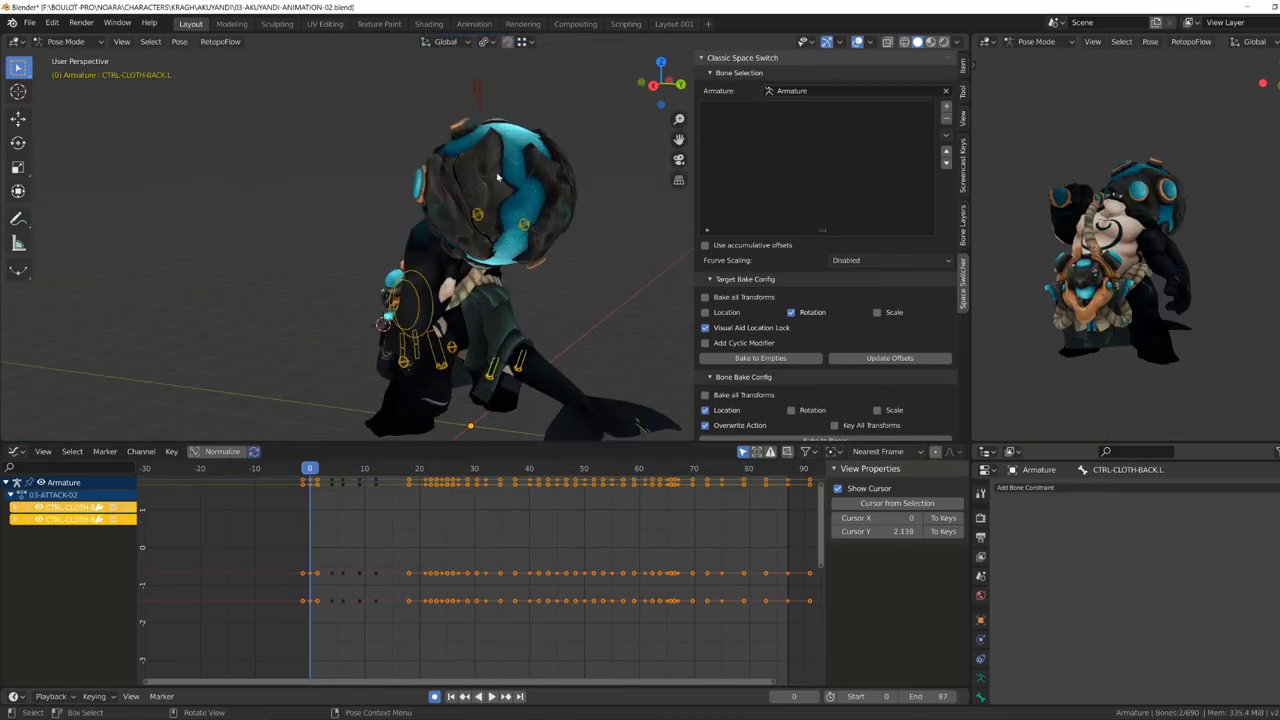
left_click(960, 236)
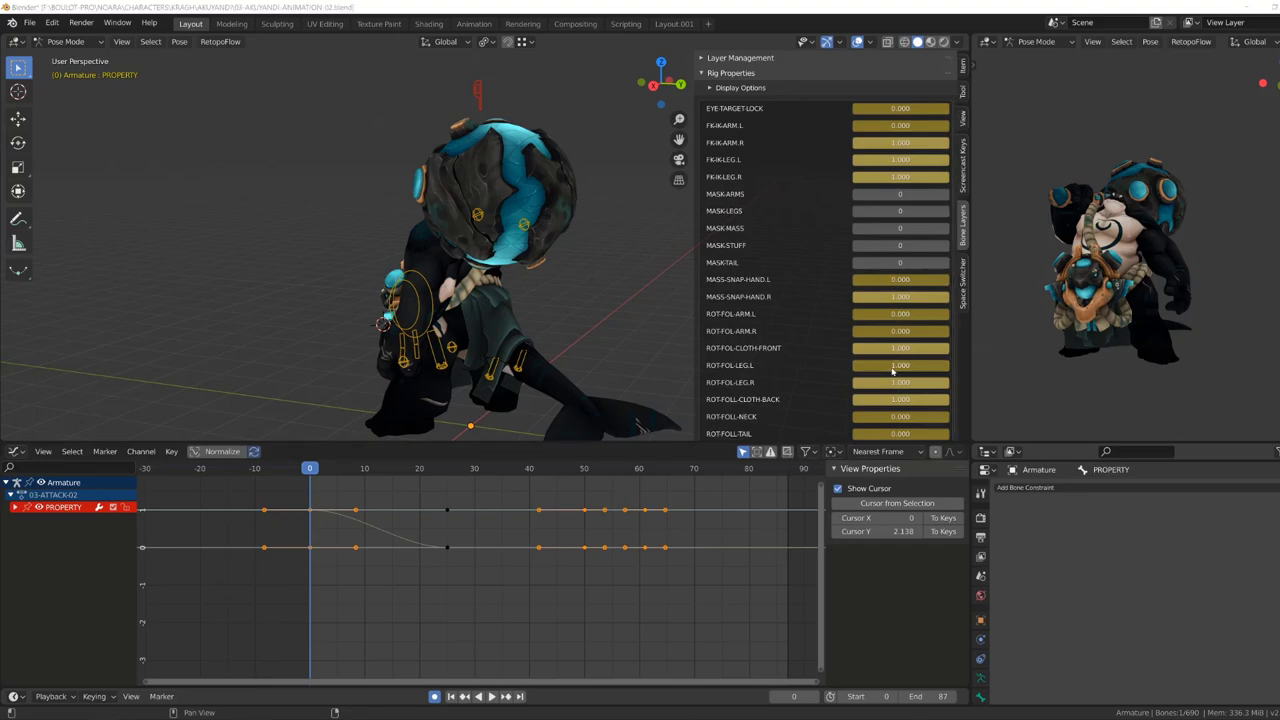
Play the attack, select the right back-cloth controller, and stop back at frame 0.
key("space")
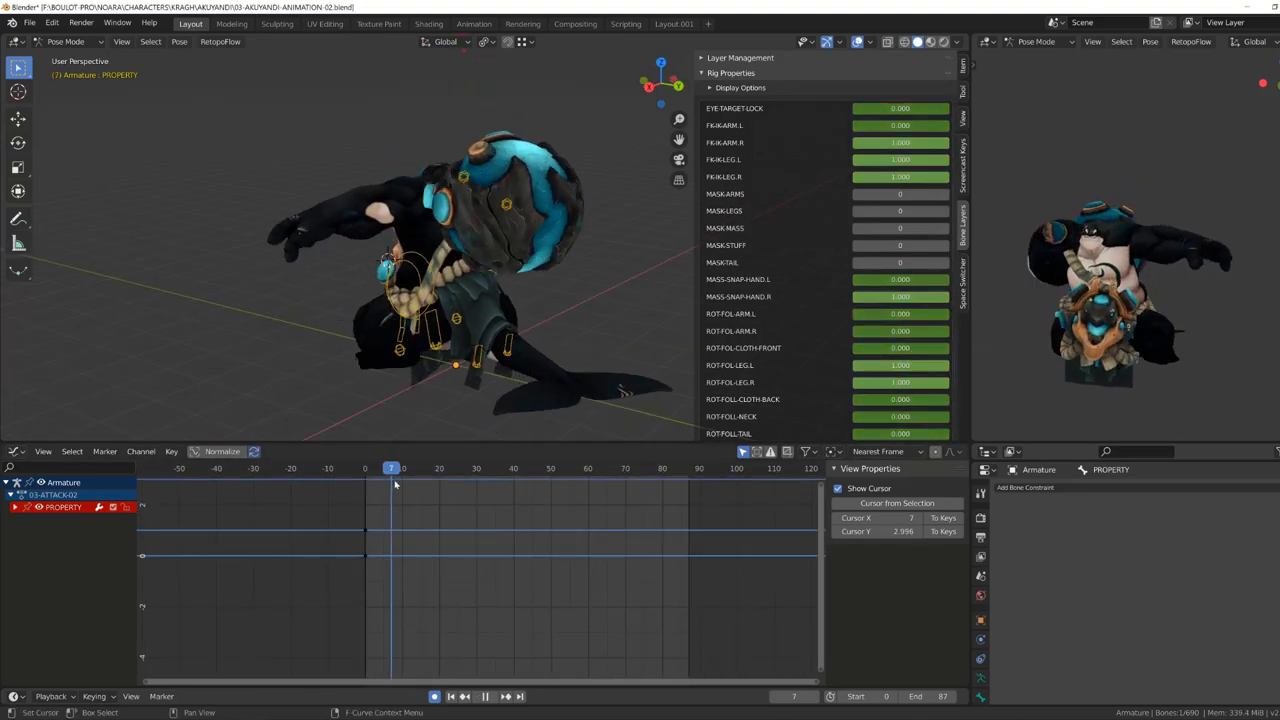
left_click(366, 476)
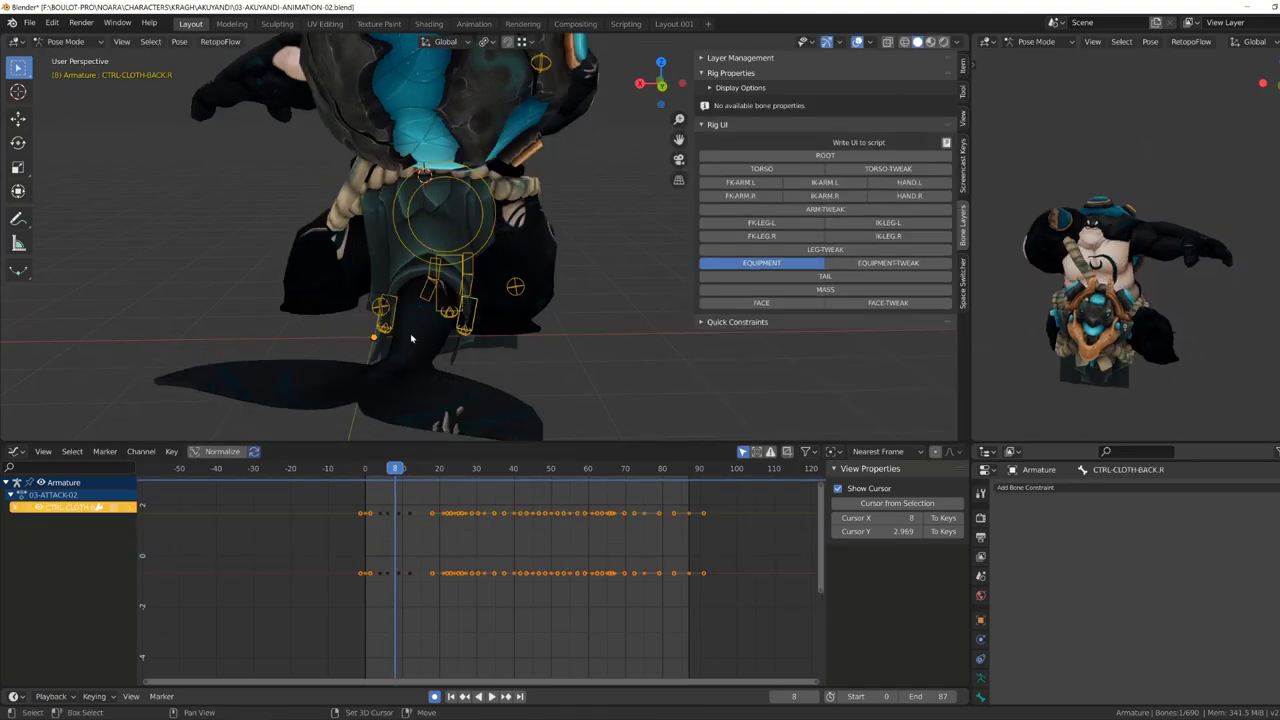
key("Escape")
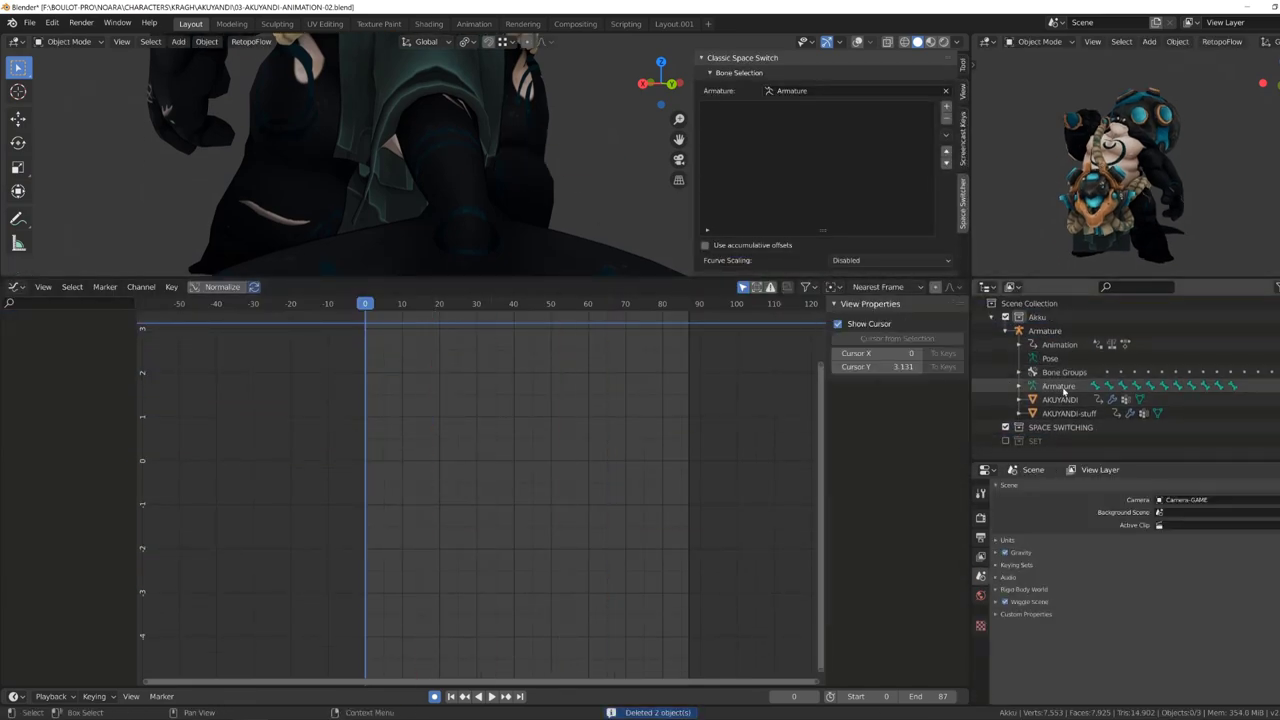
Key the back-cloth pose at frame 8, set its handle type, and relax the pose at frame 19.
left_click(1063, 387)
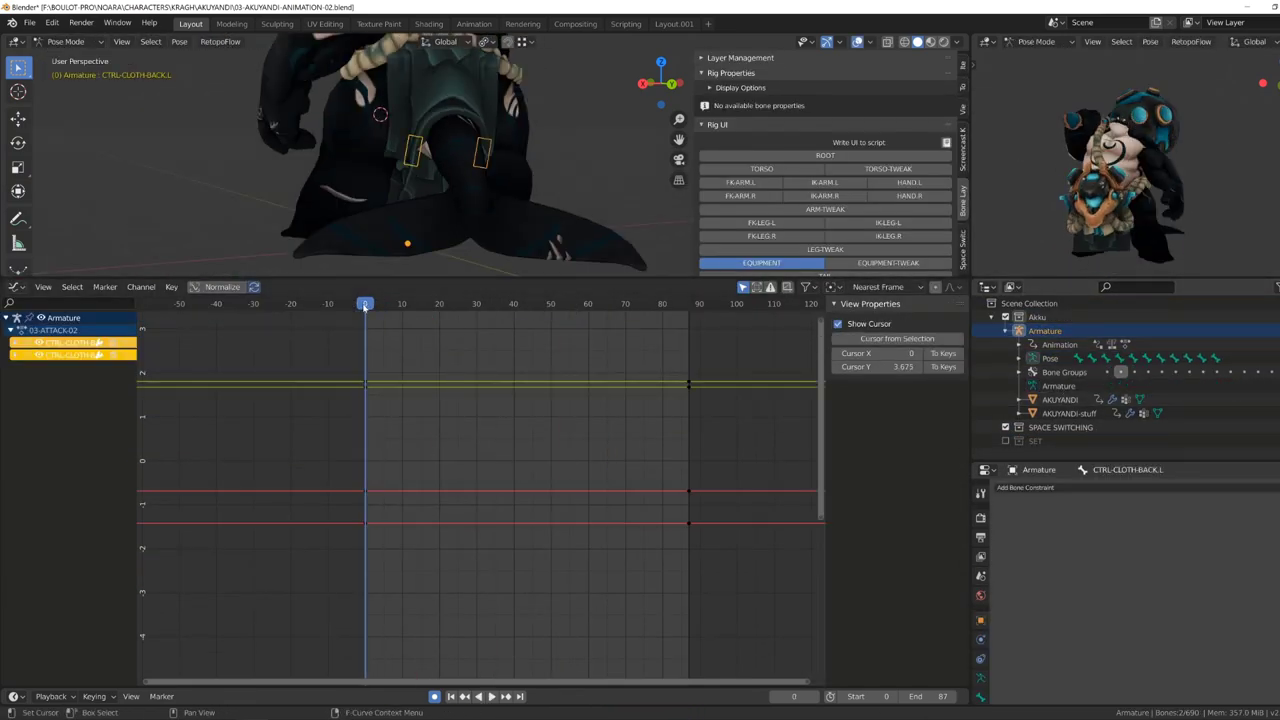
left_click_drag(365, 305, 395, 305)
key("i")
key("v")
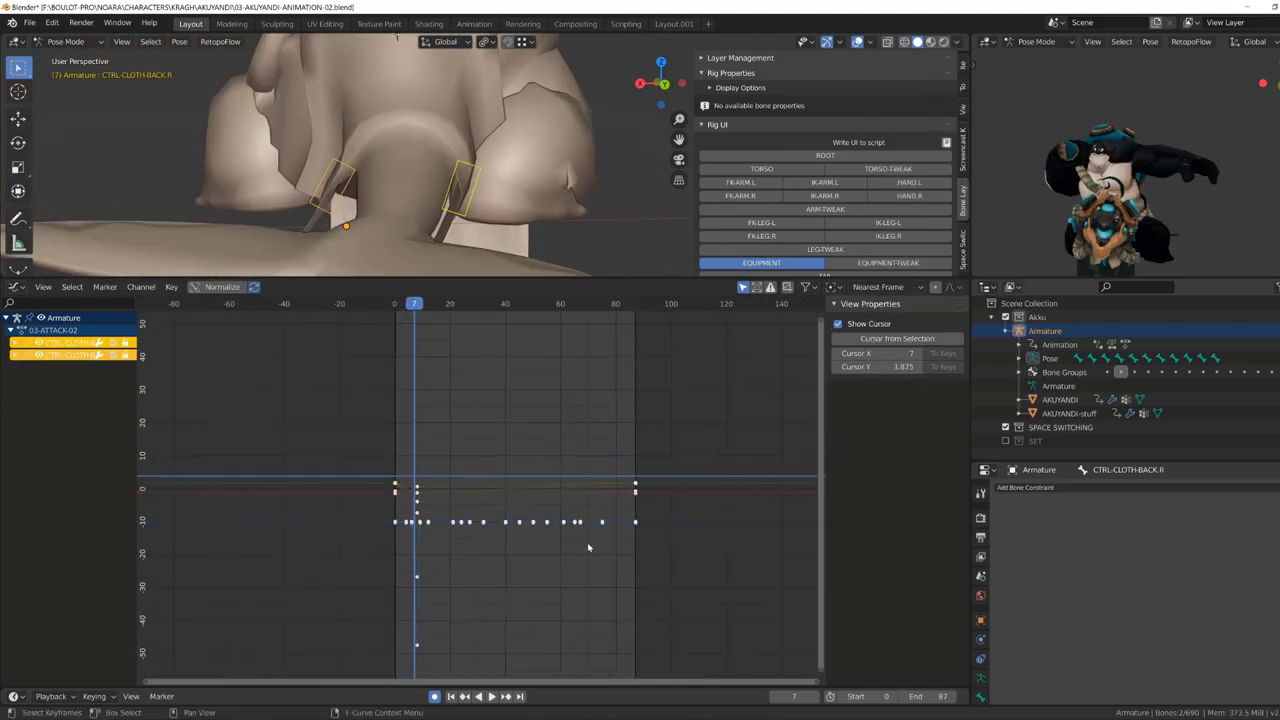
left_click_drag(600, 540, 480, 515)
key("alt+e")
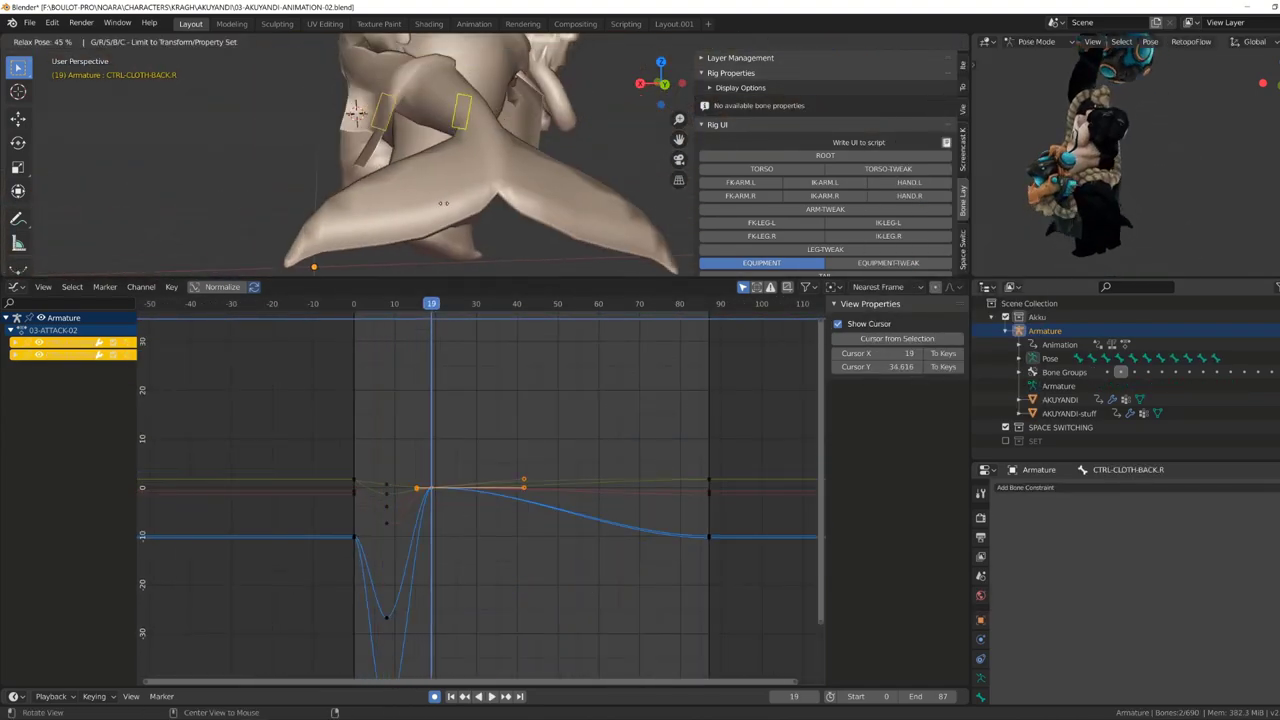
key("shift+ctrl+space")
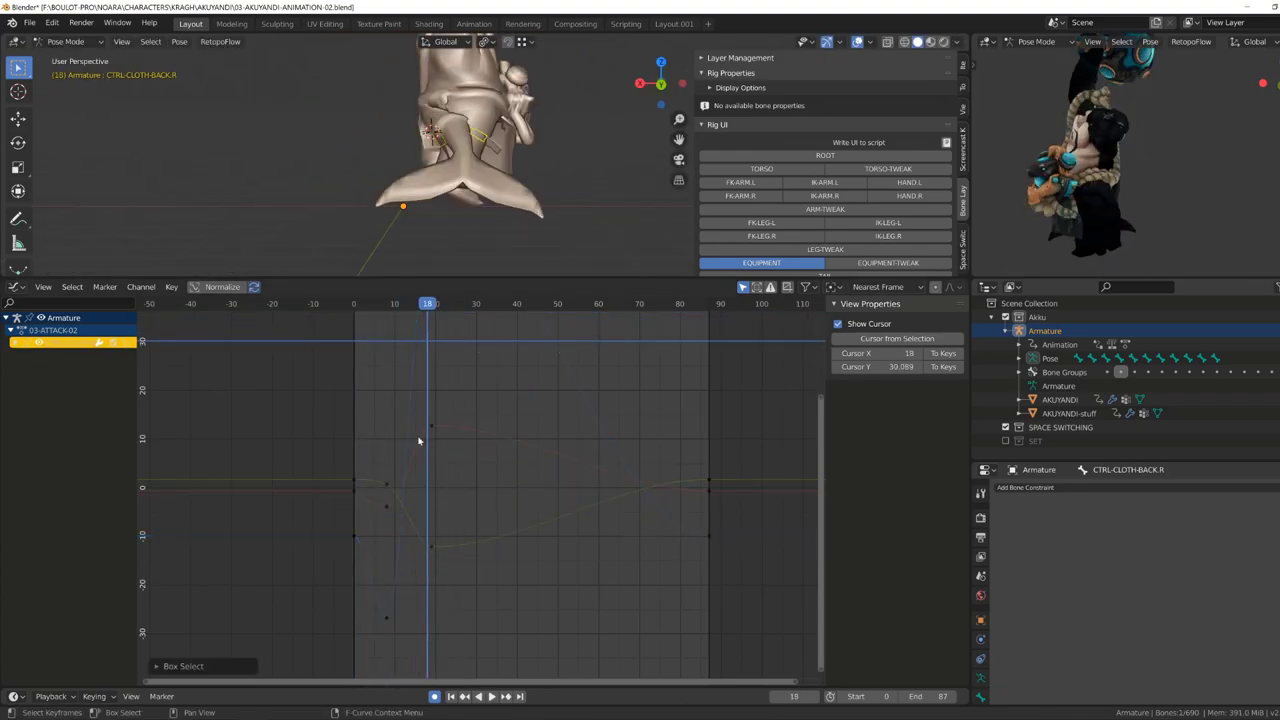
Select and move all the back-cloth keys, stopping playback at frame 10.
key("a")
key("Home")
key("g")
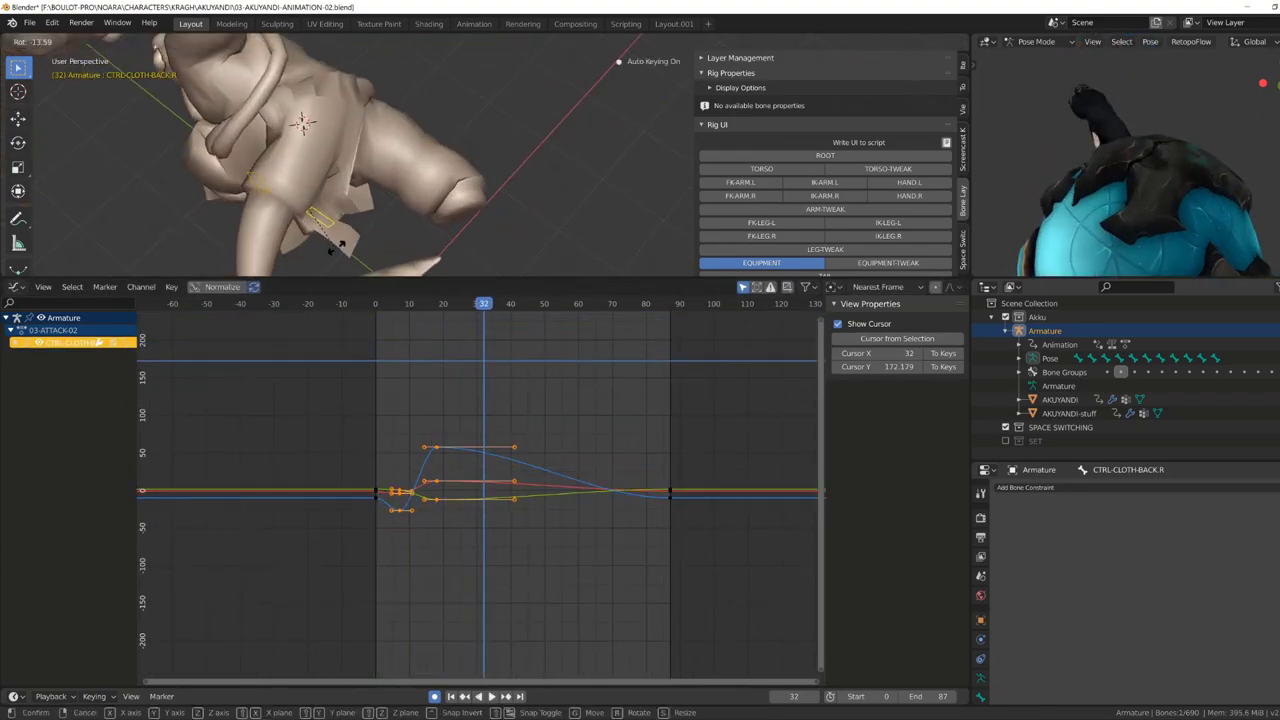
left_click(412, 317)
key("space")
Rotate both back-cloth controllers at frame 10 and review the new swing at frame 63.
middle_click_drag(420, 230, 467, 222)
left_click(443, 218, "shift")
key("space")
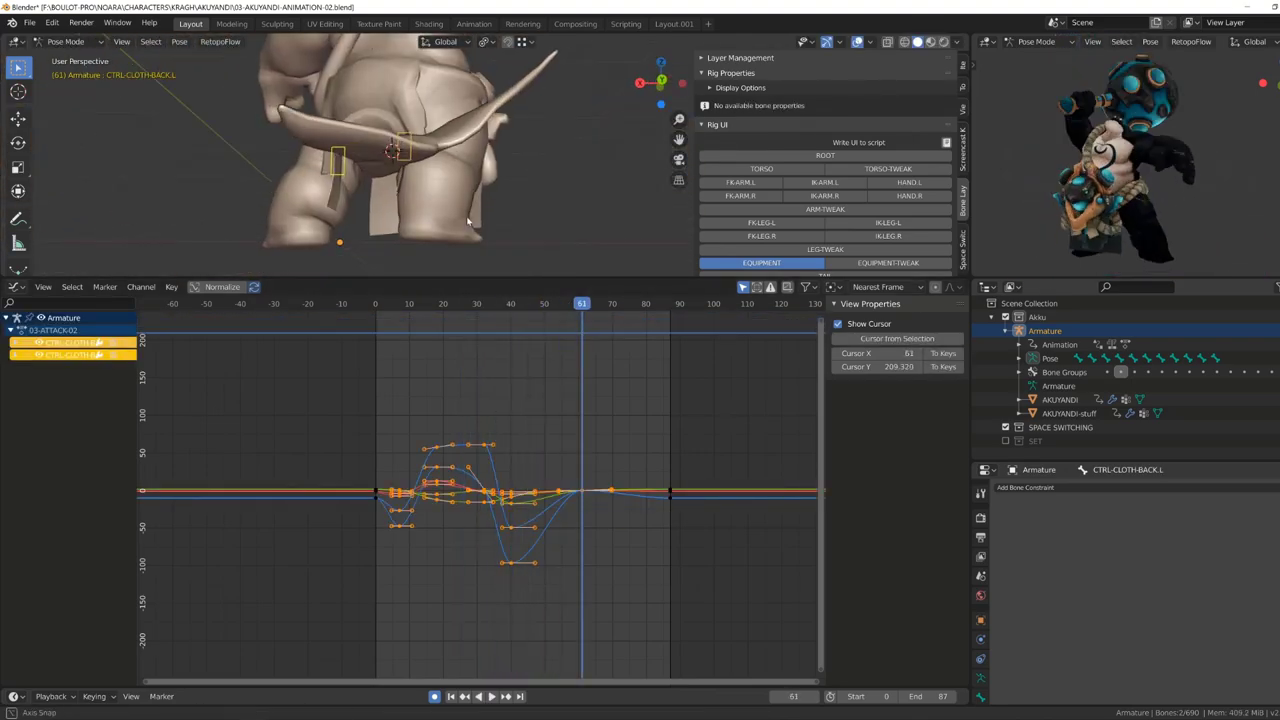
left_click(437, 172)
middle_click_drag(437, 172, 341, 168)
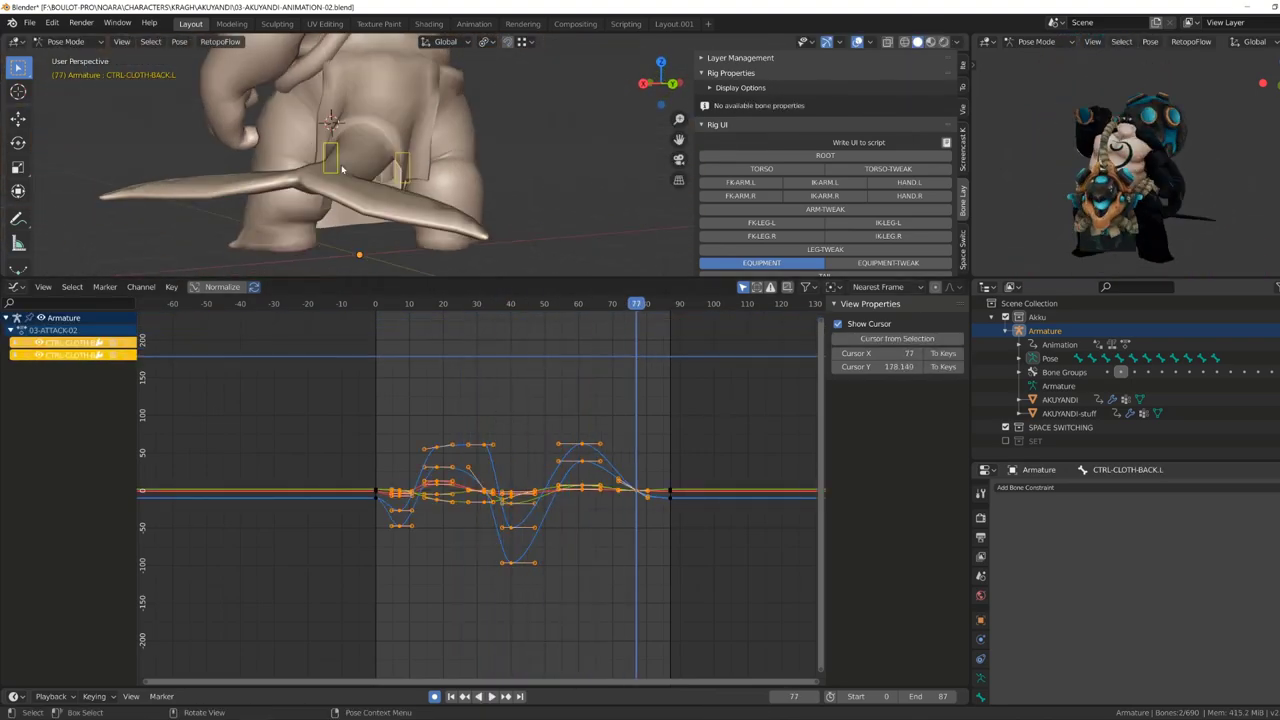
left_click(420, 178)
key("space")
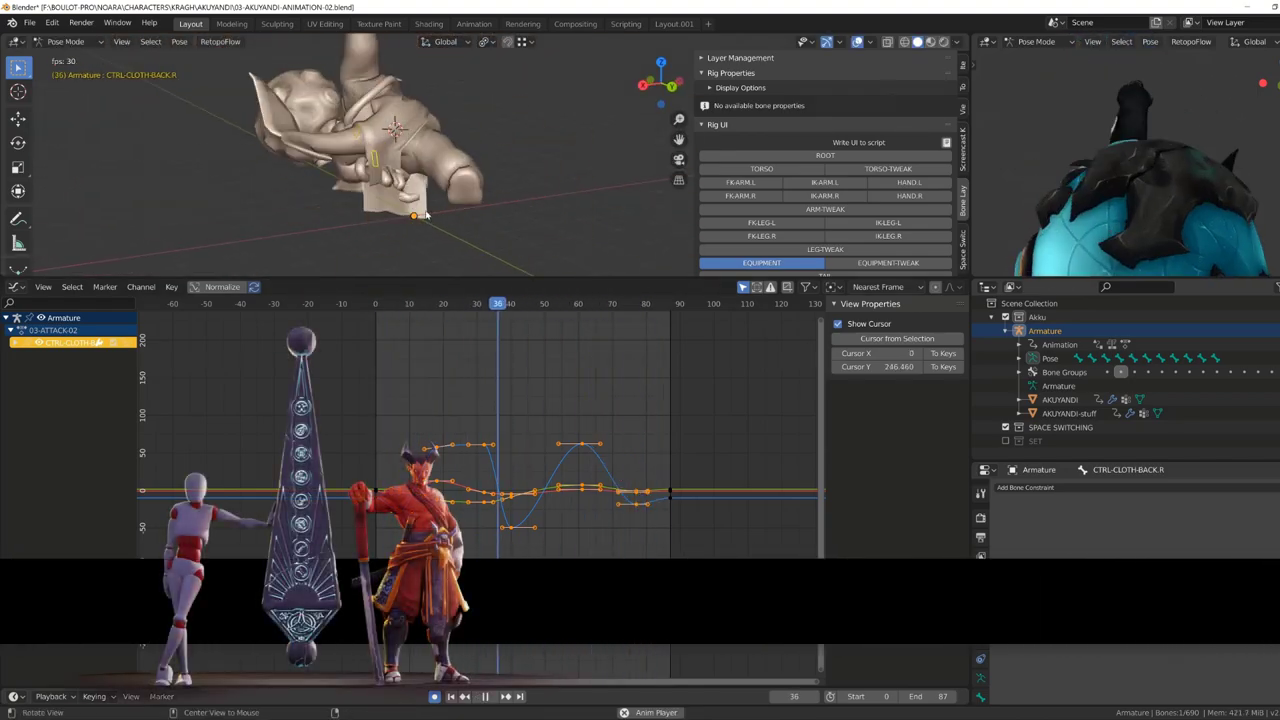
left_click(590, 305)
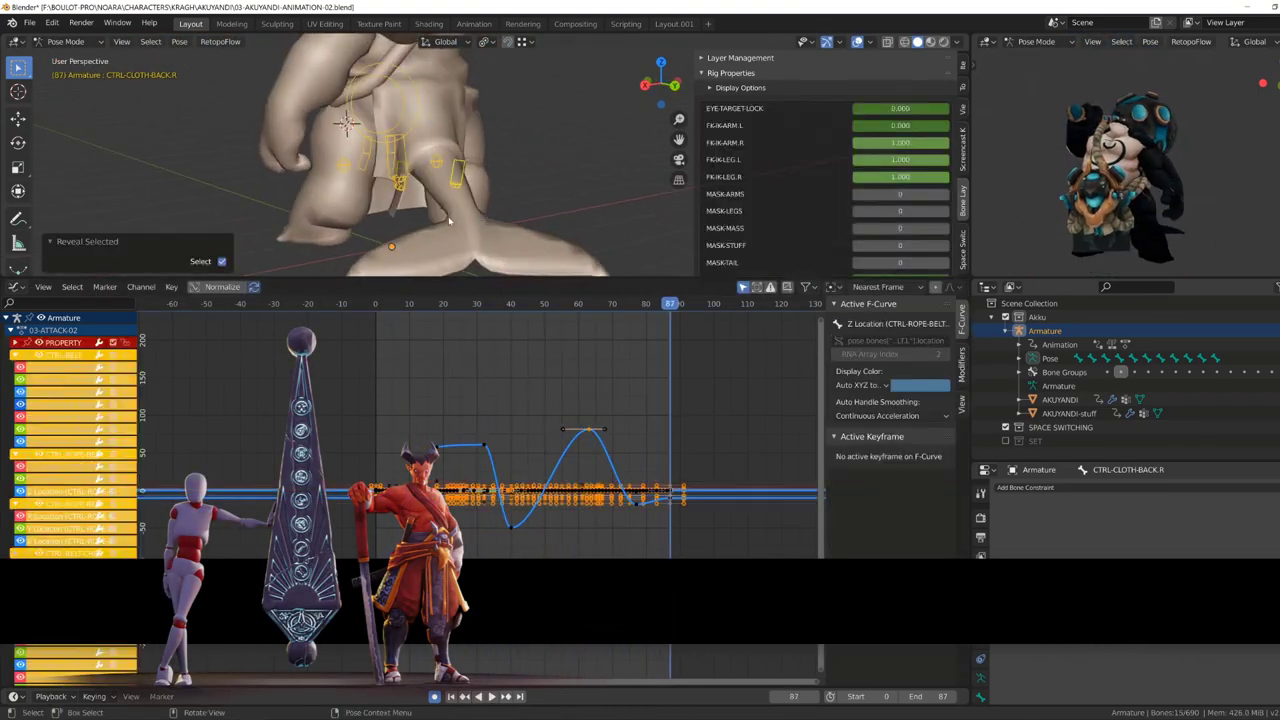
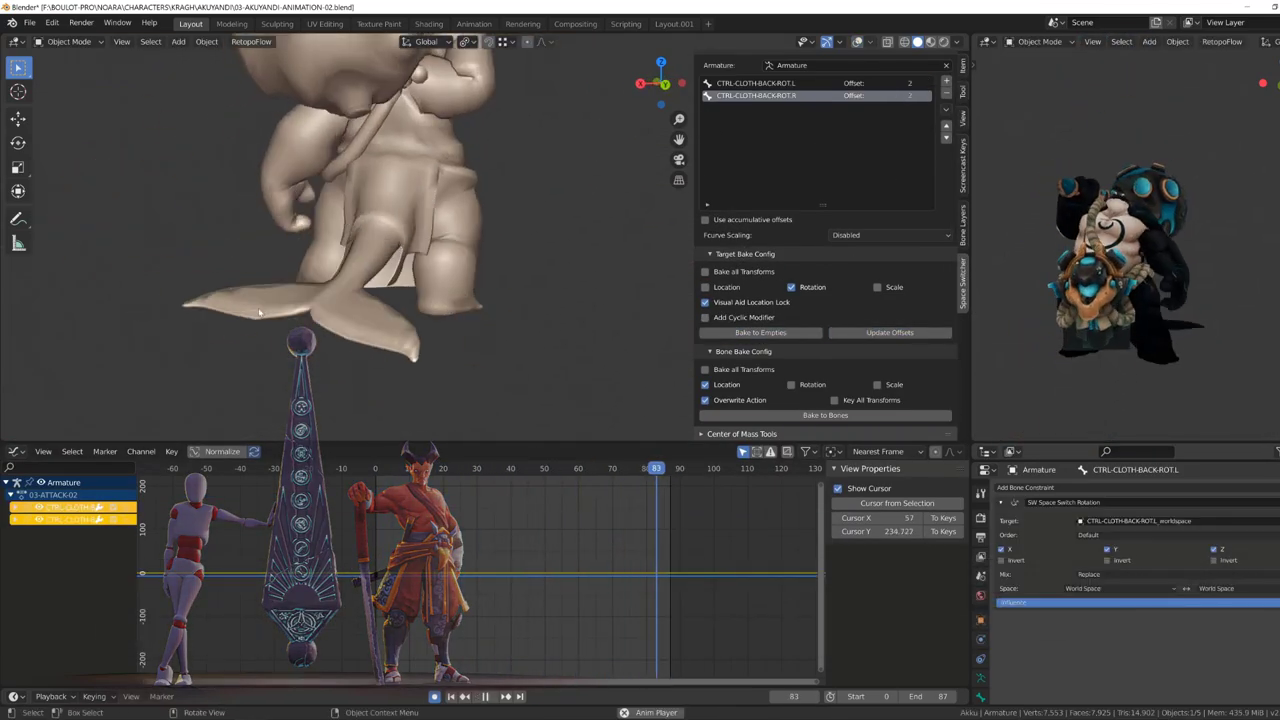
Bake the two back cloth controls to their bones as rotation-only keys with offset 2, dropping Location.
key("Escape")
middle_click_drag(257, 305, 720, 365)
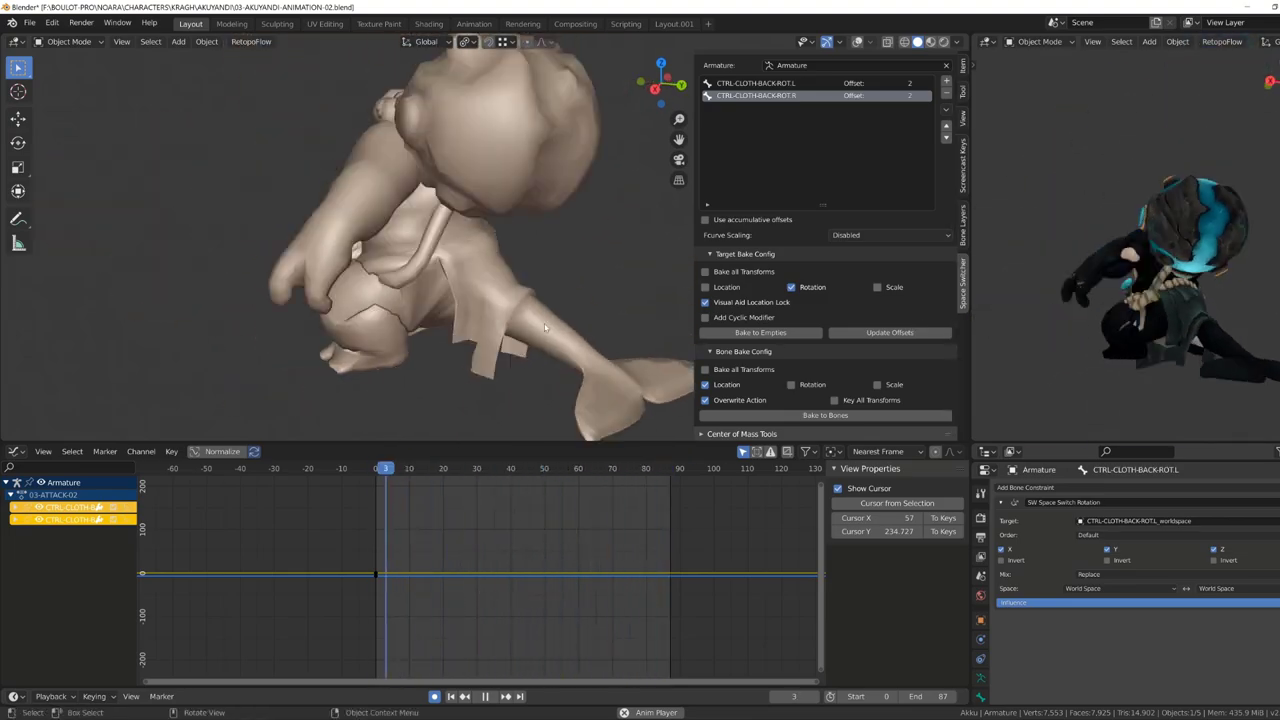
left_click(739, 387)
left_click(808, 415)
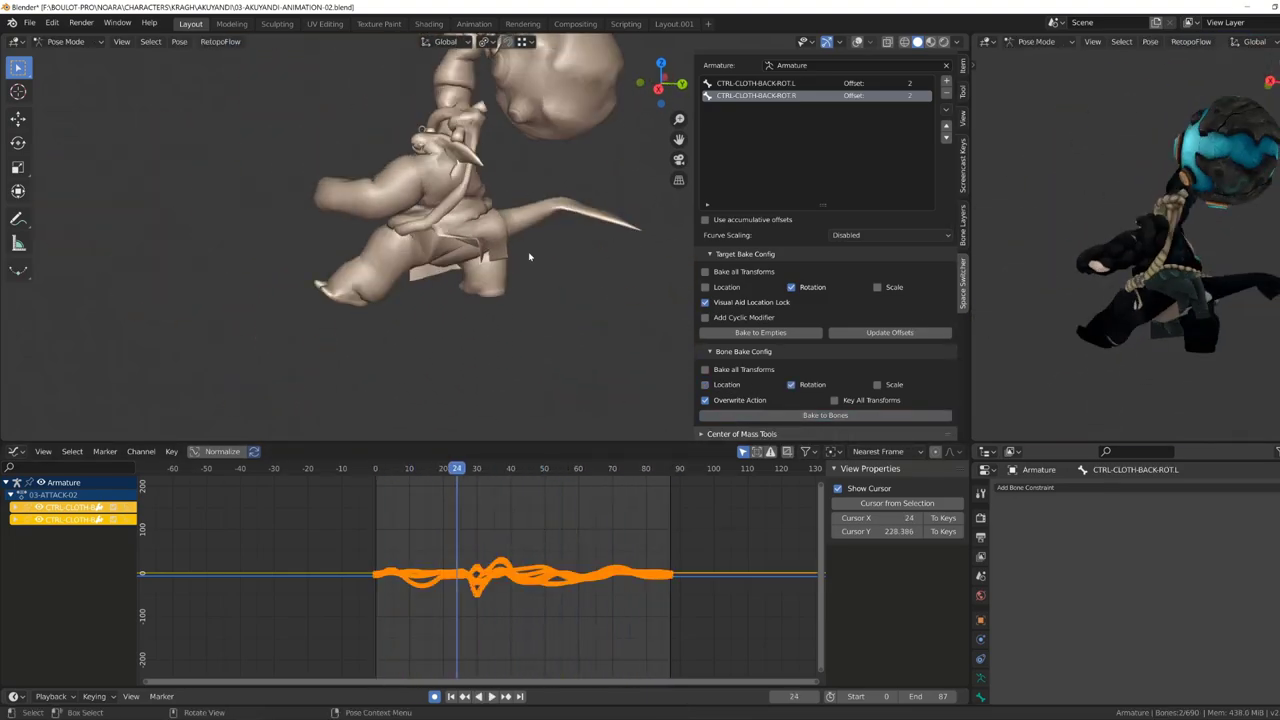
mouse_move(420, 300)
middle_mouse_down()
mouse_move(480, 230)
mouse_move(470, 250)
middle_mouse_up()
left_click(490, 208)
Select CTRL-CLOTH-FRONT01, delete its keys between frames 5 and 12, and shift the remaining keys.
left_click(500, 245)
left_click_drag(330, 517, 431, 567)
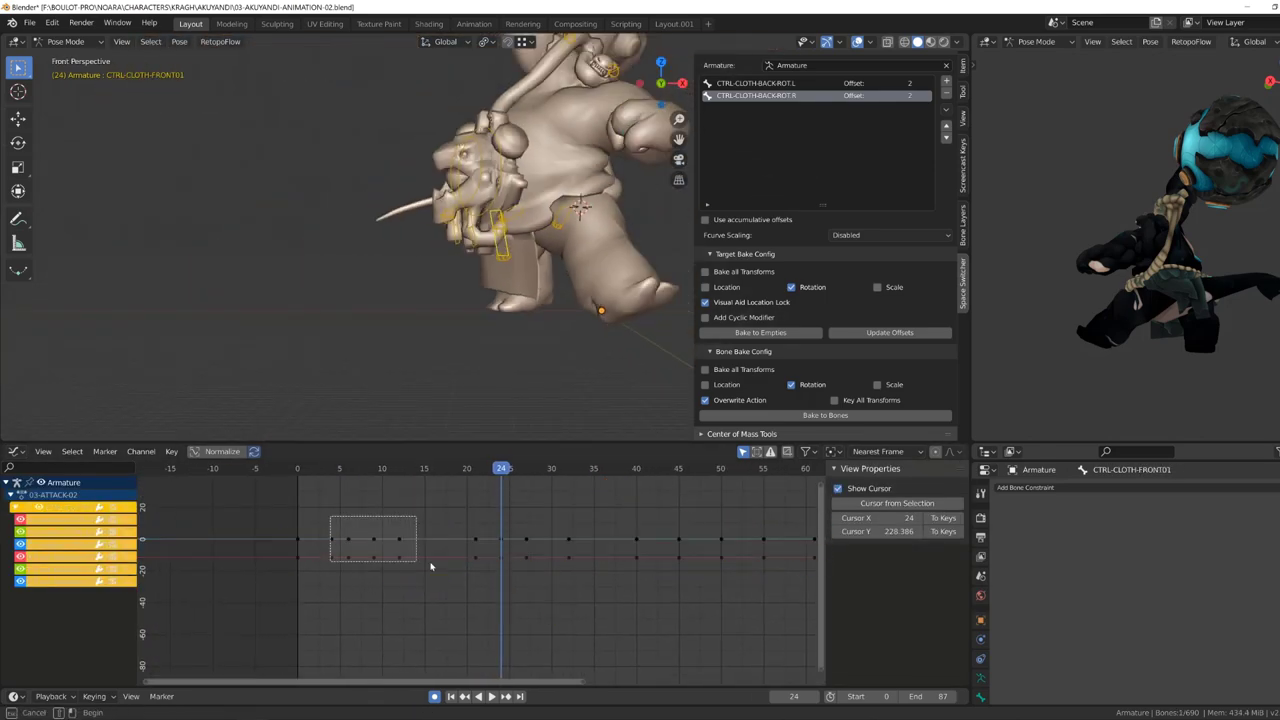
left_click(790, 585)
middle_click_drag(474, 246, 540, 376)
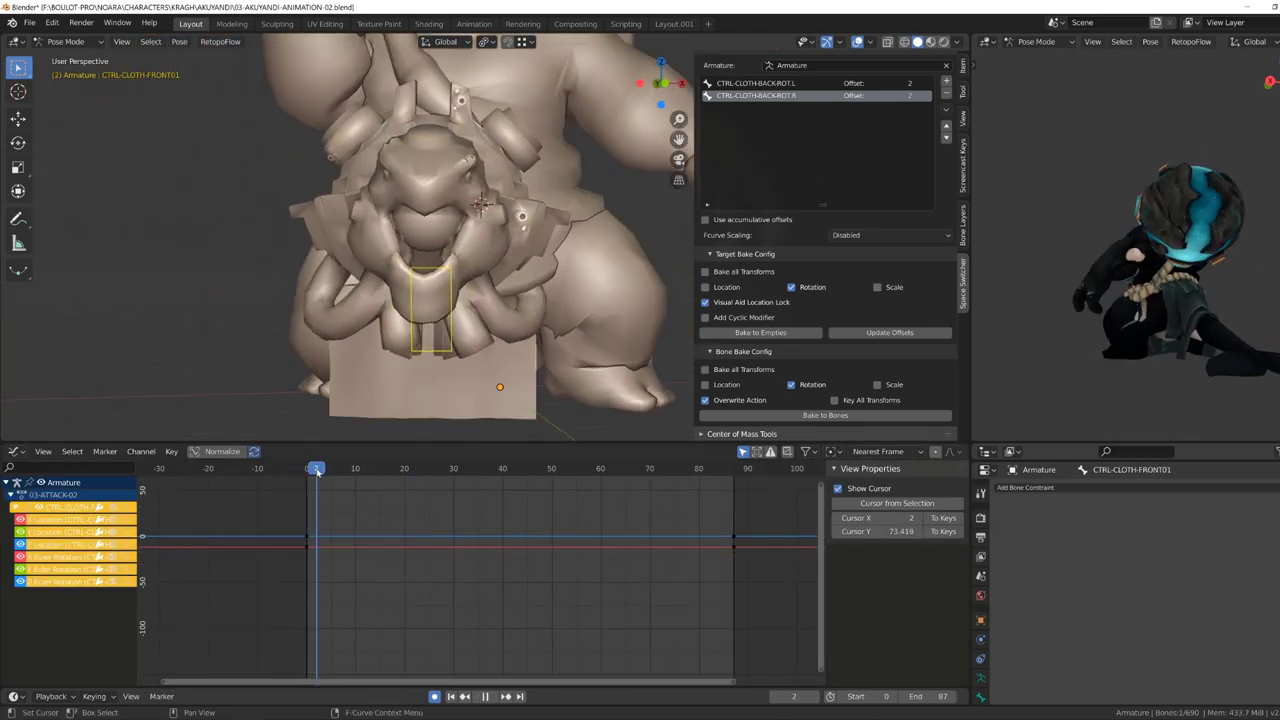
left_click_drag(323, 500, 340, 537)
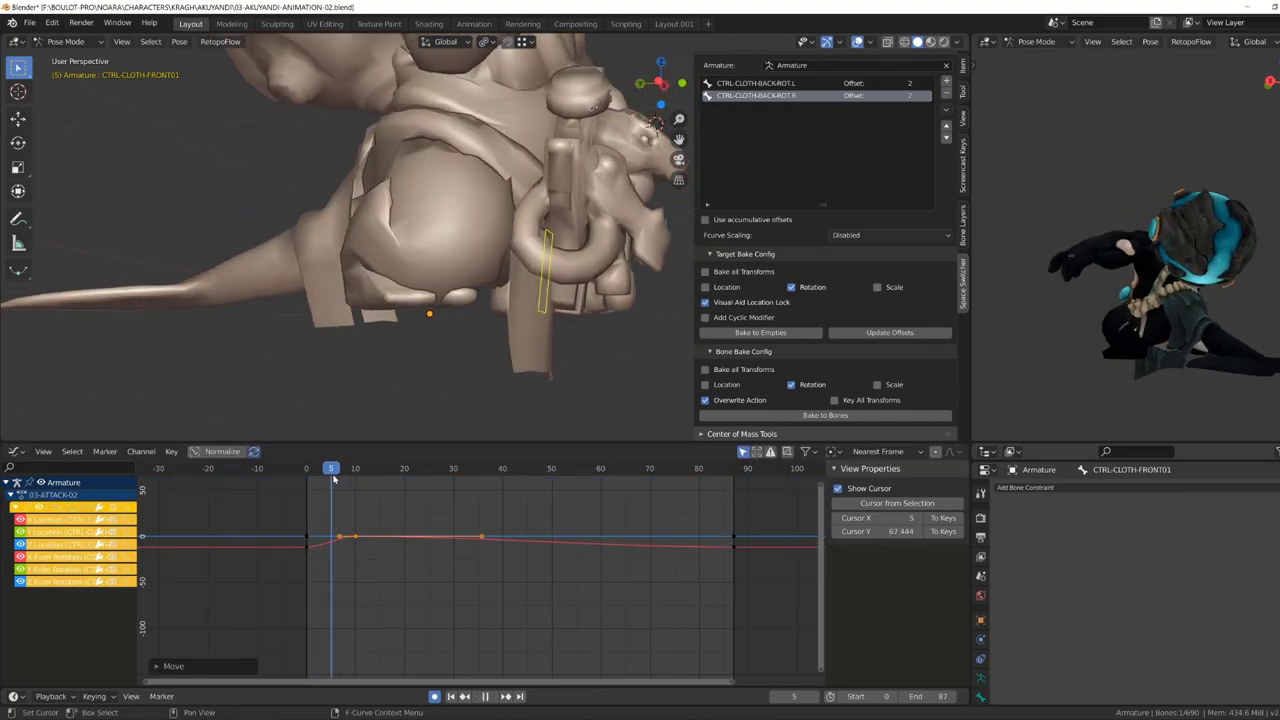
mouse_move(343, 470)
left_mouse_down()
mouse_move(316, 480)
mouse_move(340, 480)
left_mouse_up()
Rotate and key the front flap at successive poses, including 29.1° at frame 28.
key("r")
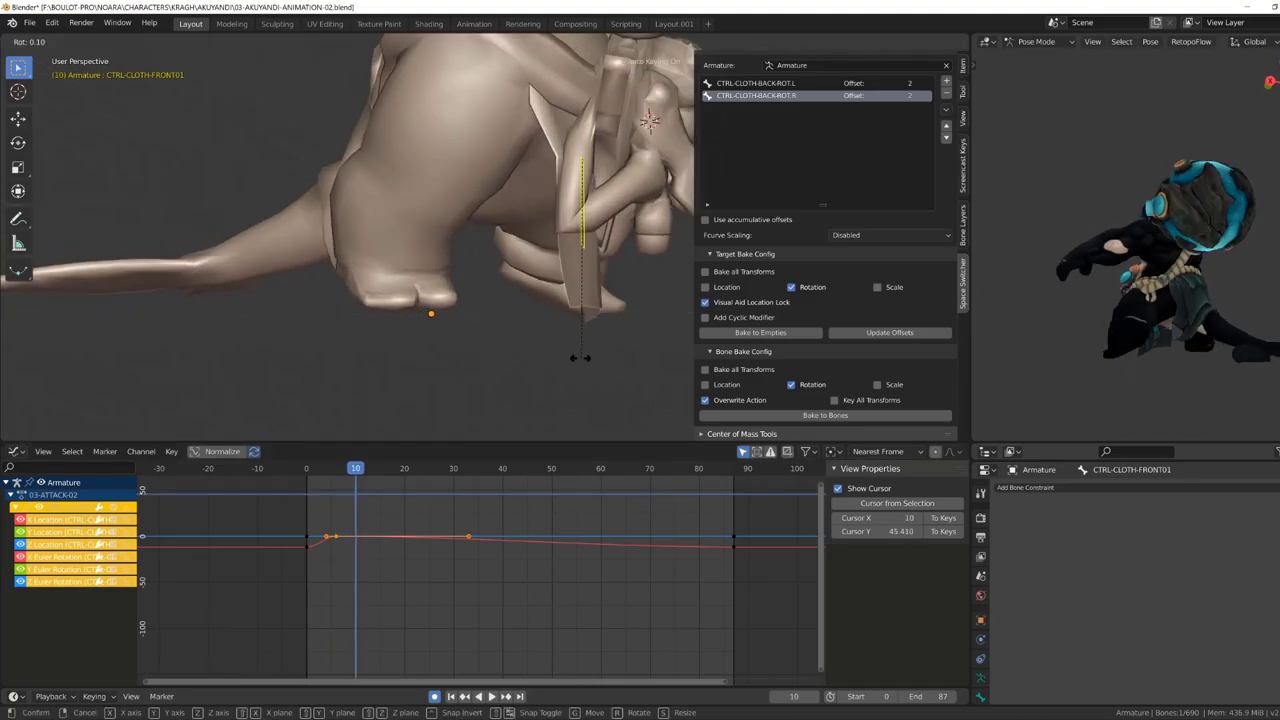
left_click(451, 343)
middle_click_drag(420, 400, 500, 340)
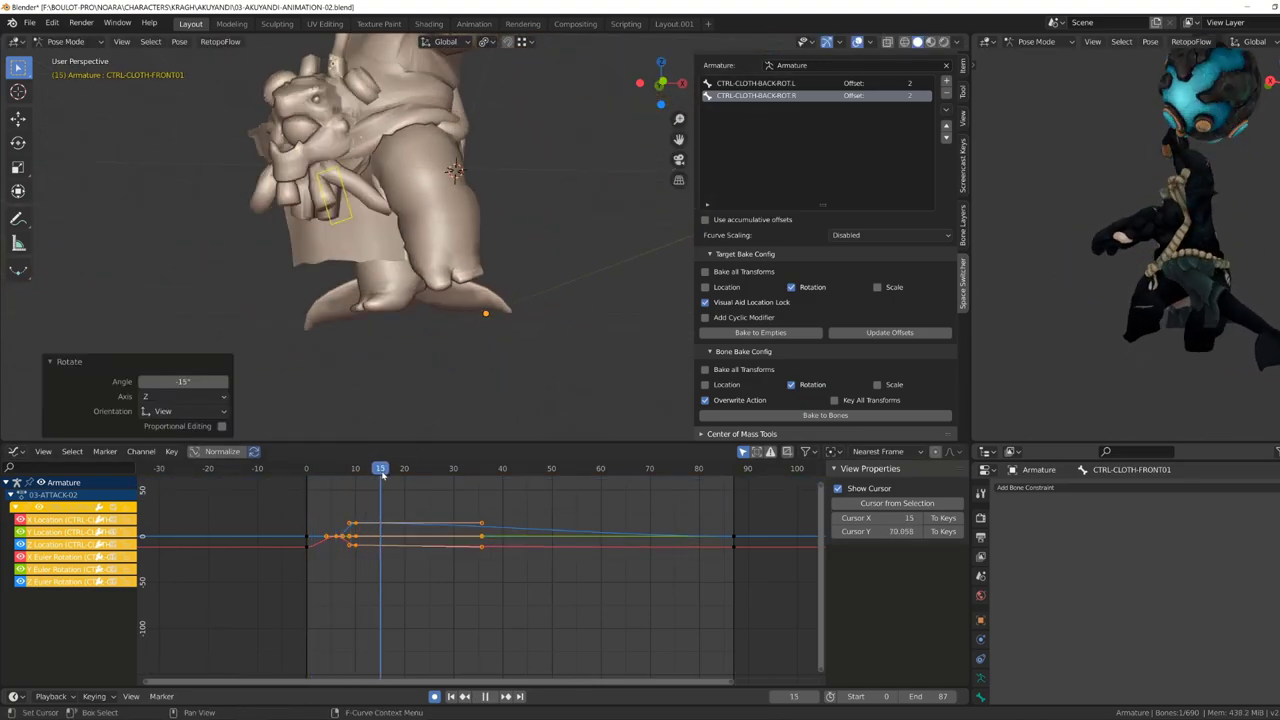
key("space")
key("r")
key("space")
middle_click_drag(420, 330, 380, 300)
key("r")
left_click(367, 290)
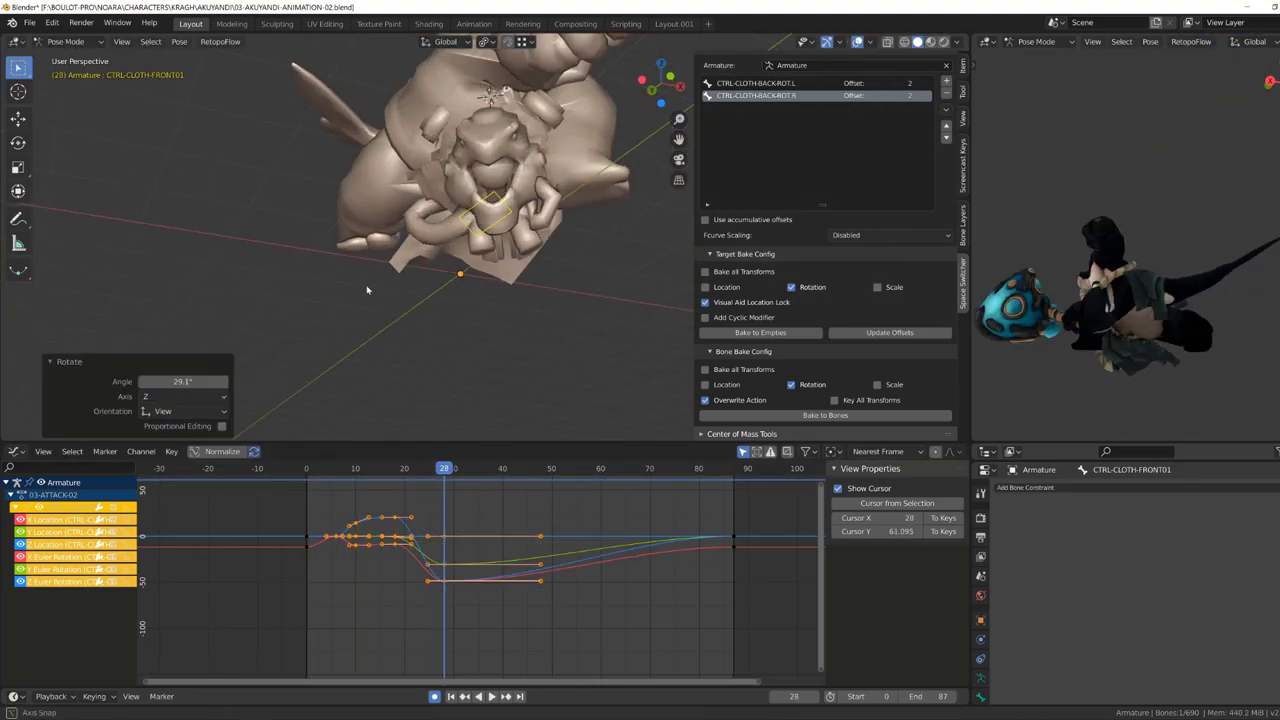
left_click(381, 494)
key("space")
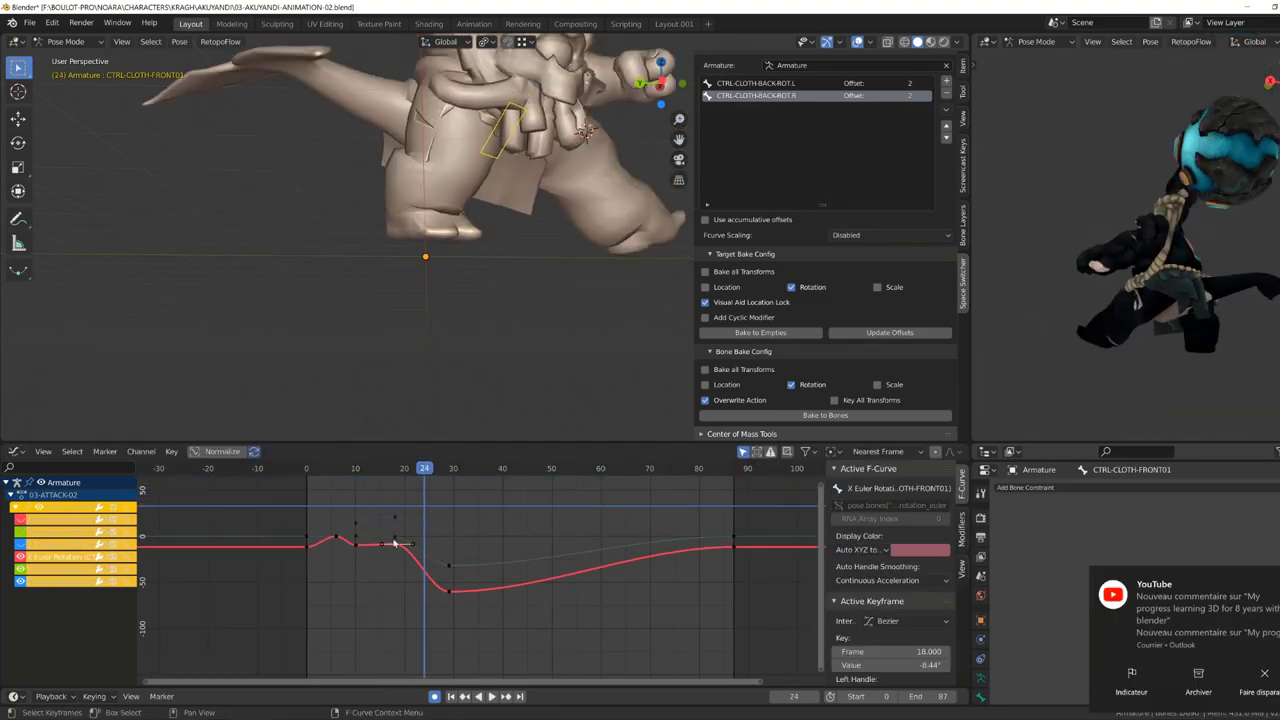
Scale and slide the flap keys around frame 25 in time, then play back to check.
left_click(418, 545)
left_click_drag(368, 505, 440, 558)
key("g")
key("x")
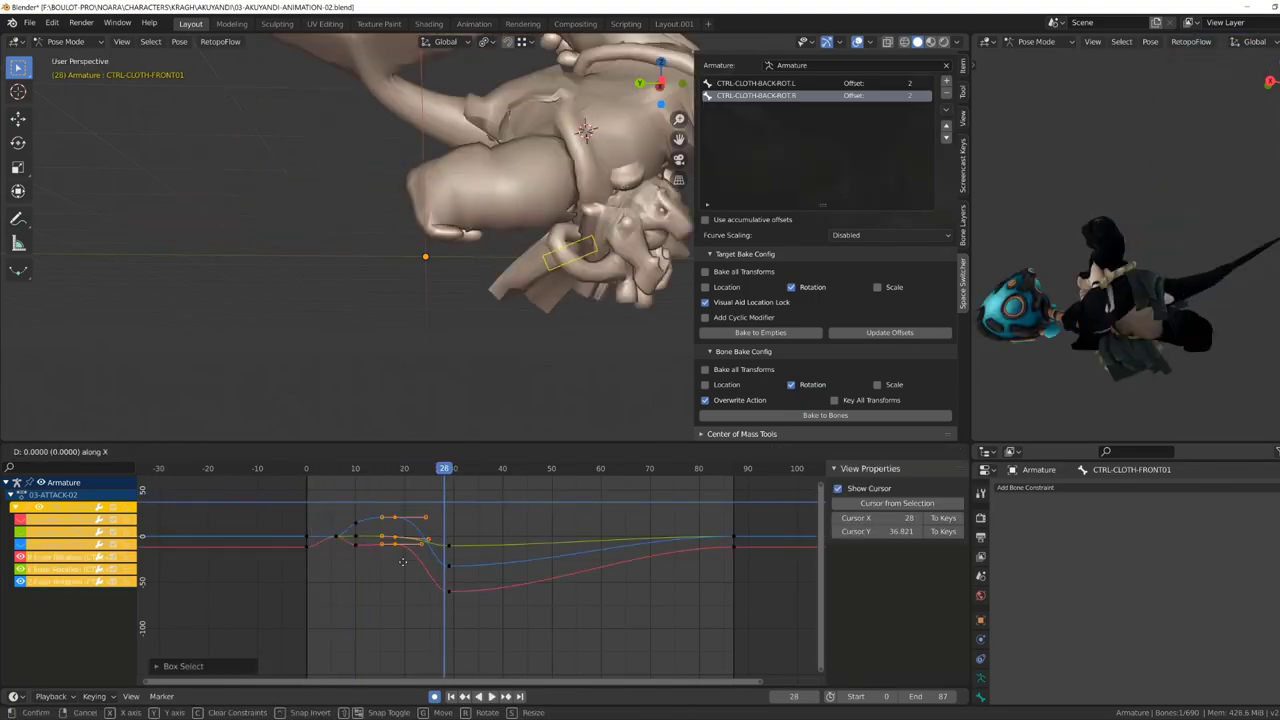
left_click(480, 637)
middle_click_drag(500, 330, 522, 290)
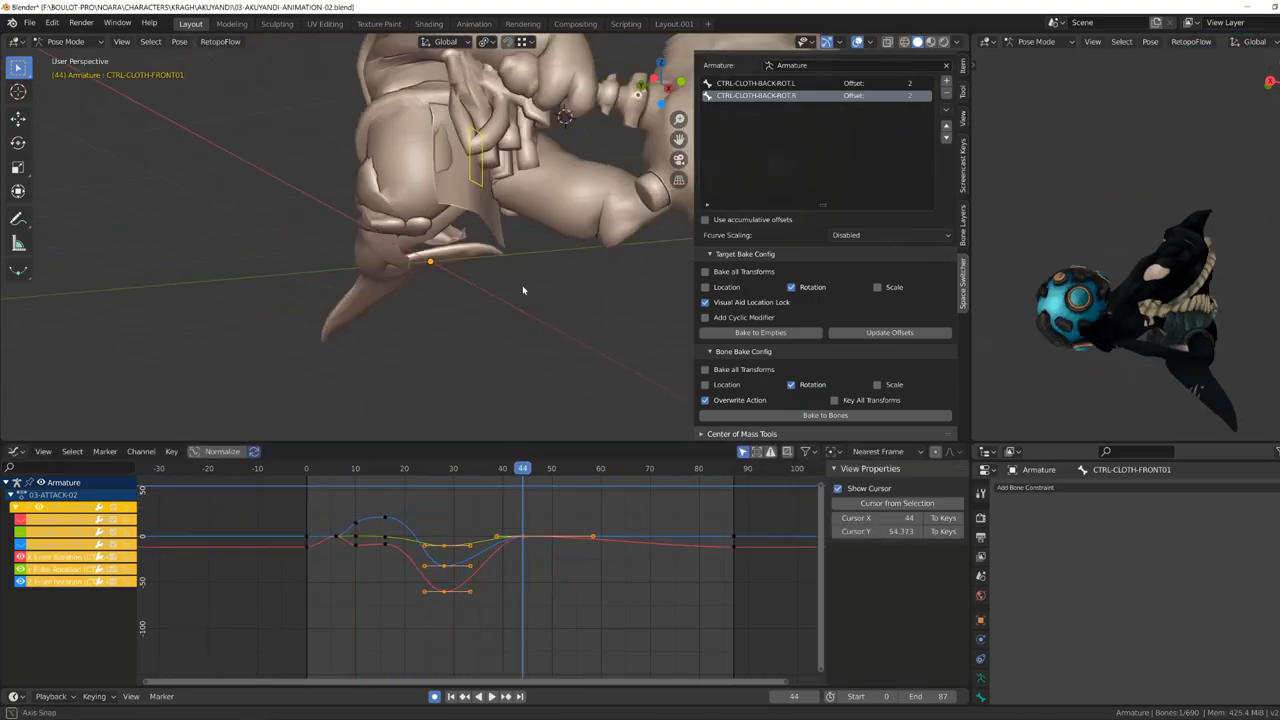
left_click(380, 529)
key("space")
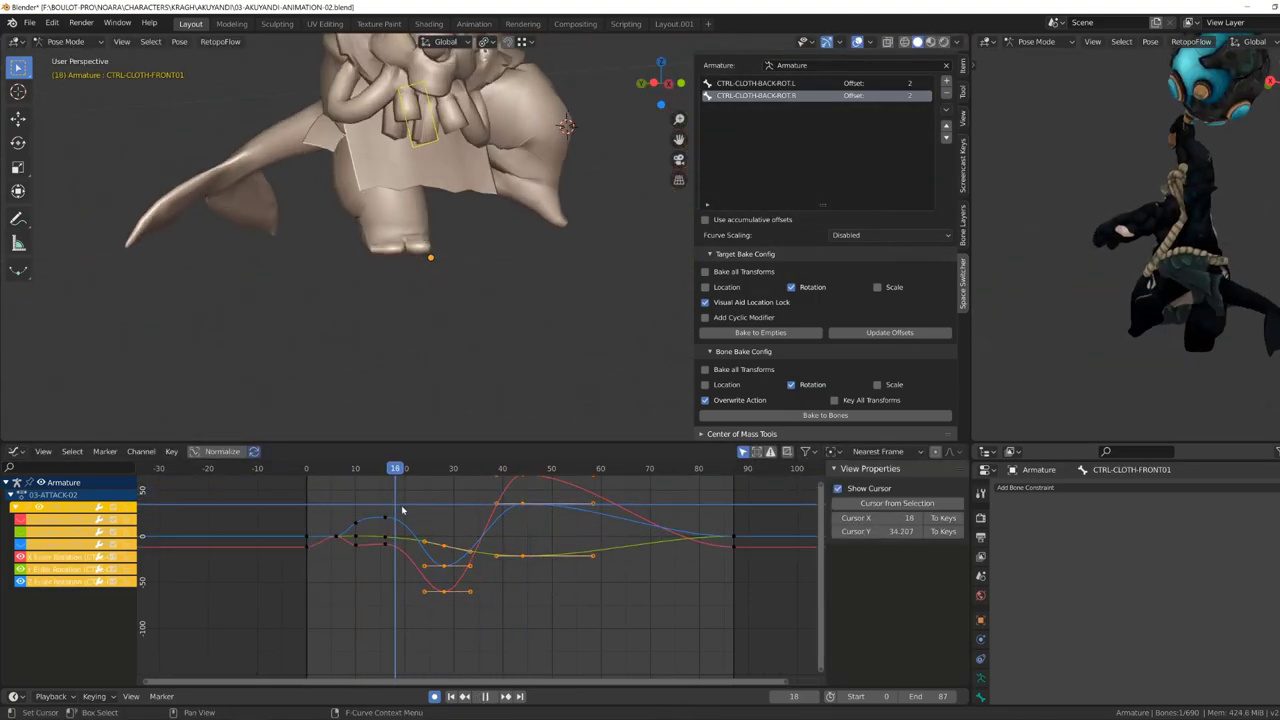
left_click(424, 474)
key("space")
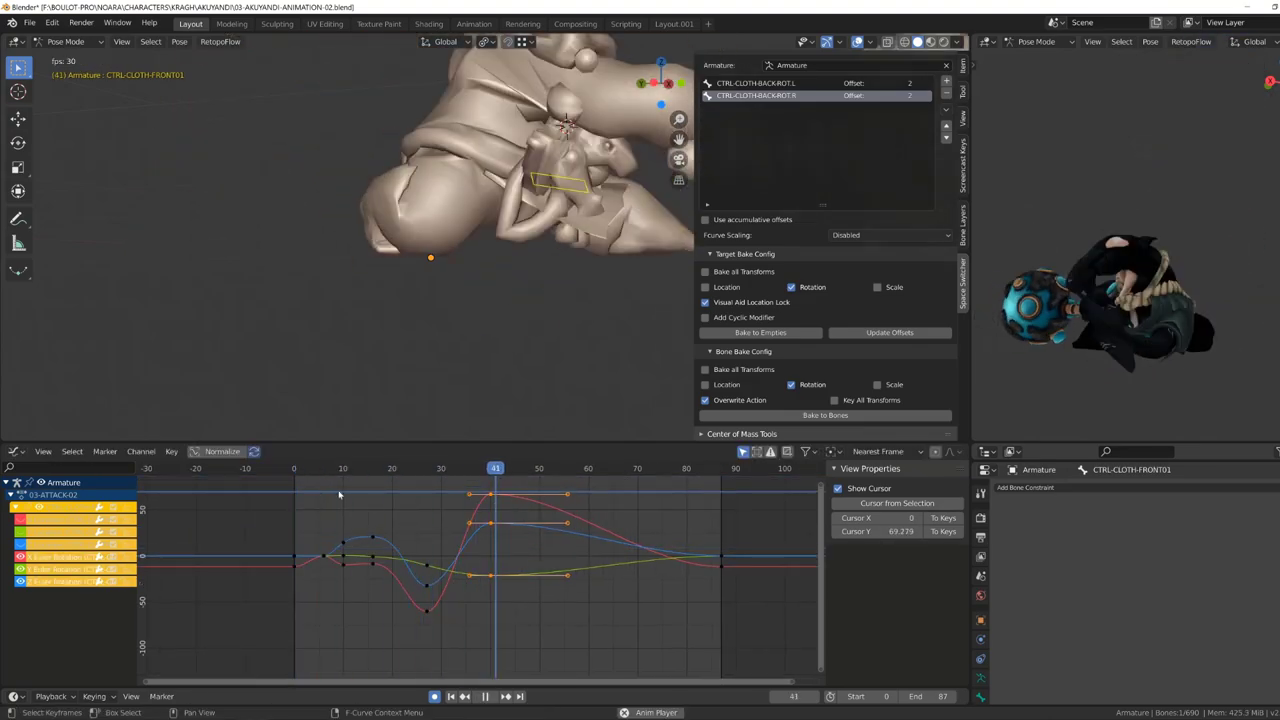
key("Escape")
Shift the keys around frames 20–30 and add a small flap rotation at frame 73.
left_click_drag(418, 516, 431, 630)
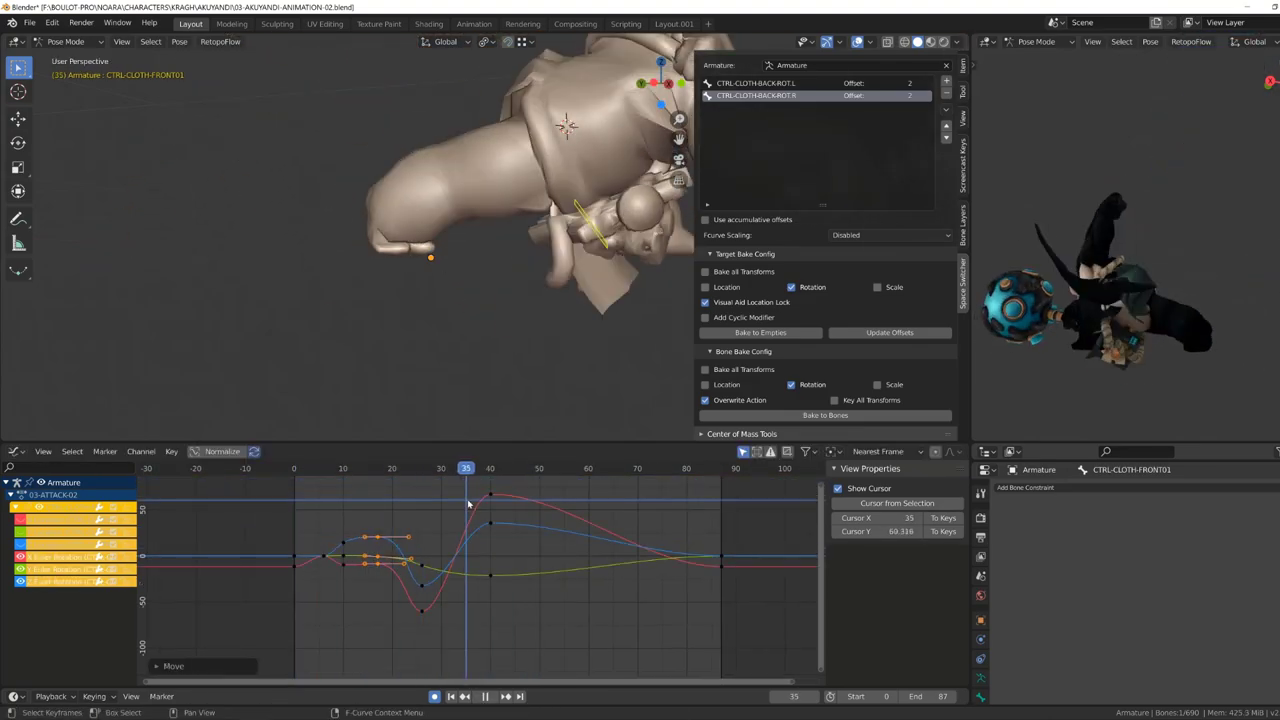
left_click_drag(339, 486, 608, 486)
middle_click_drag(430, 300, 381, 241)
left_click(462, 281)
mouse_move(462, 281)
middle_mouse_down()
mouse_move(601, 378)
mouse_move(489, 341)
mouse_move(466, 286)
middle_mouse_up()
key("r")
left_click(595, 375)
Bake CTRL-CLOTH-FRONT02 to rotation keys and play the attack to review its swing around frames 25–30.
key("shift+Left")
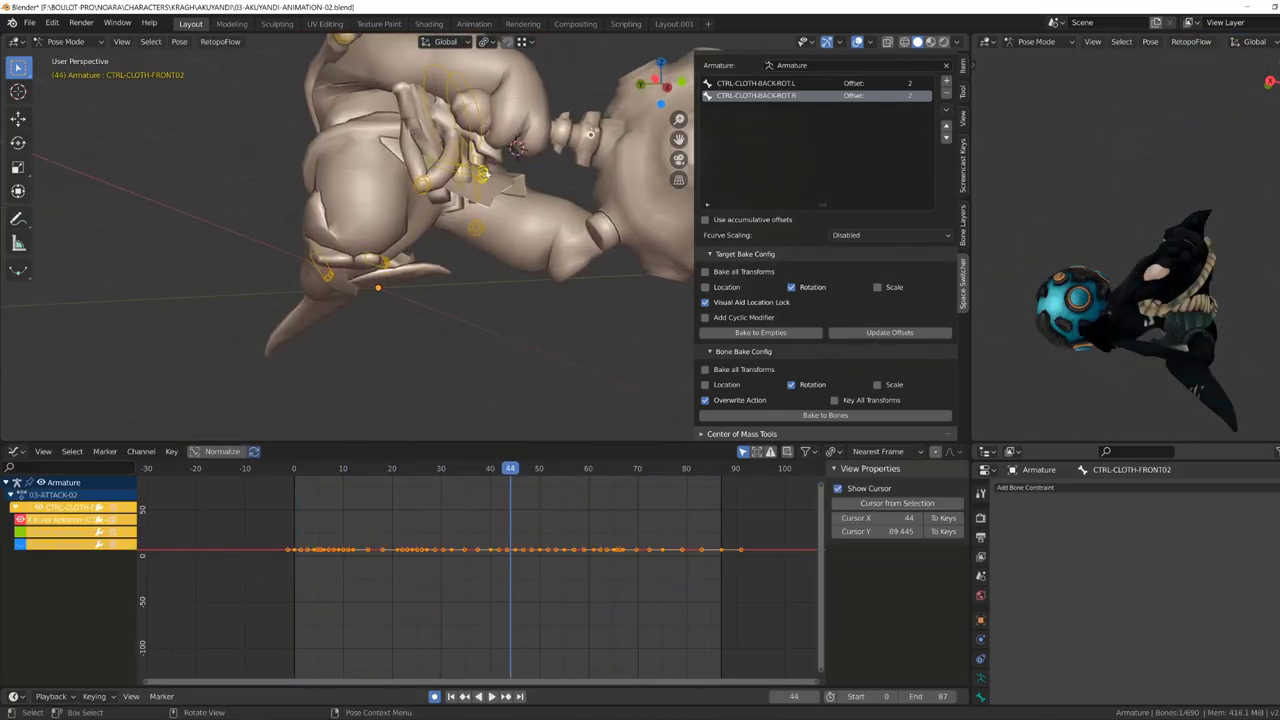
left_click_drag(304, 530, 616, 612)
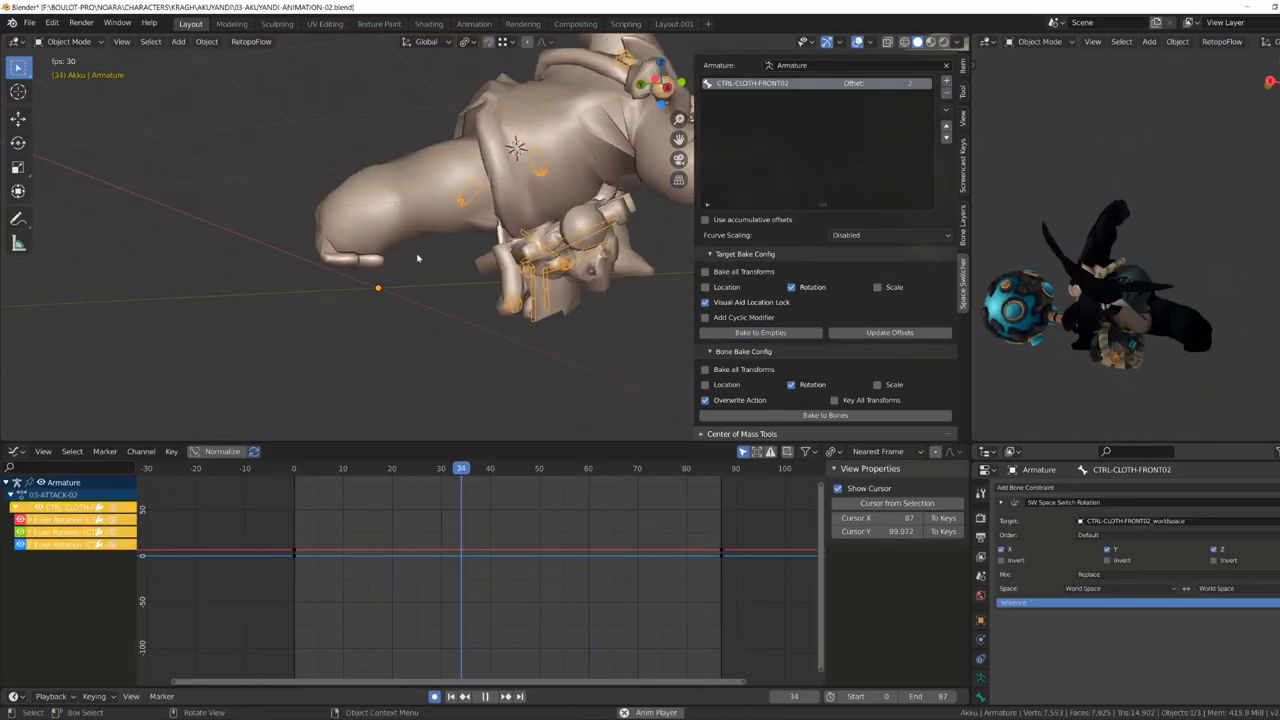
key("space")
middle_click_drag(440, 400, 517, 389)
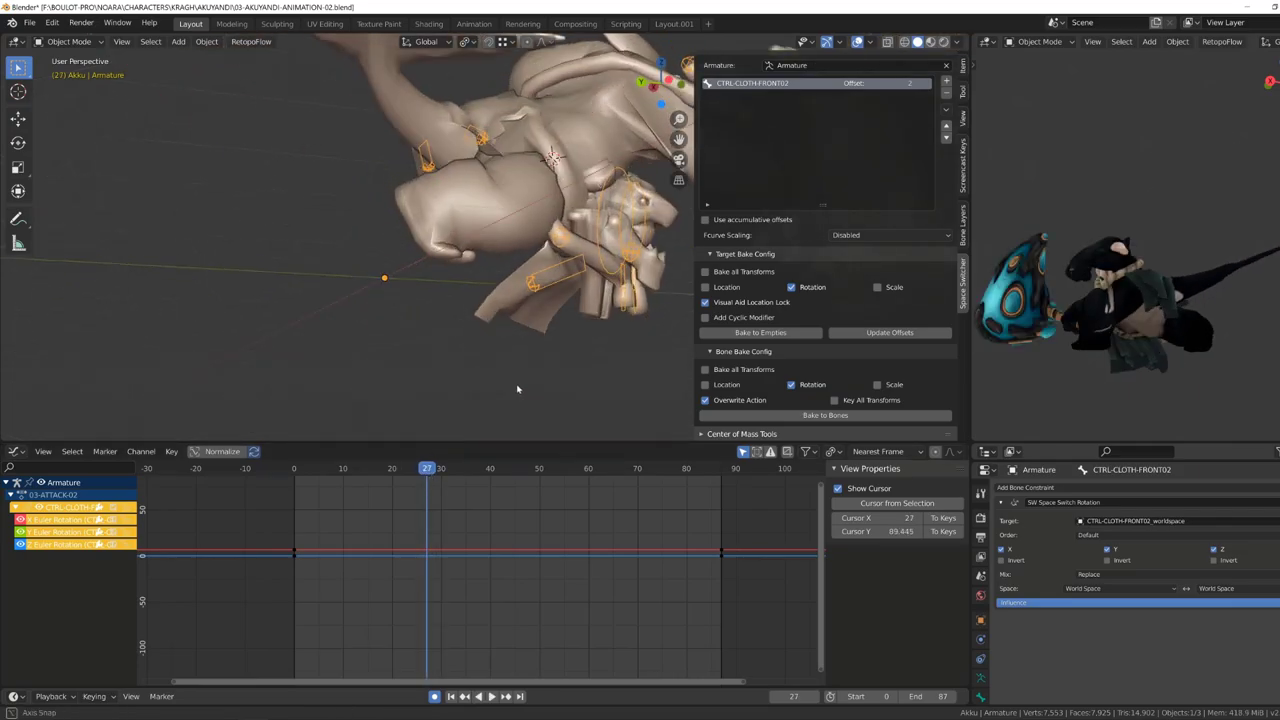
key("space")
middle_click_drag(470, 330, 510, 314)
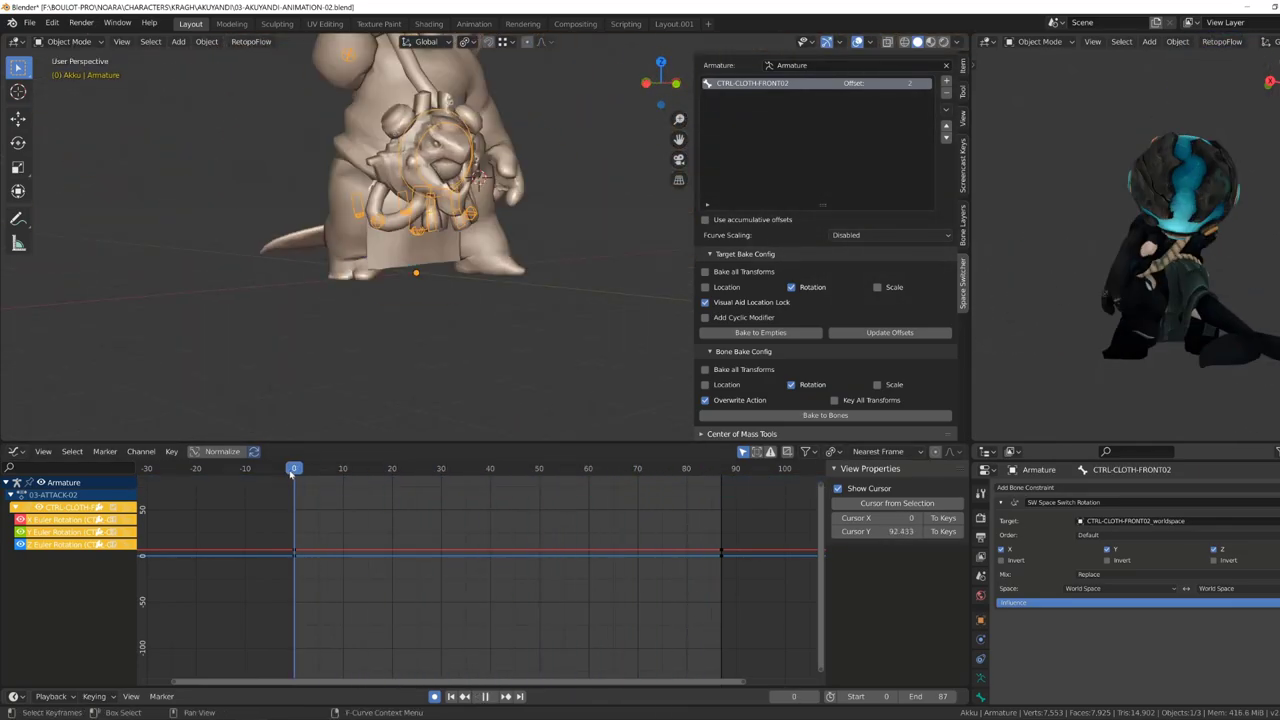
scroll(422, 530, "up", 3)
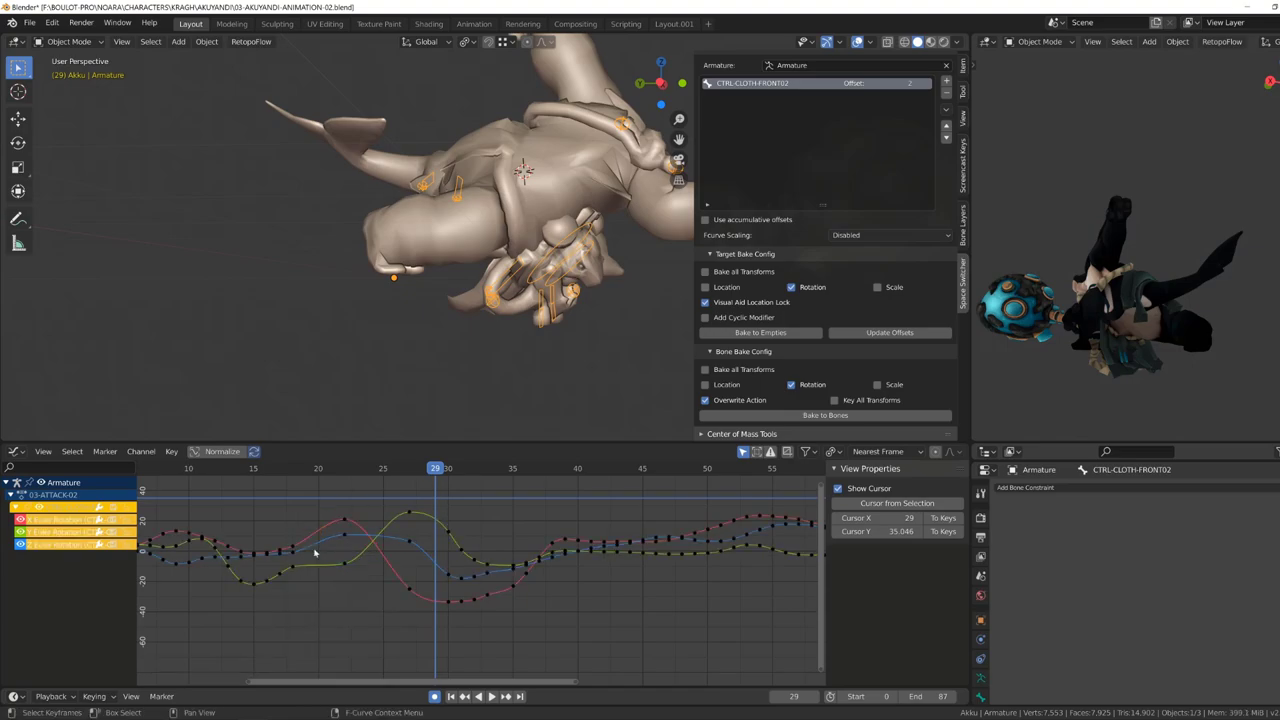
key("space")
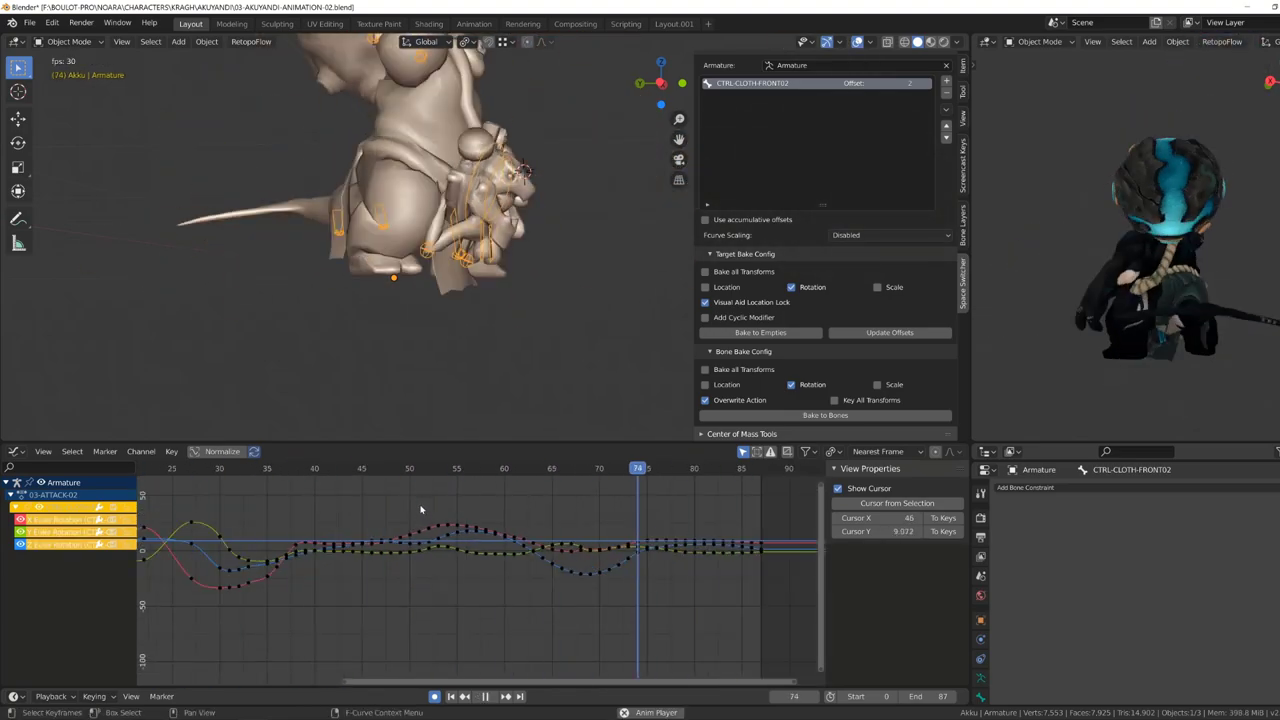
key("Escape")
middle_click_drag(423, 323, 427, 217)
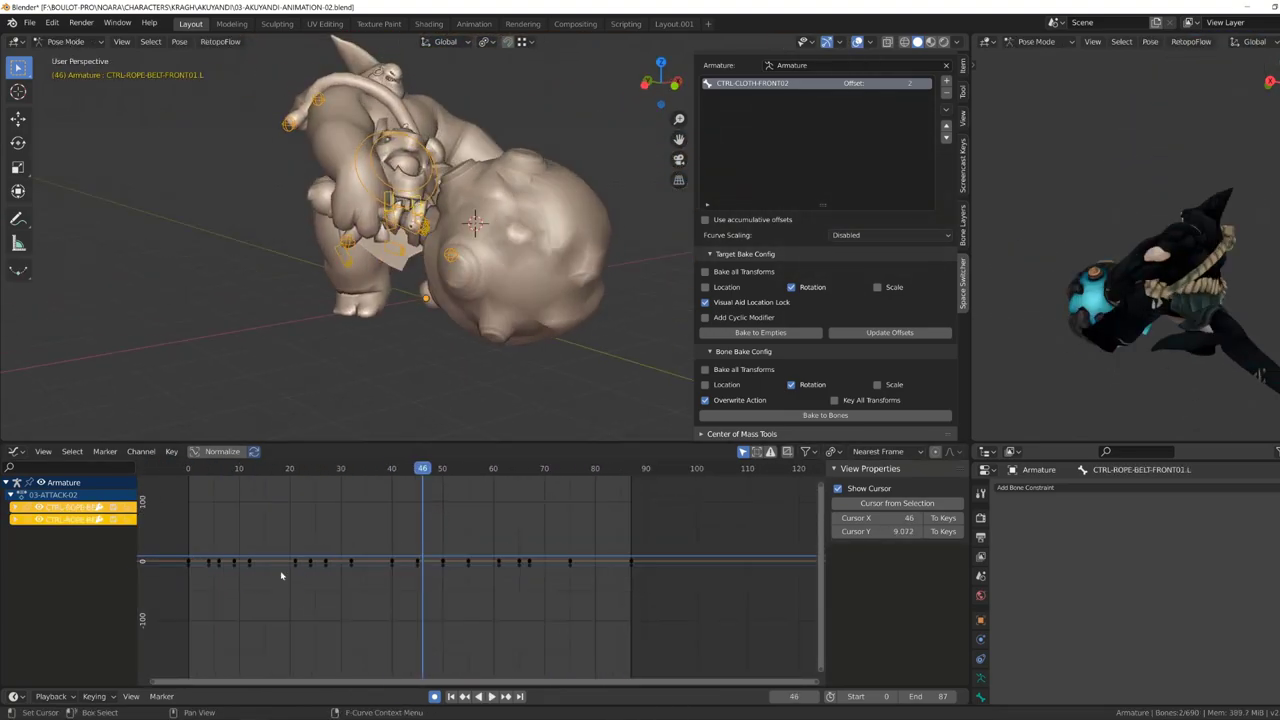
Rotate and key the front cloth bone near the start of the attack and at frame 16.
key("Home")
middle_click_drag(372, 298, 425, 361)
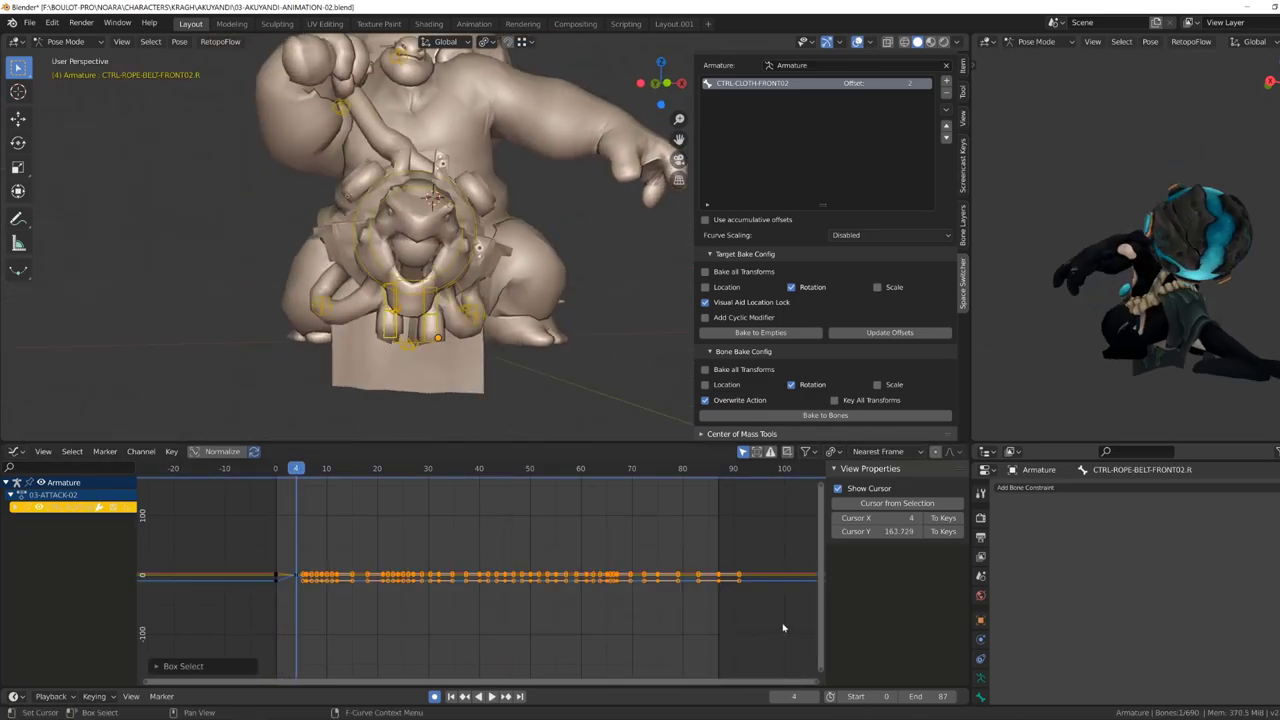
key("r")
left_click(491, 371)
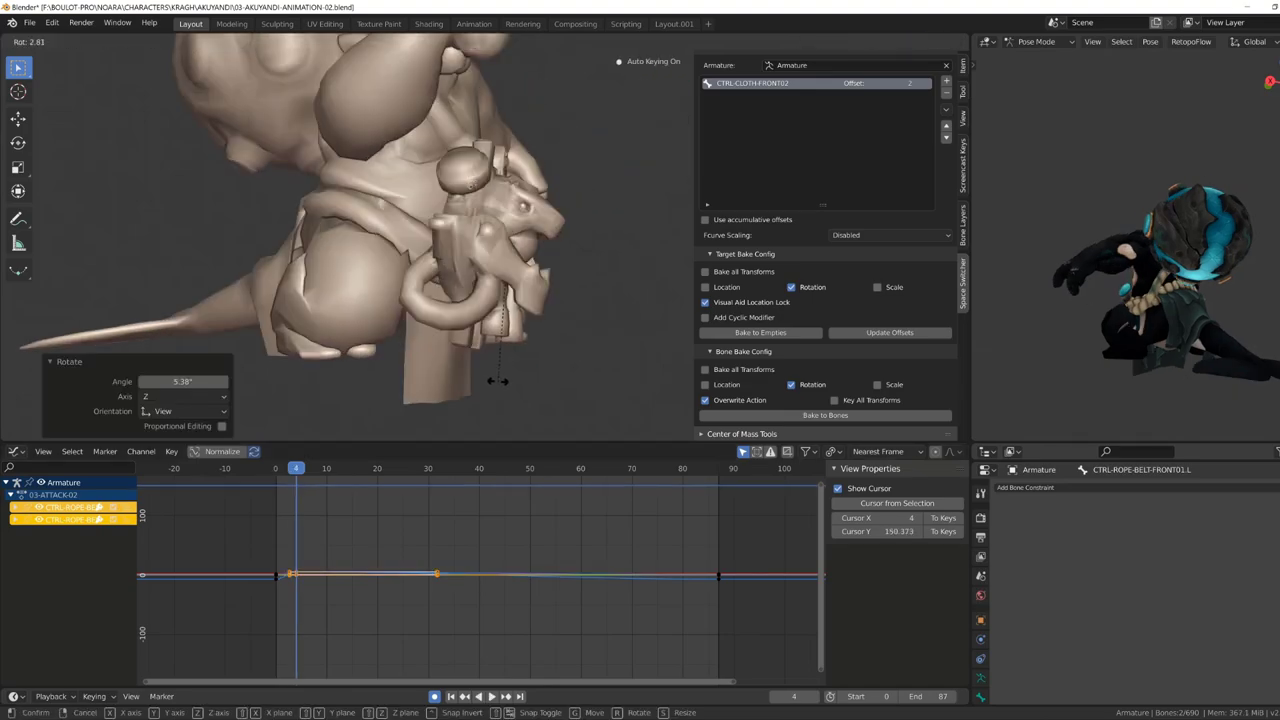
key("r")
left_click(481, 316)
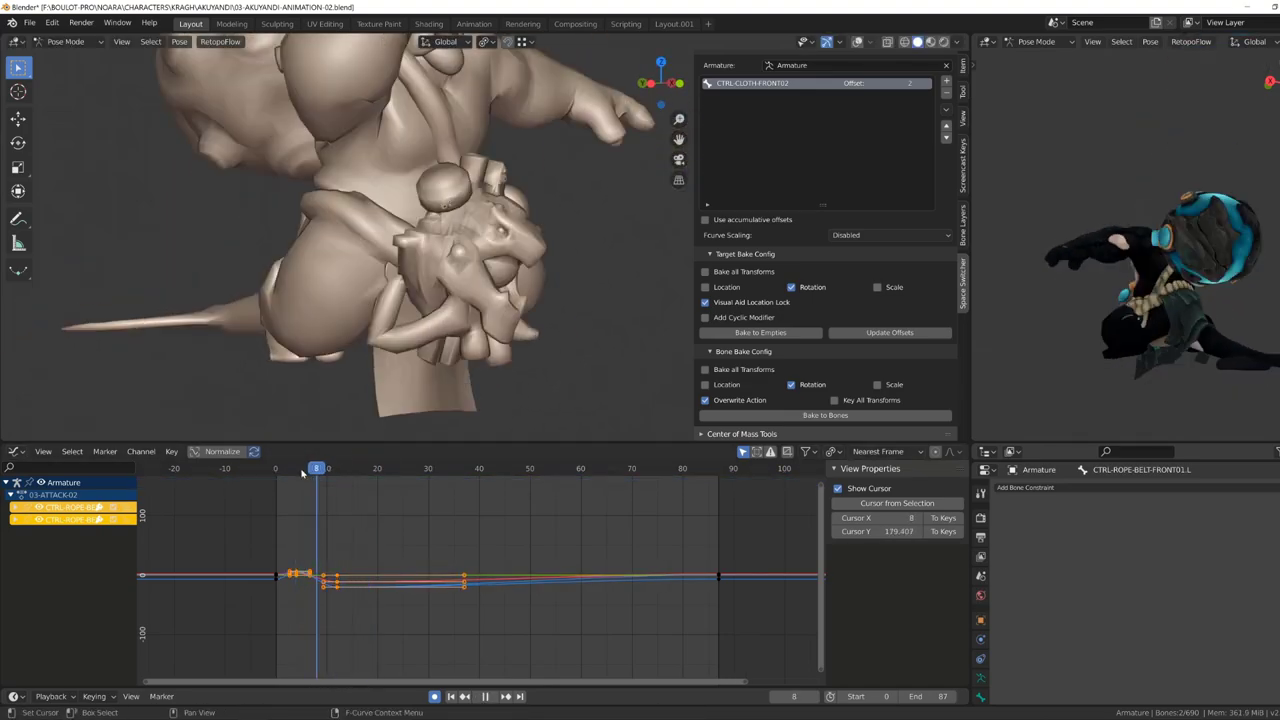
key("r")
left_click(401, 443)
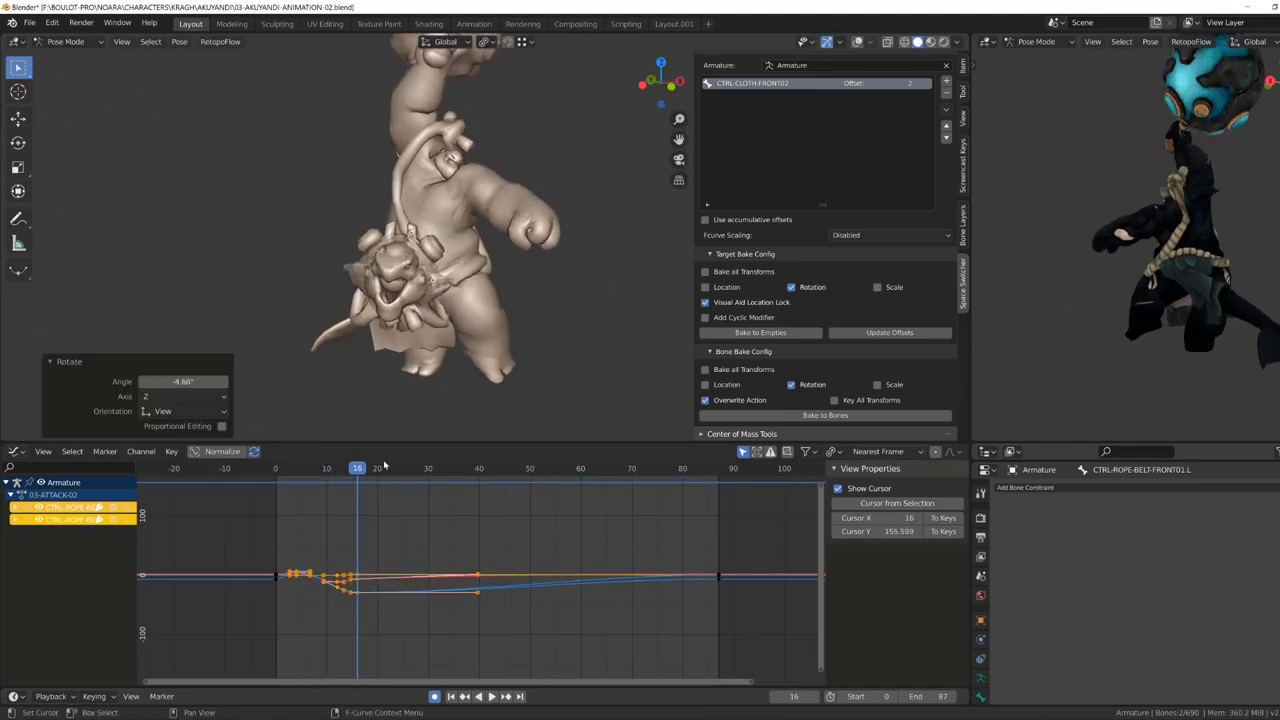
Rotate and key the cloth bone around frame 26, then play back the motion.
left_click_drag(1036, 462, 1036, 655)
left_click_drag(600, 445, 600, 495)
key("Right")
key("Right")
key("Right")
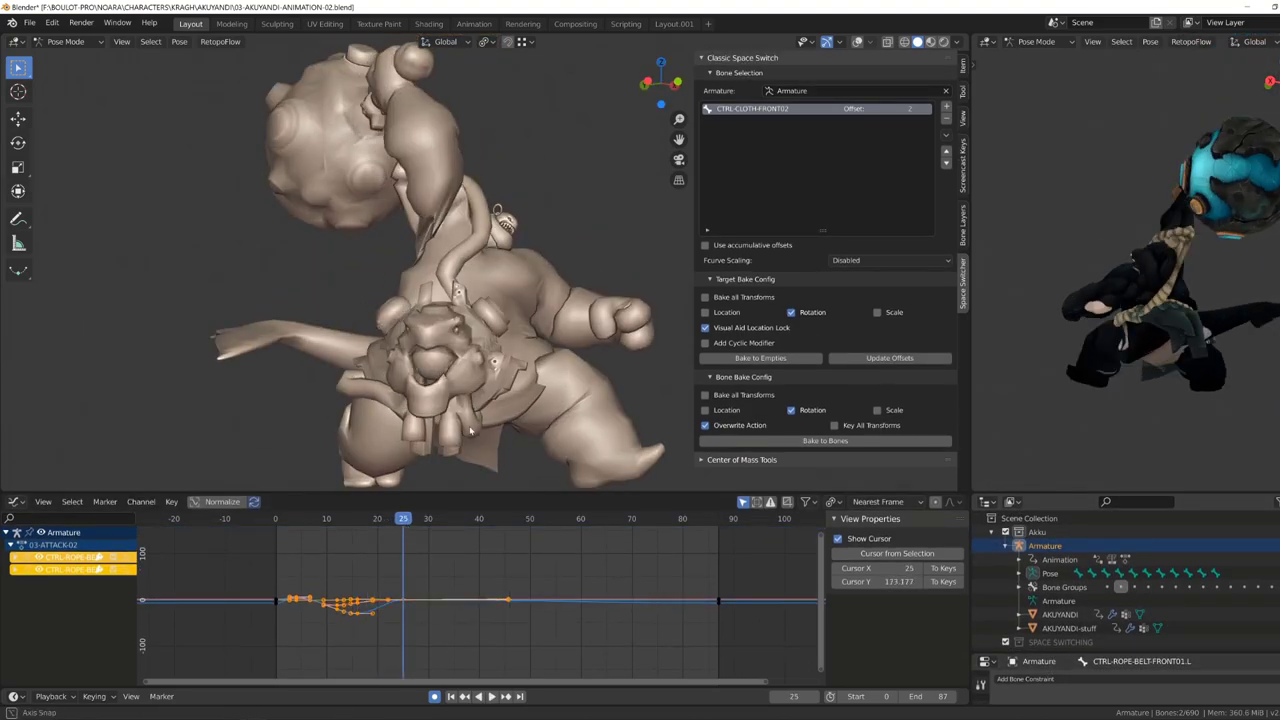
key("r")
left_click(447, 454)
key("Right")
key("r")
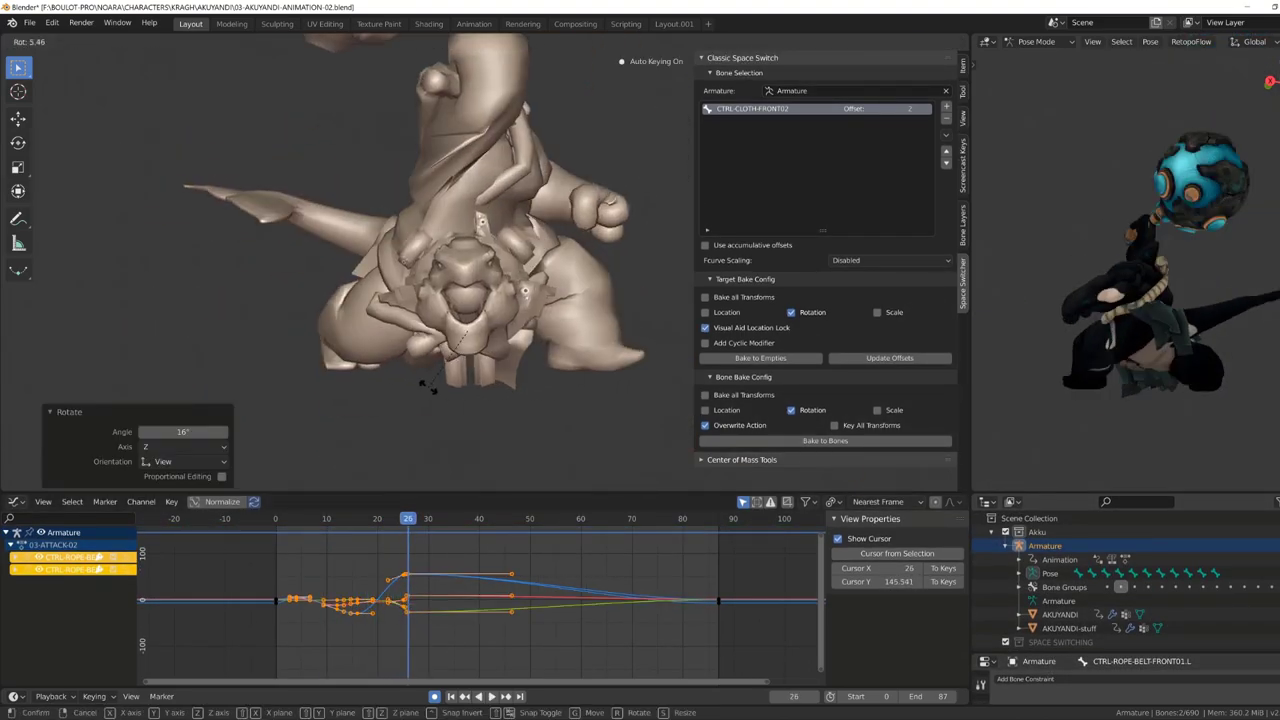
left_click(408, 521)
key("space")
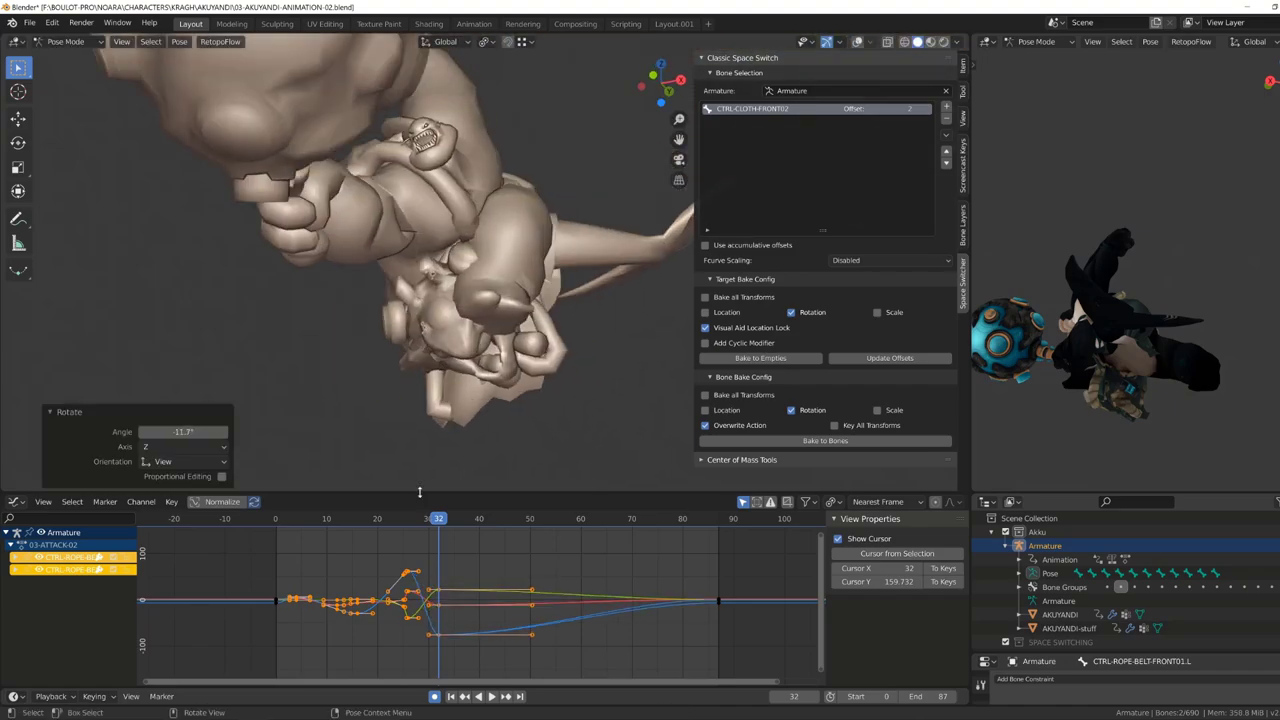
key("space")
Adjust the keys around frames 40–50 and rotate the cloth bone to -19.4° near frame 45.
key("space")
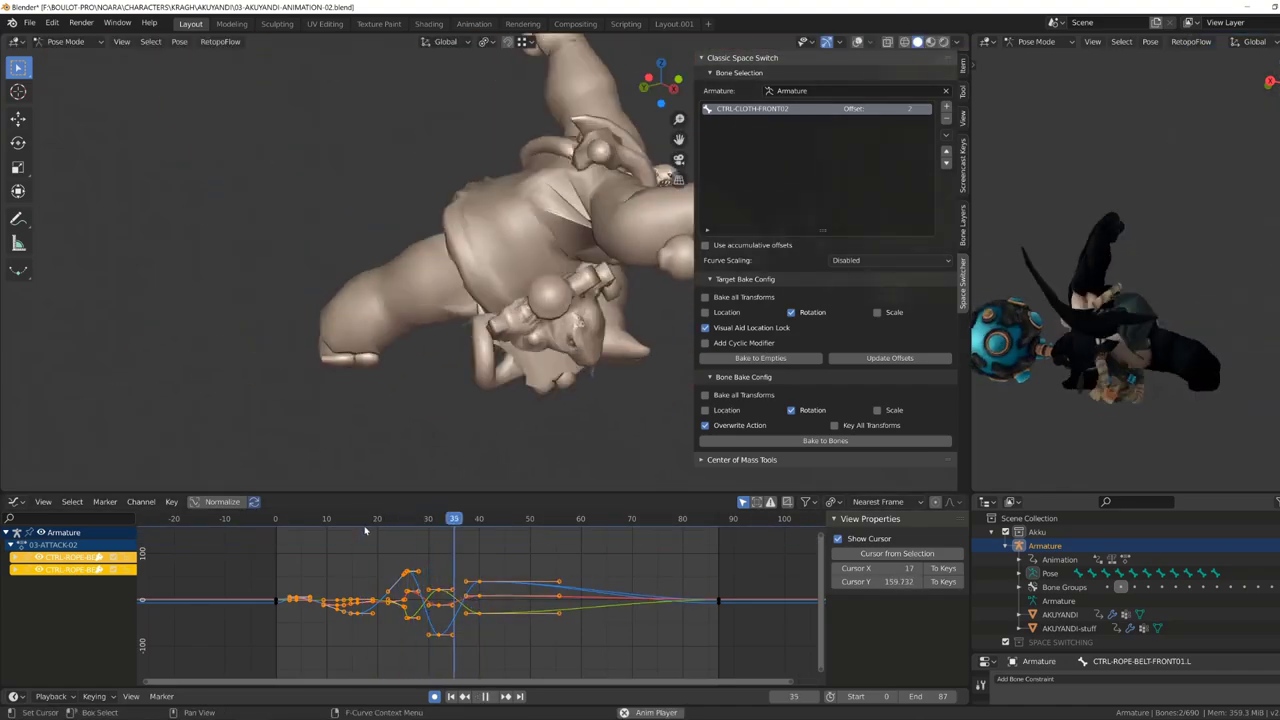
left_click(466, 546)
left_click_drag(444, 578, 714, 630)
key("space")
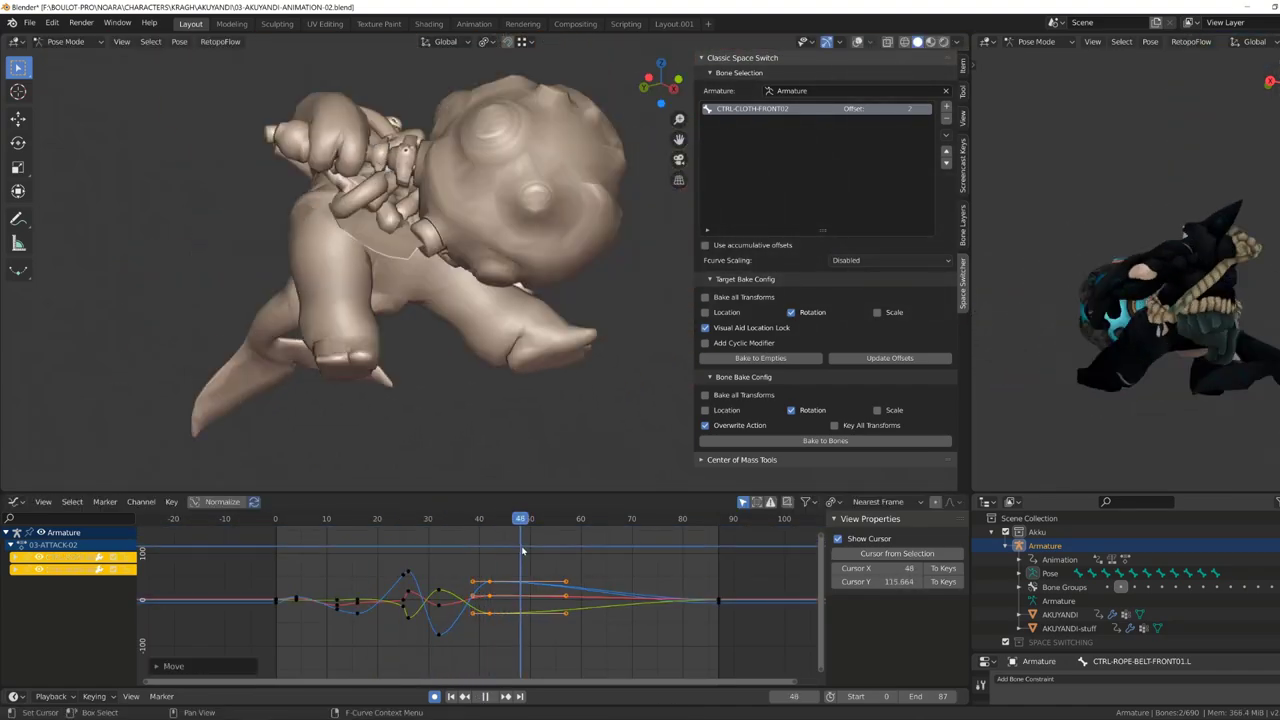
key("r")
left_click(557, 317)
key("space")
left_click_drag(540, 520, 499, 530)
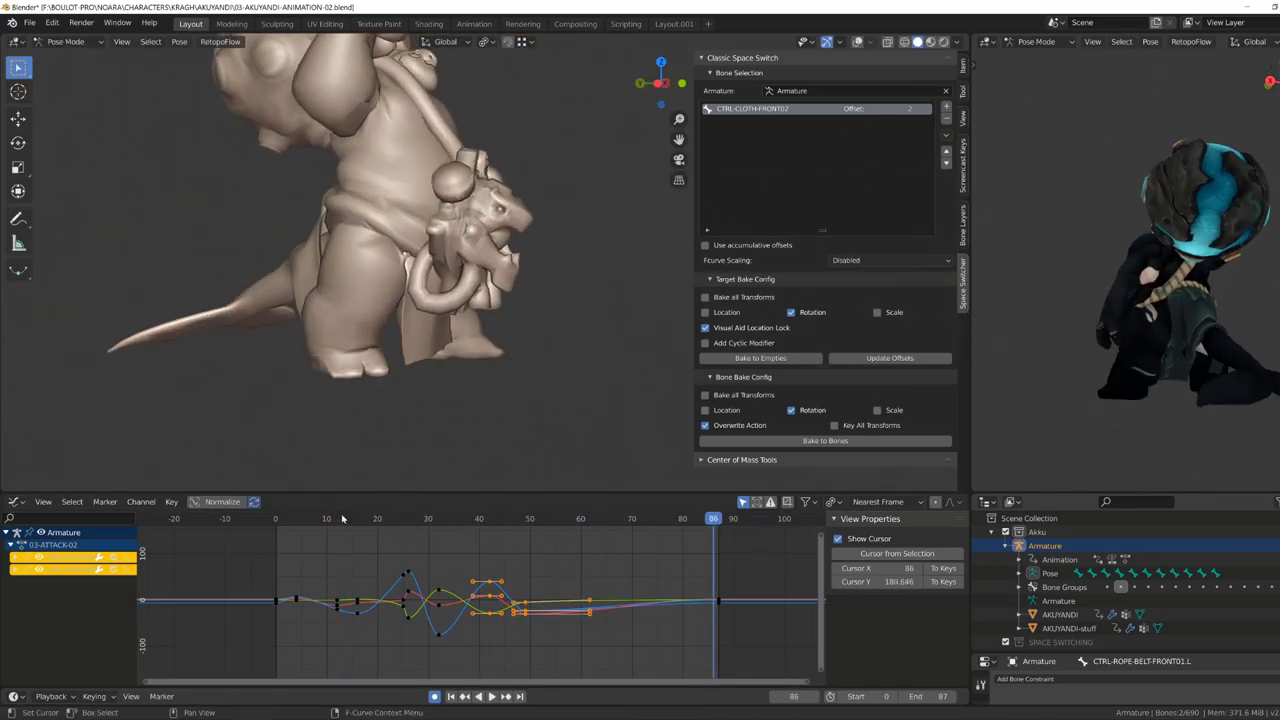
key("r")
left_click(457, 344)
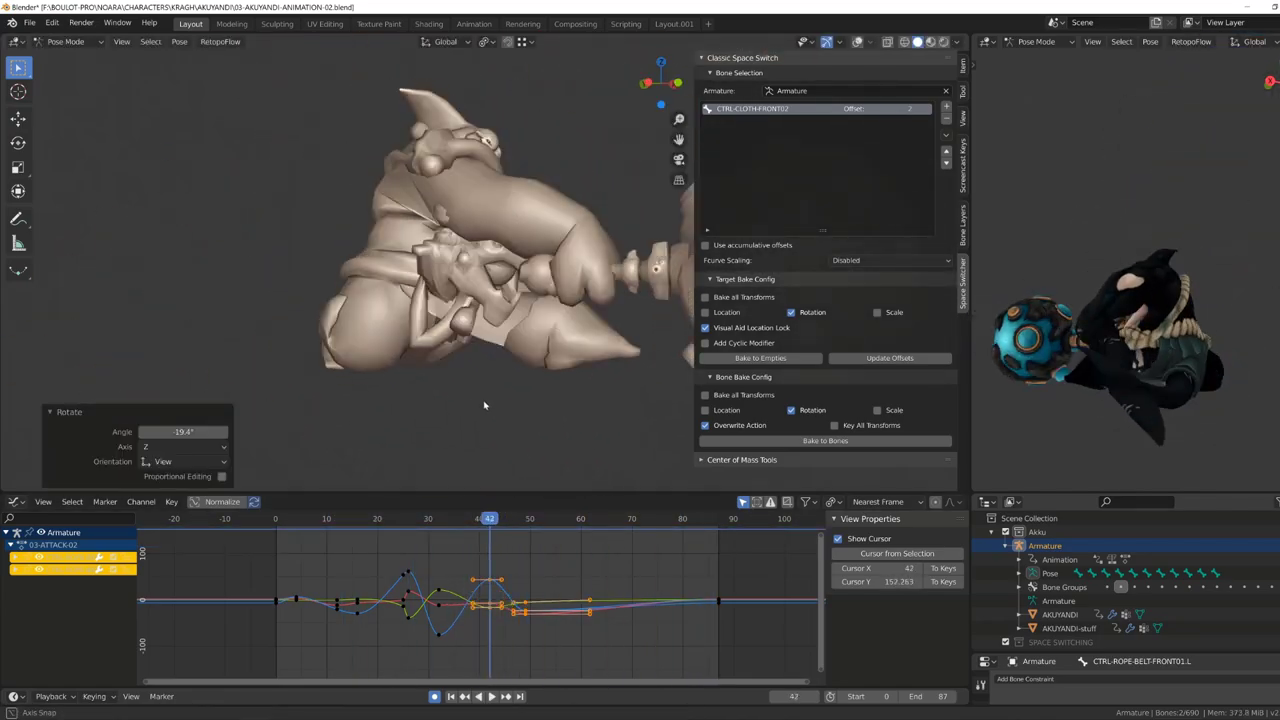
Key a -11.4° cloth rotation near frame 72 and play back to check the swing.
key("space")
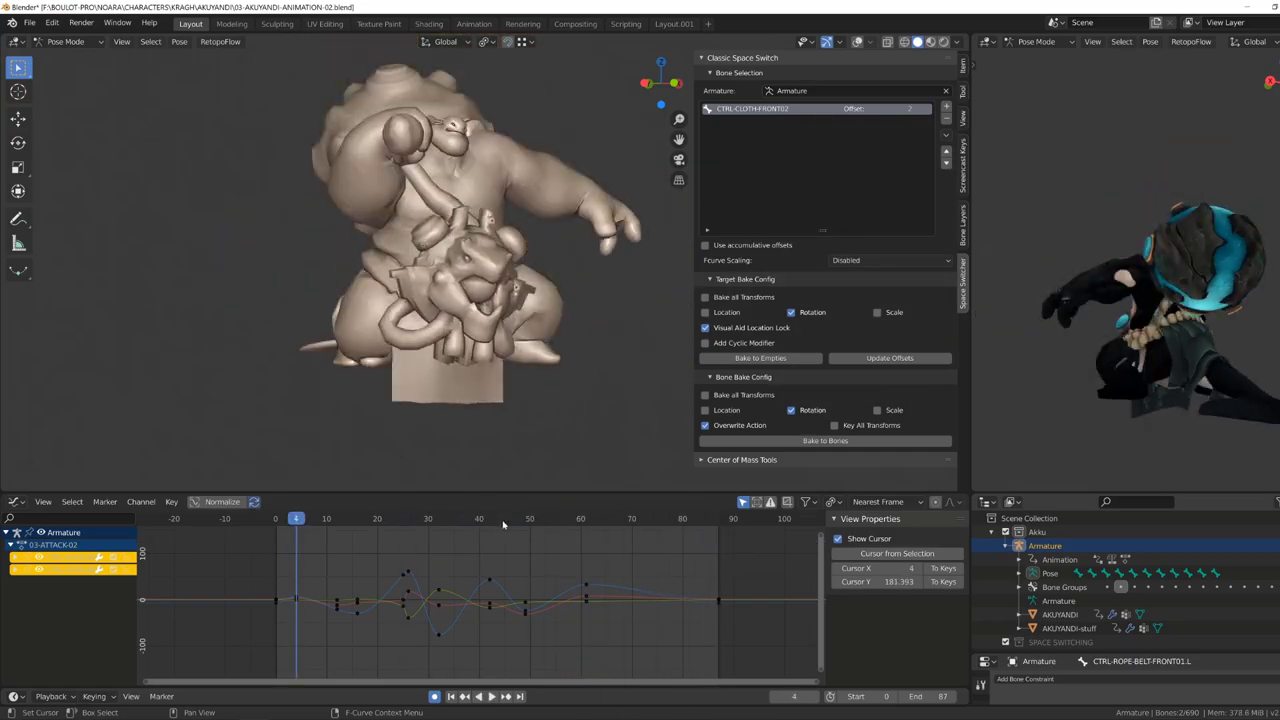
key("r")
left_click(490, 408)
key("space")
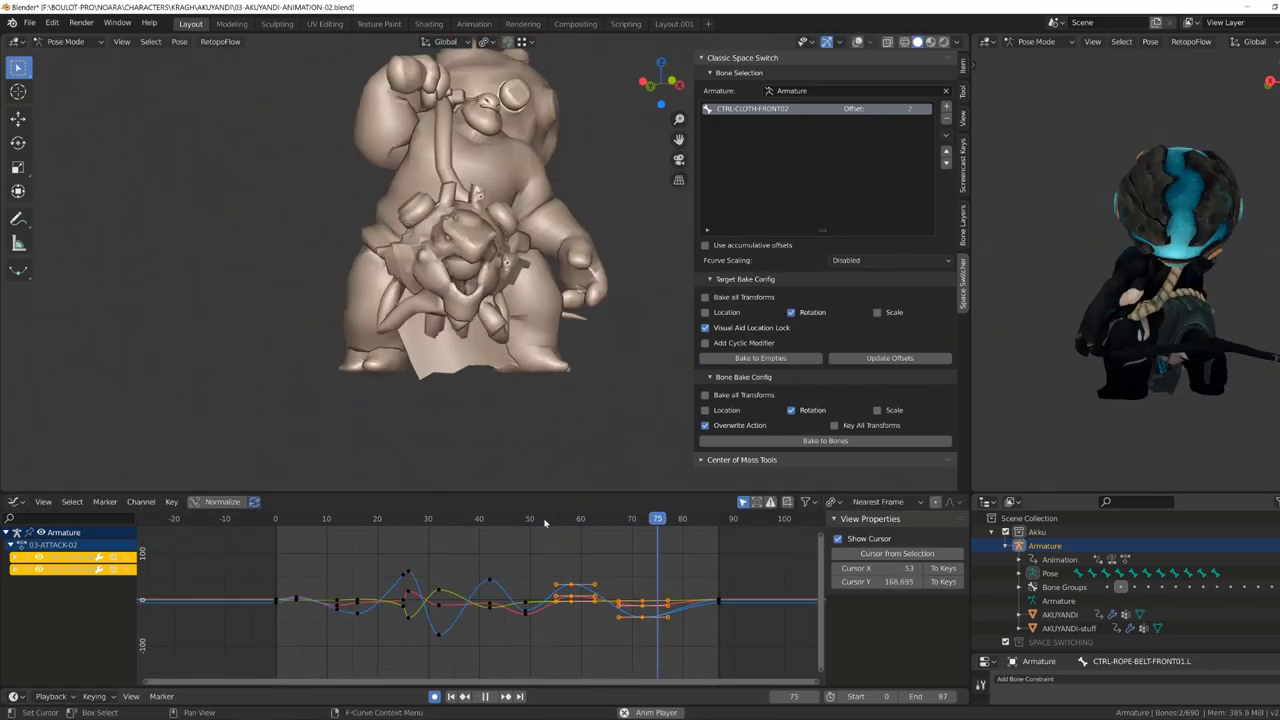
mouse_move(357, 545)
left_mouse_down()
mouse_move(583, 549)
mouse_move(714, 656)
left_mouse_up()
key("space")
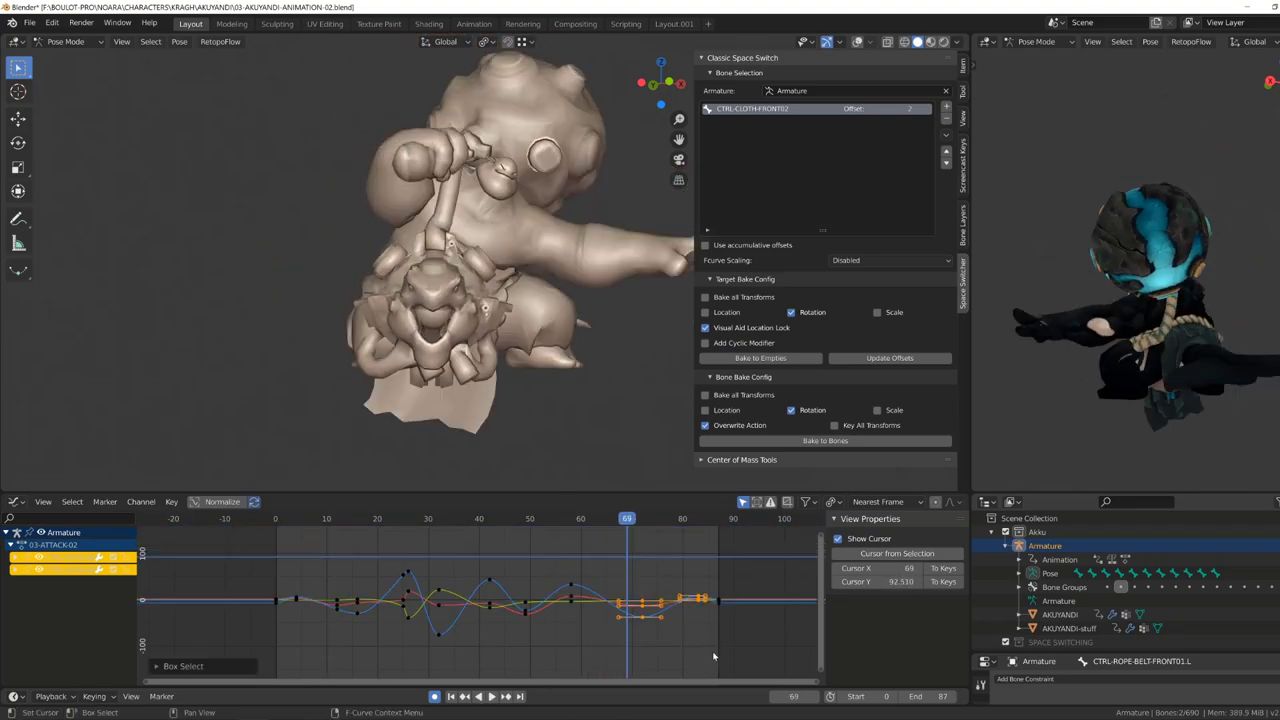
left_click(578, 599)
Bake CTRL-ROPE-BELT-FRONT02.L/.R to bones with offset 4 and play the result.
left_click(634, 586)
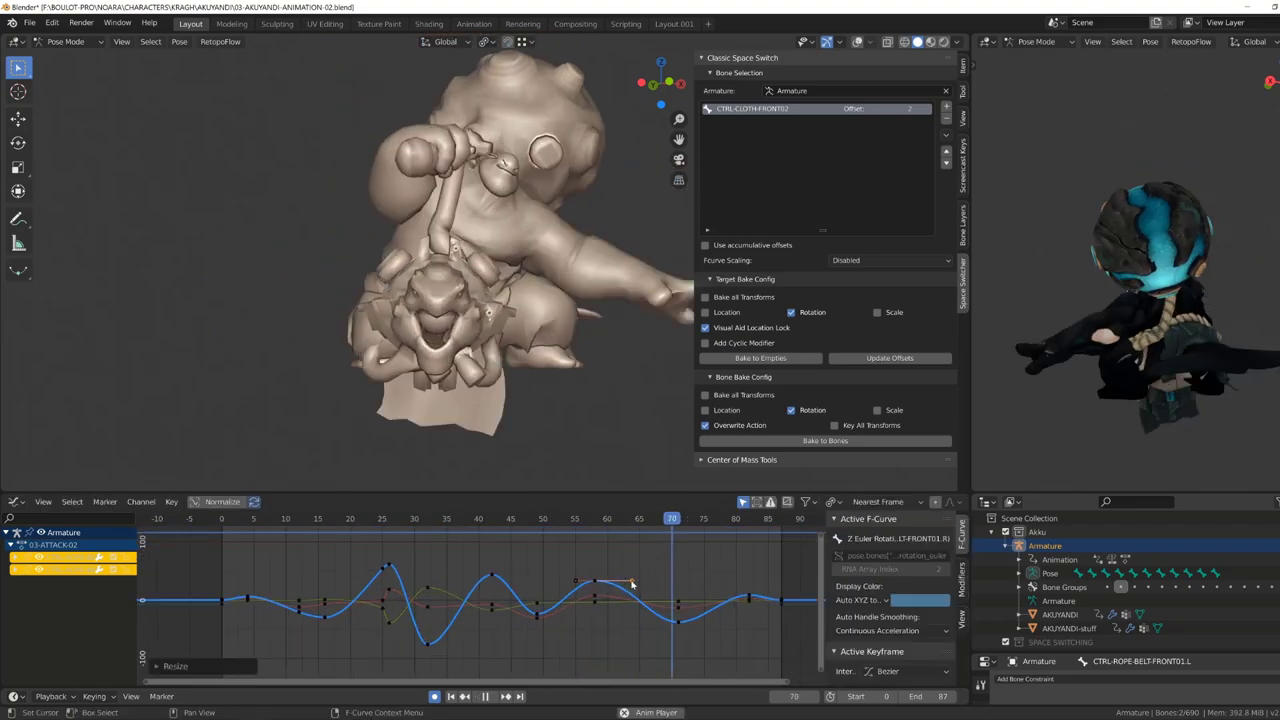
middle_click_drag(450, 250, 500, 237)
left_click(400, 280)
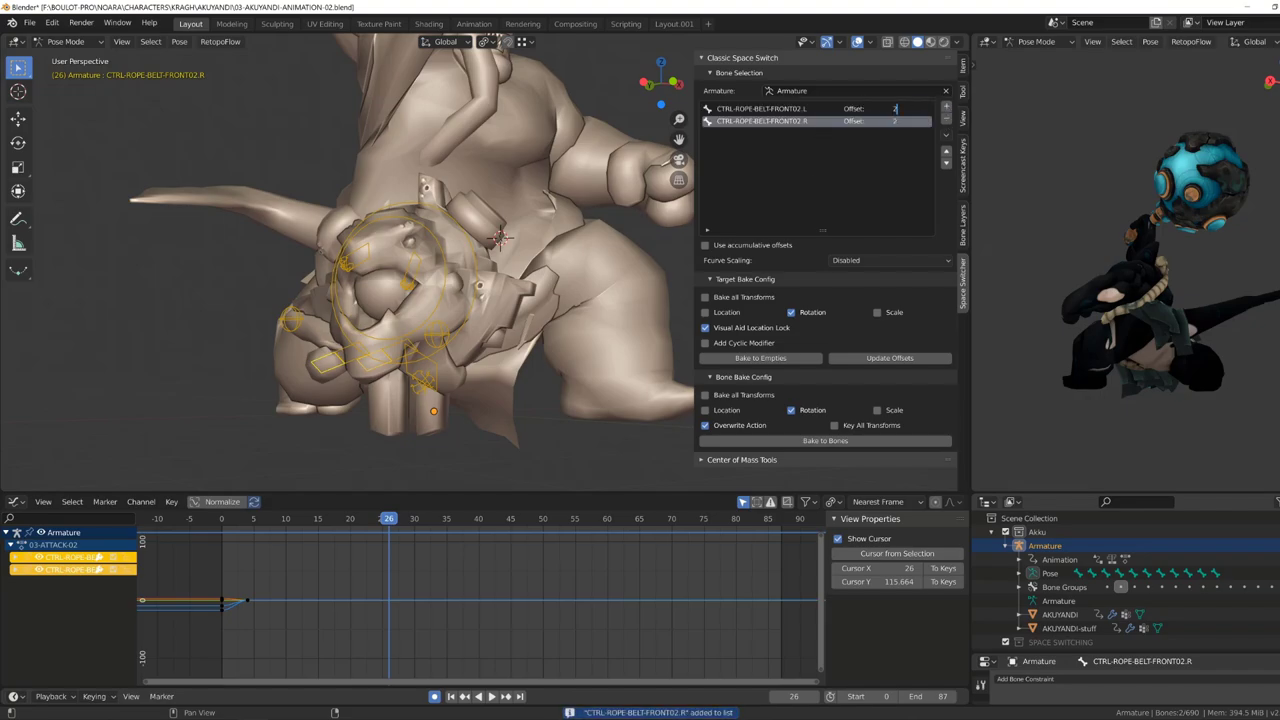
key("ctrl+Tab")
key("space")
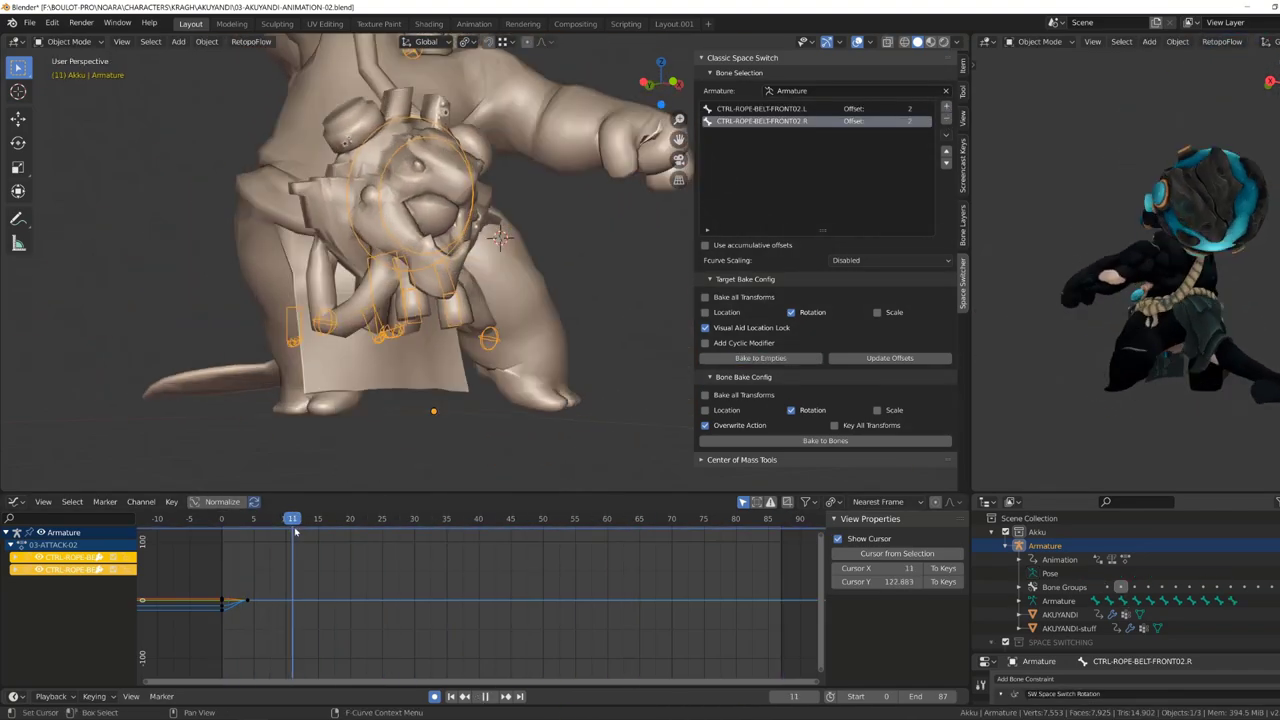
left_click(325, 530)
key("space")
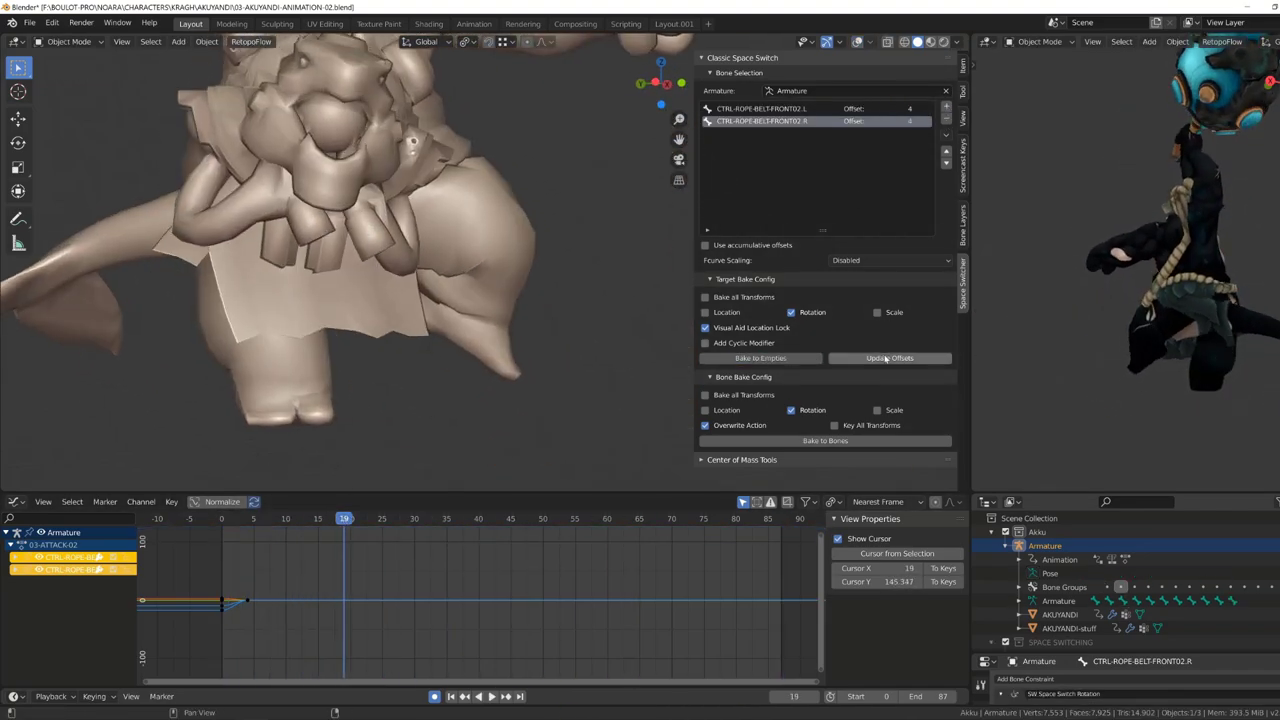
key("space")
left_click(619, 530)
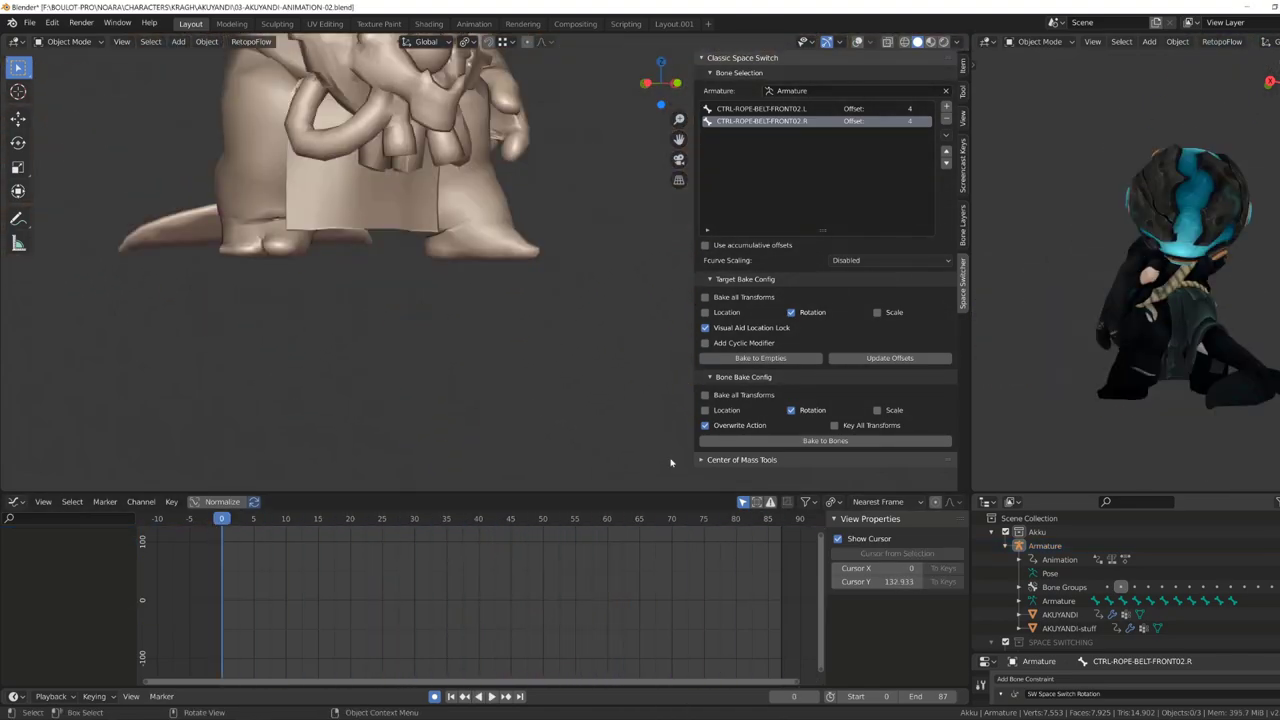
key("space")
key("ctrl+Tab")
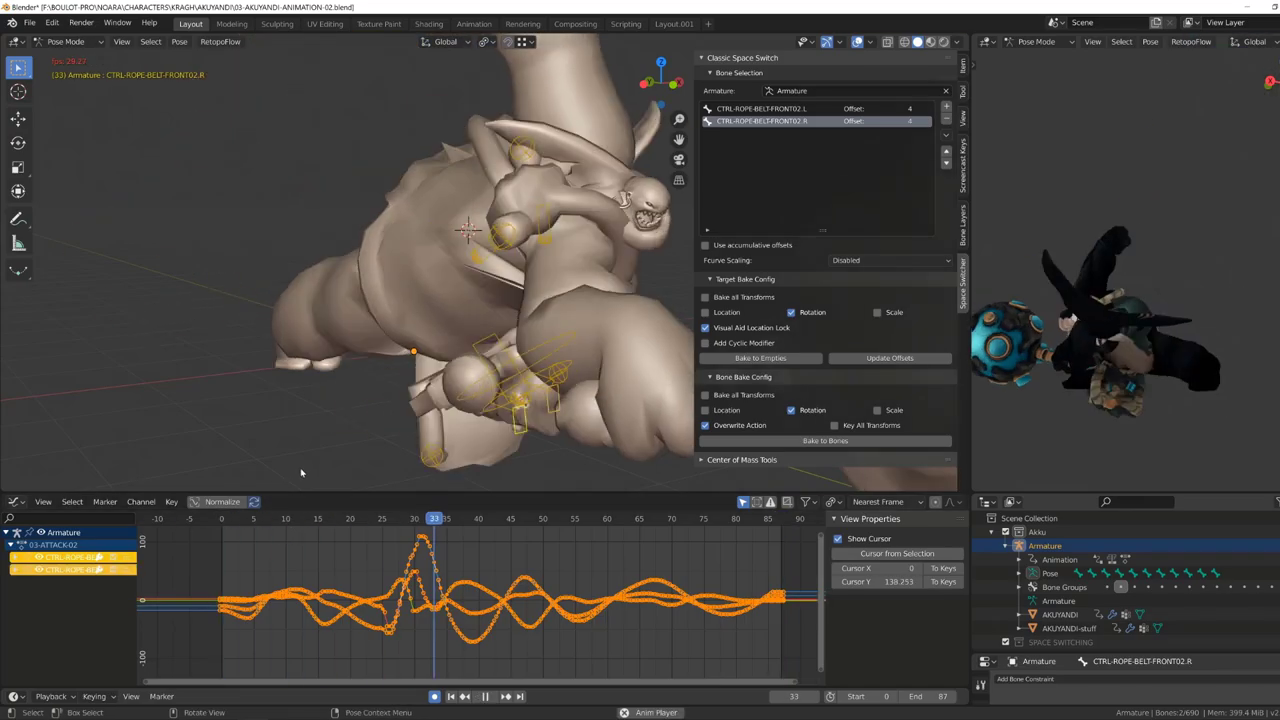
key("Escape")
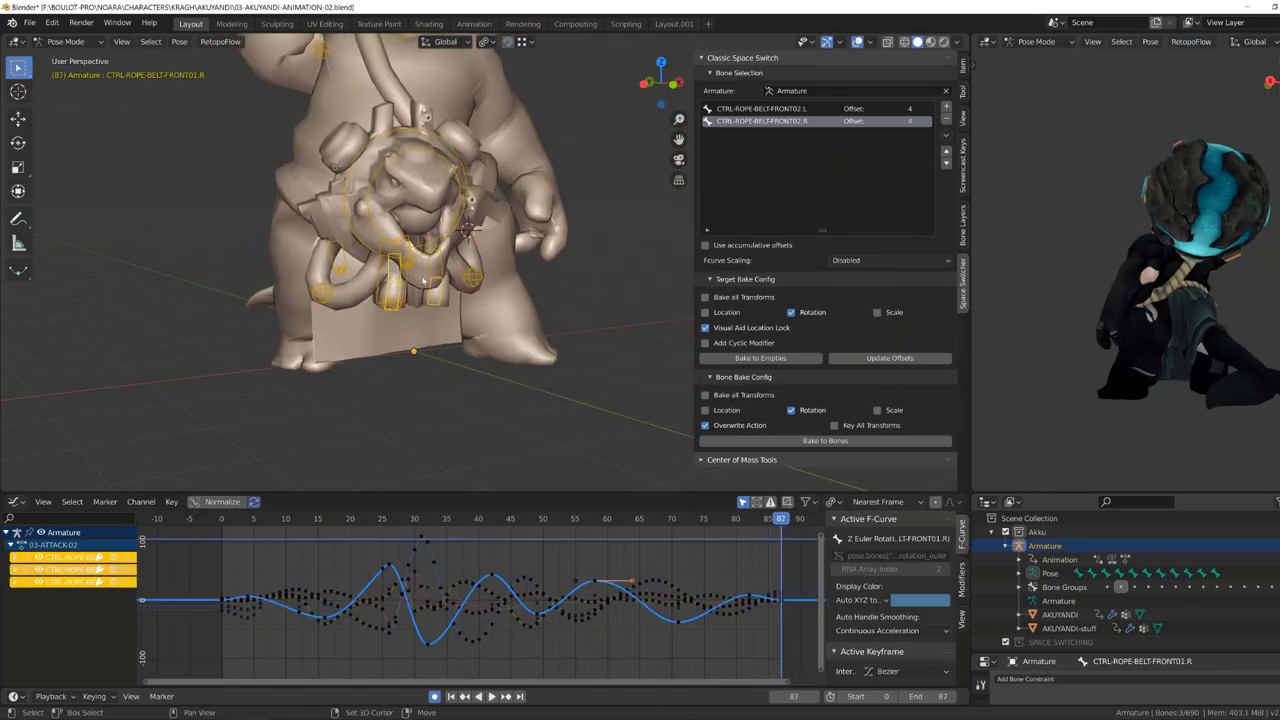
Delete the stray belt keys and play through to frame 87.
scroll(534, 616, "up", 3)
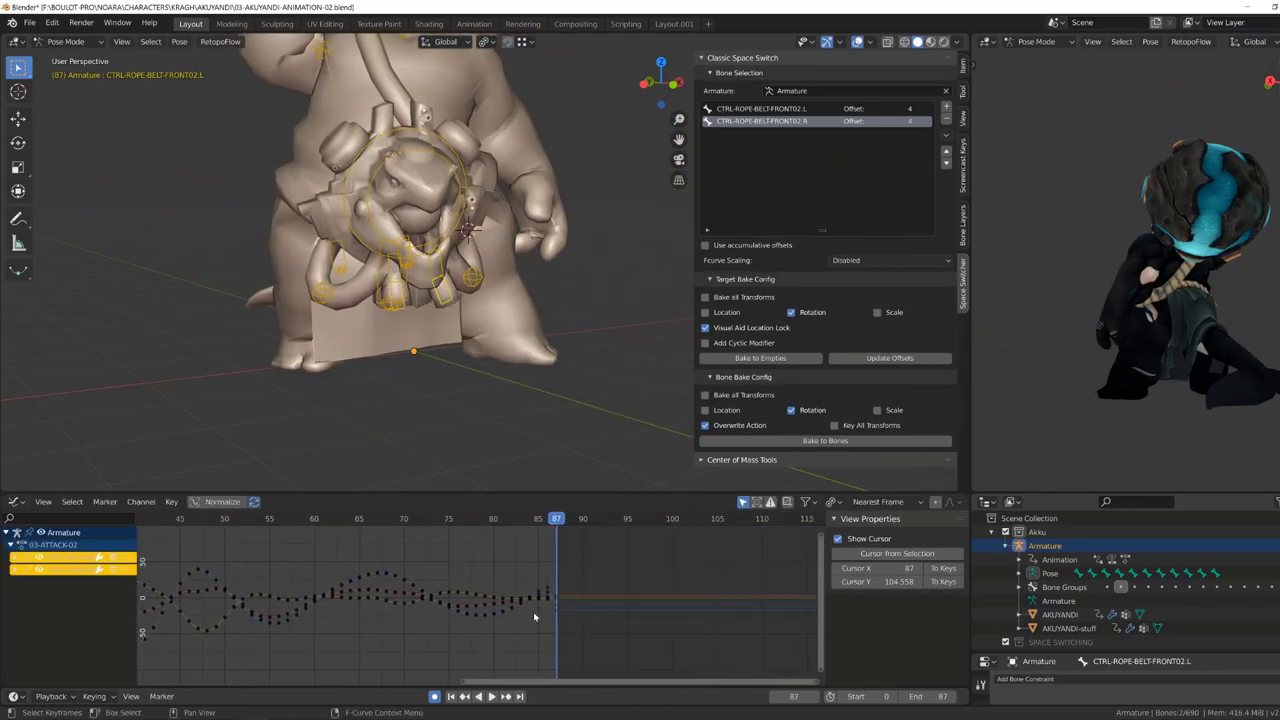
left_click(508, 651)
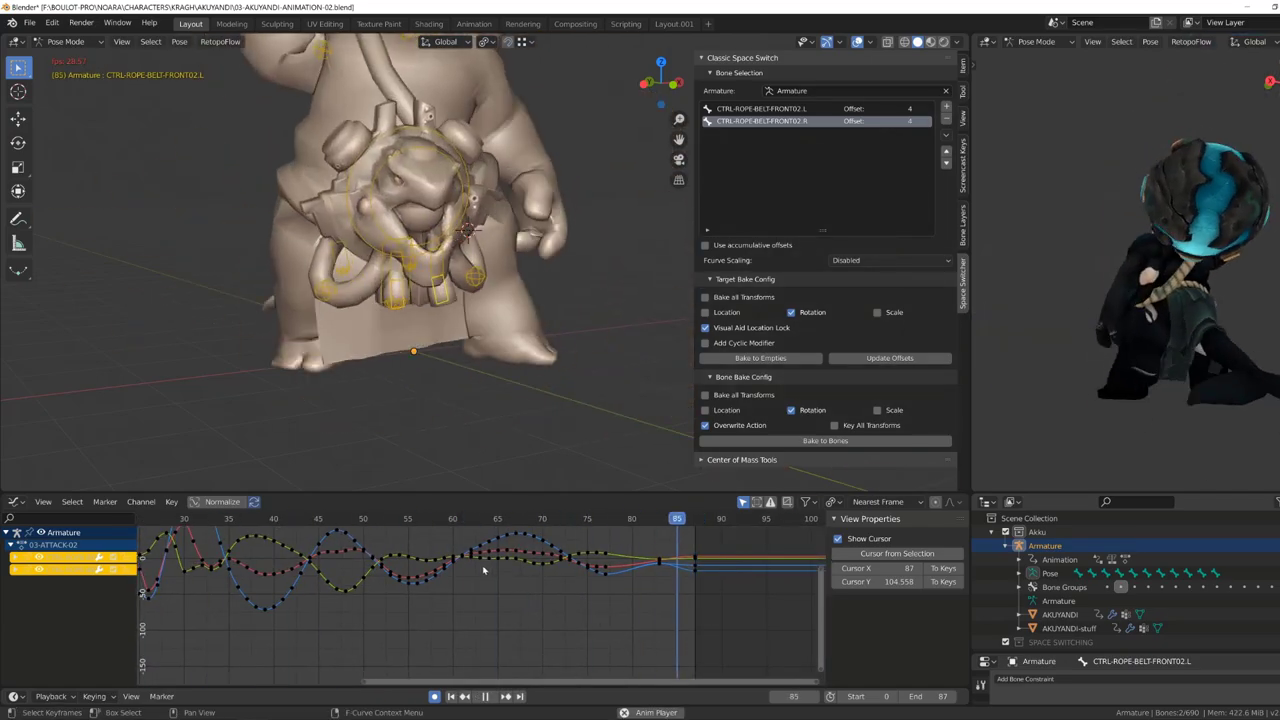
scroll(232, 540, "down", 5)
key("space")
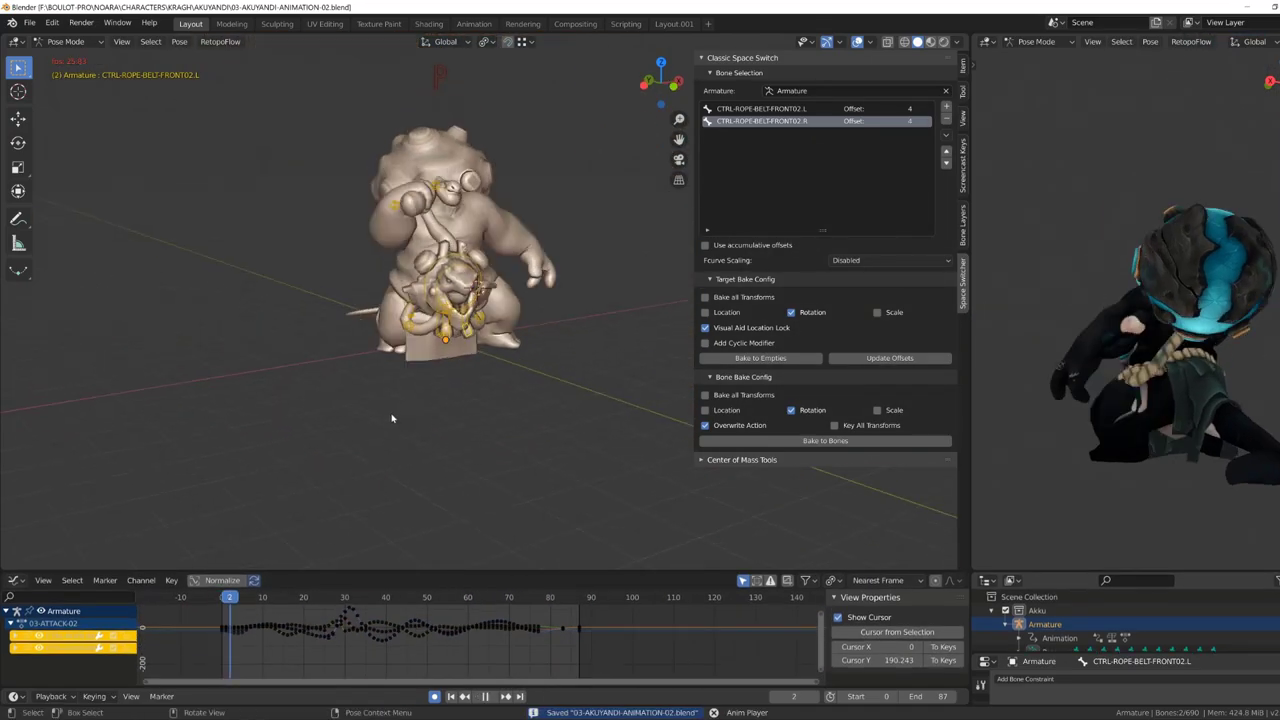
key("Escape")
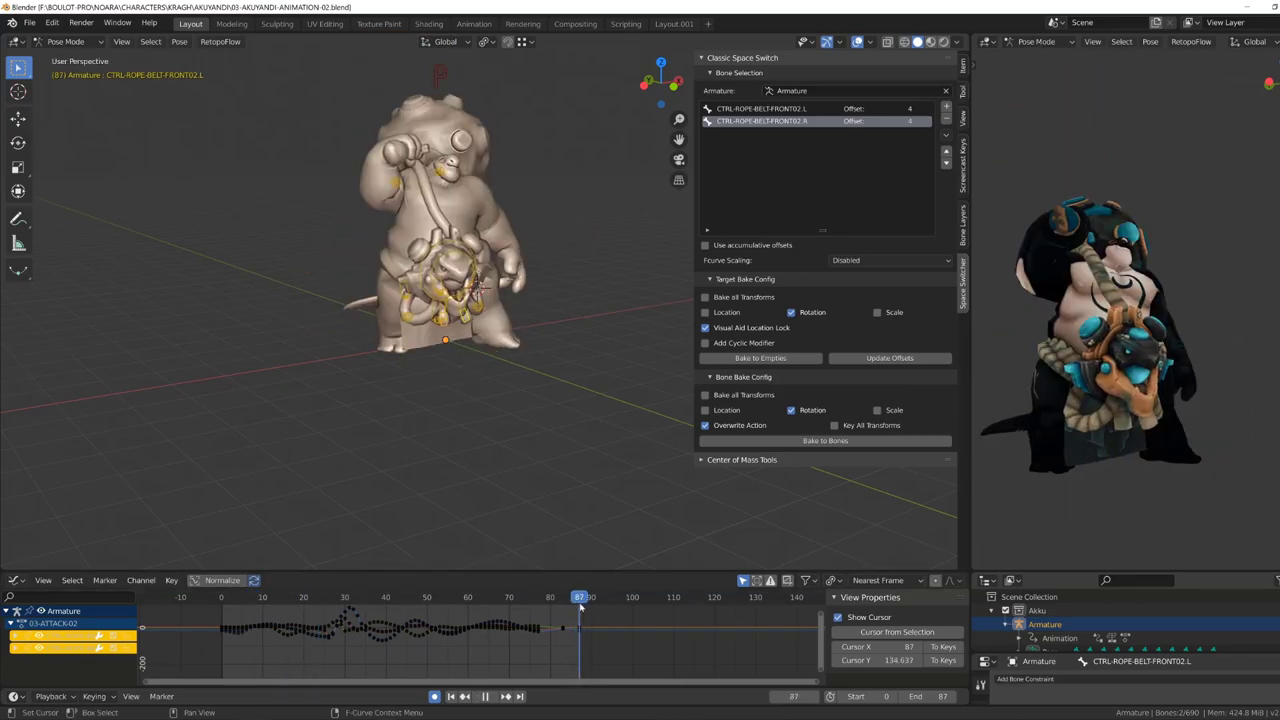
Rotate the rope belt front bone 7.87° at frame 87 and preview it in fullscreen view.
key("KP_Decimal")
key("r")
left_click(410, 428)
key("space")
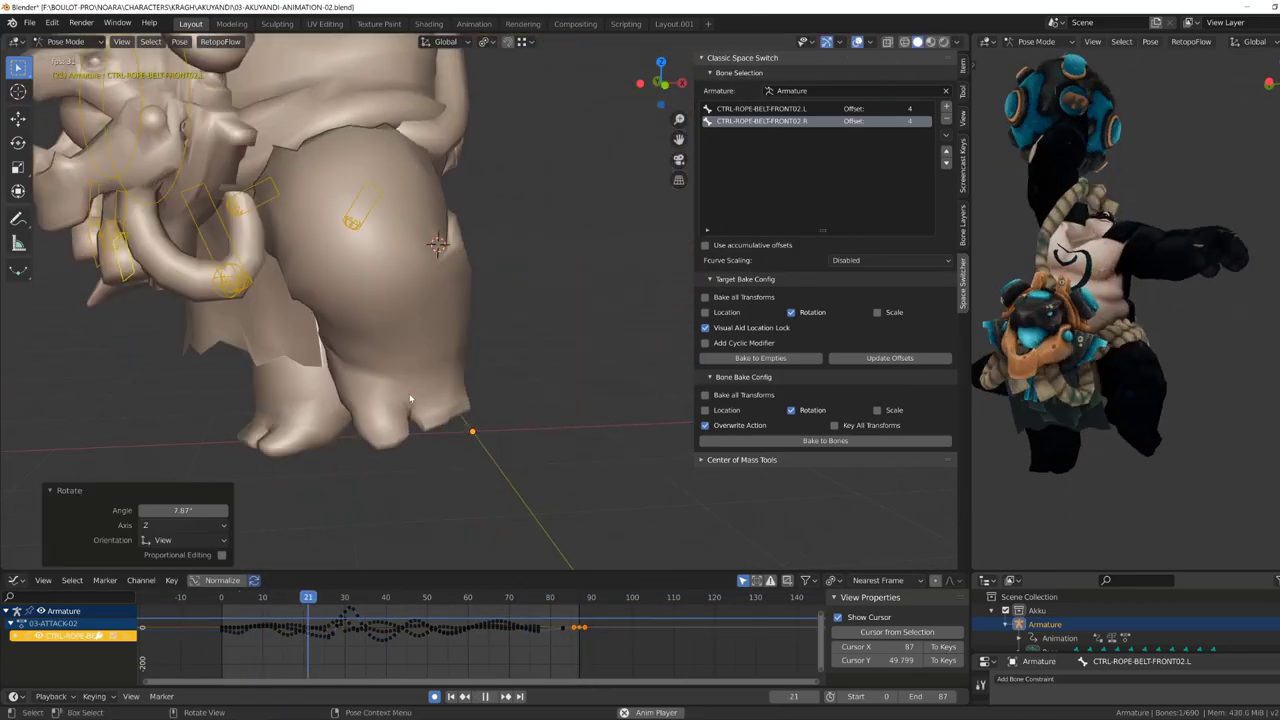
key("ctrl+space")
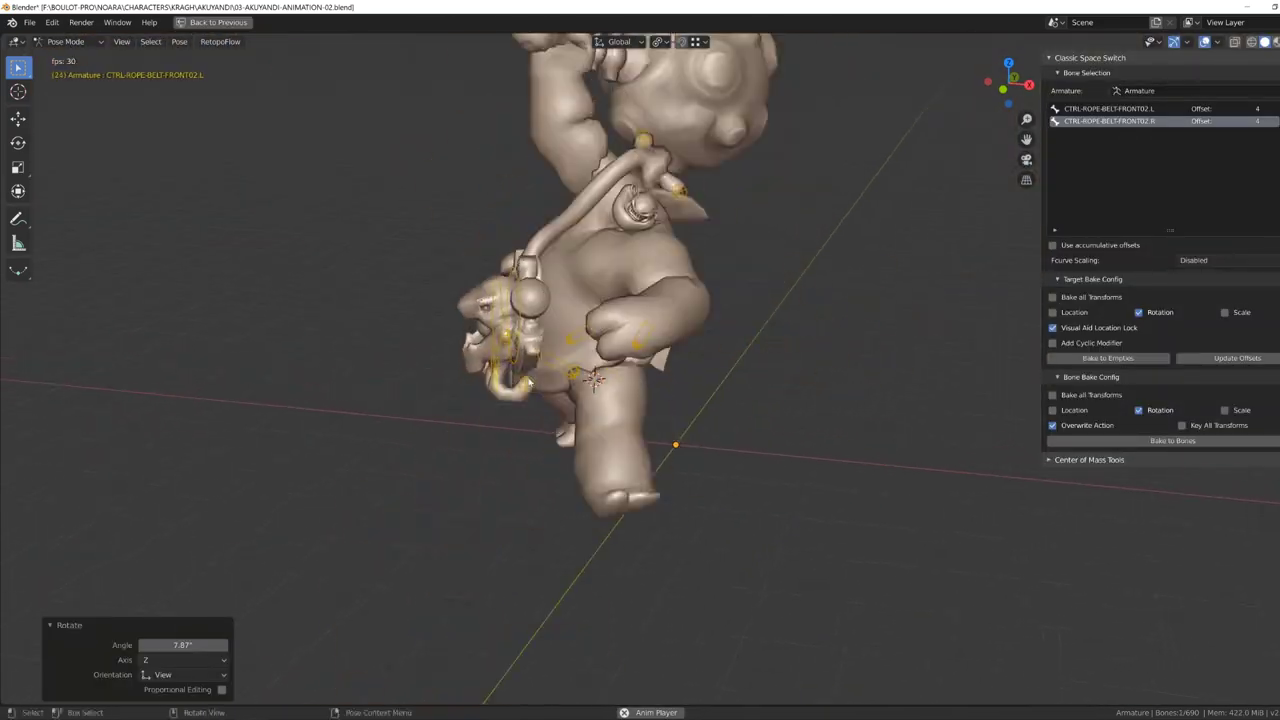
mouse_move(531, 389)
middle_mouse_down()
mouse_move(865, 353)
mouse_move(700, 380)
middle_mouse_up()
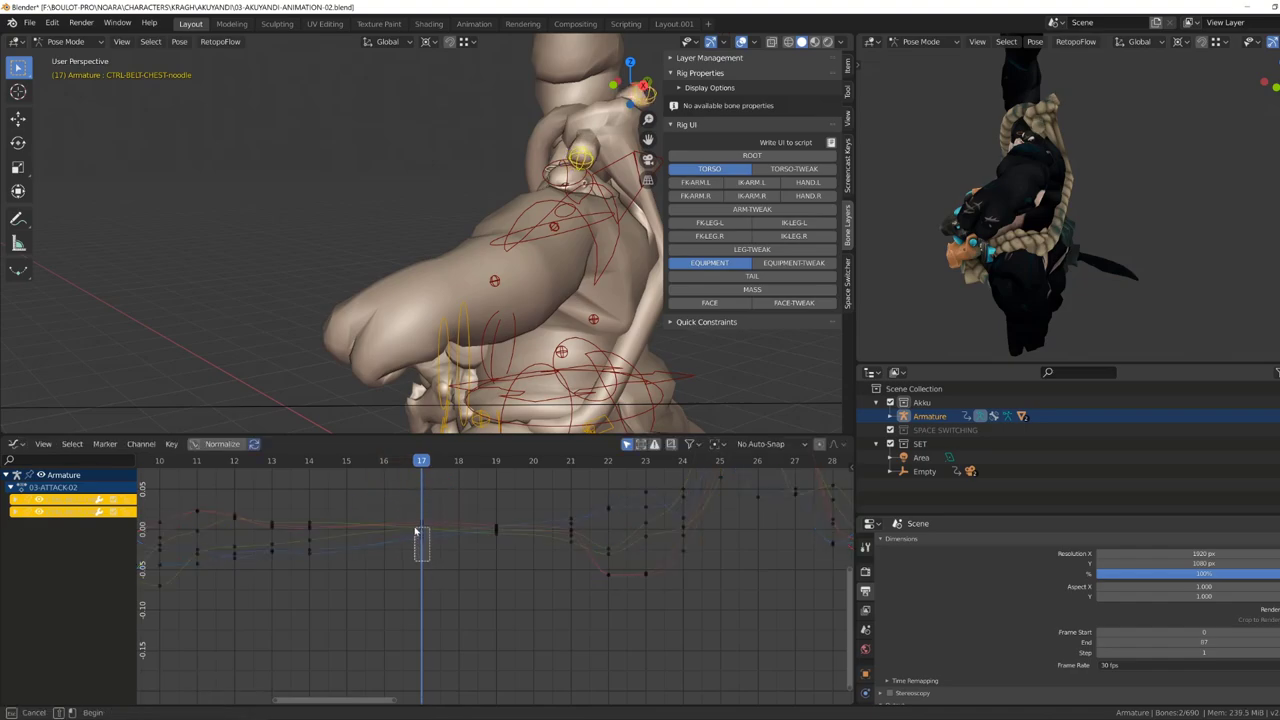
Clean up redundant keyframes and review the peak and dip keys around frames 18–22.
key("Home")
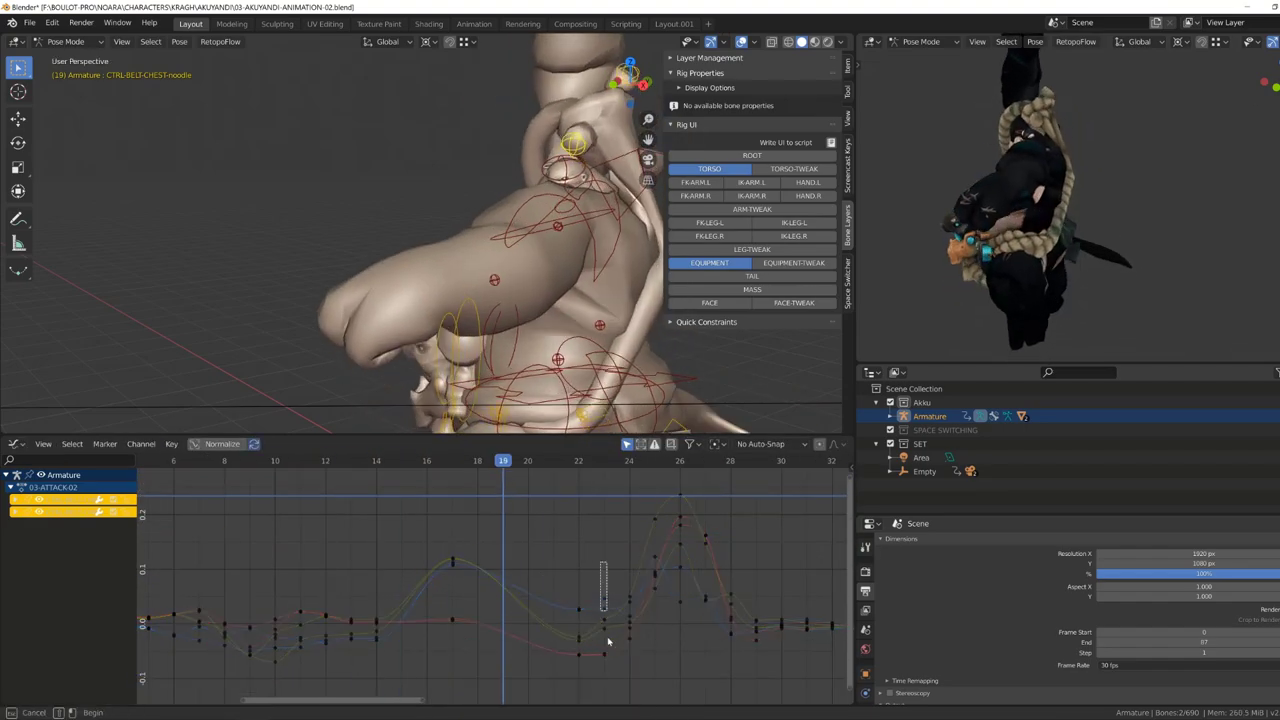
left_click(594, 522)
left_click_drag(482, 574, 432, 551)
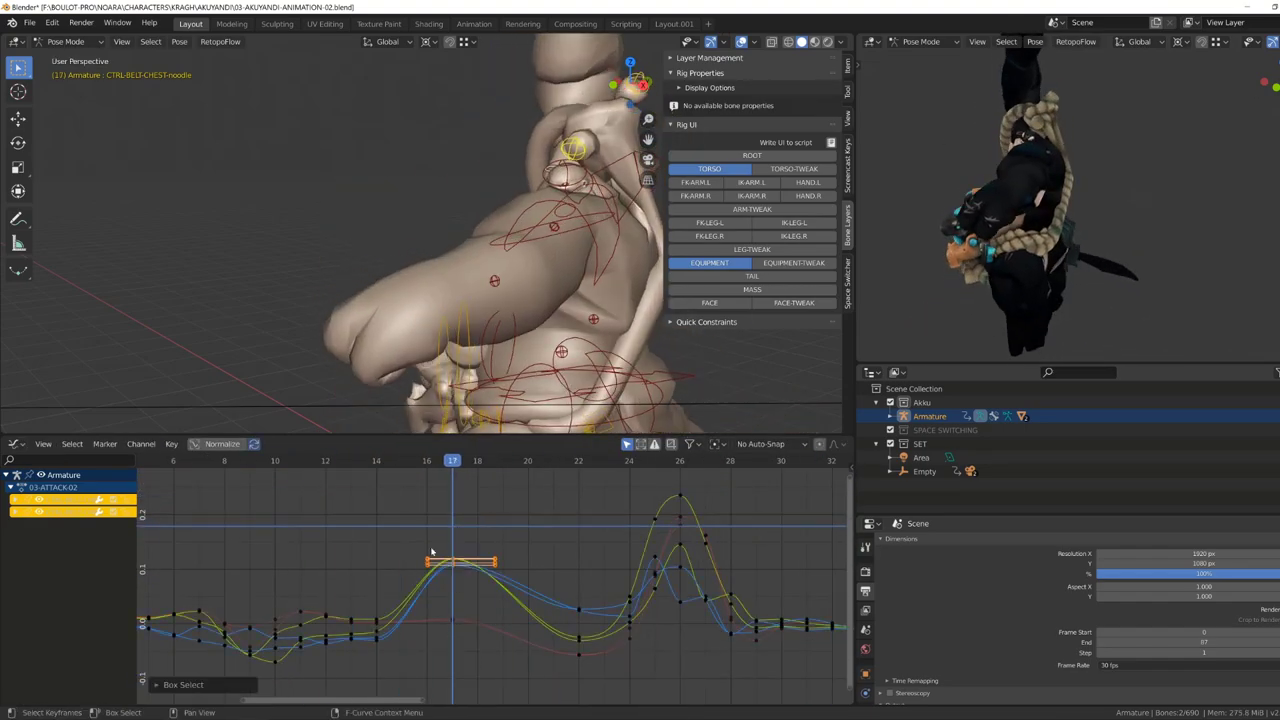
key("space")
left_click(476, 608)
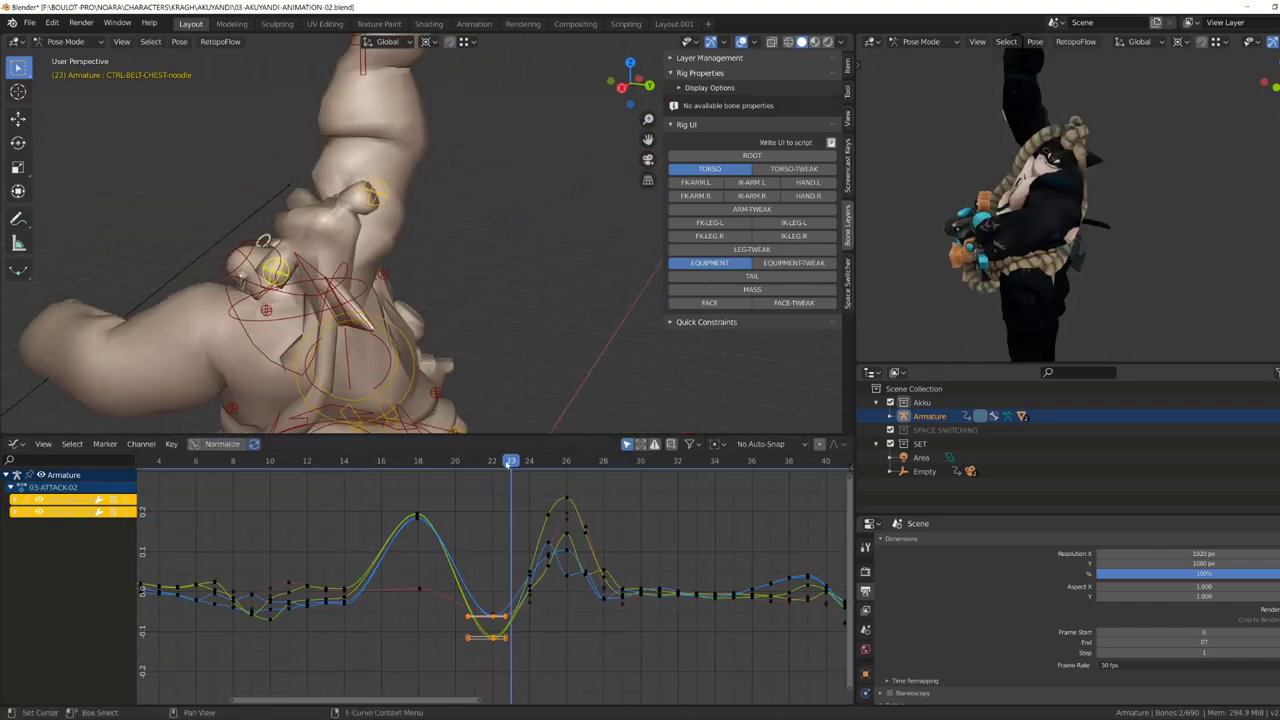
key("b")
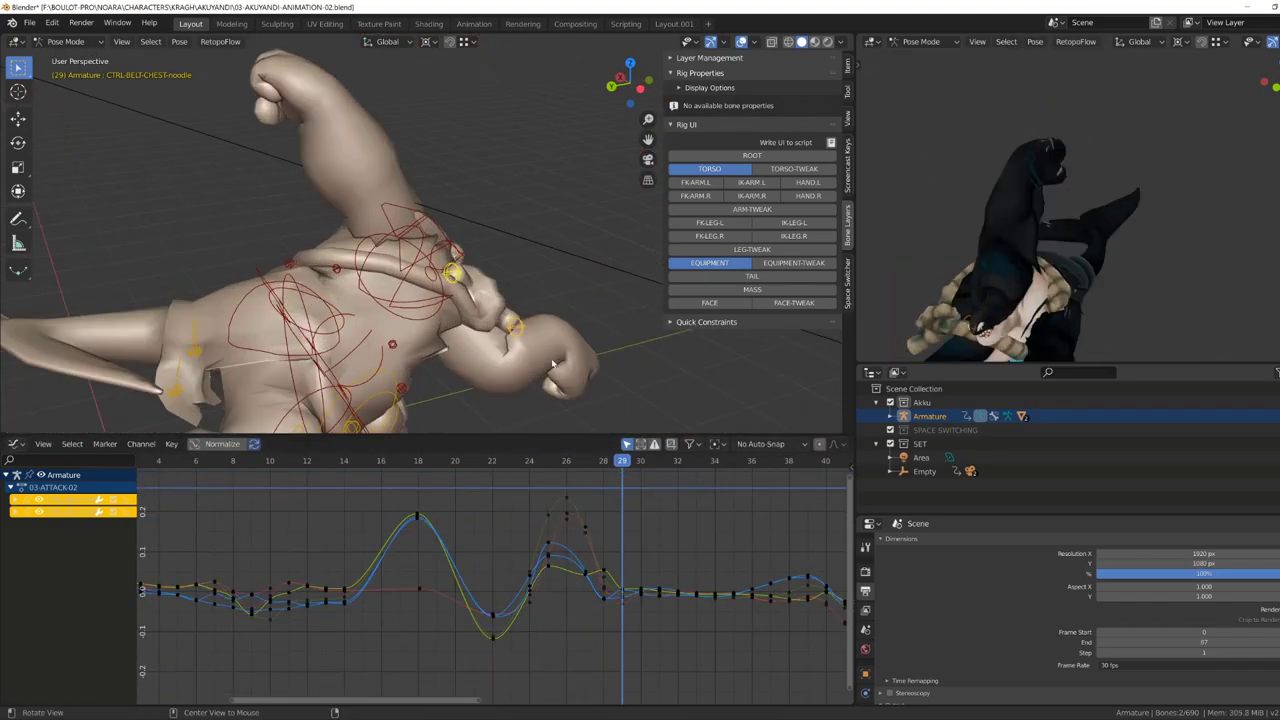
middle_click_drag(555, 472, 258, 447)
left_click_drag(396, 533, 427, 597)
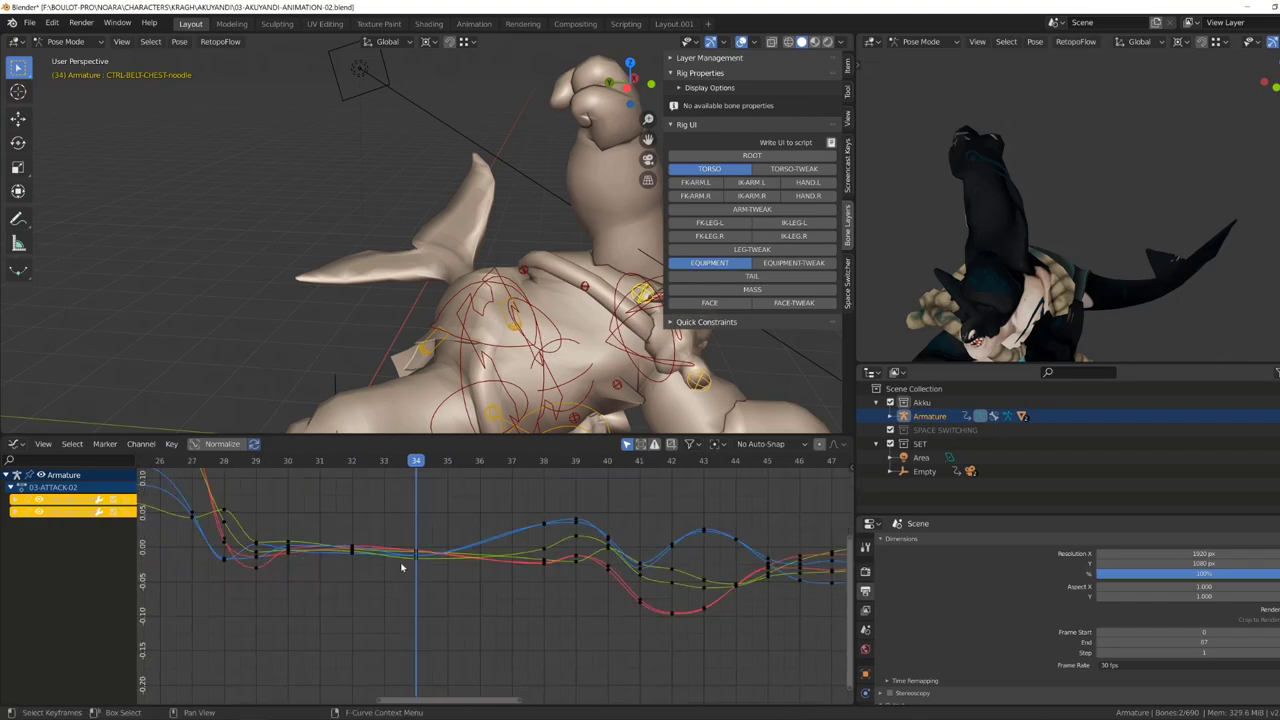
key("space")
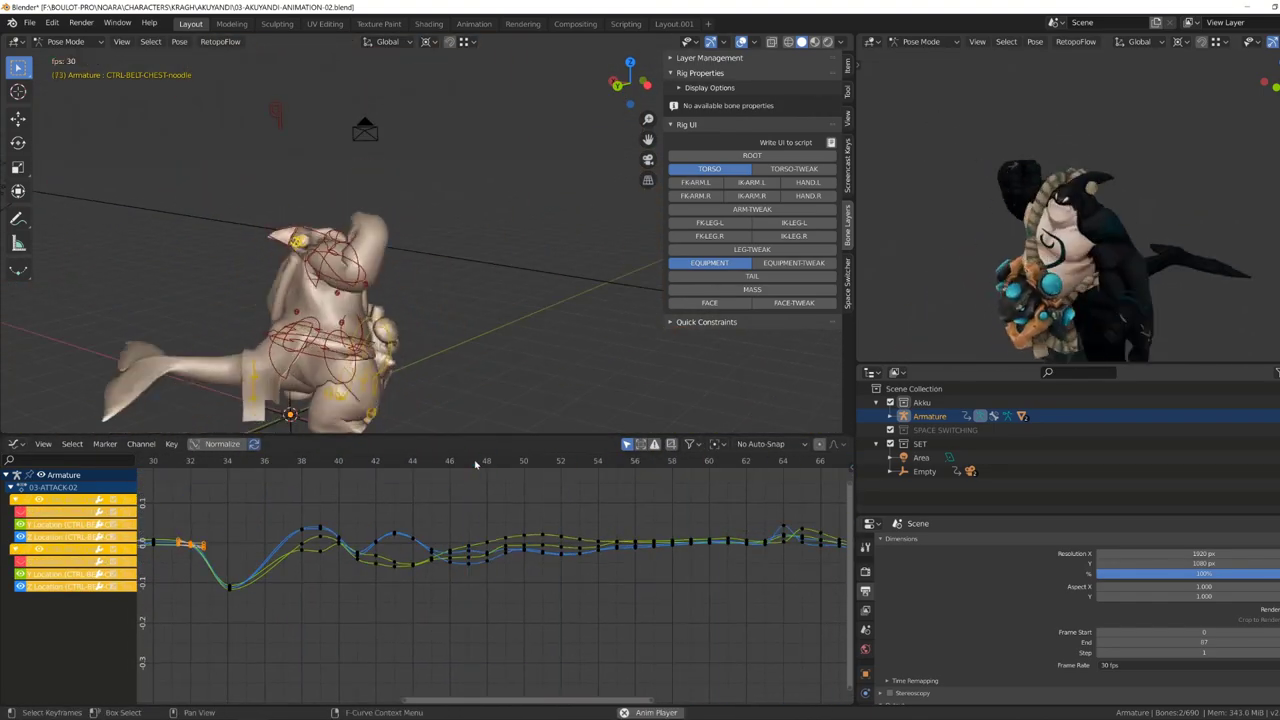
key("space")
mouse_move(418, 390)
middle_mouse_down()
mouse_move(437, 366)
mouse_move(373, 269)
mouse_move(420, 232)
middle_mouse_up()
Move CTRL-BELT-CHEST-noodle02 into a new position at frame 59.
left_click(330, 256)
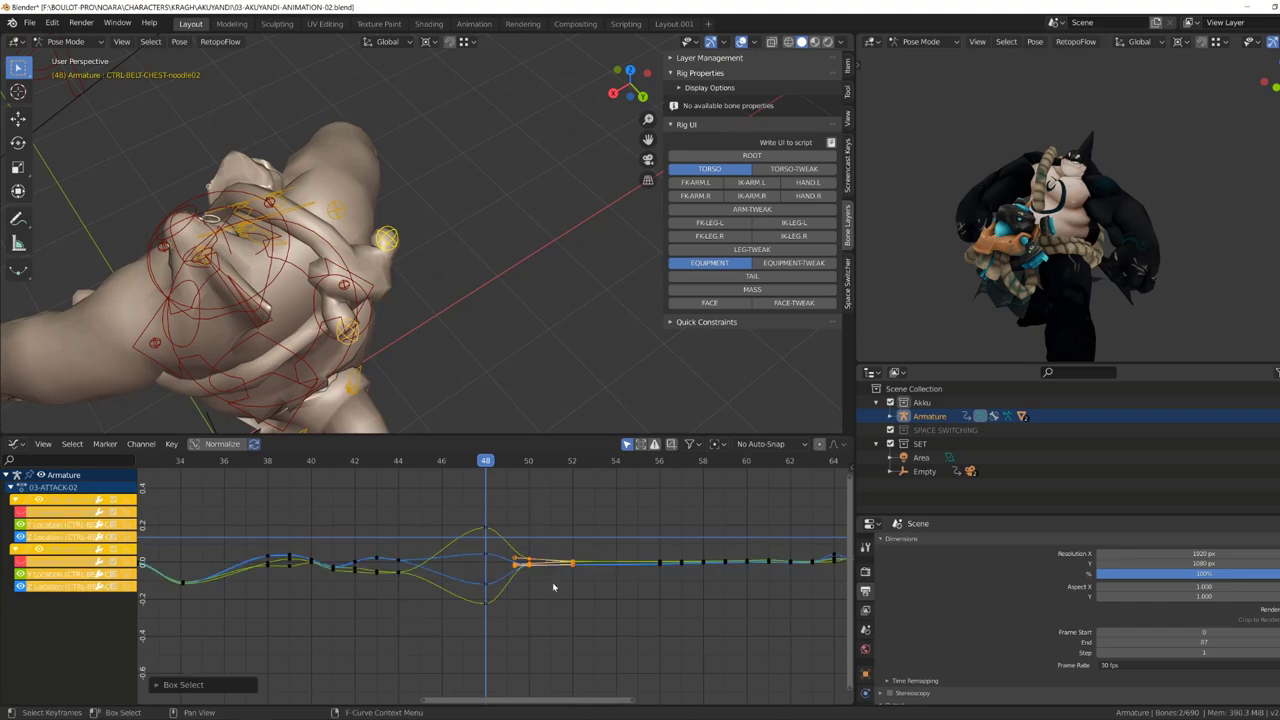
left_click_drag(553, 587, 663, 531)
left_click_drag(300, 300, 330, 320)
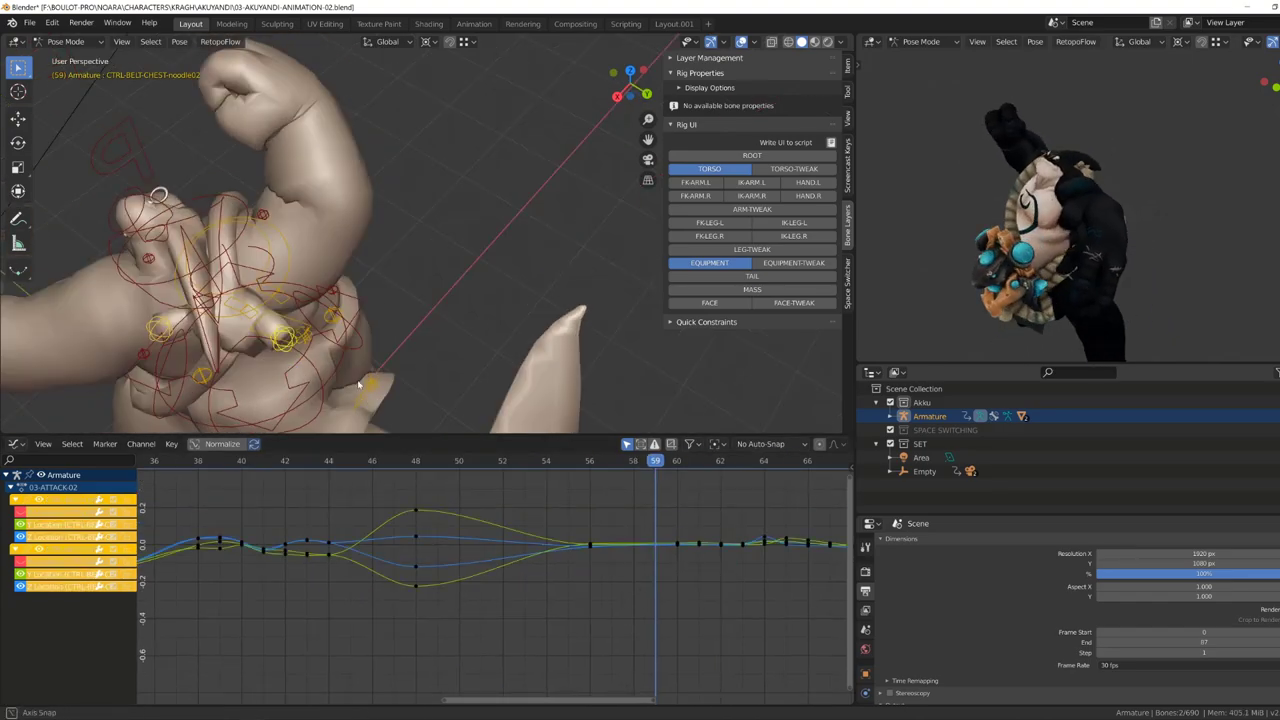
middle_click_drag(330, 320, 323, 333)
left_click(598, 459)
Isolate the noodle bone with Shift+H and delete its extra keys near frame 80.
key("shift+h")
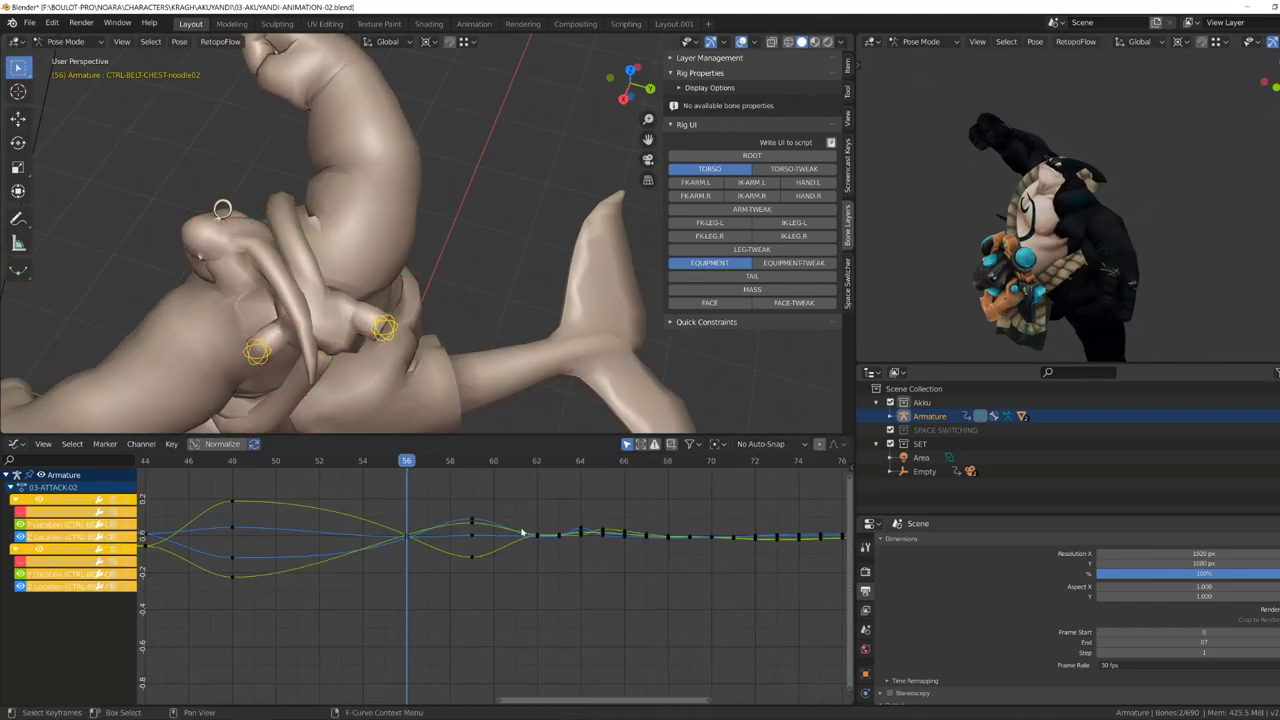
scroll(521, 532, "down", 2)
left_click_drag(521, 532, 585, 517)
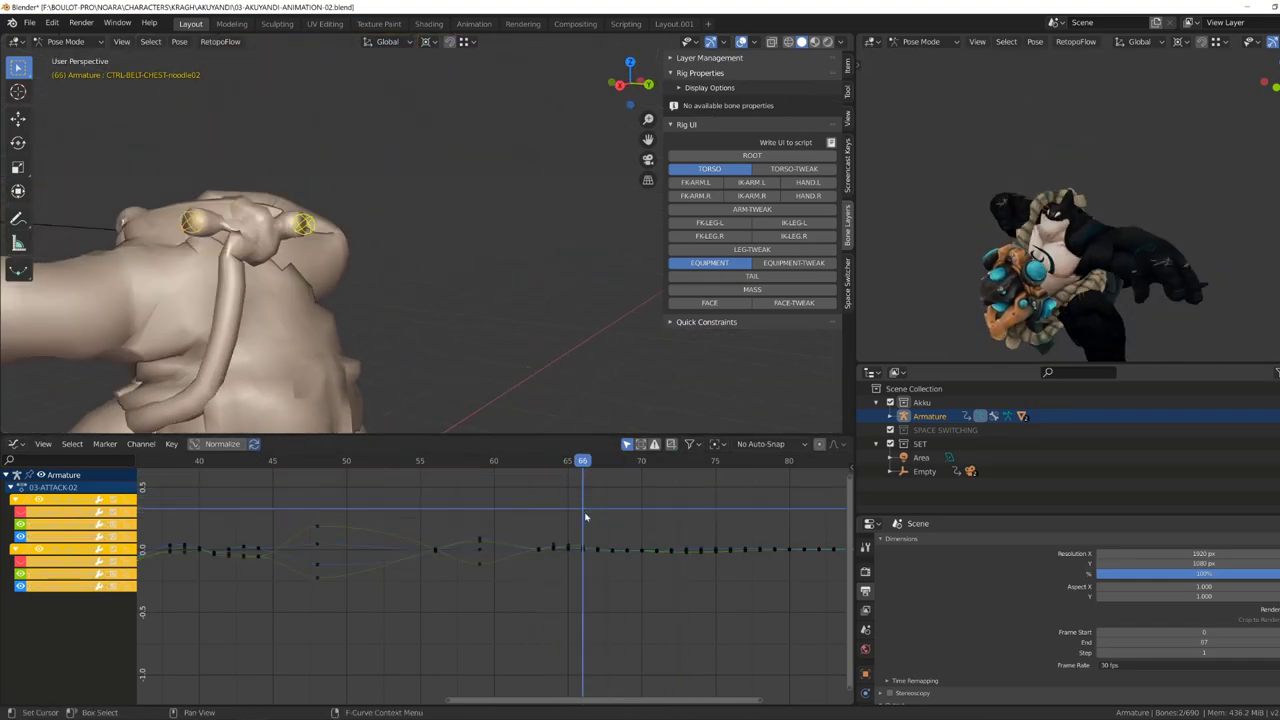
left_click_drag(618, 477, 700, 519)
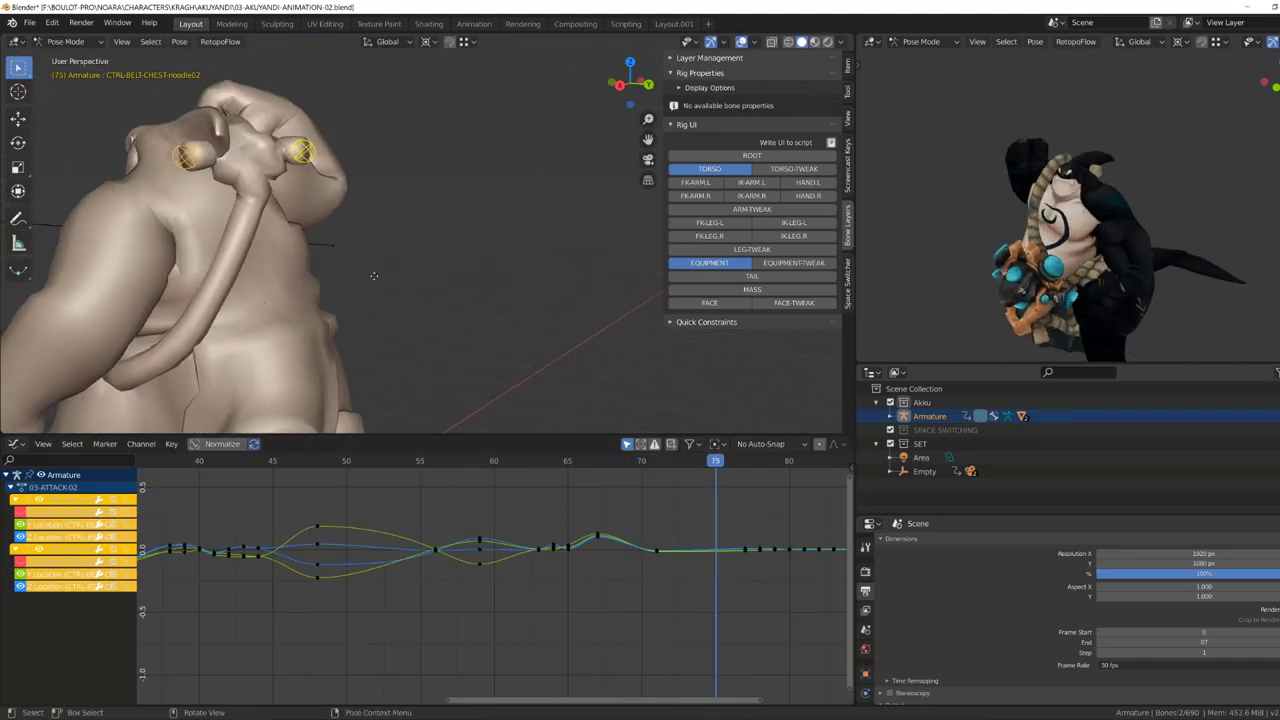
key("Home")
left_click_drag(648, 460, 648, 553)
key("b")
left_click(714, 568)
key("Home")
key("space")
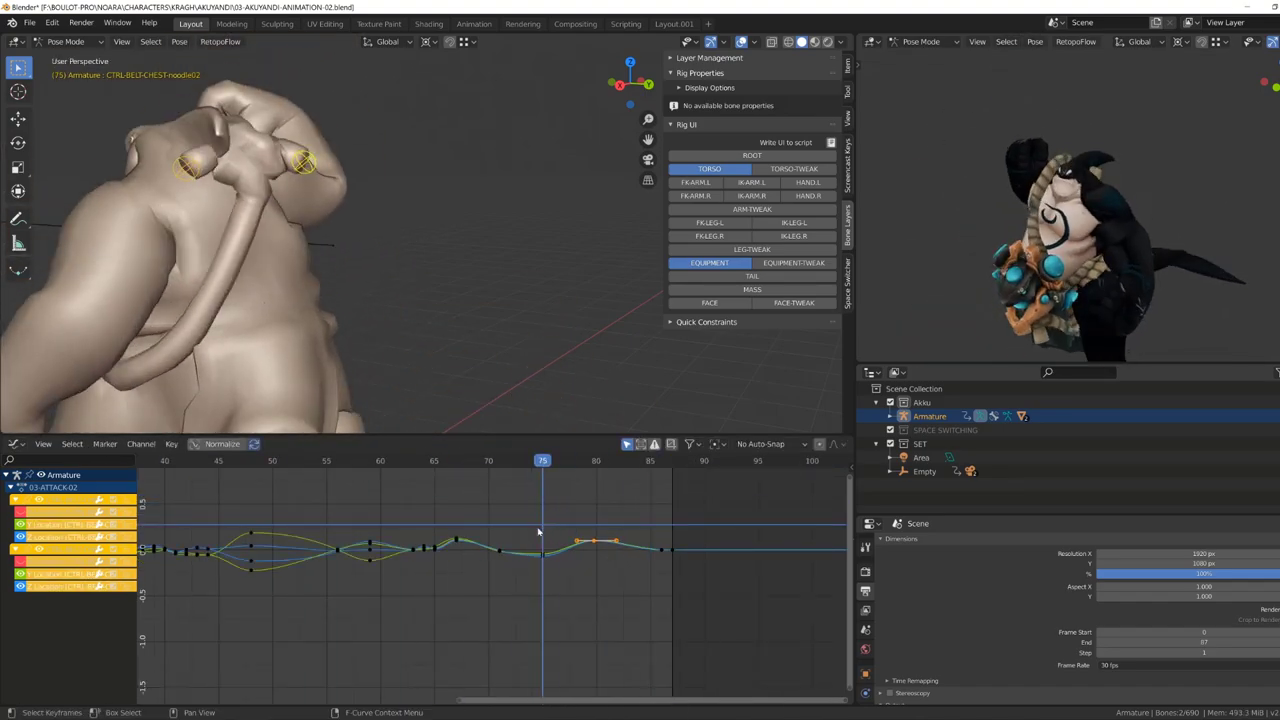
Return the playhead to the start of the attack.
scroll(466, 592, "down", 3)
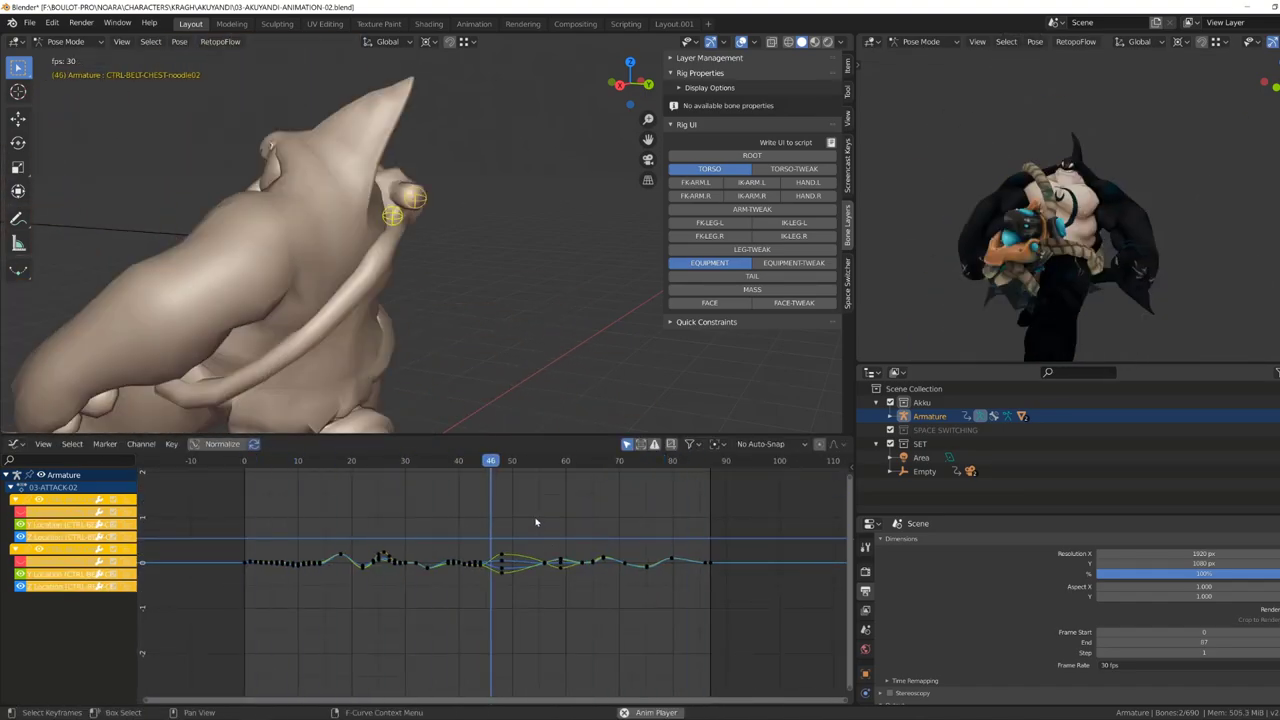
key("Home")
left_click(265, 466)
Unhide all bones, show the rig's bone layers, and list the action's keys per bone.
key("alt+h")
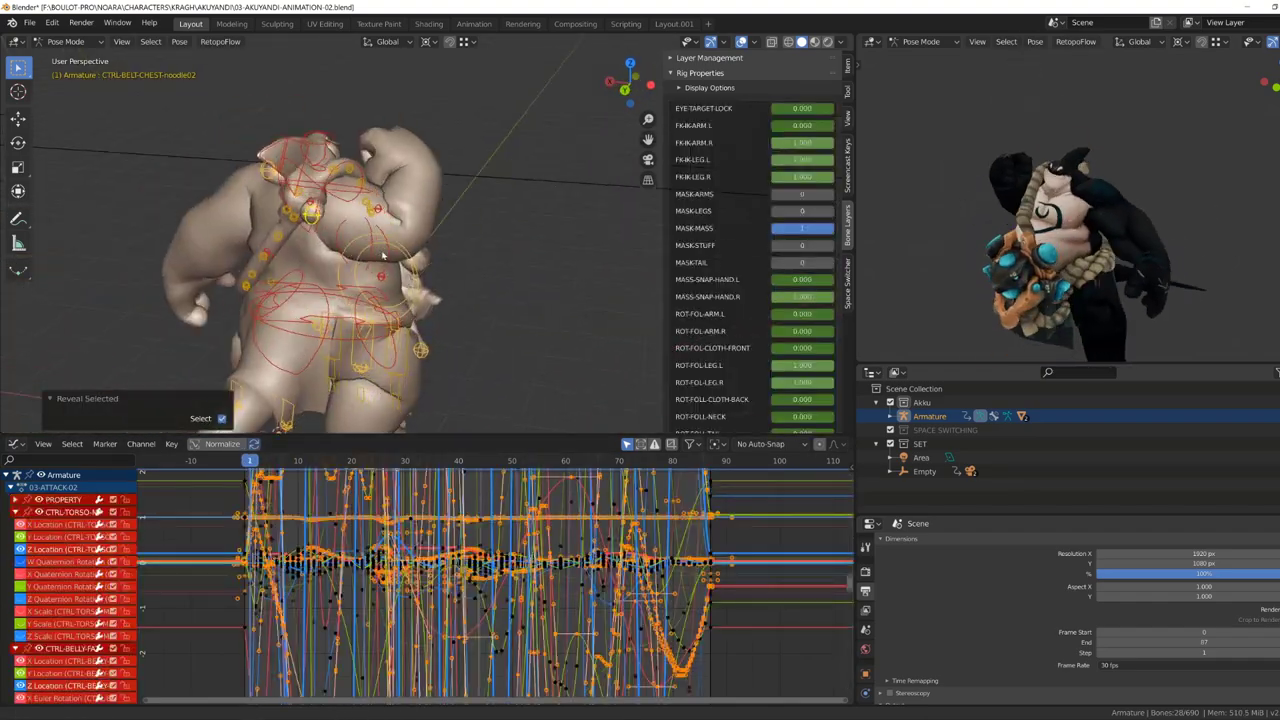
left_click(849, 228)
key("ctrl+Tab")
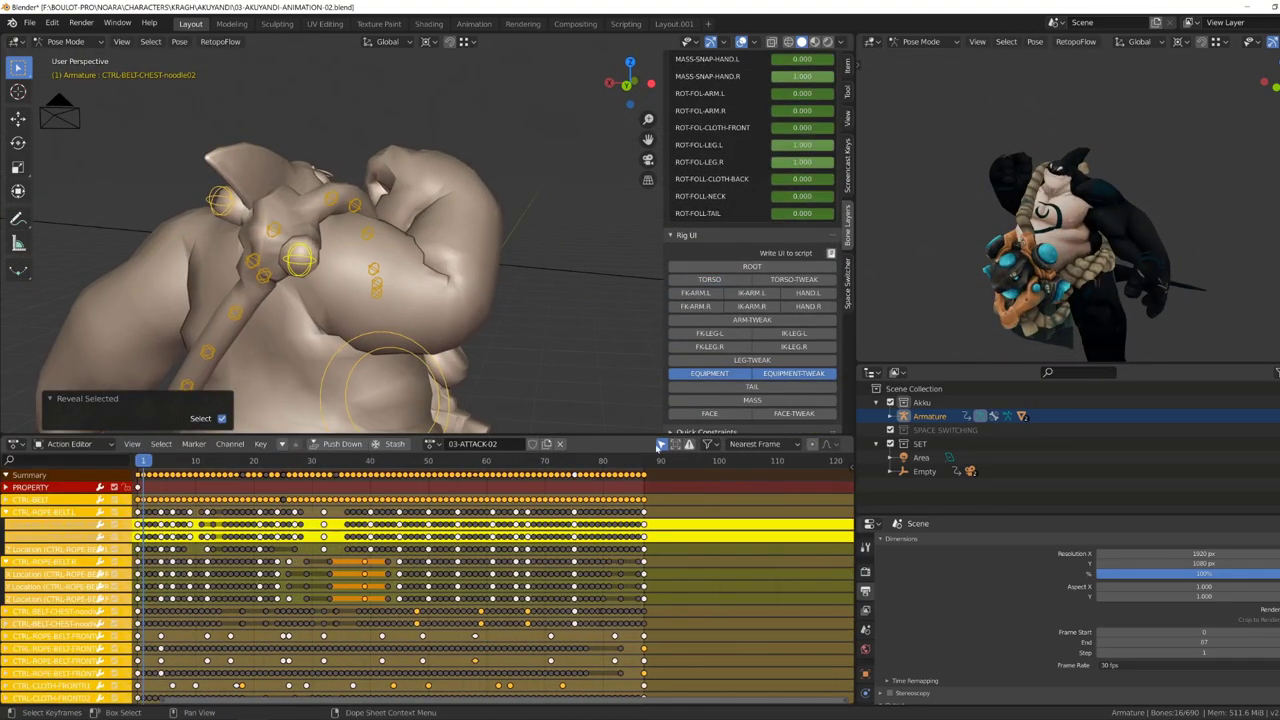
mouse_move(522, 74)
middle_mouse_down()
mouse_move(460, 220)
mouse_move(513, 221)
middle_mouse_up()
middle_click_drag(440, 174, 279, 151)
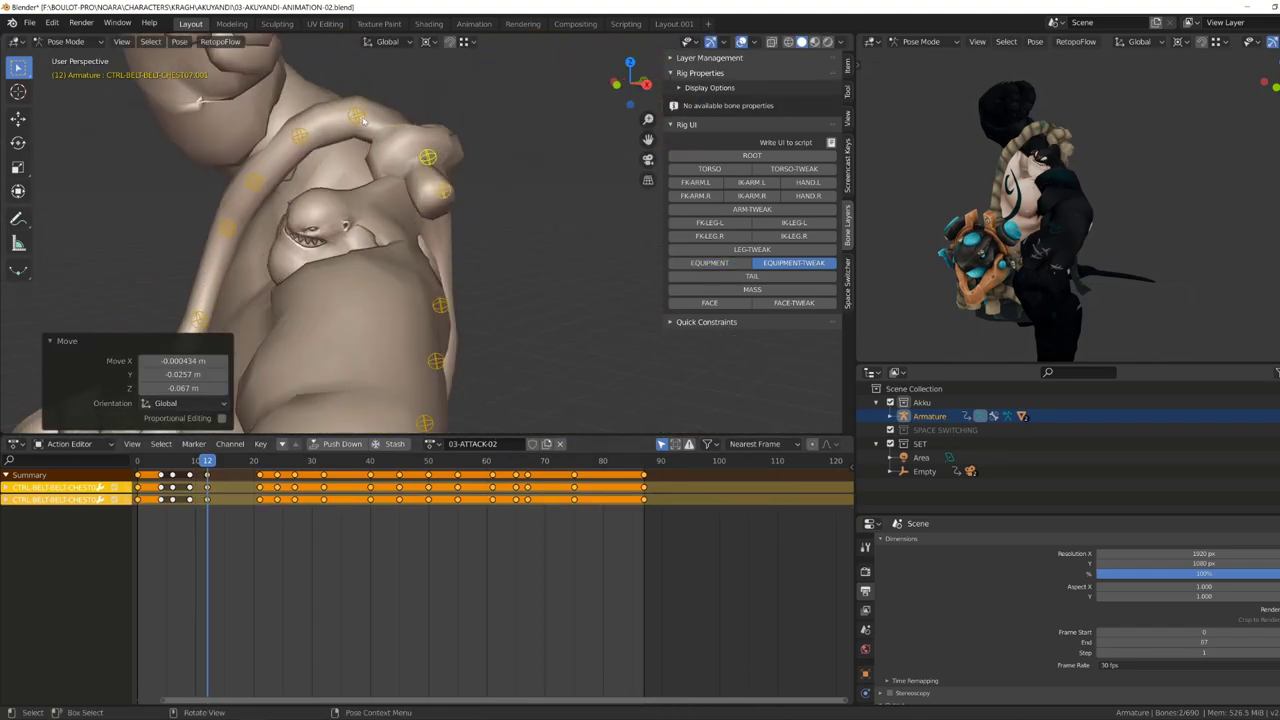
Select the belt-chest bones and shift them along the chest at frame 17.
left_click(432, 160, "shift")
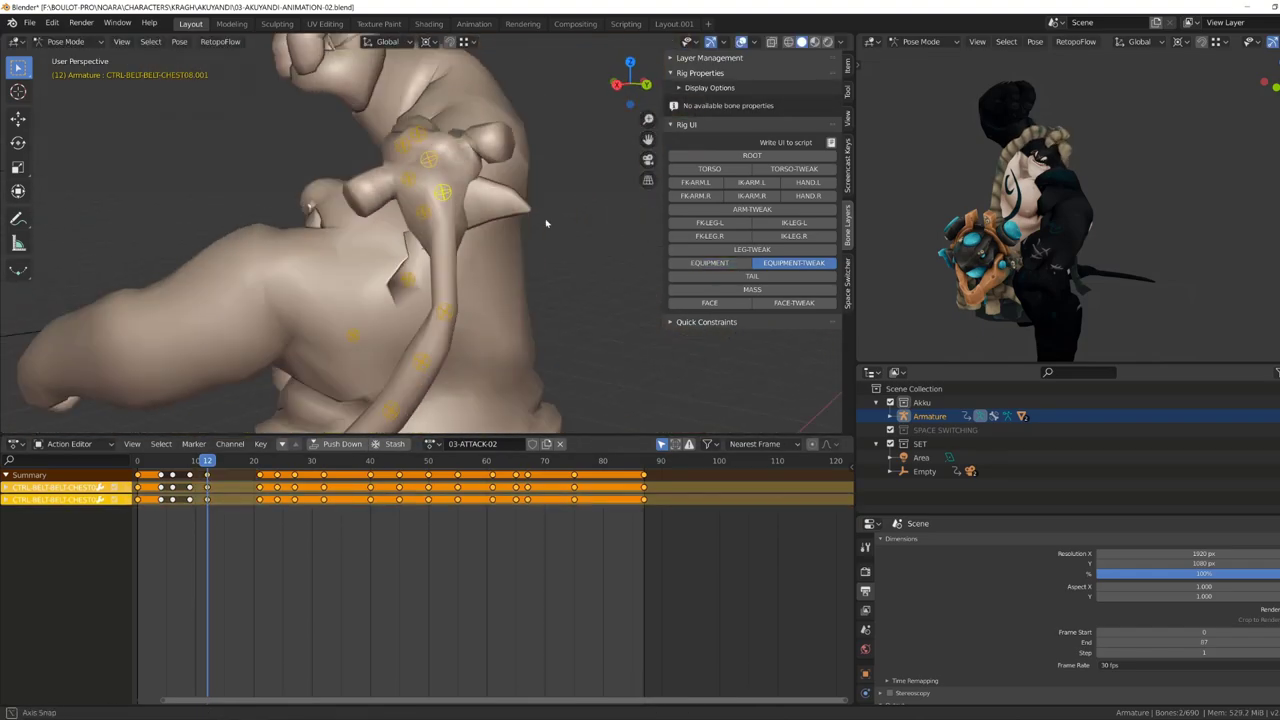
key("Right")
key("Right")
key("Right")
middle_click_drag(432, 160, 125, 150)
key("g")
left_click(250, 150)
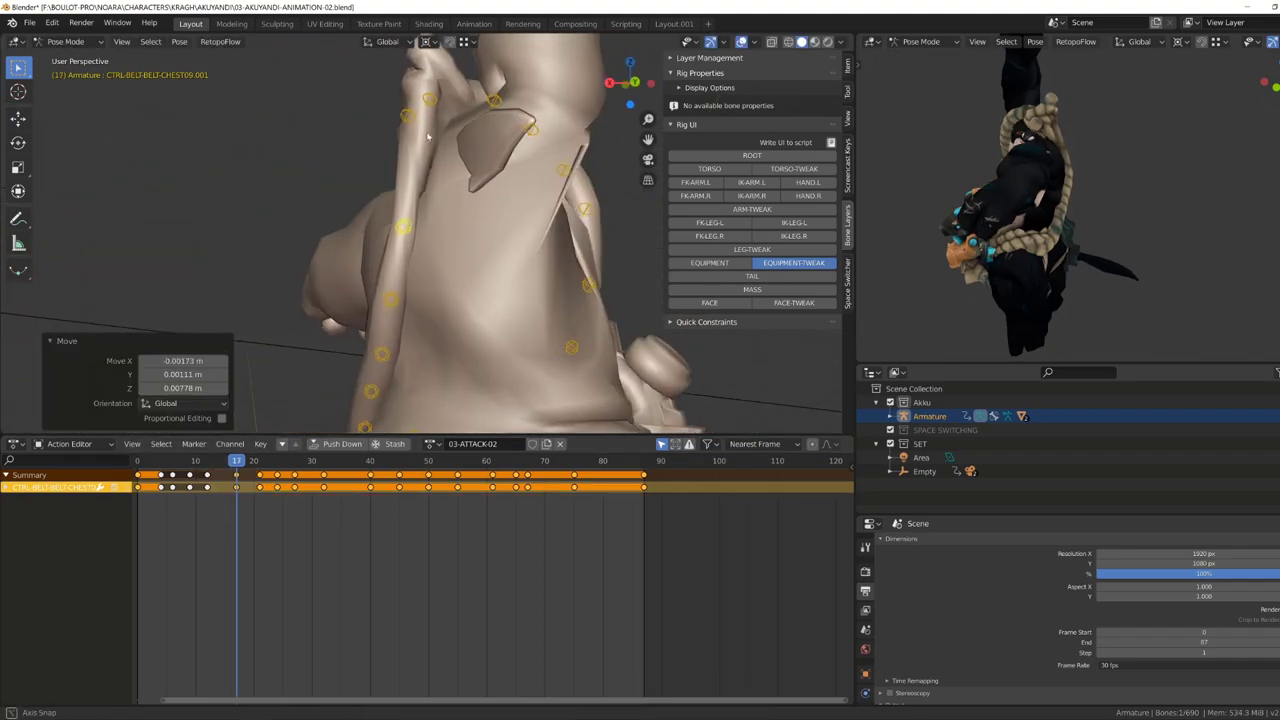
middle_click_drag(250, 150, 390, 153)
Nudge a single belt-chest bone to a new position along the chest.
left_click(390, 153)
key("g")
left_click(395, 230)
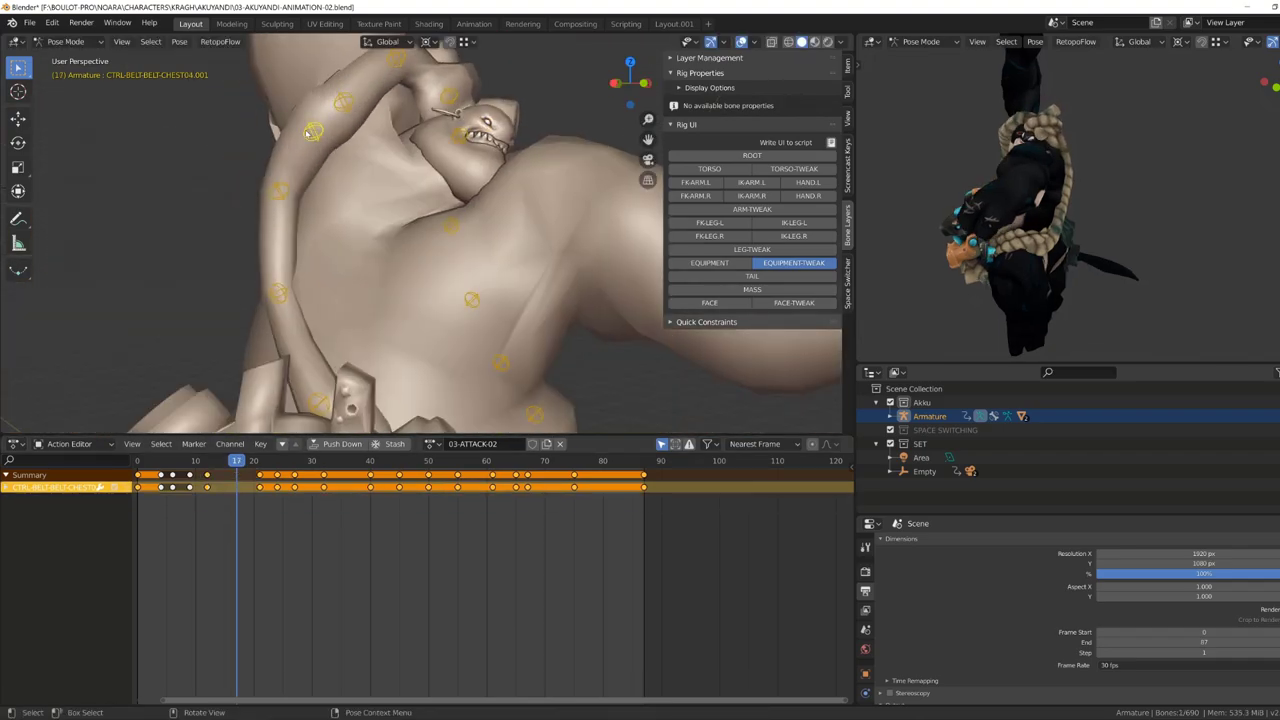
middle_click_drag(395, 230, 395, 230)
Adjust the CTRL-BELT-CHEST04.001 bone at frame 5, then scrub to frame 13.
key("g")
left_click(395, 230)
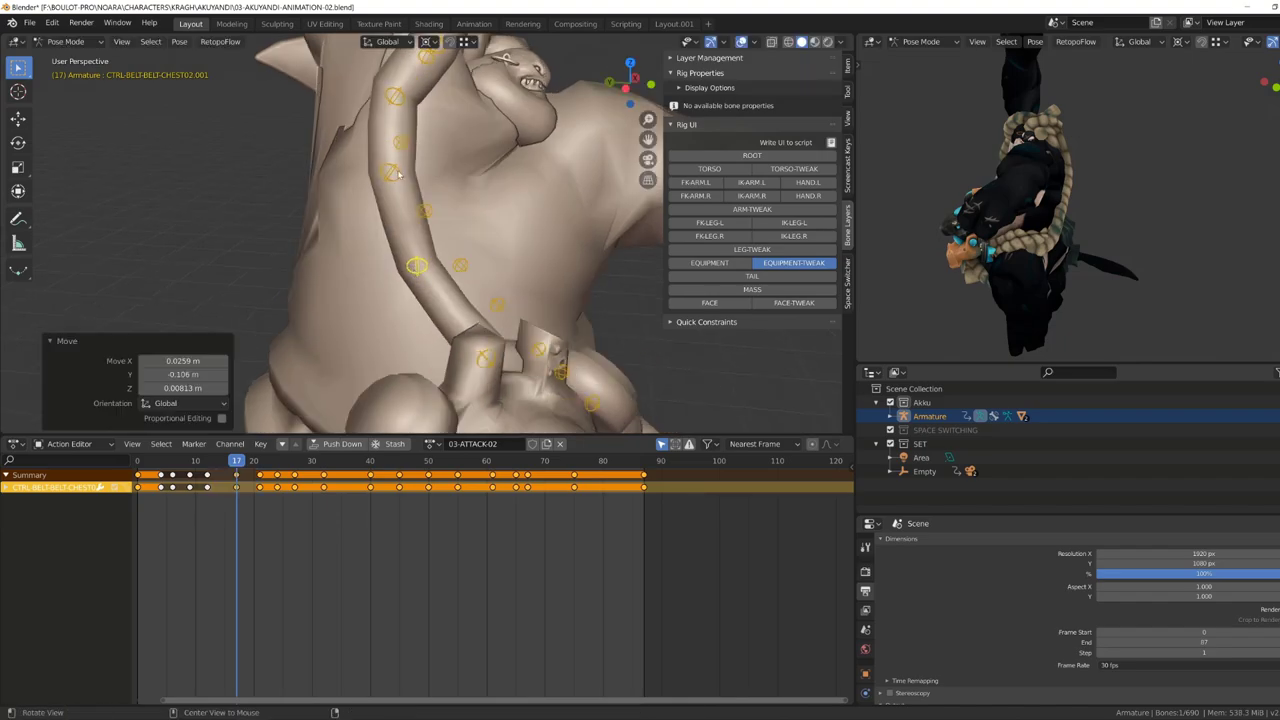
scroll(395, 230, "down", 5)
left_click(166, 462)
left_click_drag(168, 462, 213, 462)
mouse_move(300, 250)
middle_mouse_down()
mouse_move(358, 320)
mouse_move(300, 250)
middle_mouse_up()
Expand the next belt-chest bone's channels and shift its keyframes between frames 11 and 23.
left_click(399, 314)
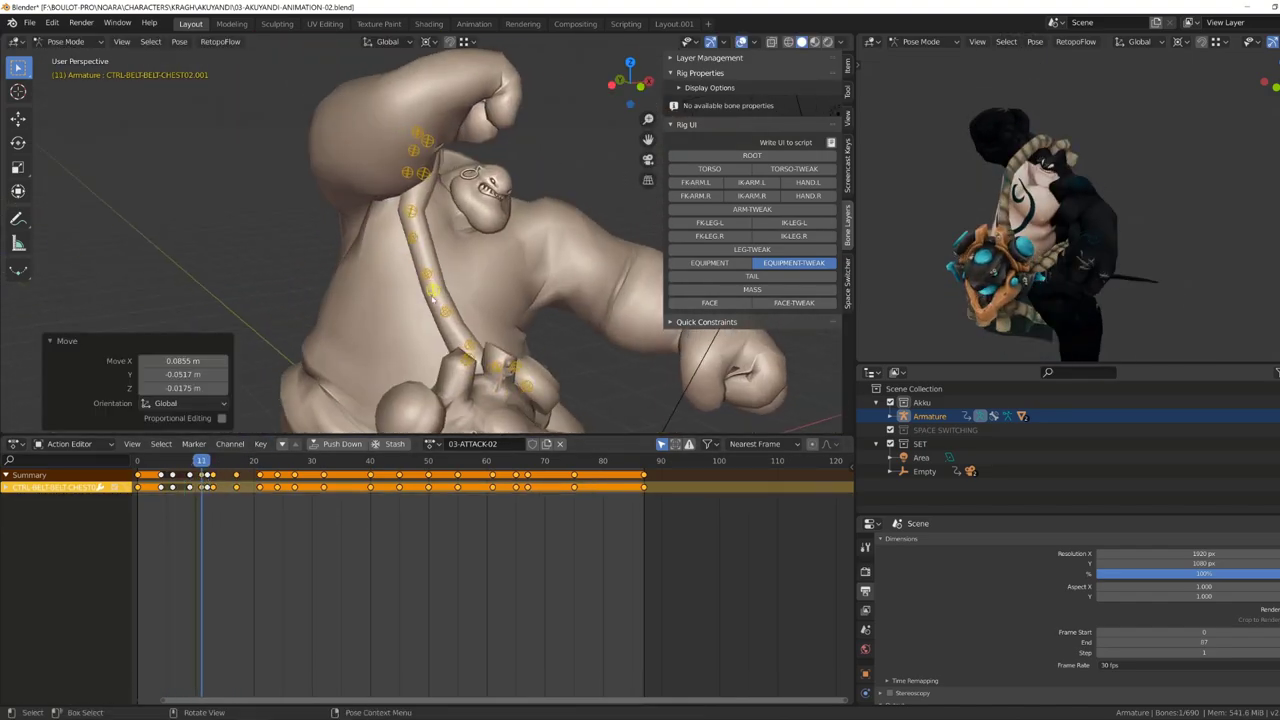
key("Left")
key("Left")
scroll(430, 280, "down", 10, "alt")
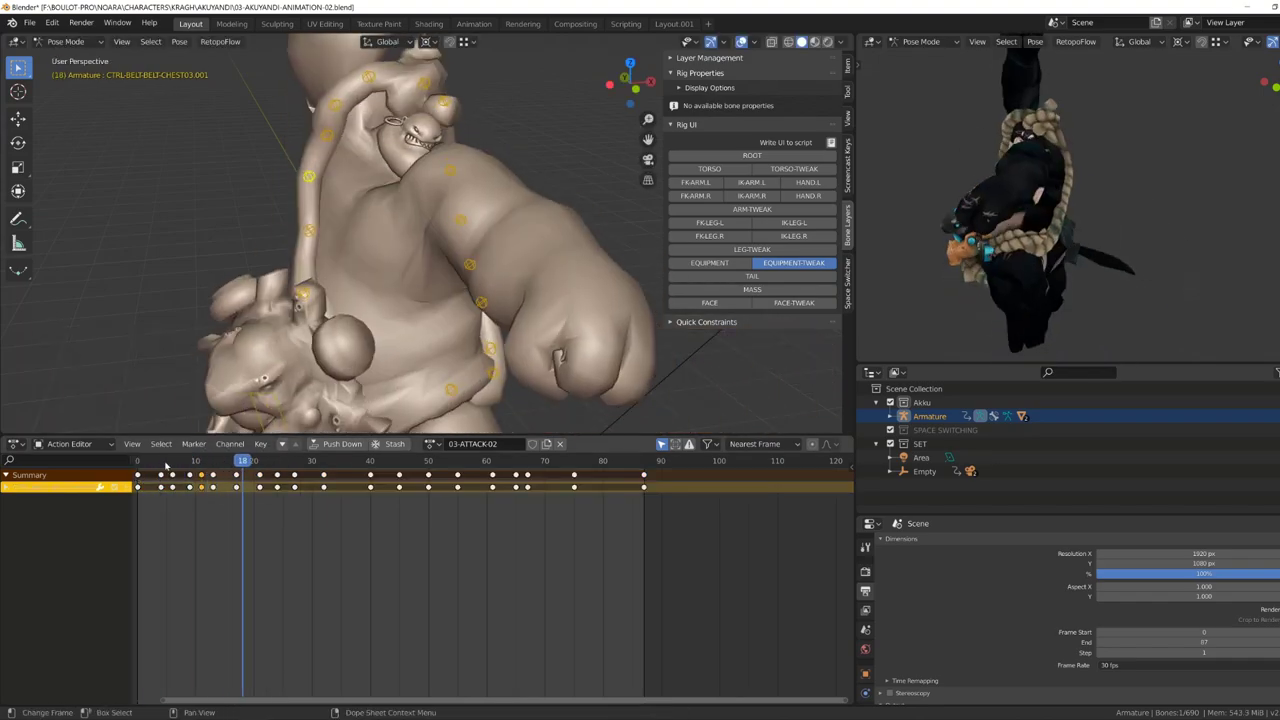
left_click(6, 487)
scroll(300, 300, "down", 2, "alt")
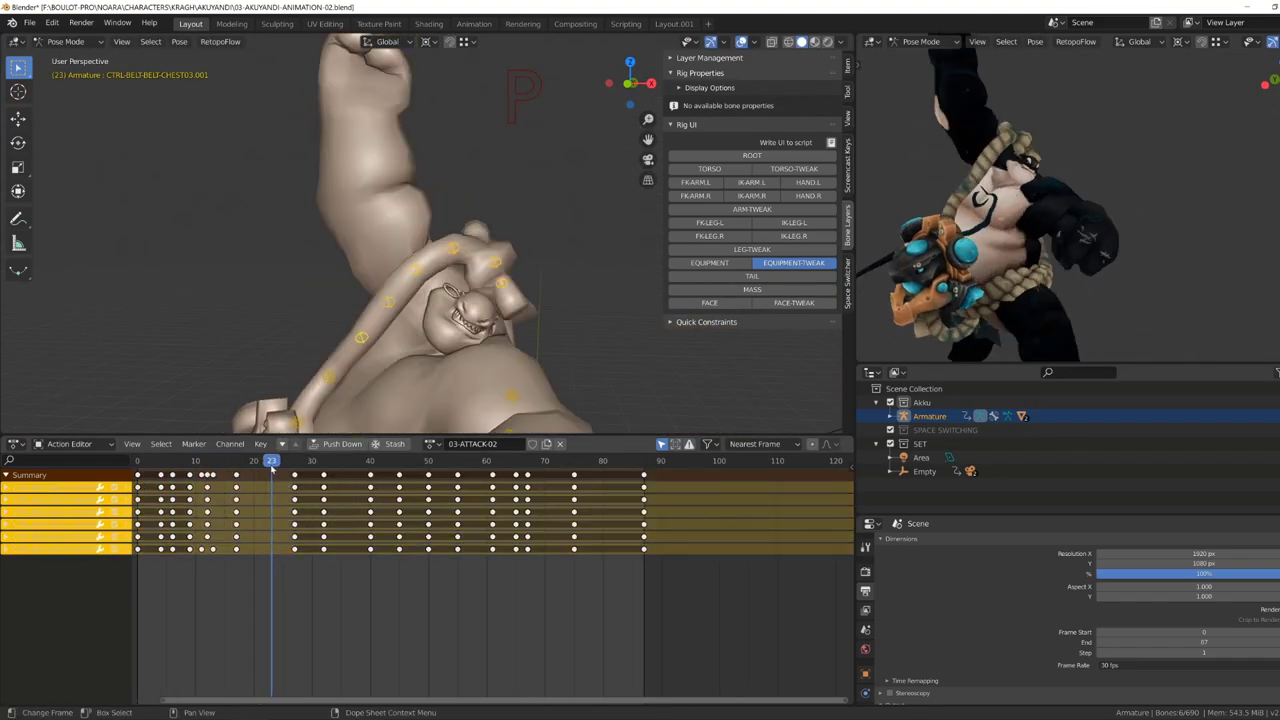
middle_click_drag(300, 300, 240, 408)
left_click(237, 476)
Offset the CTRL-BELT-CHEST02.001 bone and a neighbouring belt-chest bone.
middle_click_drag(420, 300, 508, 385)
left_click(508, 385)
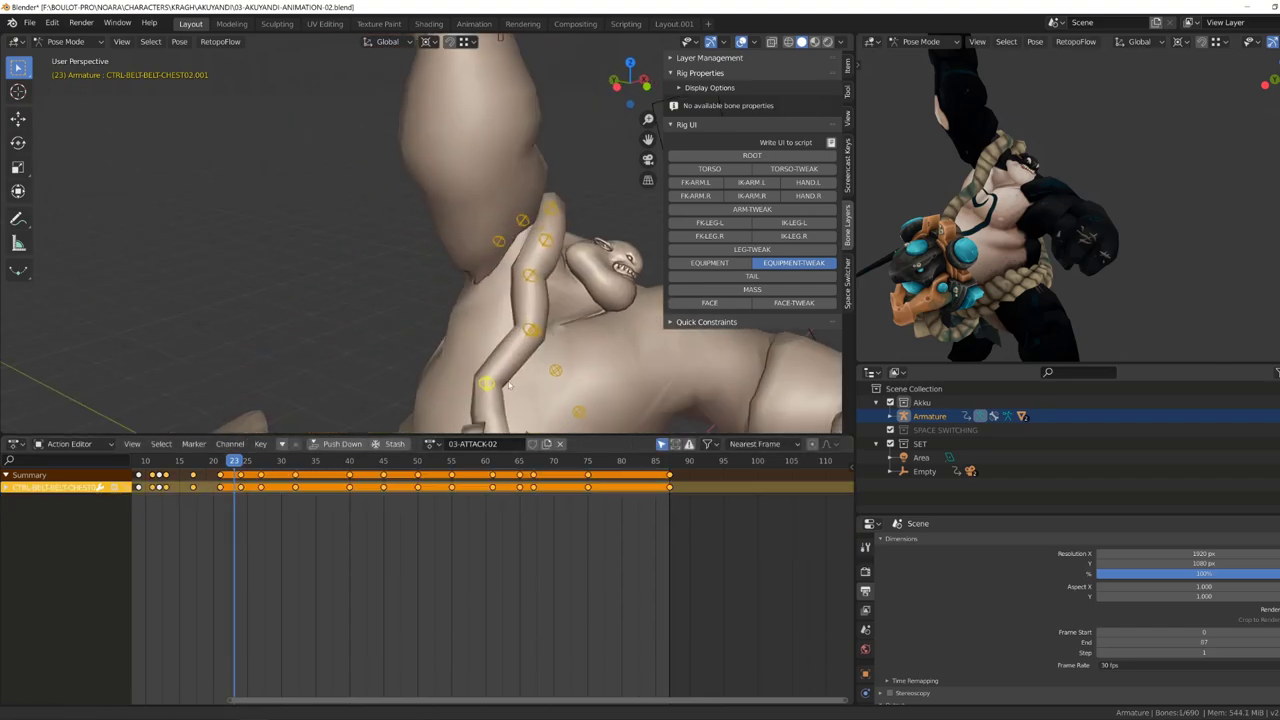
middle_click_drag(300, 300, 360, 330)
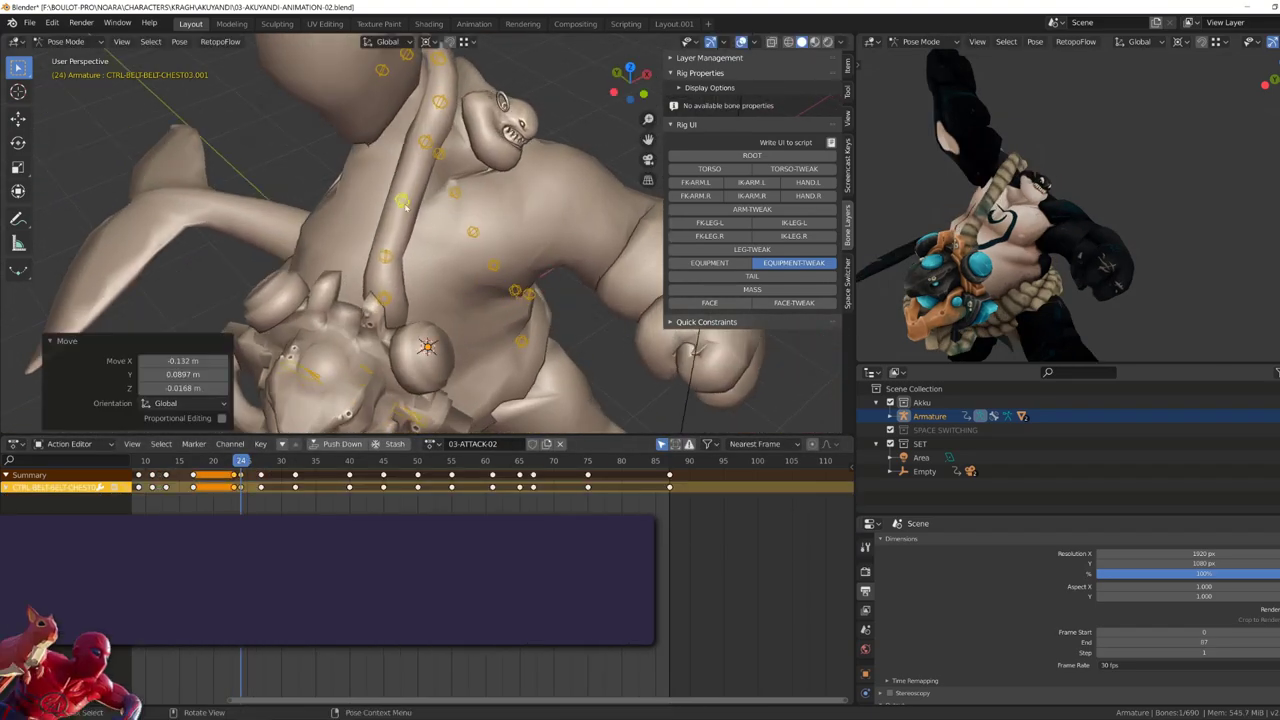
mouse_move(300, 300)
middle_mouse_down()
mouse_move(420, 280)
mouse_move(480, 320)
mouse_move(660, 275)
middle_mouse_up()
scroll(480, 320, "down", 2, "alt")
left_click(515, 330)
key("g")
left_click(515, 330)
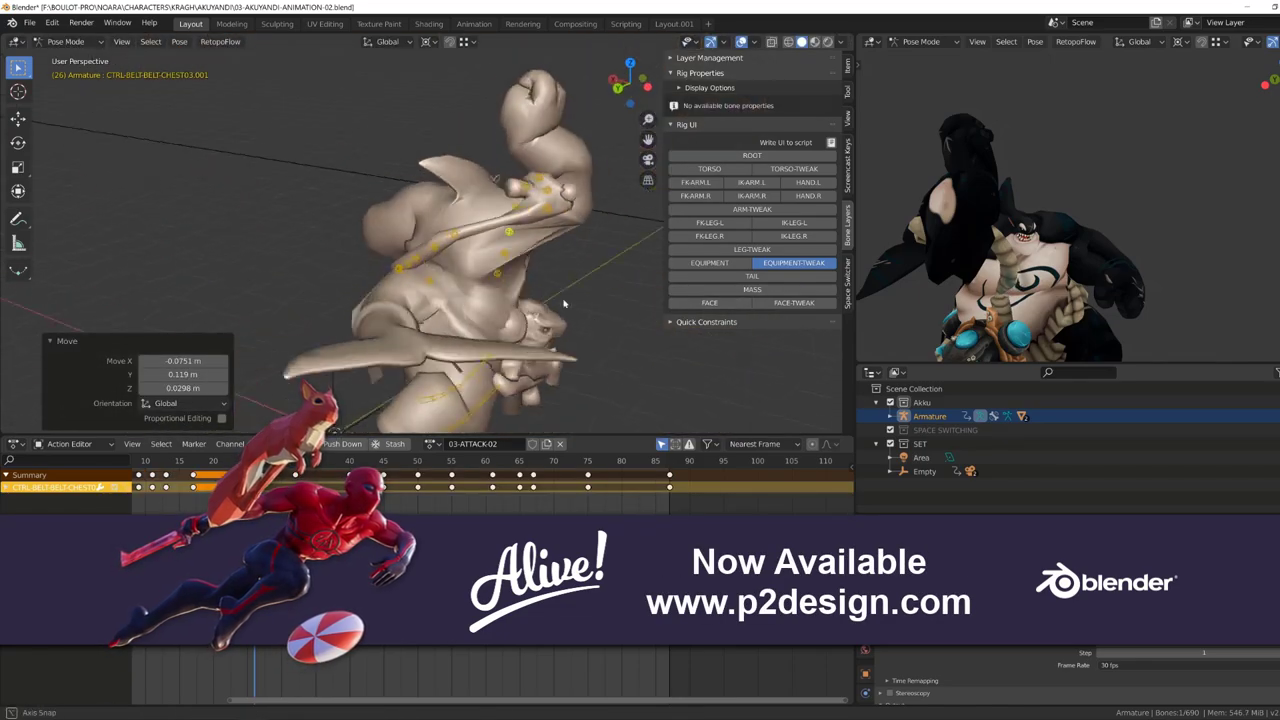
Play the attack to review the belt, then set the playhead to frame 43.
key("space")
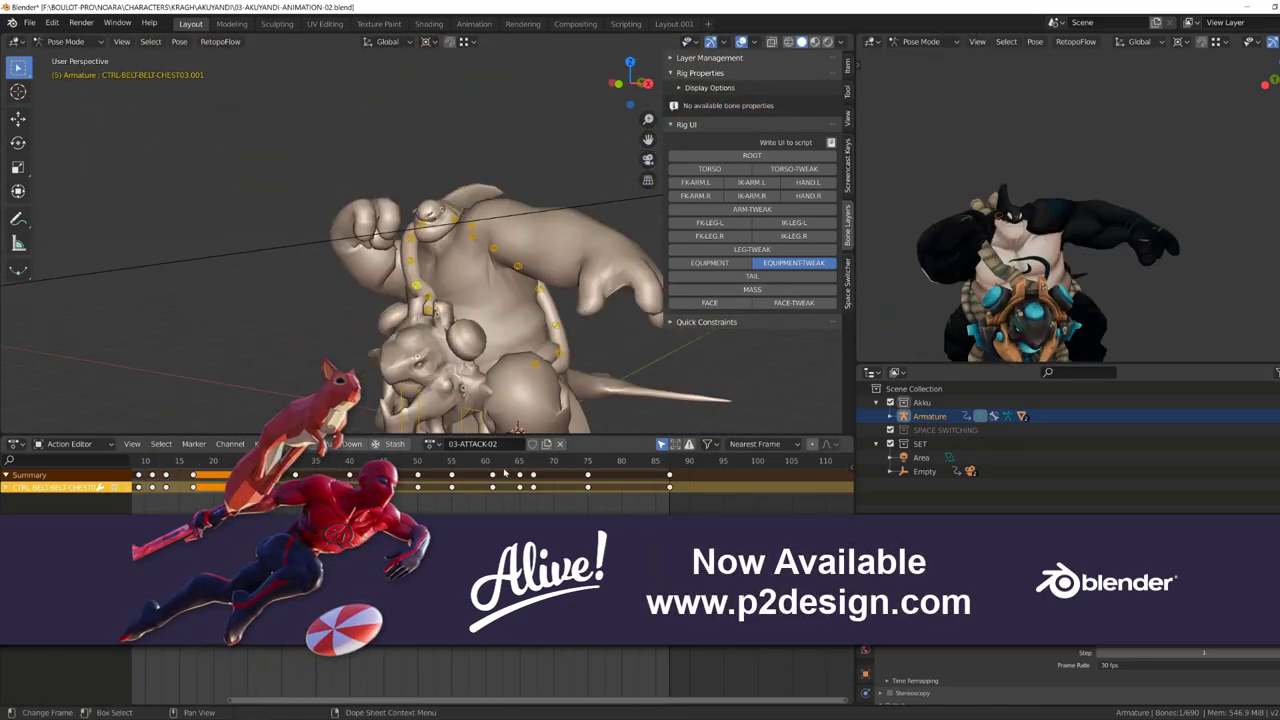
left_click(589, 490)
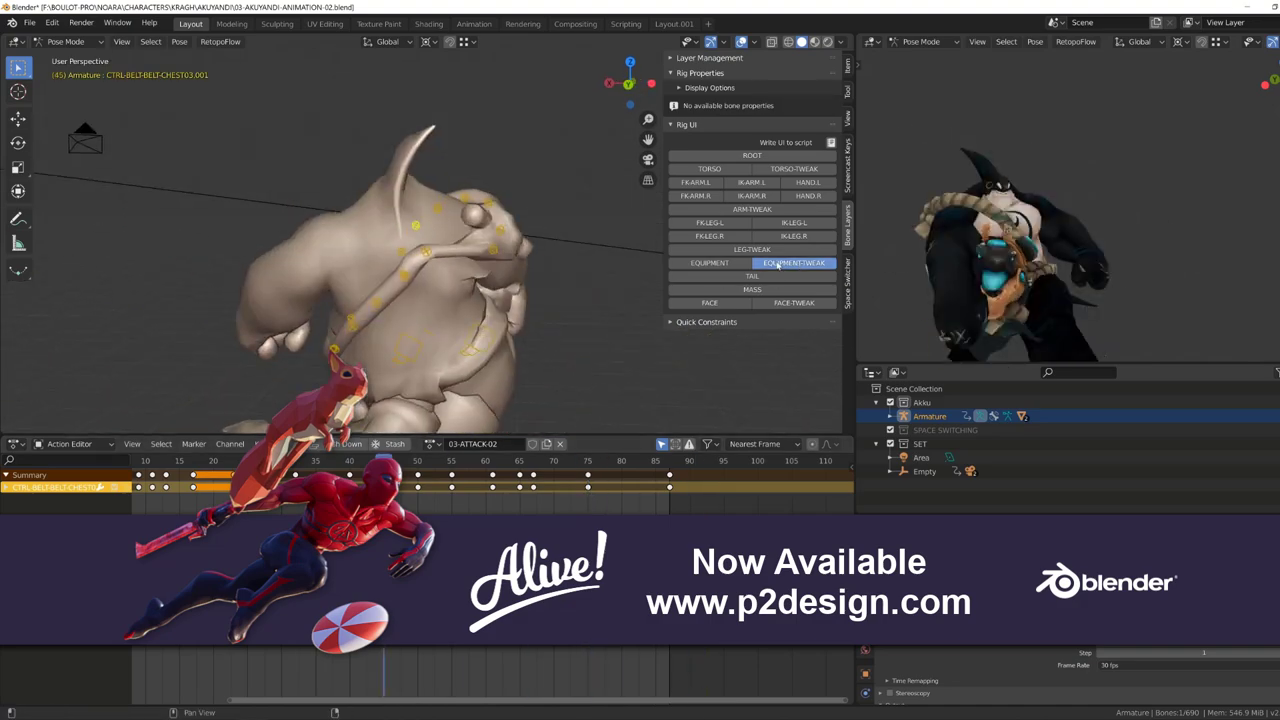
left_click(372, 476)
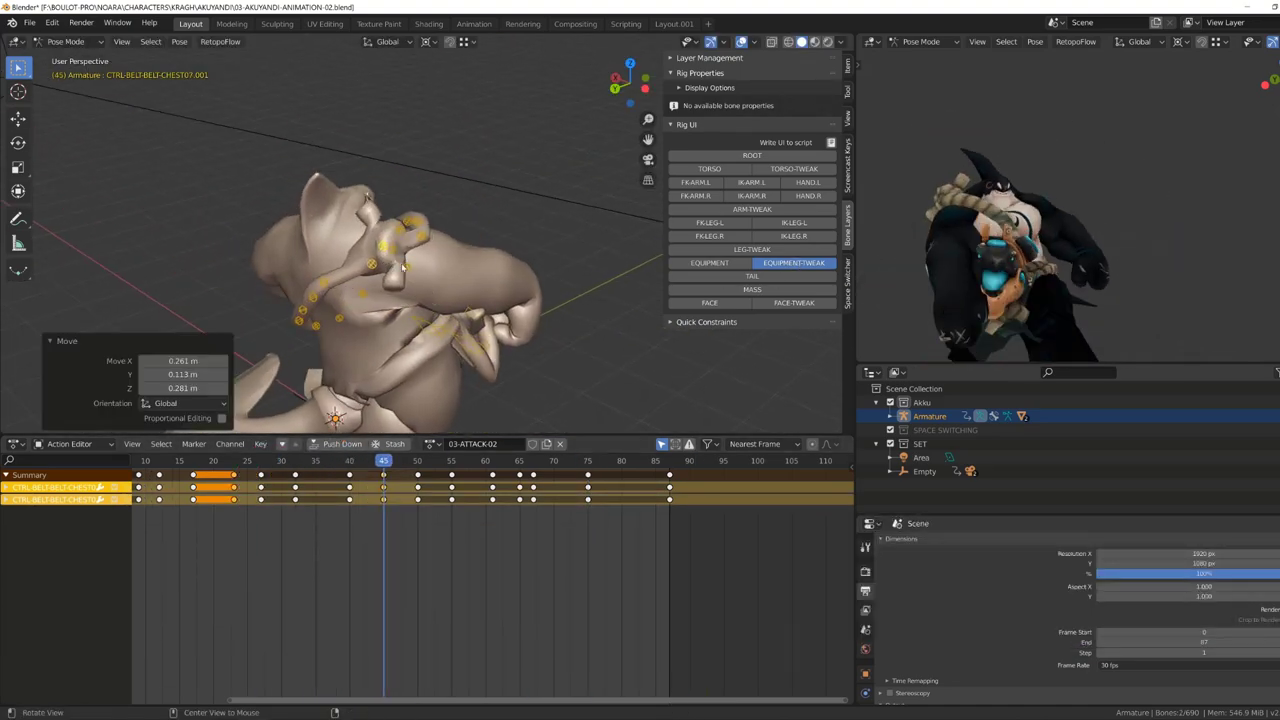
Select more belt-chest control bones and start offsetting them at frame 50.
left_click(355, 472)
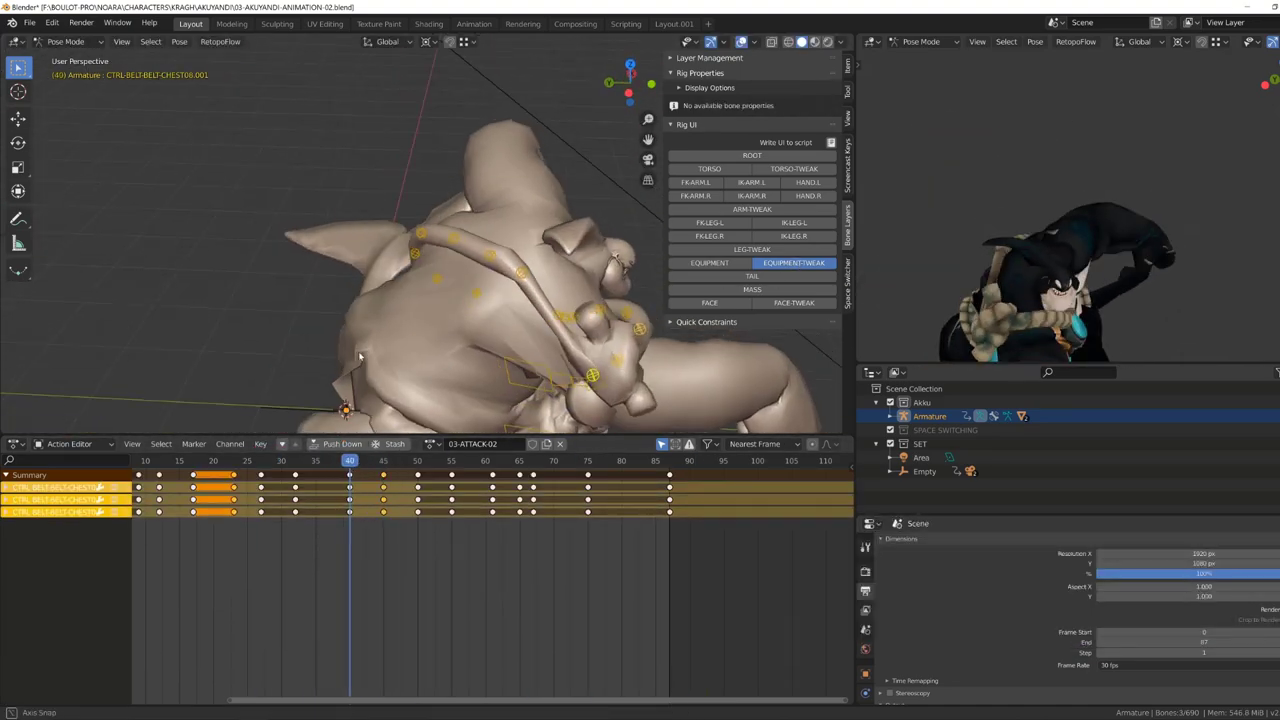
middle_click_drag(420, 360, 468, 335)
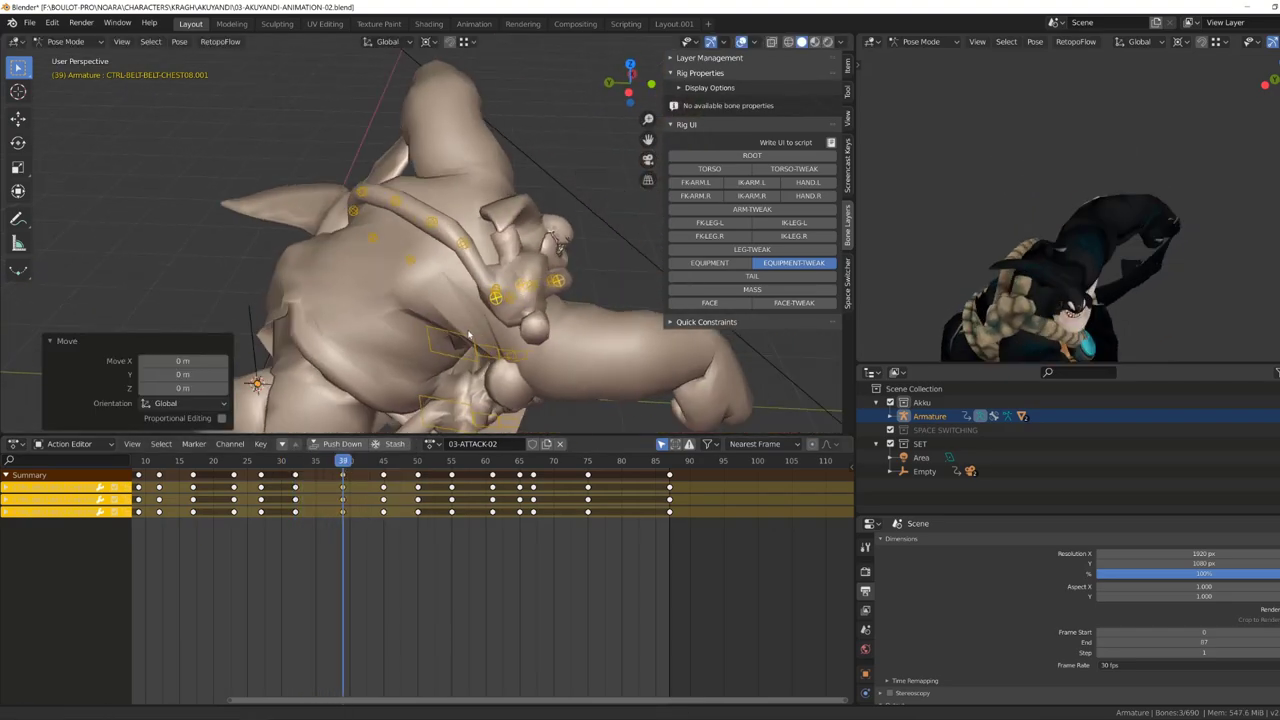
left_click(450, 290)
left_click_drag(343, 461, 418, 461)
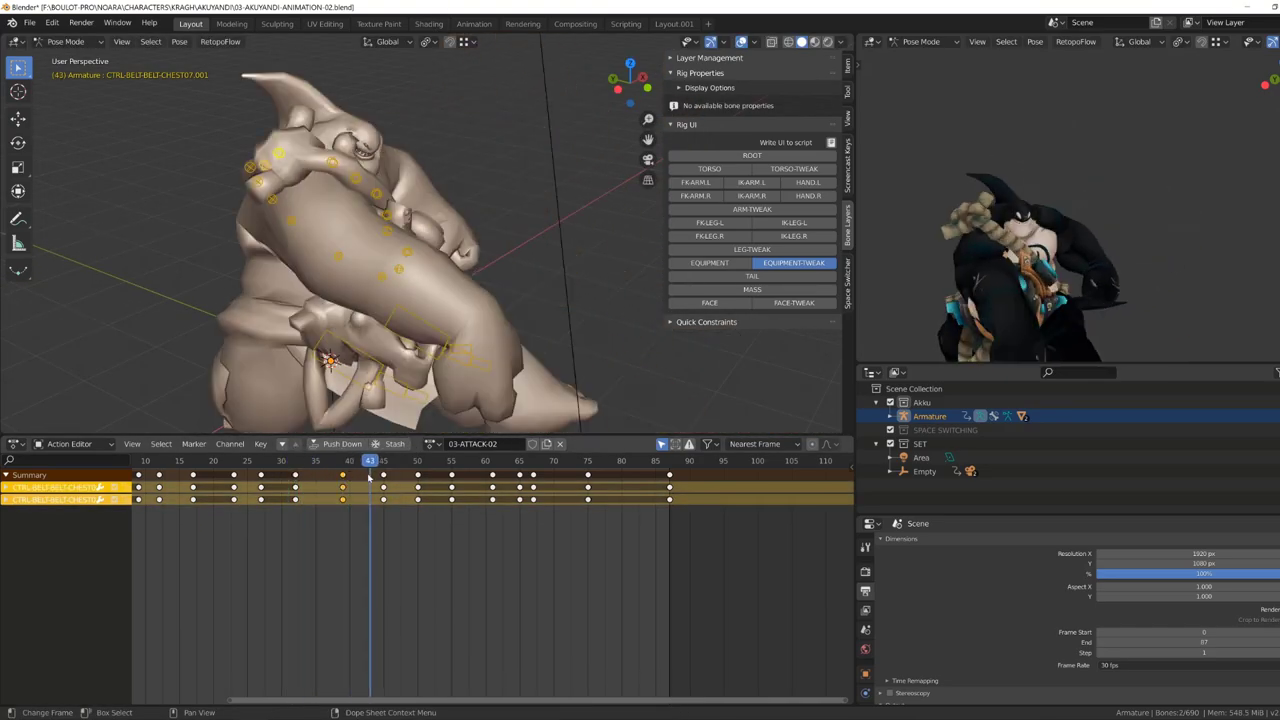
middle_click_drag(450, 300, 483, 263)
key("g")
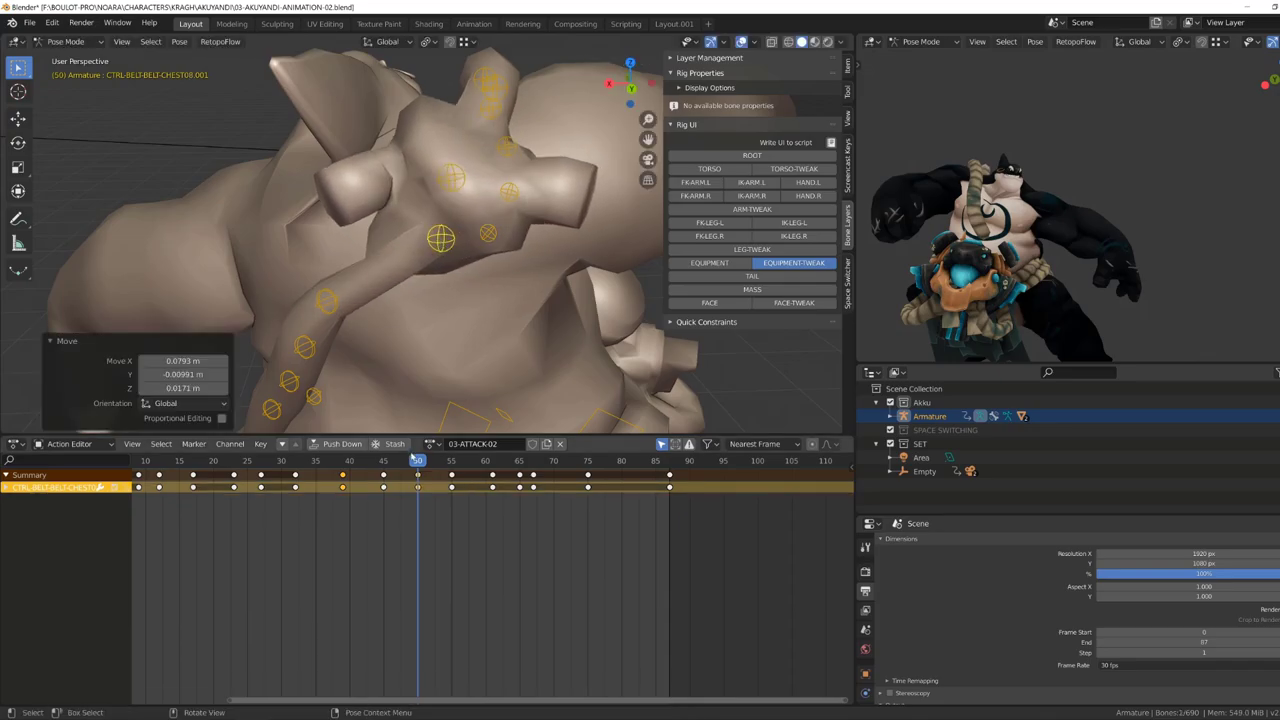
Move the CHEST09 belt bone to a new position at frame 55.
left_click_drag(411, 459, 452, 459)
middle_click_drag(440, 250, 430, 200)
left_click(412, 193)
key("g")
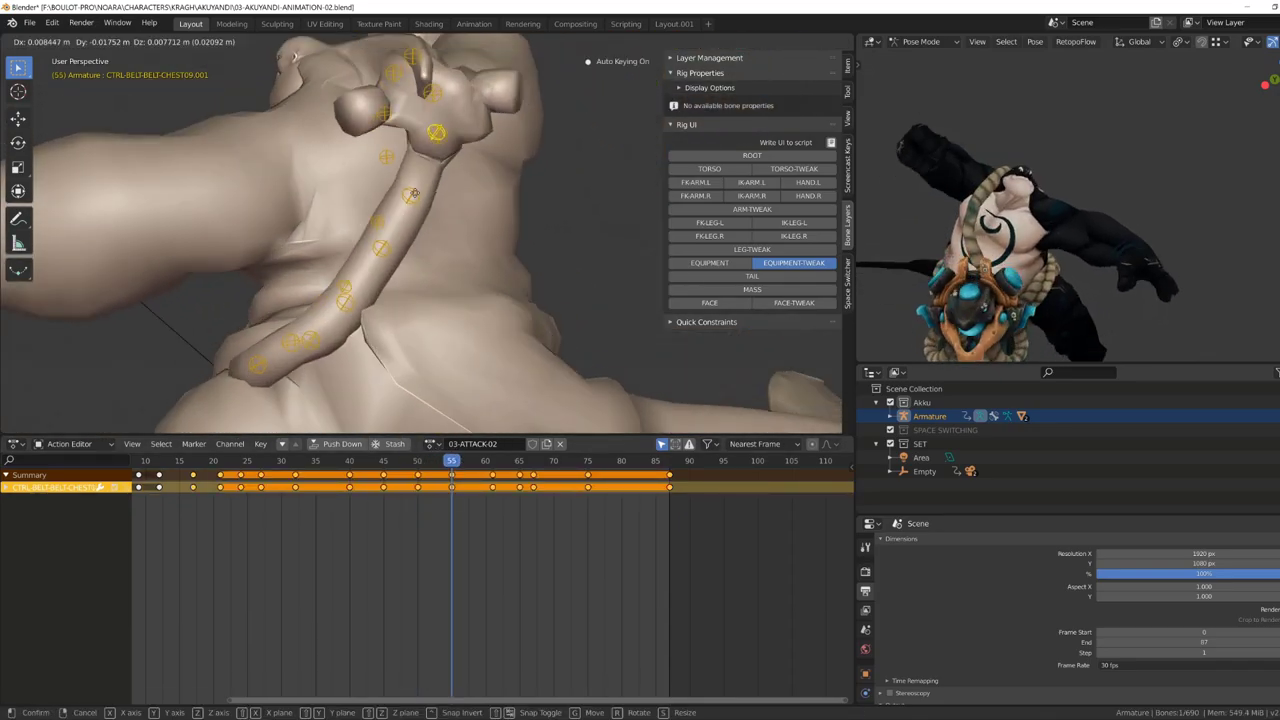
left_click(412, 193)
Play the animation to check the chest belt, then stop playback.
scroll(400, 250, "down", 5)
key("space")
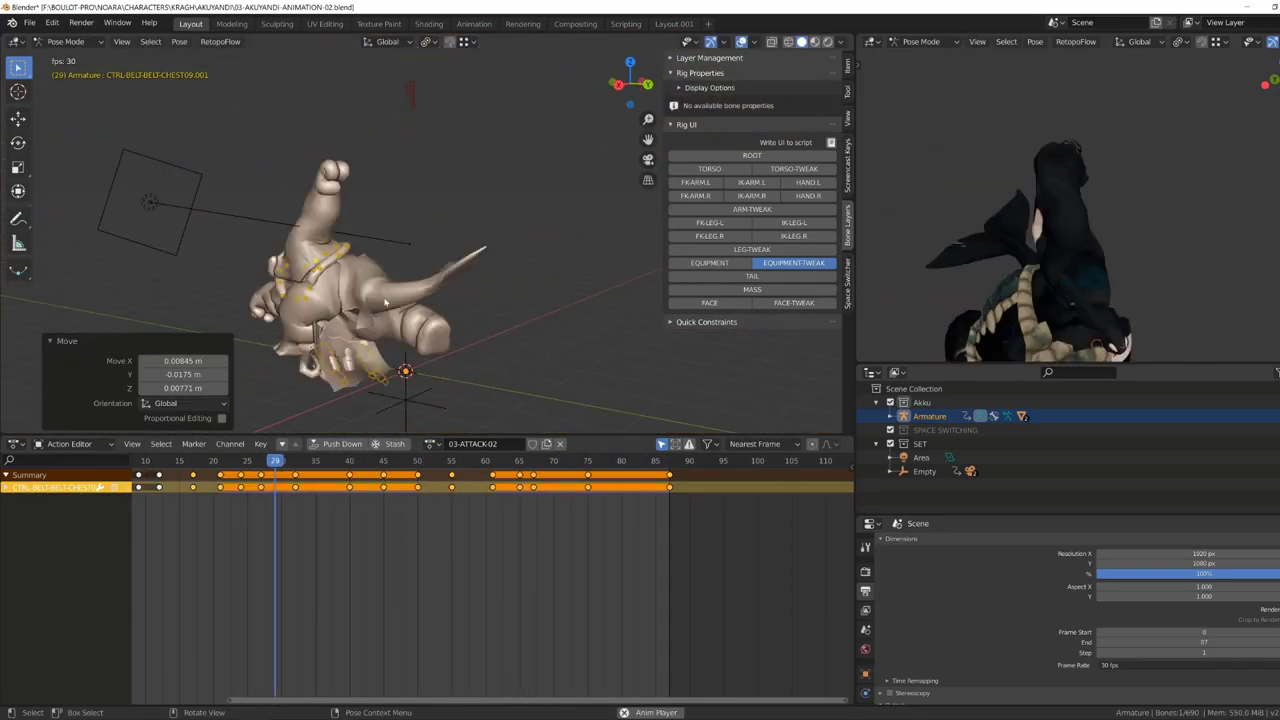
scroll(394, 261, "up", 4)
scroll(370, 310, "up", 4)
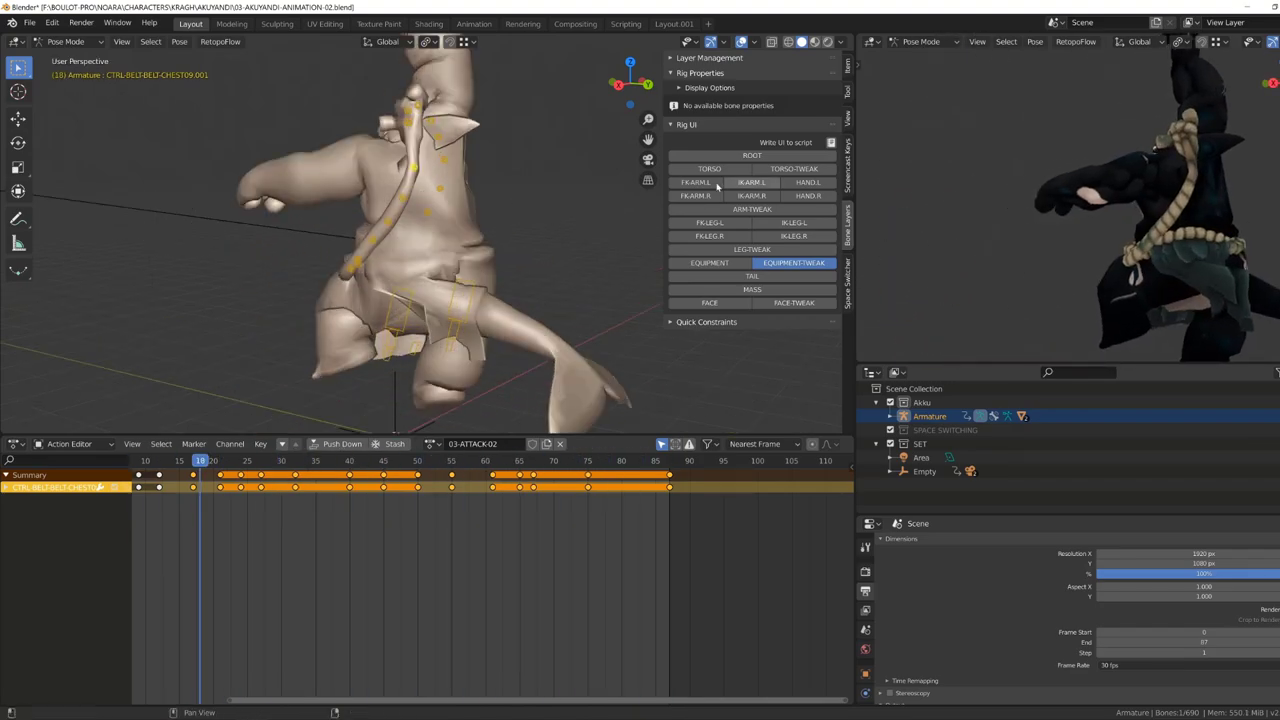
key("space")
Offset another belt bone into place and play the attack back.
left_click_drag(456, 363, 445, 316)
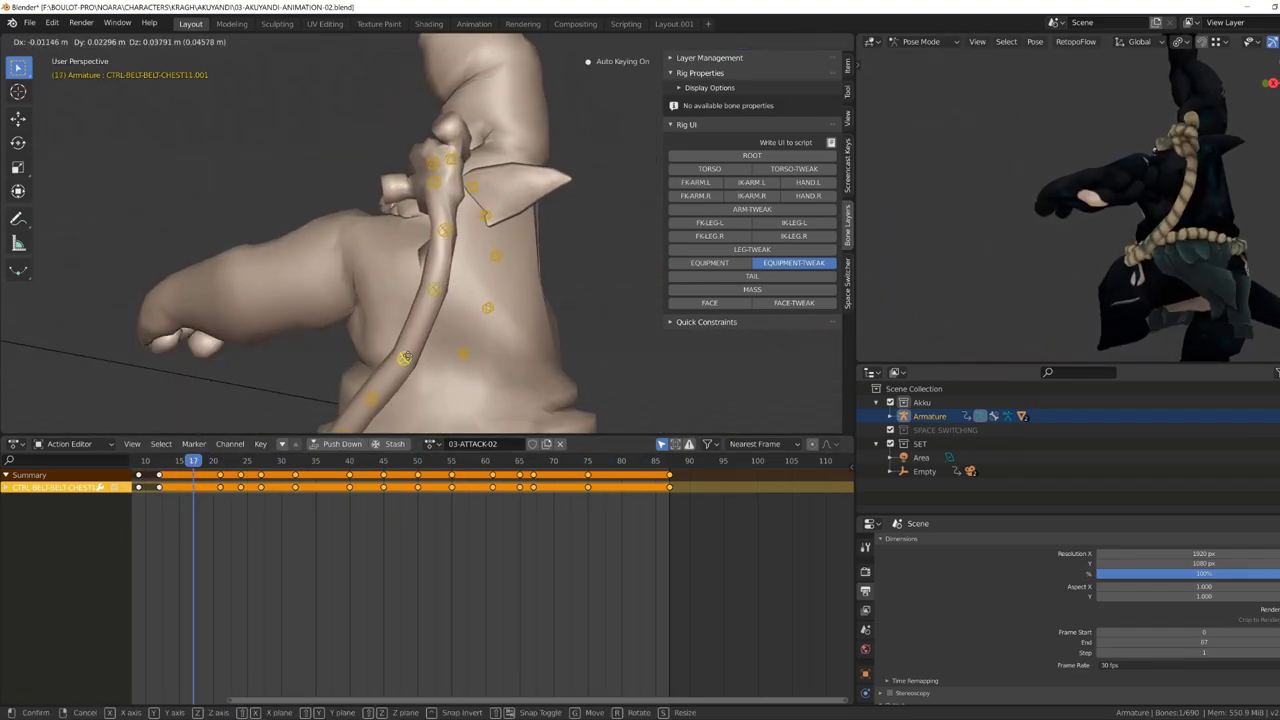
left_click(404, 357)
scroll(400, 250, "down", 5)
key("space")
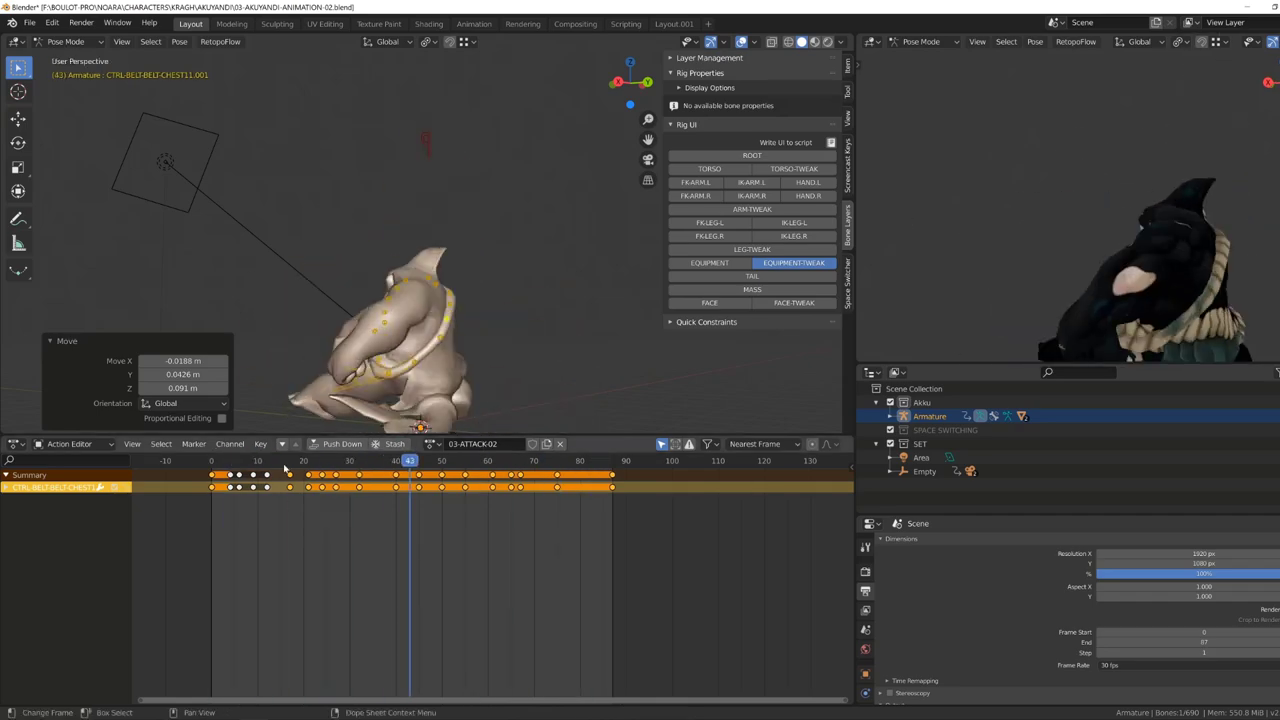
Select the belt keys near frame 20 and reposition the belt bone at frame 24.
left_click_drag(313, 480, 308, 472)
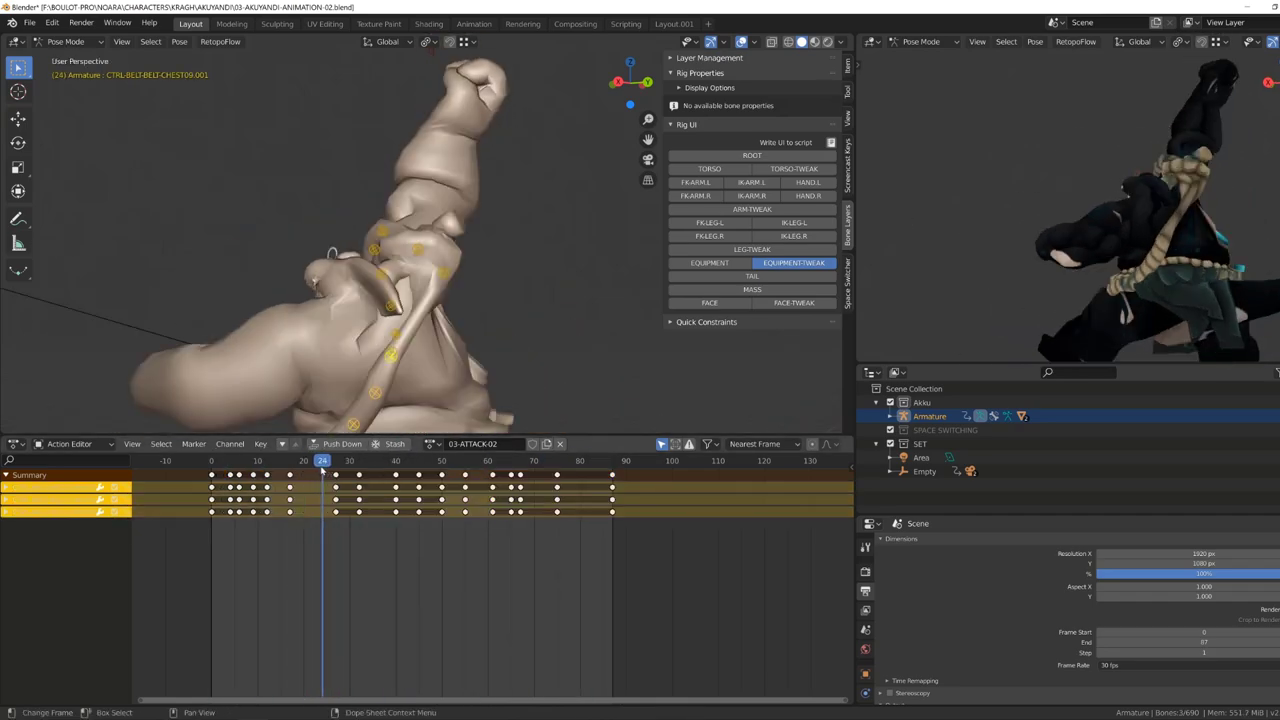
left_click(322, 461)
middle_click_drag(400, 250, 380, 290)
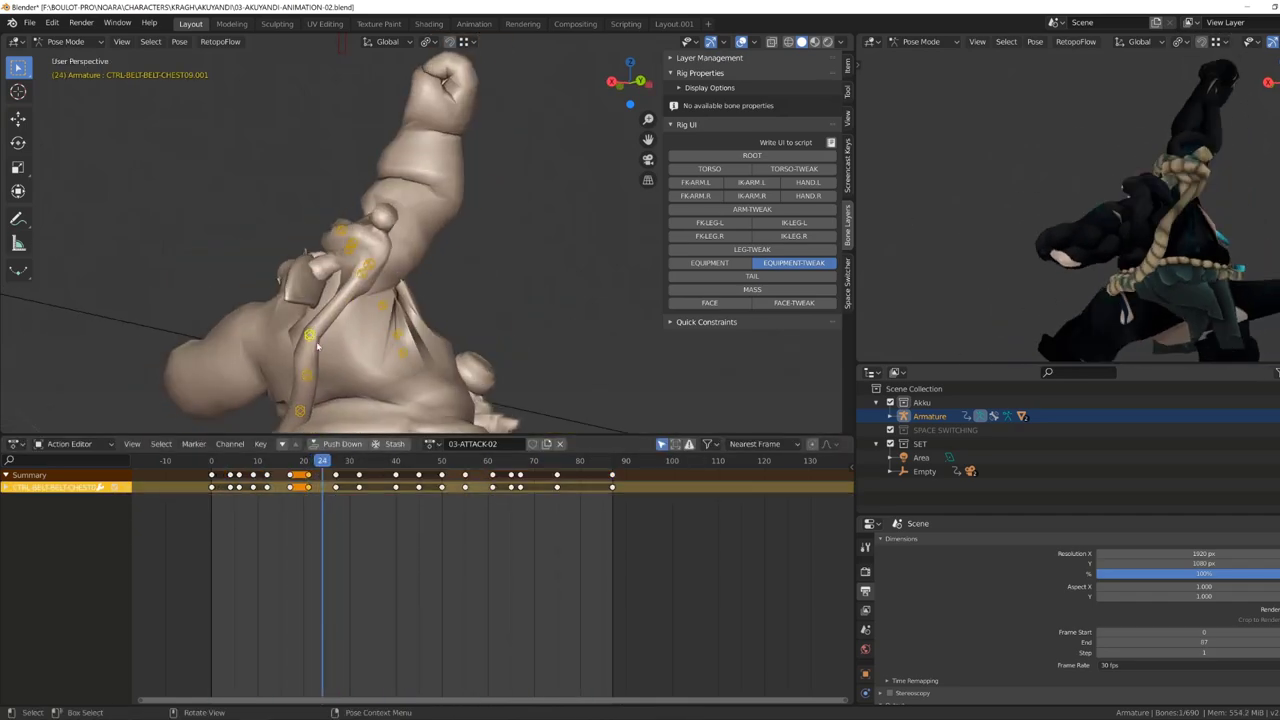
left_click_drag(370, 300, 382, 293)
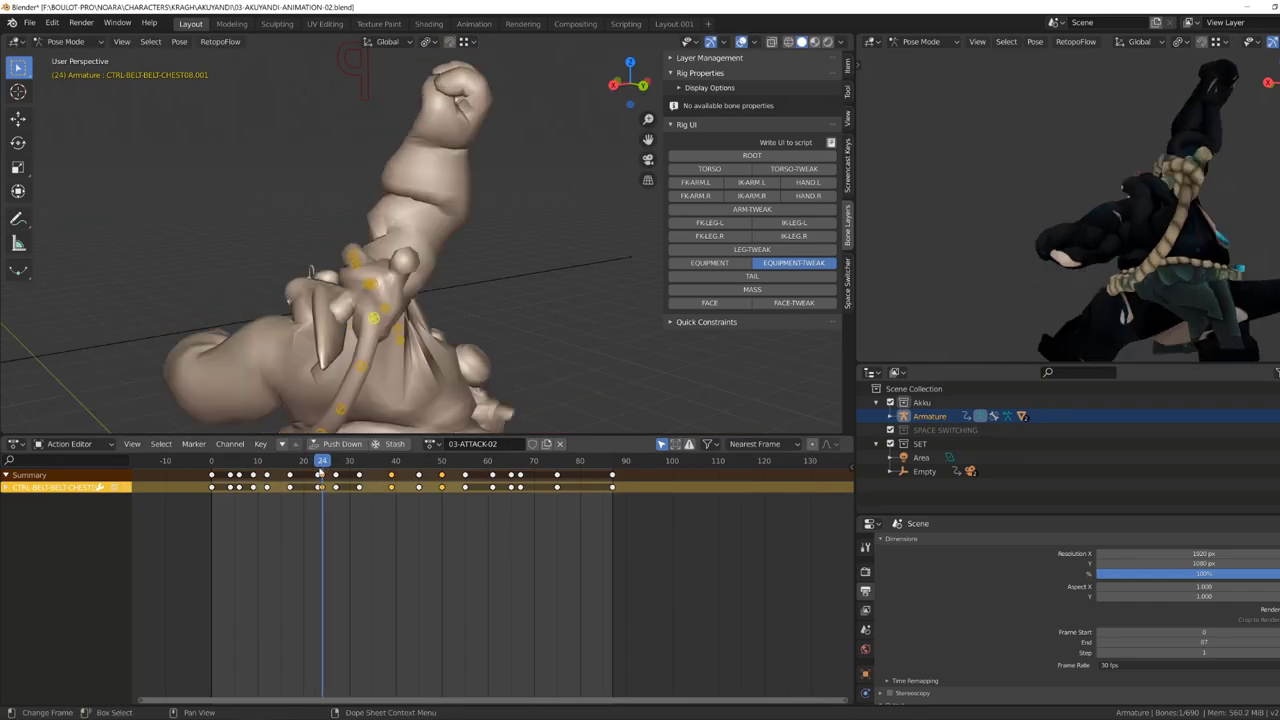
middle_click_drag(352, 437, 446, 62)
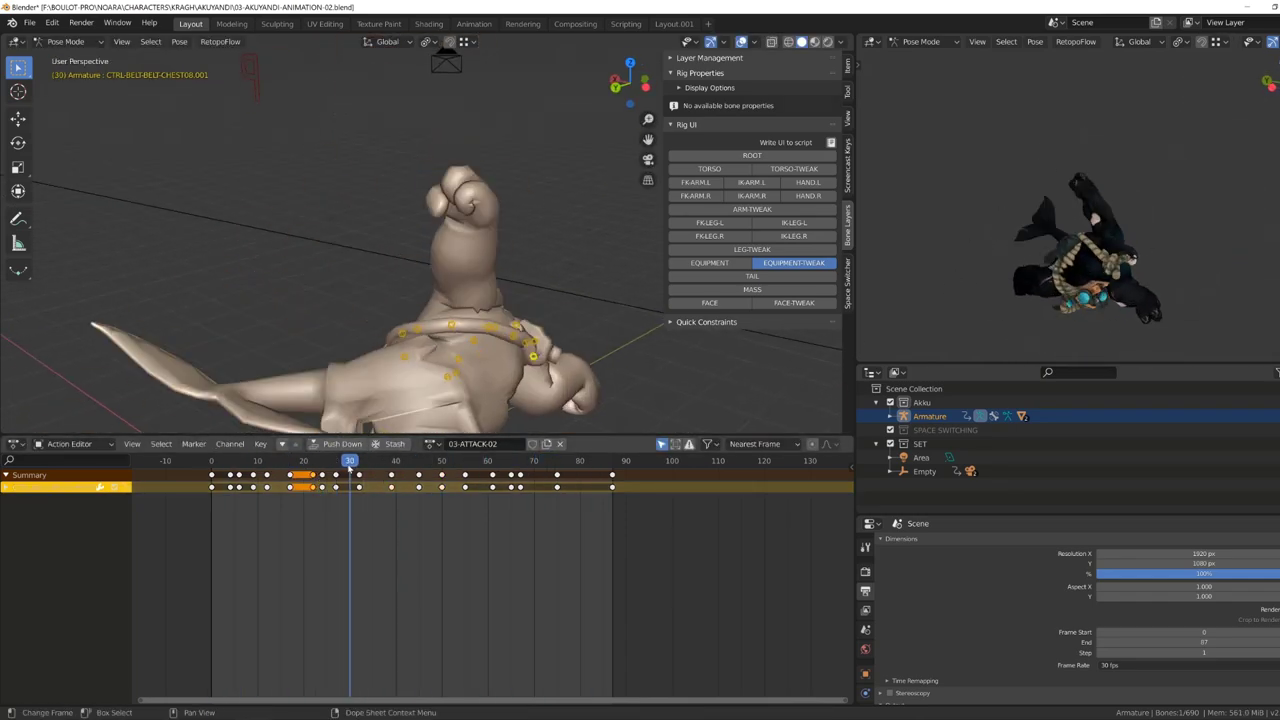
Play the full attack again to review the trailing chest belt.
key("space")
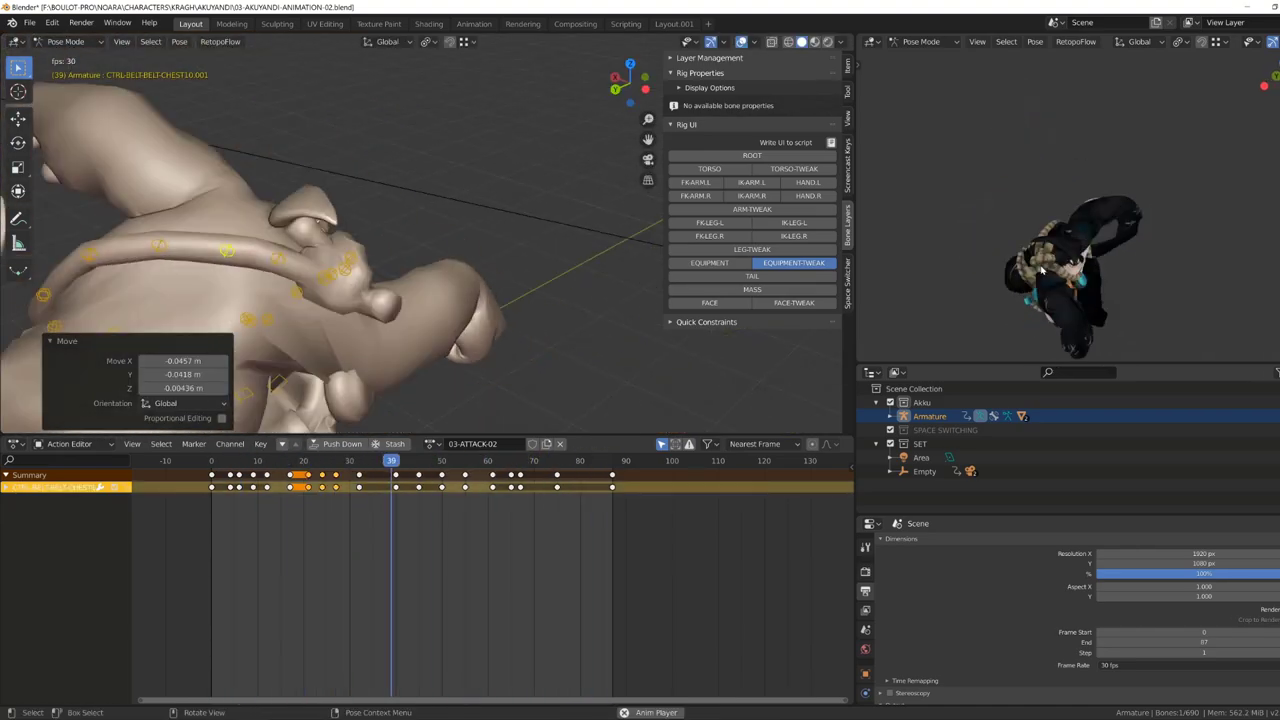
middle_click_drag(1040, 240, 1028, 216)
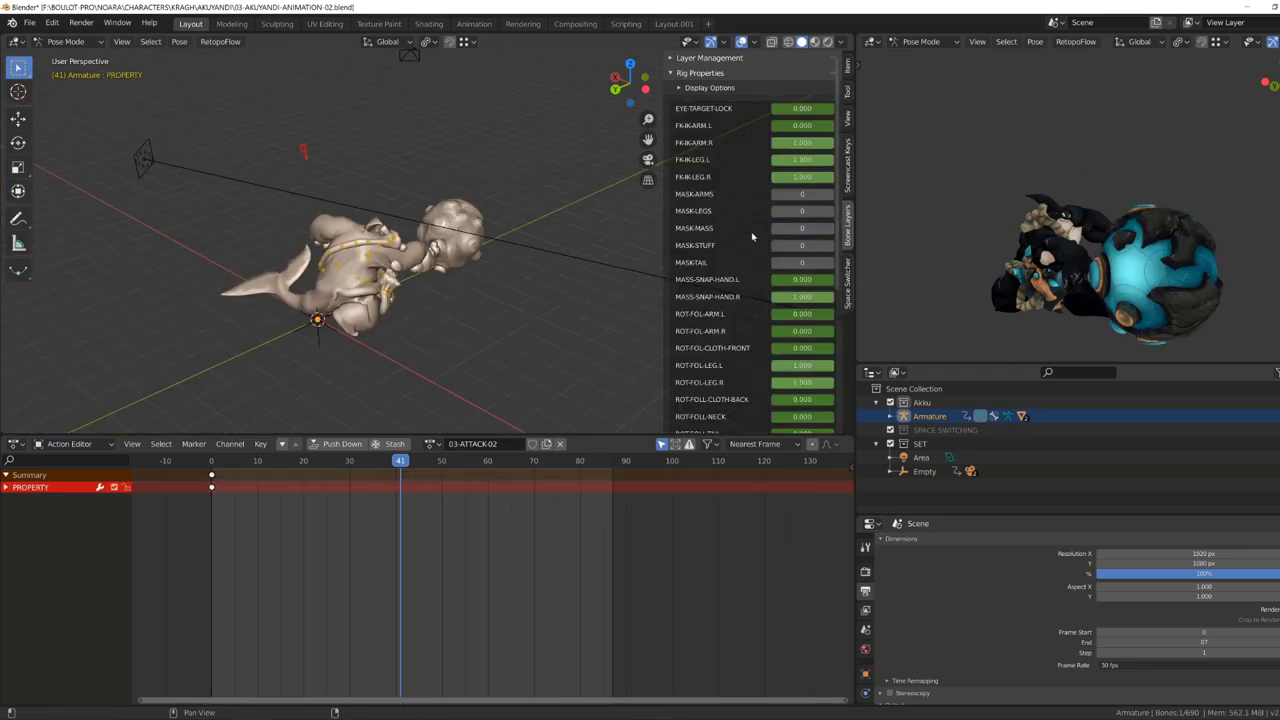
key("space")
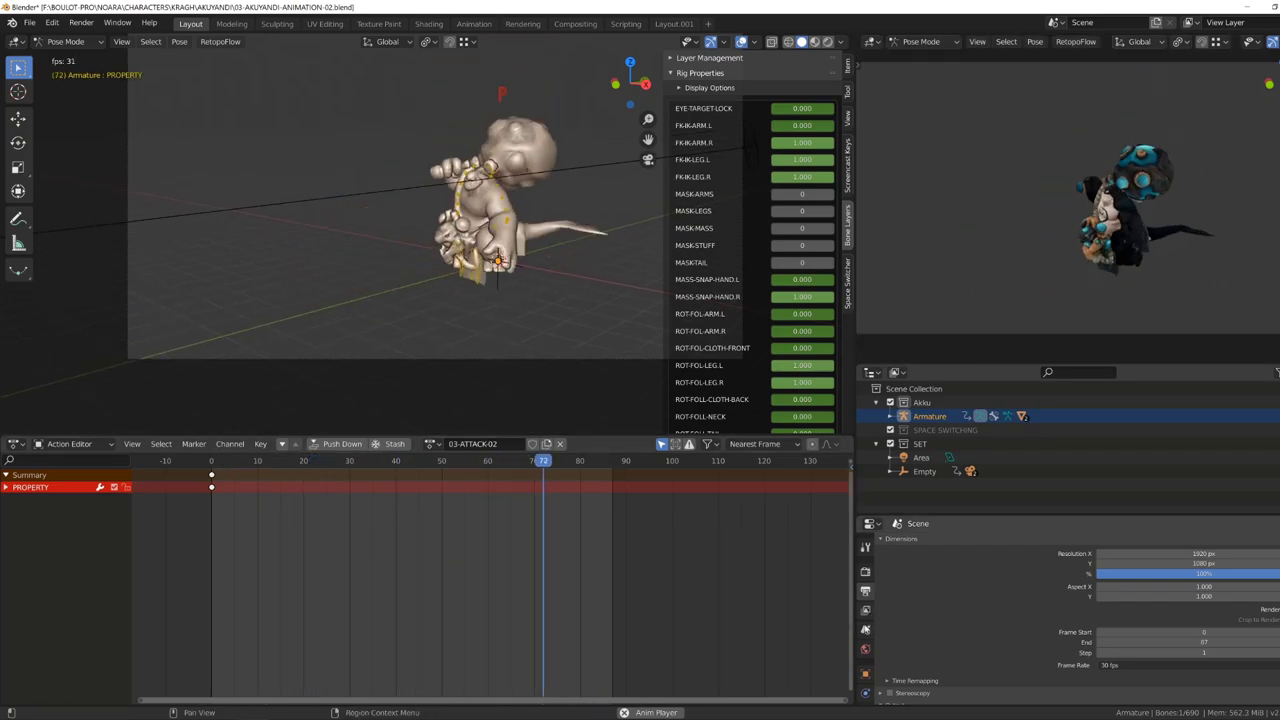
Set Camera-GAME as the scene camera and deselect all bones.
left_click(865, 629)
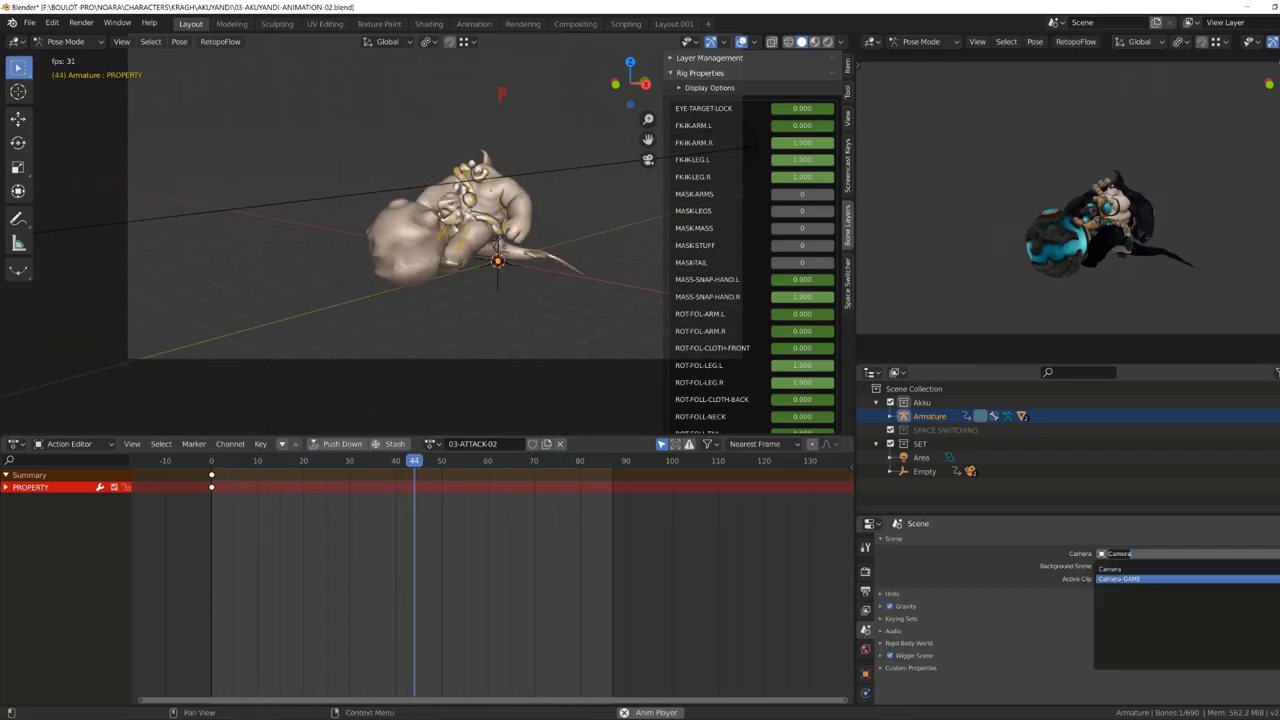
left_click(1117, 578)
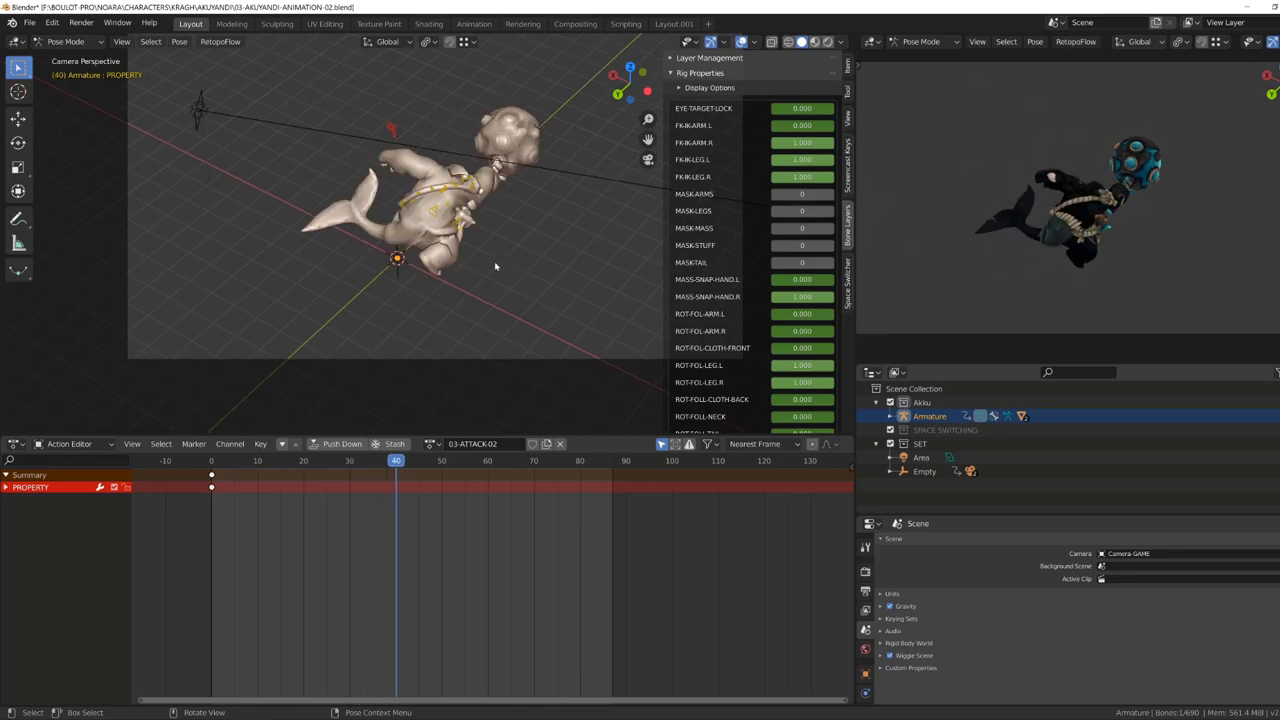
left_click(404, 278)
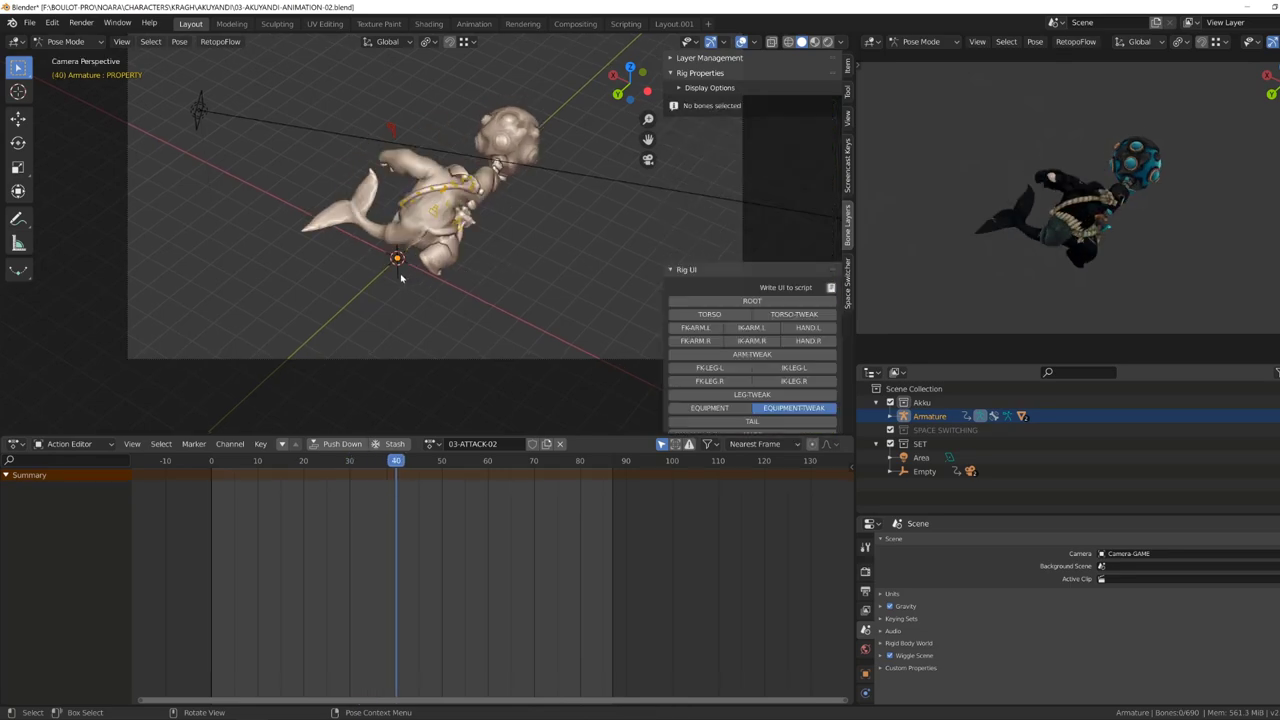
Lock the 3D view to the Empty object in the viewport's View settings.
left_click(847, 118)
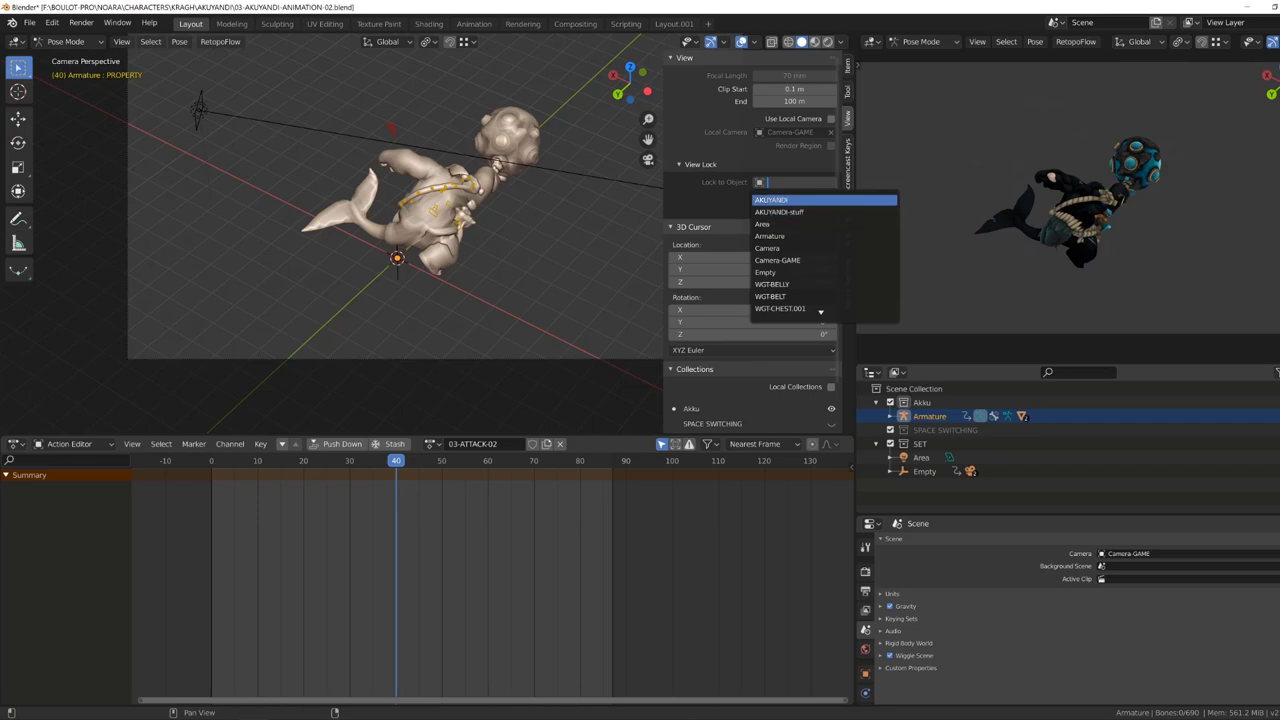
middle_click_drag(500, 240, 543, 257)
type("emp")
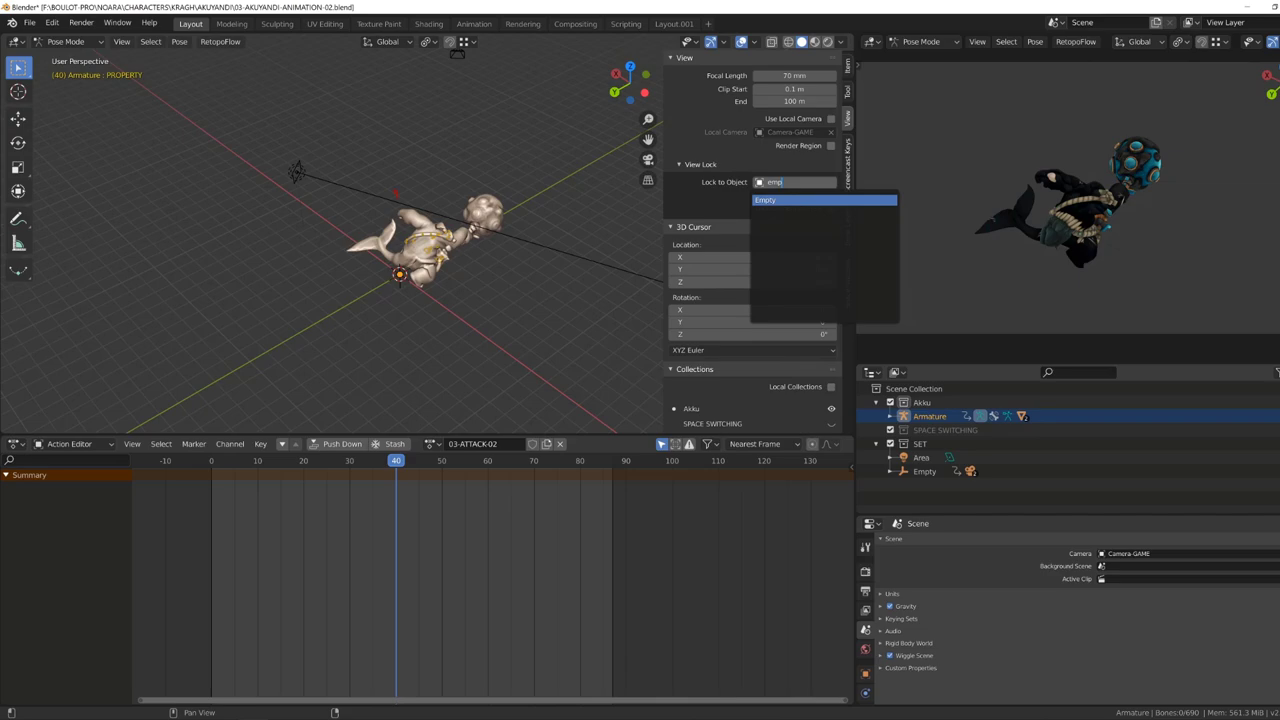
key("Return")
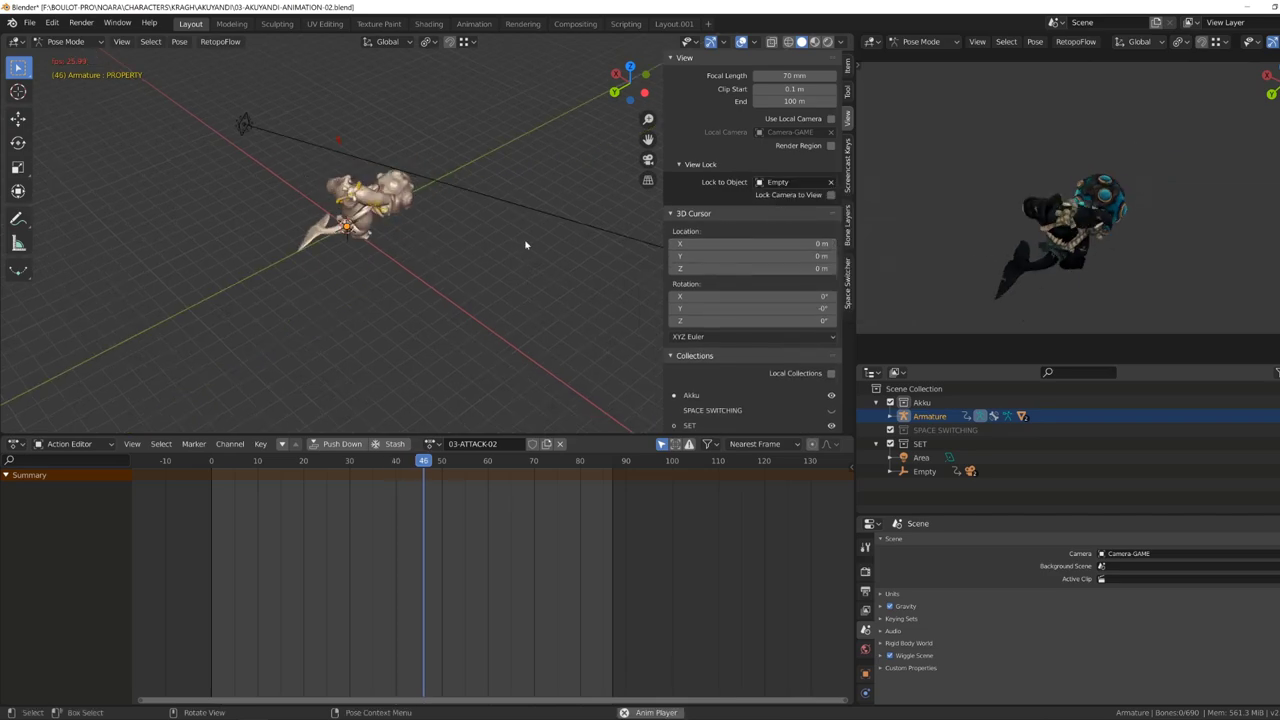
mouse_move(525, 244)
middle_mouse_down()
mouse_move(388, 208)
mouse_move(520, 280)
mouse_move(554, 256)
mouse_move(574, 324)
mouse_move(560, 352)
middle_mouse_up()
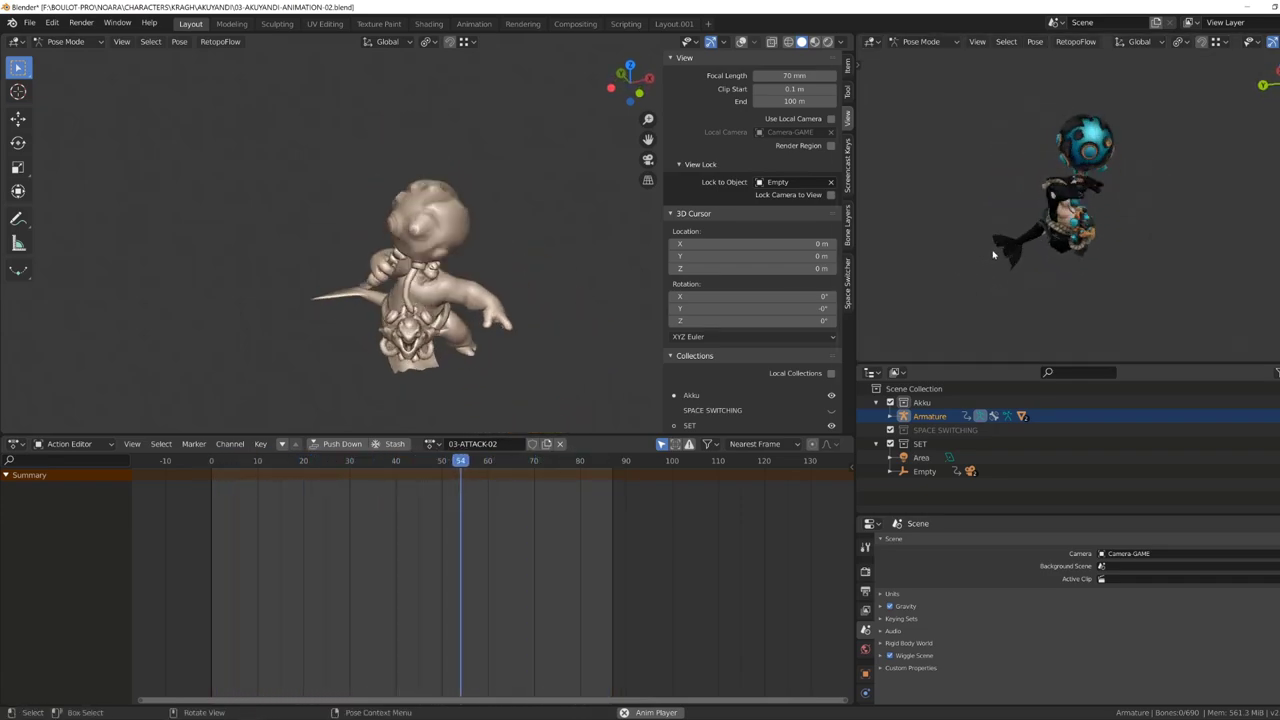
middle_click_drag(993, 255, 911, 251)
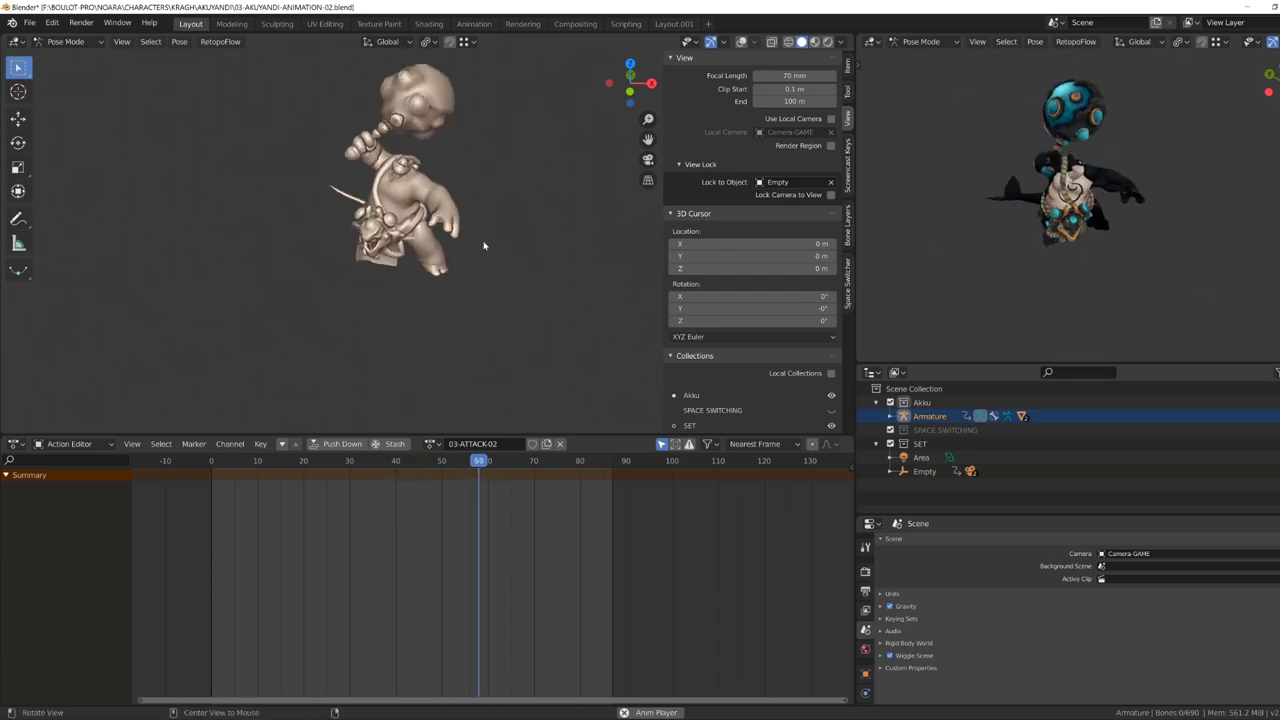
Shade the viewport with Texture colour, watch the attack maximised while orbiting, then restore the layout.
left_click(840, 41)
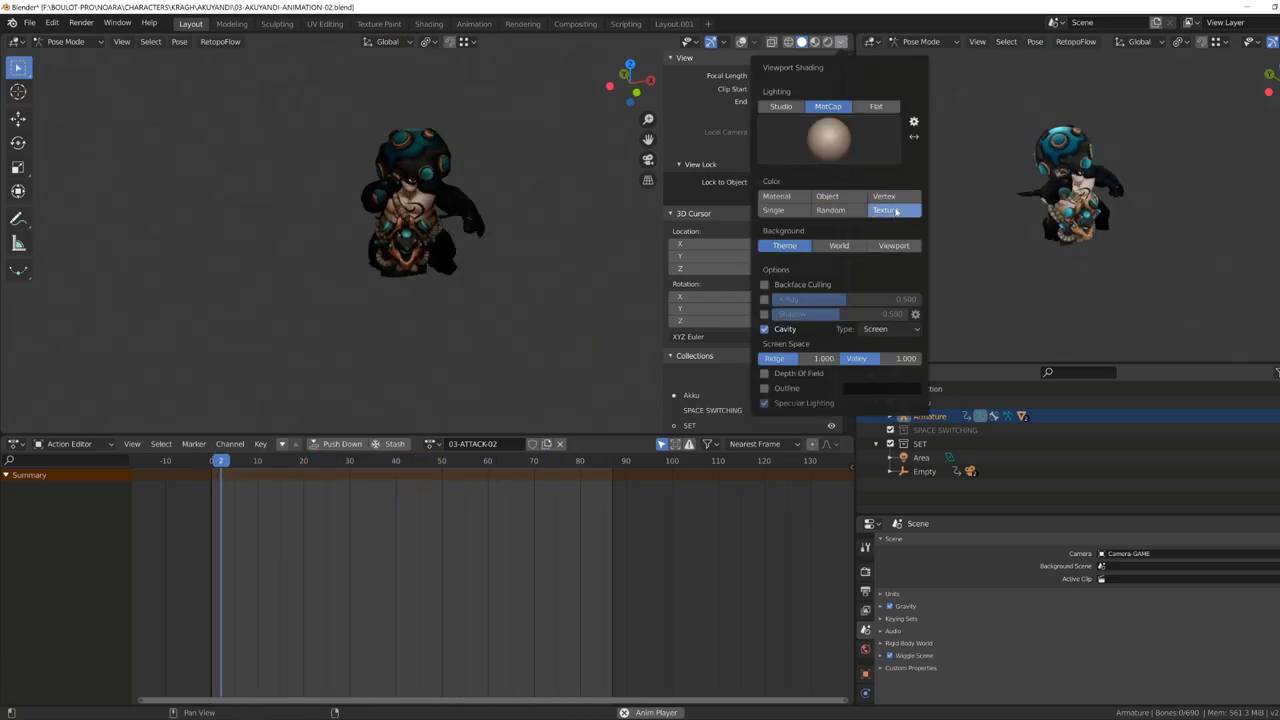
key("ctrl+space")
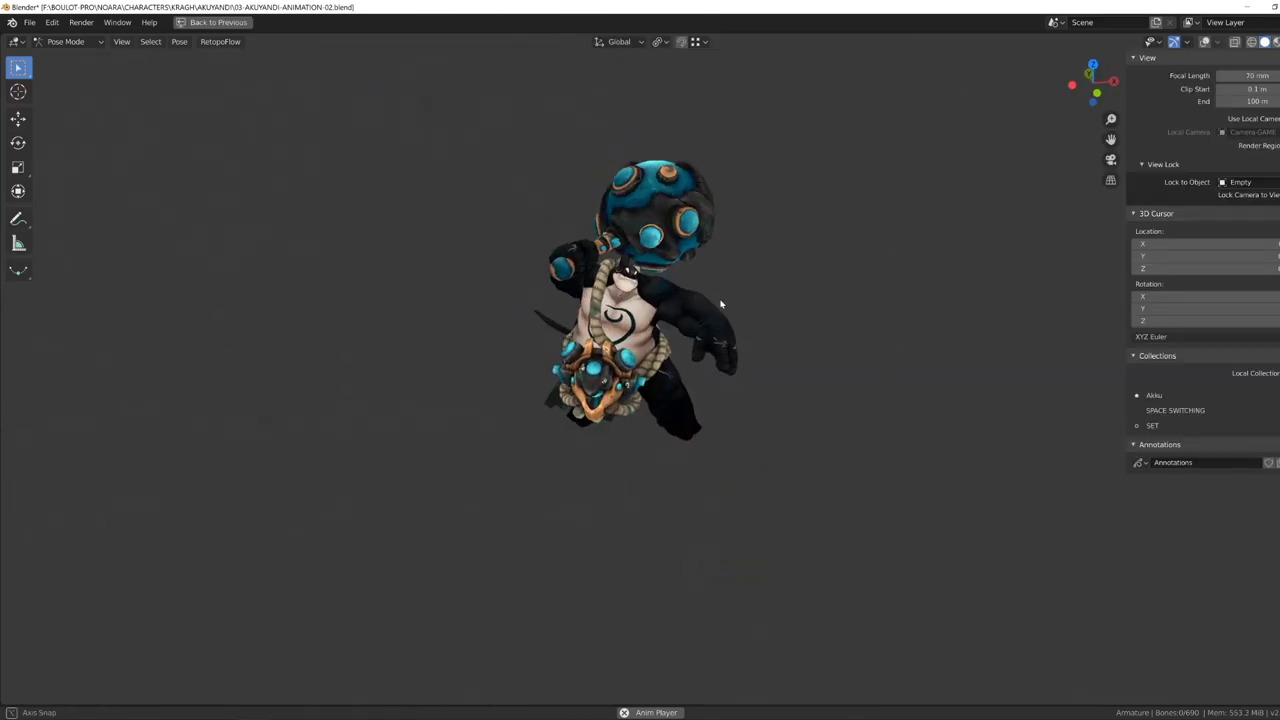
middle_click_drag(720, 304, 731, 346)
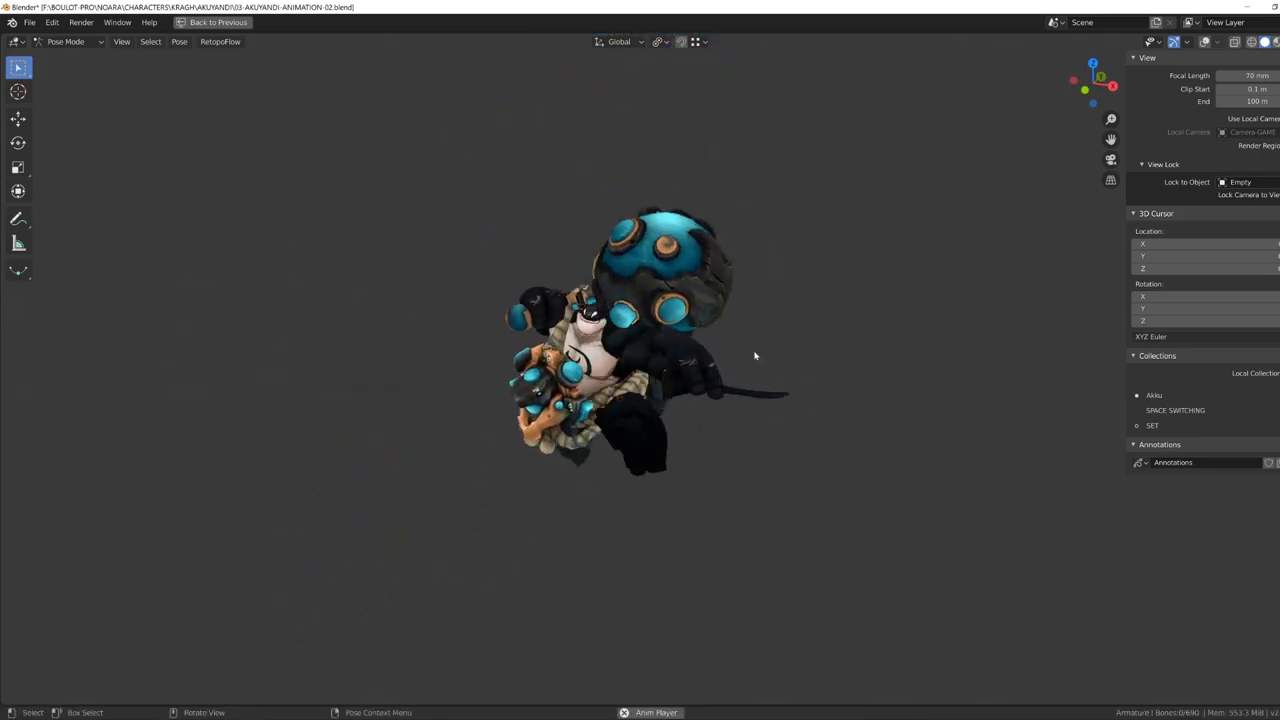
middle_click_drag(755, 355, 827, 330)
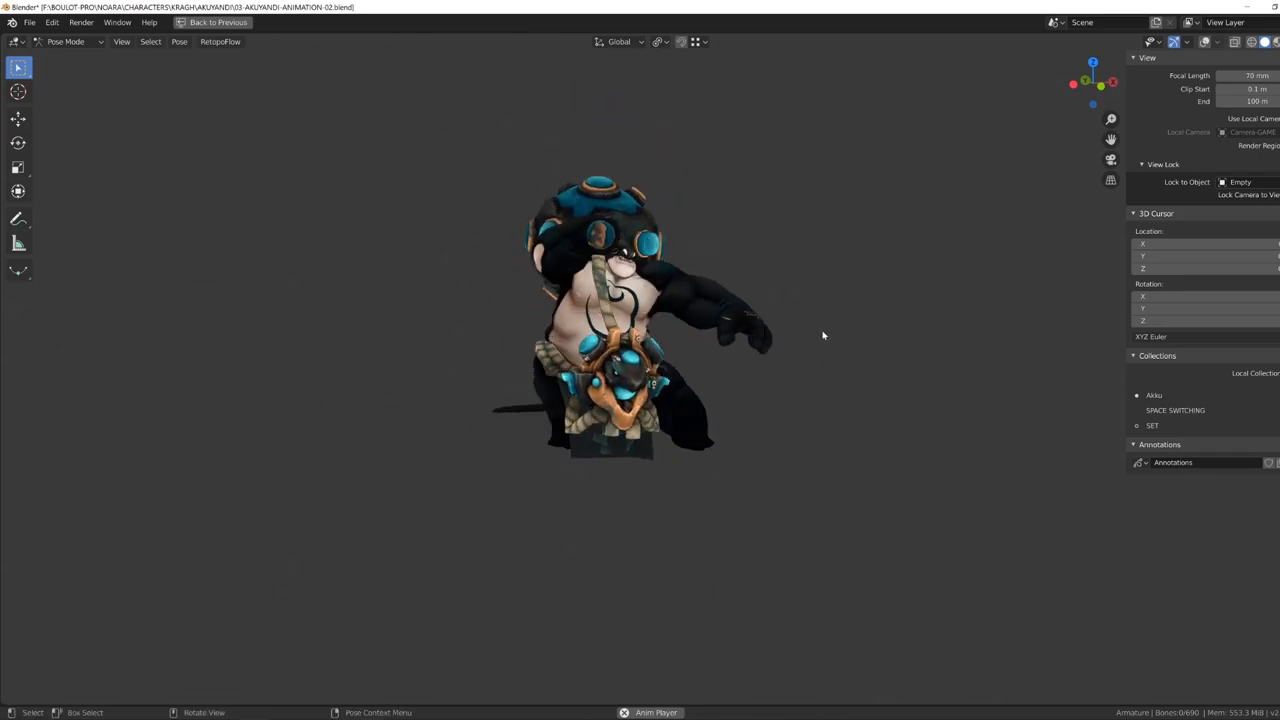
key("ctrl+space")
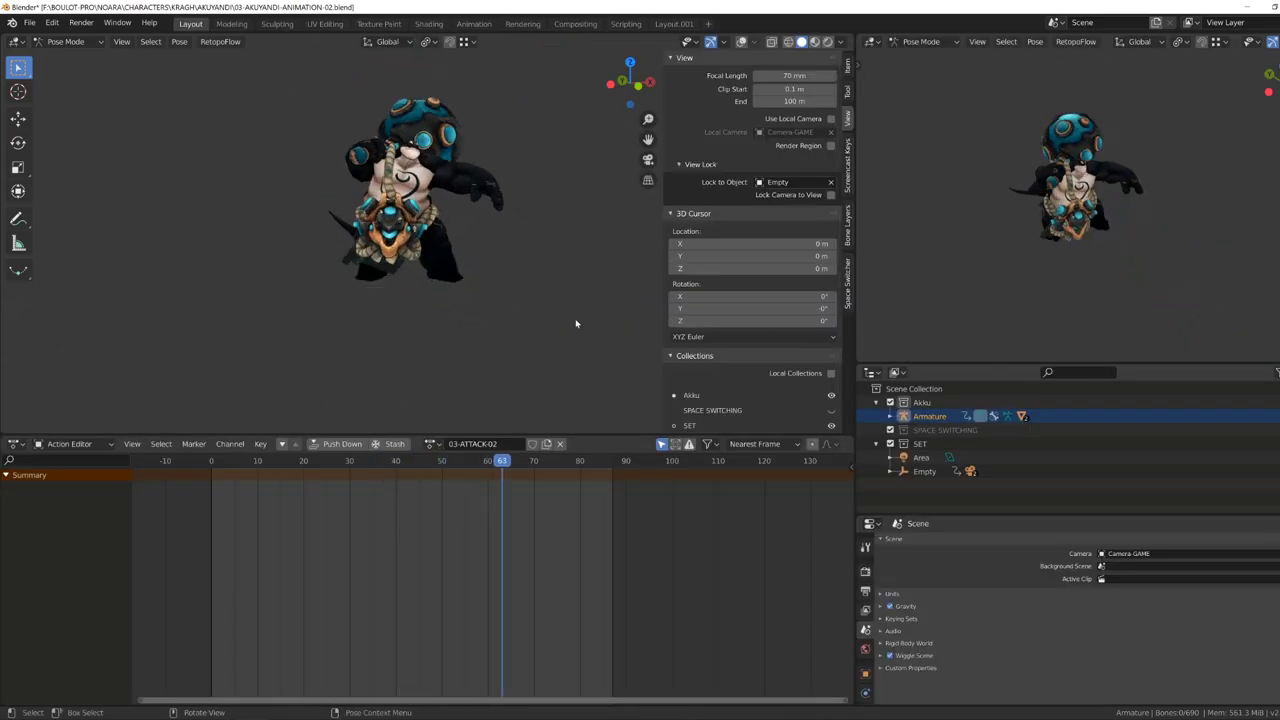